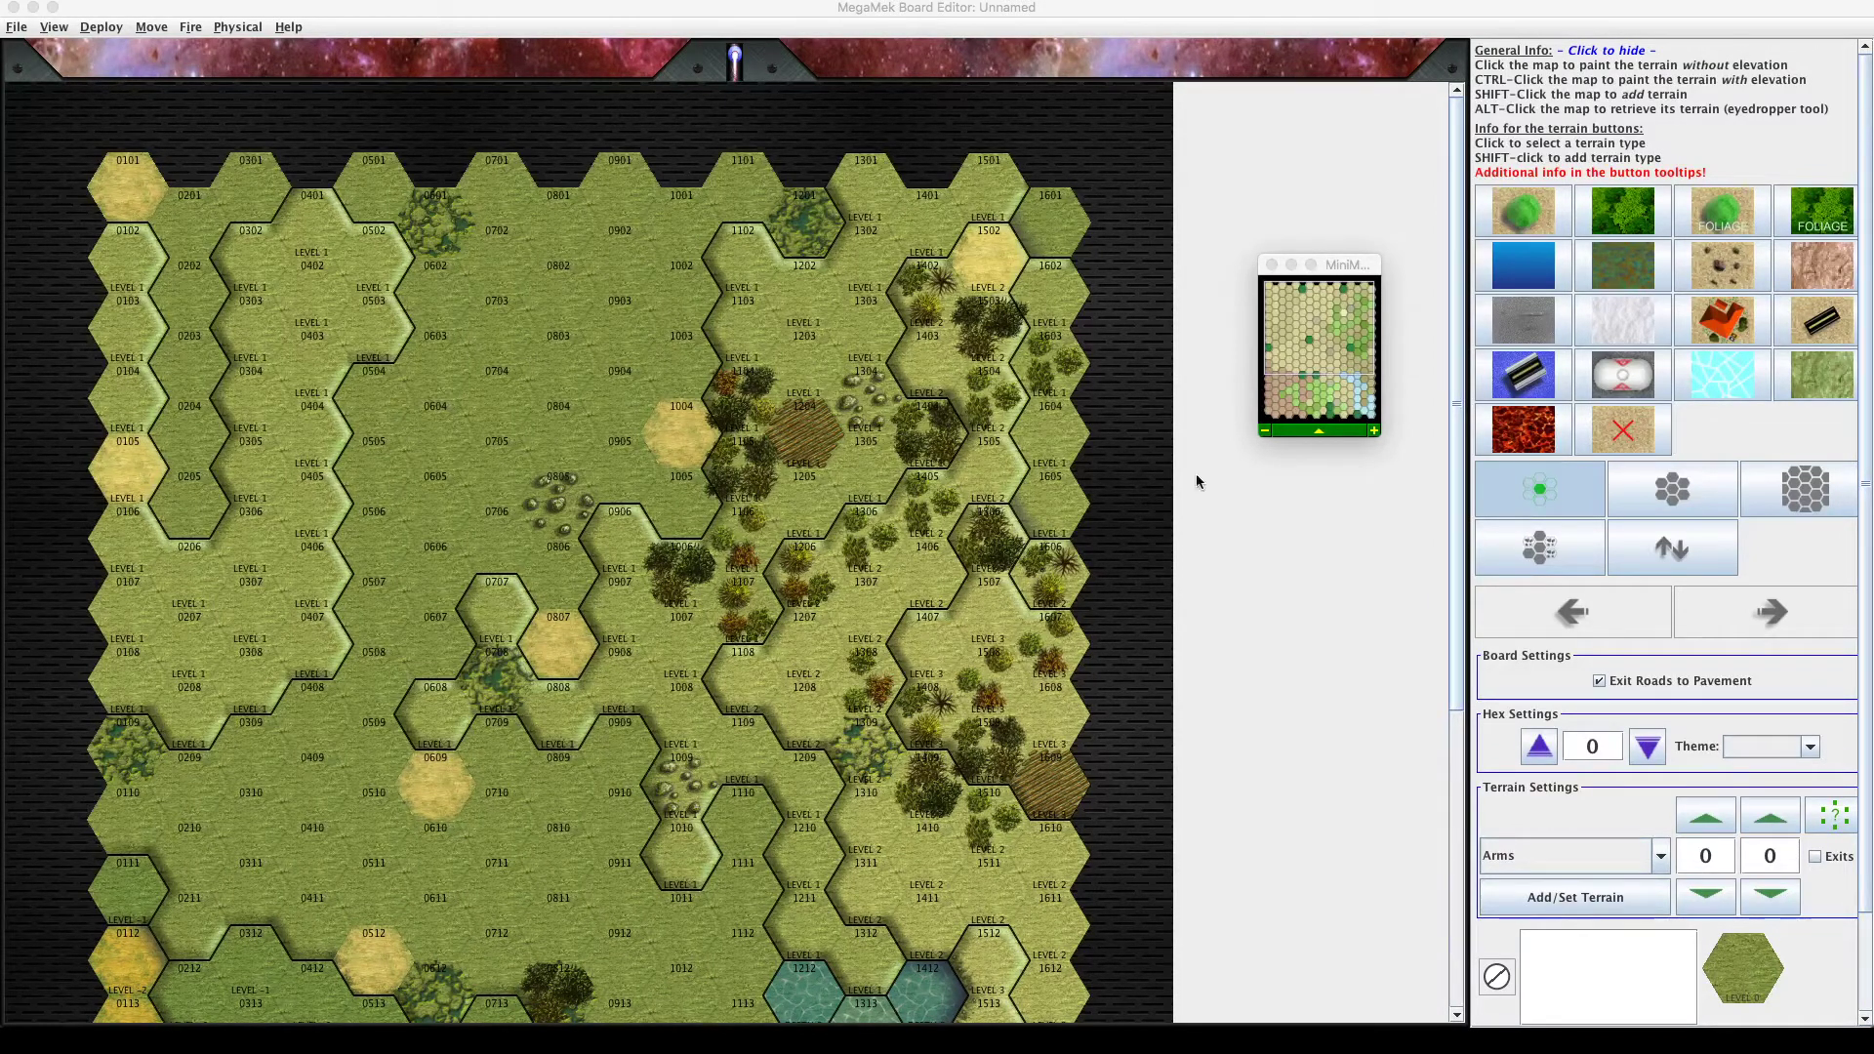
Start a new board with the random map settings and set Planted Fields to None.
{"action": "scroll", "coordinate": [1806, 637], "scroll_direction": "down", "scroll_amount": 3}
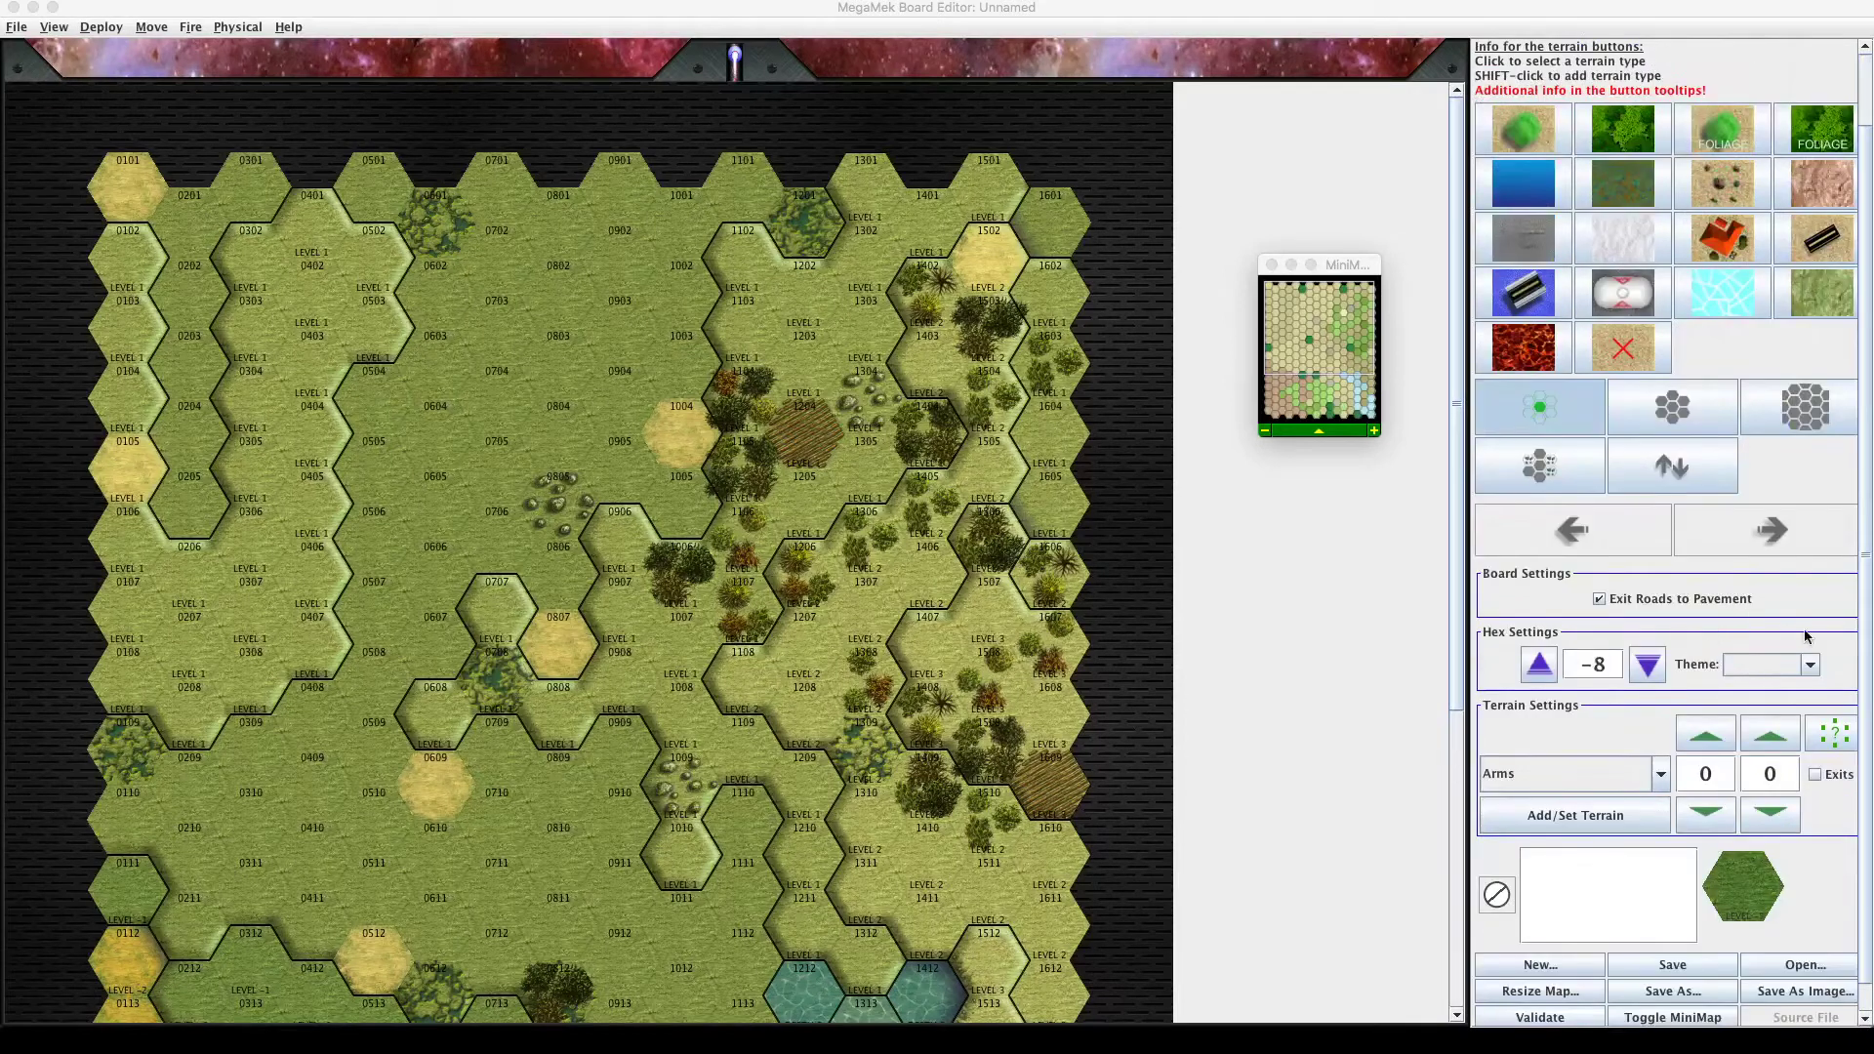
{"action": "scroll", "coordinate": [1806, 637], "scroll_direction": "down", "scroll_amount": 5}
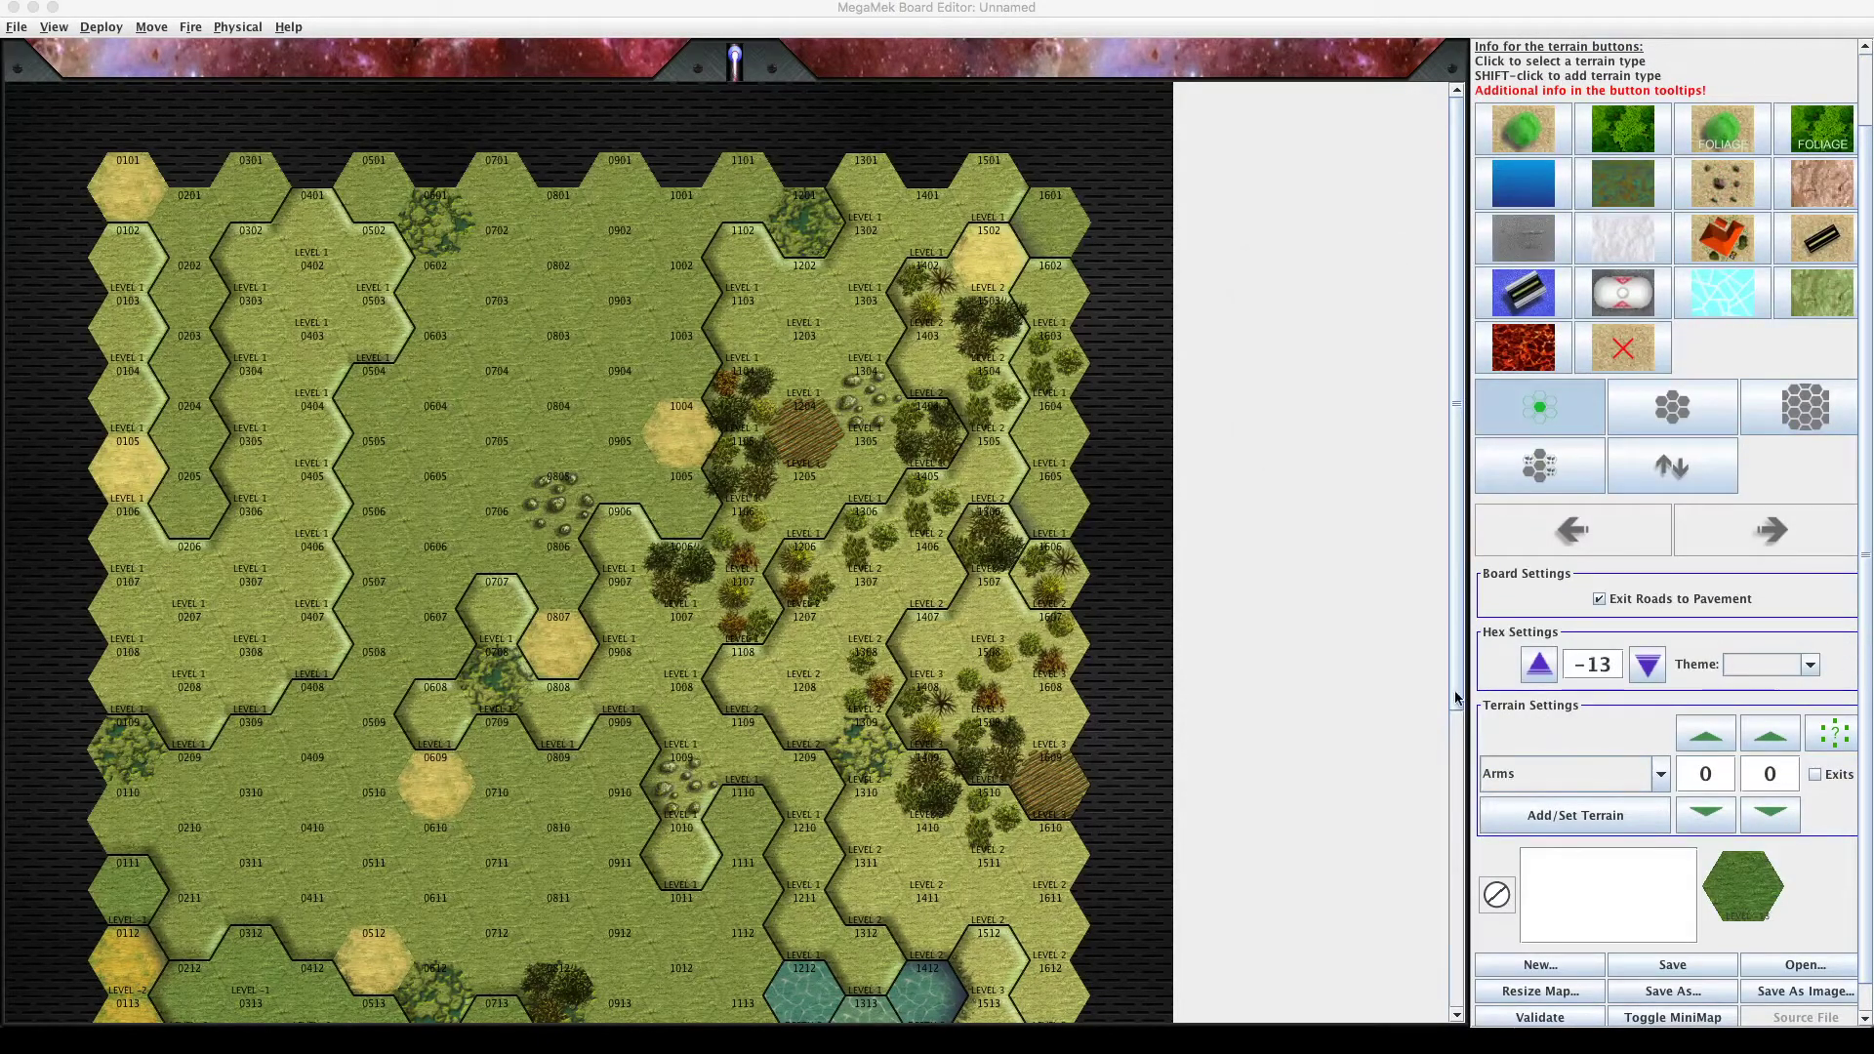
{"action": "left_click", "coordinate": [1448, 709]}
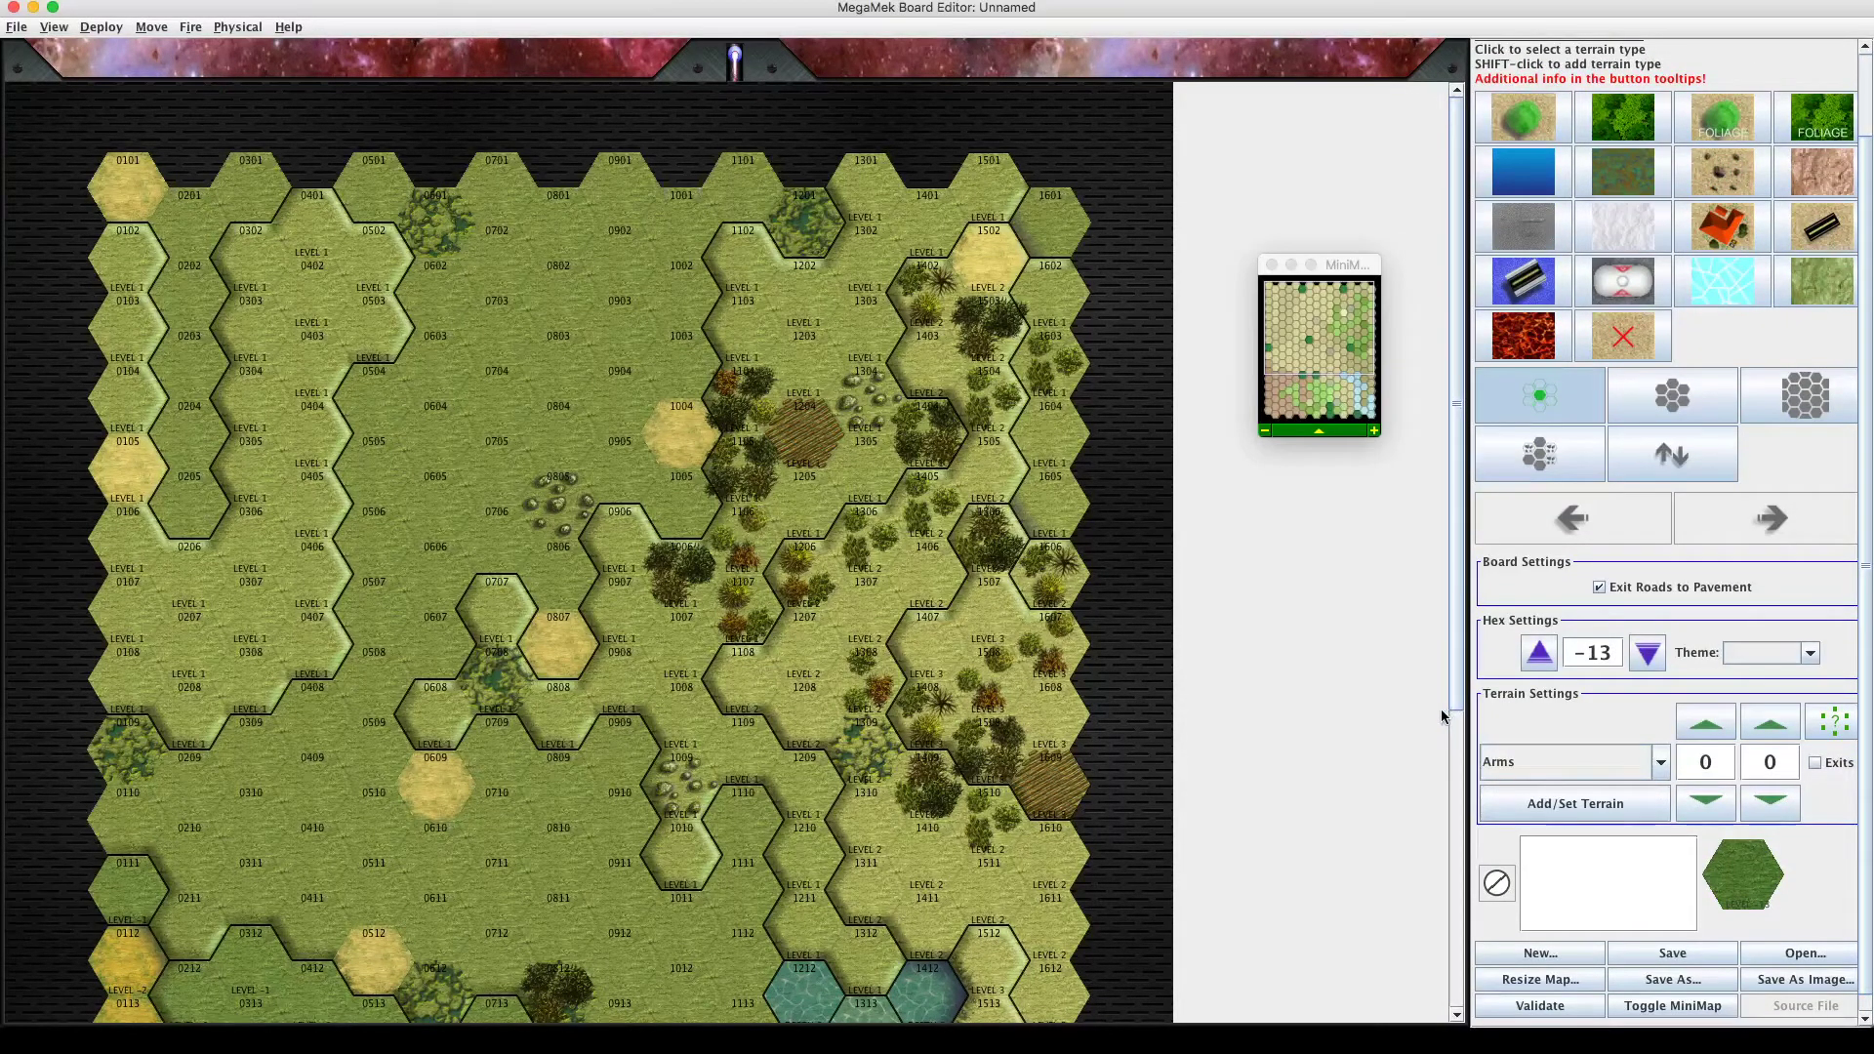
{"action": "left_click", "coordinate": [1555, 959]}
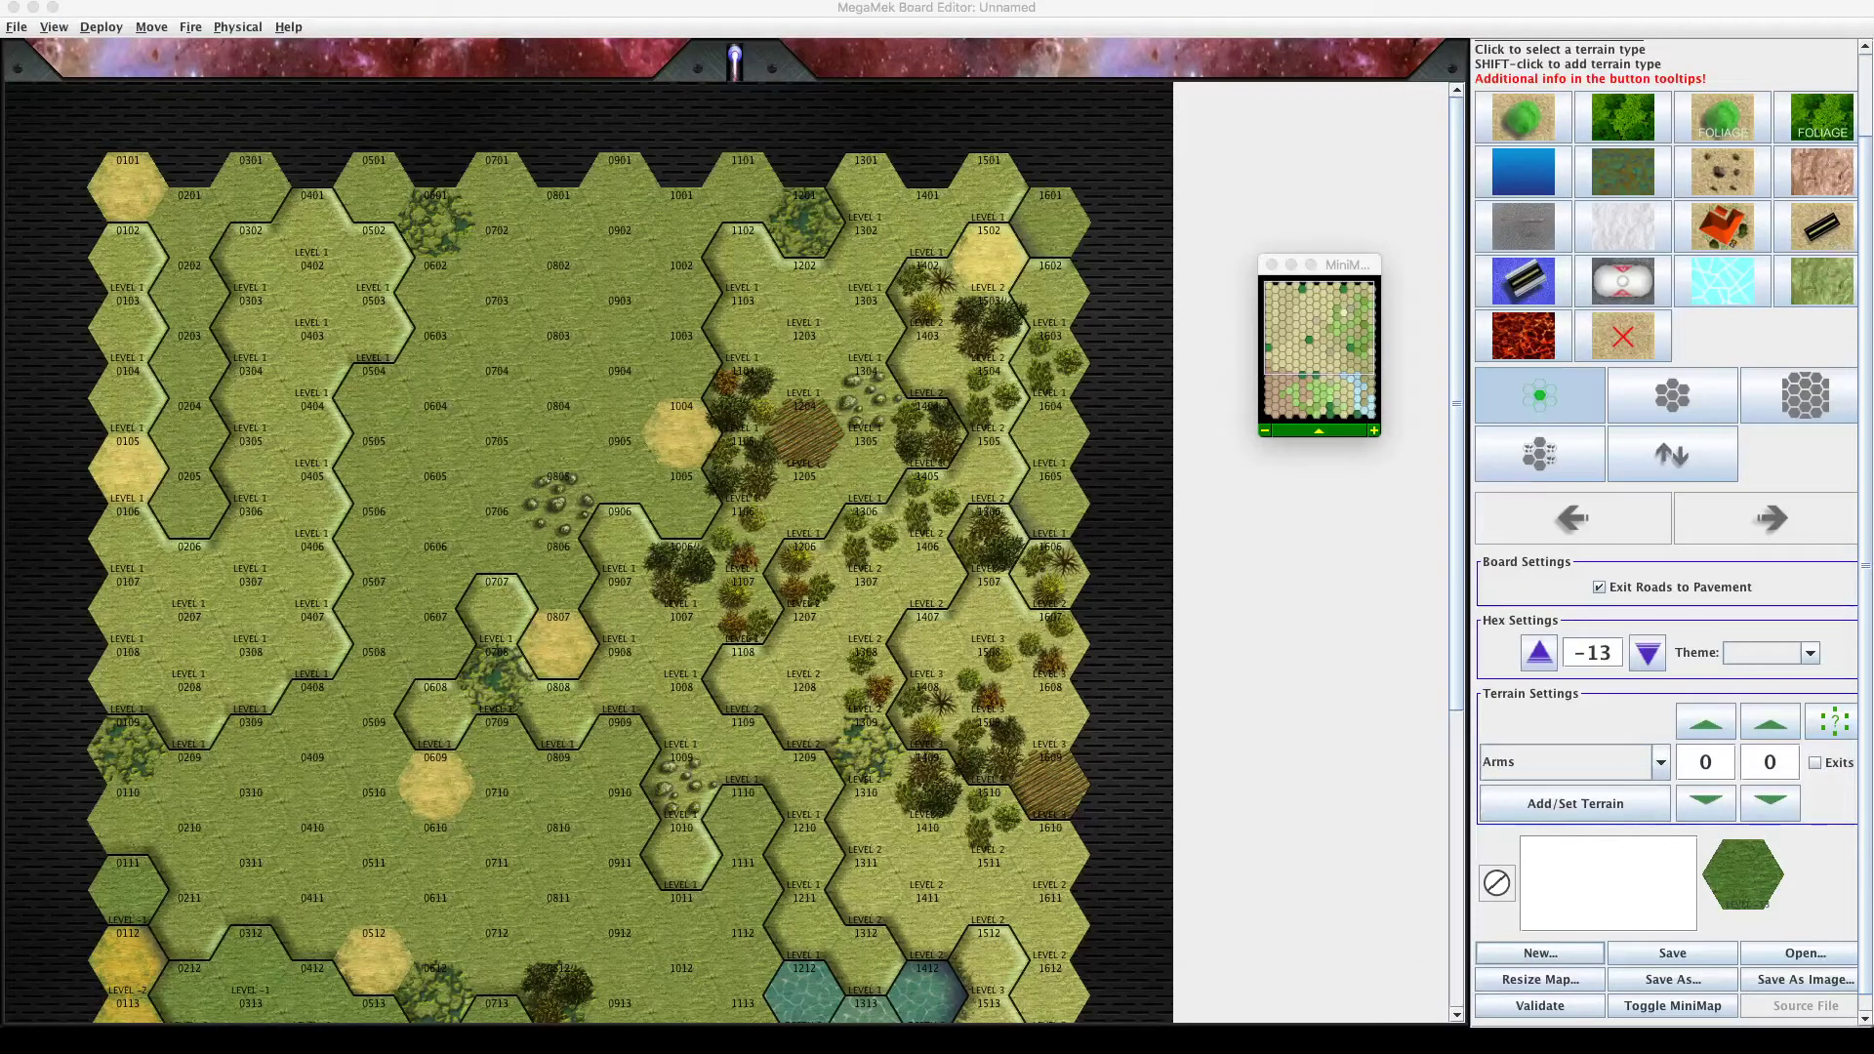
{"action": "left_click_drag", "start_coordinate": [341, 571], "coordinate": [587, 254]}
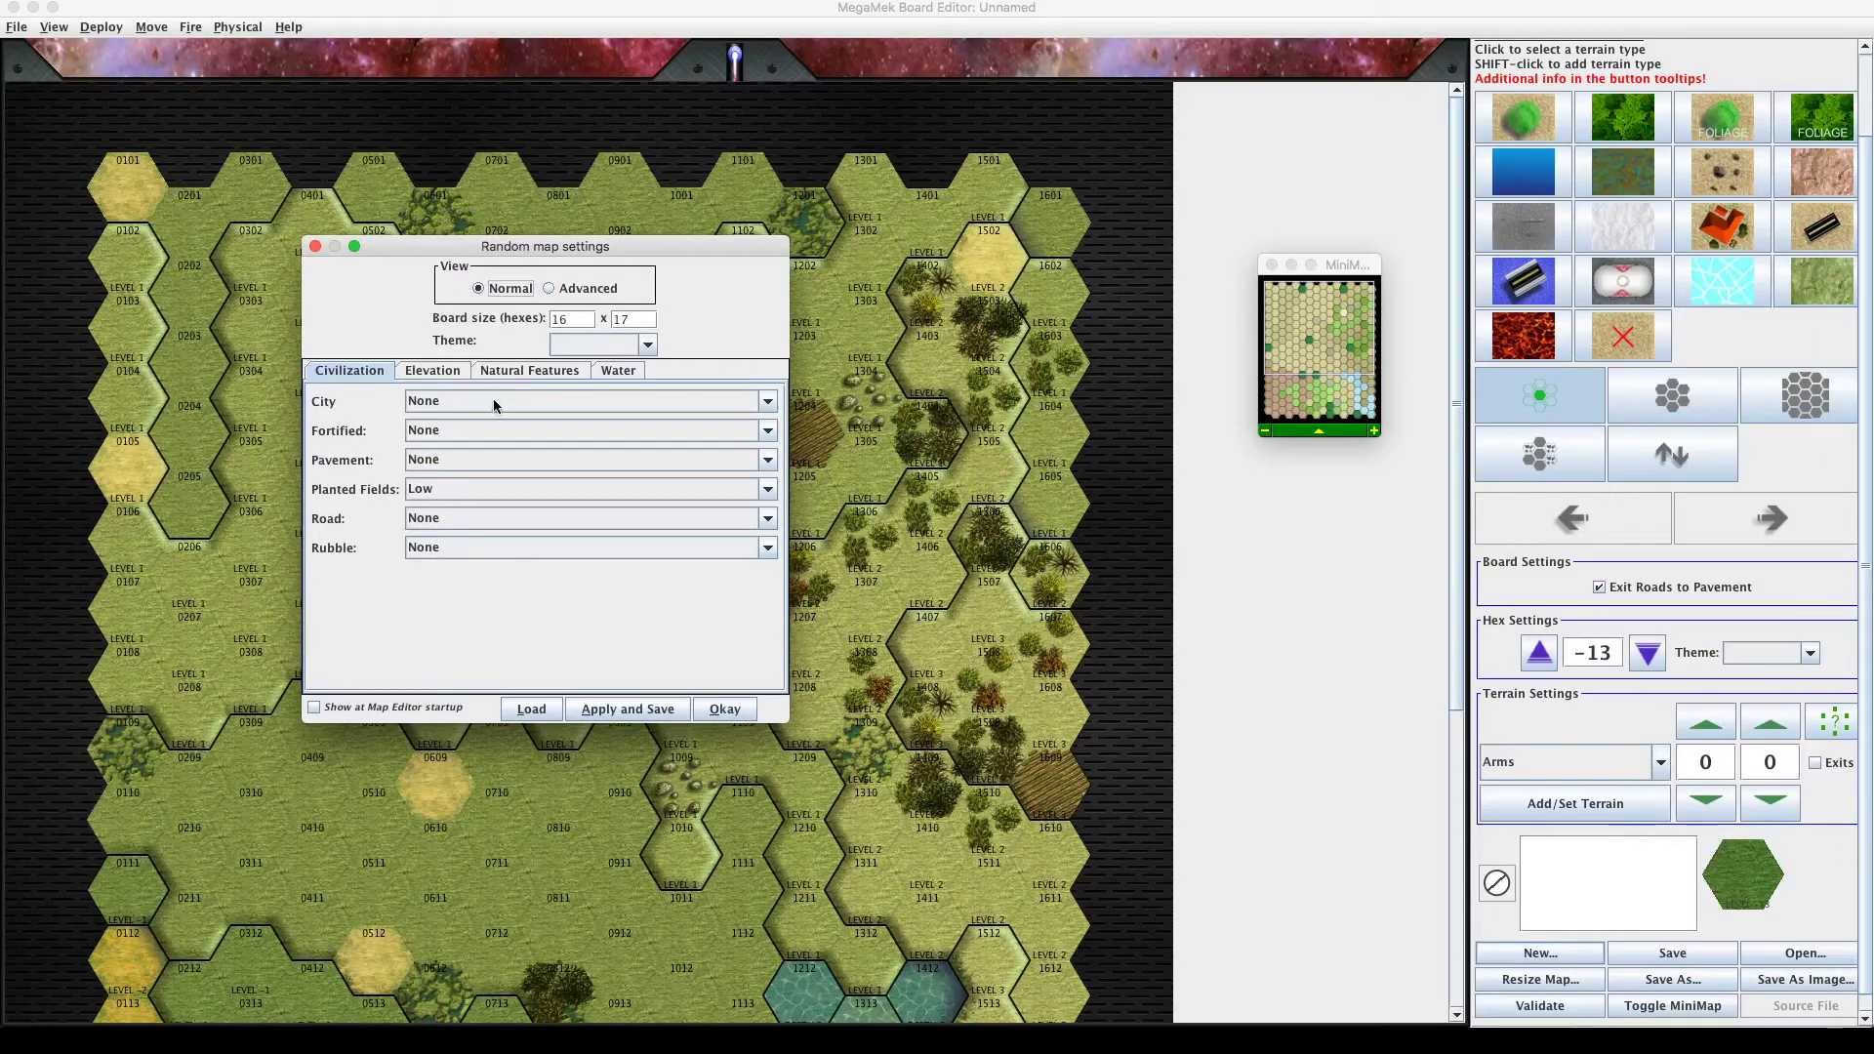
{"action": "left_click", "coordinate": [476, 484]}
{"action": "left_click", "coordinate": [468, 511]}
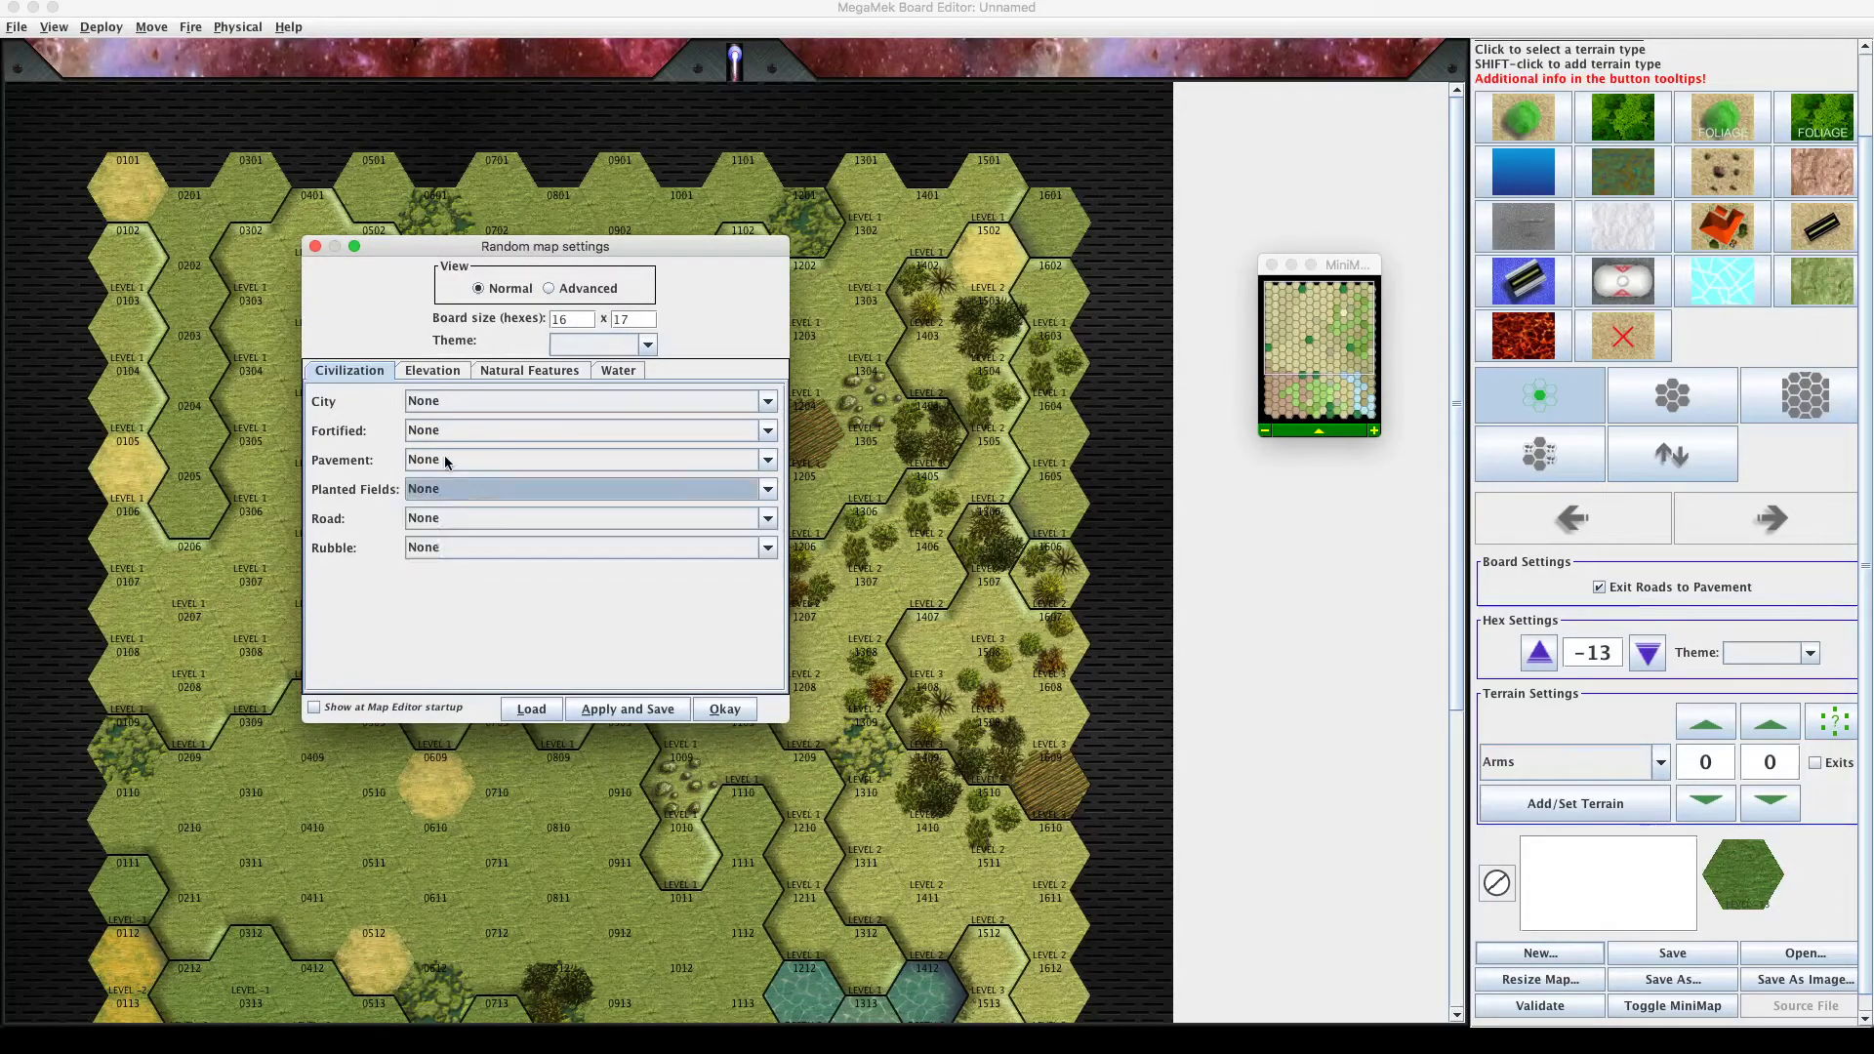
Set the random map's Elevation option to None.
{"action": "left_click", "coordinate": [431, 372]}
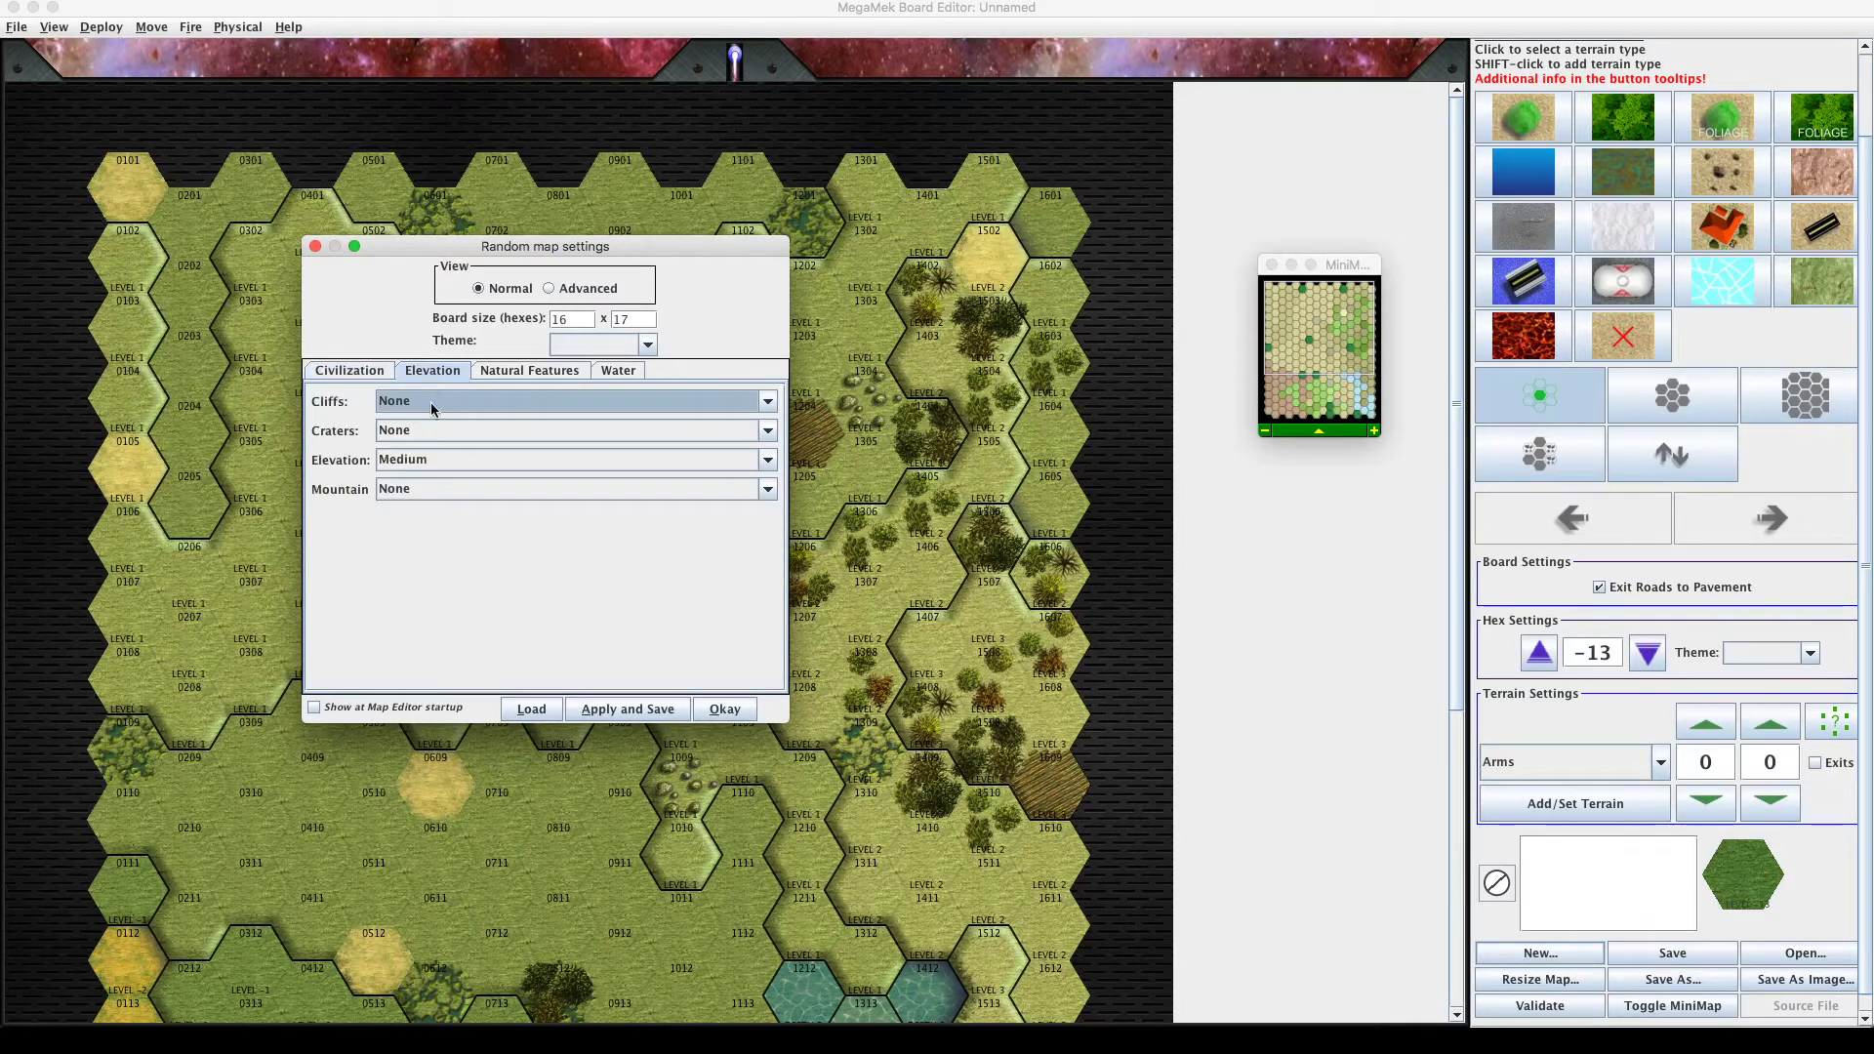
{"action": "left_click", "coordinate": [431, 459]}
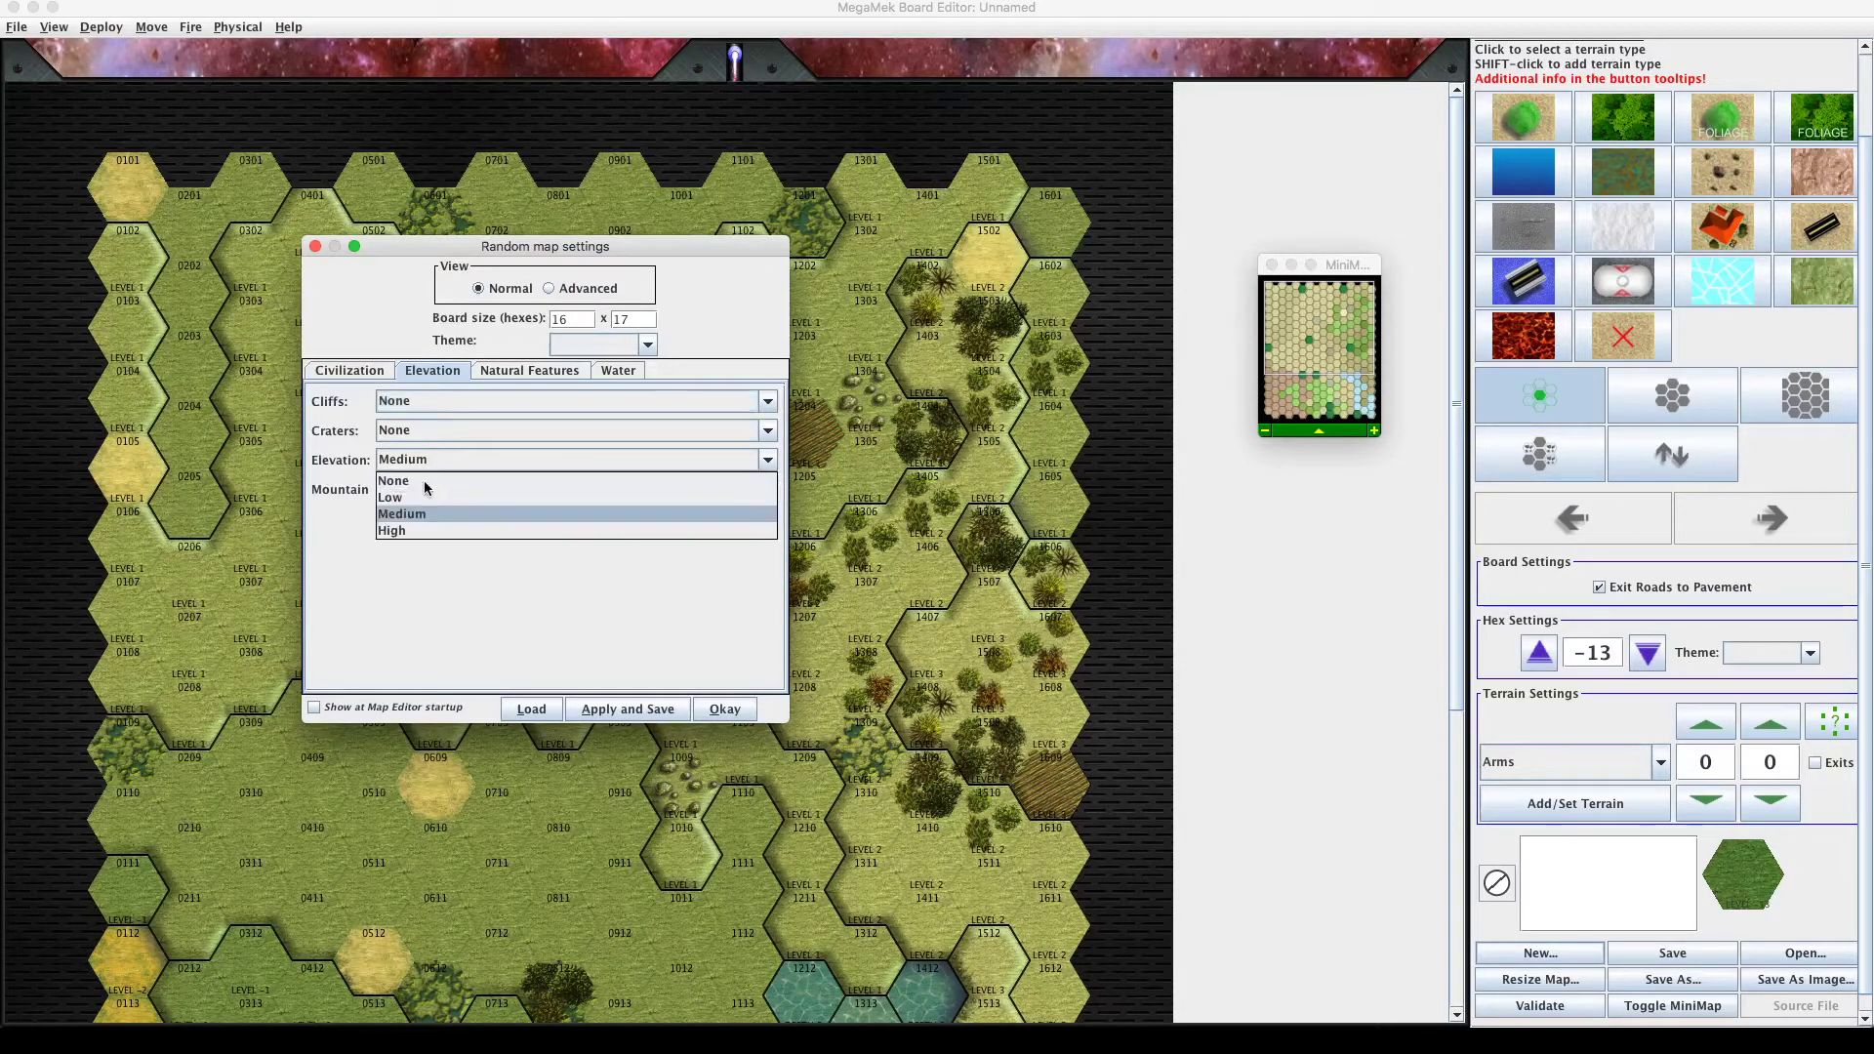
{"action": "left_click", "coordinate": [423, 481]}
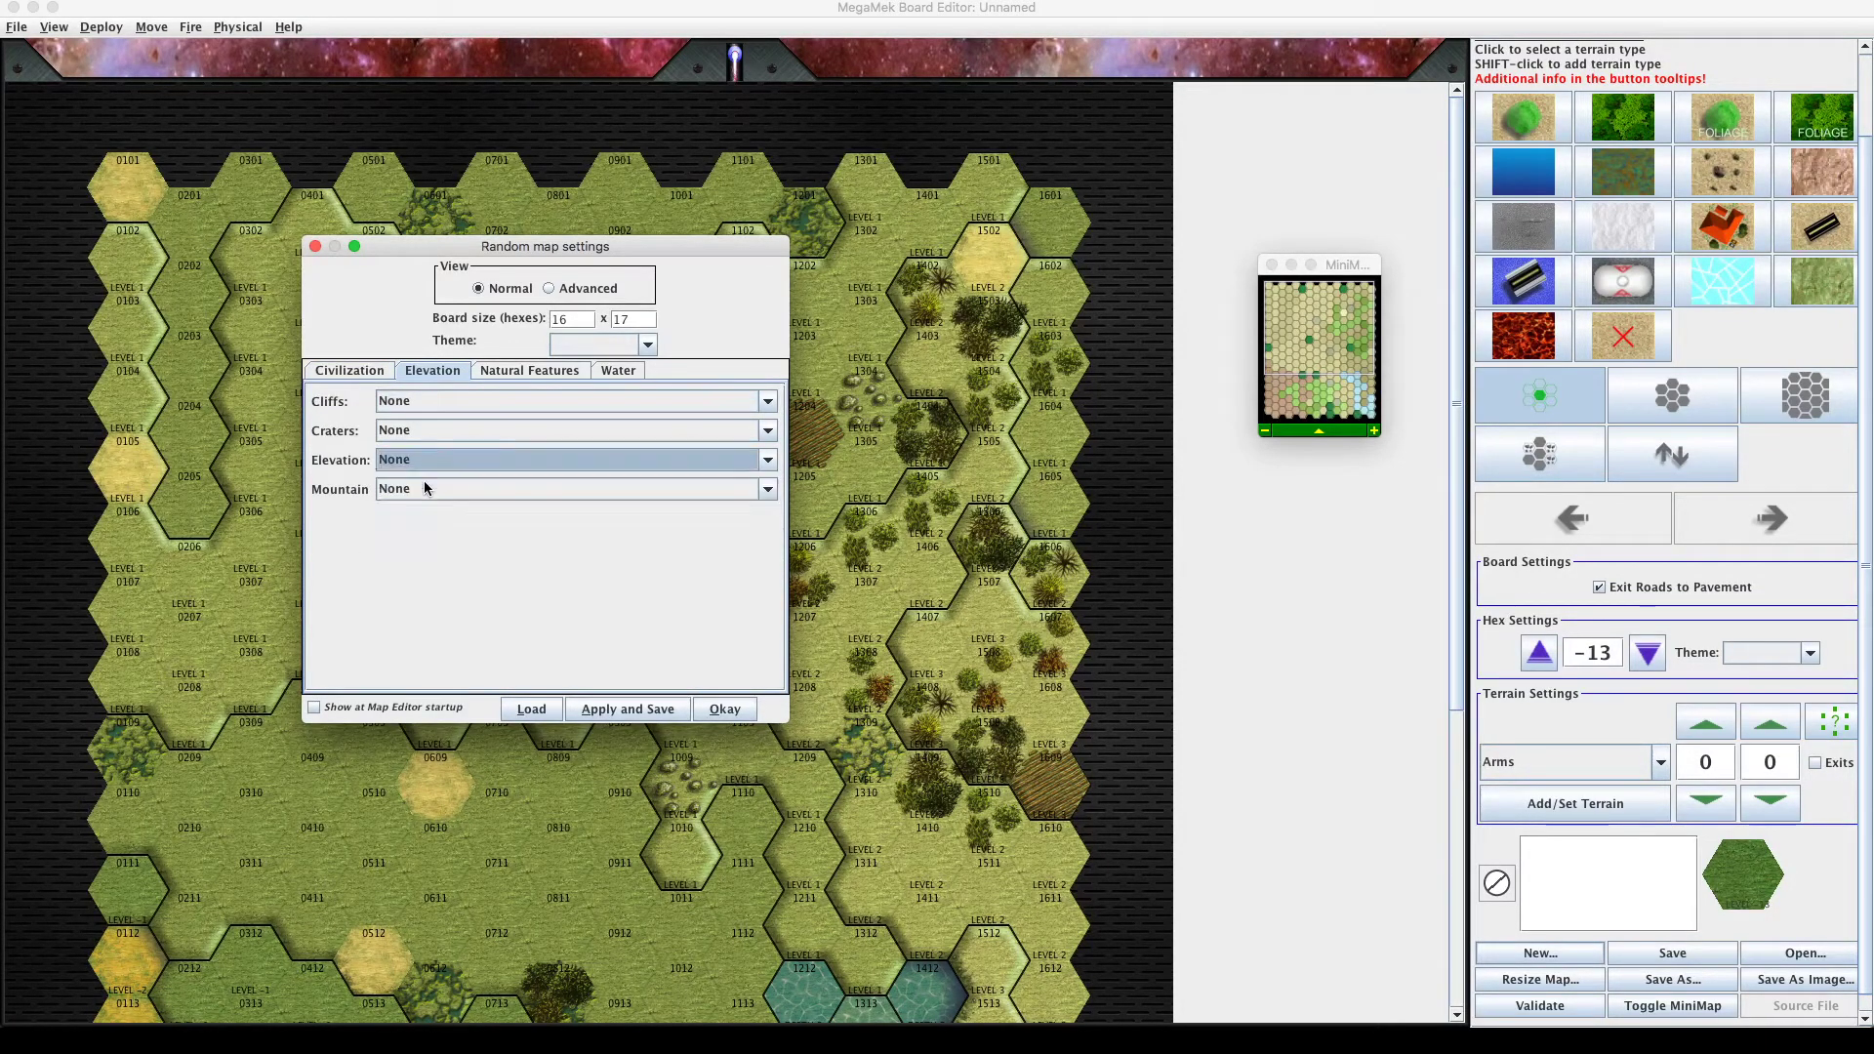
Set the natural features Roughs, Sands, Swamps and Woods to None.
{"action": "left_click", "coordinate": [508, 372]}
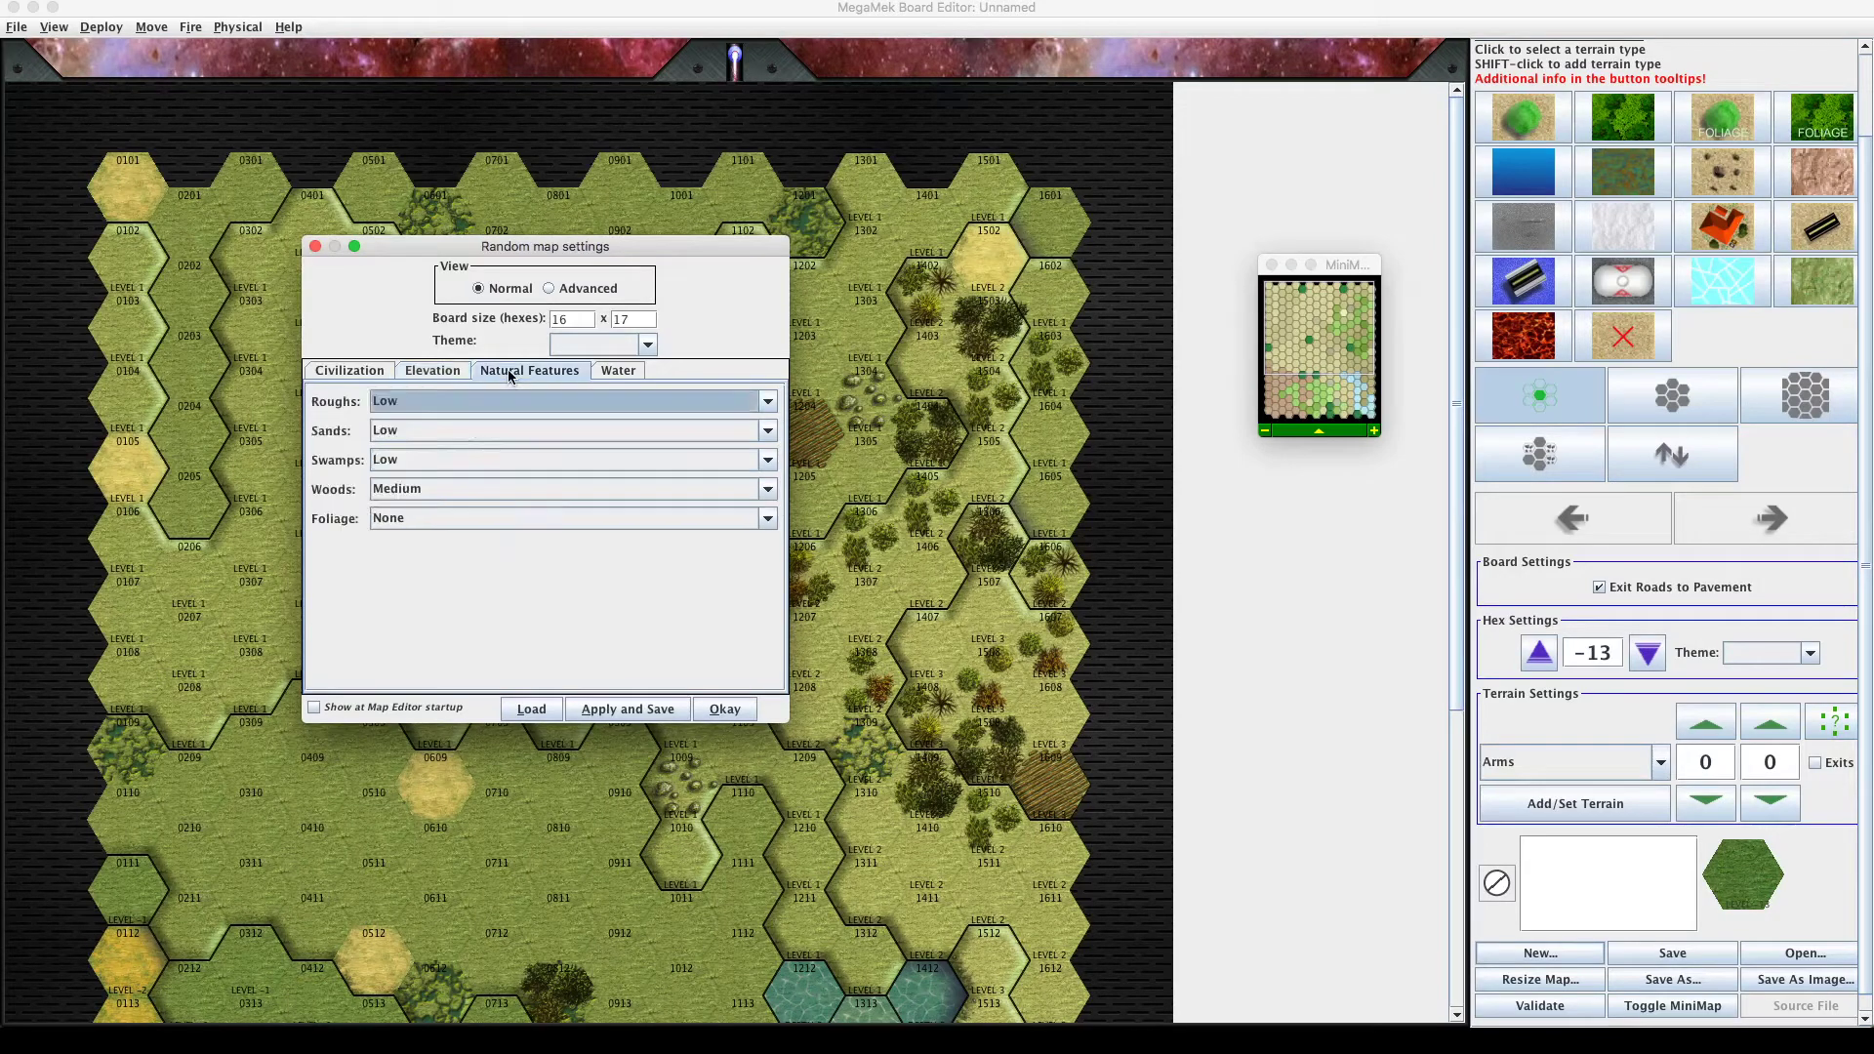
{"action": "left_click", "coordinate": [445, 402]}
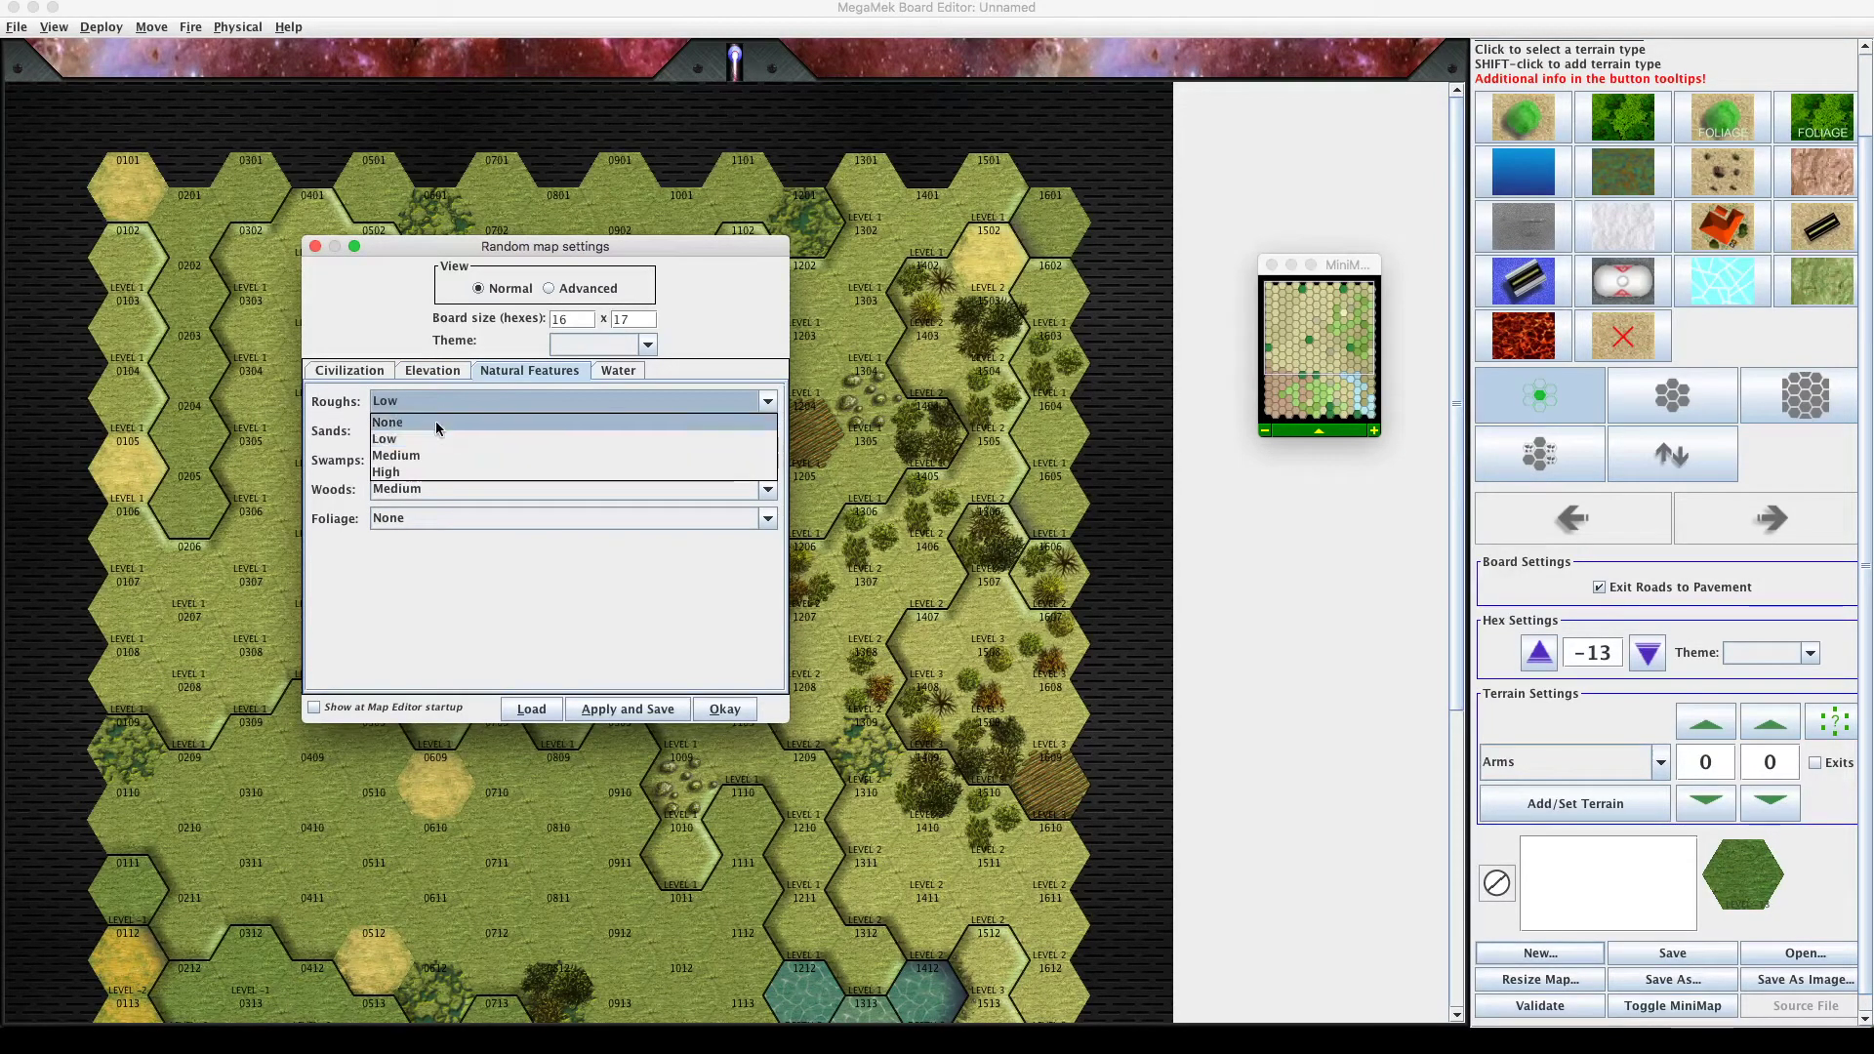
{"action": "left_click", "coordinate": [435, 420]}
{"action": "left_click", "coordinate": [433, 440]}
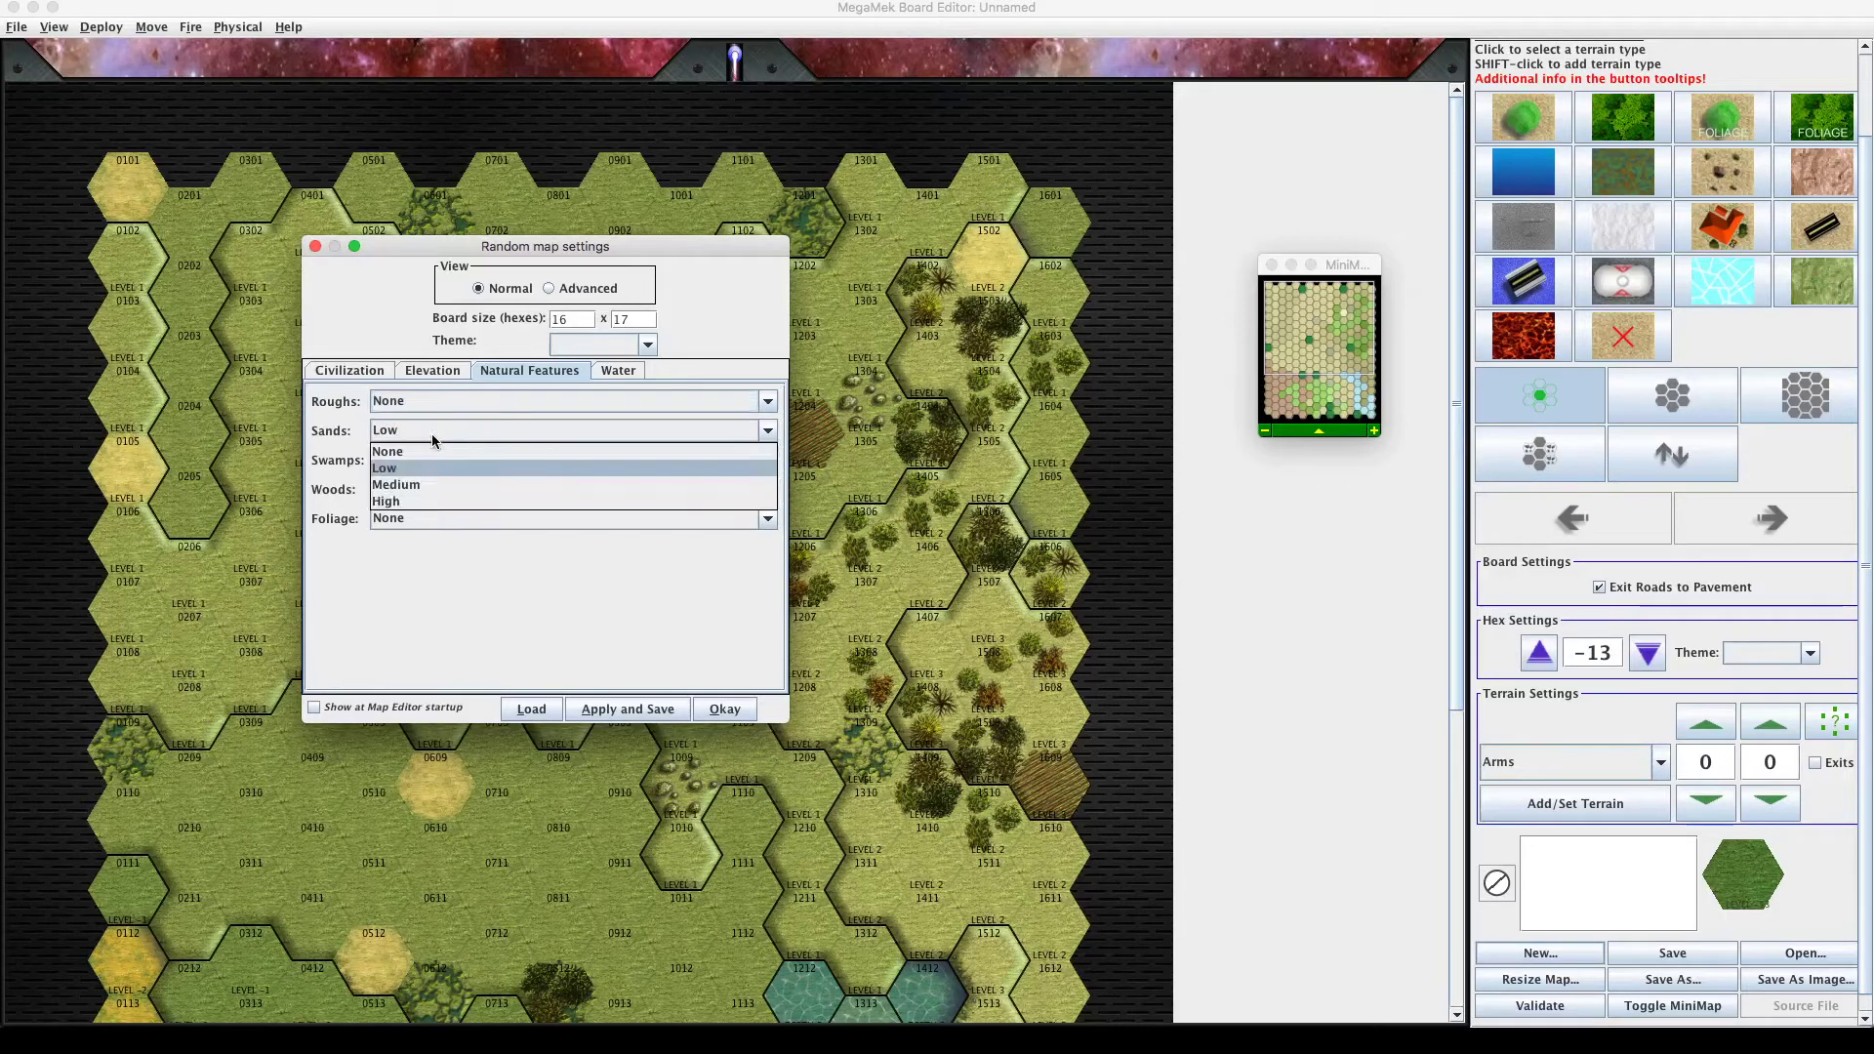
{"action": "left_click", "coordinate": [424, 453]}
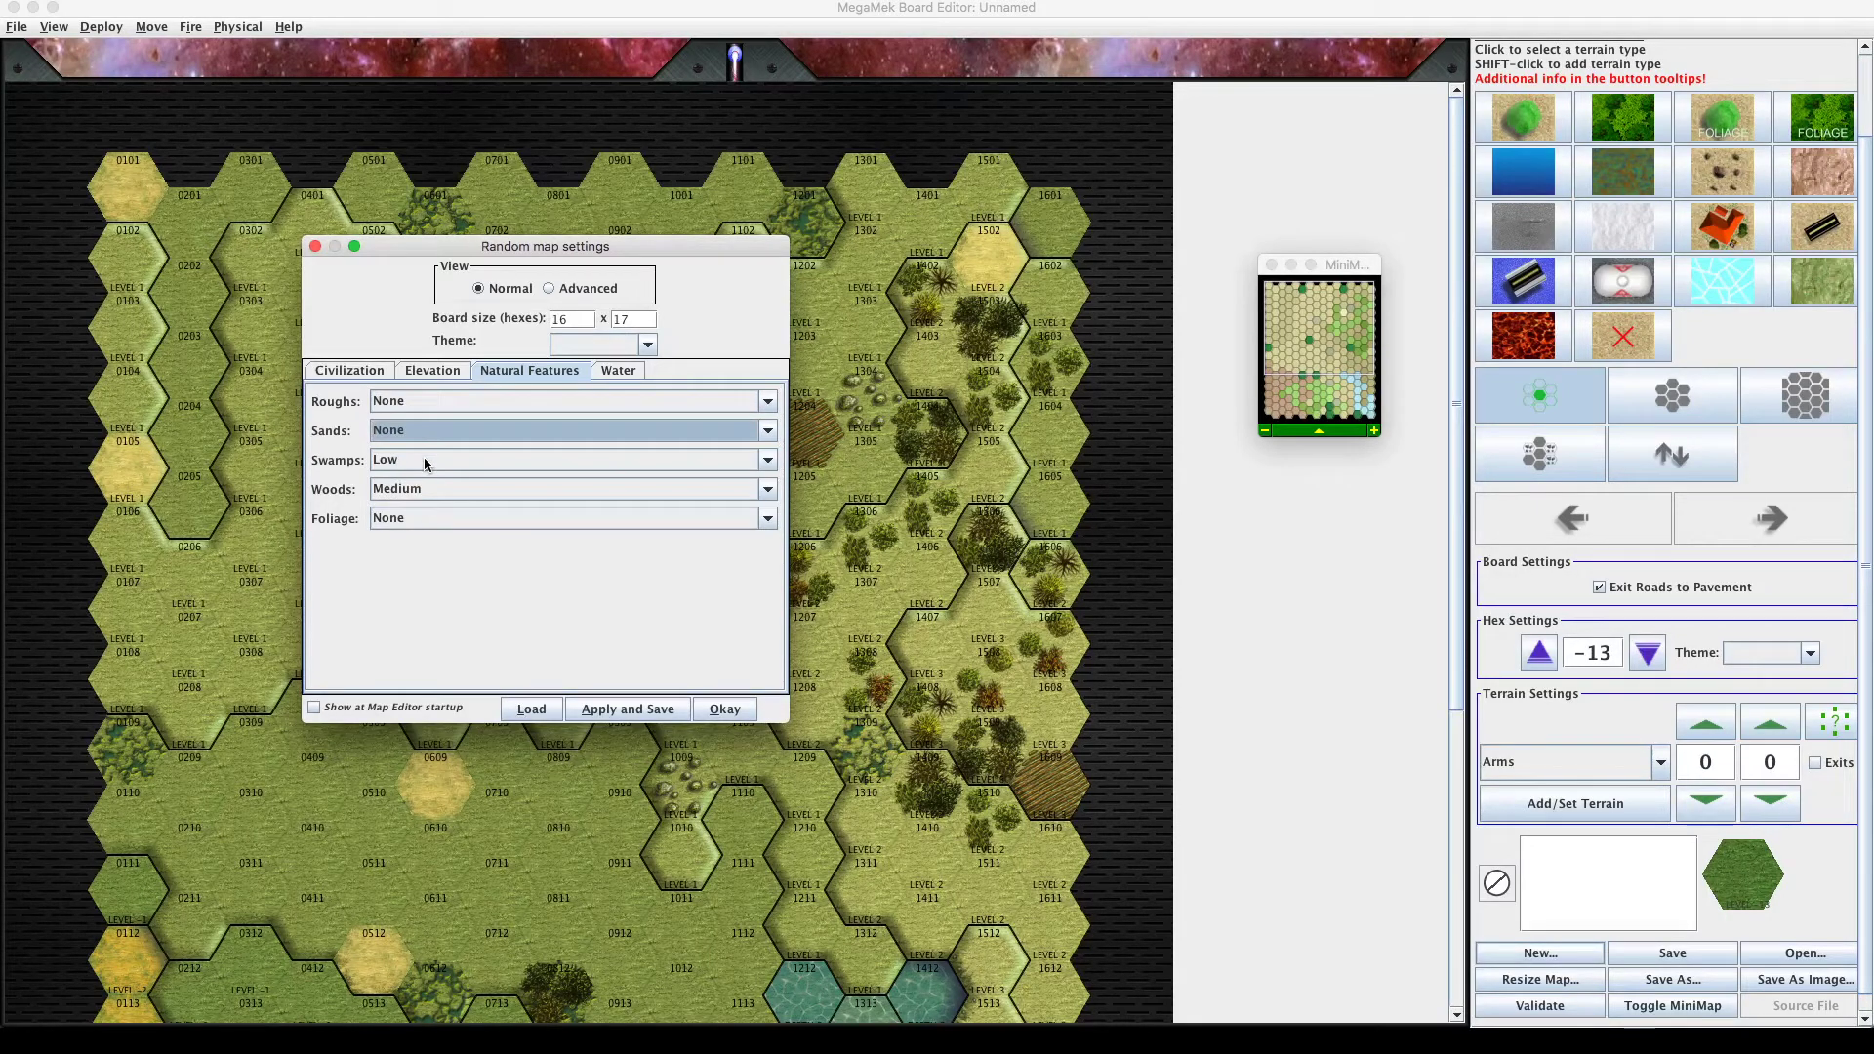
{"action": "left_click", "coordinate": [424, 457]}
{"action": "left_click", "coordinate": [420, 474]}
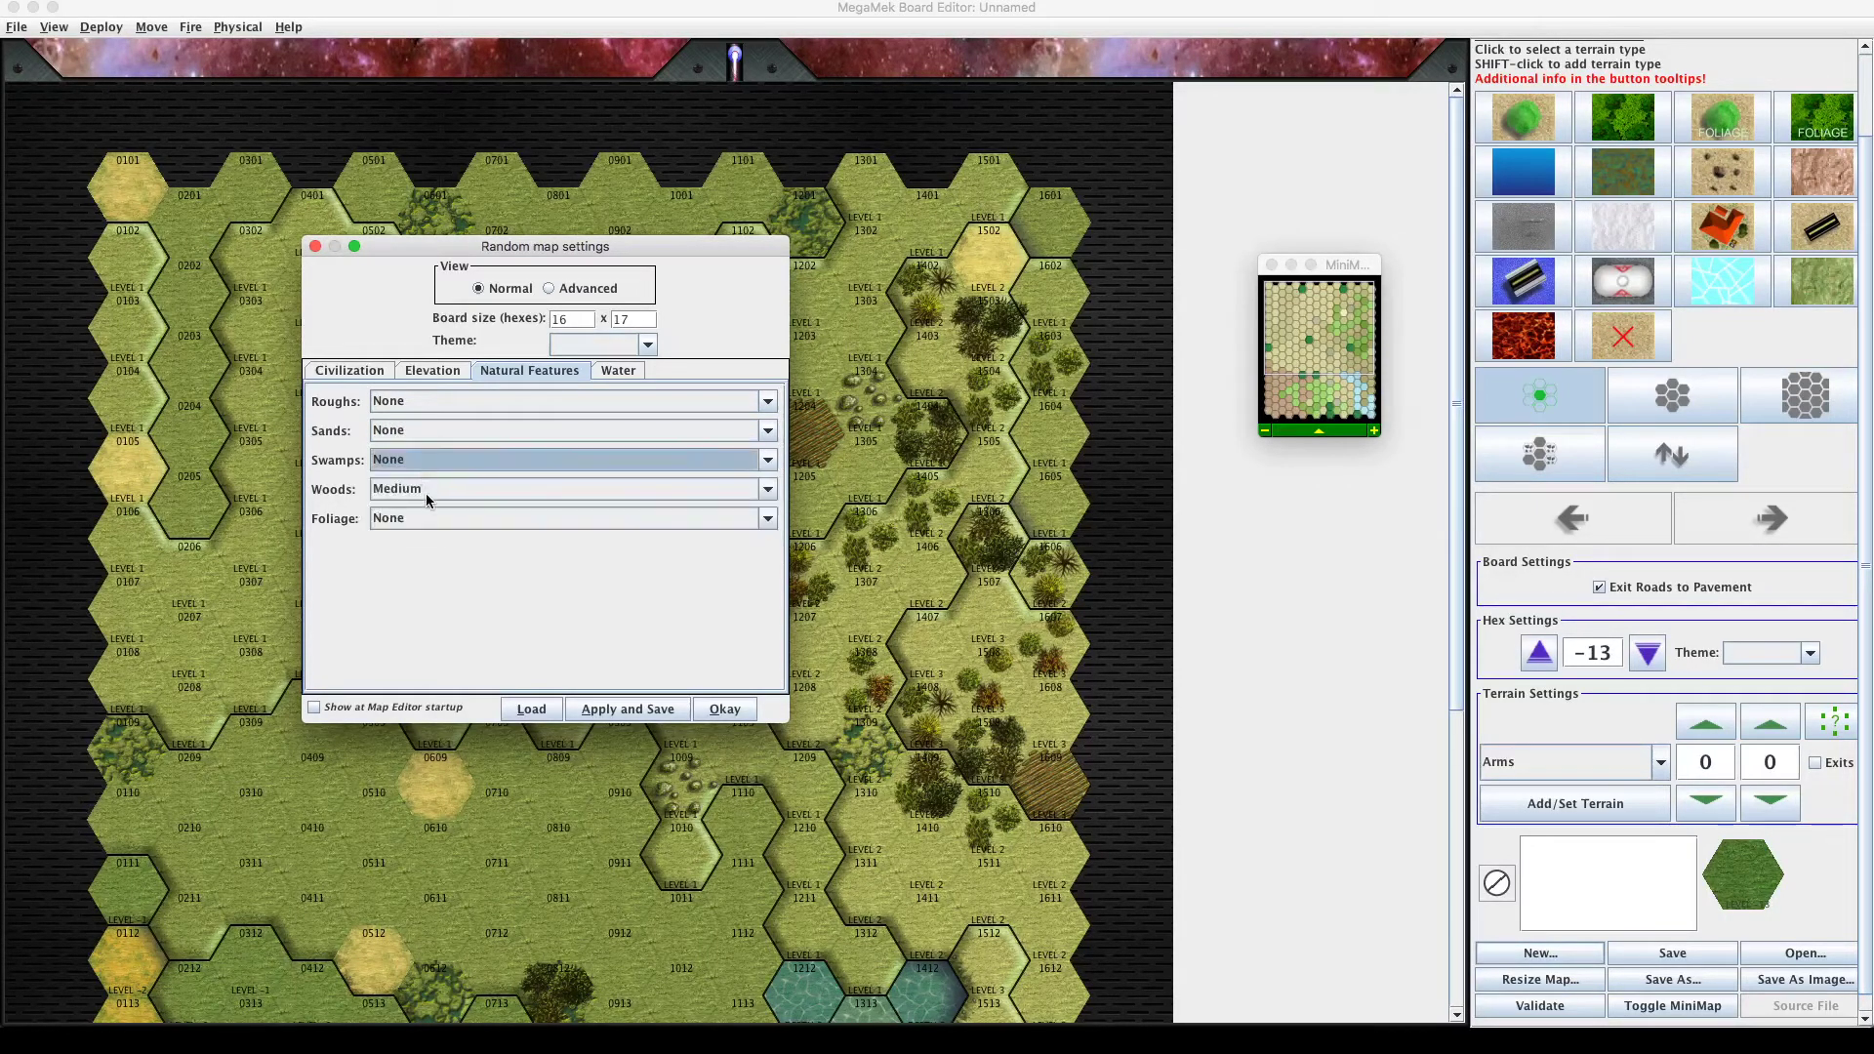
{"action": "left_click", "coordinate": [425, 494]}
{"action": "left_click", "coordinate": [417, 505]}
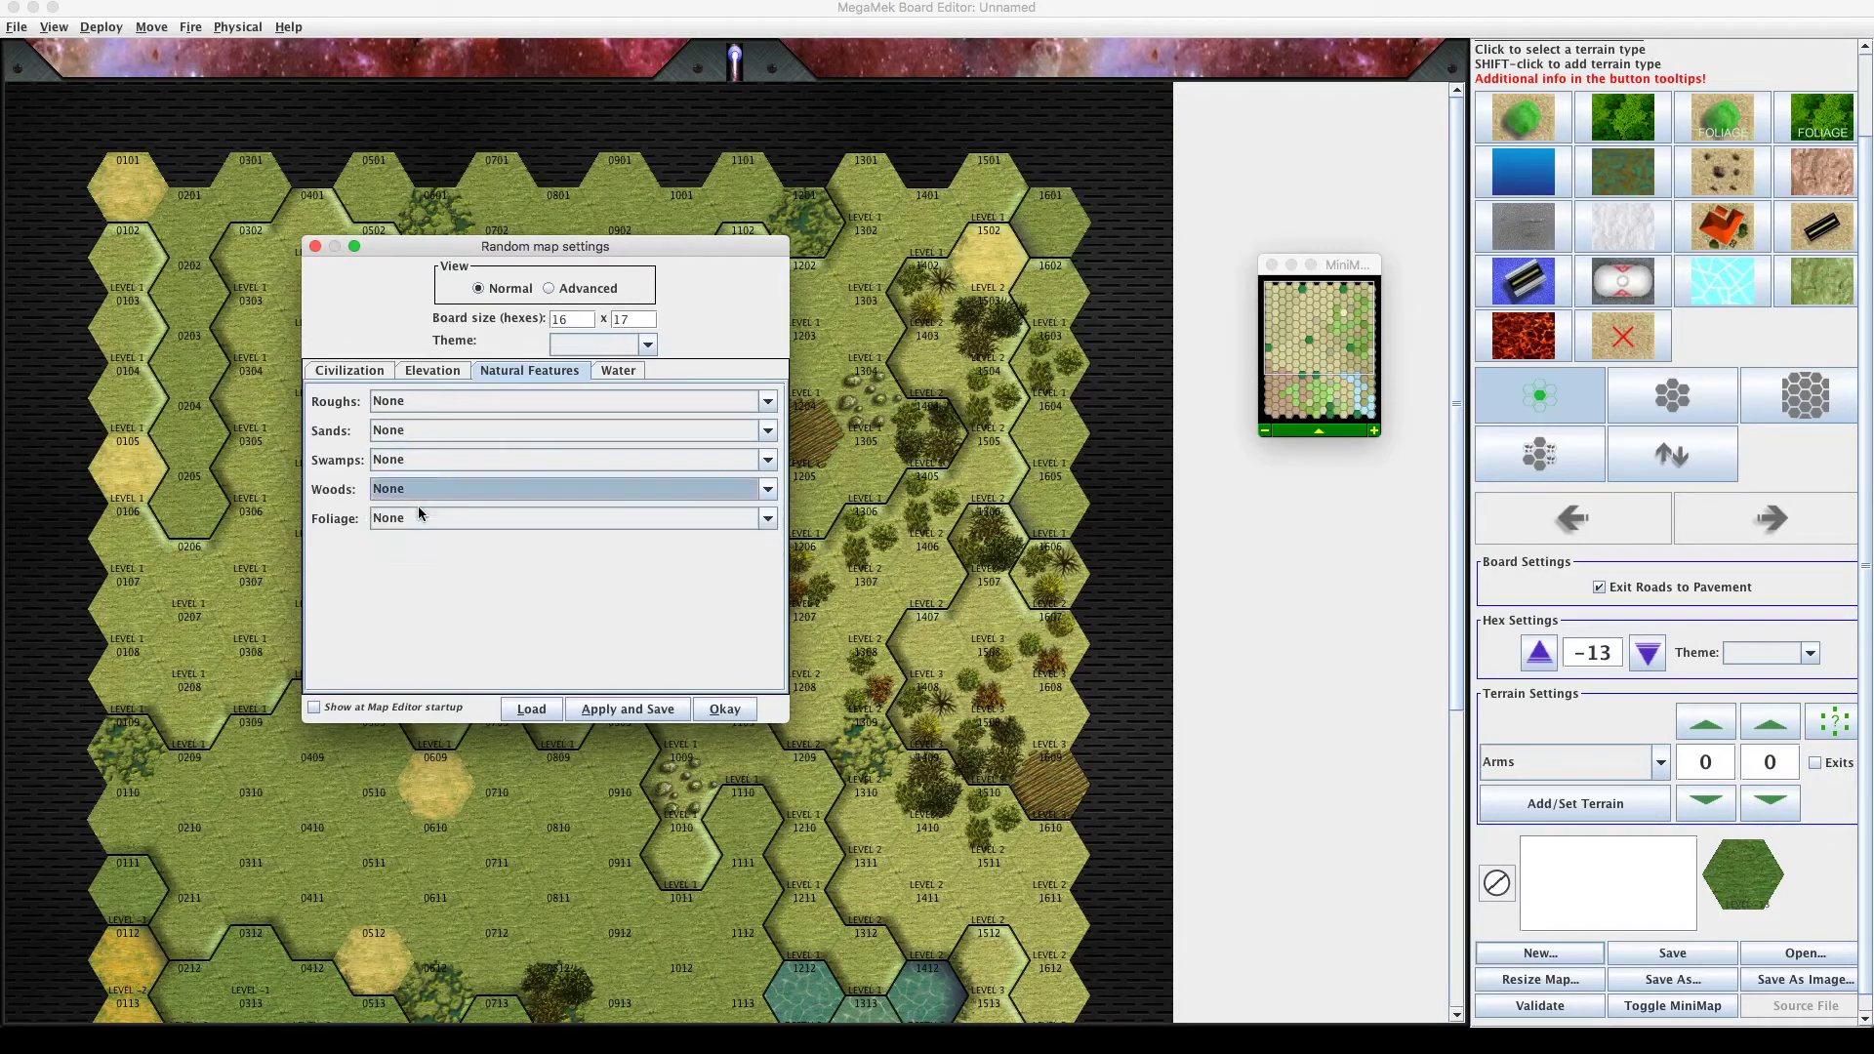
Set the water option Lakes to None.
{"action": "left_click", "coordinate": [622, 371]}
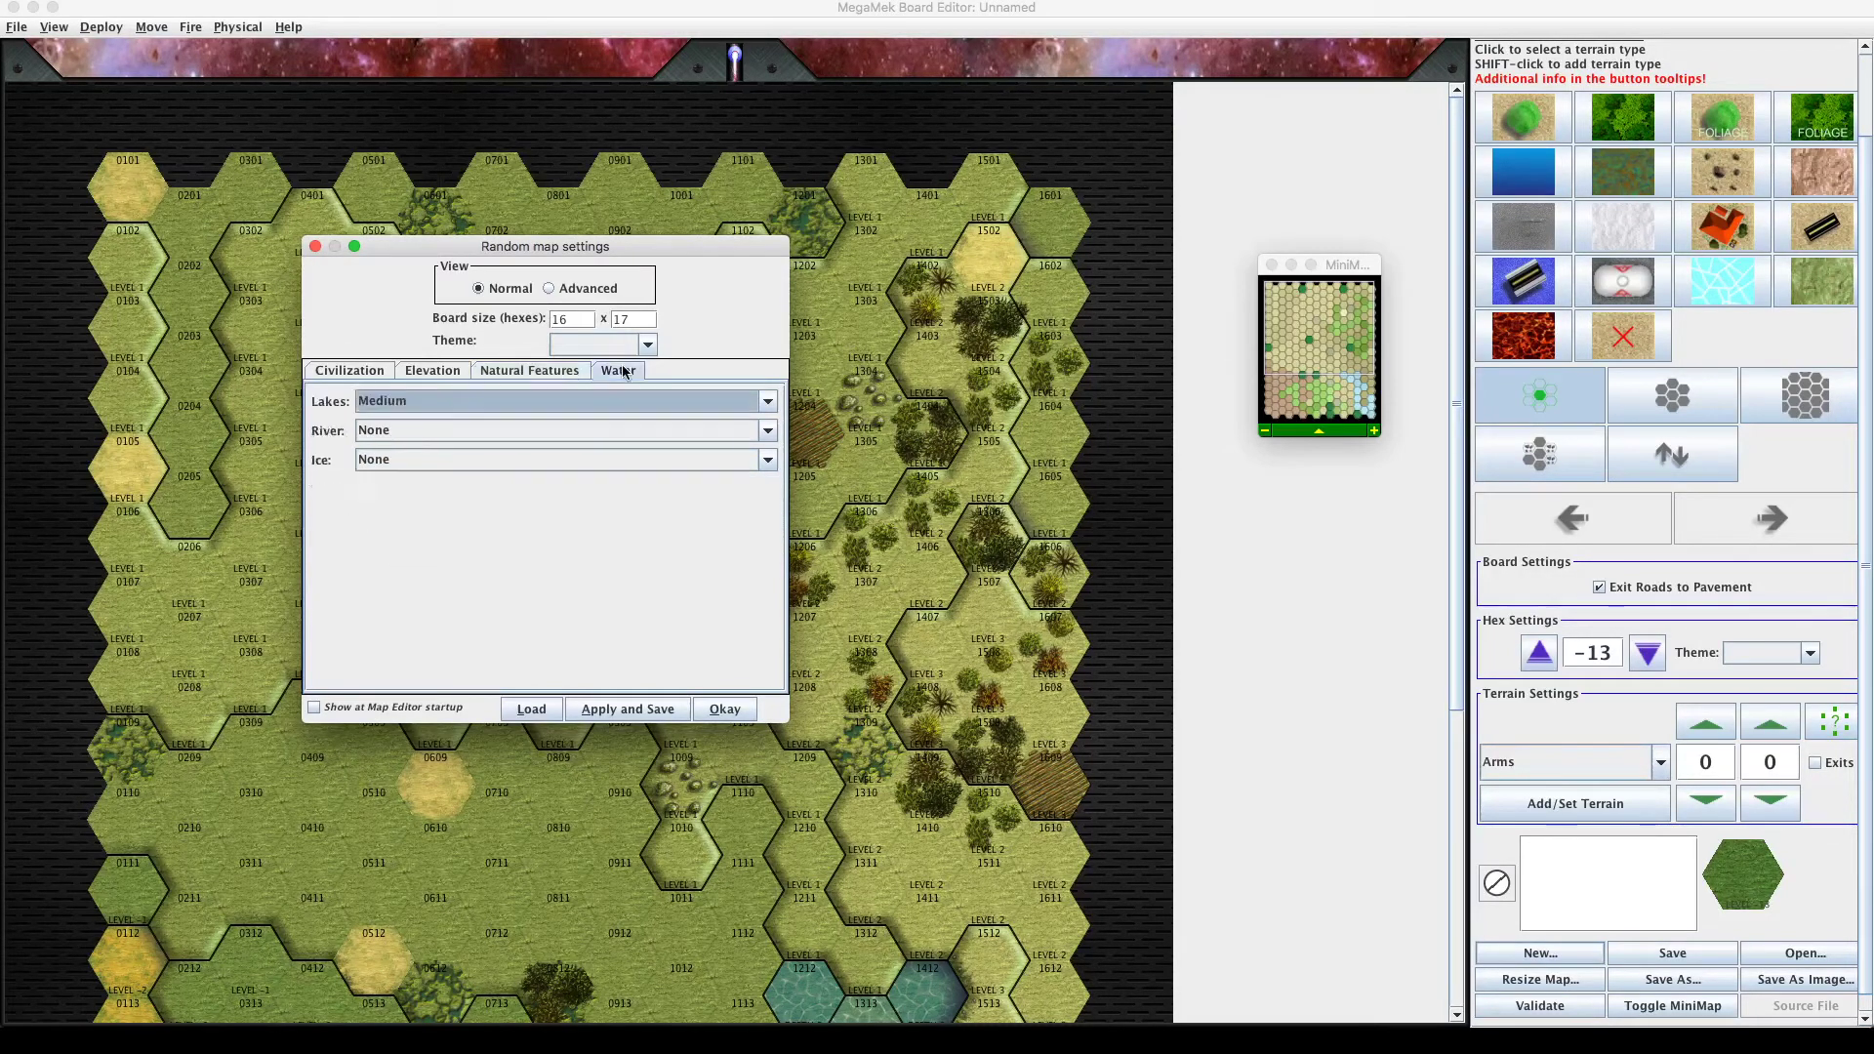
{"action": "left_click", "coordinate": [455, 403]}
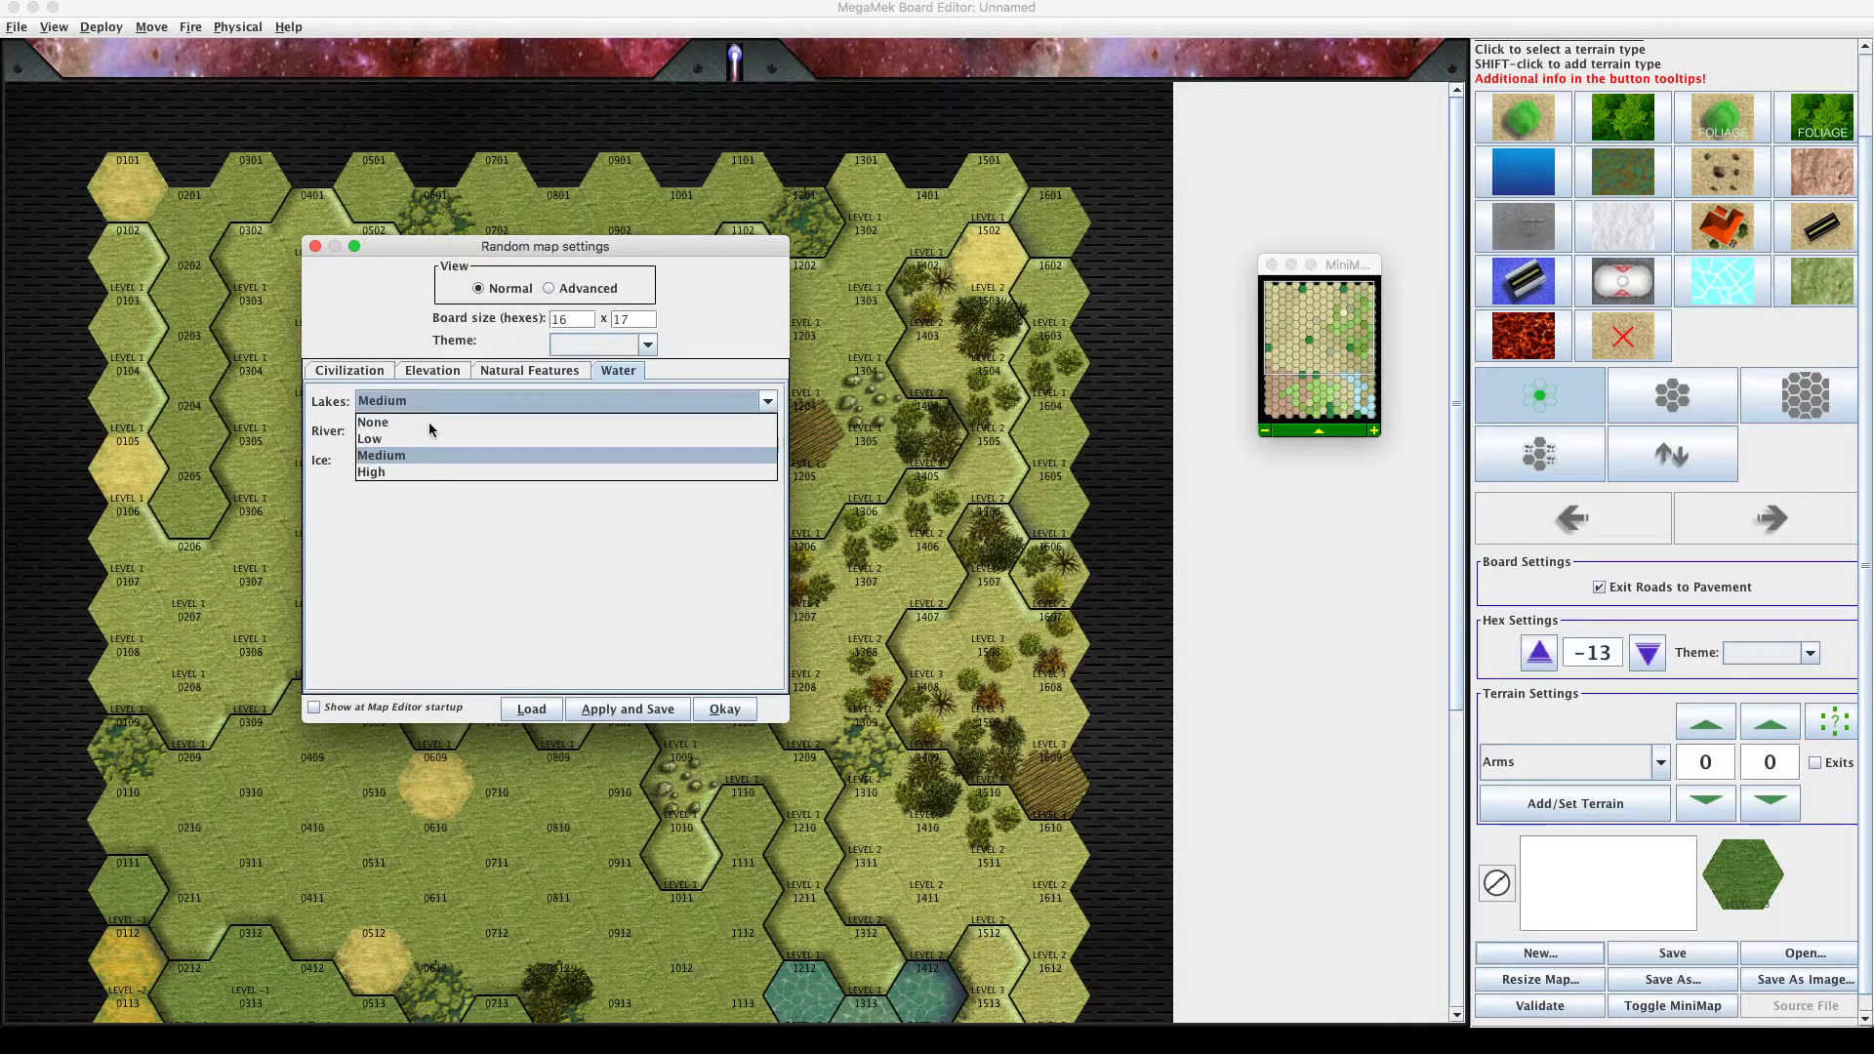
{"action": "left_click", "coordinate": [429, 423]}
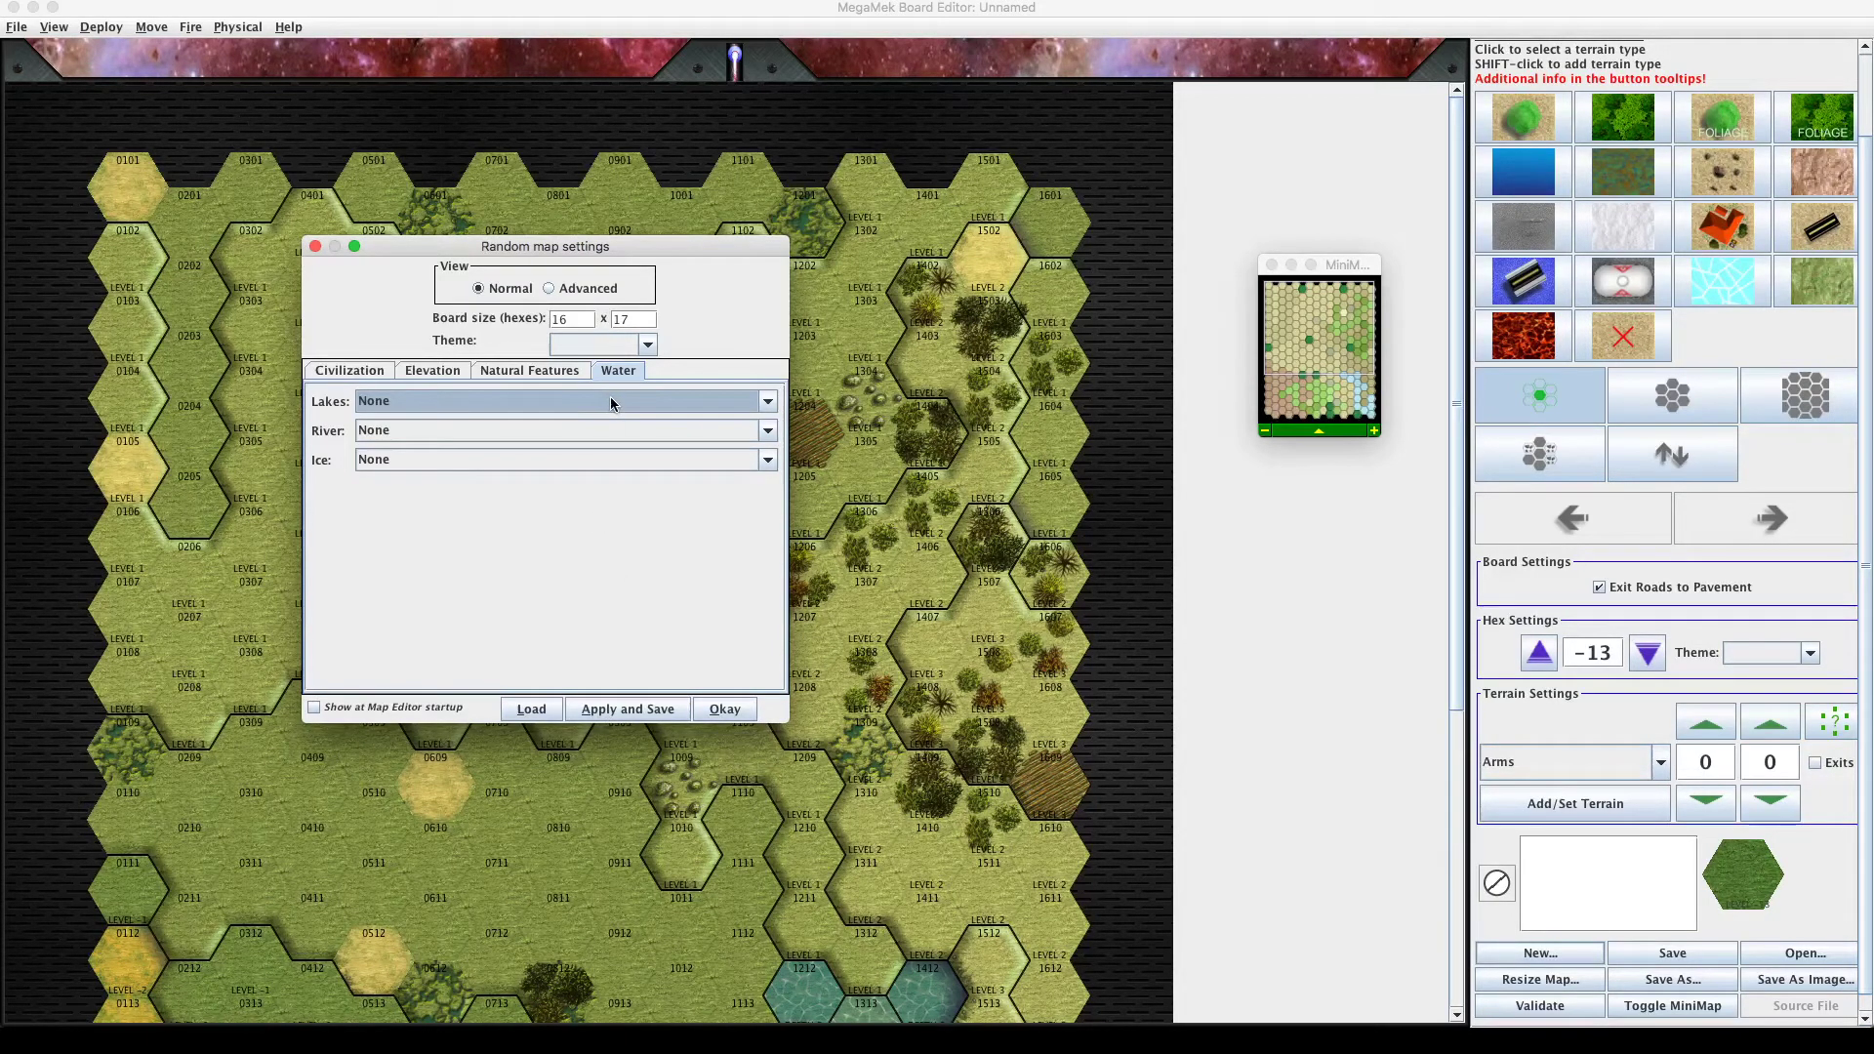
Review the Civilization, Elevation, Natural Features and Water settings of the random map.
{"action": "left_click", "coordinate": [380, 374]}
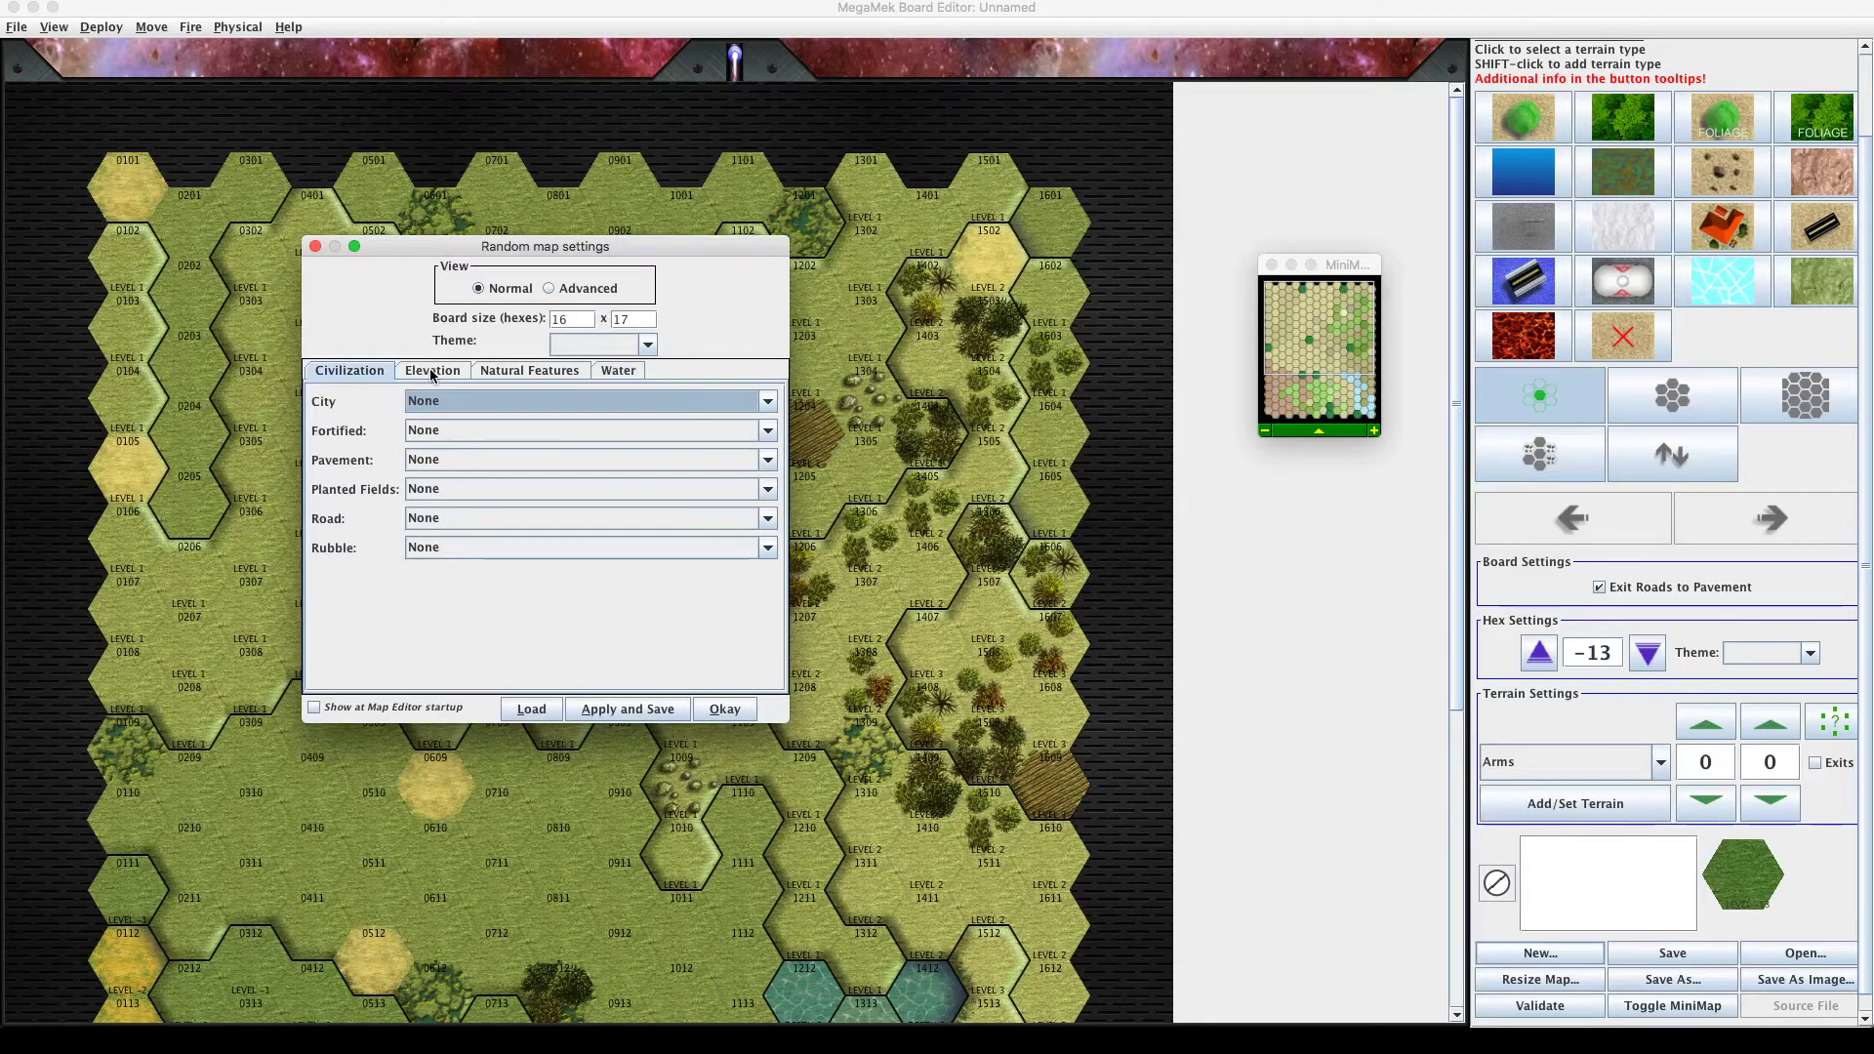
{"action": "left_click", "coordinate": [431, 375]}
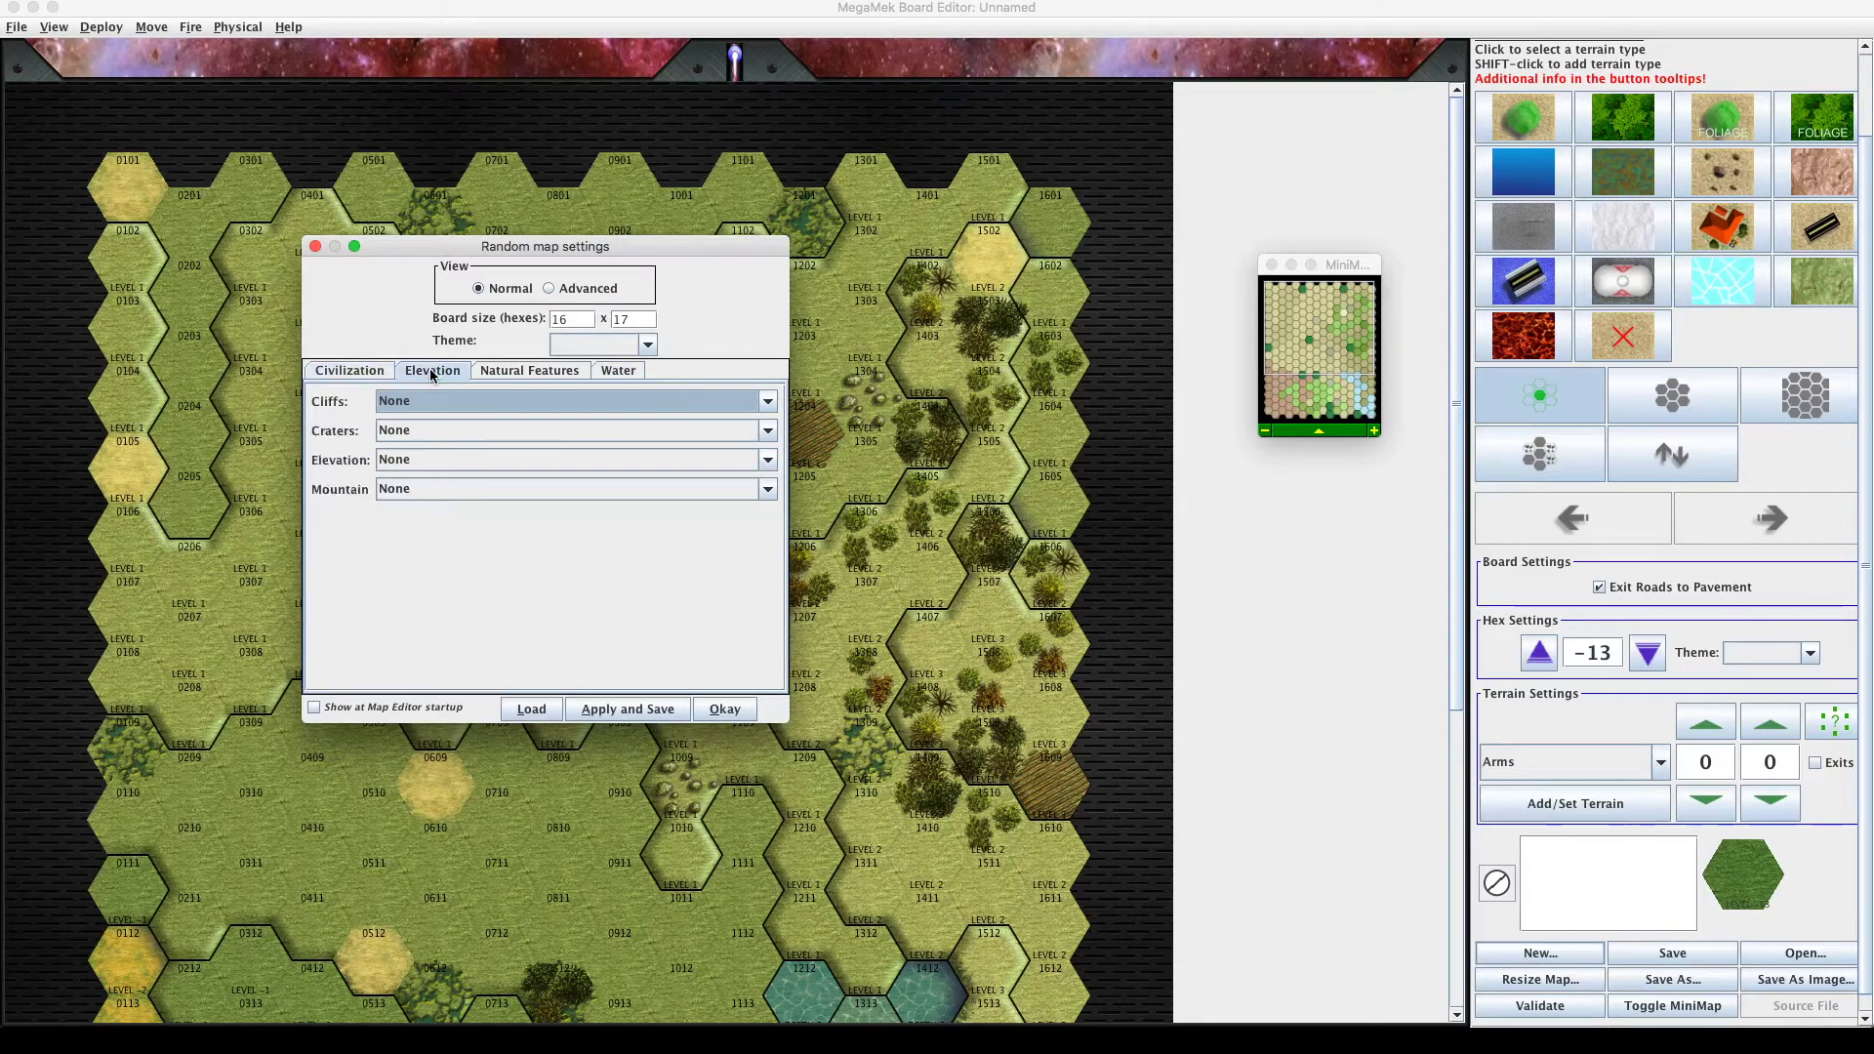
{"action": "left_click", "coordinate": [381, 376]}
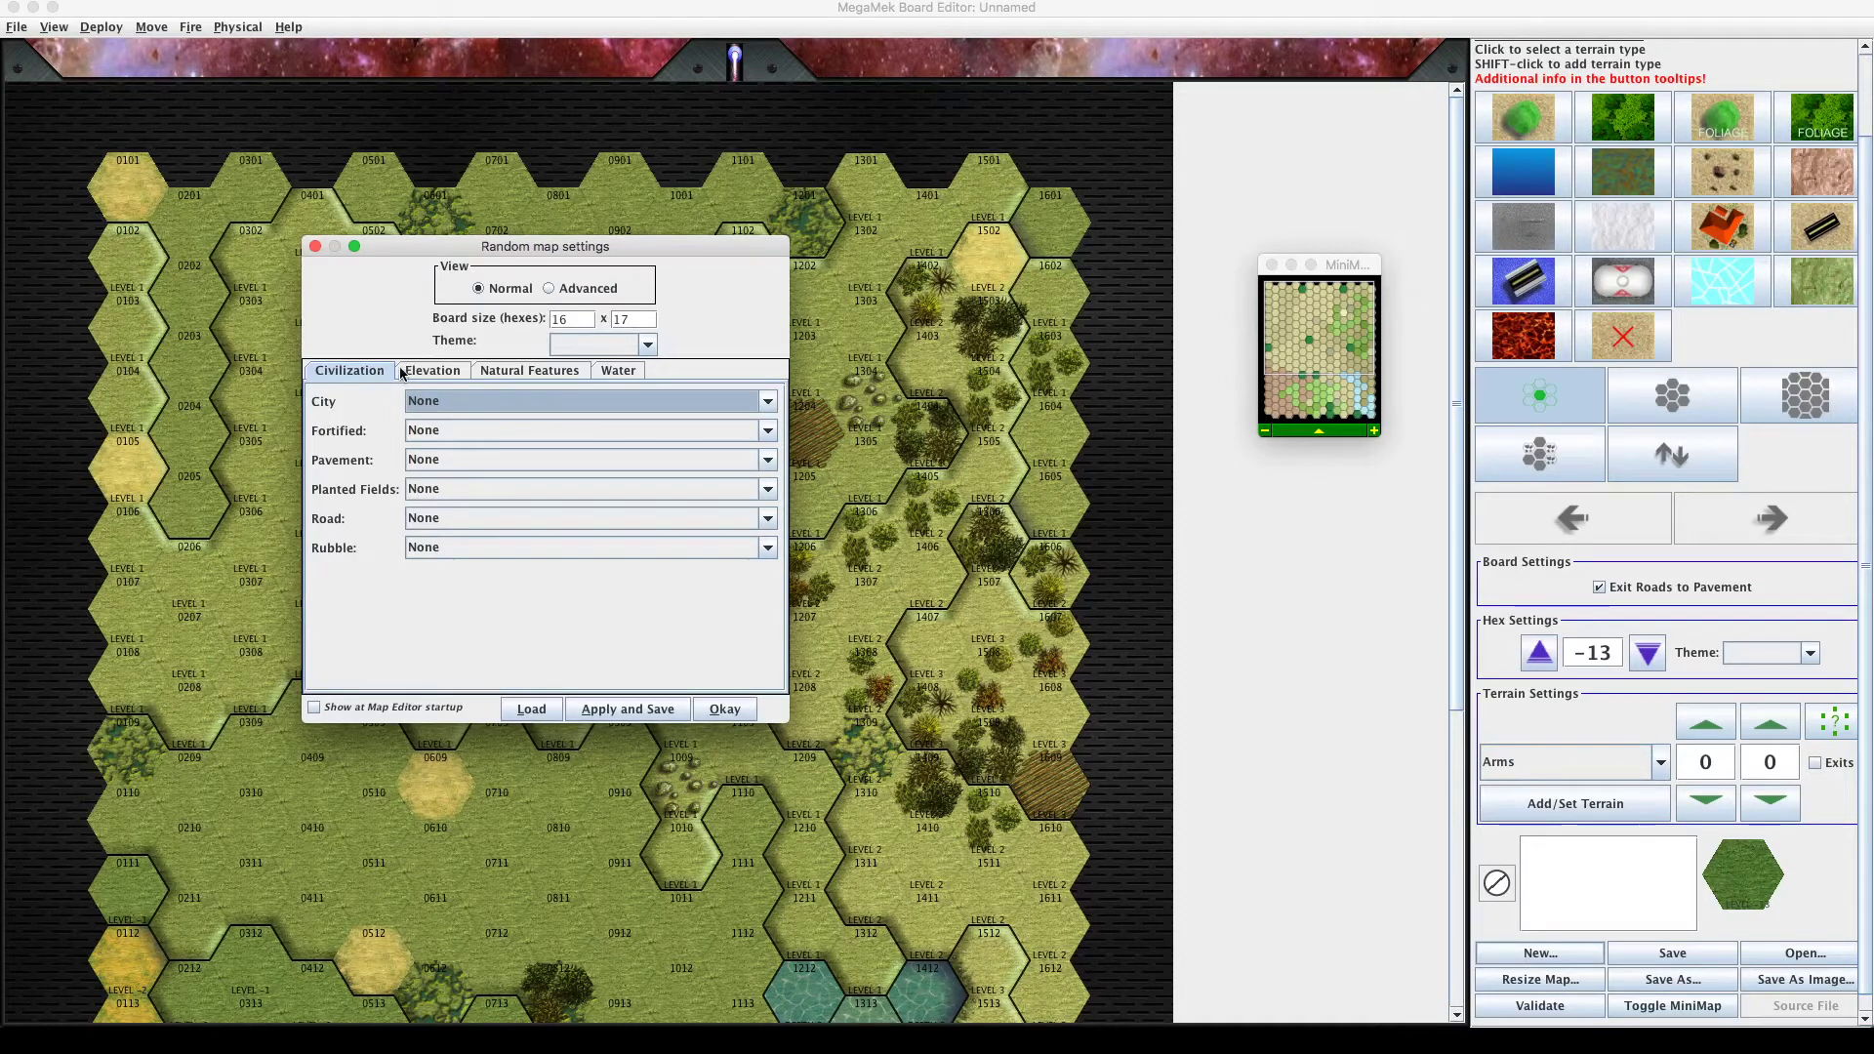
{"action": "left_click", "coordinate": [419, 370]}
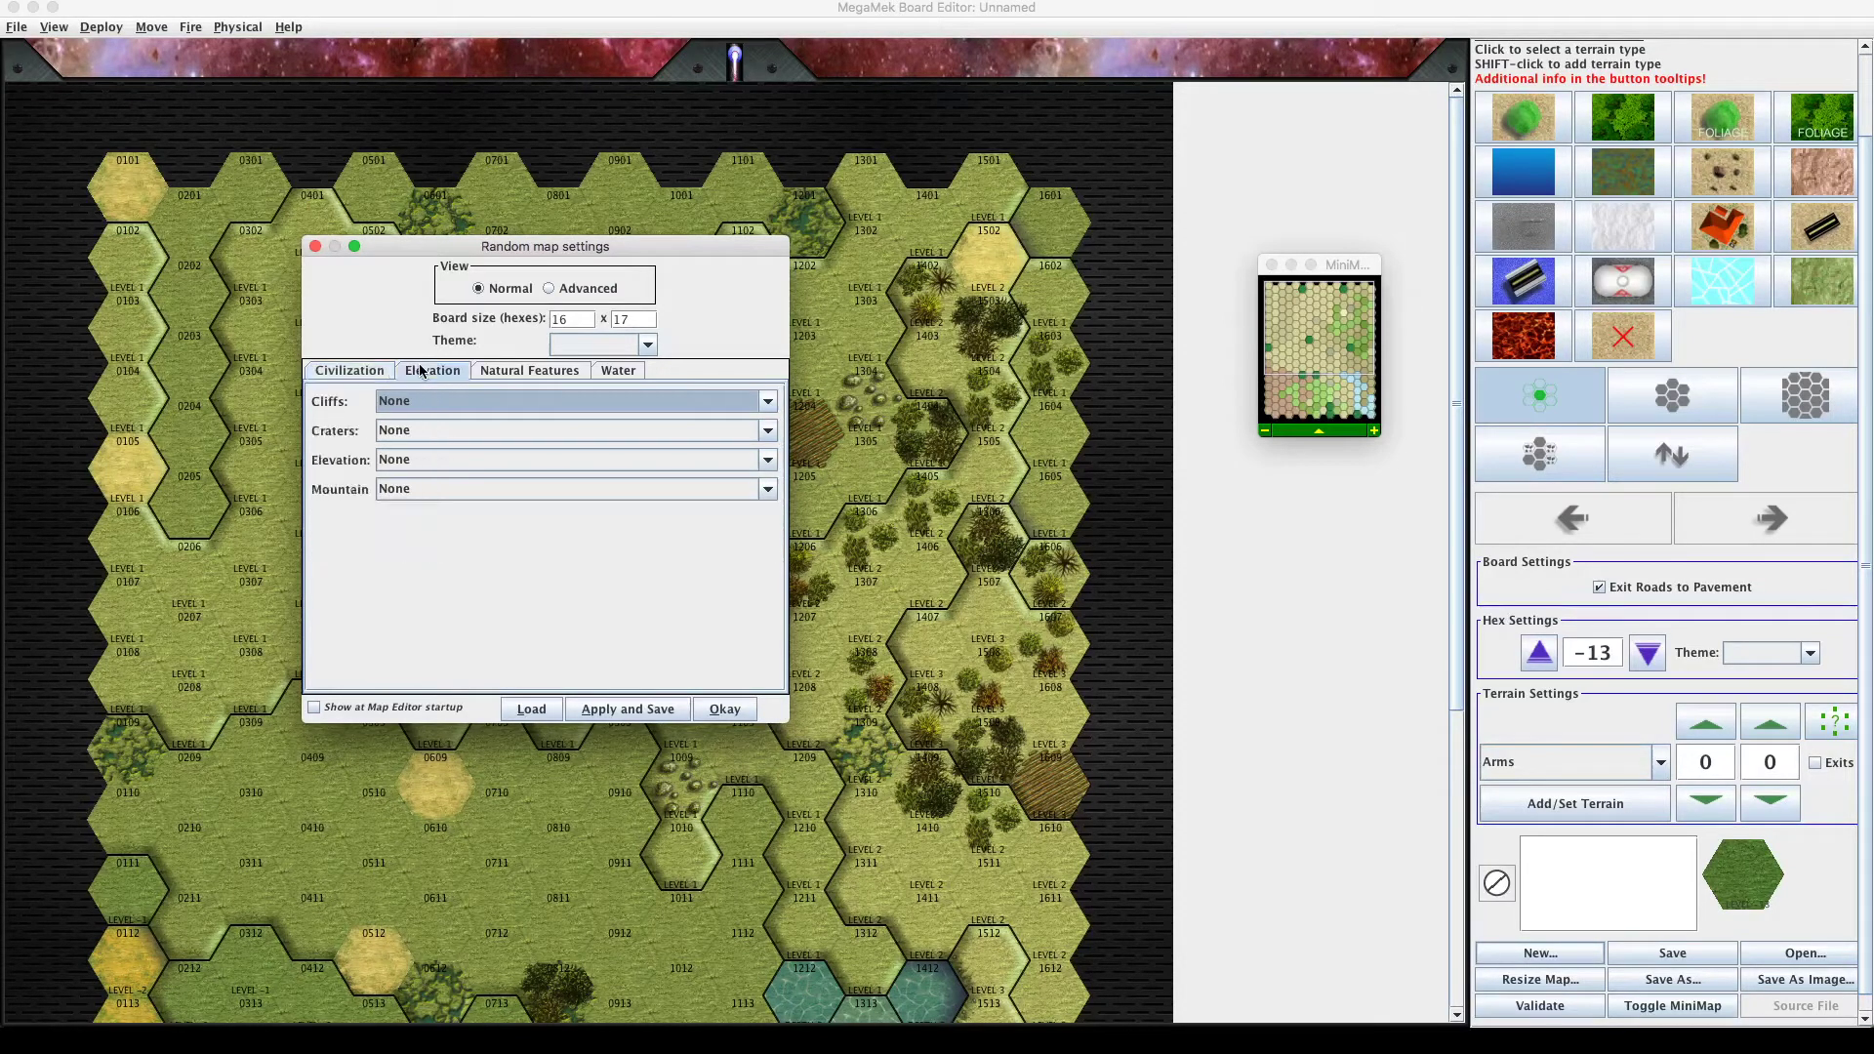
{"action": "left_click", "coordinate": [505, 372]}
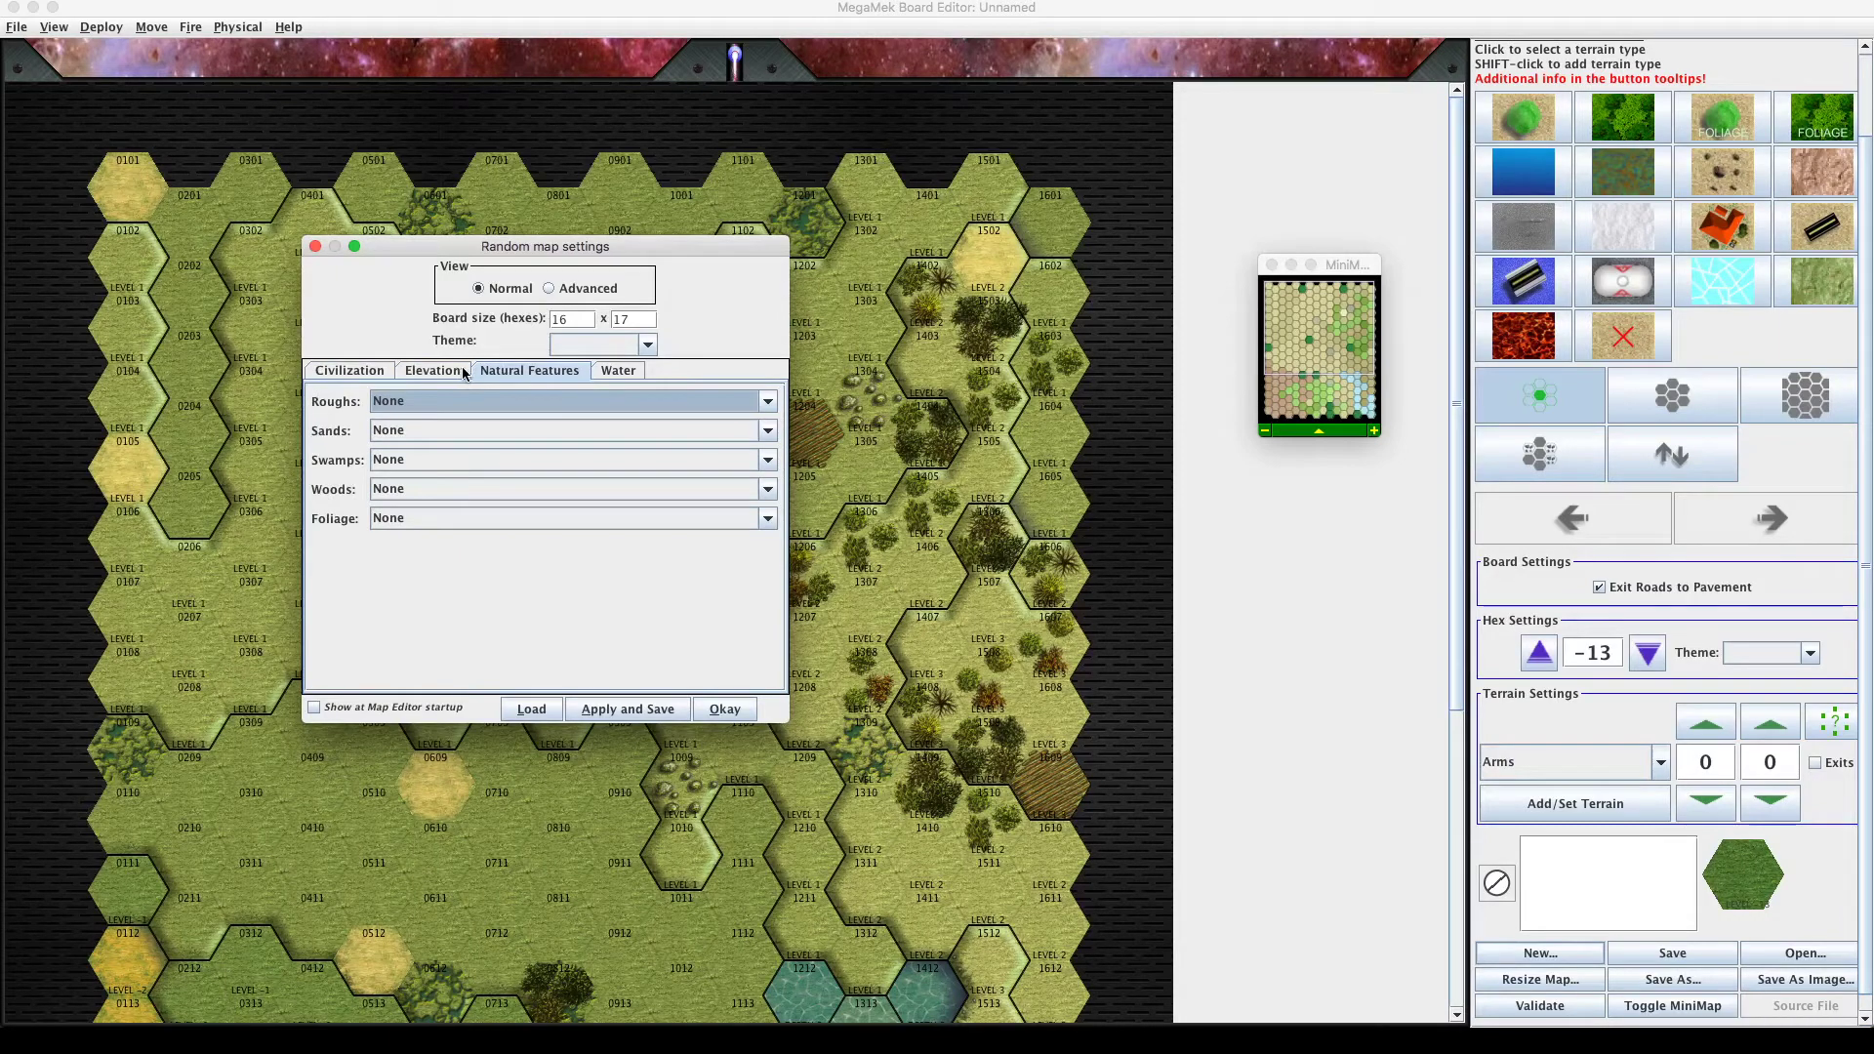
{"action": "left_click", "coordinate": [601, 374]}
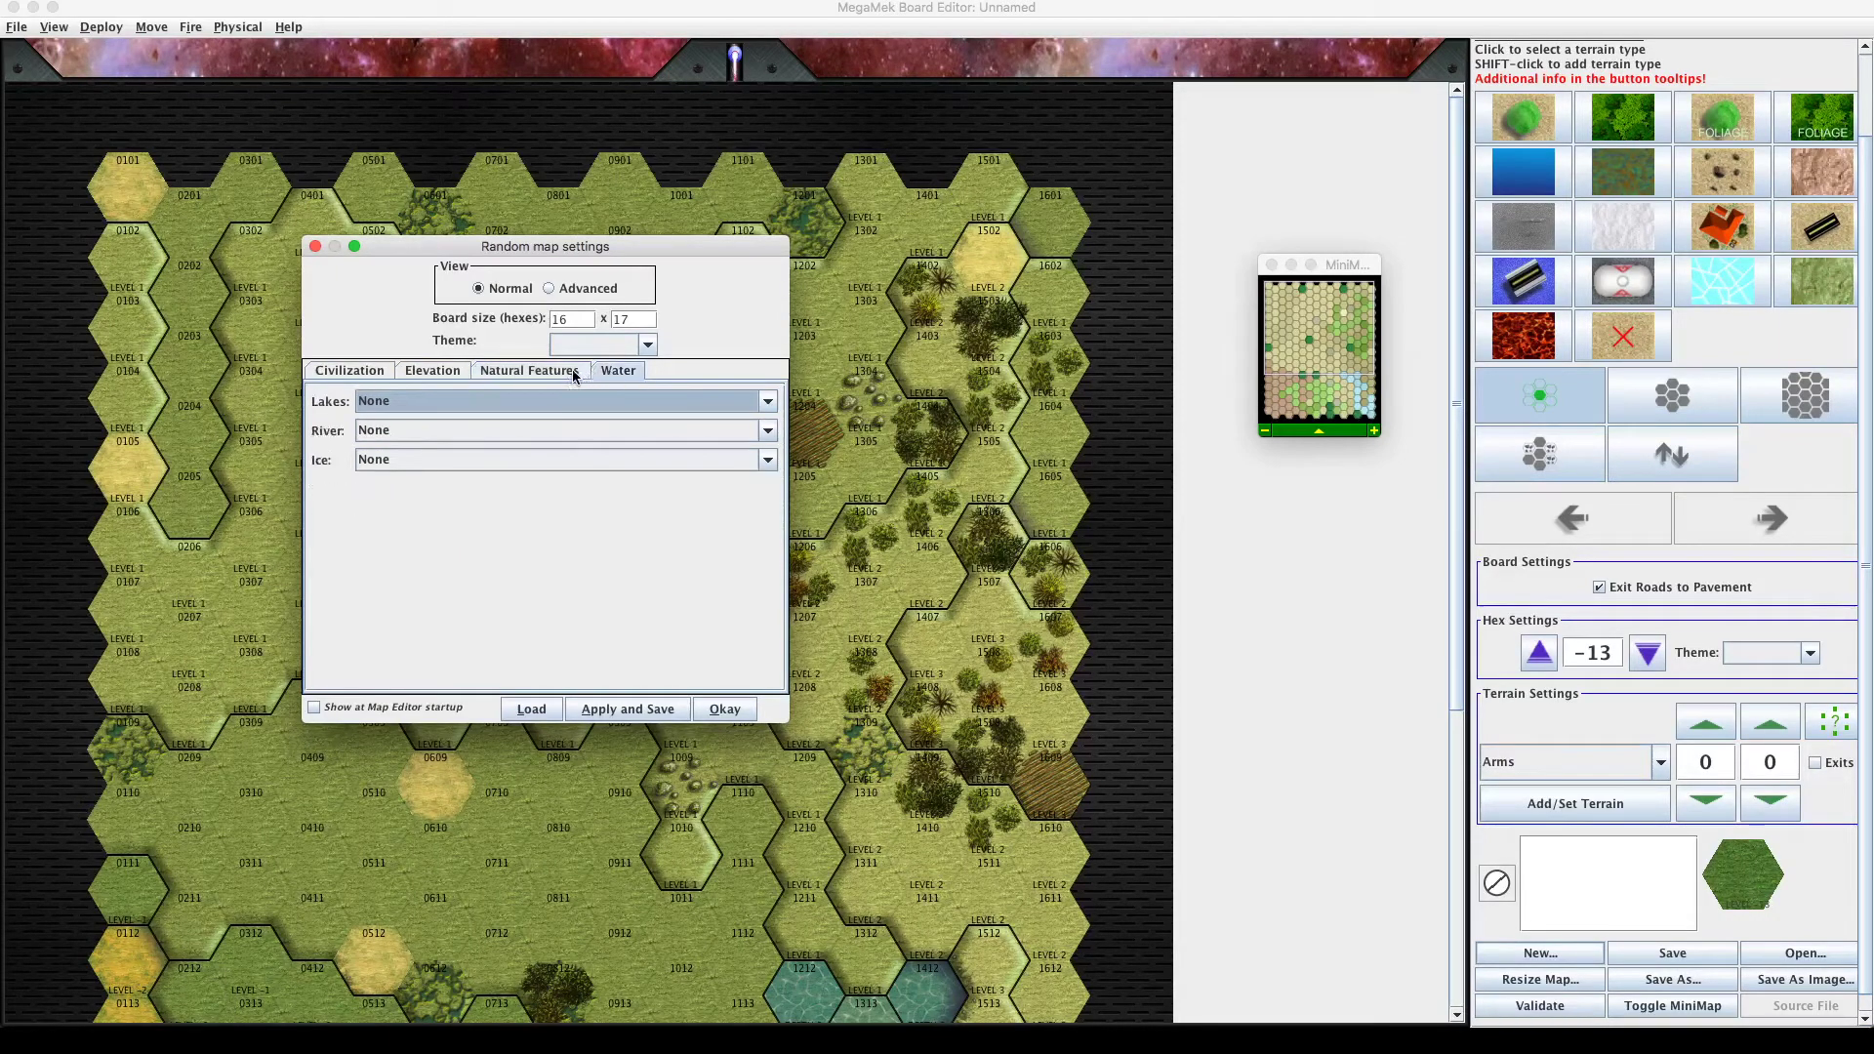
{"action": "left_click", "coordinate": [488, 371]}
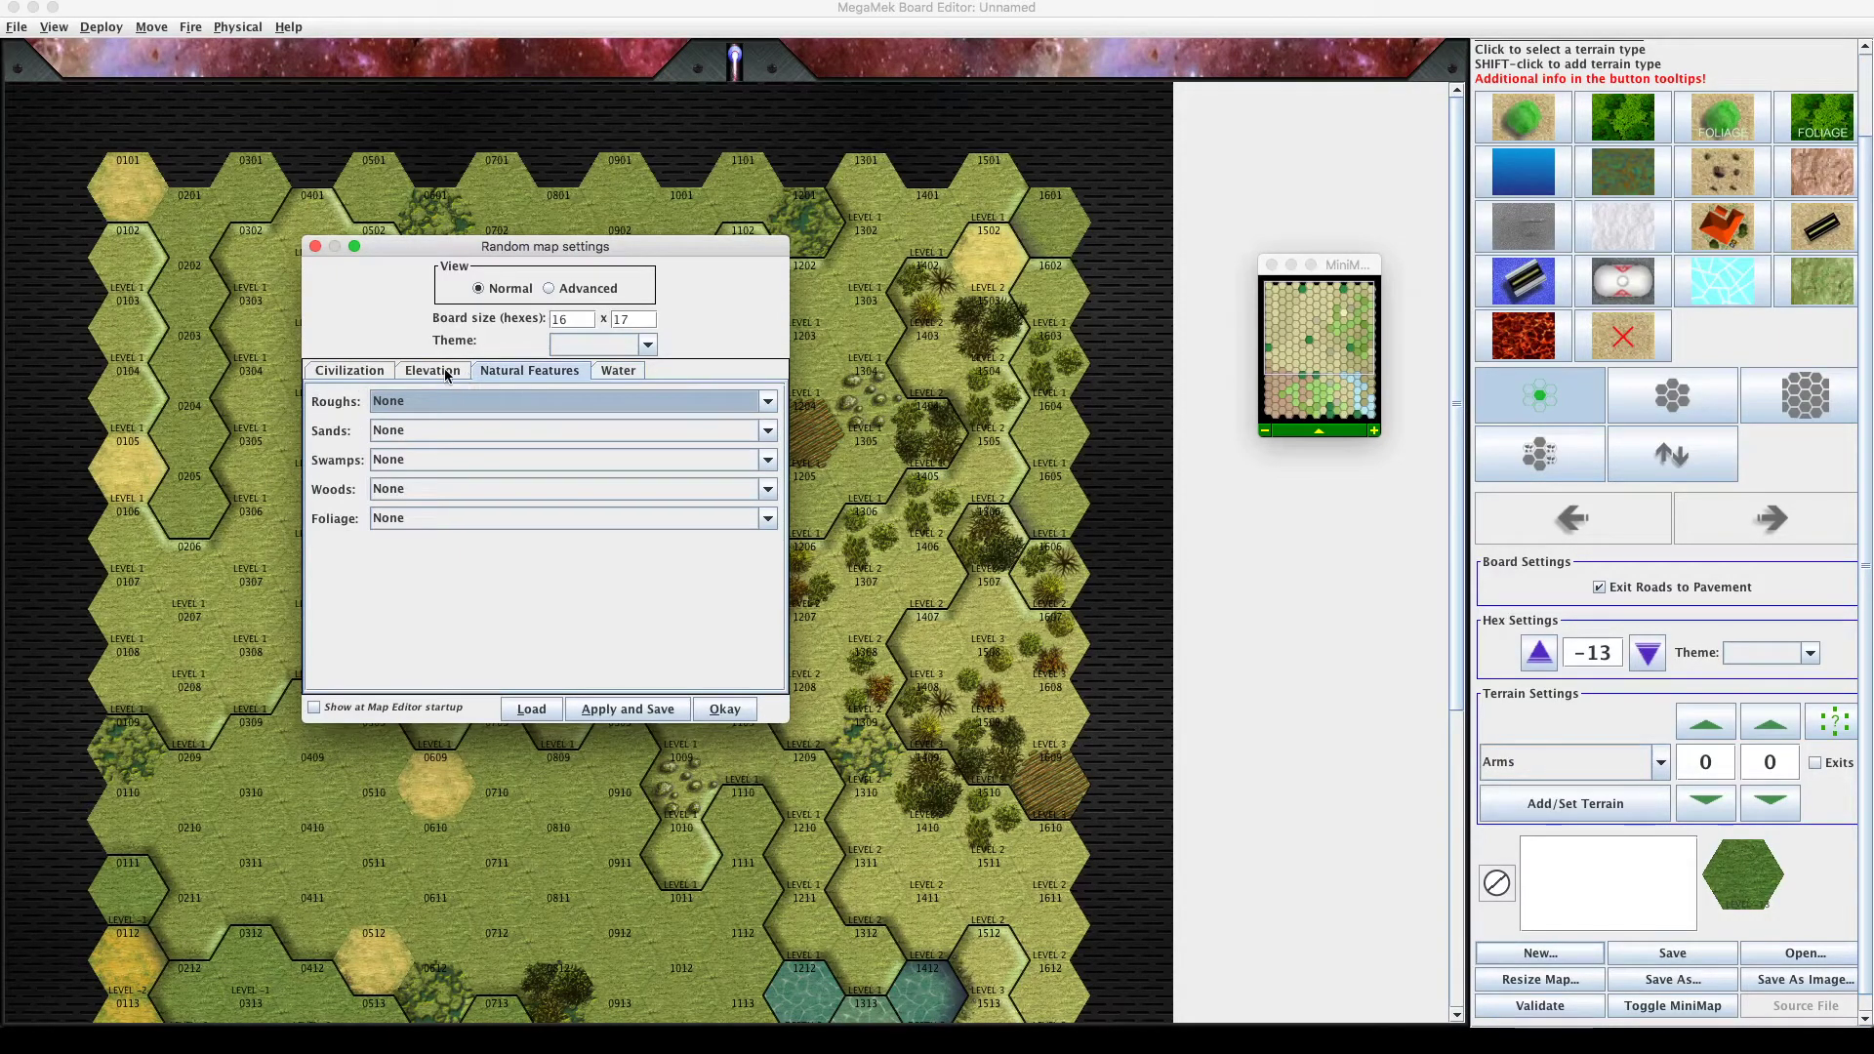
{"action": "left_click", "coordinate": [439, 373]}
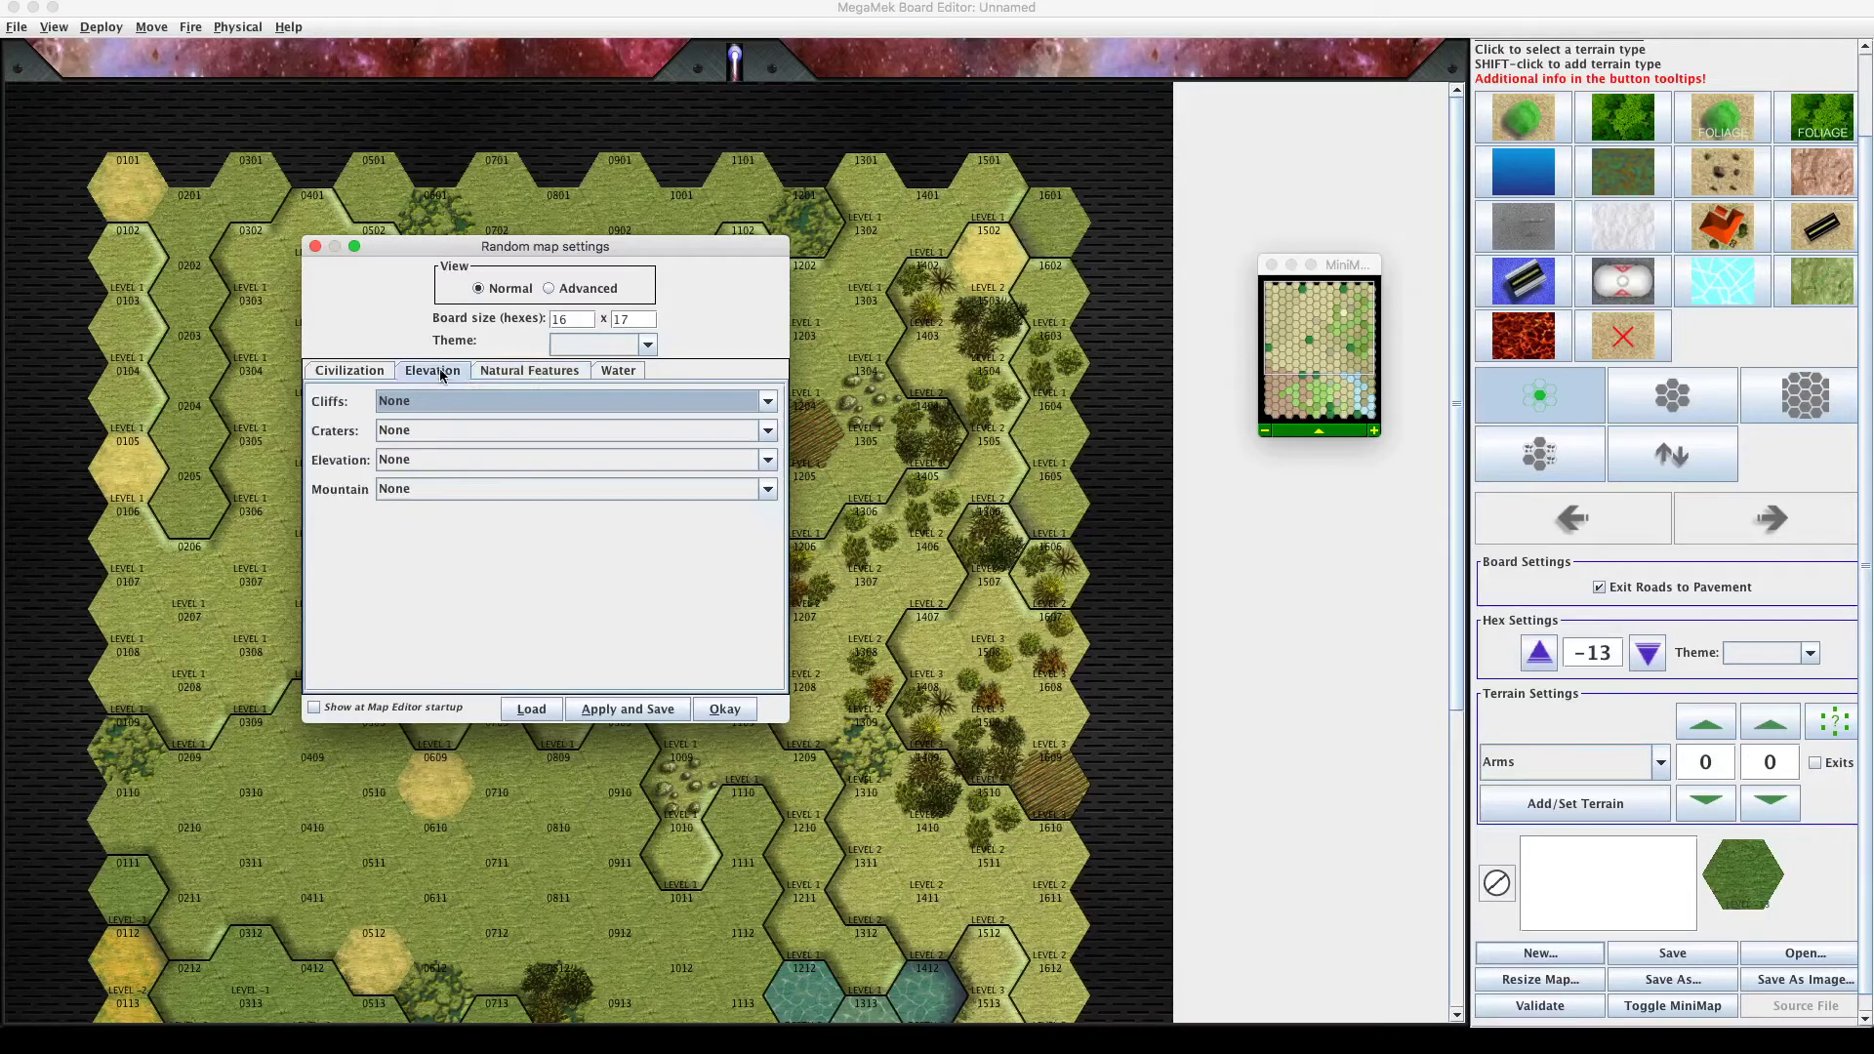
{"action": "left_click", "coordinate": [382, 374]}
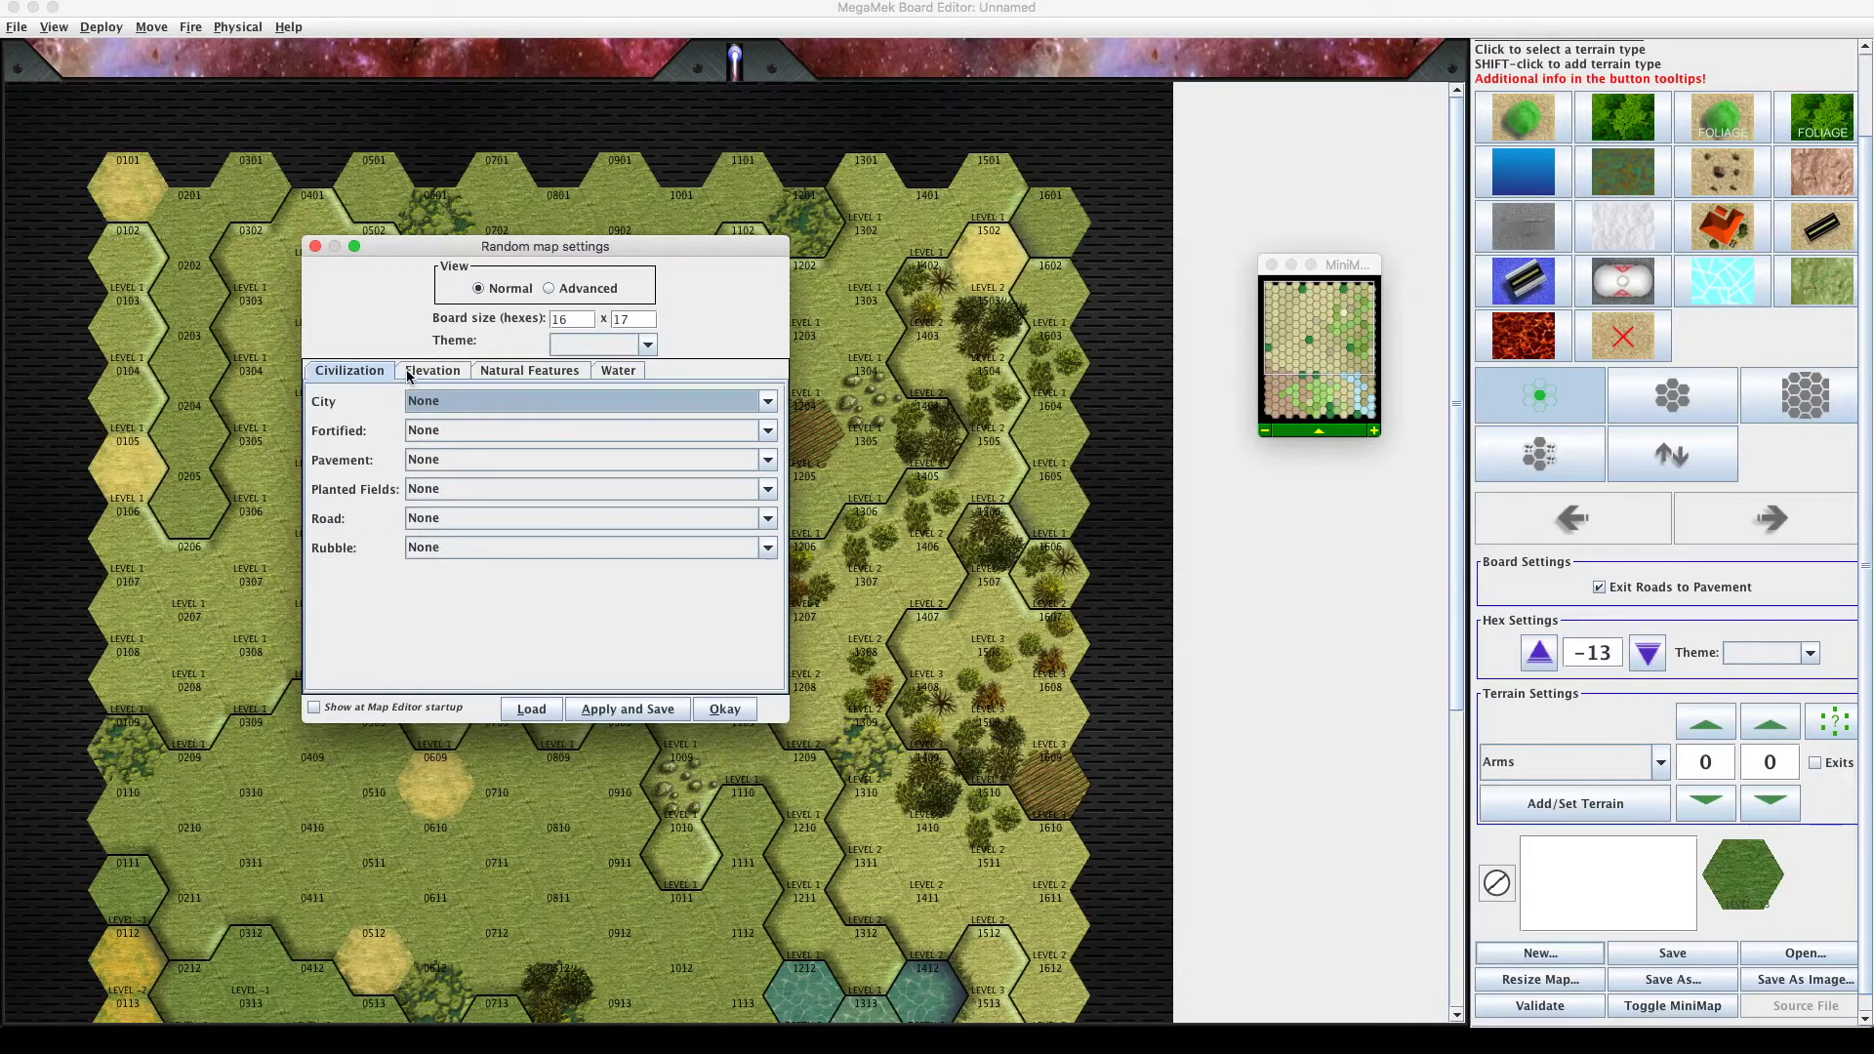
{"action": "left_click", "coordinate": [419, 369]}
{"action": "left_click", "coordinate": [503, 373]}
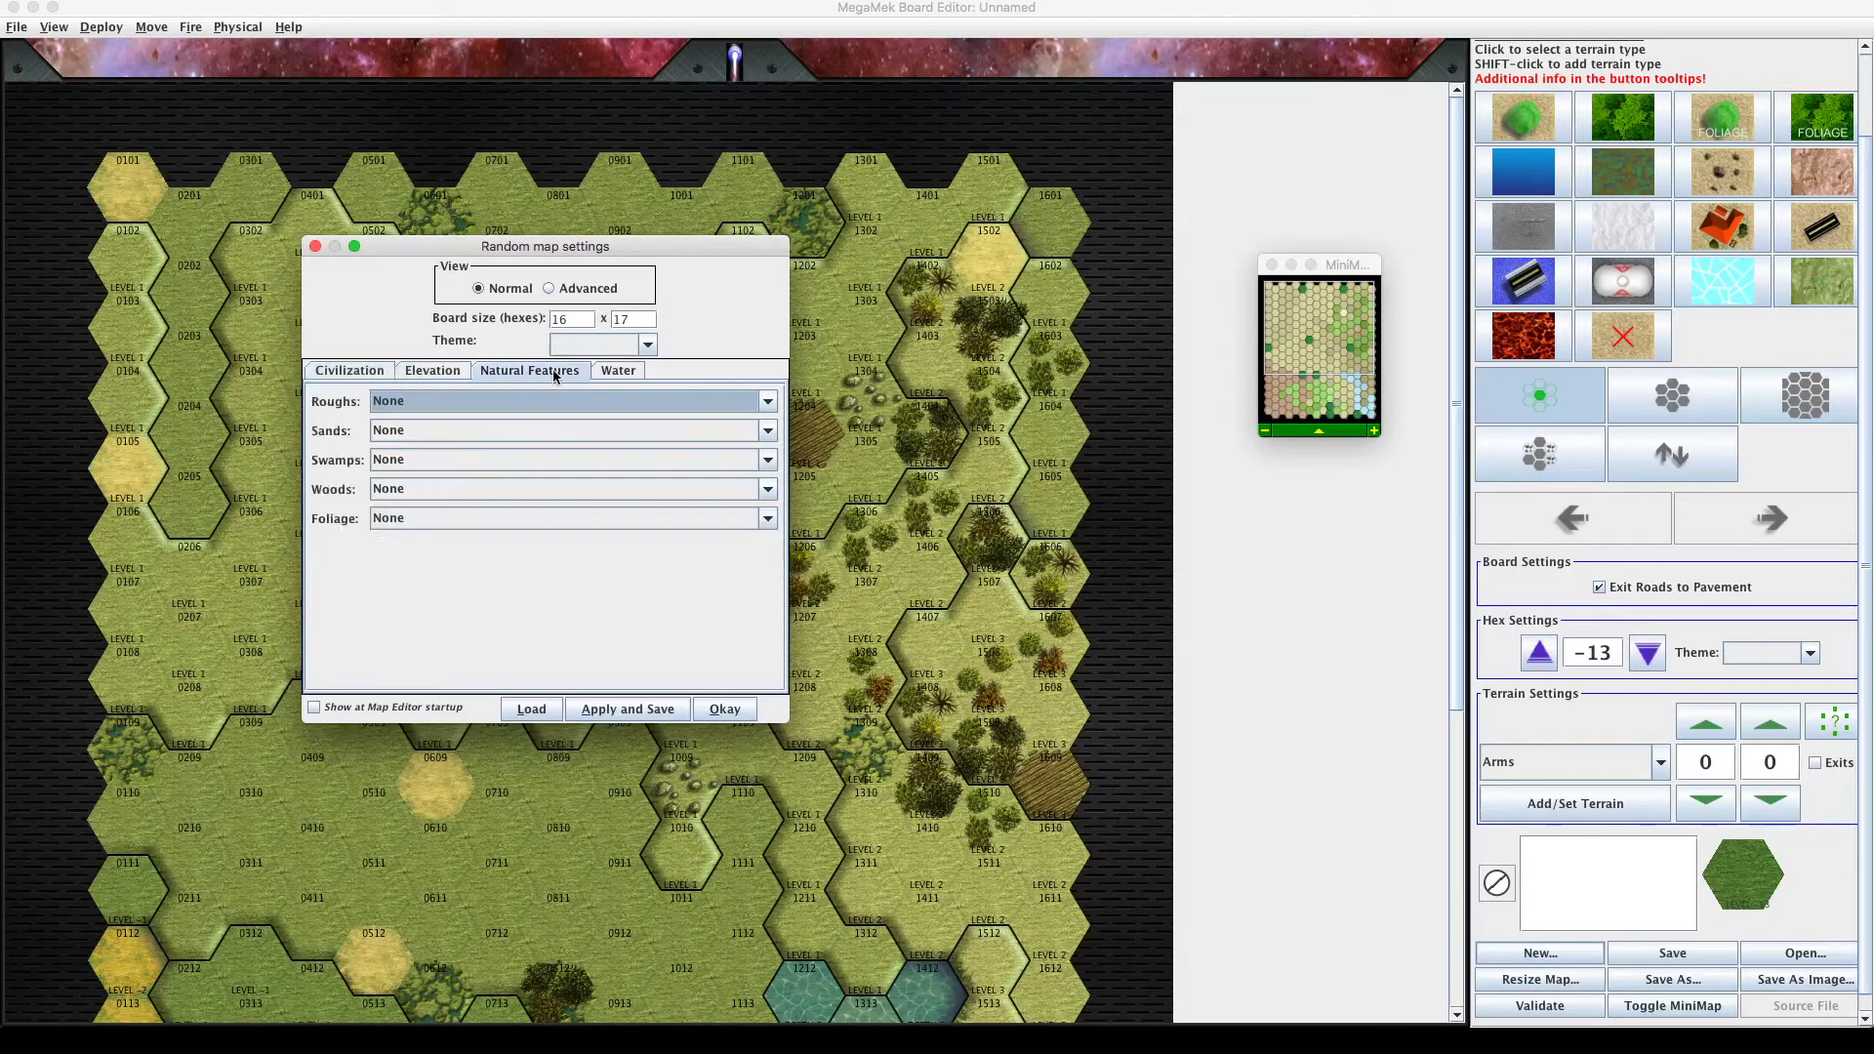
{"action": "left_click", "coordinate": [617, 373]}
{"action": "left_click", "coordinate": [379, 371]}
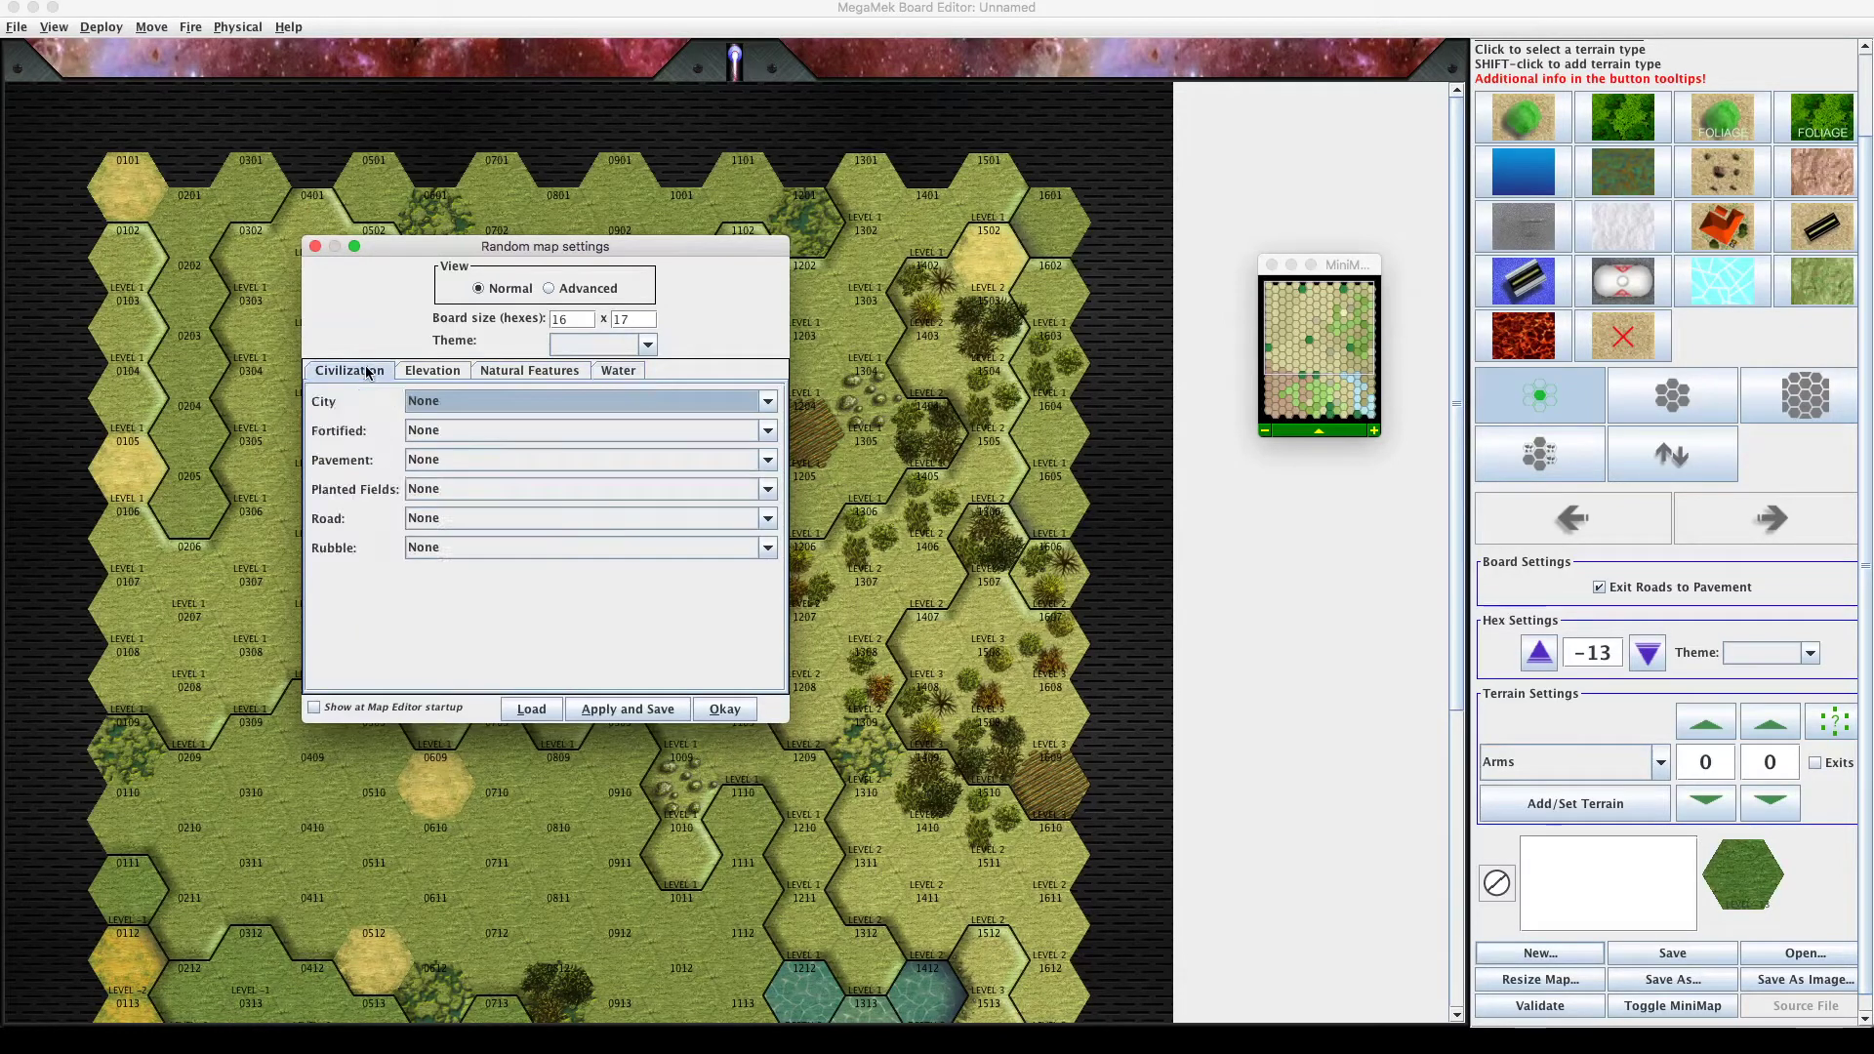
Set the board width to 32 hexes and generate the new board.
{"action": "left_click", "coordinate": [569, 322]}
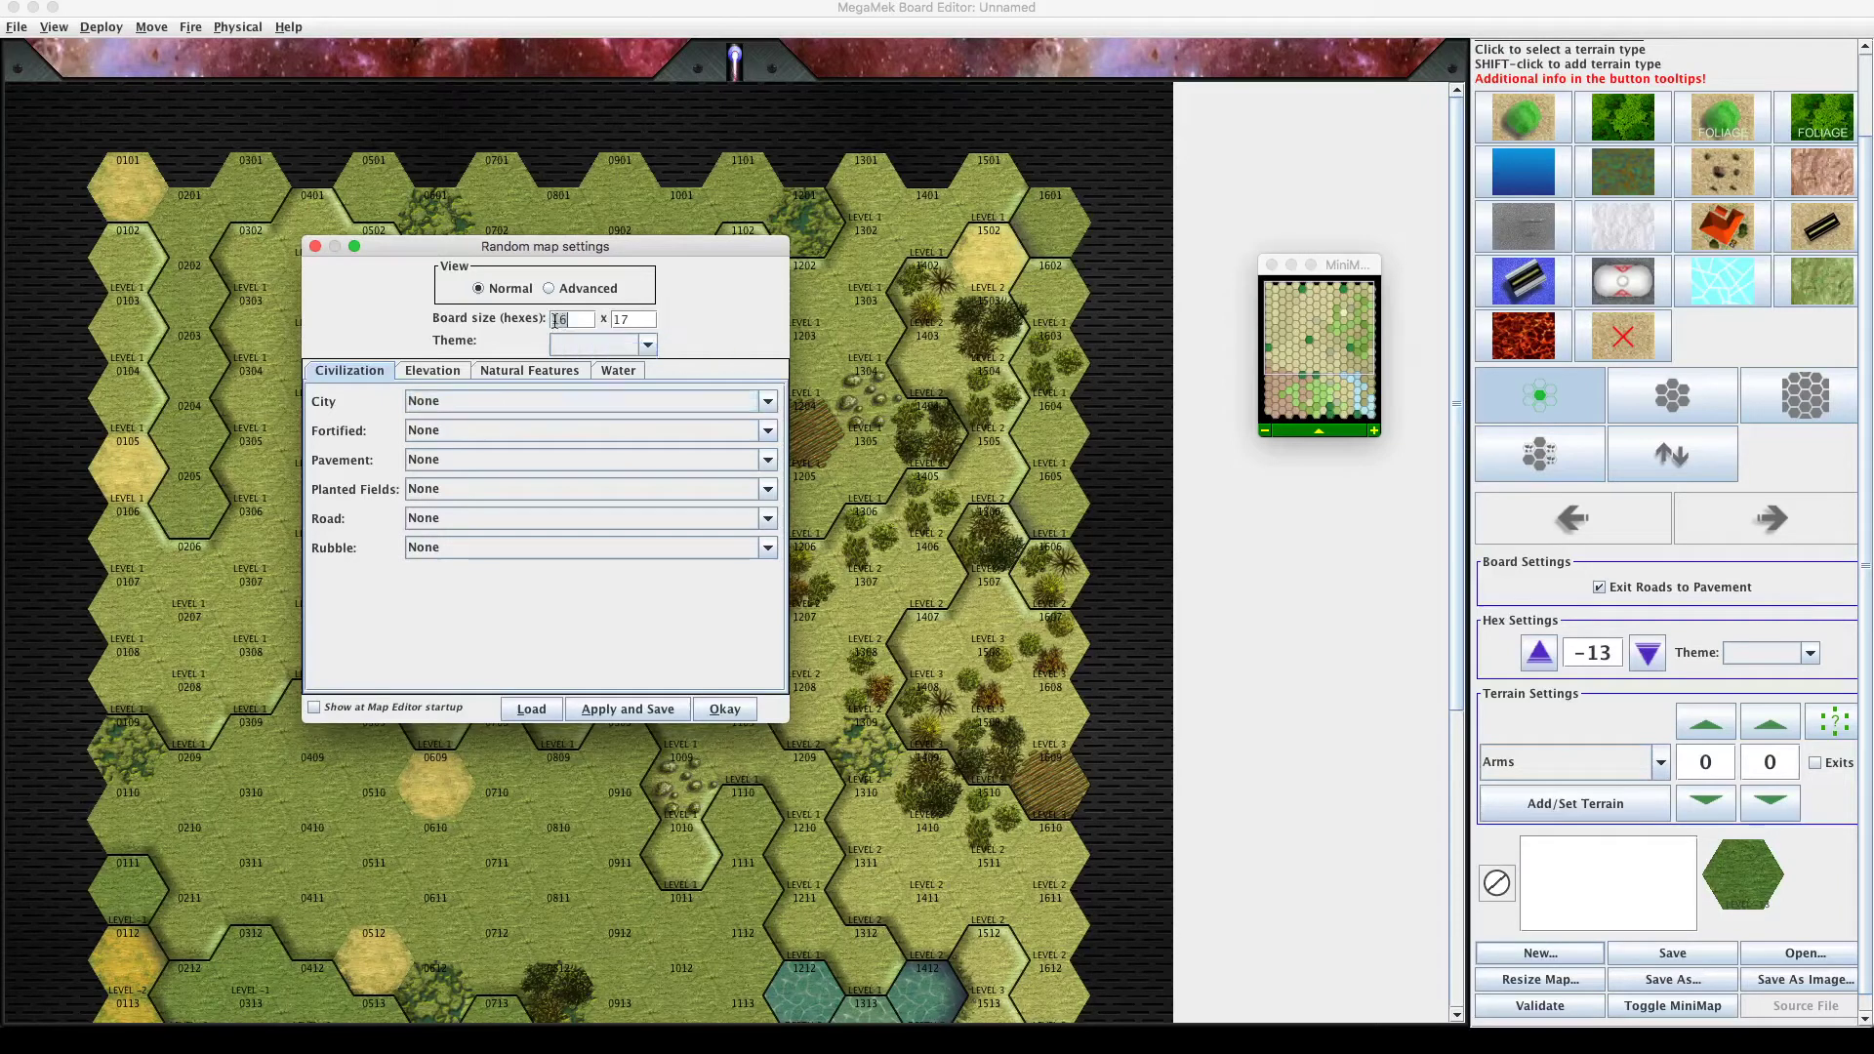
{"action": "double_click", "coordinate": [572, 320]}
{"action": "left_click_drag", "start_coordinate": [671, 248], "coordinate": [670, 234]}
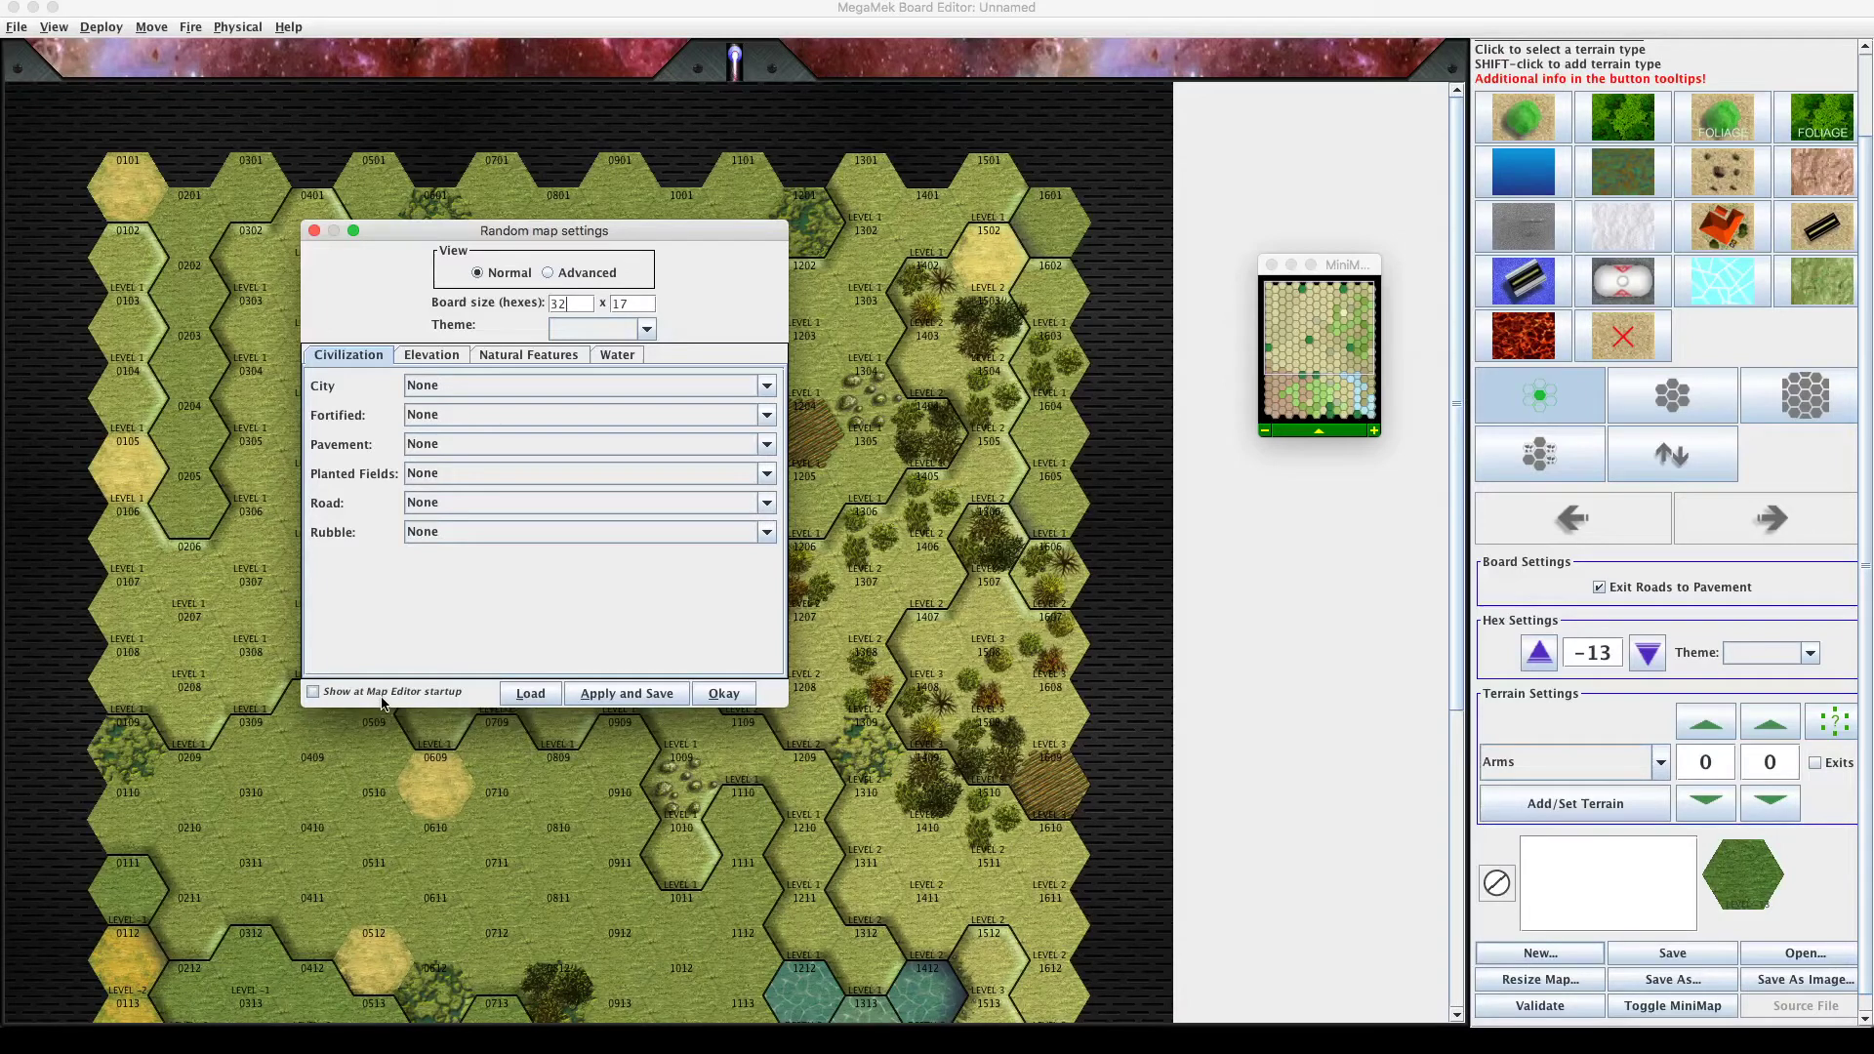
{"action": "left_click", "coordinate": [739, 702]}
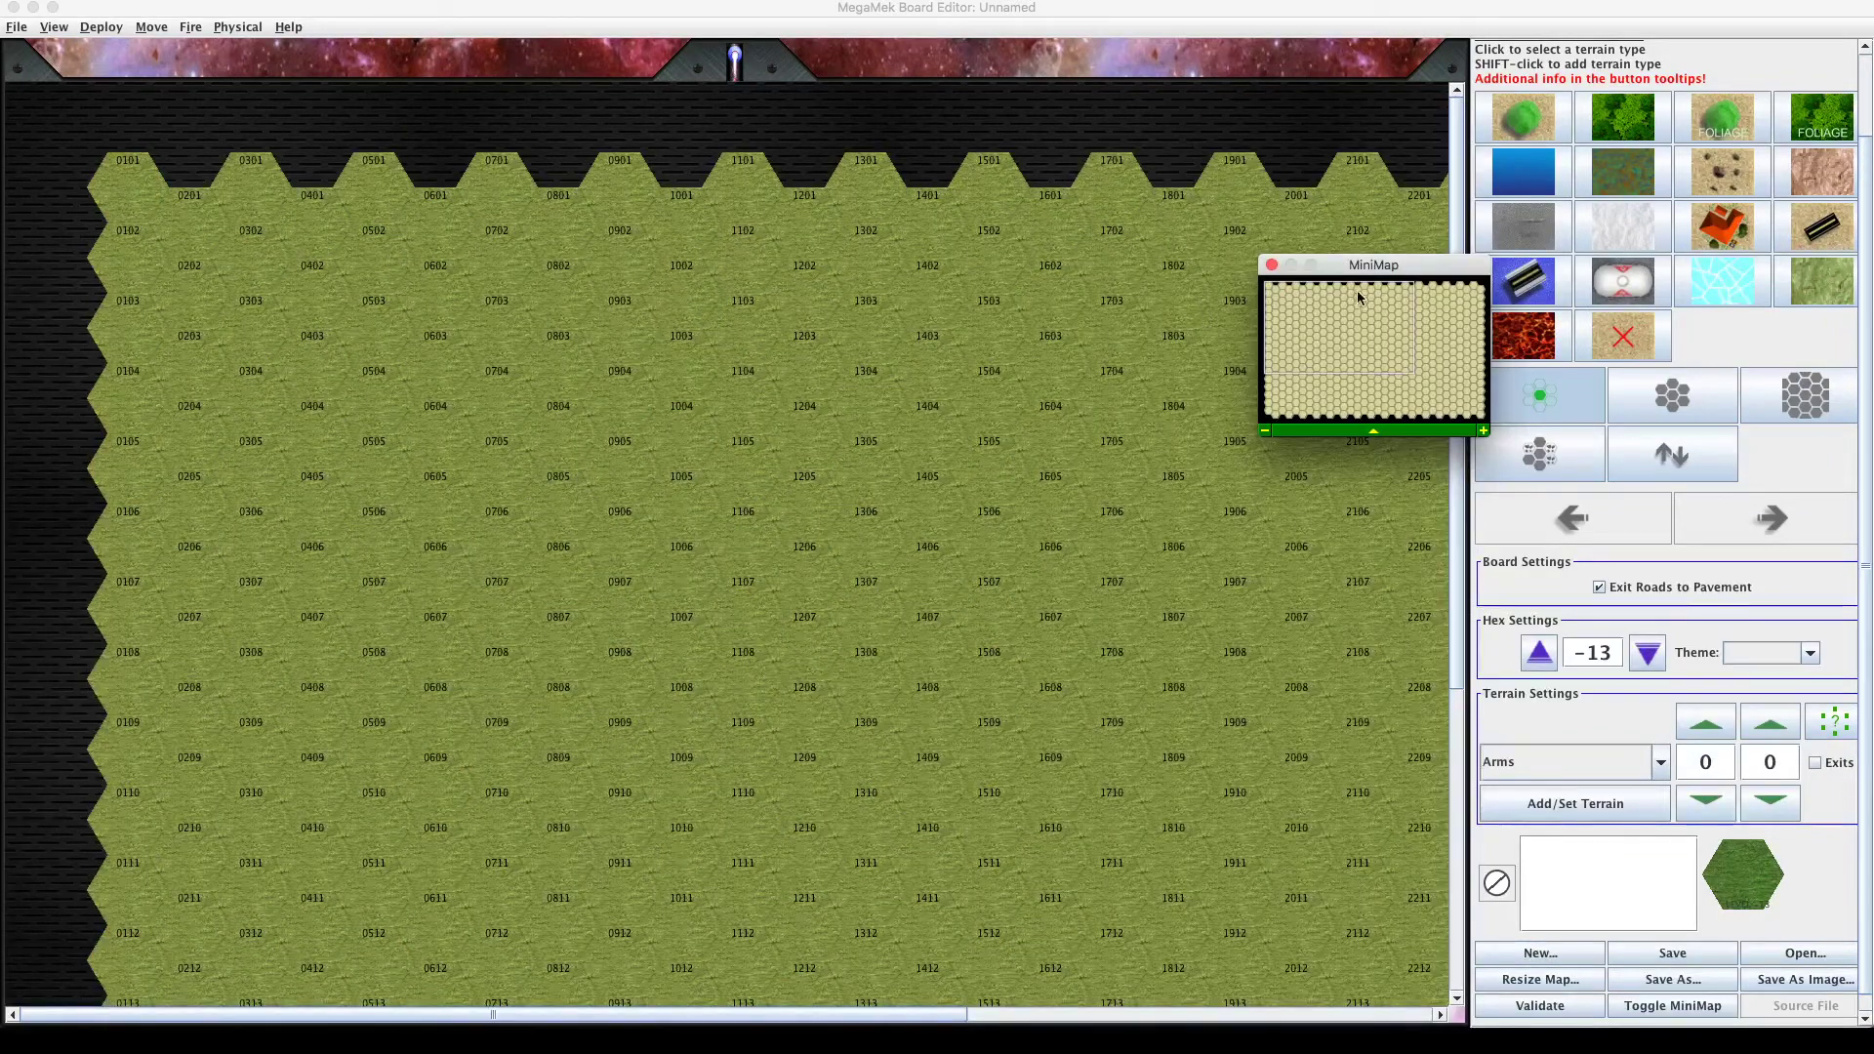
Close the minimap window covering the board and terrain tools.
{"action": "mouse_move", "coordinate": [1366, 268]}
{"action": "left_mouse_down"}
{"action": "mouse_move", "coordinate": [1392, 245]}
{"action": "mouse_move", "coordinate": [1365, 276]}
{"action": "left_mouse_up"}
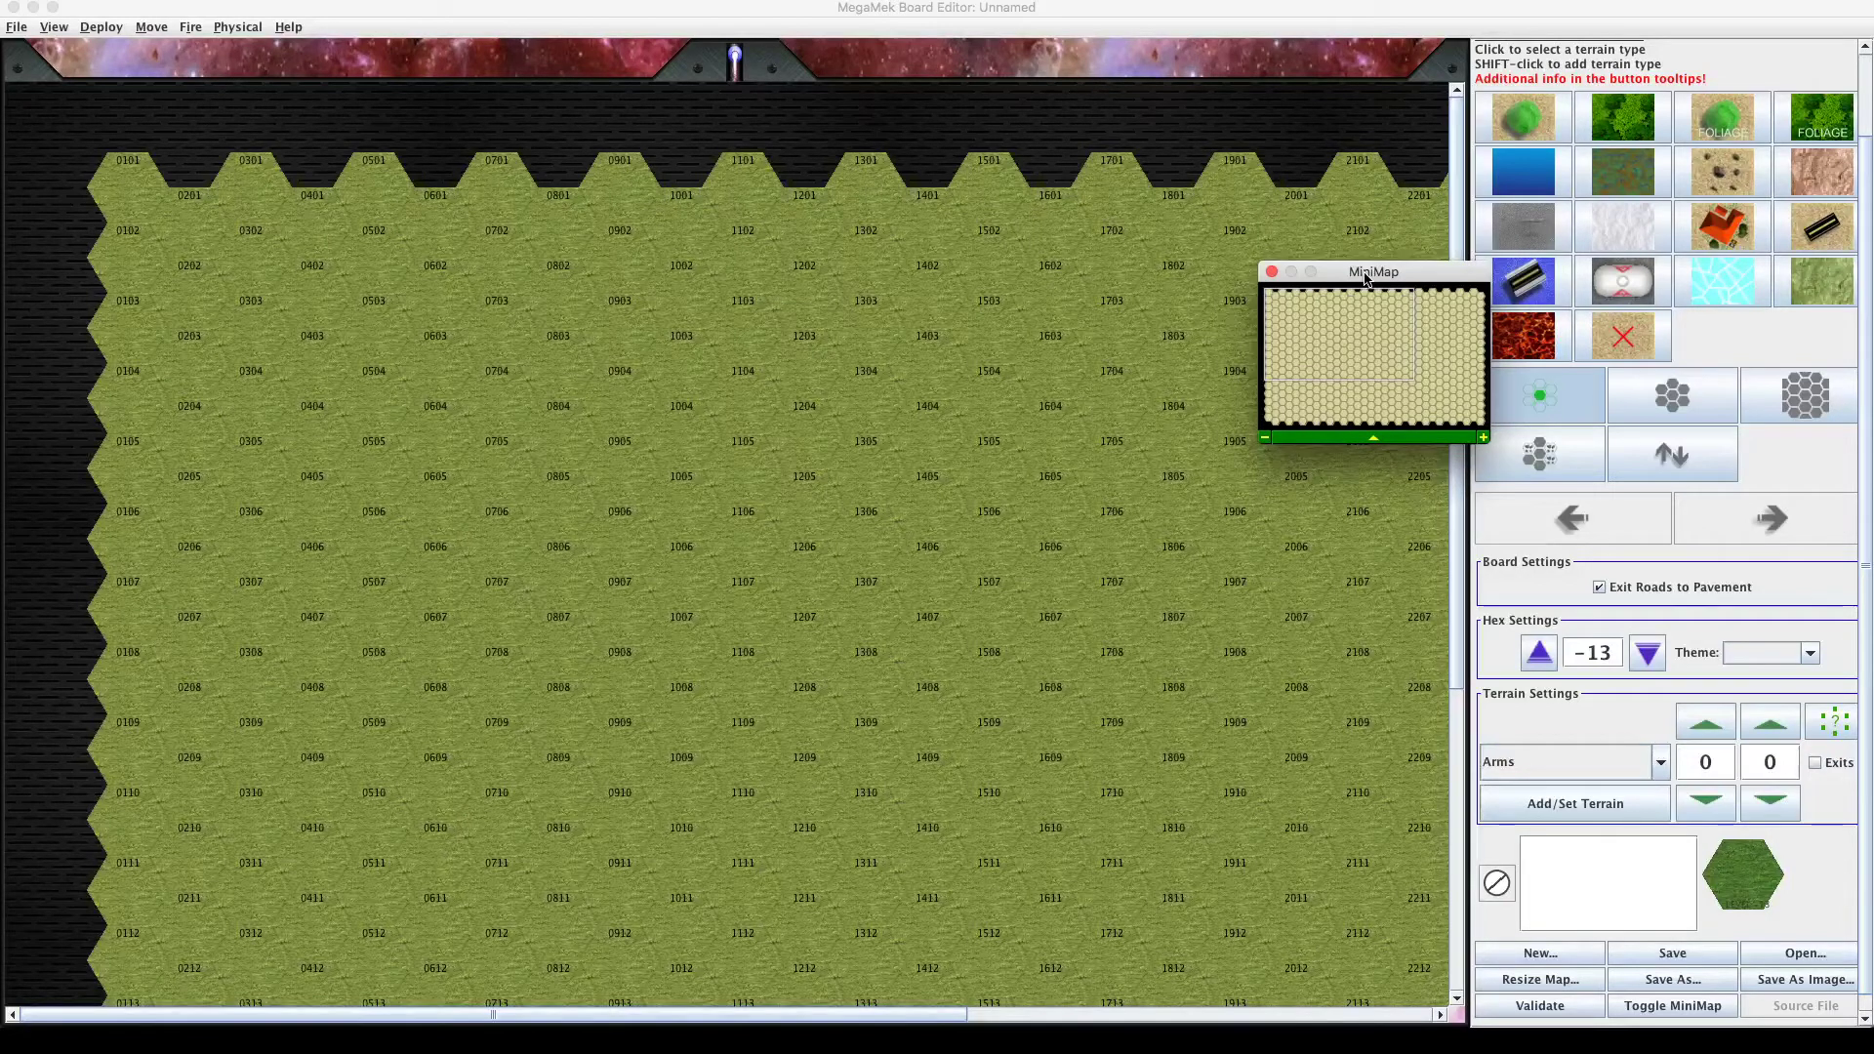
{"action": "left_click", "coordinate": [1271, 274]}
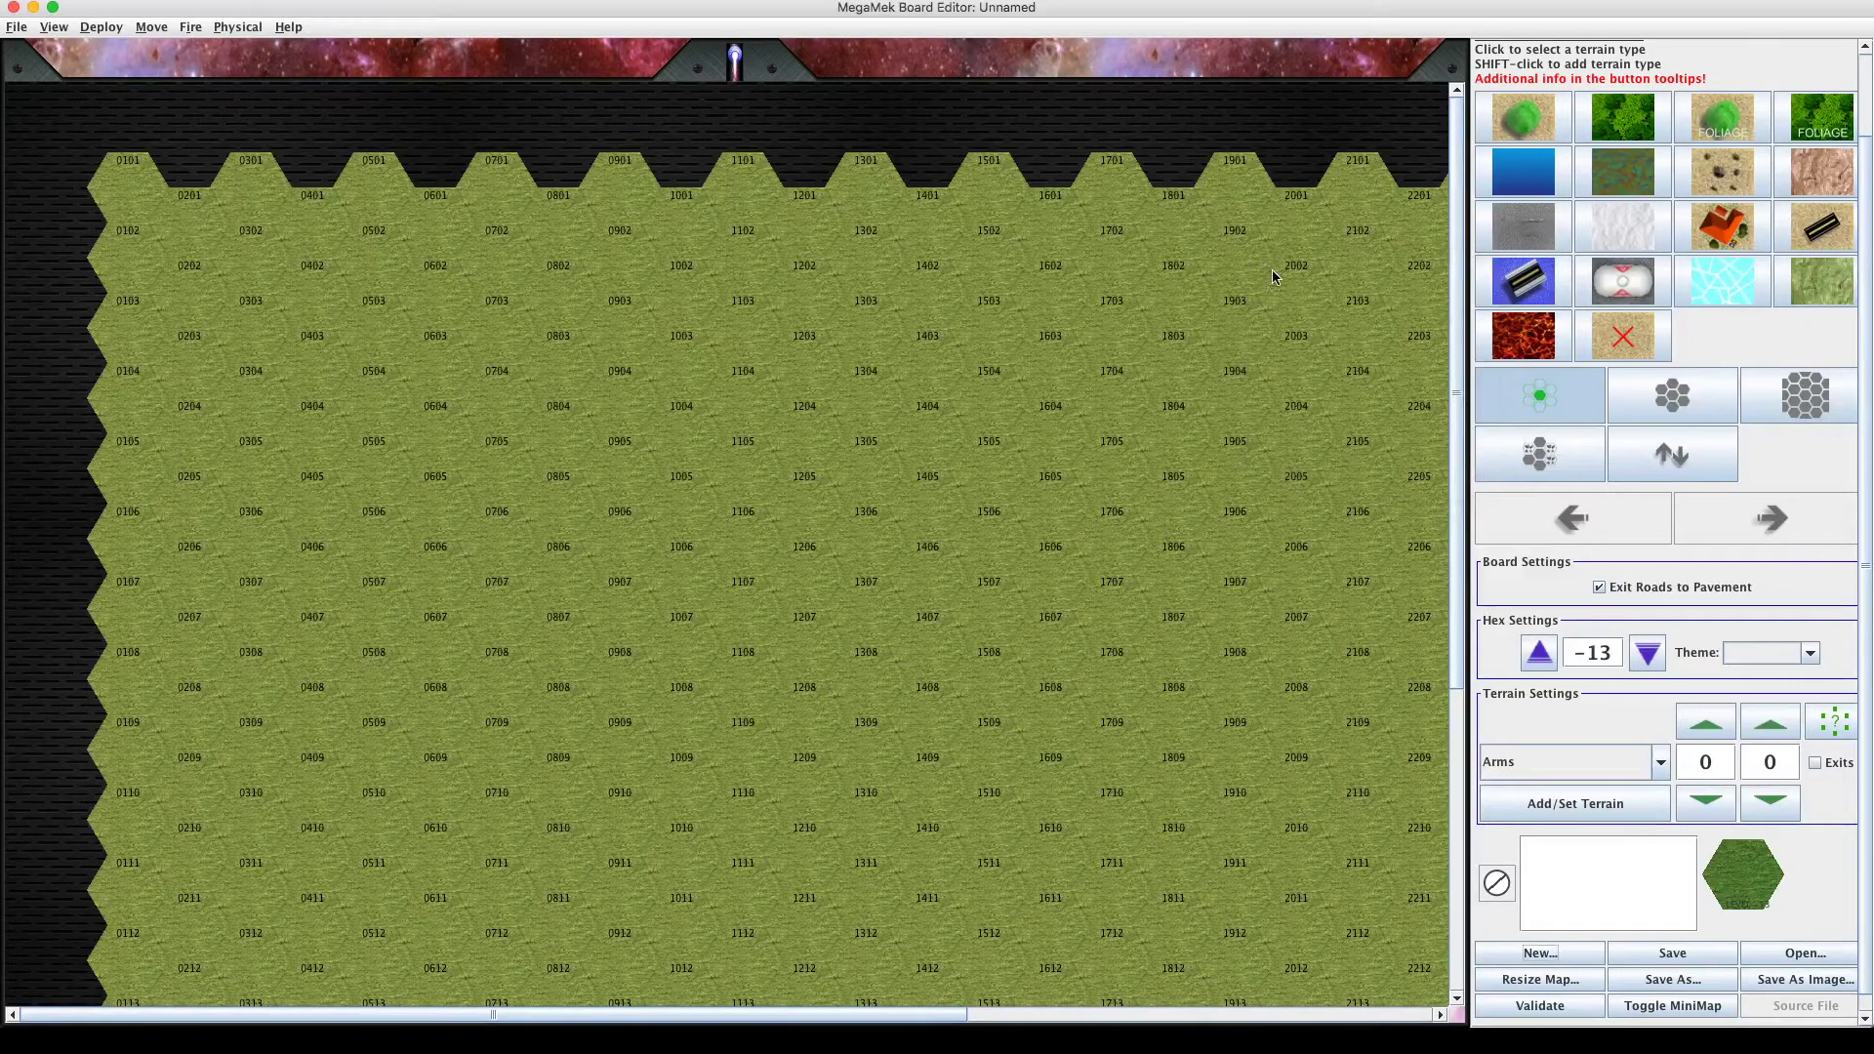
Zoom out in three stages until the whole 32 x 17 board fits in view.
{"action": "left_click", "coordinate": [54, 28]}
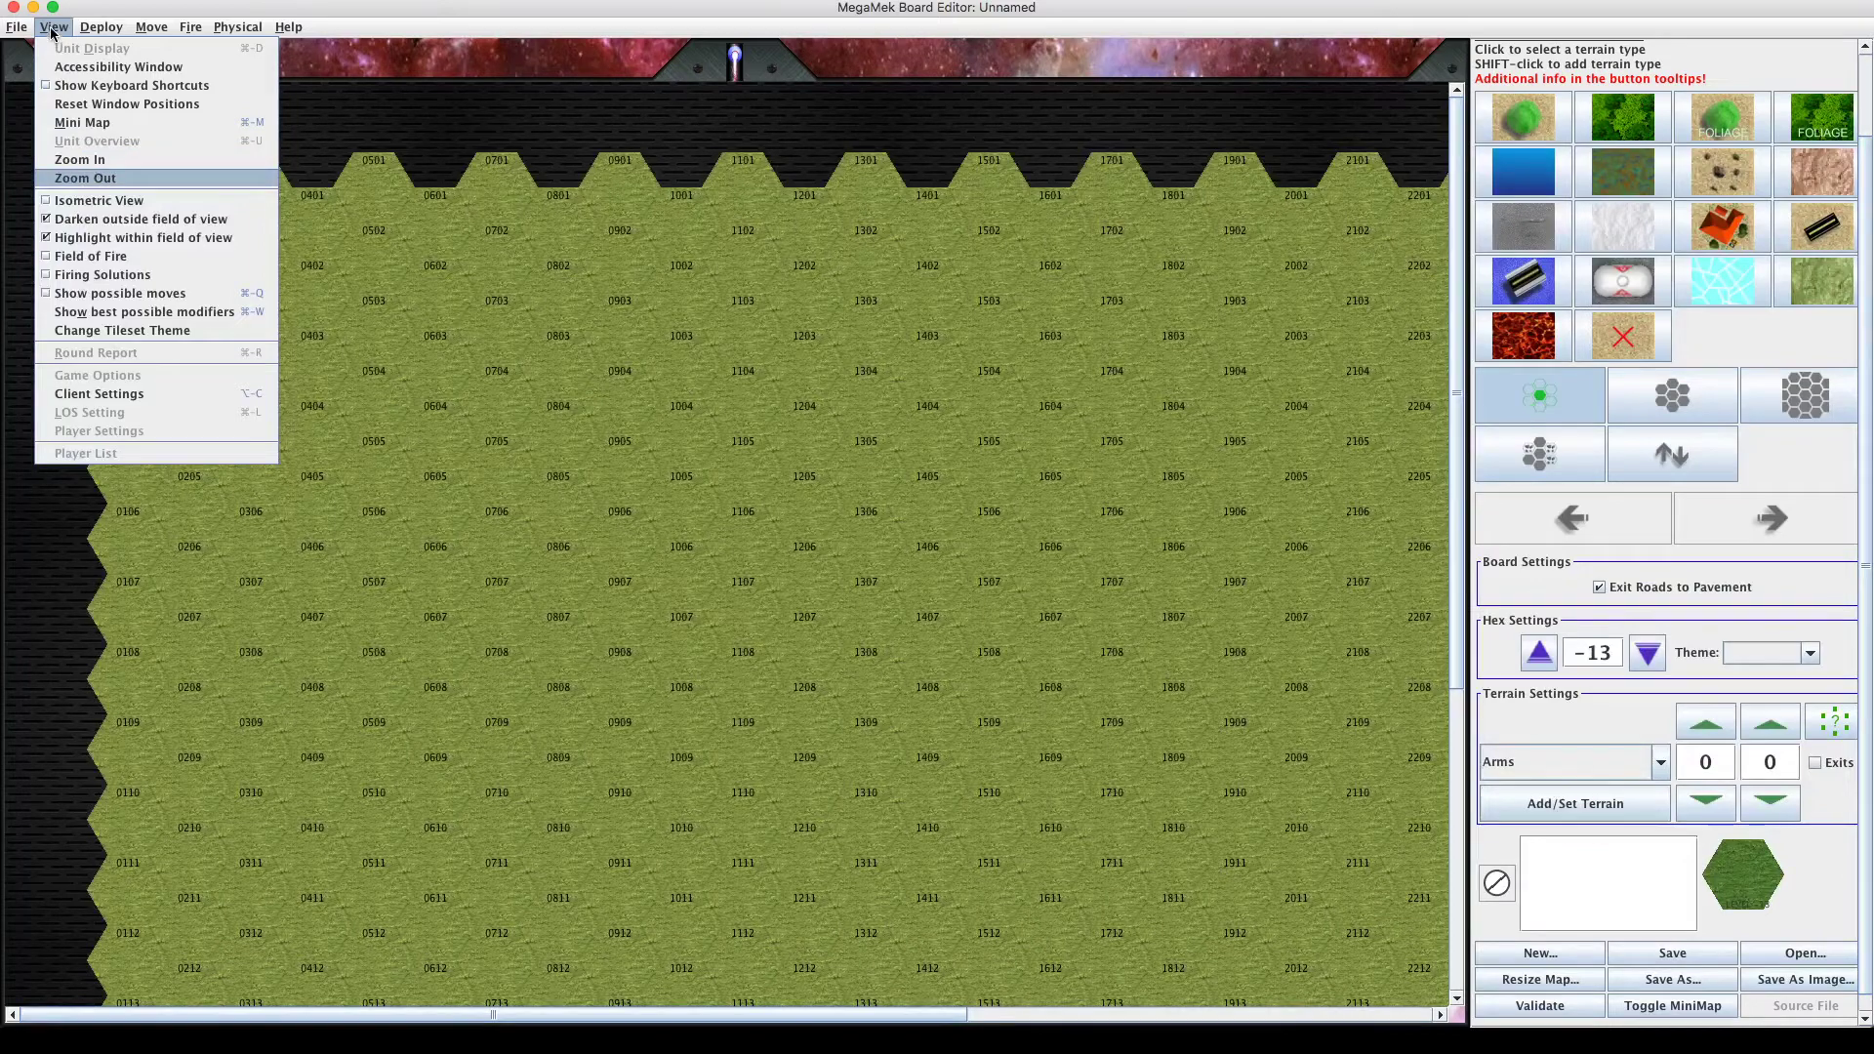
{"action": "left_click", "coordinate": [85, 178]}
{"action": "left_click", "coordinate": [53, 28]}
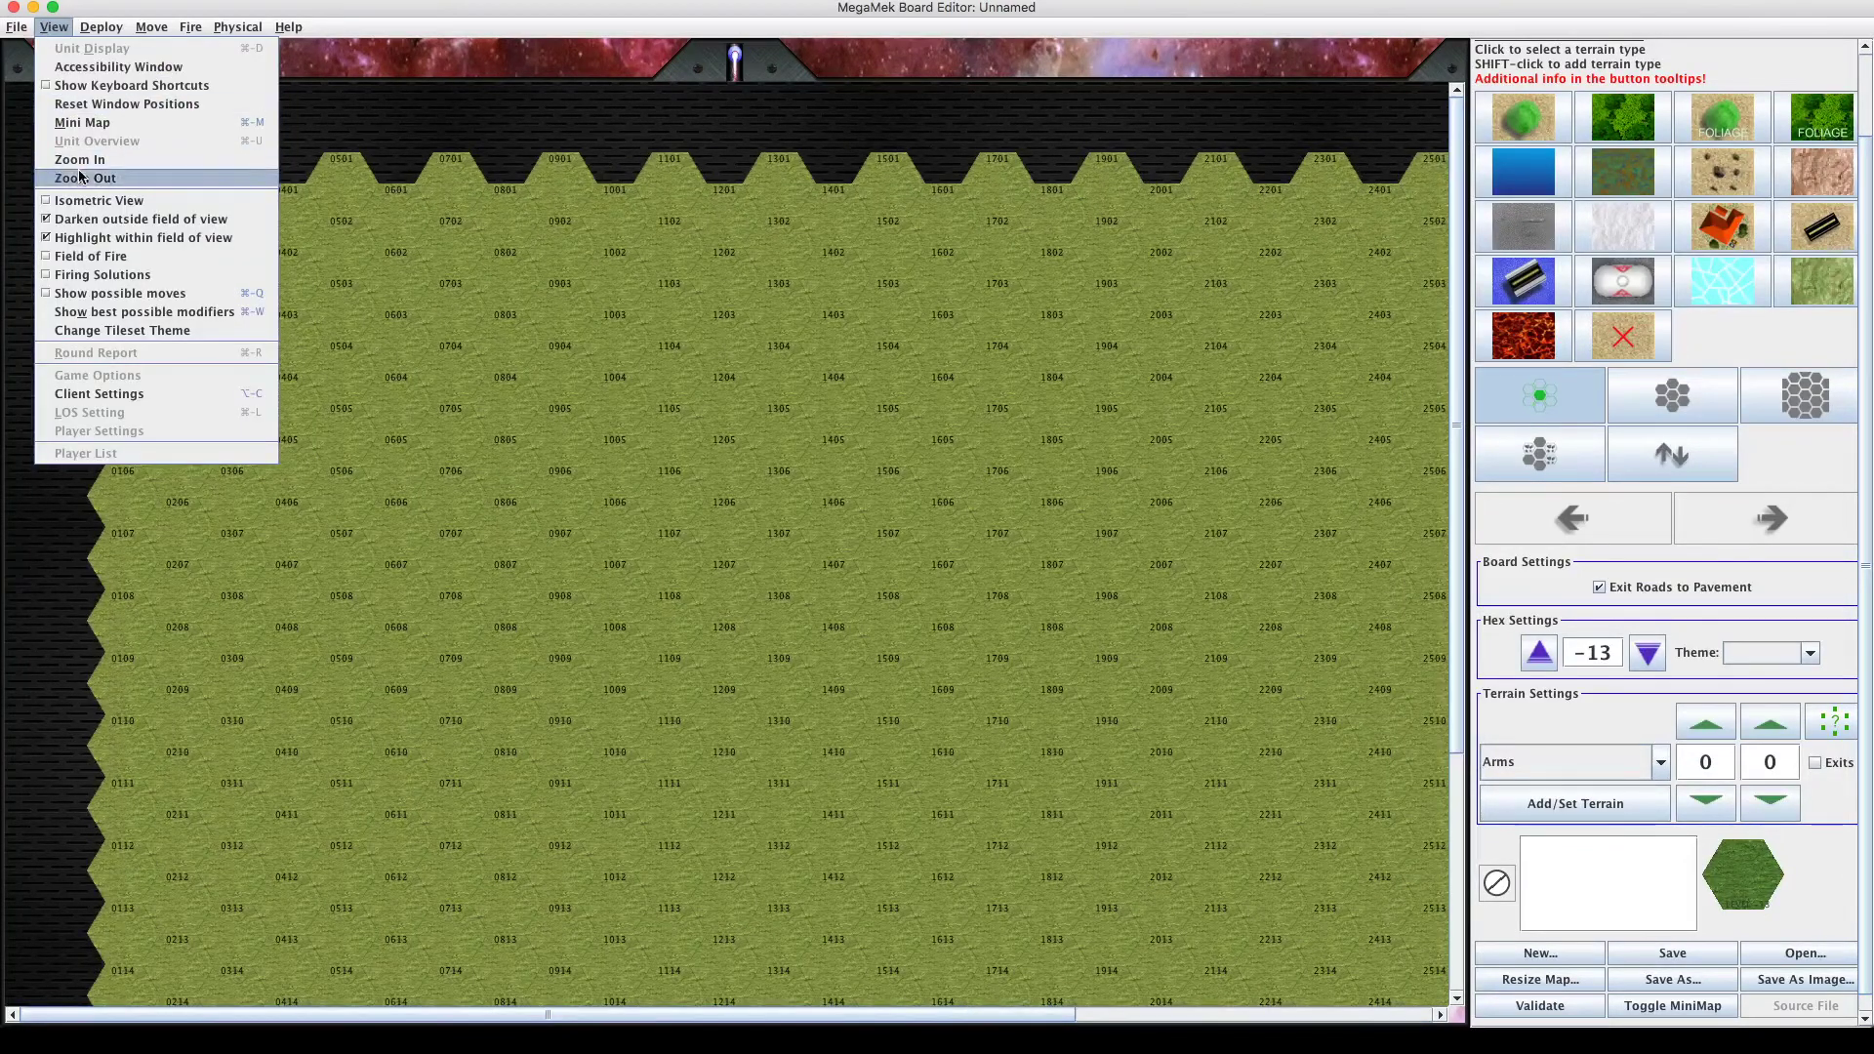
{"action": "key", "text": "Return"}
{"action": "left_click", "coordinate": [51, 27]}
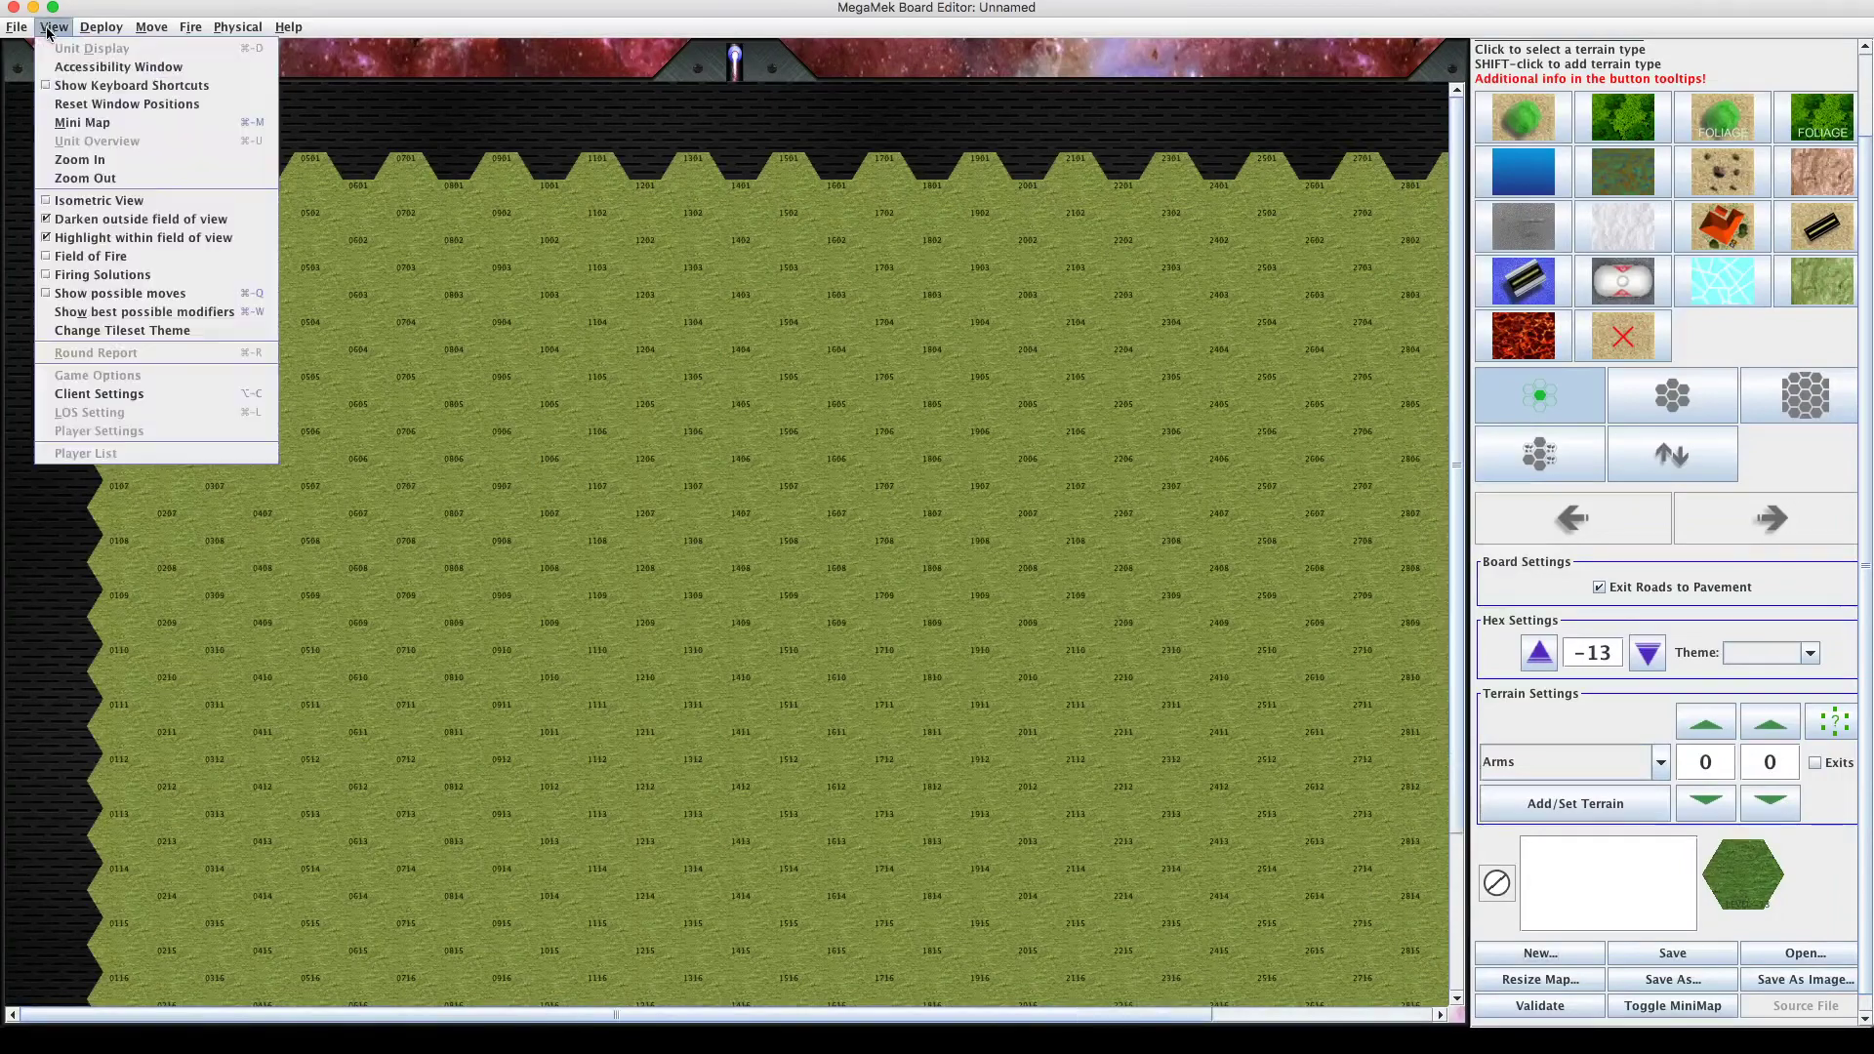
{"action": "left_click", "coordinate": [72, 180]}
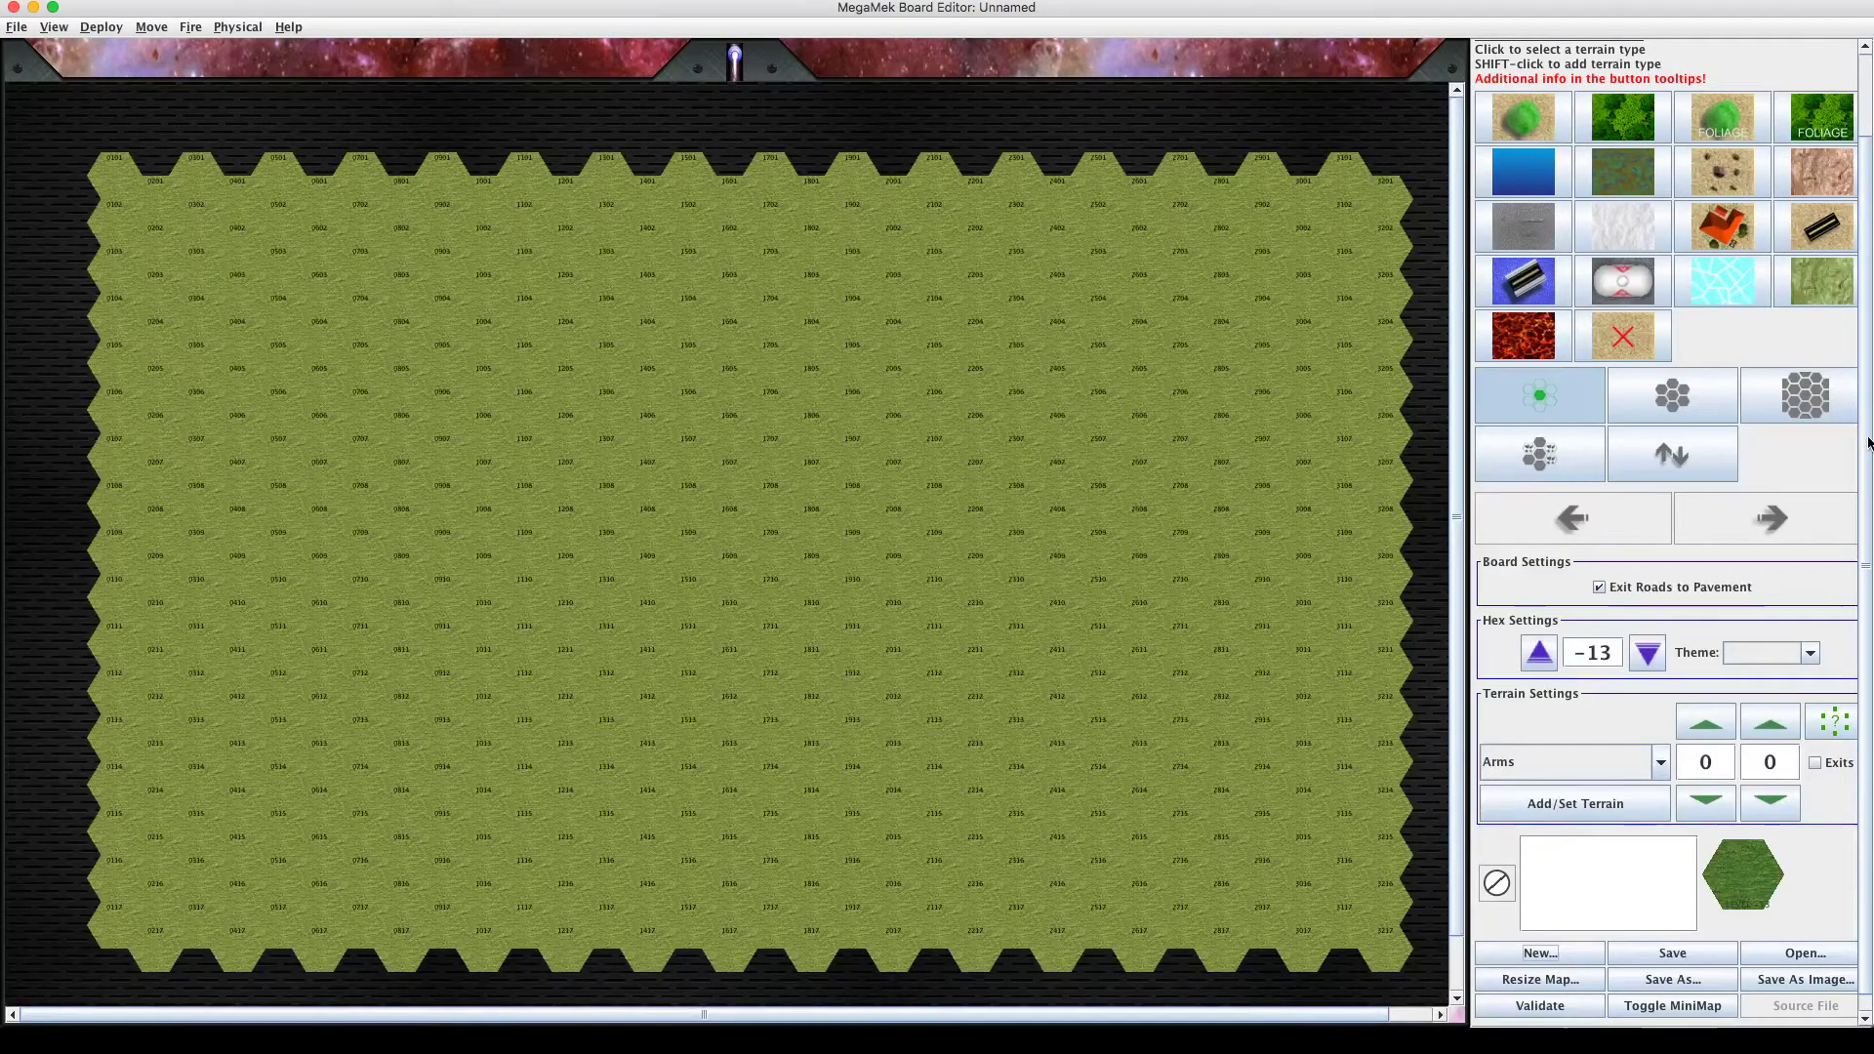
Reset the hex elevation in the hex settings to 0 and raise it to level 1.
{"action": "mouse_move", "coordinate": [1867, 461]}
{"action": "left_mouse_down"}
{"action": "mouse_move", "coordinate": [1870, 388]}
{"action": "mouse_move", "coordinate": [1868, 445]}
{"action": "left_mouse_up"}
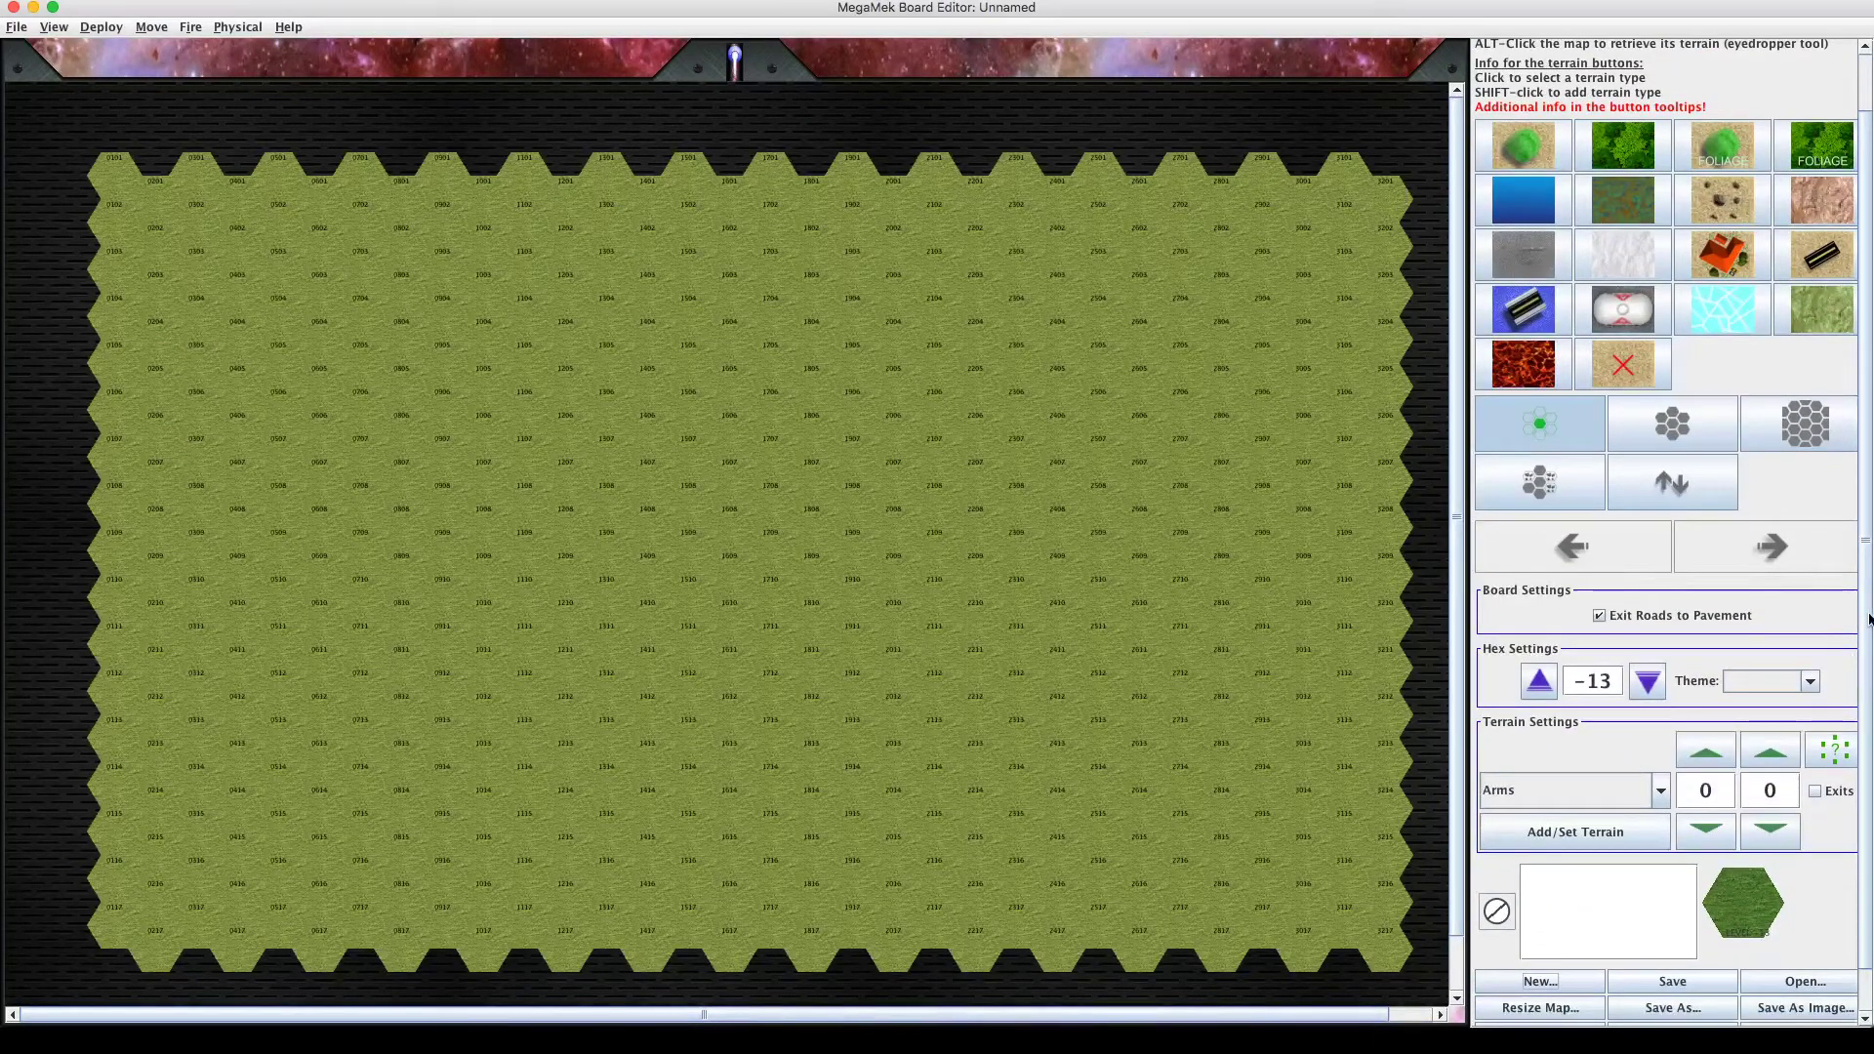
{"action": "left_click_drag", "start_coordinate": [1868, 625], "coordinate": [1868, 647]}
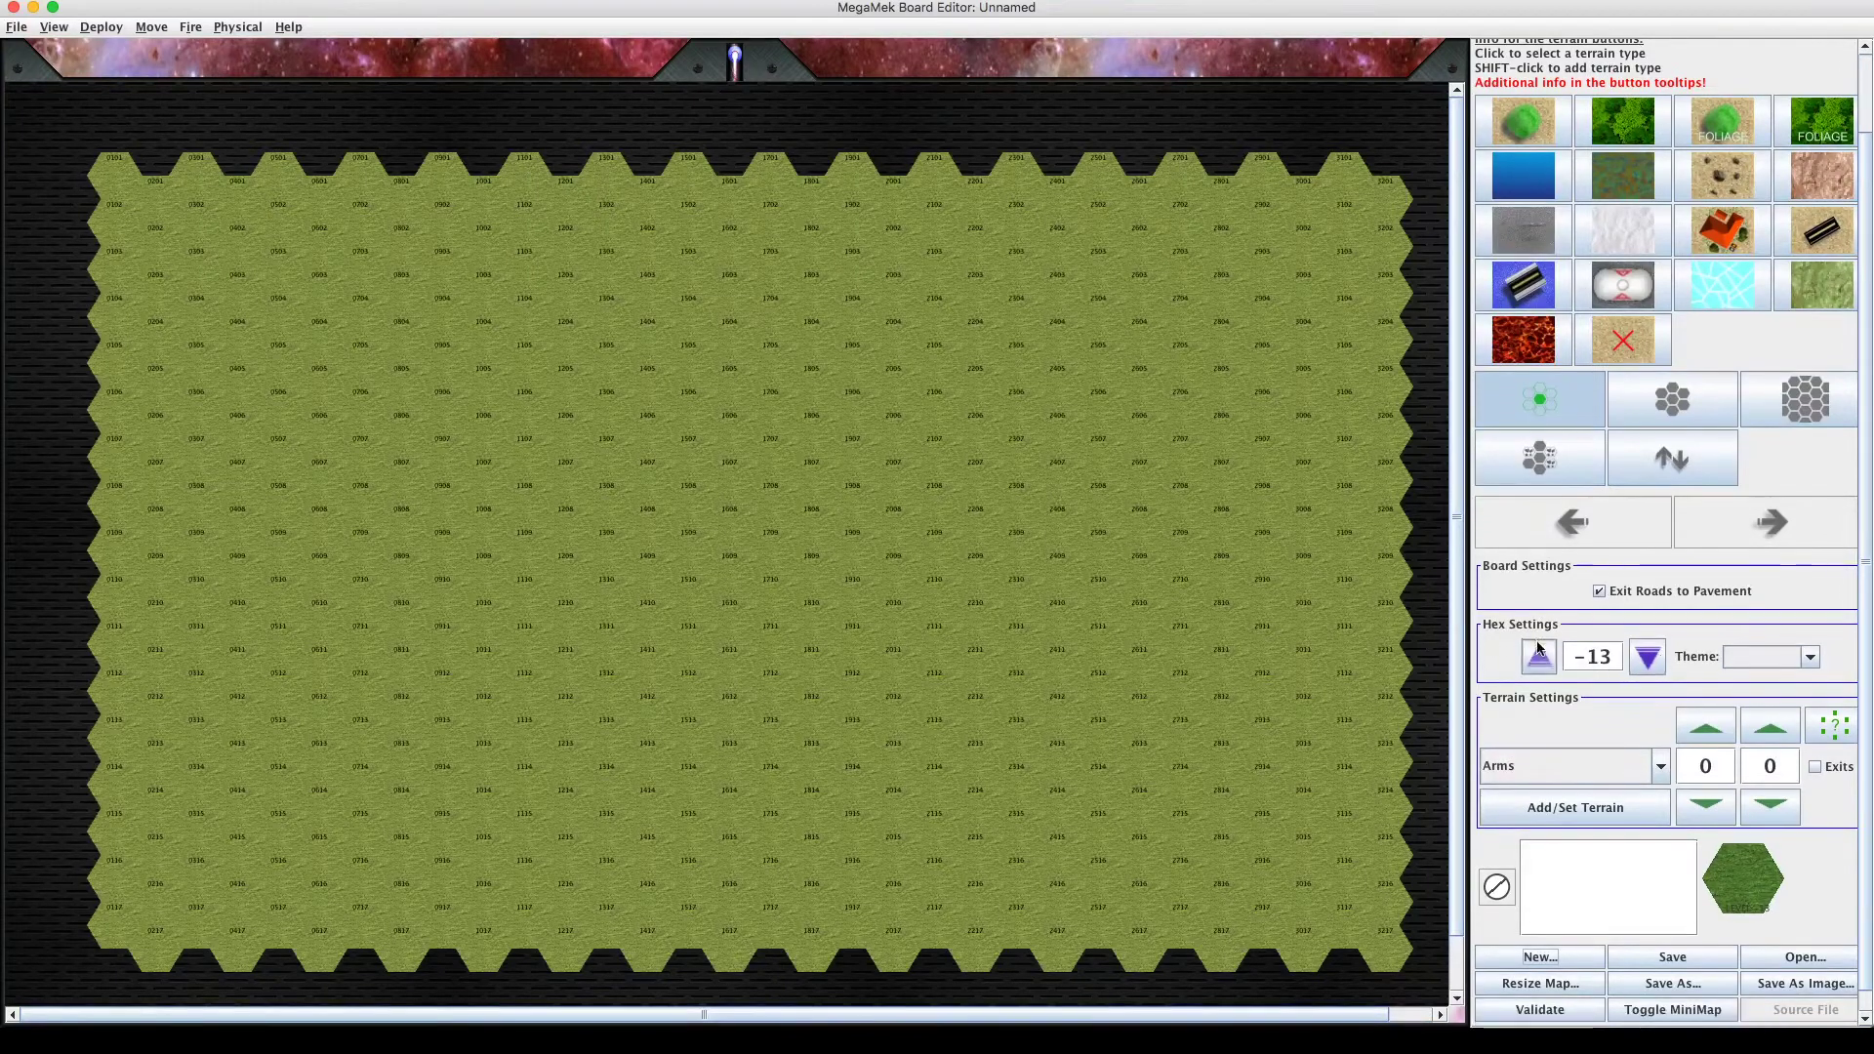
{"action": "double_click", "coordinate": [1596, 658]}
{"action": "type", "text": "0"}
{"action": "key", "text": "Return"}
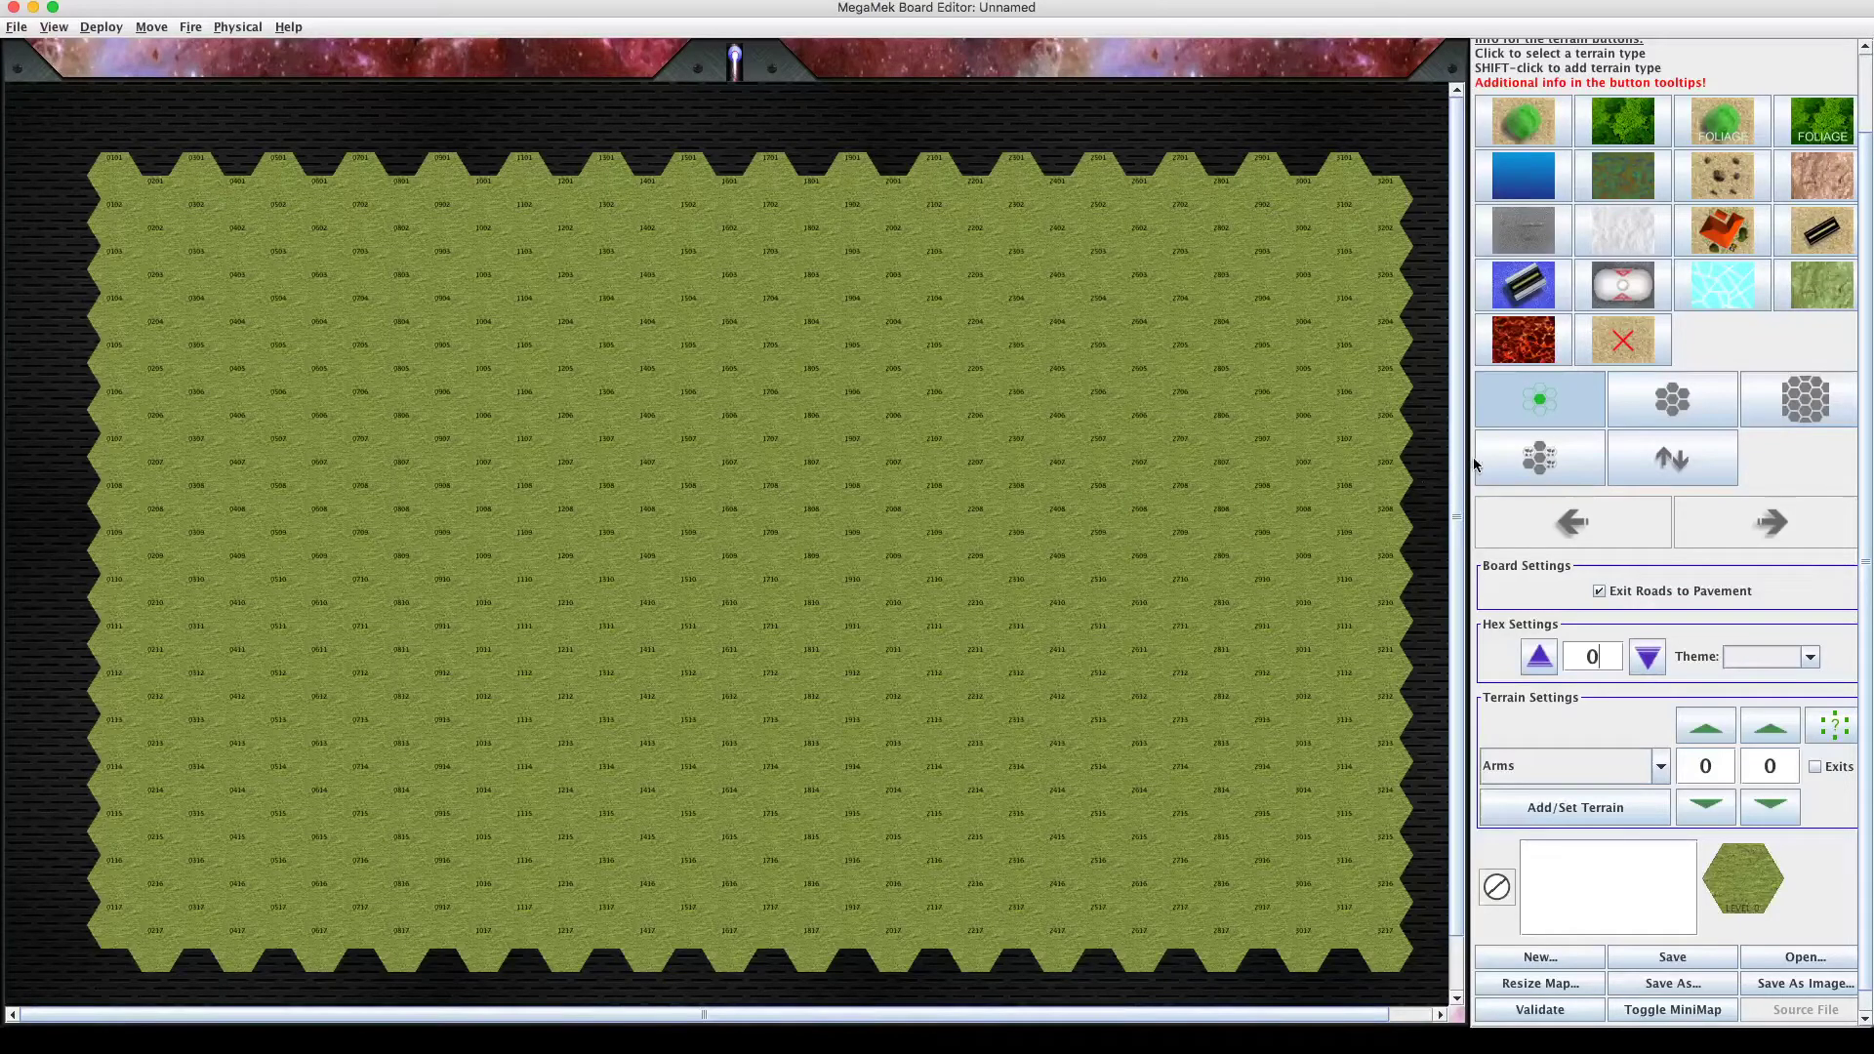
{"action": "left_click", "coordinate": [1547, 662]}
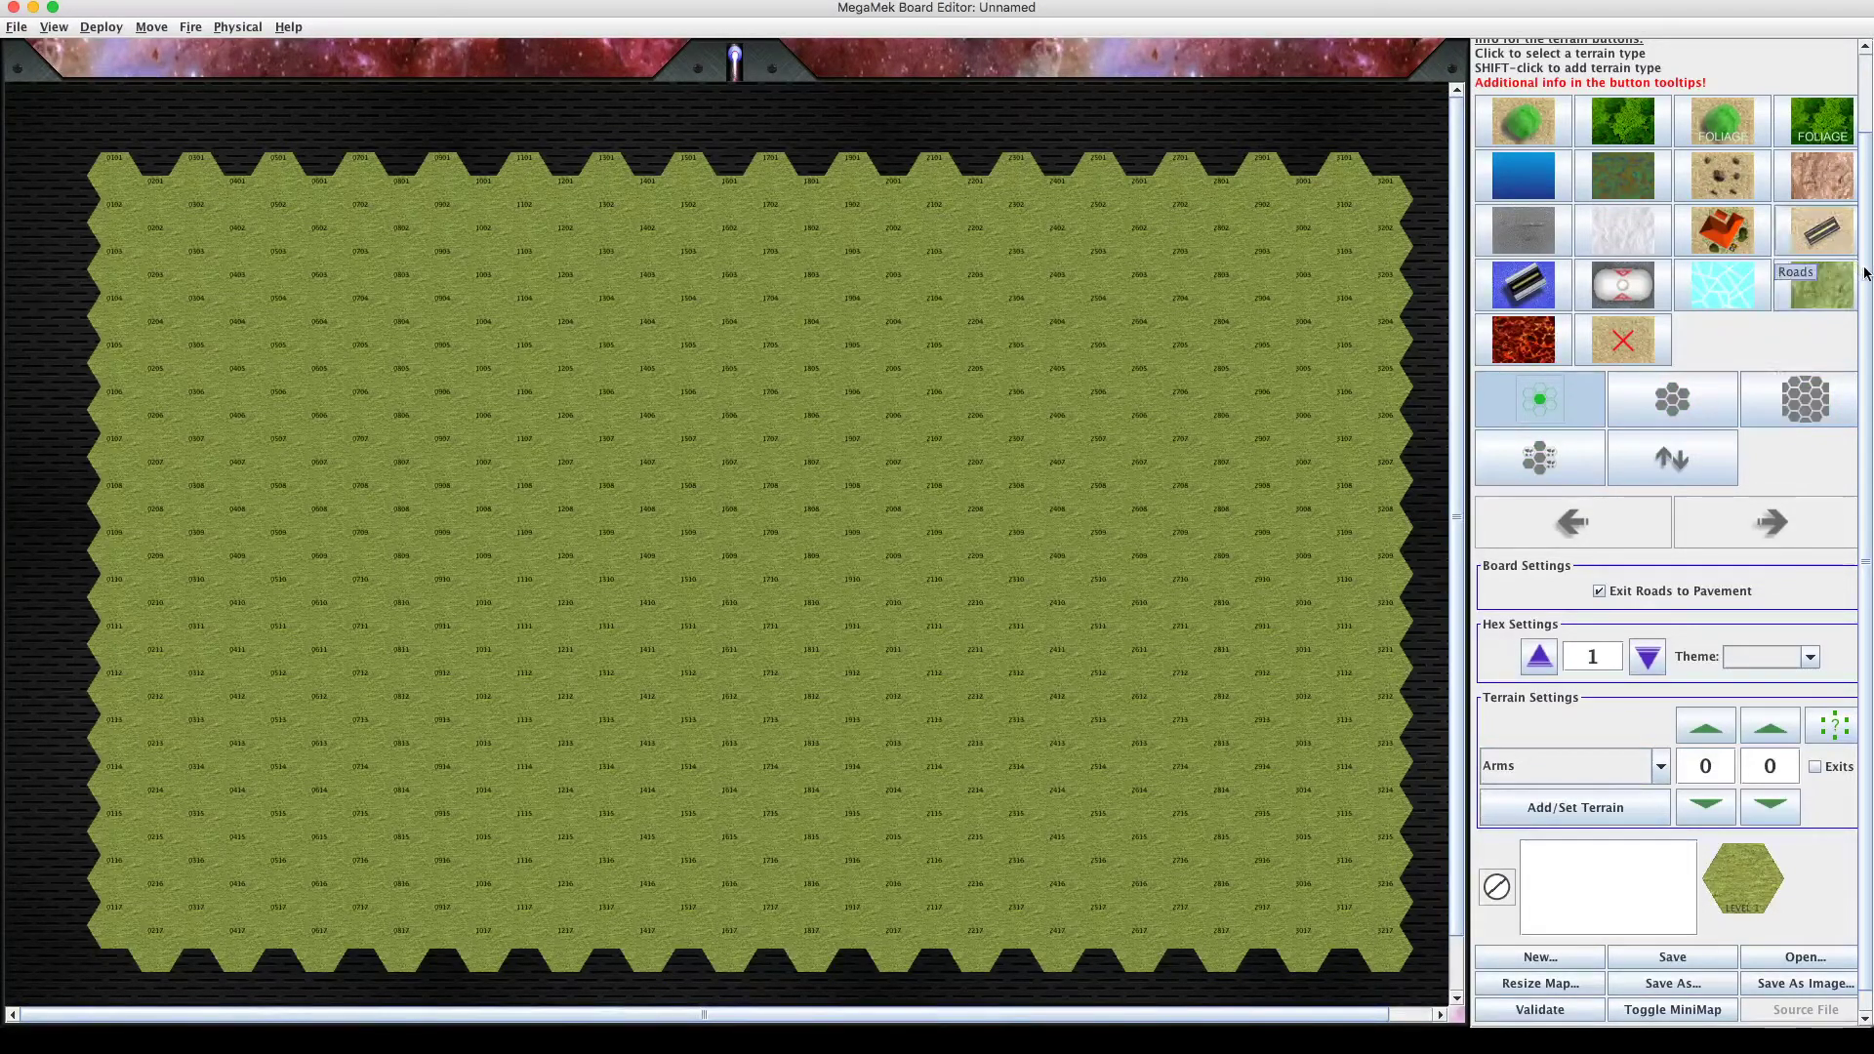
Paint a level 1 hill about five hexes wide in the board's southwest corner area, using the seven-hex brush with elevation.
{"action": "scroll", "coordinate": [1868, 274], "scroll_direction": "up", "scroll_amount": 3}
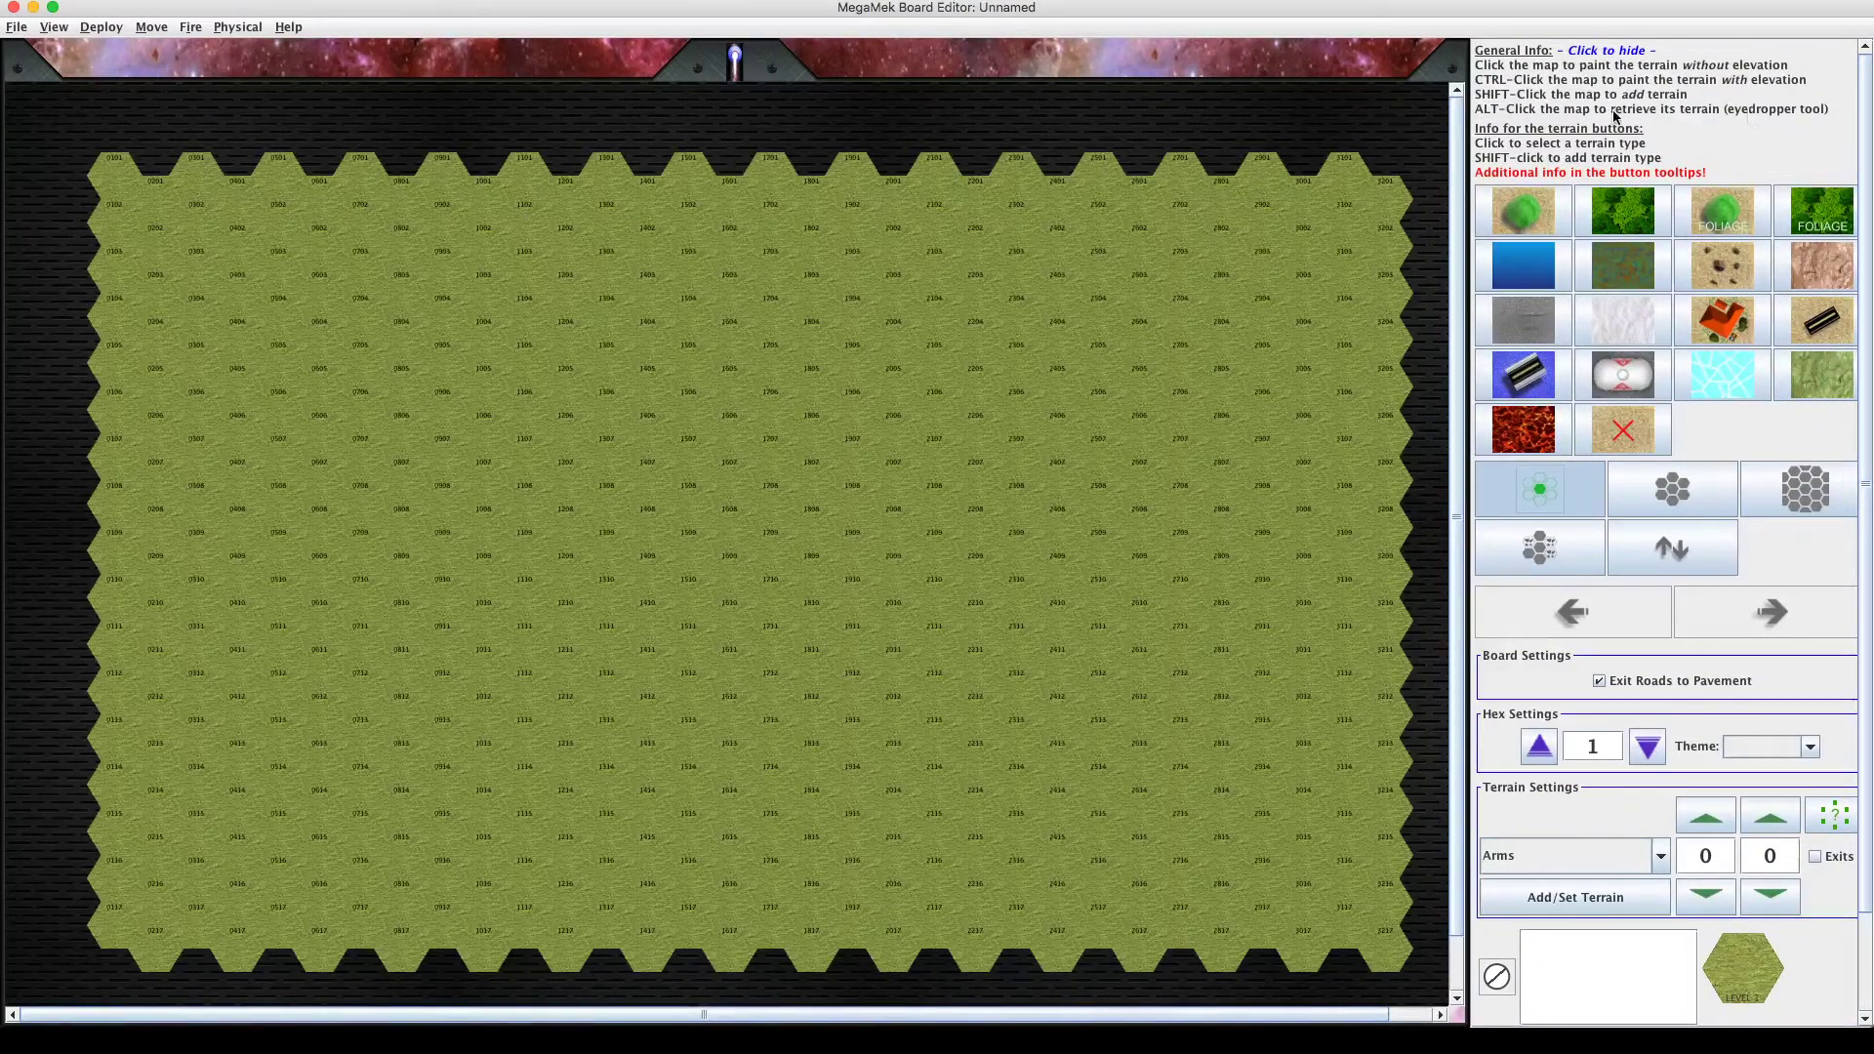
{"action": "left_click", "coordinate": [377, 808]}
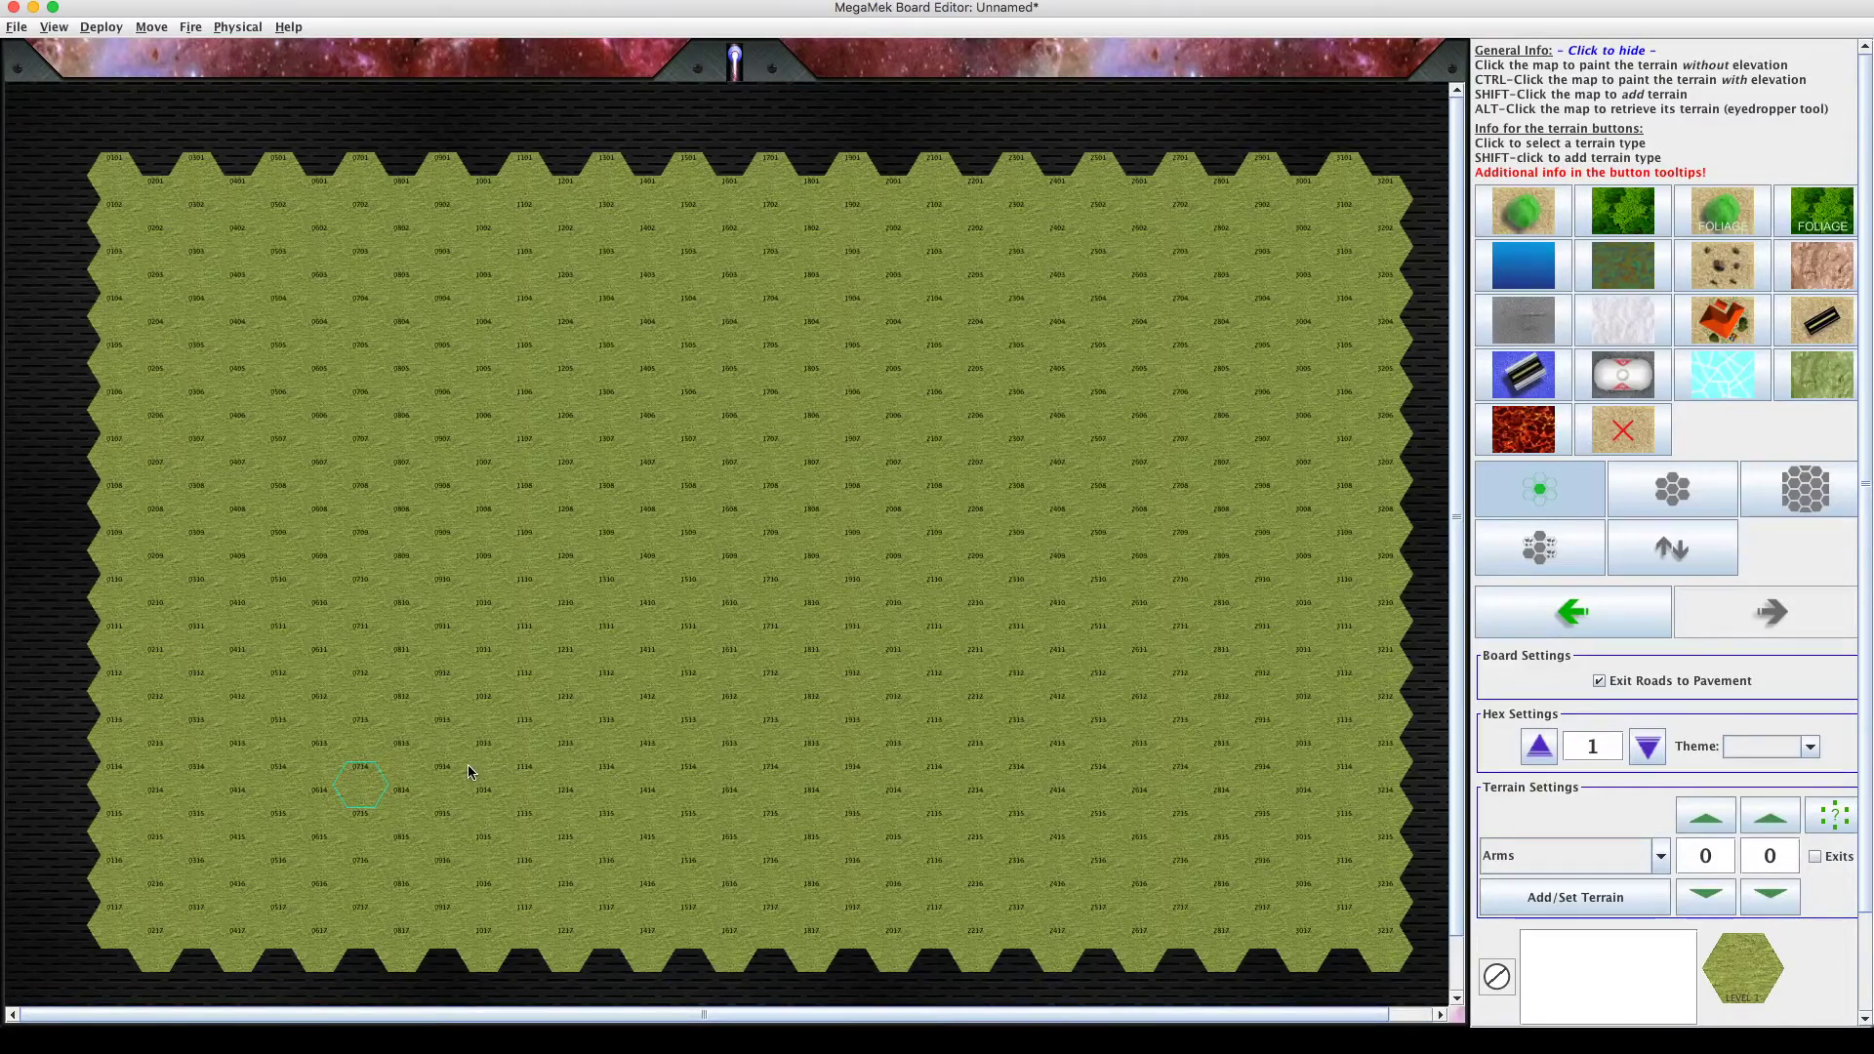
{"action": "left_click", "coordinate": [1682, 498]}
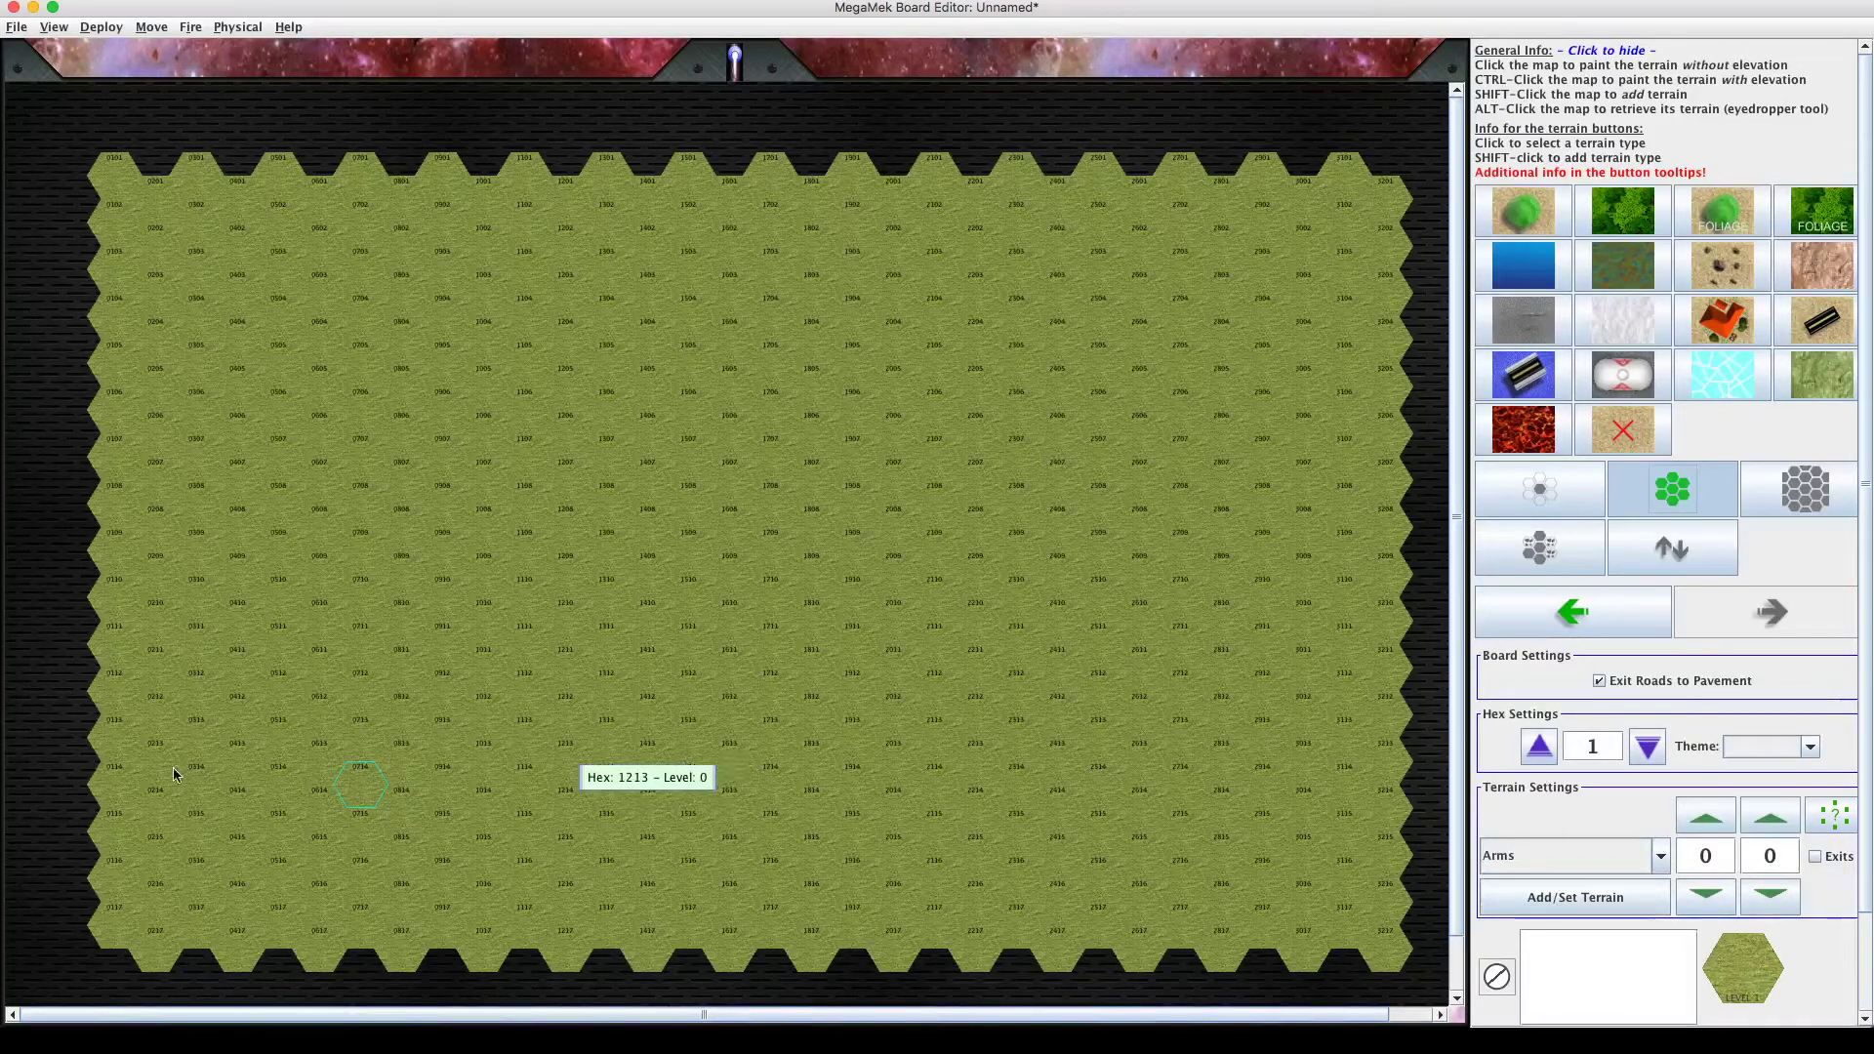
{"action": "left_click", "coordinate": [287, 754]}
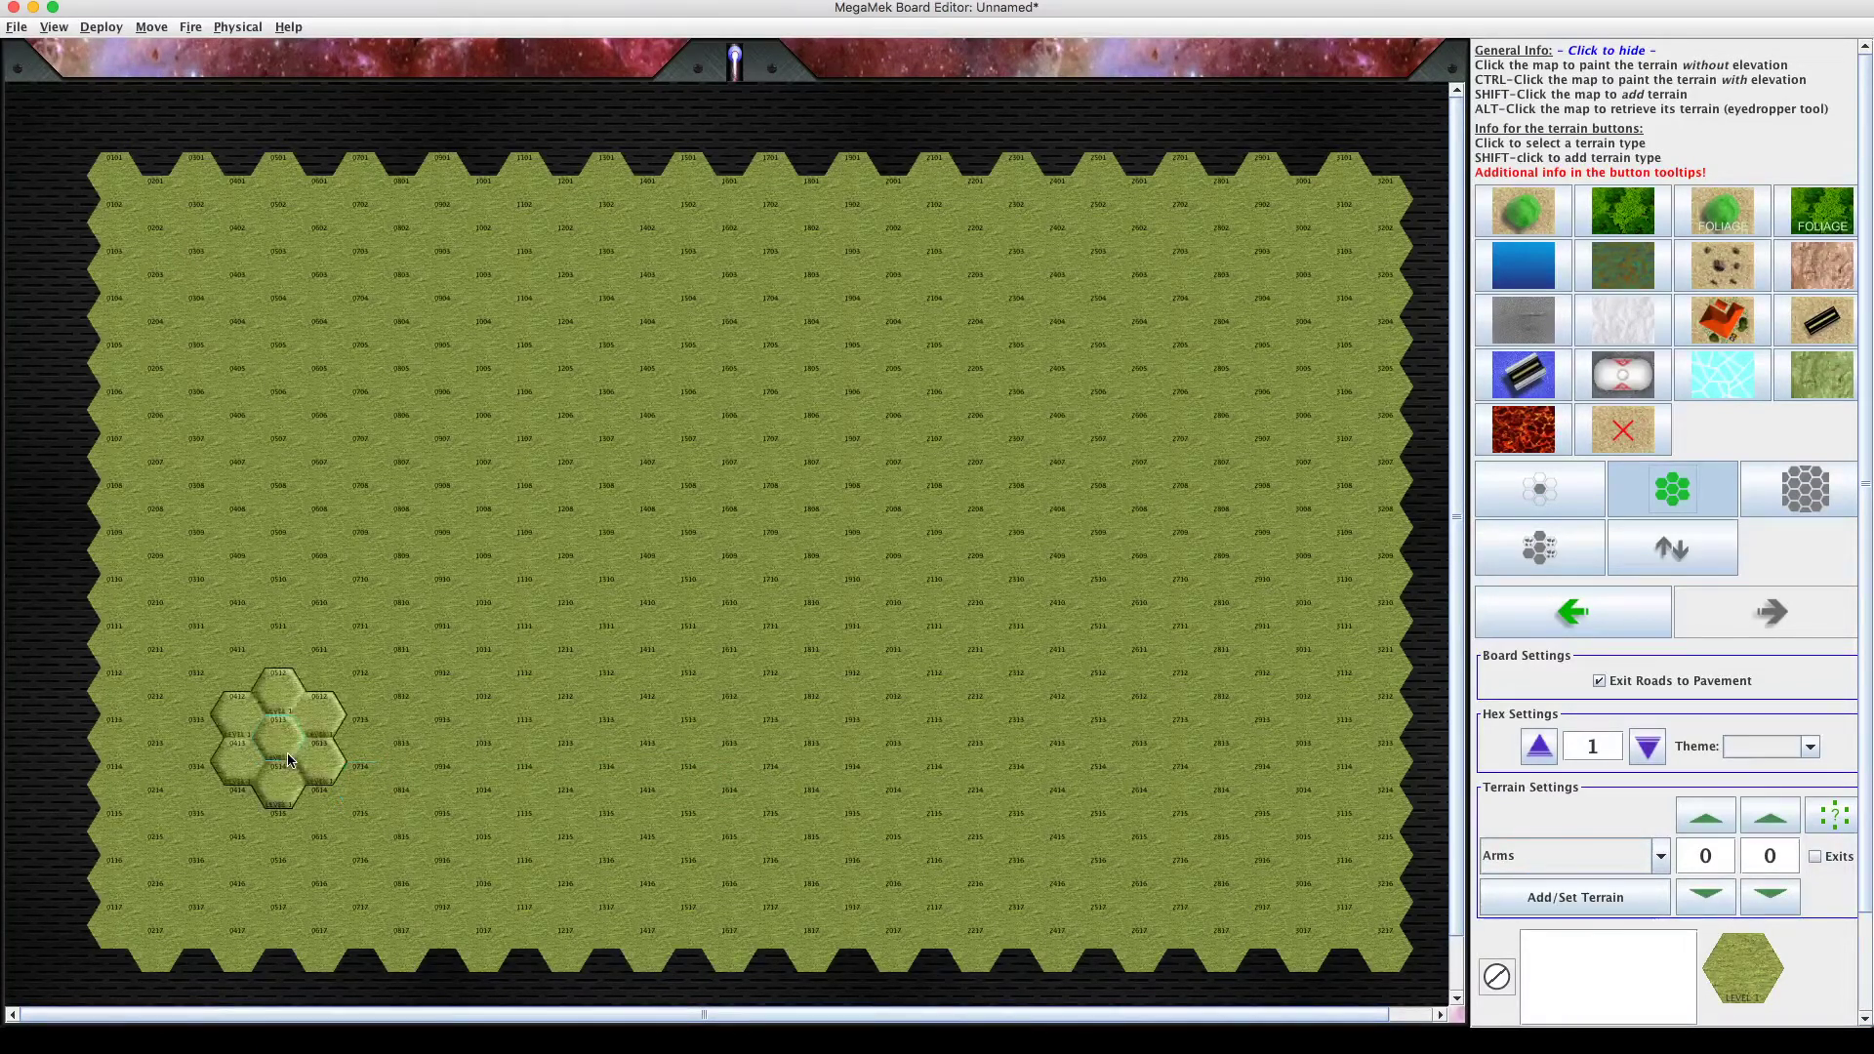
{"action": "left_click", "coordinate": [322, 777]}
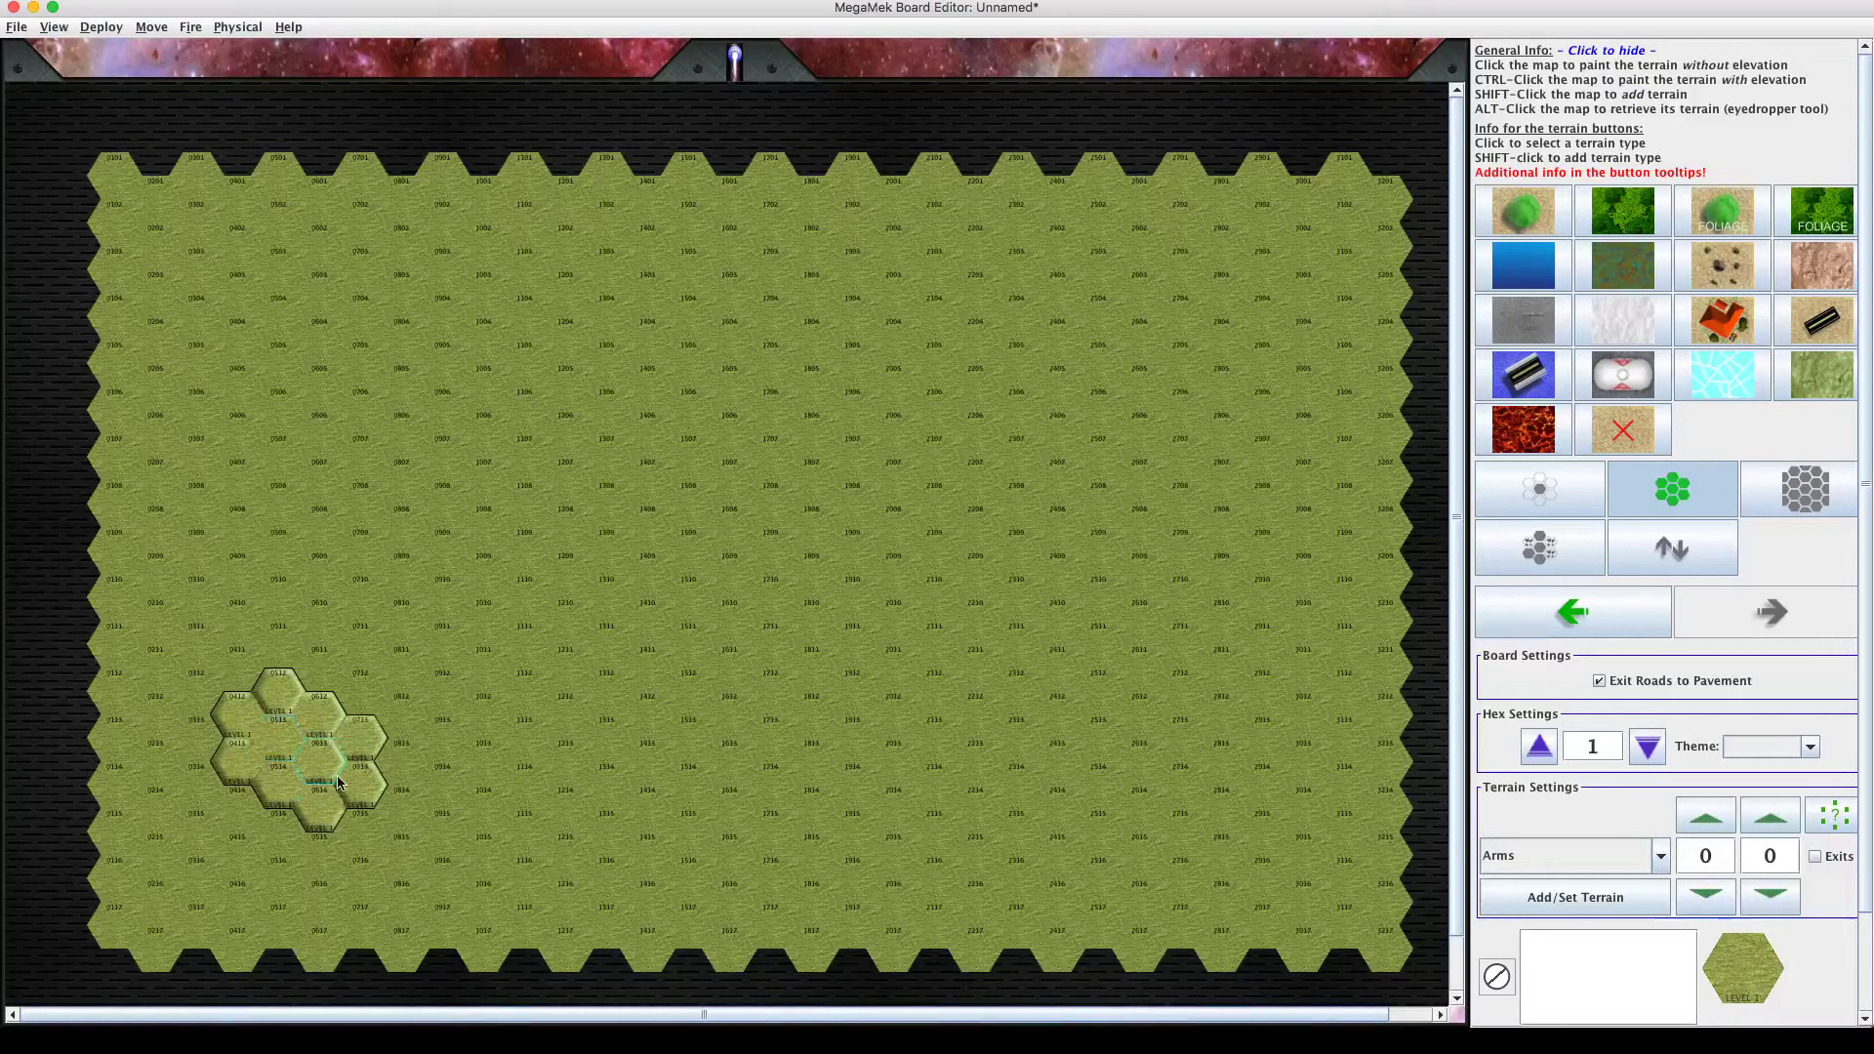
{"action": "left_click", "coordinate": [348, 783]}
{"action": "left_click", "coordinate": [282, 823]}
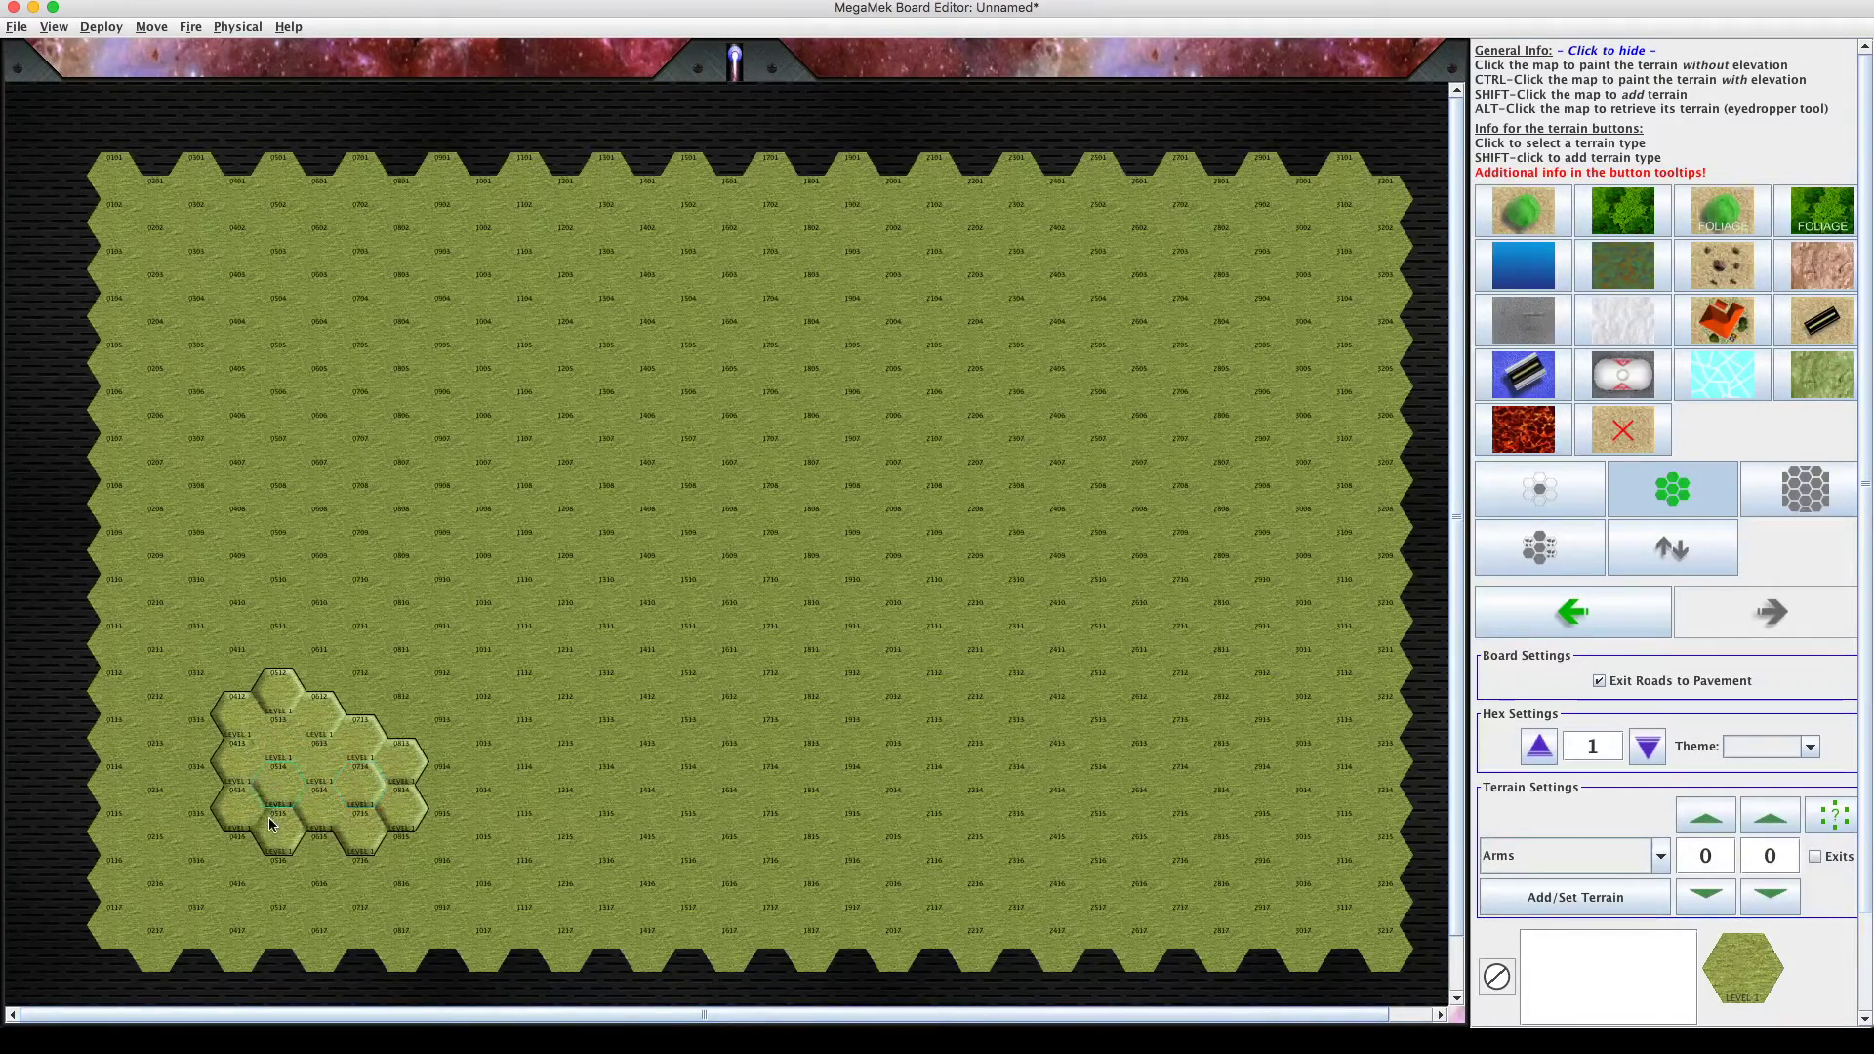
{"action": "left_click", "coordinate": [287, 829]}
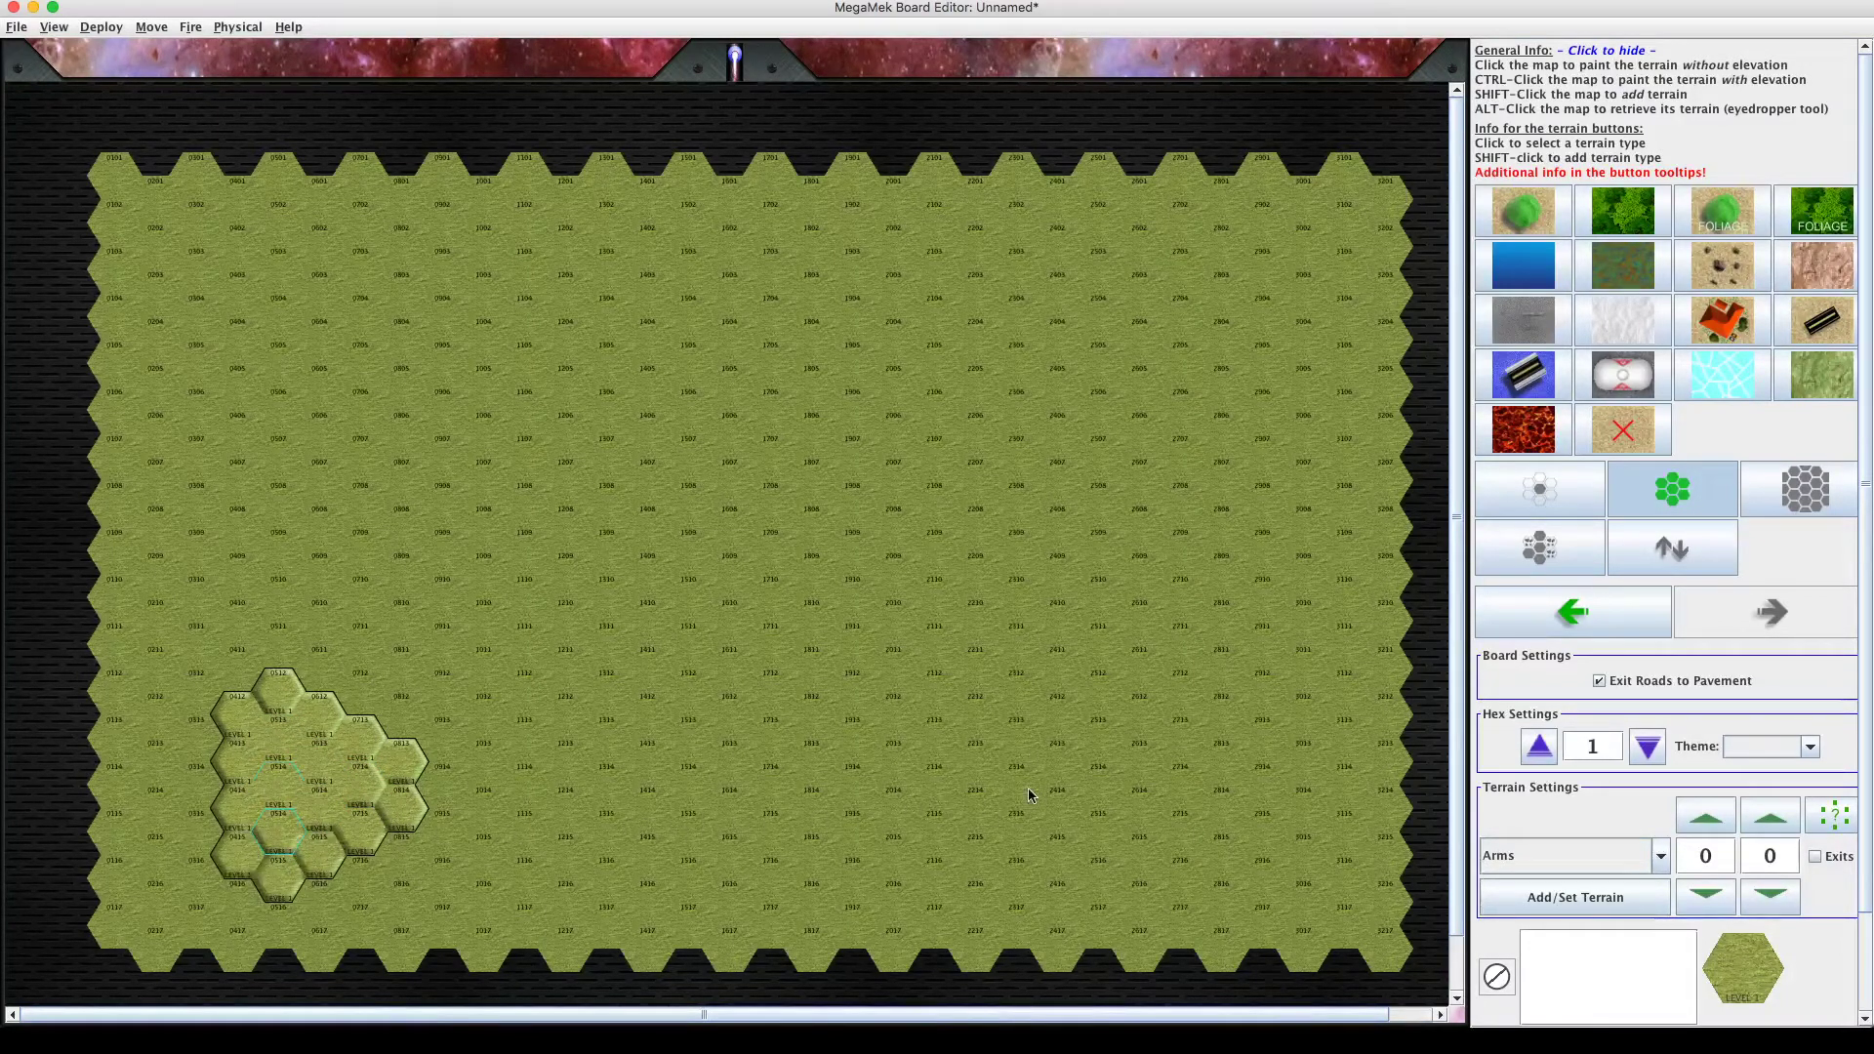
Paint a level 1 hill about six hexes wide in the board's southeast area with the seven-hex brush.
{"action": "left_click", "coordinate": [1085, 795]}
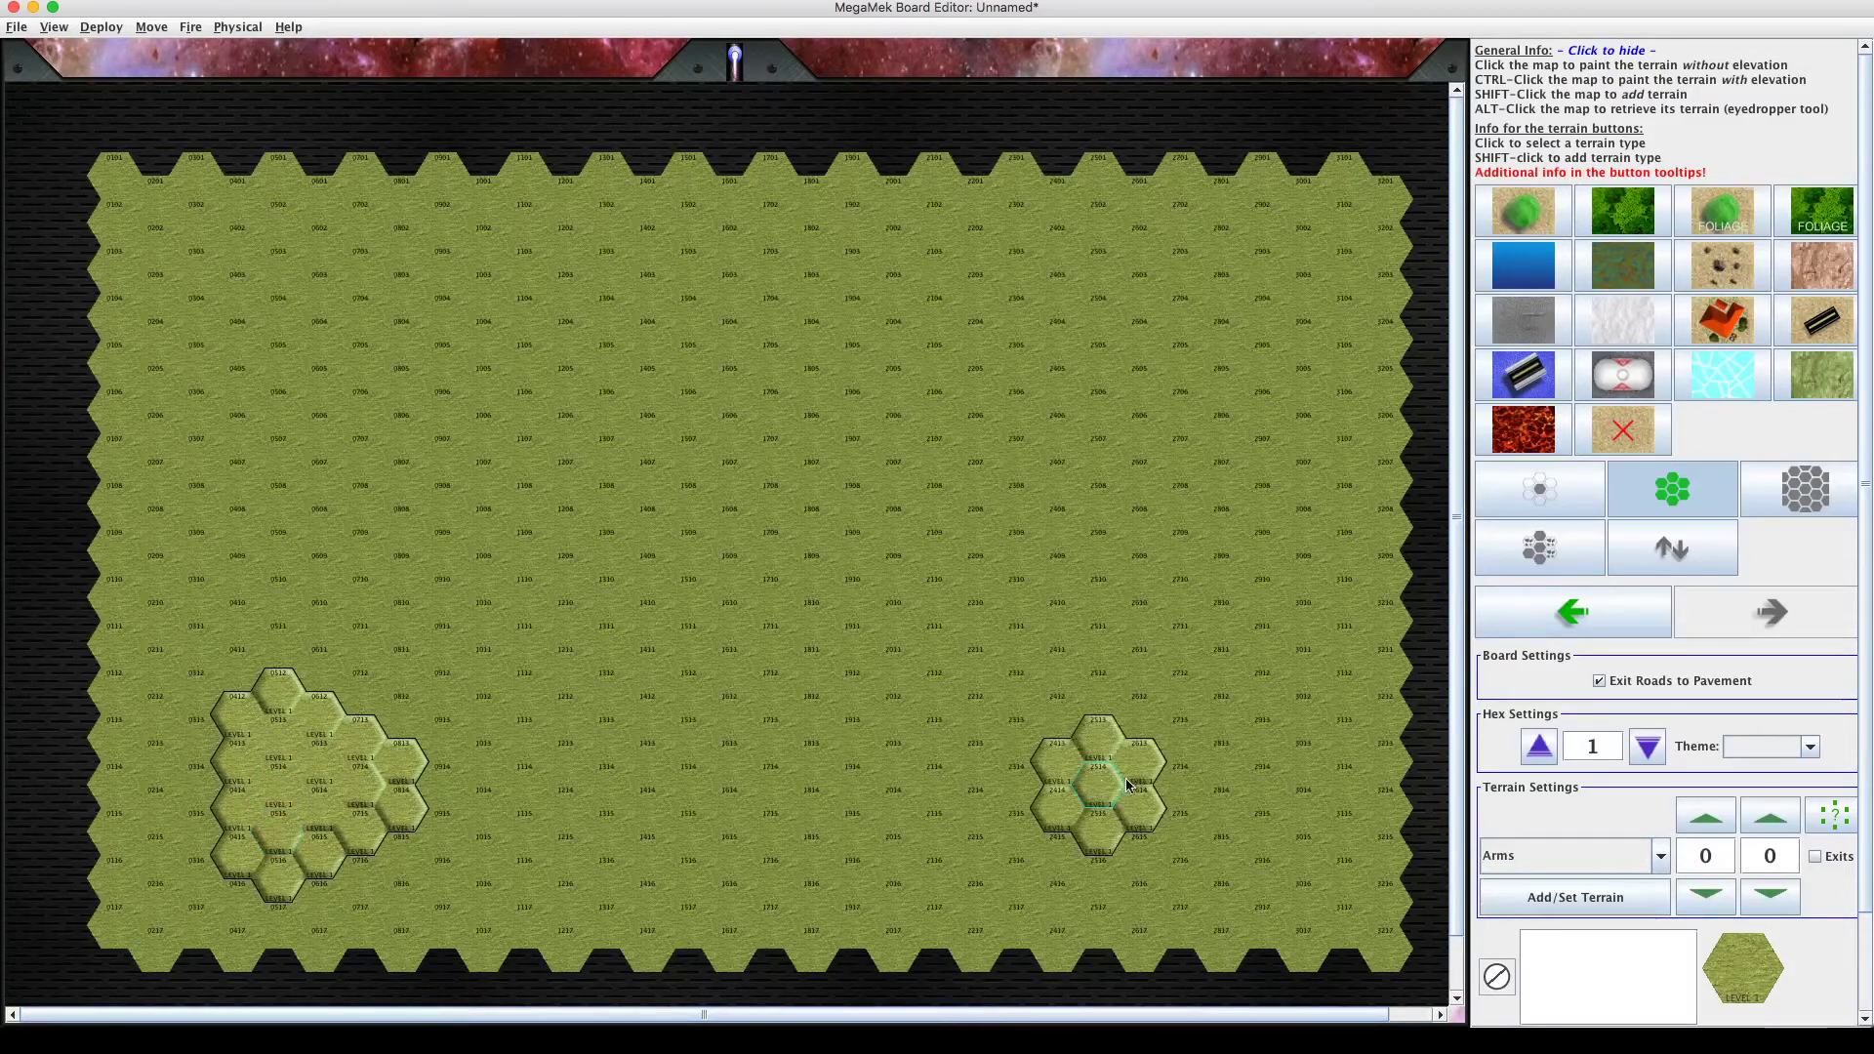
{"action": "left_click", "coordinate": [1138, 795]}
{"action": "left_click", "coordinate": [1184, 836]}
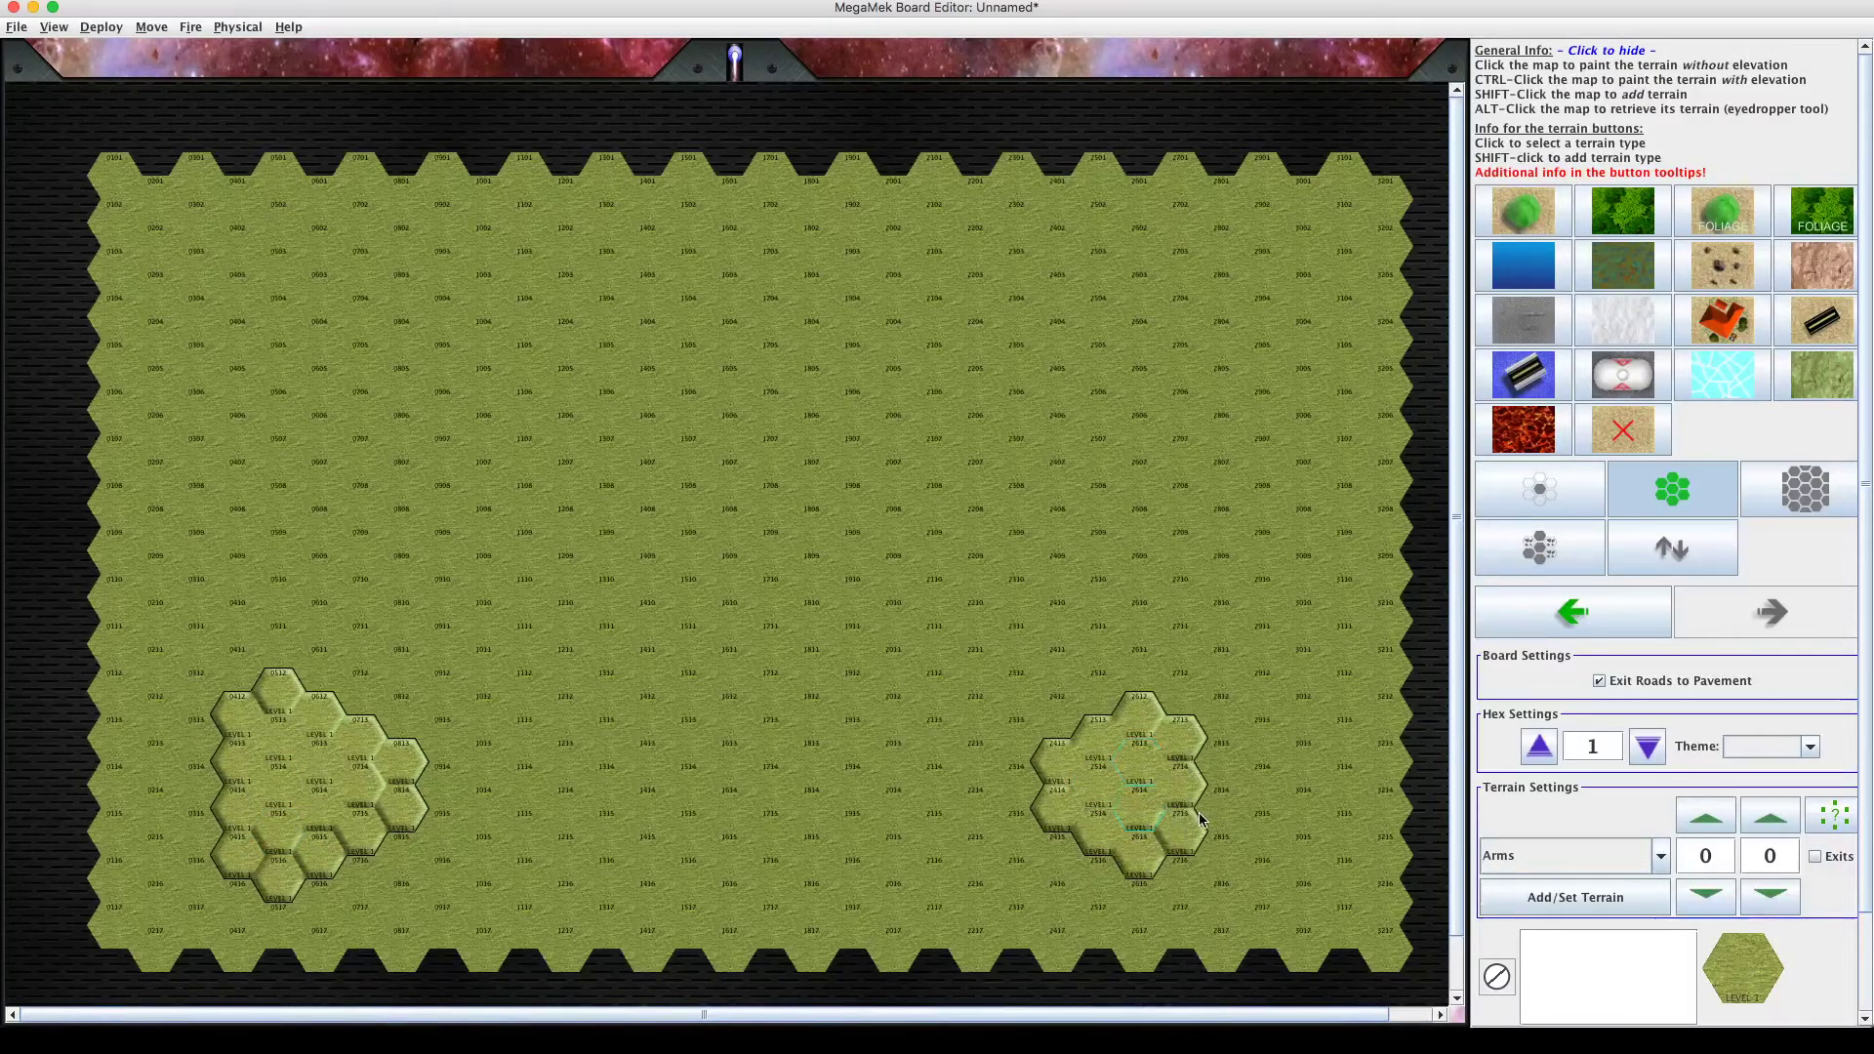
{"action": "left_click", "coordinate": [1210, 783]}
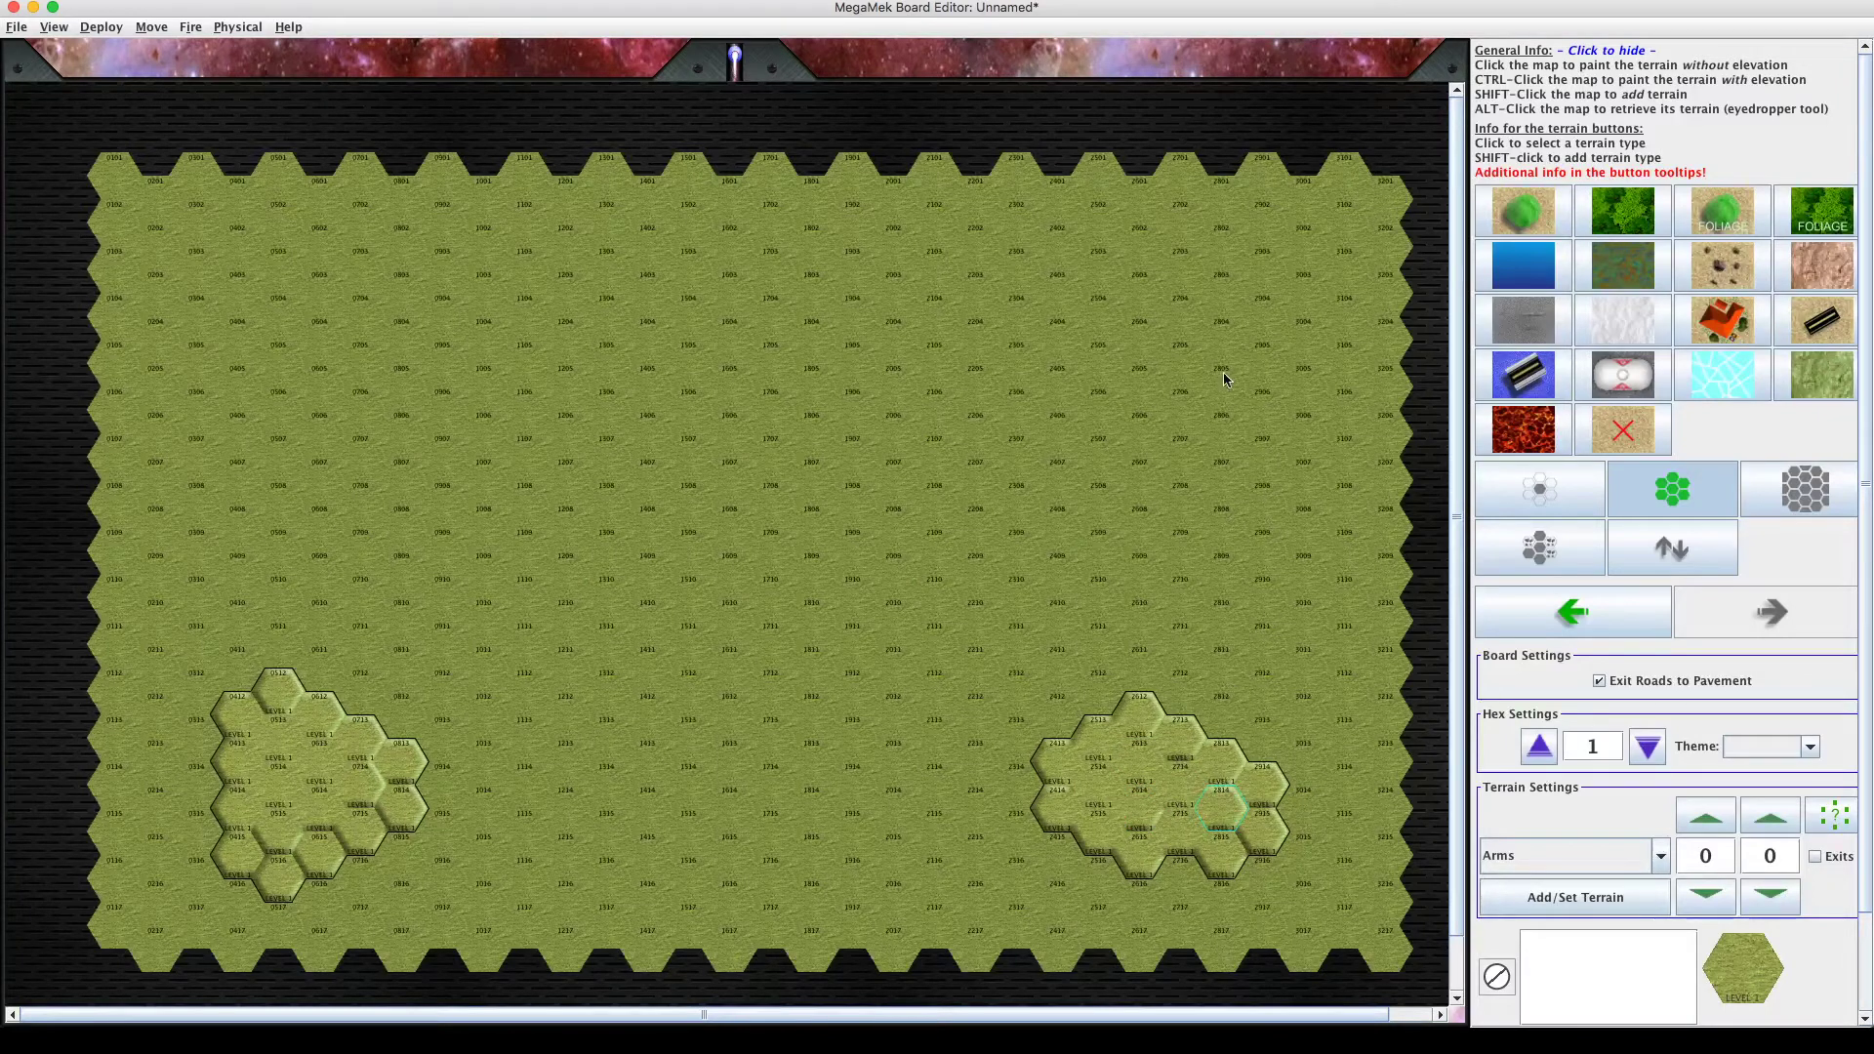
Paint a level 1 hill about five hexes wide in the board's northeast area, extending it southward with overlapping brush stamps.
{"action": "left_click", "coordinate": [1221, 340]}
{"action": "left_click", "coordinate": [1166, 327]}
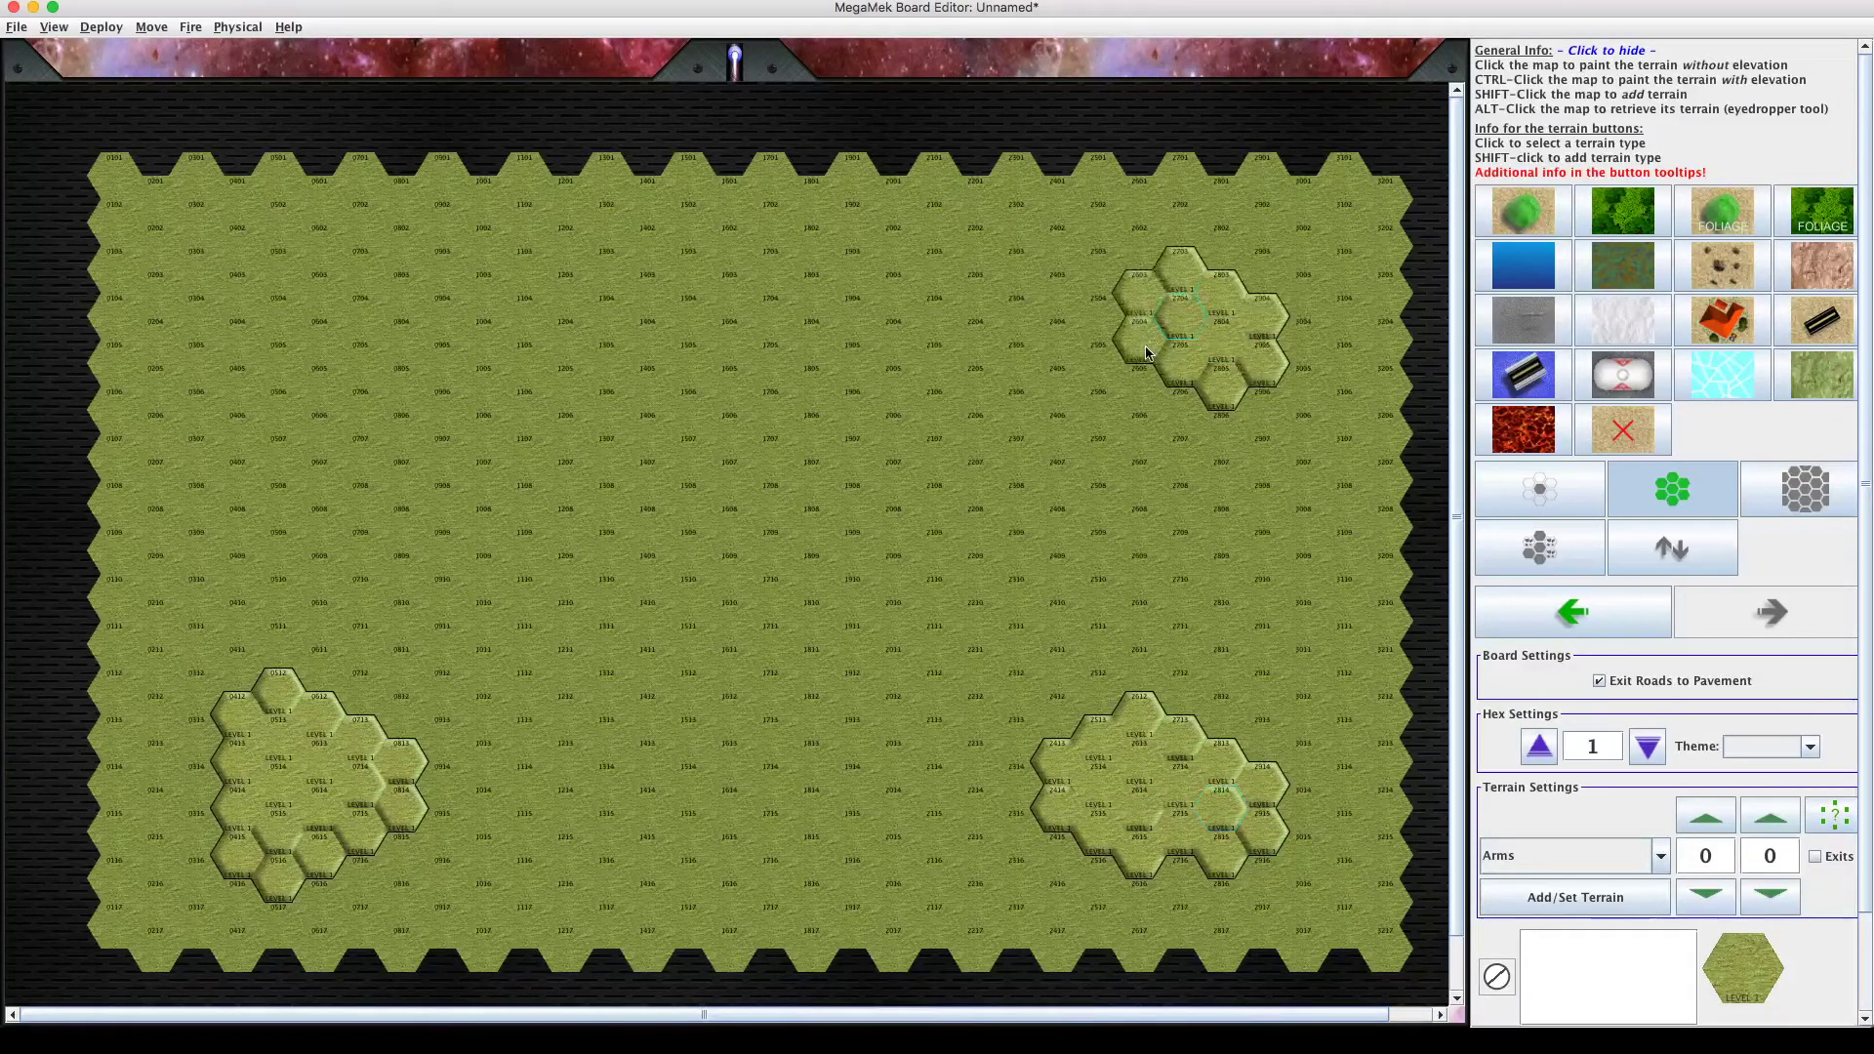
{"action": "left_click", "coordinate": [1147, 372]}
{"action": "left_click", "coordinate": [1175, 384]}
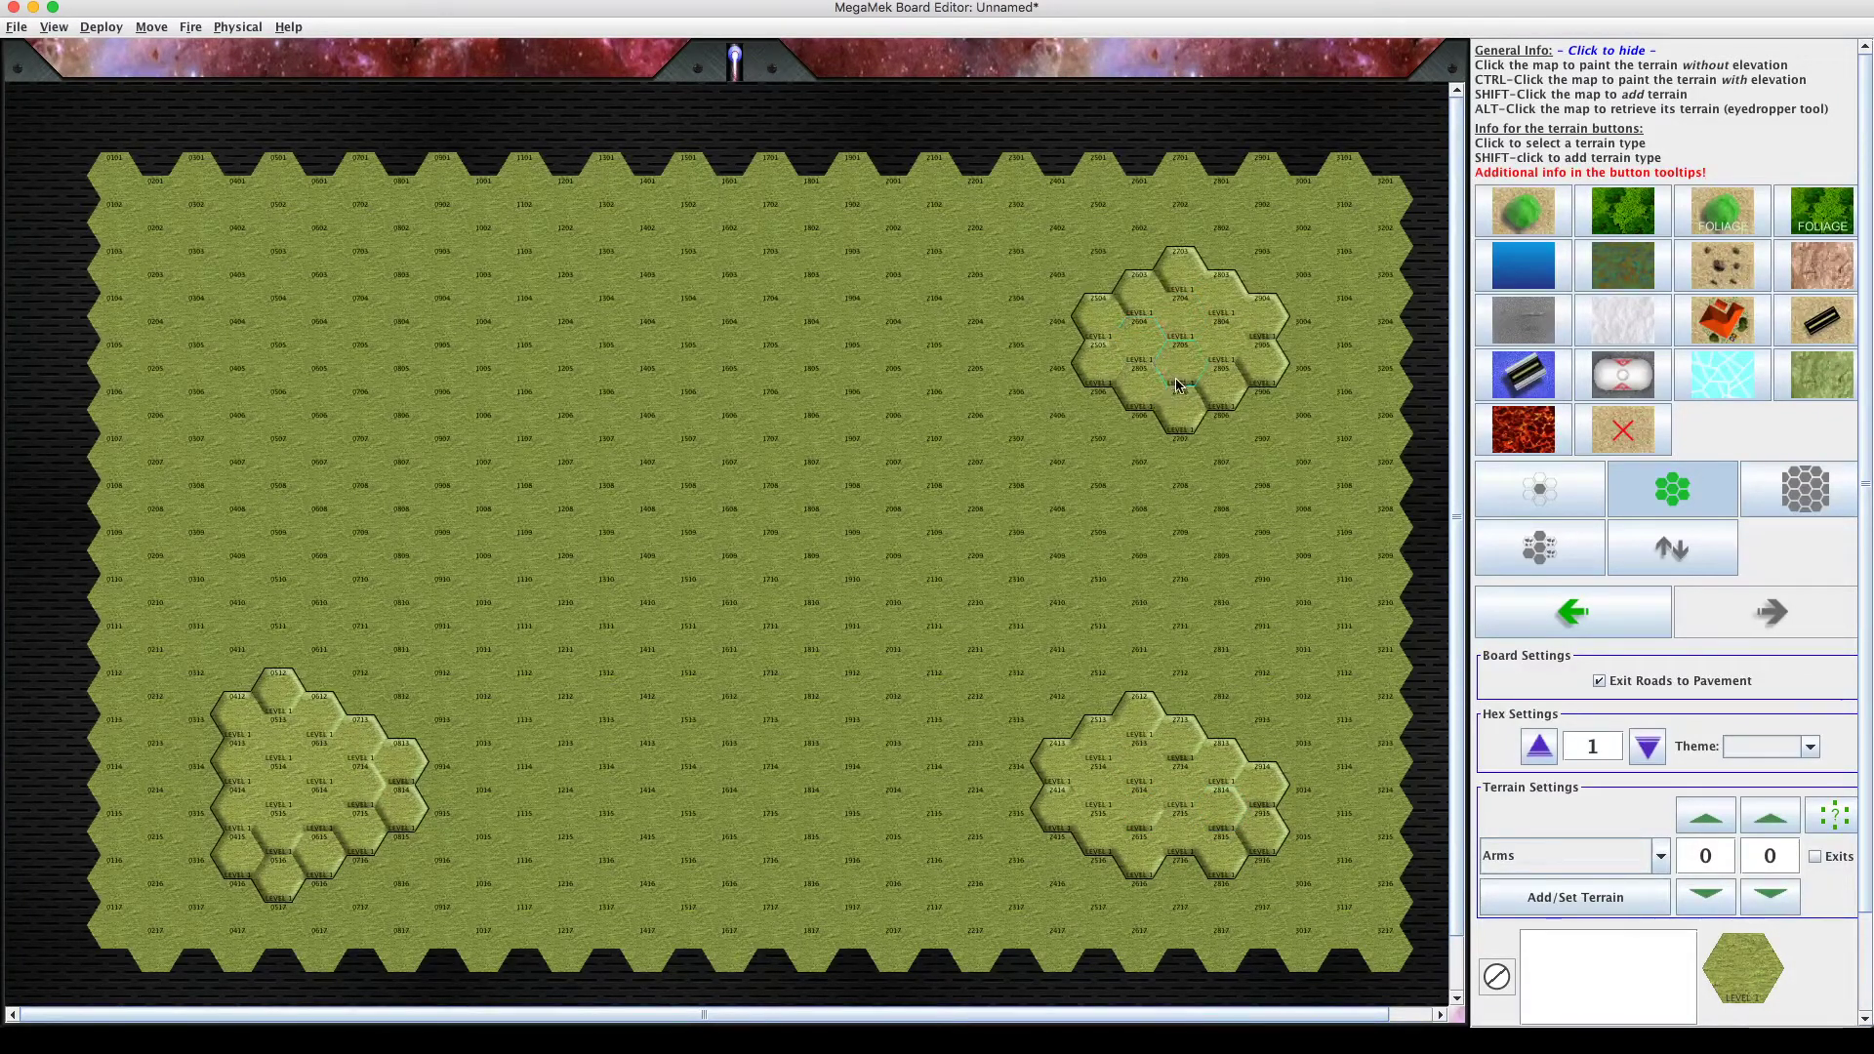
{"action": "left_click", "coordinate": [1195, 420]}
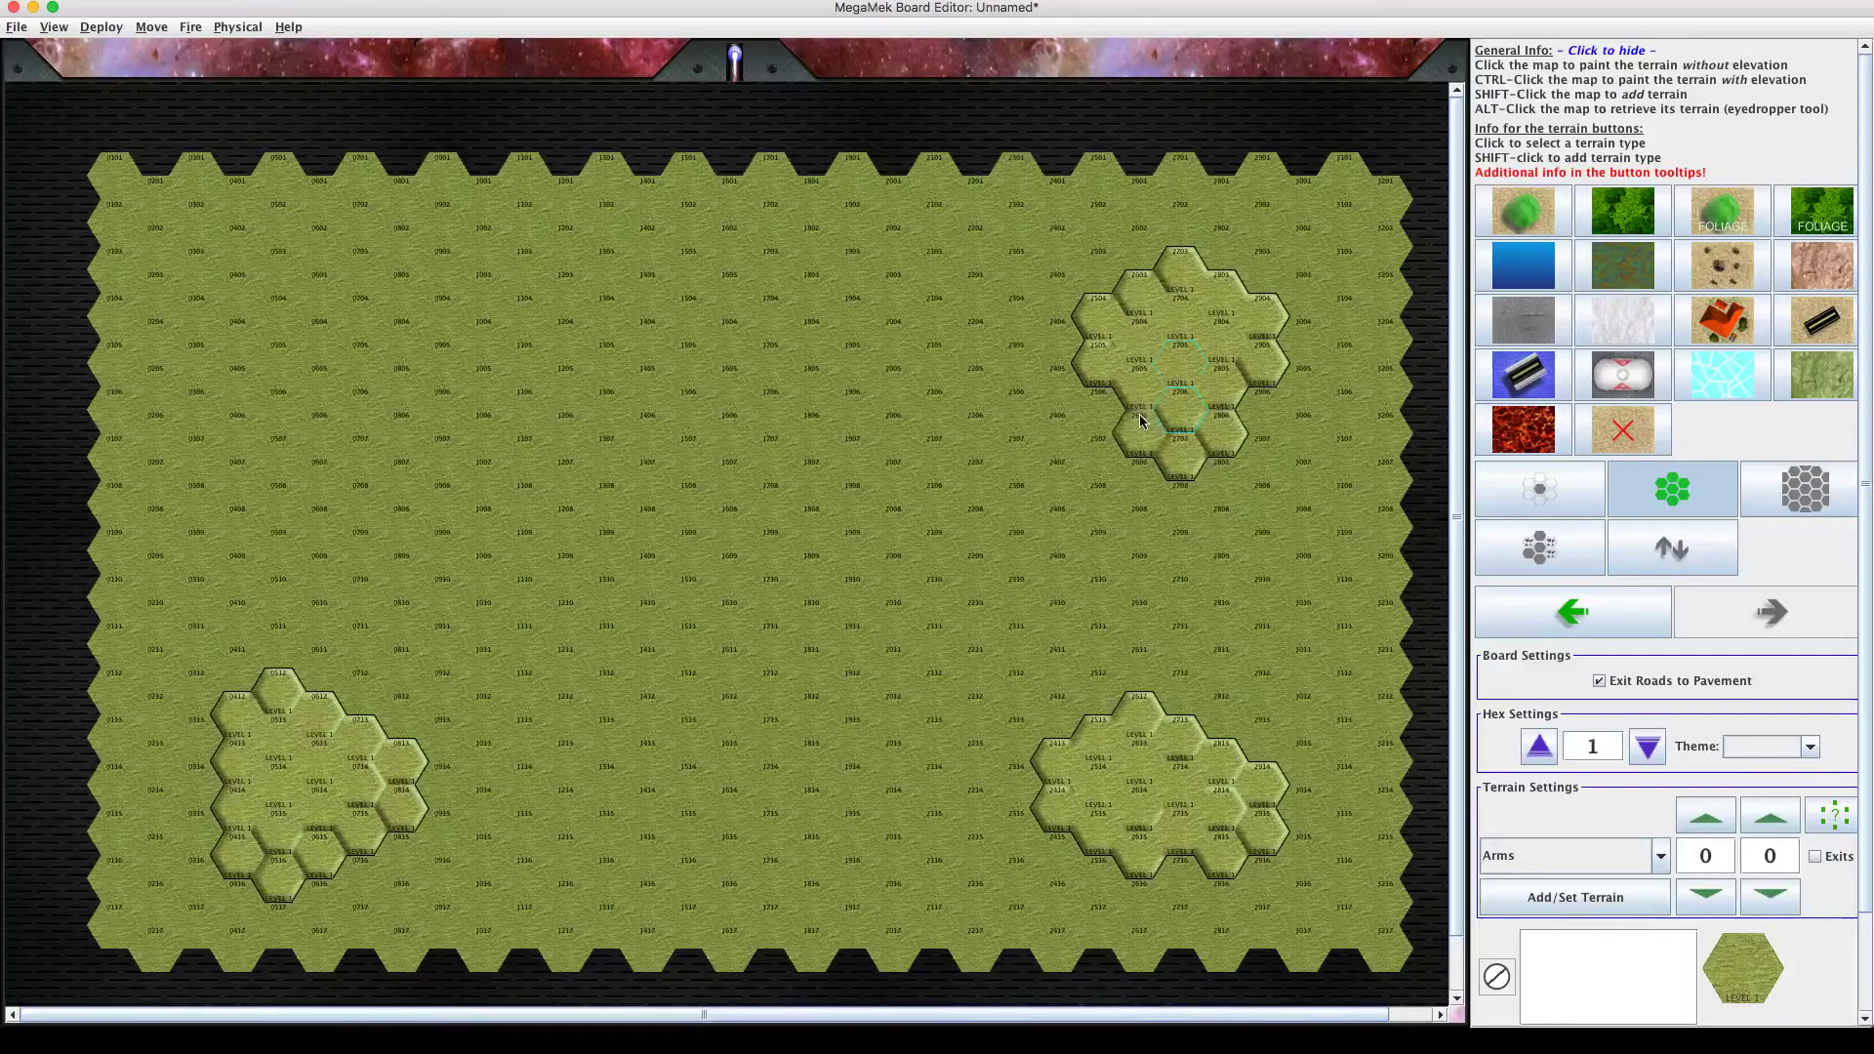
{"action": "left_click", "coordinate": [1102, 410]}
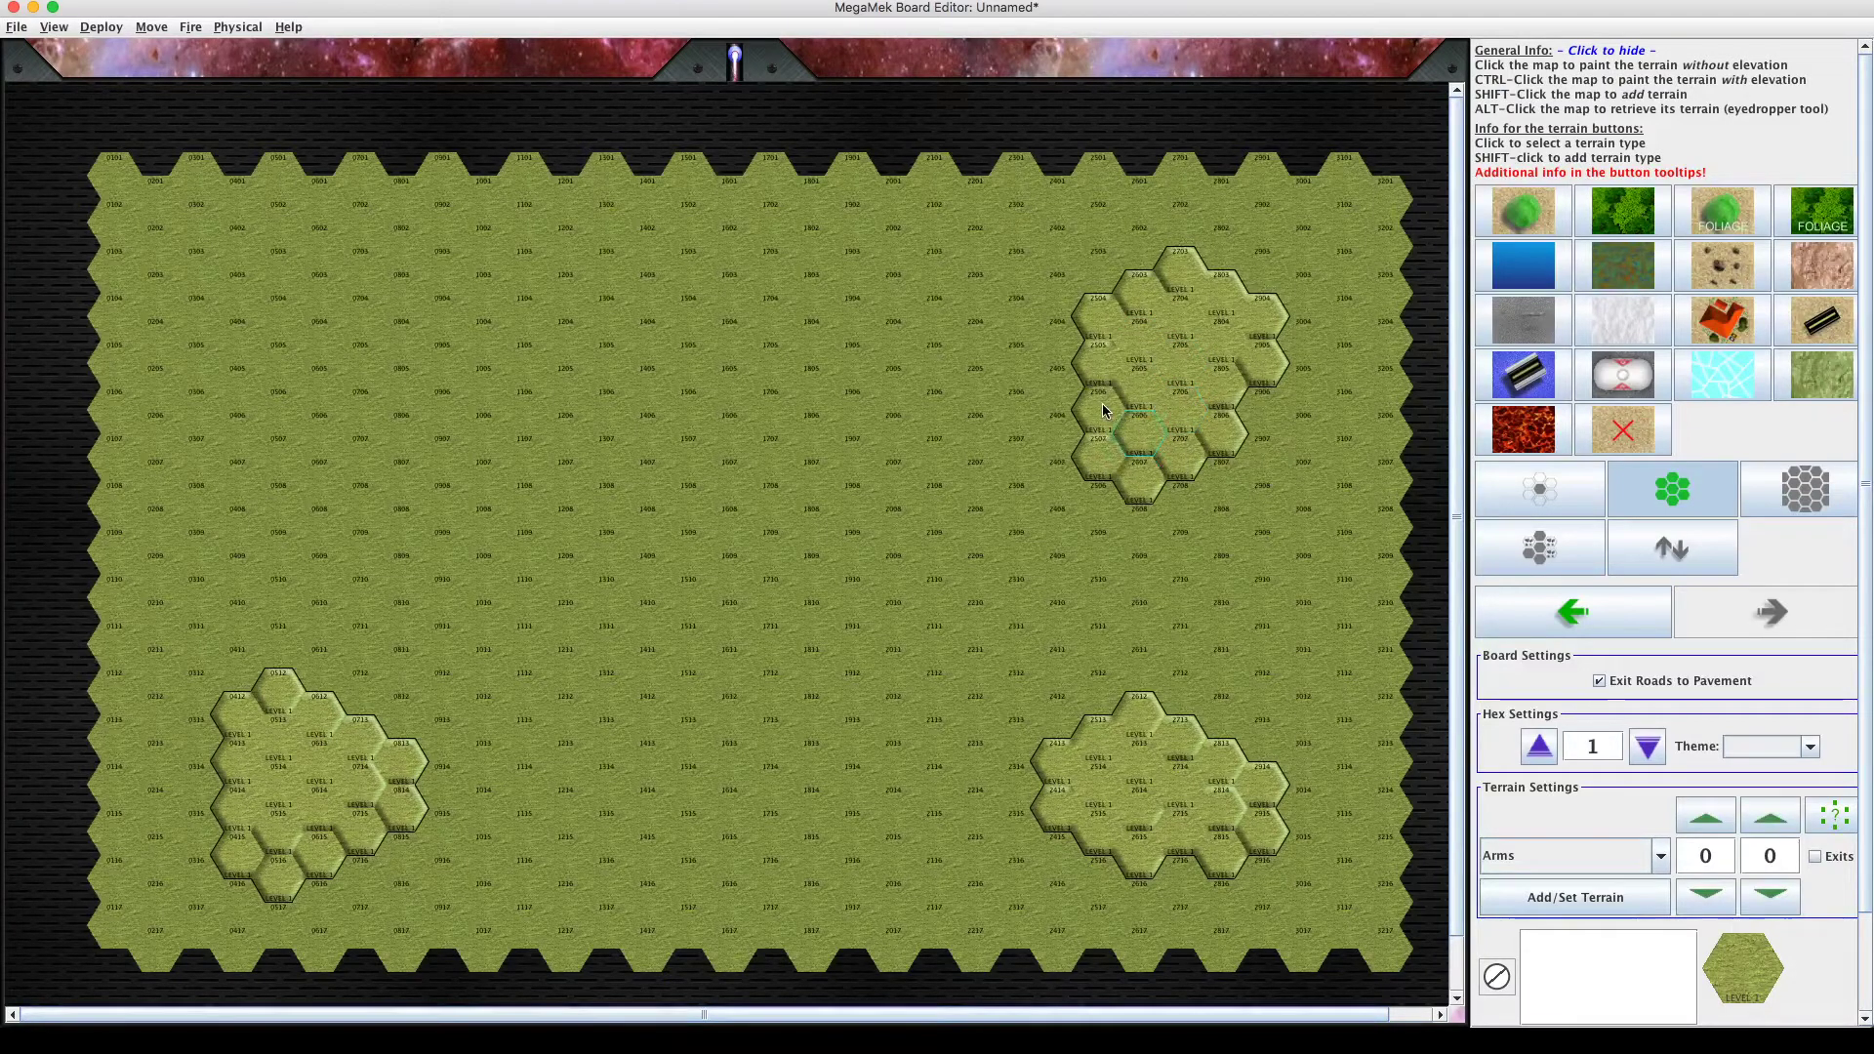
Paint a level 1 hill about six hexes wide in the board's northwest area with overlapping seven-hex stamps.
{"action": "left_click", "coordinate": [347, 266]}
{"action": "left_click", "coordinate": [319, 297]}
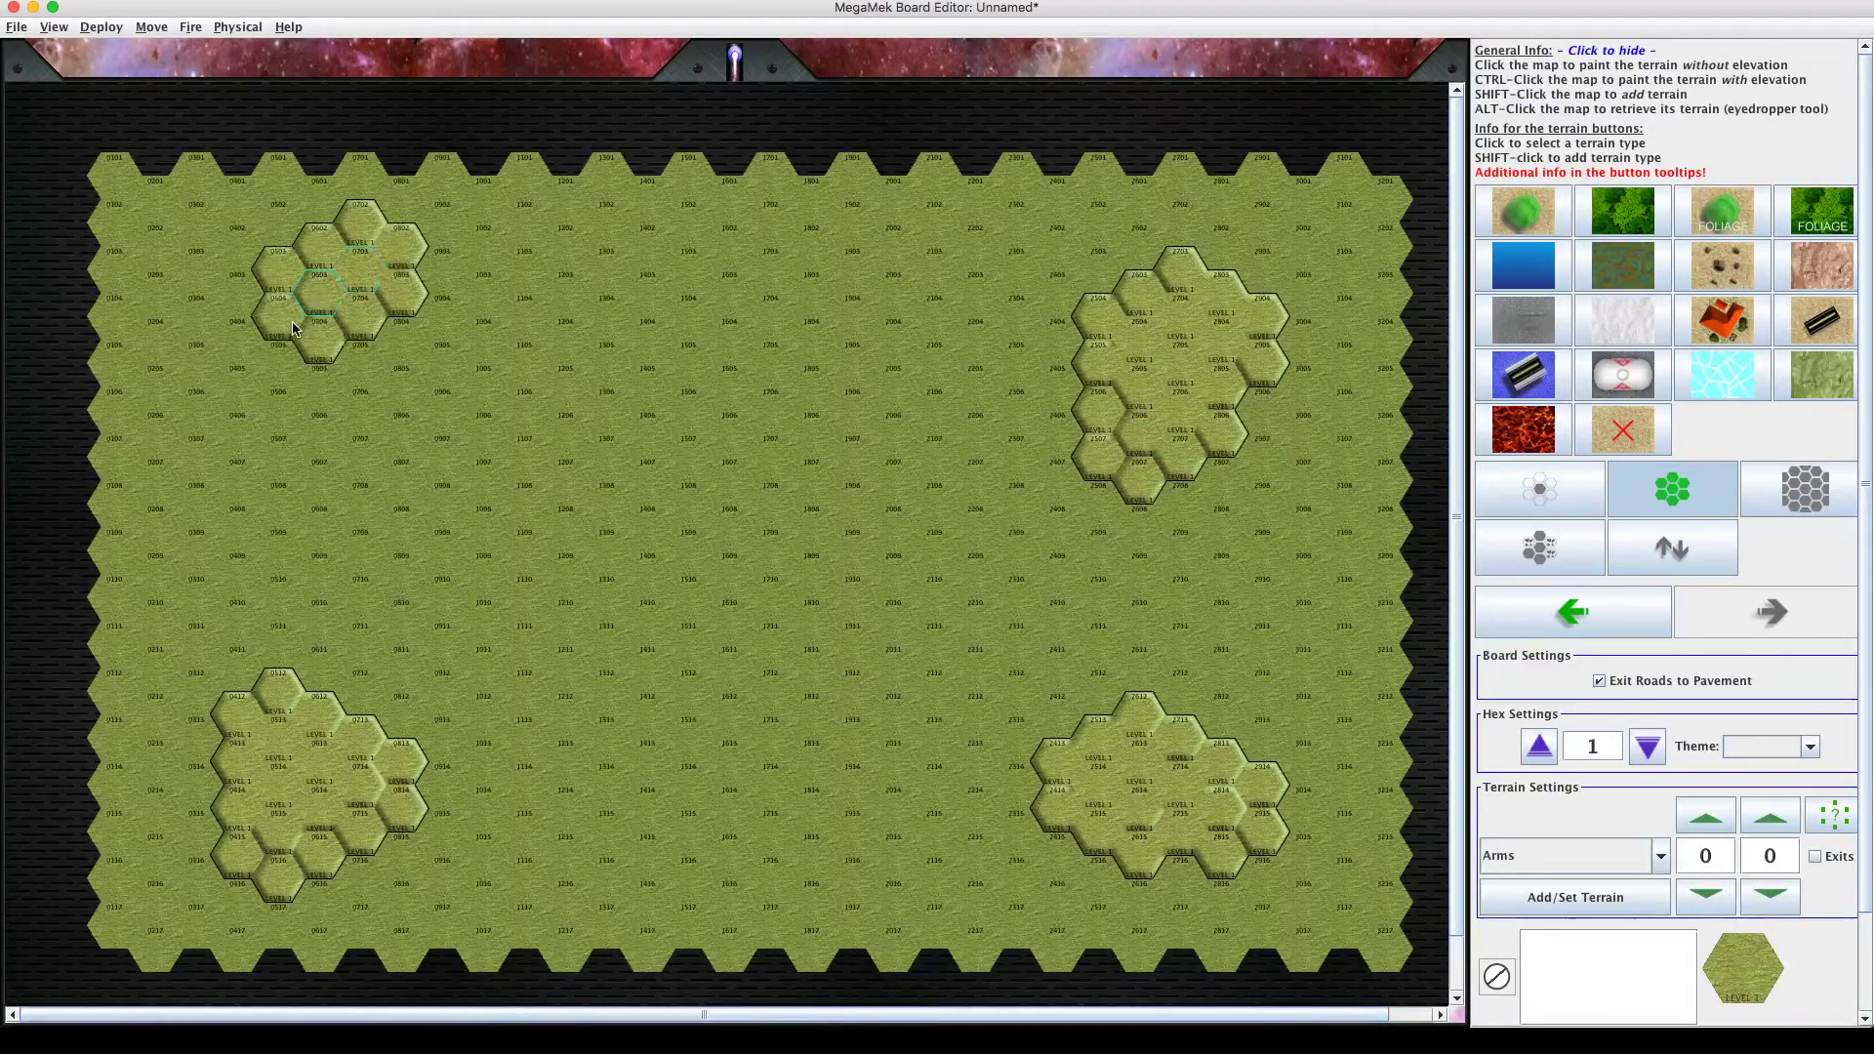
{"action": "left_click", "coordinate": [283, 322]}
{"action": "left_click", "coordinate": [332, 368]}
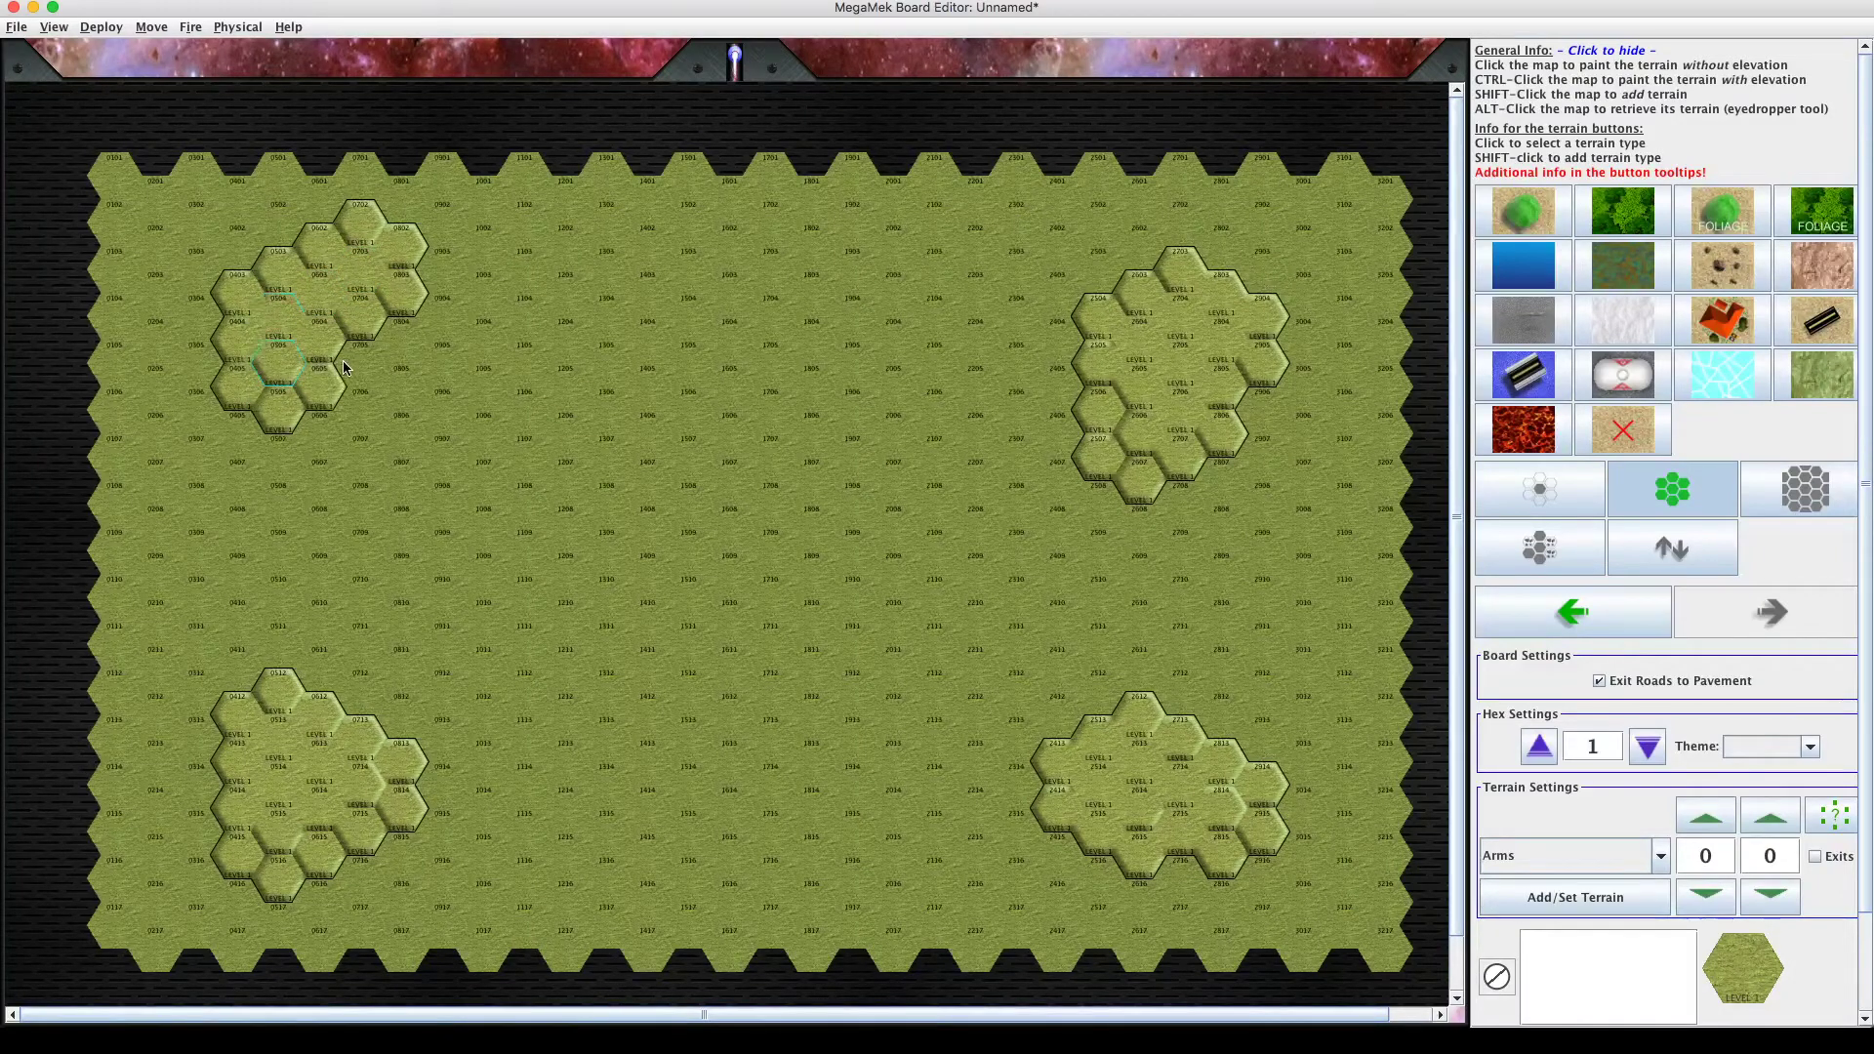
{"action": "left_click", "coordinate": [351, 366]}
{"action": "left_click", "coordinate": [403, 341]}
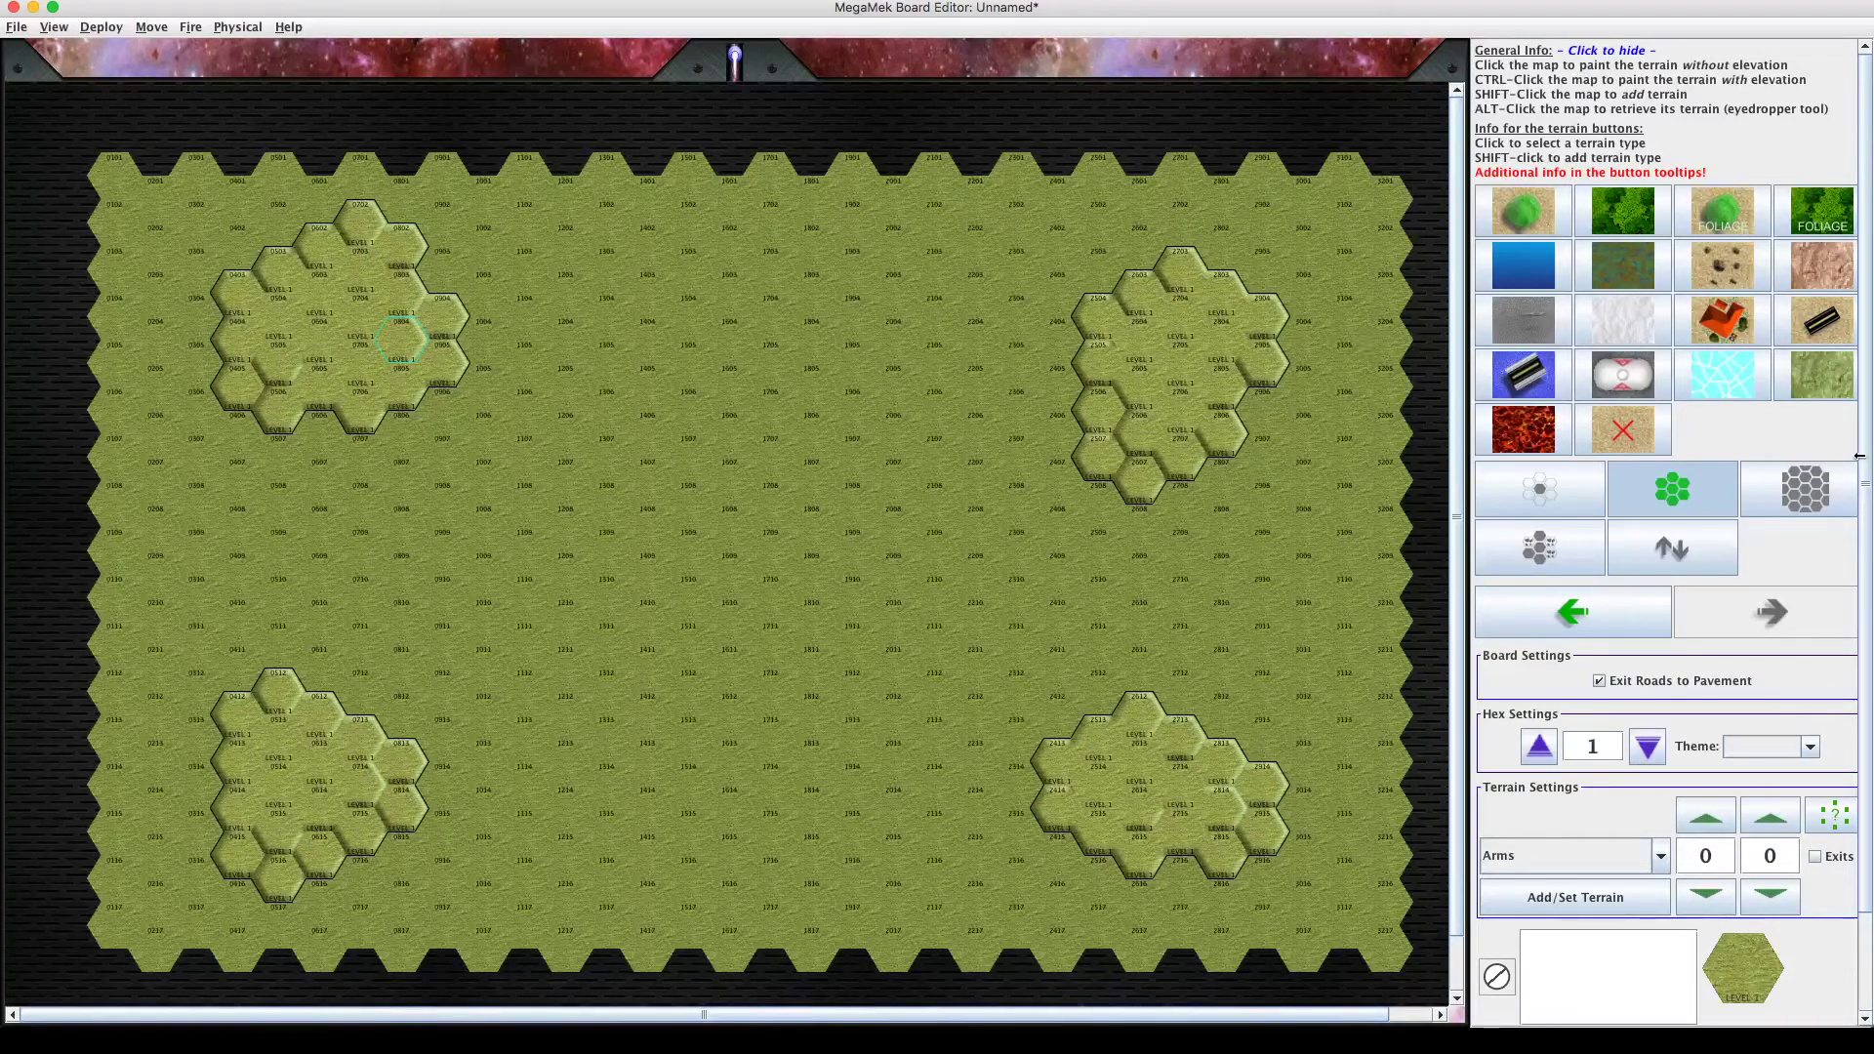
Validate the board and dismiss the validation report.
{"action": "scroll", "coordinate": [1871, 659], "scroll_direction": "down", "scroll_amount": 3}
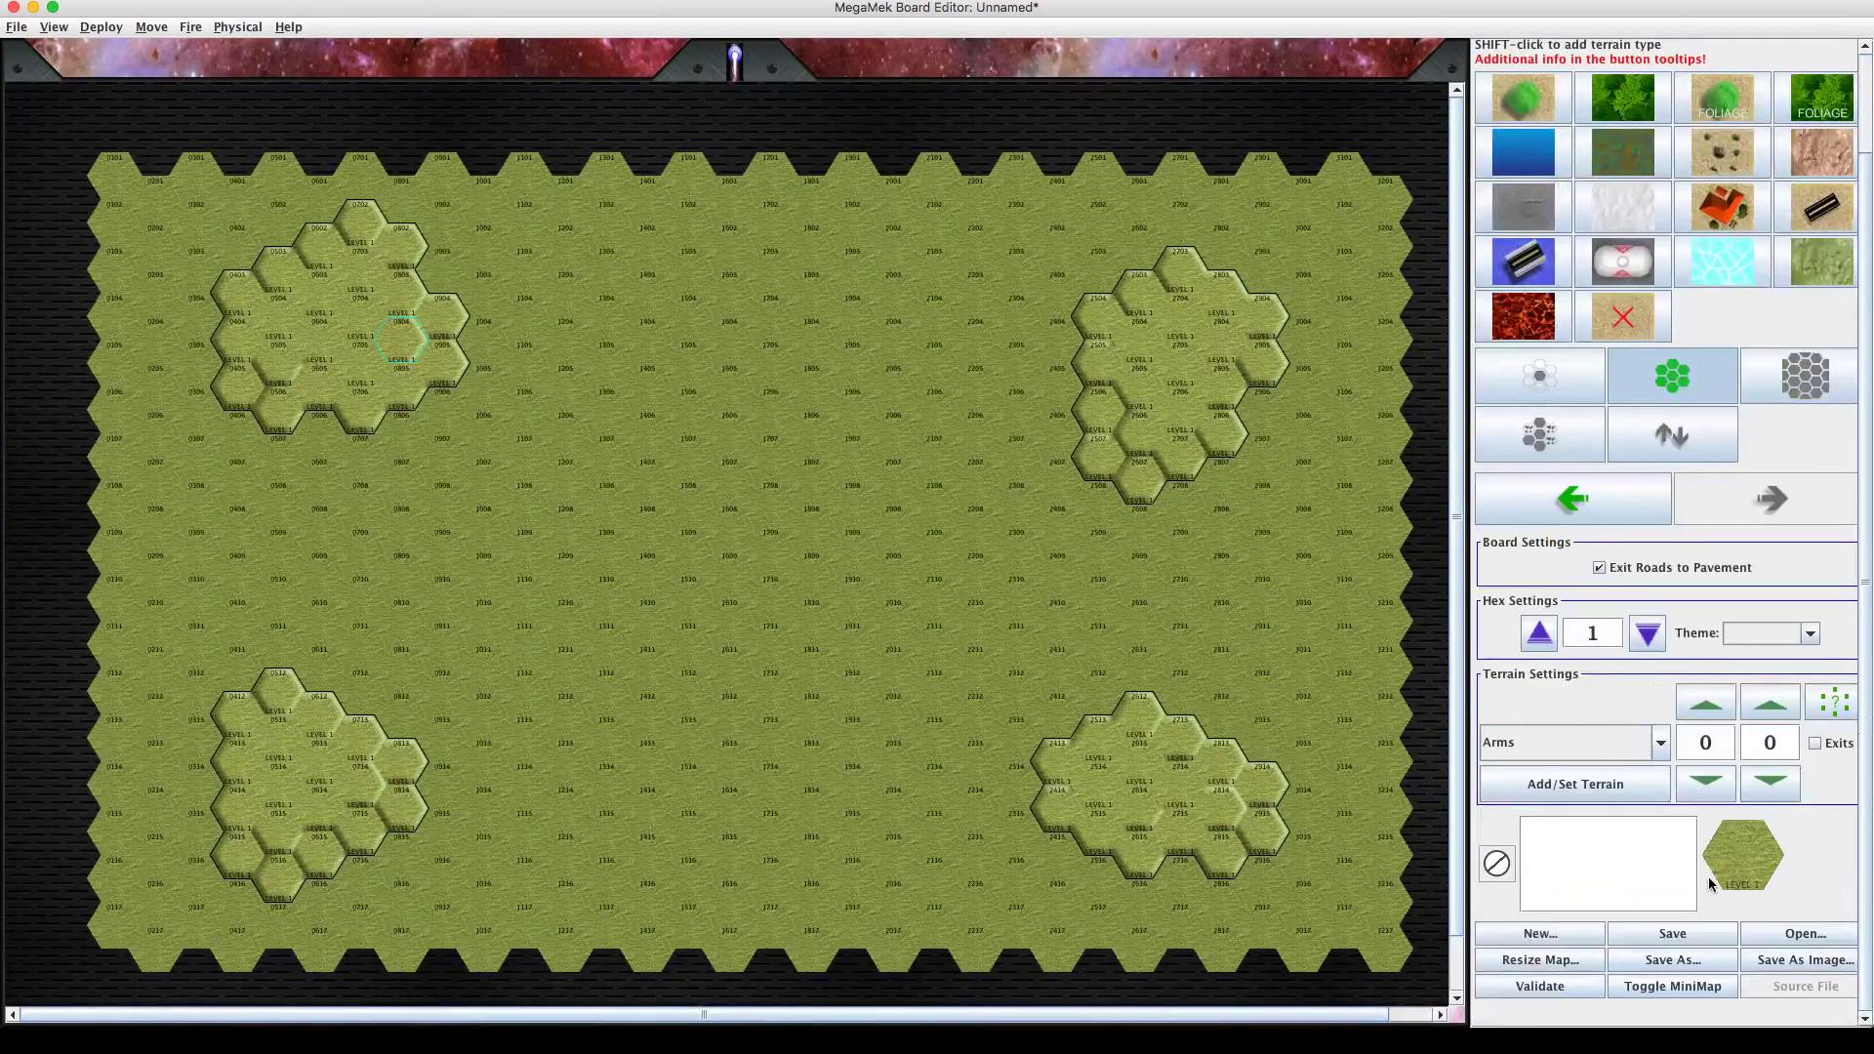
{"action": "left_click", "coordinate": [1568, 988]}
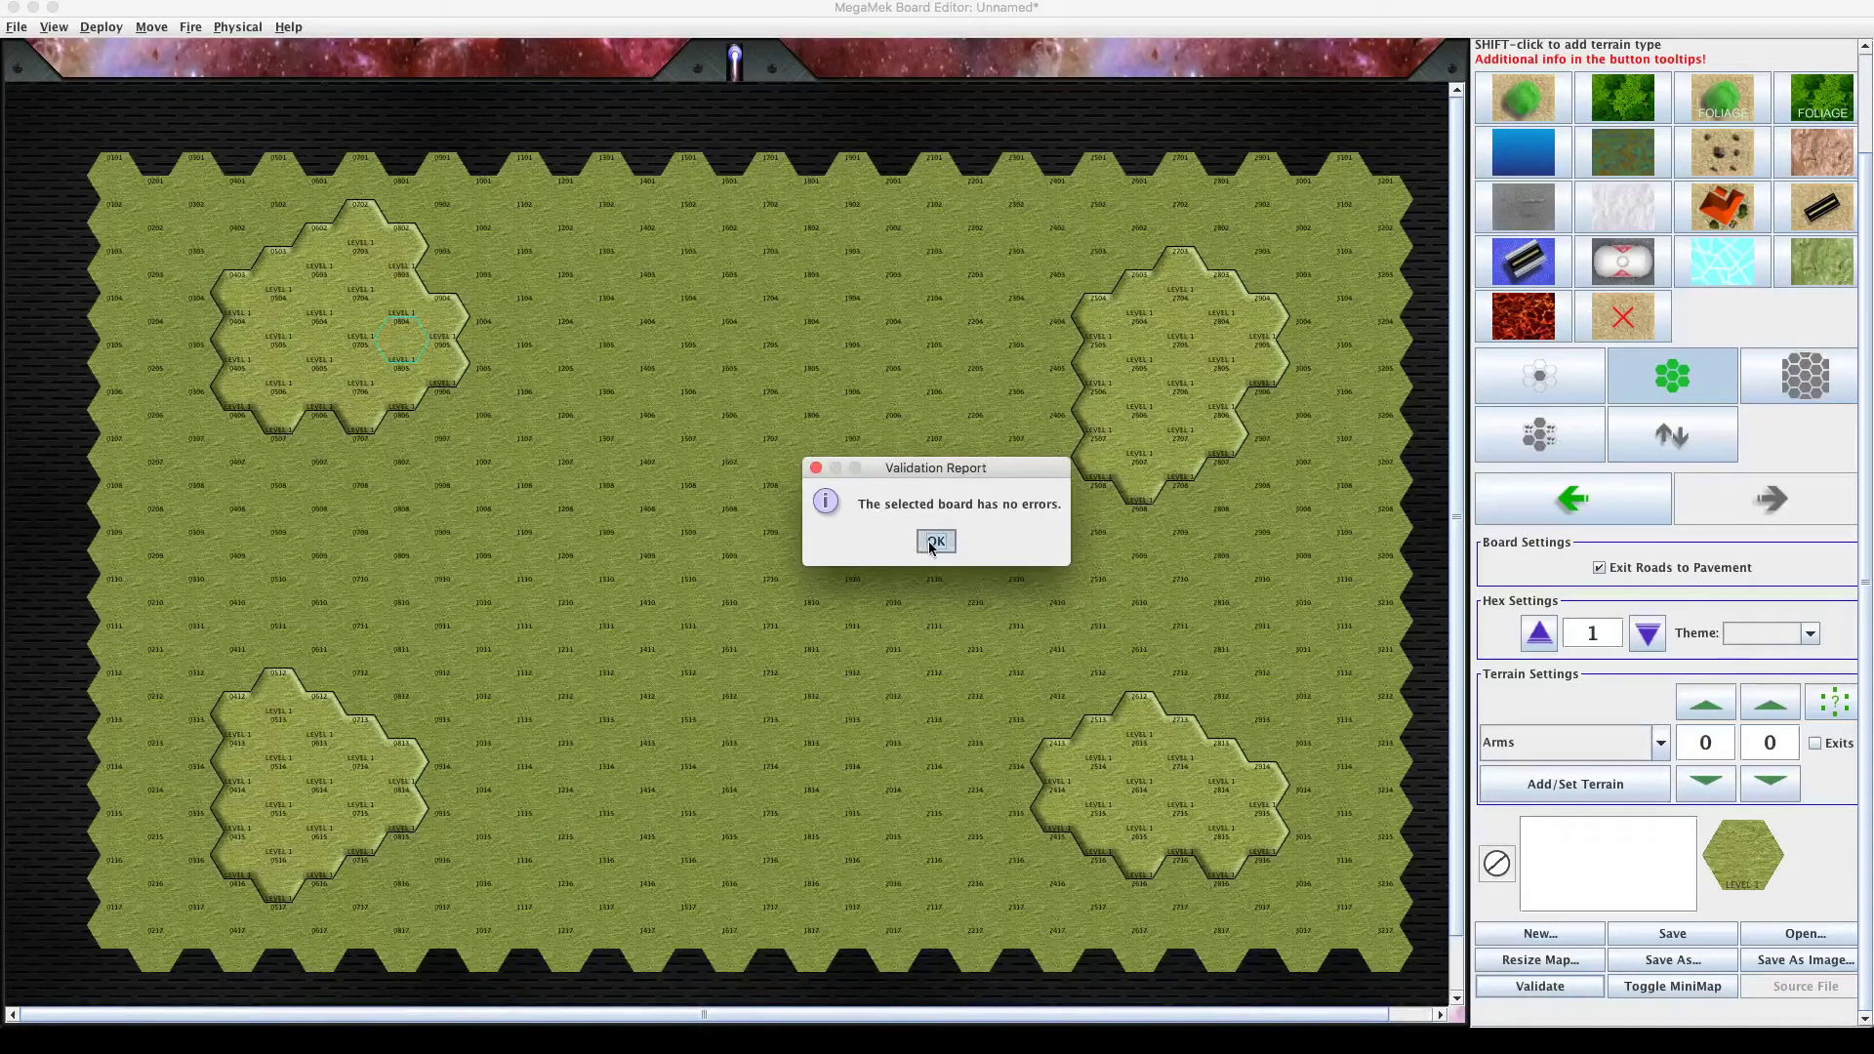
{"action": "left_click", "coordinate": [934, 542]}
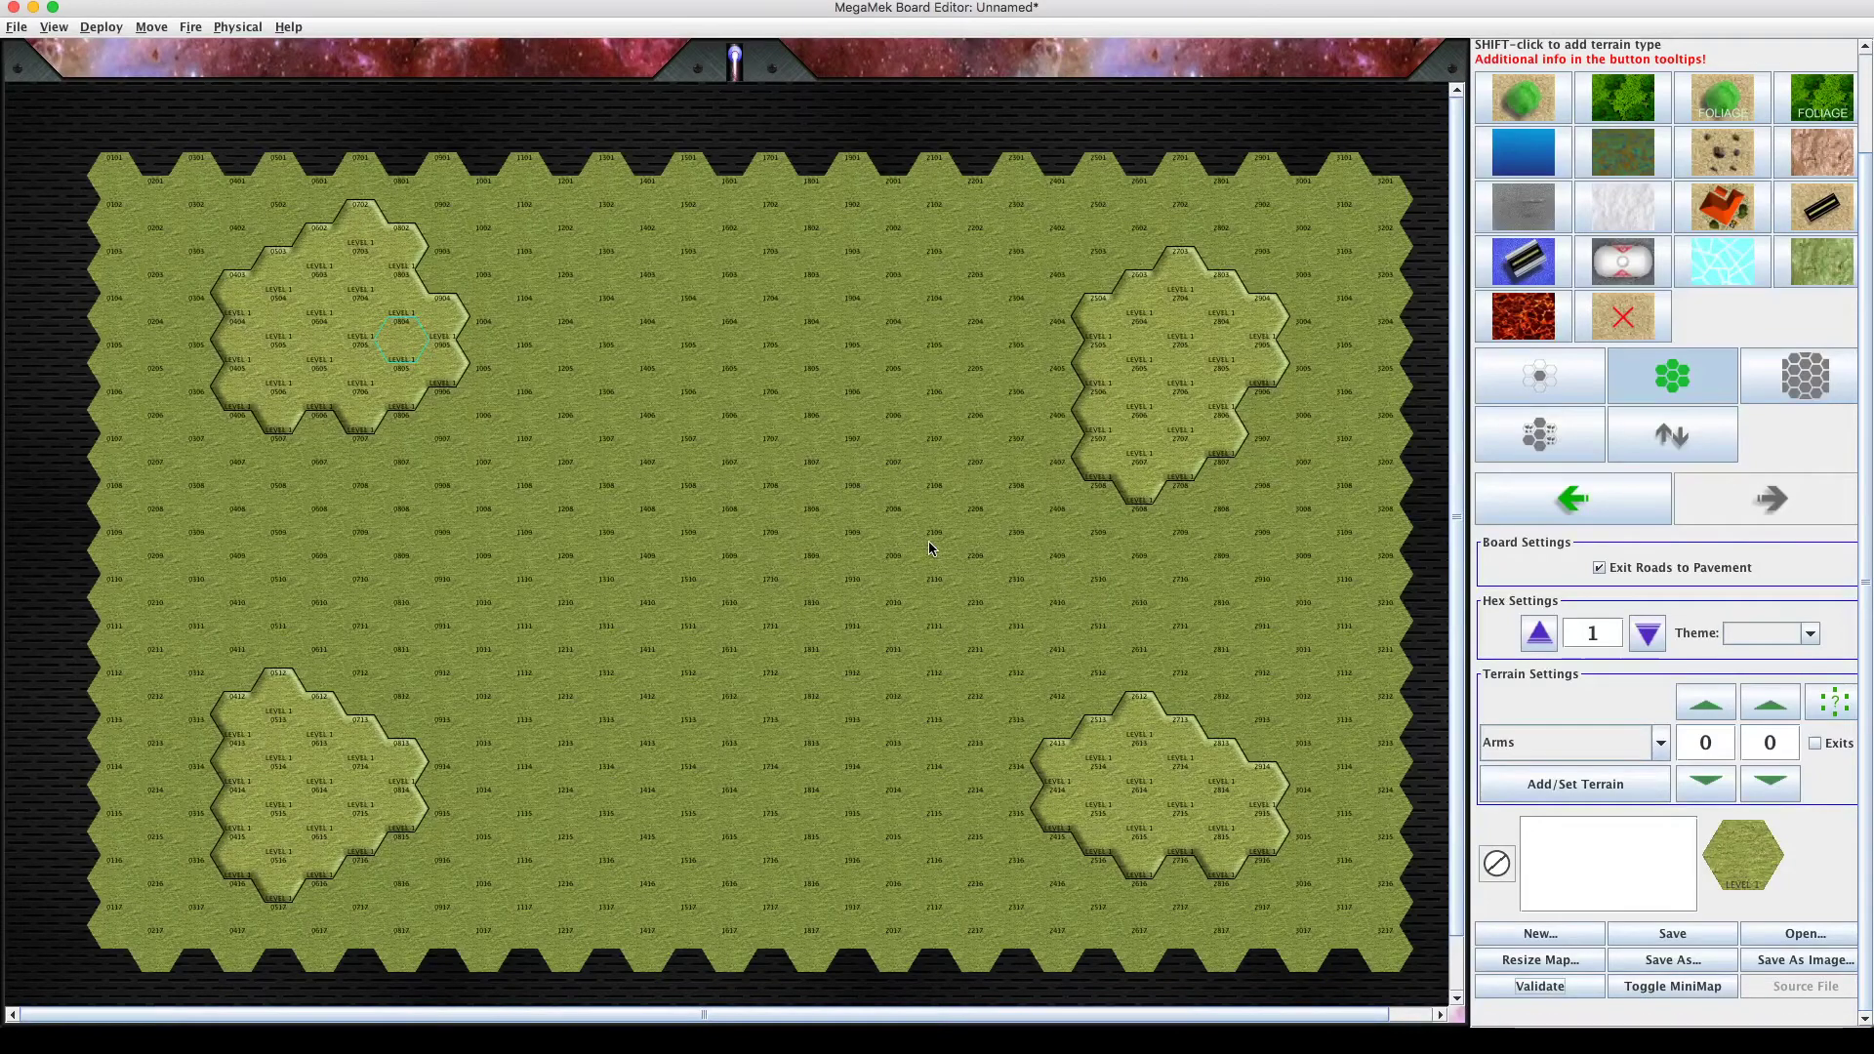
Paint a level 1 hill about four hexes wide just east of the northwest hill.
{"action": "left_click", "coordinate": [602, 277]}
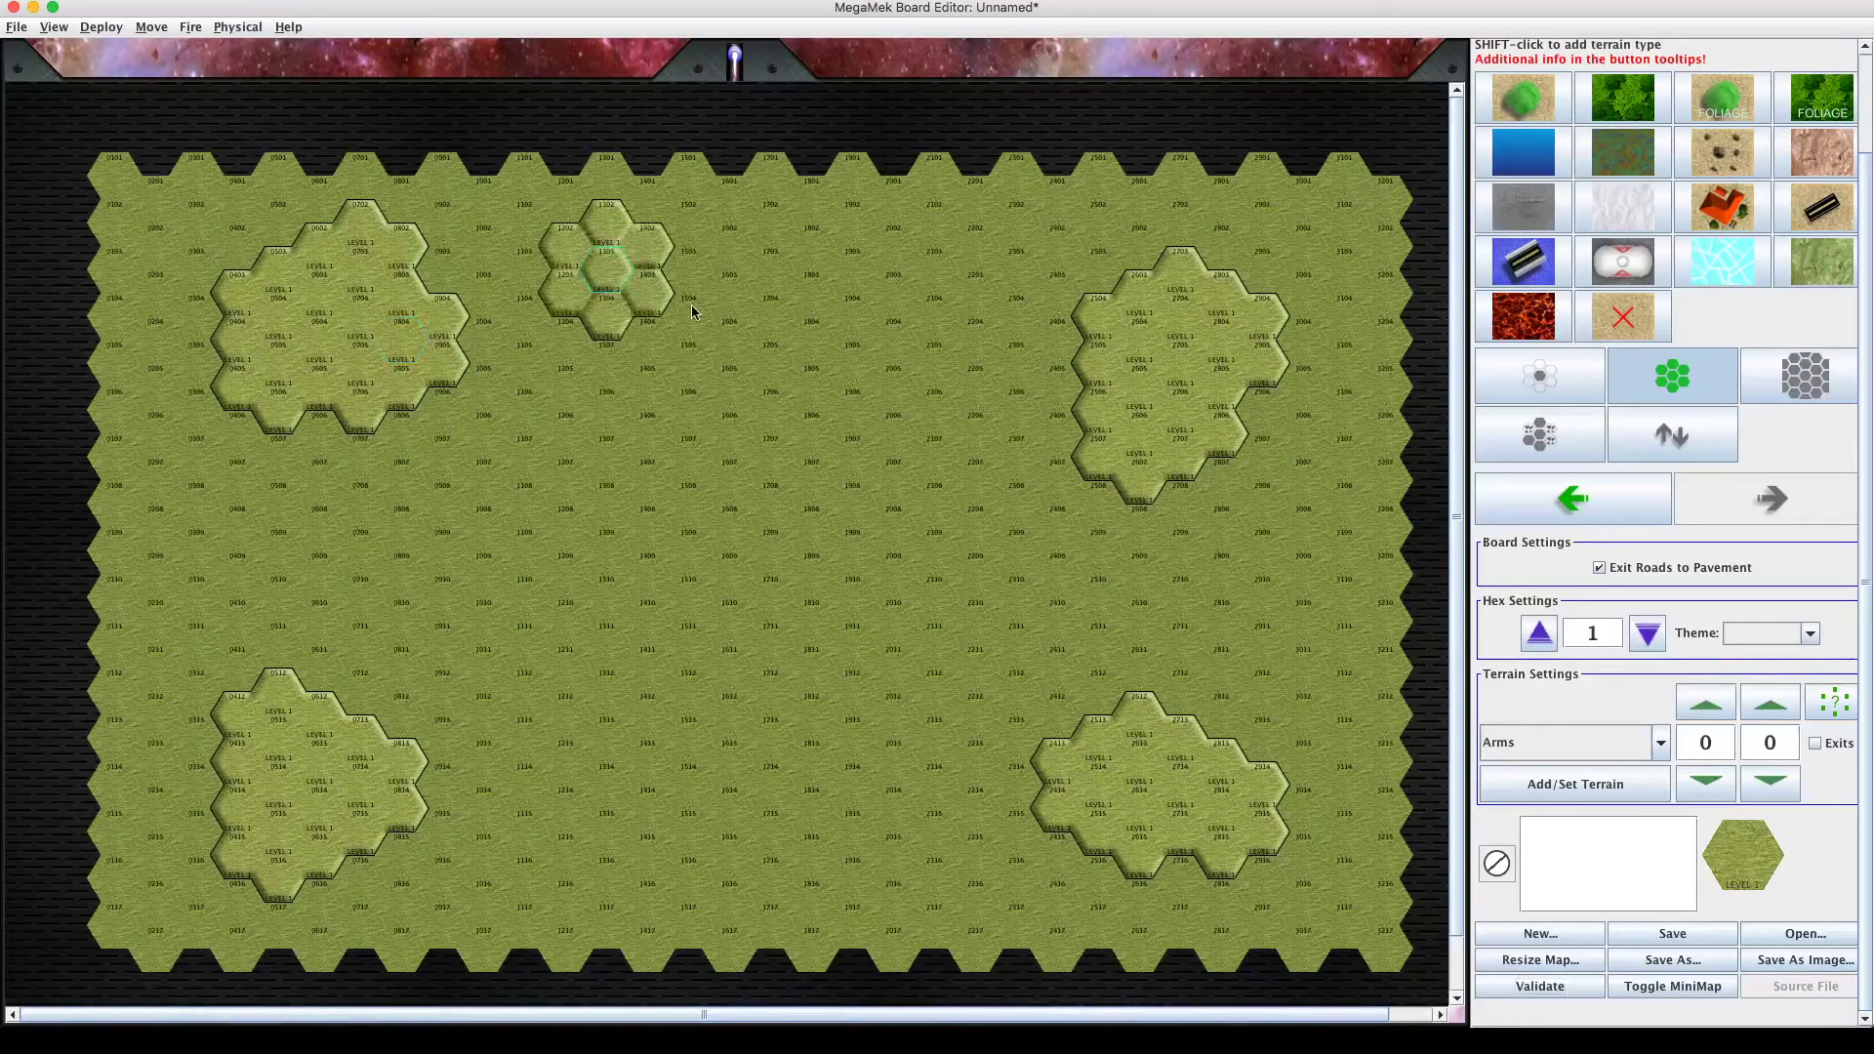
{"action": "left_click", "coordinate": [668, 299]}
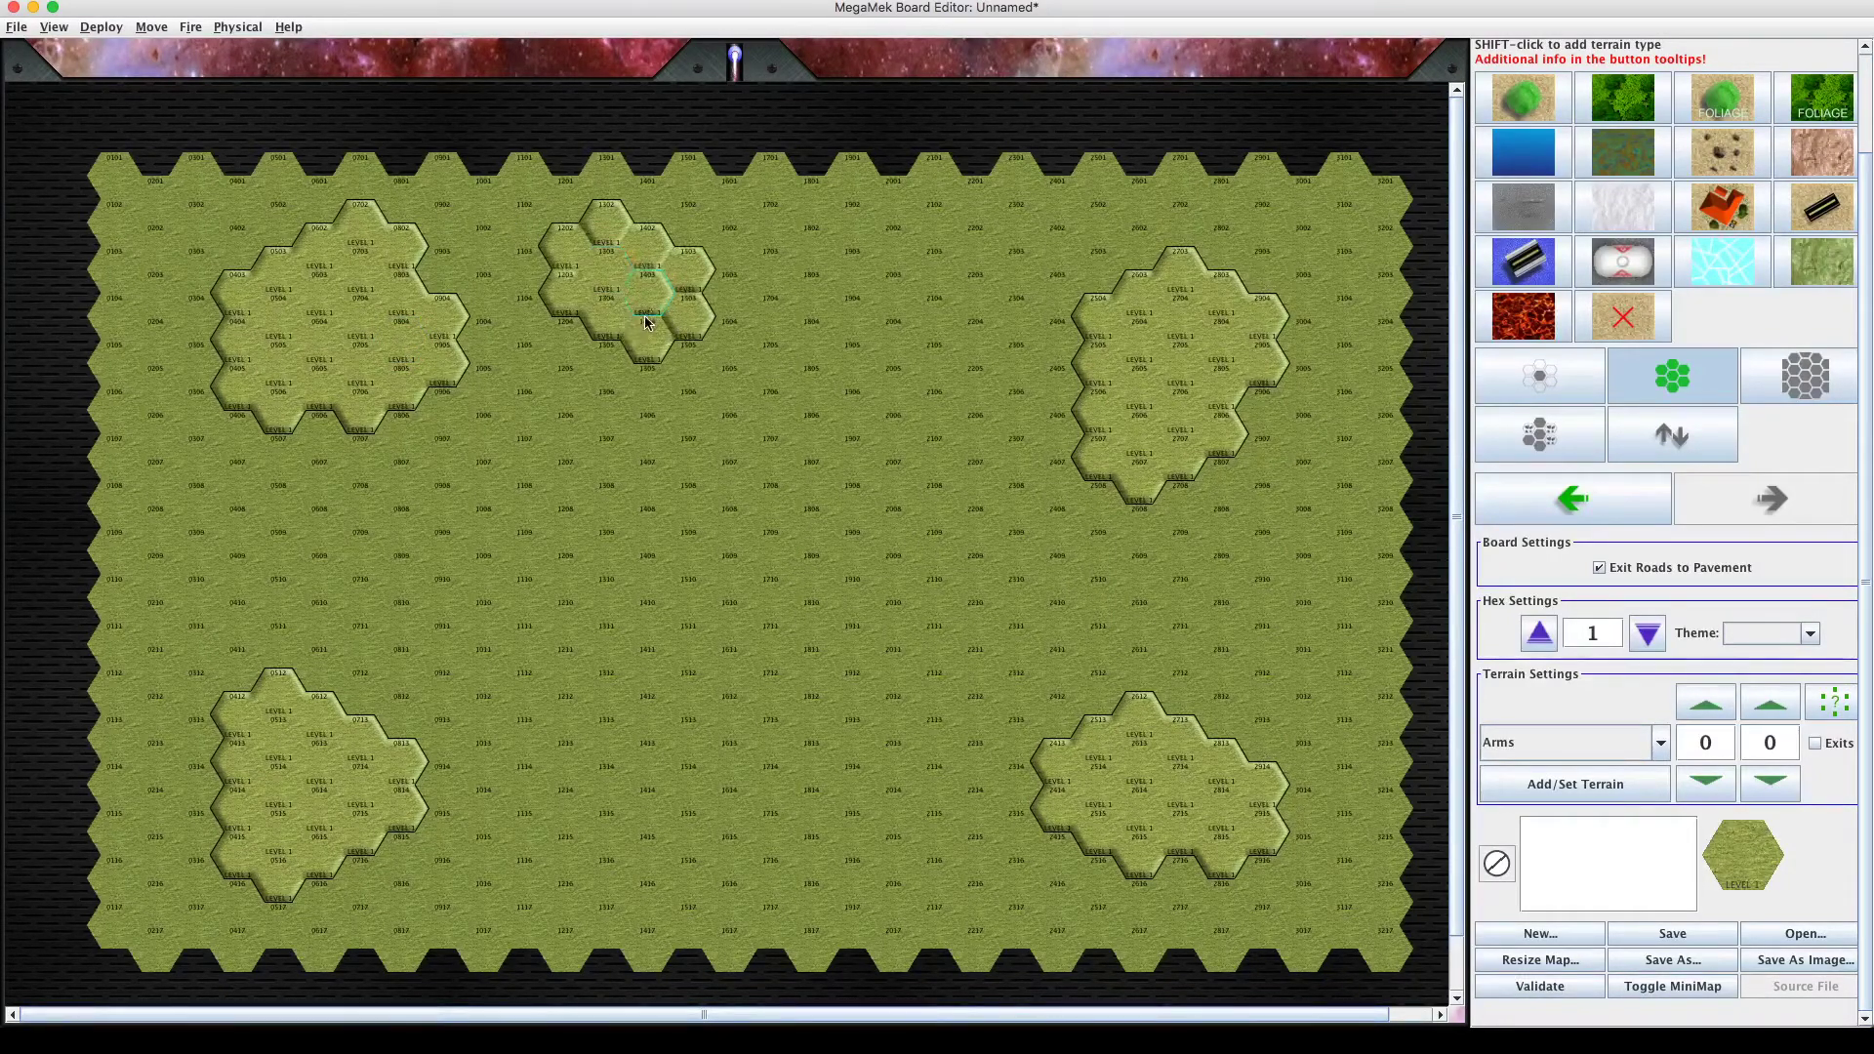
{"action": "left_click", "coordinate": [602, 357]}
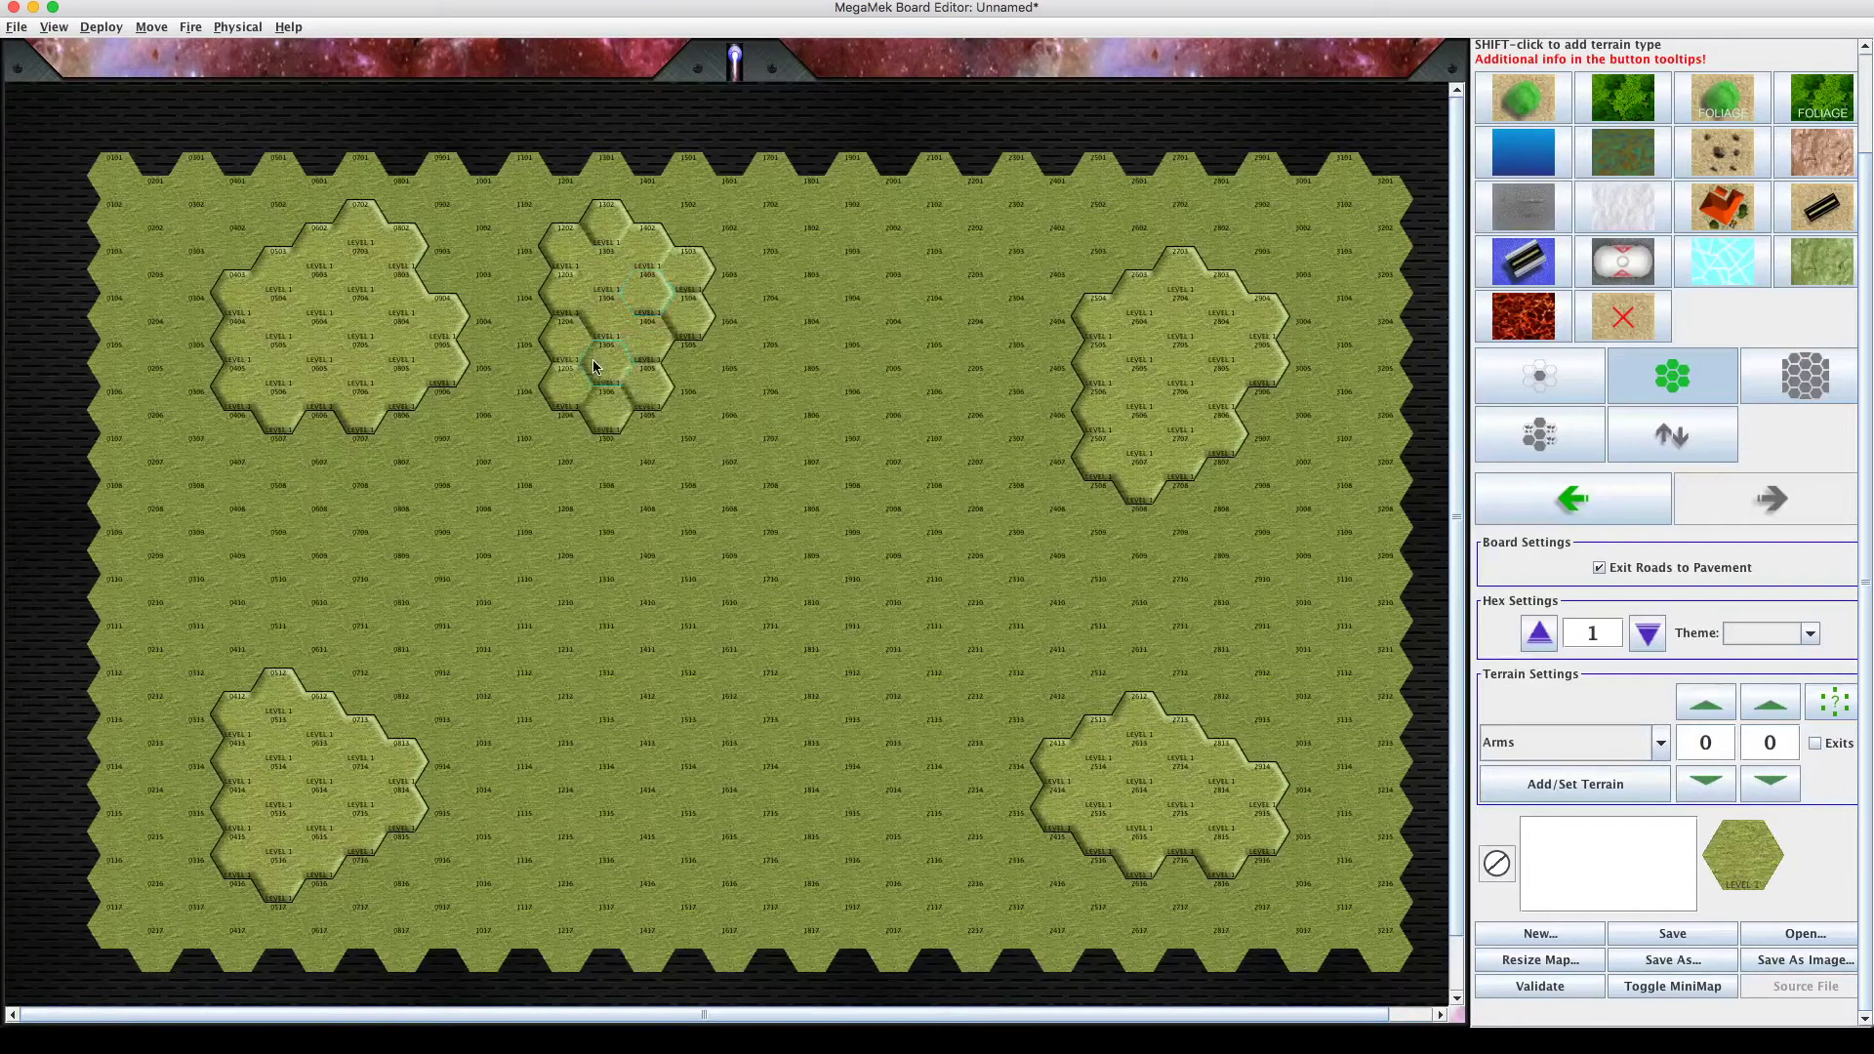
Paint a level 1 hill about five hexes wide between the northwest and southwest hills.
{"action": "left_click", "coordinate": [426, 545]}
{"action": "left_click", "coordinate": [365, 569]}
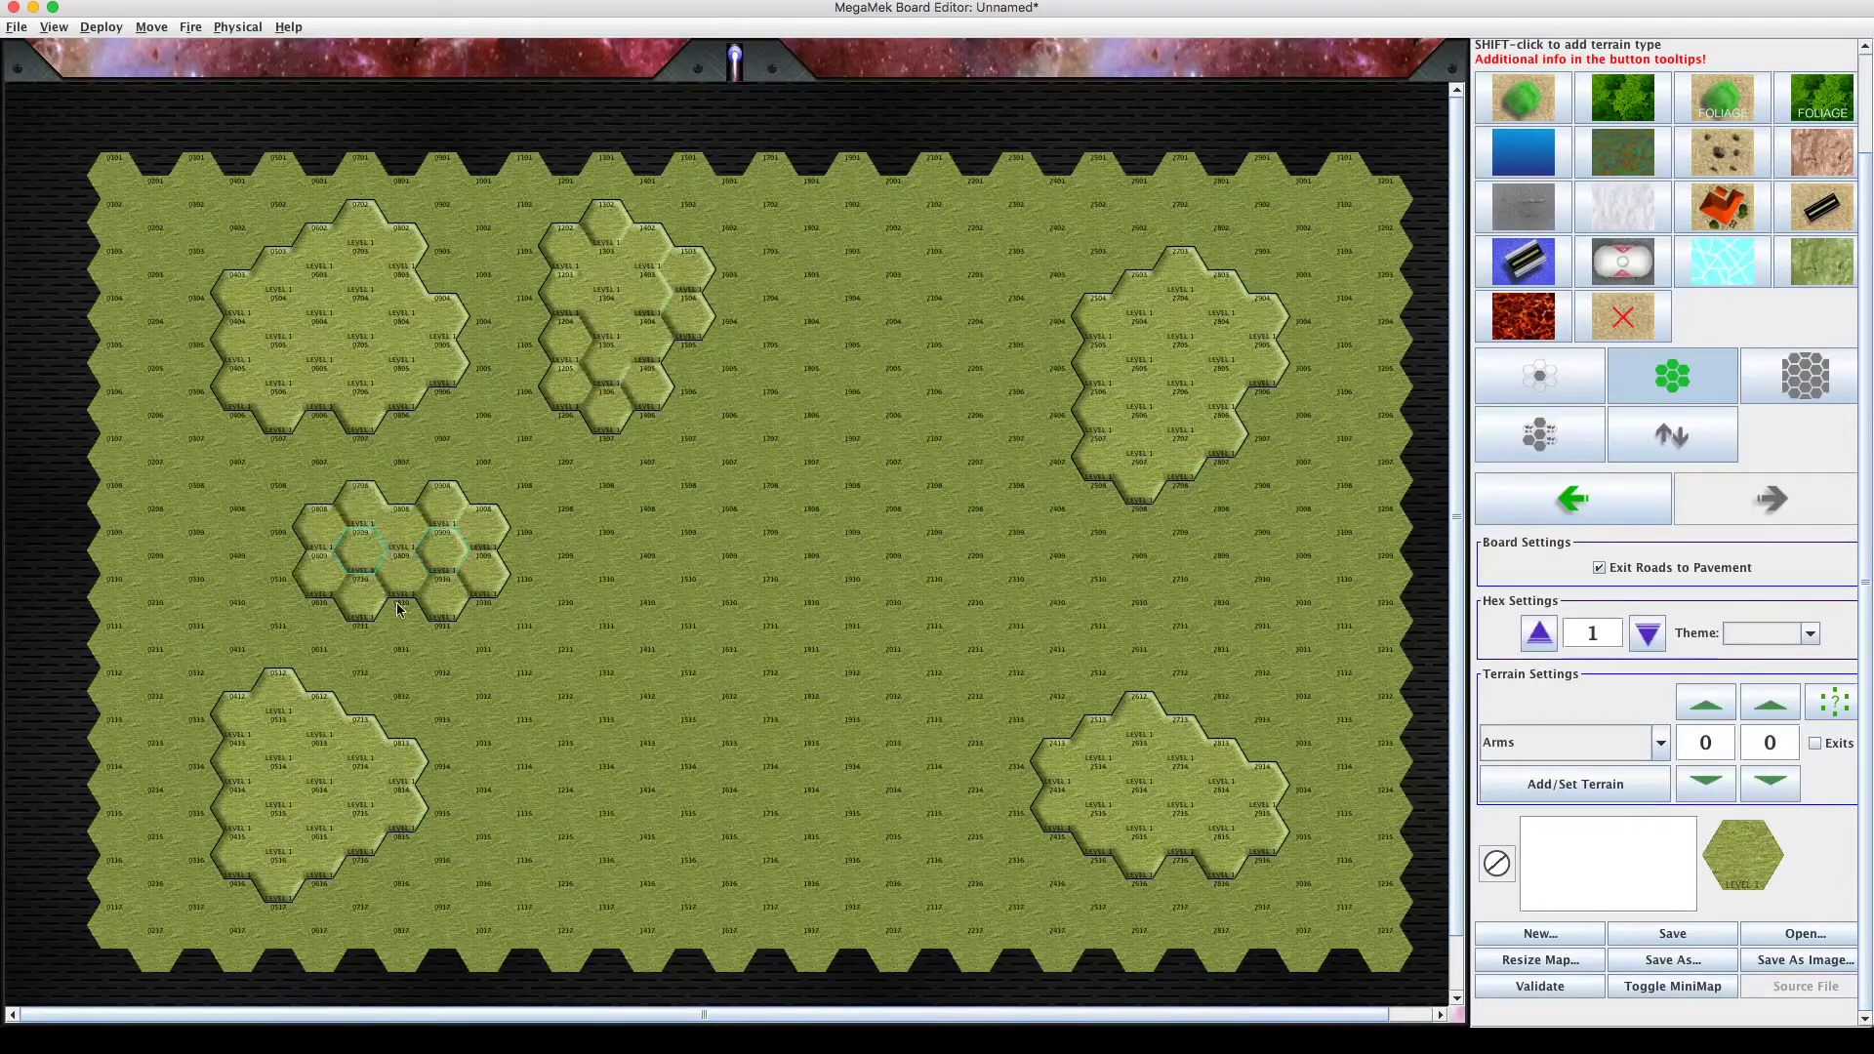
{"action": "left_click", "coordinate": [405, 616]}
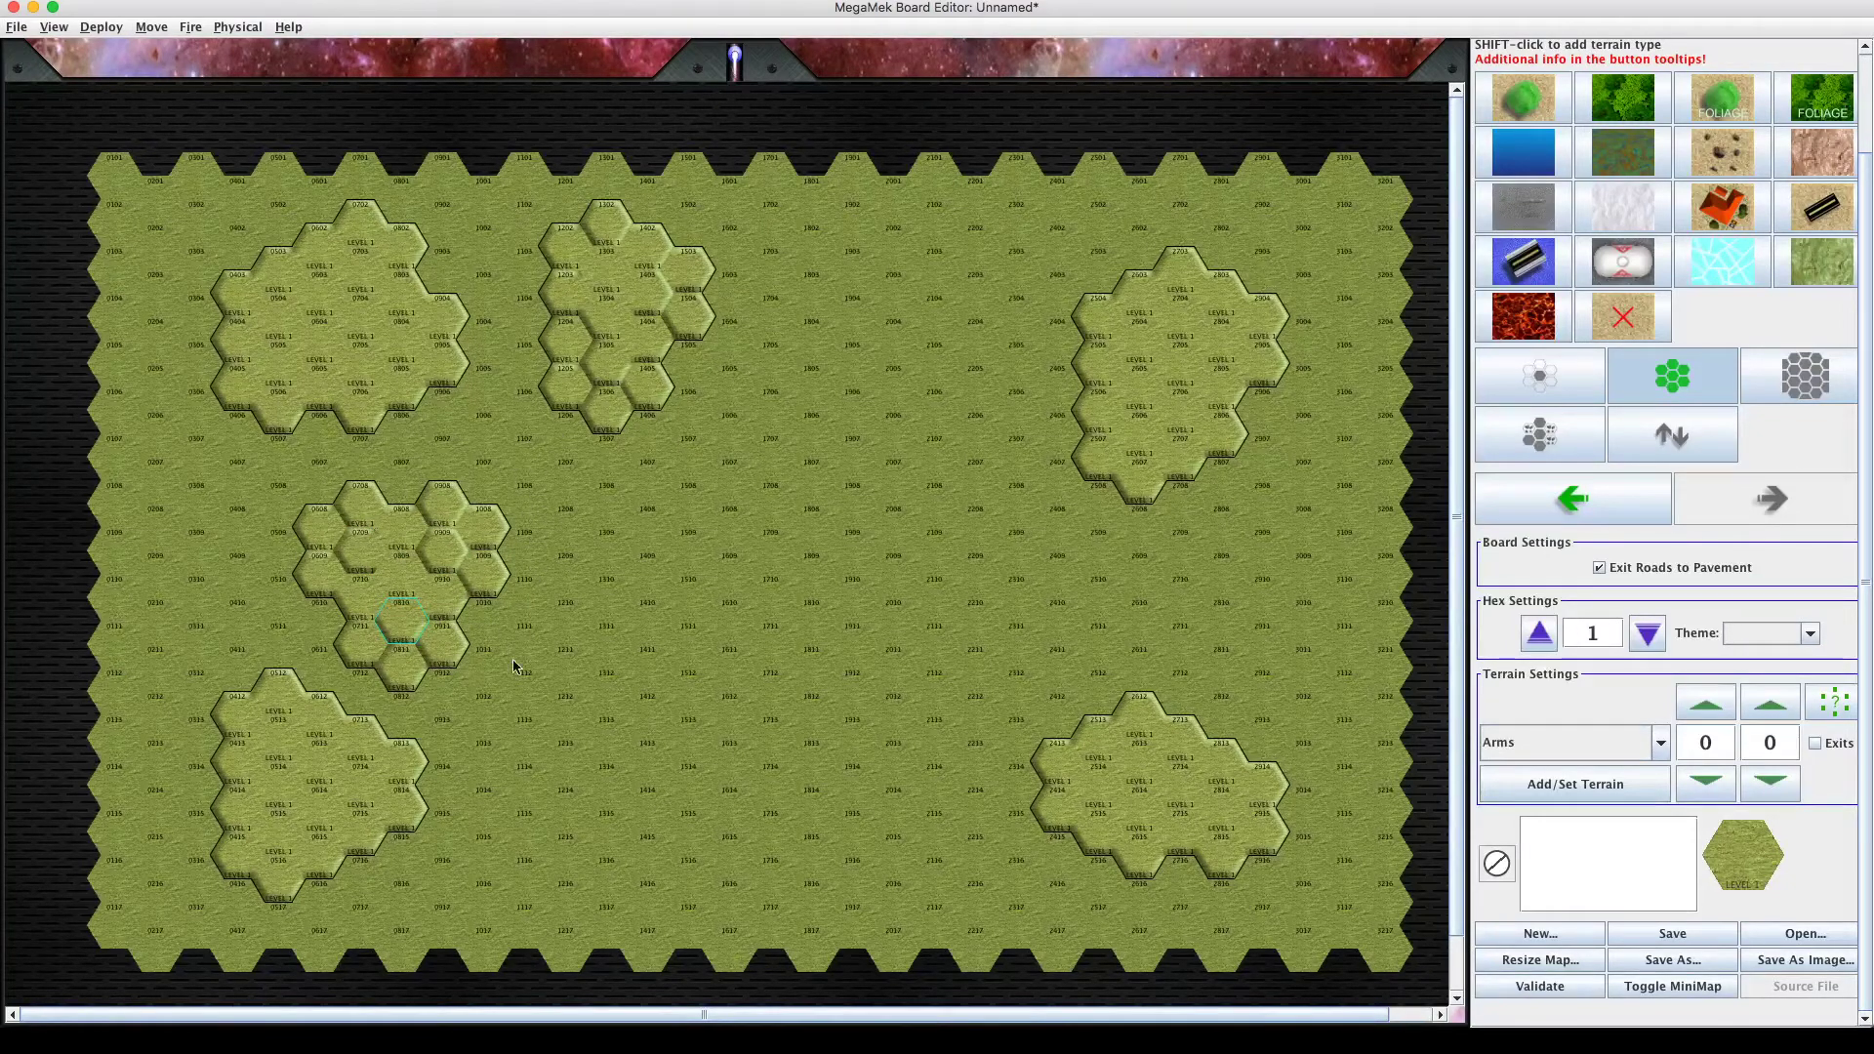
Paint another level 1 hill east of the southwest hill, using overlapping seven-hex stamps with elevation.
{"action": "left_click", "coordinate": [605, 689]}
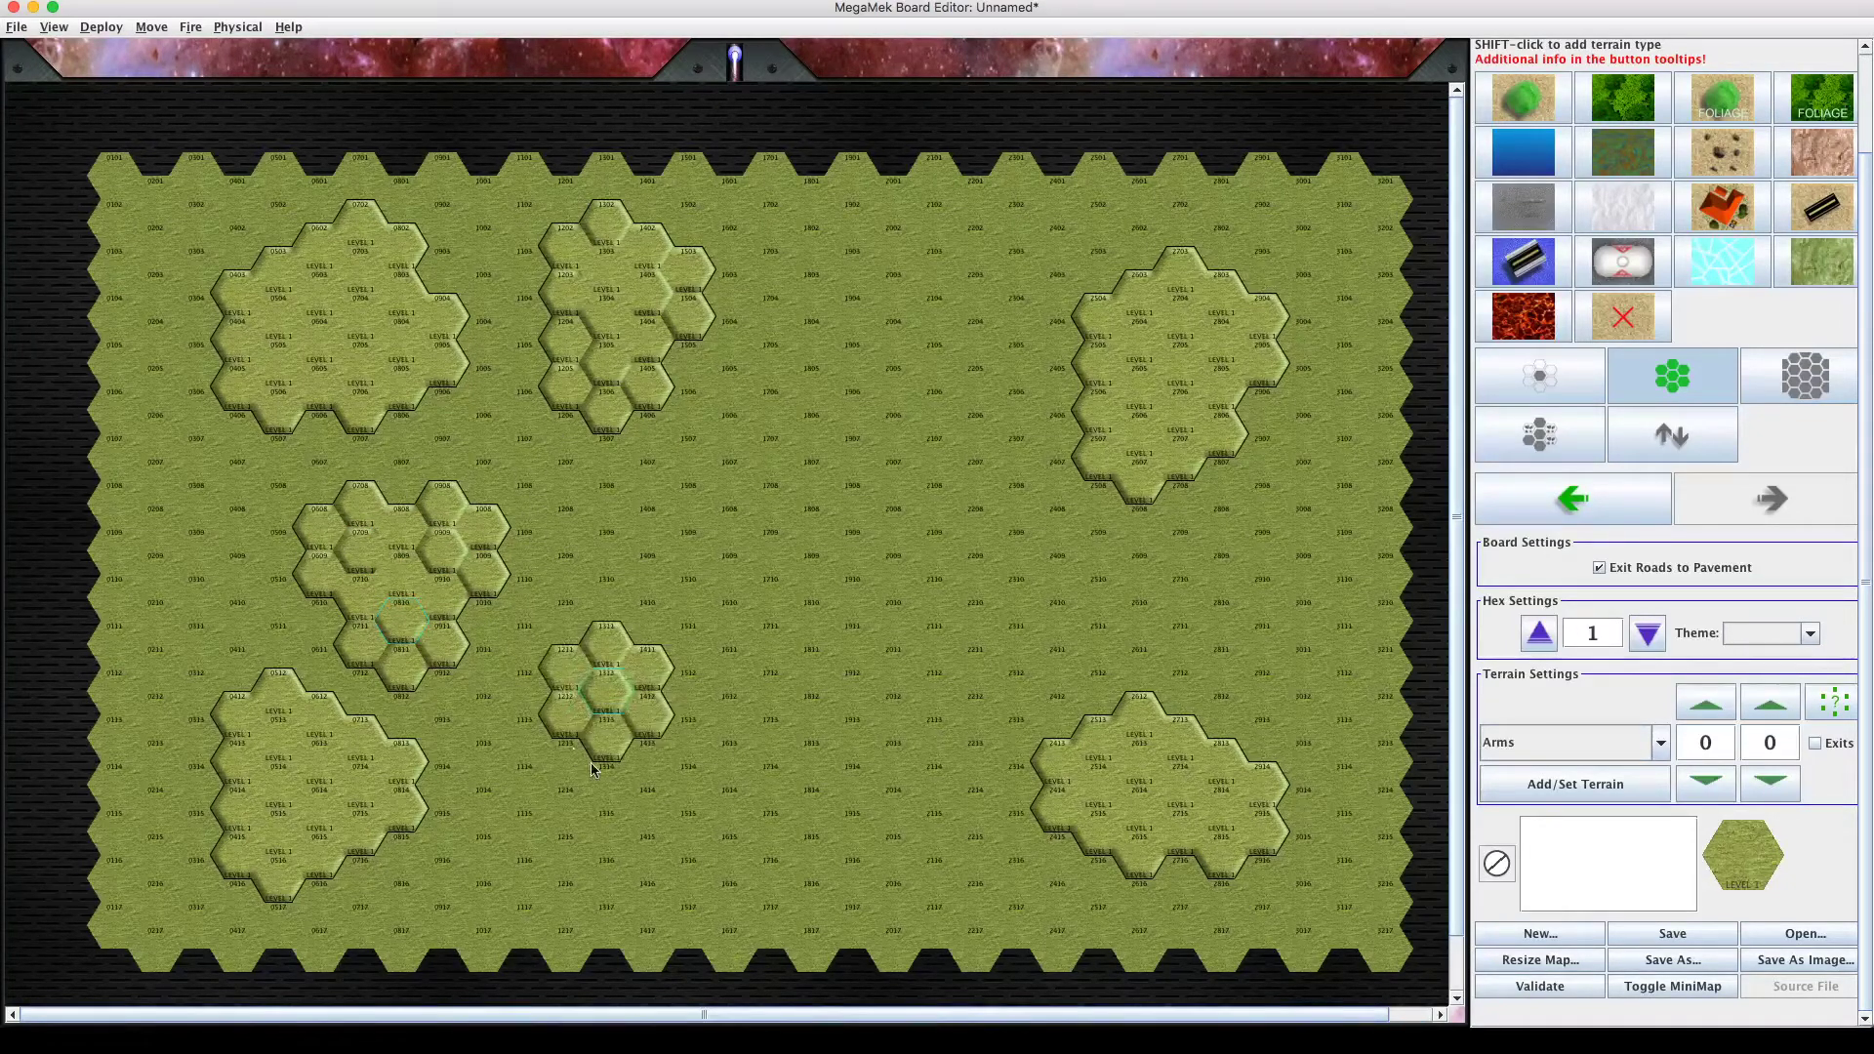
{"action": "left_click", "coordinate": [566, 762]}
{"action": "left_click", "coordinate": [611, 803]}
{"action": "left_click", "coordinate": [694, 779]}
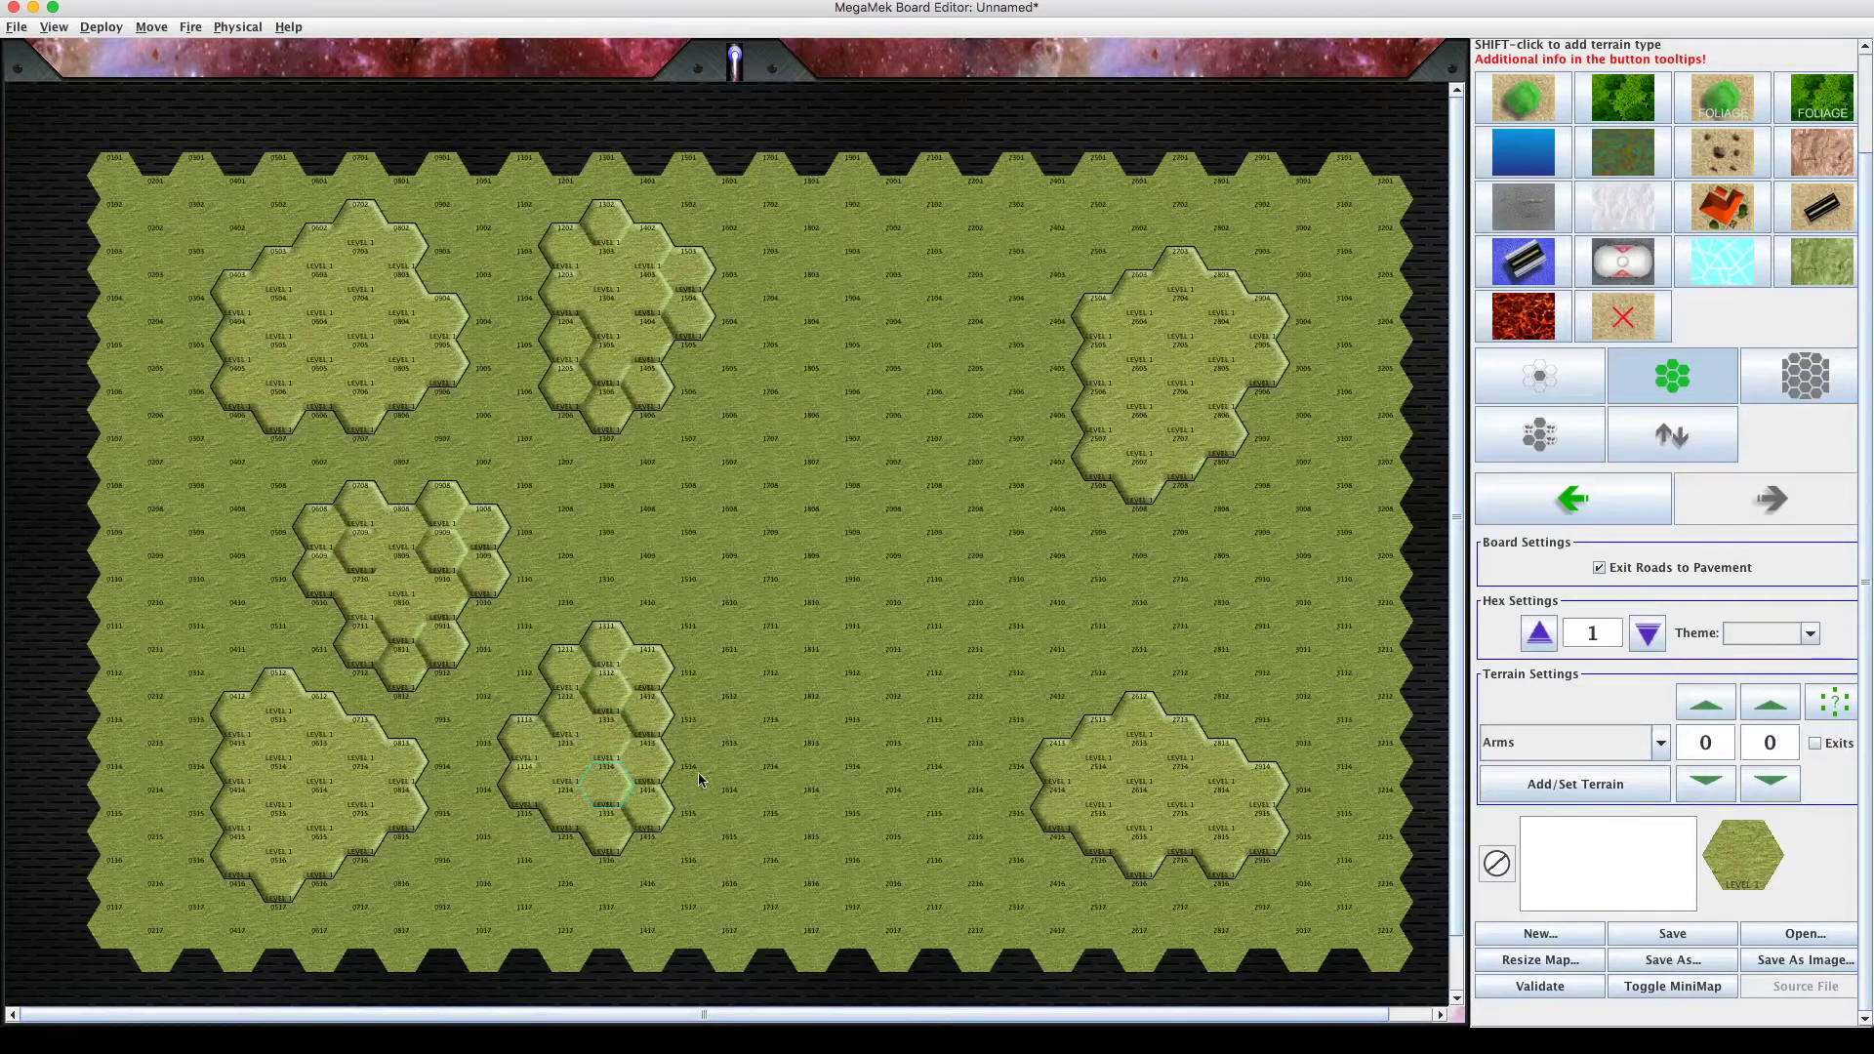
Paint a level 1 hill of overlapping seven-hex stamps just southwest of the northeast hill.
{"action": "left_click", "coordinate": [986, 511]}
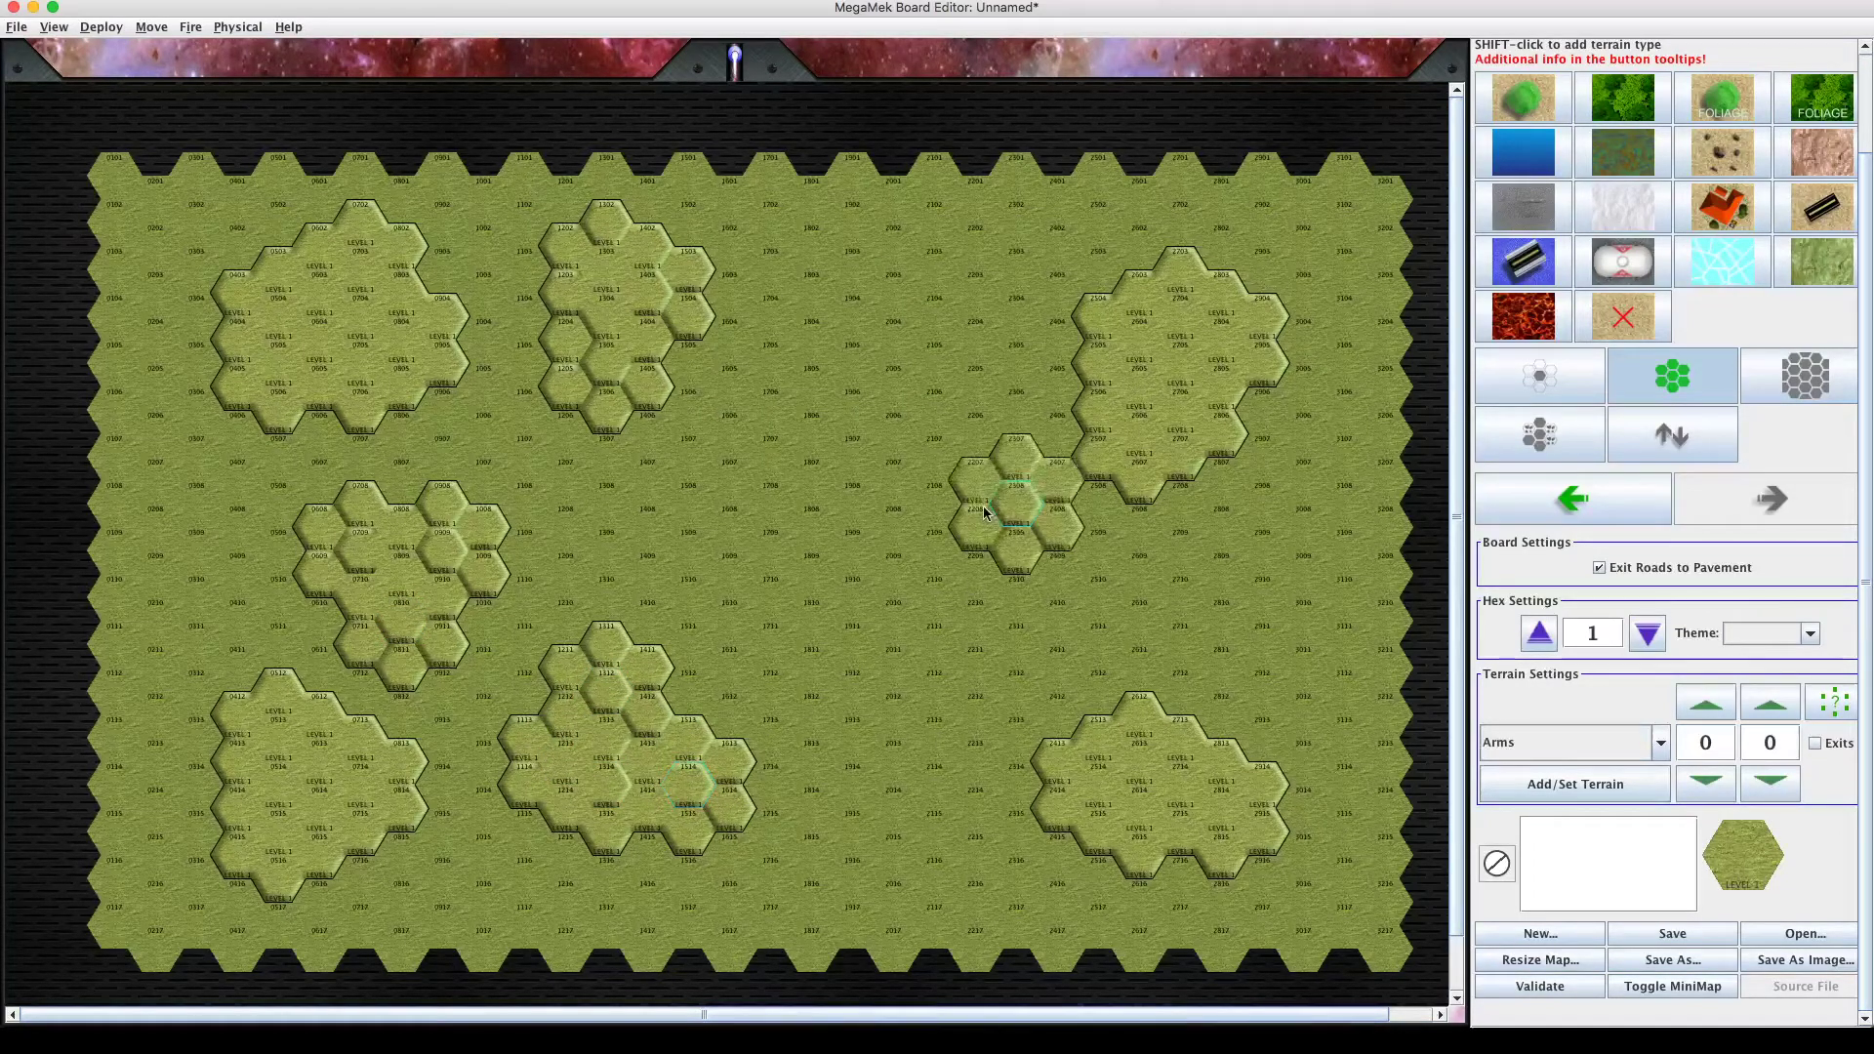
{"action": "left_click", "coordinate": [932, 507]}
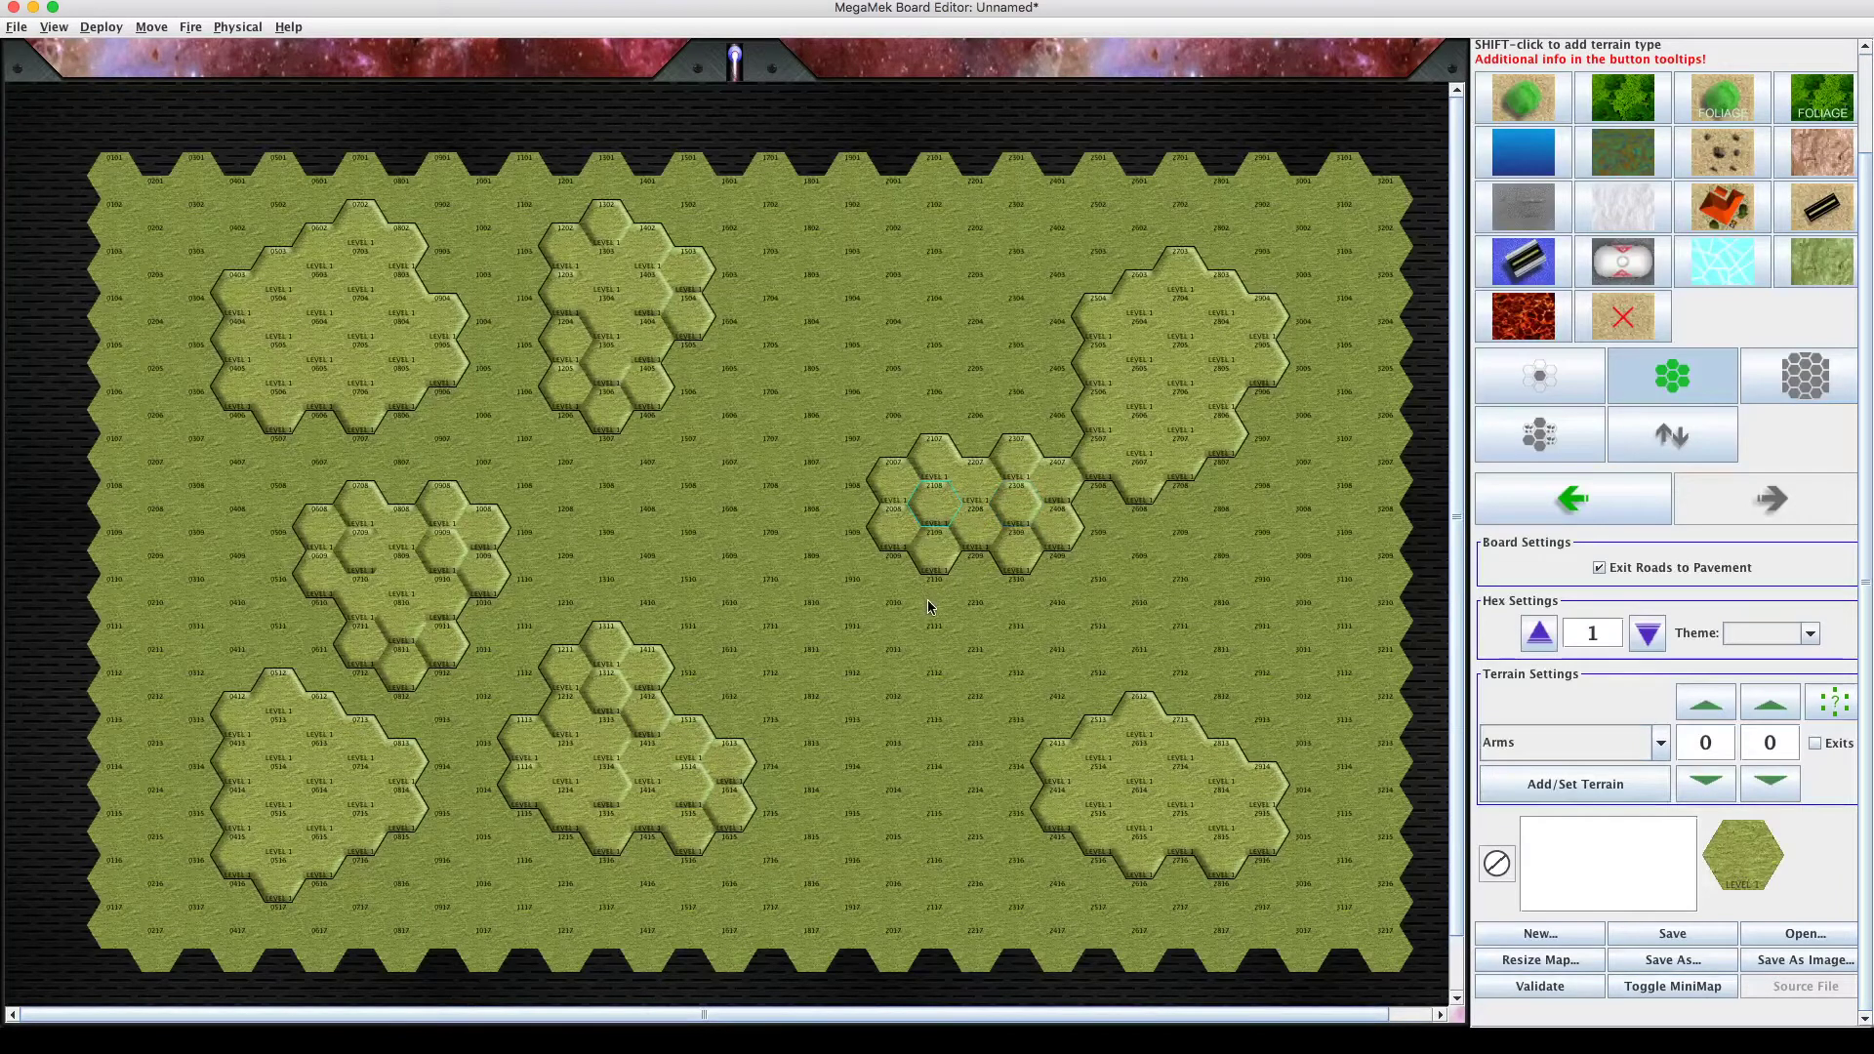
{"action": "left_click", "coordinate": [935, 604]}
Paint a level 1 hill at the north edge, midway between the neighbouring hills, and validate the board.
{"action": "left_click", "coordinate": [919, 236]}
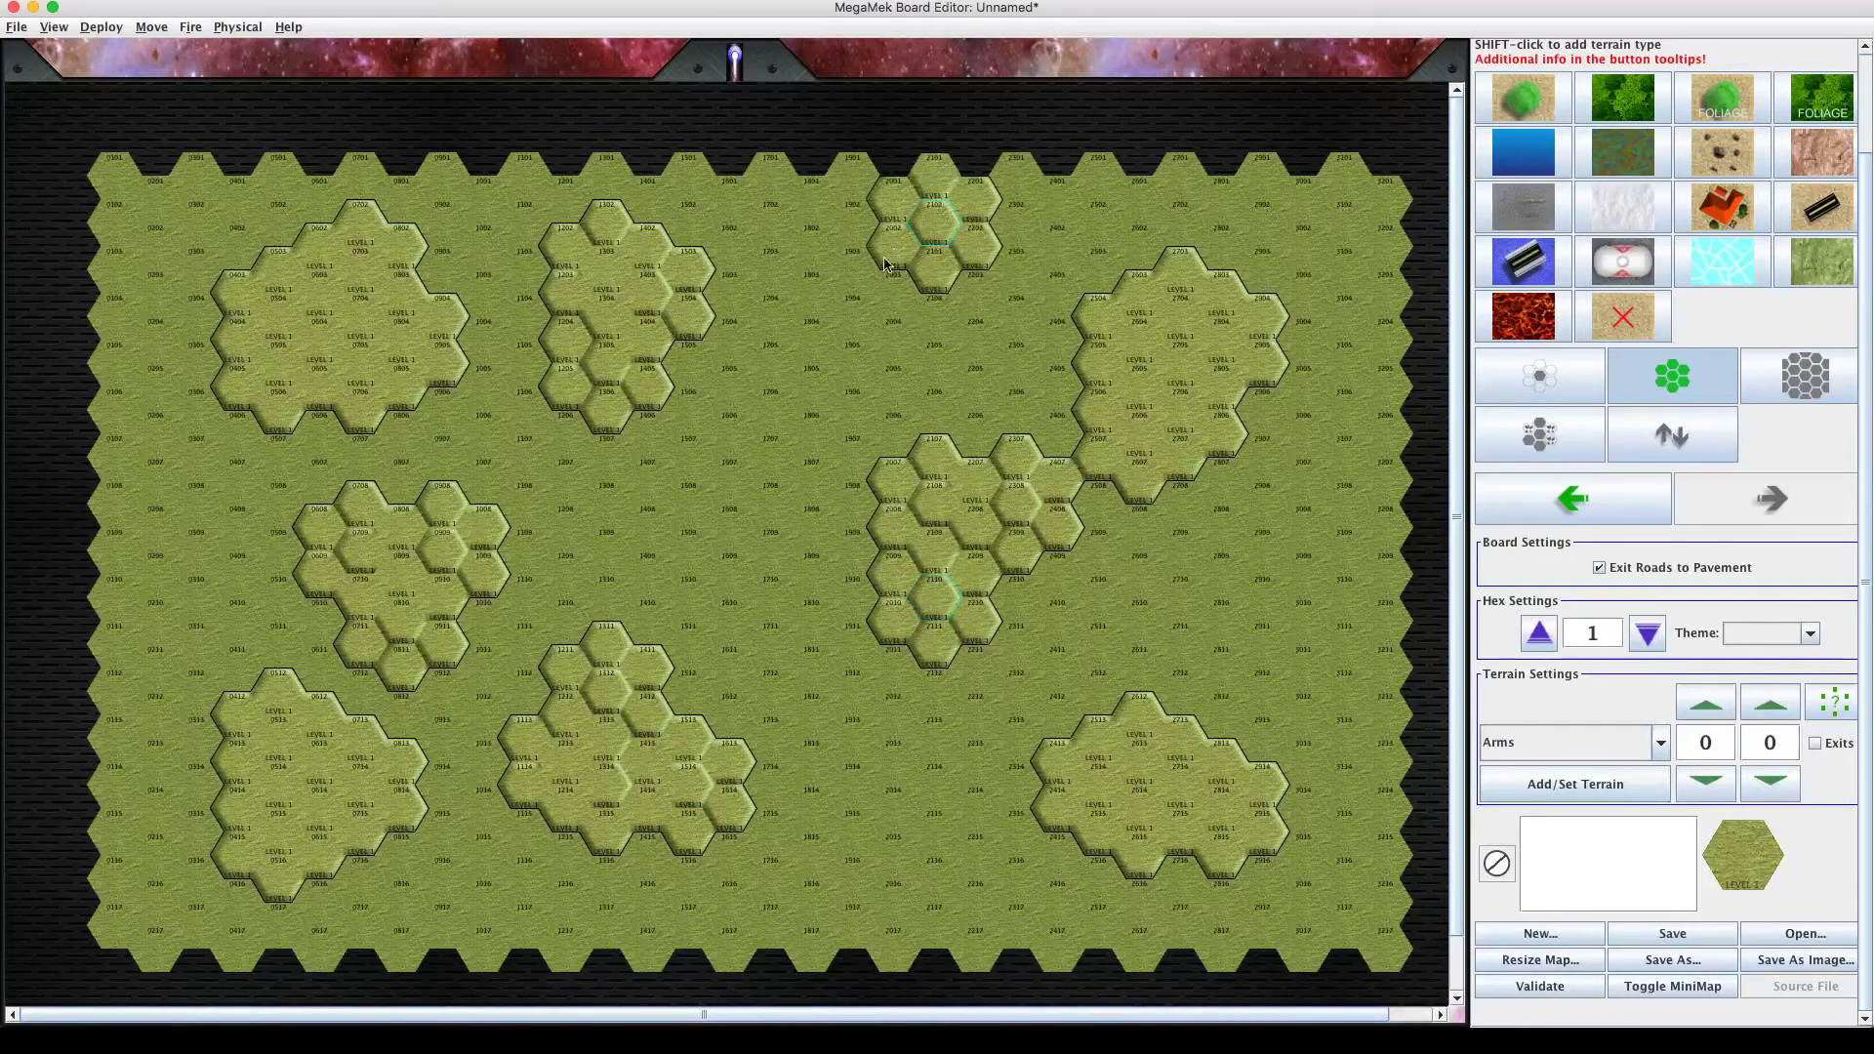
{"action": "left_click", "coordinate": [870, 272]}
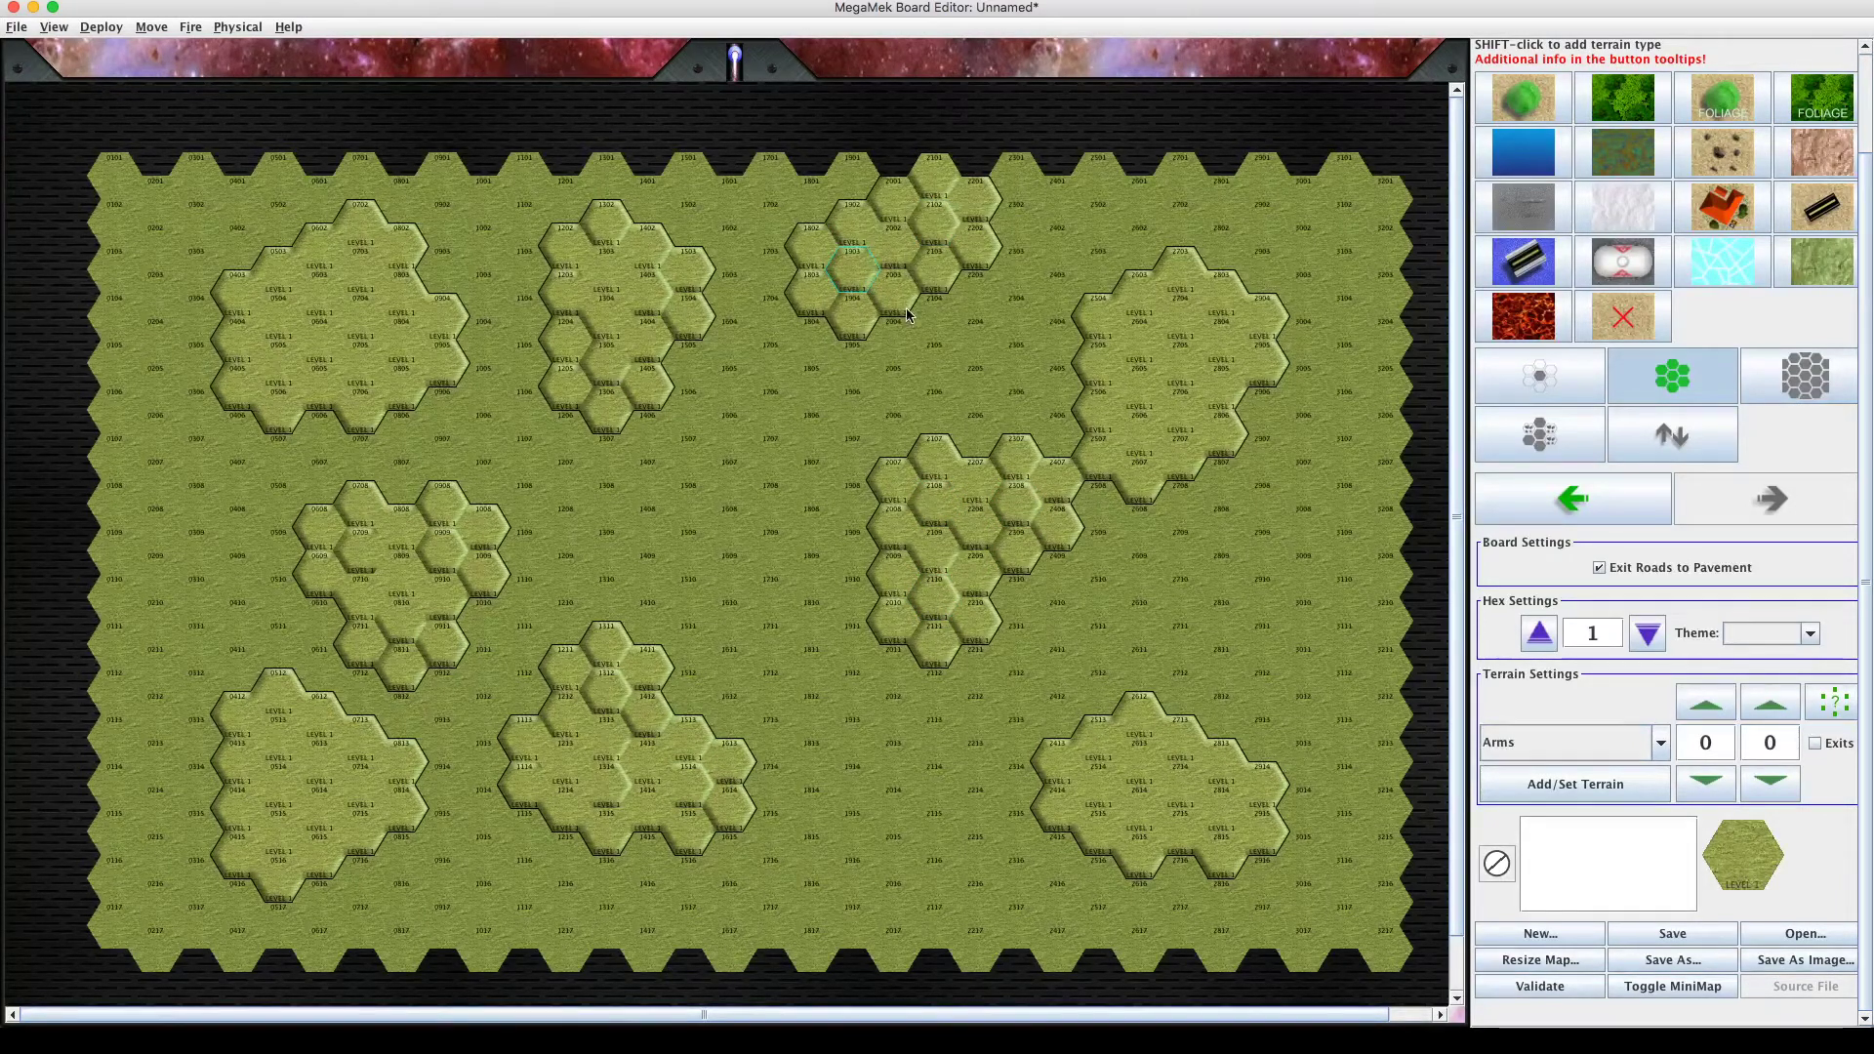
{"action": "left_click", "coordinate": [898, 303]}
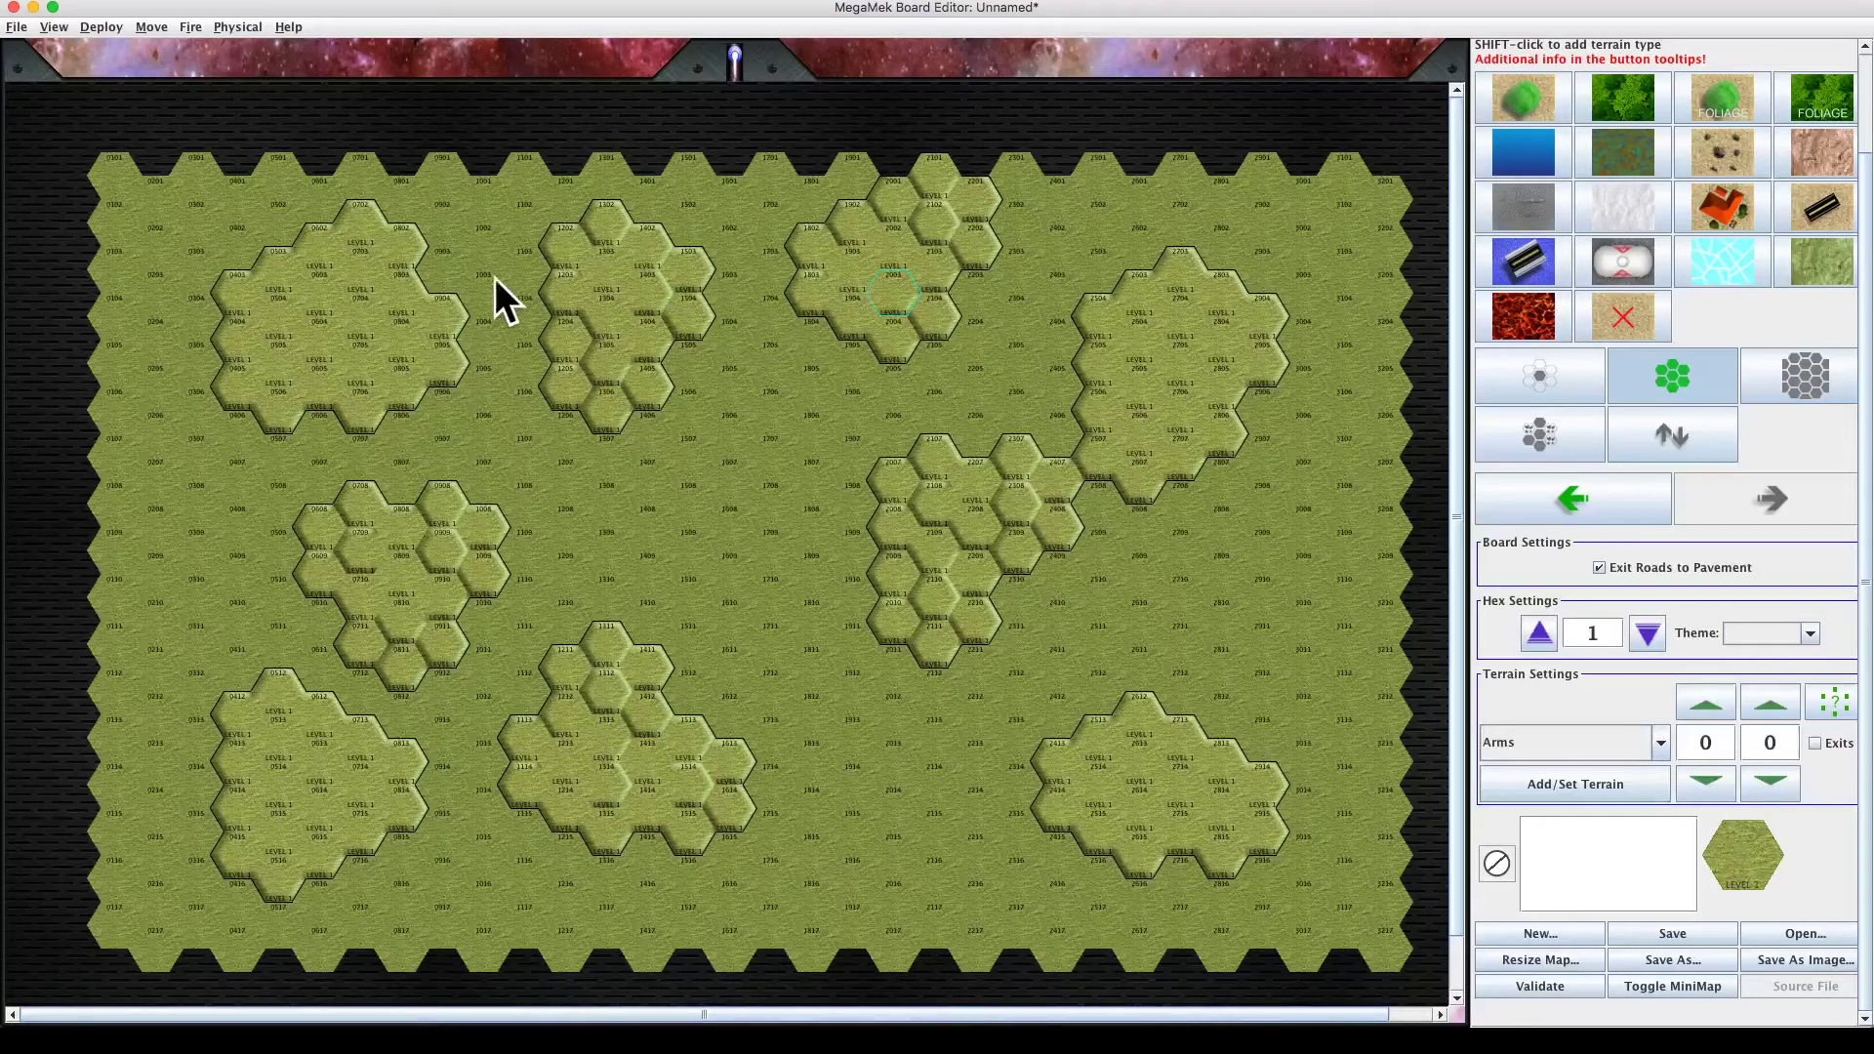
{"action": "left_click", "coordinate": [1534, 986]}
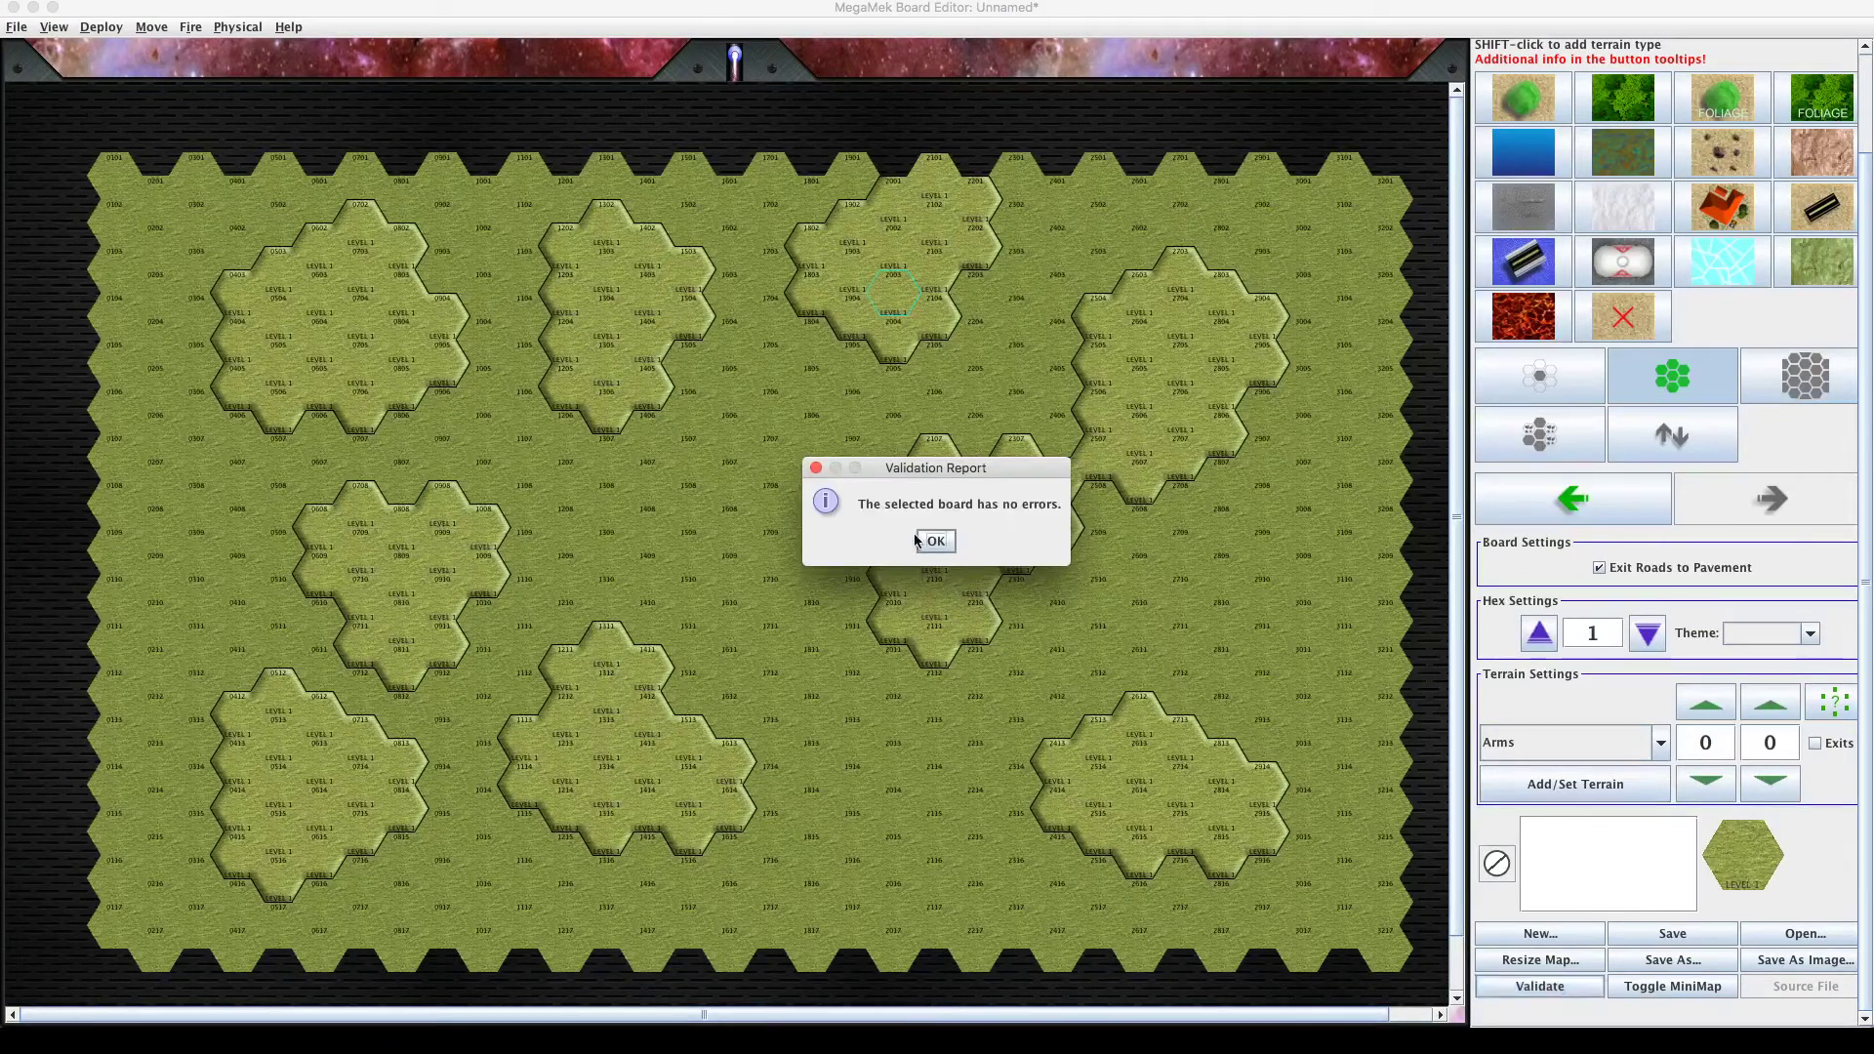
{"action": "left_click", "coordinate": [934, 543]}
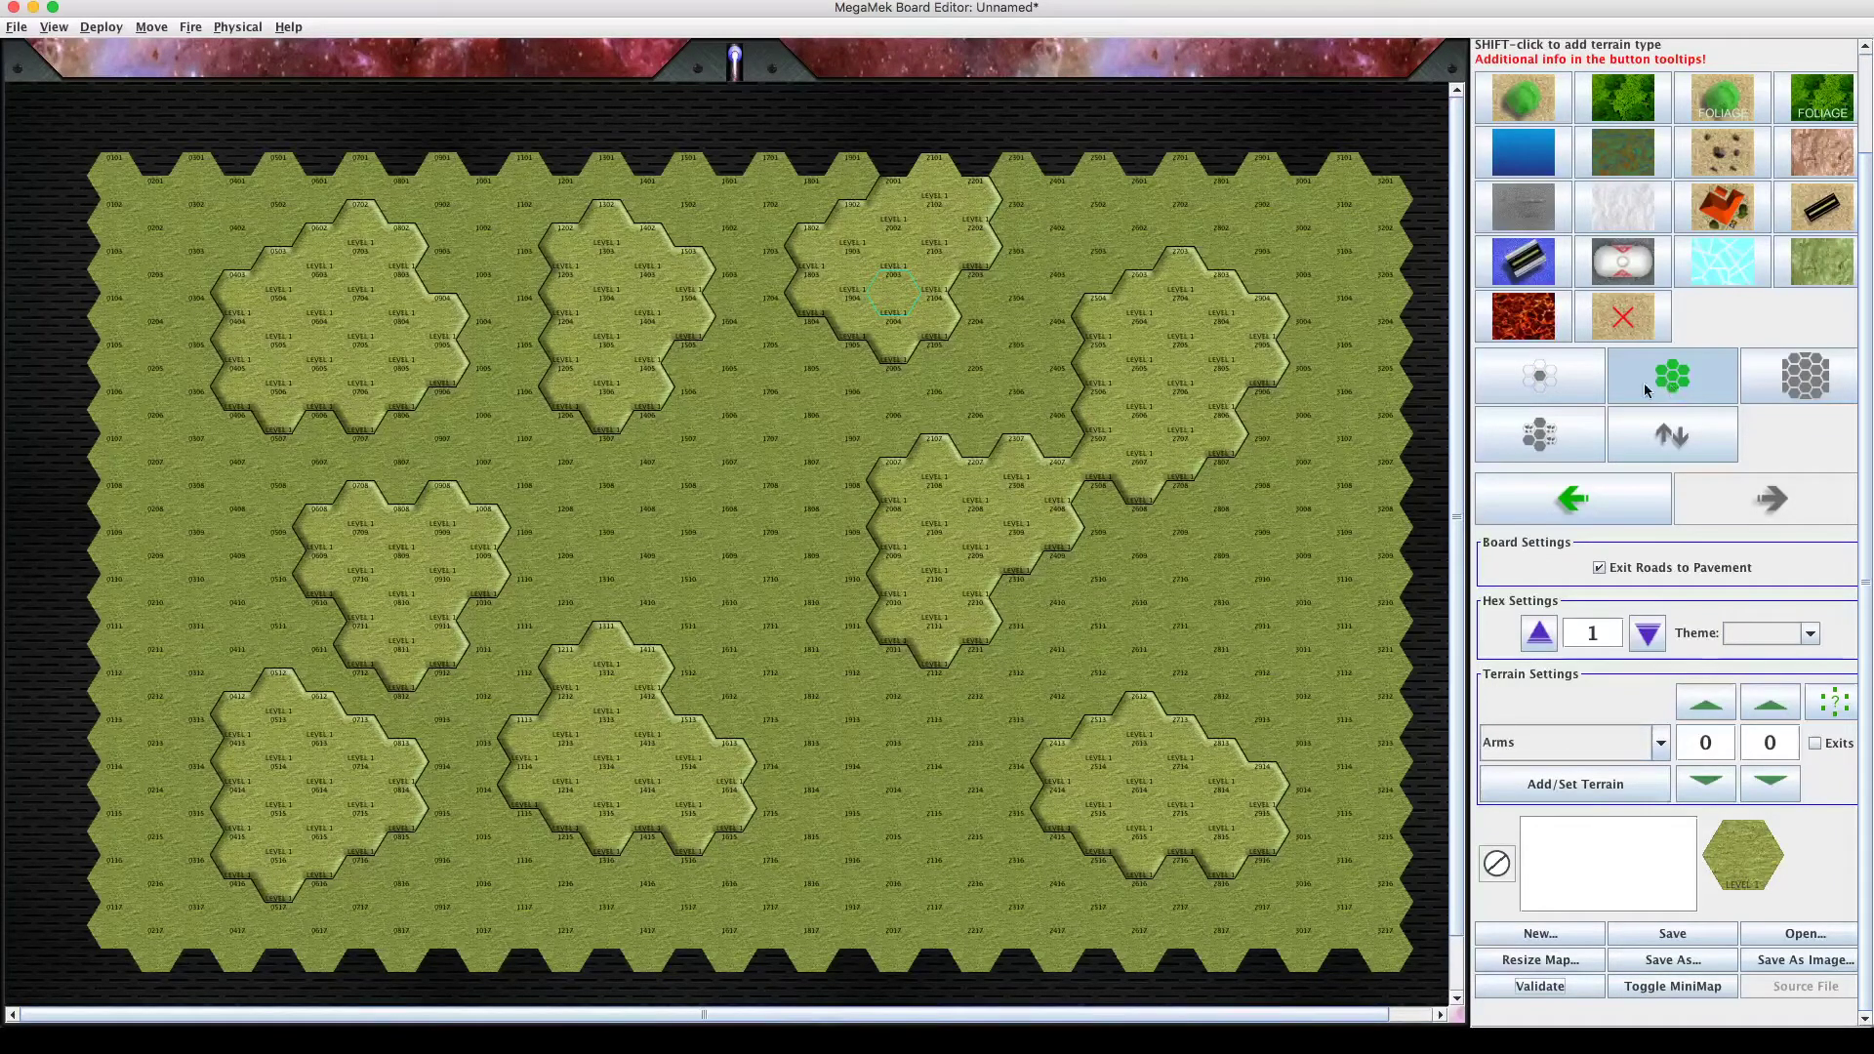
Raise a cluster of about six hexes inside the northwest hill to level 2 with the single-hex brush.
{"action": "left_click", "coordinate": [1542, 381]}
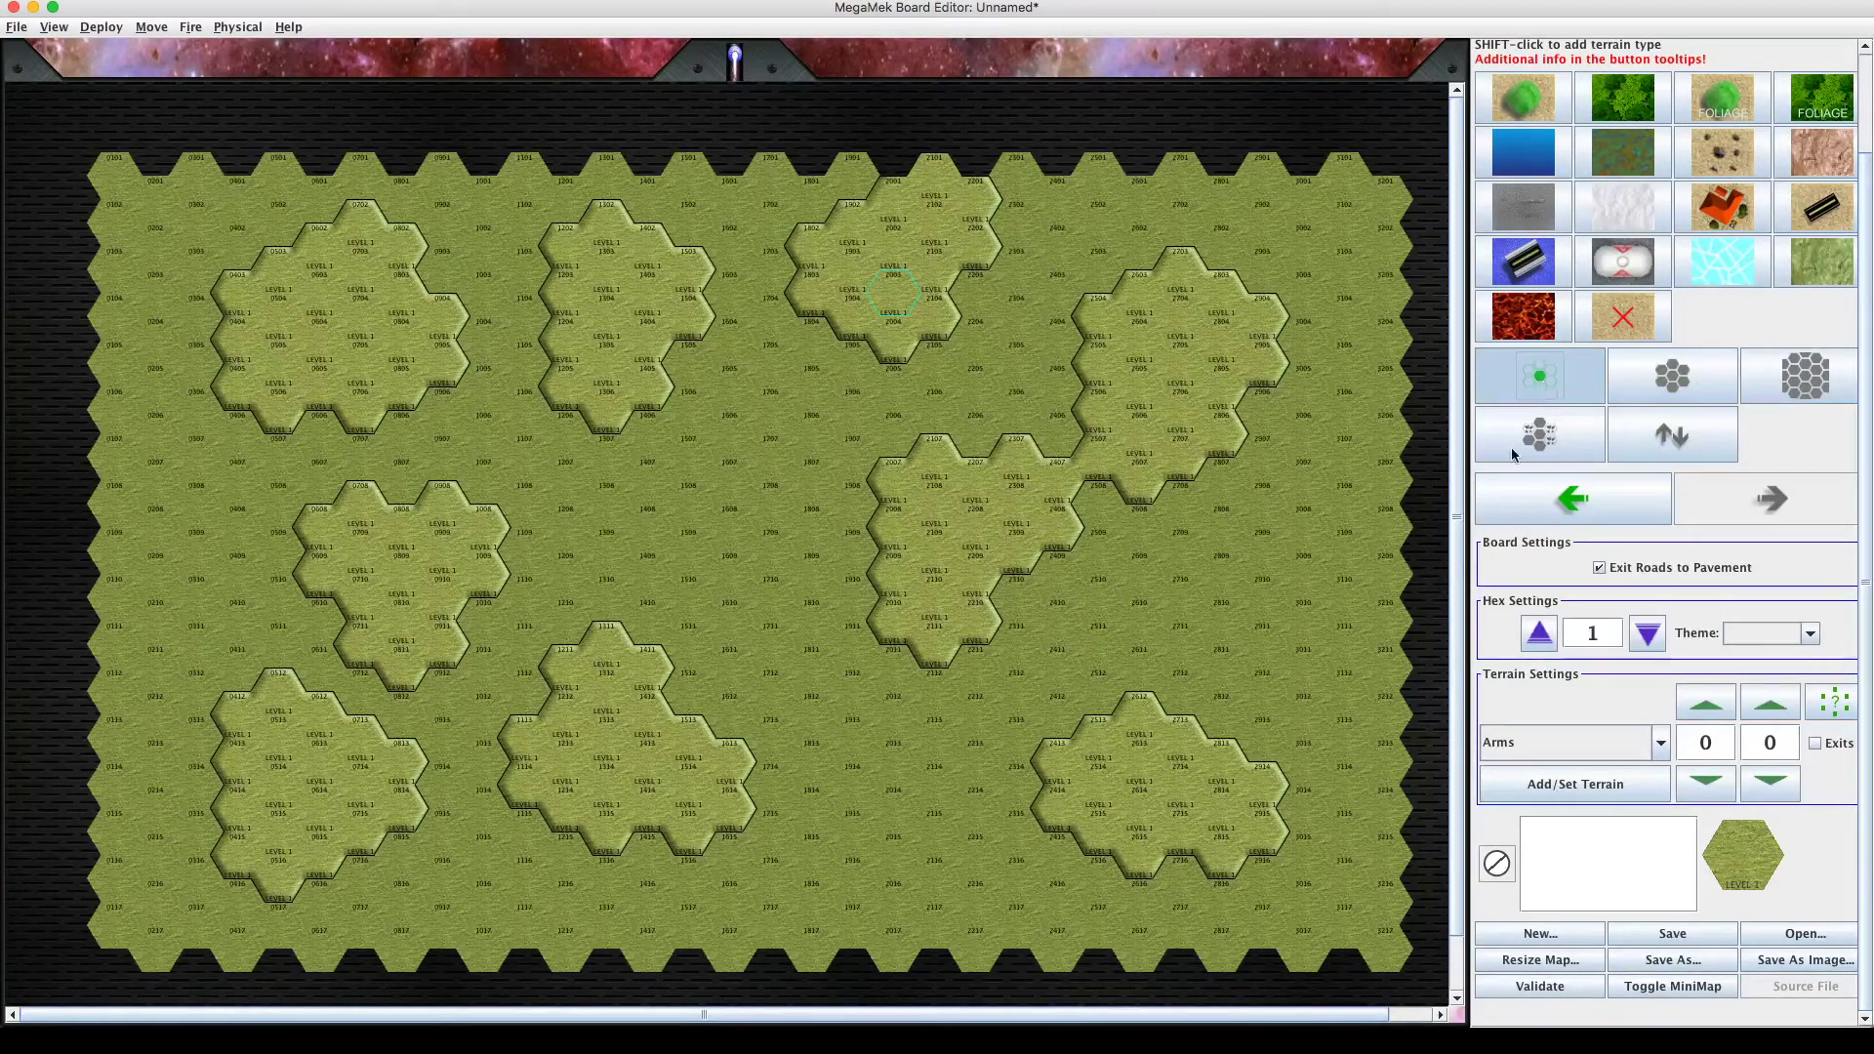
{"action": "scroll", "coordinate": [466, 220], "scroll_direction": "up", "scroll_amount": 1}
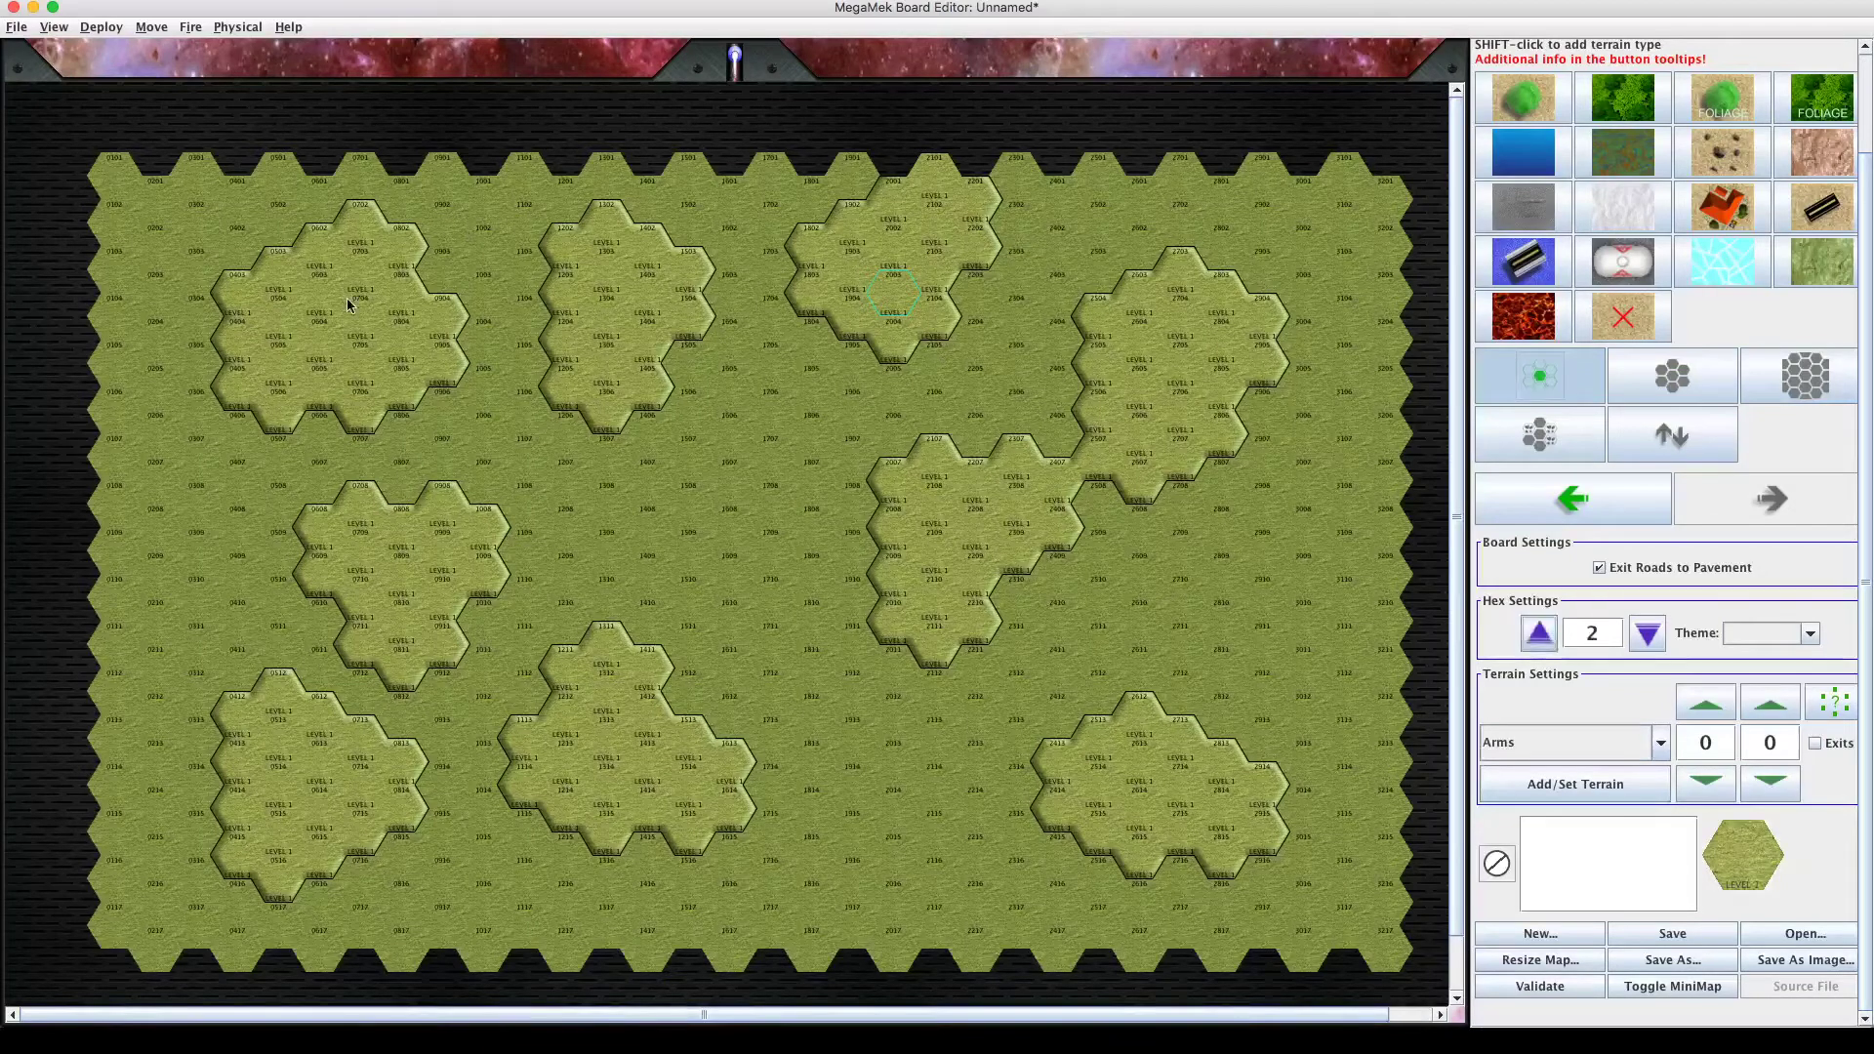
{"action": "left_click", "coordinate": [288, 325]}
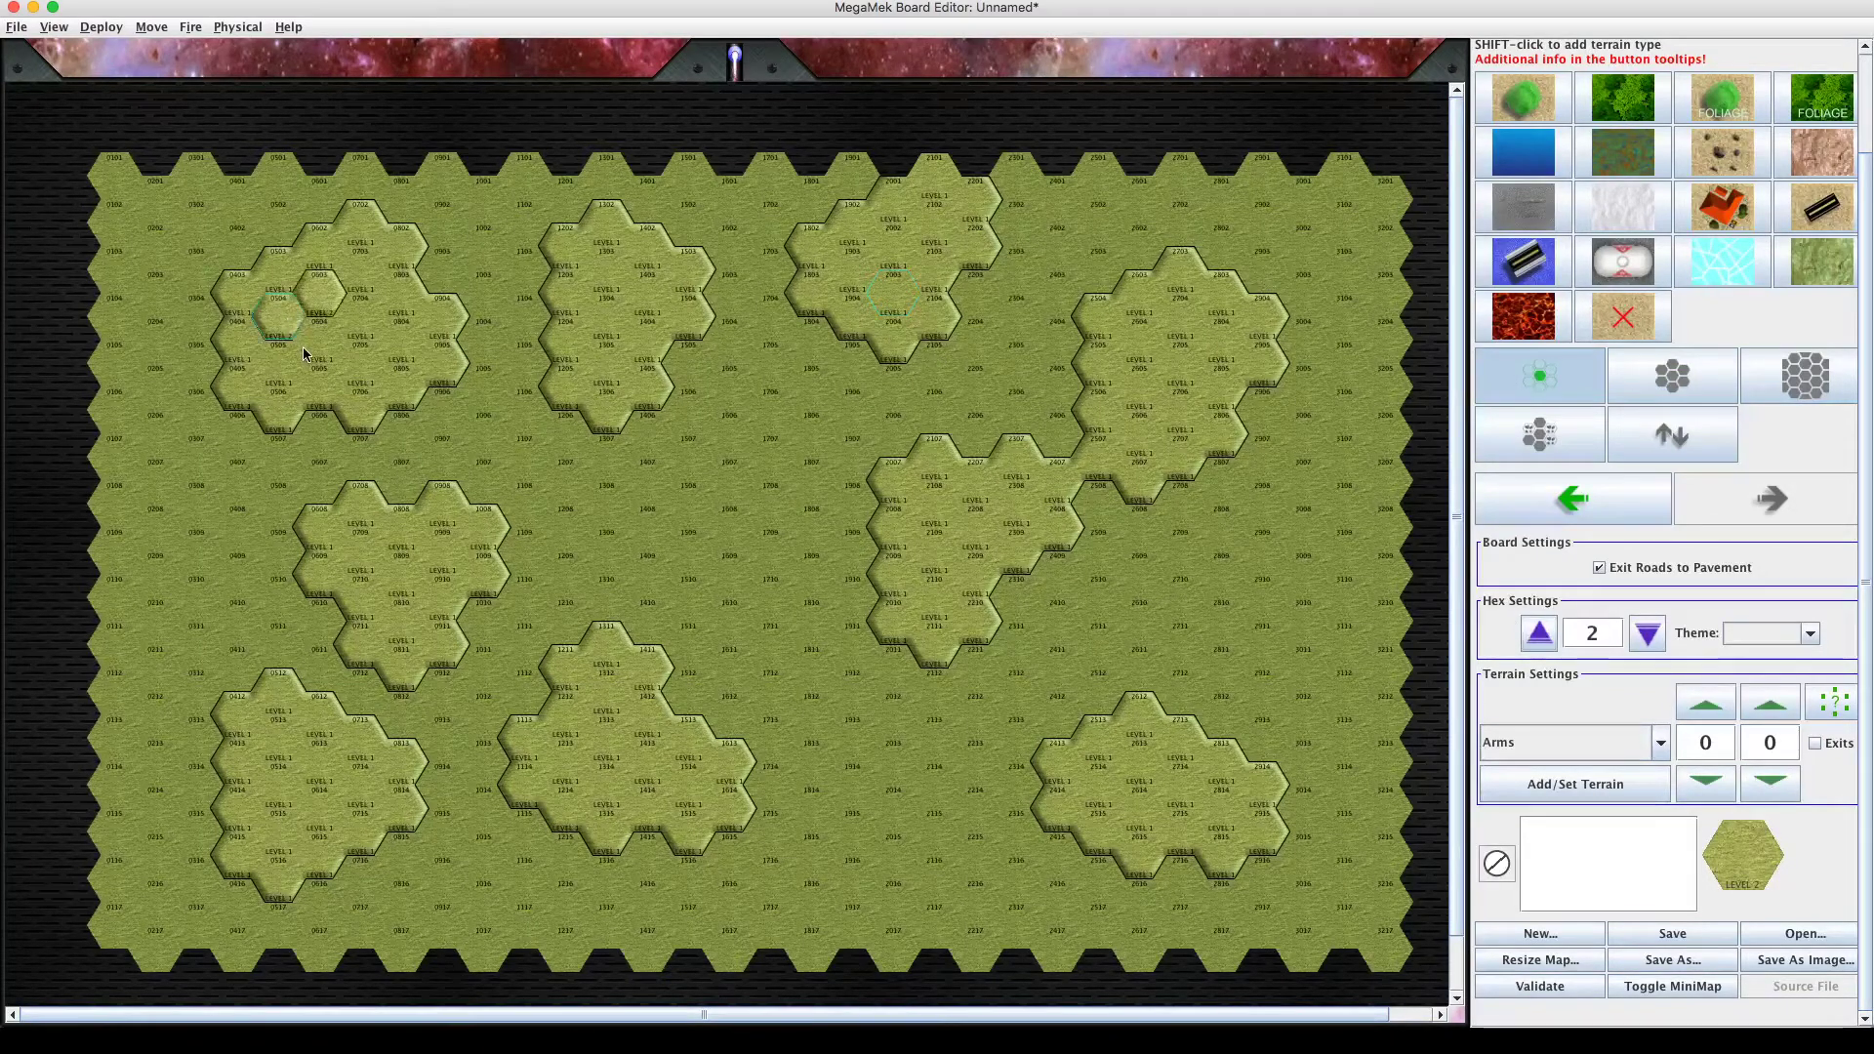
{"action": "left_click", "coordinate": [305, 352]}
{"action": "left_click", "coordinate": [359, 339]}
{"action": "left_click", "coordinate": [395, 344]}
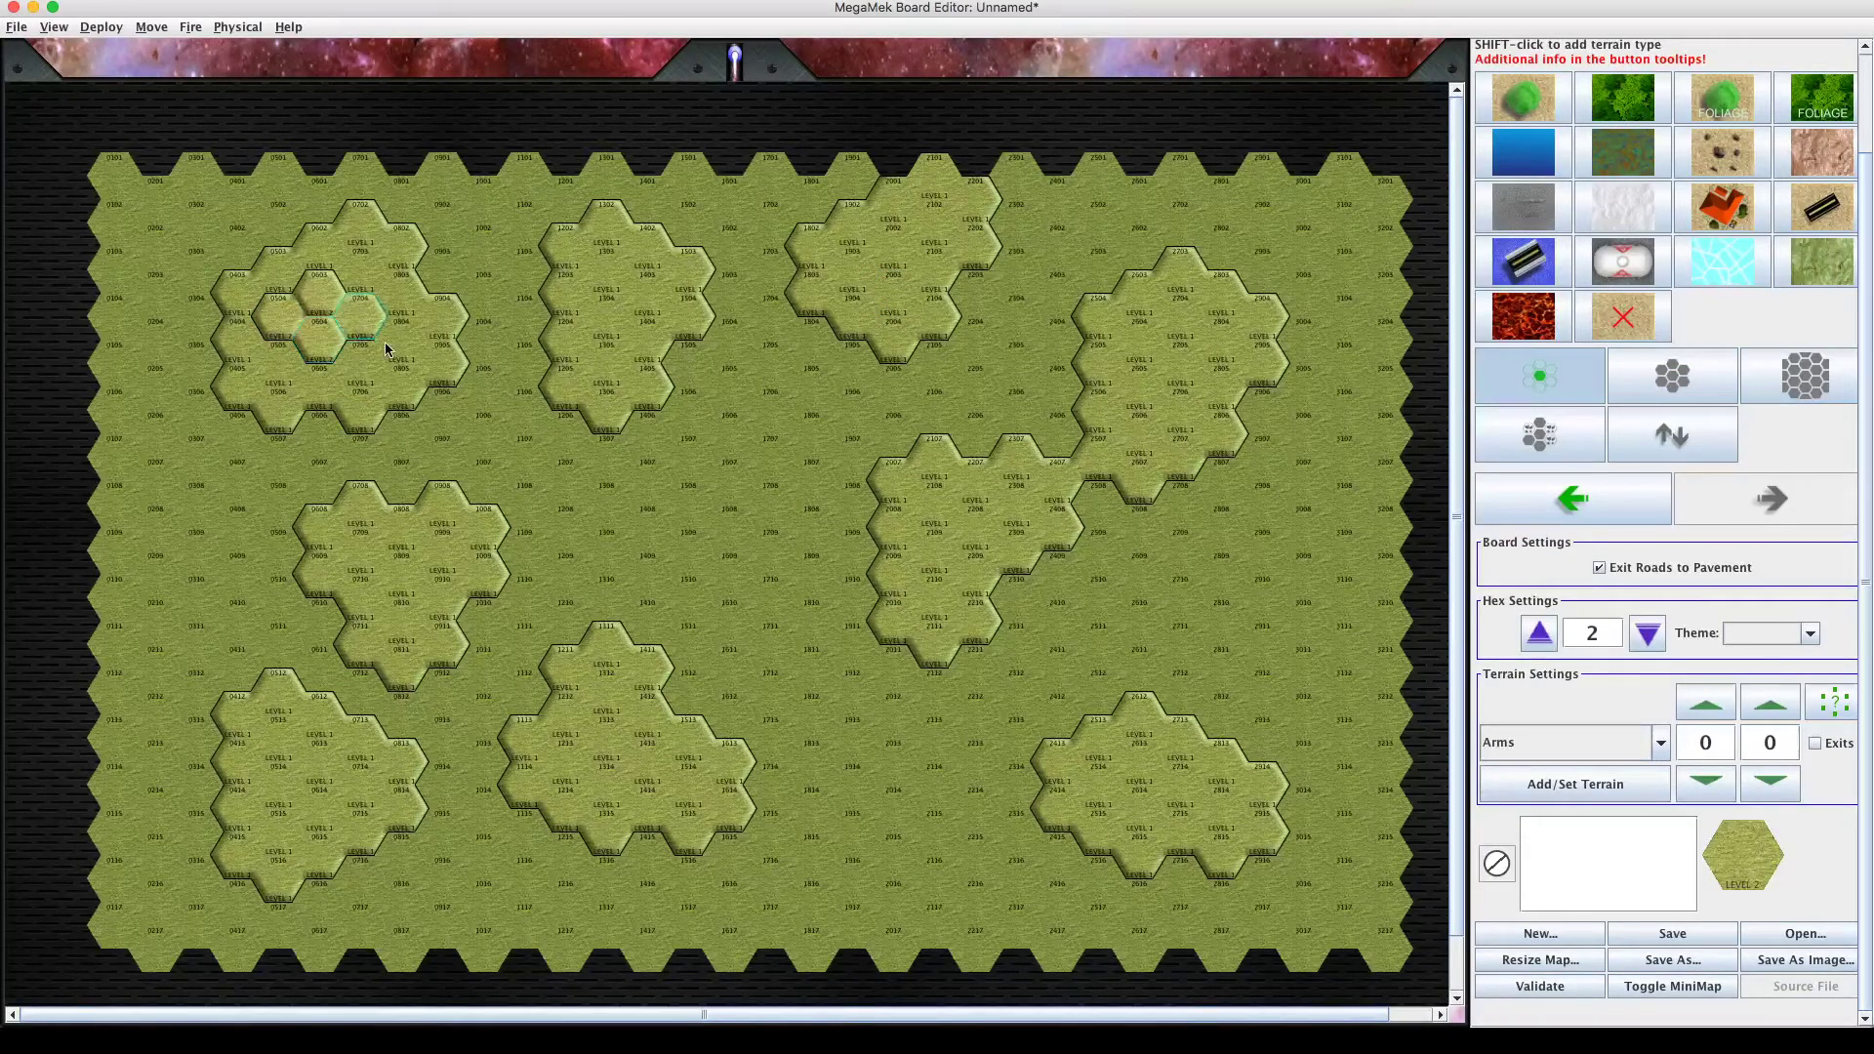
{"action": "left_click", "coordinate": [355, 361]}
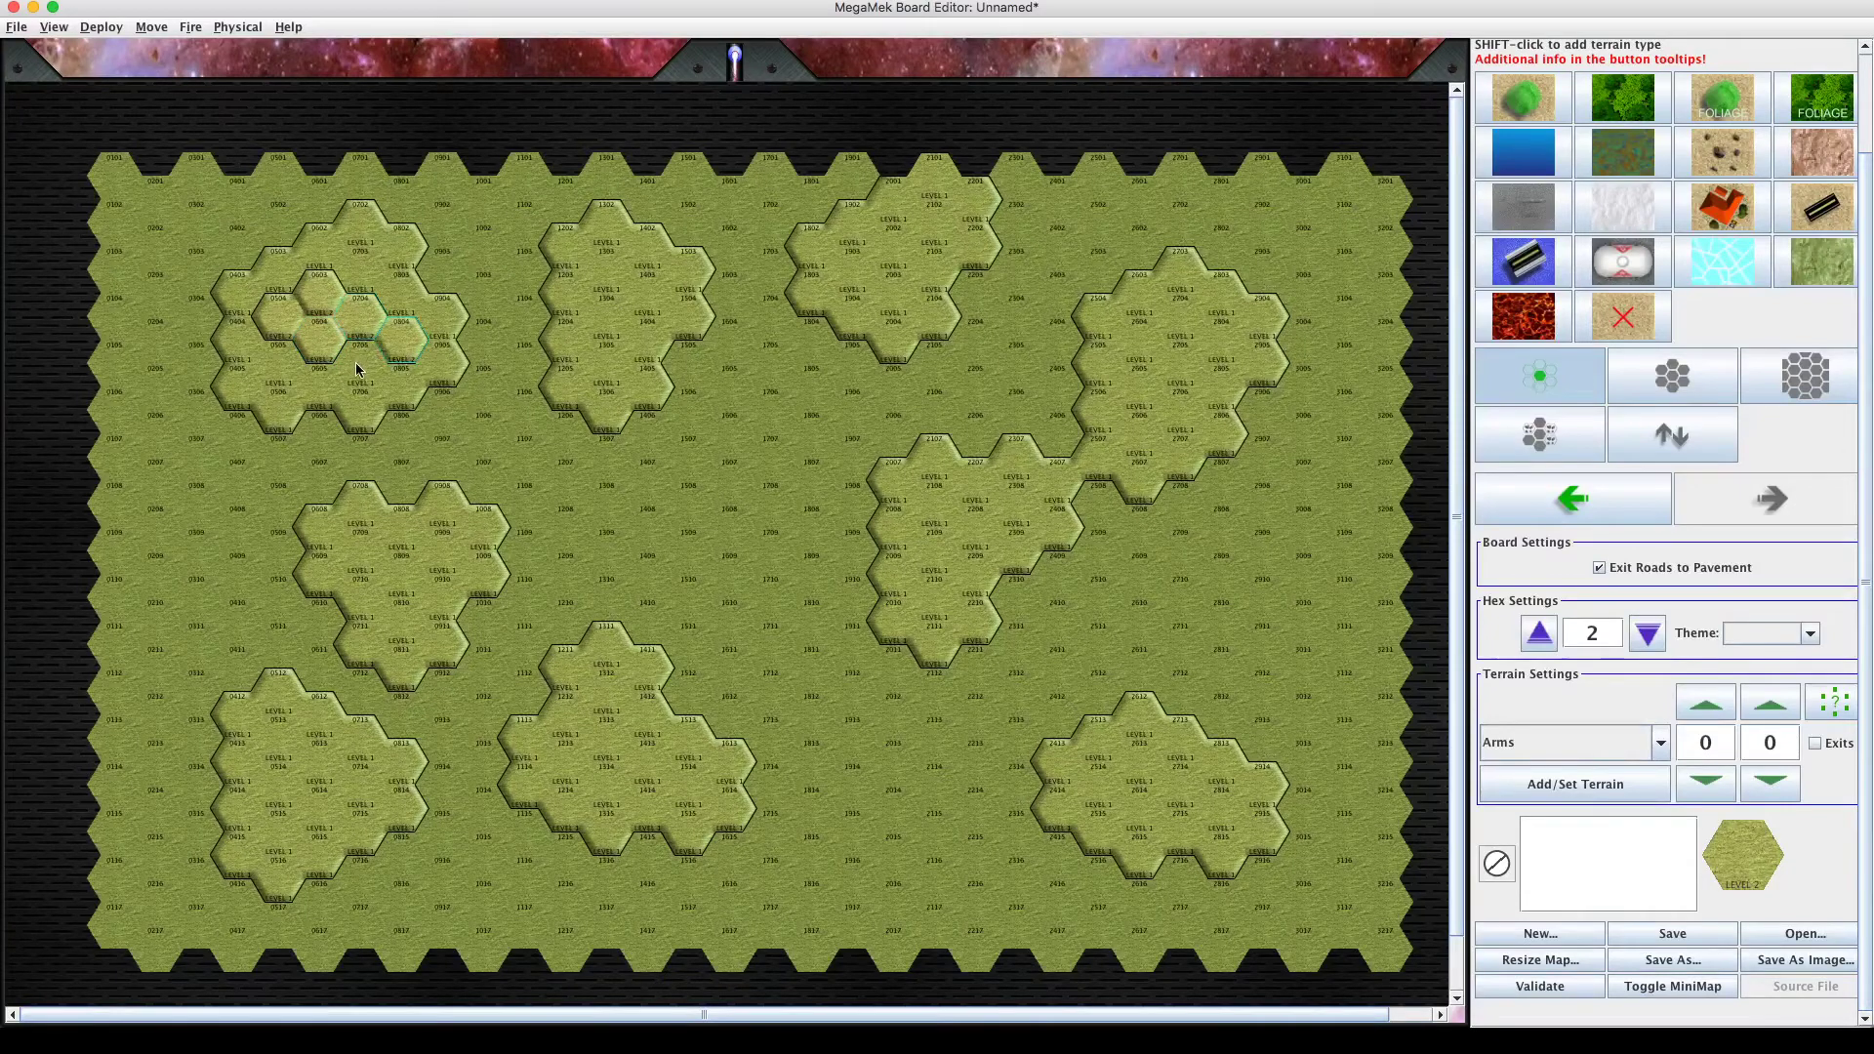
Raise about three hexes to level 2 on both the hill east of the northwest hill and the west-central hill.
{"action": "left_click", "coordinate": [609, 287]}
{"action": "left_click", "coordinate": [648, 308]}
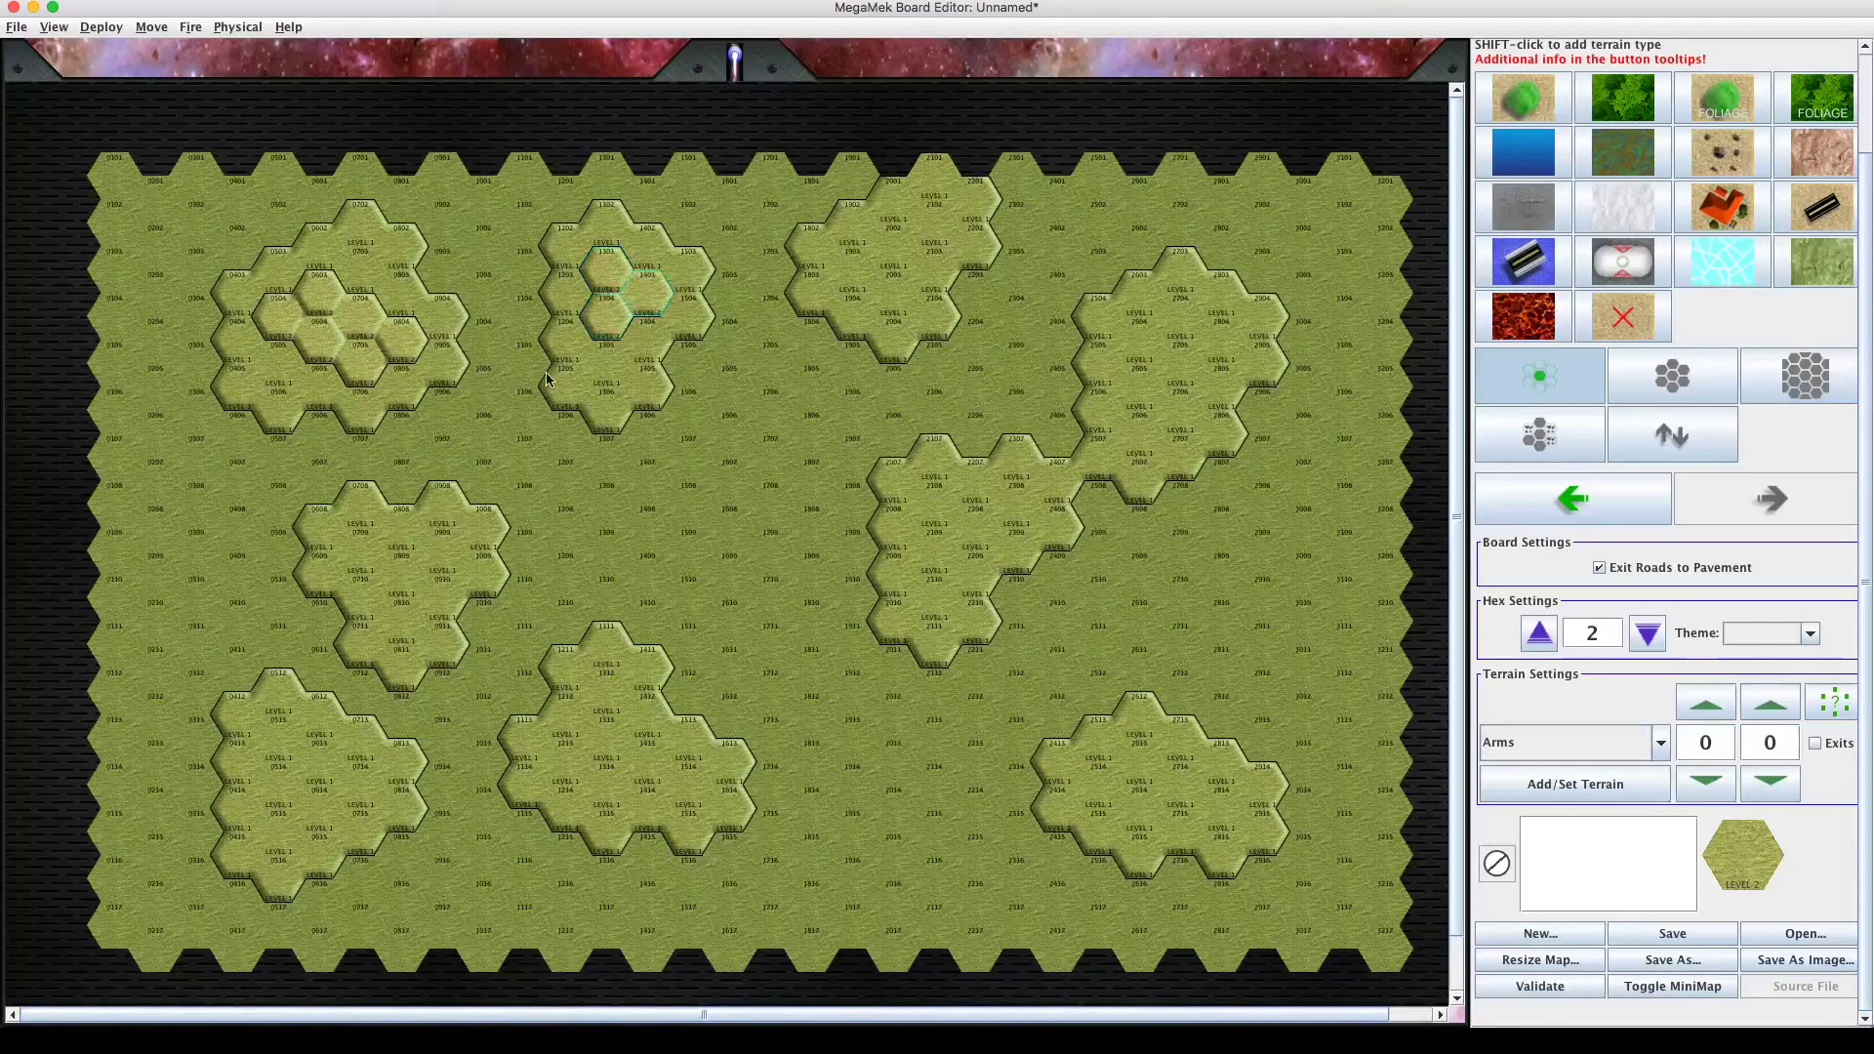
{"action": "left_click", "coordinate": [405, 559]}
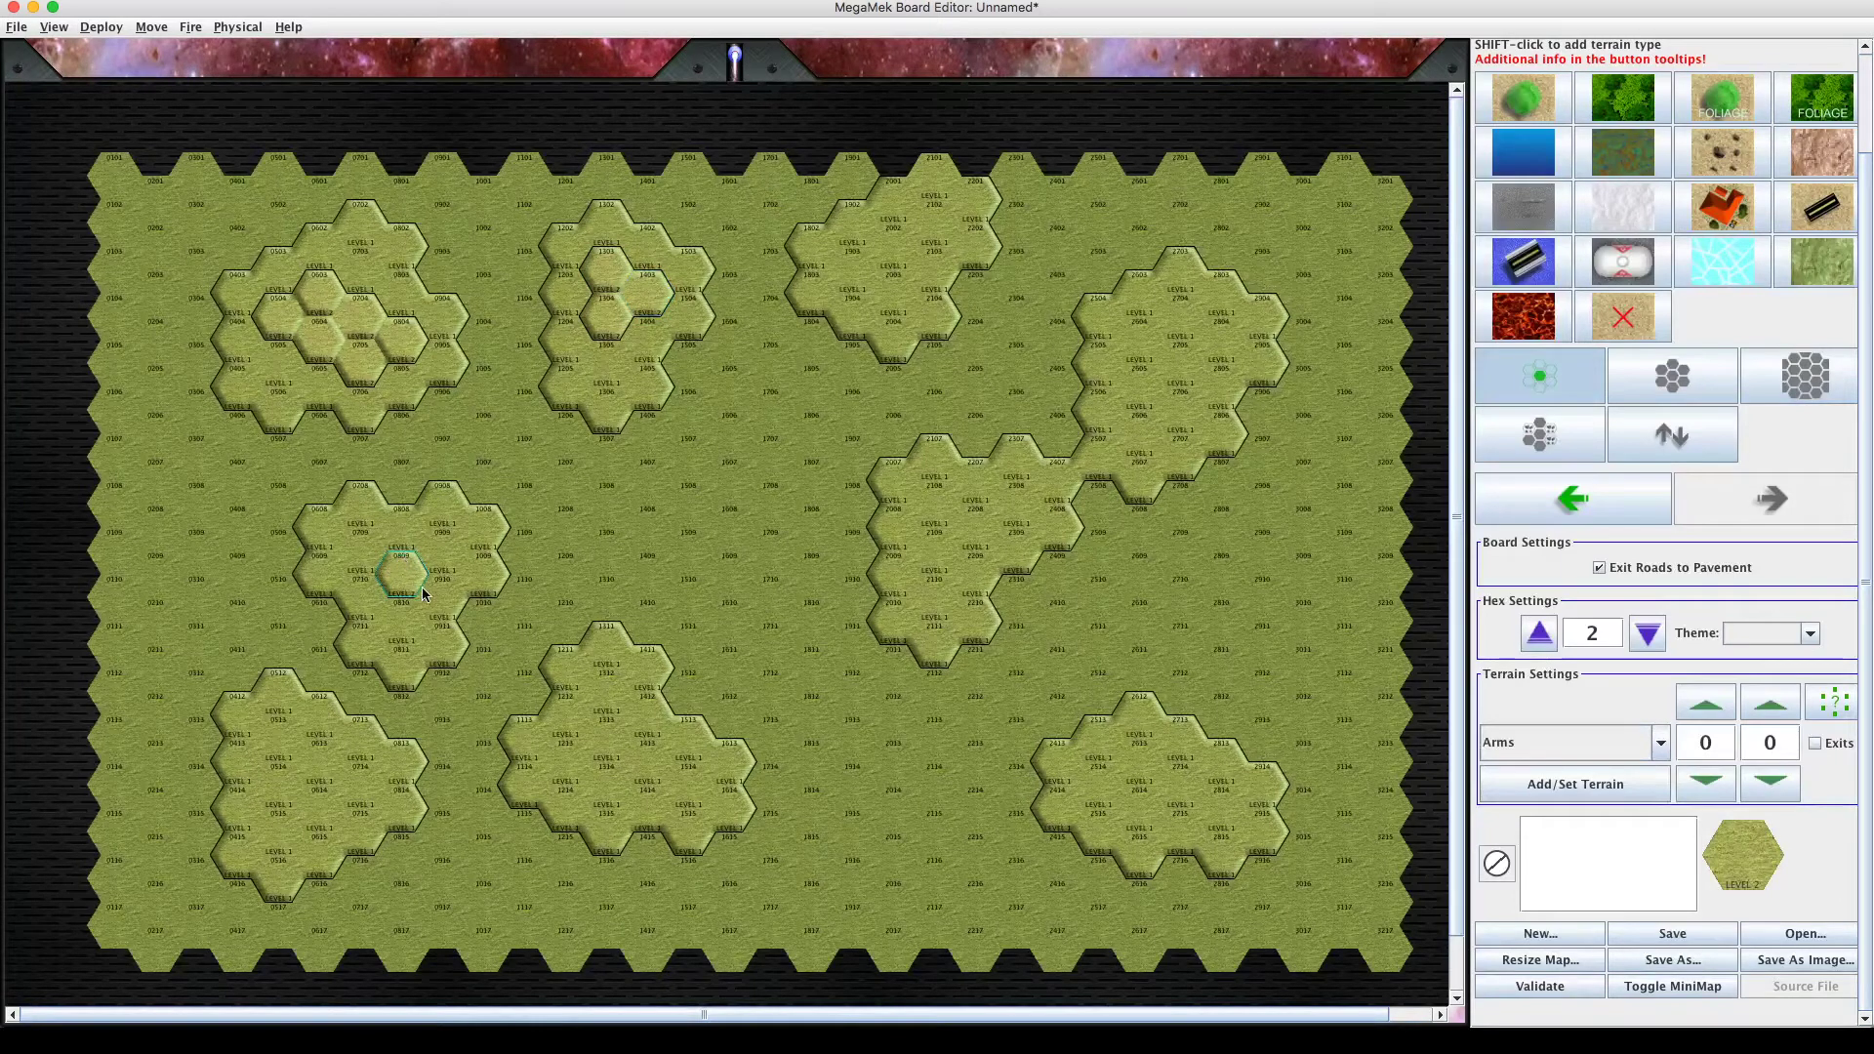
{"action": "left_click", "coordinate": [429, 566]}
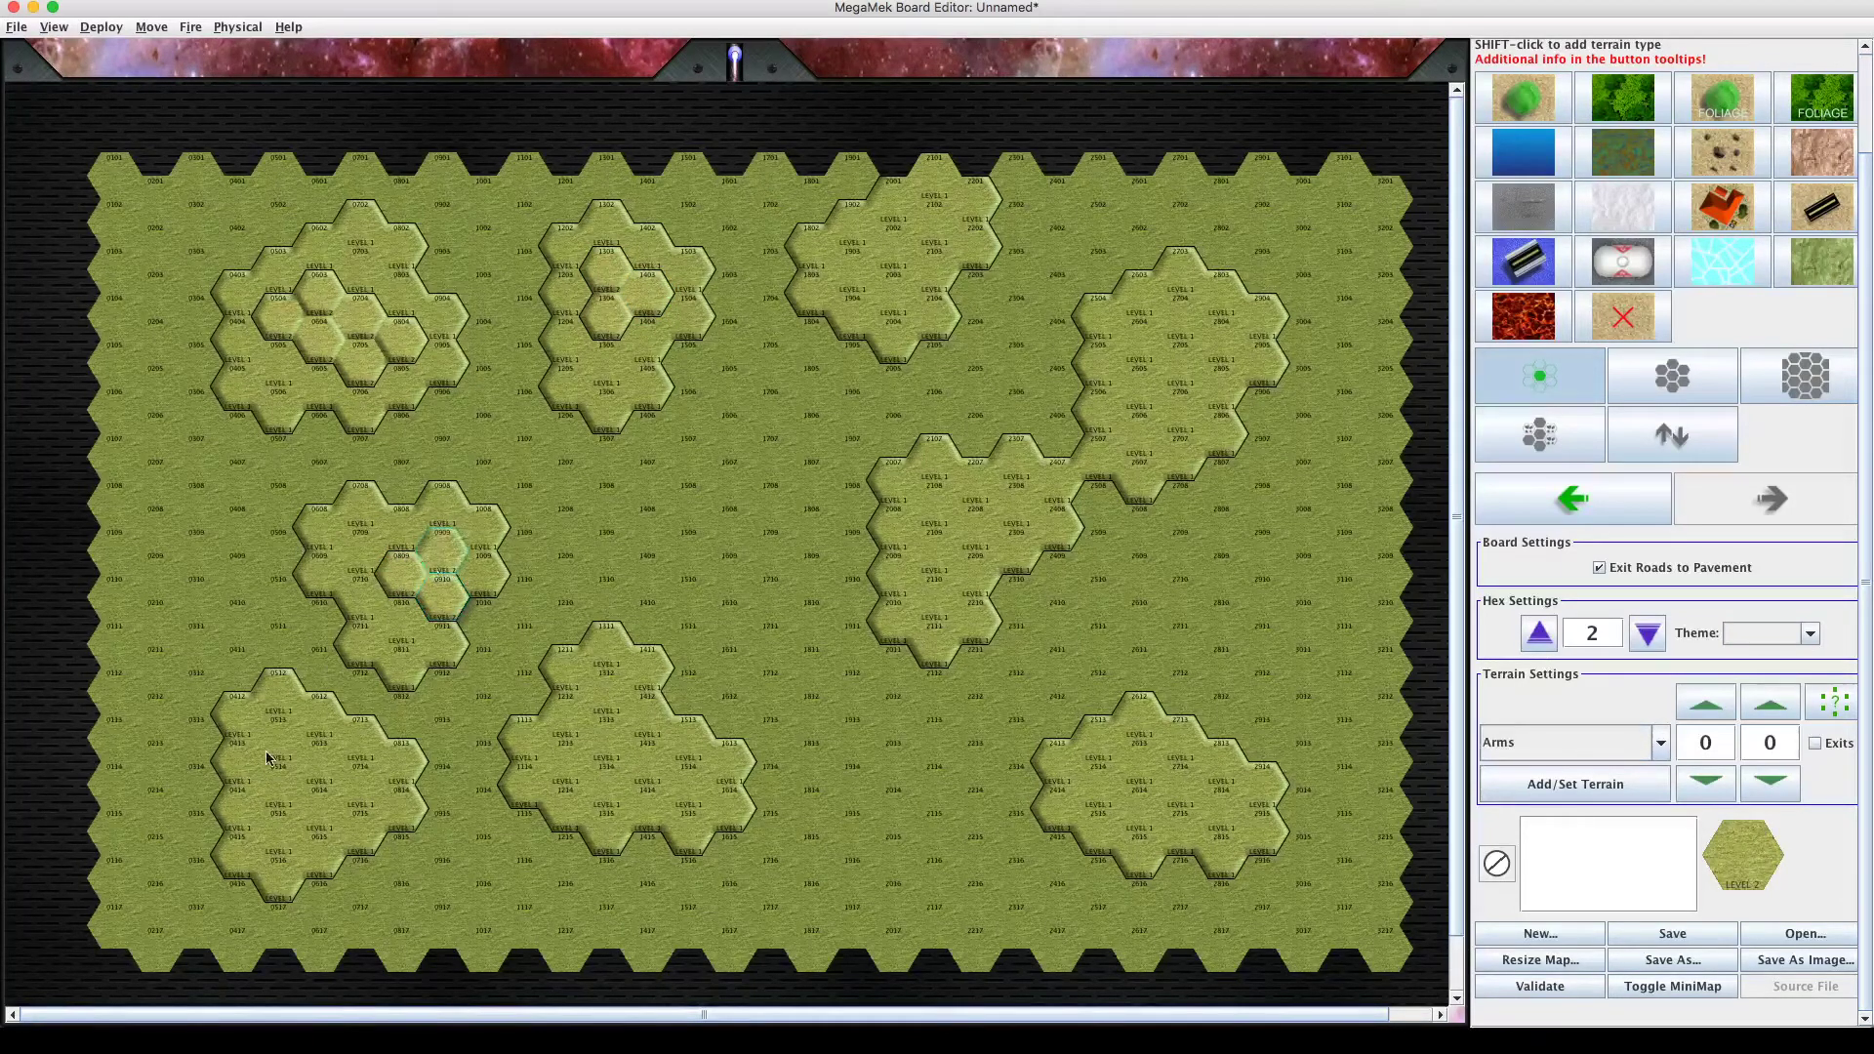
Raise about three hexes to level 2 on both the southwest hill and the hill east of it.
{"action": "left_click", "coordinate": [303, 778]}
{"action": "left_click", "coordinate": [316, 783]}
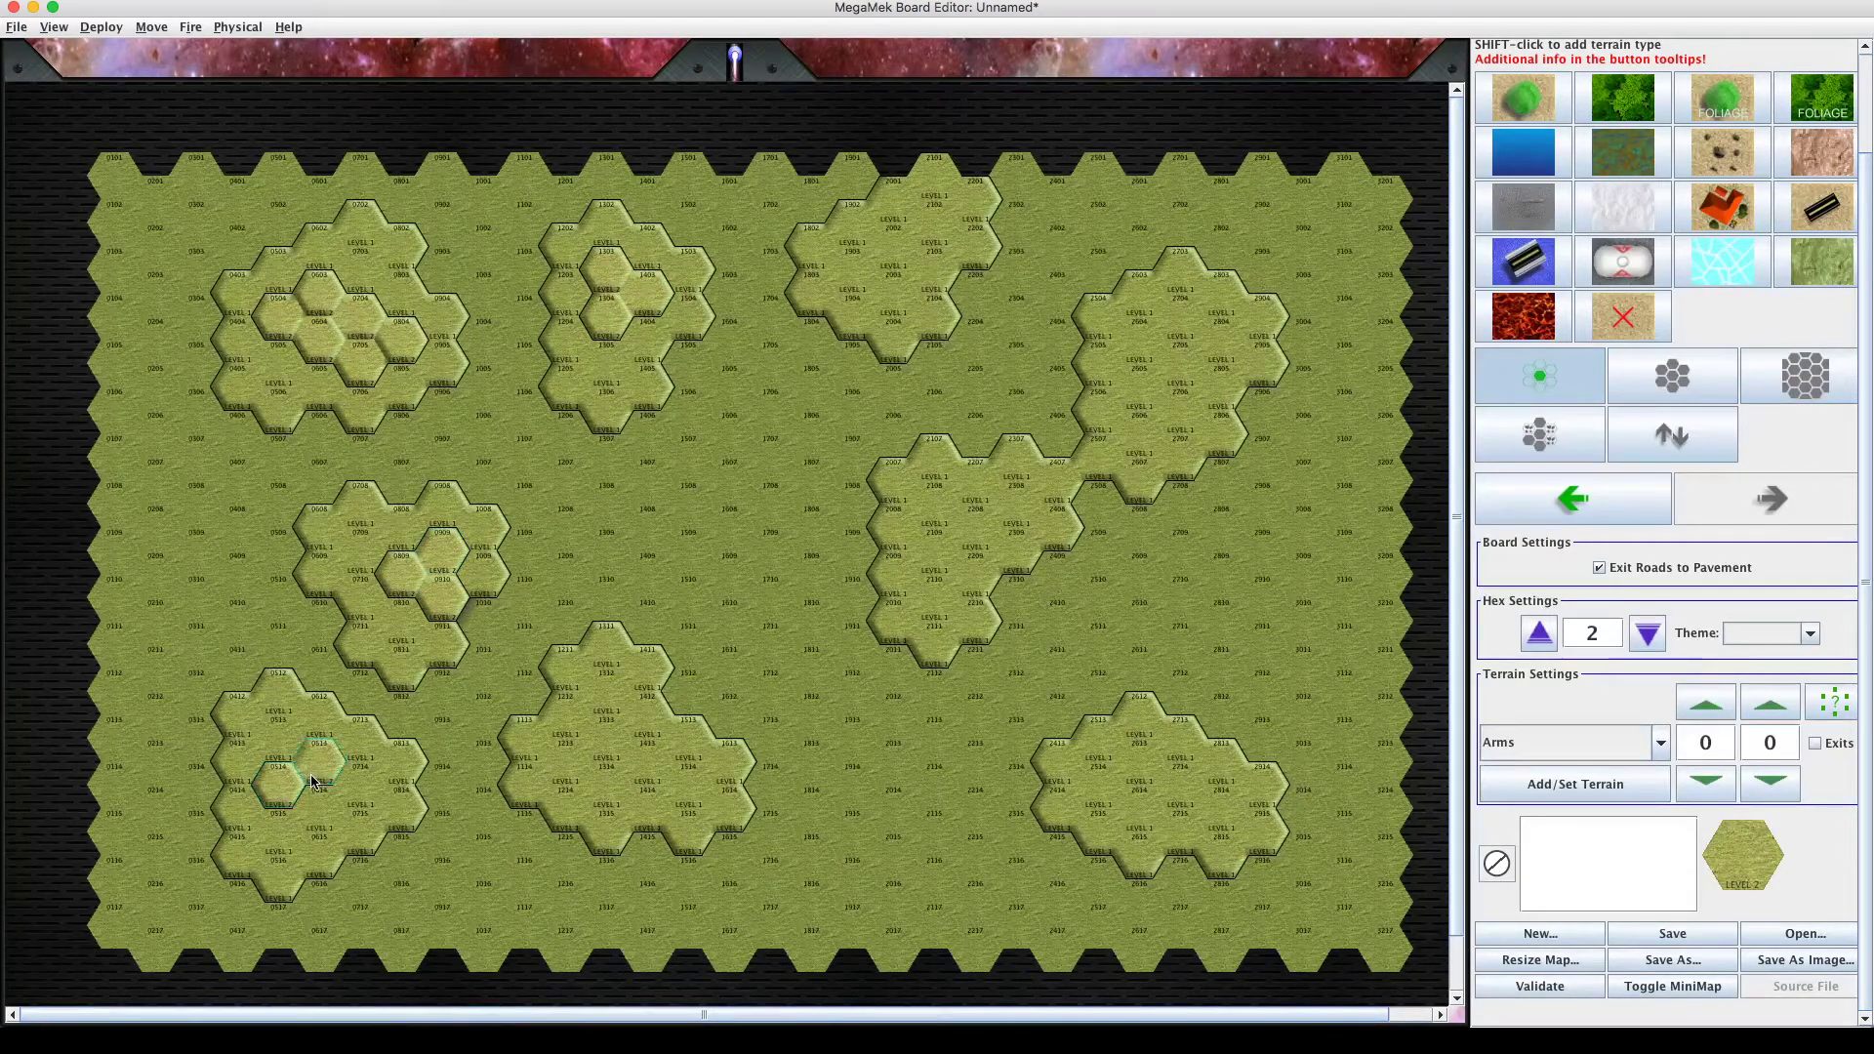
{"action": "left_click", "coordinate": [612, 749]}
{"action": "left_click", "coordinate": [620, 781]}
{"action": "left_click", "coordinate": [646, 770]}
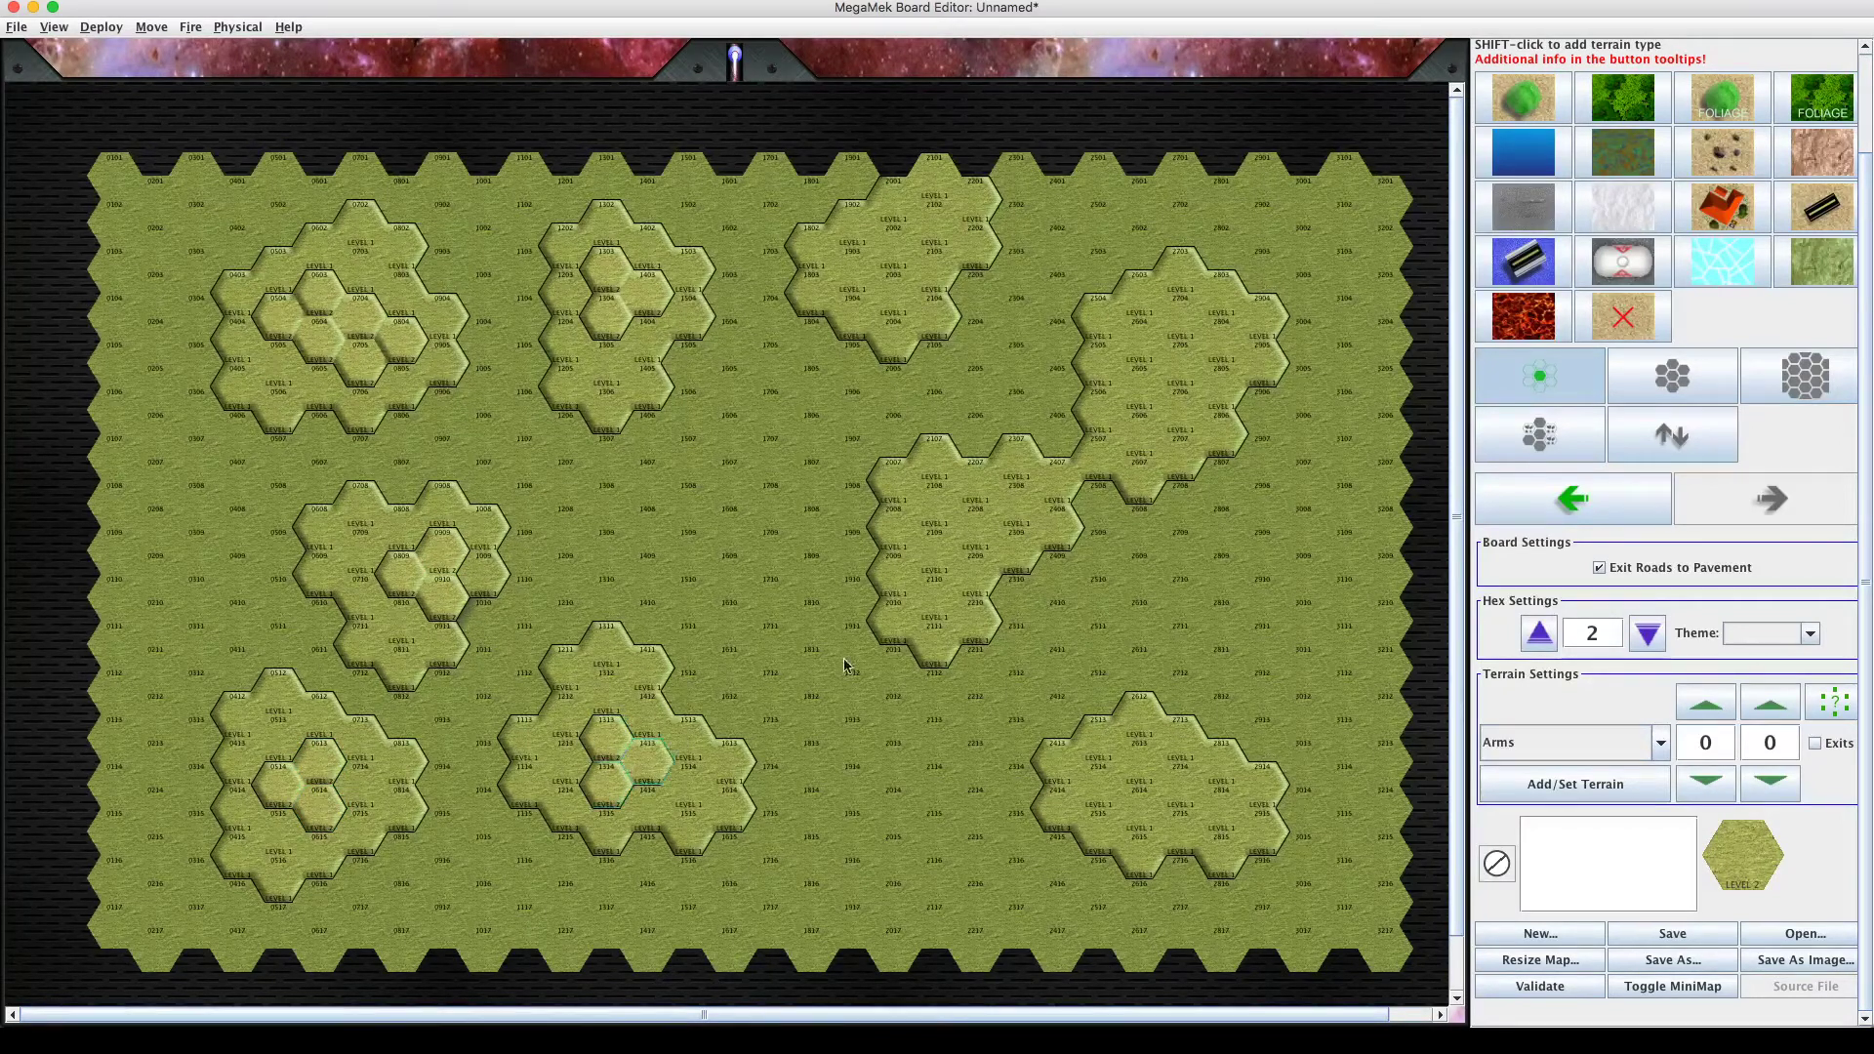
Raise three-hex level 2 peaks on the east-central hill and the southeast hill.
{"action": "left_click", "coordinate": [933, 502]}
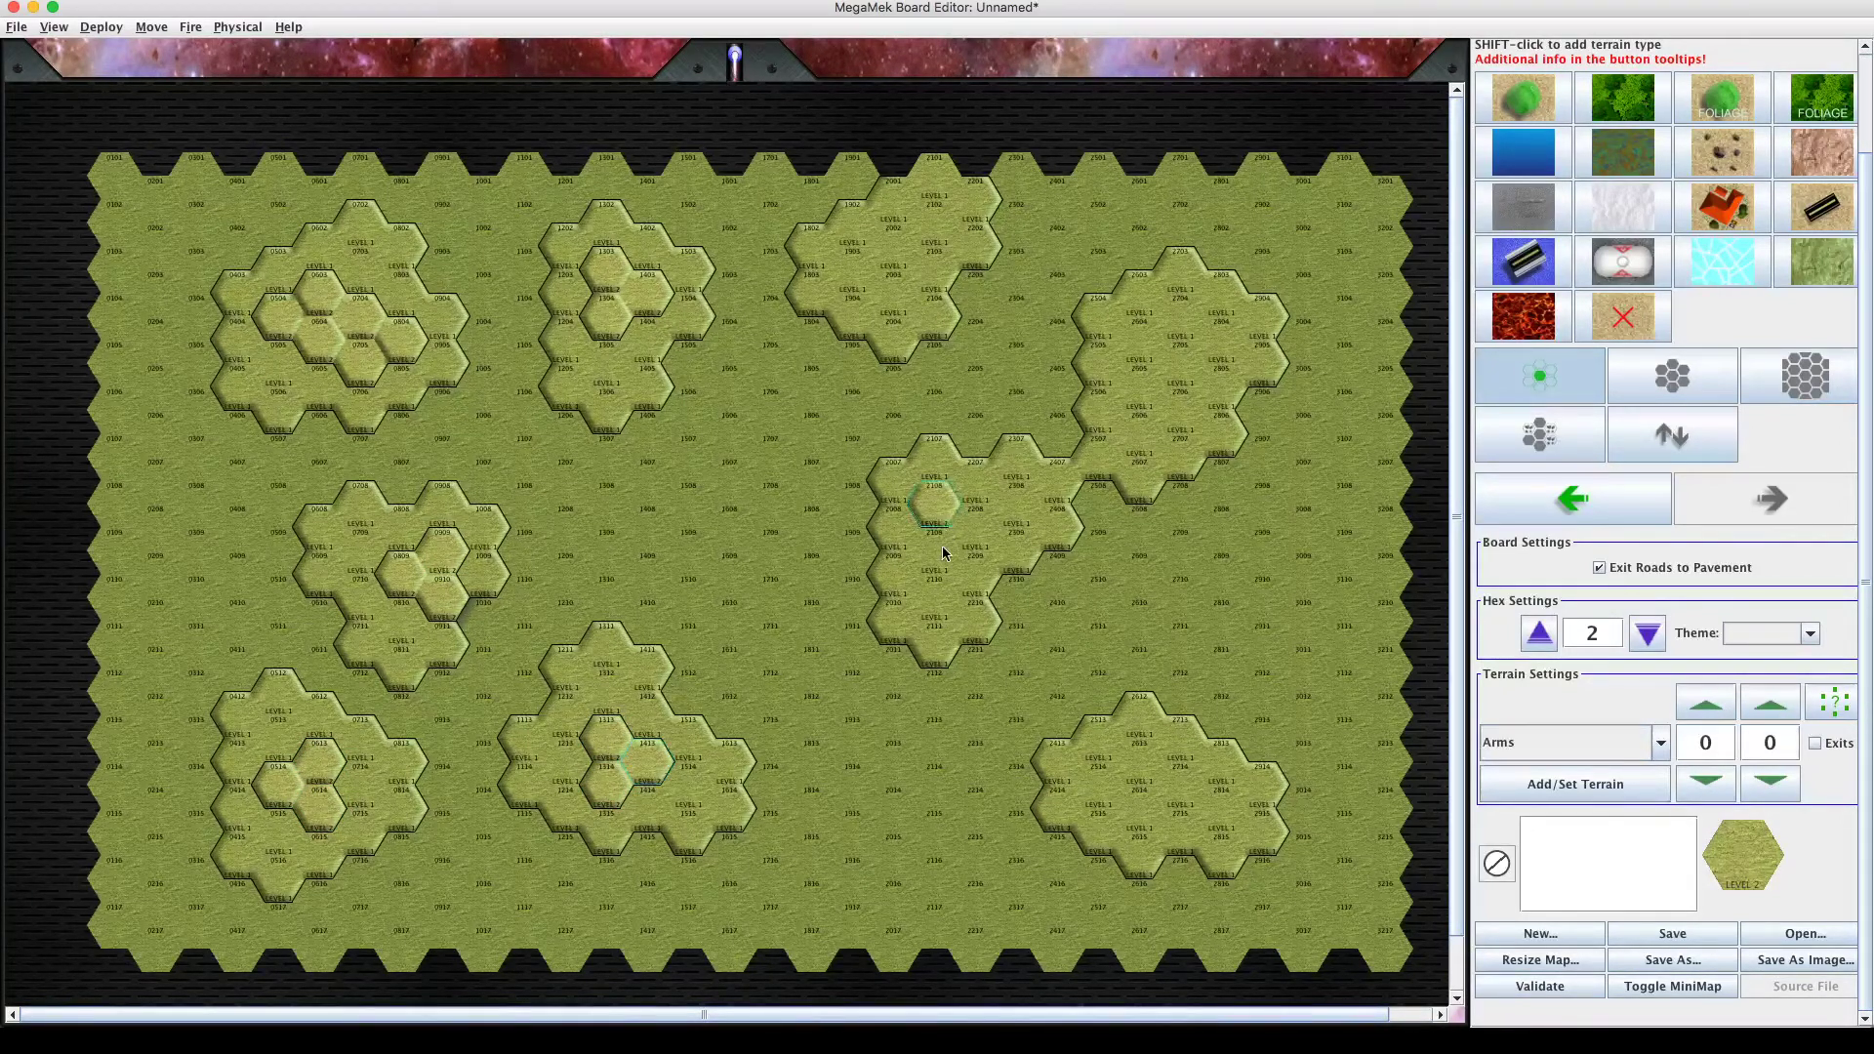
{"action": "left_click", "coordinate": [942, 546]}
{"action": "left_click", "coordinate": [971, 544]}
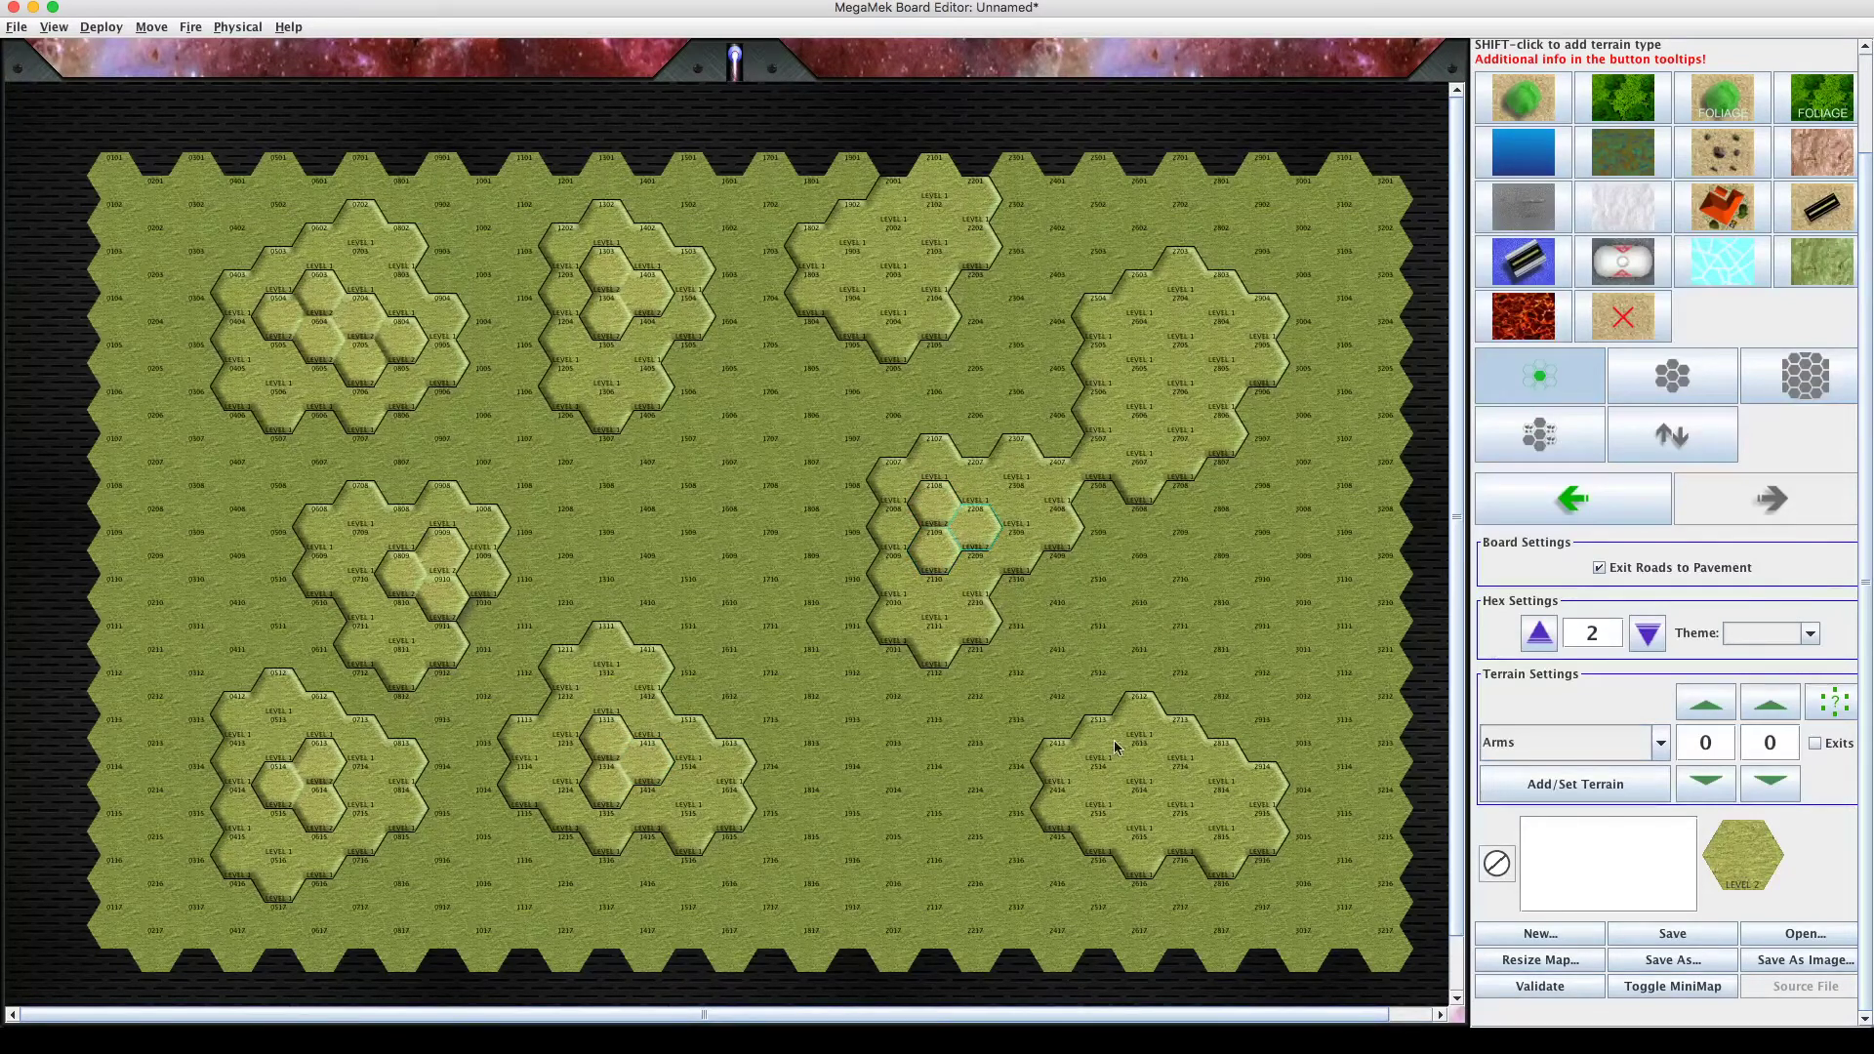
{"action": "left_click", "coordinate": [1142, 756]}
{"action": "left_click", "coordinate": [1148, 808]}
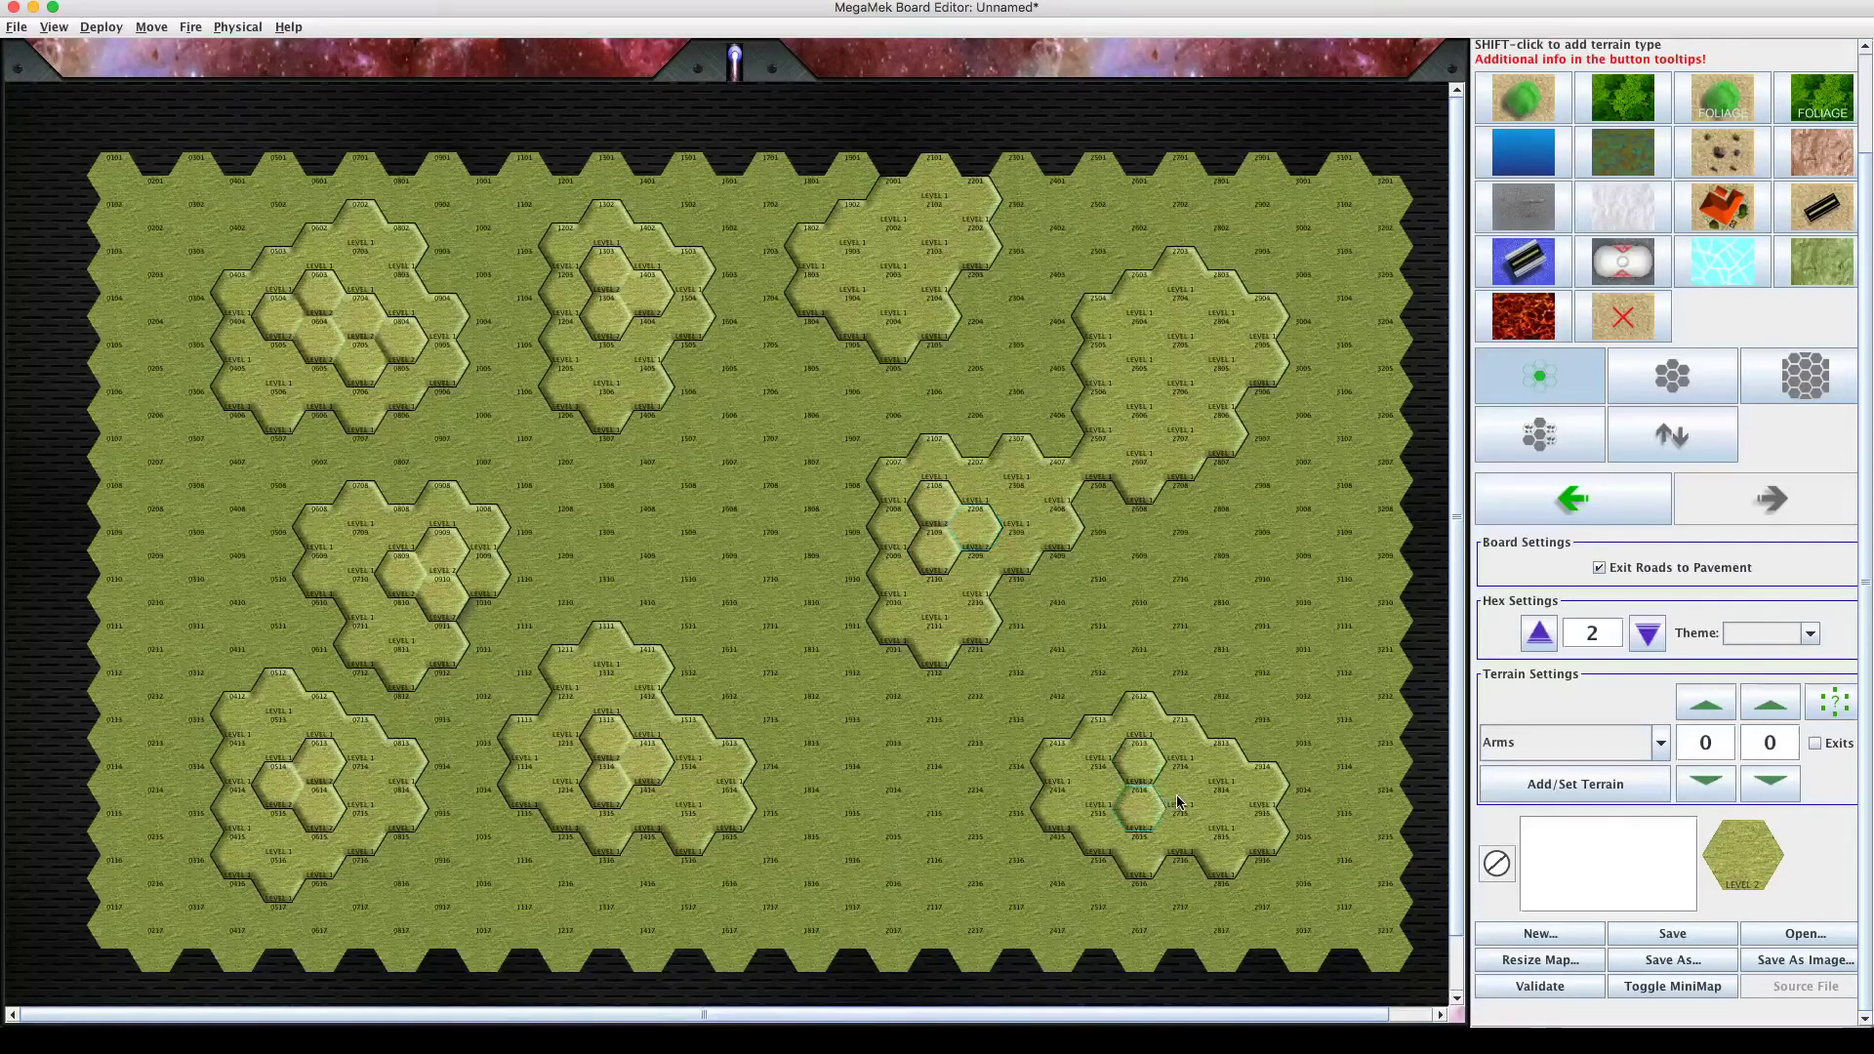
{"action": "left_click", "coordinate": [1178, 802]}
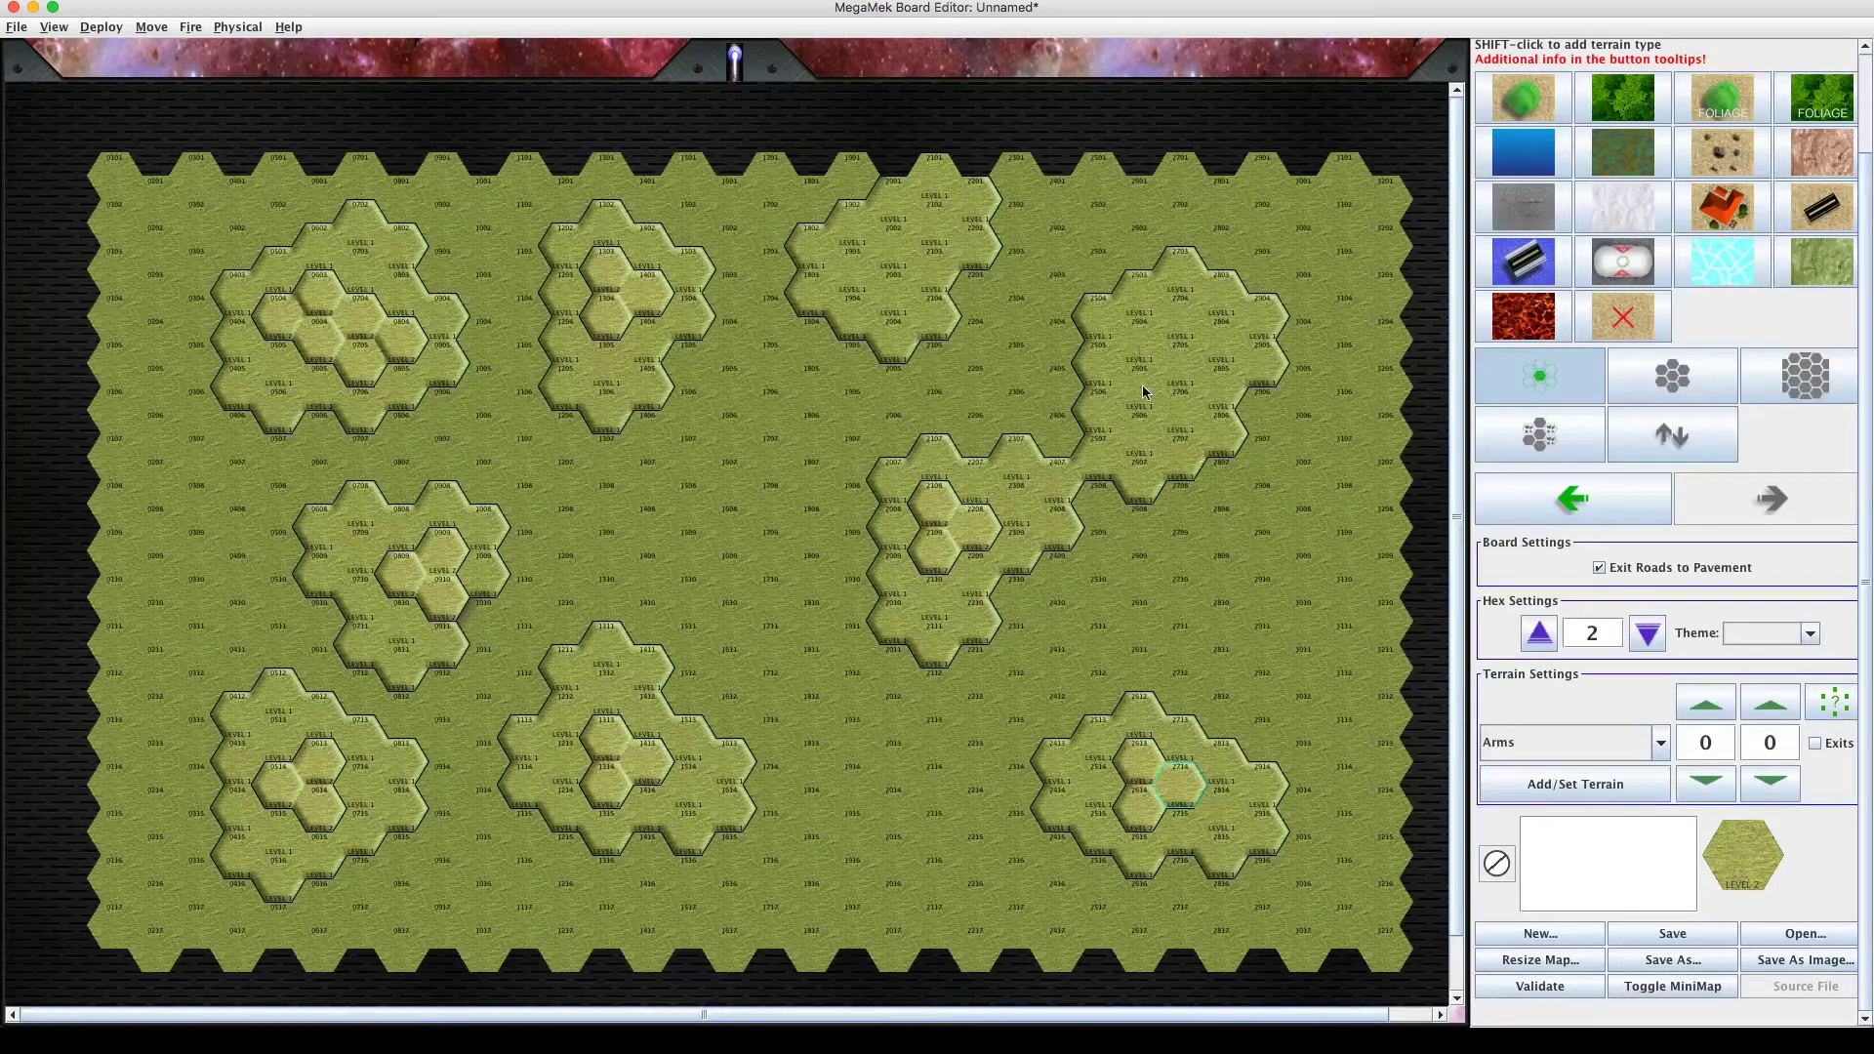
Raise a level 2 peak on the northeast hill and another on the hill at the north edge.
{"action": "left_click", "coordinate": [1139, 339]}
{"action": "left_click", "coordinate": [1141, 386]}
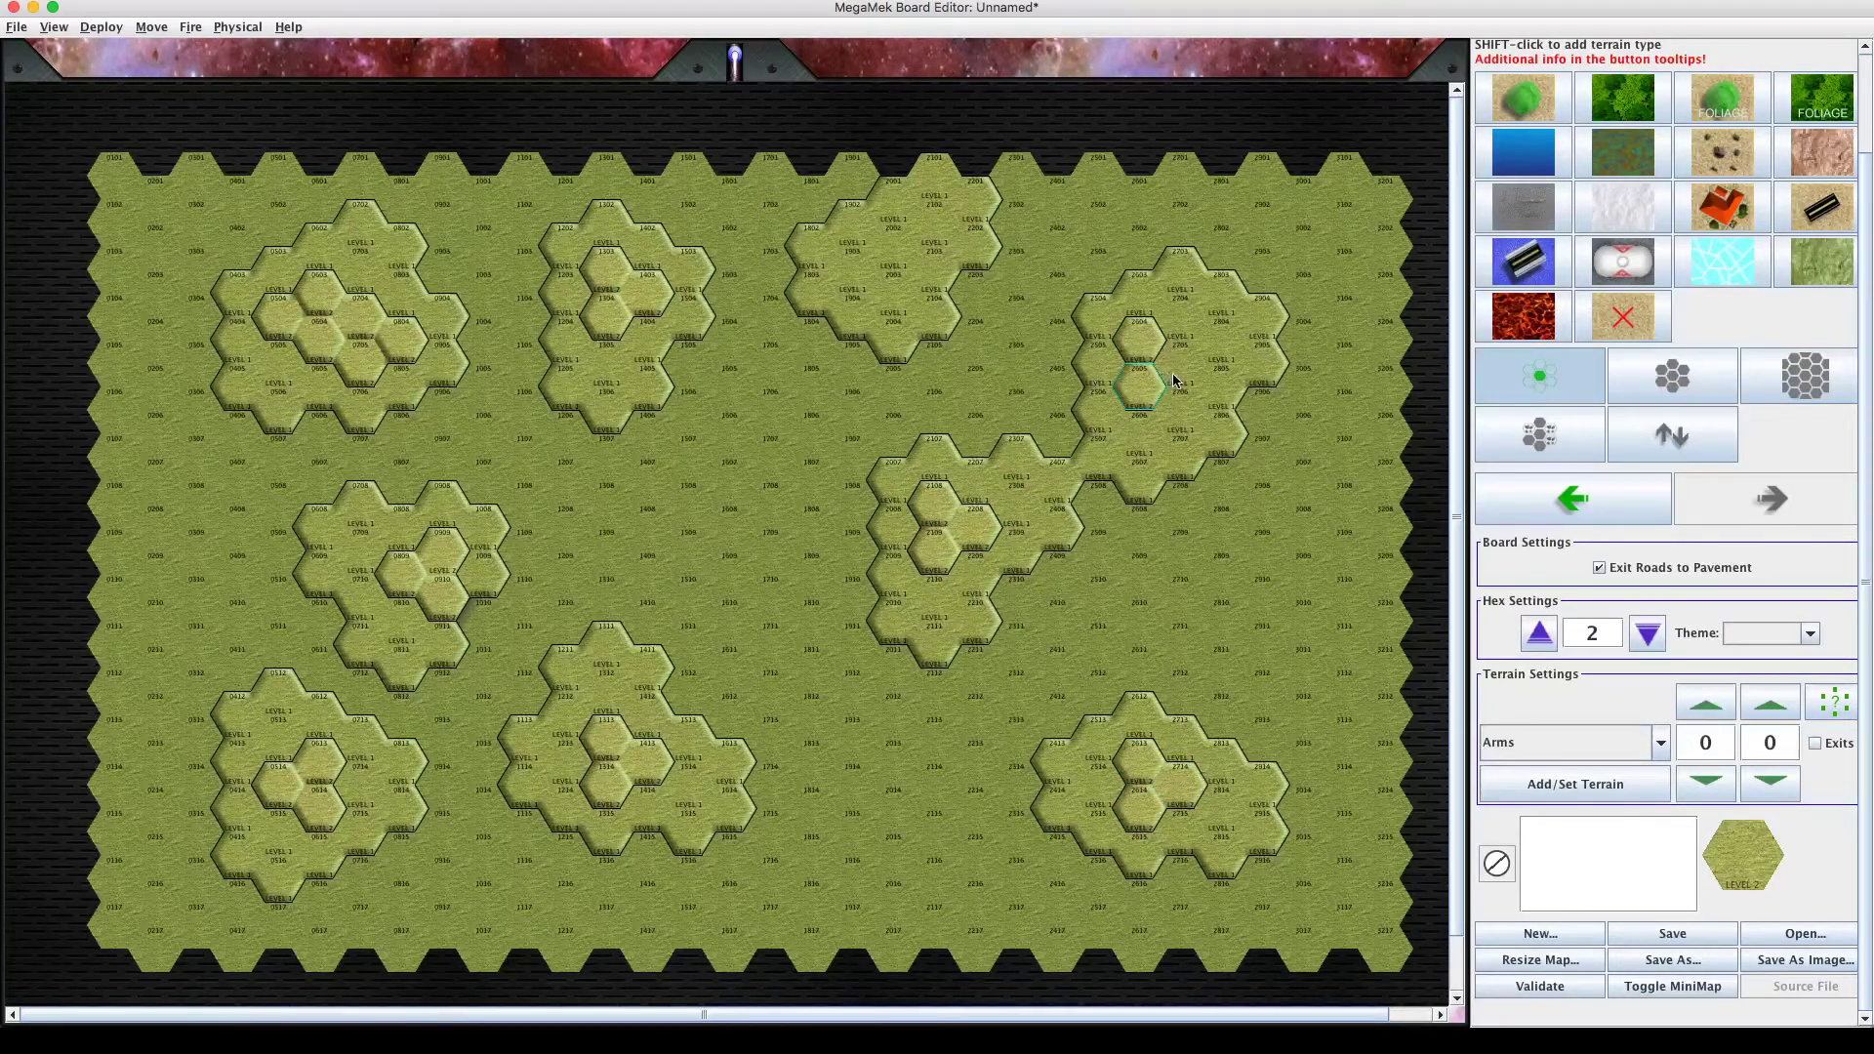
{"action": "left_click", "coordinate": [892, 257]}
{"action": "left_click", "coordinate": [891, 286]}
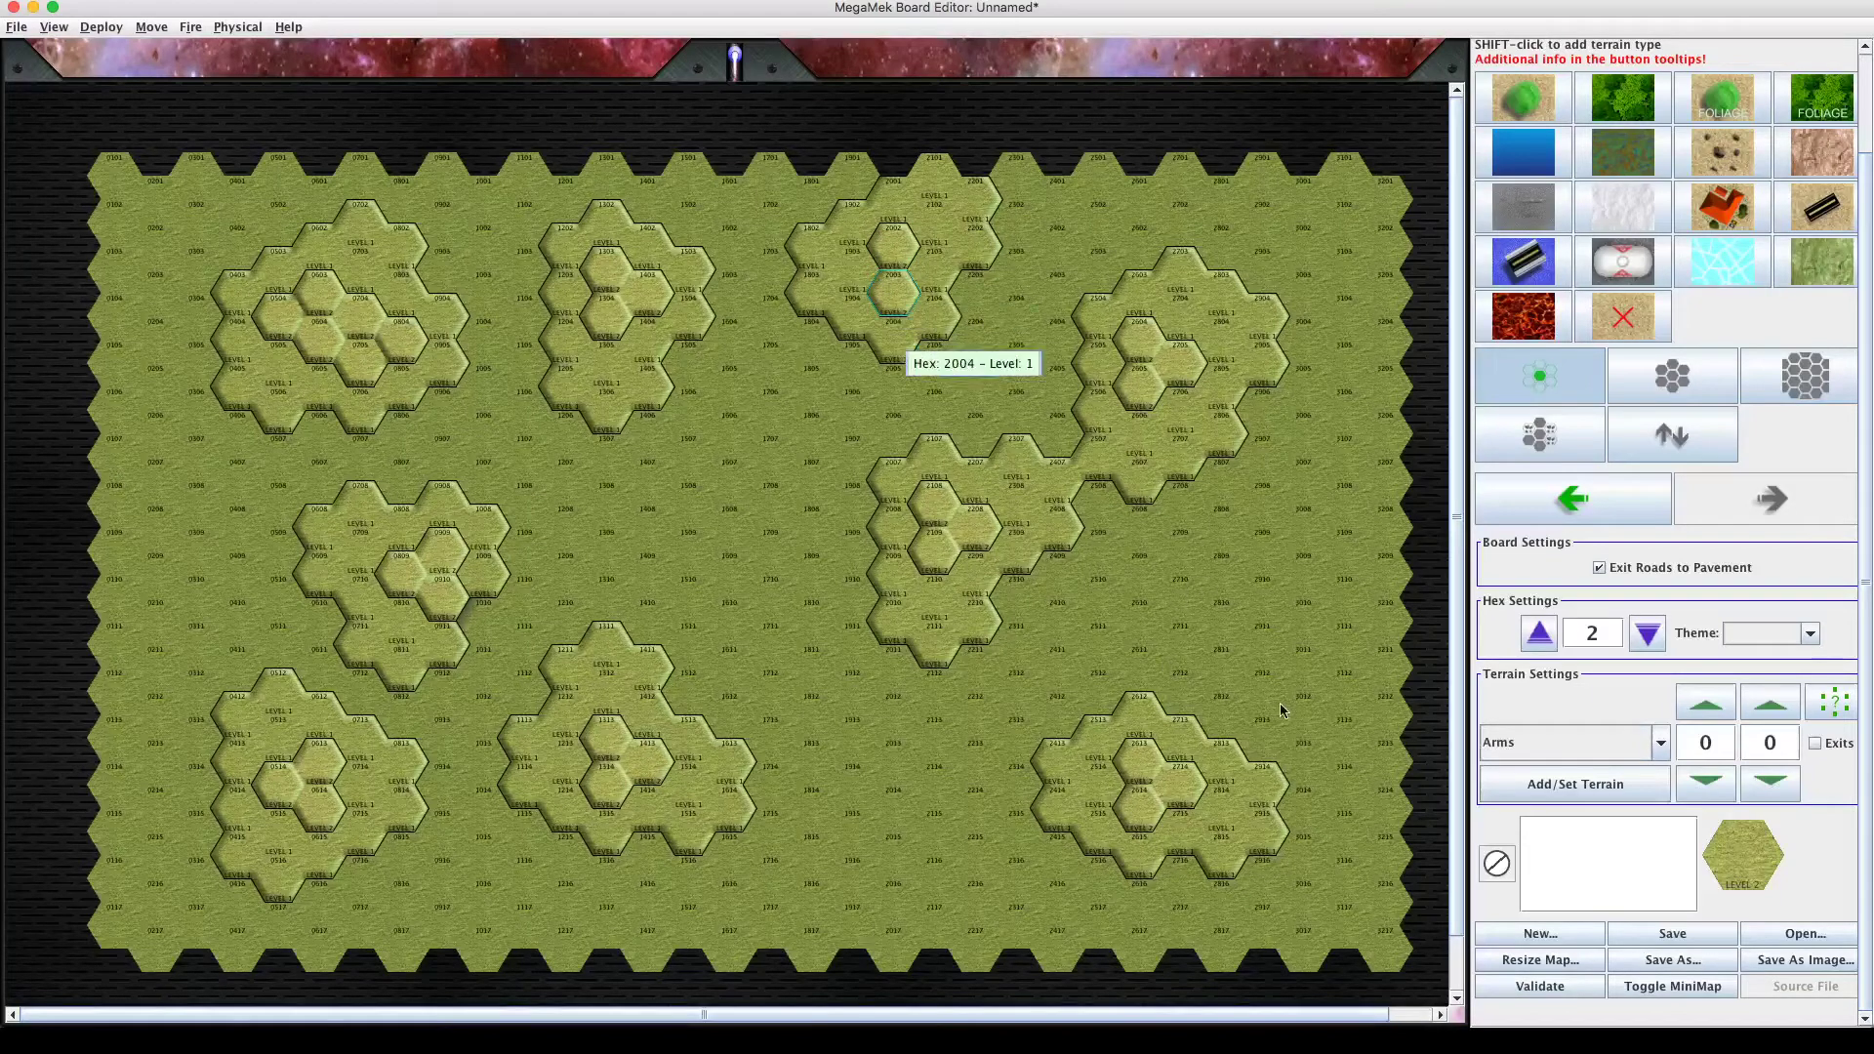
Set the hex level to -1 and paint a narrow strip westward from the middle of the east edge.
{"action": "left_click", "coordinate": [1645, 633]}
{"action": "left_click", "coordinate": [1645, 633]}
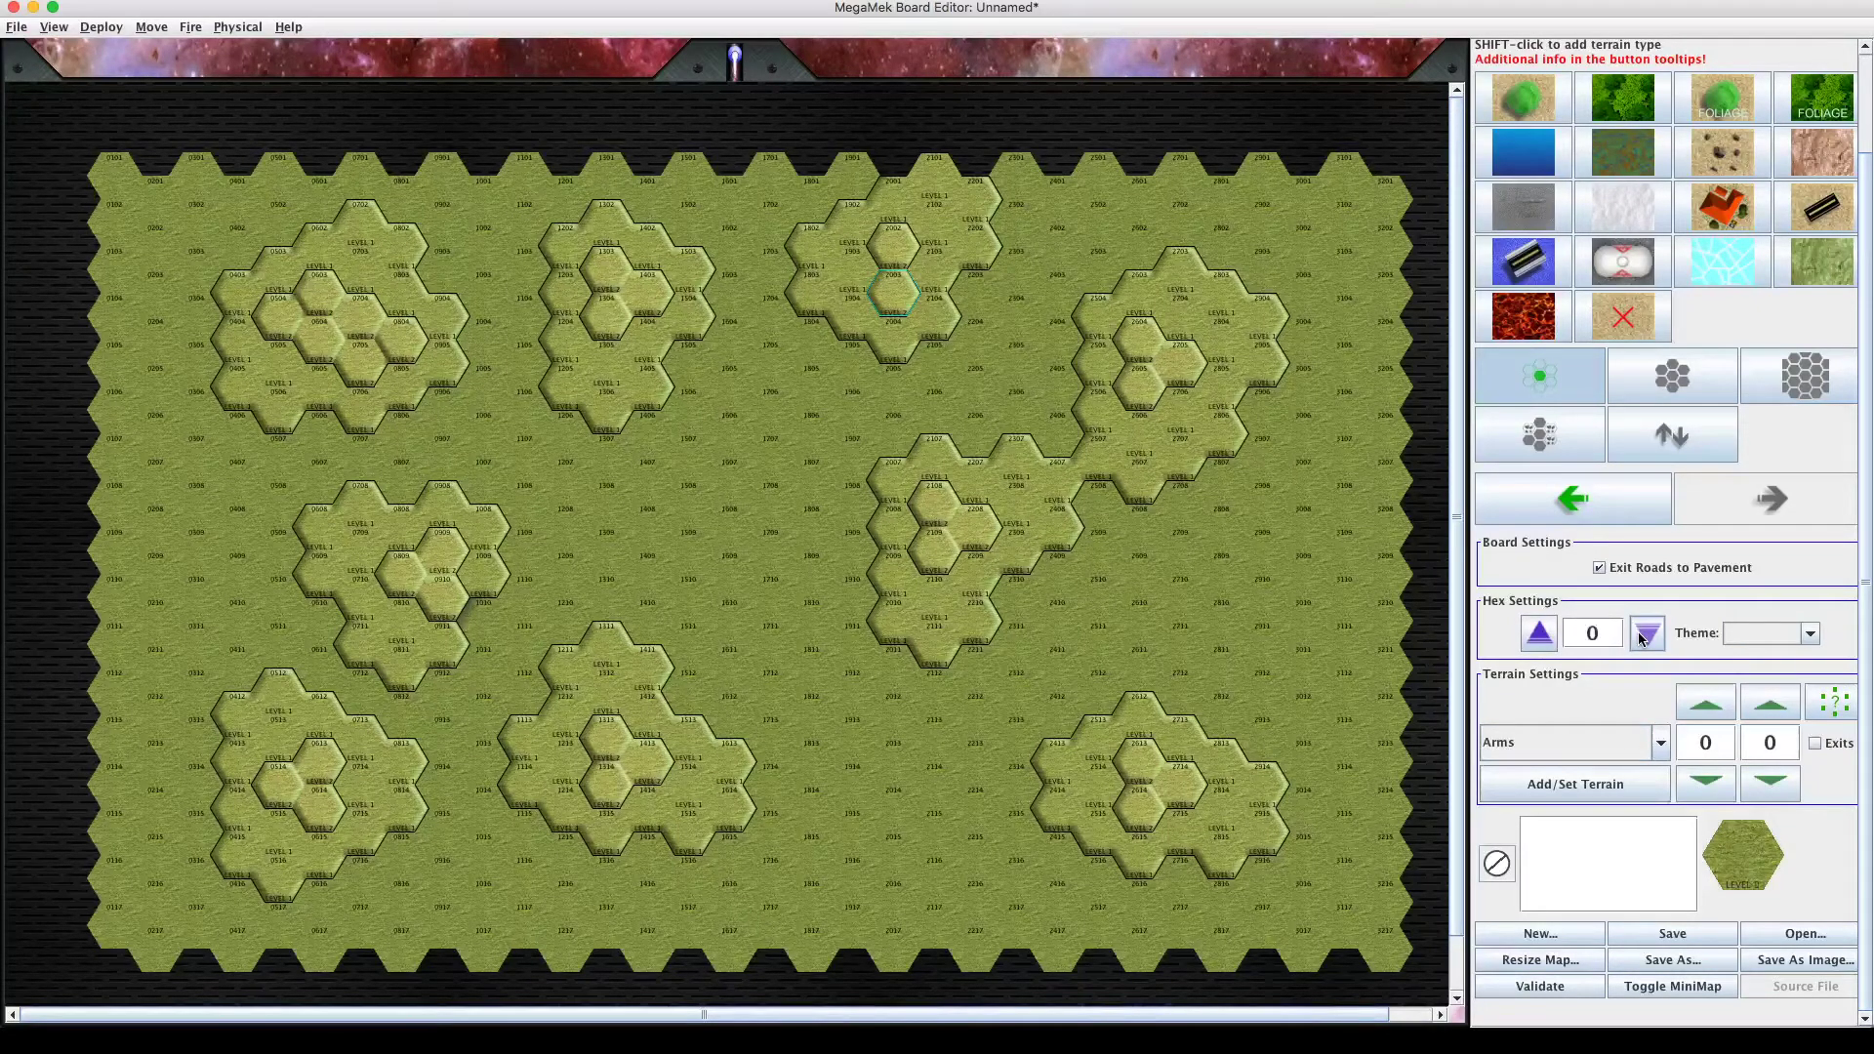
{"action": "left_click", "coordinate": [1644, 635]}
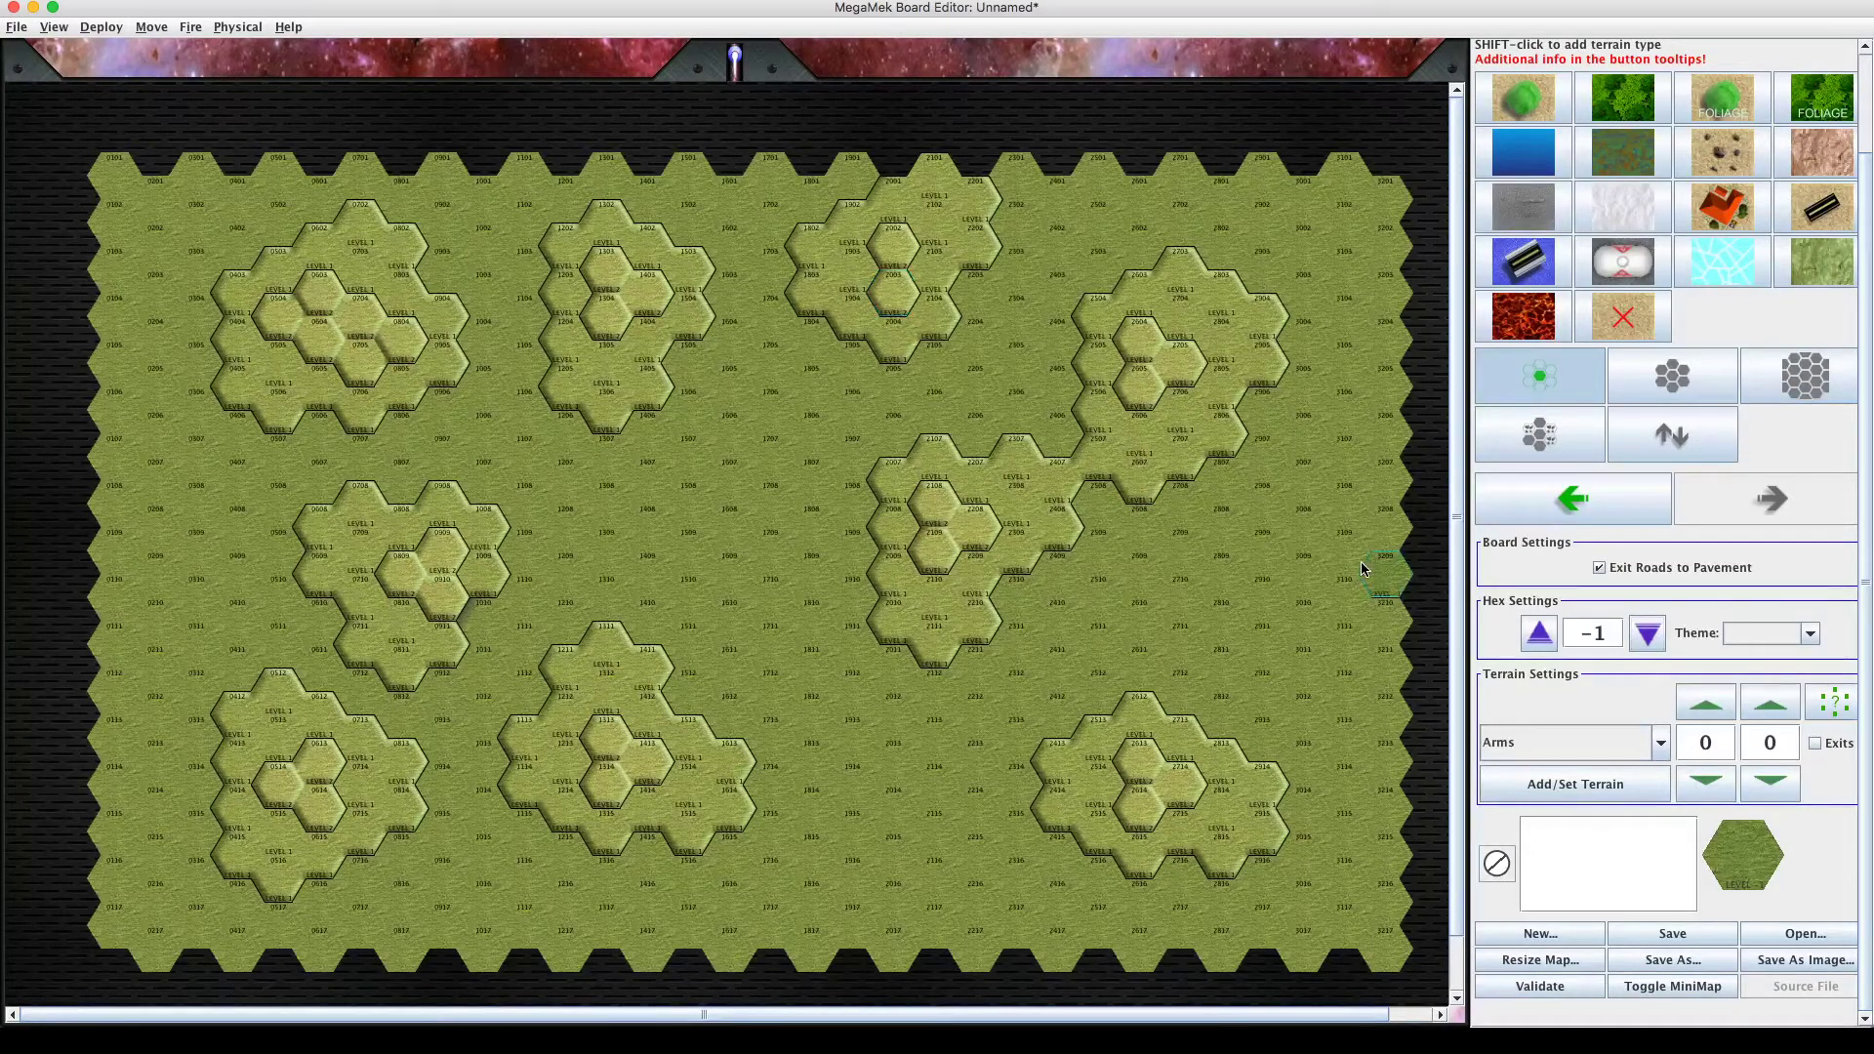
{"action": "mouse_move", "coordinate": [1366, 576]}
{"action": "left_mouse_down"}
{"action": "mouse_move", "coordinate": [1338, 543]}
{"action": "mouse_move", "coordinate": [1265, 530]}
{"action": "mouse_move", "coordinate": [1181, 571]}
{"action": "left_mouse_up"}
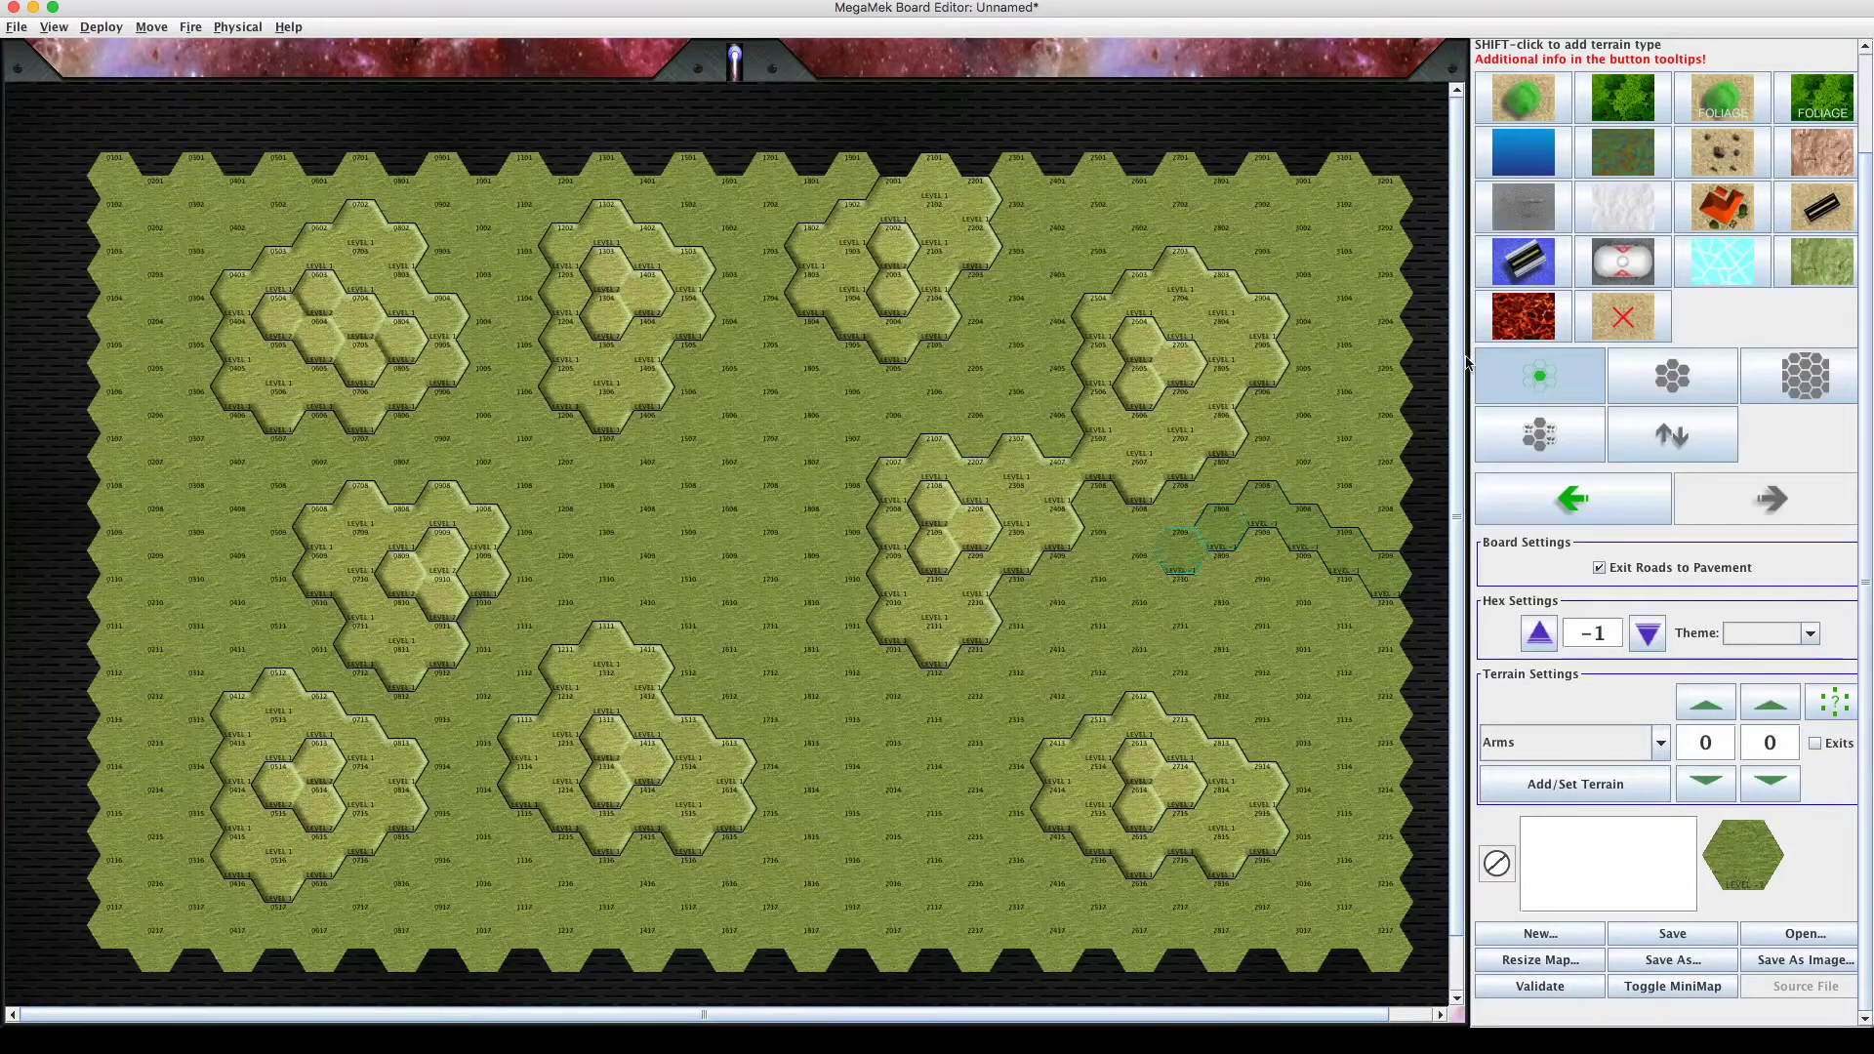
Widen the level -1 strip into a valley with the seven-hex brush, running southwest between the east-central and southeast hills.
{"action": "left_click", "coordinate": [1655, 400]}
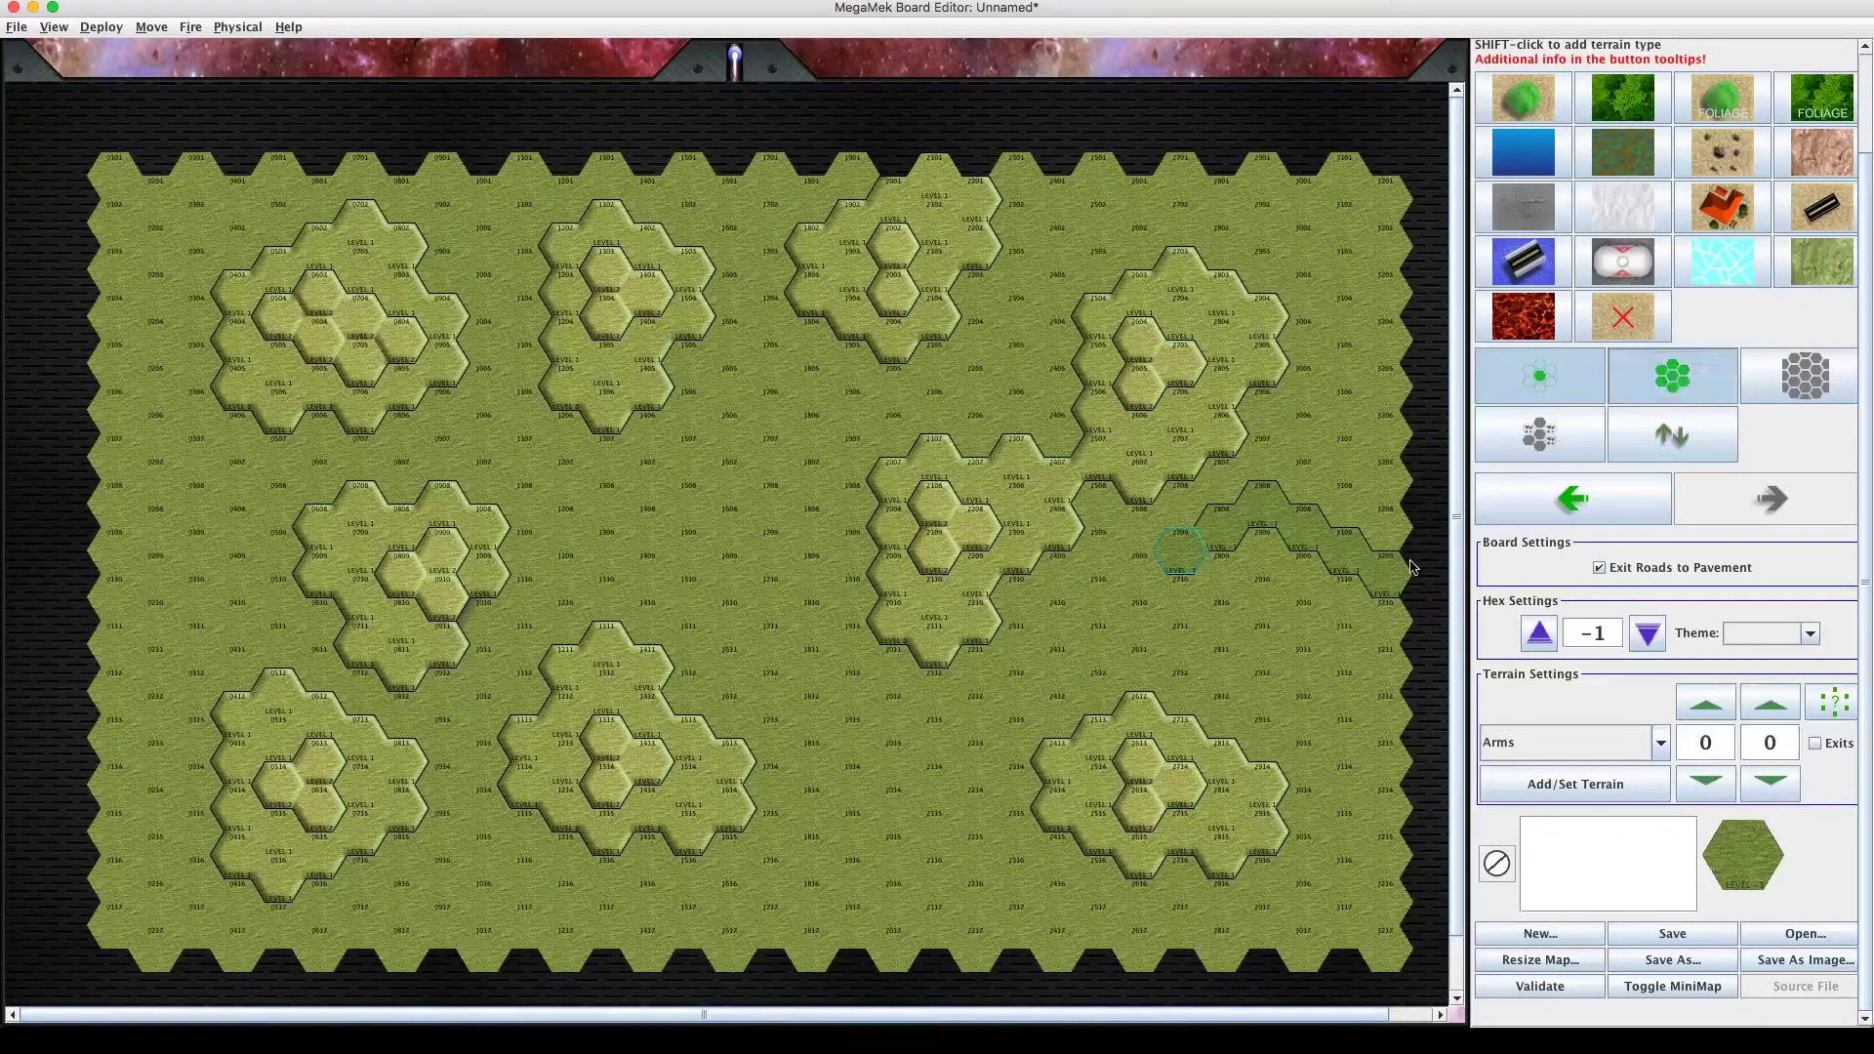
{"action": "left_click", "coordinate": [1342, 600]}
{"action": "mouse_move", "coordinate": [1284, 572]}
{"action": "left_mouse_down"}
{"action": "mouse_move", "coordinate": [897, 727]}
{"action": "mouse_move", "coordinate": [845, 726]}
{"action": "left_mouse_up"}
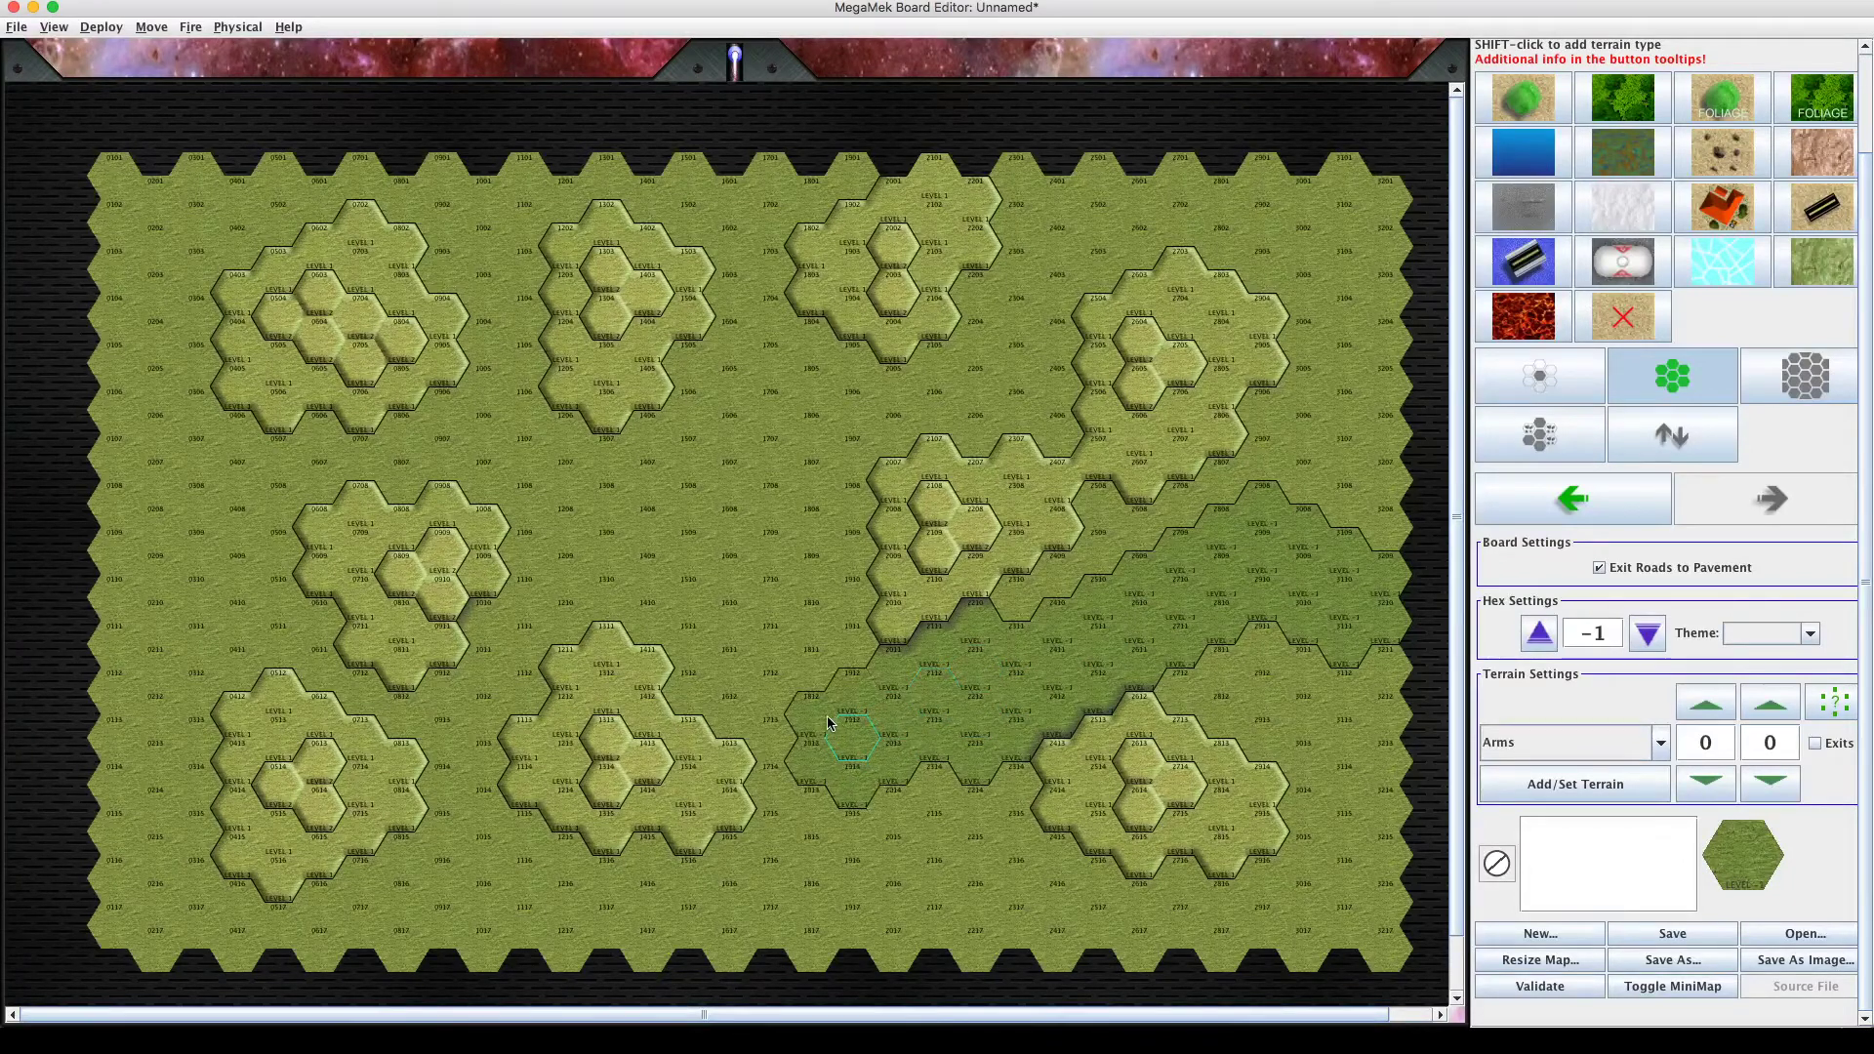
Undo the last valley strokes and repaint the southwest end at level -1, curving just west of the southeast hill.
{"action": "left_click", "coordinate": [1554, 499]}
{"action": "left_click", "coordinate": [1554, 499]}
{"action": "left_click", "coordinate": [1553, 500]}
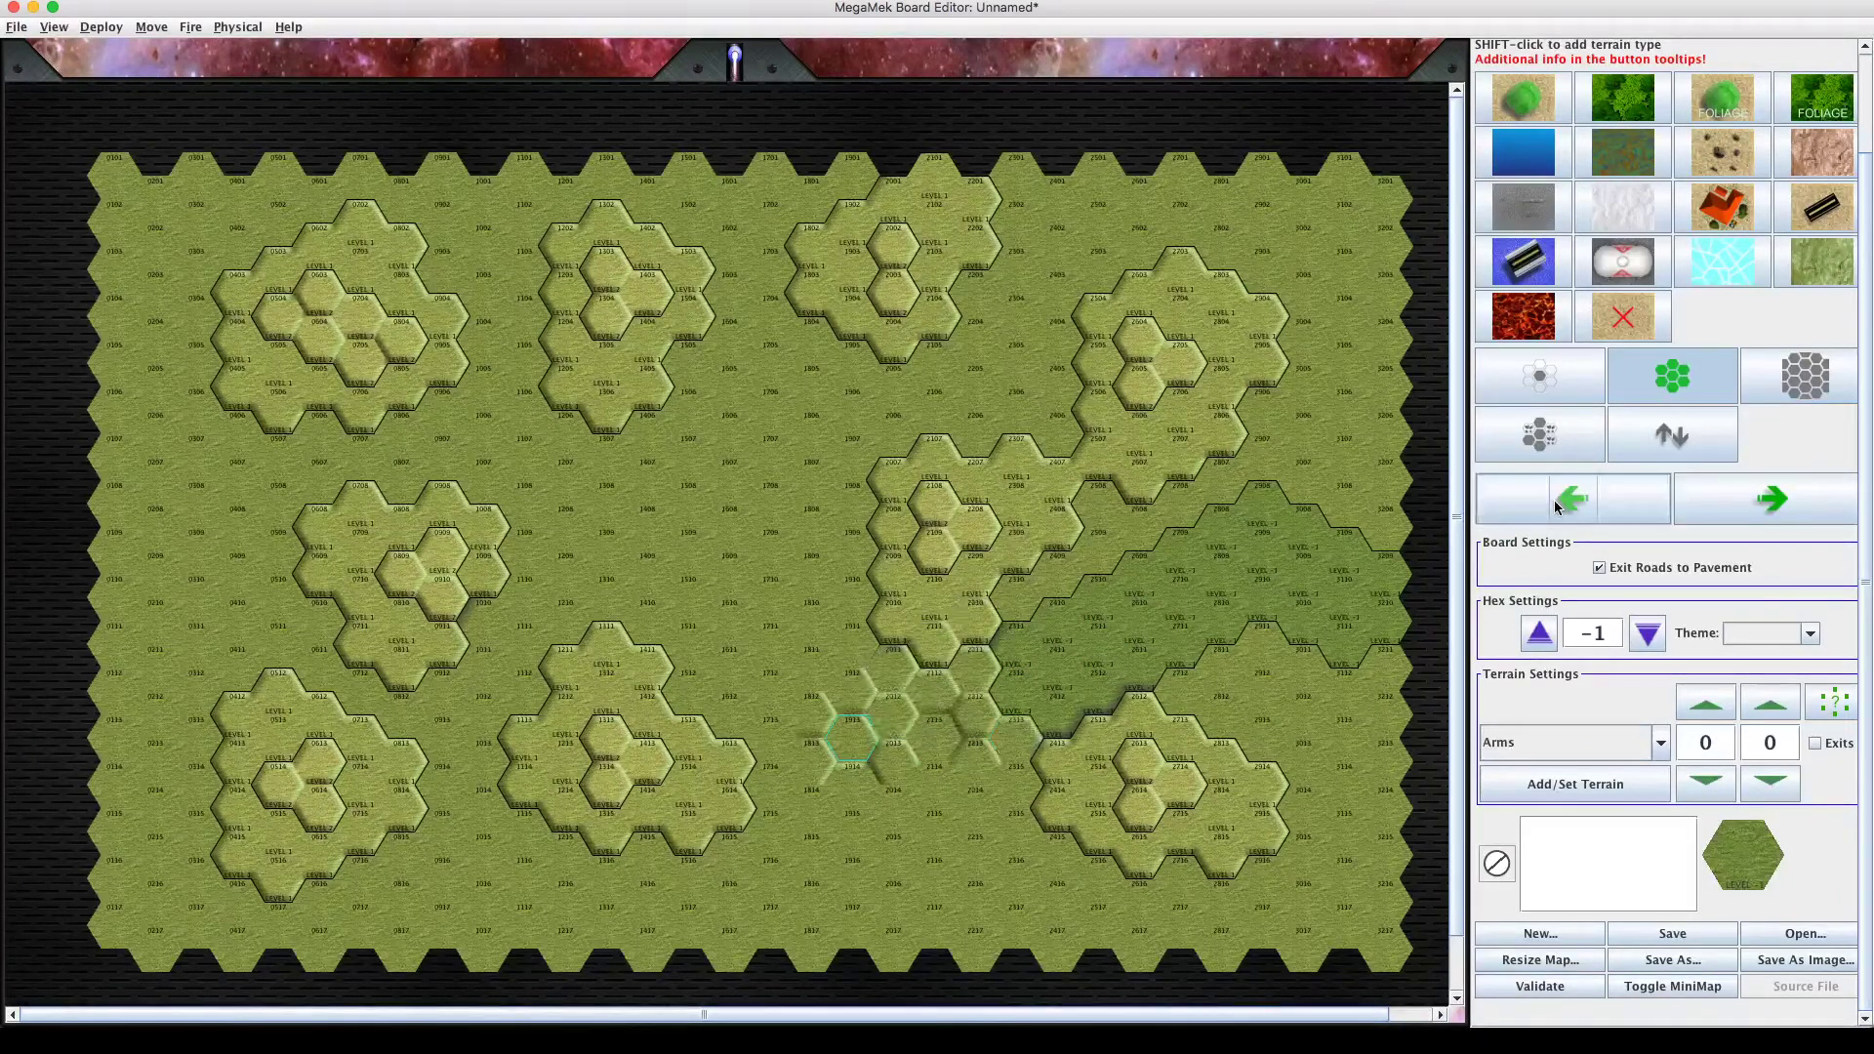
{"action": "left_click", "coordinate": [963, 719]}
{"action": "left_click", "coordinate": [891, 756]}
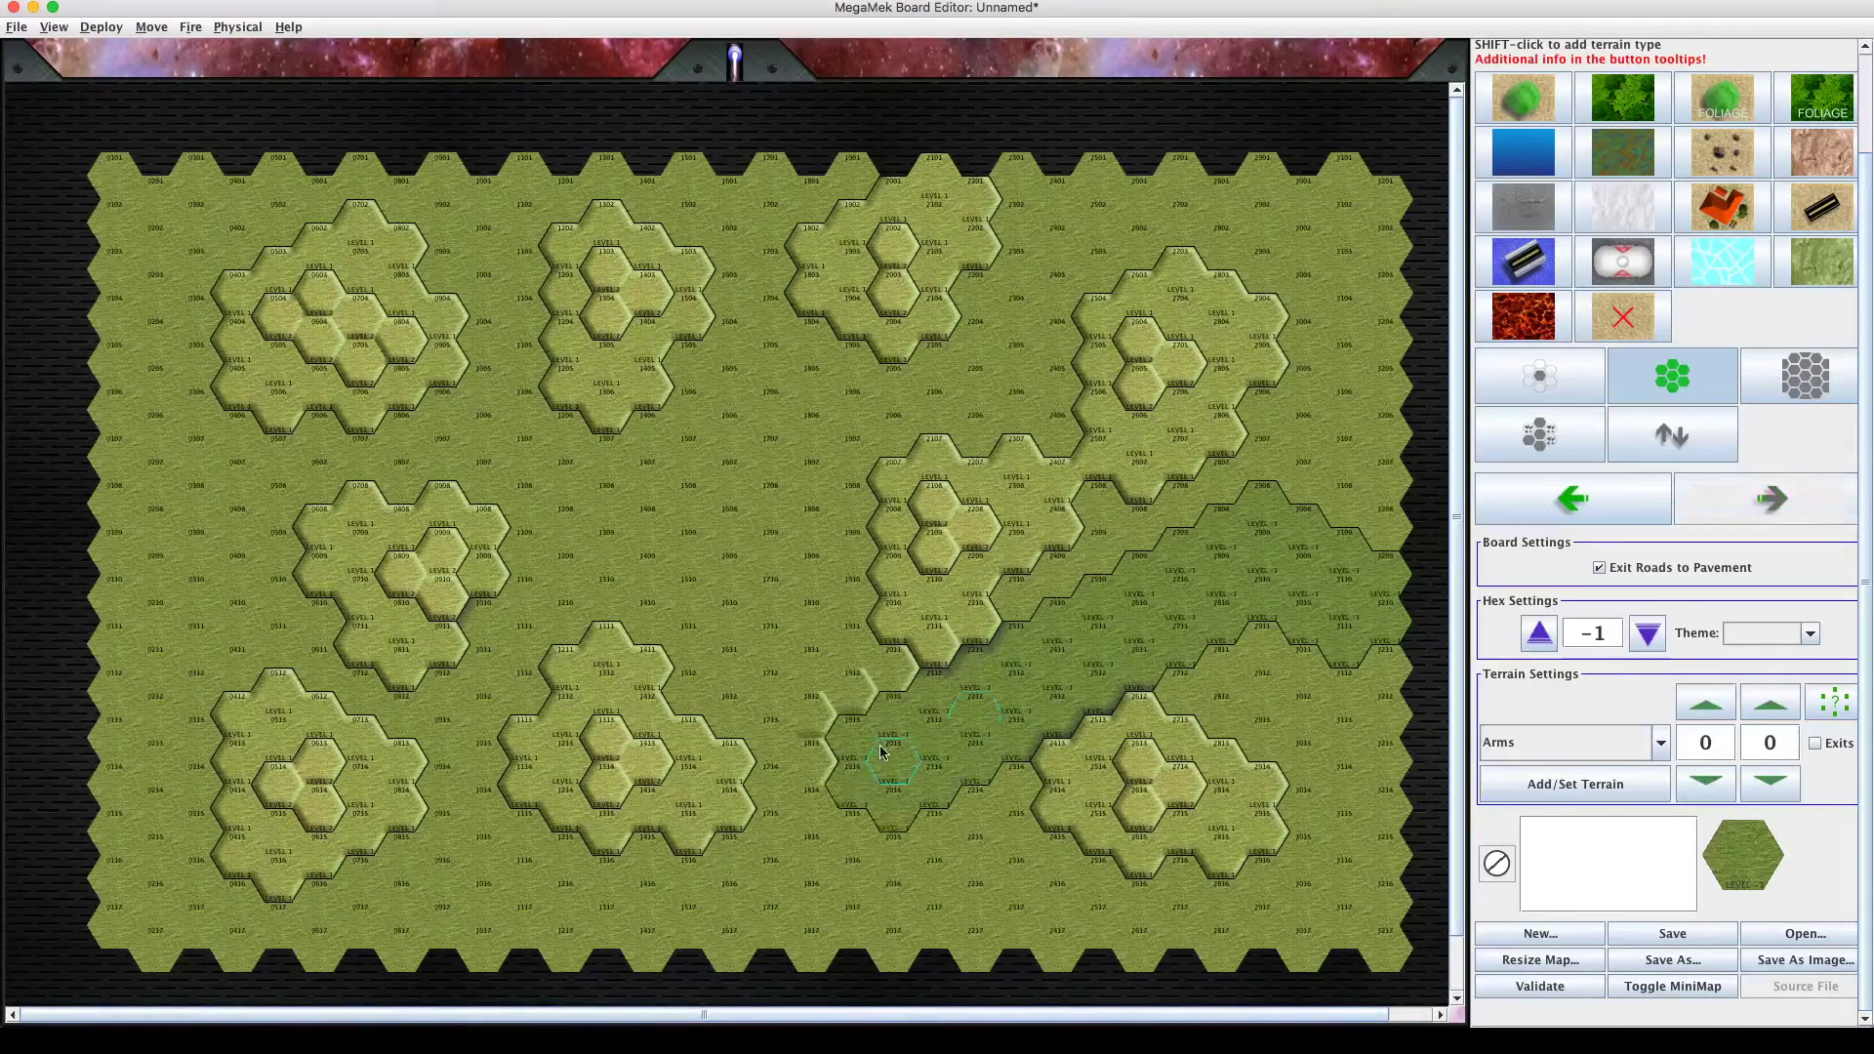
Extend the level -1 valley northwest across the board's centre to the foot of the hill east of the northwest hill.
{"action": "left_click", "coordinate": [825, 717]}
{"action": "left_click", "coordinate": [770, 637]}
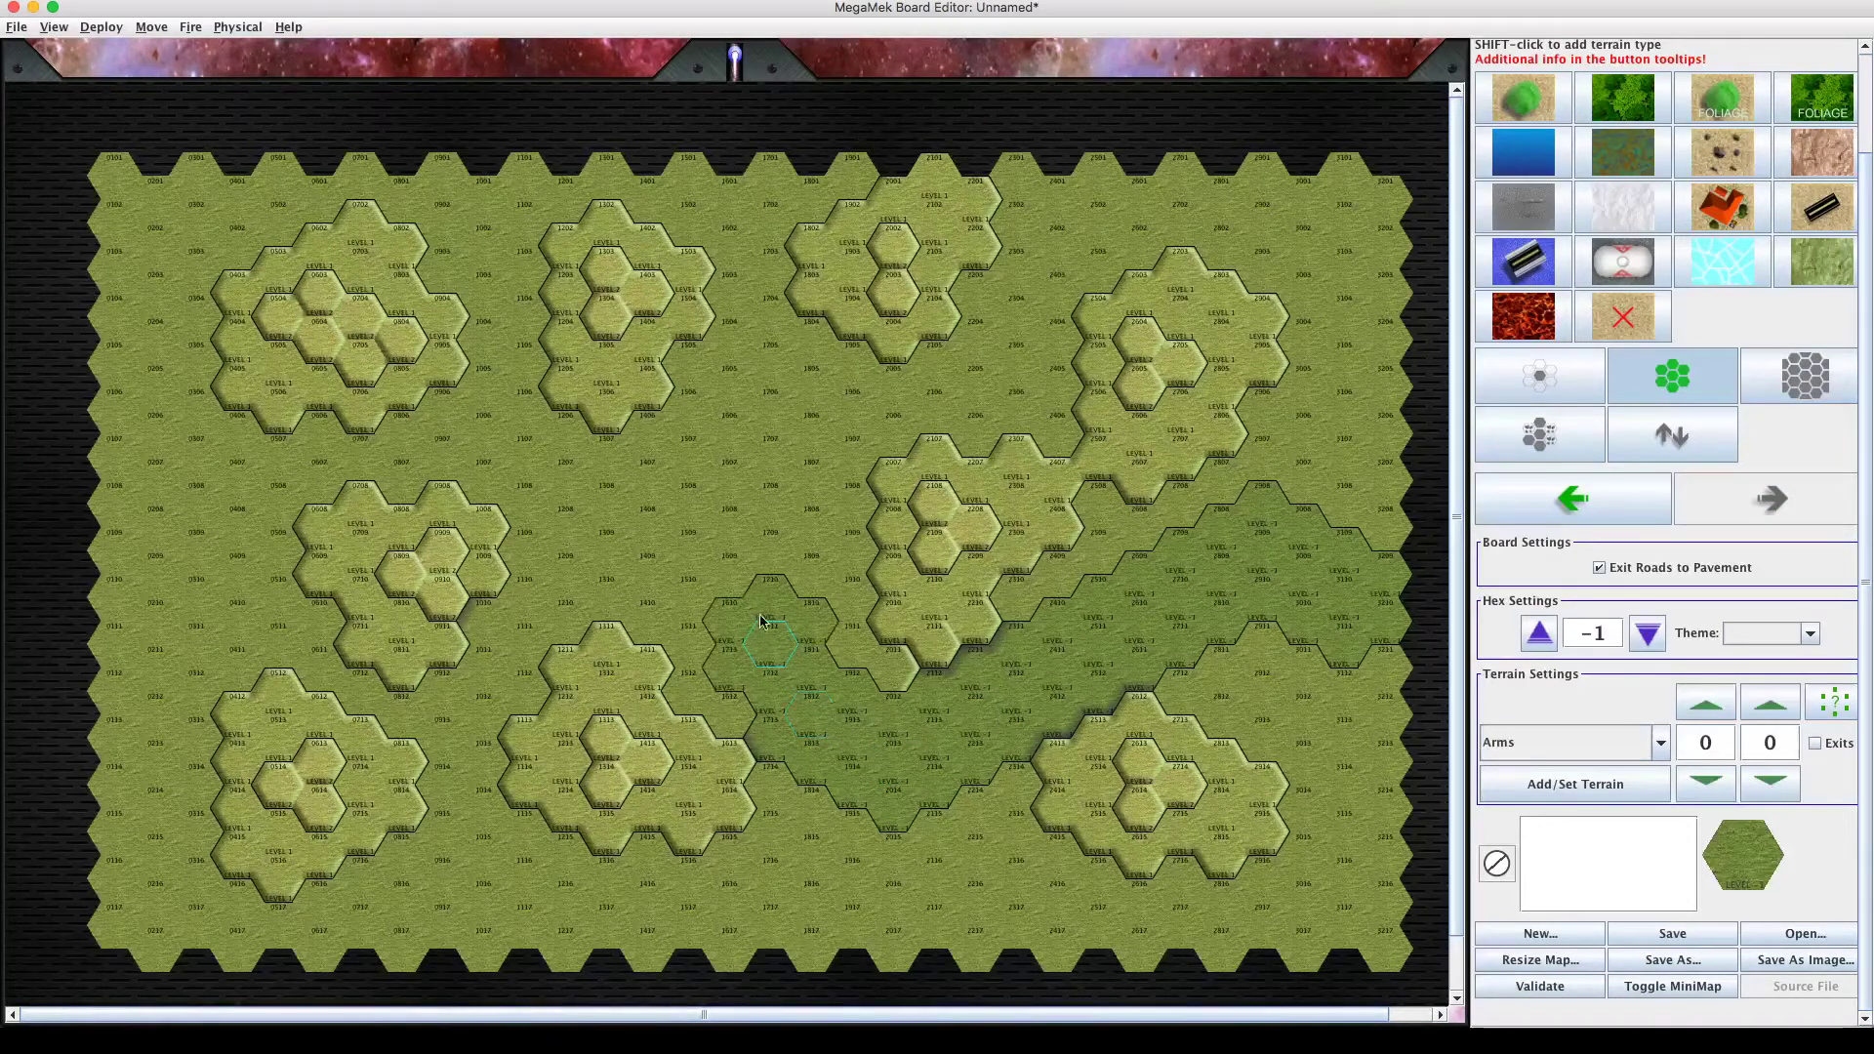
{"action": "left_click", "coordinate": [766, 595]}
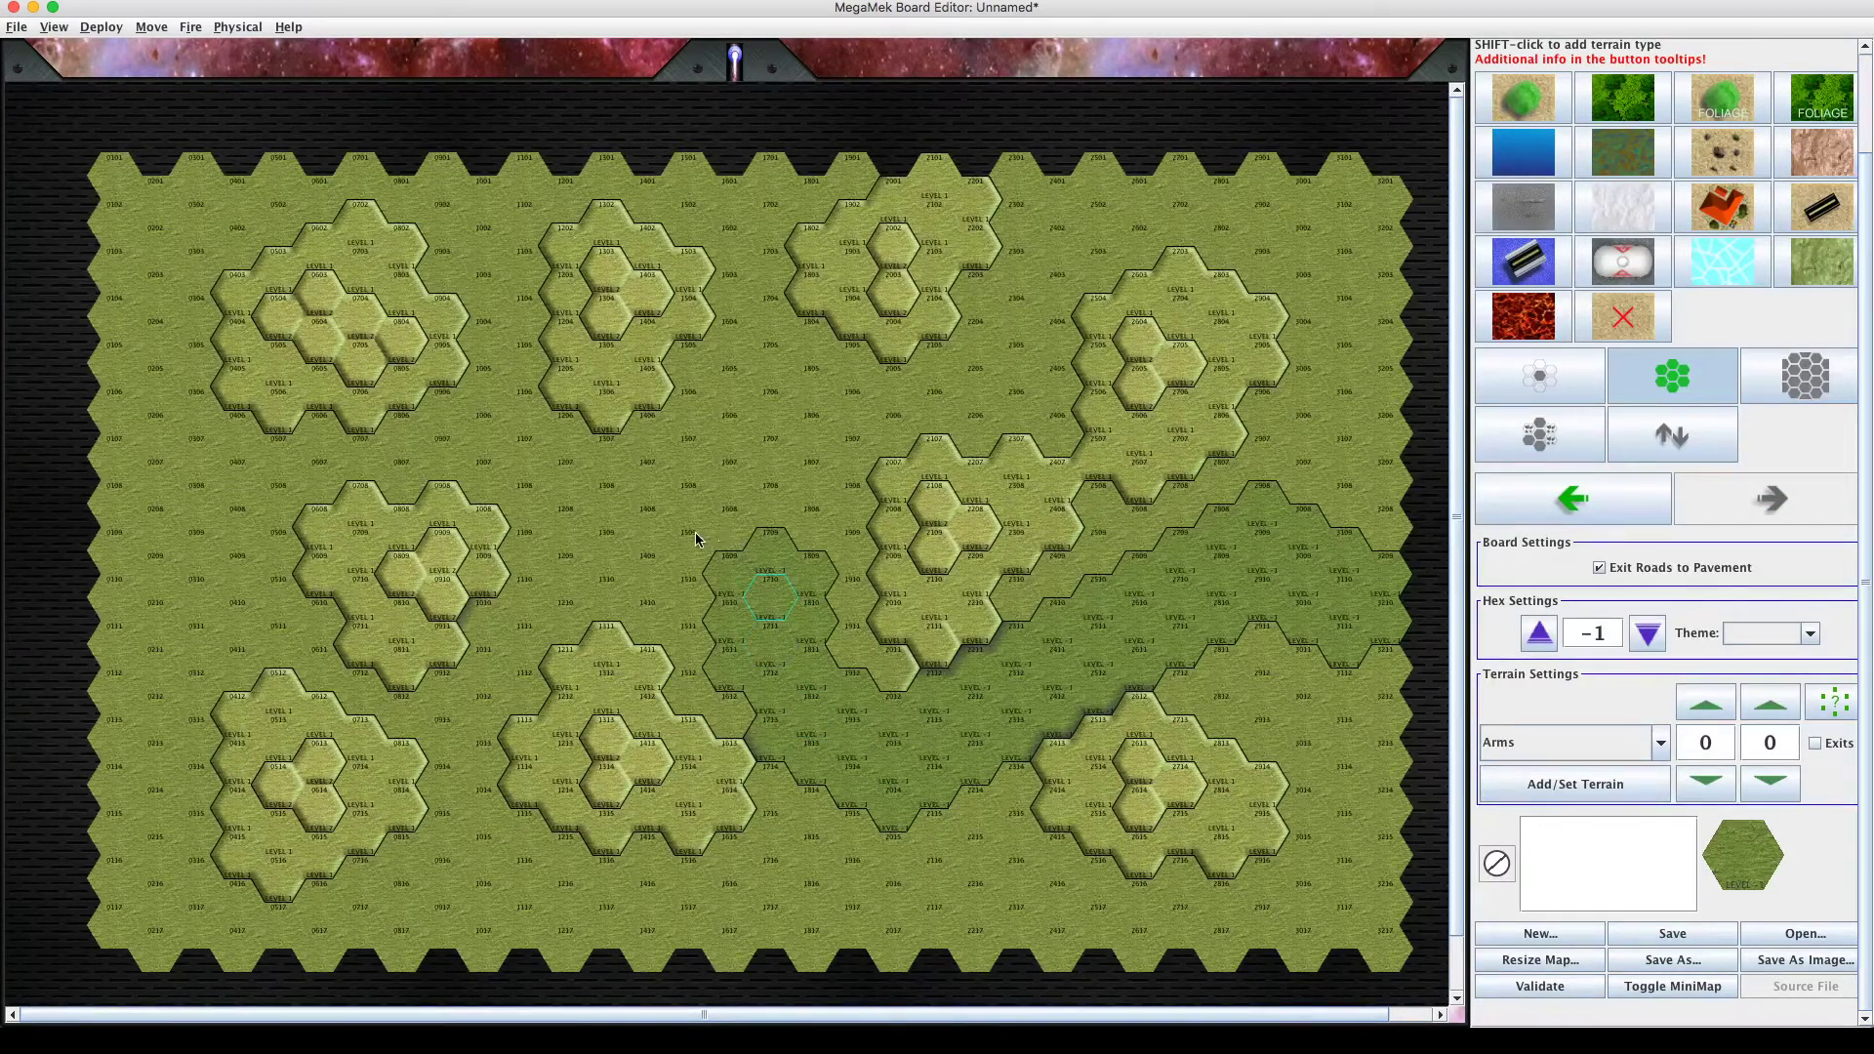
{"action": "left_click", "coordinate": [676, 534]}
{"action": "left_click", "coordinate": [594, 507]}
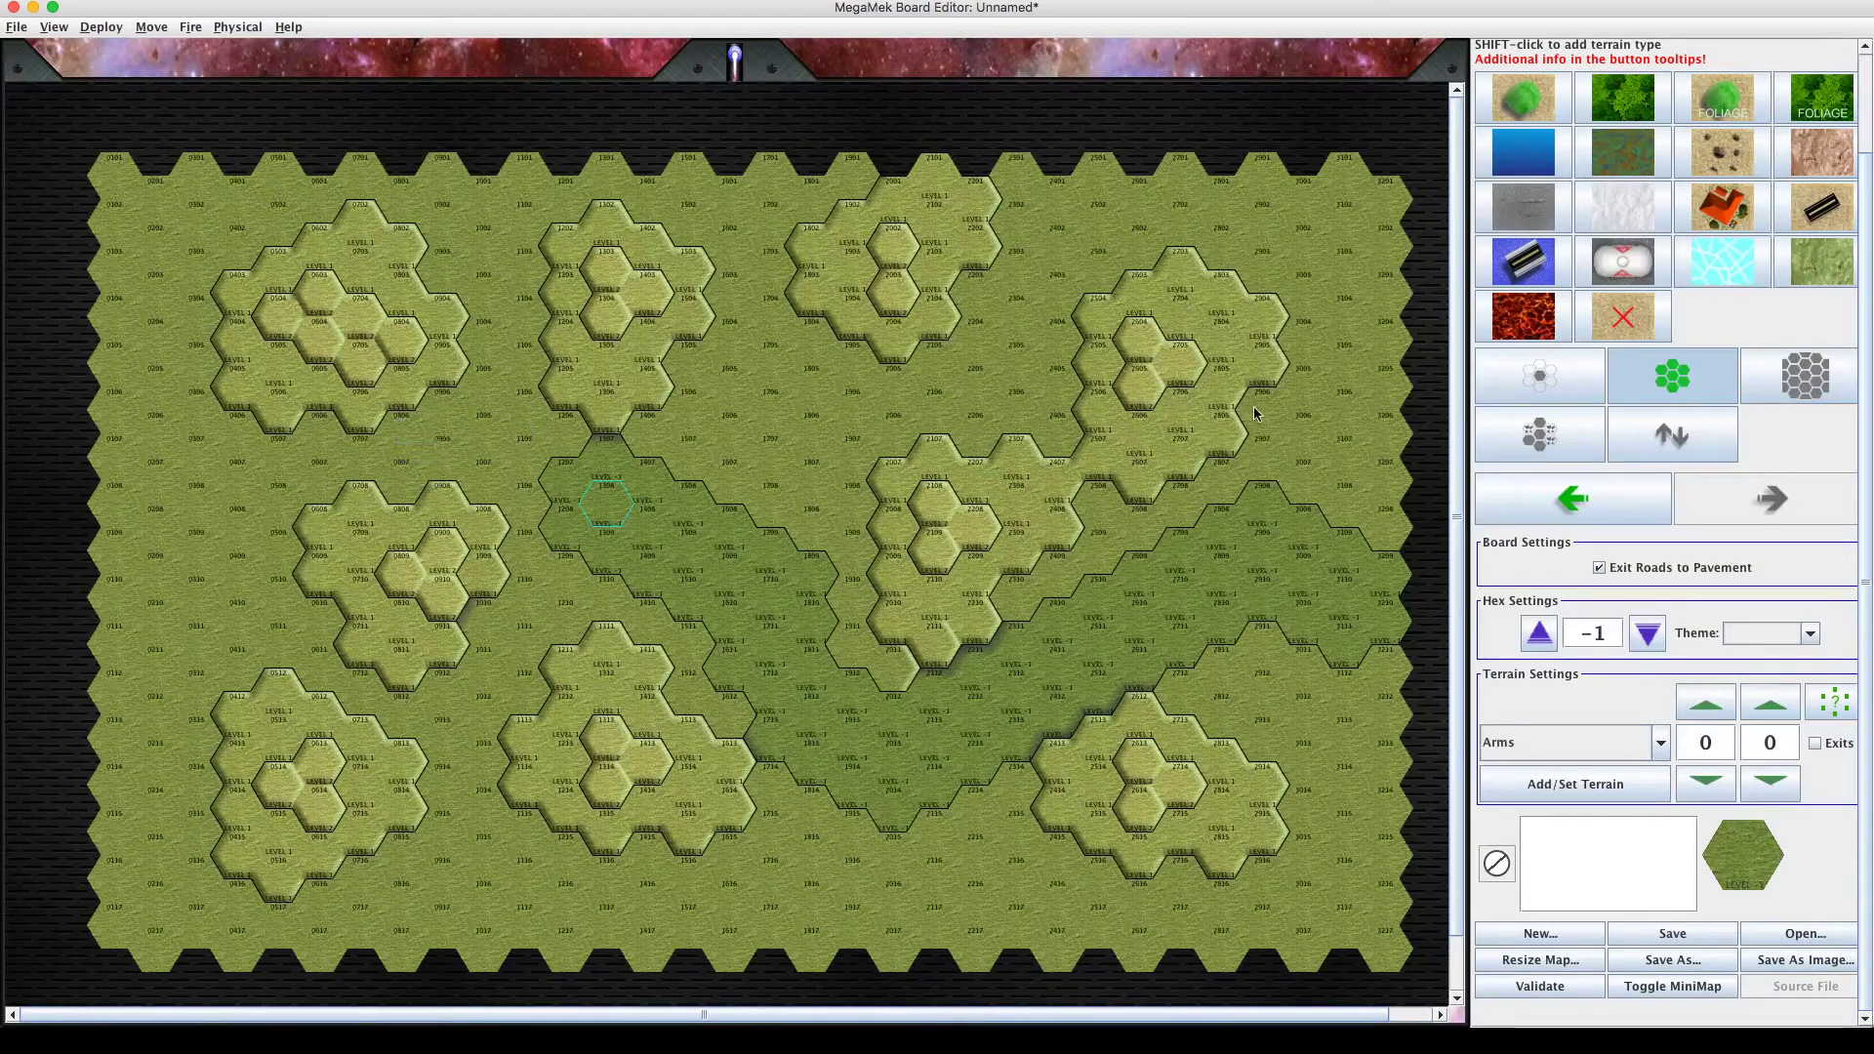
Raise a seven-hex cluster near the middle of the west edge with the Level/Lower/Raise Terrain mode, and lower it again.
{"action": "left_click", "coordinate": [1664, 438]}
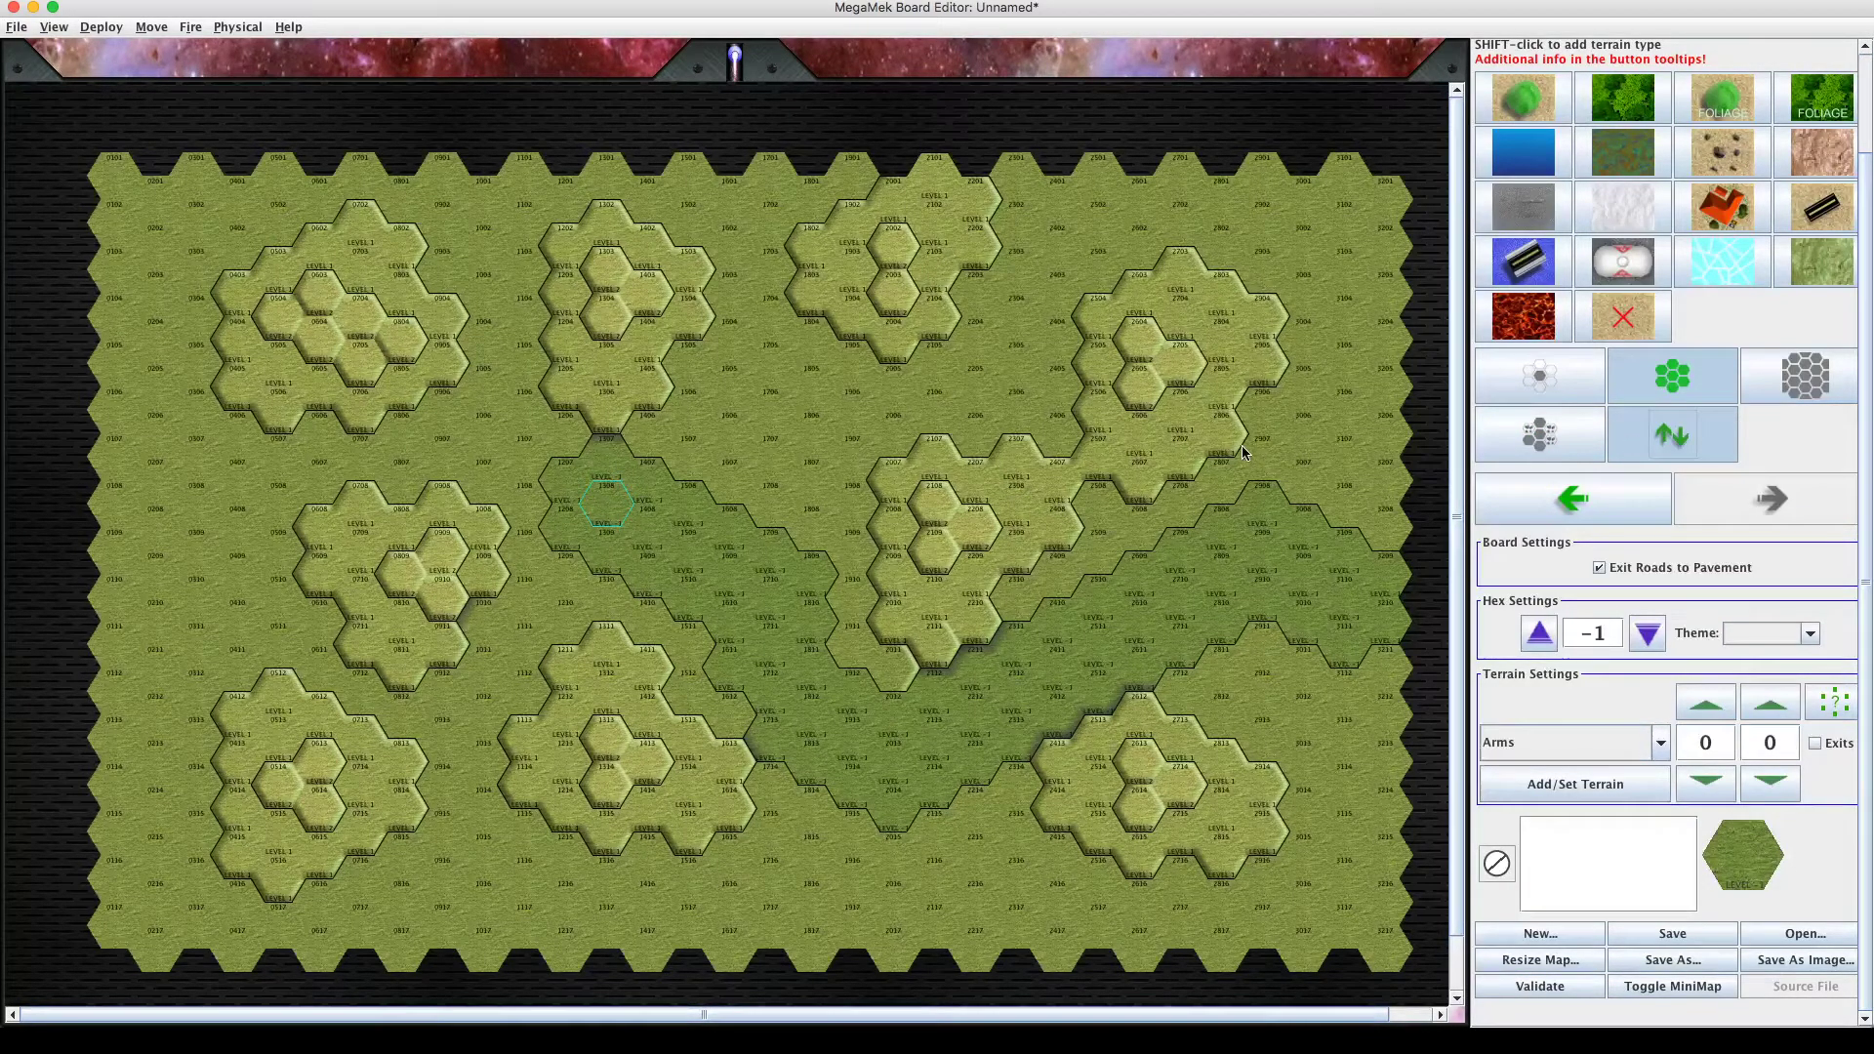
{"action": "mouse_move", "coordinate": [1241, 446]}
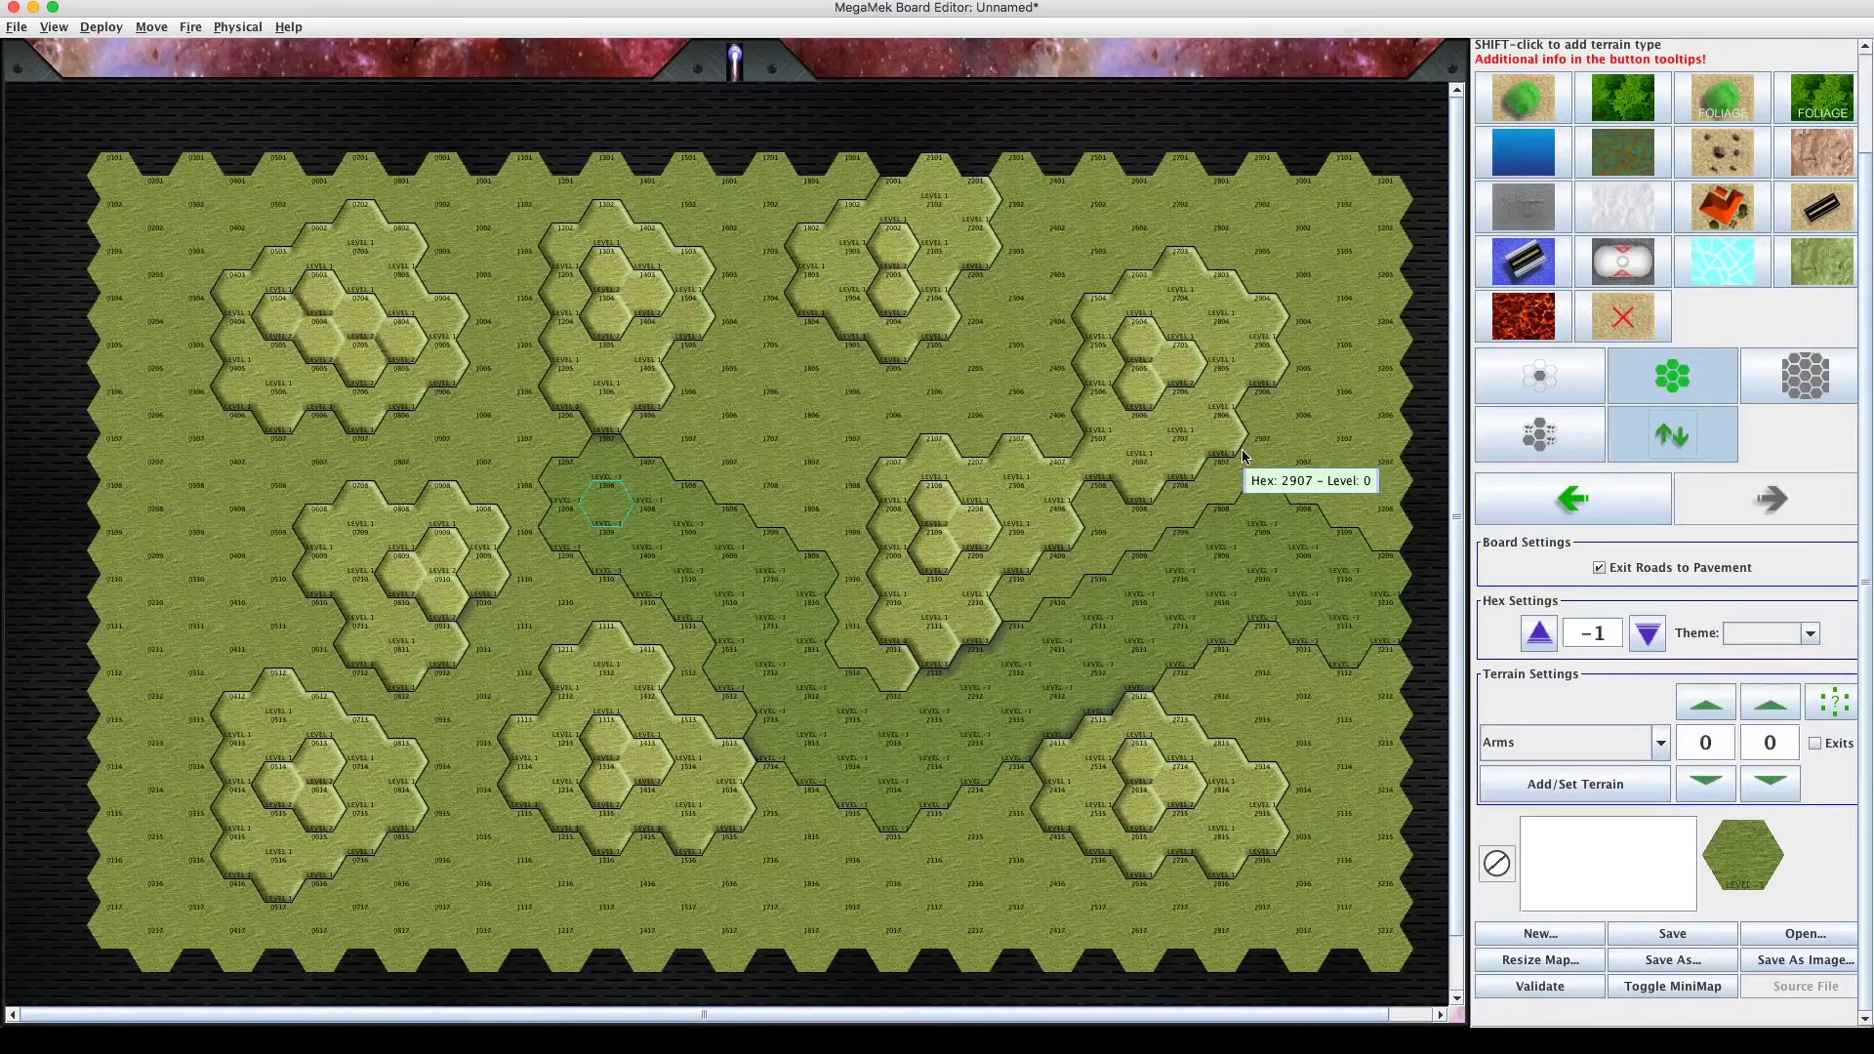
{"action": "mouse_move", "coordinate": [1275, 545]}
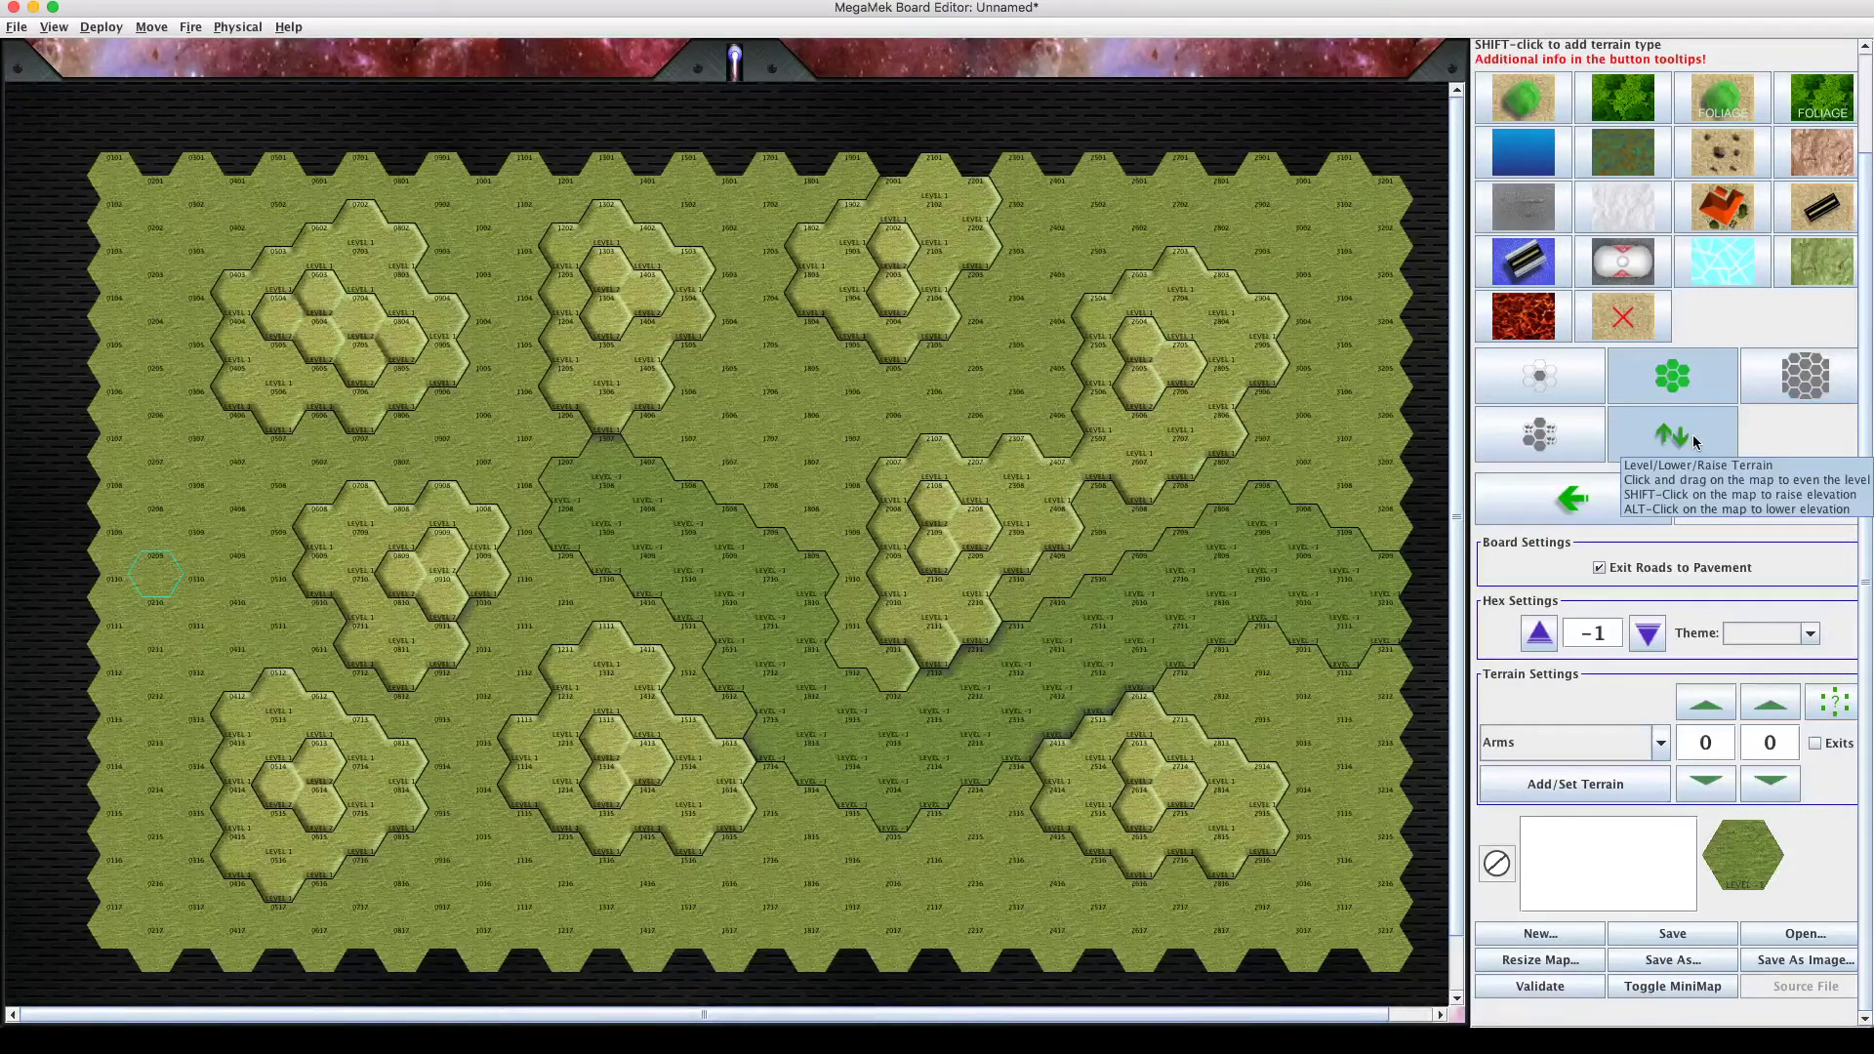
{"action": "left_click", "coordinate": [168, 585]}
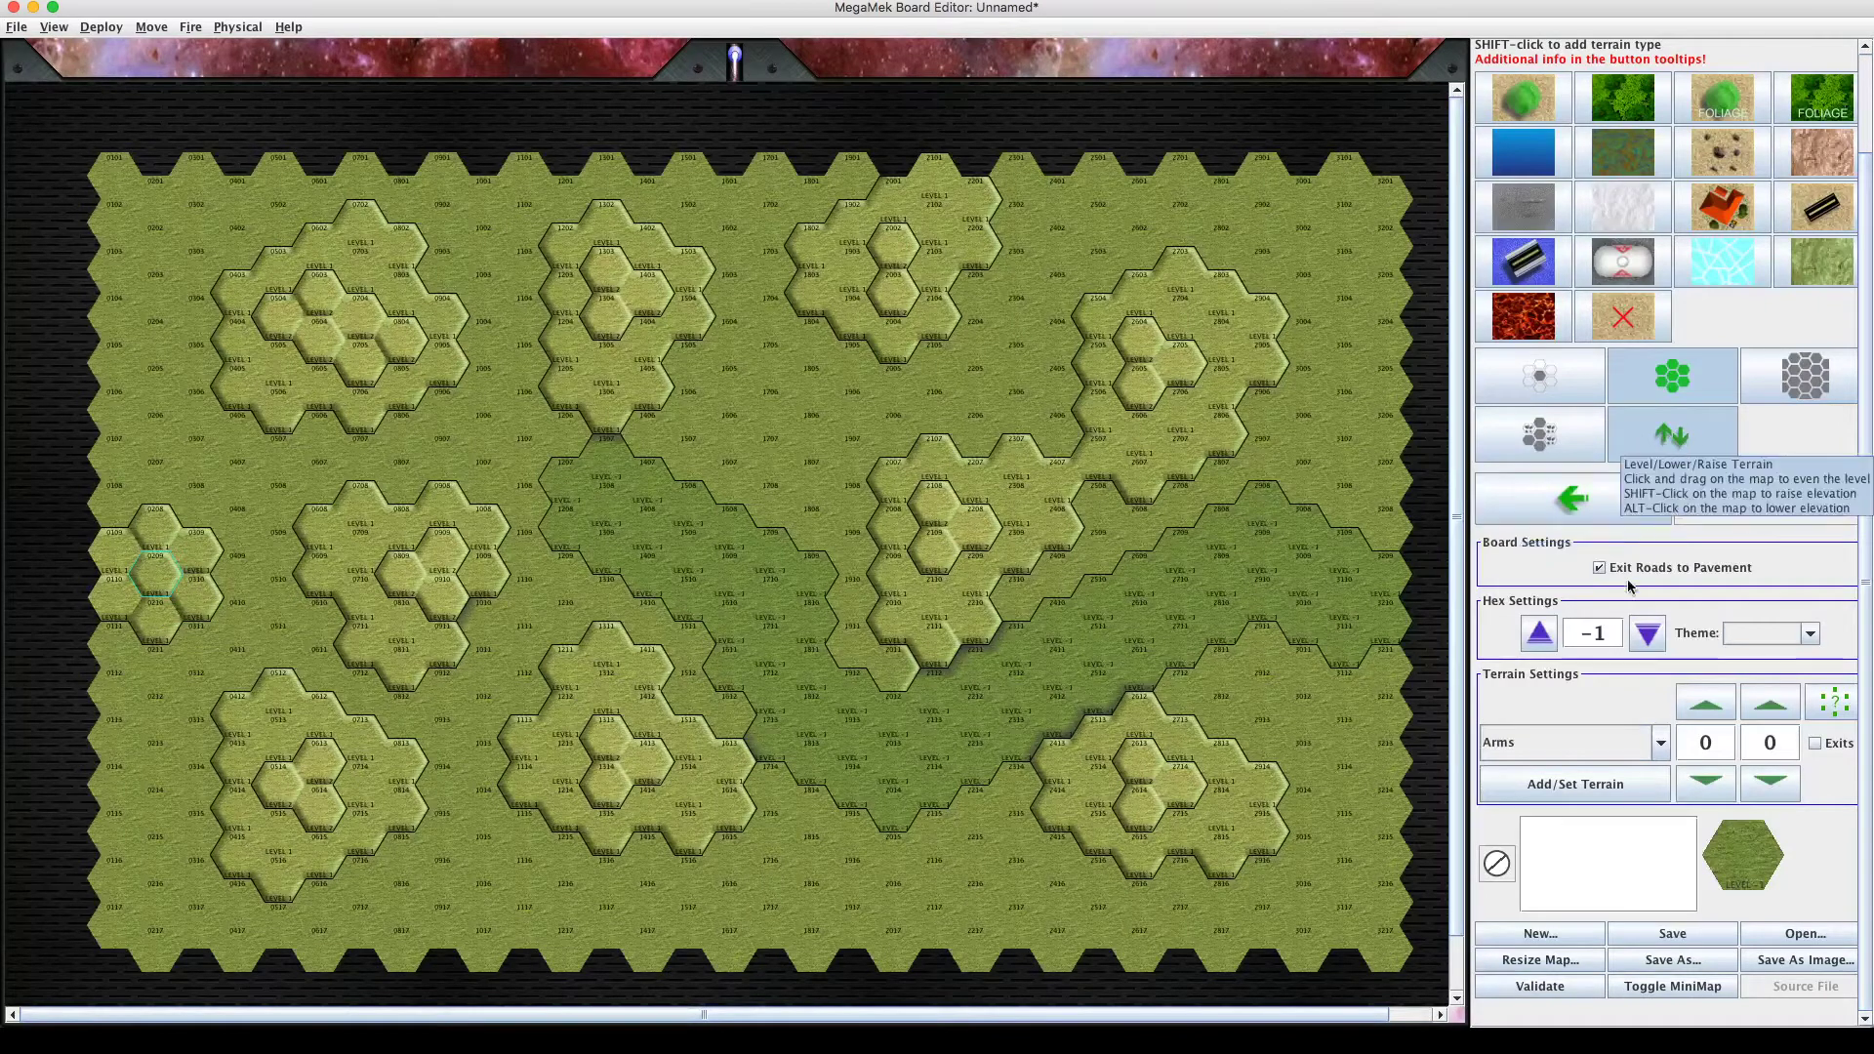
{"action": "left_click", "coordinate": [152, 586]}
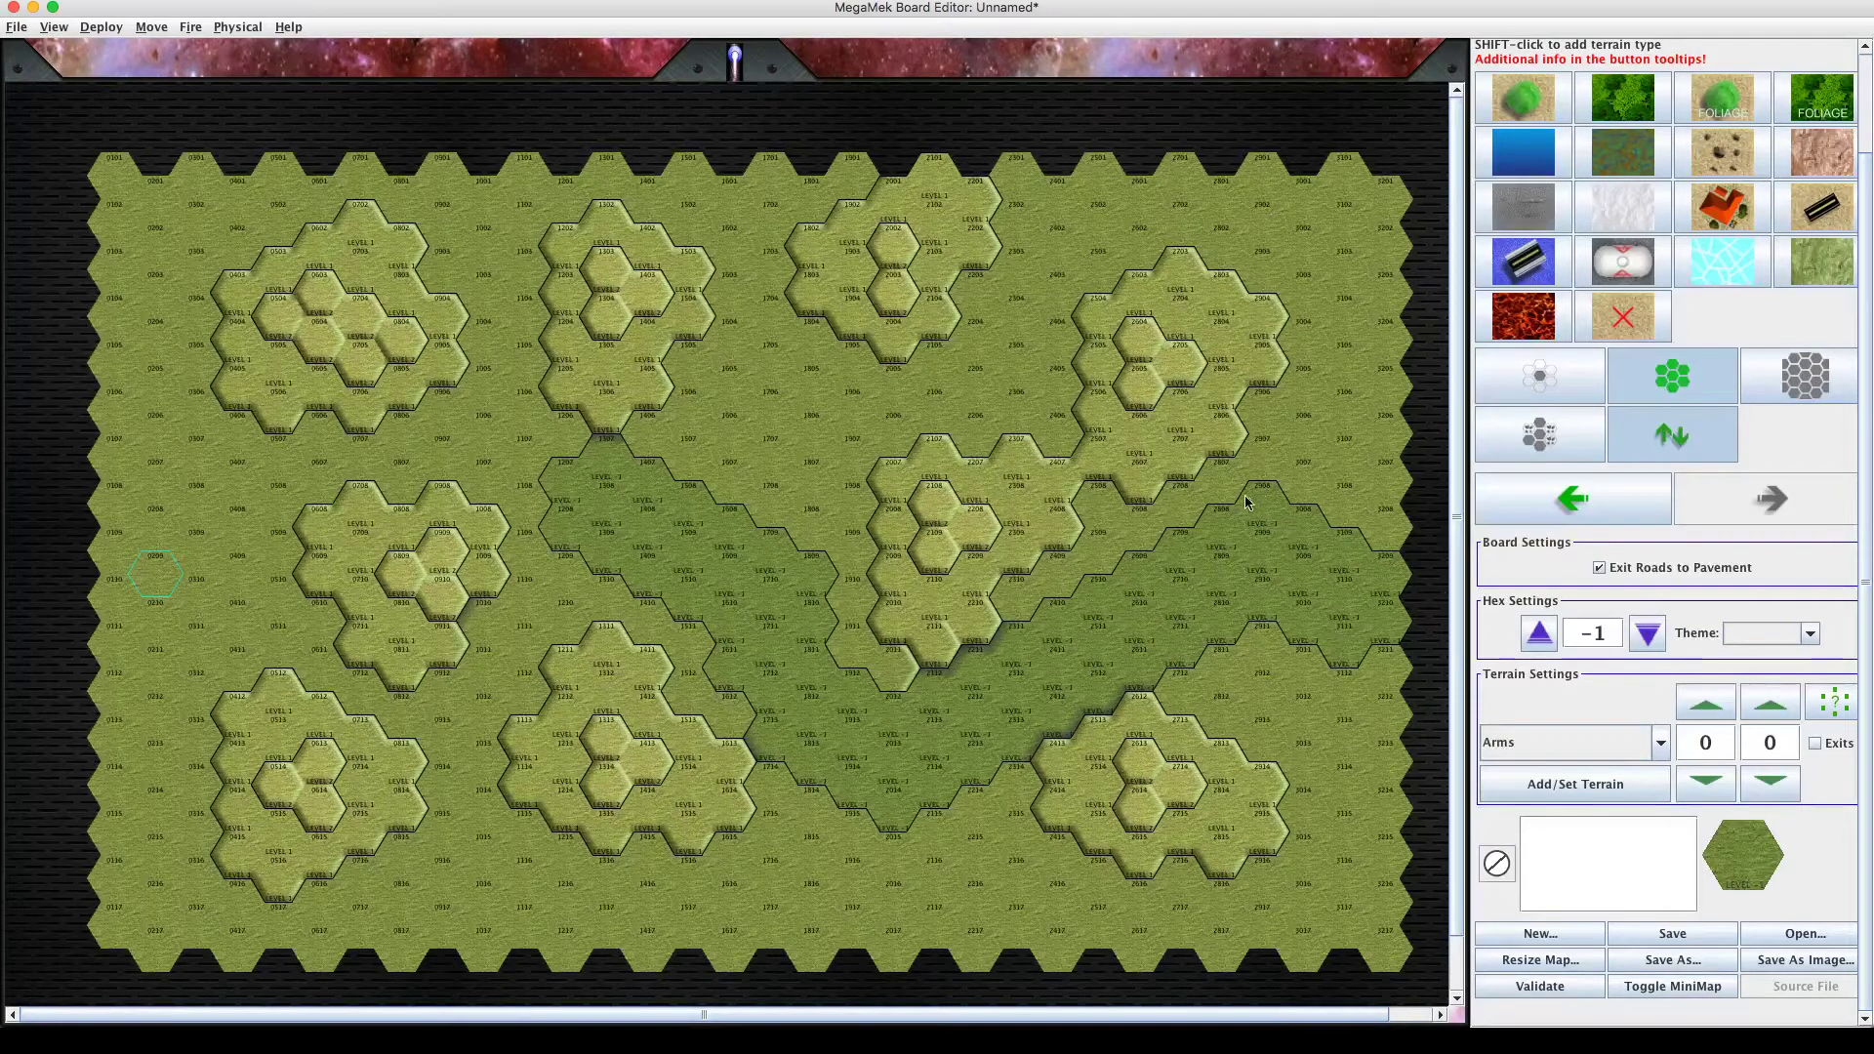
Set the hex level to 3, try it on the northwest hill's southwest side, and undo that stroke and the west-edge lowering.
{"action": "left_click", "coordinate": [1539, 639]}
{"action": "left_click", "coordinate": [1540, 639]}
{"action": "left_click", "coordinate": [1539, 637]}
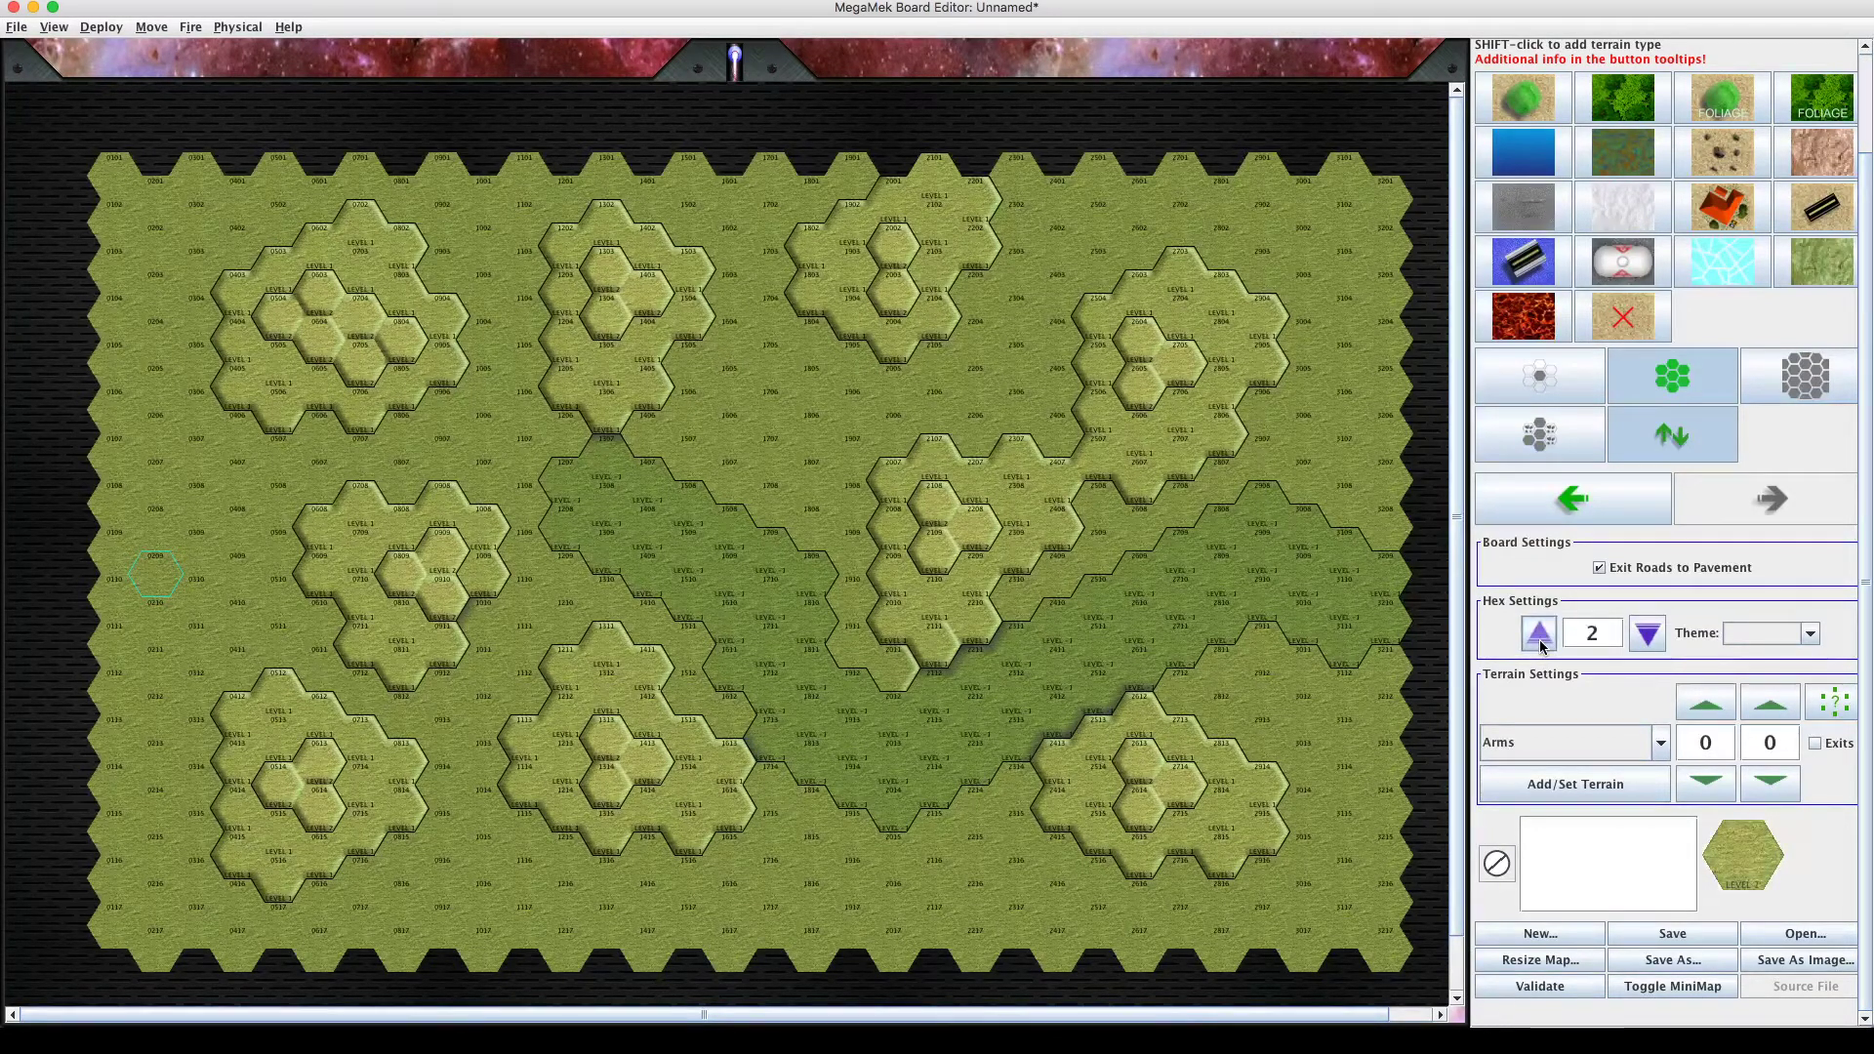
{"action": "left_click", "coordinate": [1539, 636]}
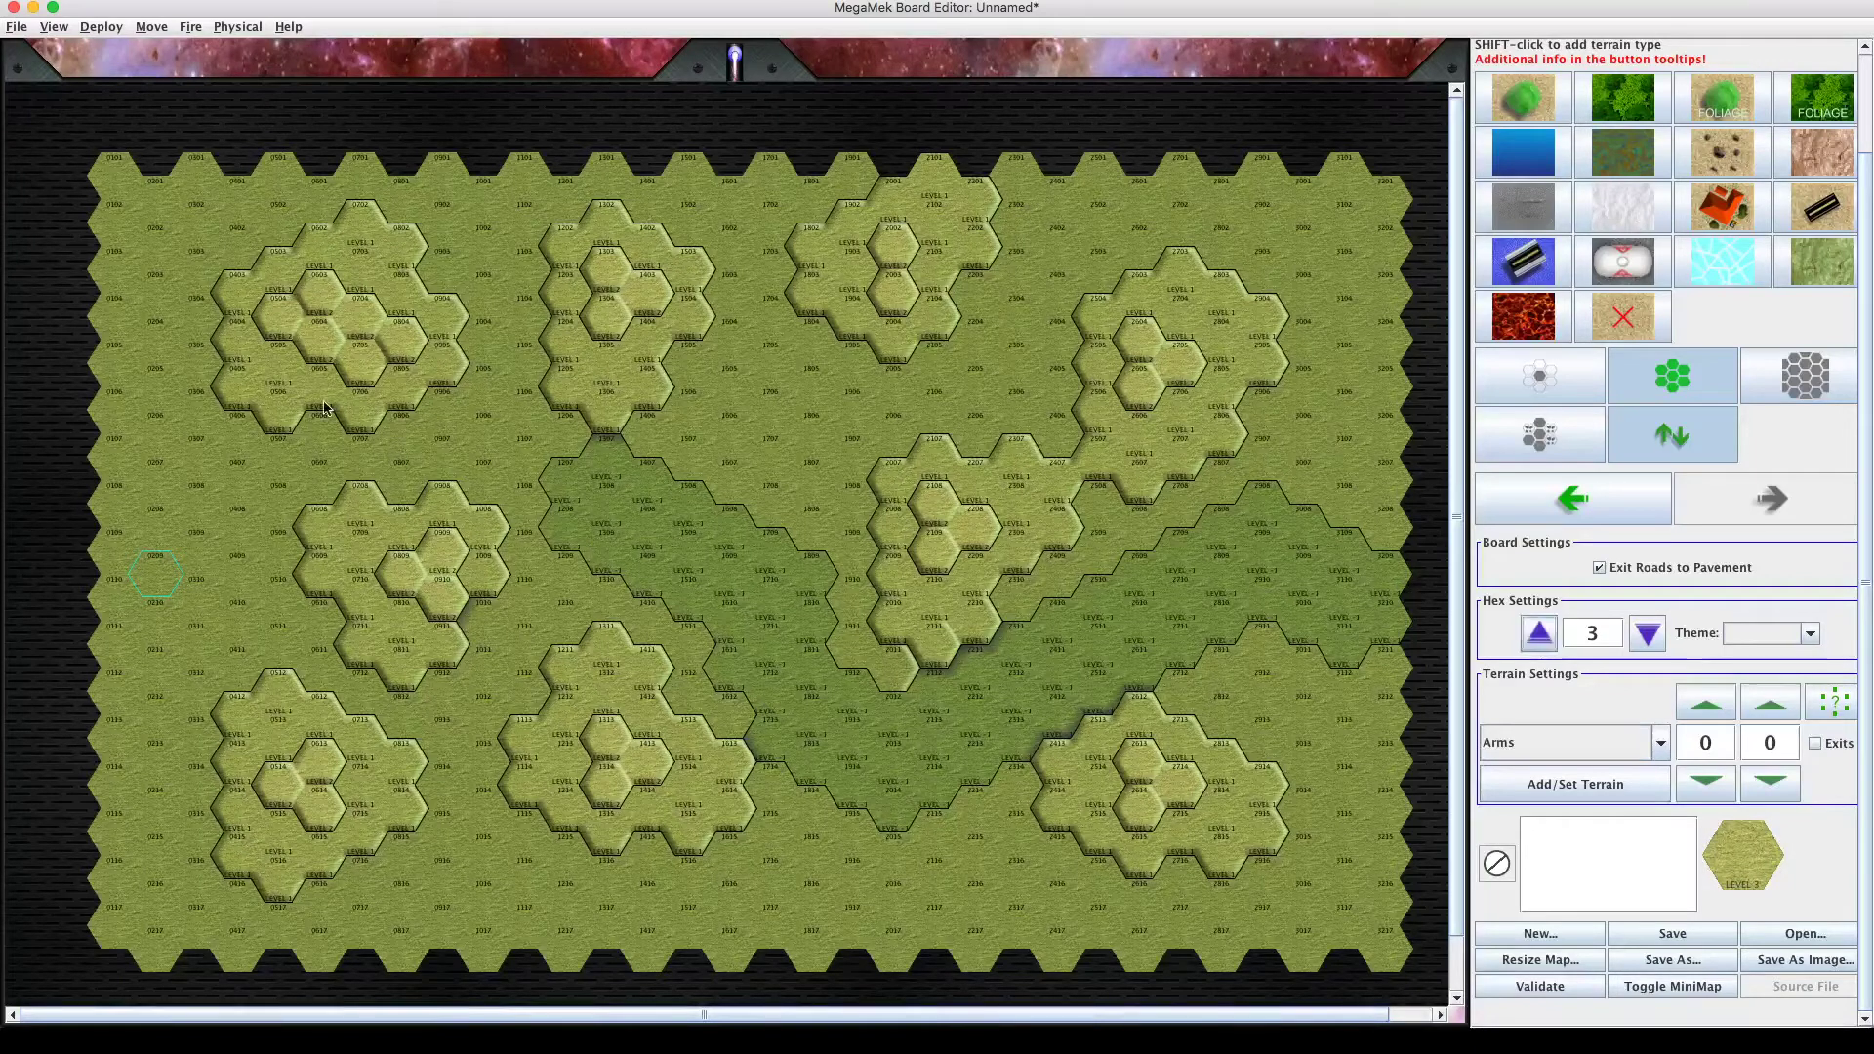
{"action": "left_click", "coordinate": [278, 360]}
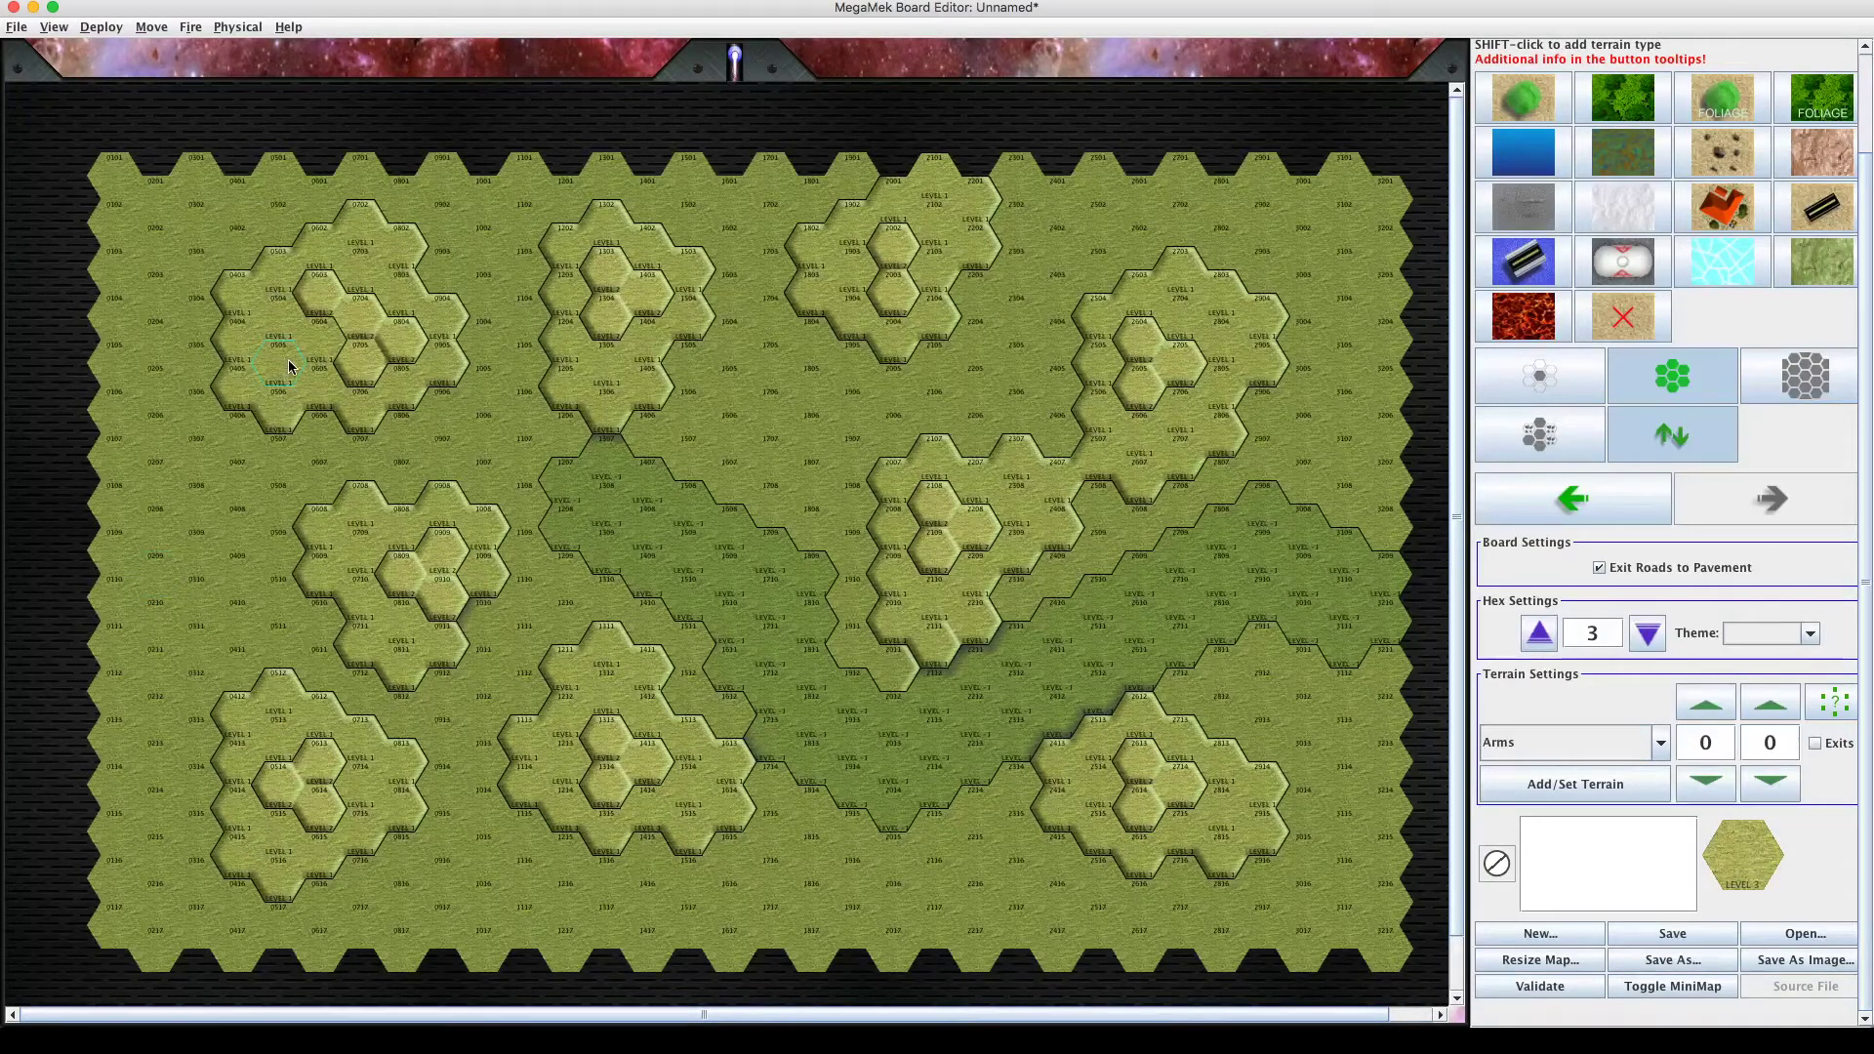
{"action": "left_click", "coordinate": [1561, 492]}
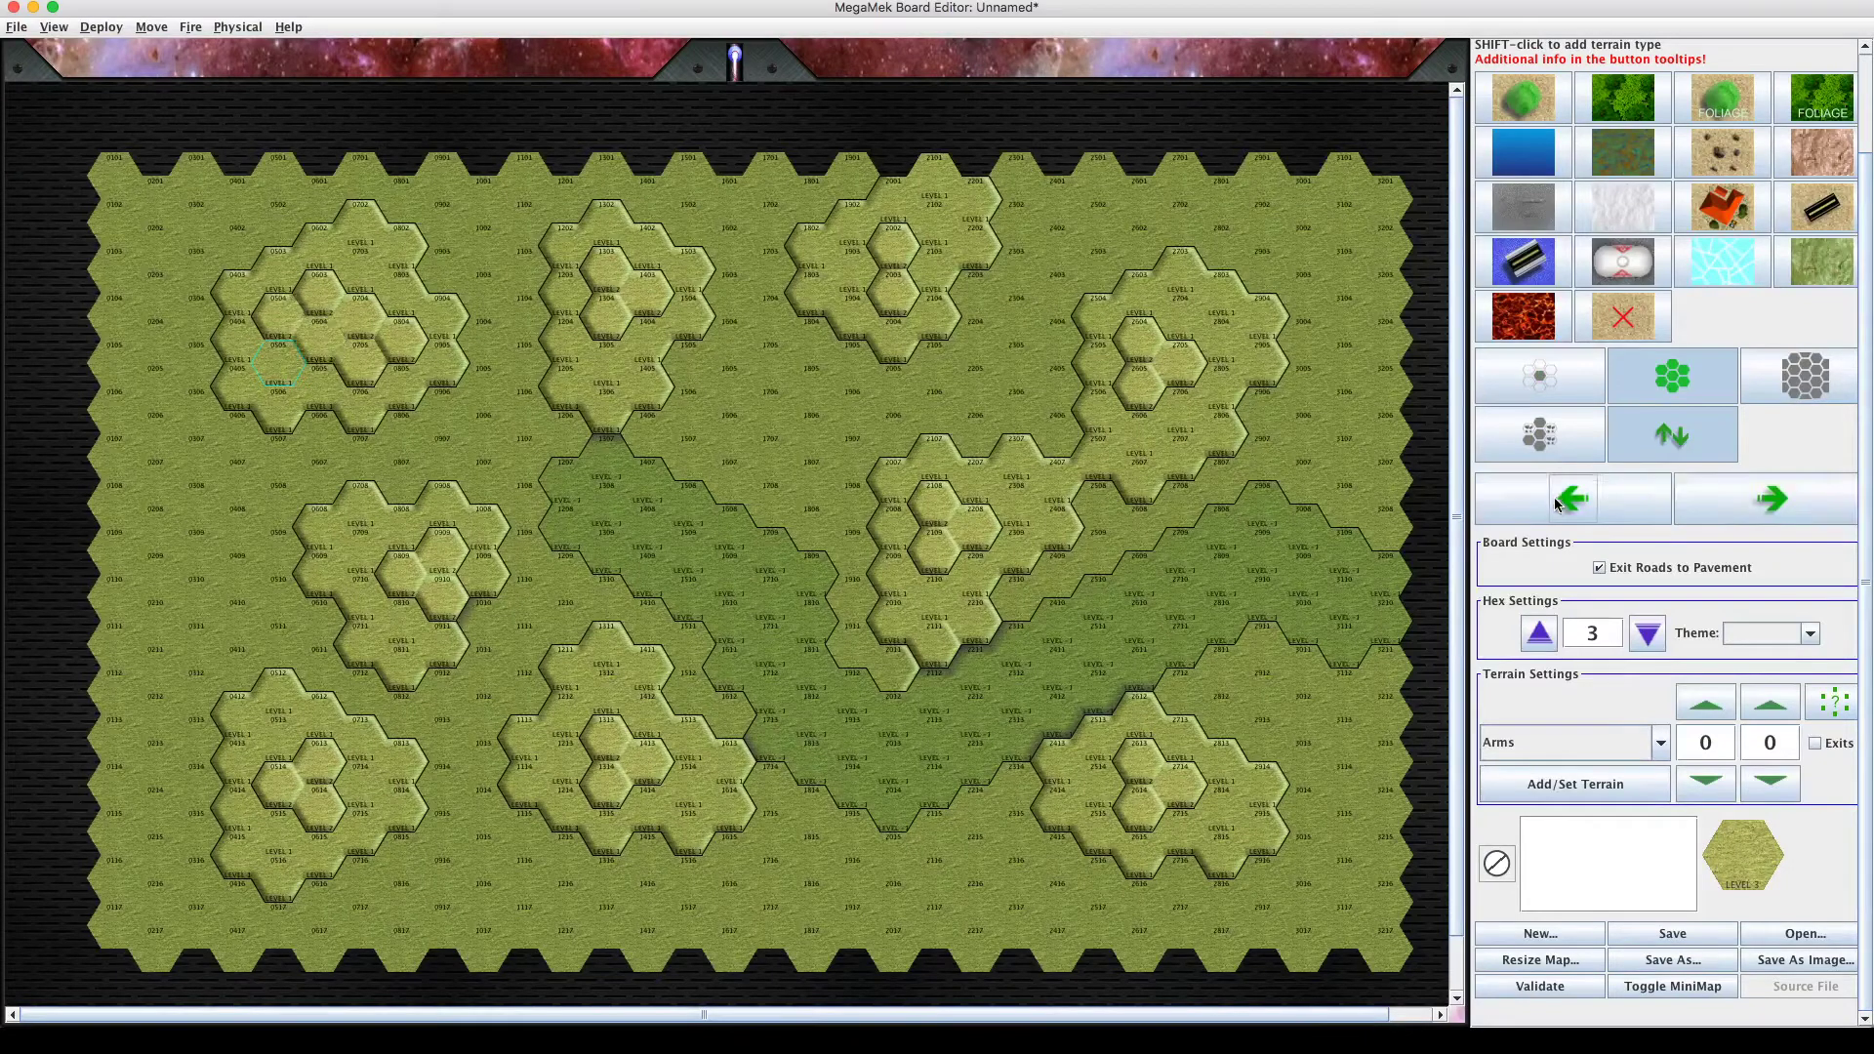
Switch to the single-hex brush with terrain leveling off and paint level 3 hexes along the northwest hill's southwest side.
{"action": "left_click", "coordinate": [1552, 398]}
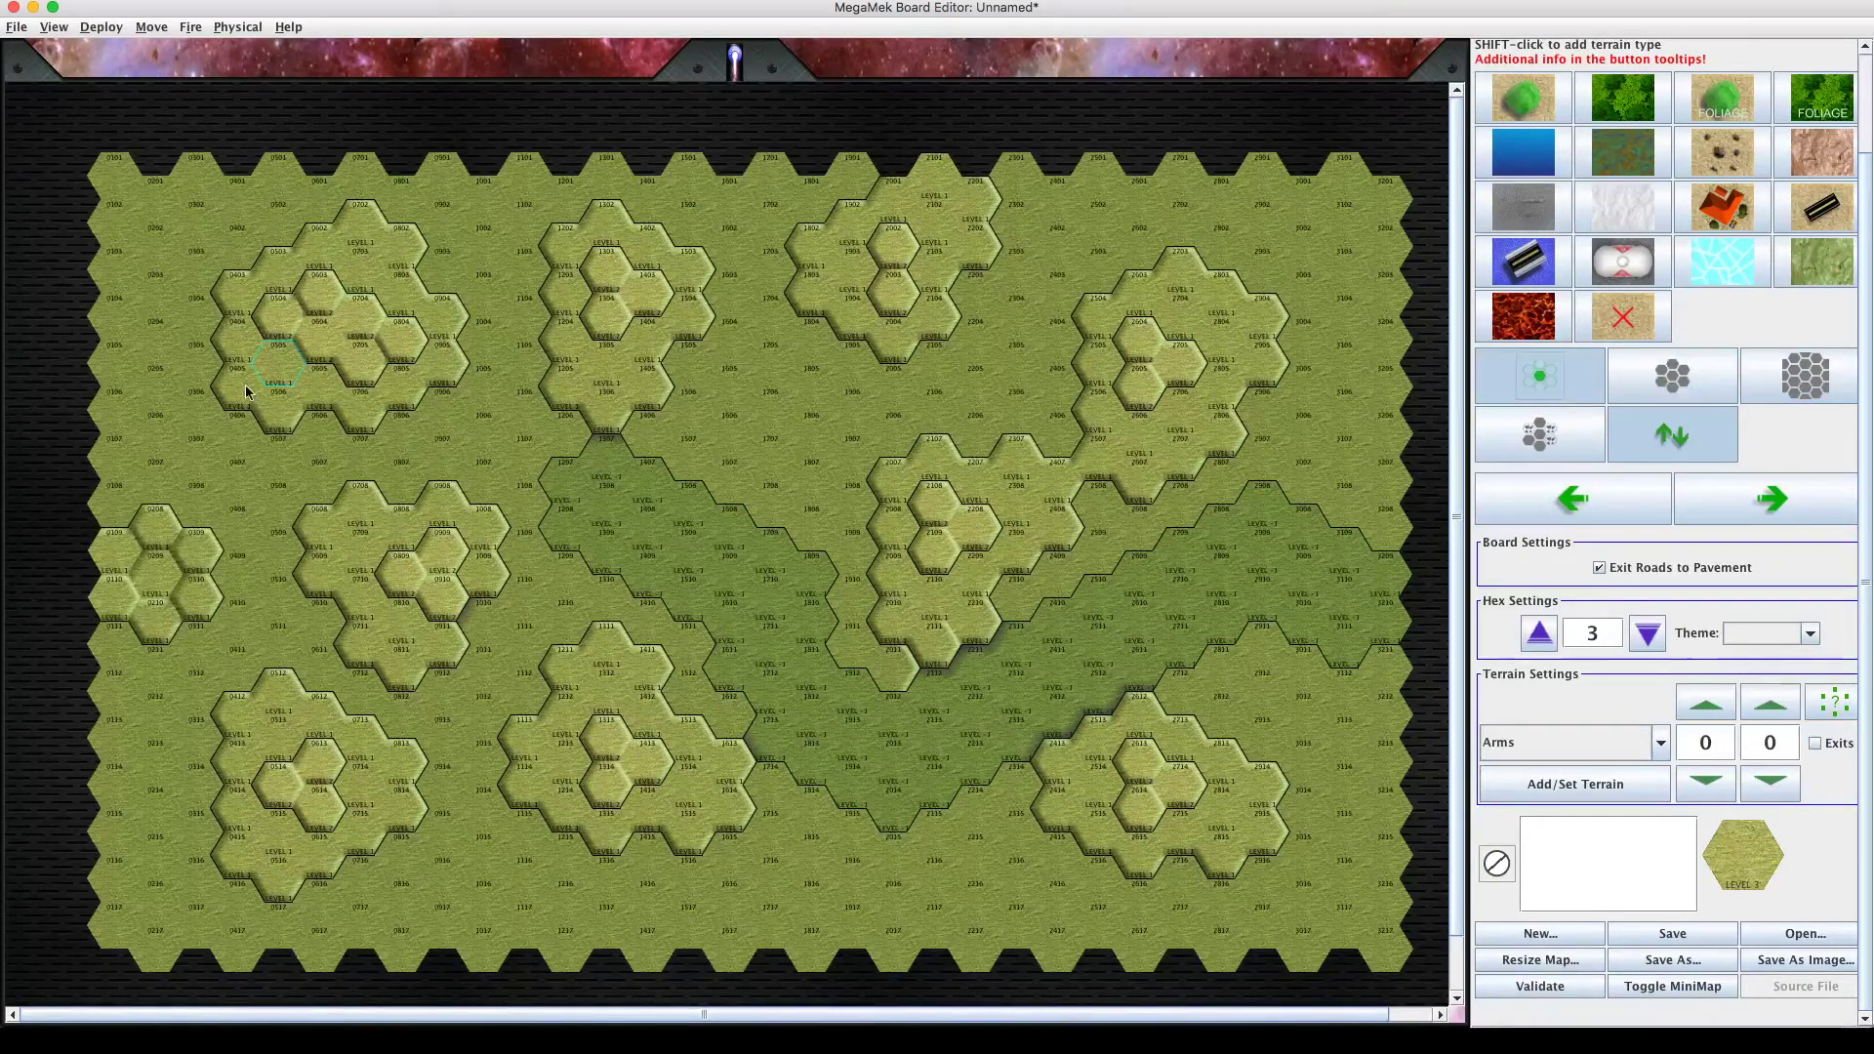
{"action": "left_click", "coordinate": [1654, 376]}
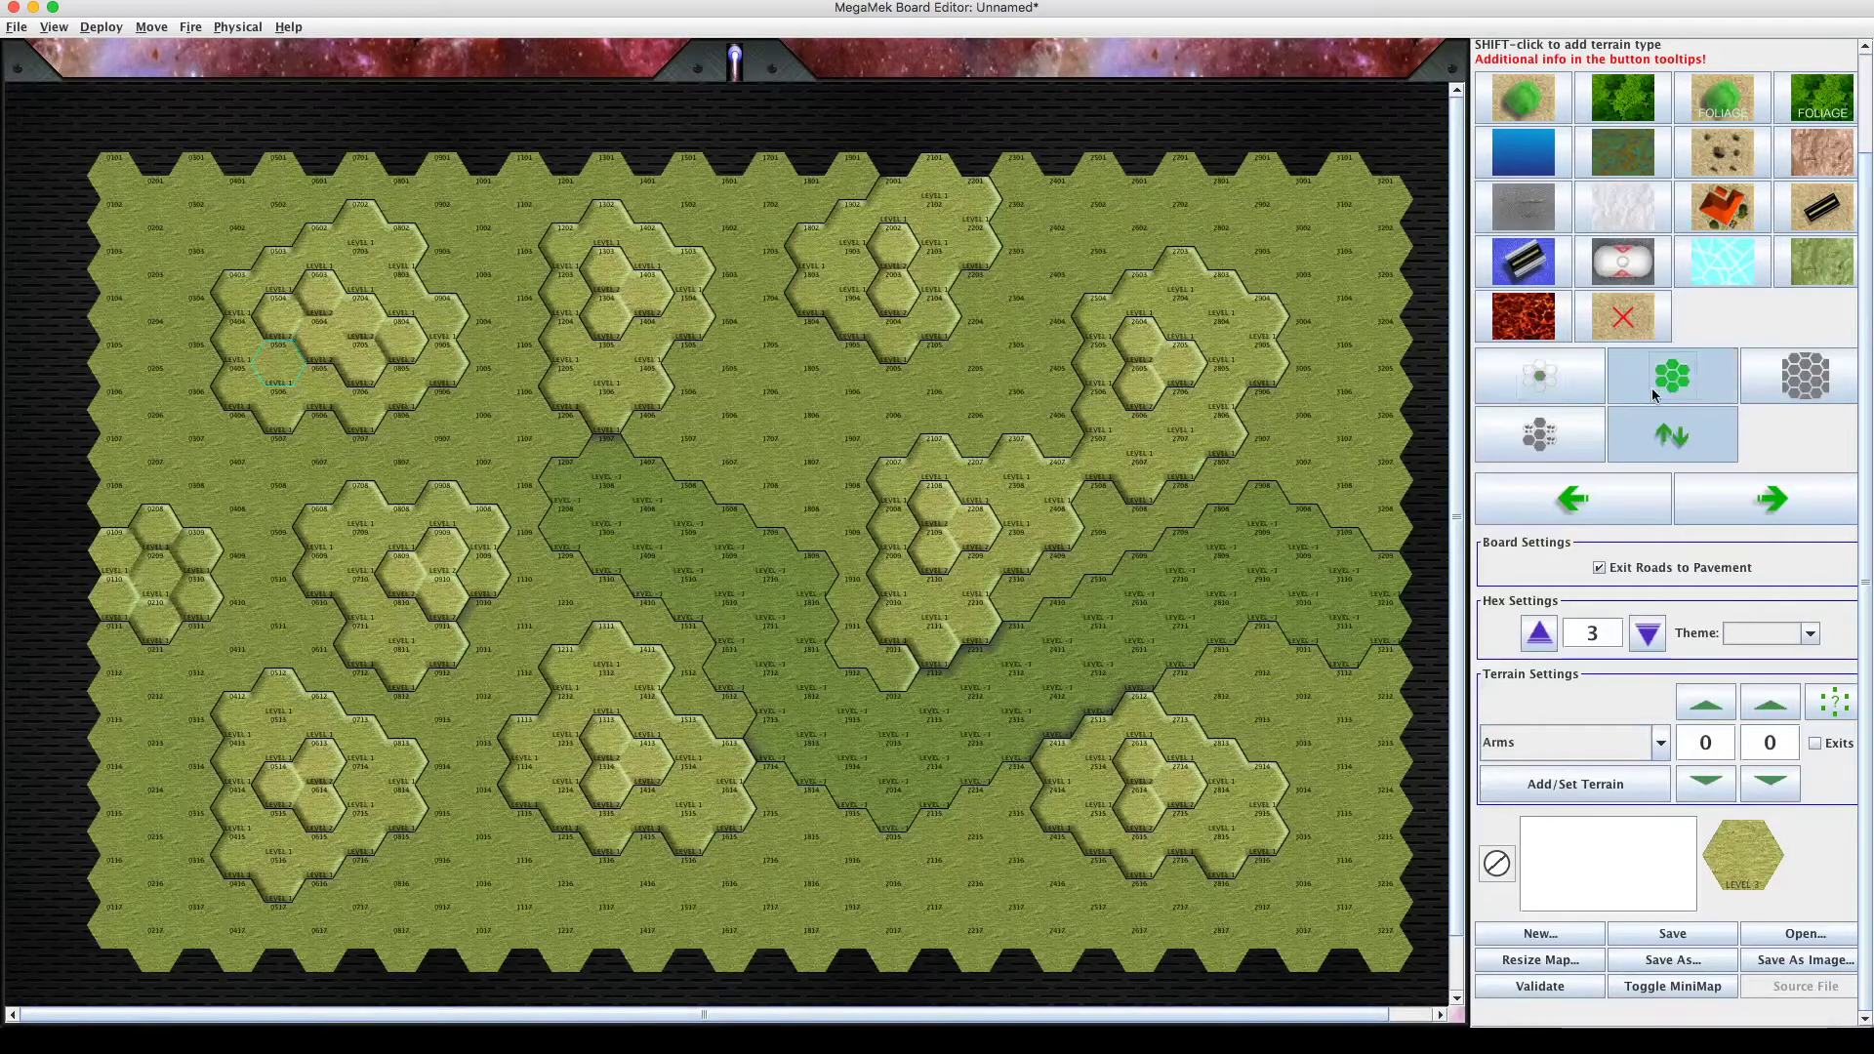
{"action": "left_click", "coordinate": [1587, 391]}
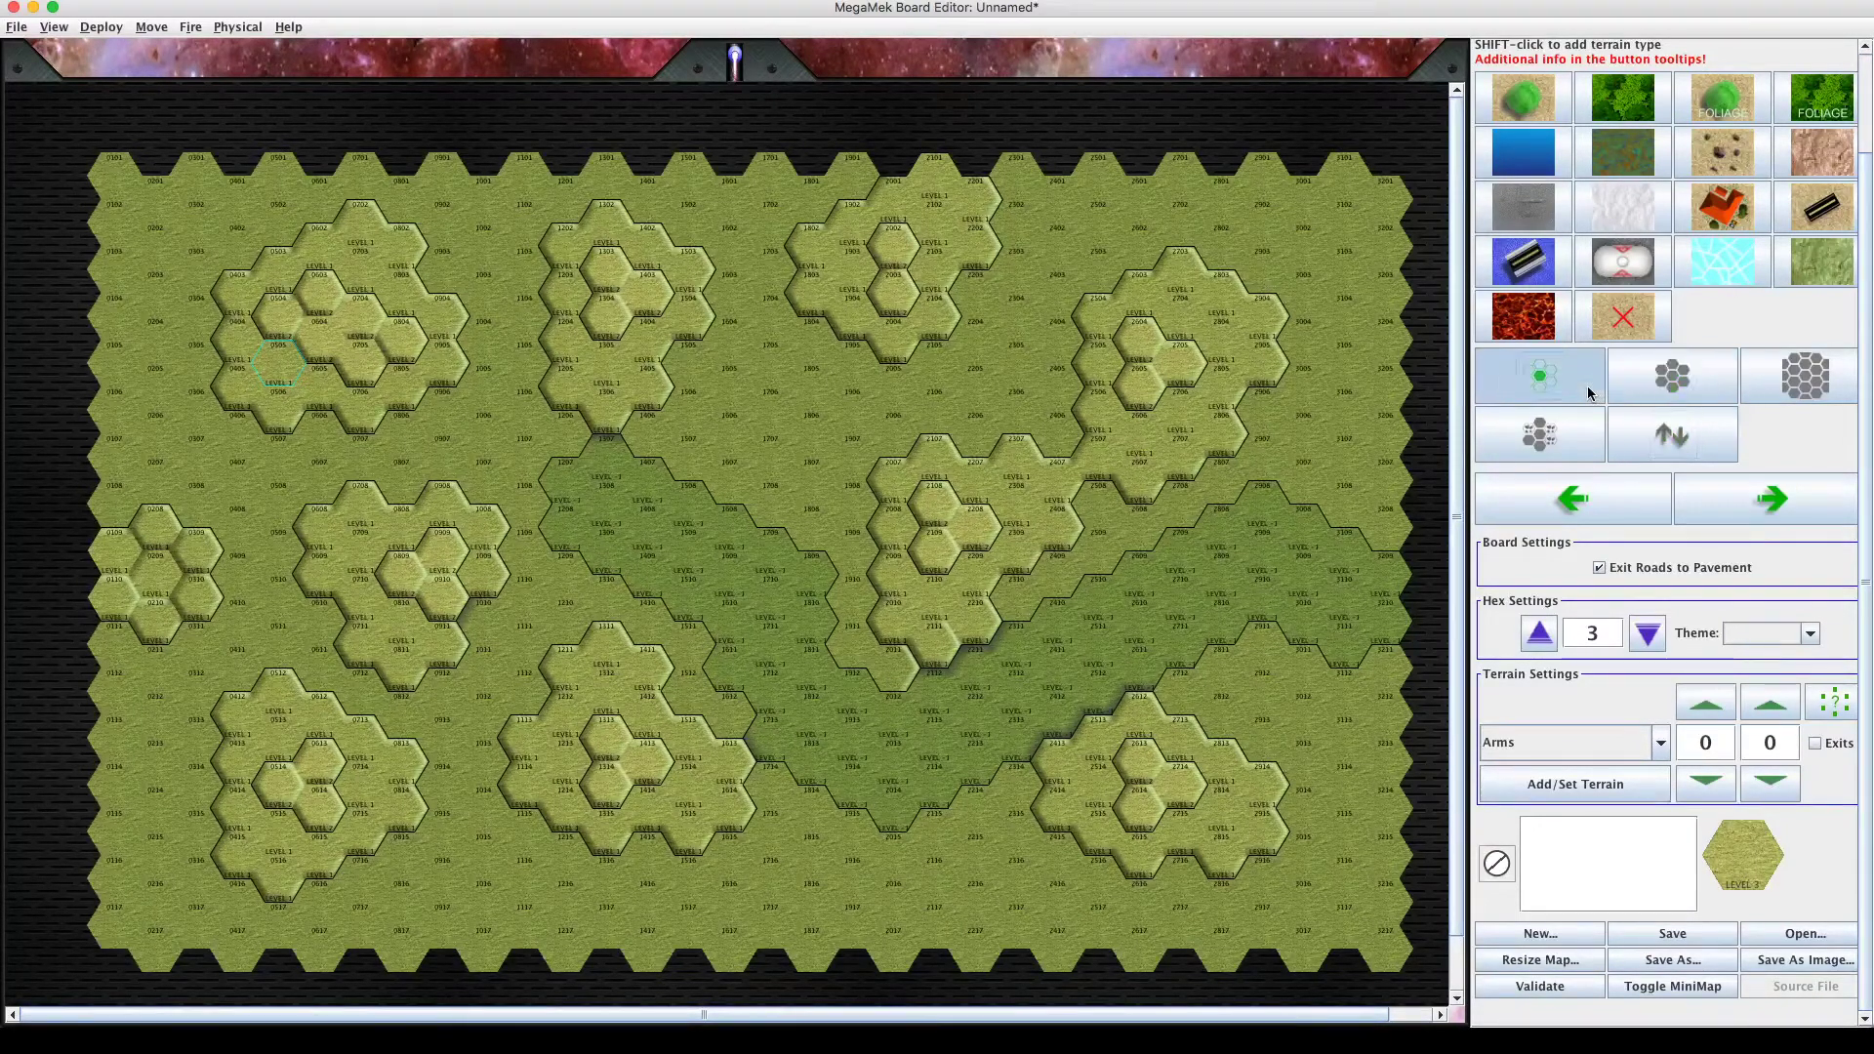
{"action": "left_click", "coordinate": [306, 381]}
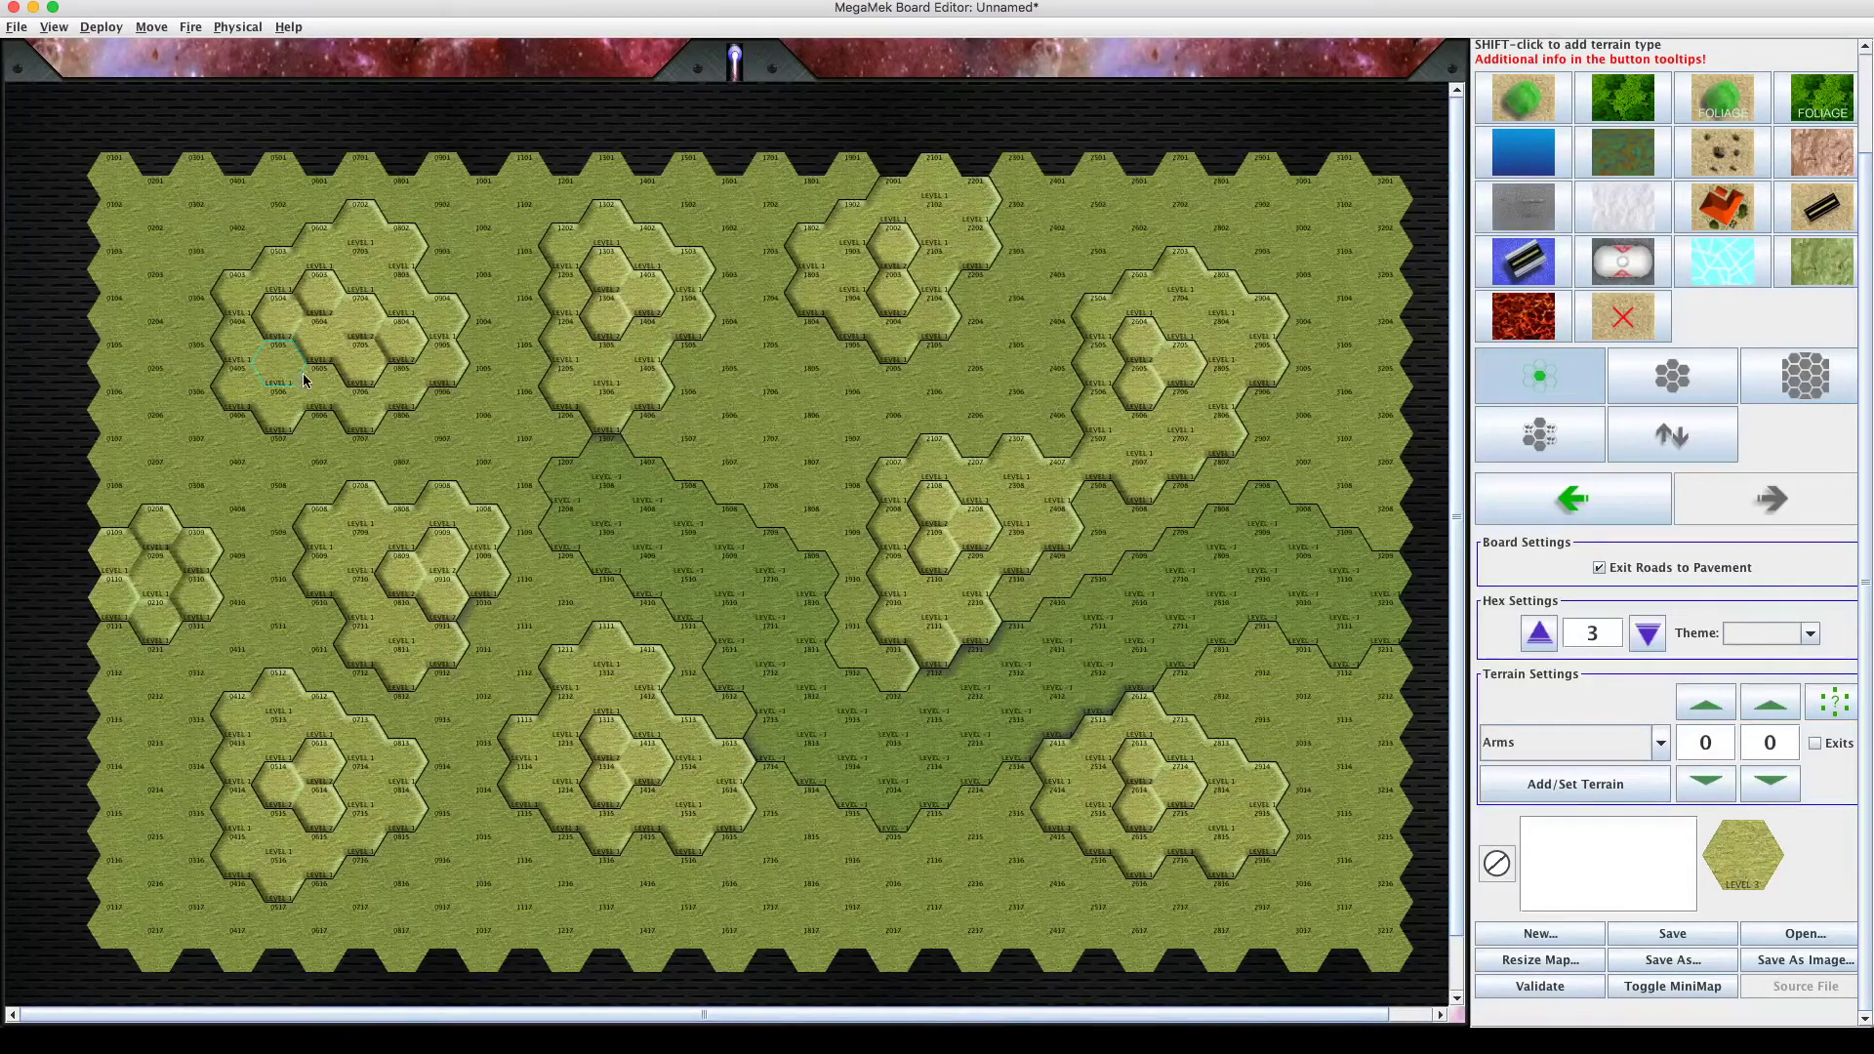
{"action": "left_click", "coordinate": [311, 384]}
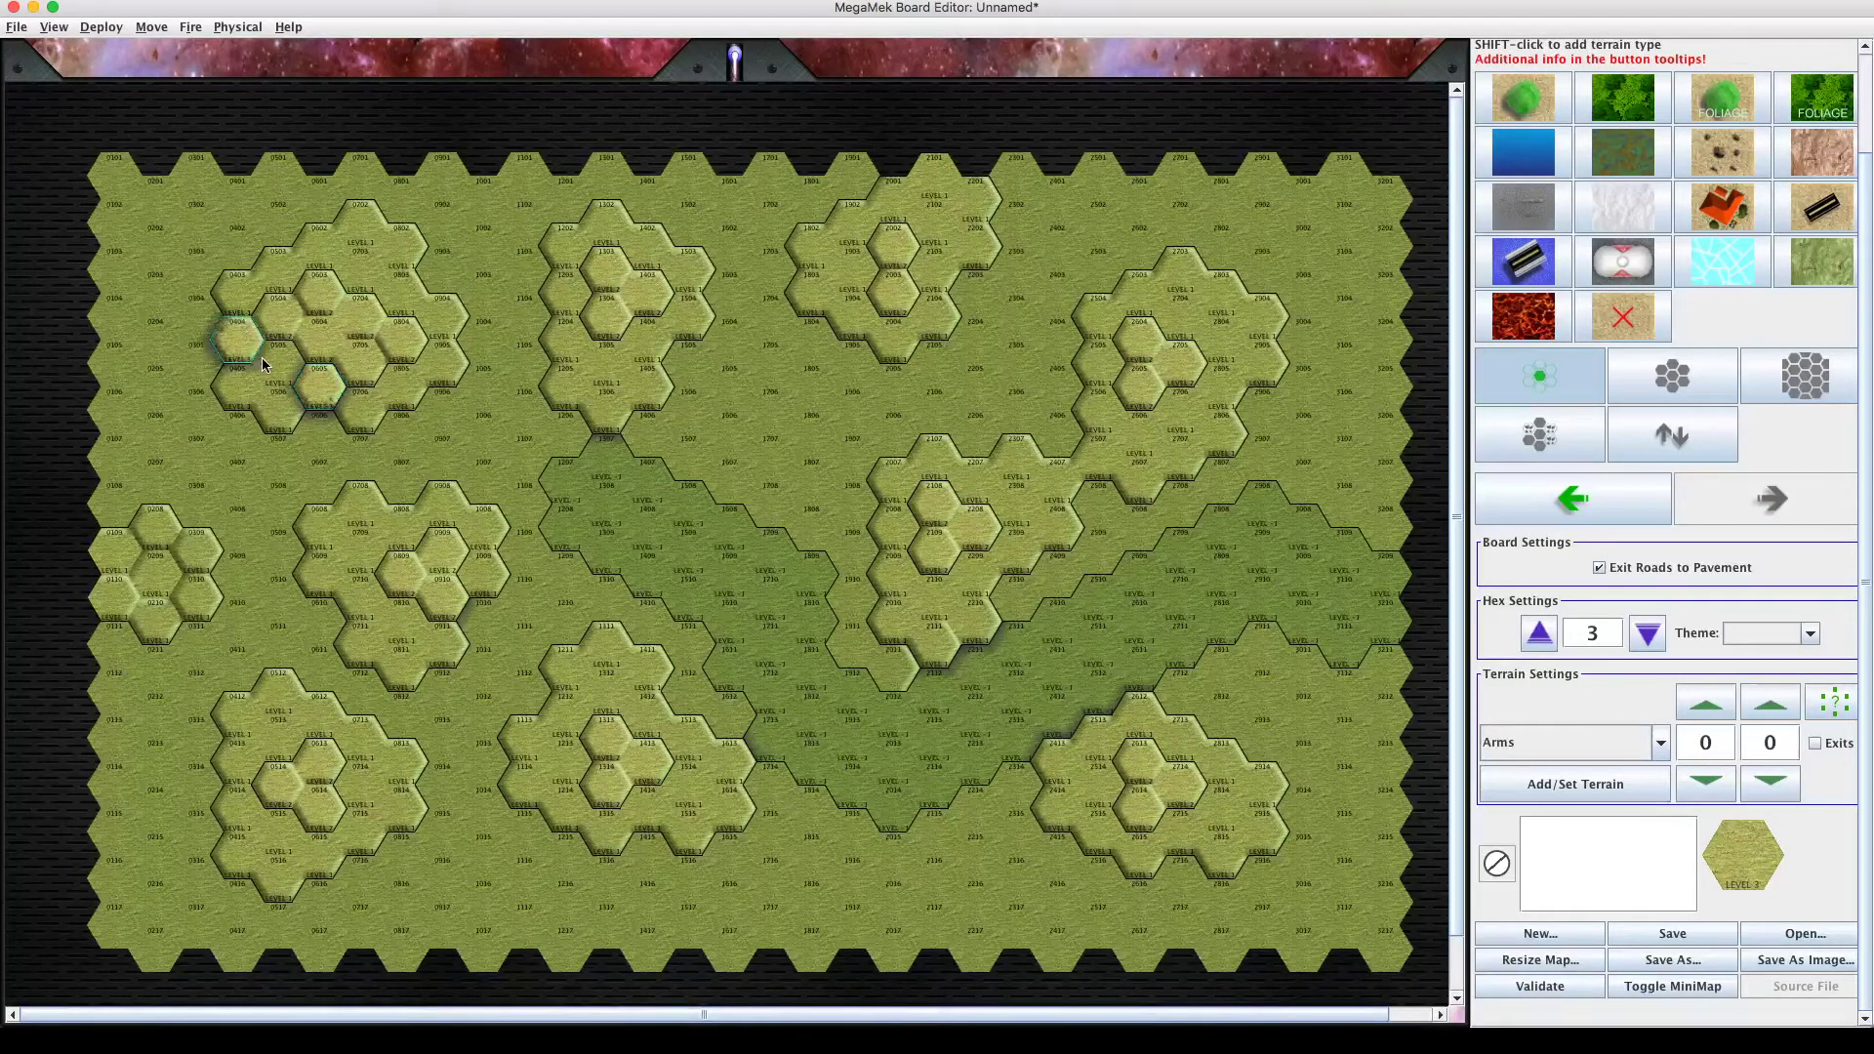
{"action": "left_click", "coordinate": [261, 364]}
{"action": "left_click", "coordinate": [244, 379]}
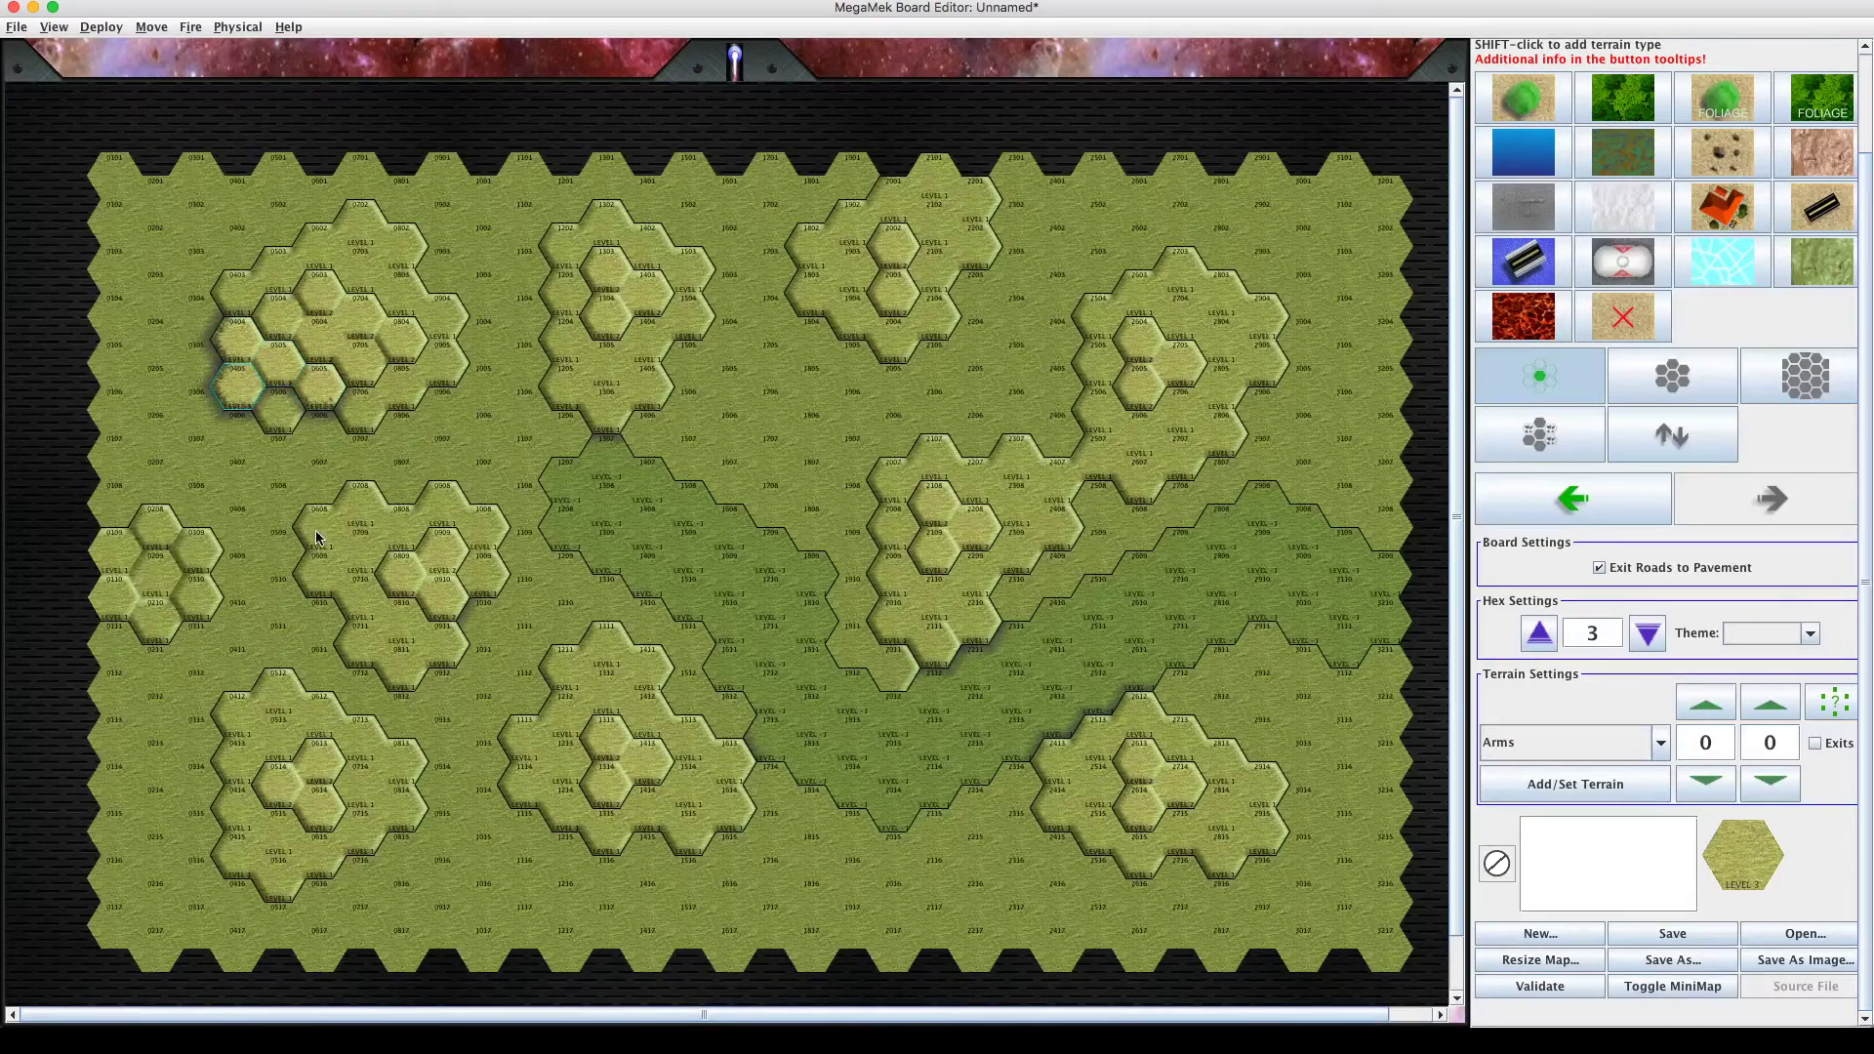
Paint level 3 hexes on the west half of the west-central hill and across the north end of the southwest hill.
{"action": "left_click", "coordinate": [344, 571]}
{"action": "left_click", "coordinate": [354, 564]}
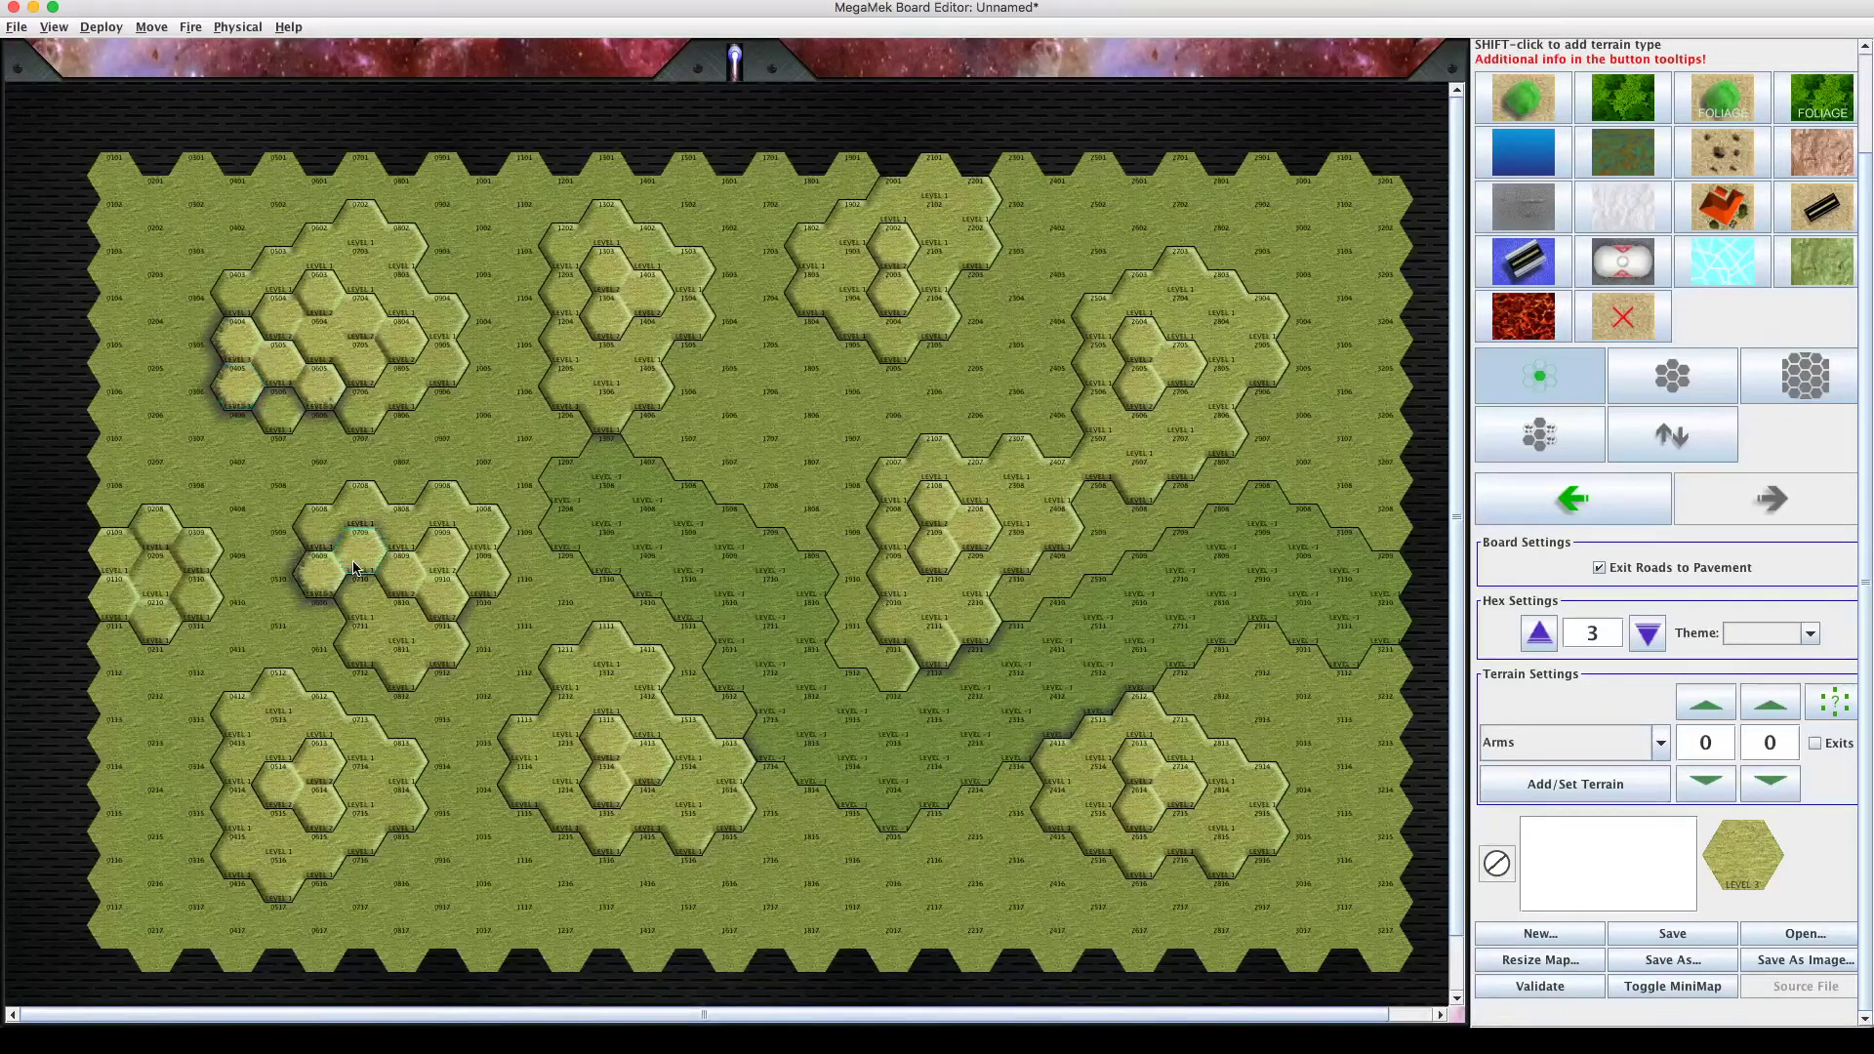
{"action": "left_click", "coordinate": [308, 734]}
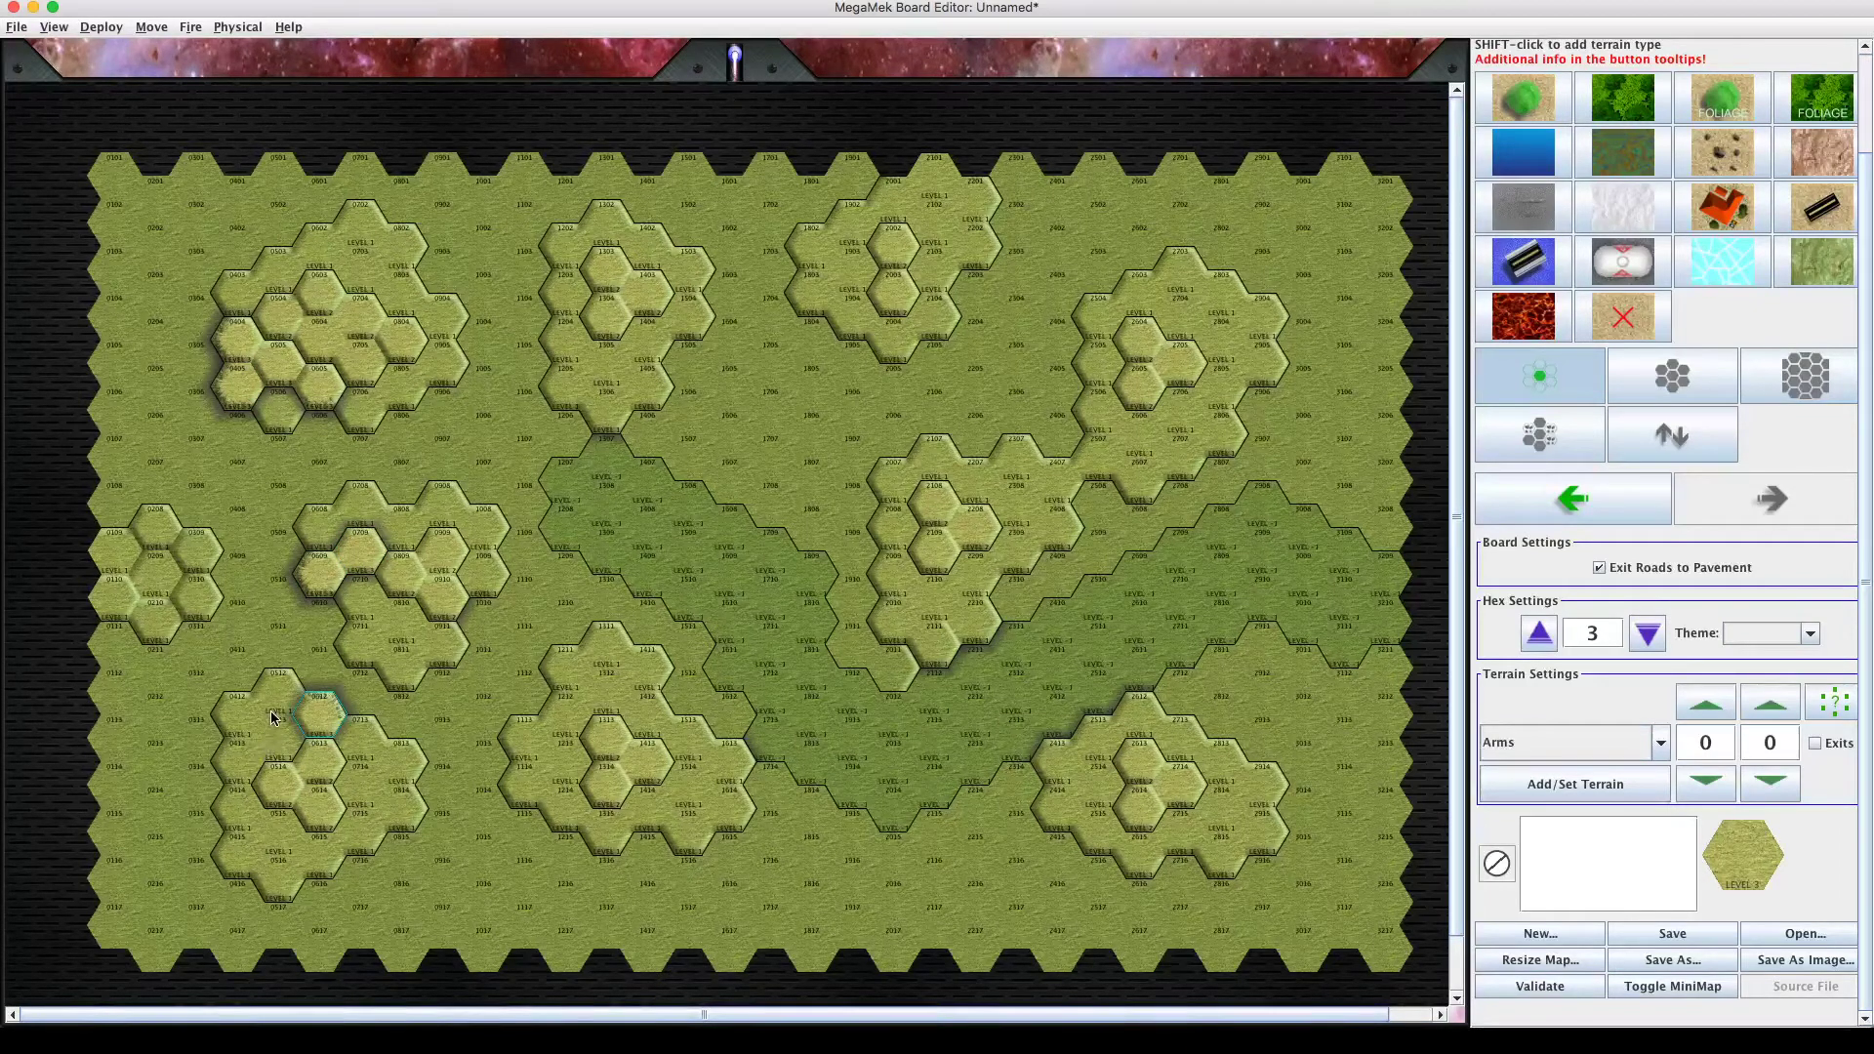
{"action": "left_click", "coordinate": [272, 710]}
{"action": "left_click", "coordinate": [257, 727]}
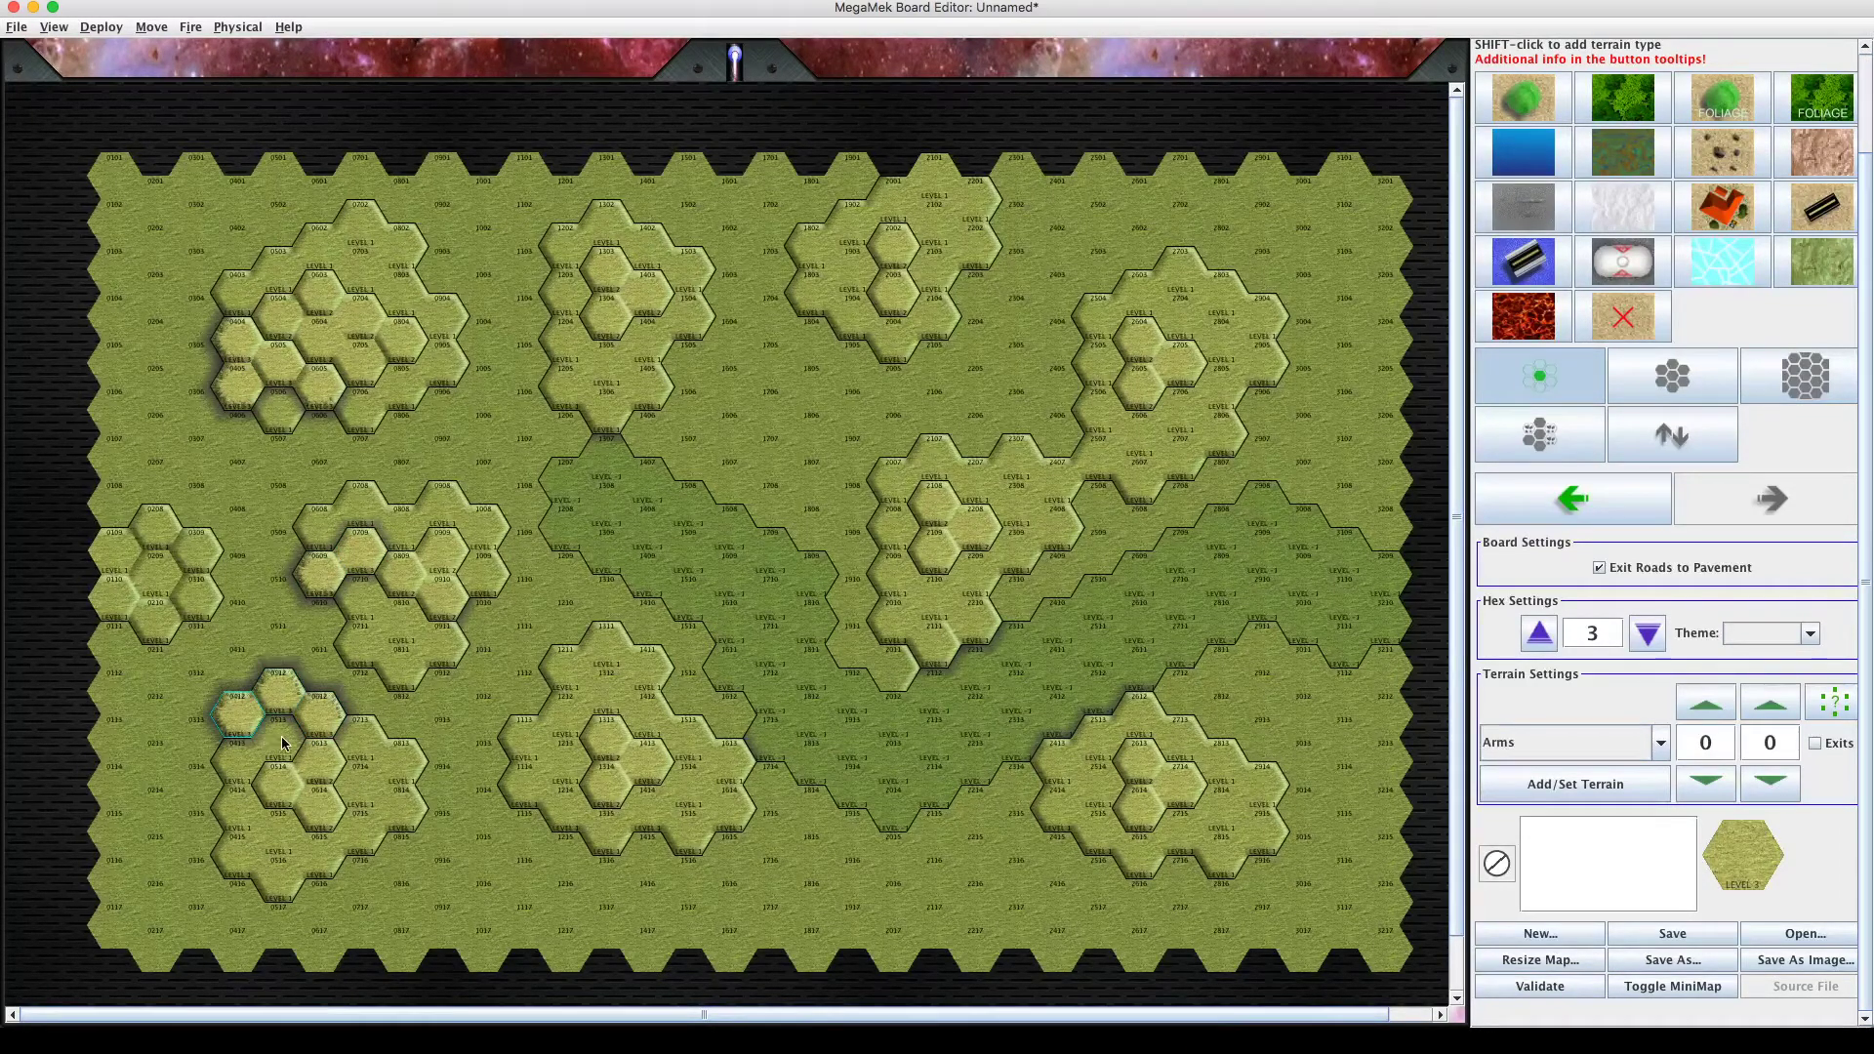
{"action": "left_click", "coordinate": [283, 744]}
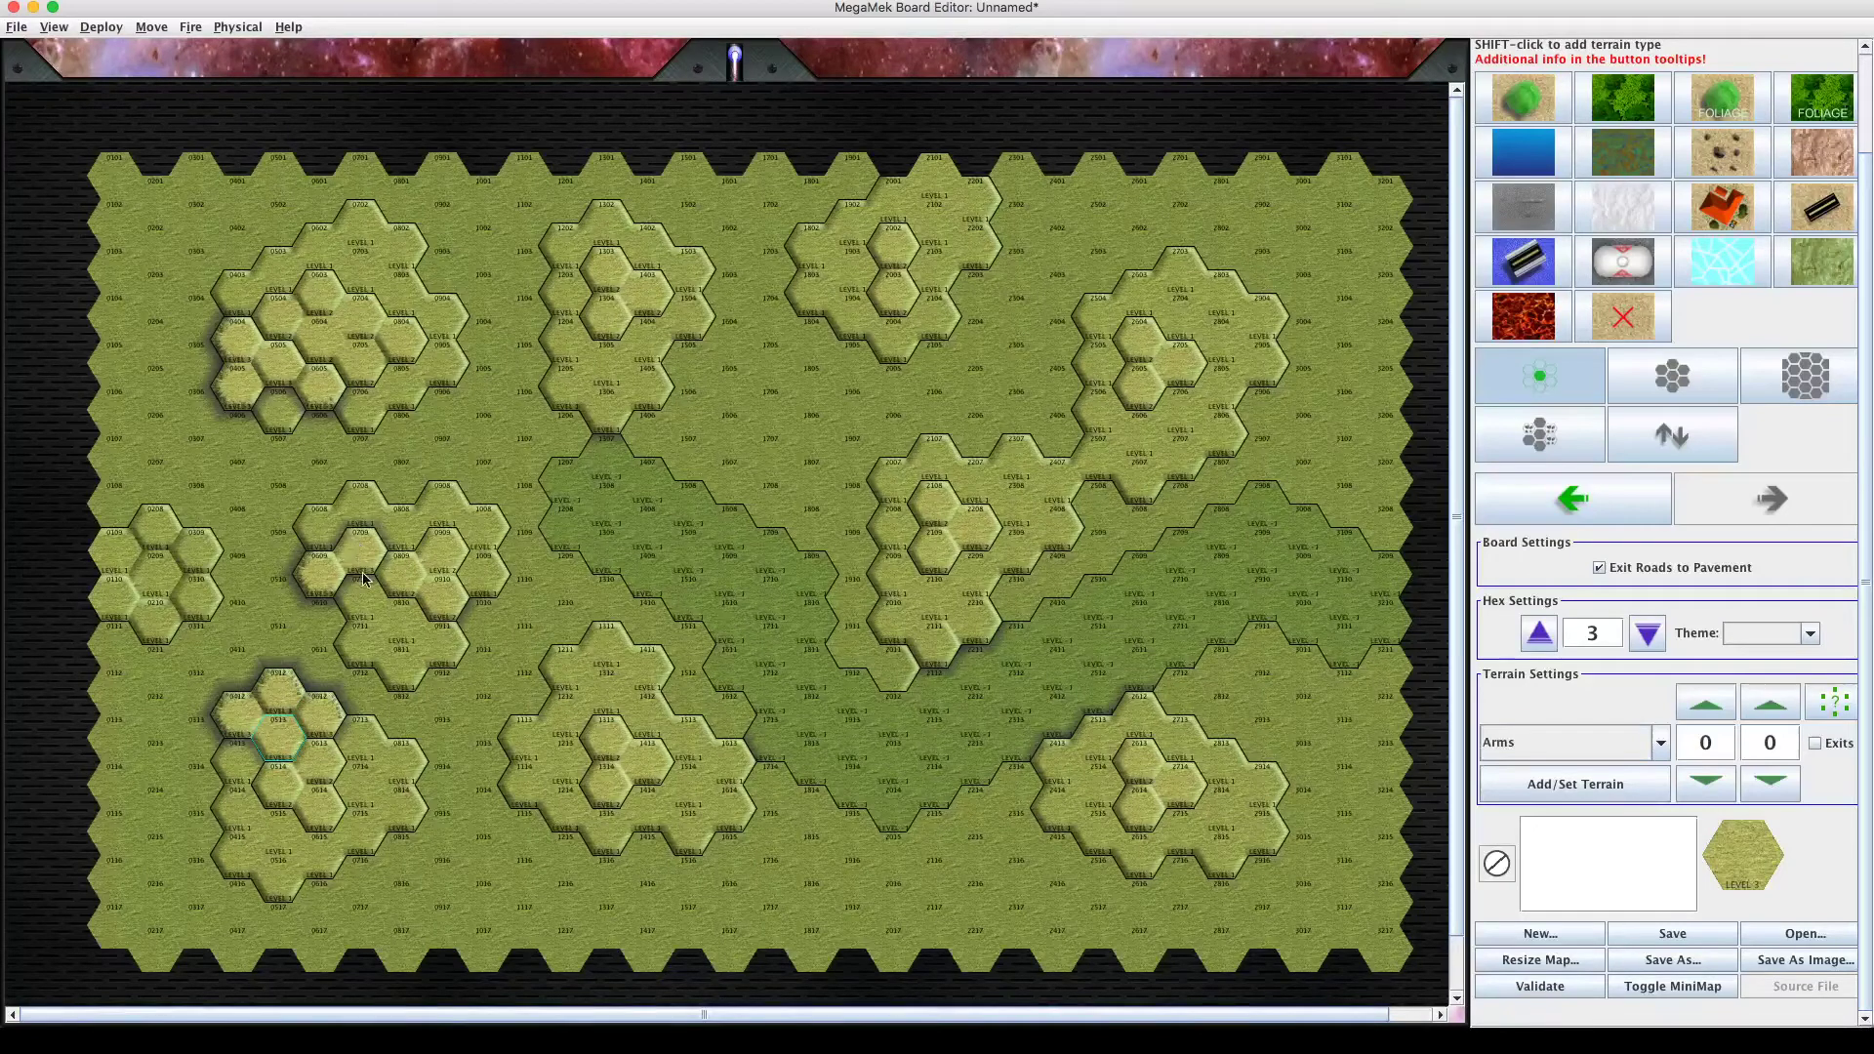
{"action": "left_click", "coordinate": [363, 587]}
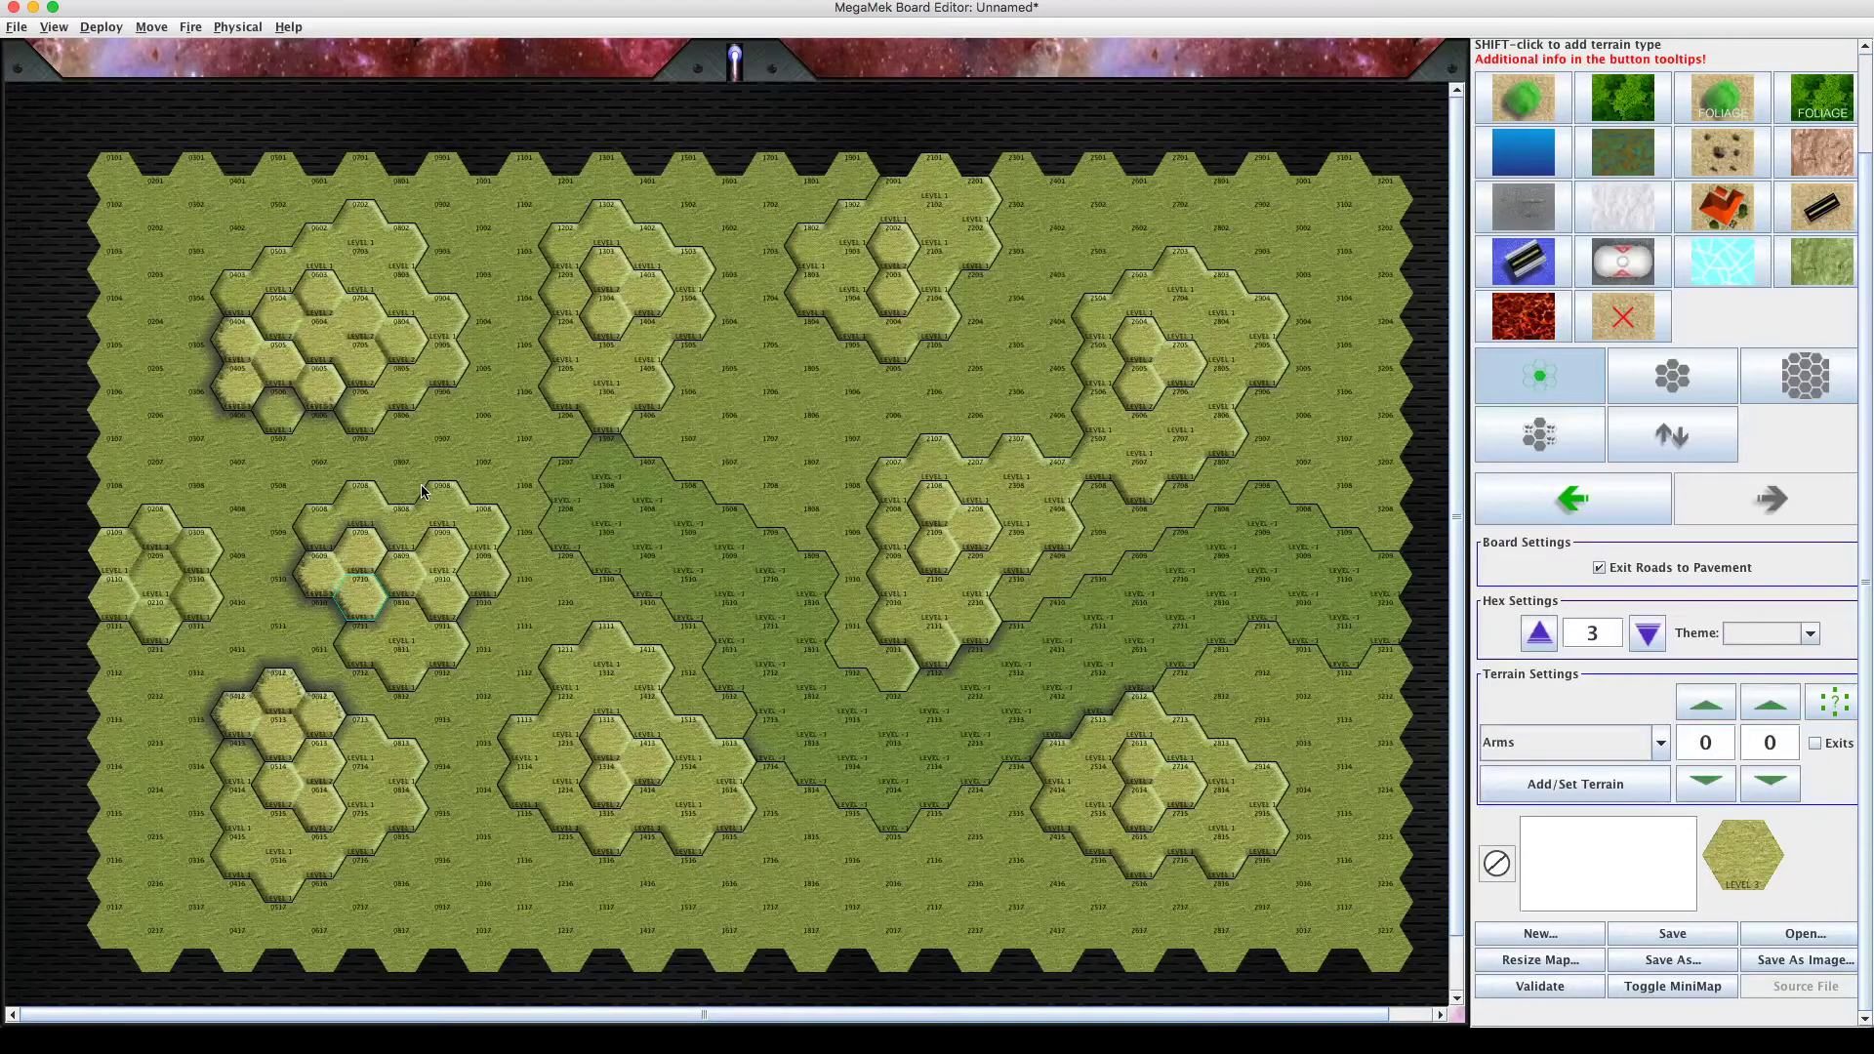
Validate the board and close the validation report.
{"action": "mouse_move", "coordinate": [421, 489]}
{"action": "left_click", "coordinate": [1532, 981]}
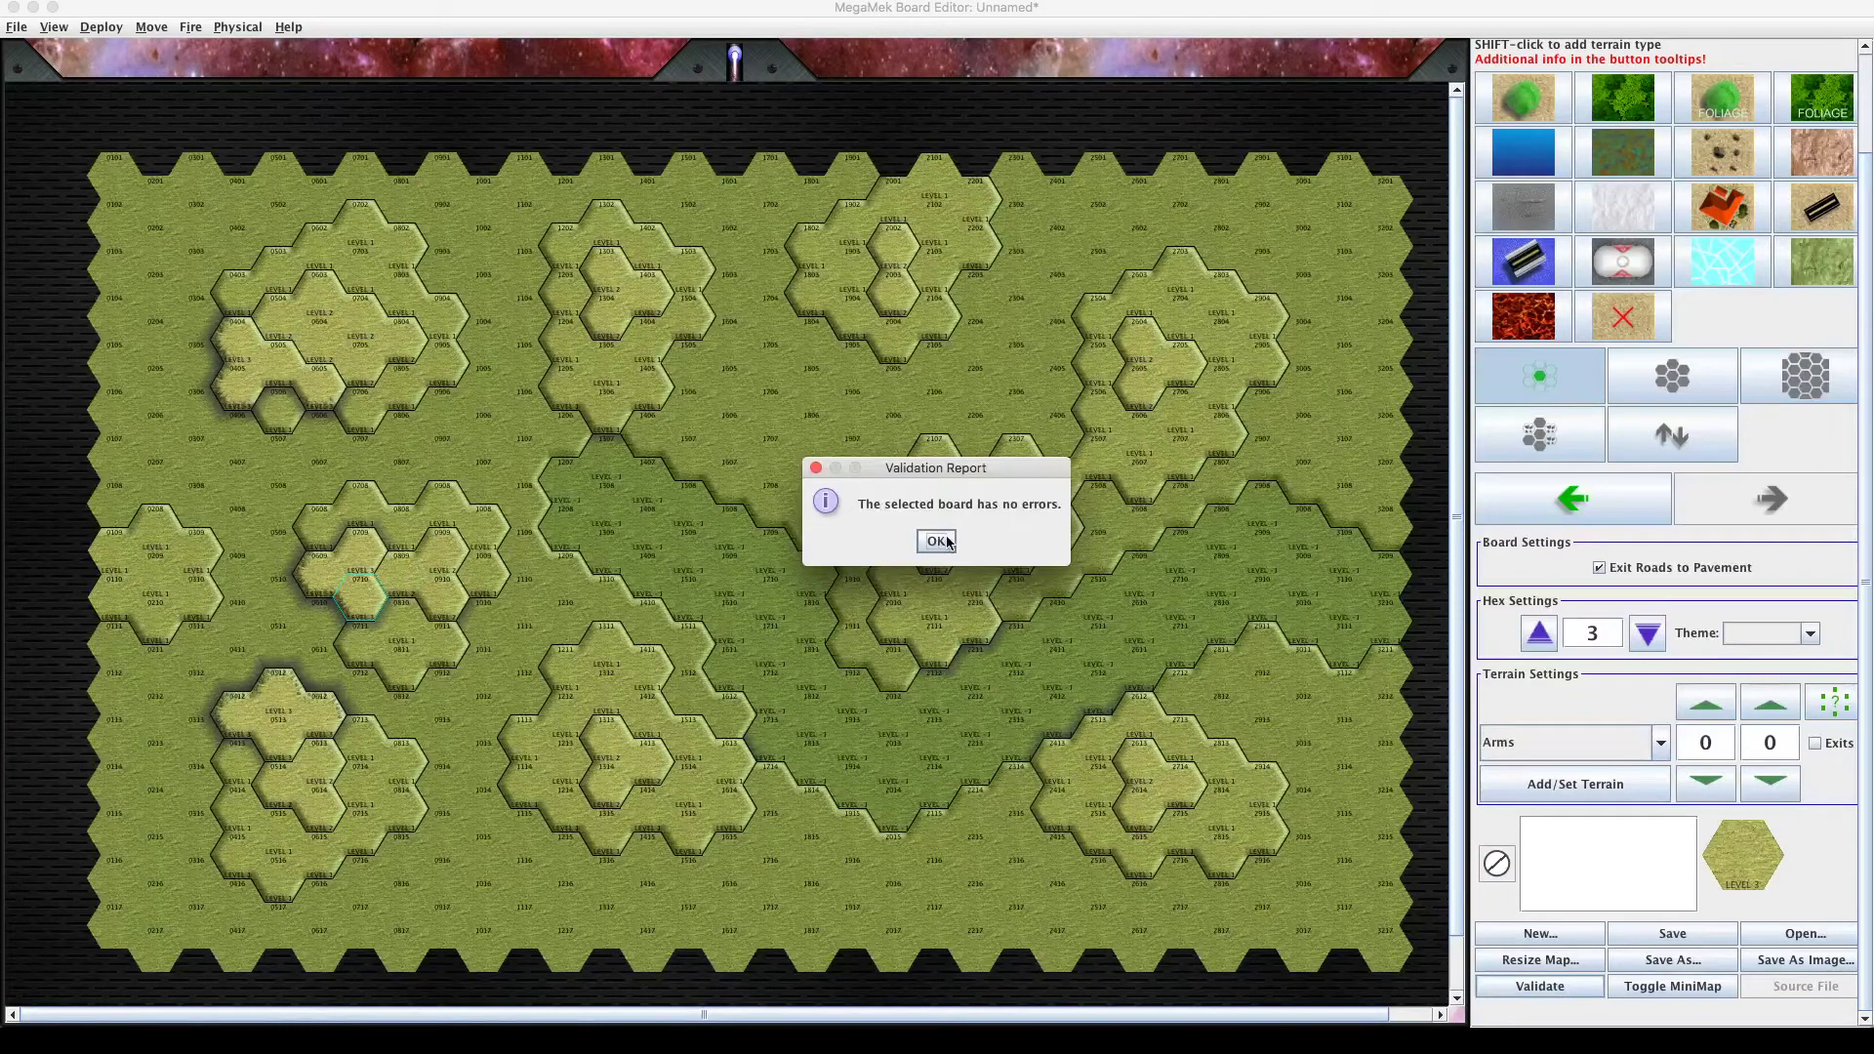
{"action": "left_click", "coordinate": [936, 541]}
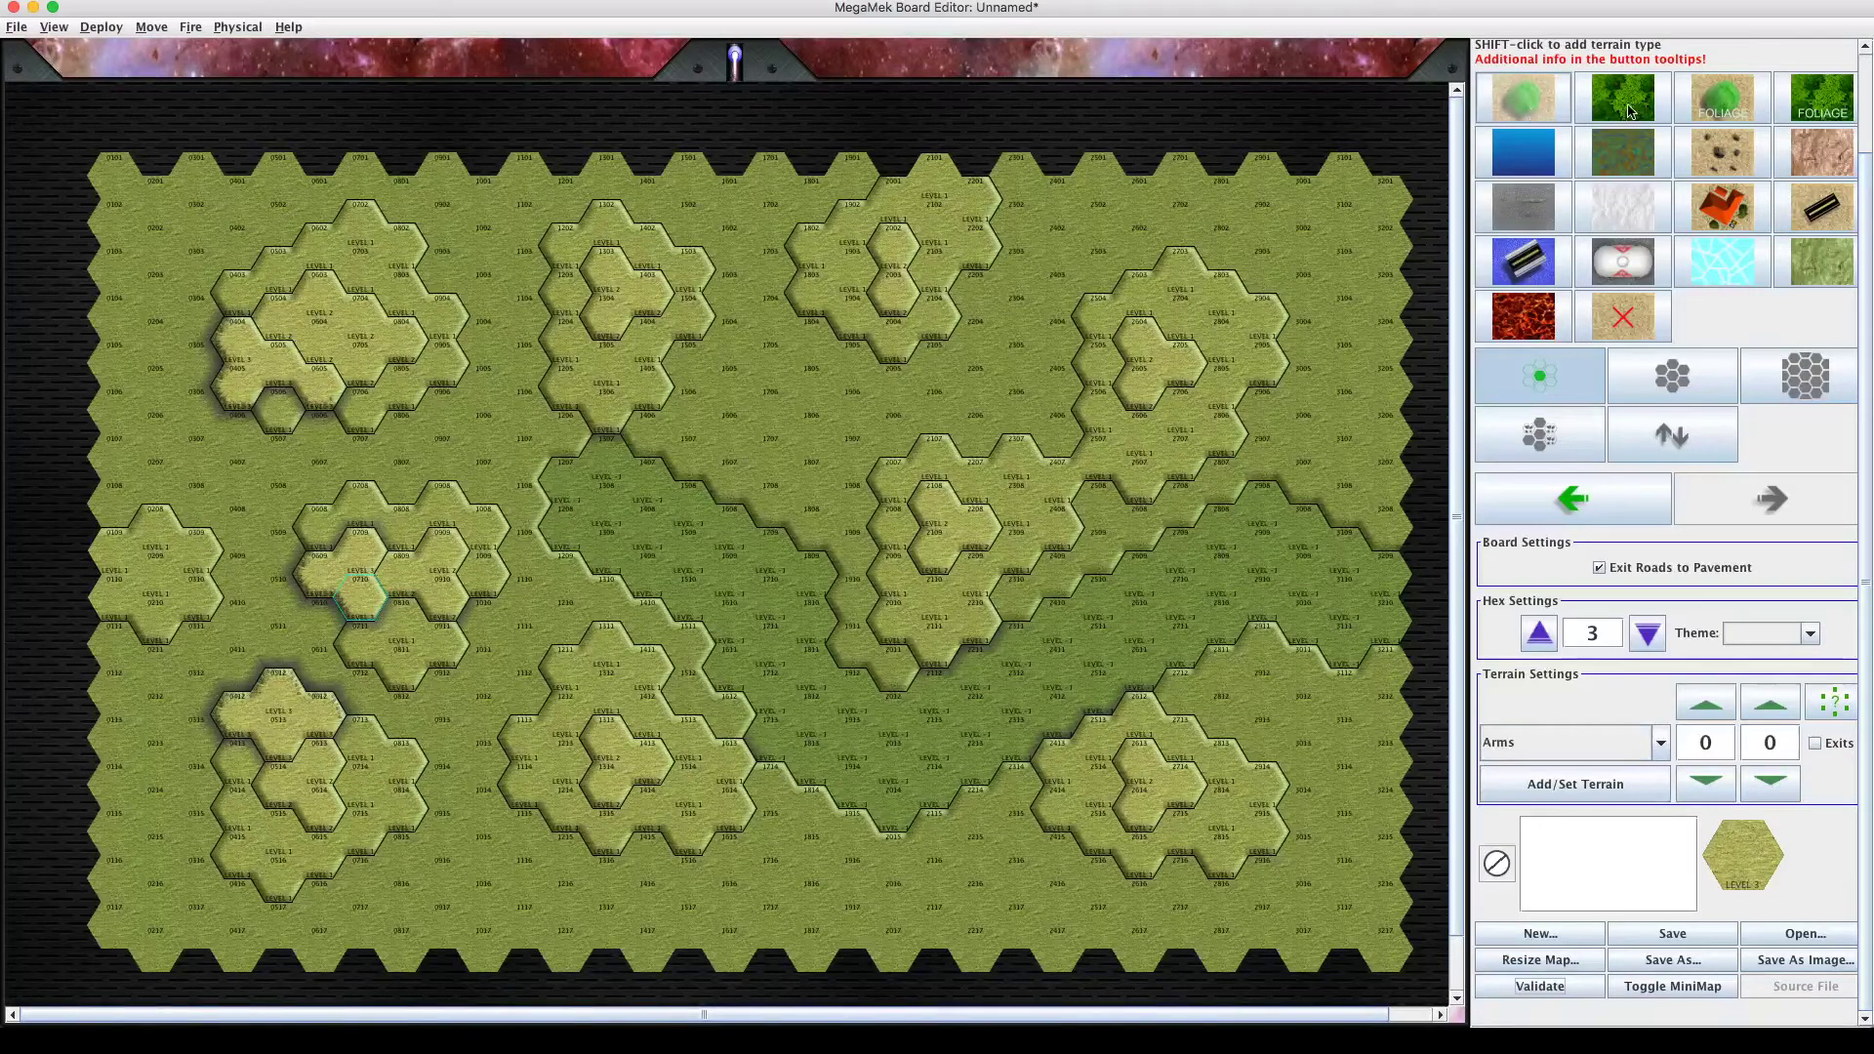
Choose light woods with elevation 2 and paint them on the east slope of the northwest hill.
{"action": "left_click", "coordinate": [1532, 107]}
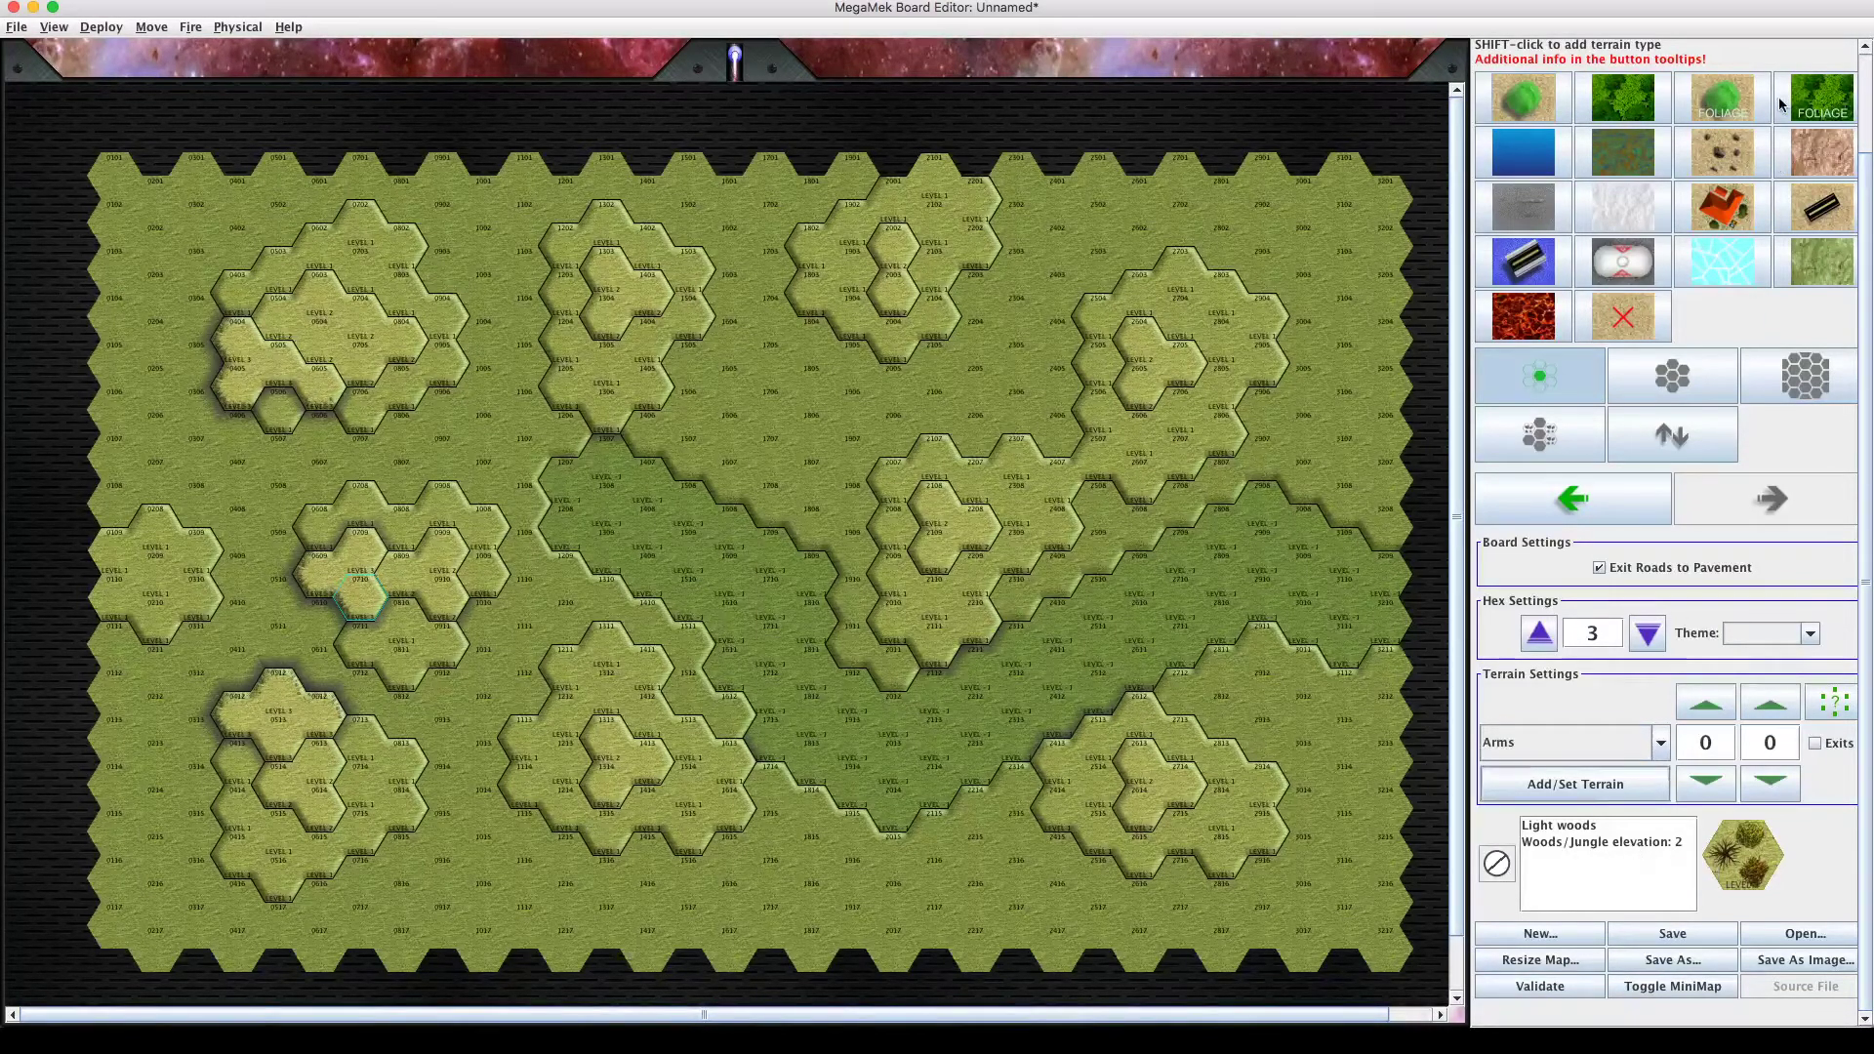
{"action": "left_click", "coordinate": [1724, 108]}
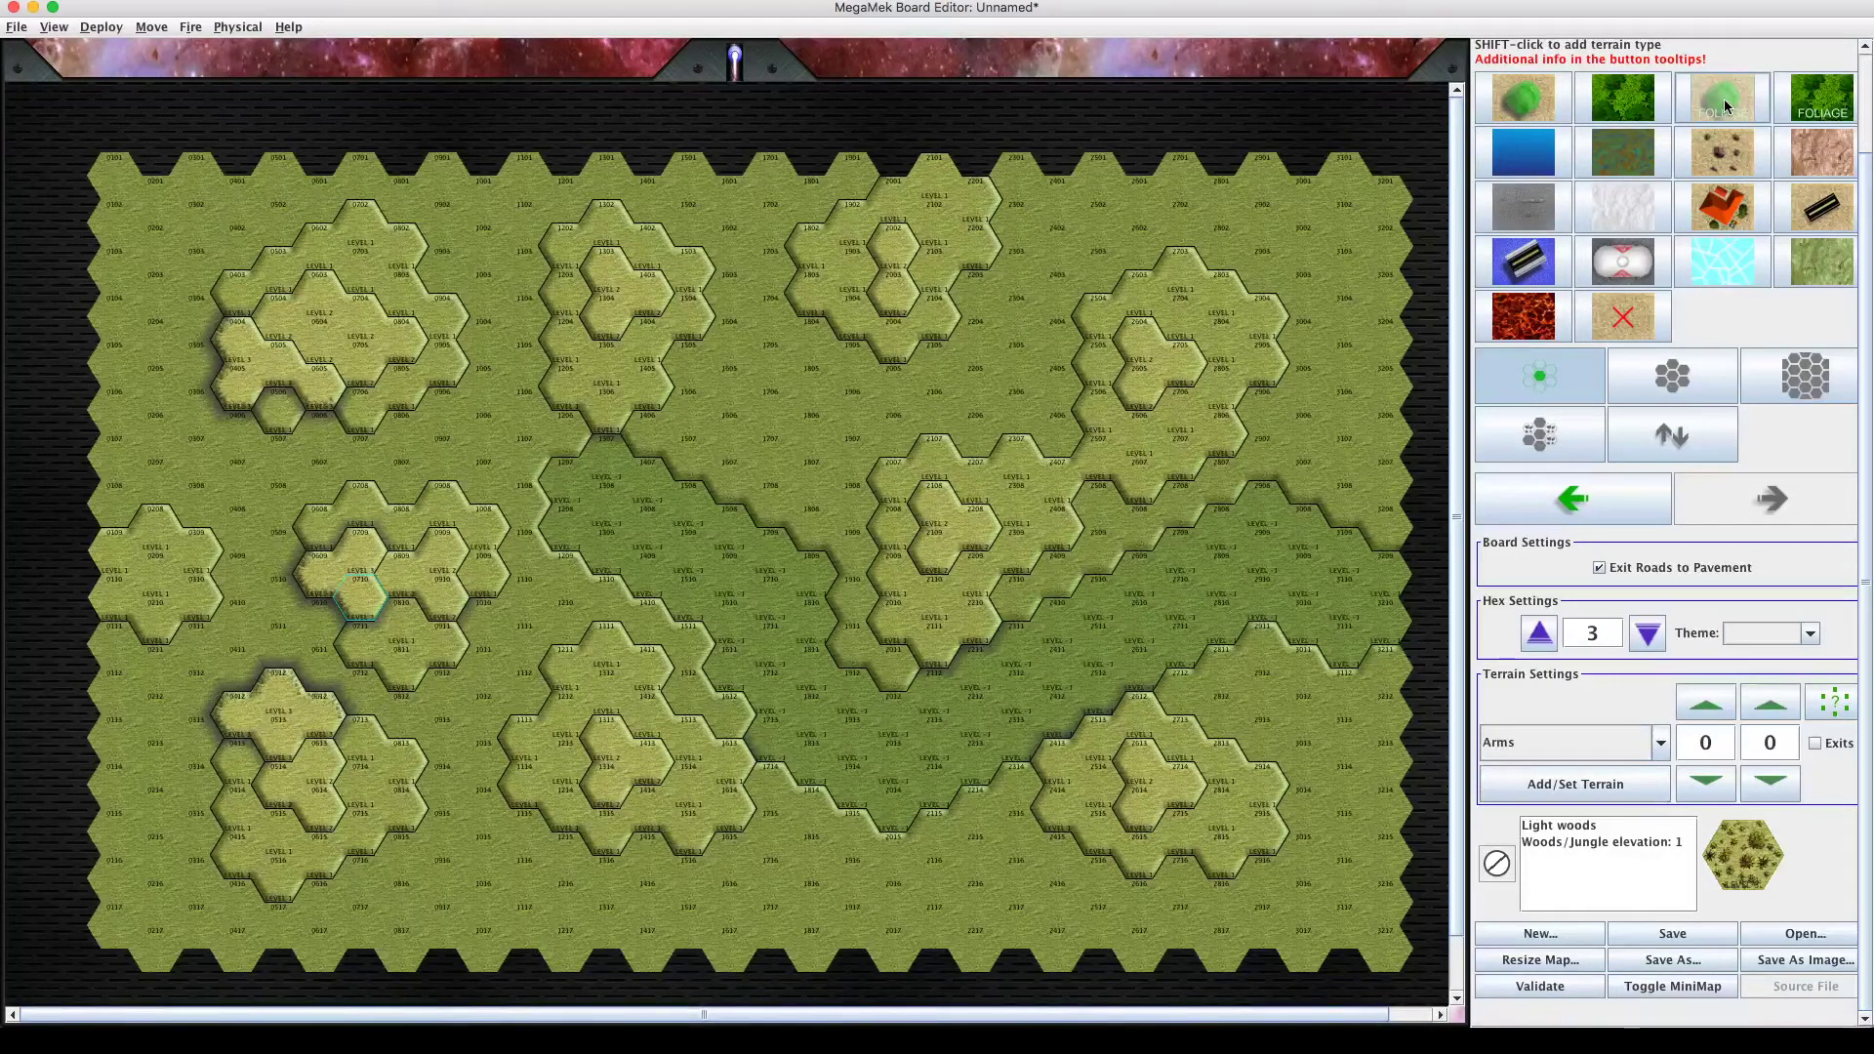
{"action": "left_click", "coordinate": [1545, 105]}
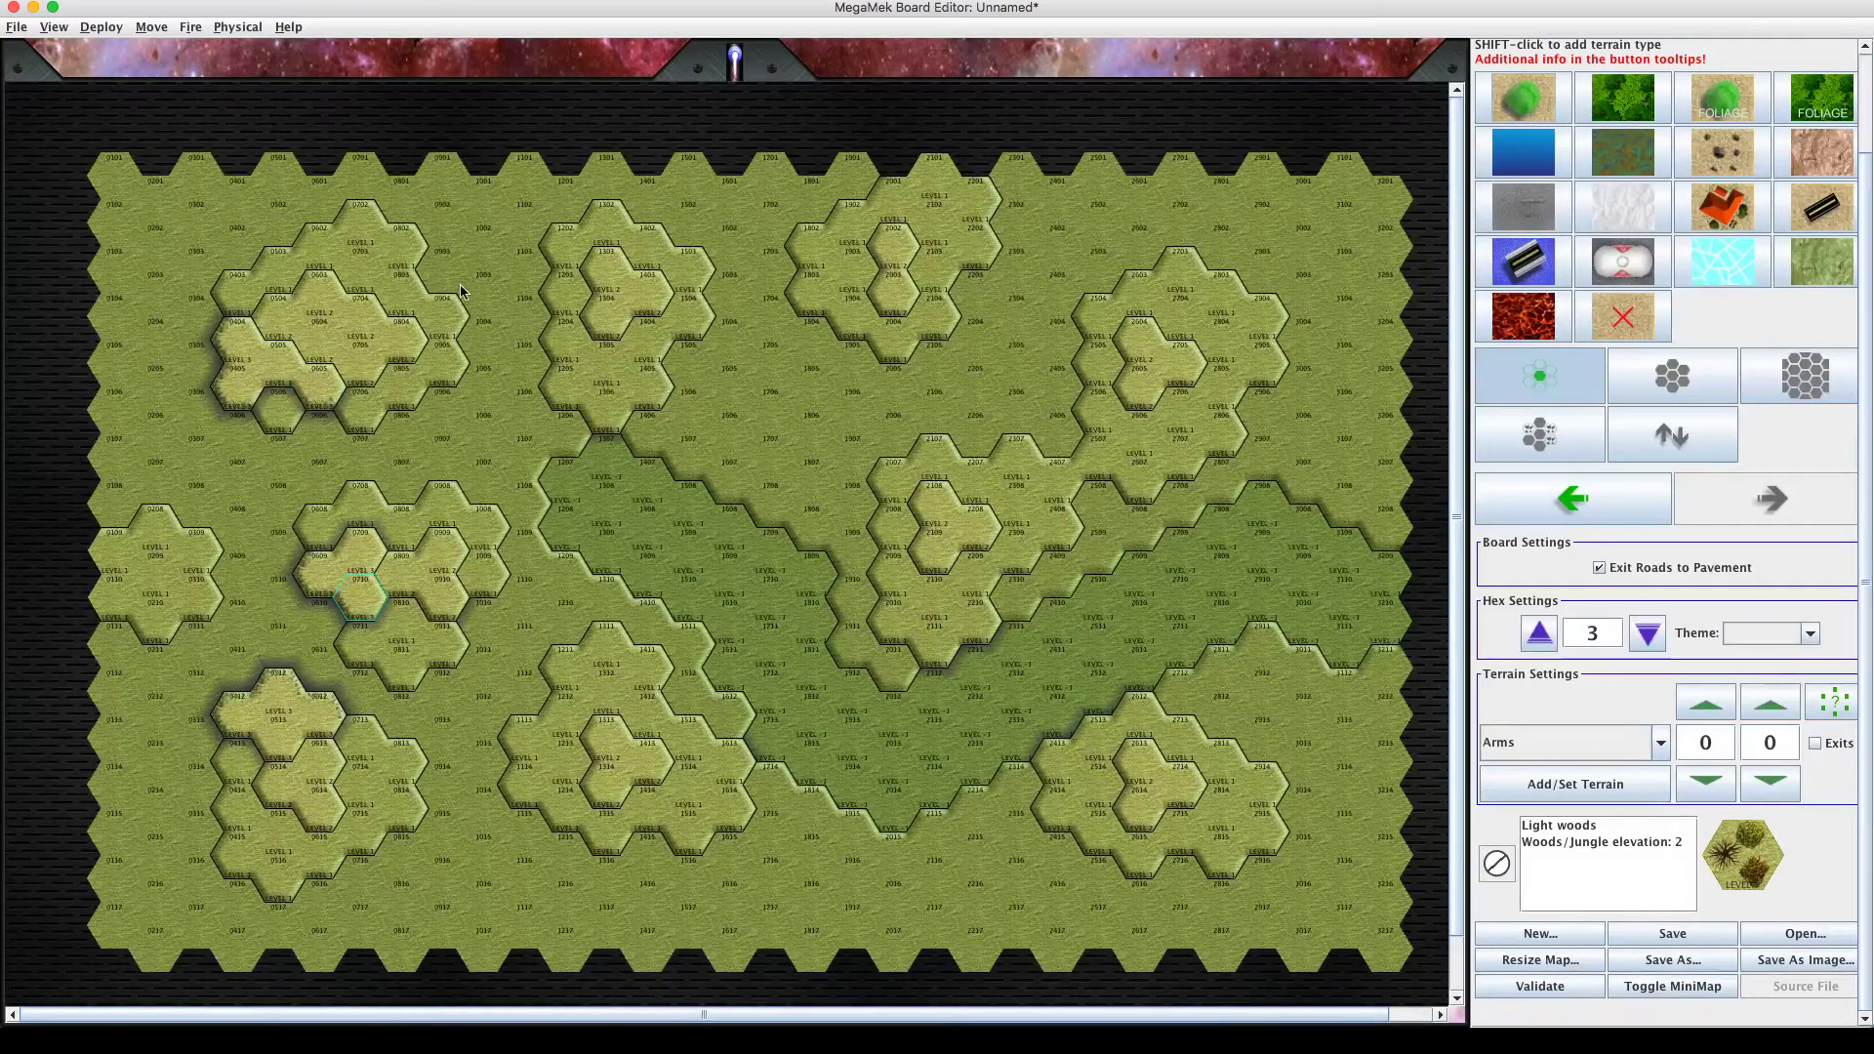
{"action": "left_click_drag", "start_coordinate": [418, 307], "coordinate": [468, 321]}
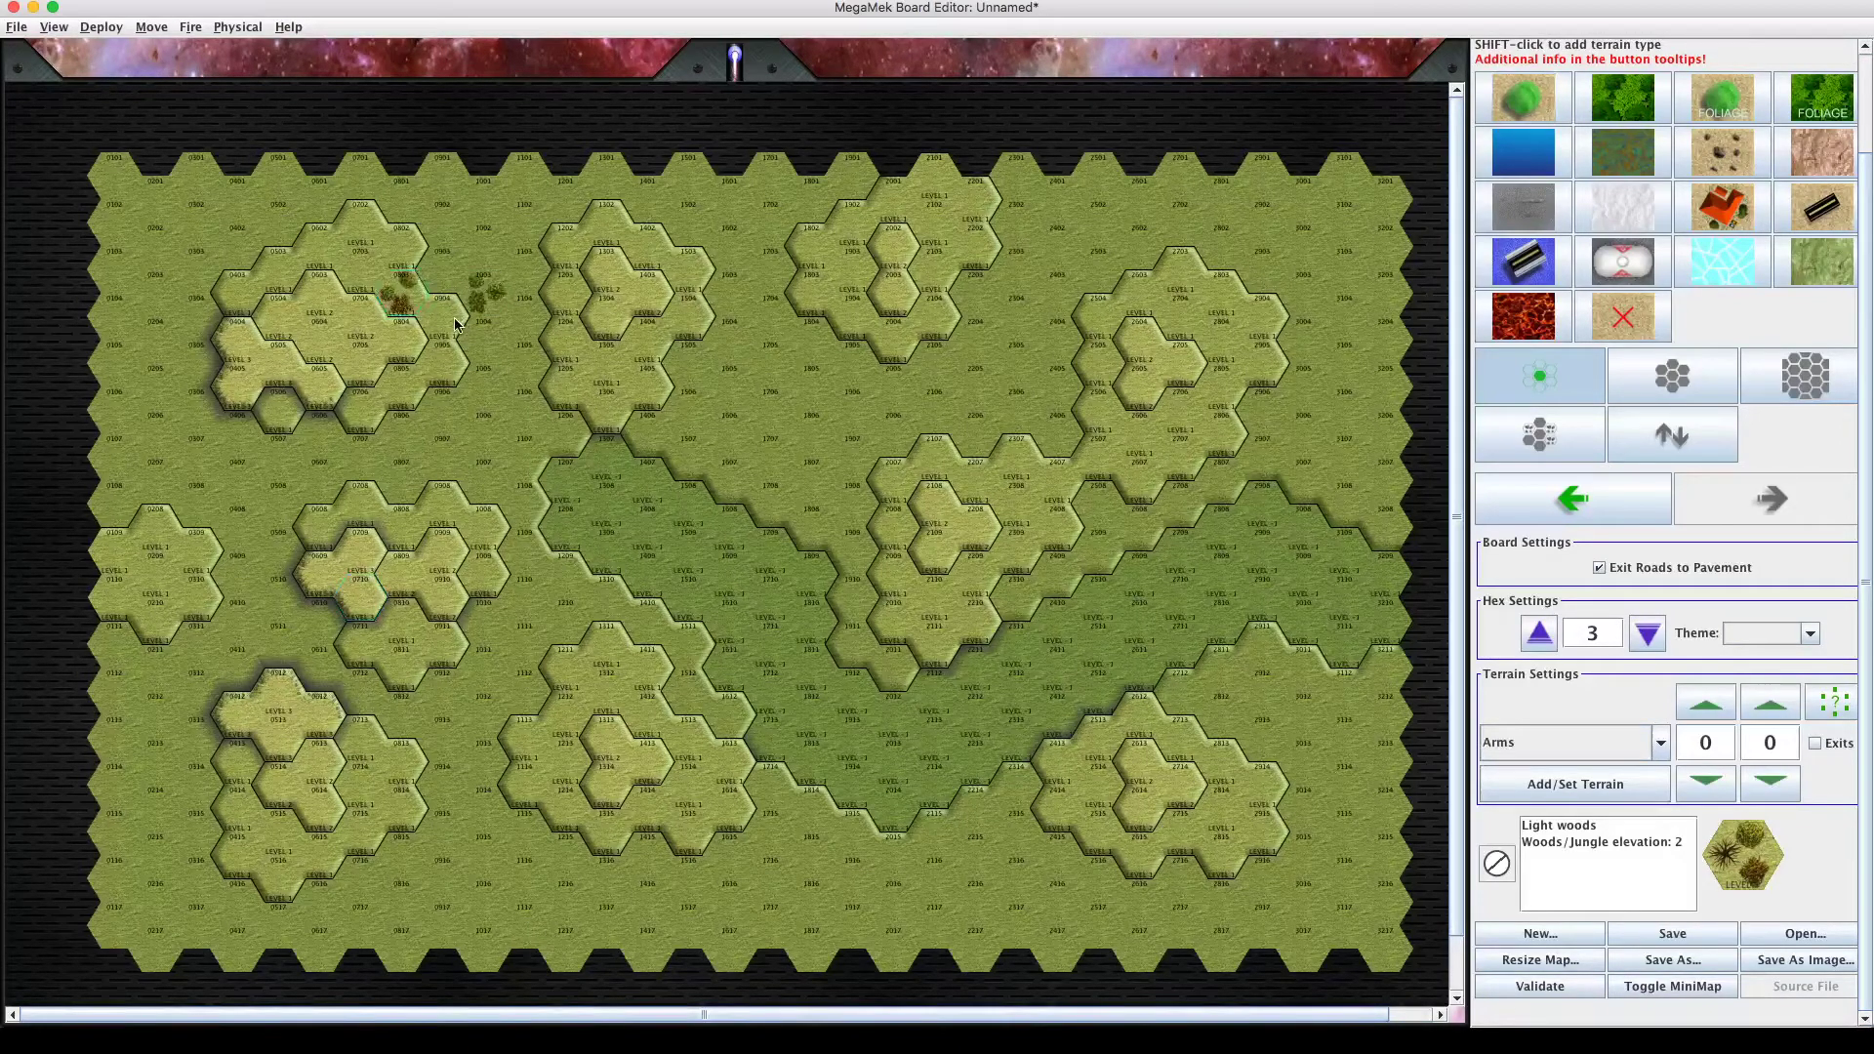
{"action": "left_click", "coordinate": [455, 324]}
Paint light woods on the southeast slope of the next hill east and around the south side of the north-central hill.
{"action": "left_click", "coordinate": [667, 336]}
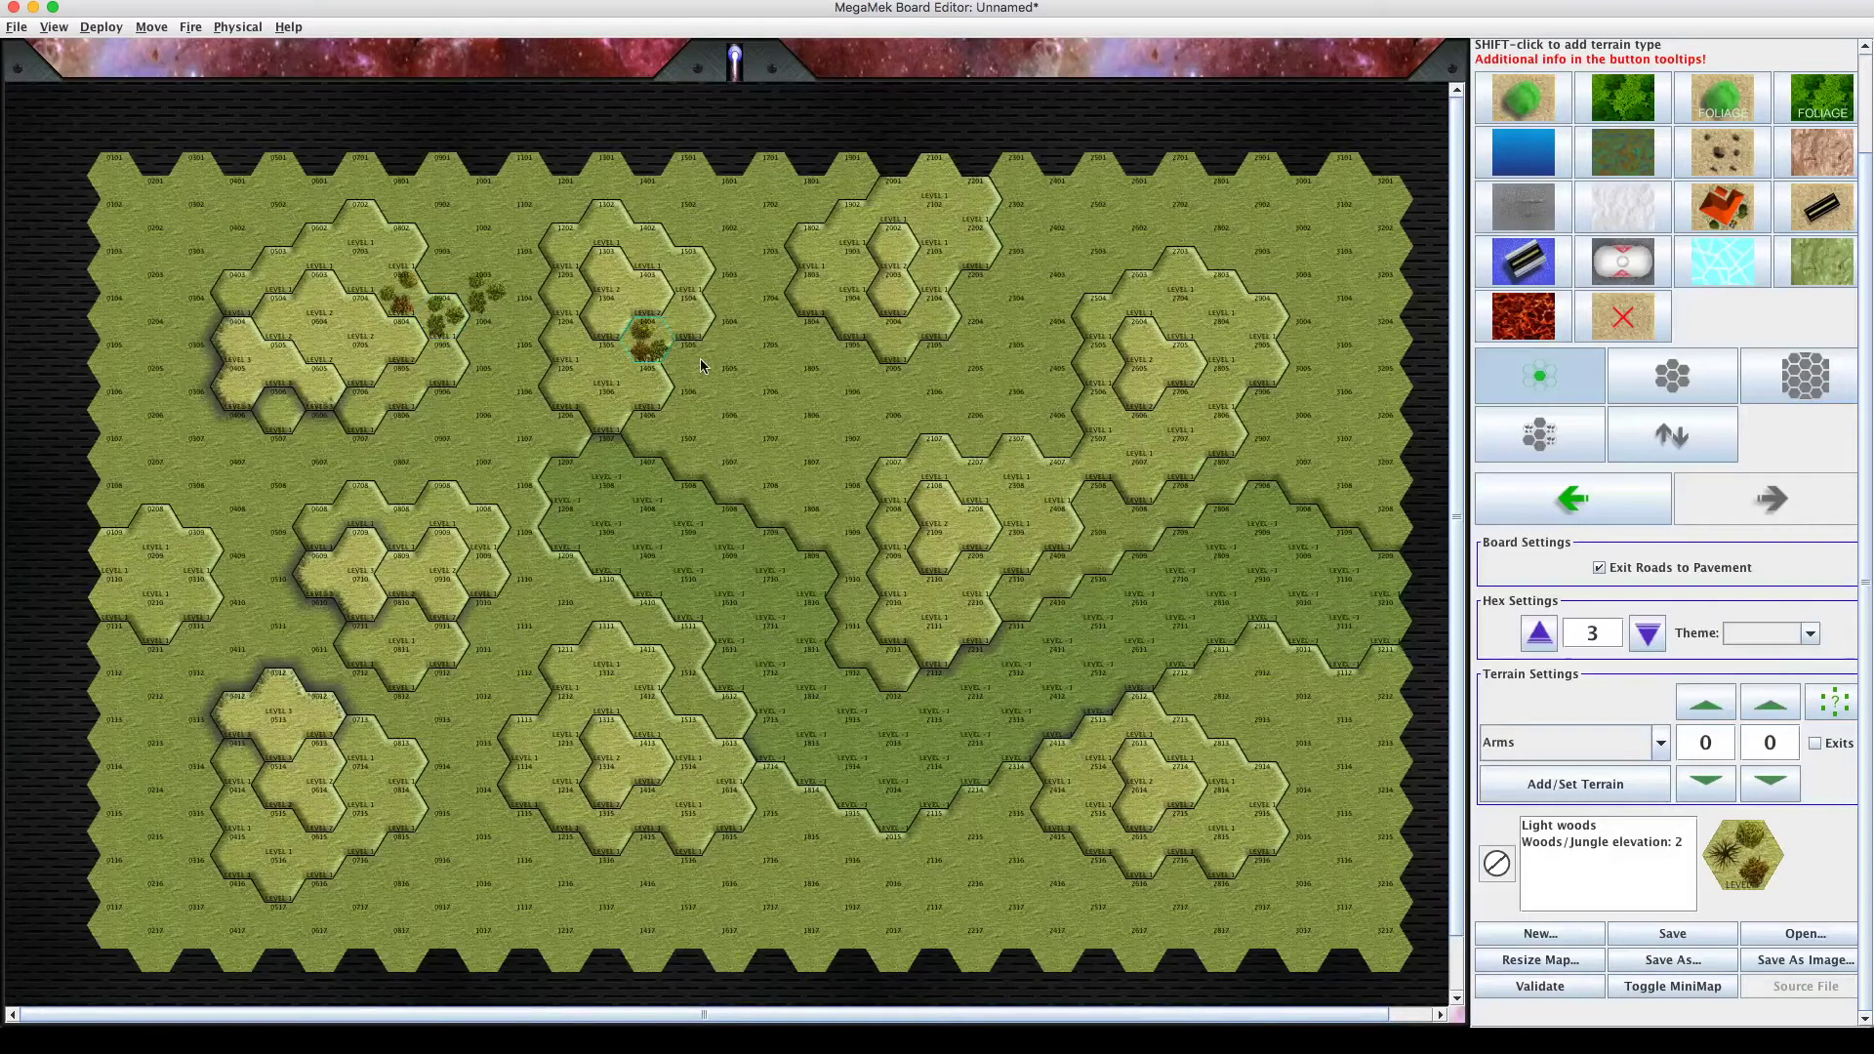
{"action": "left_click", "coordinate": [701, 365]}
{"action": "left_click", "coordinate": [884, 310]}
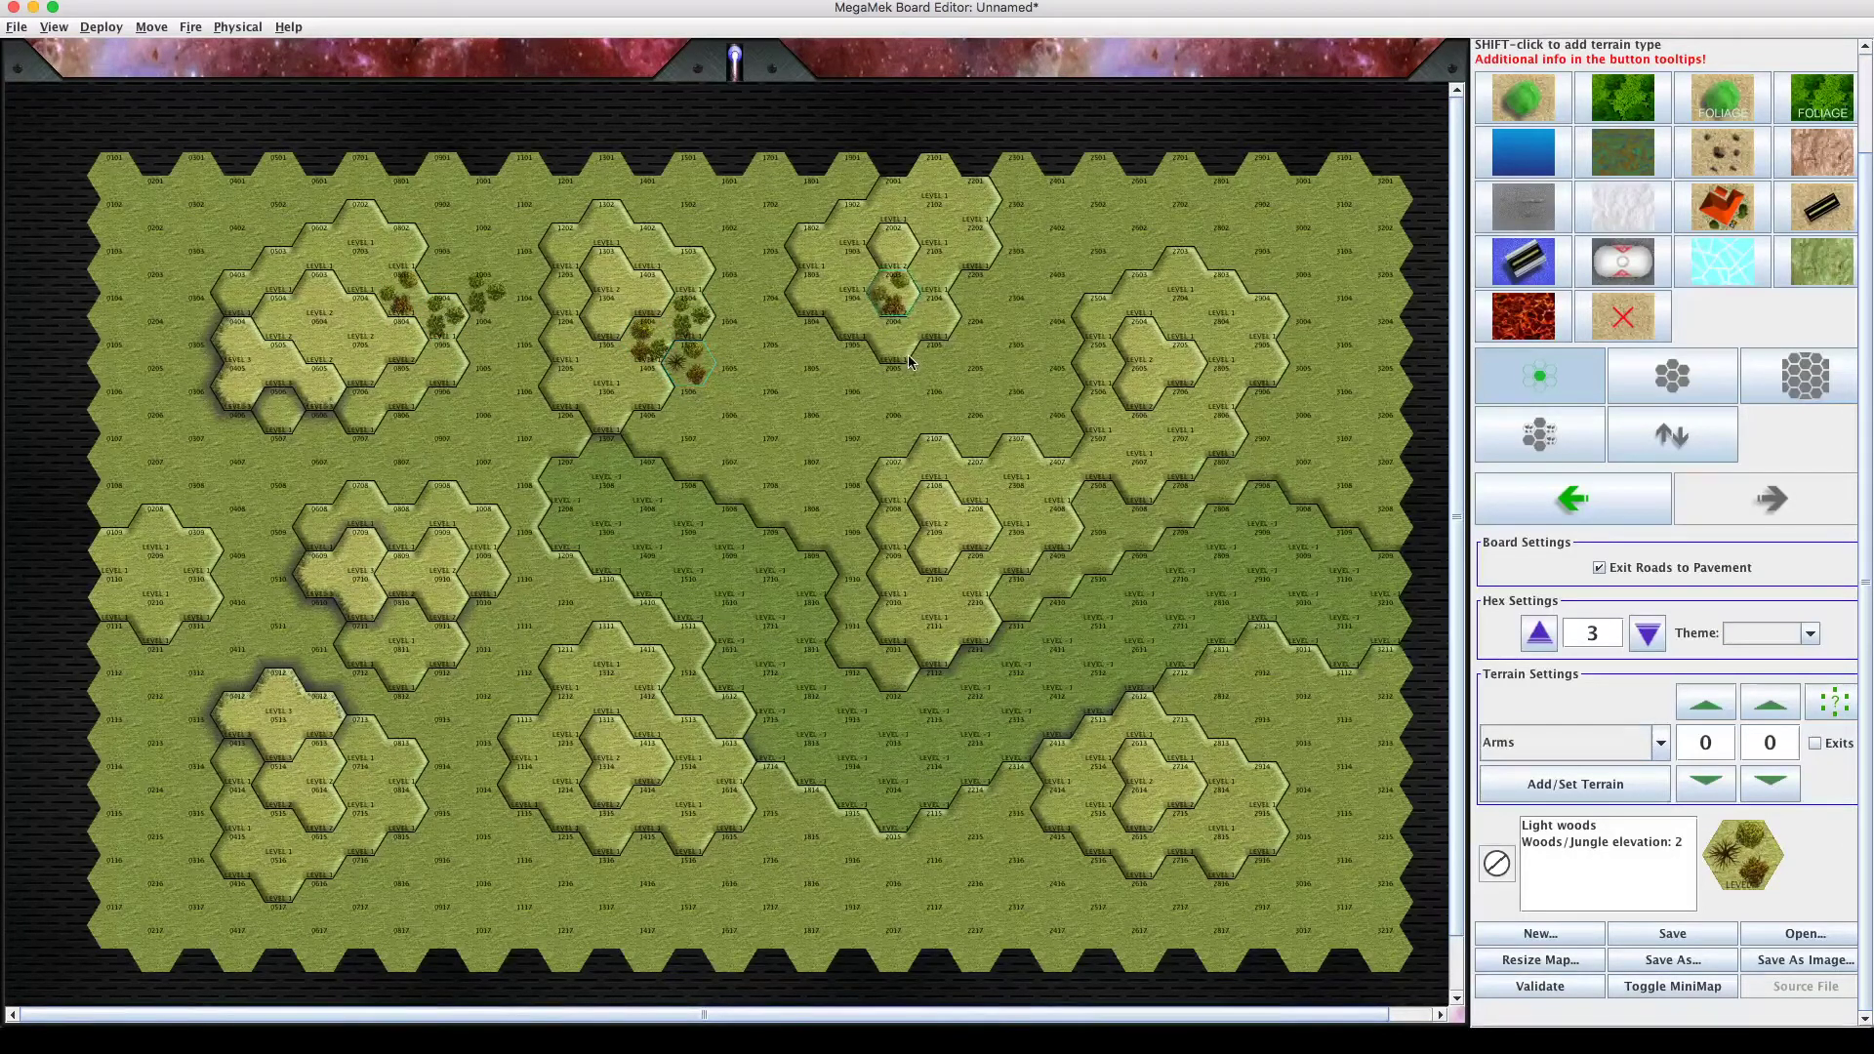
{"action": "left_click", "coordinate": [851, 361]}
{"action": "left_click", "coordinate": [892, 339]}
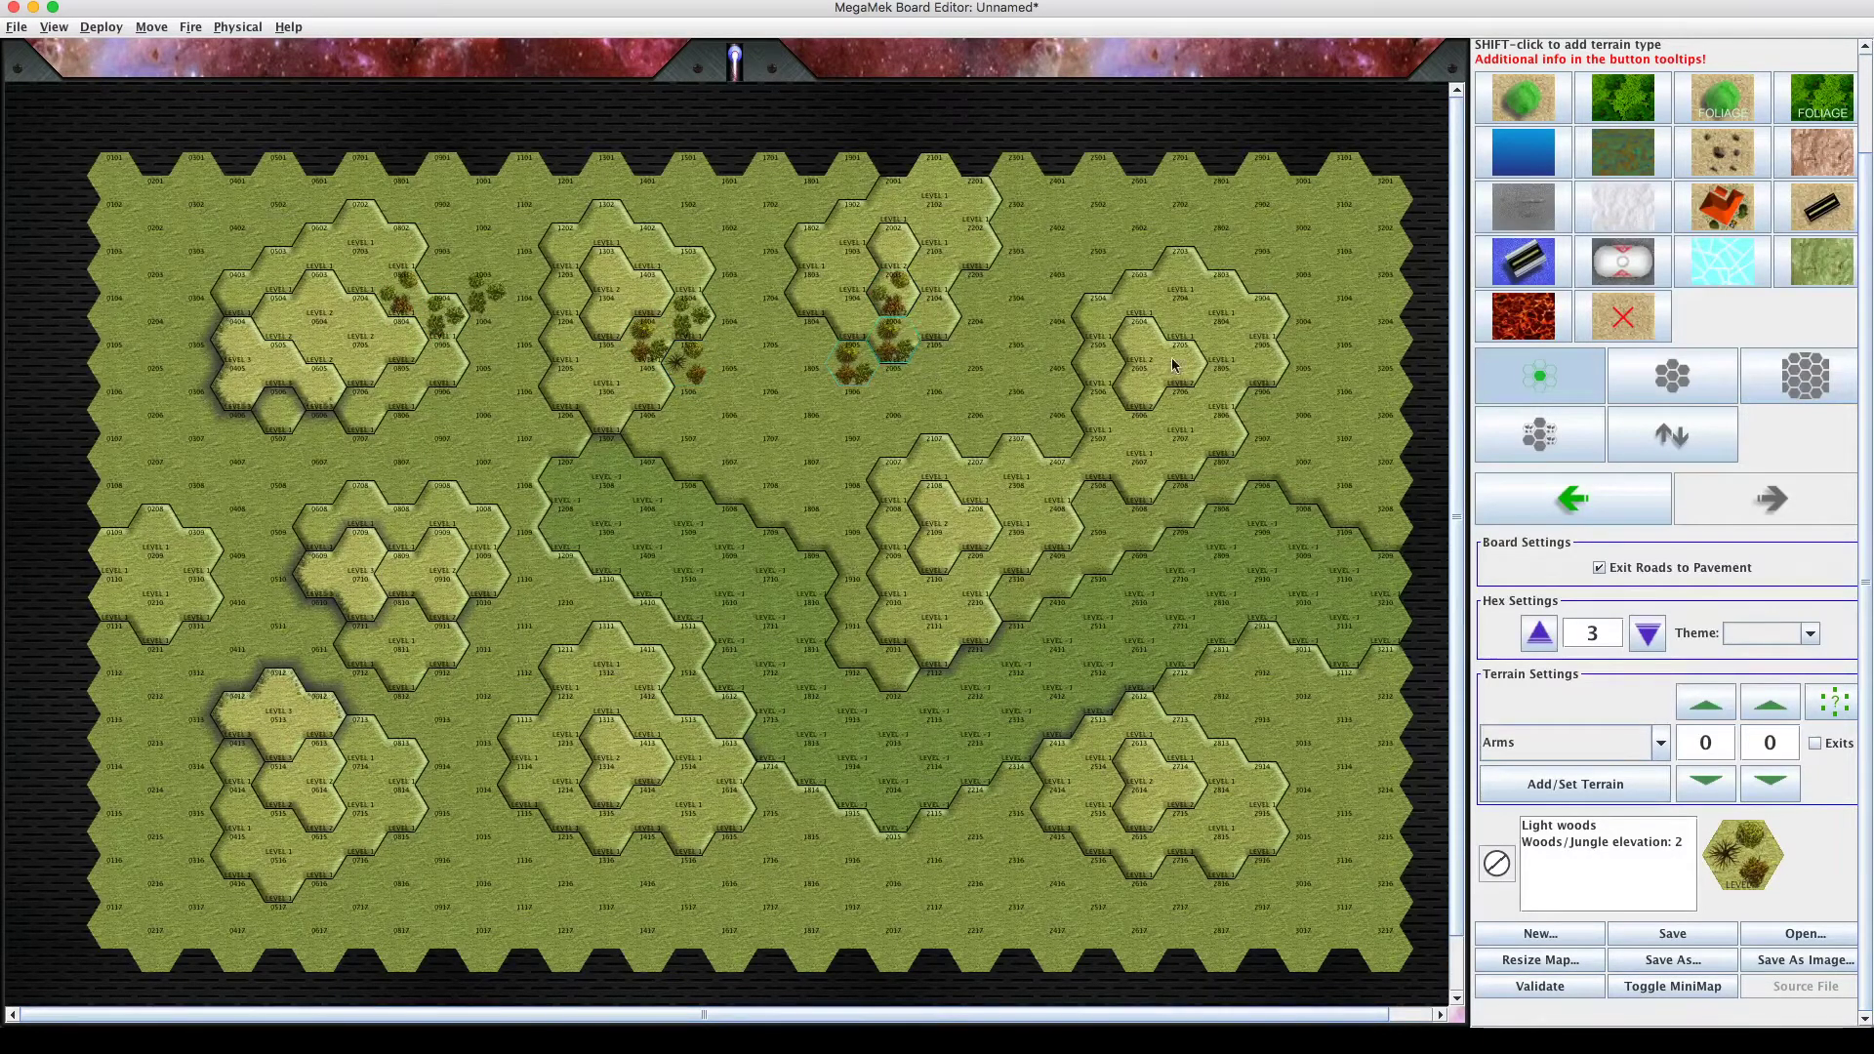
Paint light woods clusters on the southeast and northwest sides of the northeast hill.
{"action": "left_click", "coordinate": [1224, 381]}
{"action": "left_click", "coordinate": [1261, 402]}
{"action": "left_click", "coordinate": [1273, 371]}
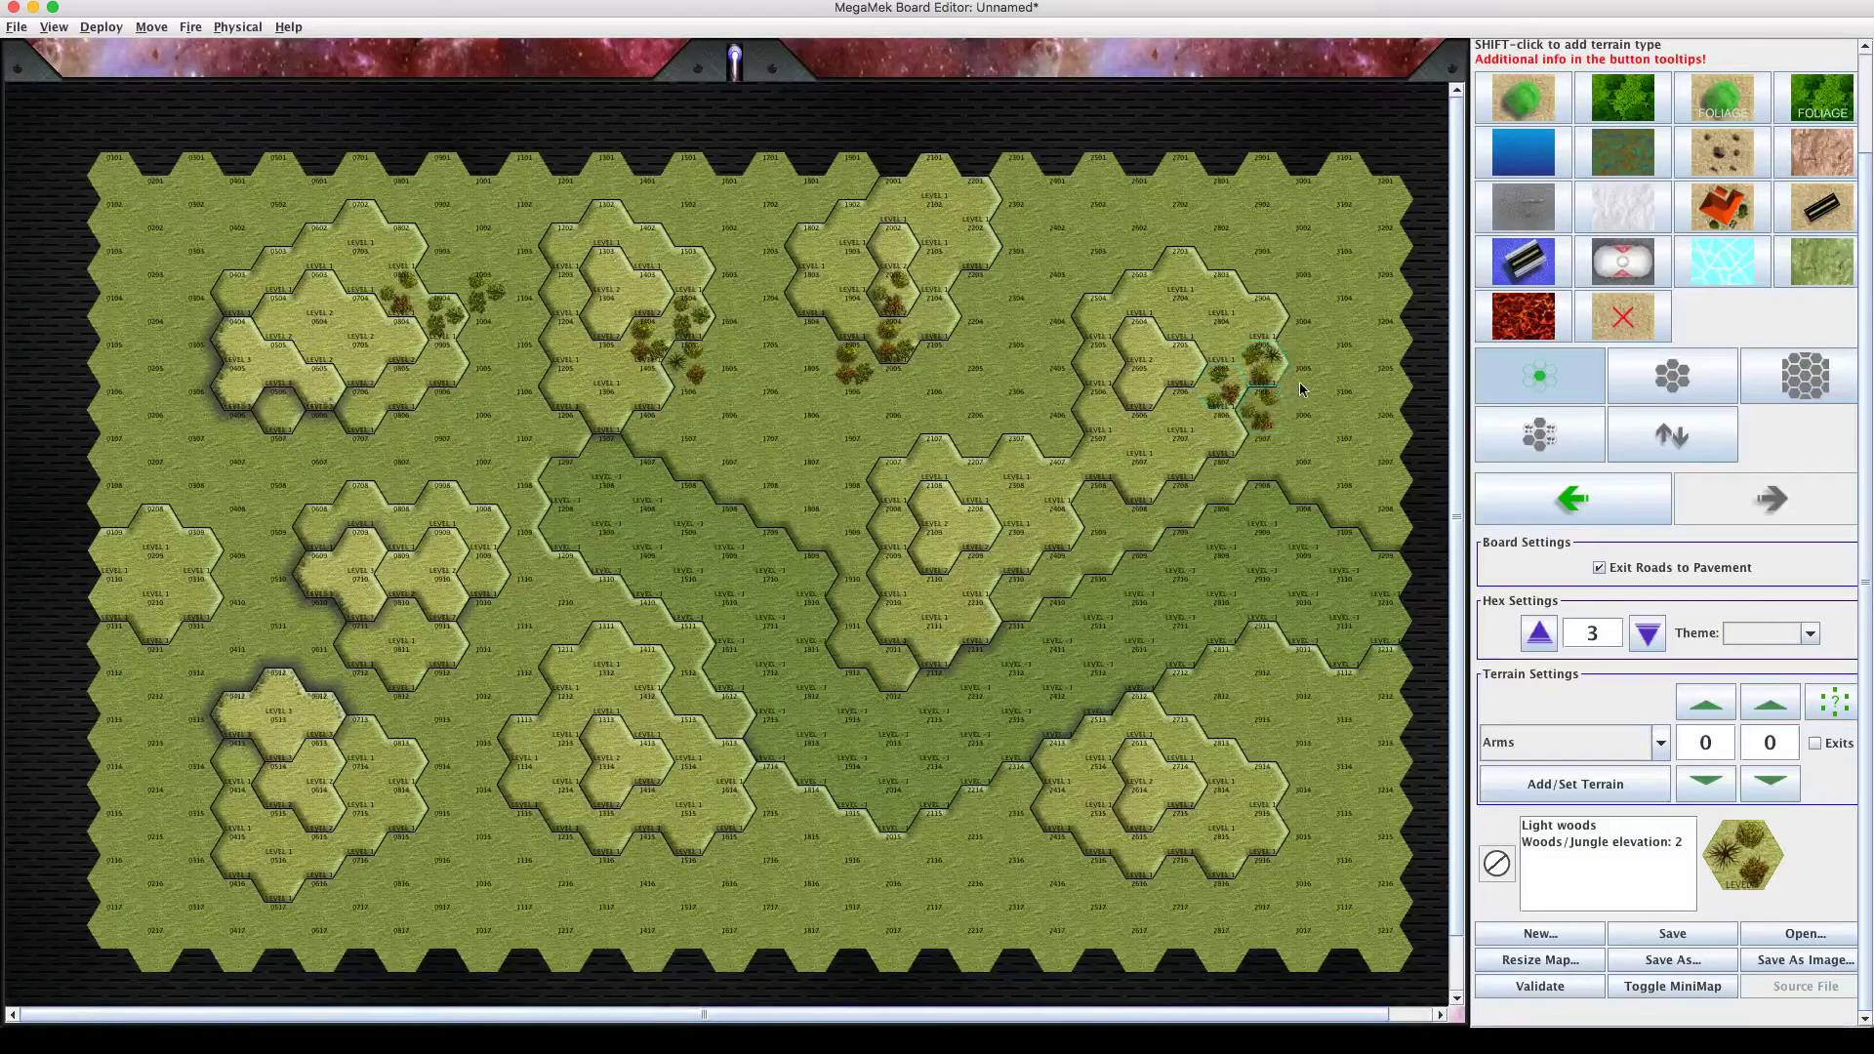
{"action": "left_click", "coordinate": [1301, 389]}
{"action": "left_click", "coordinate": [1097, 275]}
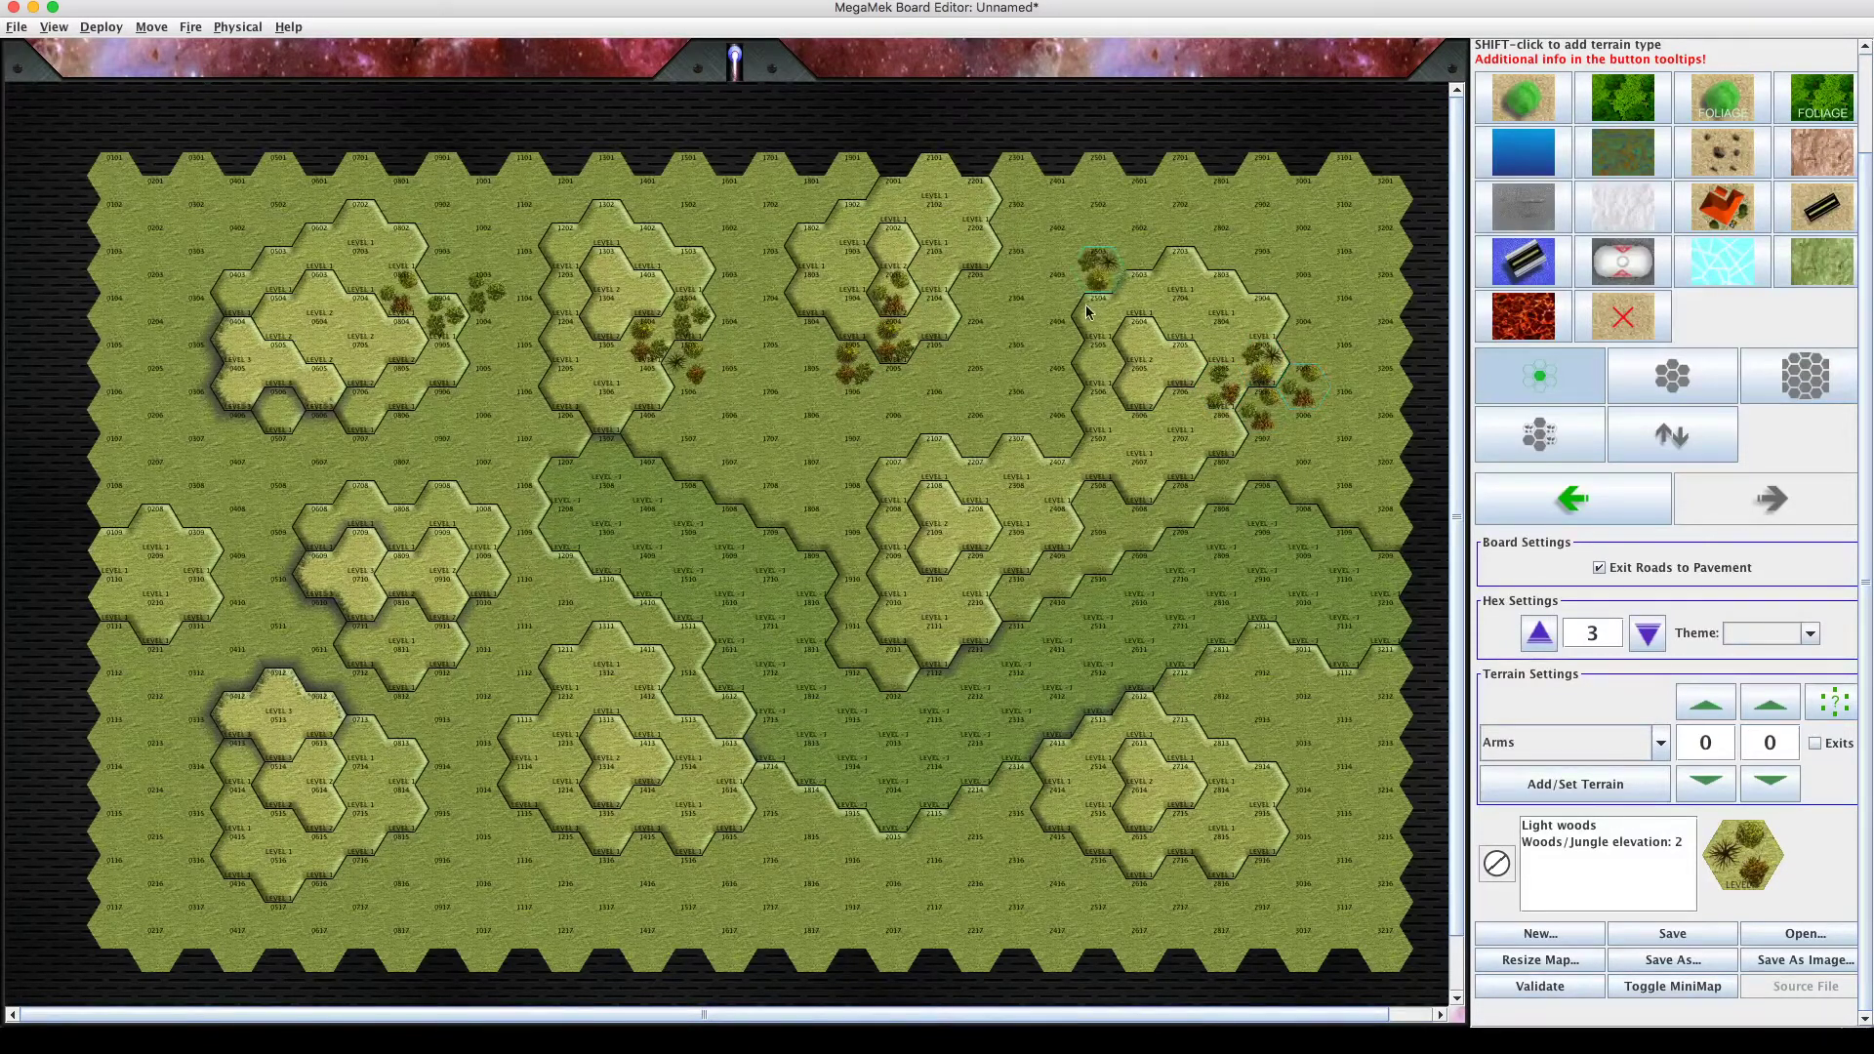
{"action": "left_click", "coordinate": [1088, 312]}
{"action": "left_click", "coordinate": [1137, 298]}
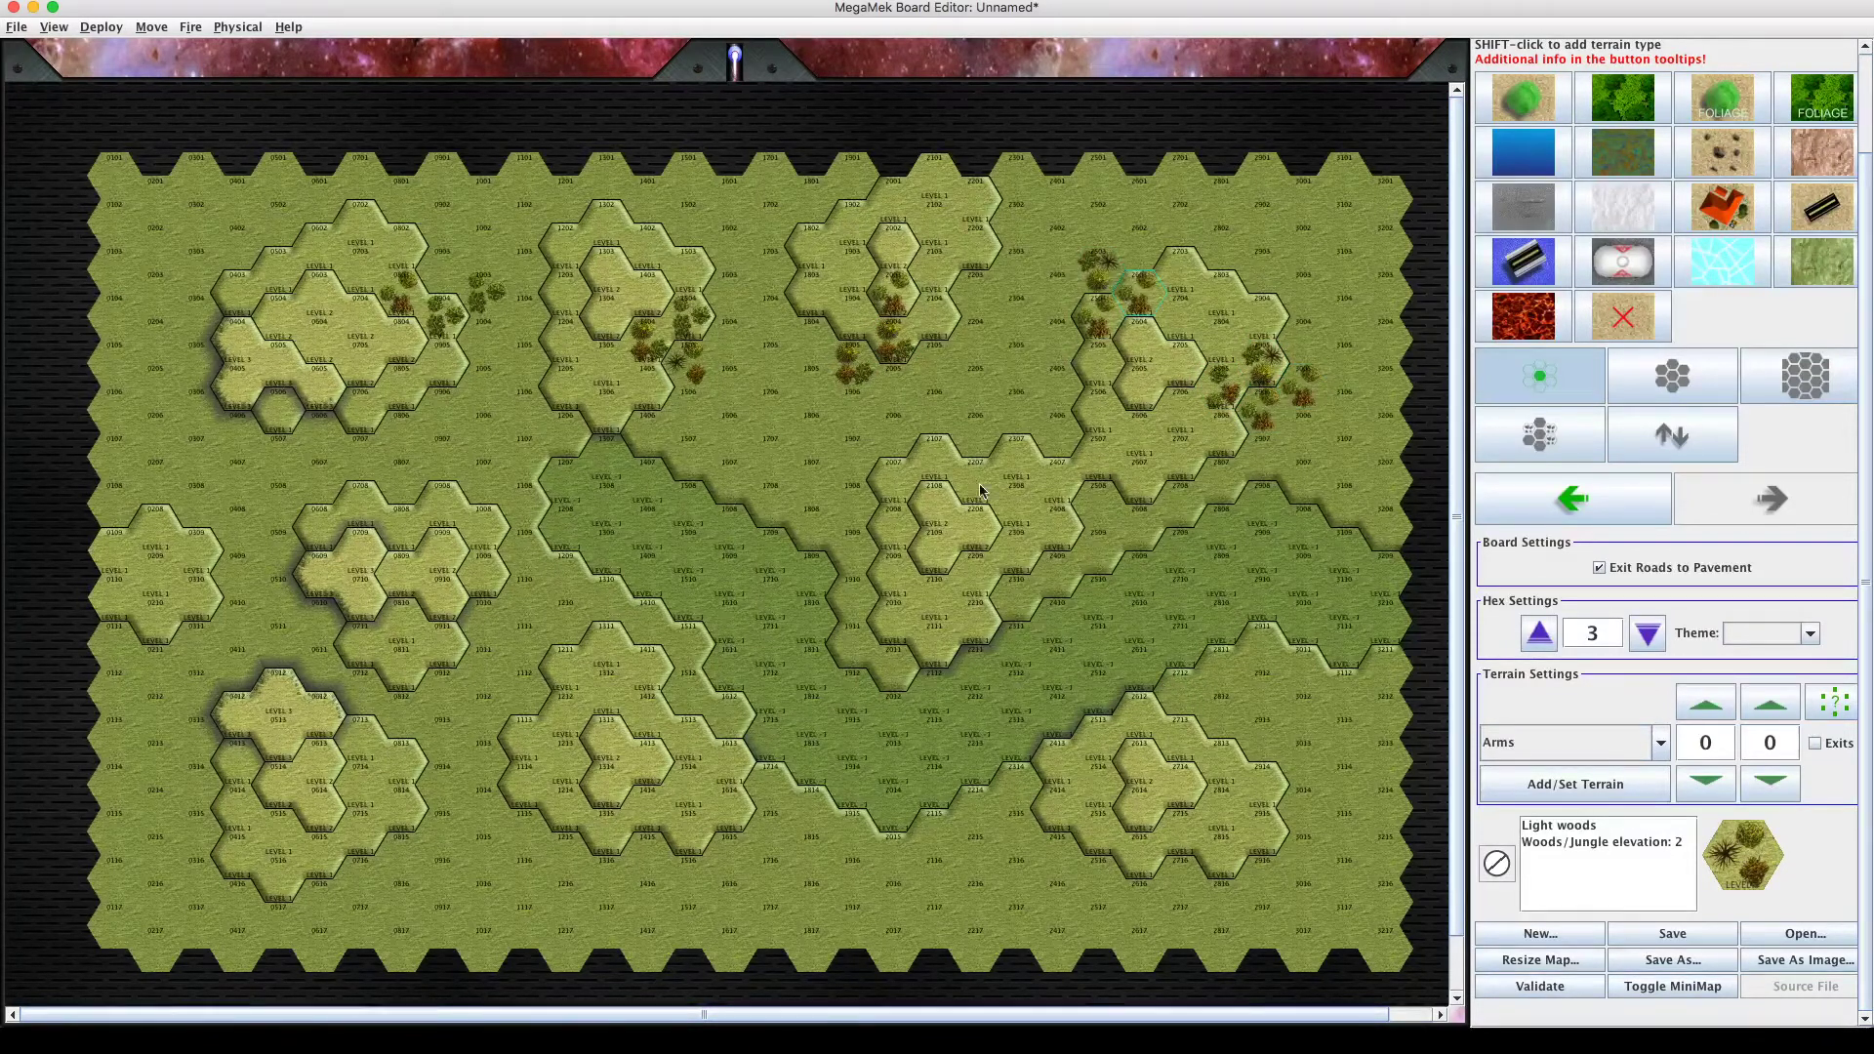
Paint light woods clusters on the northwest sides of the east-central hill and the south-central hill.
{"action": "left_click", "coordinate": [892, 503]}
{"action": "left_click", "coordinate": [859, 510]}
{"action": "left_click", "coordinate": [876, 542]}
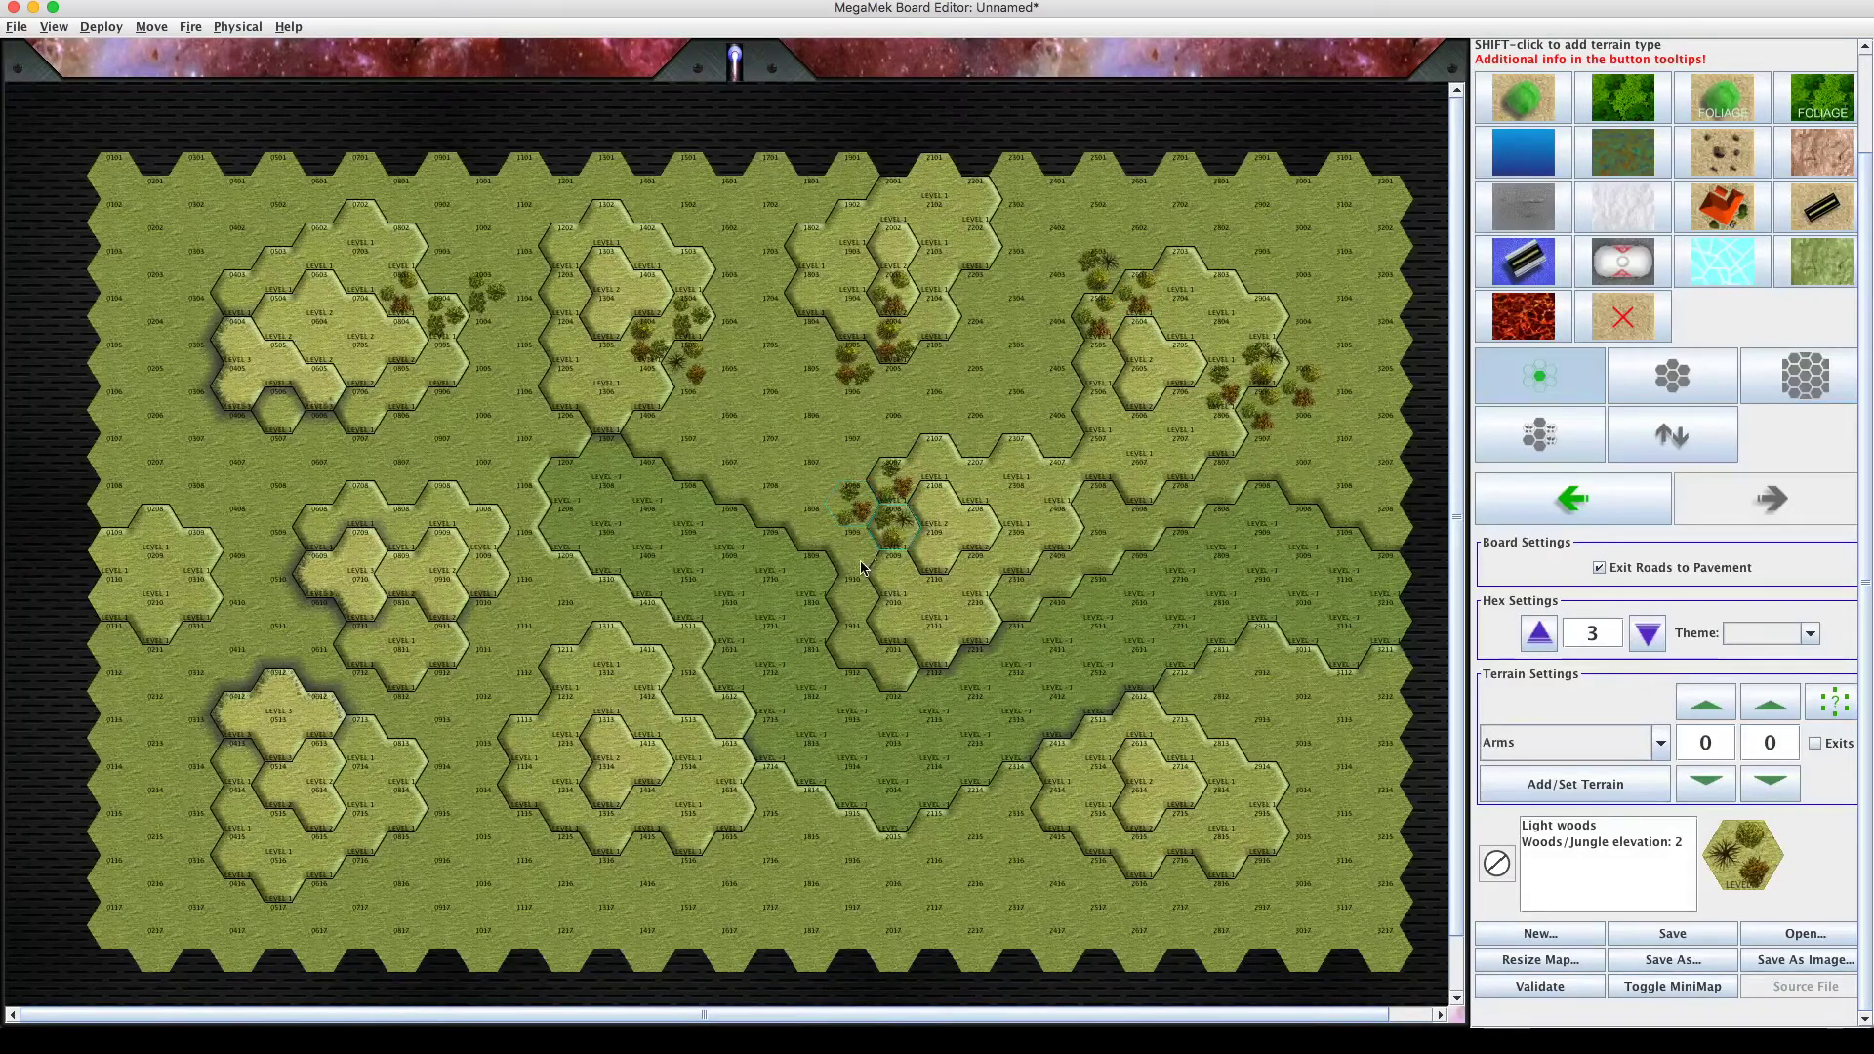
{"action": "left_click", "coordinate": [525, 646]}
{"action": "left_click", "coordinate": [566, 672]}
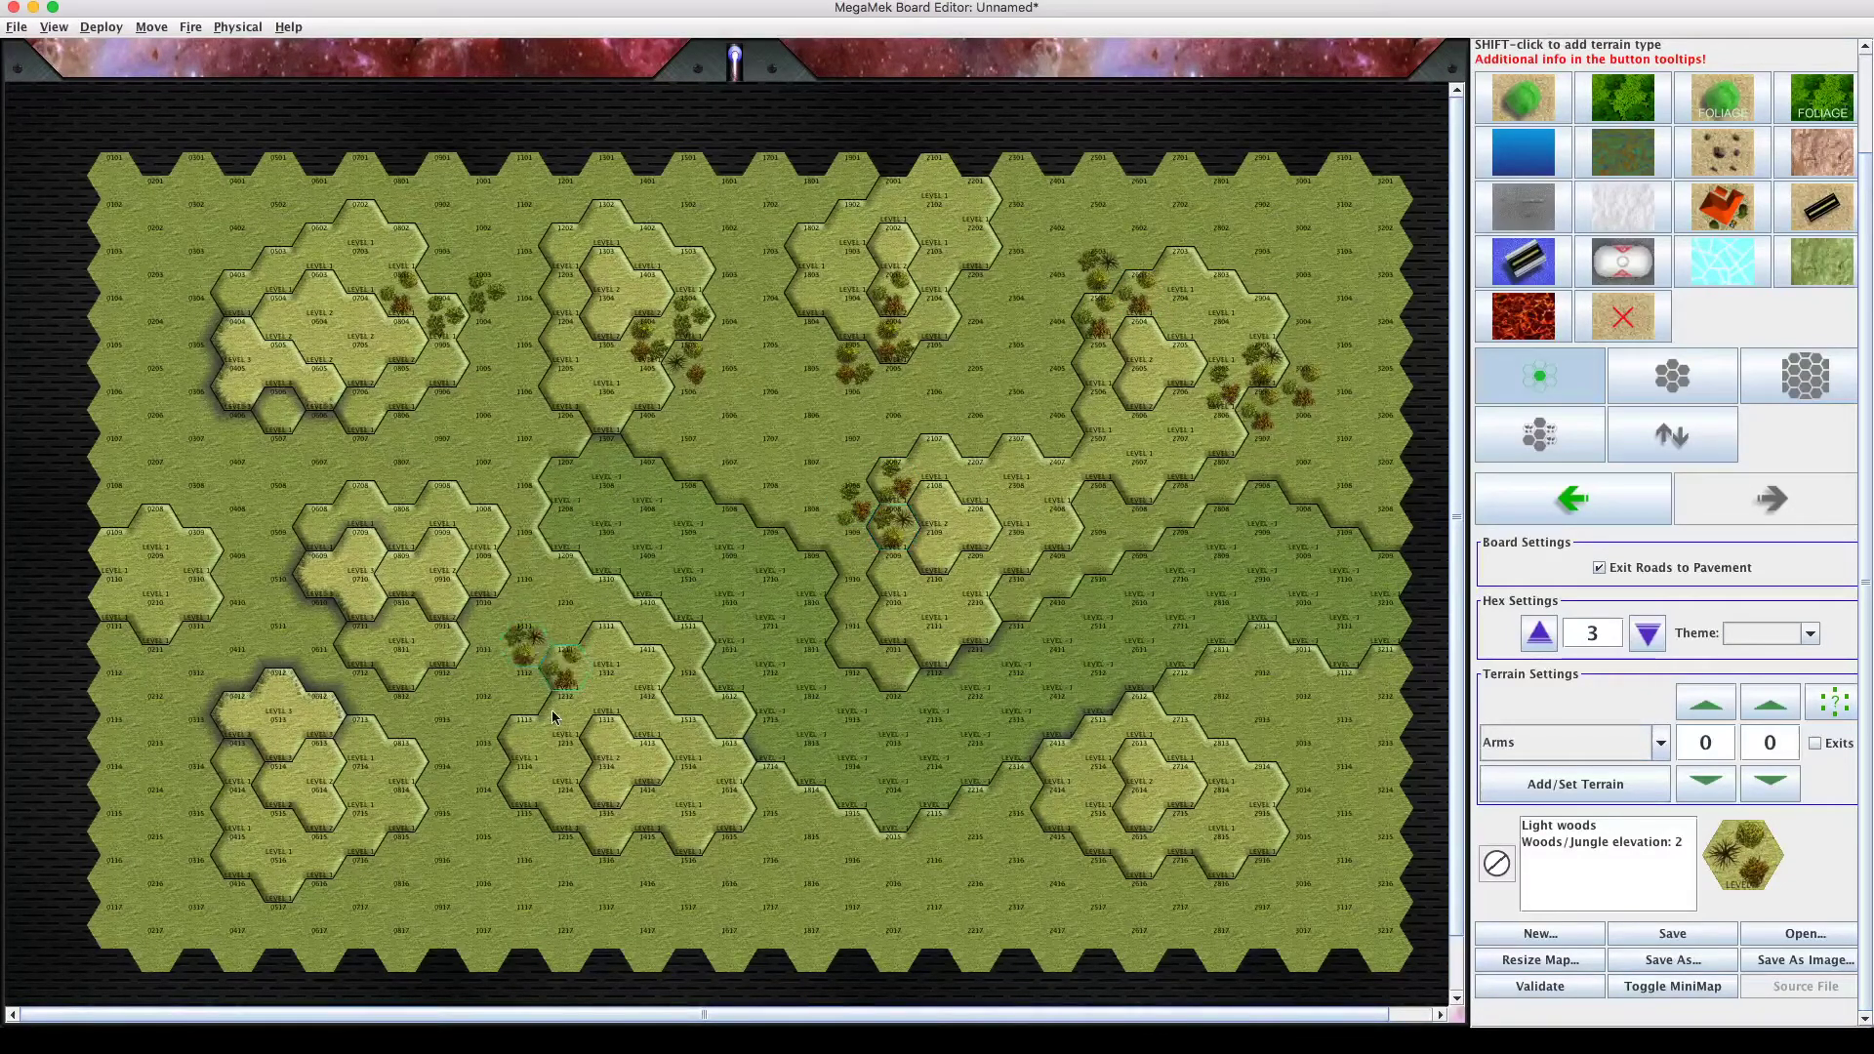
{"action": "left_click", "coordinate": [524, 739]}
{"action": "left_click", "coordinate": [565, 718]}
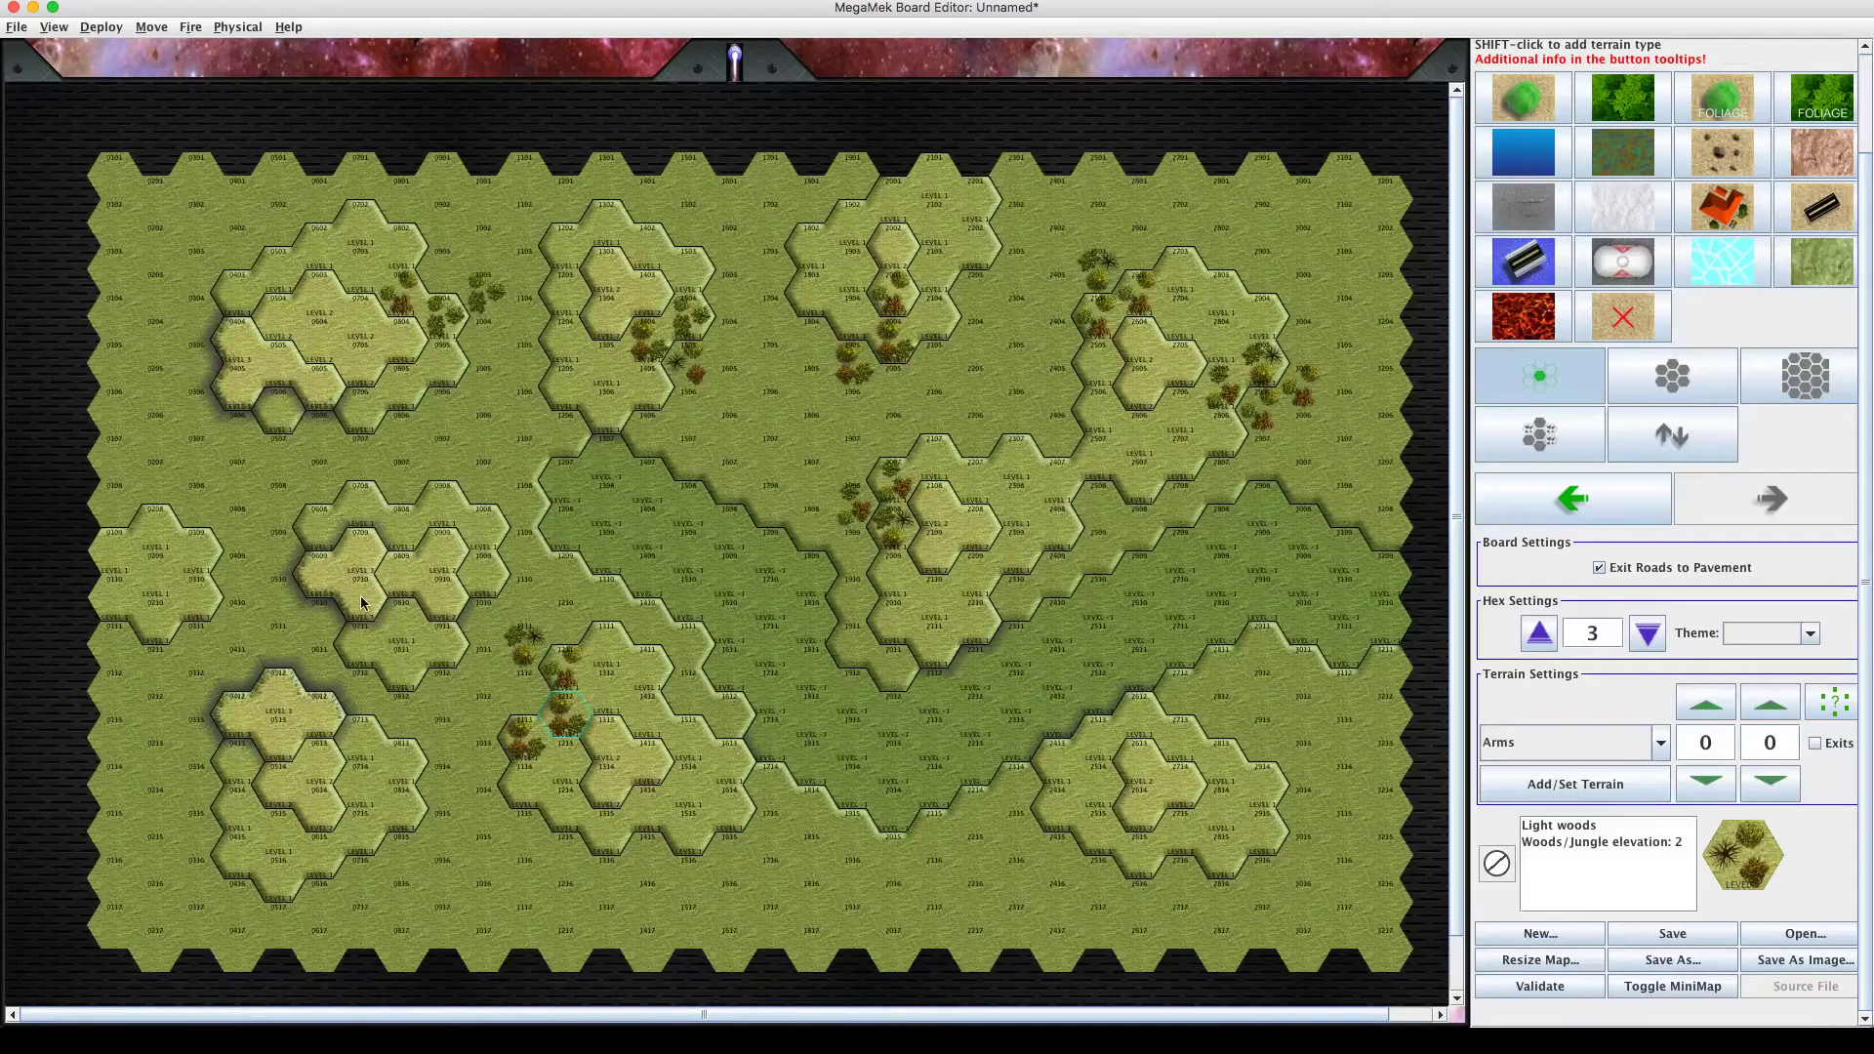
Paint light woods clusters south of the west-central hill and on the southwest side of the southwest hill.
{"action": "left_click", "coordinate": [402, 666]}
{"action": "left_click", "coordinate": [444, 689]}
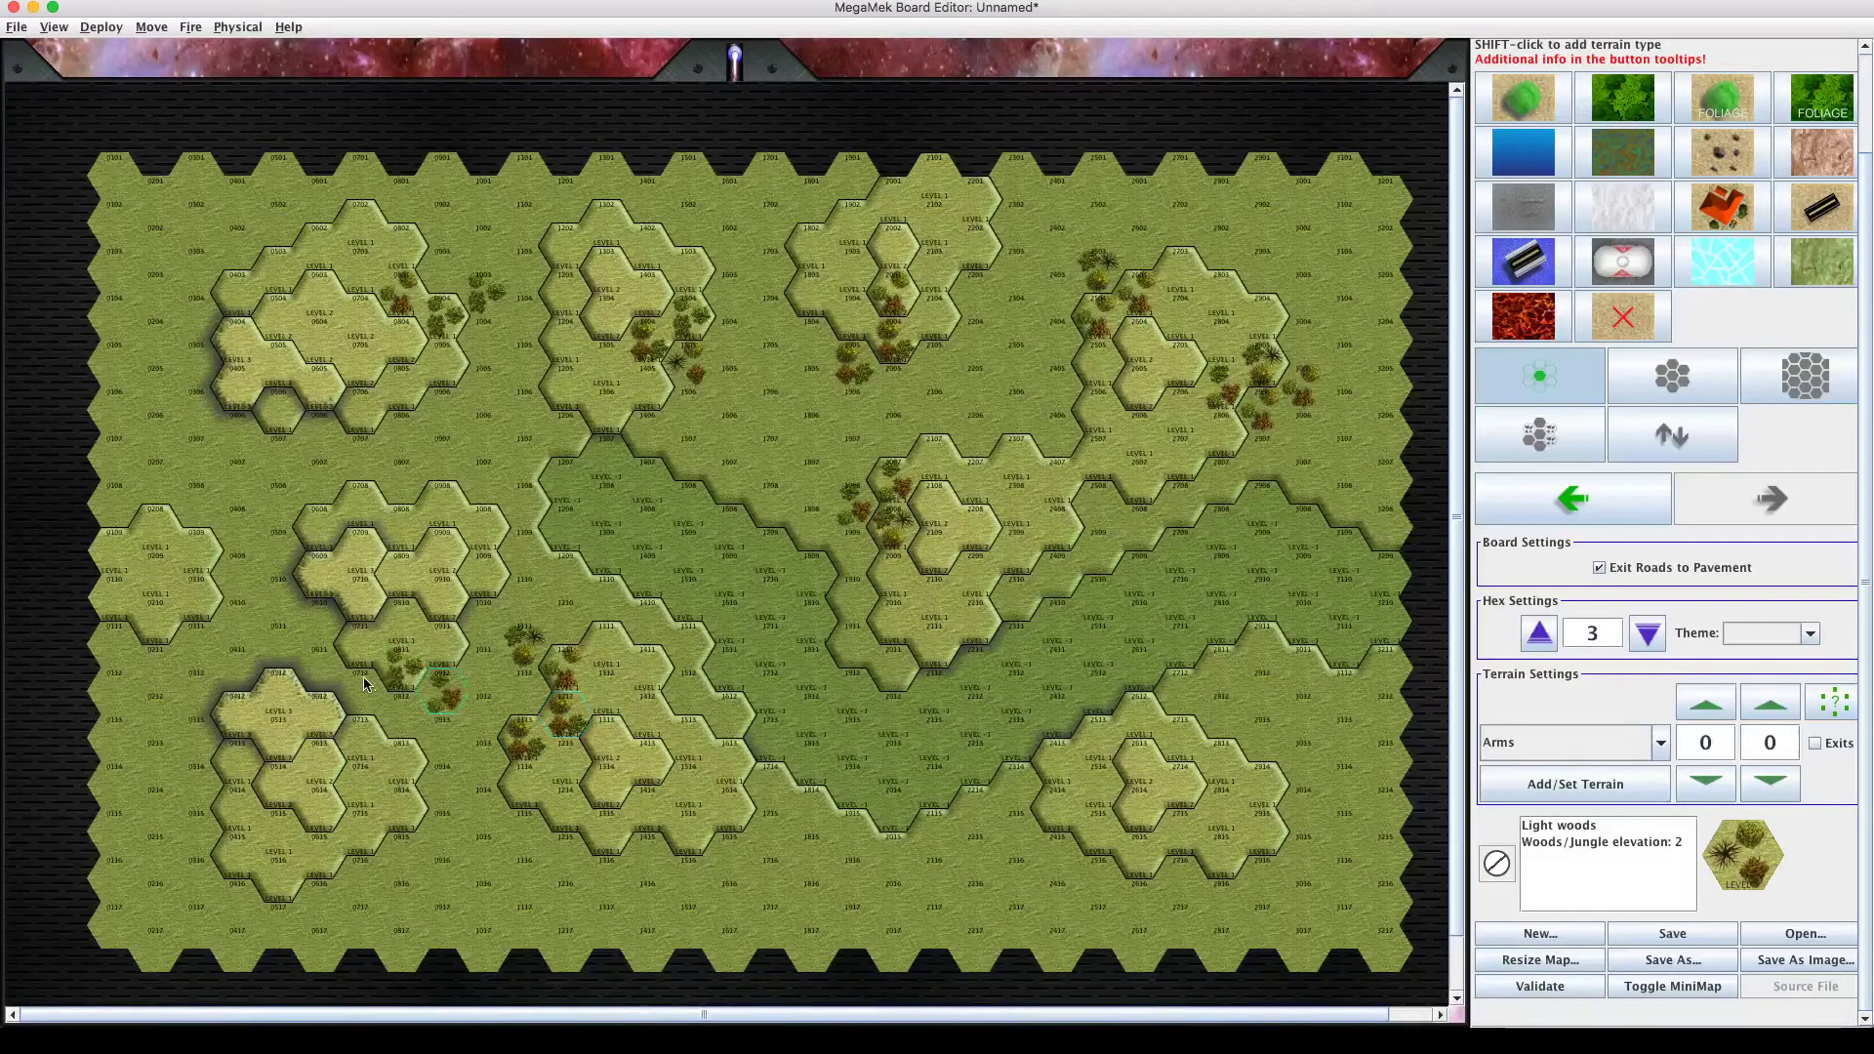
{"action": "left_click", "coordinate": [358, 644]}
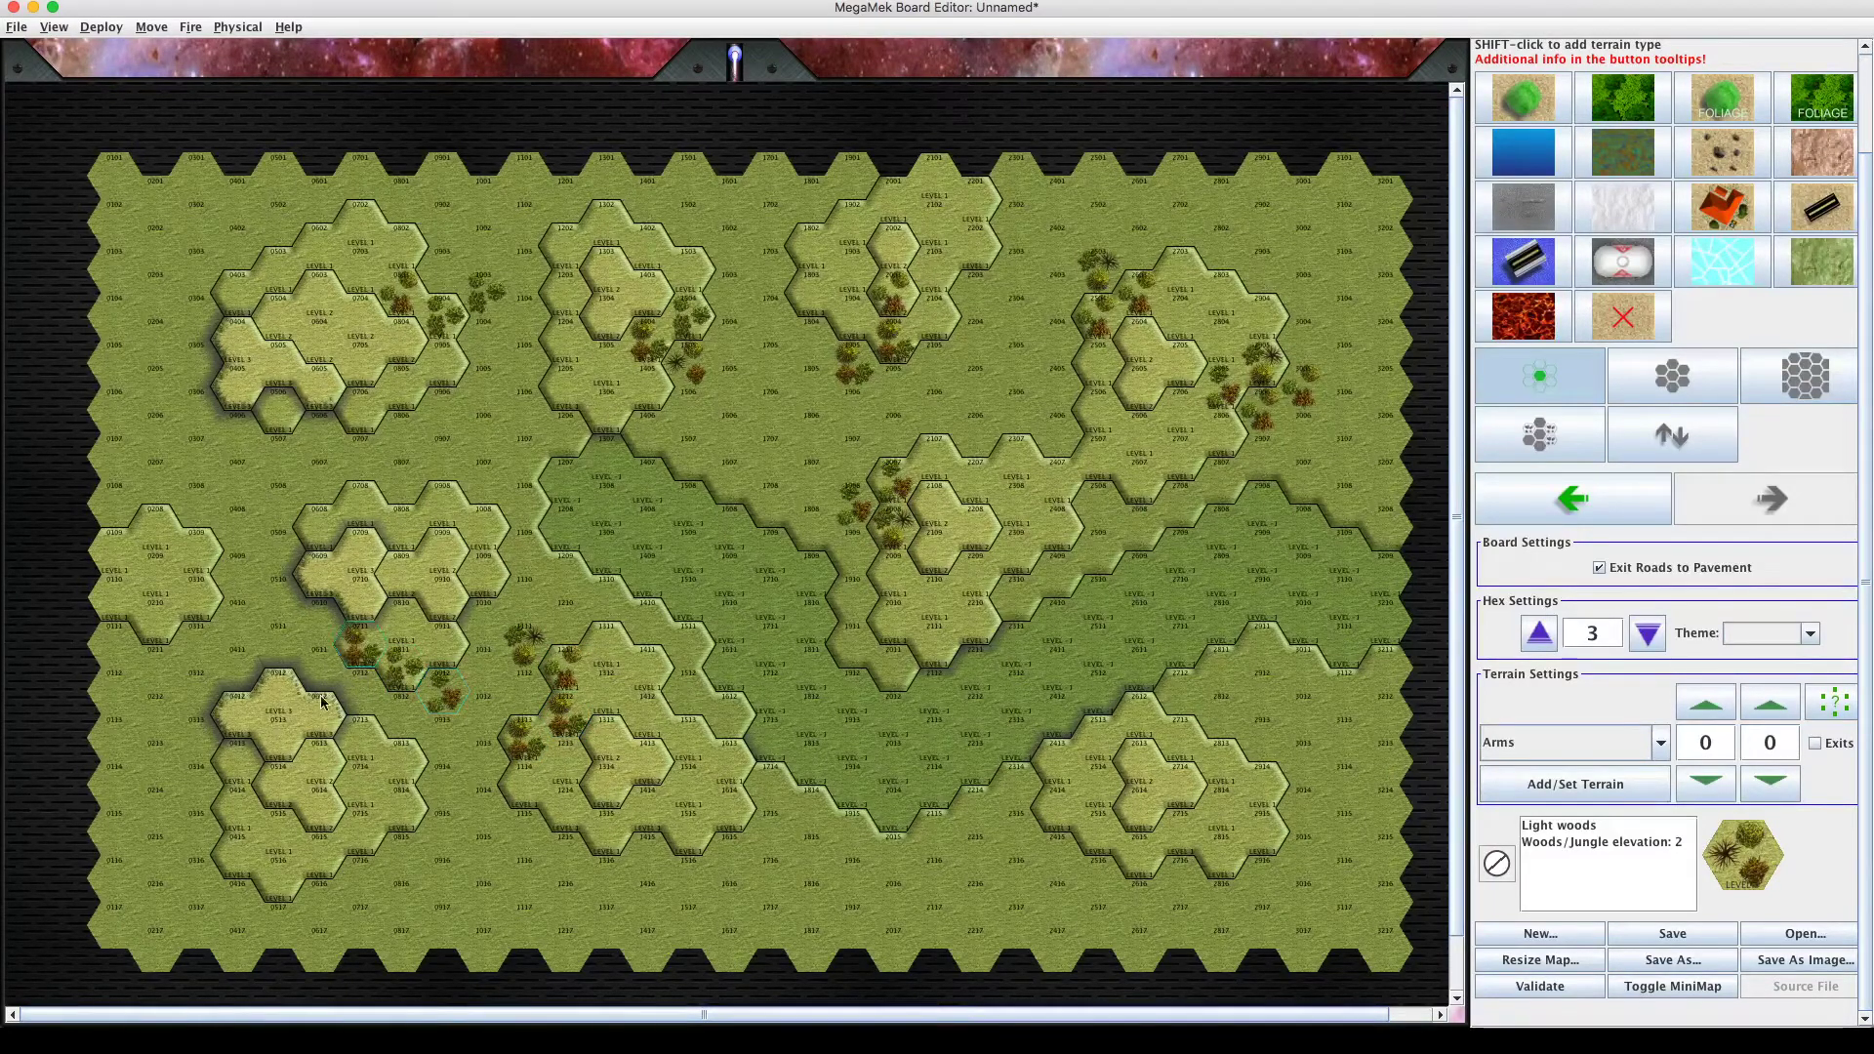
{"action": "left_click", "coordinate": [229, 823]}
{"action": "left_click", "coordinate": [193, 837]}
{"action": "left_click", "coordinate": [235, 855]}
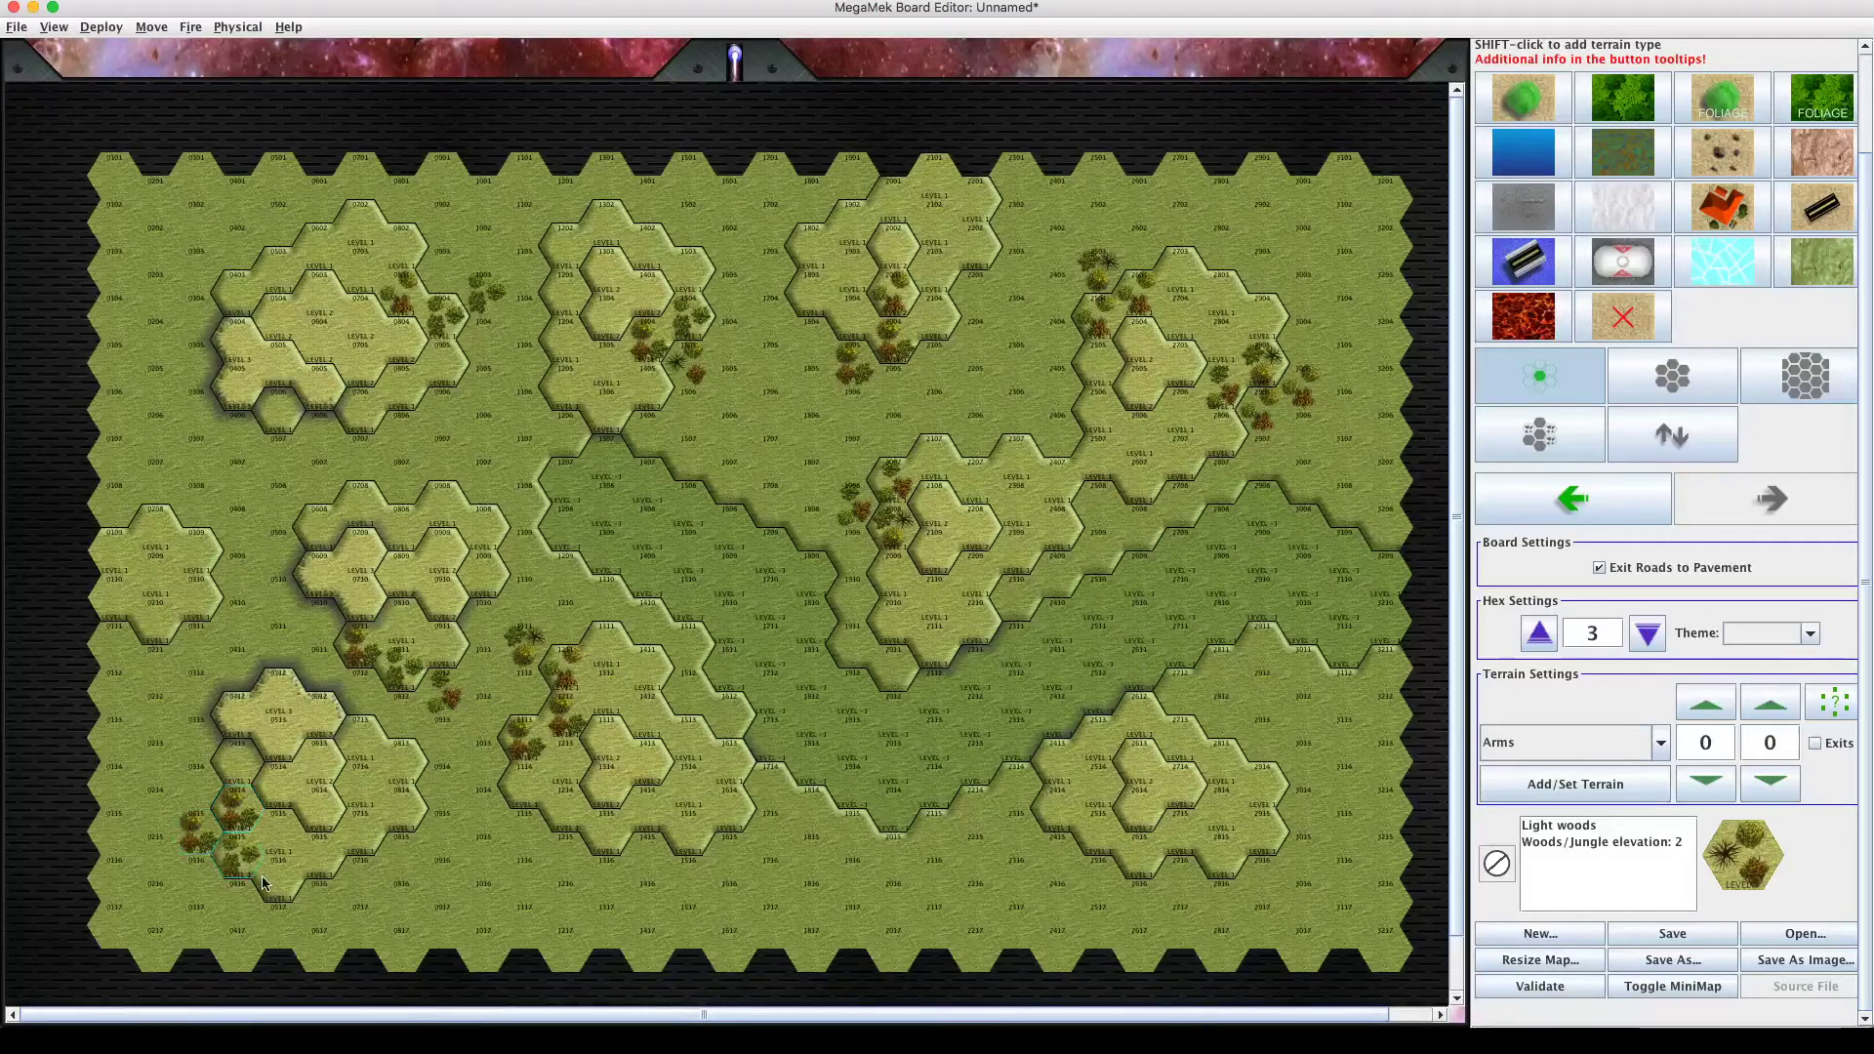
Paint light woods clusters on the southwest and northeast sides of the southeast hill.
{"action": "left_click", "coordinate": [1093, 825]}
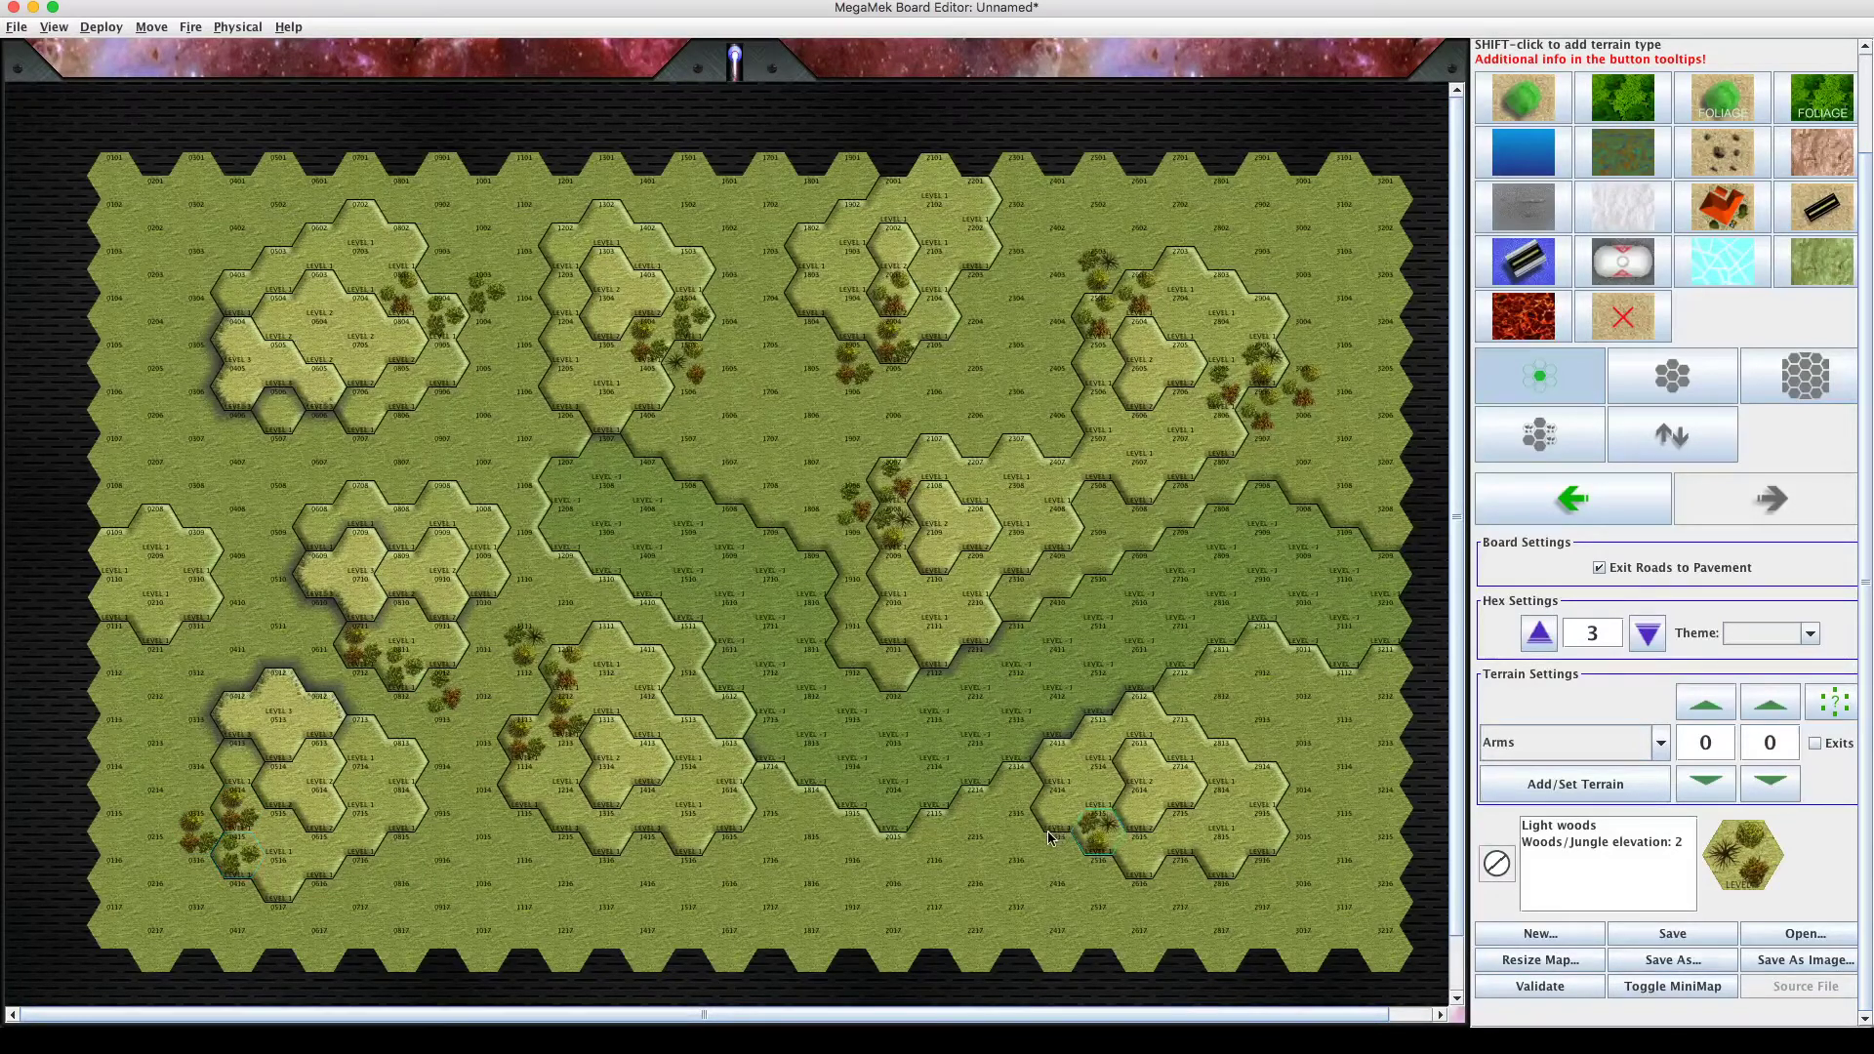
{"action": "left_click", "coordinate": [1059, 854]}
{"action": "left_click", "coordinate": [1074, 810]}
{"action": "left_click", "coordinate": [1105, 798]}
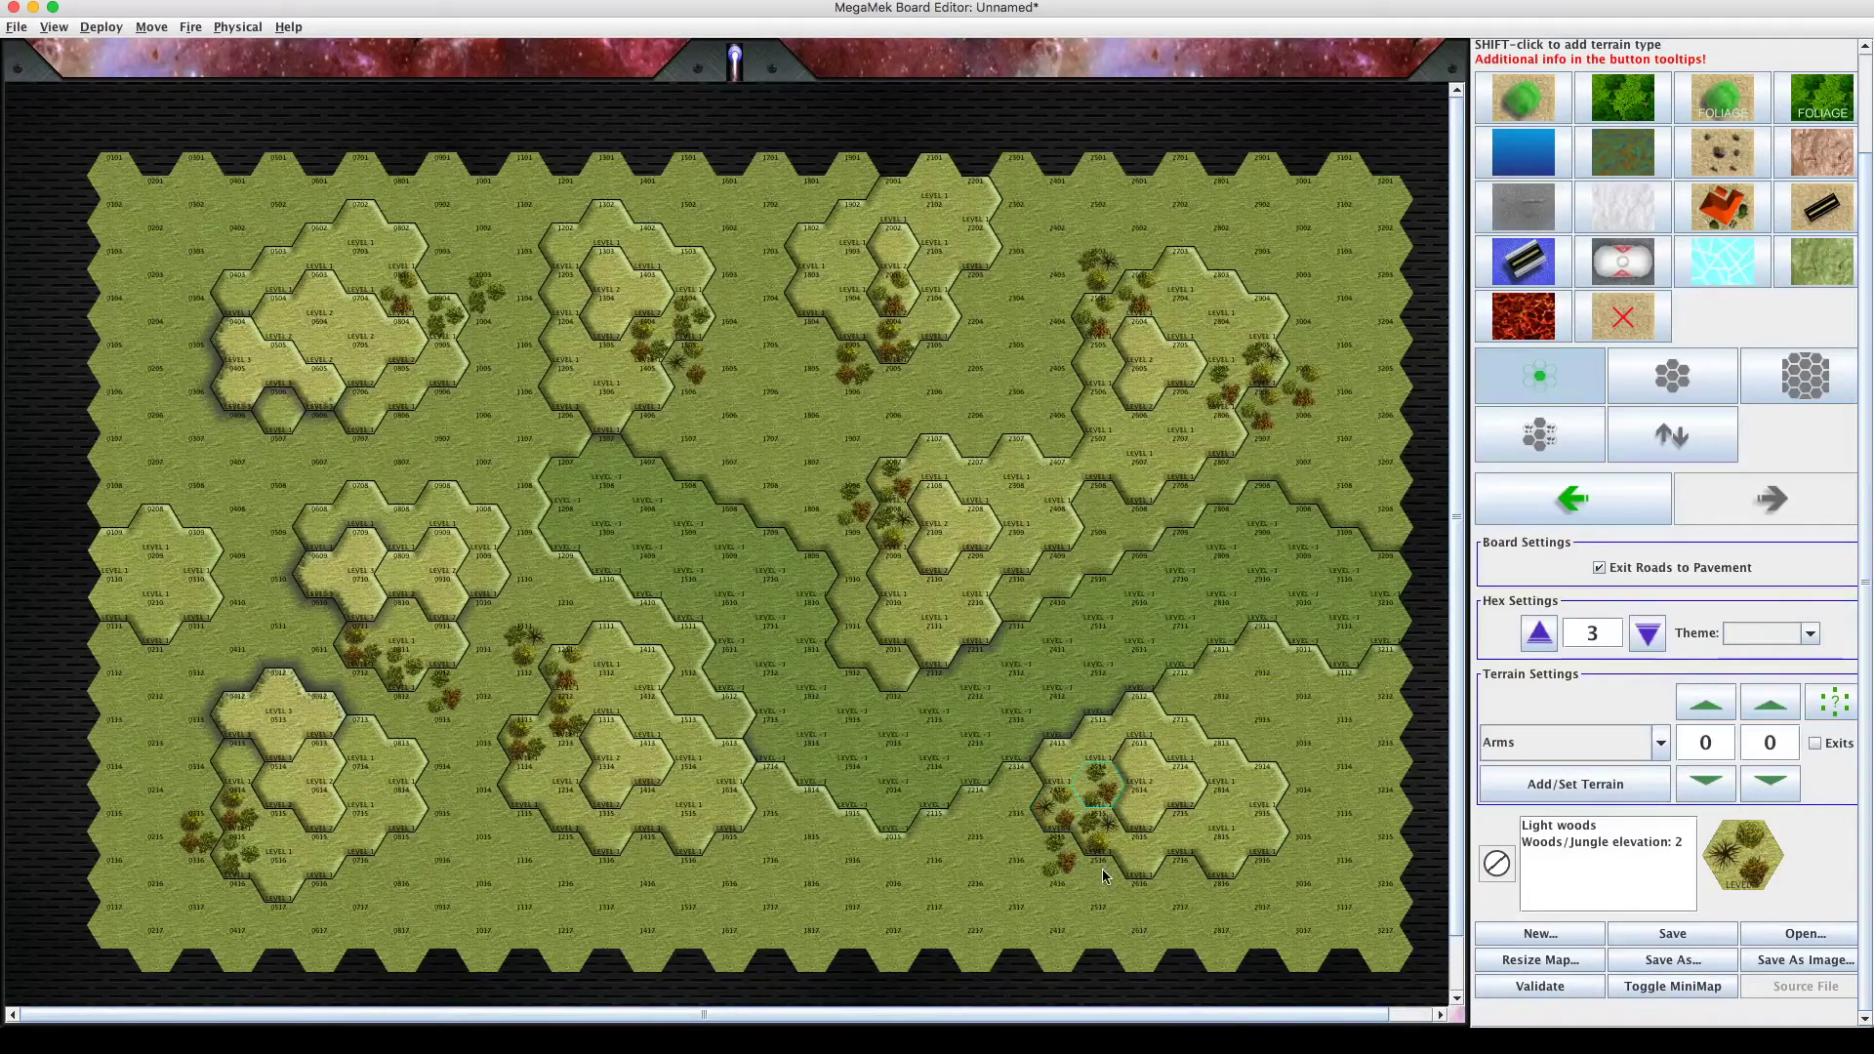
{"action": "left_click", "coordinate": [1105, 876]}
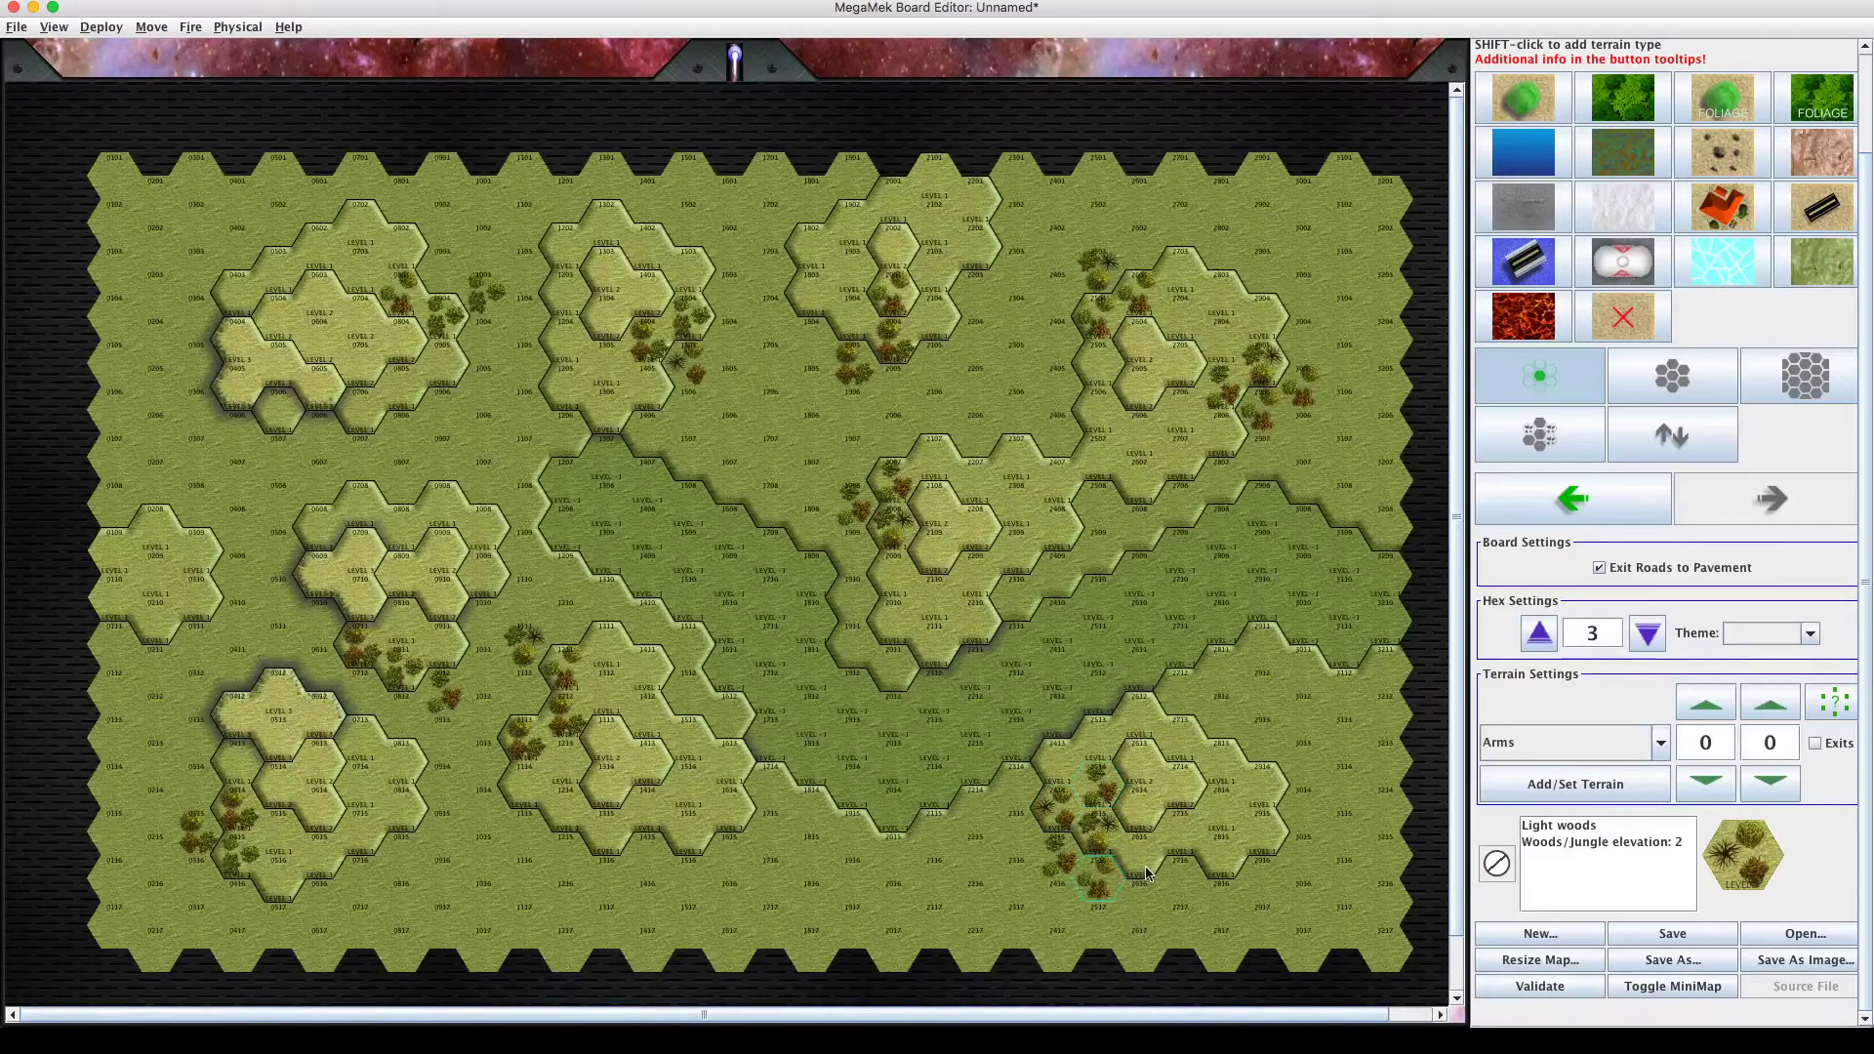
{"action": "left_click", "coordinate": [1263, 741]}
{"action": "left_click", "coordinate": [1270, 779]}
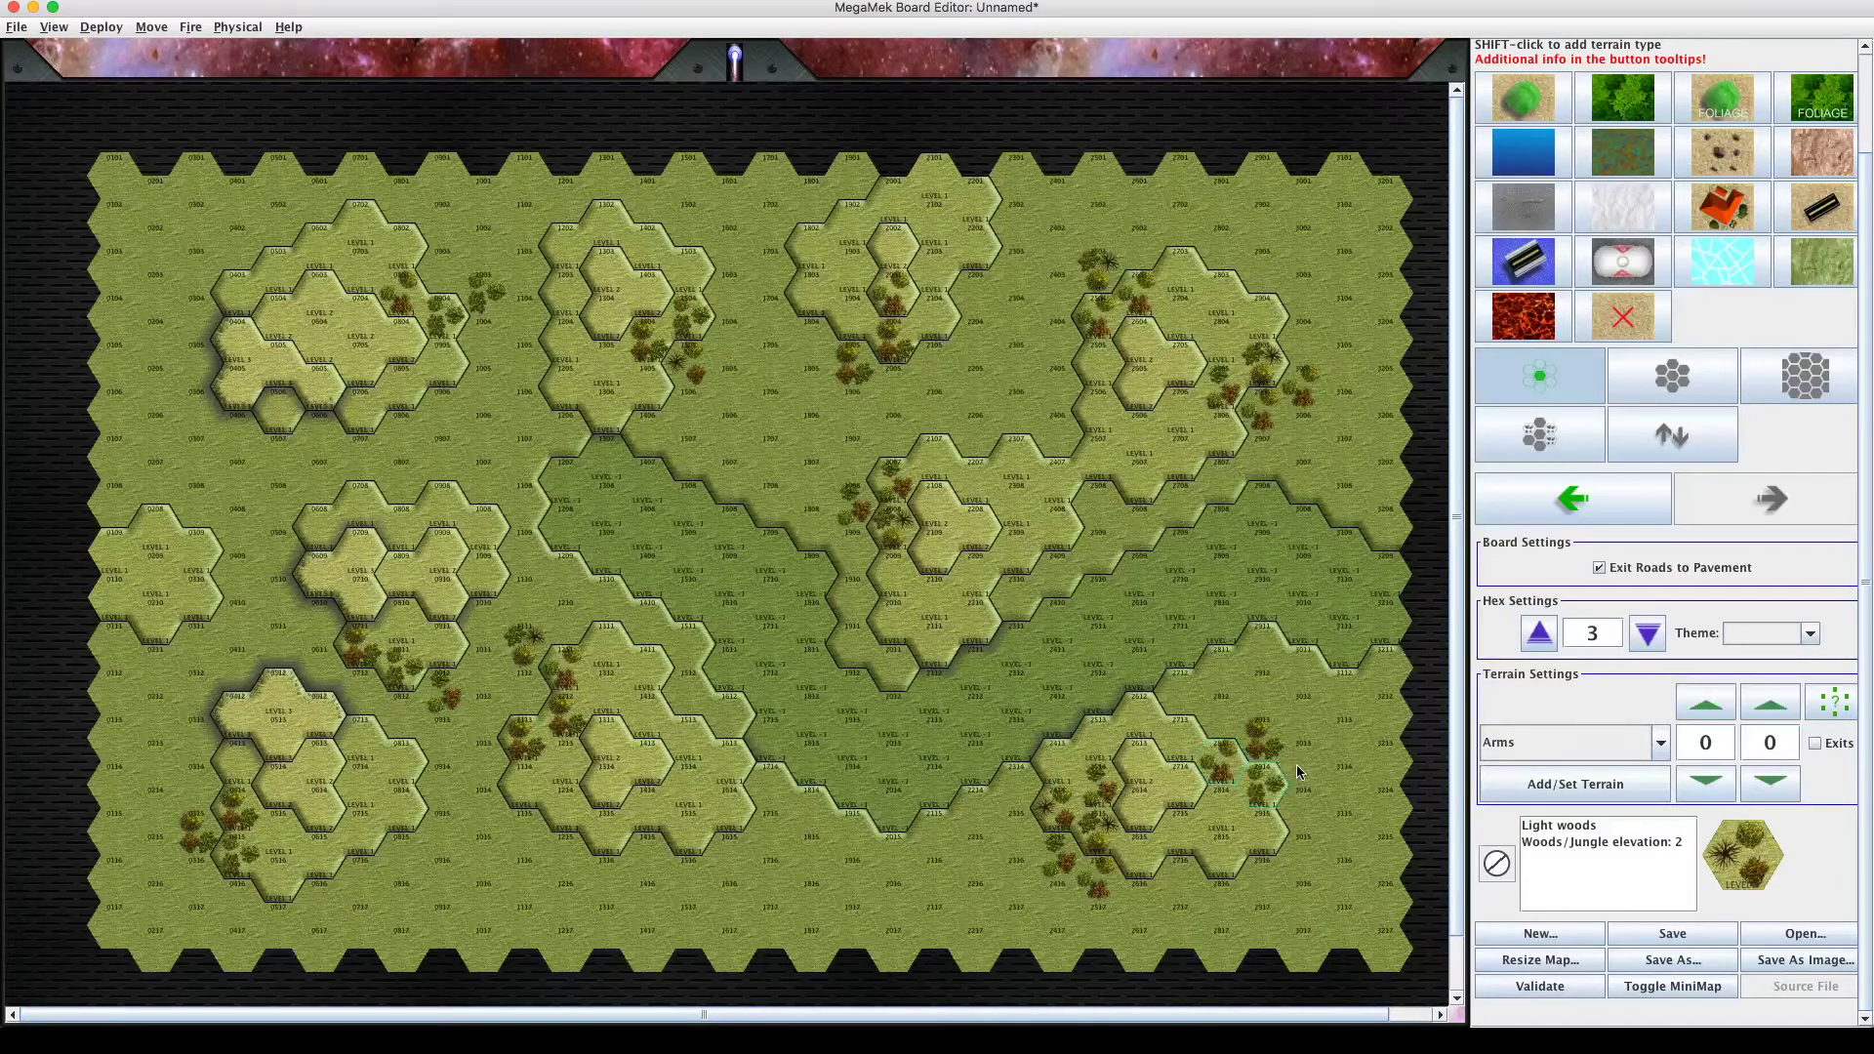
{"action": "left_click", "coordinate": [1296, 764]}
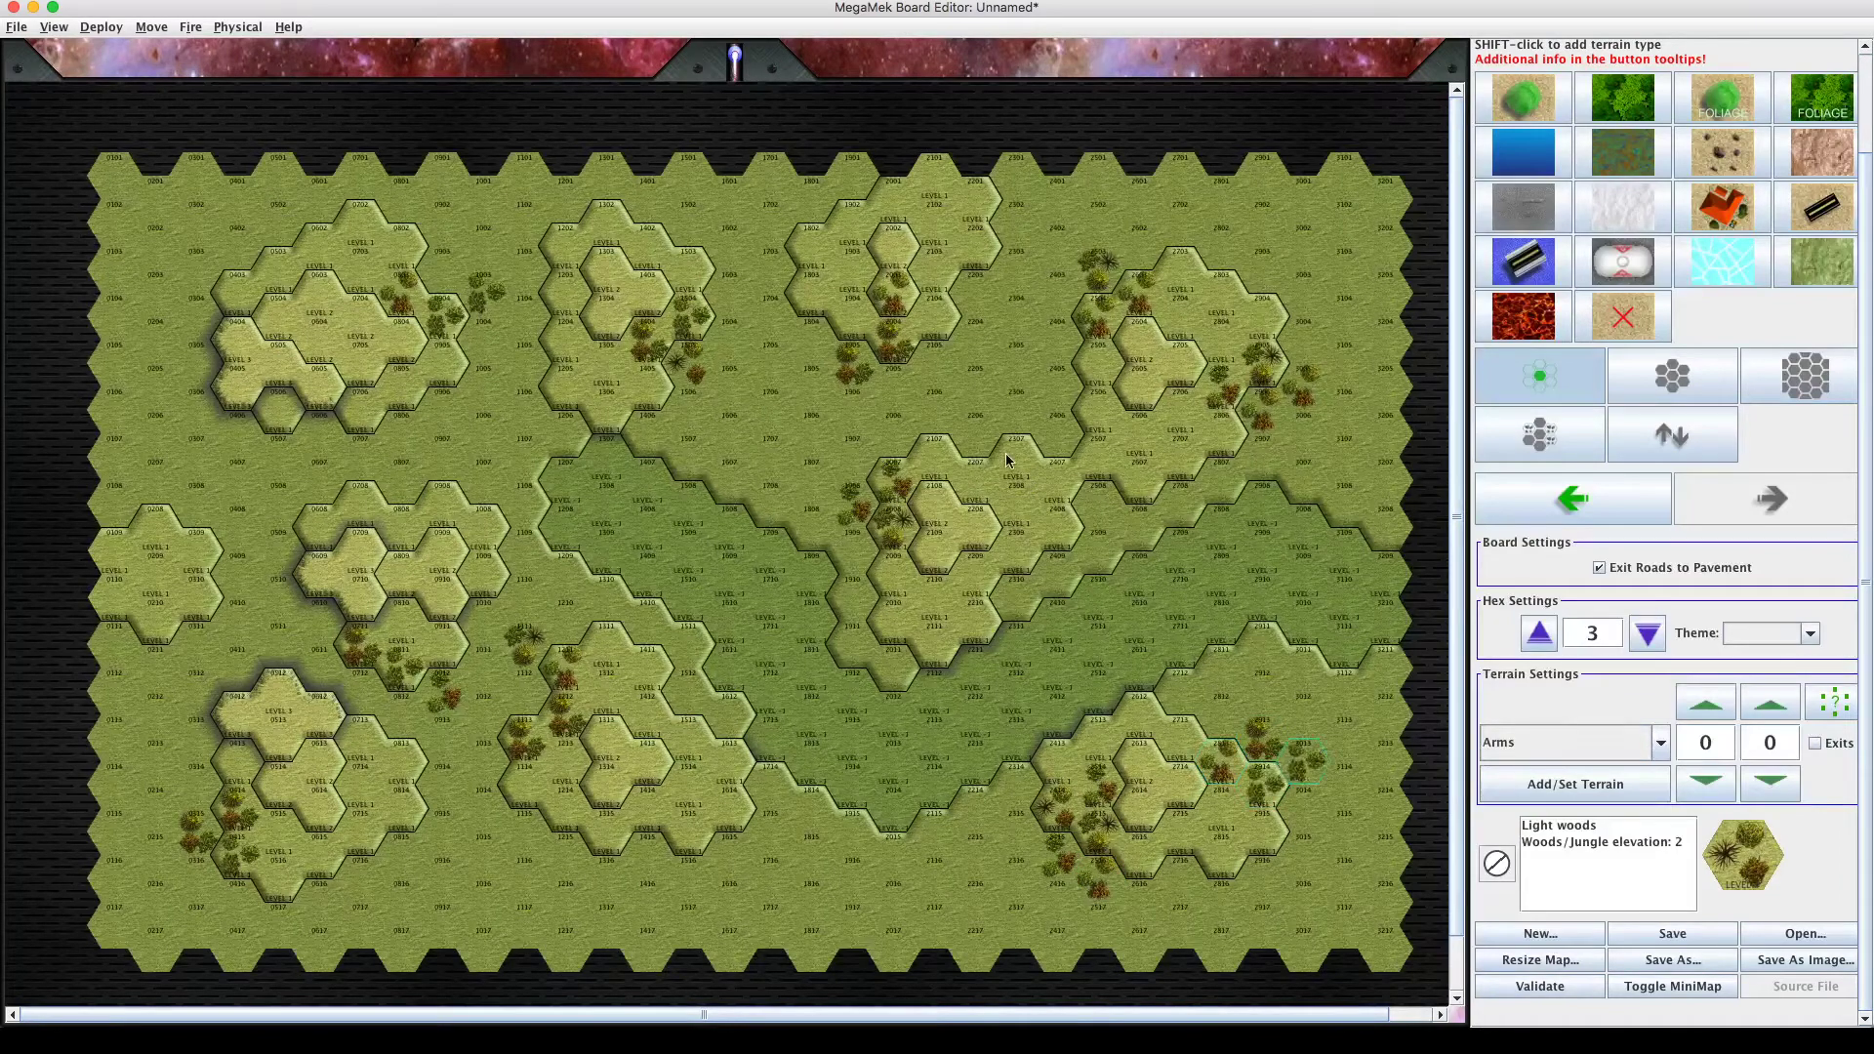
Paint light woods clusters on the east side of the north-central hill and the northwest side of the northwest hill.
{"action": "left_click", "coordinate": [993, 199]}
{"action": "left_click", "coordinate": [1009, 217]}
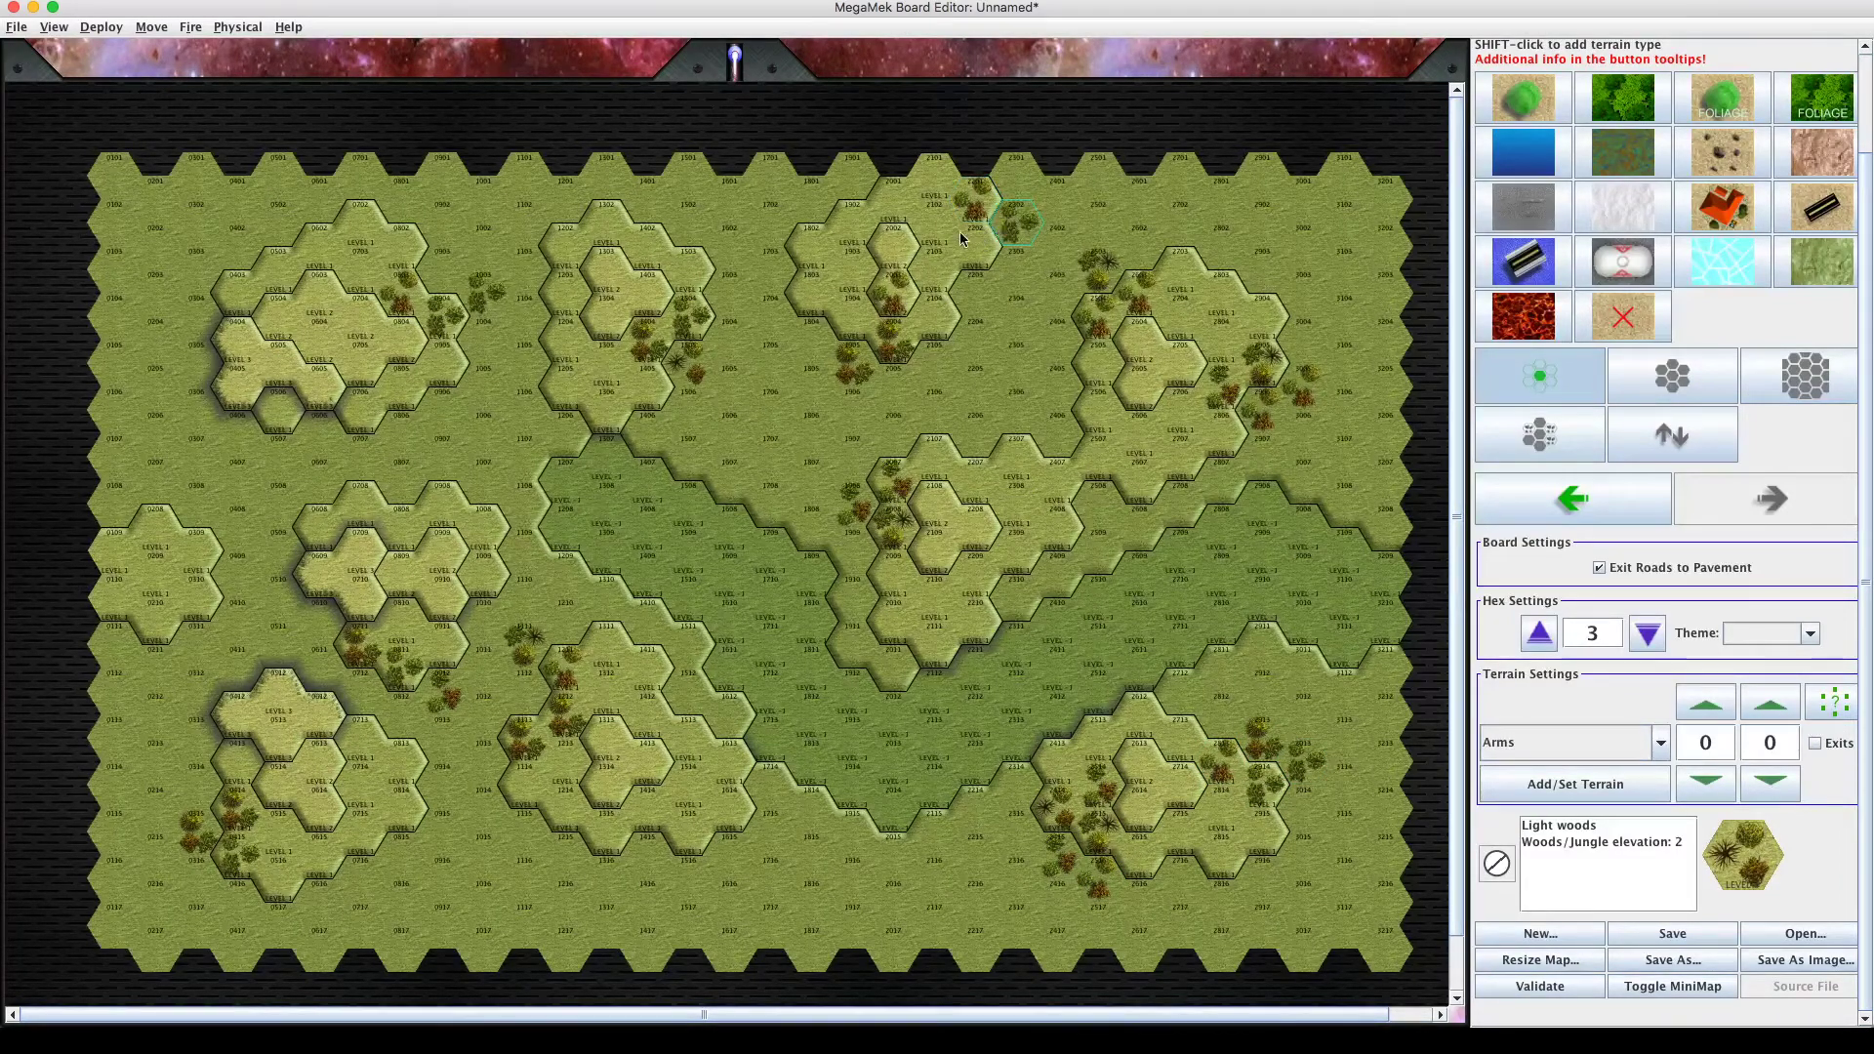
{"action": "left_click", "coordinate": [962, 240]}
{"action": "left_click", "coordinate": [287, 270]}
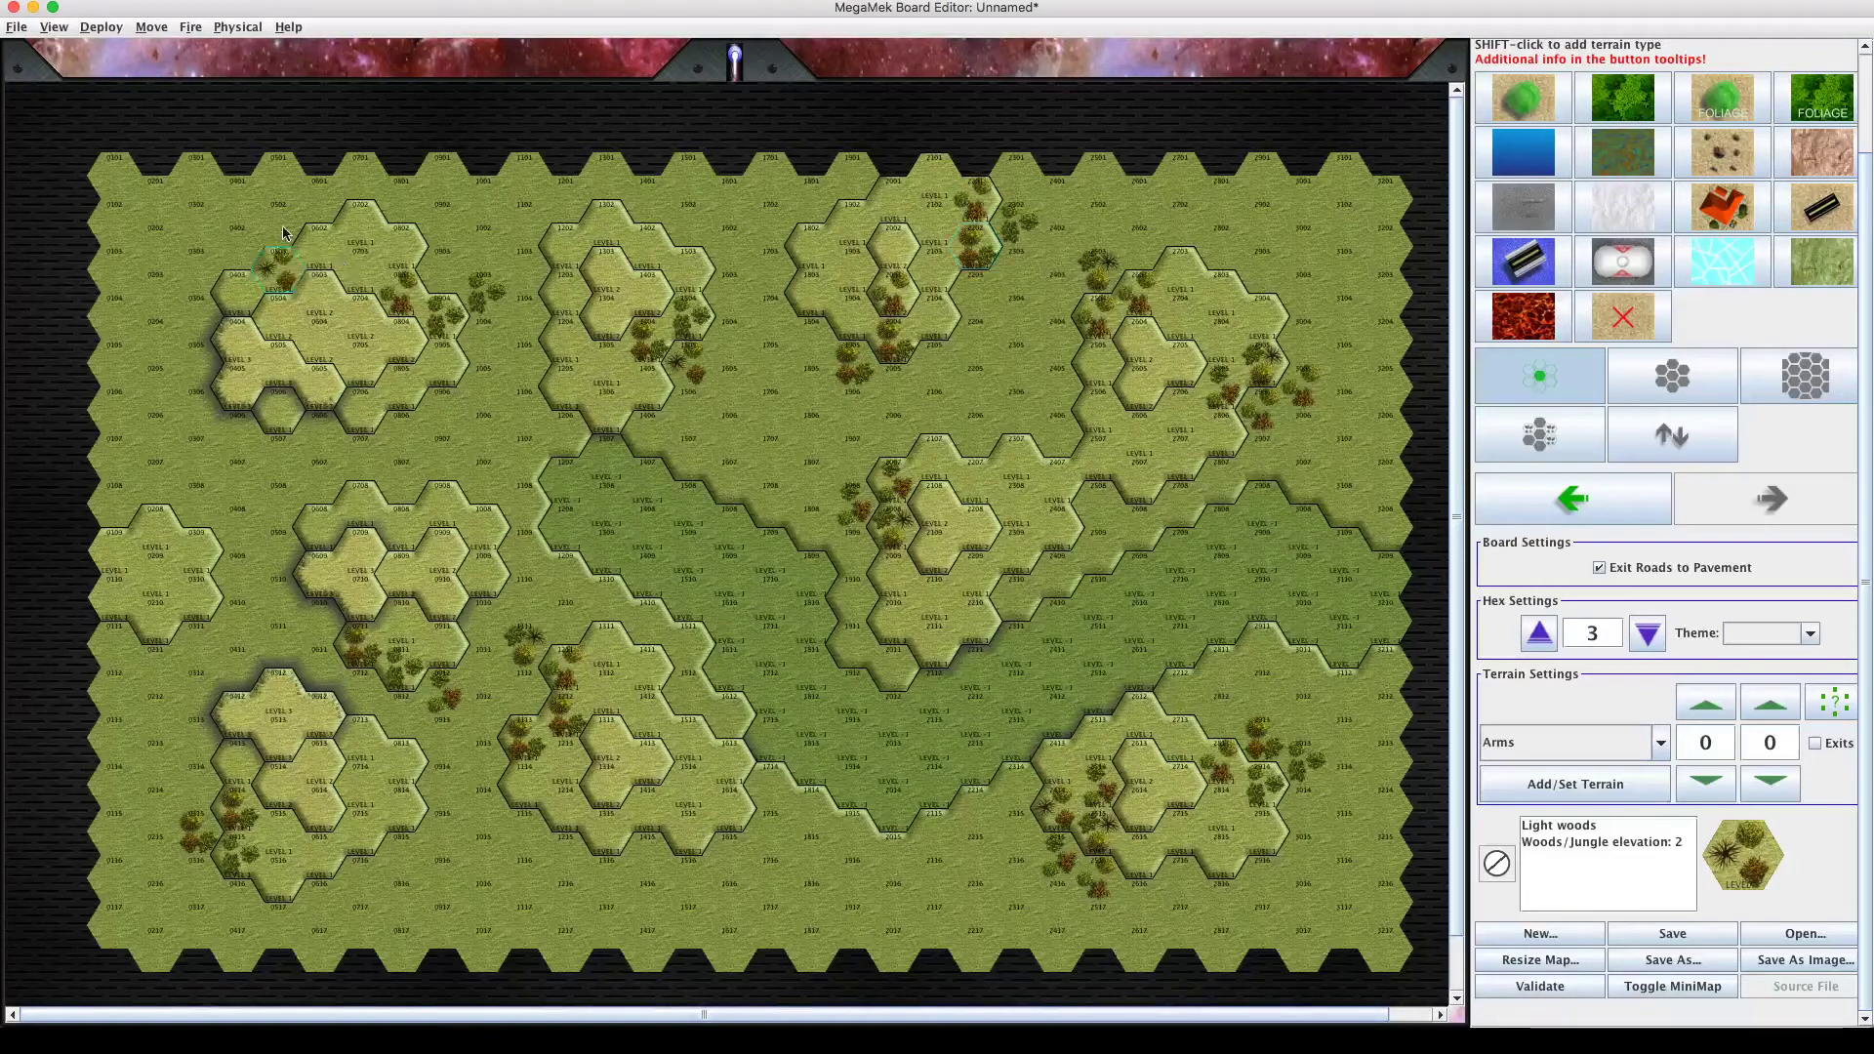
{"action": "left_click", "coordinate": [271, 226]}
{"action": "left_click", "coordinate": [239, 244]}
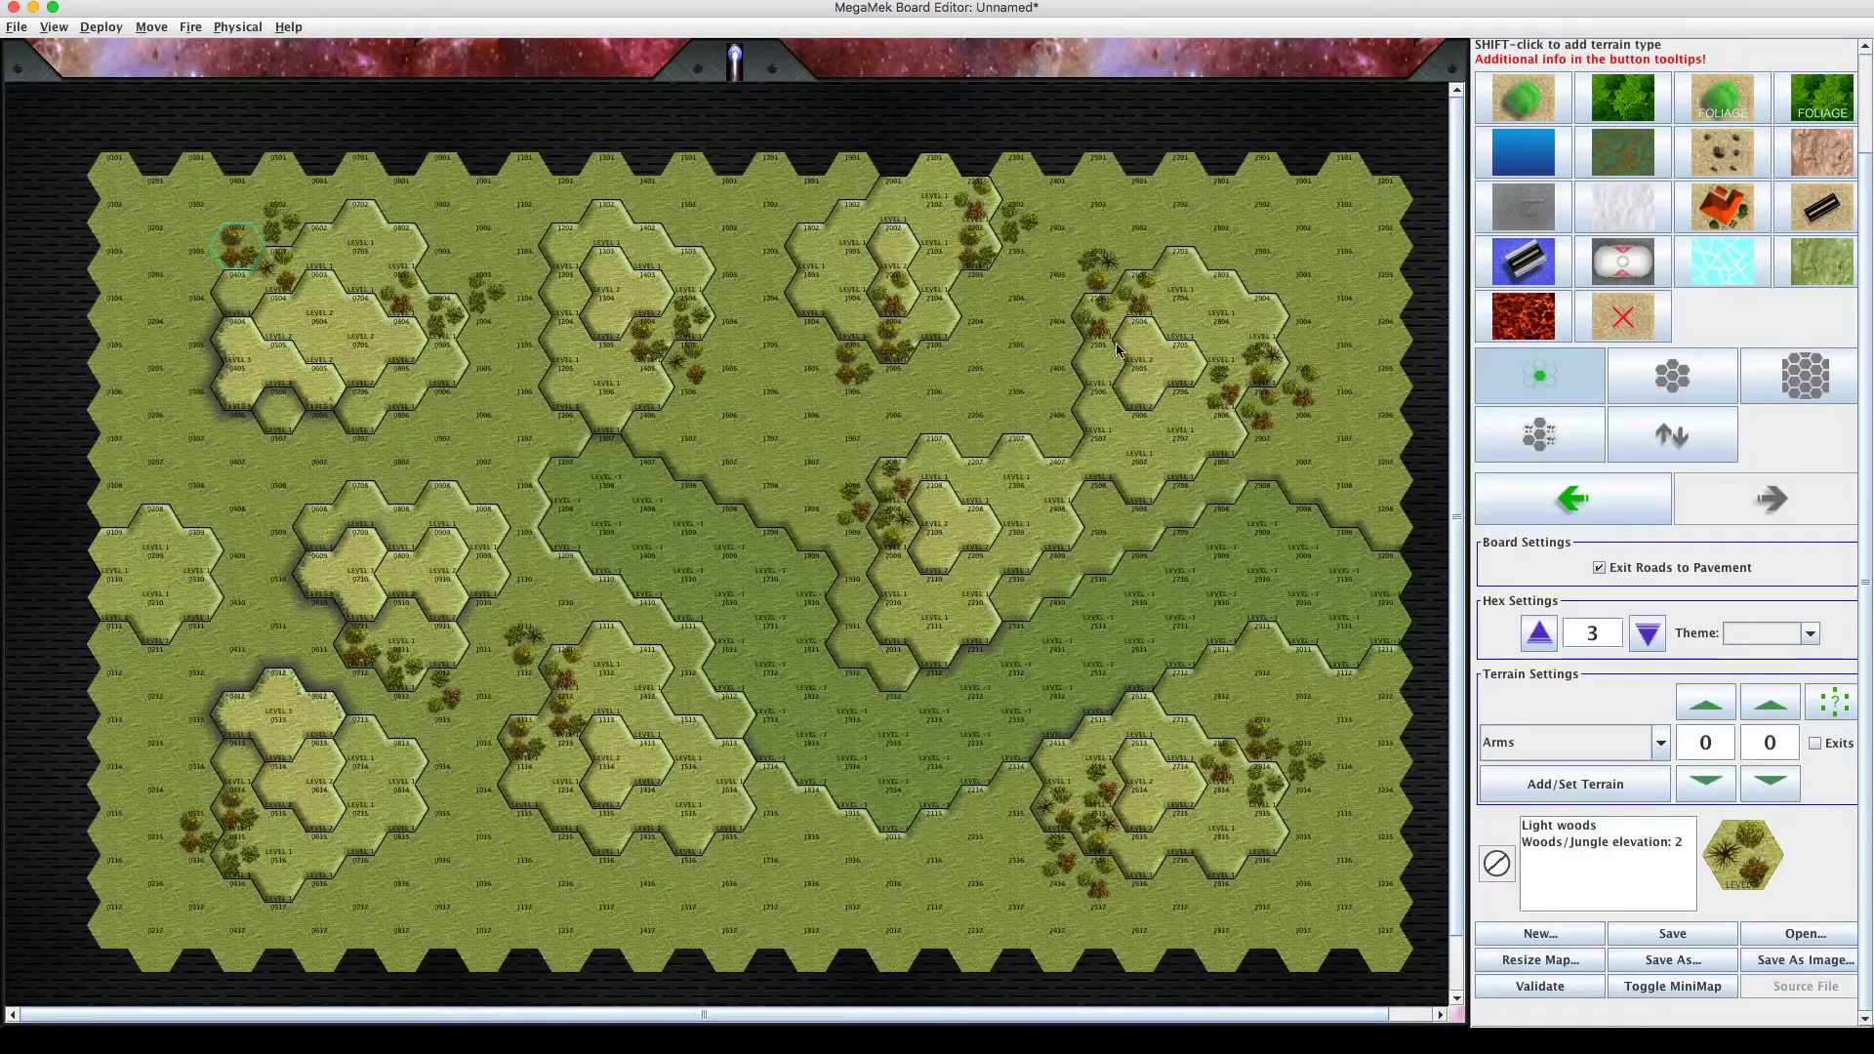
Scatter single light woods hexes at the valley's west end and along the open southern edge of the map.
{"action": "left_click", "coordinate": [527, 459]}
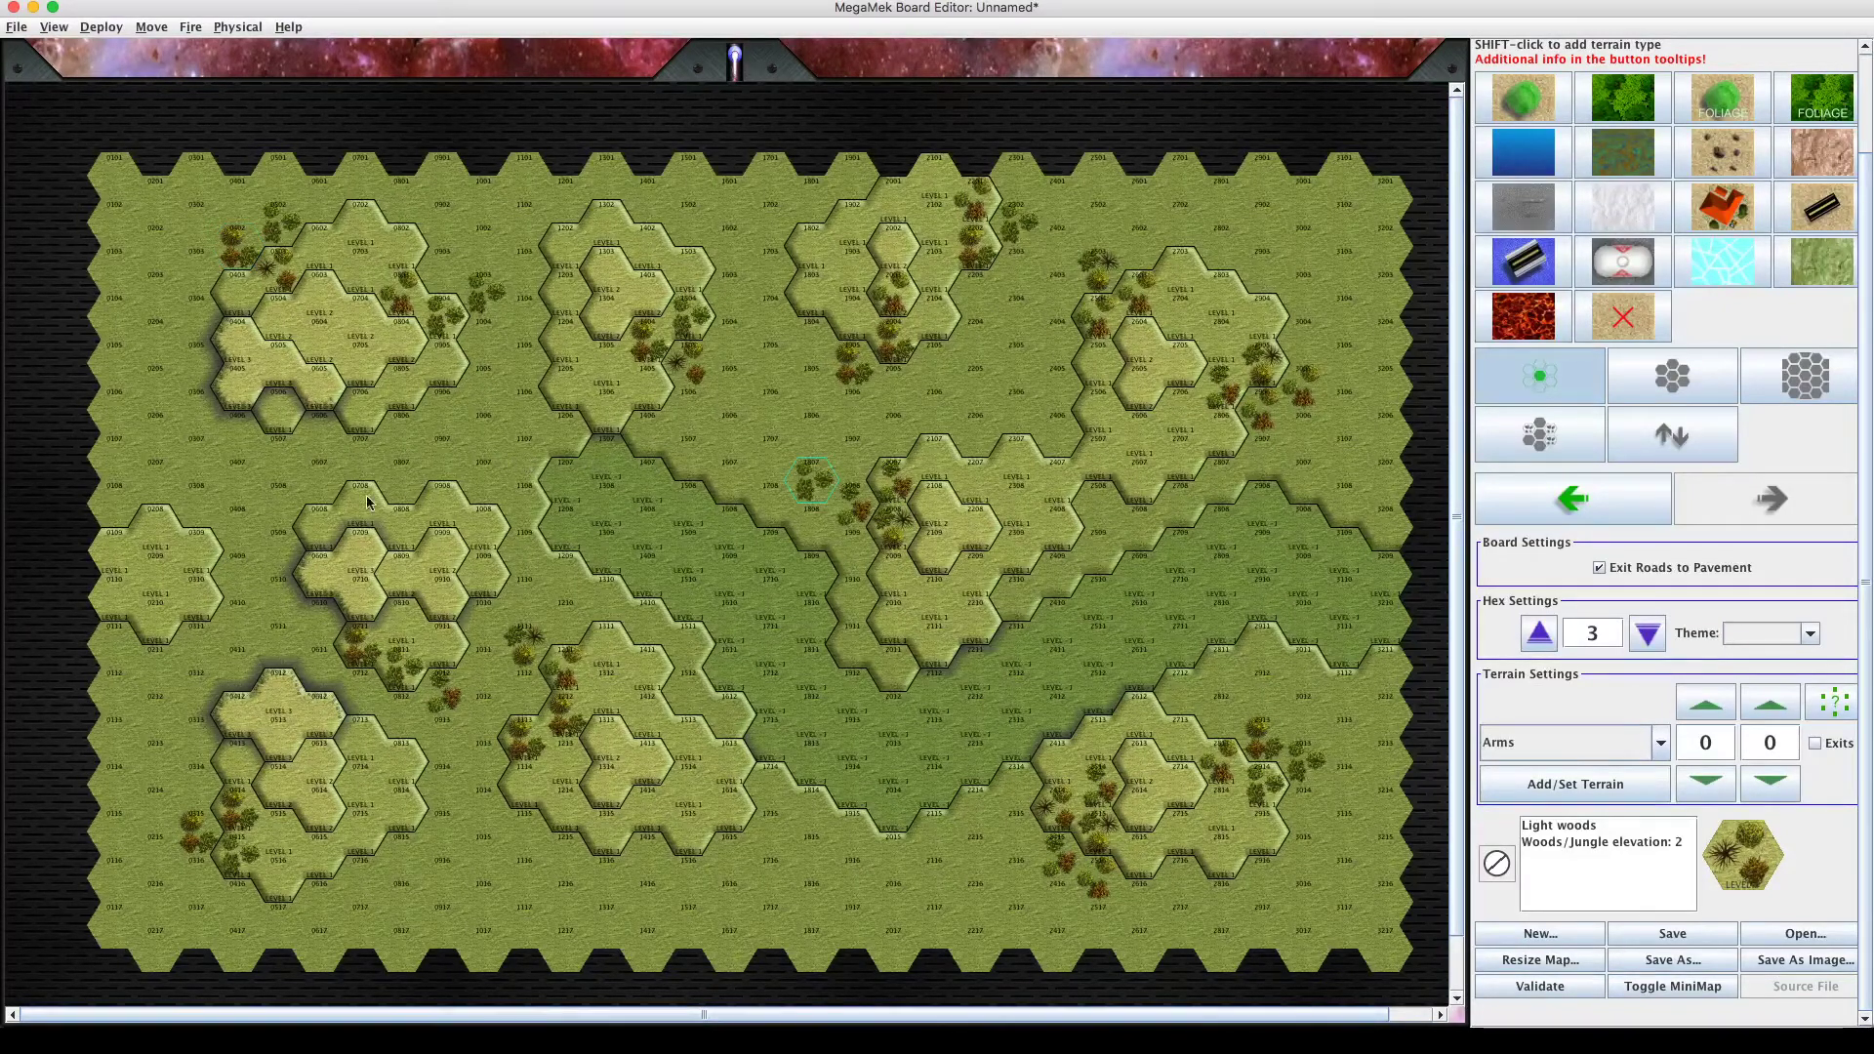
{"action": "left_click", "coordinate": [653, 922]}
{"action": "left_click", "coordinate": [966, 913]}
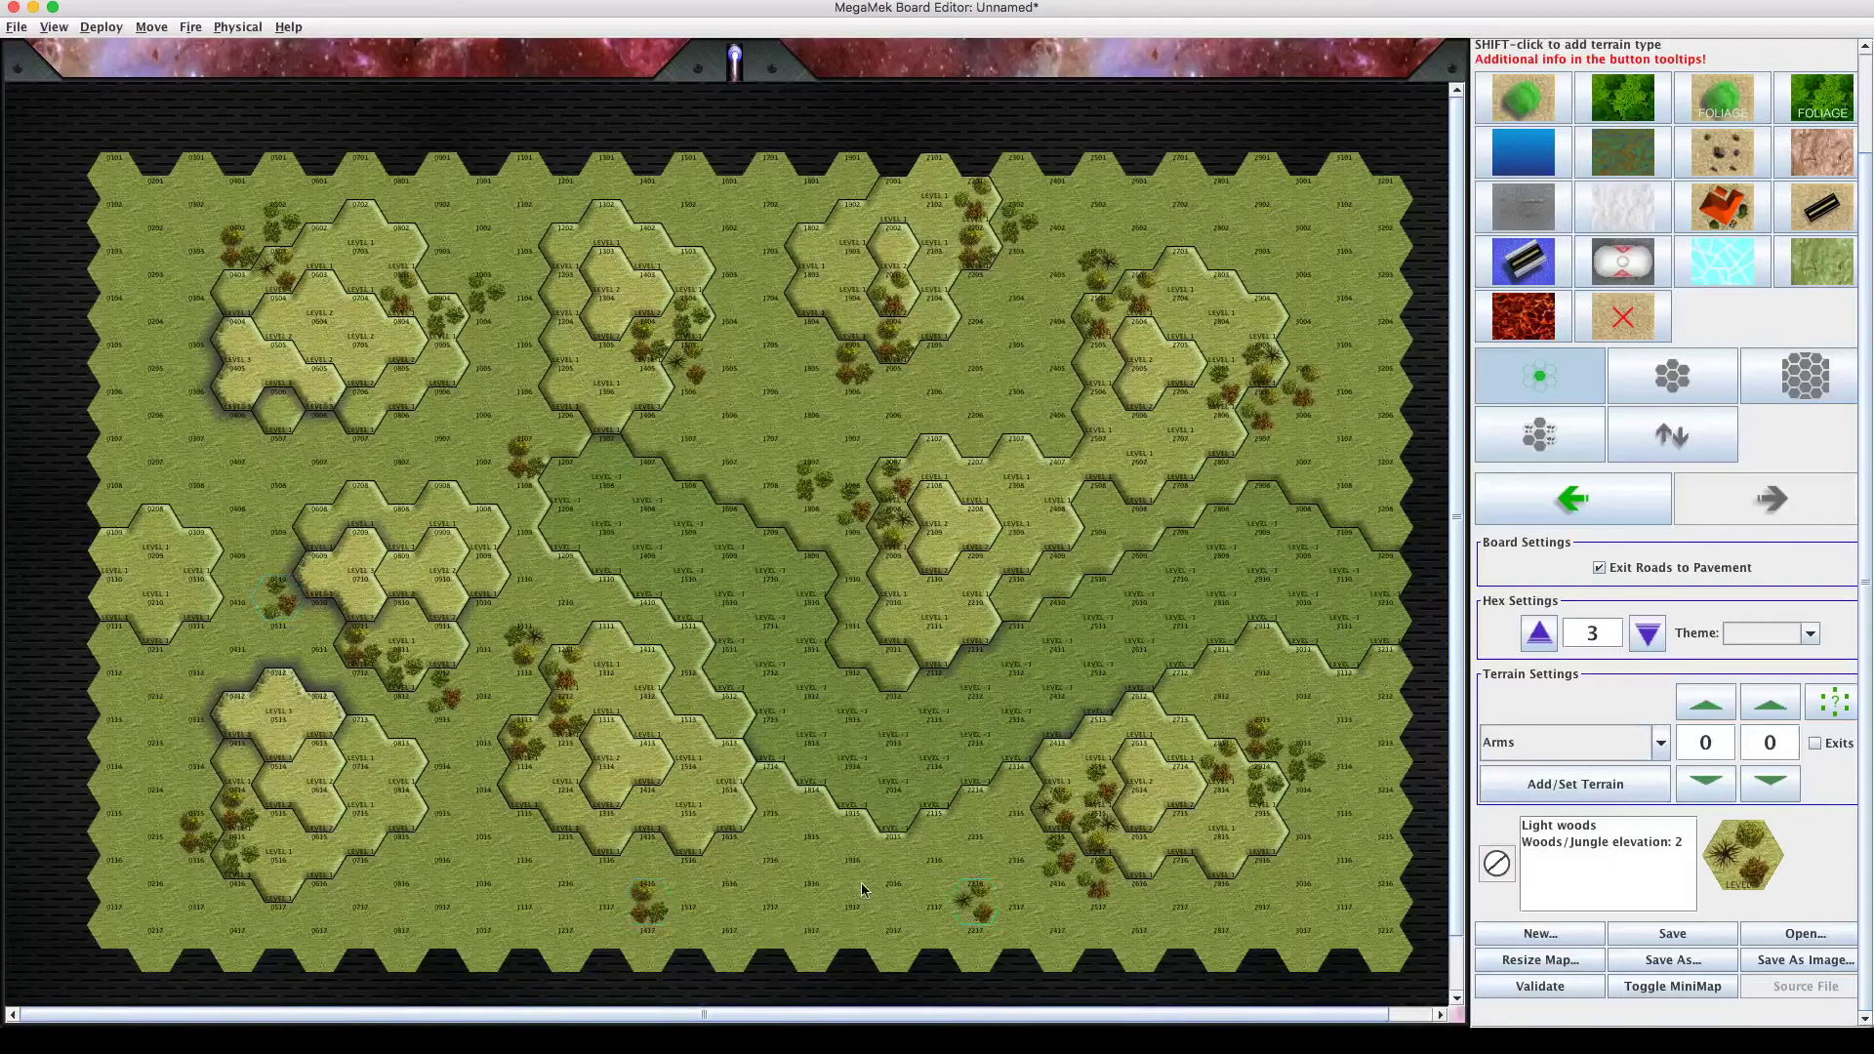
{"action": "left_click", "coordinate": [845, 875]}
Preview ultra-heavy woods at level 3, and set the Woods terrain level to 2 for heavy woods.
{"action": "left_click", "coordinate": [1567, 829]}
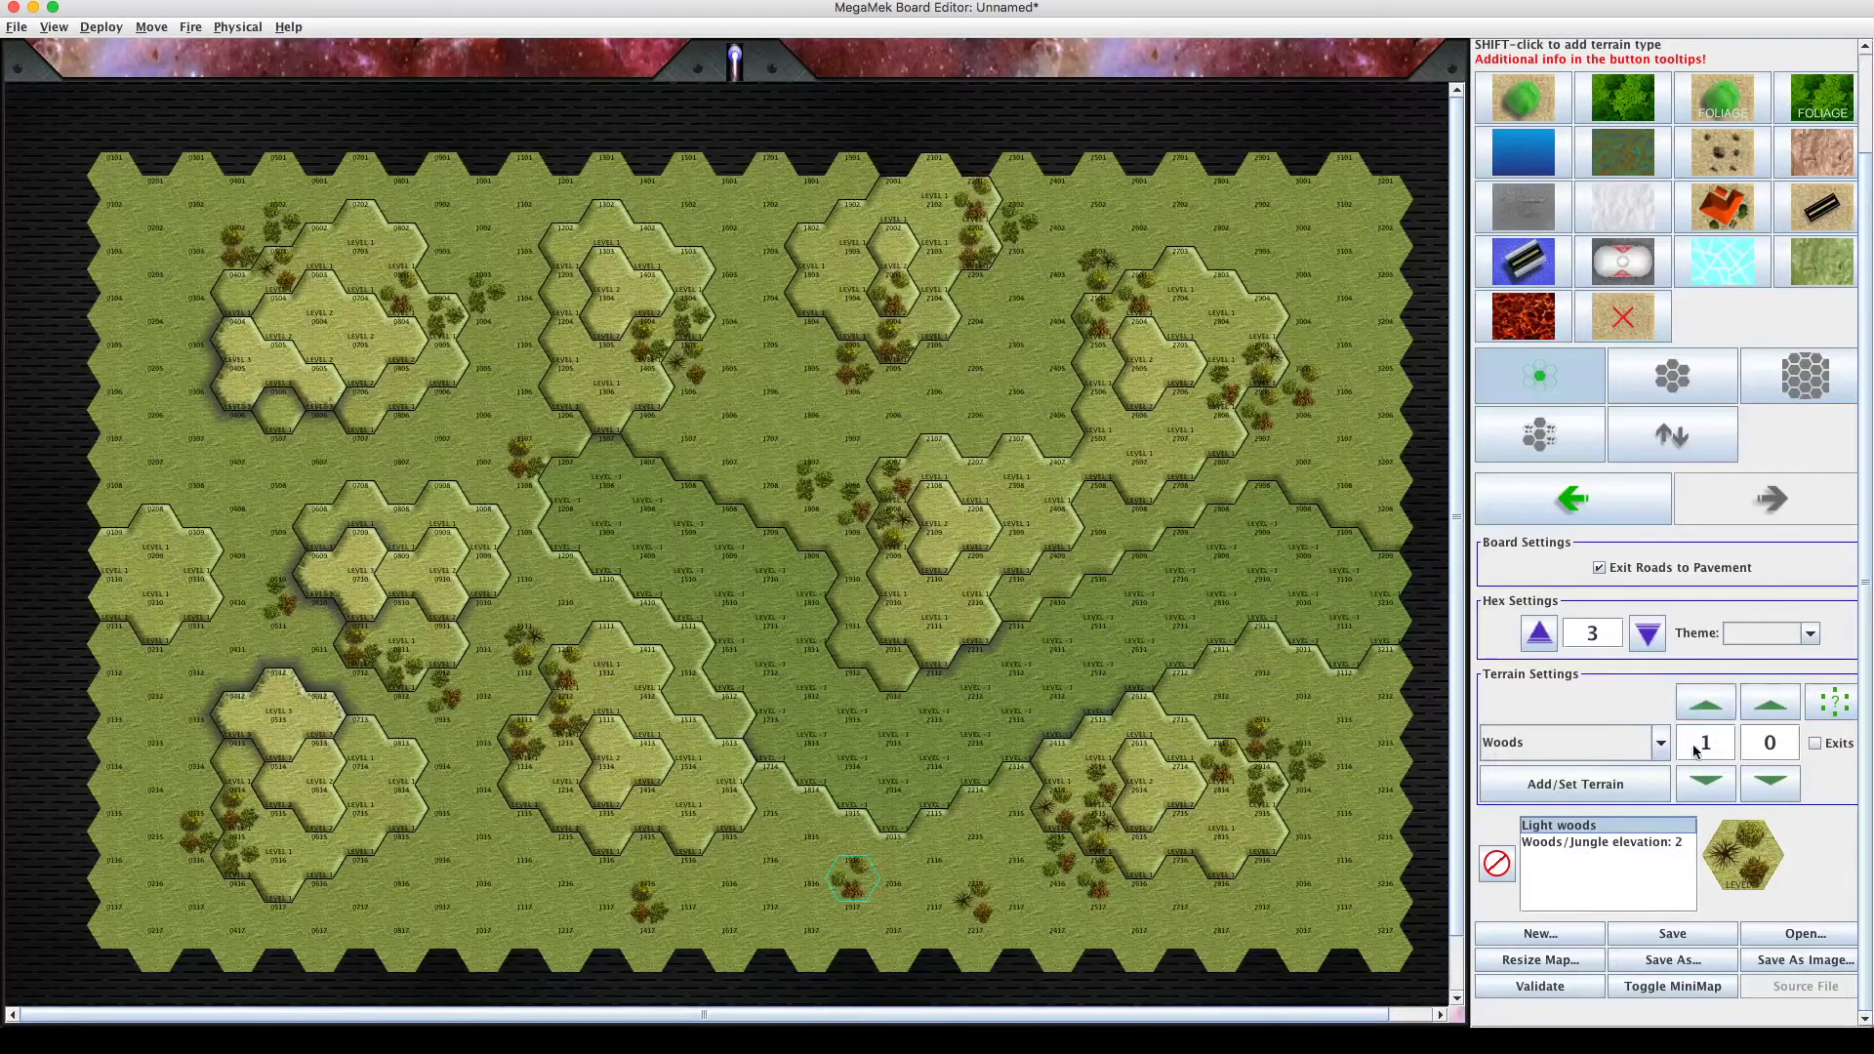
{"action": "left_click", "coordinate": [1706, 714]}
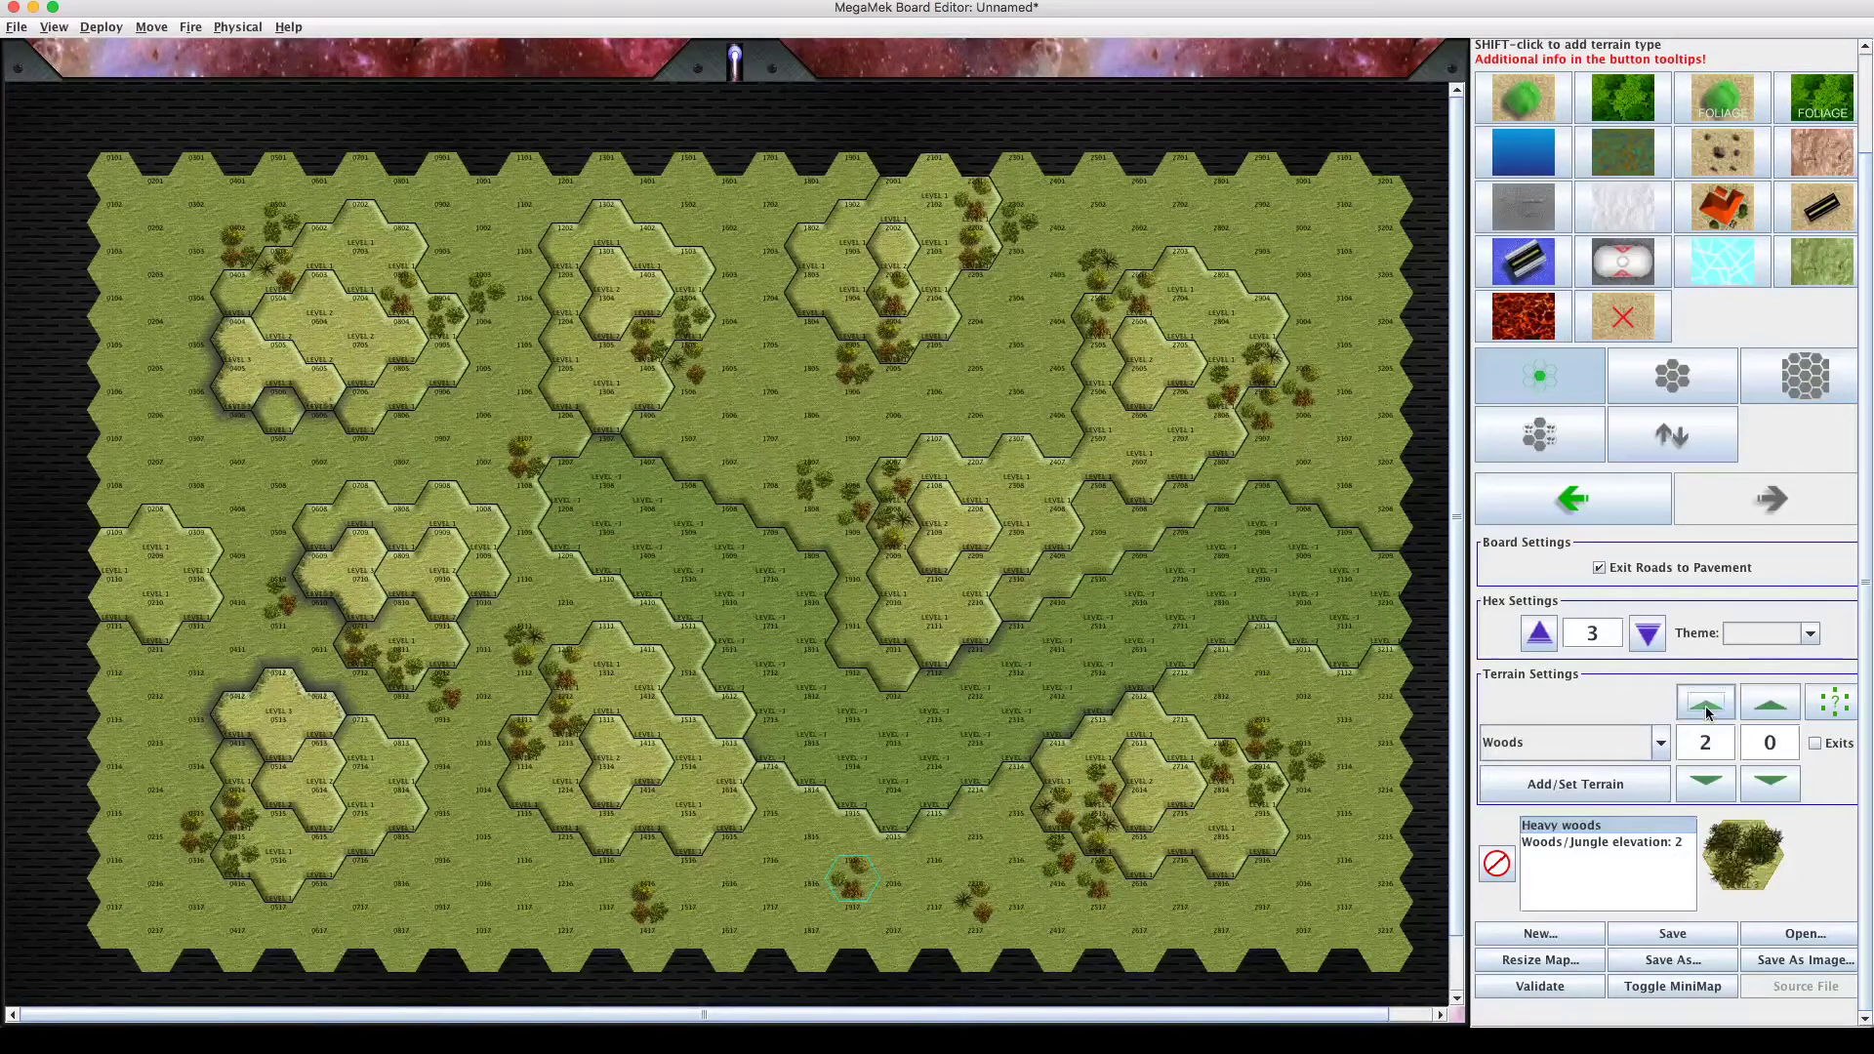
{"action": "left_click", "coordinate": [1707, 705]}
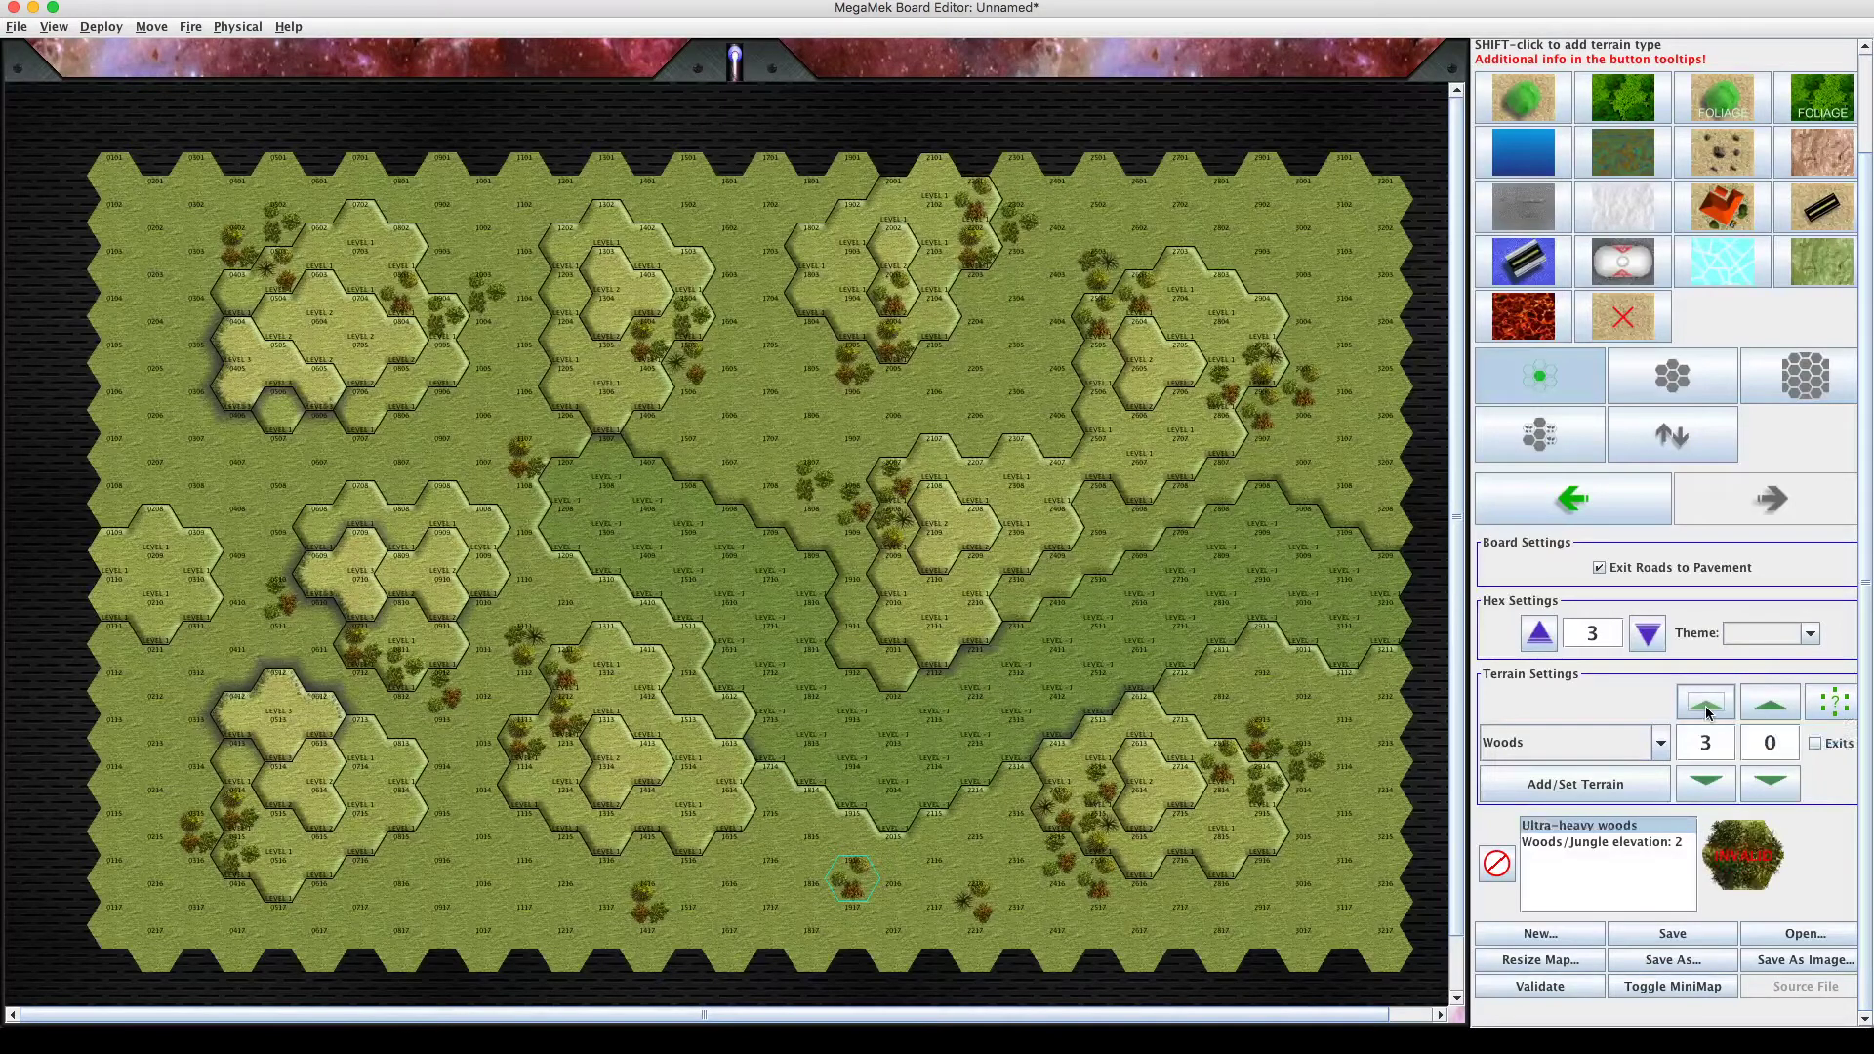
{"action": "left_click", "coordinate": [1703, 786]}
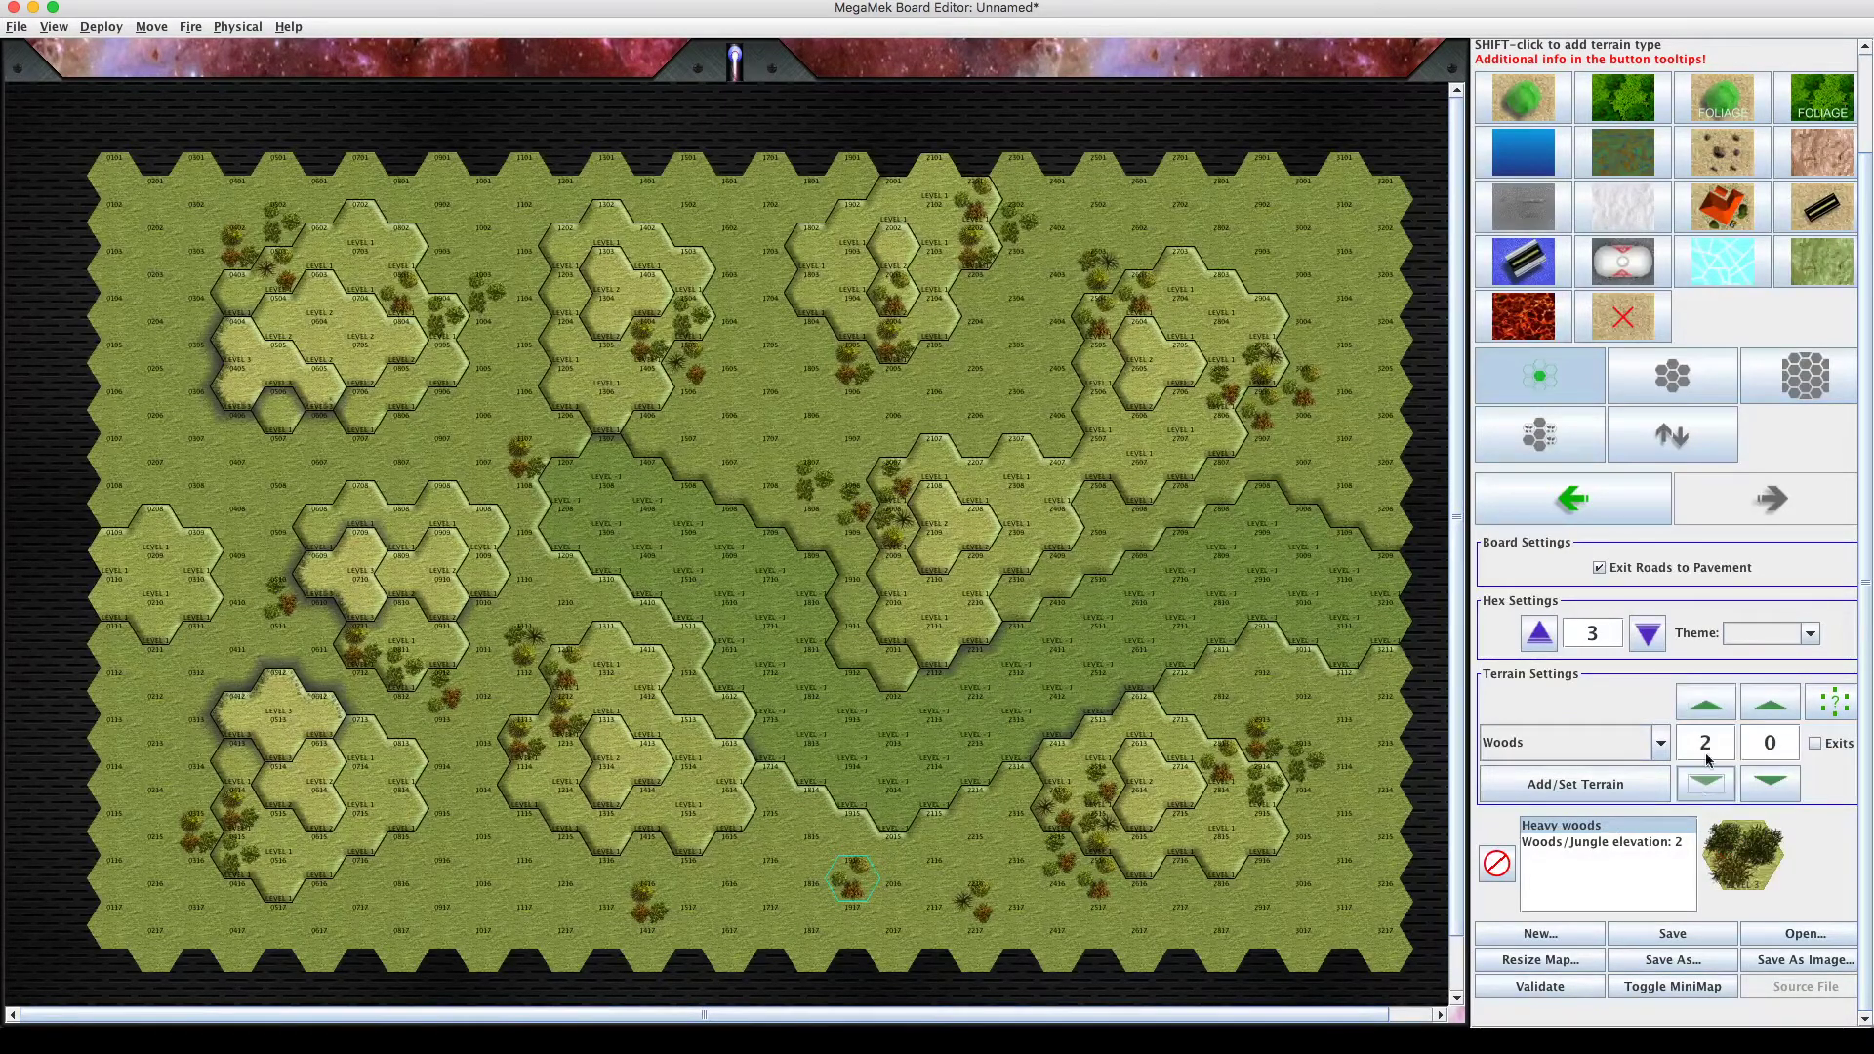
{"action": "left_click", "coordinate": [1708, 713]}
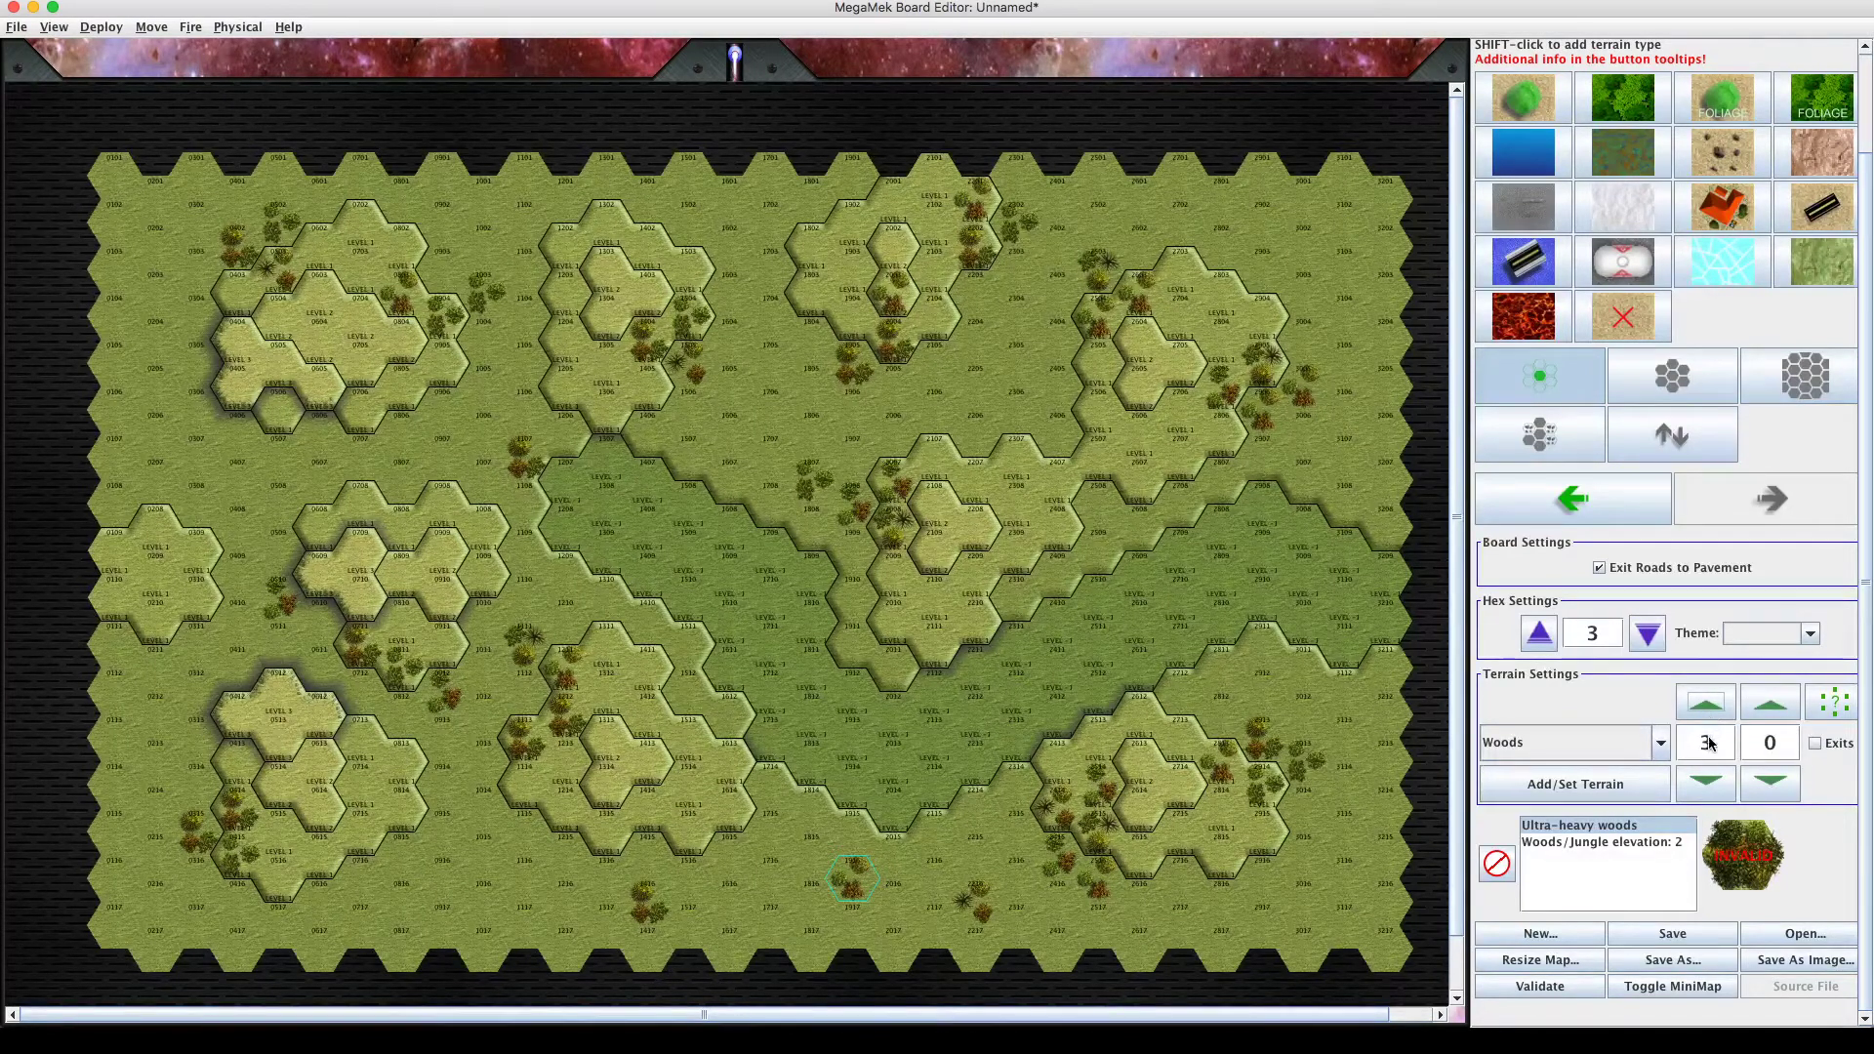
{"action": "left_click", "coordinate": [1708, 787]}
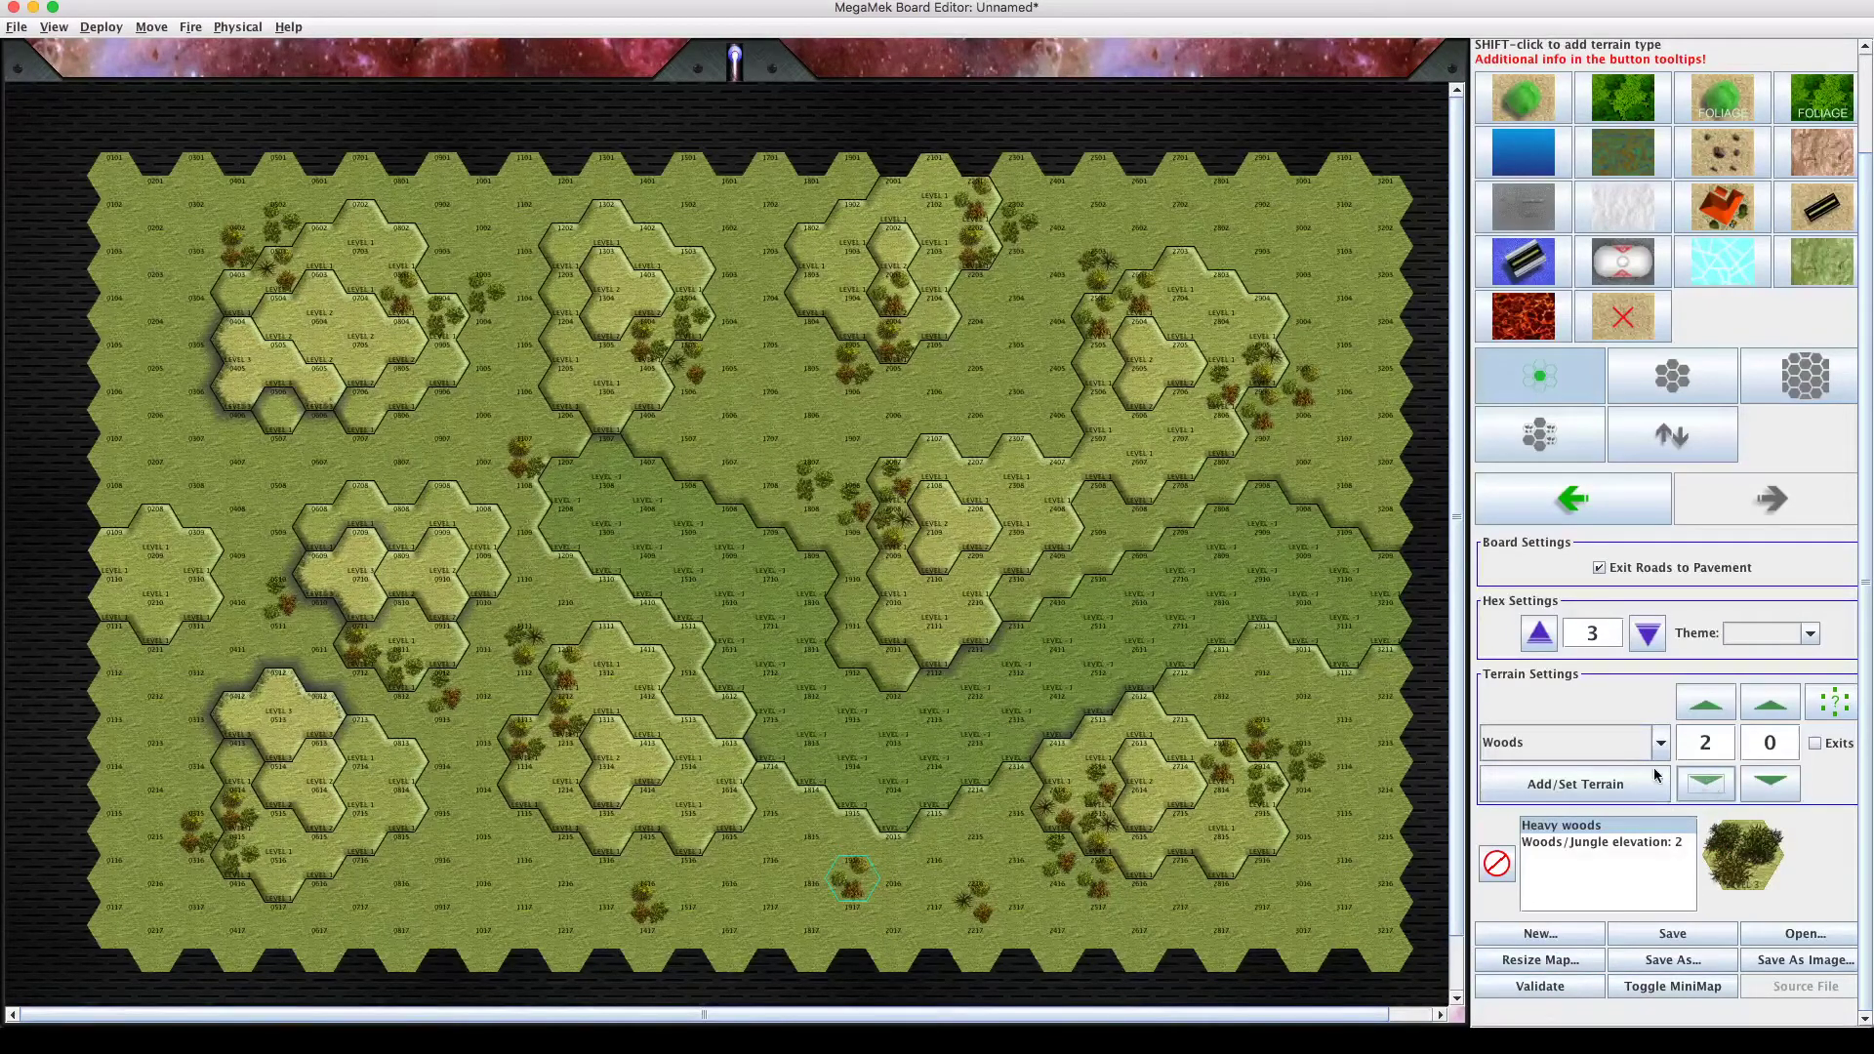
Paint one heavy woods hex into the light woods clusters beside each of the four northern hills.
{"action": "left_click", "coordinate": [444, 272]}
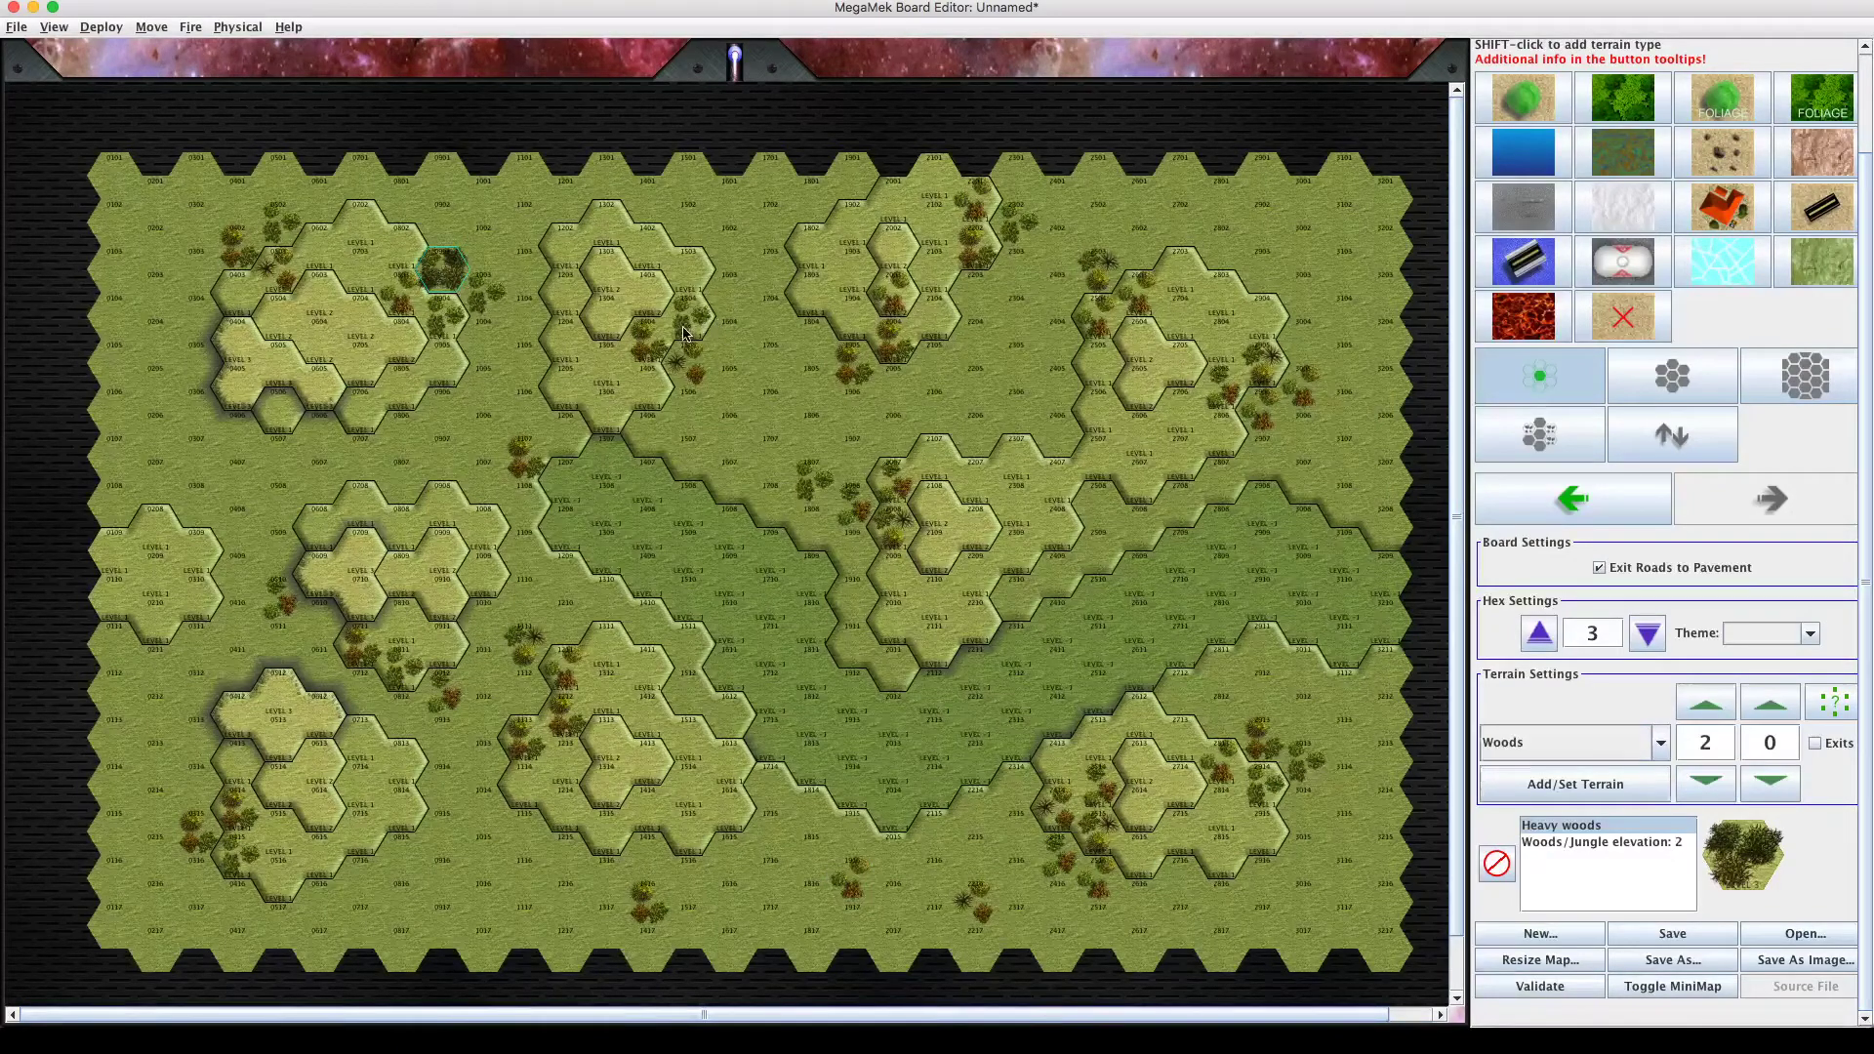
{"action": "left_click", "coordinate": [602, 366]}
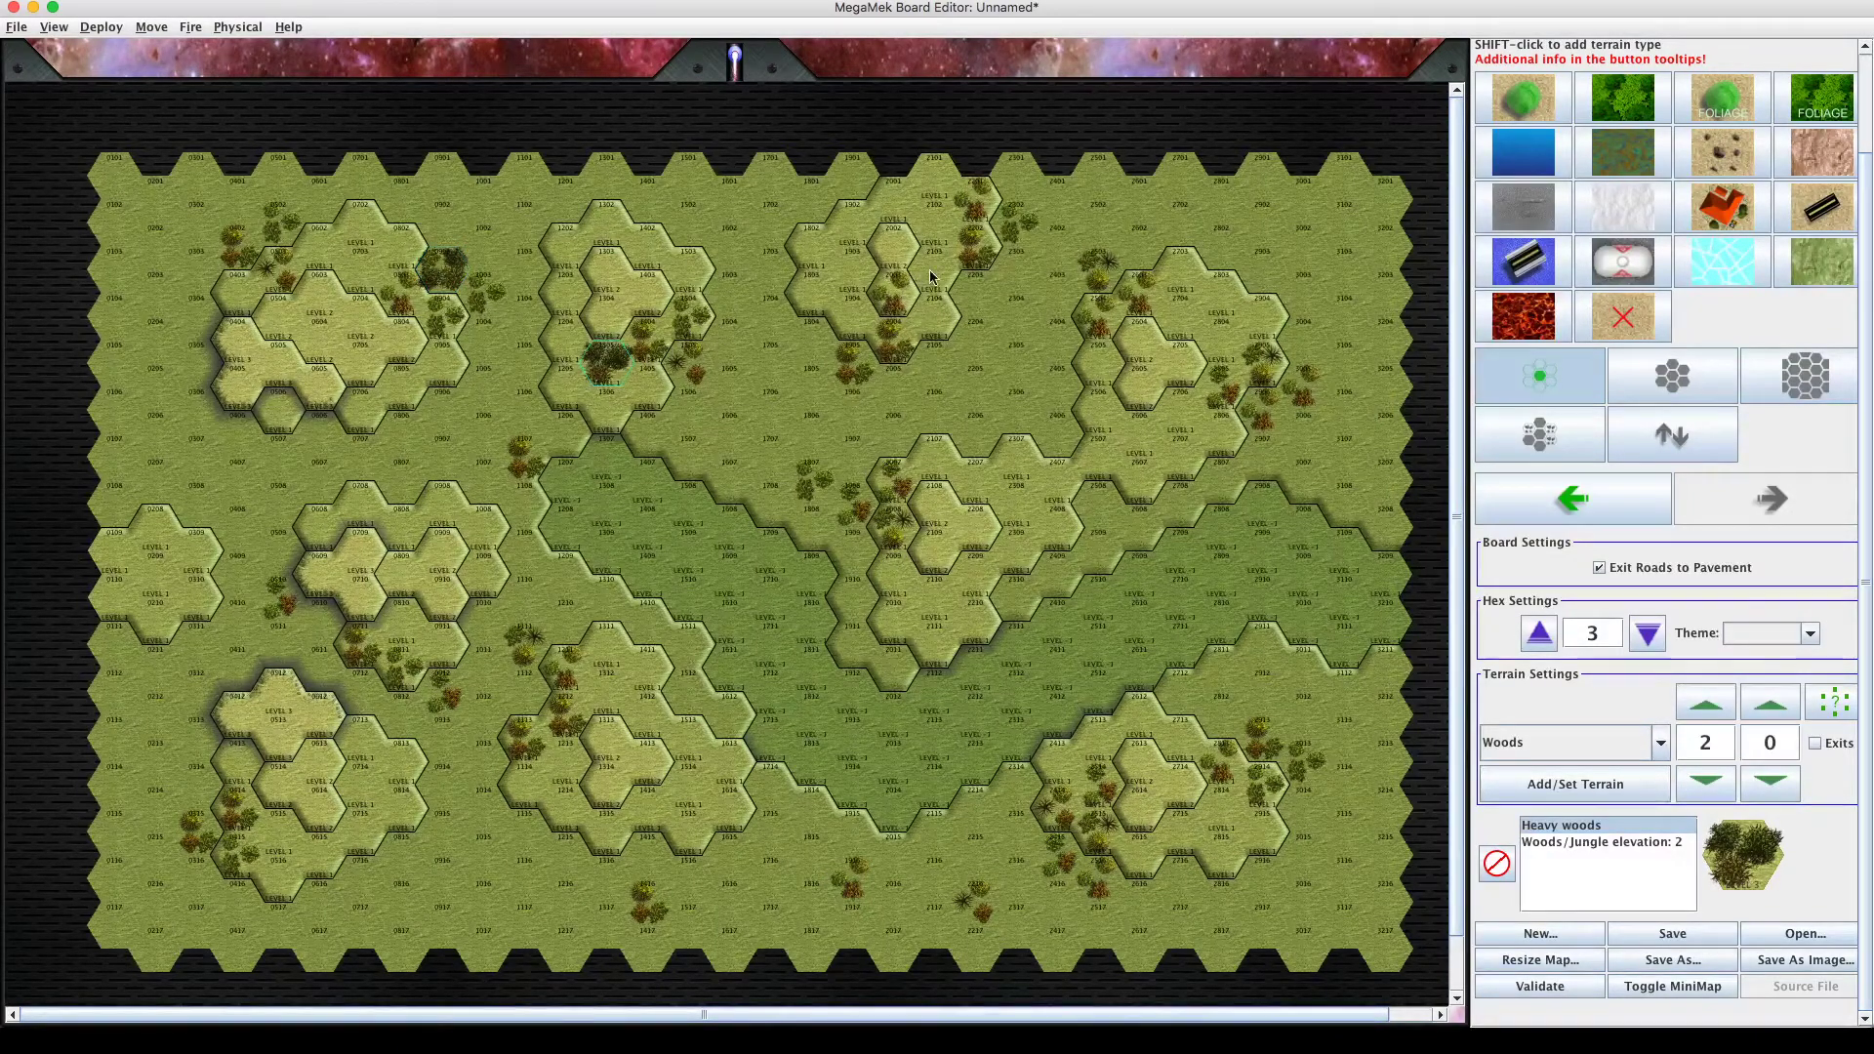
{"action": "left_click", "coordinate": [974, 289]}
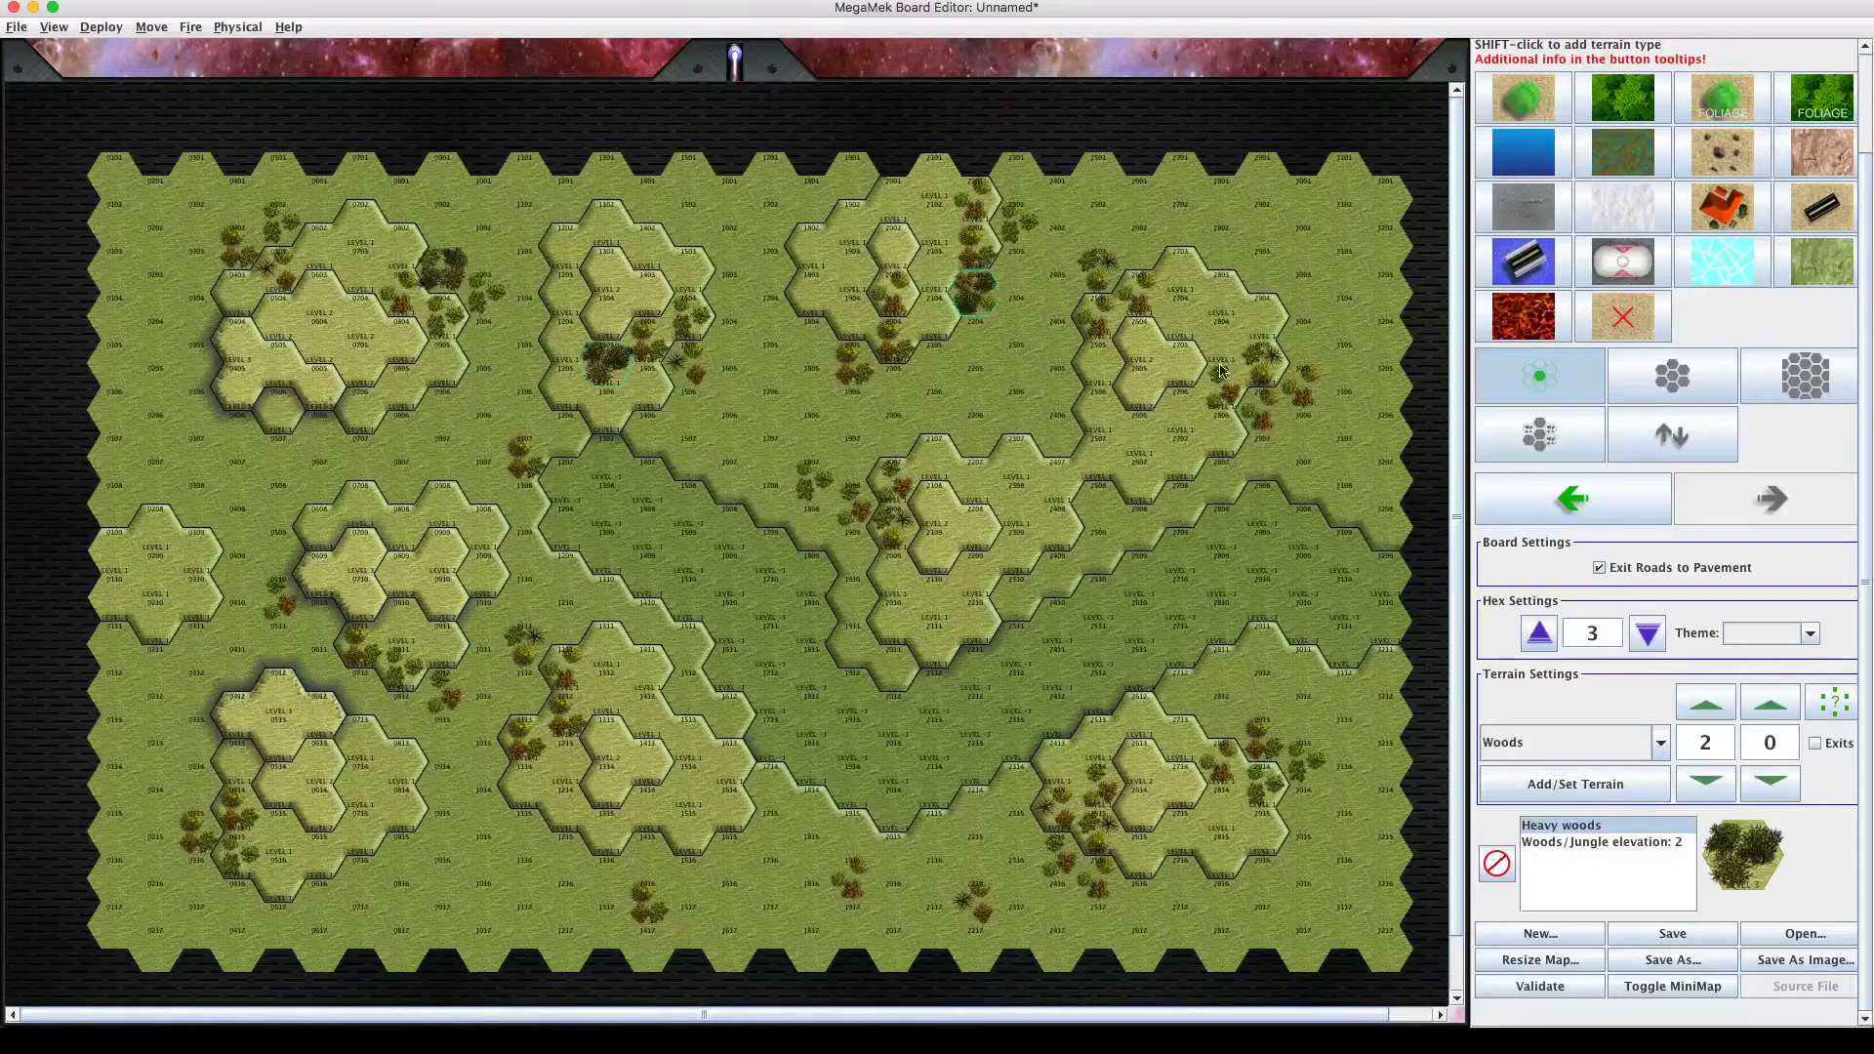
{"action": "left_click", "coordinate": [1261, 361]}
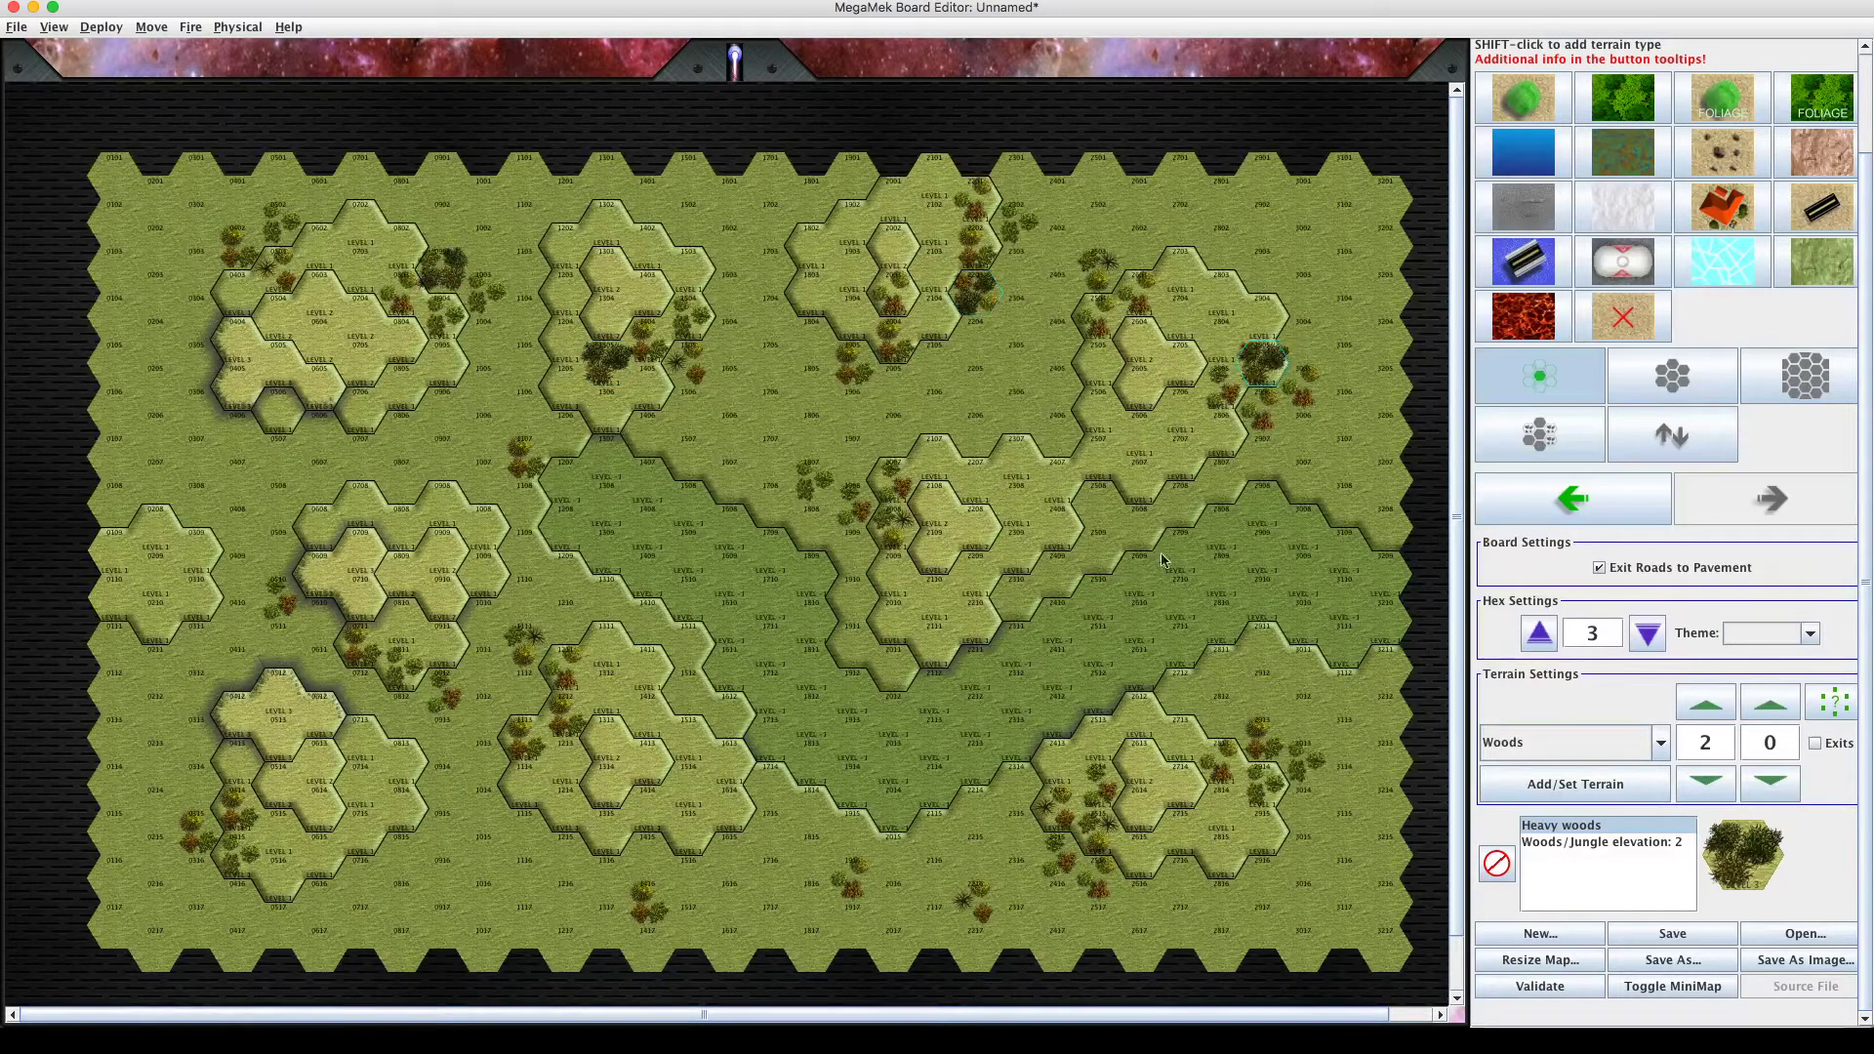
Paint one heavy woods hex into the woods clusters beside the southeast, west-central, south-central and east-central hills.
{"action": "left_click", "coordinate": [1096, 839]}
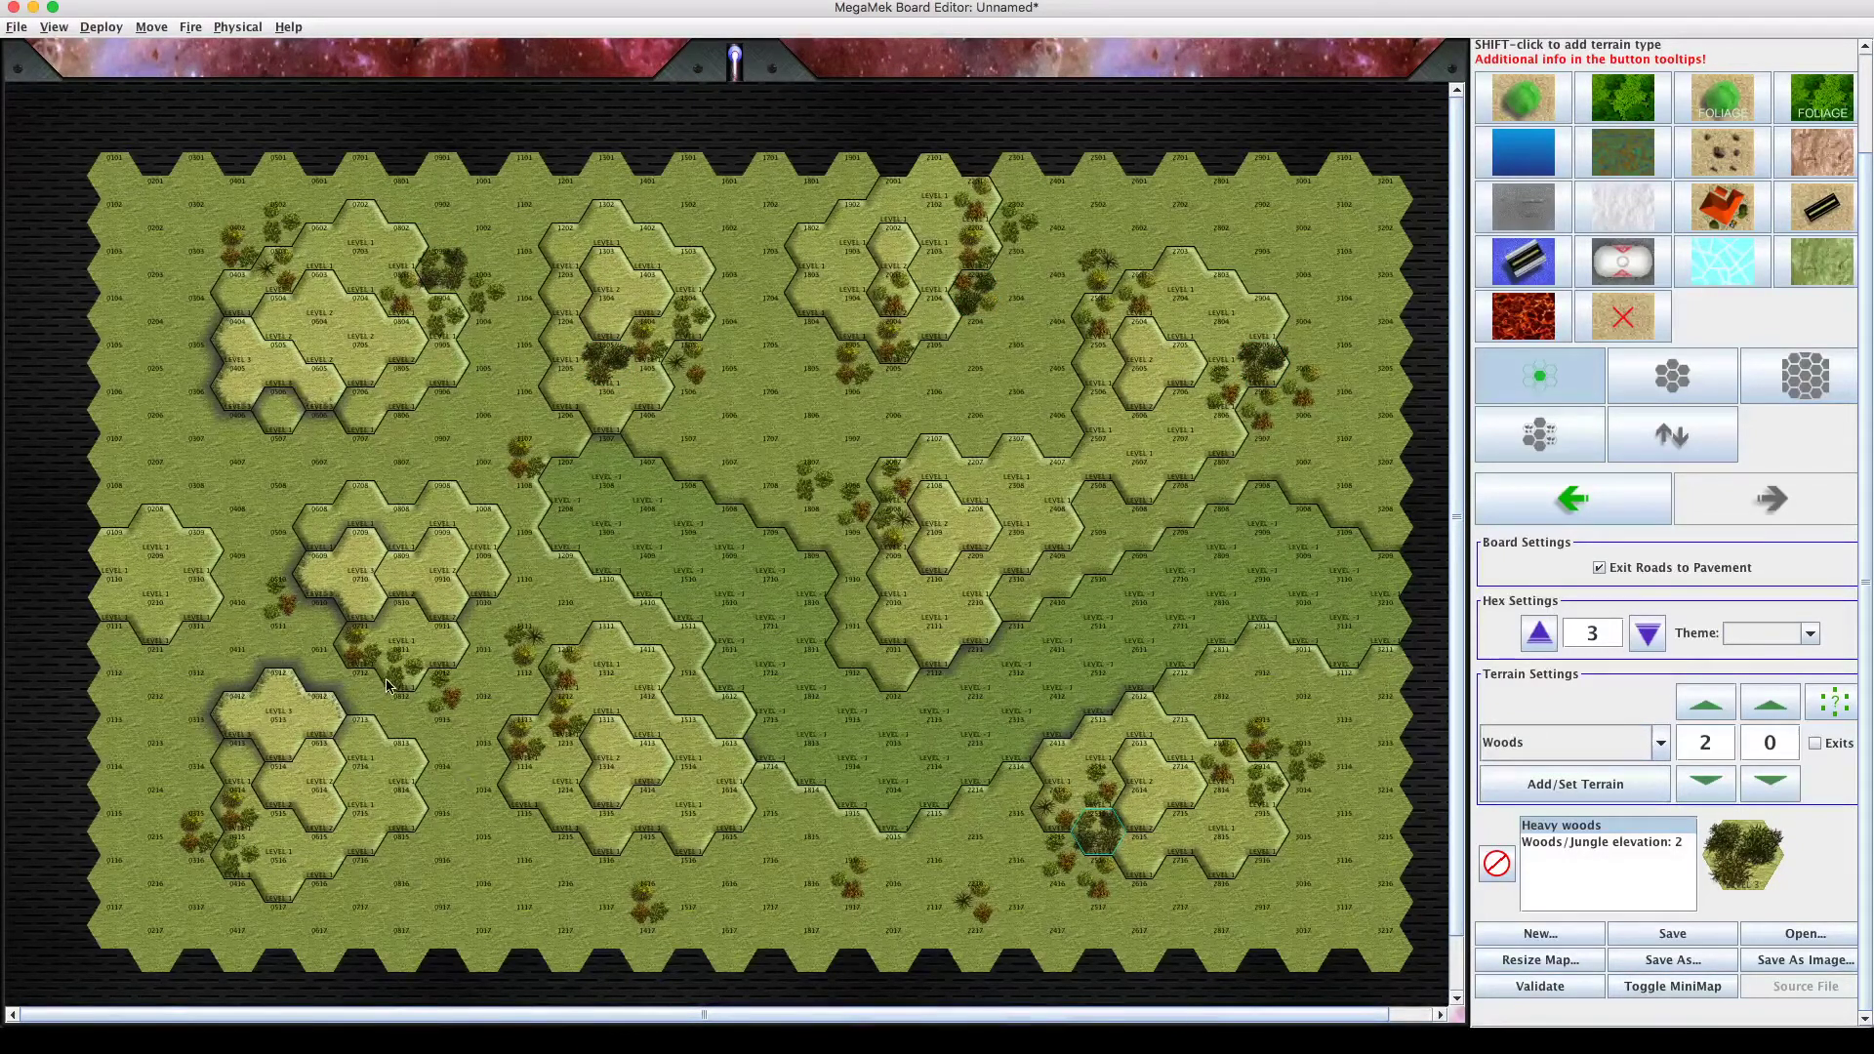
{"action": "left_click", "coordinate": [402, 639]}
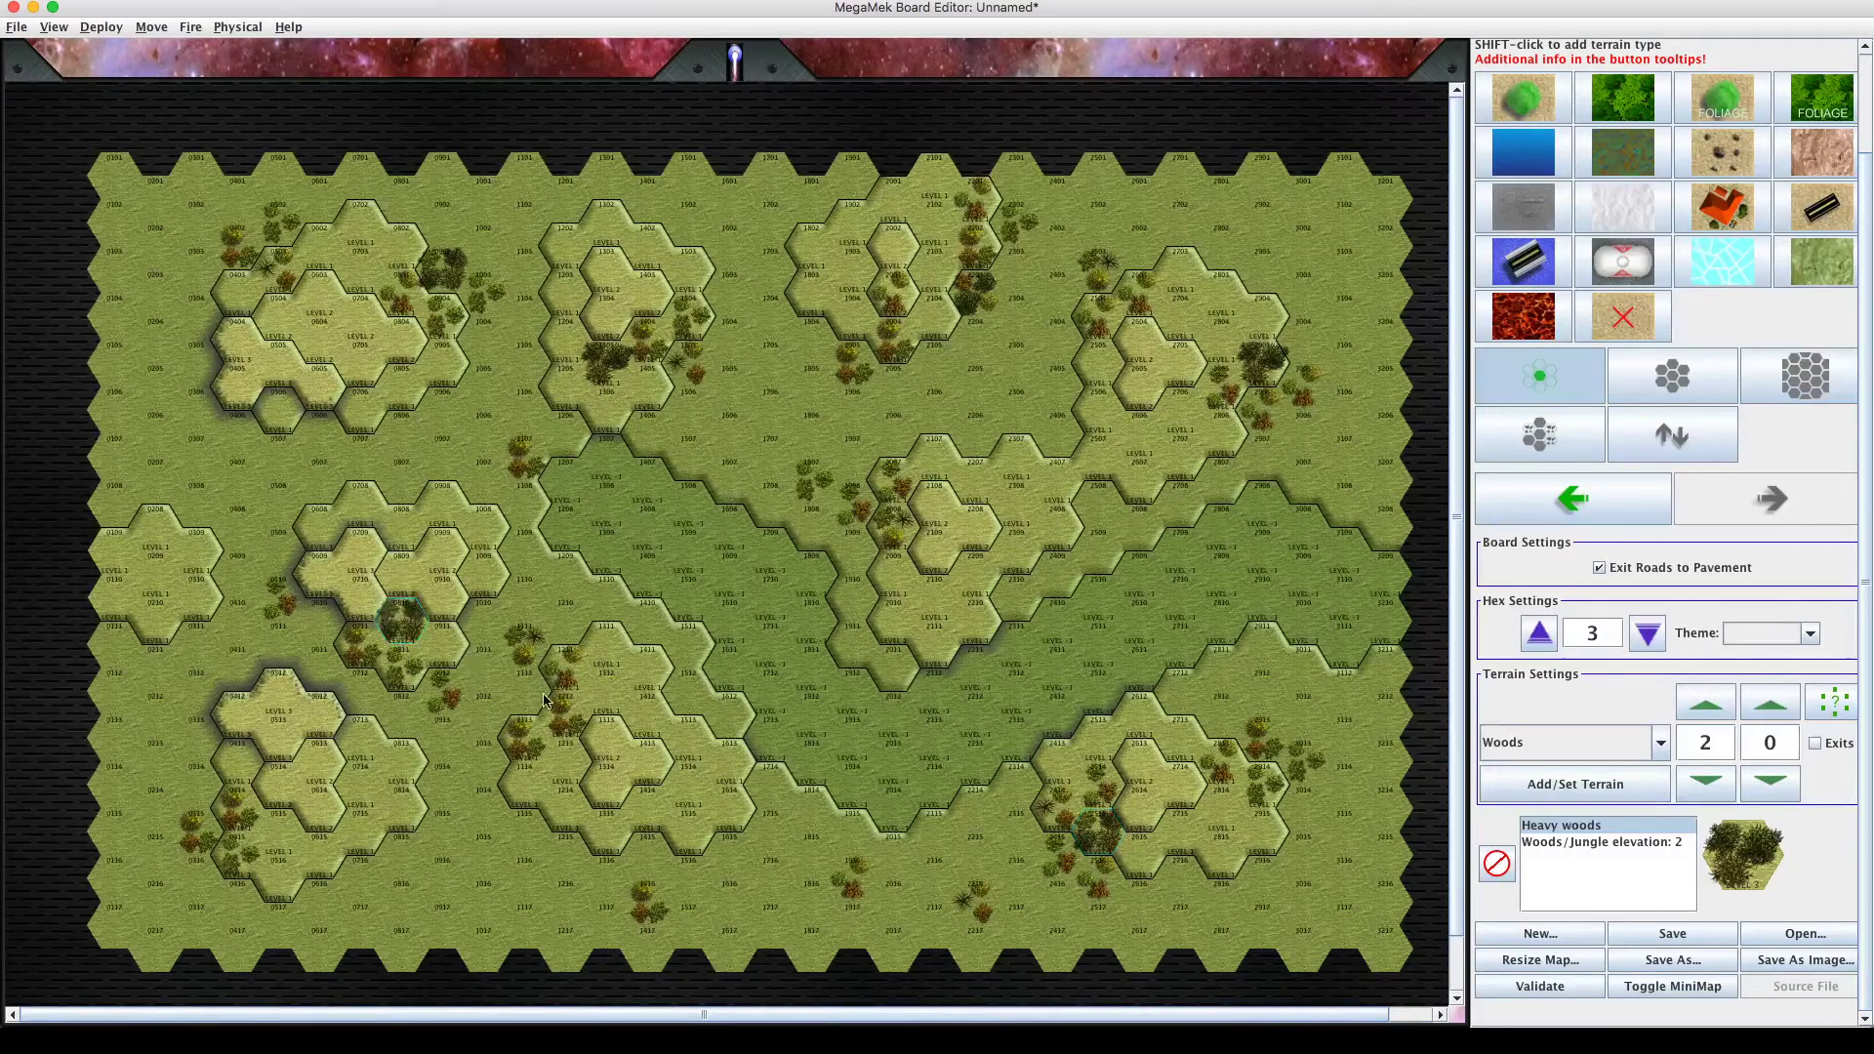
{"action": "left_click", "coordinate": [566, 719]}
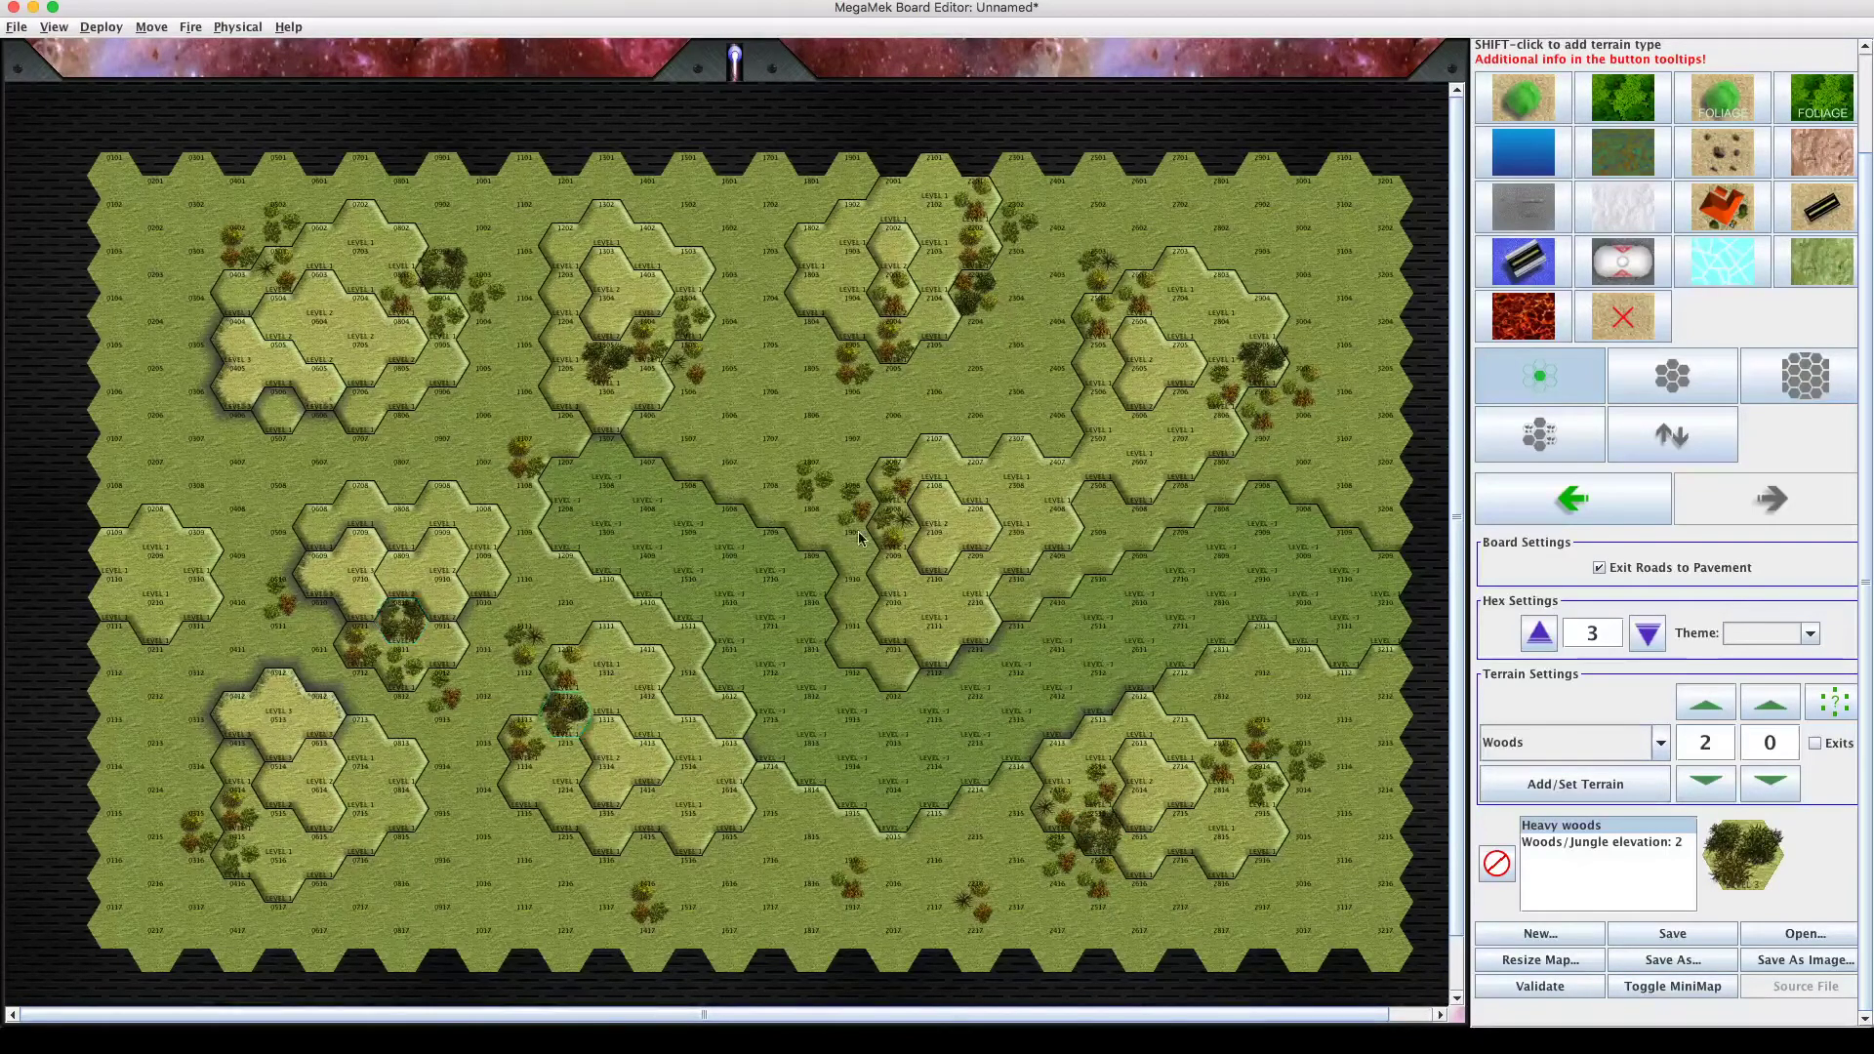
{"action": "left_click", "coordinate": [877, 496]}
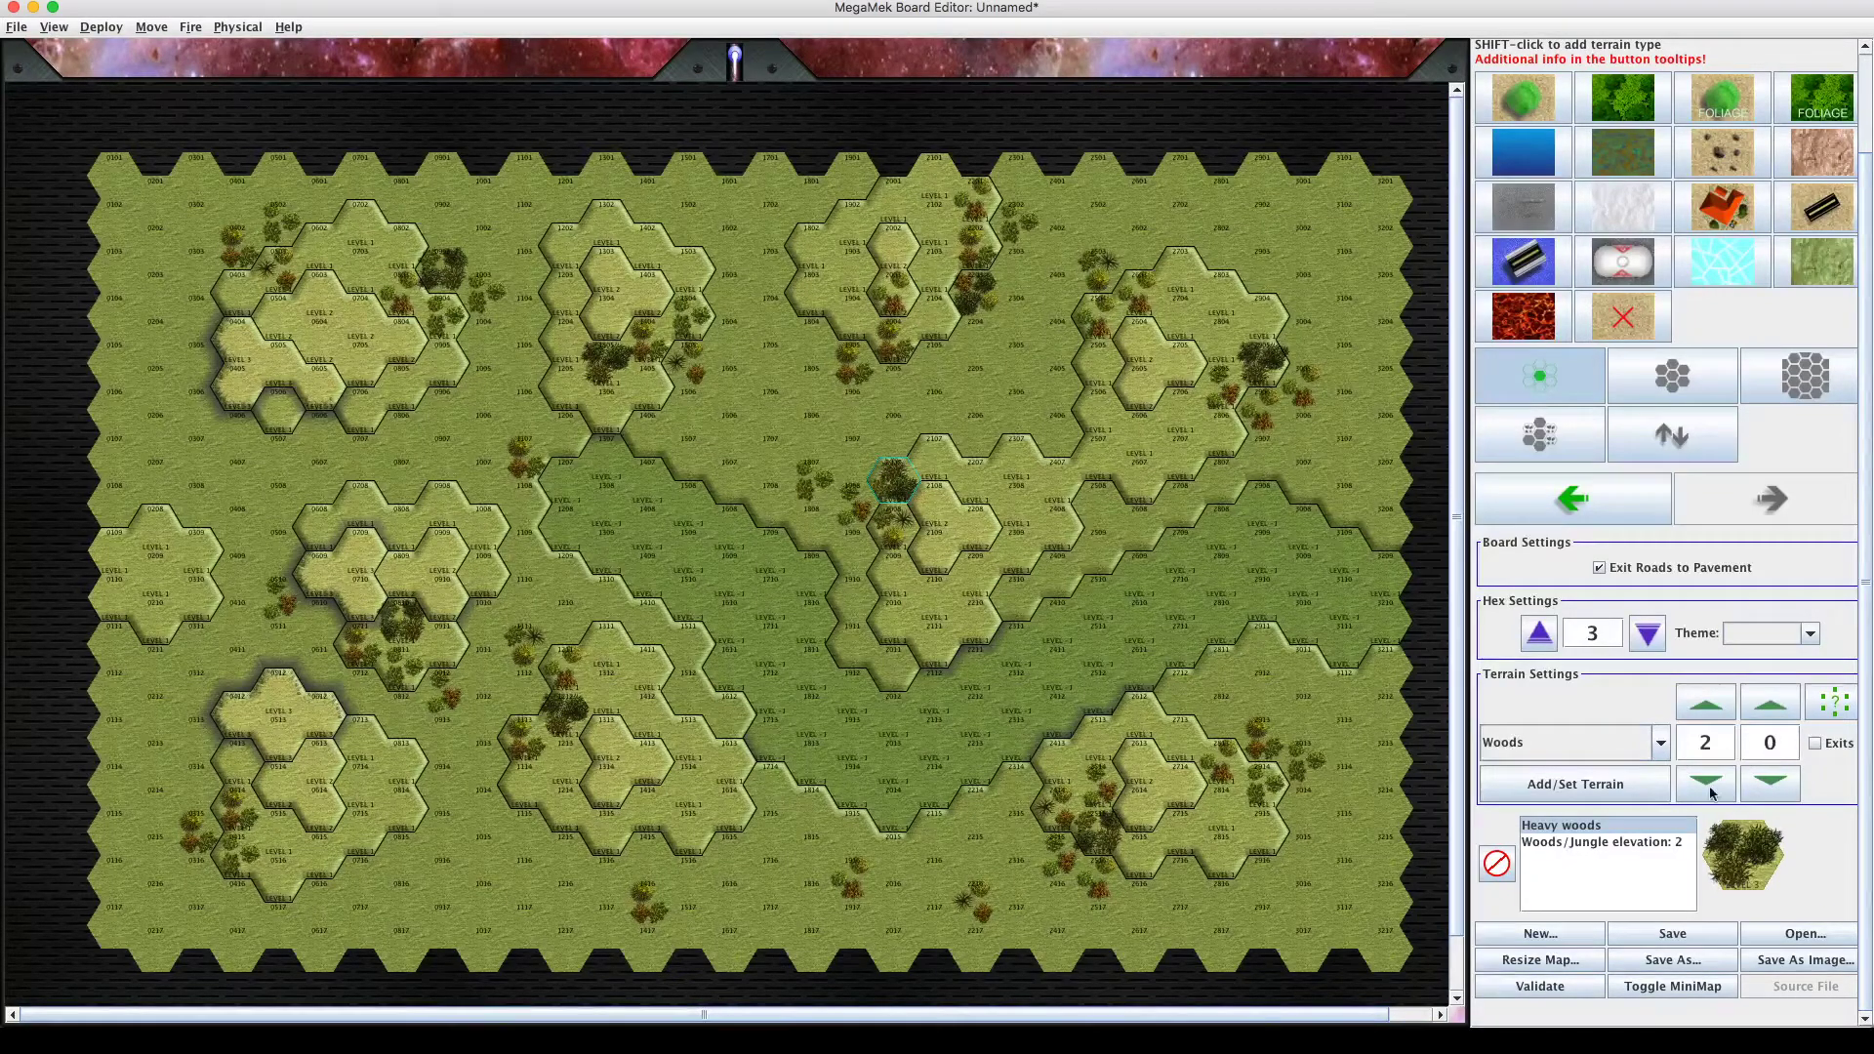
Choose light woods foliage with elevation 1 and paint five single hexes around the valley's rim.
{"action": "left_click", "coordinate": [1598, 841]}
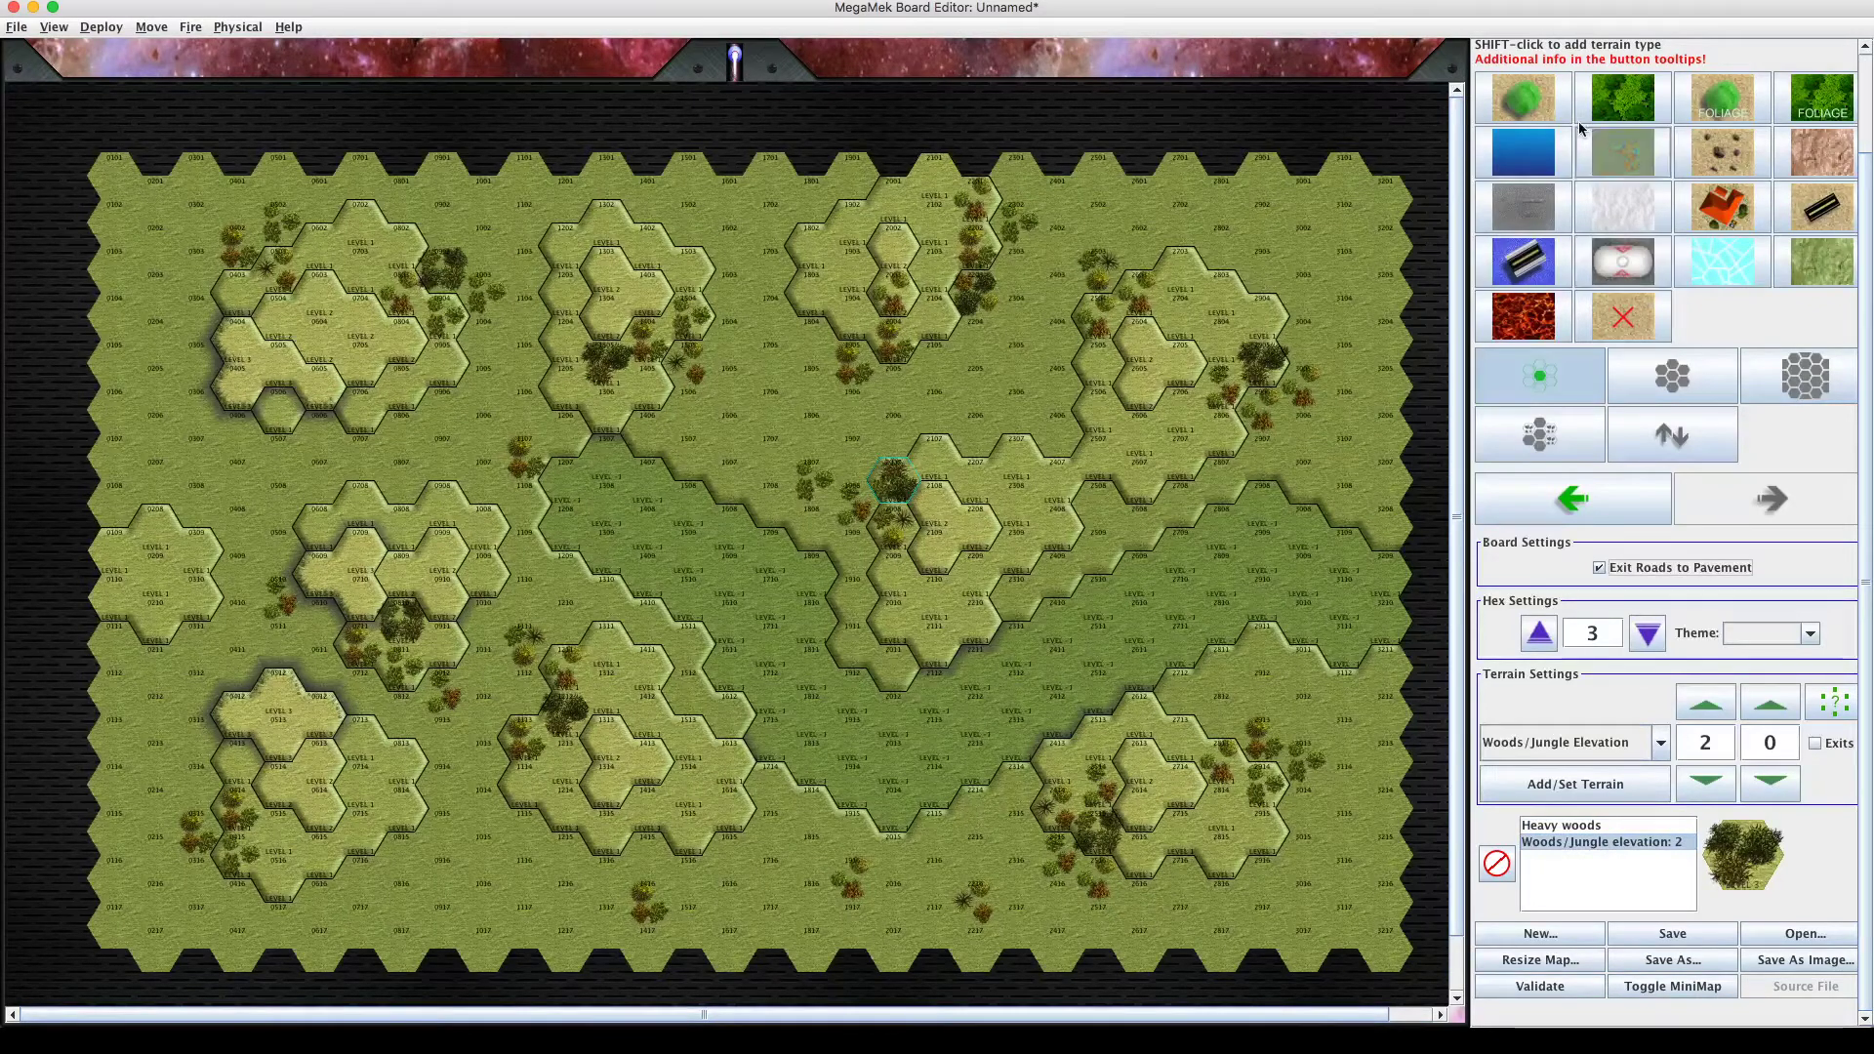
{"action": "left_click", "coordinate": [1709, 104]}
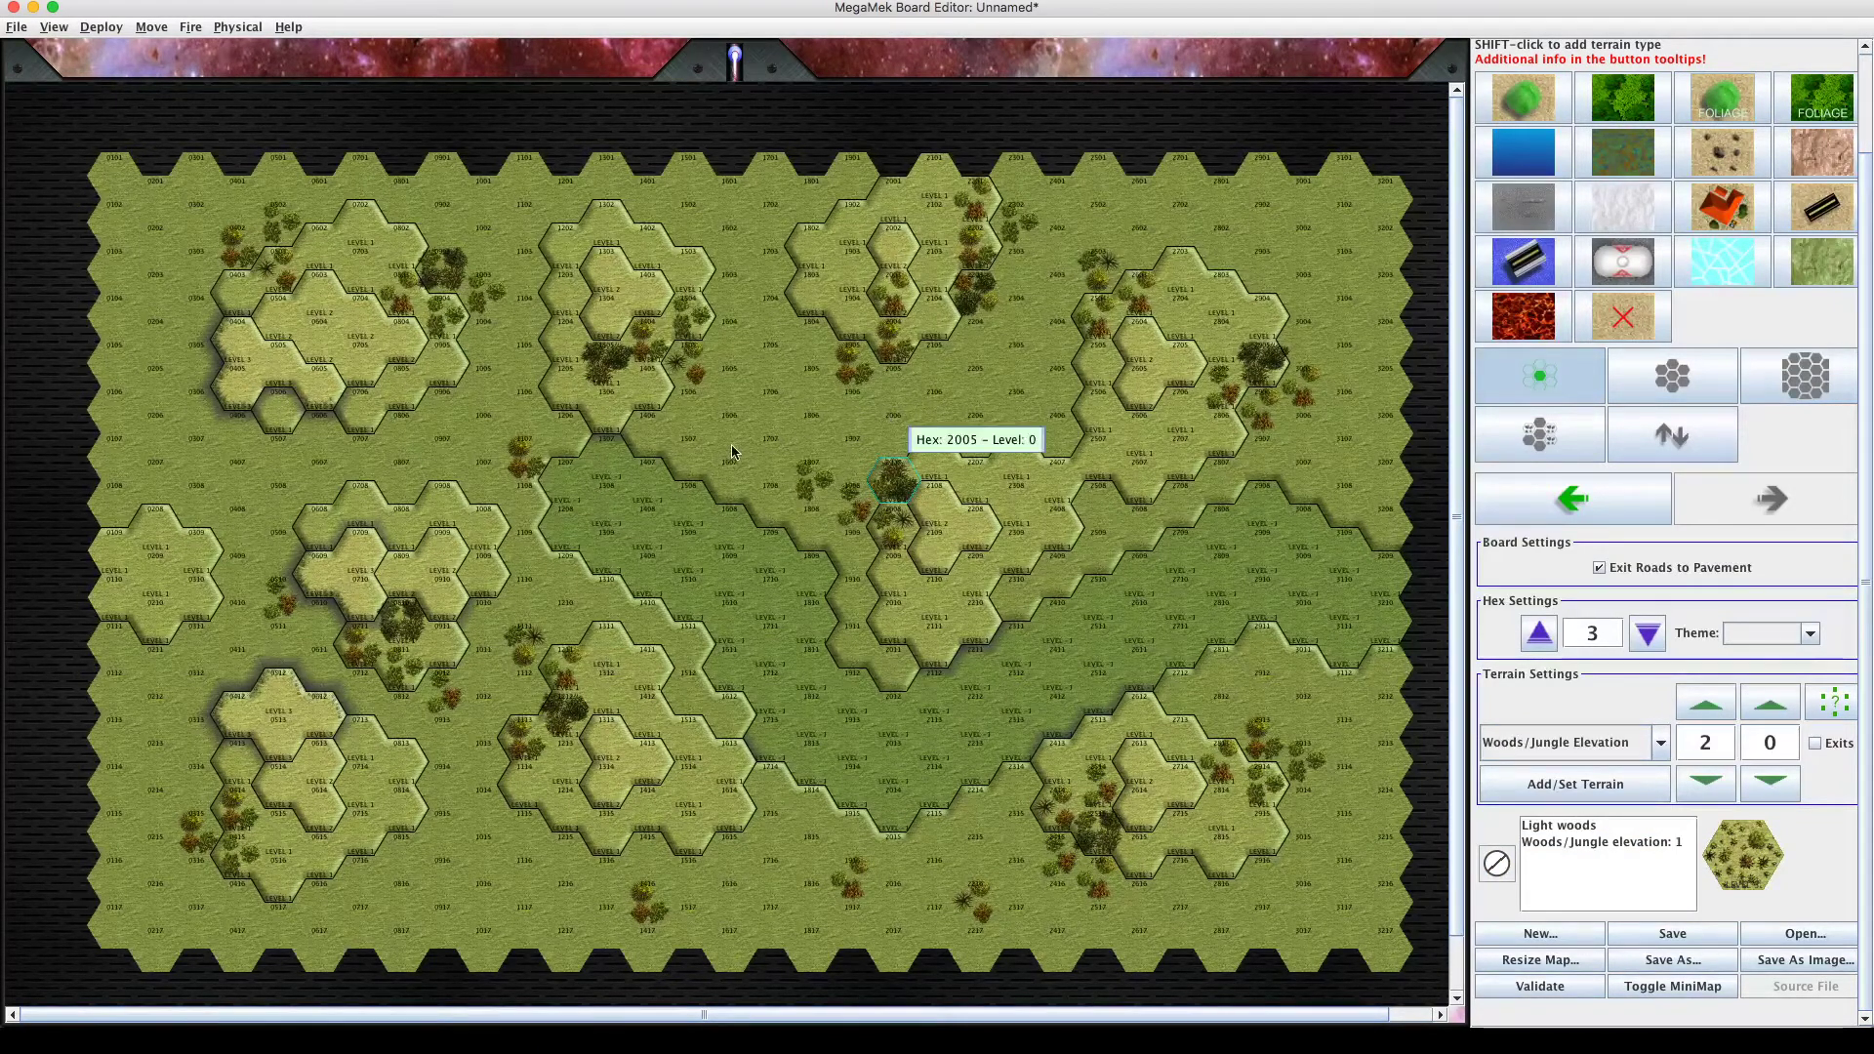
{"action": "left_click", "coordinate": [689, 456]}
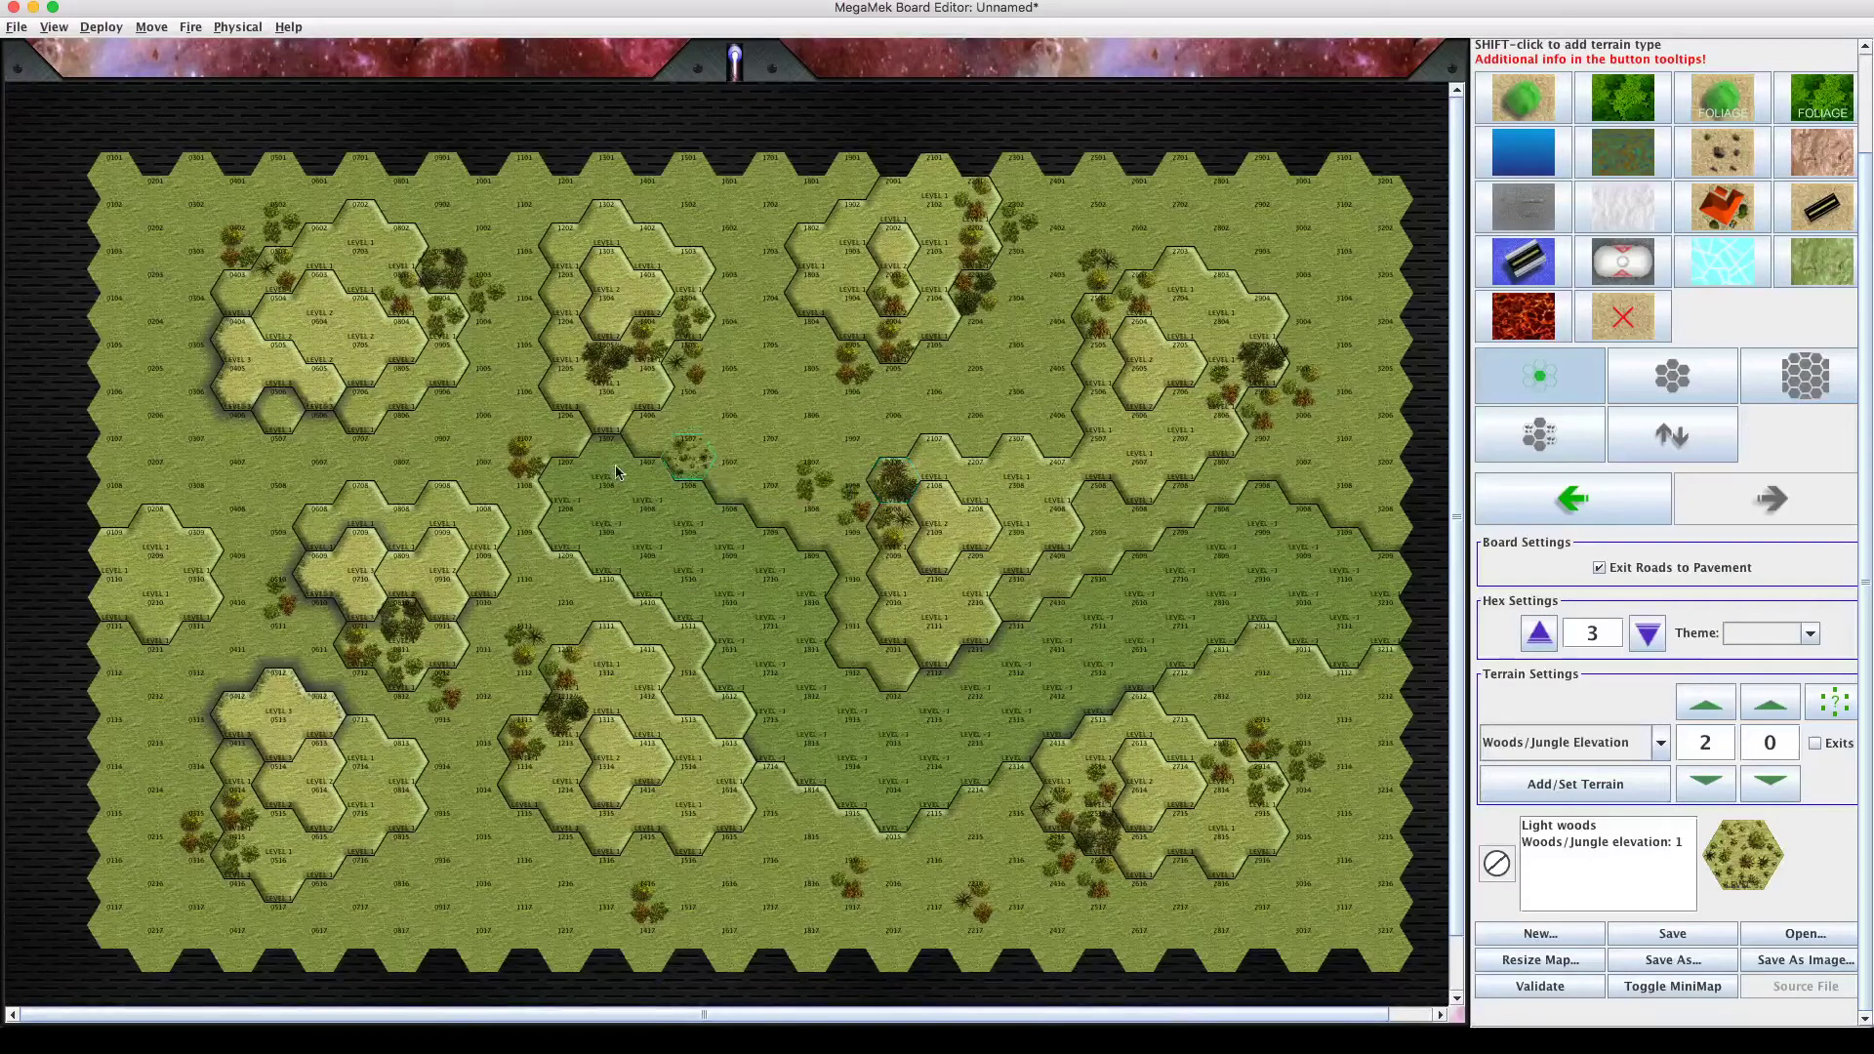
{"action": "left_click", "coordinate": [546, 583]}
{"action": "left_click", "coordinate": [969, 807]}
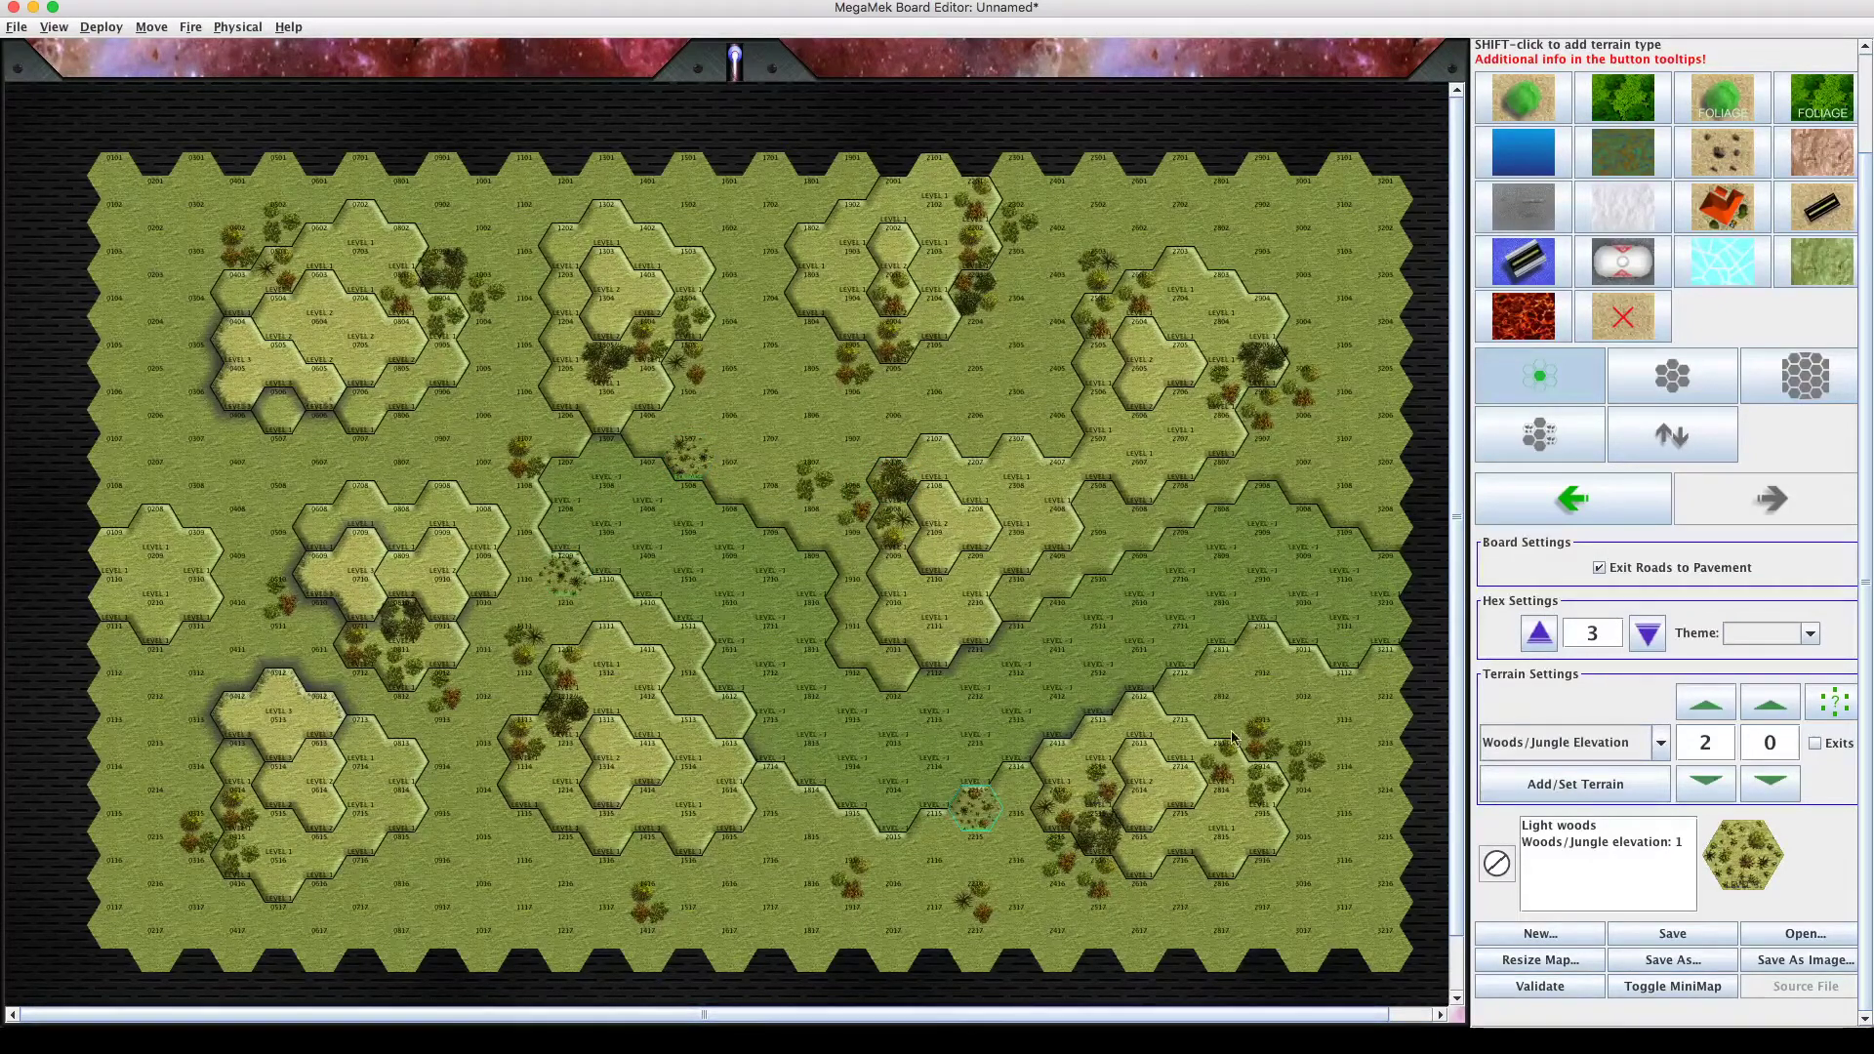
{"action": "left_click", "coordinate": [1308, 670]}
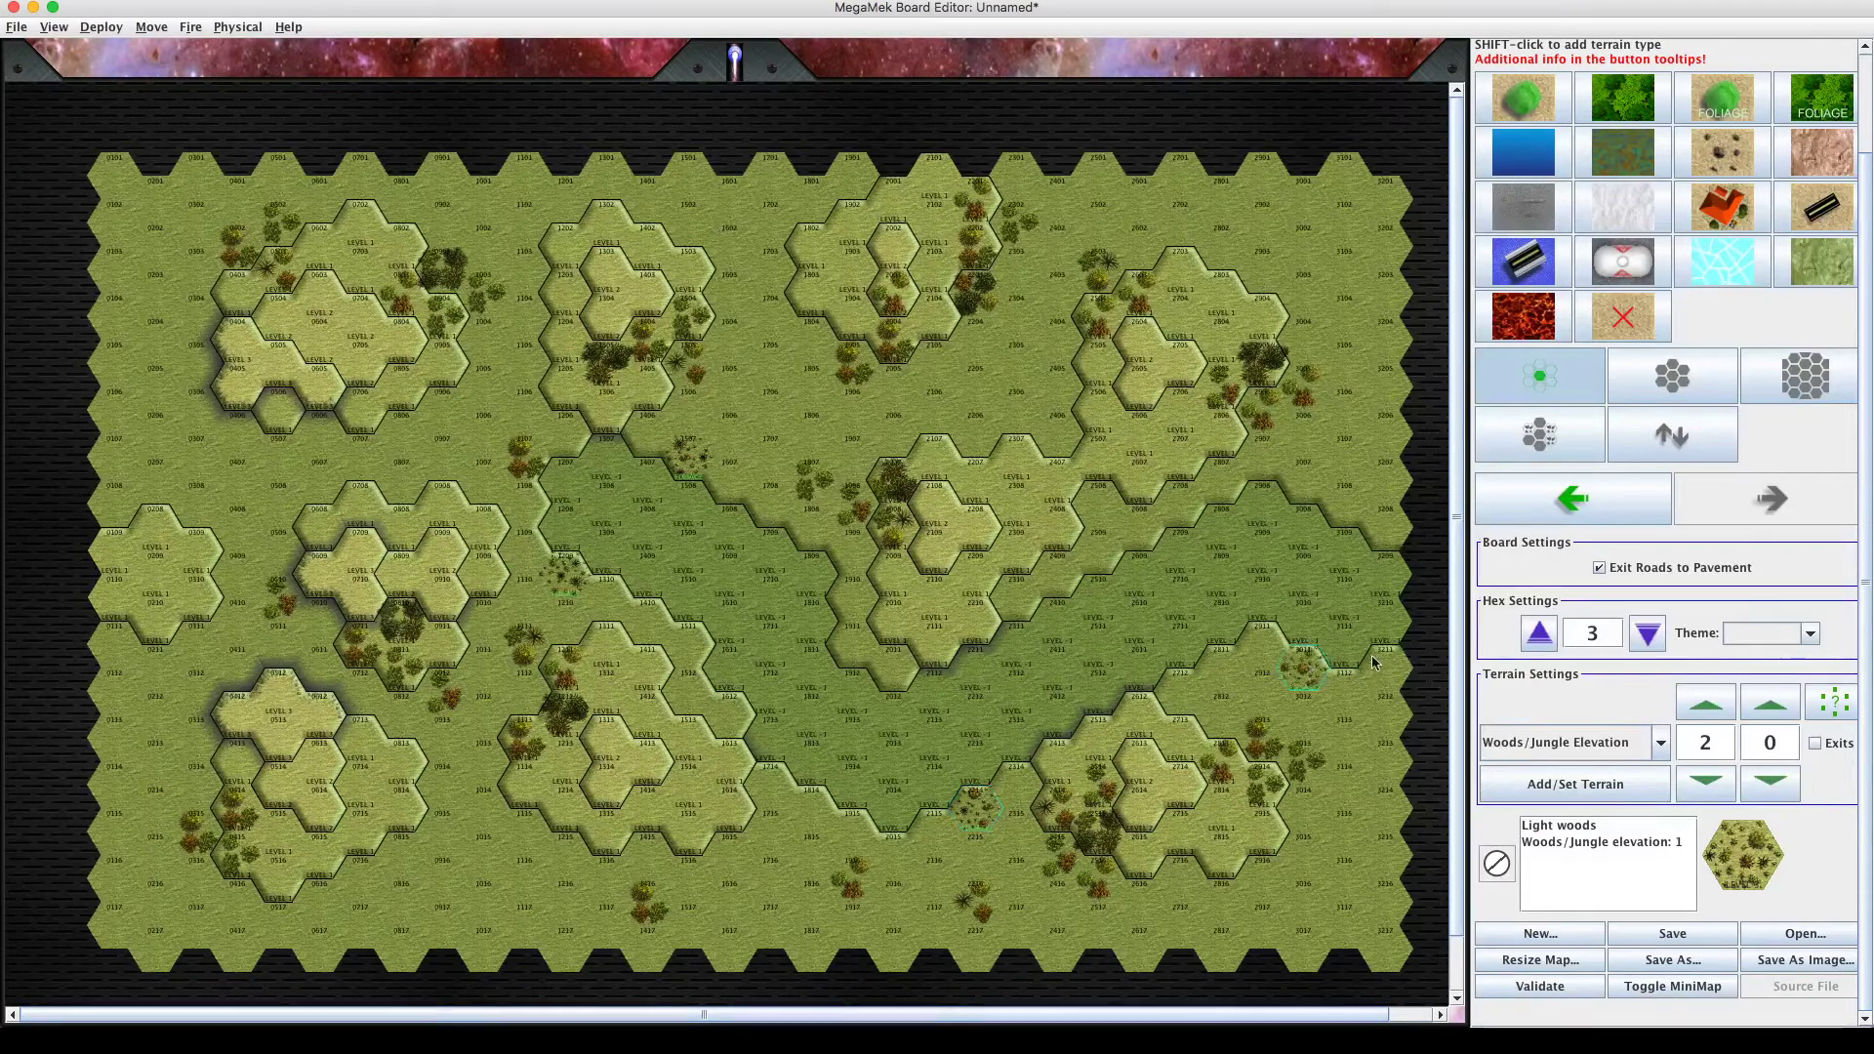
{"action": "left_click", "coordinate": [1354, 486]}
Preview light jungle foliage at elevation 1, and set the terrain brush to light jungle with elevation 2.
{"action": "left_click", "coordinate": [1640, 104]}
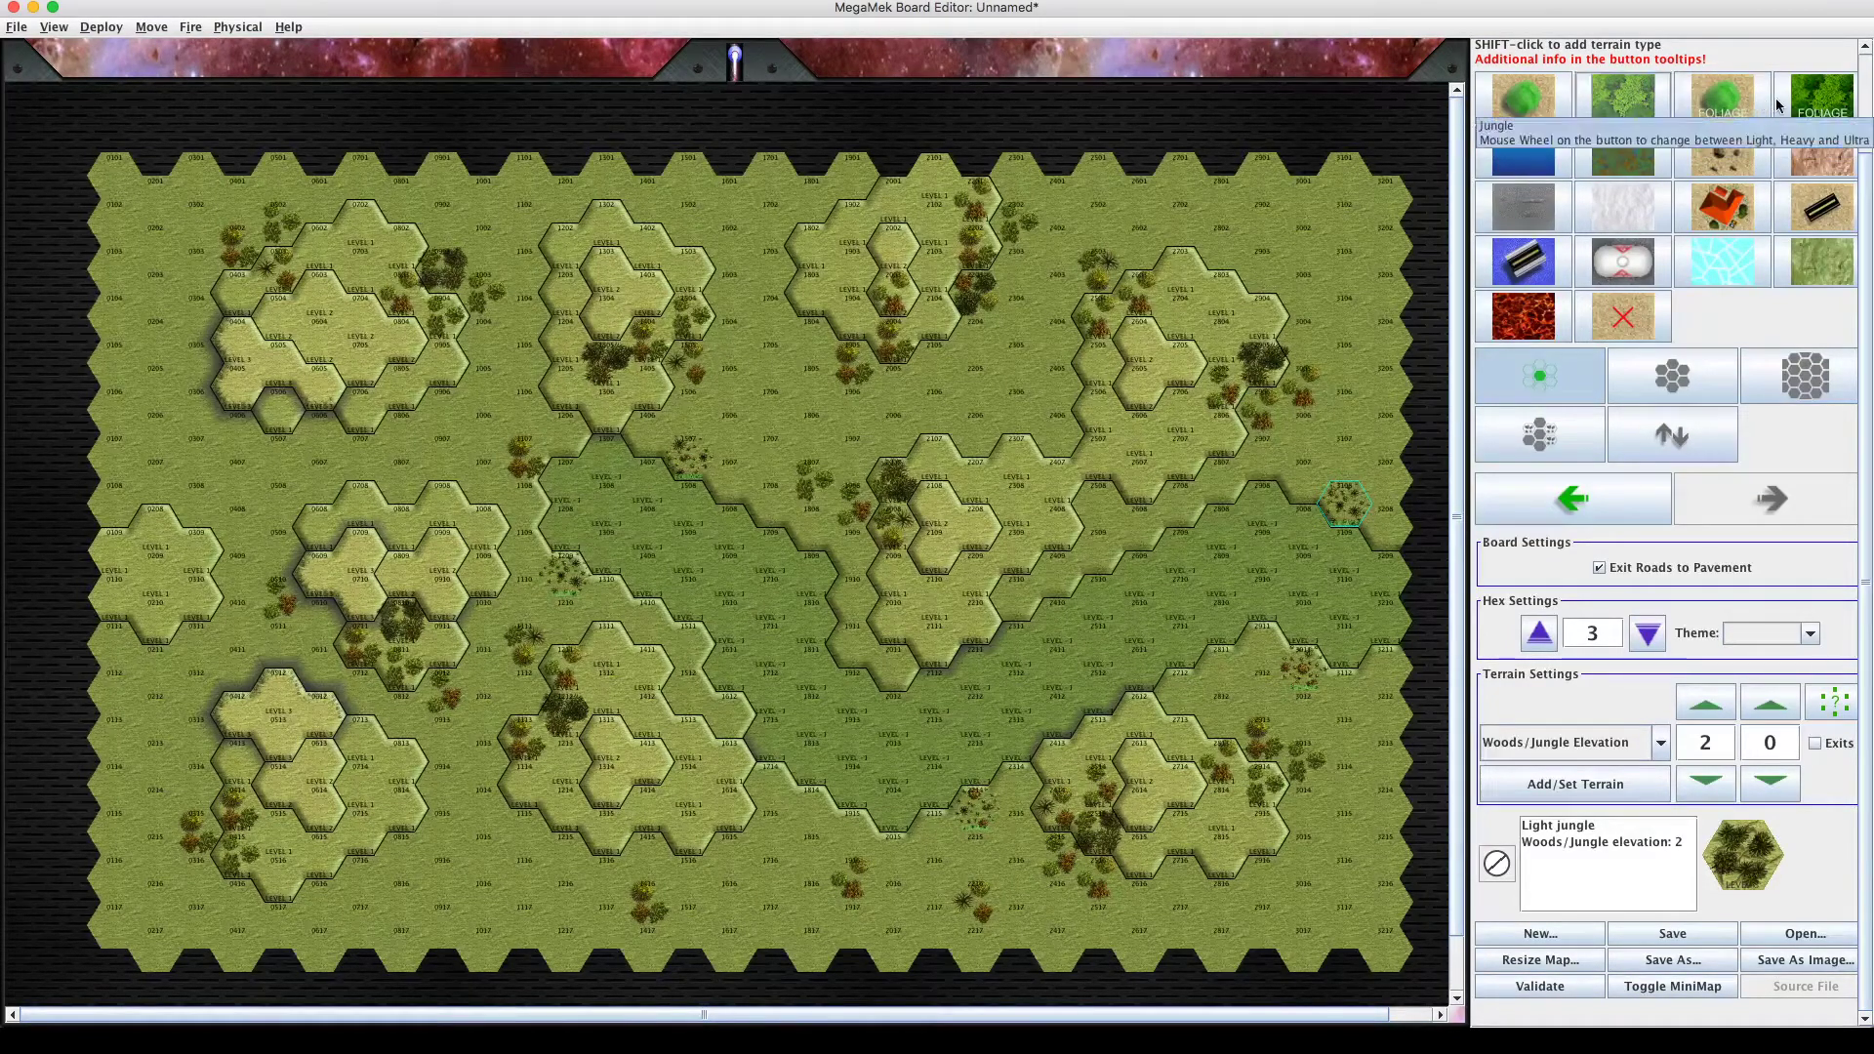
{"action": "left_click", "coordinate": [1807, 97]}
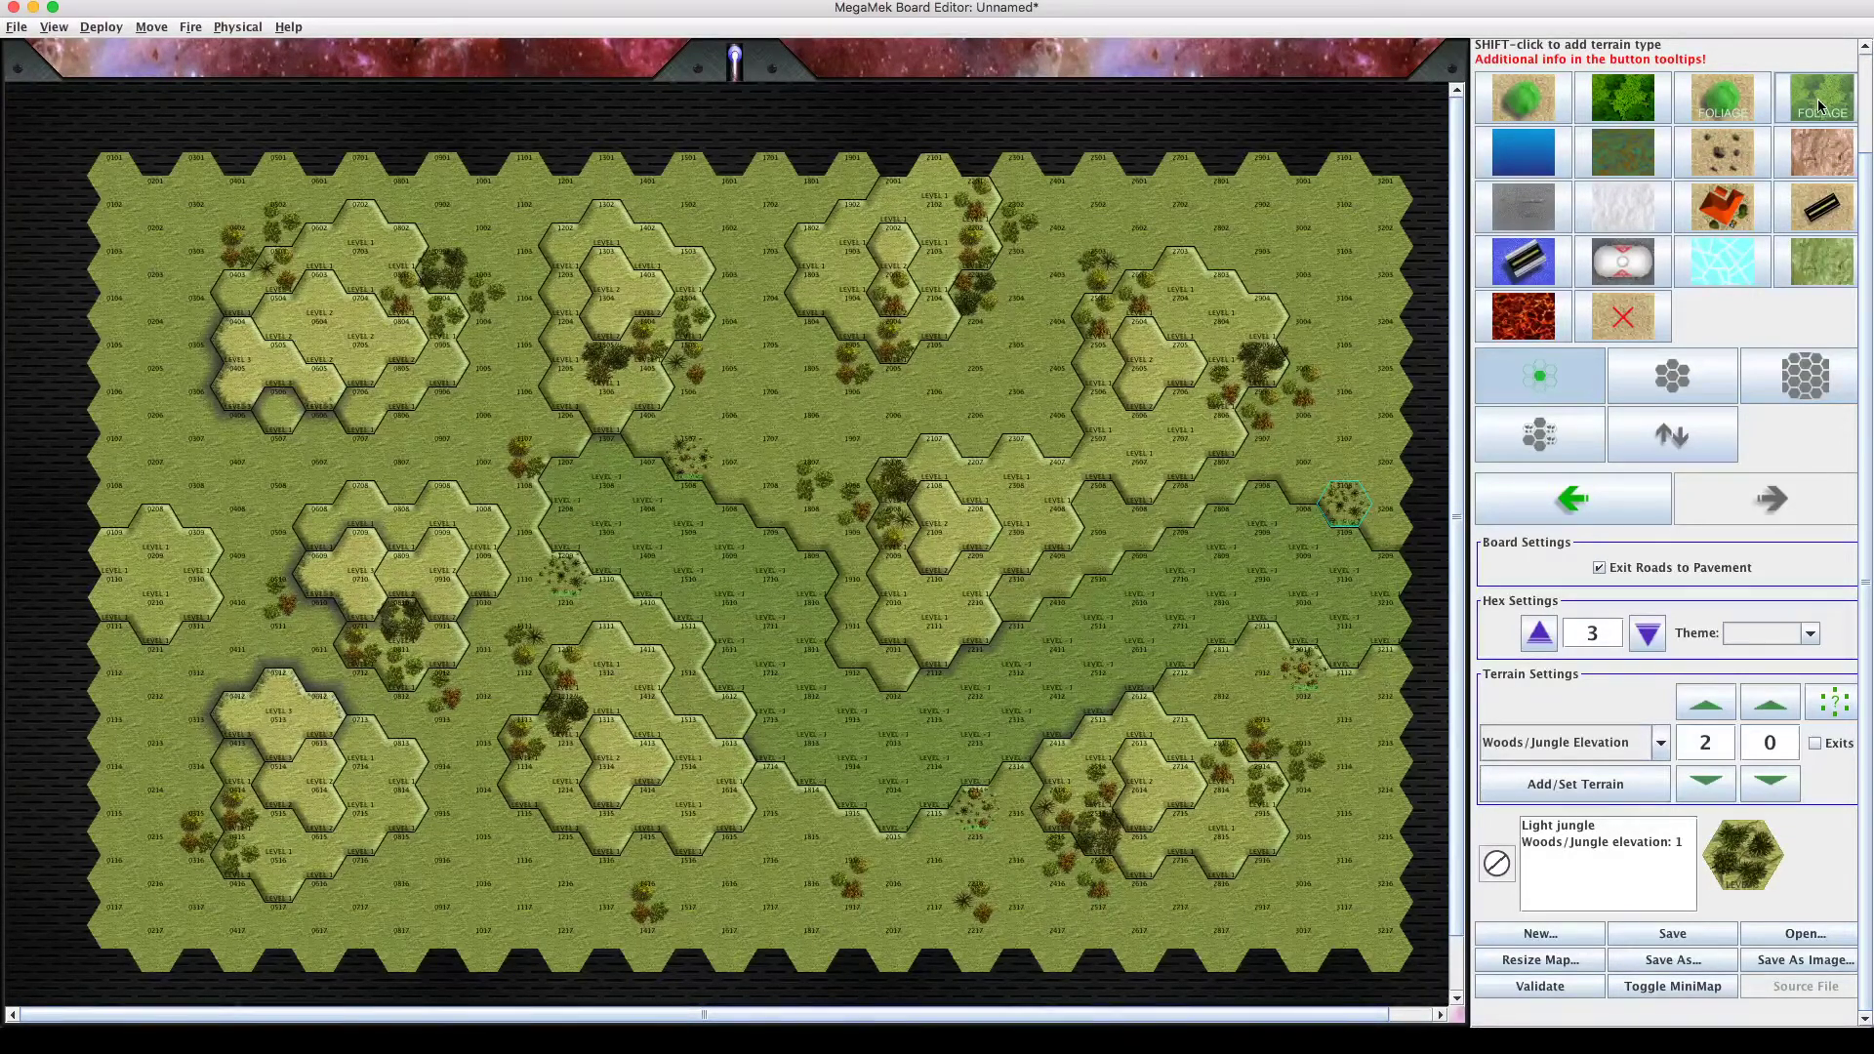
{"action": "left_click", "coordinate": [1641, 105]}
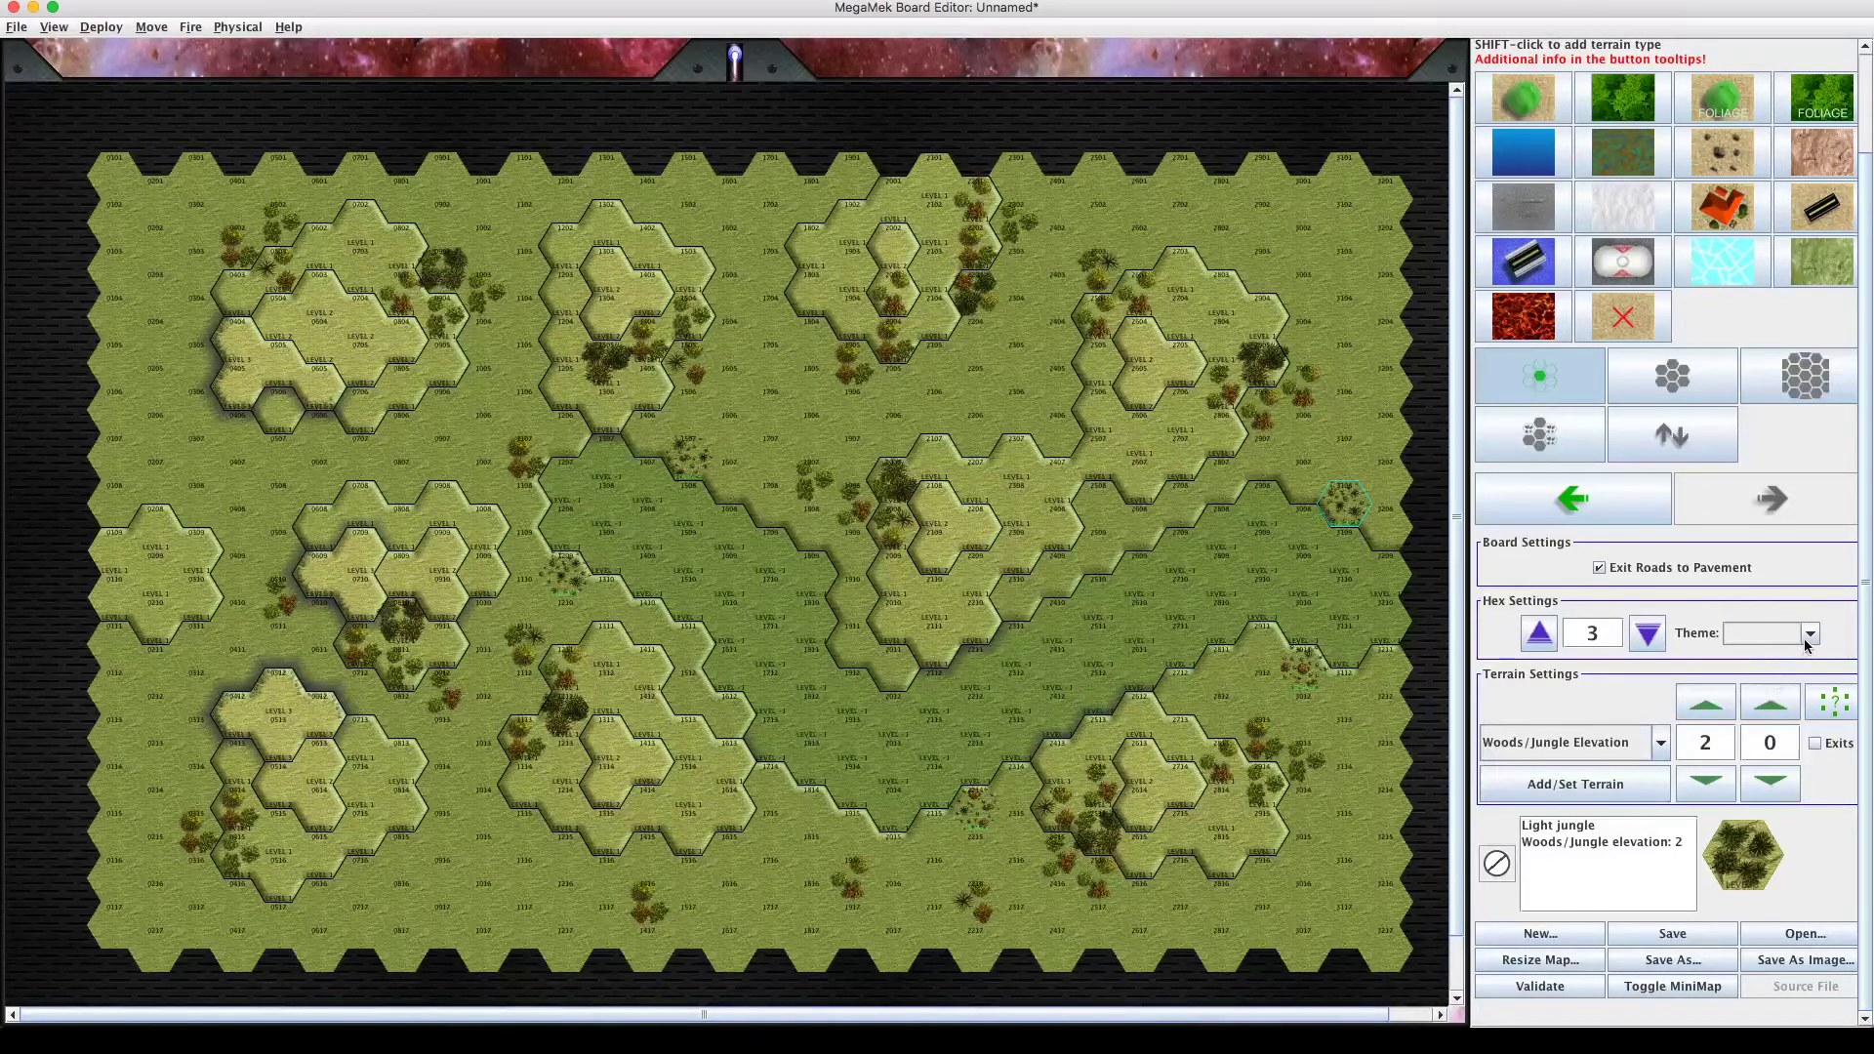
Examine the theme choices in the random map settings for a new board, and close the settings without generating a map.
{"action": "left_click", "coordinate": [1540, 934]}
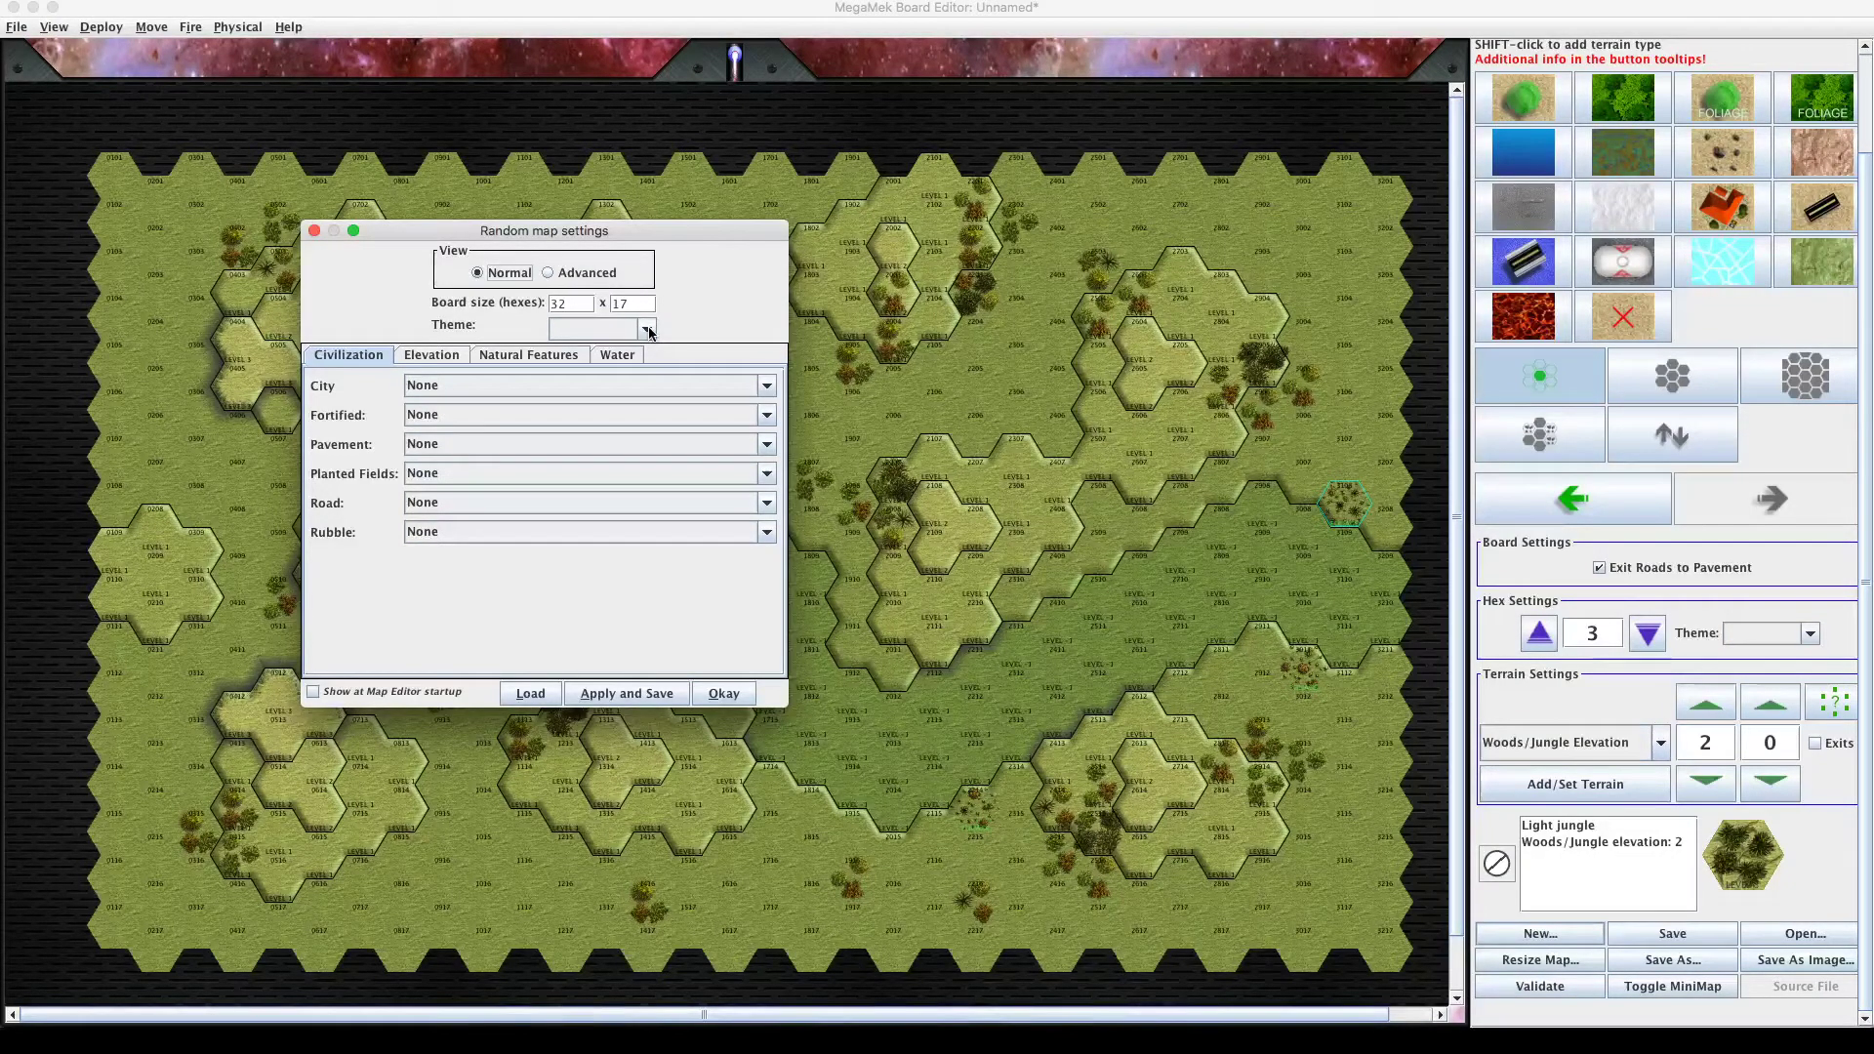
{"action": "left_click", "coordinate": [649, 331]}
{"action": "left_click", "coordinate": [648, 331]}
{"action": "left_click", "coordinate": [646, 332]}
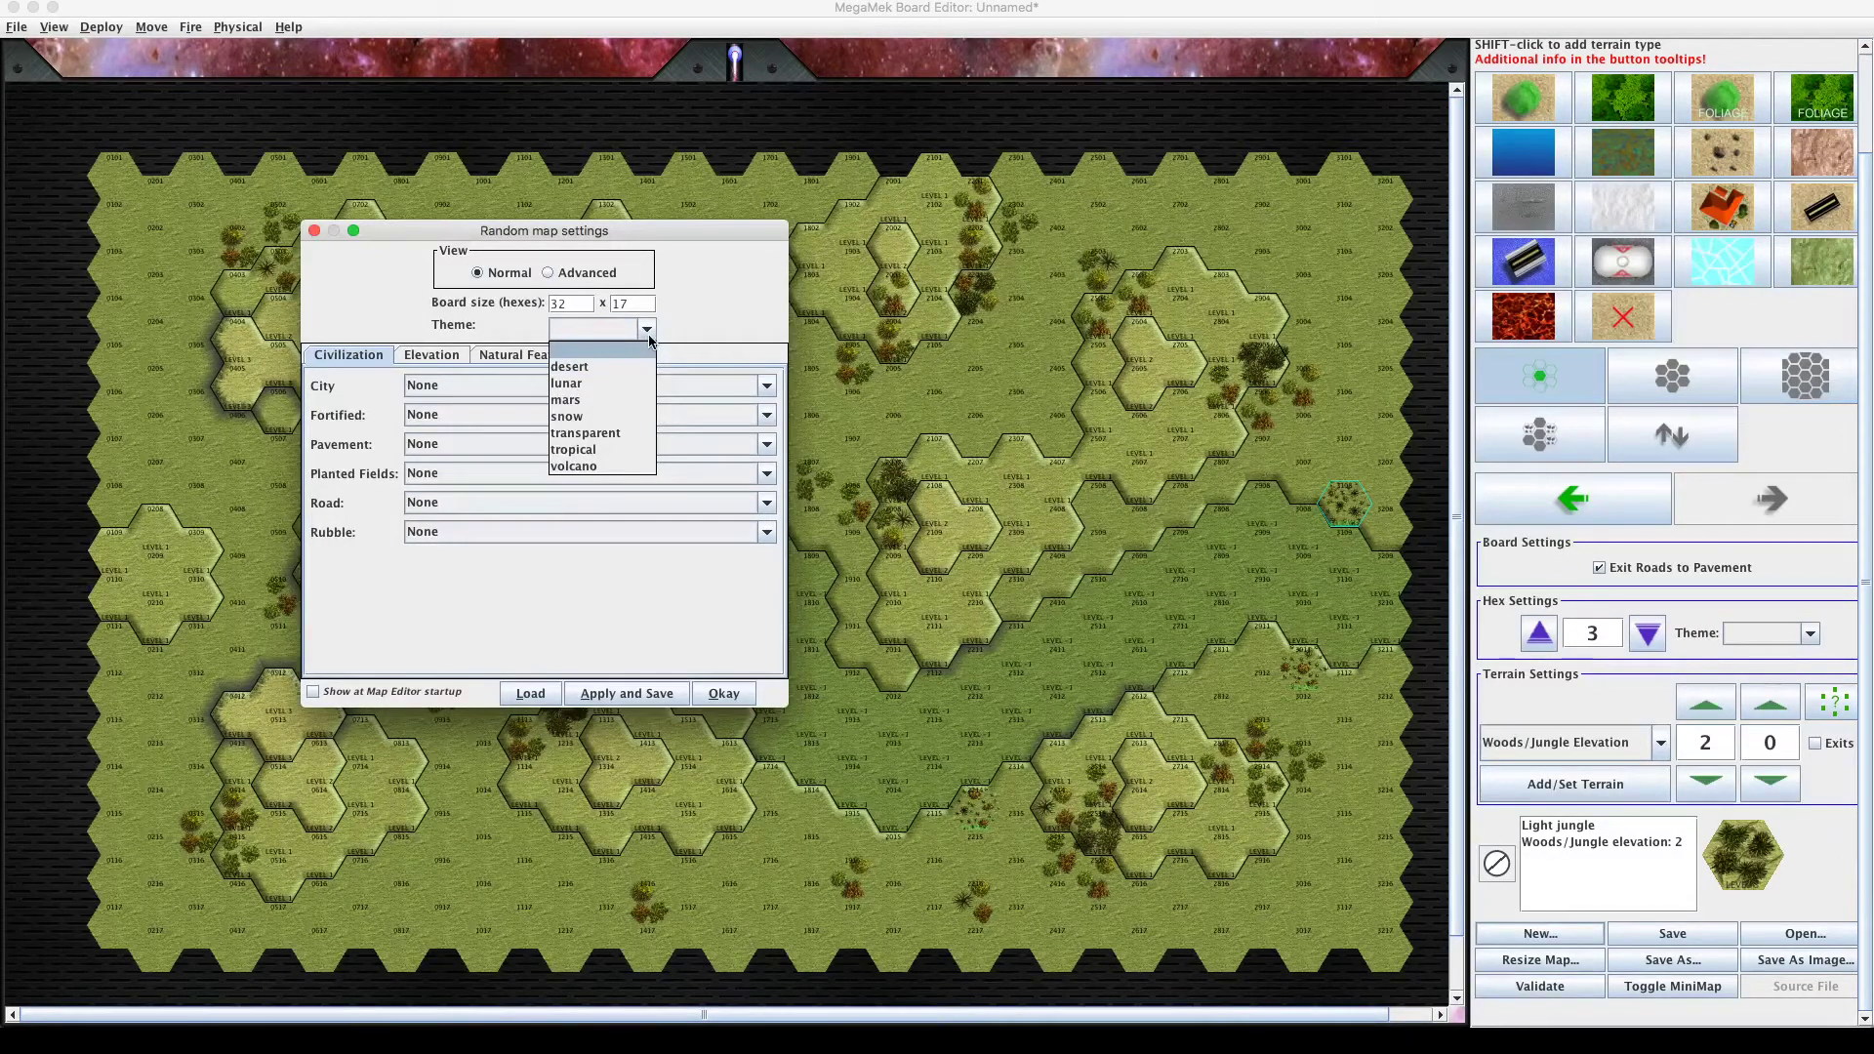
{"action": "left_click", "coordinate": [648, 334]}
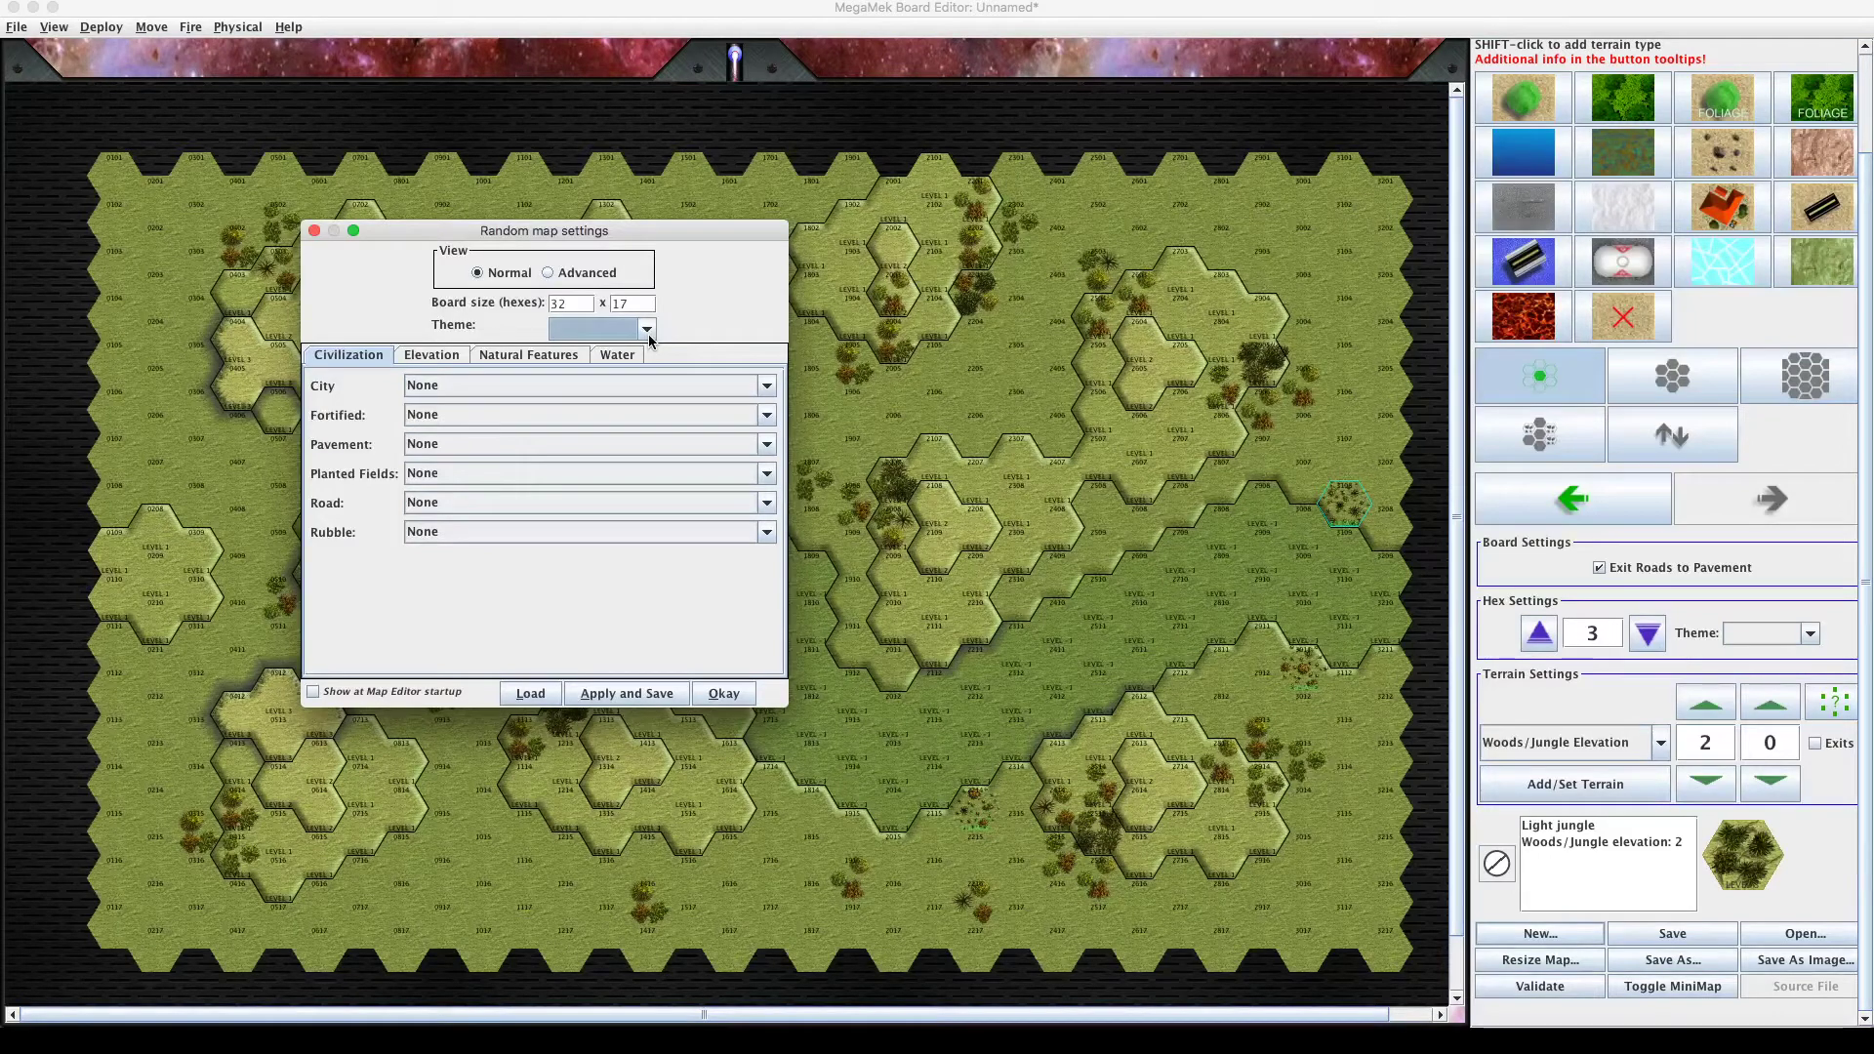
{"action": "left_click", "coordinate": [647, 334]}
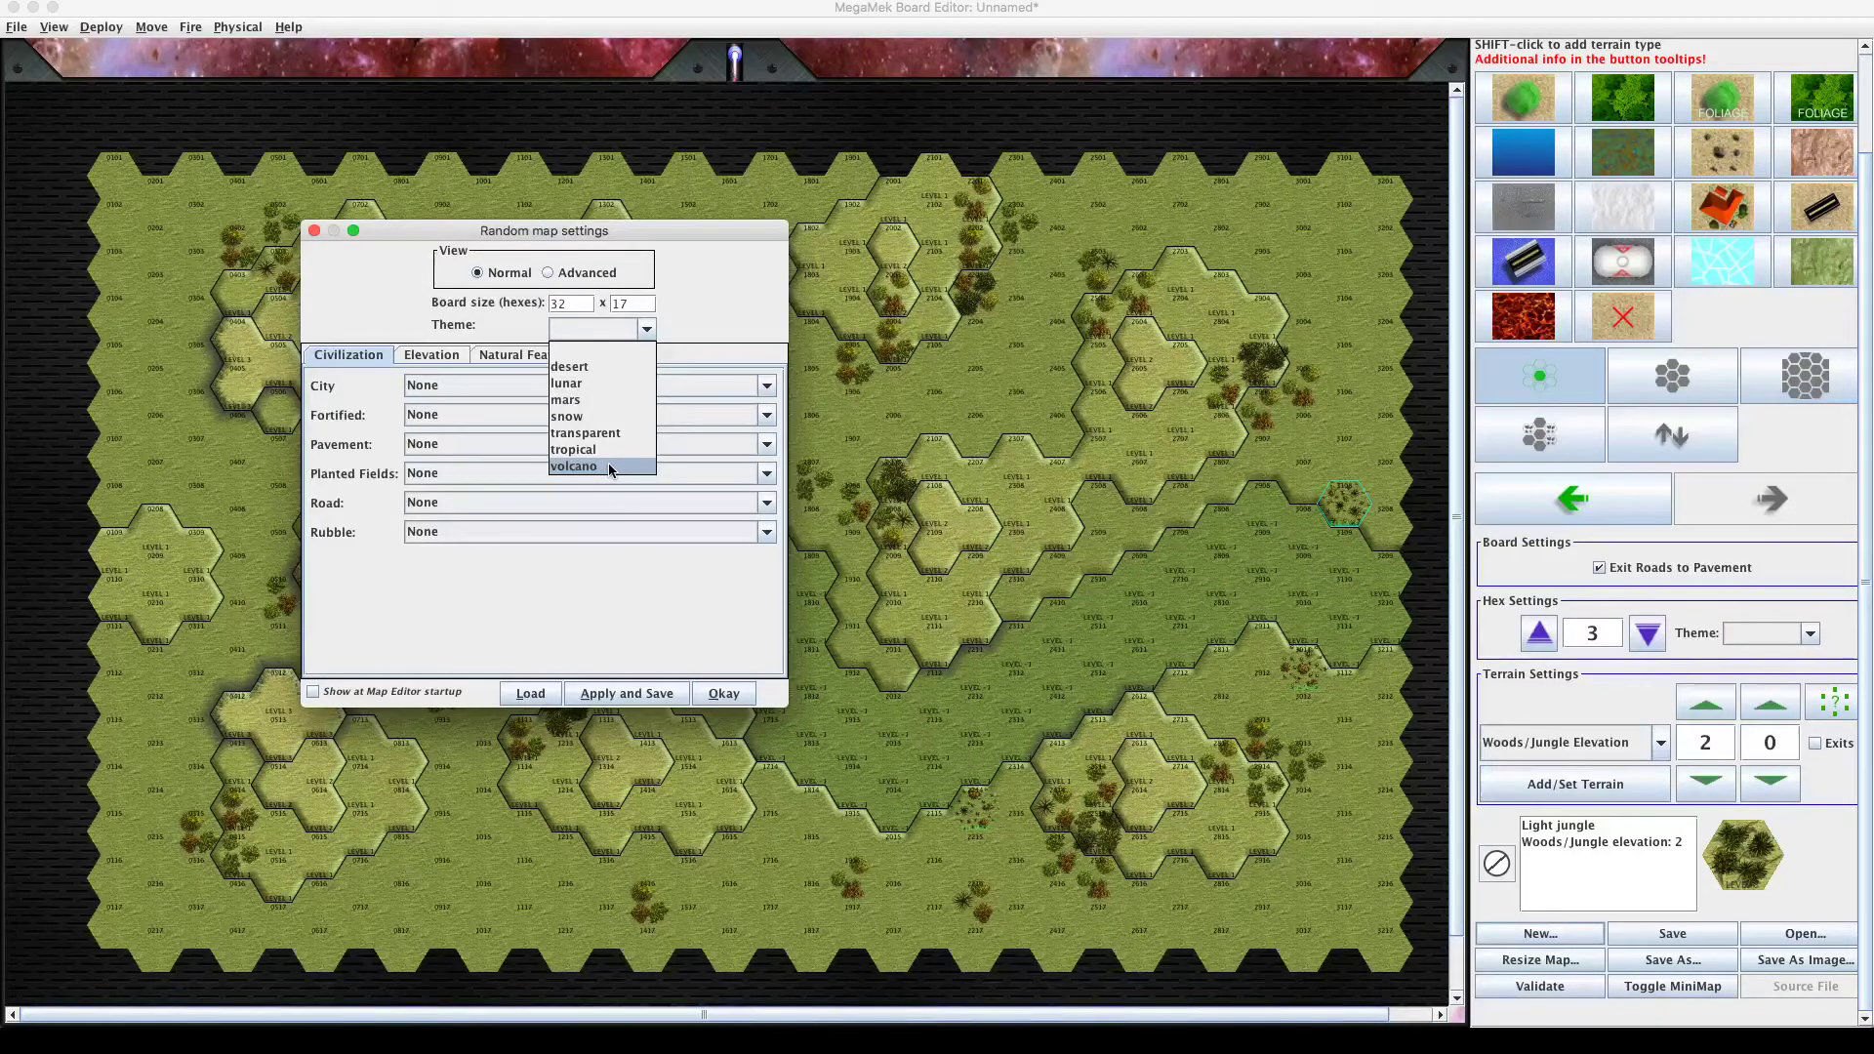
{"action": "left_click", "coordinate": [652, 330]}
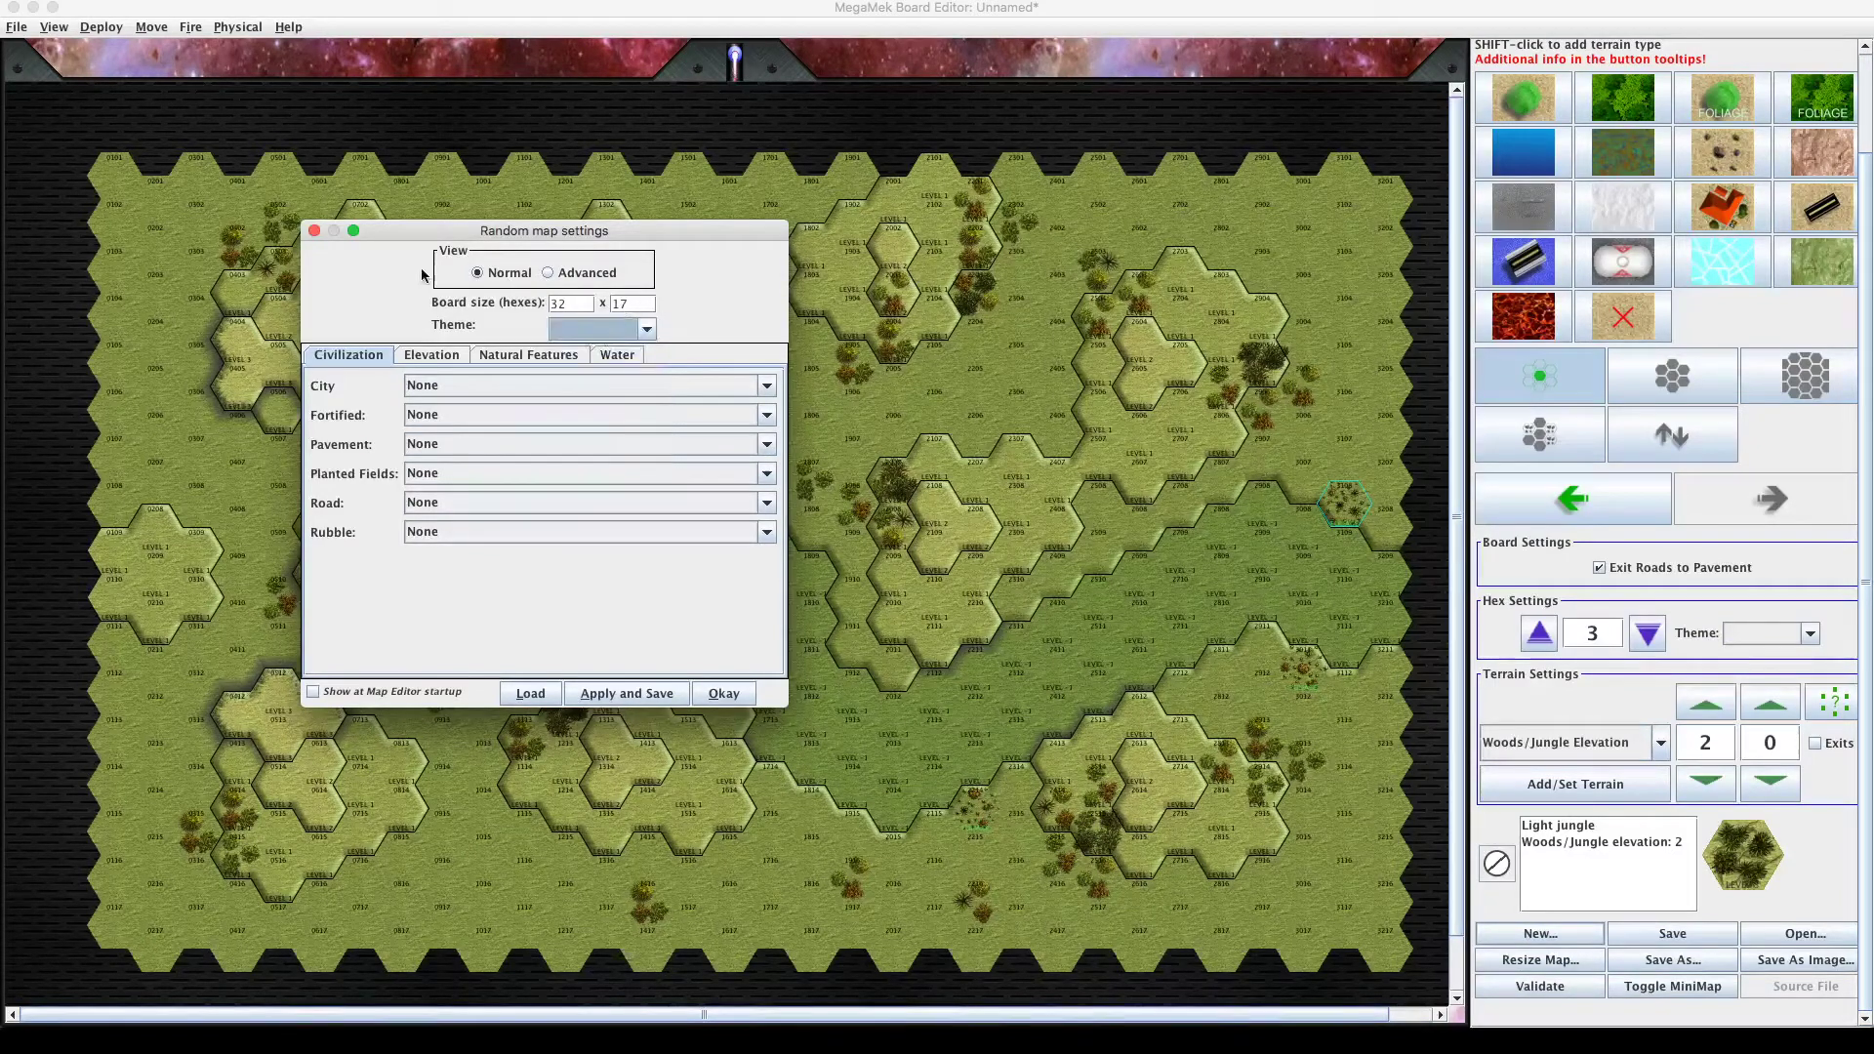
{"action": "left_click", "coordinate": [314, 231]}
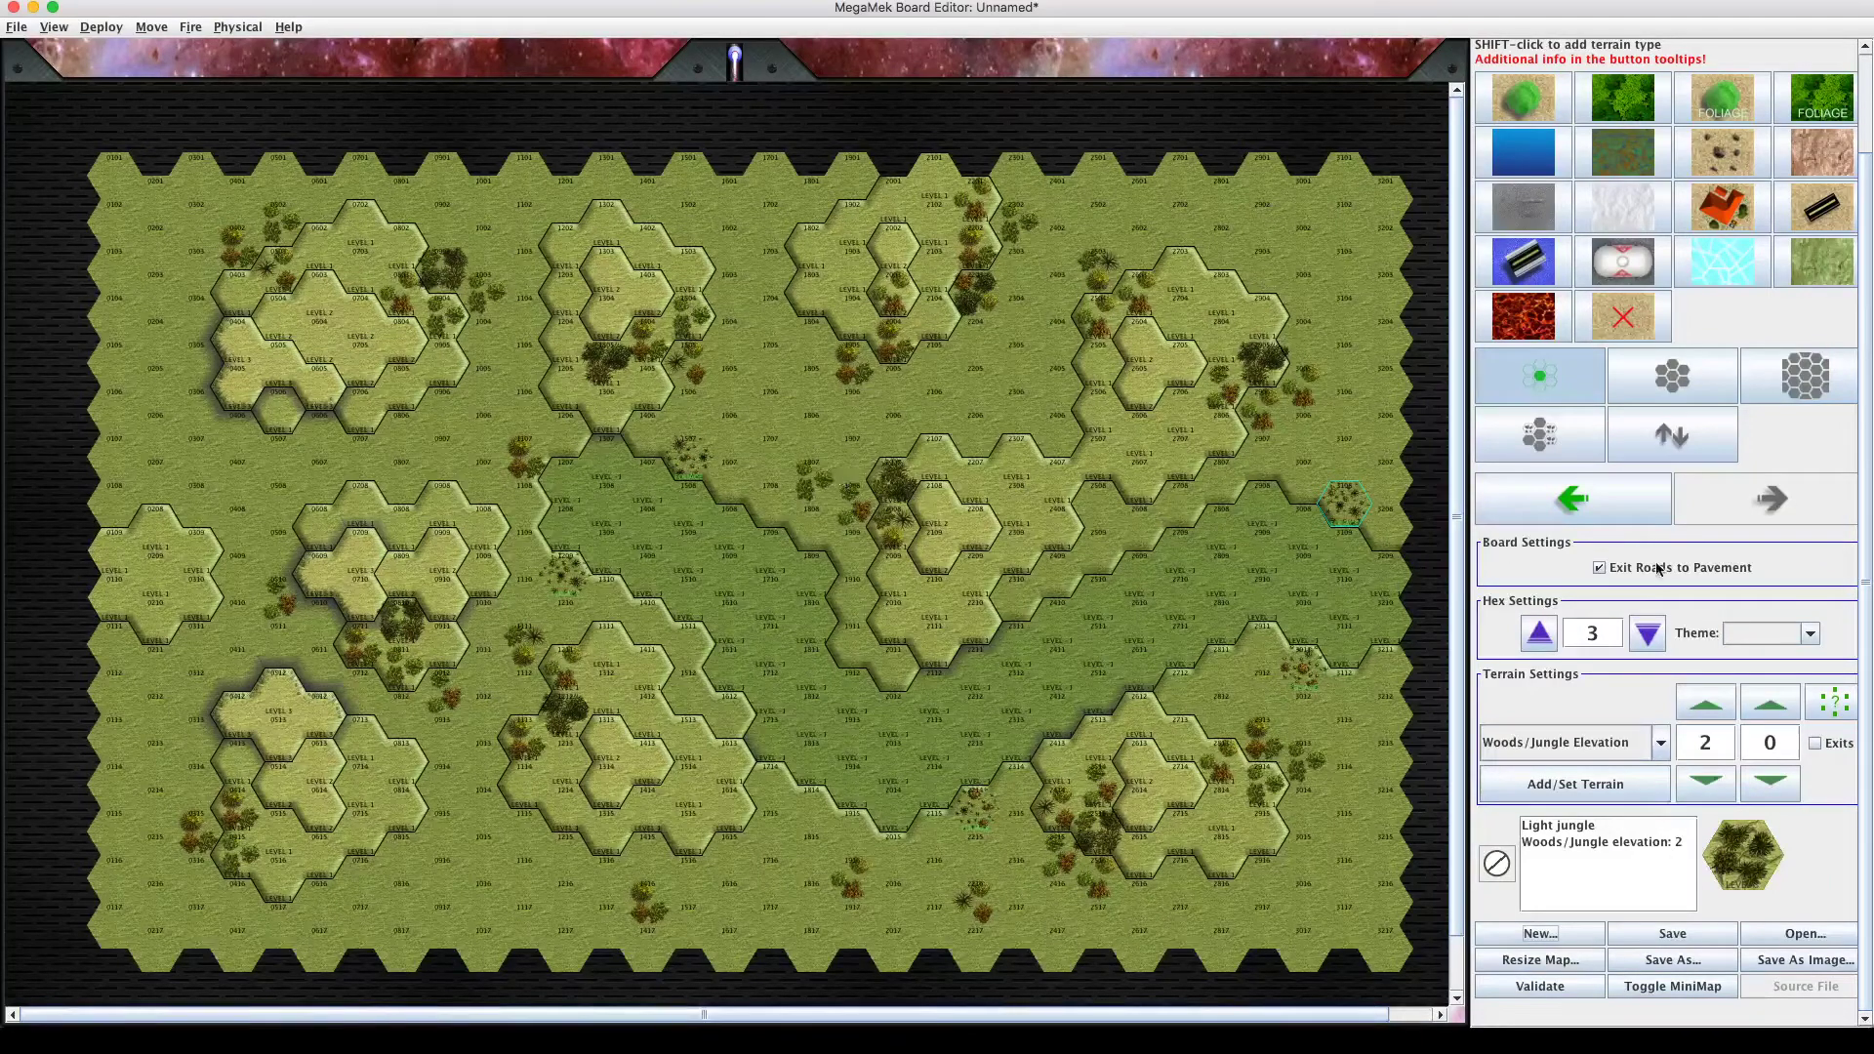
Preview the hex brush with the desert, snow and lunar themes, and return the hex theme to blank.
{"action": "left_click", "coordinate": [1776, 638]}
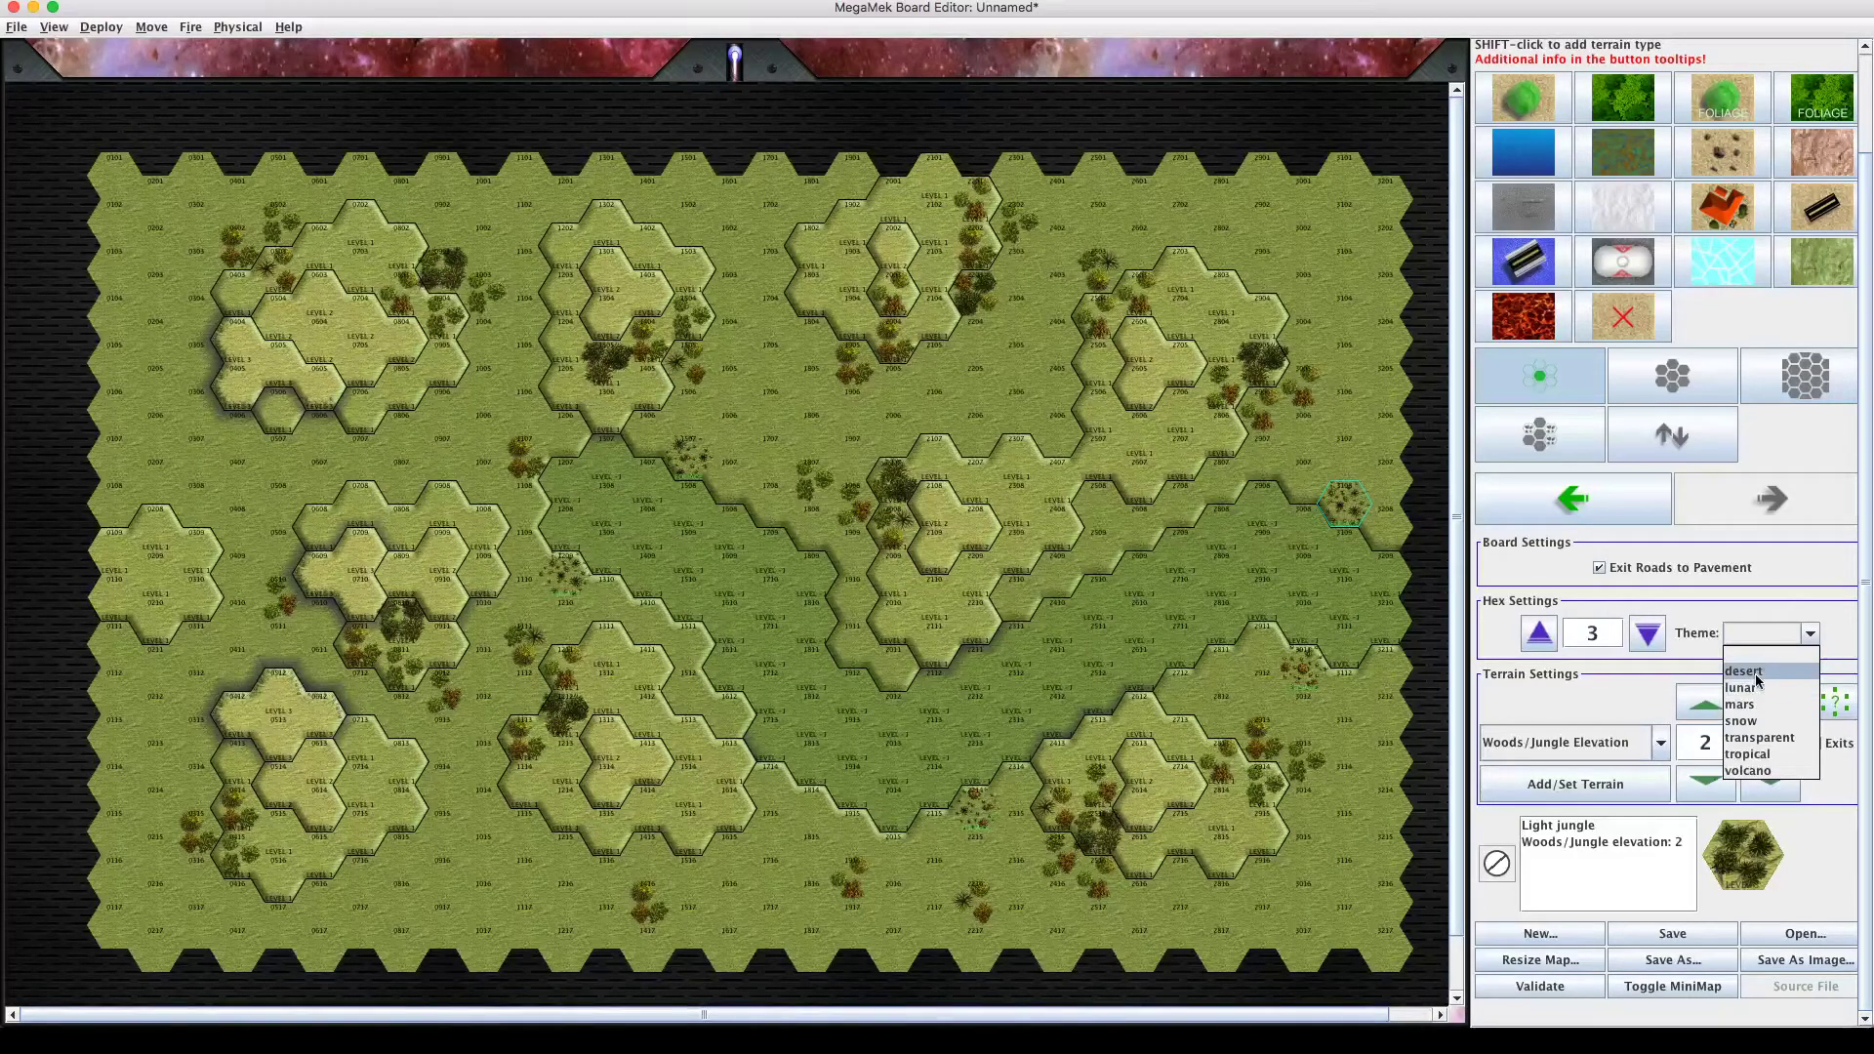
{"action": "left_click", "coordinate": [1810, 638]}
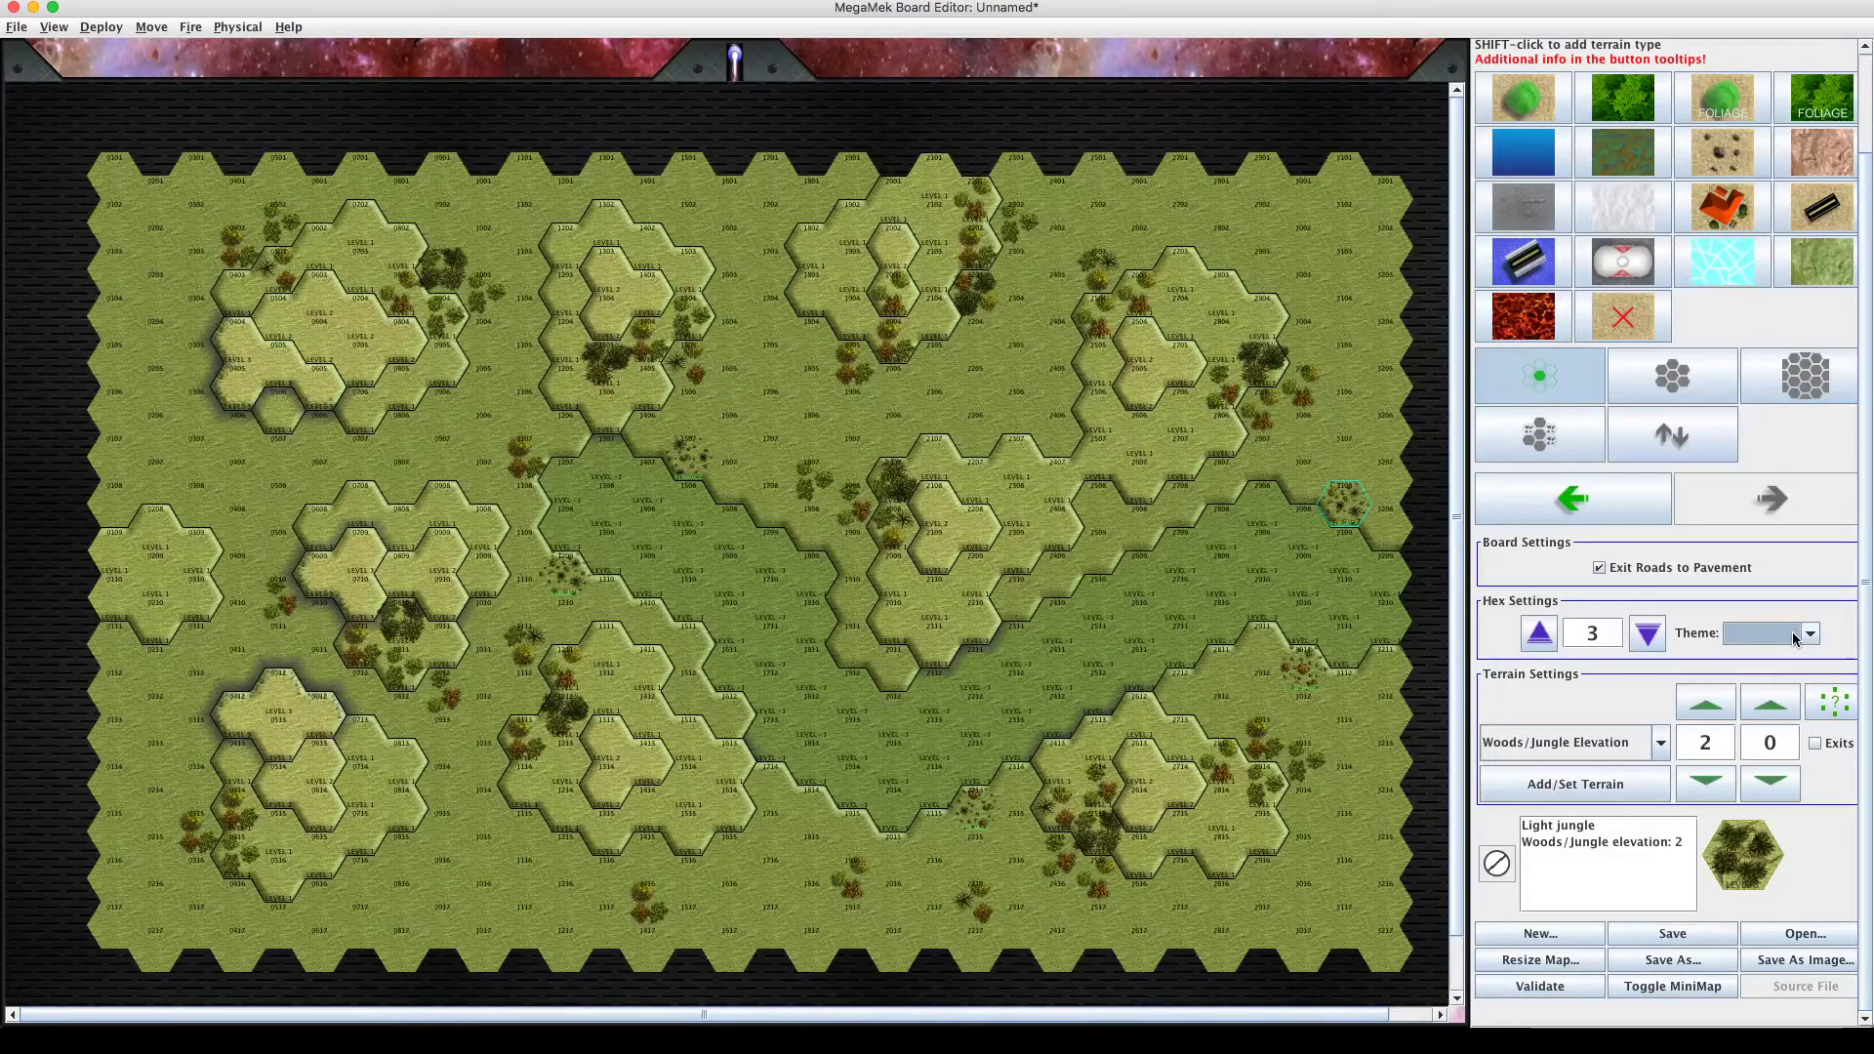
{"action": "left_click", "coordinate": [1782, 633]}
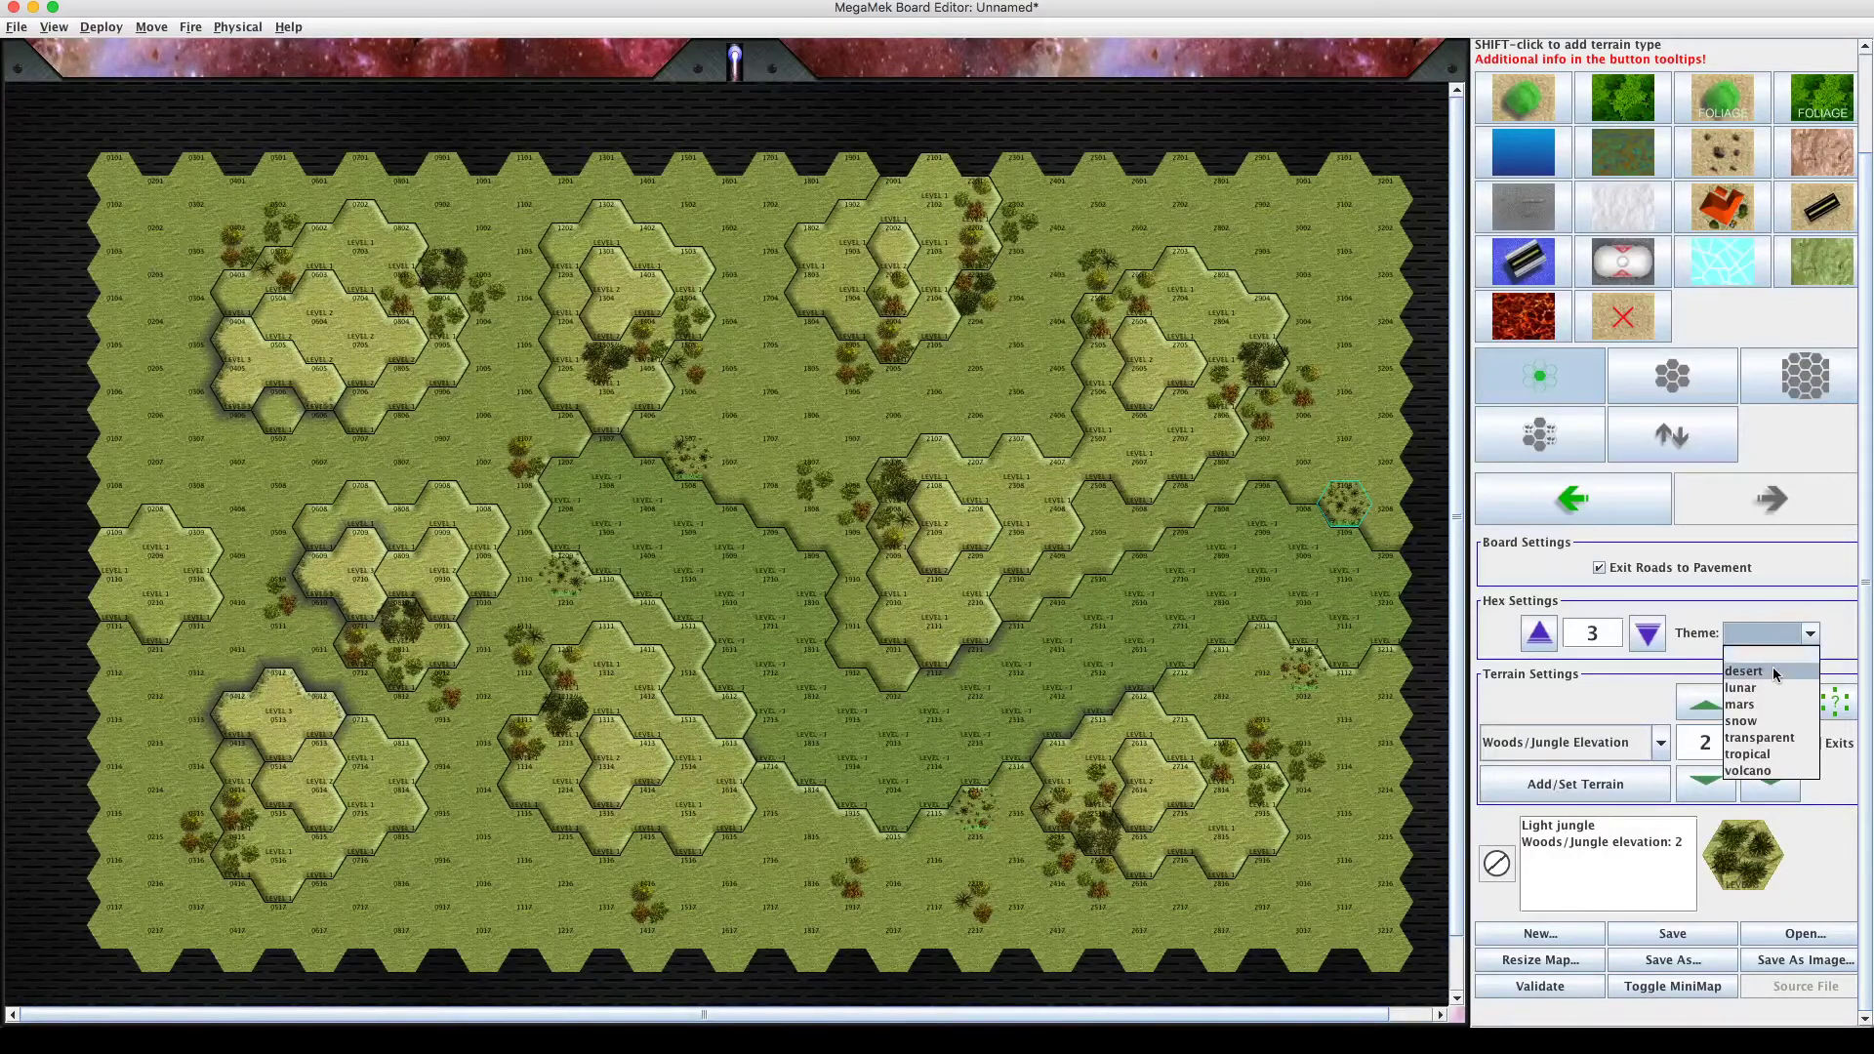
{"action": "left_click", "coordinate": [1772, 669]}
{"action": "left_click", "coordinate": [1791, 640]}
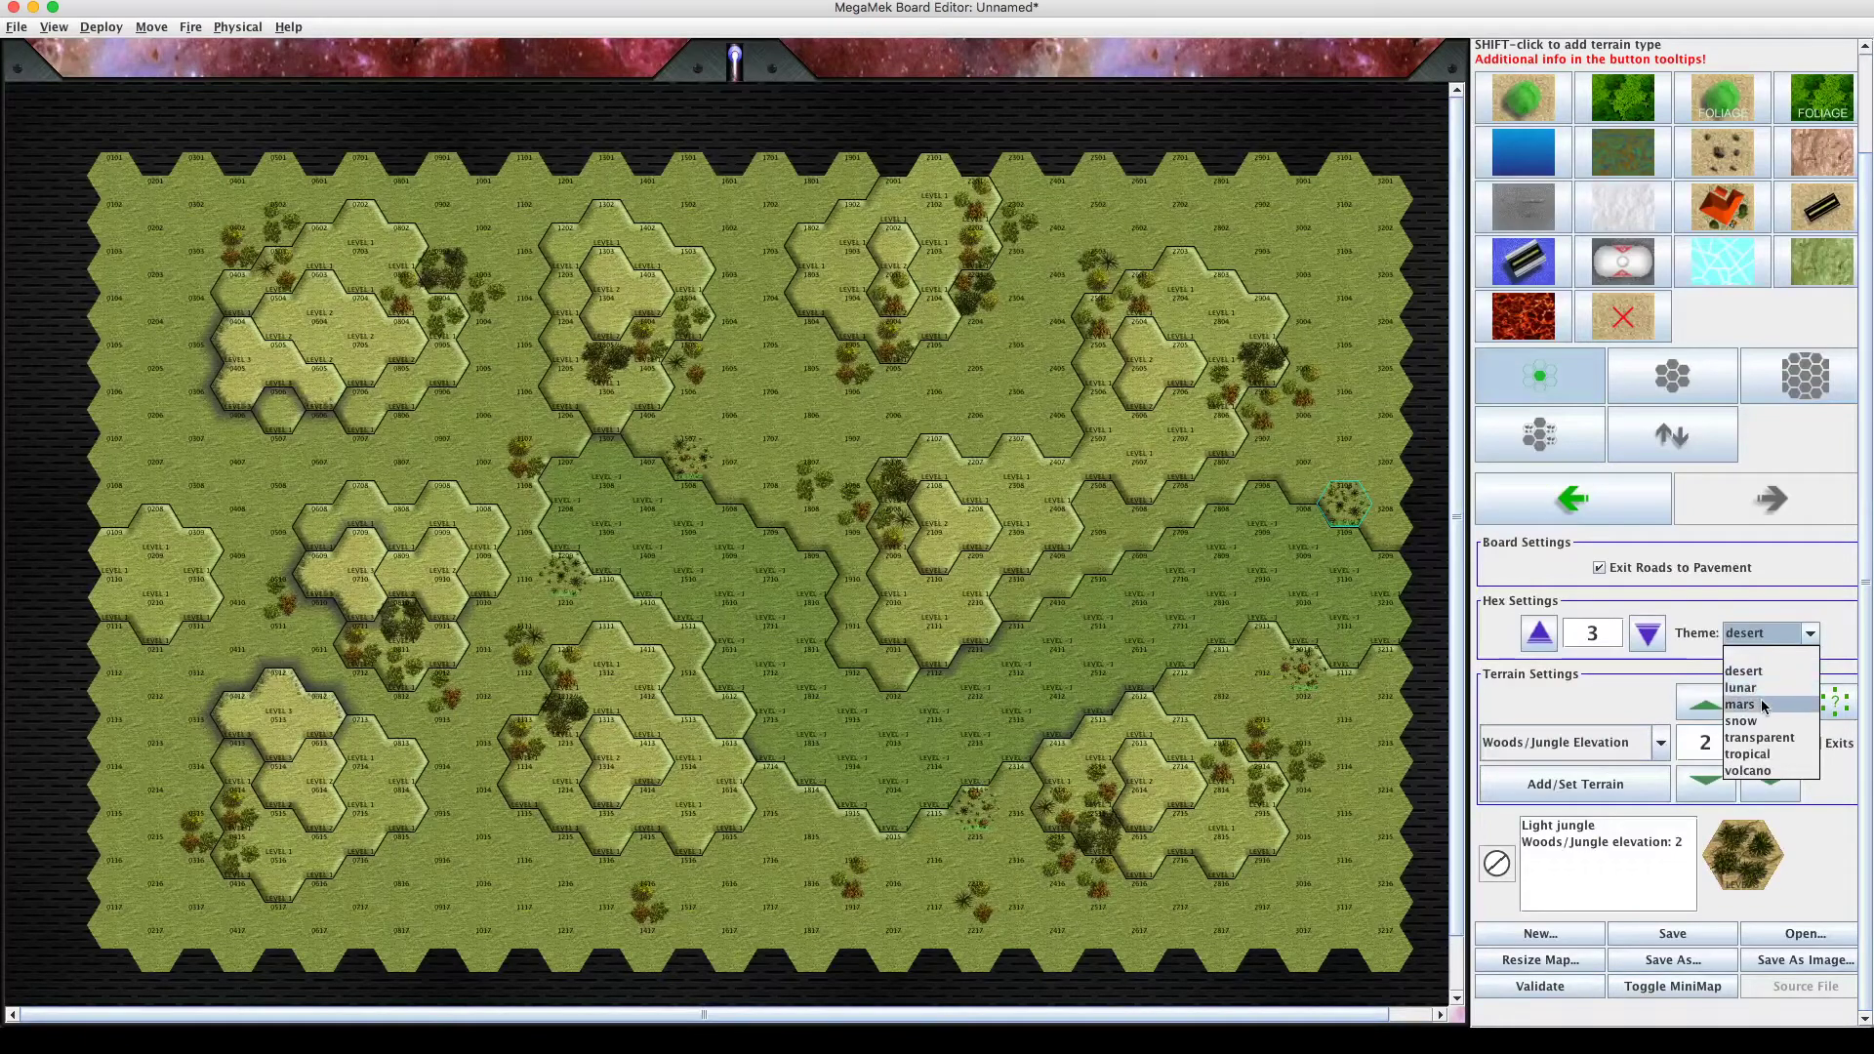
{"action": "left_click", "coordinate": [1761, 723]}
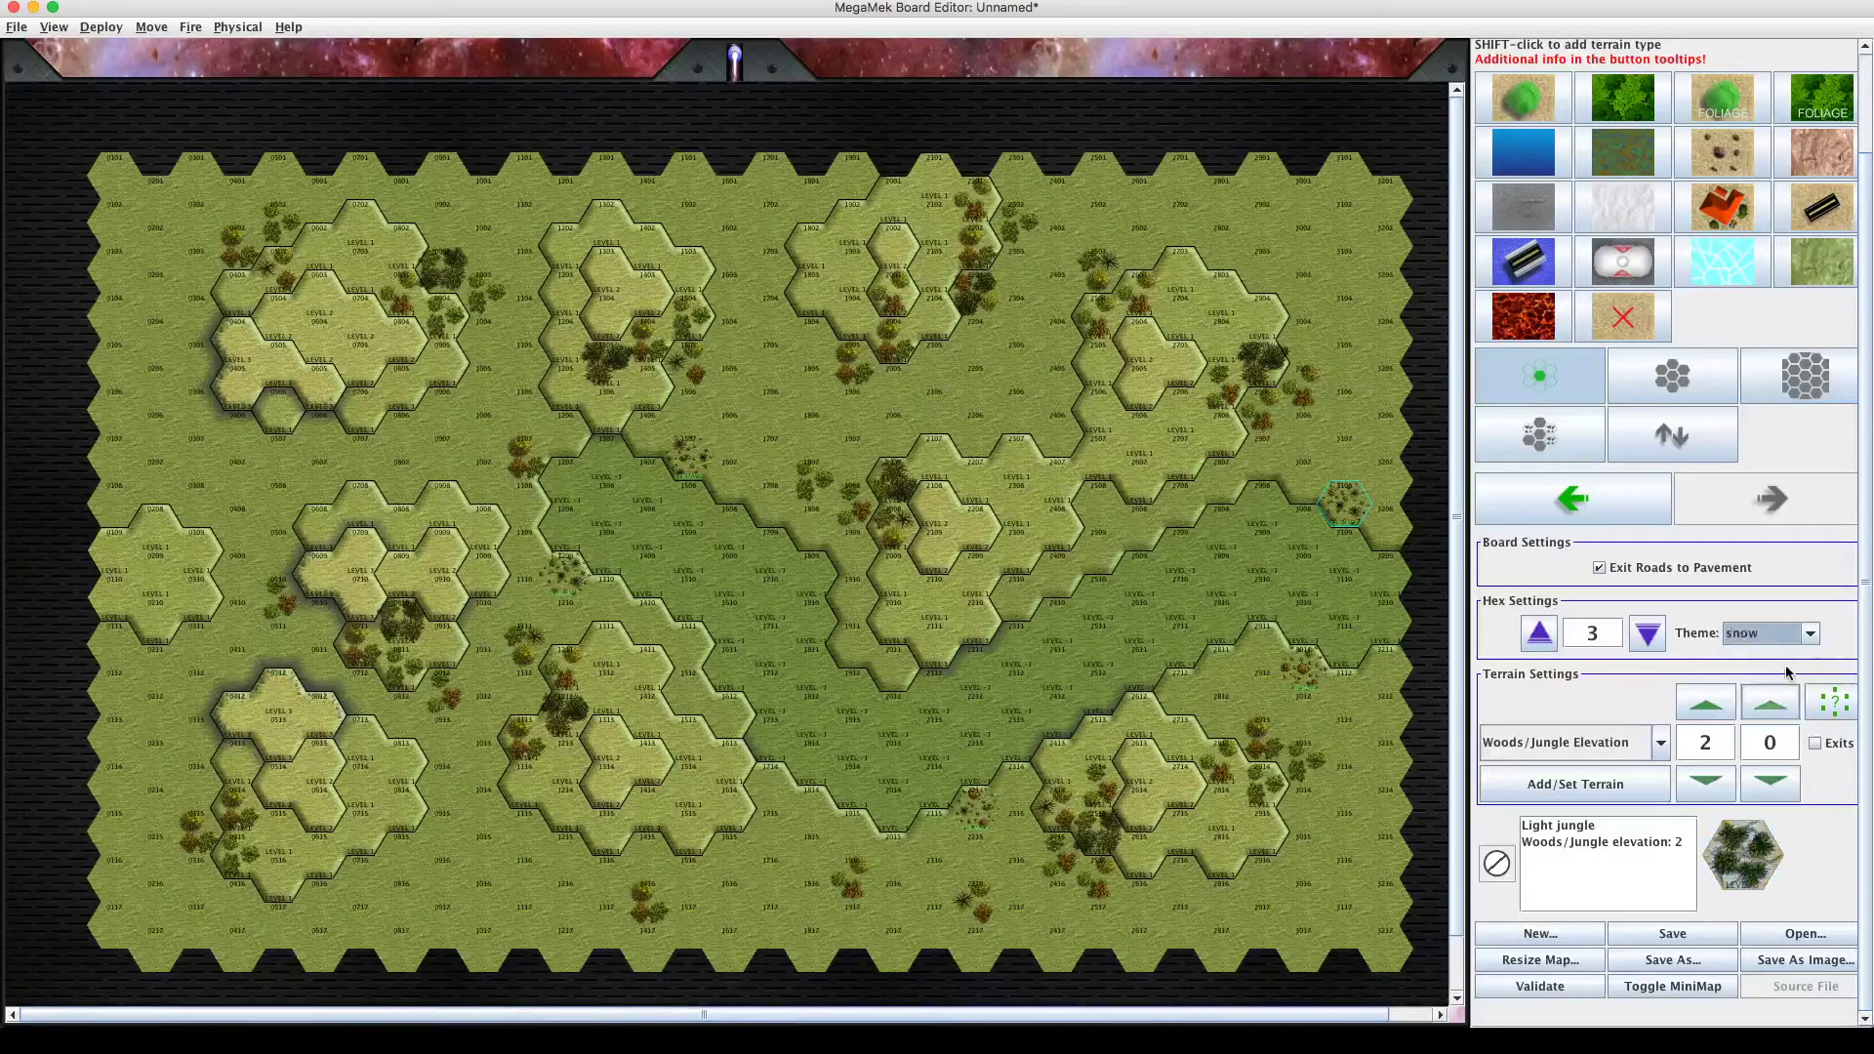
{"action": "left_click", "coordinate": [1772, 639]}
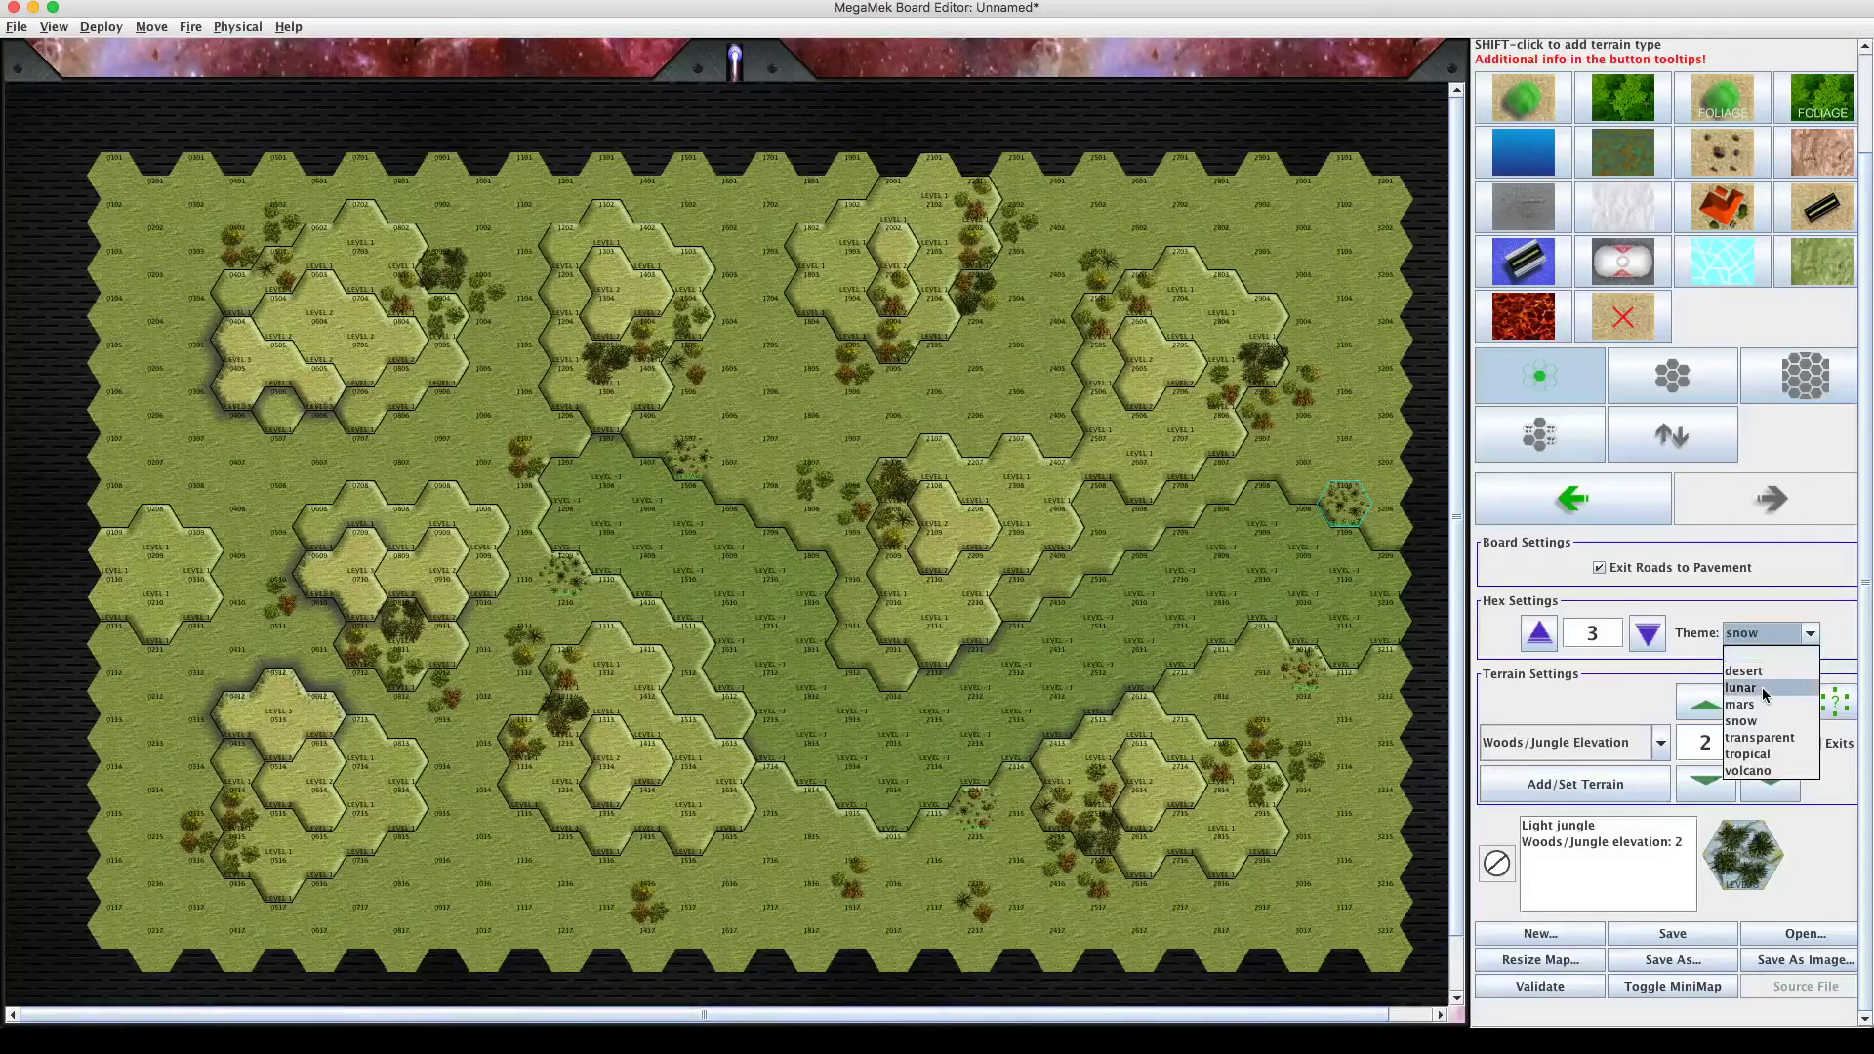
{"action": "left_click", "coordinate": [1761, 687]}
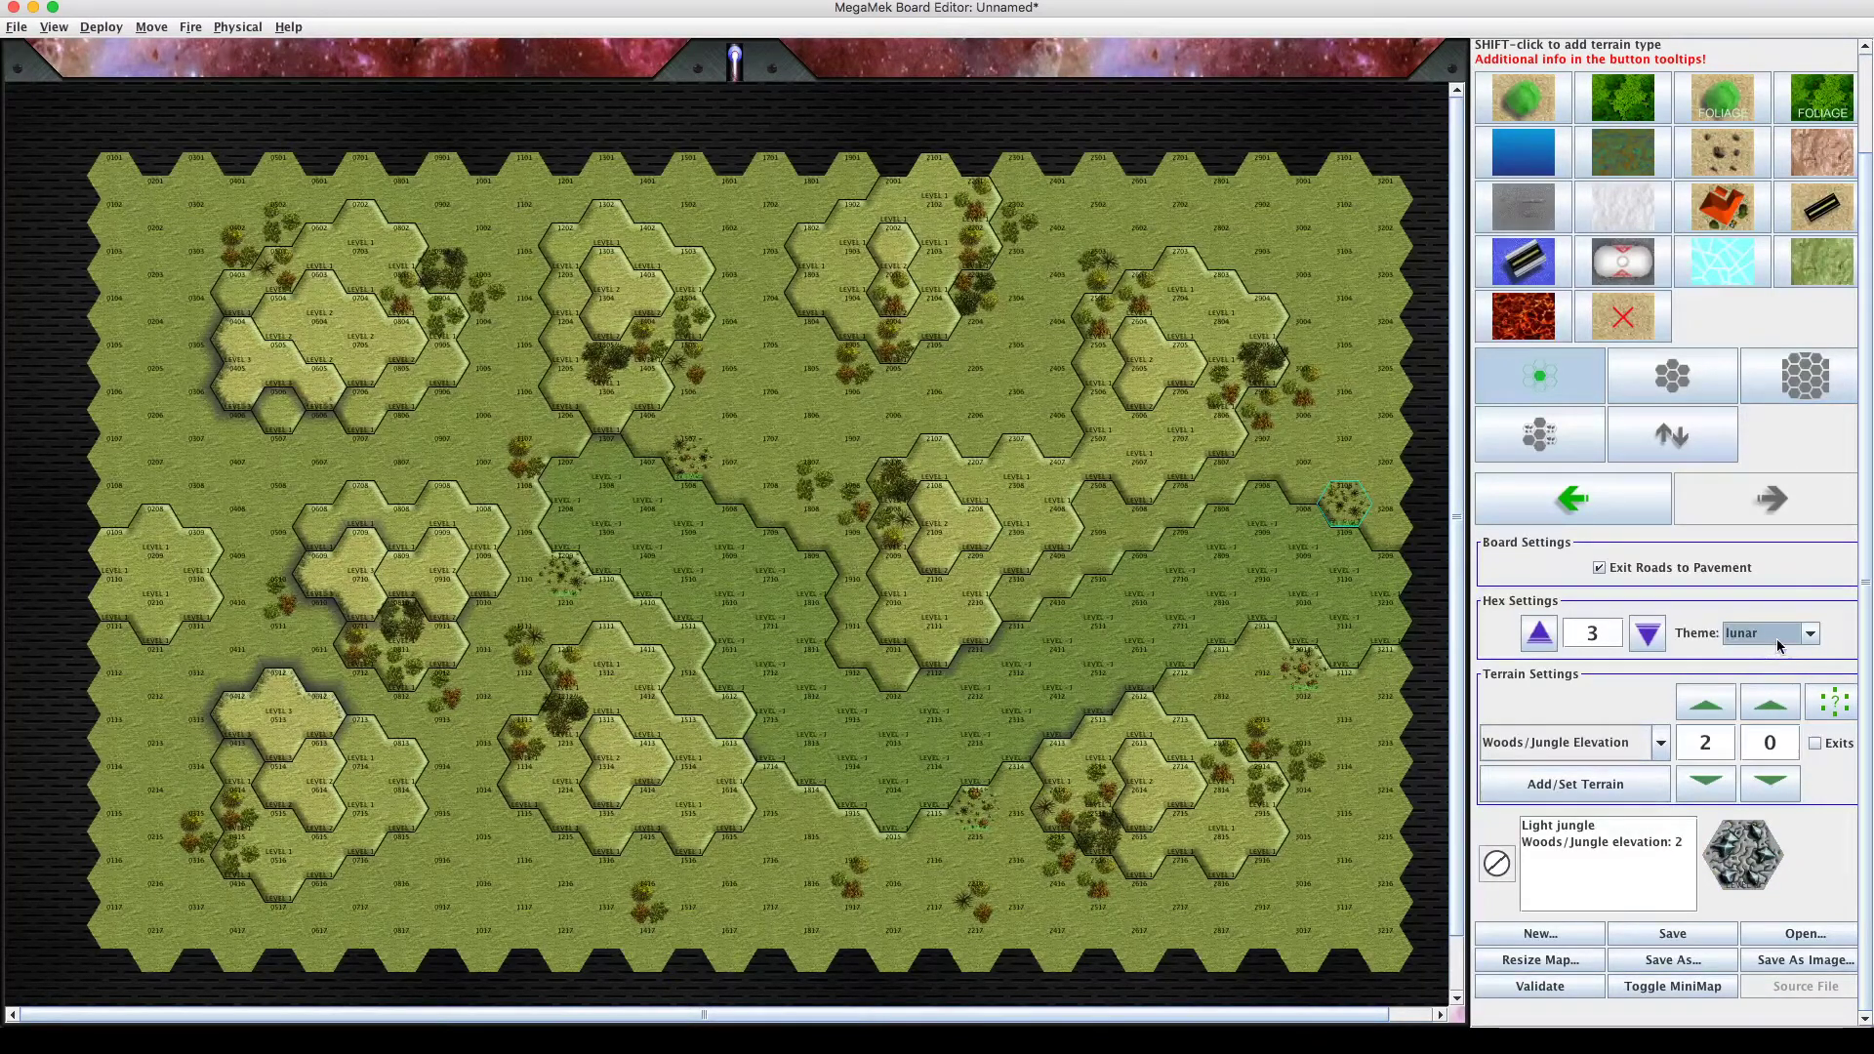
{"action": "left_click", "coordinate": [1777, 644]}
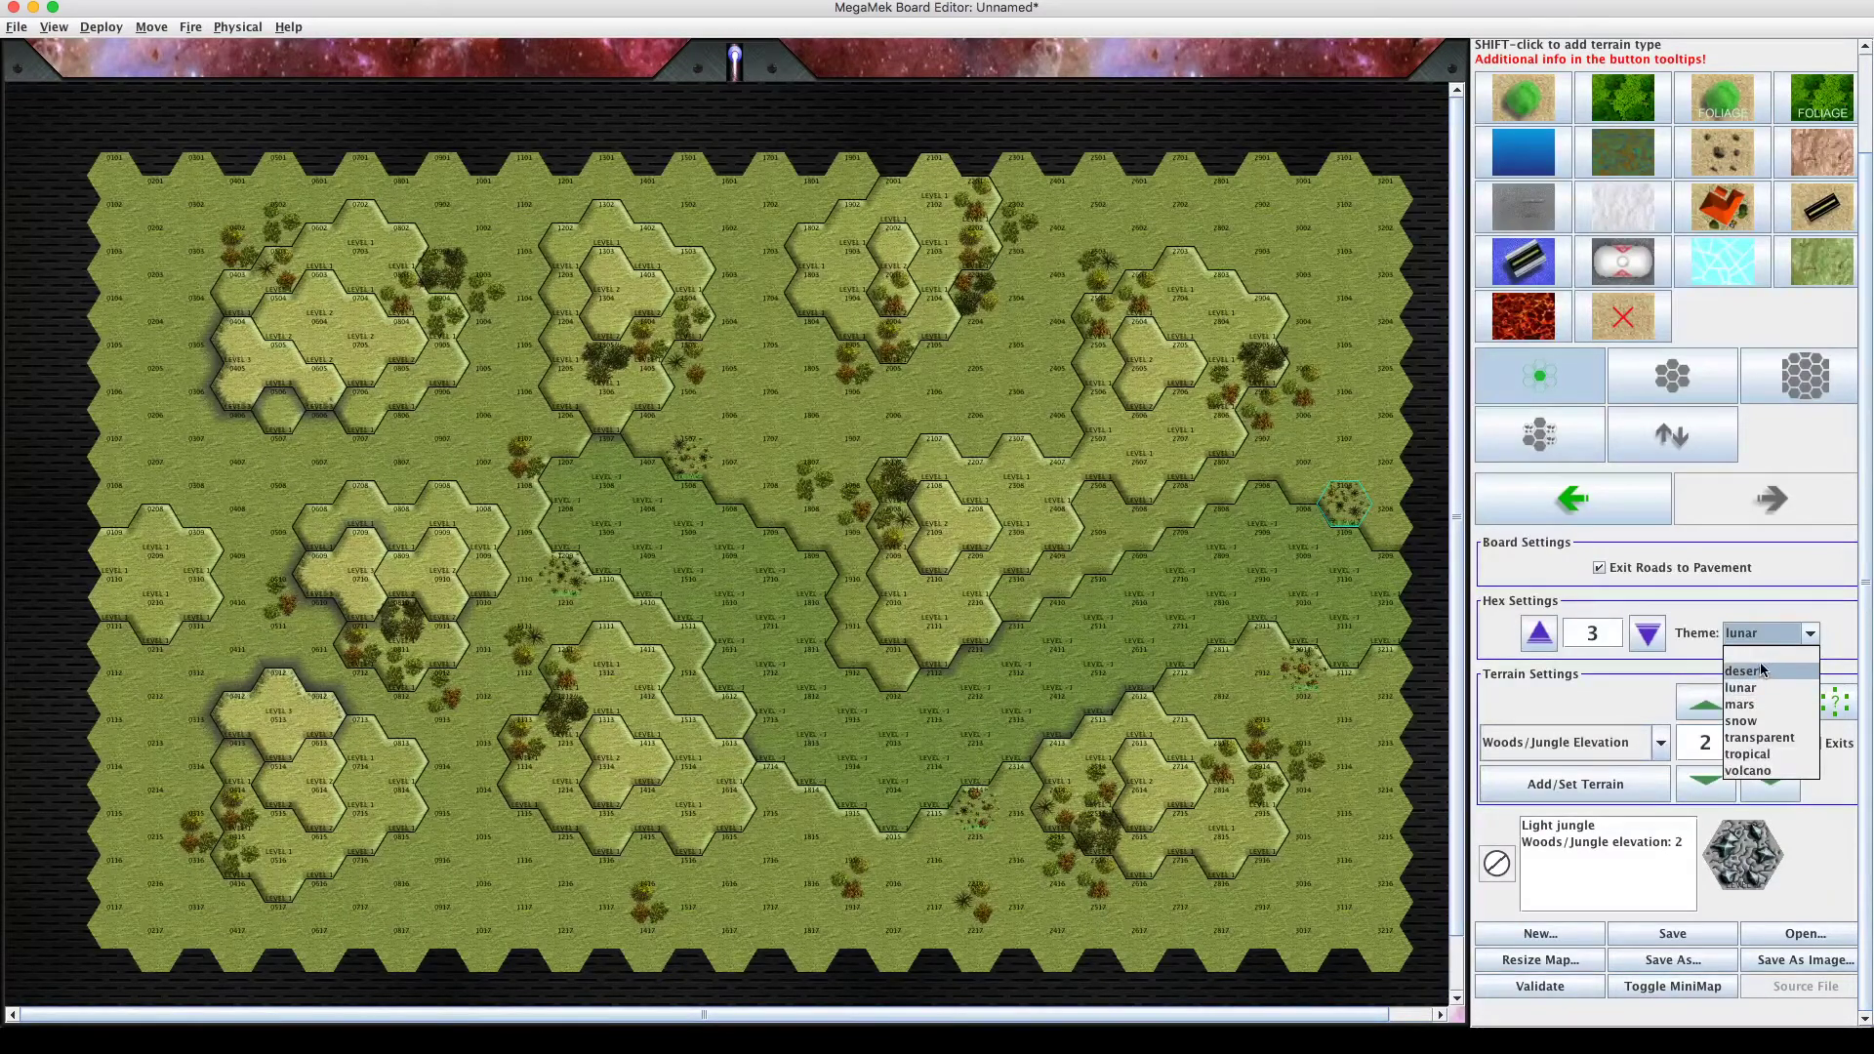
{"action": "left_click", "coordinate": [1763, 664]}
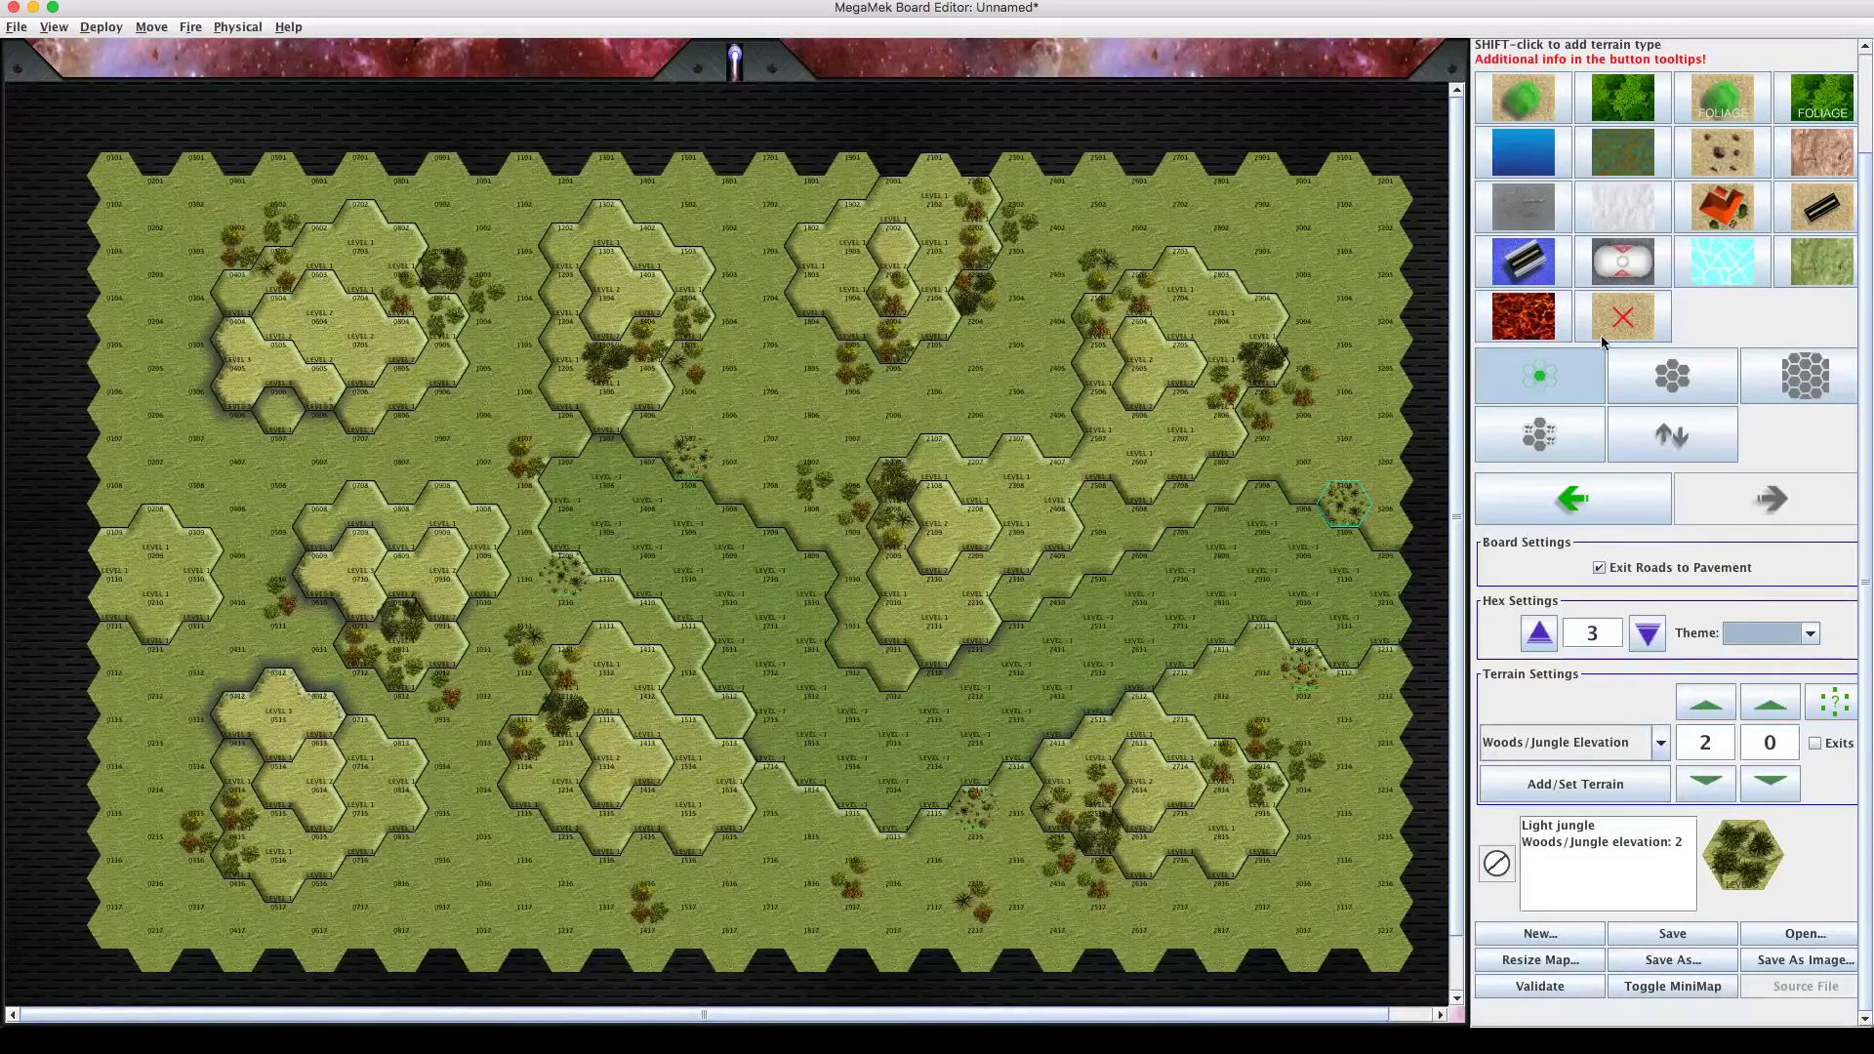
Choose water of depth 1 and paint the river with single hexes from the west edge into the valley's western part.
{"action": "left_click", "coordinate": [1534, 169]}
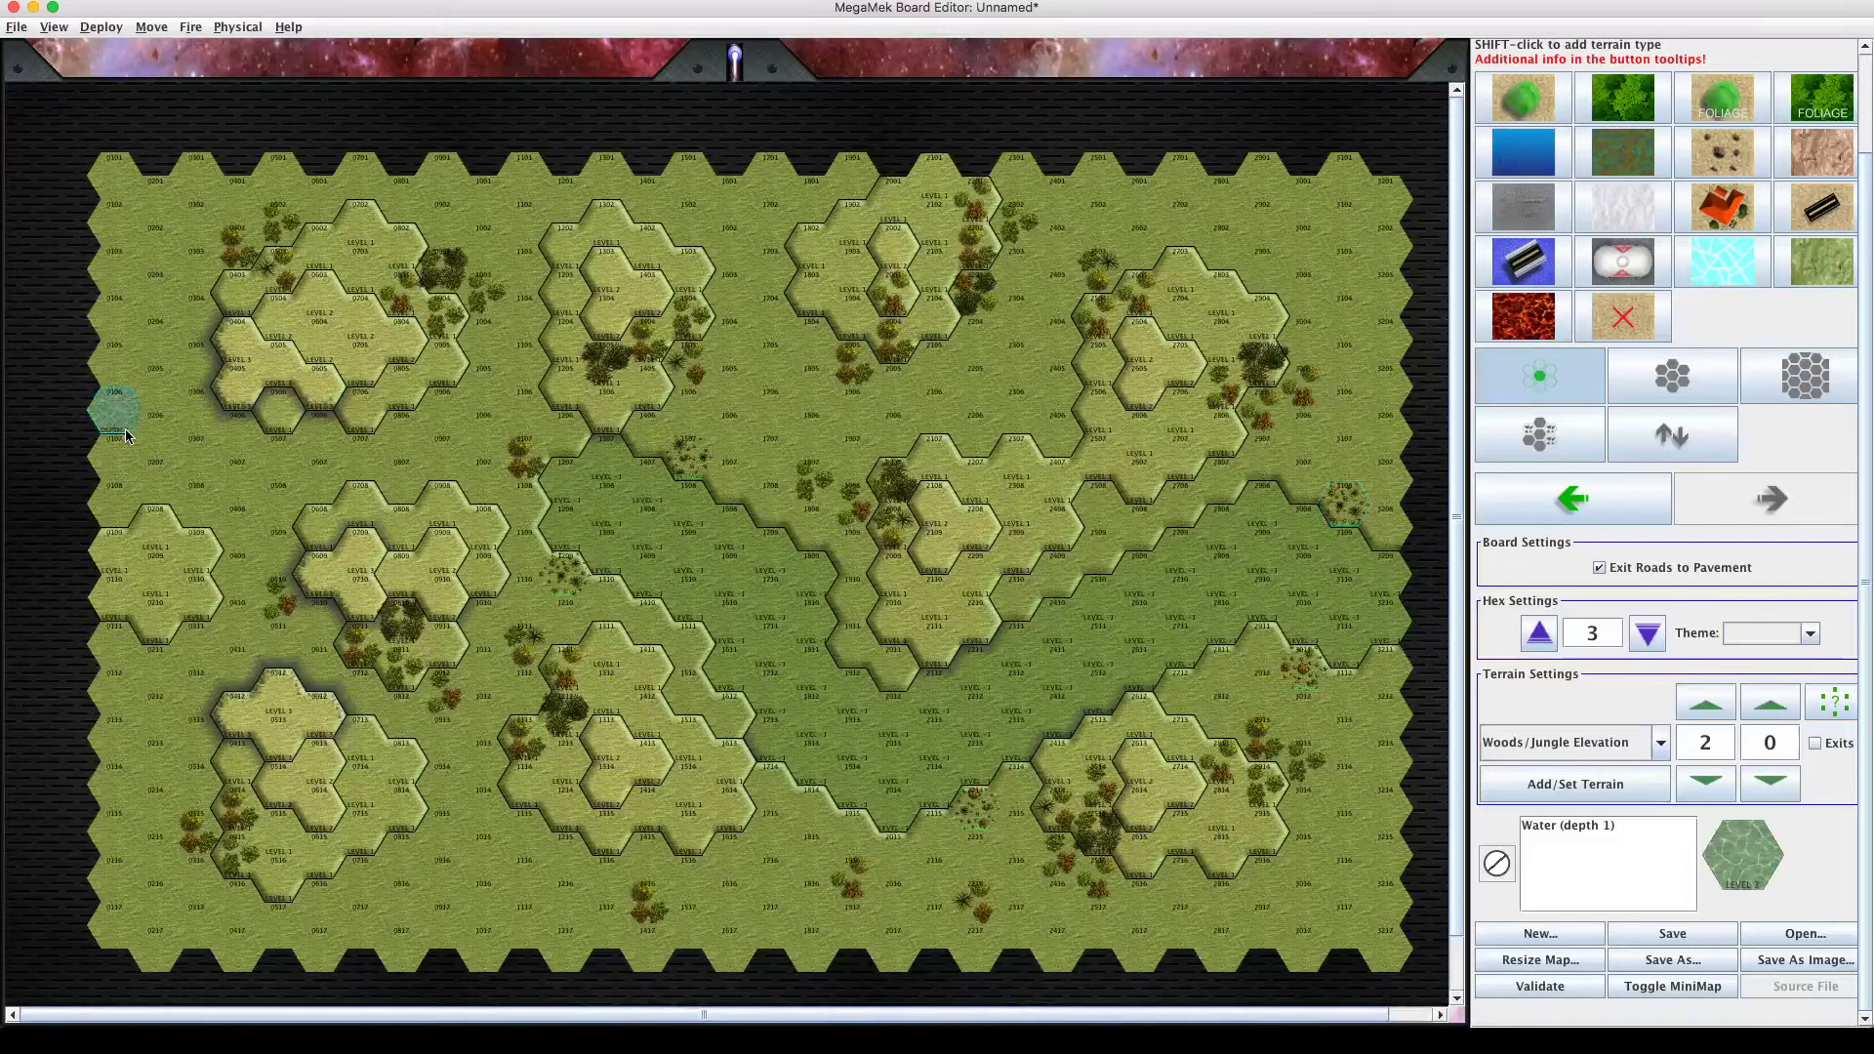
{"action": "mouse_move", "coordinate": [118, 419]}
{"action": "left_mouse_down"}
{"action": "mouse_move", "coordinate": [231, 503]}
{"action": "mouse_move", "coordinate": [288, 504]}
{"action": "mouse_move", "coordinate": [317, 468]}
{"action": "mouse_move", "coordinate": [339, 476]}
{"action": "left_mouse_up"}
{"action": "mouse_move", "coordinate": [219, 531]}
{"action": "left_mouse_down"}
{"action": "mouse_move", "coordinate": [348, 466]}
{"action": "mouse_move", "coordinate": [382, 483]}
{"action": "mouse_move", "coordinate": [420, 454]}
{"action": "mouse_move", "coordinate": [488, 449]}
{"action": "mouse_move", "coordinate": [459, 435]}
{"action": "mouse_move", "coordinate": [539, 427]}
{"action": "mouse_move", "coordinate": [525, 418]}
{"action": "mouse_move", "coordinate": [483, 478]}
{"action": "mouse_move", "coordinate": [534, 481]}
{"action": "mouse_move", "coordinate": [571, 450]}
{"action": "mouse_move", "coordinate": [510, 507]}
{"action": "mouse_move", "coordinate": [624, 478]}
{"action": "mouse_move", "coordinate": [639, 487]}
{"action": "mouse_move", "coordinate": [580, 533]}
{"action": "mouse_move", "coordinate": [648, 527]}
{"action": "mouse_move", "coordinate": [618, 503]}
{"action": "left_mouse_up"}
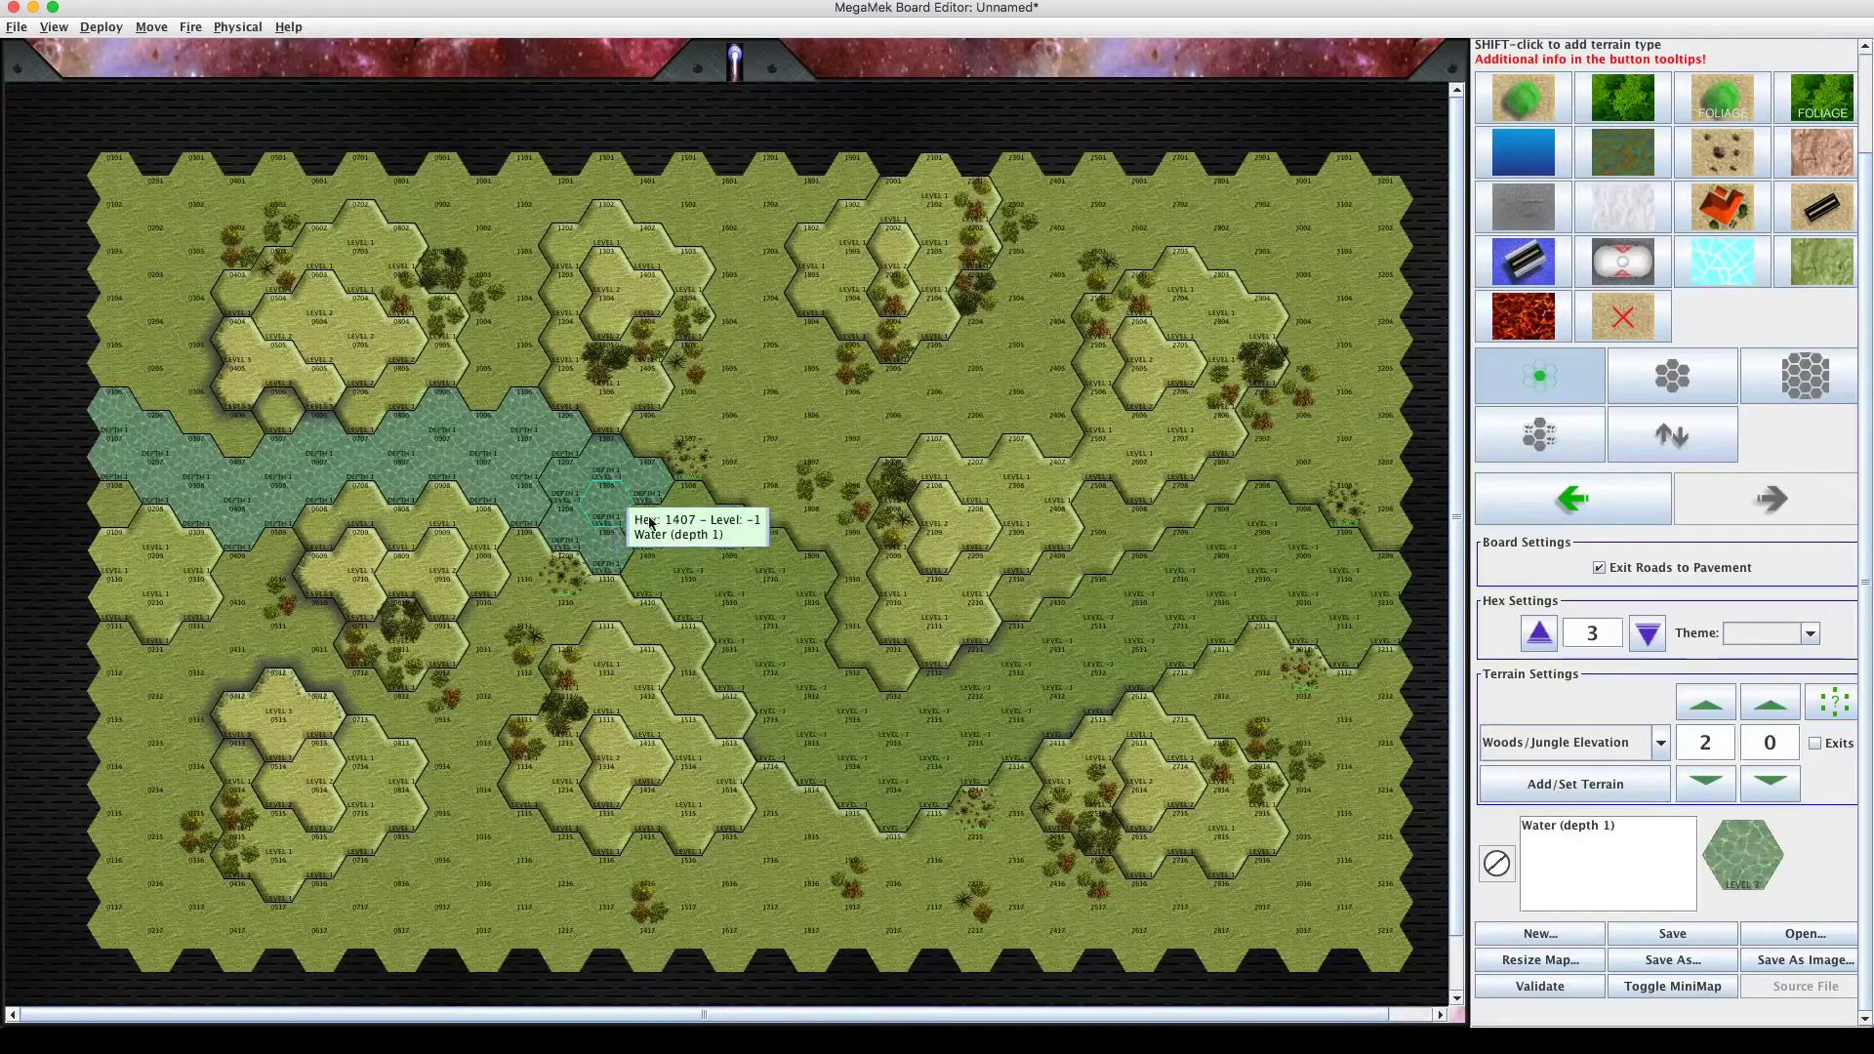
{"action": "left_click", "coordinate": [639, 518]}
{"action": "left_click", "coordinate": [674, 525]}
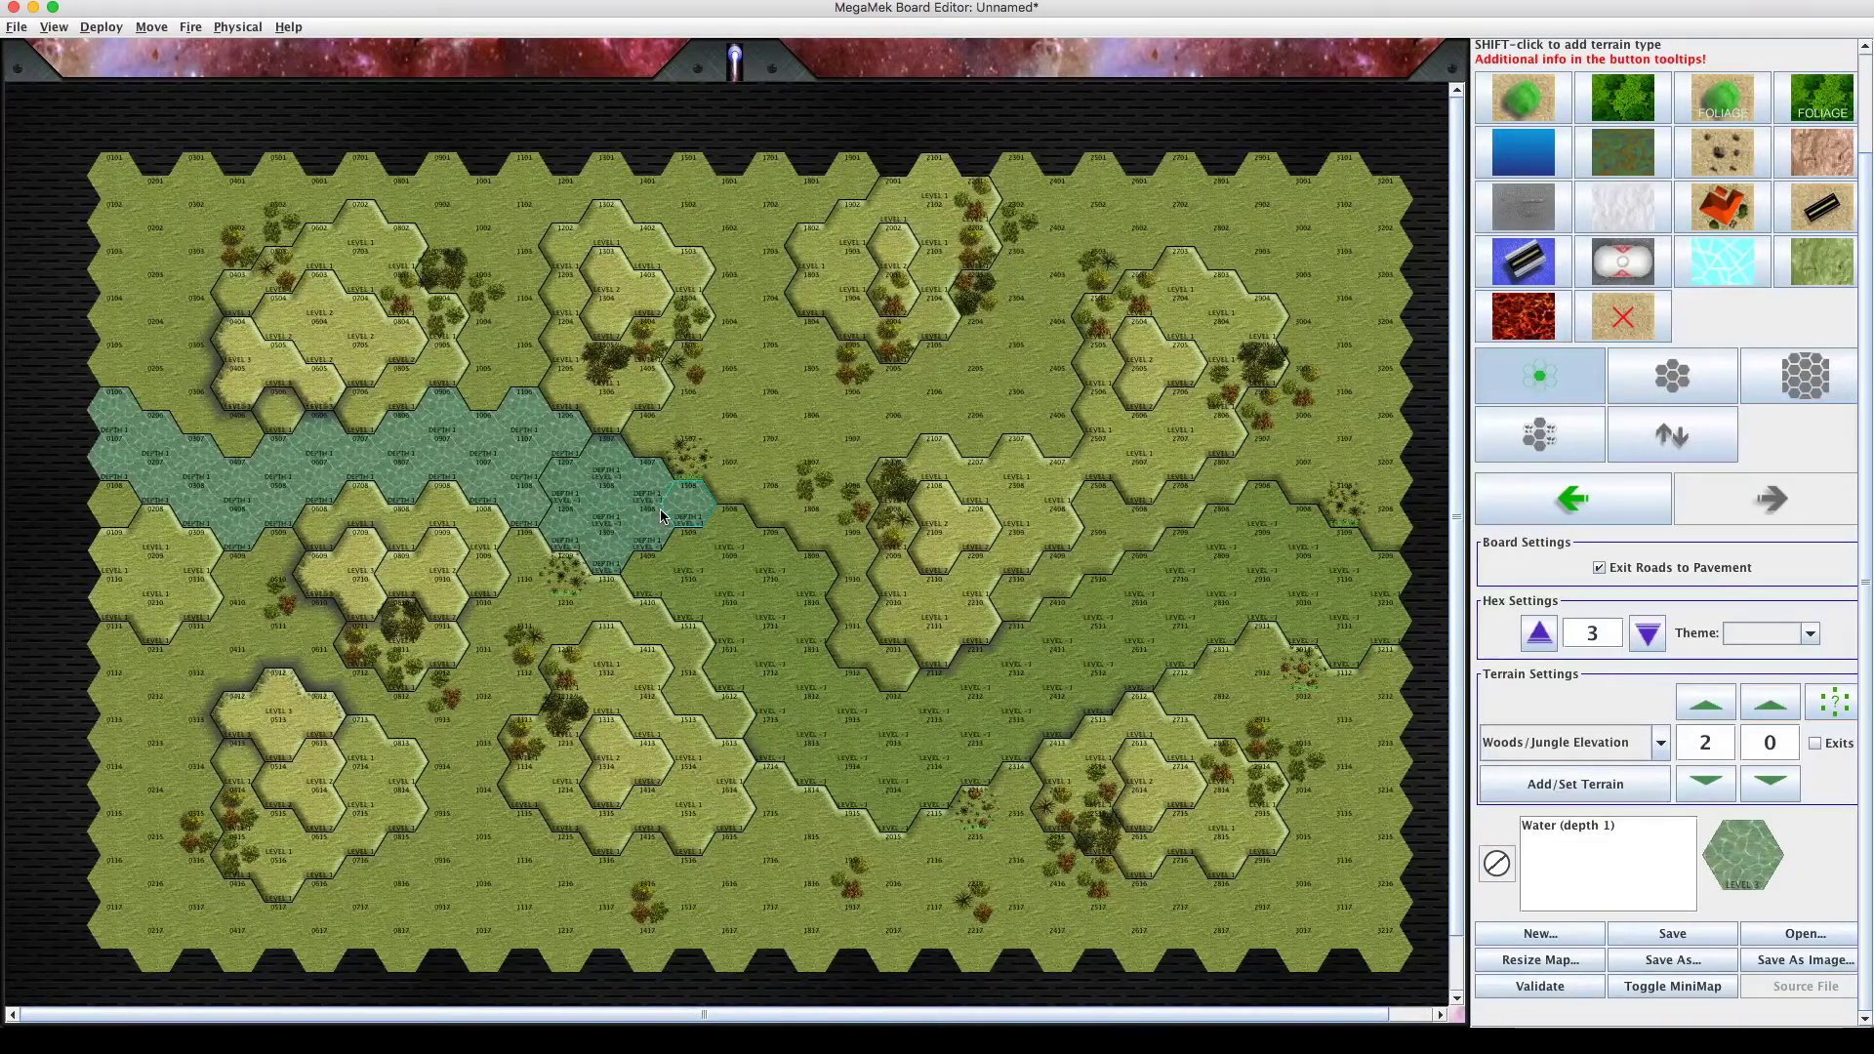
{"action": "mouse_move", "coordinate": [699, 545]}
{"action": "left_mouse_down"}
{"action": "mouse_move", "coordinate": [730, 507]}
{"action": "mouse_move", "coordinate": [727, 542]}
{"action": "mouse_move", "coordinate": [644, 576]}
{"action": "mouse_move", "coordinate": [762, 585]}
{"action": "left_mouse_up"}
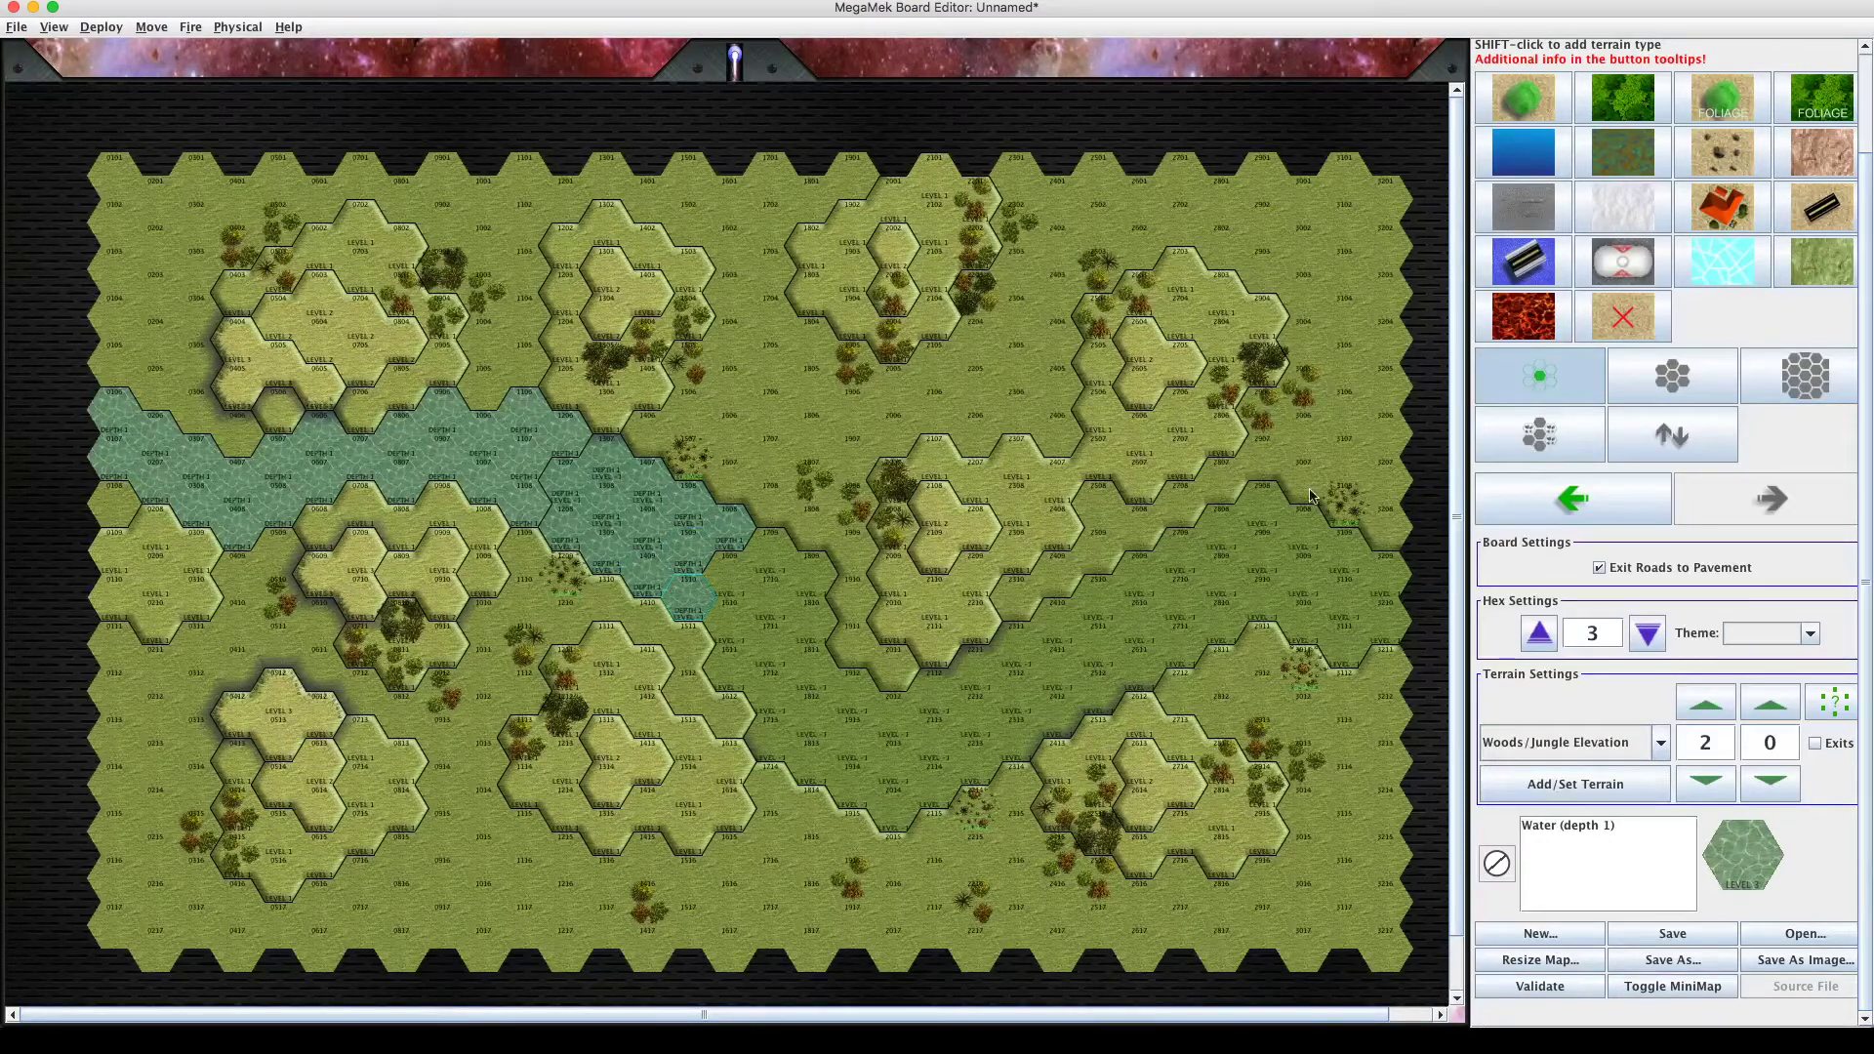
Enlarge the brush to seven hexes and continue the depth 1 water through the rest of the valley to the east edge.
{"action": "left_click", "coordinate": [1672, 375]}
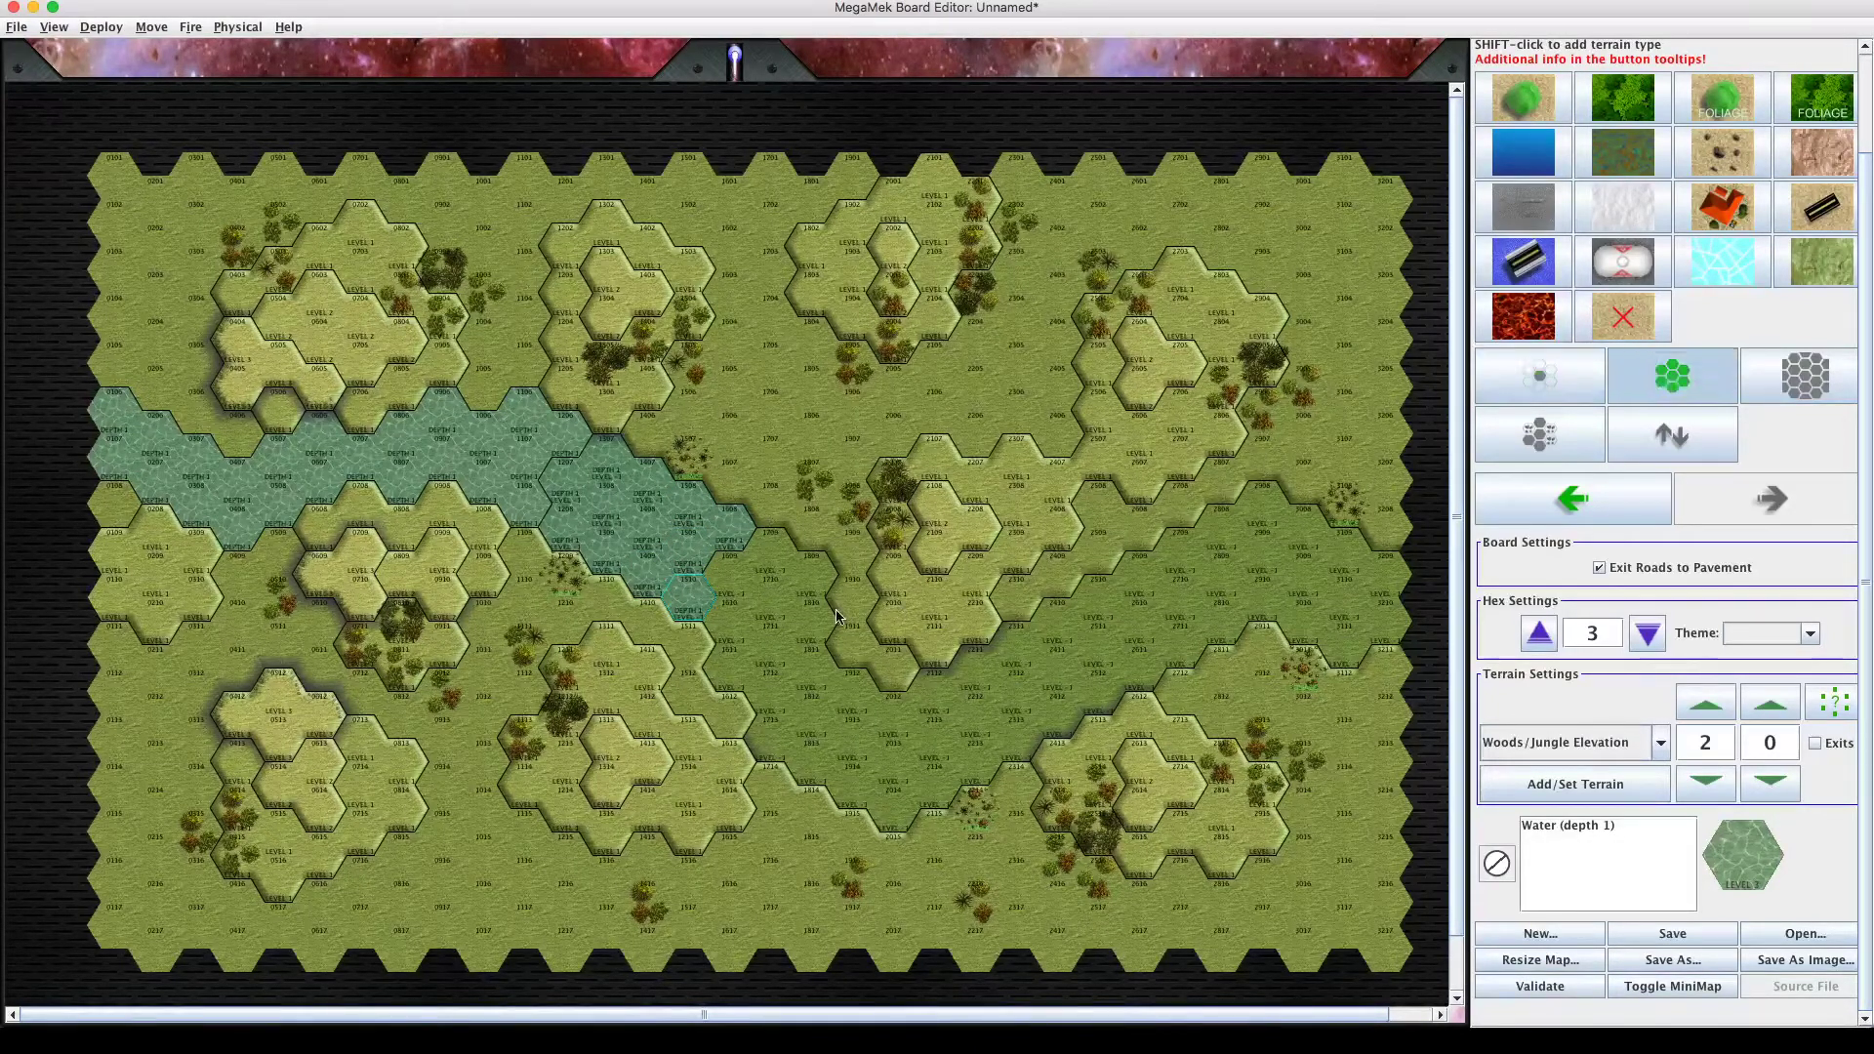
{"action": "mouse_move", "coordinate": [776, 636]}
{"action": "left_mouse_down"}
{"action": "mouse_move", "coordinate": [837, 734]}
{"action": "mouse_move", "coordinate": [927, 756]}
{"action": "mouse_move", "coordinate": [1091, 668]}
{"action": "left_mouse_up"}
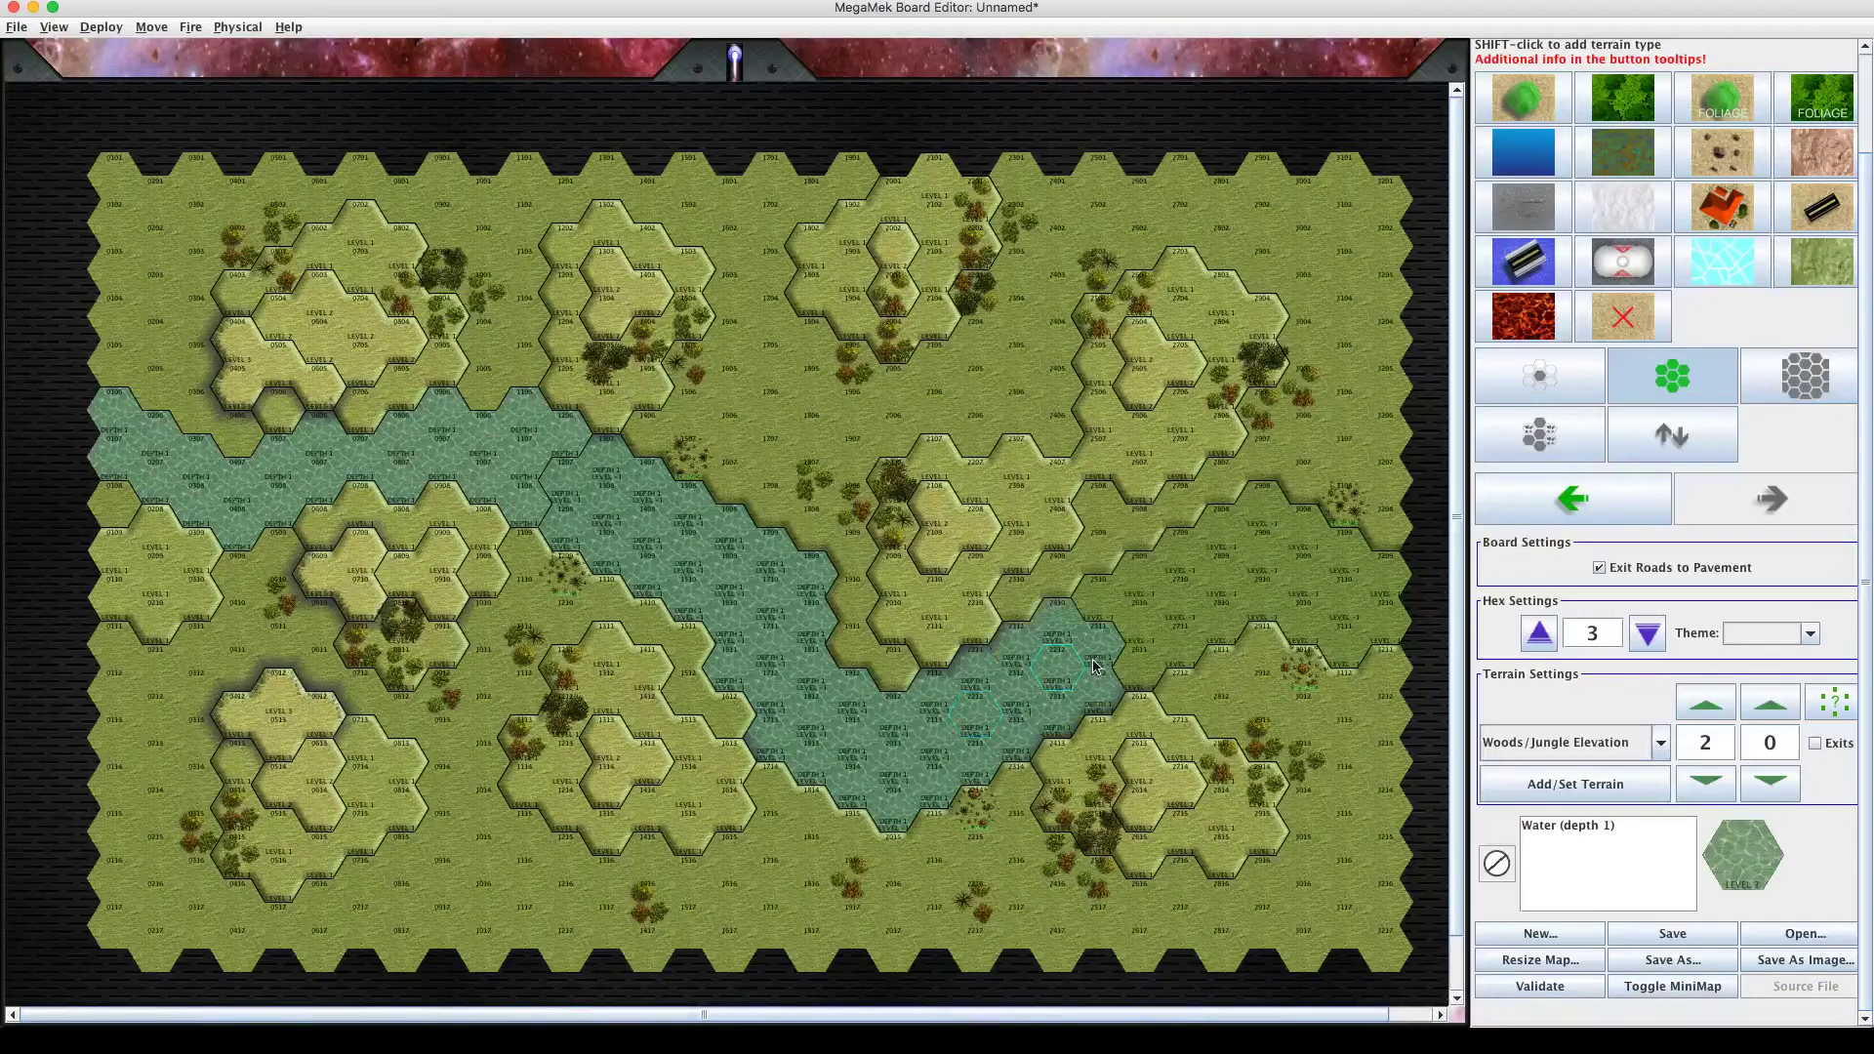
{"action": "left_click", "coordinate": [1105, 632]}
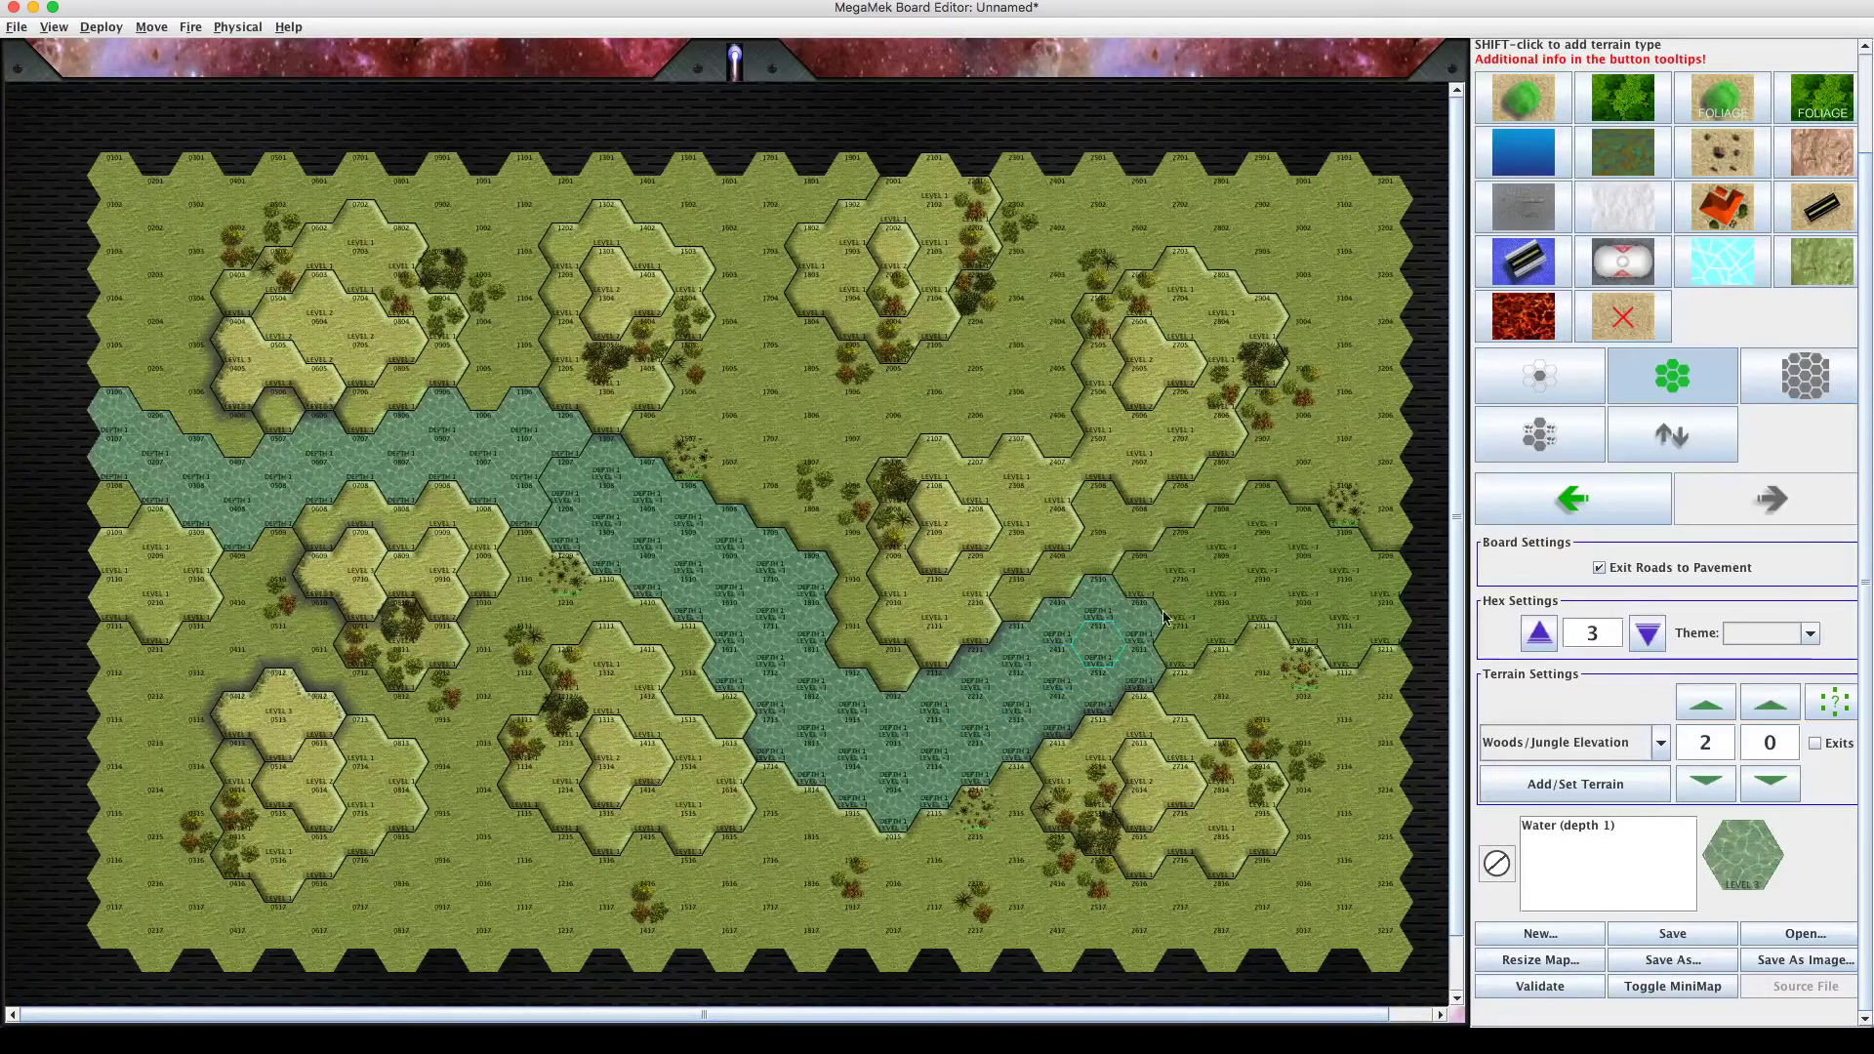
{"action": "left_click", "coordinate": [1220, 588]}
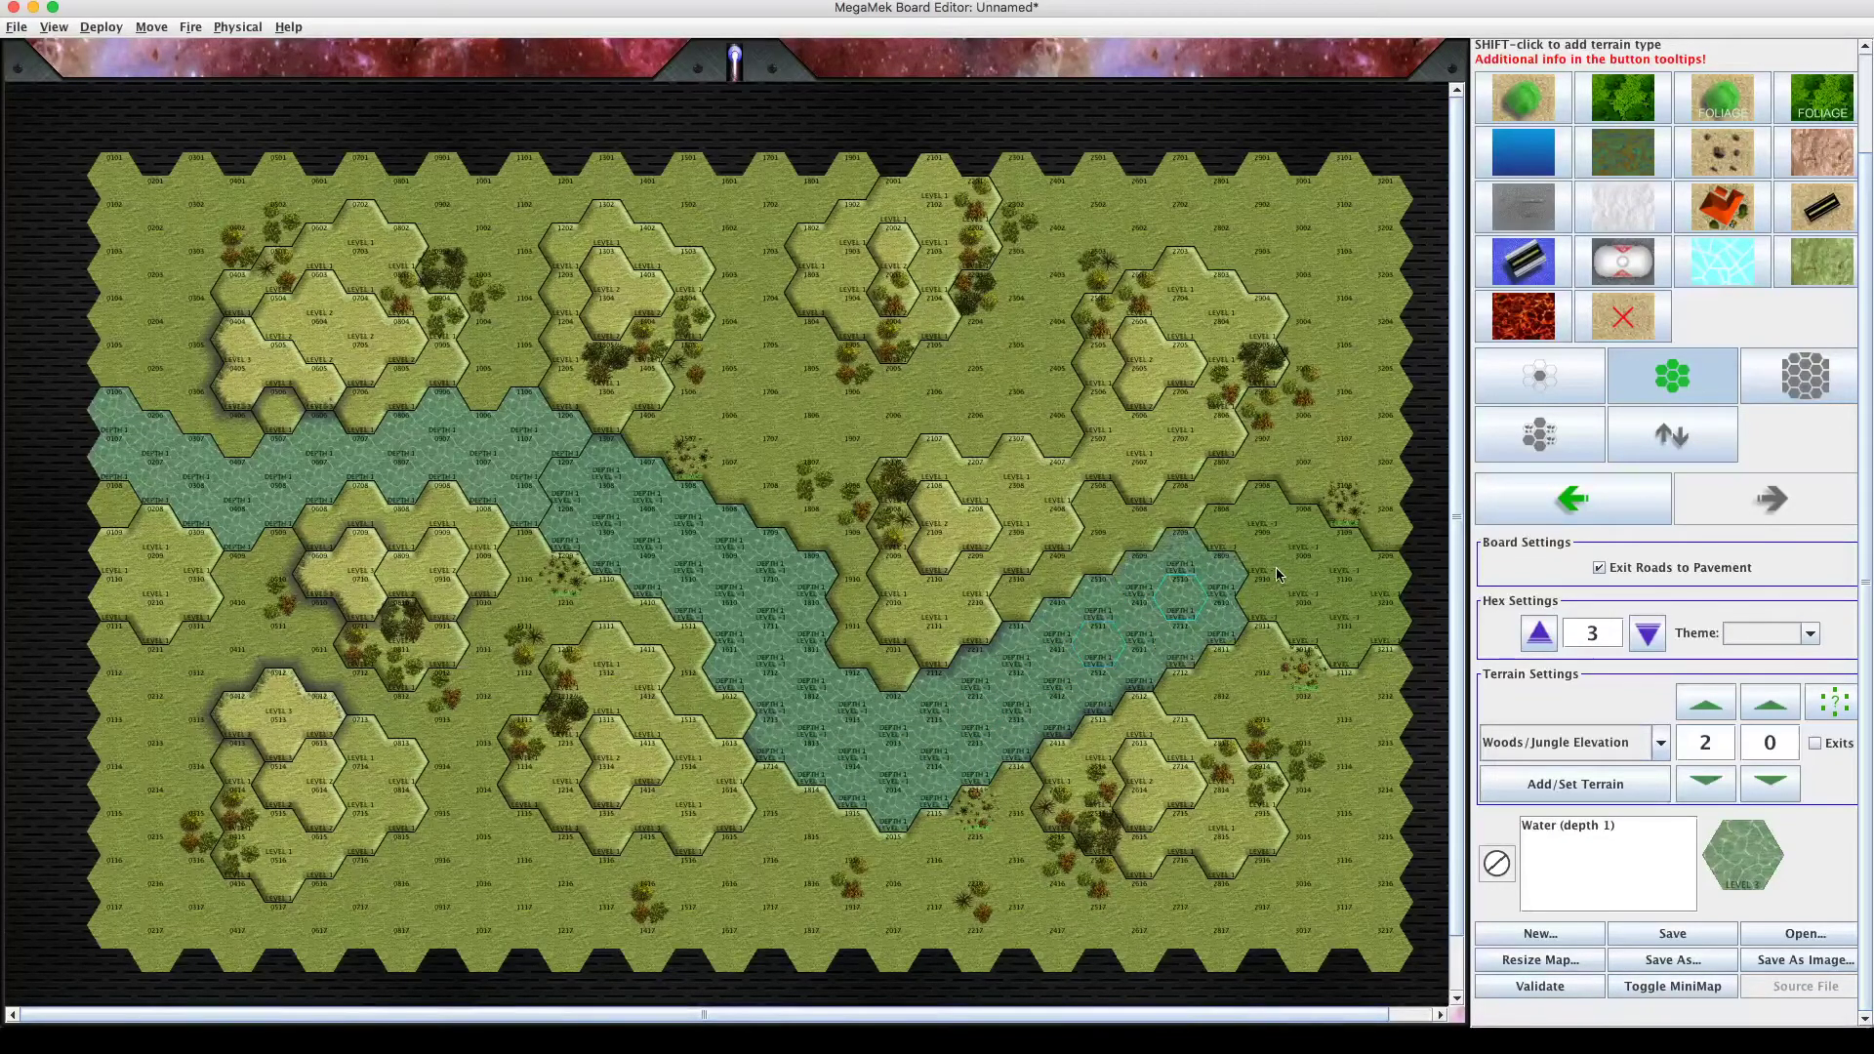
{"action": "left_click", "coordinate": [1276, 573]}
{"action": "left_click", "coordinate": [1338, 589]}
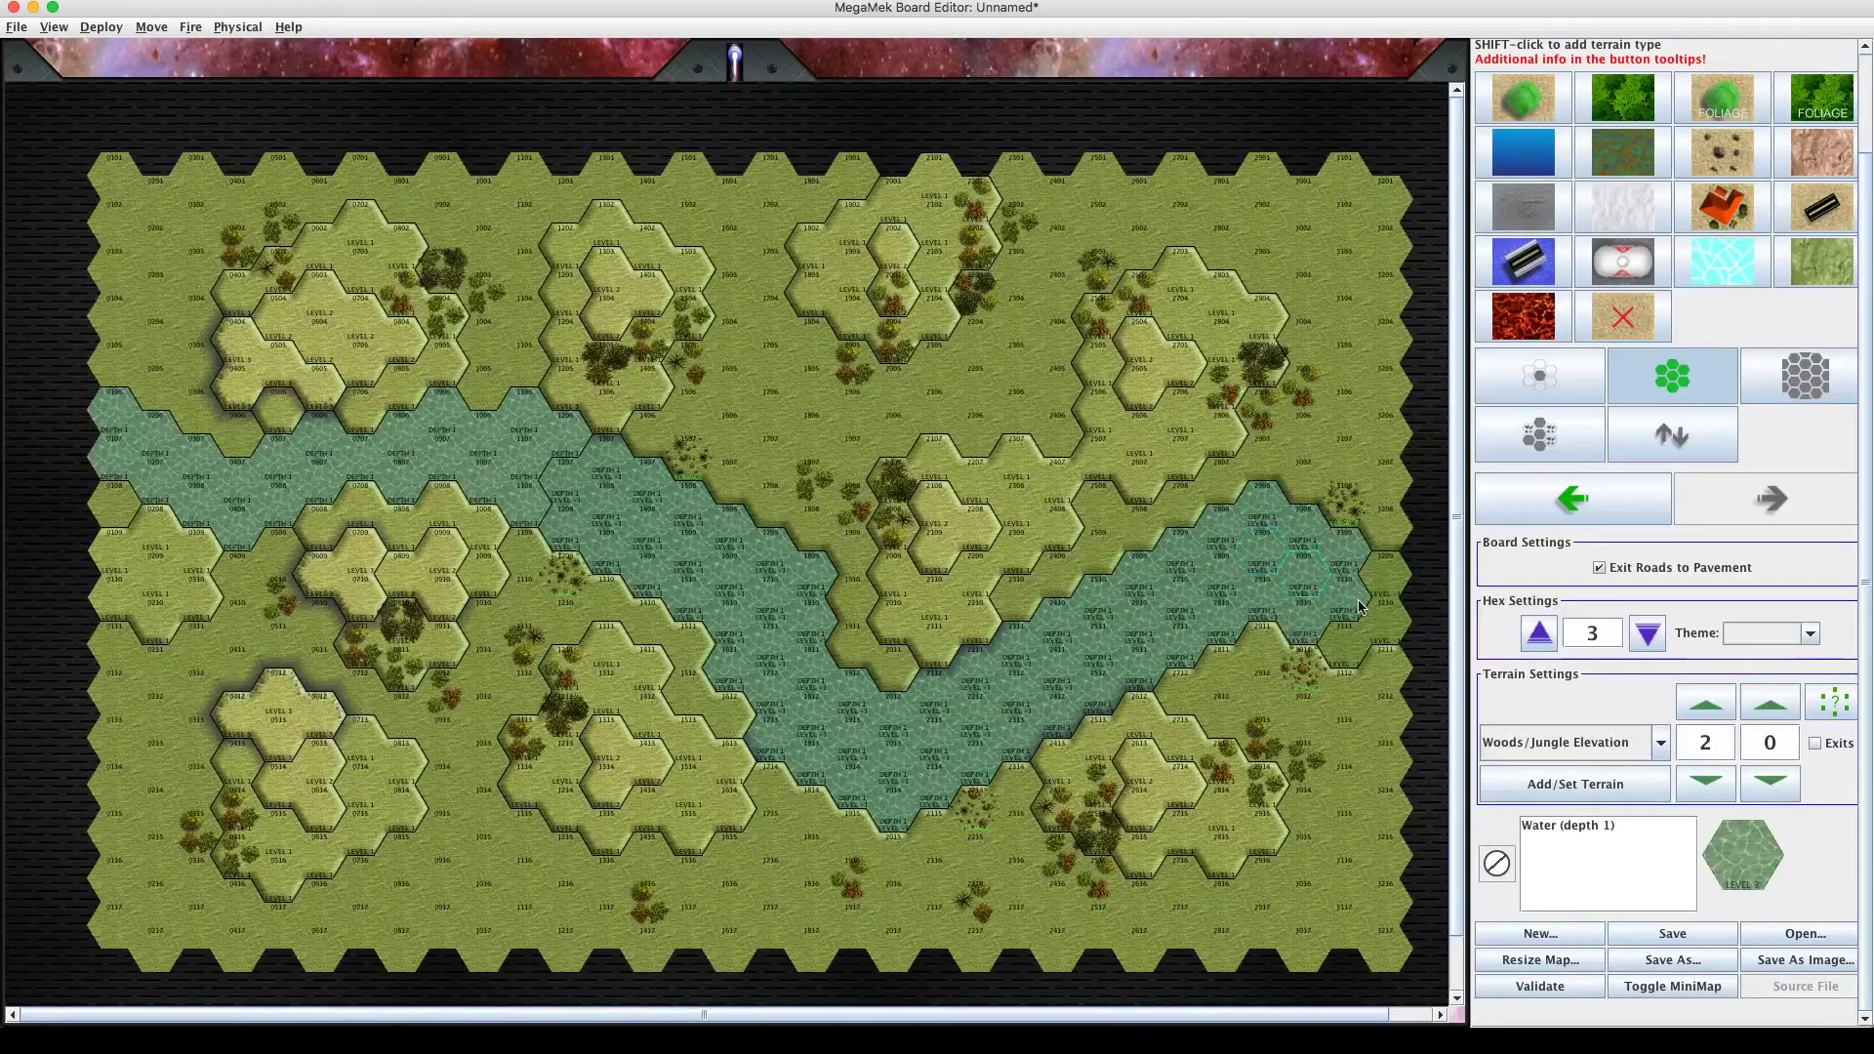
{"action": "left_click", "coordinate": [1359, 607]}
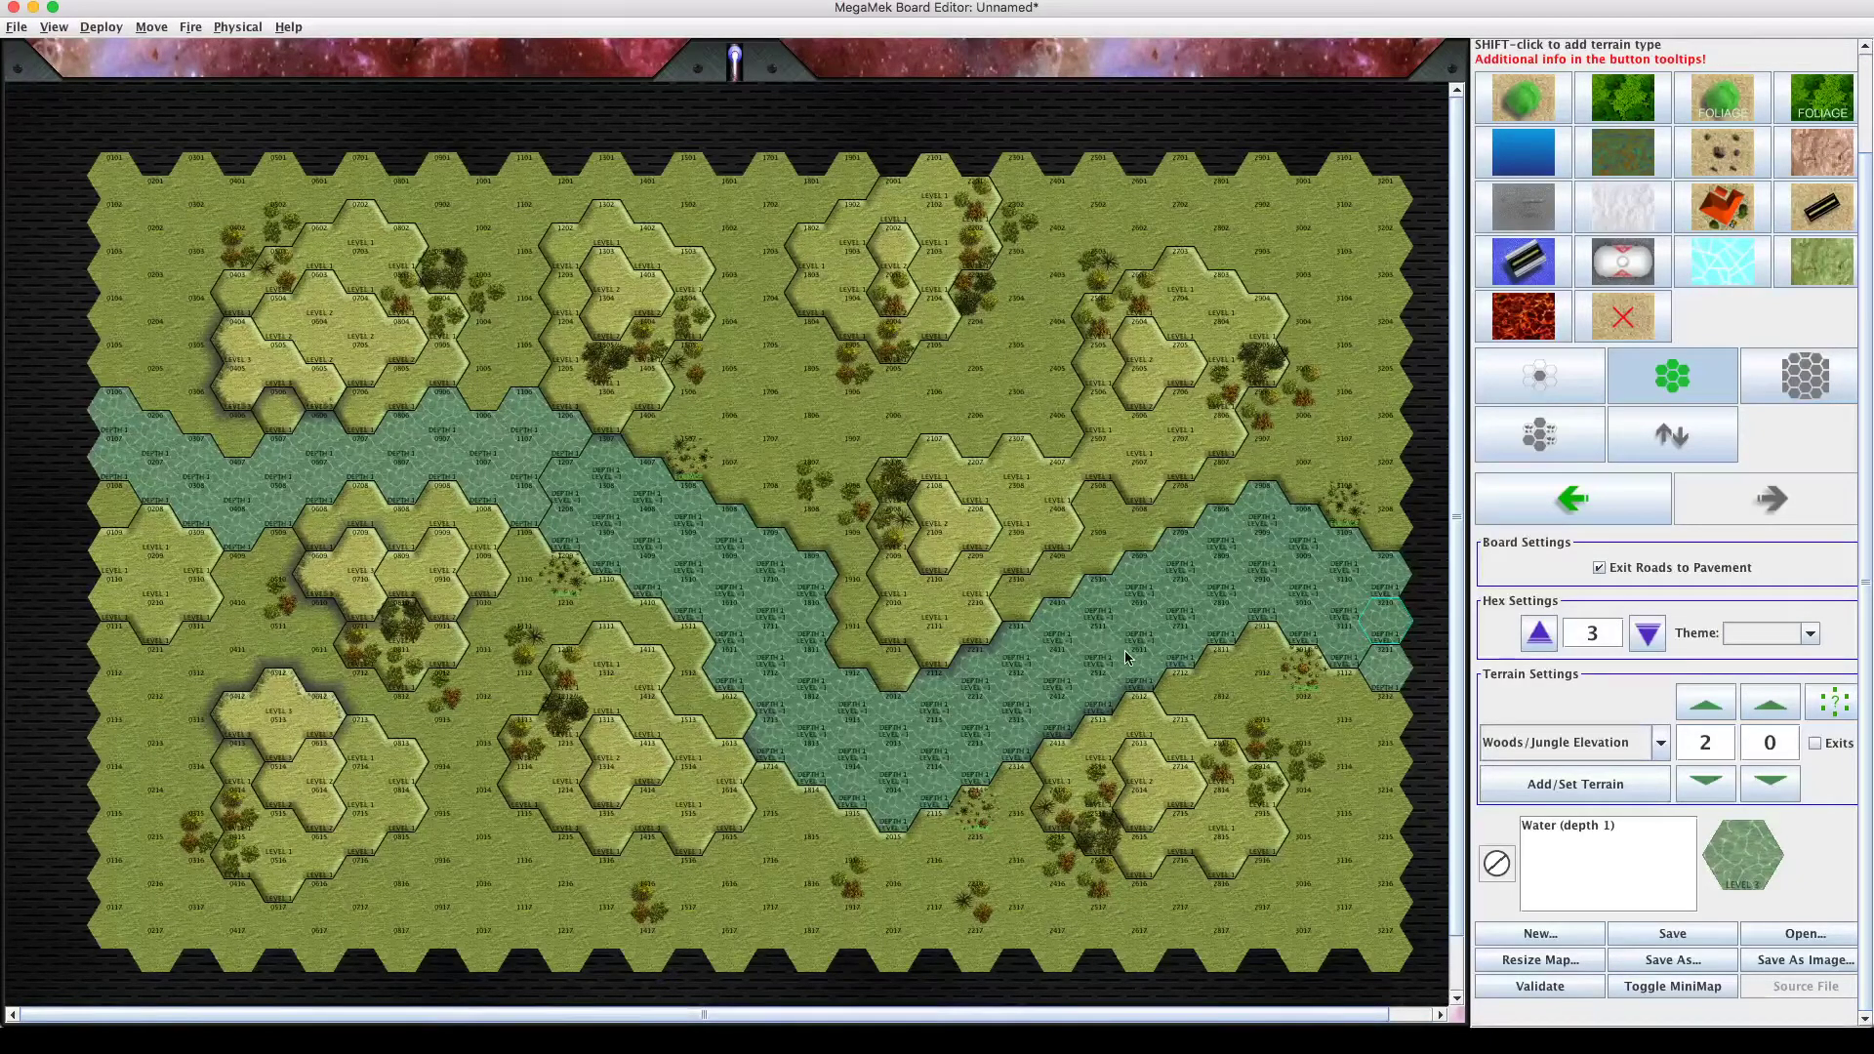
Sample a river hex, a bare ground hex north of the river and a heavy woods hex into the brush.
{"action": "left_click", "coordinate": [1153, 633], "text": "alt"}
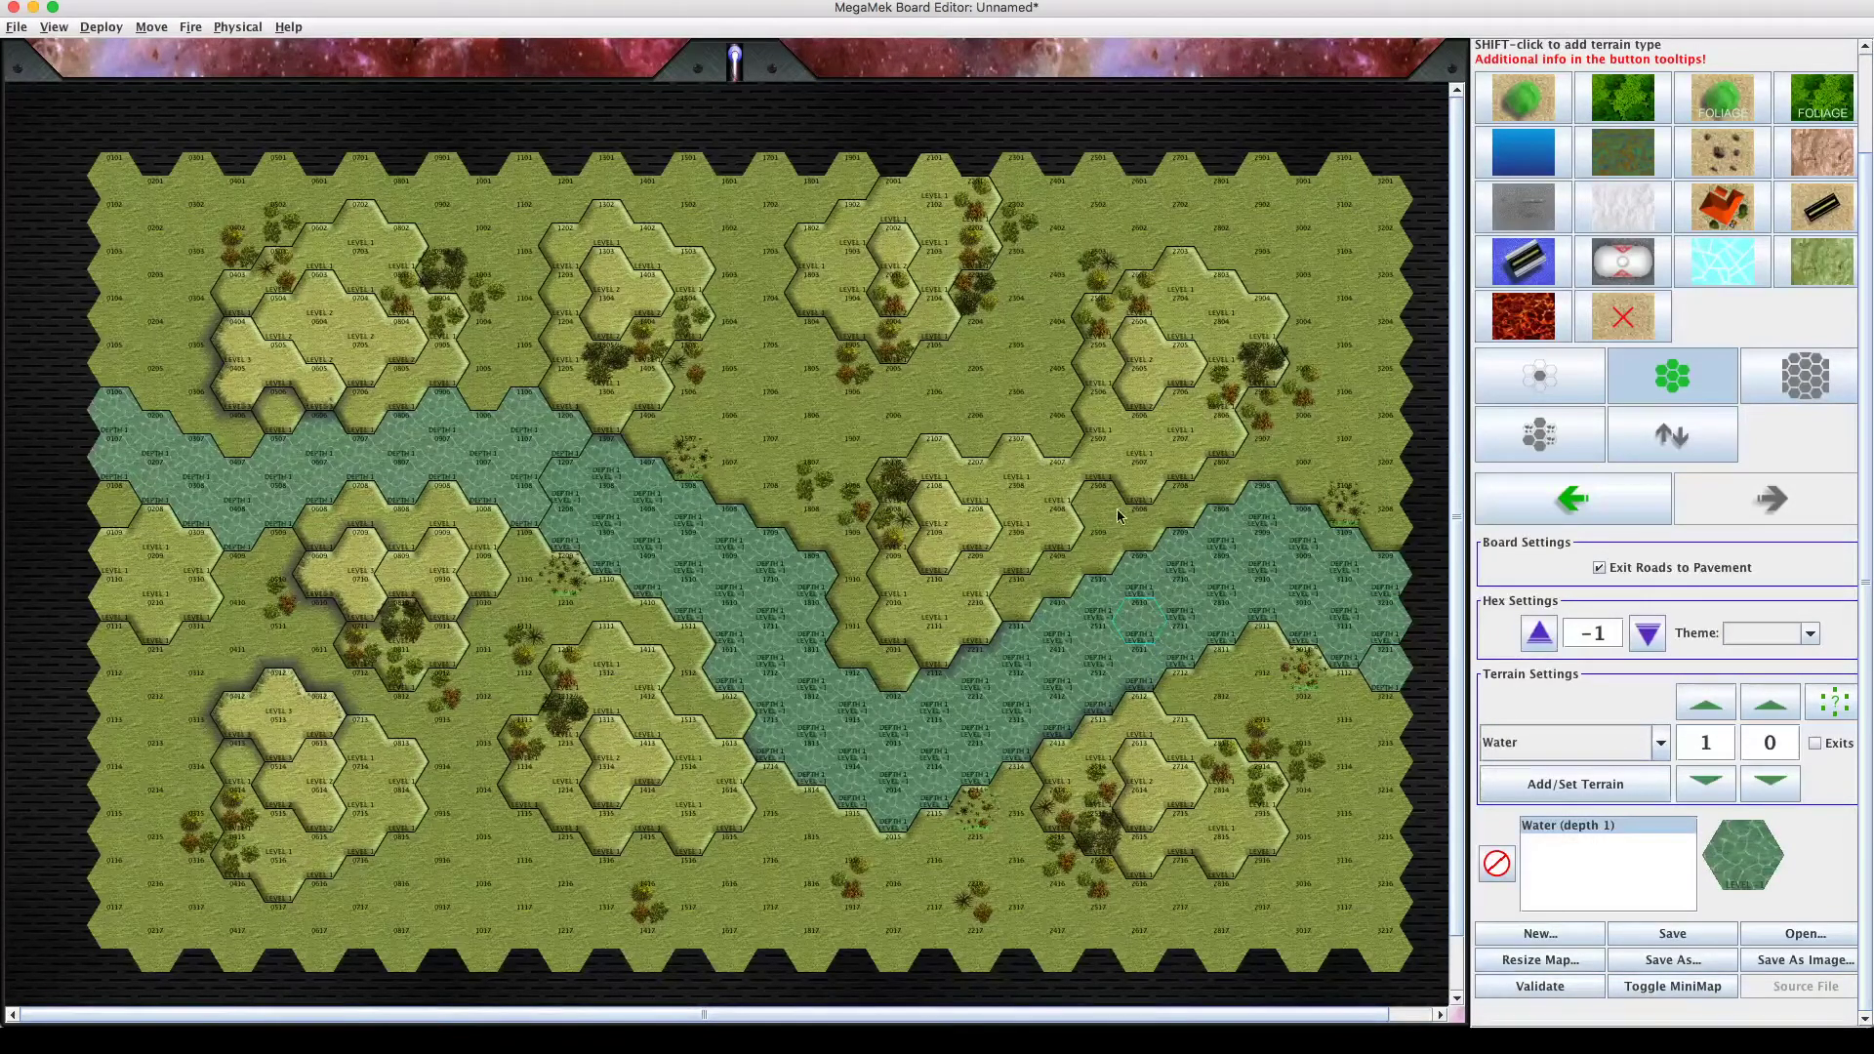
{"action": "left_click", "coordinate": [1093, 500], "text": "alt"}
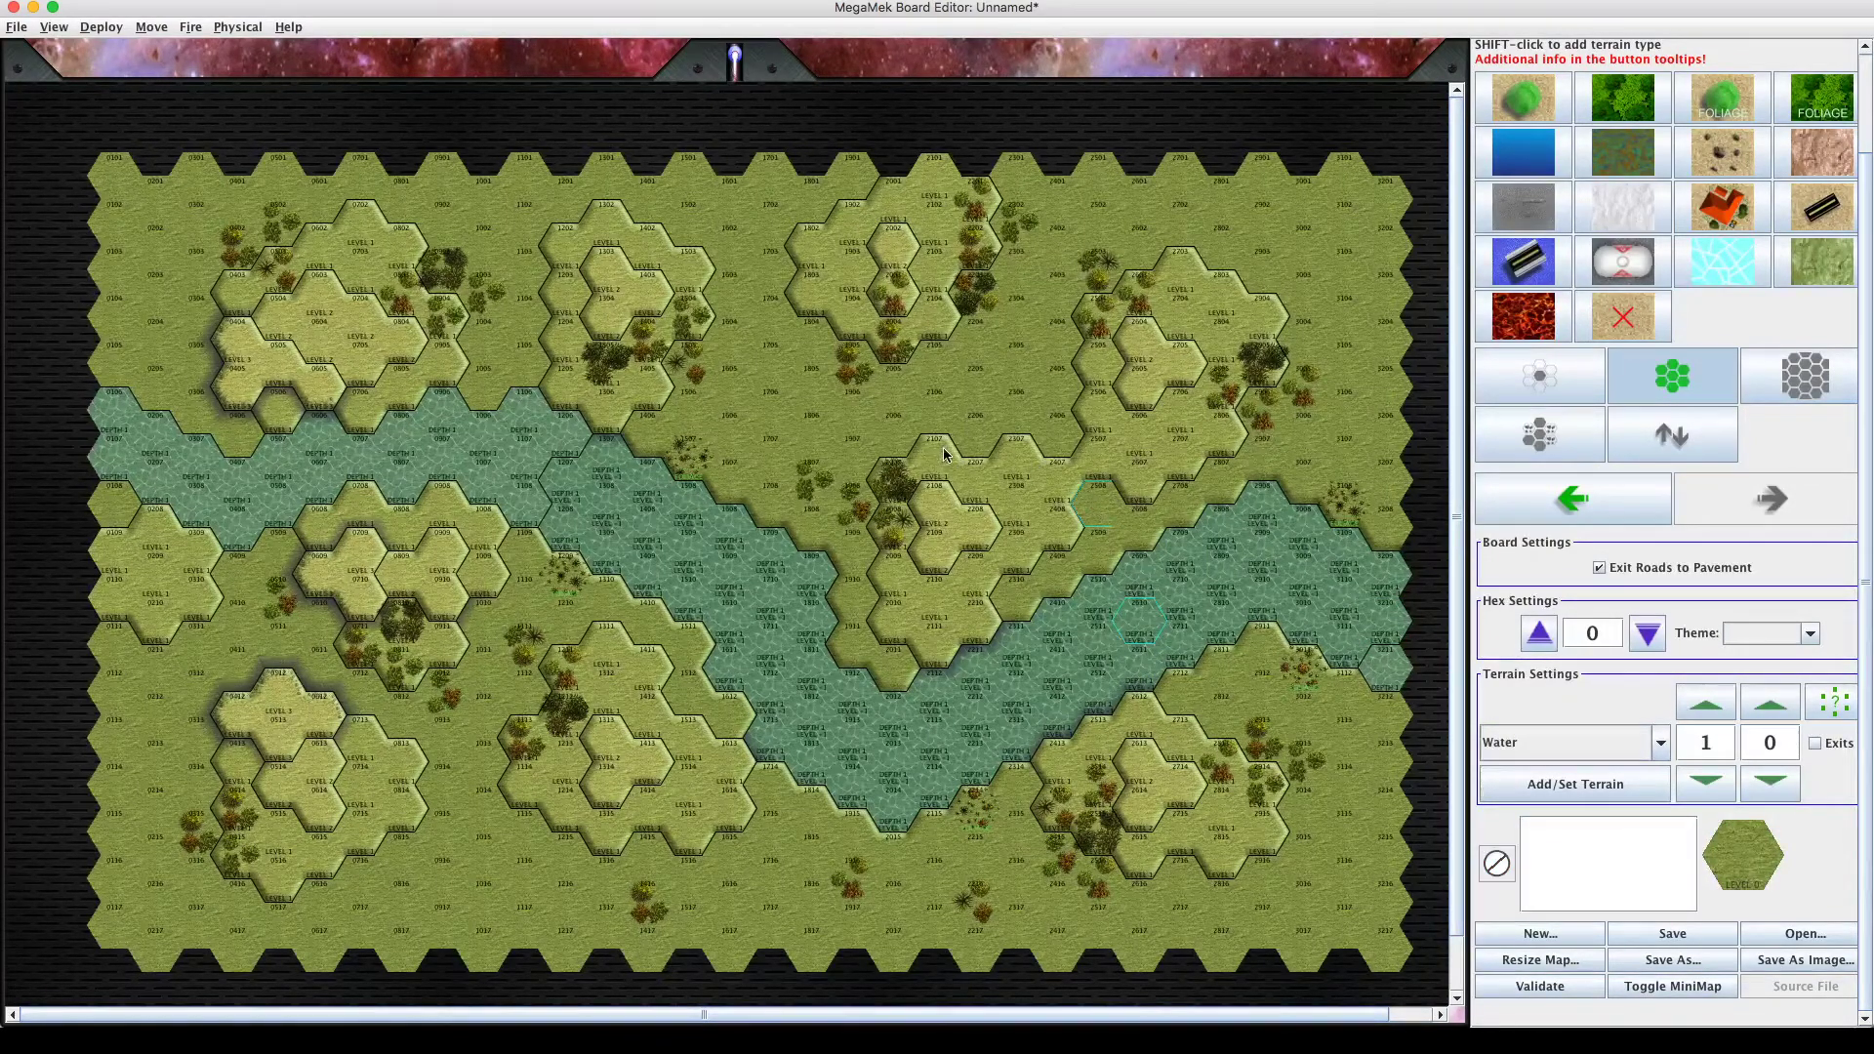
{"action": "left_click", "coordinate": [907, 490], "text": "alt"}
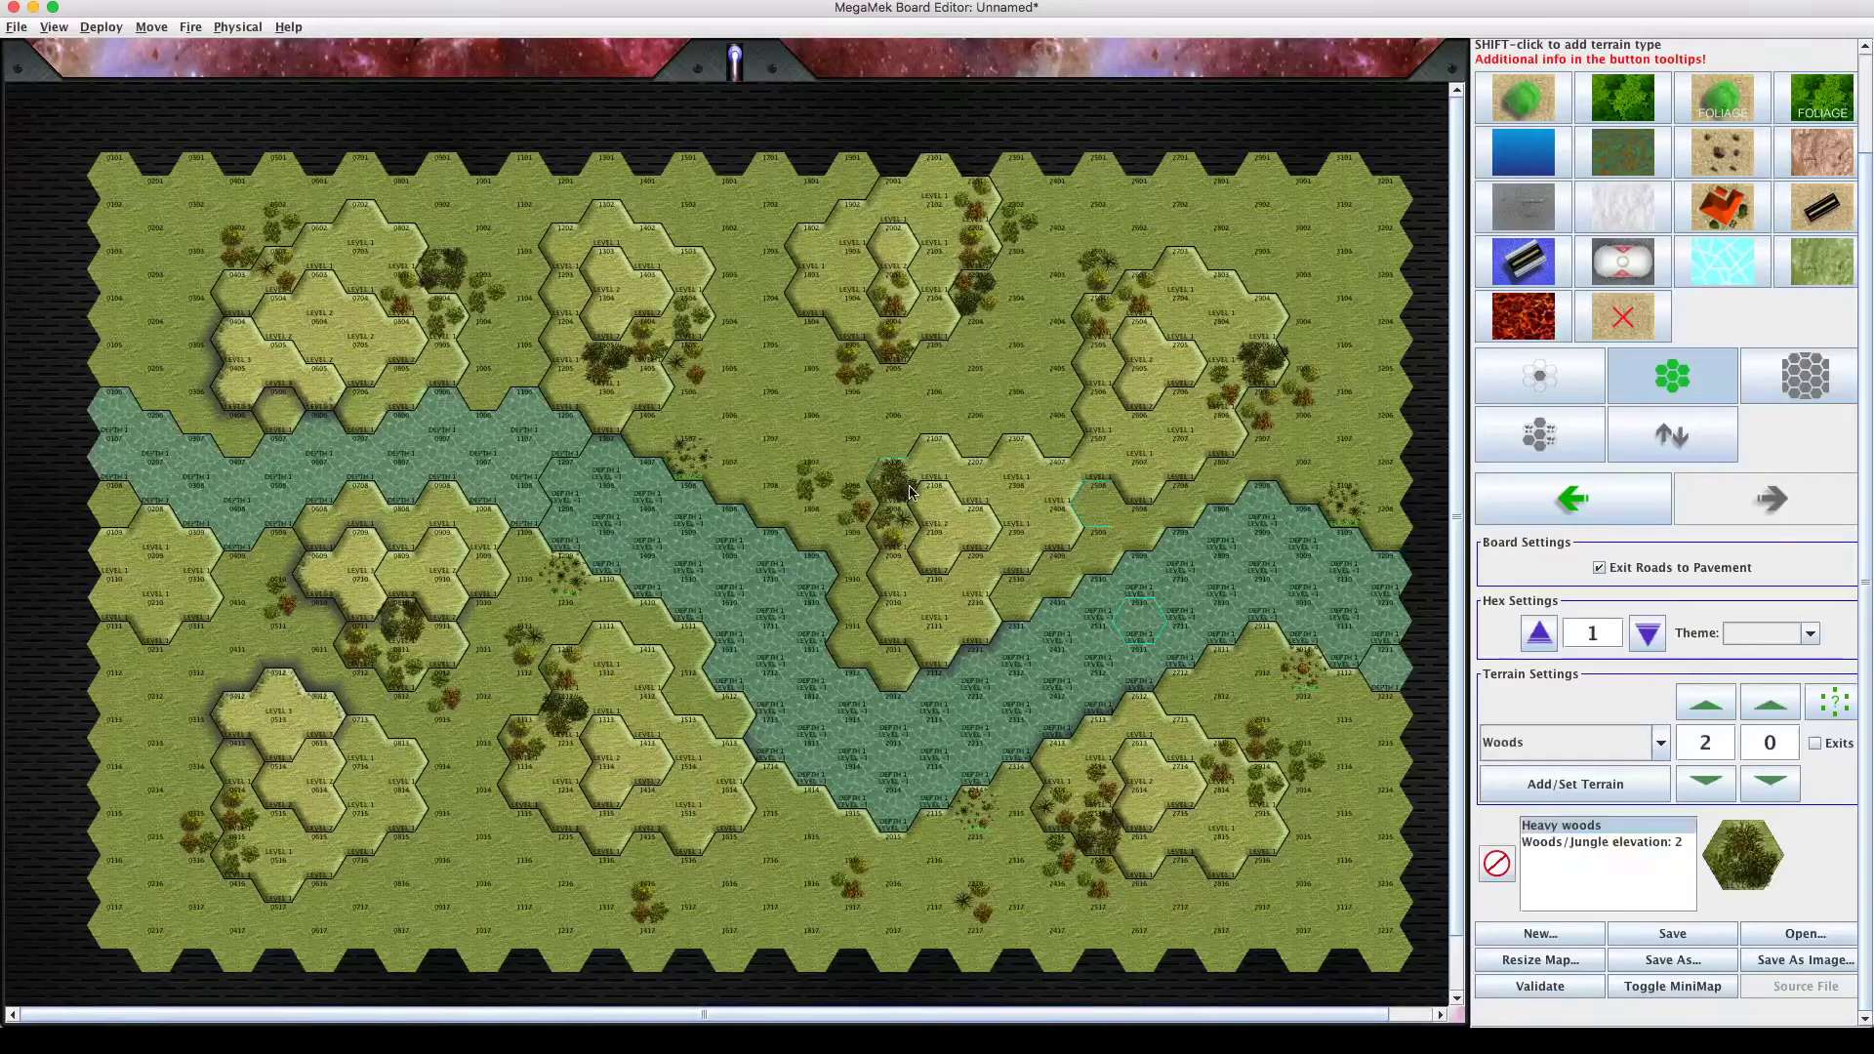
Sample the level -1 water and widen the river's eastern half, using seven-hex and single-hex brushes on the south bank and single hexes on the north.
{"action": "left_click", "coordinate": [1076, 669], "text": "alt"}
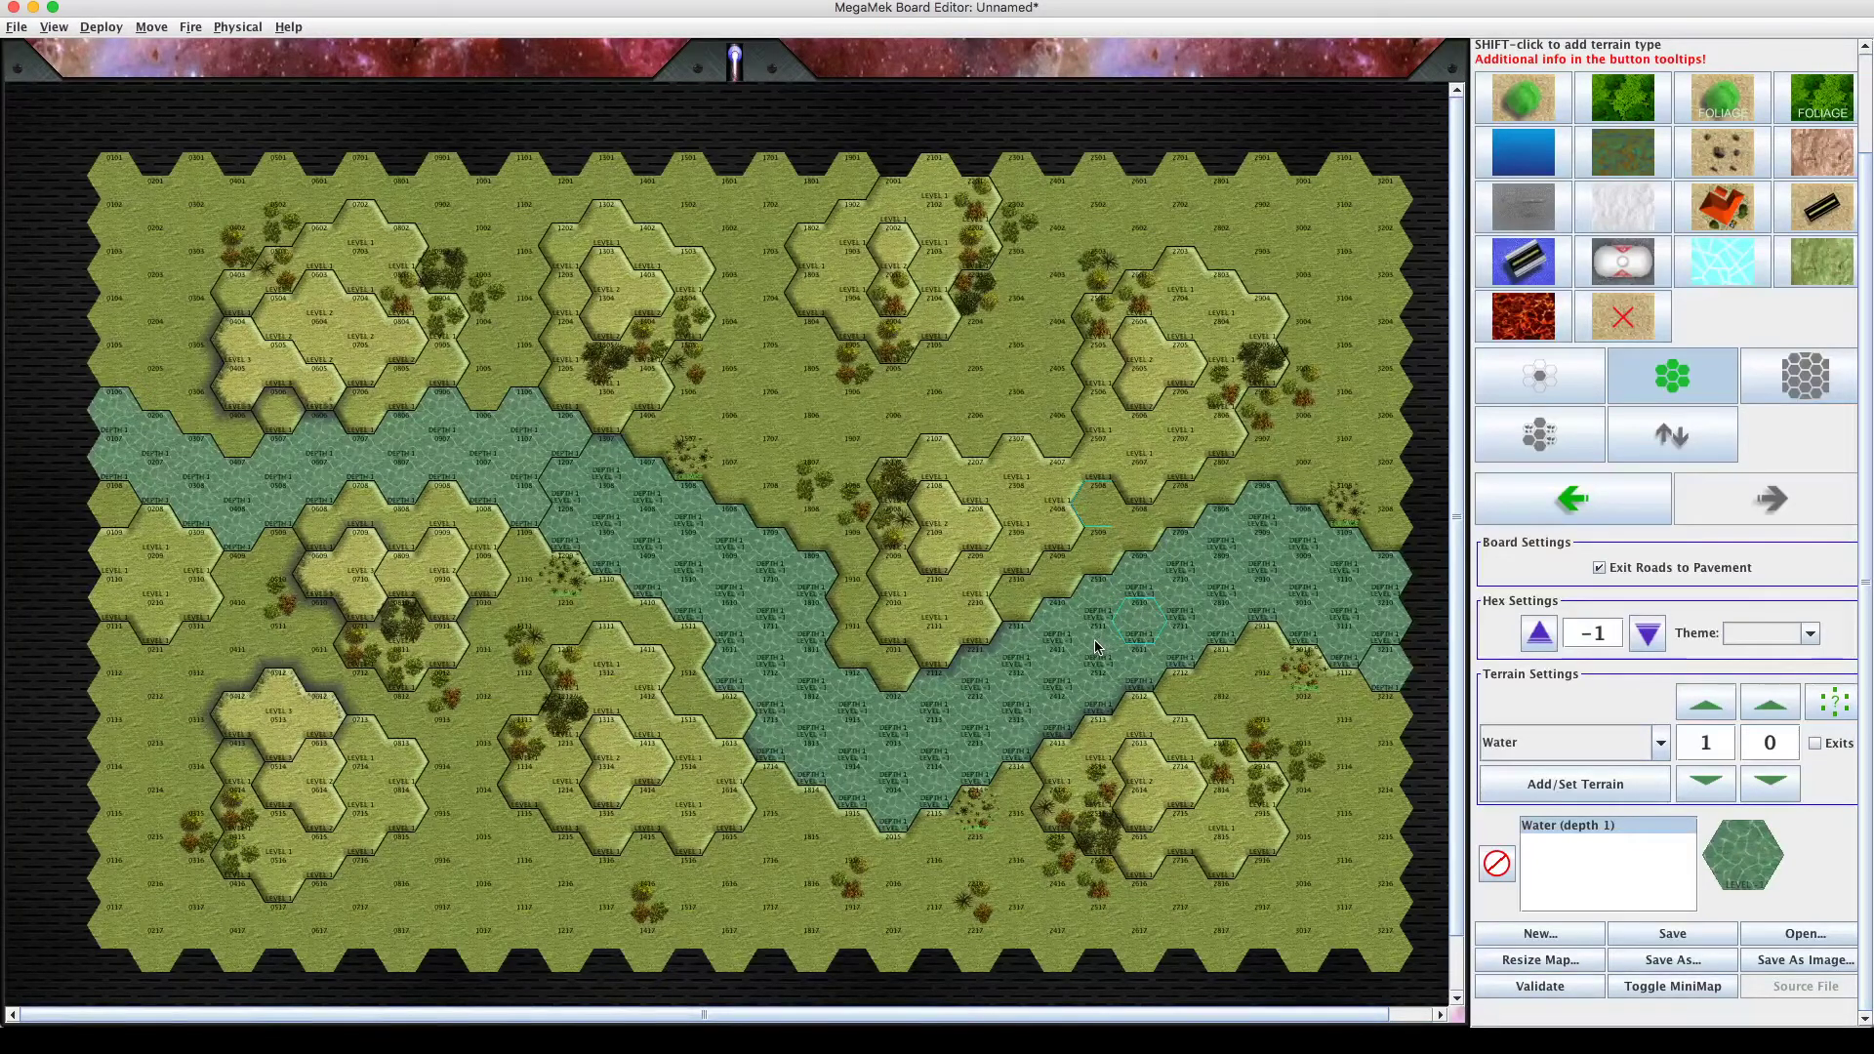
{"action": "left_click", "coordinate": [1122, 712]}
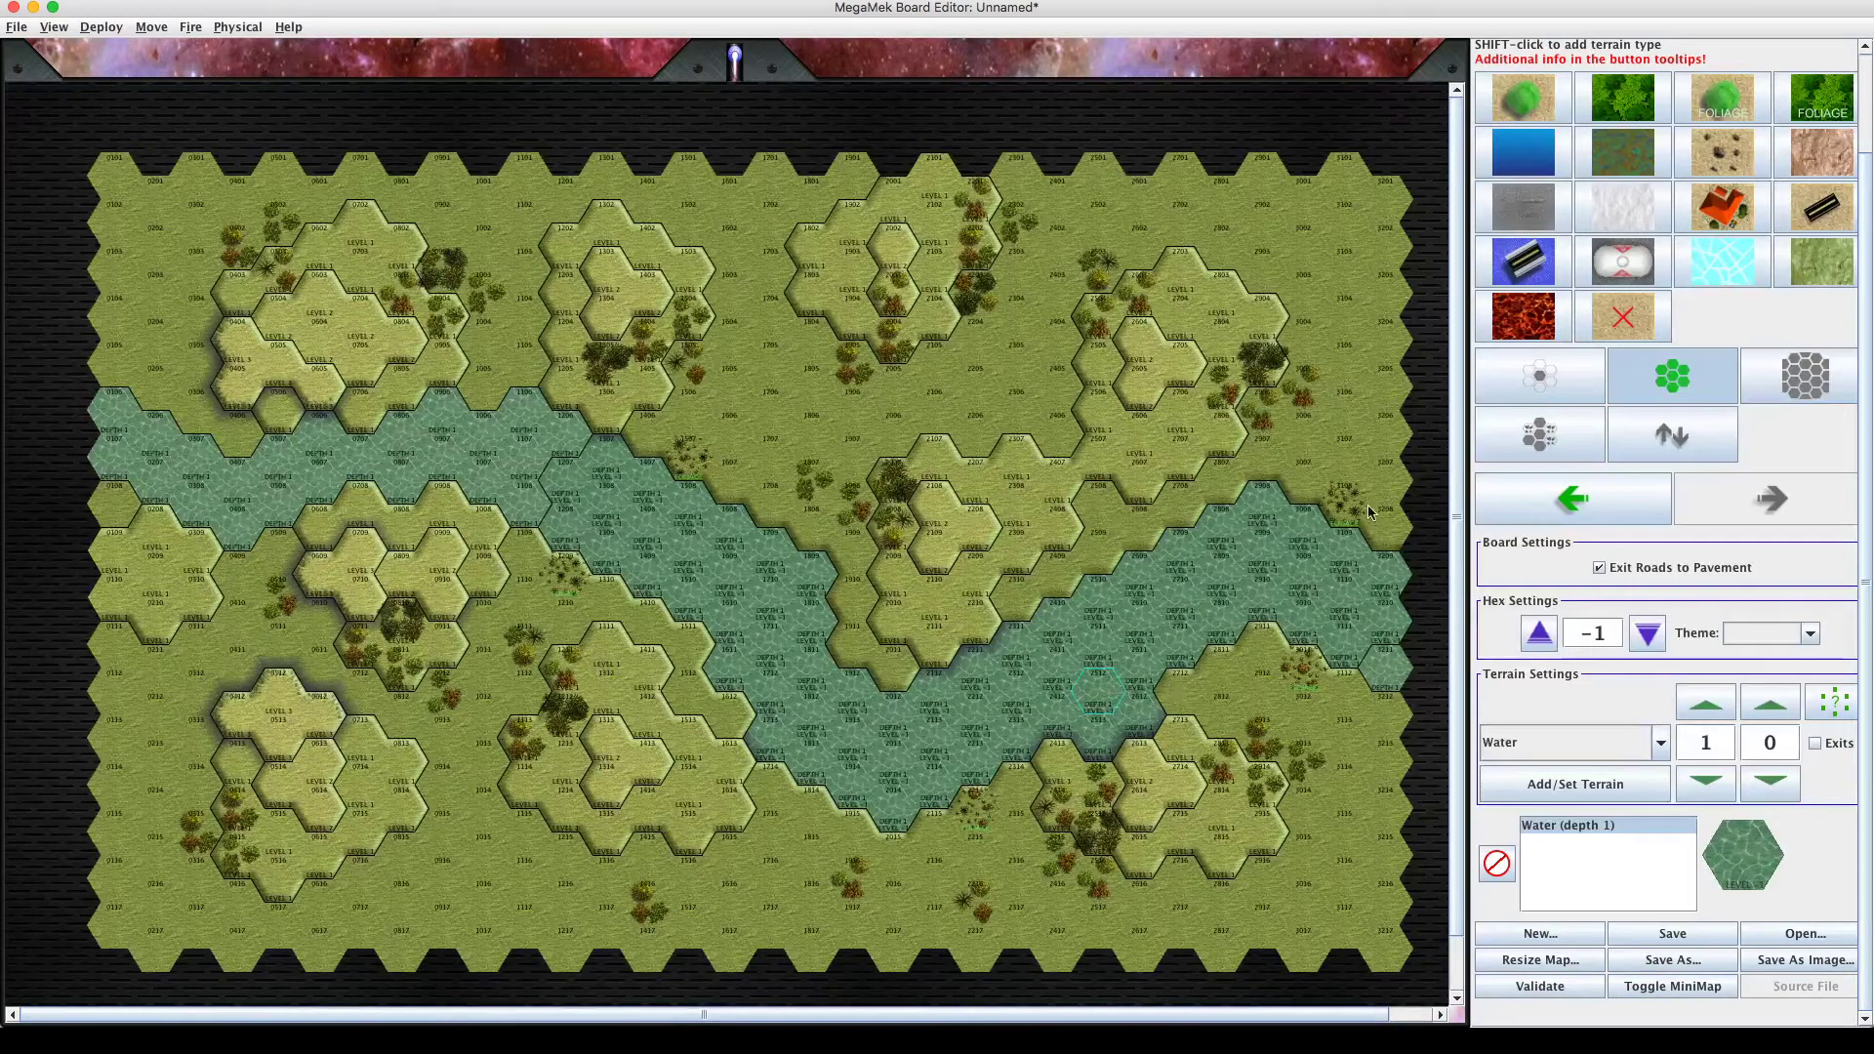
{"action": "left_click", "coordinate": [1537, 390]}
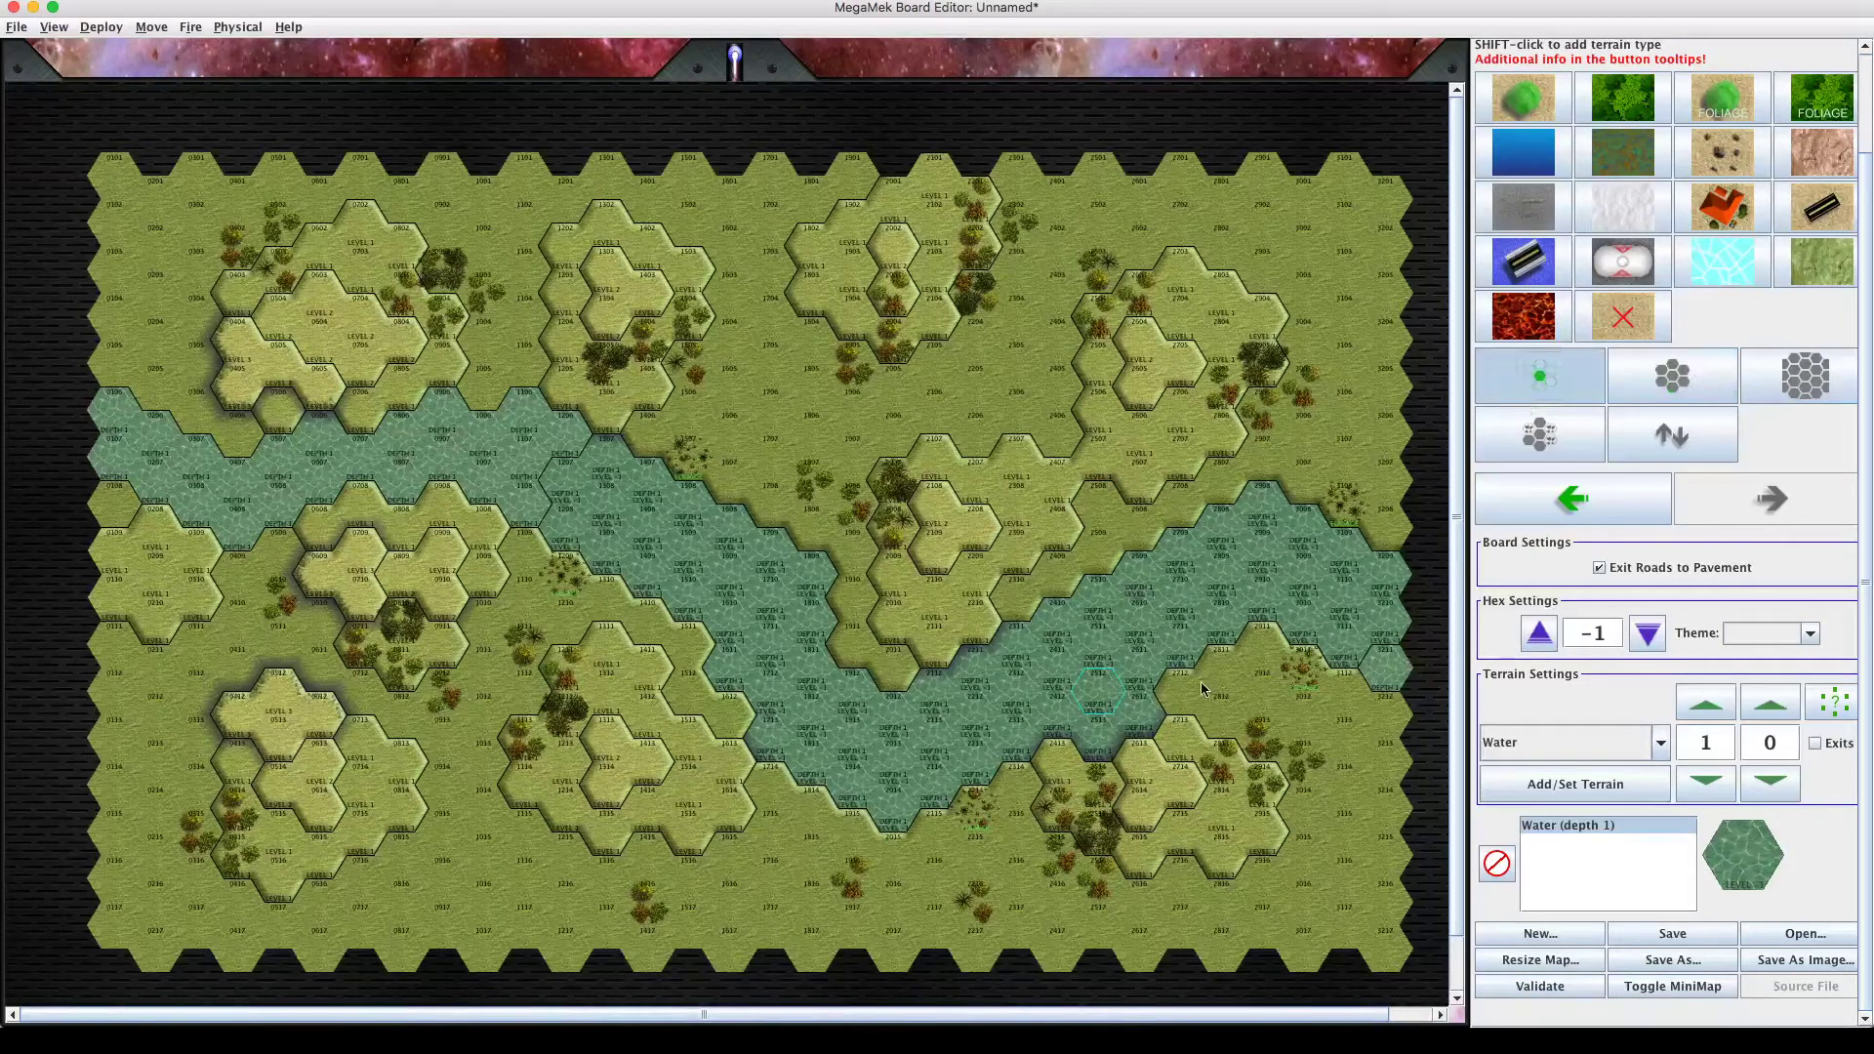
{"action": "left_click", "coordinate": [1224, 683]}
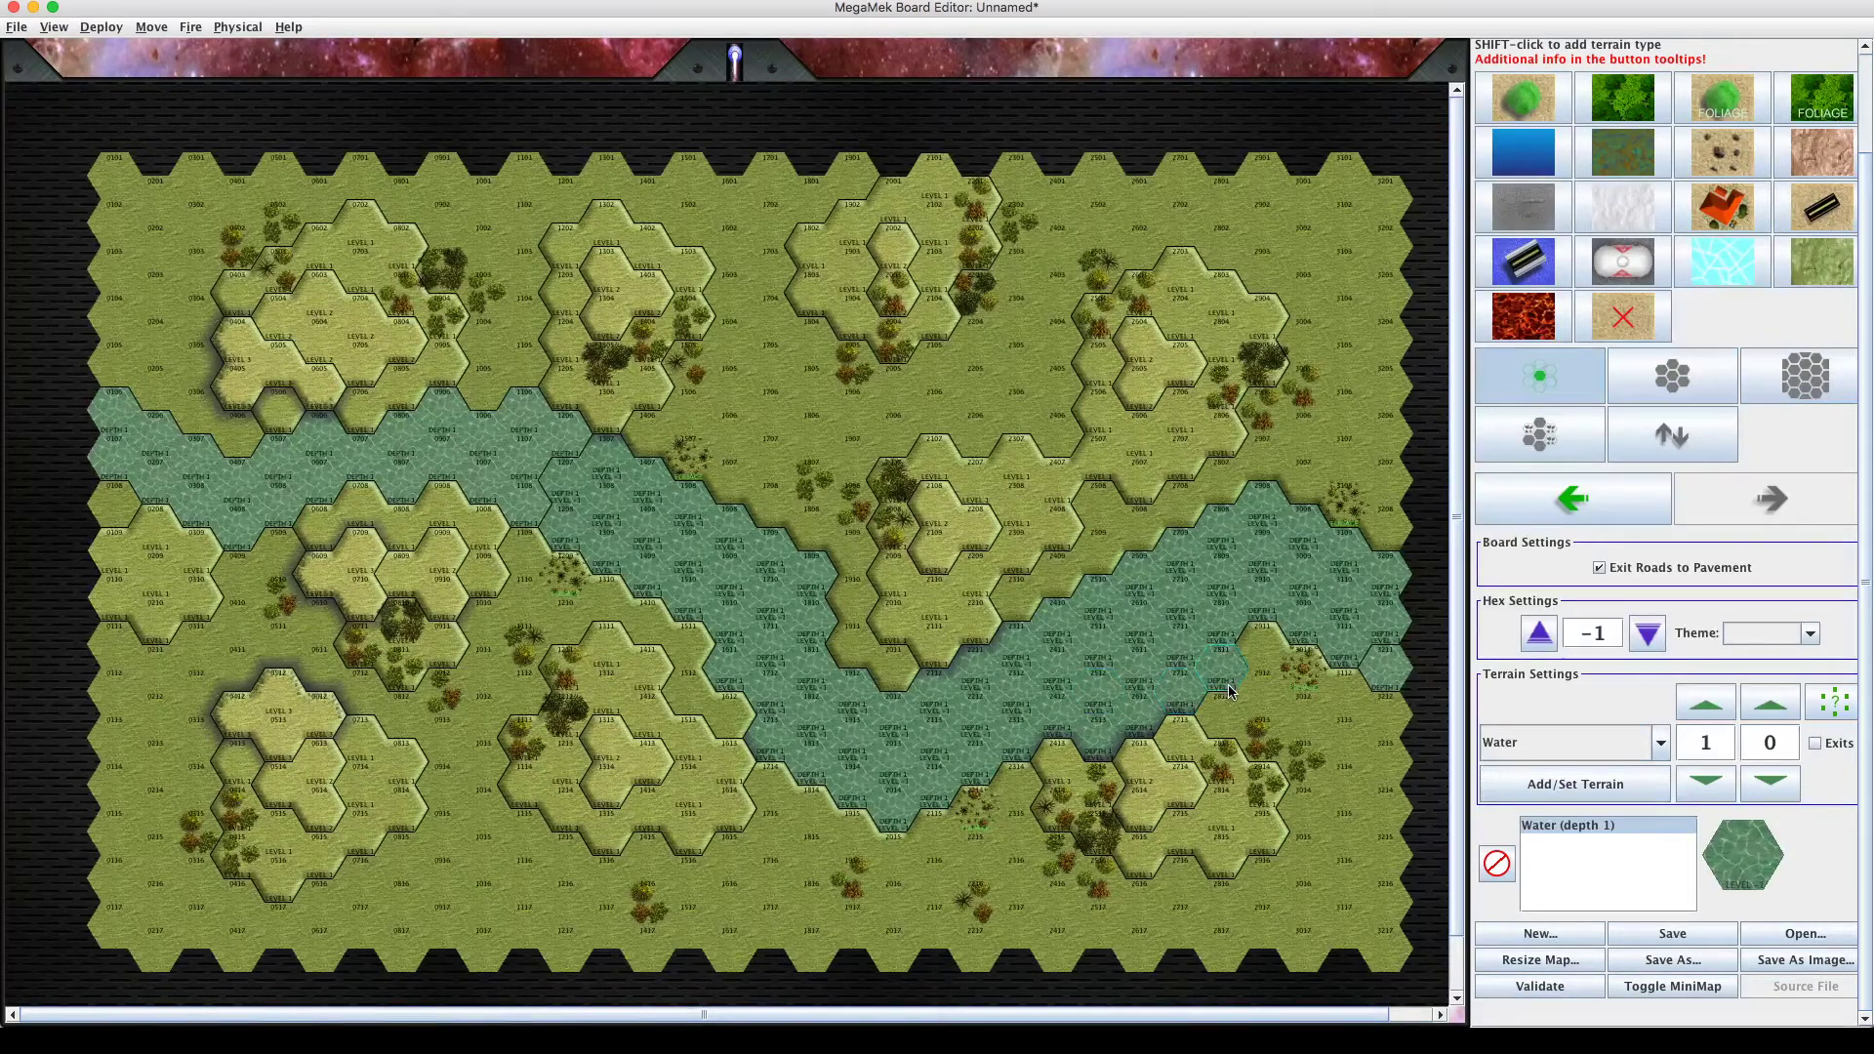
{"action": "left_click", "coordinate": [1210, 506]}
{"action": "left_click", "coordinate": [1210, 496]}
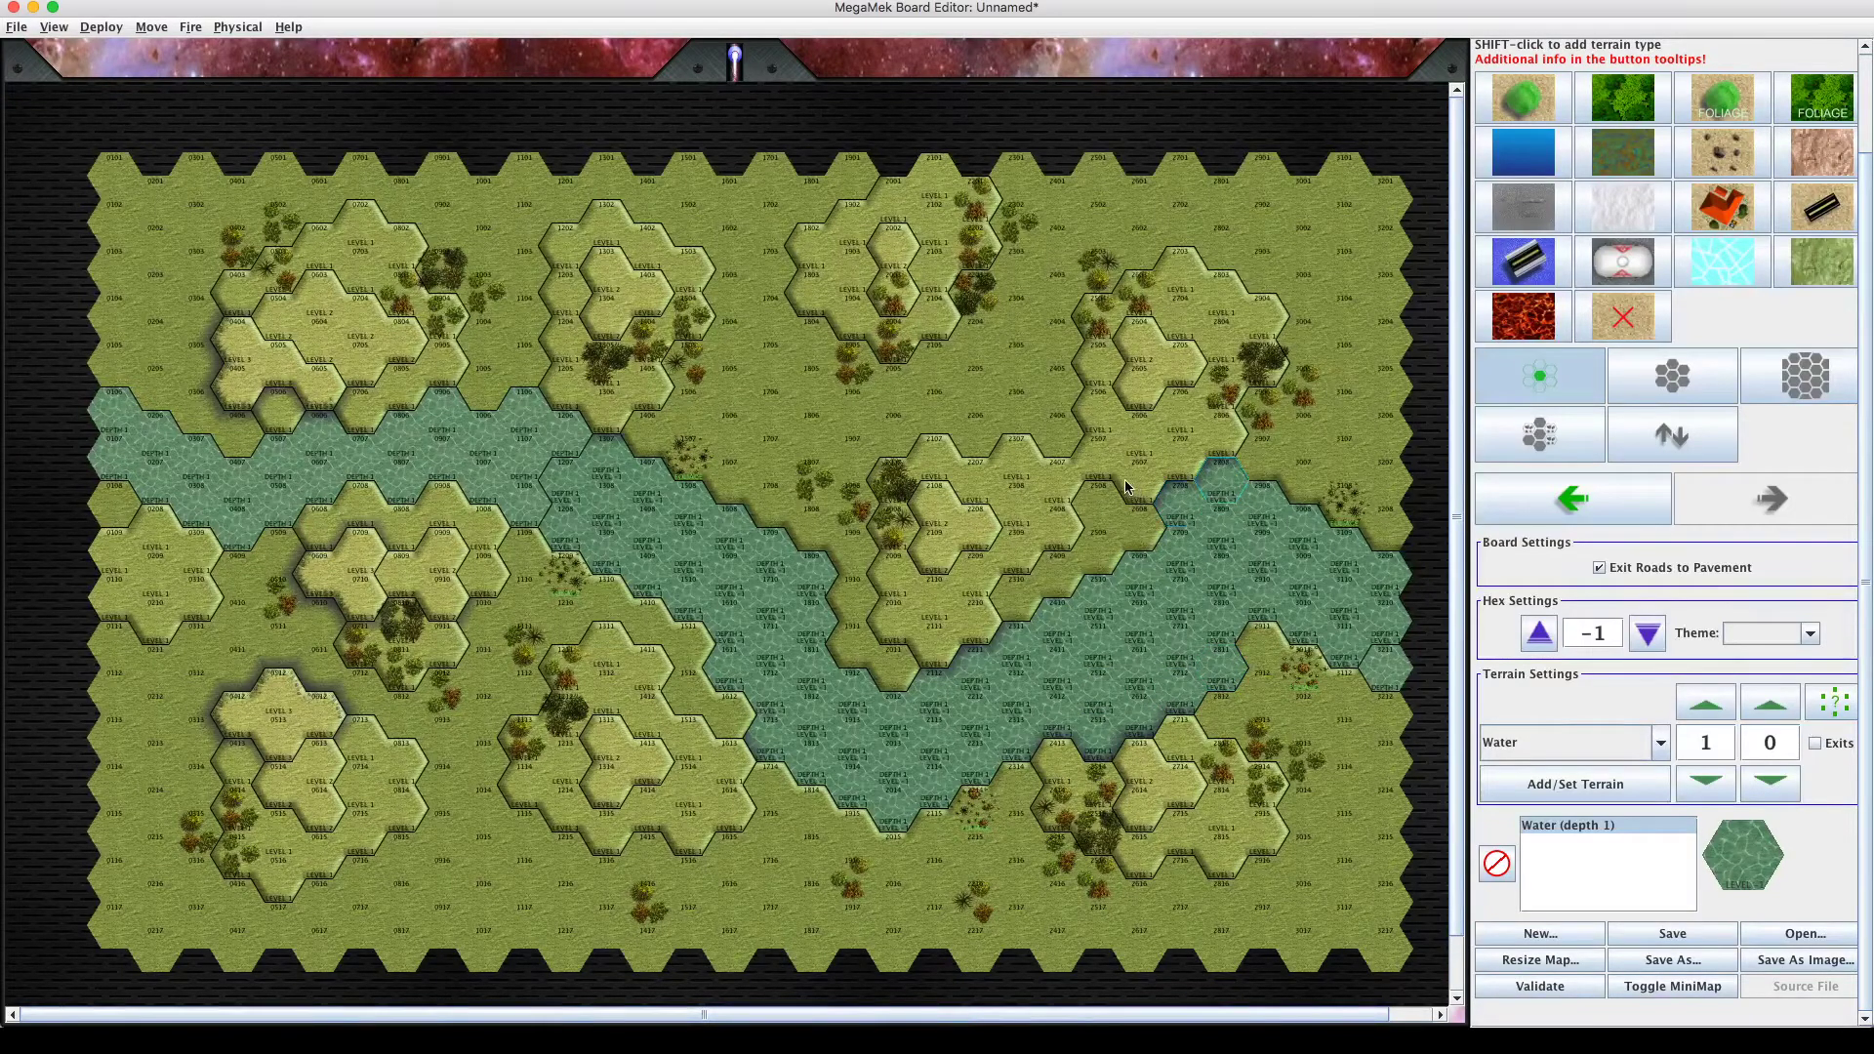
Sample a bare level 0 ground hex and rebuild parts of the river's north bank with single ground hexes.
{"action": "left_click", "coordinate": [1124, 530], "text": "alt"}
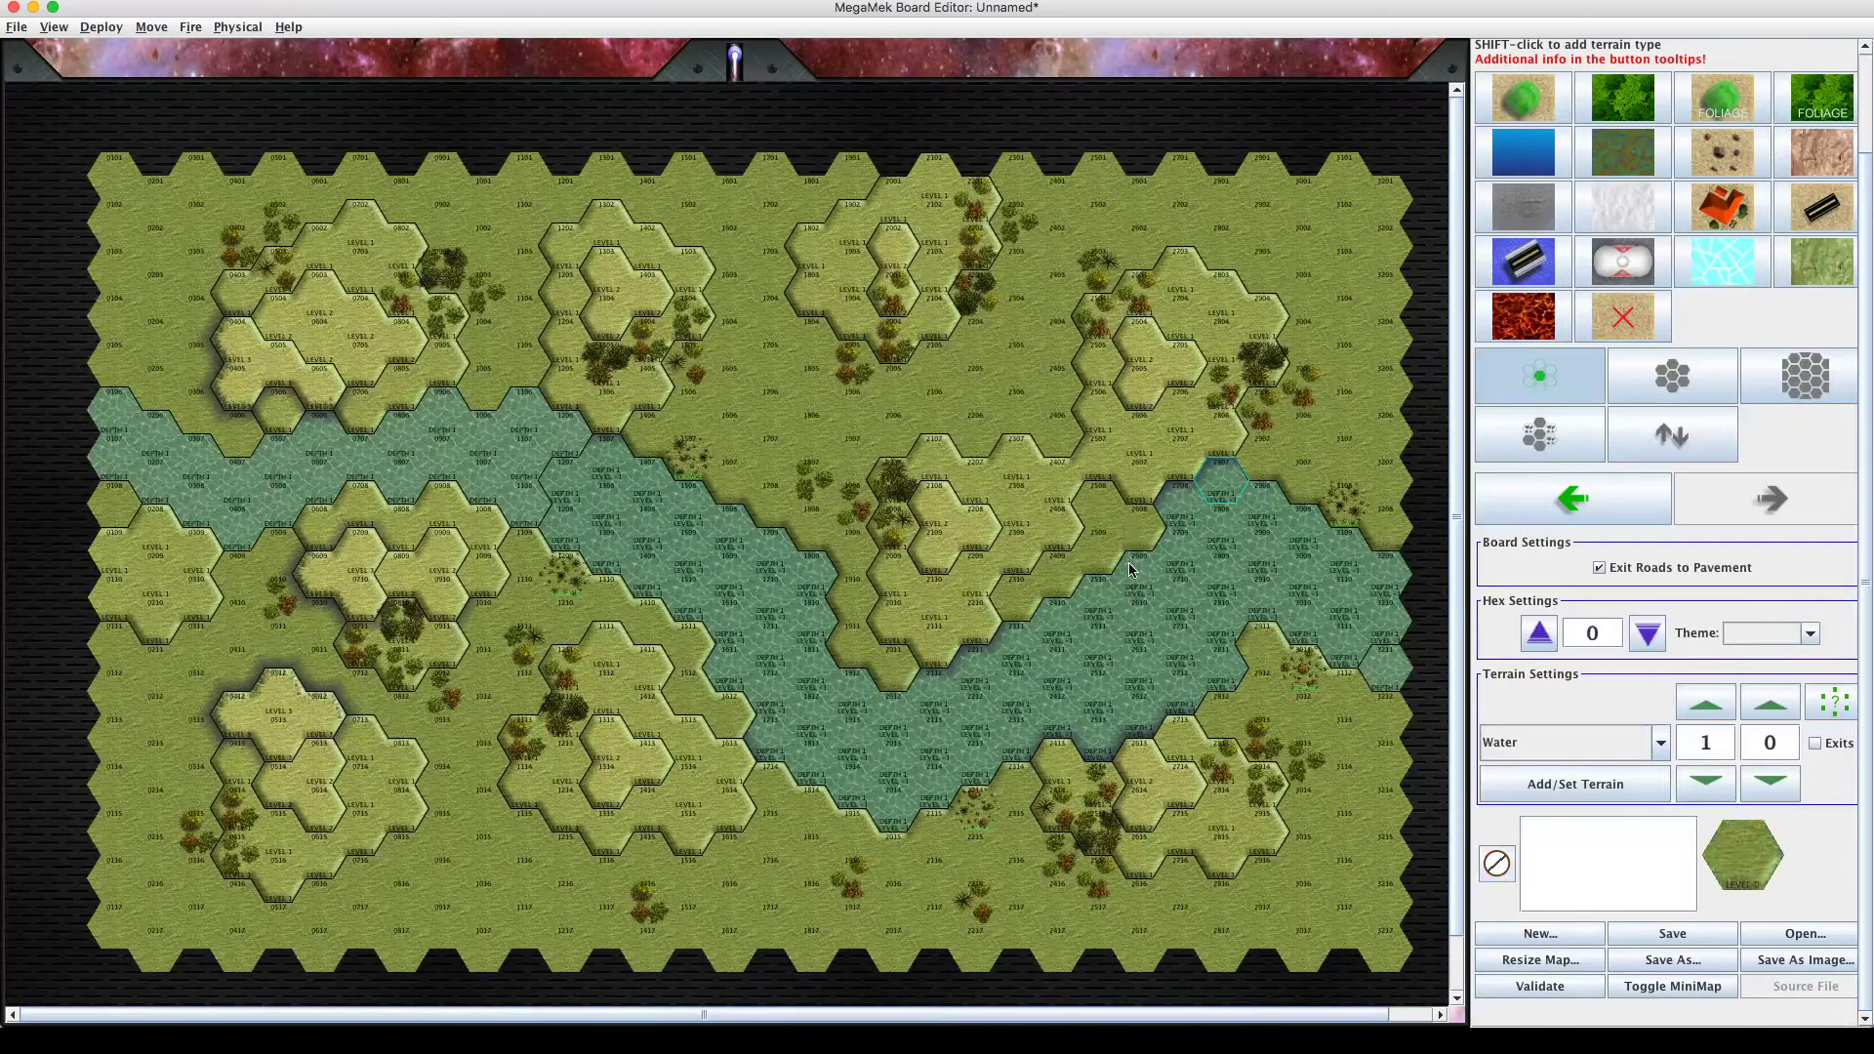
{"action": "left_click", "coordinate": [1085, 612]}
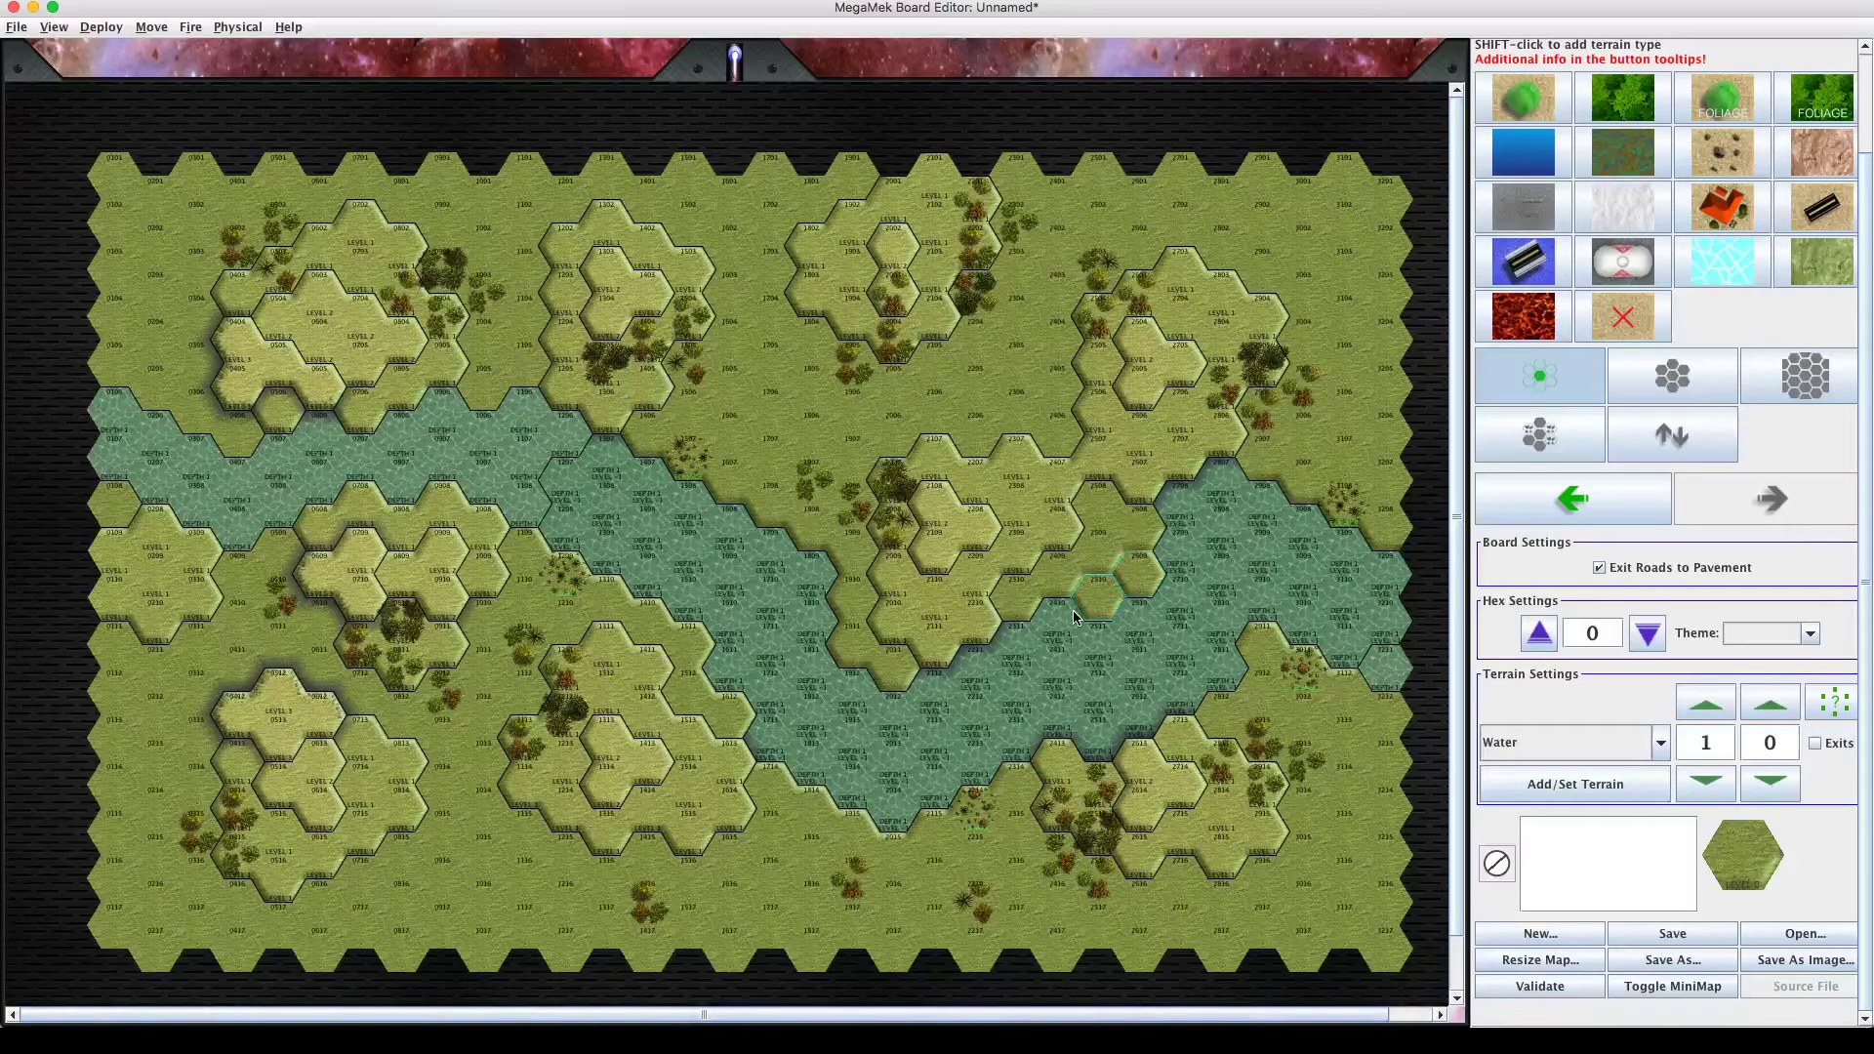
{"action": "left_click", "coordinate": [1061, 625]}
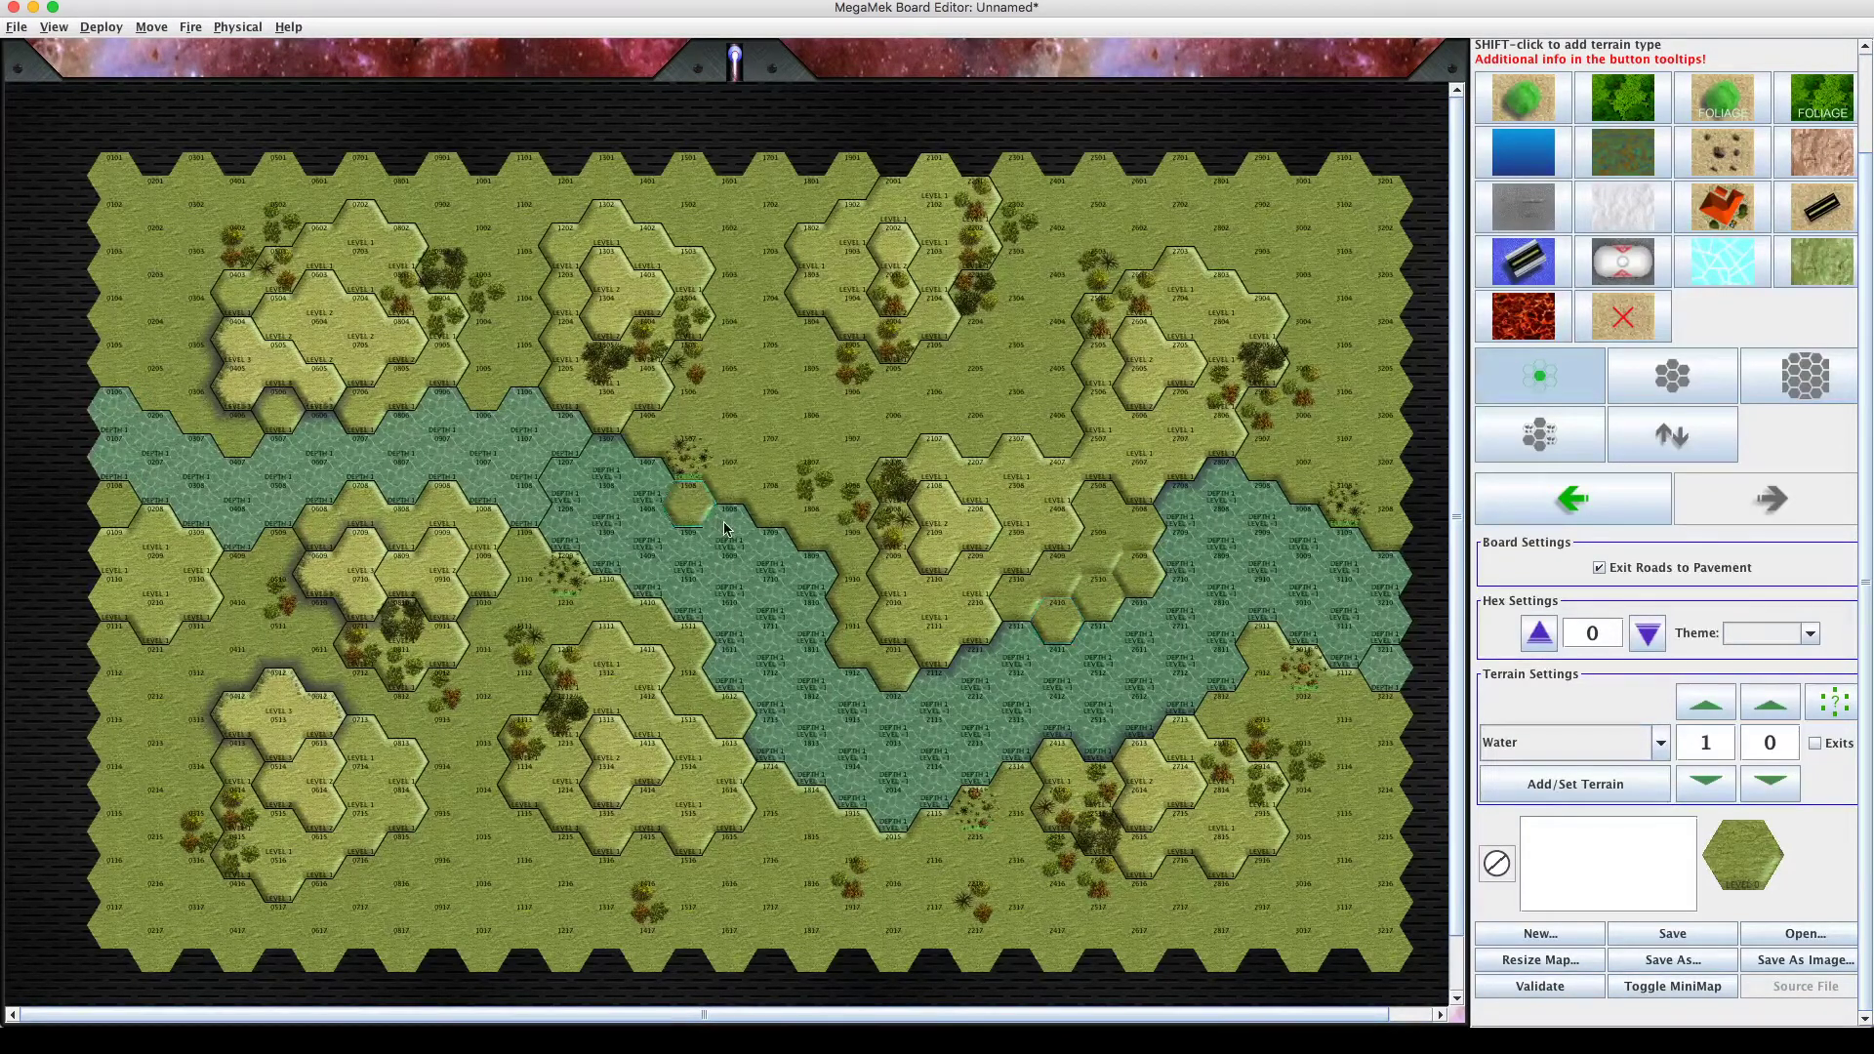
Sample a level -1 river hex, set the water depth to 0 and paint a ford across the river's western part below the northwest hill.
{"action": "right_click", "coordinate": [670, 593]}
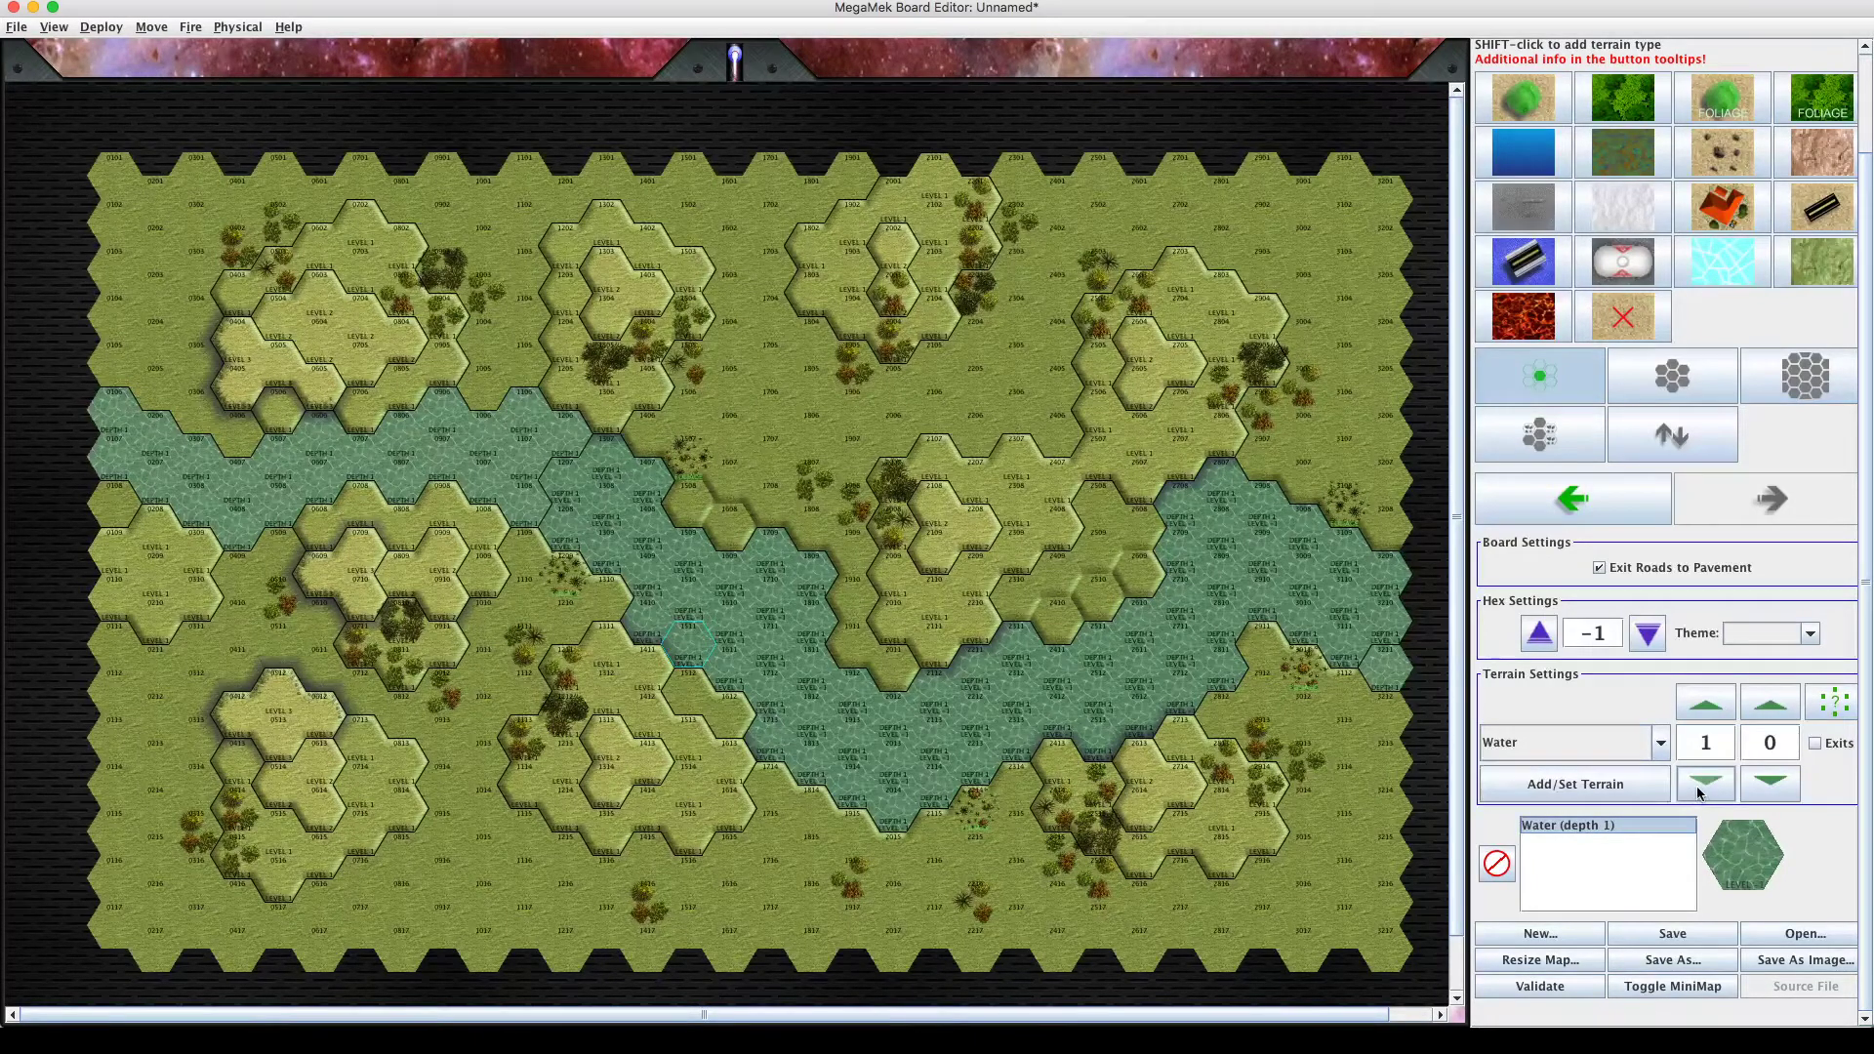
{"action": "left_click", "coordinate": [1712, 707]}
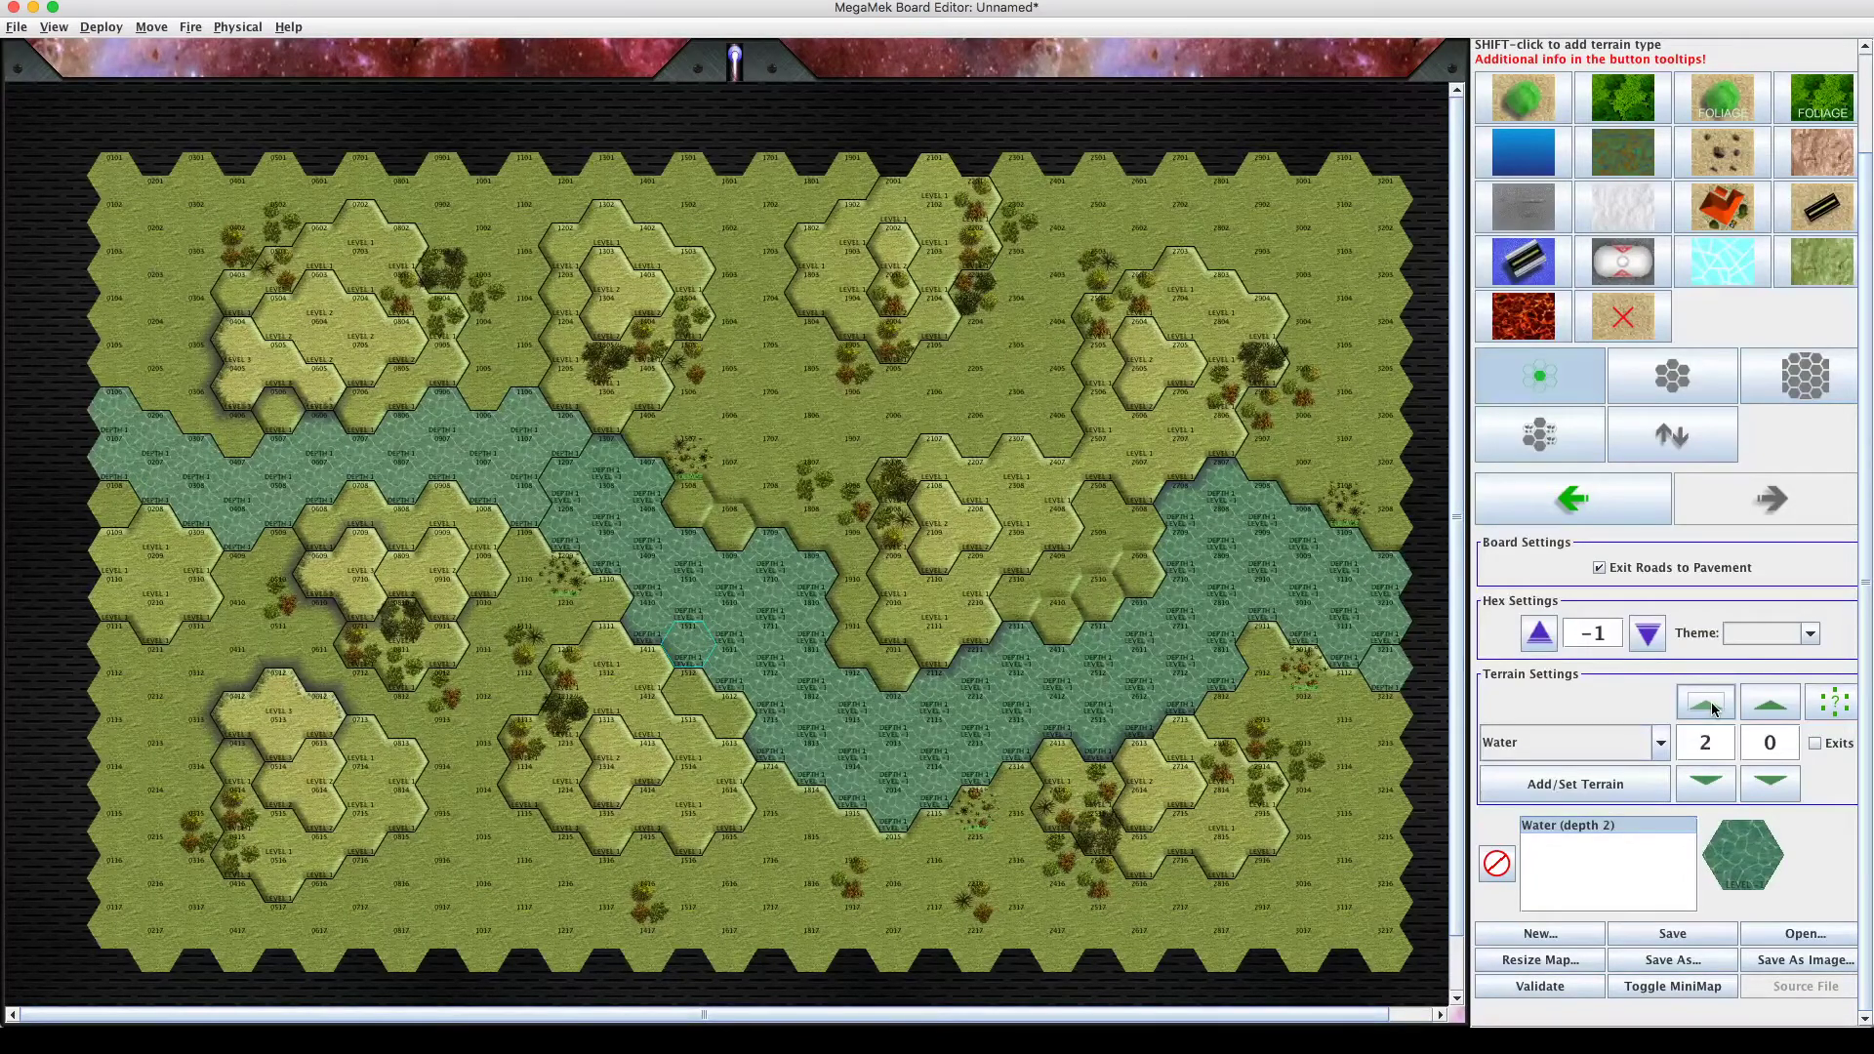
{"action": "left_click", "coordinate": [1710, 783]}
{"action": "left_click", "coordinate": [1710, 782]}
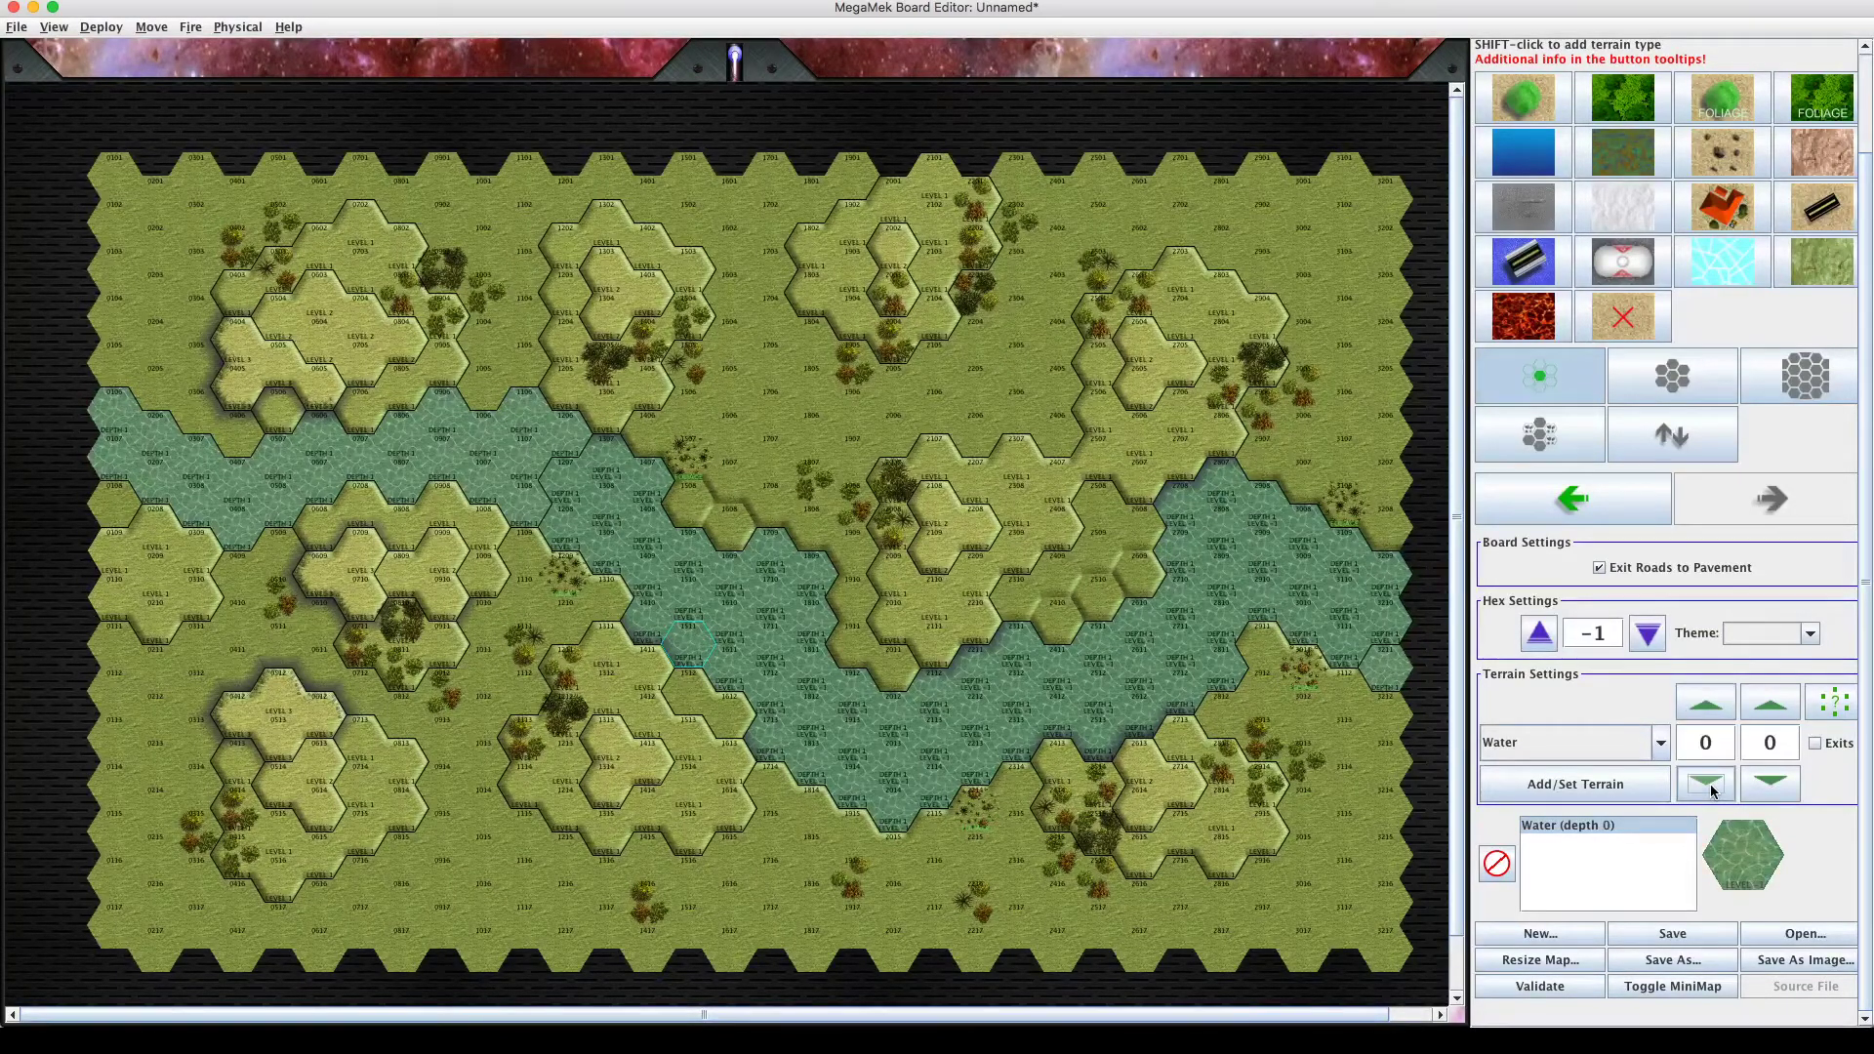
{"action": "left_click", "coordinate": [246, 494]}
{"action": "left_click", "coordinate": [267, 470]}
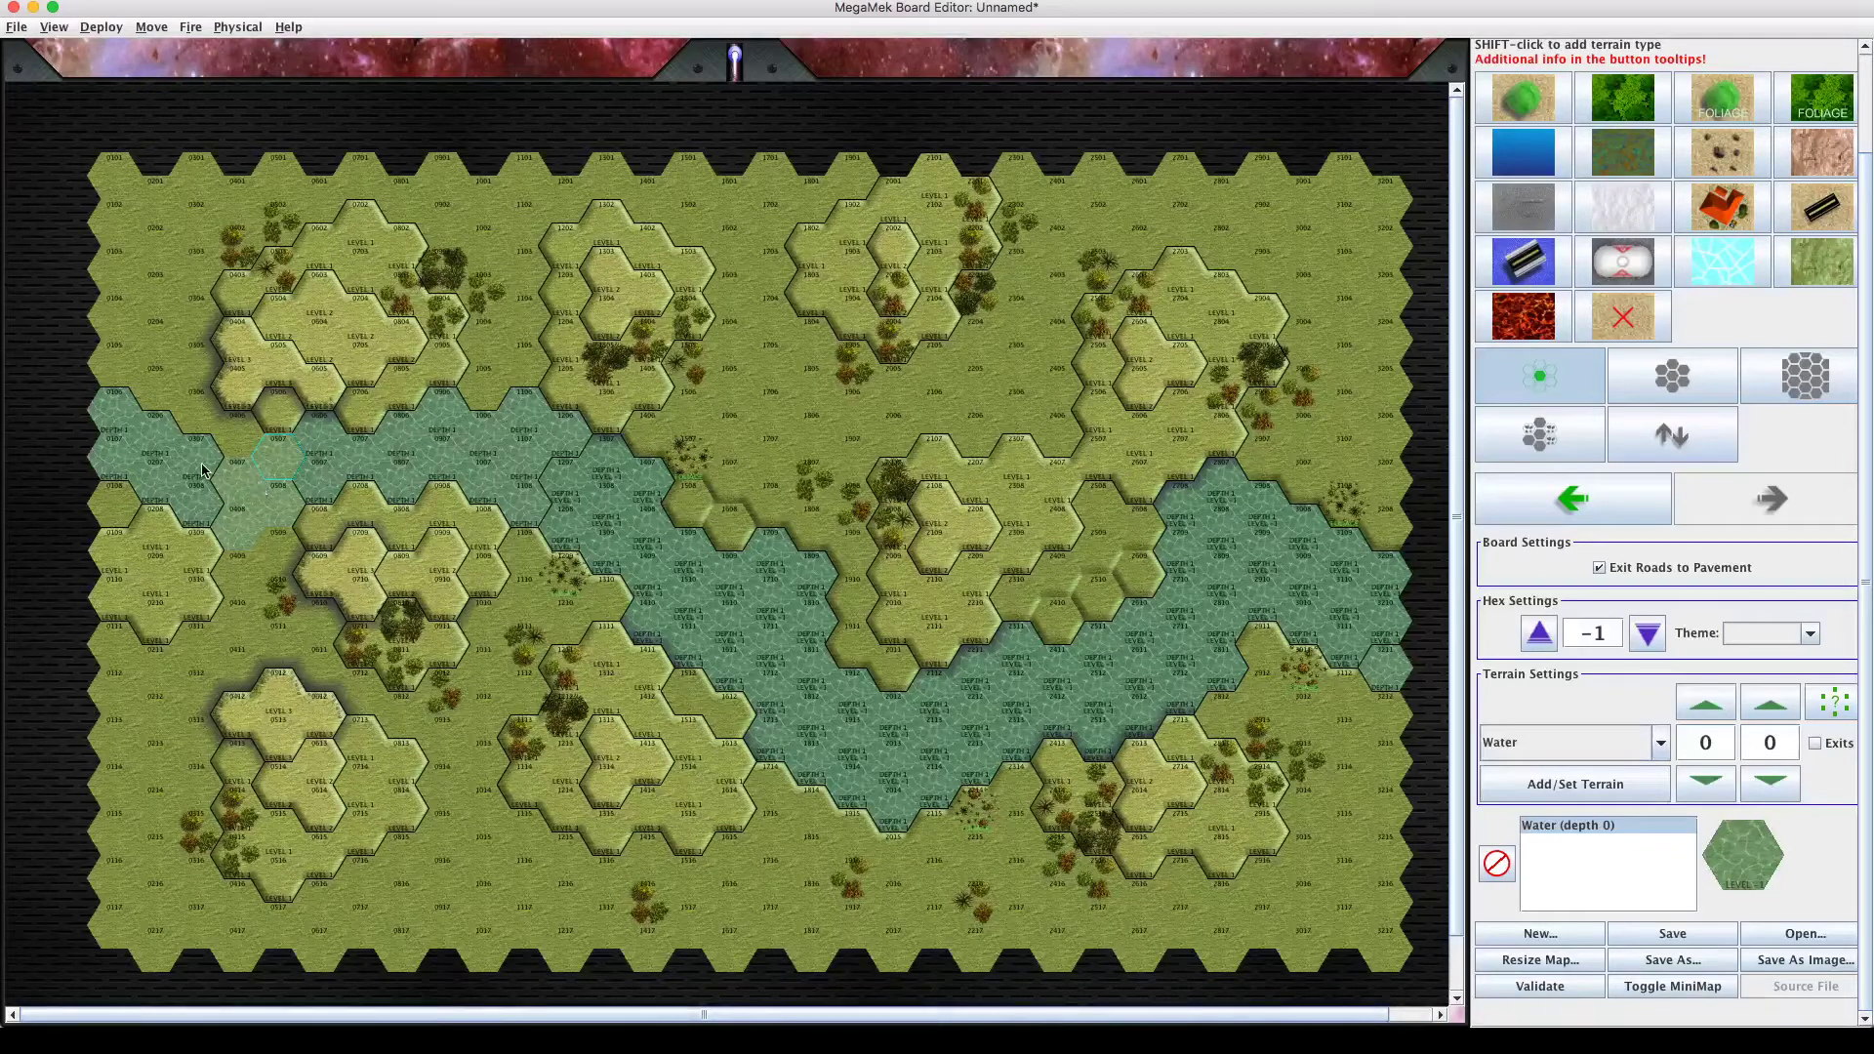
{"action": "left_click", "coordinate": [206, 487]}
{"action": "left_click", "coordinate": [202, 492]}
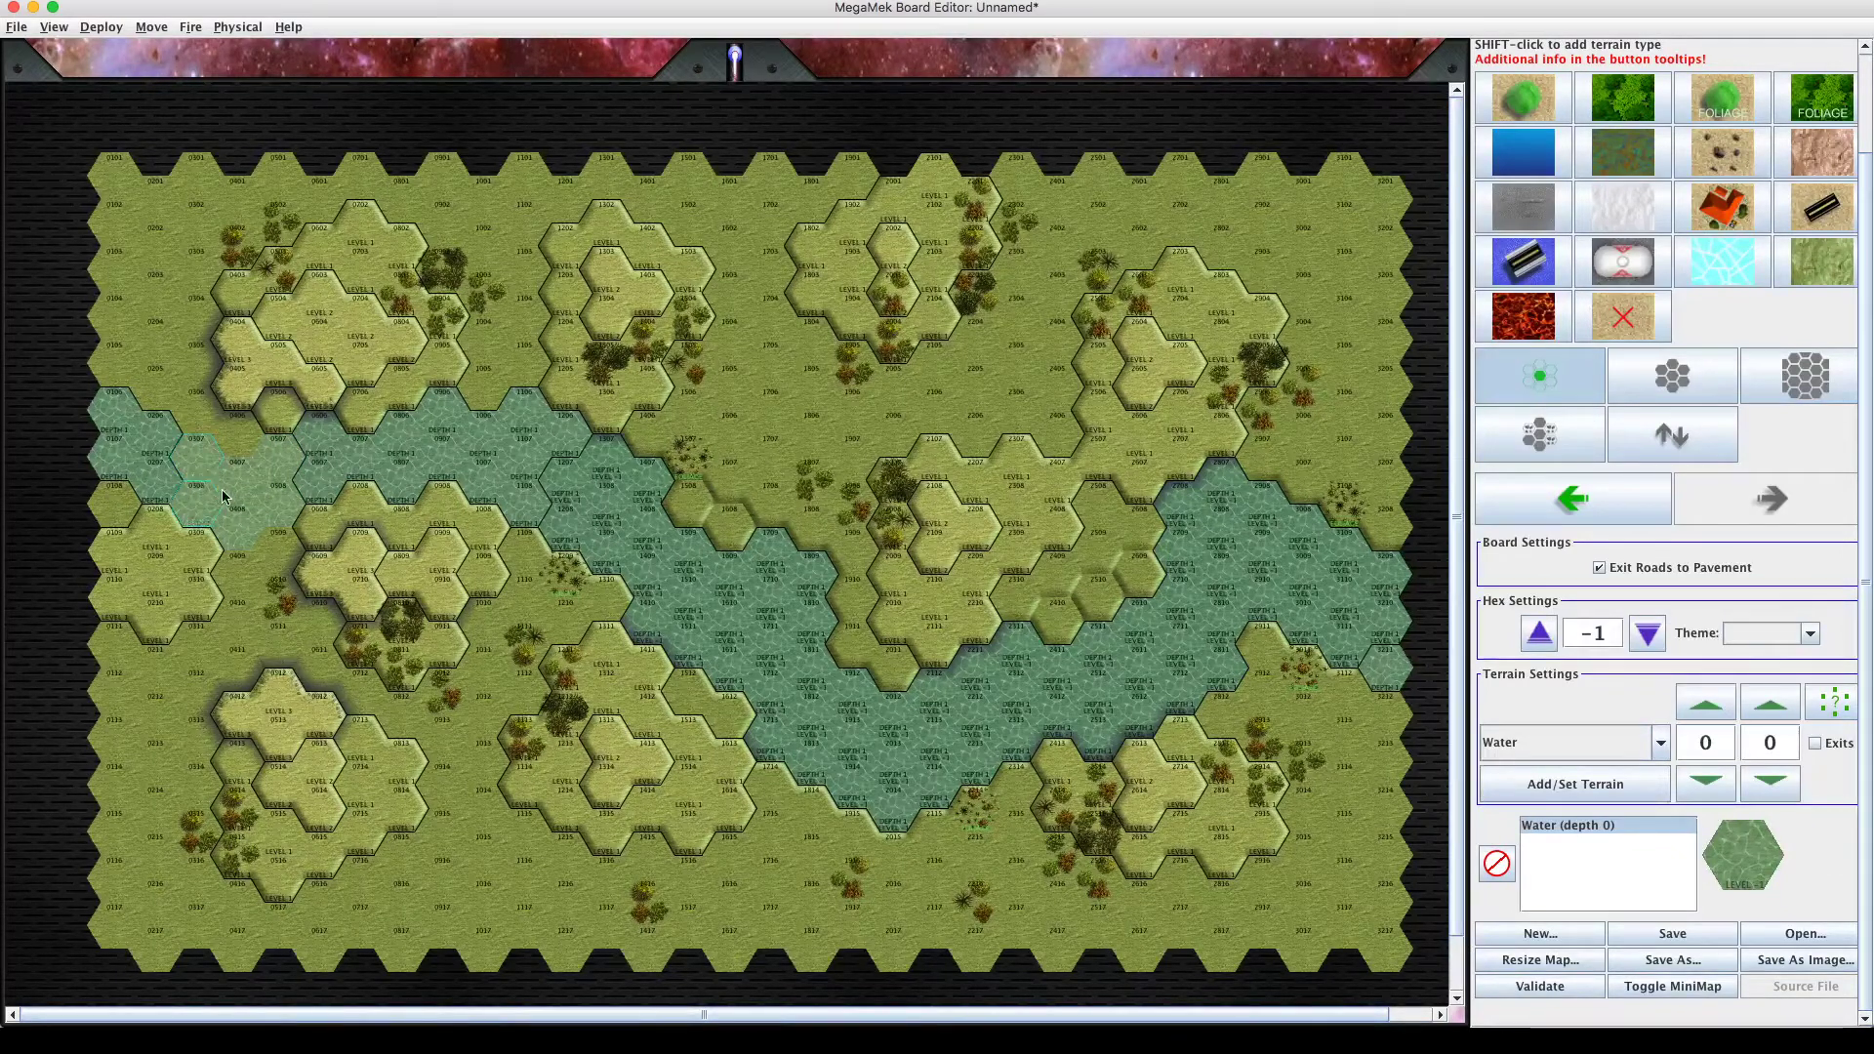
Set the water depth to 2 and paint small groups of deep hexes along the middle and eastern parts of the river.
{"action": "left_click", "coordinate": [1706, 704]}
{"action": "left_click", "coordinate": [1705, 703]}
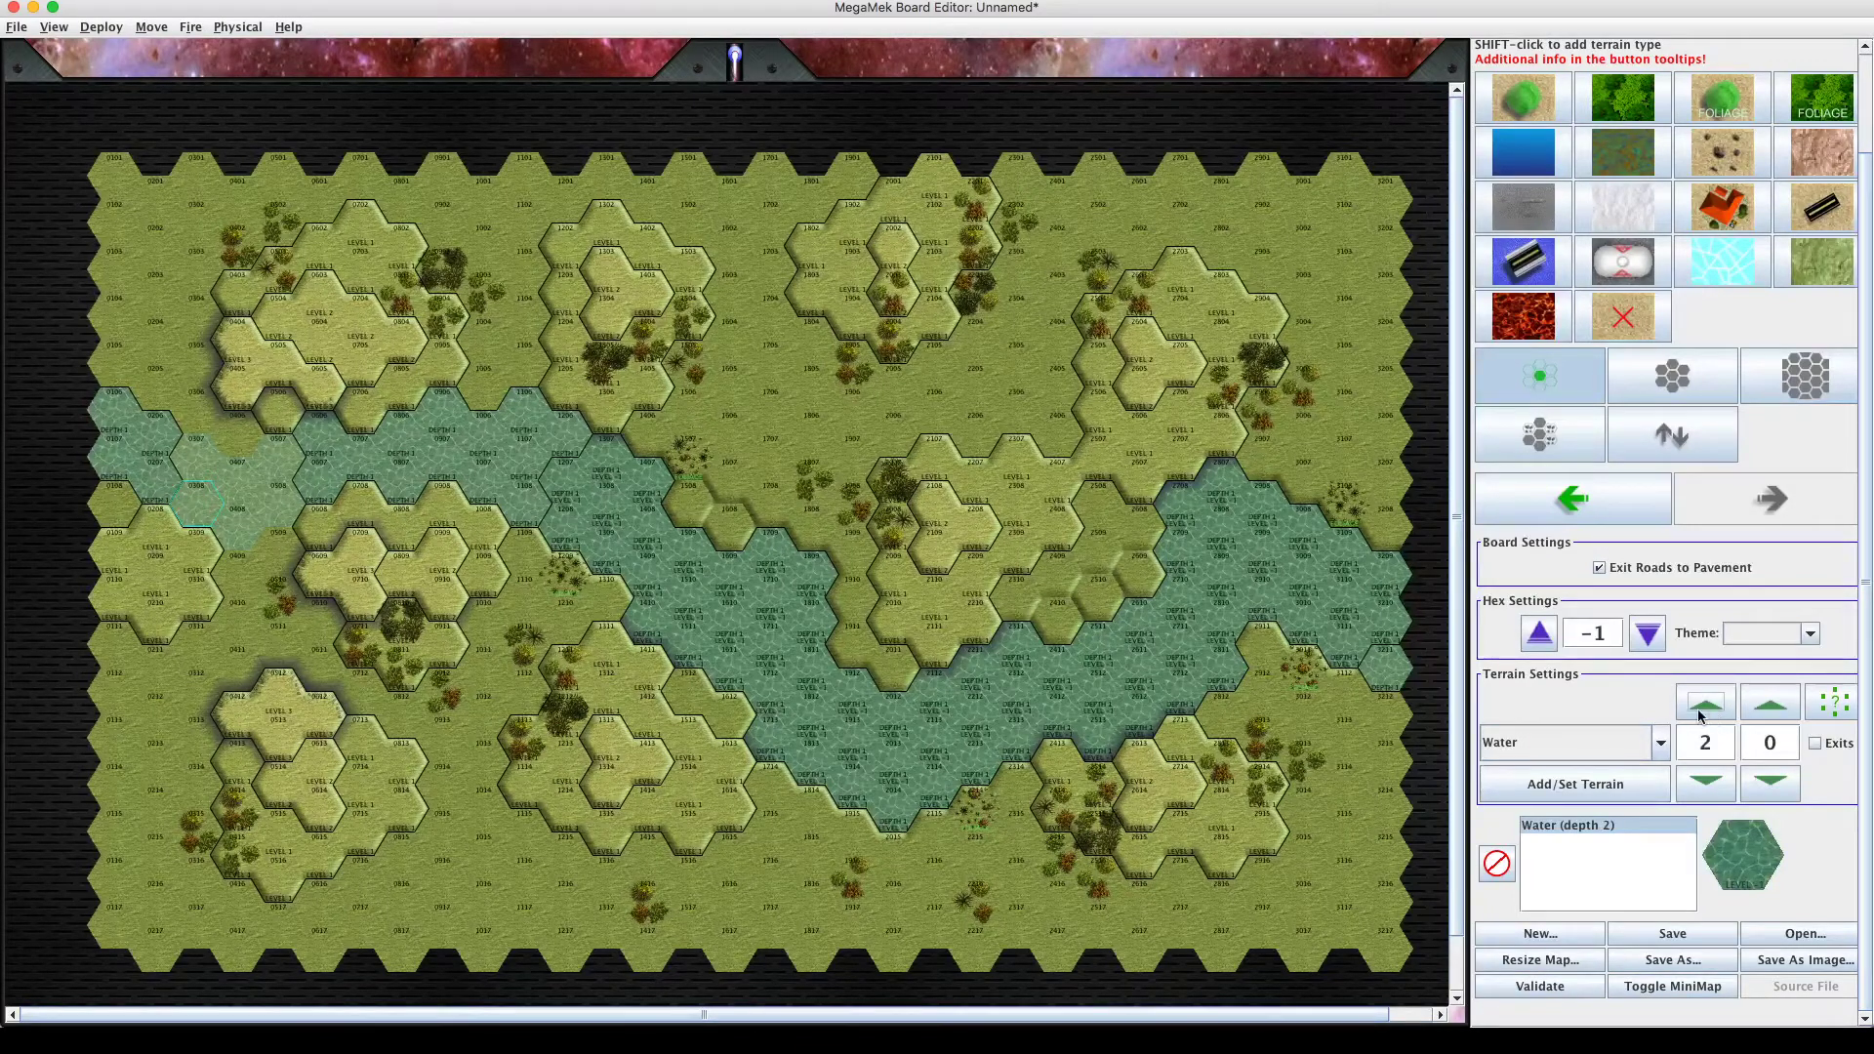
{"action": "left_click", "coordinate": [722, 616]}
{"action": "left_click", "coordinate": [769, 646]}
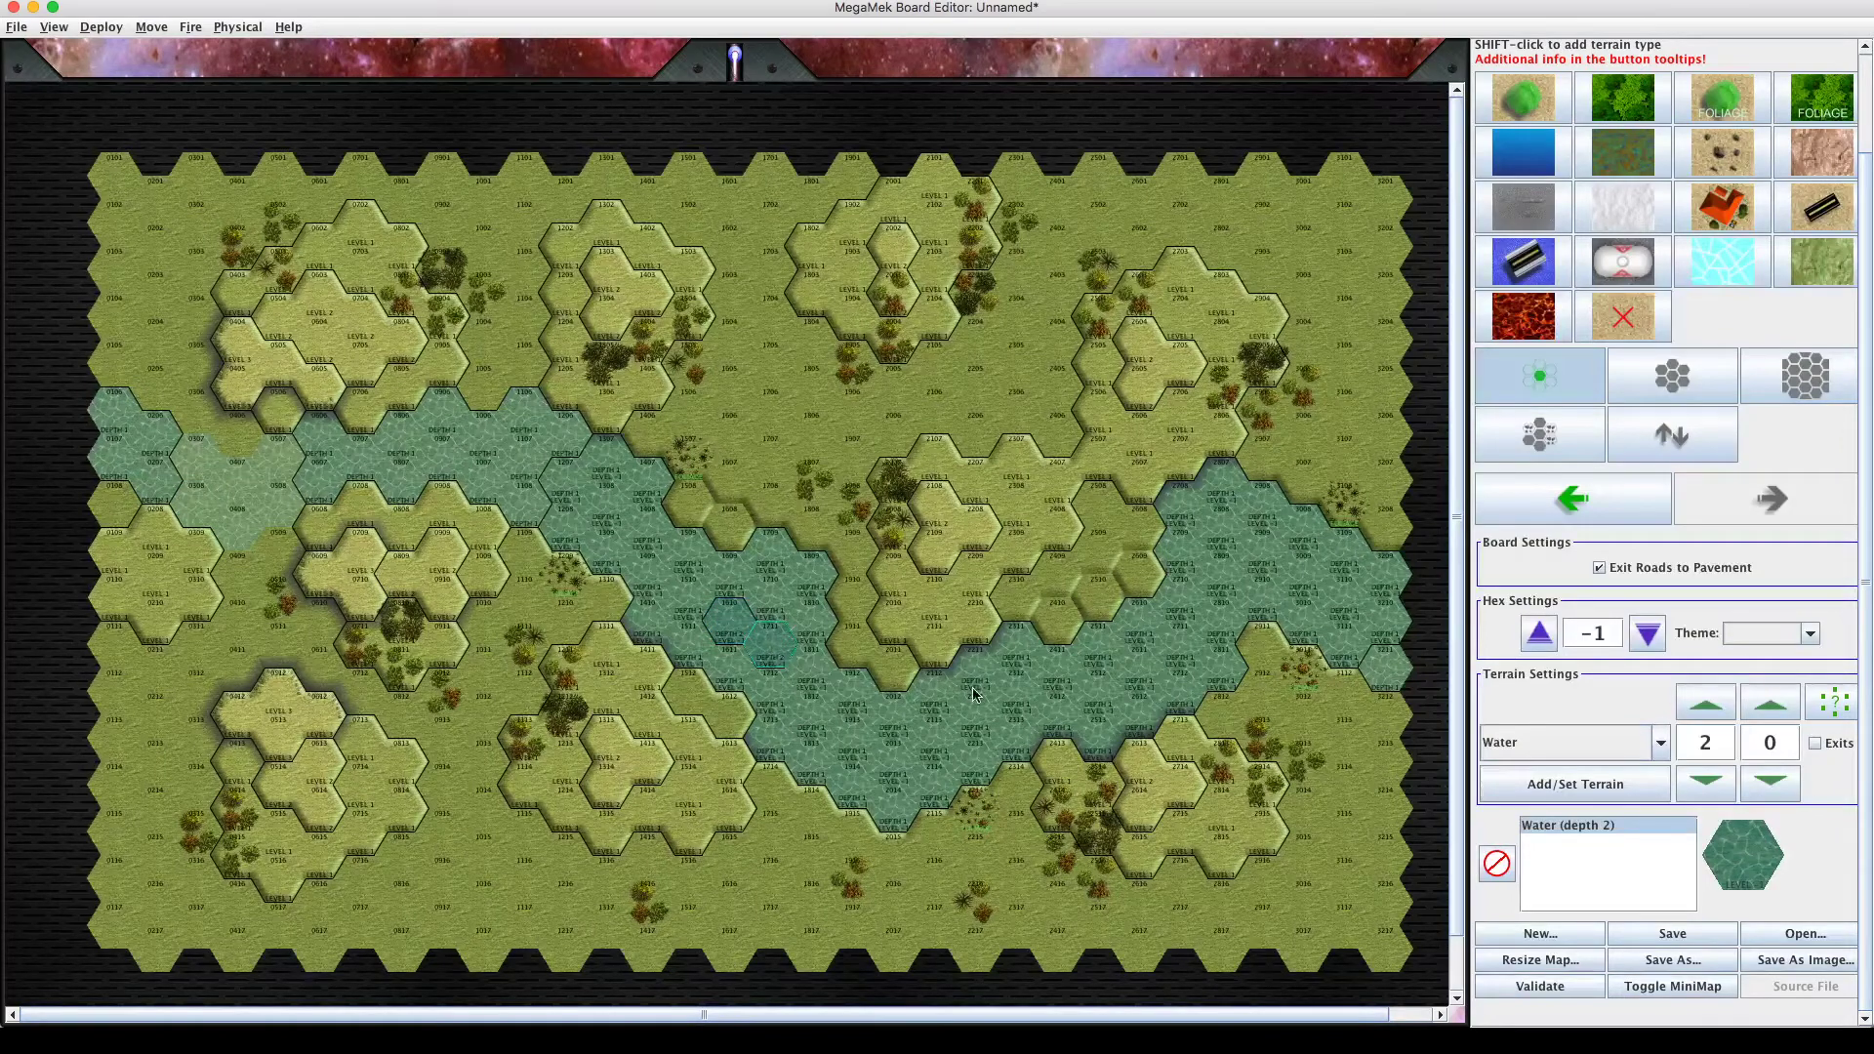
{"action": "left_click", "coordinate": [944, 722]}
{"action": "left_click", "coordinate": [975, 727]}
{"action": "left_click", "coordinate": [1097, 693]}
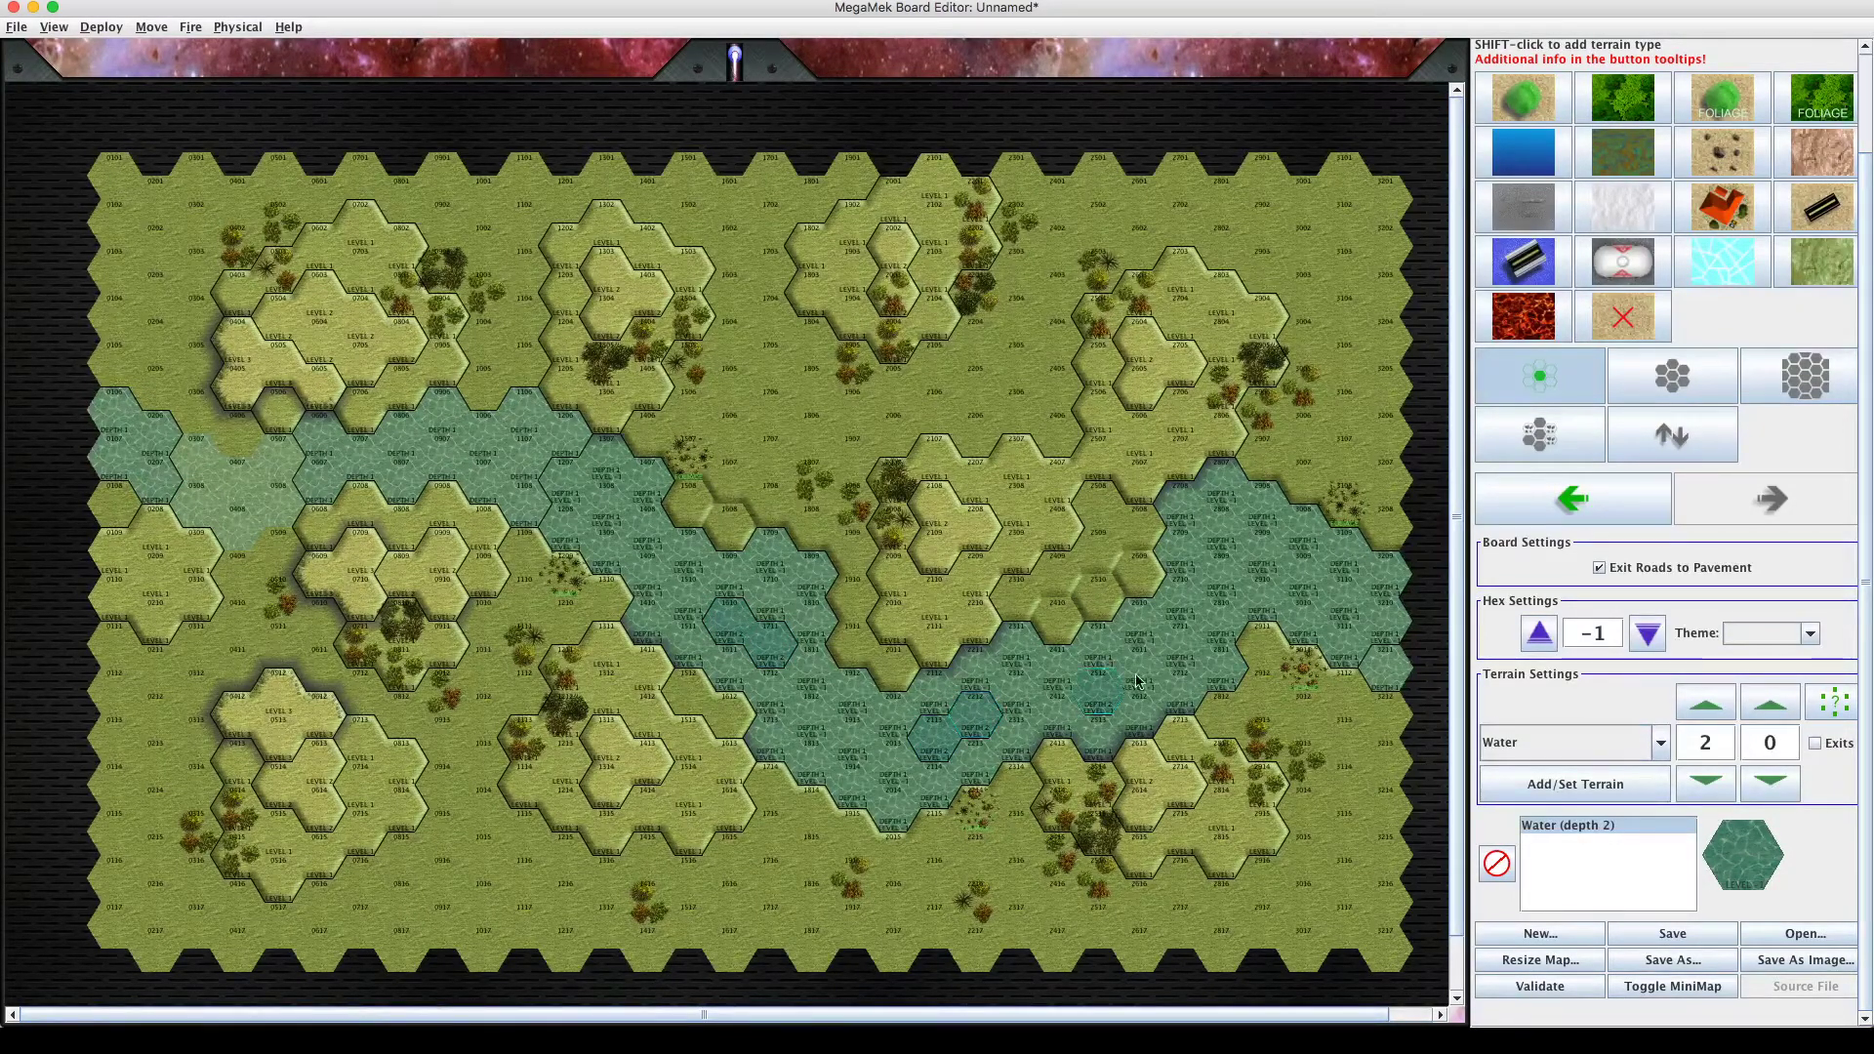
{"action": "left_click", "coordinate": [1149, 667]}
{"action": "left_click", "coordinate": [1230, 547]}
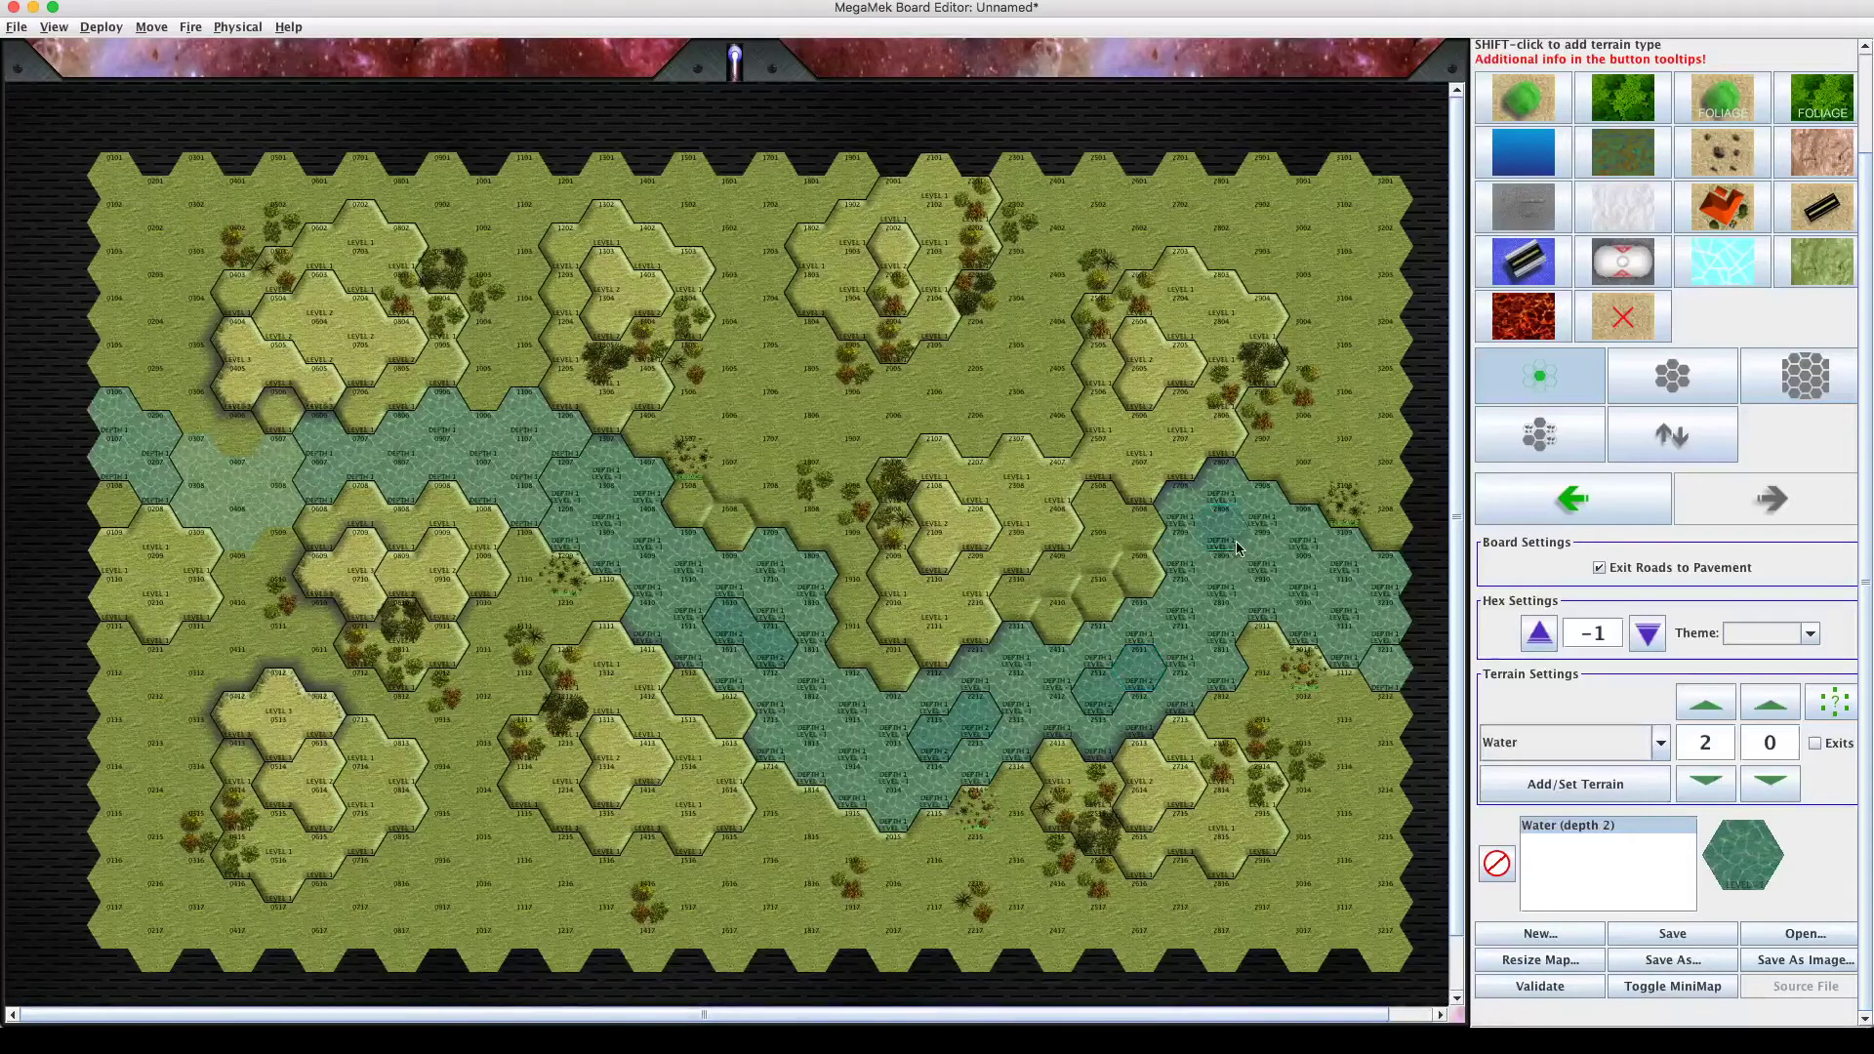
{"action": "left_click", "coordinate": [1274, 561]}
{"action": "left_click", "coordinate": [1286, 570]}
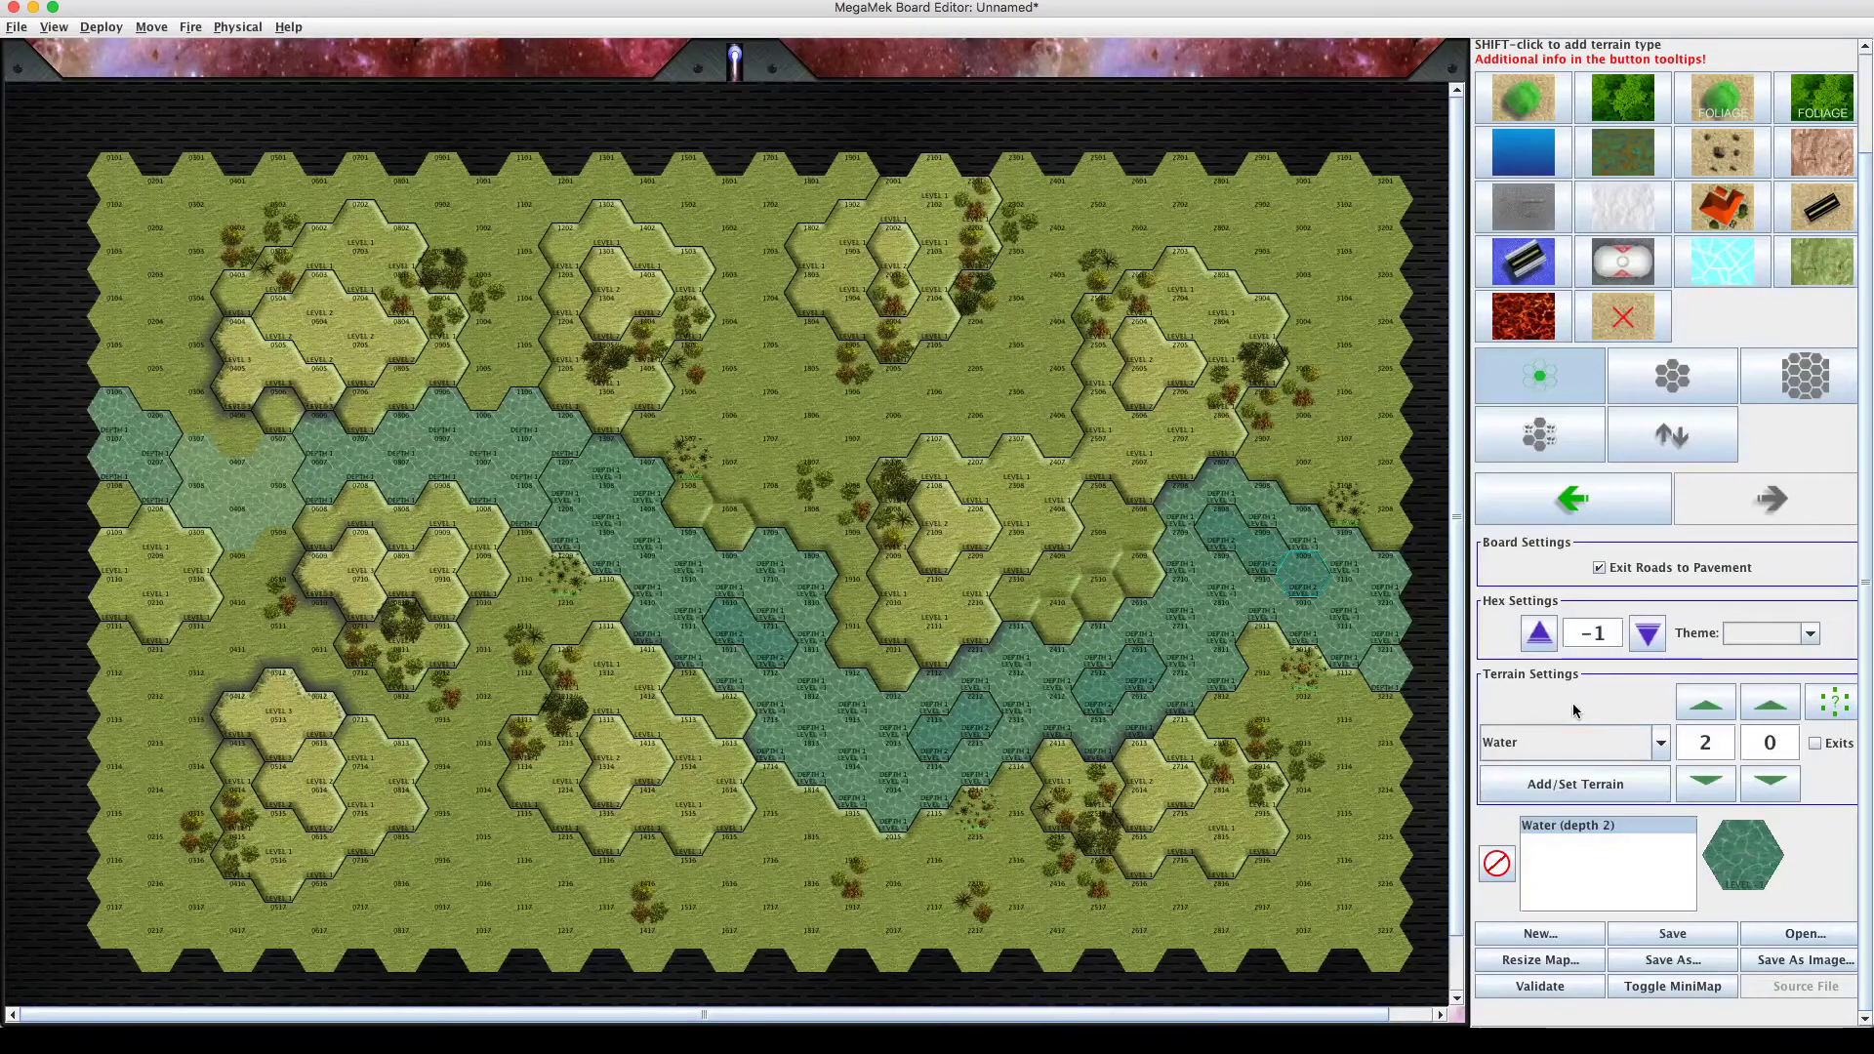
Switch the board to isometric view, then raise the water's exits value to 1 and return it to 0.
{"action": "key", "text": "ctrl+t"}
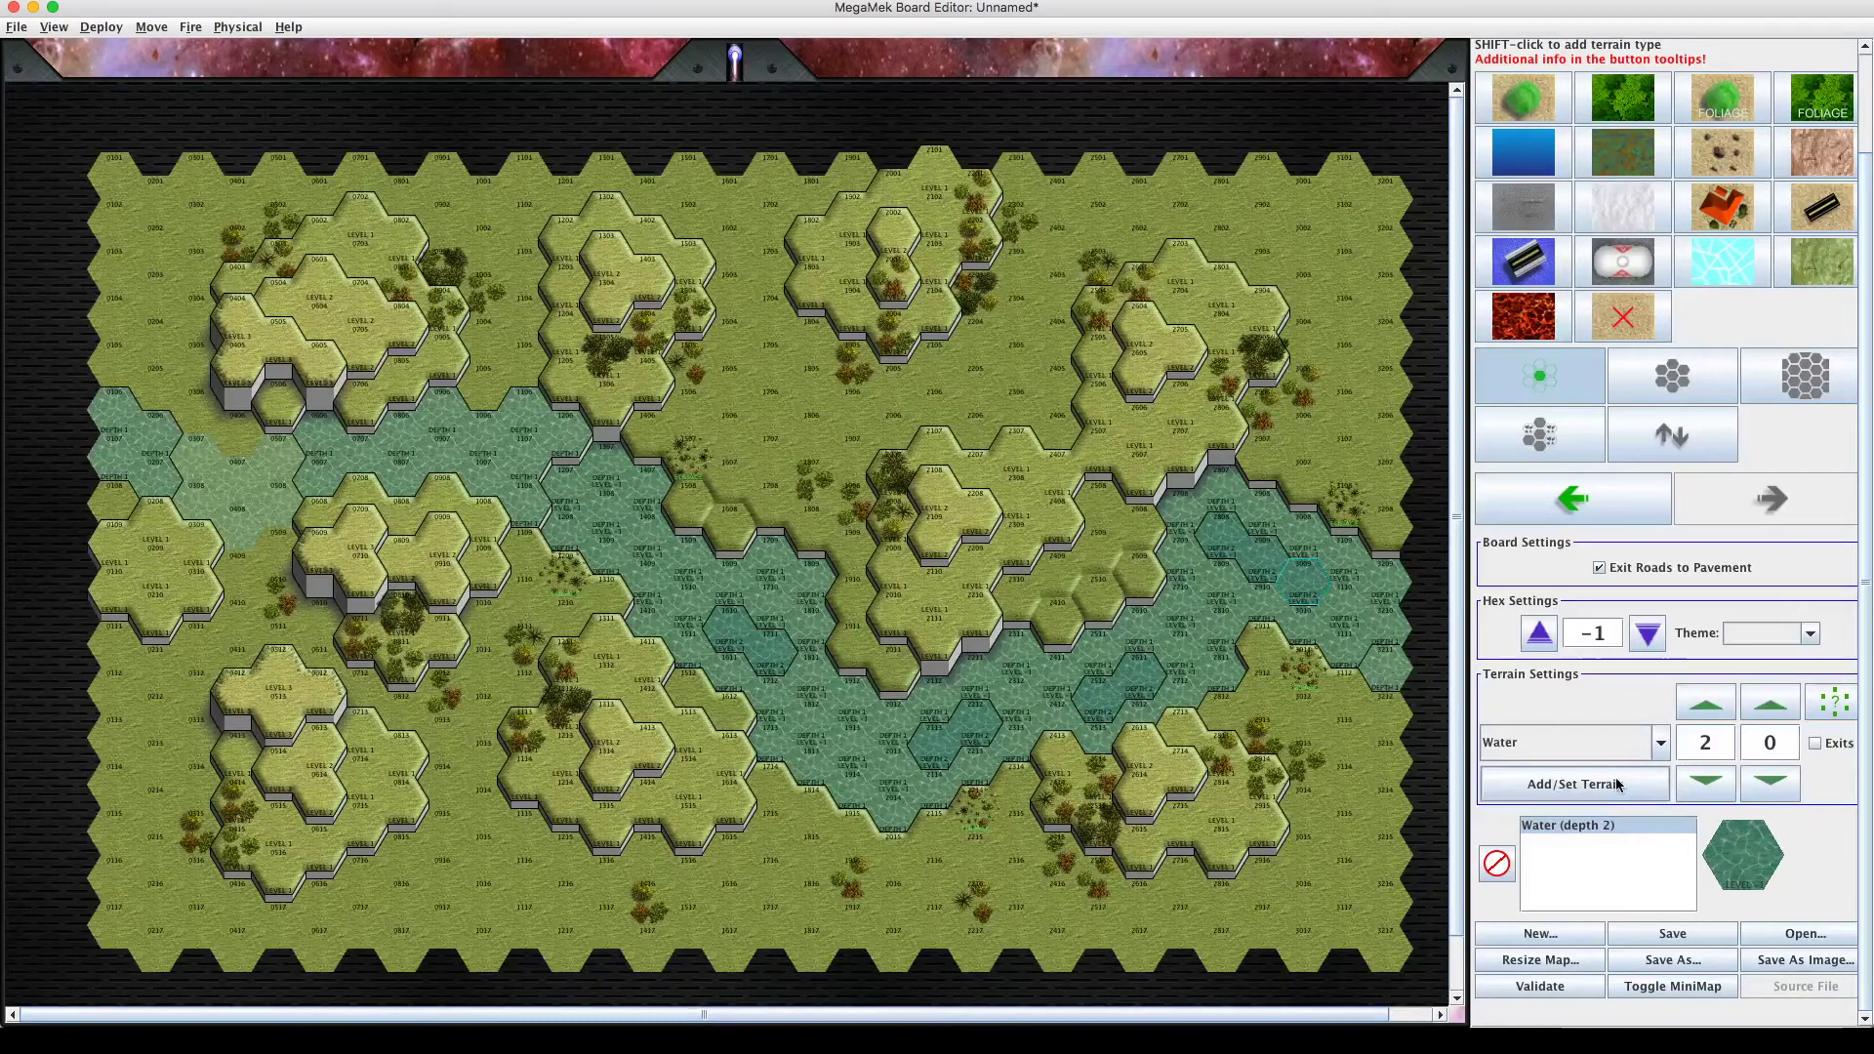
{"action": "left_click", "coordinate": [1773, 715]}
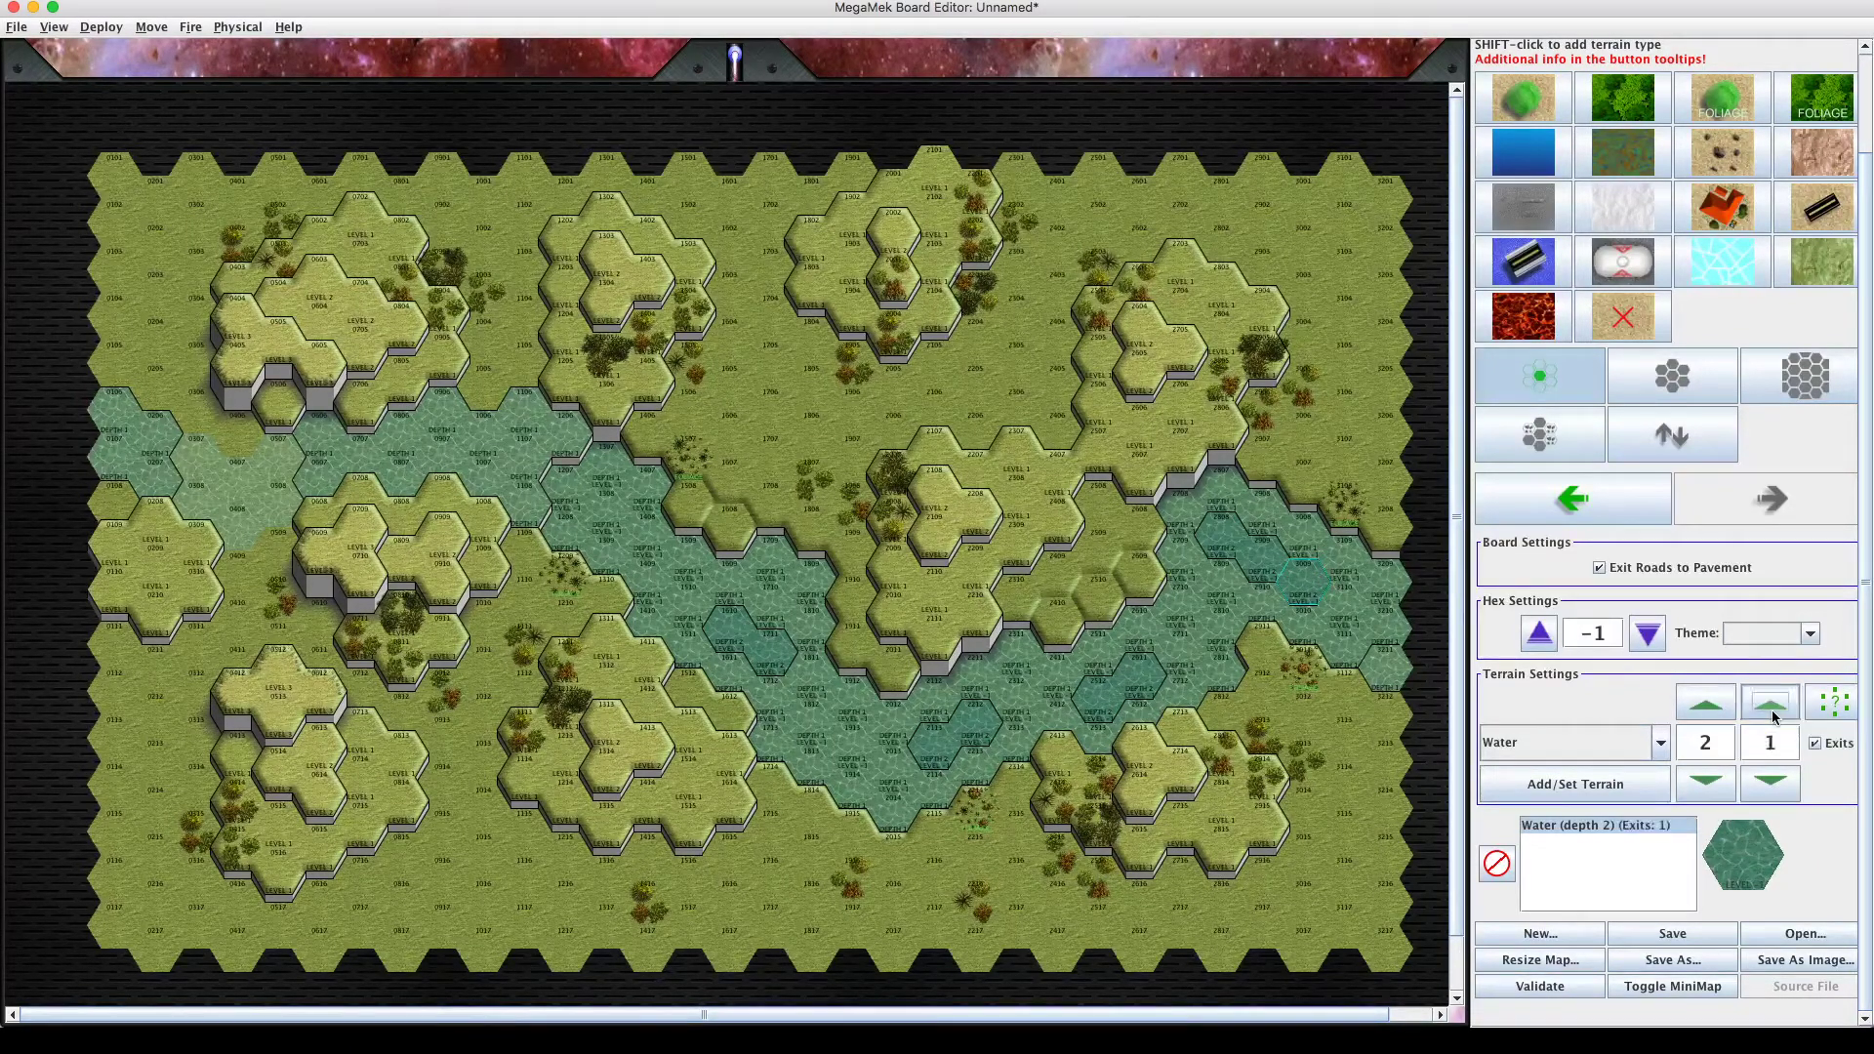
{"action": "left_click", "coordinate": [1770, 781]}
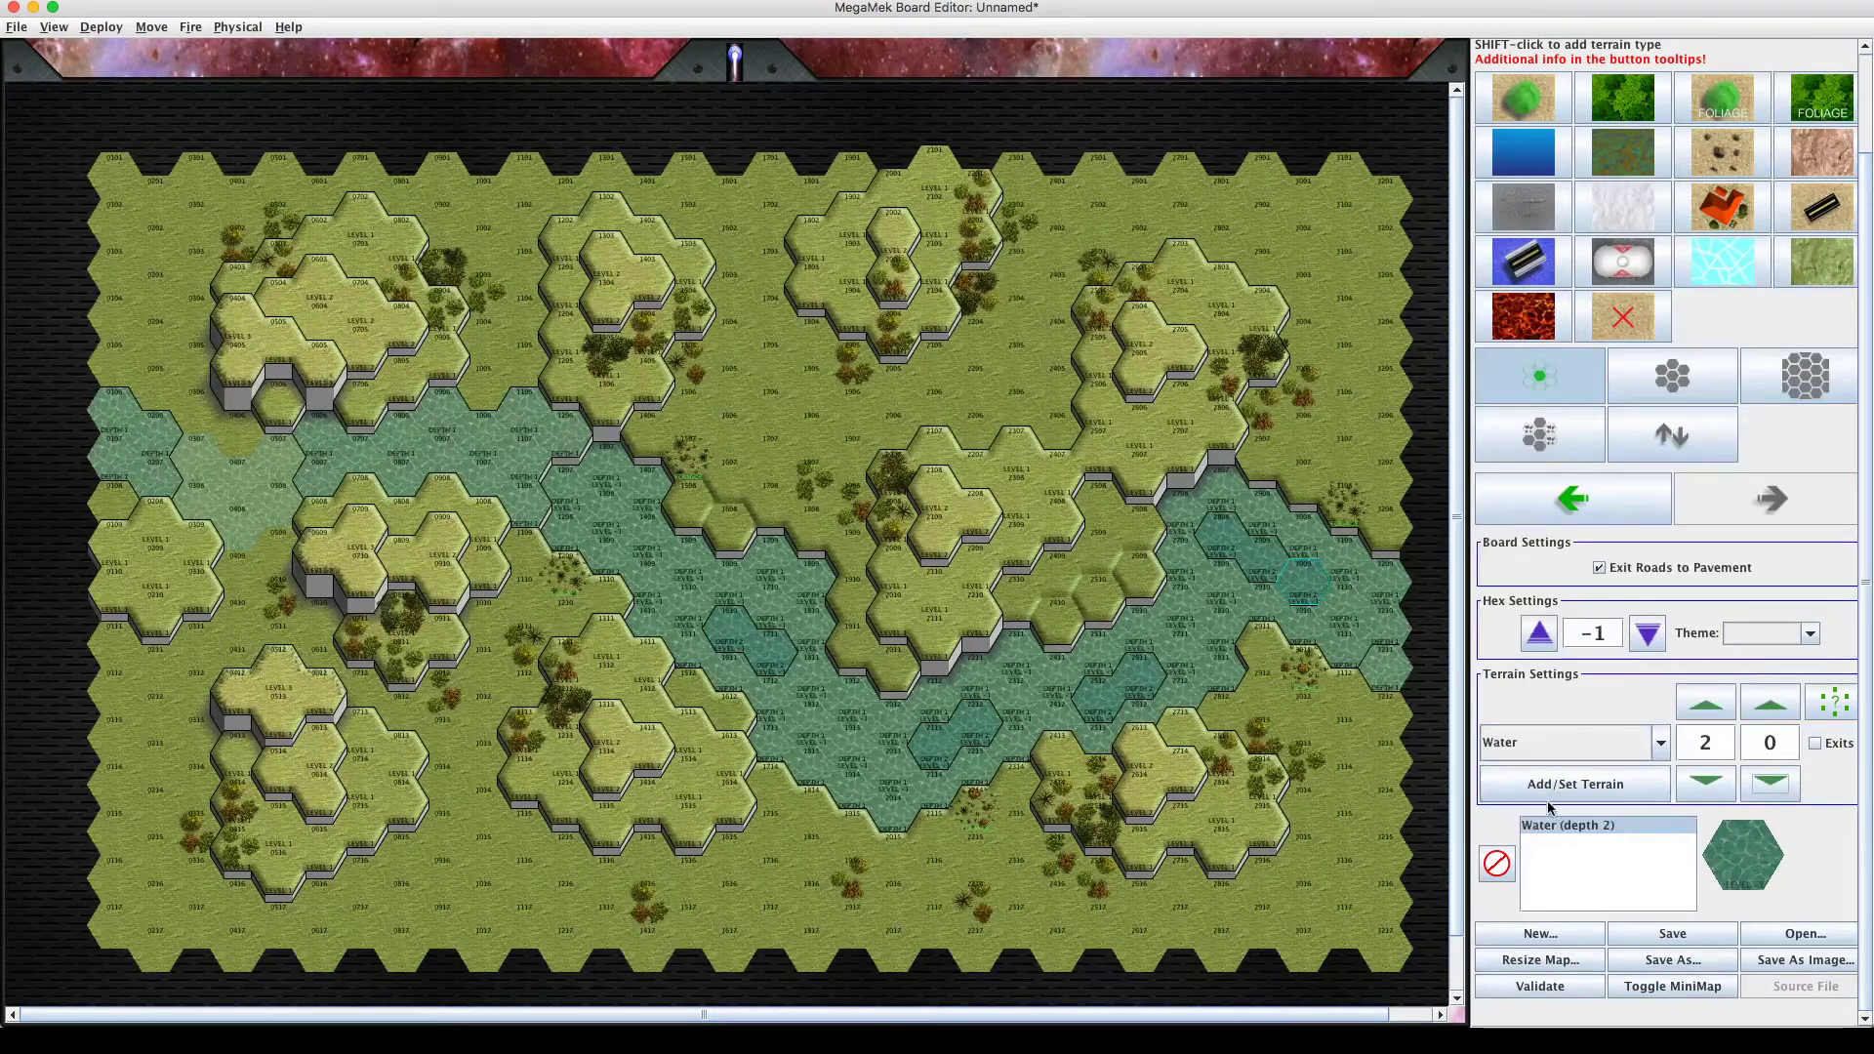
Add Rapids terrain to the depth 2 water brush and reduce its level from torrent to 1.
{"action": "left_click", "coordinate": [1659, 745]}
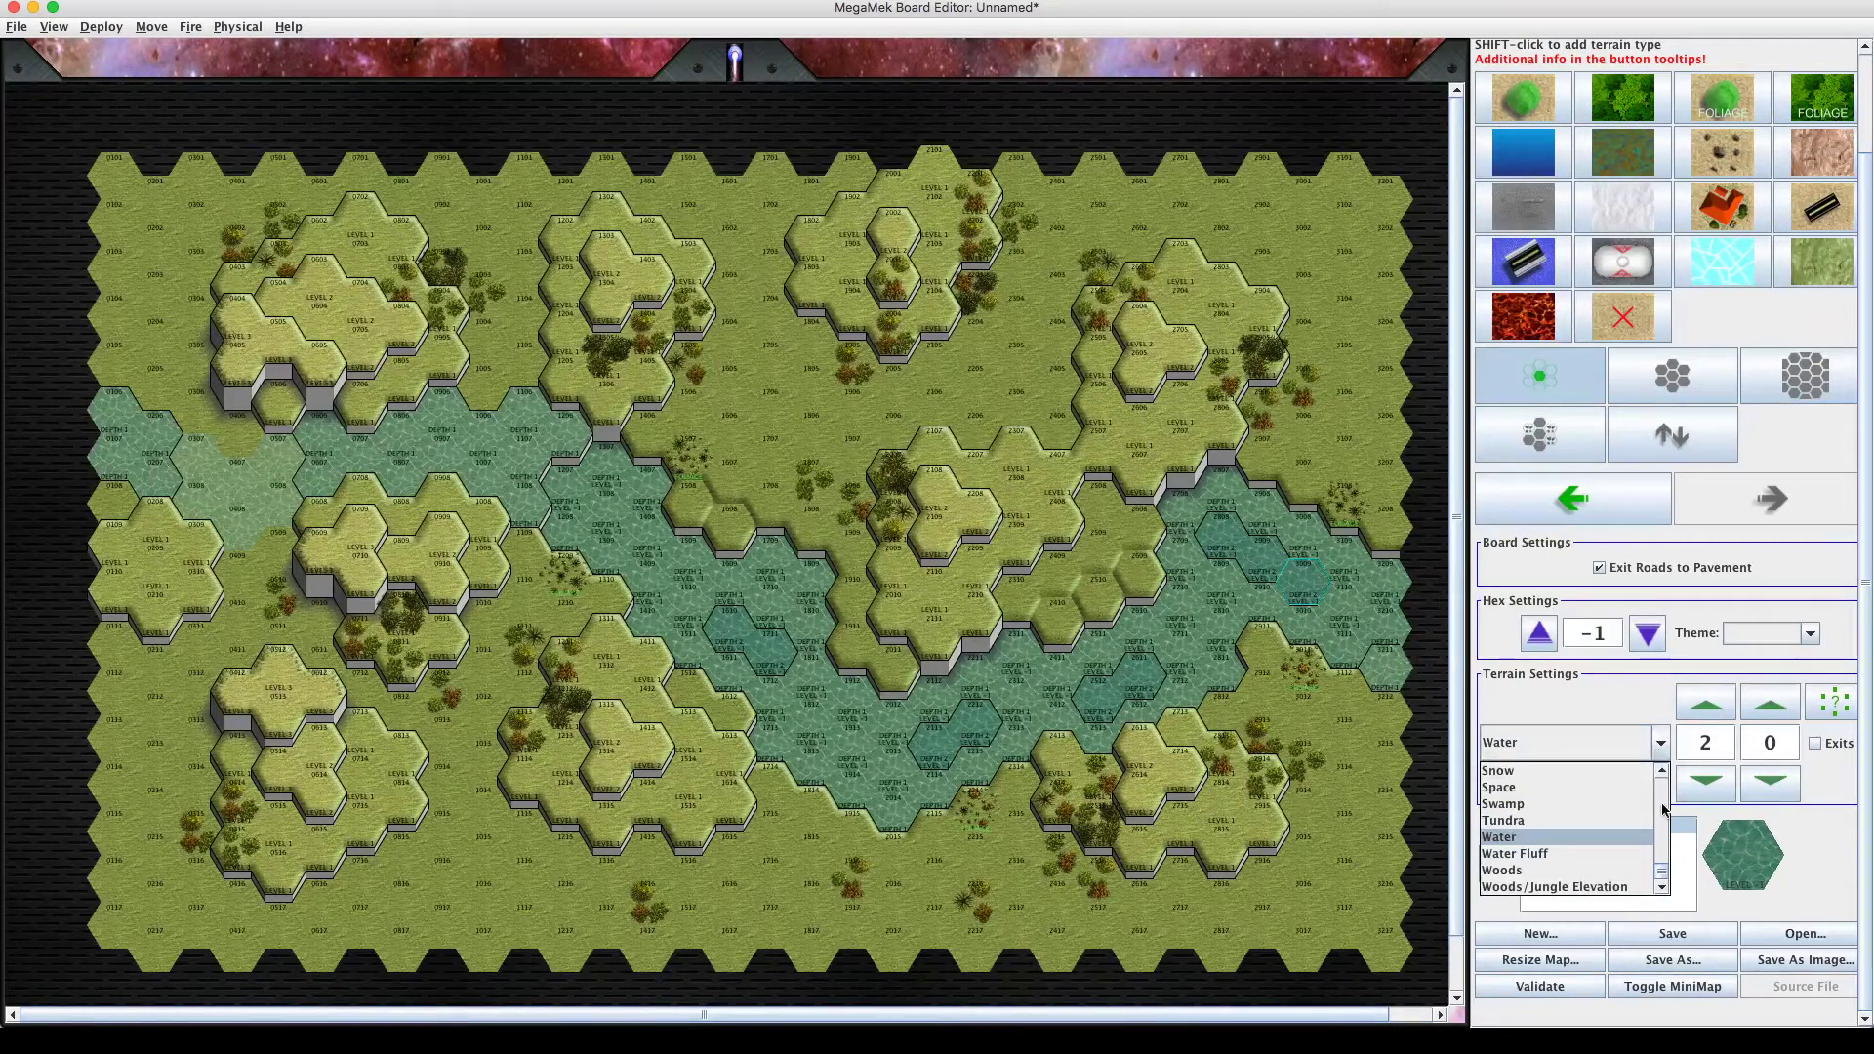
{"action": "scroll", "coordinate": [1664, 869], "scroll_direction": "up", "scroll_amount": 1}
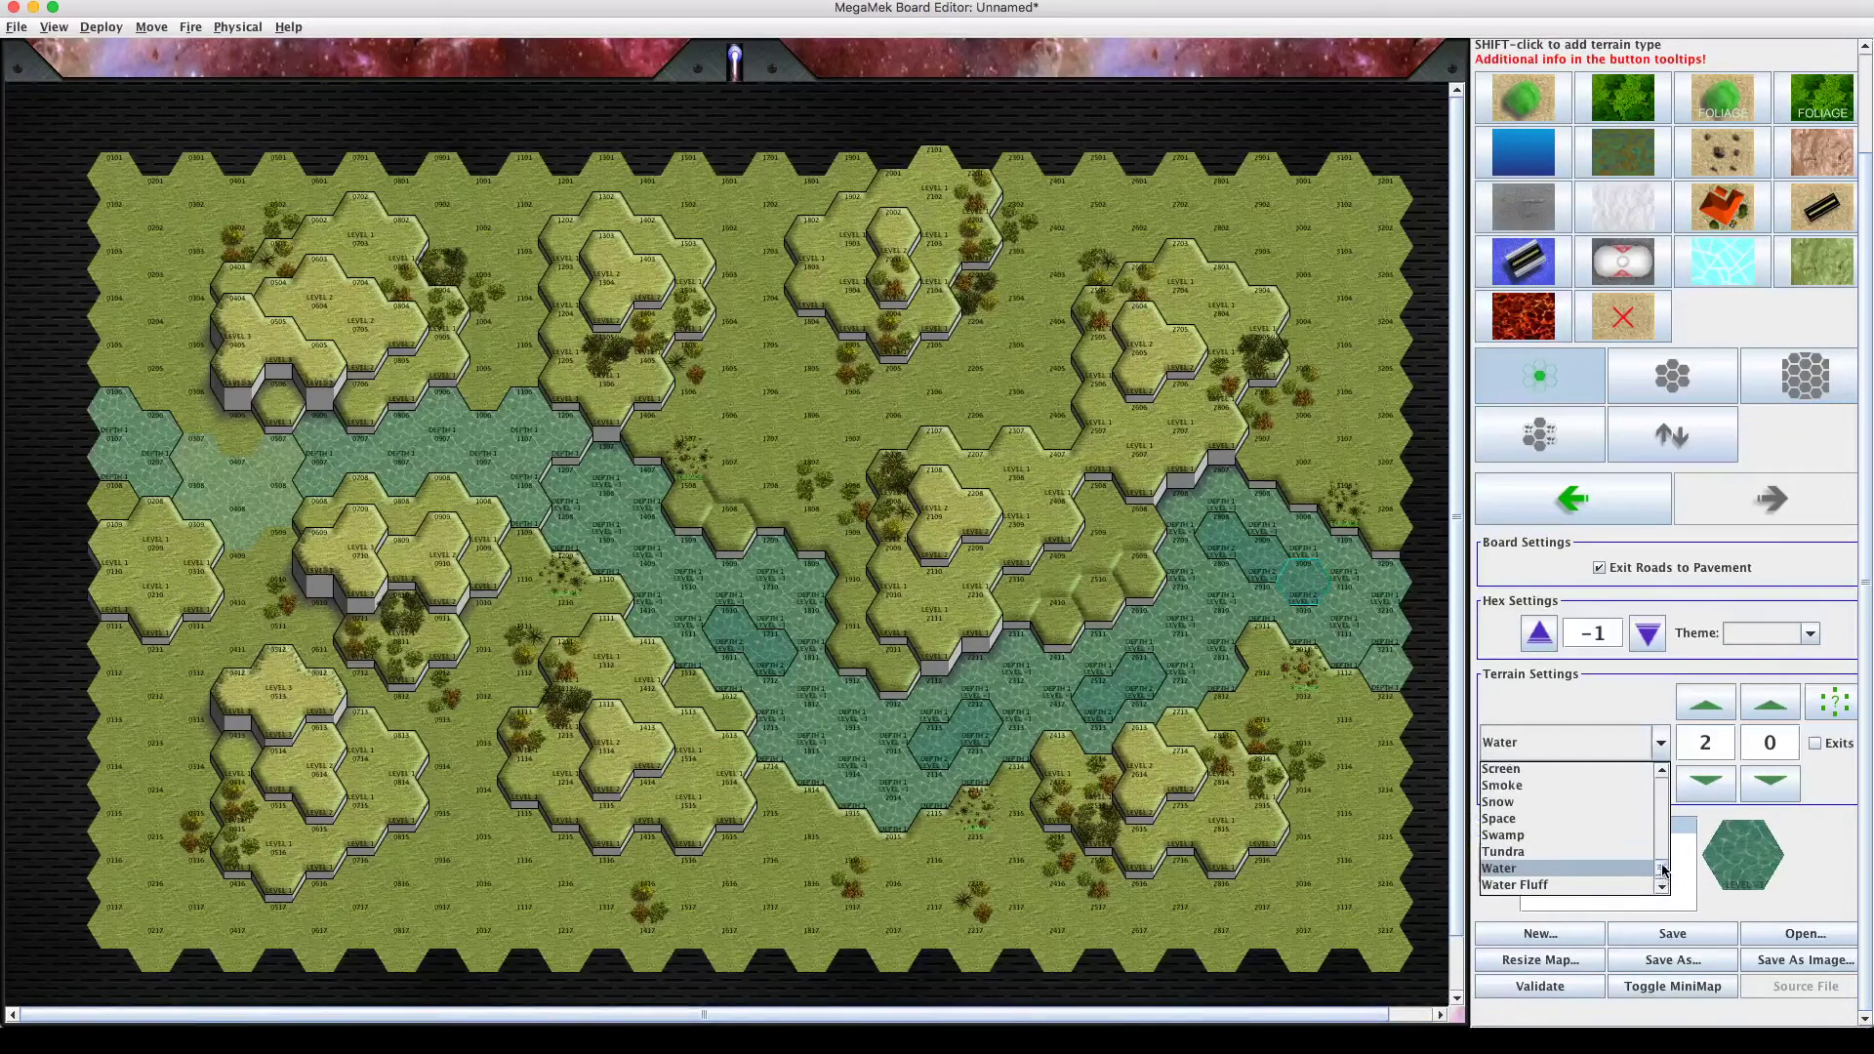
{"action": "left_click_drag", "start_coordinate": [1663, 868], "coordinate": [1663, 855]}
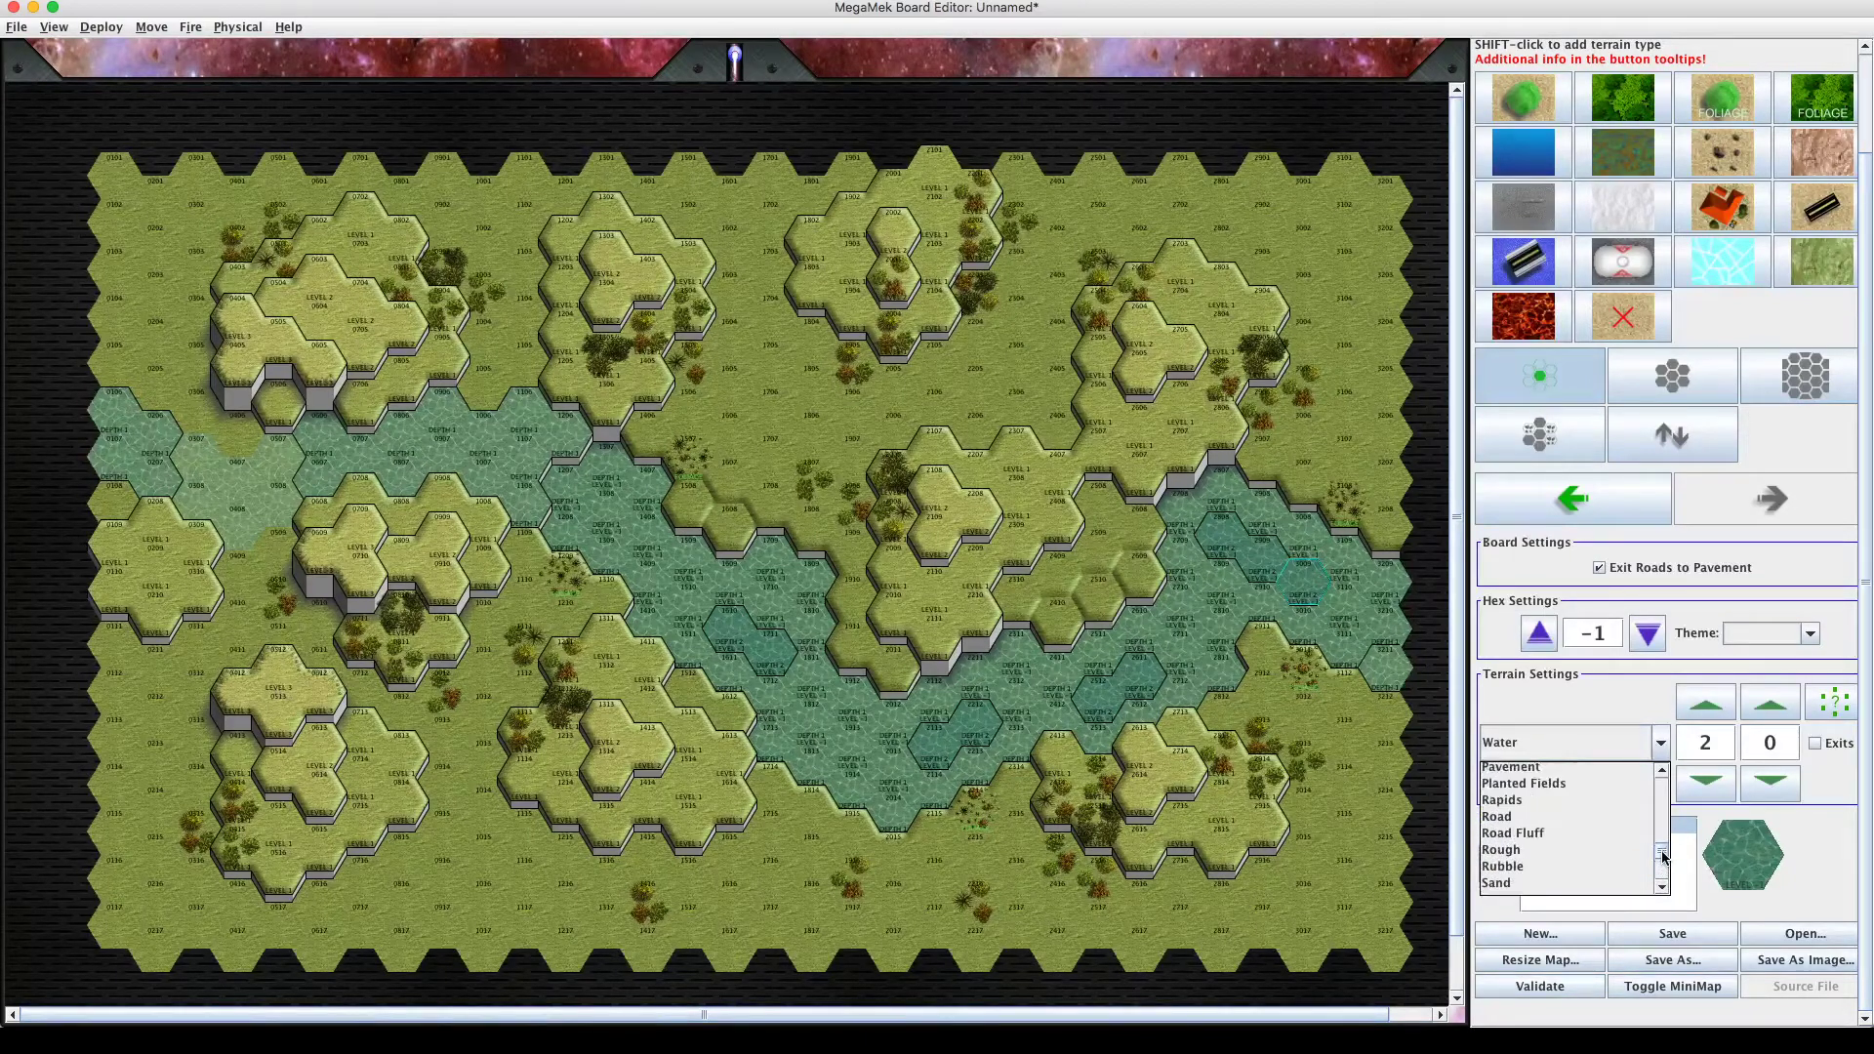
{"action": "left_click", "coordinate": [1520, 800]}
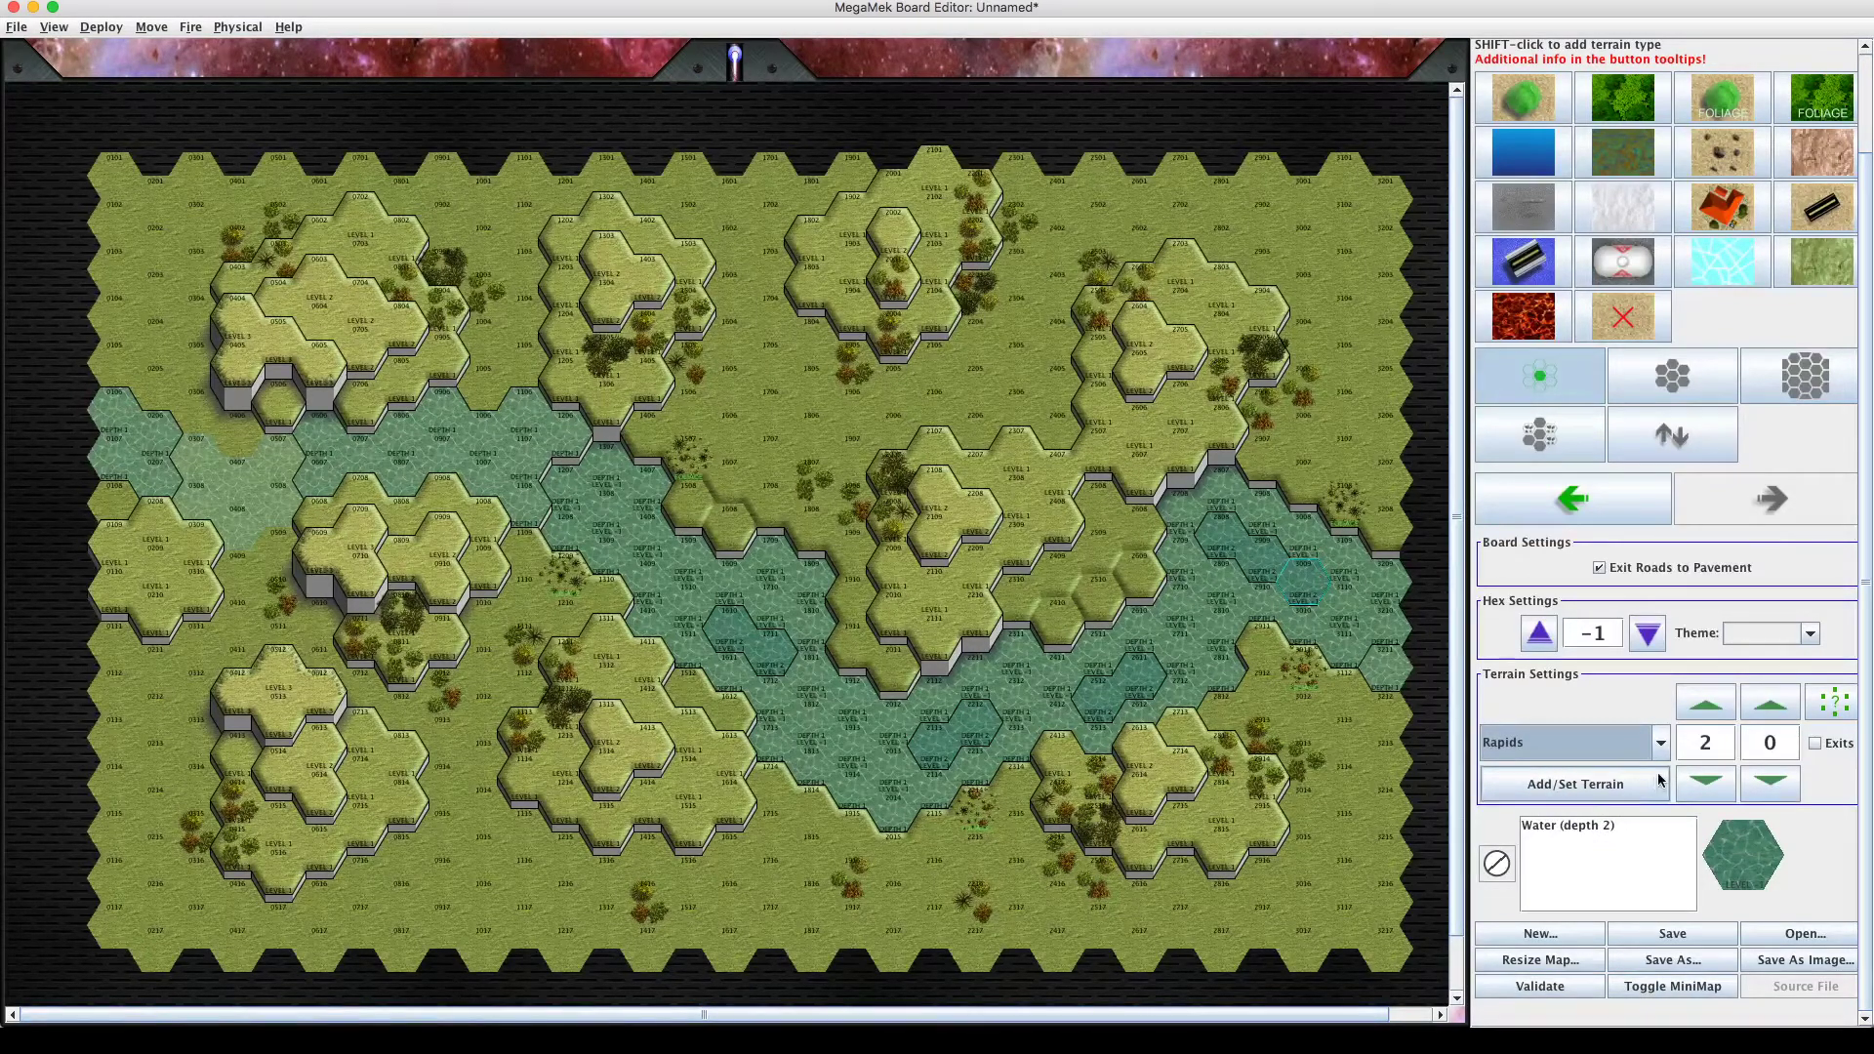
{"action": "left_click", "coordinate": [1573, 785]}
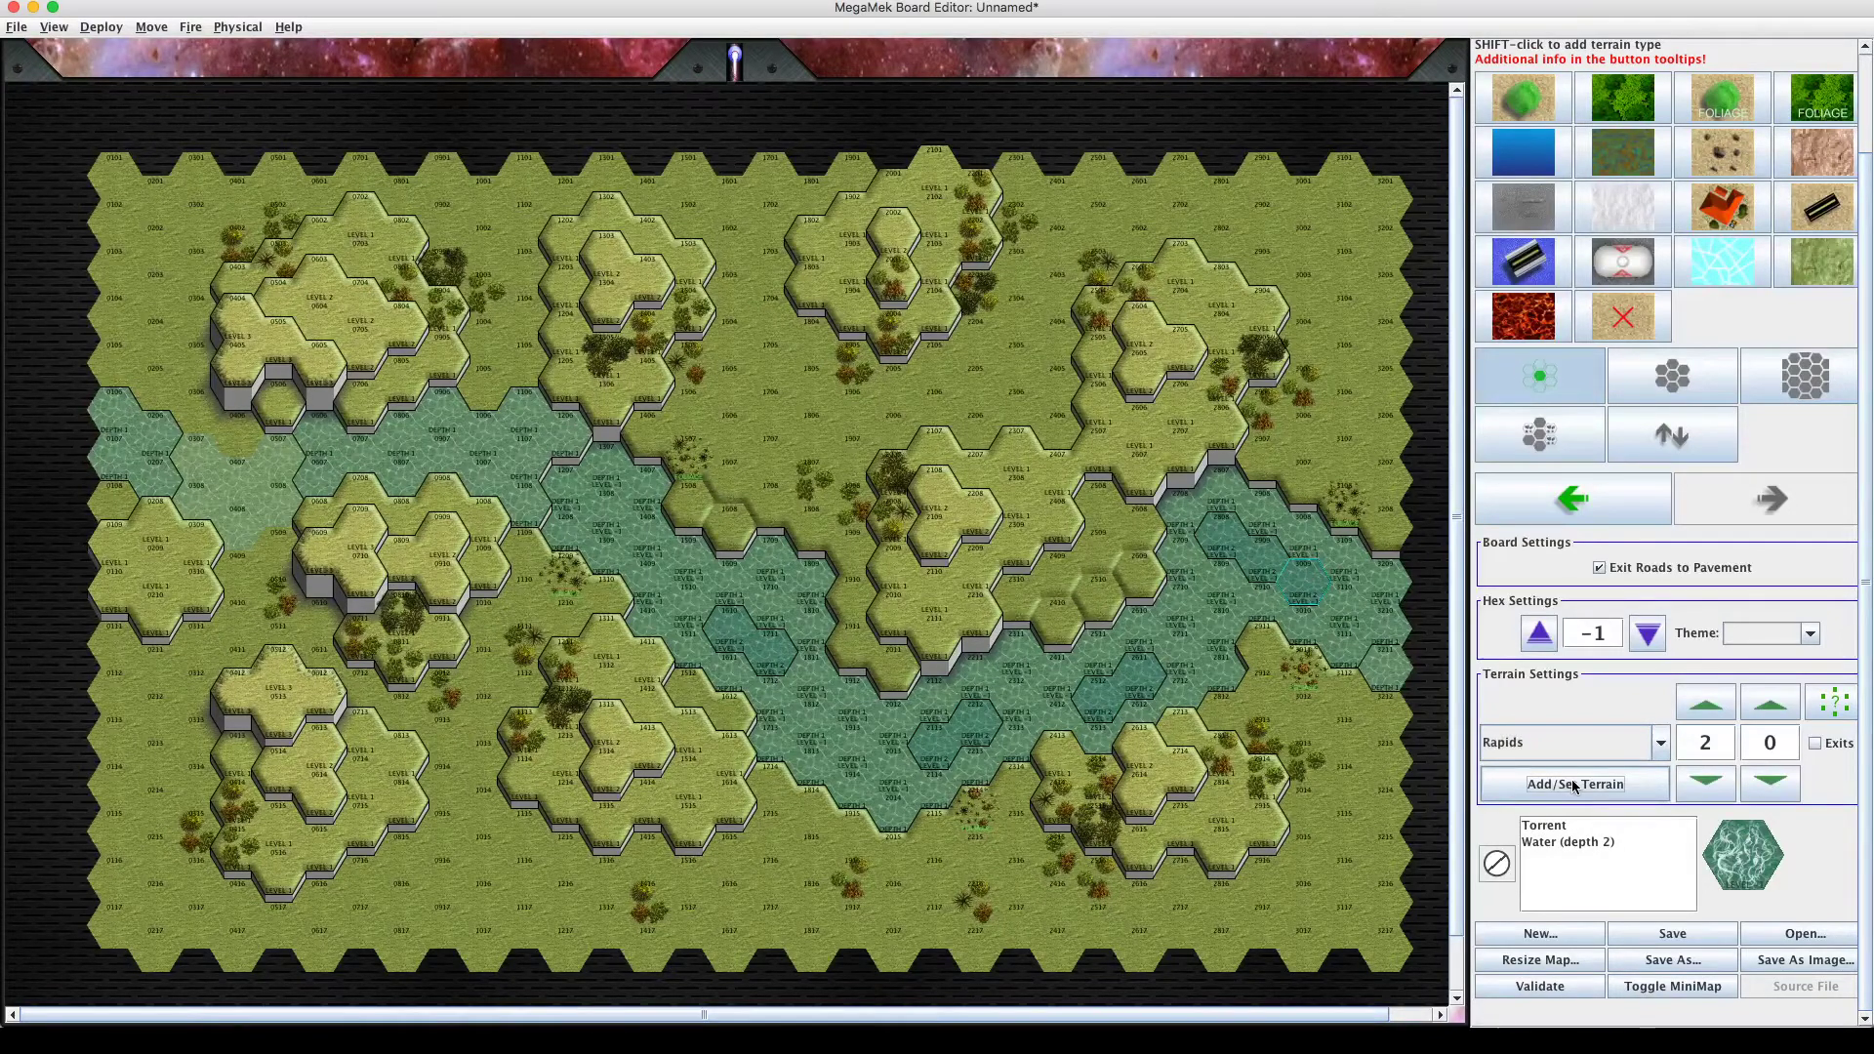
{"action": "left_click", "coordinate": [1600, 842]}
{"action": "left_click", "coordinate": [1597, 824]}
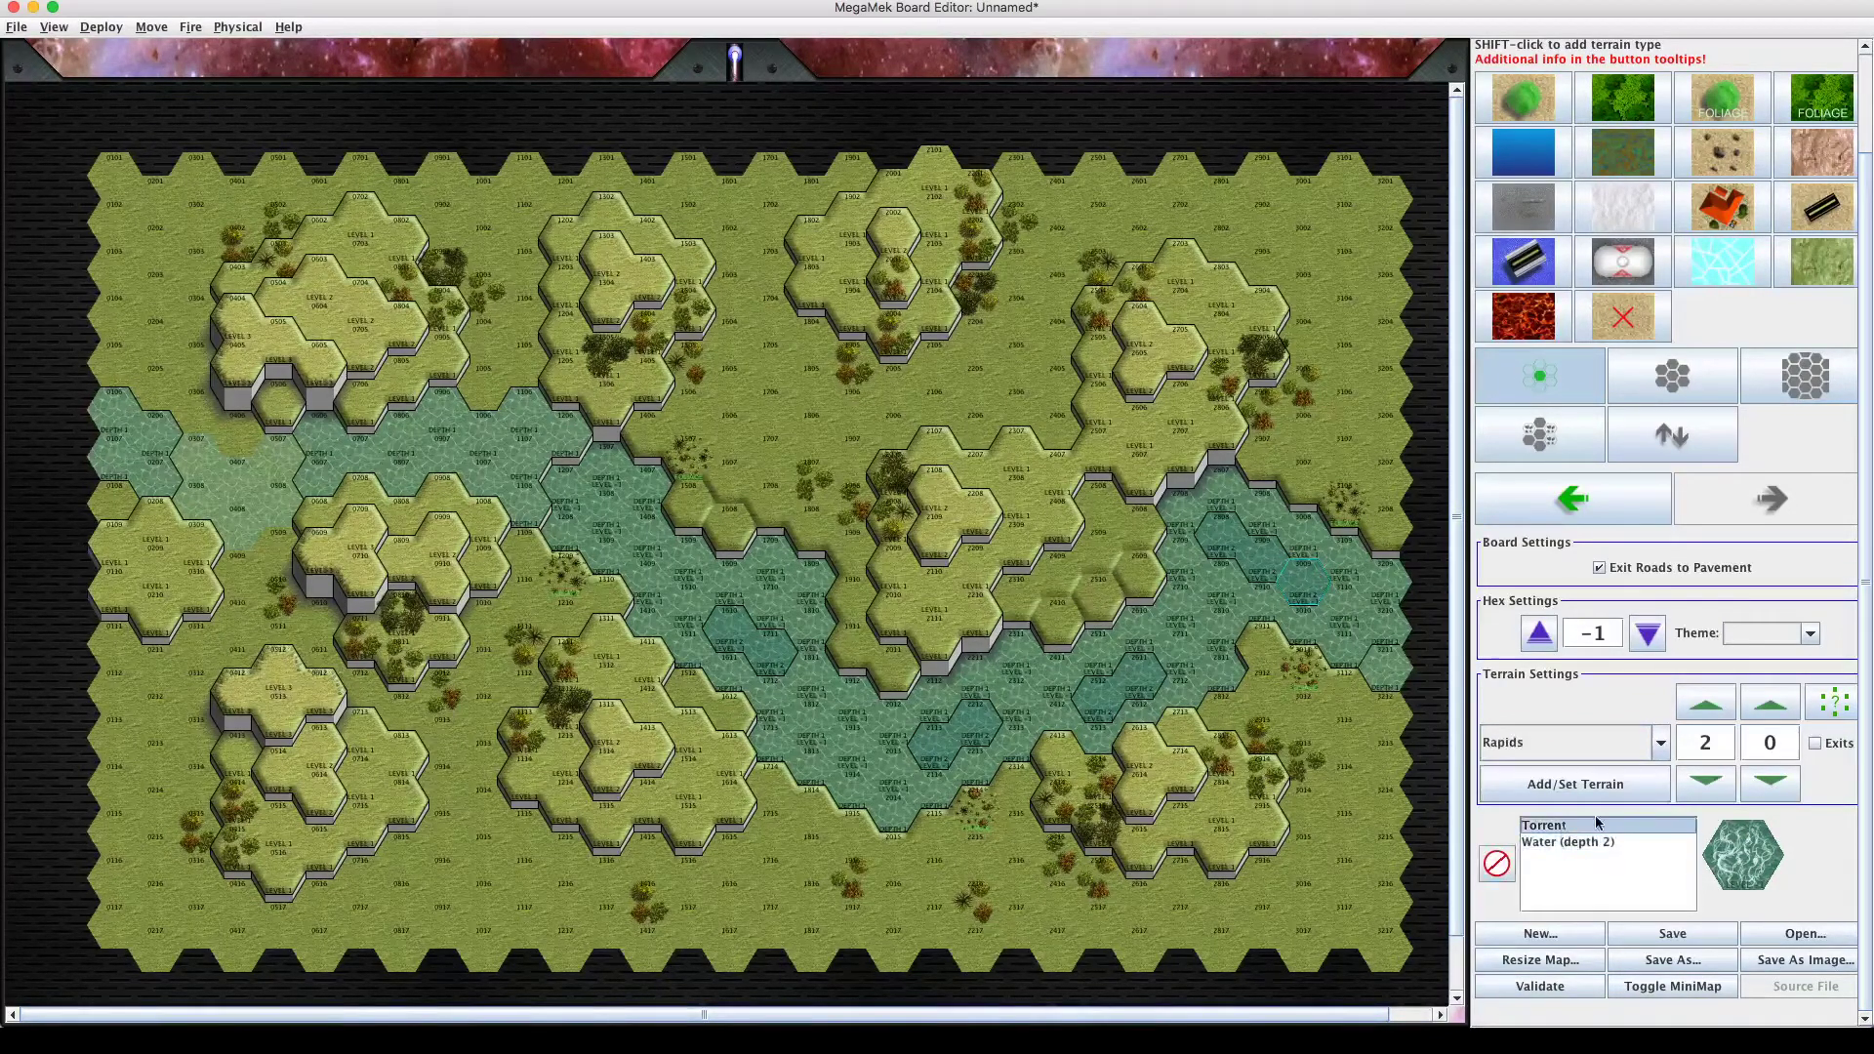
{"action": "left_click", "coordinate": [1710, 780]}
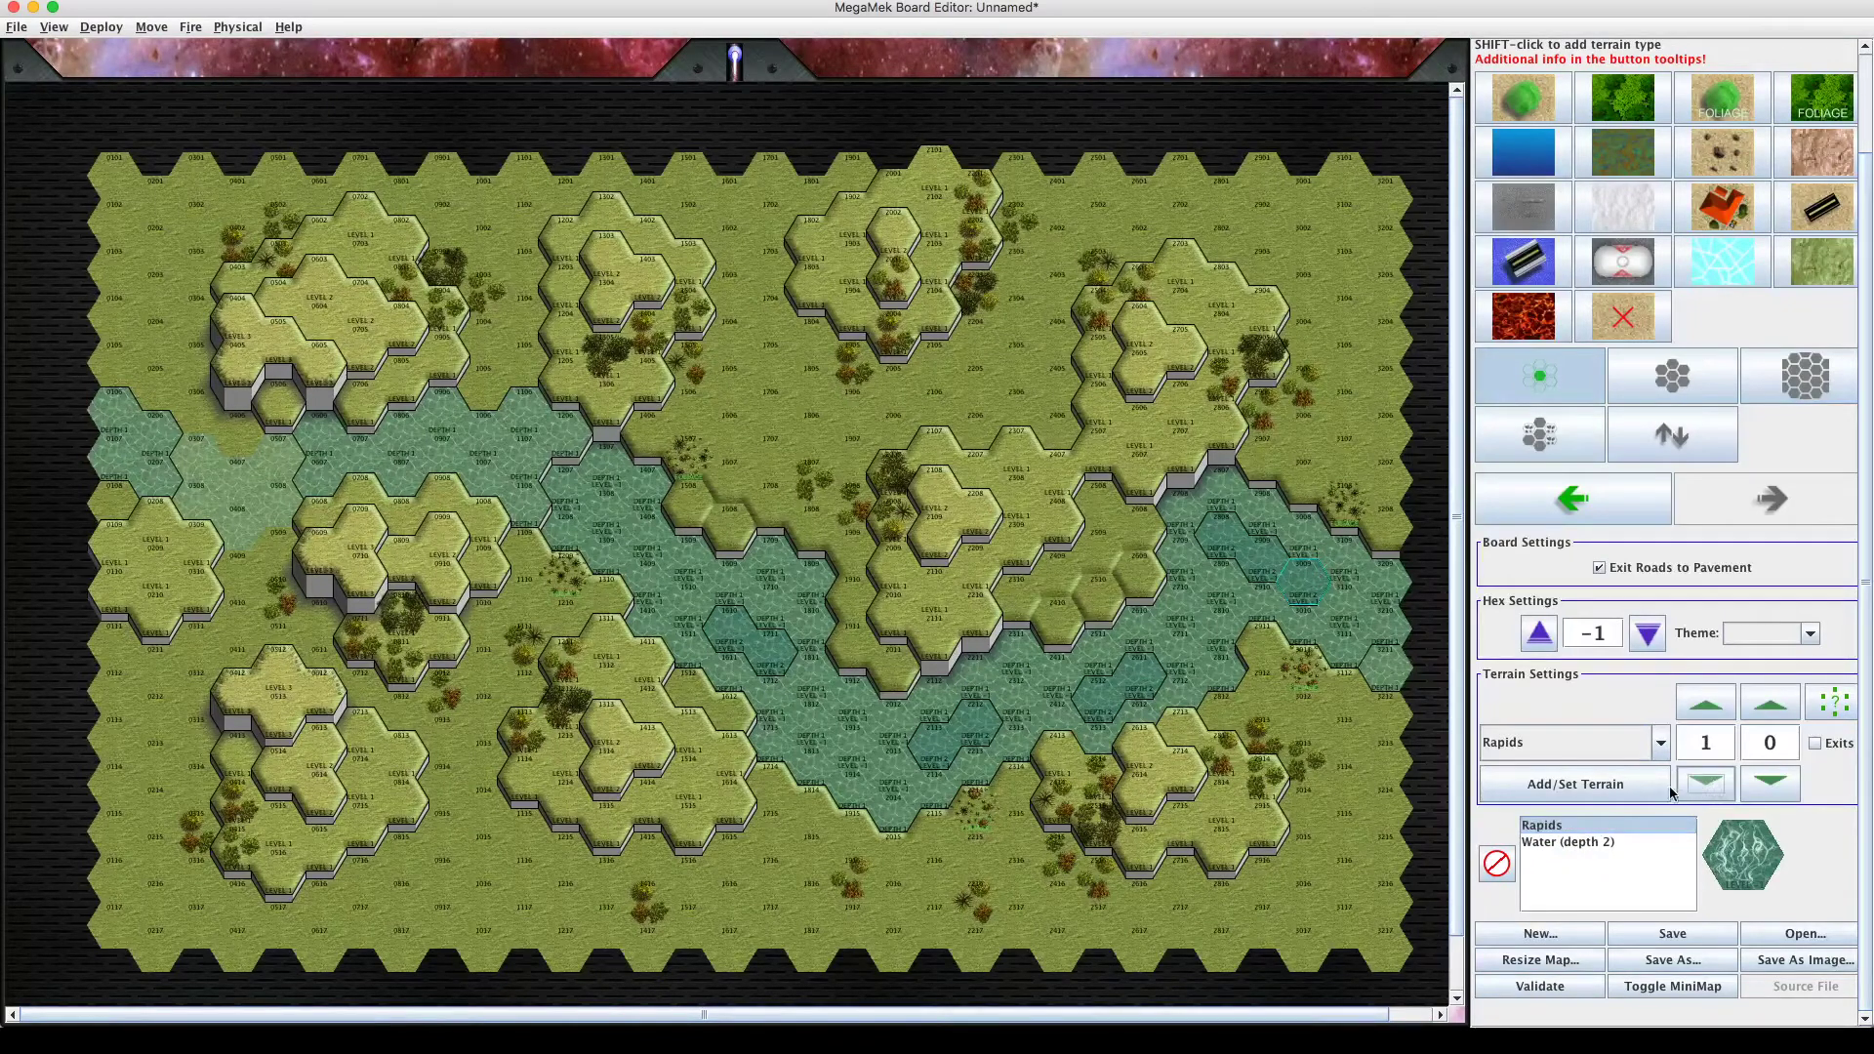
Remove the water from the rapids brush, add it back and set its depth to 1.
{"action": "left_click", "coordinate": [1555, 841]}
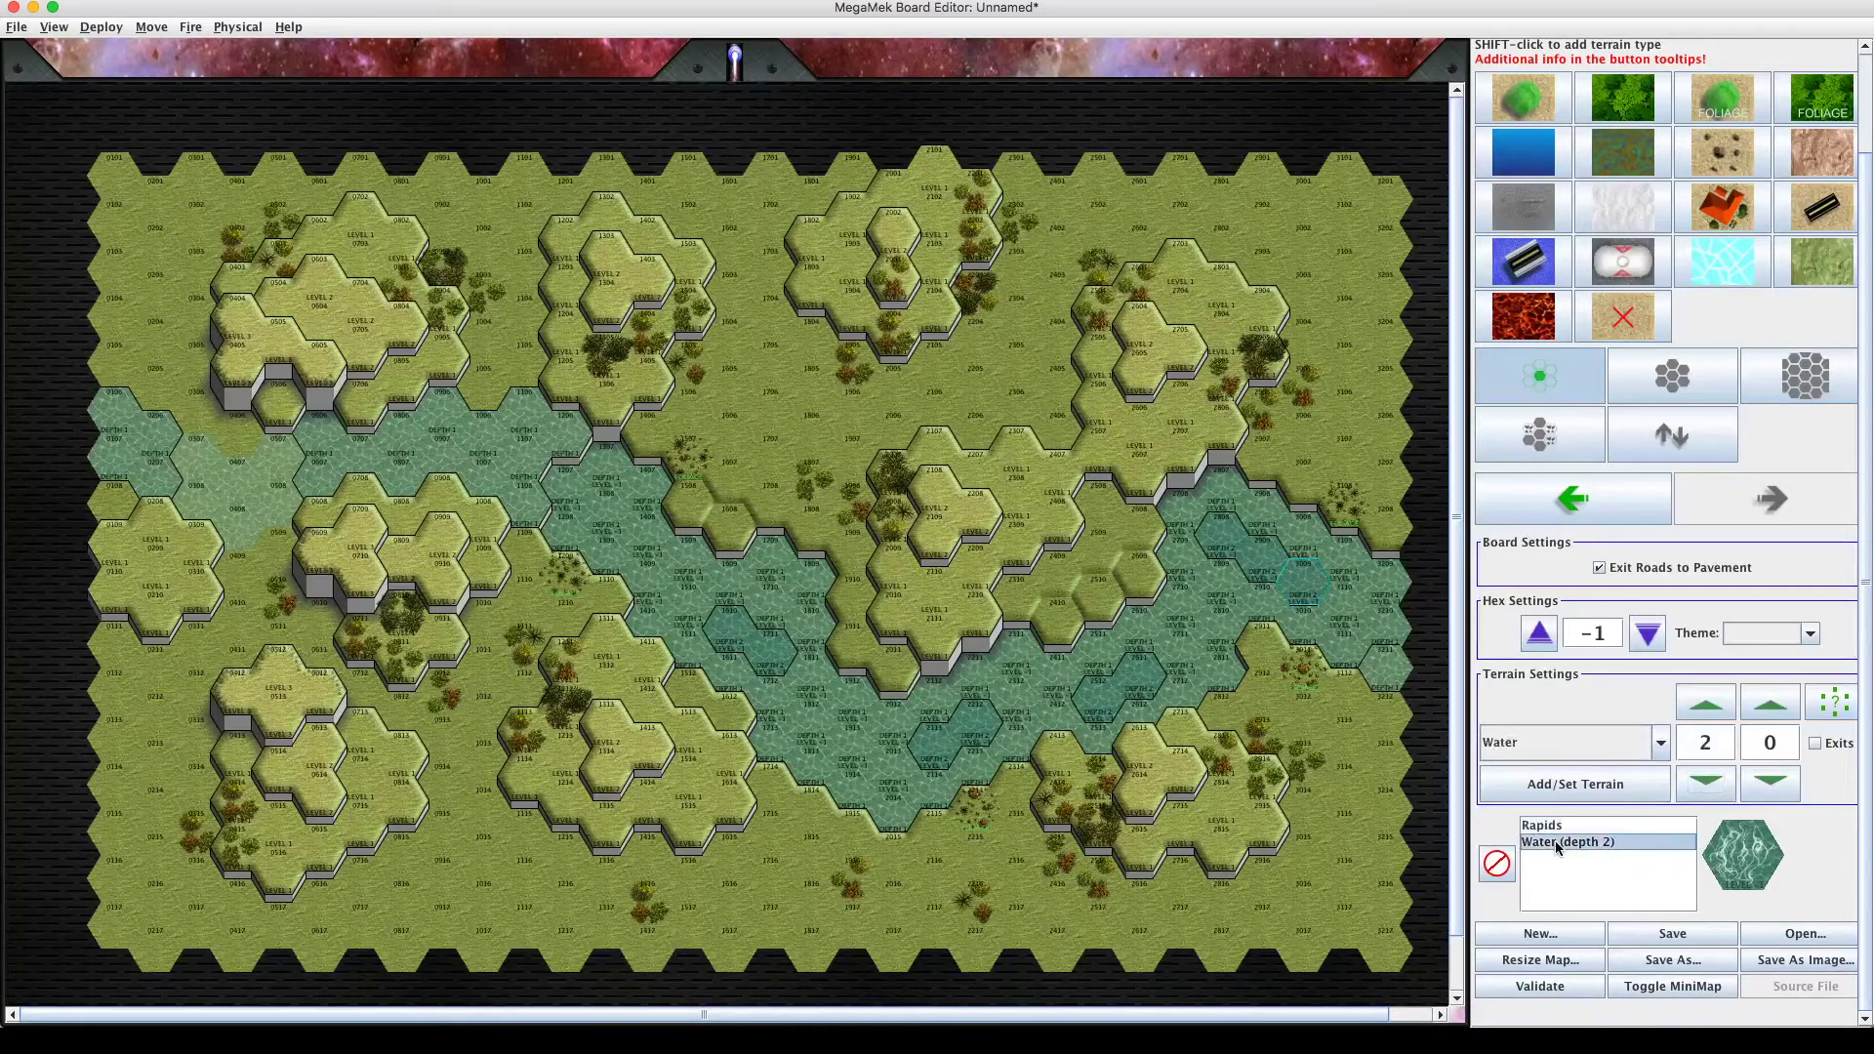
{"action": "left_click", "coordinate": [1497, 864]}
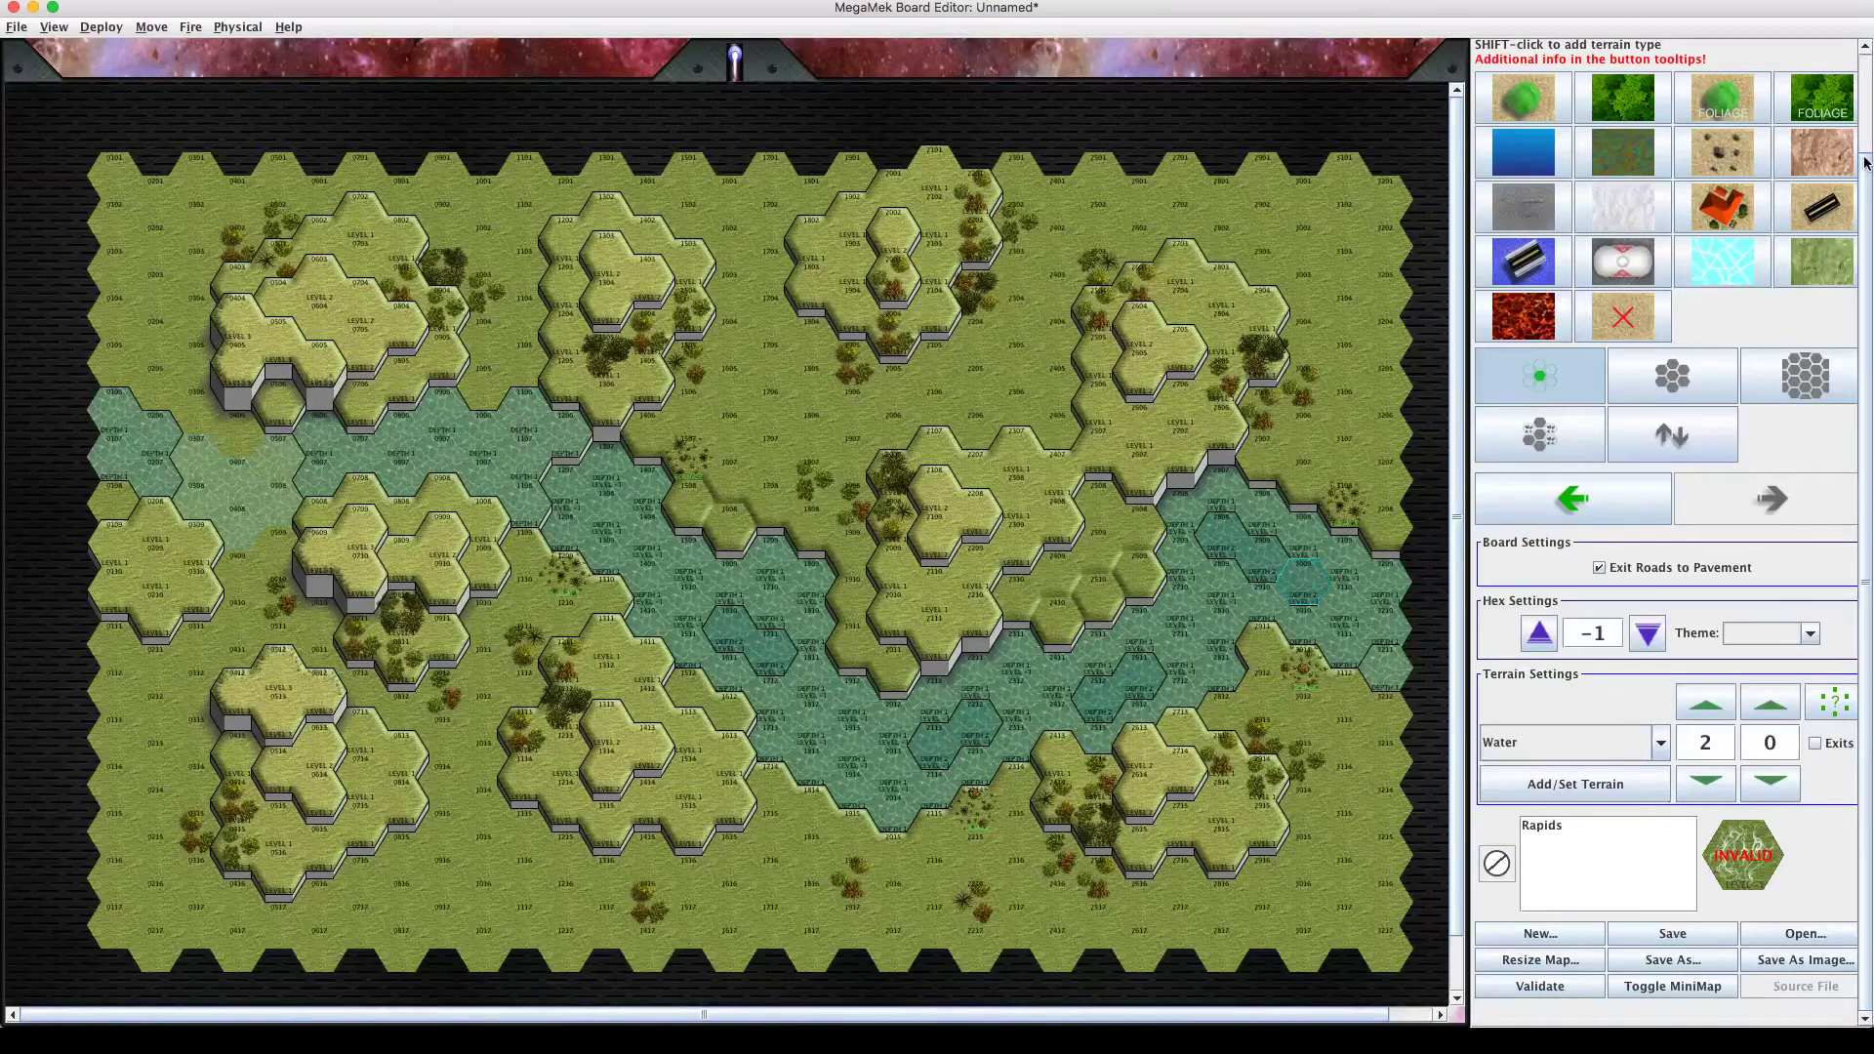
{"action": "left_click_drag", "start_coordinate": [1865, 161], "coordinate": [1869, 66]}
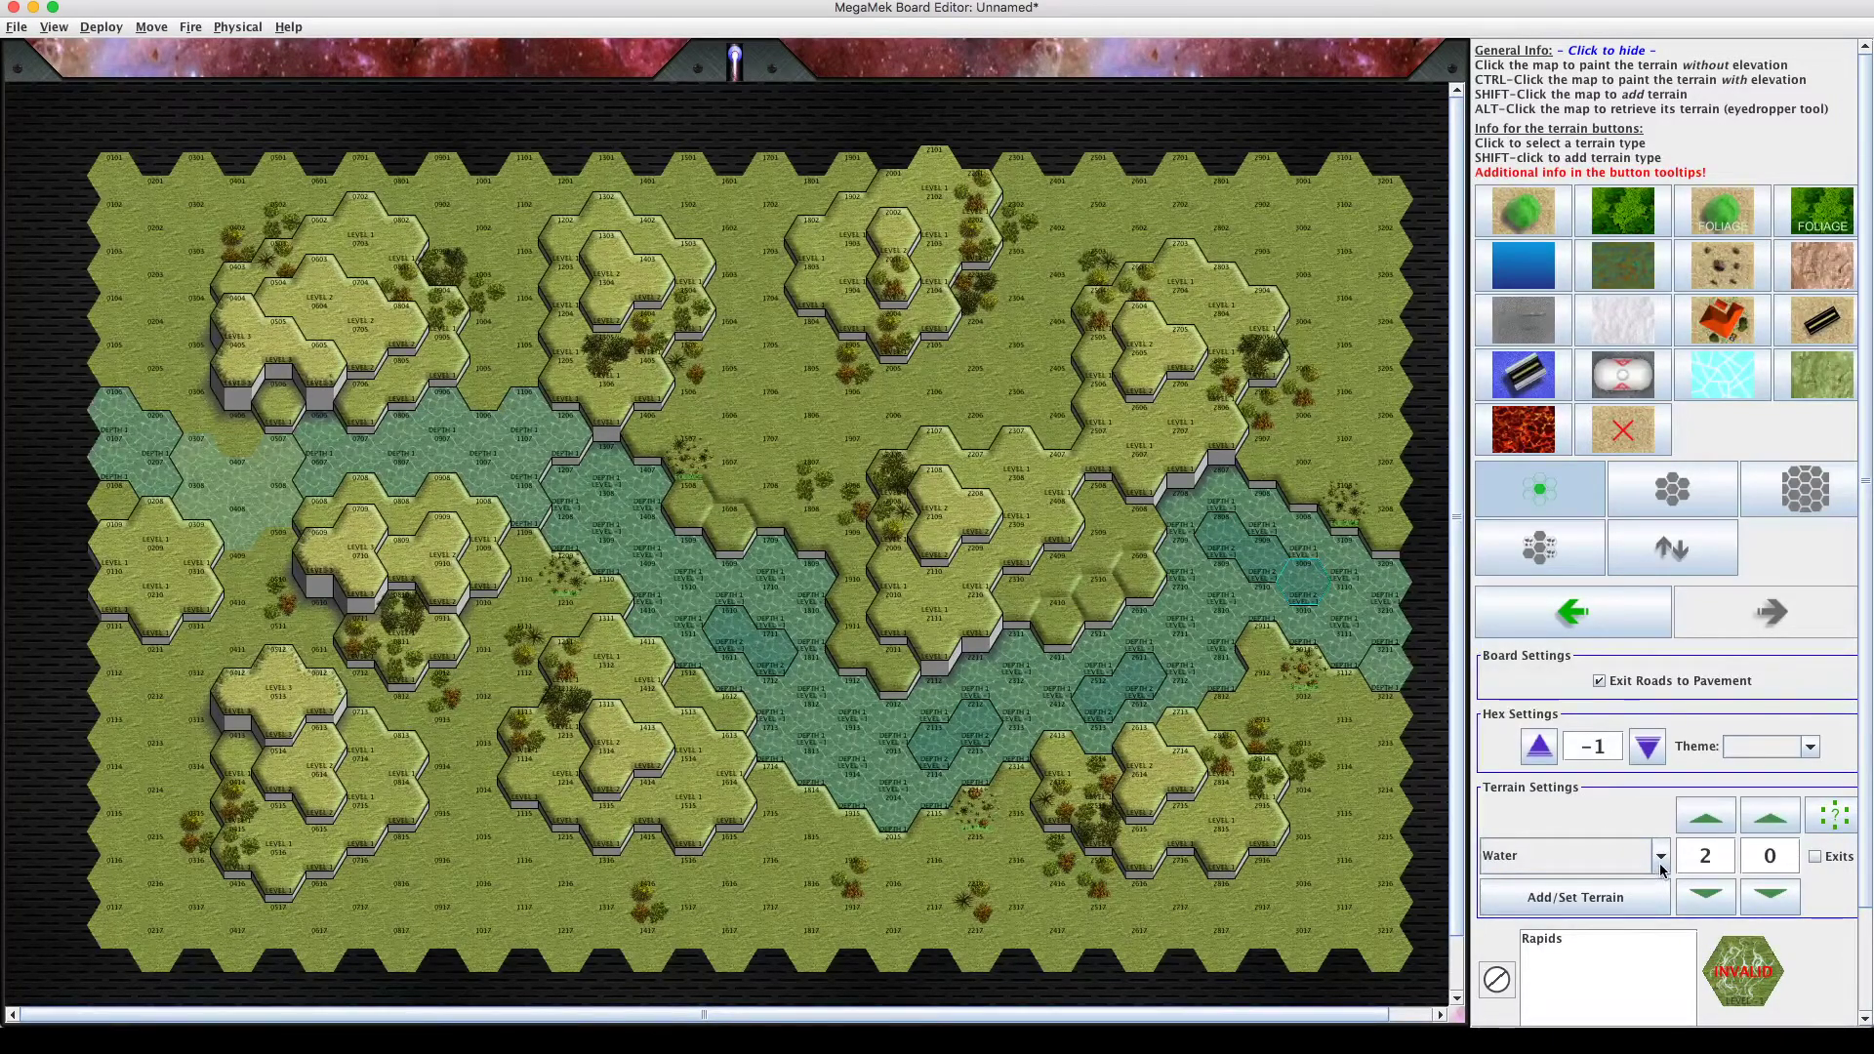
{"action": "left_click", "coordinate": [1623, 898]}
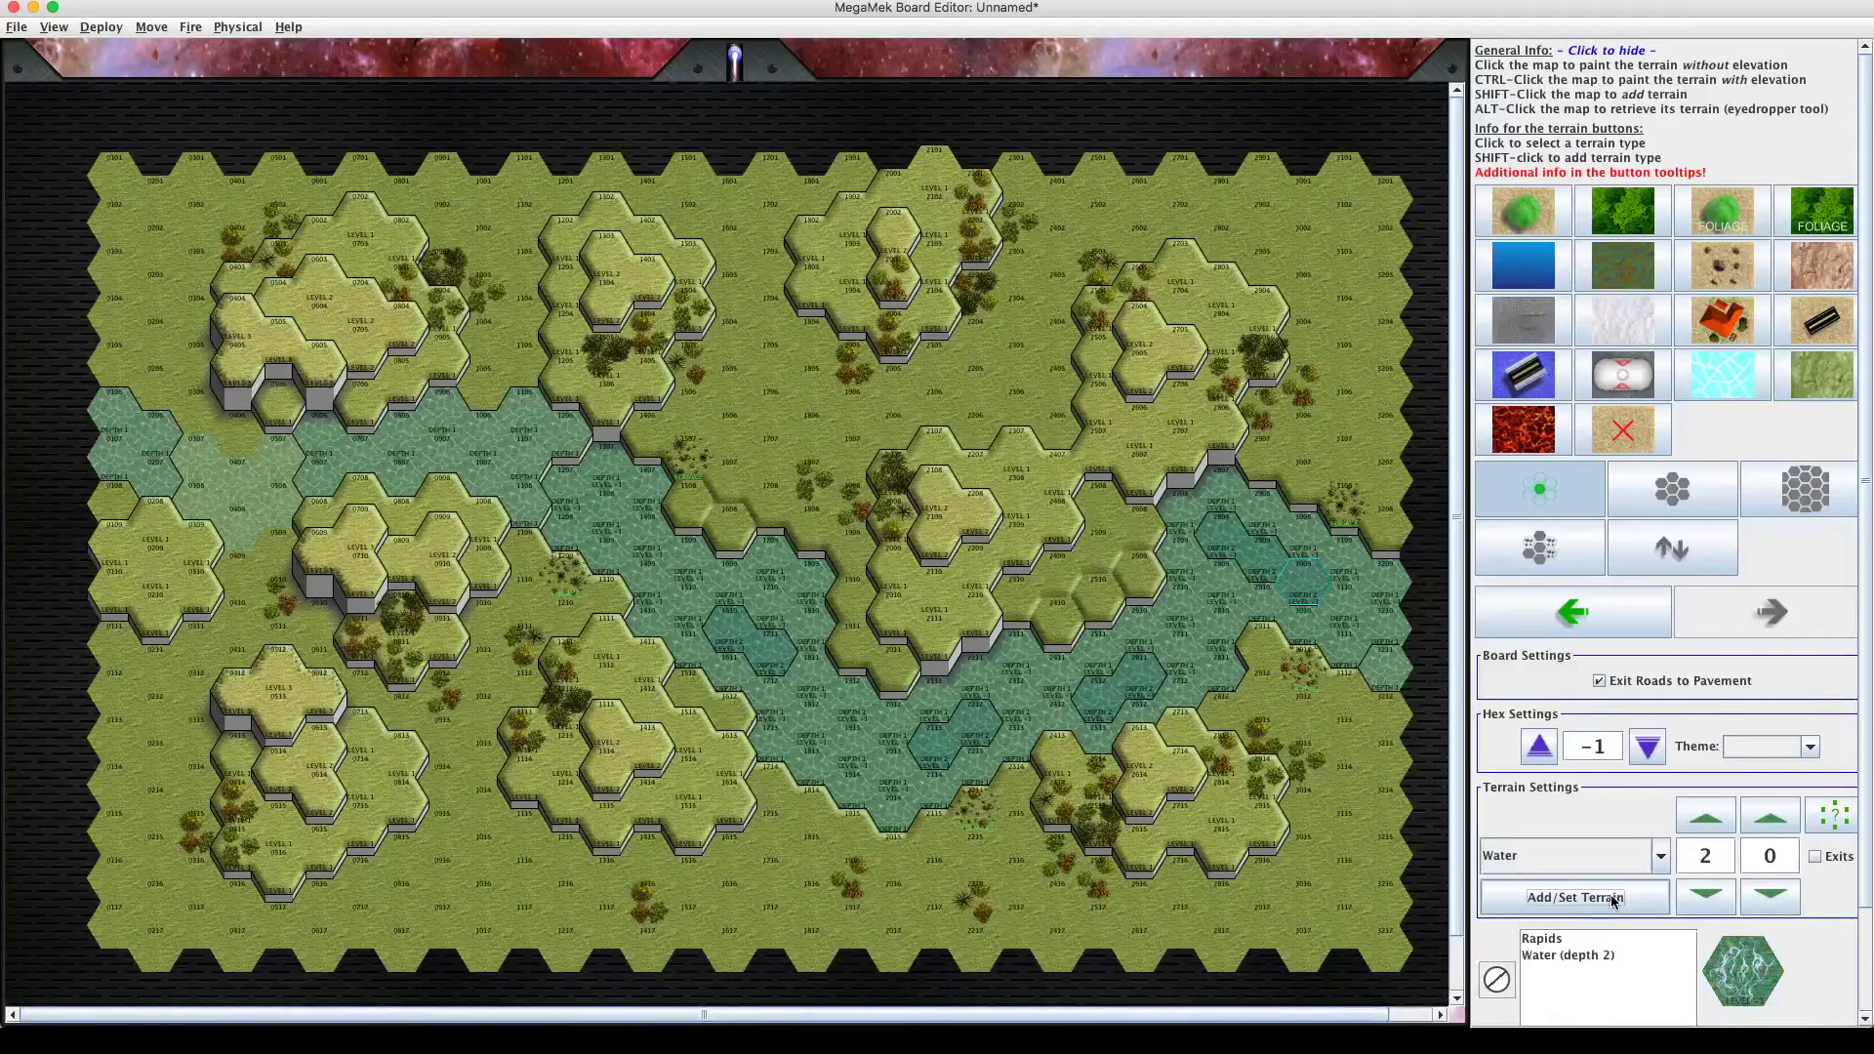
{"action": "left_click", "coordinate": [1708, 906]}
{"action": "left_click", "coordinate": [1612, 956]}
{"action": "left_click", "coordinate": [1659, 903]}
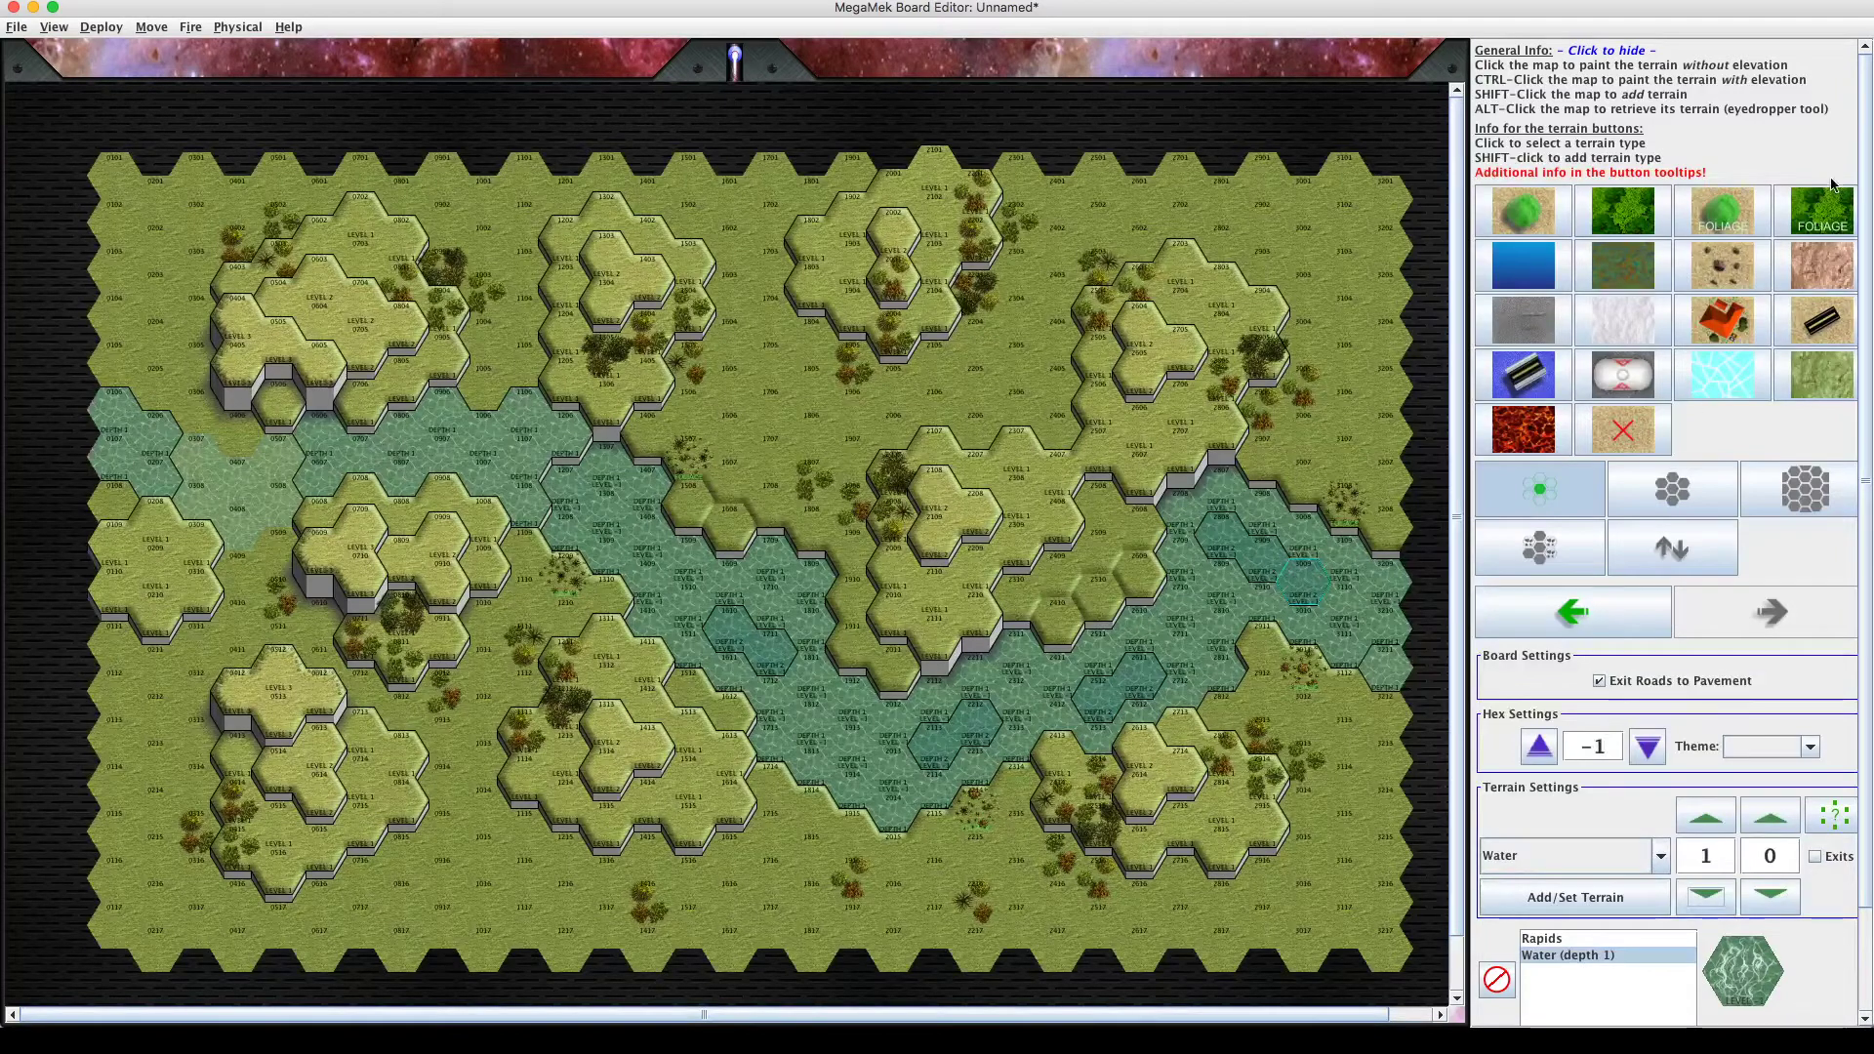
Paint single hexes of rapids on depth 1 water at the river's central bend, along its north bank and in its eastern part.
{"action": "left_click_drag", "start_coordinate": [1863, 222], "coordinate": [1862, 334]}
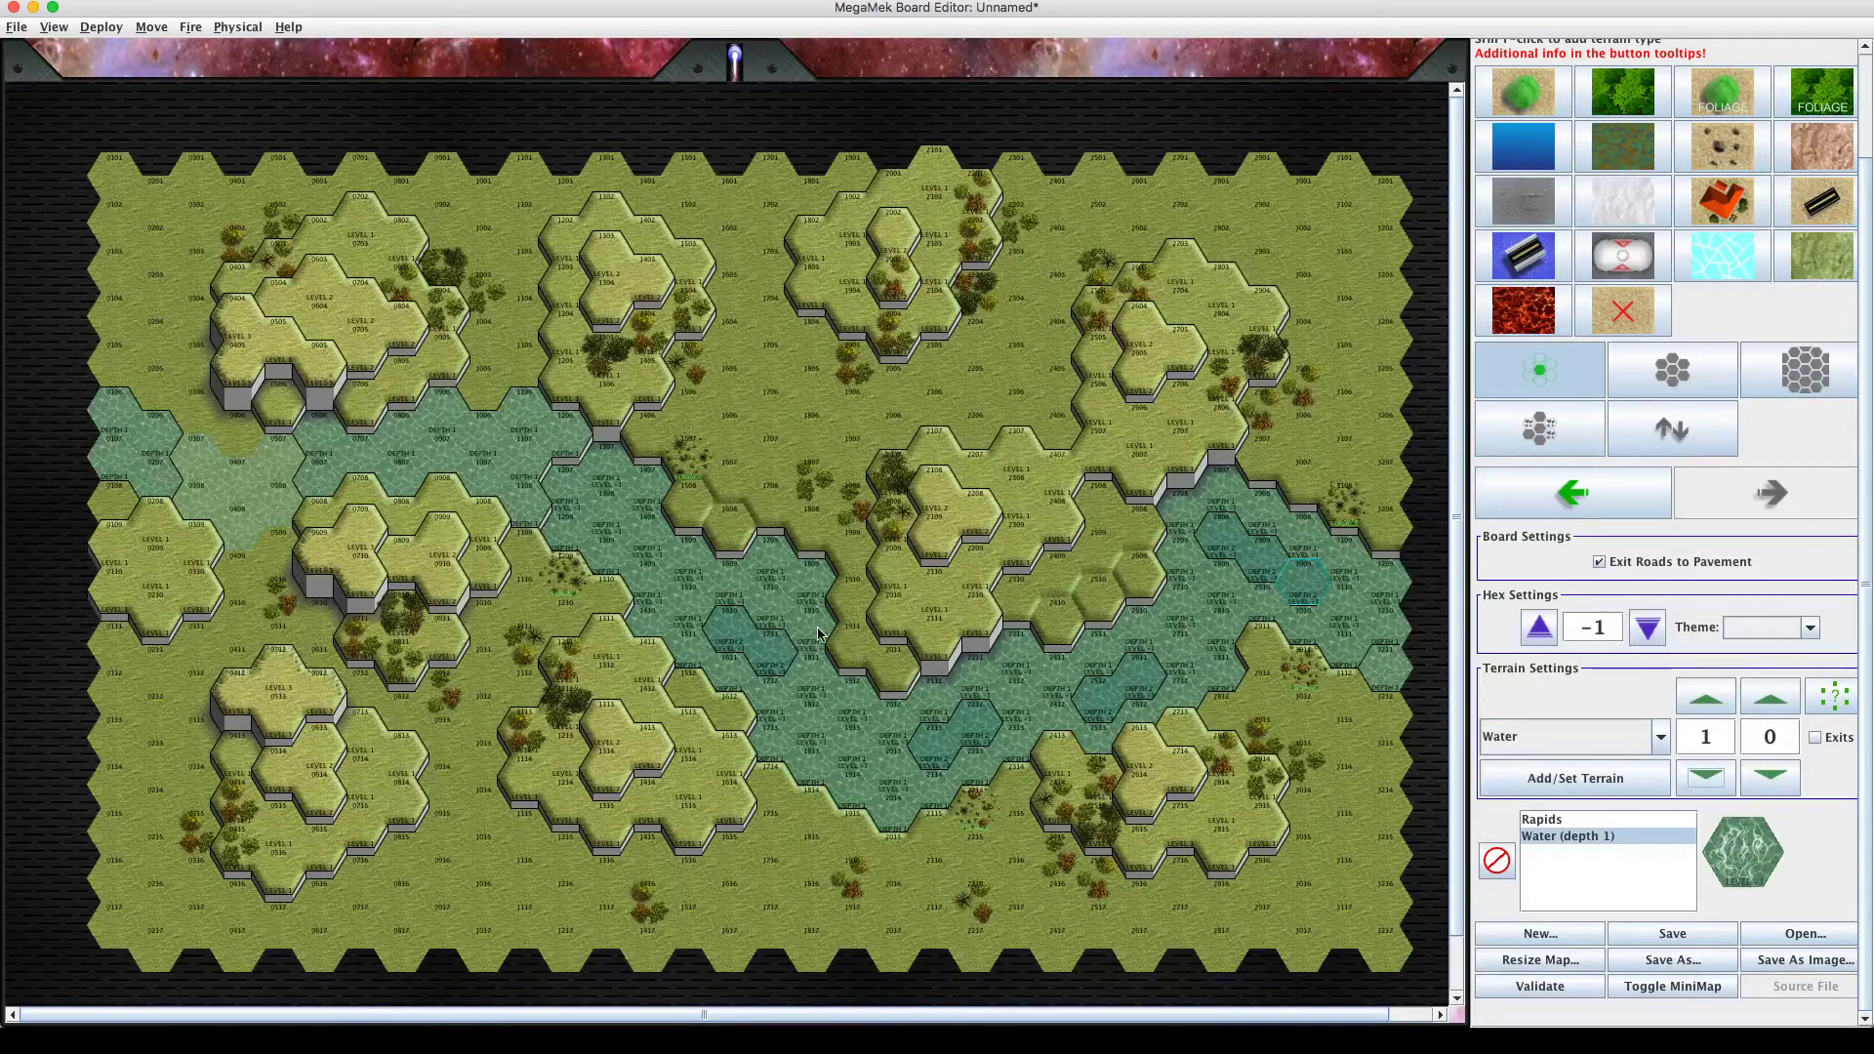
{"action": "left_click_drag", "start_coordinate": [818, 634], "coordinate": [840, 700]}
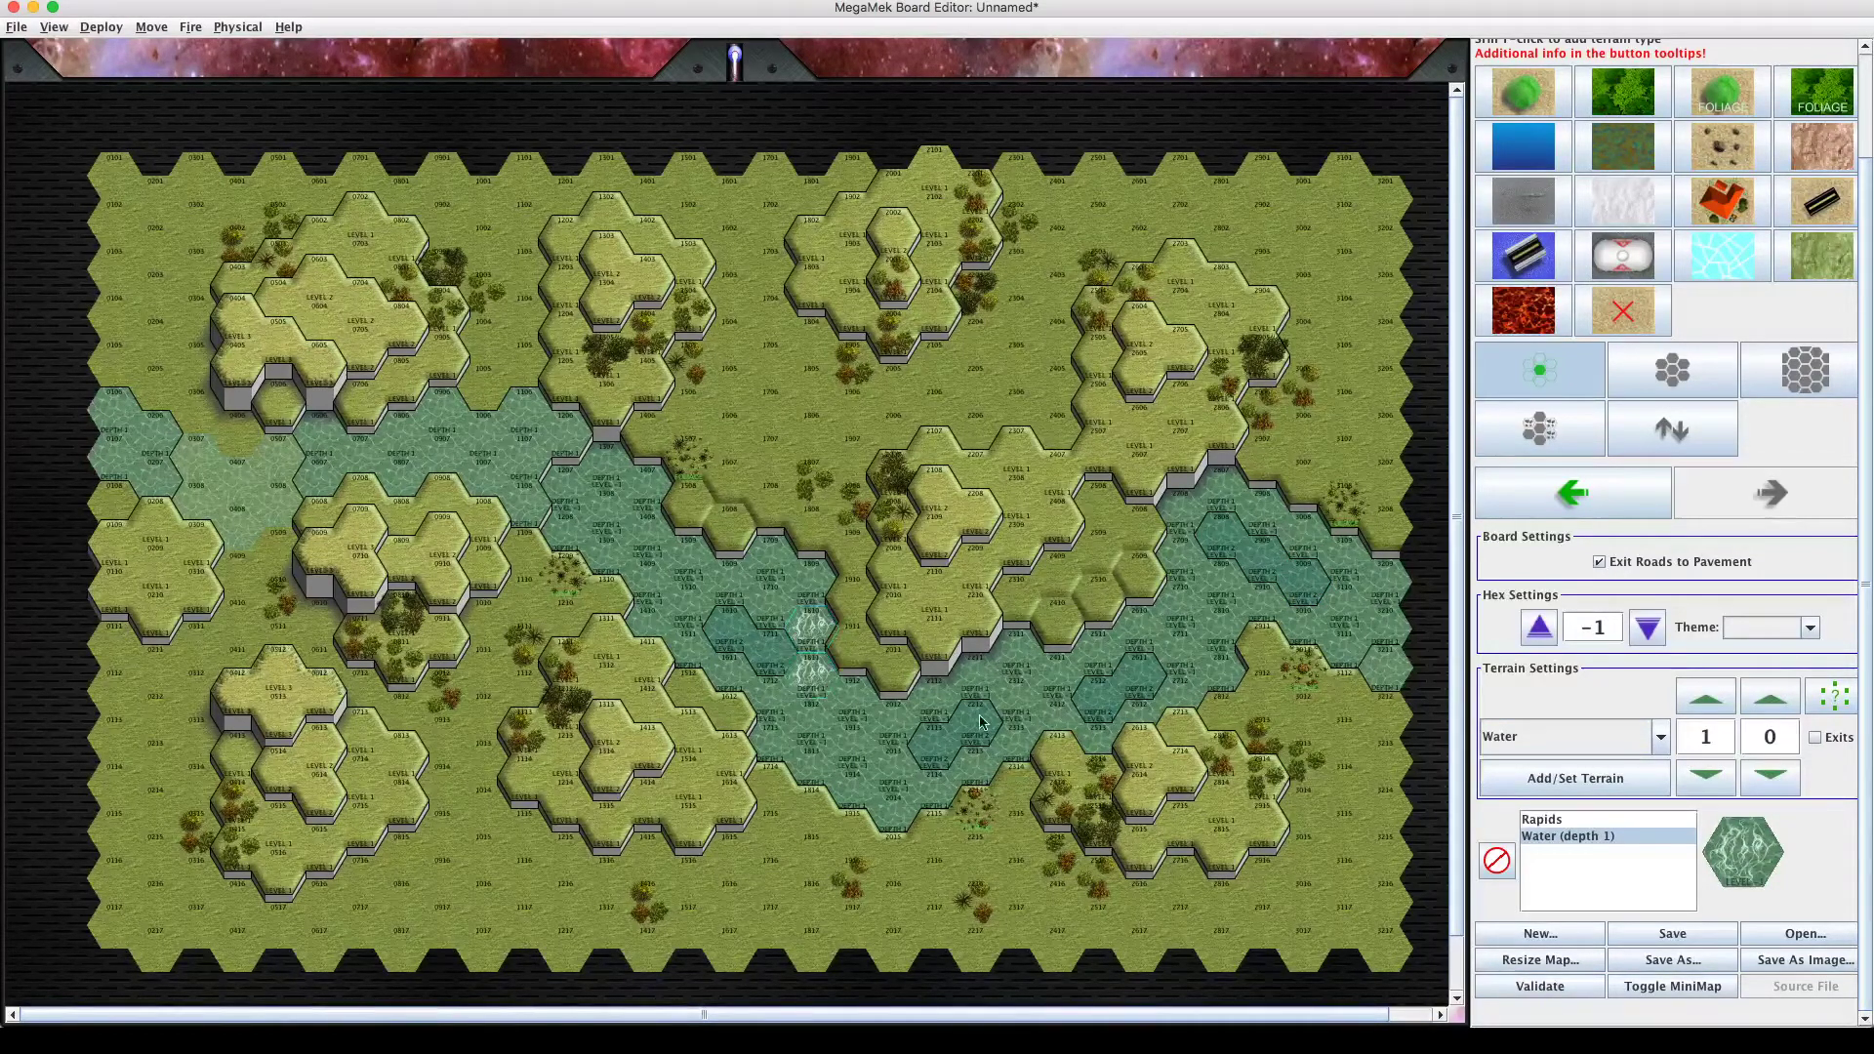
{"action": "left_click", "coordinate": [1228, 636]}
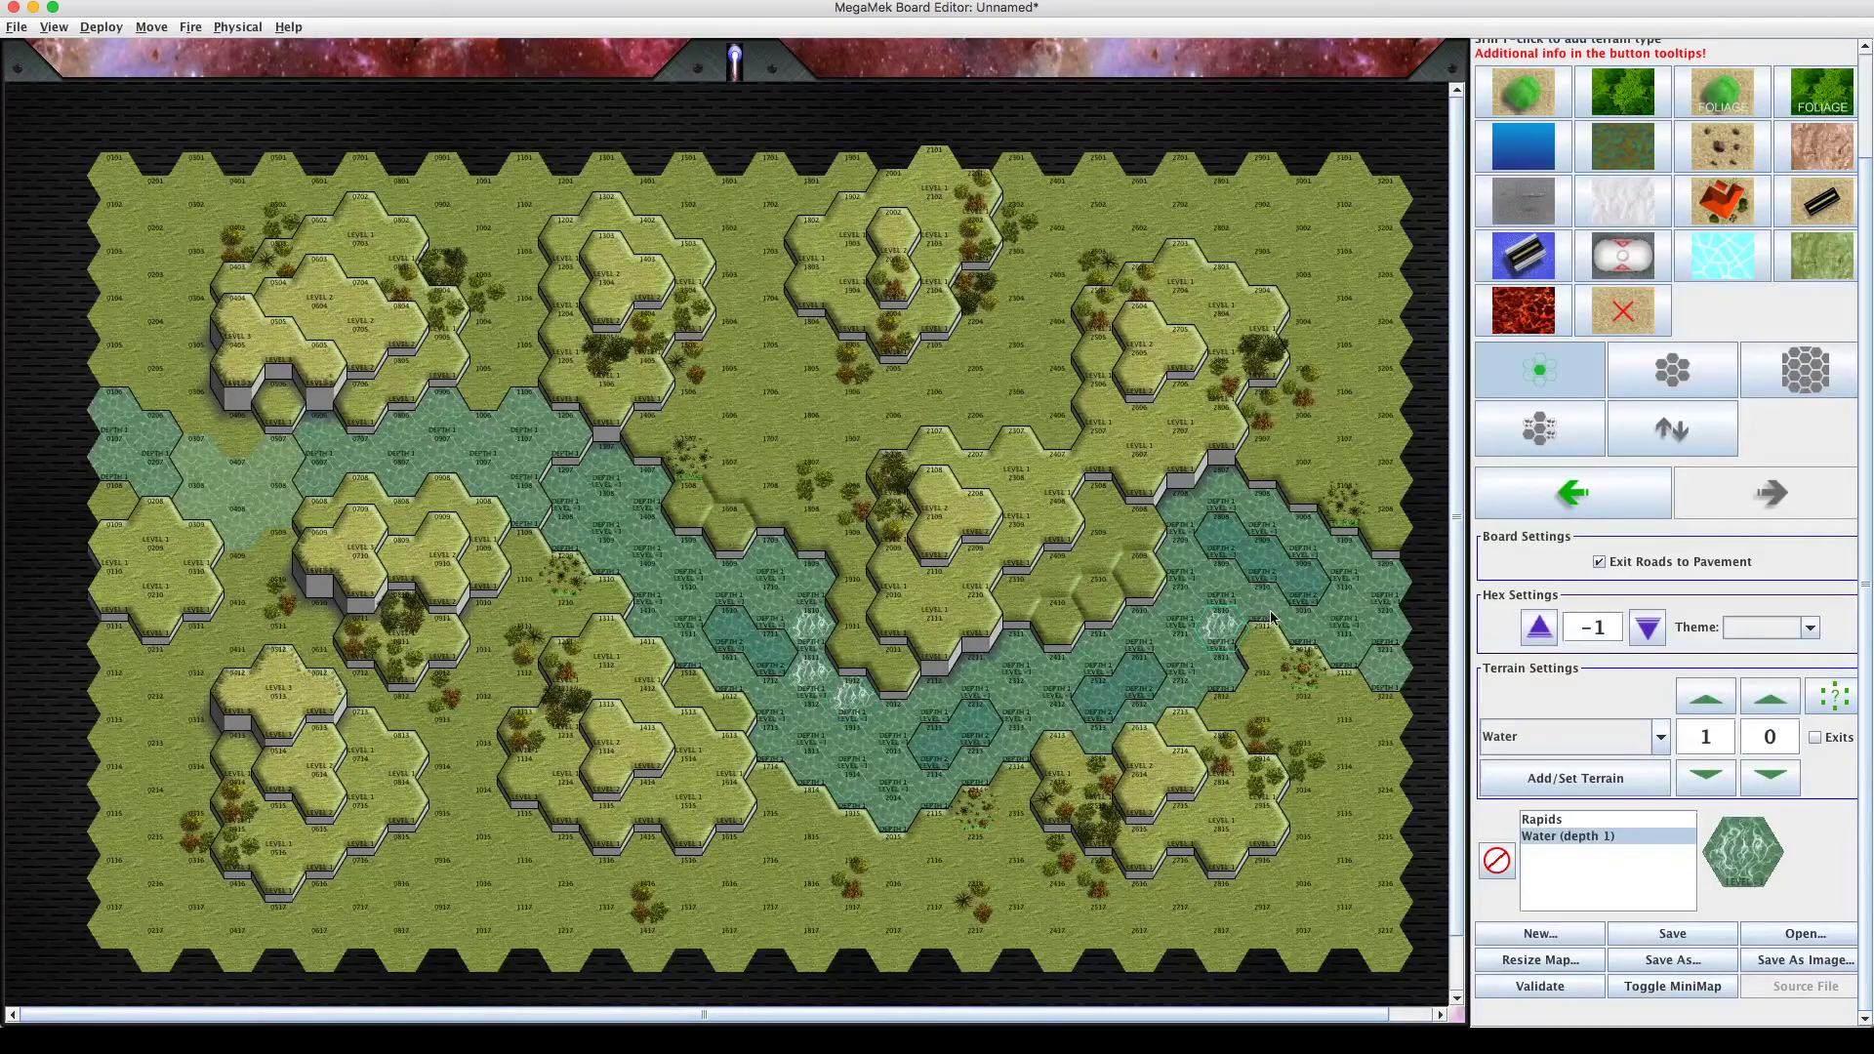
{"action": "left_click_drag", "start_coordinate": [1271, 617], "coordinate": [1286, 630]}
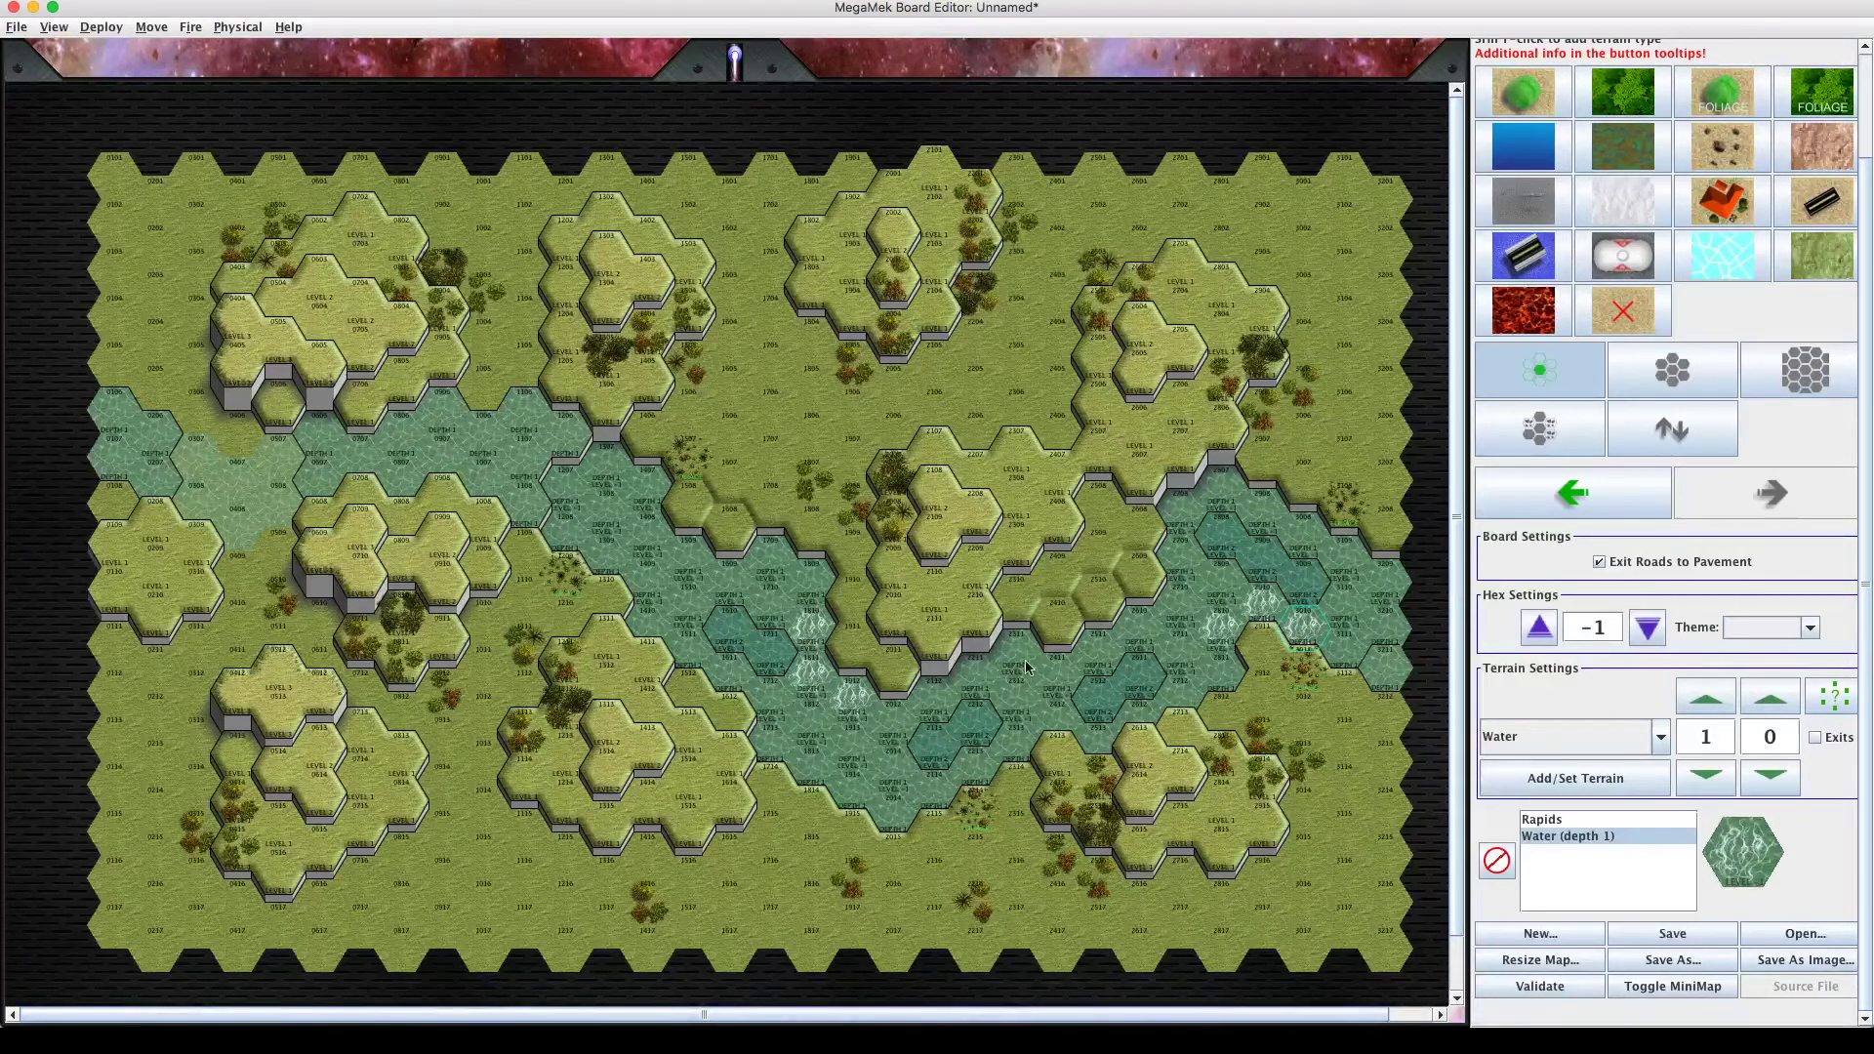
{"action": "left_click_drag", "start_coordinate": [1036, 670], "coordinate": [1095, 653]}
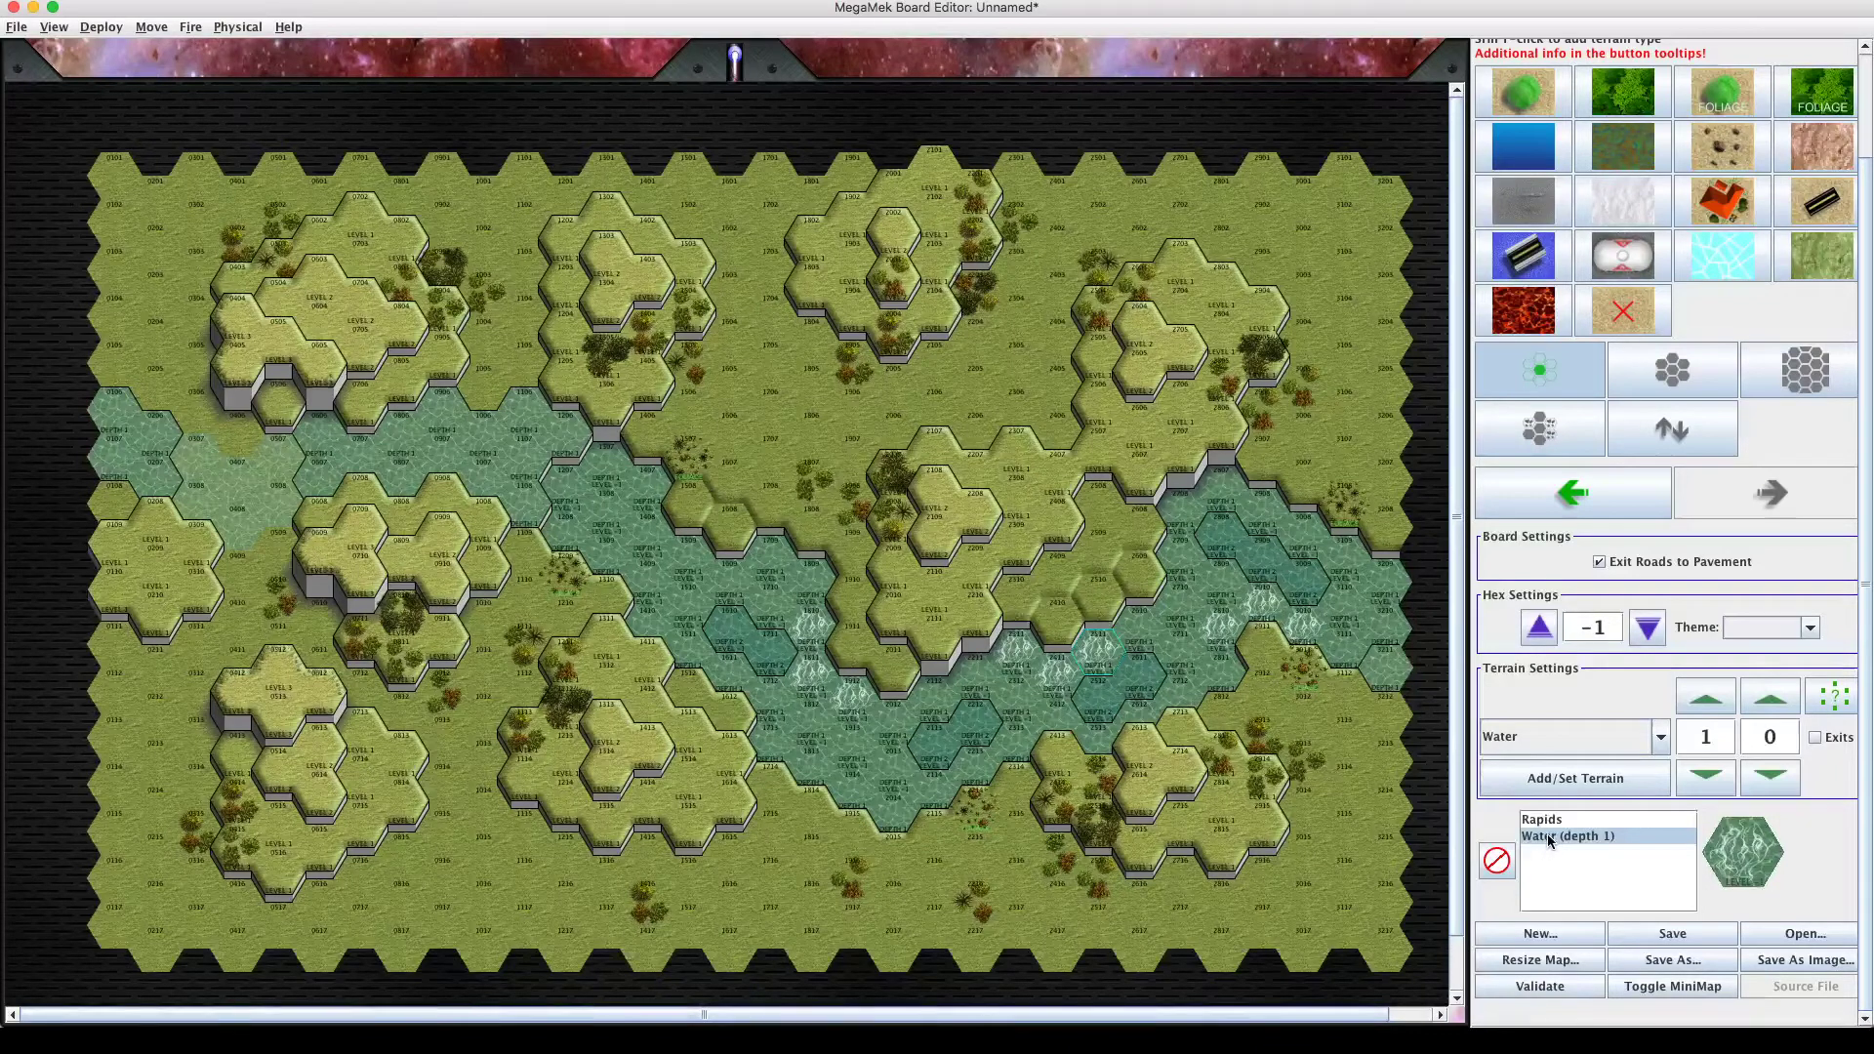
Remove the depth 1 water and the rapids from the terrain brush, leaving it empty.
{"action": "left_click", "coordinate": [1498, 864]}
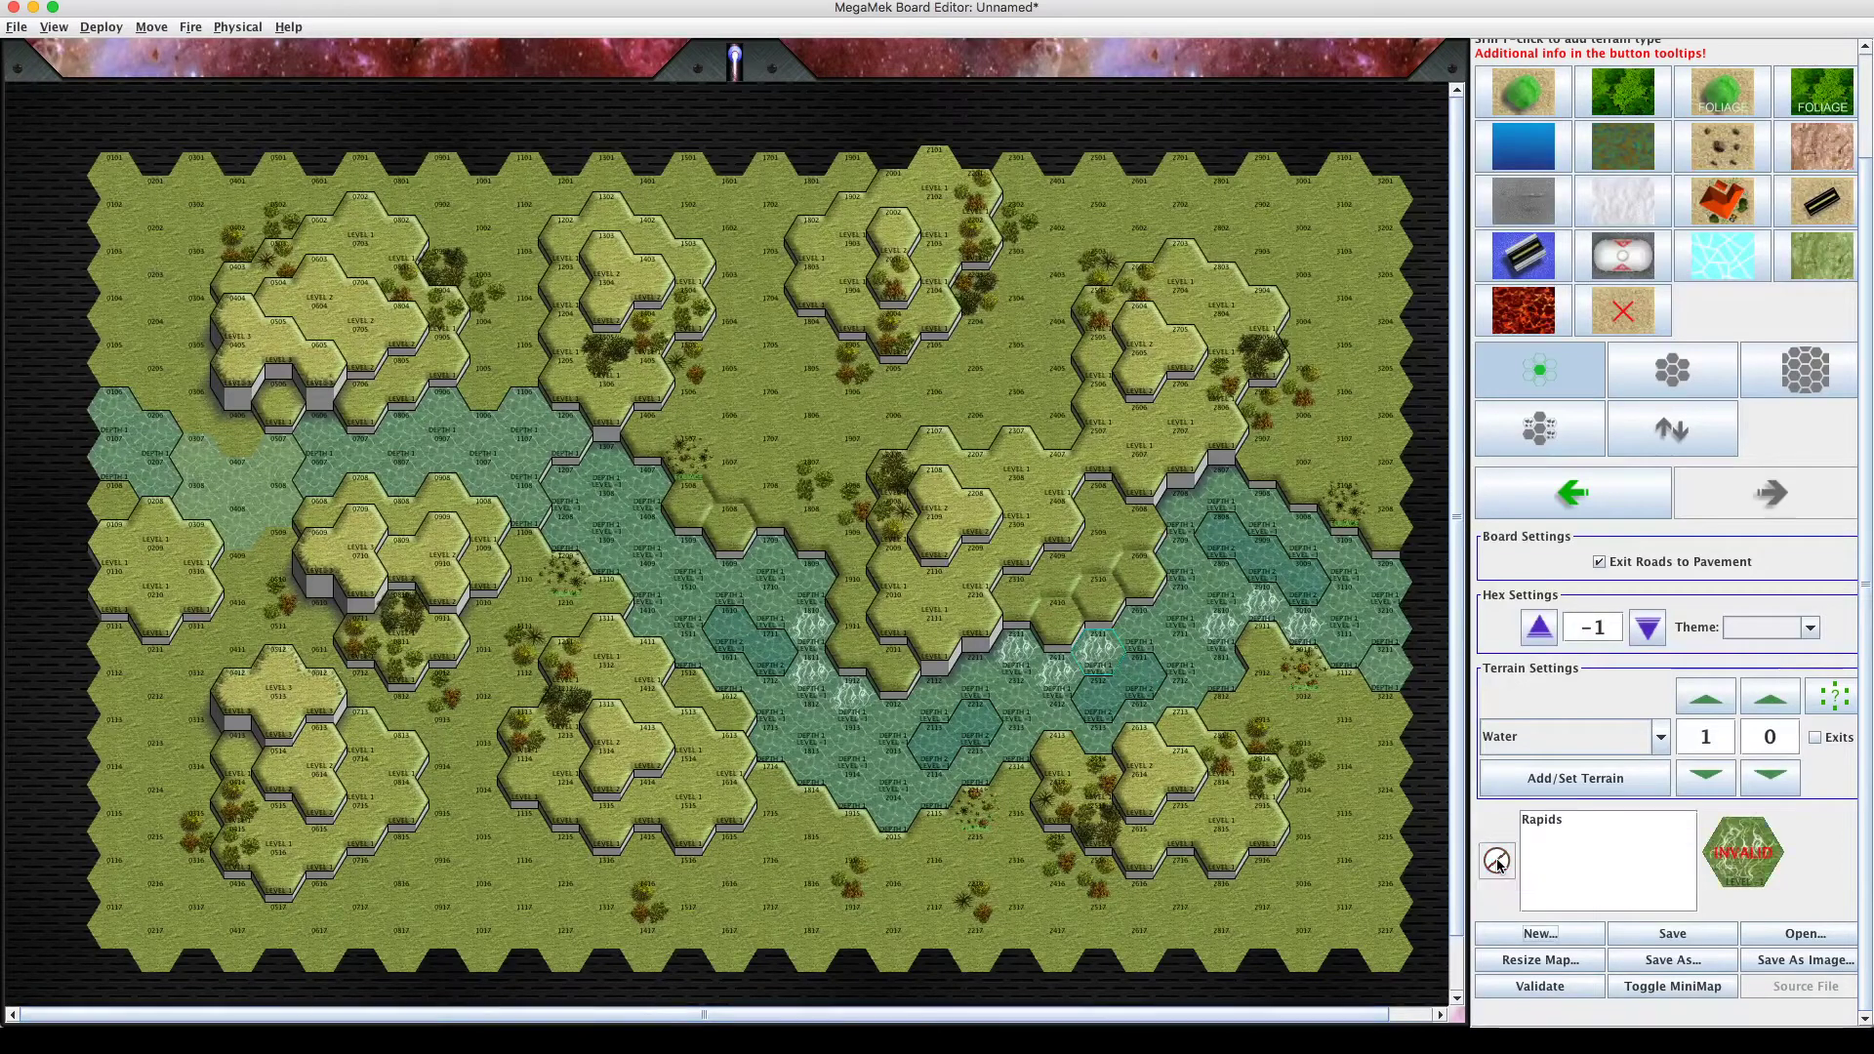
{"action": "left_click", "coordinate": [1536, 819]}
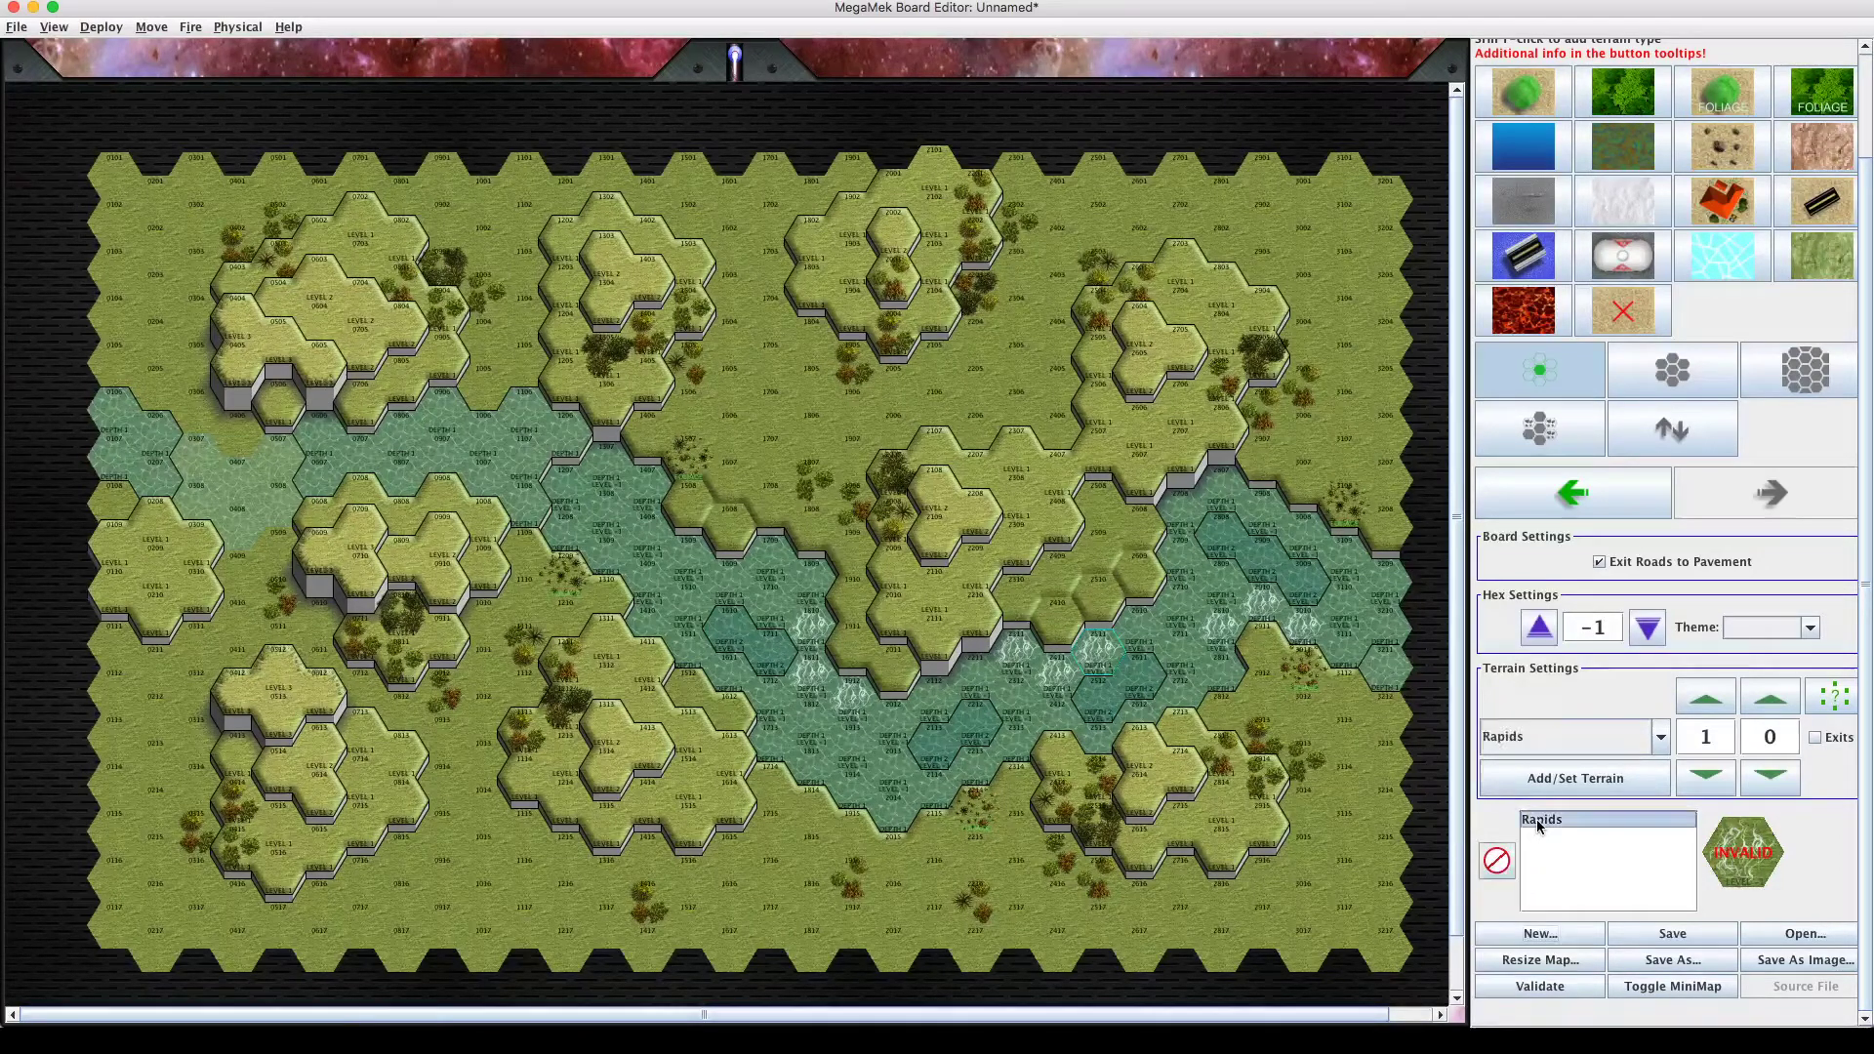
{"action": "left_click", "coordinate": [1501, 863]}
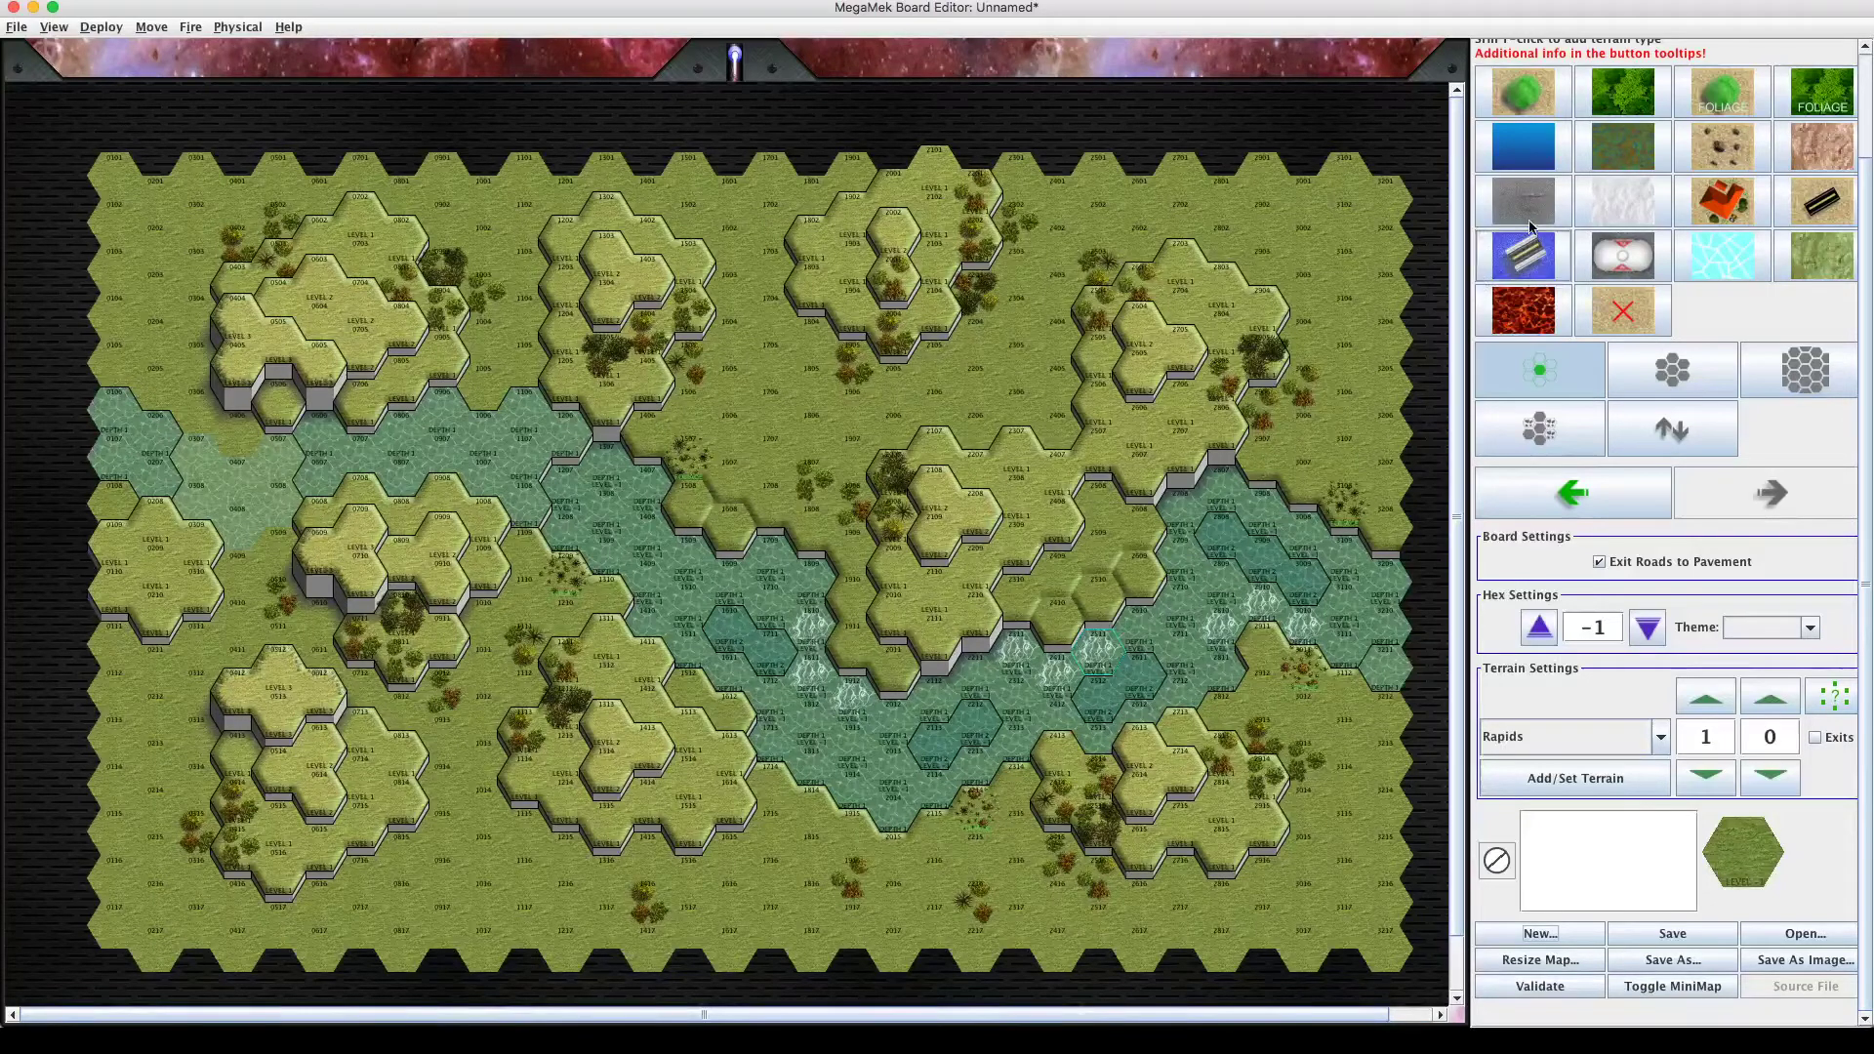
Paint single mud hexes at two spots on the western river's north bank and one on its south bank.
{"action": "left_click", "coordinate": [1616, 151]}
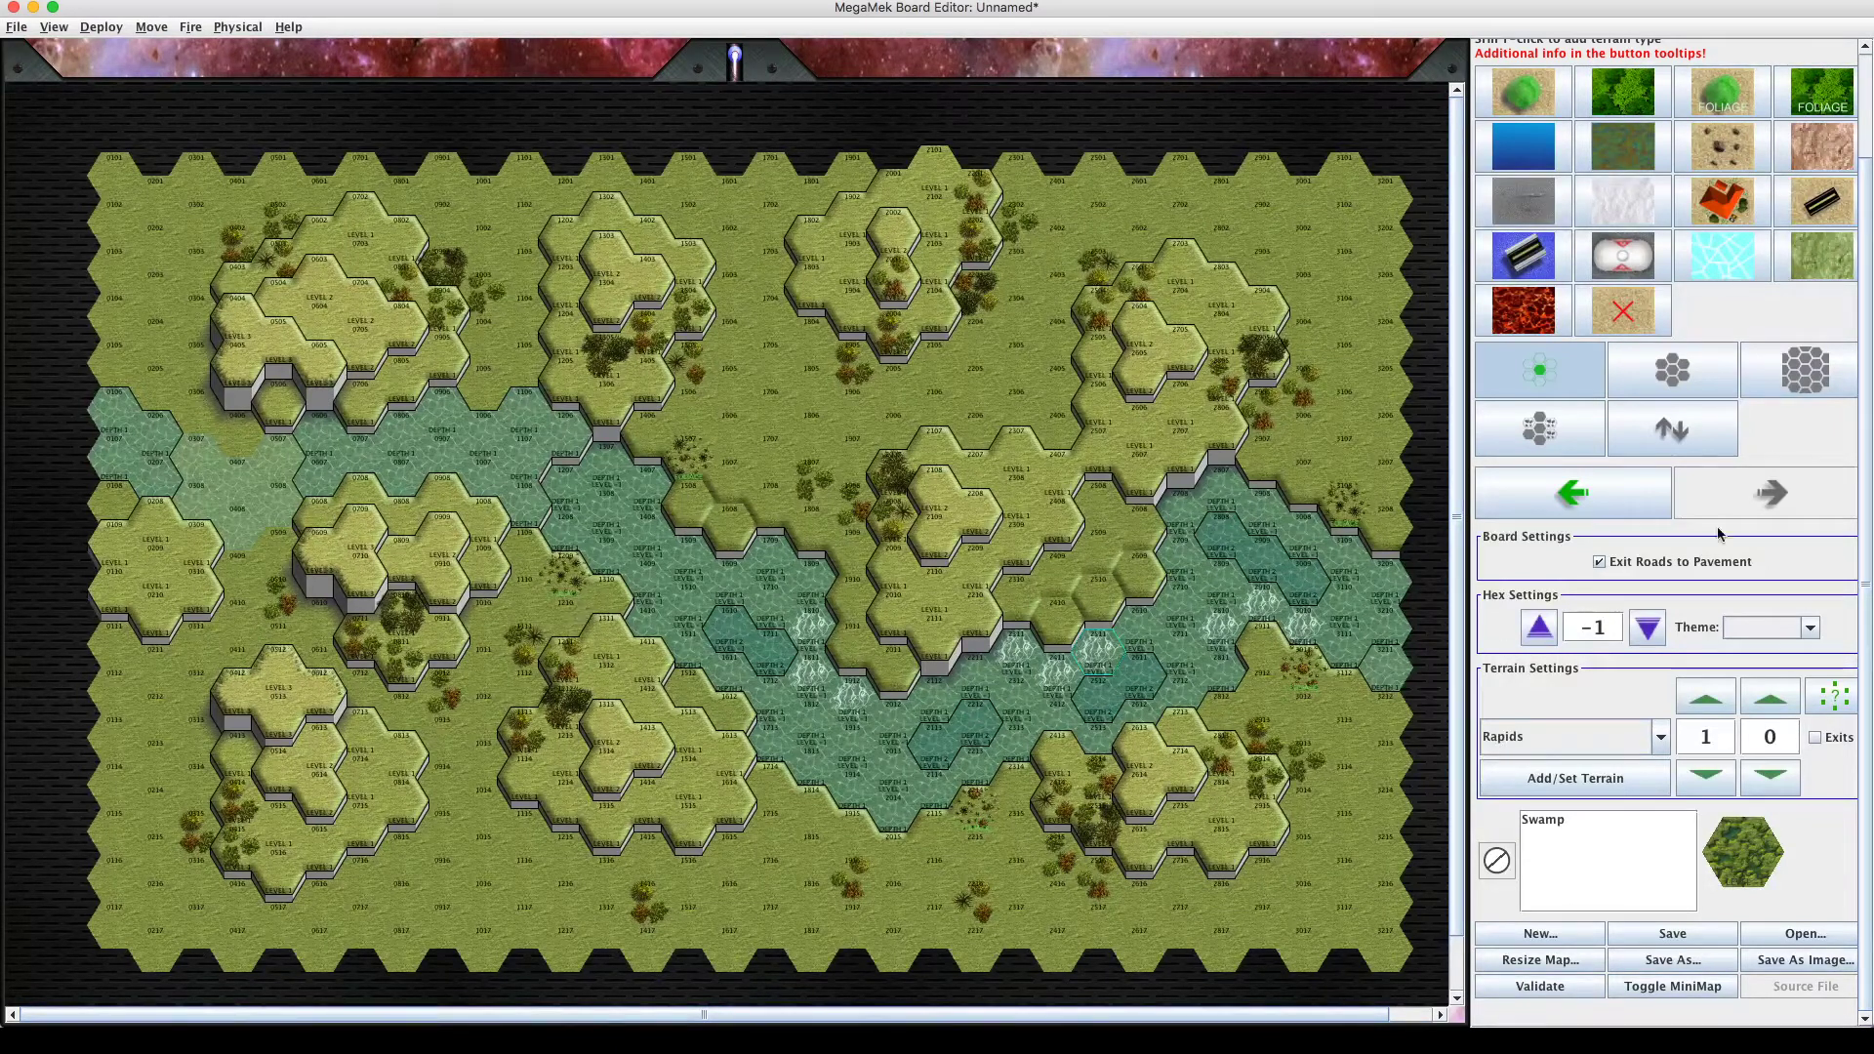
{"action": "left_click", "coordinate": [1818, 159]}
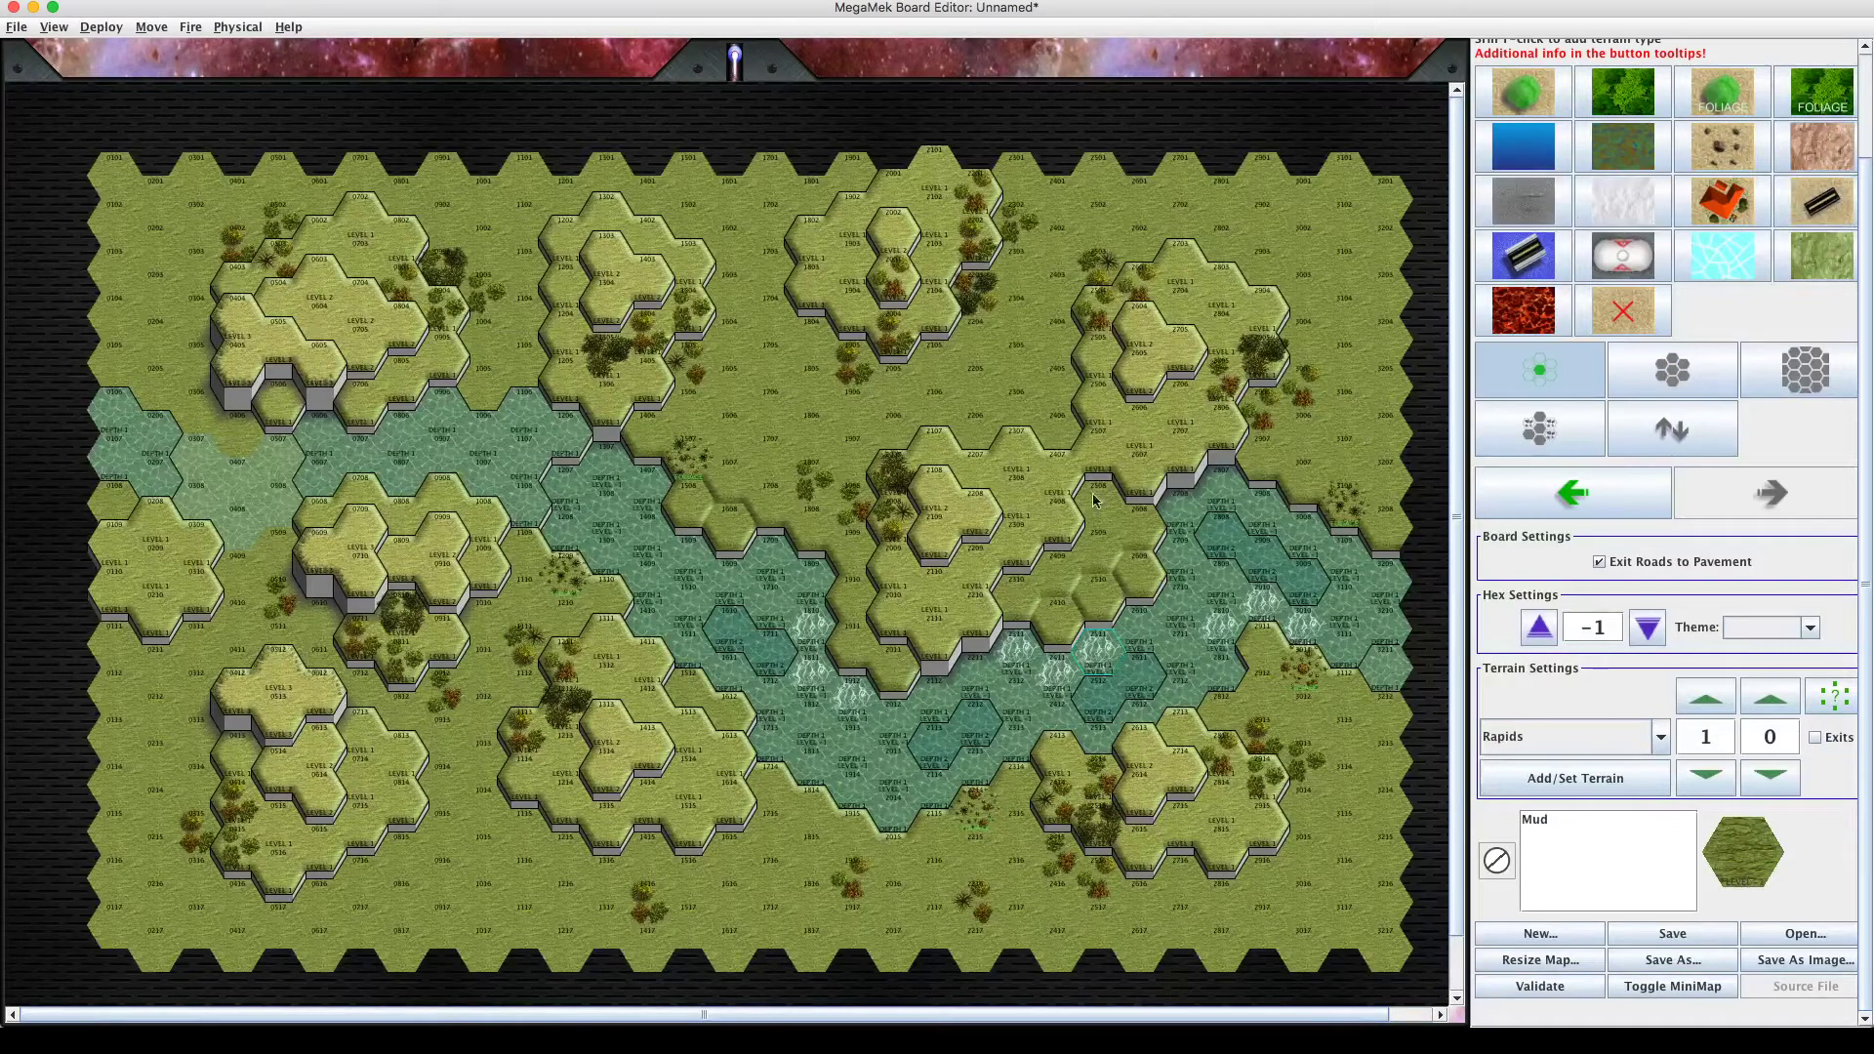
{"action": "left_click", "coordinate": [481, 381]}
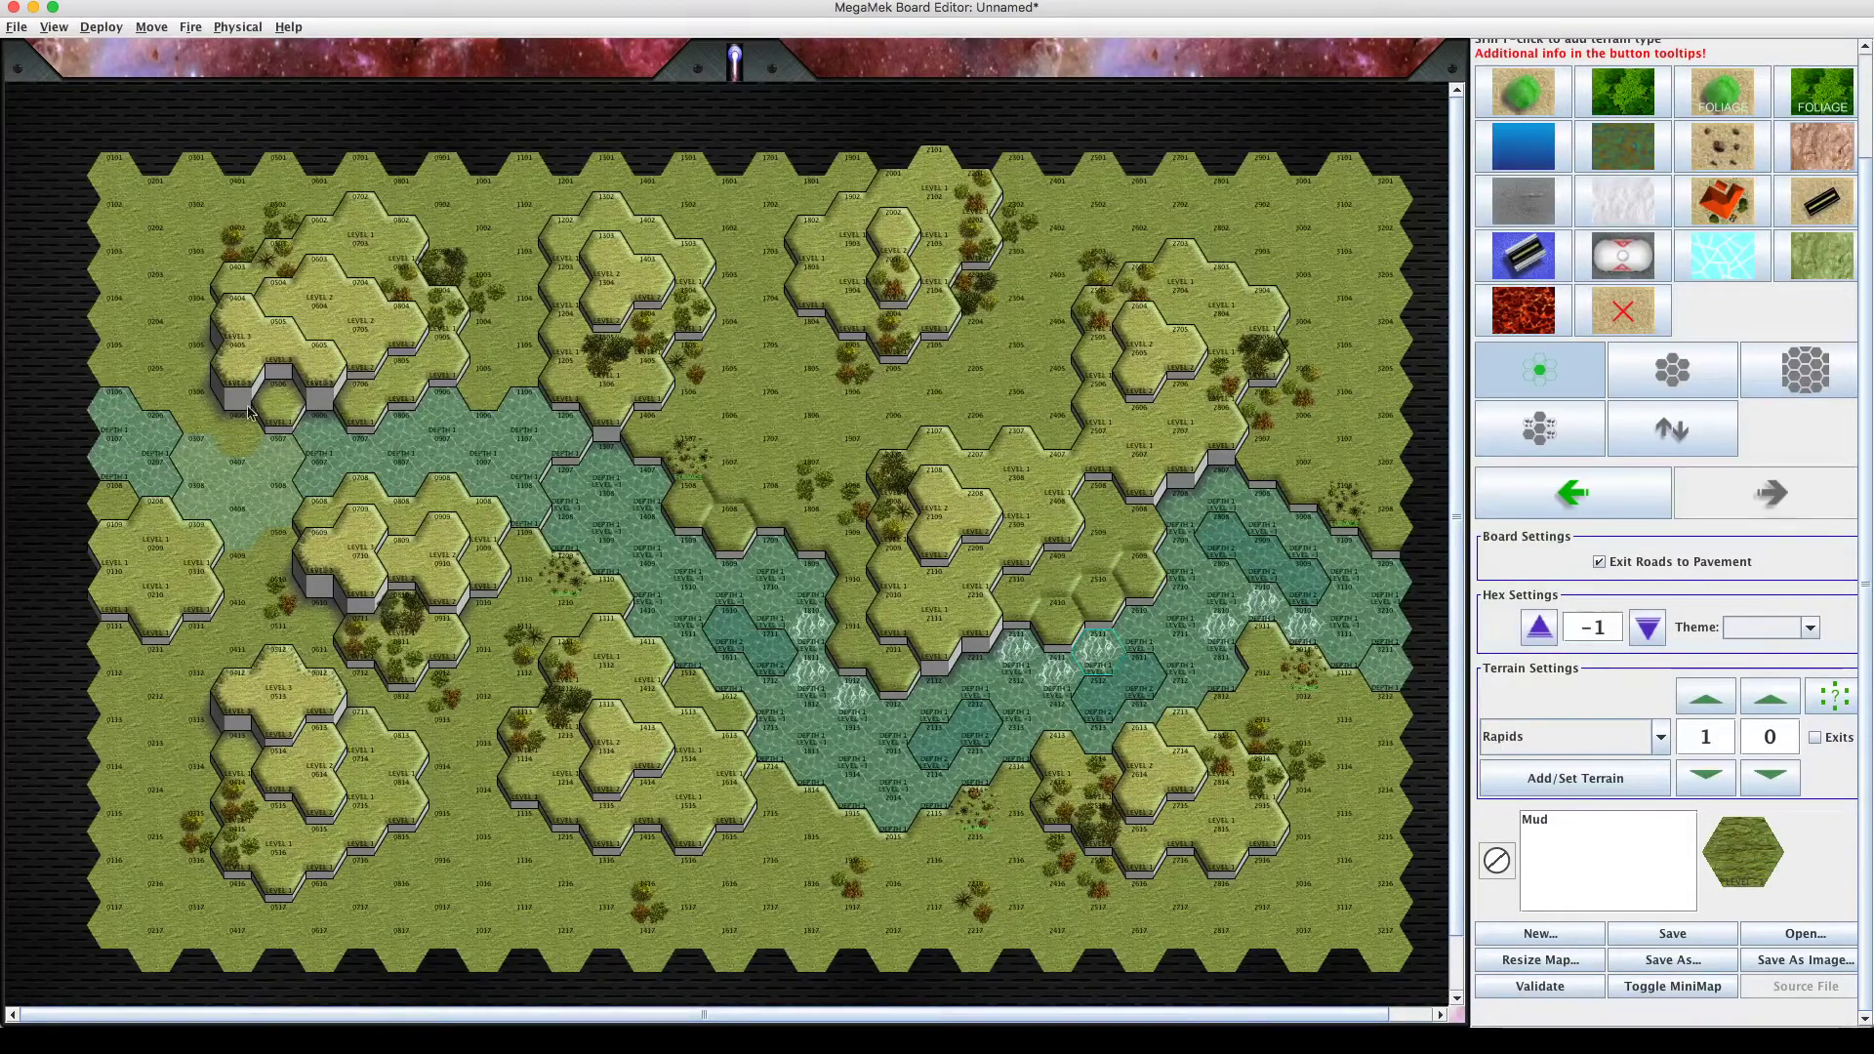
{"action": "left_click", "coordinate": [166, 408]}
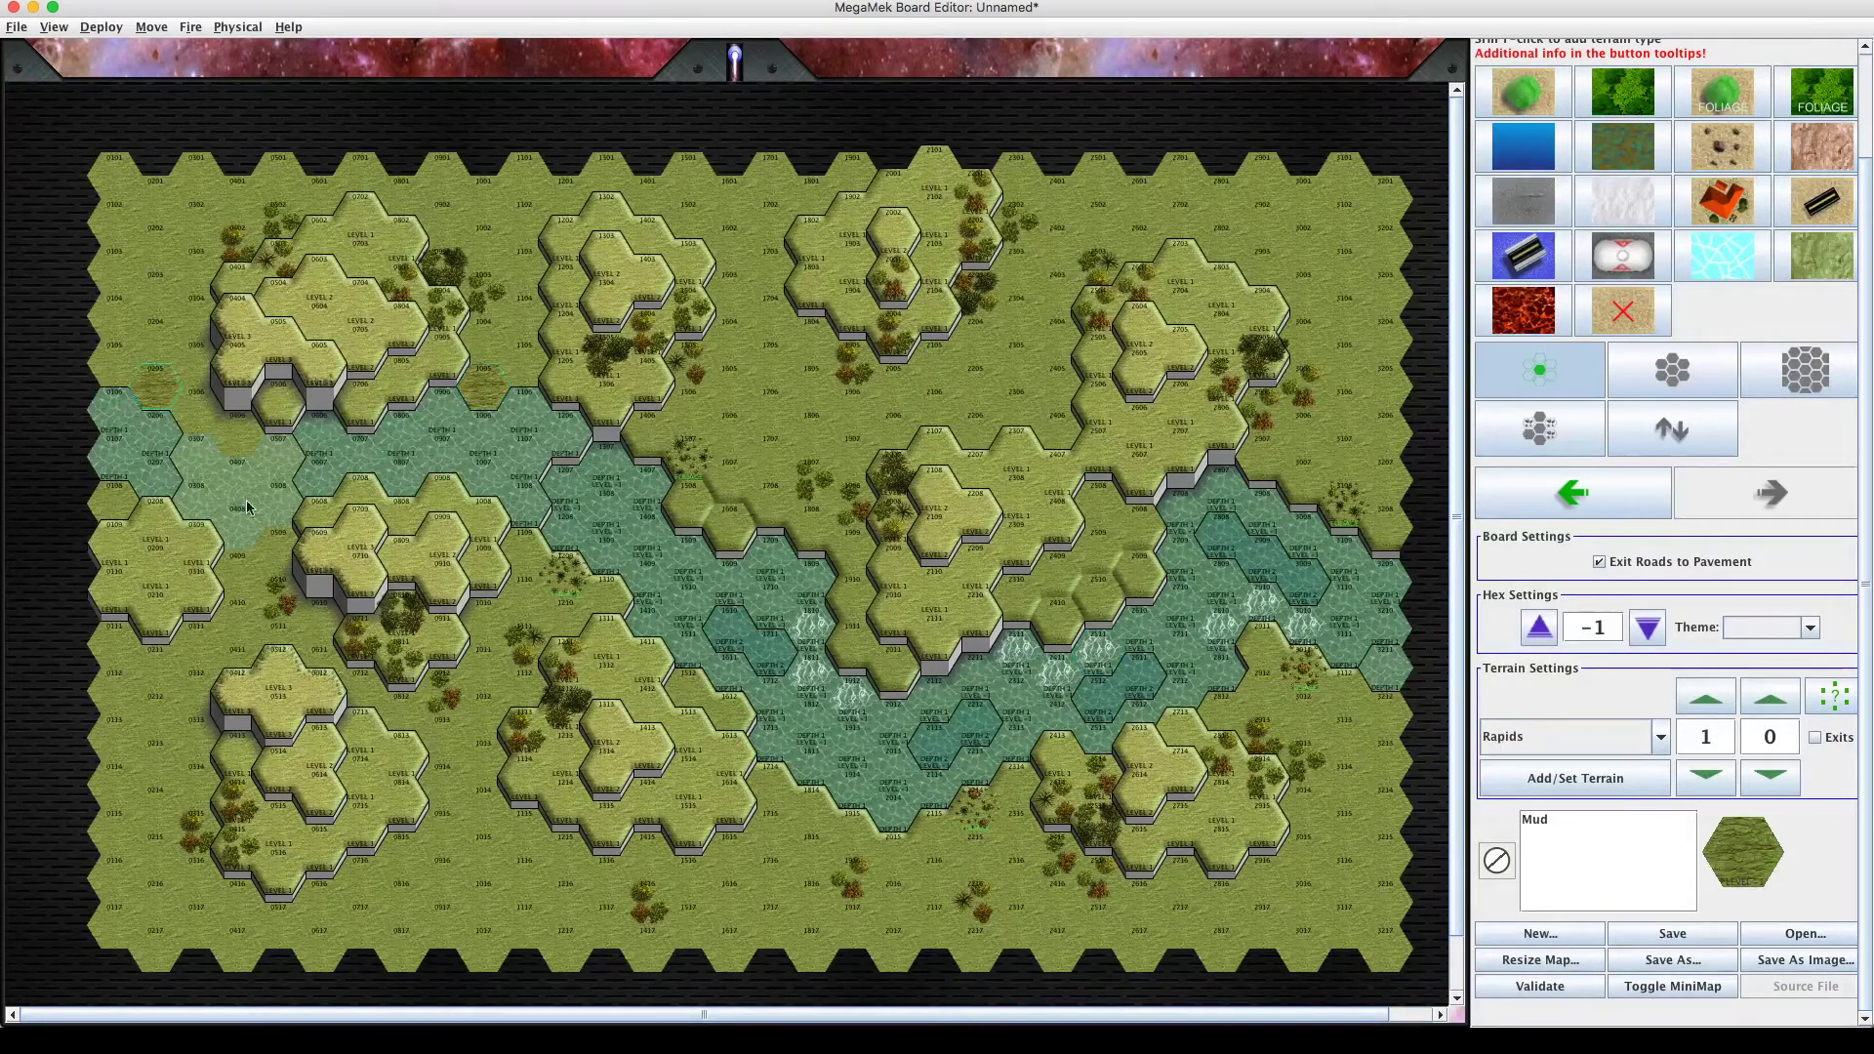
{"action": "left_click", "coordinate": [527, 561]}
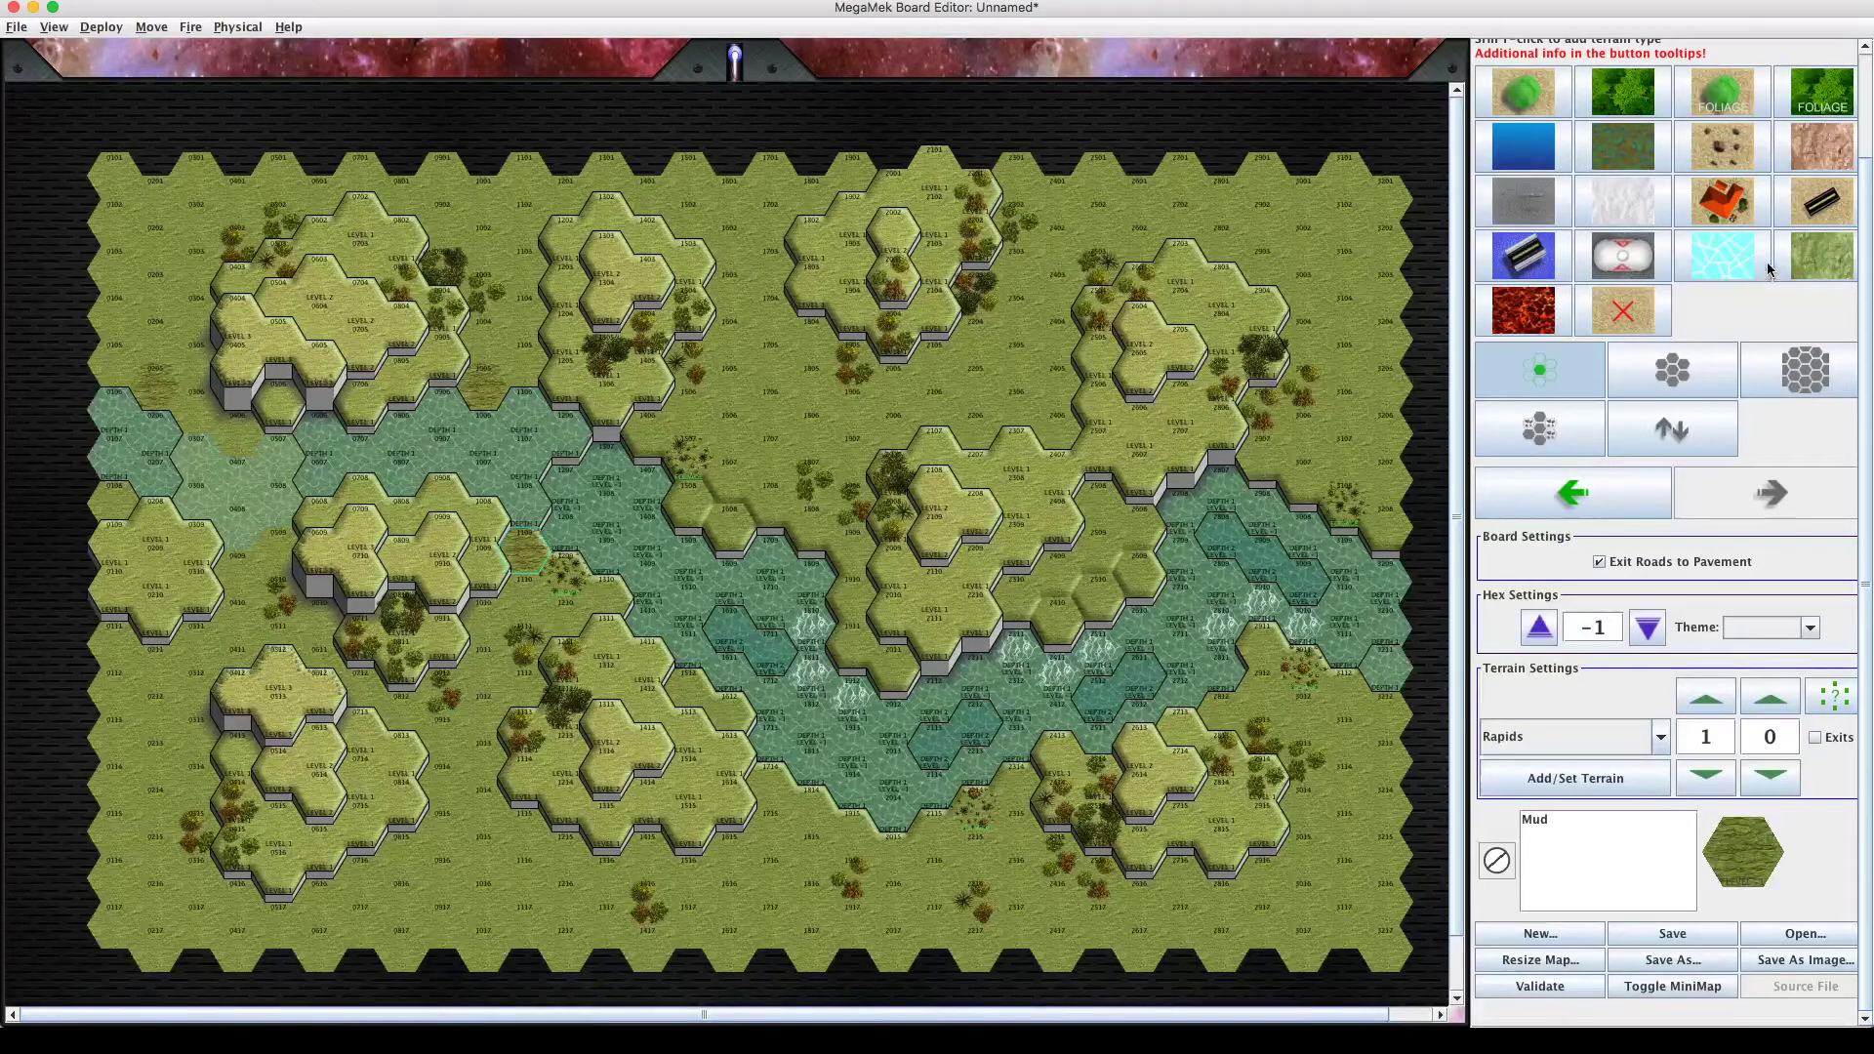
Scatter single hexes of rough terrain across the map, on and beside the northern and southern hills and near the river.
{"action": "left_click", "coordinate": [1737, 161]}
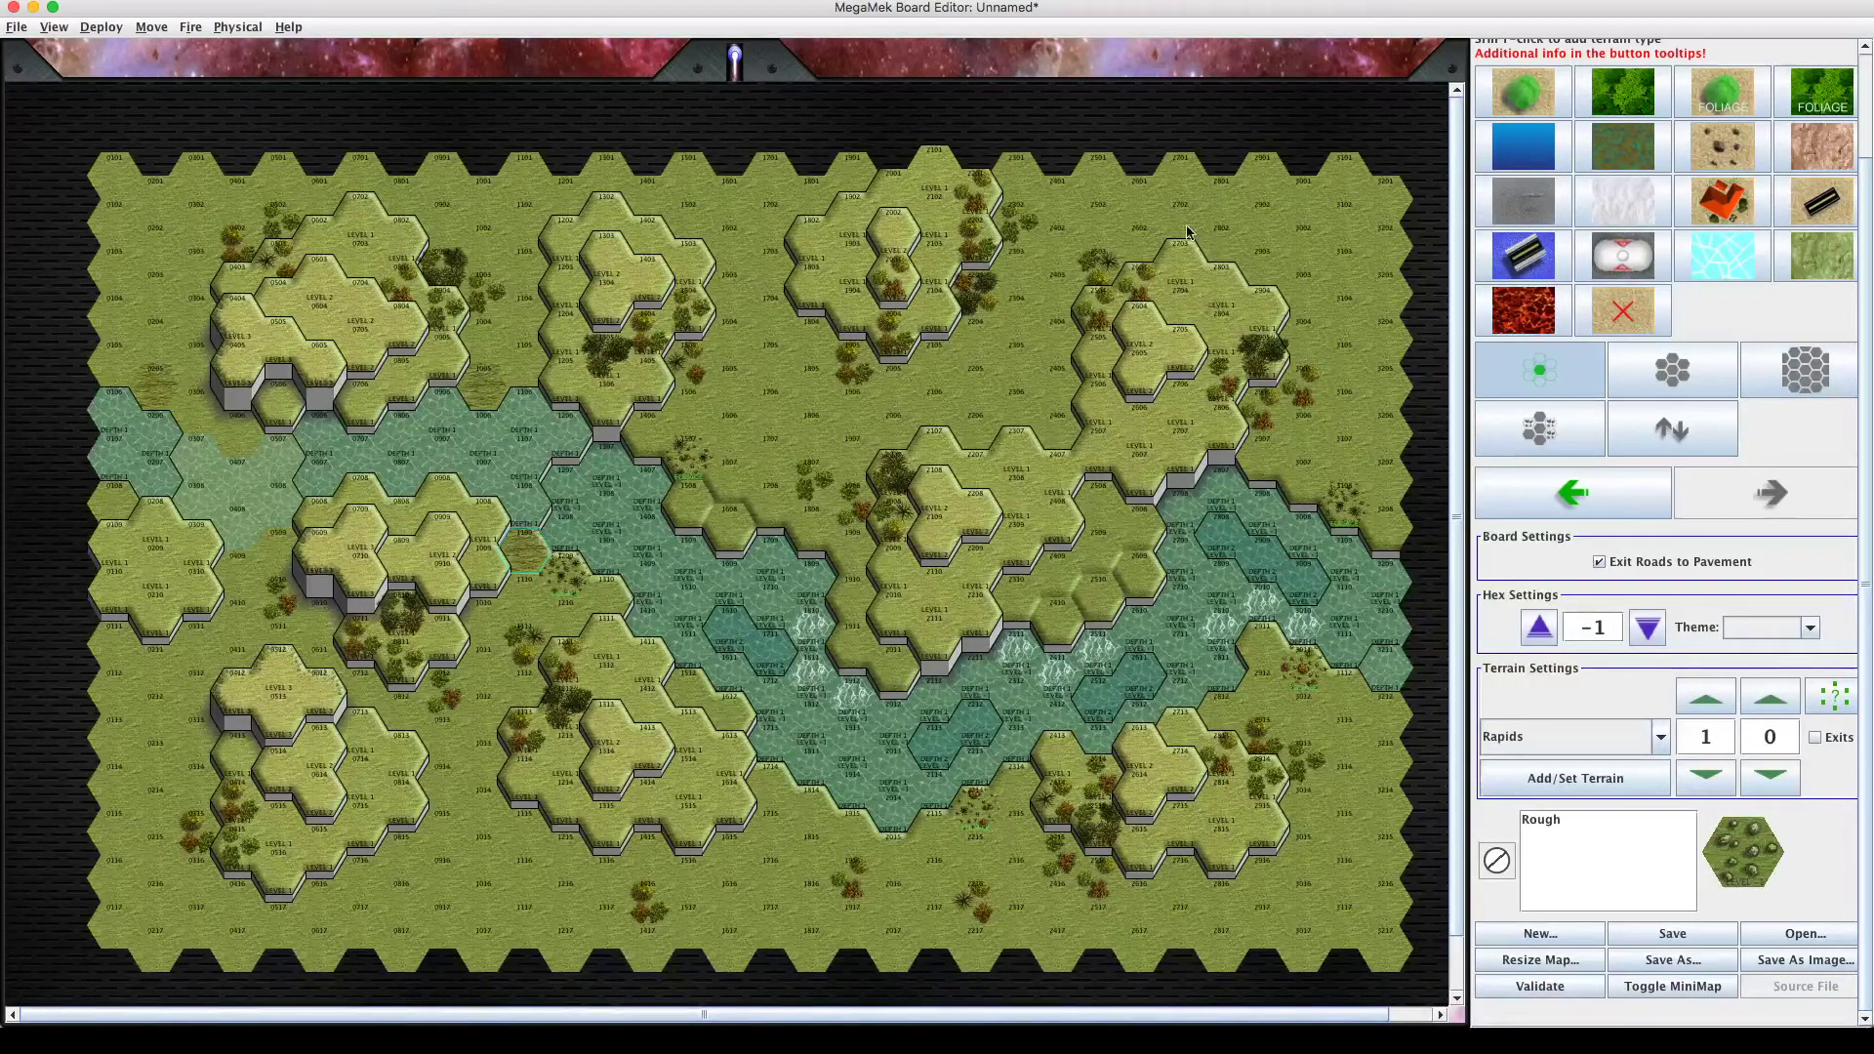
{"action": "left_click", "coordinate": [1228, 248]}
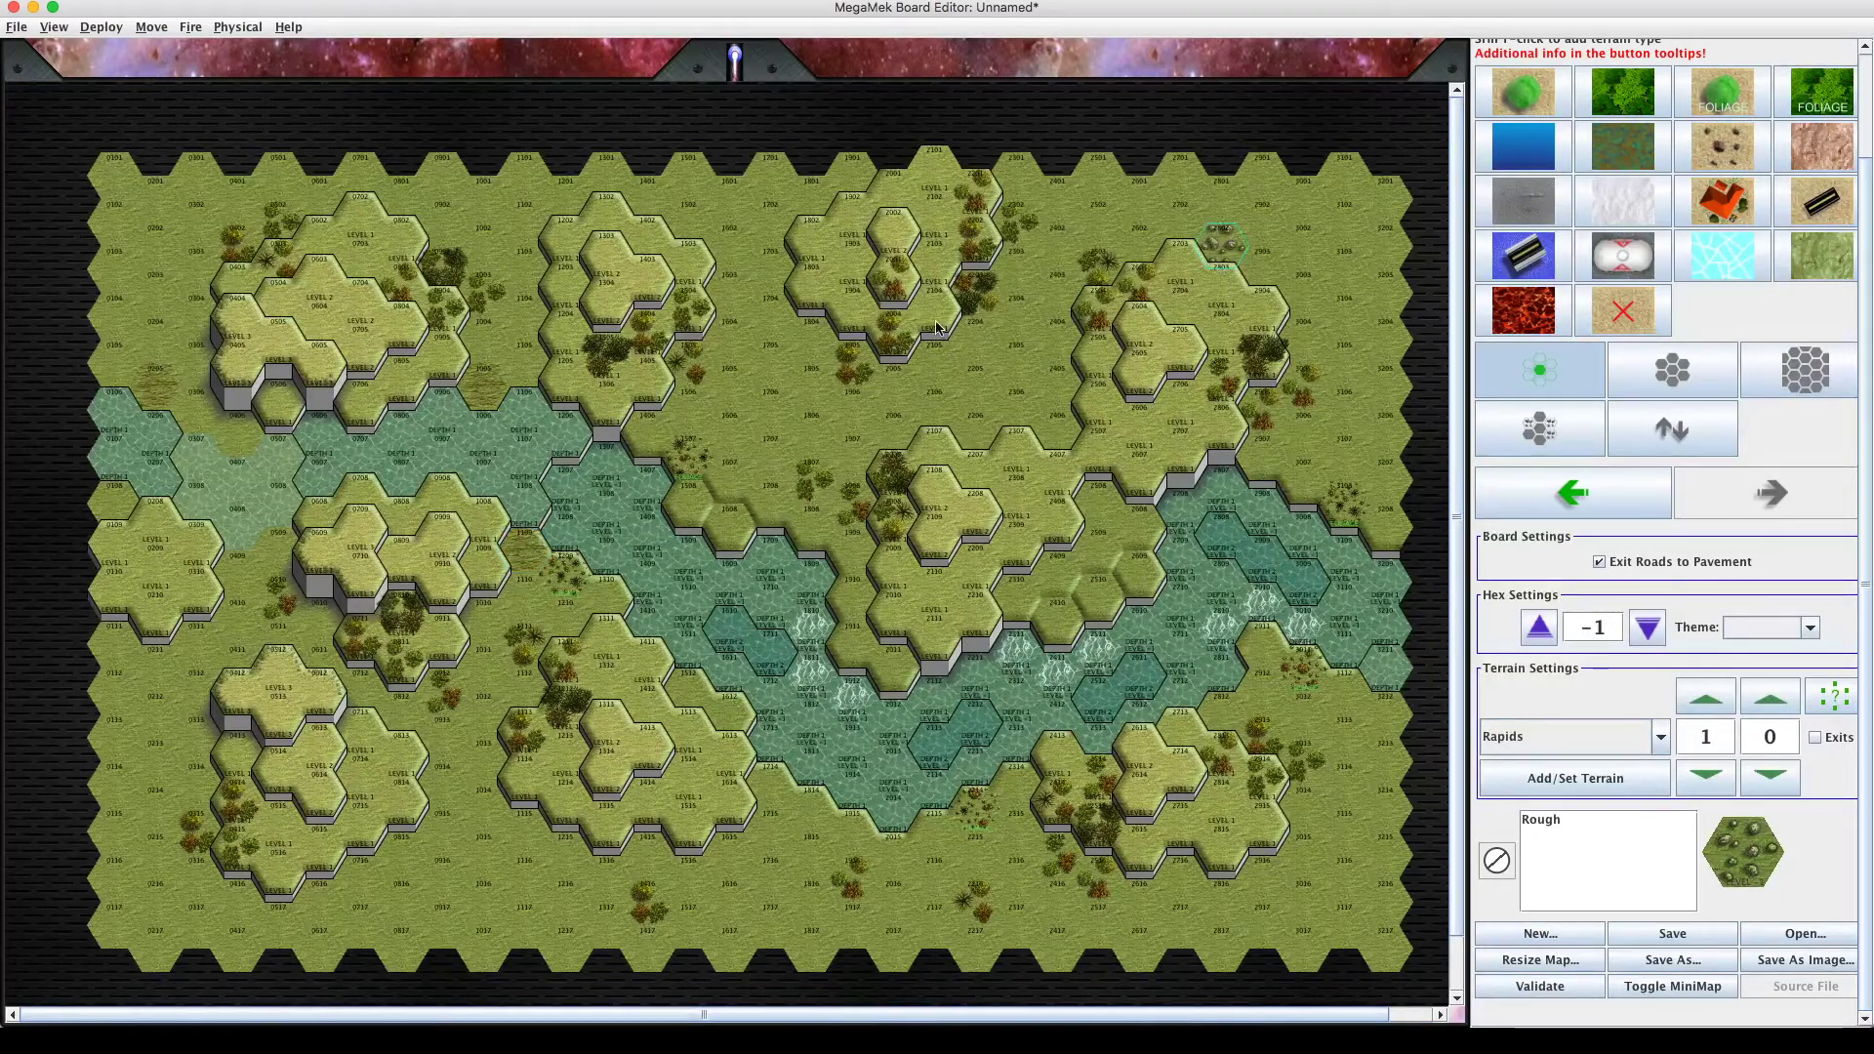
{"action": "left_click", "coordinate": [847, 252]}
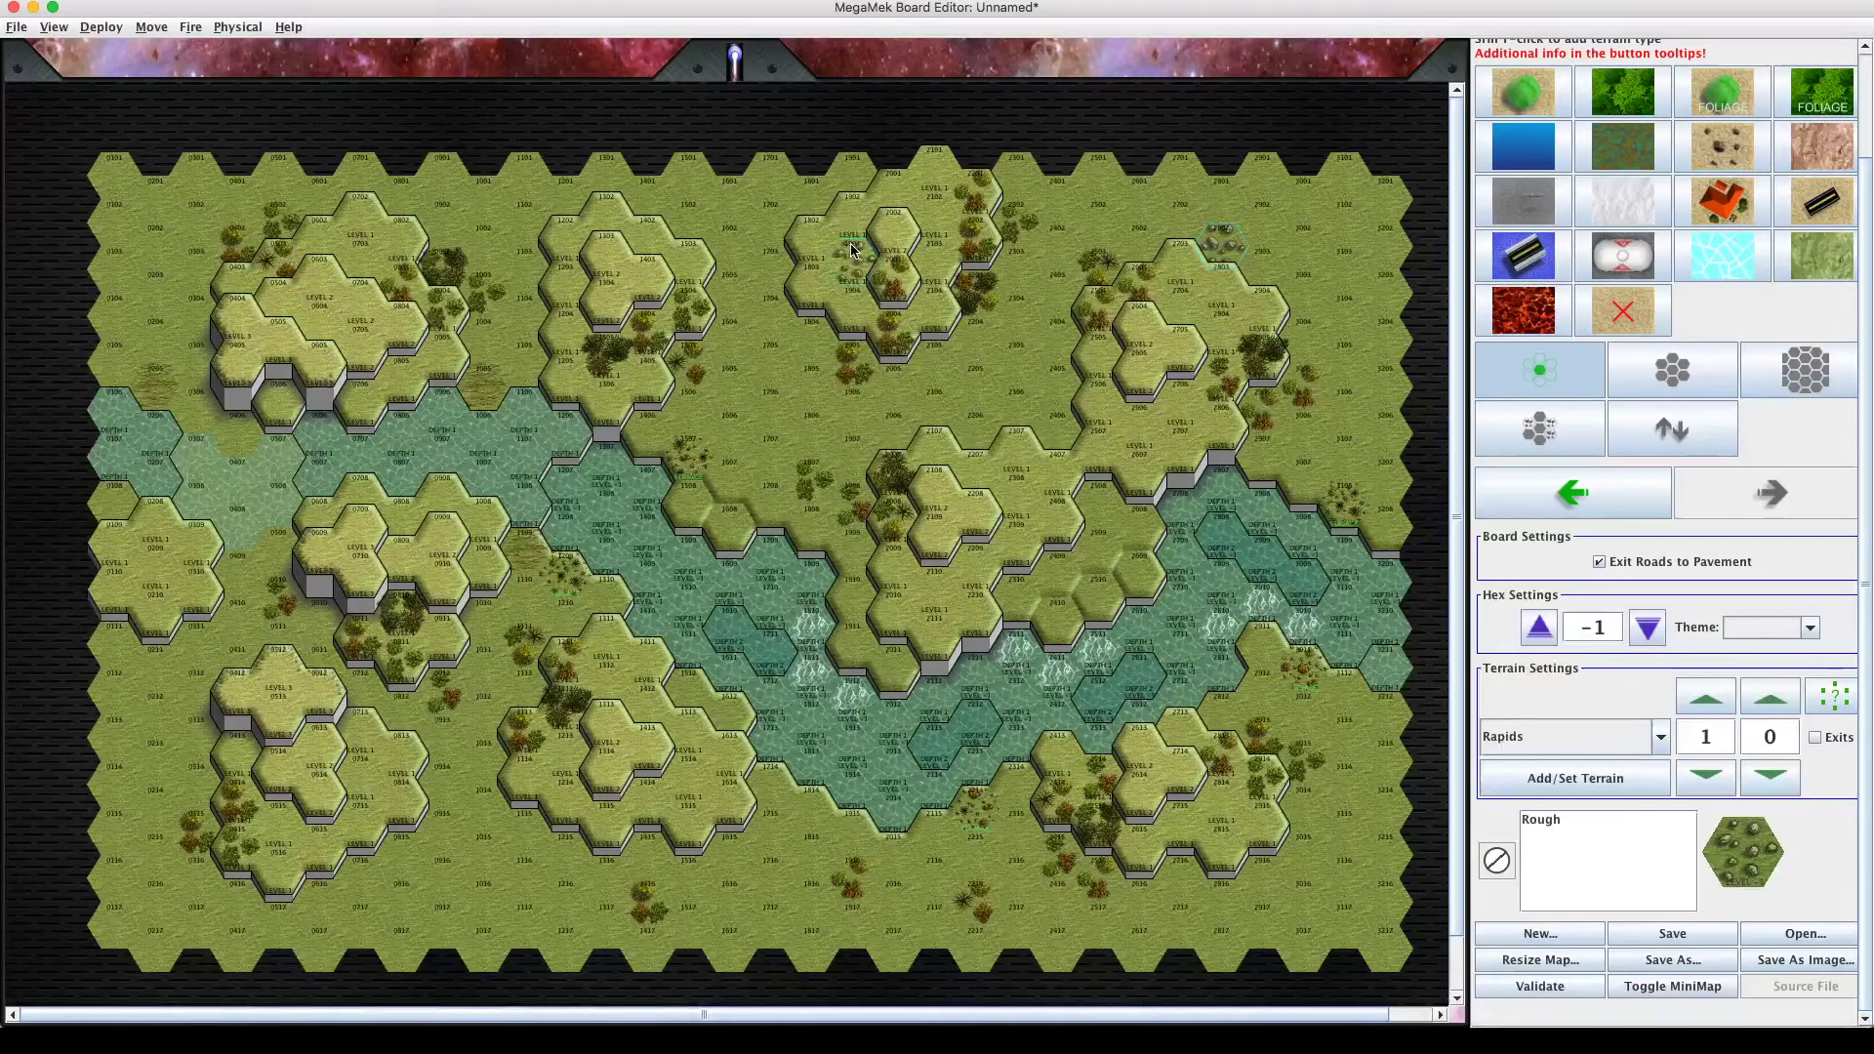
{"action": "left_click", "coordinate": [644, 242]}
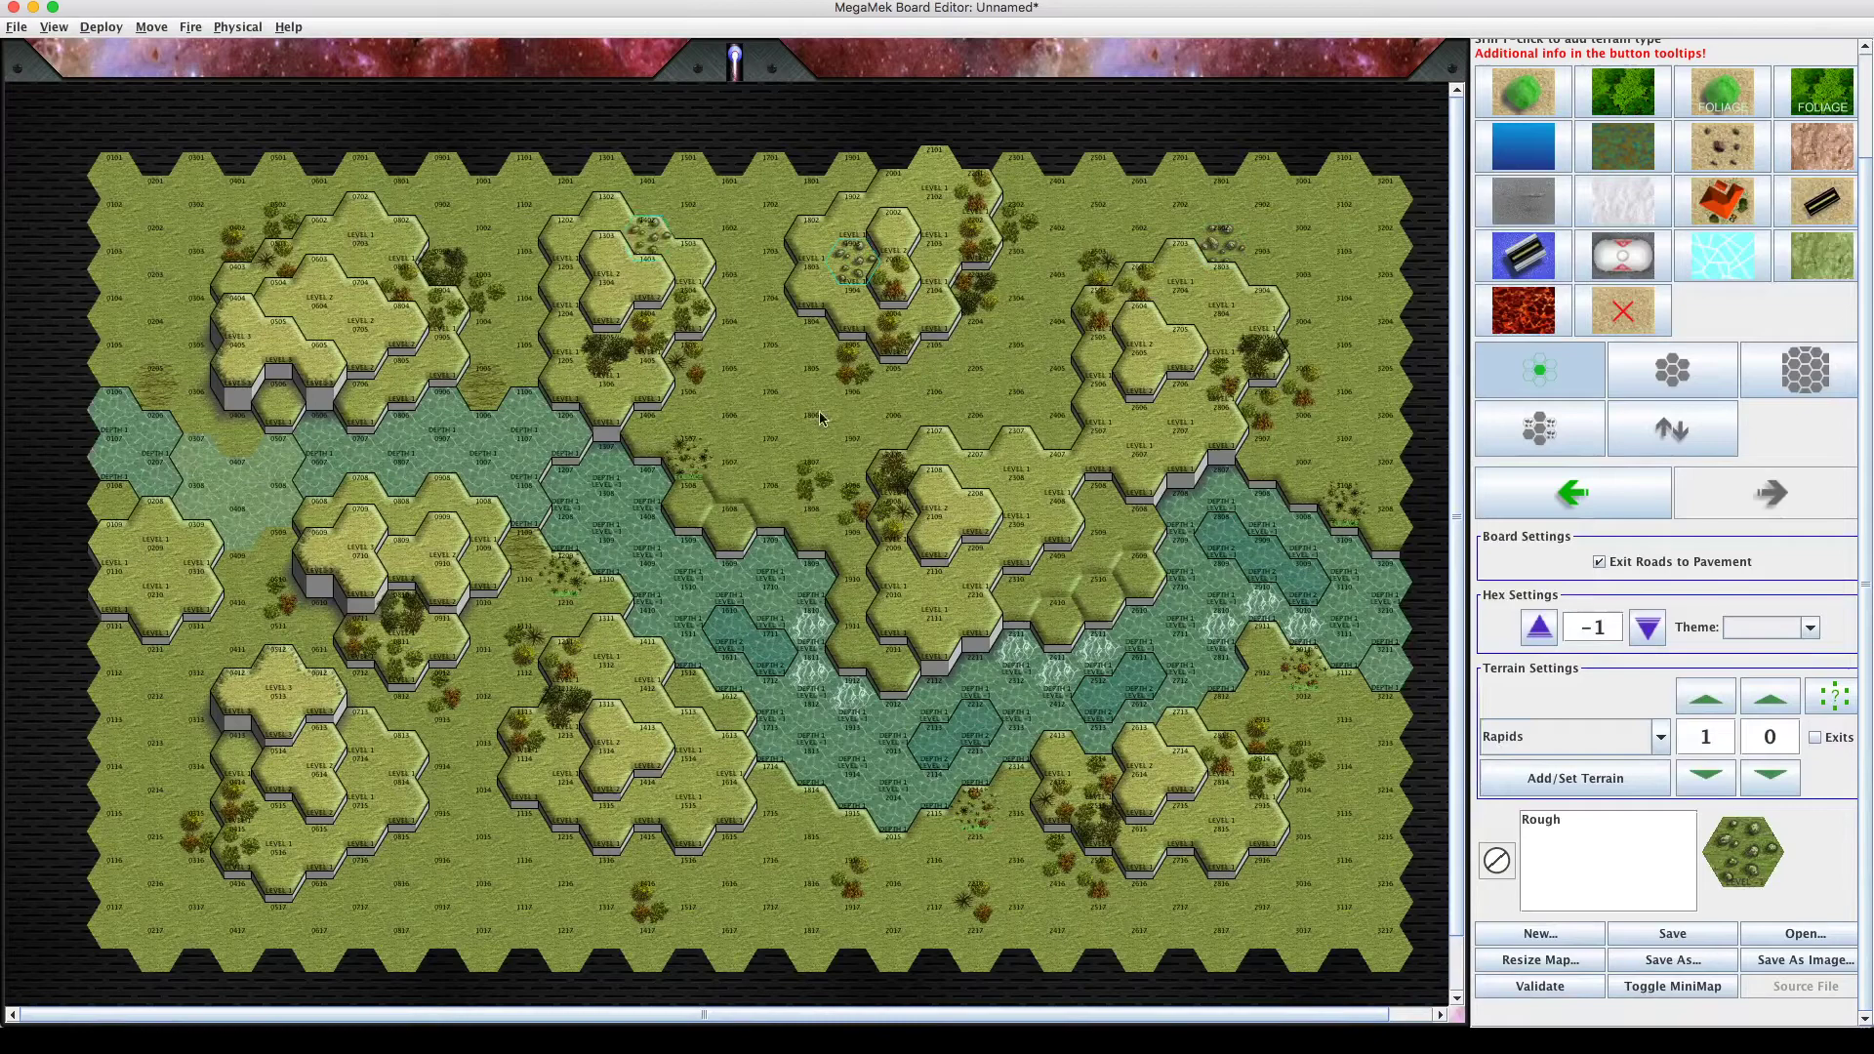
{"action": "left_click", "coordinate": [890, 437]}
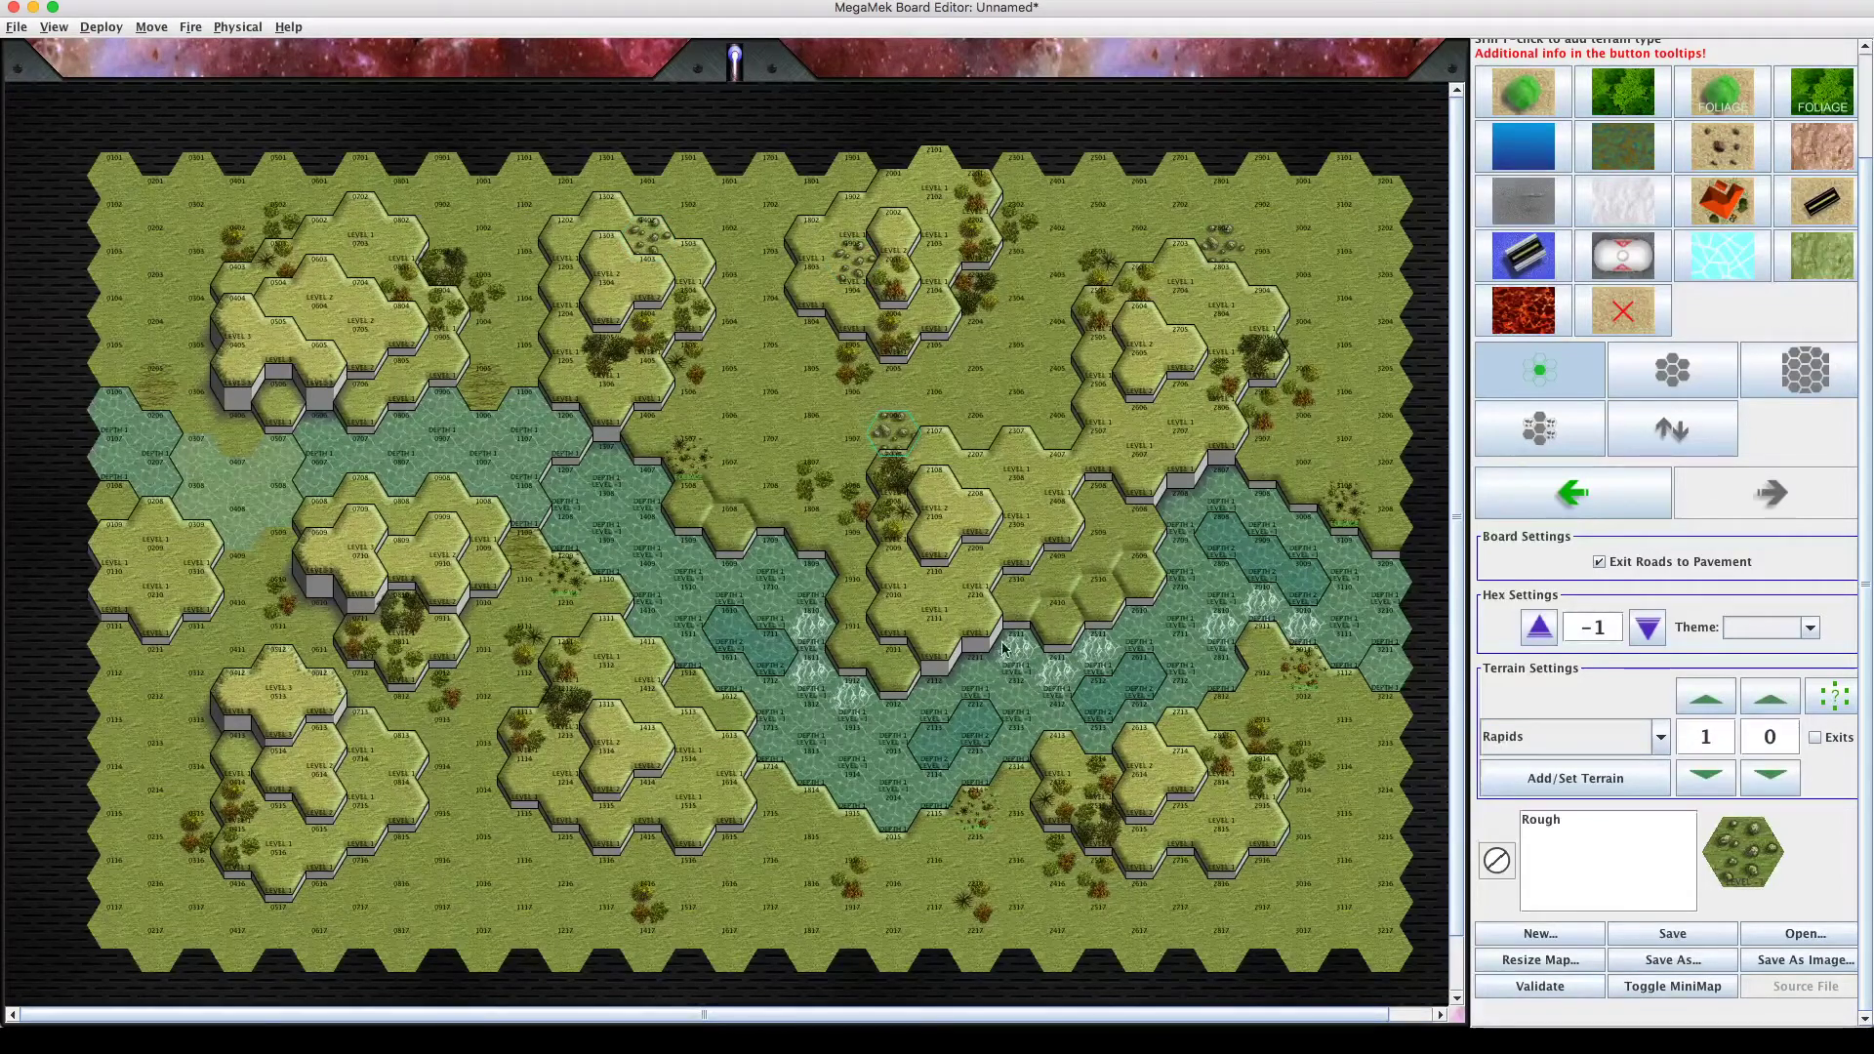
{"action": "left_click", "coordinate": [1185, 869]}
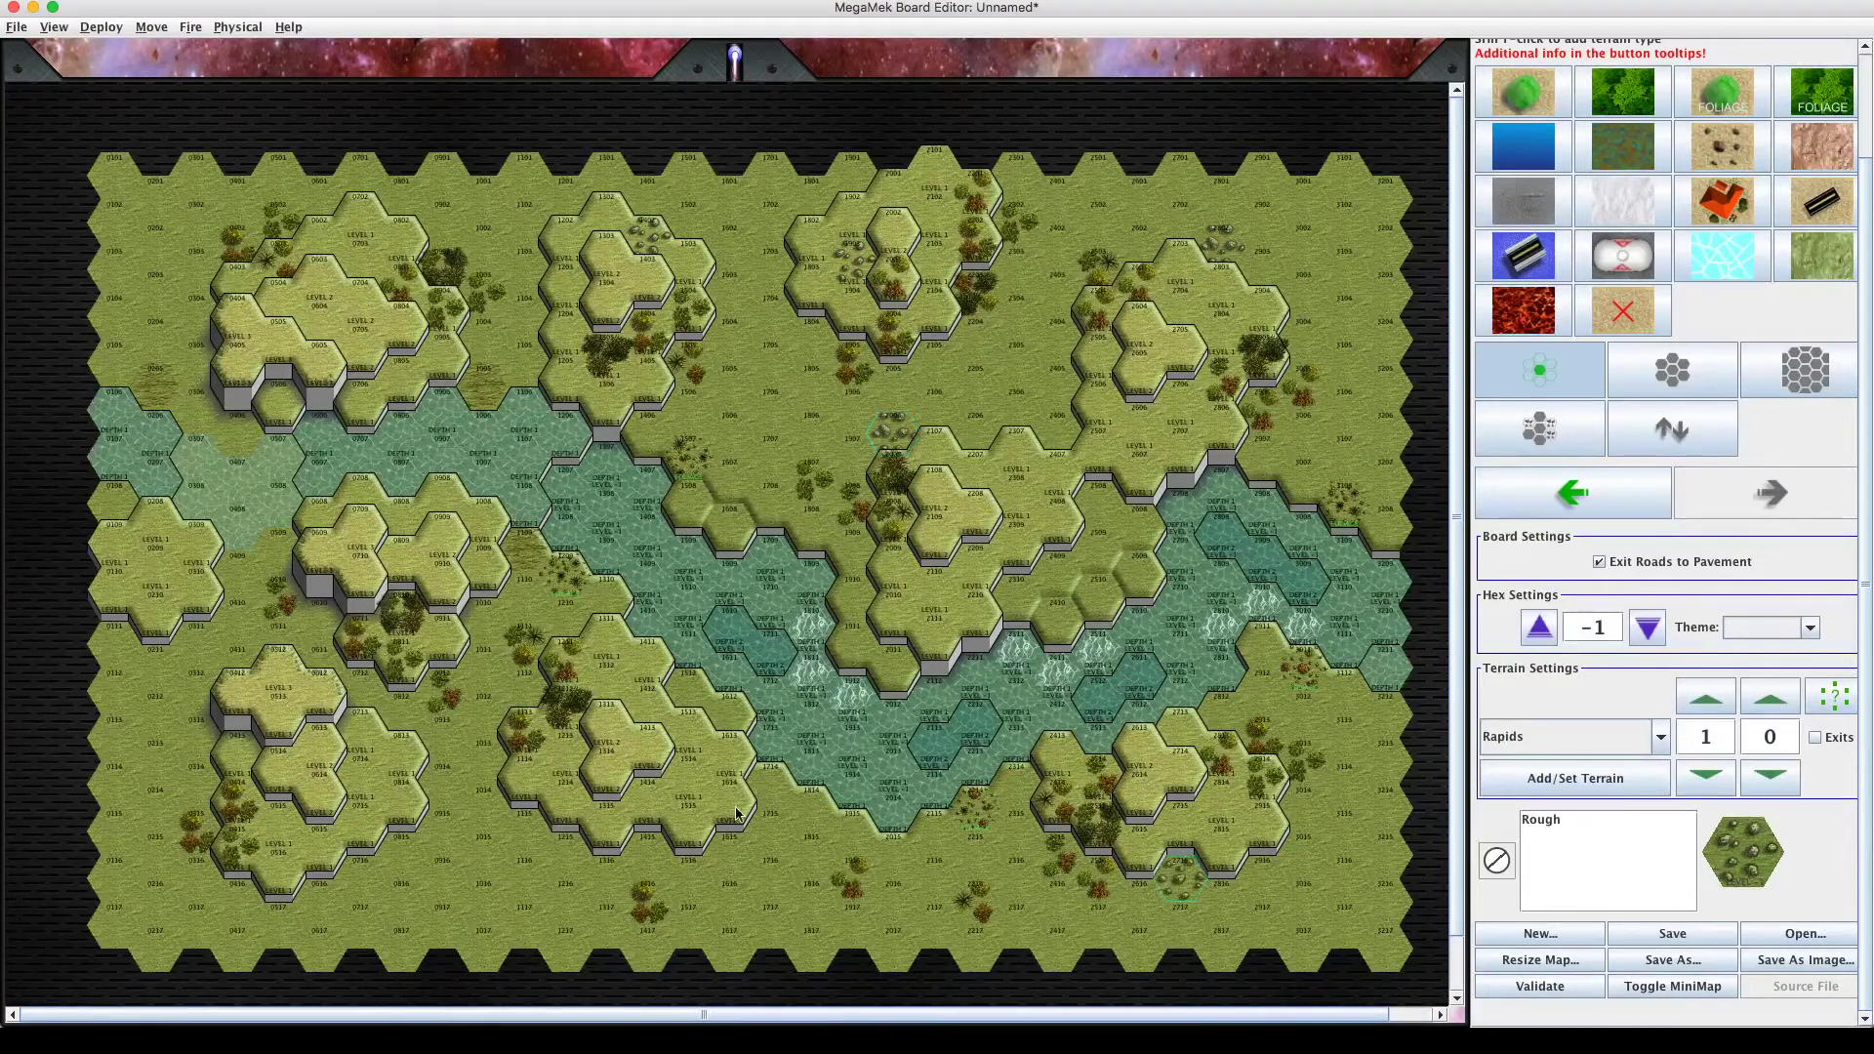
{"action": "left_click", "coordinate": [527, 828]}
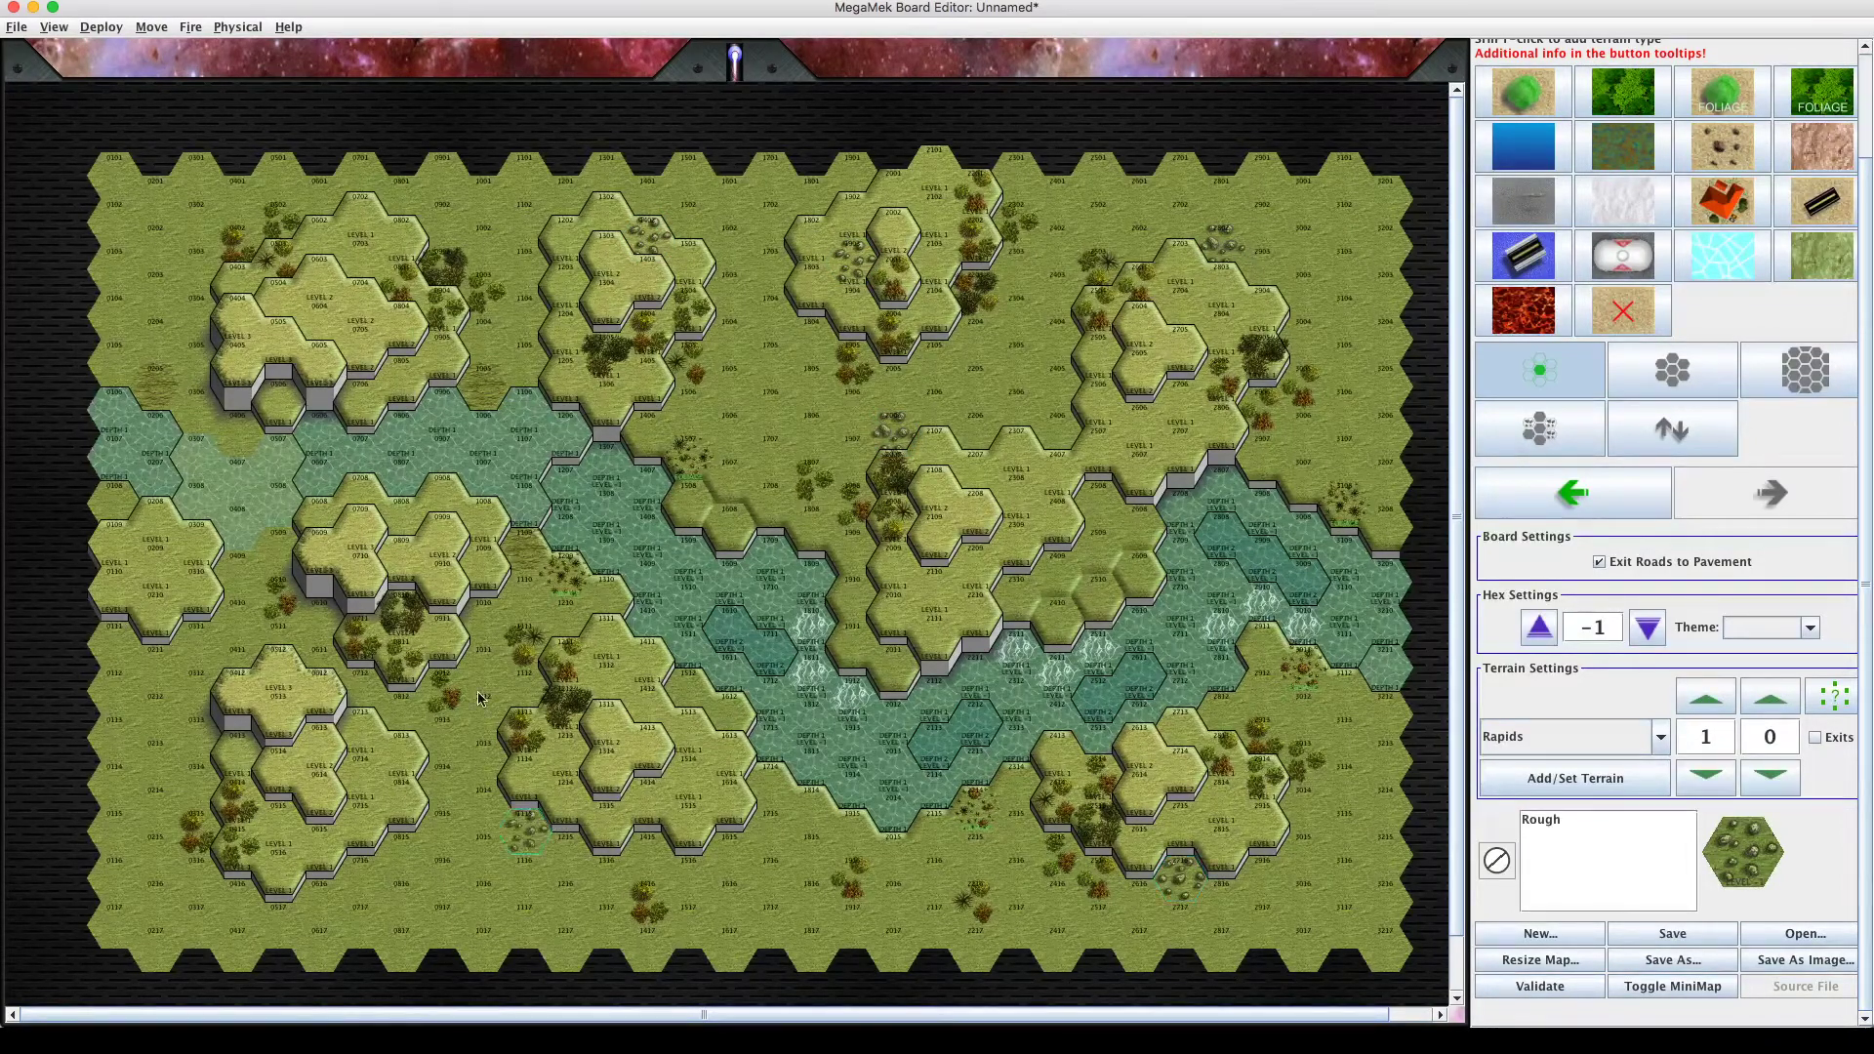
{"action": "left_click", "coordinate": [475, 607]}
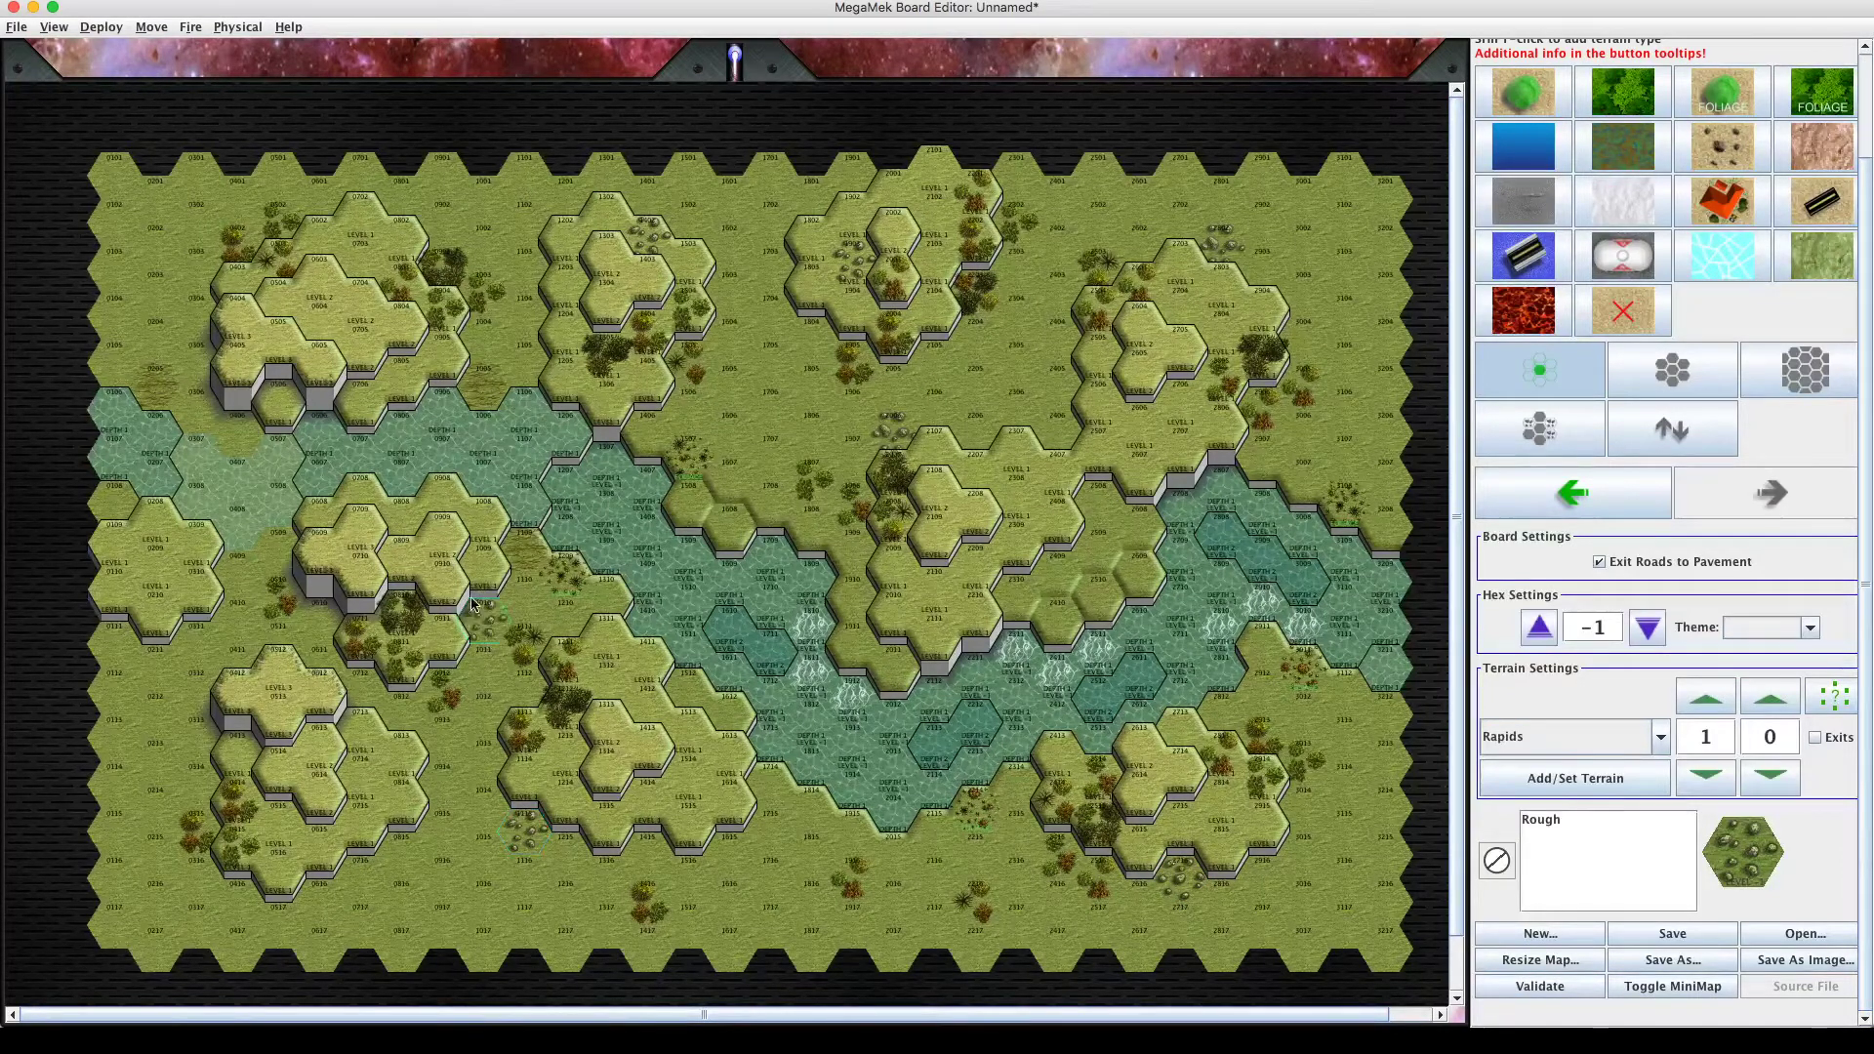
{"action": "left_click", "coordinate": [204, 269]}
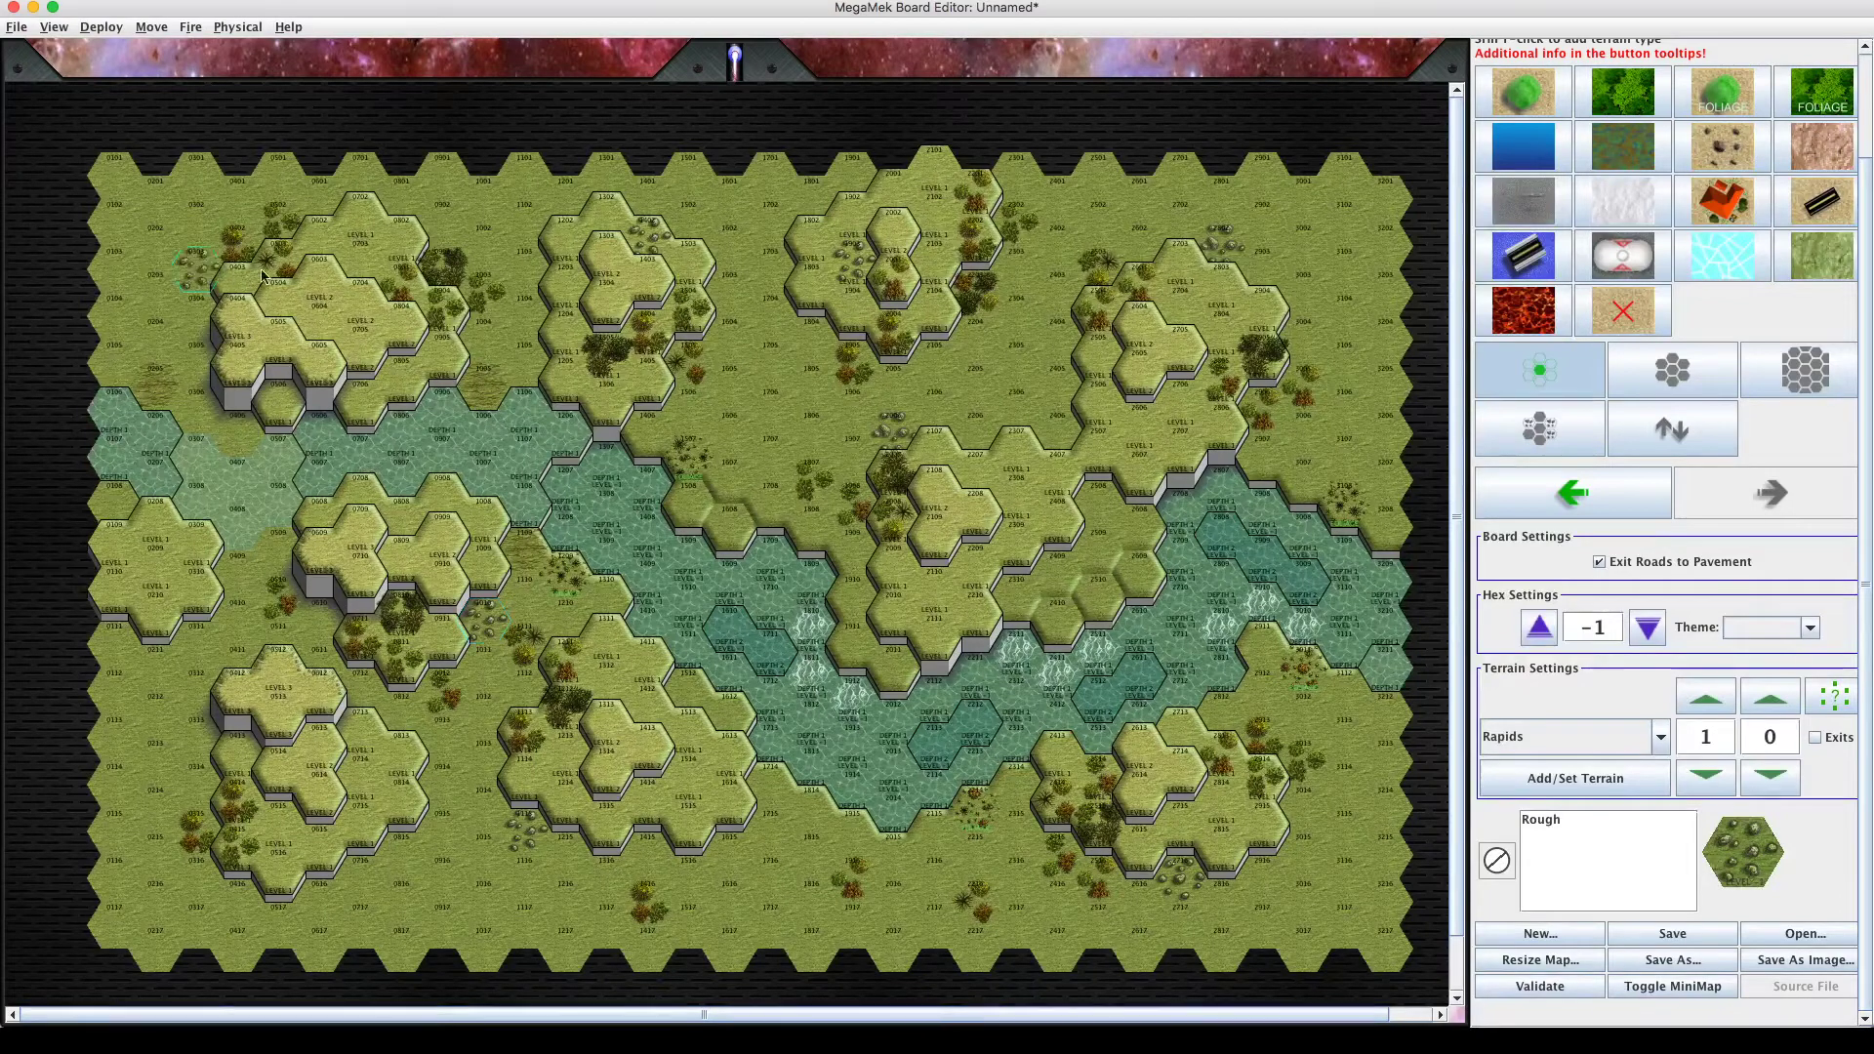
{"action": "left_click", "coordinate": [418, 220]}
{"action": "mouse_move", "coordinate": [1266, 430]}
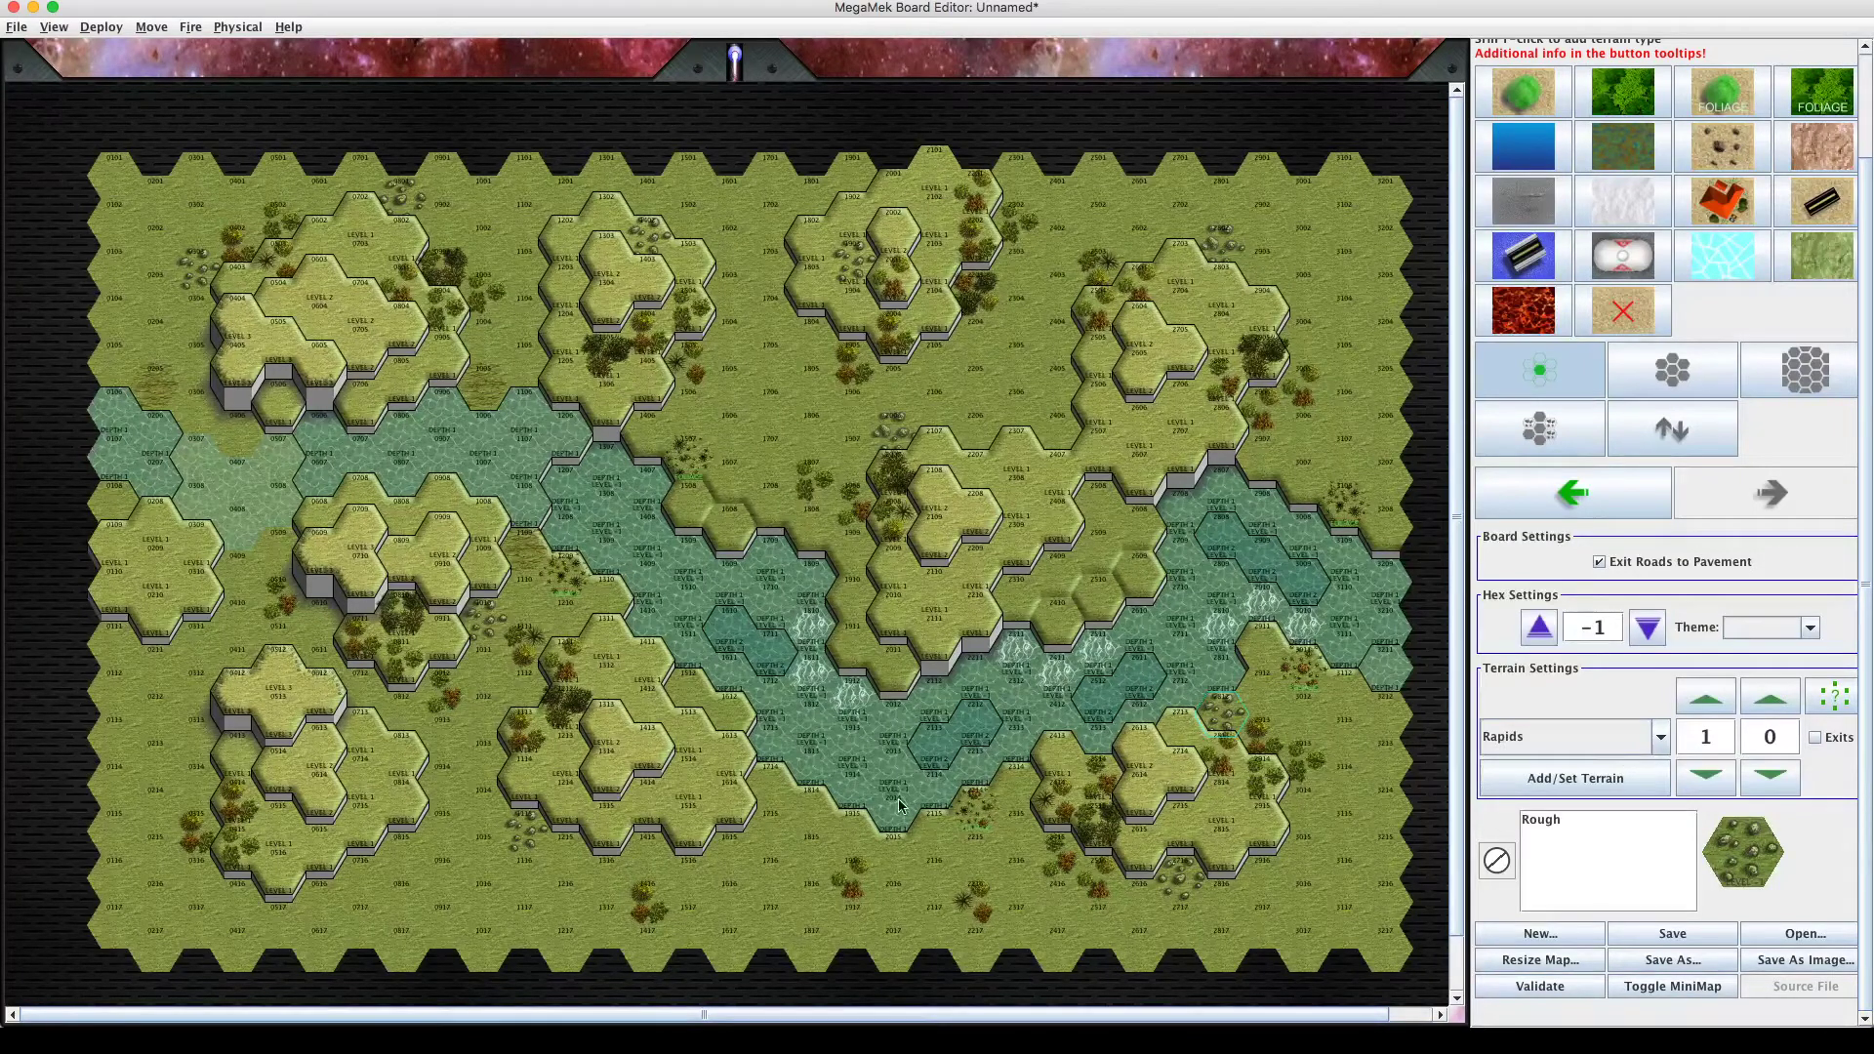
{"action": "left_click", "coordinate": [767, 825]}
{"action": "mouse_move", "coordinate": [782, 835]}
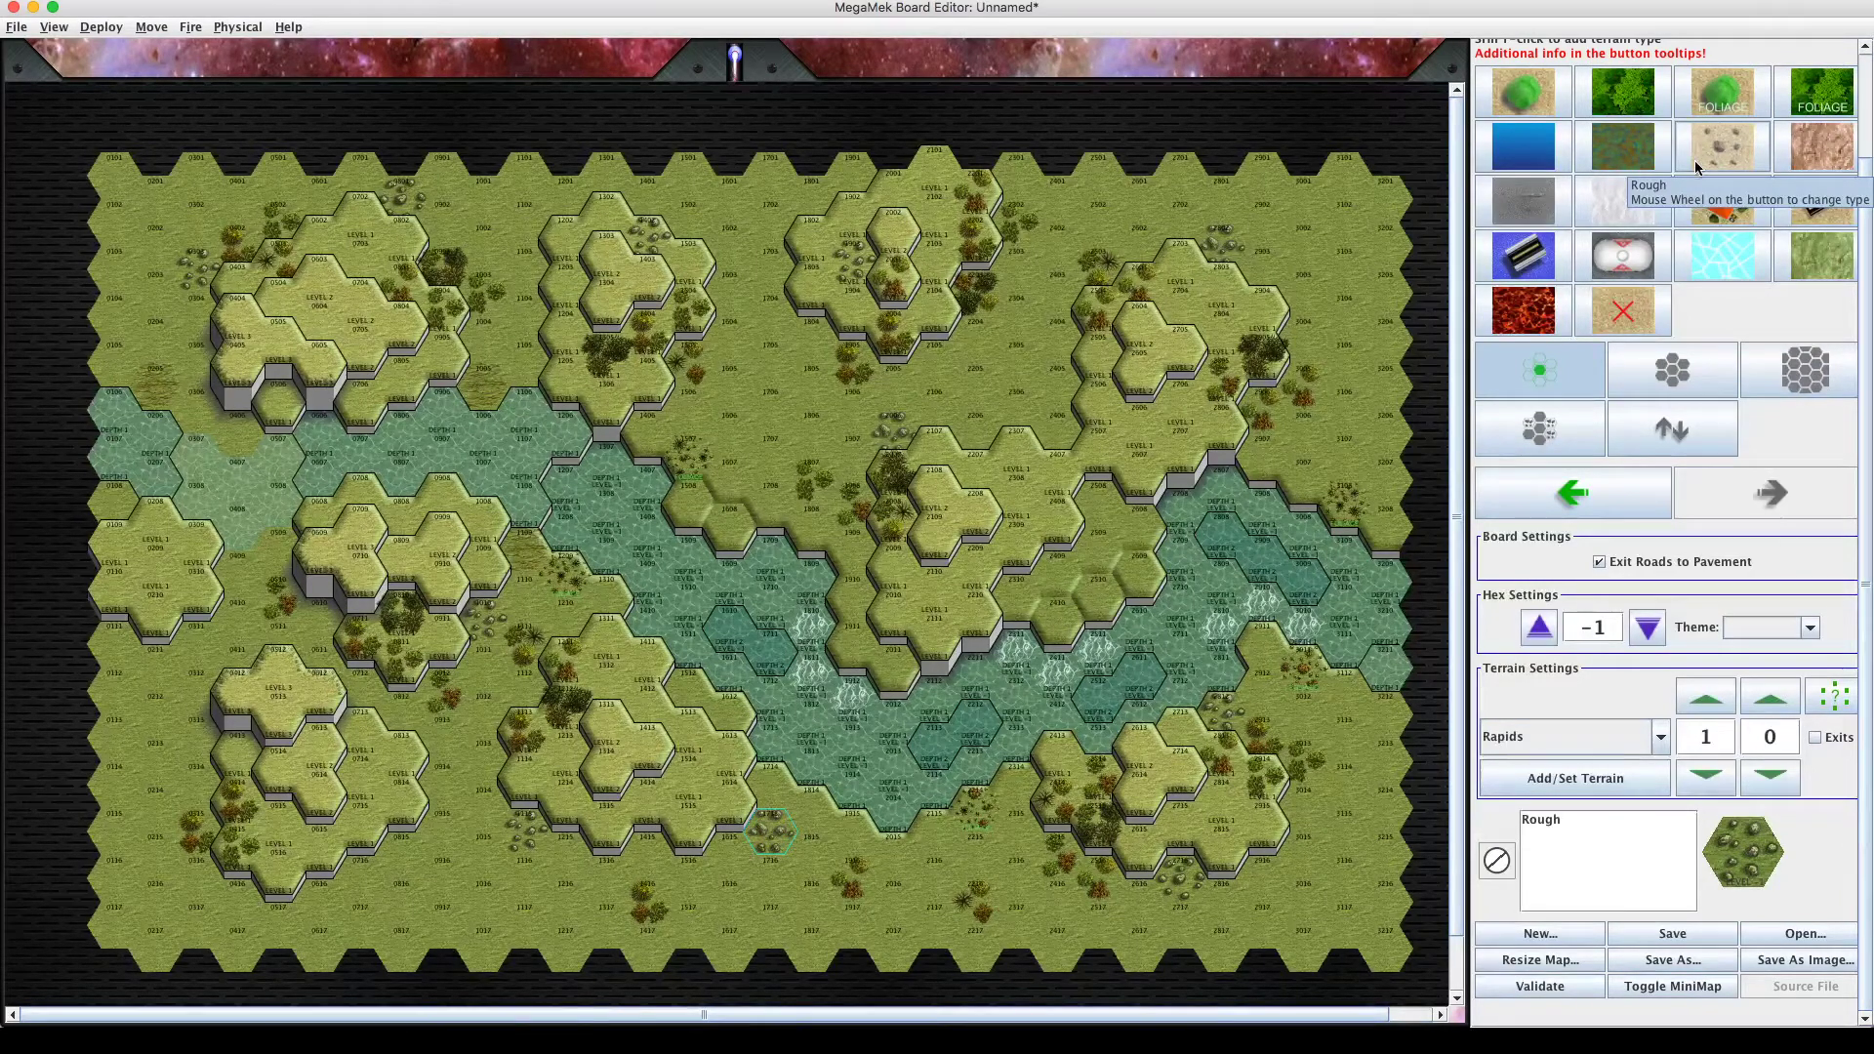
Raise the Rough terrain's level to 2 for ultra rough, then return it to 1.
{"action": "left_click", "coordinate": [1705, 707]}
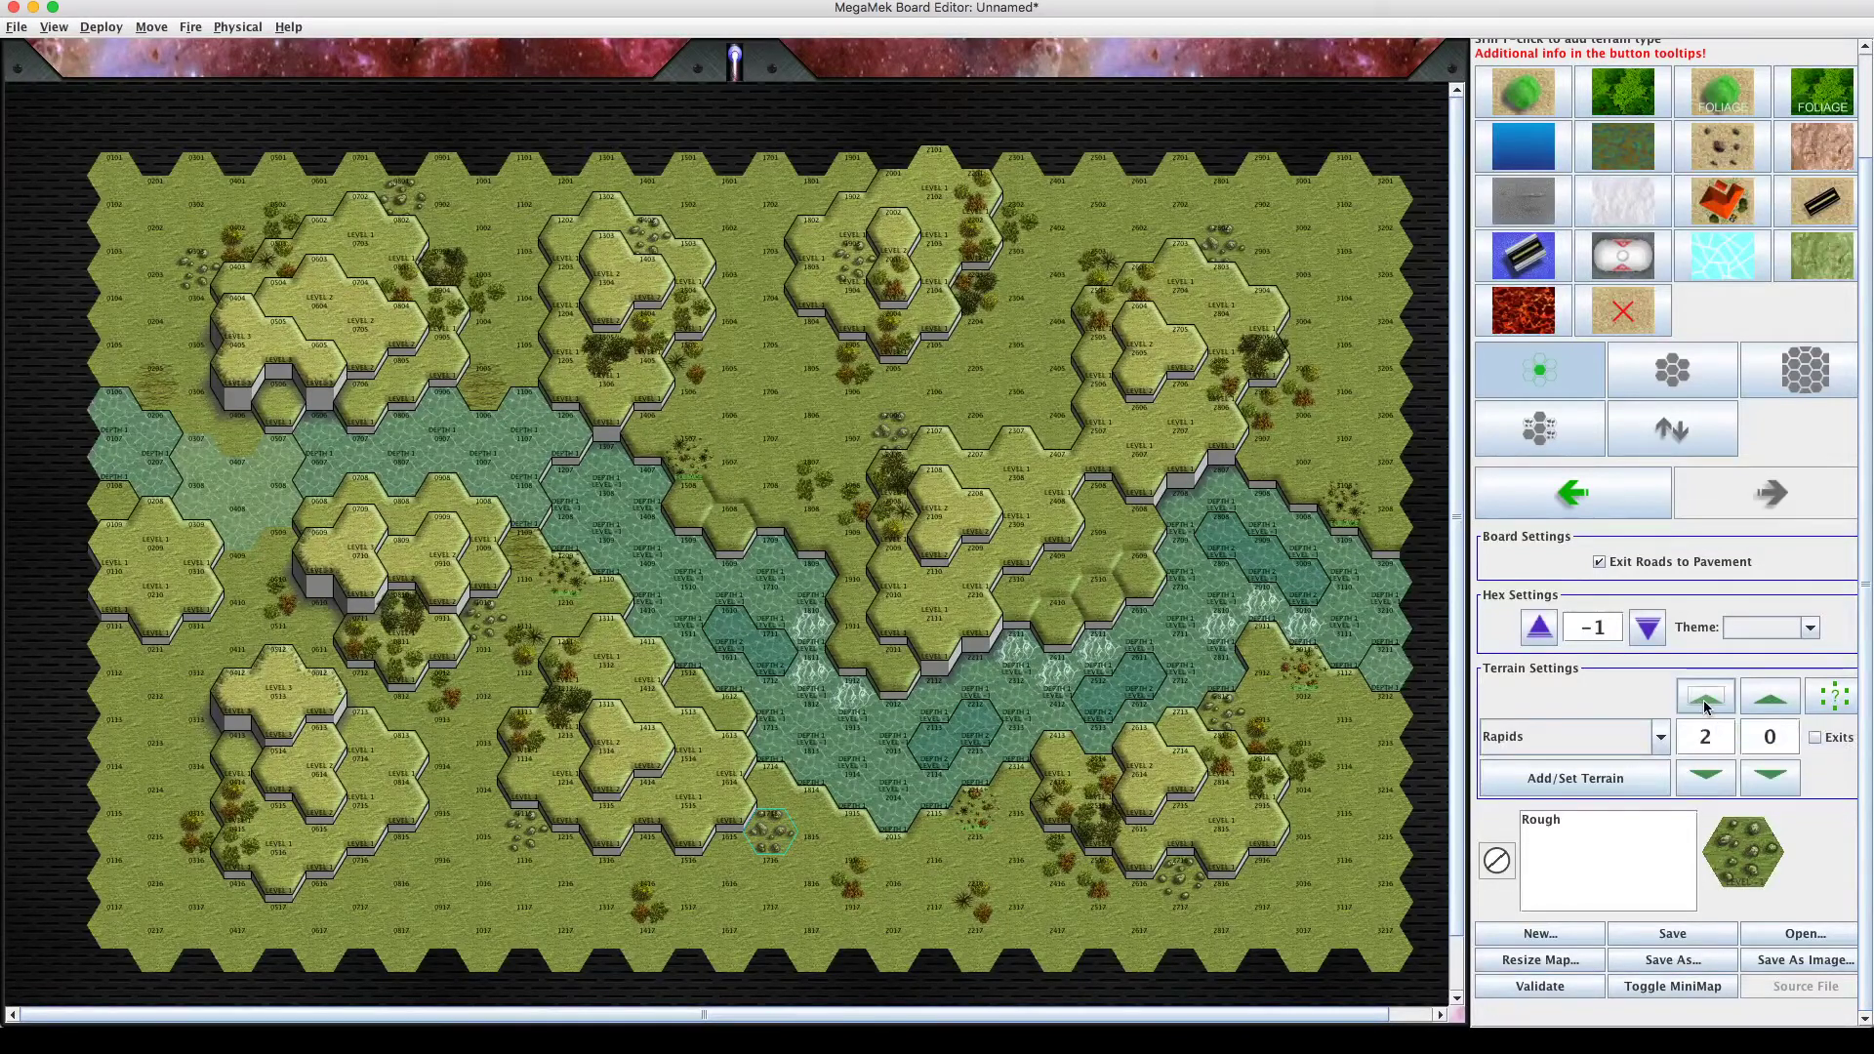
{"action": "left_click", "coordinate": [1705, 778]}
{"action": "left_click", "coordinate": [1549, 821]}
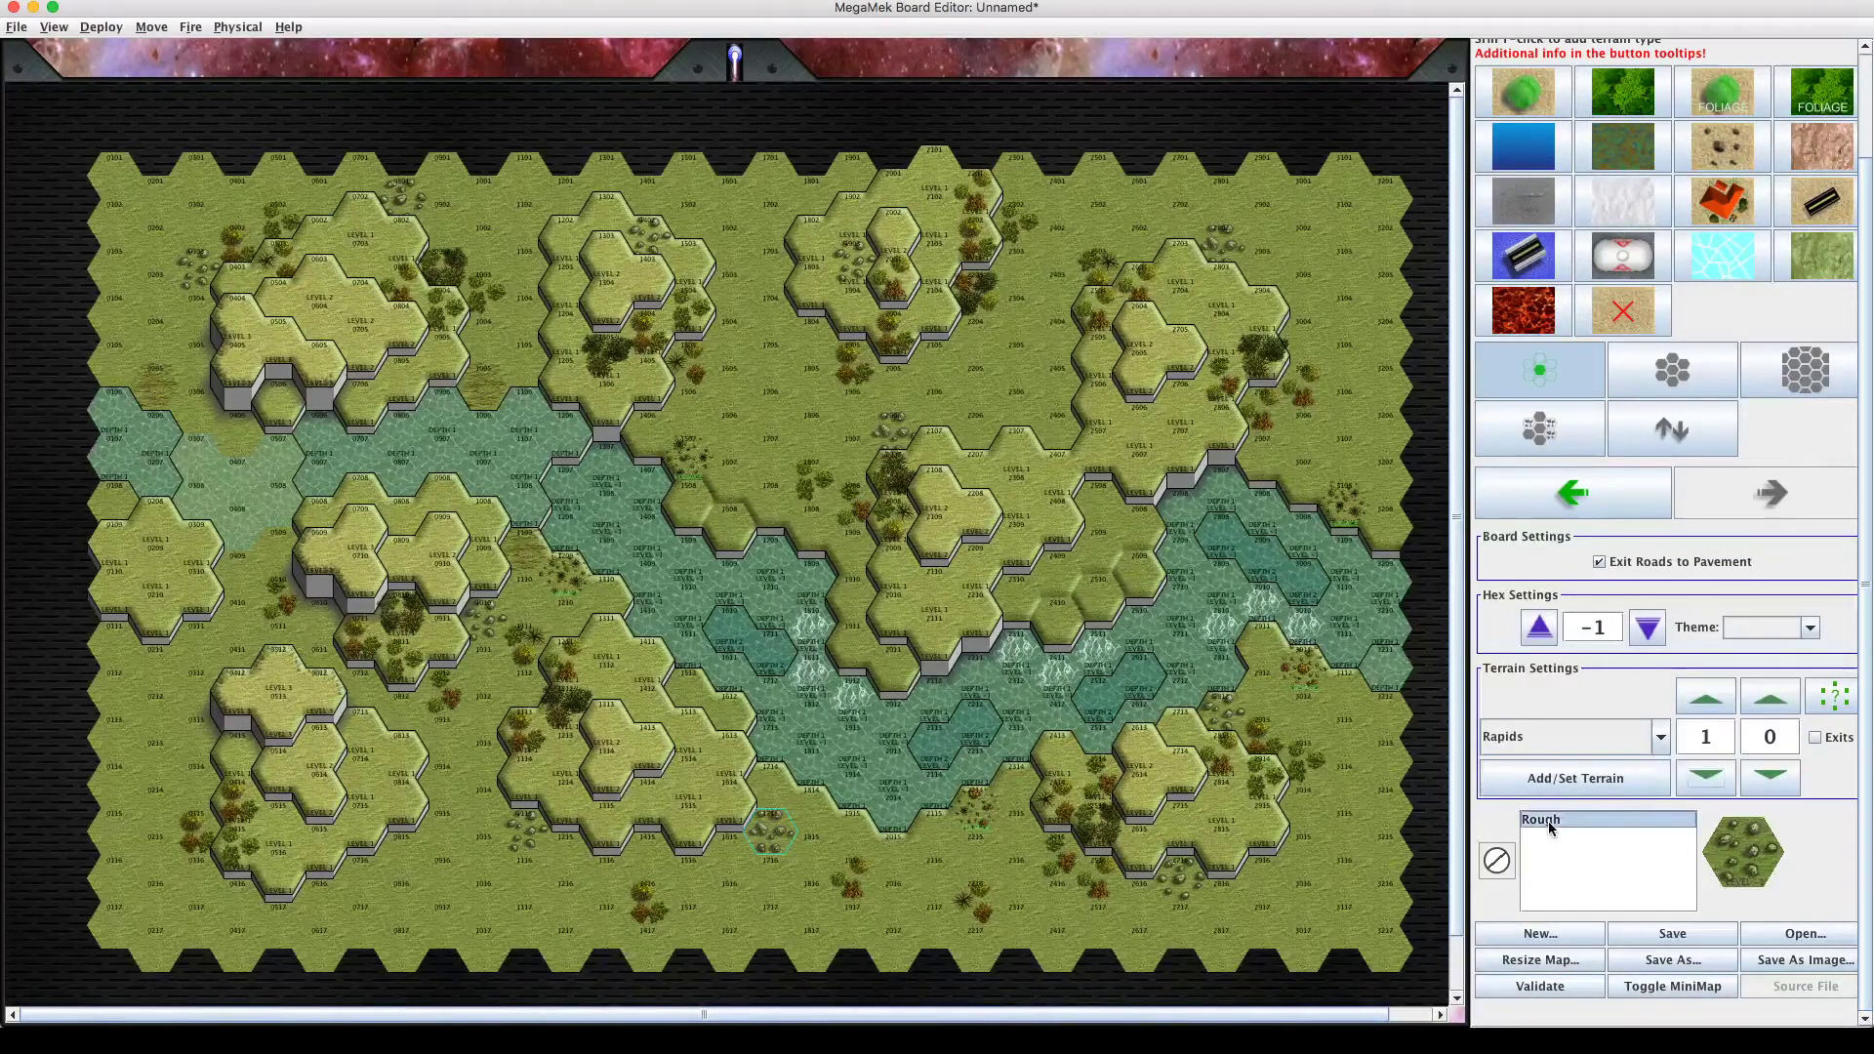
{"action": "left_click", "coordinate": [1707, 705]}
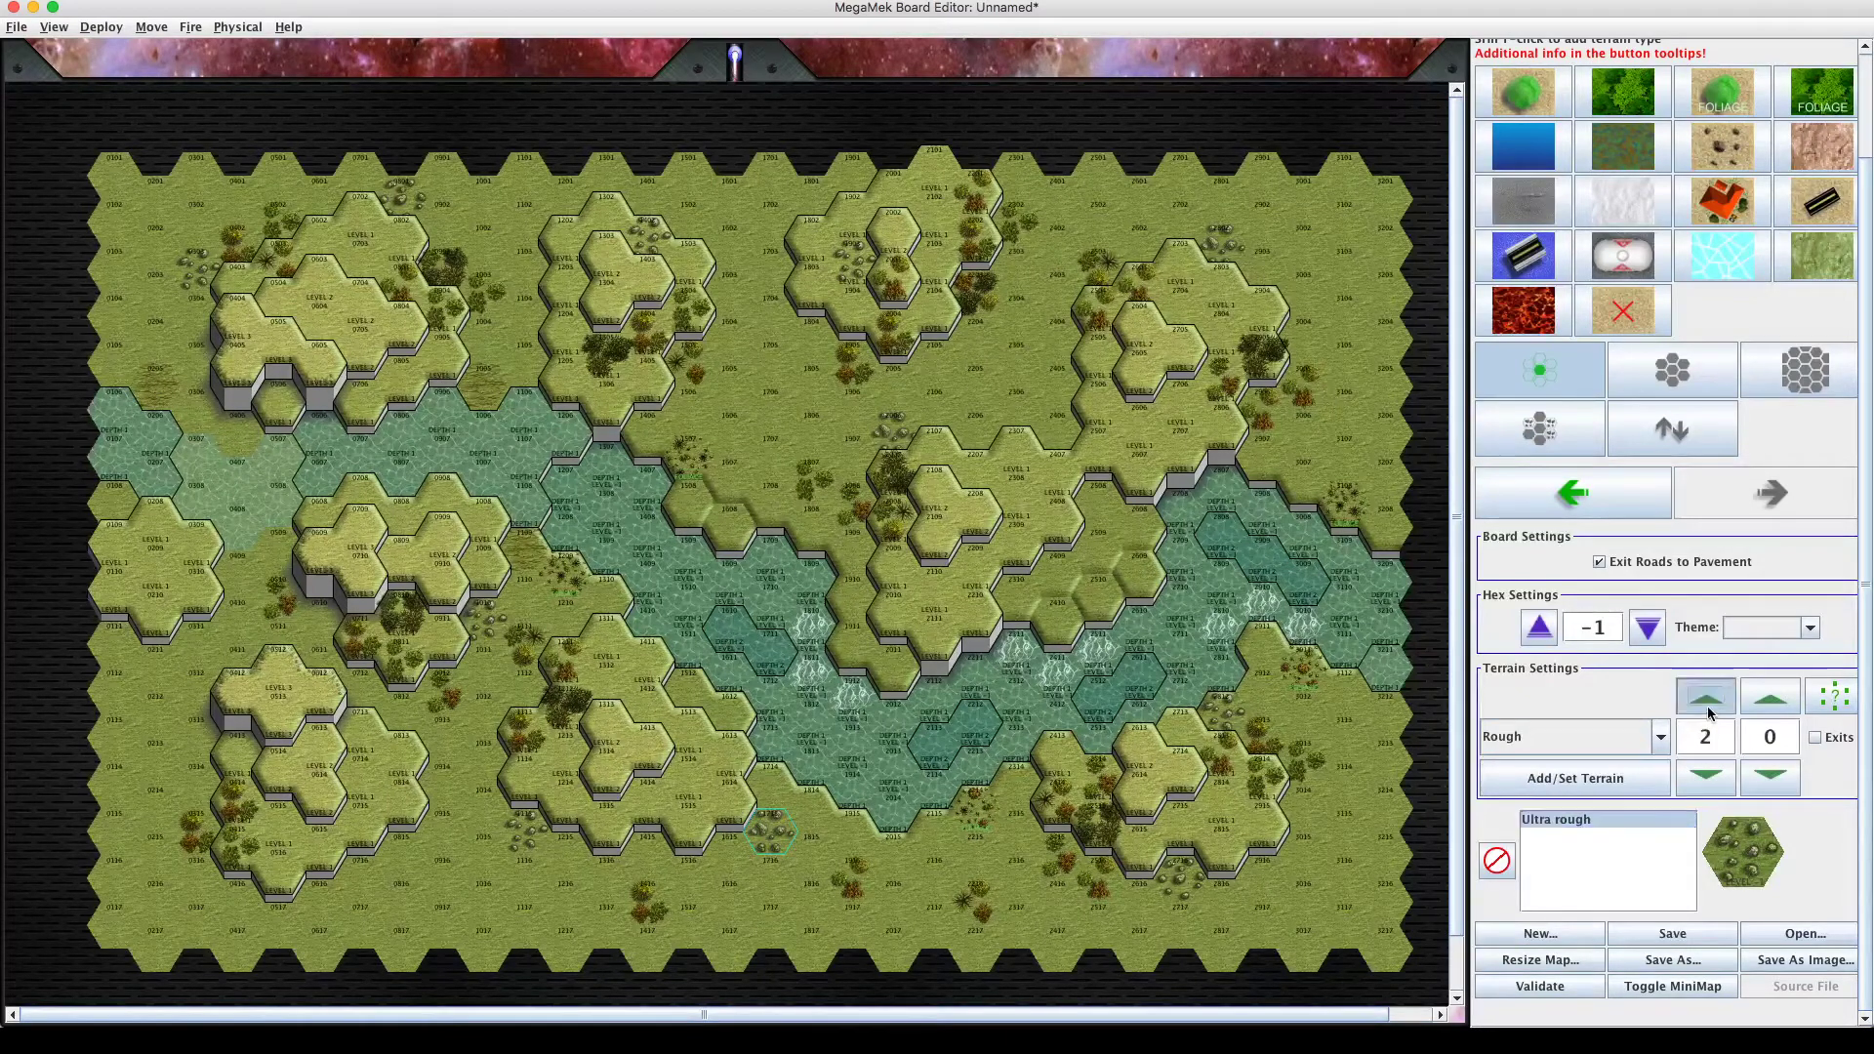
{"action": "left_click", "coordinate": [1704, 778]}
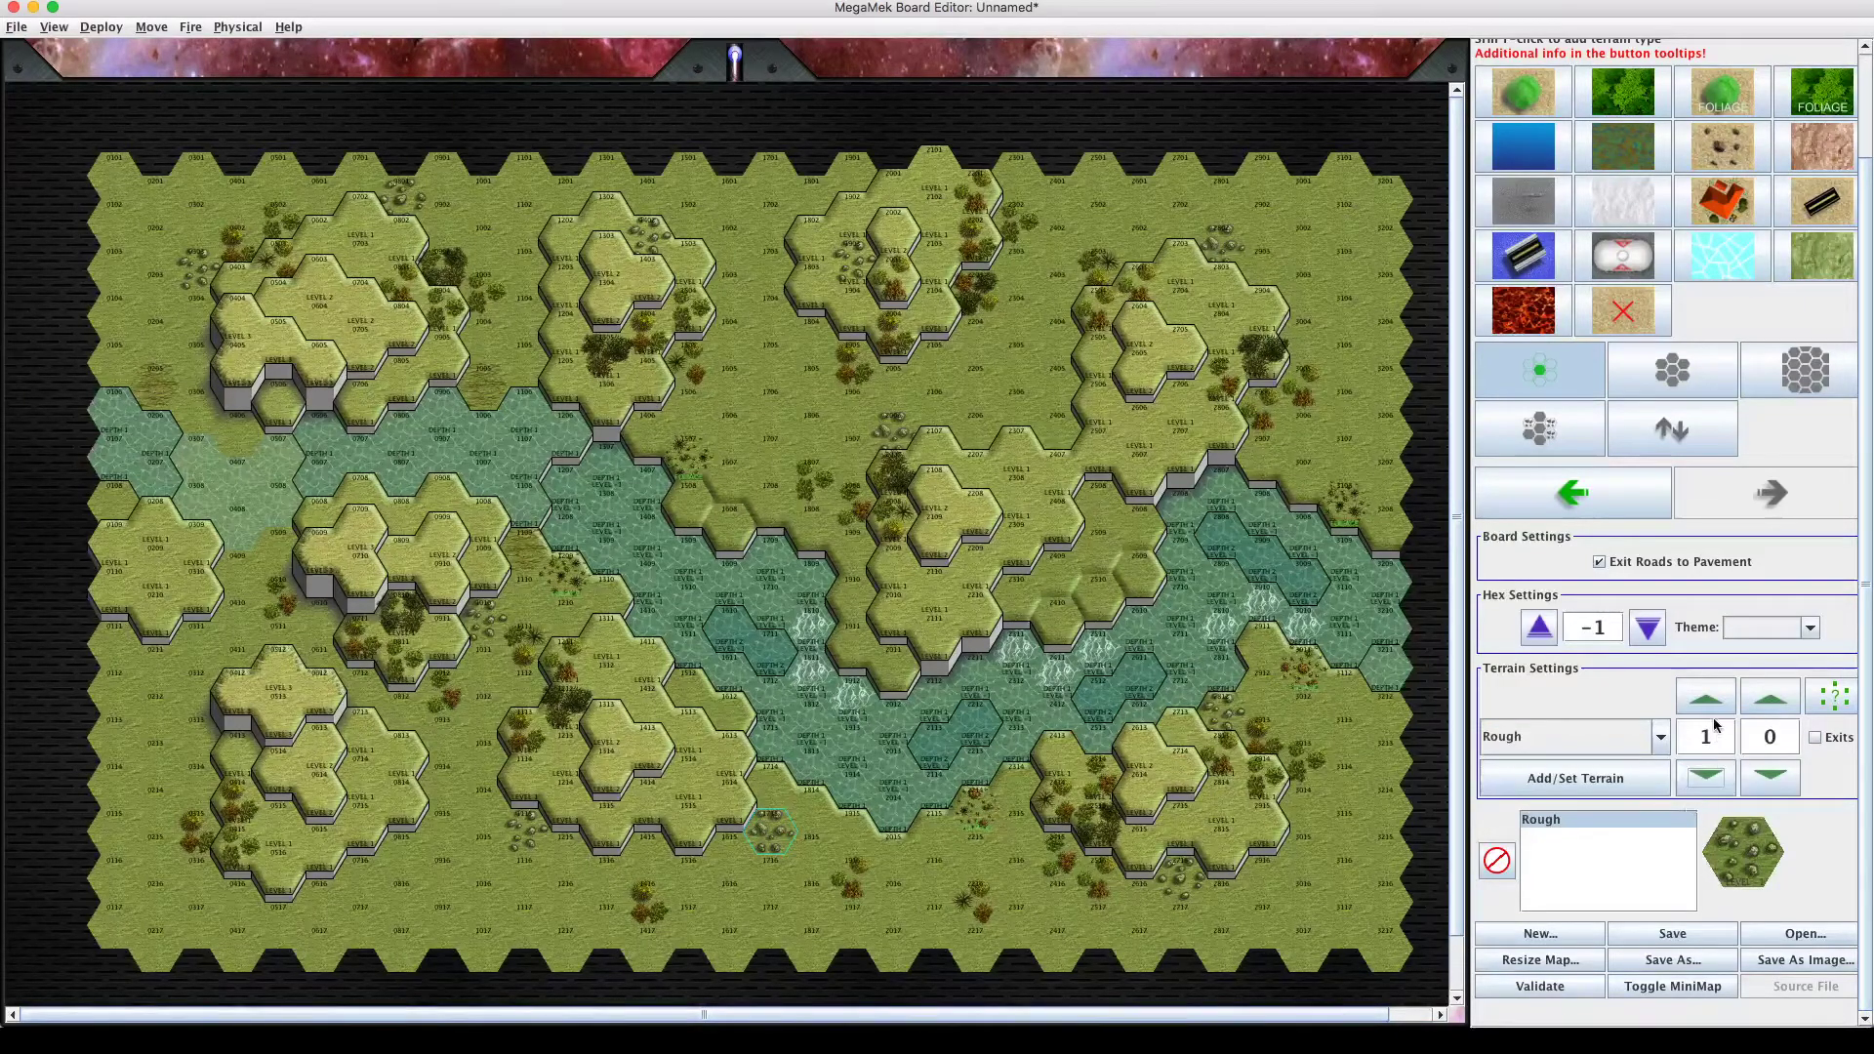
{"action": "left_click", "coordinate": [1712, 704]}
{"action": "left_click", "coordinate": [1705, 778]}
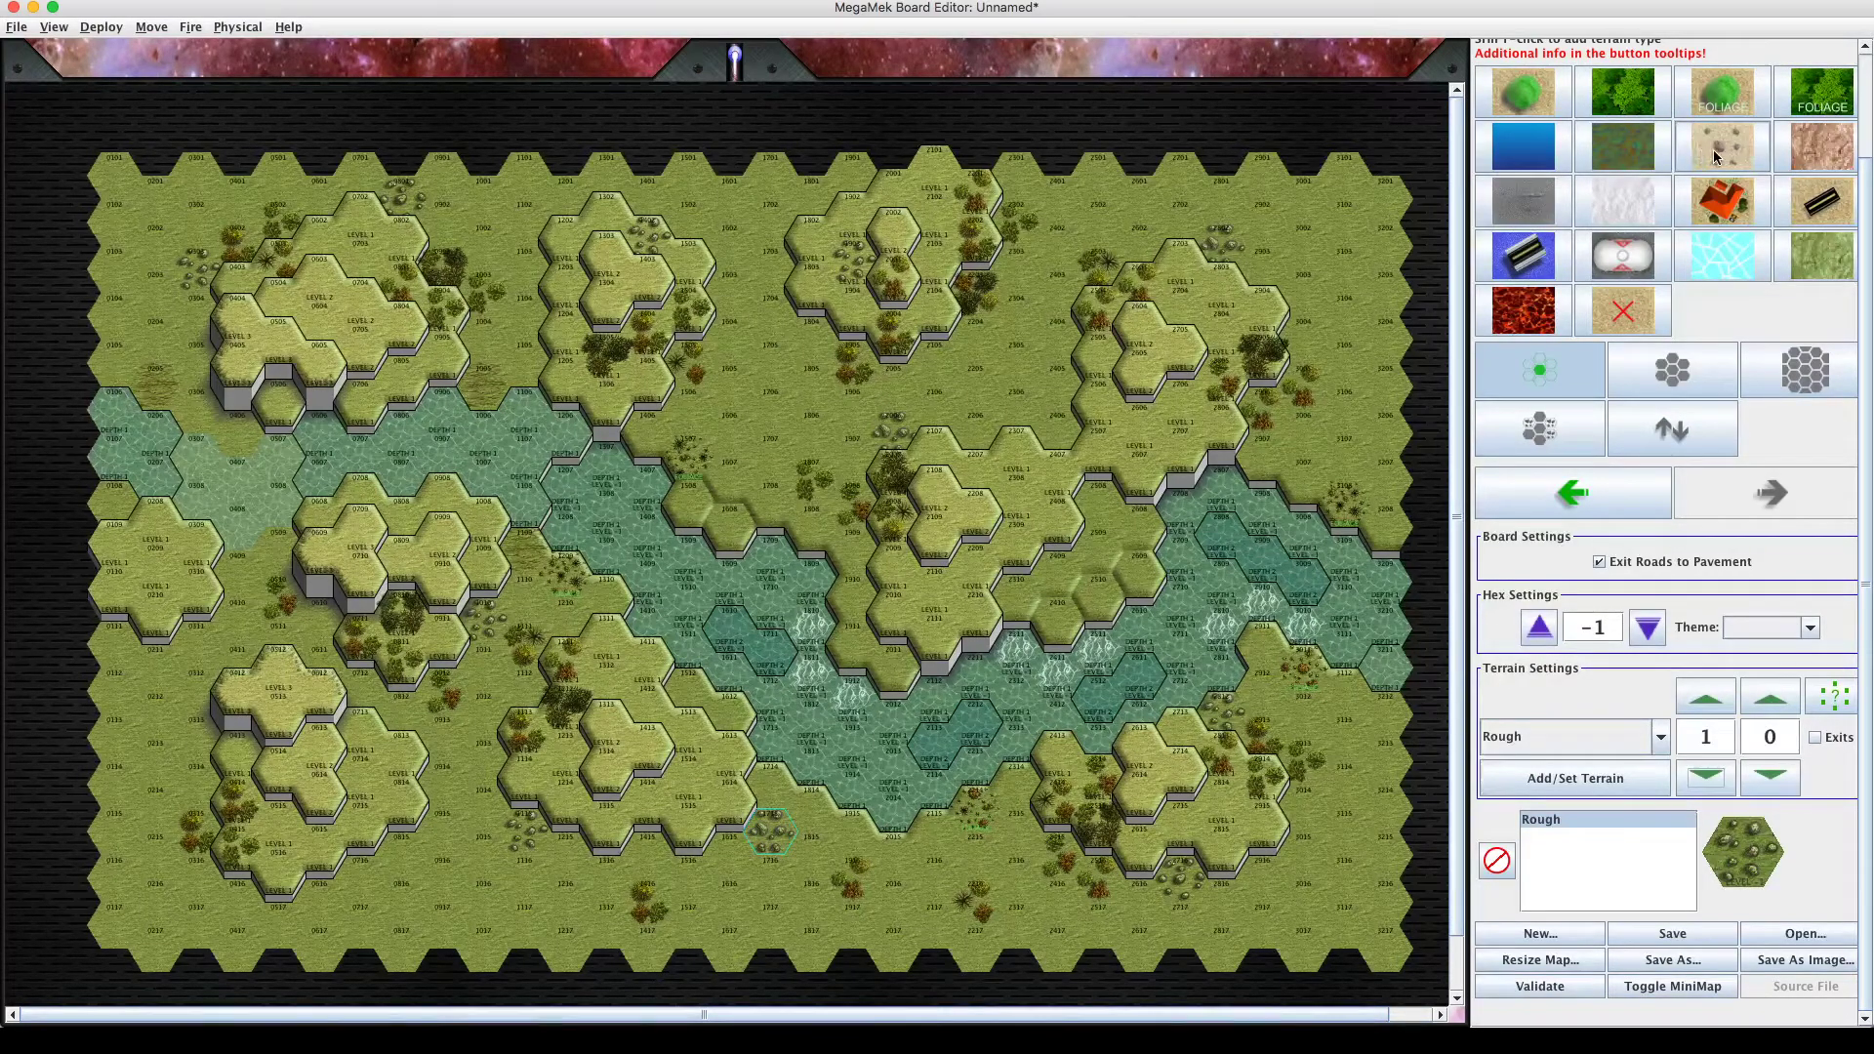
Paint a solid block of pavement hexes between the river's southernmost bend and the map's south edge.
{"action": "left_click", "coordinate": [1804, 154]}
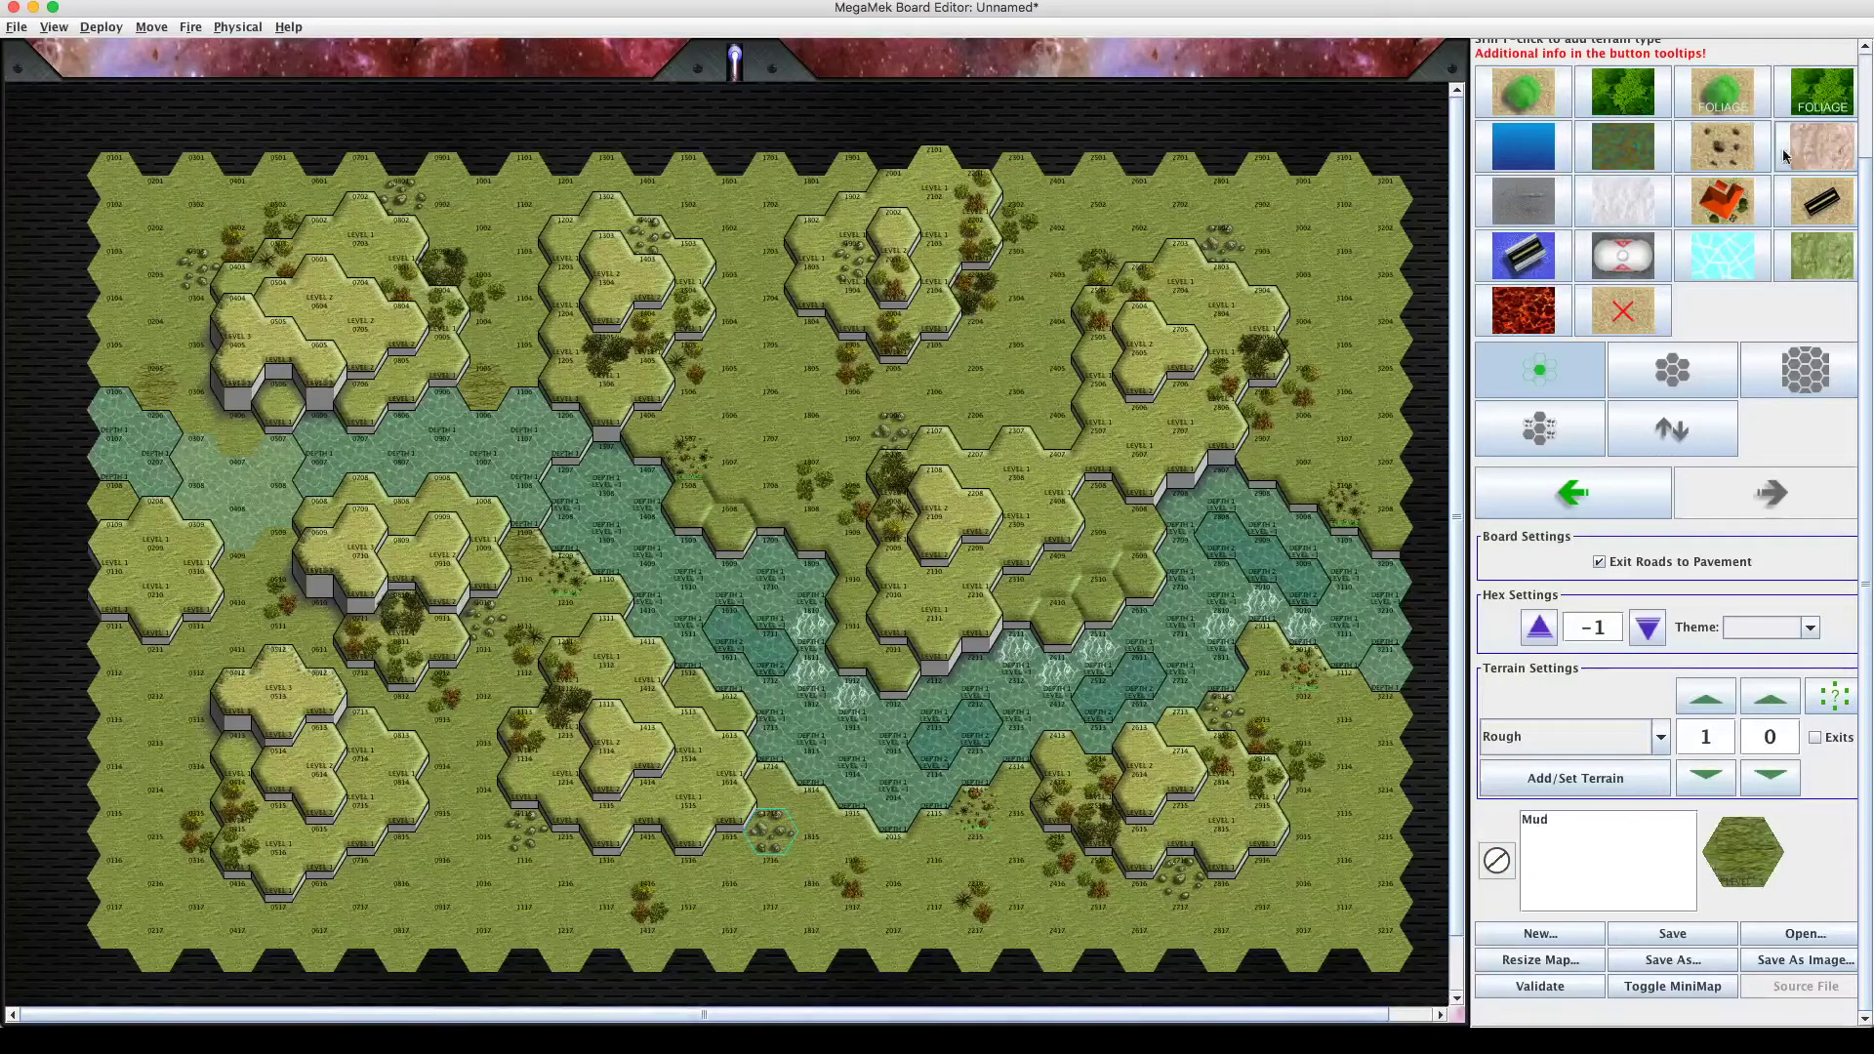
{"action": "left_click", "coordinate": [1537, 209]}
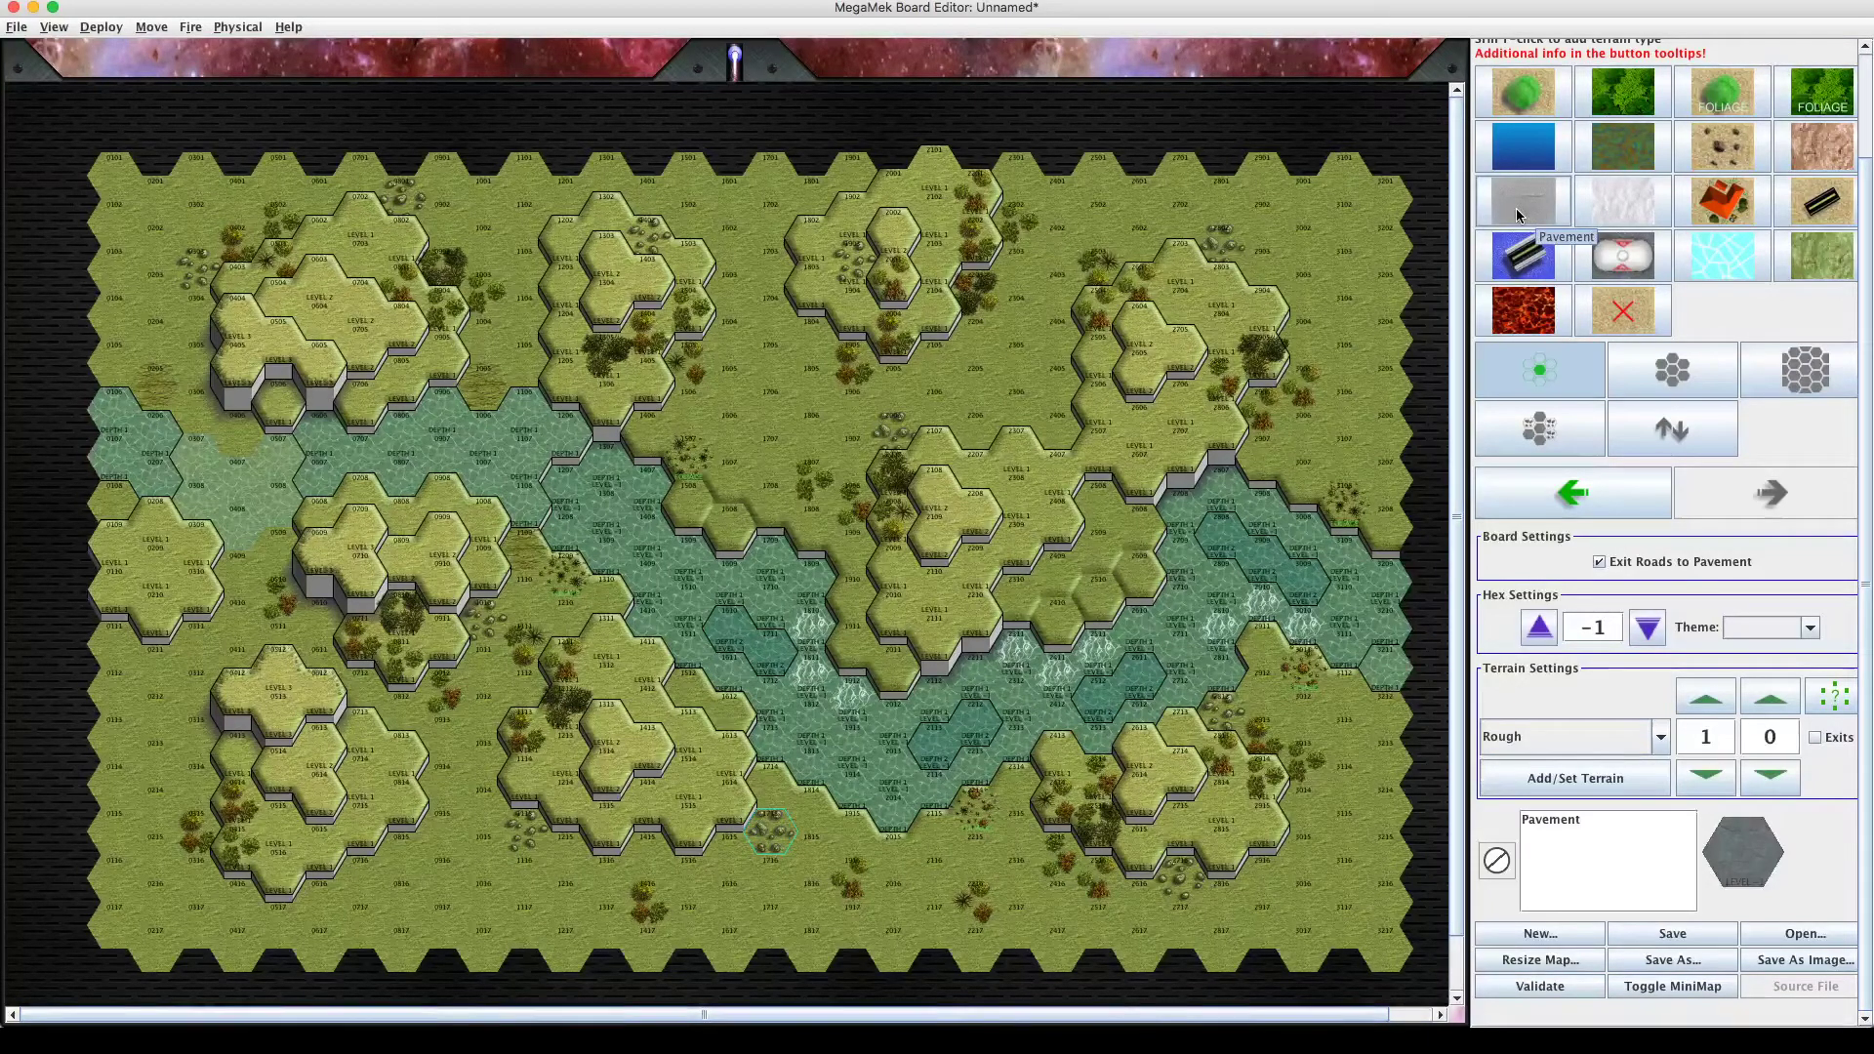
{"action": "left_click", "coordinate": [857, 837]}
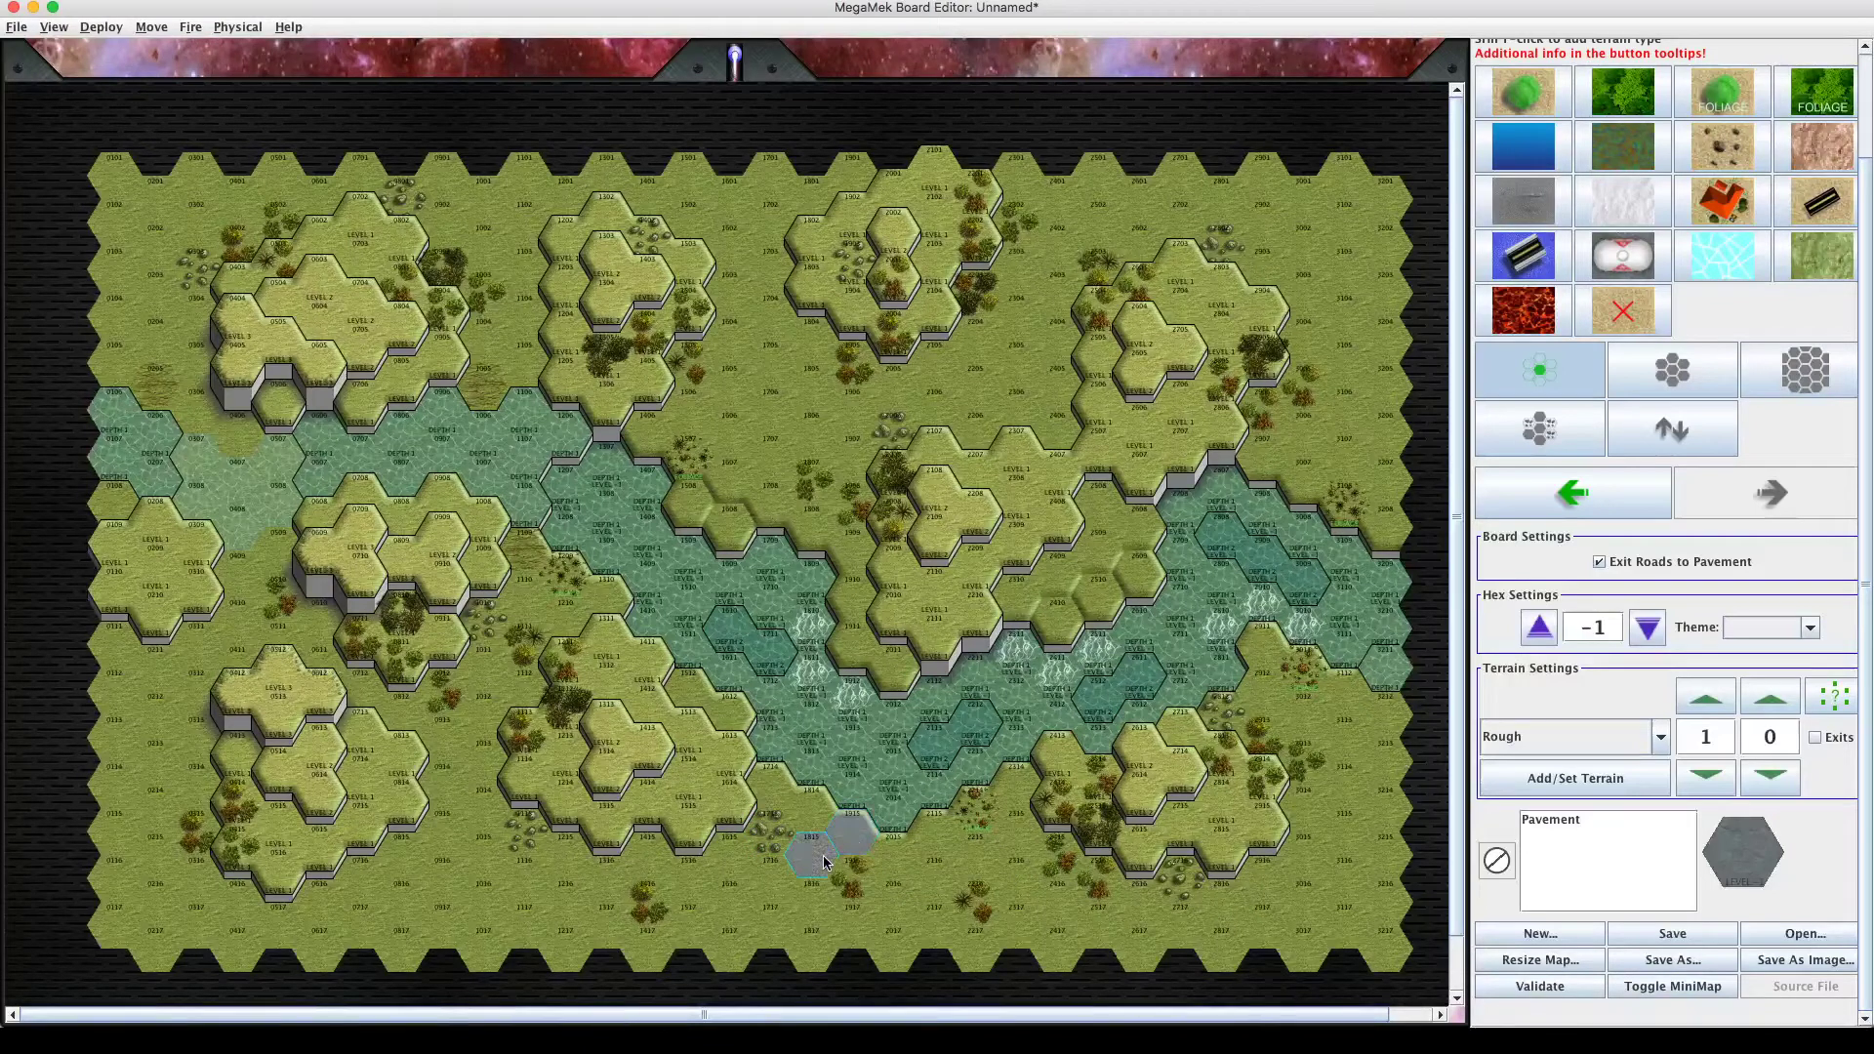
{"action": "left_click", "coordinate": [812, 899]}
{"action": "left_click", "coordinate": [857, 916]}
{"action": "left_click", "coordinate": [888, 881]}
{"action": "left_click", "coordinate": [896, 871]}
{"action": "left_click", "coordinate": [893, 903]}
{"action": "left_click", "coordinate": [941, 913]}
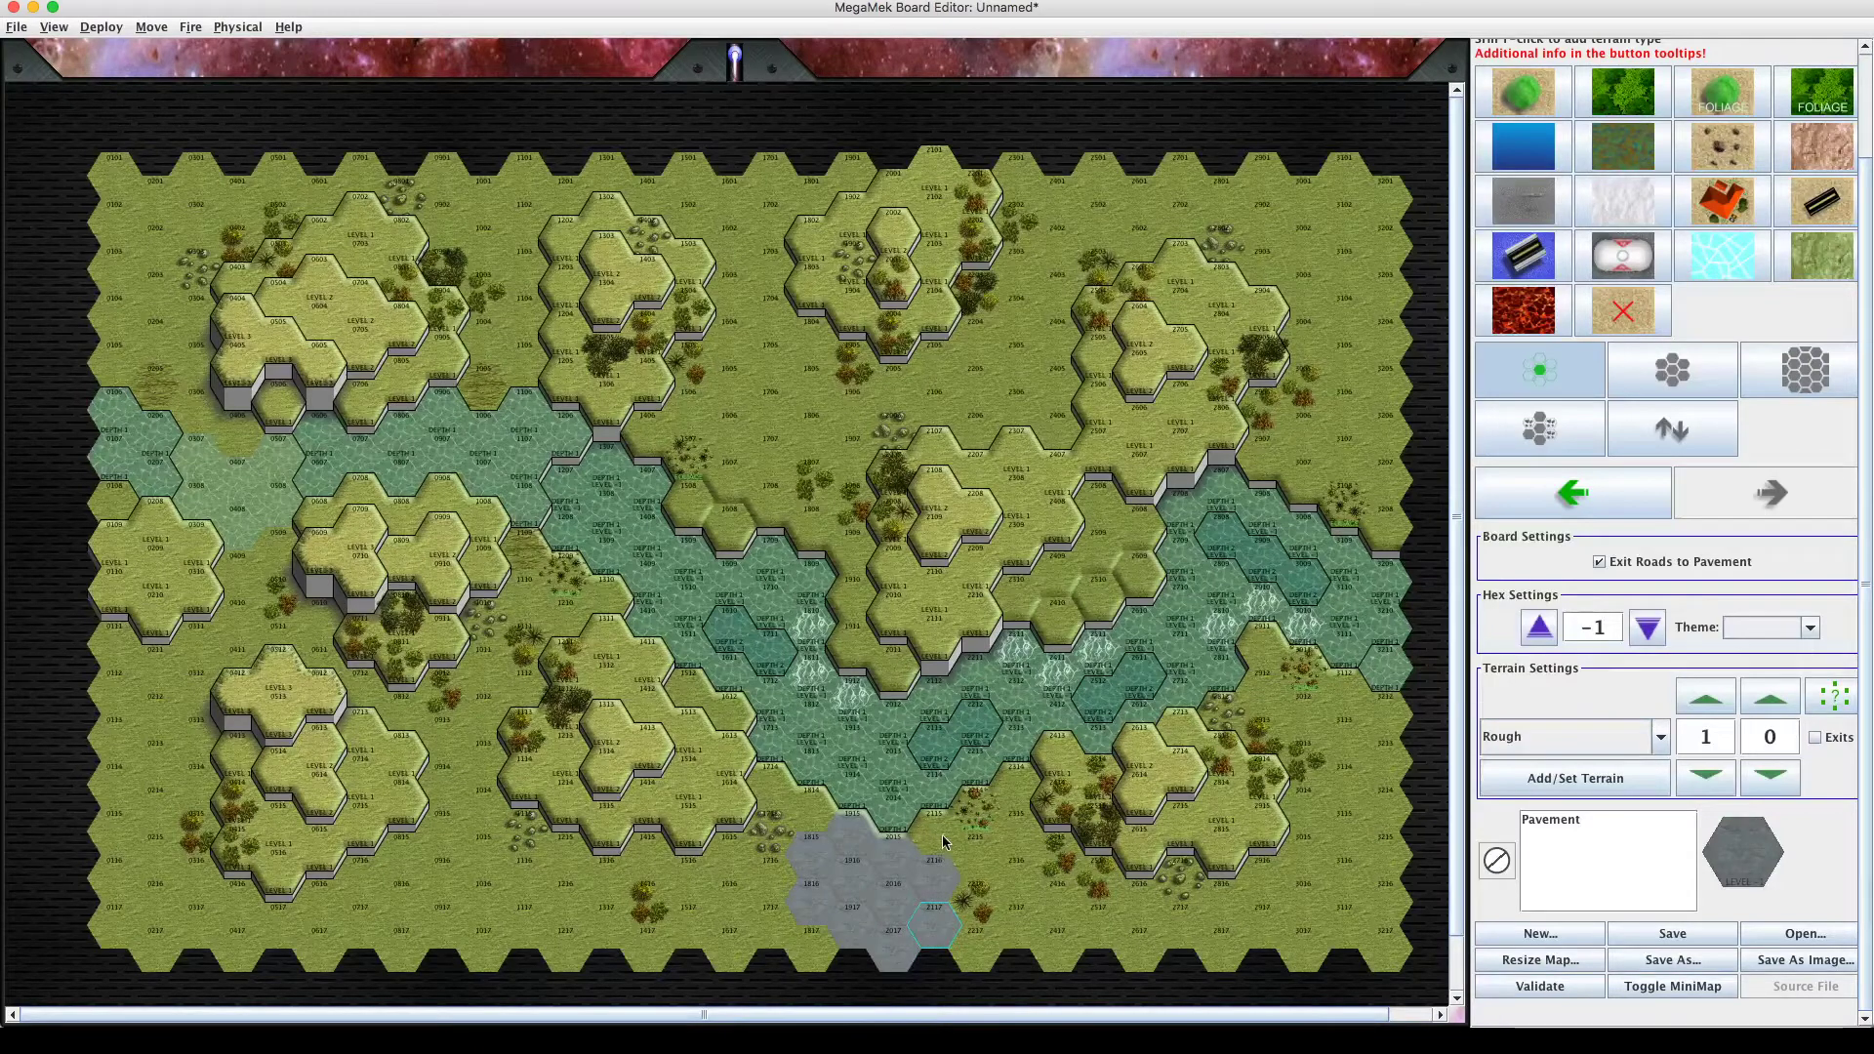
{"action": "left_click", "coordinate": [976, 859]}
{"action": "left_click", "coordinate": [975, 902]}
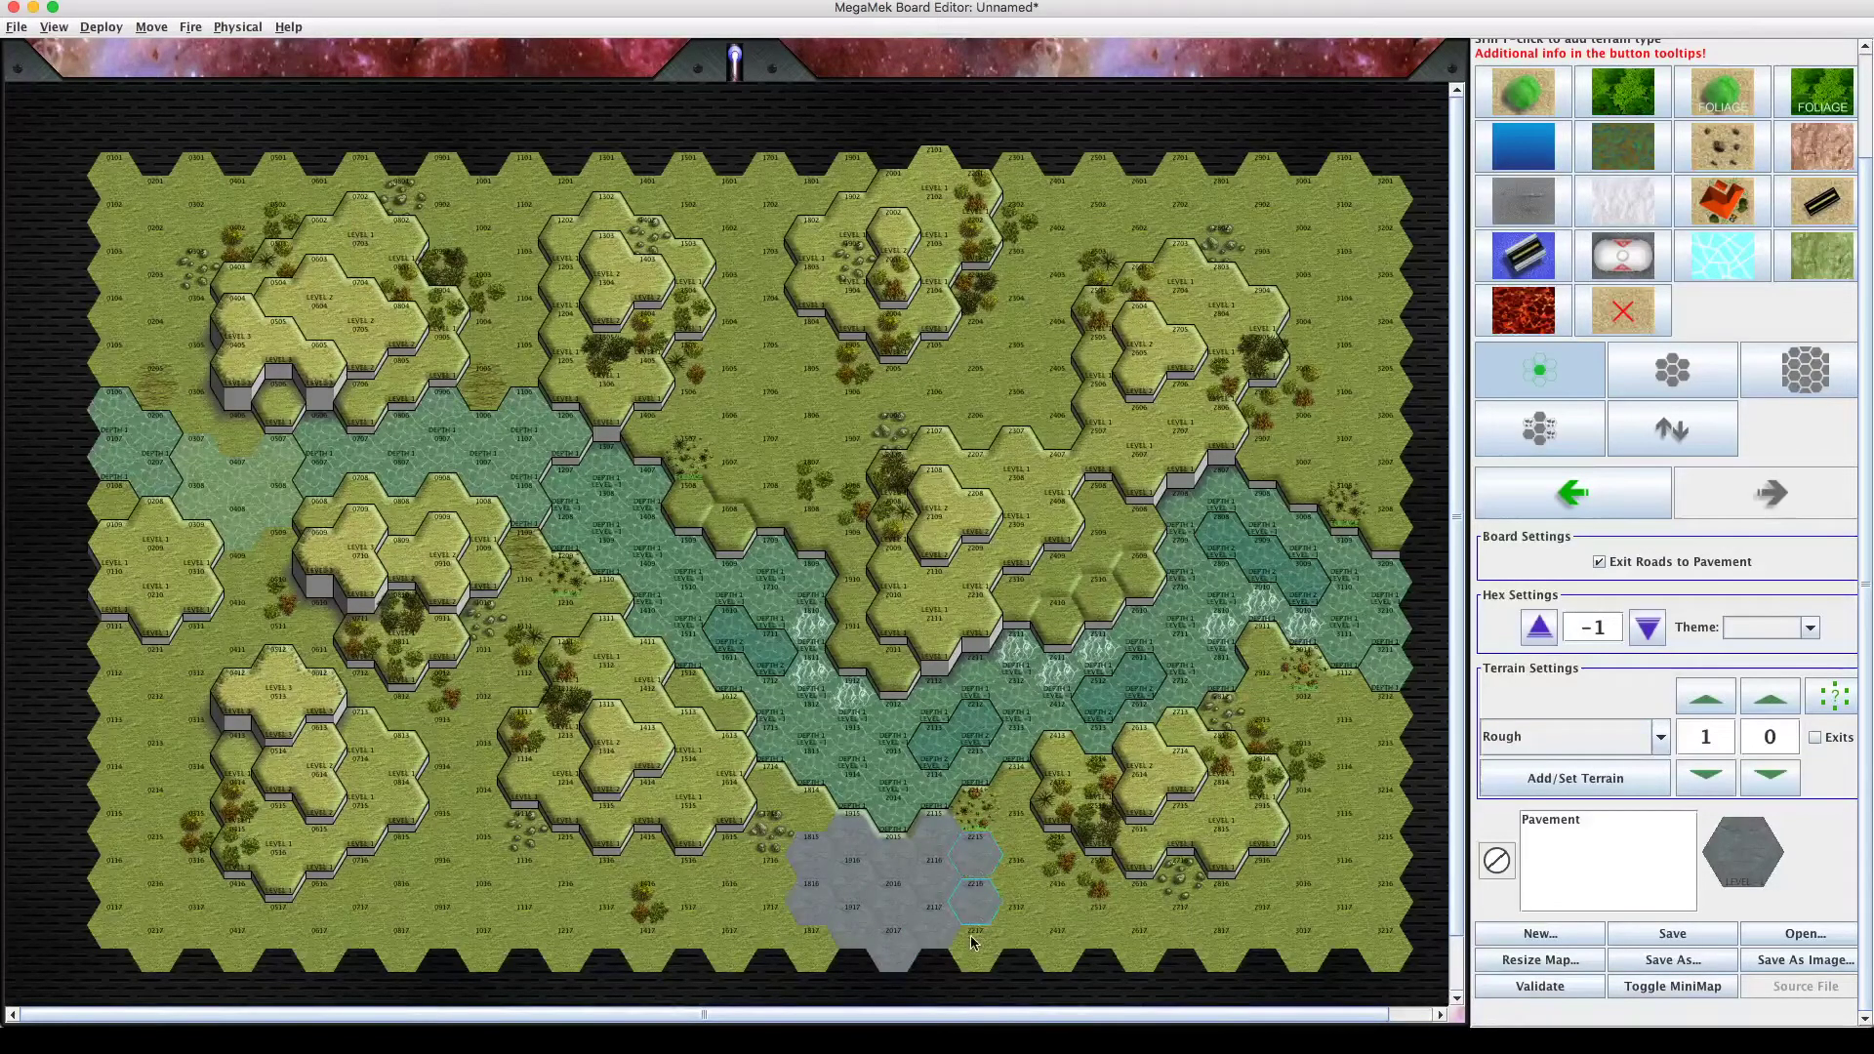
{"action": "left_click", "coordinate": [974, 943]}
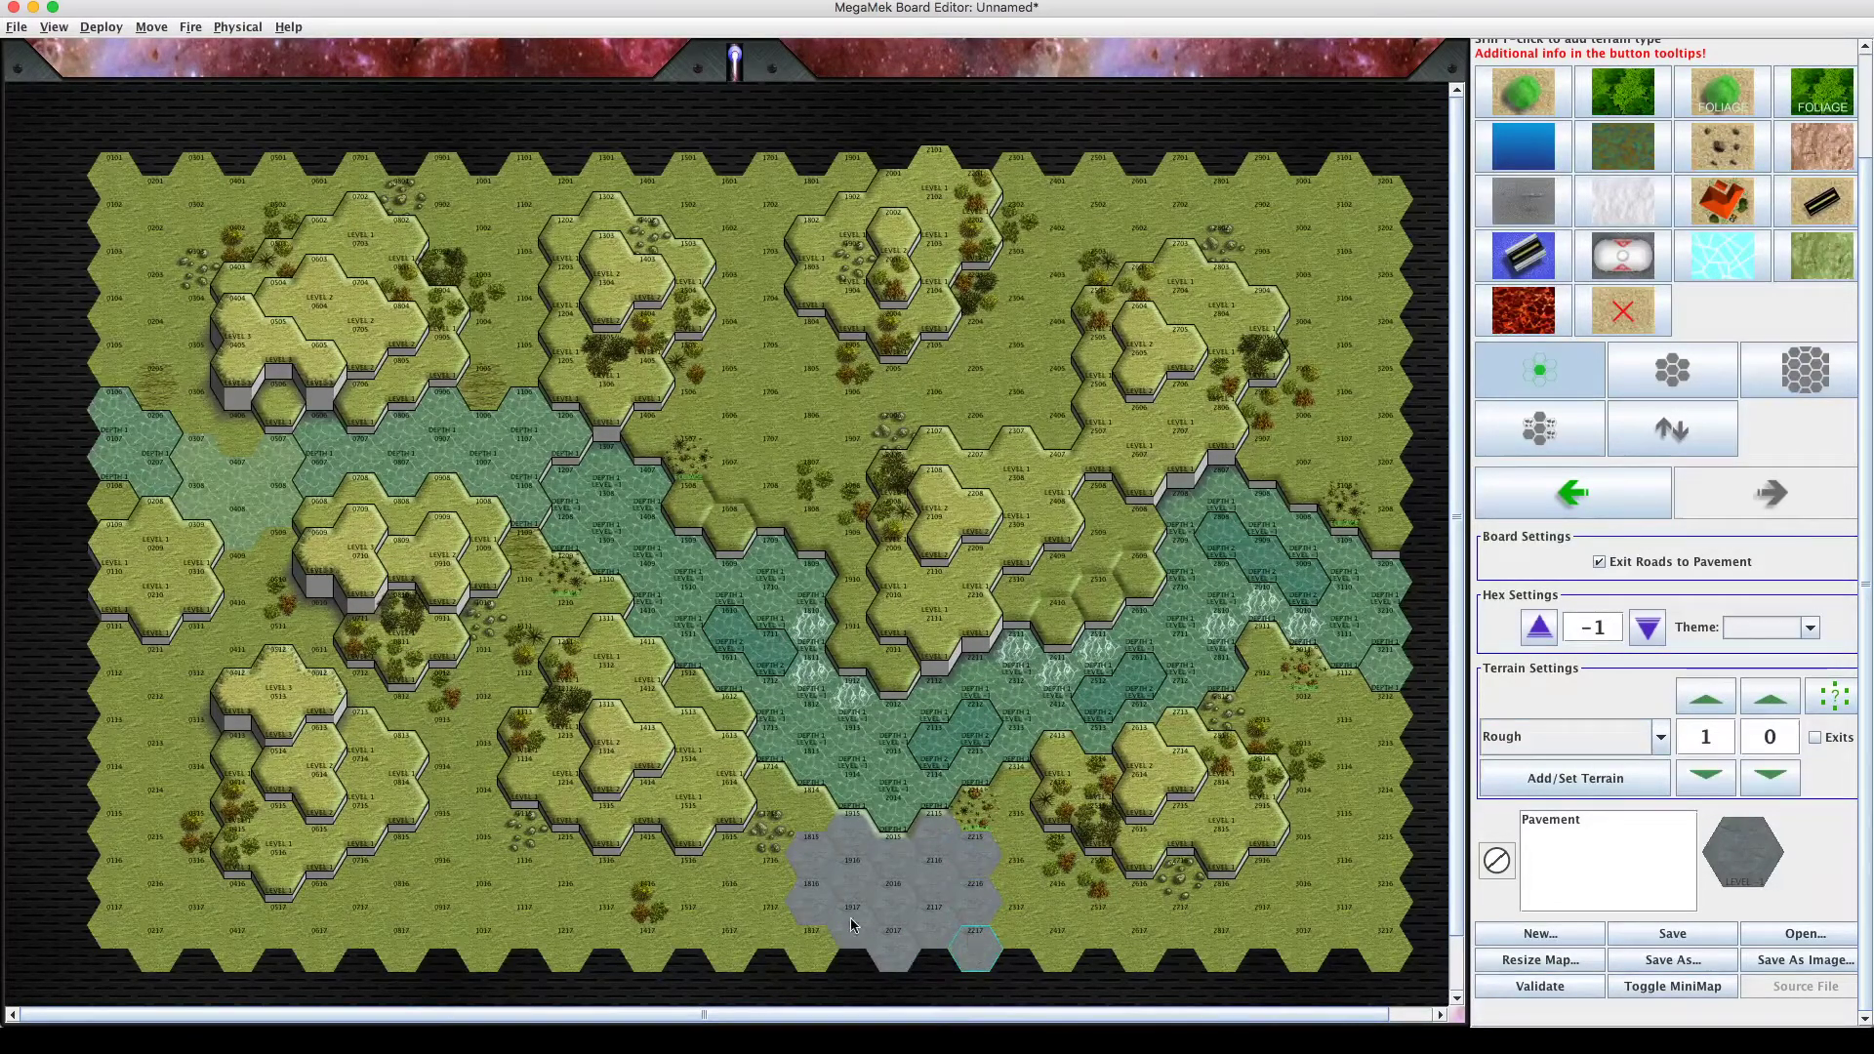
{"action": "left_click", "coordinate": [773, 881]}
{"action": "left_click", "coordinate": [777, 915]}
{"action": "left_click", "coordinate": [828, 936]}
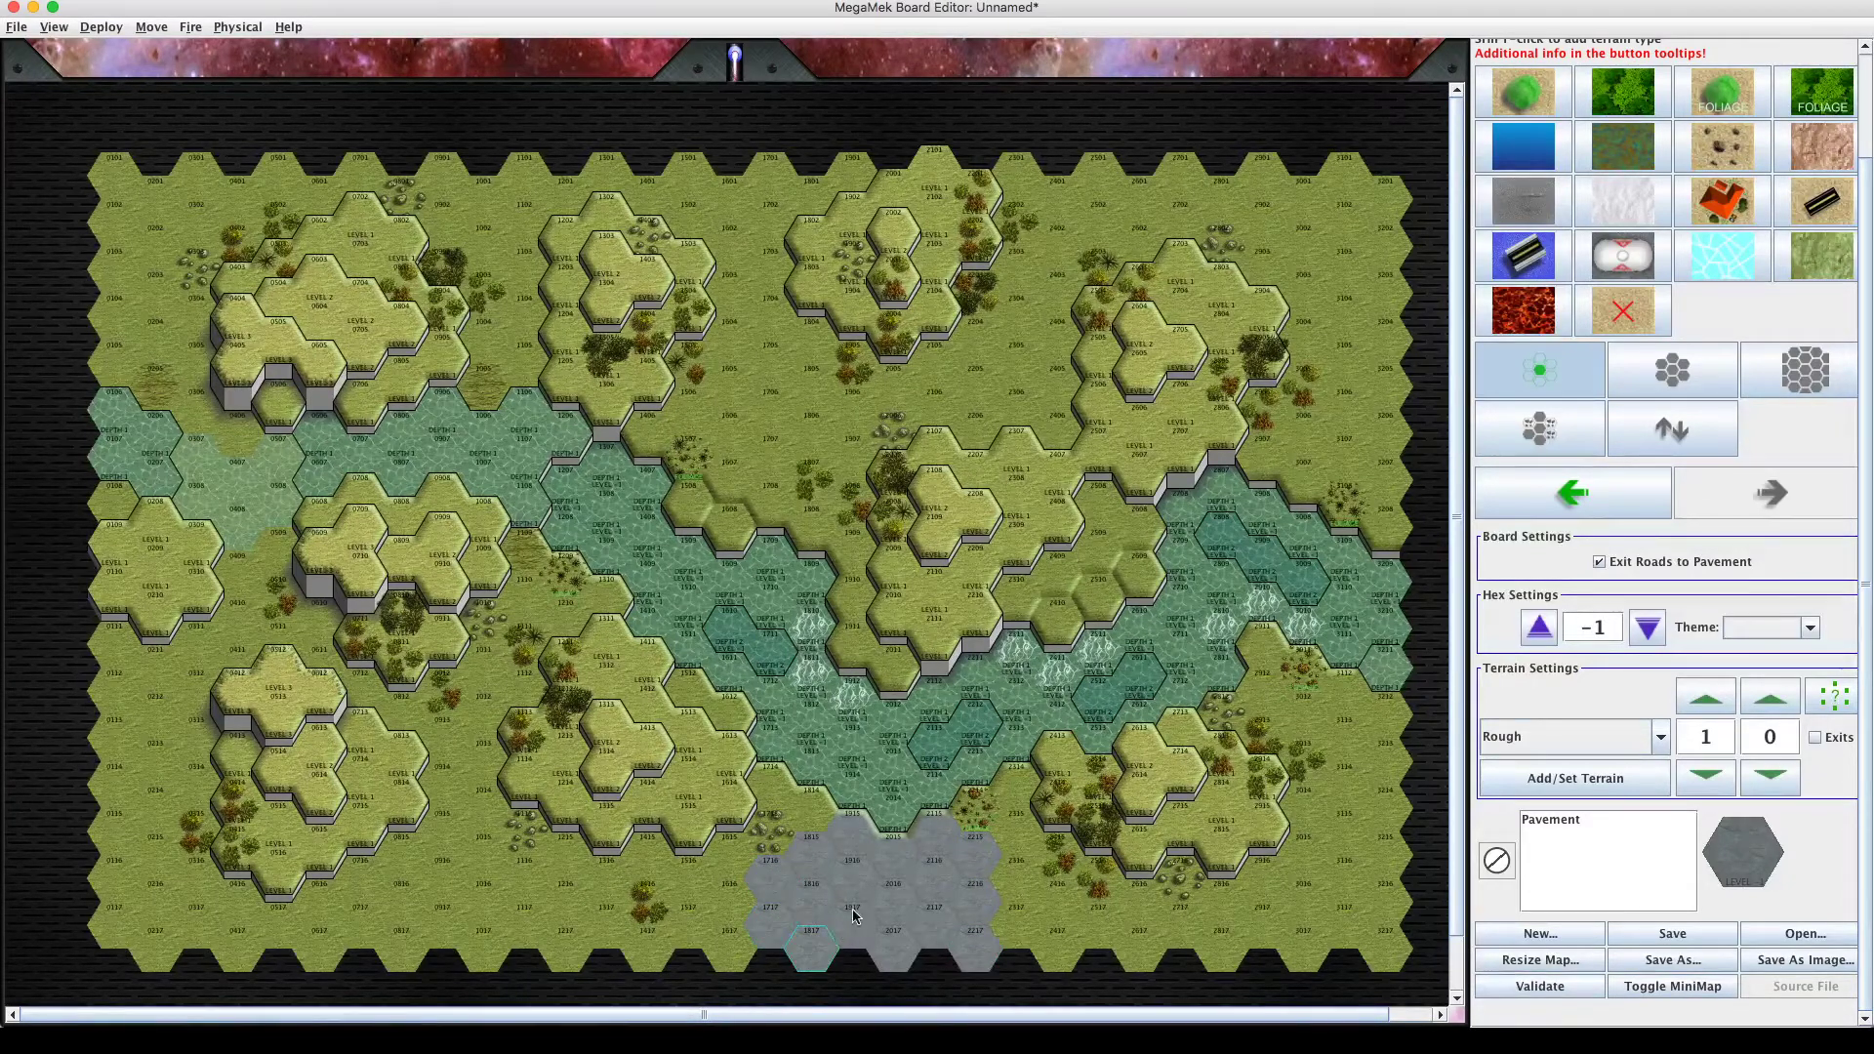
{"action": "left_click", "coordinate": [1015, 912]}
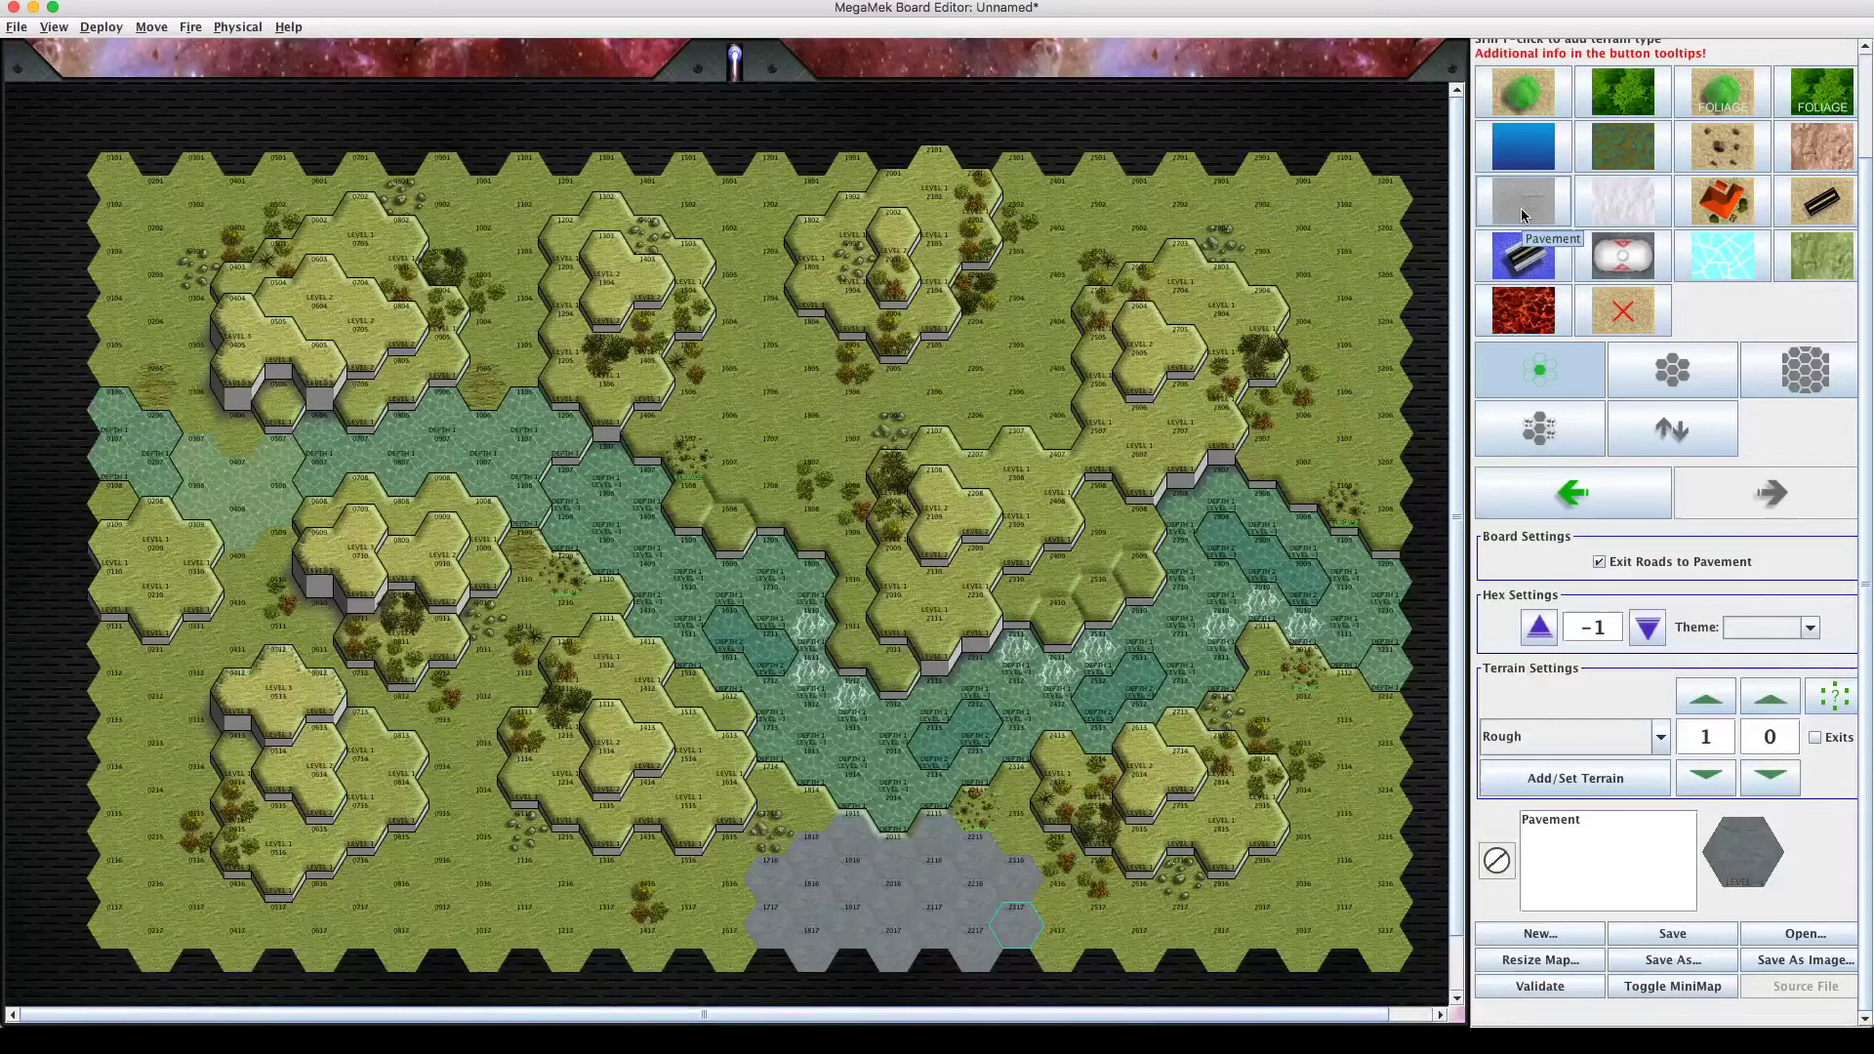
Paint single hexes of thin snow on the hill just south of the western river, undoing the one that replaced the heavy woods.
{"action": "left_click", "coordinate": [1600, 207]}
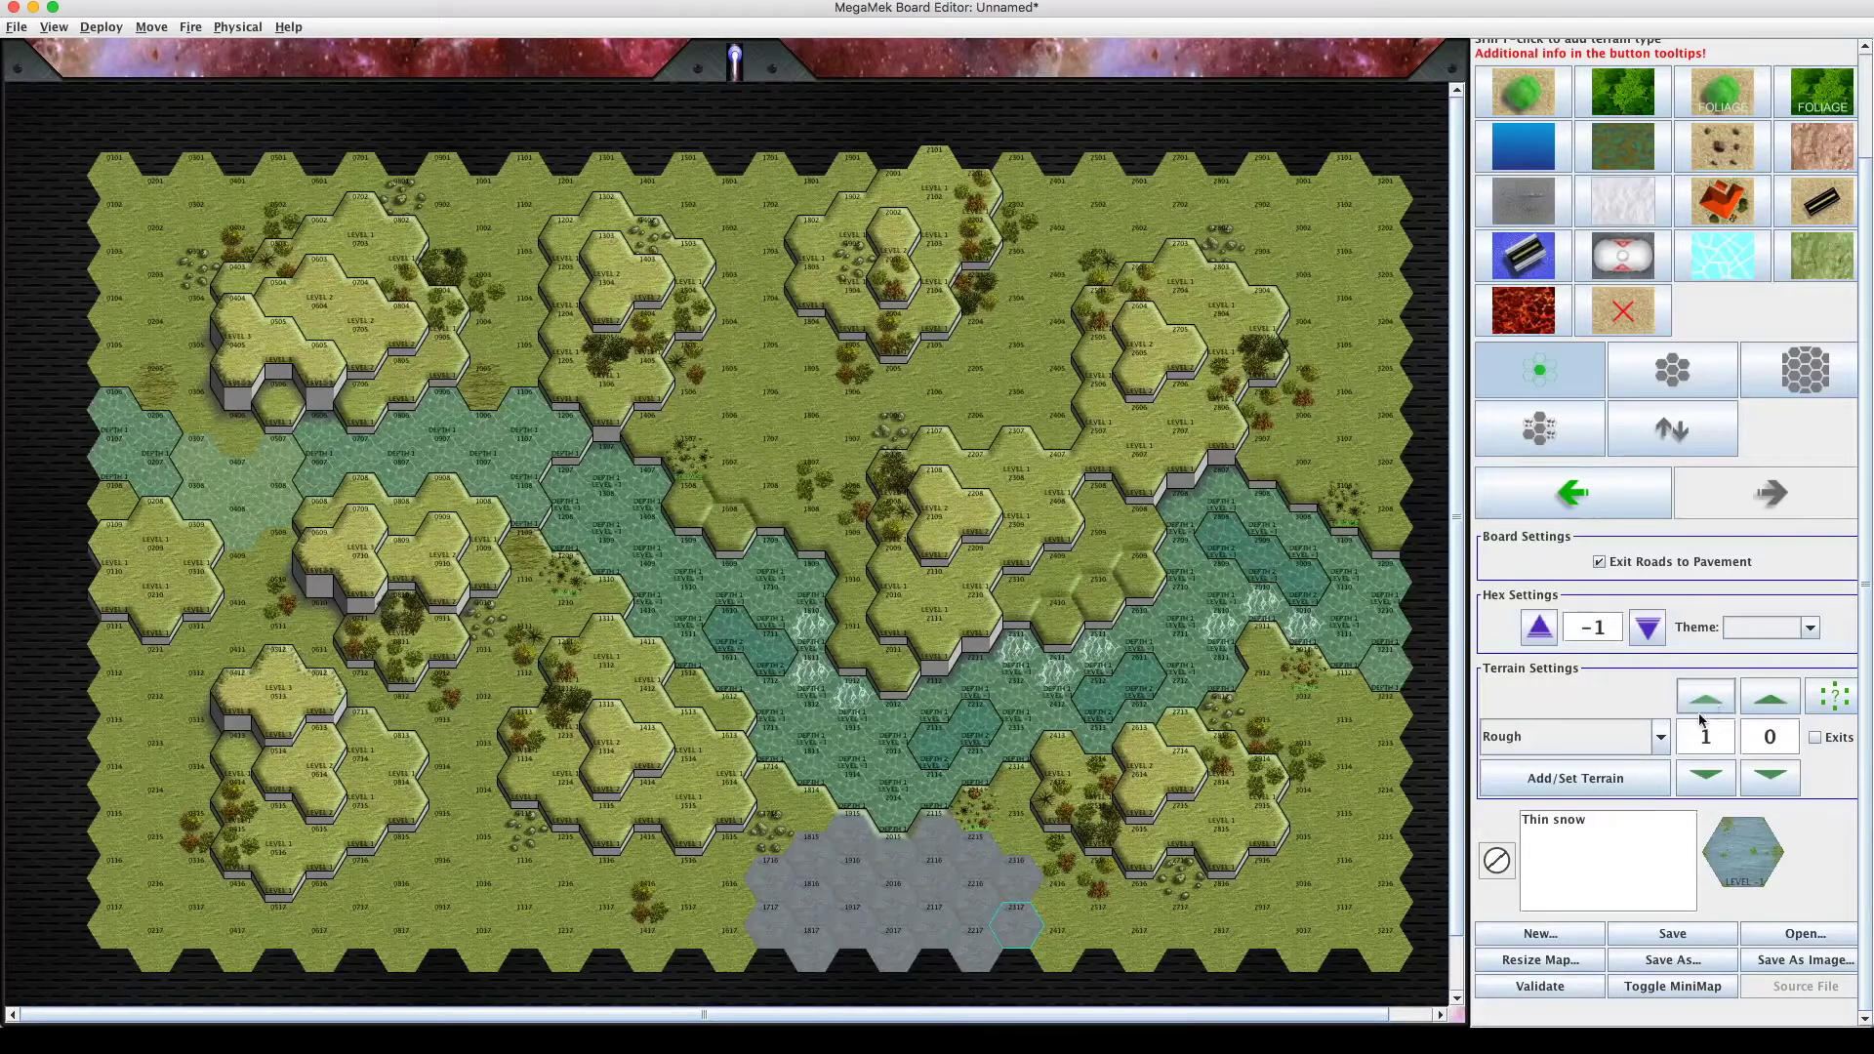
{"action": "left_click", "coordinate": [1596, 816]}
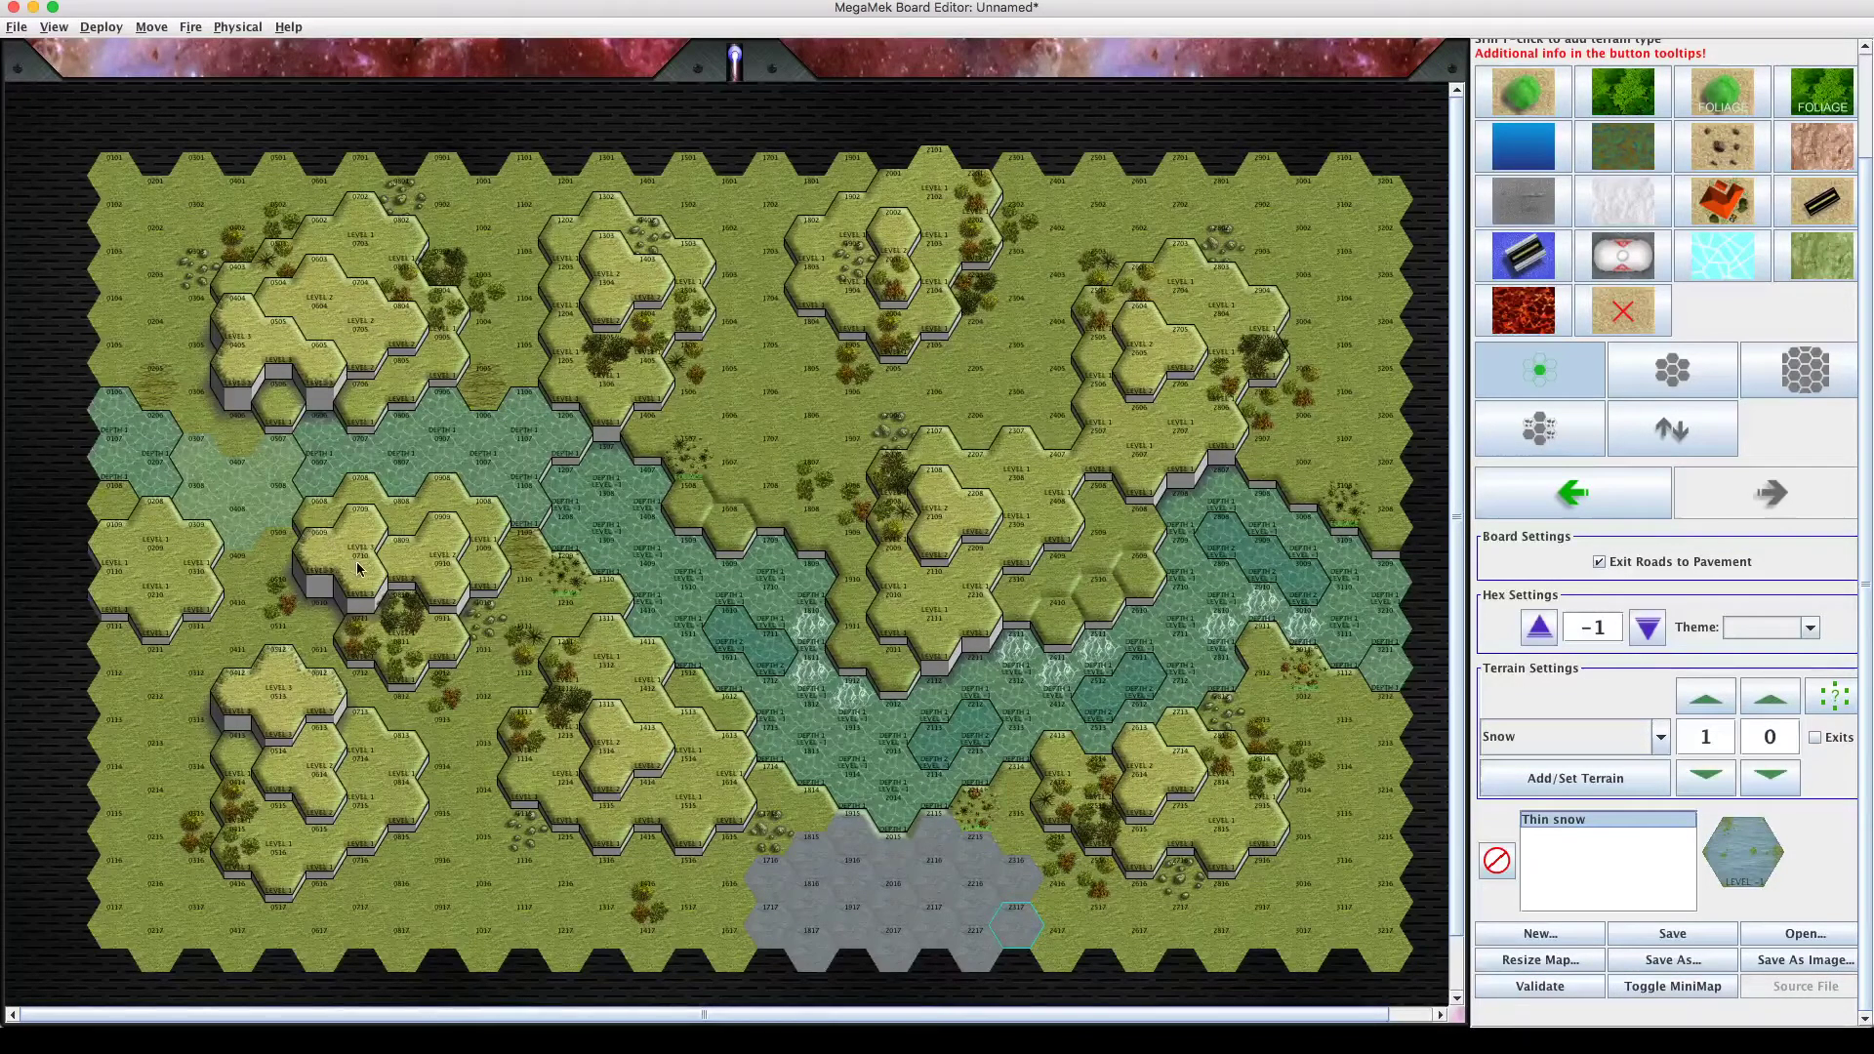
{"action": "mouse_move", "coordinate": [359, 571]}
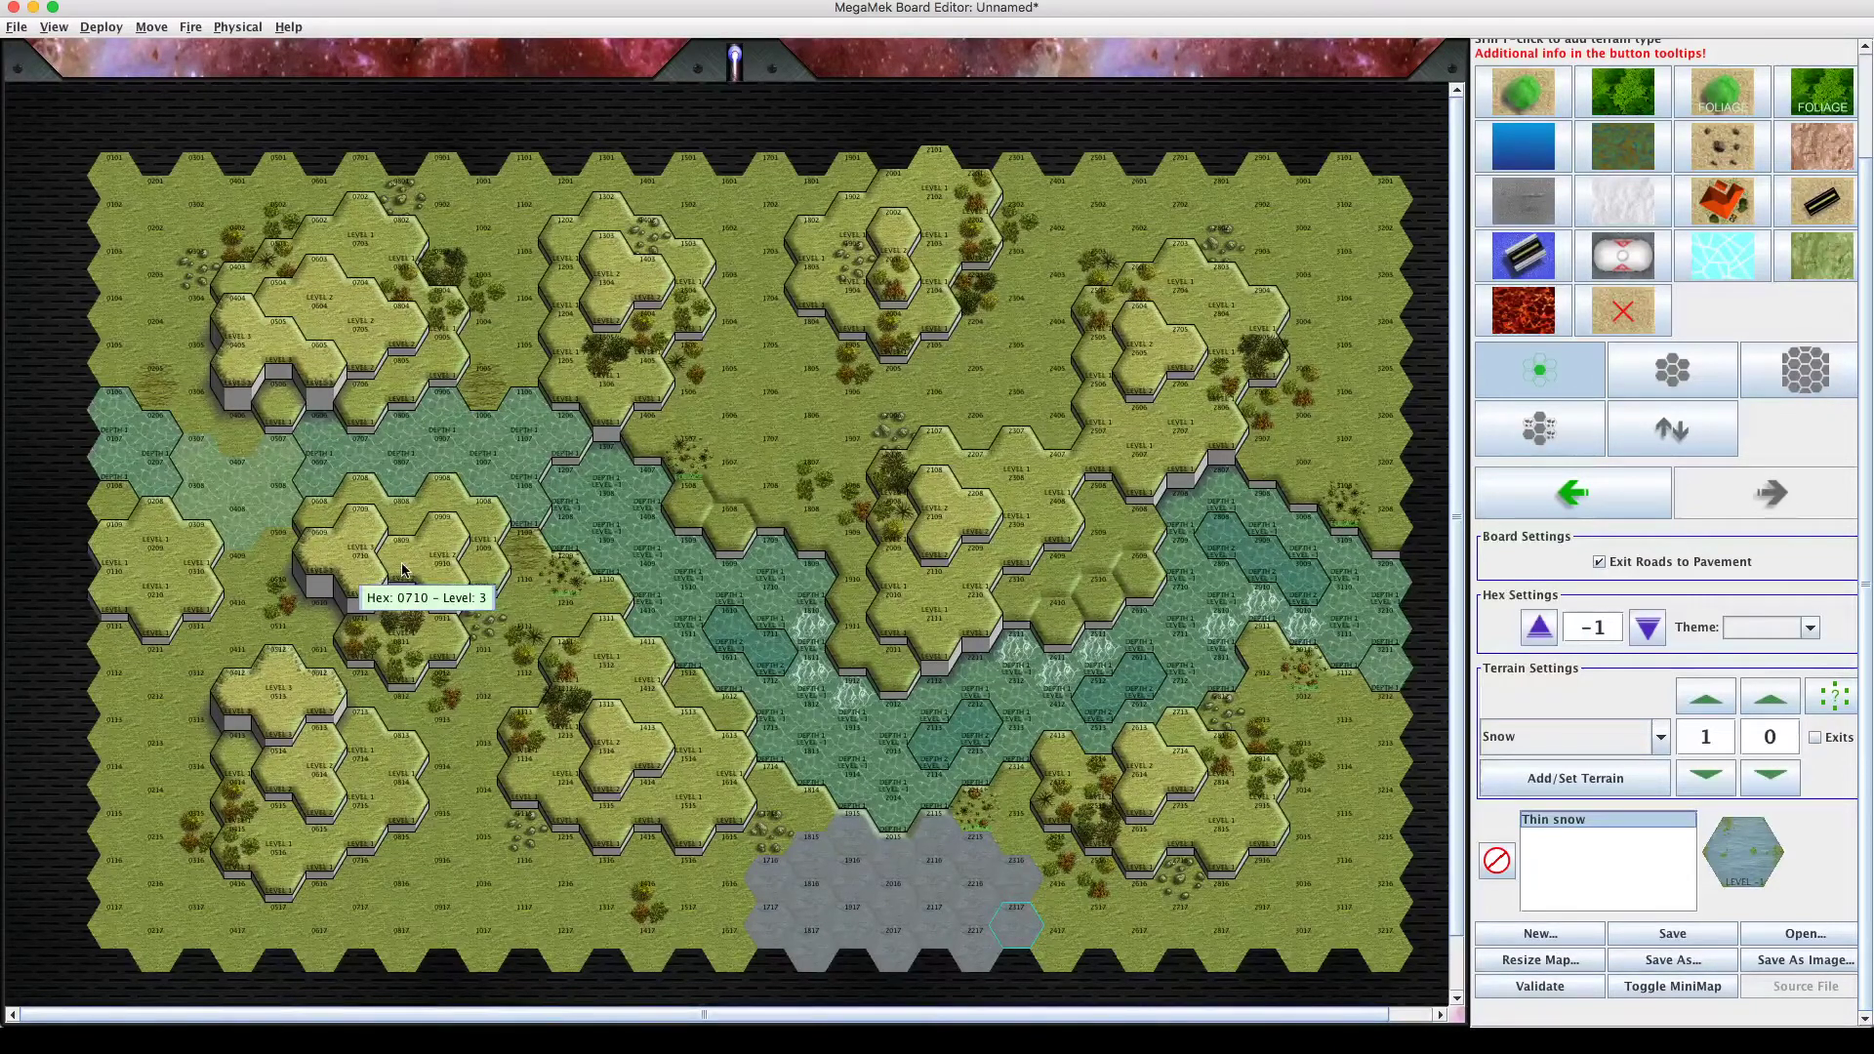
{"action": "left_click", "coordinate": [405, 569]}
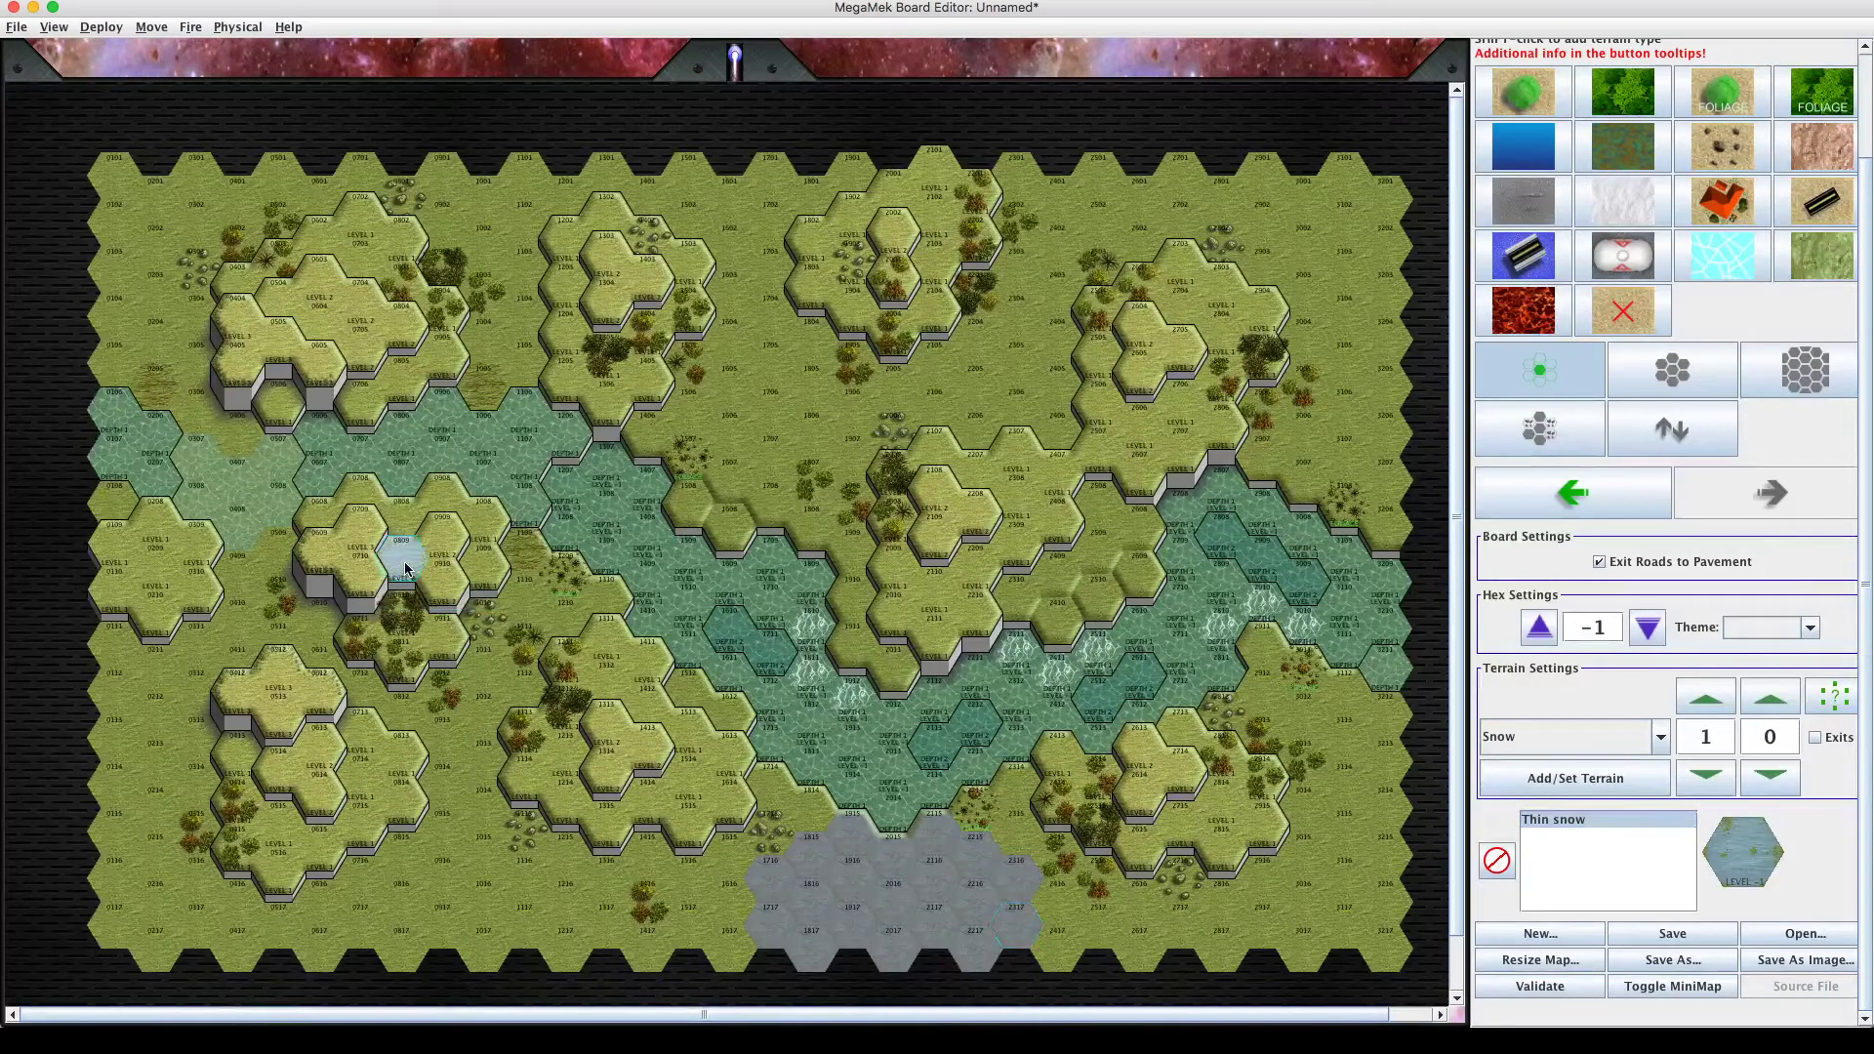
{"action": "left_click", "coordinate": [366, 575]}
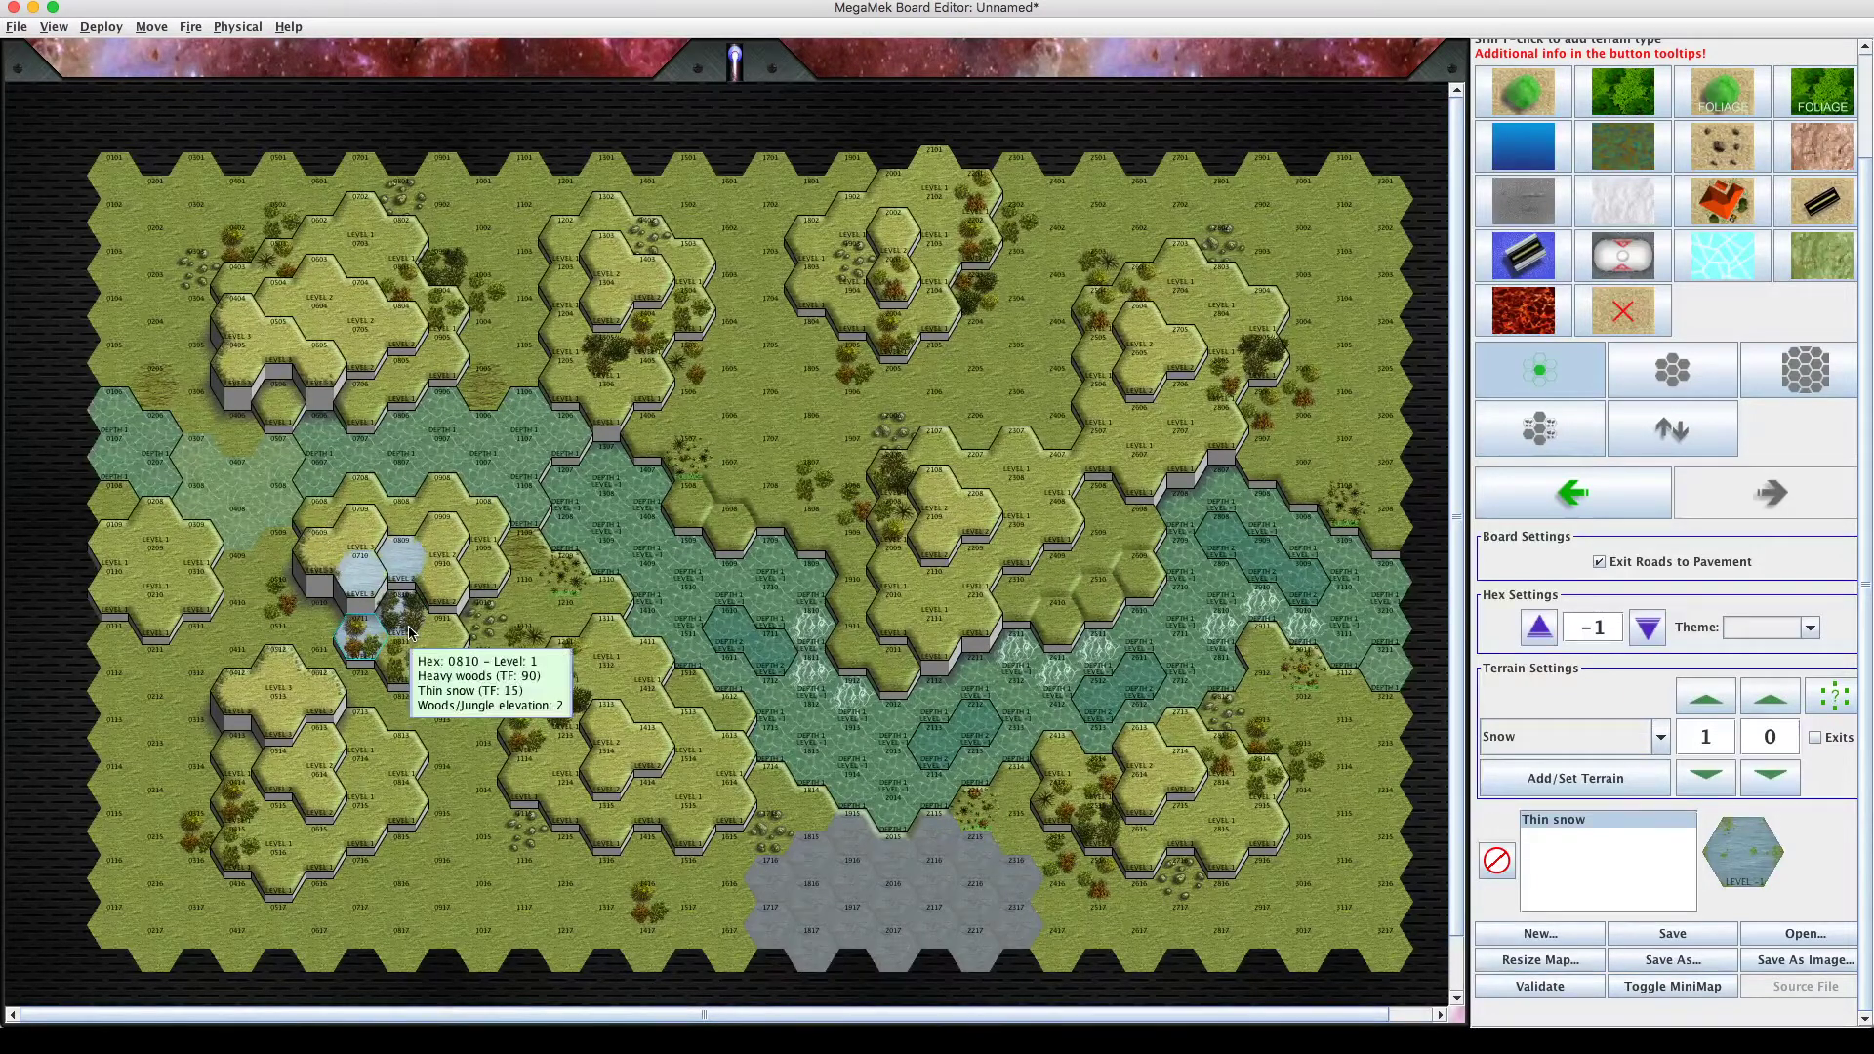
{"action": "left_click", "coordinate": [408, 632]}
{"action": "left_click", "coordinate": [1561, 493]}
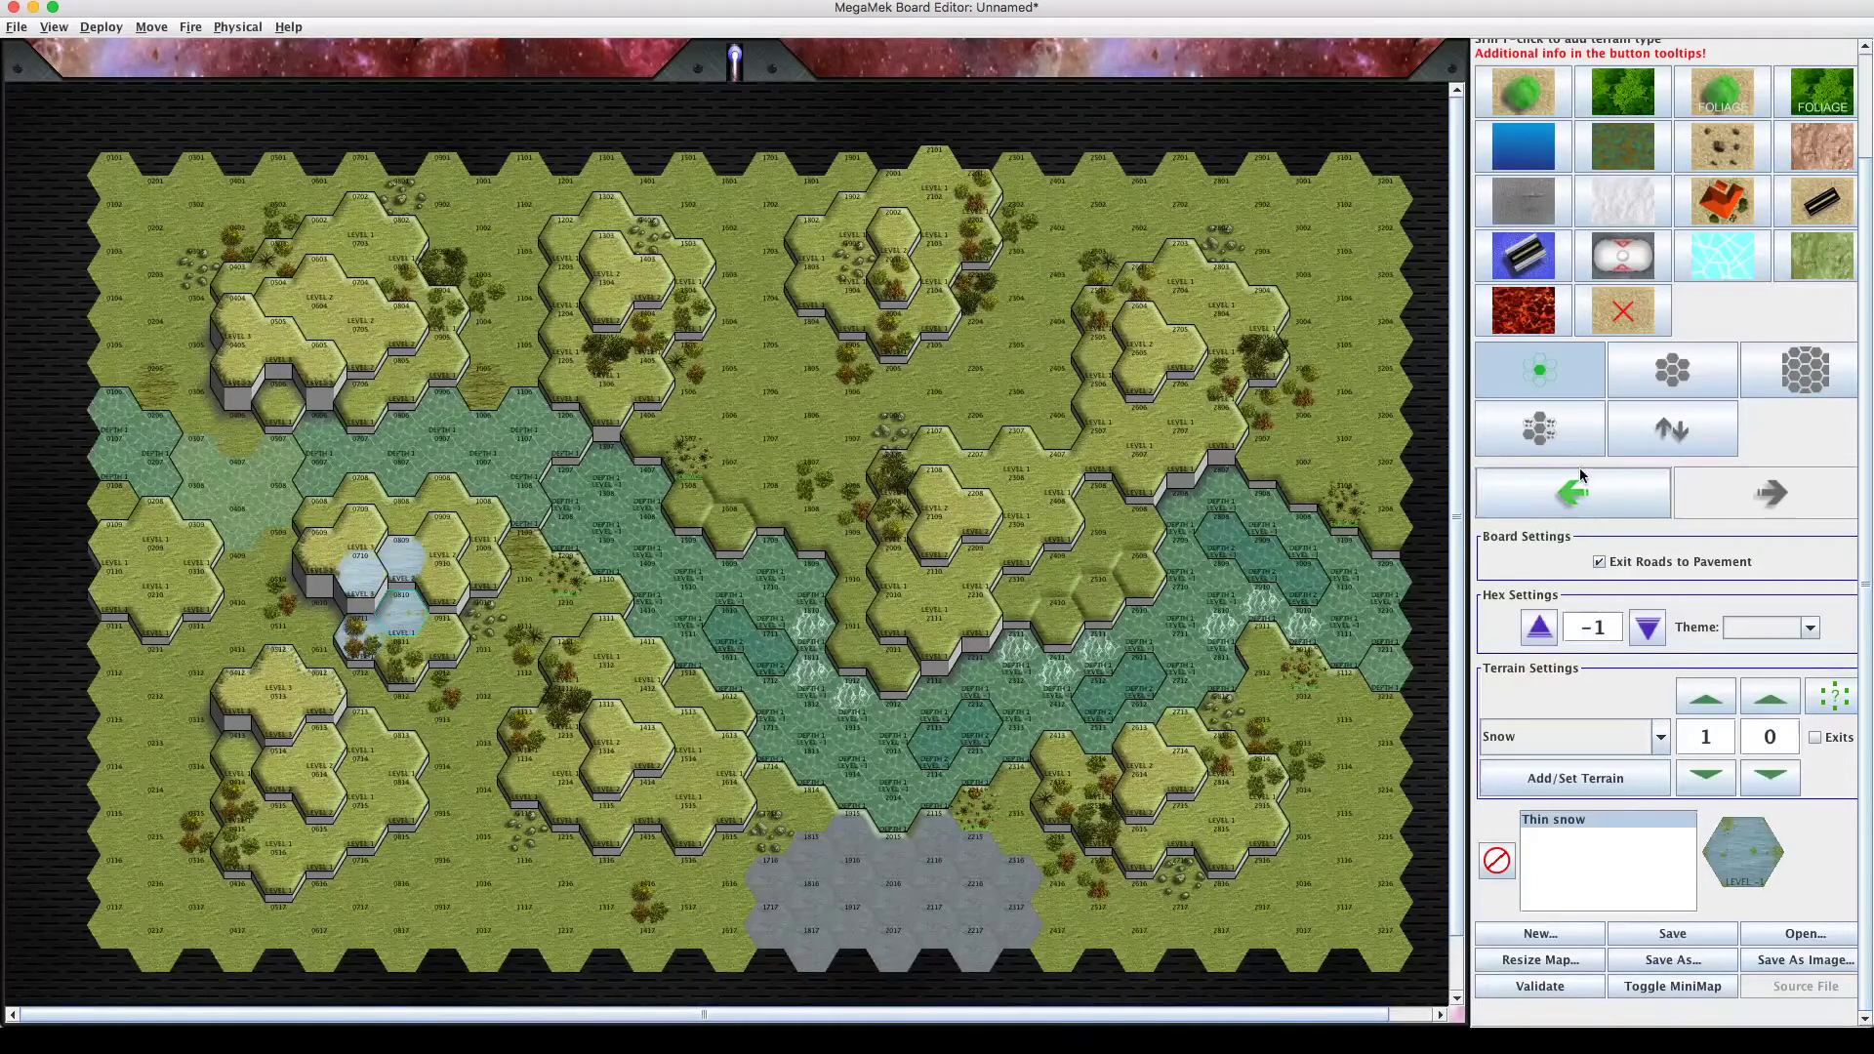
Add thin snow to more of that hill's southeastern slope, keeping its woods, and to single hexes on the southwestern hill's west side.
{"action": "left_click", "coordinate": [441, 602]}
{"action": "left_click", "coordinate": [421, 639]}
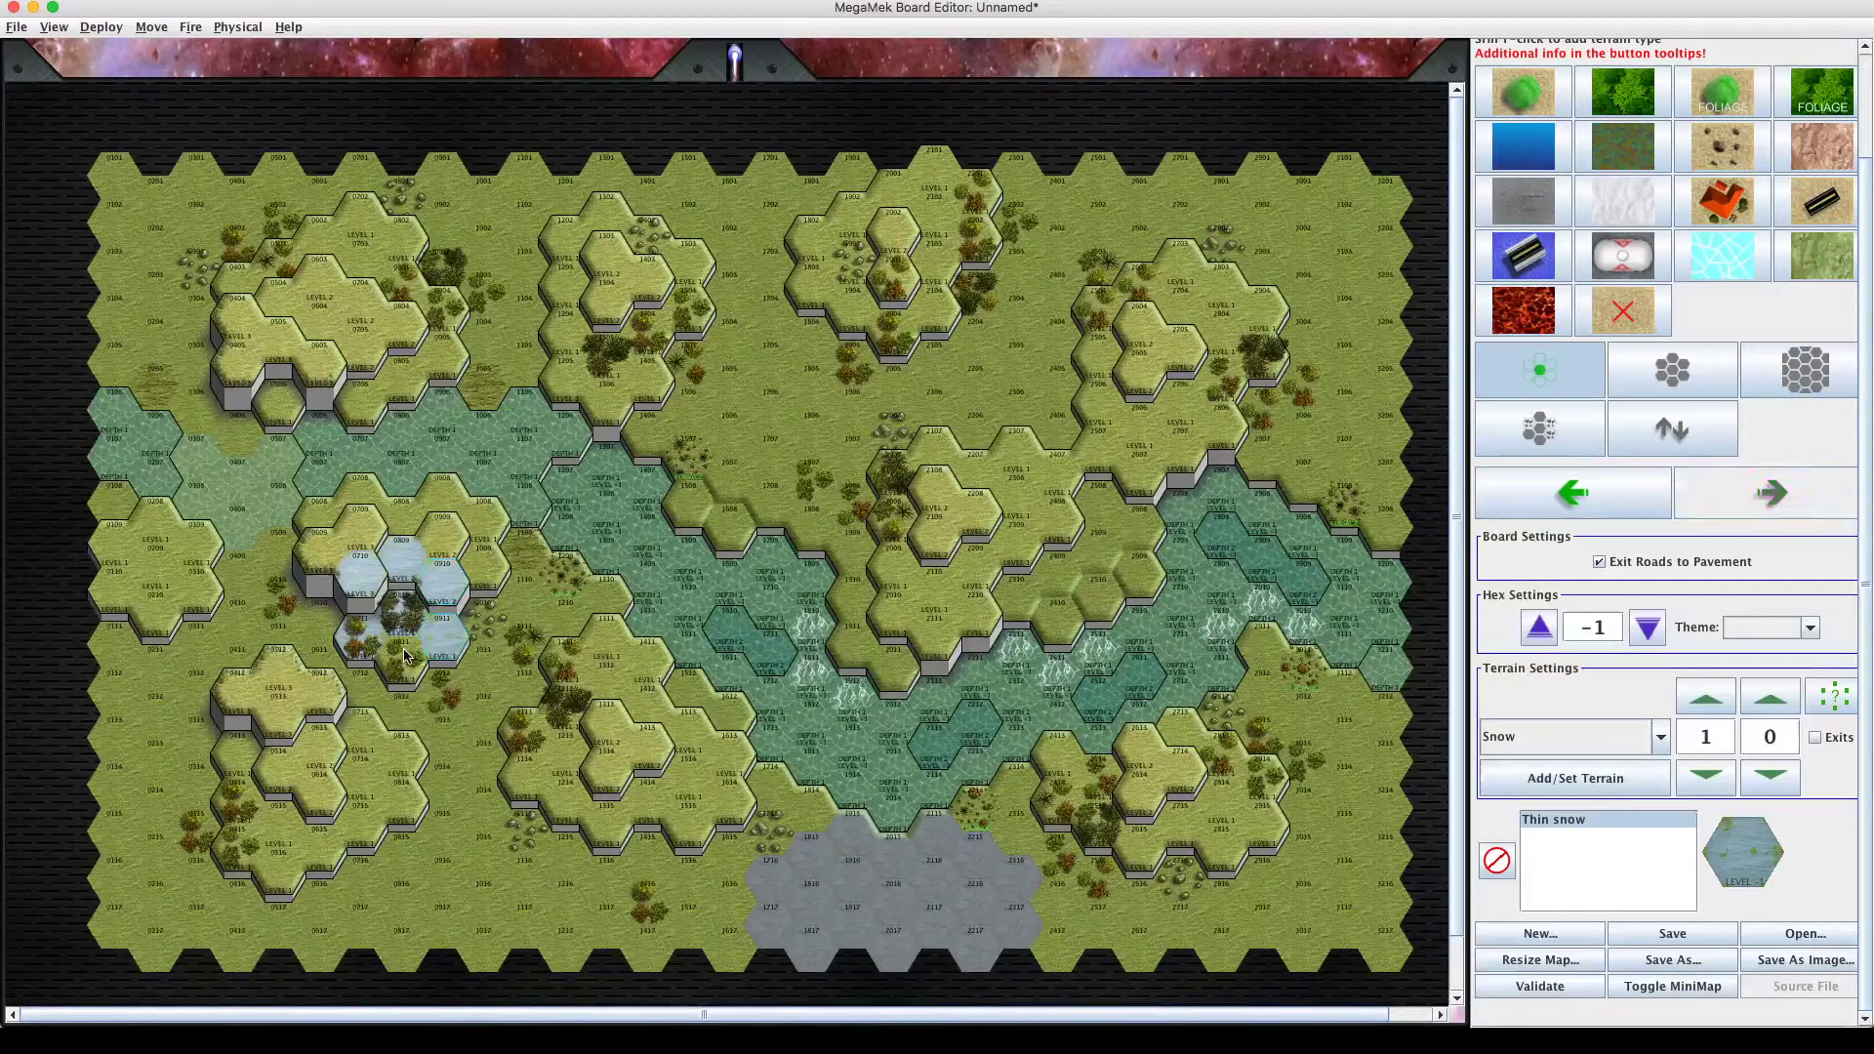
{"action": "left_click", "coordinate": [239, 792]}
{"action": "left_click", "coordinate": [247, 762]}
{"action": "left_click", "coordinate": [280, 771]}
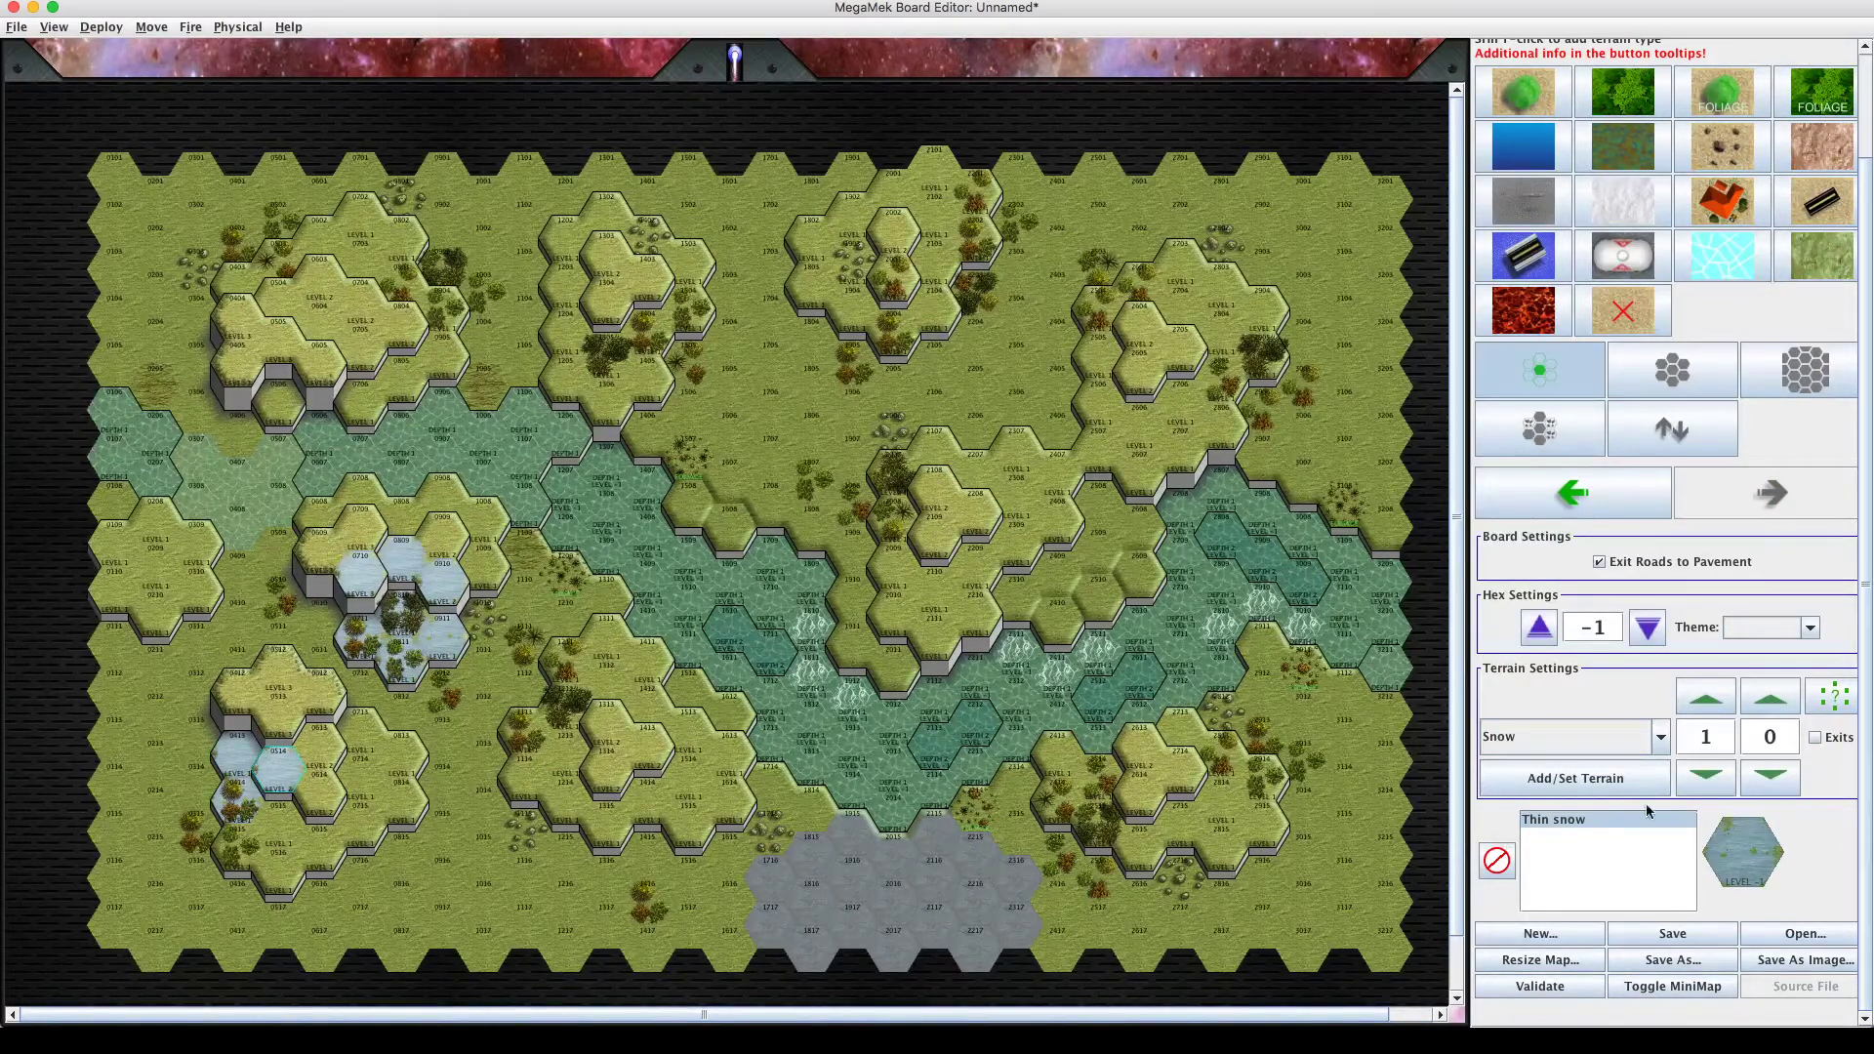
Set the Snow level to 2 for heavy snow and paint it on the ground along the snowy hill's southern foot.
{"action": "left_click", "coordinate": [1712, 703]}
{"action": "left_click", "coordinate": [1620, 786]}
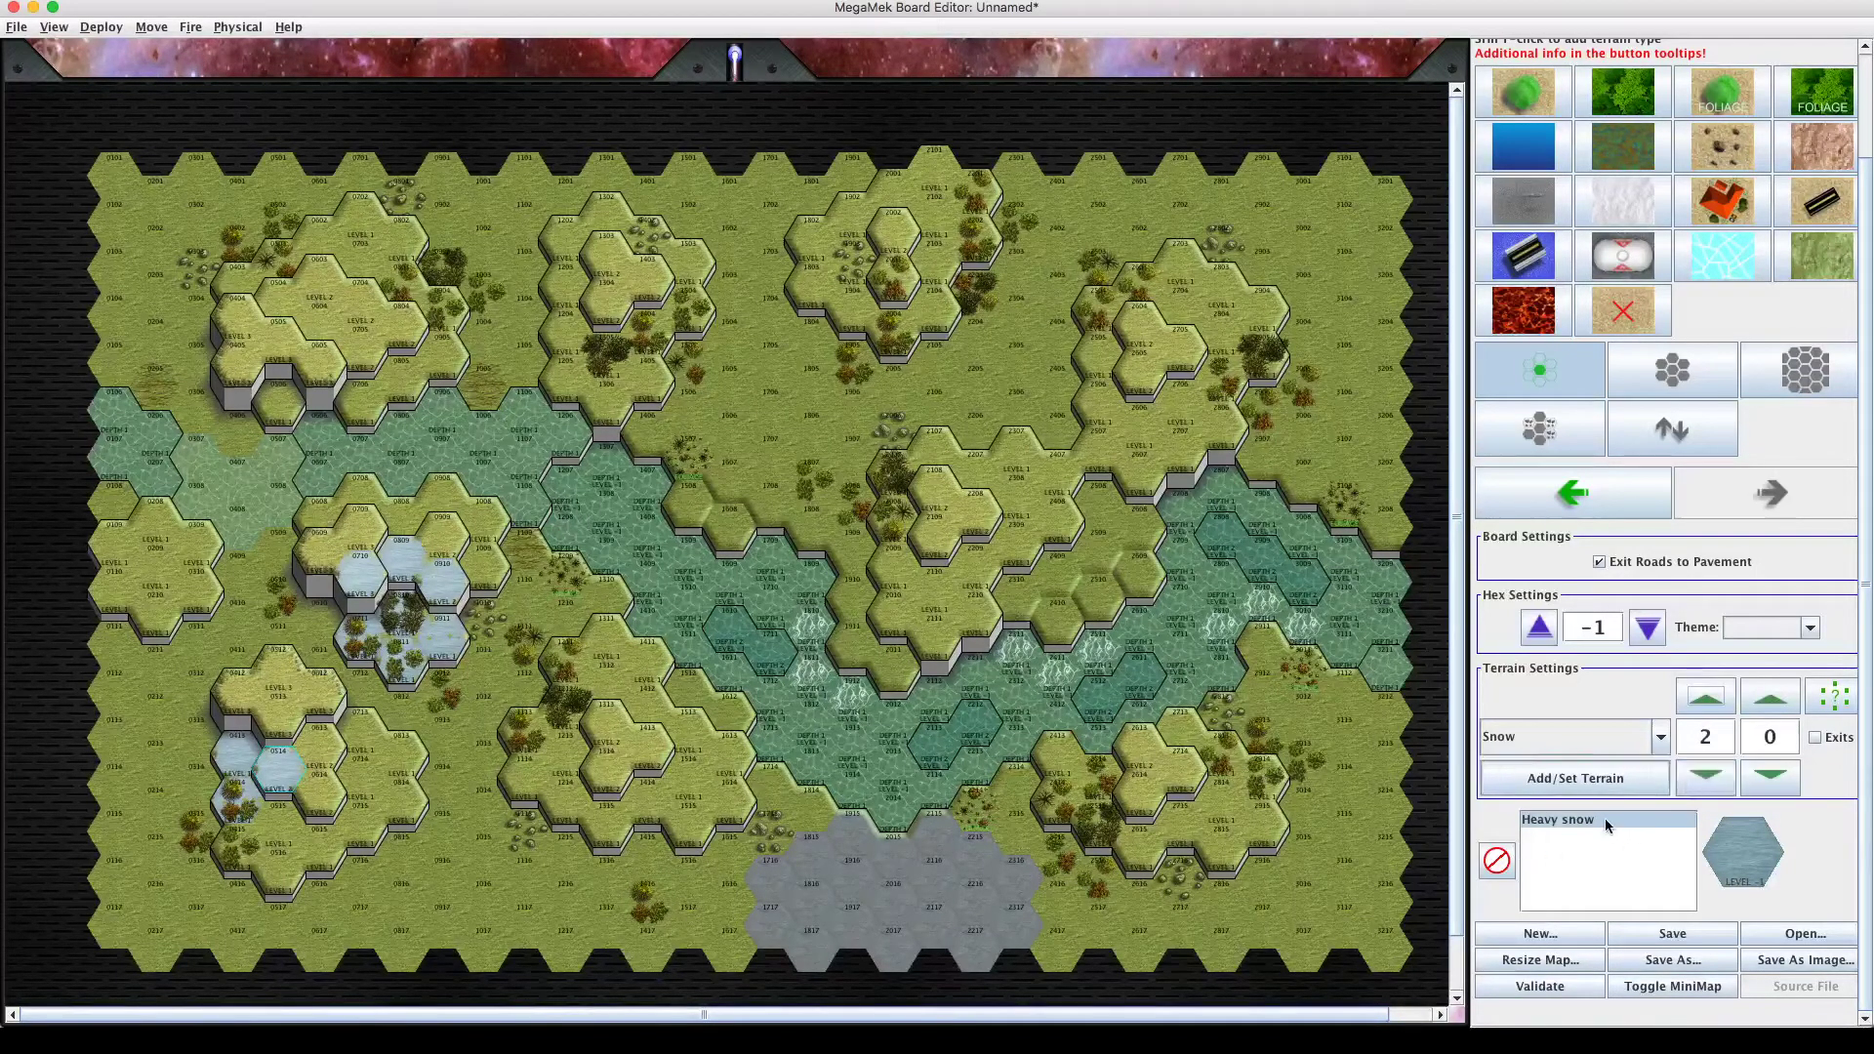
{"action": "left_click", "coordinate": [1716, 703]}
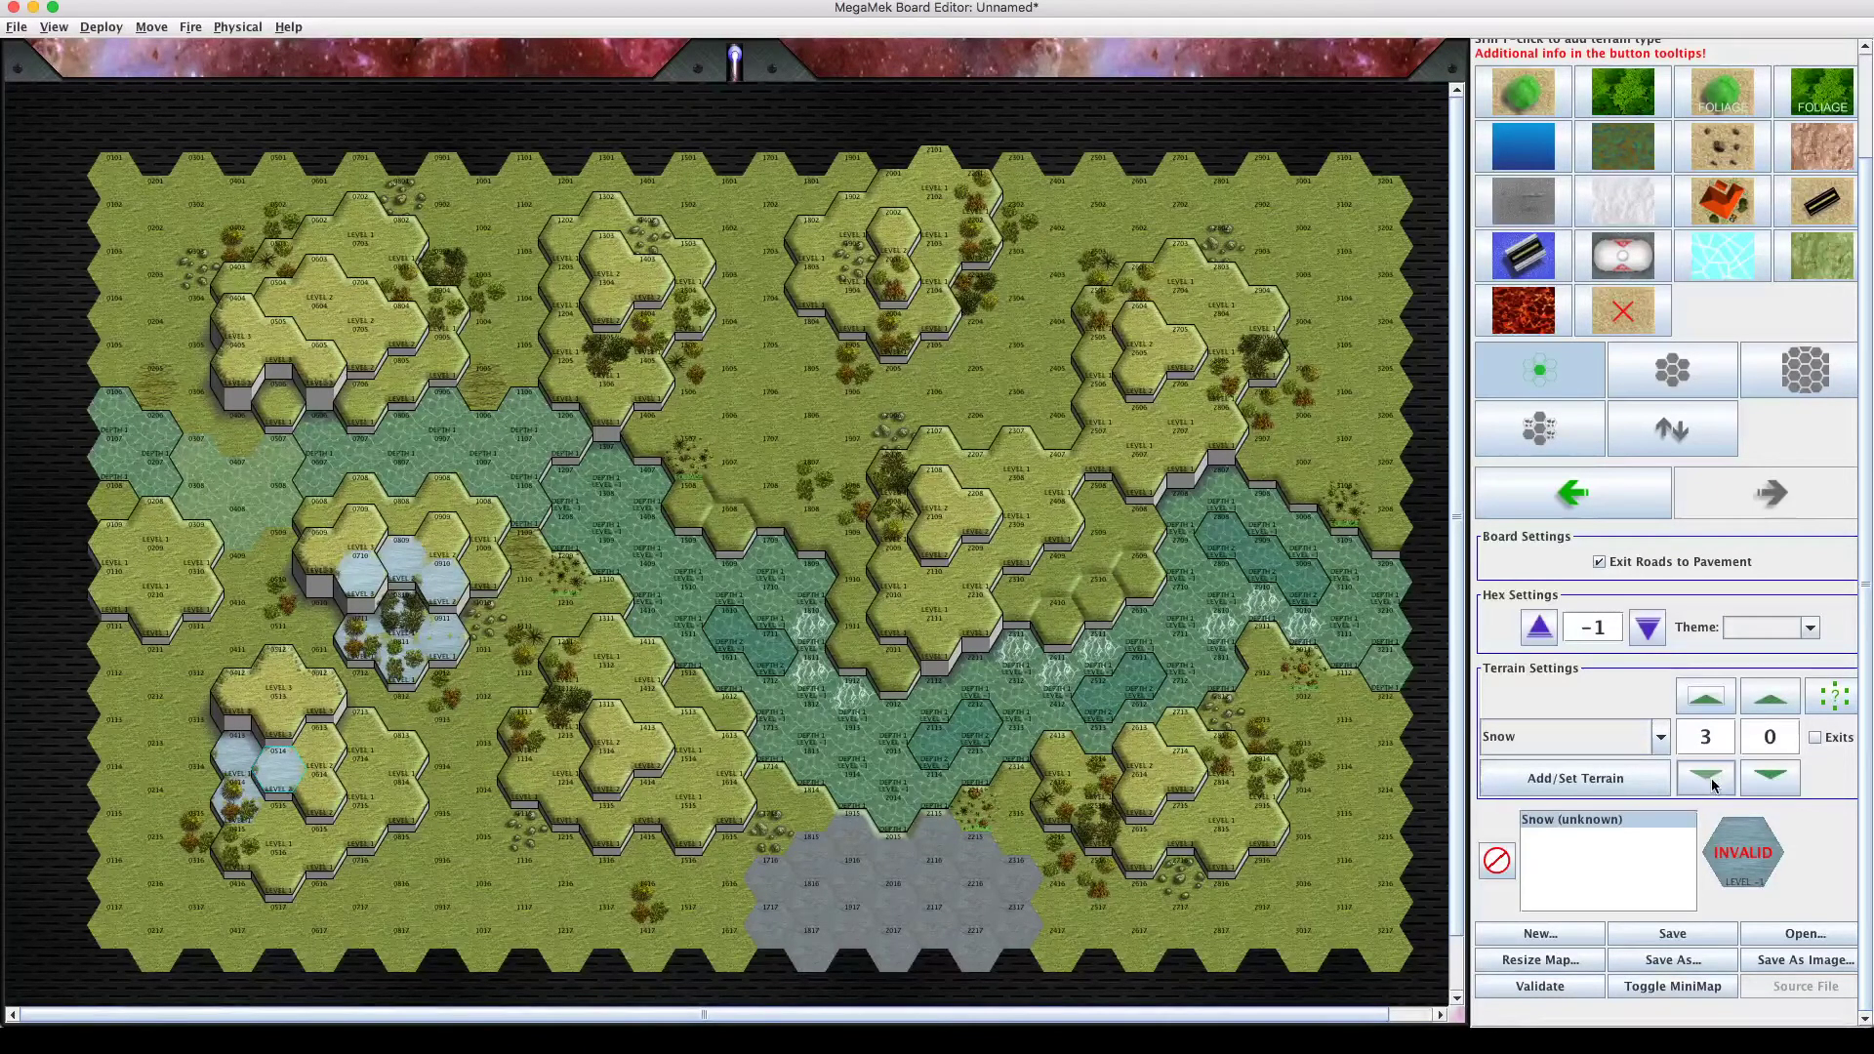
{"action": "left_click", "coordinate": [1713, 779]}
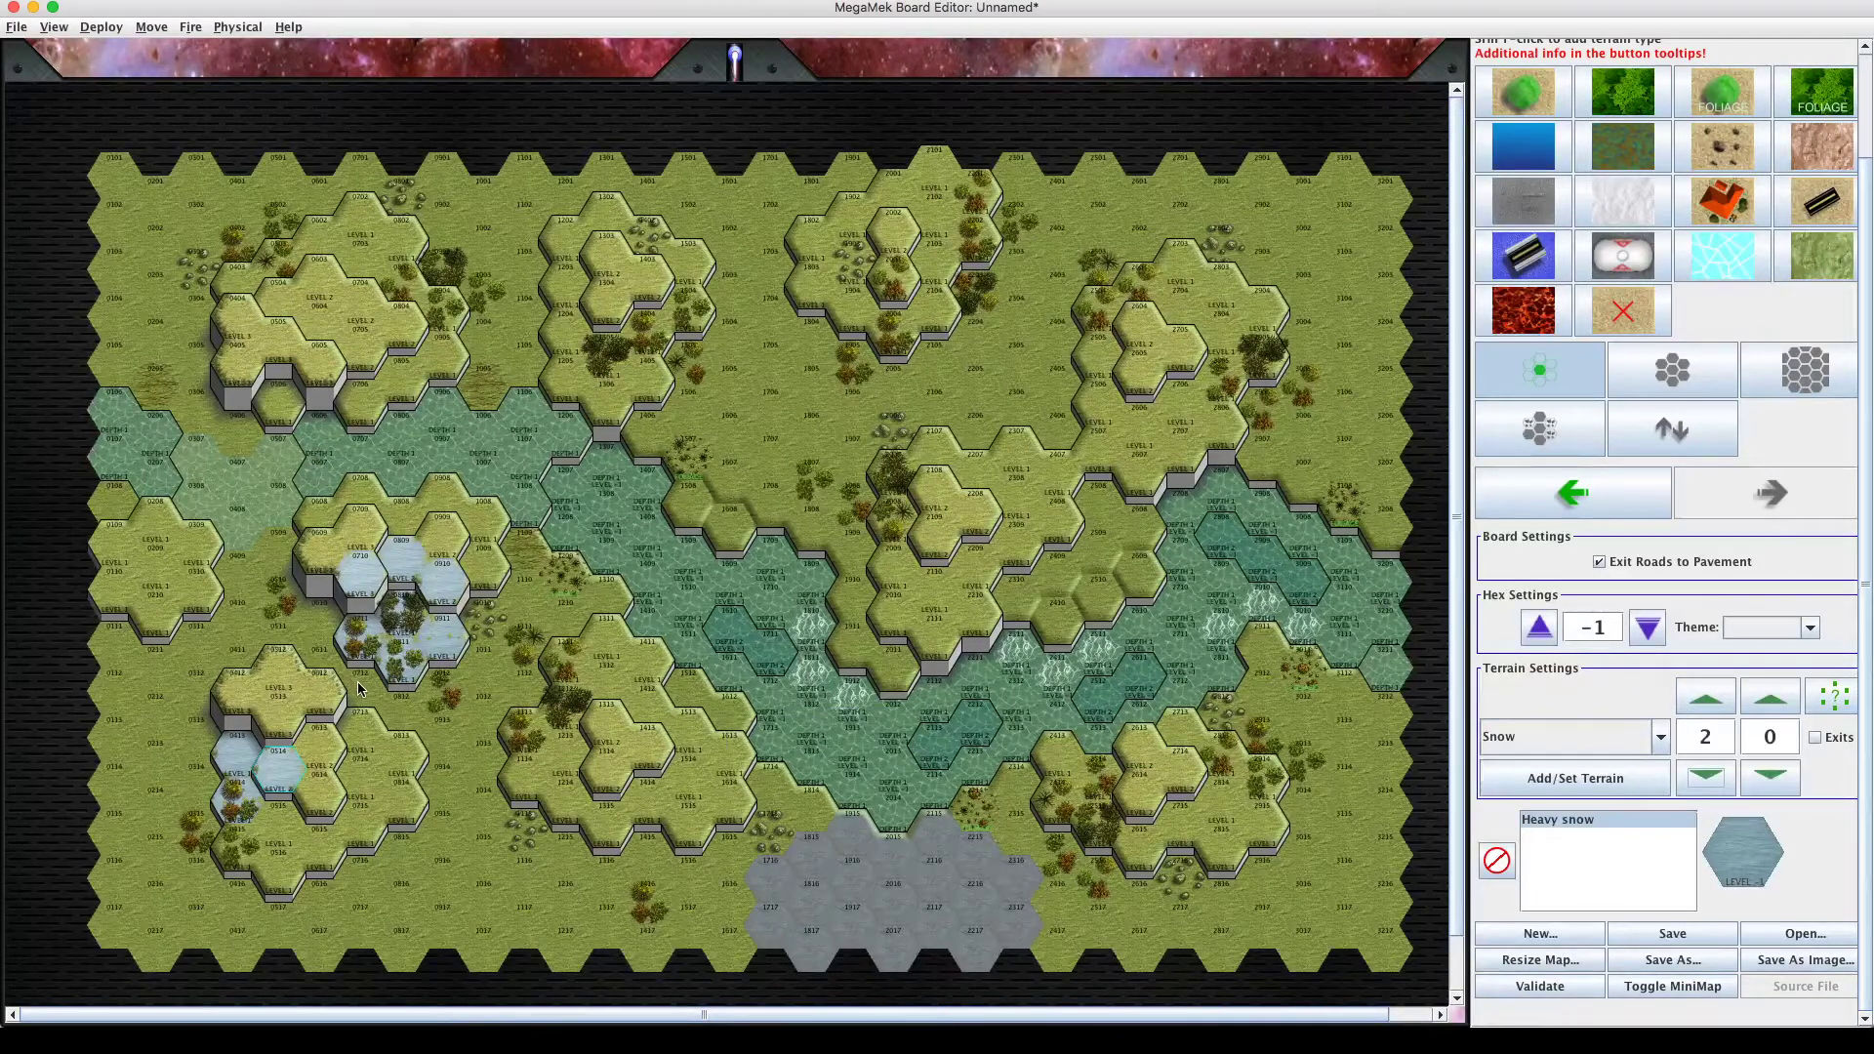
{"action": "mouse_move", "coordinate": [359, 689]}
{"action": "left_mouse_down"}
{"action": "mouse_move", "coordinate": [396, 708]}
{"action": "mouse_move", "coordinate": [341, 680]}
{"action": "left_mouse_up"}
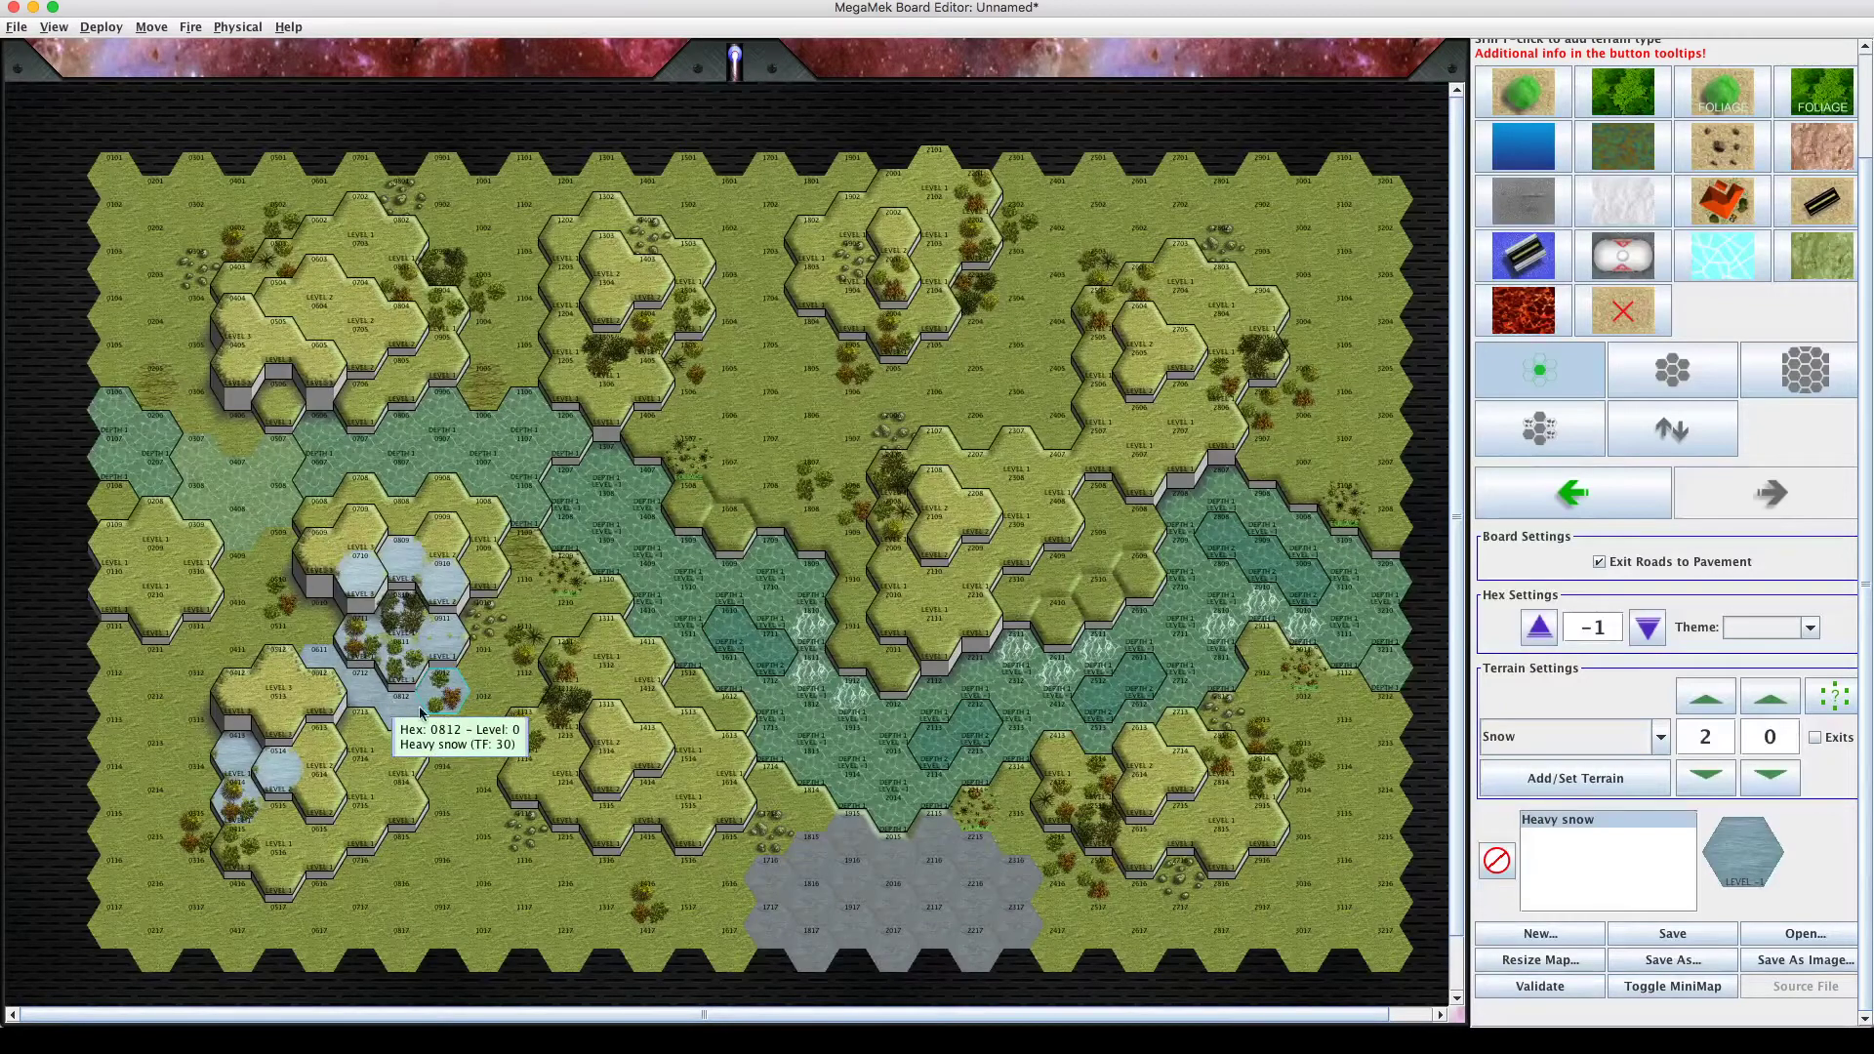
Paint thin snow at level 1 with the largest brush down the west edge, from the westernmost hill to the south edge.
{"action": "left_click", "coordinate": [1802, 370]}
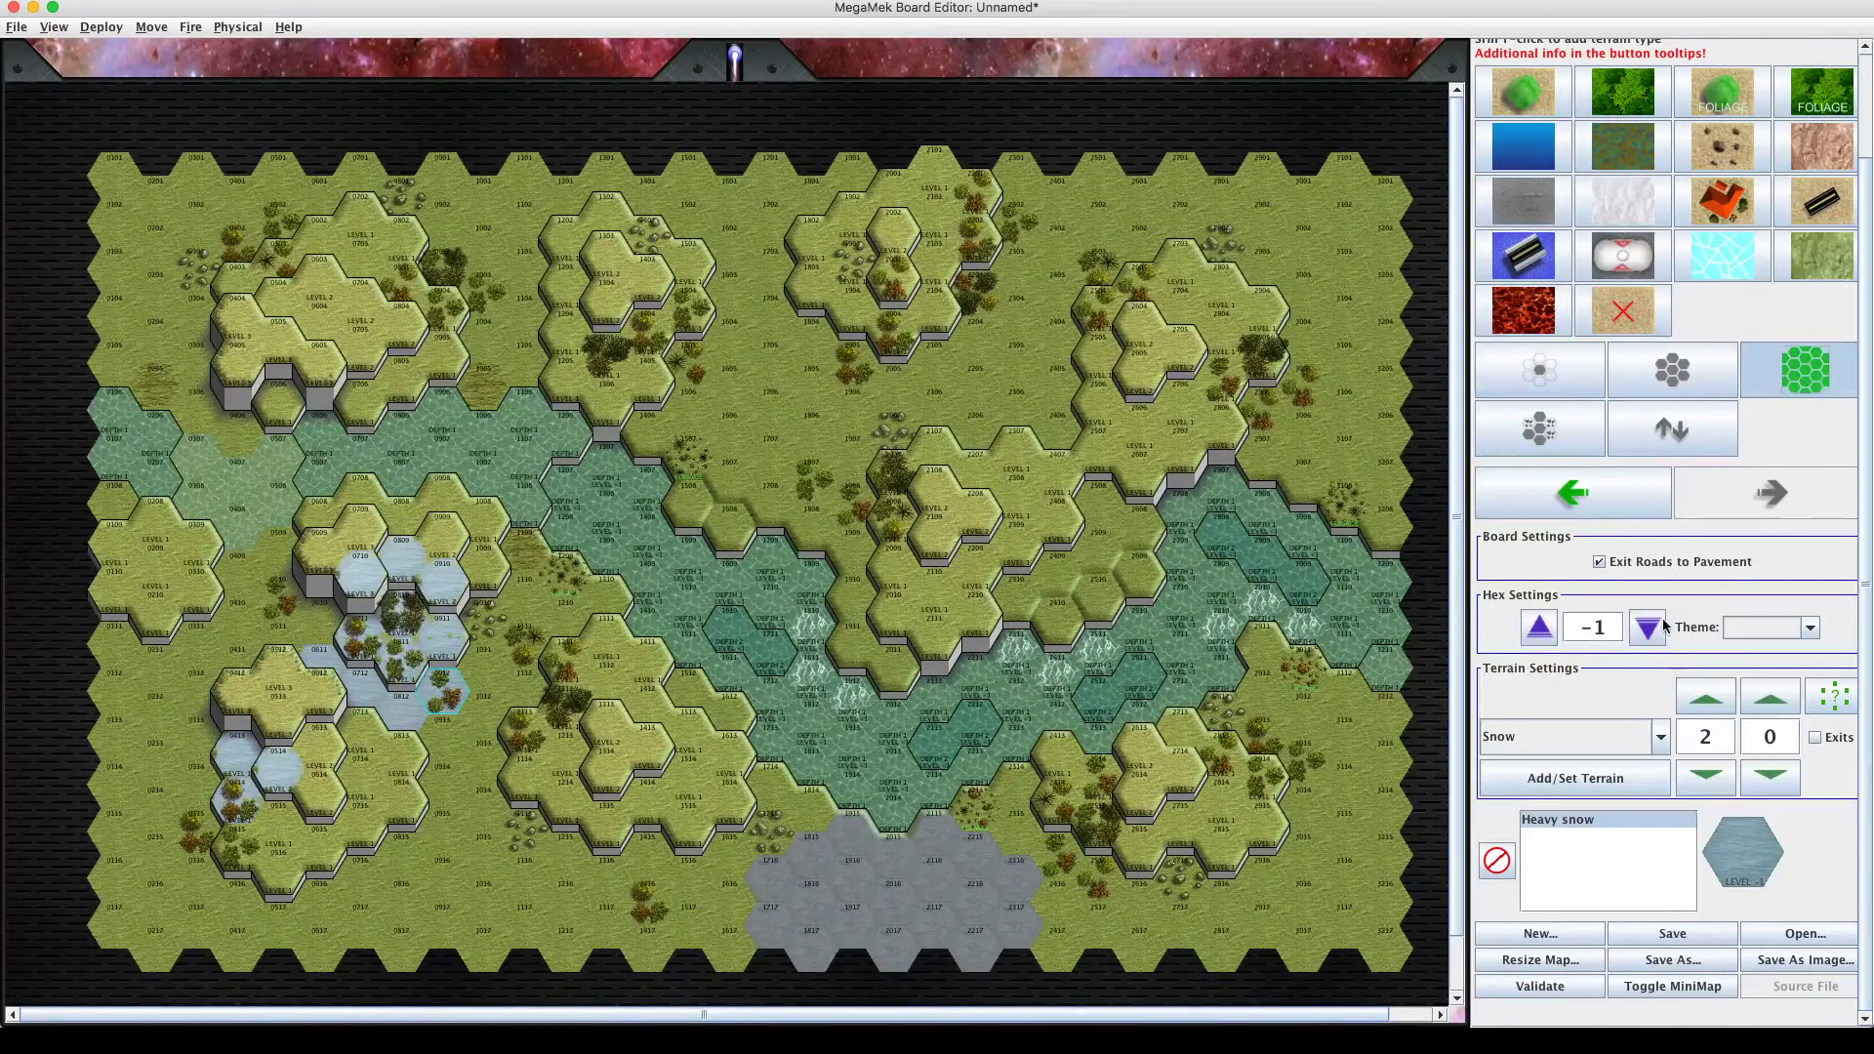
{"action": "left_click", "coordinate": [1654, 746]}
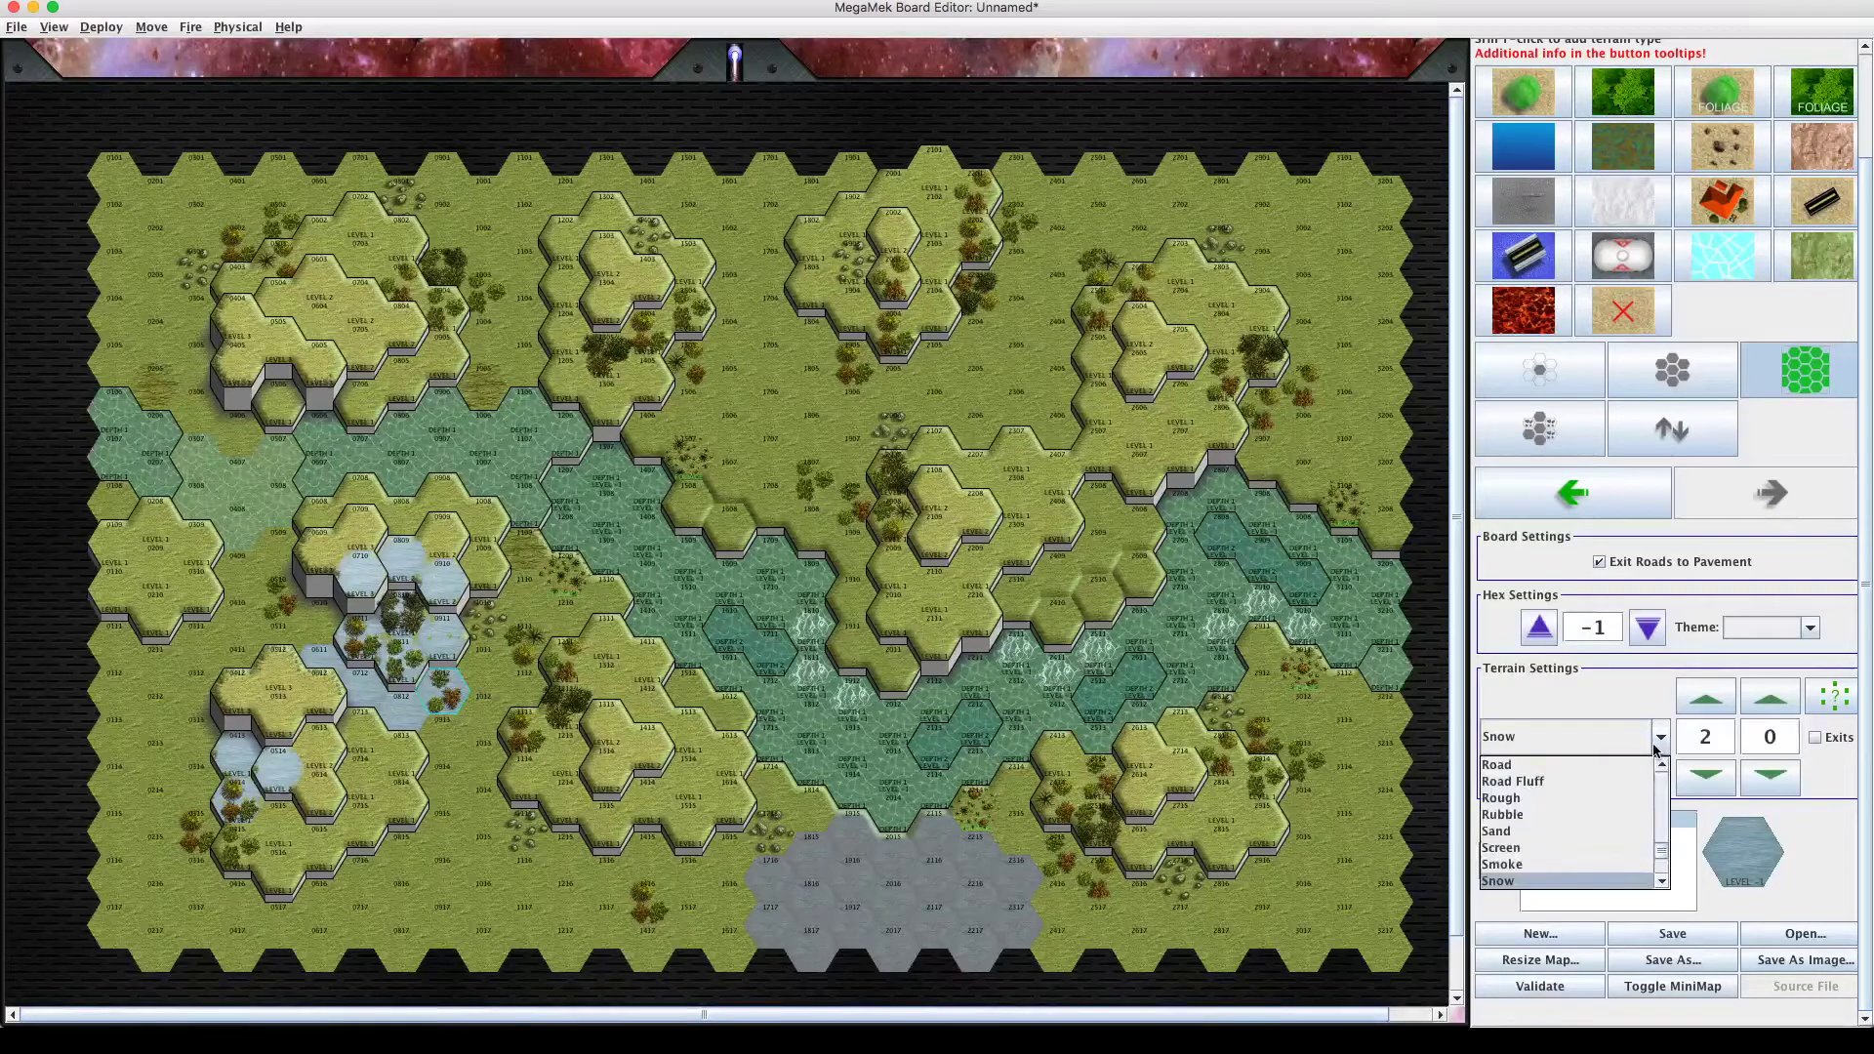
{"action": "left_click", "coordinate": [1660, 737]}
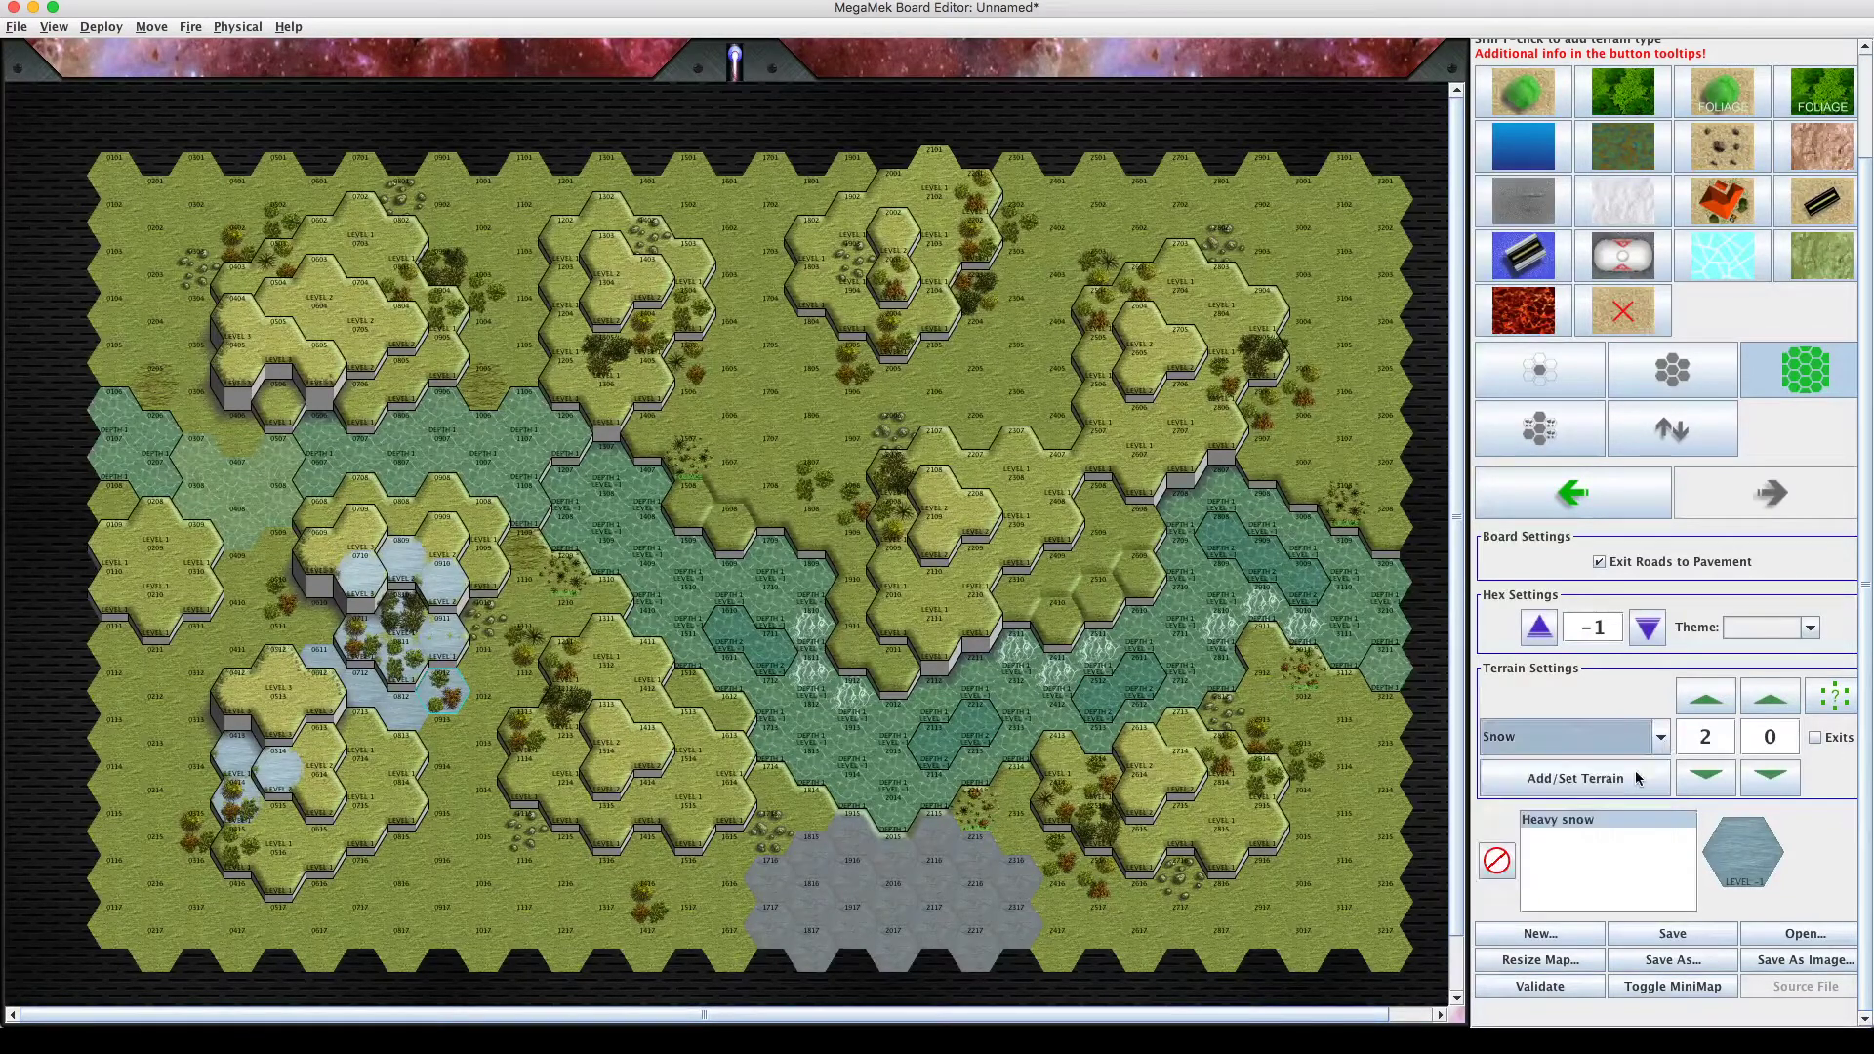
{"action": "left_click", "coordinate": [1704, 776]}
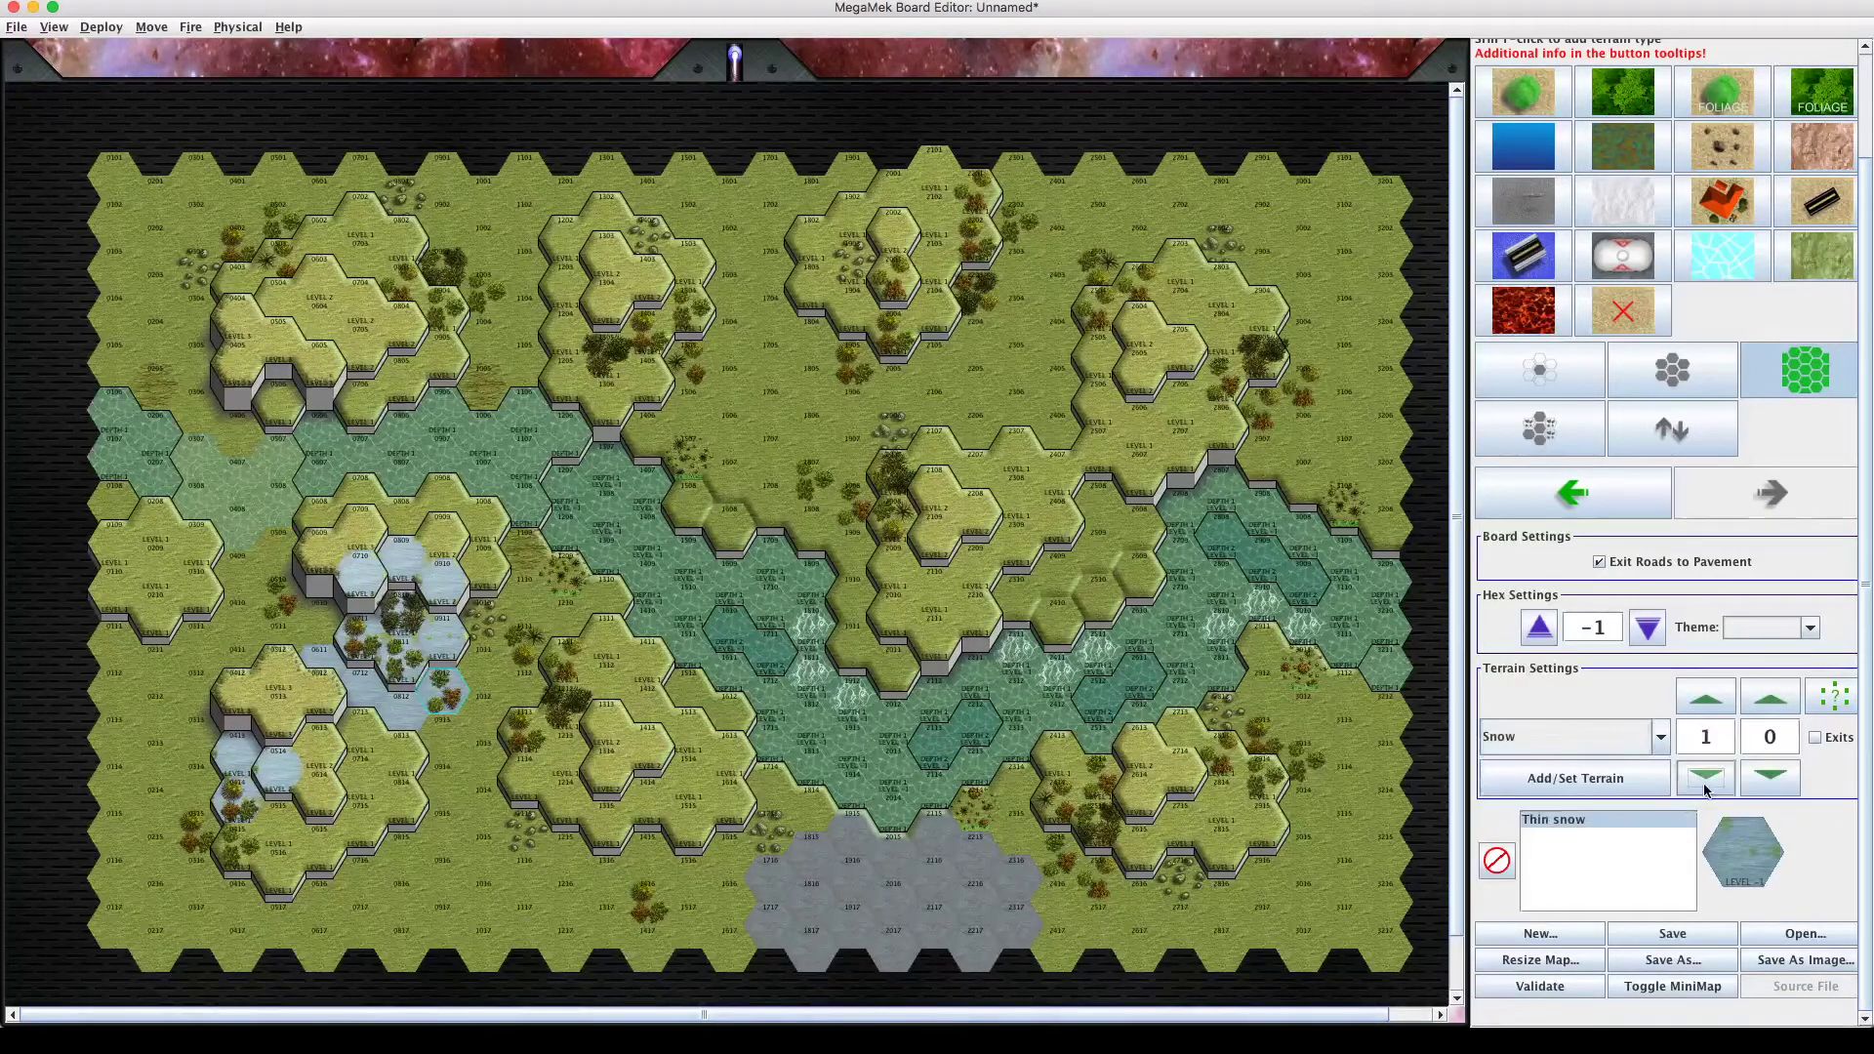
{"action": "left_click", "coordinate": [159, 630]}
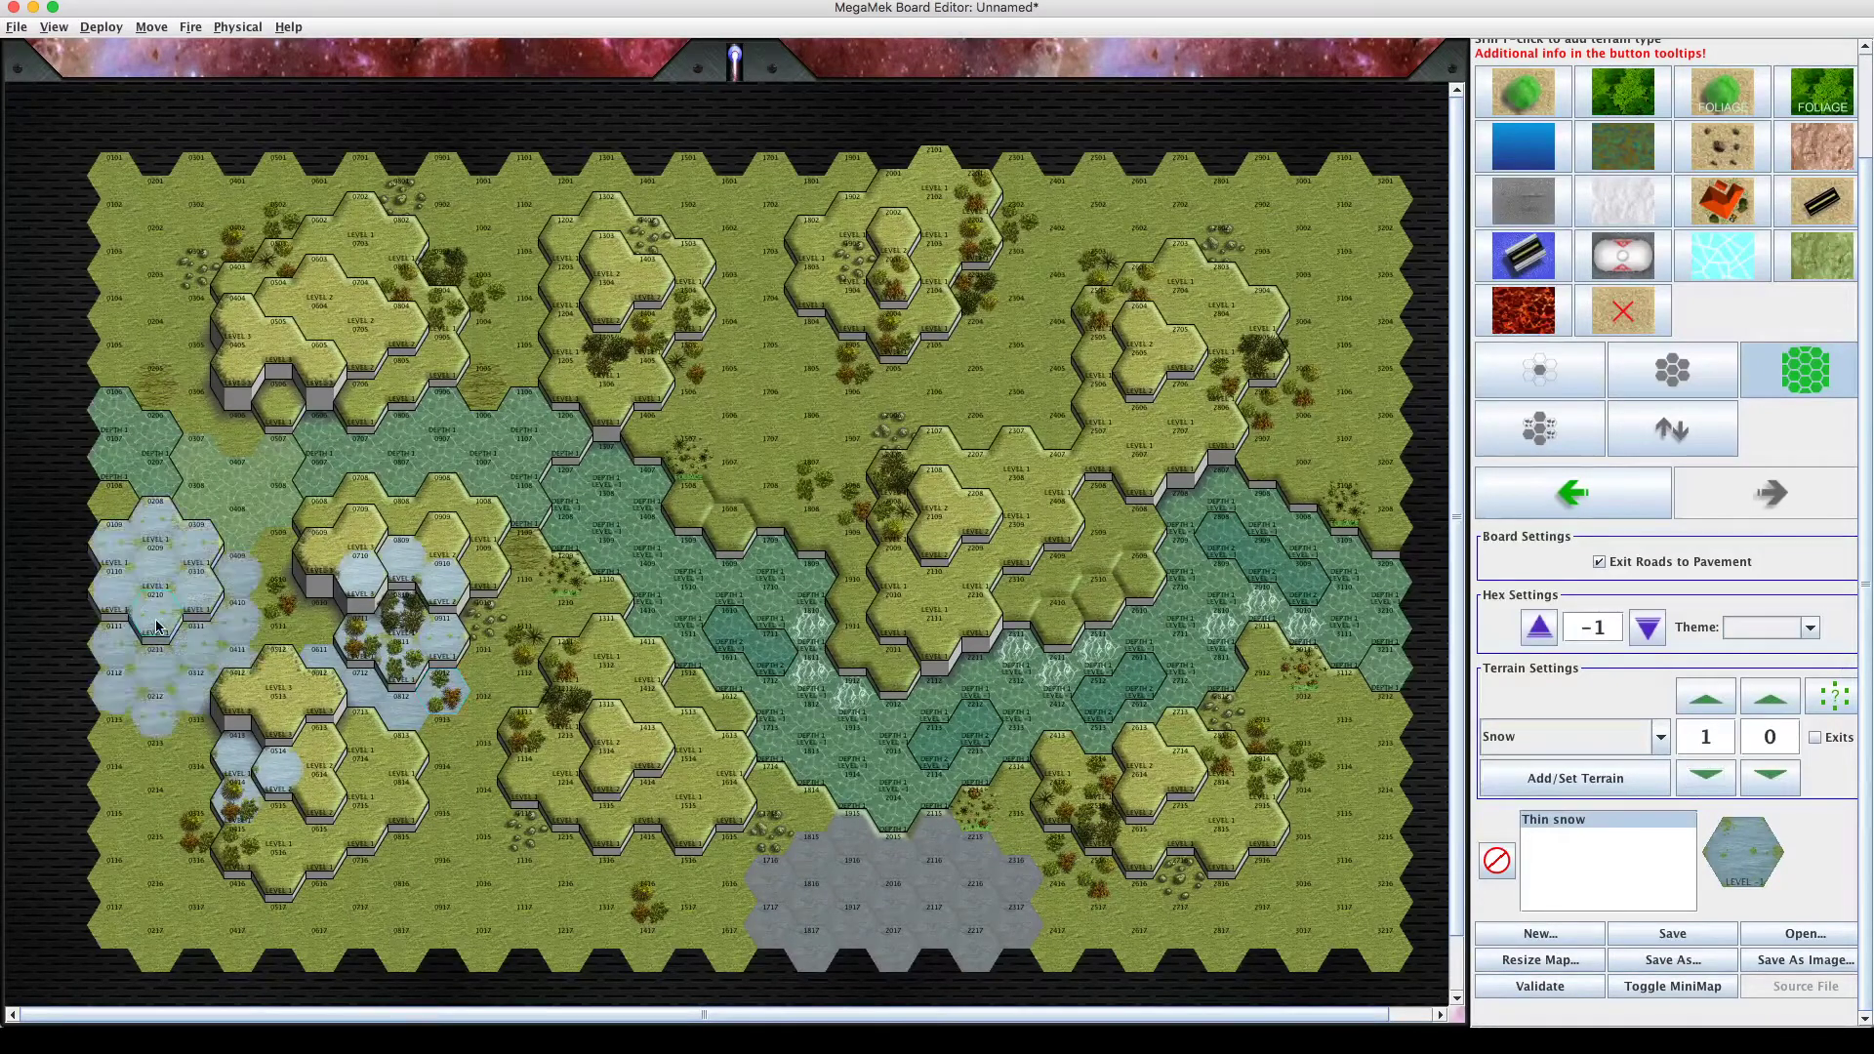
{"action": "left_click", "coordinate": [144, 806]}
{"action": "left_click", "coordinate": [136, 890]}
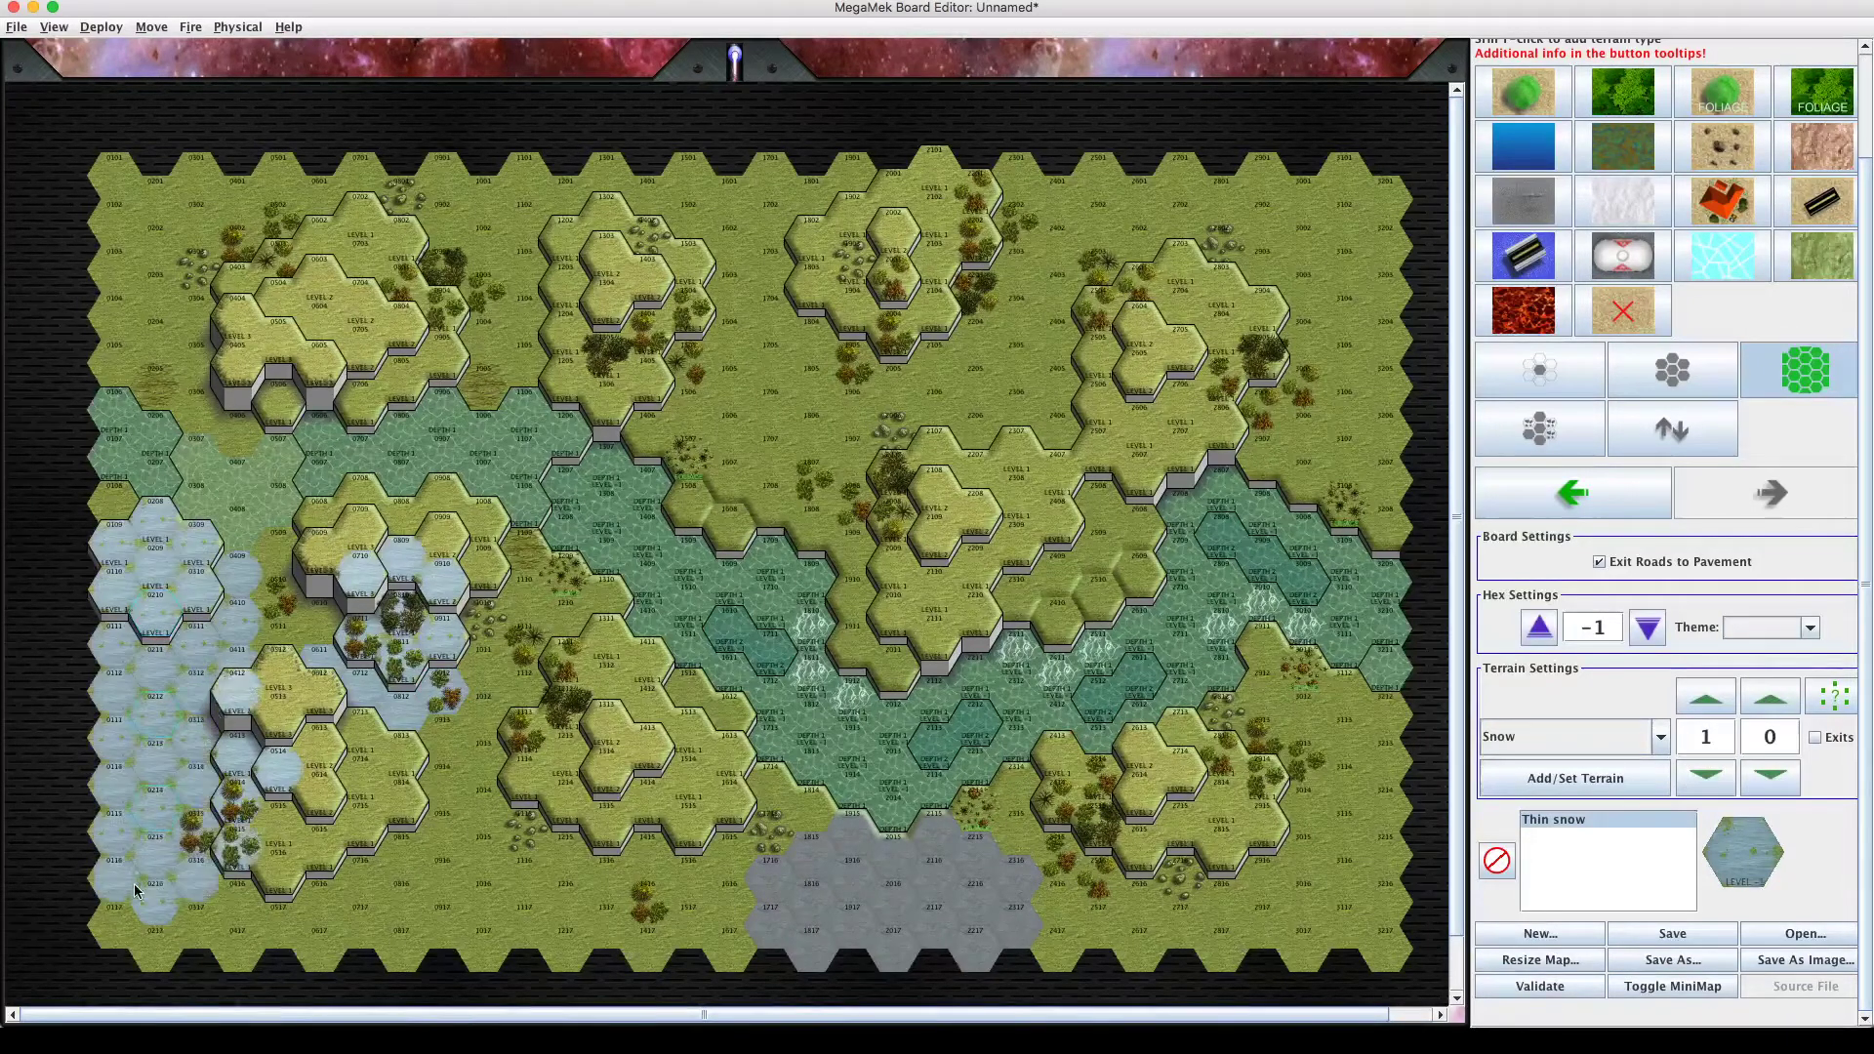
{"action": "left_click", "coordinate": [144, 892]}
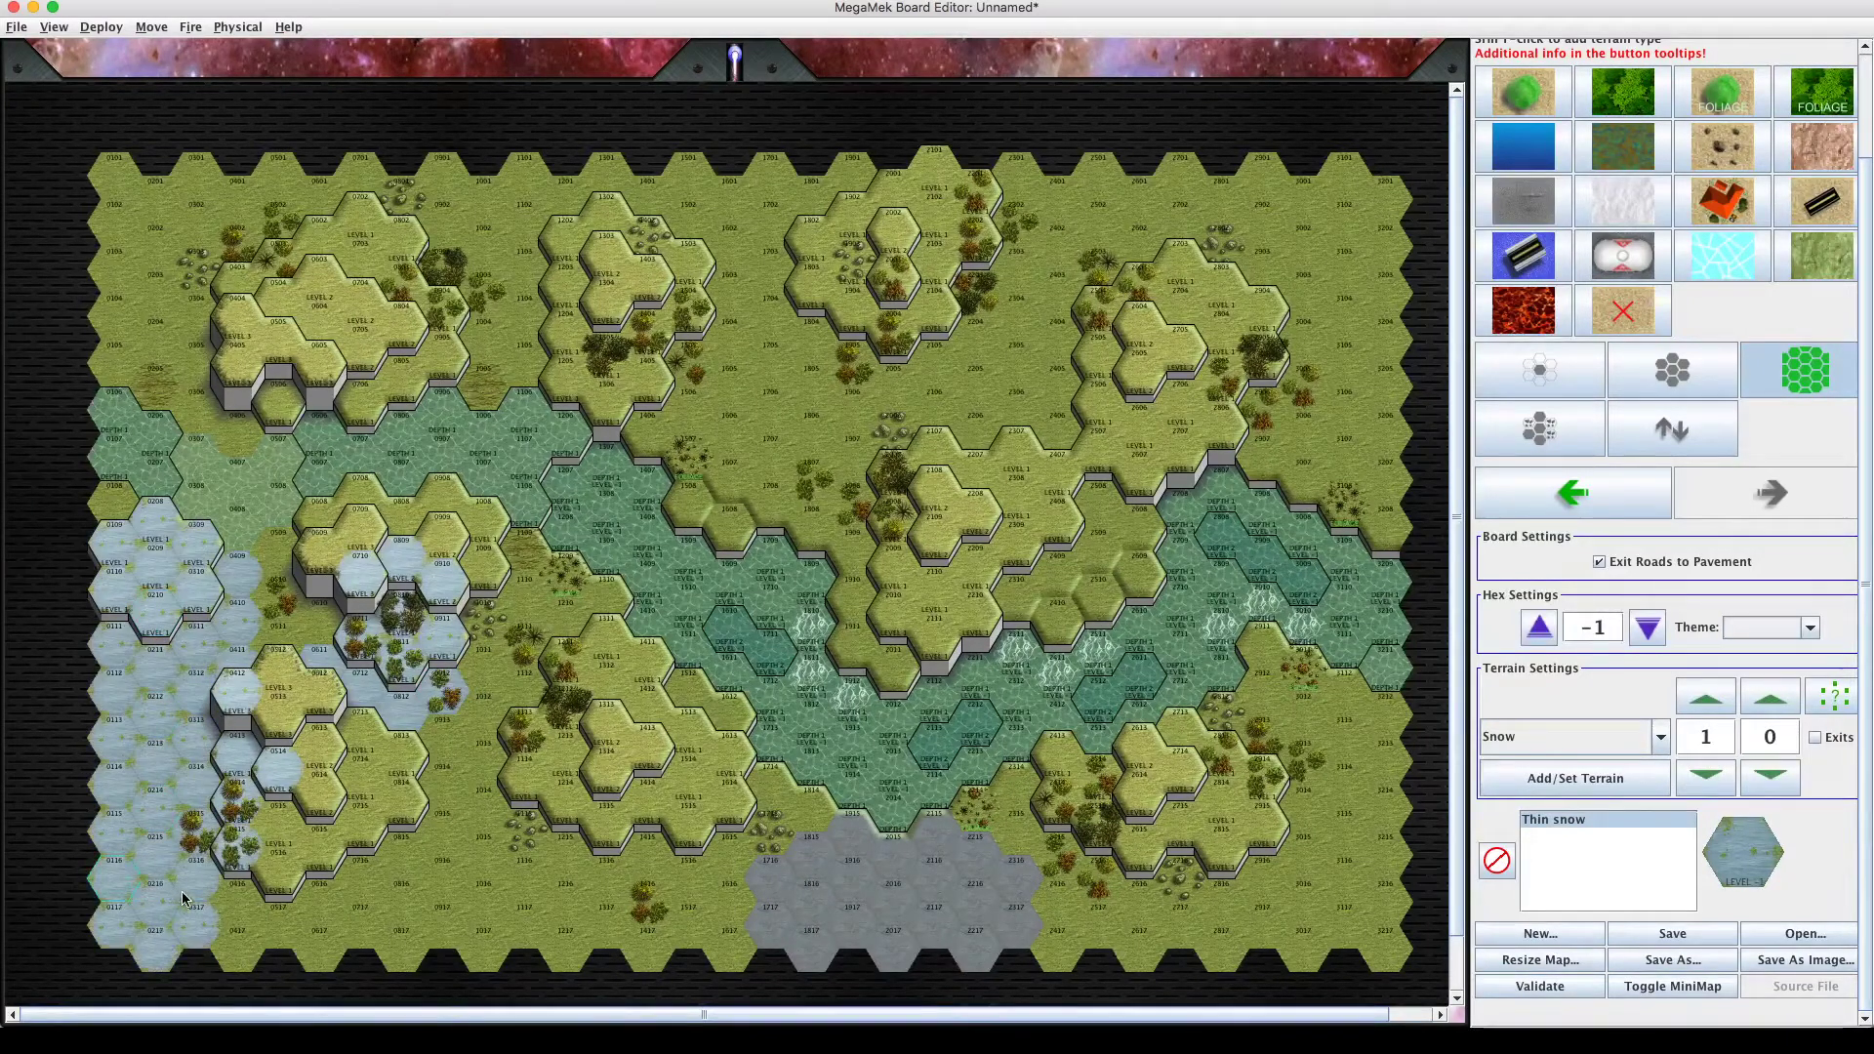
Extend the thin snow with the largest brush over the southwestern hill, the ground north of it and its southern foot.
{"action": "left_click", "coordinate": [280, 698]}
{"action": "left_click", "coordinate": [281, 650]}
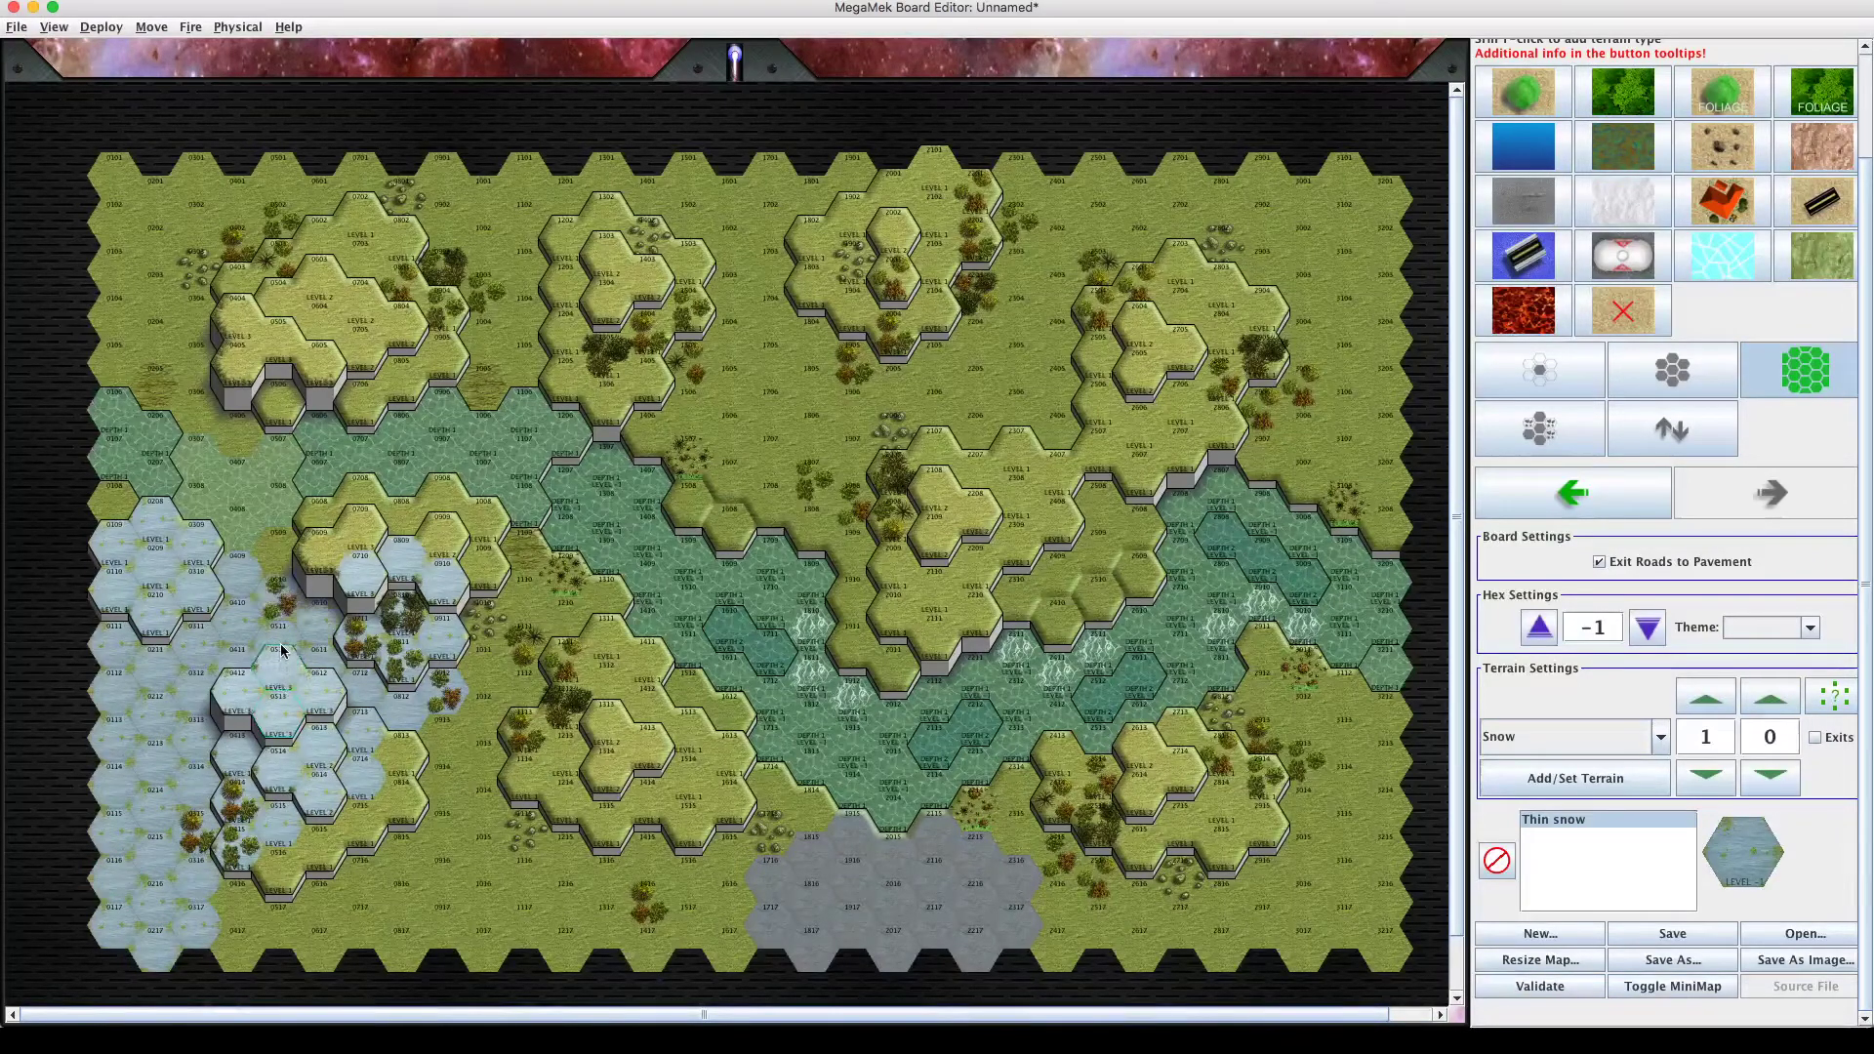
{"action": "left_click", "coordinate": [284, 635]}
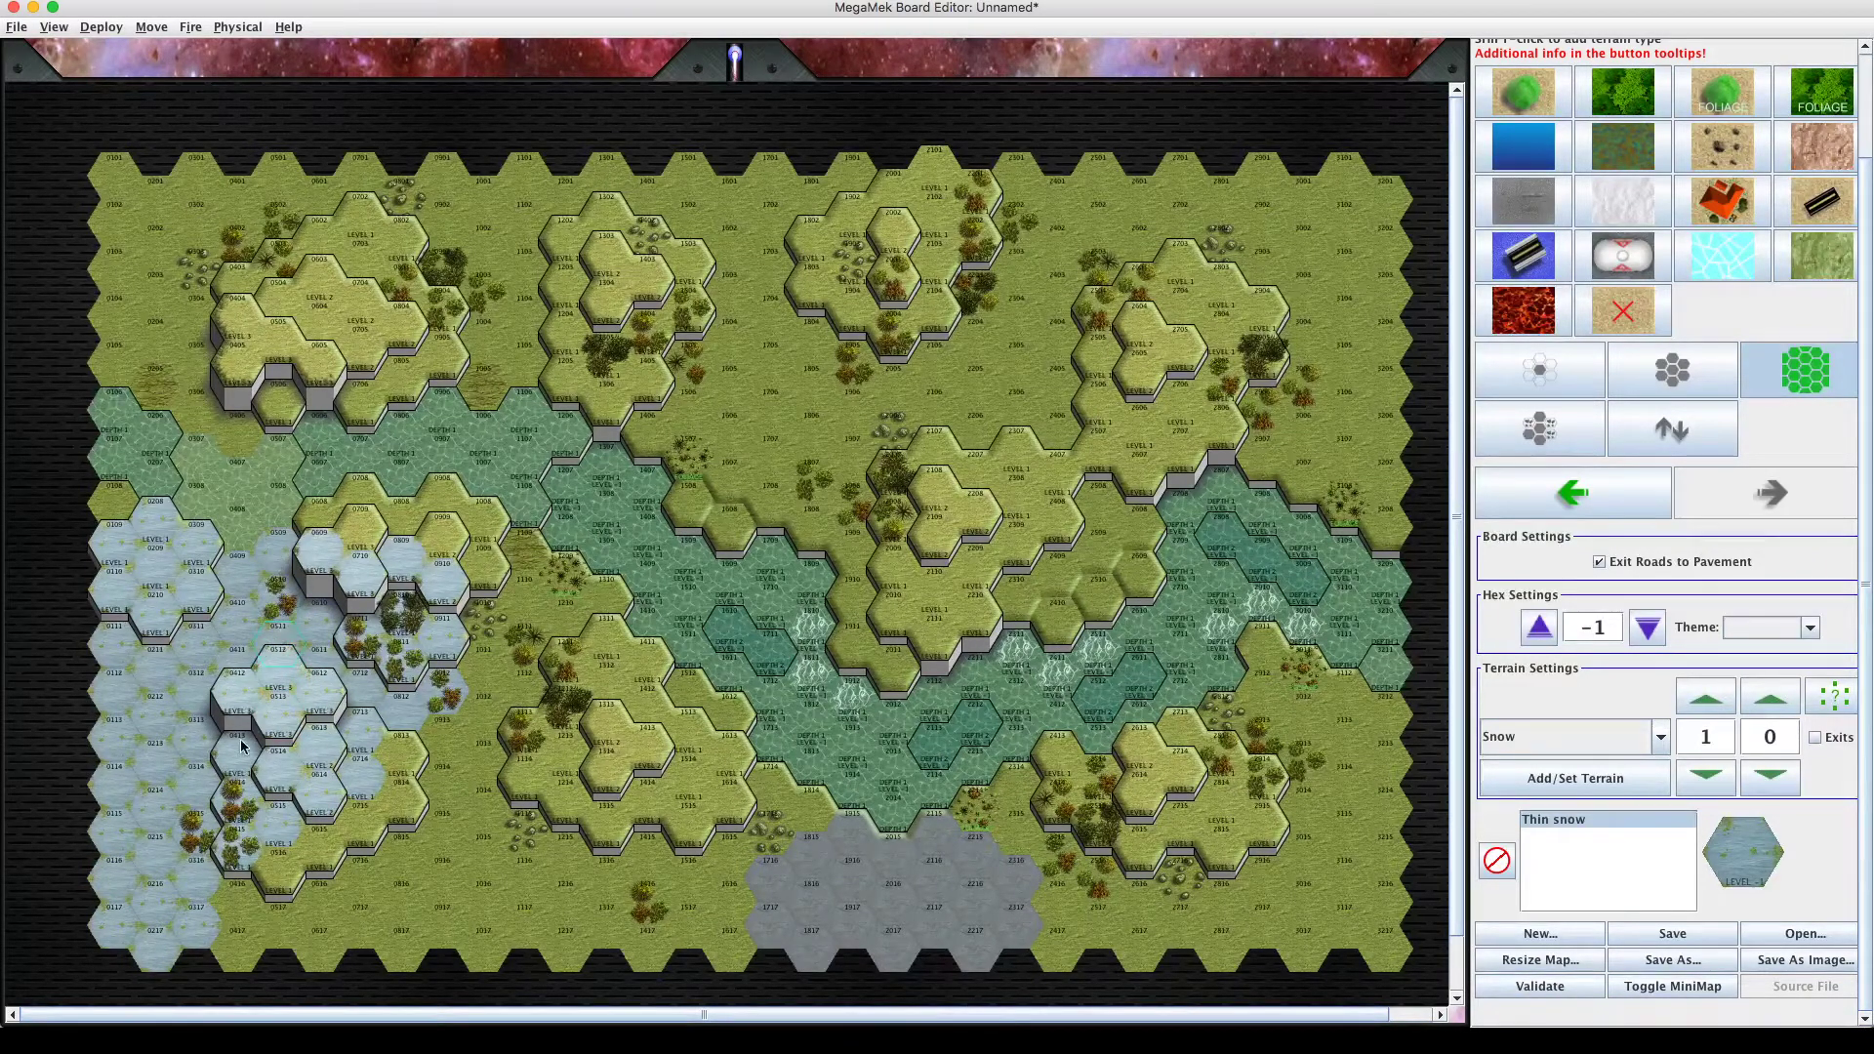
{"action": "left_click", "coordinate": [225, 881]}
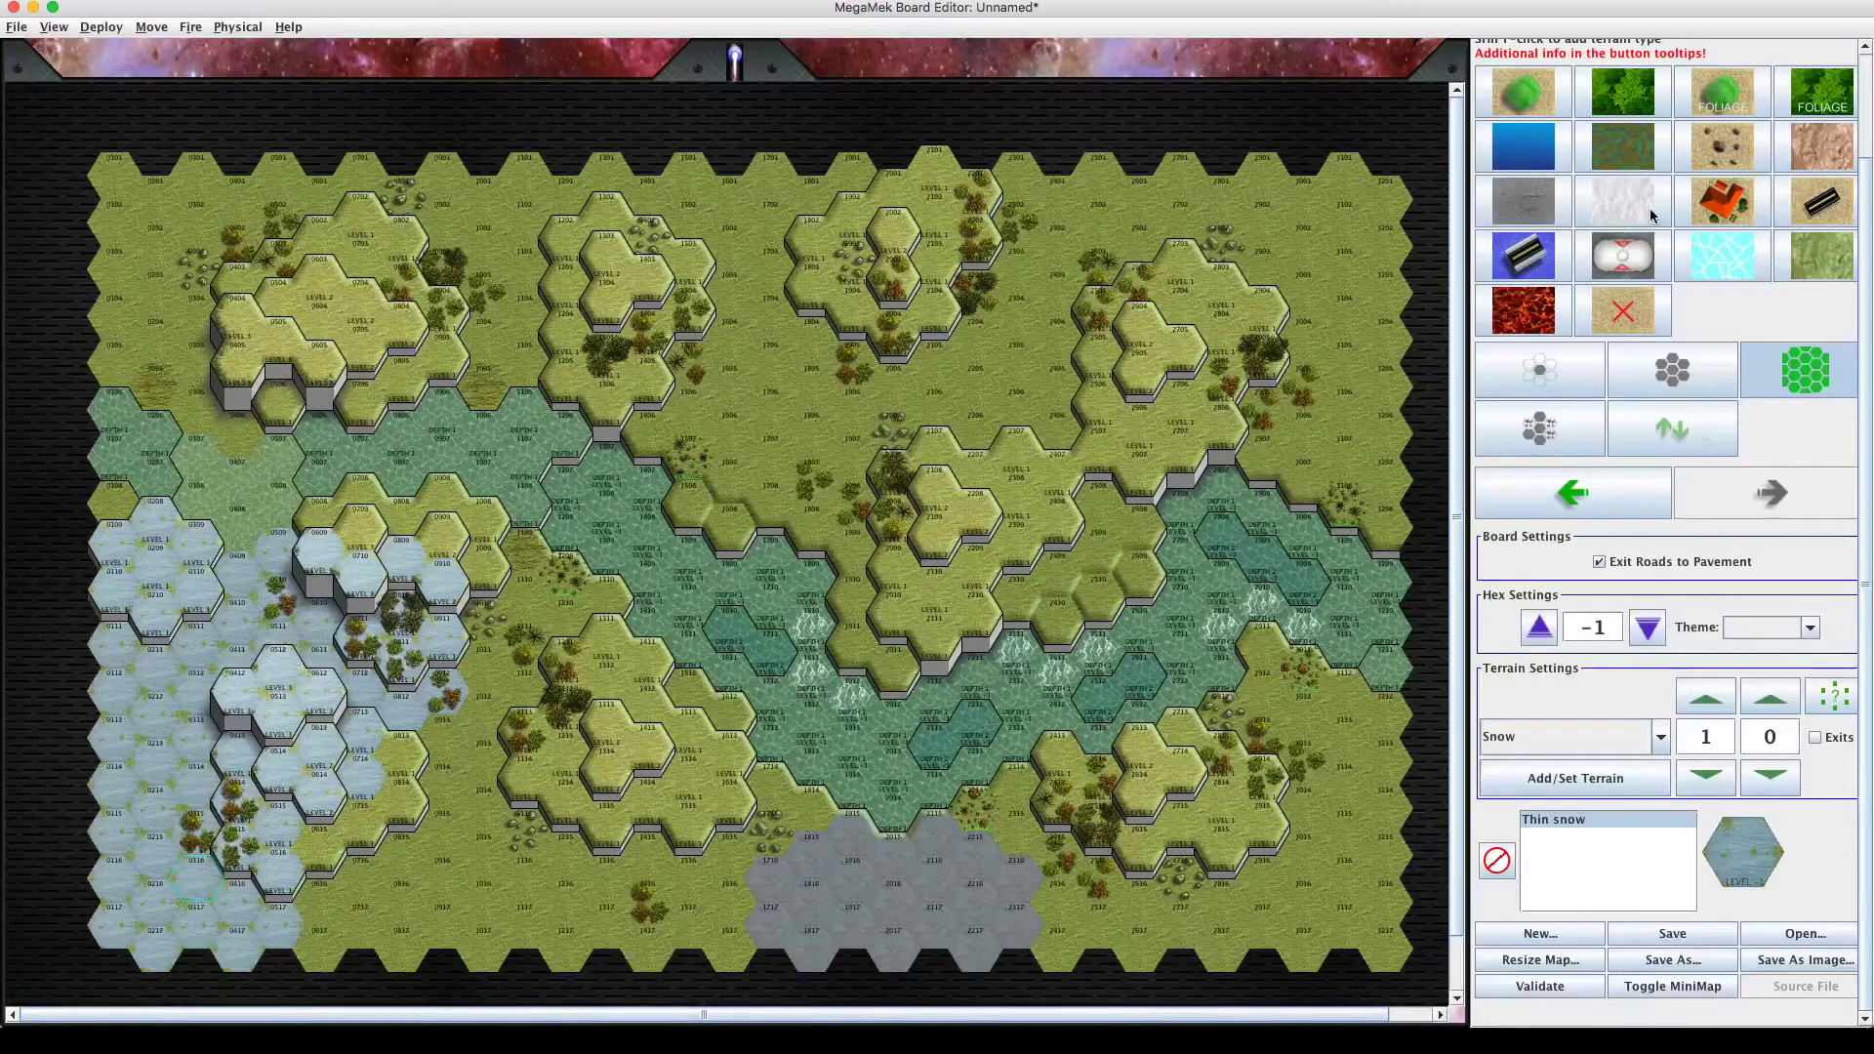
Load the Ice terrain into the hex settings and remove it from the terrain list without painting it.
{"action": "left_click", "coordinate": [1629, 185]}
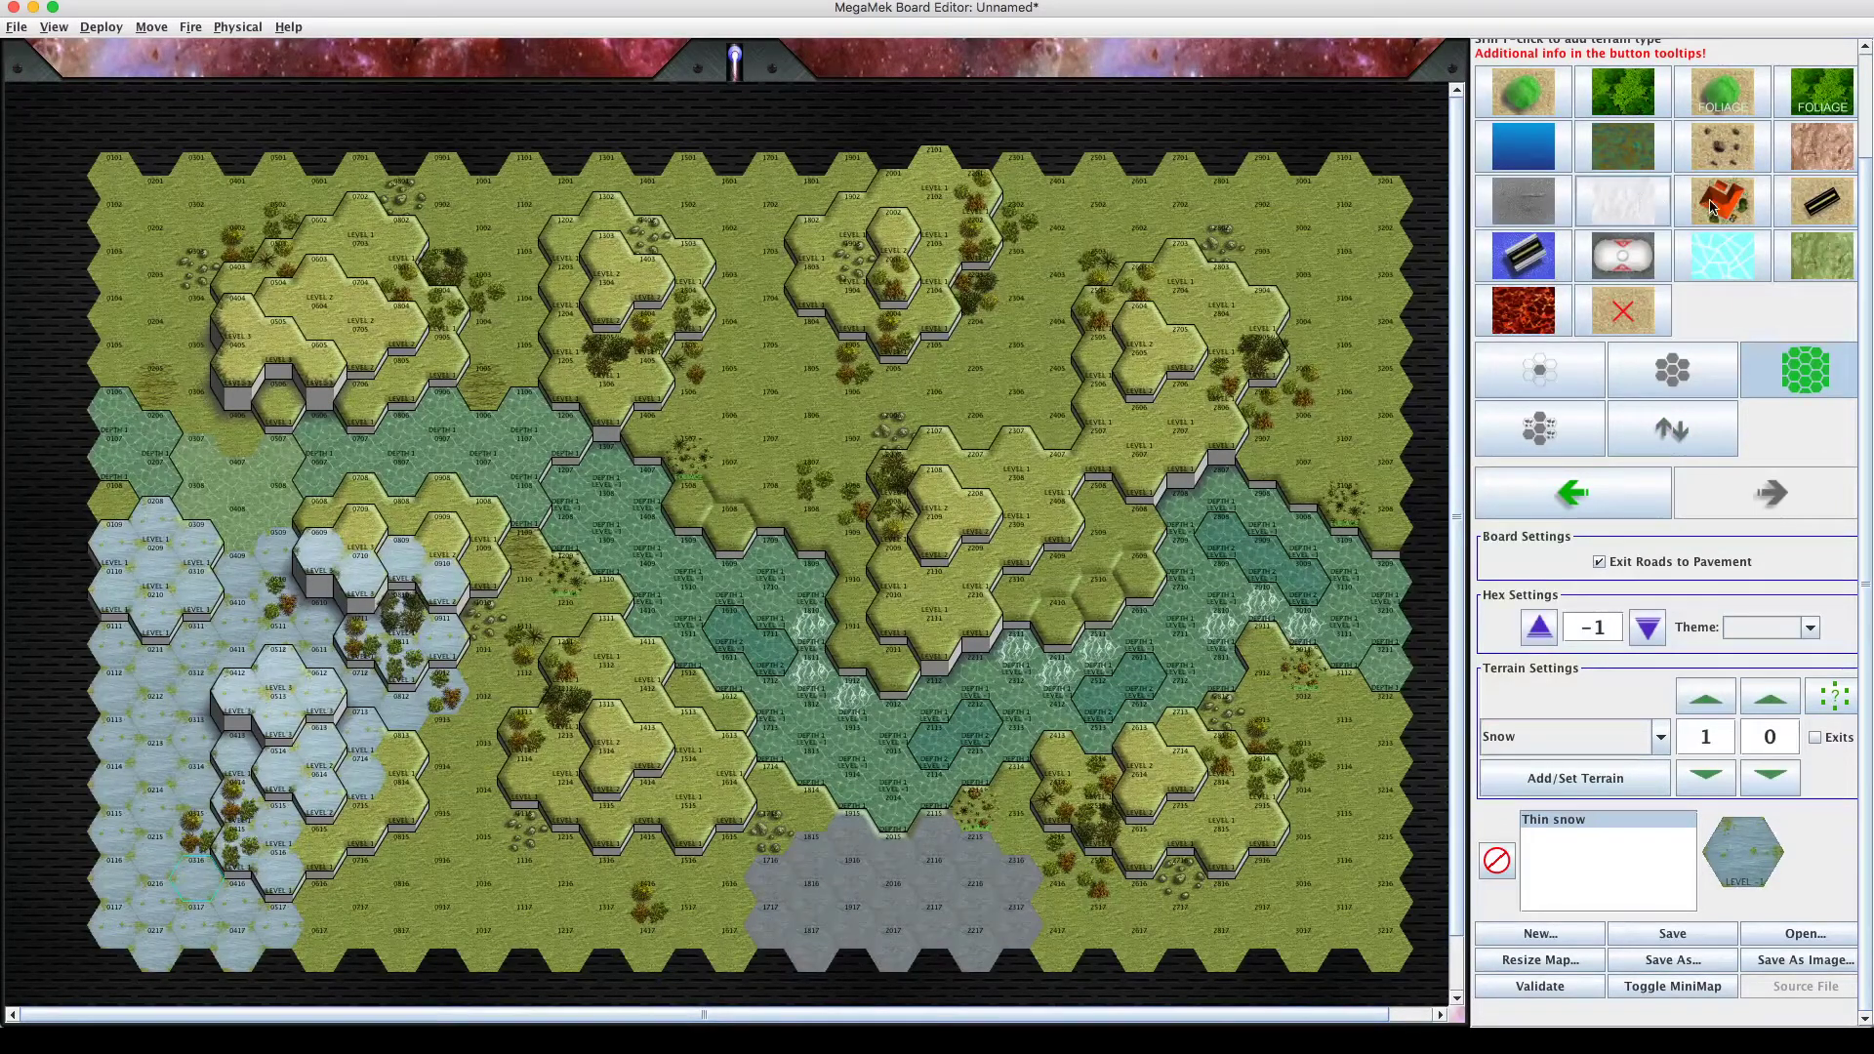
{"action": "left_click", "coordinate": [1724, 259]}
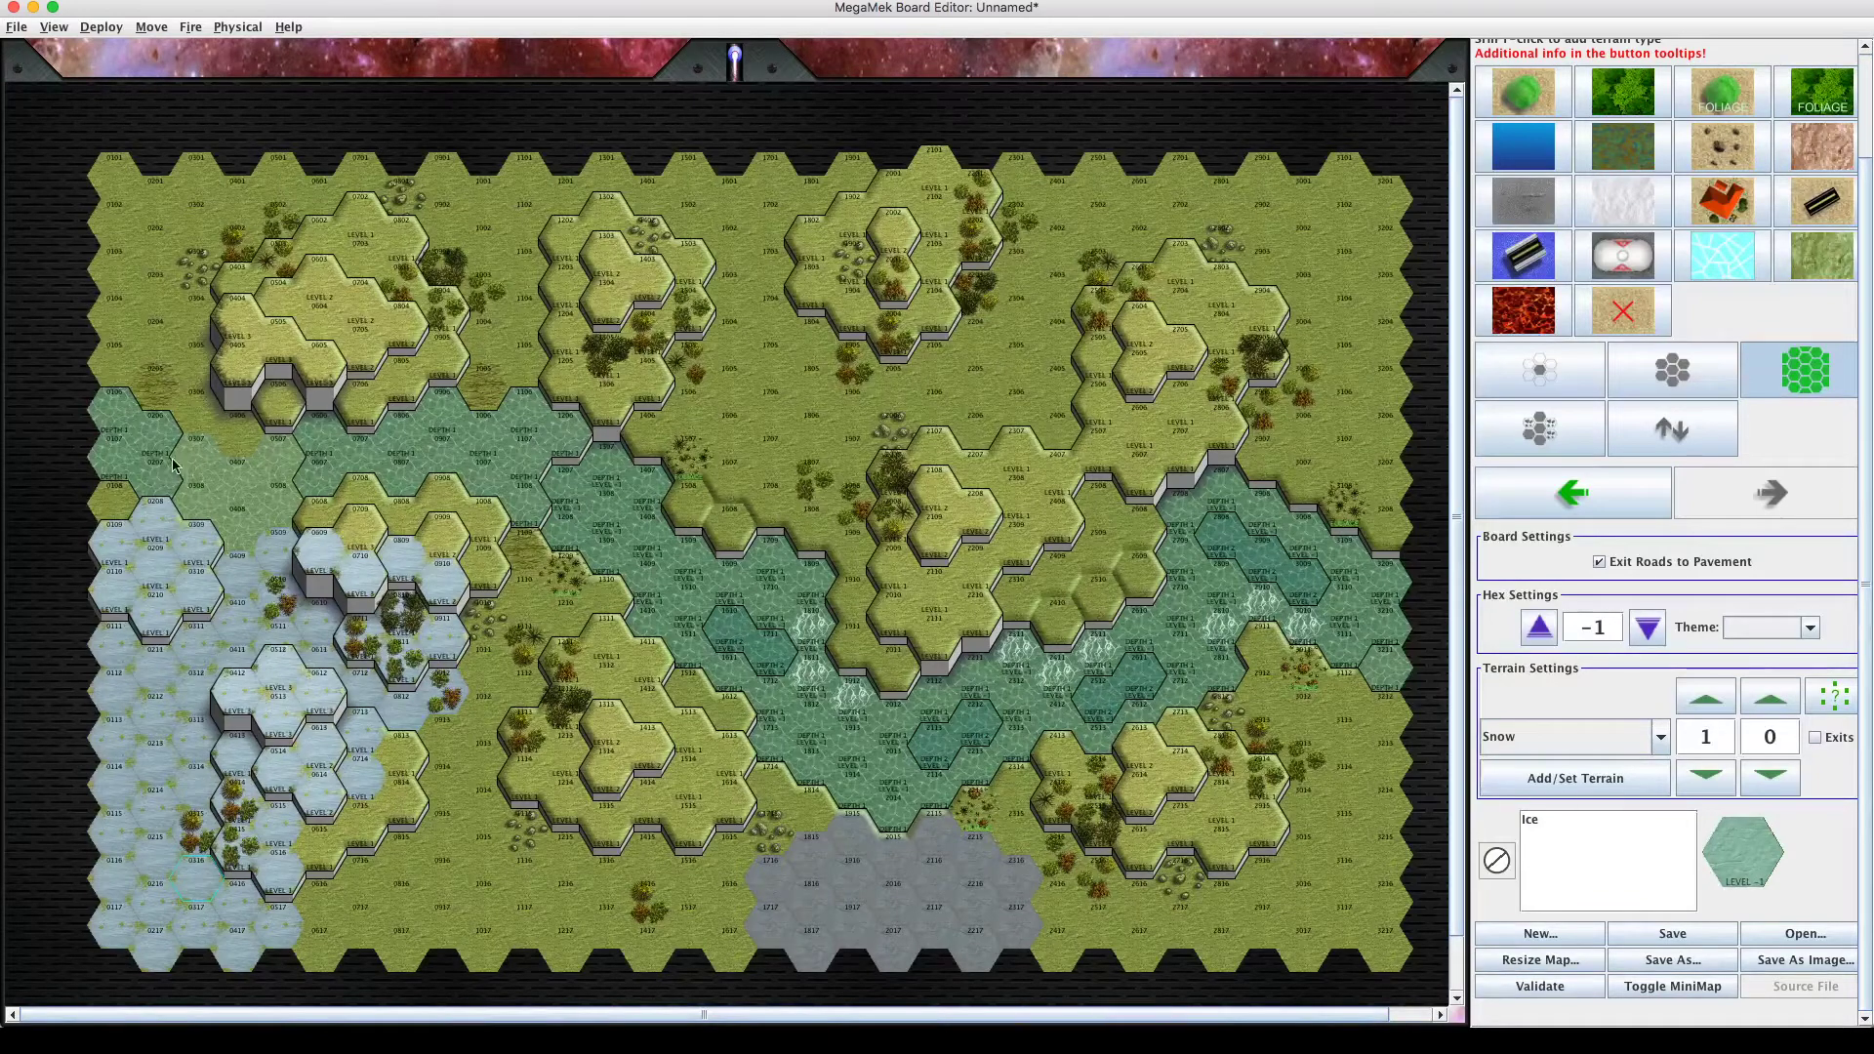
{"action": "mouse_move", "coordinate": [172, 451]}
{"action": "left_click", "coordinate": [1530, 821]}
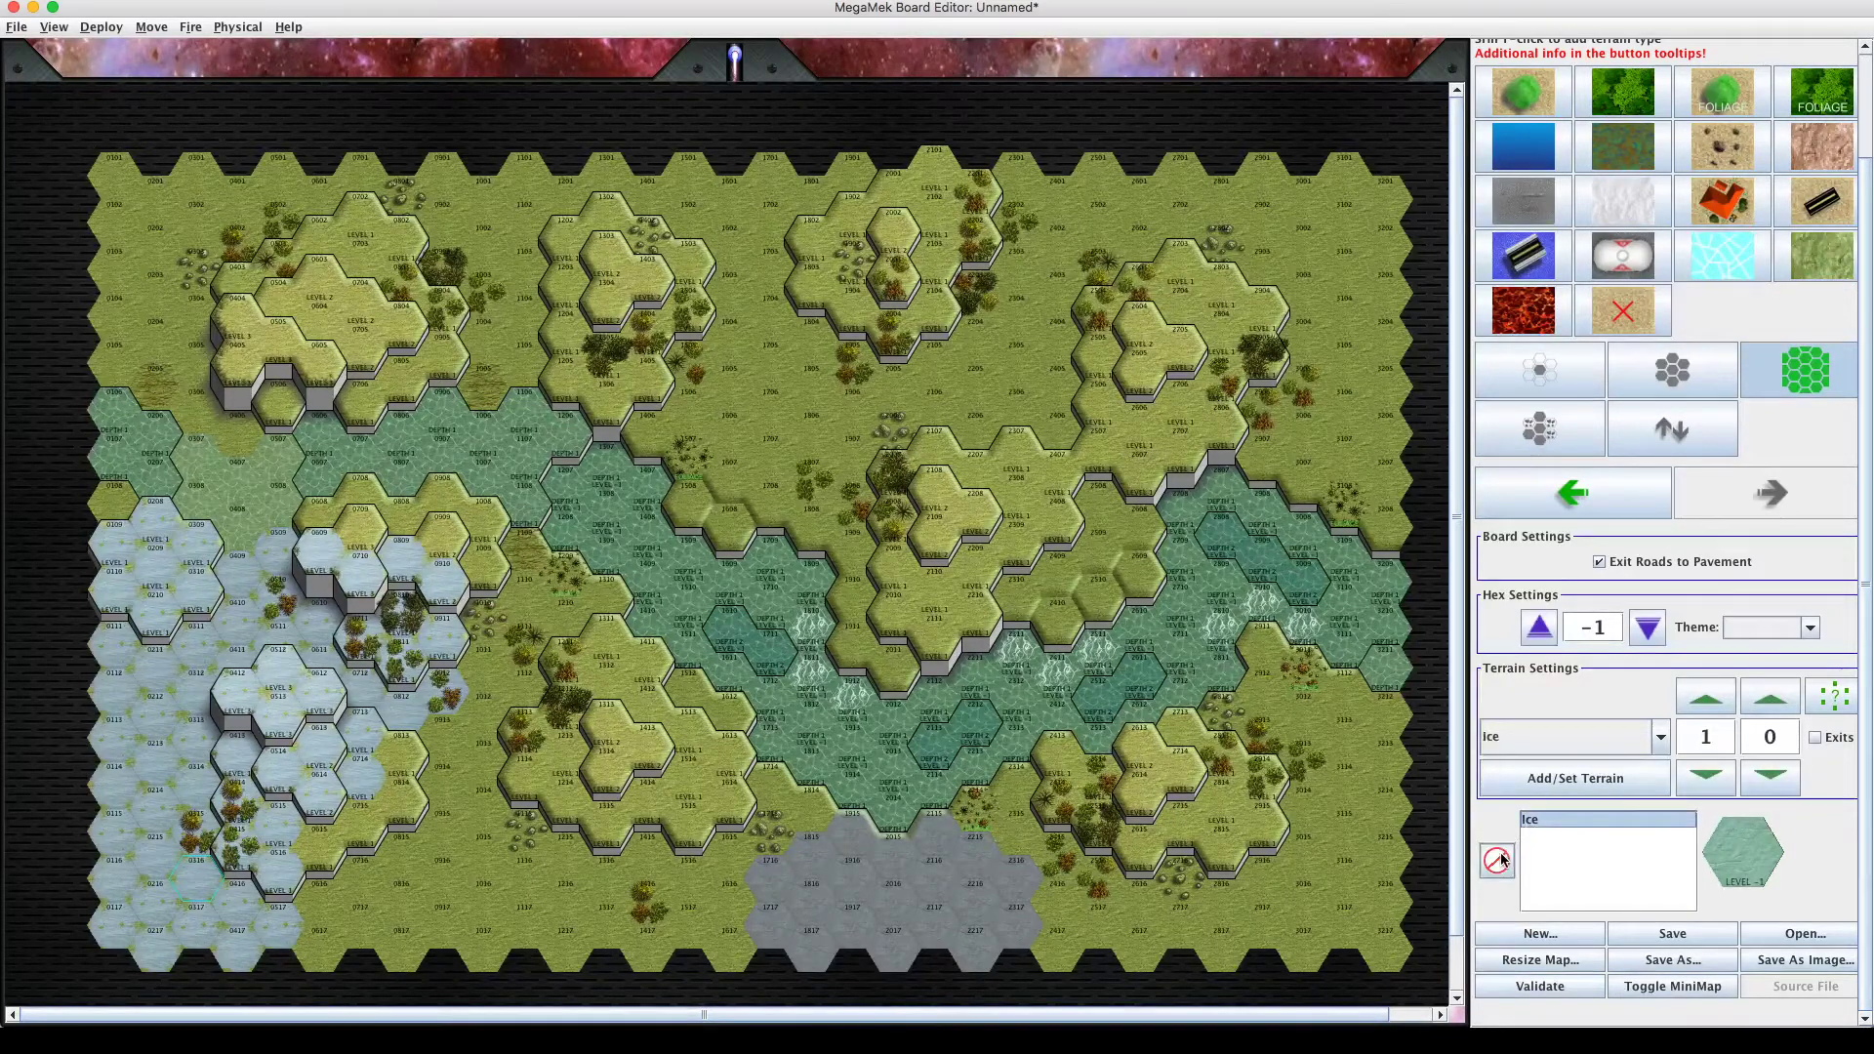
{"action": "left_click", "coordinate": [1498, 859]}
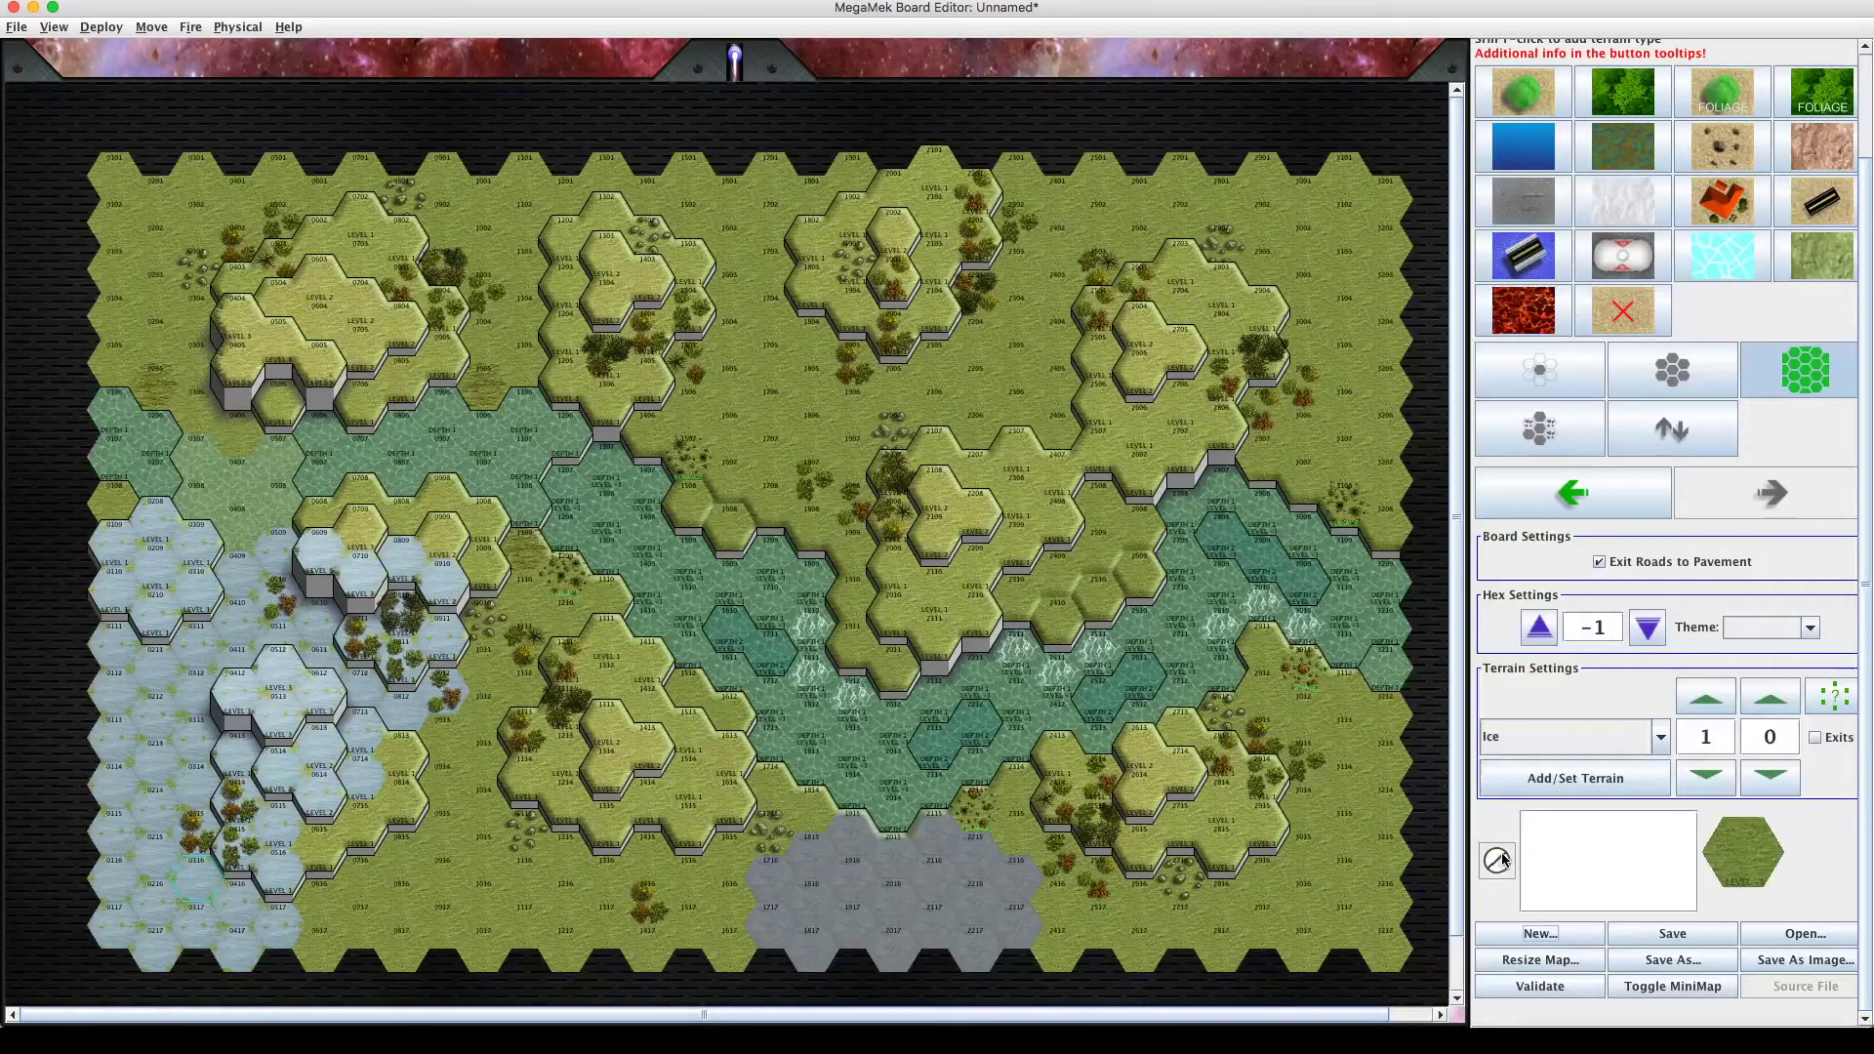
Place four scattered single-hex light buildings with CF 15 and elevation 1, undoing the first patch made with the largest brush.
{"action": "left_click", "coordinate": [1717, 210]}
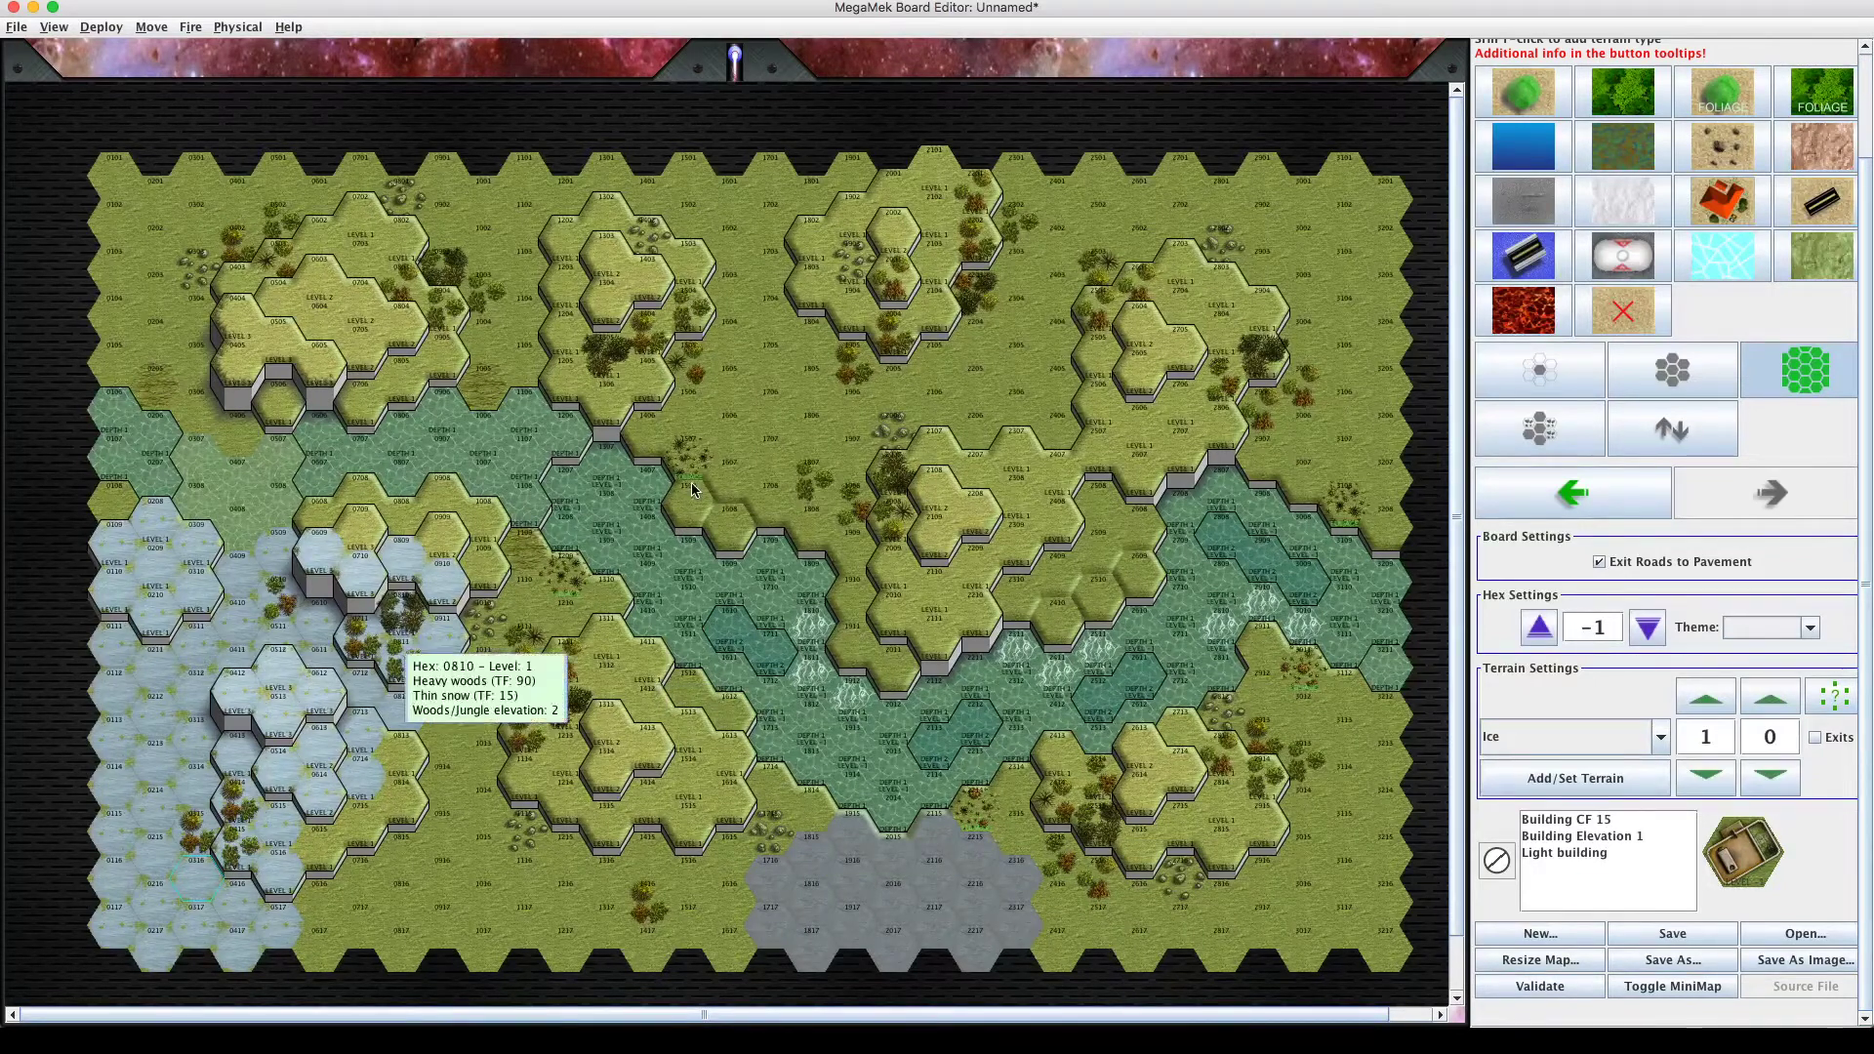
{"action": "left_click", "coordinate": [740, 415]}
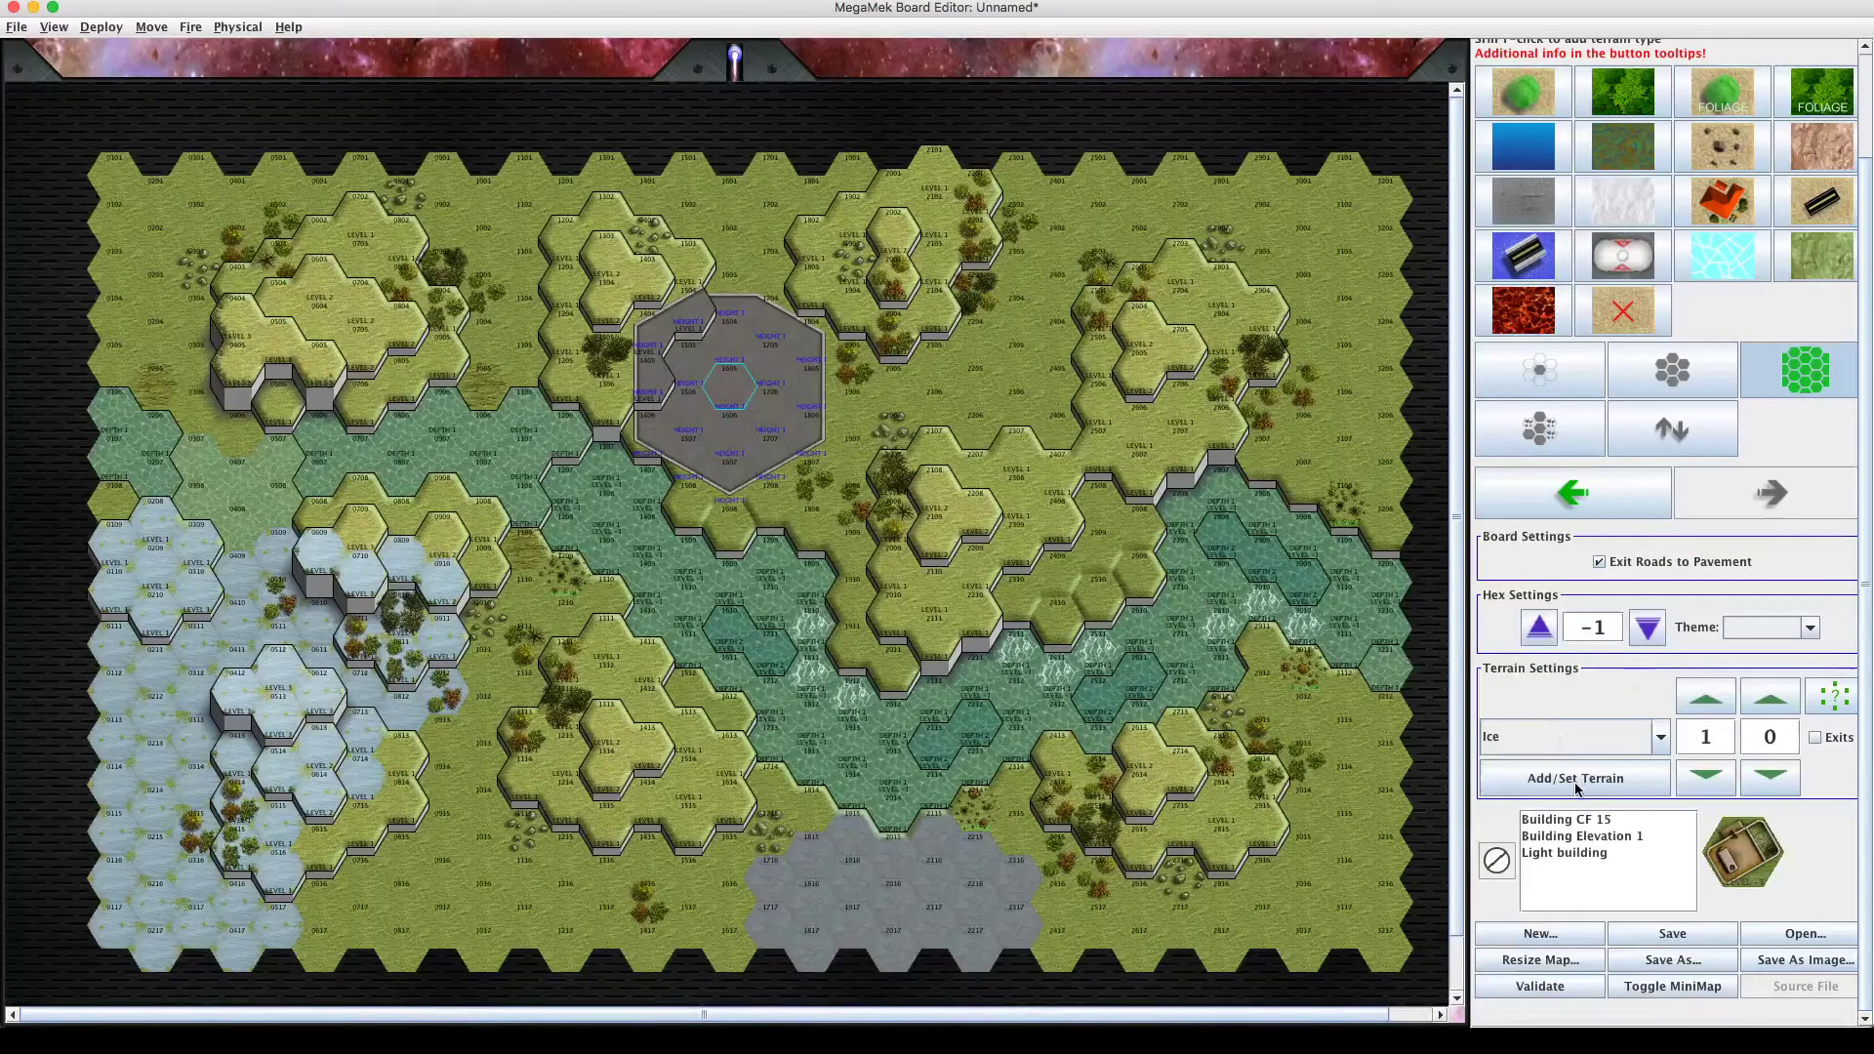
{"action": "left_click", "coordinate": [1568, 507]}
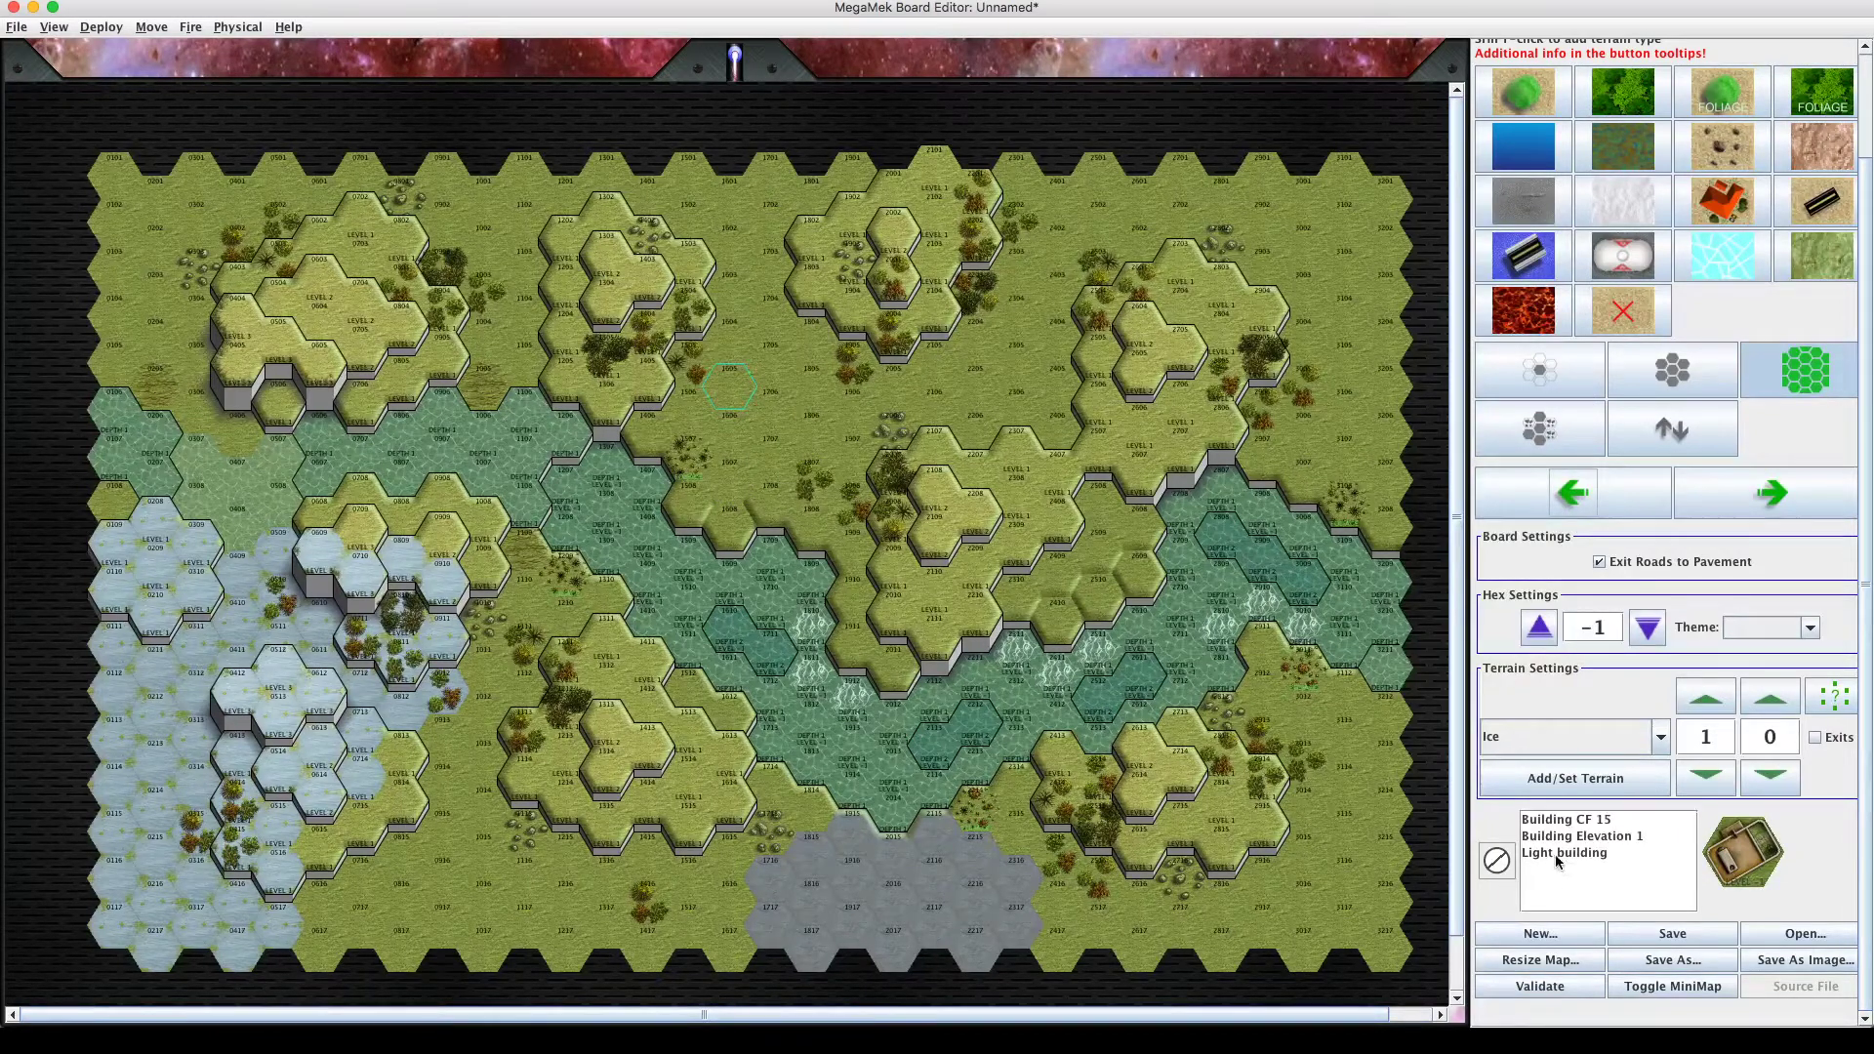
{"action": "left_click", "coordinate": [1555, 385]}
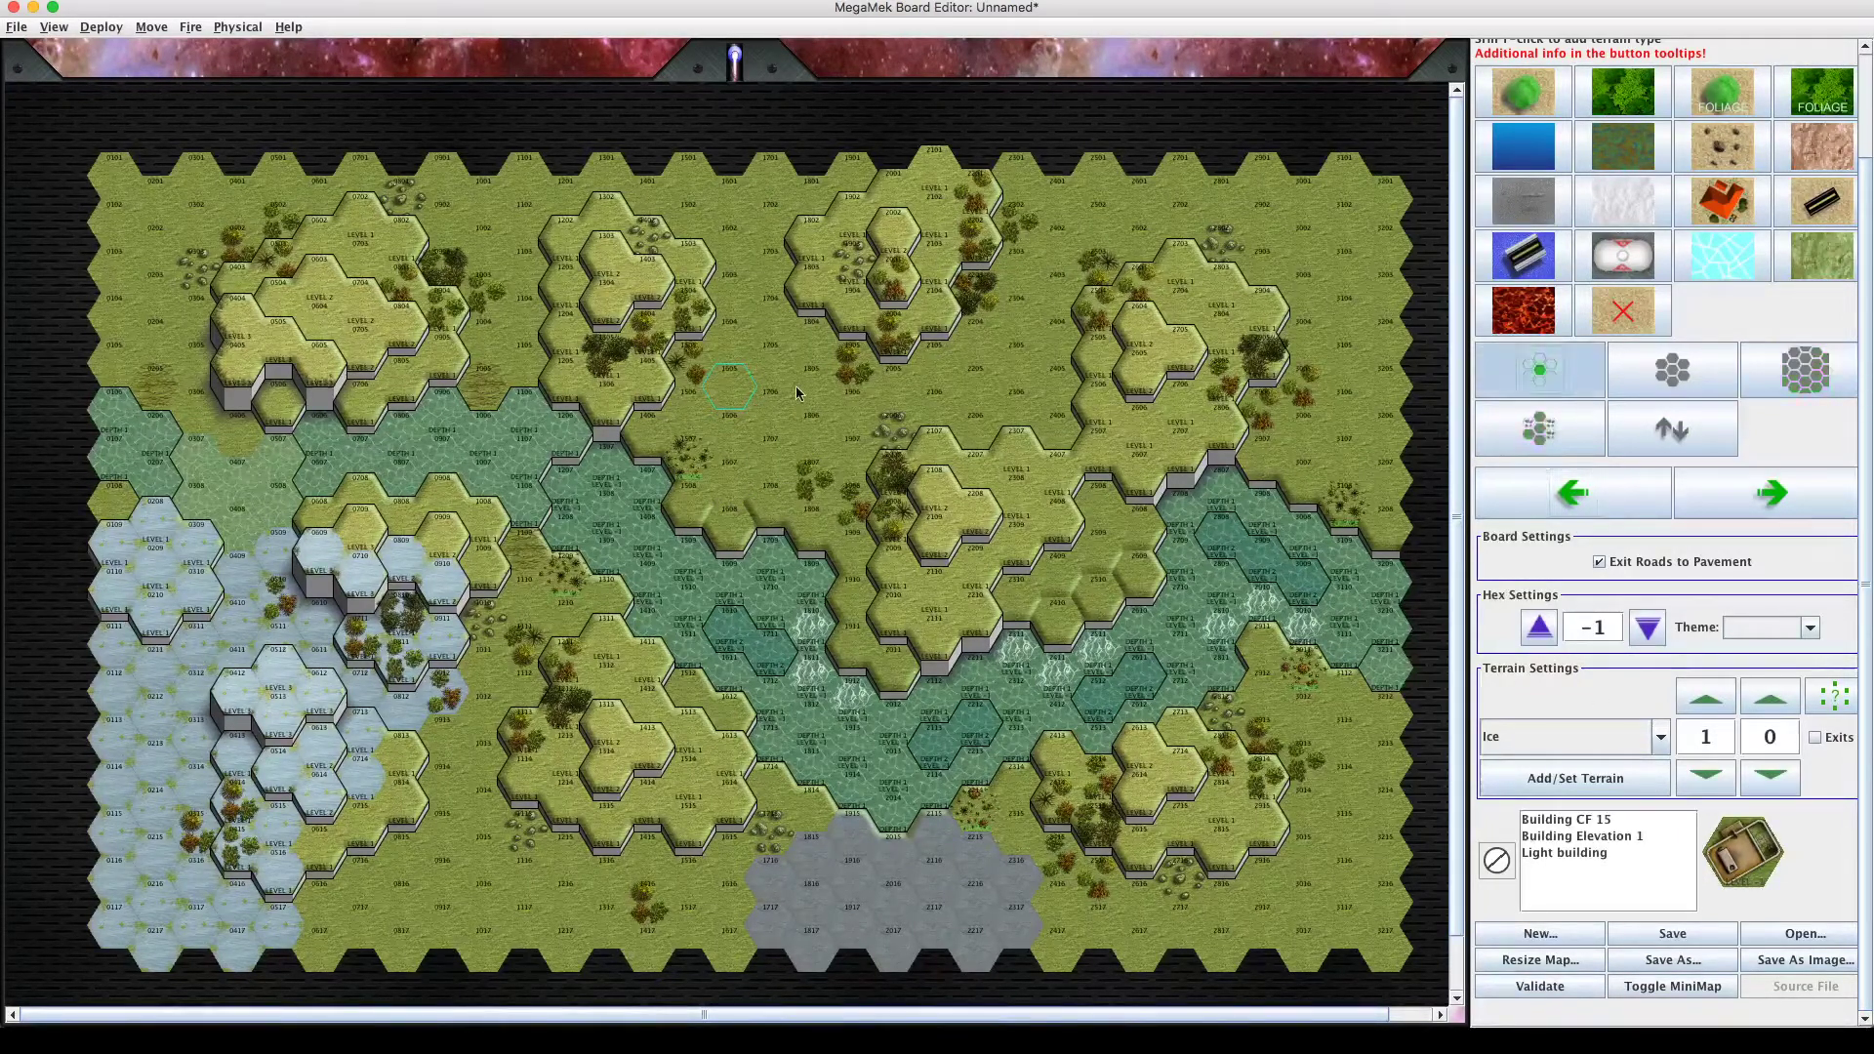
{"action": "left_click", "coordinate": [729, 398]}
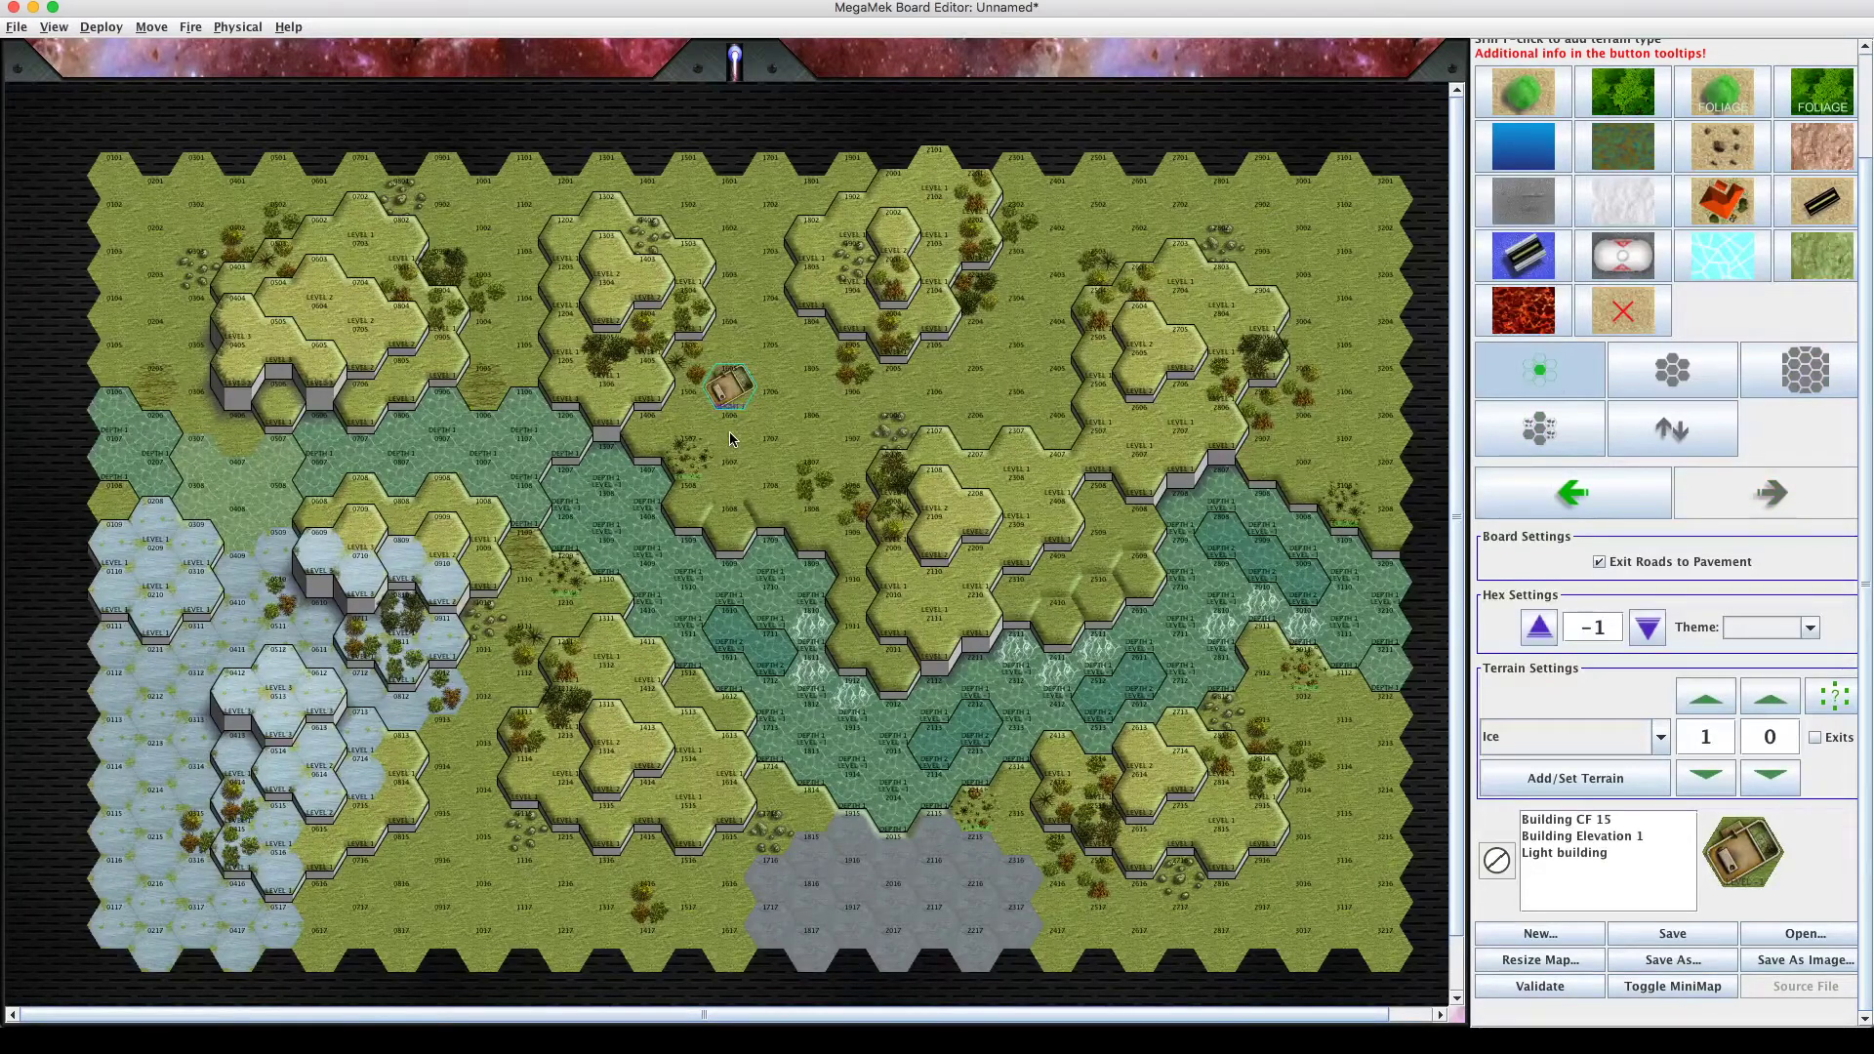
{"action": "left_click", "coordinate": [1322, 456]}
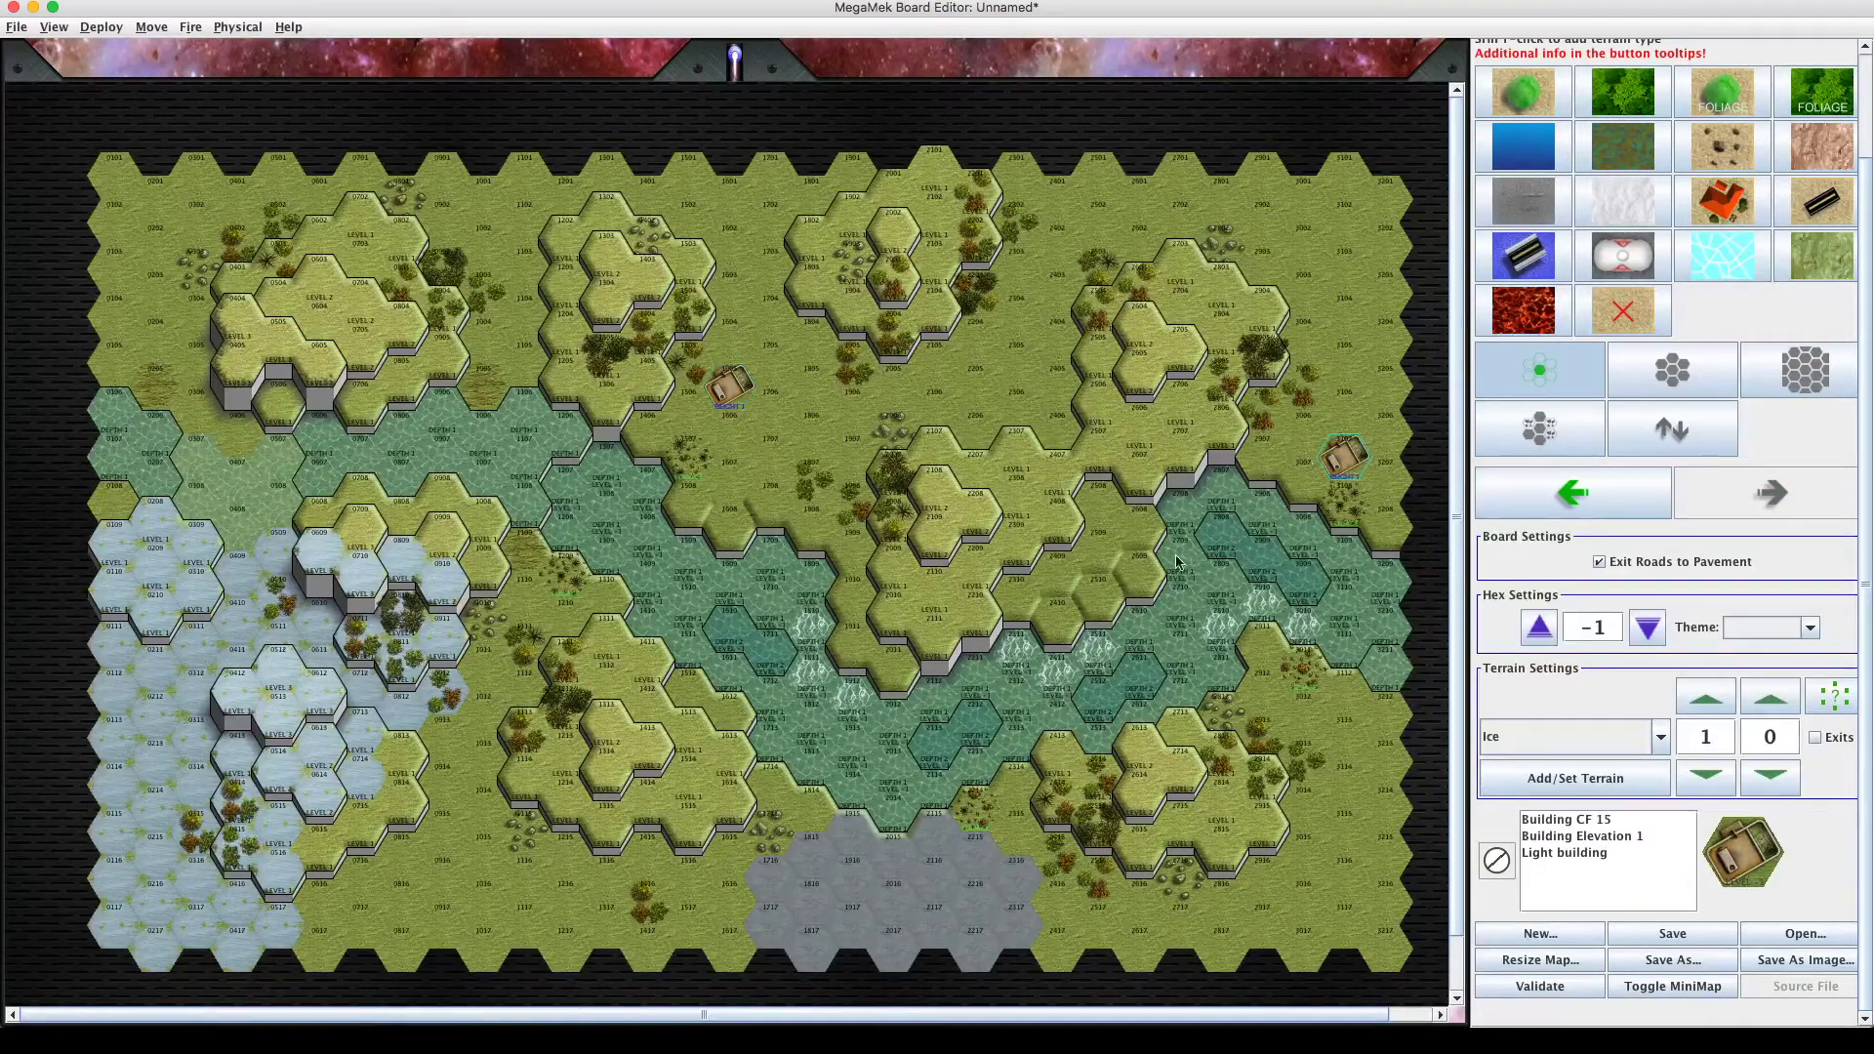
{"action": "left_click", "coordinate": [417, 907]}
{"action": "left_click", "coordinate": [530, 278]}
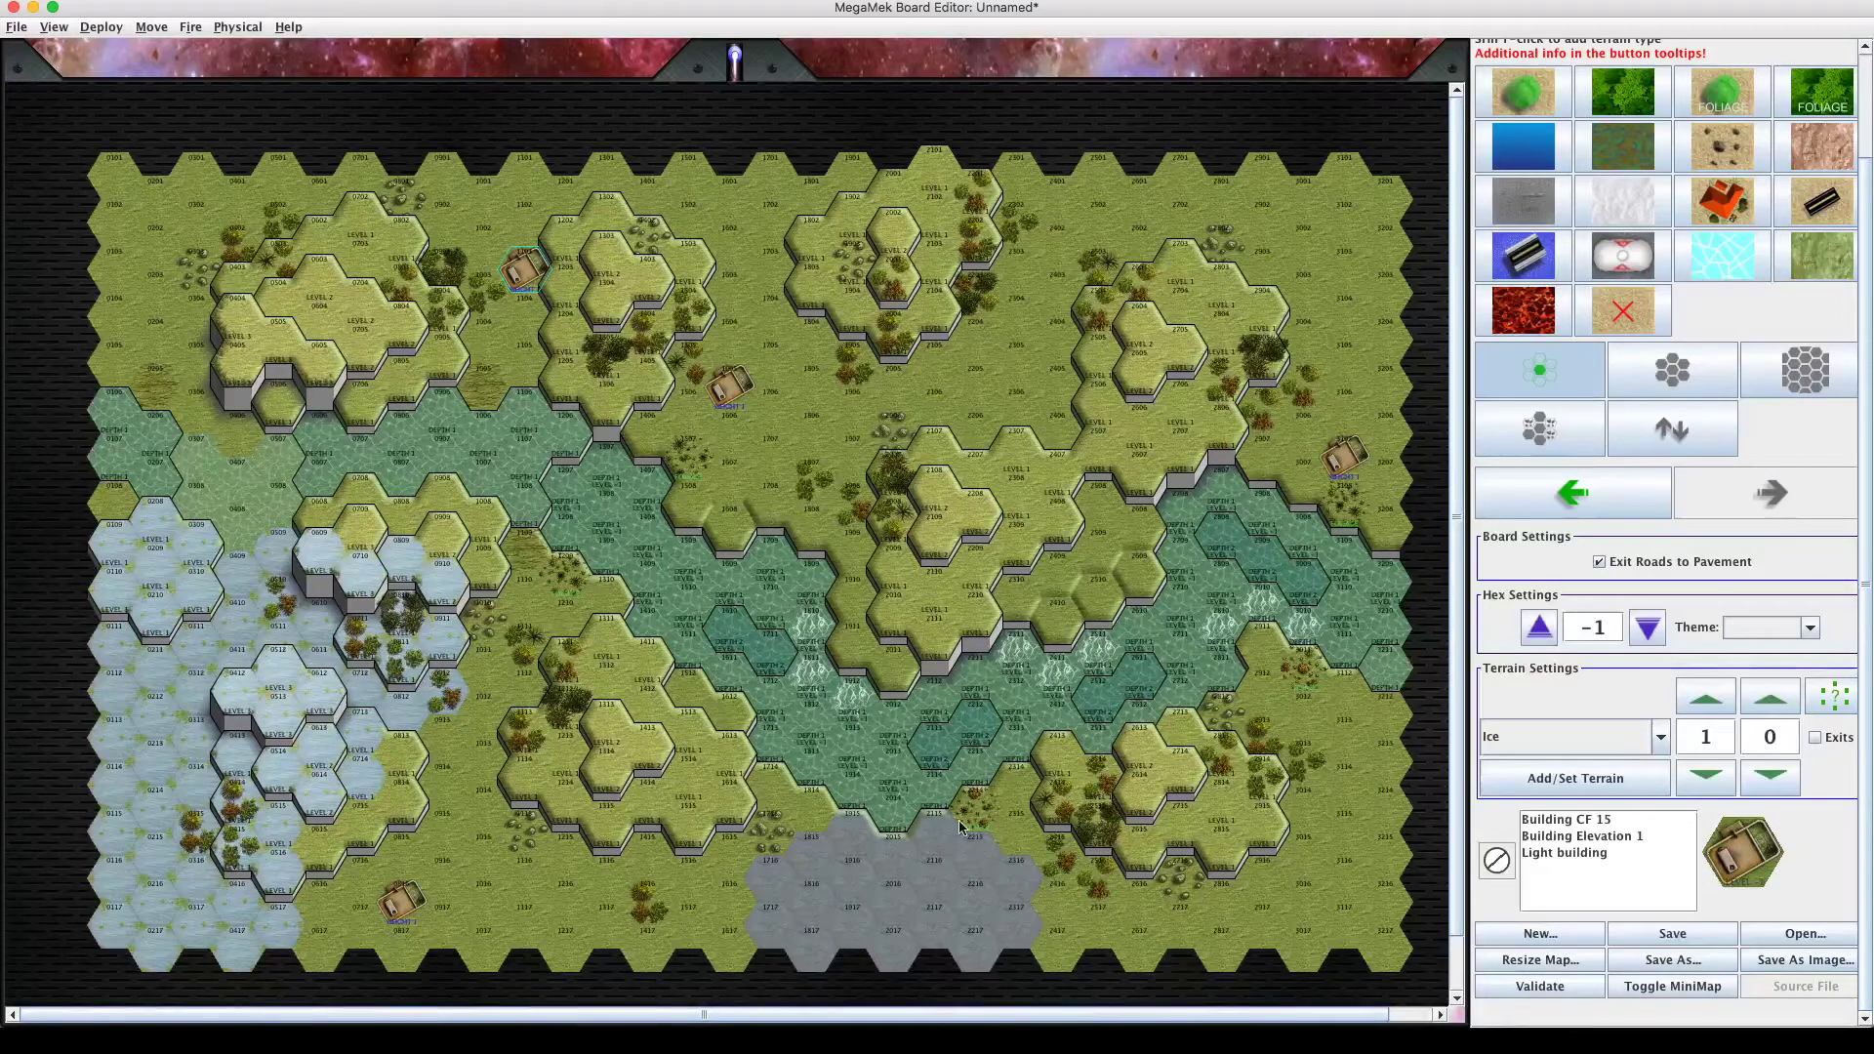
Raise the Building terrain's level to 3 for a heavy building.
{"action": "left_click", "coordinate": [1565, 853]}
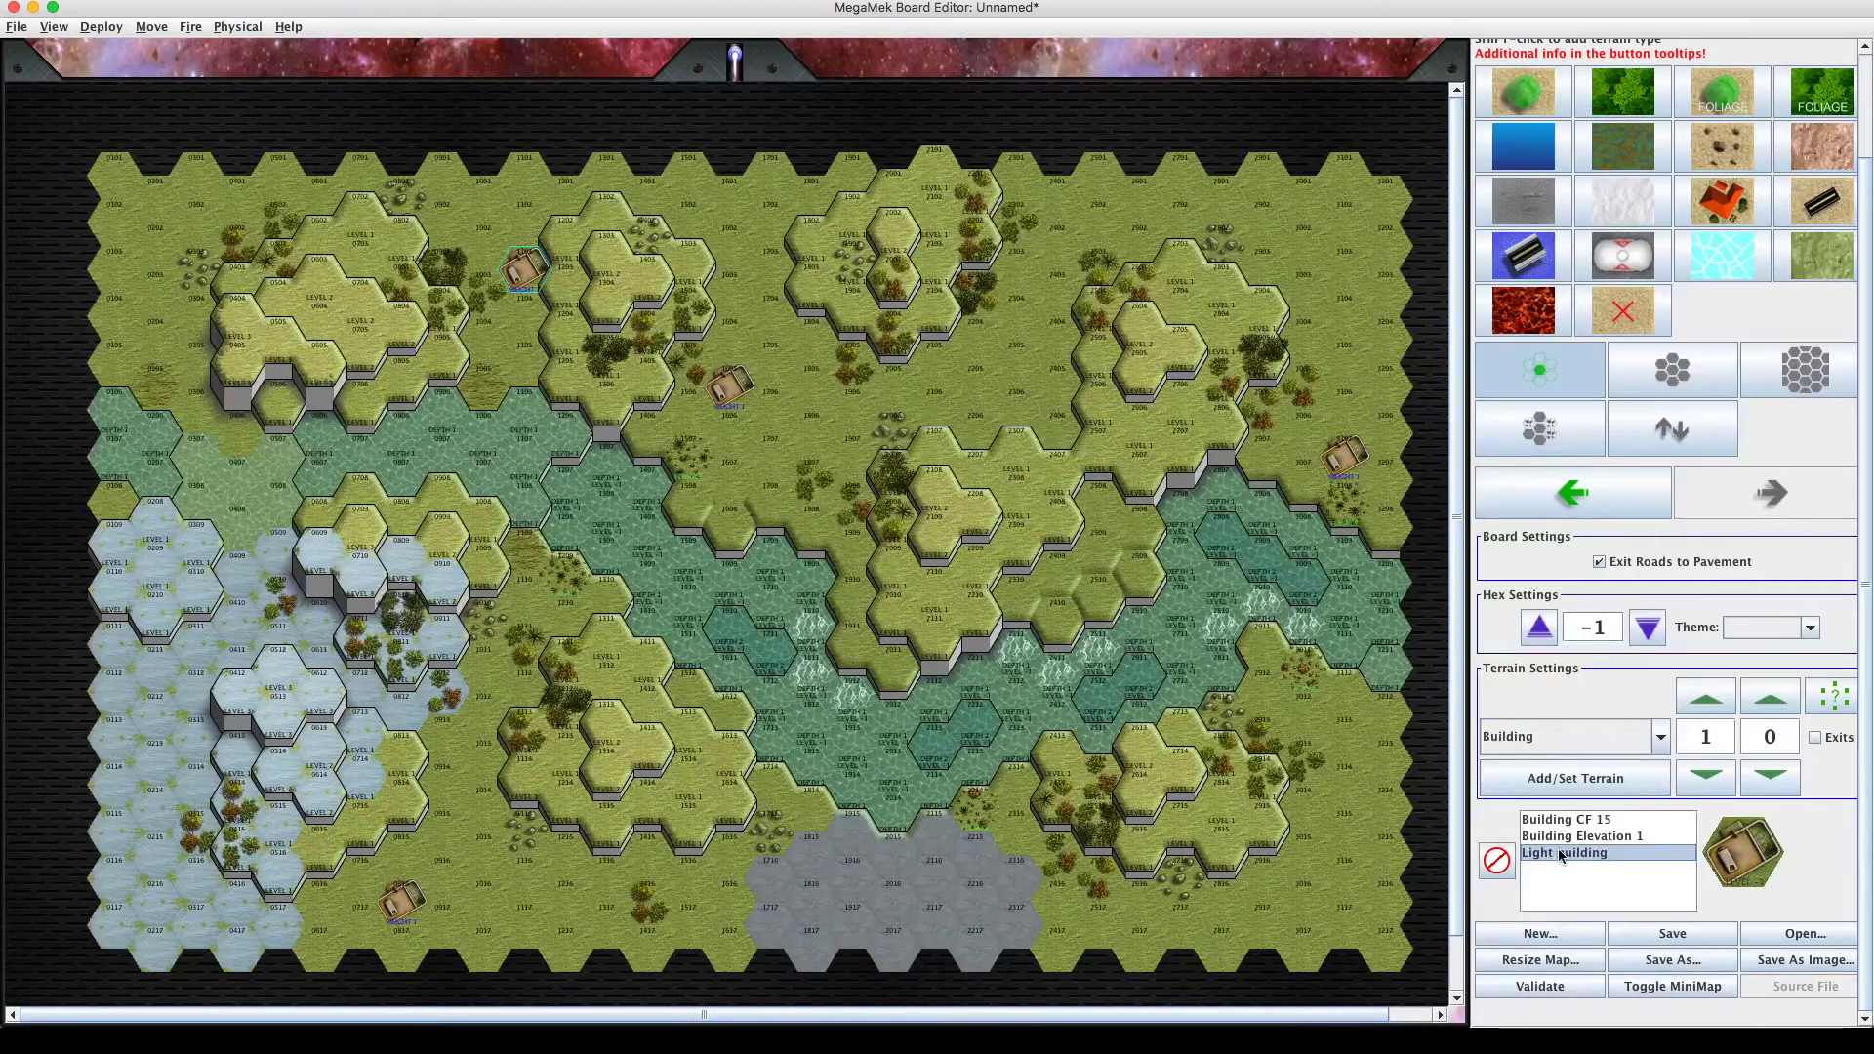
{"action": "left_click", "coordinate": [1703, 704]}
{"action": "left_click", "coordinate": [1703, 704]}
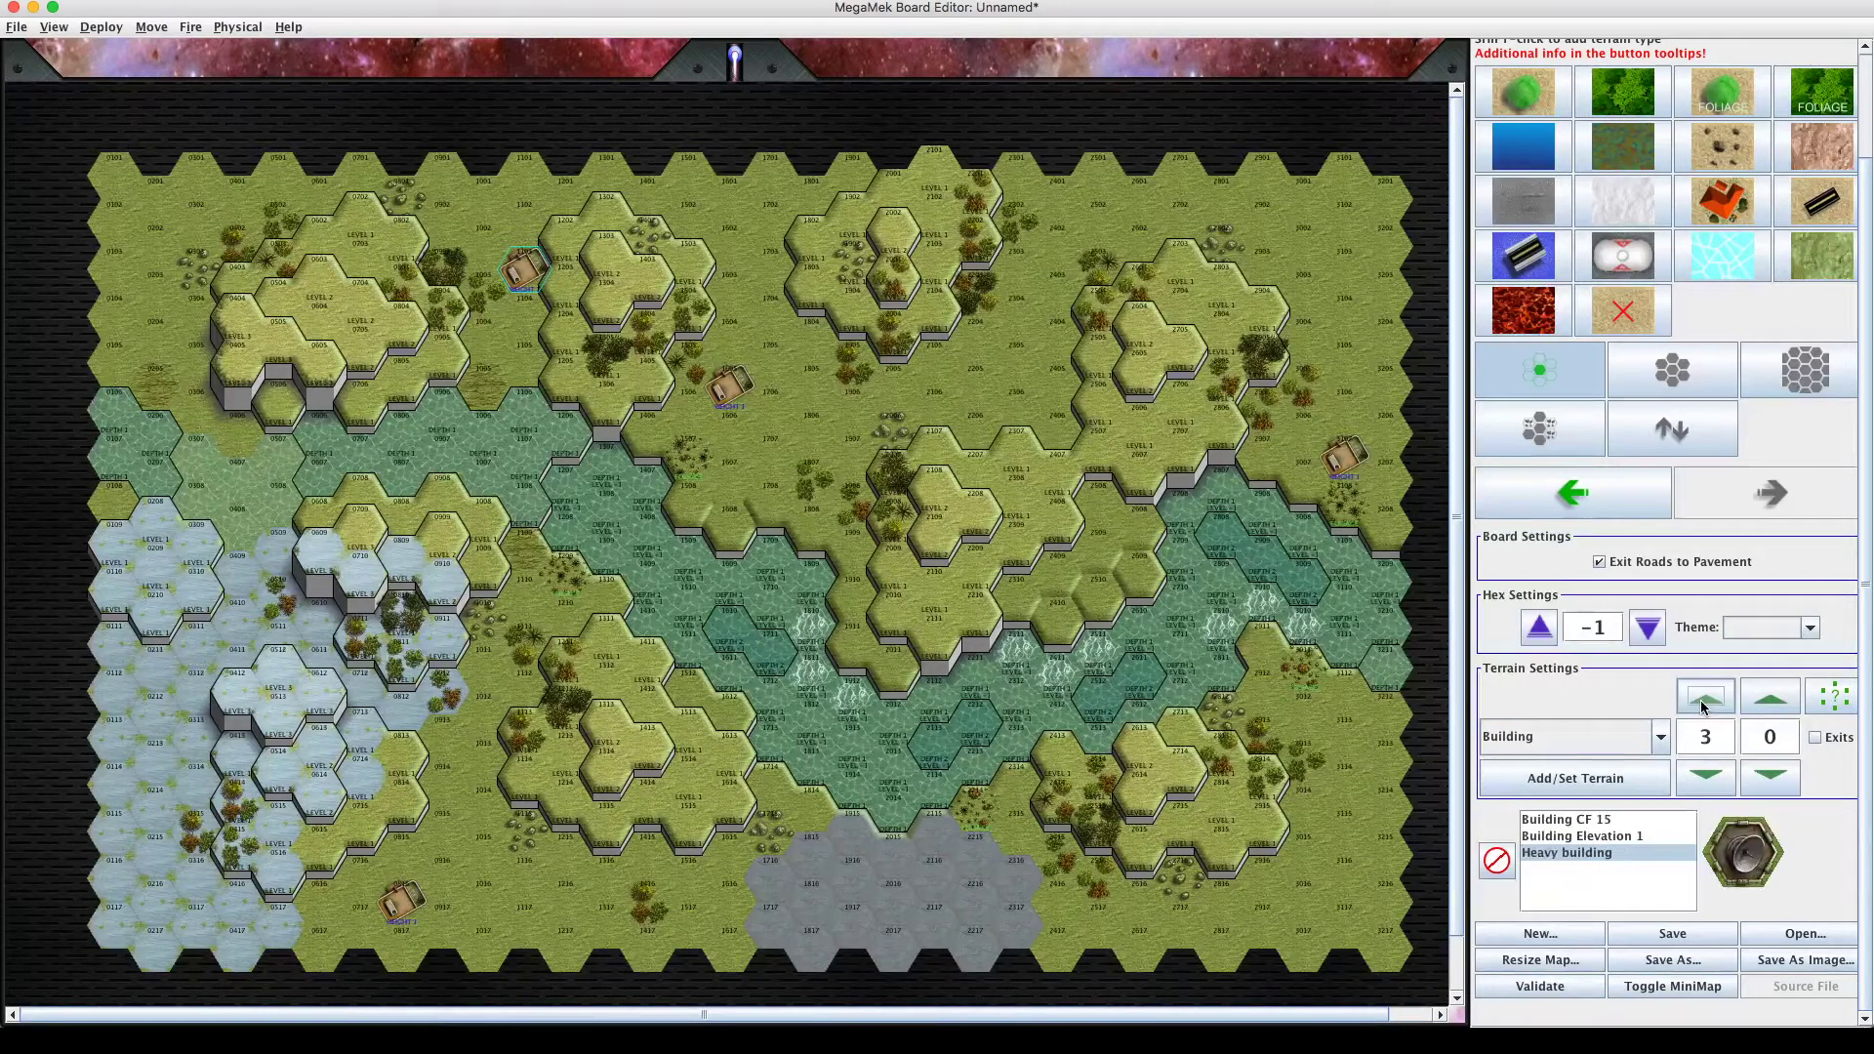
Raise the Building terrain's level to 4 for a hardened building and lower it back to 1 for a light building.
{"action": "left_click", "coordinate": [1703, 704]}
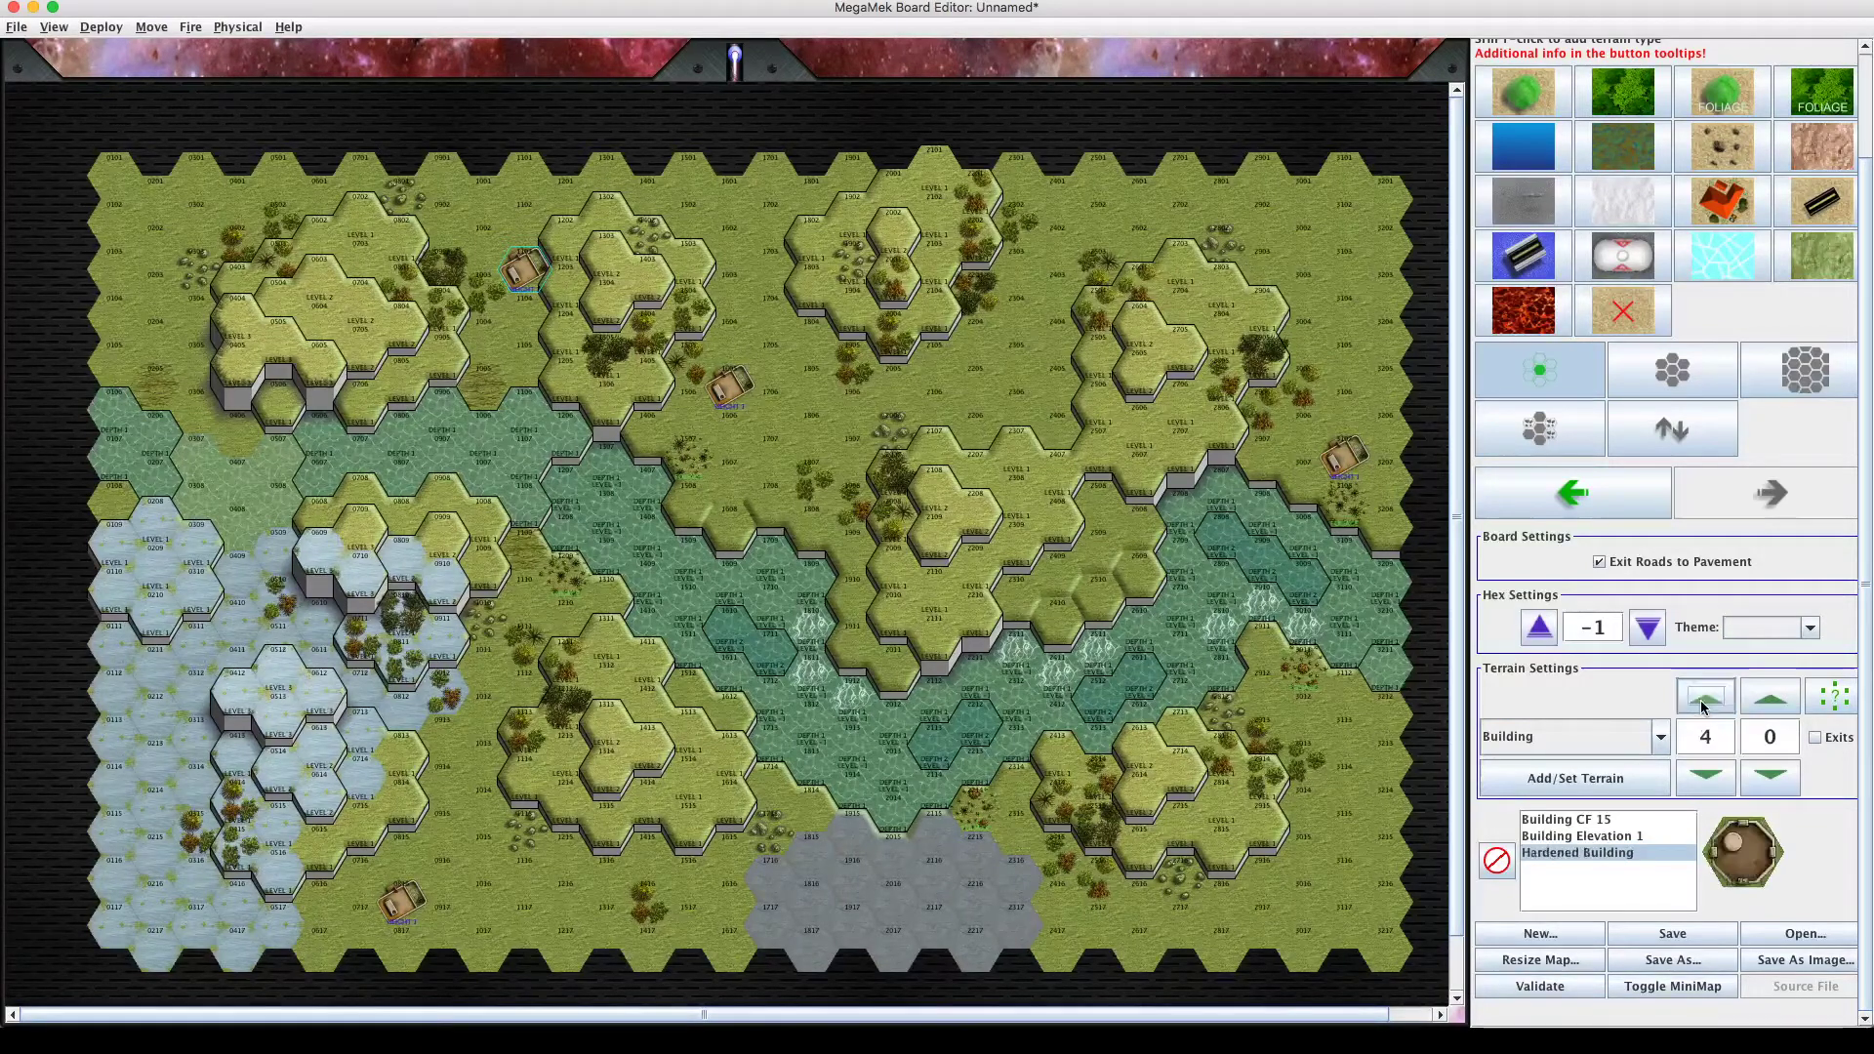
{"action": "left_click", "coordinate": [1708, 778]}
{"action": "left_click", "coordinate": [1708, 777]}
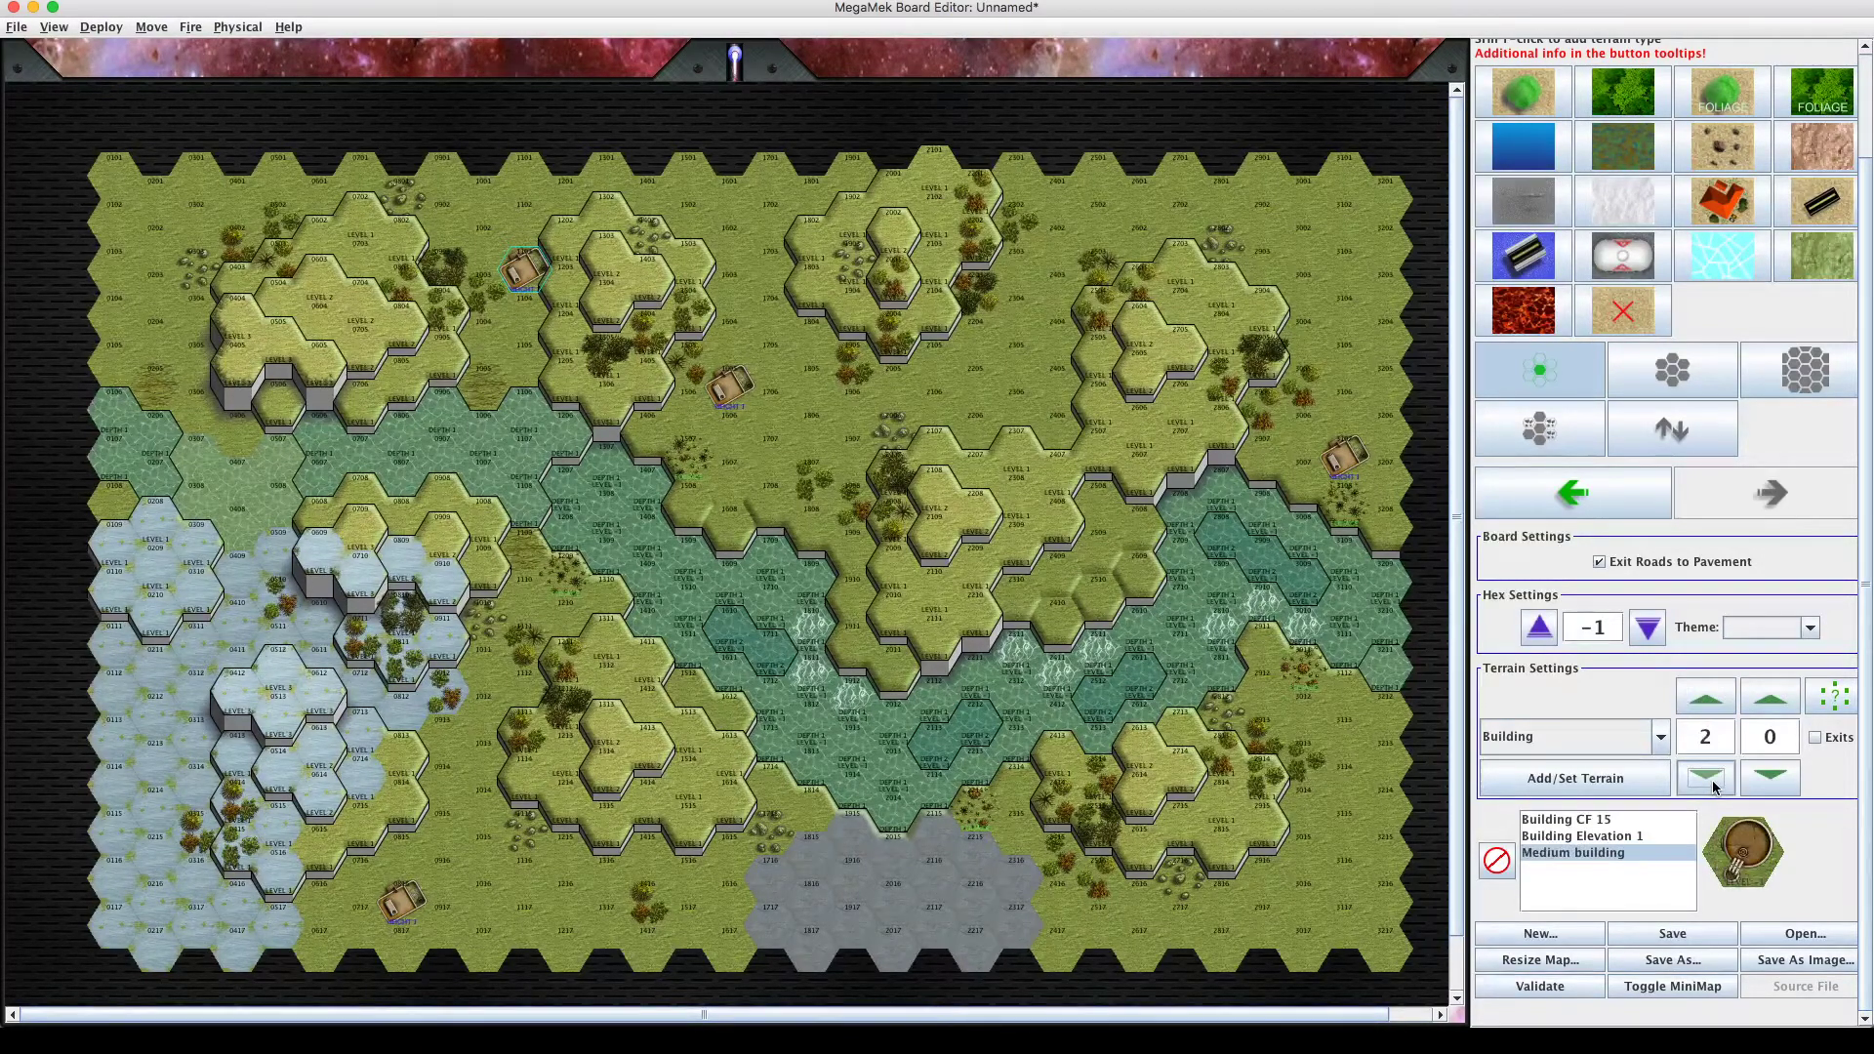
{"action": "left_click", "coordinate": [1712, 787]}
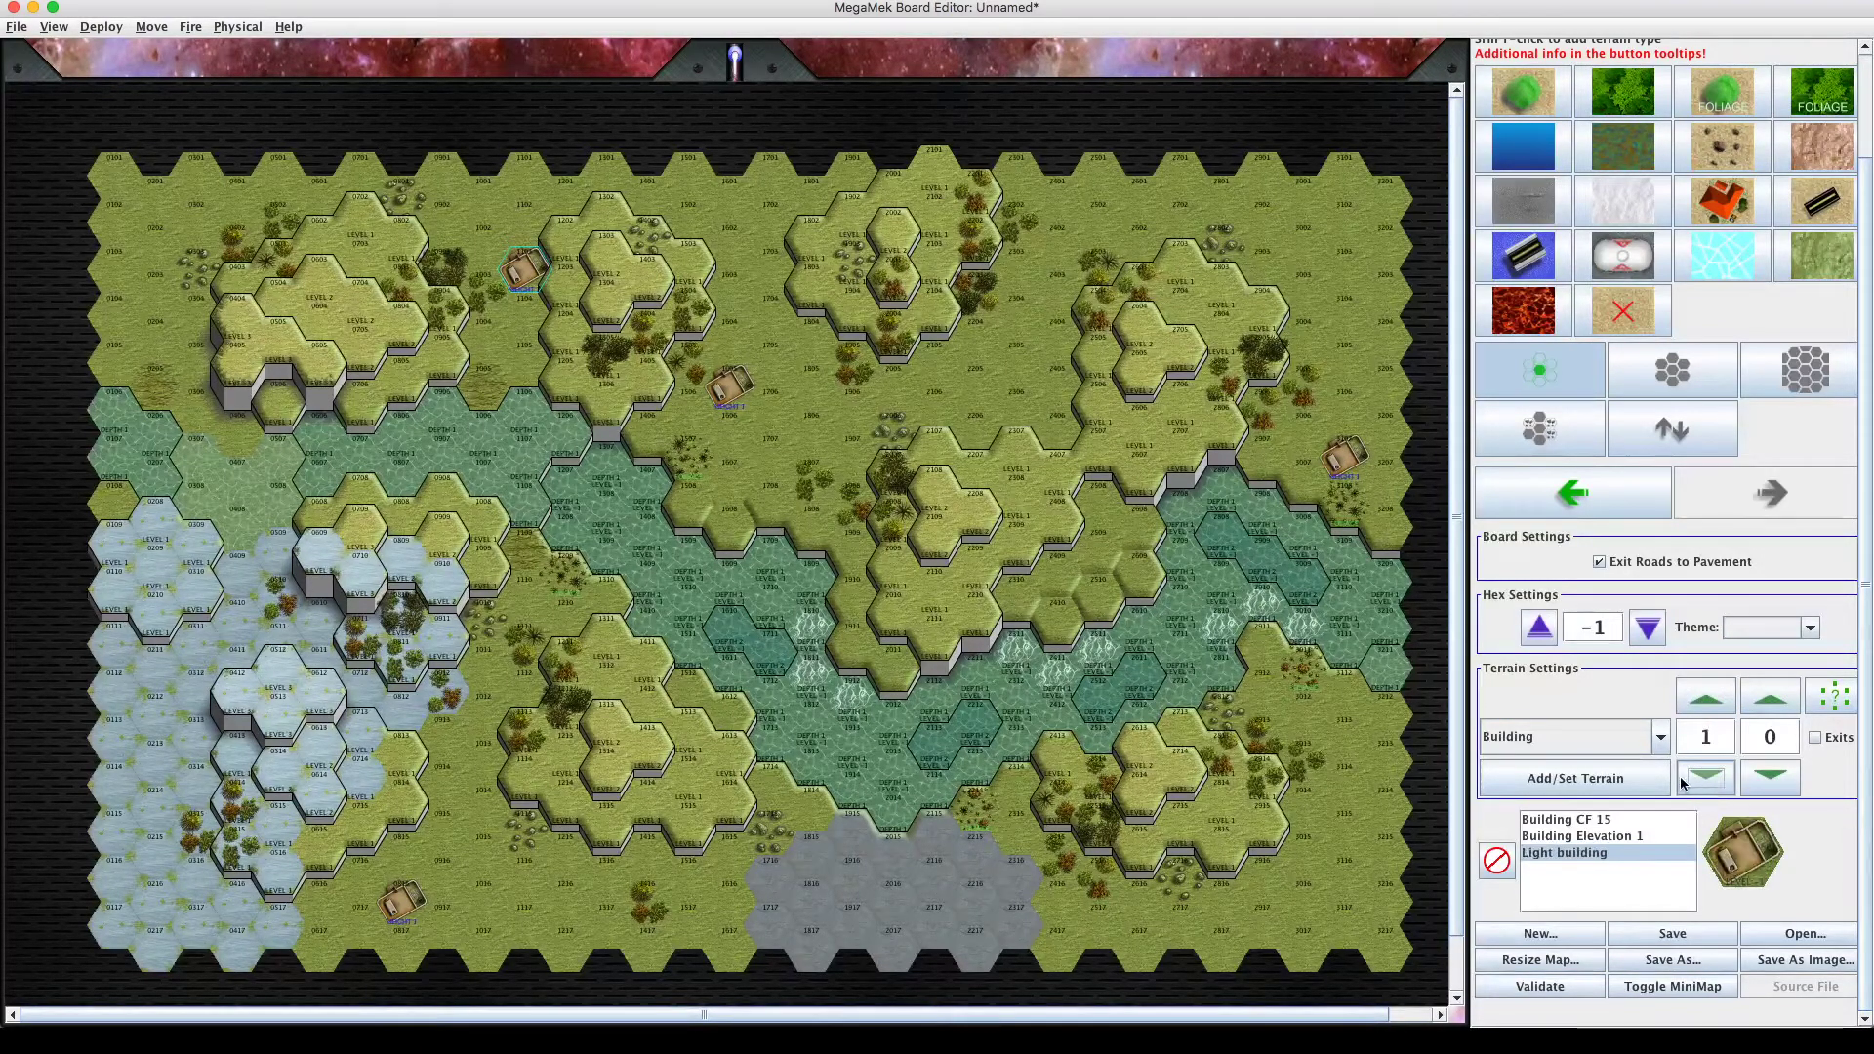
Set the Building Elevation to 2 and the Building terrain's level to 2 for a medium building.
{"action": "left_click", "coordinate": [1617, 836]}
{"action": "left_click", "coordinate": [1699, 707]}
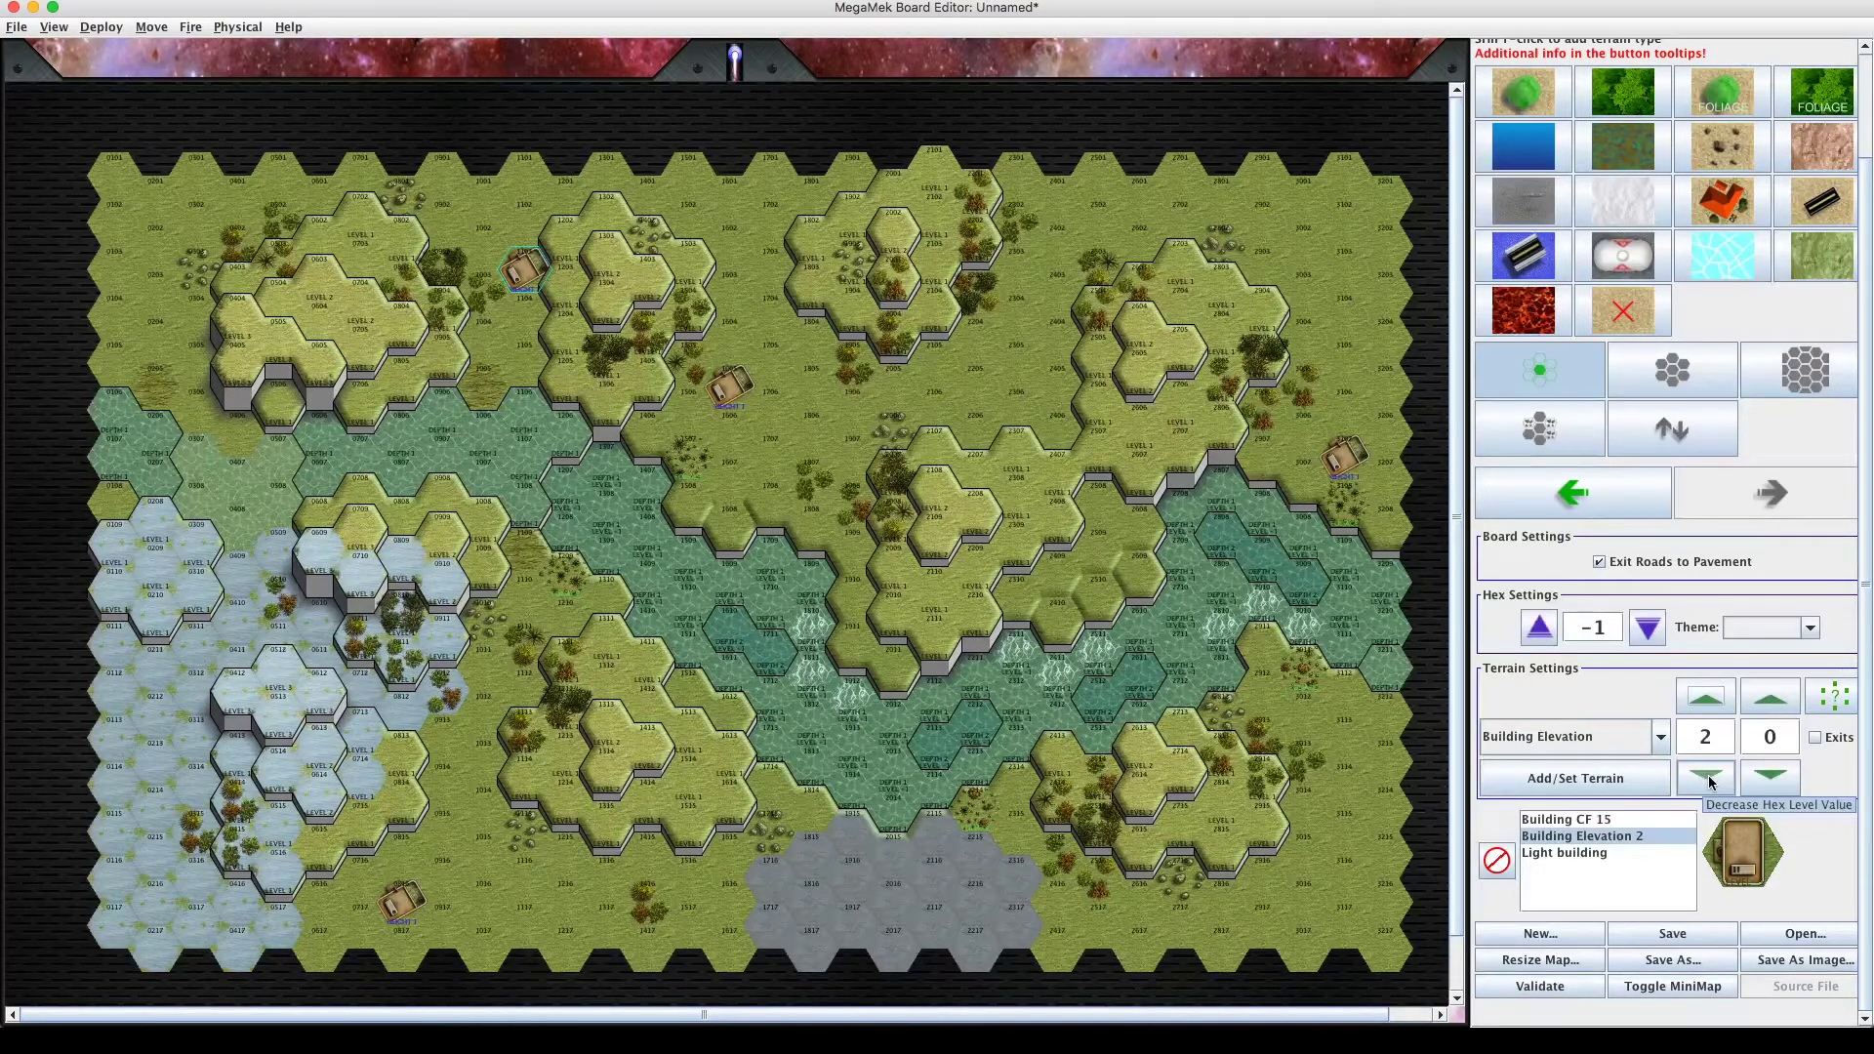
{"action": "left_click", "coordinate": [1600, 824]}
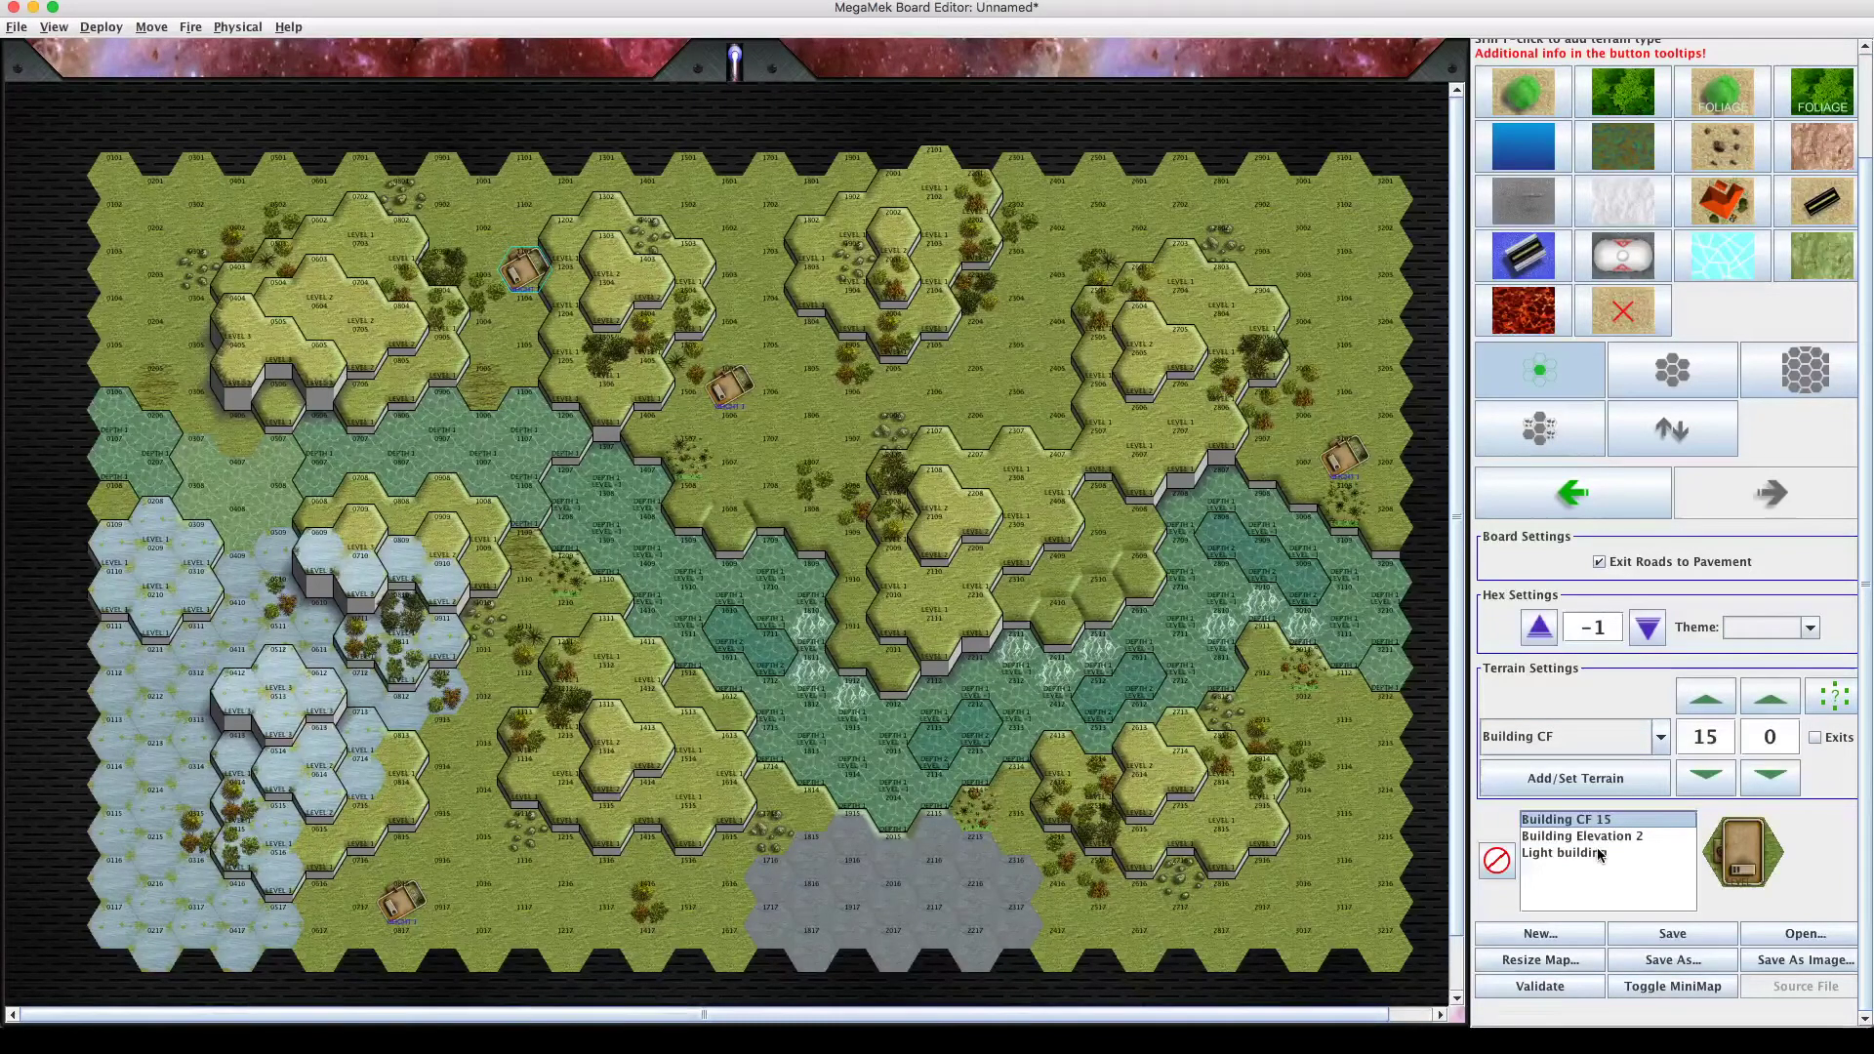
{"action": "left_click", "coordinate": [1600, 853]}
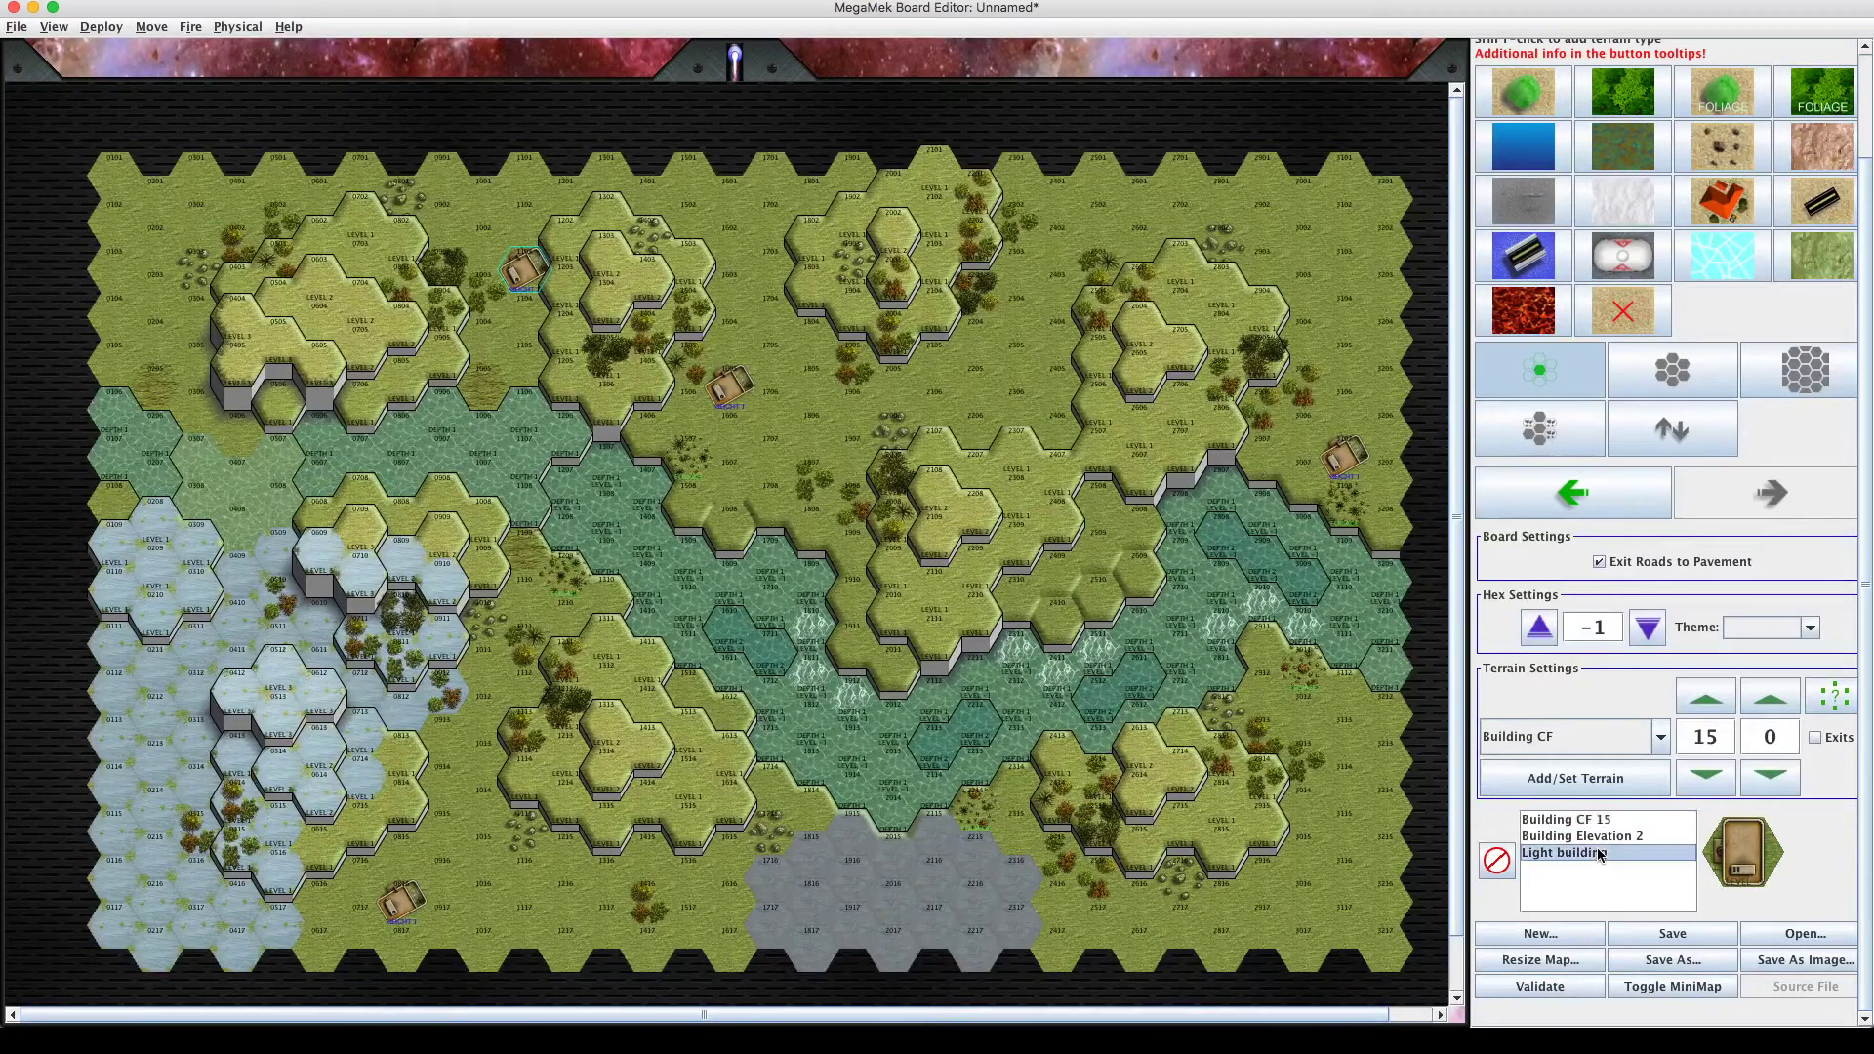
{"action": "left_click", "coordinate": [1722, 710]}
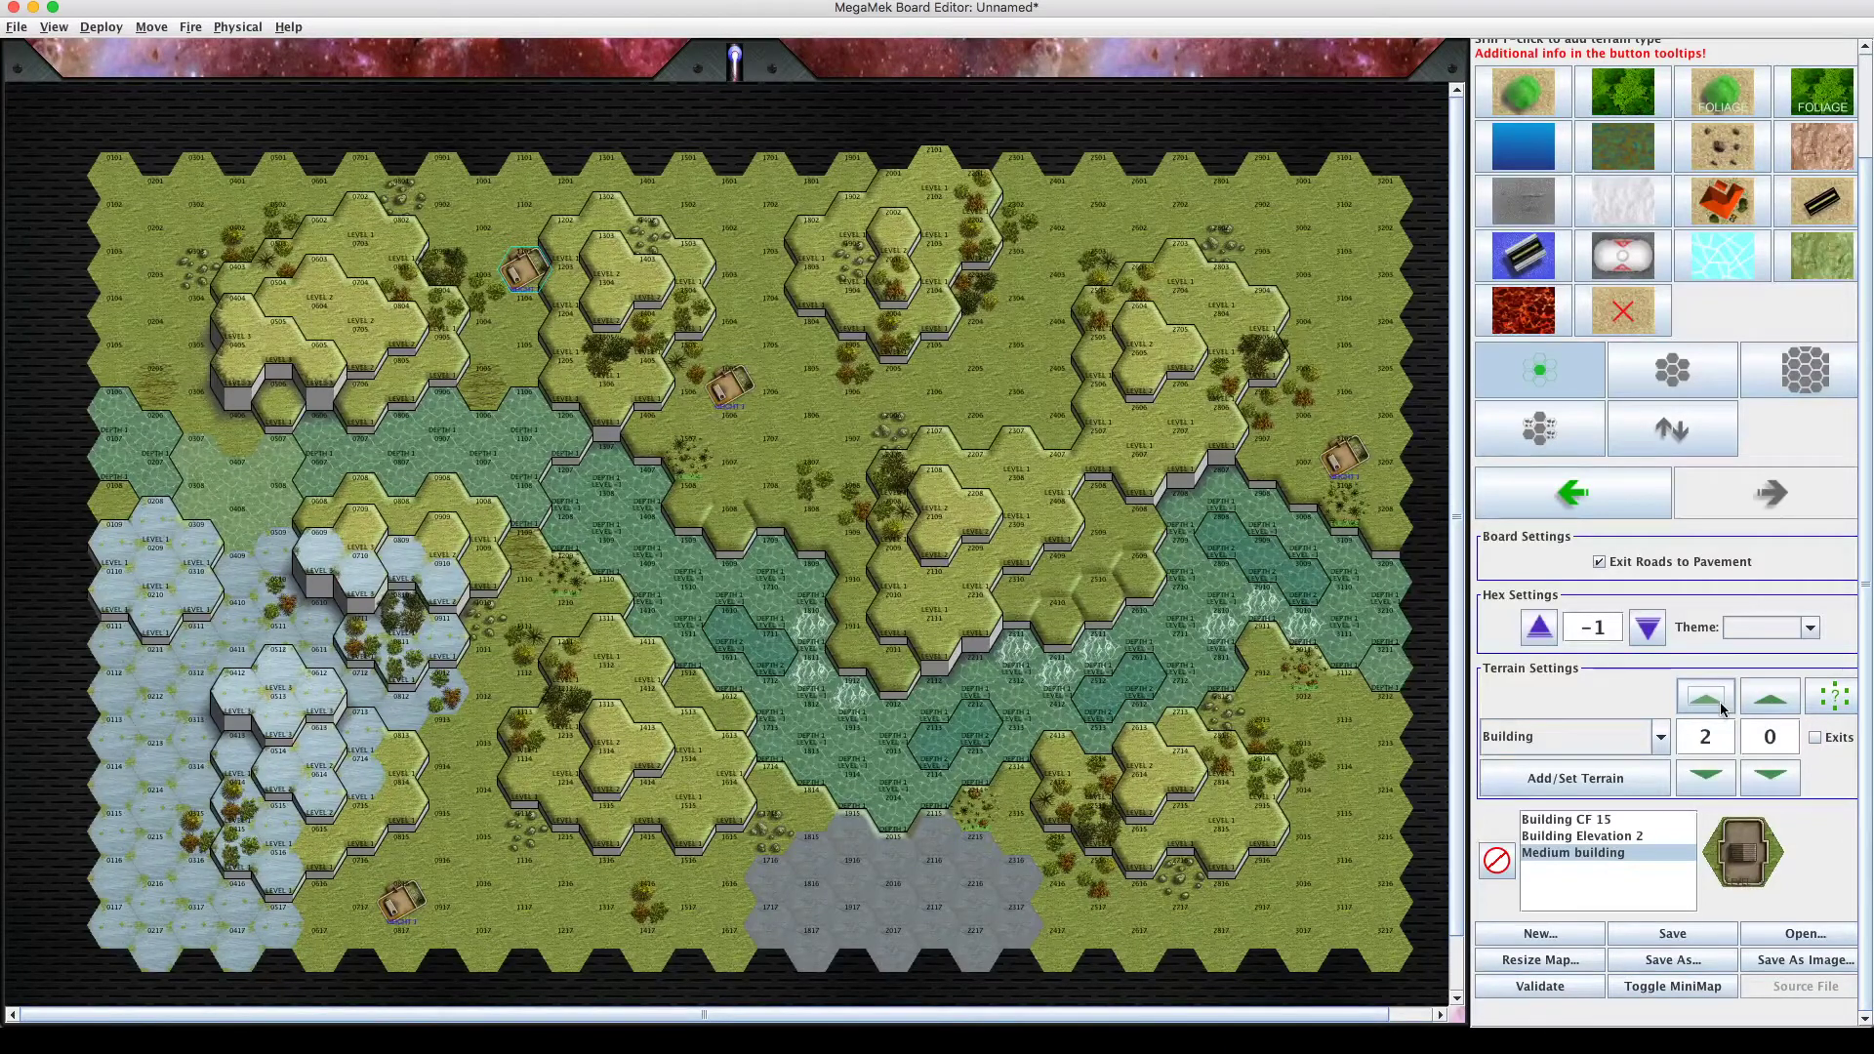
Set the Building CF of the medium building to 40.
{"action": "left_click", "coordinate": [1592, 821]}
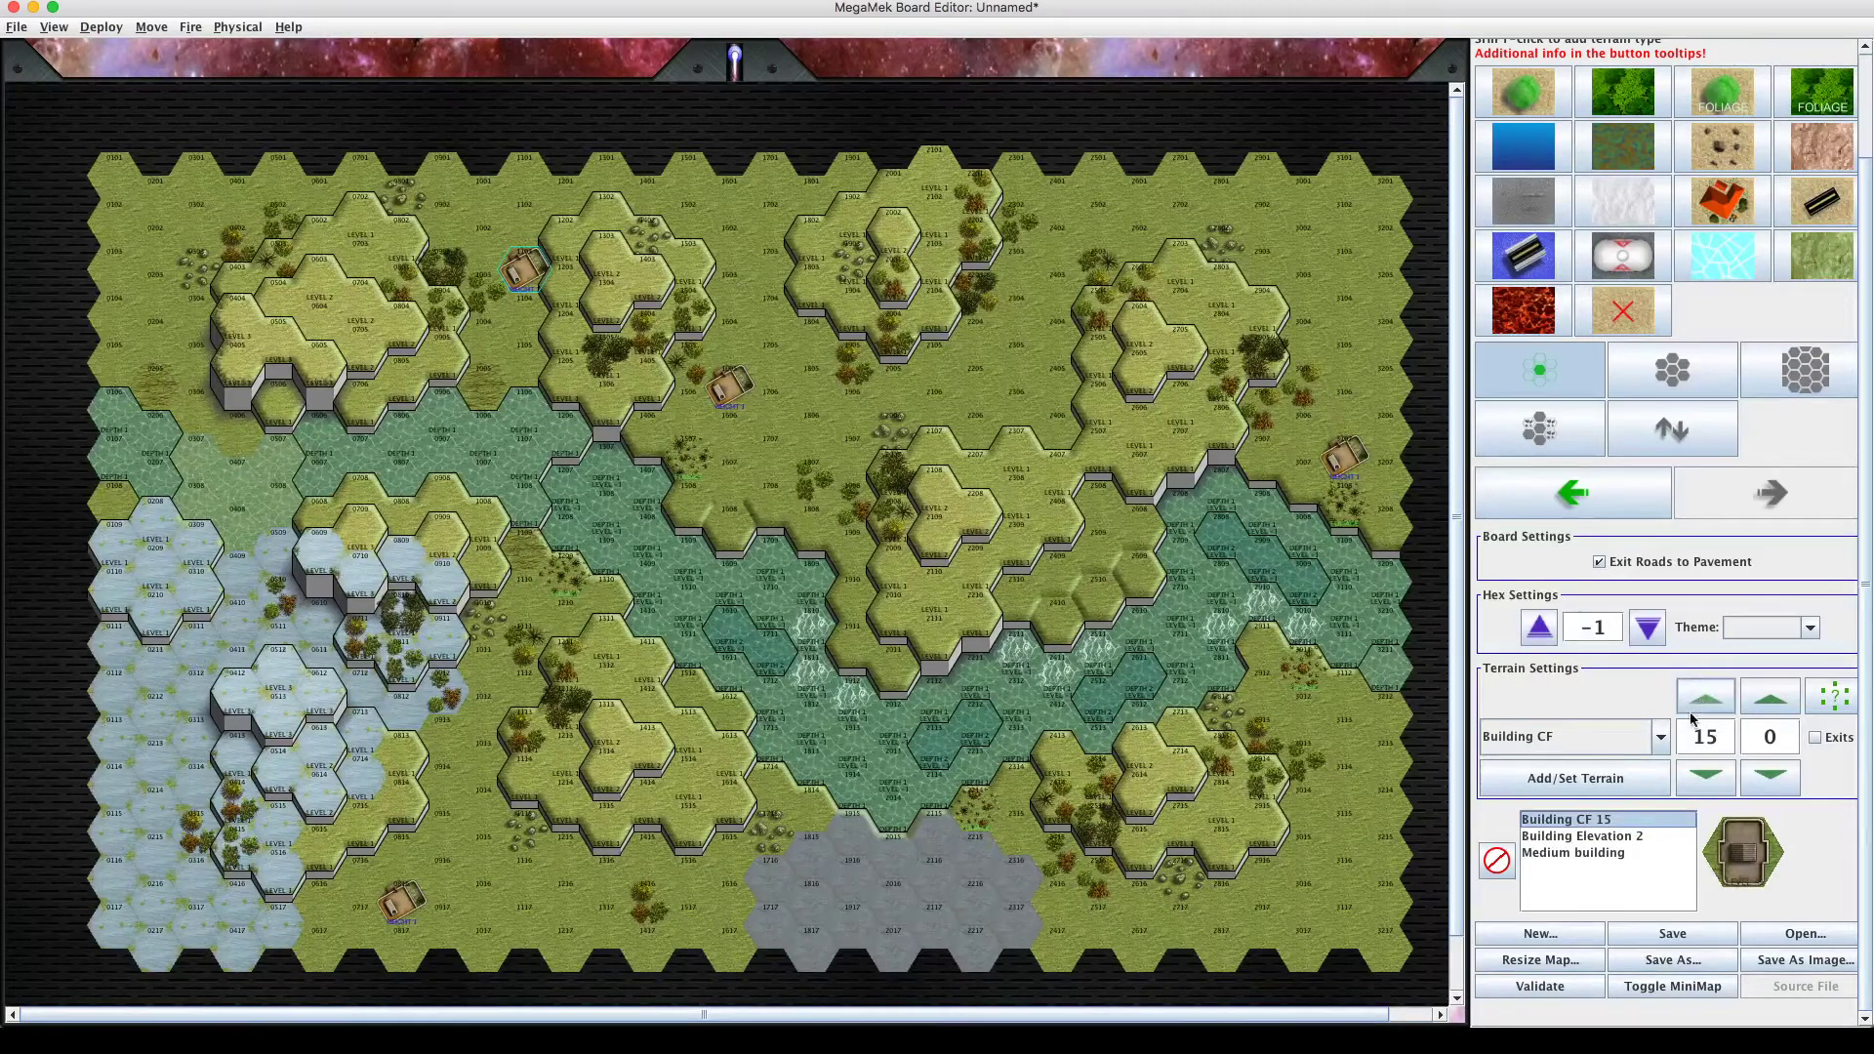
{"action": "left_click", "coordinate": [1606, 854]}
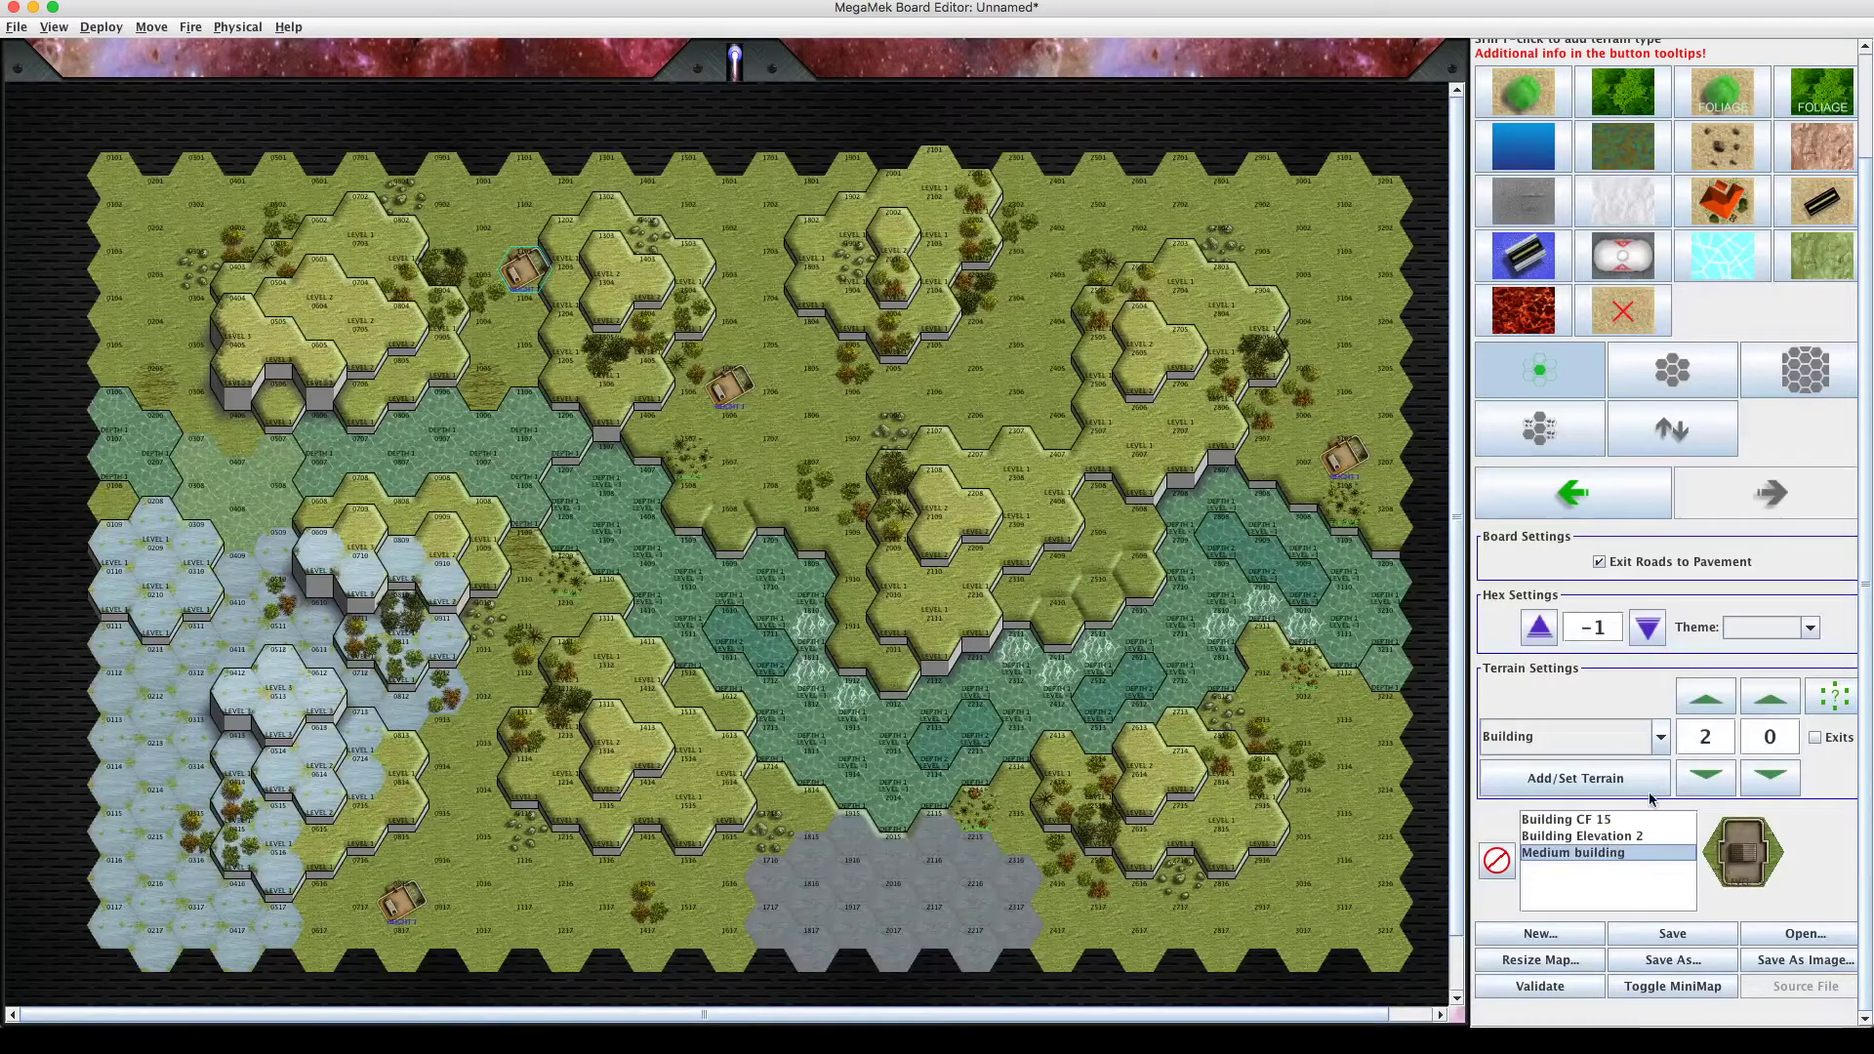
{"action": "left_click", "coordinate": [1624, 820]}
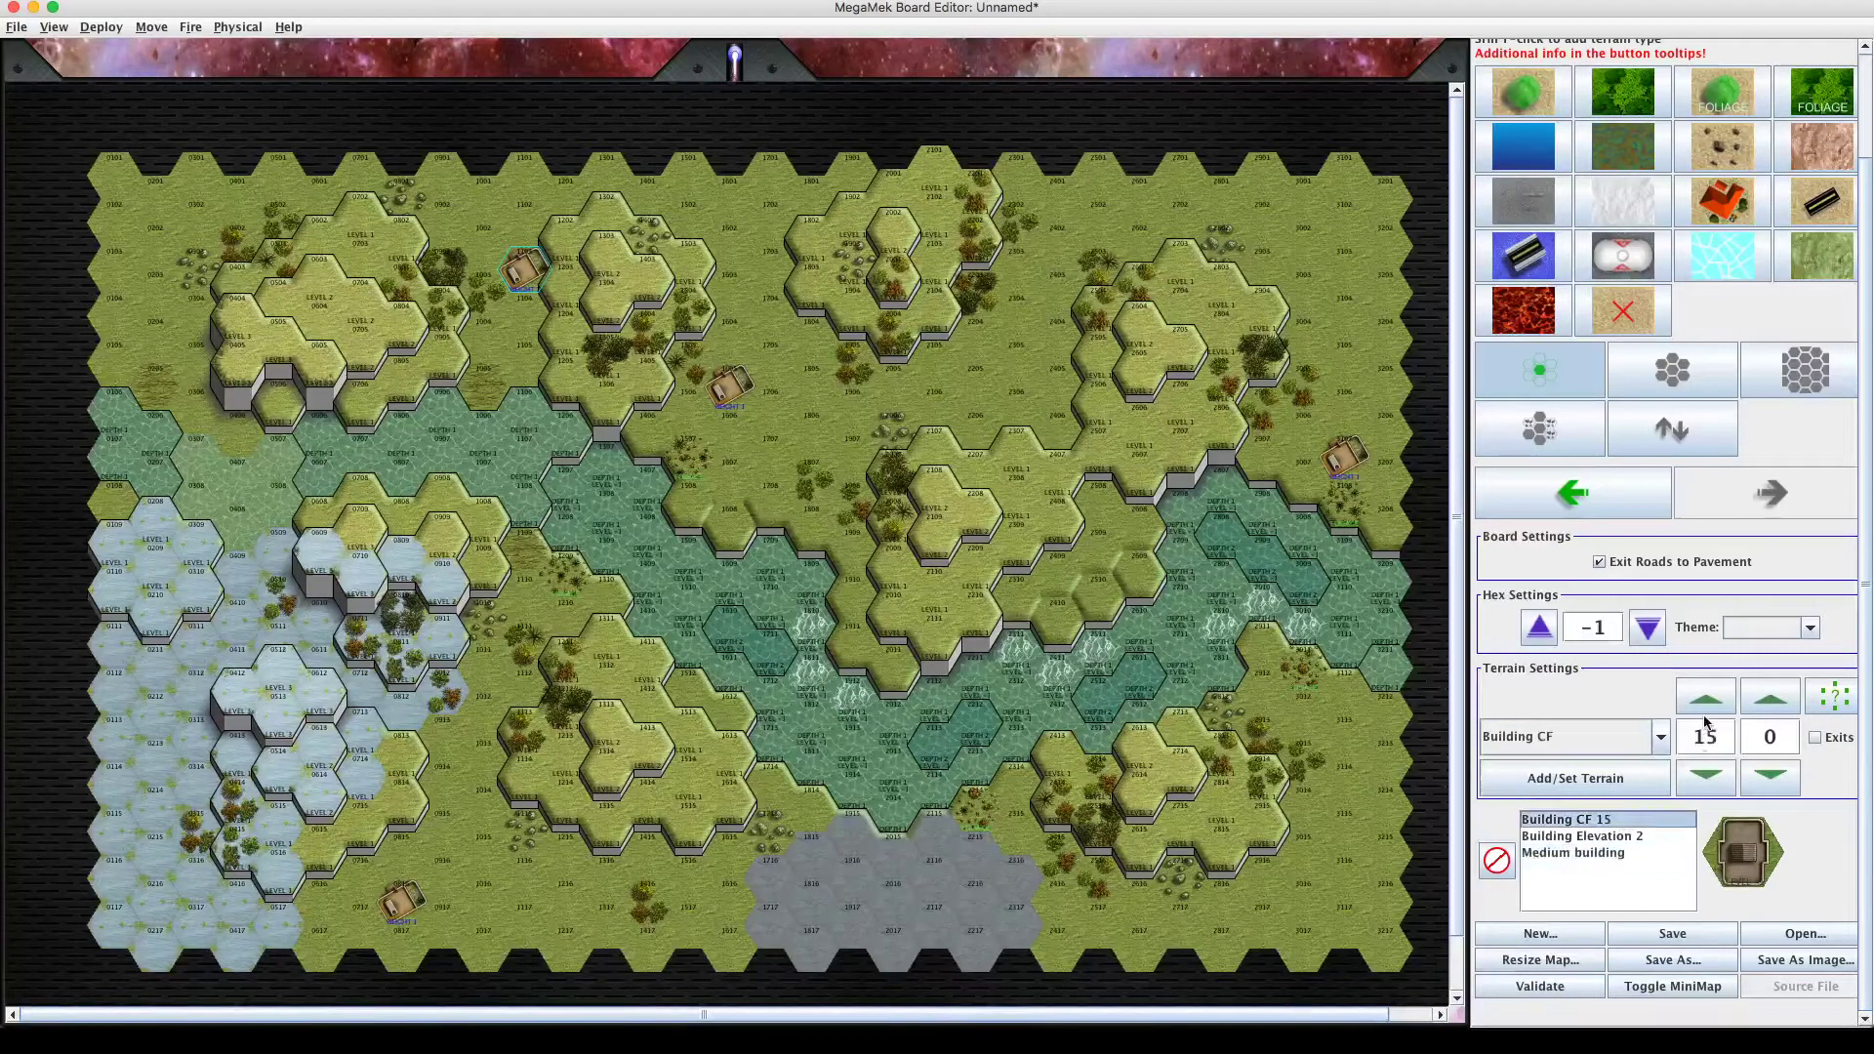
{"action": "double_click", "coordinate": [1709, 736]}
{"action": "type", "text": "4"}
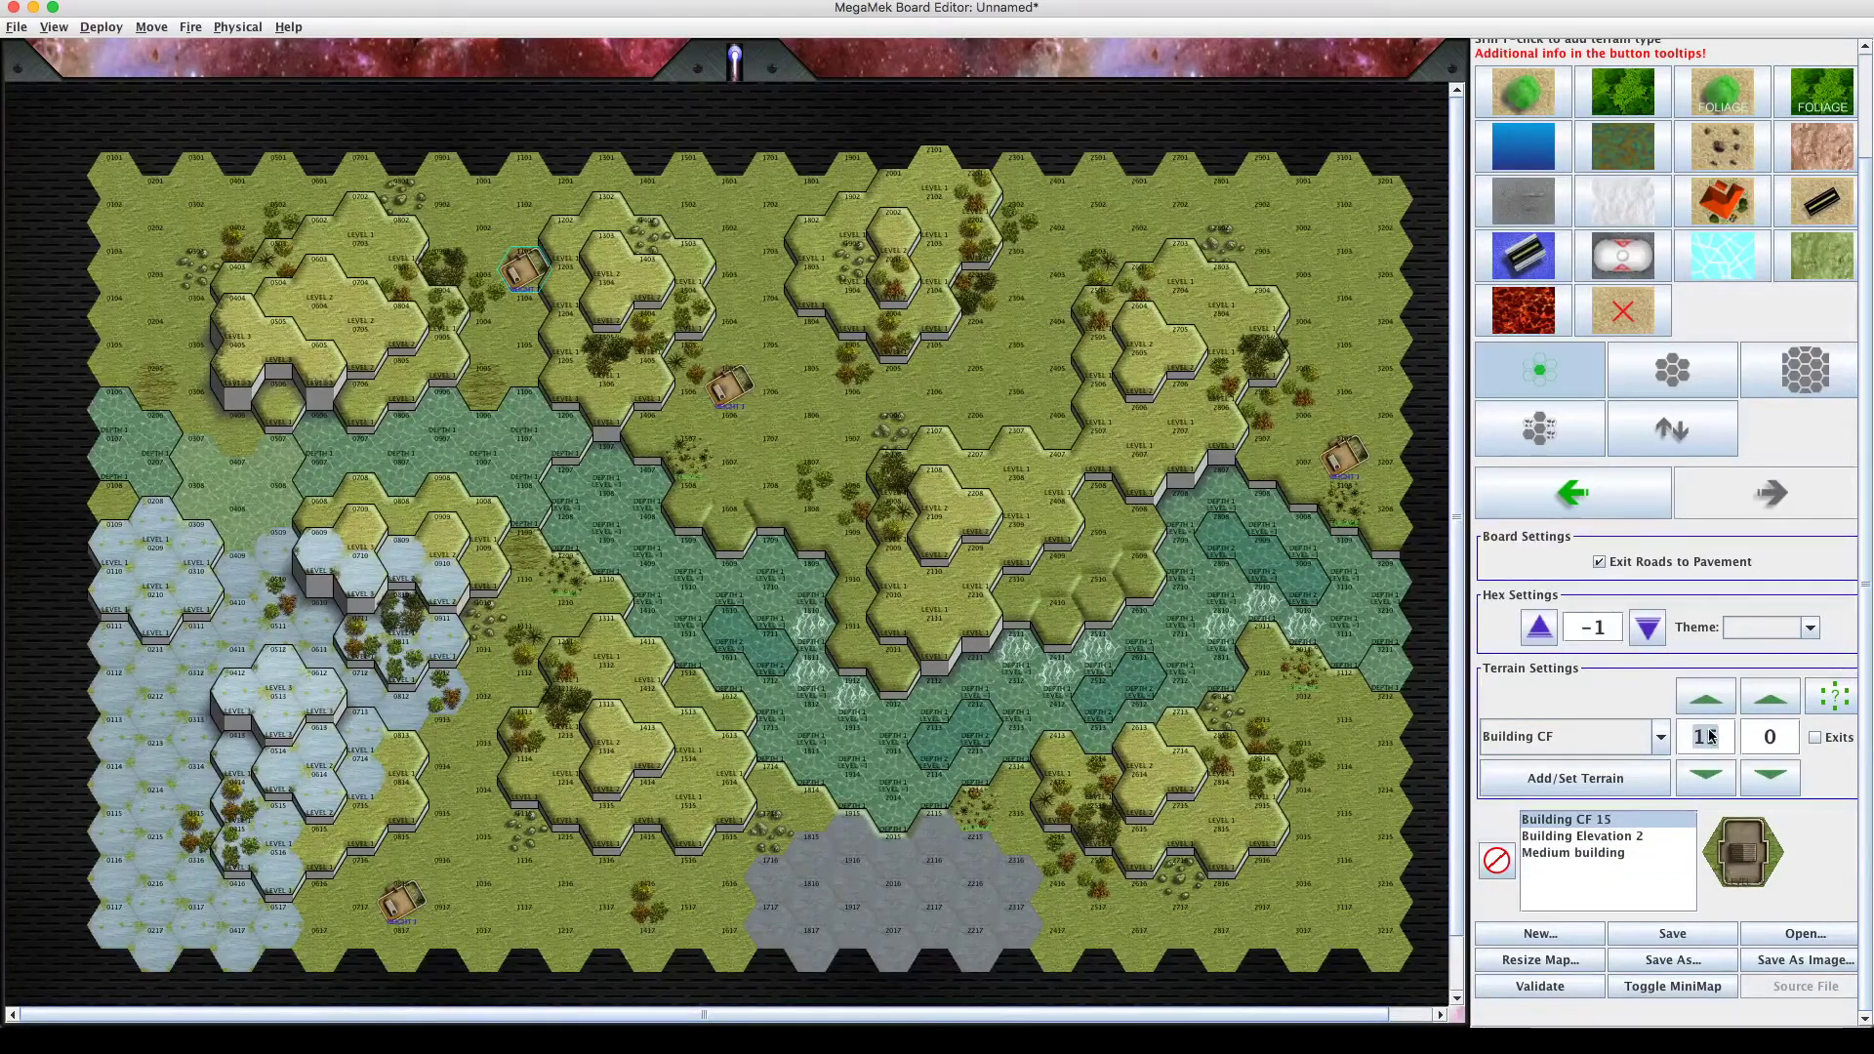
{"action": "type", "text": "0"}
{"action": "left_click", "coordinate": [830, 866]}
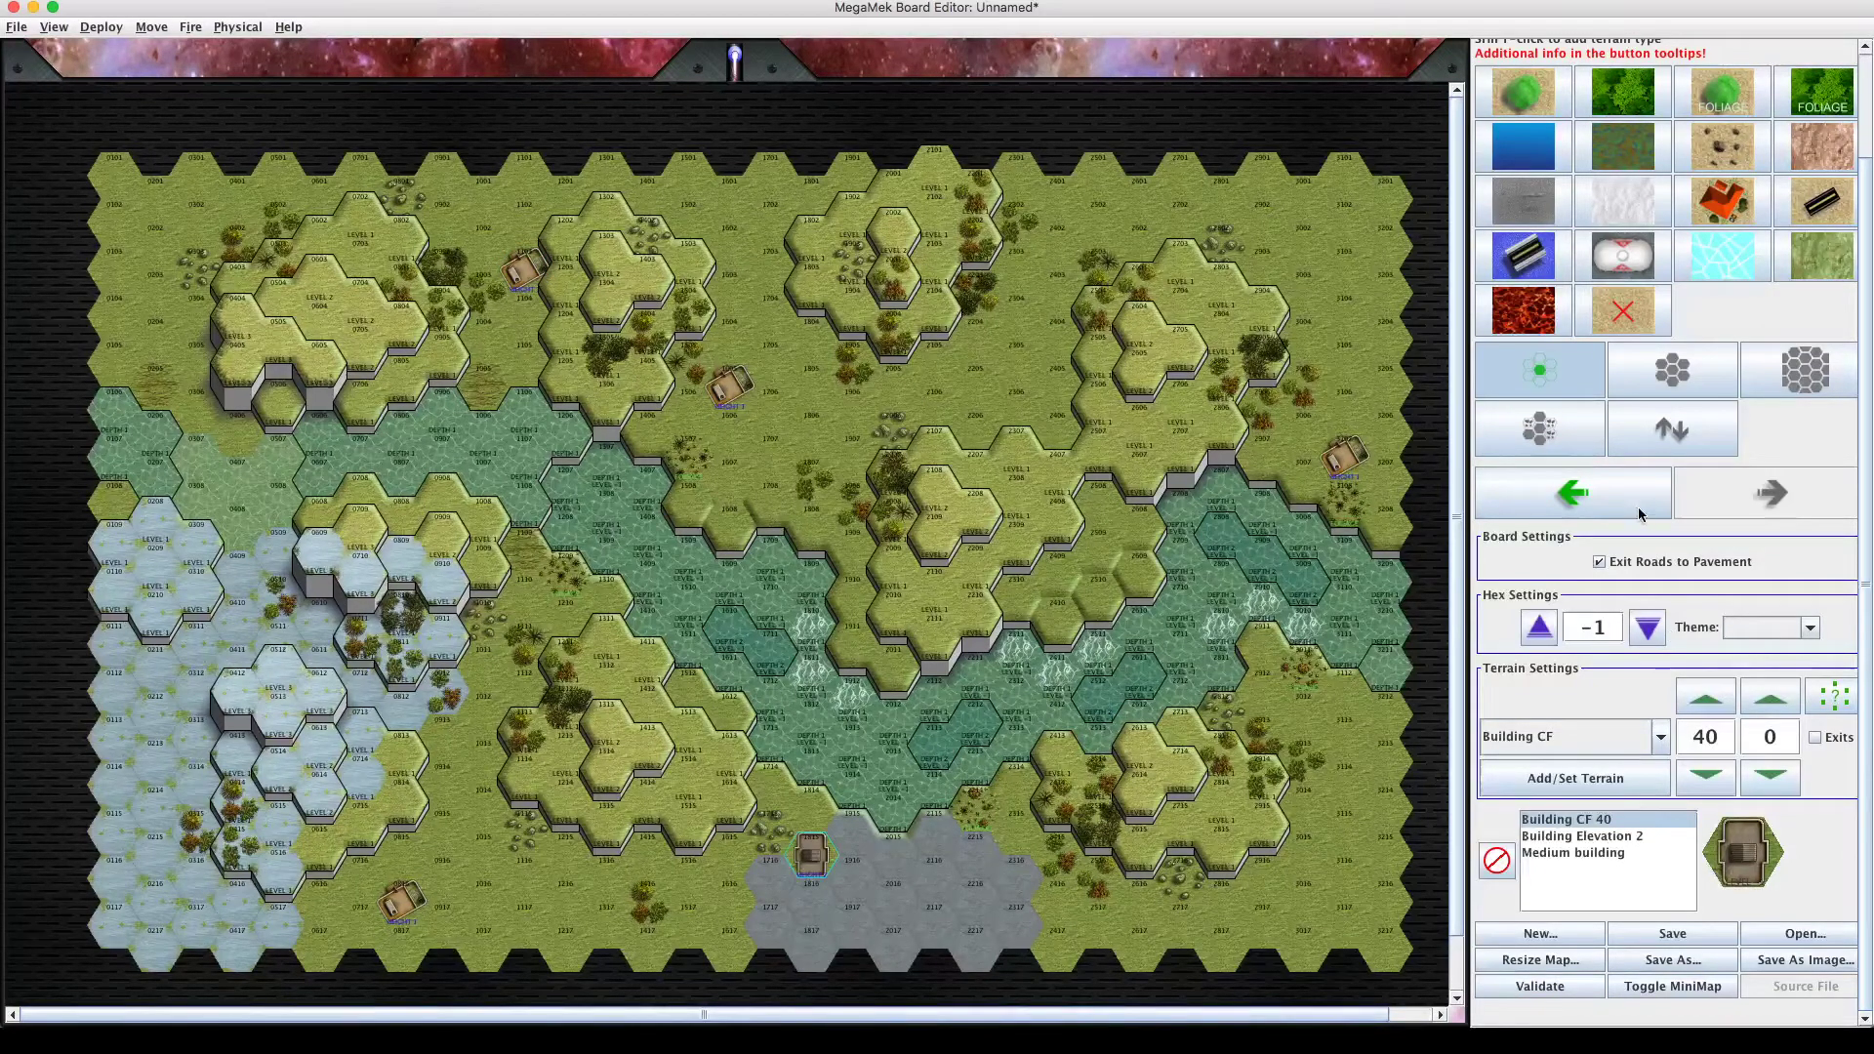
{"action": "left_click", "coordinate": [1610, 512]}
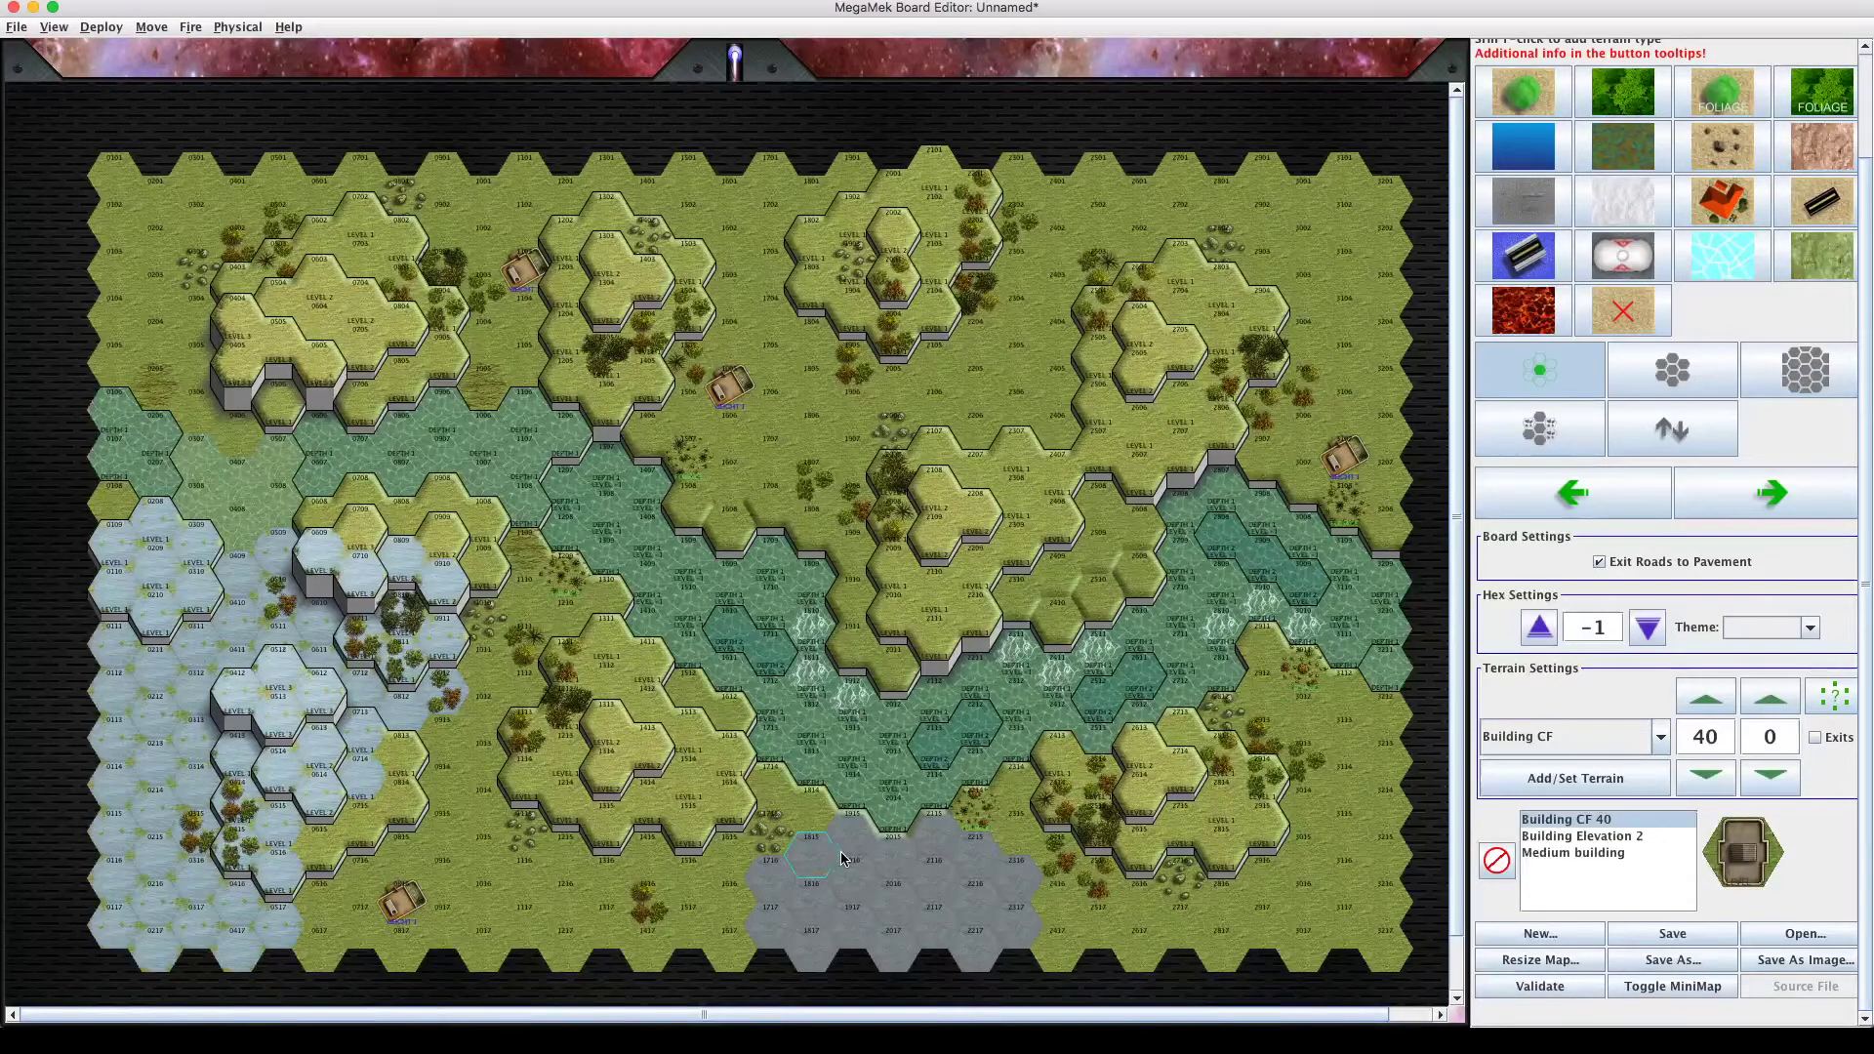
{"action": "mouse_move", "coordinate": [831, 858]}
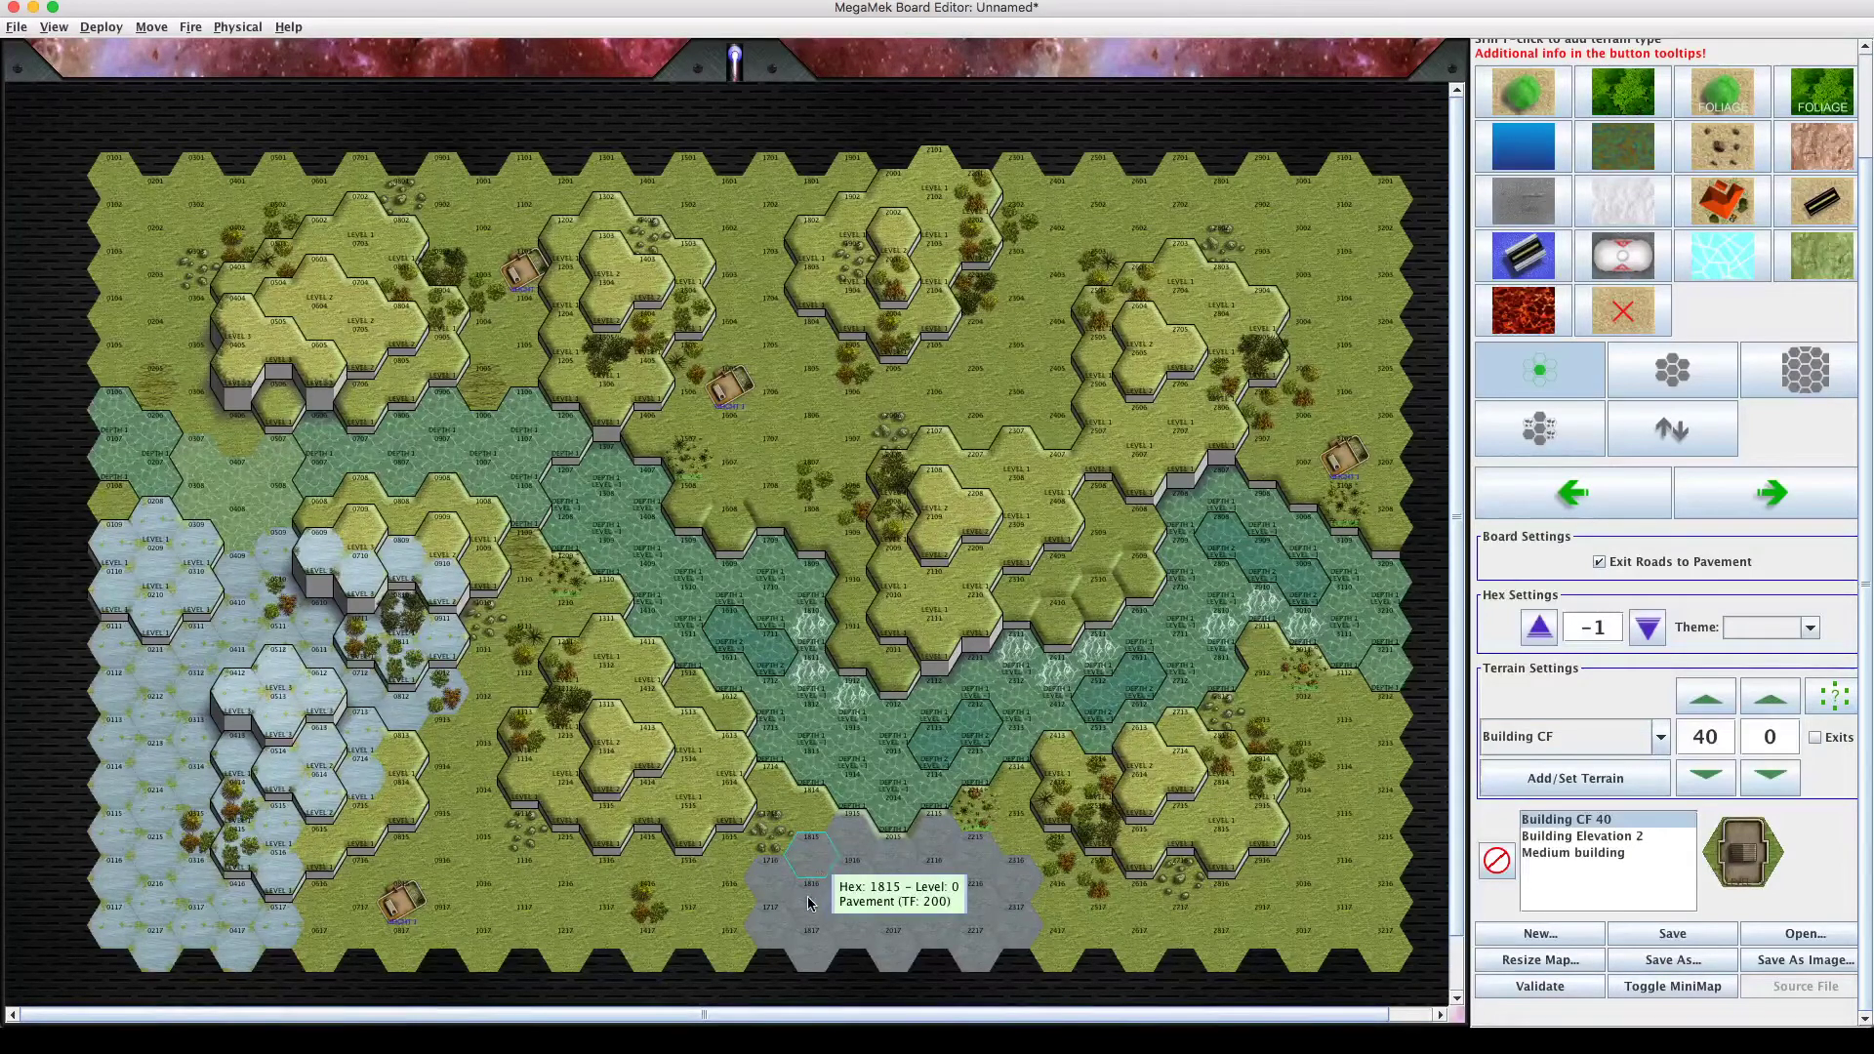
{"action": "mouse_move", "coordinate": [808, 905]}
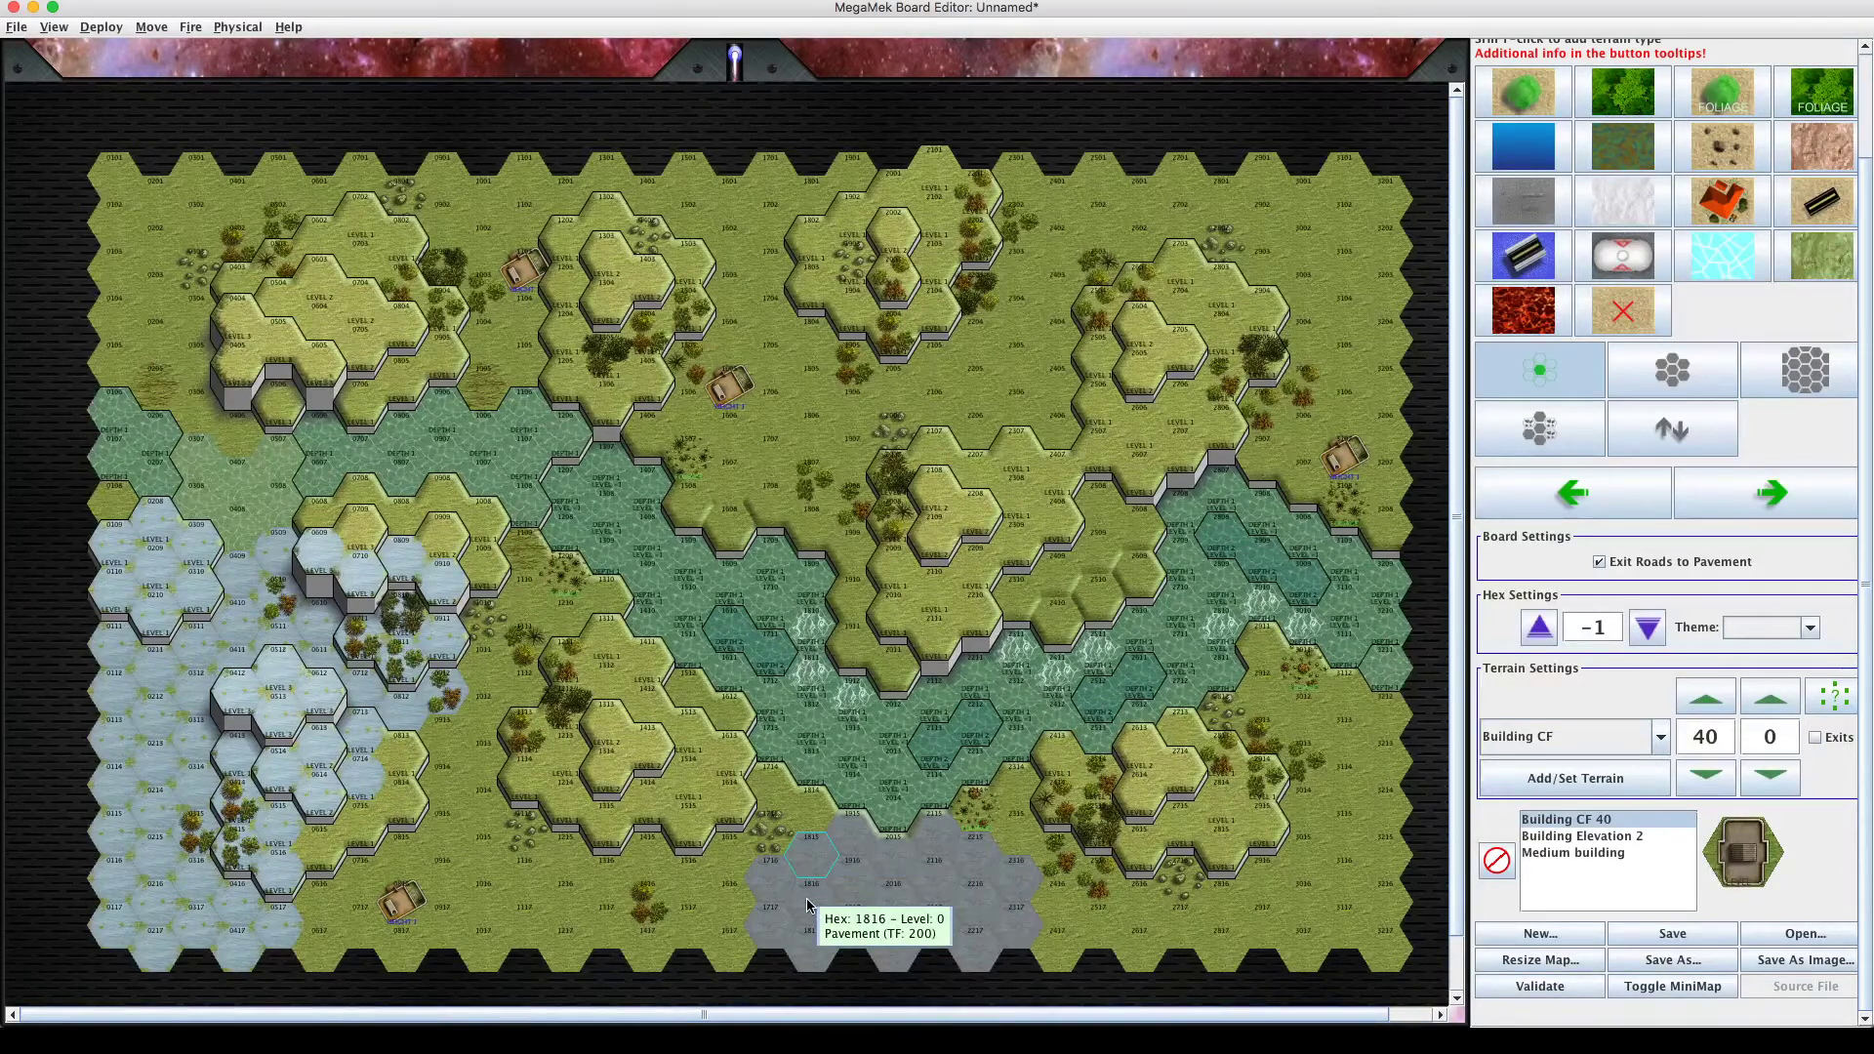
{"action": "left_click", "coordinate": [808, 905]}
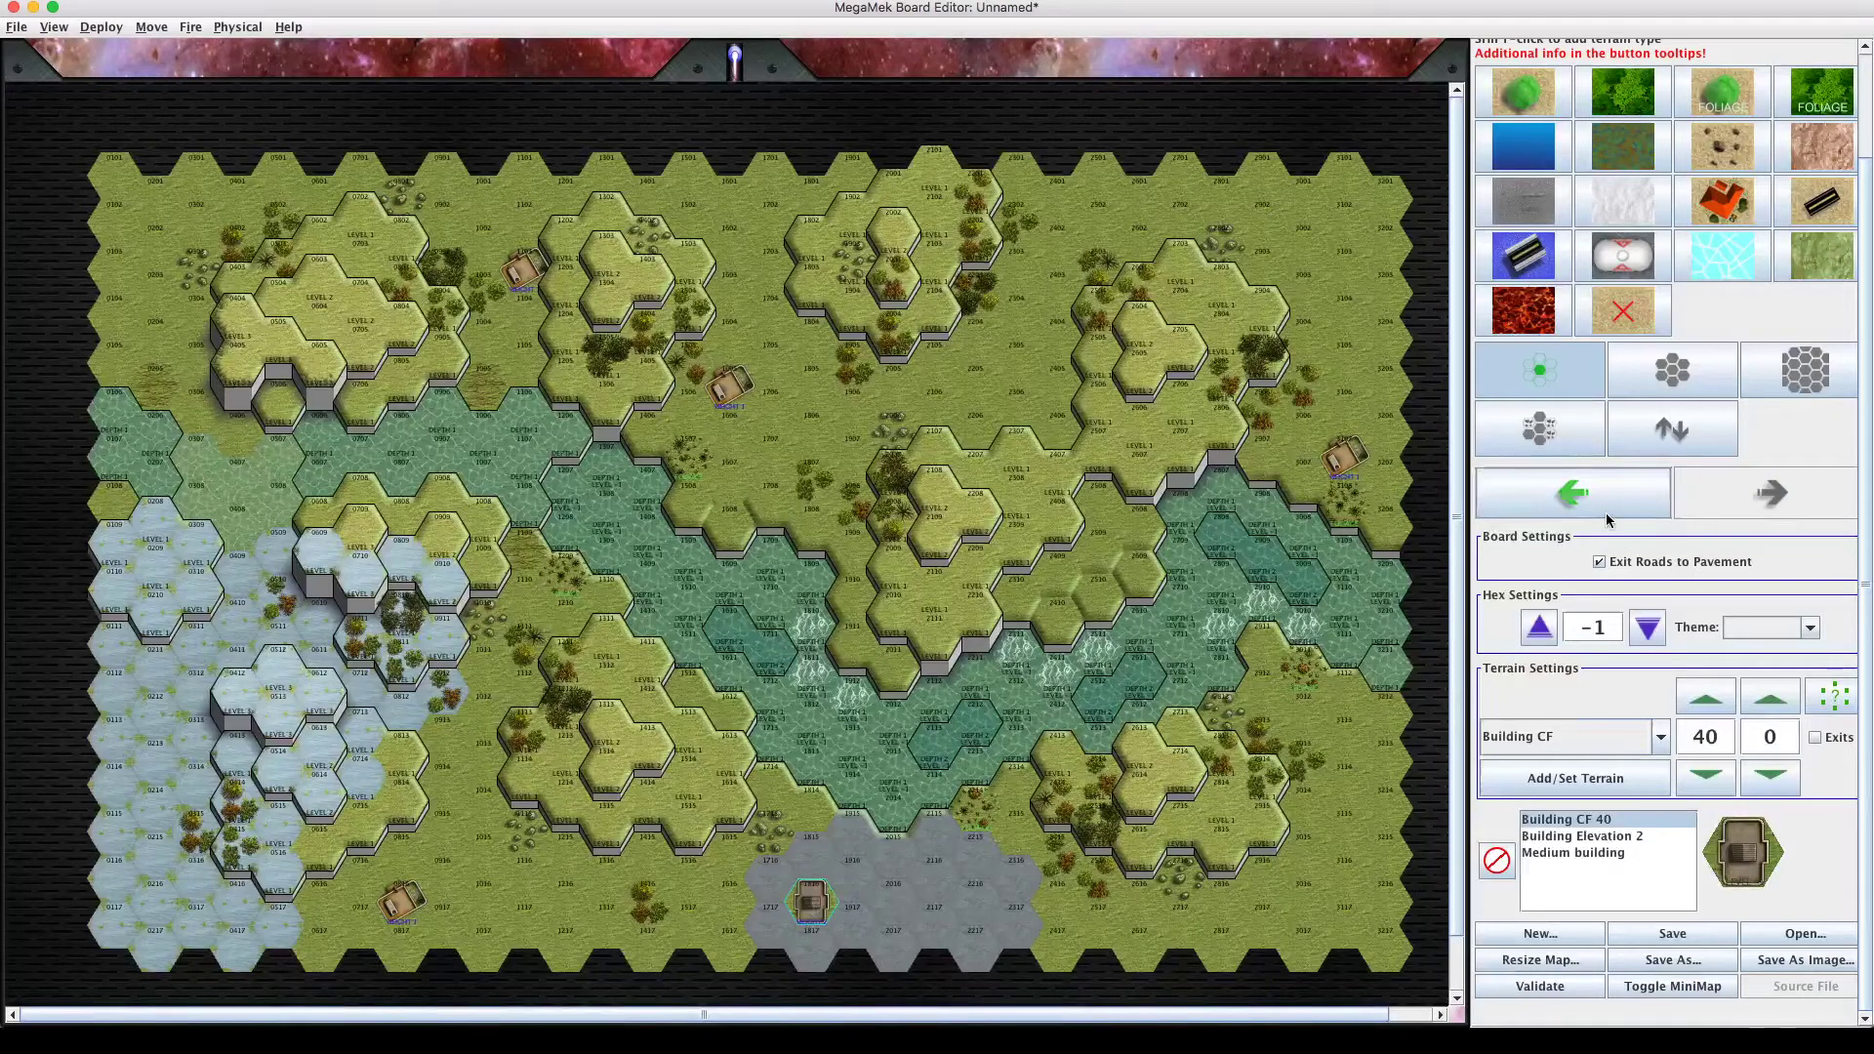
{"action": "left_click", "coordinate": [1572, 493]}
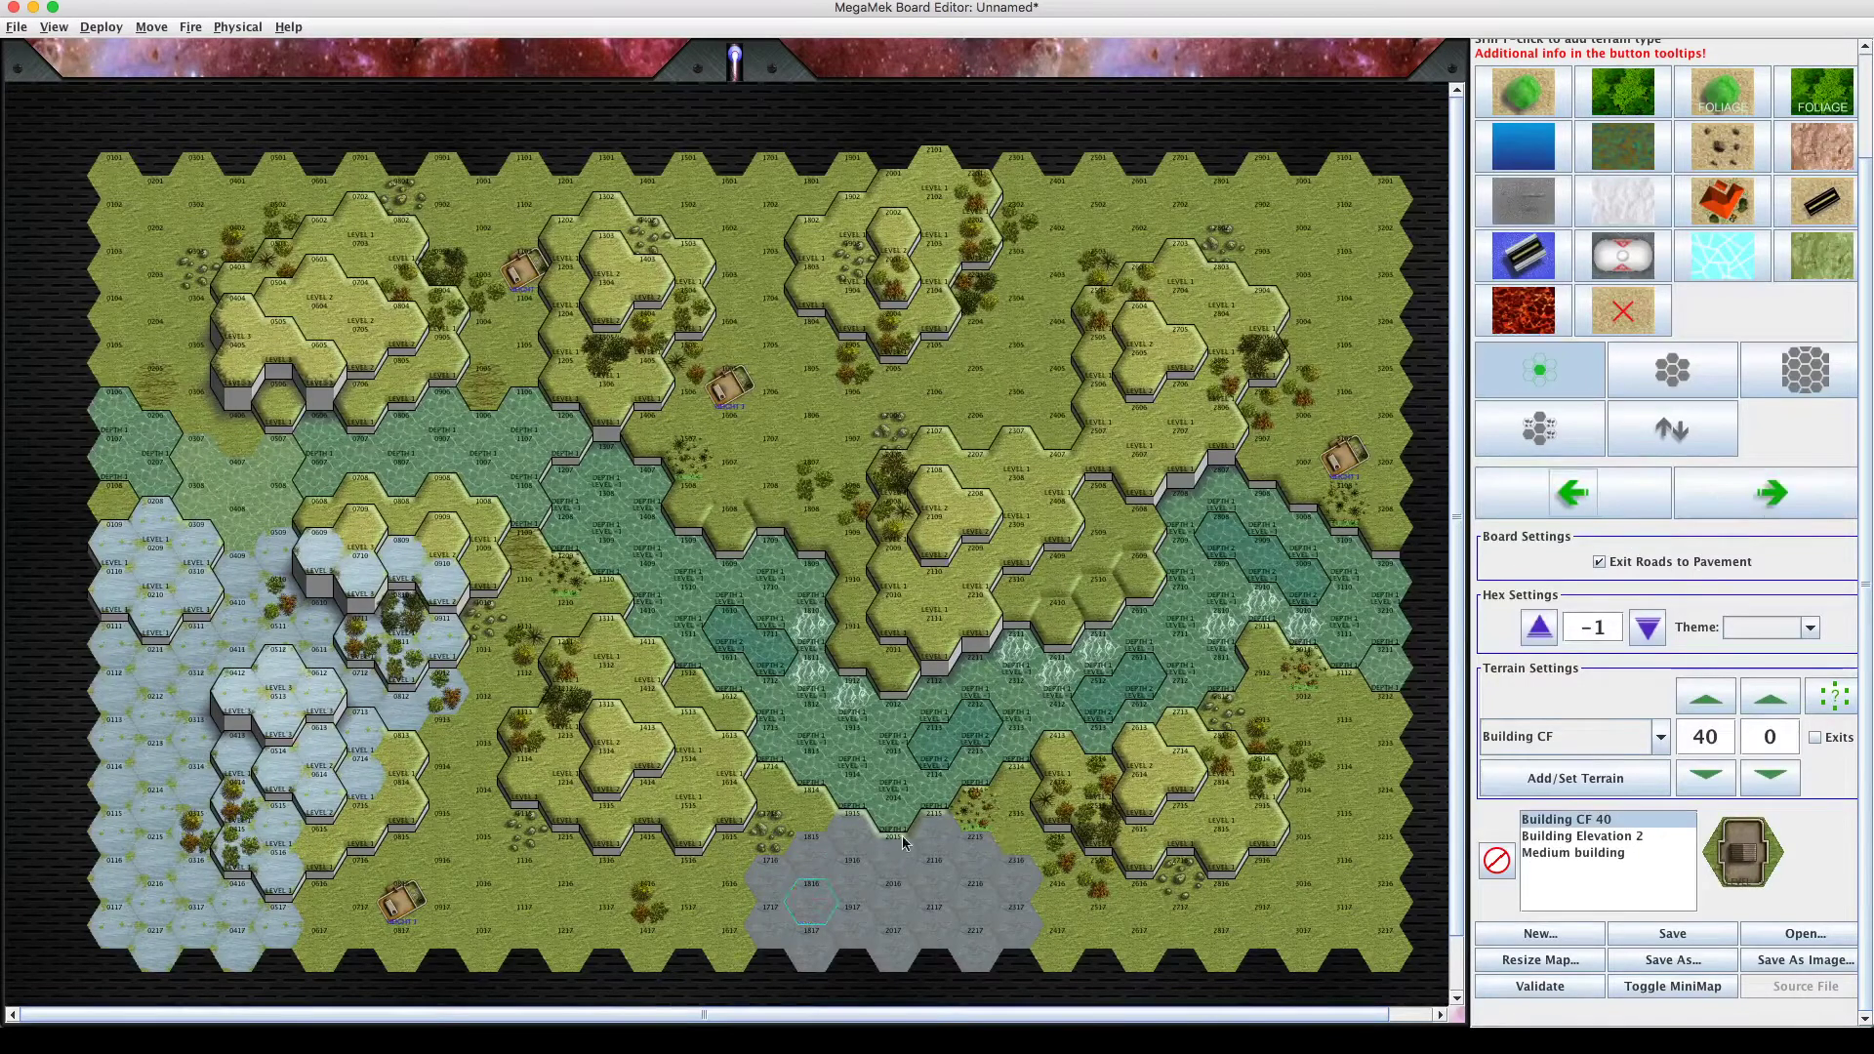
Place a connected four-hex medium building on the western side of the pavement and a single-hex one at its northeastern edge.
{"action": "left_click", "coordinate": [818, 862]}
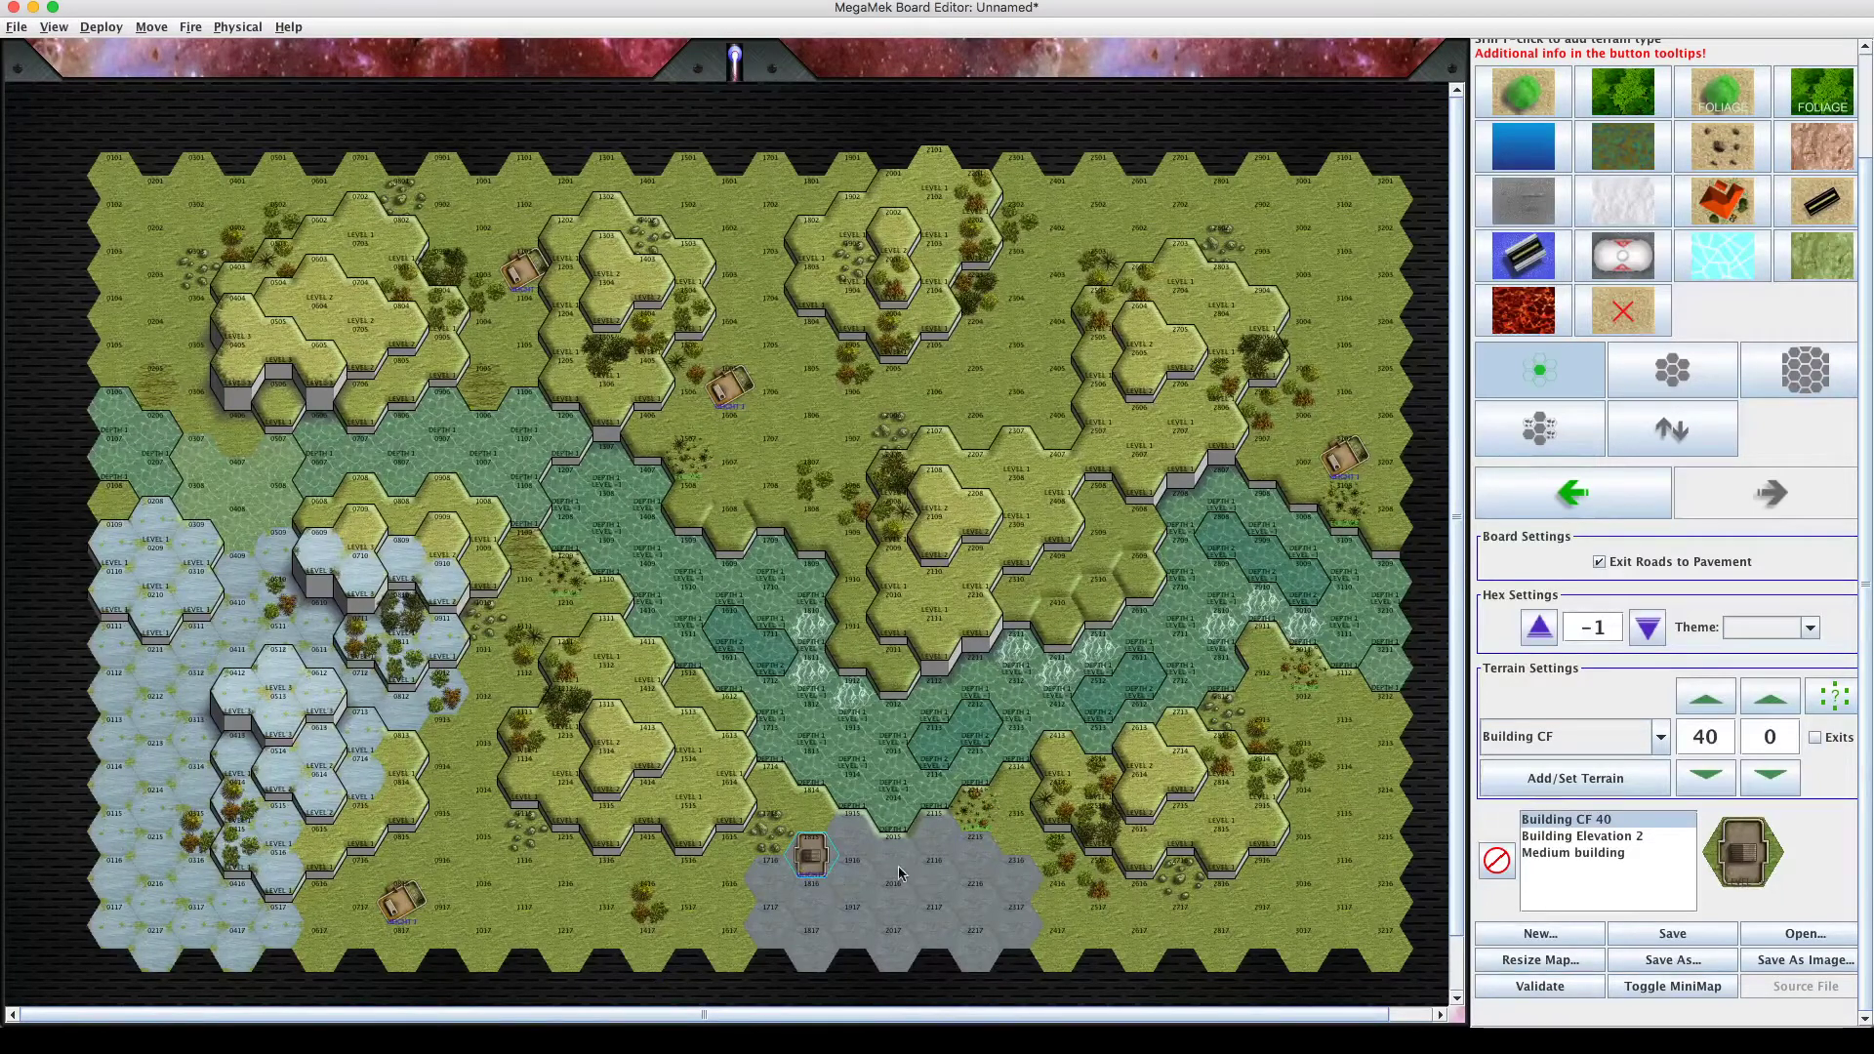
{"action": "left_click", "coordinate": [984, 873]}
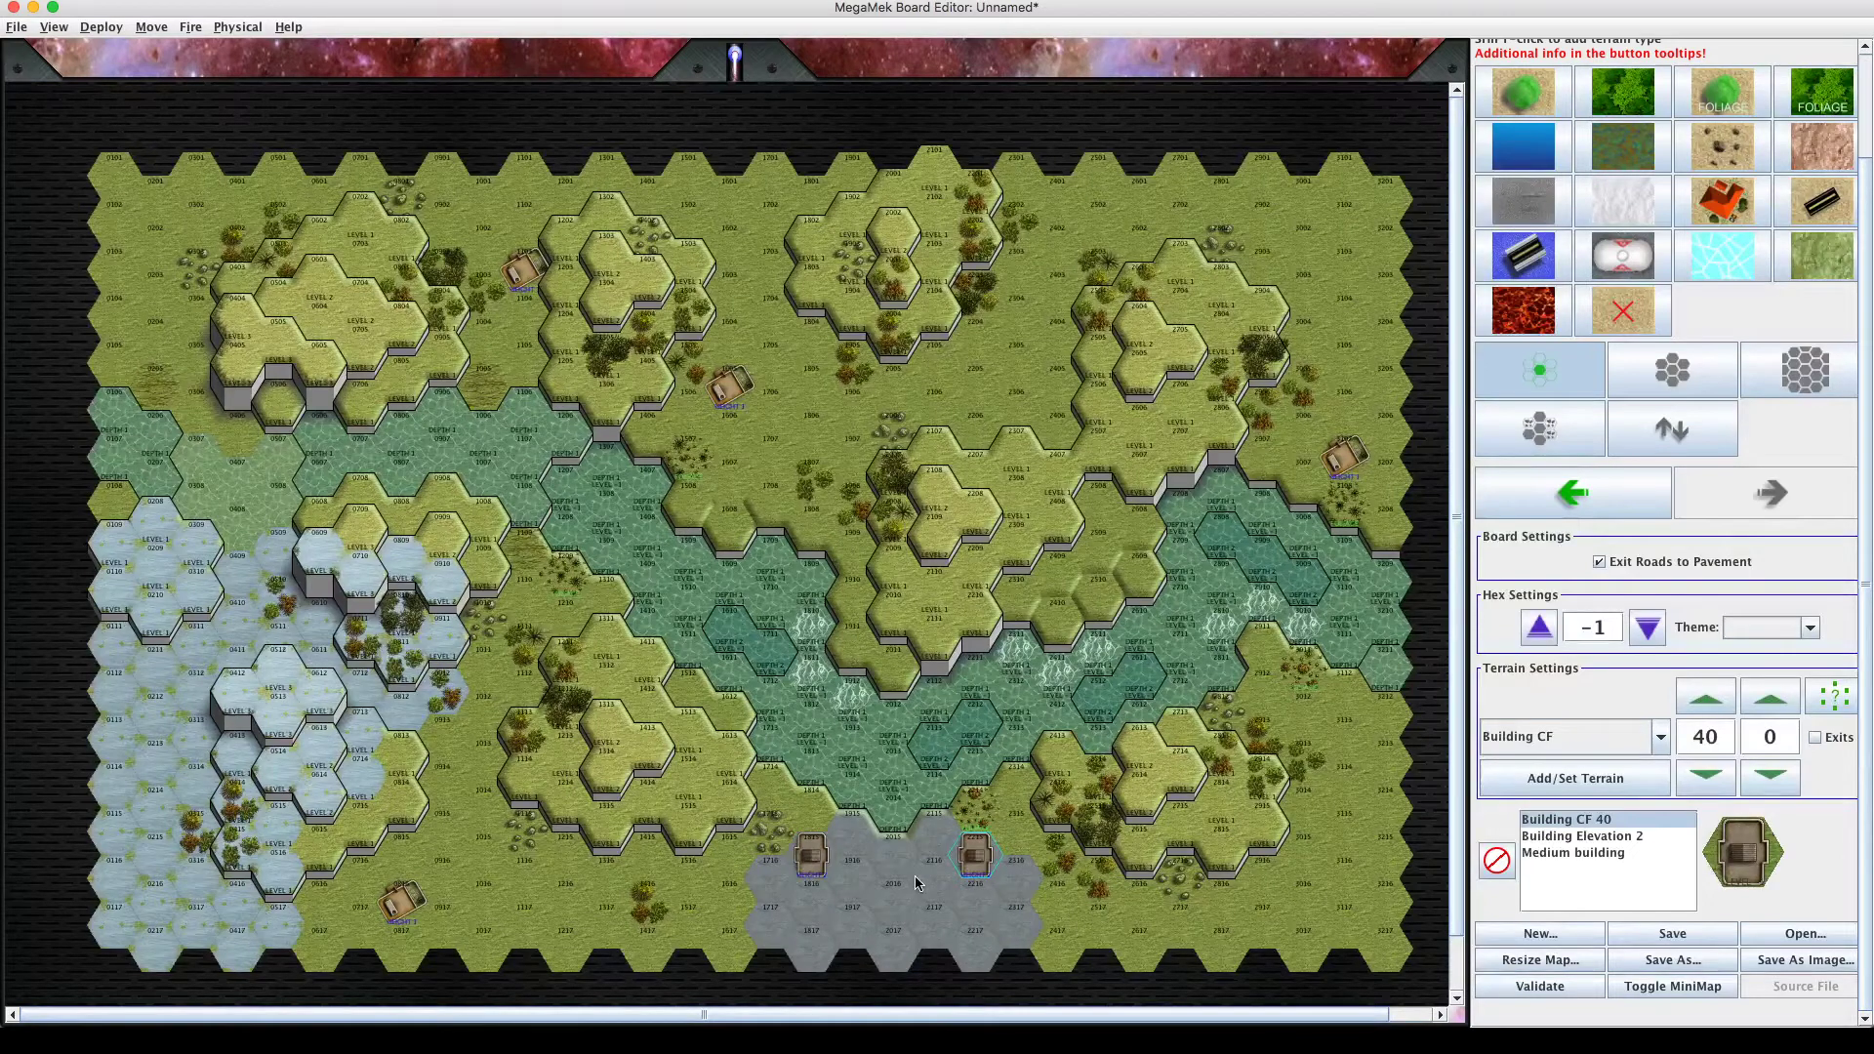
{"action": "left_click", "coordinate": [845, 872]}
{"action": "left_click", "coordinate": [817, 899]}
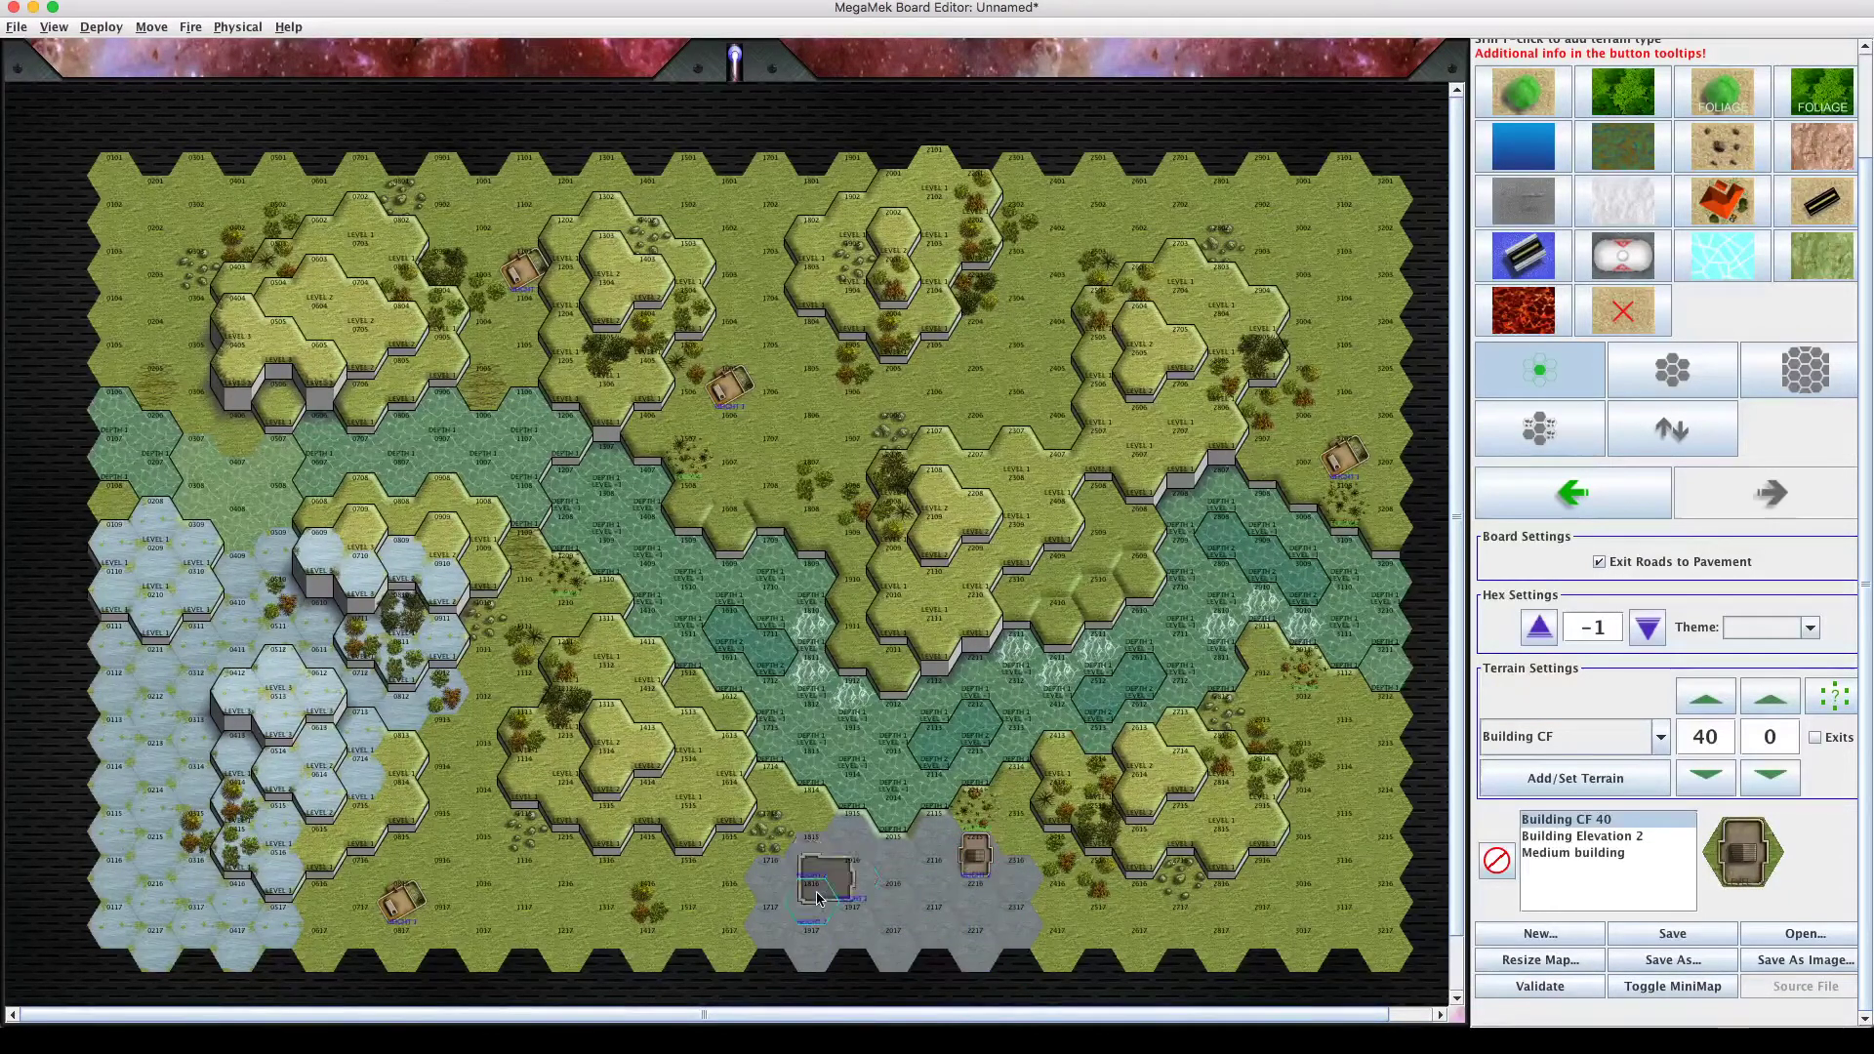
{"action": "left_click", "coordinate": [776, 887]}
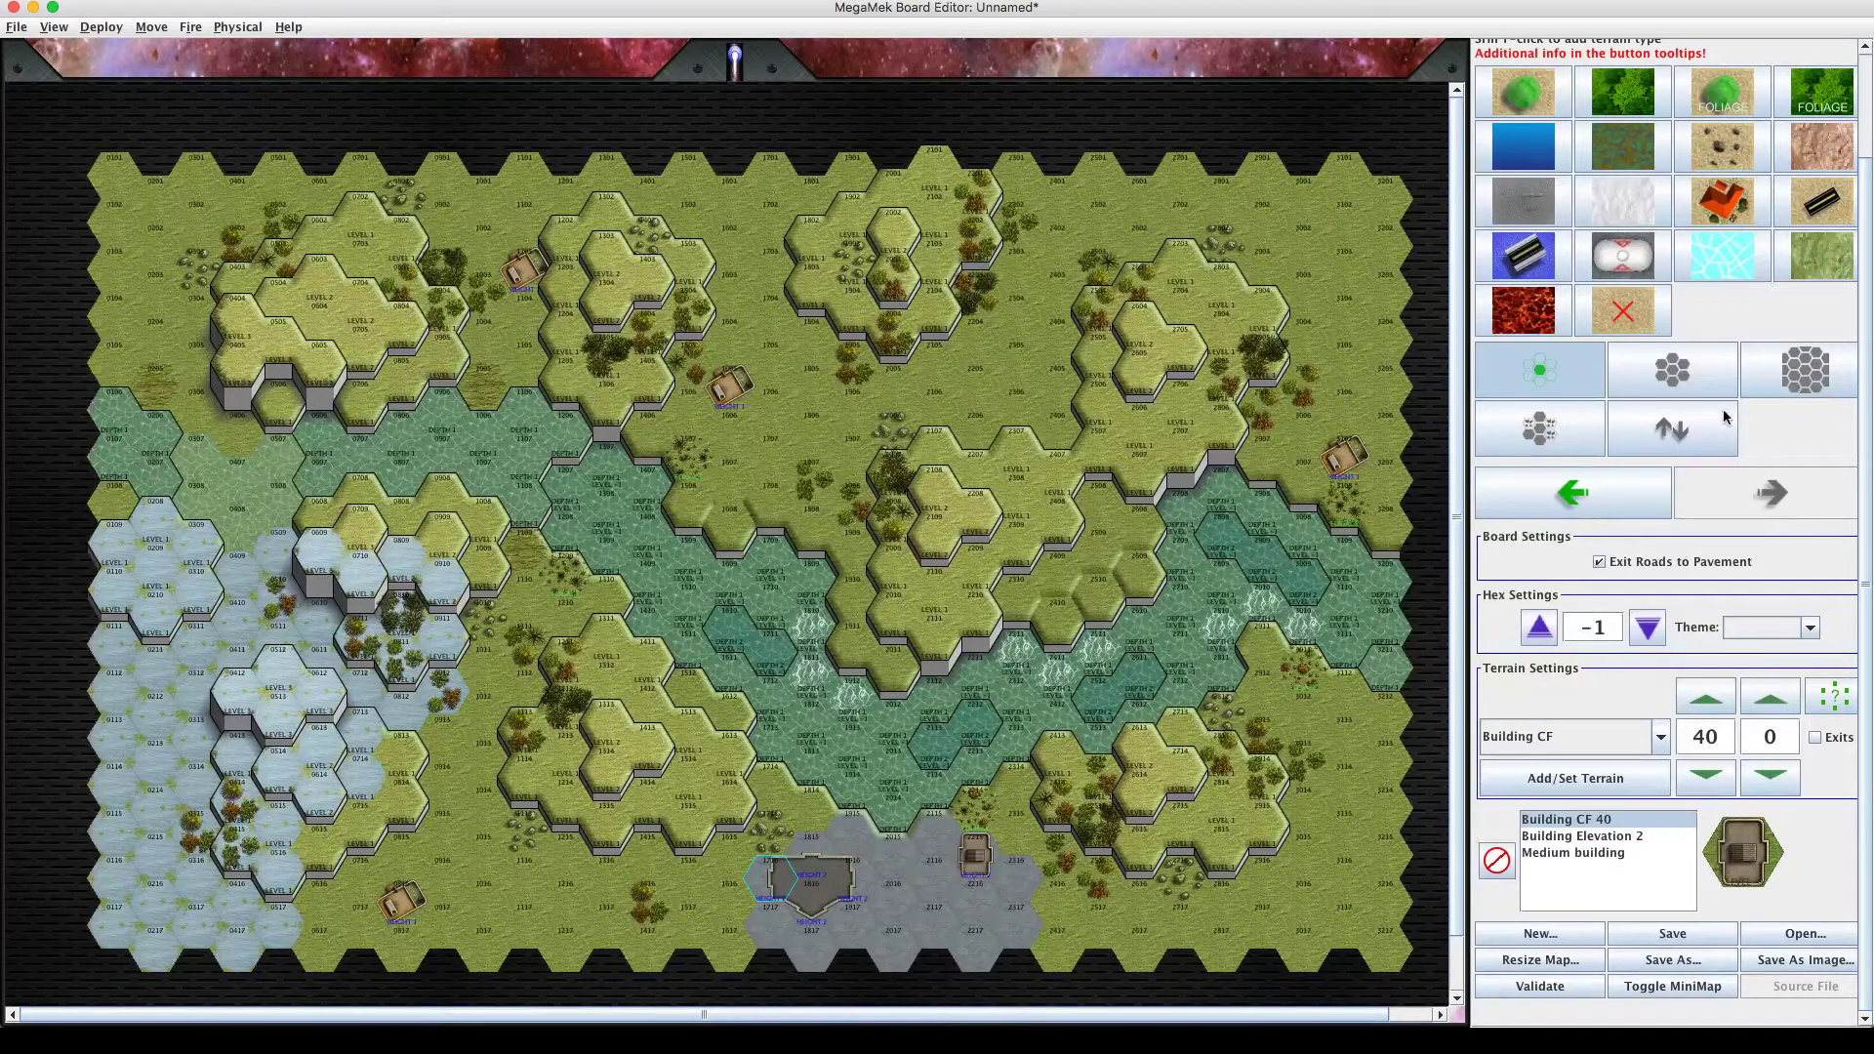
Enable exits with value 0 on the Medium building terrain so its hexes do not join neighbouring buildings.
{"action": "mouse_move", "coordinate": [1717, 199]}
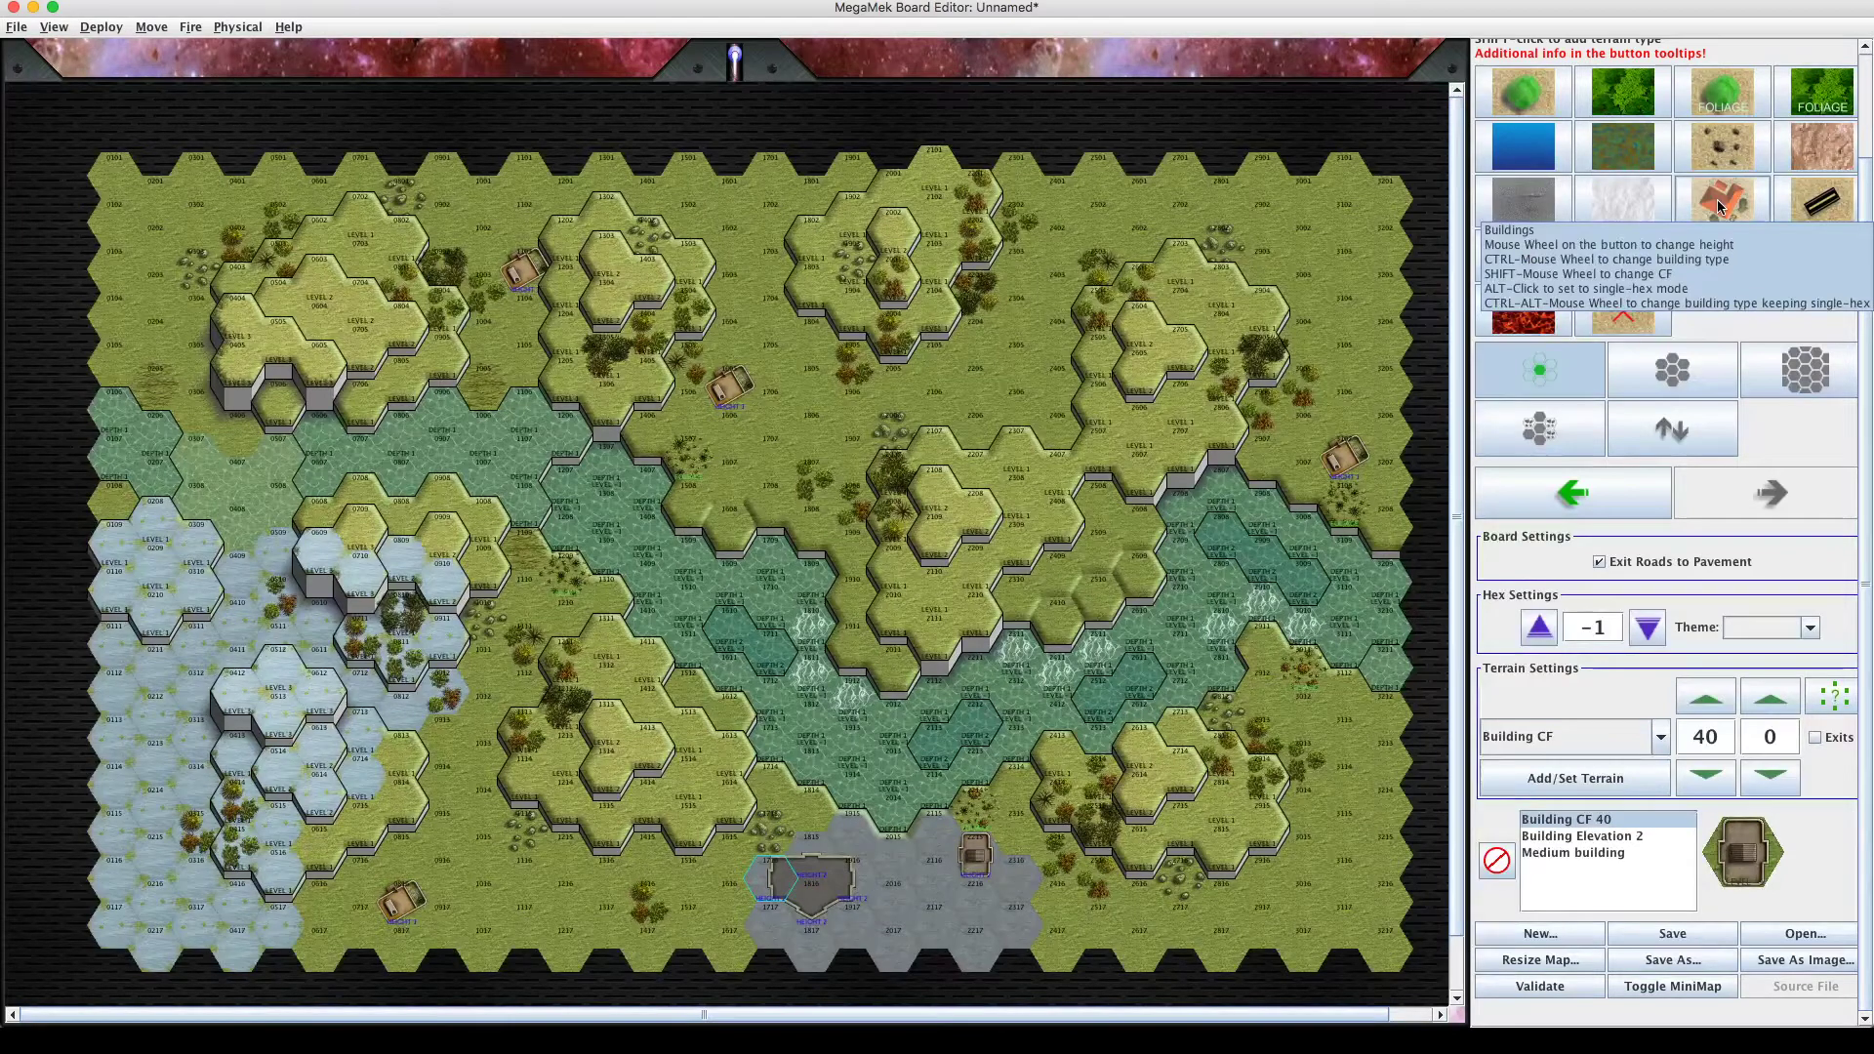
{"action": "left_click", "coordinate": [1815, 738]}
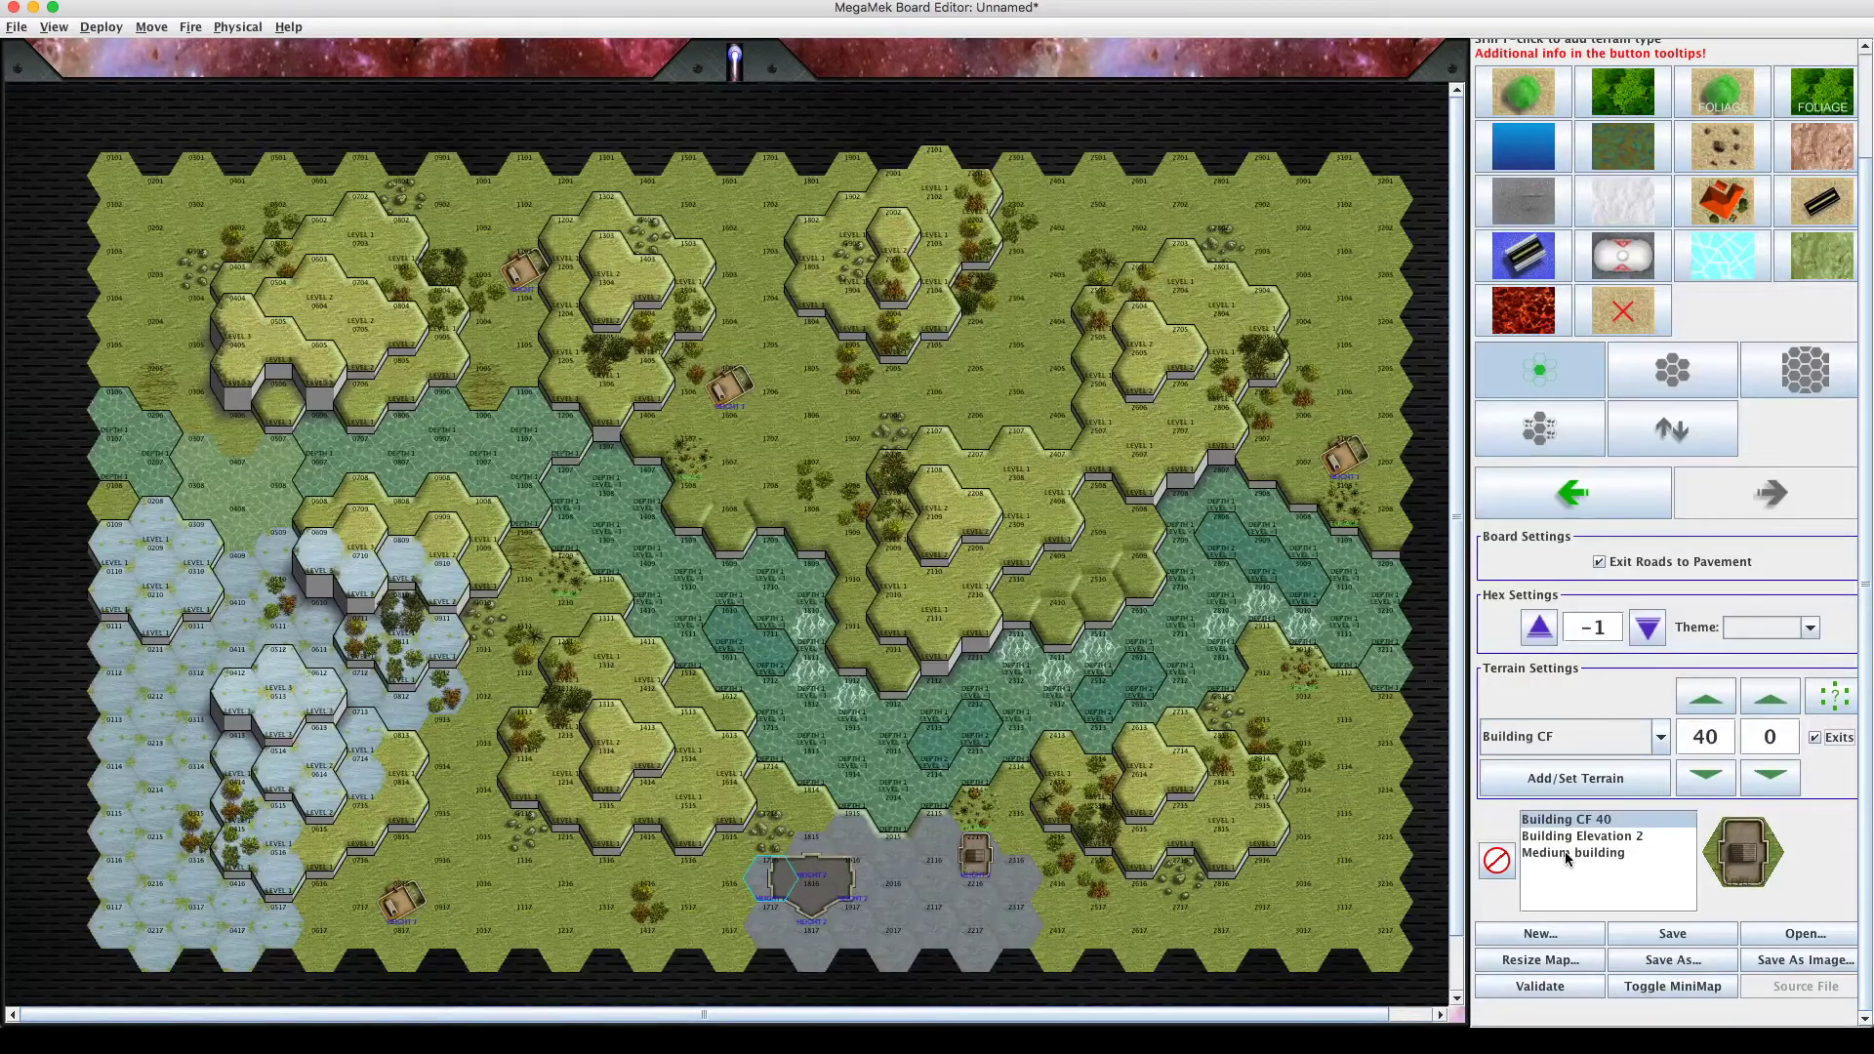
{"action": "left_click", "coordinate": [1815, 738]}
{"action": "left_click", "coordinate": [1567, 854]}
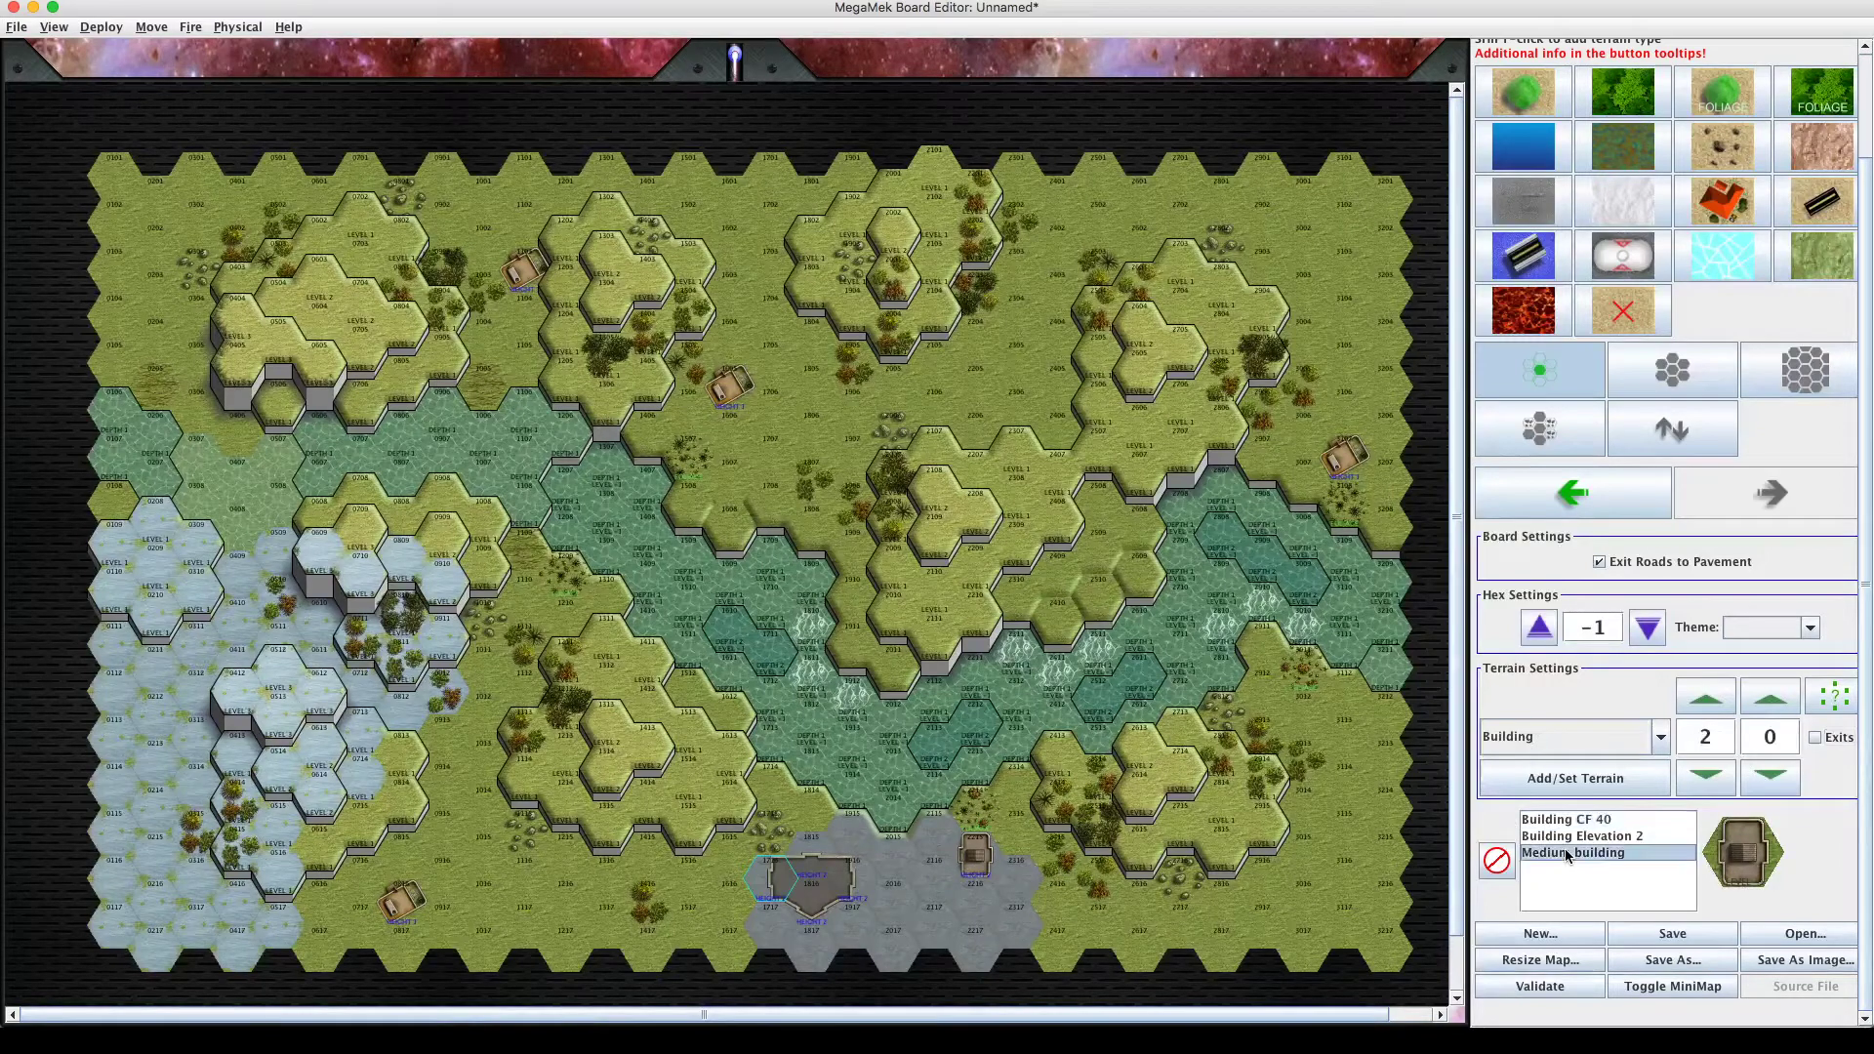
{"action": "left_click", "coordinate": [1812, 736]}
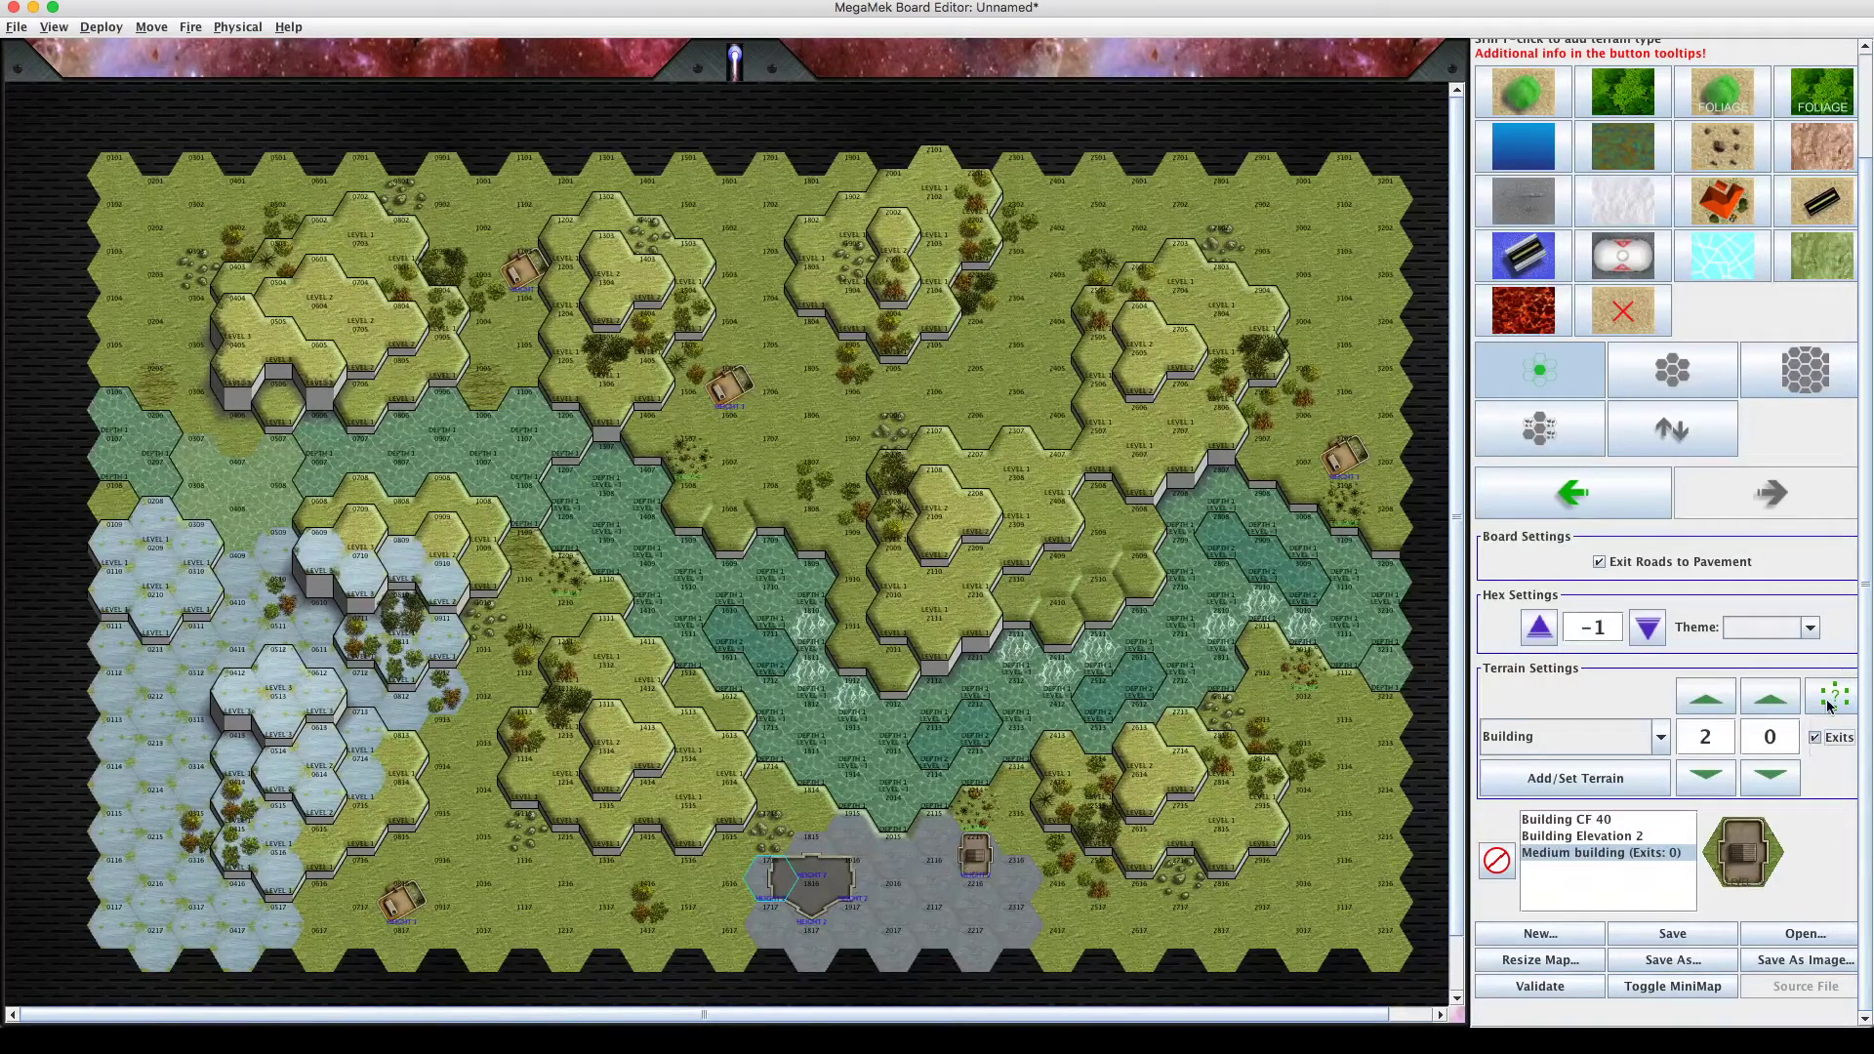
{"action": "left_click", "coordinate": [1828, 705]}
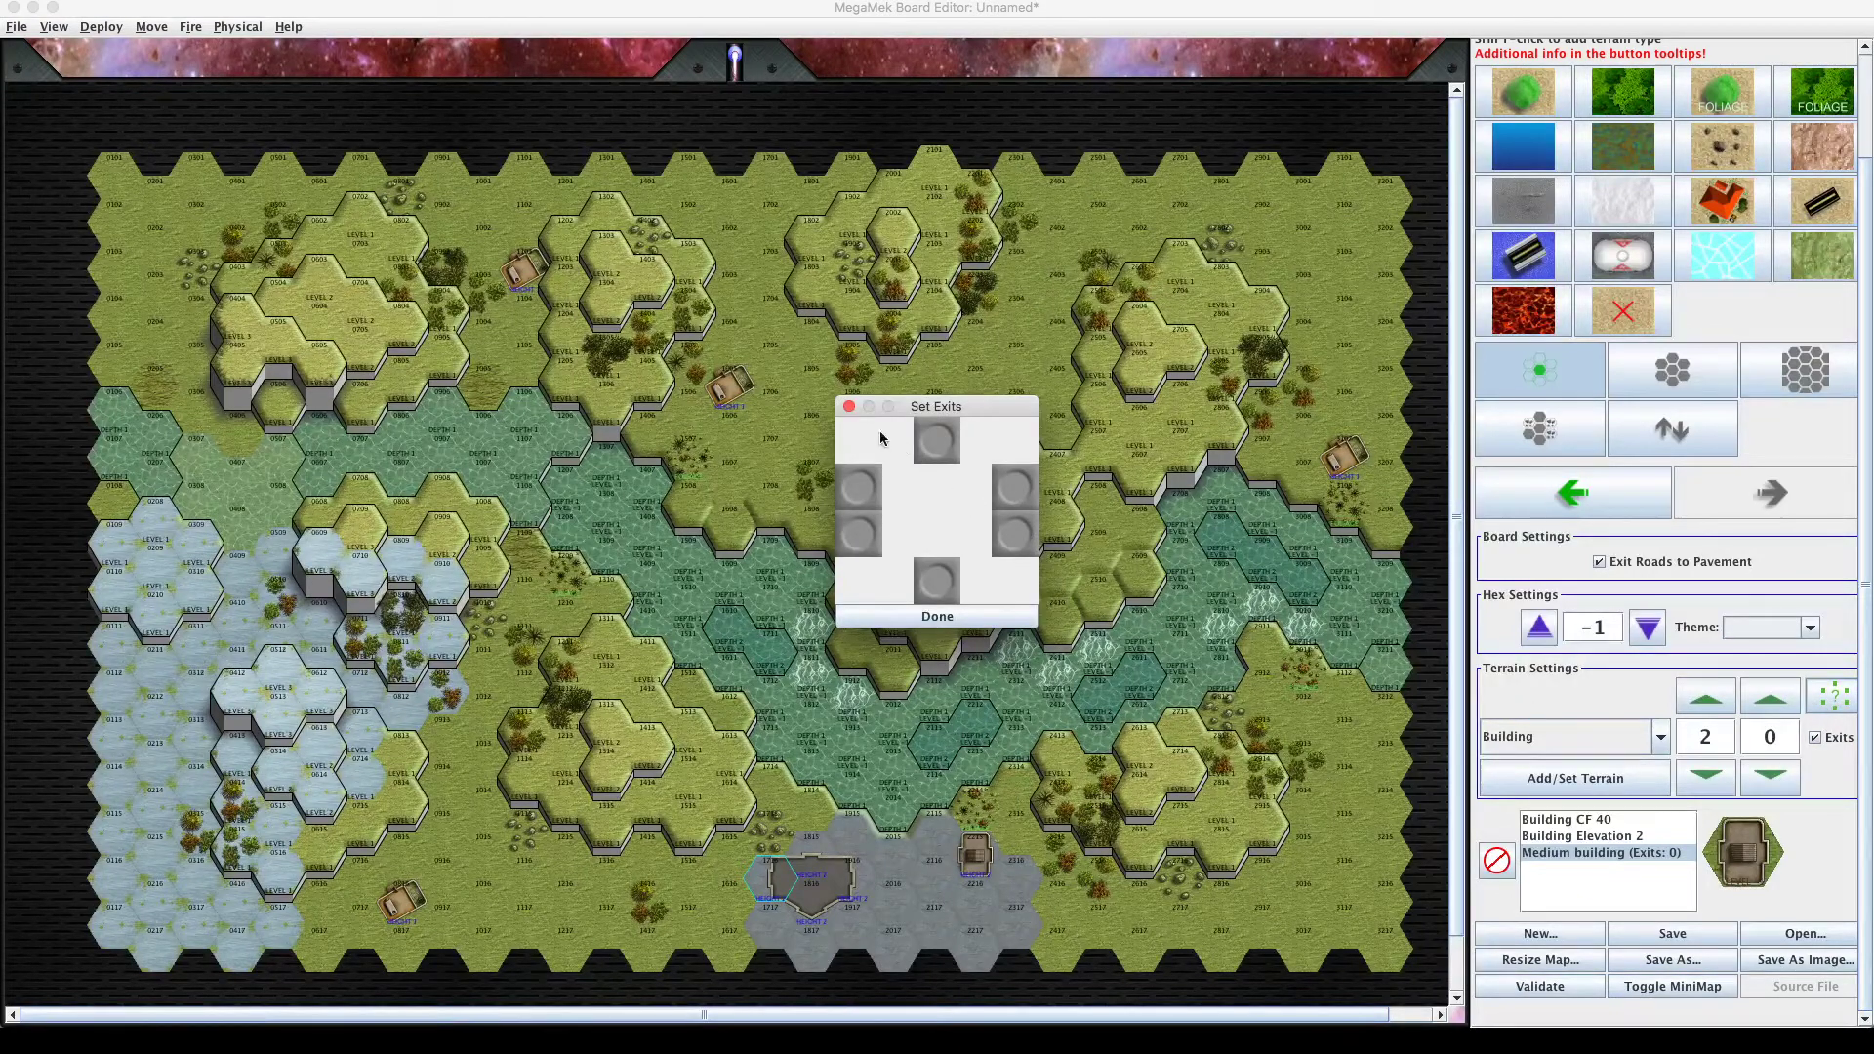
{"action": "left_click", "coordinate": [848, 407]}
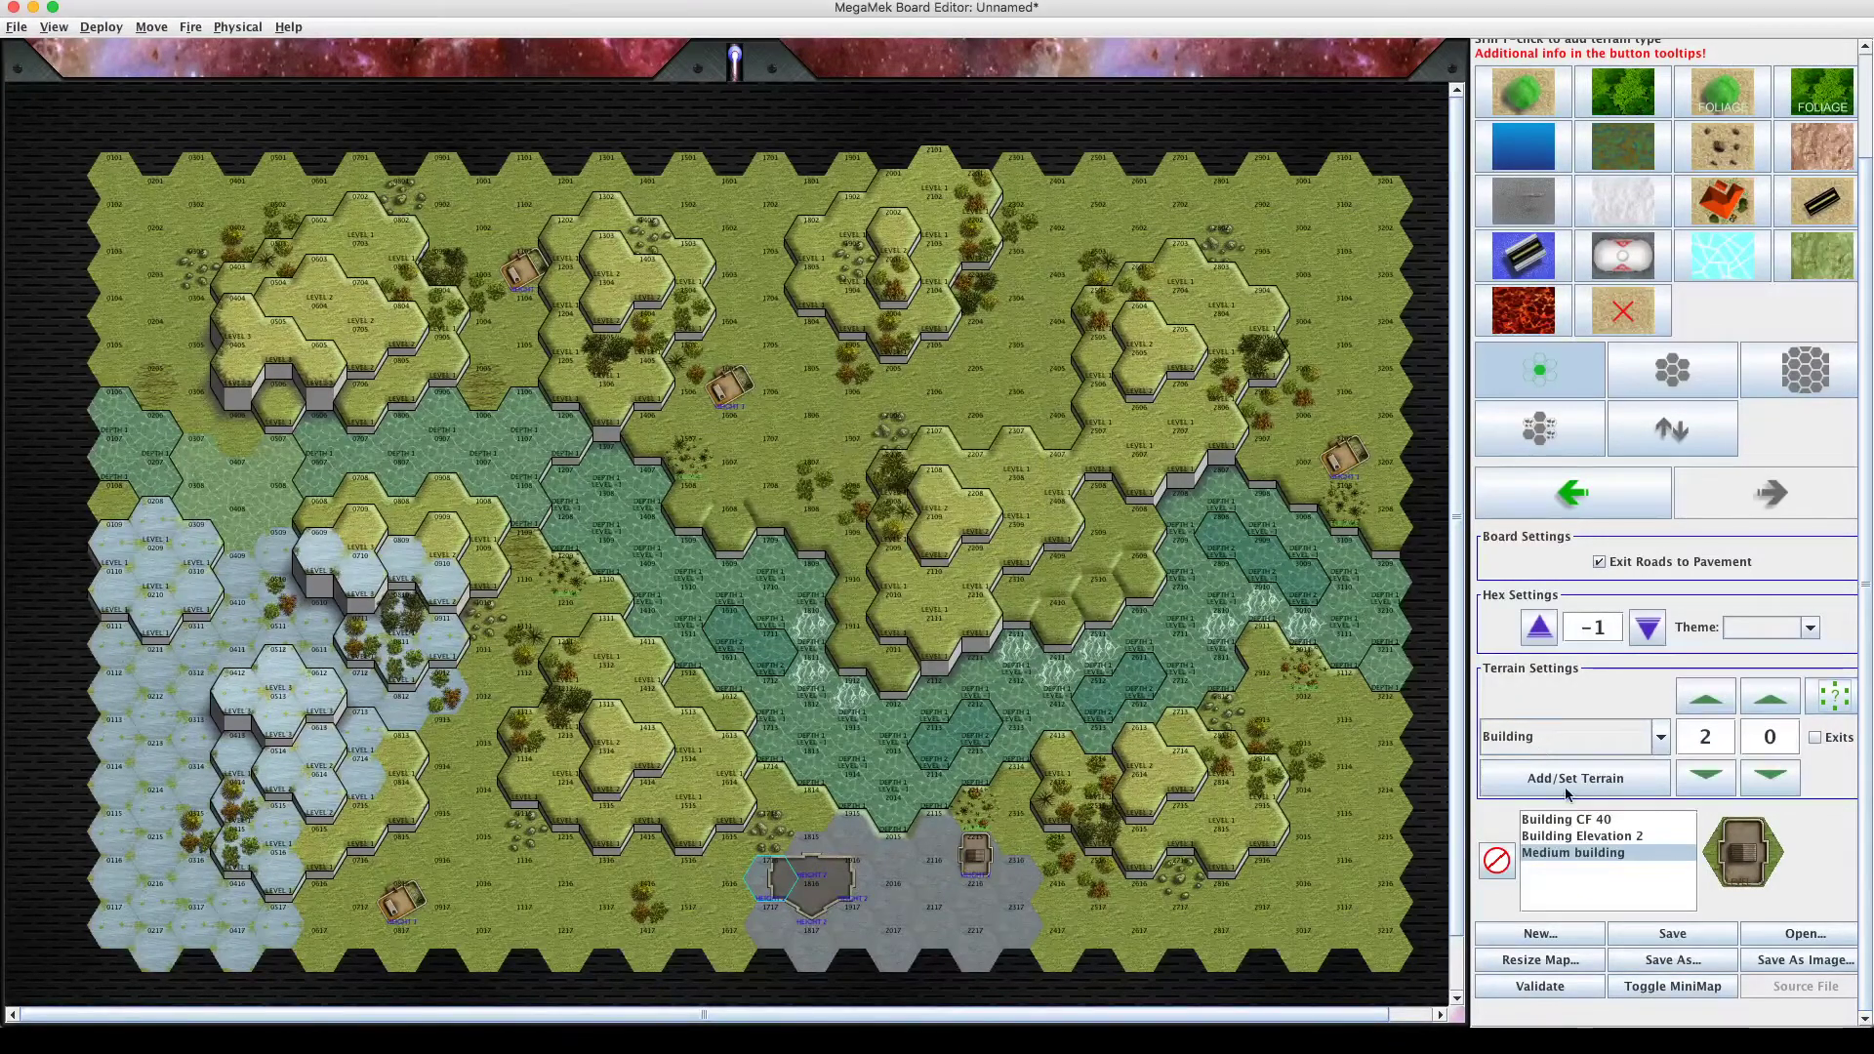
{"action": "left_click", "coordinate": [1816, 738]}
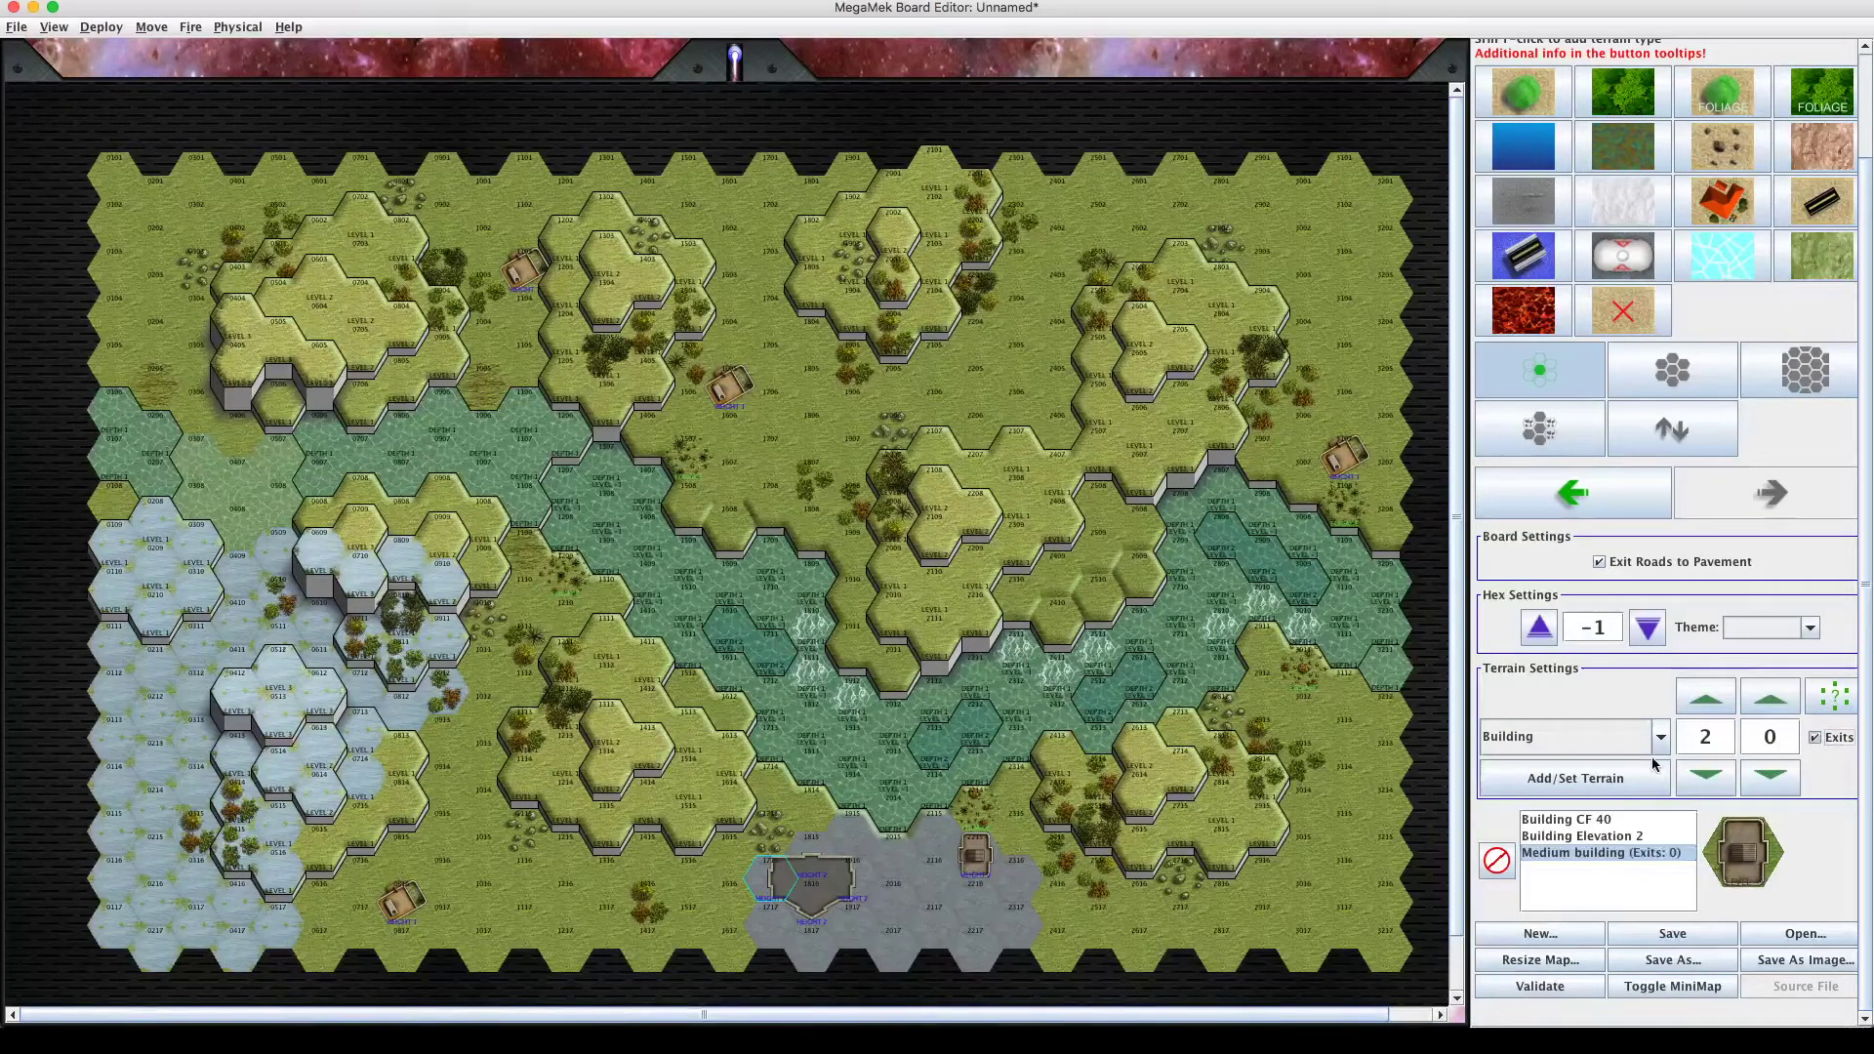
{"action": "left_click", "coordinate": [1569, 776]}
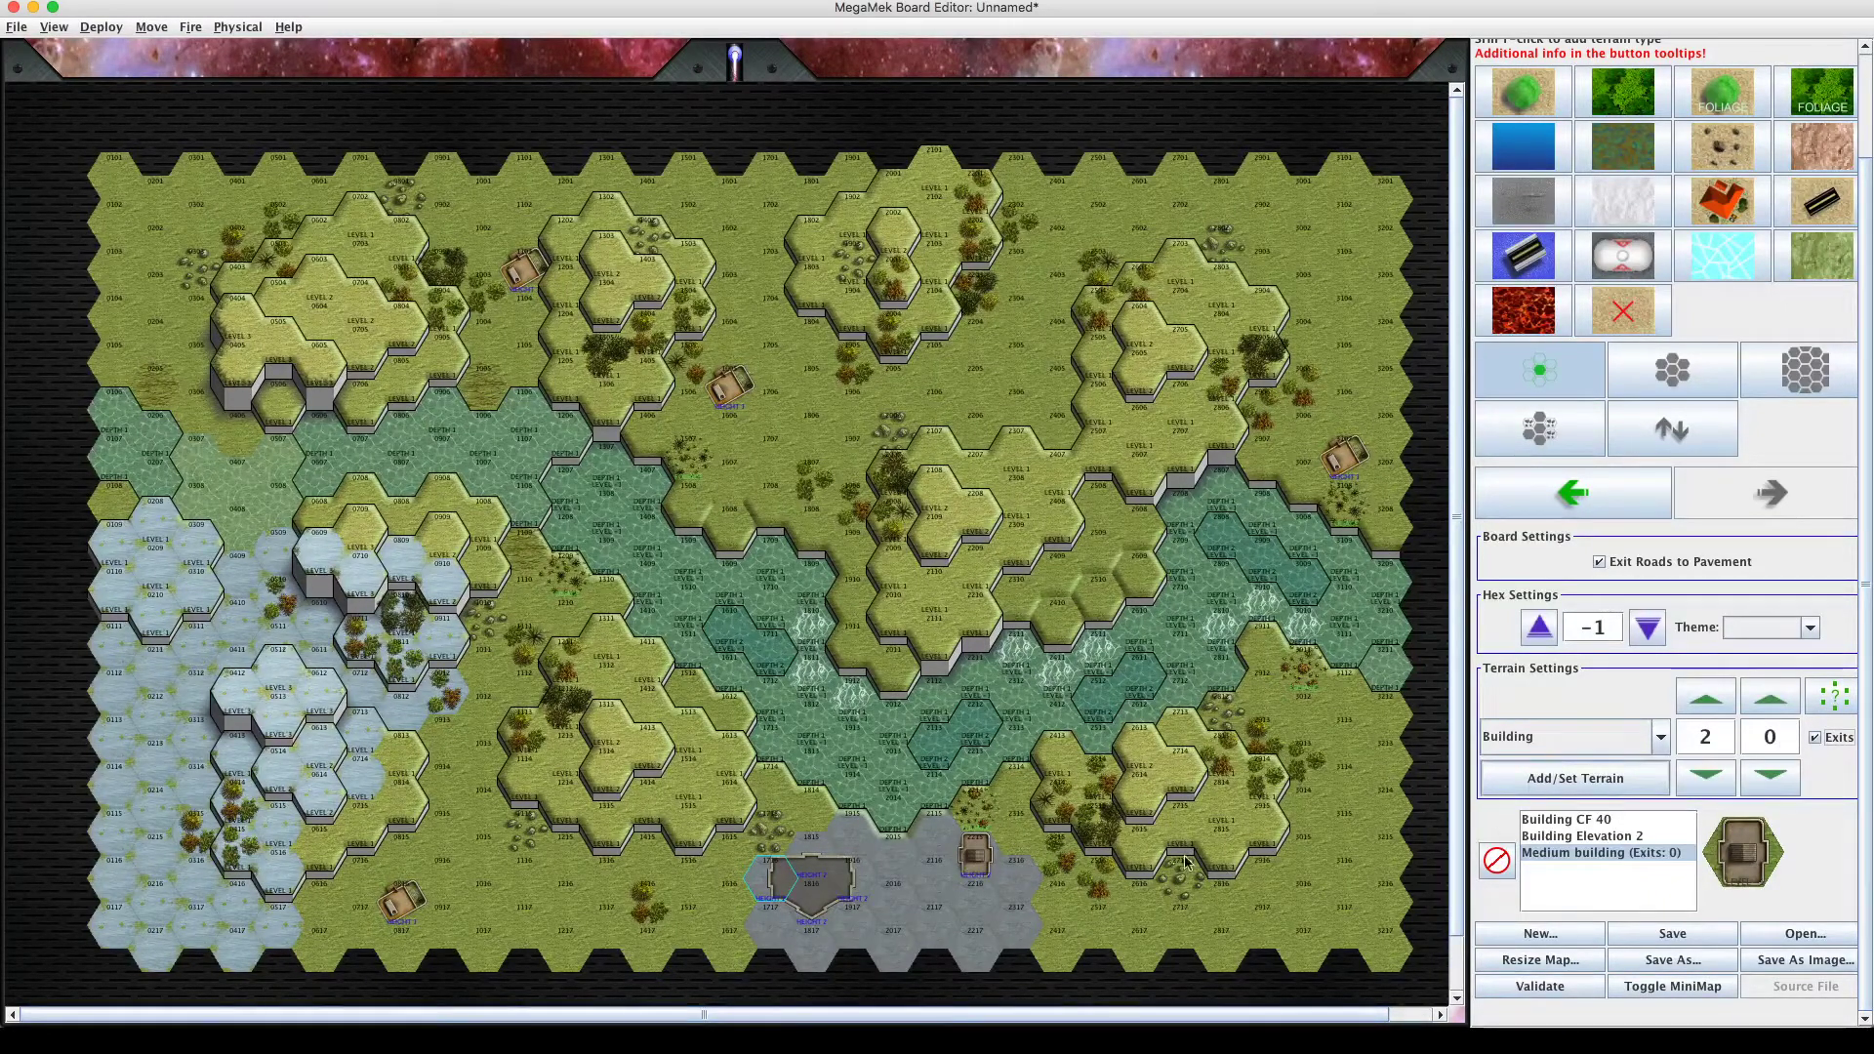
Place separate single-hex medium buildings on three adjacent hexes along the eastern edge of the pavement, undoing the first placement.
{"action": "left_click", "coordinate": [1020, 890]}
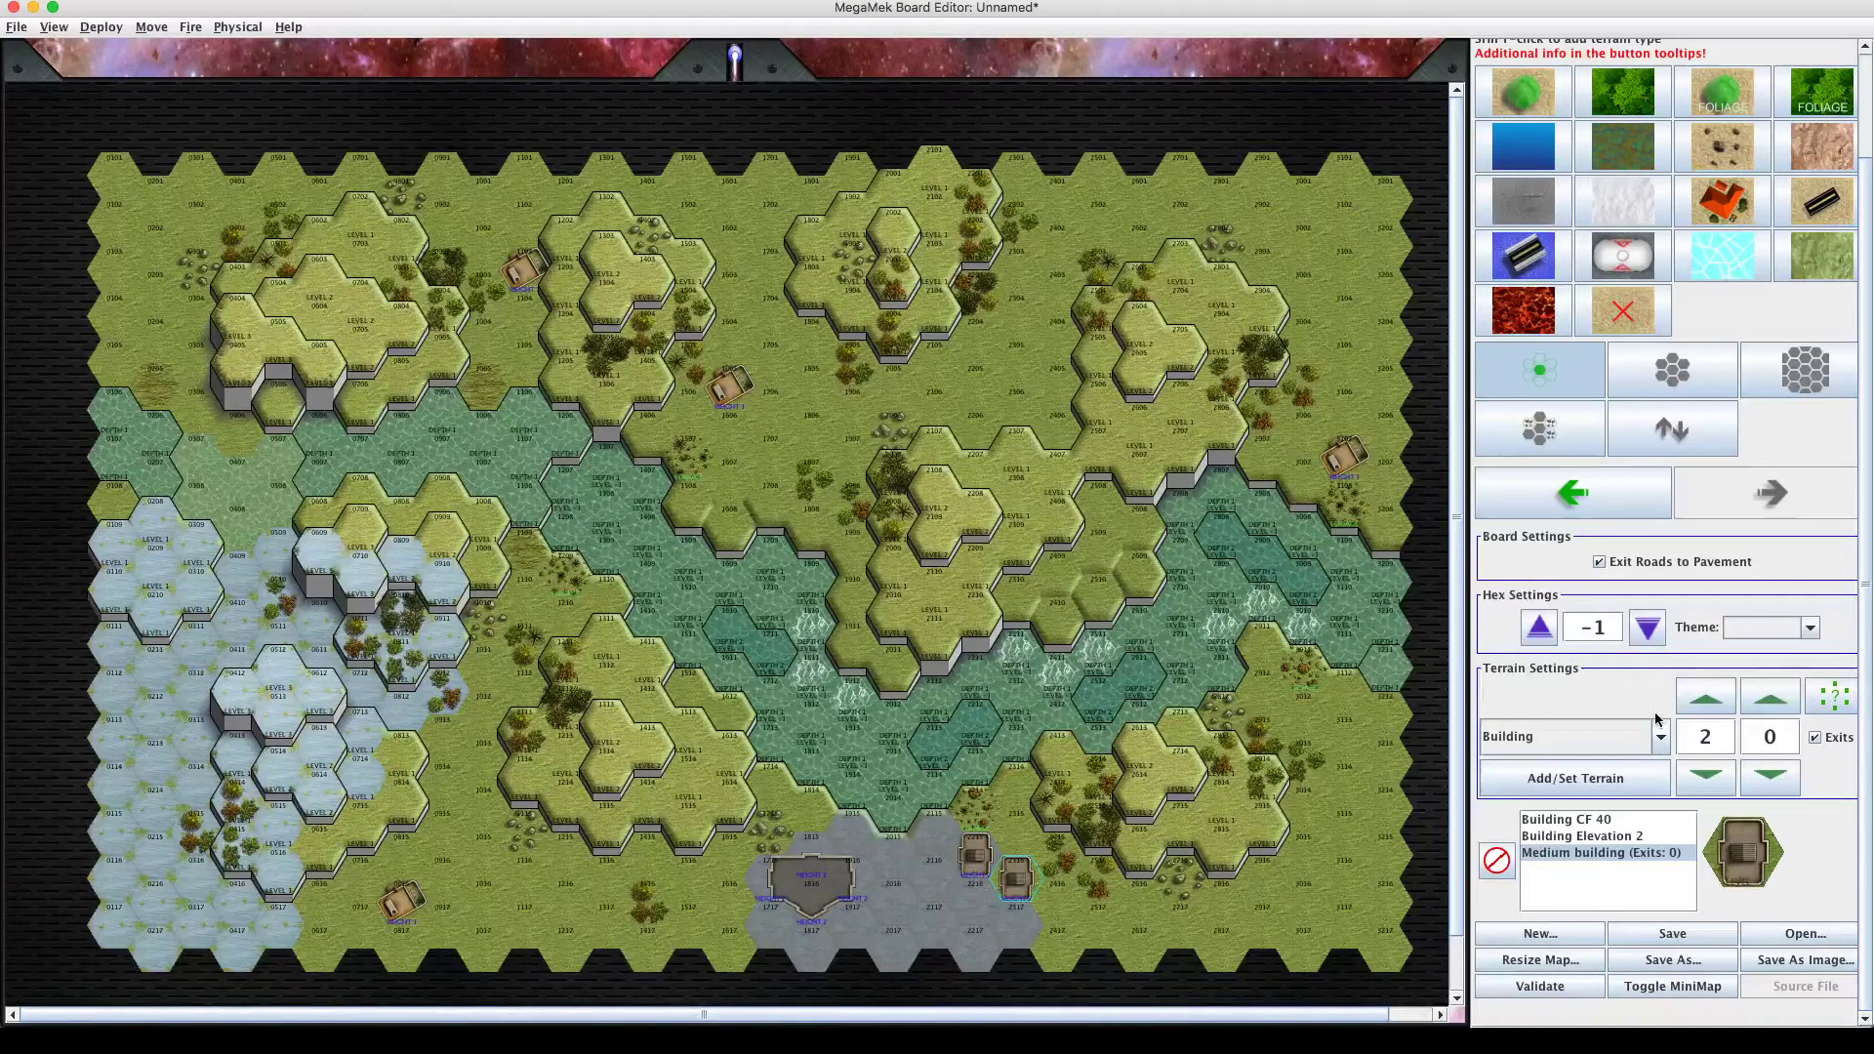
{"action": "left_click", "coordinate": [1572, 493]}
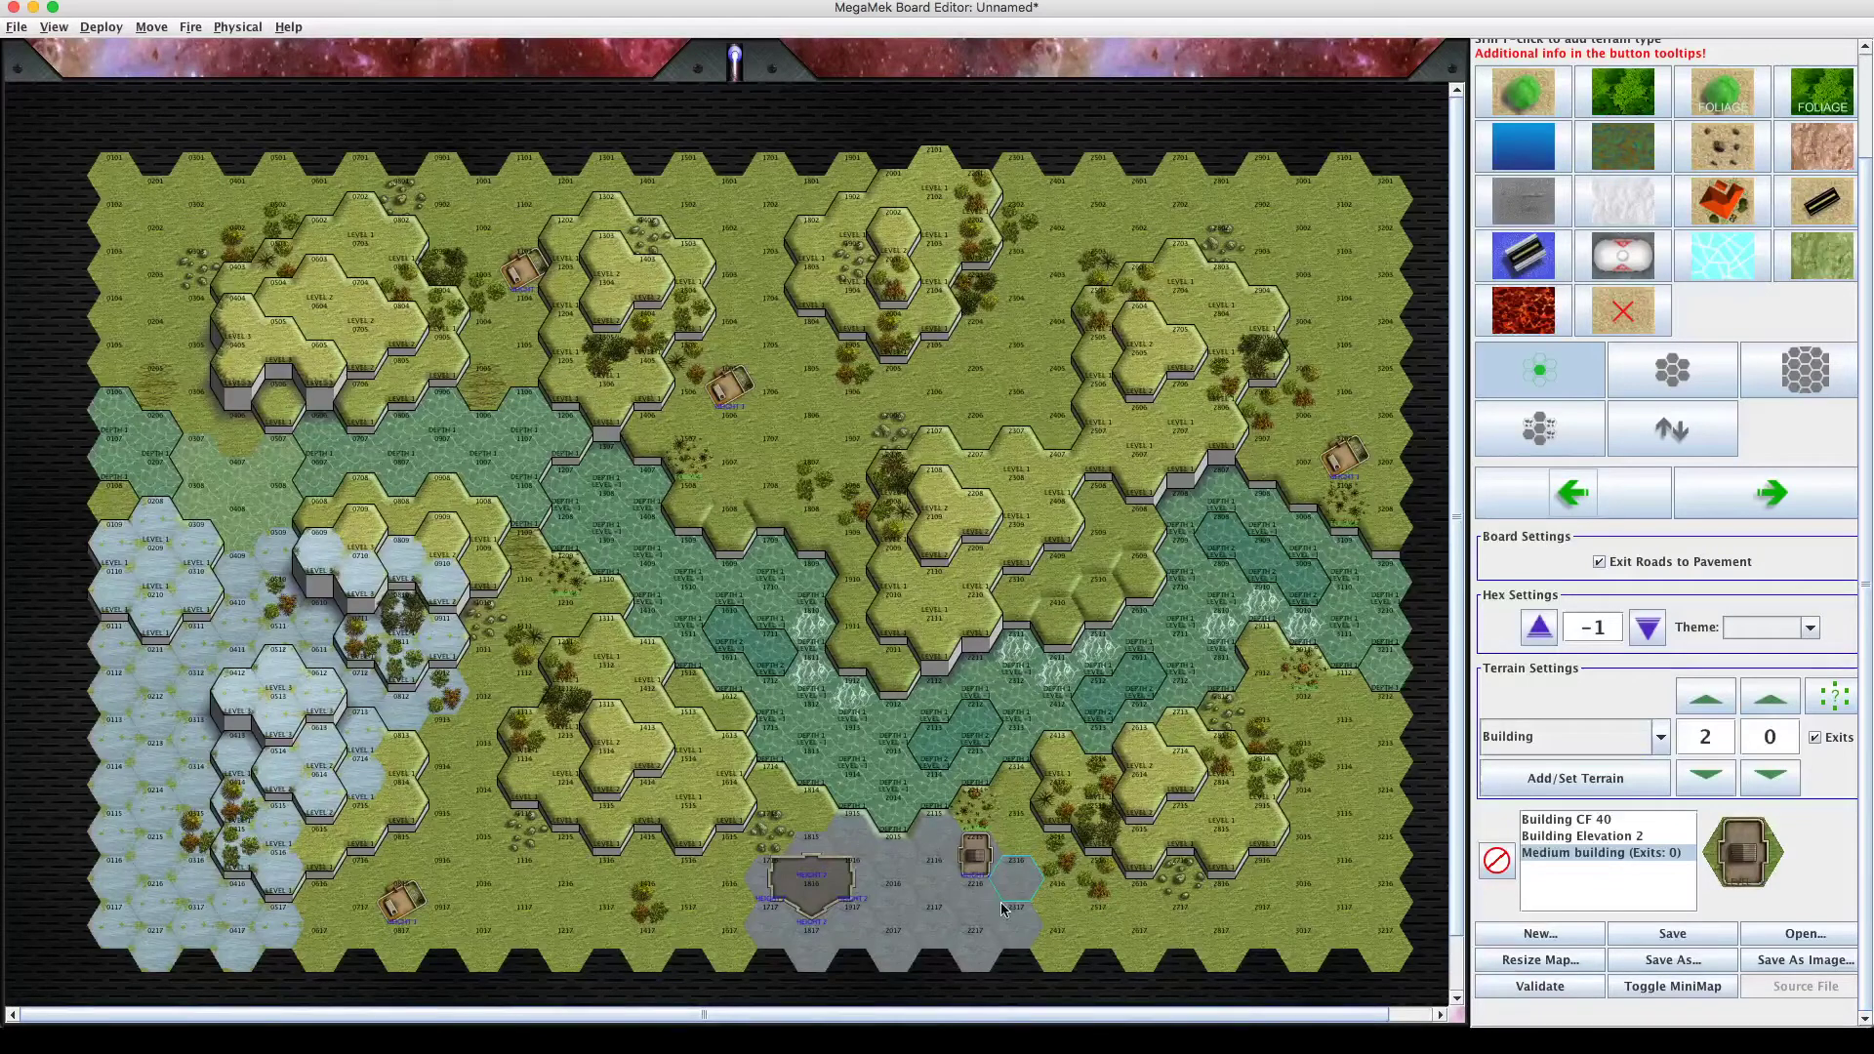
{"action": "left_click", "coordinate": [1011, 915]}
{"action": "left_click", "coordinate": [1024, 893]}
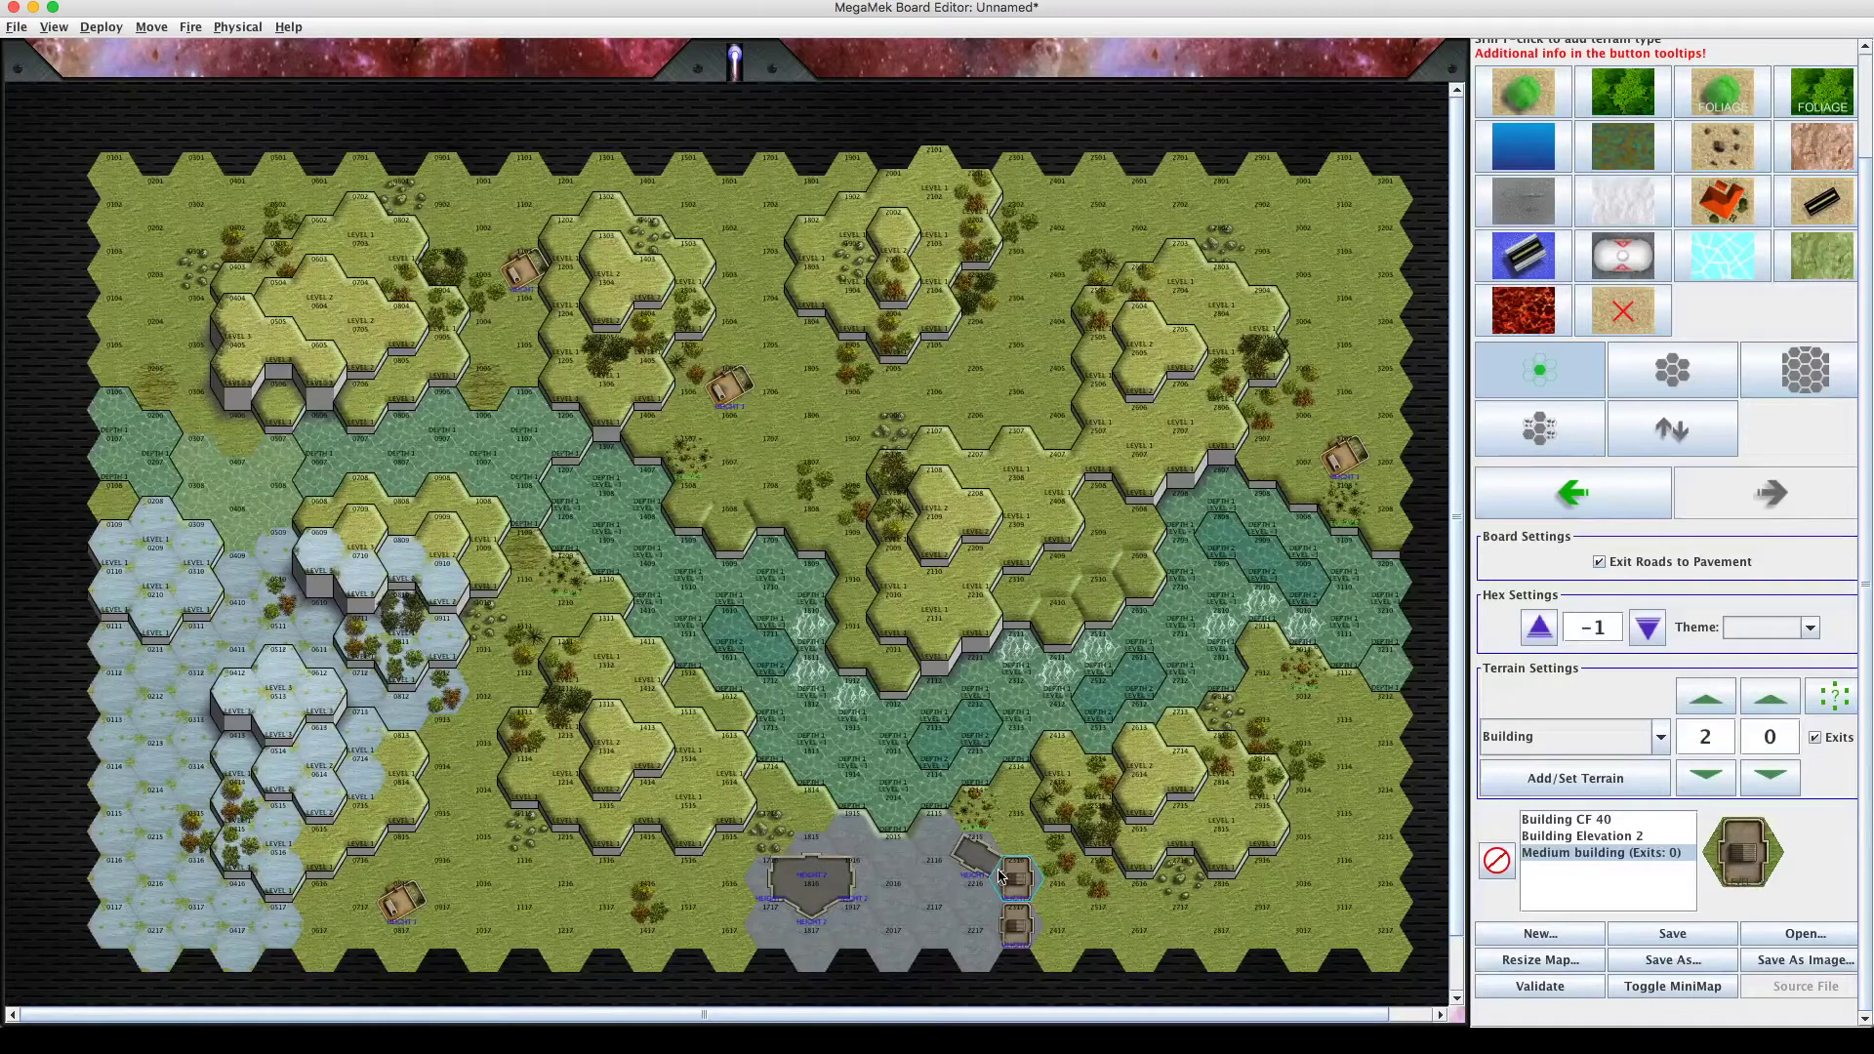
{"action": "left_click", "coordinate": [986, 869]}
{"action": "mouse_move", "coordinate": [988, 871]}
Configure a heavy building without exits and with Building CF 90, and place it on the central hill's southern riverbank hex.
{"action": "left_click", "coordinate": [1814, 738]}
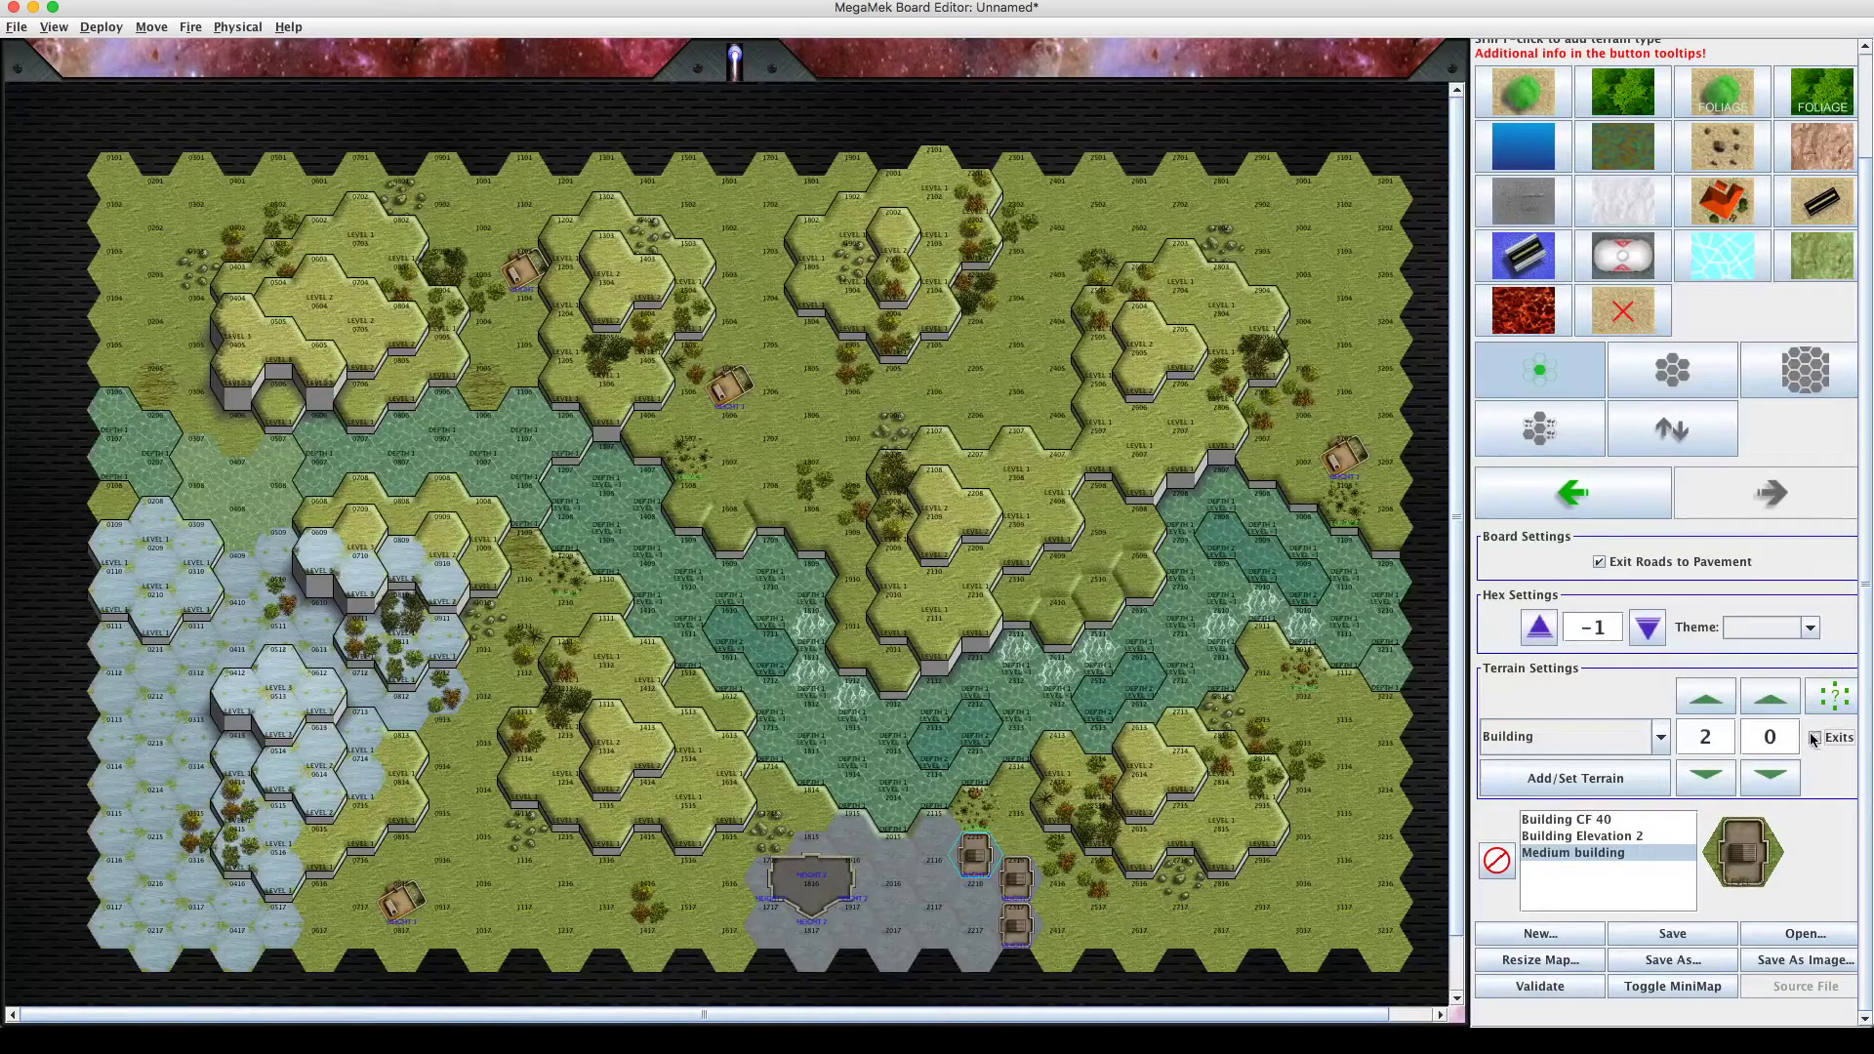
{"action": "left_click", "coordinate": [1702, 698]}
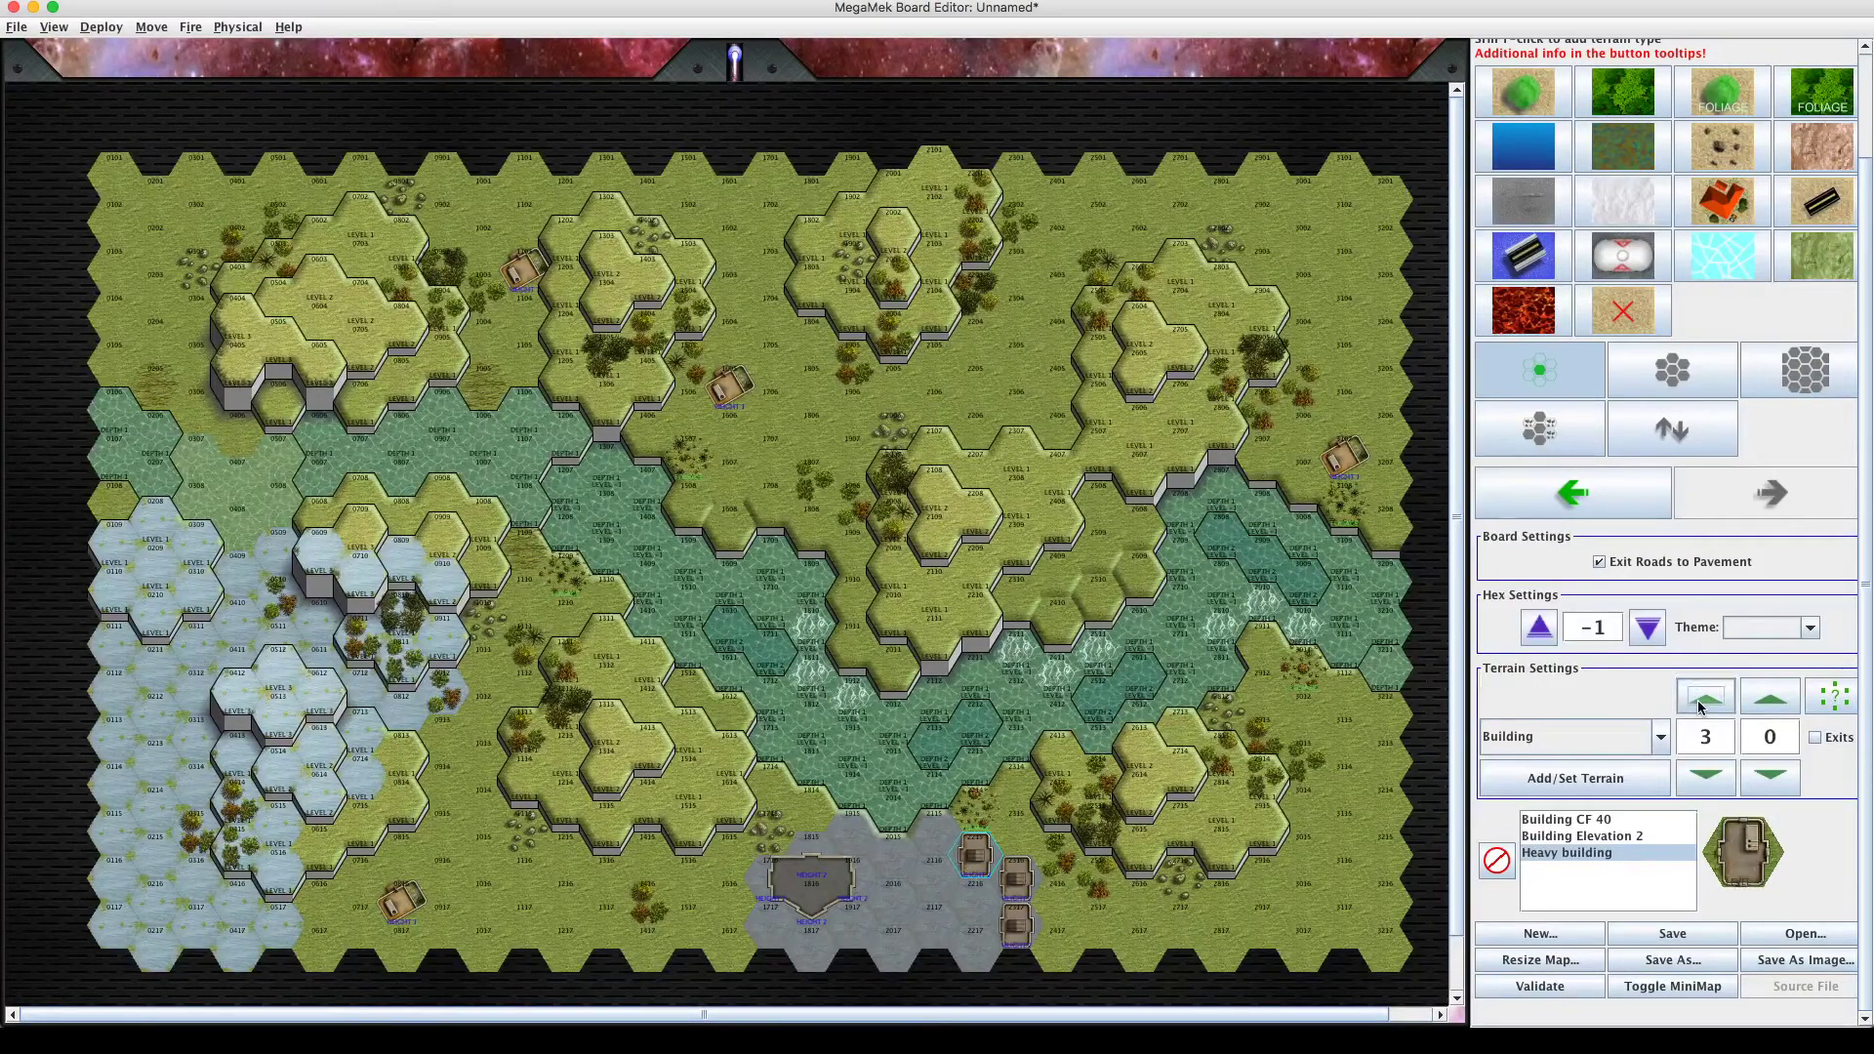
{"action": "left_click", "coordinate": [1602, 823]}
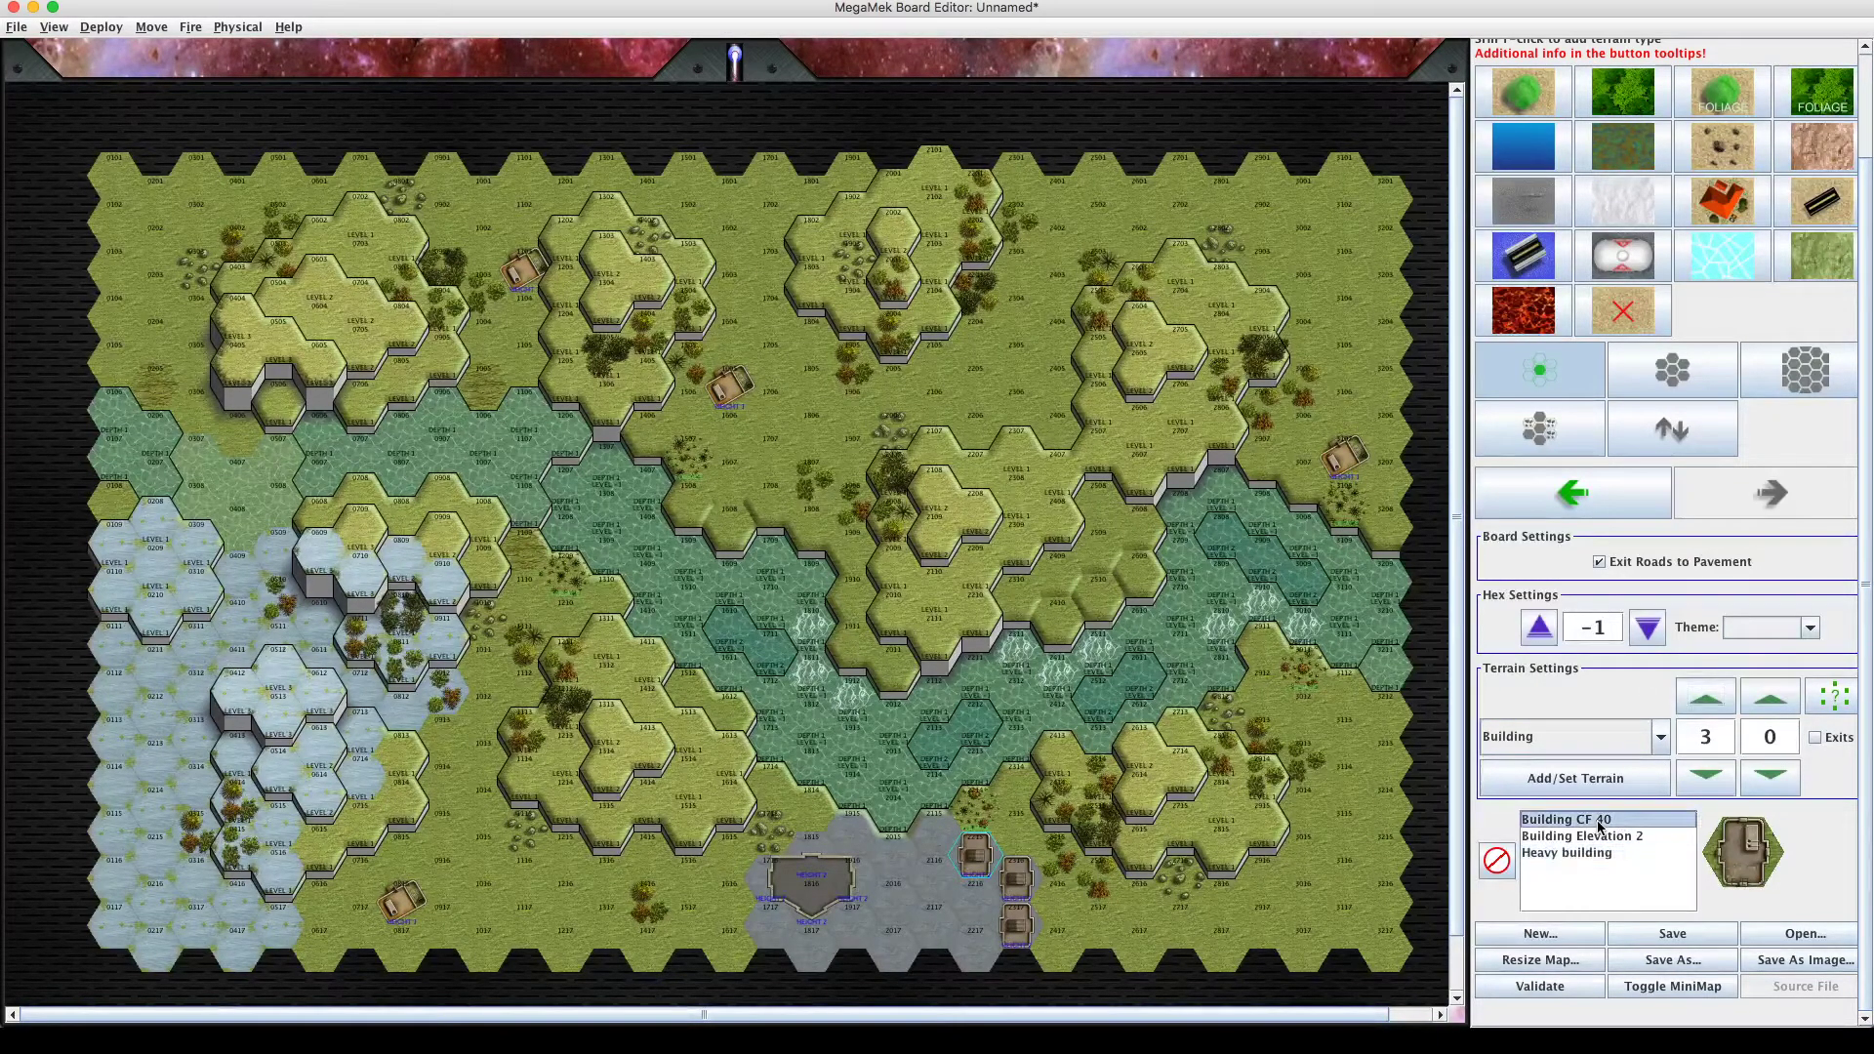
{"action": "double_click", "coordinate": [1704, 738]}
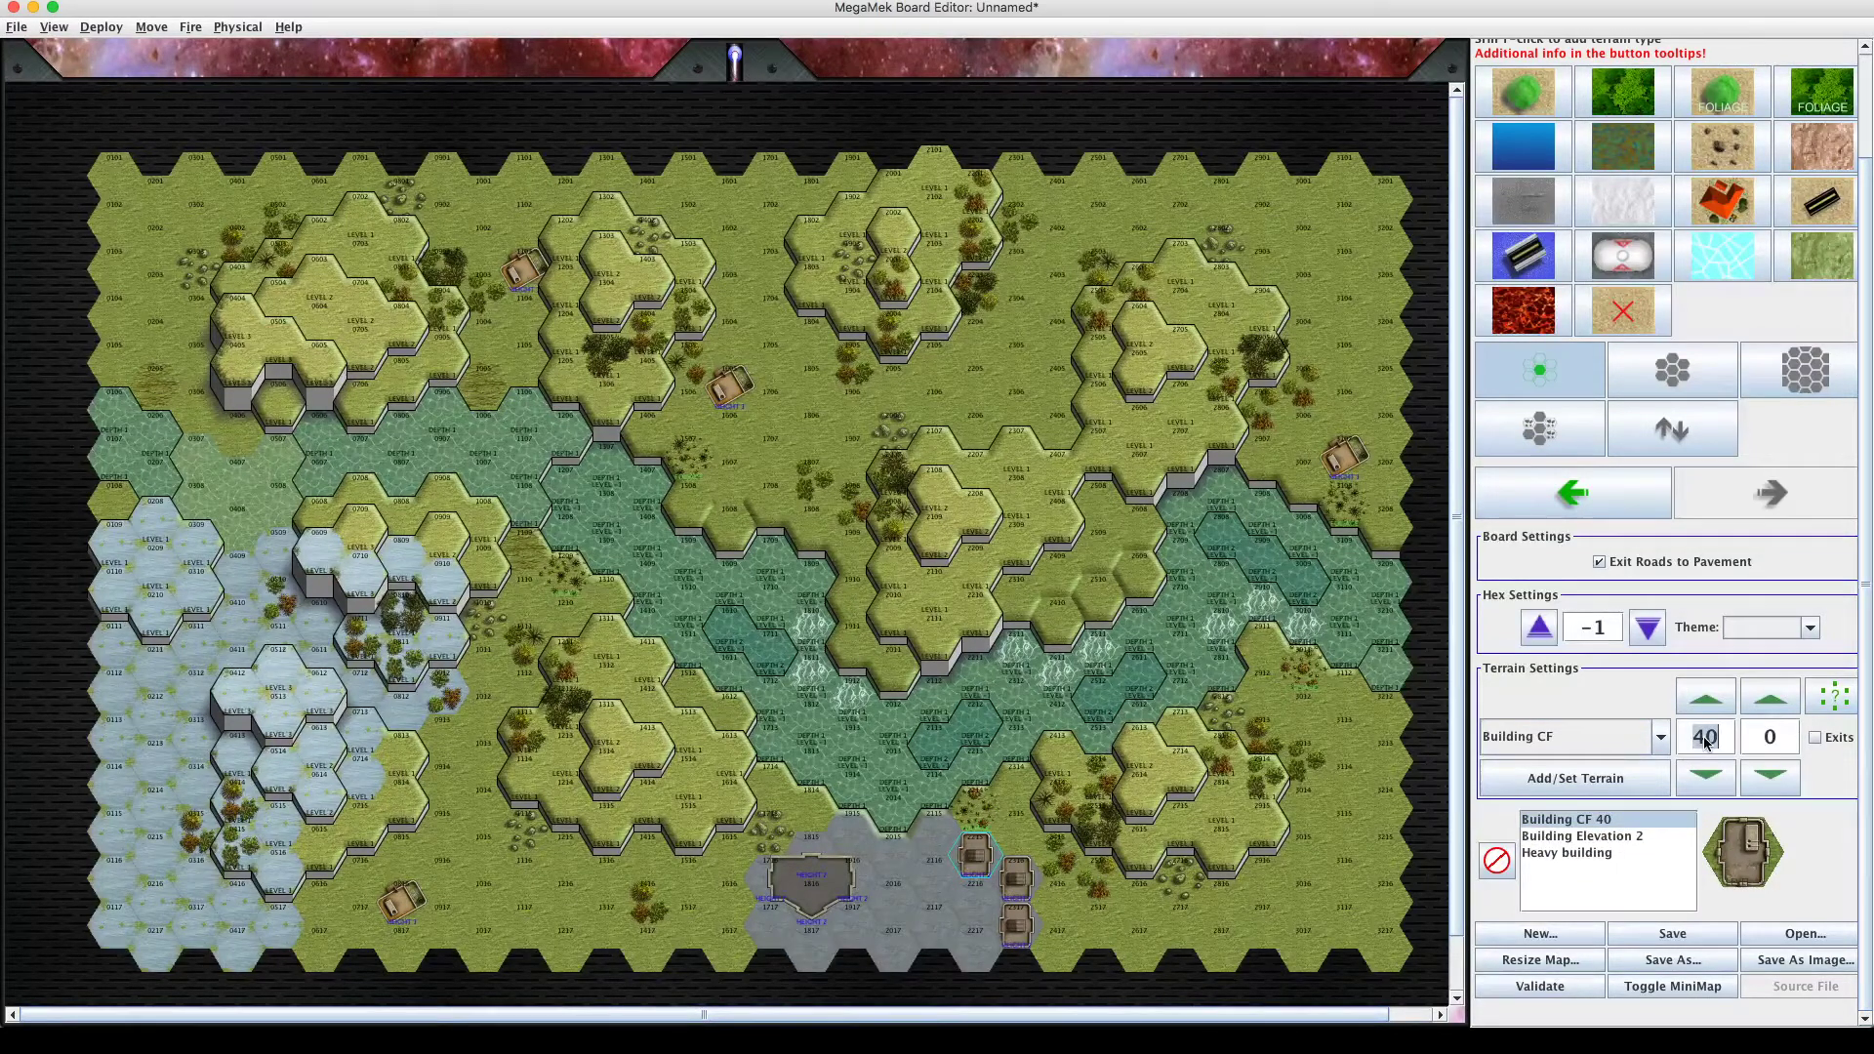
{"action": "type", "text": "90"}
{"action": "left_click", "coordinate": [934, 632]}
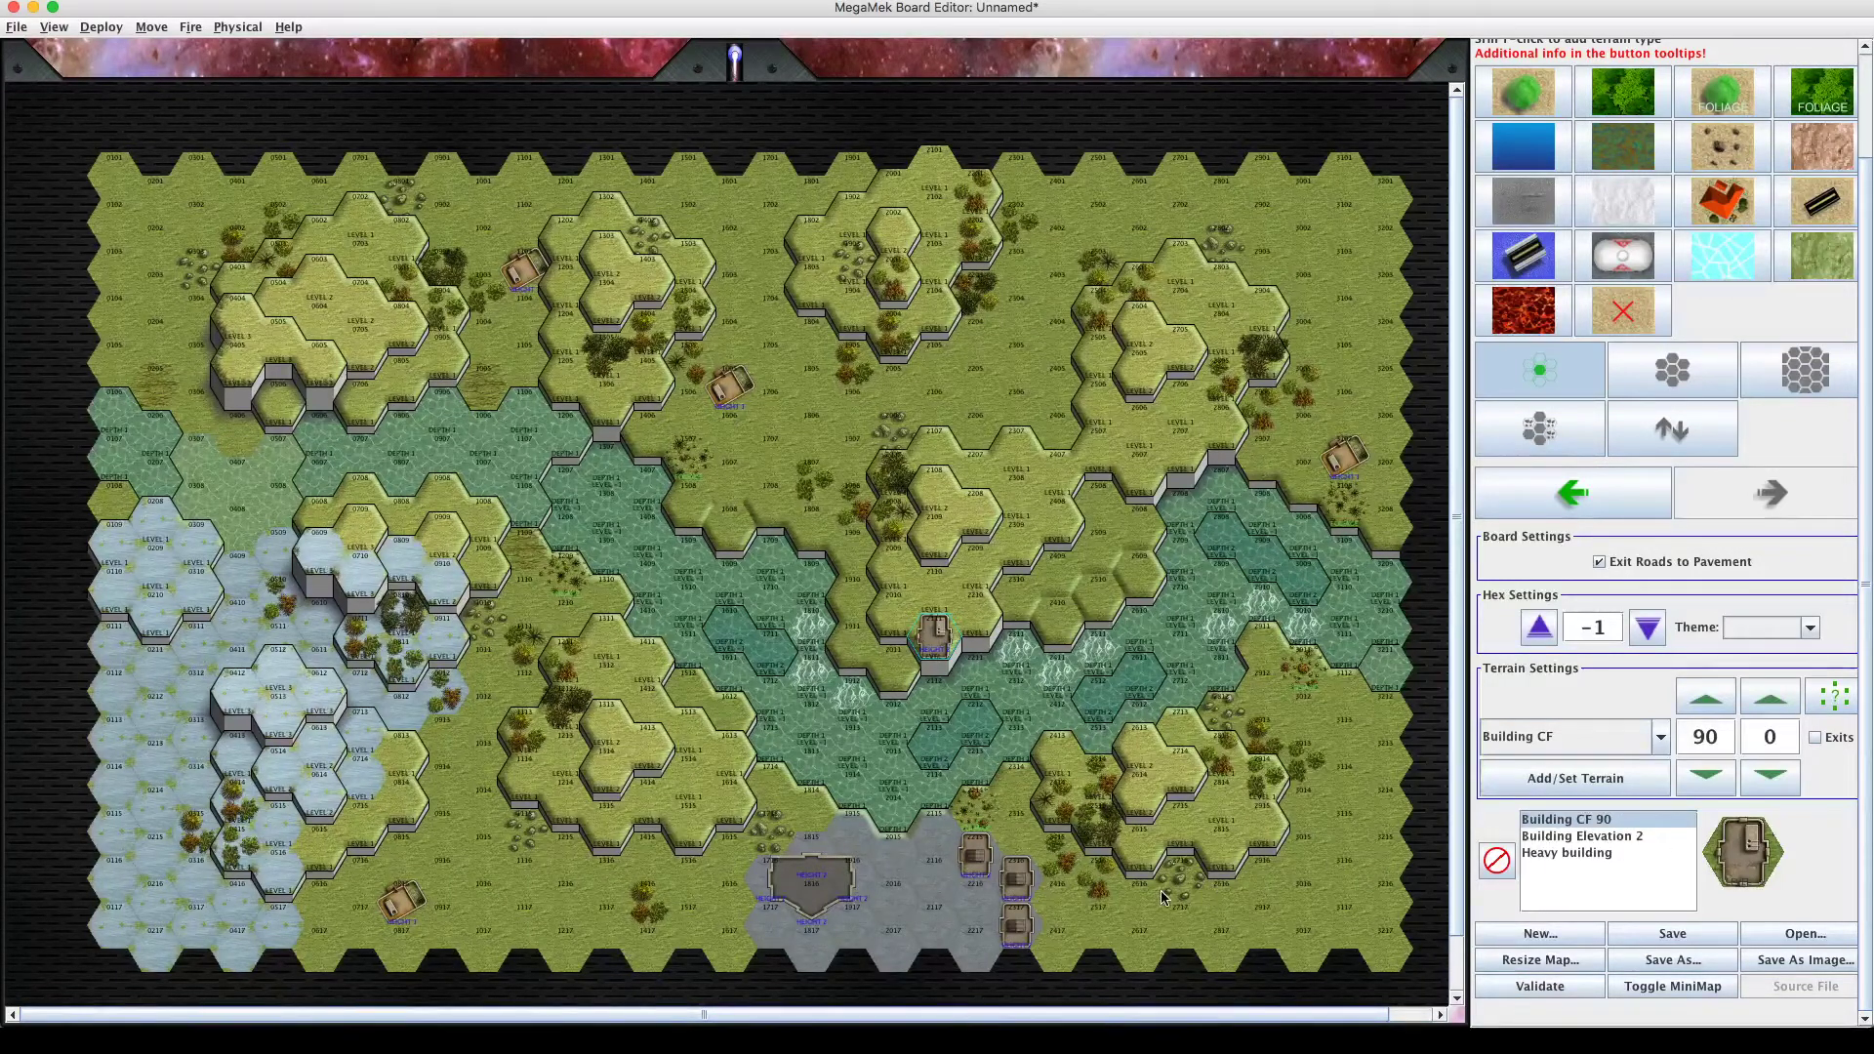
Copy the terrain of the medium building on the pavement's northeastern edge and add Building Basement Type 0 to it.
{"action": "left_click", "coordinate": [979, 864]}
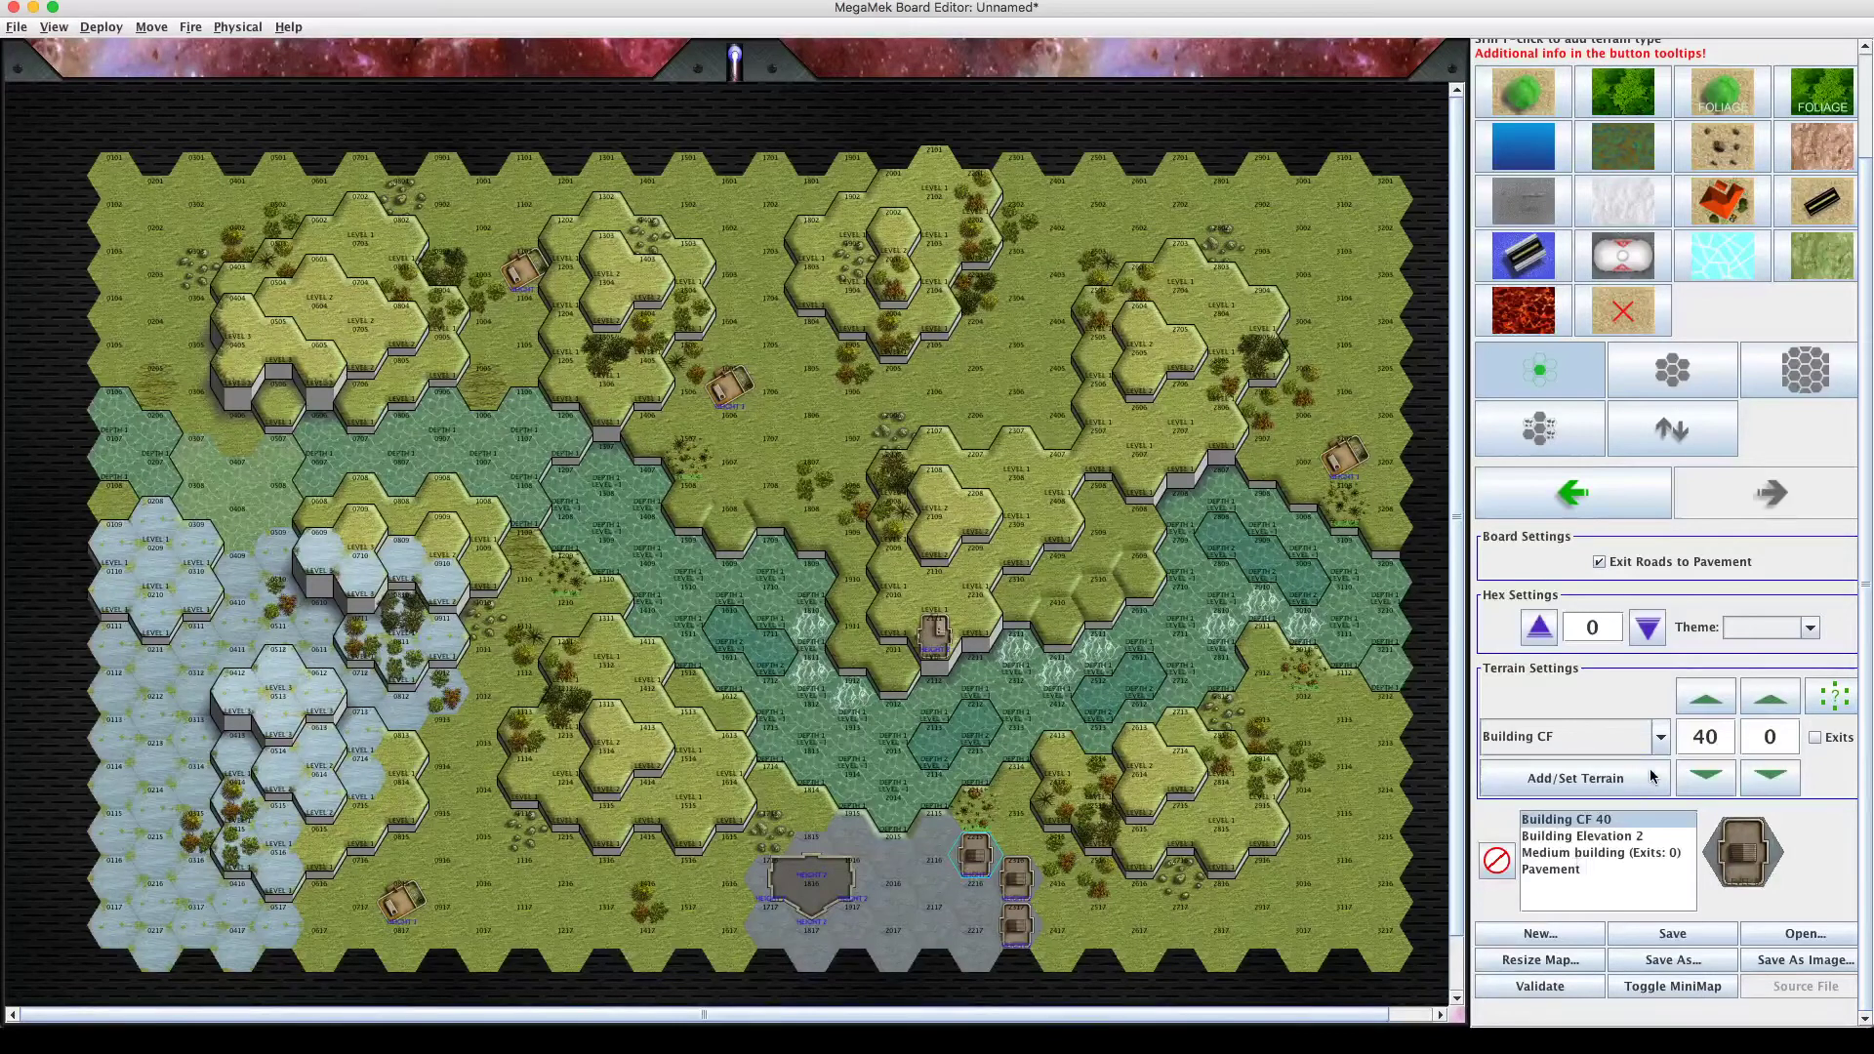
{"action": "left_click", "coordinate": [1658, 739]}
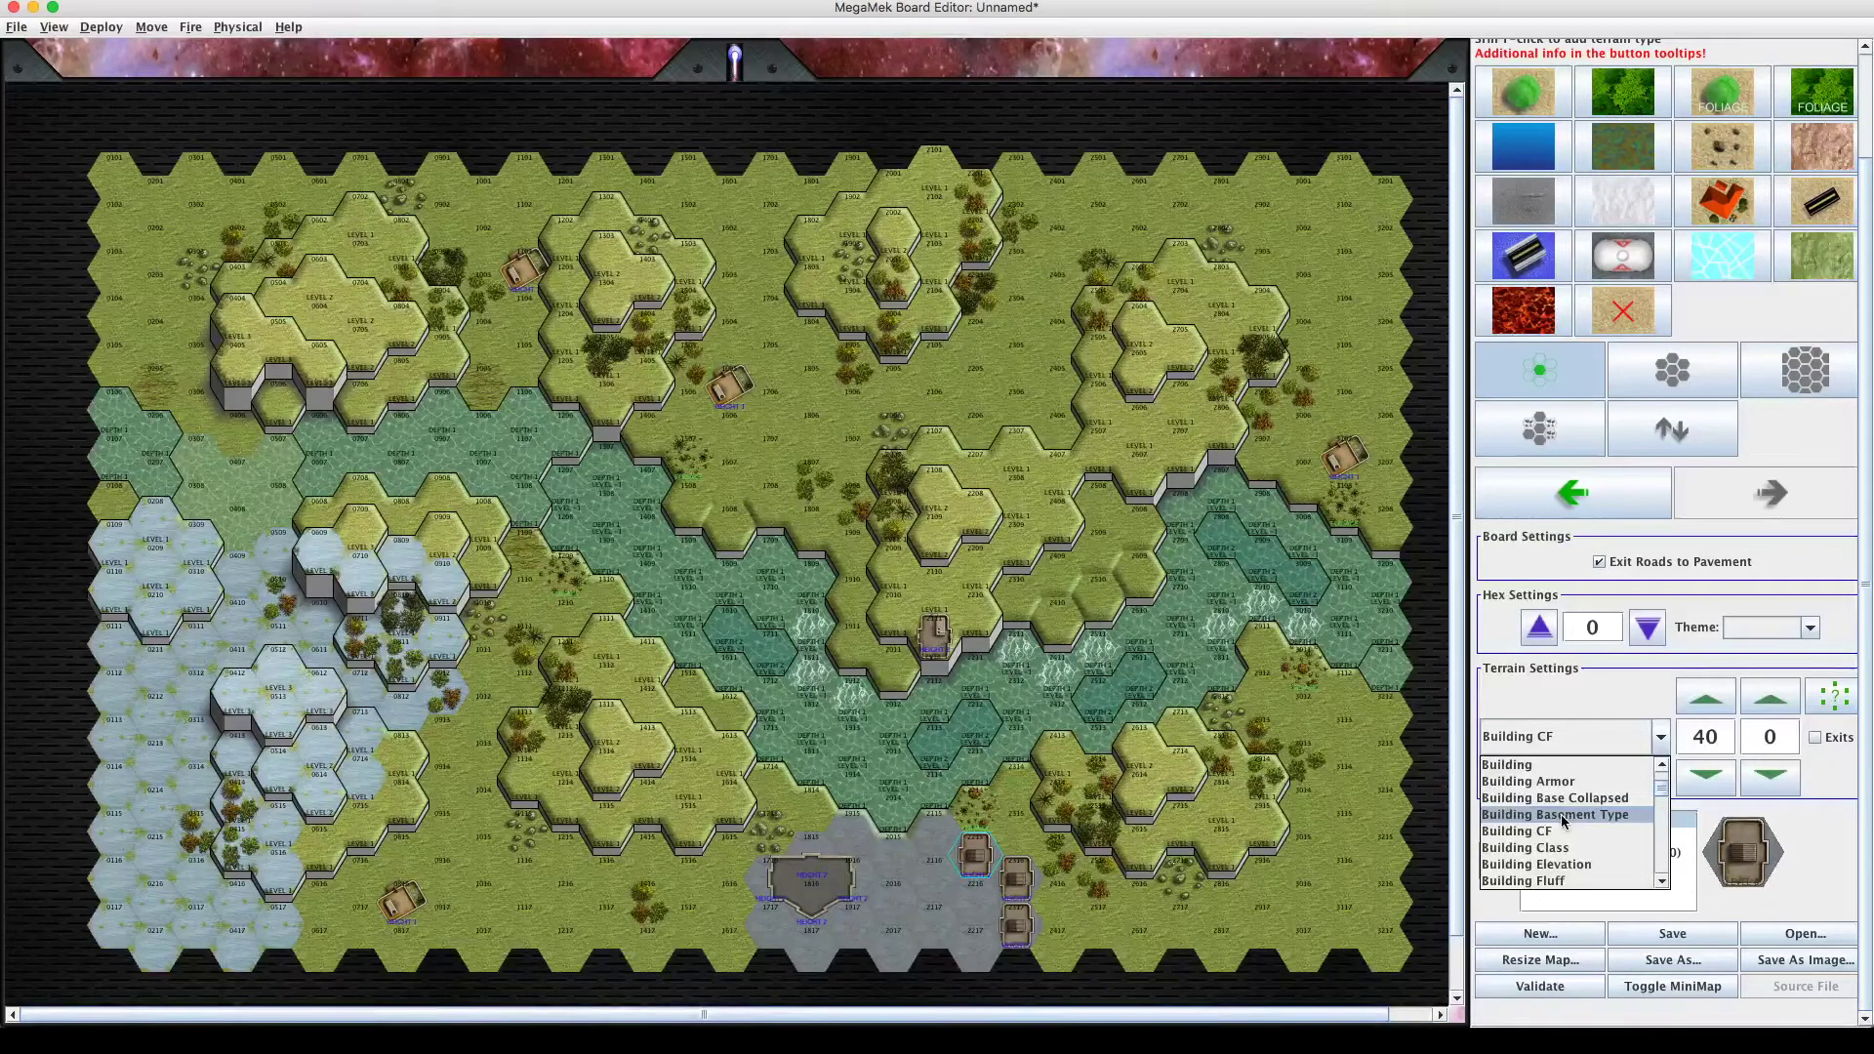
{"action": "left_click", "coordinate": [1562, 816]}
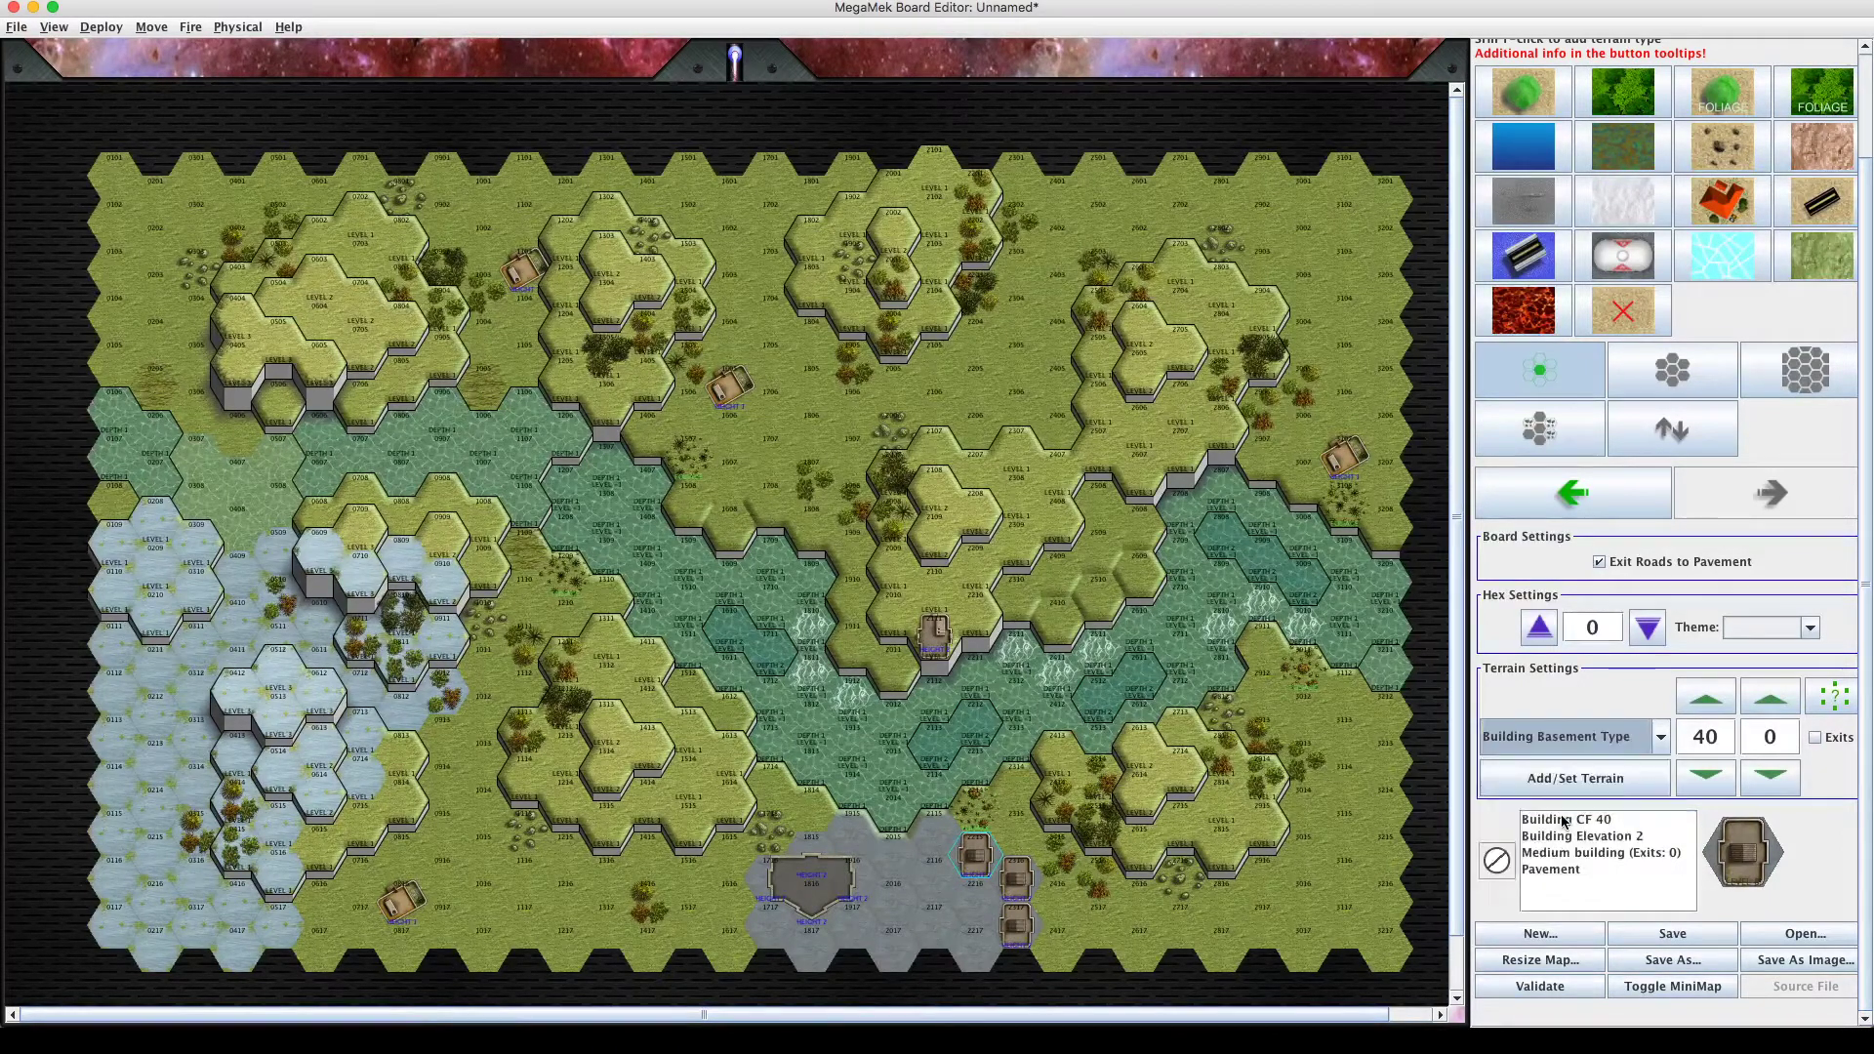
{"action": "left_click", "coordinate": [1563, 779]}
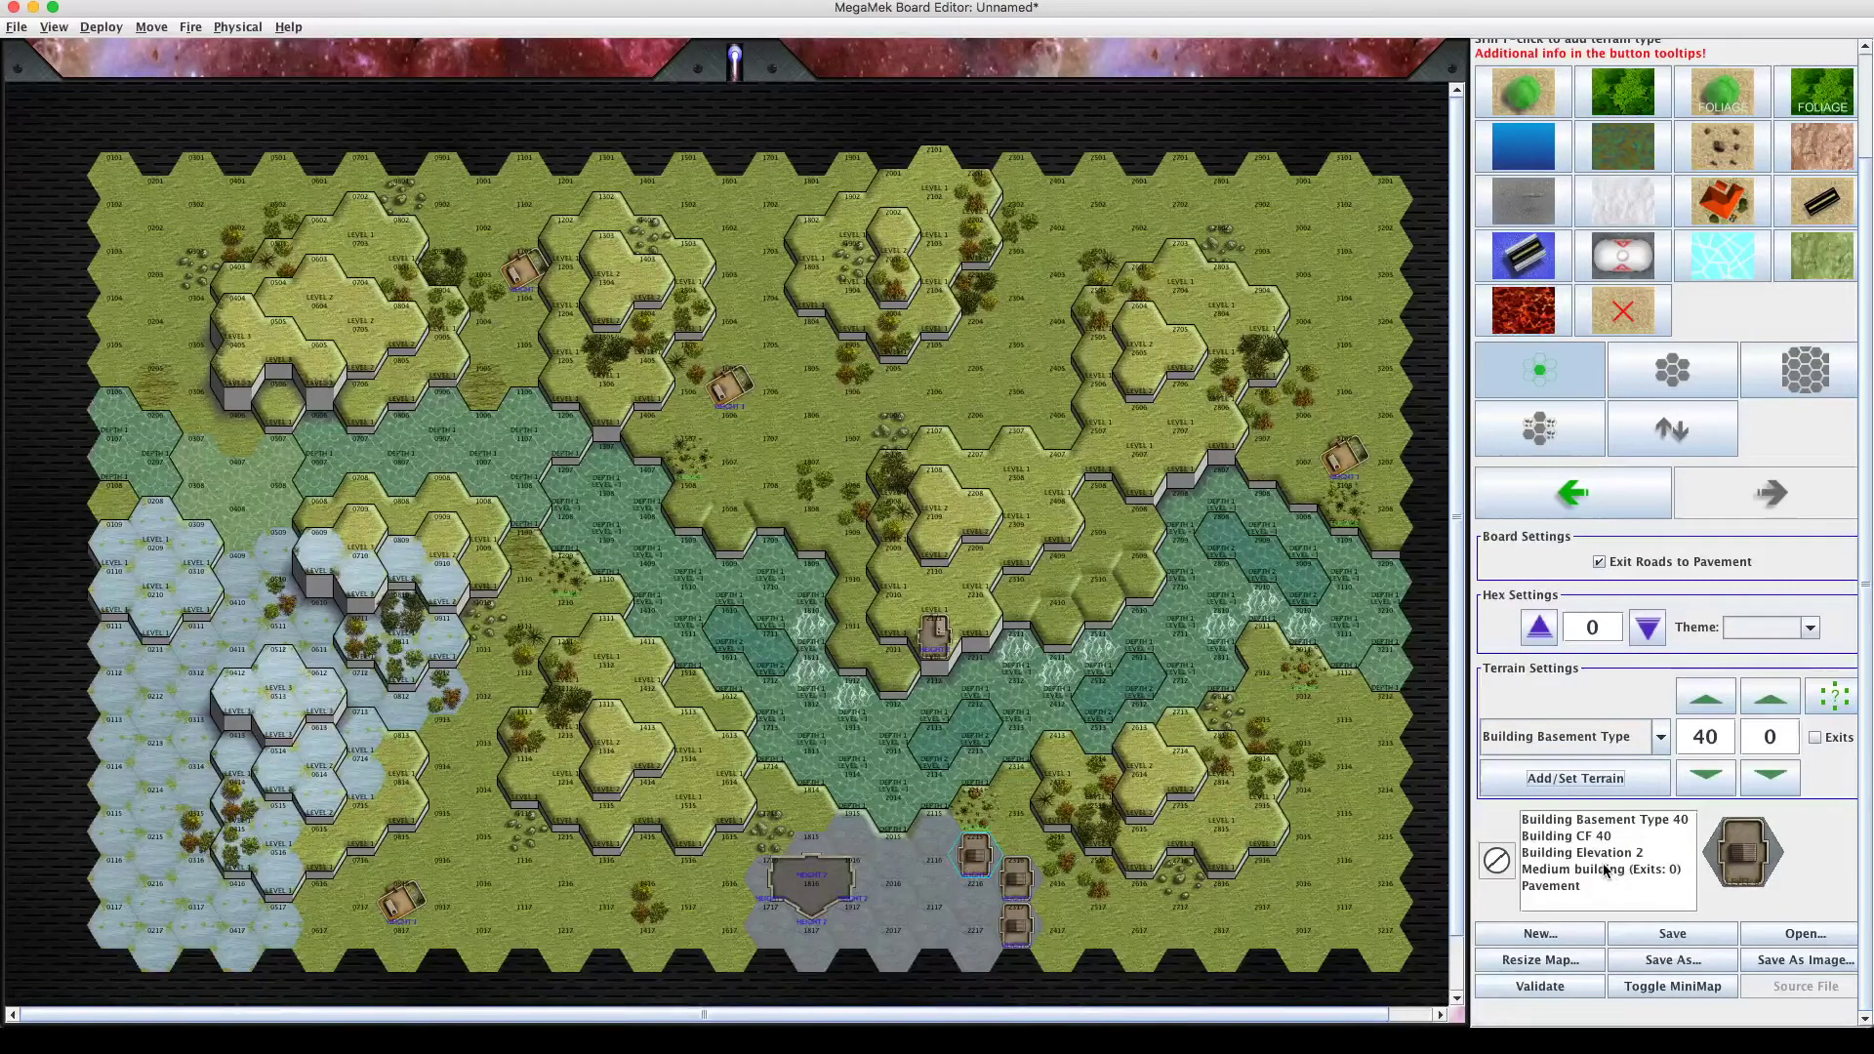
{"action": "left_click", "coordinate": [1596, 822]}
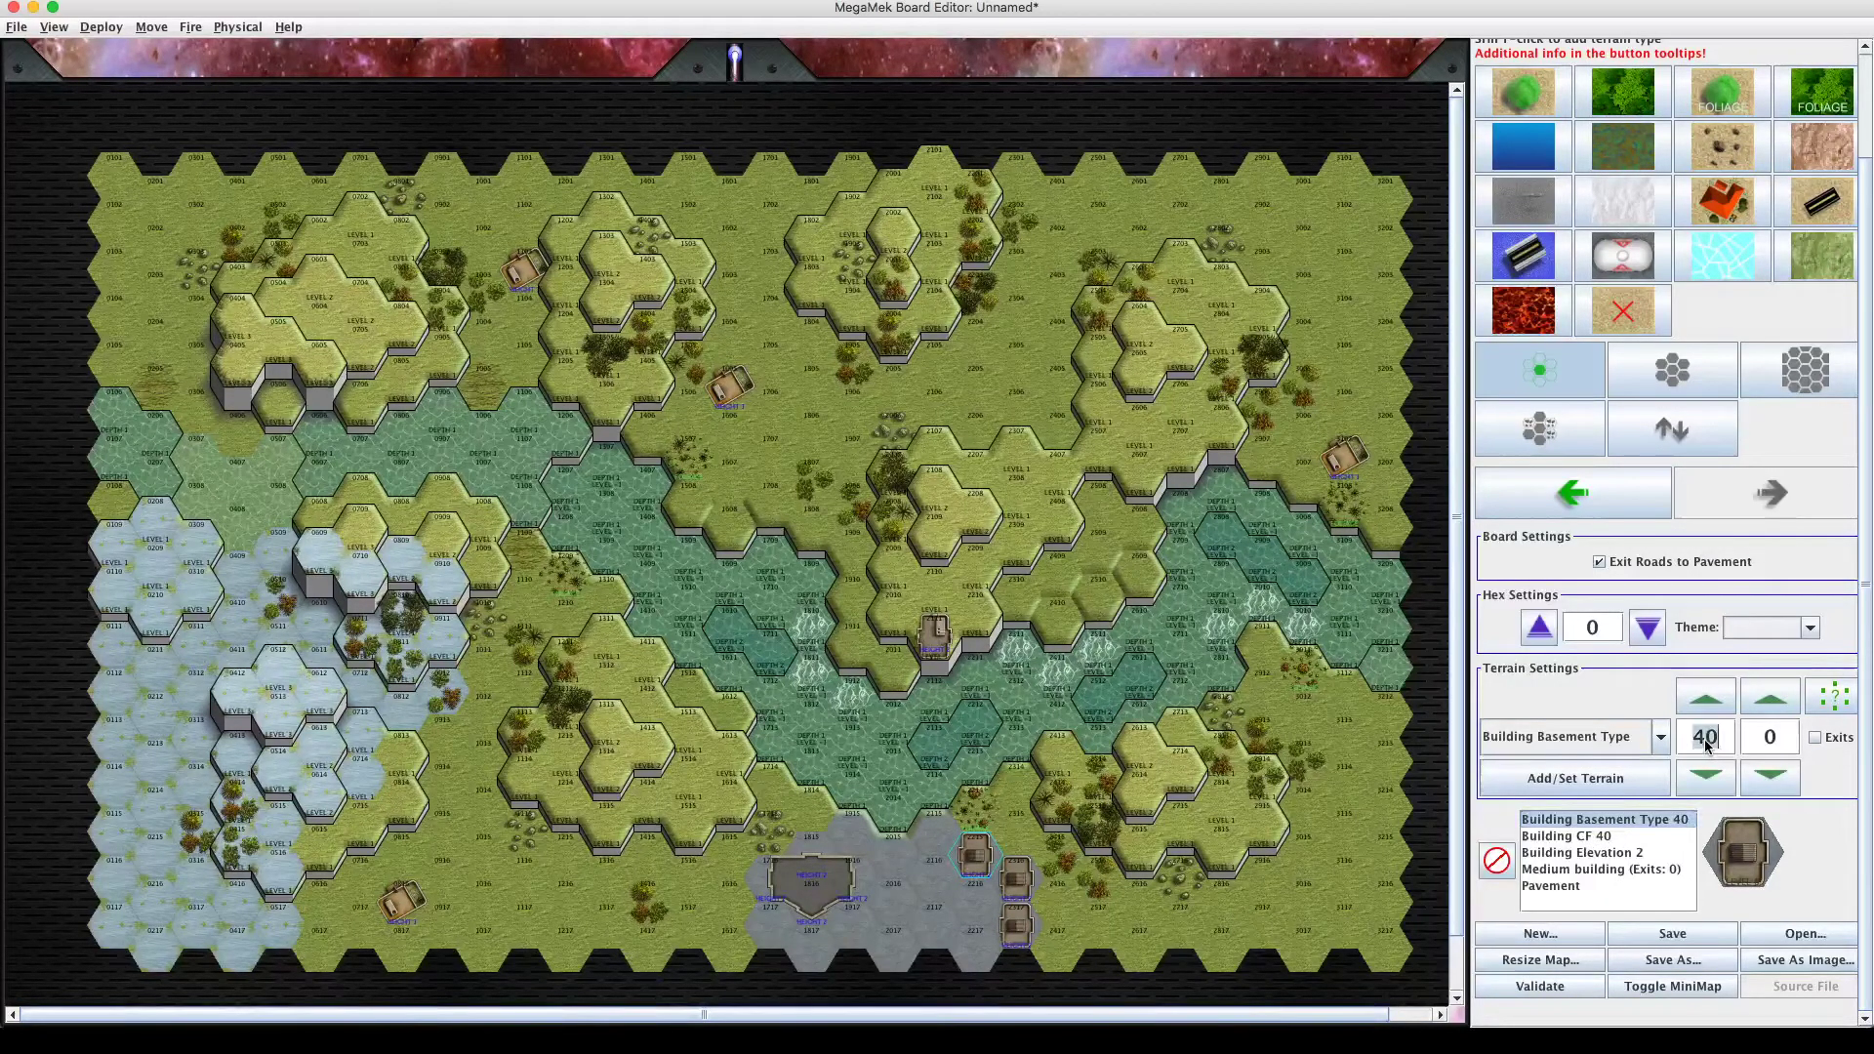
{"action": "type", "text": "0"}
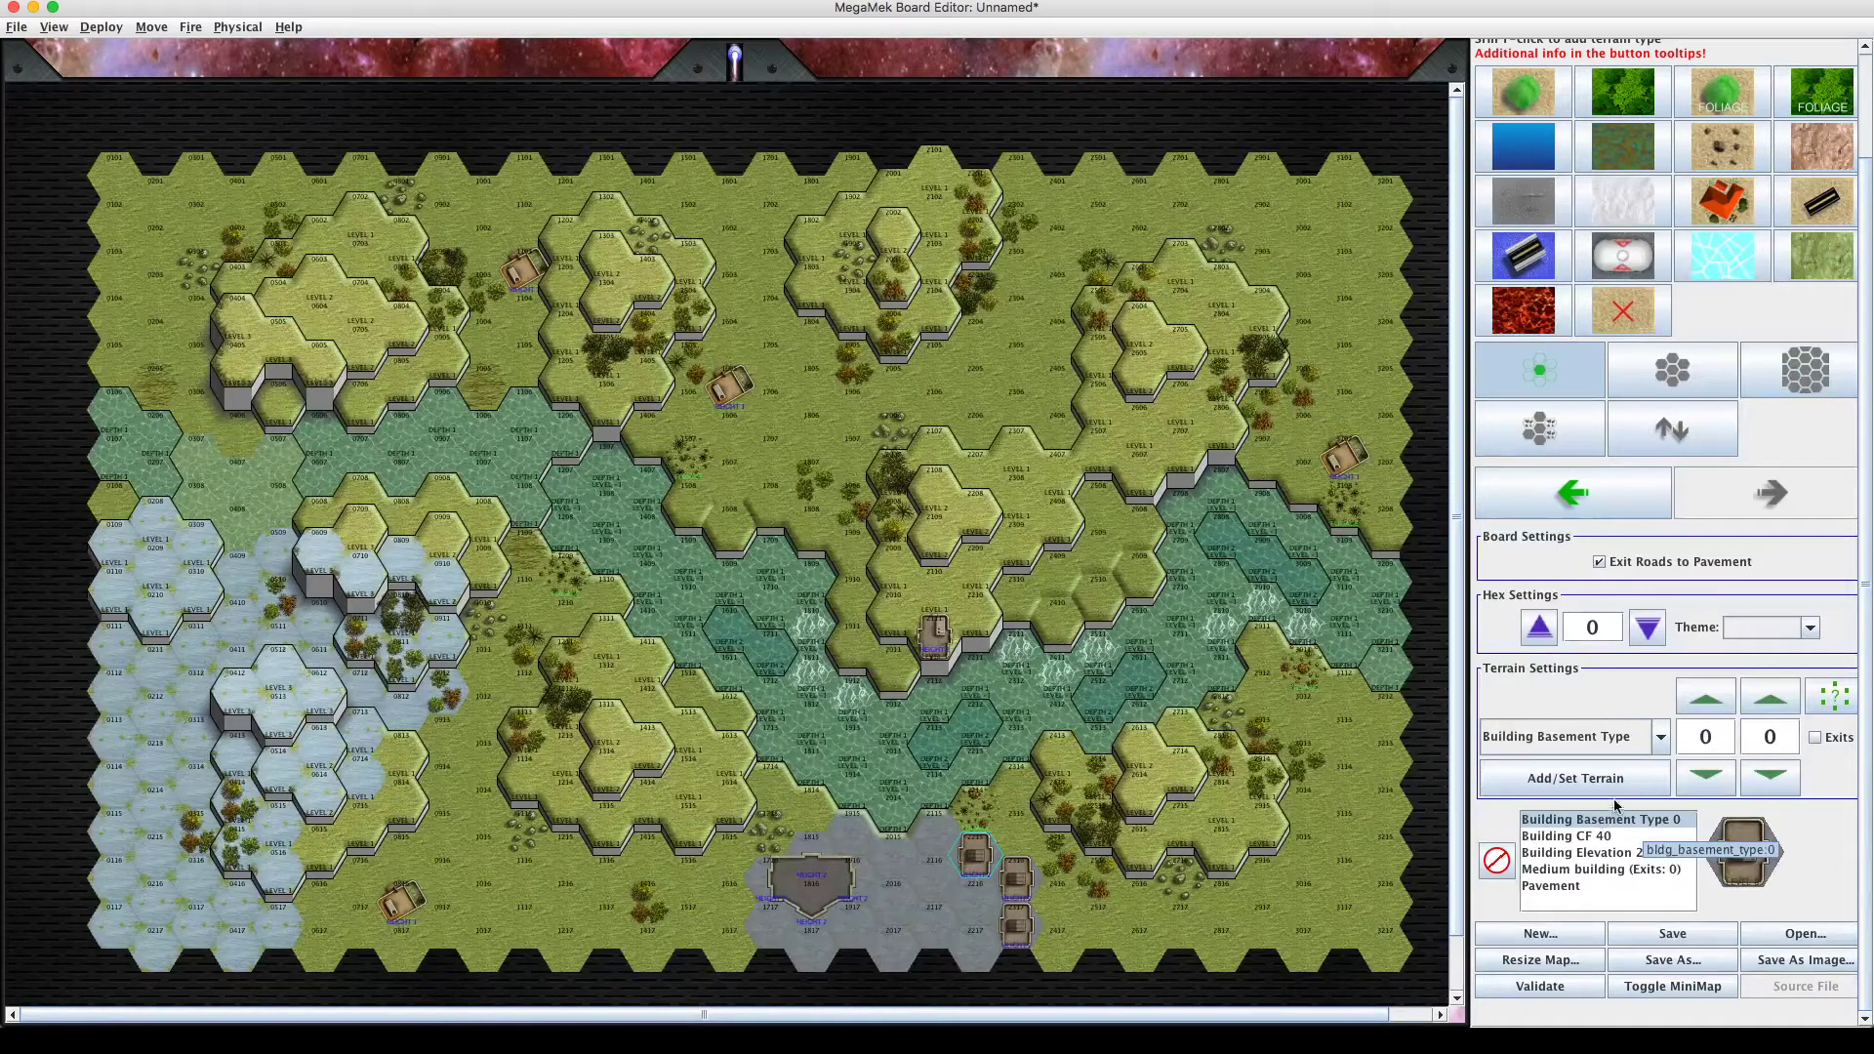
Add a Building Class terrain with value 0 (Standard) to the current building settings.
{"action": "left_click", "coordinate": [1660, 736]}
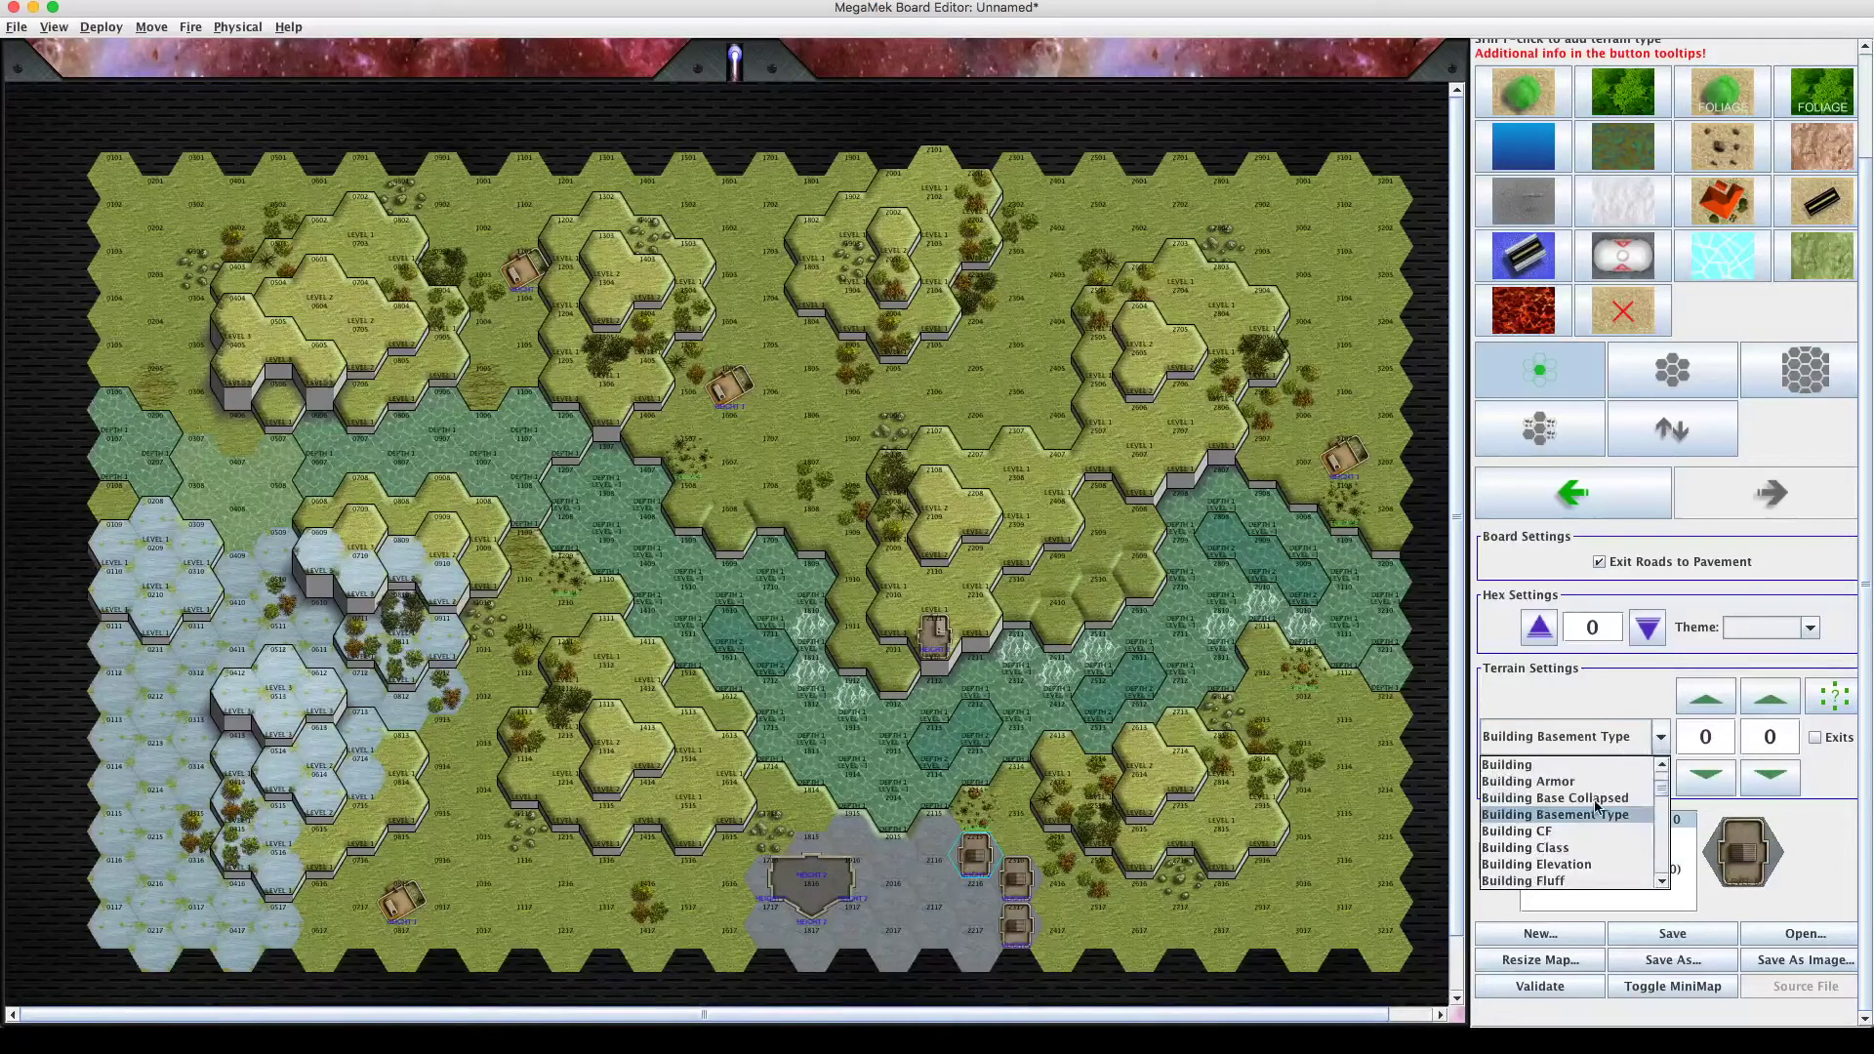
{"action": "left_click", "coordinate": [1573, 848]}
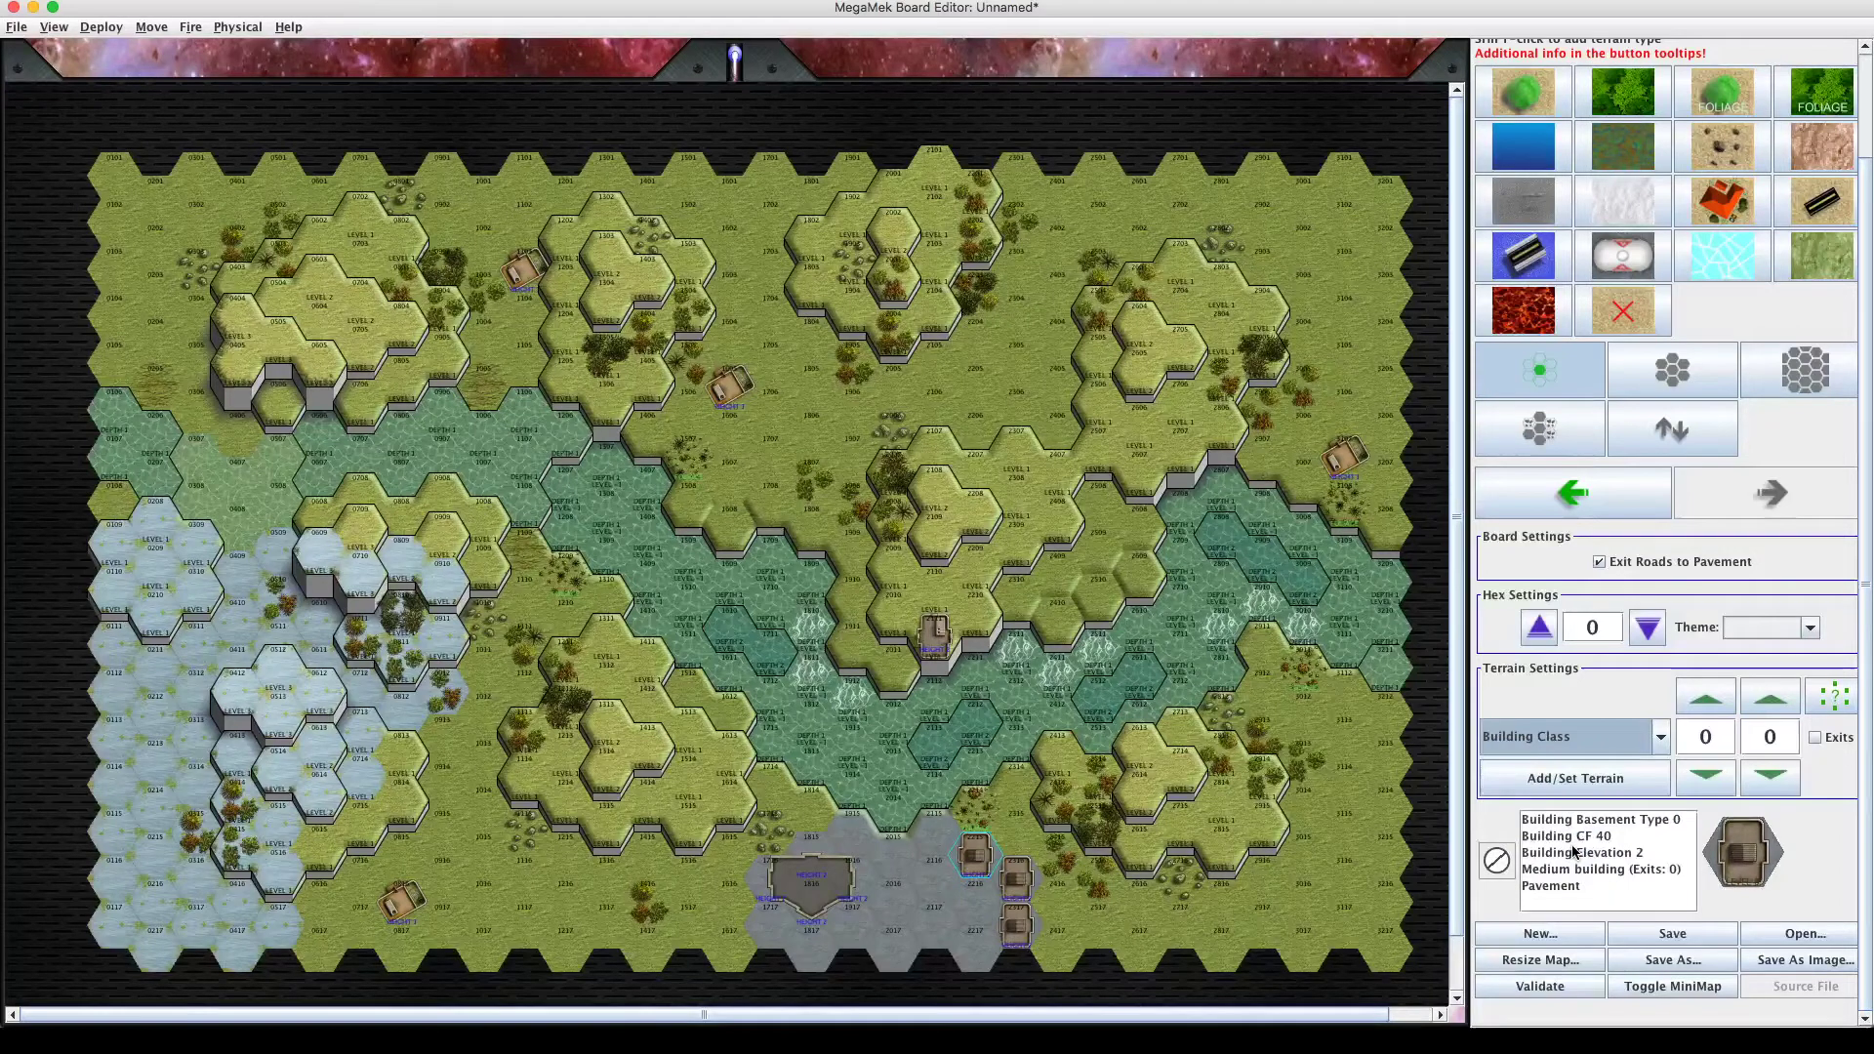
{"action": "left_click", "coordinate": [1583, 786]}
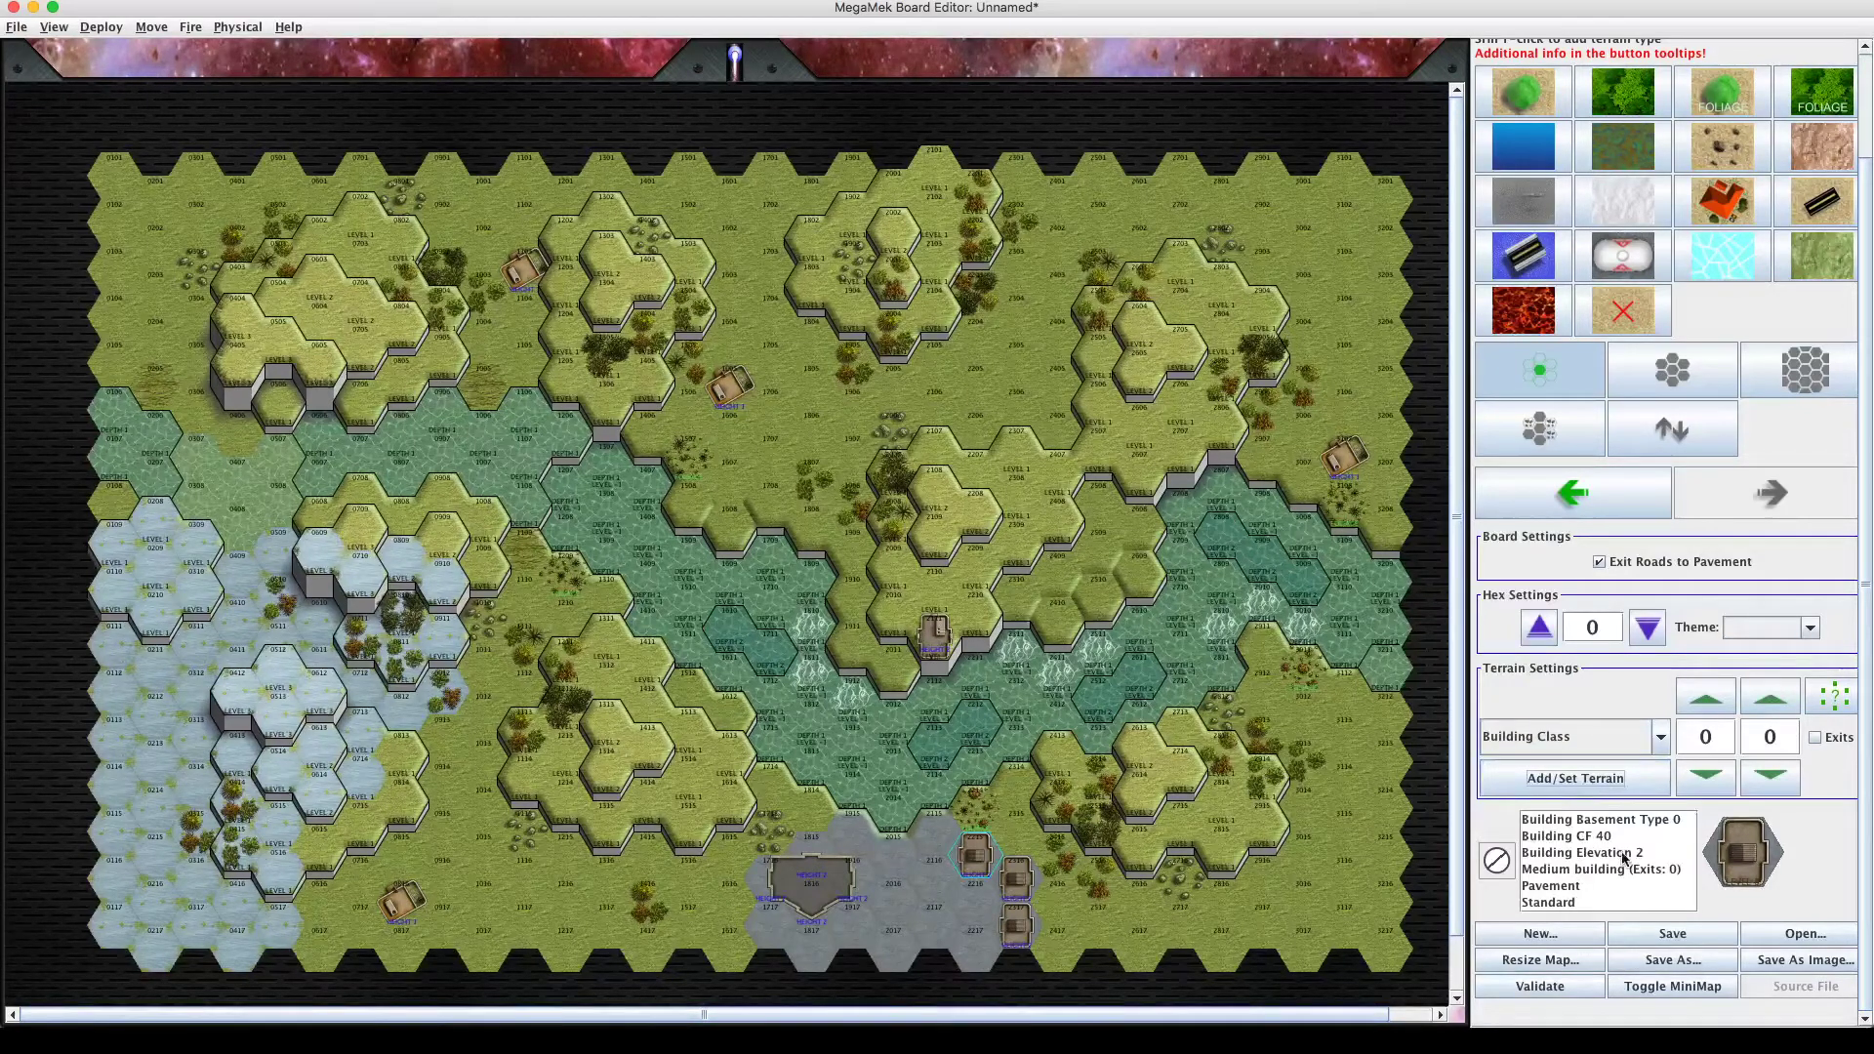
Raise the Building Class to 3 (Gun Emplacement) and place it on the riverbank hex at the southern hill's eastern edge.
{"action": "left_click", "coordinate": [1572, 902]}
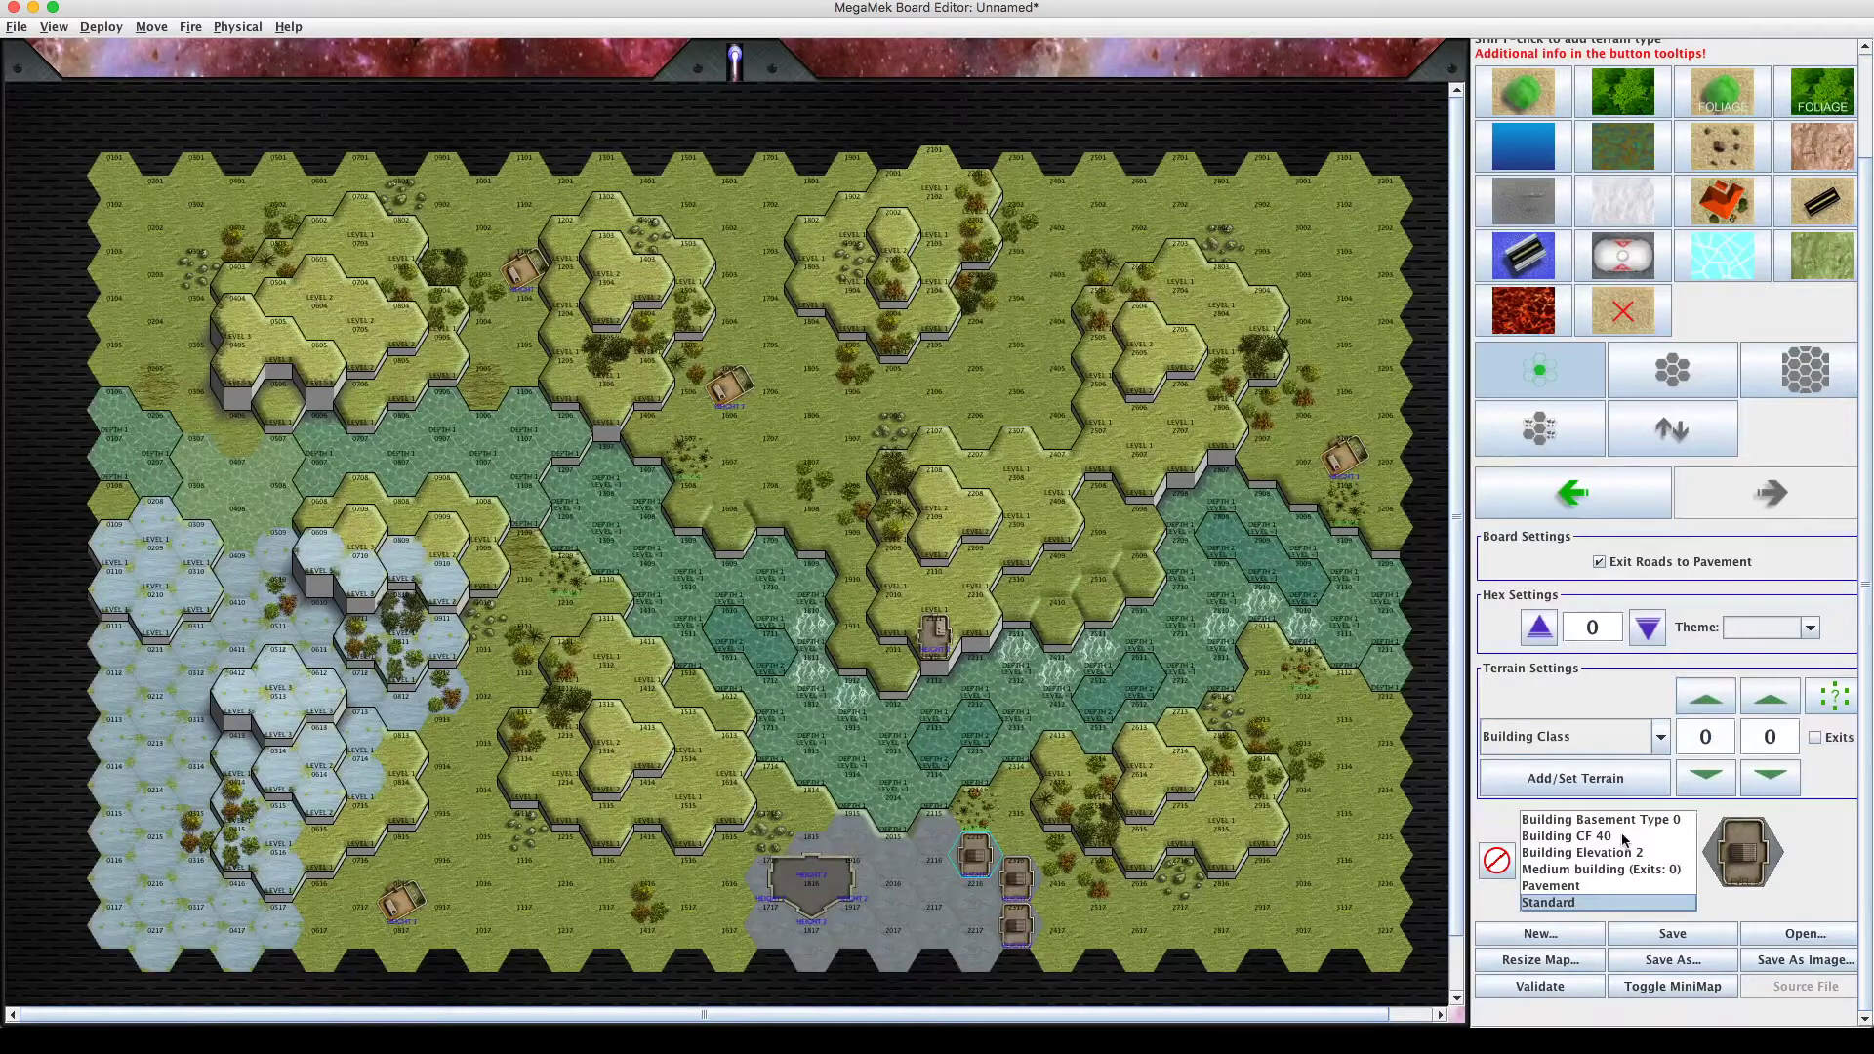
{"action": "left_click", "coordinate": [1706, 697]}
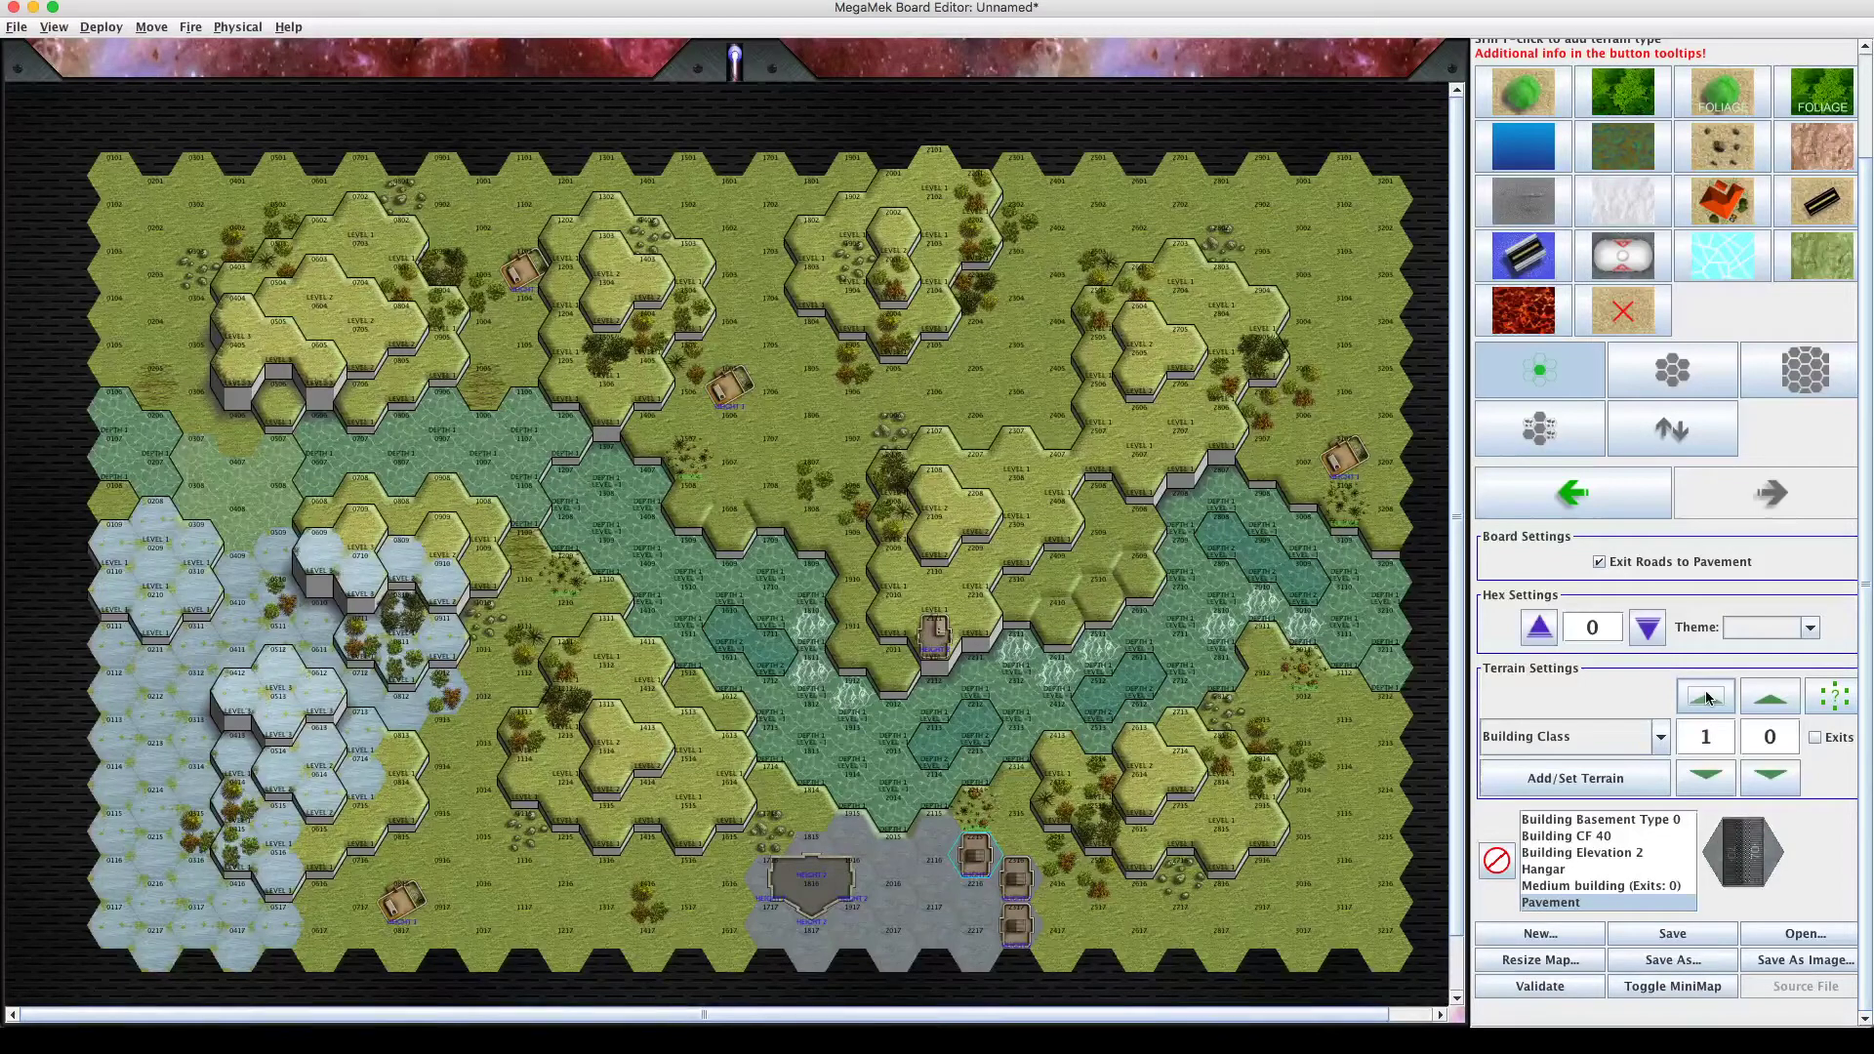
{"action": "left_click", "coordinate": [1593, 873]}
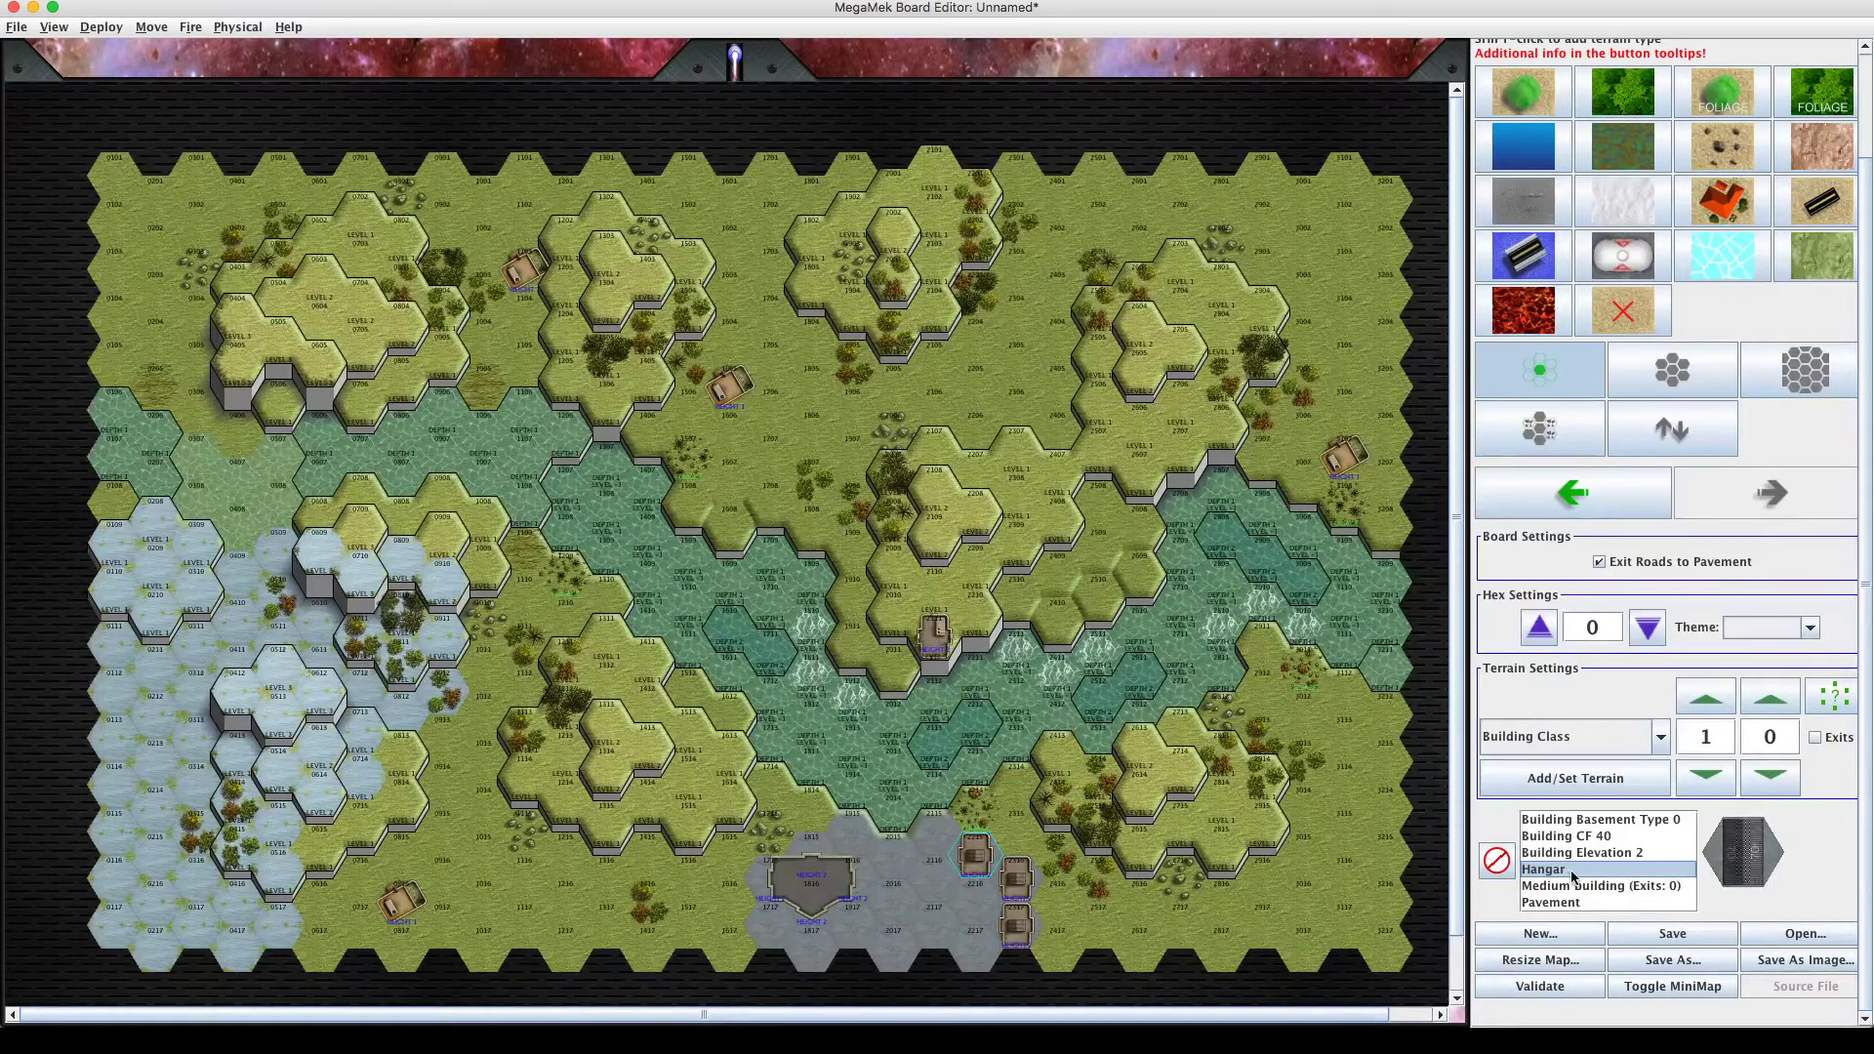
{"action": "left_click", "coordinate": [1708, 706]}
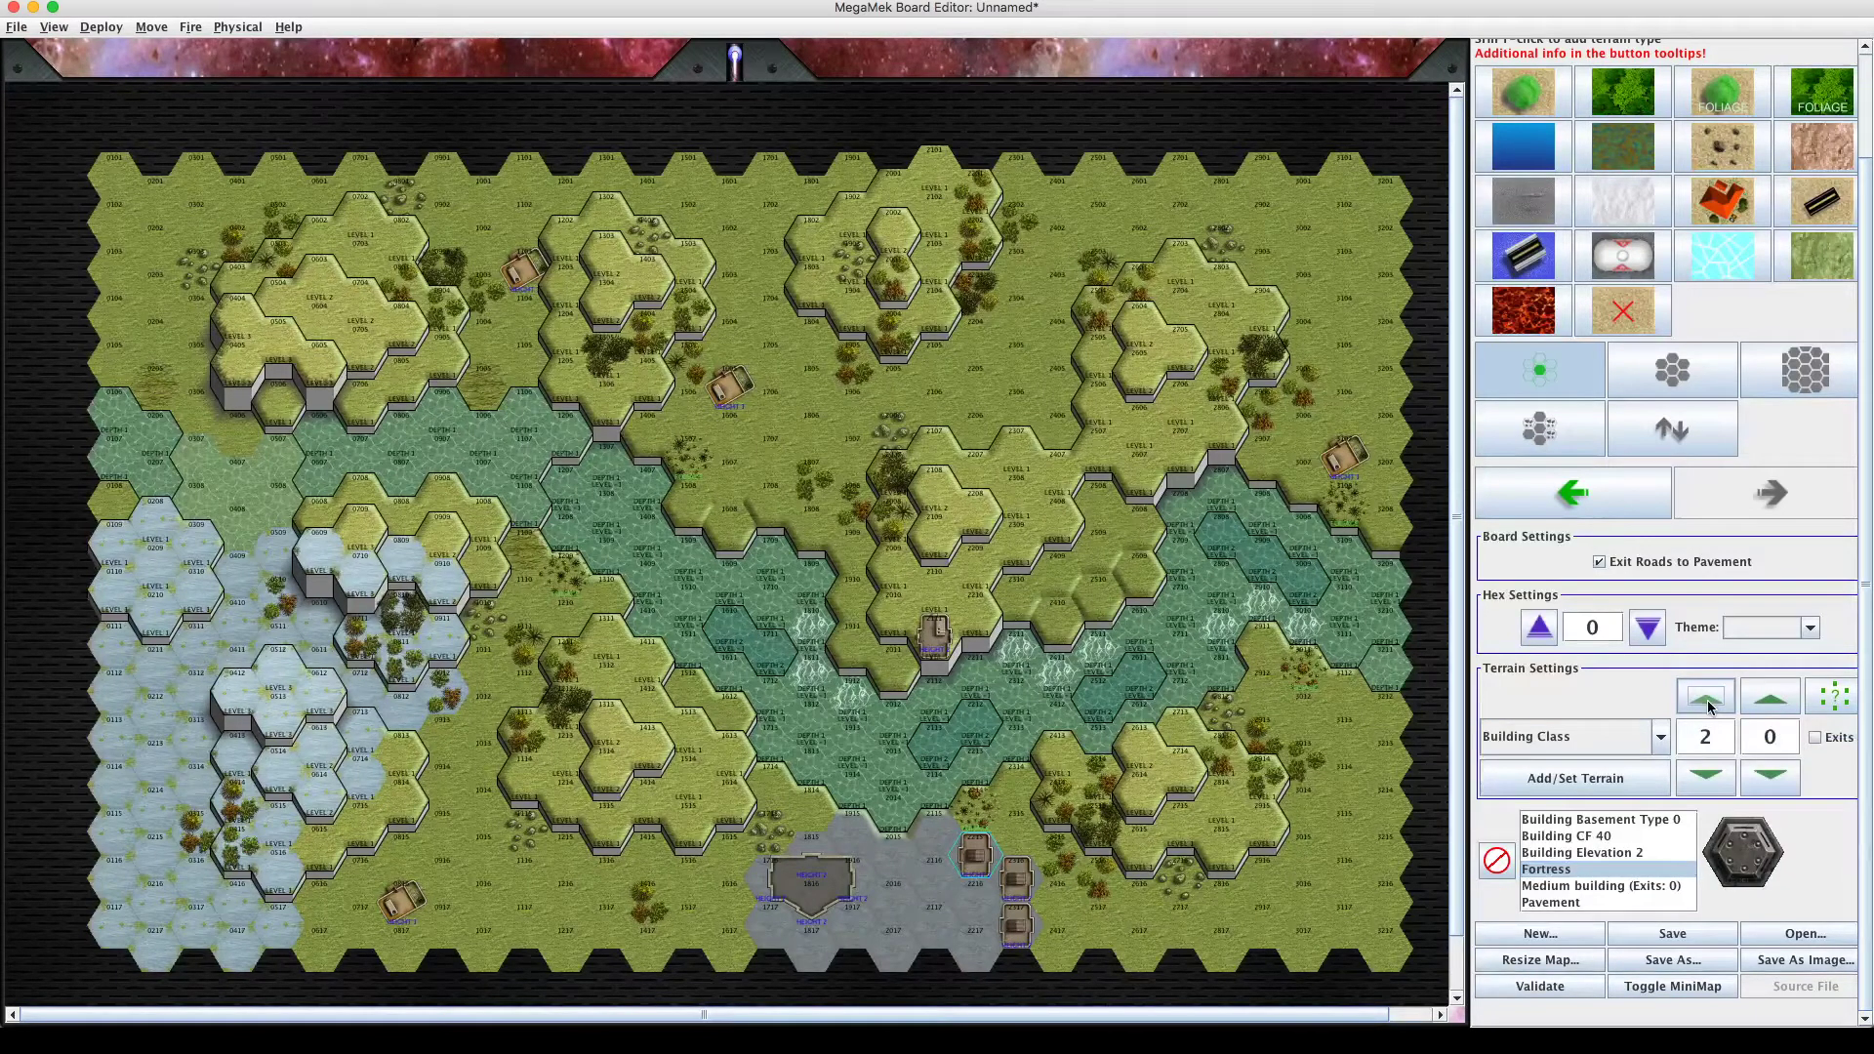
{"action": "left_click", "coordinate": [1708, 706]}
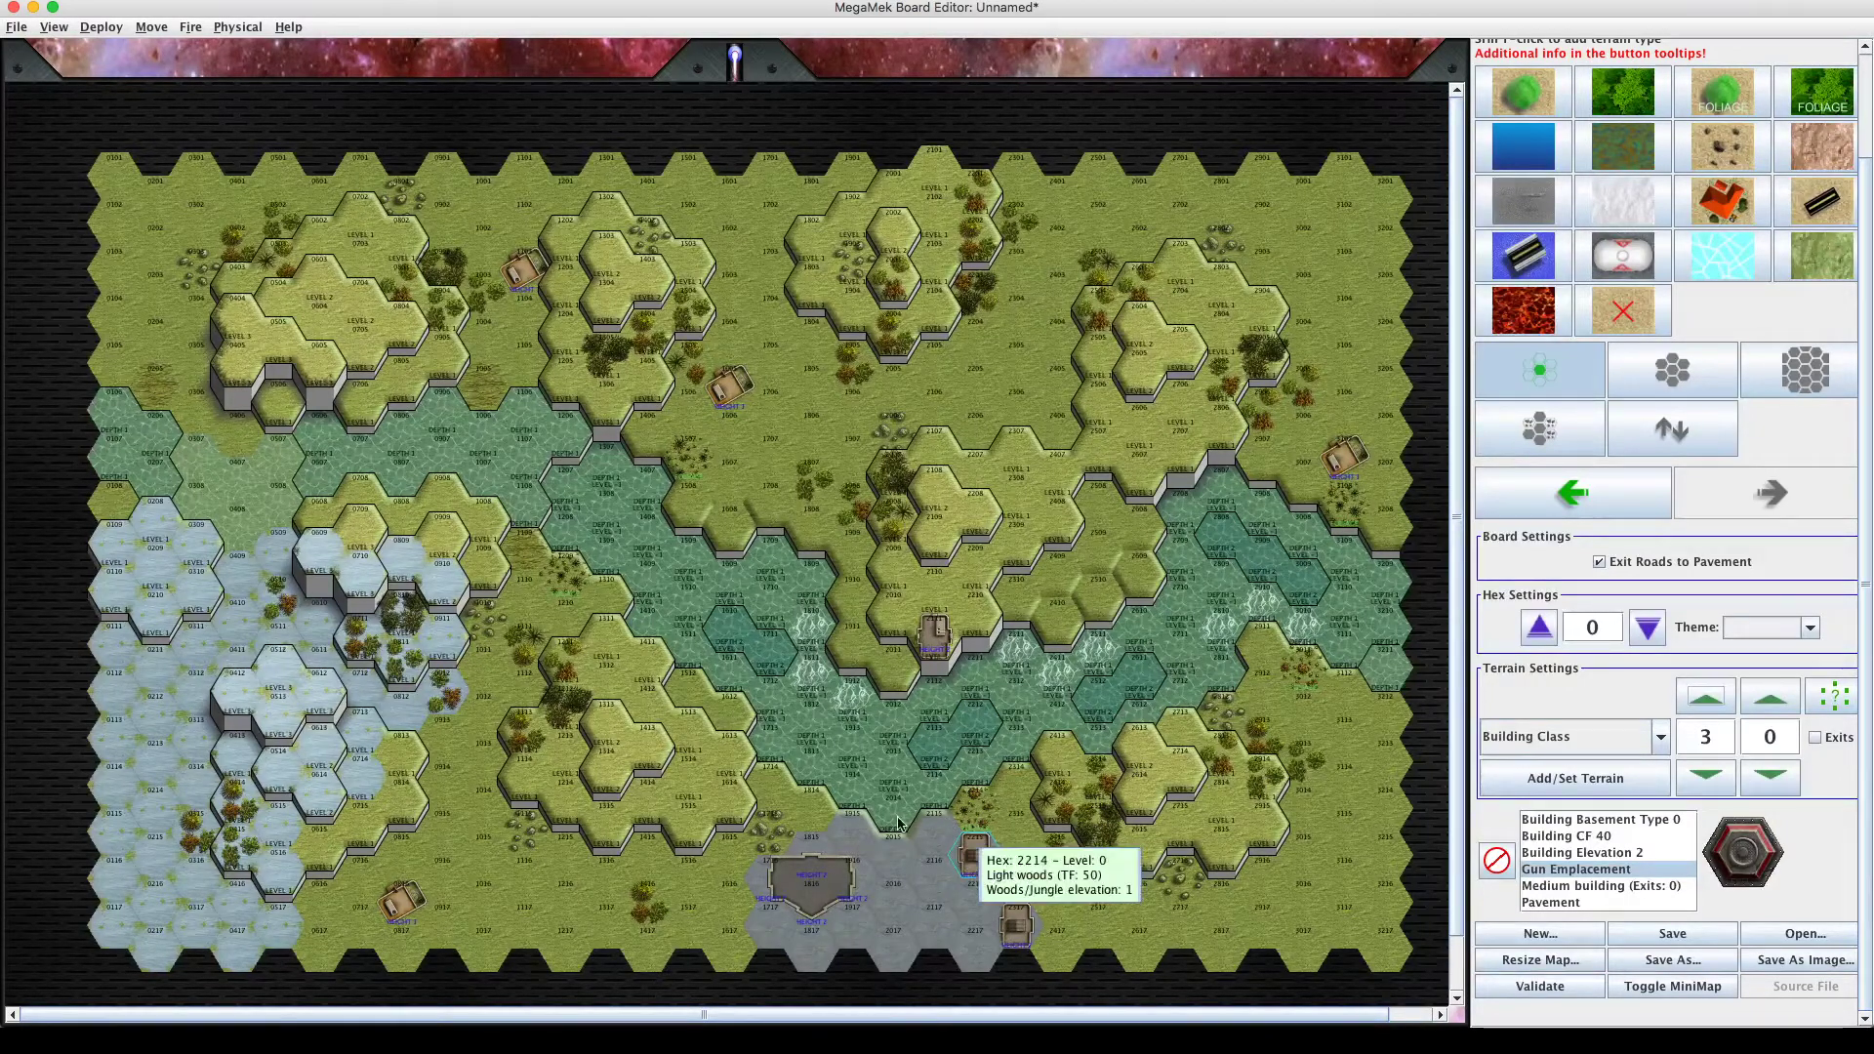
{"action": "left_click", "coordinate": [734, 757]}
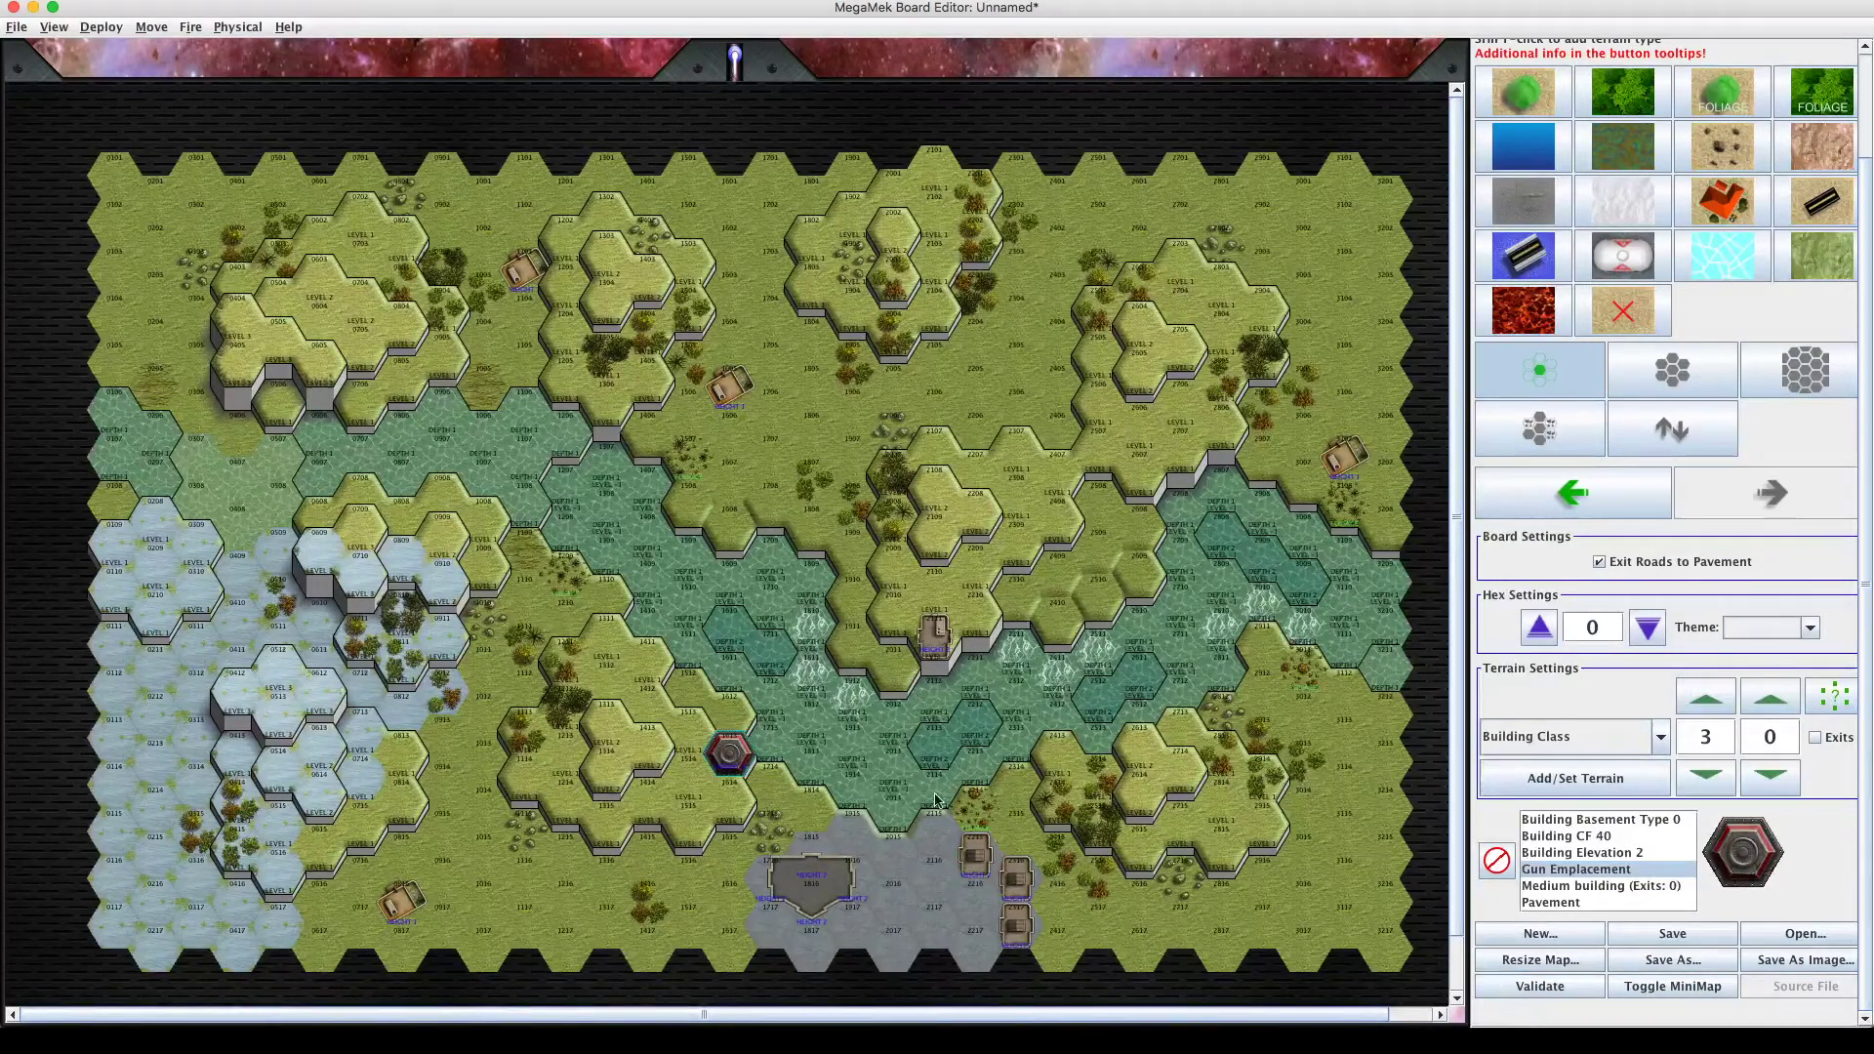
{"action": "left_click", "coordinate": [1661, 738]}
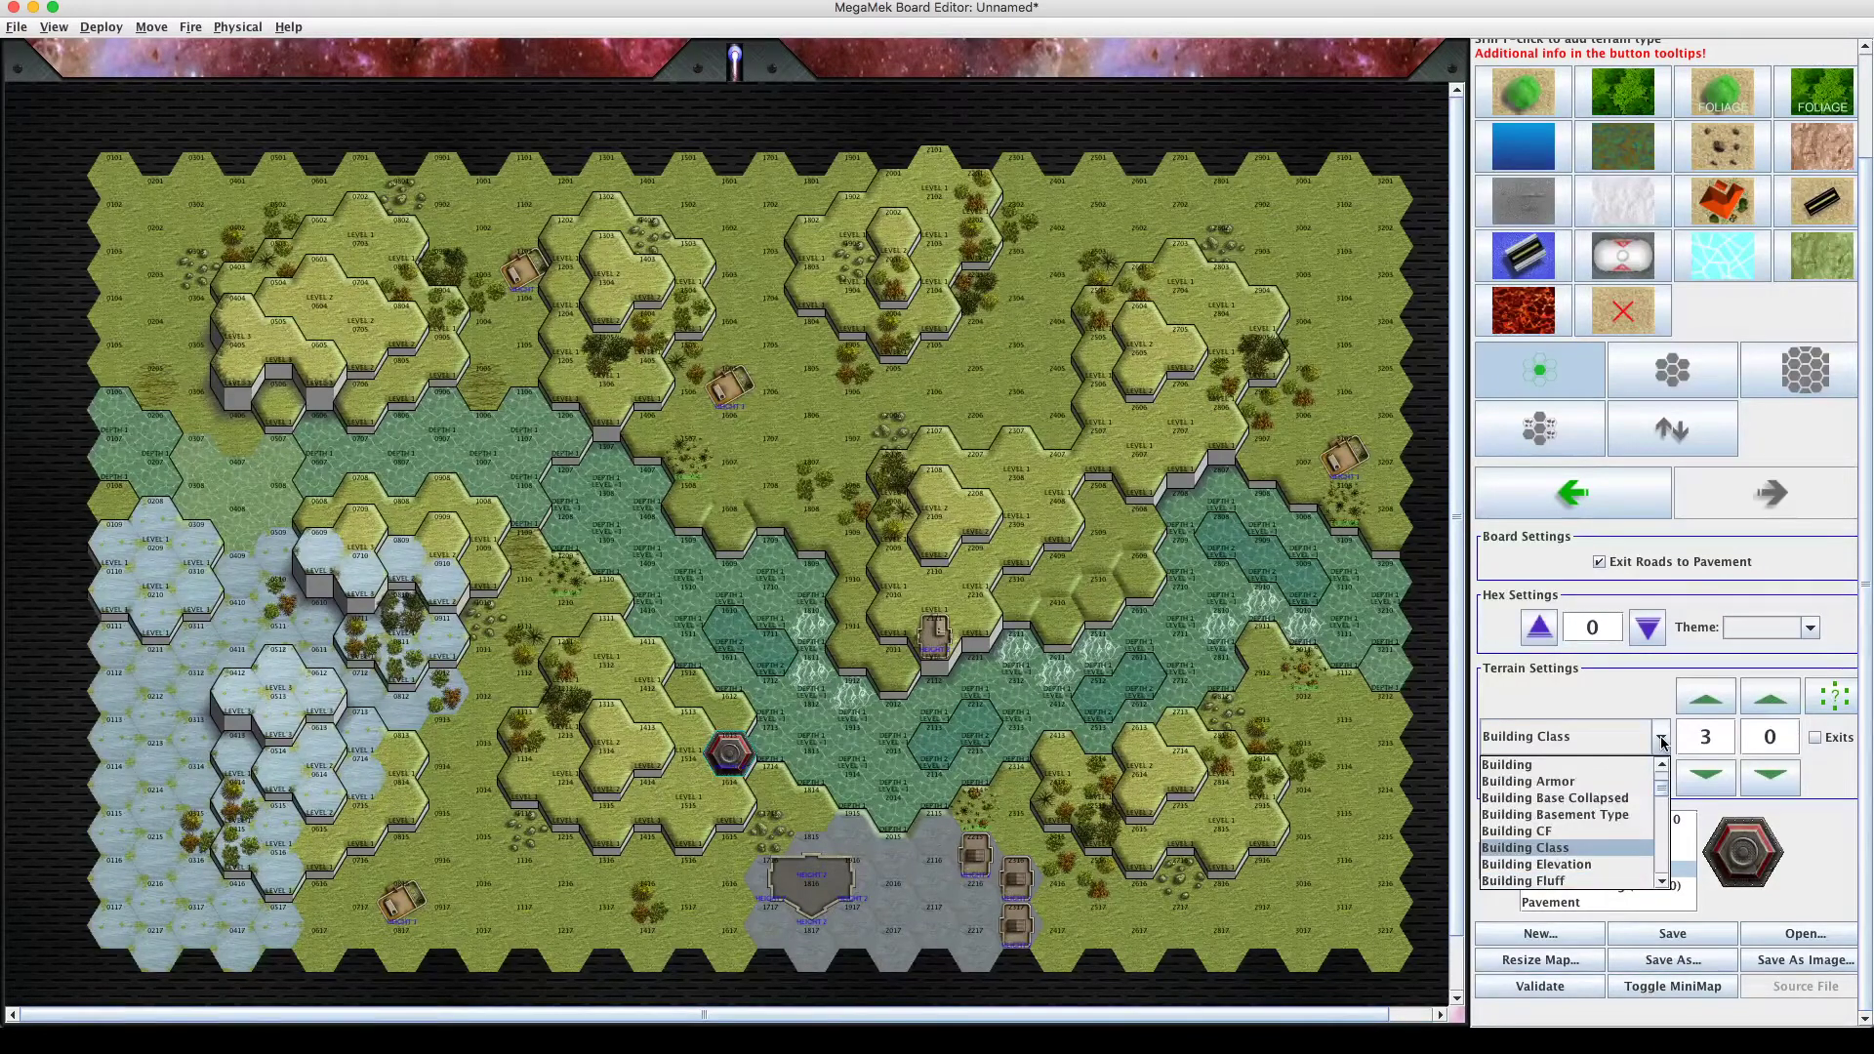
{"action": "left_click", "coordinate": [1661, 739]}
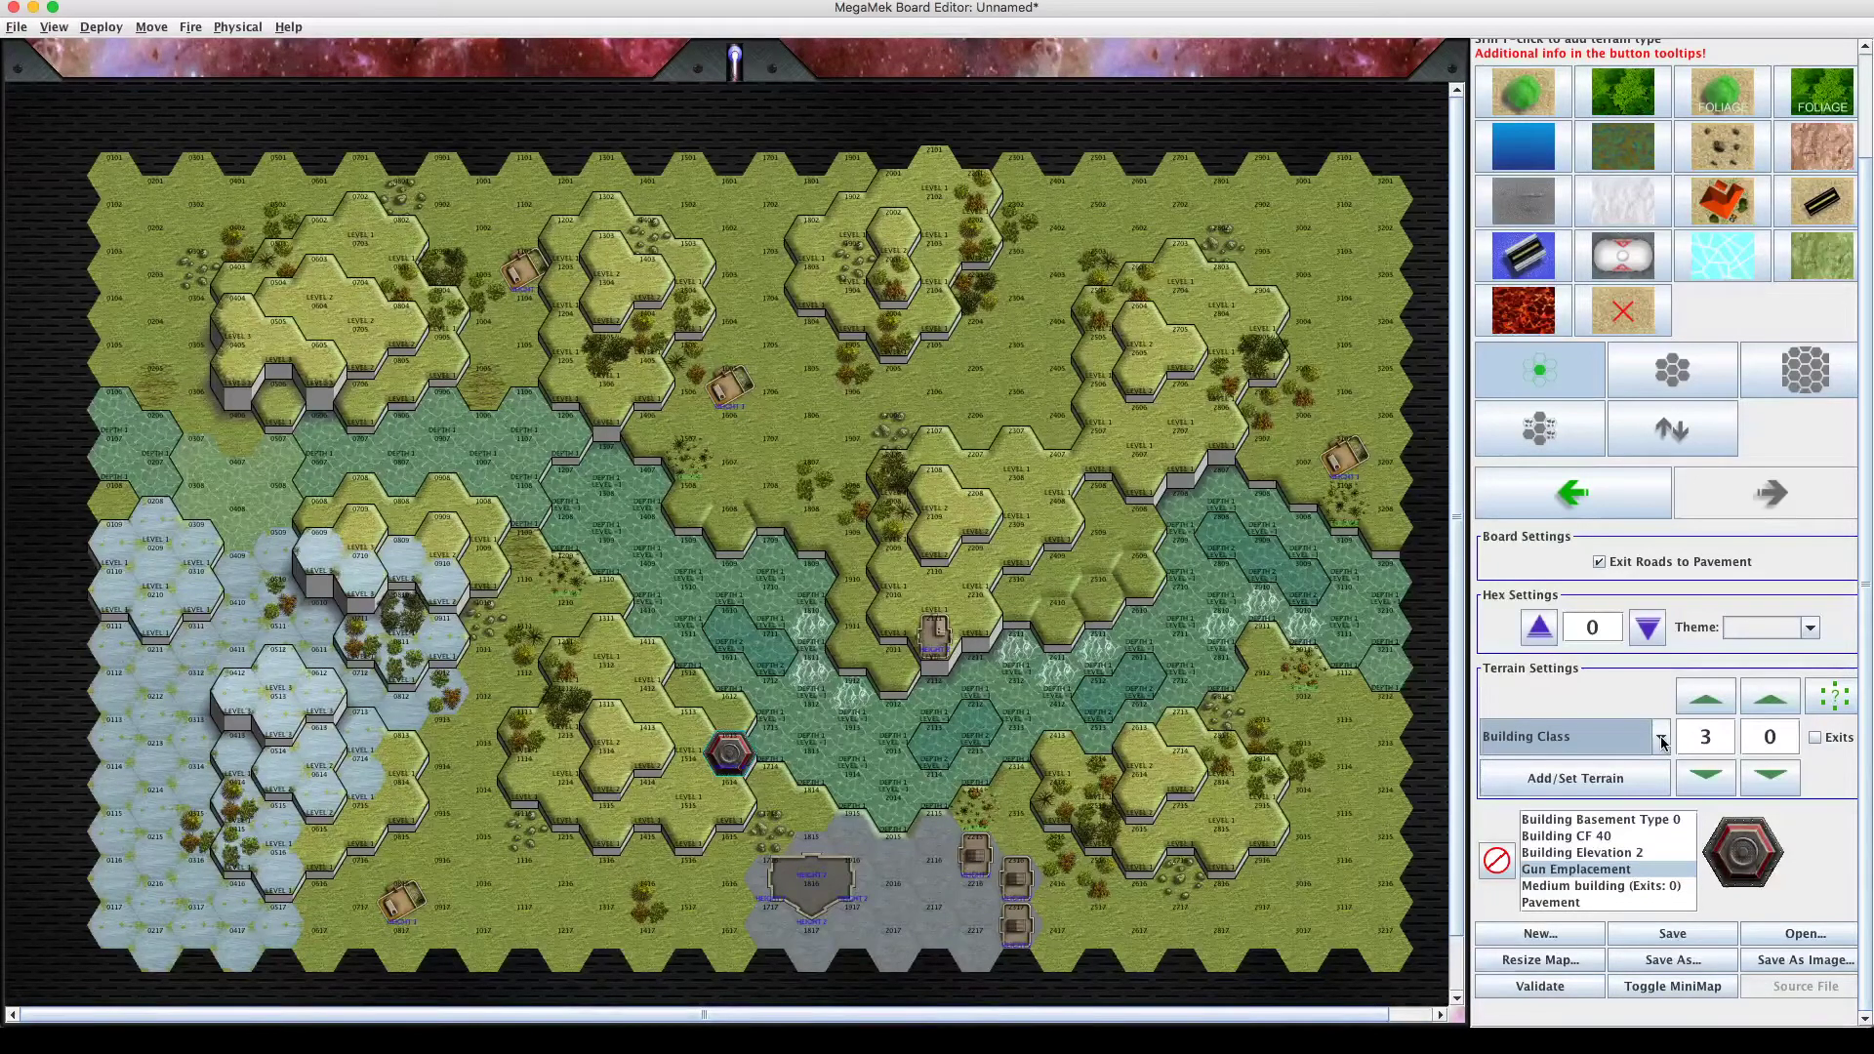
Copy the terrain of the four-hex medium building on the pavement and add a Building Class terrain to it, selecting it for editing.
{"action": "right_click", "coordinate": [834, 893]}
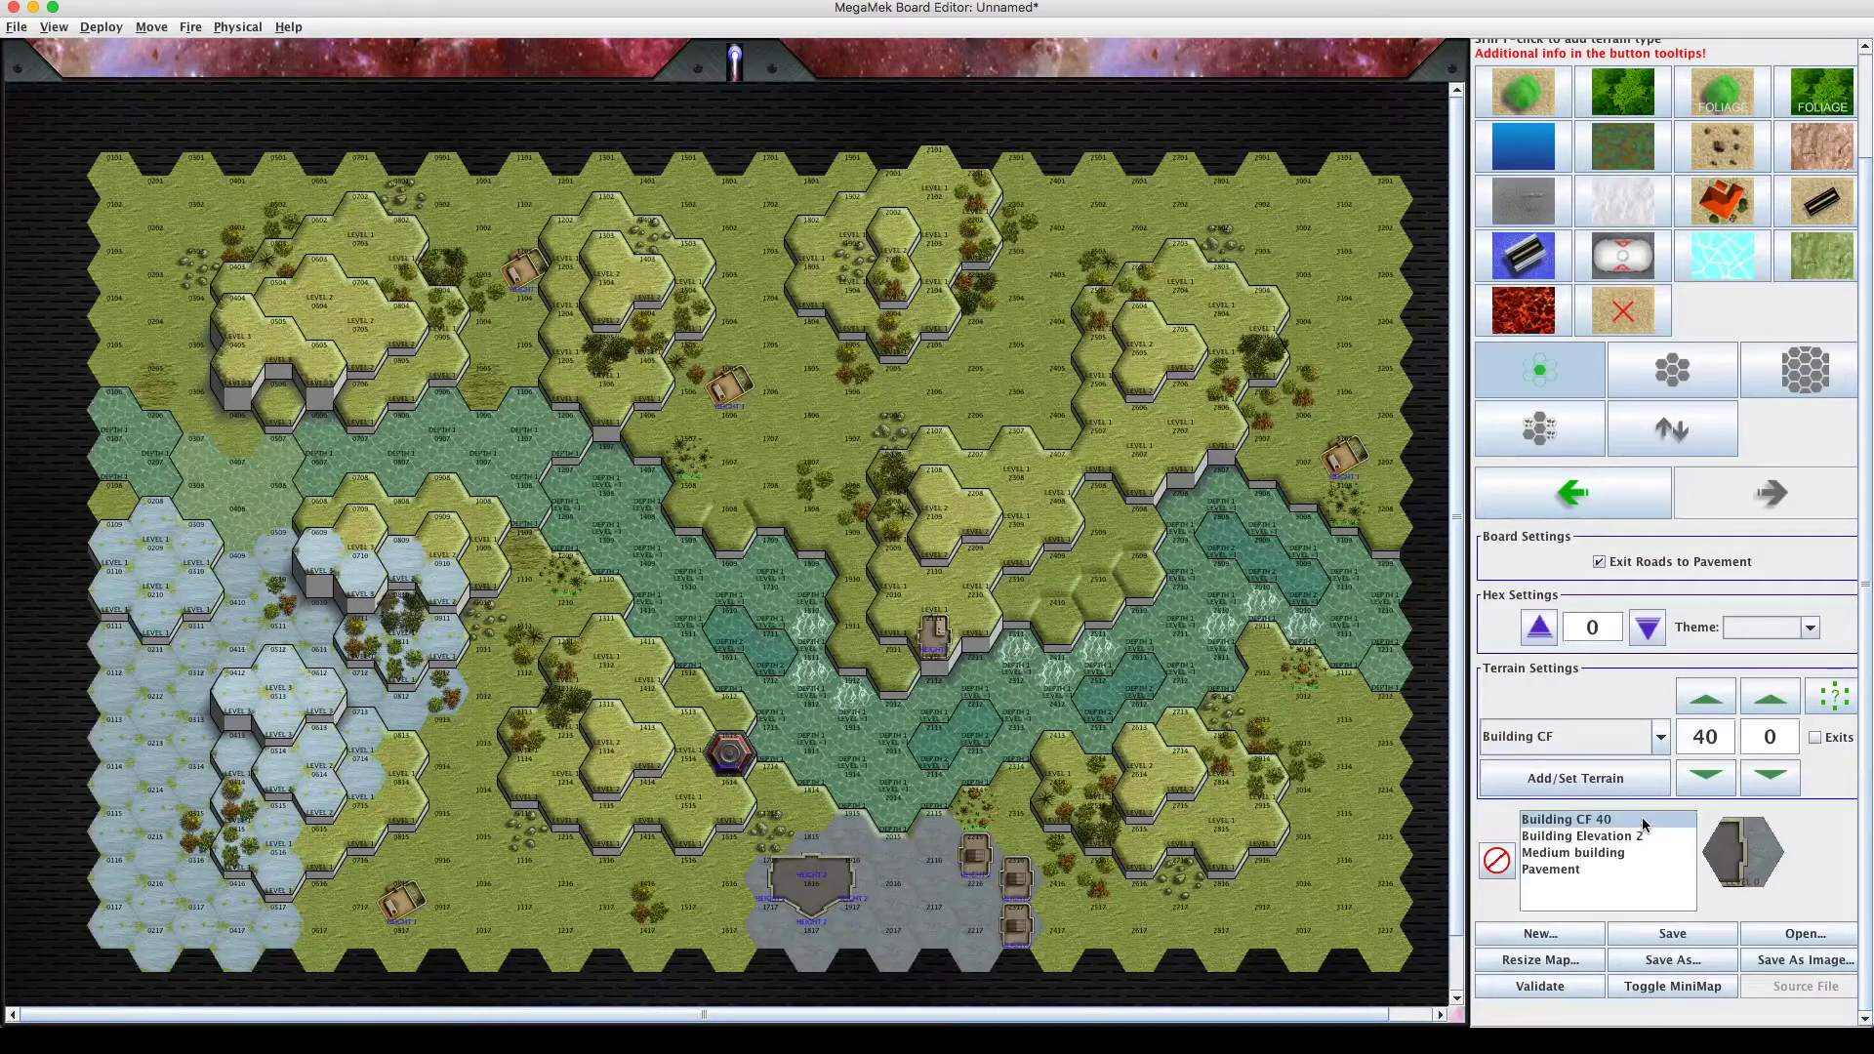
{"action": "left_click", "coordinate": [1661, 742]}
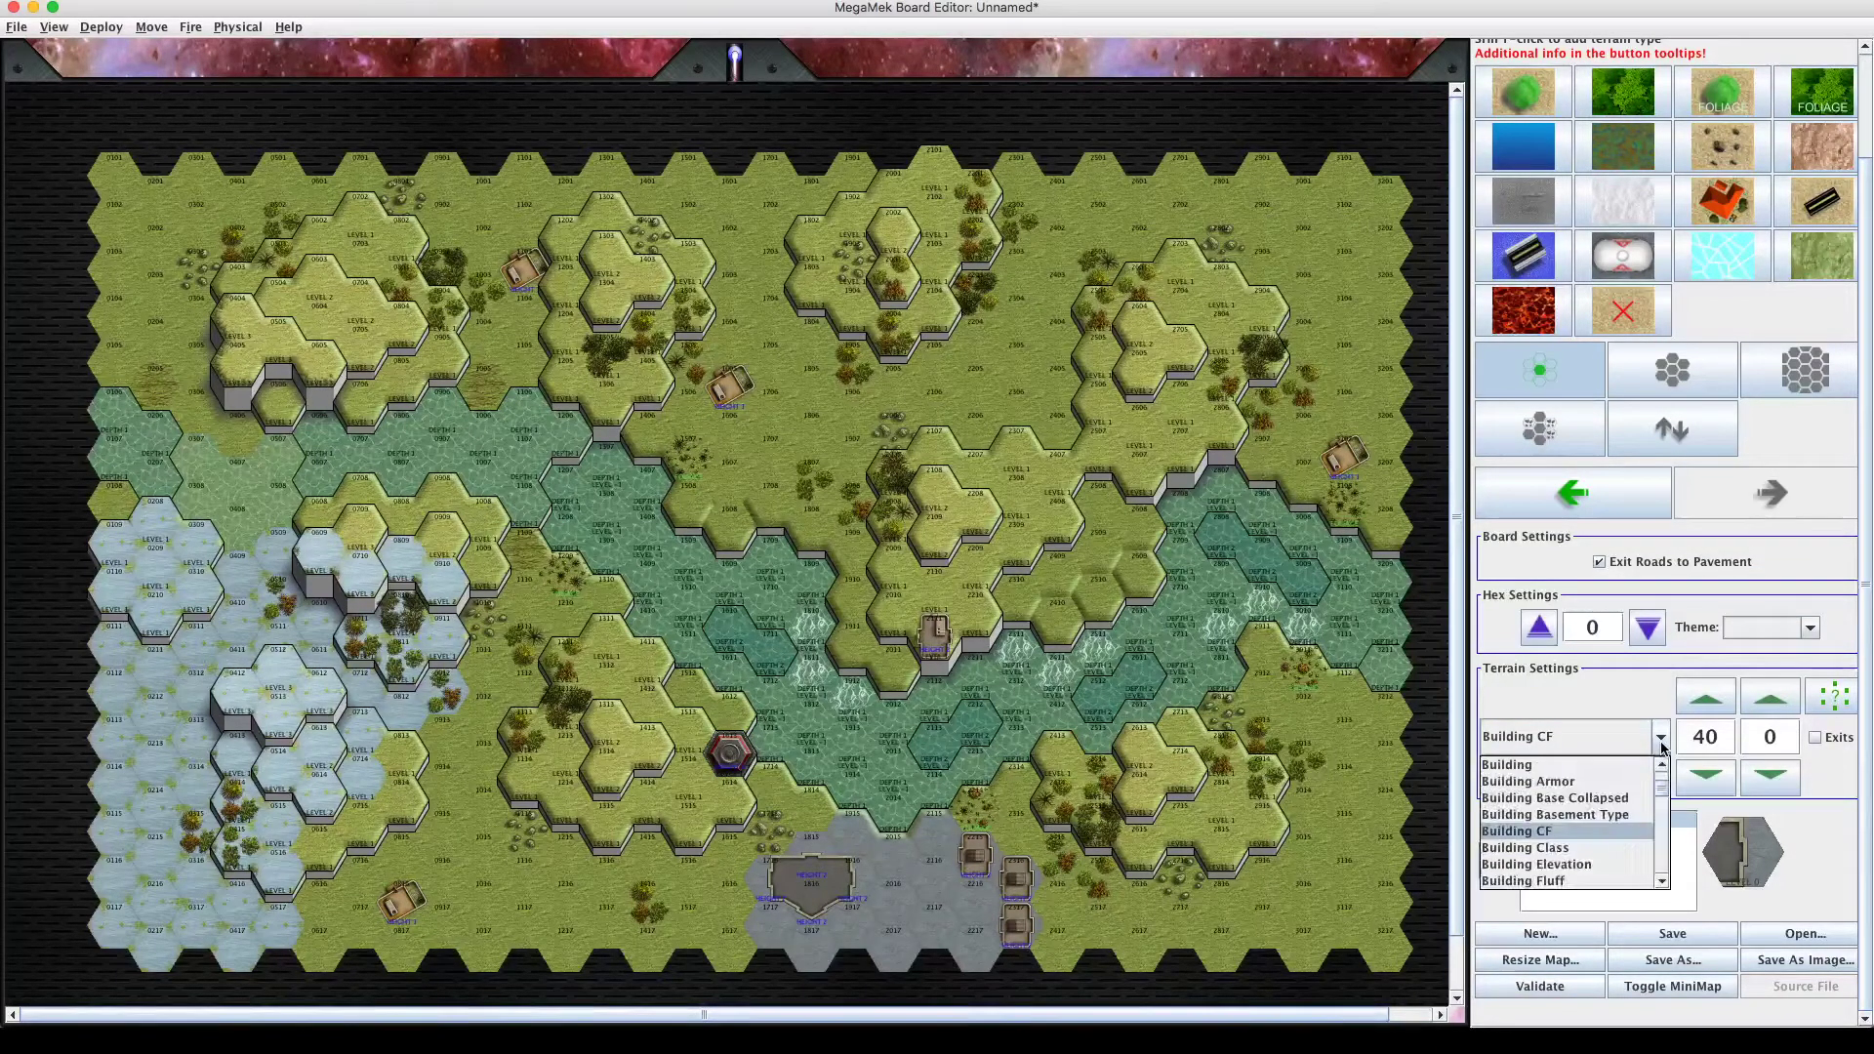
{"action": "left_click", "coordinate": [1661, 741]}
{"action": "left_click", "coordinate": [1661, 741]}
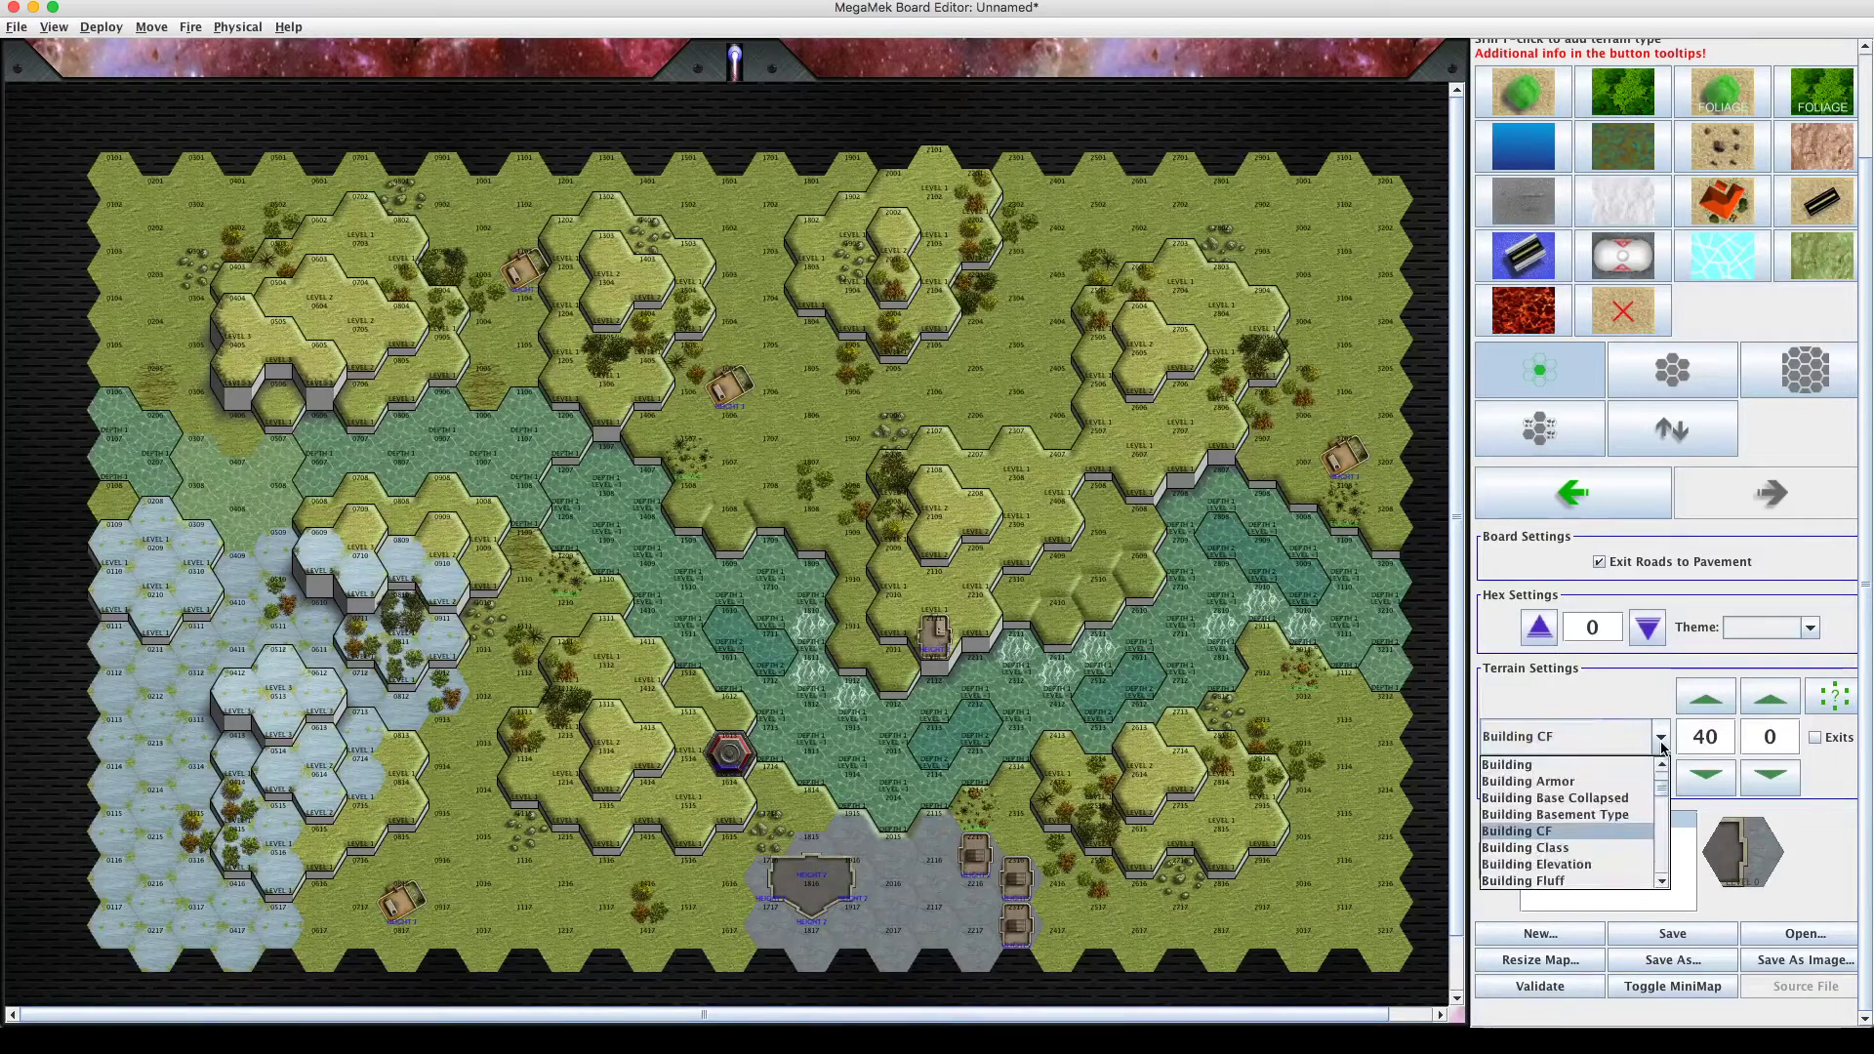
{"action": "left_click", "coordinate": [1661, 880]}
{"action": "left_click", "coordinate": [1661, 880]}
{"action": "left_click", "coordinate": [1661, 880]}
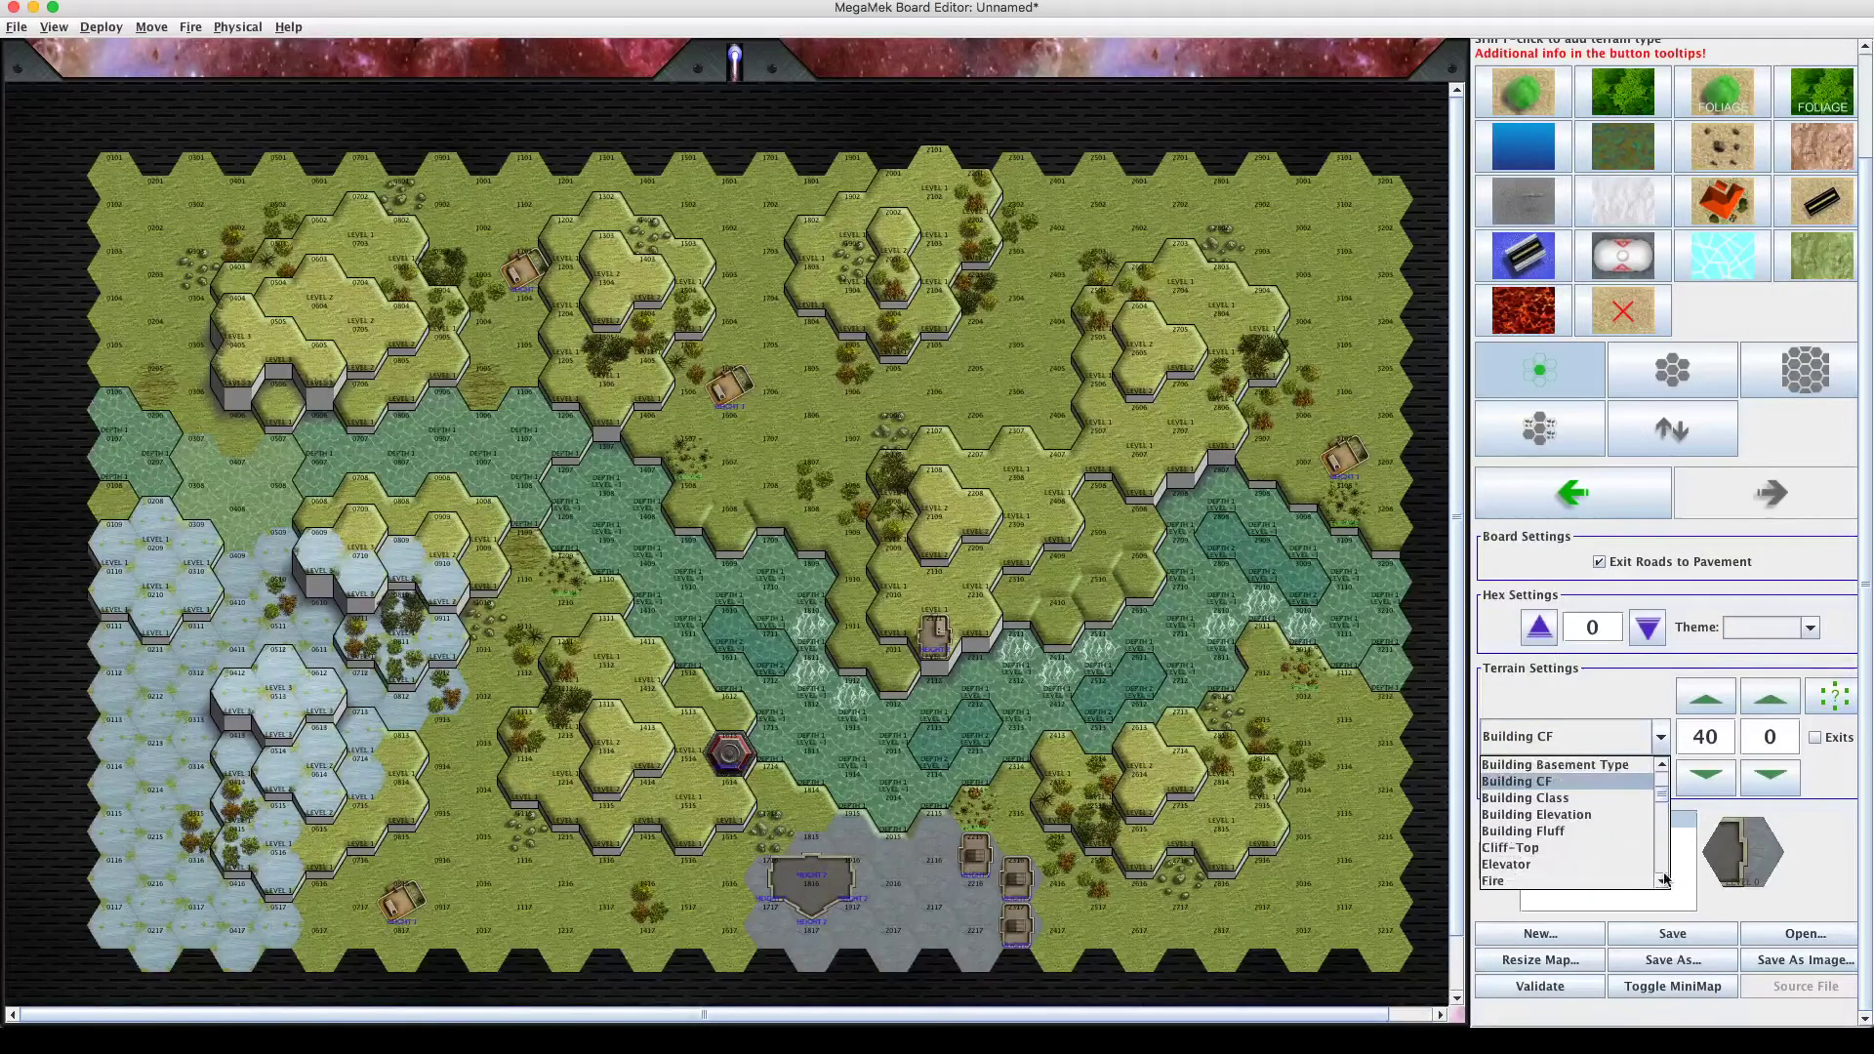
{"action": "left_click", "coordinate": [1660, 767]}
{"action": "left_click", "coordinate": [1661, 767]}
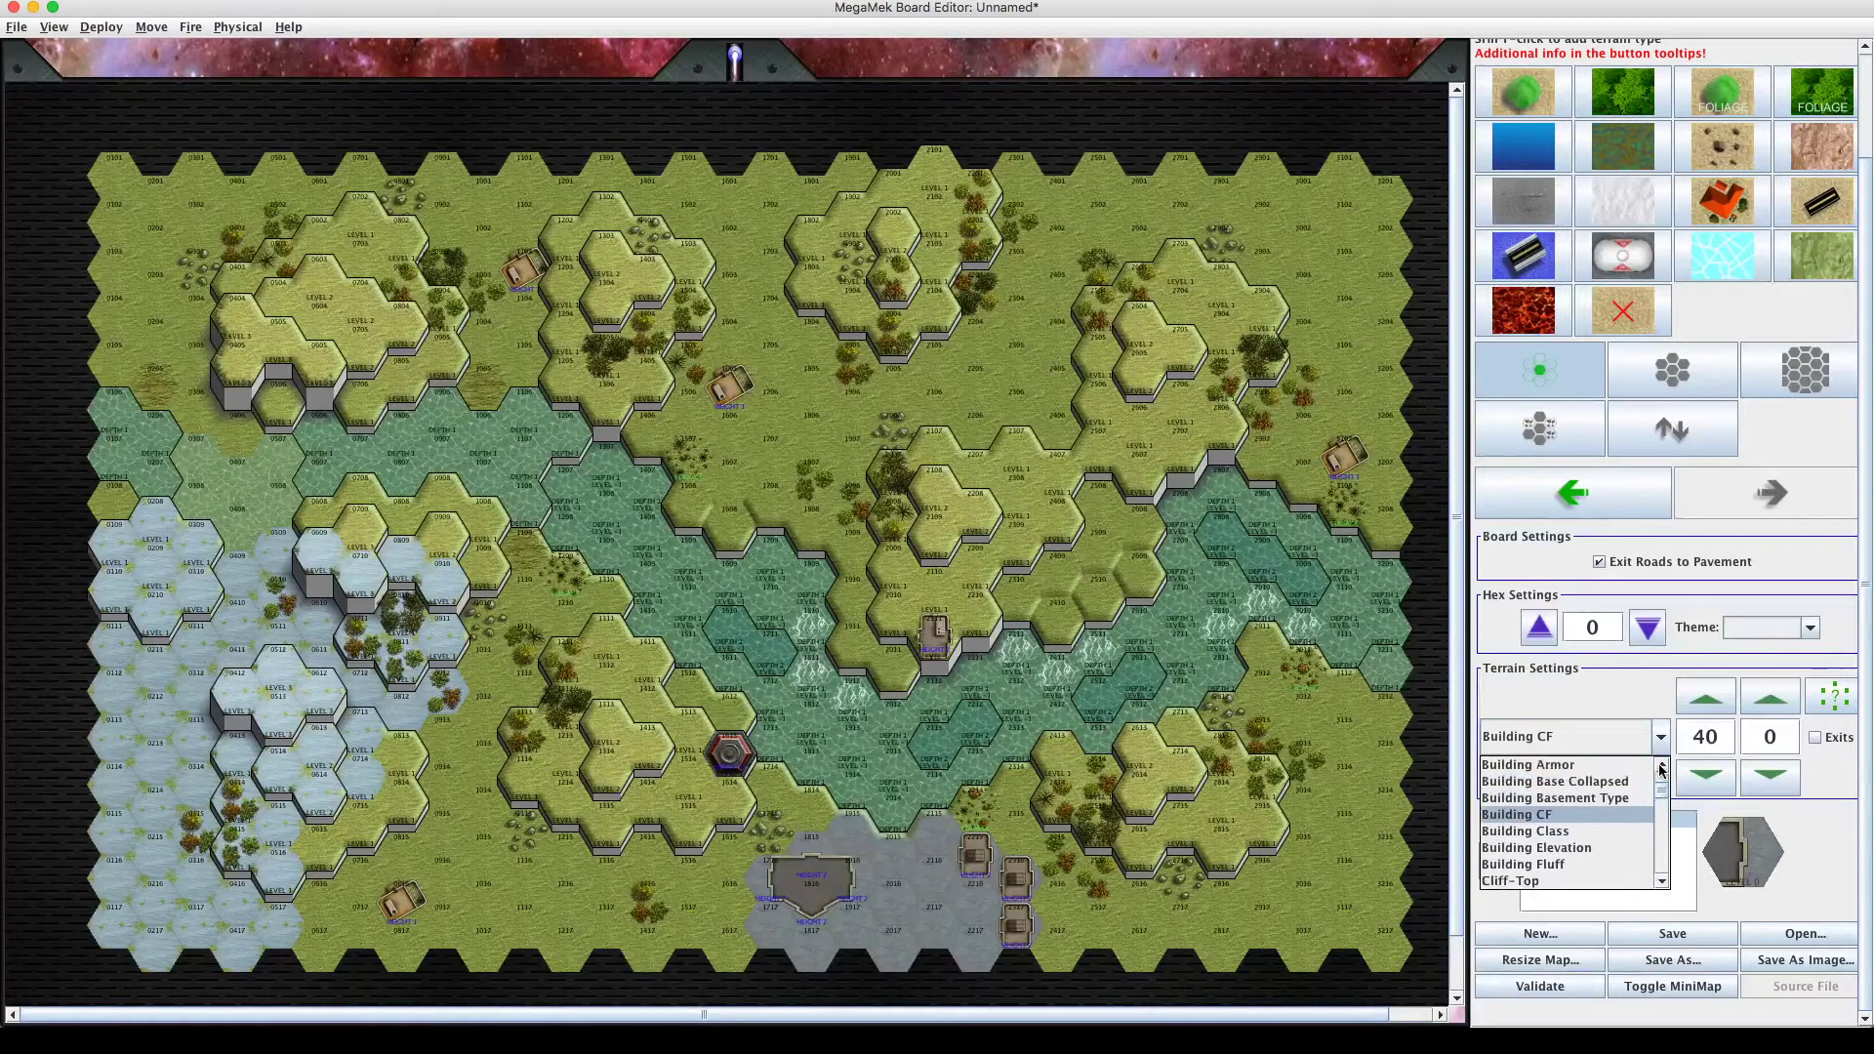
{"action": "left_click", "coordinate": [1661, 768]}
{"action": "left_click", "coordinate": [1661, 768]}
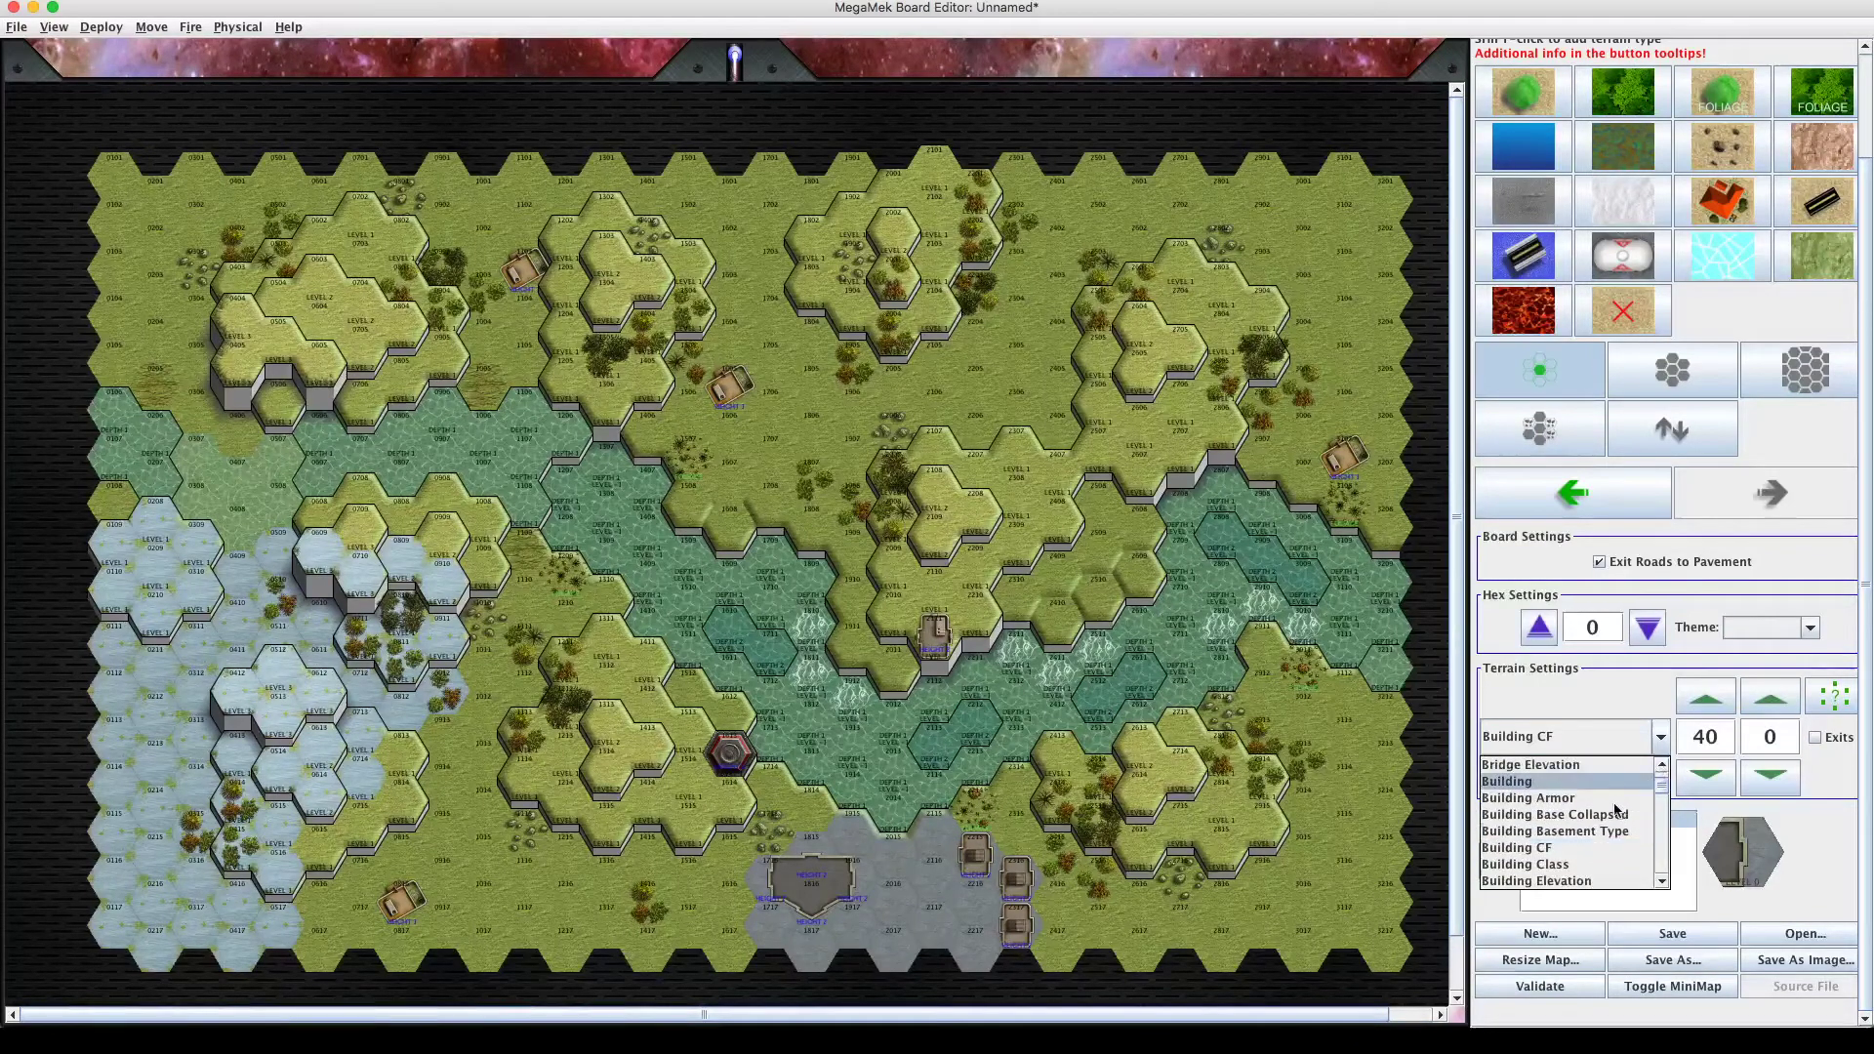
{"action": "left_click", "coordinate": [1585, 864]}
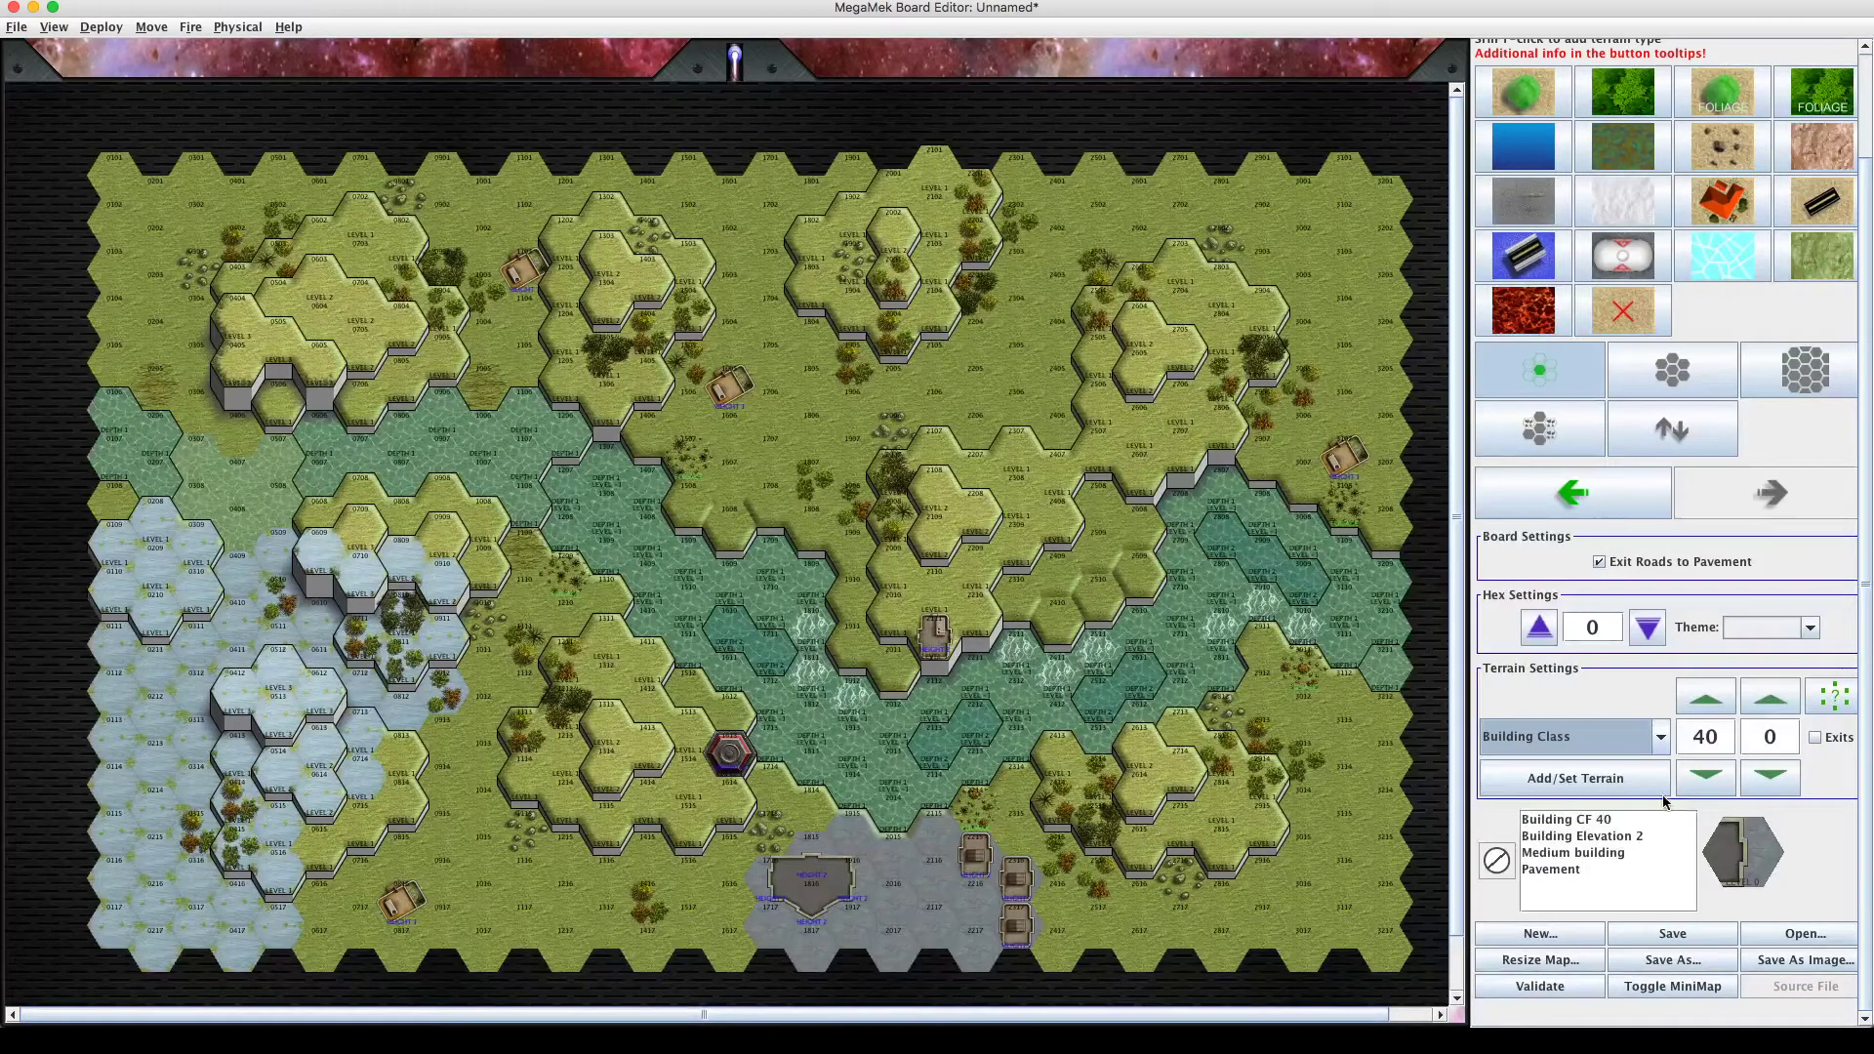
{"action": "left_click", "coordinate": [1615, 794]}
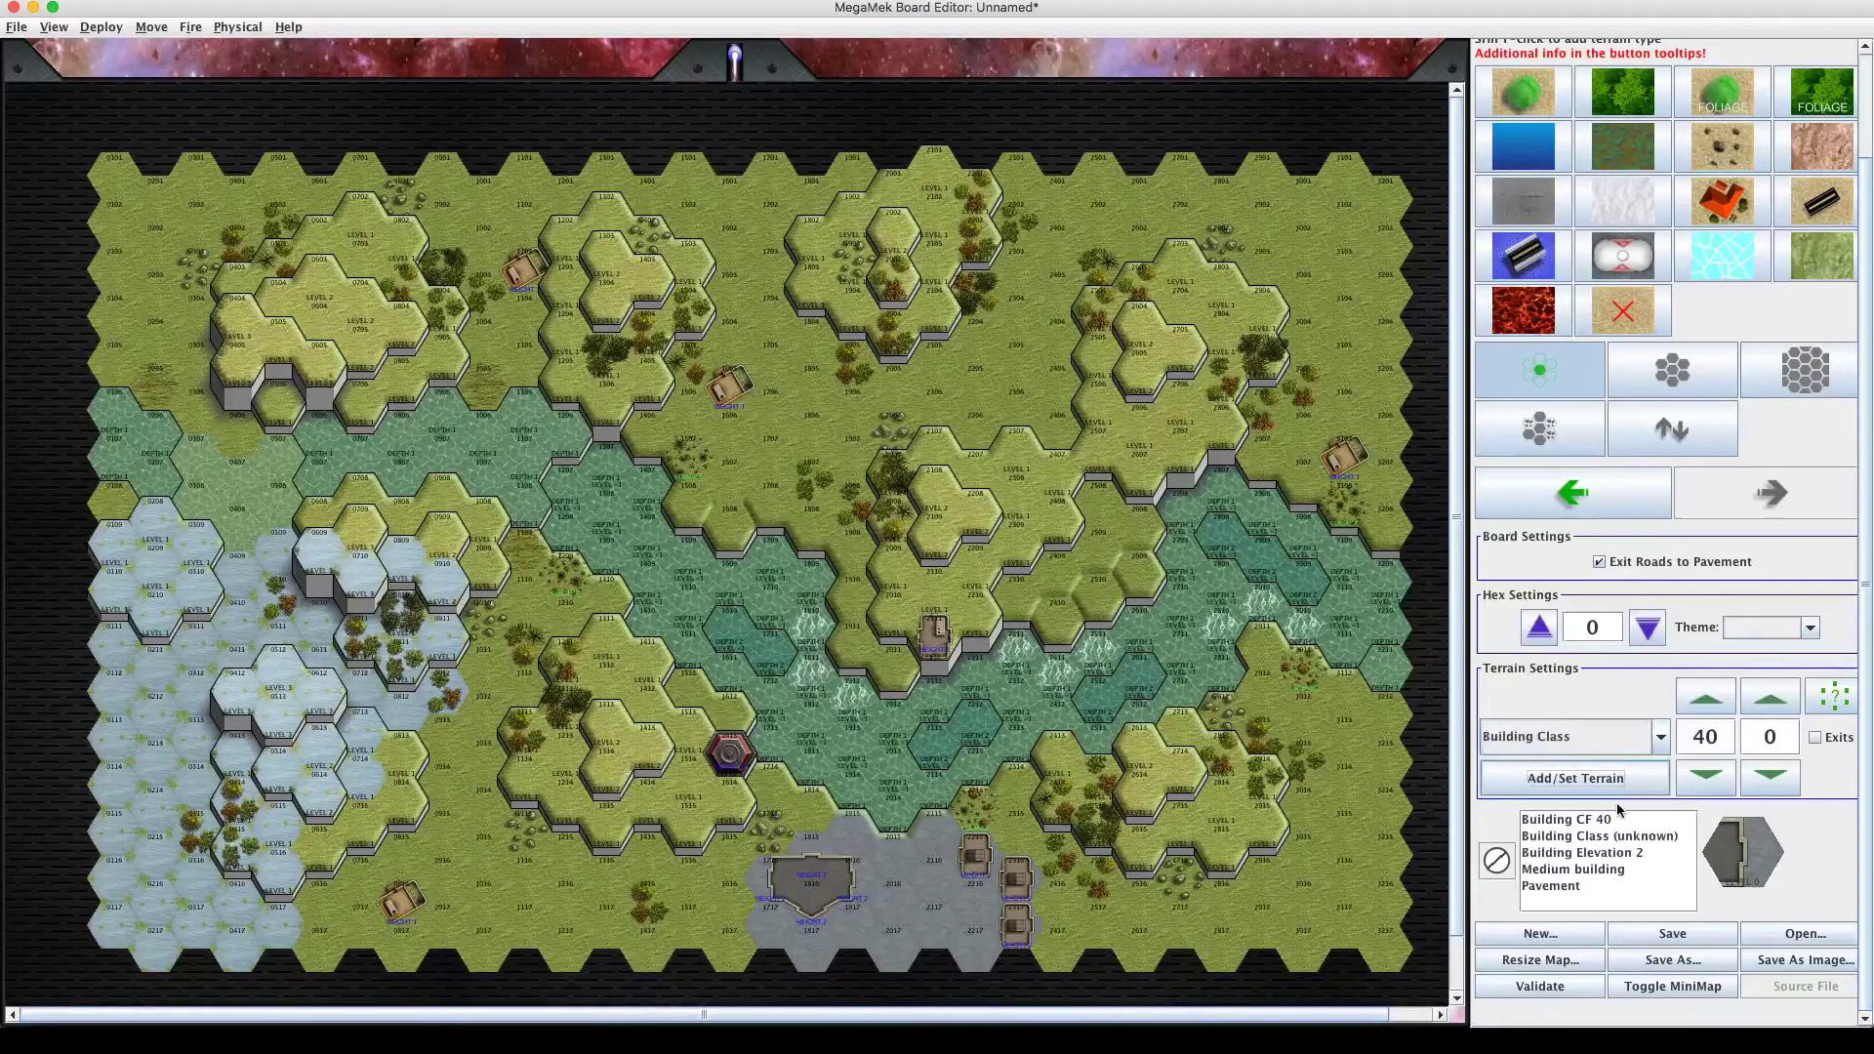
{"action": "left_click", "coordinate": [1611, 838]}
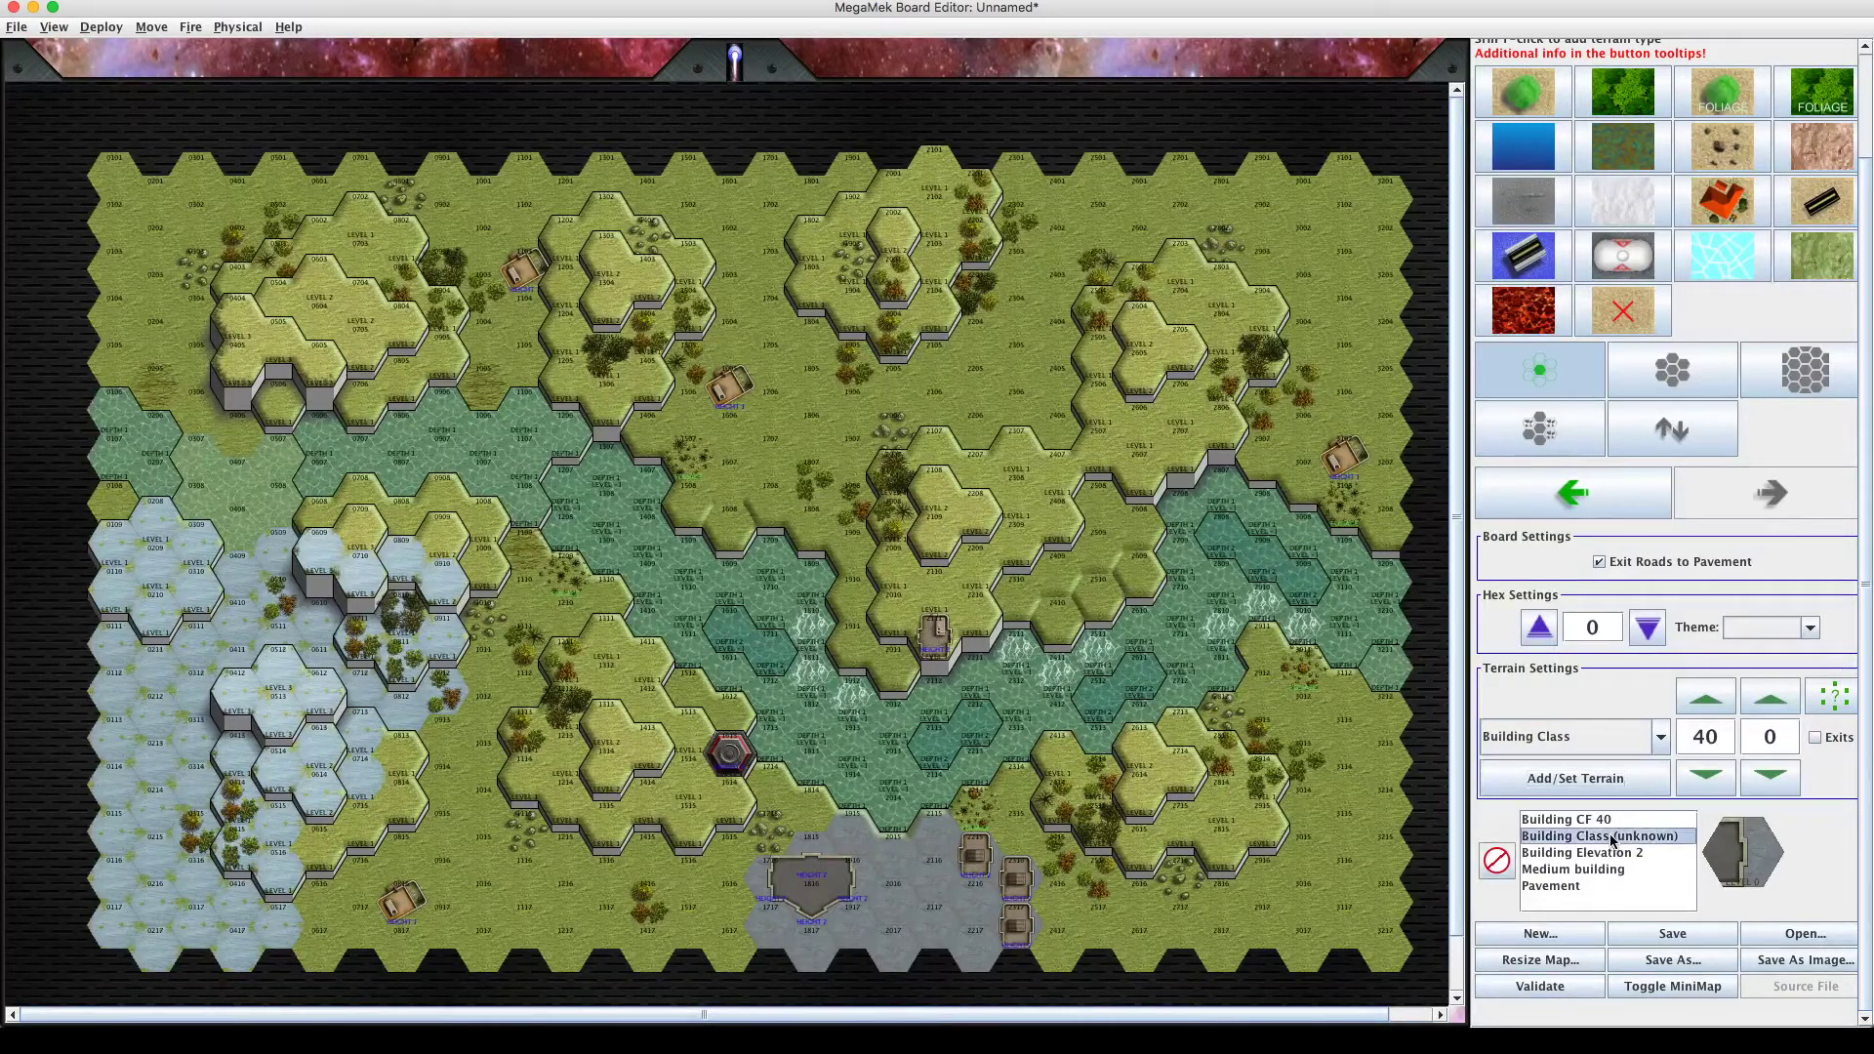
Set the Building Class of the medium building terrain to 1 so it becomes a hangar.
{"action": "left_click", "coordinate": [1703, 740]}
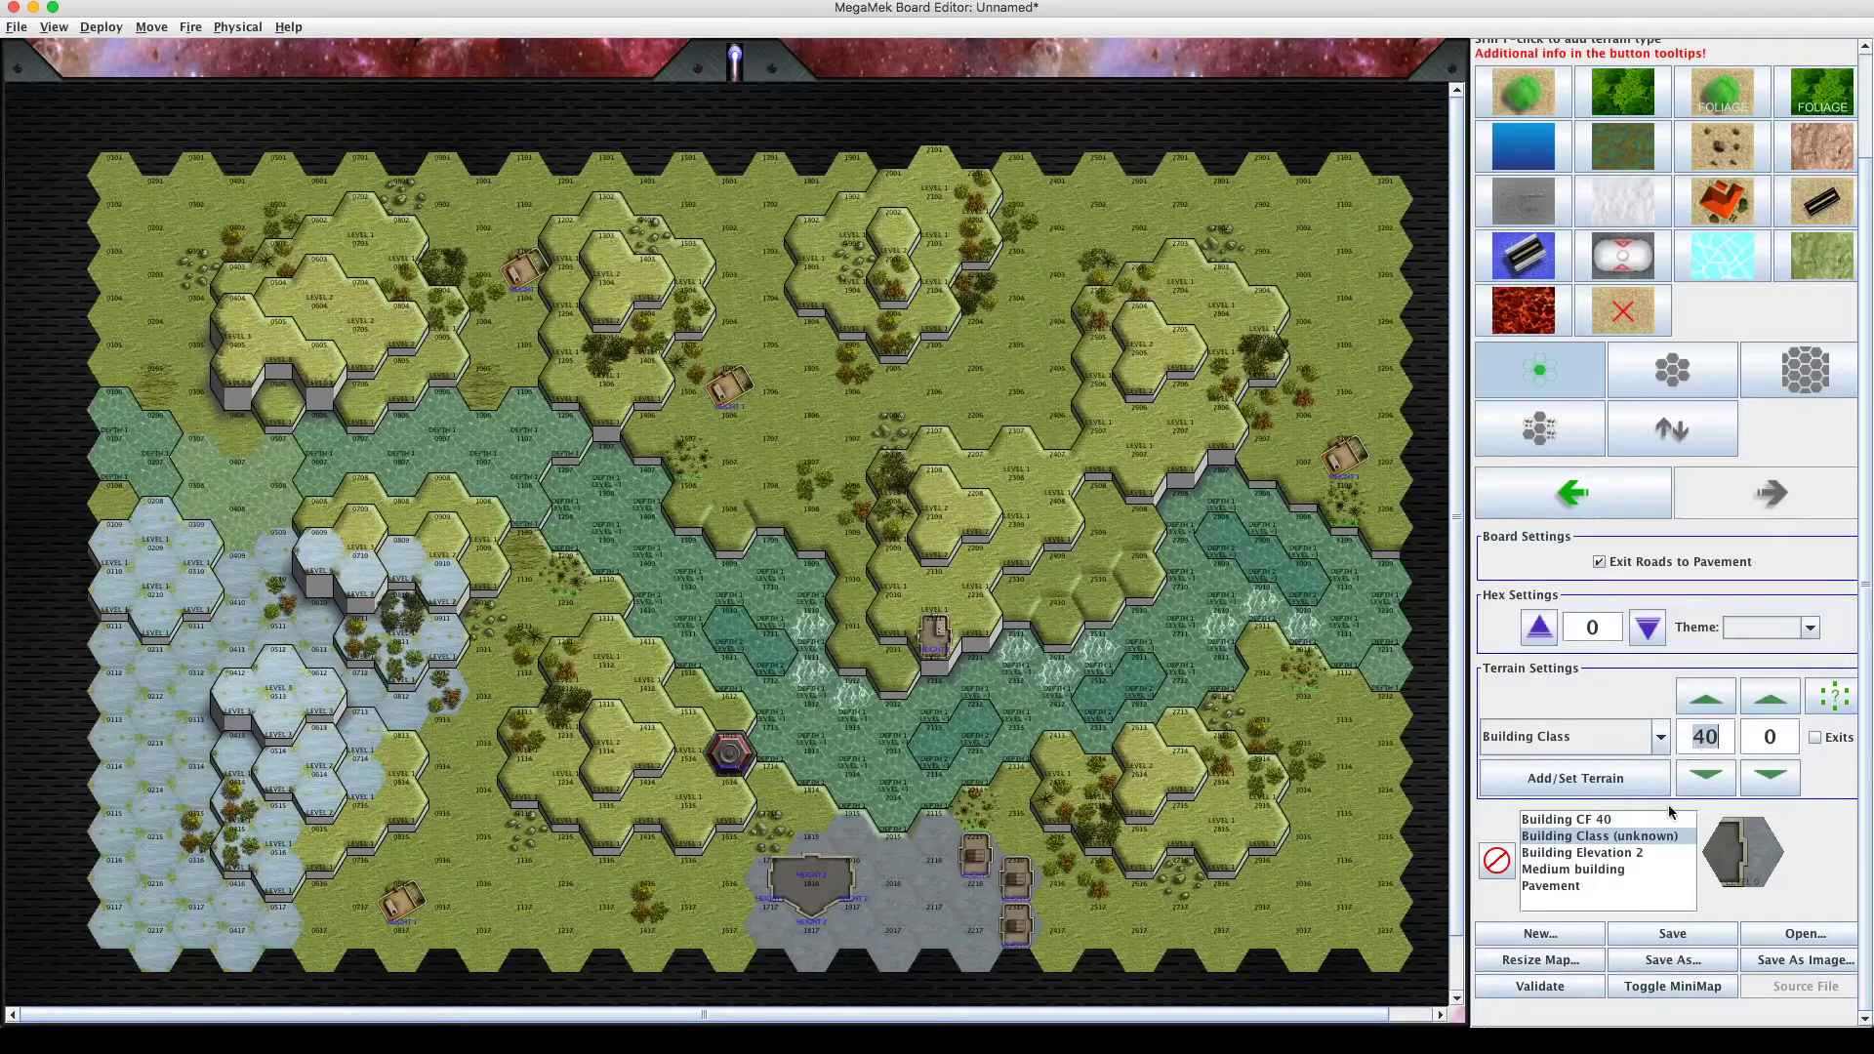
{"action": "type", "text": "0"}
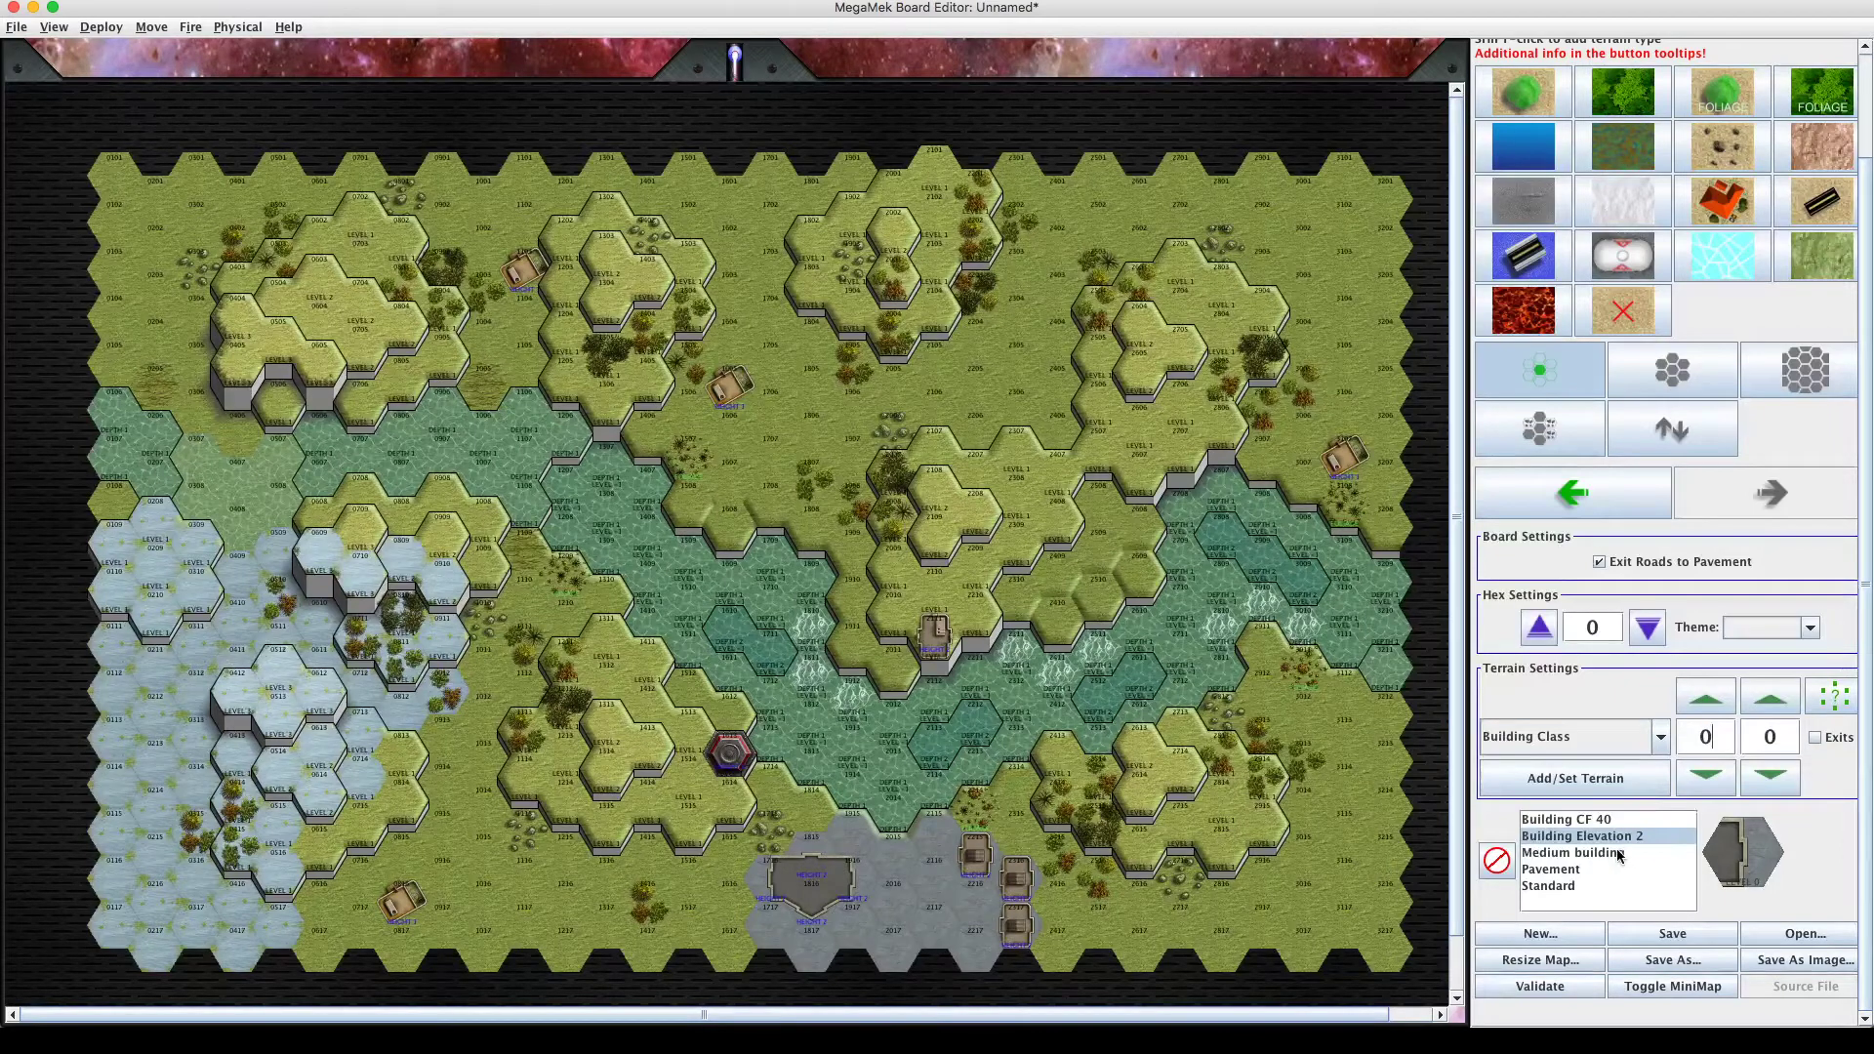
{"action": "left_click", "coordinate": [1563, 887]}
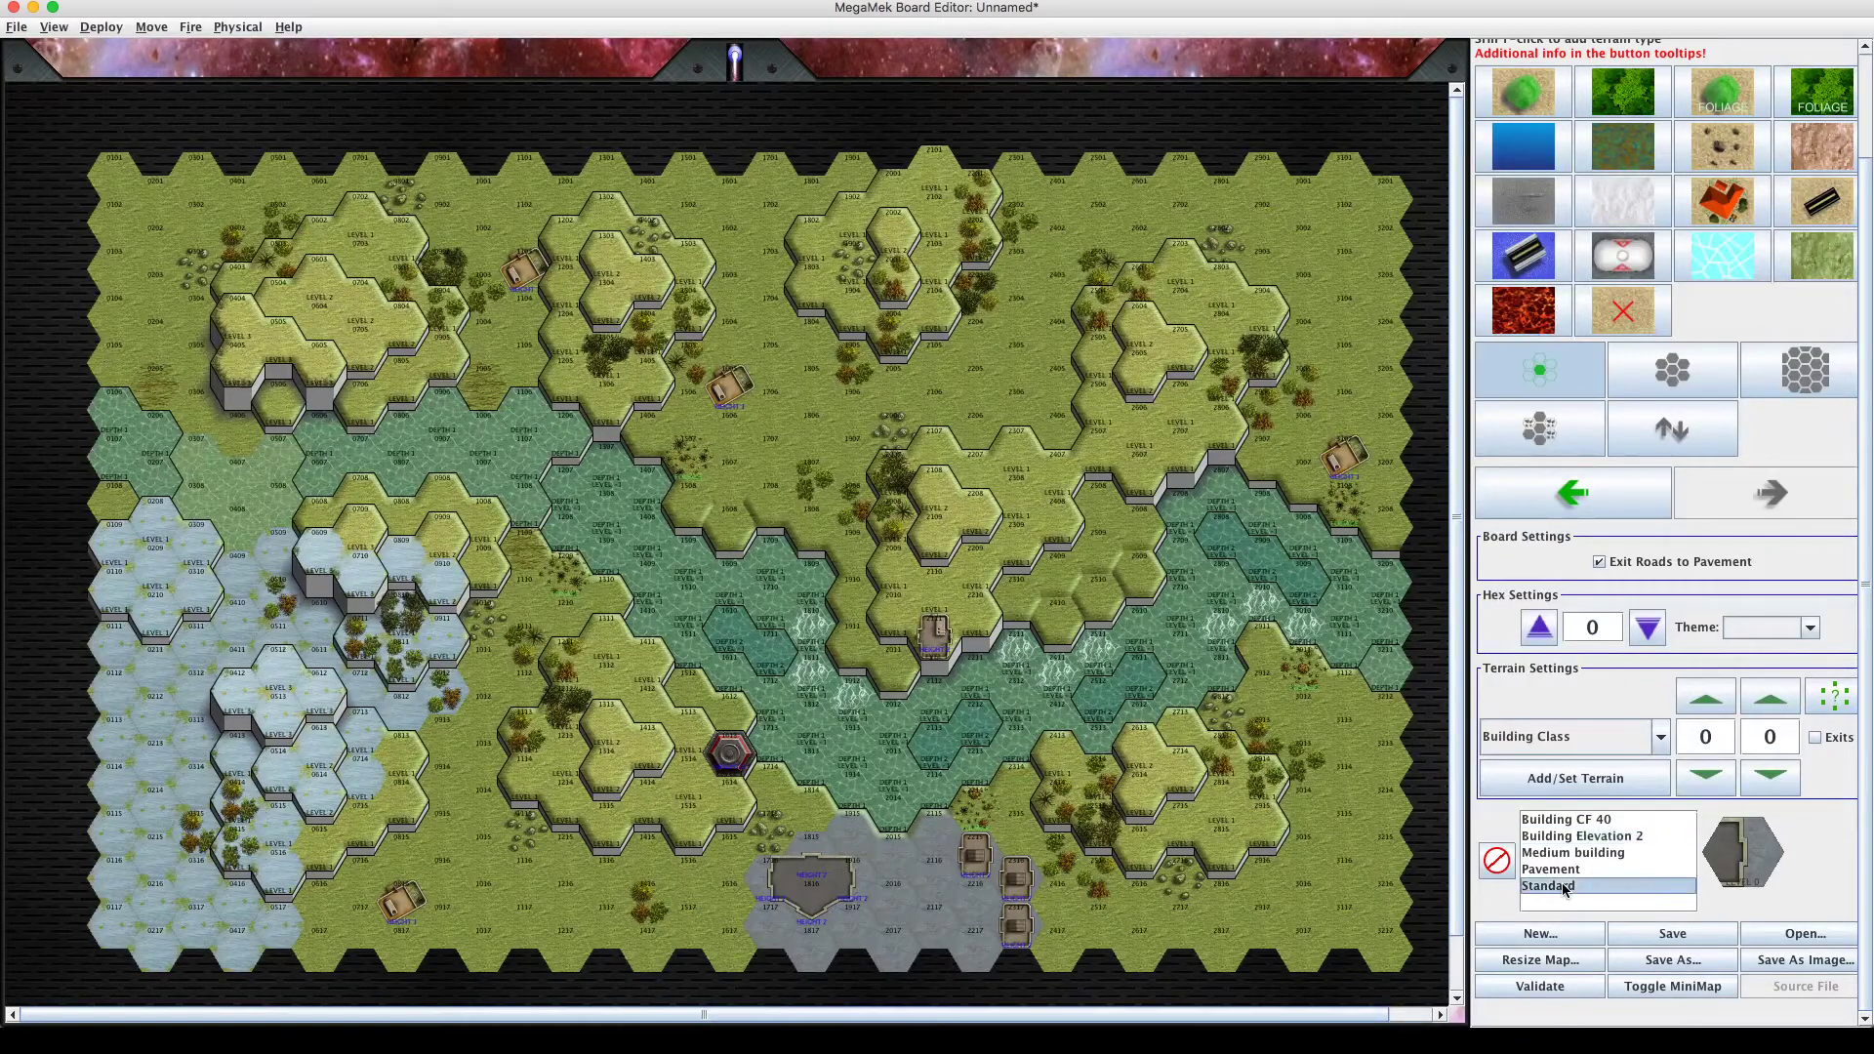
{"action": "left_click", "coordinate": [1704, 703]}
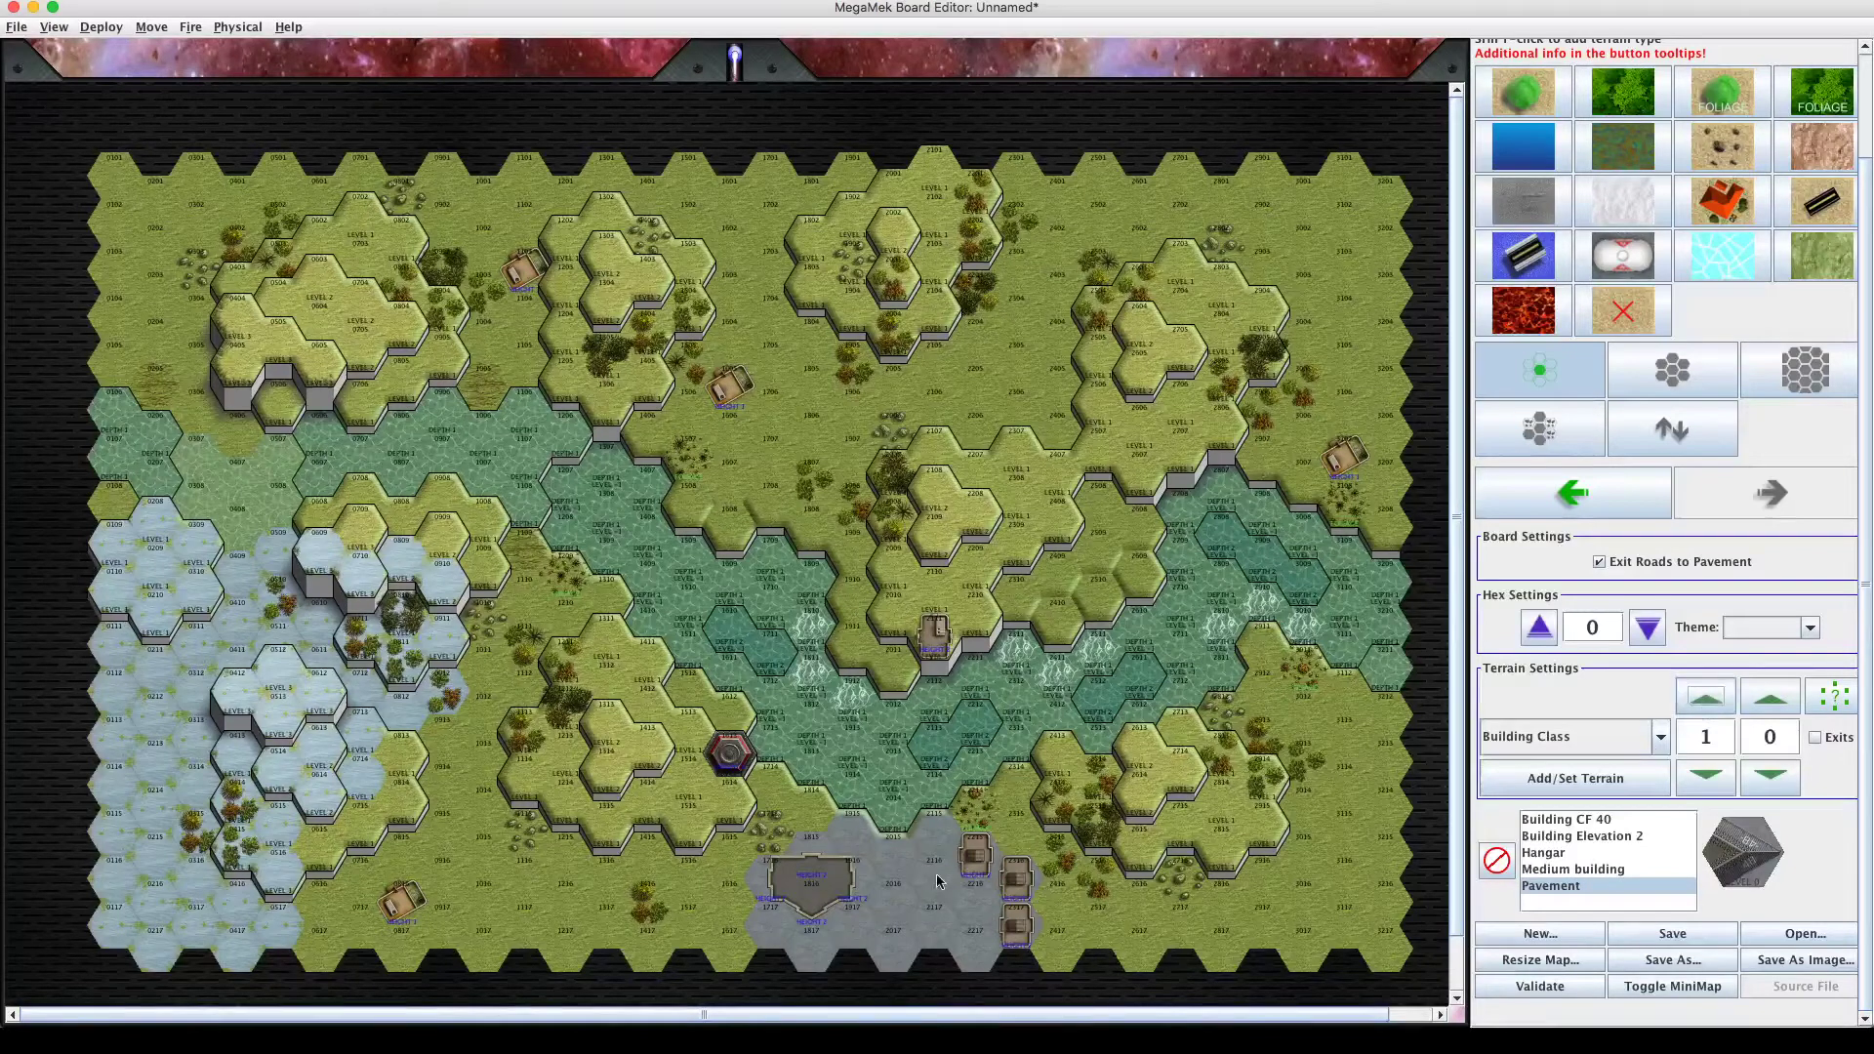
Paint the hangar terrain over the hexes of the large multi-hex building on the southern pavement.
{"action": "left_click", "coordinate": [772, 903]}
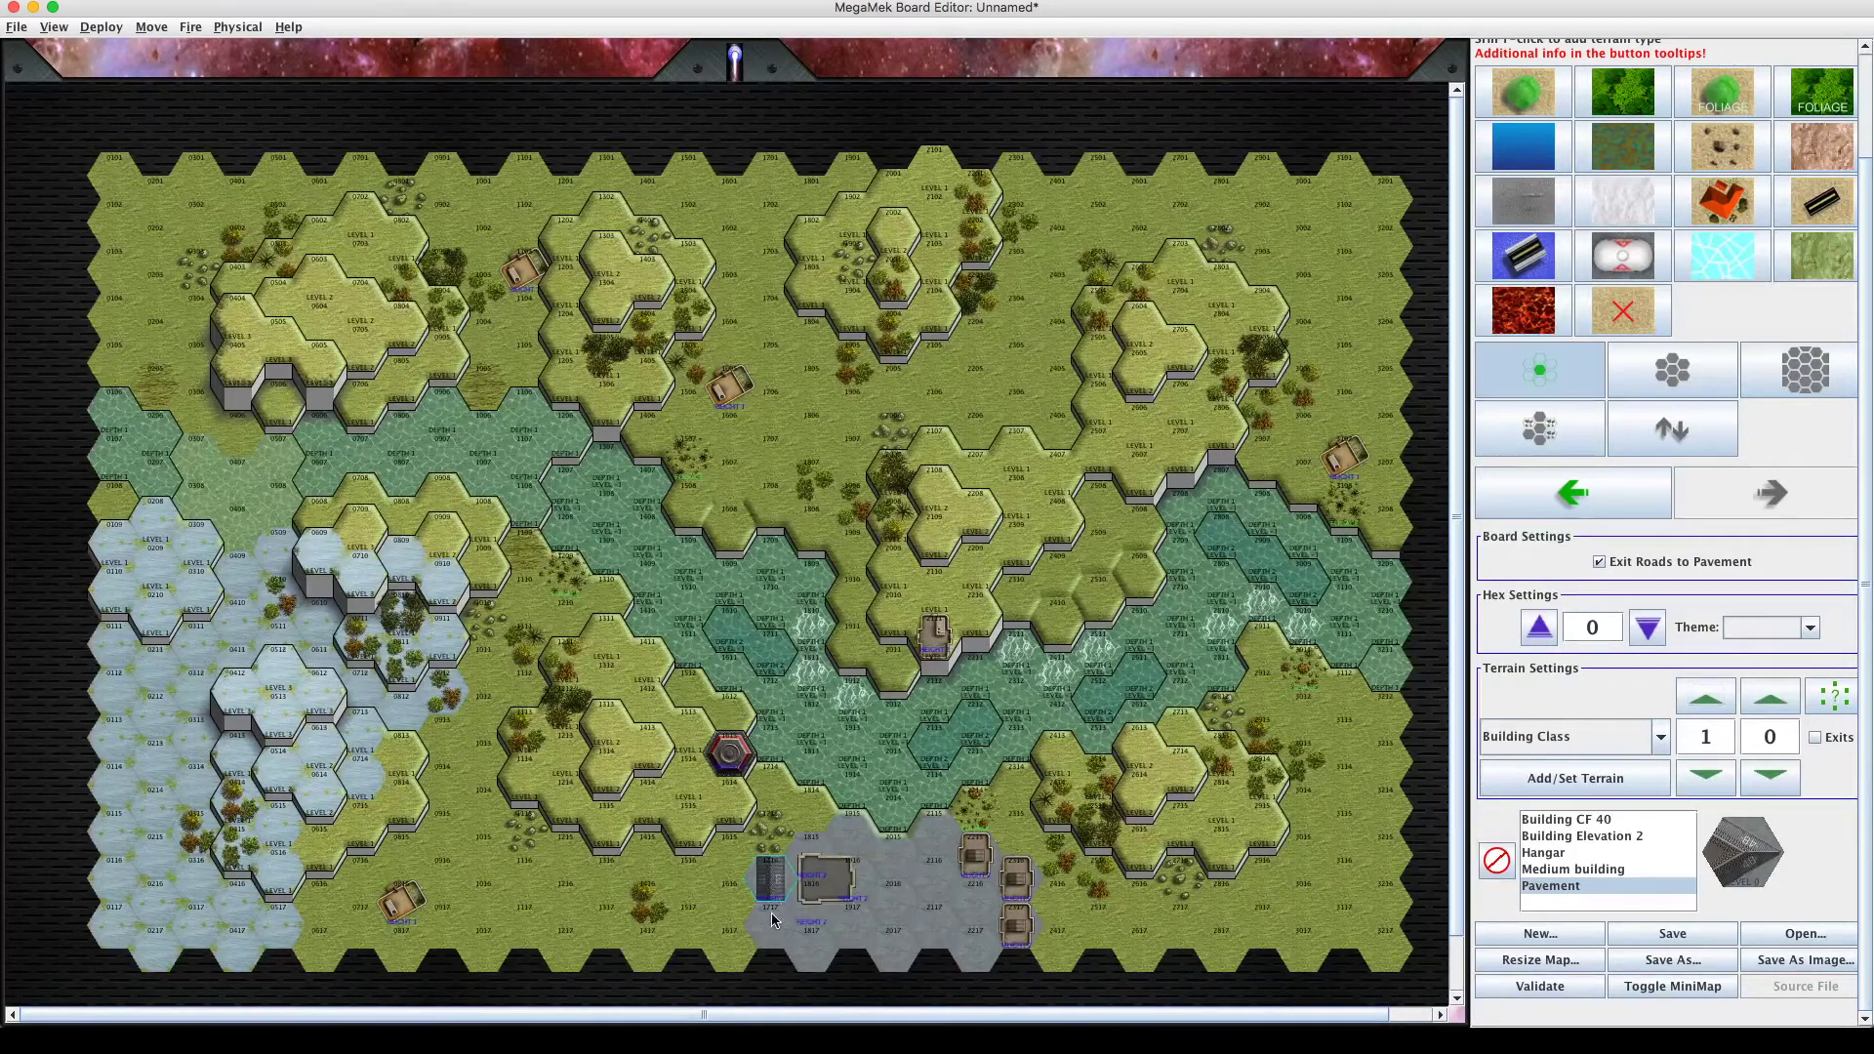
{"action": "left_click", "coordinate": [806, 939]}
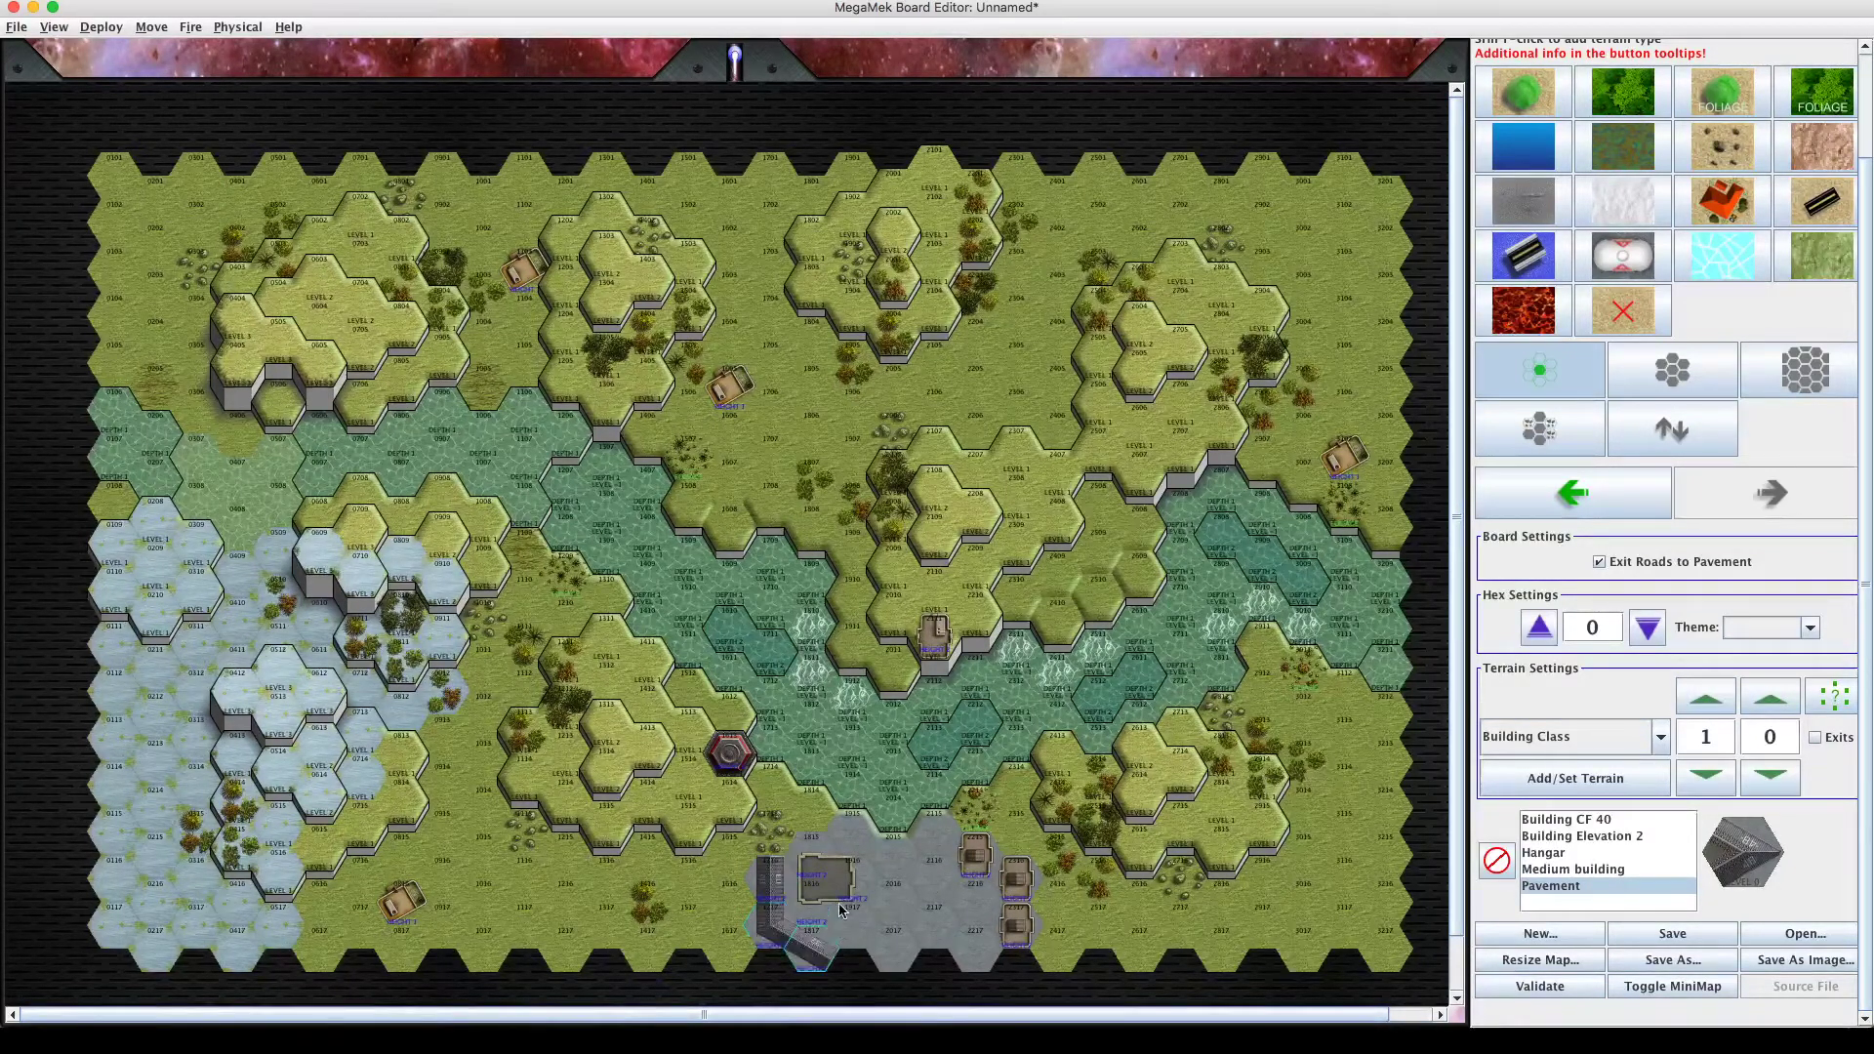
{"action": "left_click", "coordinate": [839, 909]}
{"action": "left_click", "coordinate": [837, 873]}
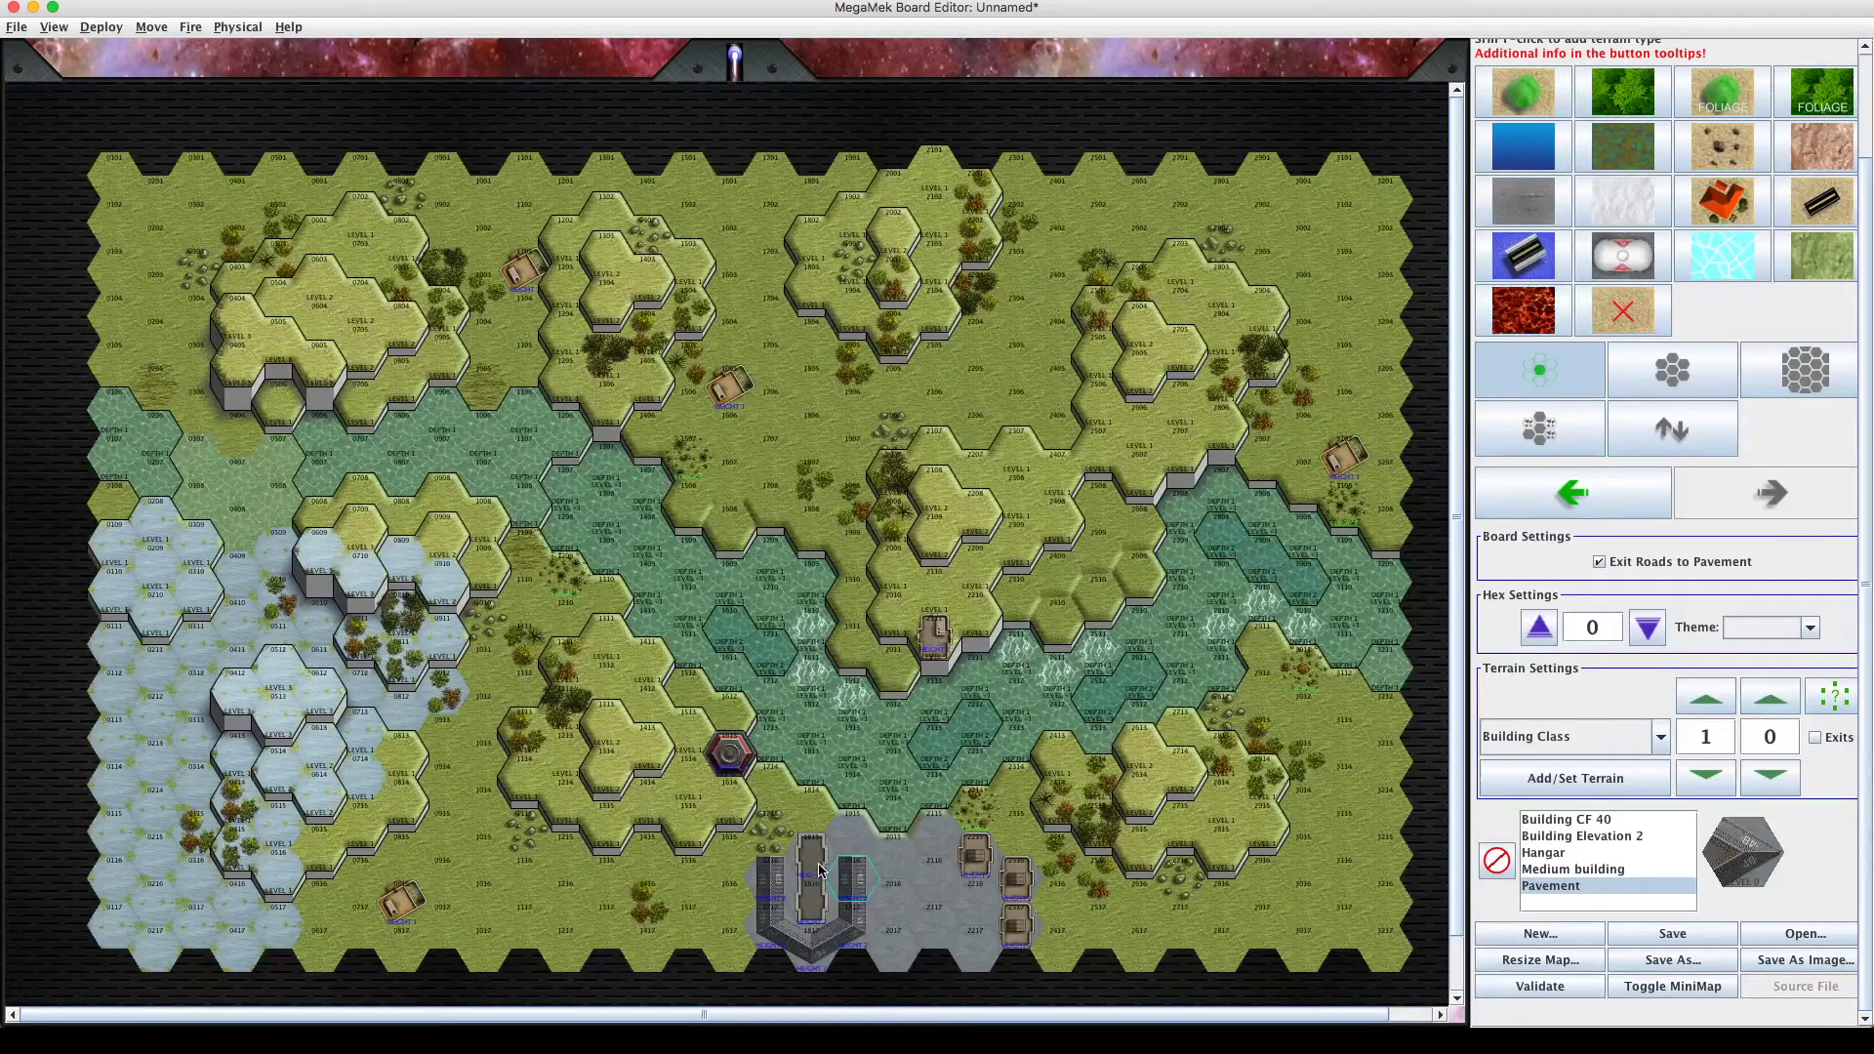
{"action": "left_click", "coordinate": [818, 870]}
{"action": "left_click", "coordinate": [820, 896]}
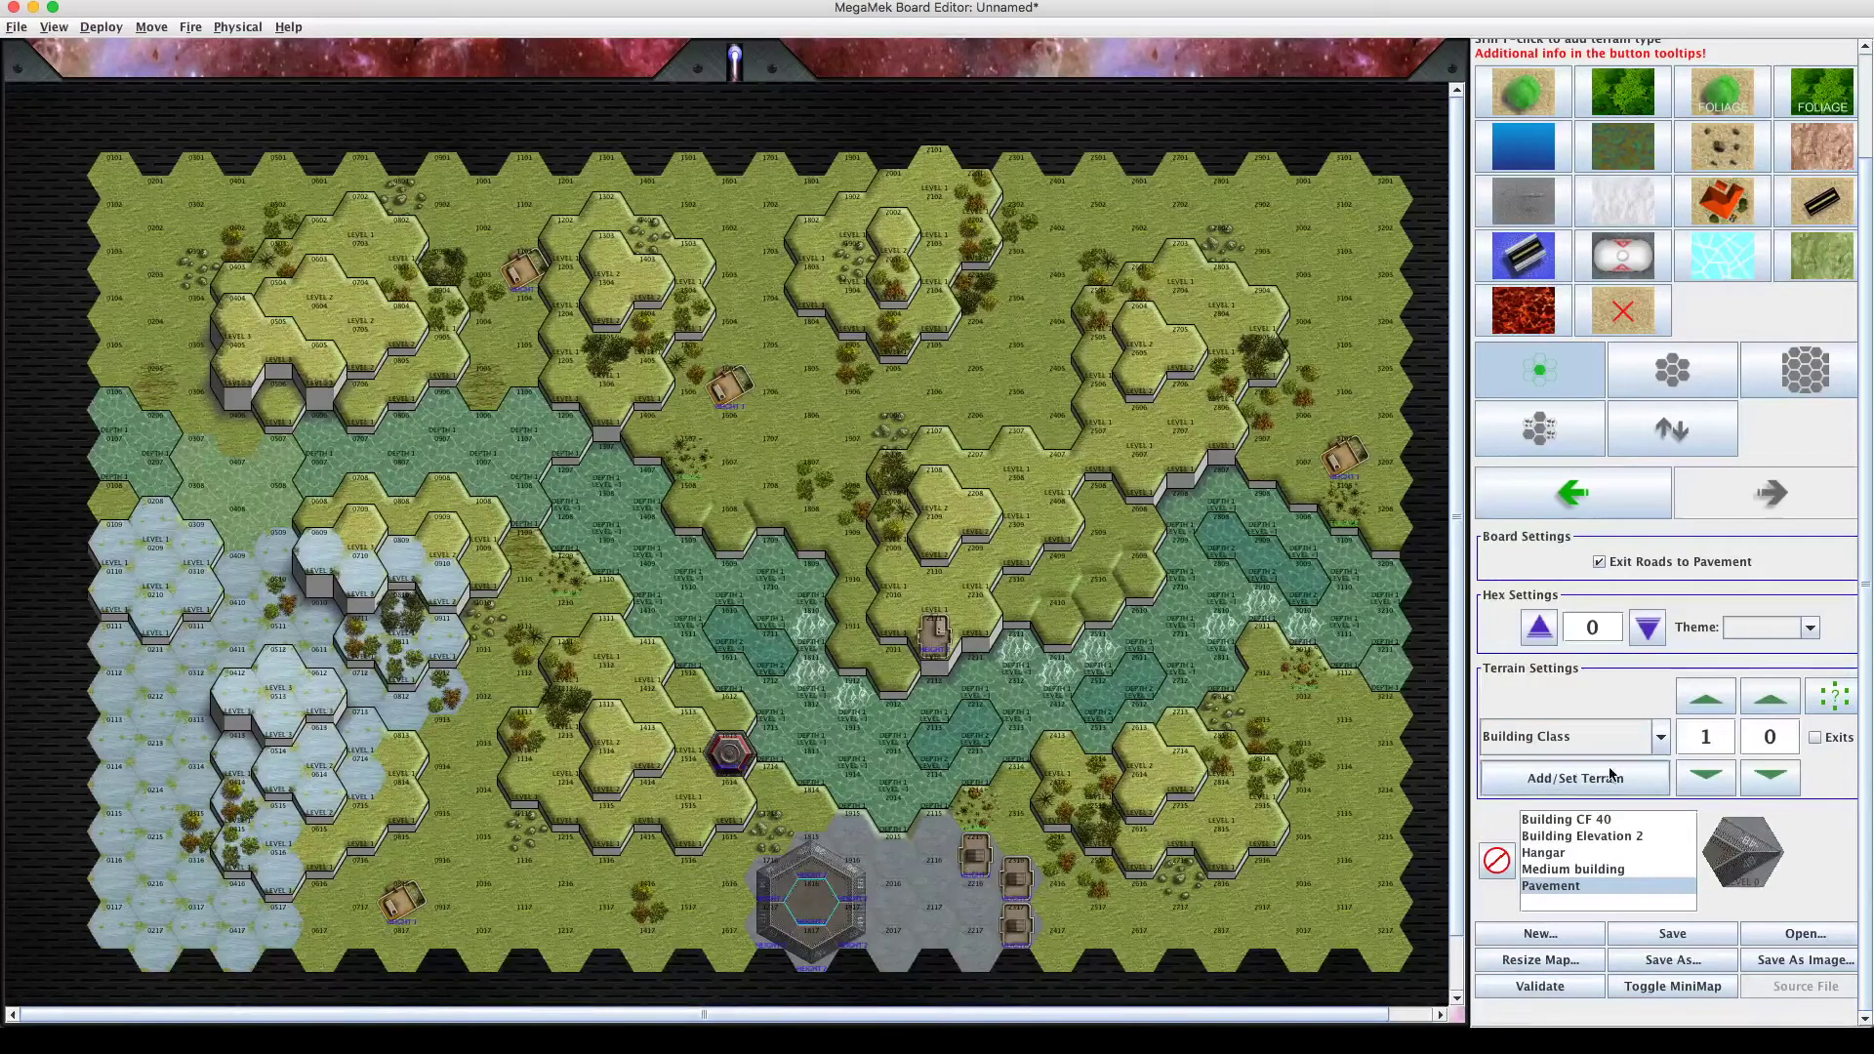
Add Building Fluff 1 to the hangar terrain.
{"action": "left_click", "coordinate": [1662, 745]}
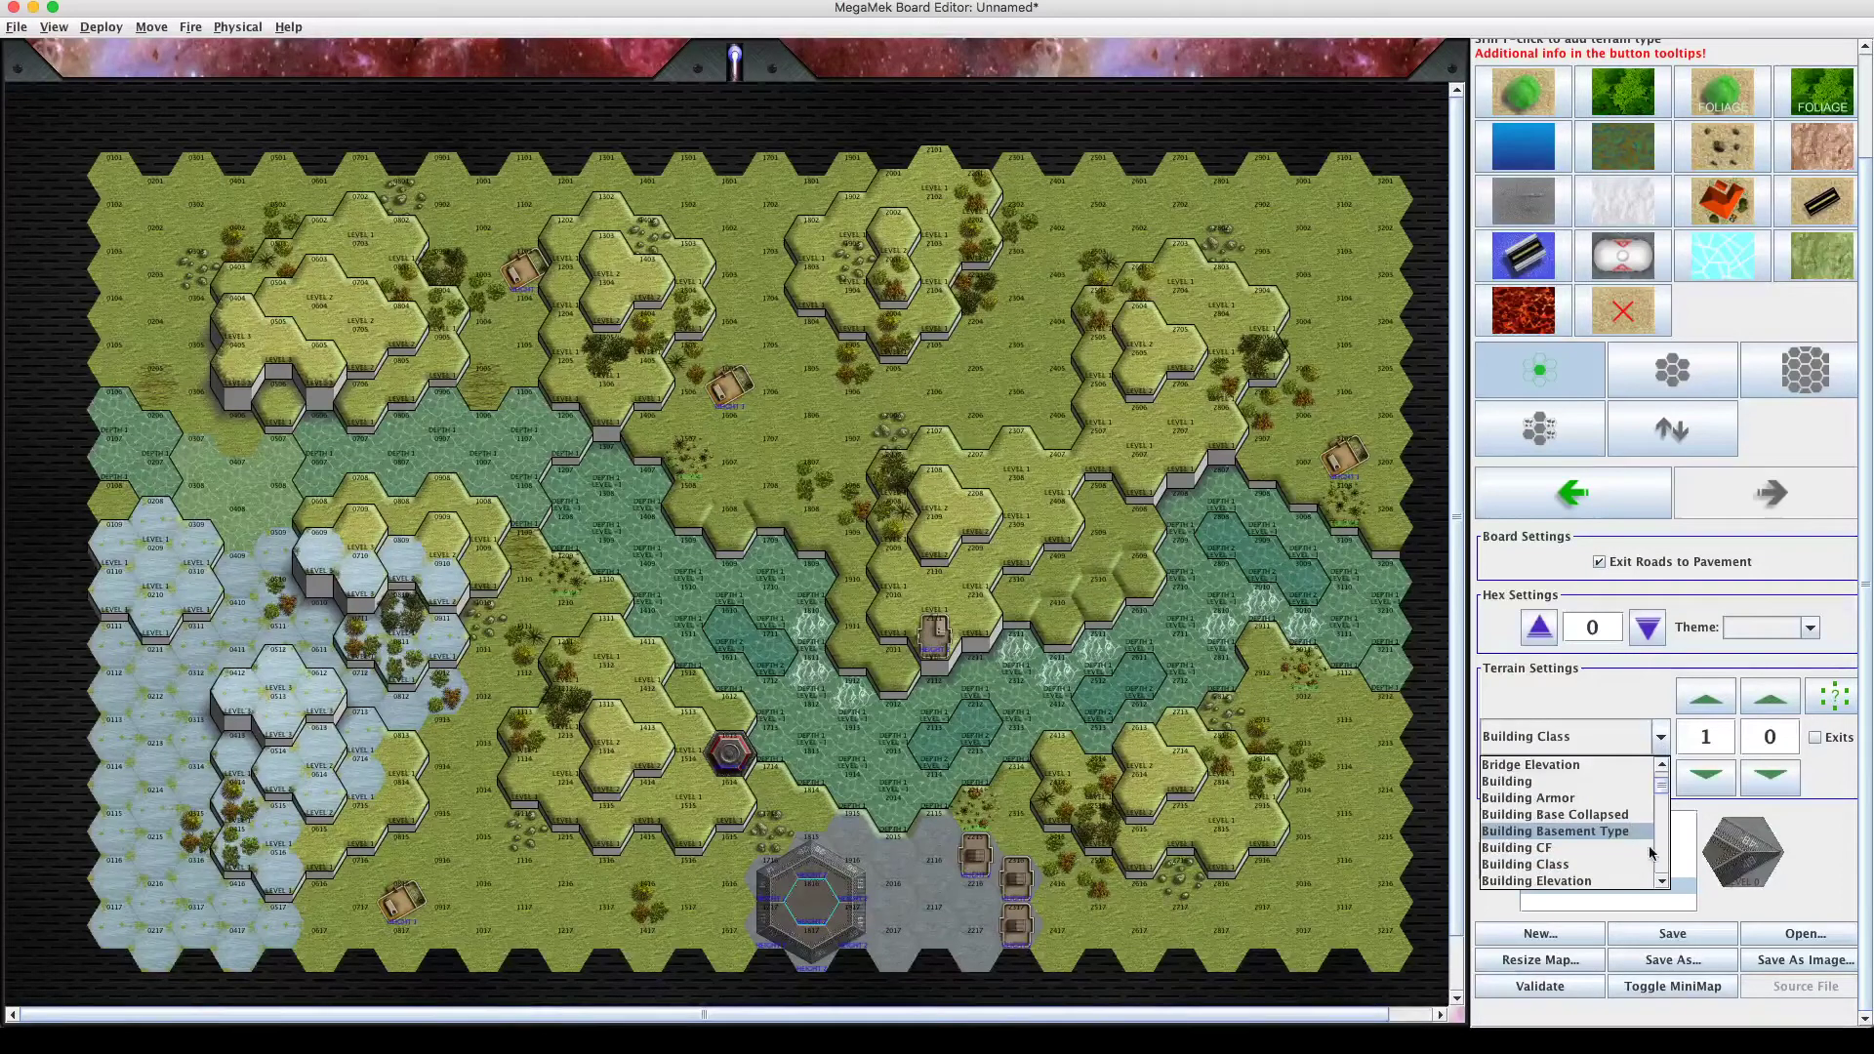
{"action": "left_click", "coordinate": [1662, 883]}
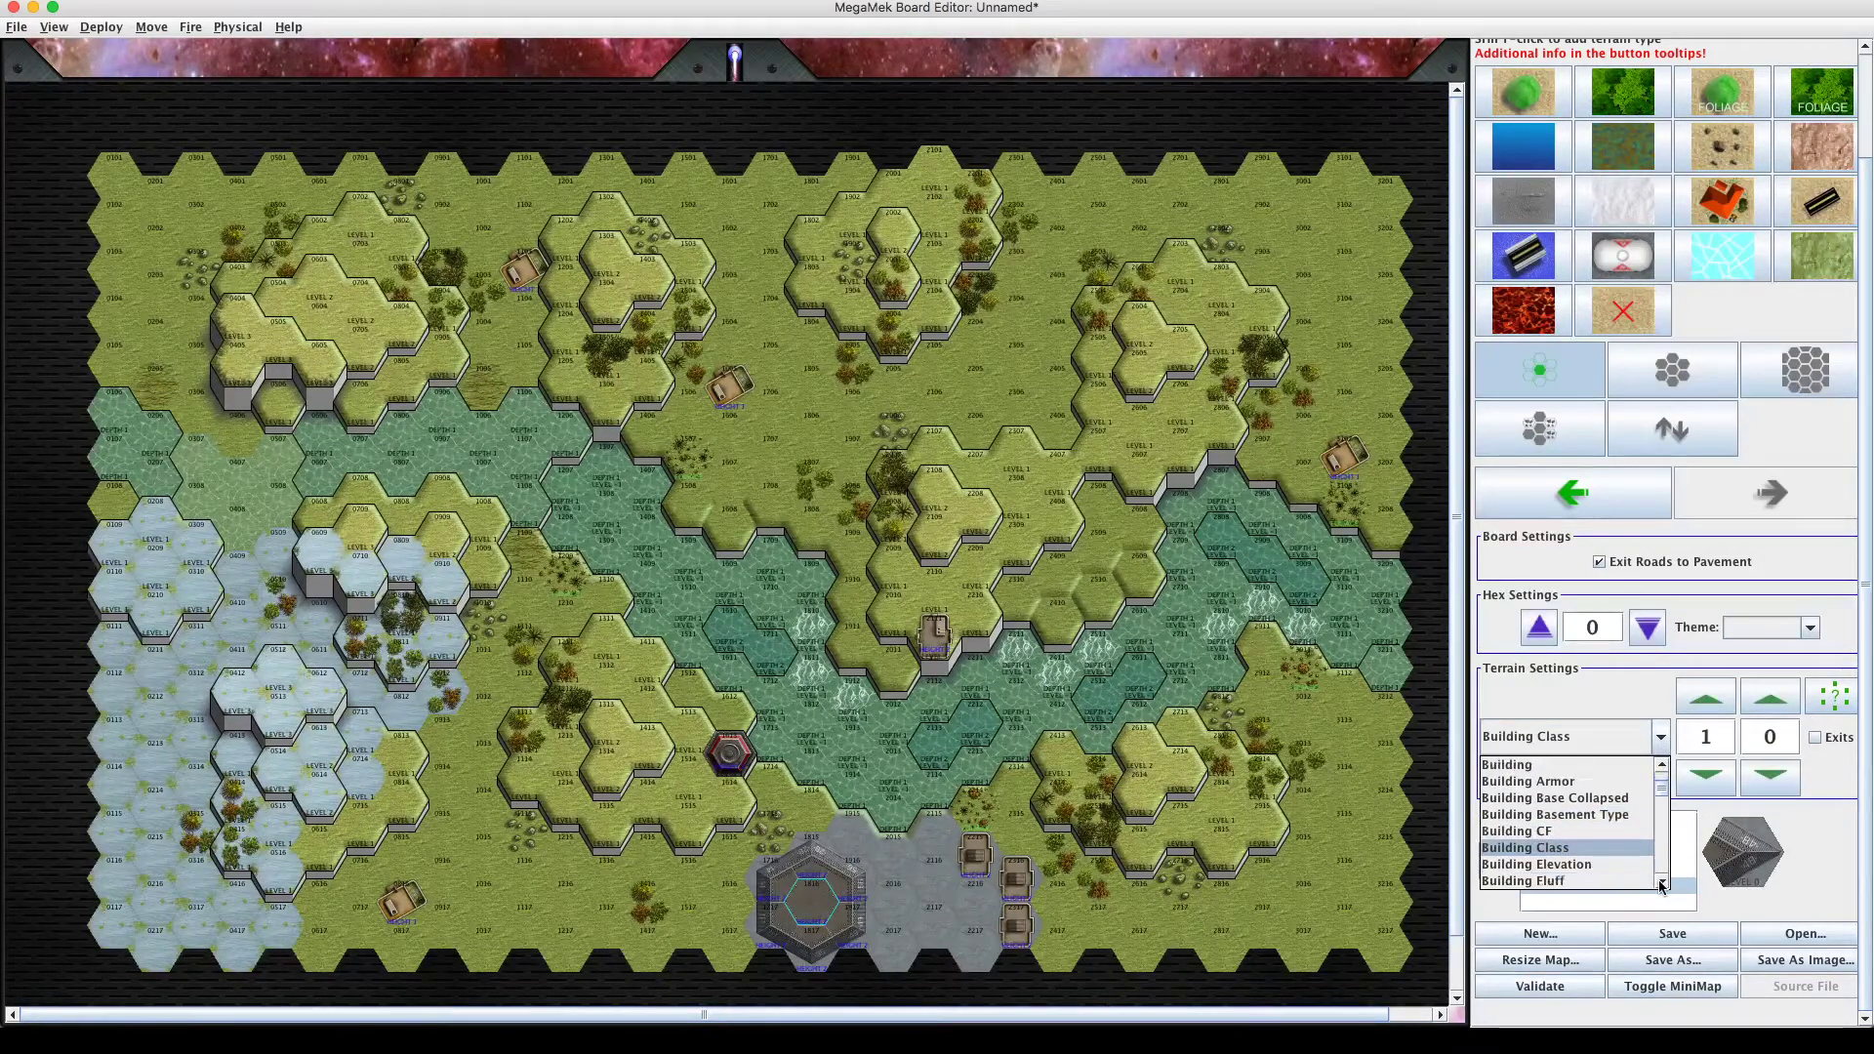
{"action": "left_click", "coordinate": [1662, 883]}
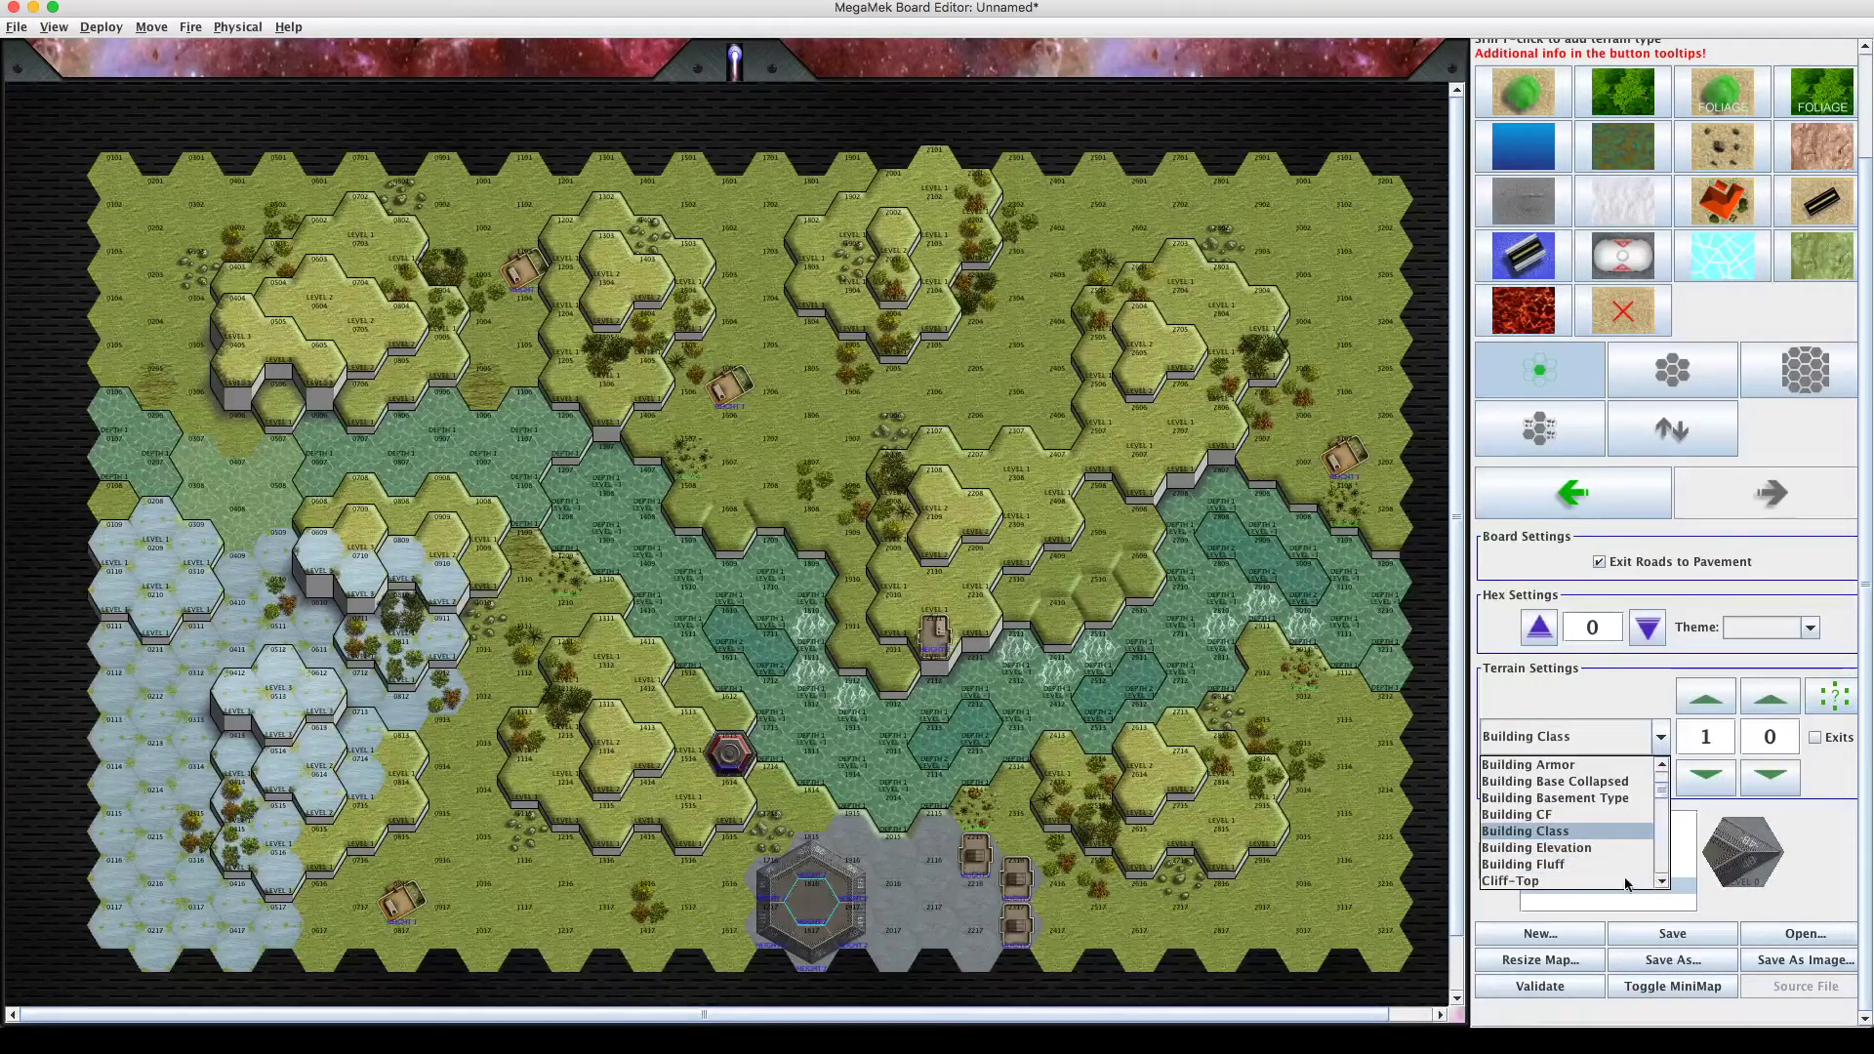
{"action": "left_click", "coordinate": [1568, 866]}
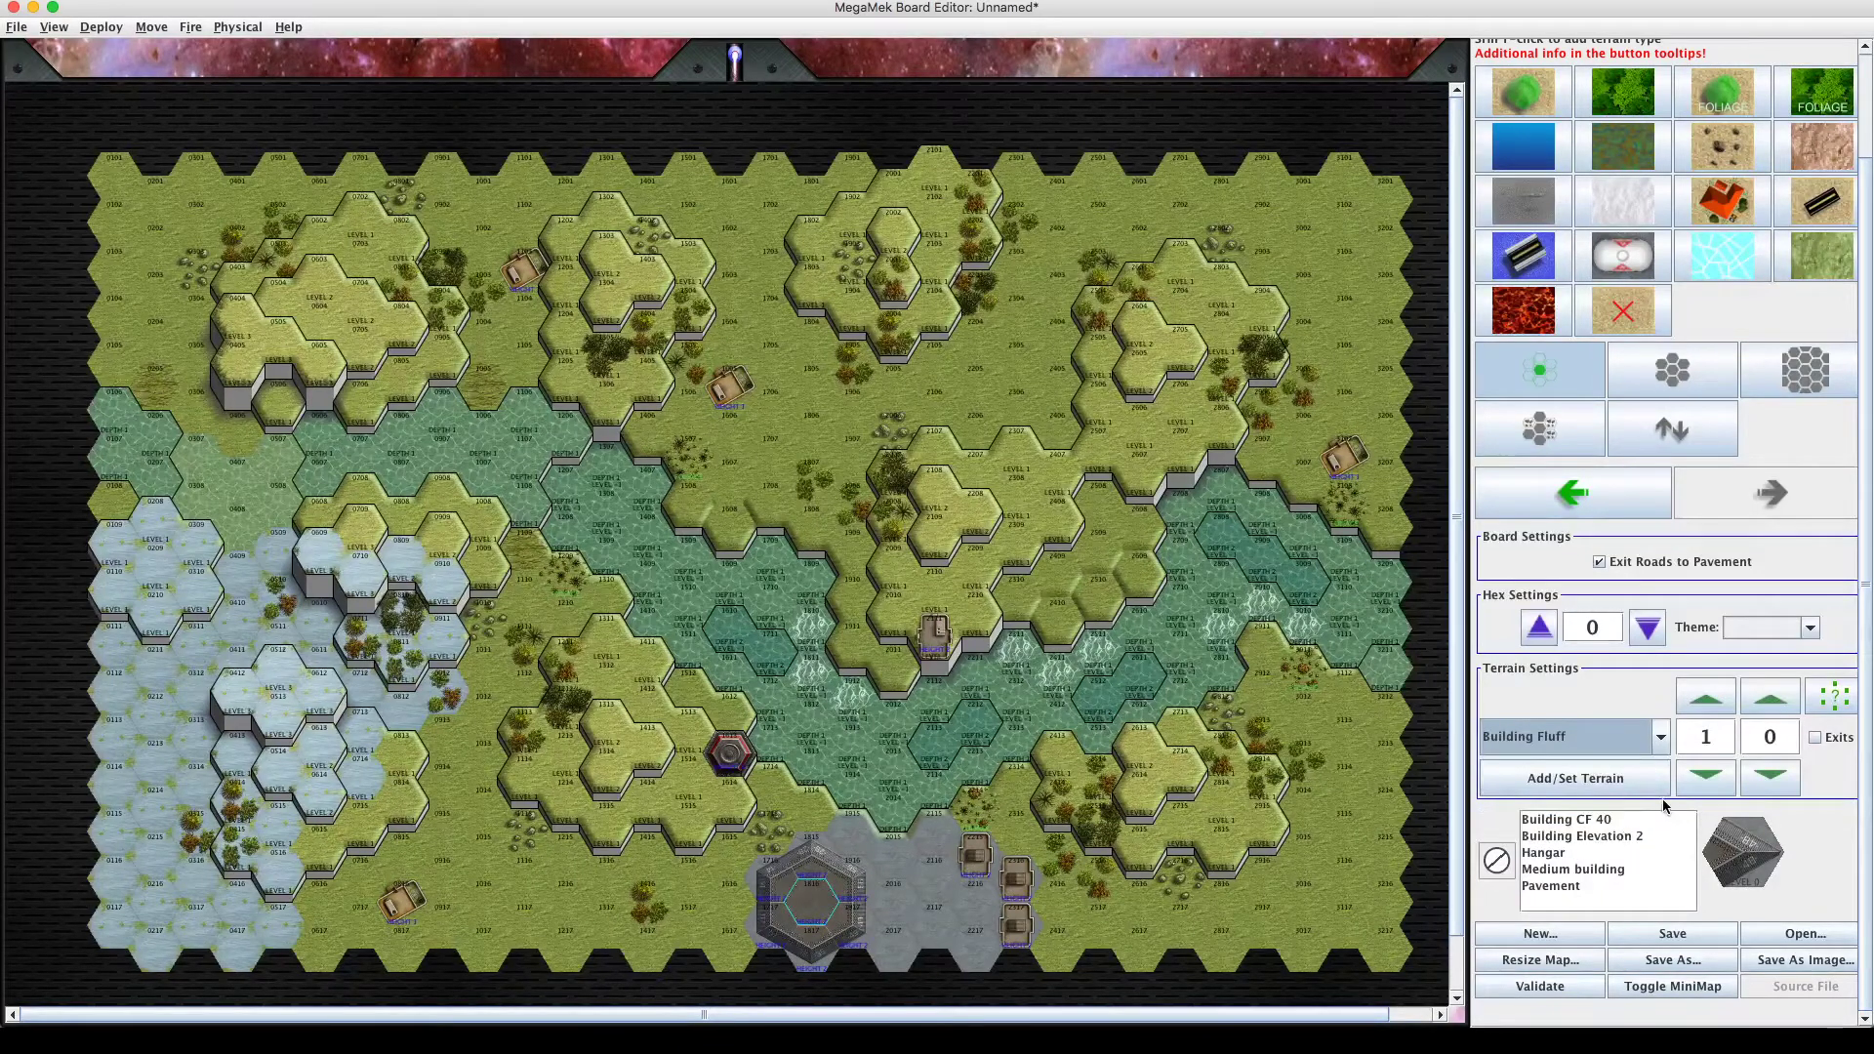
{"action": "left_click", "coordinate": [1597, 787]}
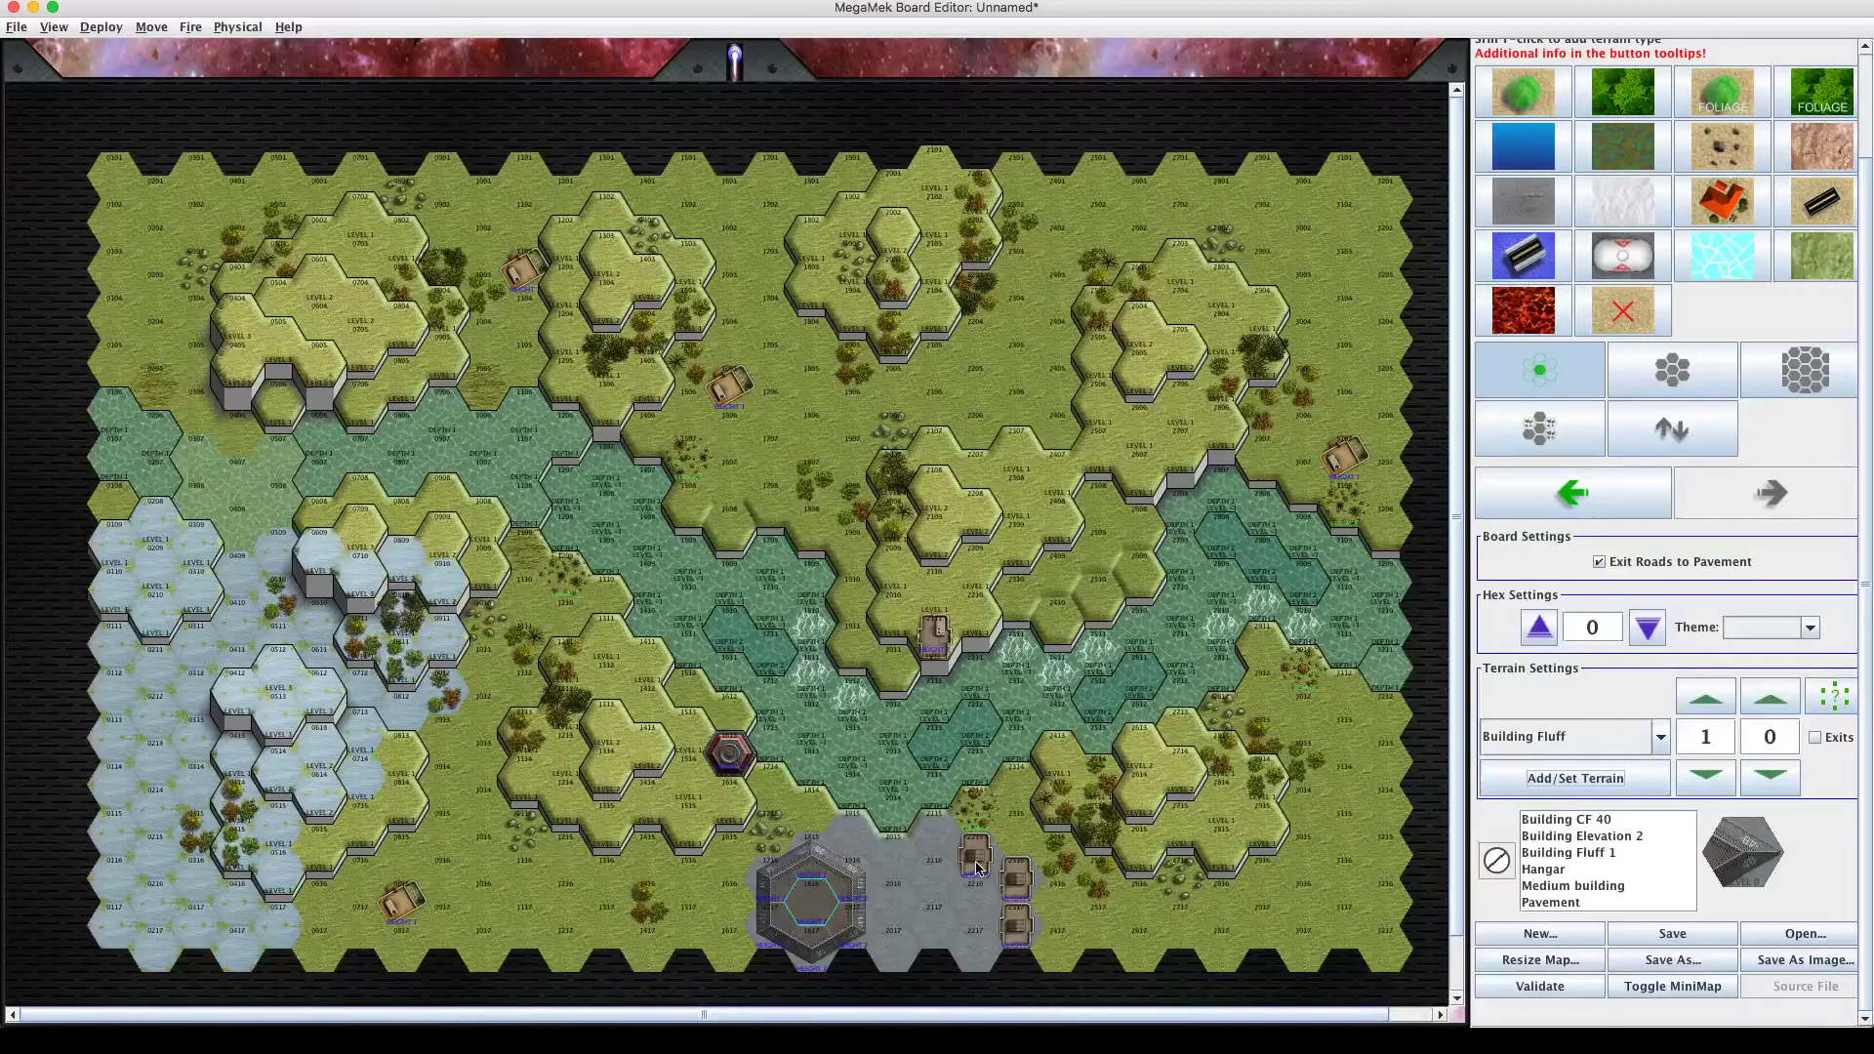
Copy the terrain of the southernmost small building on the pavement and add Building Fluff set to 0.
{"action": "left_click", "coordinate": [1032, 939], "text": "alt"}
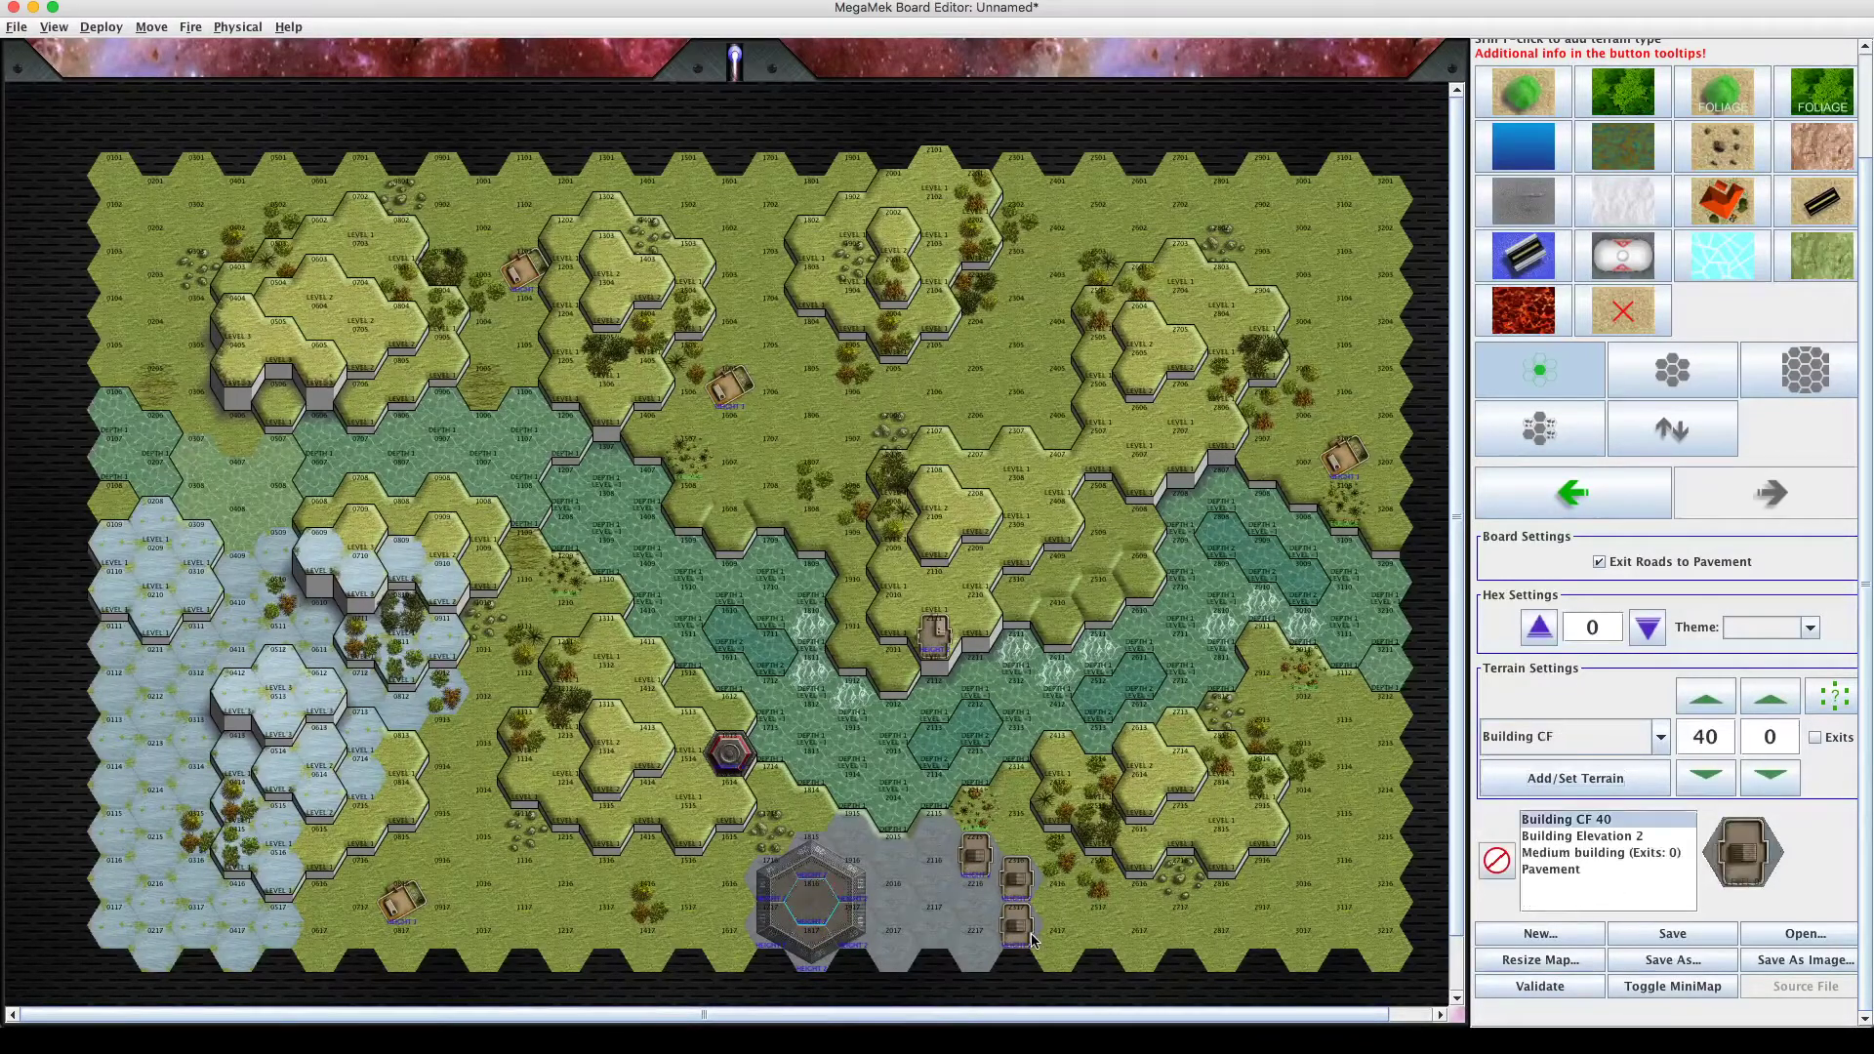
{"action": "left_click", "coordinate": [1661, 741]}
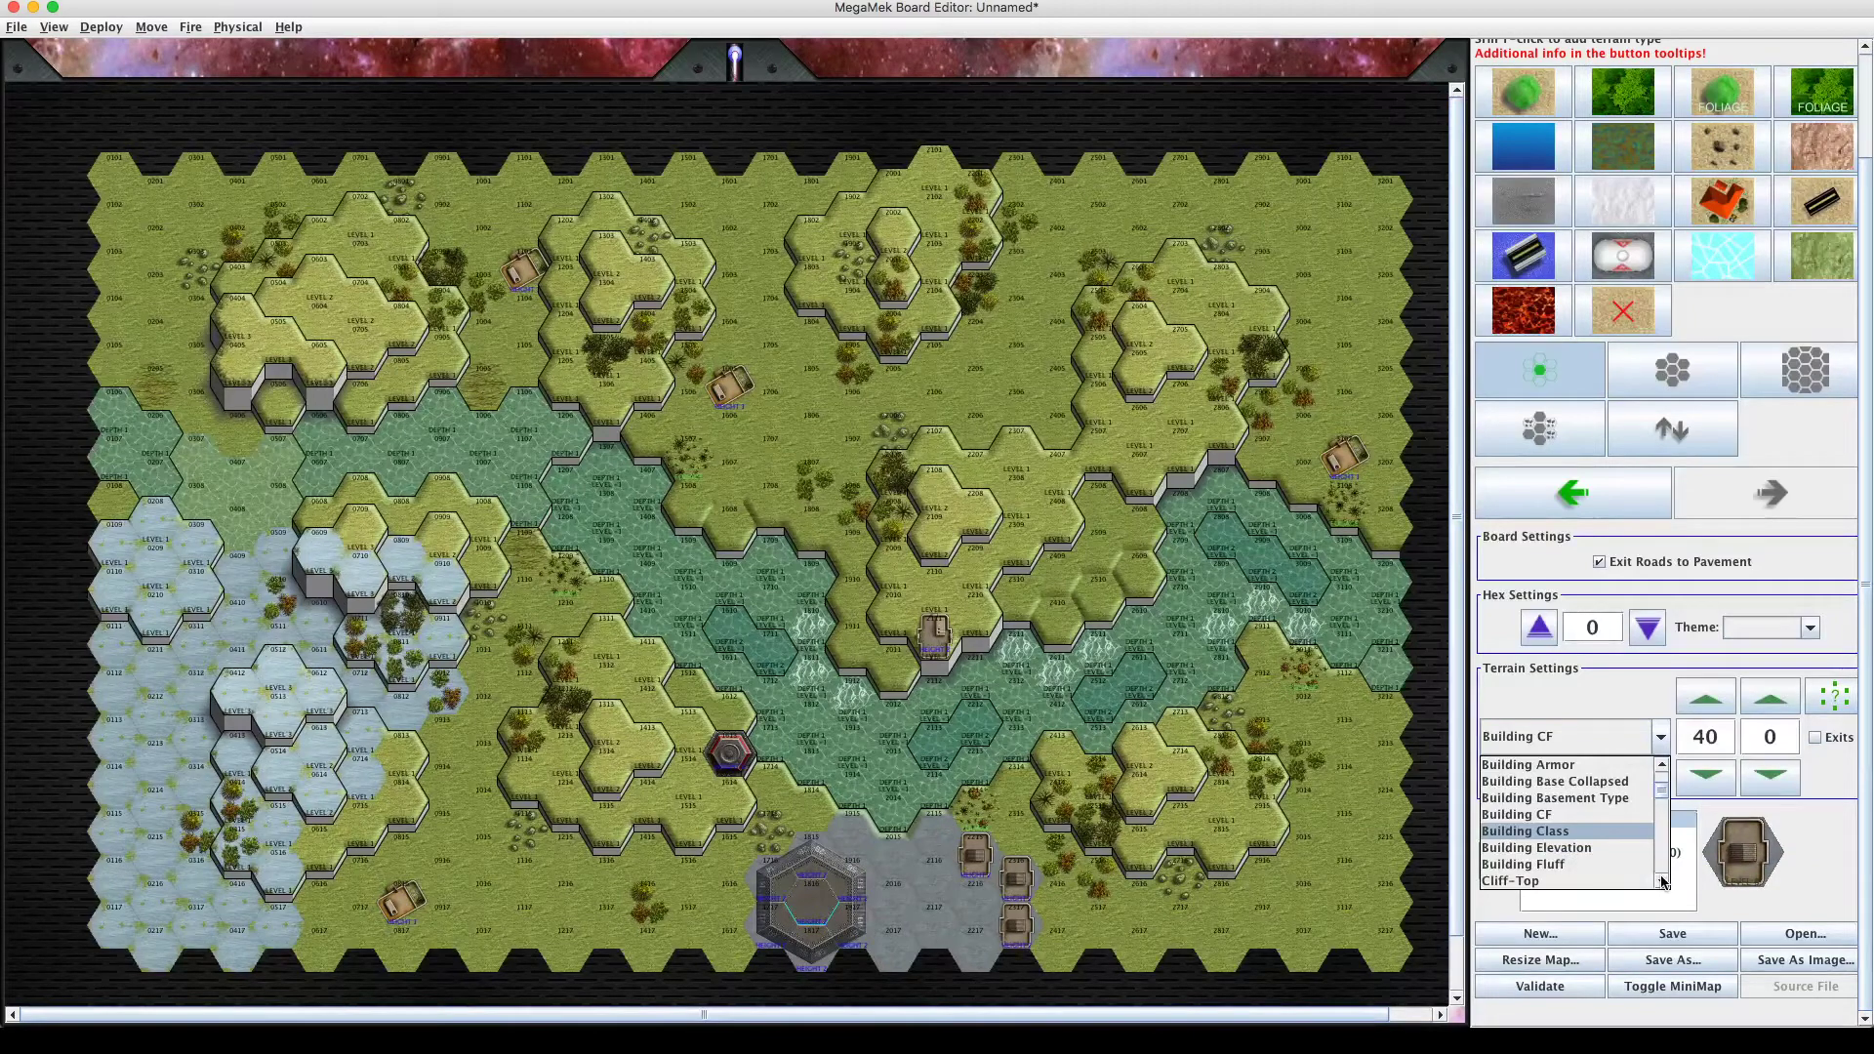
{"action": "left_click", "coordinate": [1585, 864]}
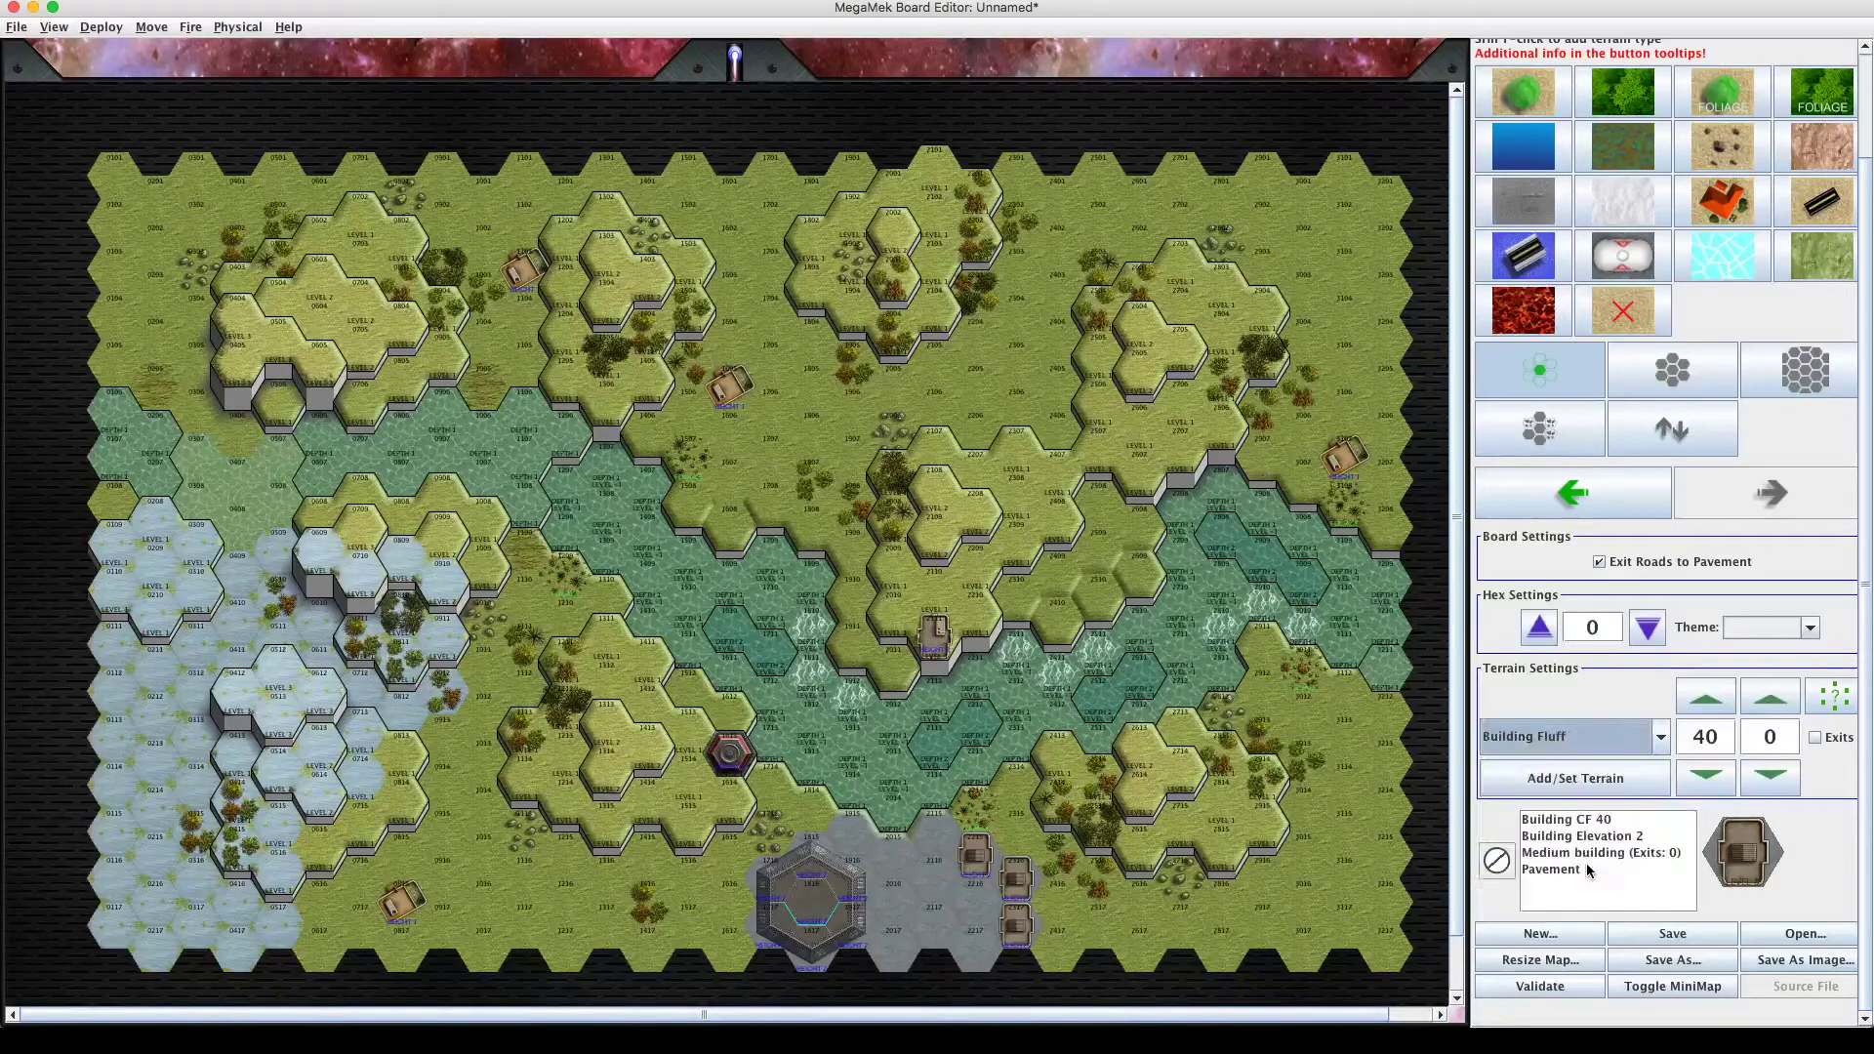
{"action": "left_click", "coordinate": [1596, 788]}
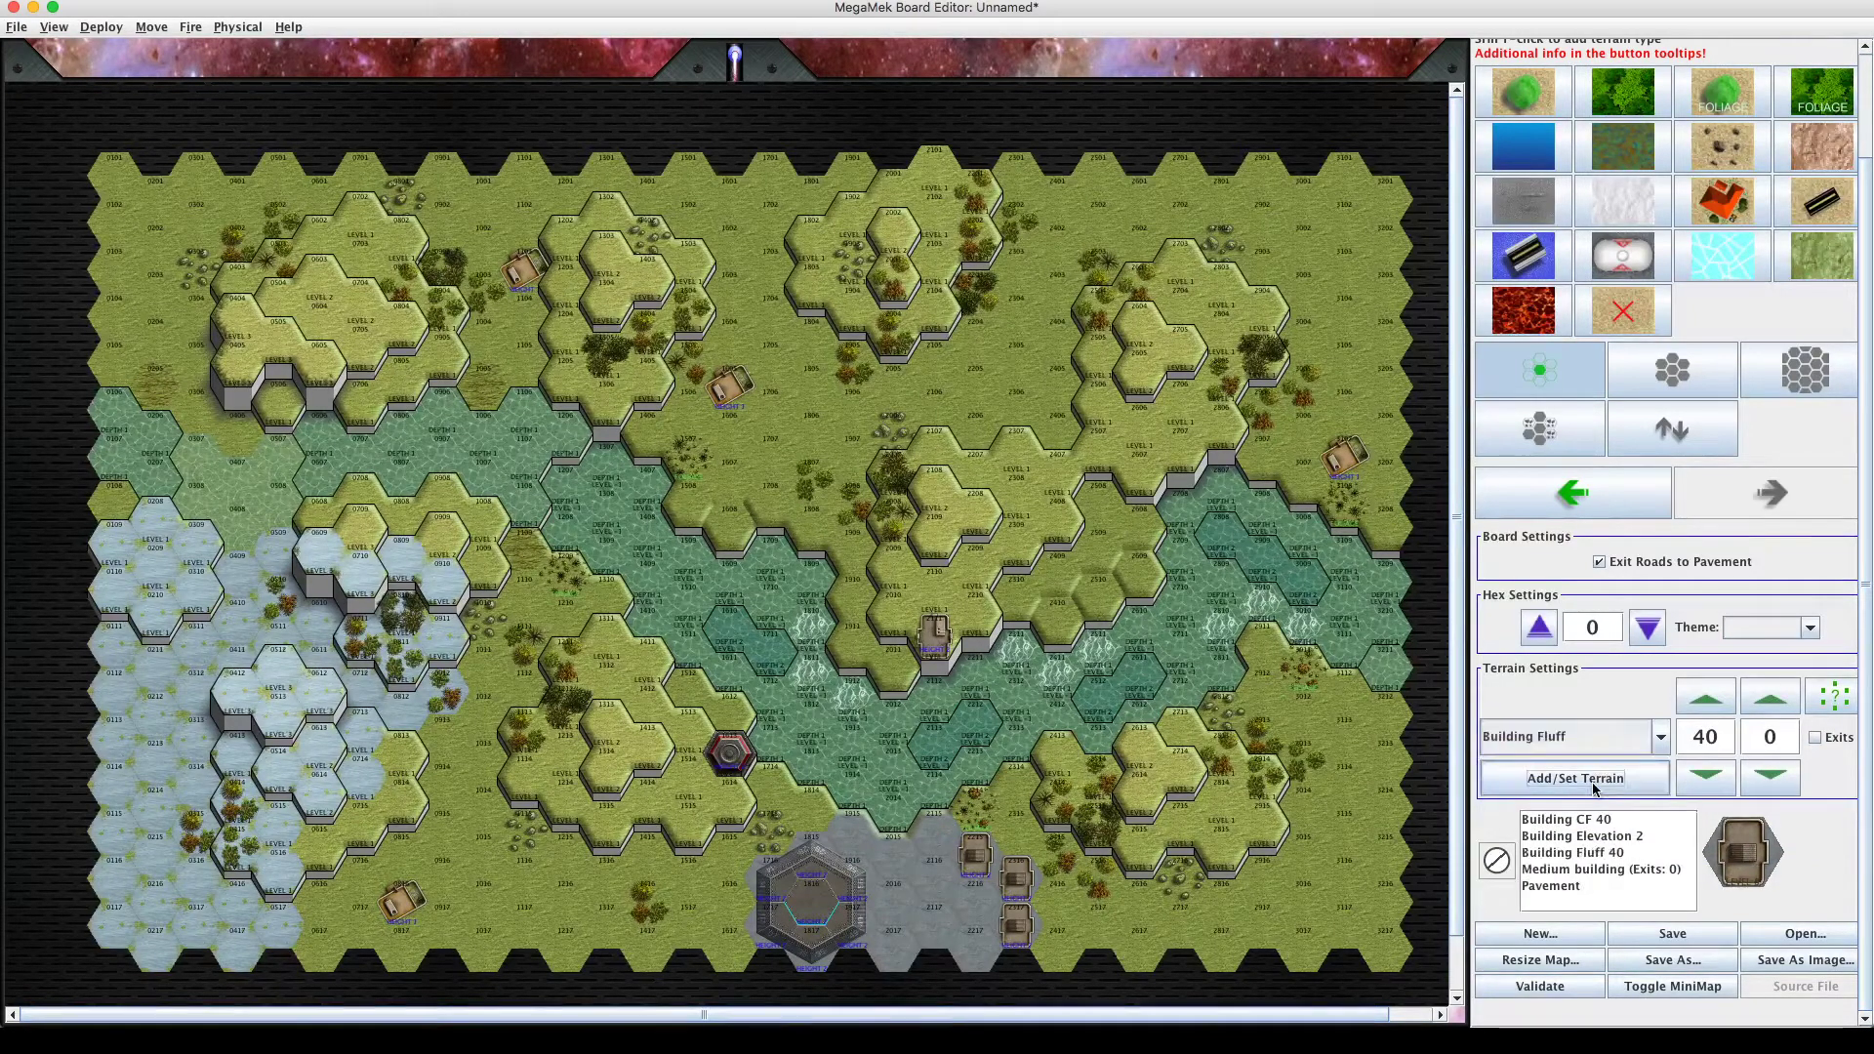
{"action": "left_click", "coordinate": [1580, 851]}
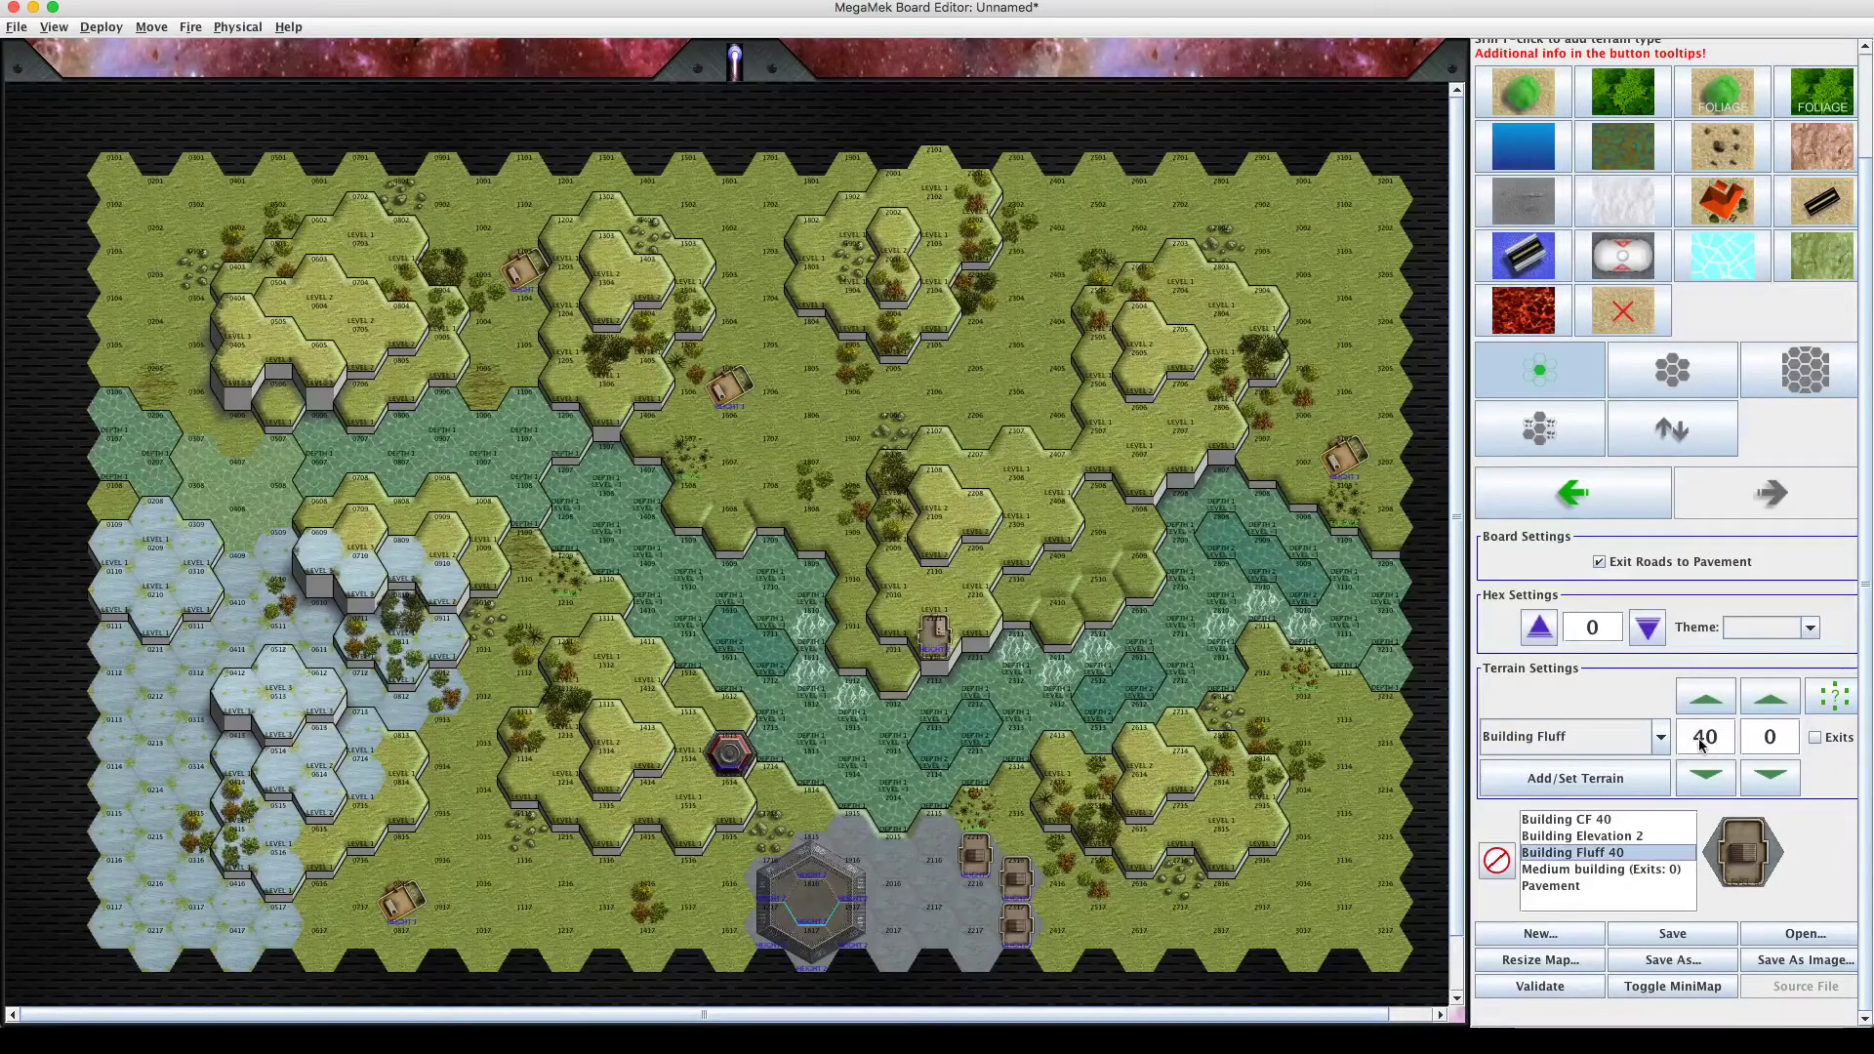
{"action": "double_click", "coordinate": [1703, 741]}
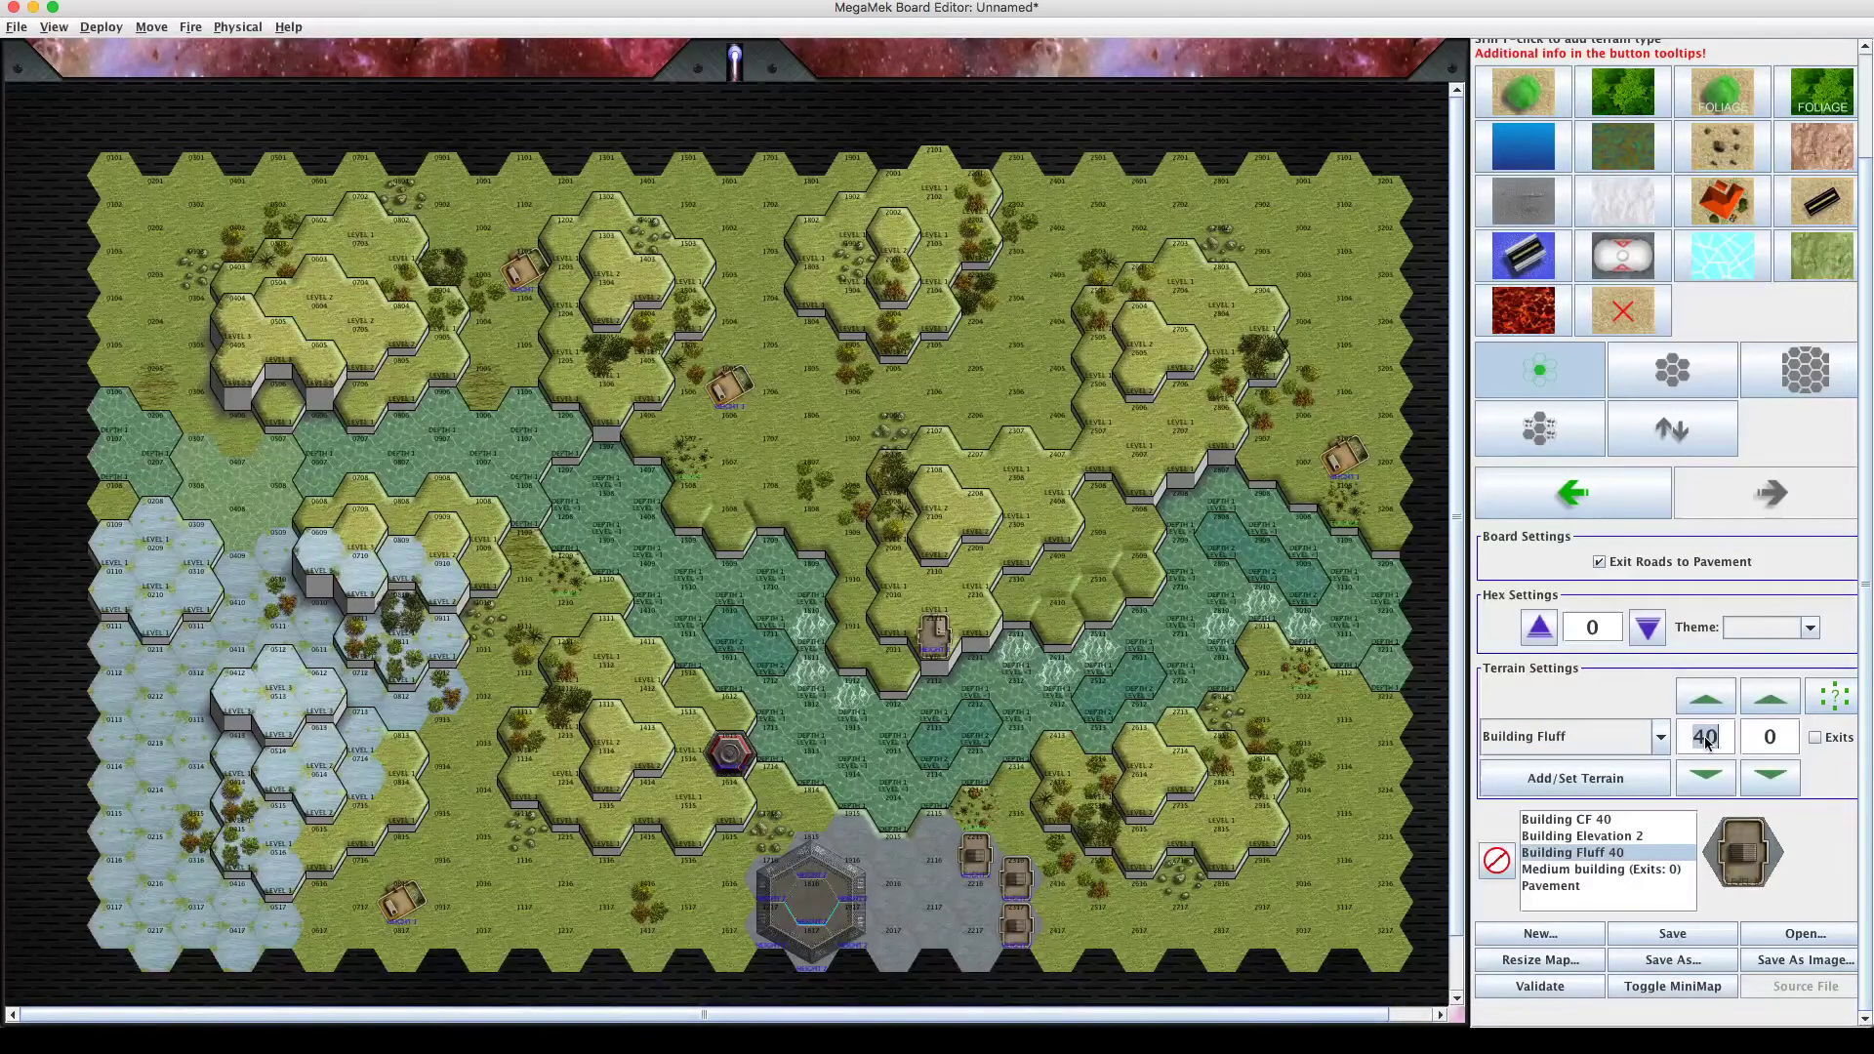
{"action": "type", "text": "0"}
{"action": "left_click", "coordinate": [1656, 868]}
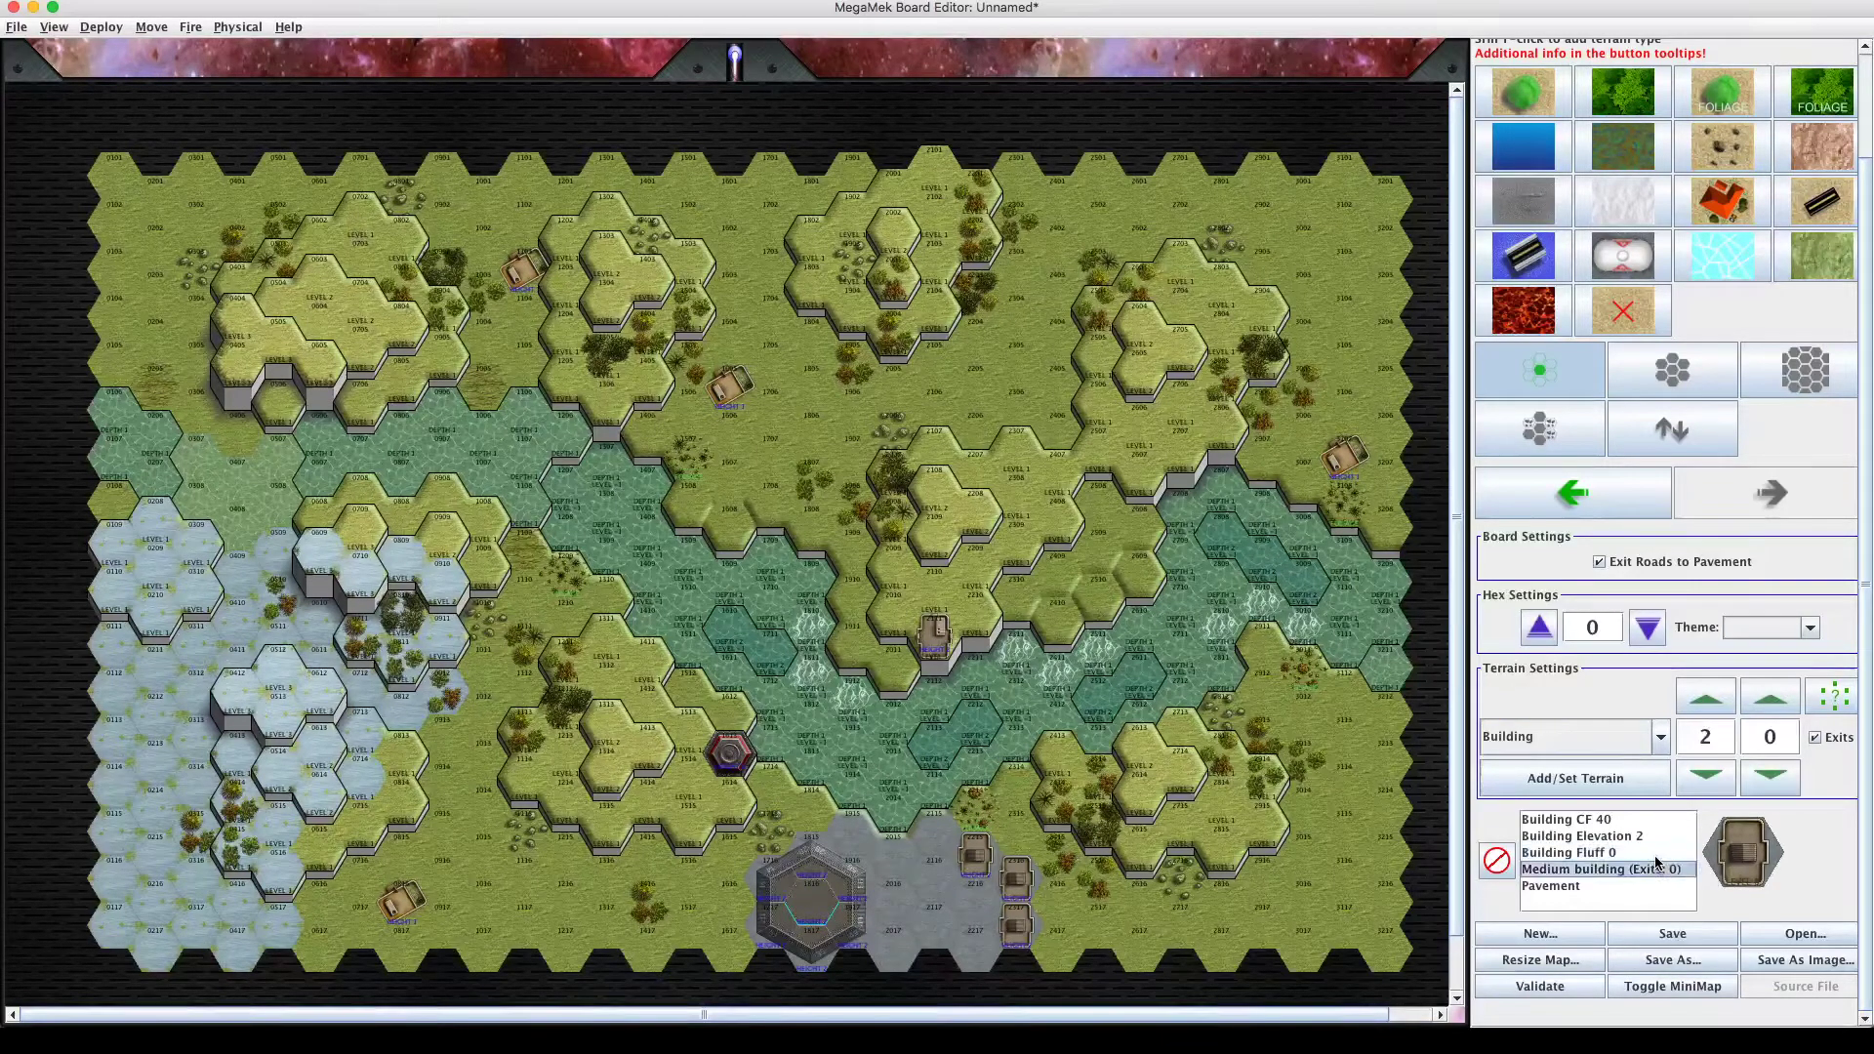
{"action": "left_click", "coordinate": [1656, 853]}
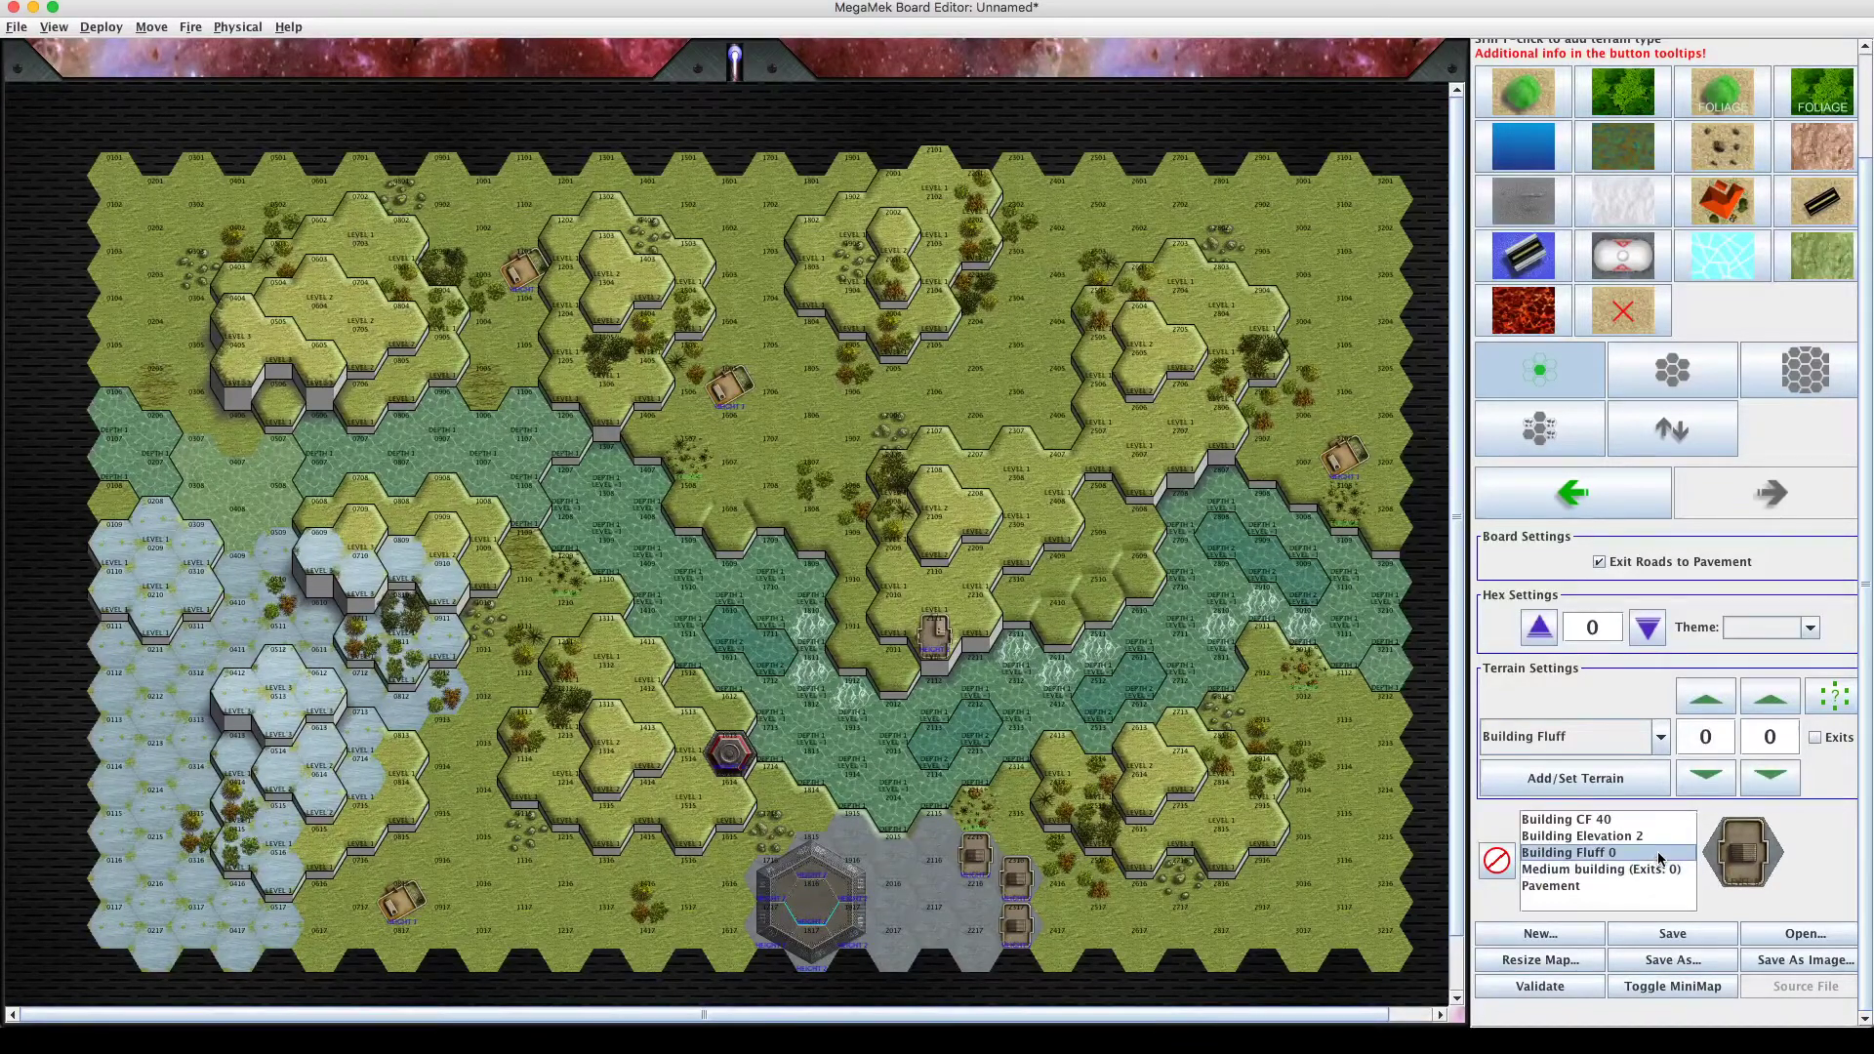
Preview several Building Fluff variants on the medium building from 1 upward, reset it to 0, and remove the Building Fluff terrain.
{"action": "left_click", "coordinate": [1713, 702]}
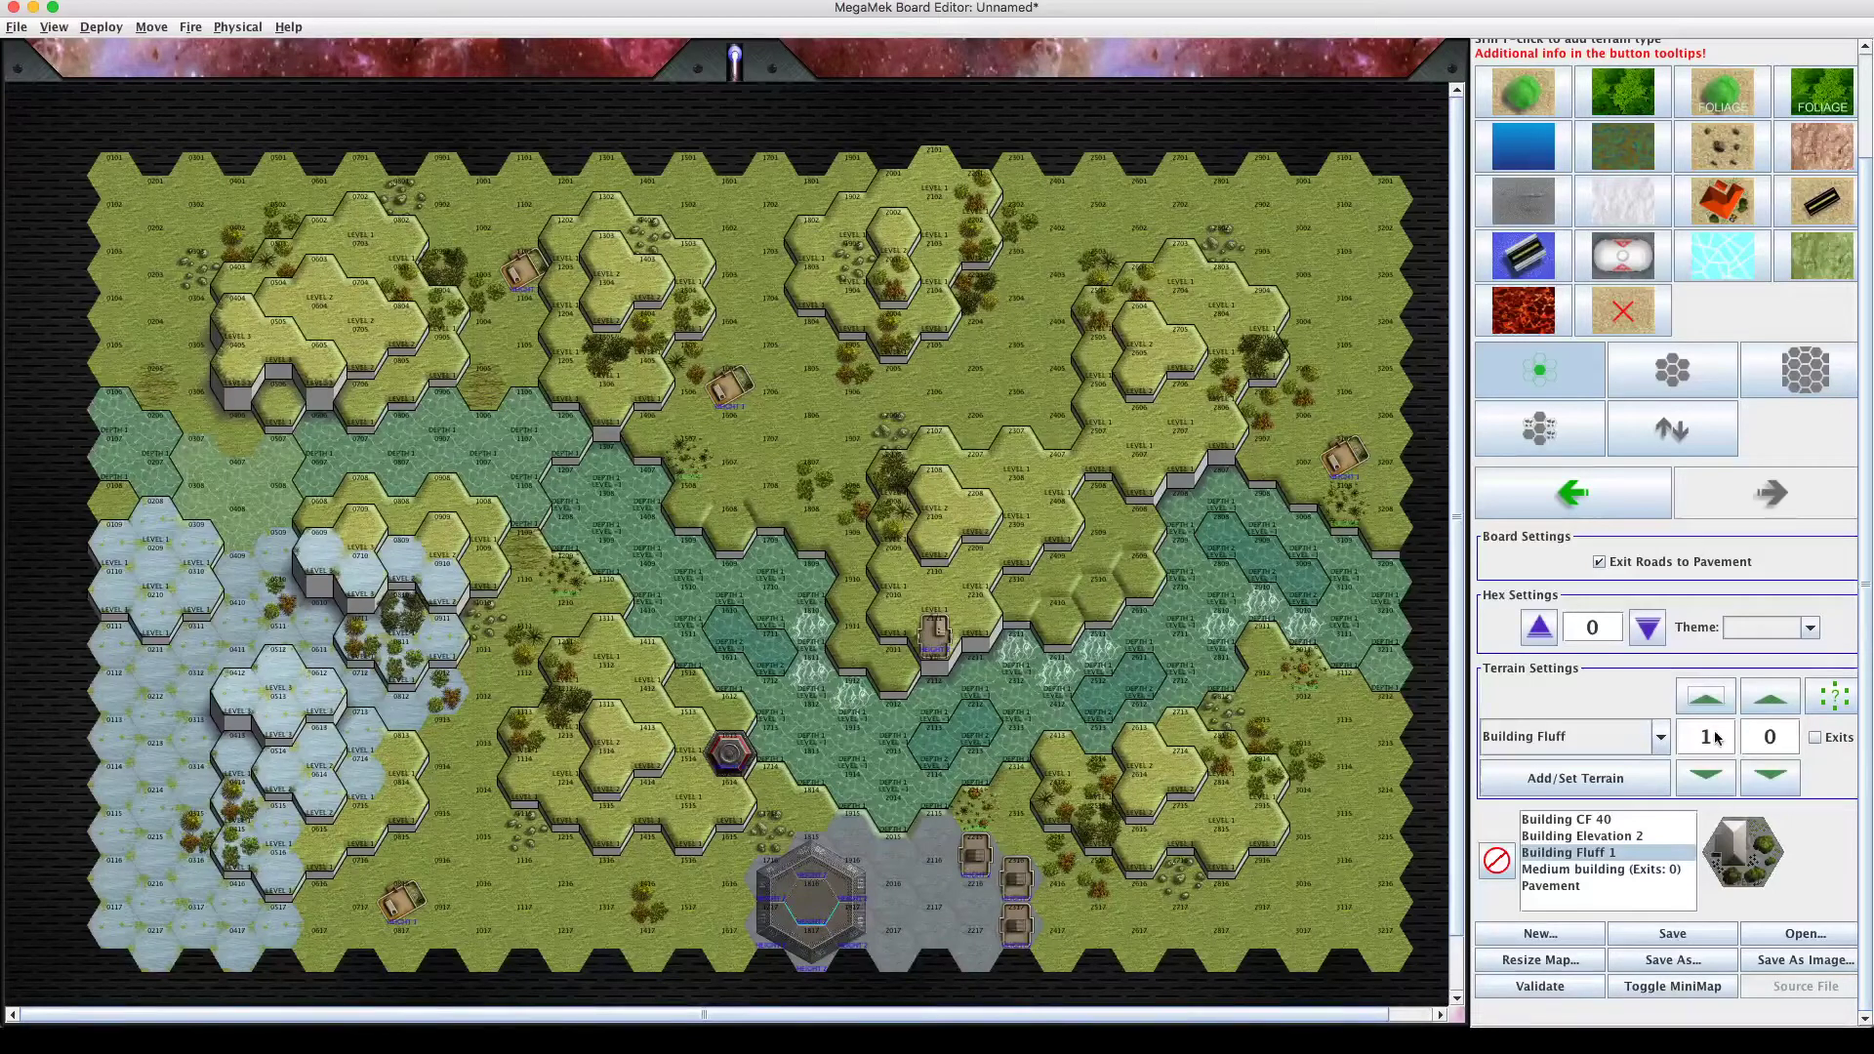
{"action": "left_click", "coordinate": [1712, 703]}
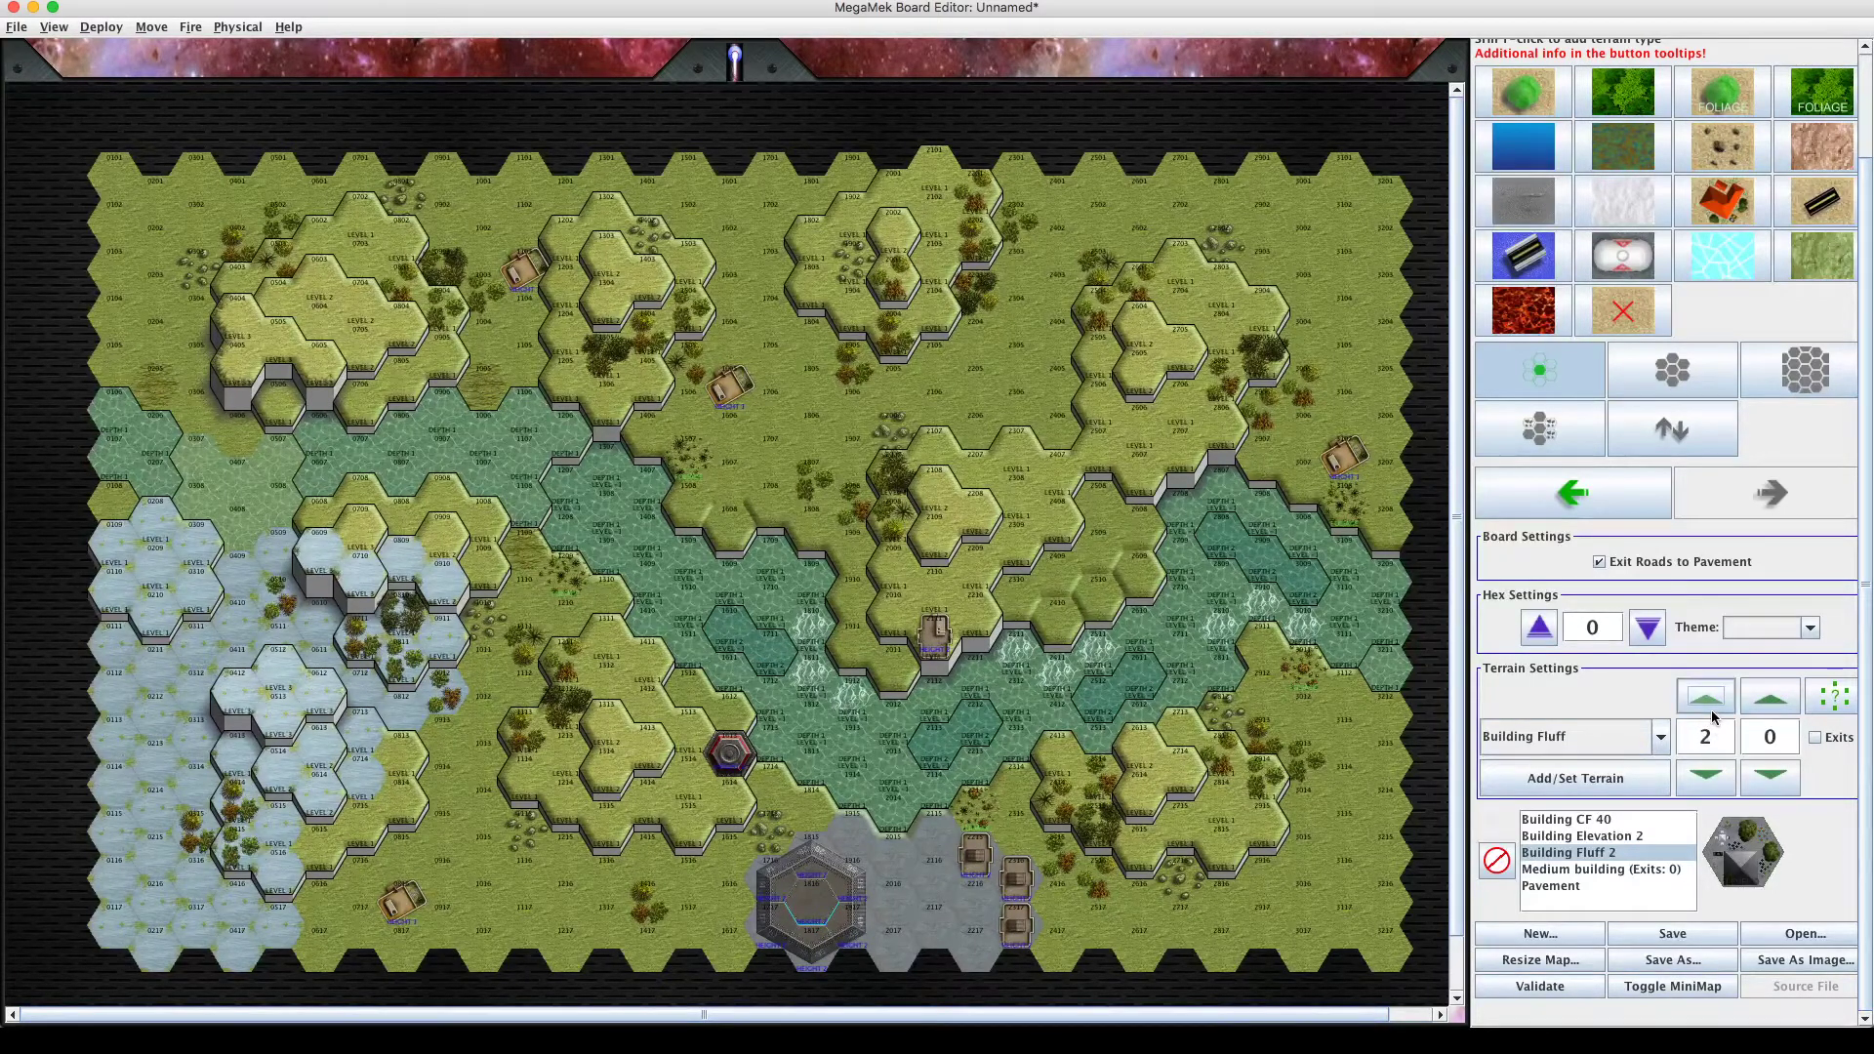
{"action": "left_click", "coordinate": [1711, 711]}
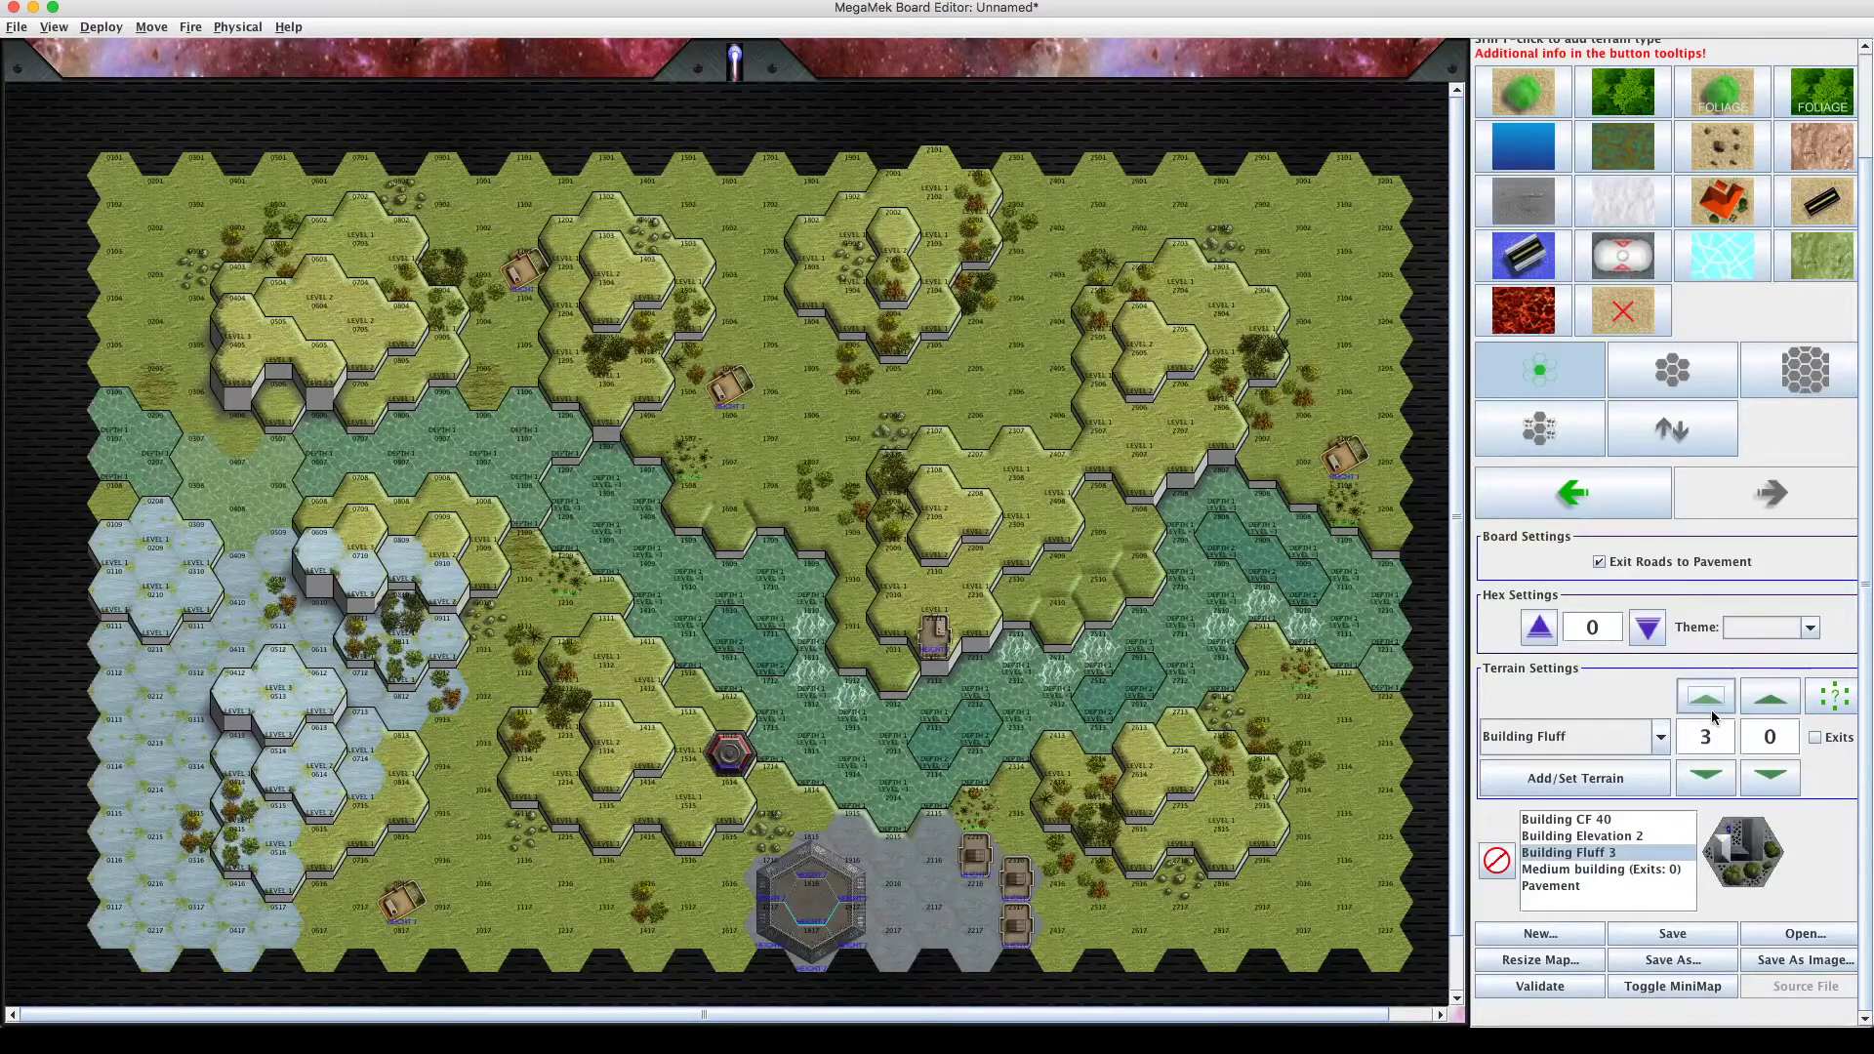
{"action": "left_click", "coordinate": [1715, 780]}
{"action": "left_click", "coordinate": [1715, 773]}
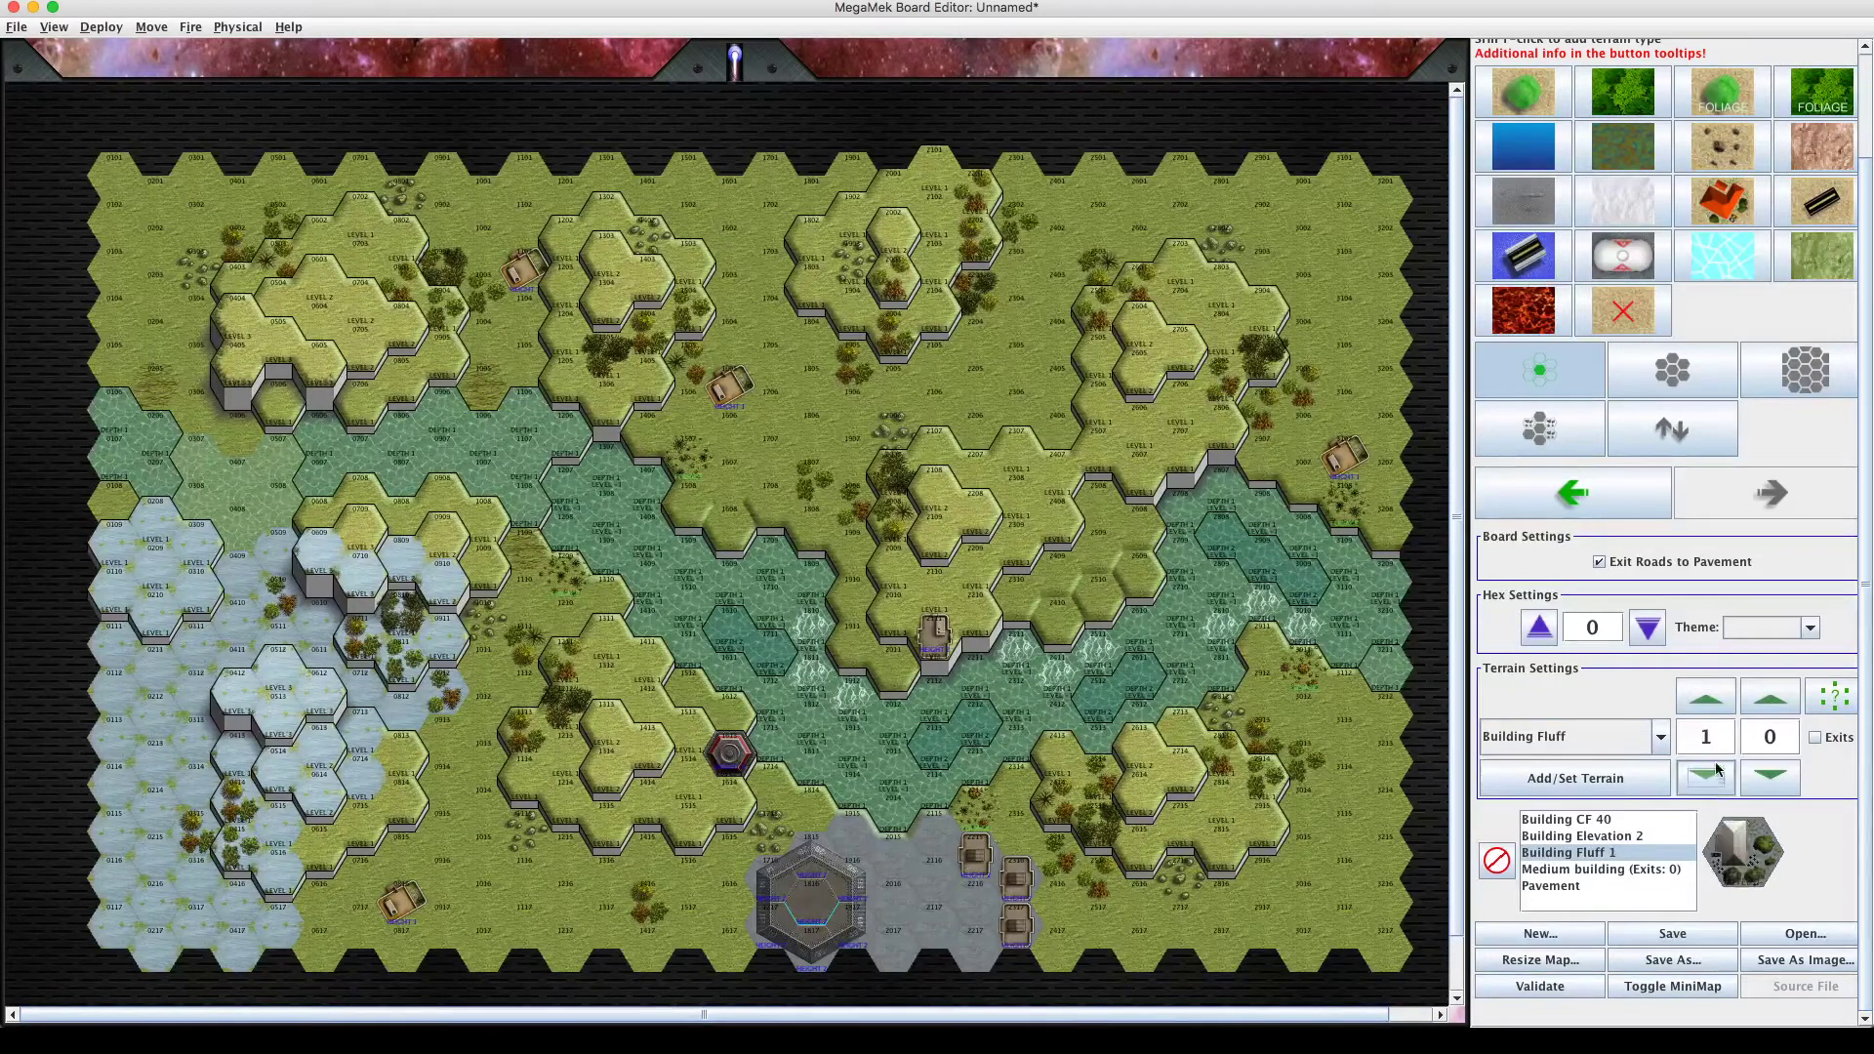
{"action": "left_click", "coordinate": [1714, 701]}
{"action": "left_click", "coordinate": [1715, 703]}
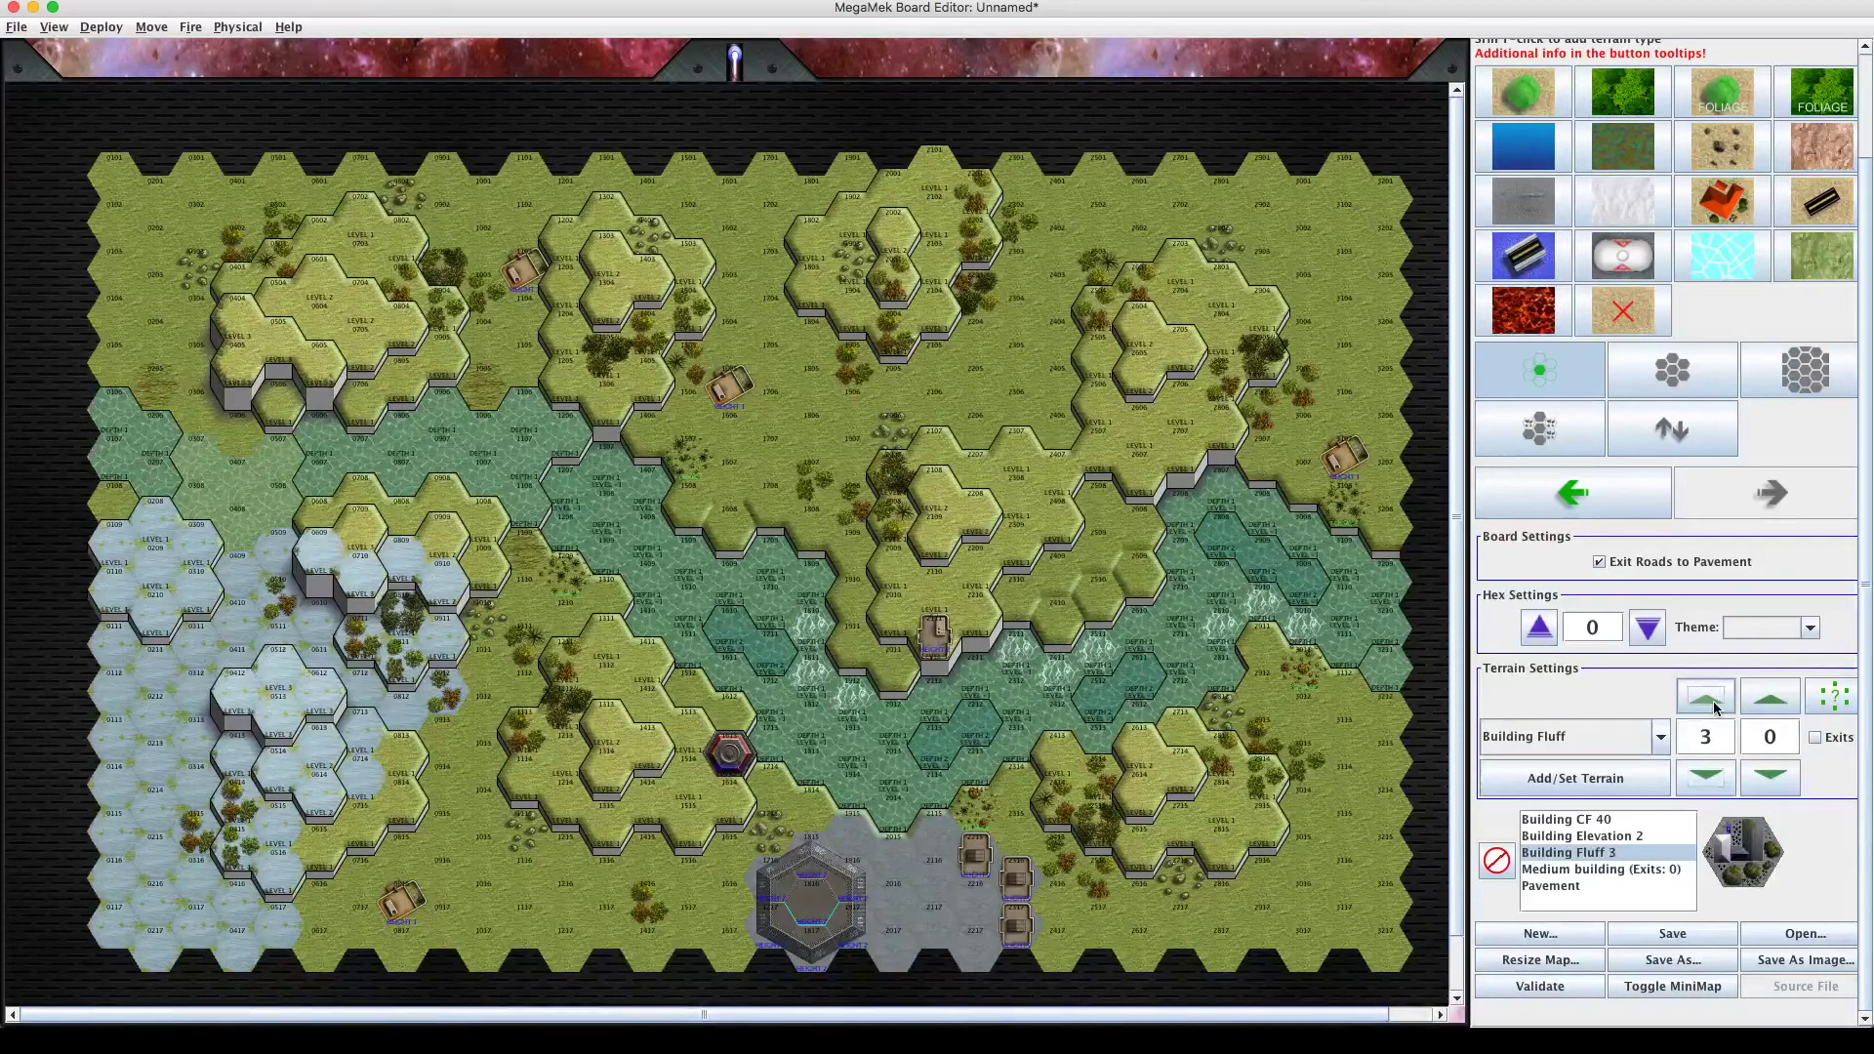
{"action": "left_click", "coordinate": [1715, 708]}
{"action": "left_click", "coordinate": [1717, 784]}
{"action": "left_click", "coordinate": [1716, 786]}
{"action": "left_click", "coordinate": [1715, 786]}
{"action": "left_click", "coordinate": [1714, 787]}
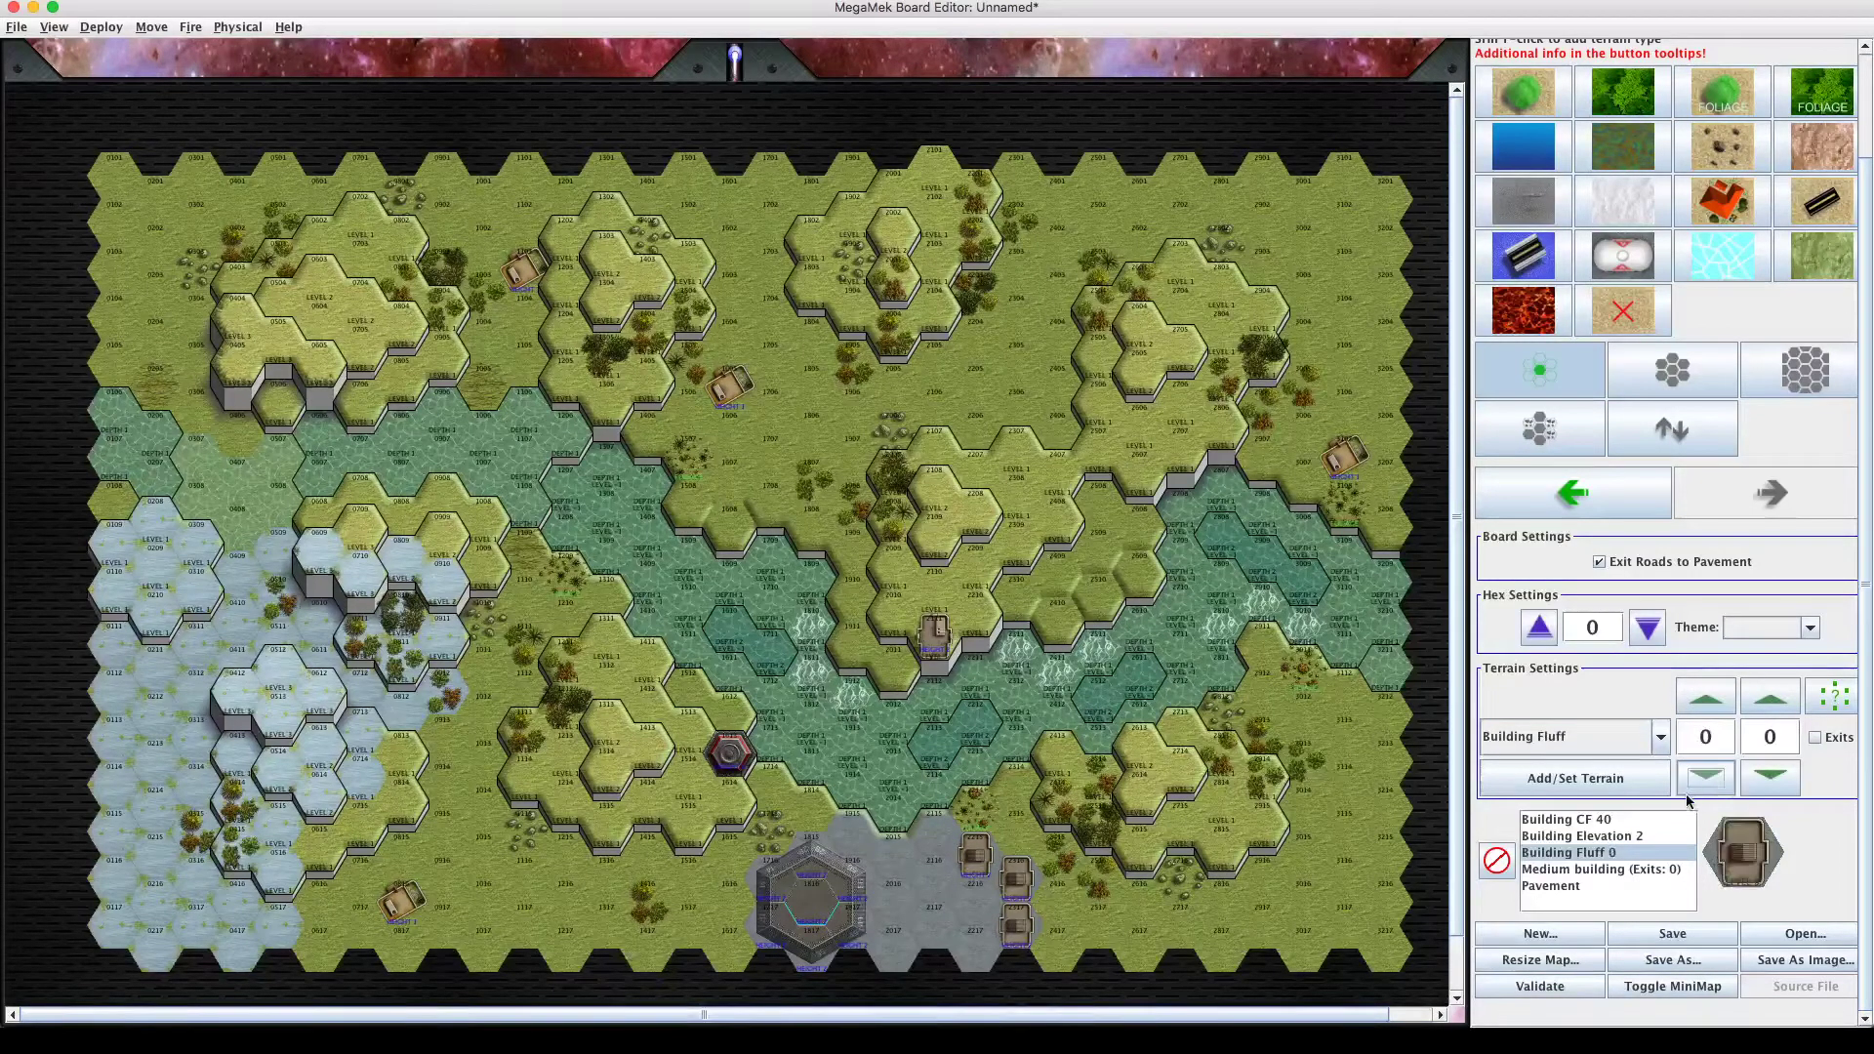
{"action": "left_click", "coordinate": [1499, 860]}
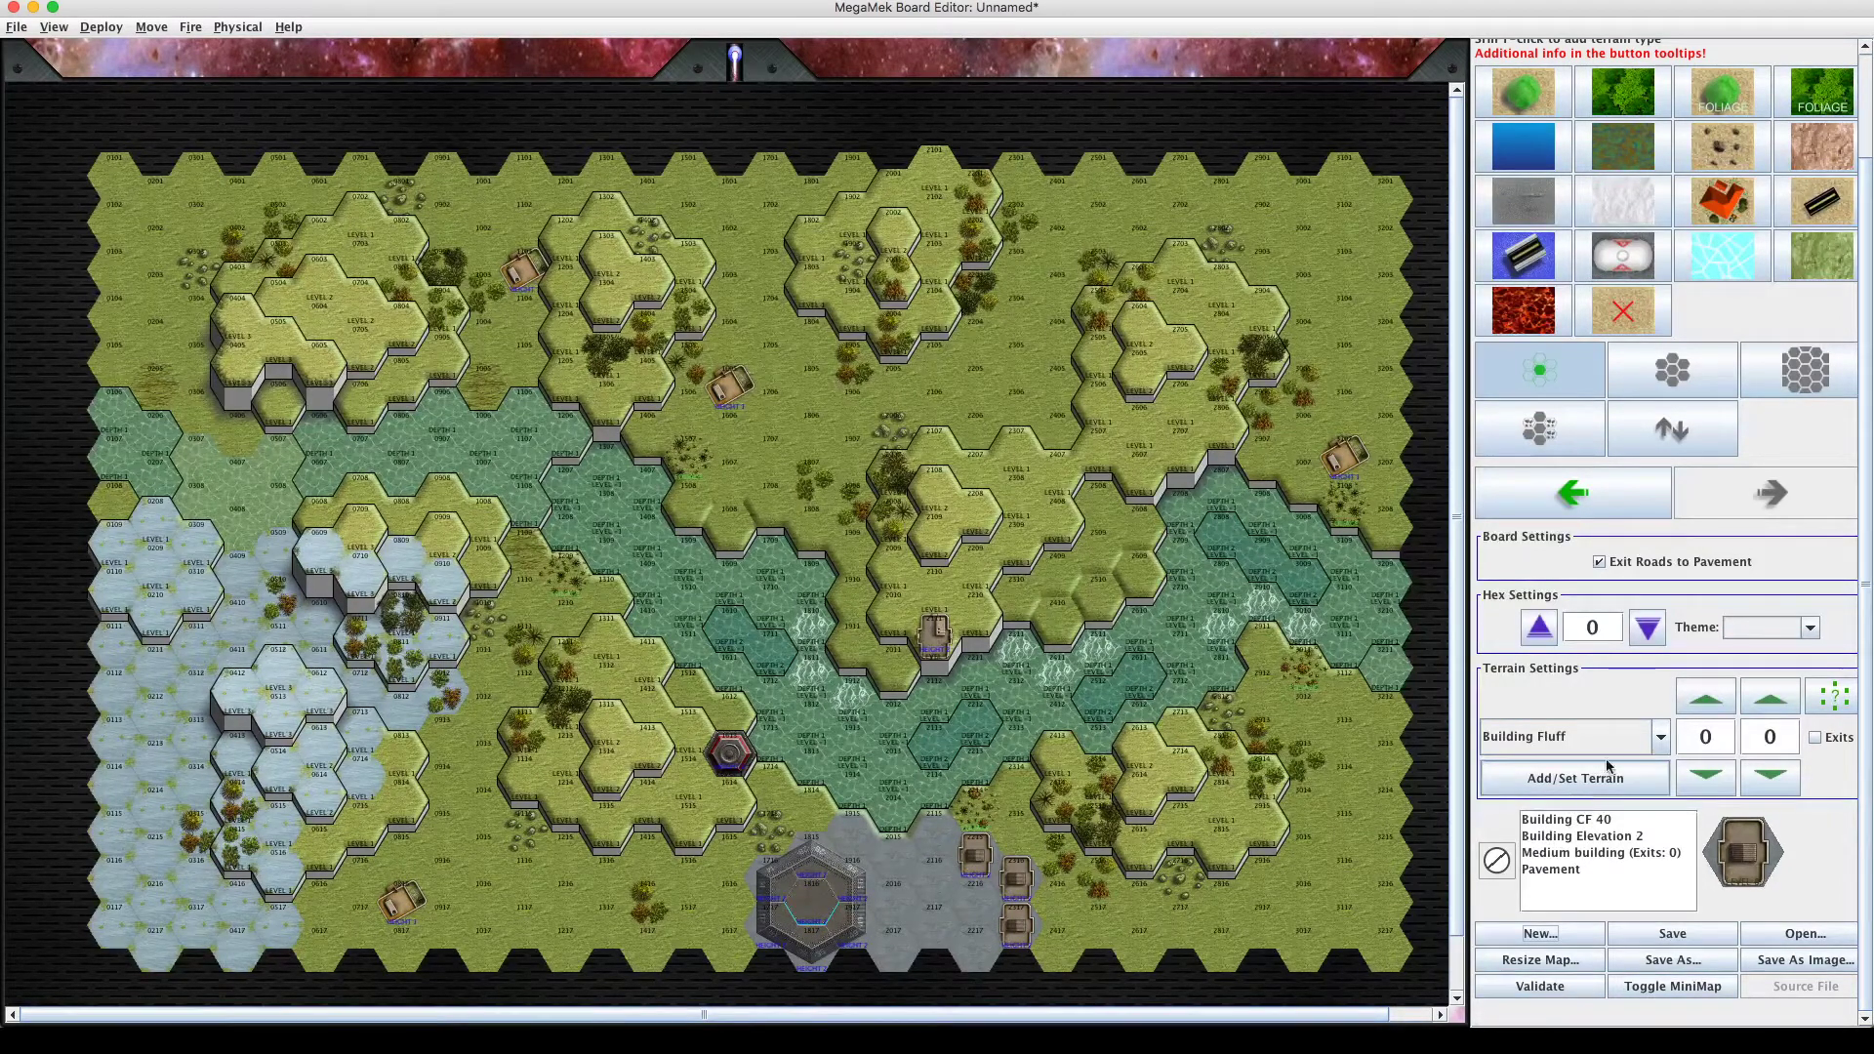
{"action": "left_click", "coordinate": [1660, 739]}
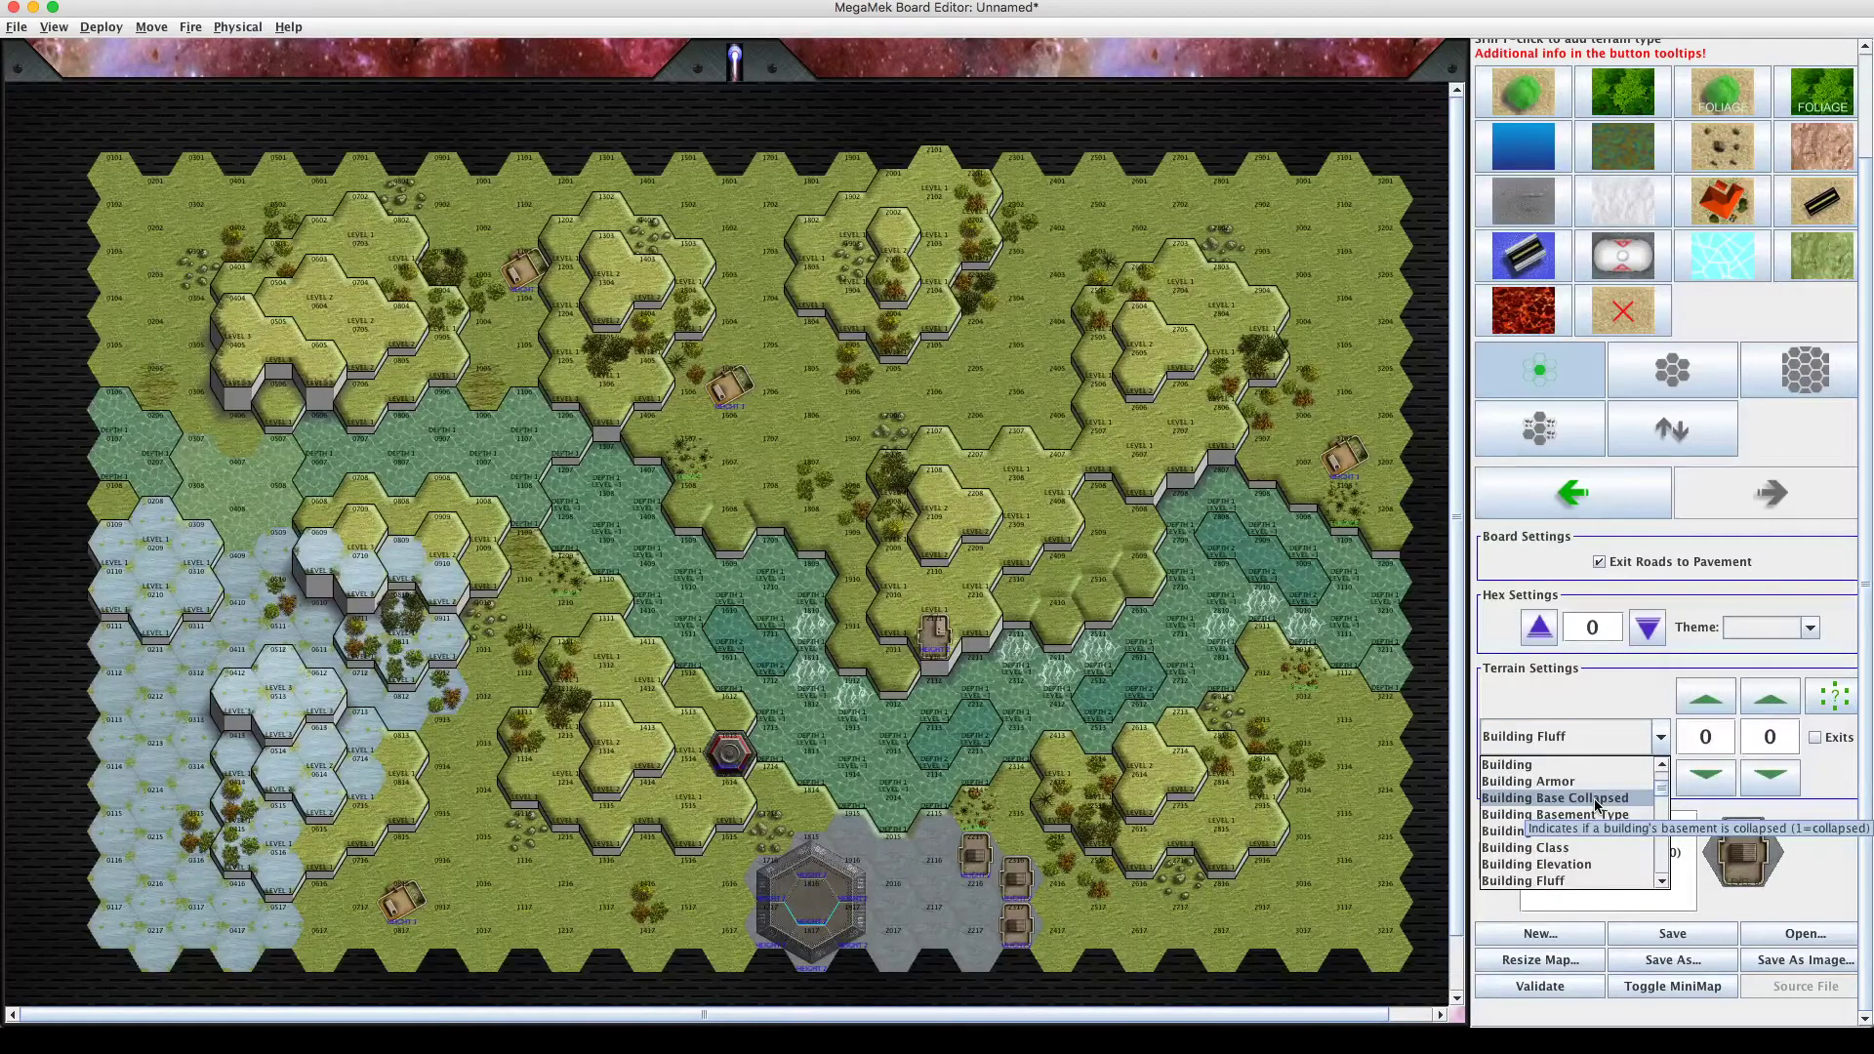
{"action": "left_click", "coordinate": [1662, 884]}
{"action": "left_click", "coordinate": [1661, 884]}
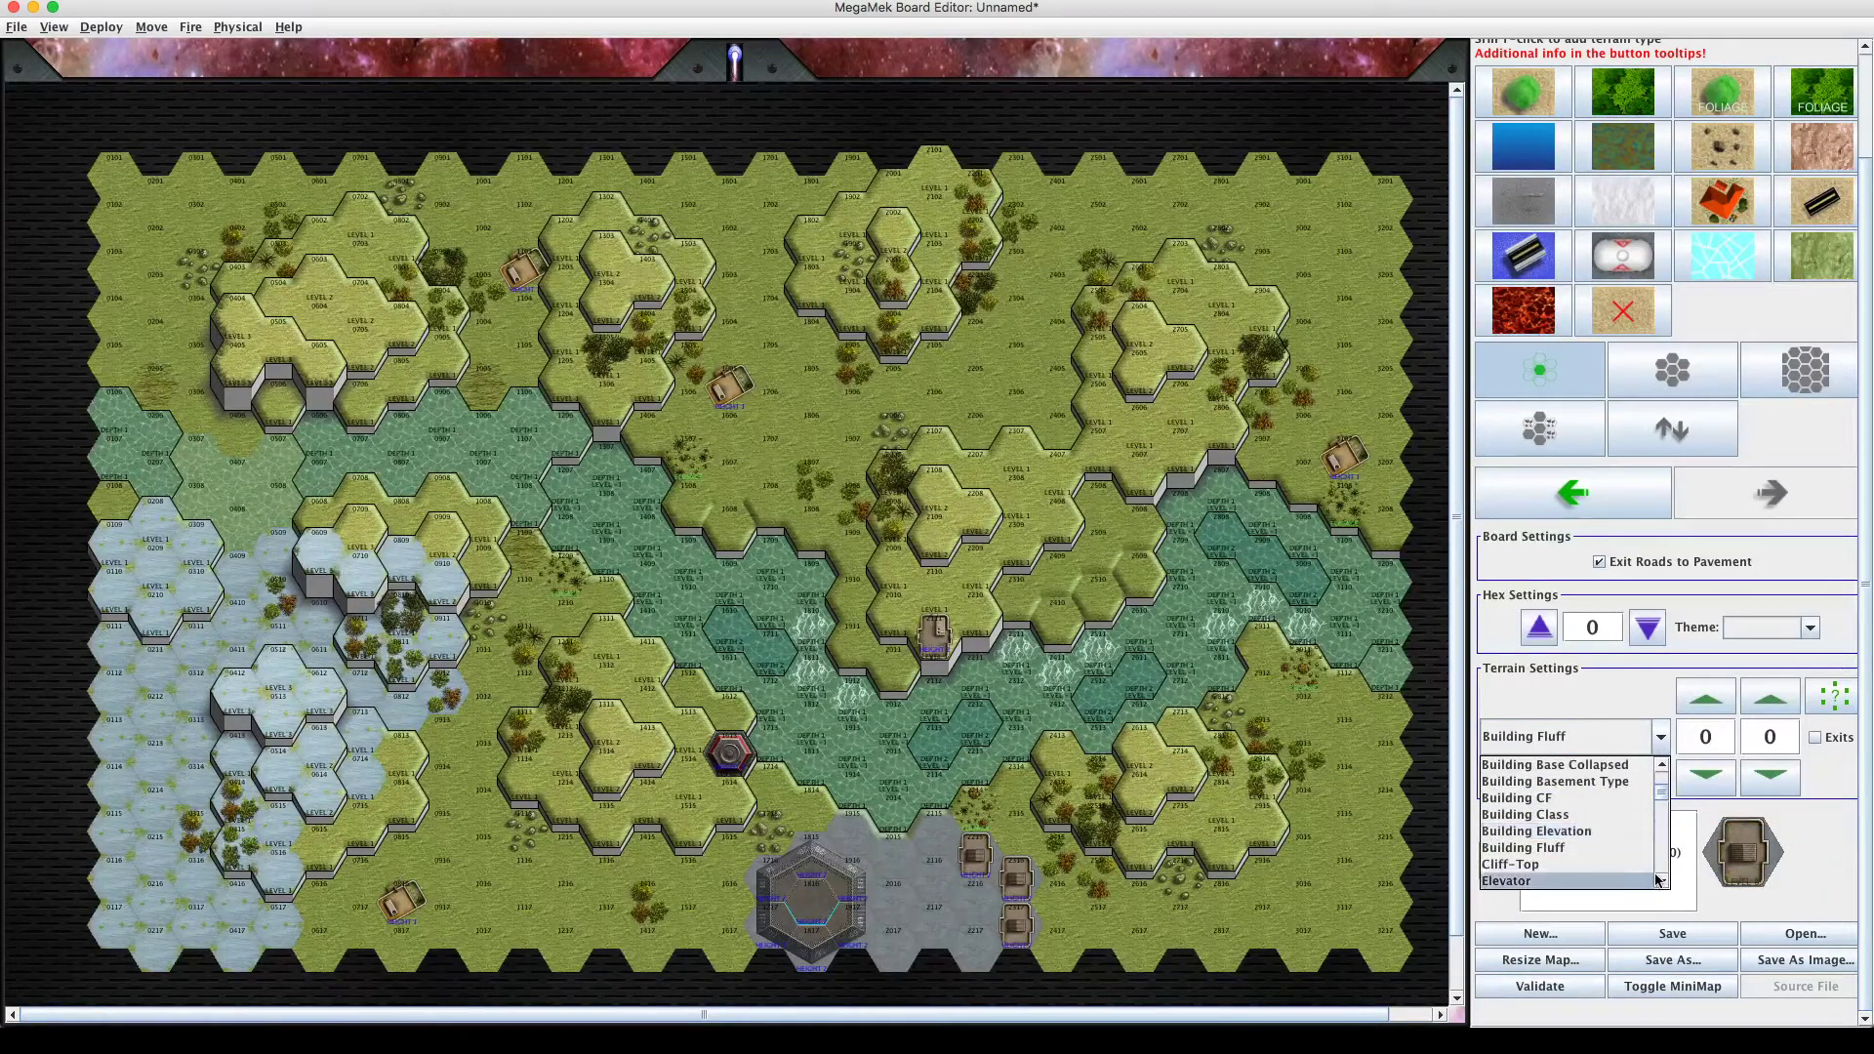
{"action": "left_click", "coordinate": [1662, 739]}
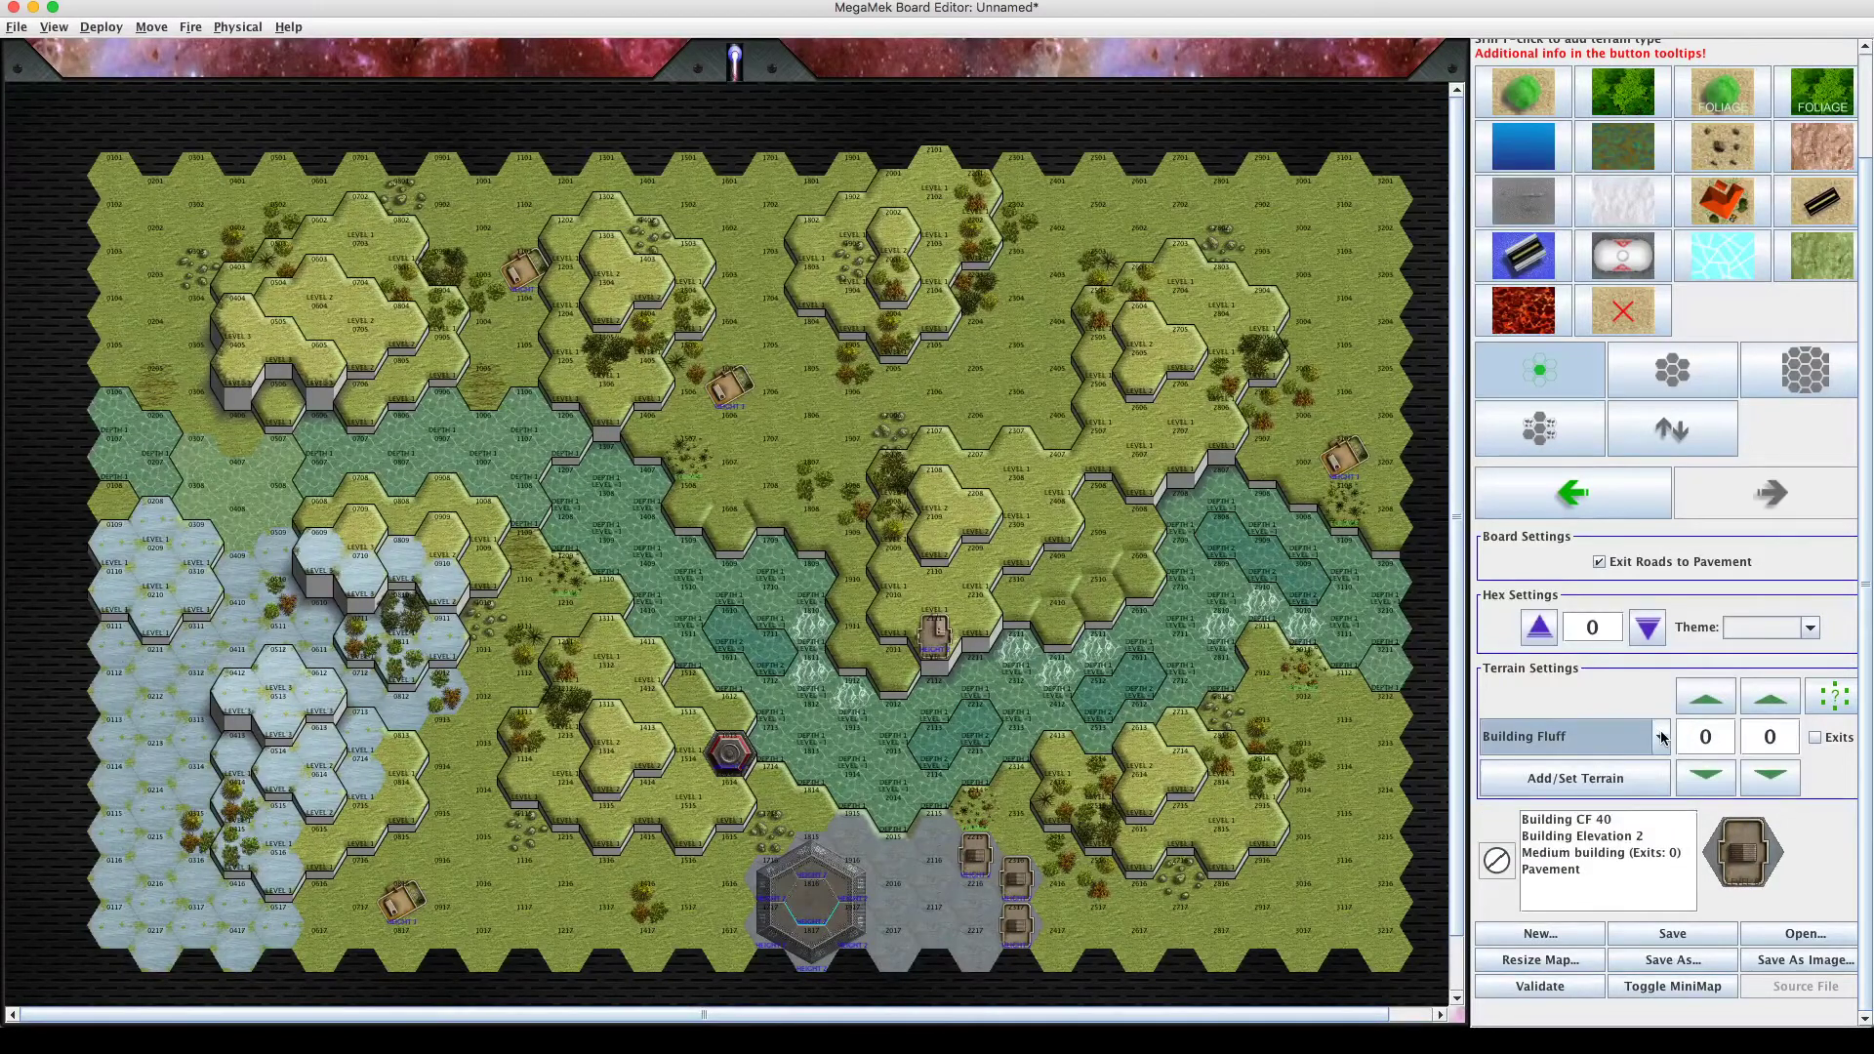
{"action": "left_click", "coordinate": [1743, 203]}
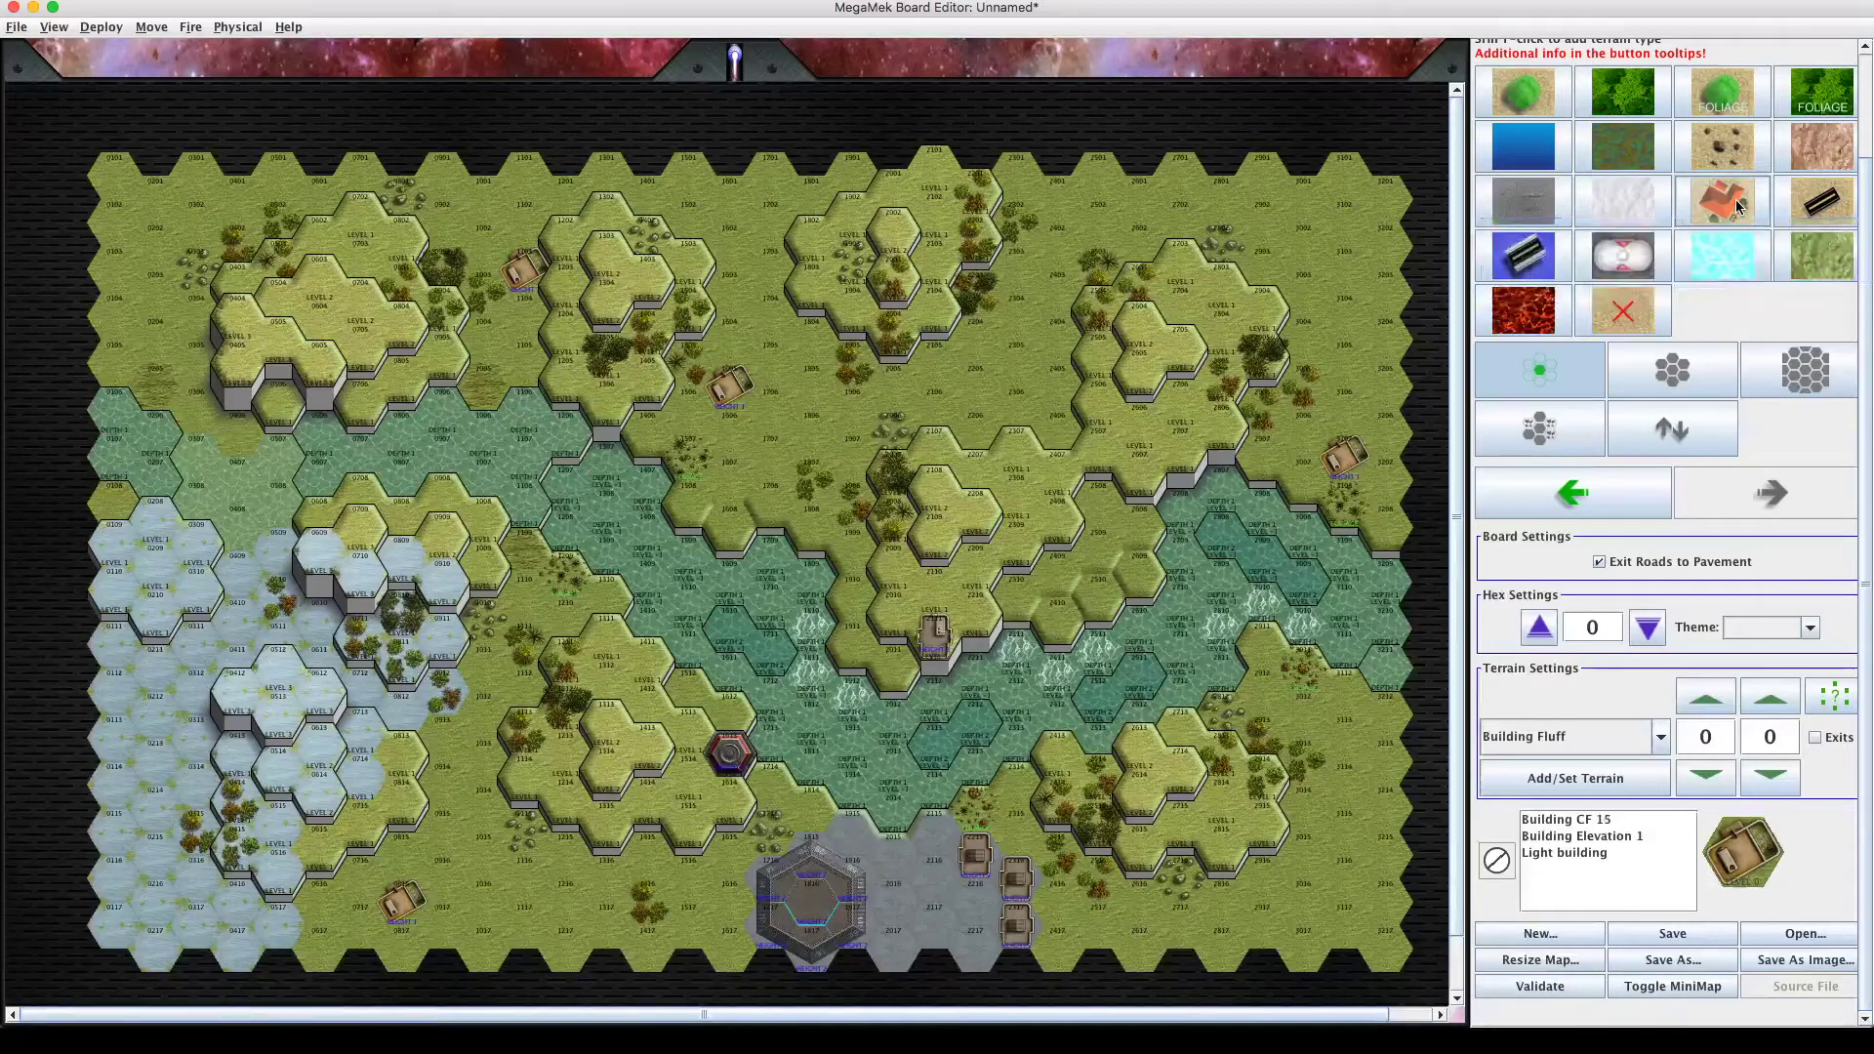
{"action": "scroll", "coordinate": [1736, 207], "scroll_direction": "down", "scroll_amount": 1}
Pick the road terrain and paint a straight road from hex 1701 on the northern edge south to the river area.
{"action": "left_click", "coordinate": [1827, 213]}
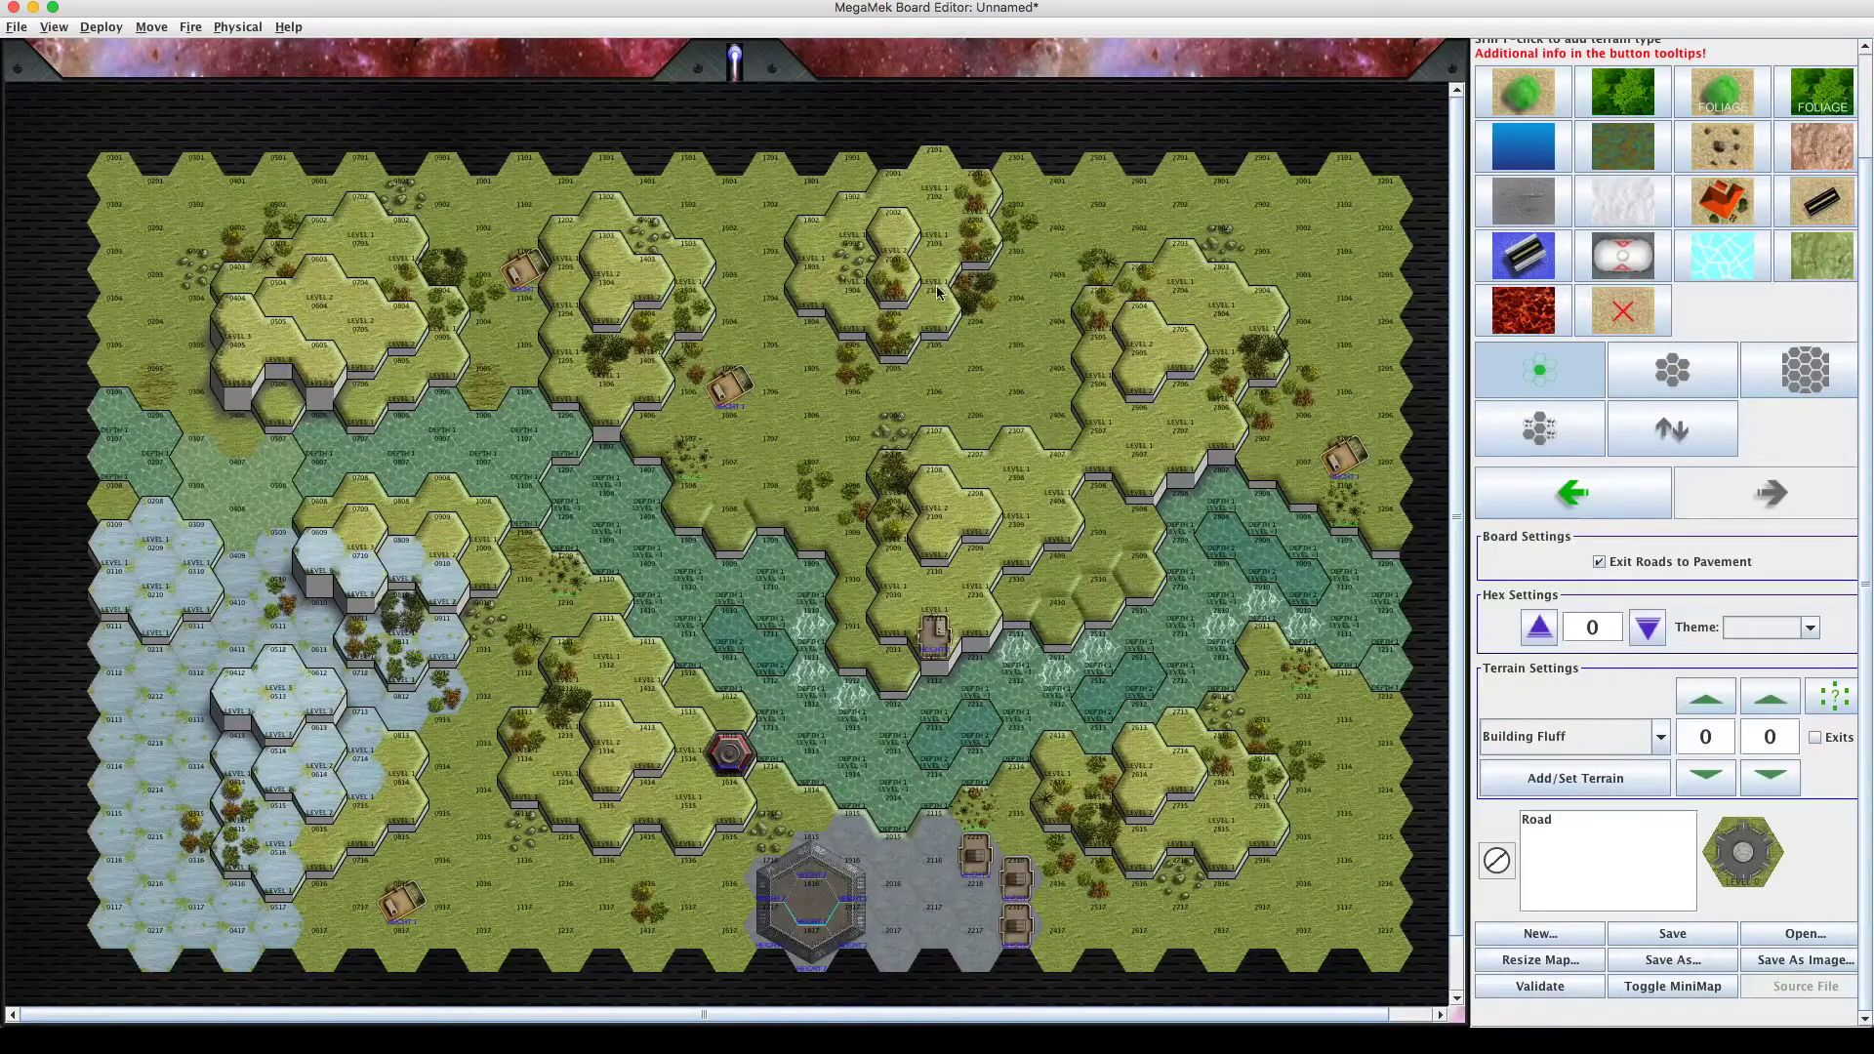
{"action": "left_click", "coordinate": [770, 185]}
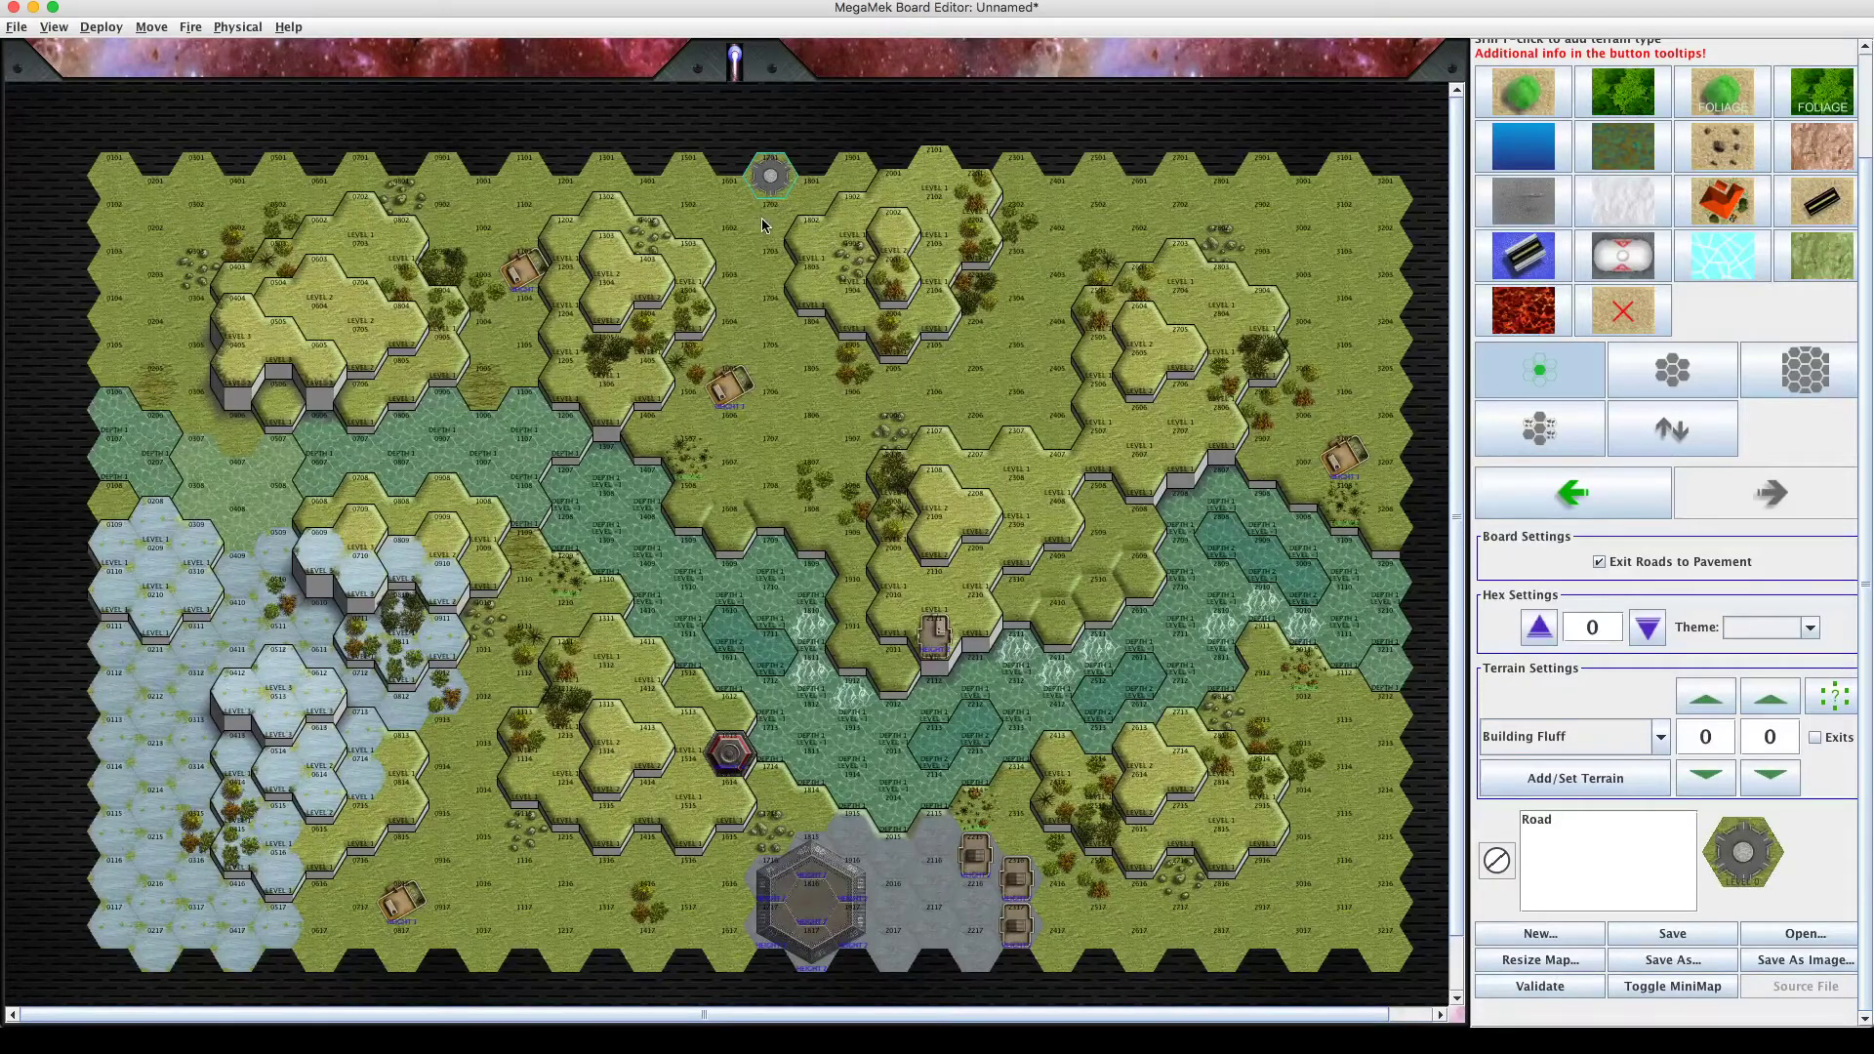
{"action": "left_click", "coordinate": [762, 219]}
{"action": "left_click", "coordinate": [767, 266]}
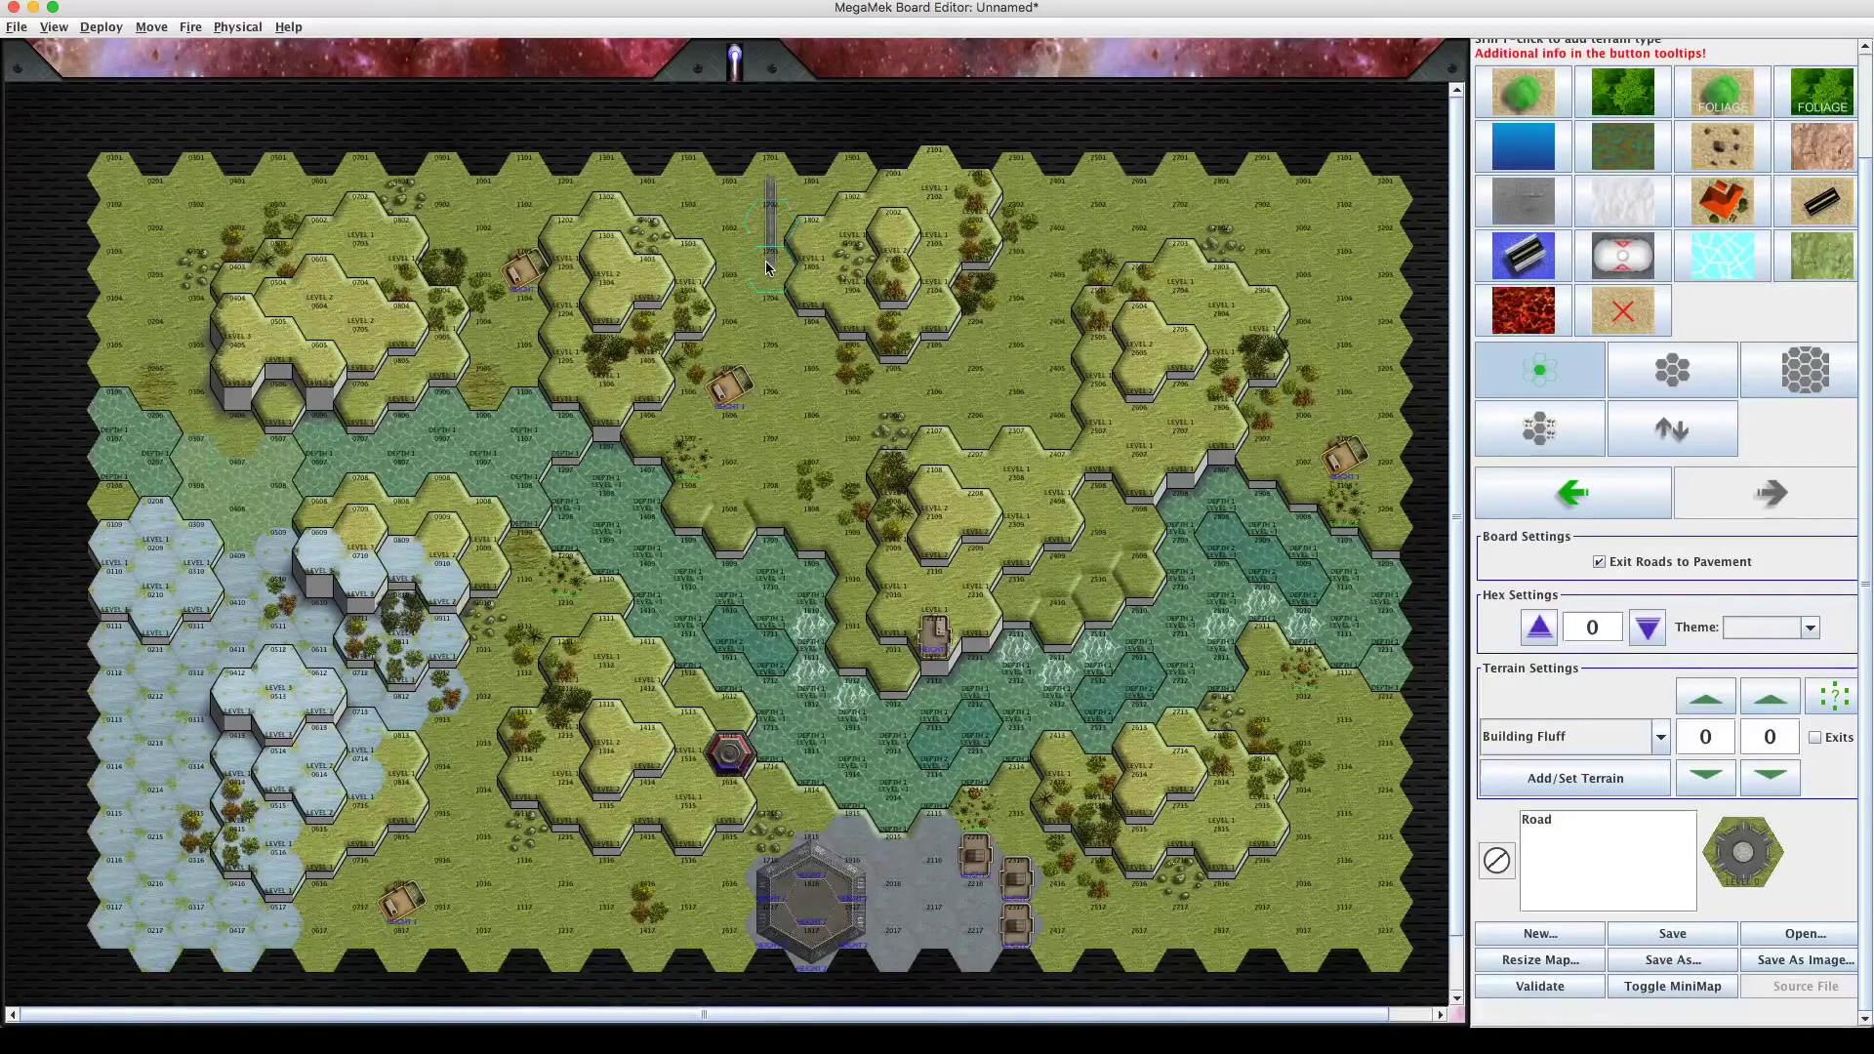
{"action": "left_click", "coordinate": [771, 322]}
{"action": "left_click", "coordinate": [770, 365]}
{"action": "left_click", "coordinate": [768, 400]}
{"action": "left_click", "coordinate": [767, 451]}
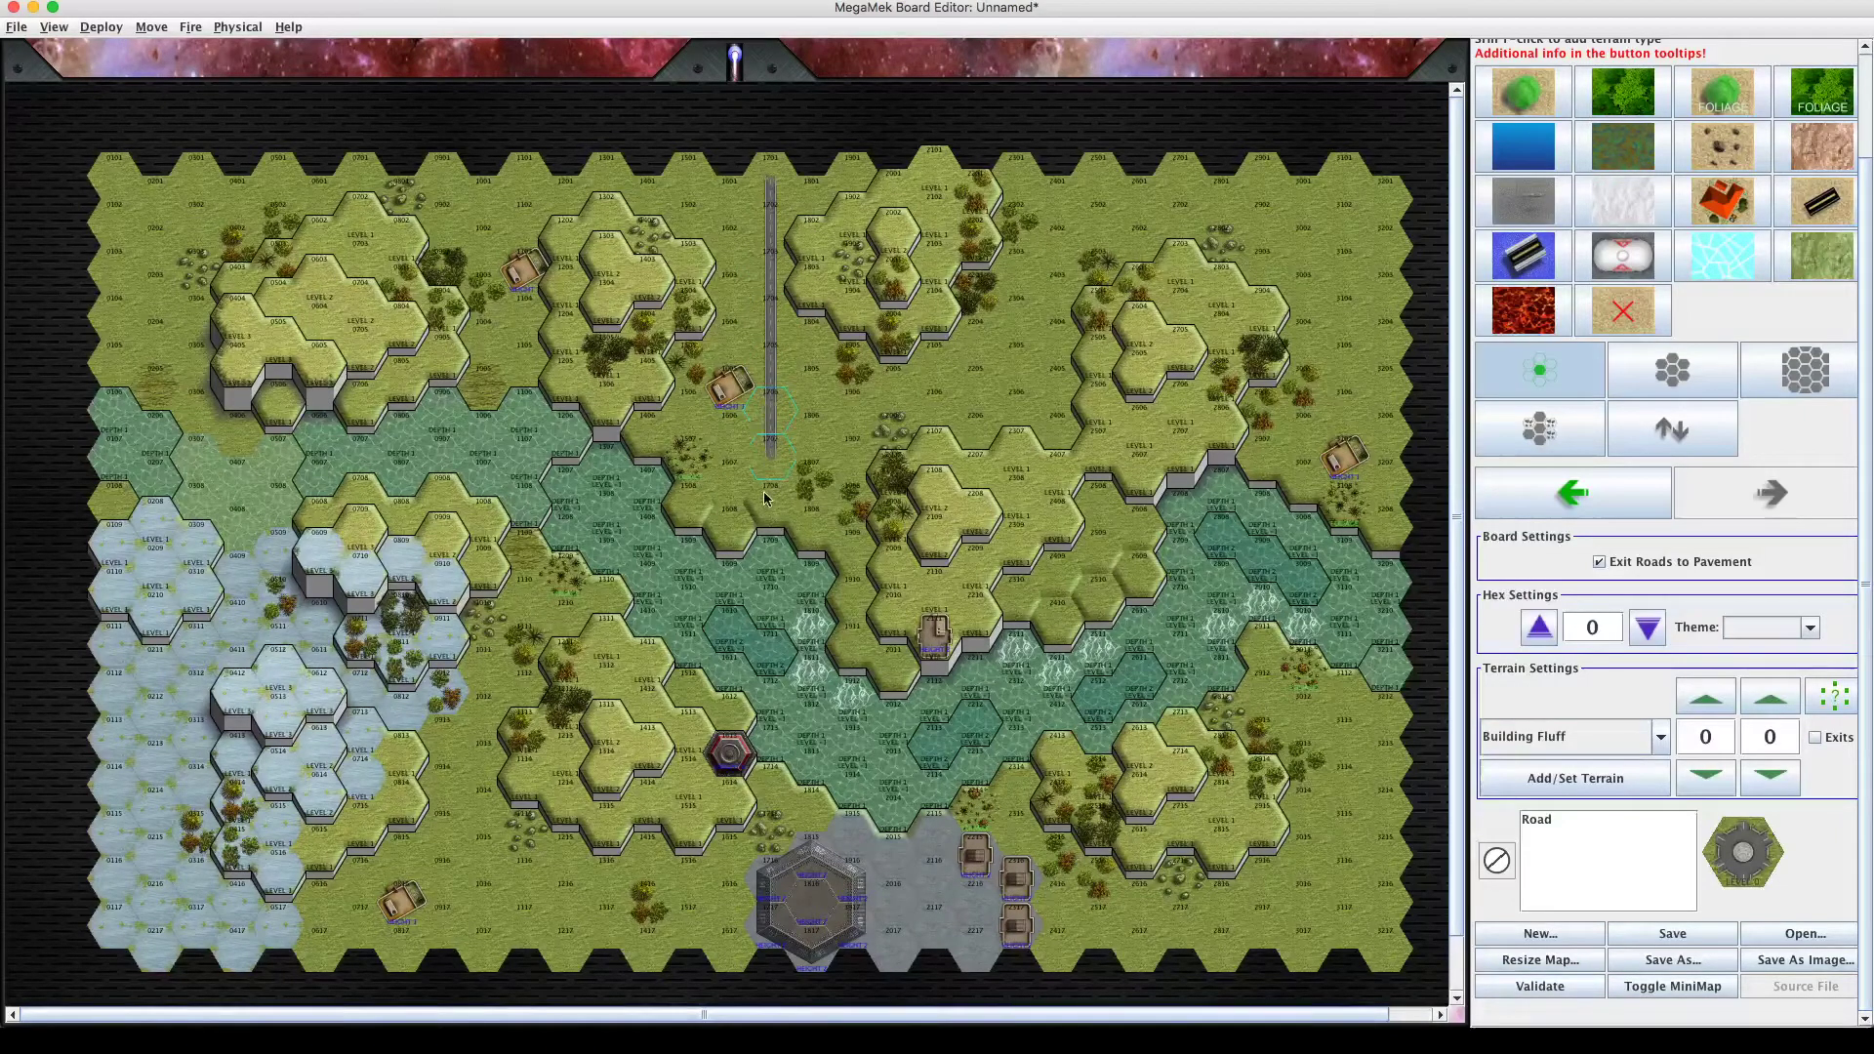
{"action": "left_click", "coordinate": [765, 502]}
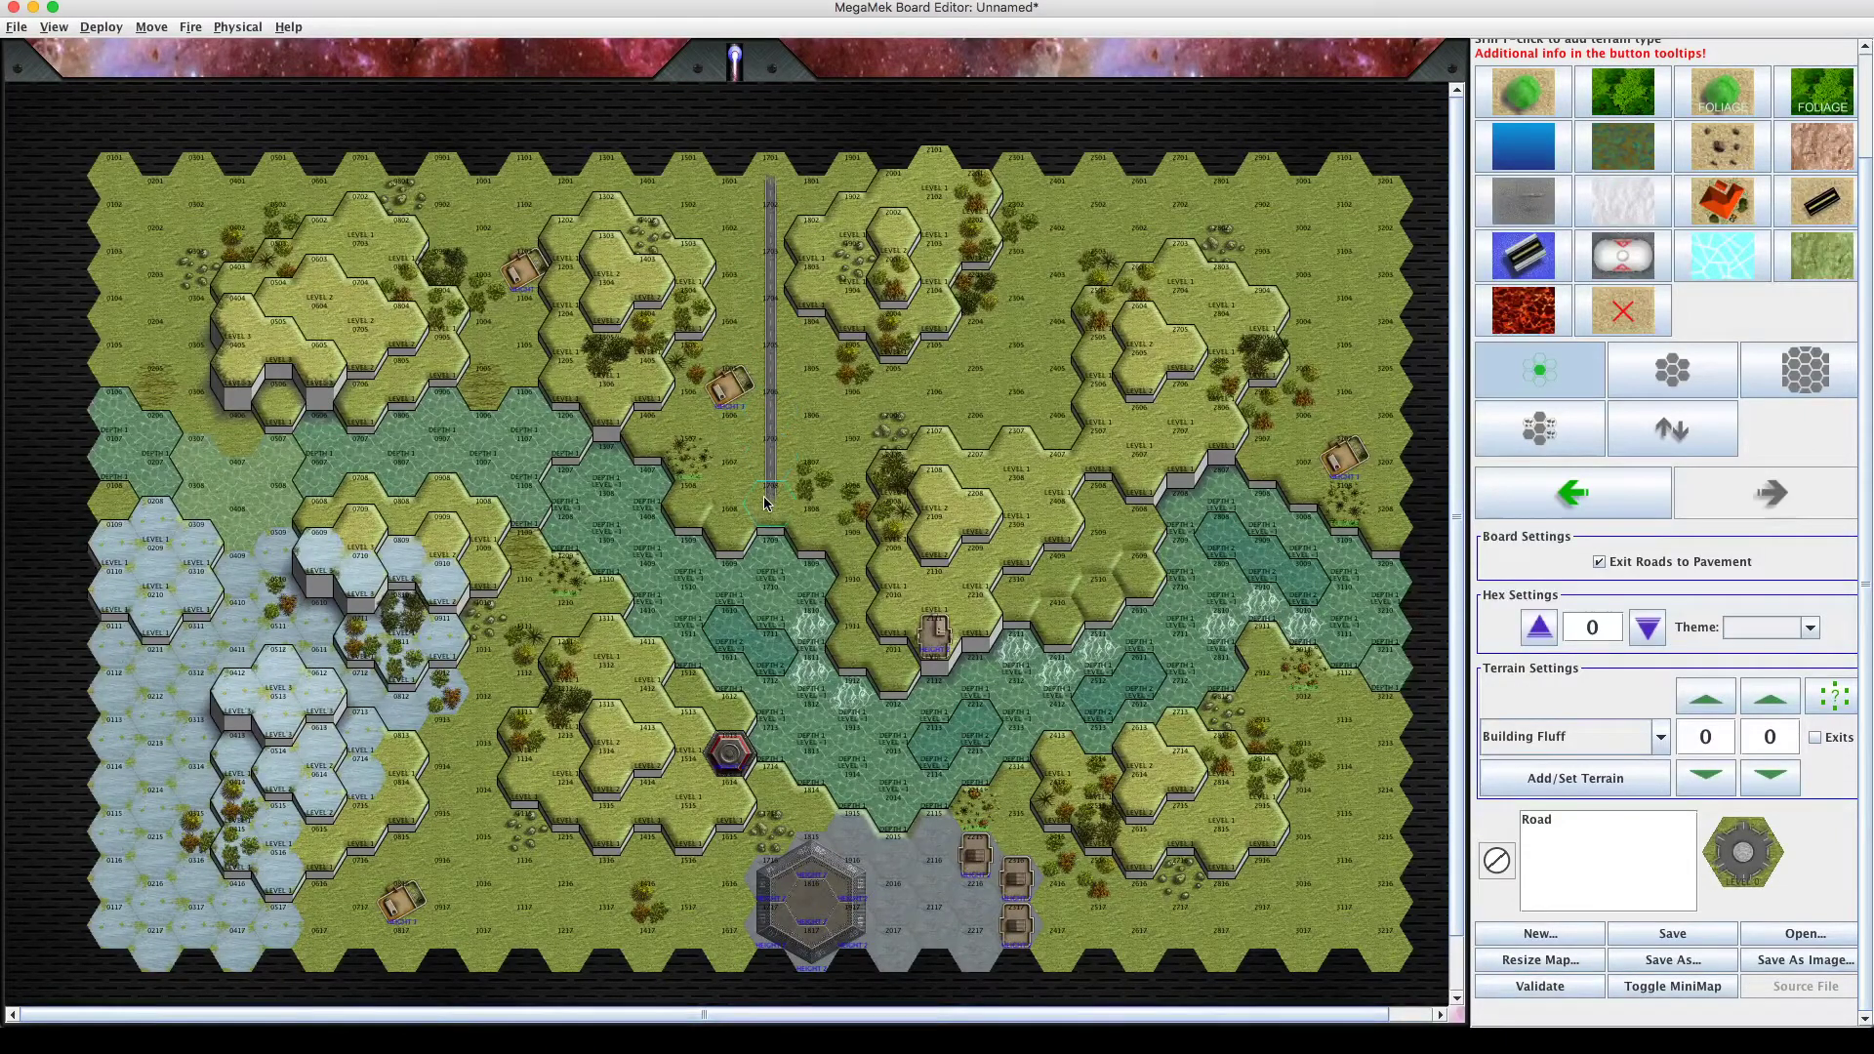
Continue the road southeast and south along the riverbank to the tip of the central northern peninsula.
{"action": "left_click", "coordinate": [808, 520]}
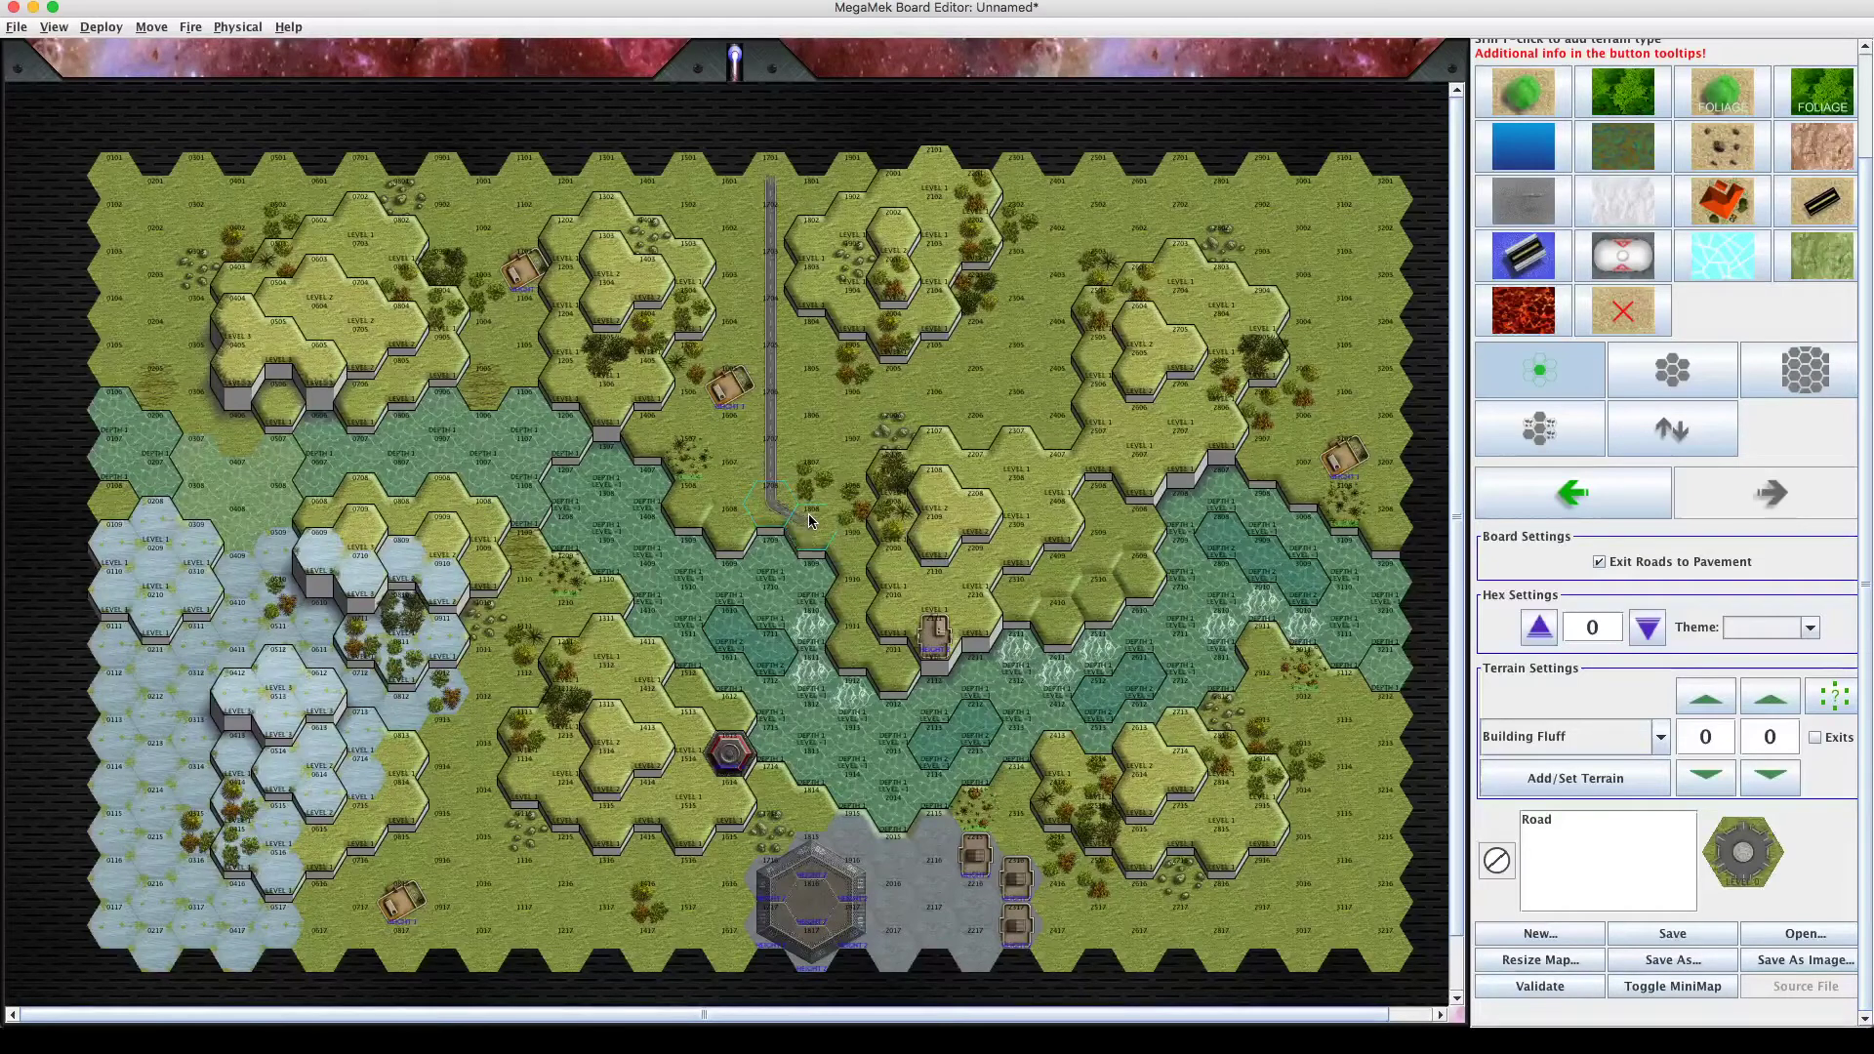
{"action": "left_click", "coordinate": [852, 553]}
{"action": "left_click", "coordinate": [854, 593]}
{"action": "left_click", "coordinate": [855, 649]}
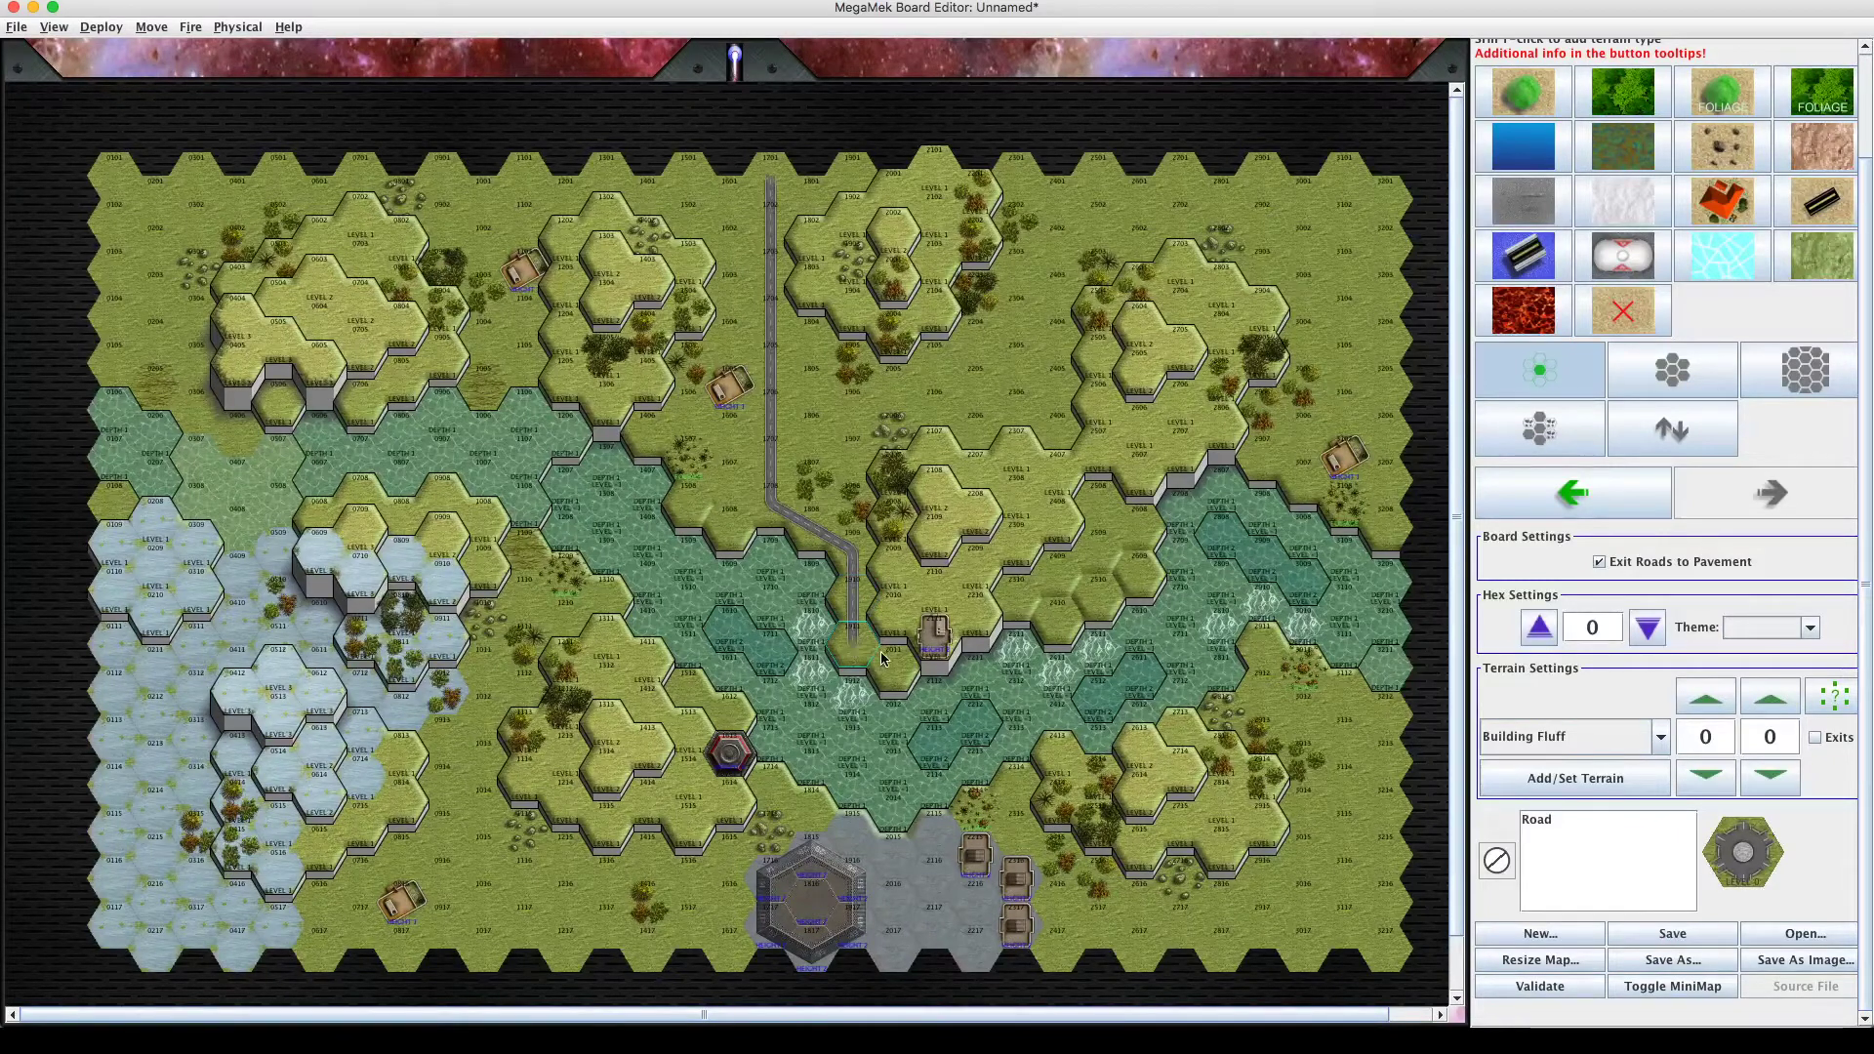
{"action": "left_click", "coordinate": [888, 663]}
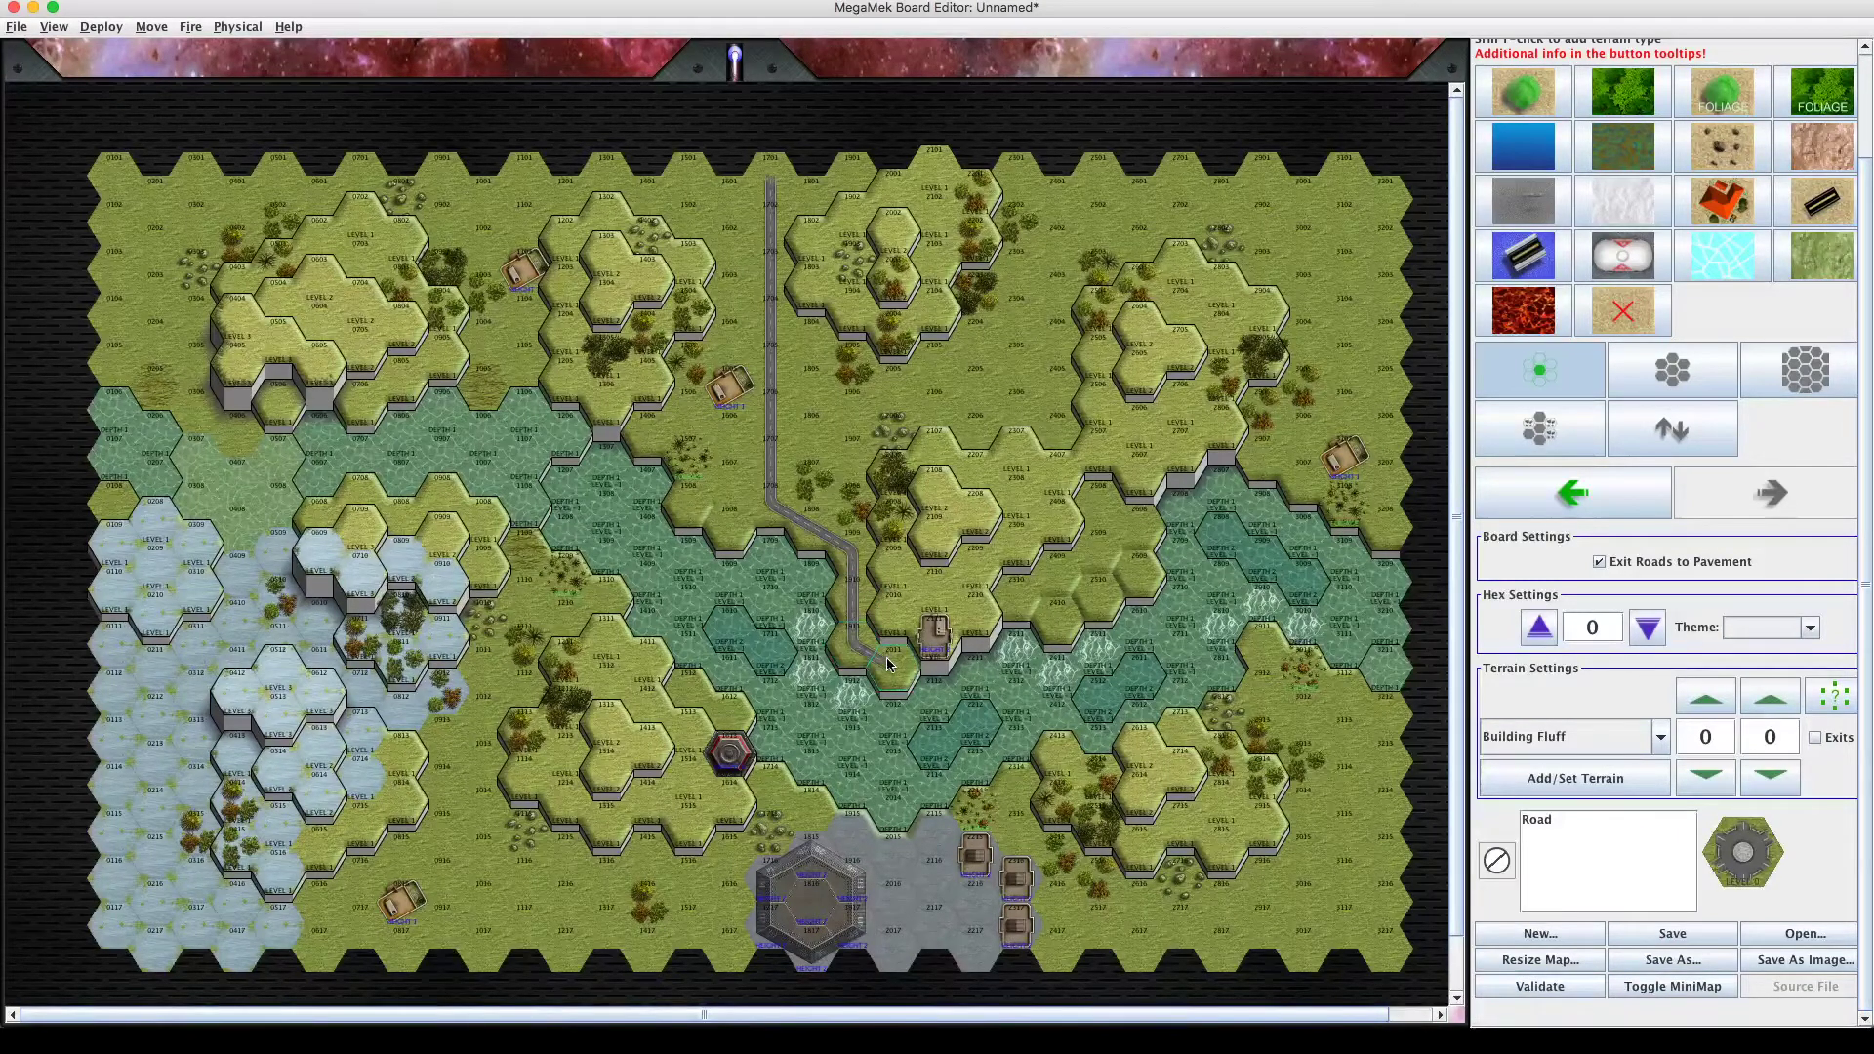
Try painting road hexes on the southern pavement beside the hangar with Exit Roads to Pavement enabled.
{"action": "left_click", "coordinate": [898, 874]}
{"action": "left_click", "coordinate": [896, 900]}
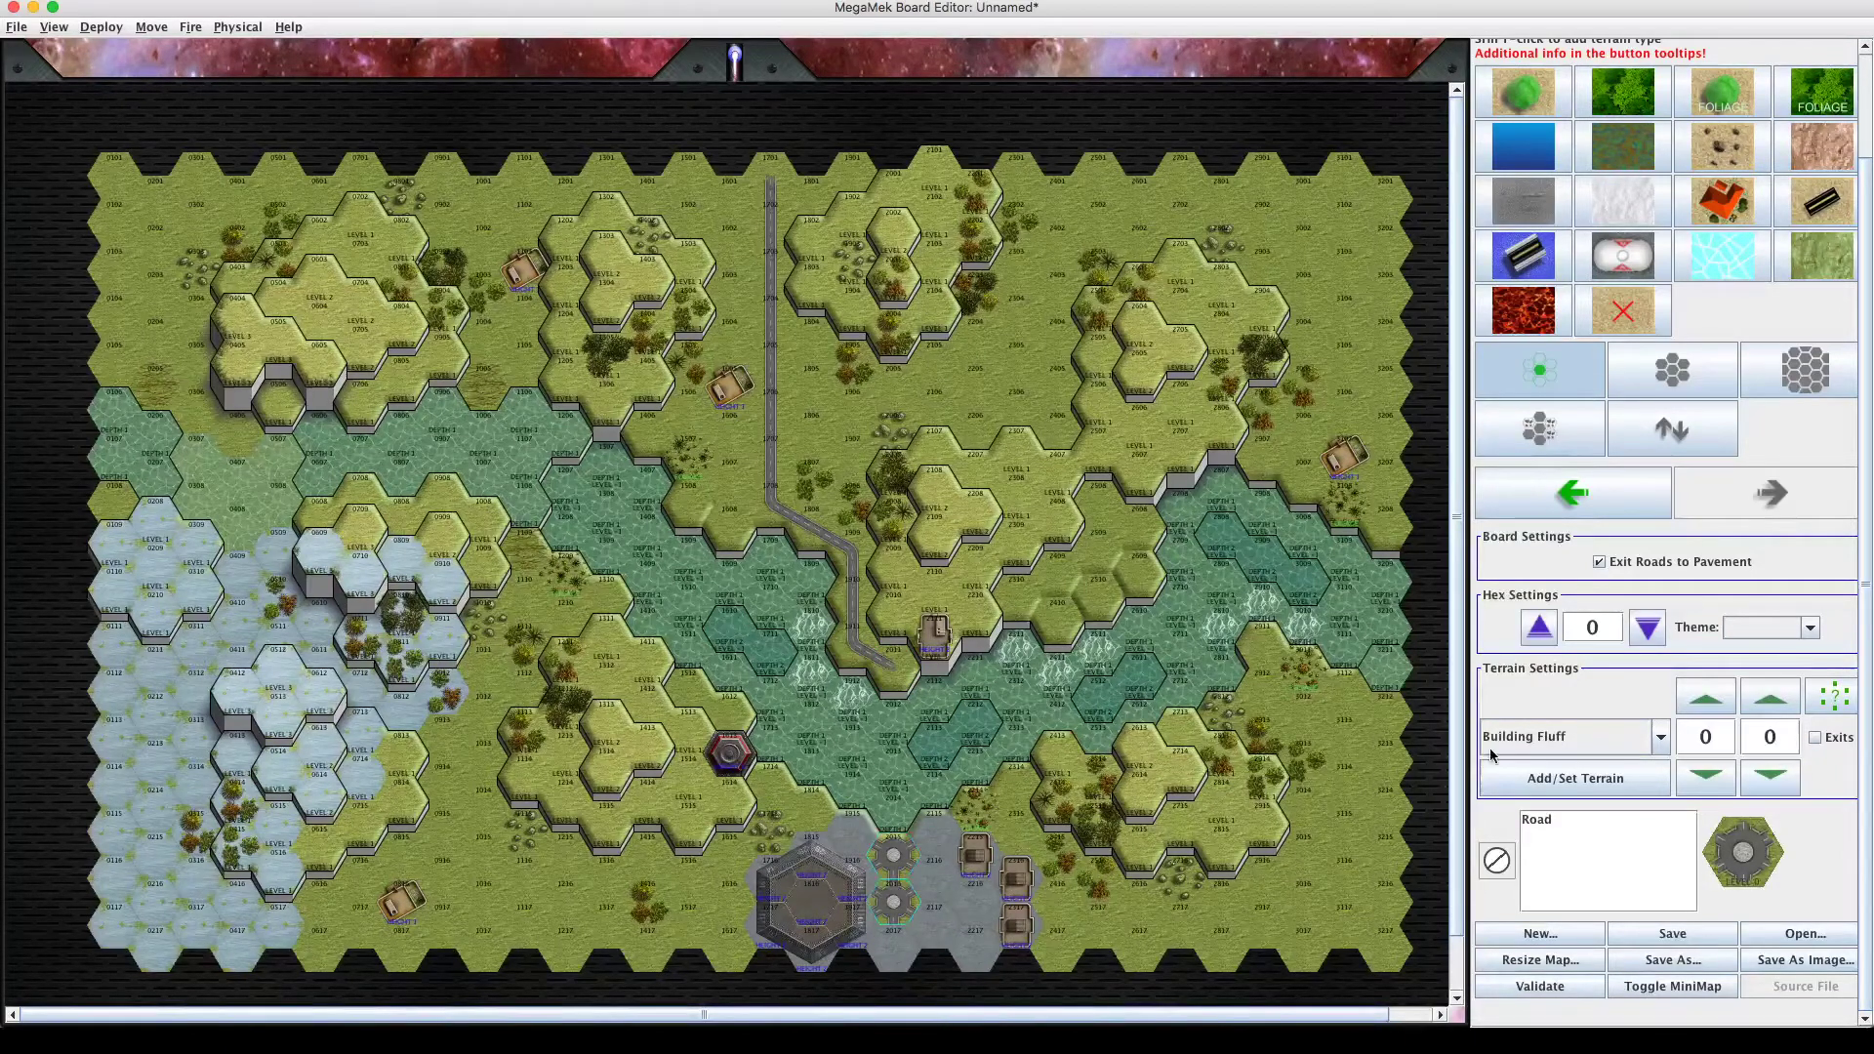
{"action": "left_click", "coordinate": [1570, 502]}
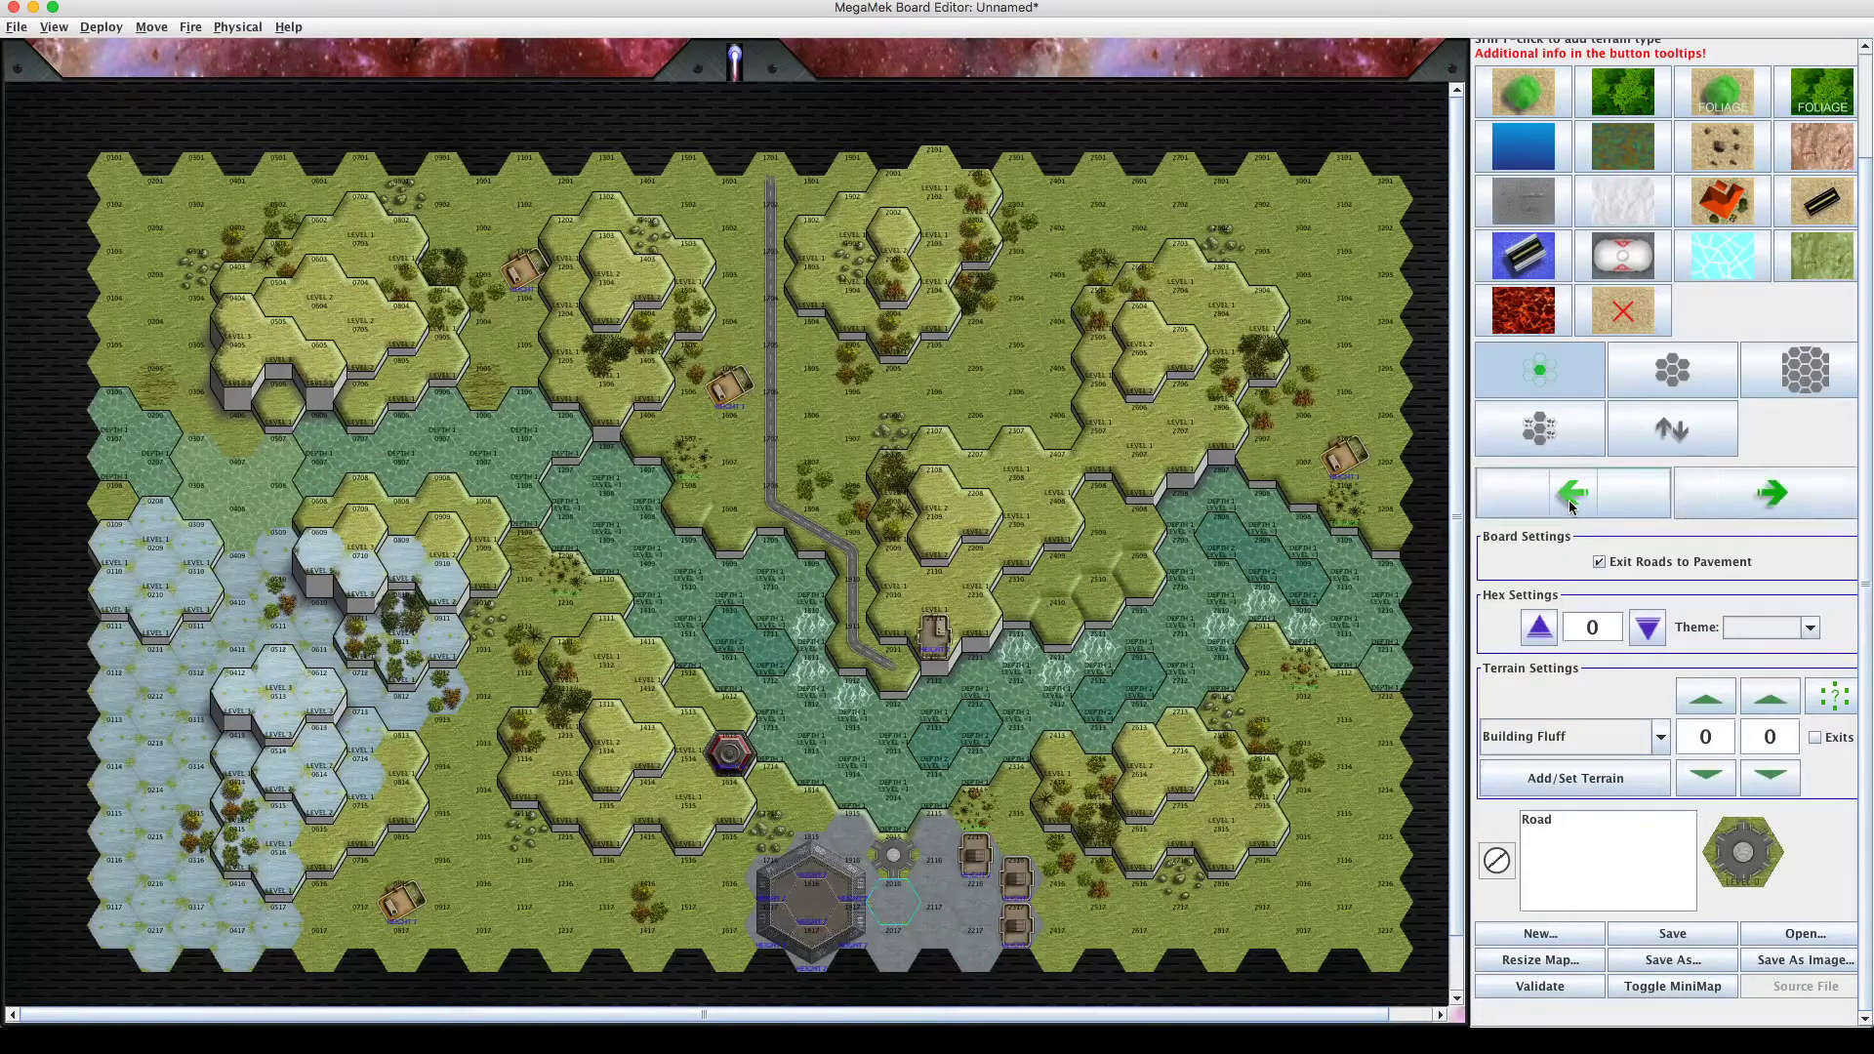
{"action": "left_click", "coordinate": [1569, 502]}
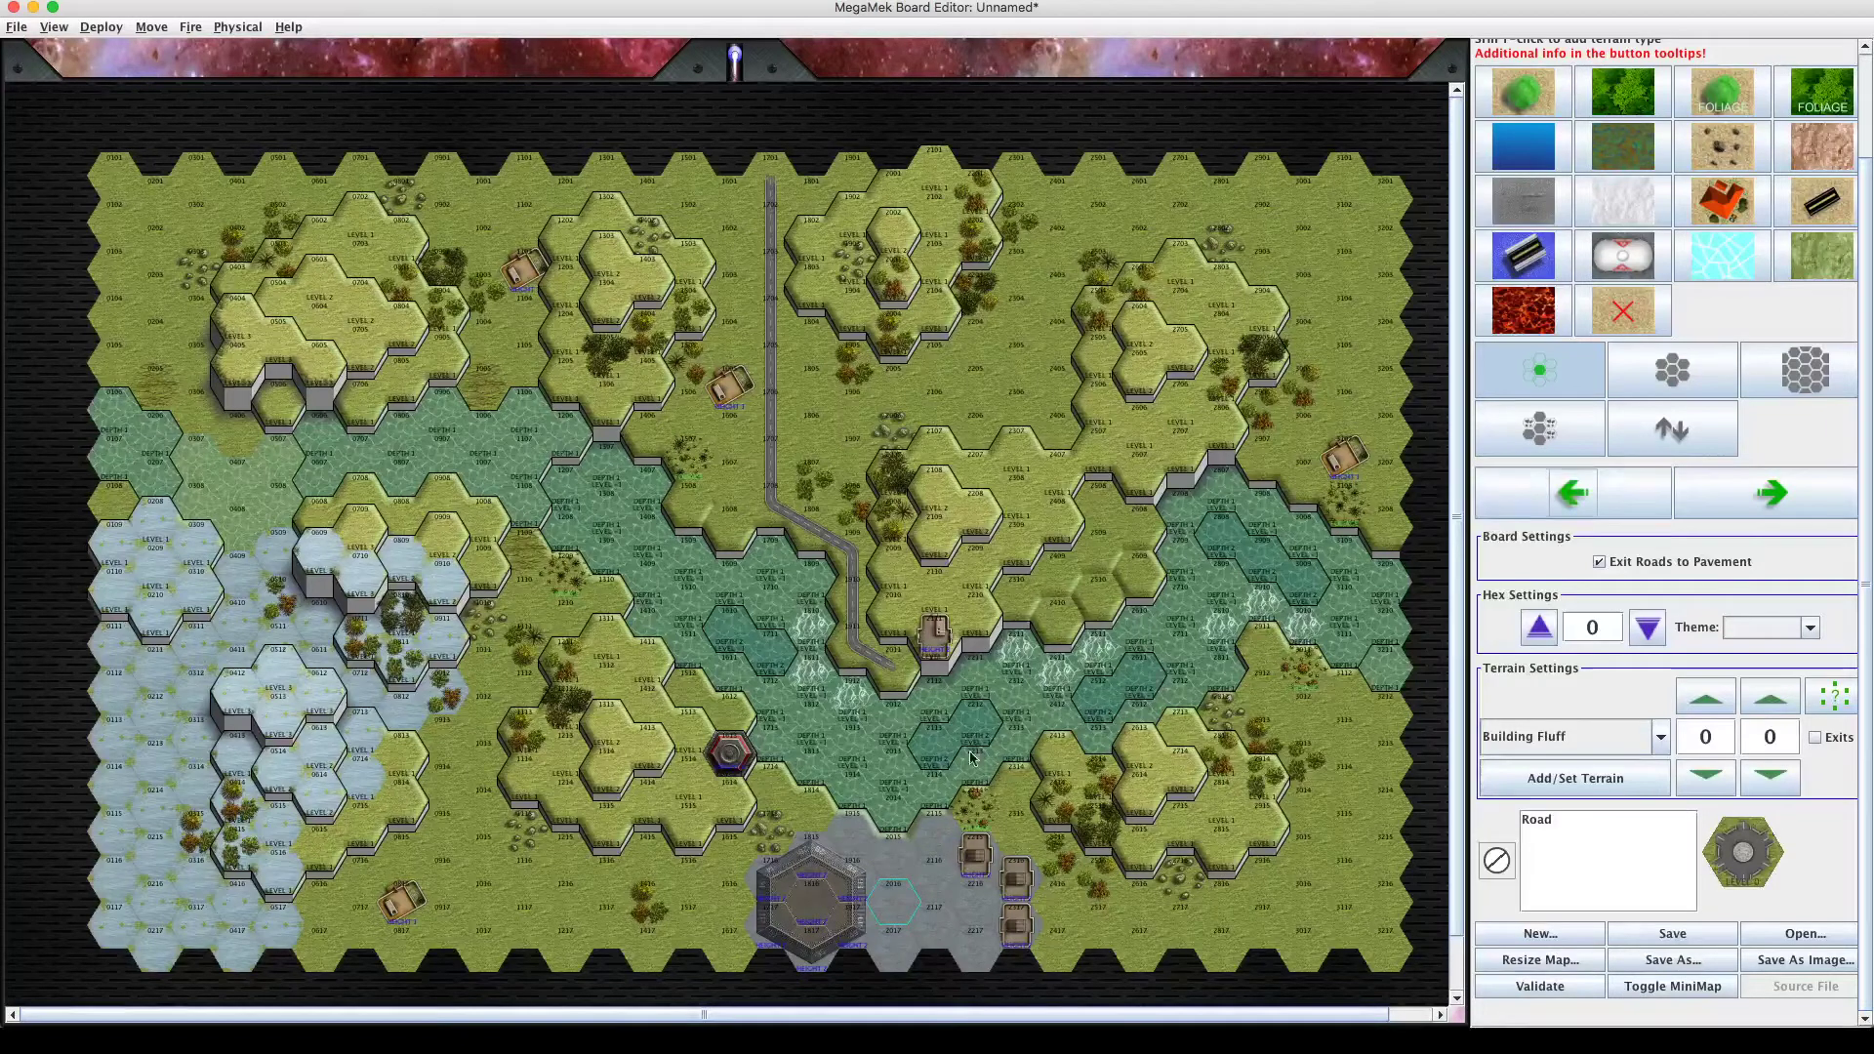
{"action": "left_click", "coordinate": [898, 865]}
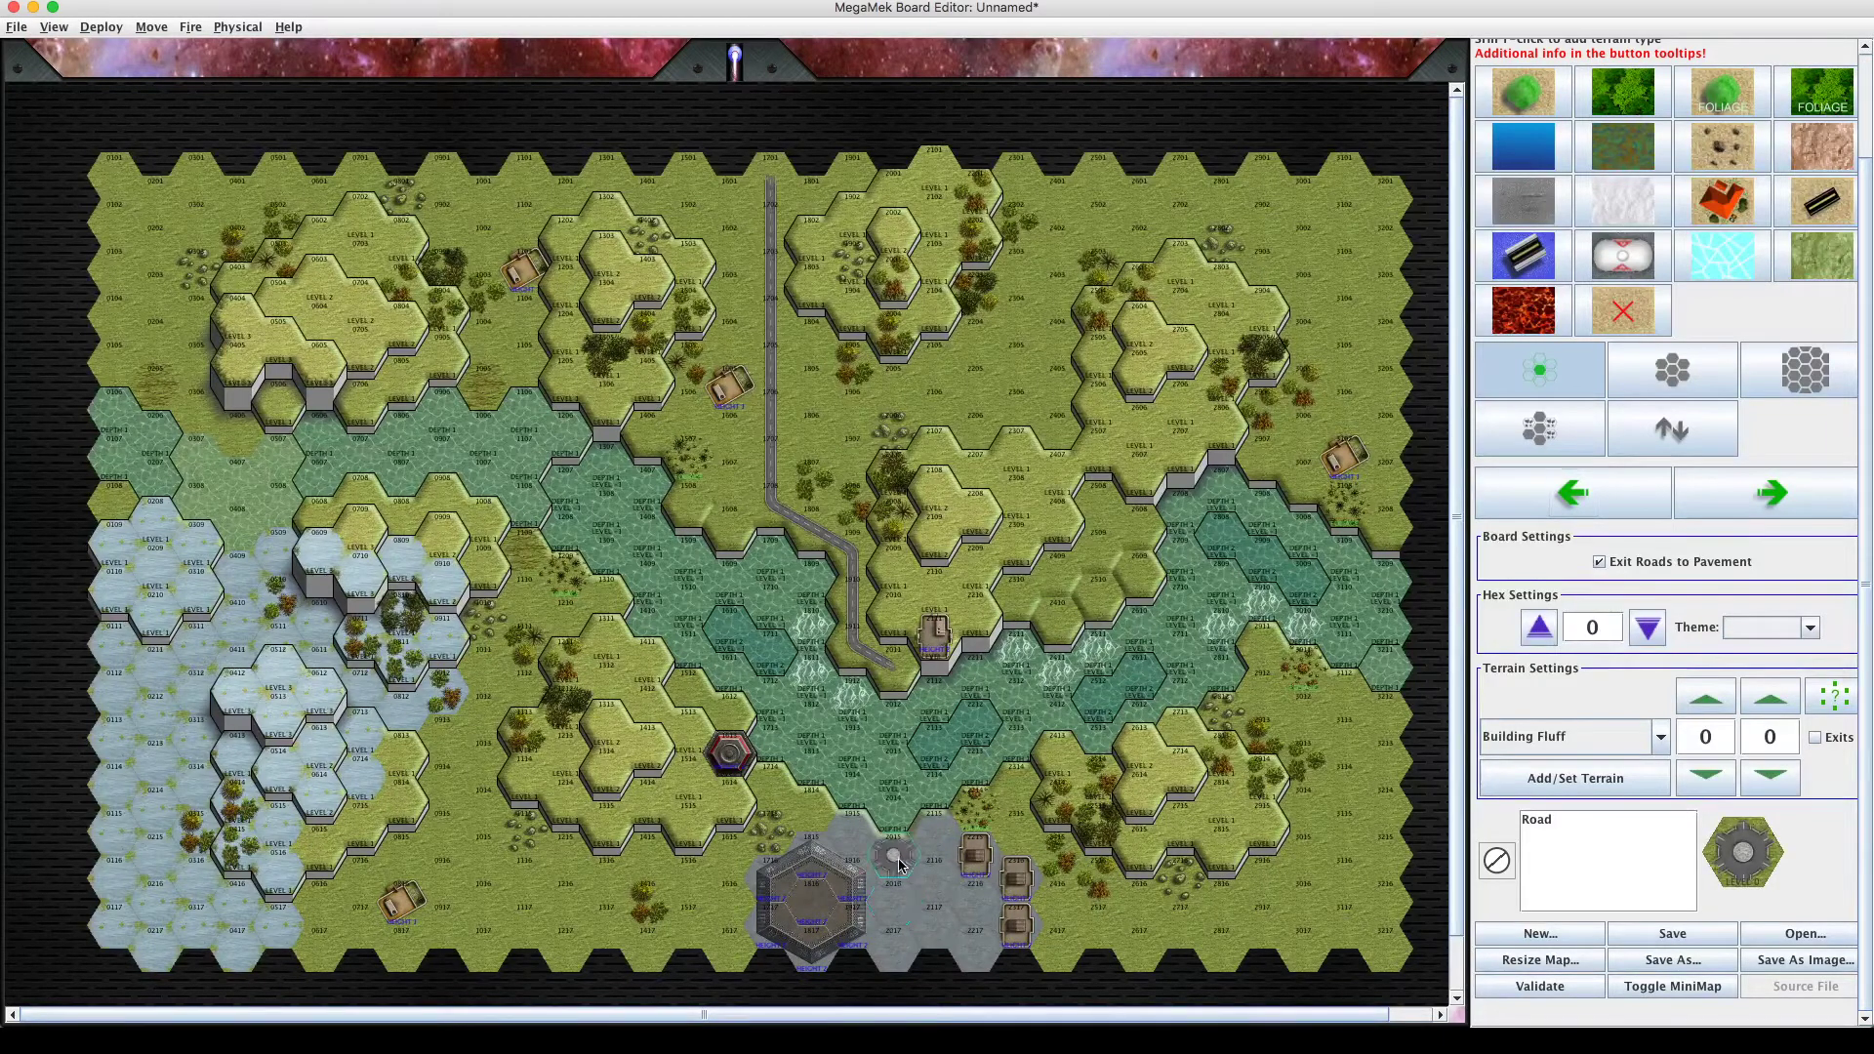
{"action": "left_click", "coordinate": [898, 909]}
{"action": "left_click", "coordinate": [888, 964]}
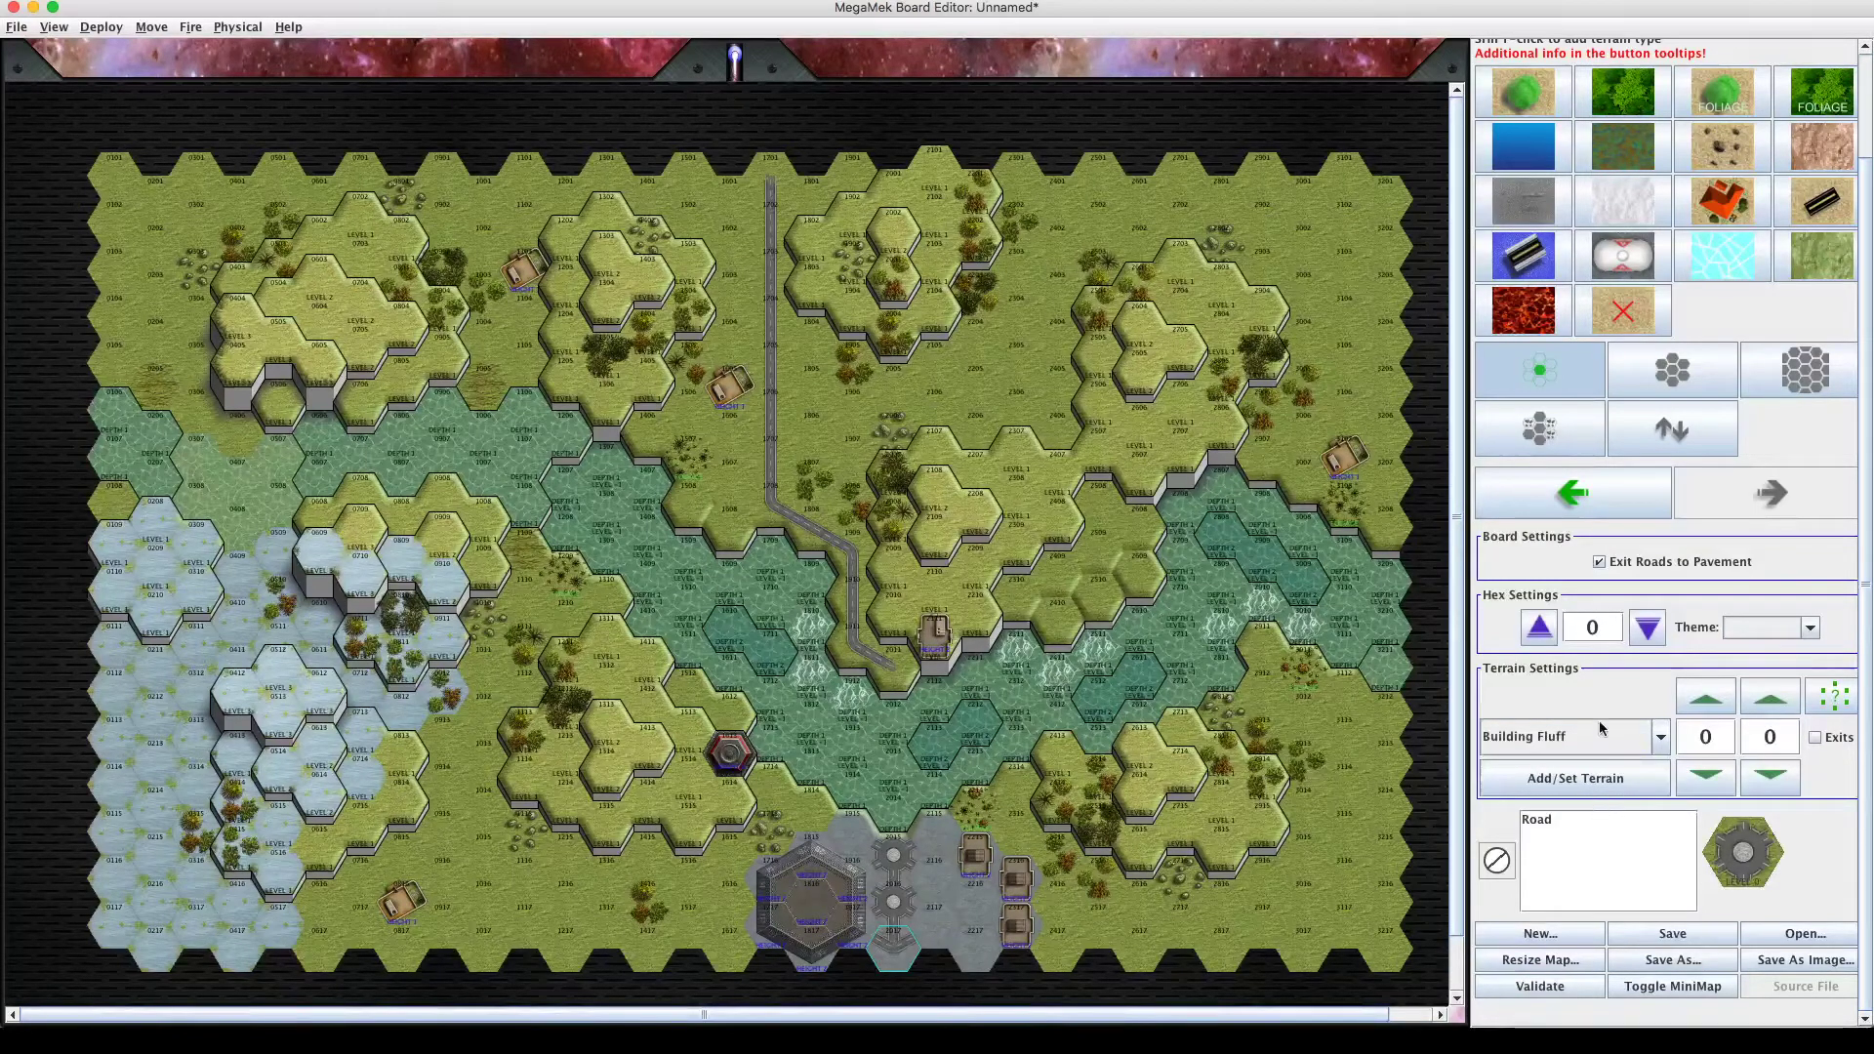
Disable Exit Roads to Pavement and repaint the three-hex road column on the pavement beside the hangar.
{"action": "left_click", "coordinate": [1599, 563]}
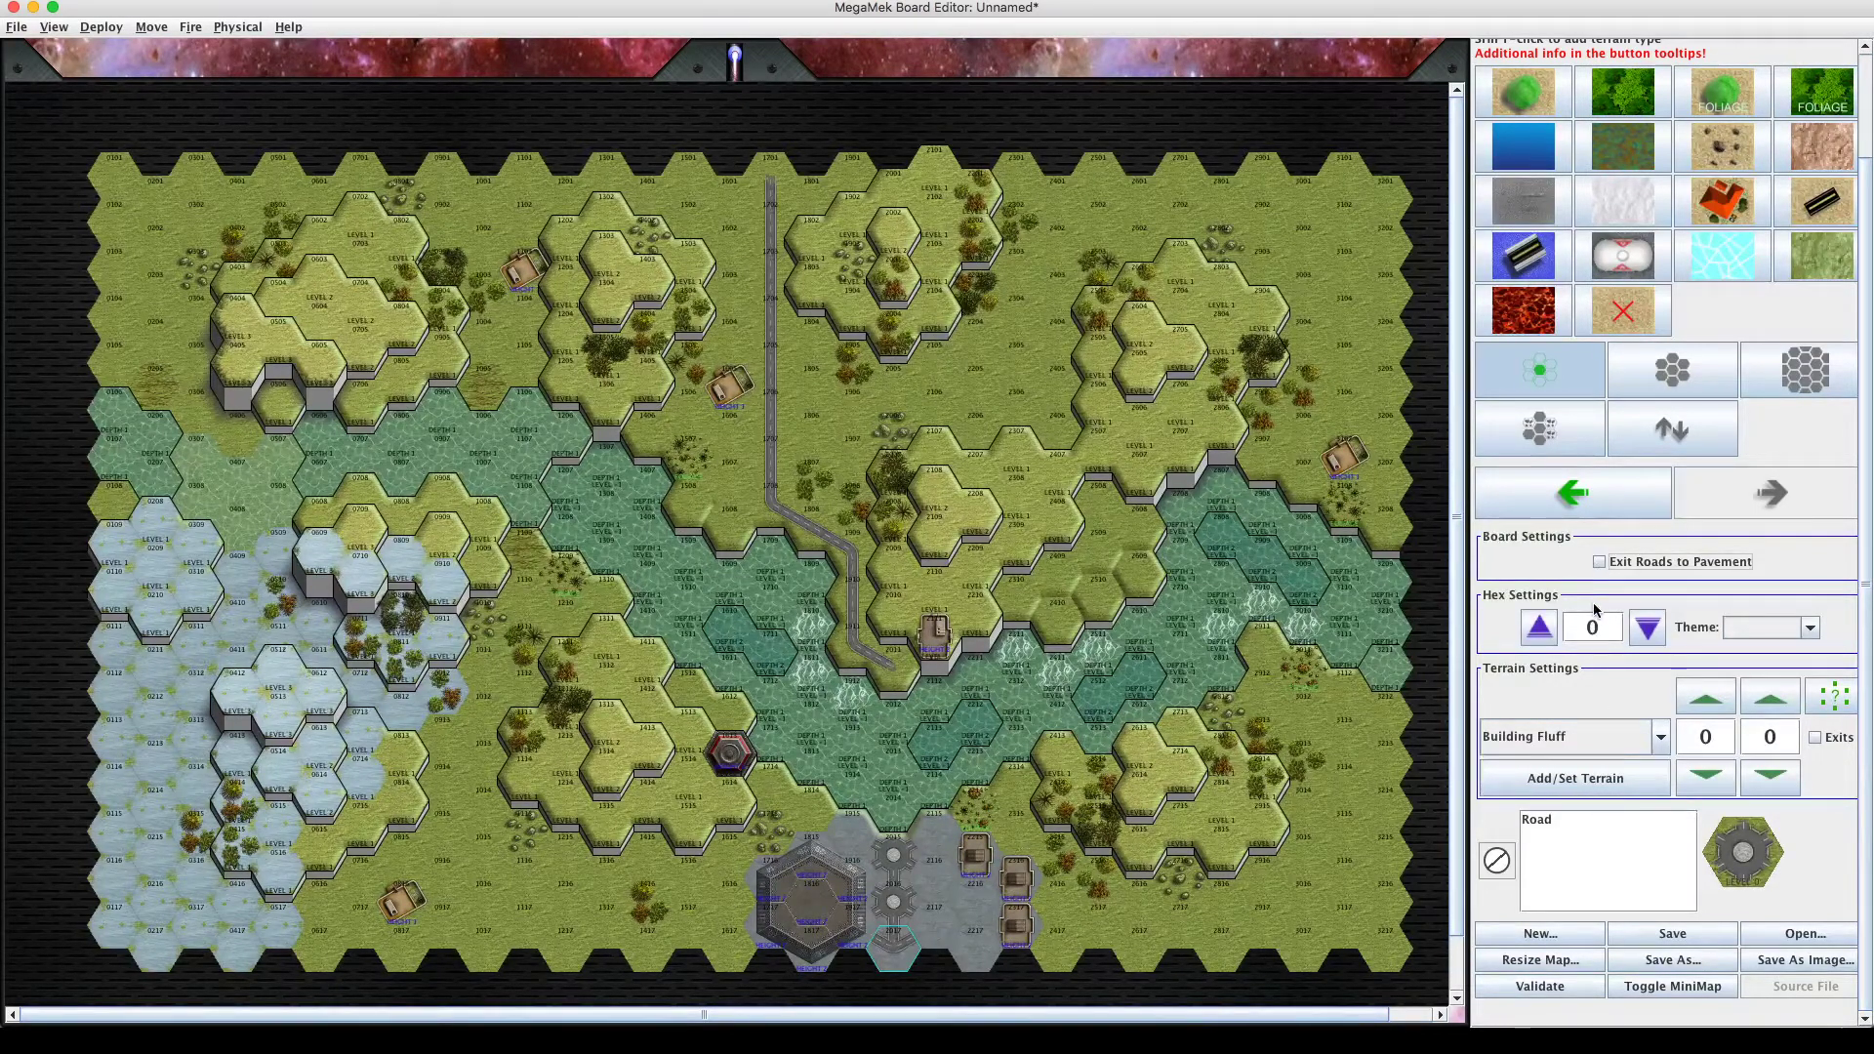
{"action": "left_click", "coordinate": [908, 859]}
{"action": "left_click", "coordinate": [896, 900]}
{"action": "left_click", "coordinate": [899, 945]}
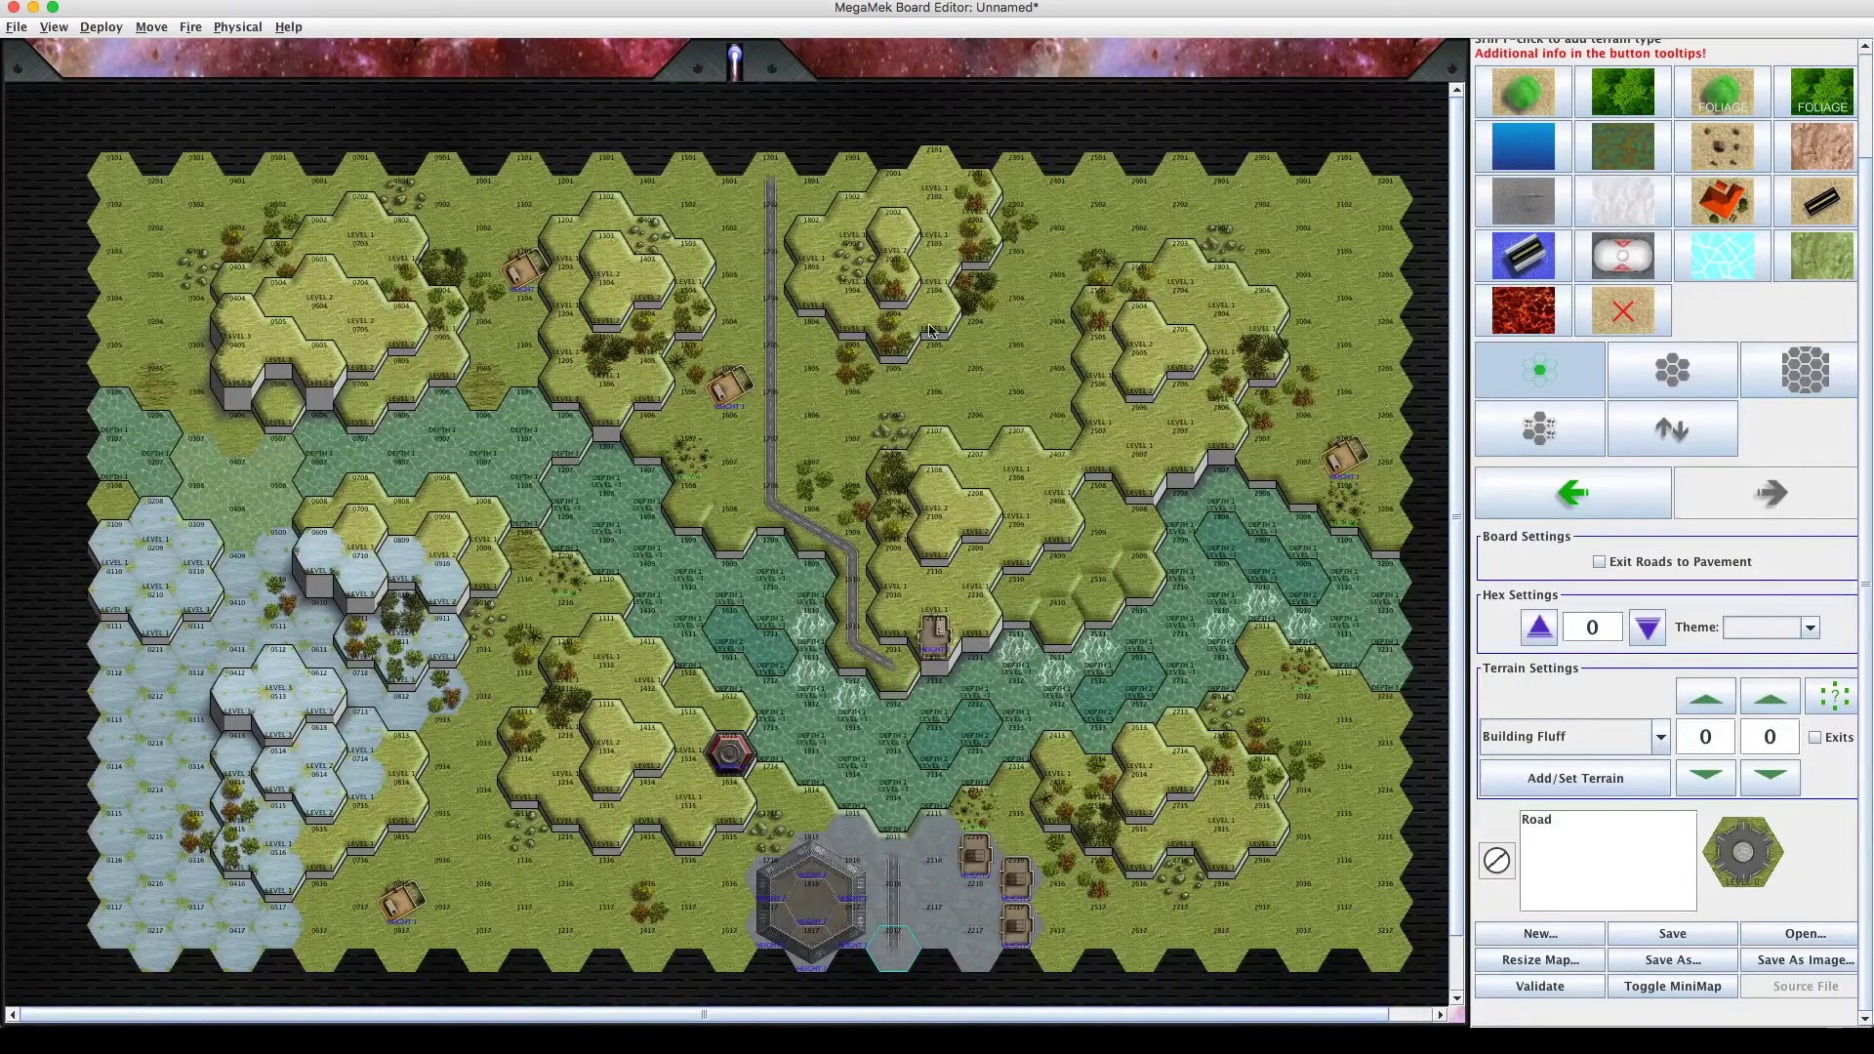
Paint a road branch from the northern part of the main road northwest to the map's northern edge.
{"action": "left_click", "coordinate": [738, 258]}
{"action": "left_click", "coordinate": [686, 228]}
{"action": "left_click", "coordinate": [652, 201]}
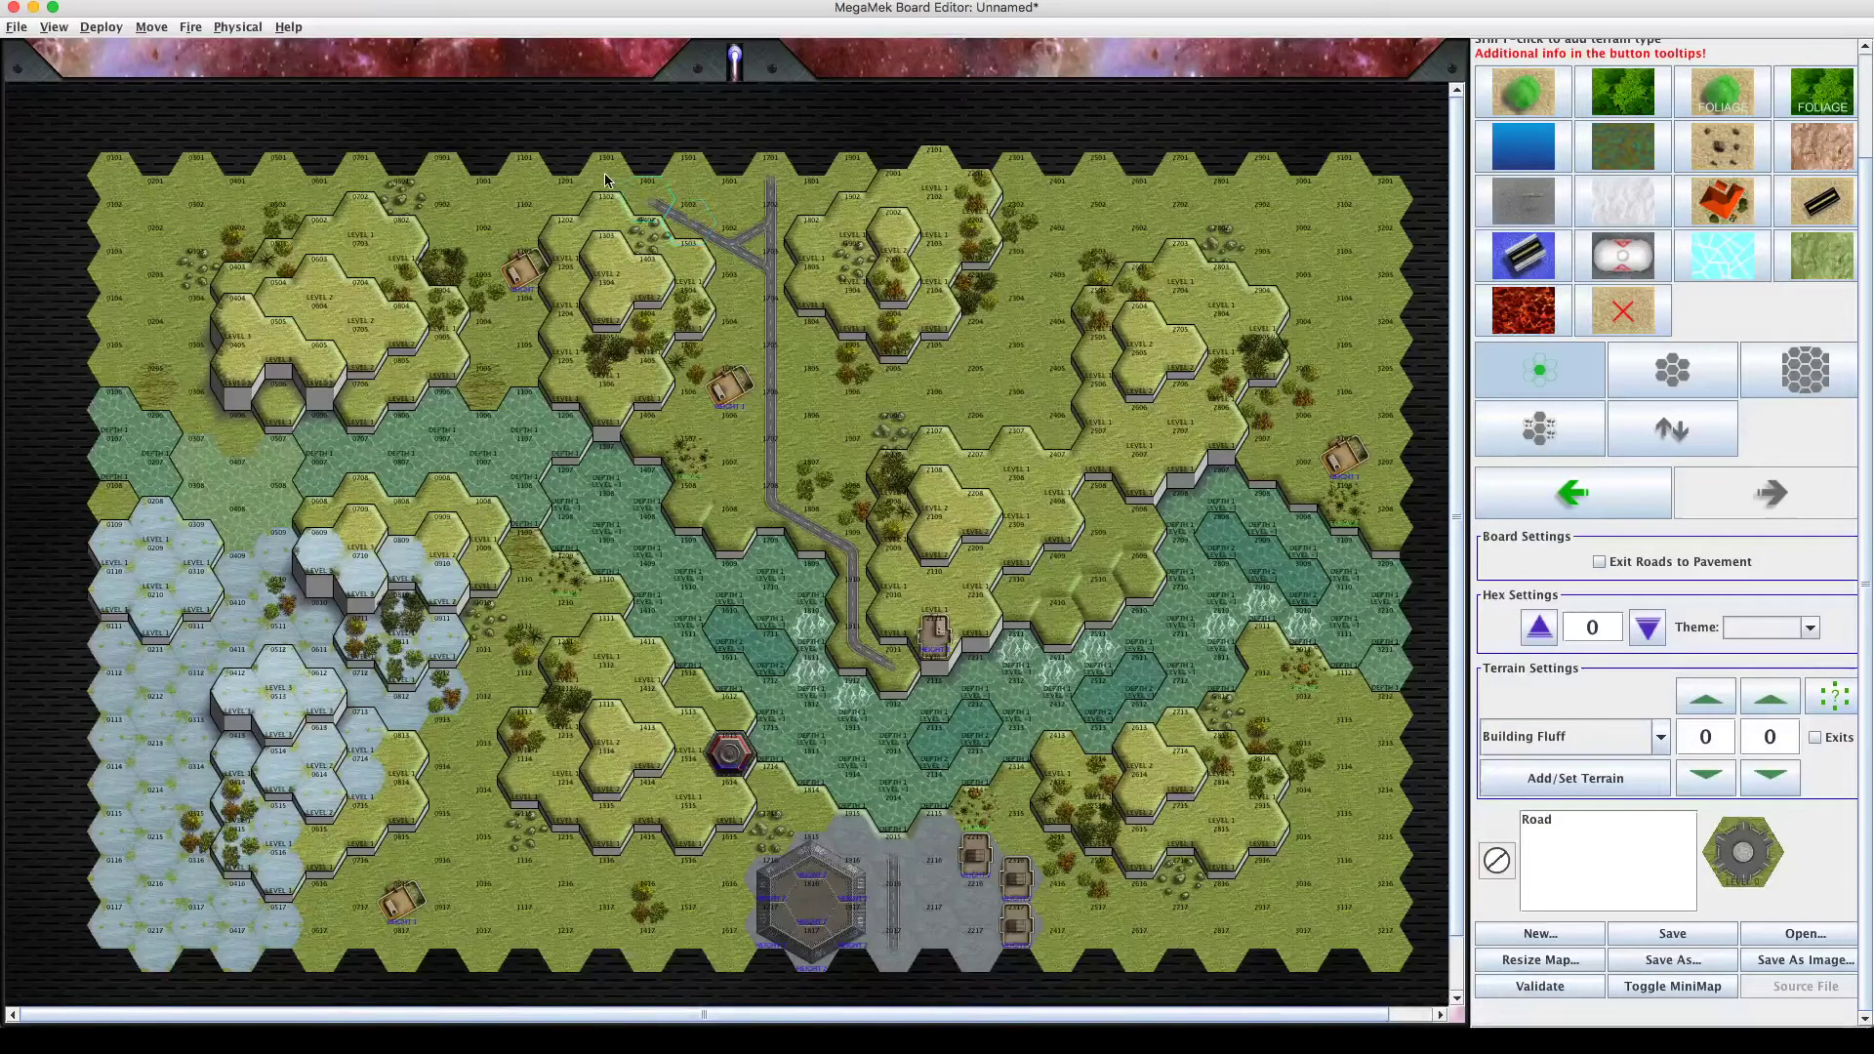
{"action": "left_click", "coordinate": [605, 181]}
Set the exits of the road in hex 1701 to north and south (9) so it reaches the map edge.
{"action": "mouse_move", "coordinate": [773, 193]}
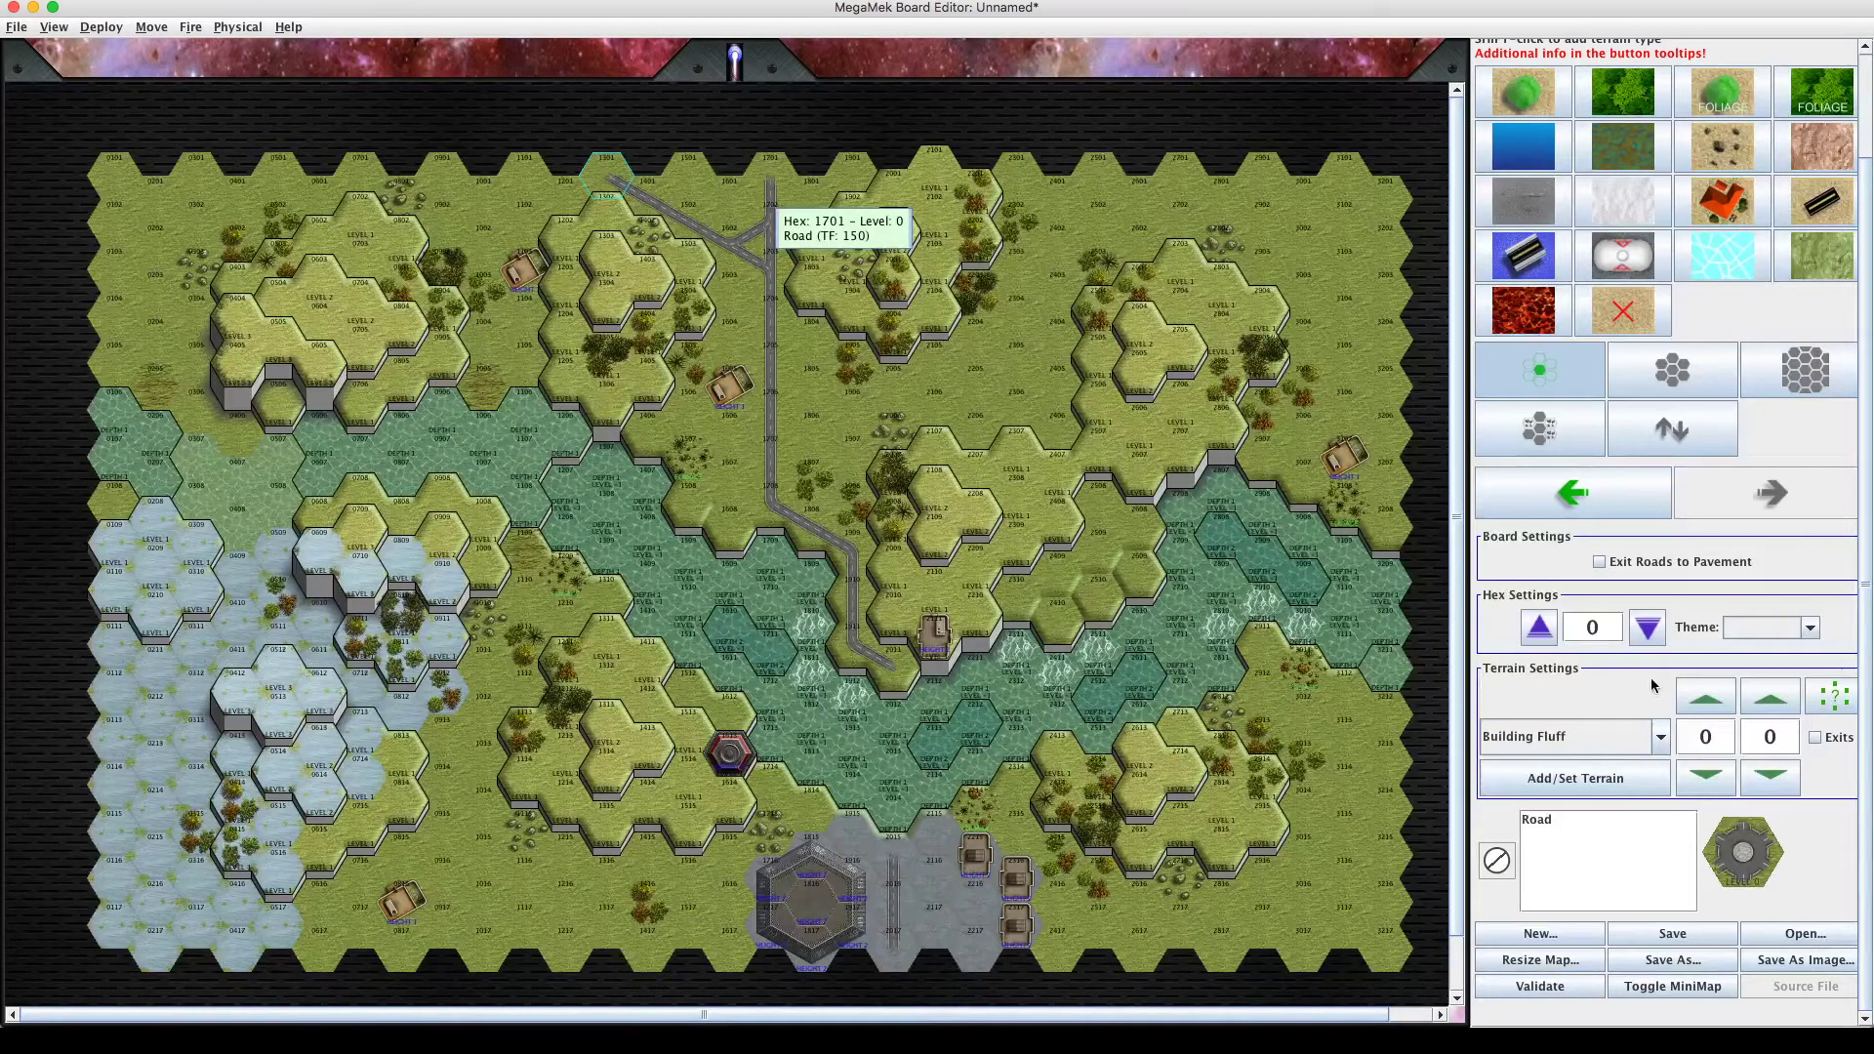
{"action": "left_click", "coordinate": [774, 188]}
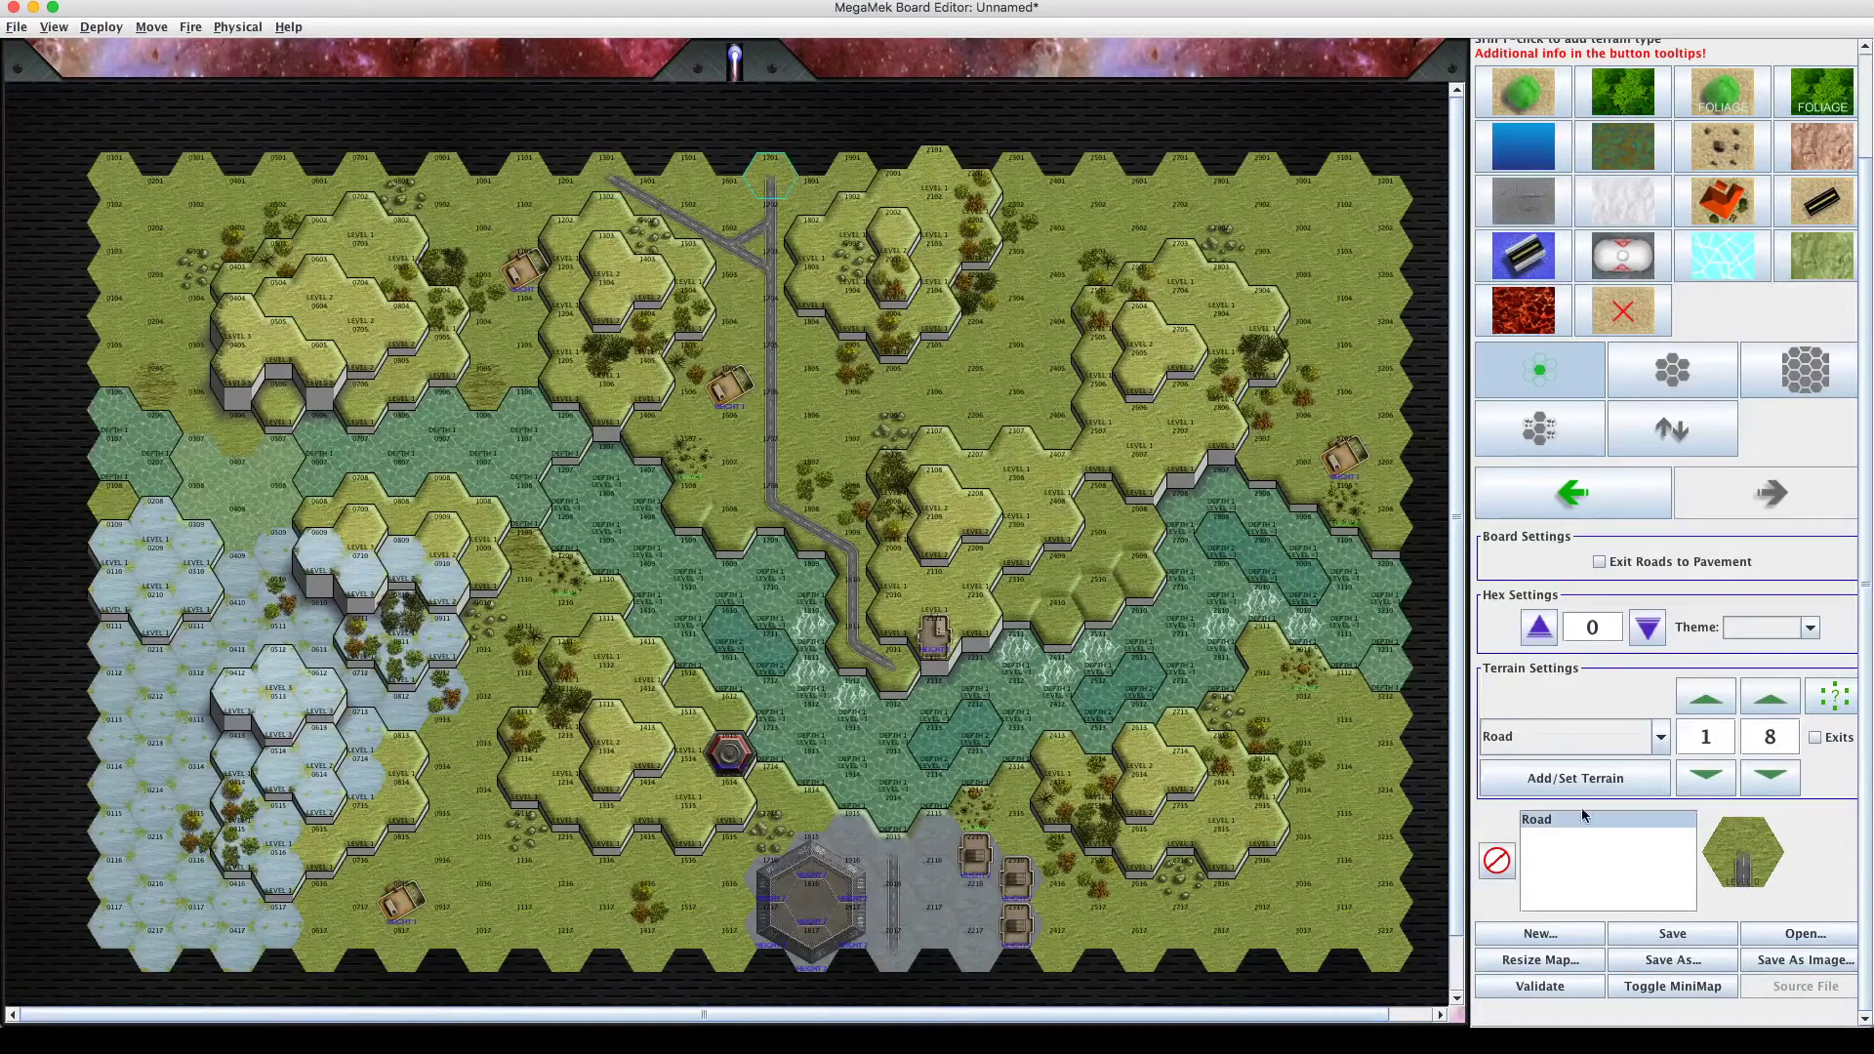
{"action": "left_click", "coordinate": [1544, 825]}
{"action": "left_click", "coordinate": [1833, 701]}
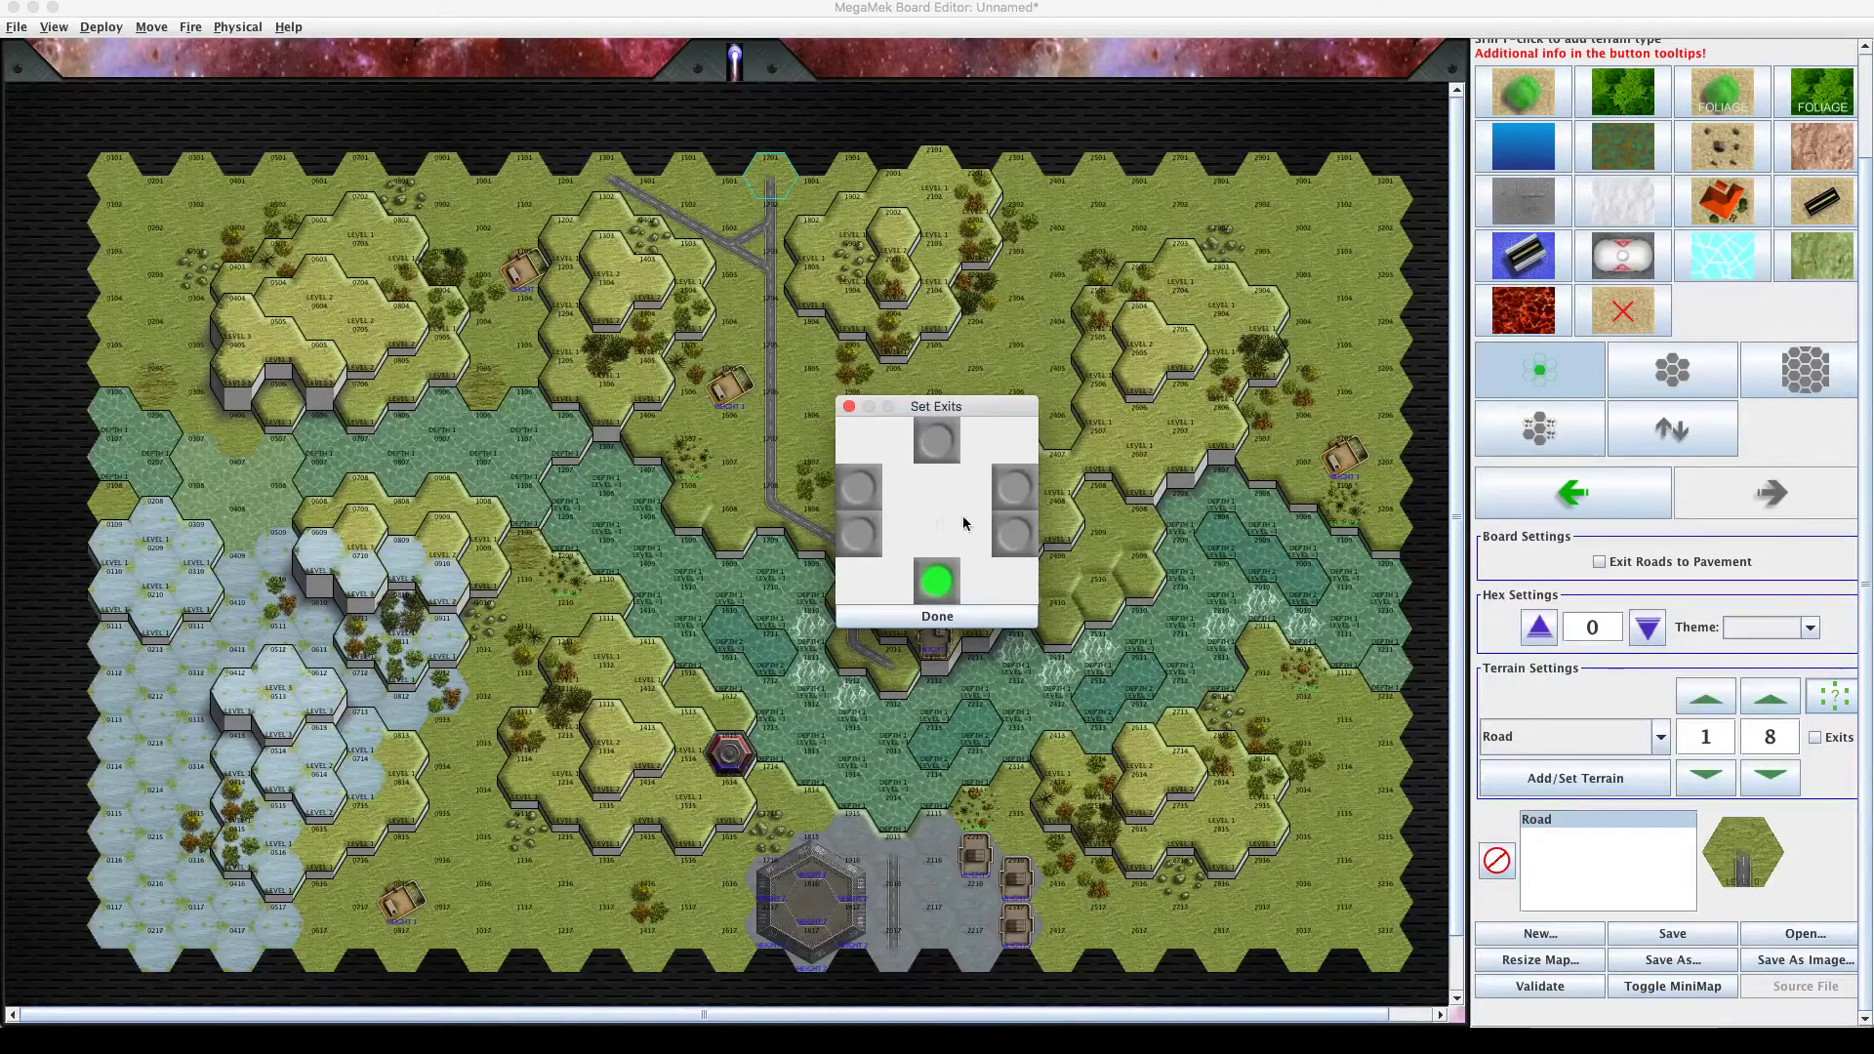
{"action": "left_click", "coordinate": [940, 445]}
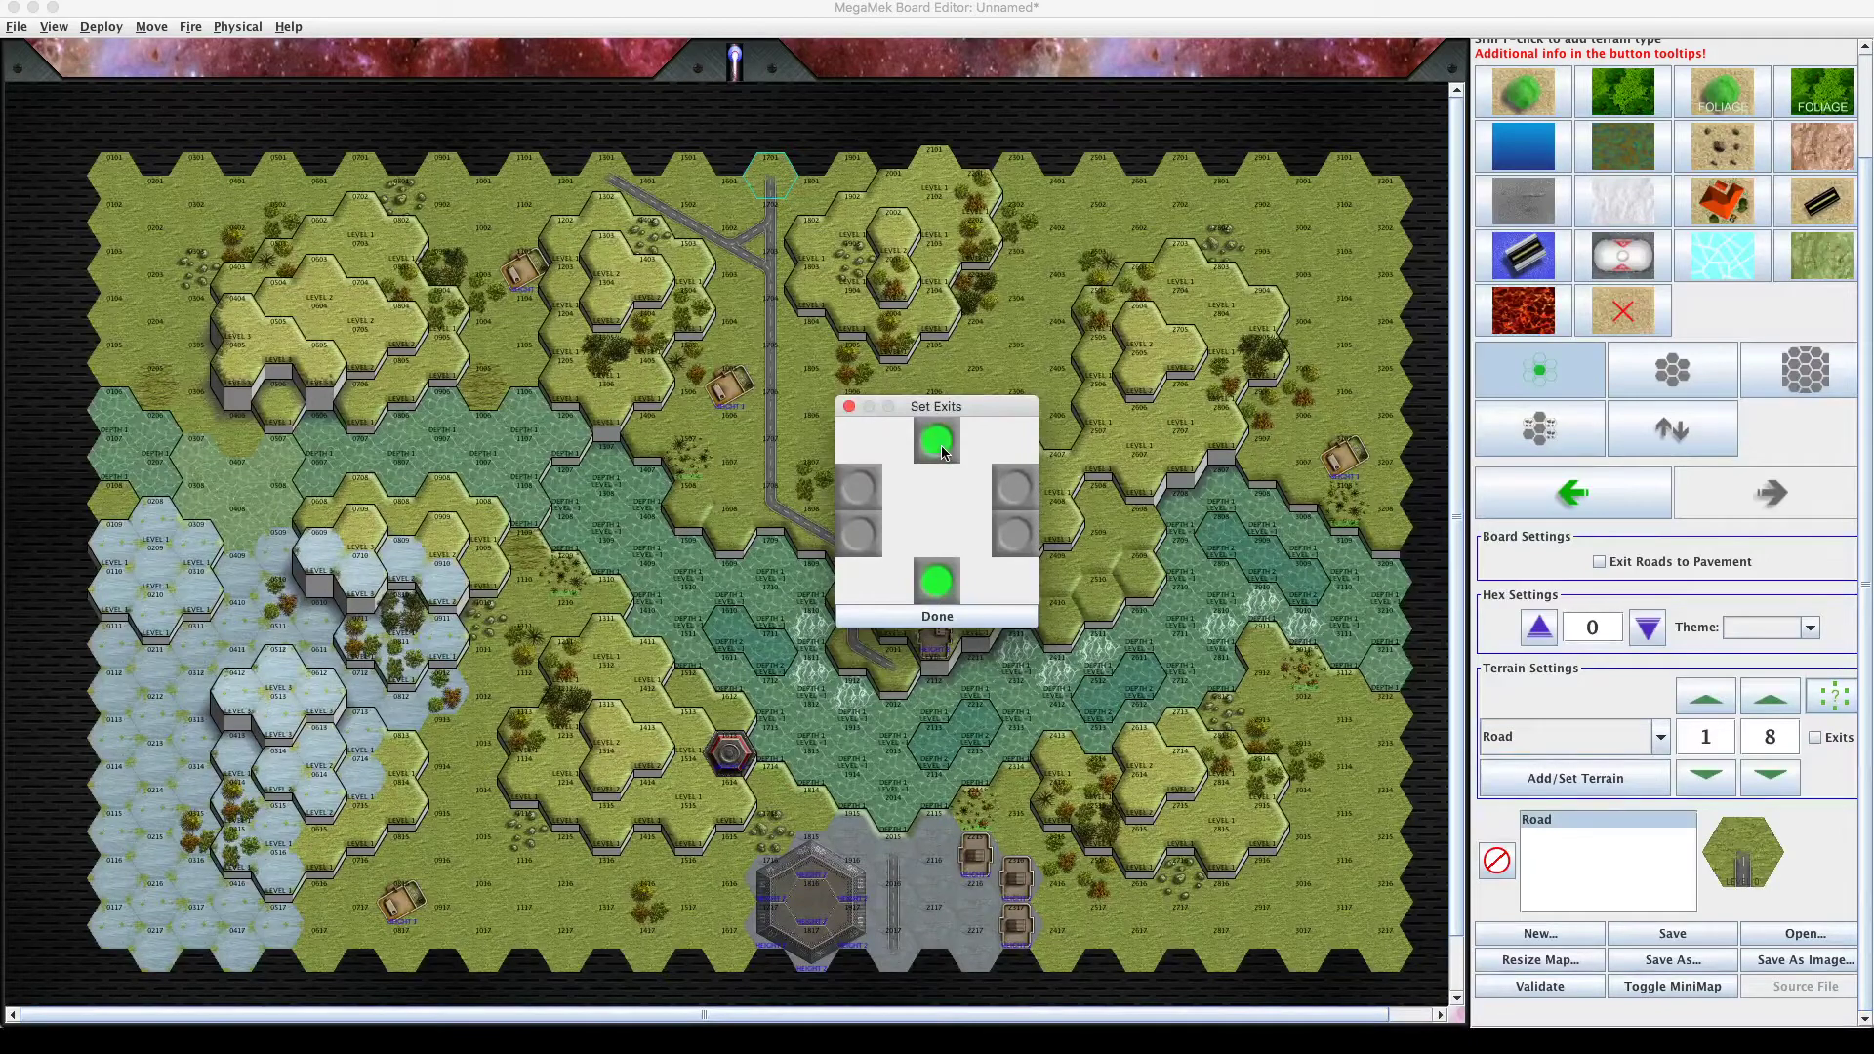
{"action": "left_click", "coordinate": [945, 616]}
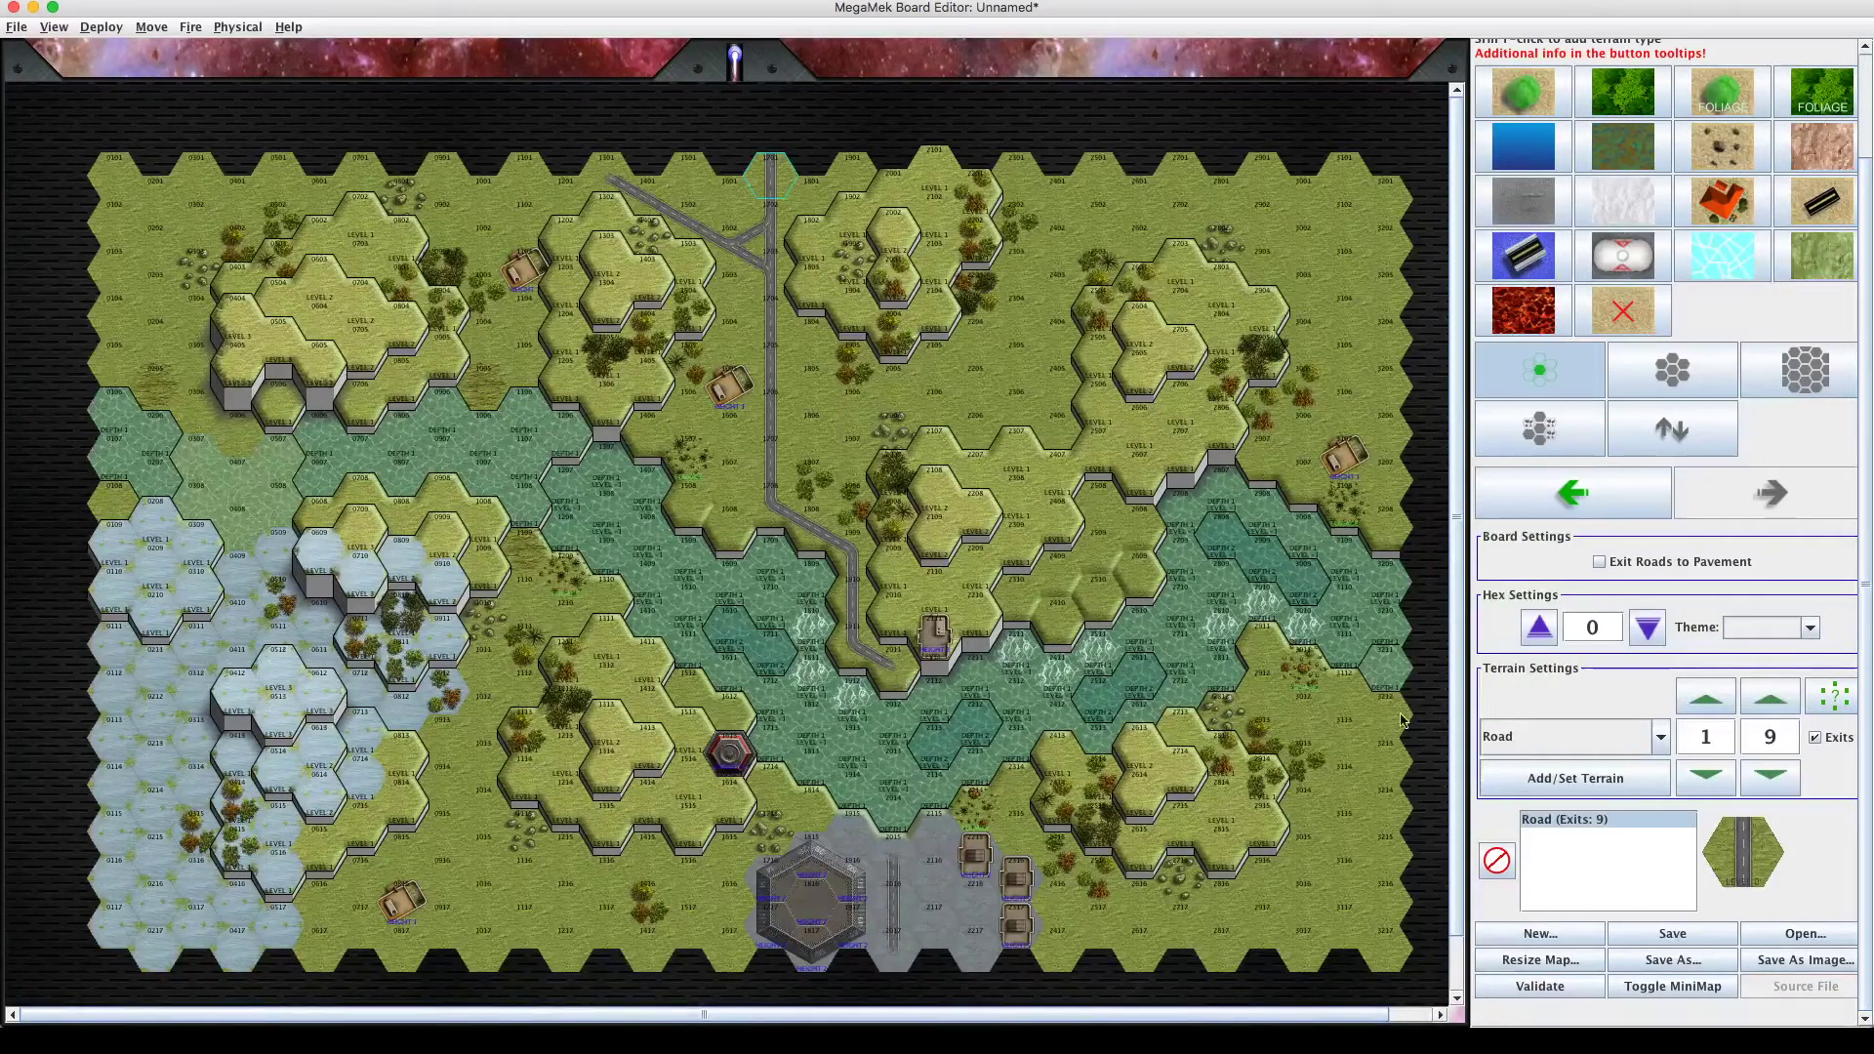
Set the road exits to northwest and south (40) and apply them to the road's end hex on the peninsula.
{"action": "left_click", "coordinate": [1835, 696]}
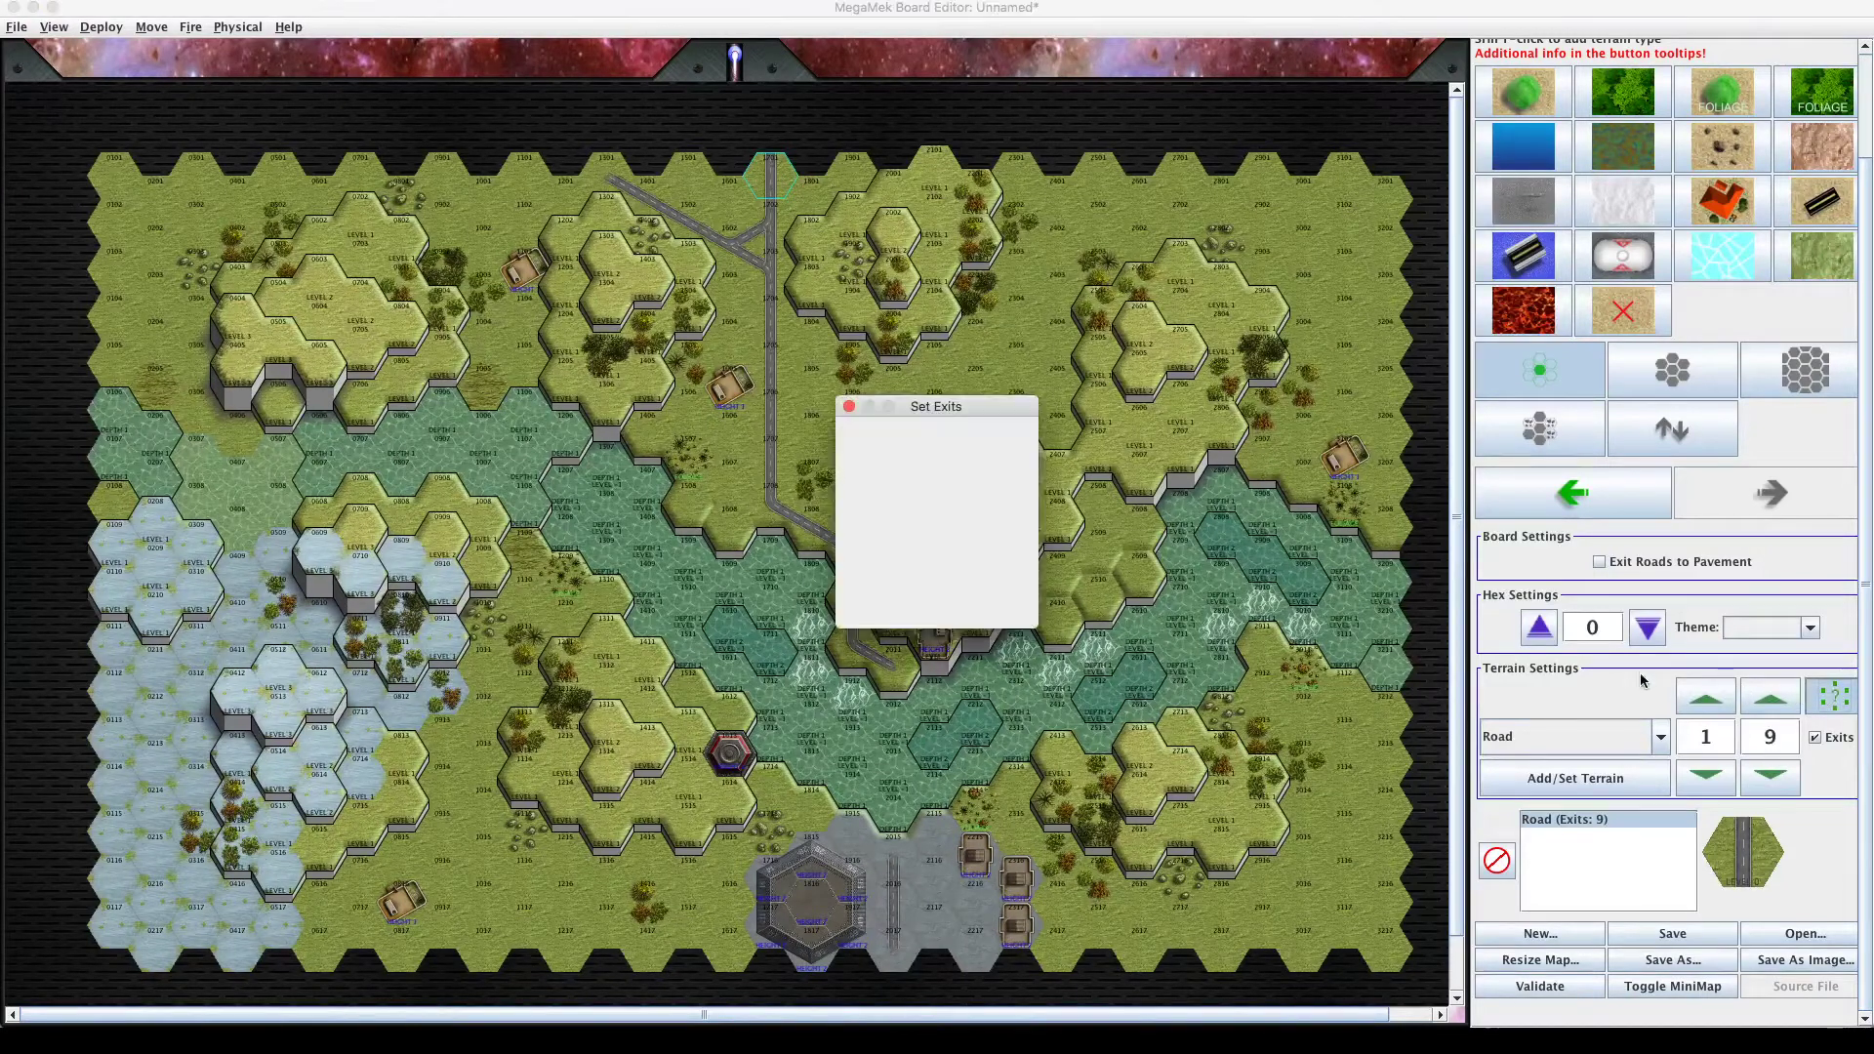
{"action": "left_click", "coordinate": [938, 447]}
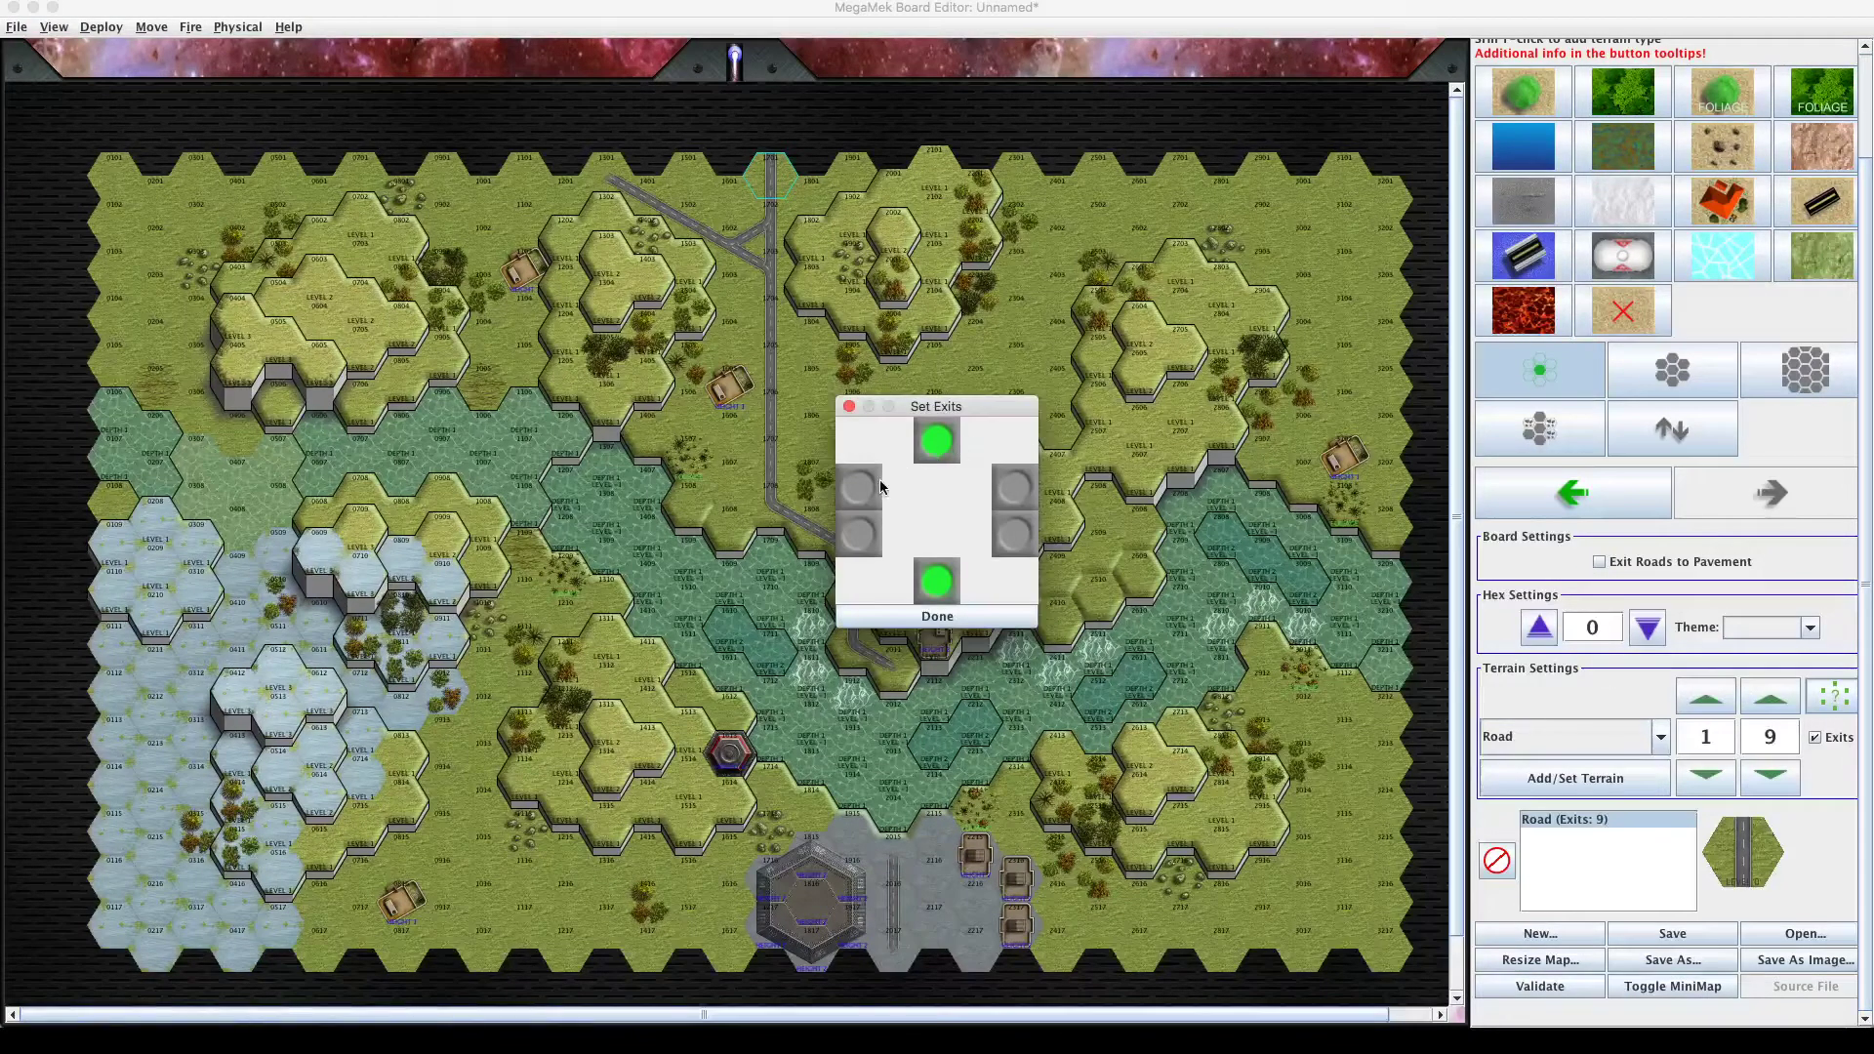
{"action": "left_click", "coordinate": [868, 491]}
{"action": "left_click", "coordinate": [937, 616]}
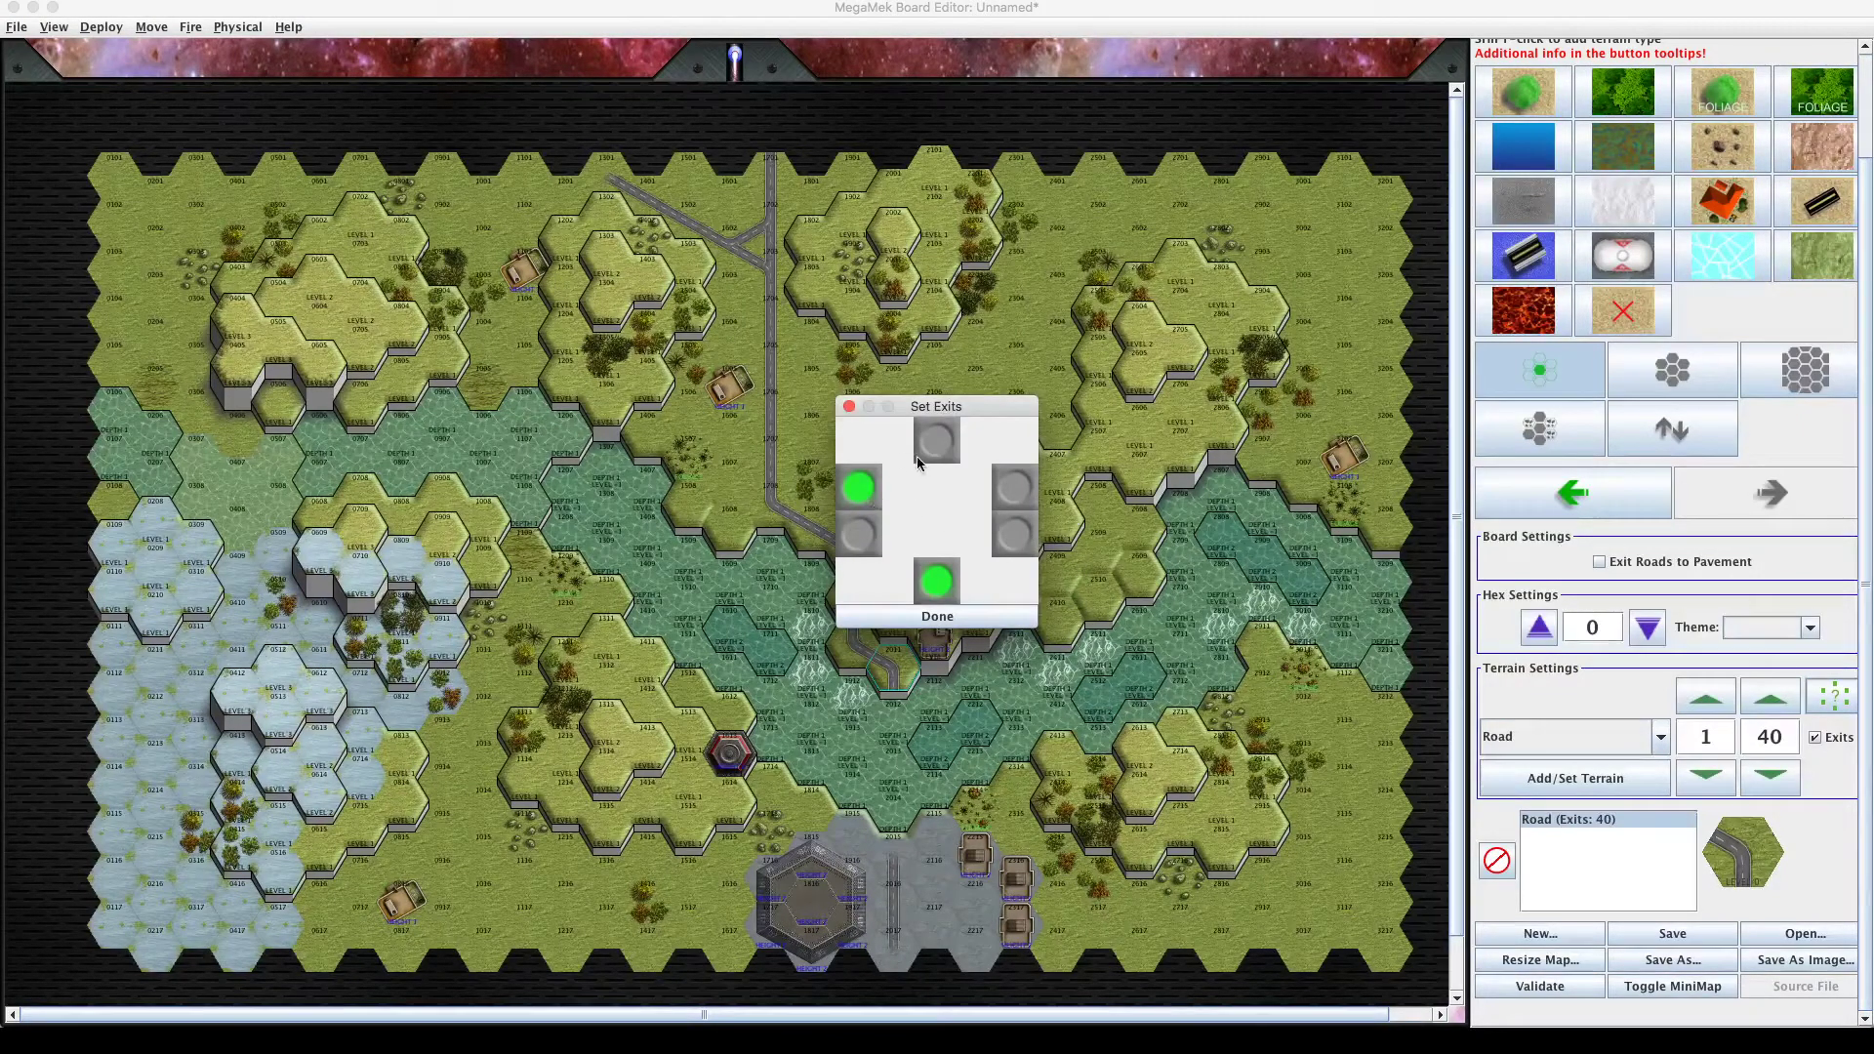
Set the road exits for the pavement section to north and south (9).
{"action": "left_click", "coordinate": [860, 490]}
{"action": "left_click", "coordinate": [932, 444]}
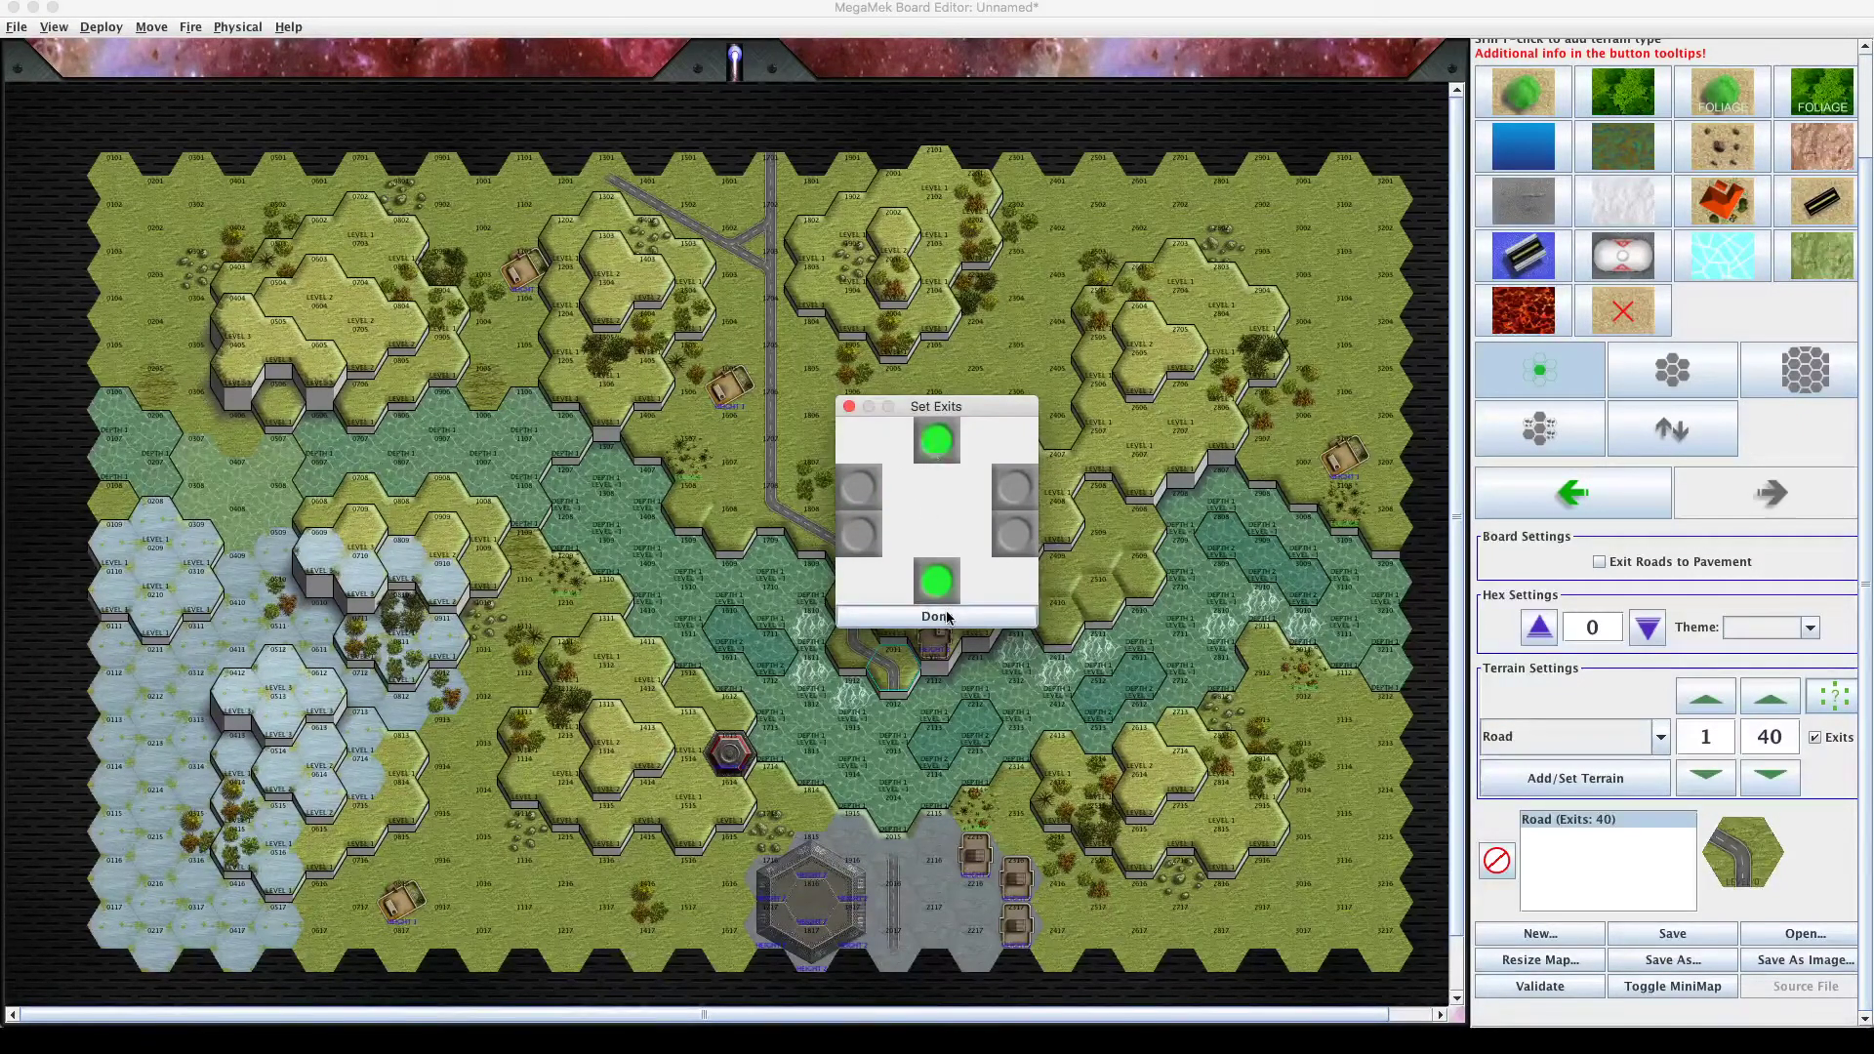
{"action": "left_click", "coordinate": [945, 617]}
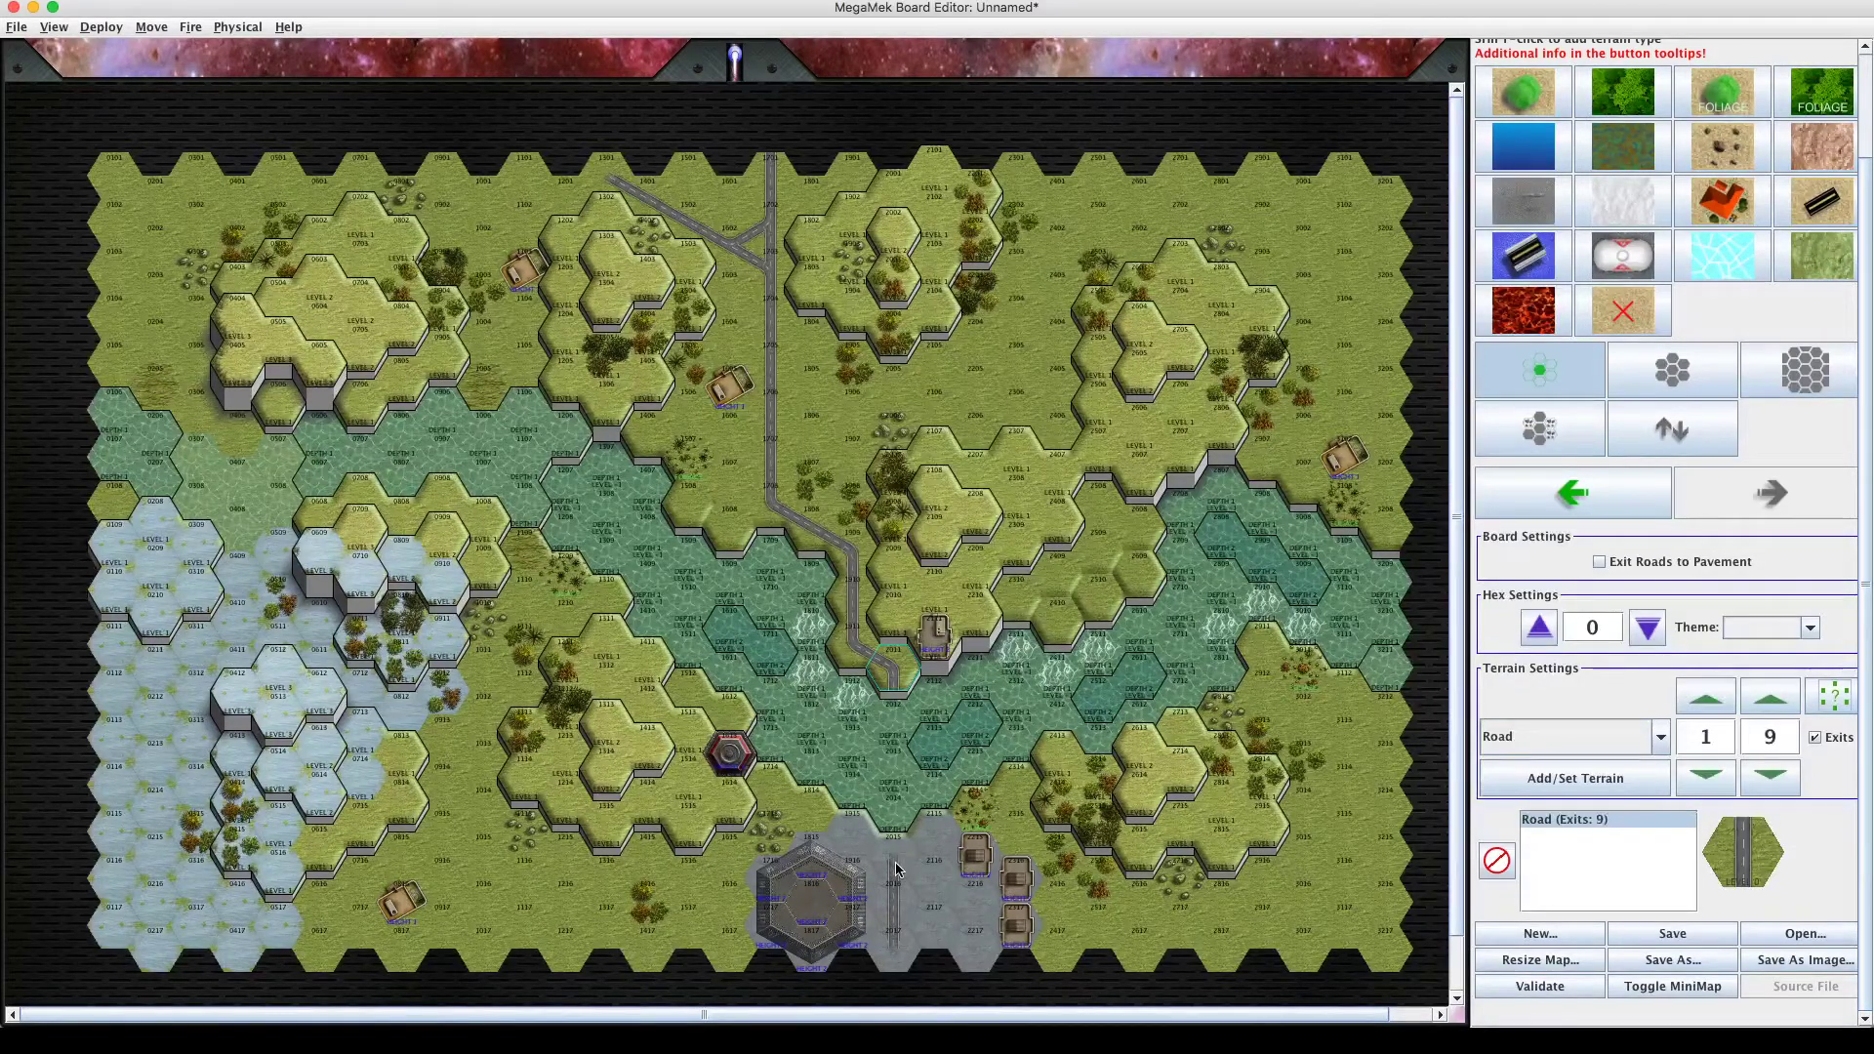
Try painting the north-south road over the pavement hexes beside the hangar, and undo the strokes that replace the pavement.
{"action": "left_click", "coordinate": [1562, 509]}
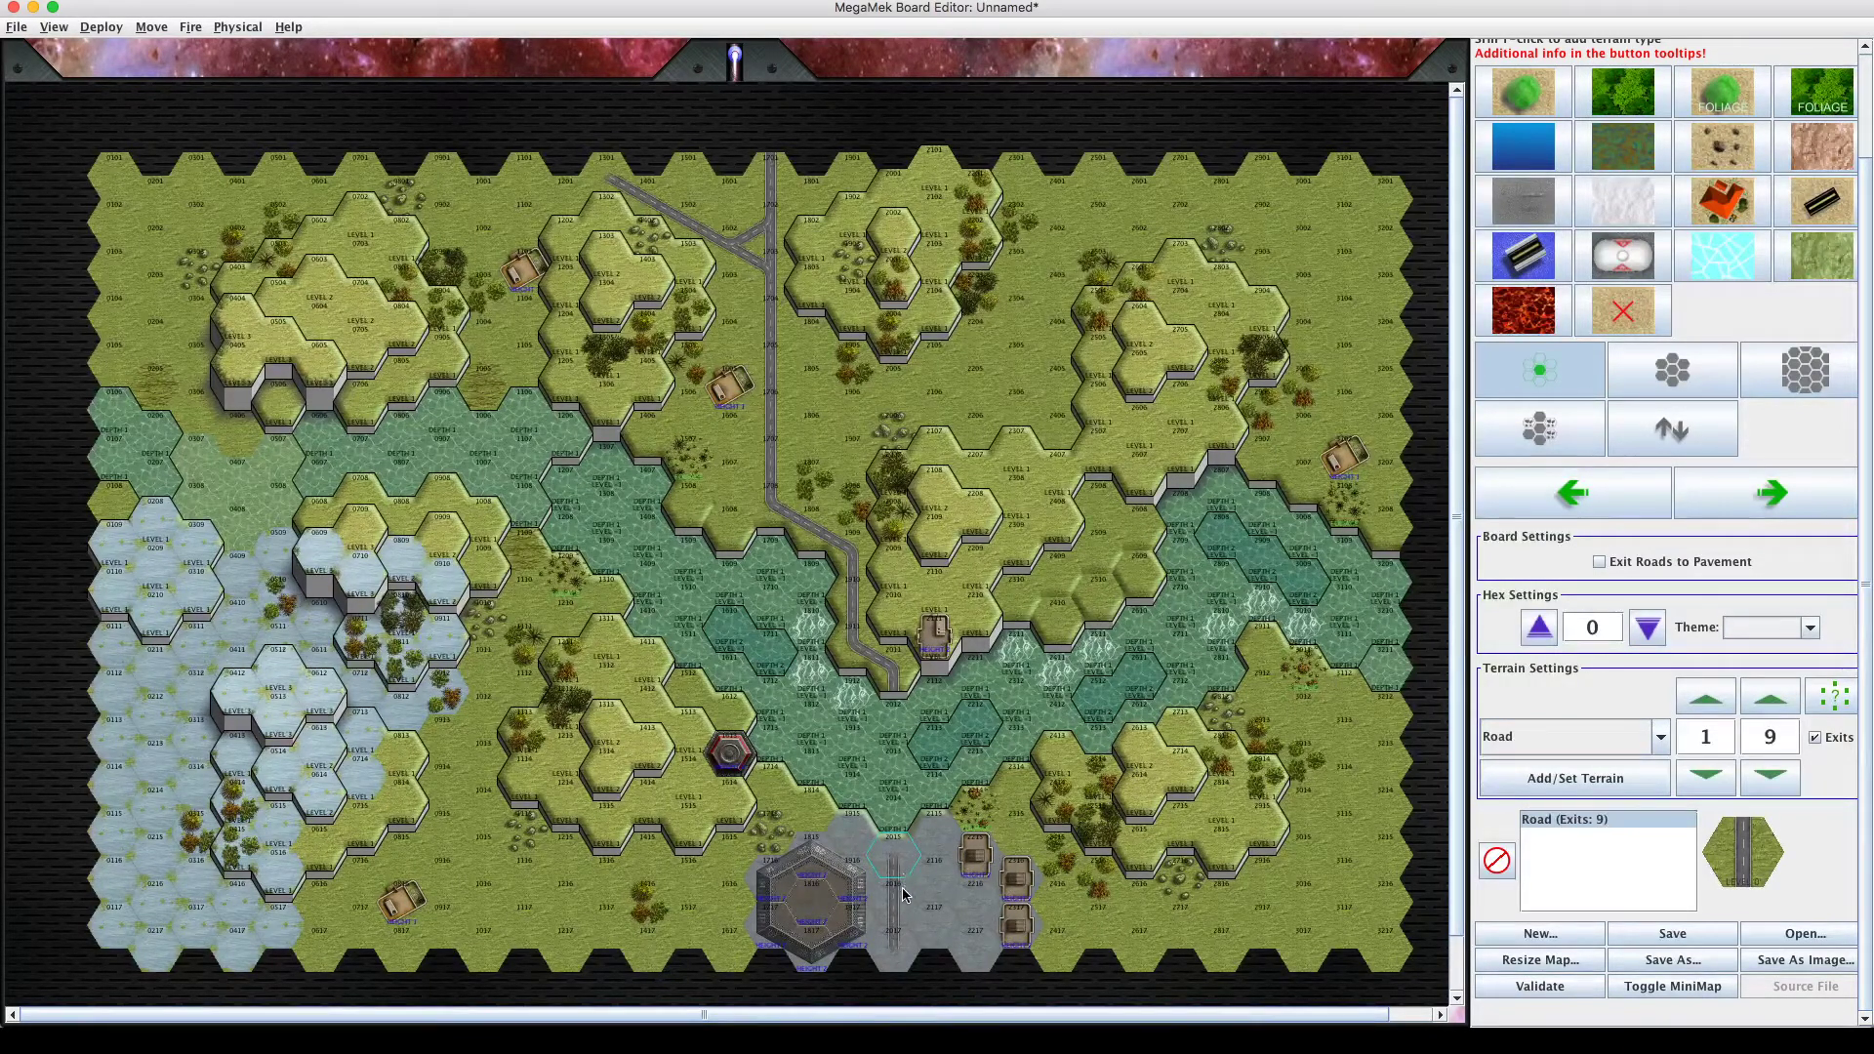
{"action": "left_click", "coordinate": [899, 953]}
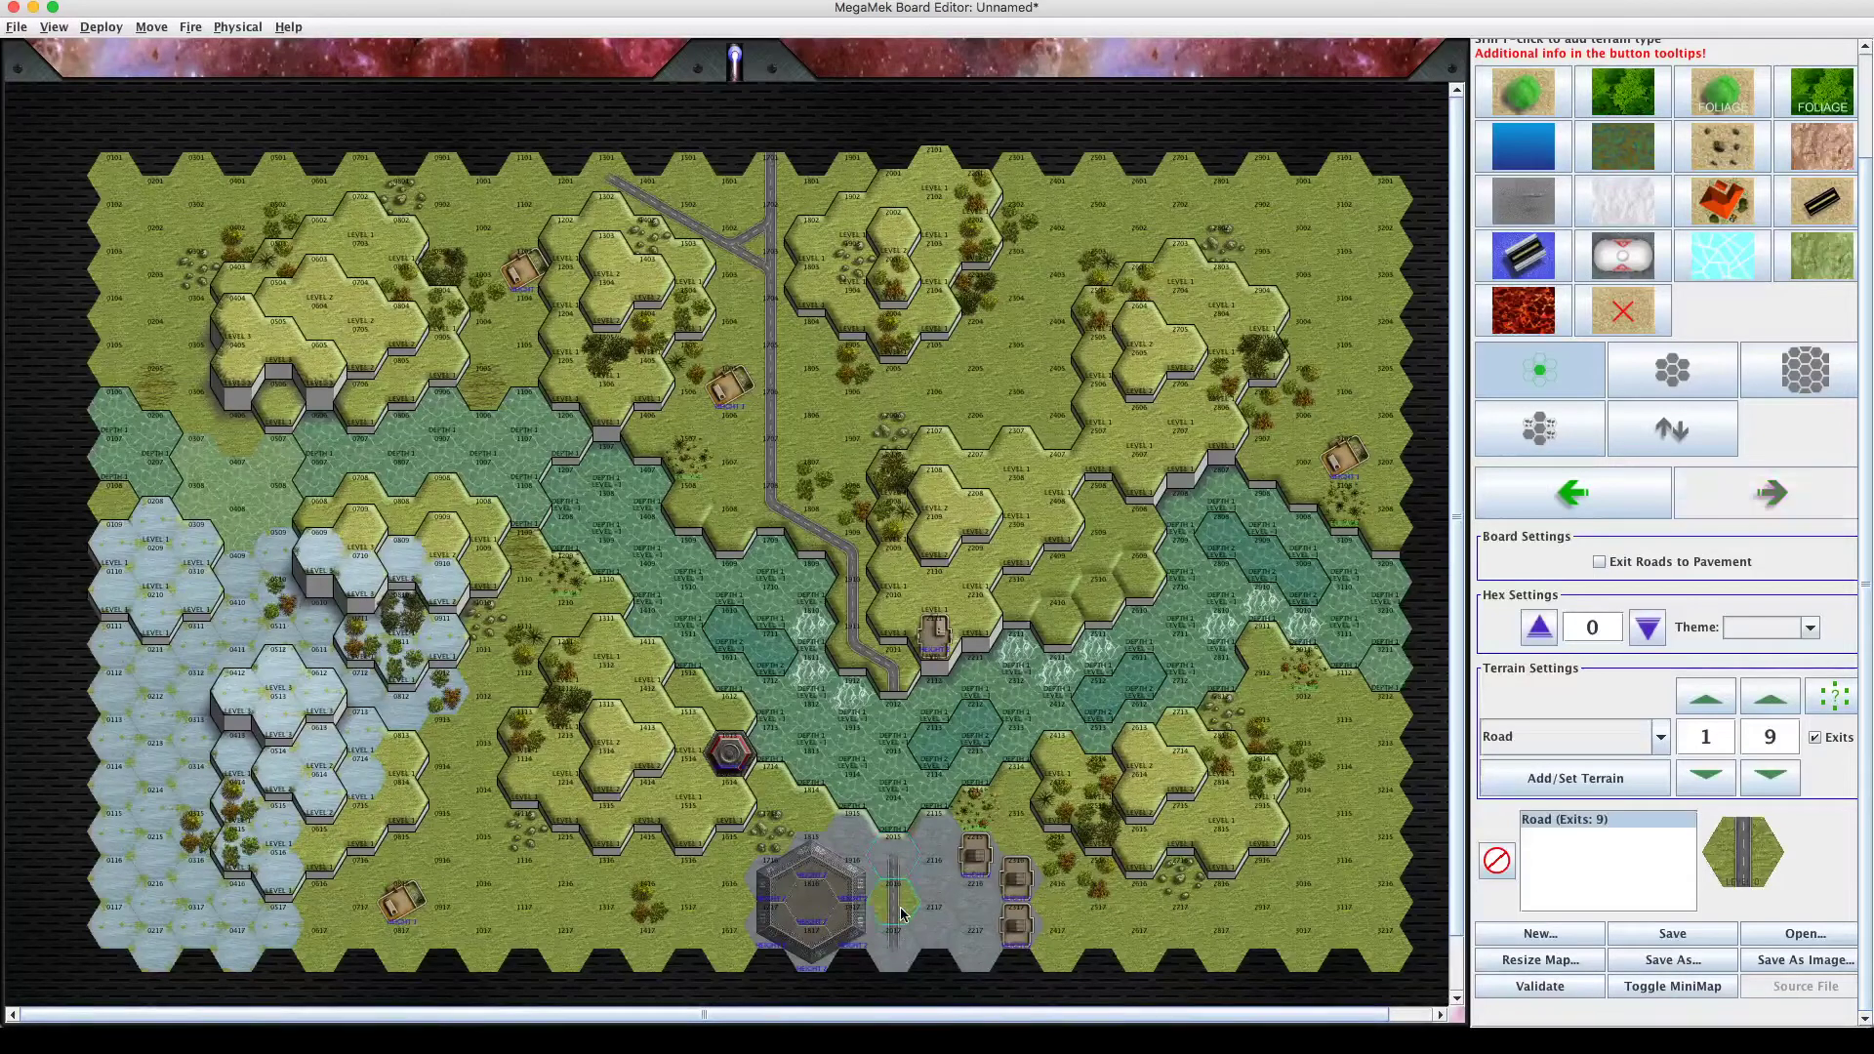
{"action": "left_click", "coordinate": [1582, 489]}
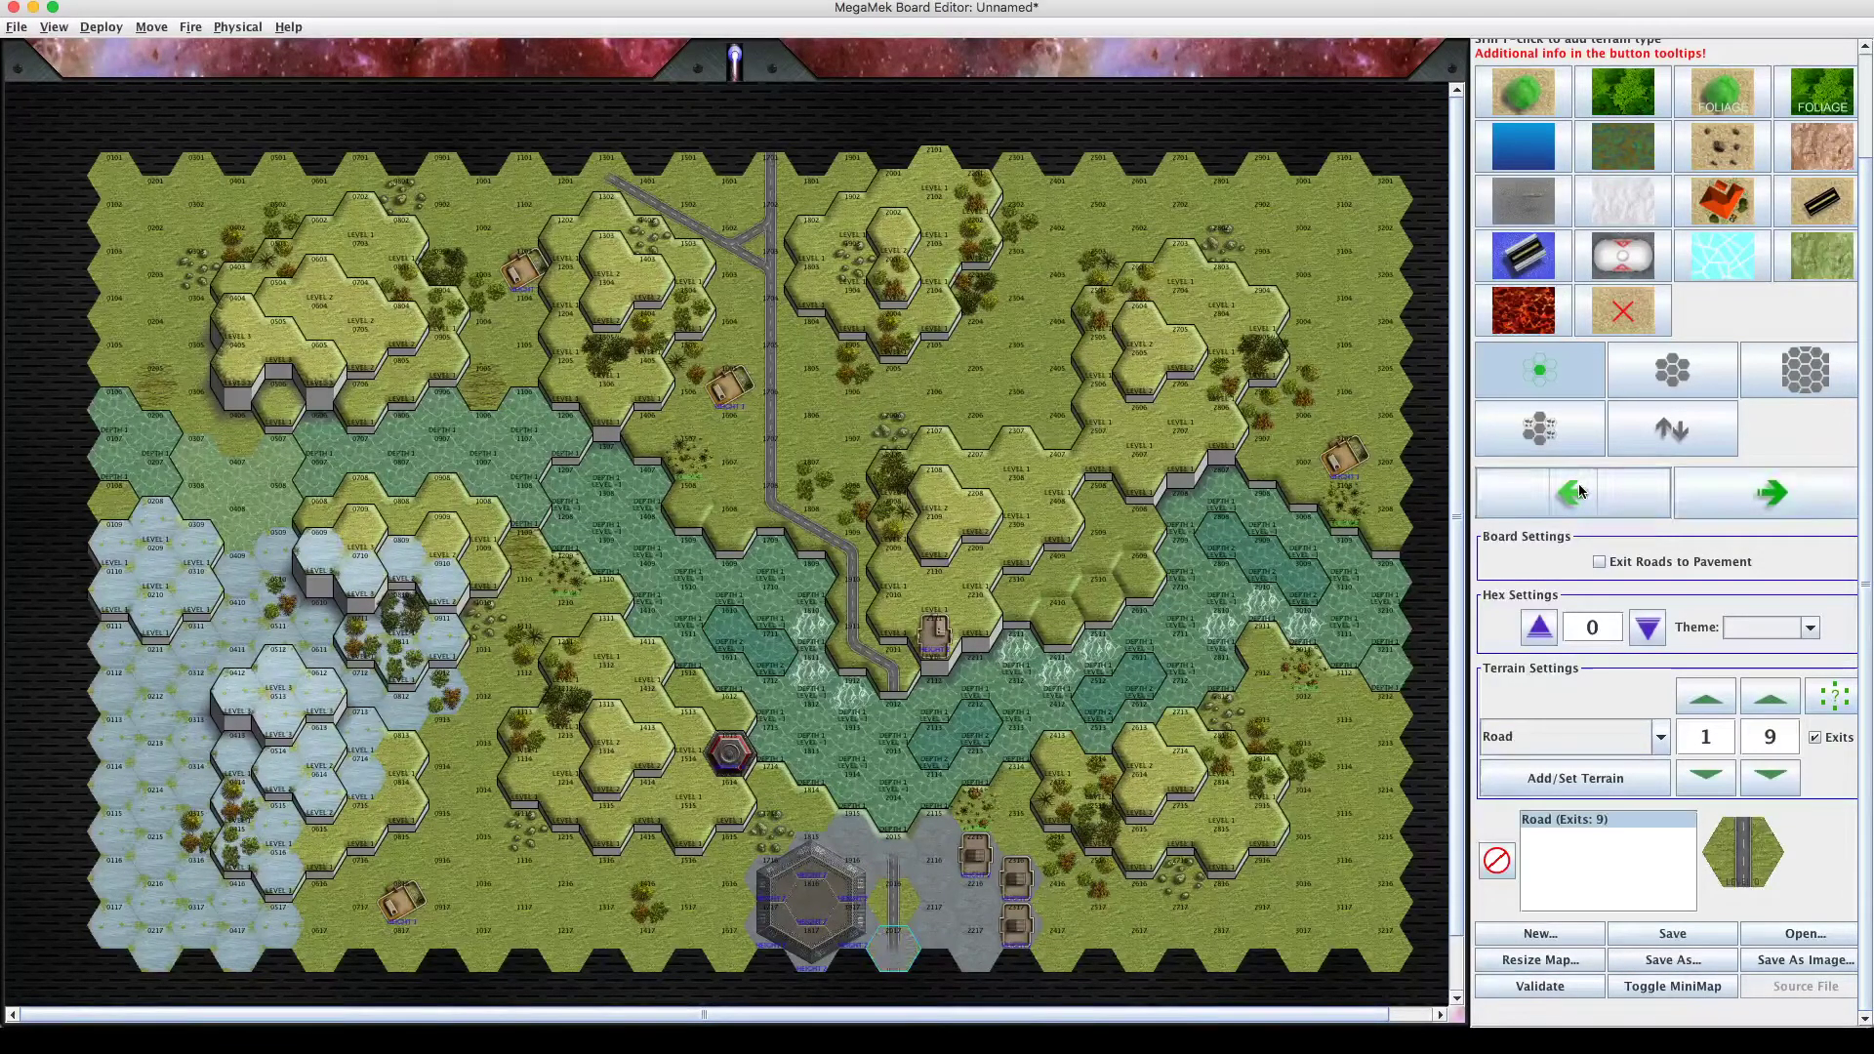
{"action": "left_click", "coordinate": [1578, 493]}
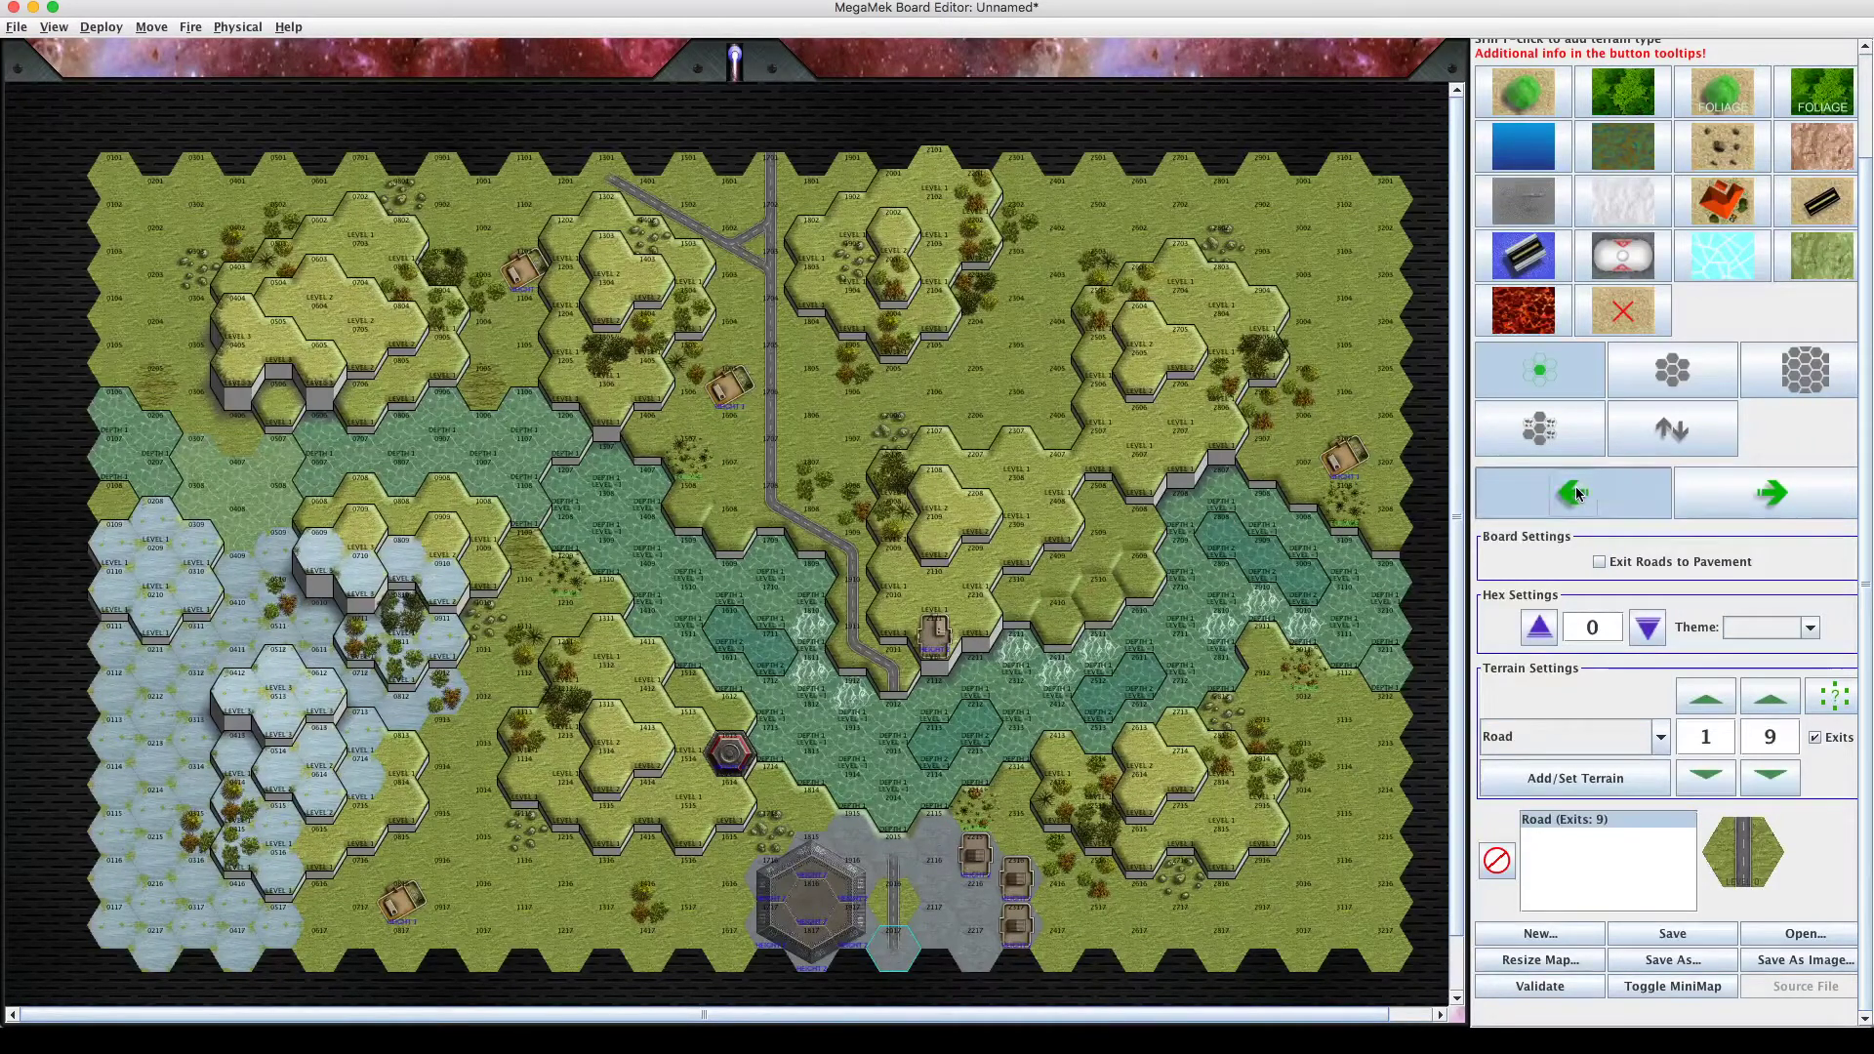
{"action": "left_click", "coordinate": [896, 853]}
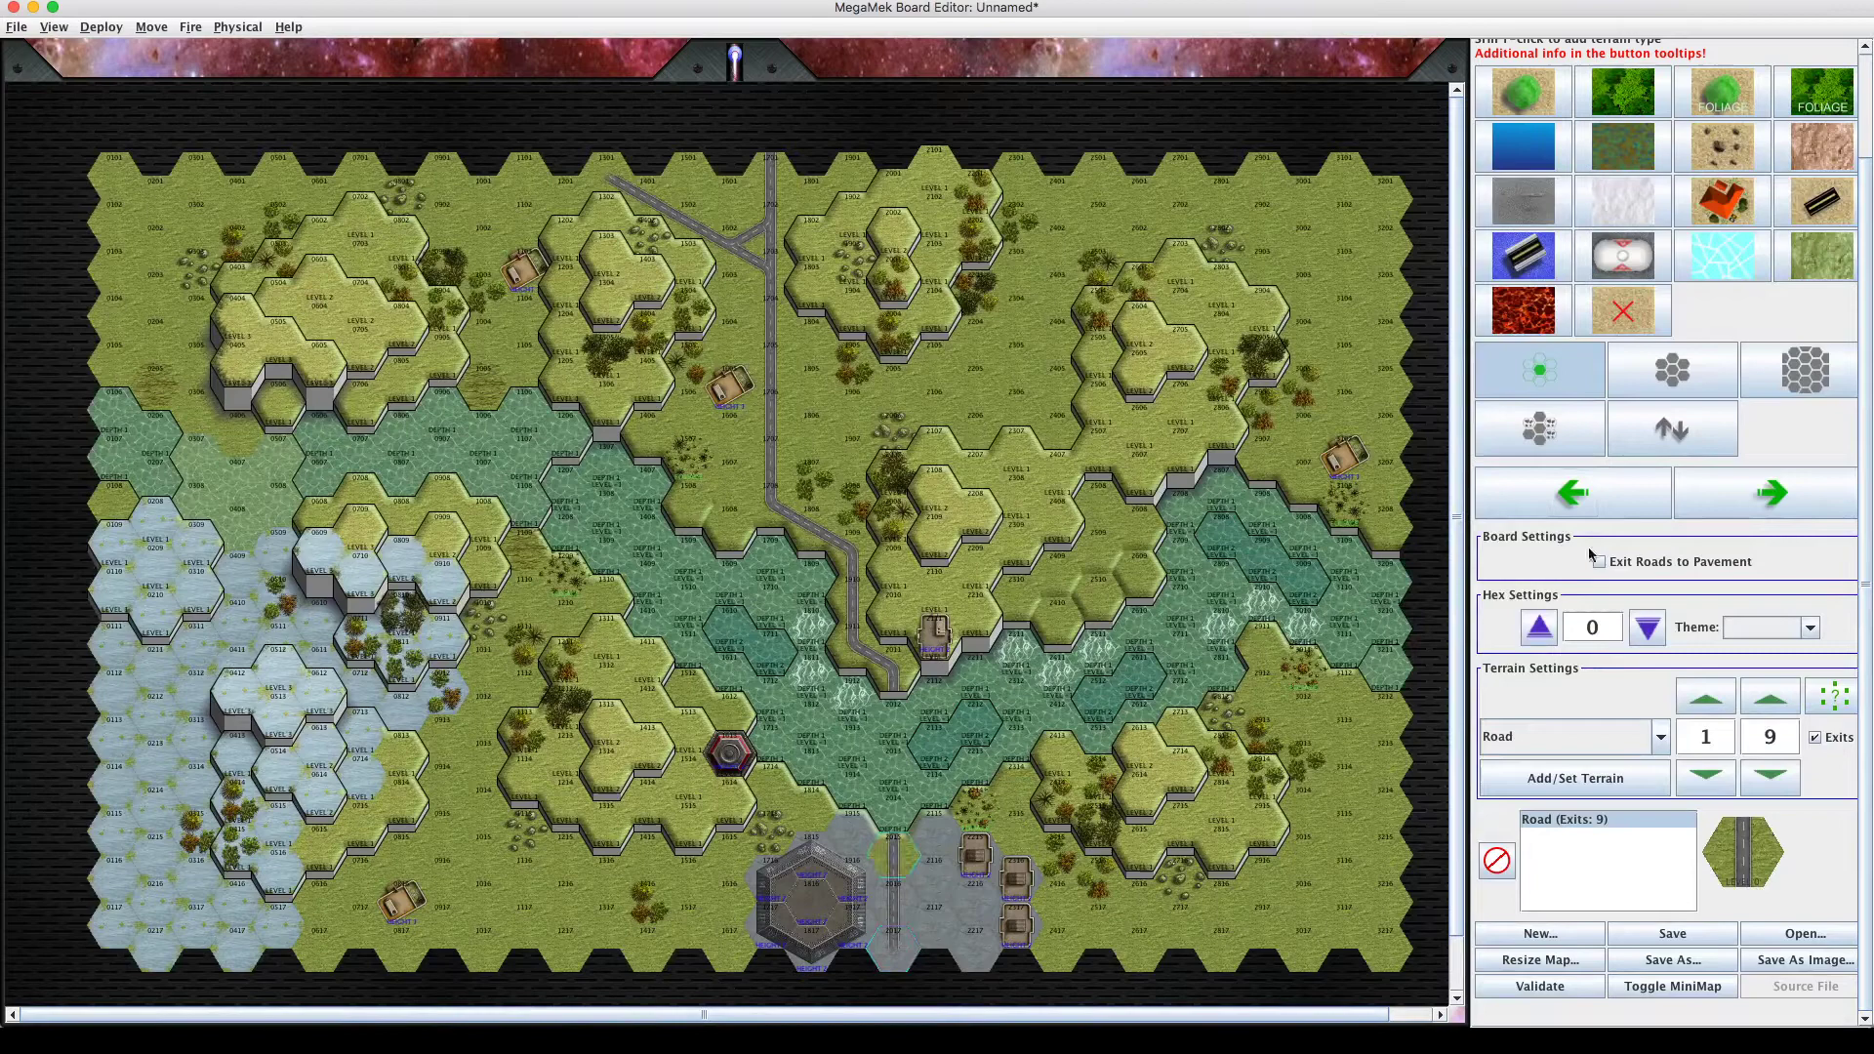
{"action": "left_click", "coordinate": [1627, 495]}
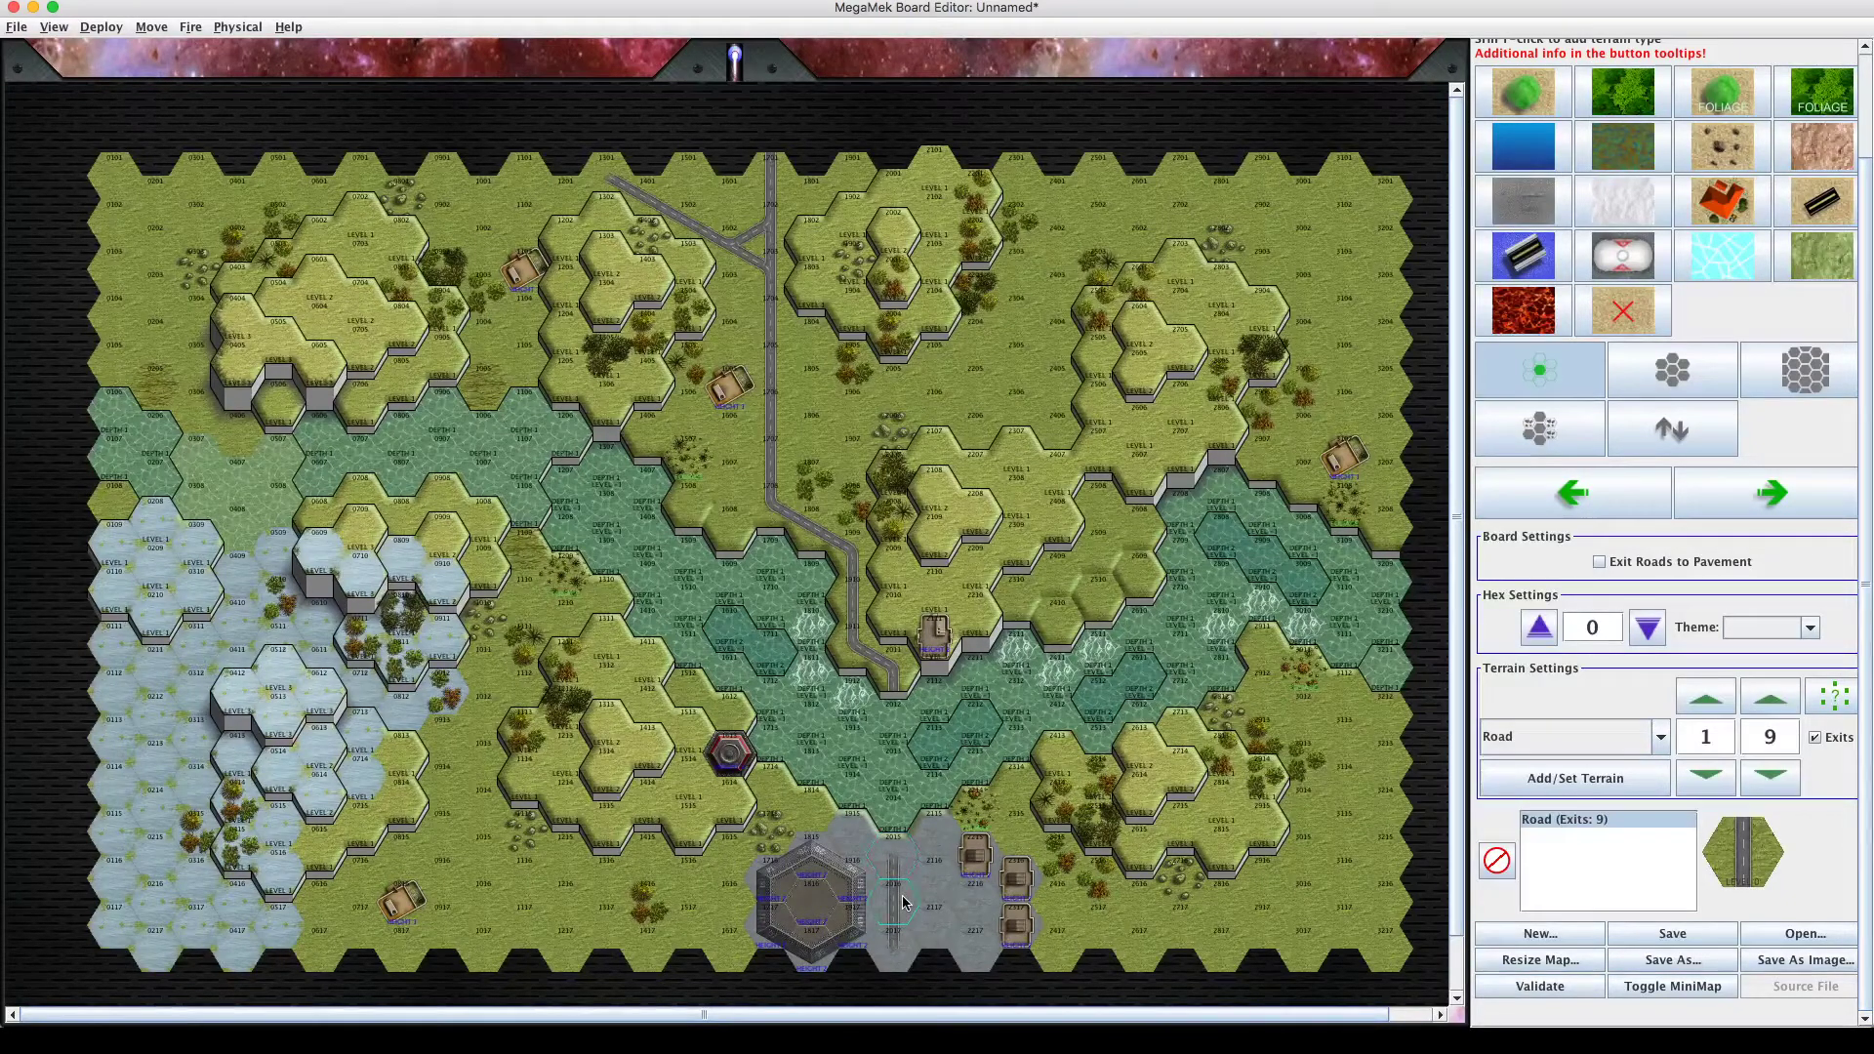
Add the road with exits 9 to the pavement column beside the hangar, keeping its paved terrain.
{"action": "left_click", "coordinate": [899, 947]}
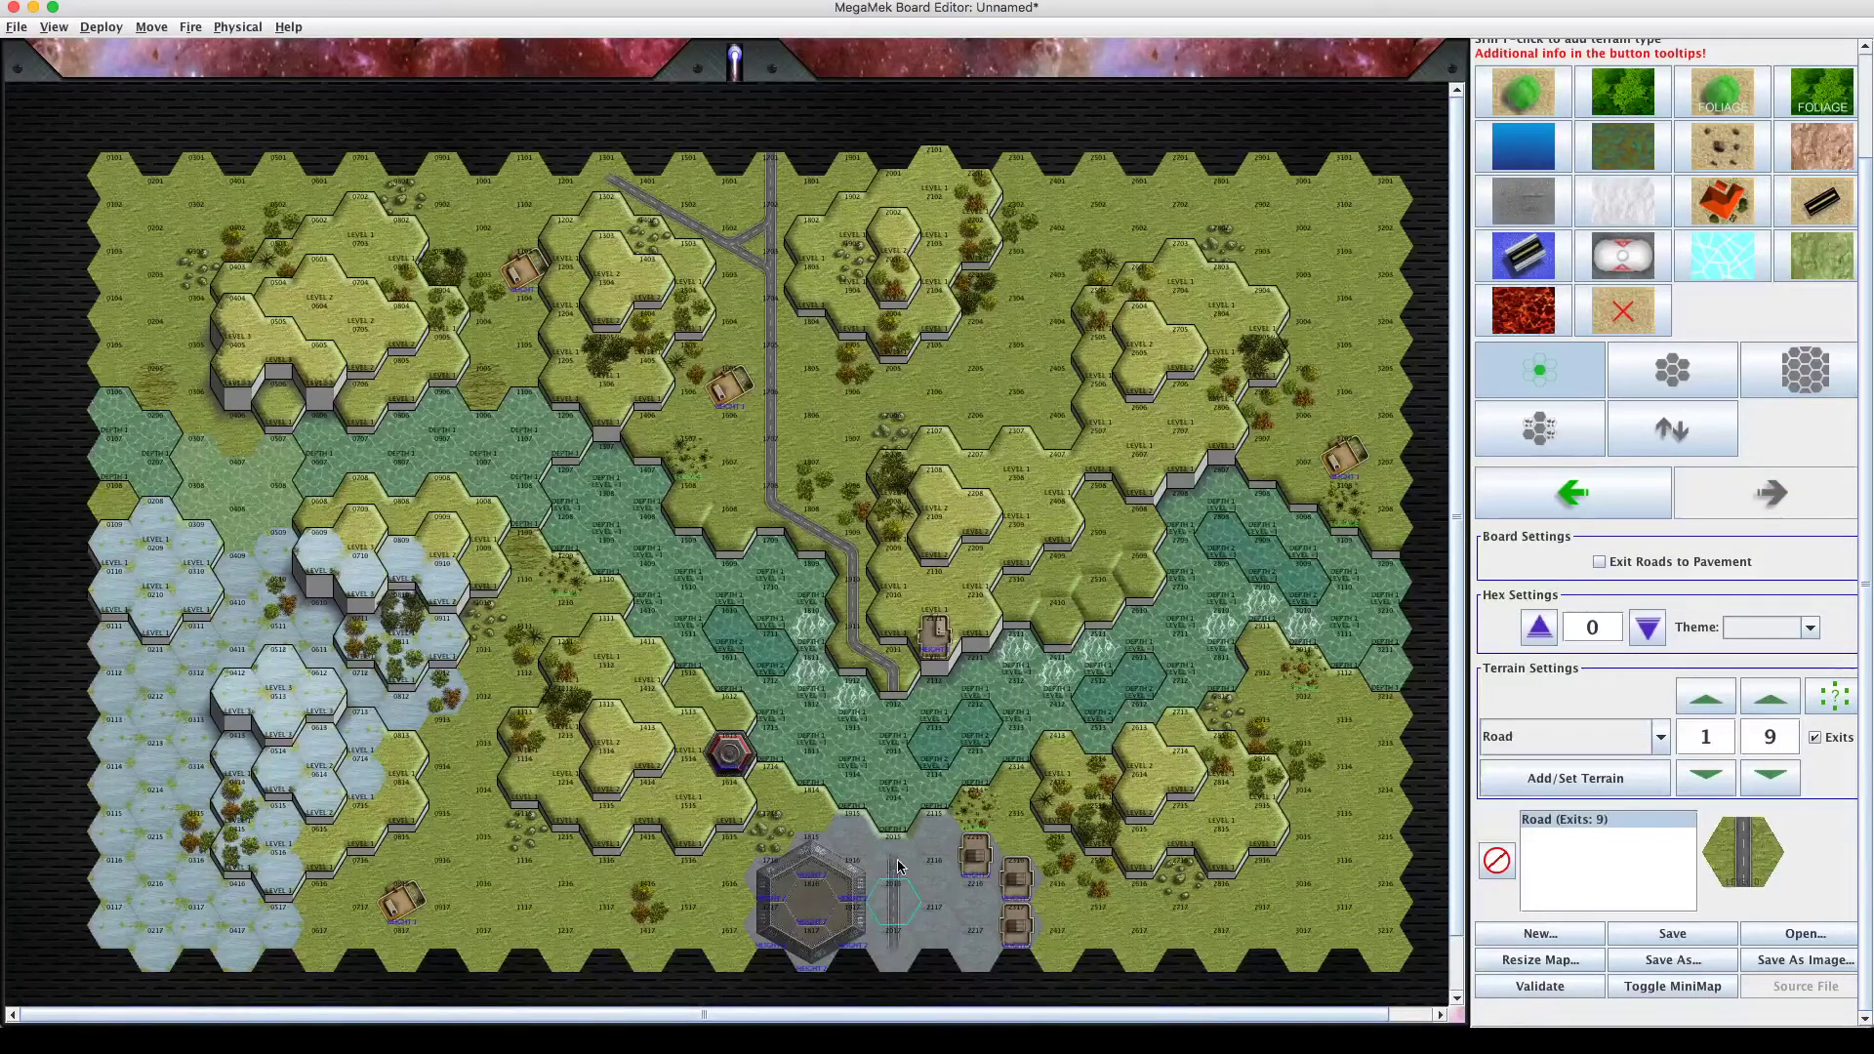
{"action": "left_click", "coordinate": [898, 865]}
Set the road exits to northwest and southeast (36) and apply them to the branch road's end hex on the northern map edge.
{"action": "left_click", "coordinate": [1834, 703]}
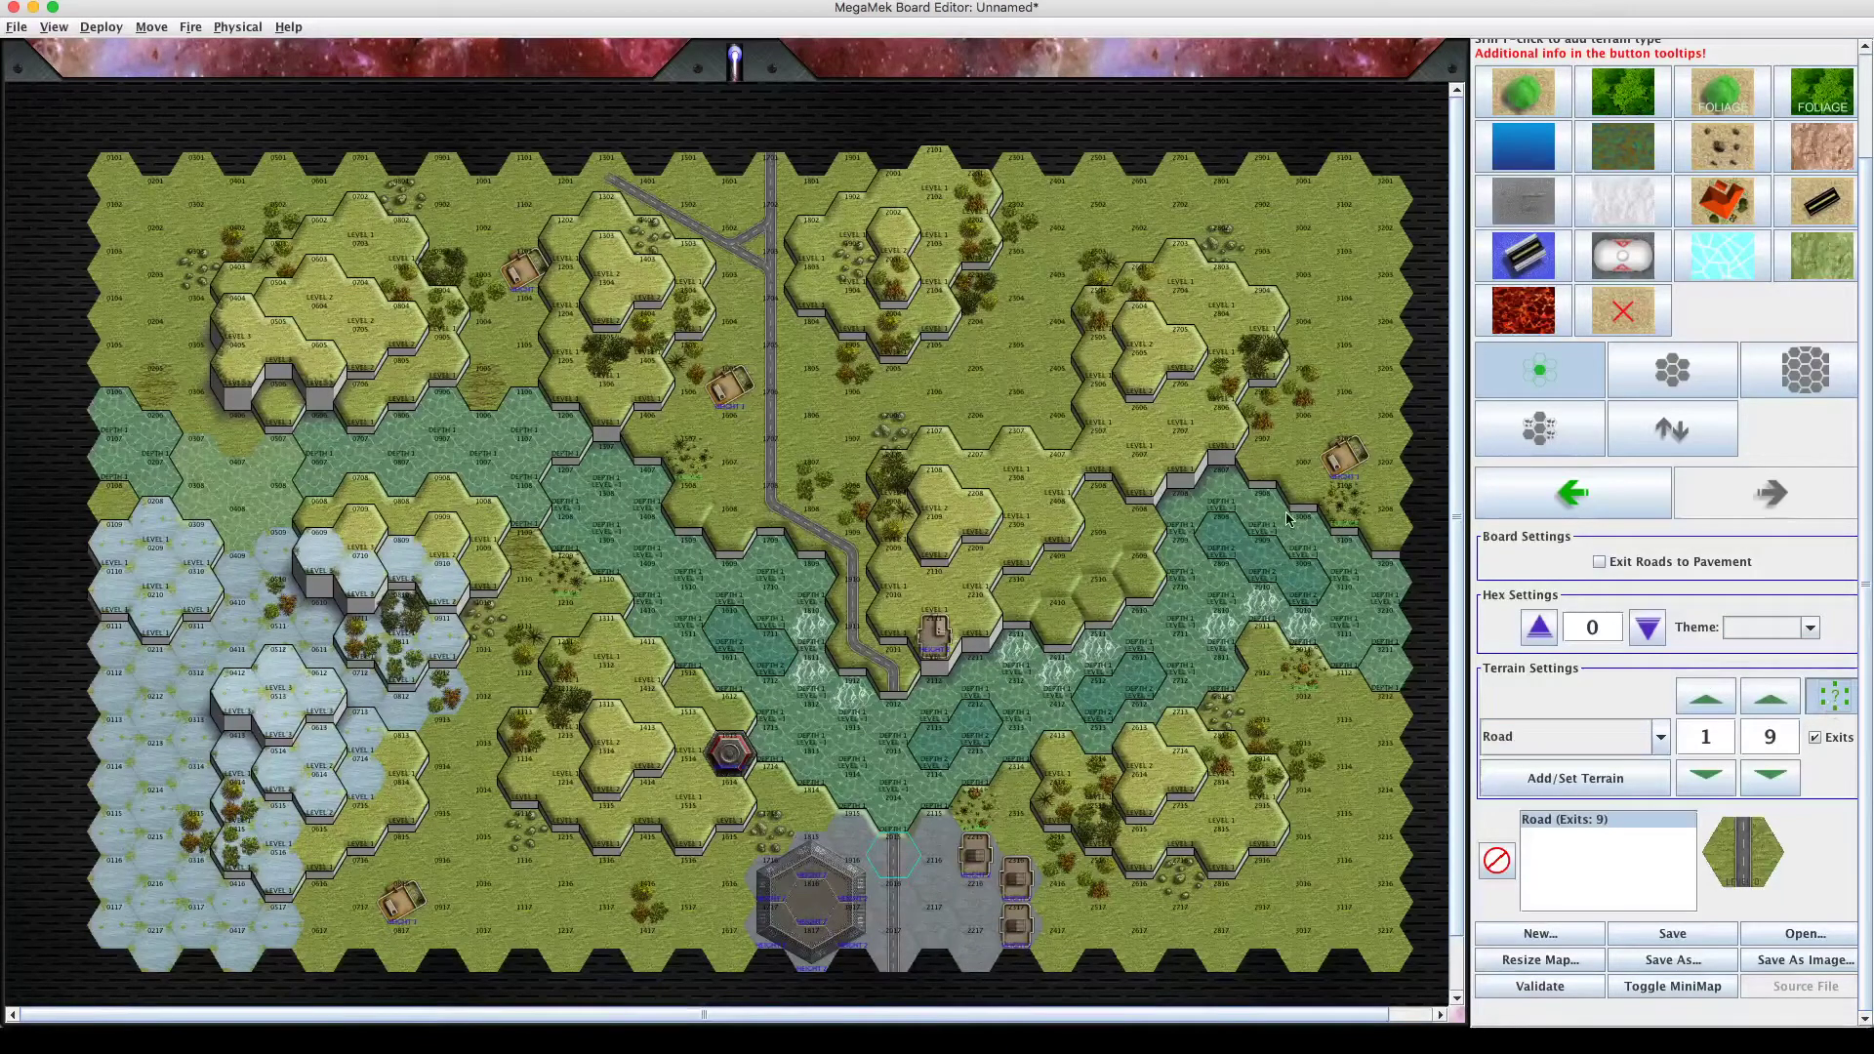
{"action": "left_click", "coordinate": [1844, 707]}
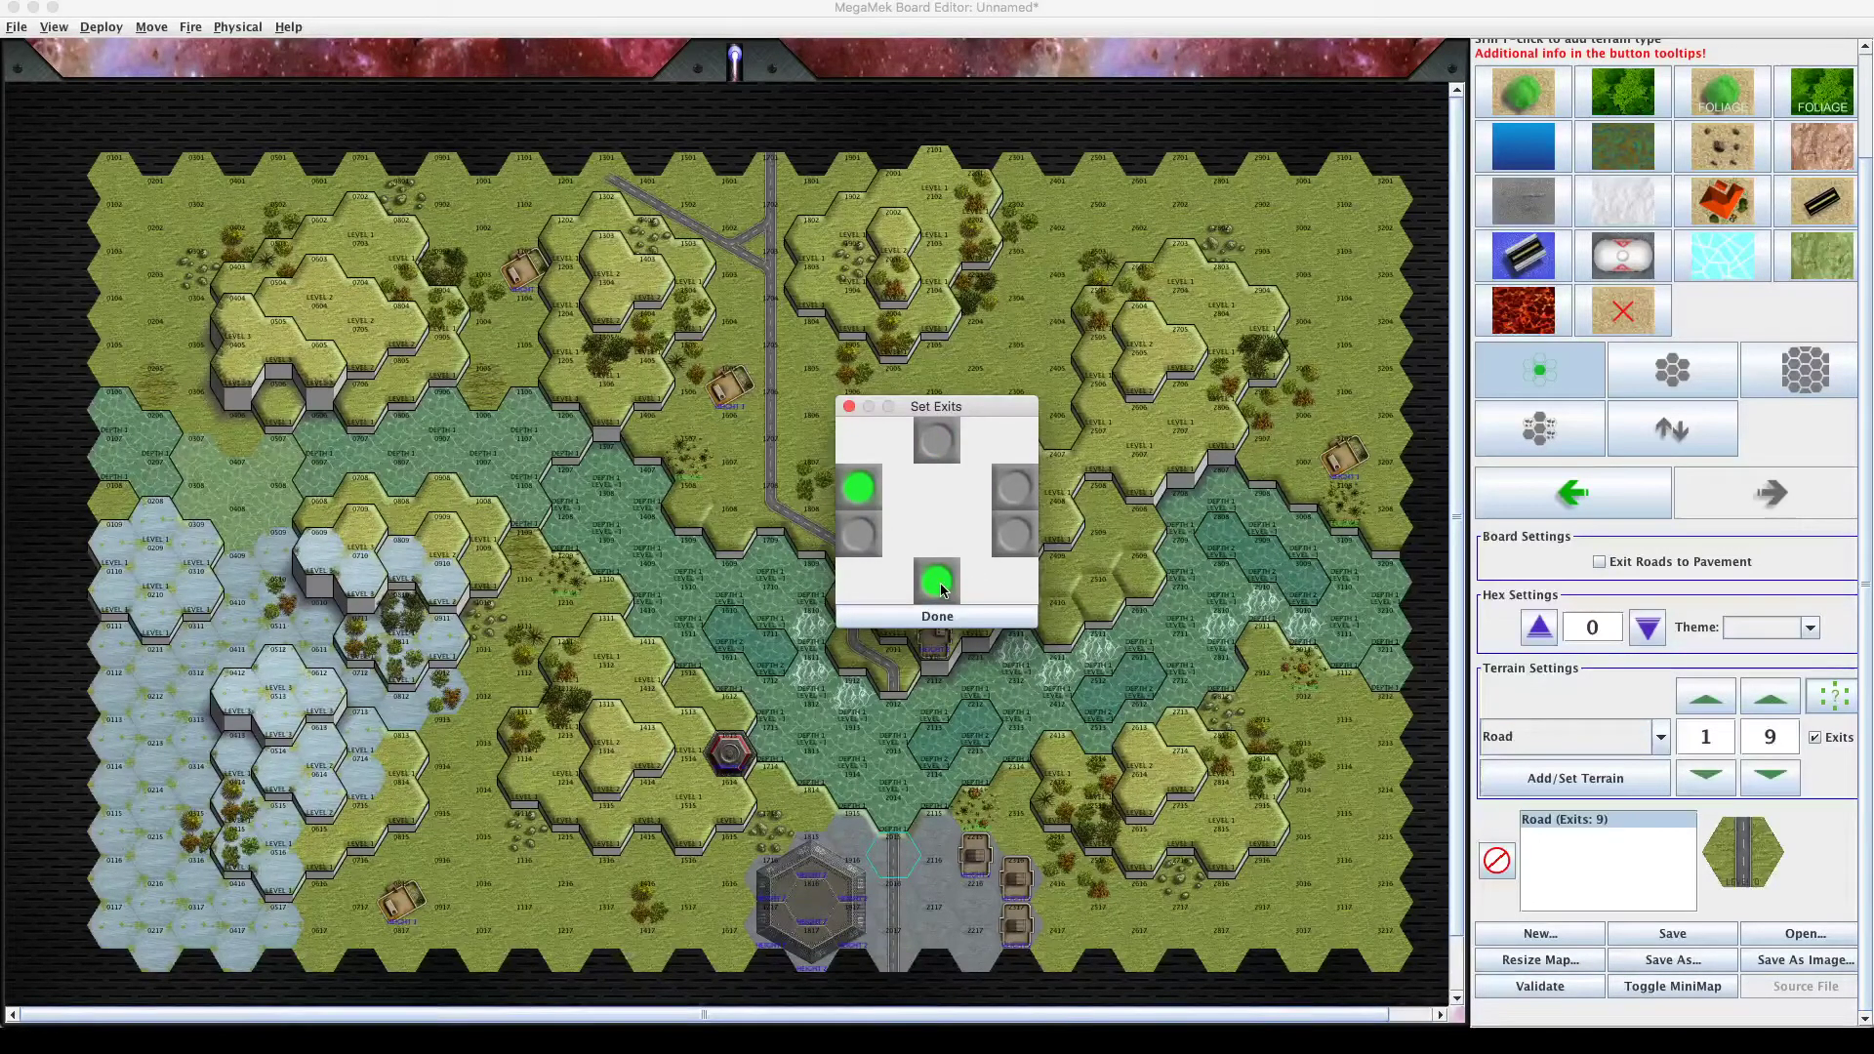
{"action": "left_click", "coordinate": [1023, 545]}
{"action": "left_click", "coordinate": [942, 580]}
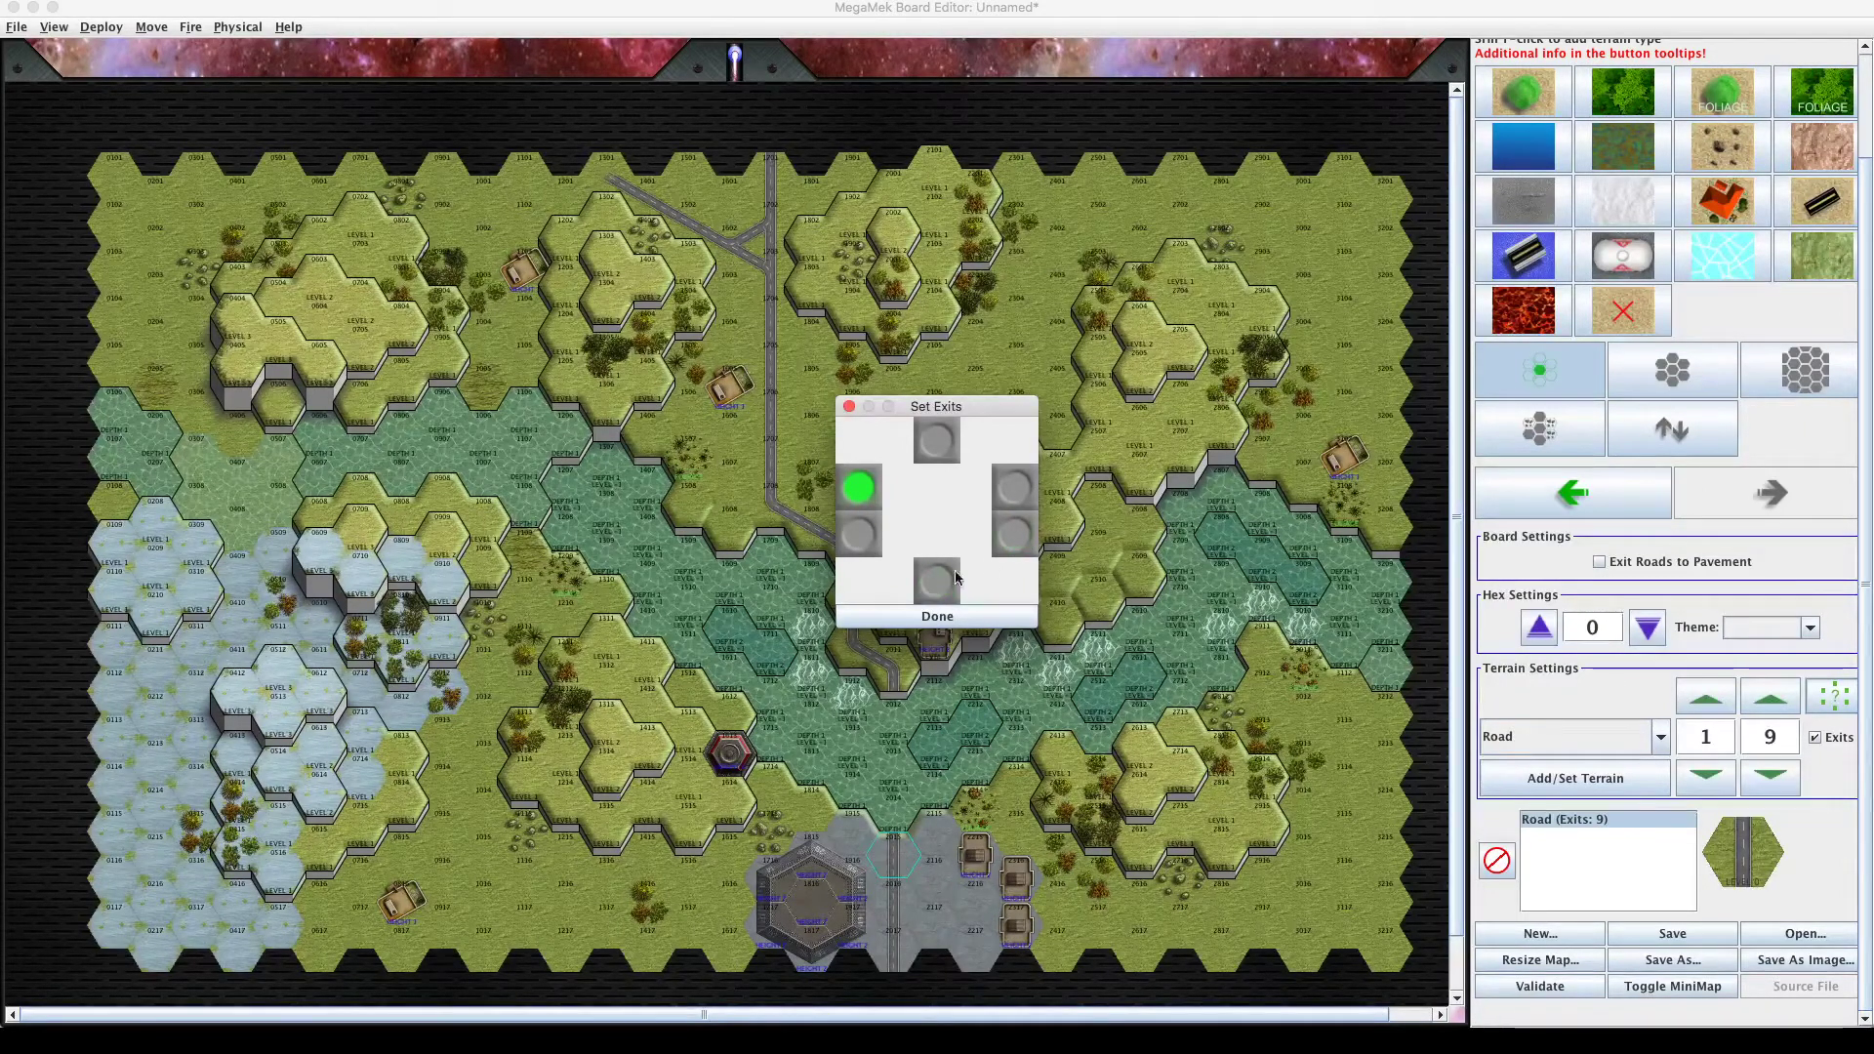
{"action": "left_click", "coordinate": [1021, 545]}
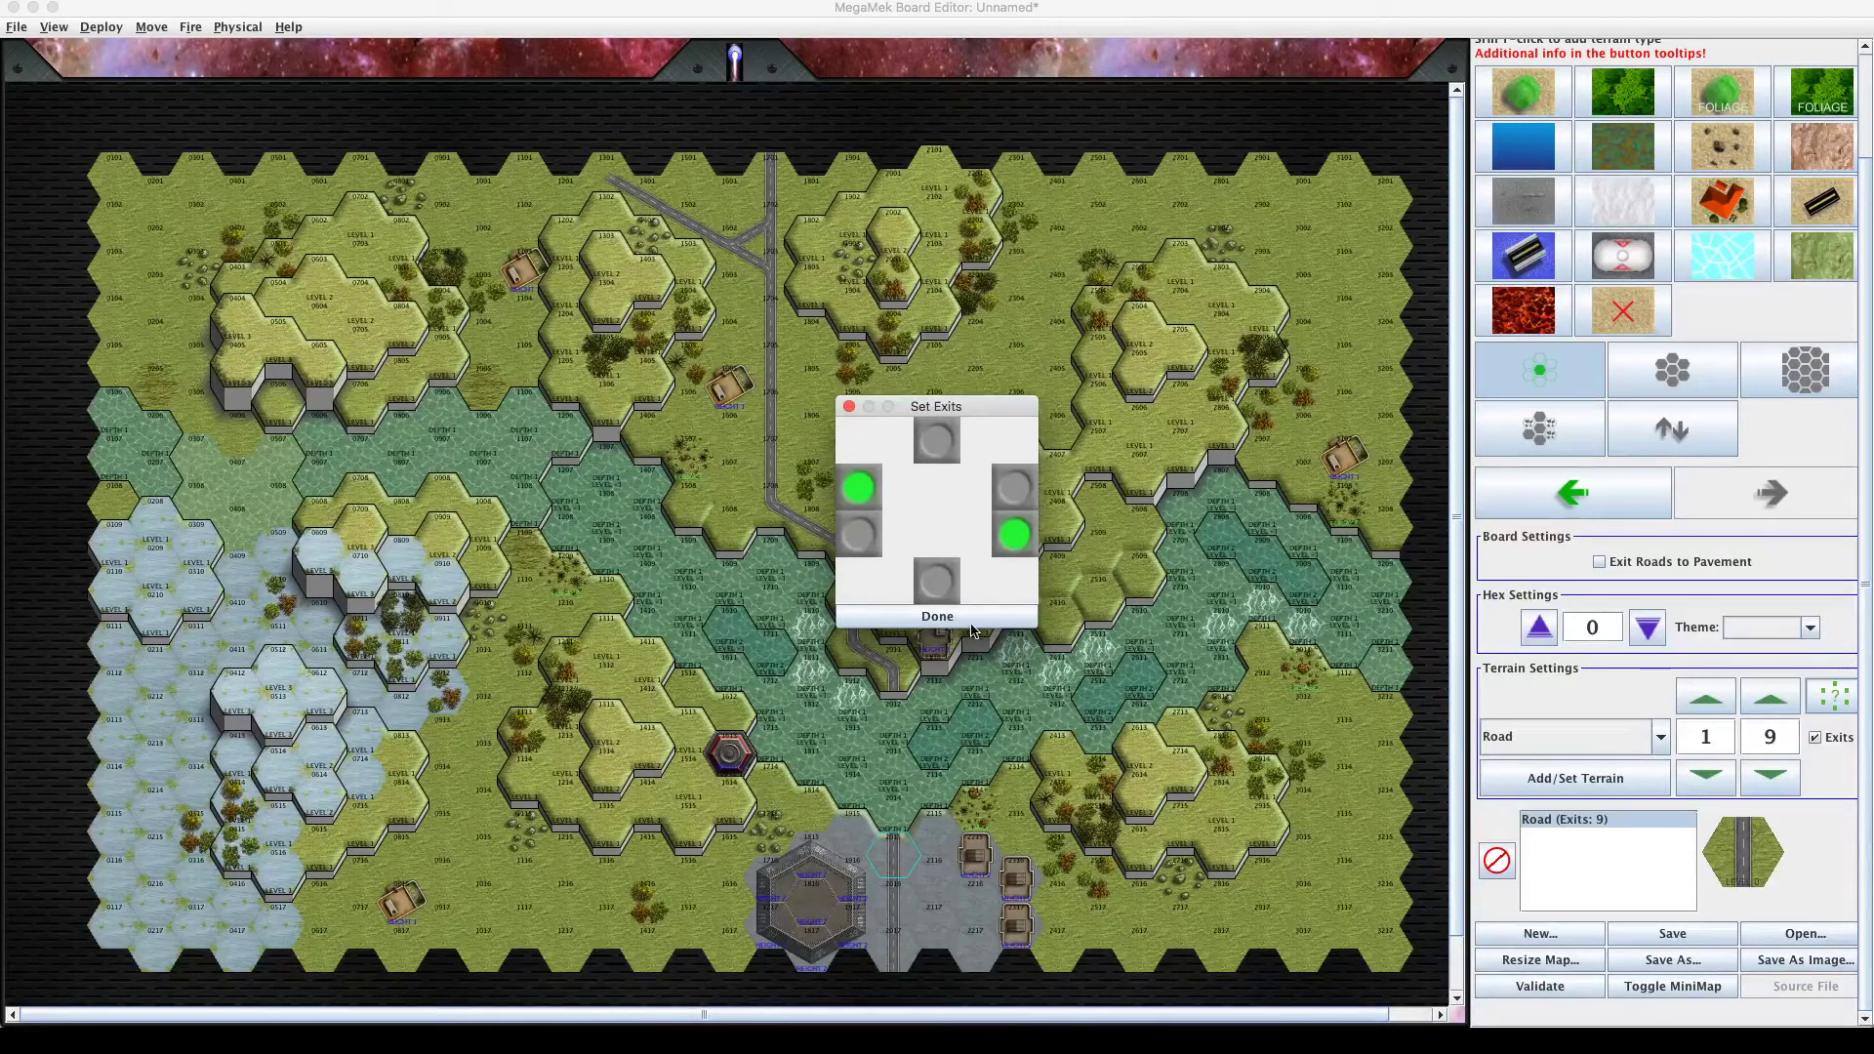
{"action": "left_click", "coordinate": [967, 621]}
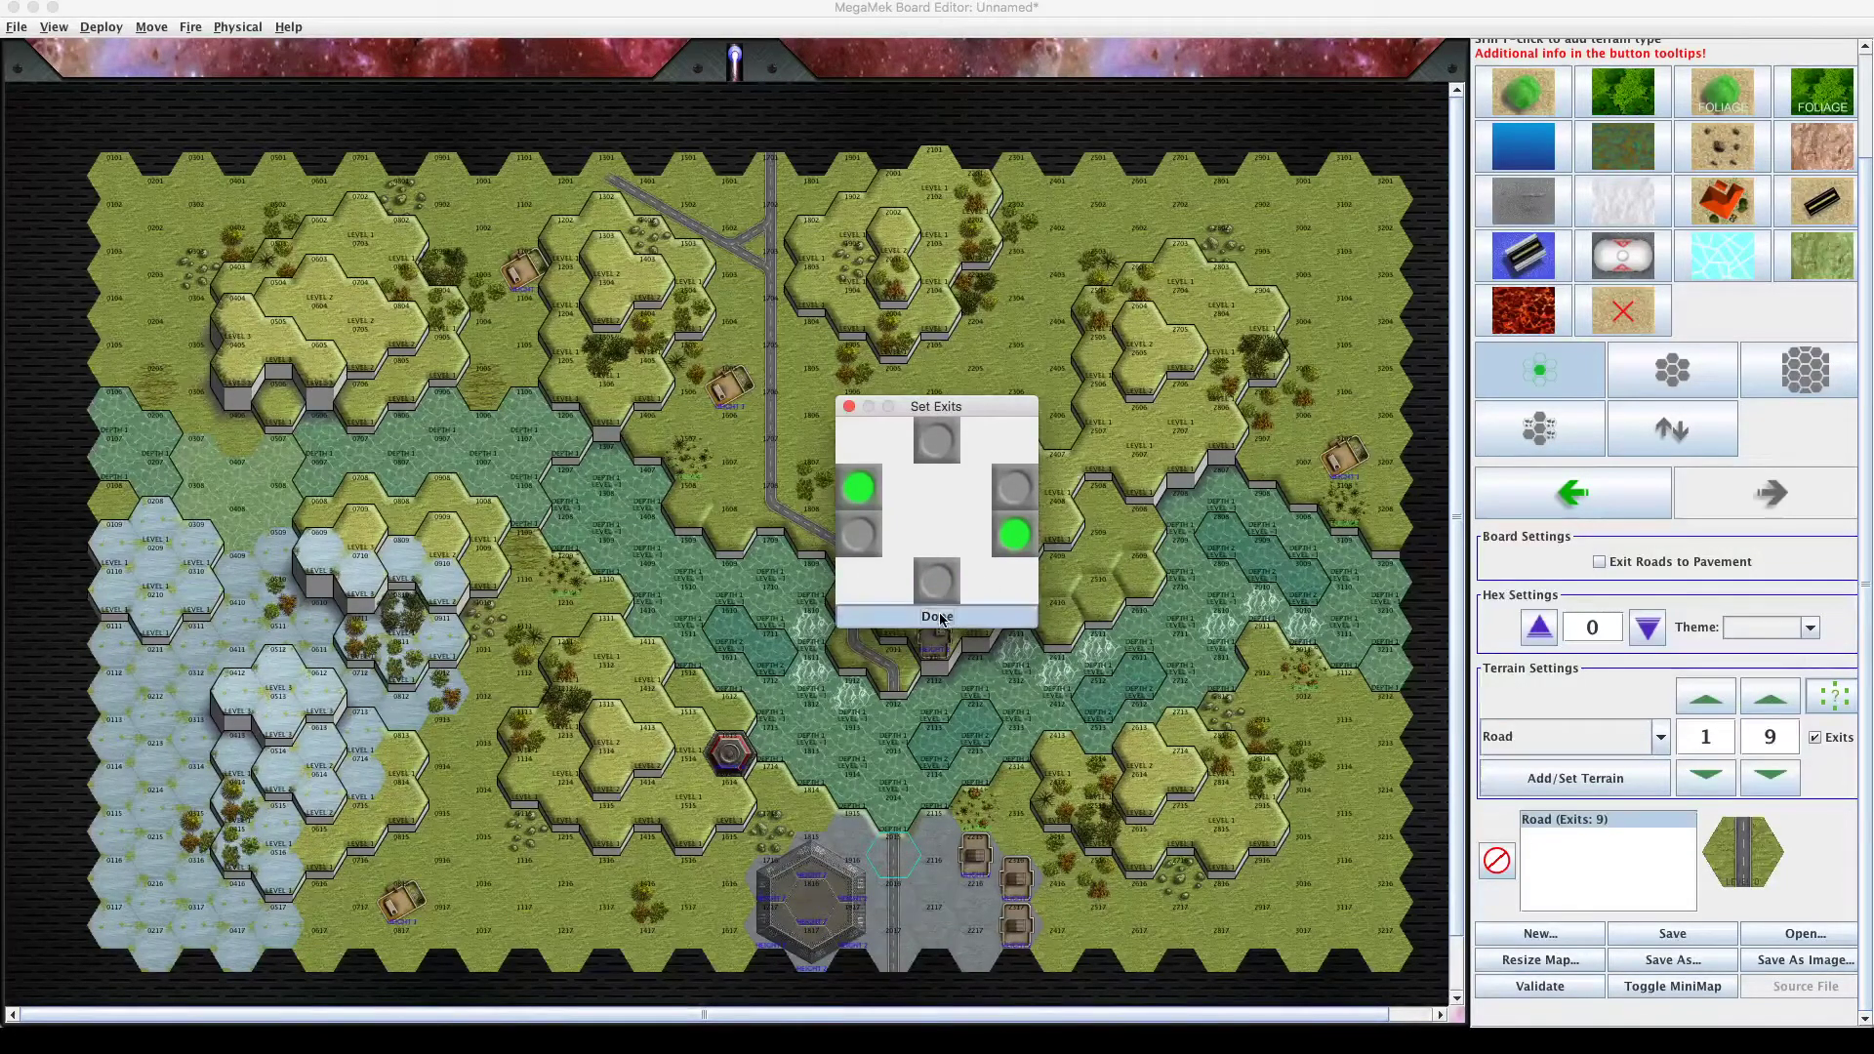
{"action": "key", "text": "Return"}
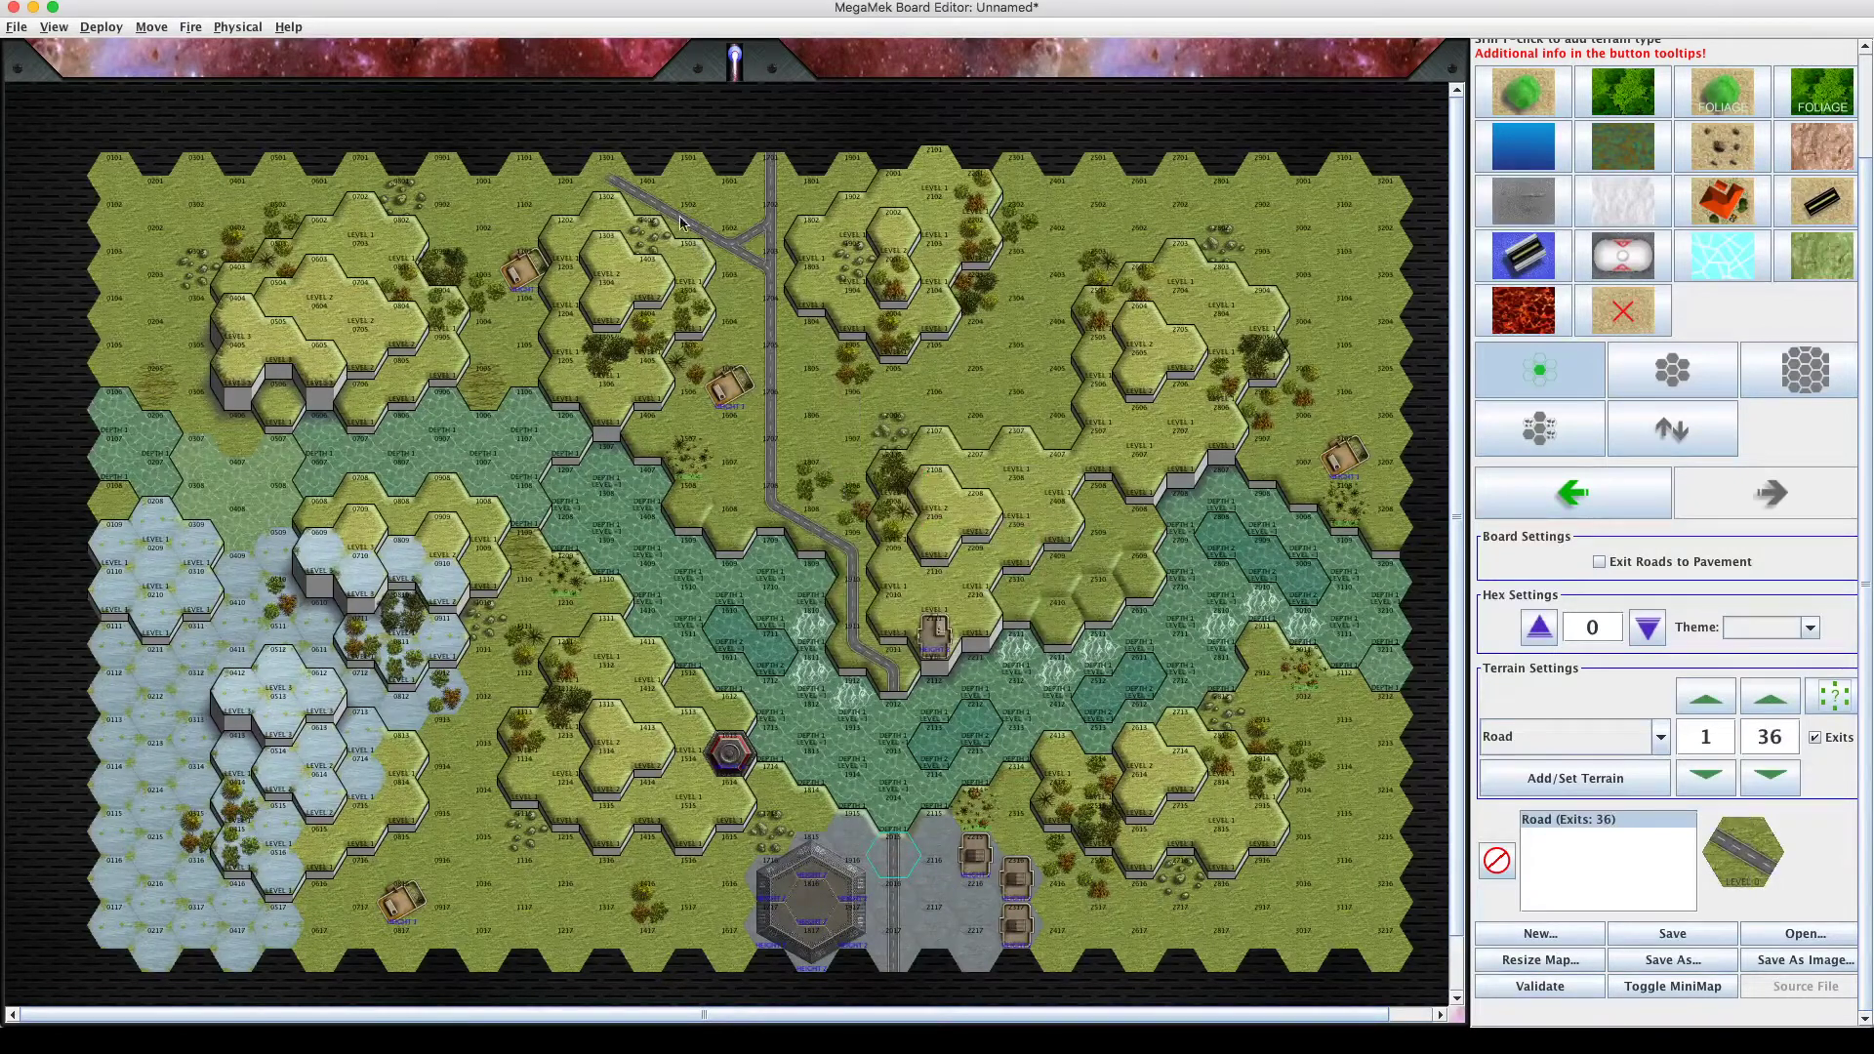
{"action": "left_click", "coordinate": [607, 176]}
Add Road Fluff level 1 with exits 36 to the road hex's terrain list.
{"action": "mouse_move", "coordinate": [871, 284]}
{"action": "left_click", "coordinate": [1658, 739]}
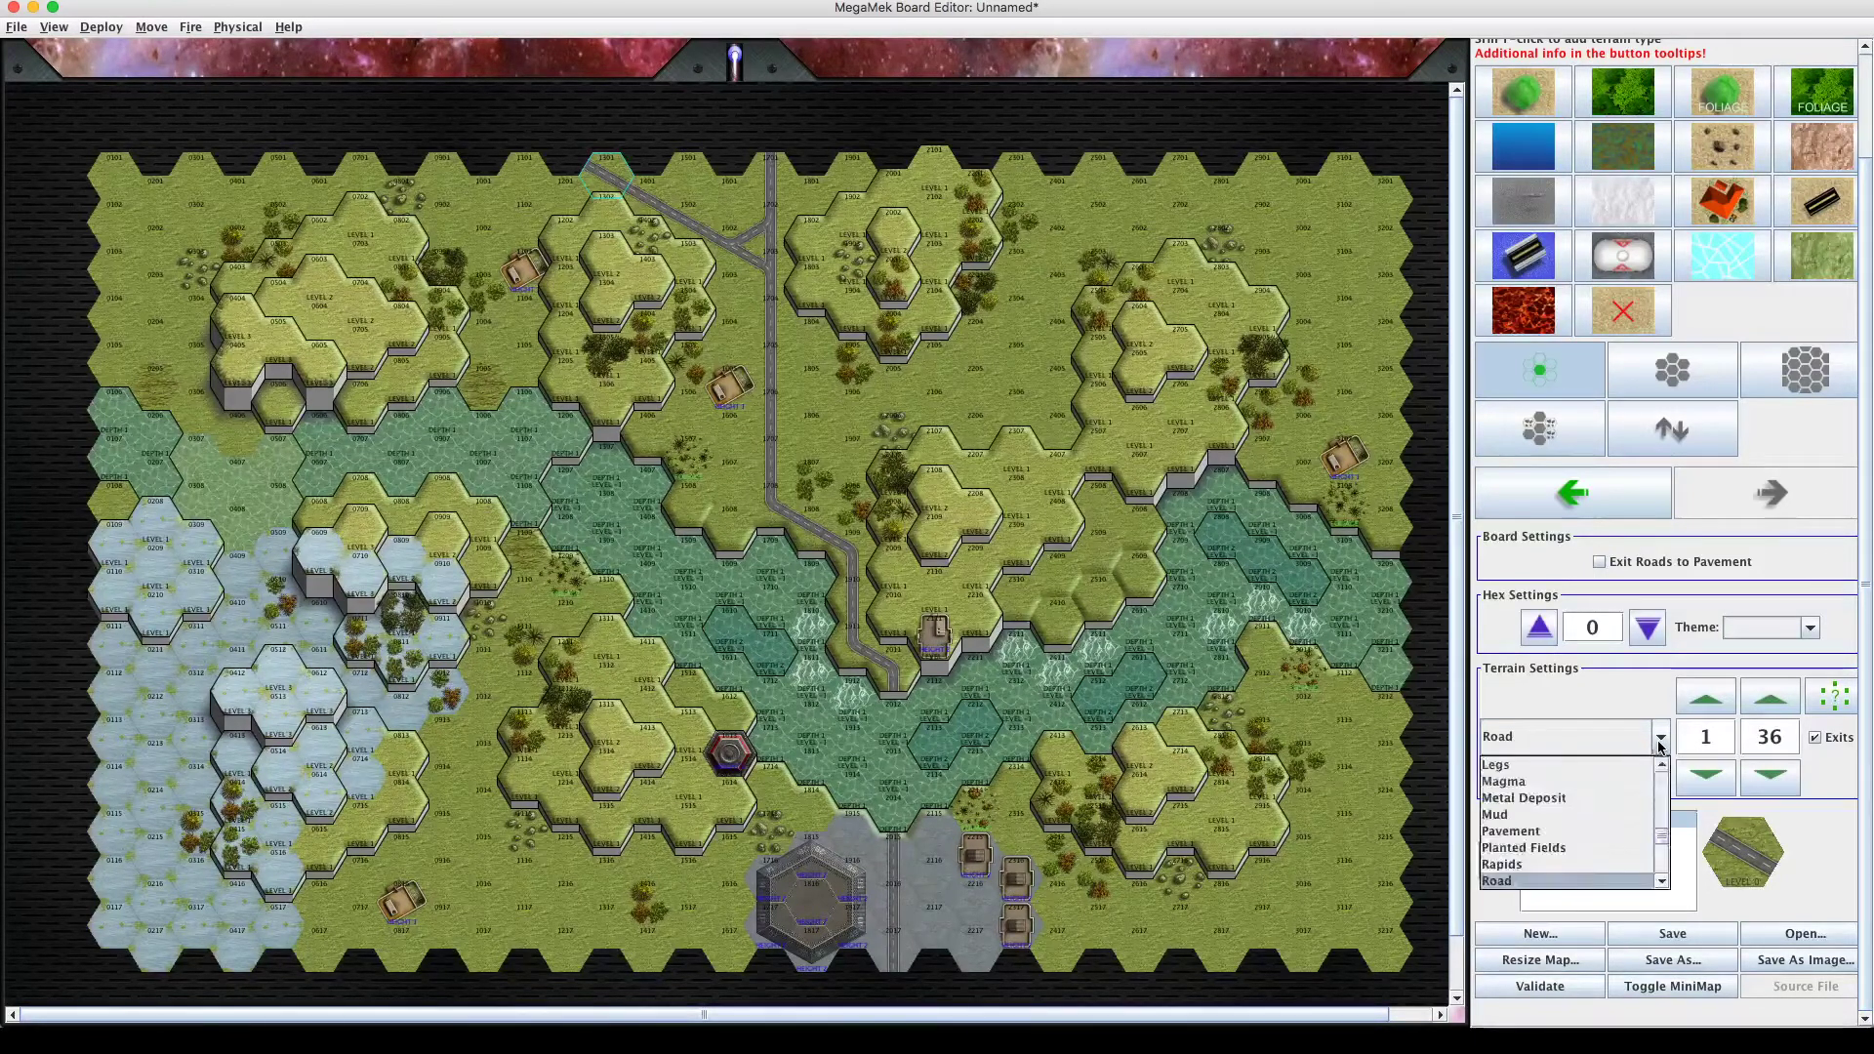
{"action": "left_click", "coordinate": [1662, 883]}
{"action": "left_click", "coordinate": [1662, 883]}
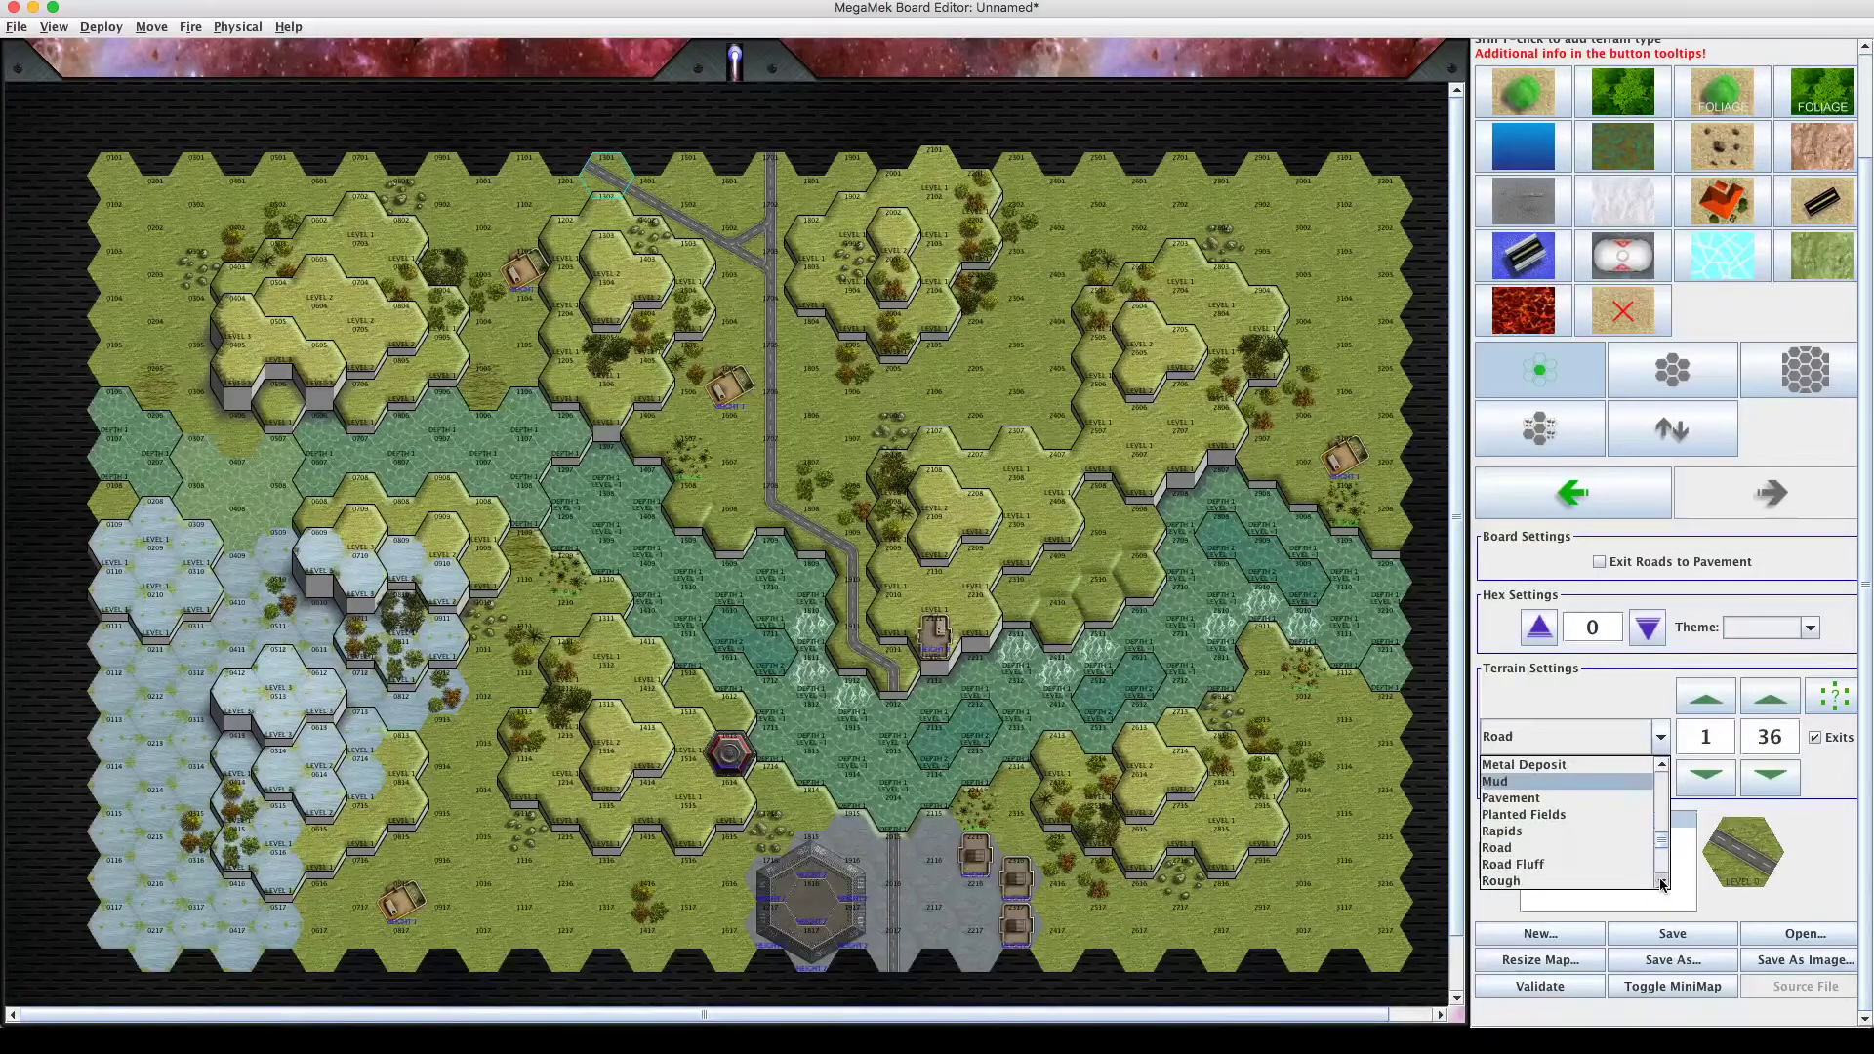
{"action": "left_click", "coordinate": [1662, 883]}
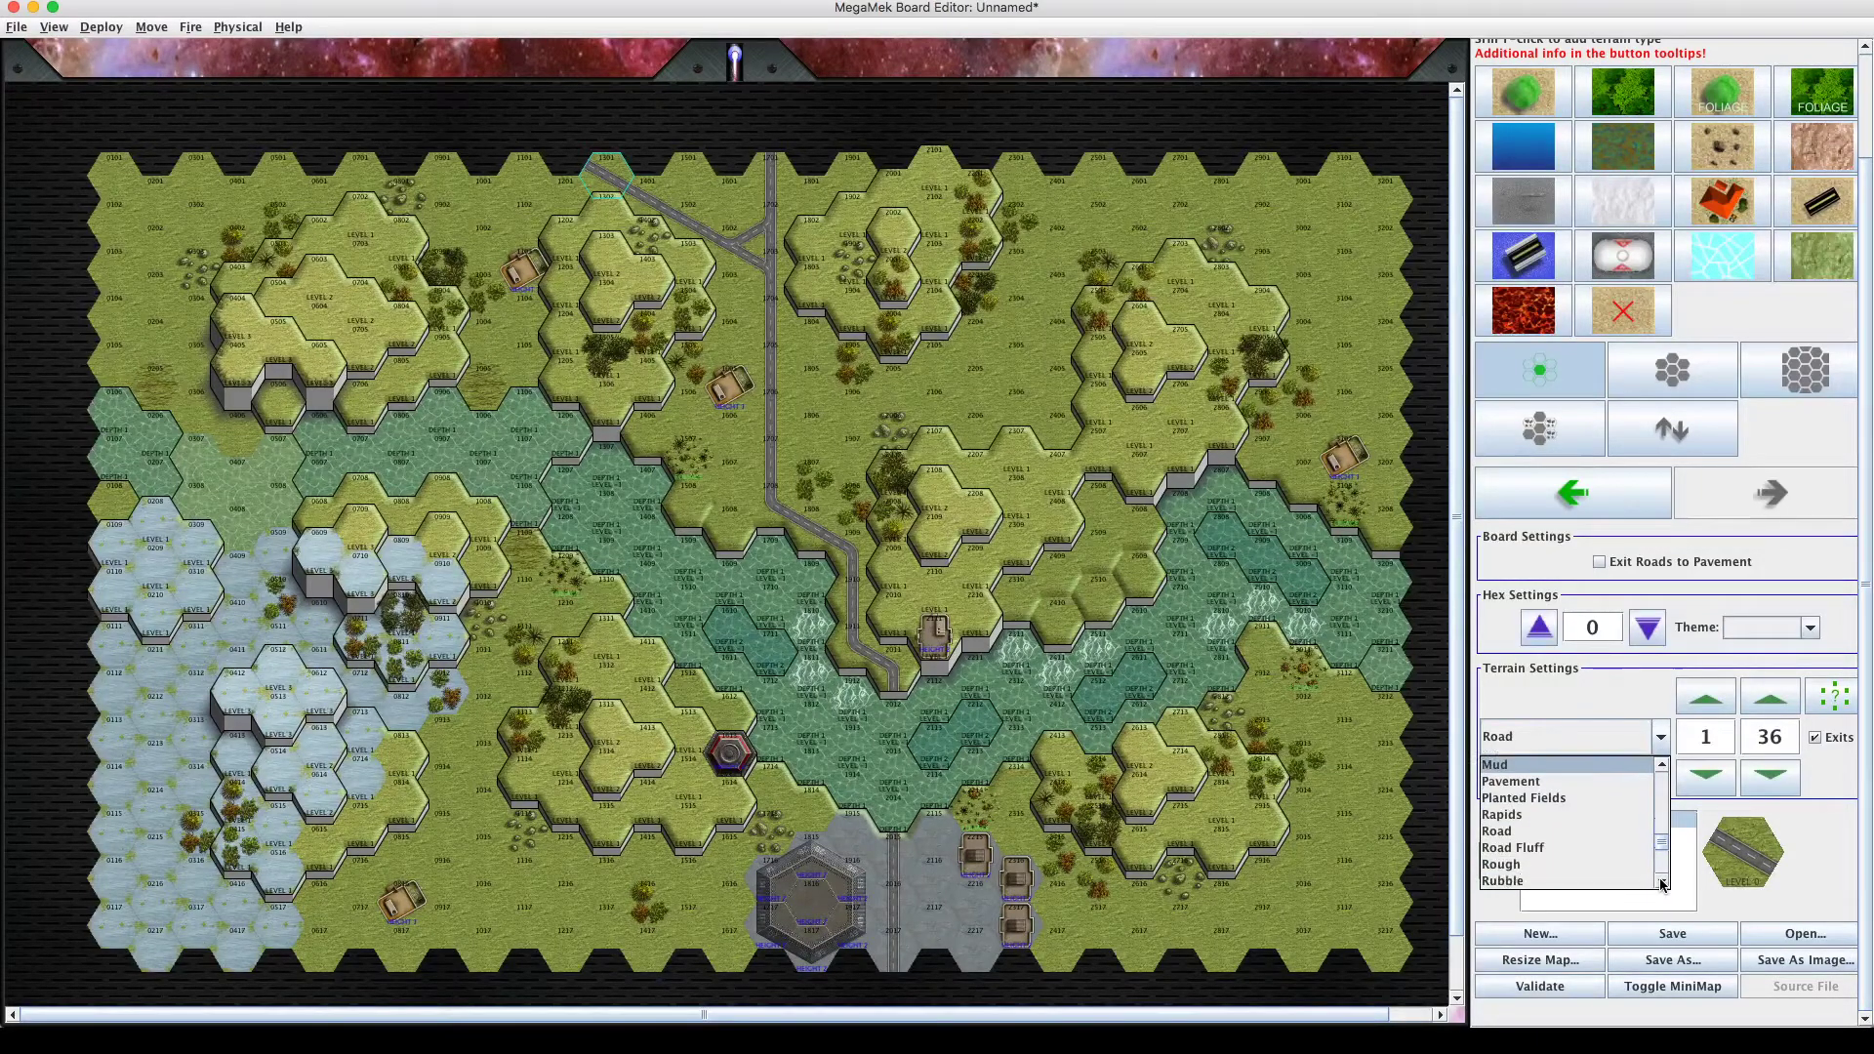
{"action": "left_click", "coordinate": [1526, 848]}
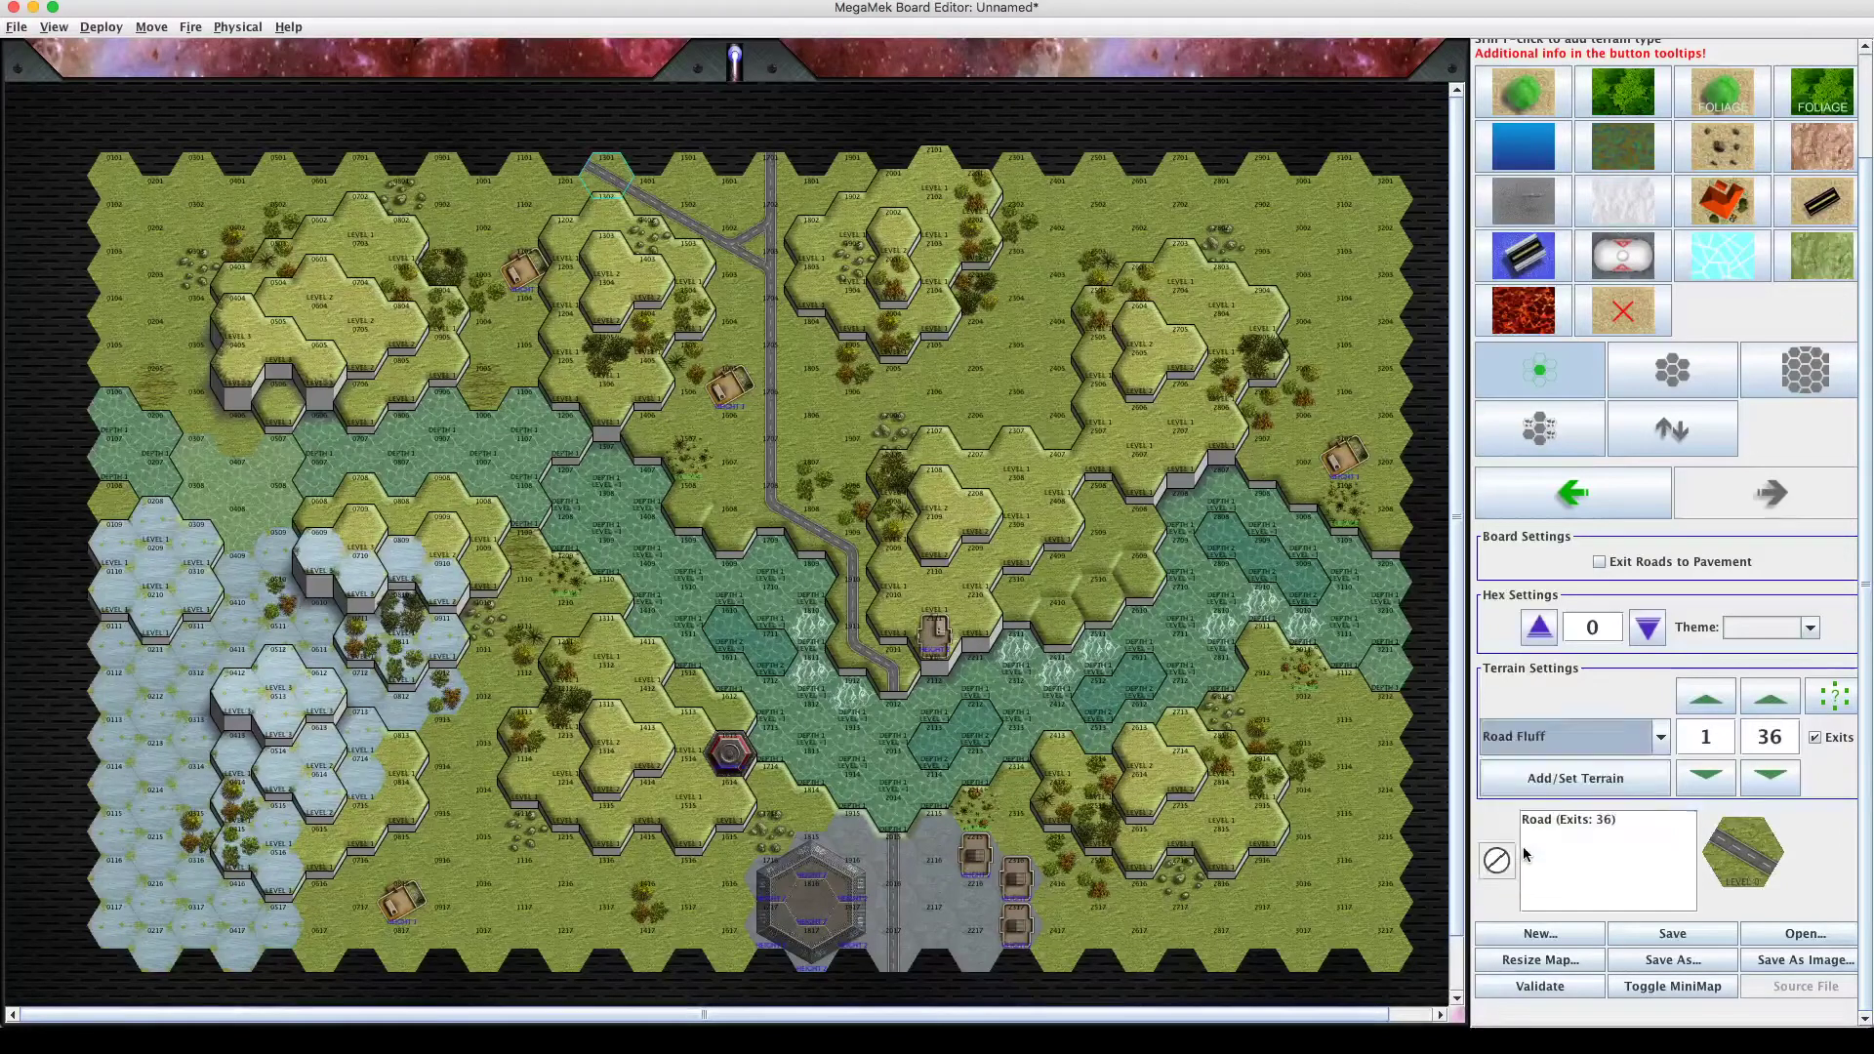
{"action": "left_click", "coordinate": [1606, 787]}
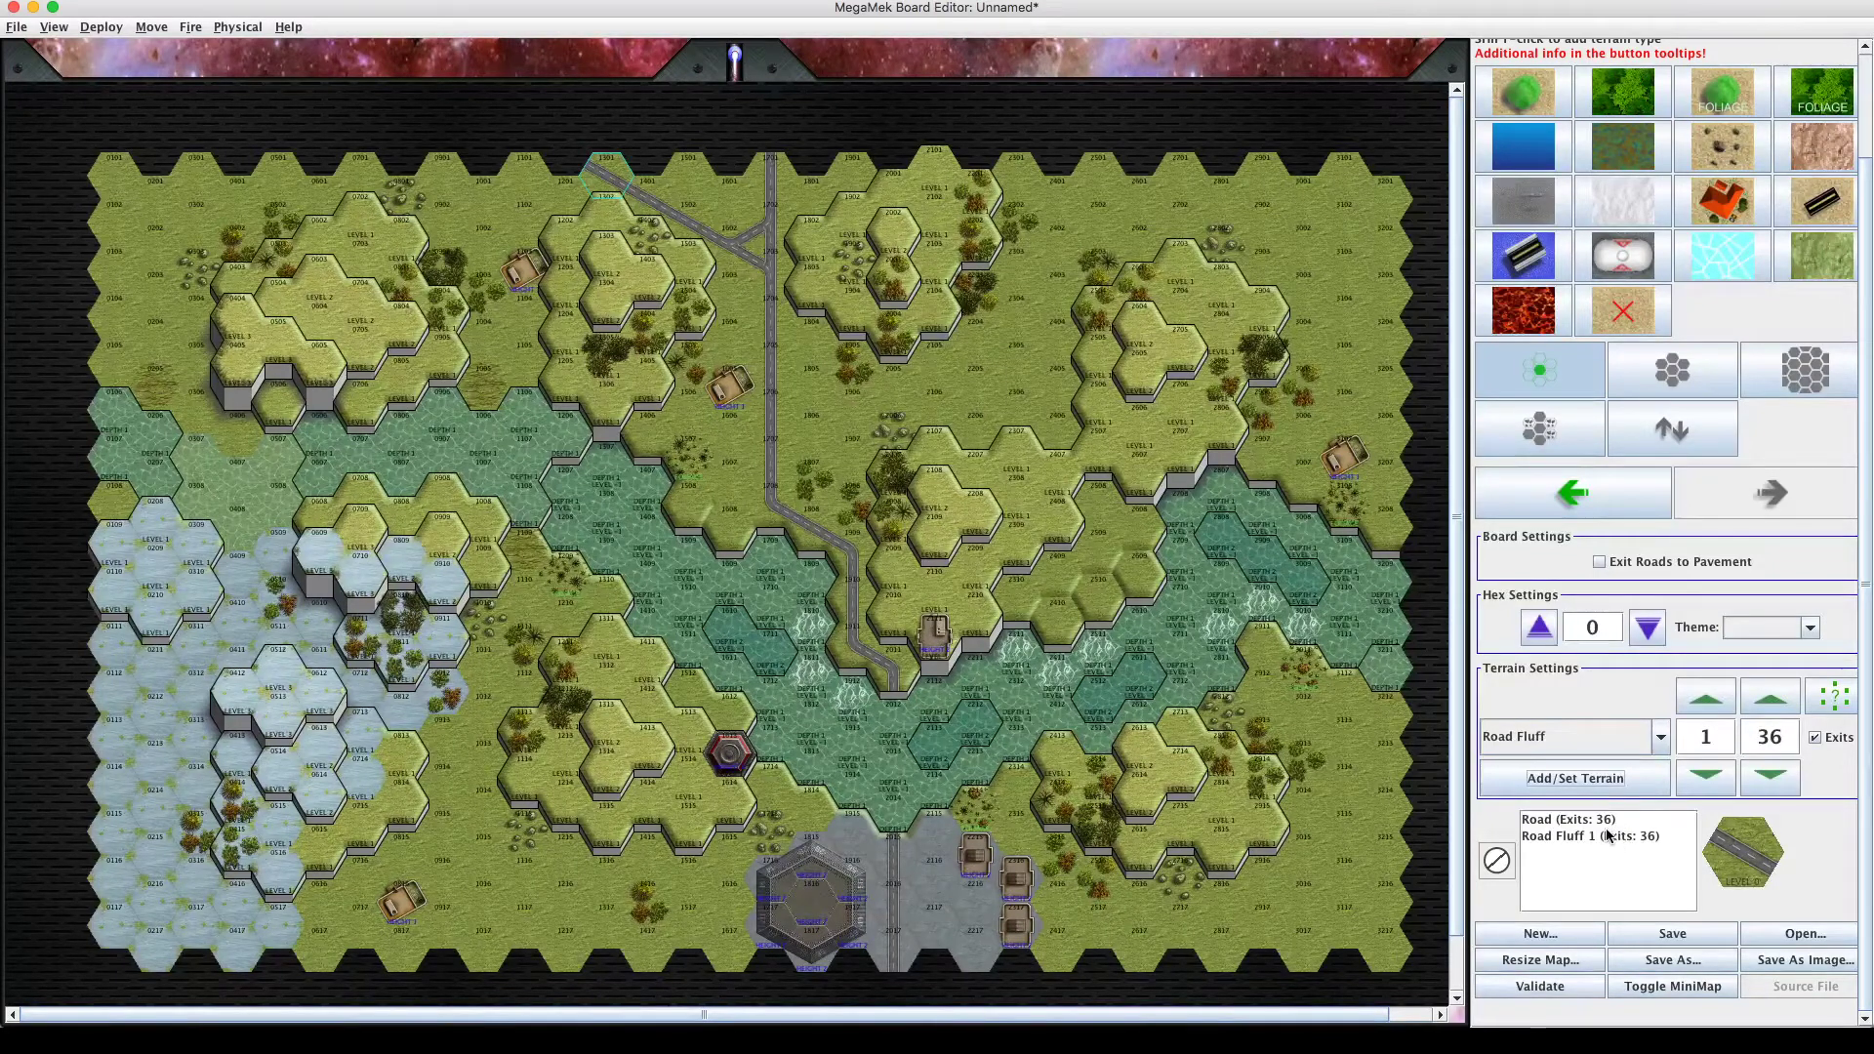
Clear the Road Fluff exits value and turn off manual exits for both the Road and Road Fluff terrains.
{"action": "double_click", "coordinate": [1772, 744]}
{"action": "left_click", "coordinate": [1772, 742]}
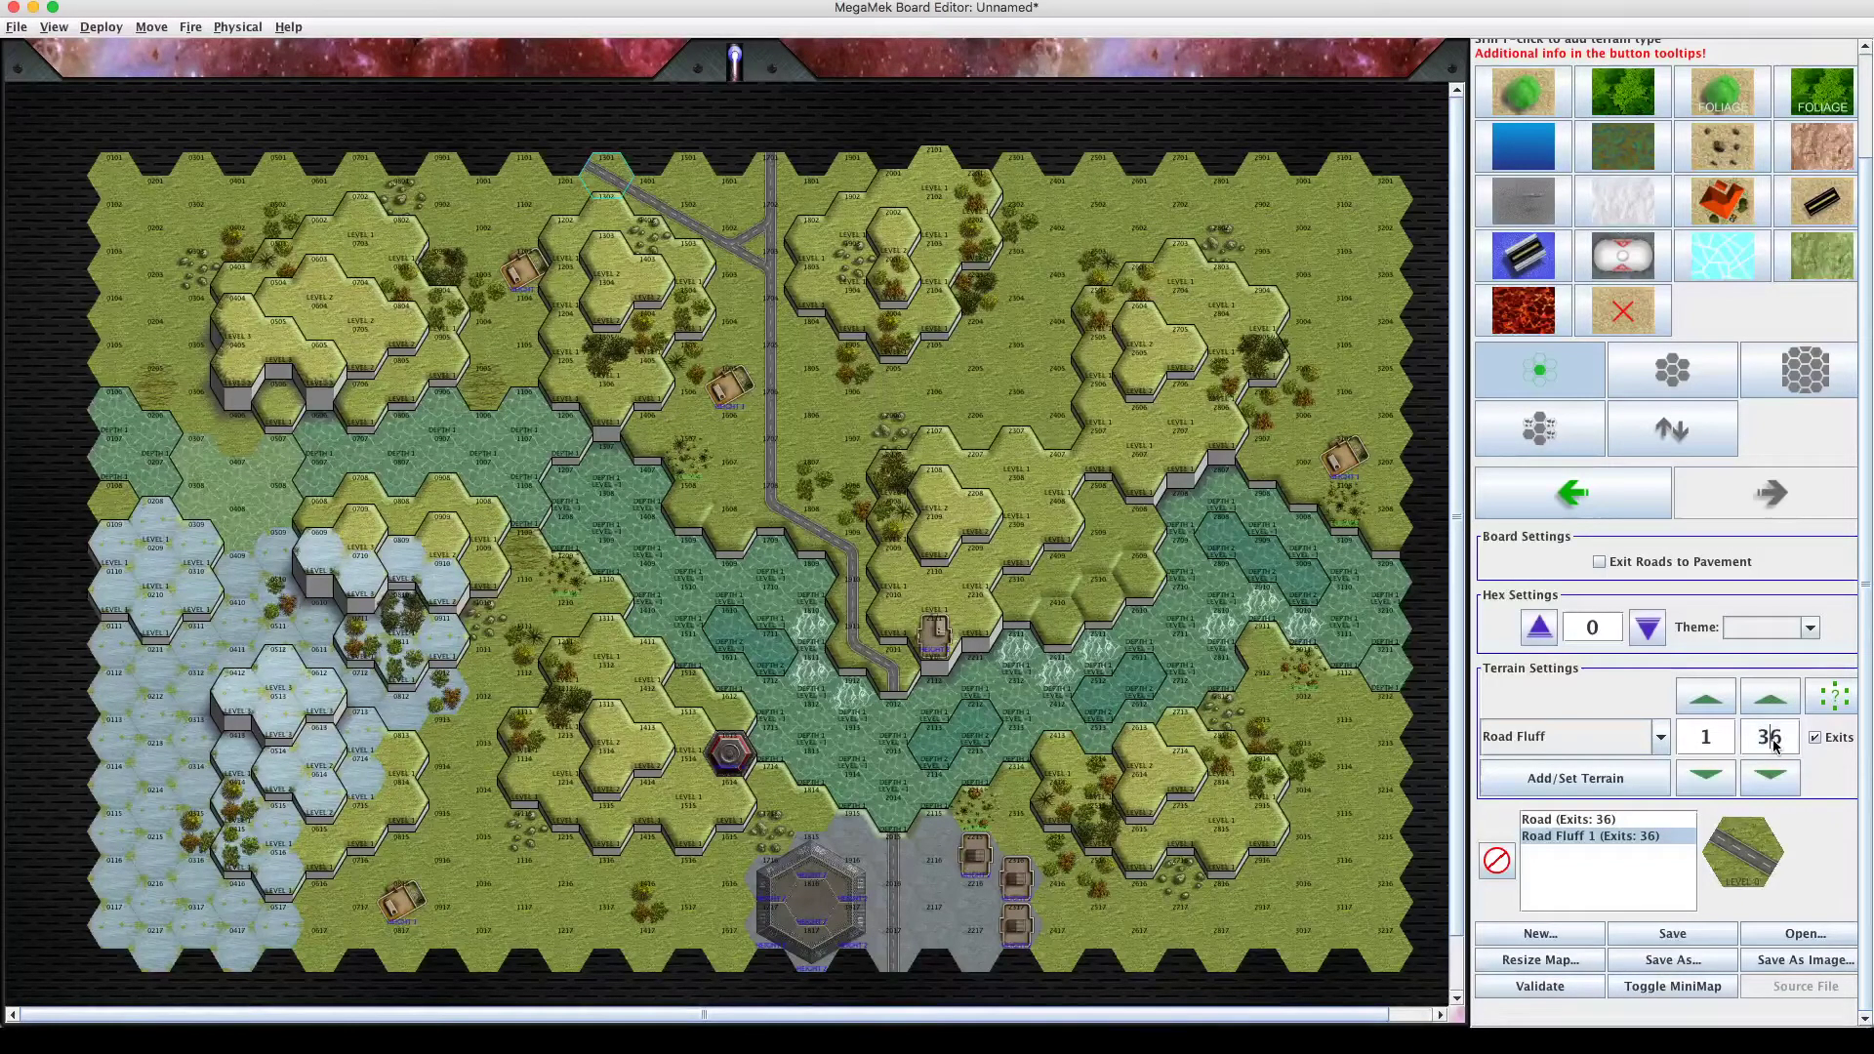
{"action": "double_click", "coordinate": [1774, 742]}
{"action": "key", "text": "BackSpace"}
{"action": "key", "text": "BackSpace"}
{"action": "left_click", "coordinate": [1603, 820]}
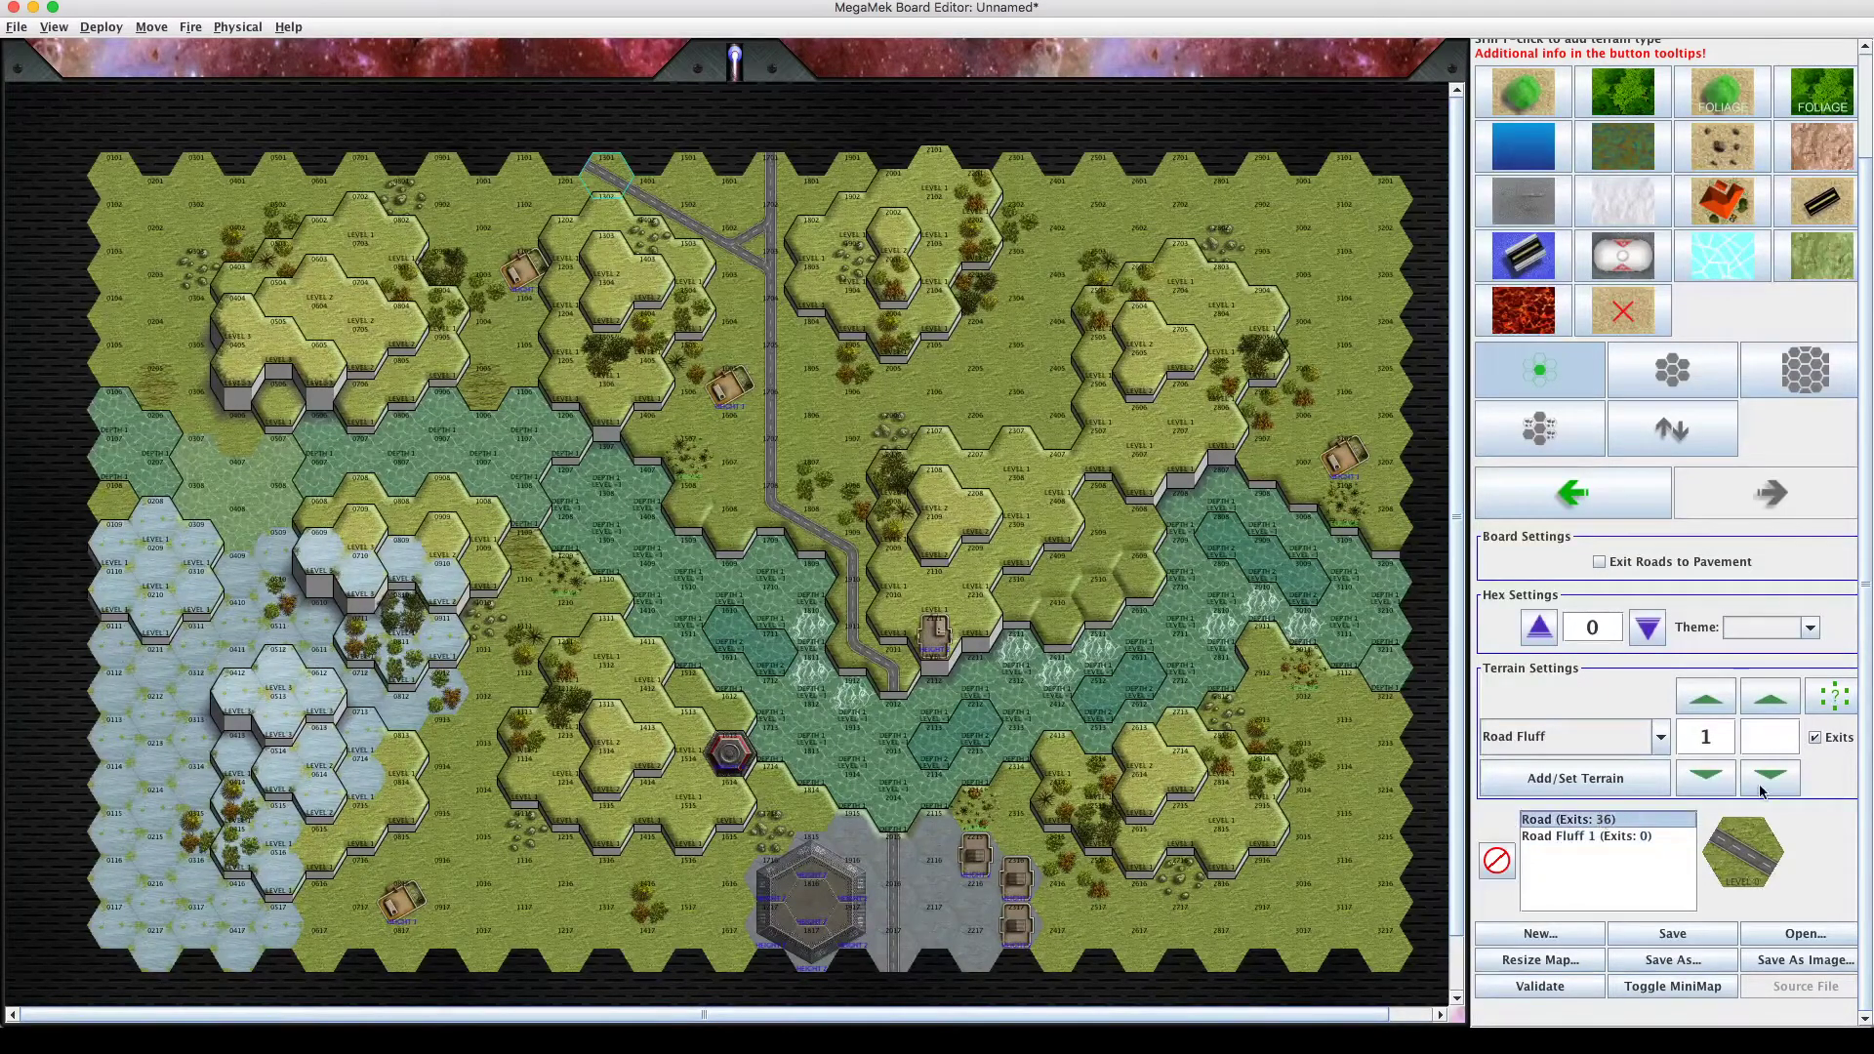
{"action": "left_click", "coordinate": [1823, 742]}
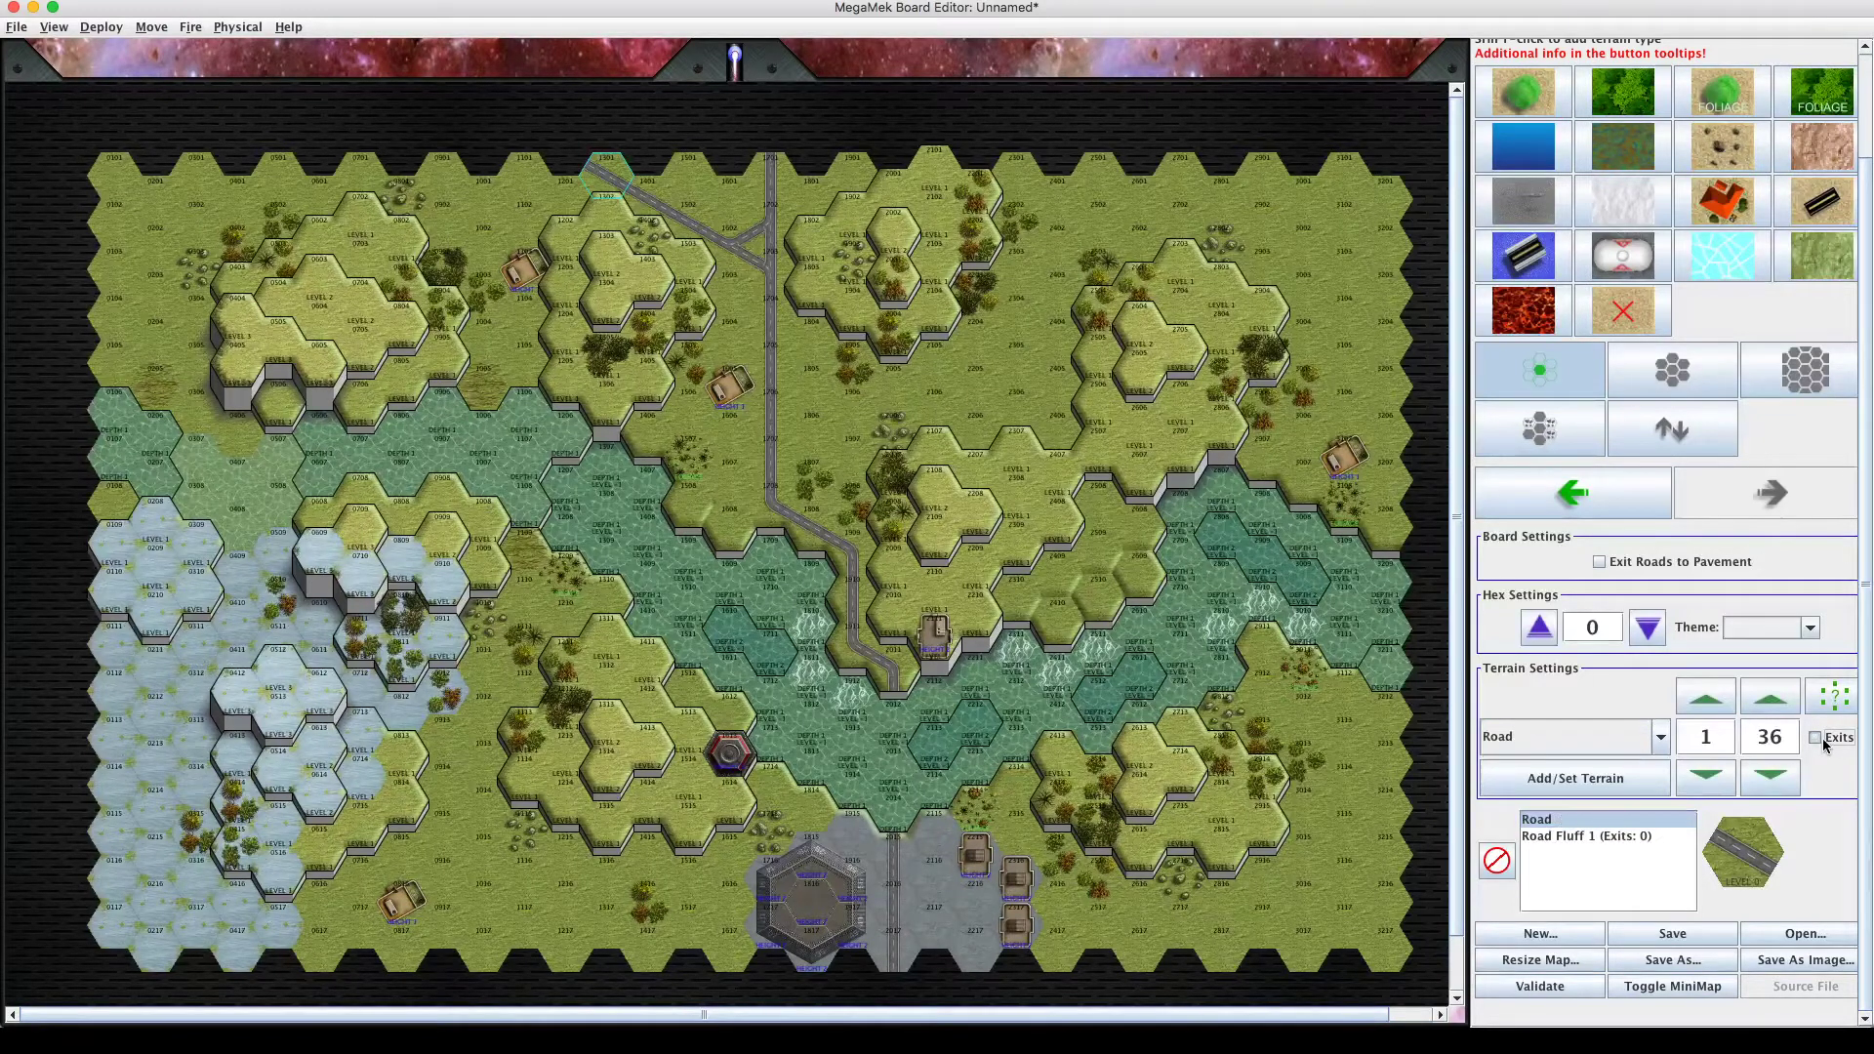
{"action": "left_click", "coordinate": [1648, 837]}
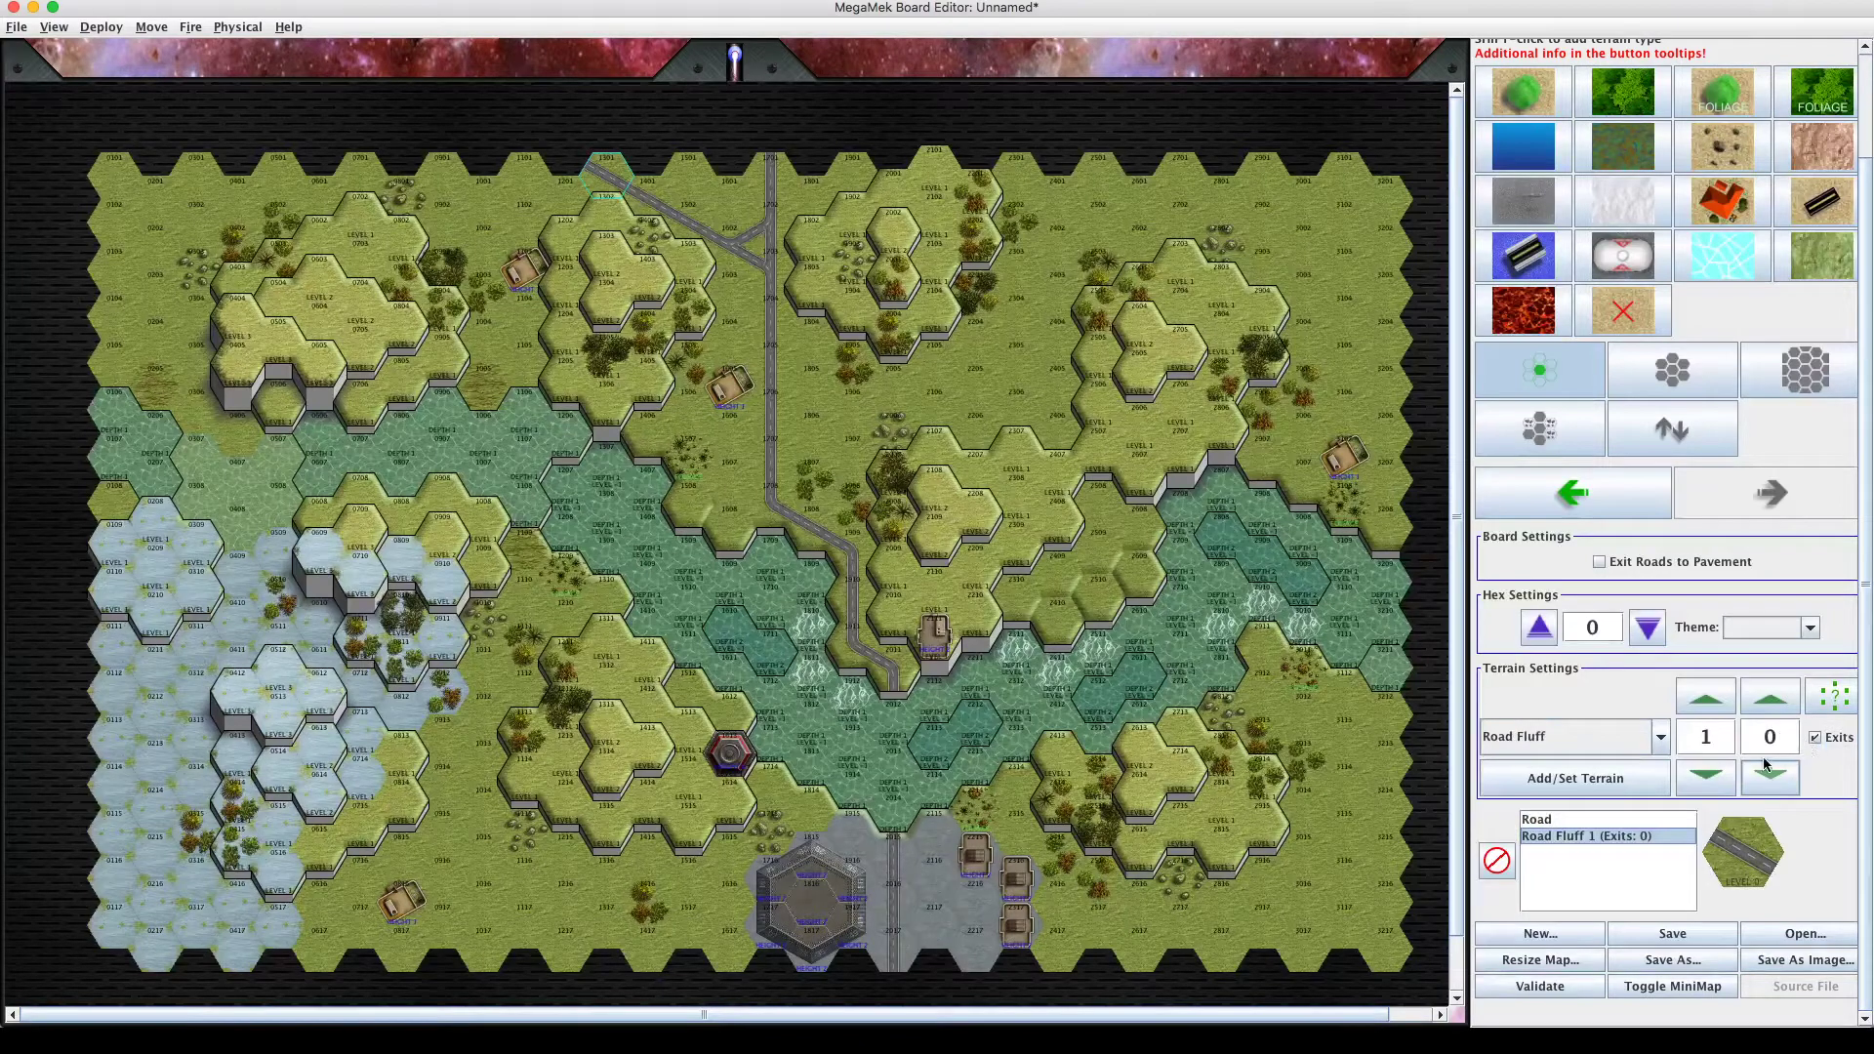
{"action": "left_click", "coordinate": [1812, 739]}
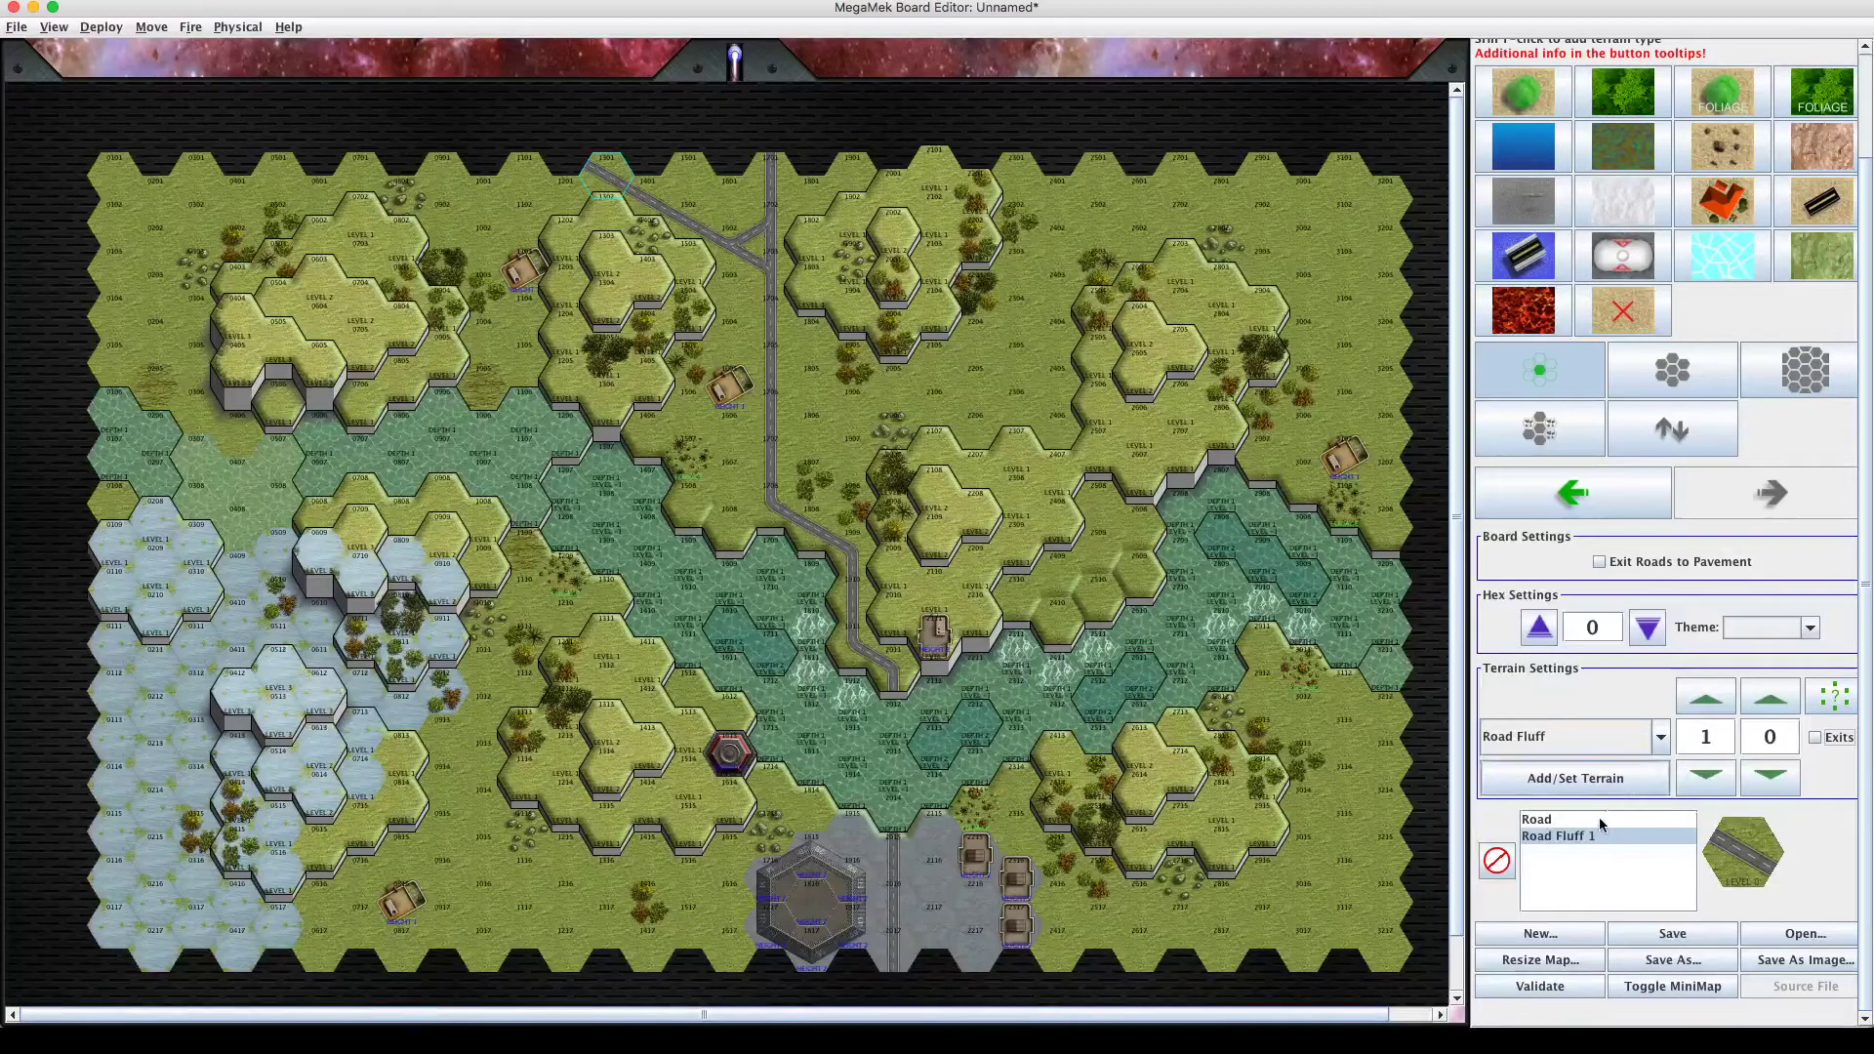
{"action": "left_click", "coordinate": [1542, 828]}
{"action": "left_click", "coordinate": [1542, 822]}
Step through the Road Fluff variants up to level 6 and back down to 3, previewing the decoration.
{"action": "left_click", "coordinate": [1559, 837]}
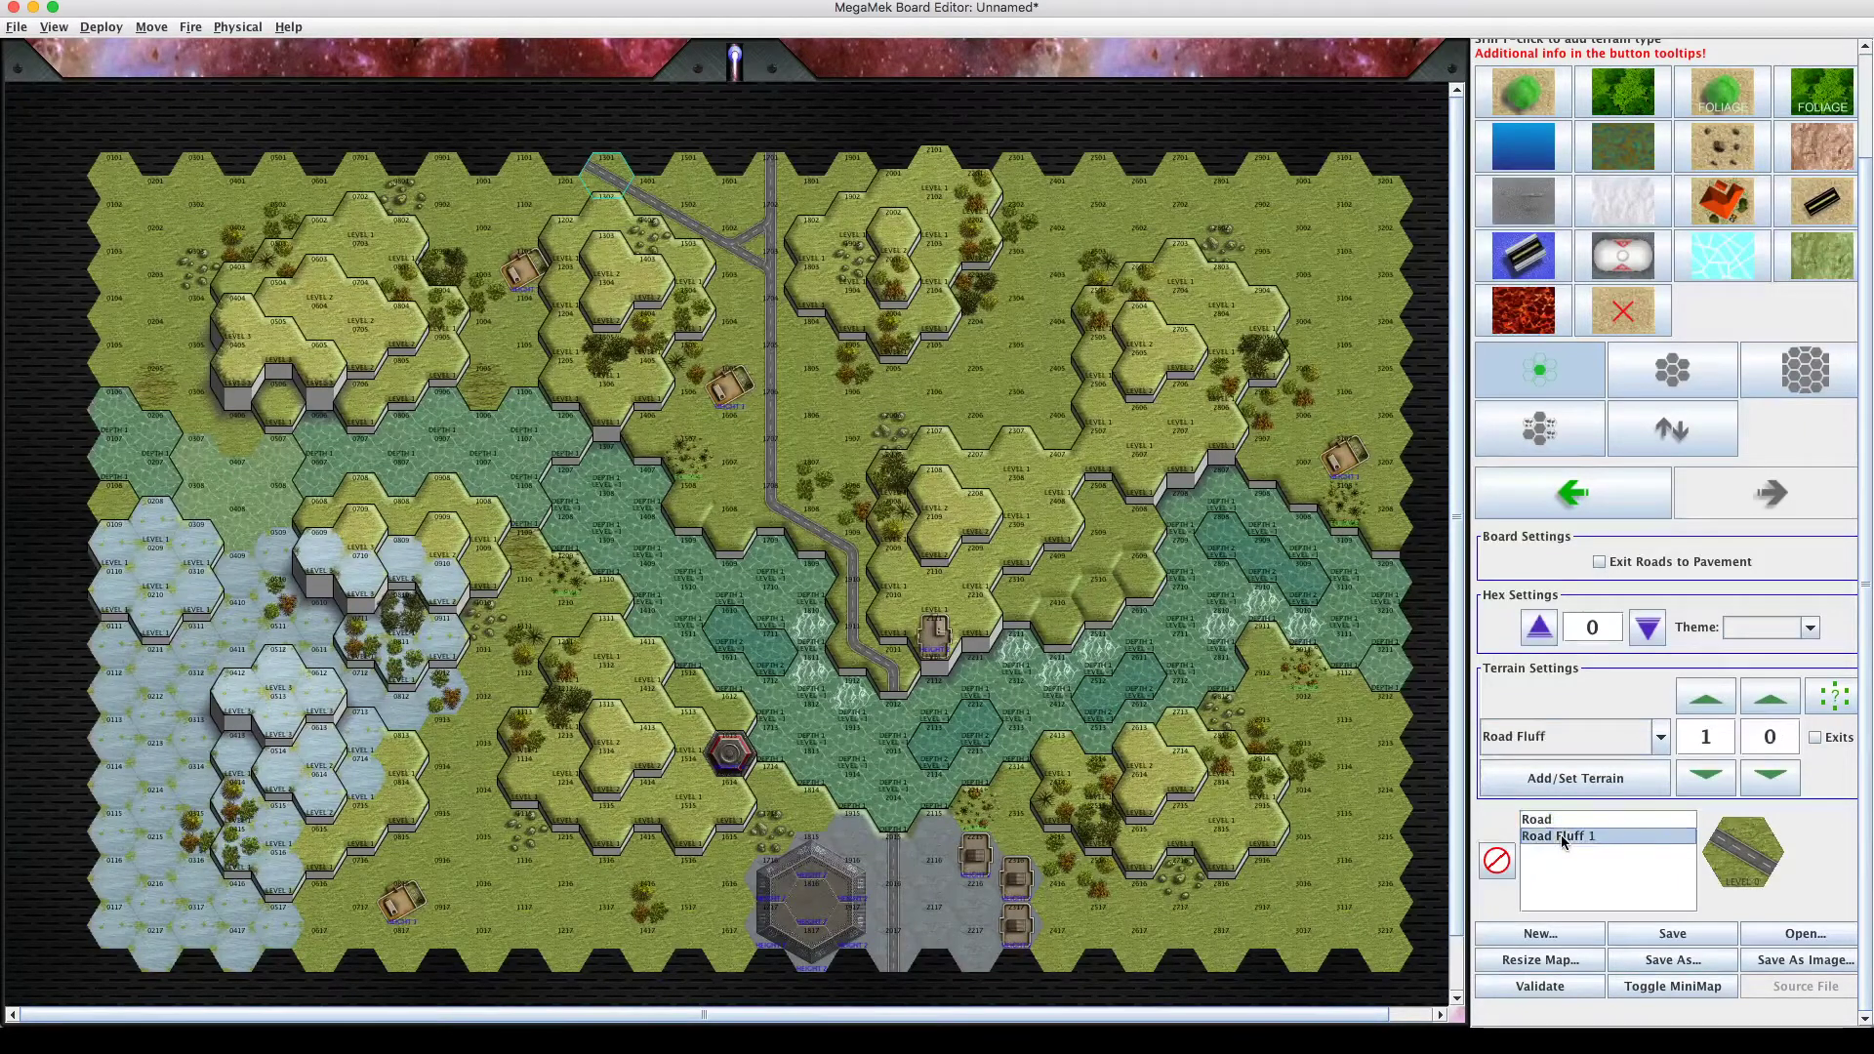
{"action": "left_click", "coordinate": [1713, 703]}
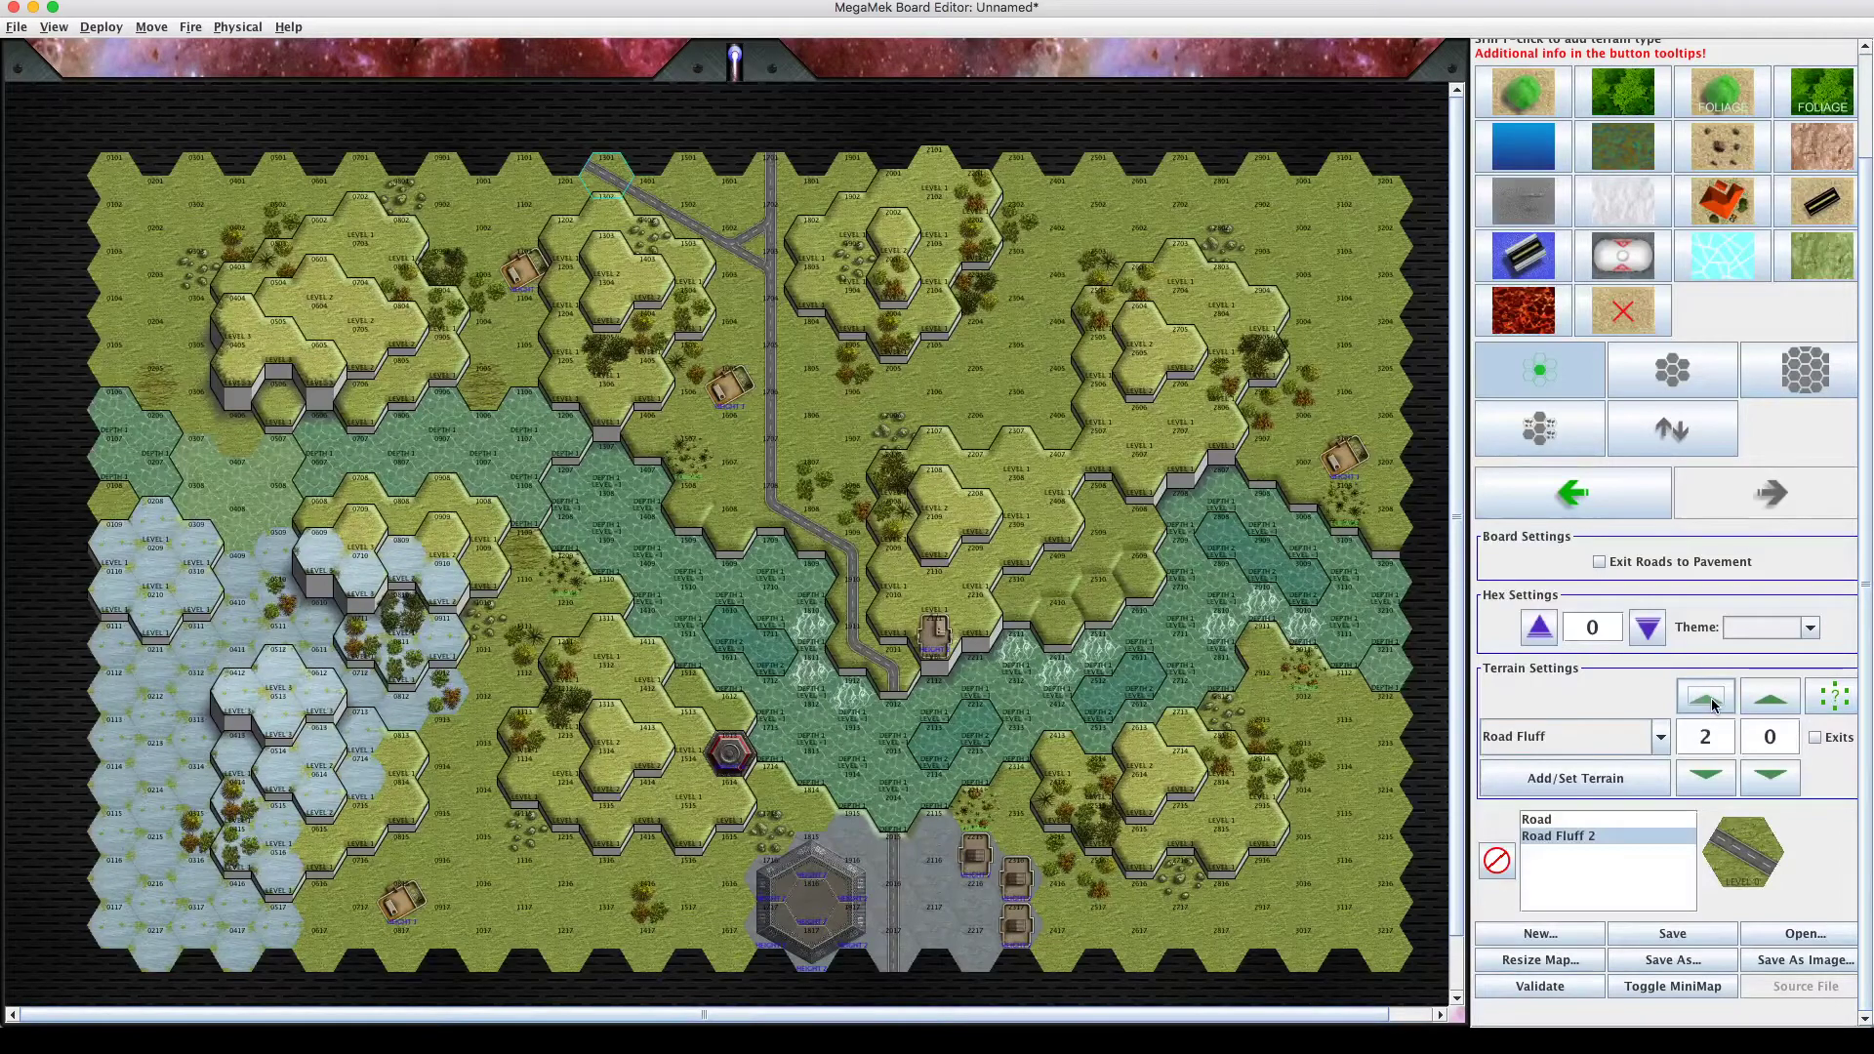
{"action": "left_click", "coordinate": [1712, 702]}
{"action": "left_click", "coordinate": [1713, 703]}
{"action": "left_click", "coordinate": [1713, 702]}
{"action": "left_click", "coordinate": [1710, 789]}
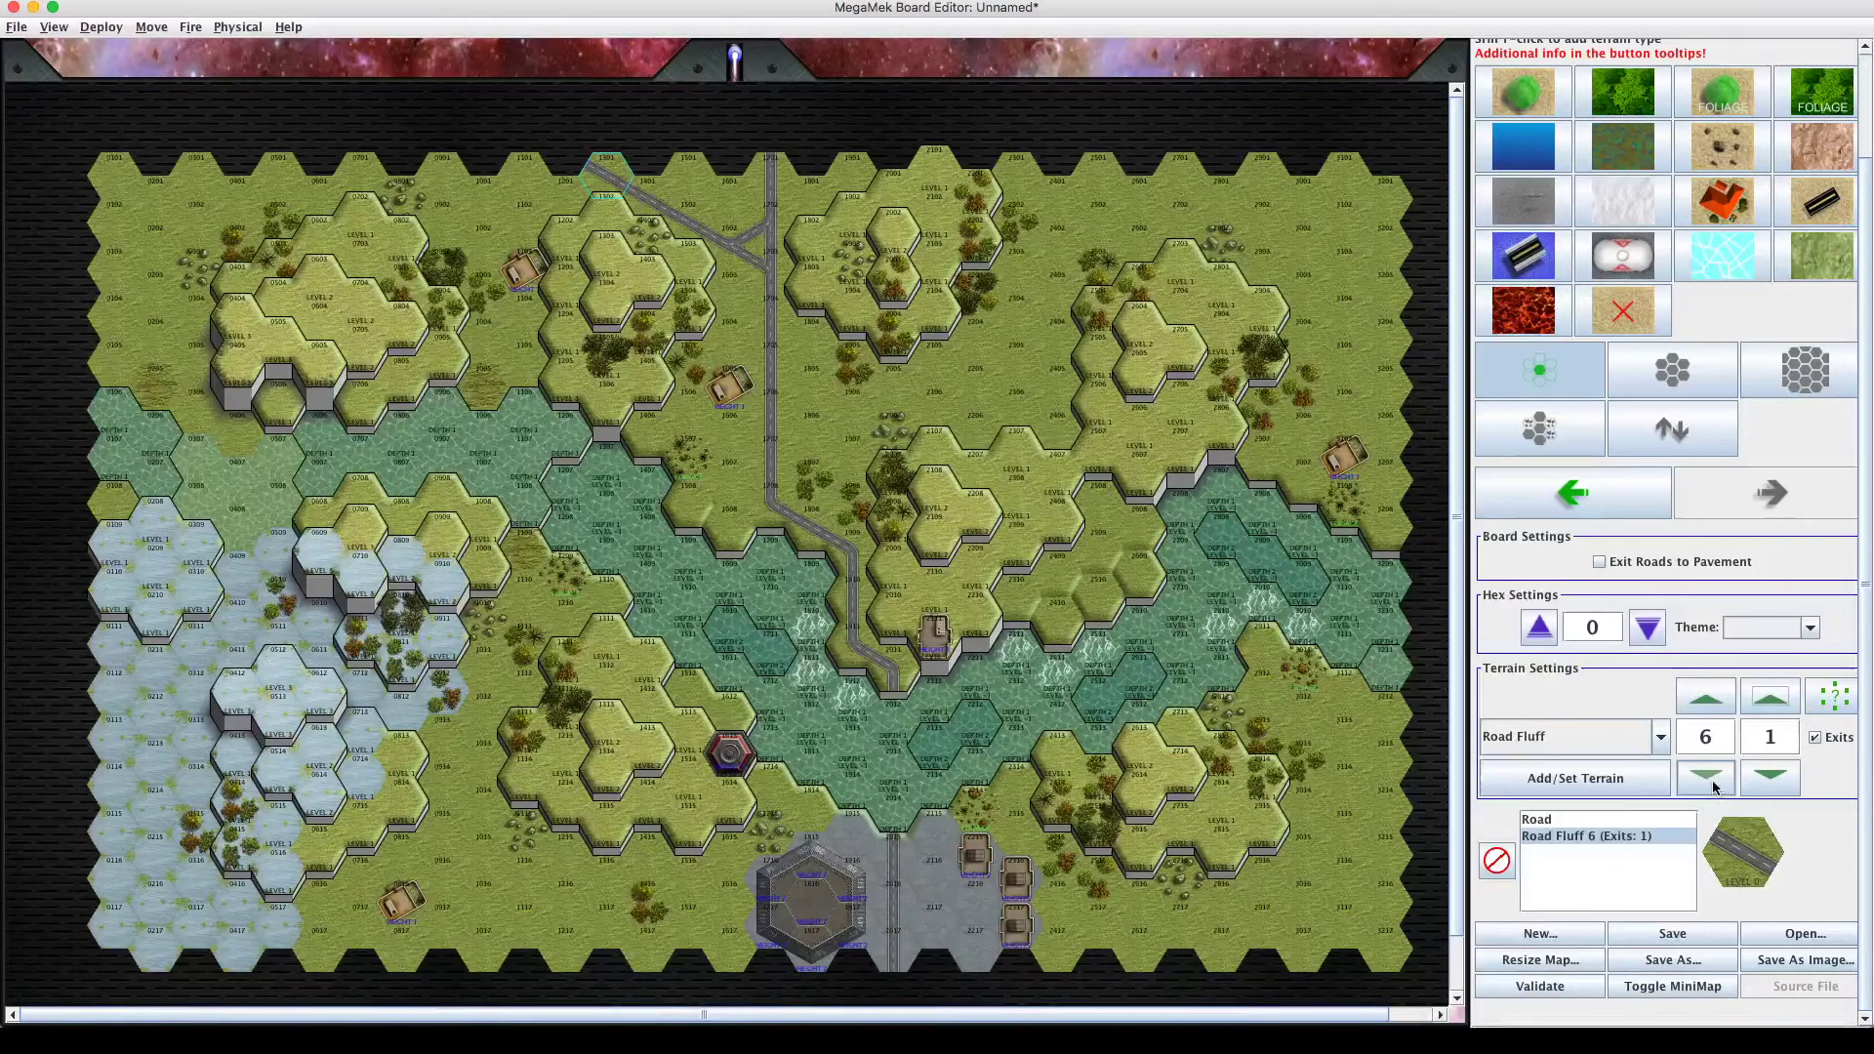
{"action": "left_click", "coordinate": [1713, 785]}
{"action": "left_click", "coordinate": [1713, 786]}
{"action": "left_click", "coordinate": [1713, 785]}
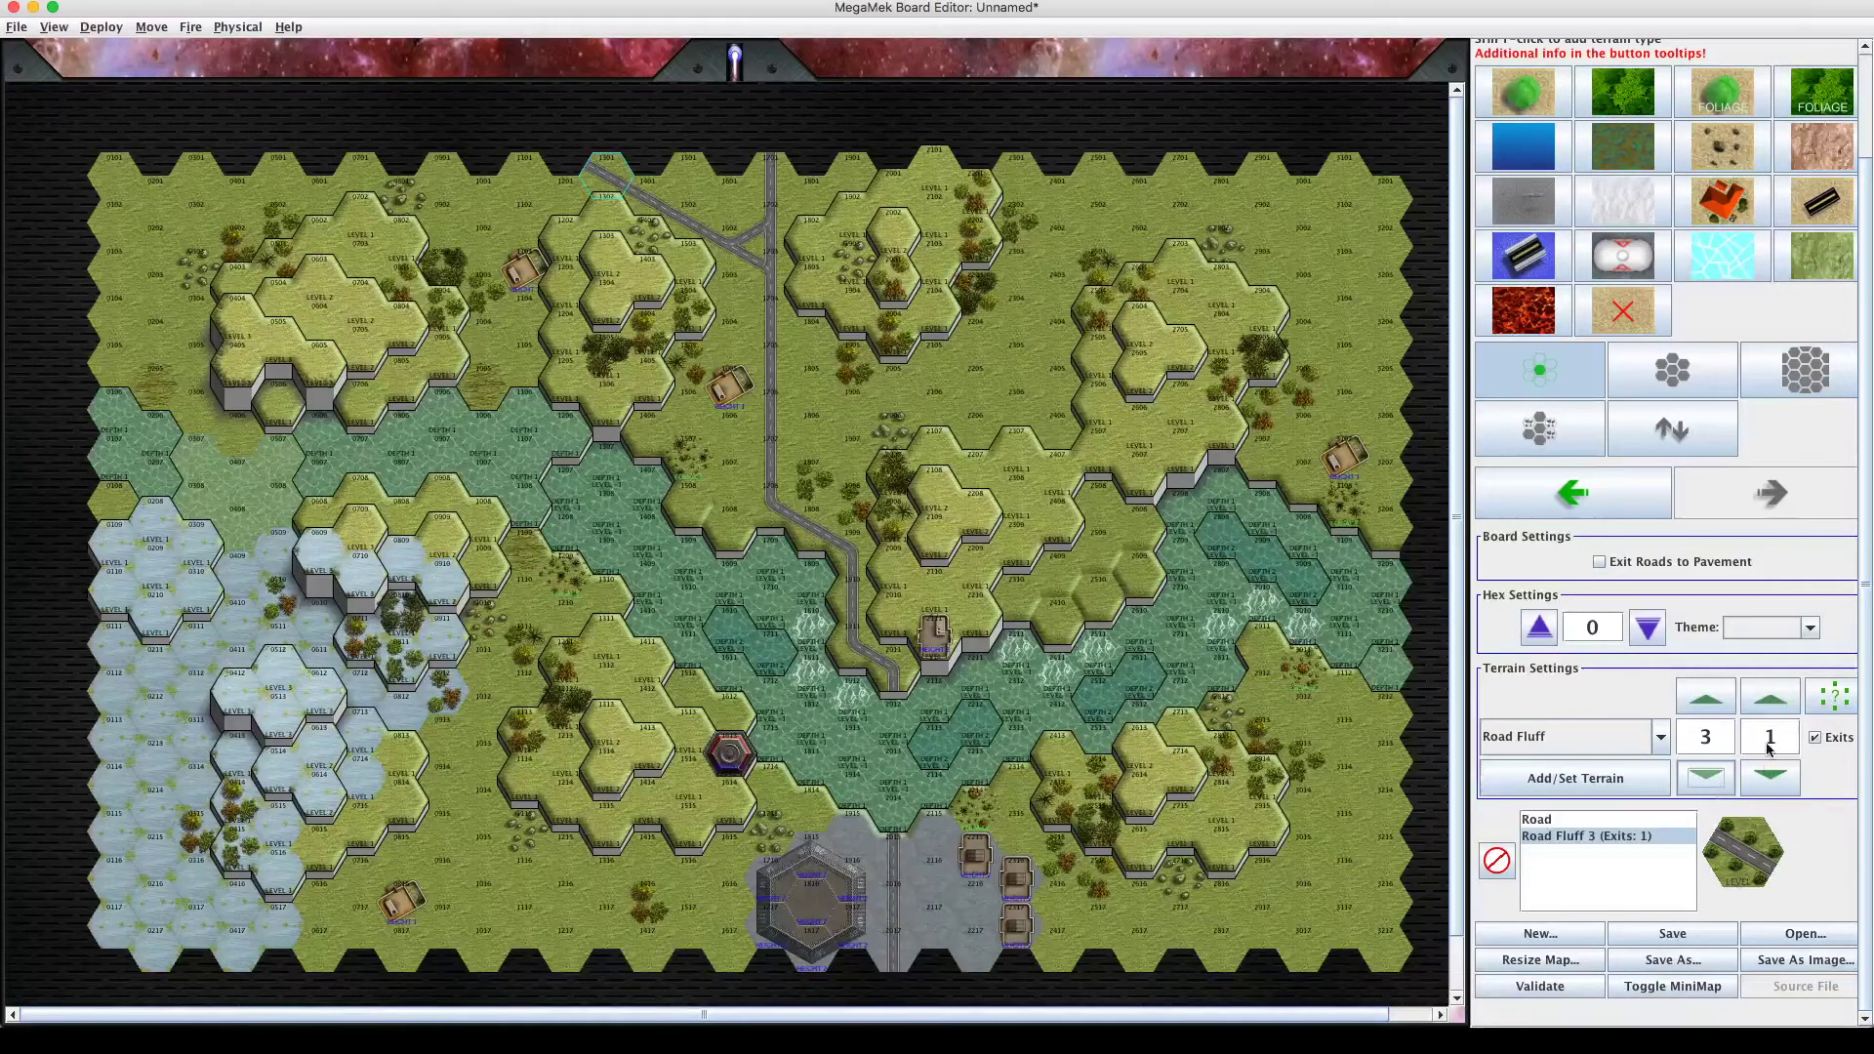
Try an exits value of 2 on Road Fluff 3, and bring it back to 0 with exits off.
{"action": "left_click", "coordinate": [1764, 699]}
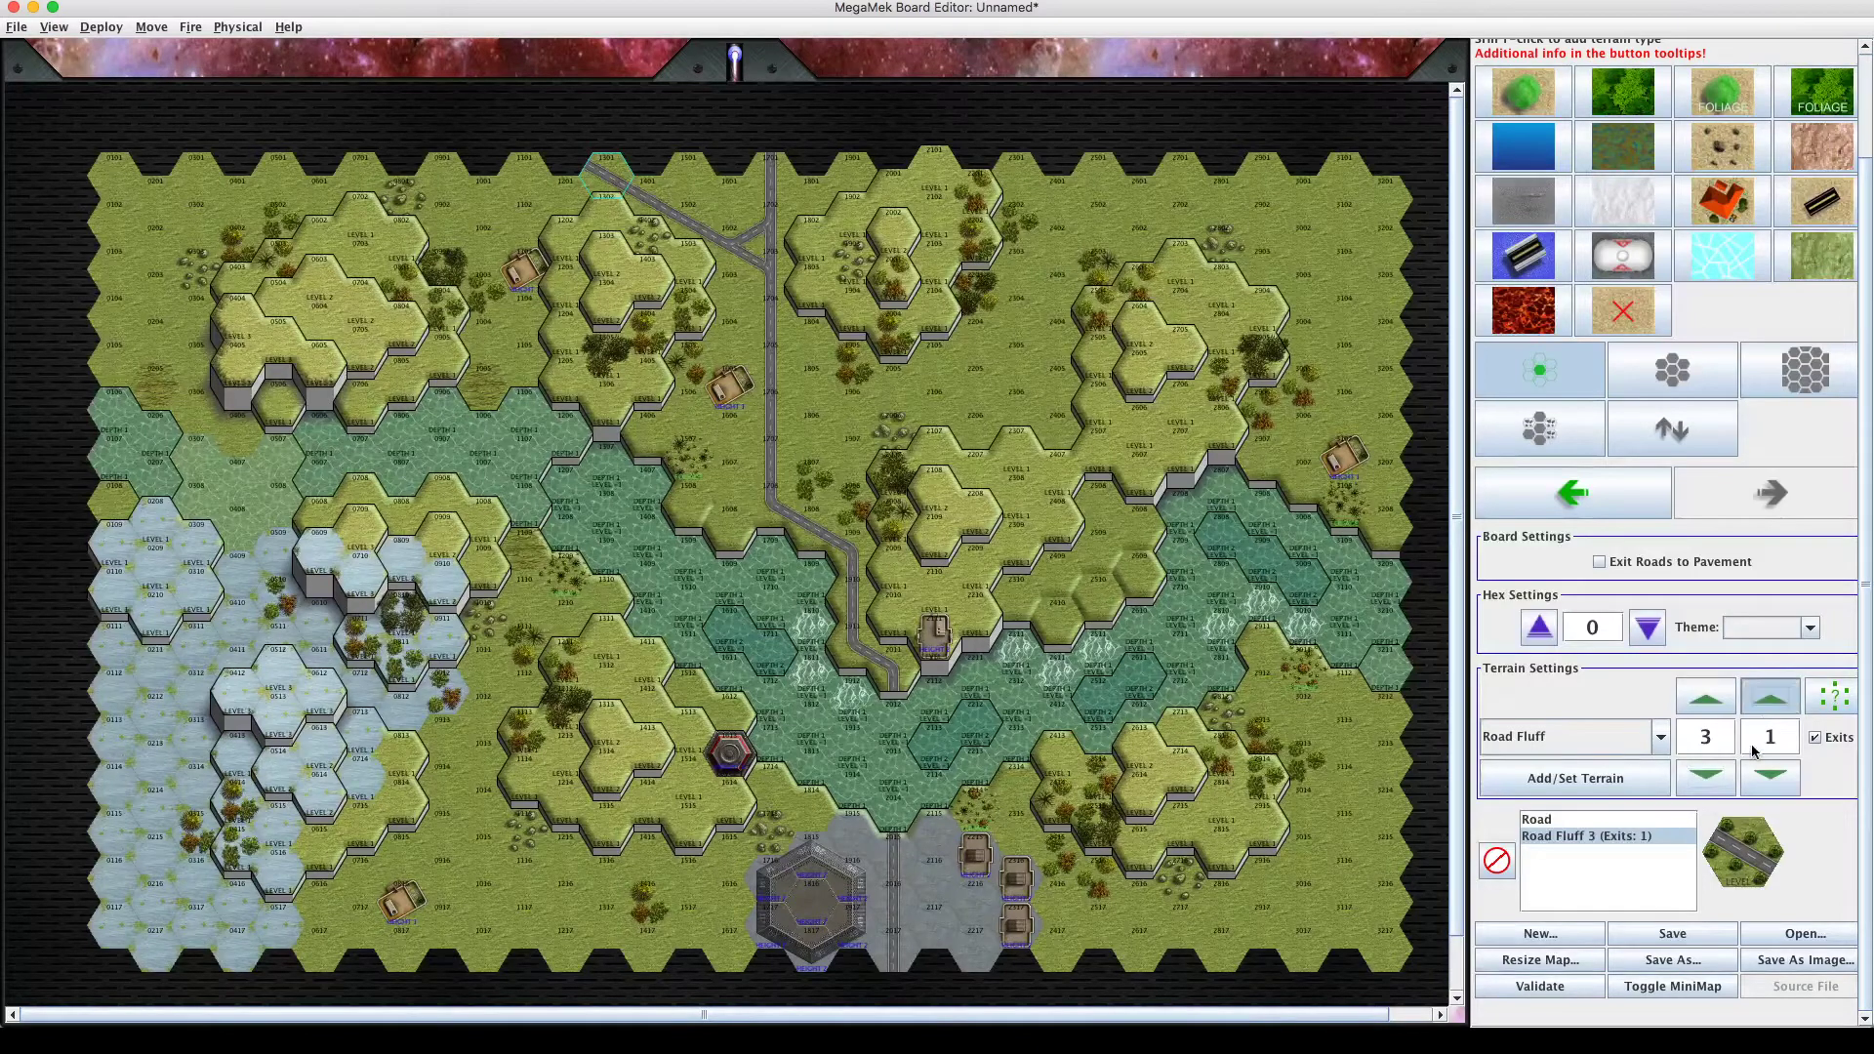
{"action": "left_click", "coordinate": [1761, 794]}
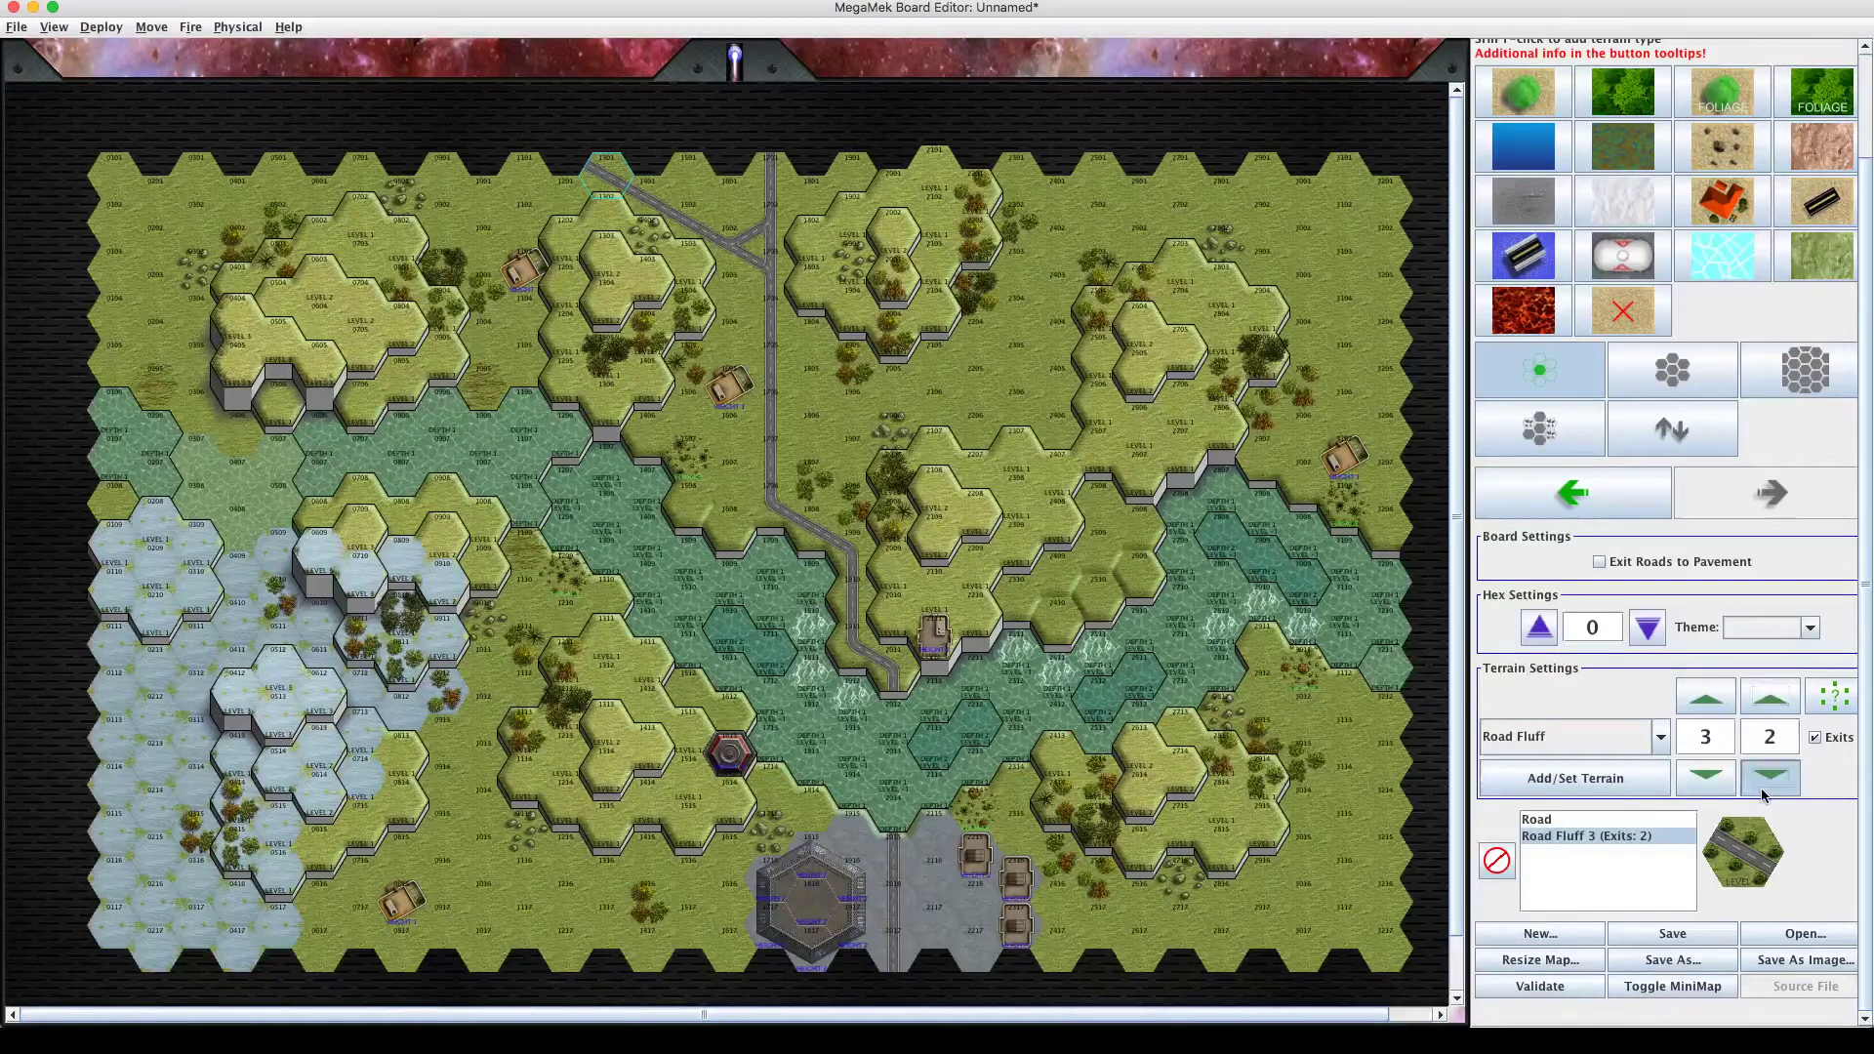
{"action": "left_click", "coordinate": [1762, 790]}
{"action": "left_click", "coordinate": [1596, 835]}
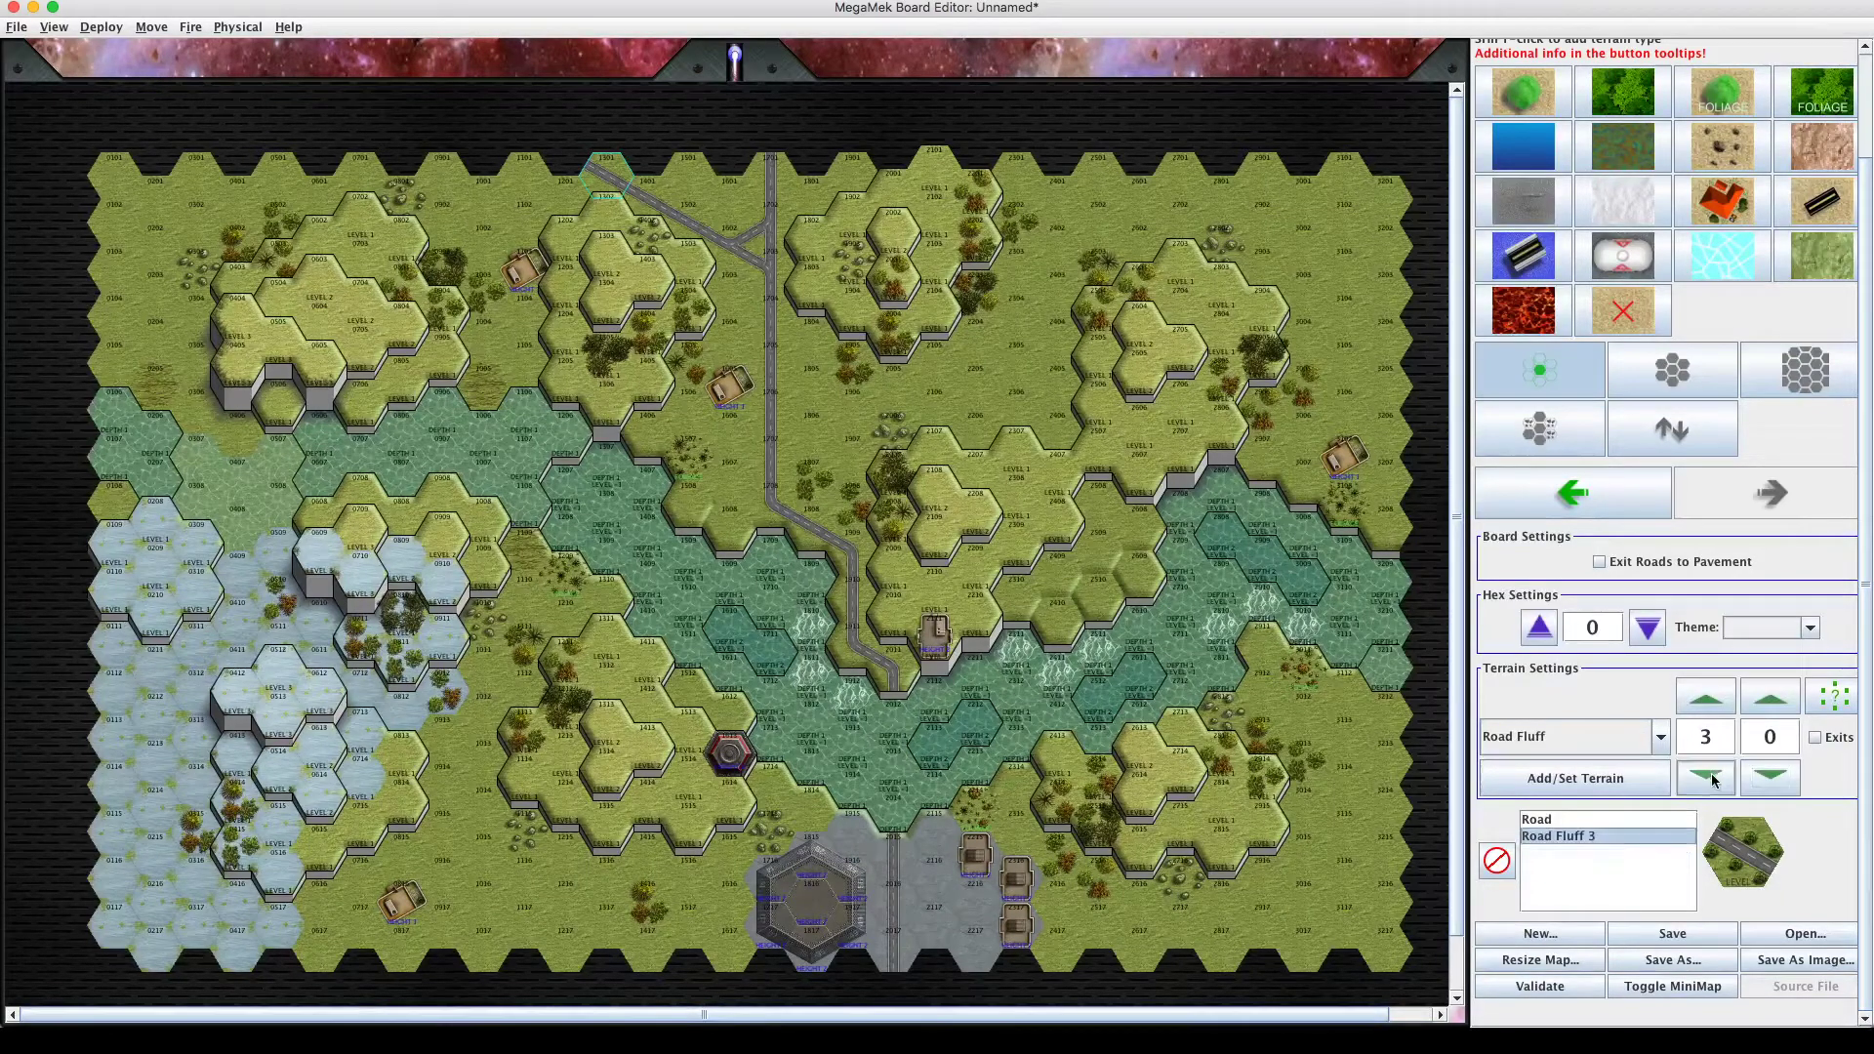
Raise the Road Fluff variant to 6 for preview, and remove Road Fluff from the hex's terrain list.
{"action": "left_click", "coordinate": [1706, 698]}
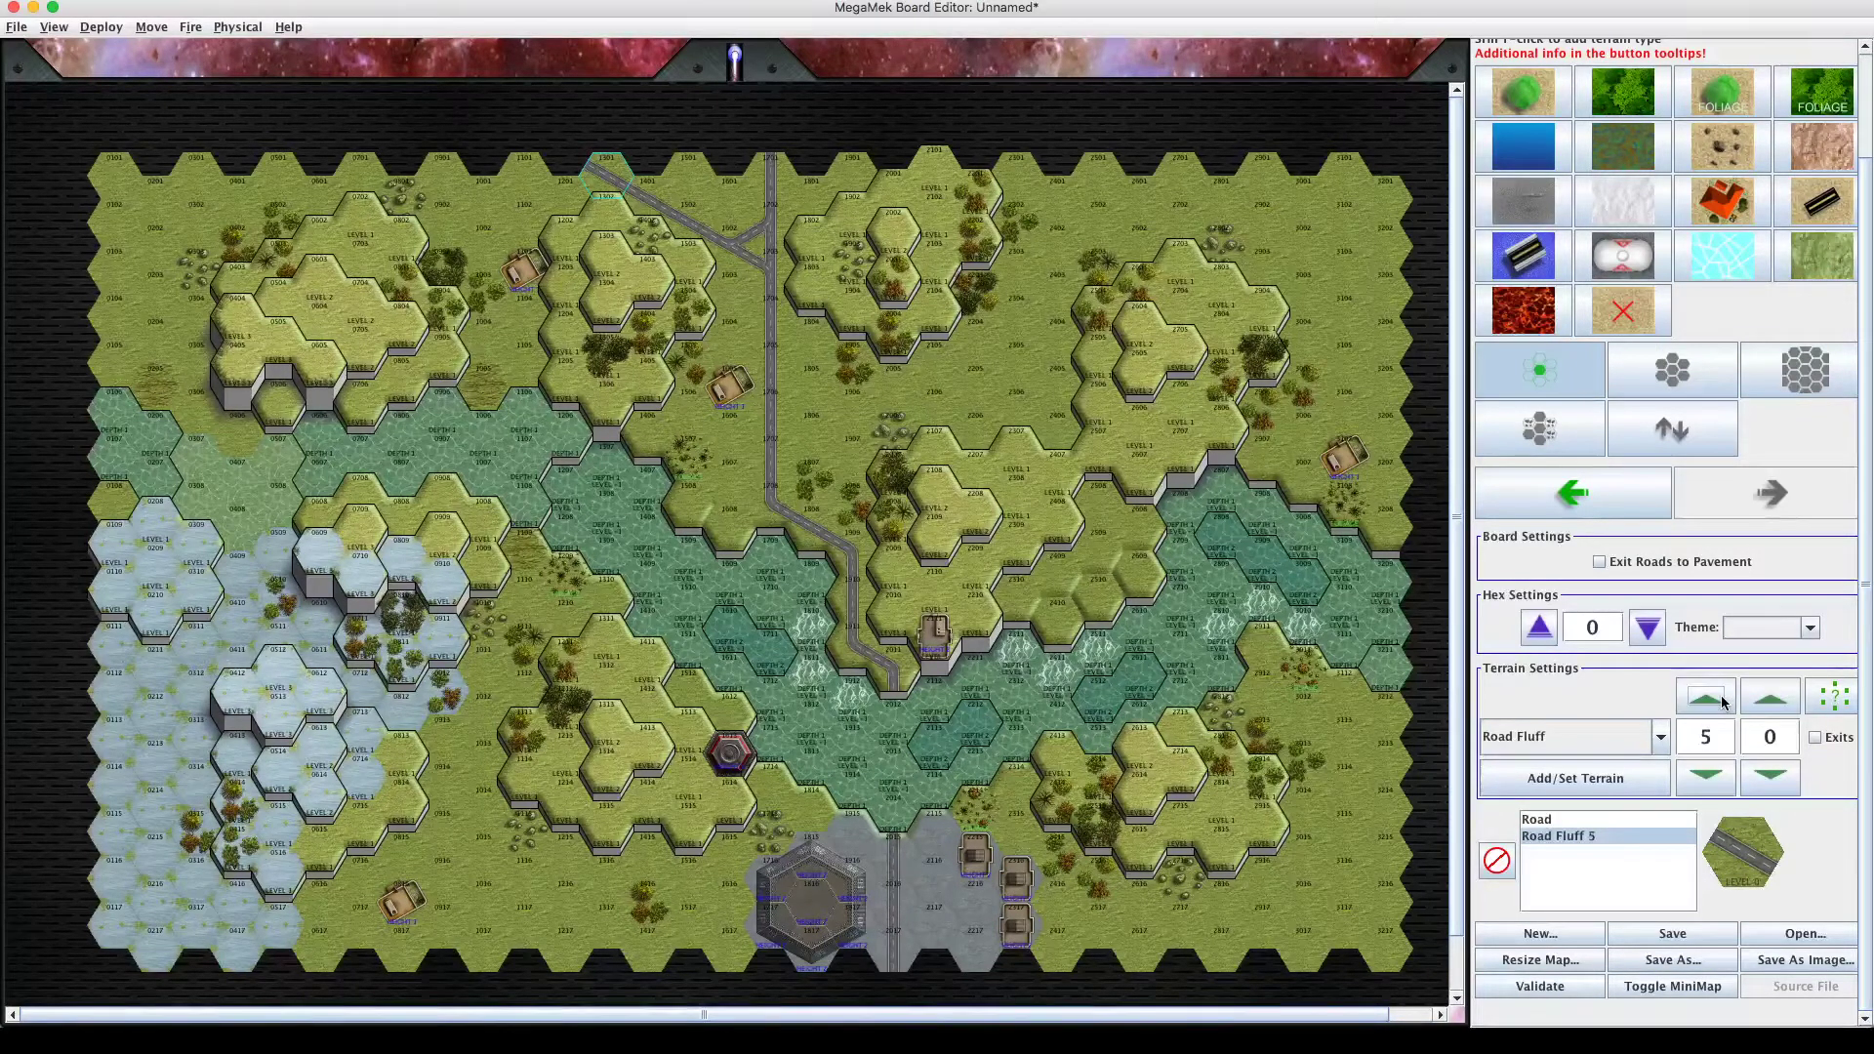
{"action": "left_click", "coordinate": [1722, 701]}
{"action": "left_click", "coordinate": [1567, 843]}
{"action": "left_click", "coordinate": [1497, 860]}
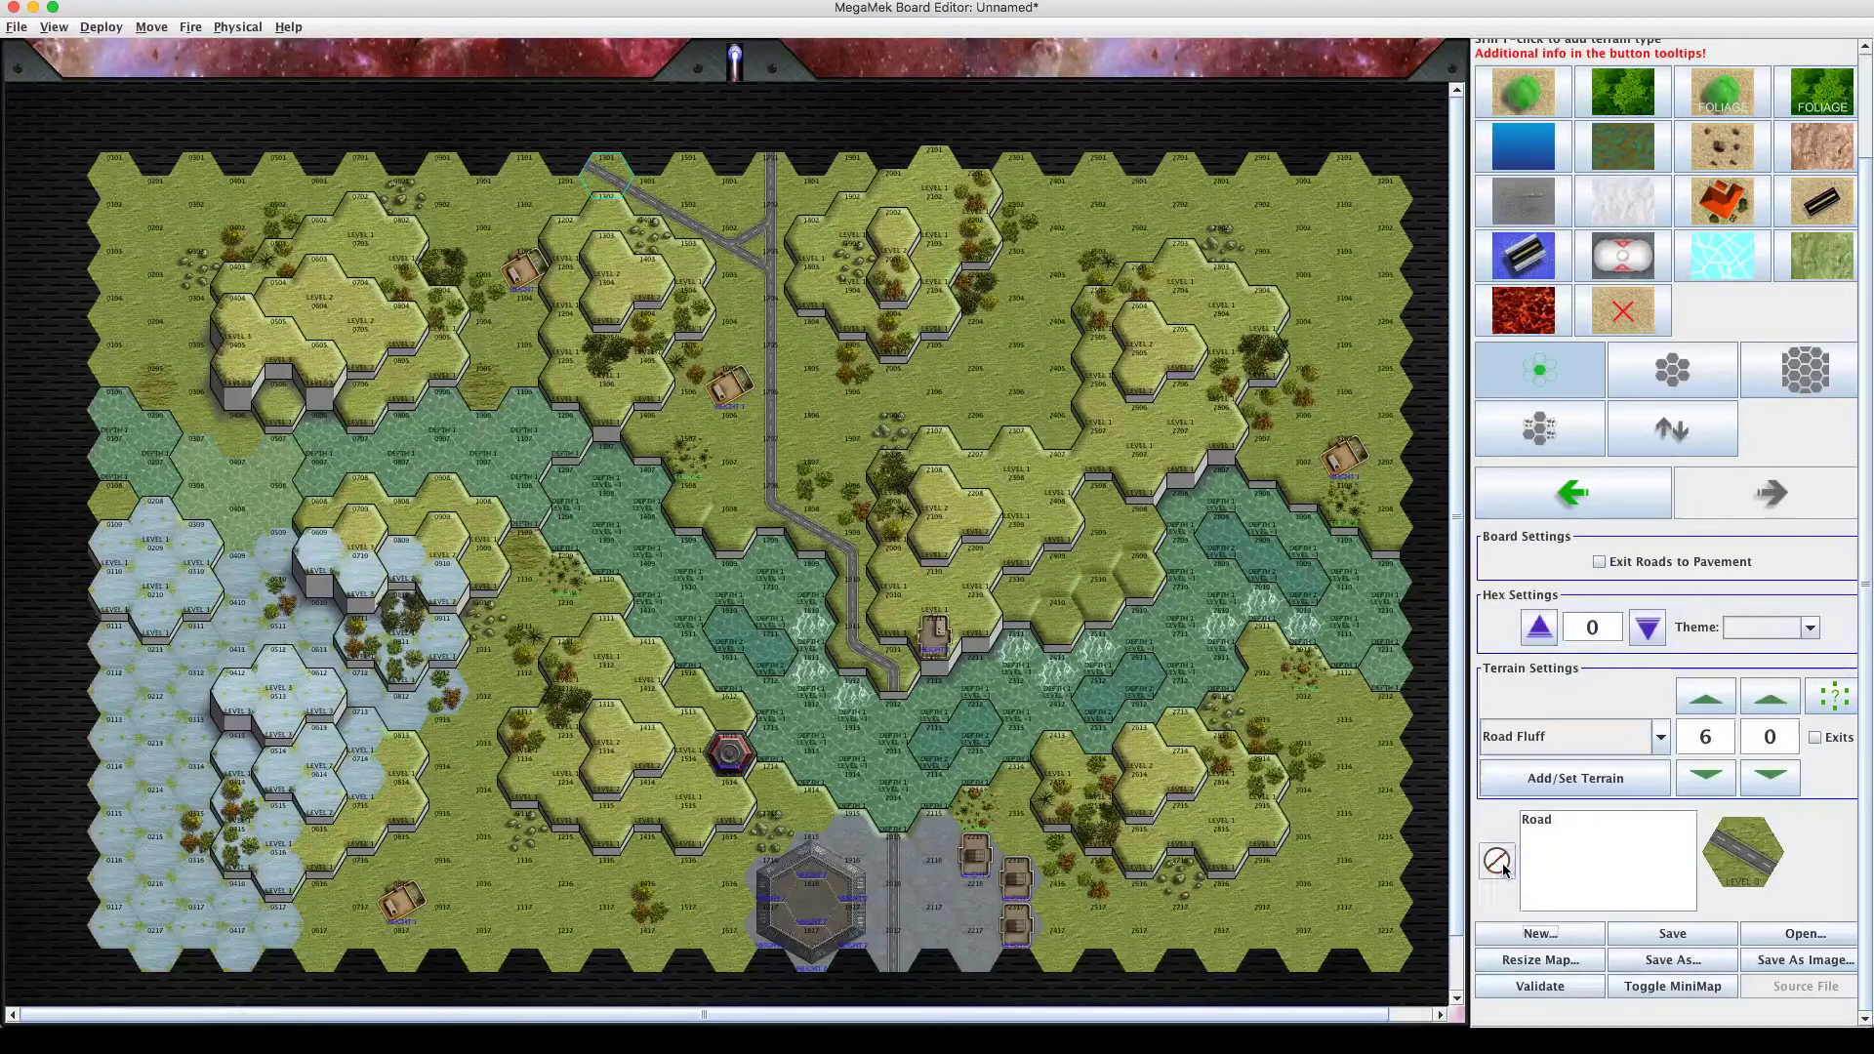
Choose Fluff as the terrain type to combine with the road.
{"action": "left_click", "coordinate": [1659, 742]}
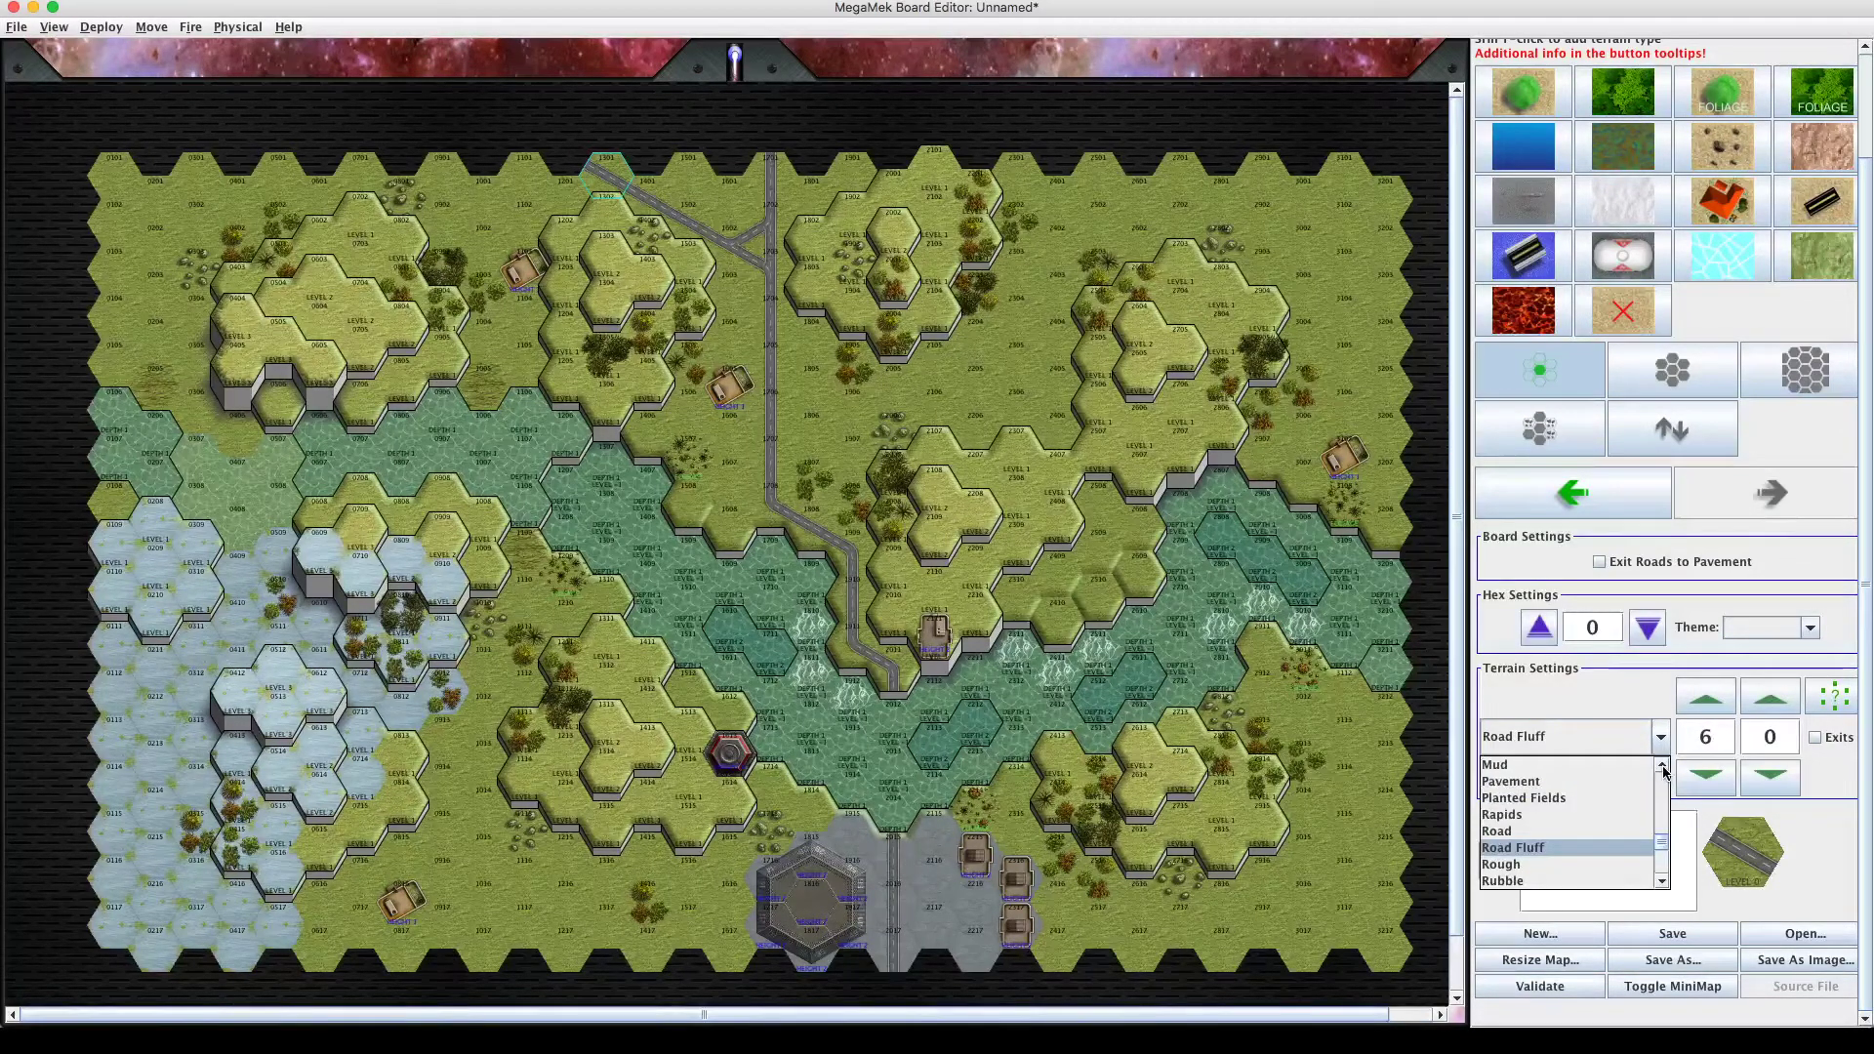
{"action": "scroll", "coordinate": [1664, 771], "scroll_direction": "up", "scroll_amount": 2}
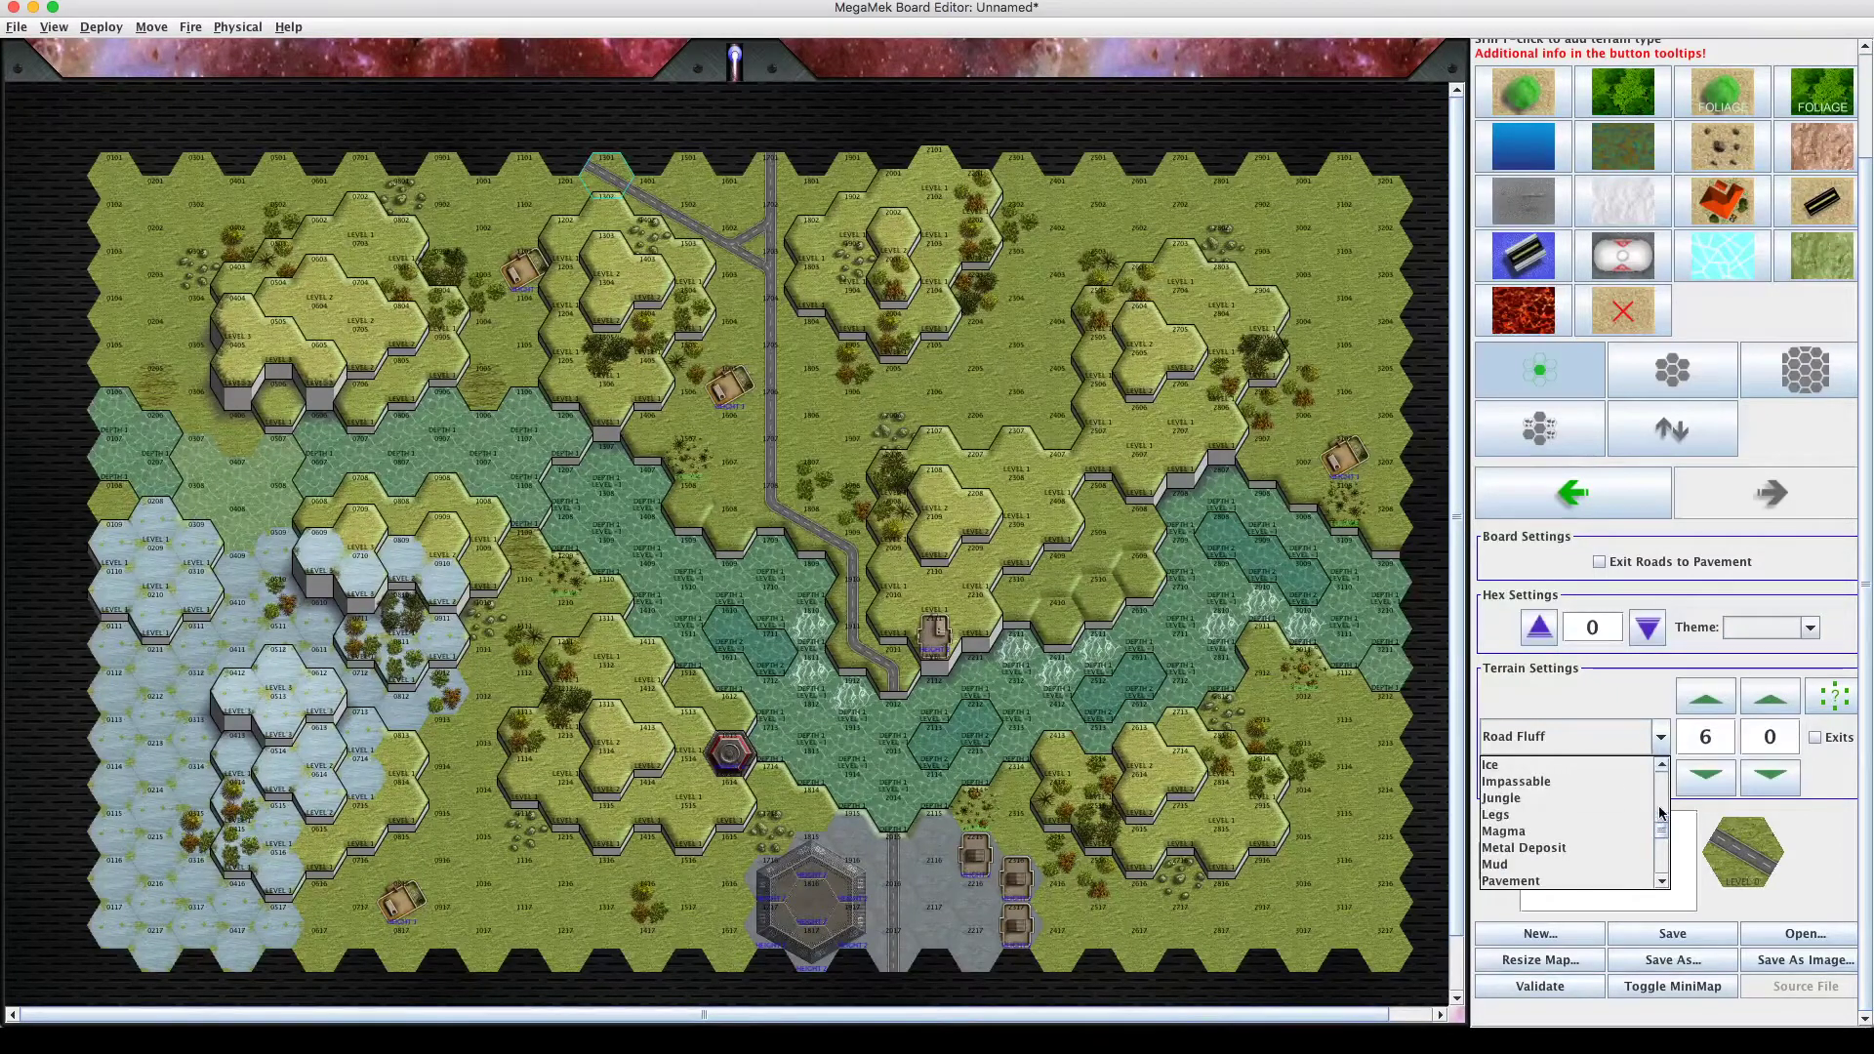
{"action": "scroll", "coordinate": [1661, 815], "scroll_direction": "down", "scroll_amount": 2}
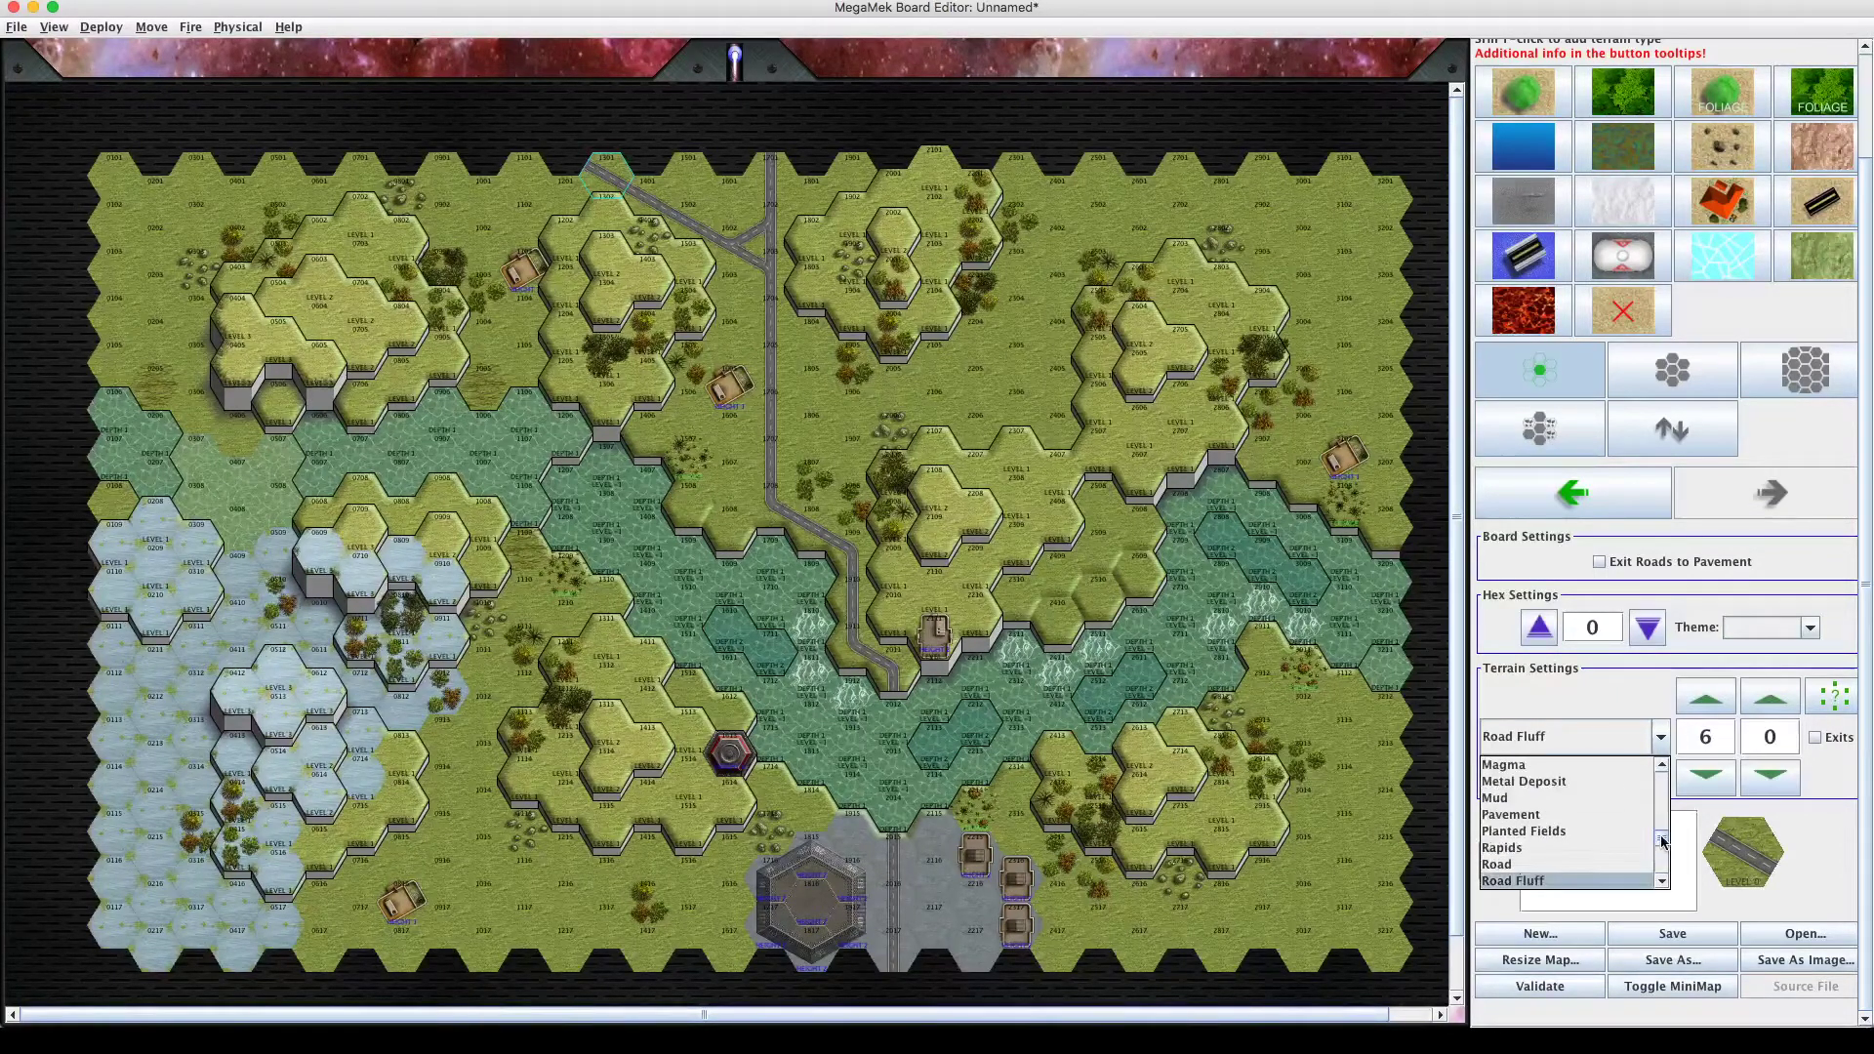
{"action": "left_click", "coordinate": [1662, 767]}
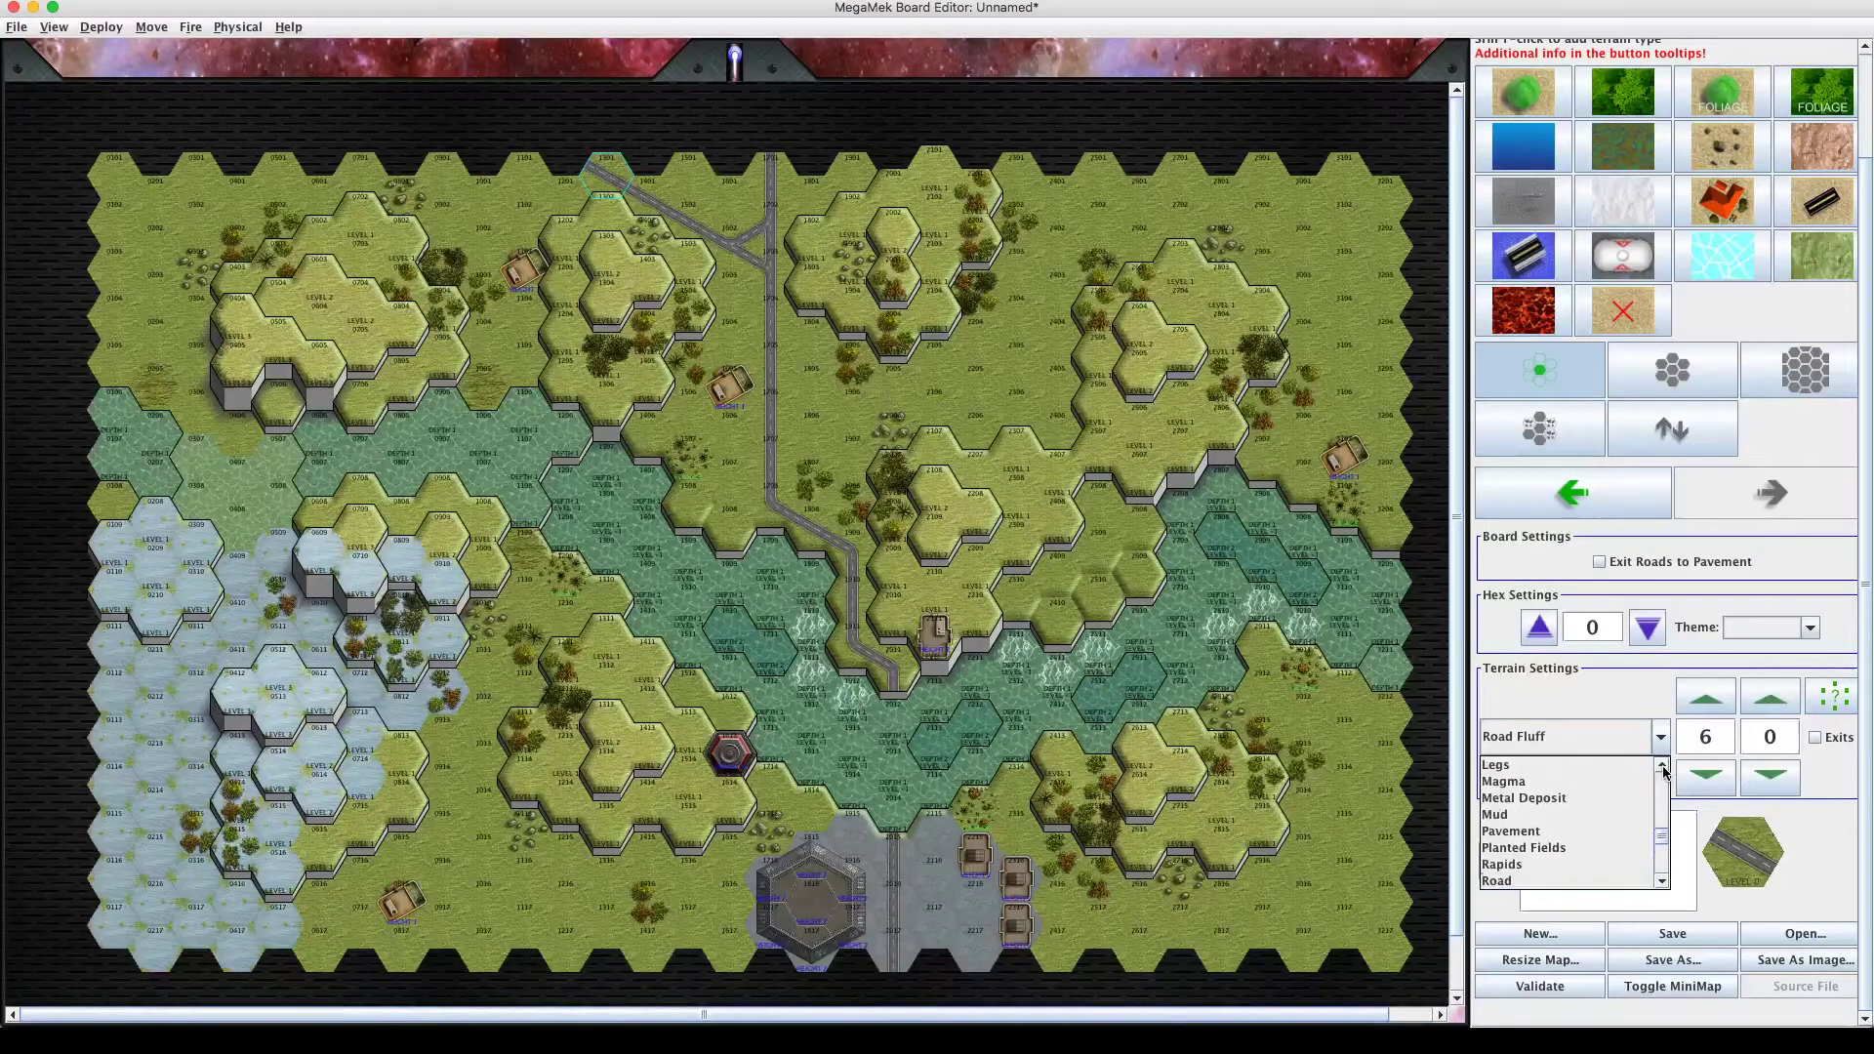
{"action": "left_click", "coordinate": [1662, 767]}
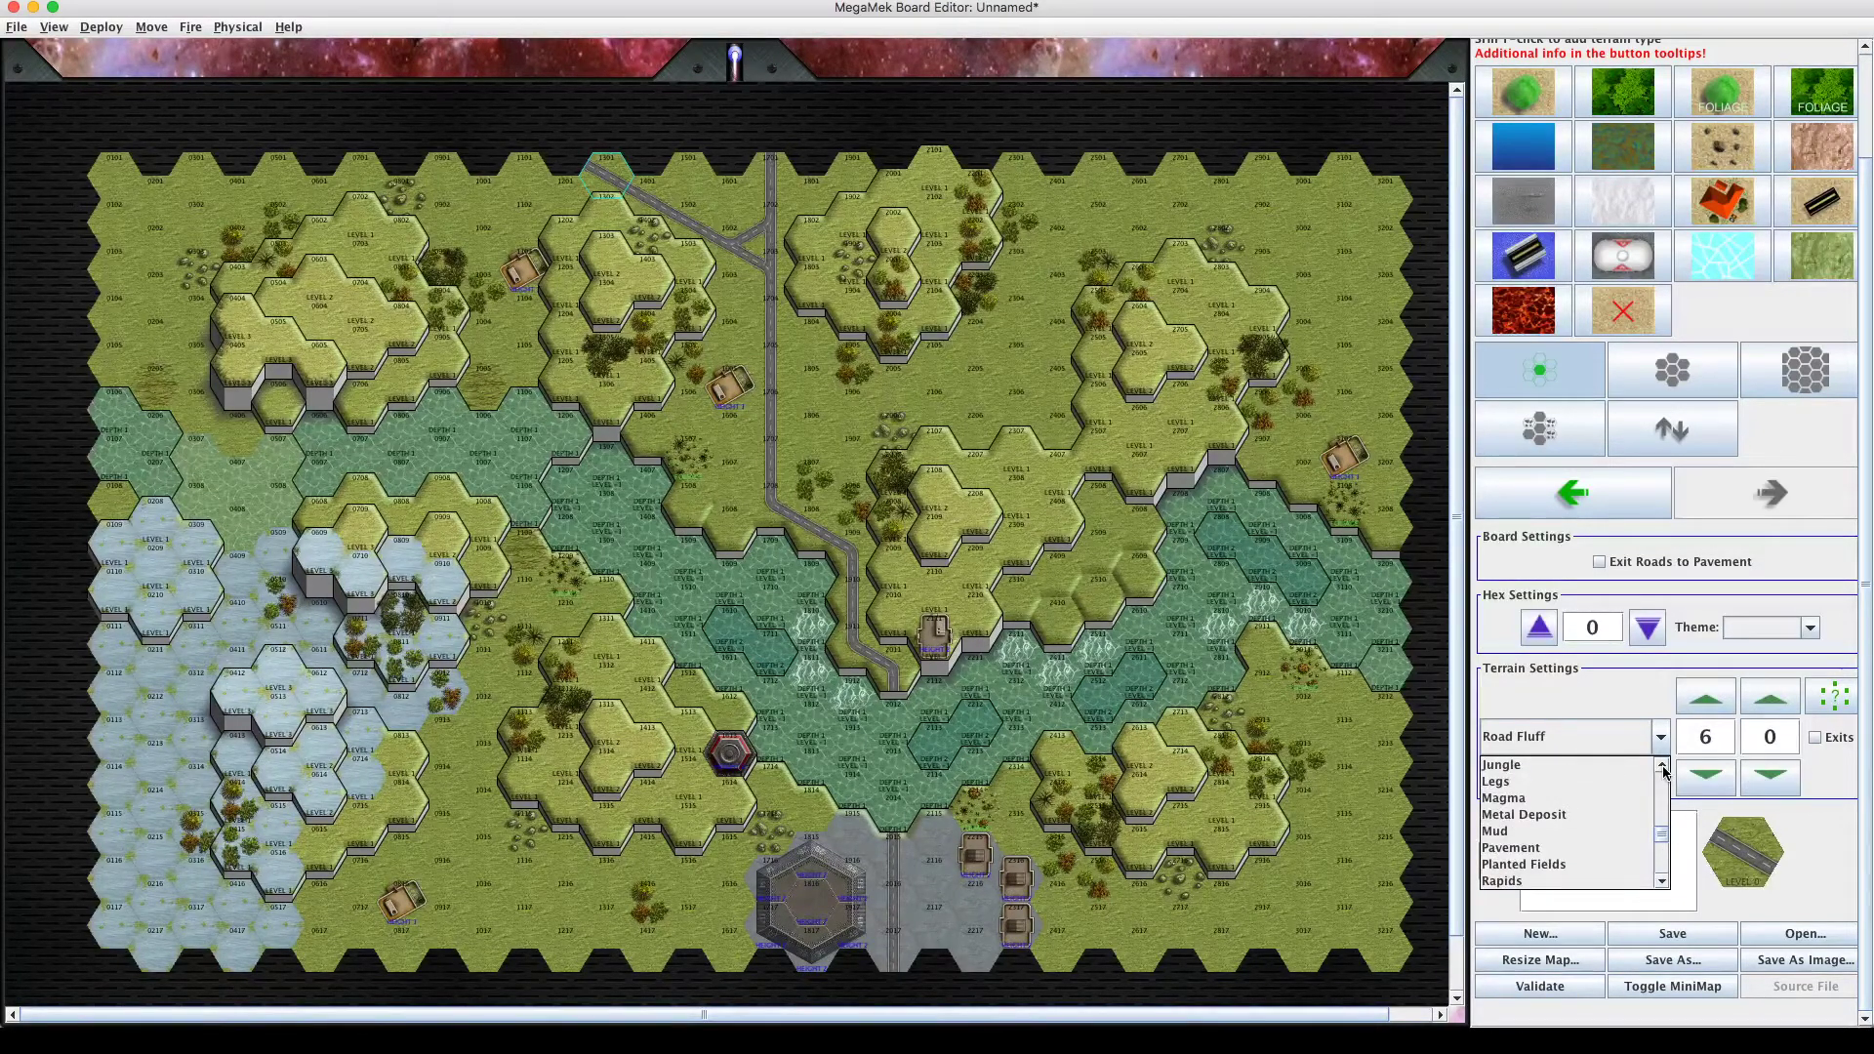
{"action": "left_click", "coordinate": [1662, 767]}
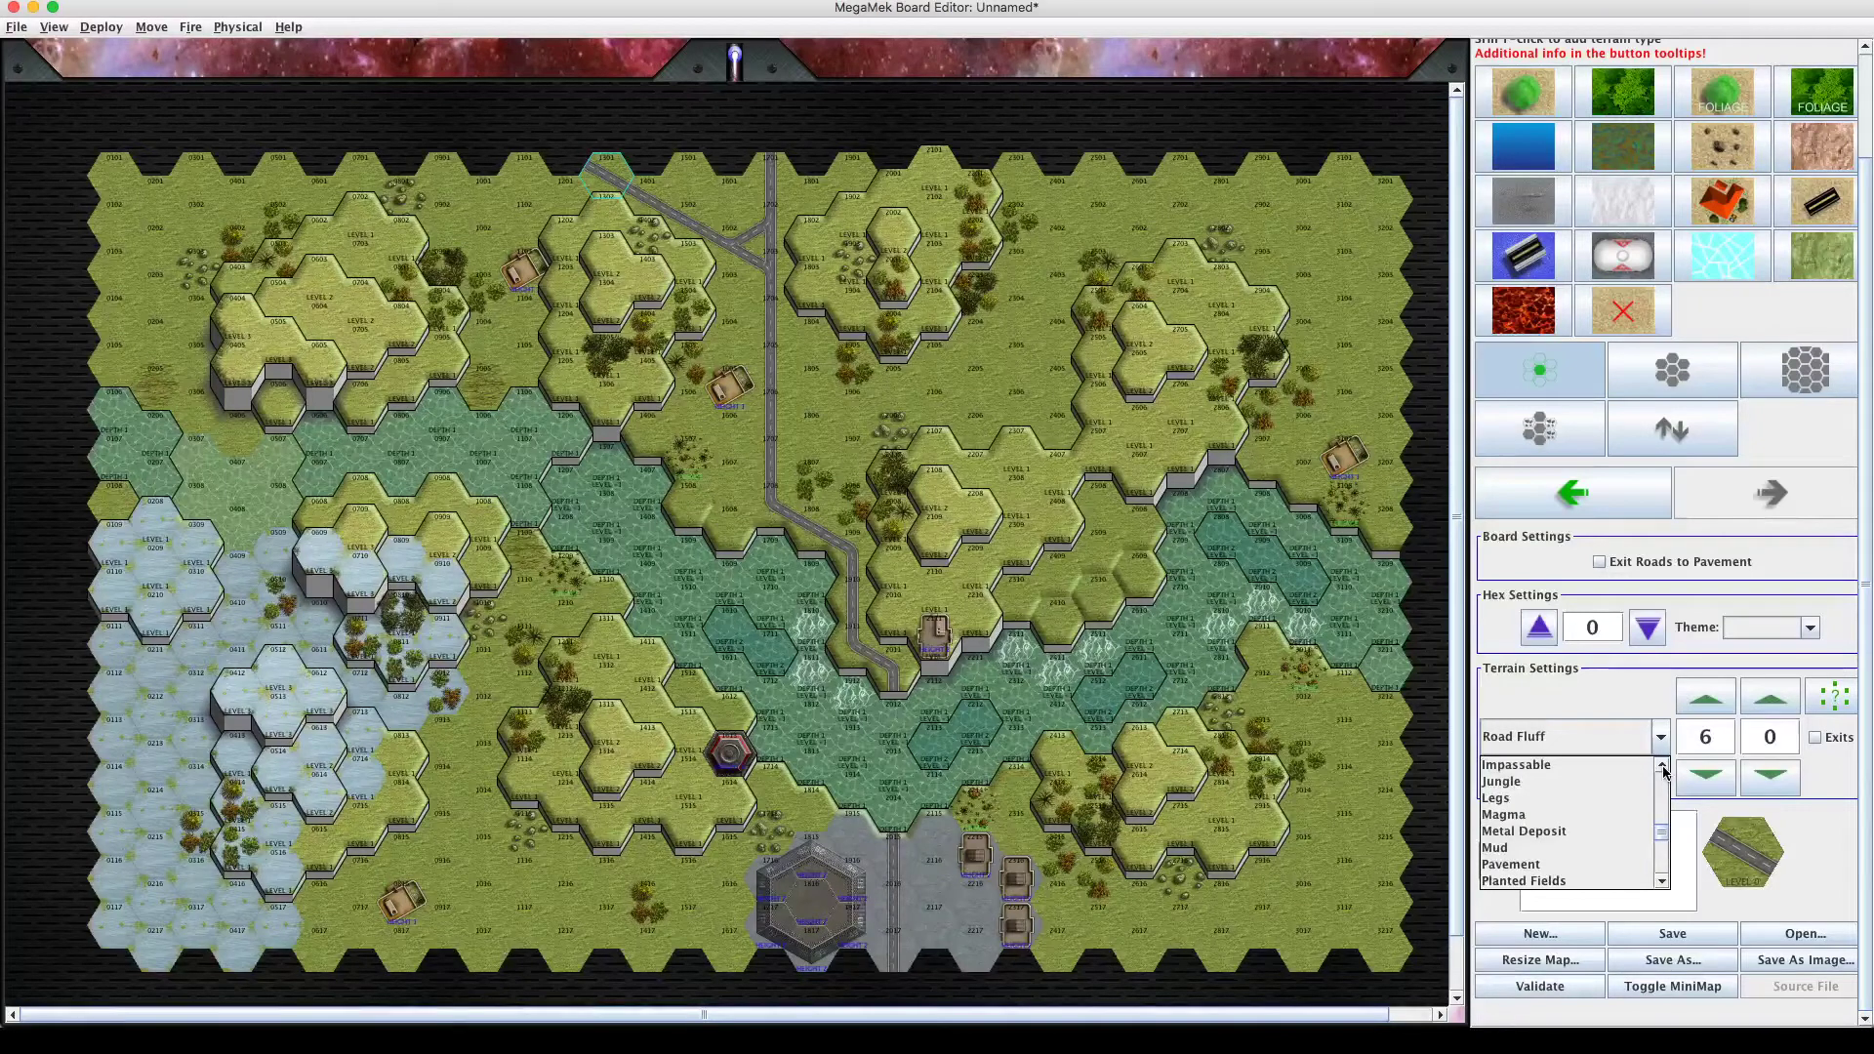
{"action": "left_click", "coordinate": [1662, 767]}
{"action": "left_click", "coordinate": [1662, 767]}
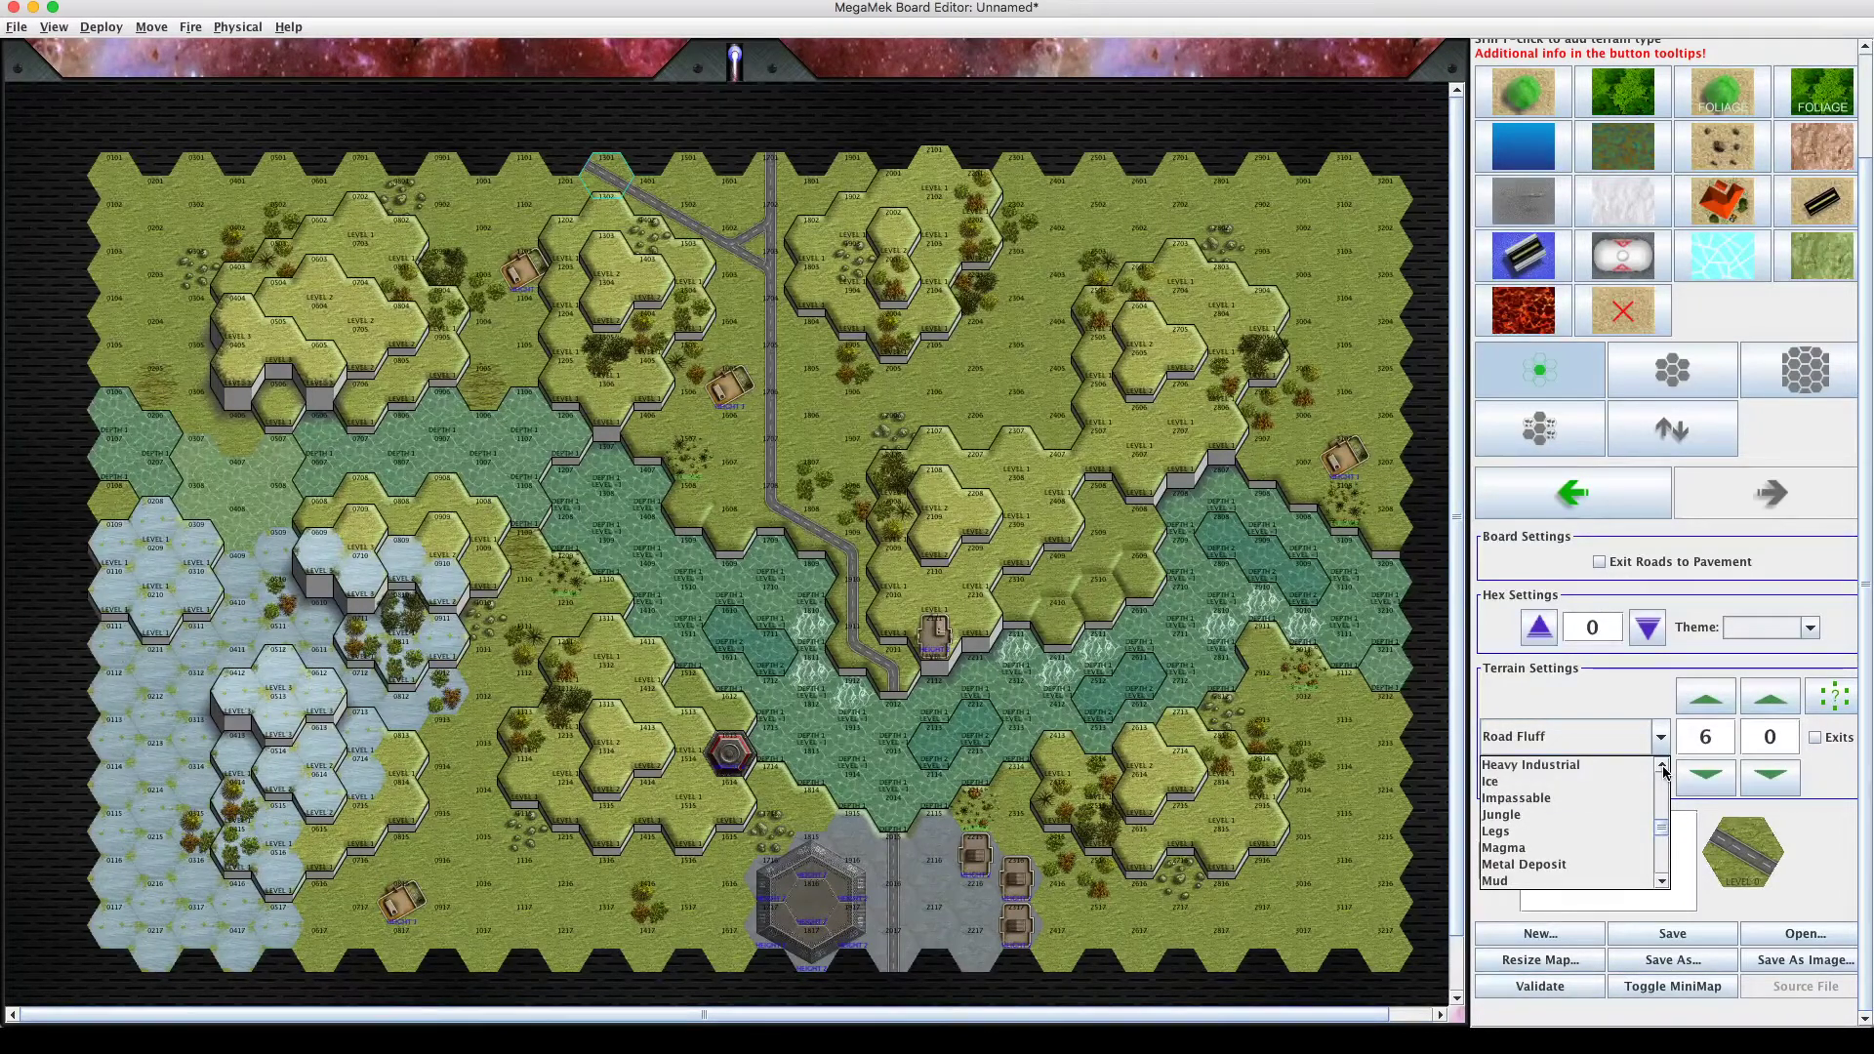
{"action": "left_click", "coordinate": [1662, 767]}
{"action": "left_click", "coordinate": [1662, 767]}
{"action": "left_click", "coordinate": [1662, 767]}
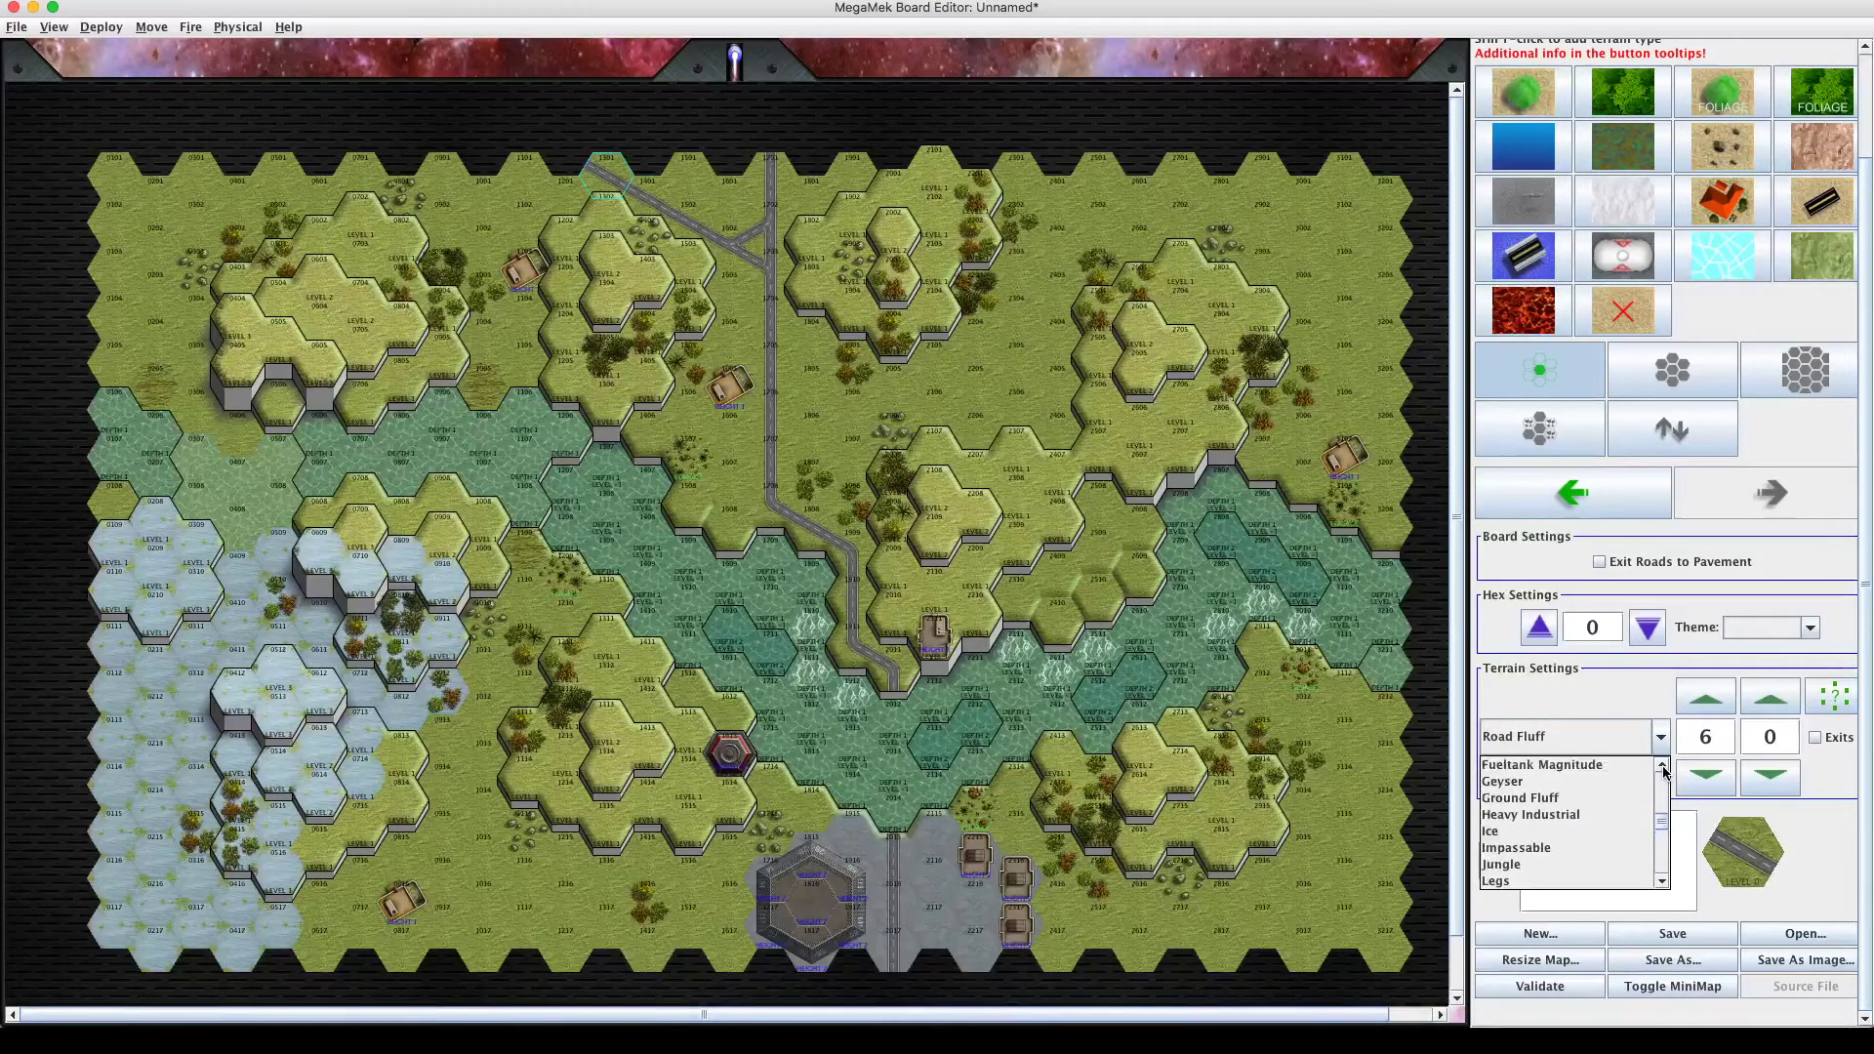
{"action": "left_click", "coordinate": [1661, 767]}
{"action": "left_click", "coordinate": [1662, 767]}
{"action": "left_click", "coordinate": [1662, 767]}
{"action": "left_click", "coordinate": [1662, 767]}
{"action": "left_click", "coordinate": [1661, 767]}
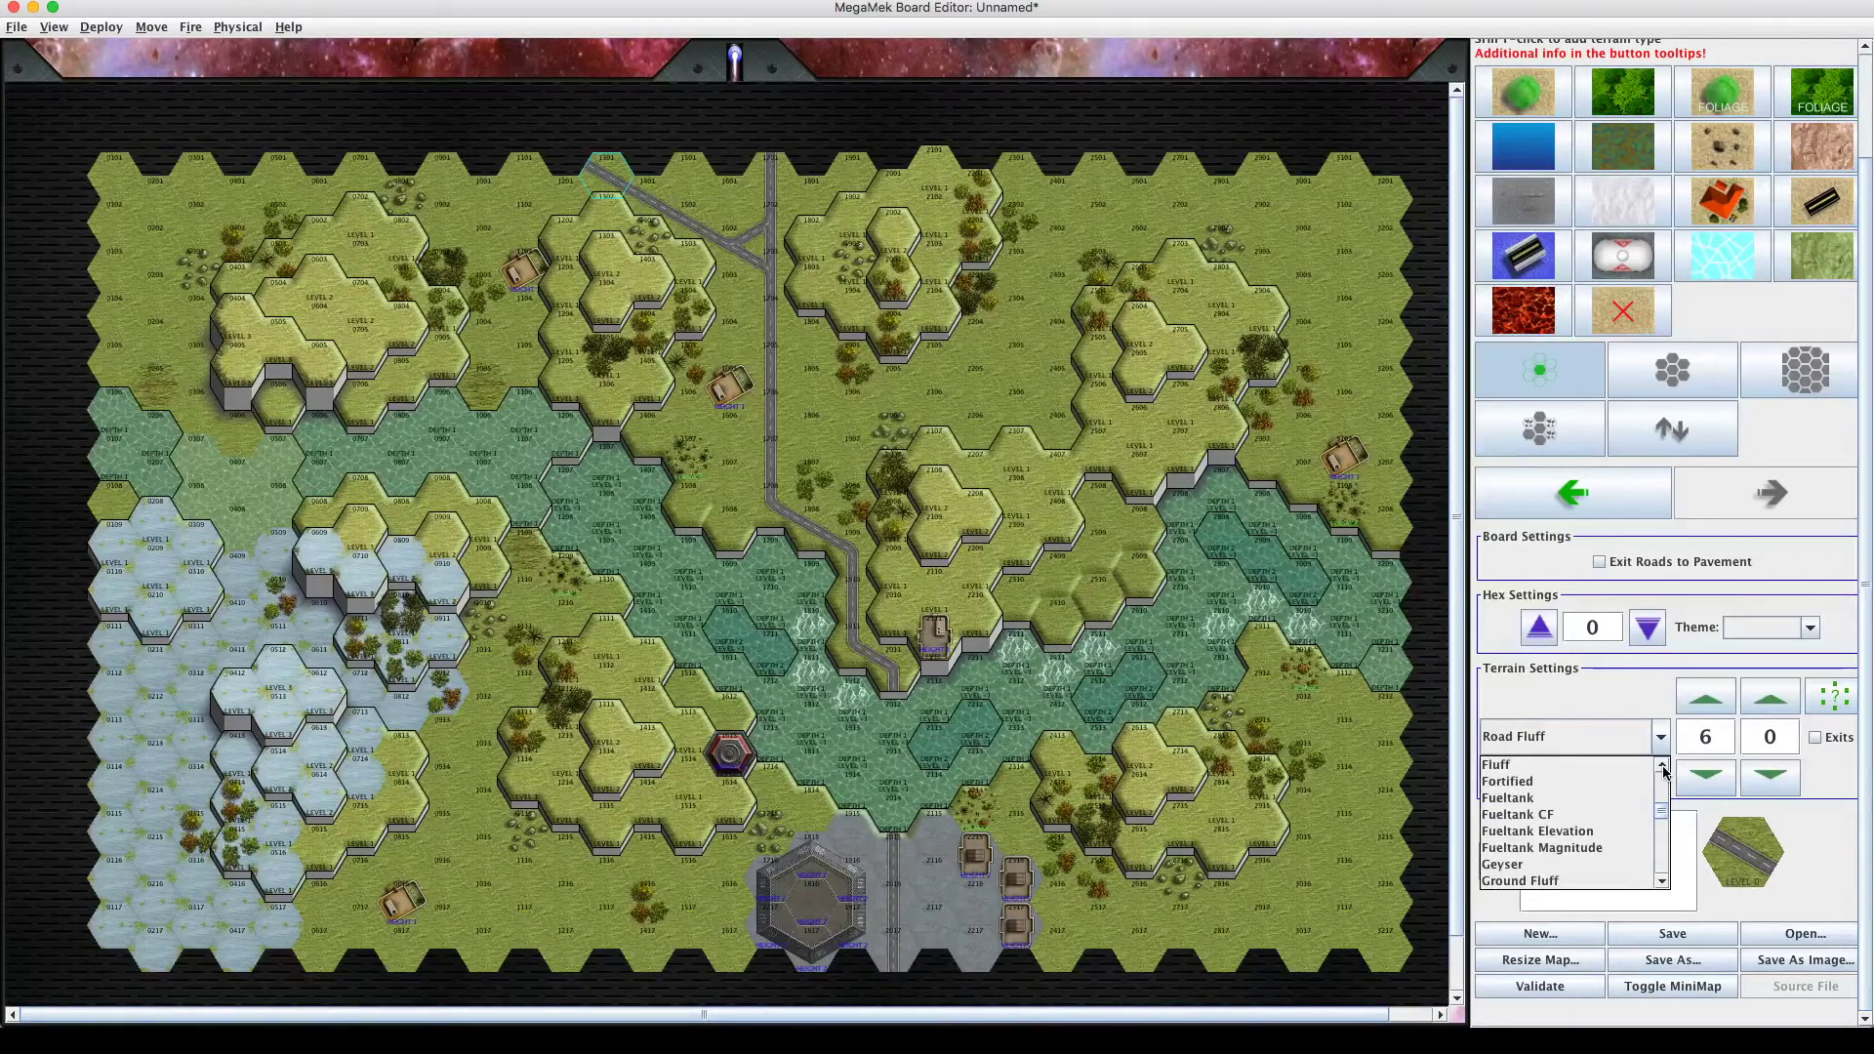
{"action": "left_click", "coordinate": [1626, 769]}
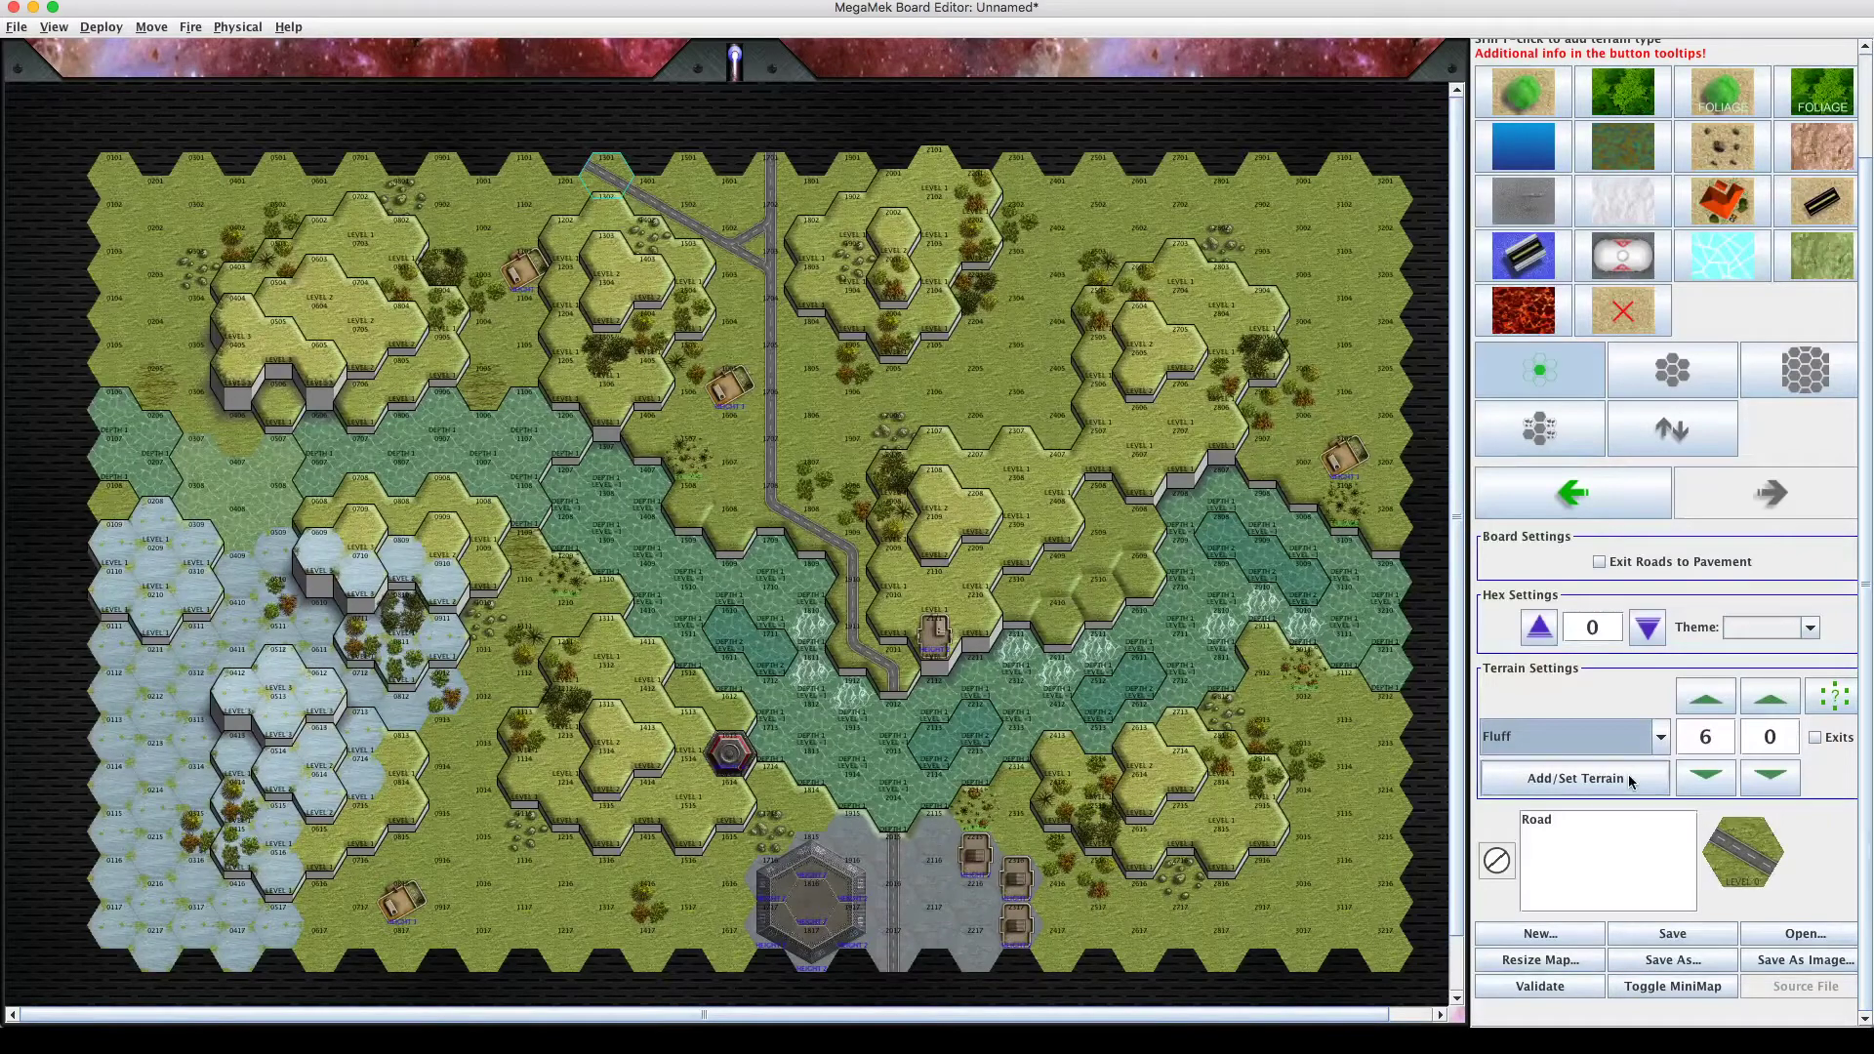
Add Fluff to the road hex and step through its lower variants for preview, settling on Fluff 5.
{"action": "left_click", "coordinate": [1628, 777]}
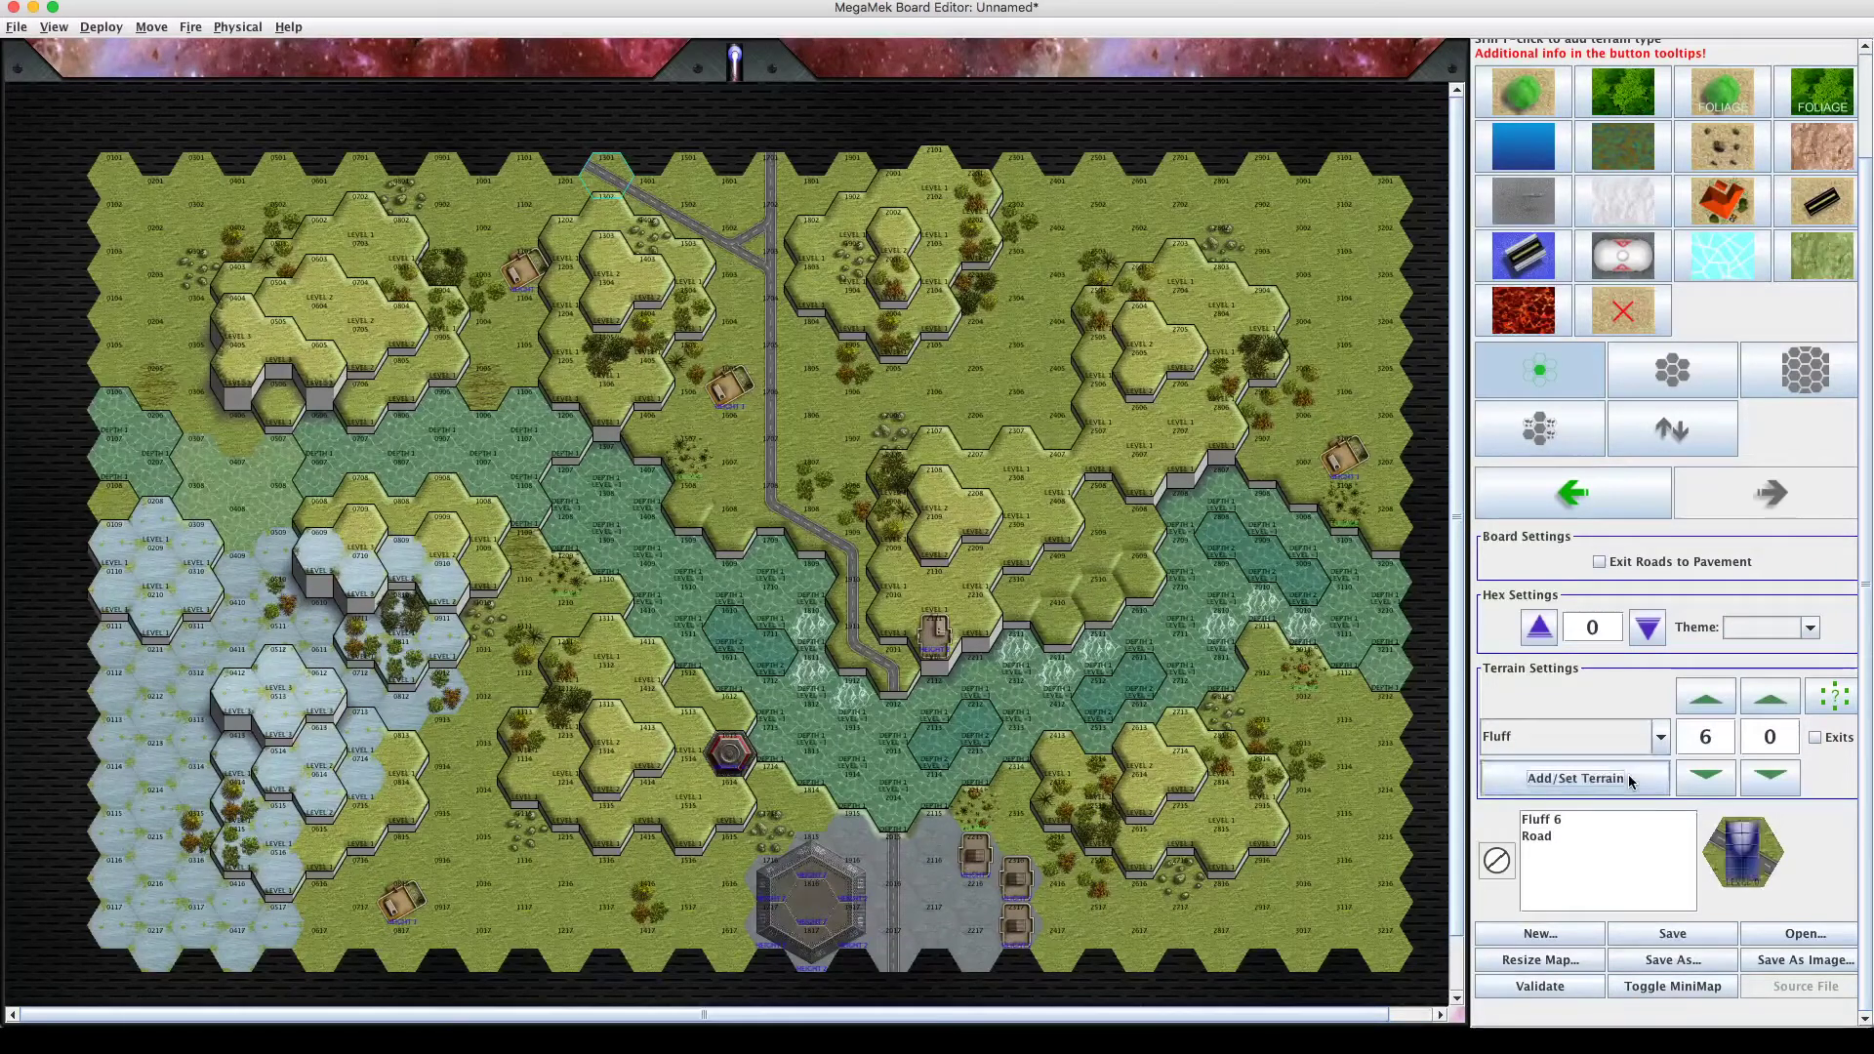
{"action": "left_click", "coordinate": [1558, 821]}
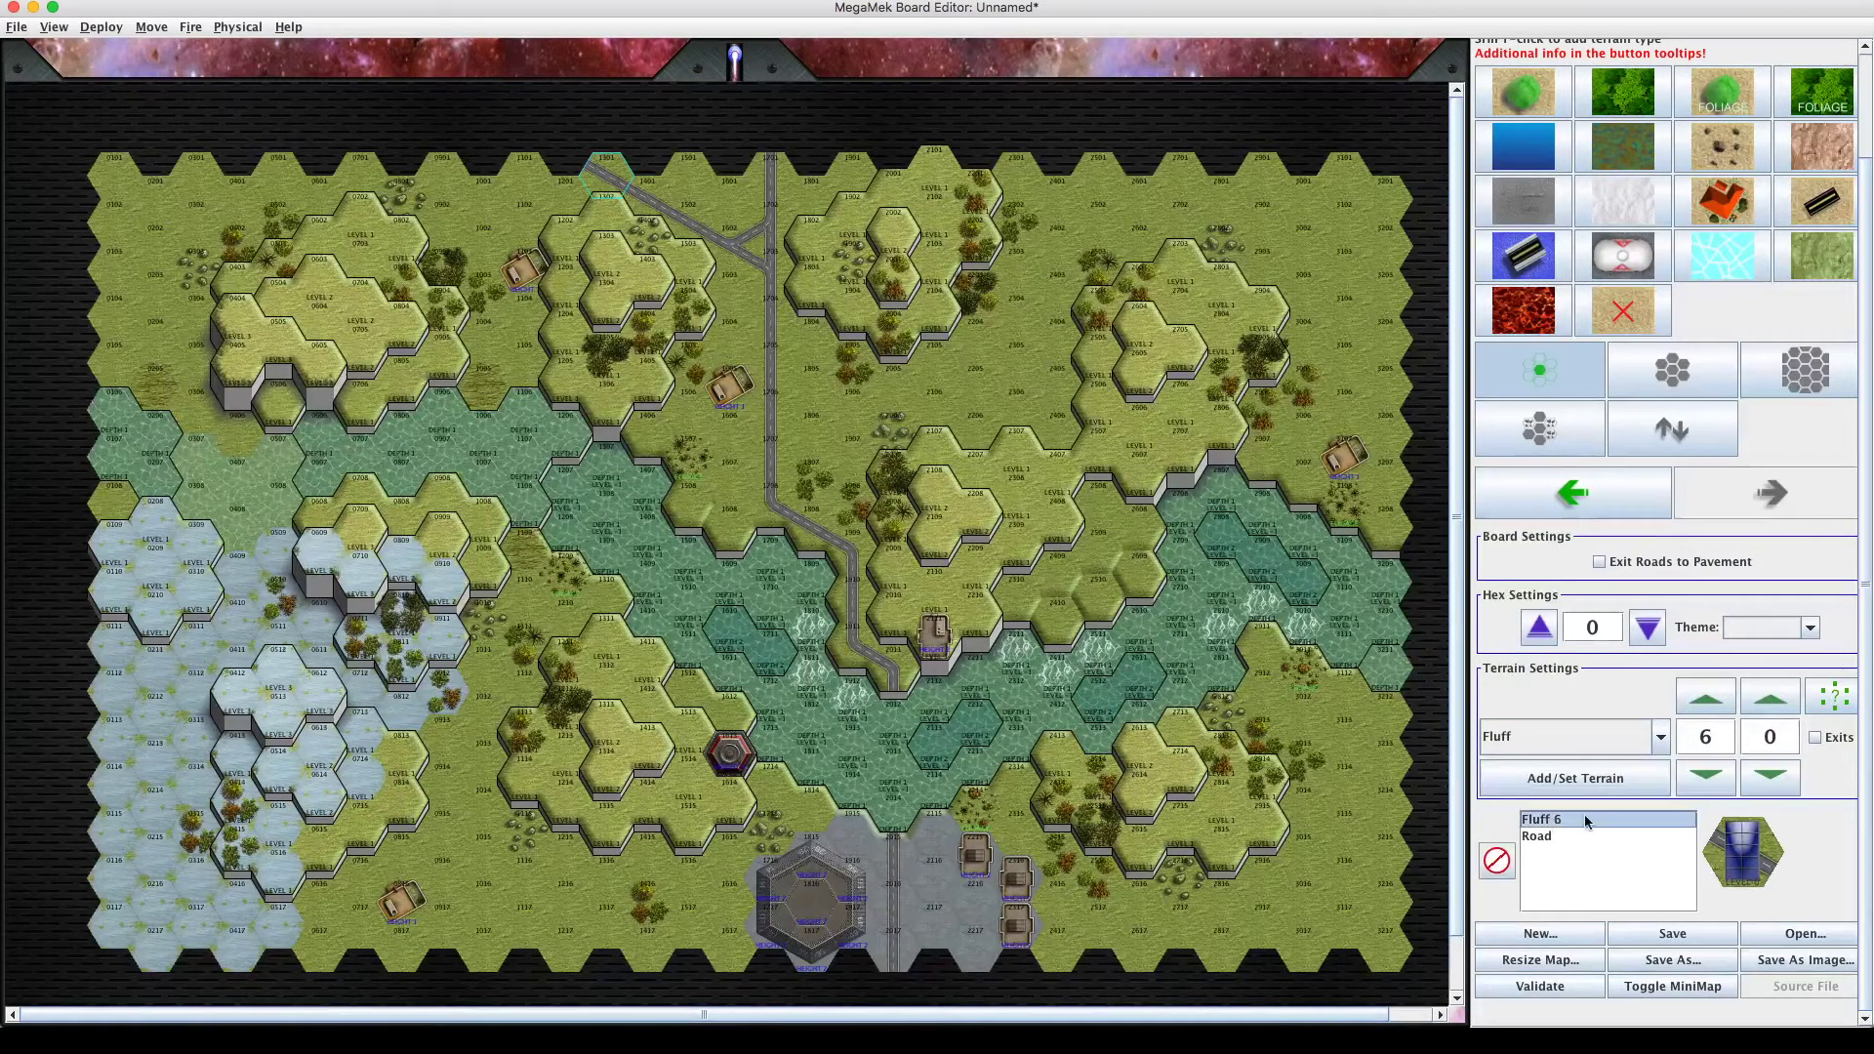
{"action": "left_click", "coordinate": [1718, 787]}
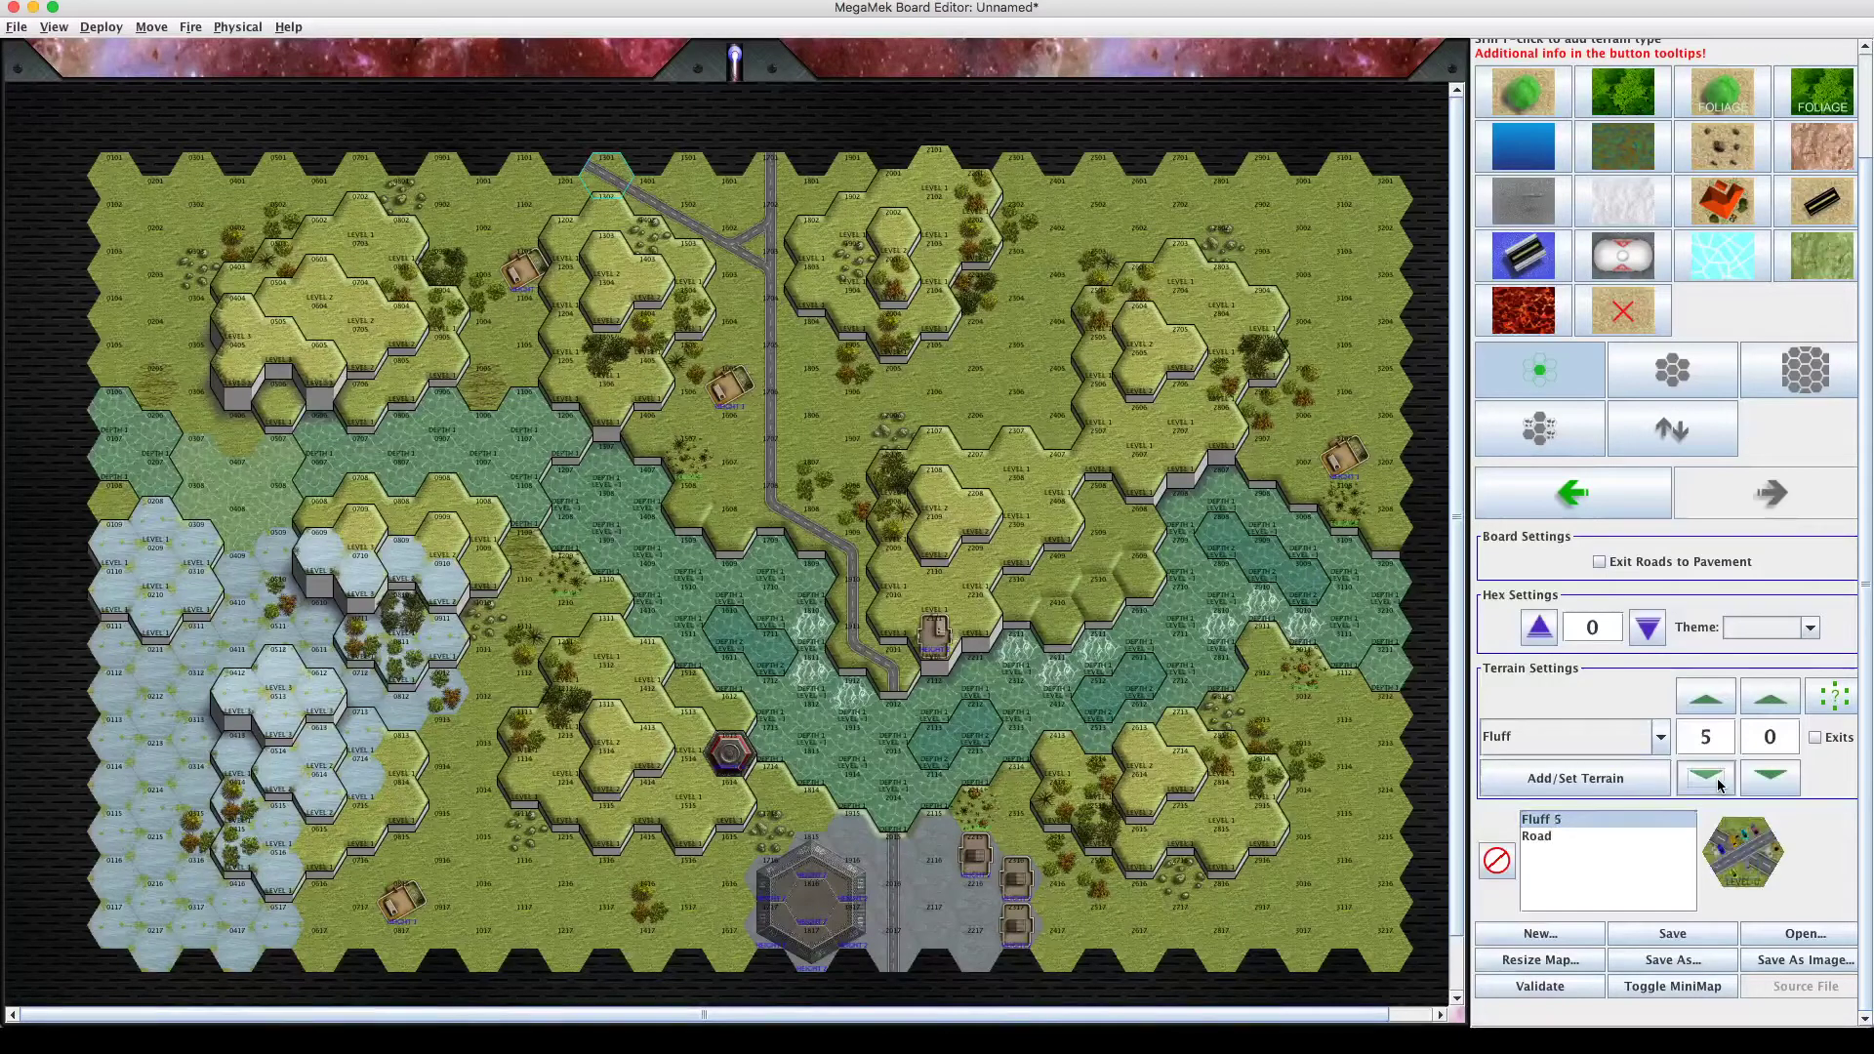
{"action": "left_click", "coordinate": [1718, 786]}
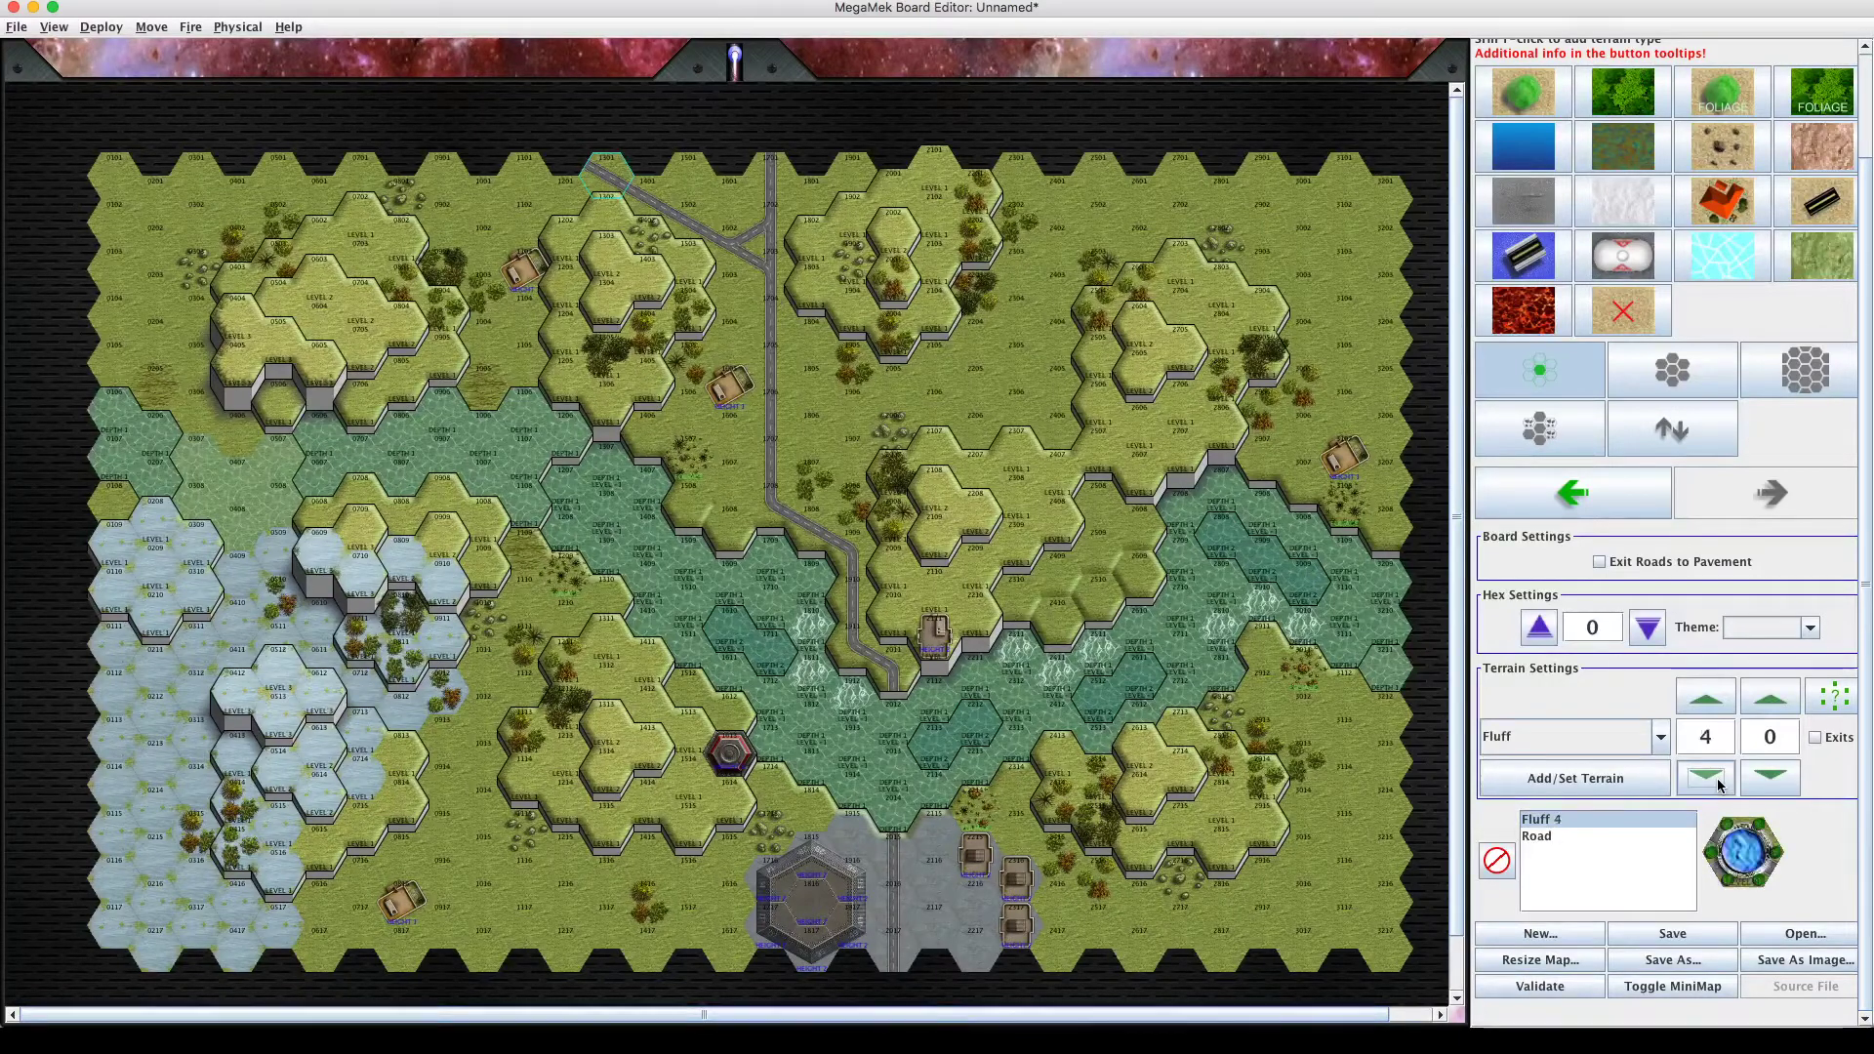
{"action": "left_click", "coordinate": [1714, 708]}
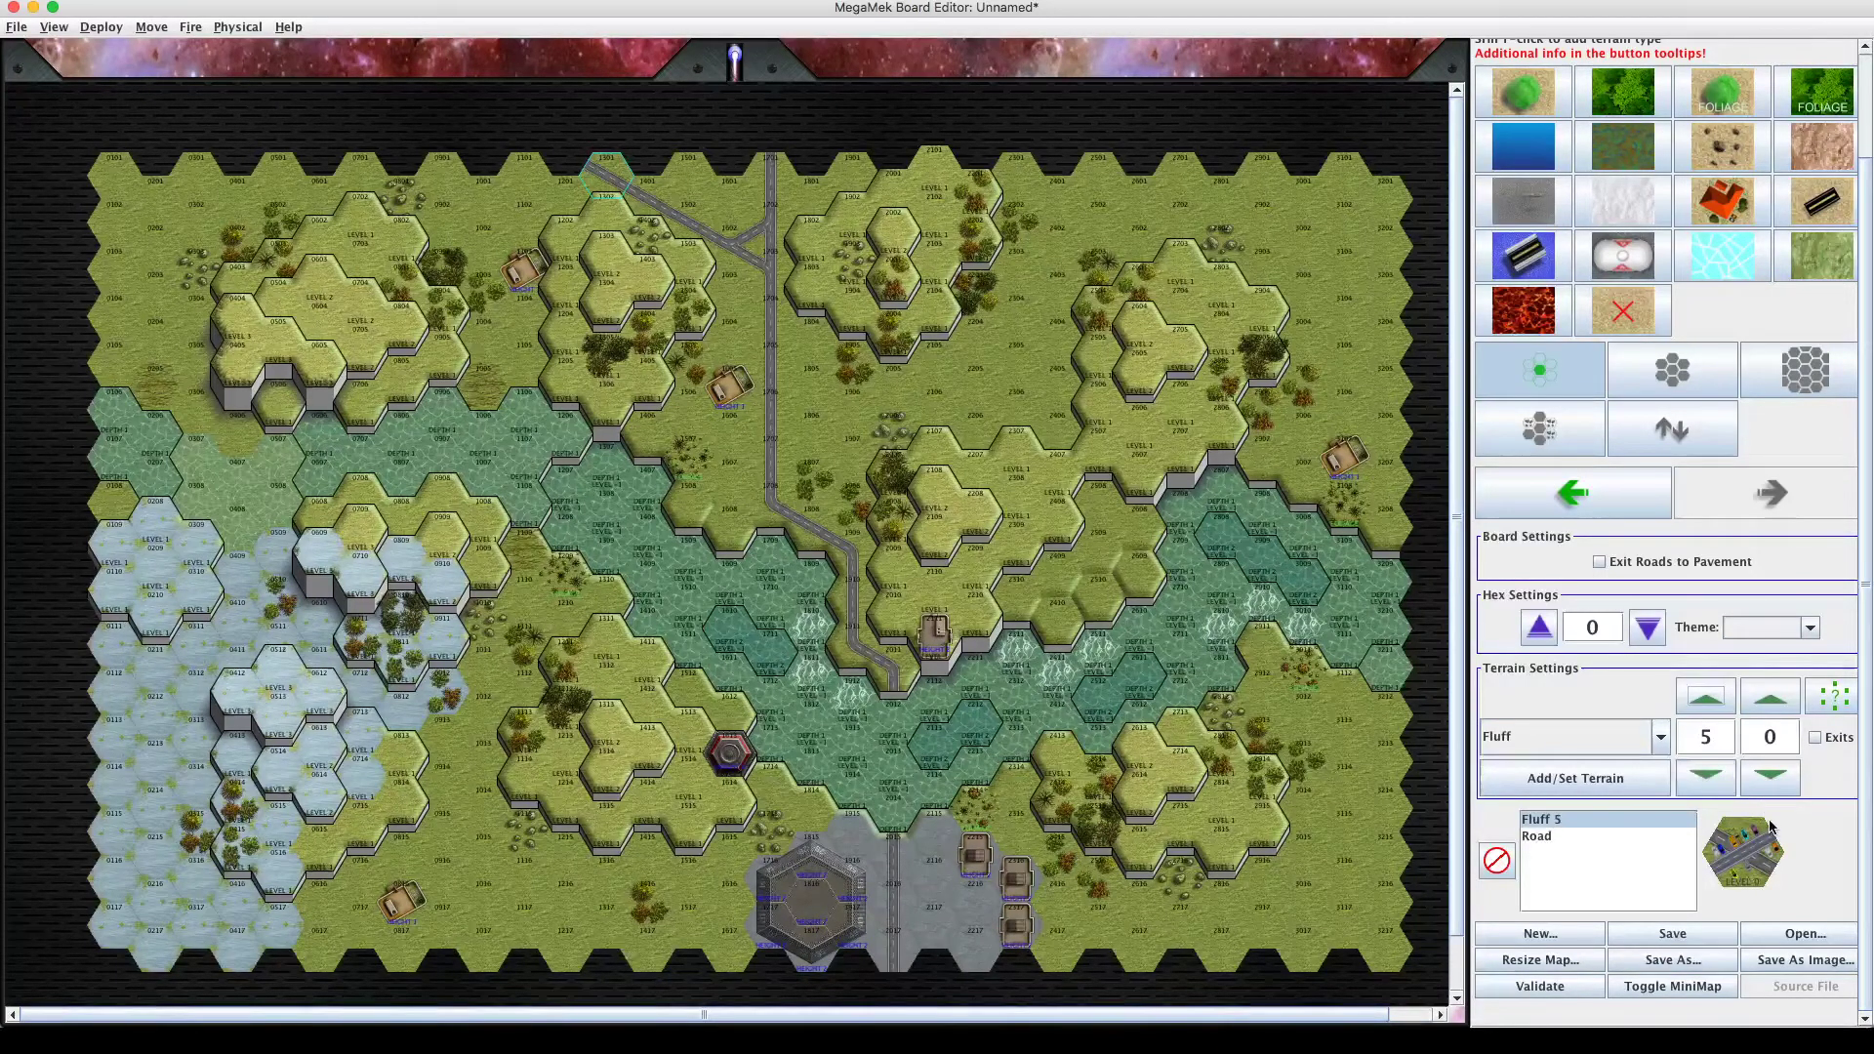
Set the exits of Fluff 5 to 2 and place the decorated road on the straight north-south road hexes.
{"action": "left_click", "coordinate": [1763, 701]}
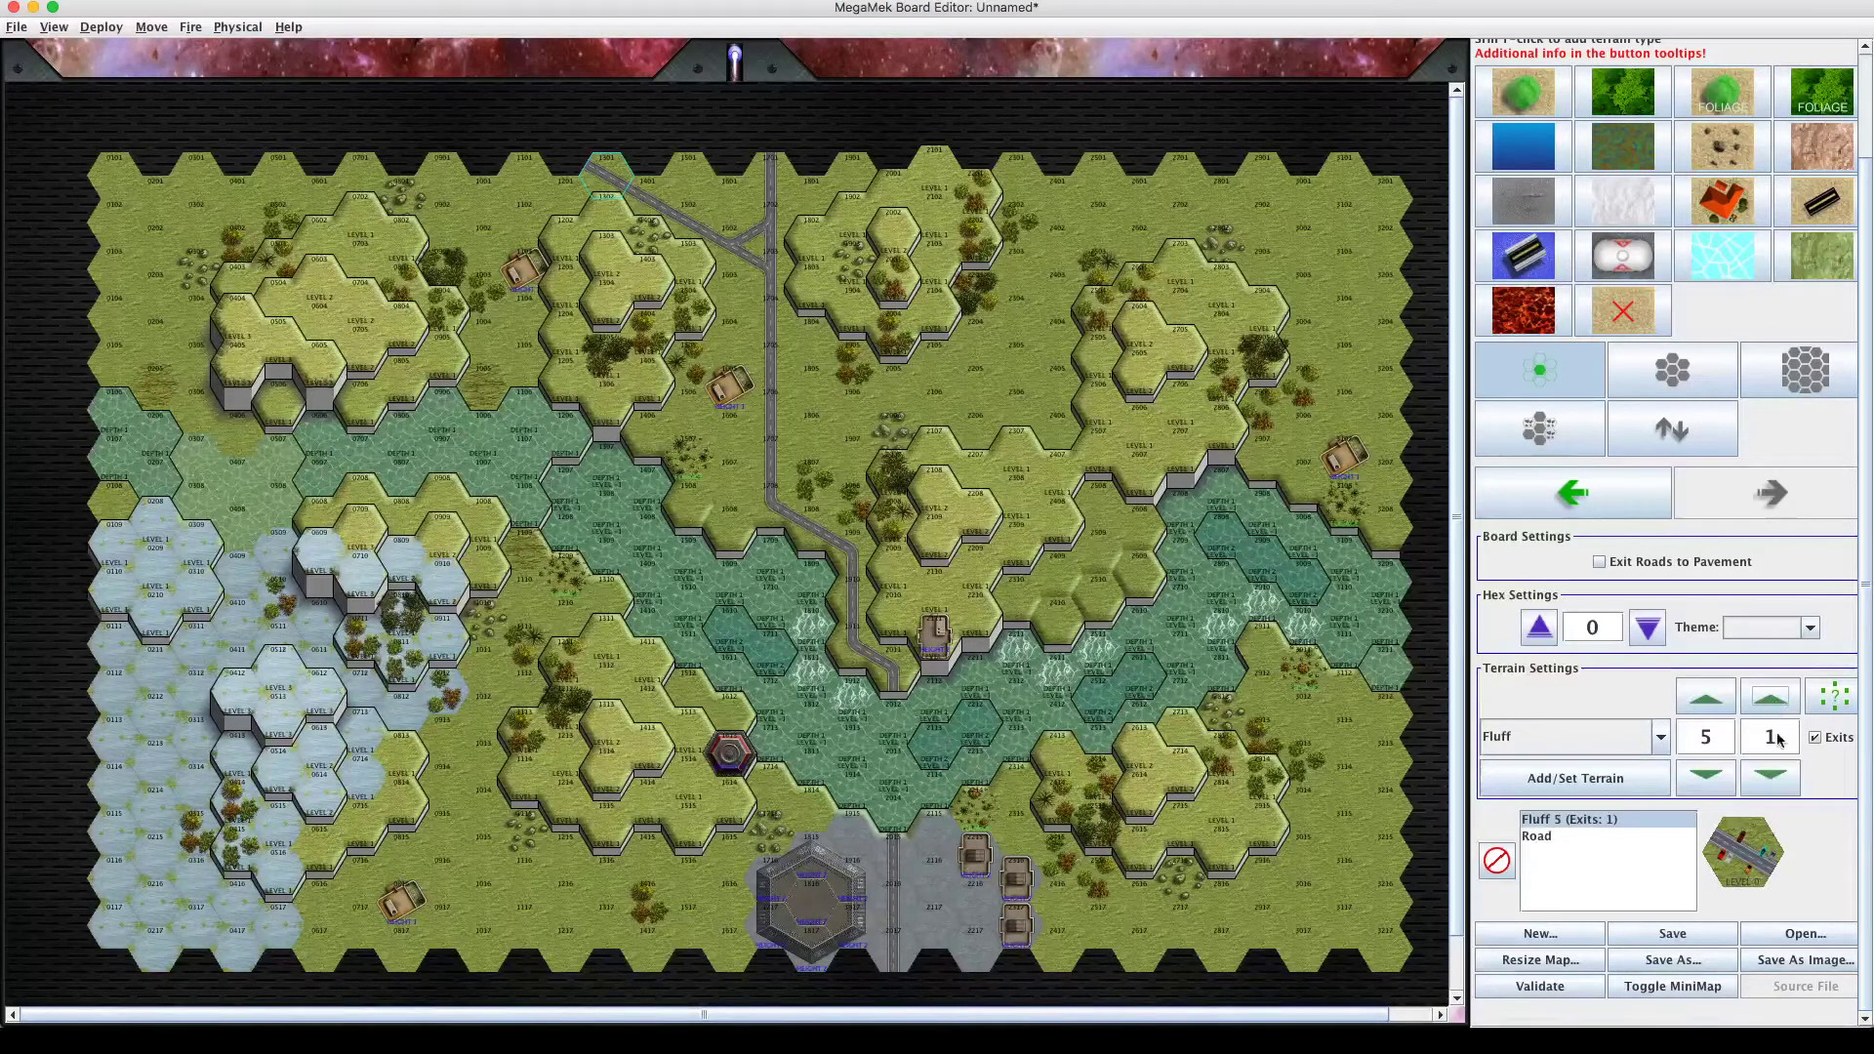
{"action": "left_click", "coordinate": [1773, 788]}
{"action": "left_click", "coordinate": [1773, 788]}
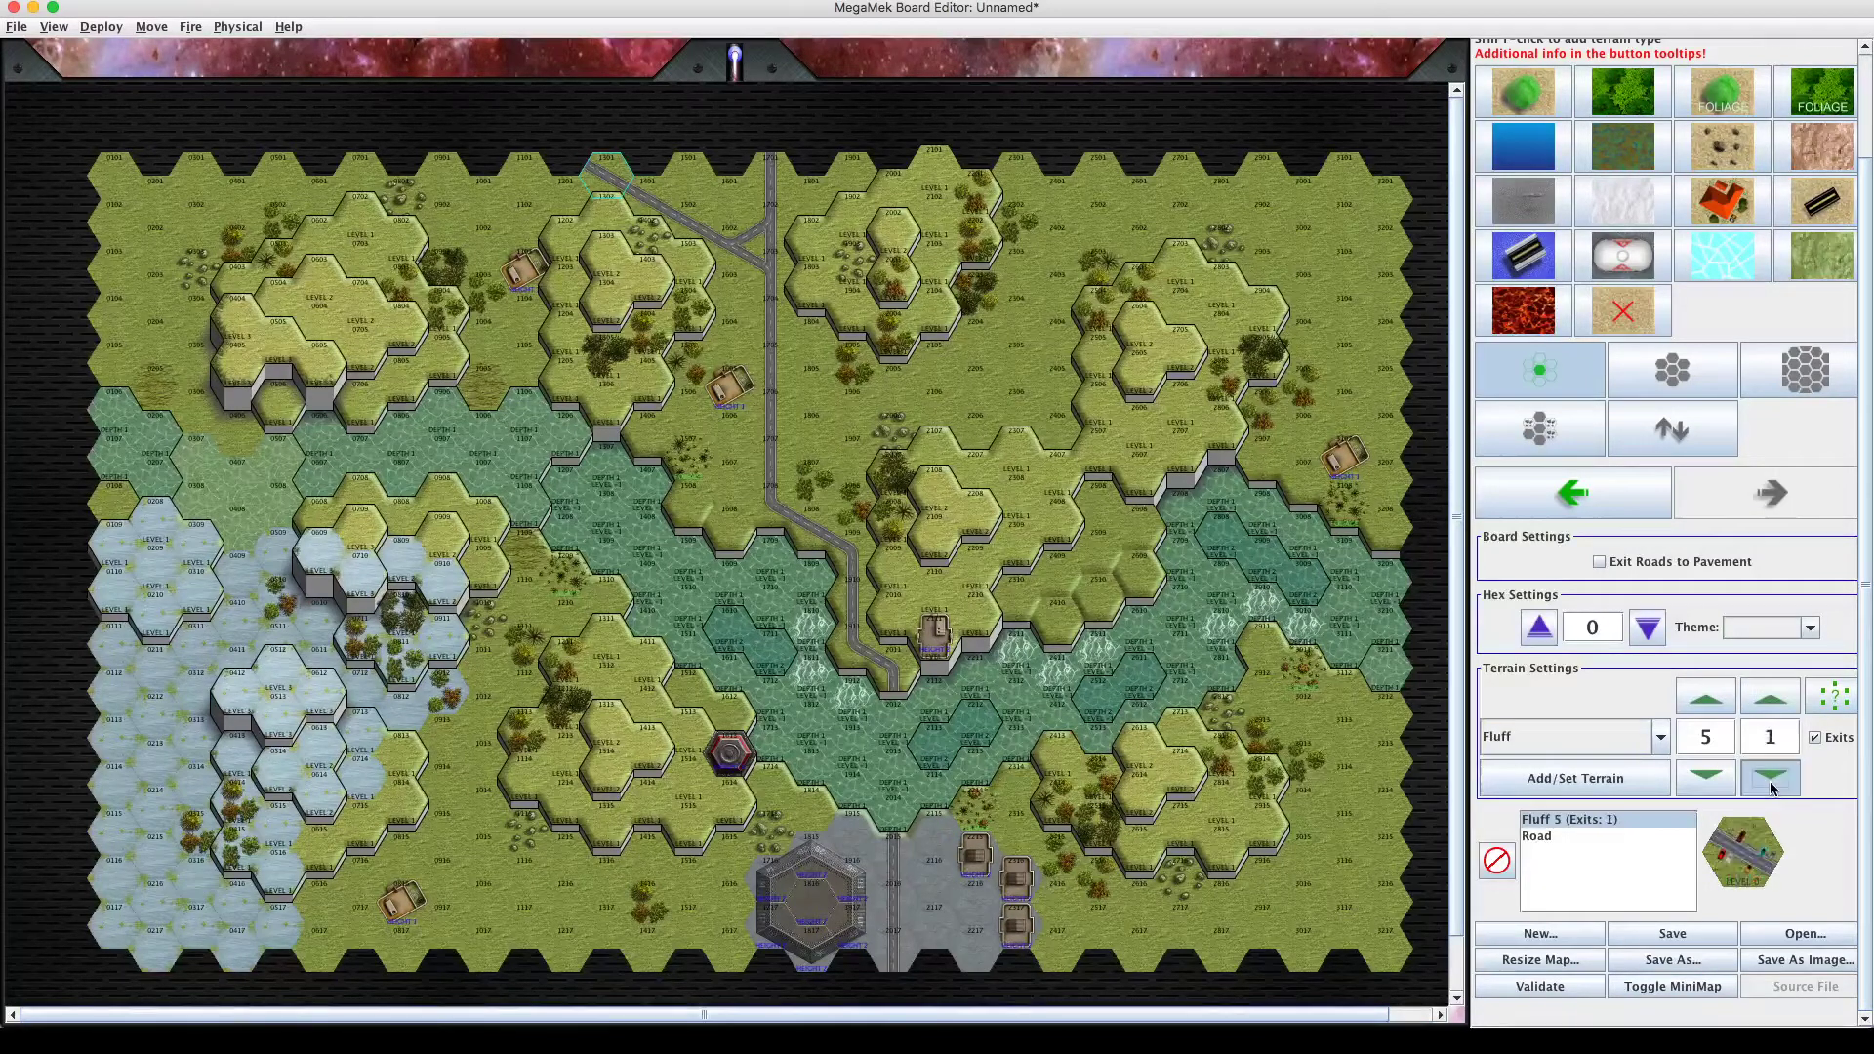
{"action": "left_click", "coordinate": [1774, 709]}
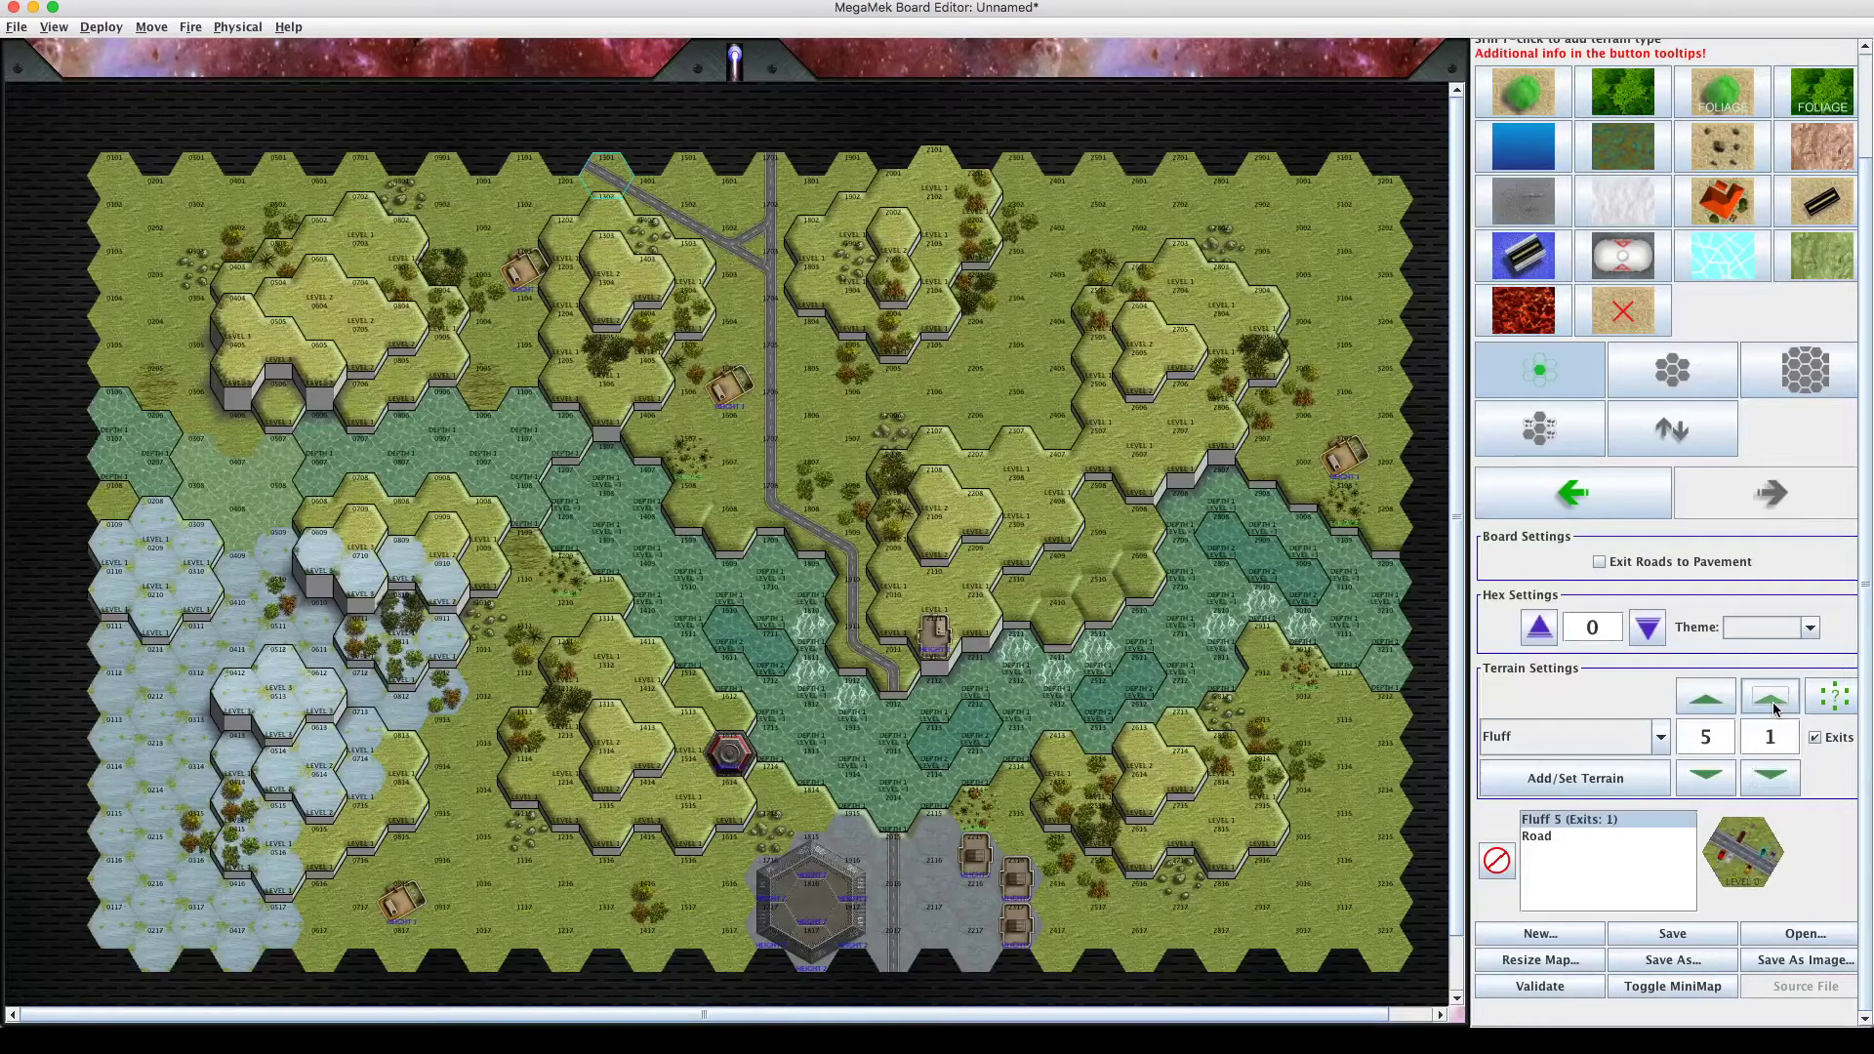
{"action": "left_click", "coordinate": [1774, 709]}
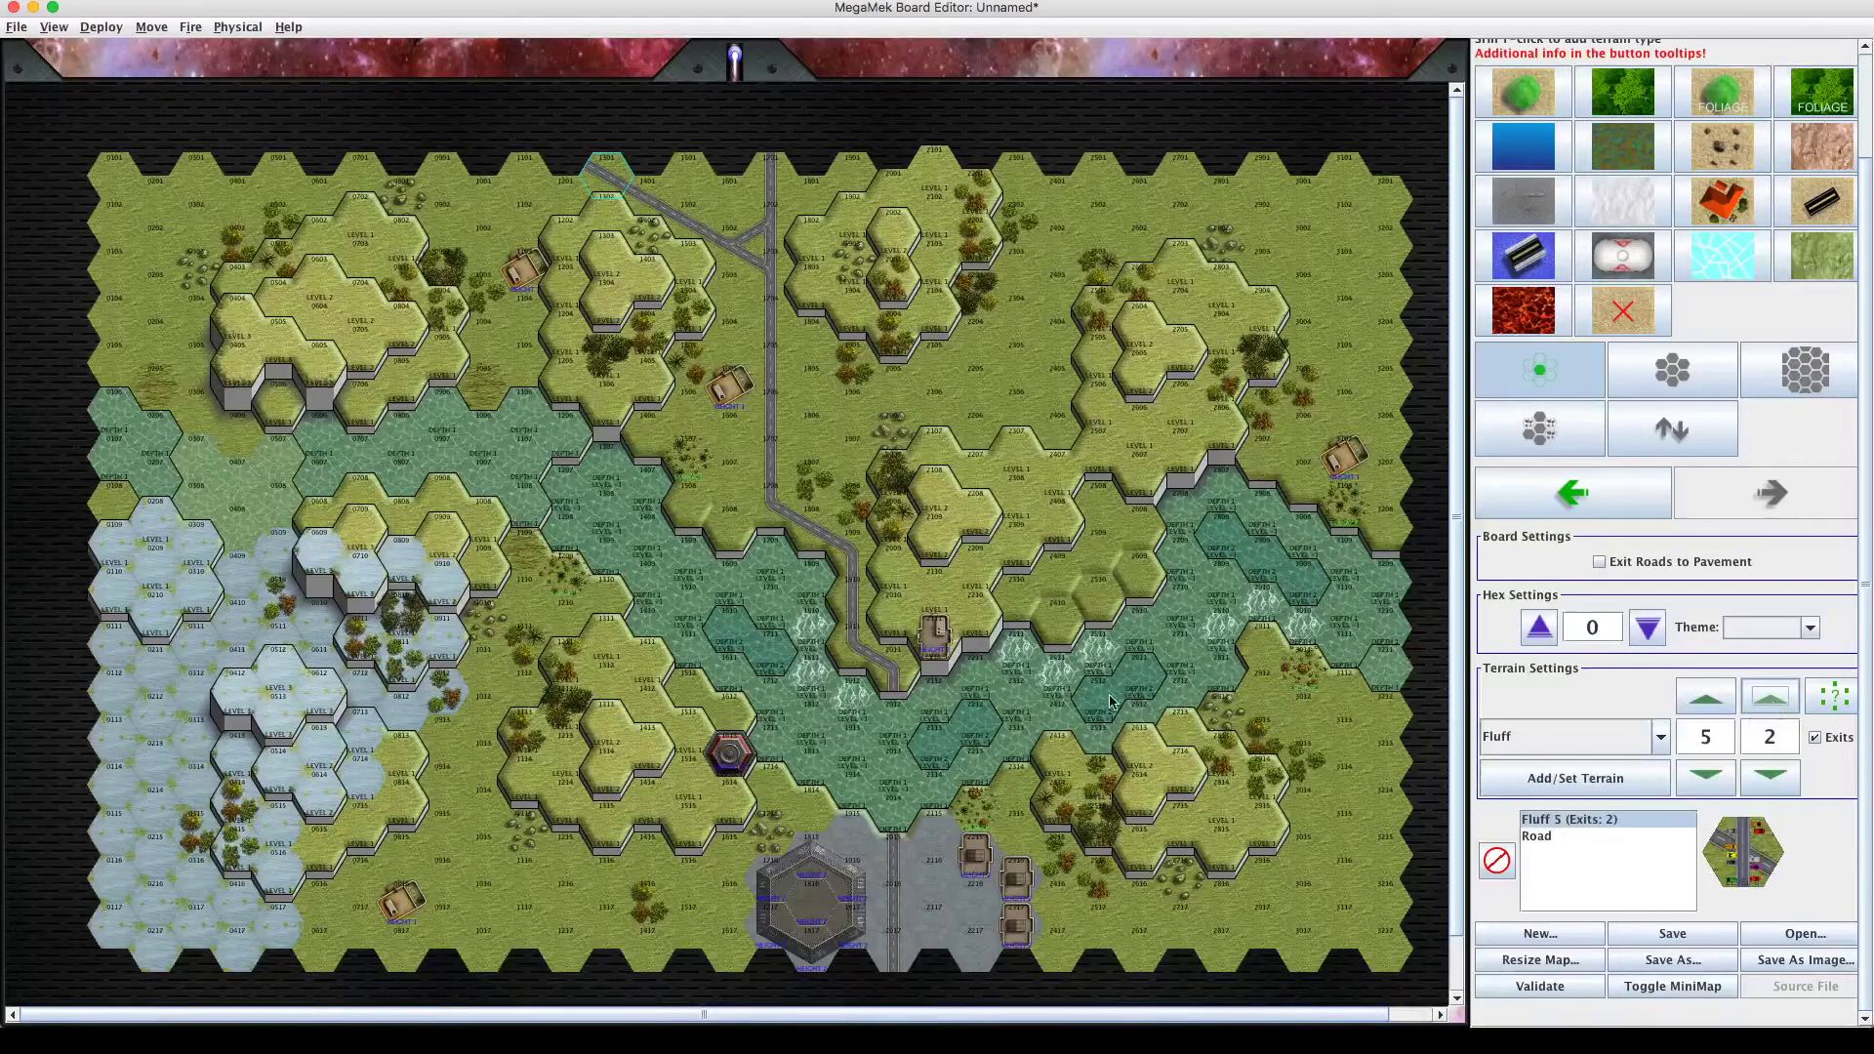
{"action": "left_click", "coordinate": [775, 420]}
{"action": "left_click", "coordinate": [780, 381]}
Sample the road bend north of the river, add Road Fluff 1, and apply it along the road's bends down to the riverbank.
{"action": "right_click", "coordinate": [778, 519]}
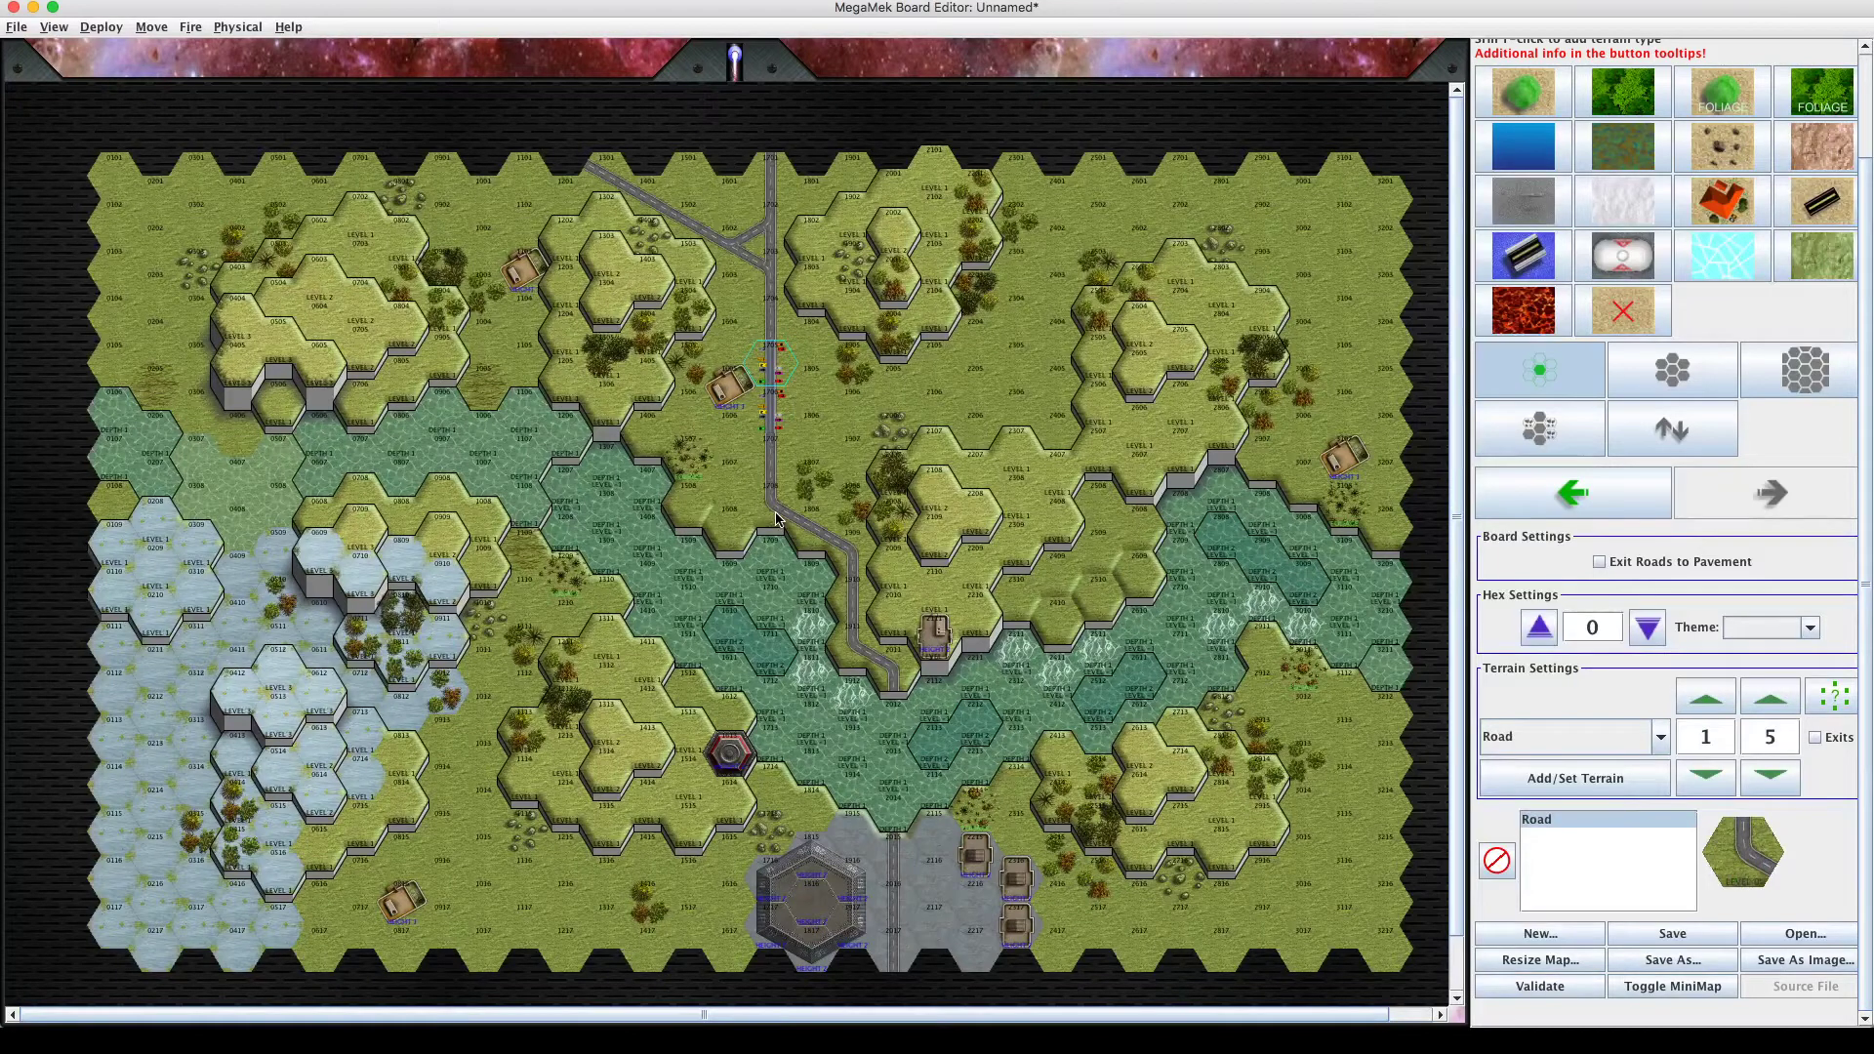
{"action": "left_click", "coordinate": [1660, 738]}
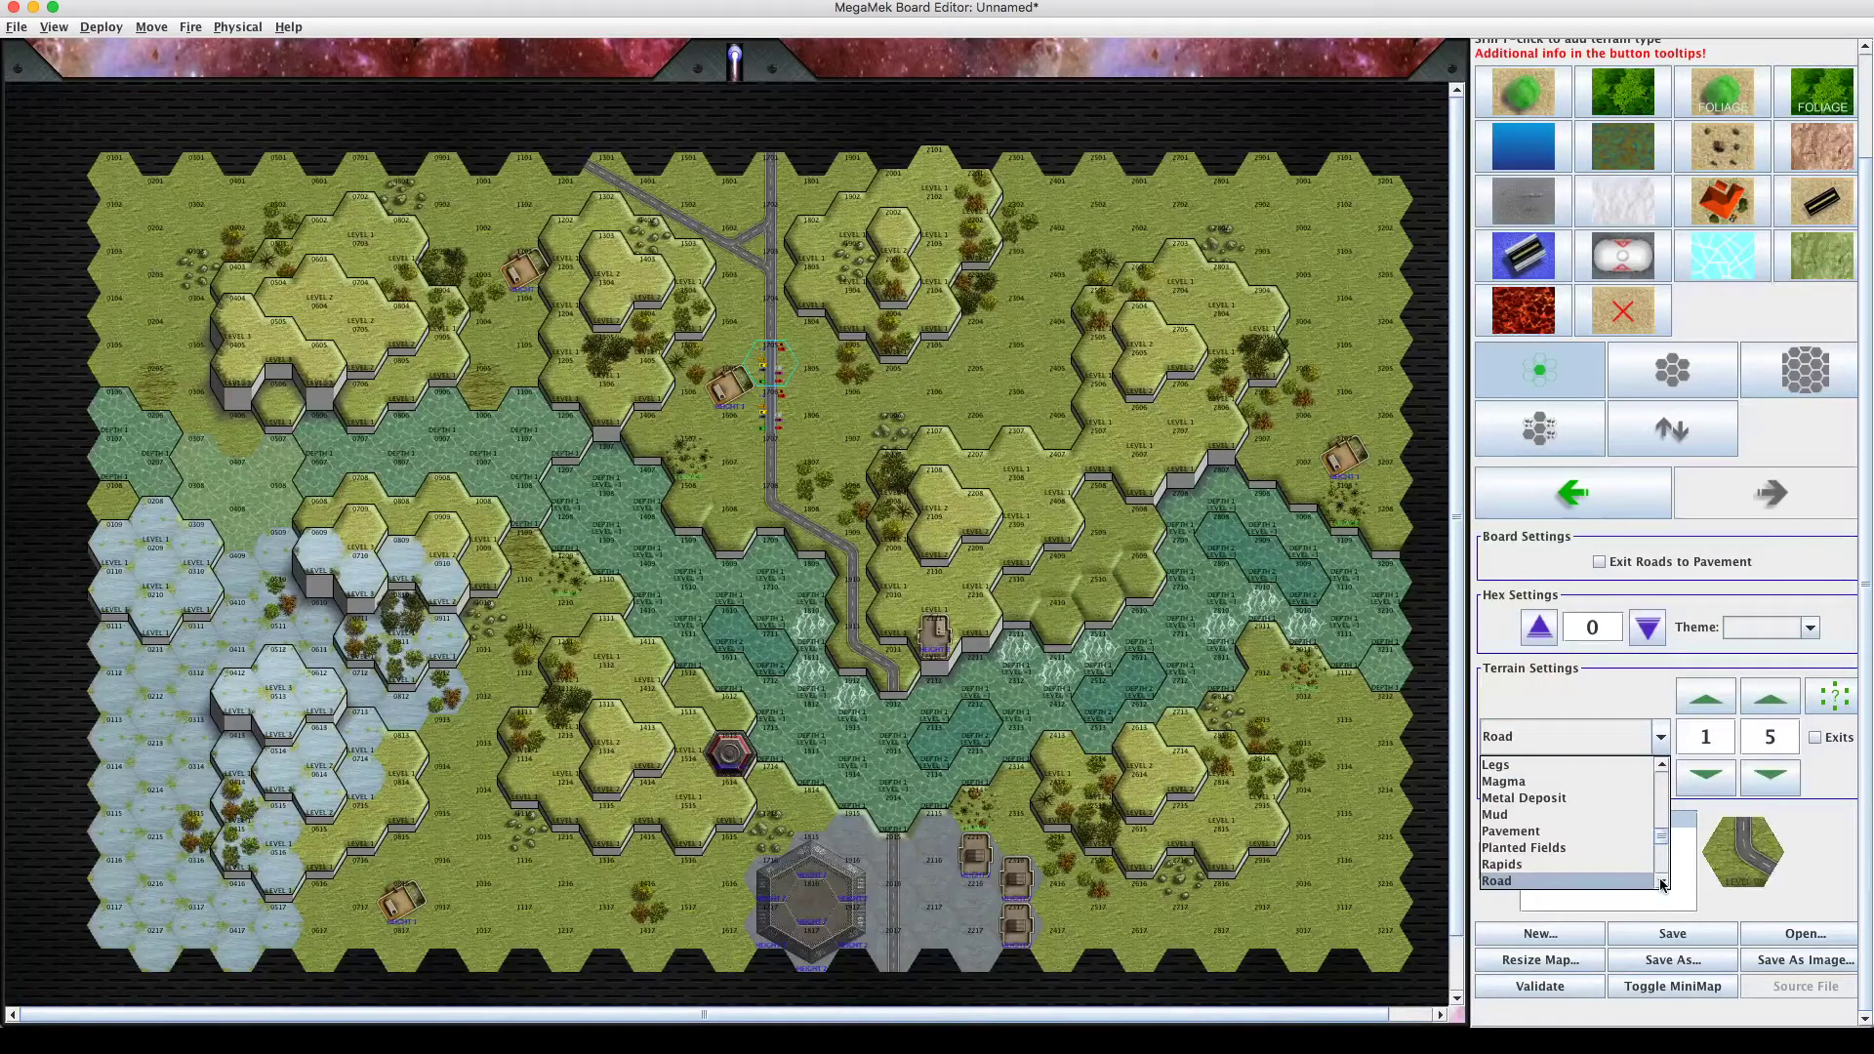
{"action": "scroll", "coordinate": [1662, 884], "scroll_direction": "down", "scroll_amount": 2}
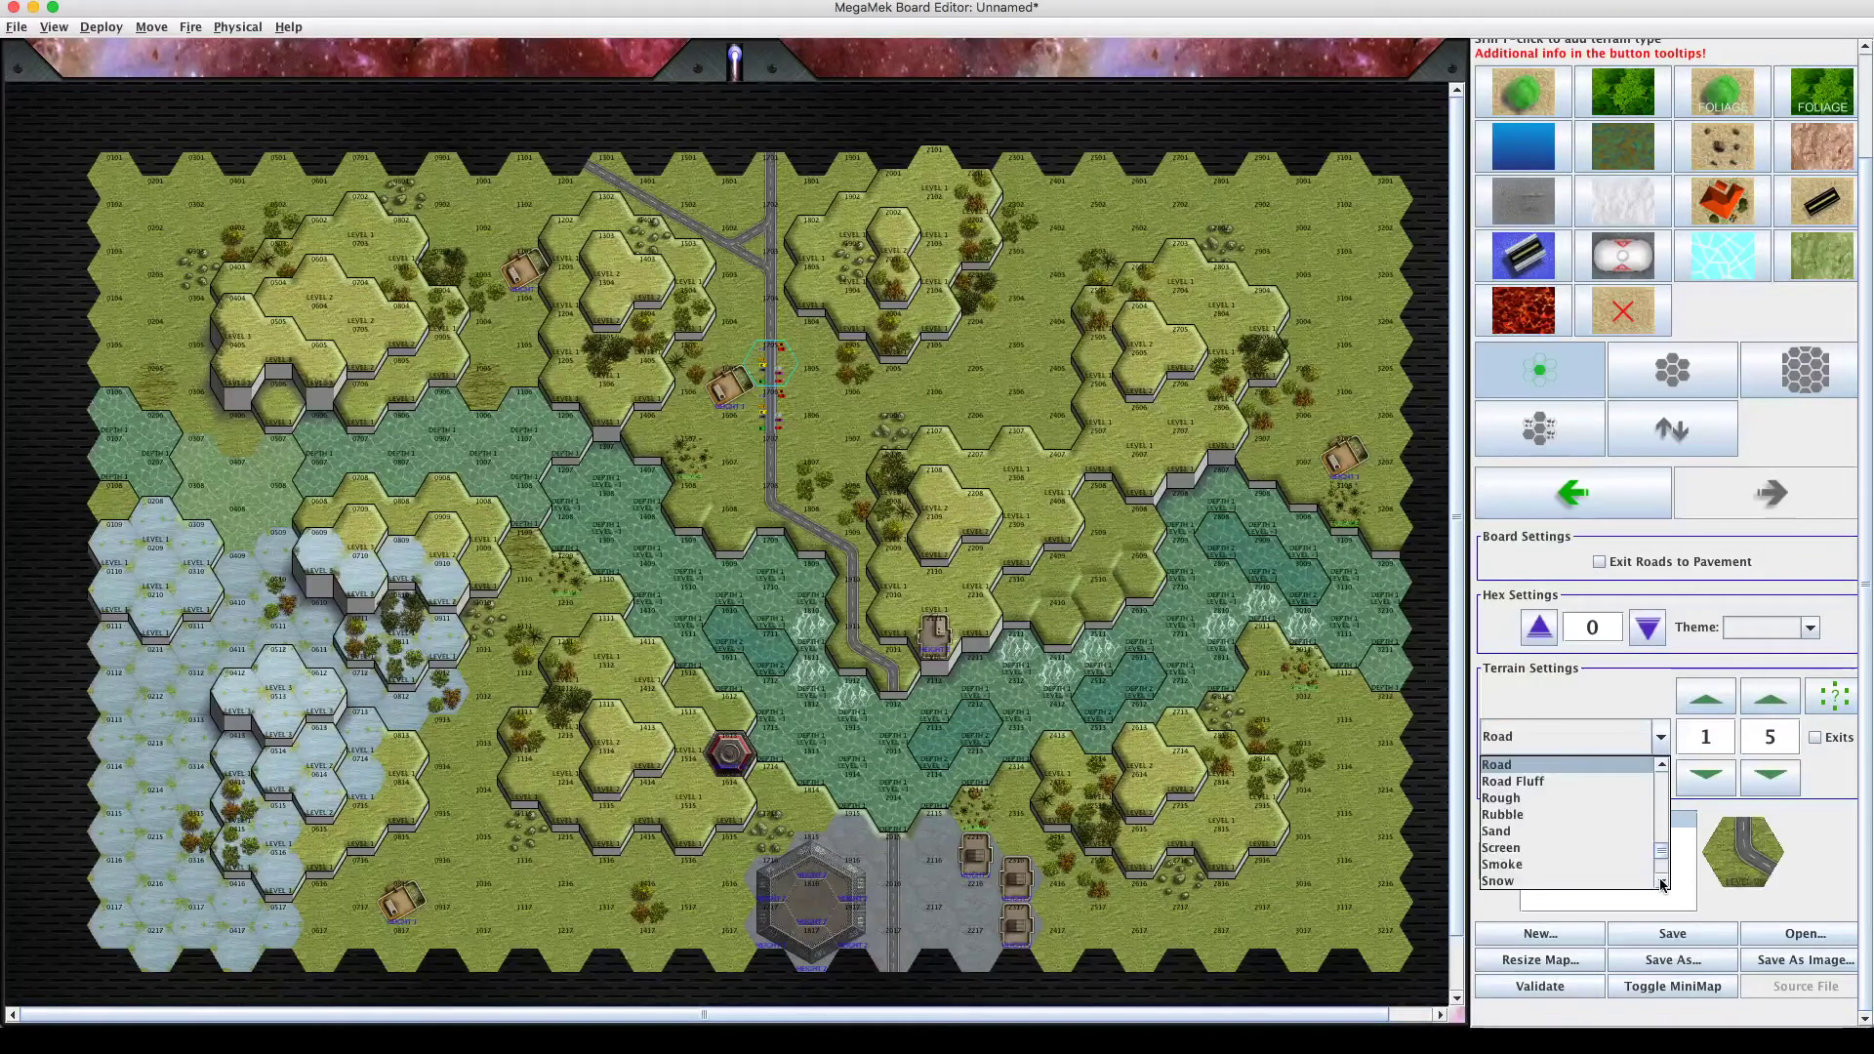
{"action": "left_click", "coordinate": [1529, 785]}
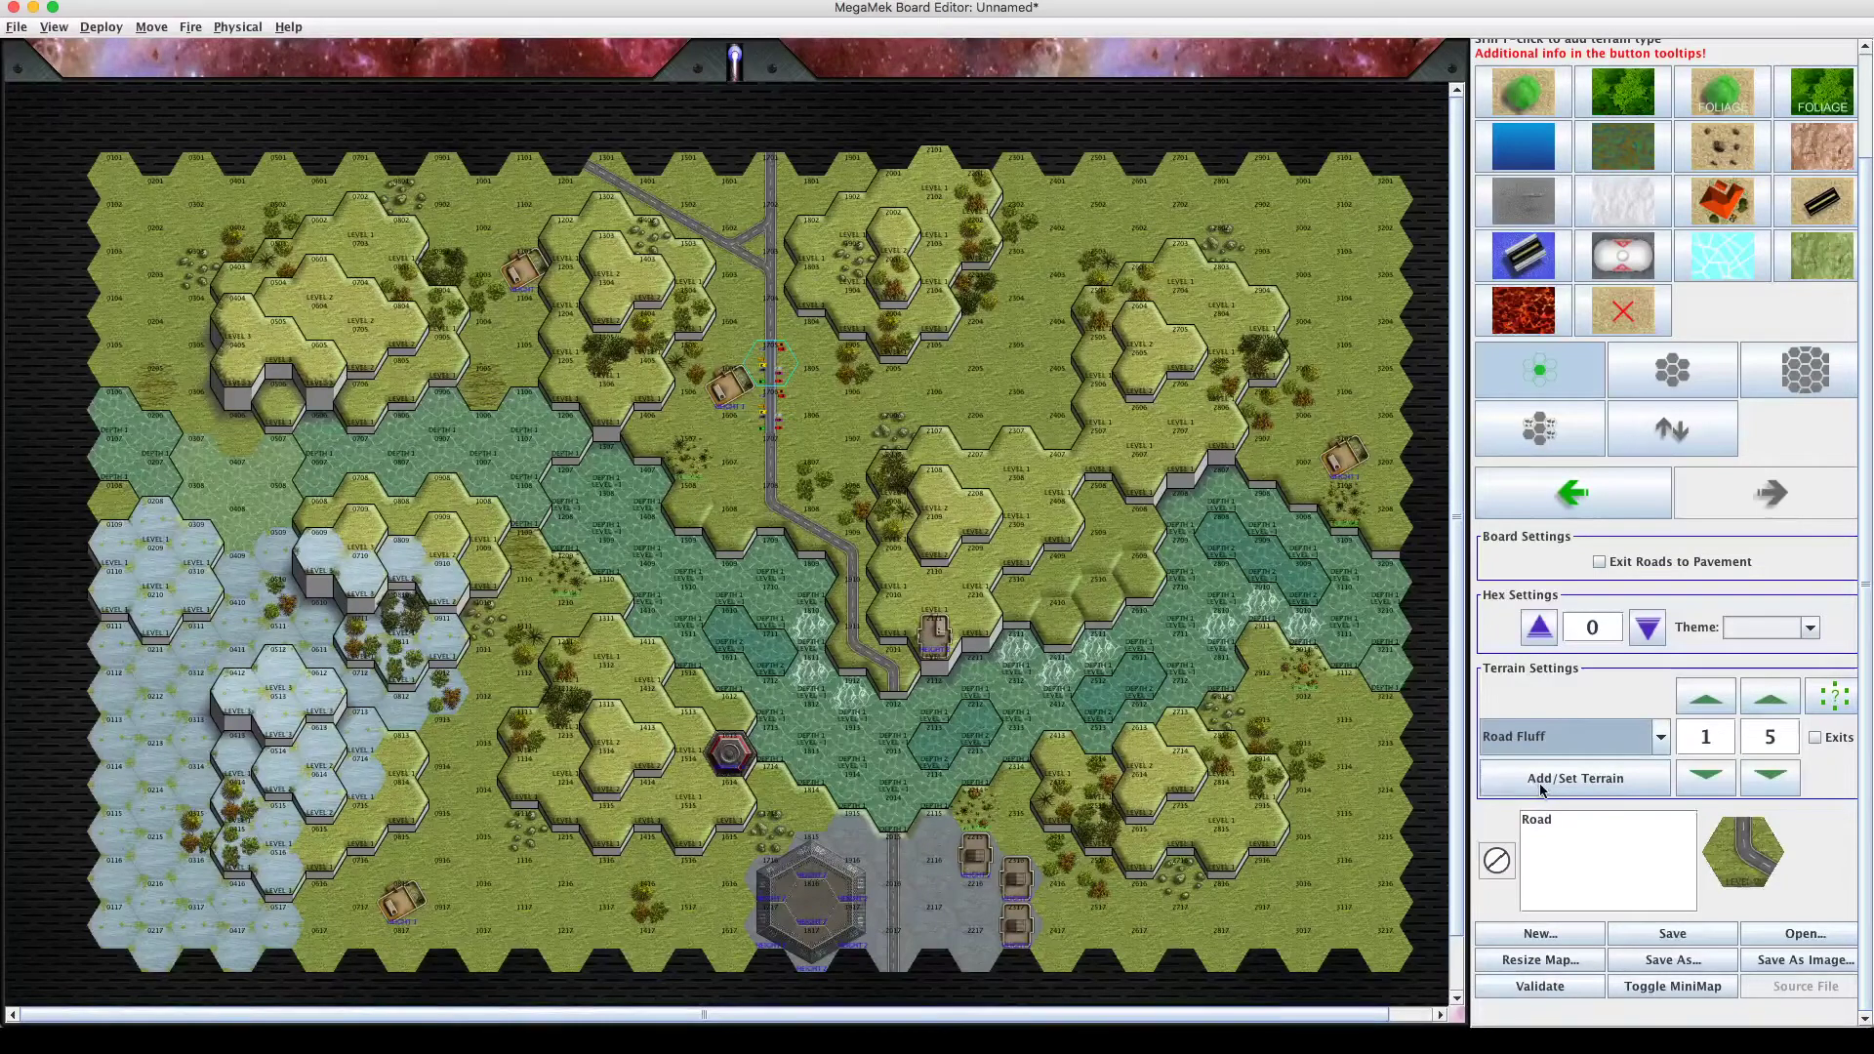
{"action": "left_click", "coordinate": [1540, 786]}
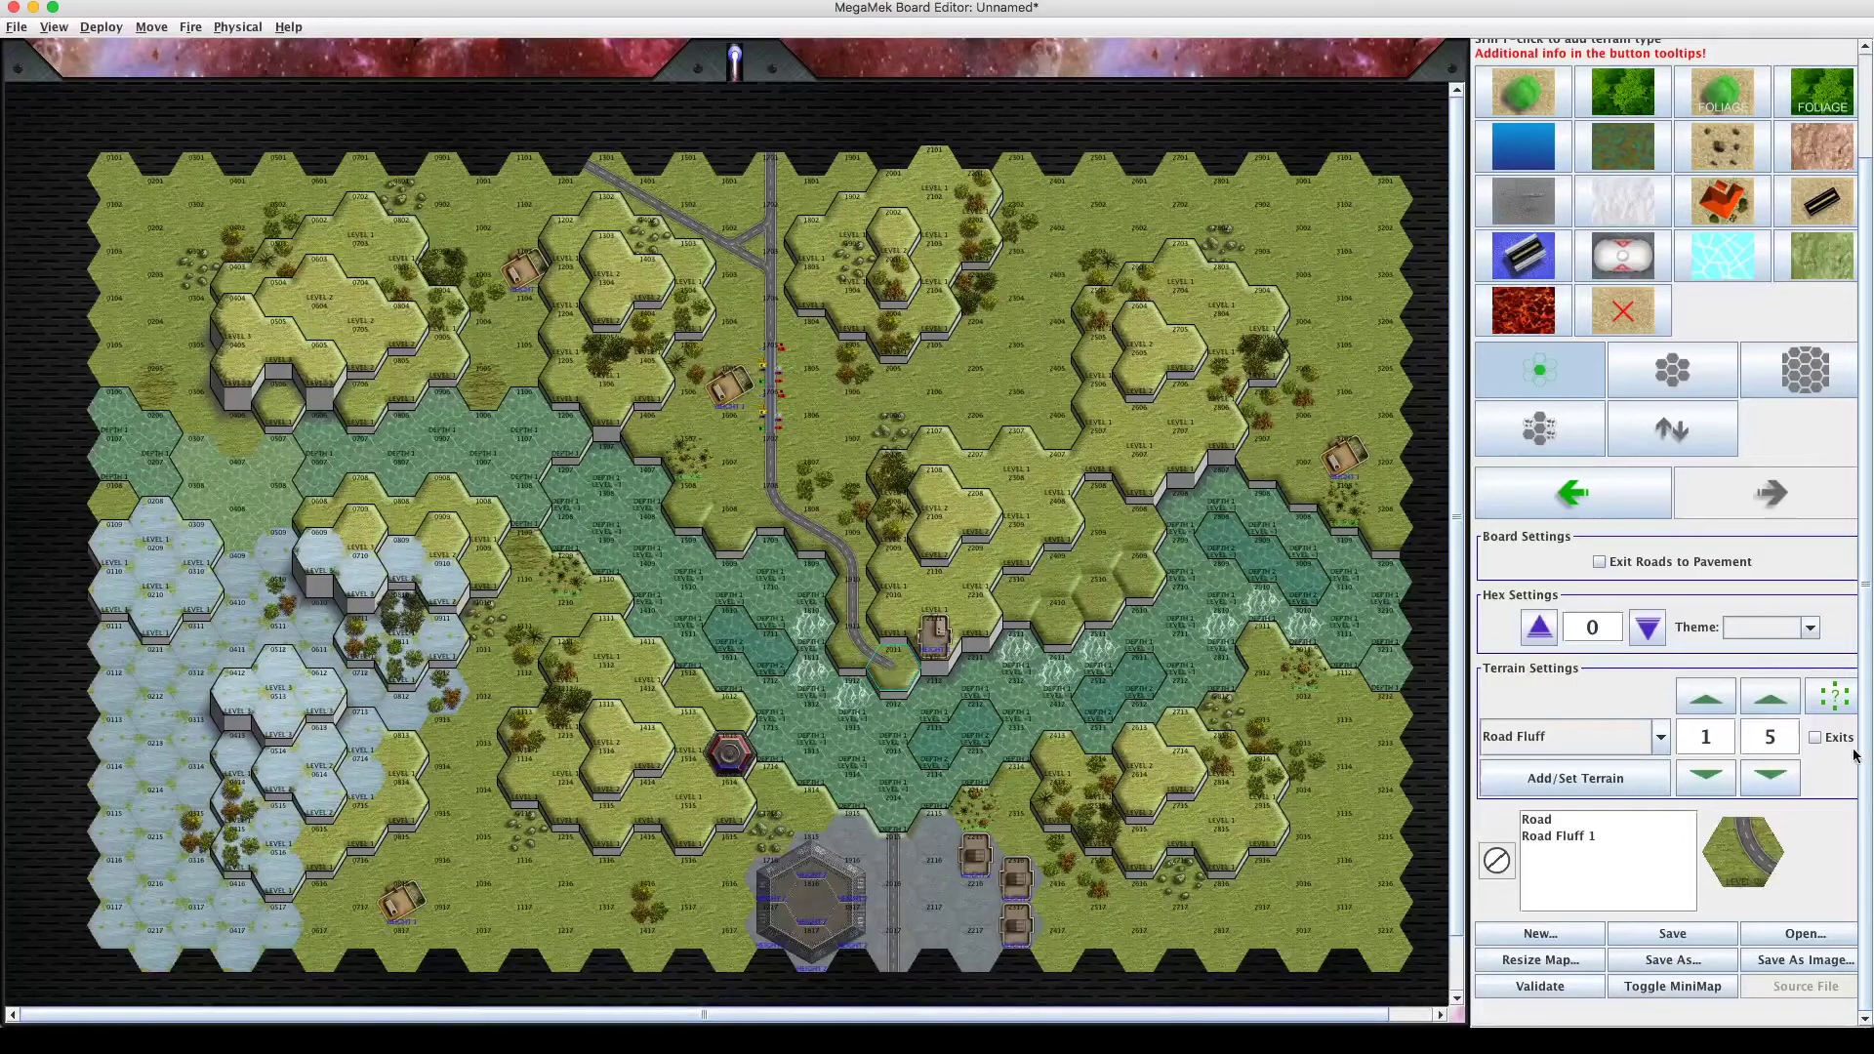
Try setting the Road Fluff exits to northwest and south only.
{"action": "left_click", "coordinate": [1834, 699]}
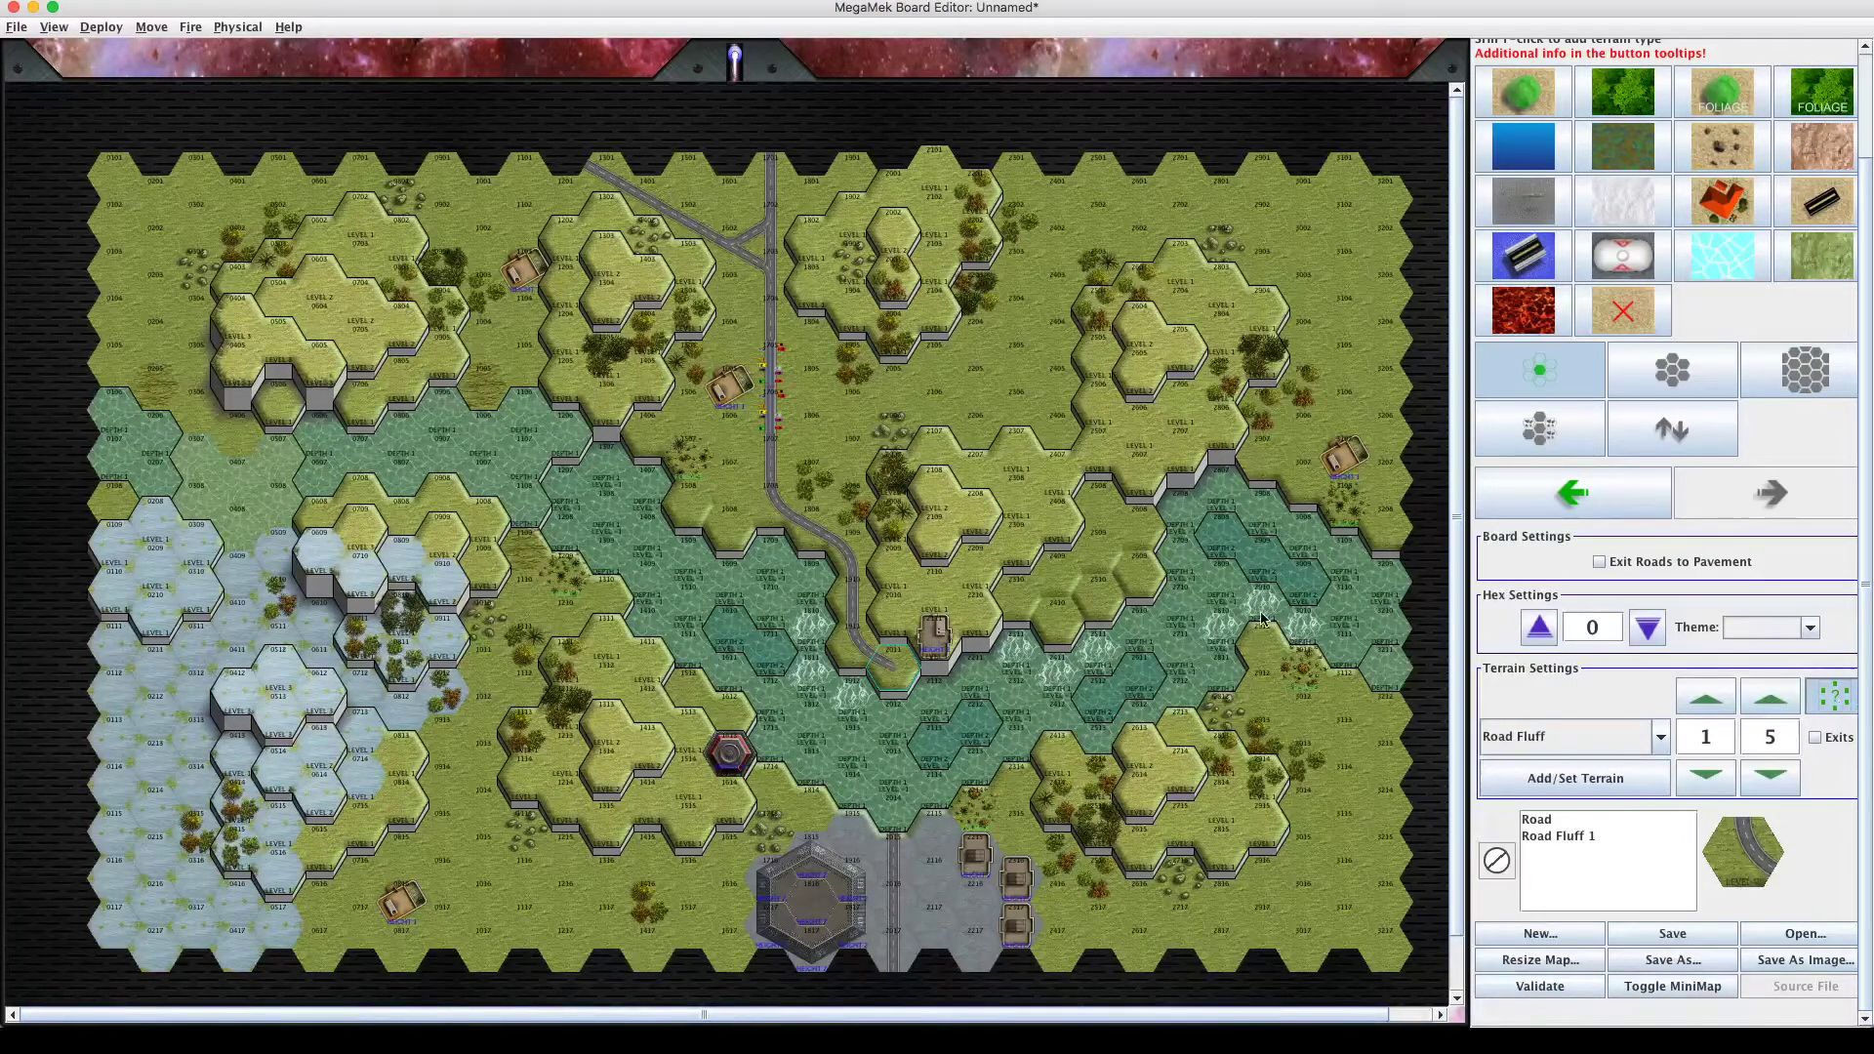
{"action": "left_click", "coordinate": [1833, 697]}
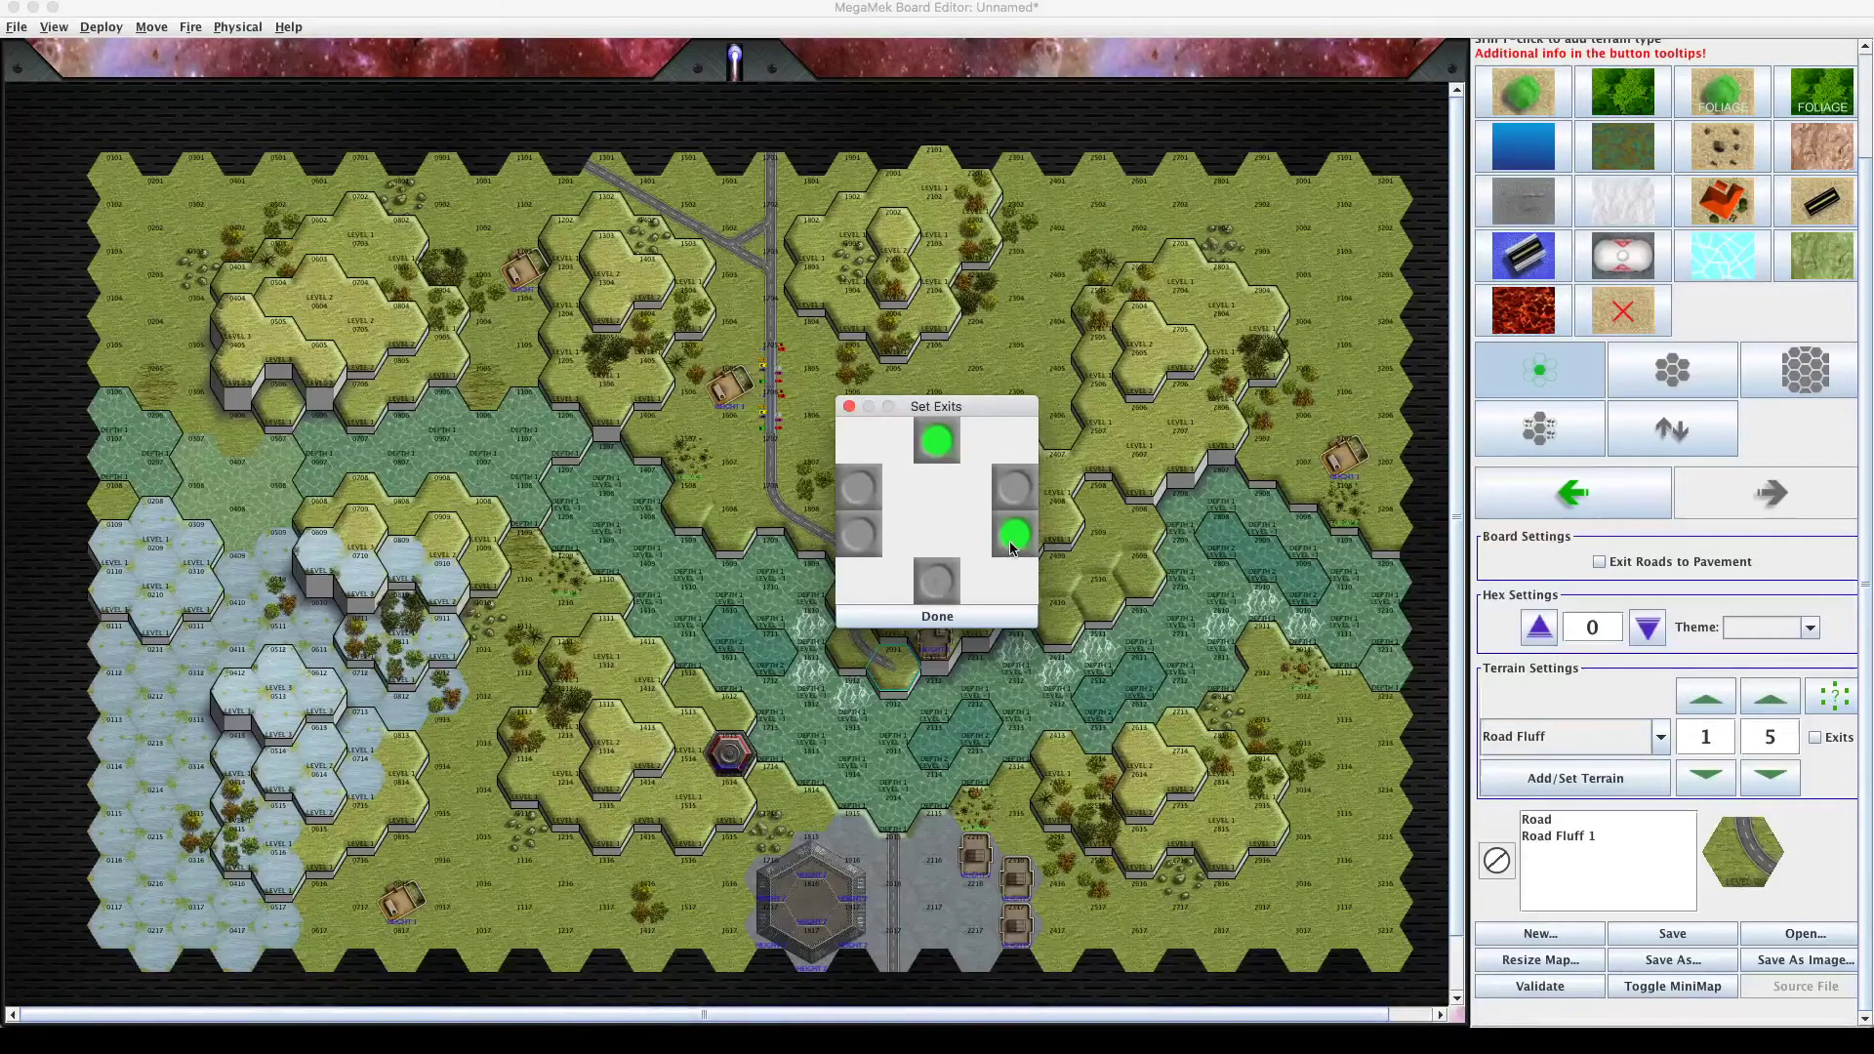
{"action": "left_click", "coordinate": [858, 486]}
{"action": "left_click", "coordinate": [939, 581]}
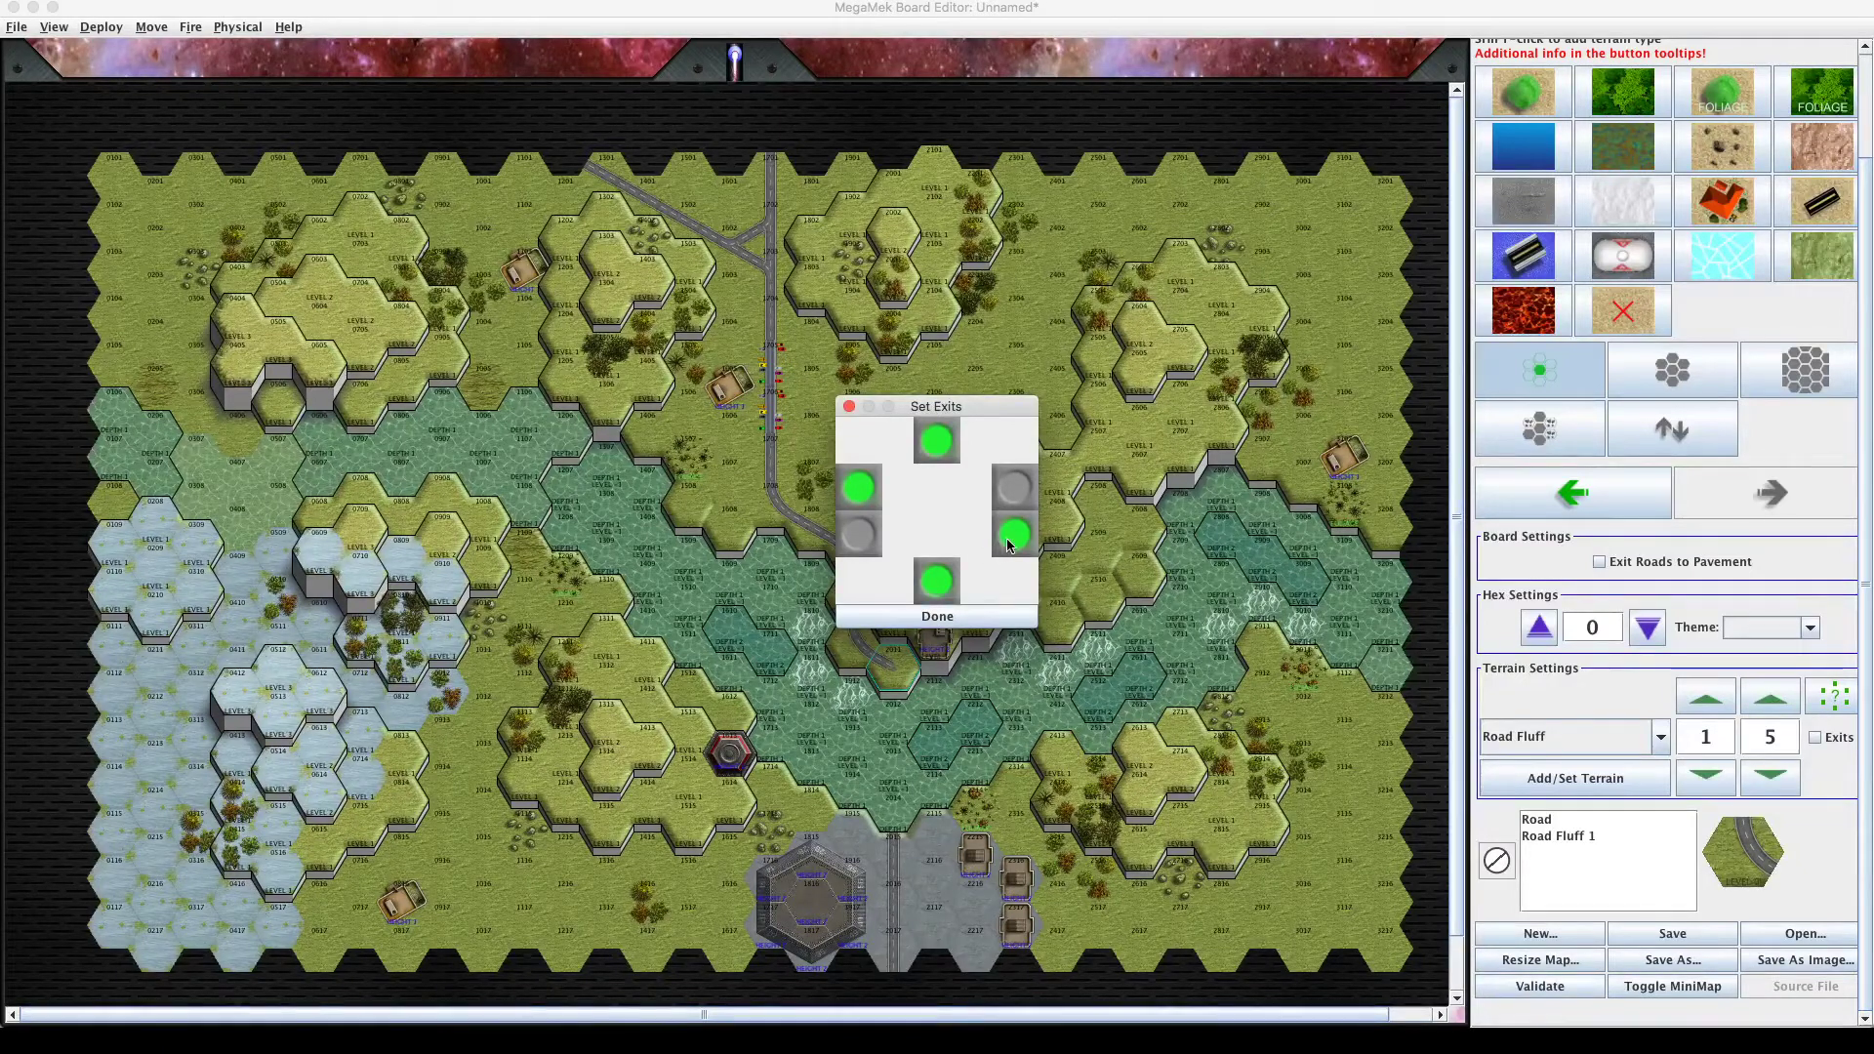
{"action": "left_click", "coordinate": [937, 444]}
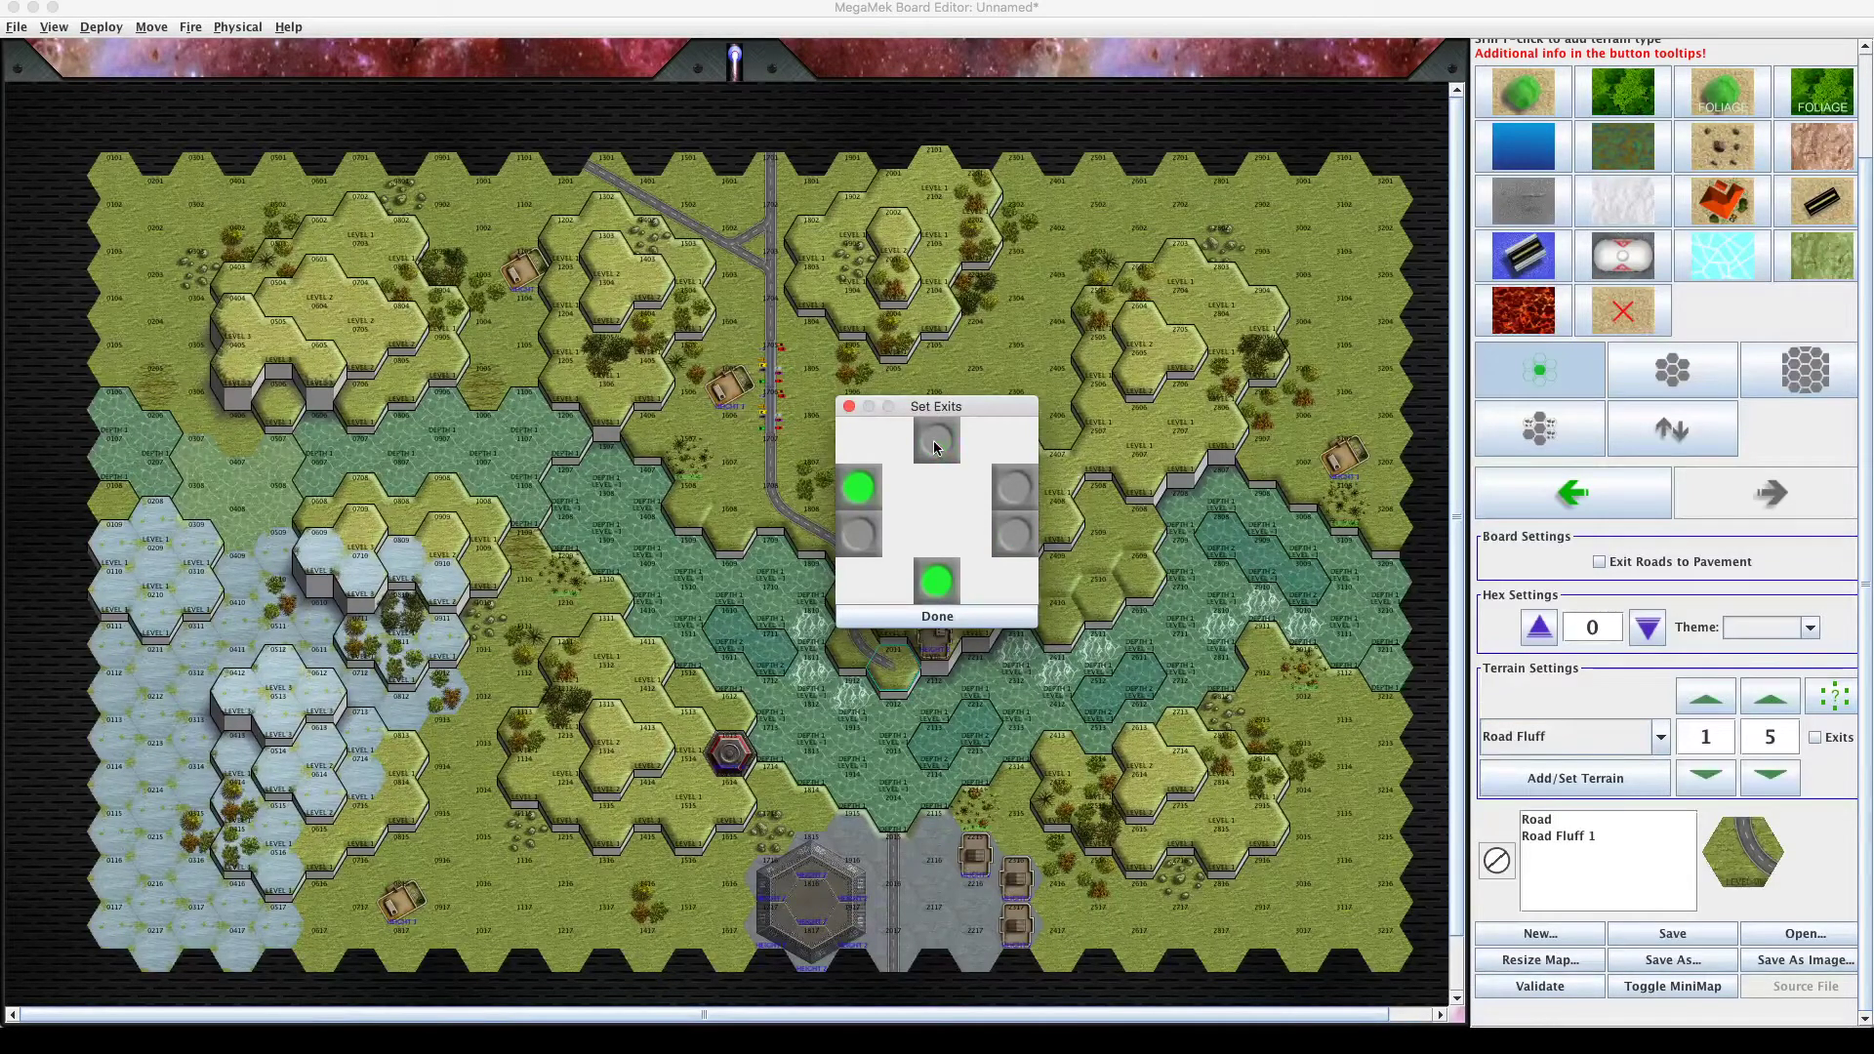
{"action": "left_click", "coordinate": [941, 621]}
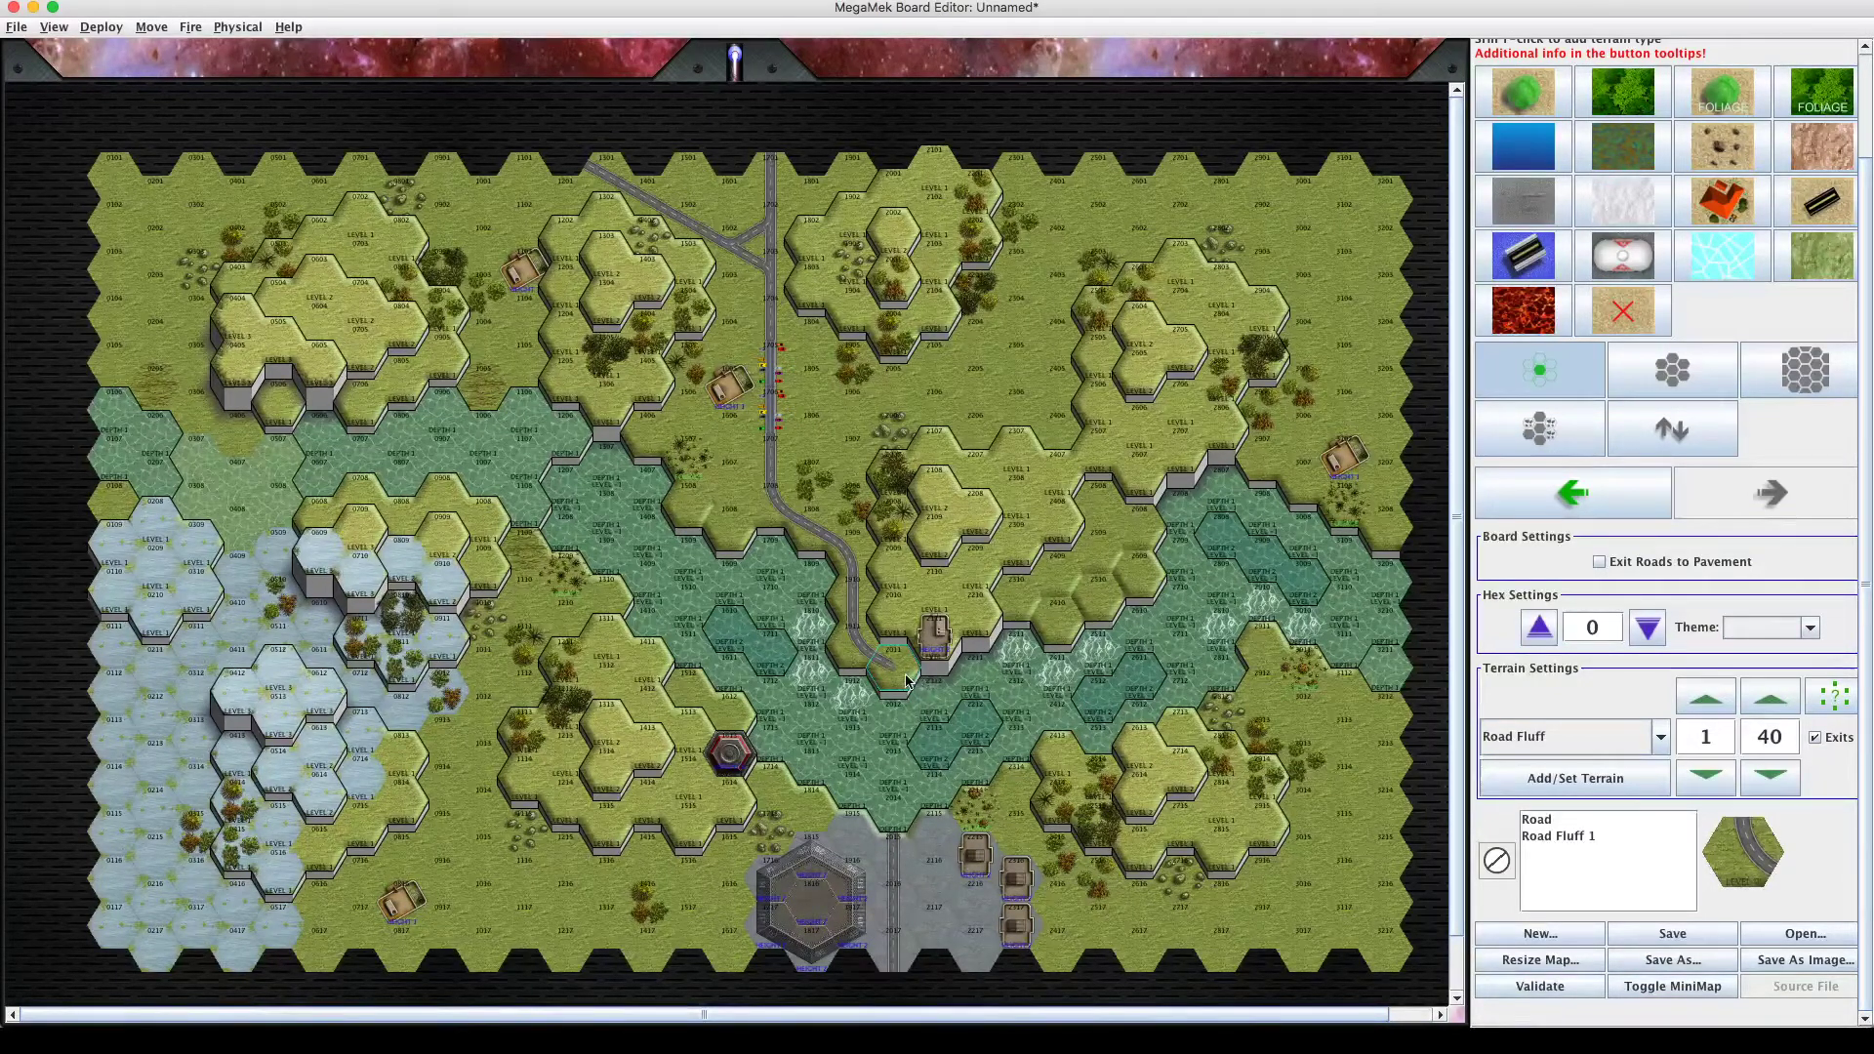
Test the road hex on open ground in the east, undo it, and place it on the northern riverbank's road end instead.
{"action": "left_click", "coordinate": [1362, 415]}
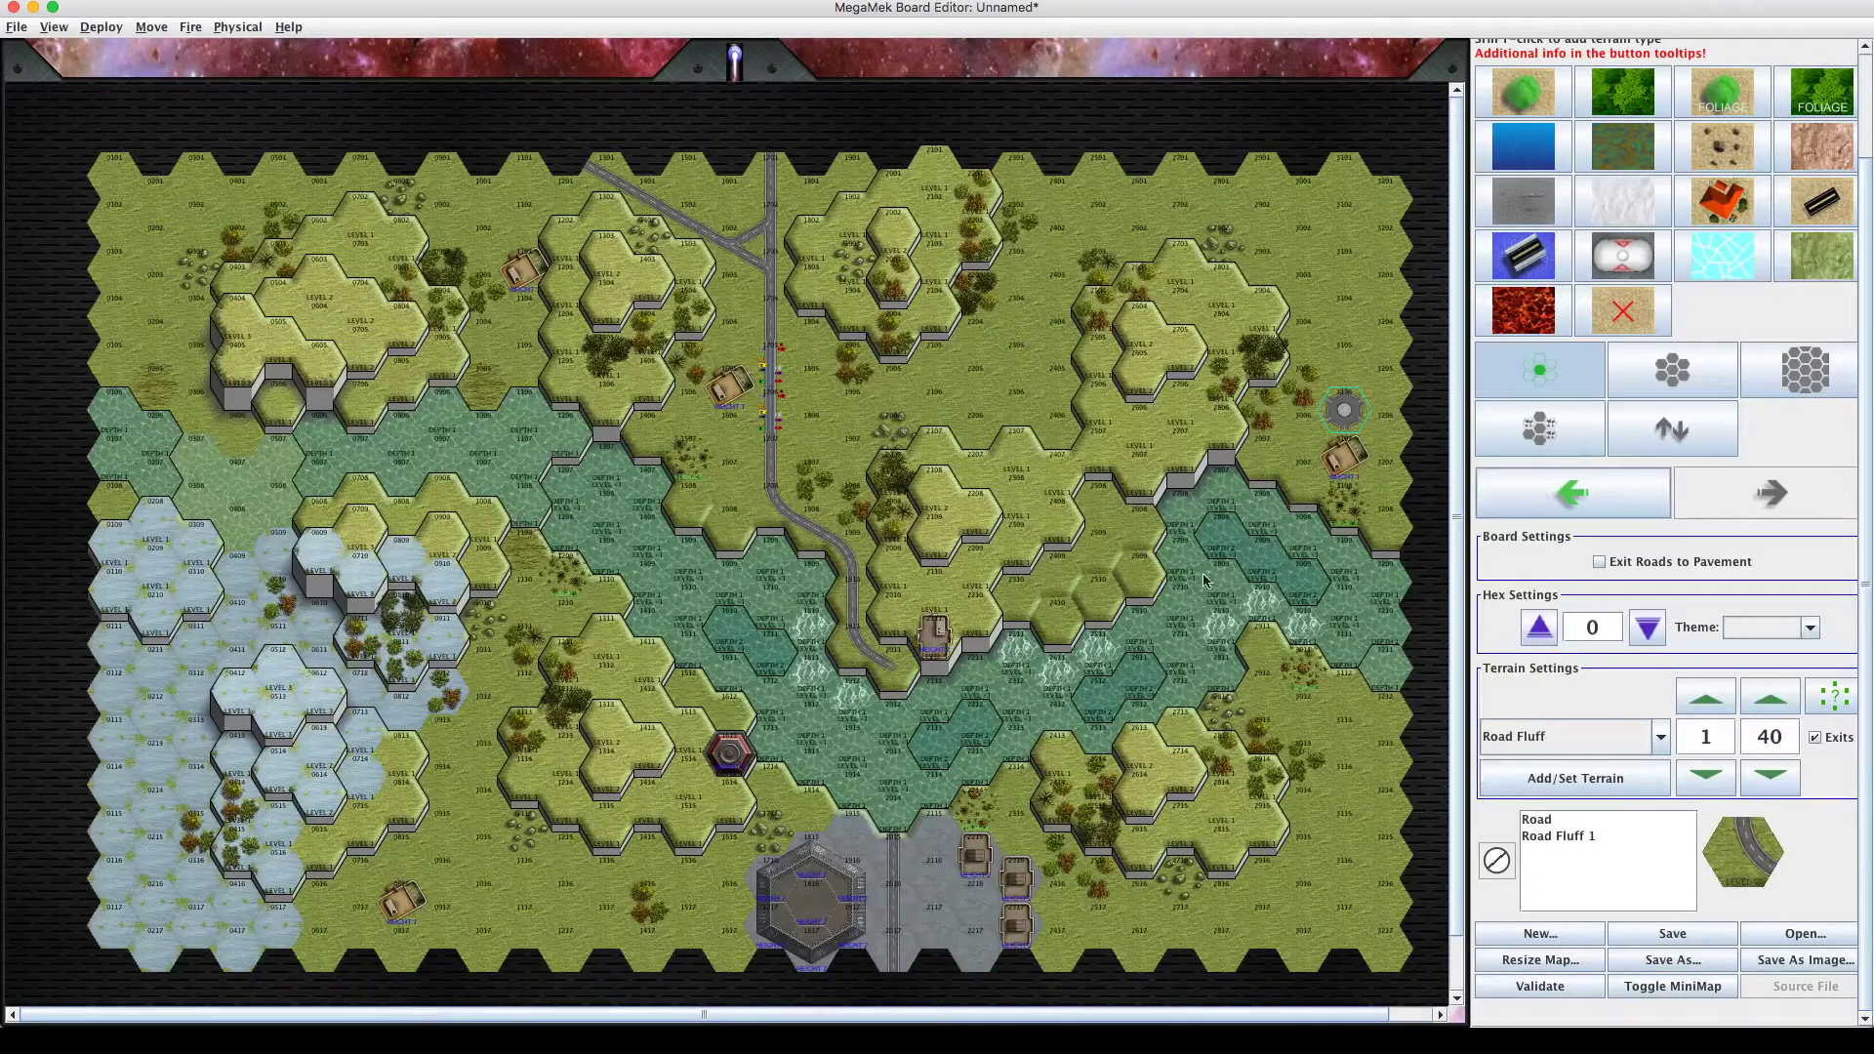
{"action": "key", "text": "ctrl+z"}
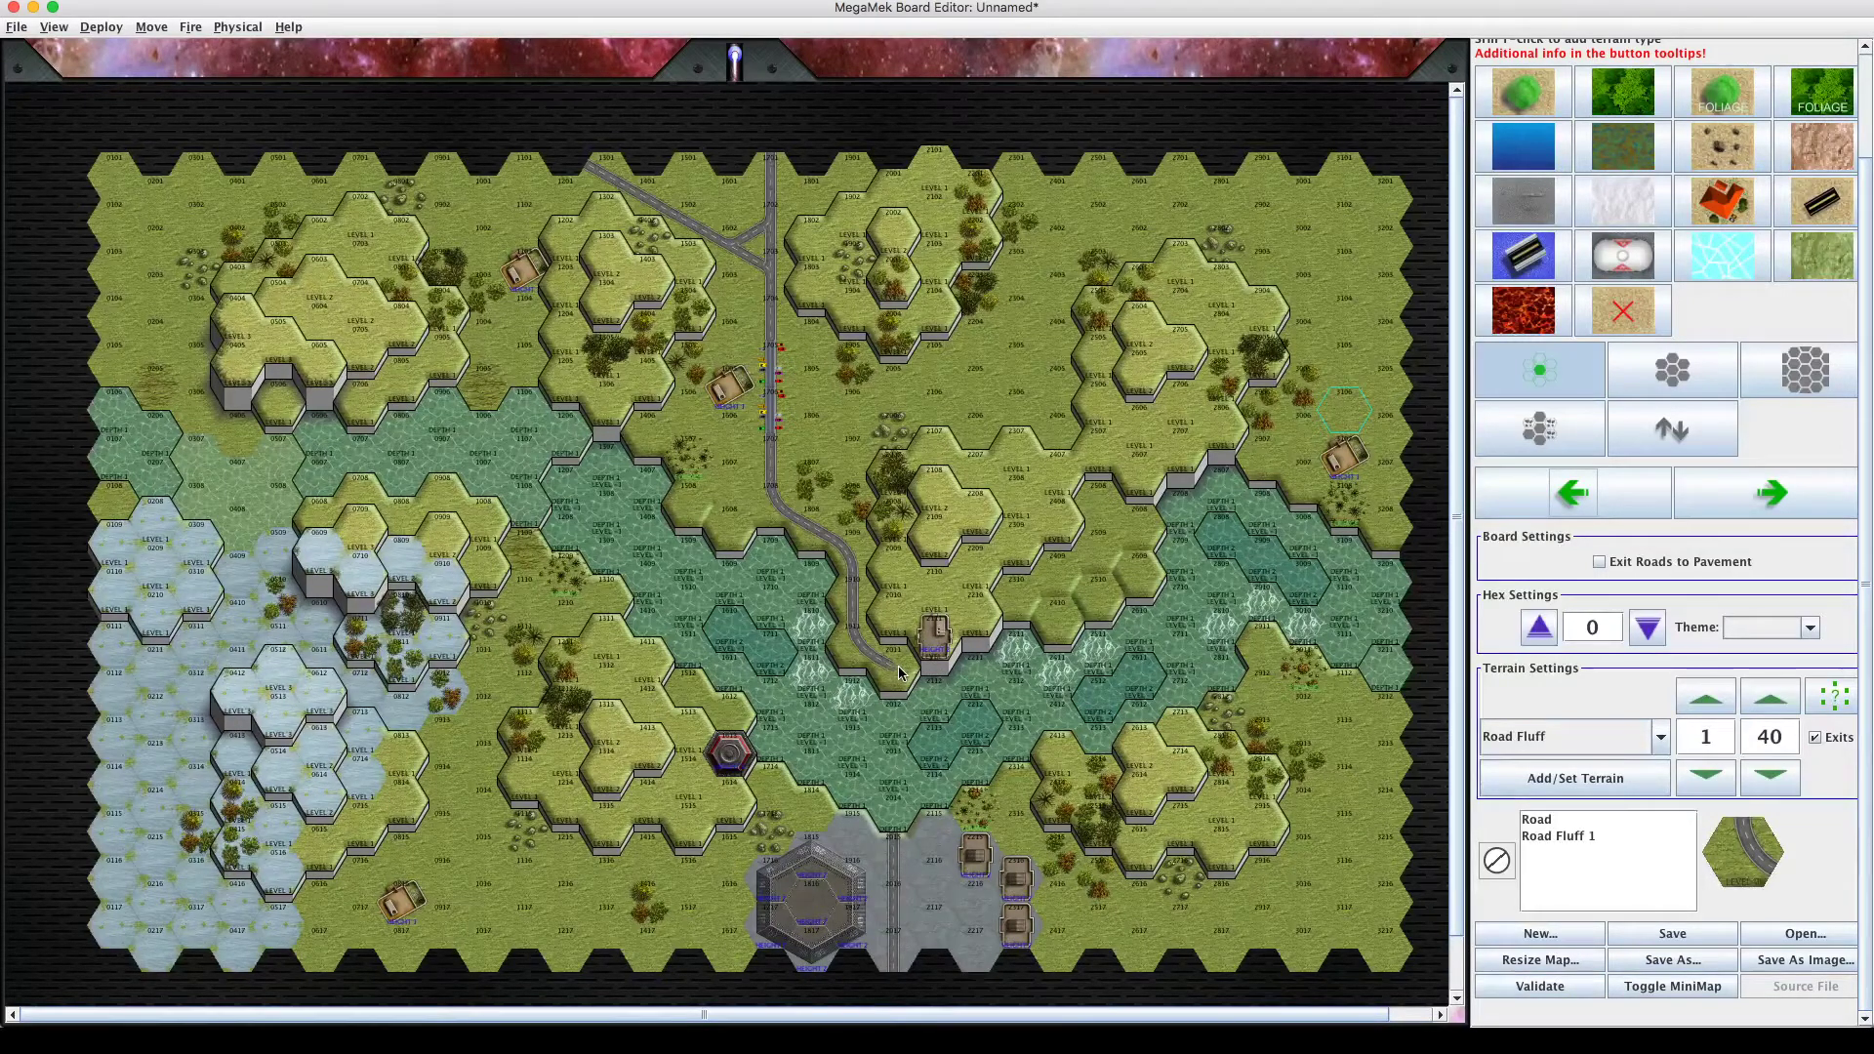
{"action": "left_click", "coordinate": [899, 671]}
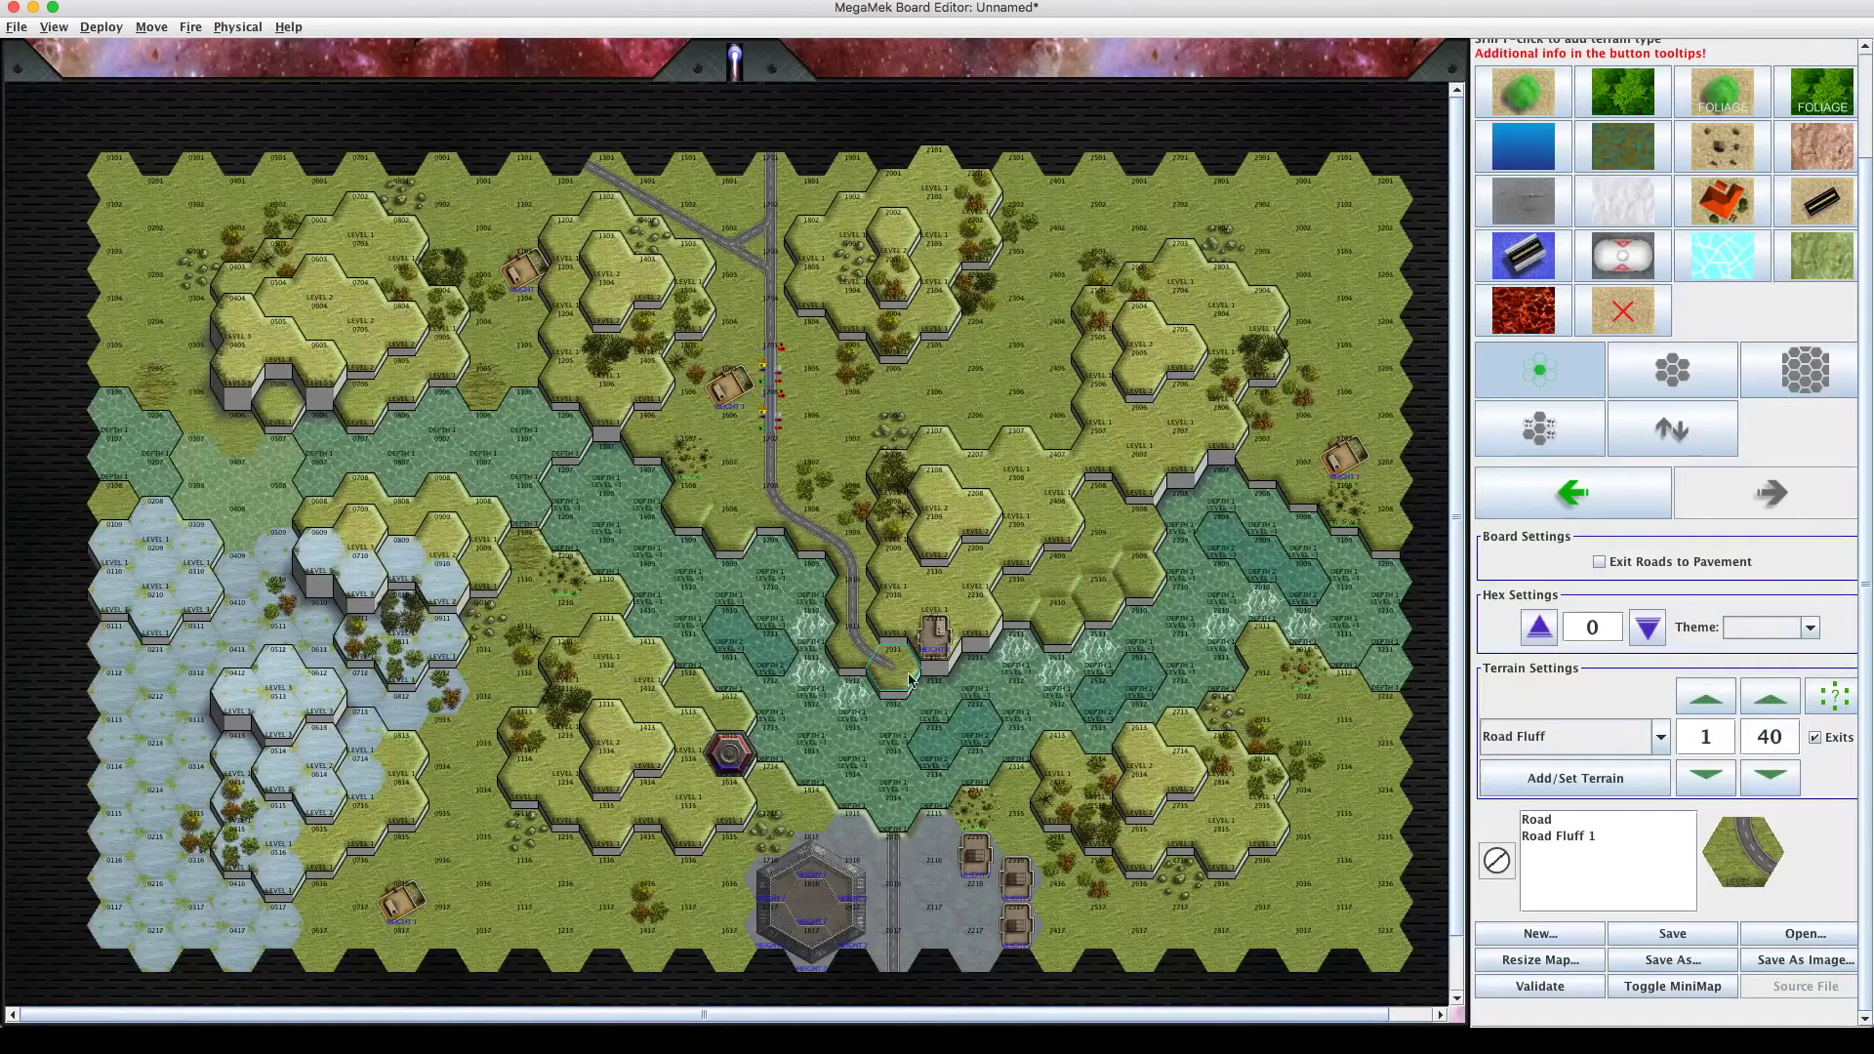
Enable exits with value 5 on the Road entry, and undo the test placement on open ground in the east.
{"action": "left_click", "coordinate": [1578, 836]}
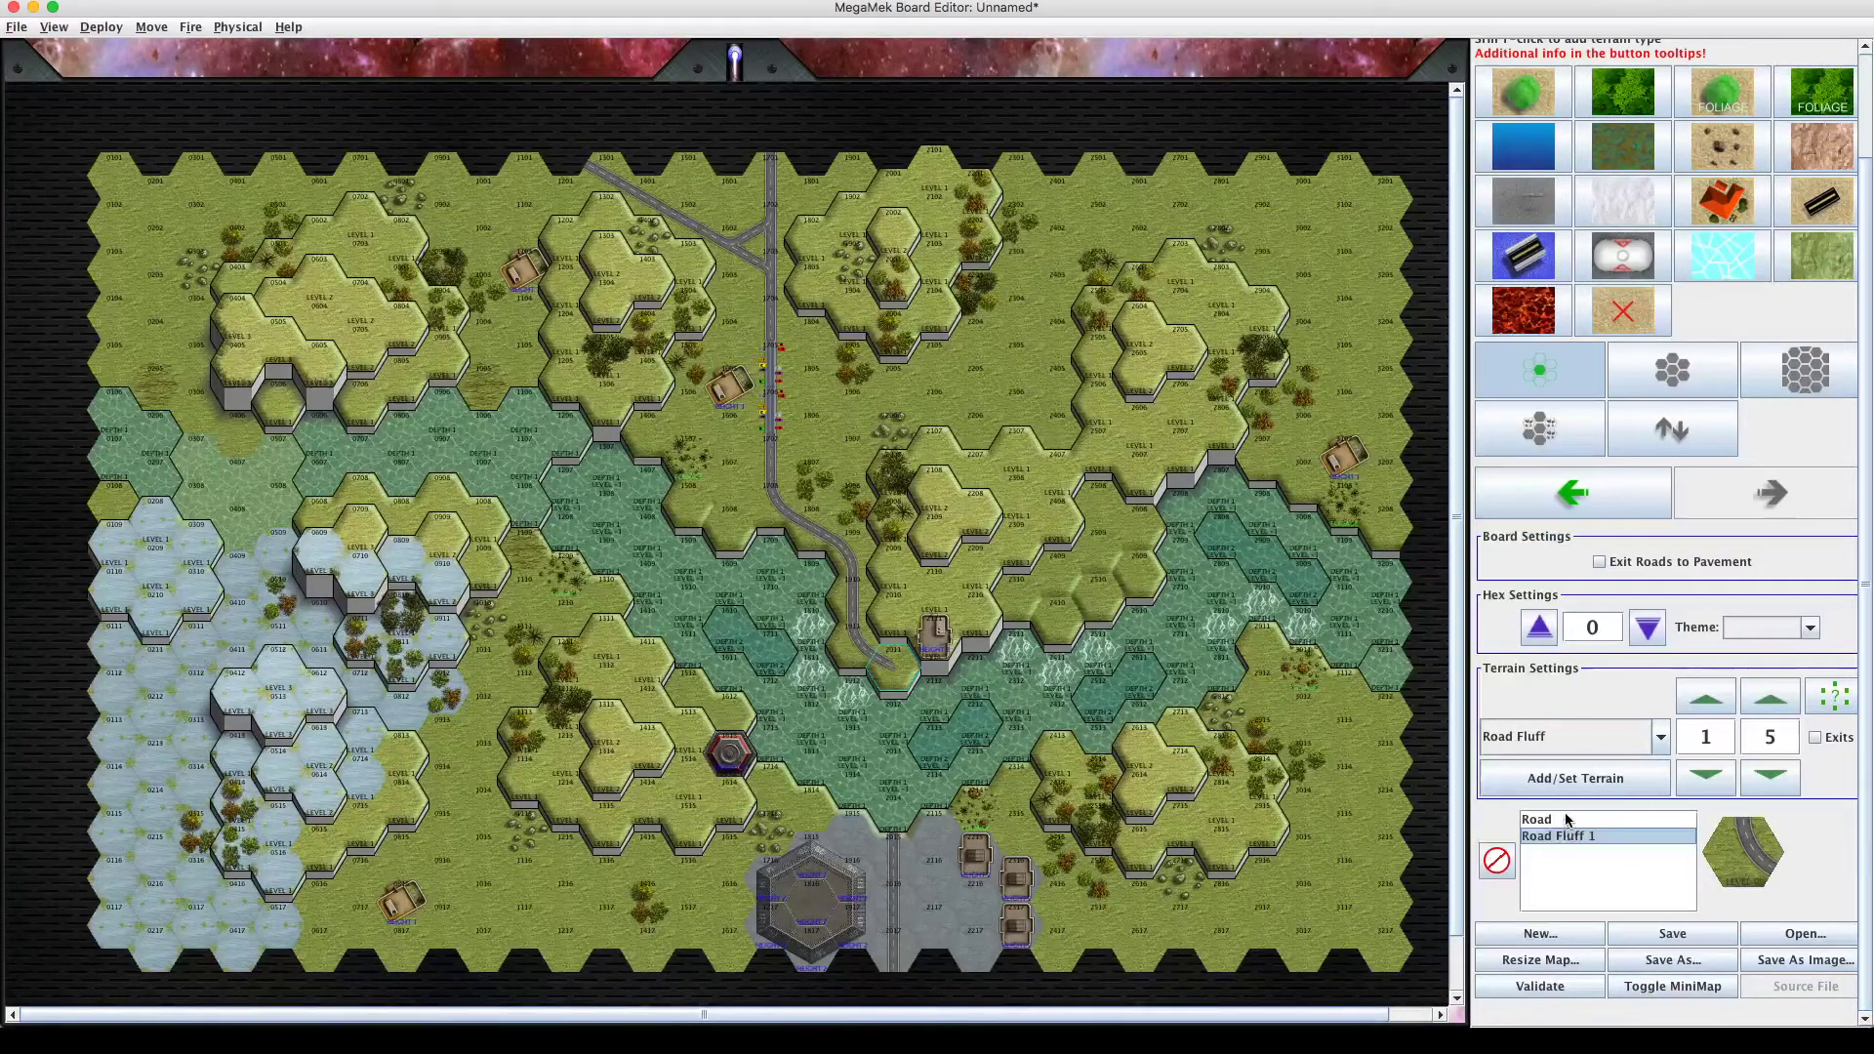
{"action": "left_click", "coordinate": [1565, 821]}
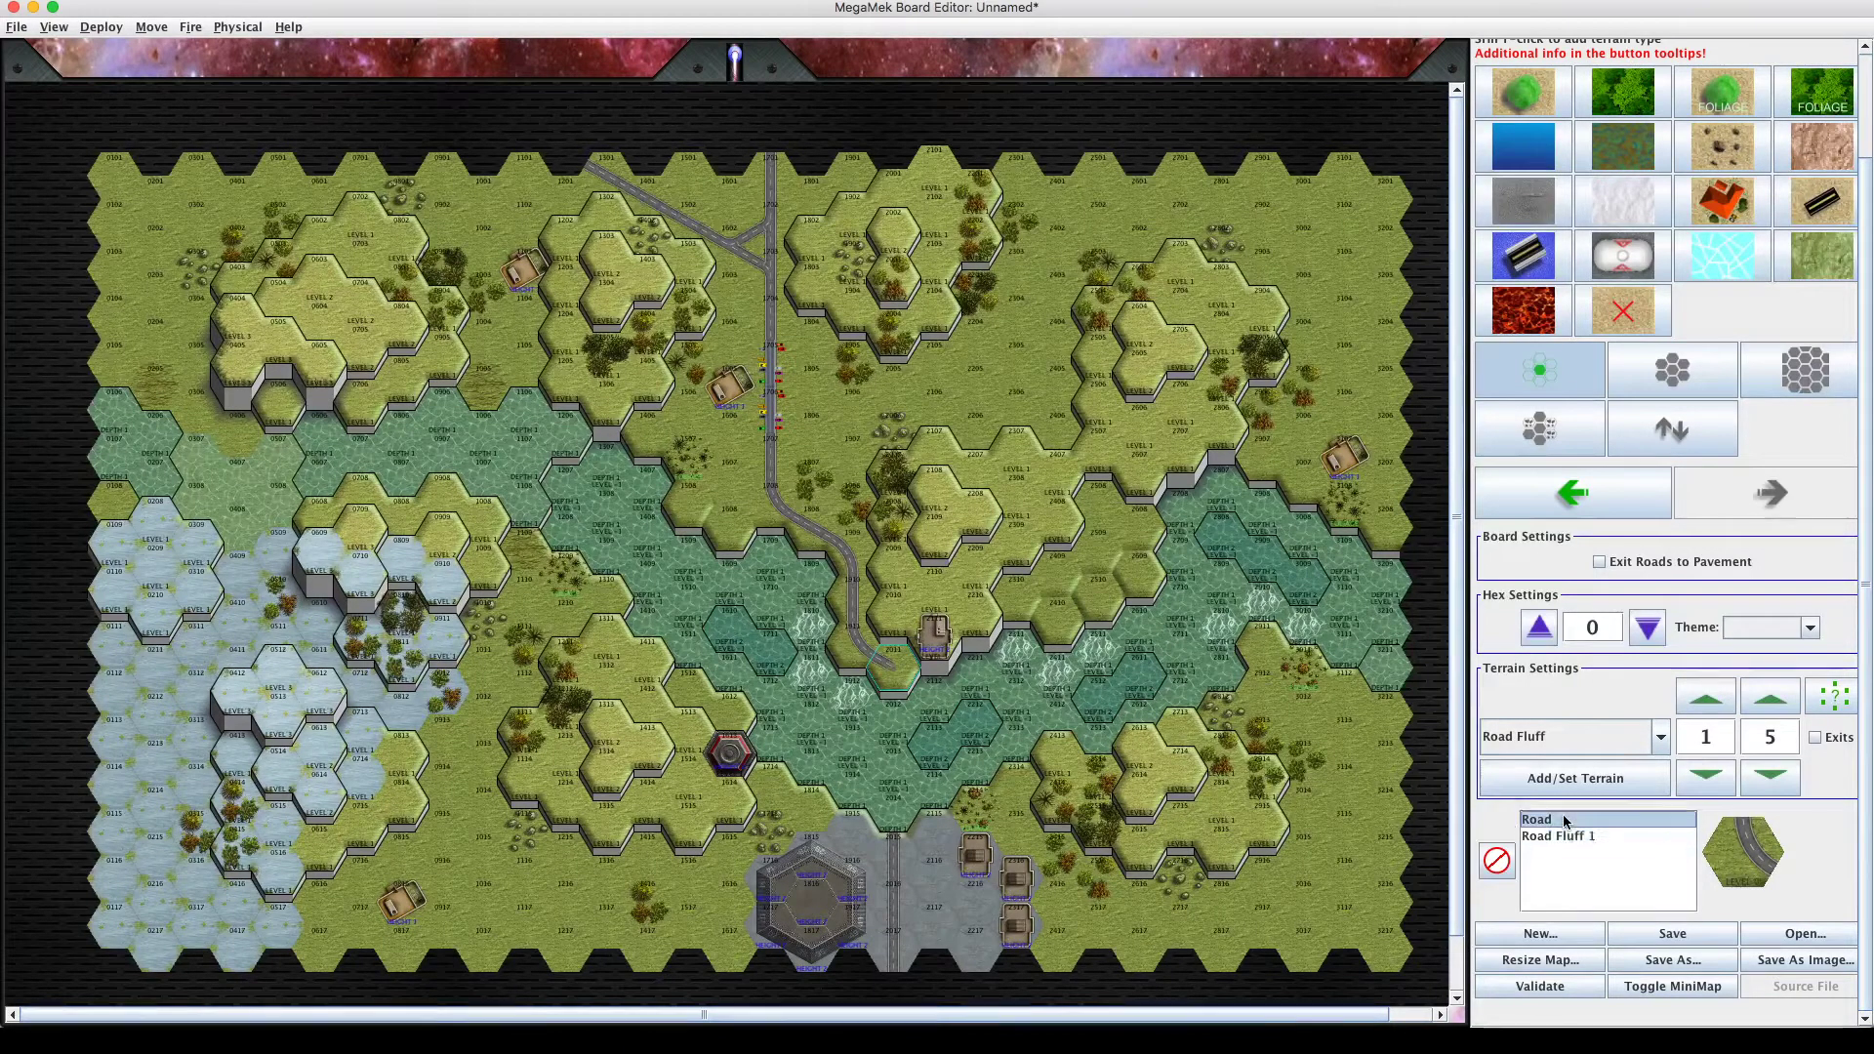
{"action": "left_click", "coordinate": [1815, 738]}
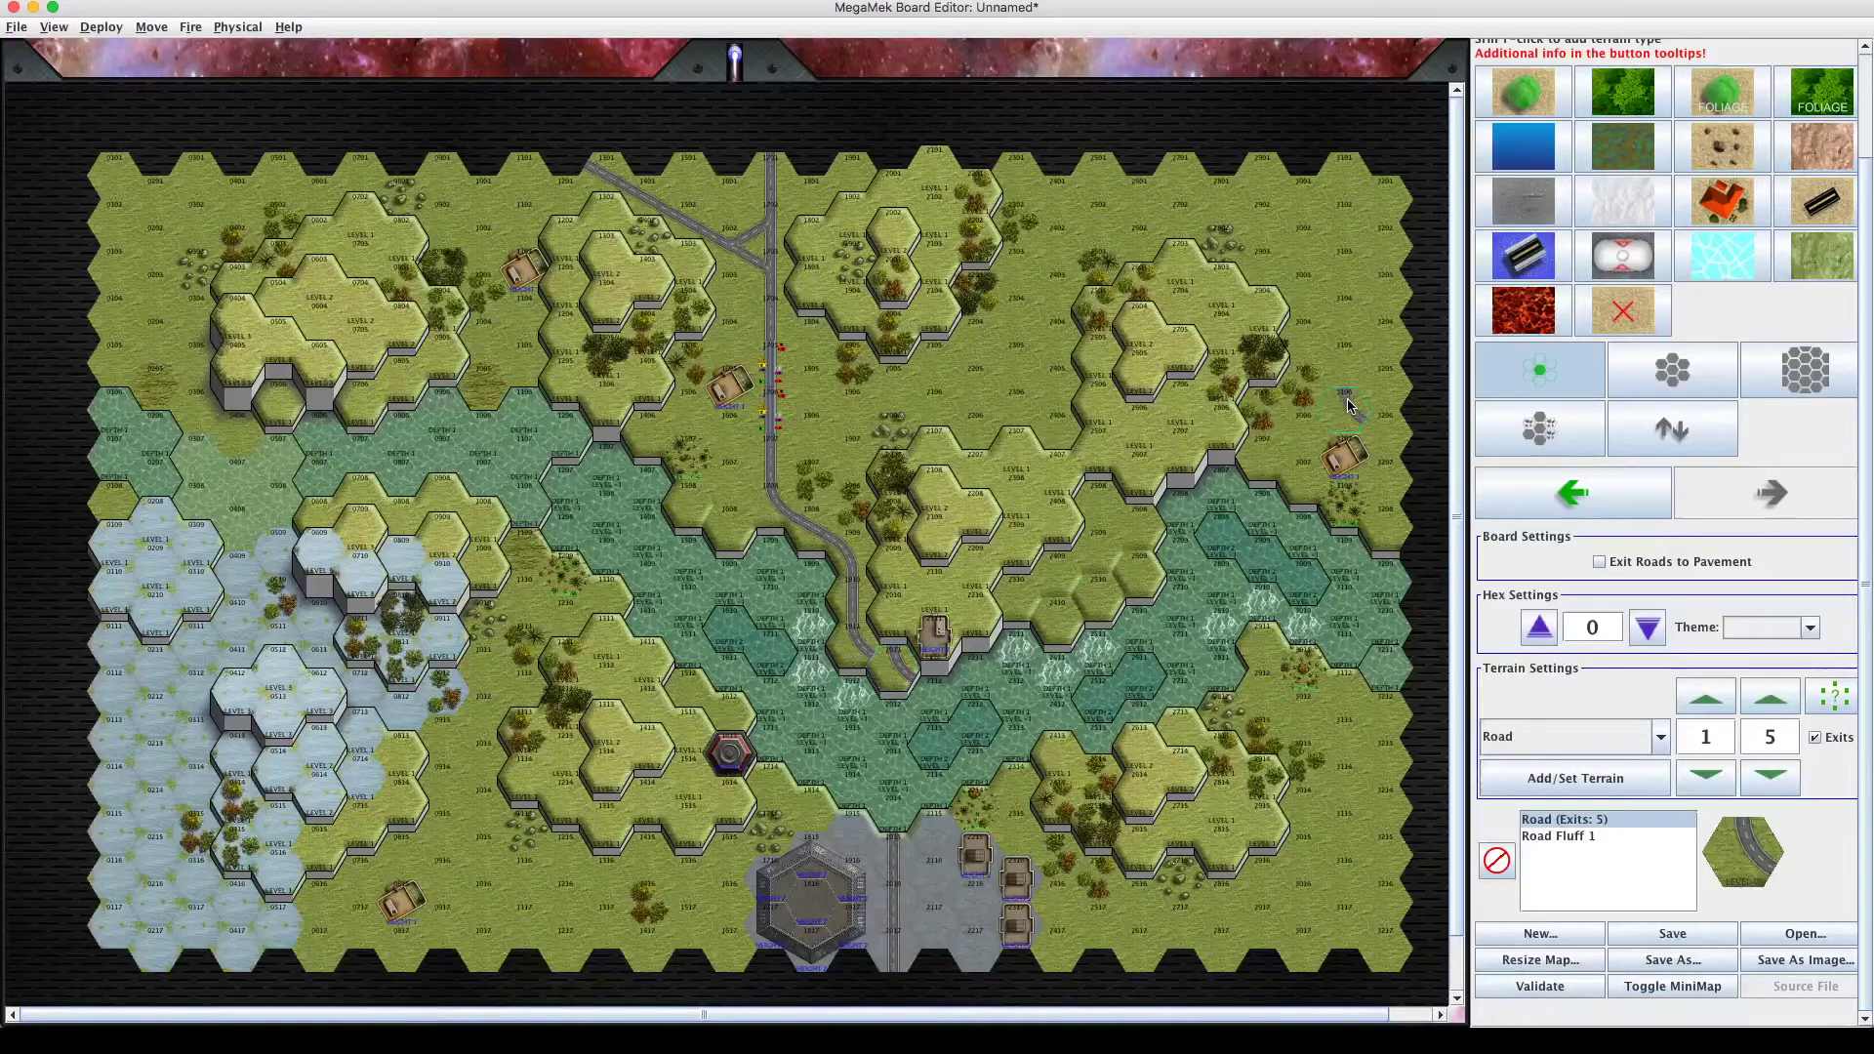
{"action": "left_click", "coordinate": [1605, 506]}
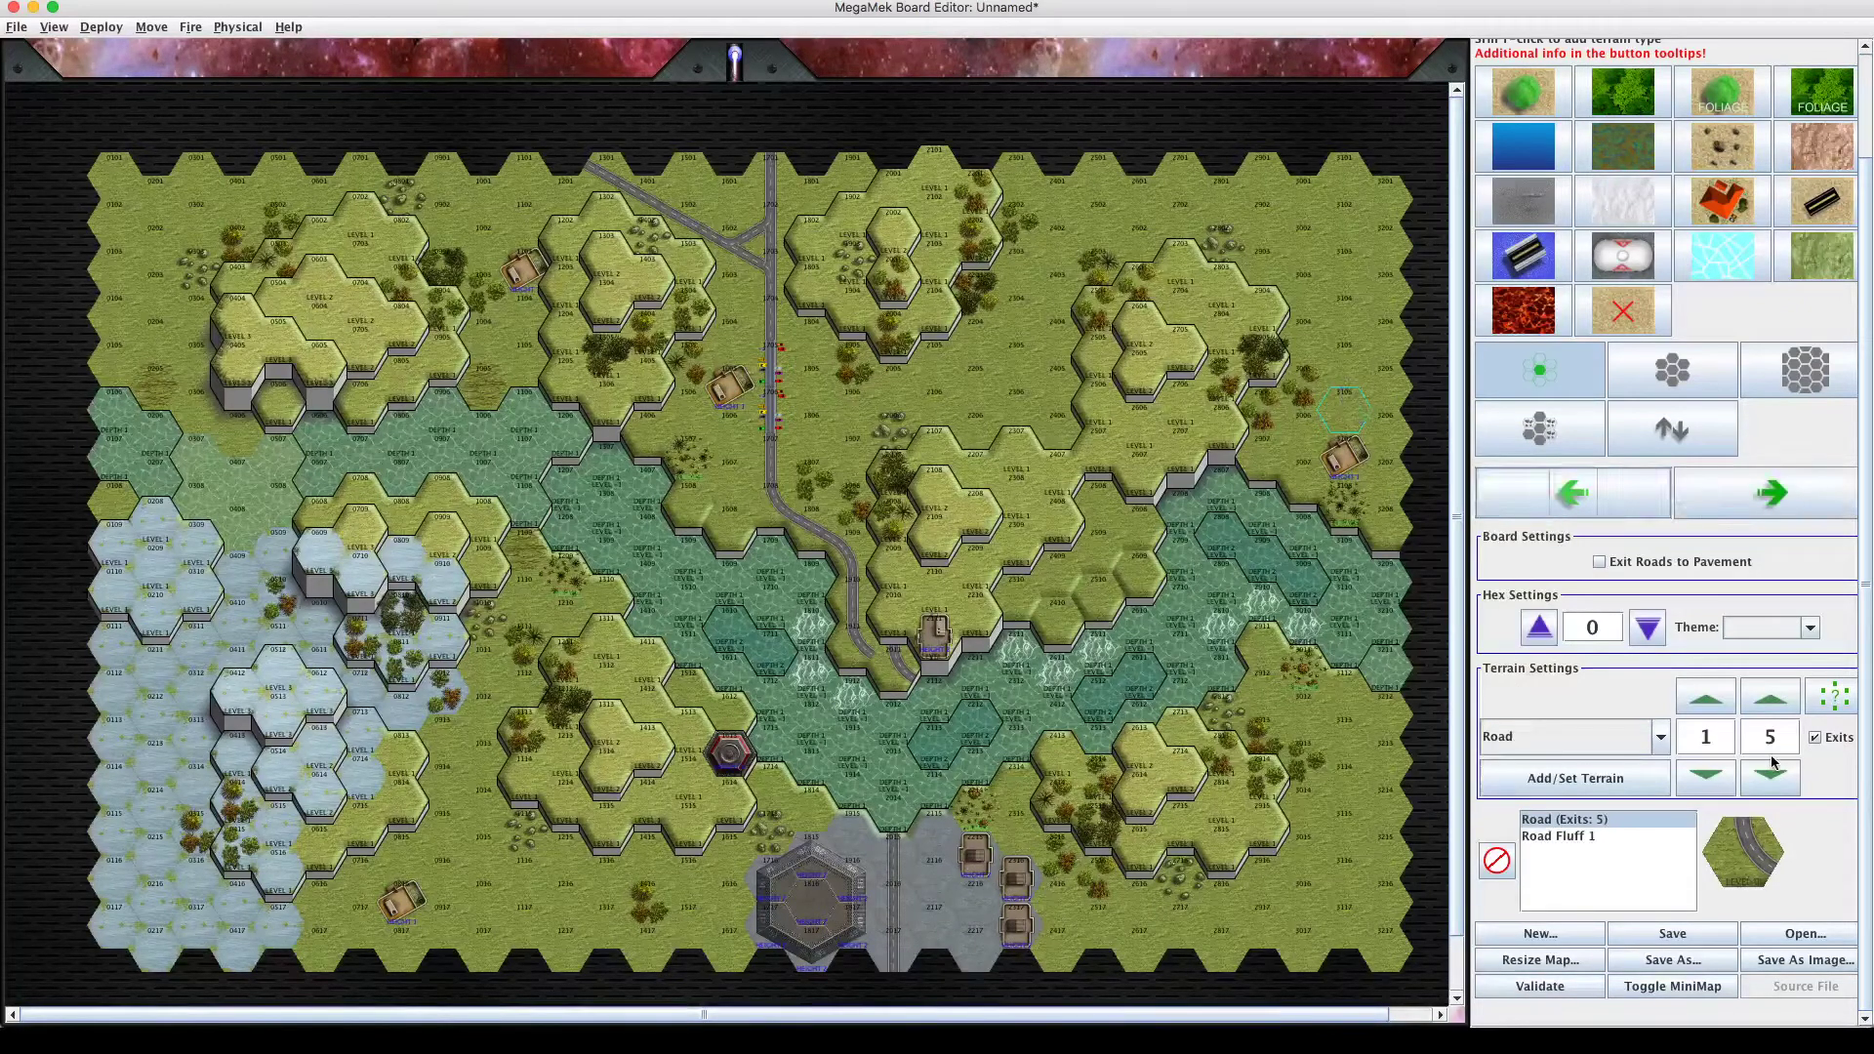
Set the Road exits to northwest and south only, and place the road on the northern riverbank hex.
{"action": "left_click", "coordinate": [1829, 699]}
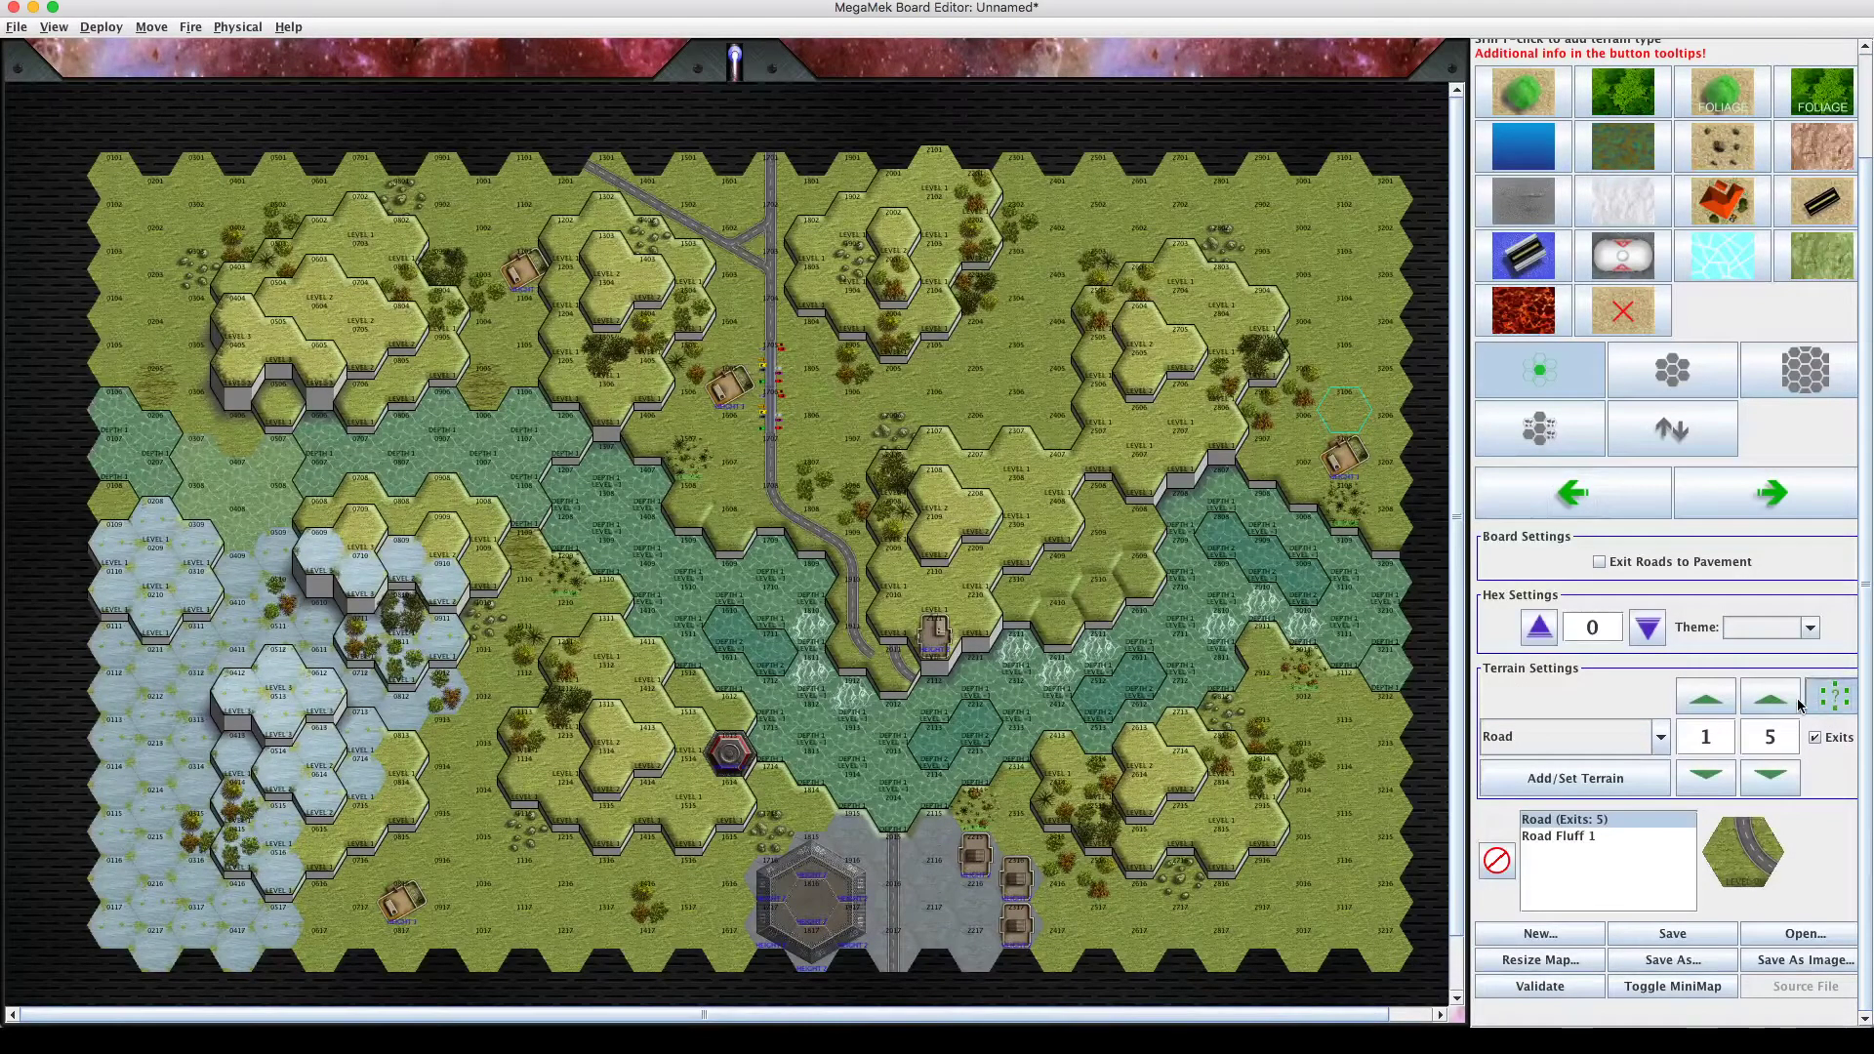
{"action": "left_click", "coordinate": [1828, 699]}
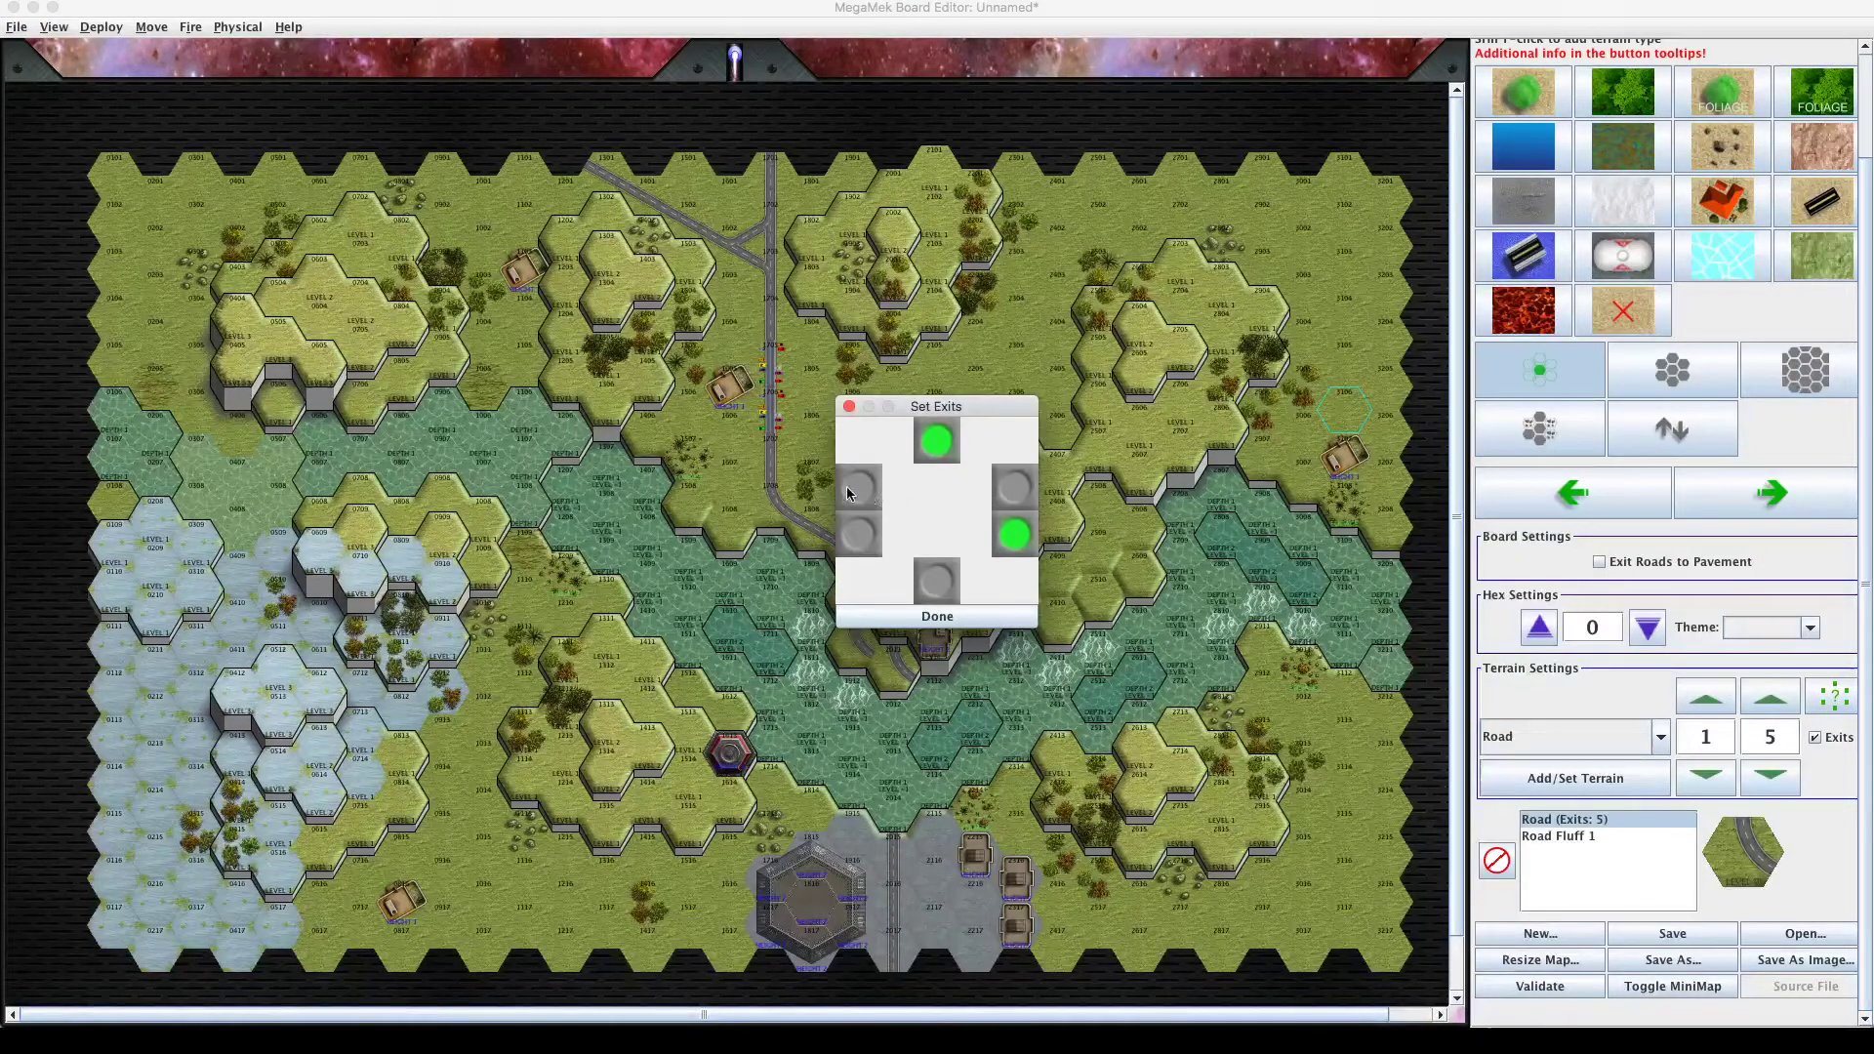
{"action": "left_click", "coordinate": [855, 487]}
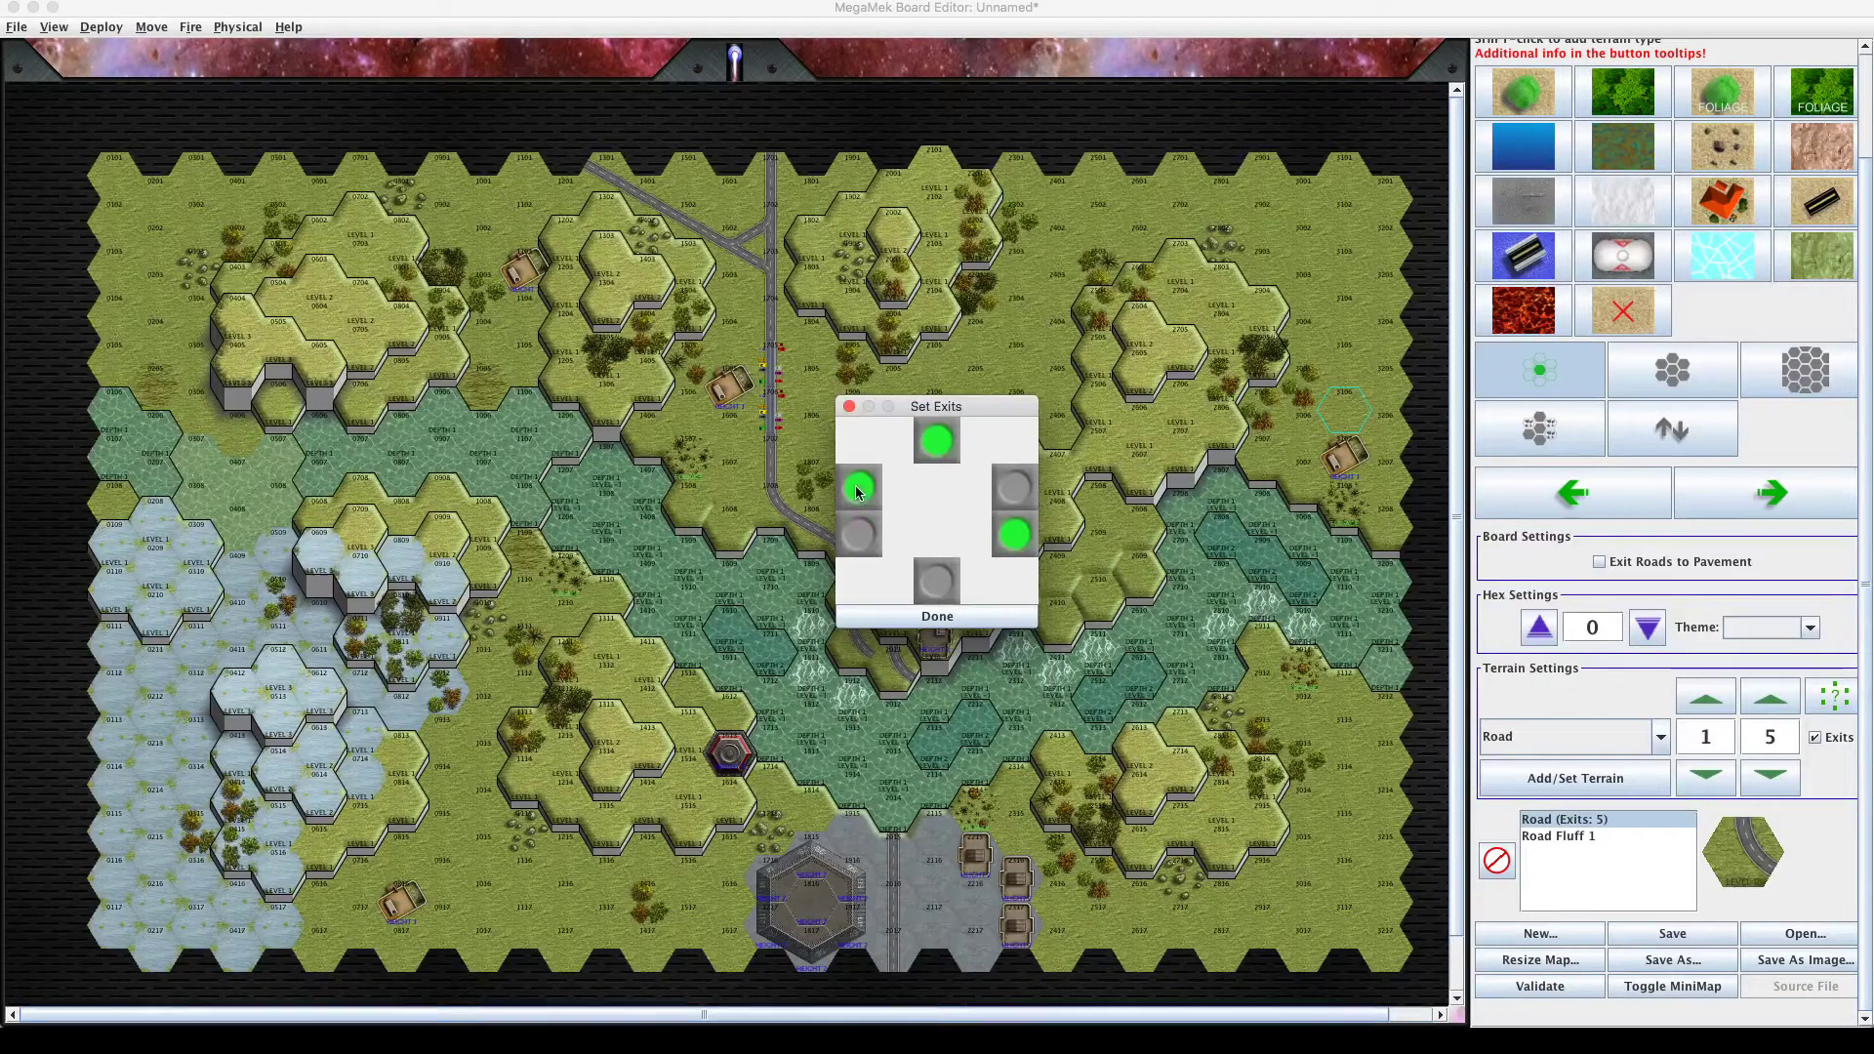
{"action": "left_click", "coordinate": [934, 588]}
{"action": "left_click", "coordinate": [868, 484]}
{"action": "left_click", "coordinate": [936, 441]}
{"action": "left_click", "coordinate": [1015, 537]}
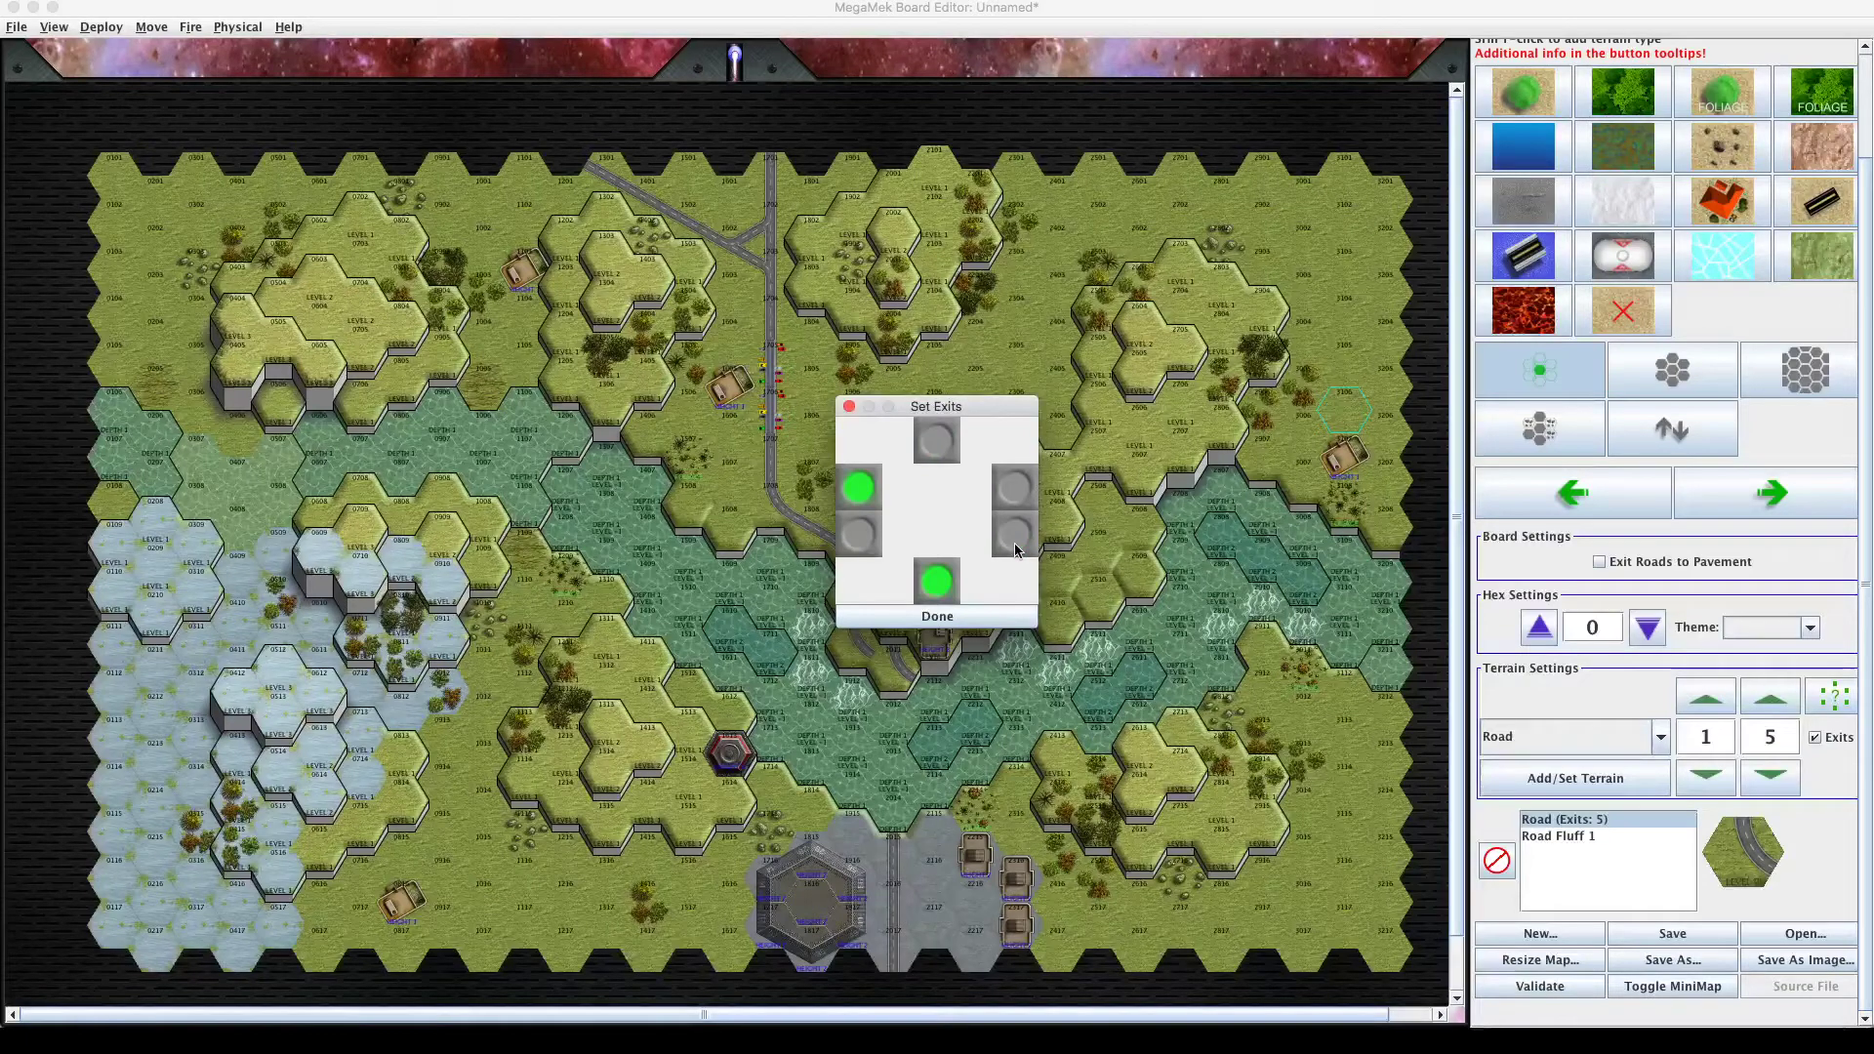
{"action": "left_click", "coordinate": [952, 625]}
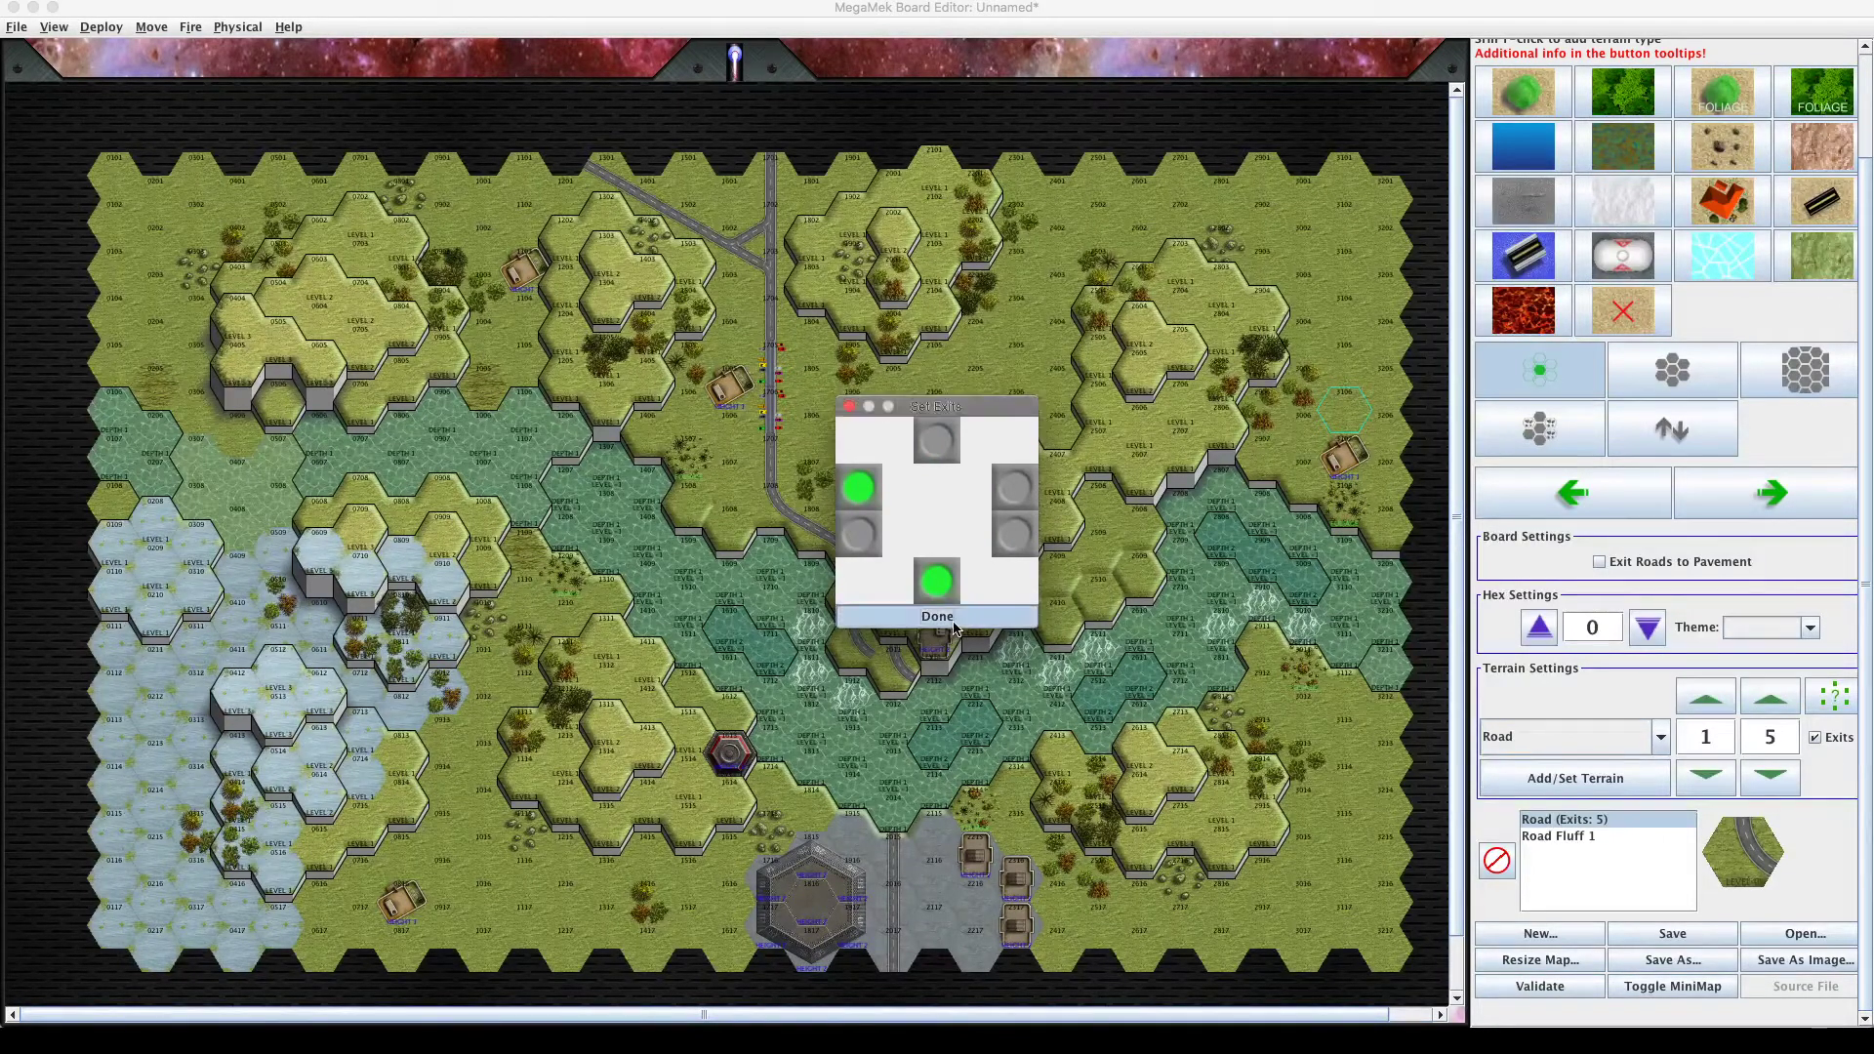
{"action": "left_click", "coordinate": [900, 671]}
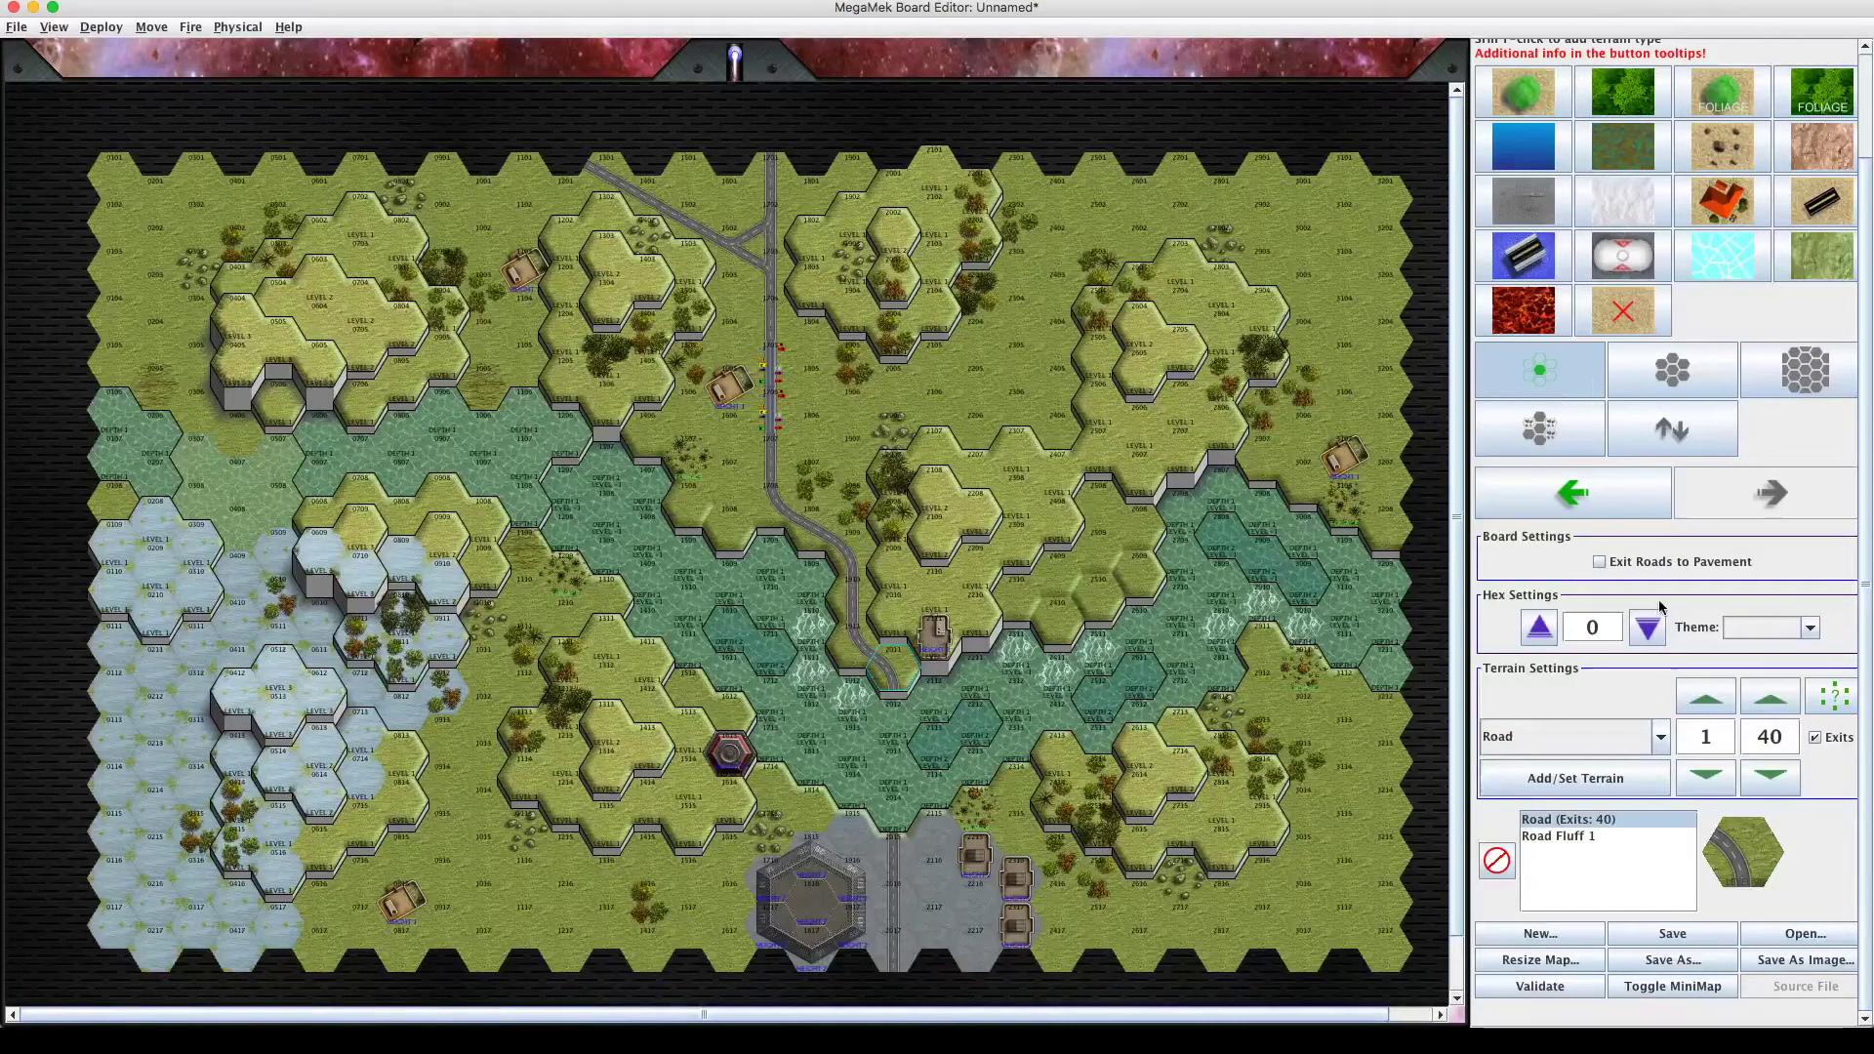
Remove Road Fluff 1 from the hex's terrain list and select the remaining Road entry.
{"action": "left_click", "coordinate": [1559, 836]}
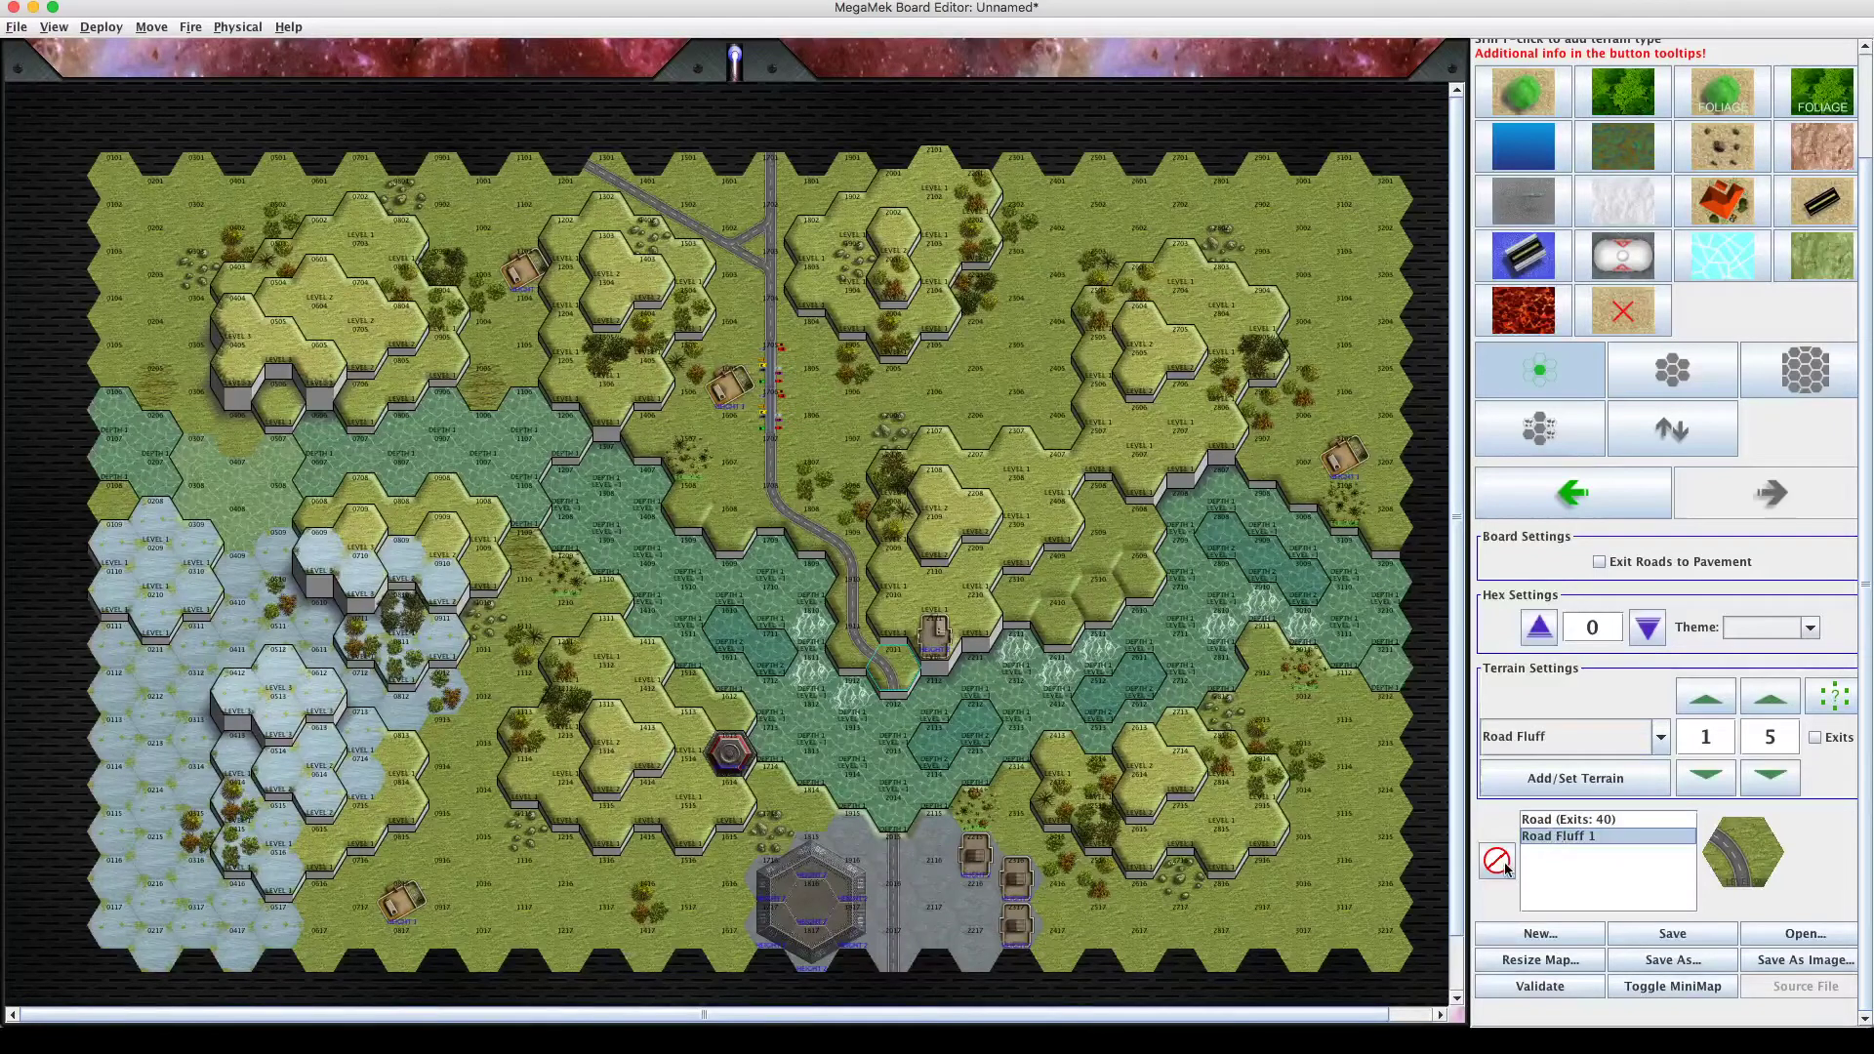
{"action": "key", "text": "Delete"}
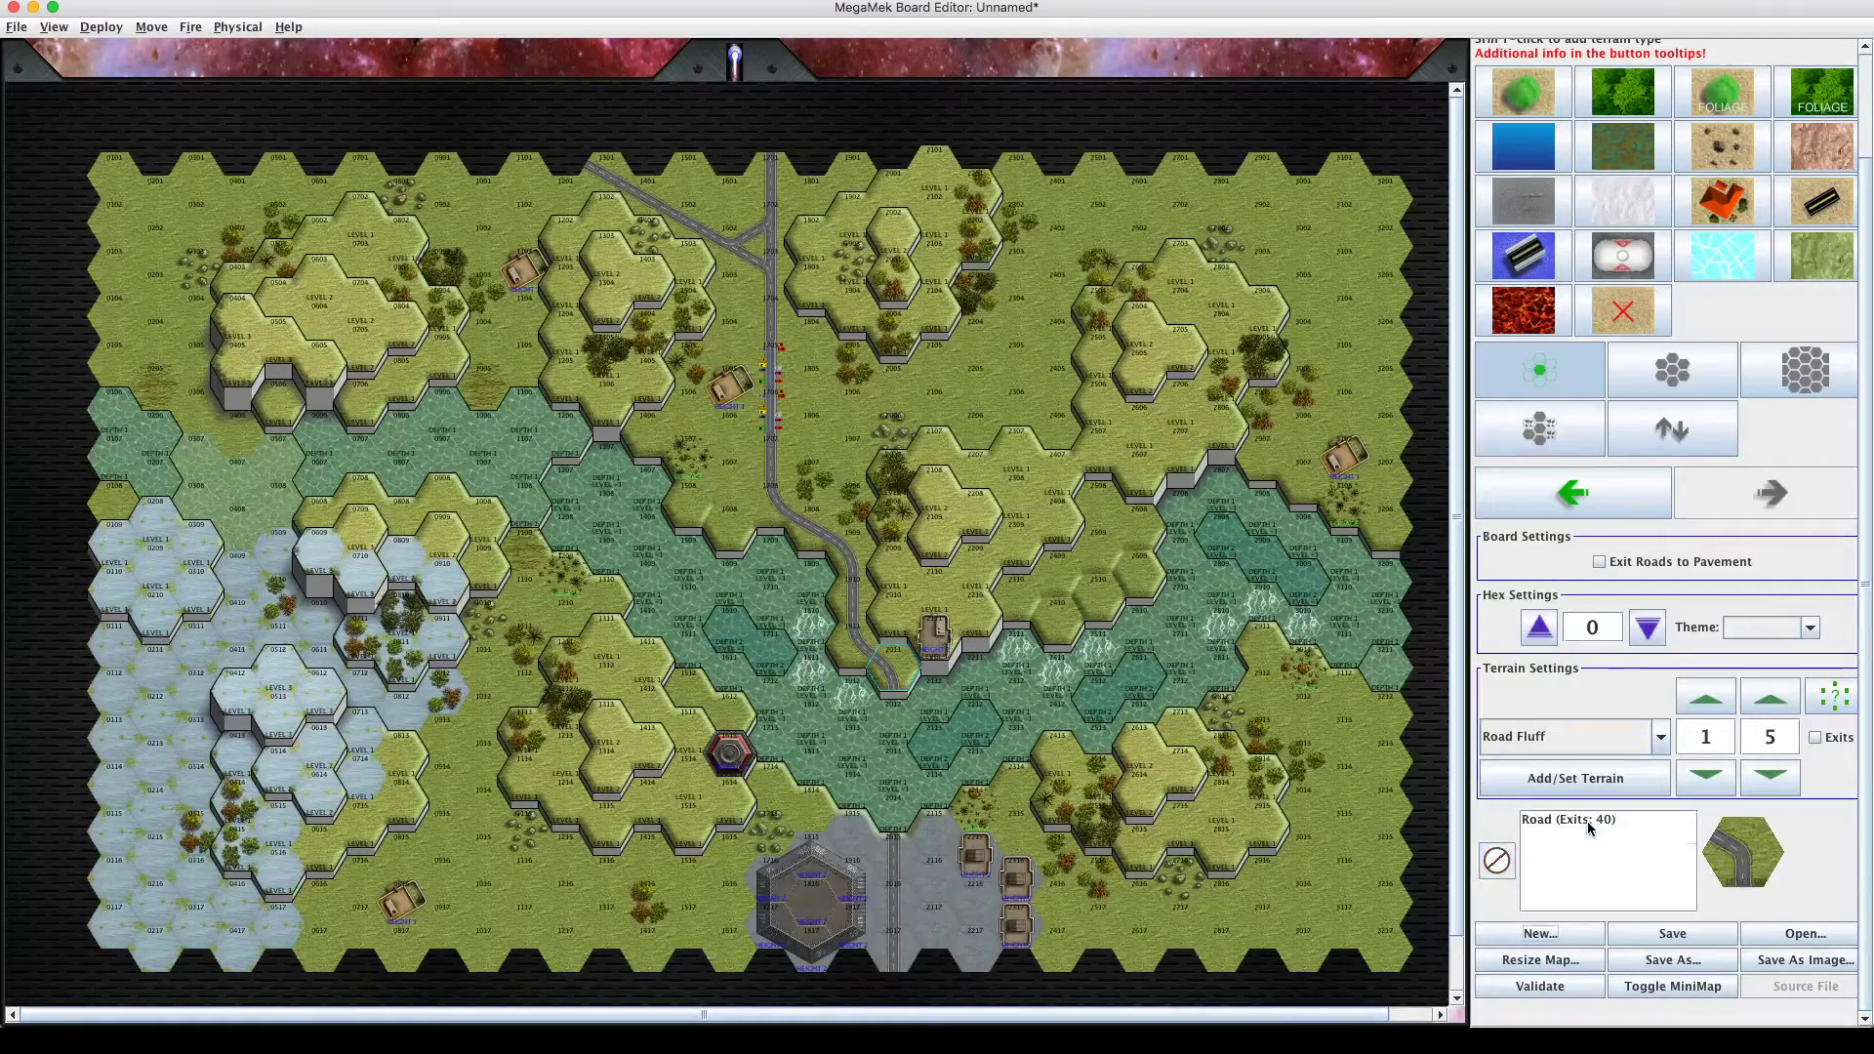
{"action": "left_click", "coordinate": [1588, 825]}
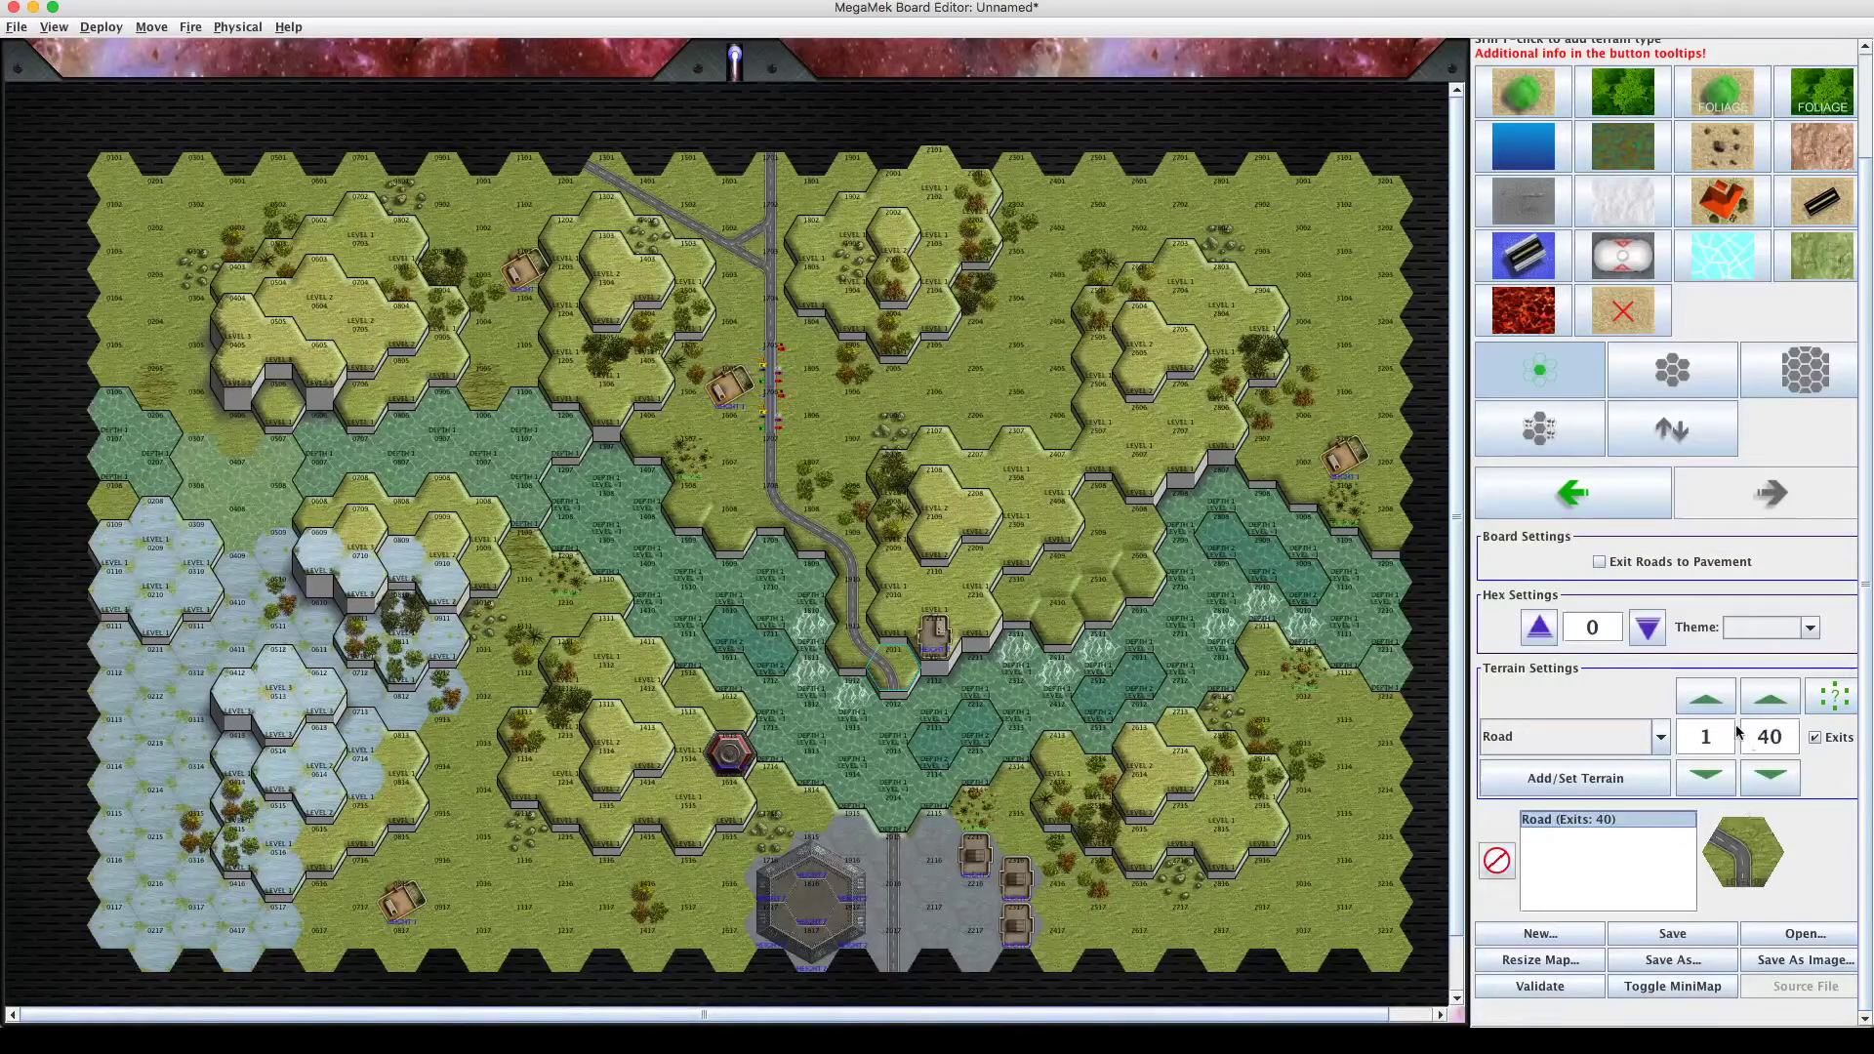
Try the Road entry's terrain level at values up to 3 and return it to 1.
{"action": "left_click", "coordinate": [1717, 775]}
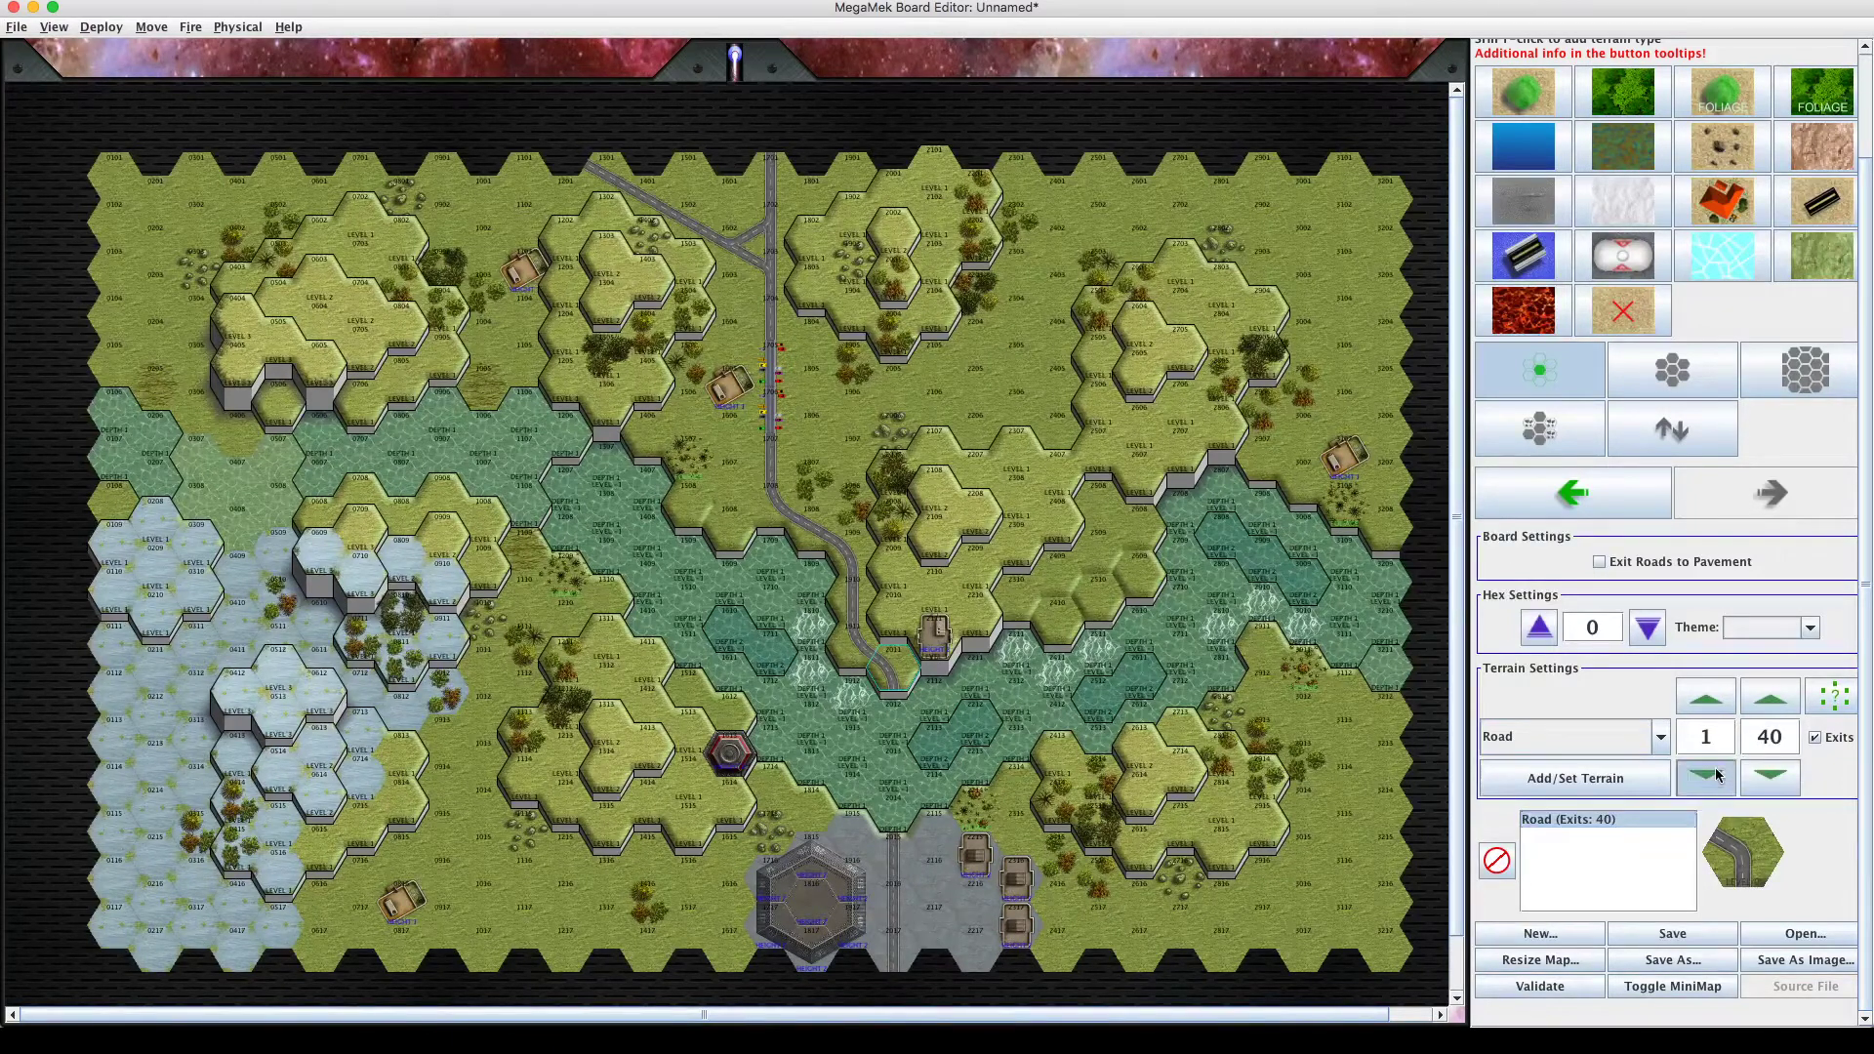
{"action": "left_click", "coordinate": [1712, 700]}
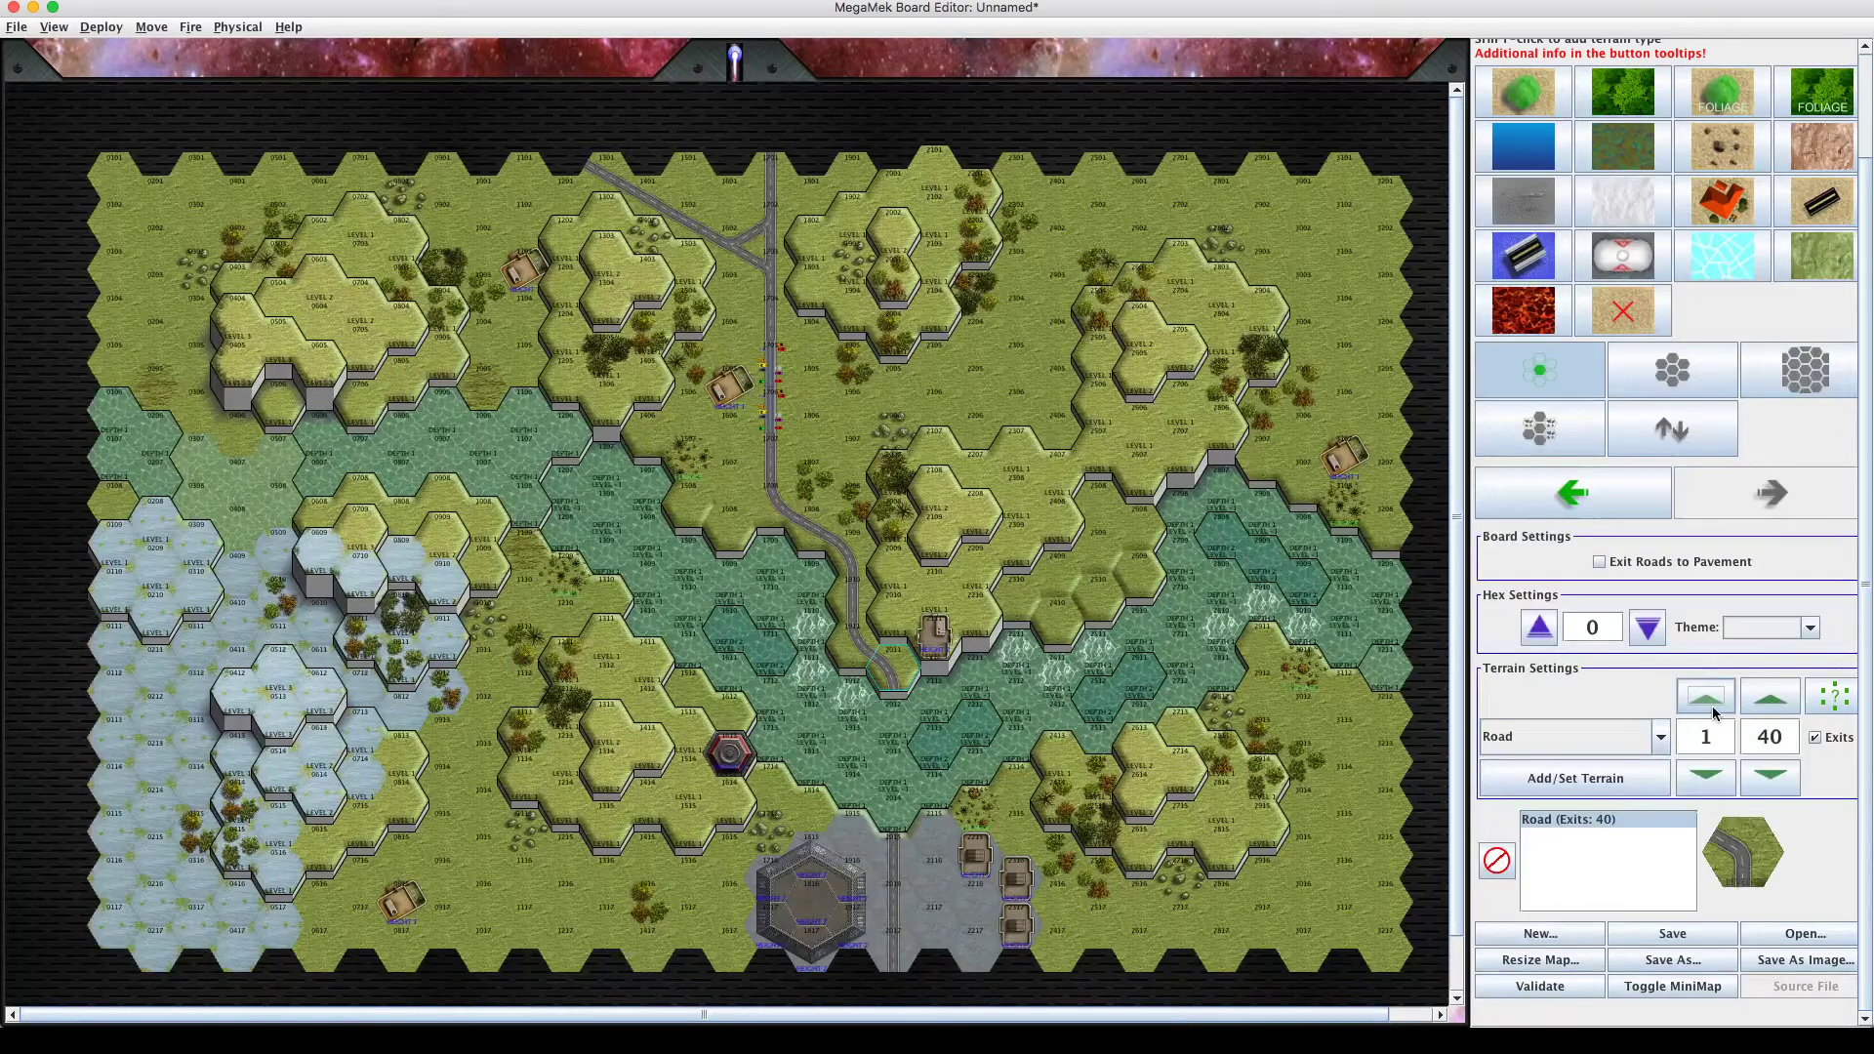
{"action": "left_click", "coordinate": [1712, 707]}
{"action": "left_click", "coordinate": [1700, 782]}
{"action": "left_click", "coordinate": [1708, 785]}
{"action": "left_click", "coordinate": [1706, 698]}
{"action": "left_click", "coordinate": [1706, 698]}
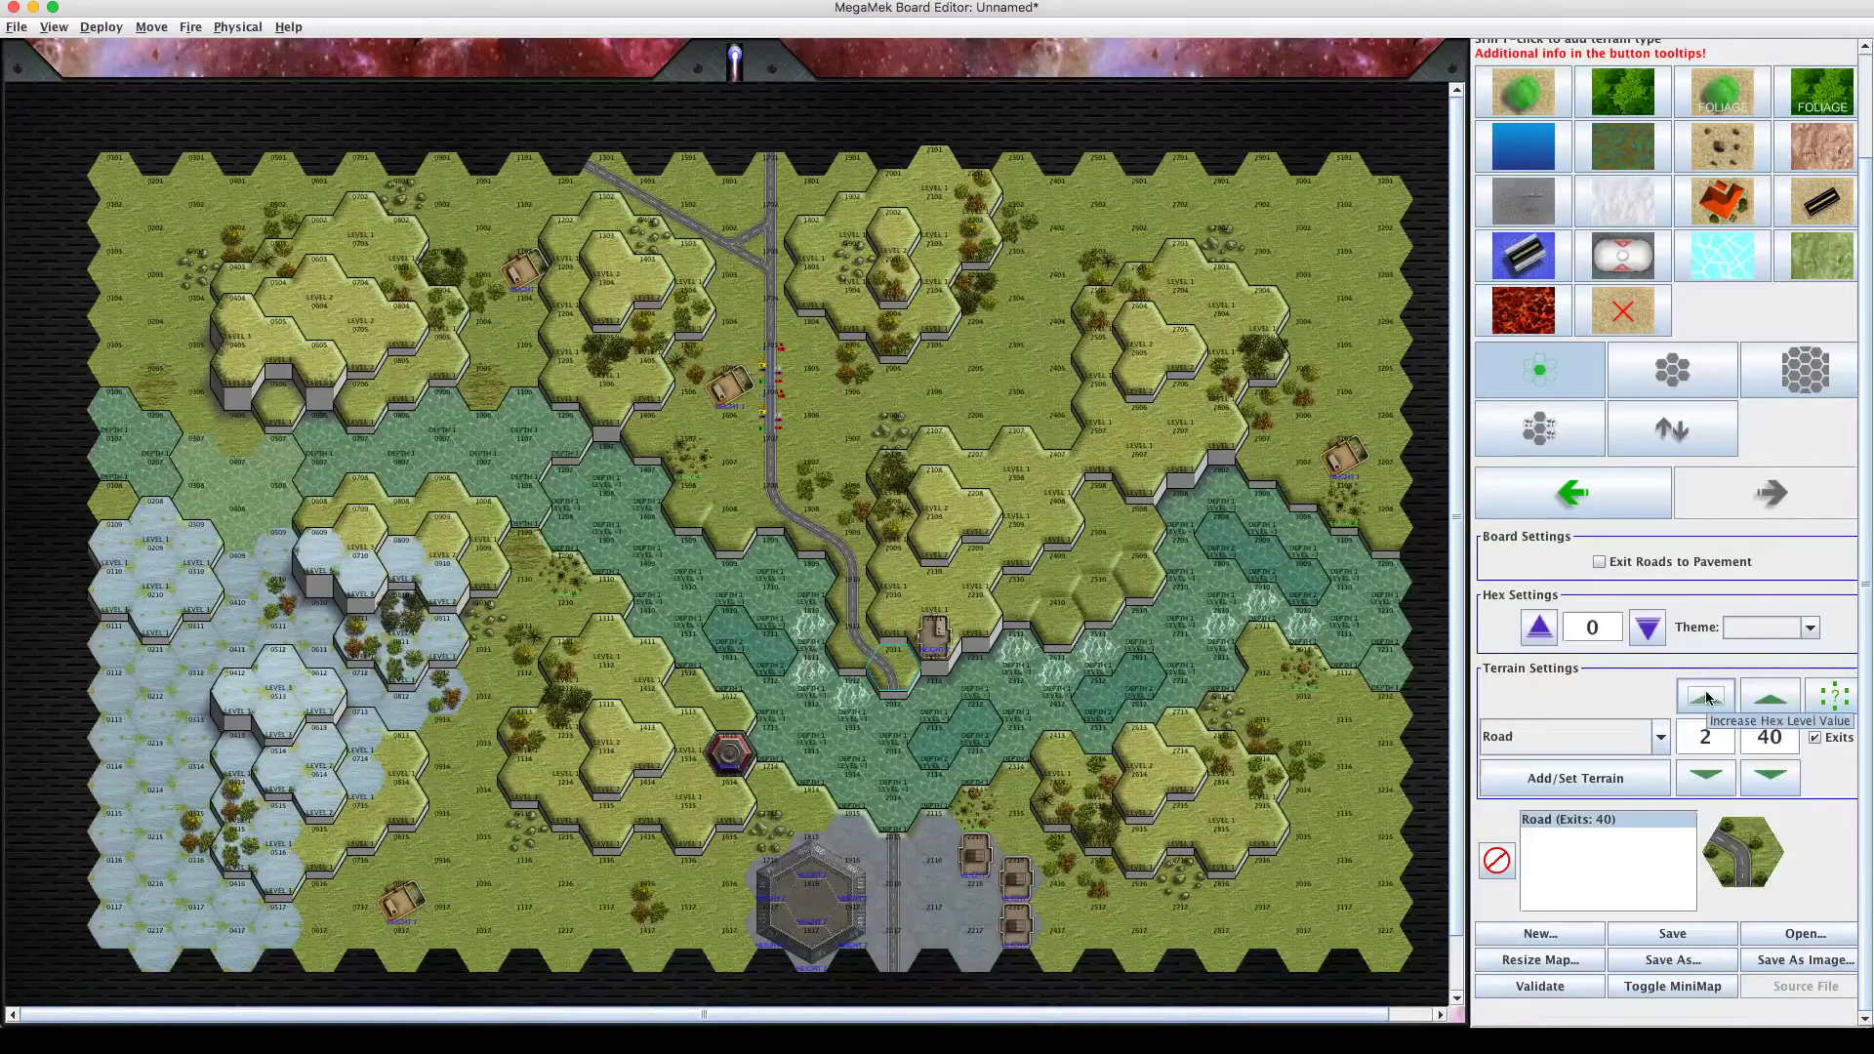
{"action": "left_click", "coordinate": [1707, 699]}
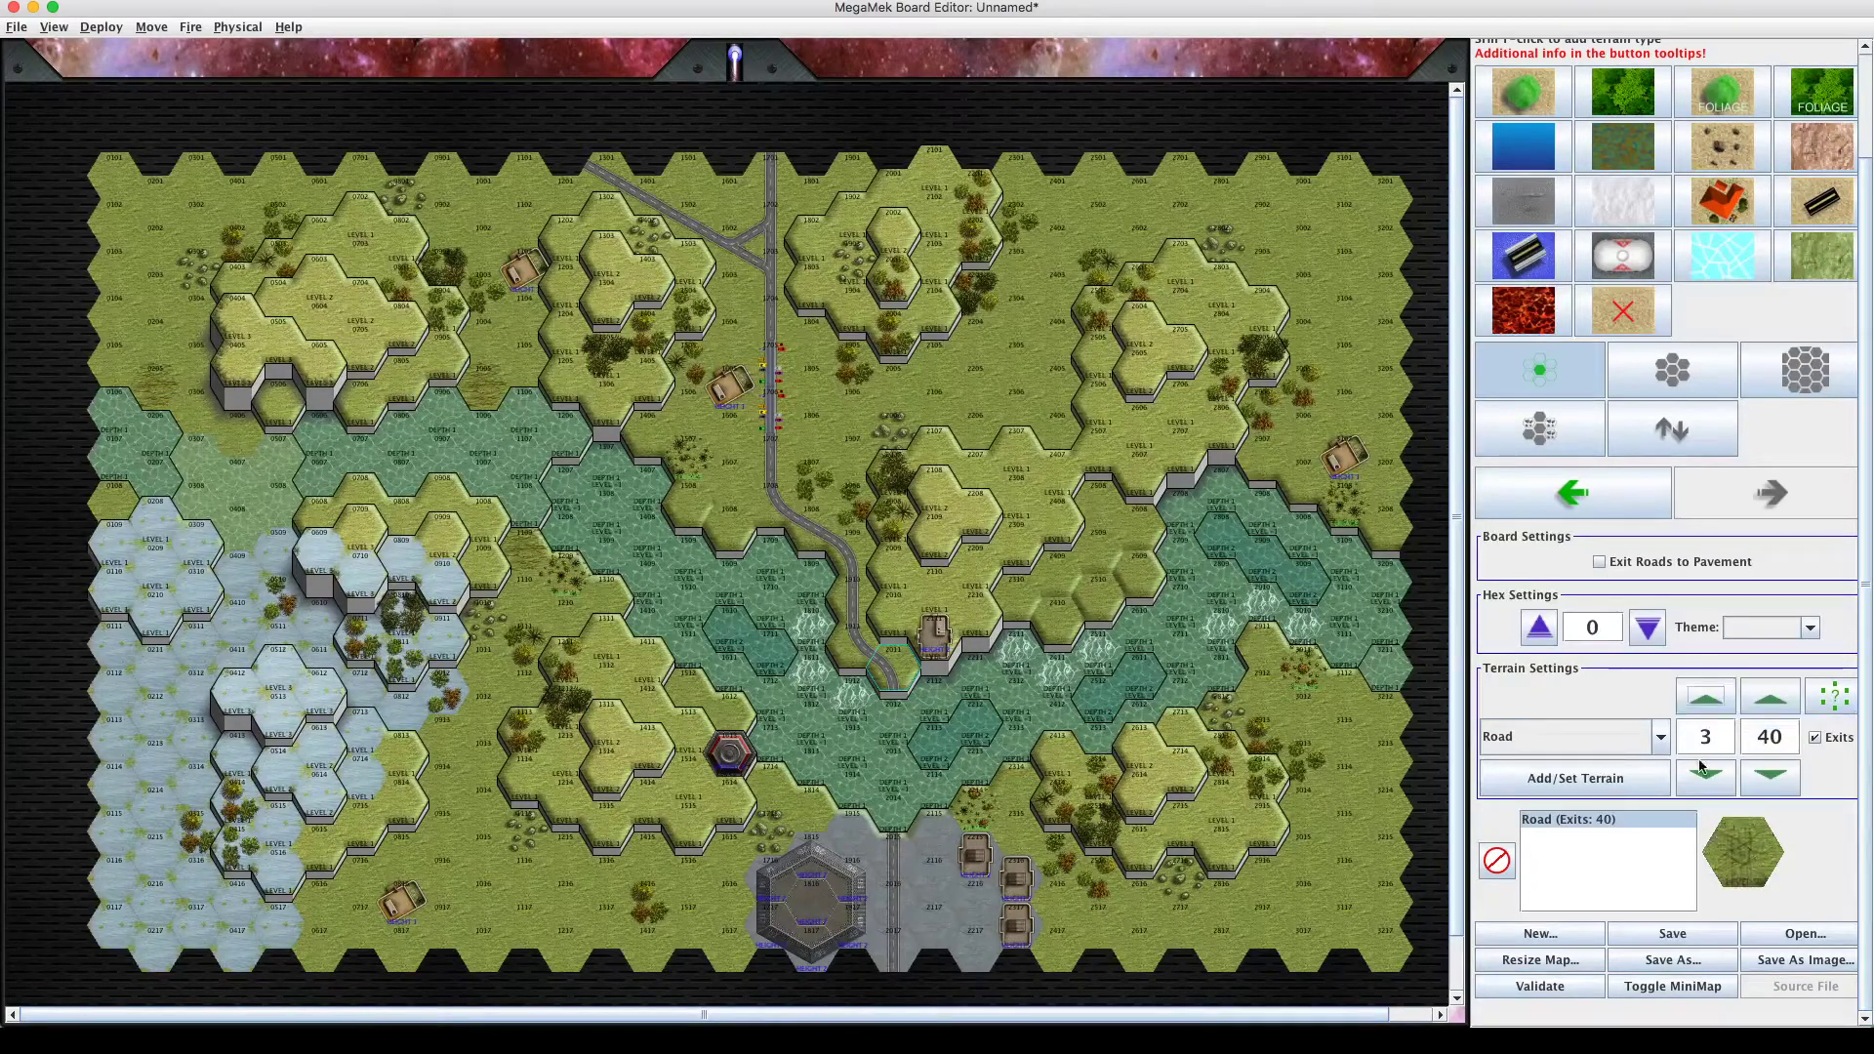
{"action": "left_click", "coordinate": [1701, 781]}
{"action": "left_click", "coordinate": [1701, 779]}
{"action": "left_click", "coordinate": [1701, 779]}
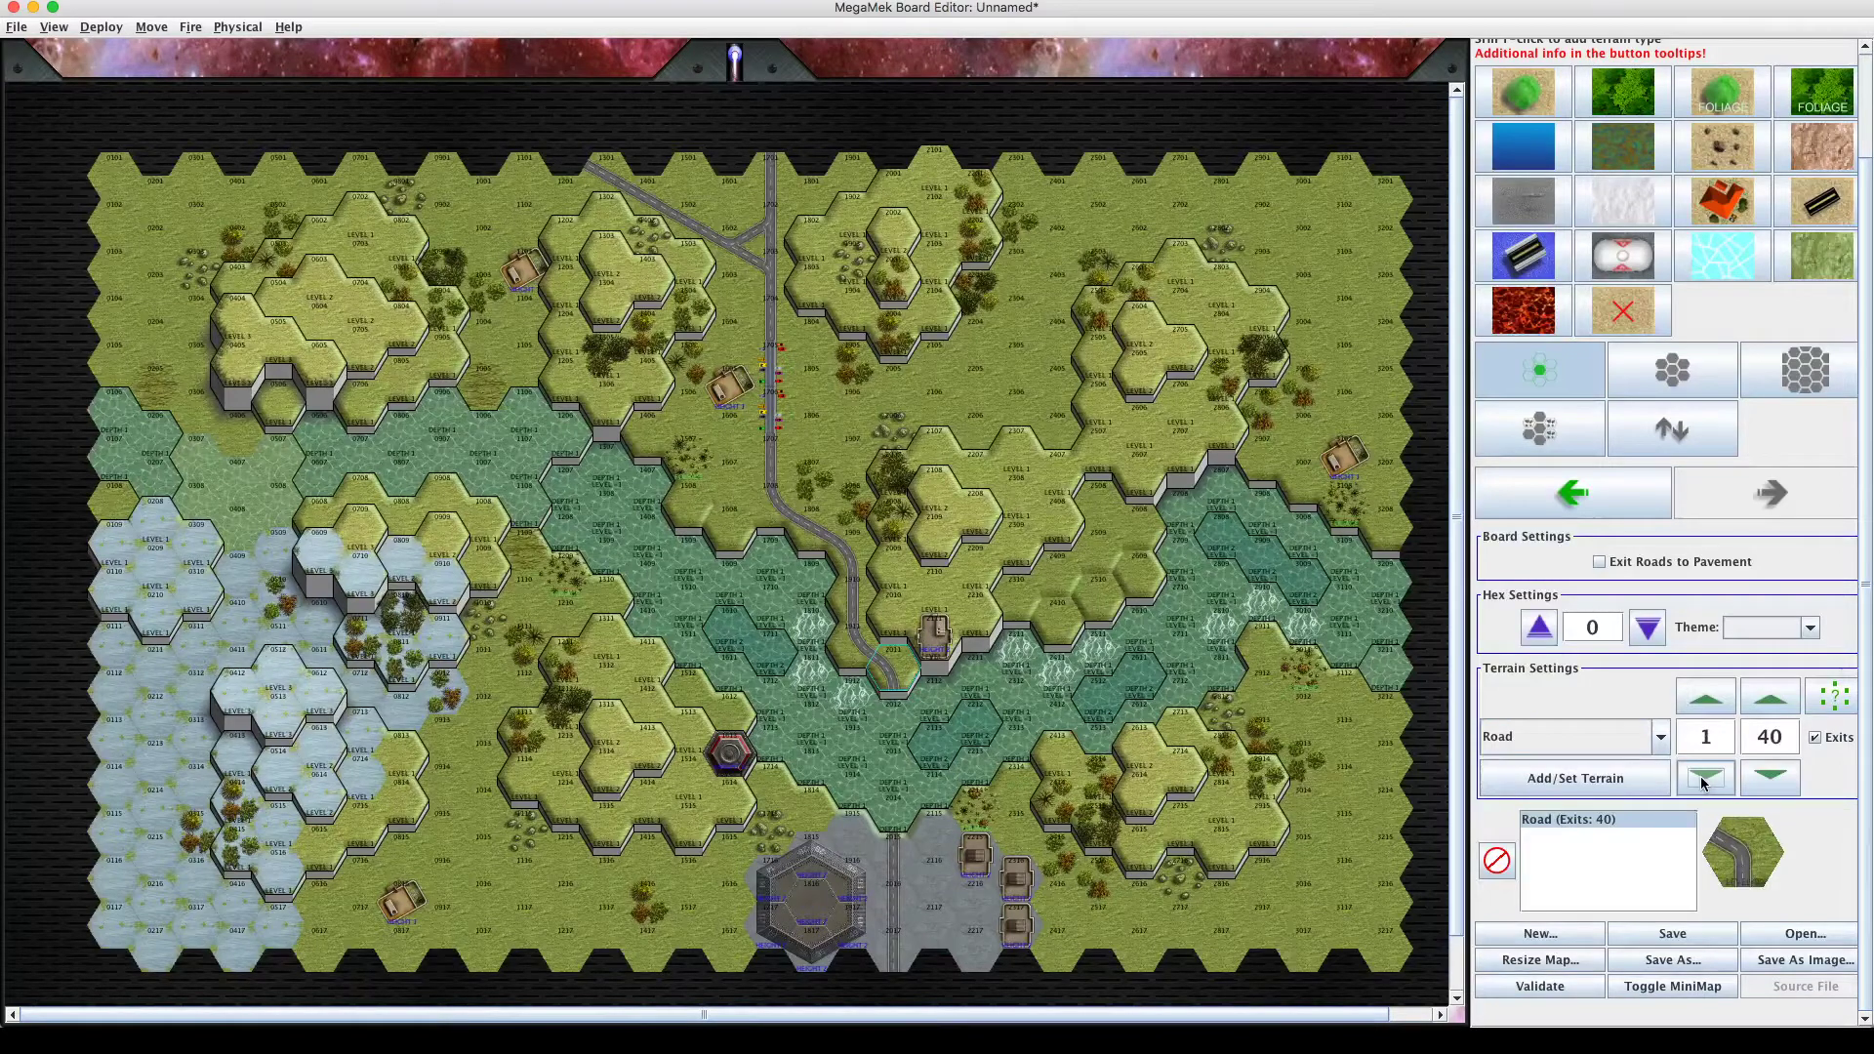
Replace the Road entry in the terrain list with a Road that has exits disabled and an exit value of 0.
{"action": "left_click", "coordinate": [1499, 865]}
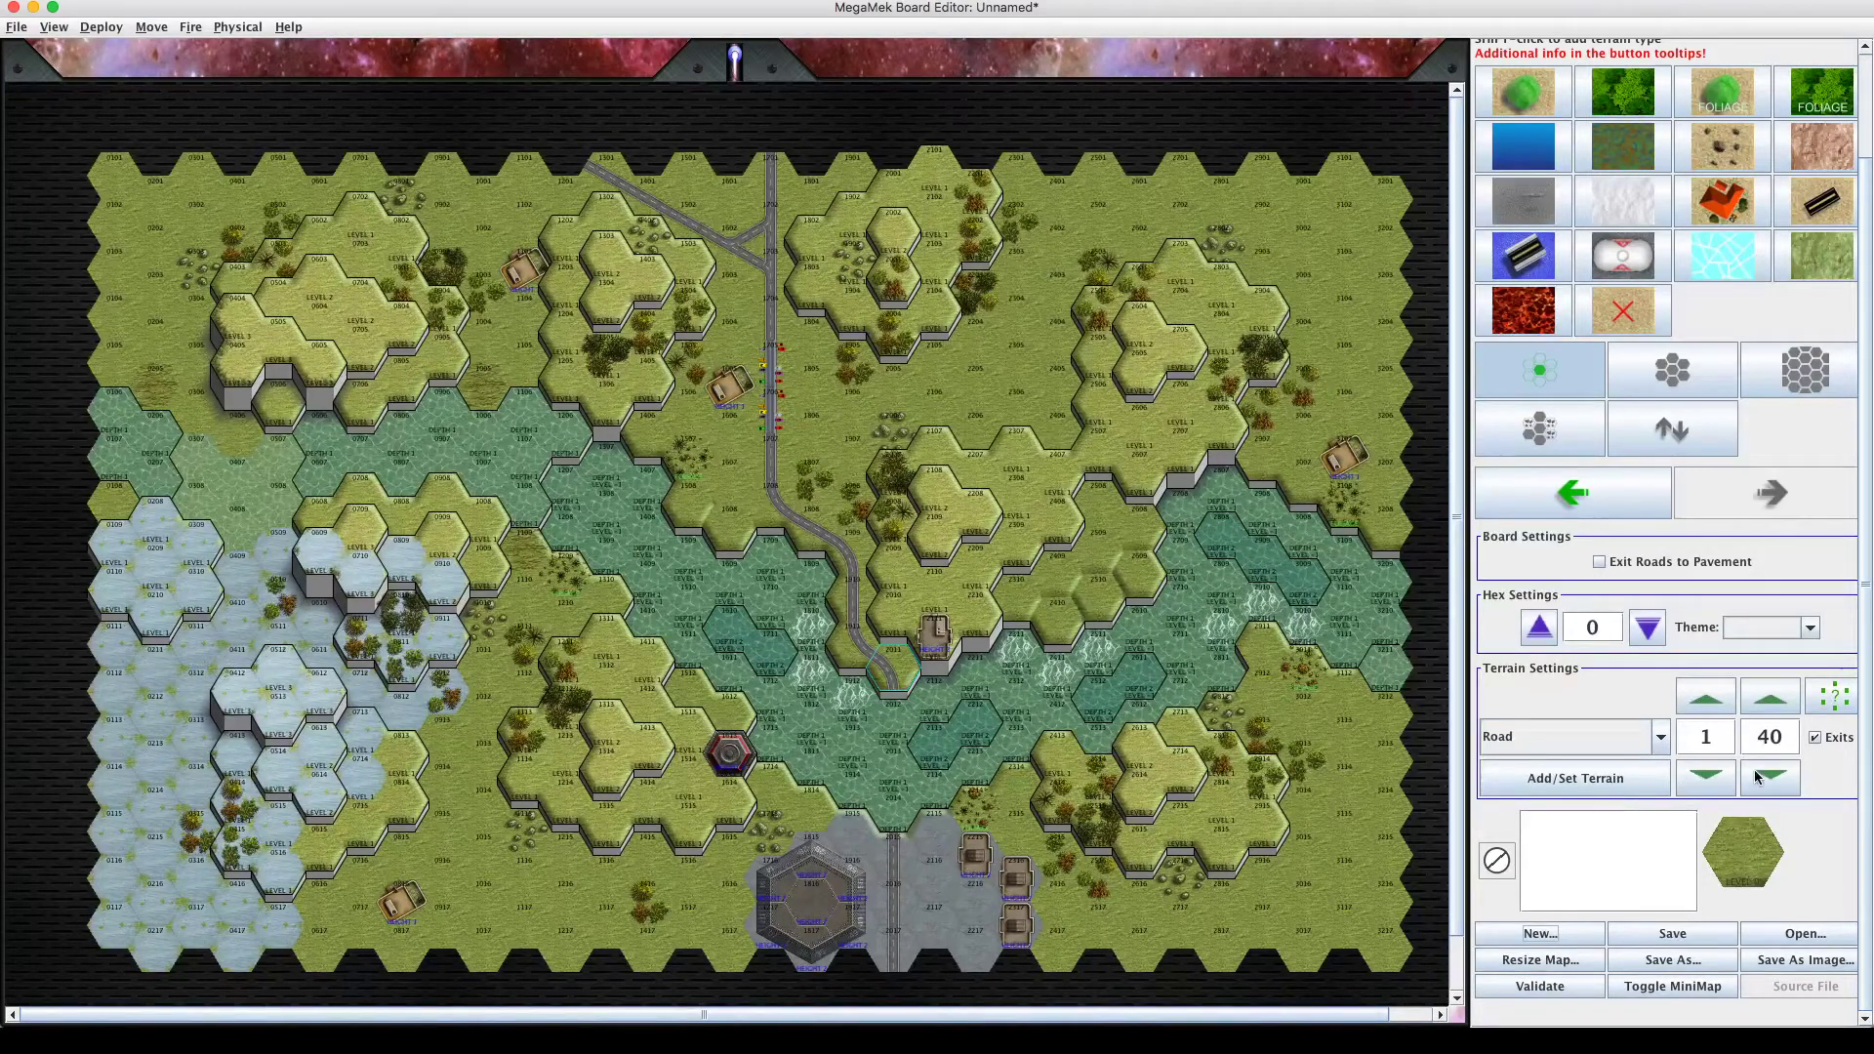
{"action": "left_click", "coordinate": [1814, 740]}
{"action": "double_click", "coordinate": [1772, 745]}
{"action": "type", "text": "0"}
{"action": "key", "text": "Tab"}
{"action": "key", "text": "space"}
Place a test cluster of adjoining road hexes without manual exits on open ground in the northeast.
{"action": "left_click", "coordinate": [1015, 334]}
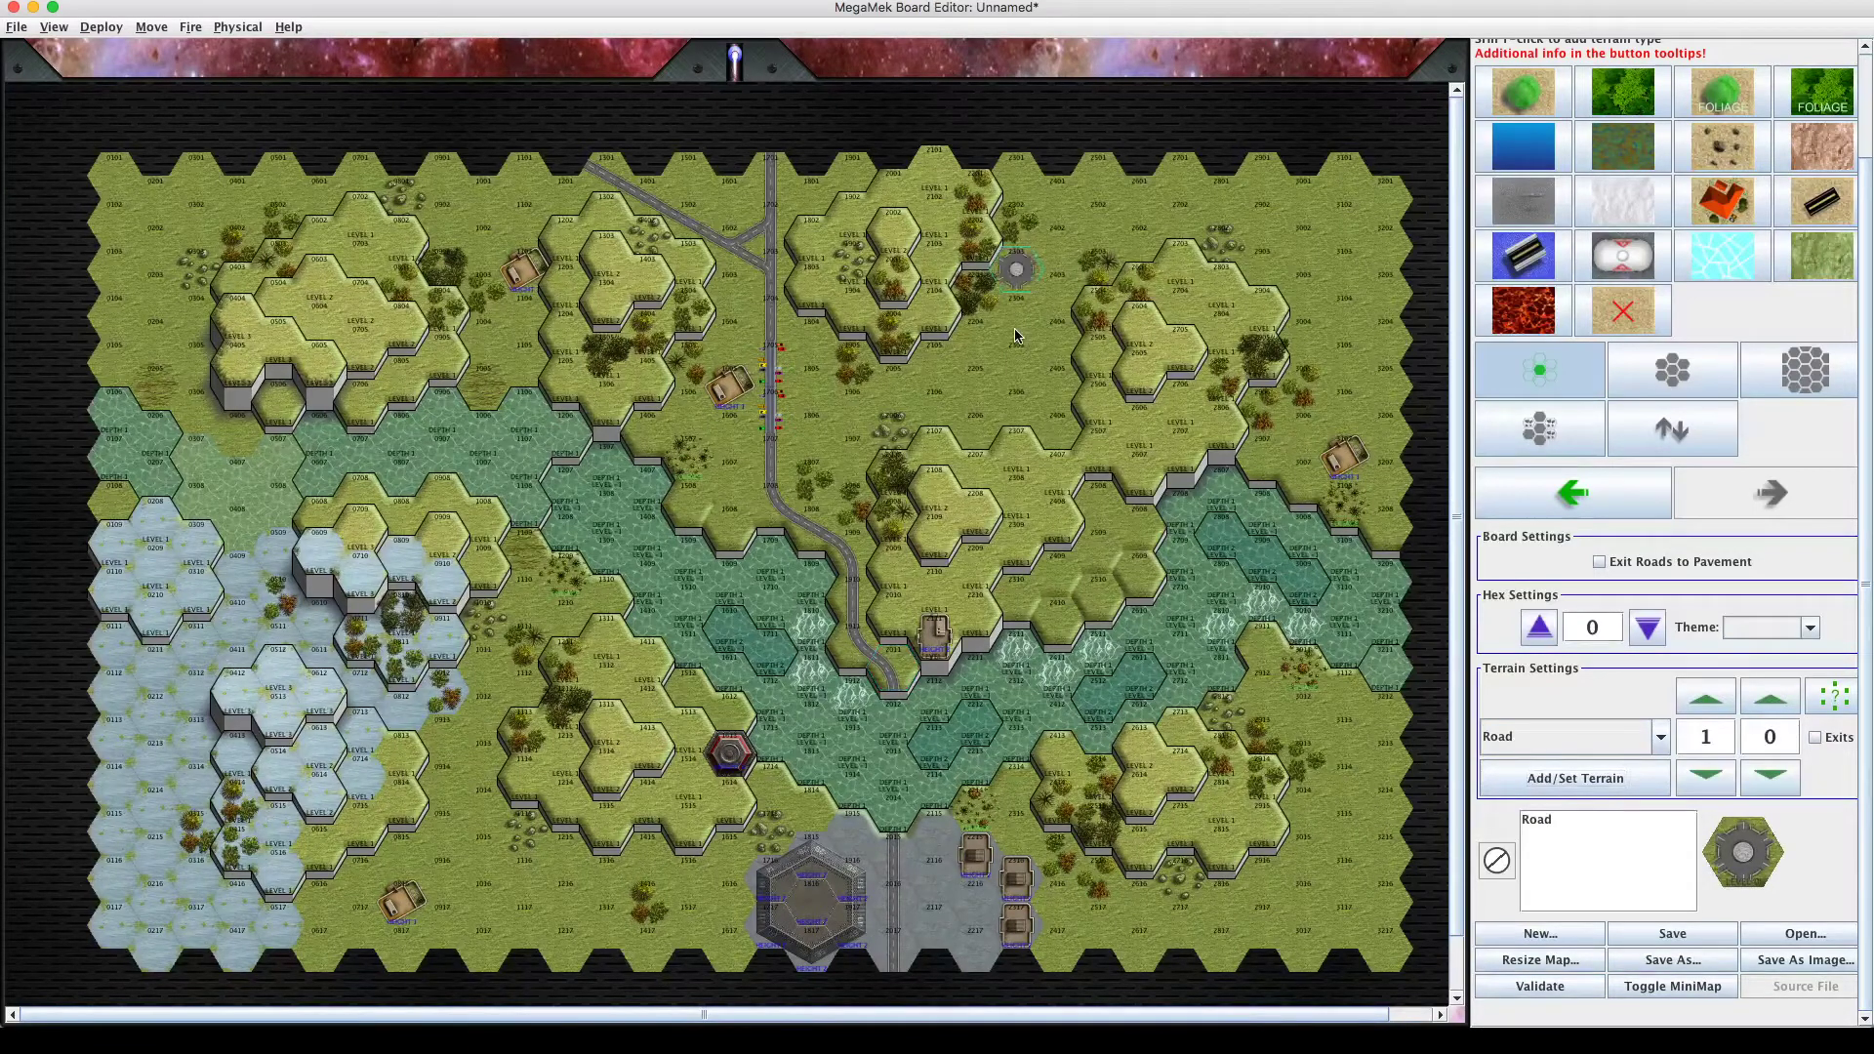
{"action": "left_click", "coordinate": [1015, 366]}
{"action": "left_click", "coordinate": [1056, 335]}
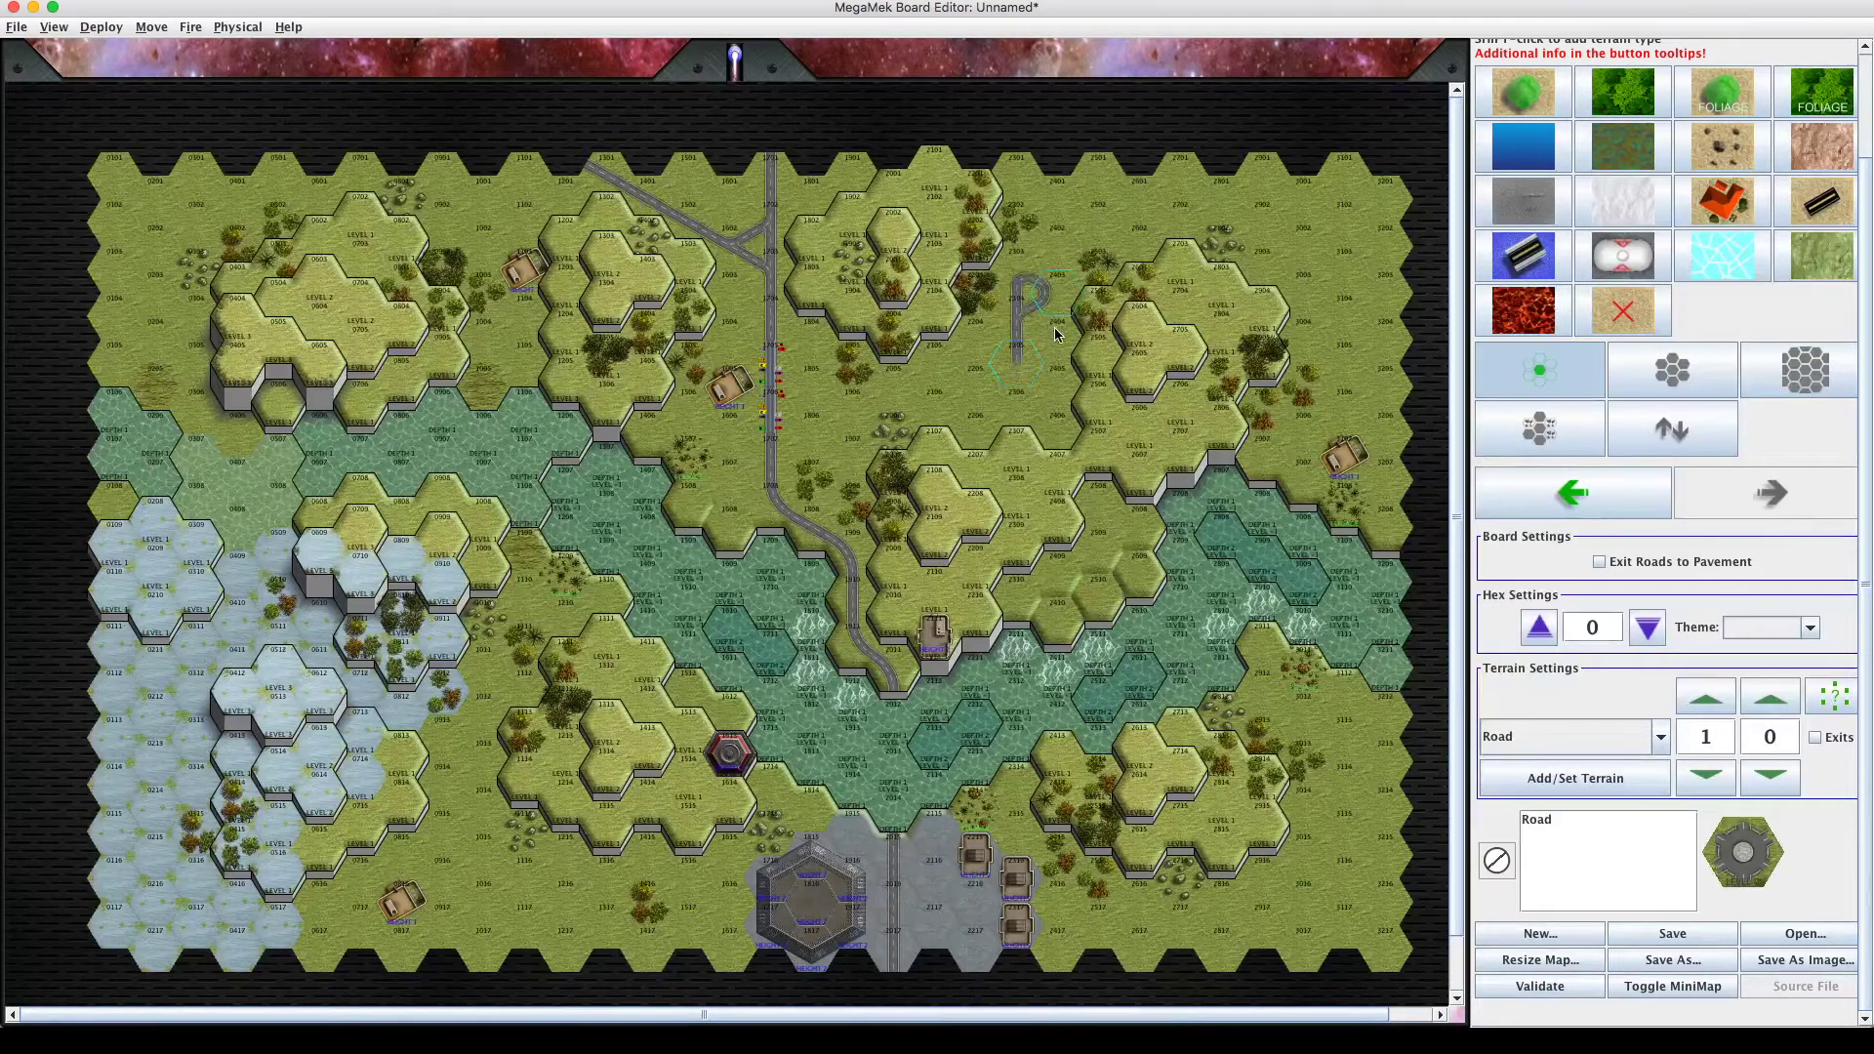
{"action": "left_click", "coordinate": [1055, 359]}
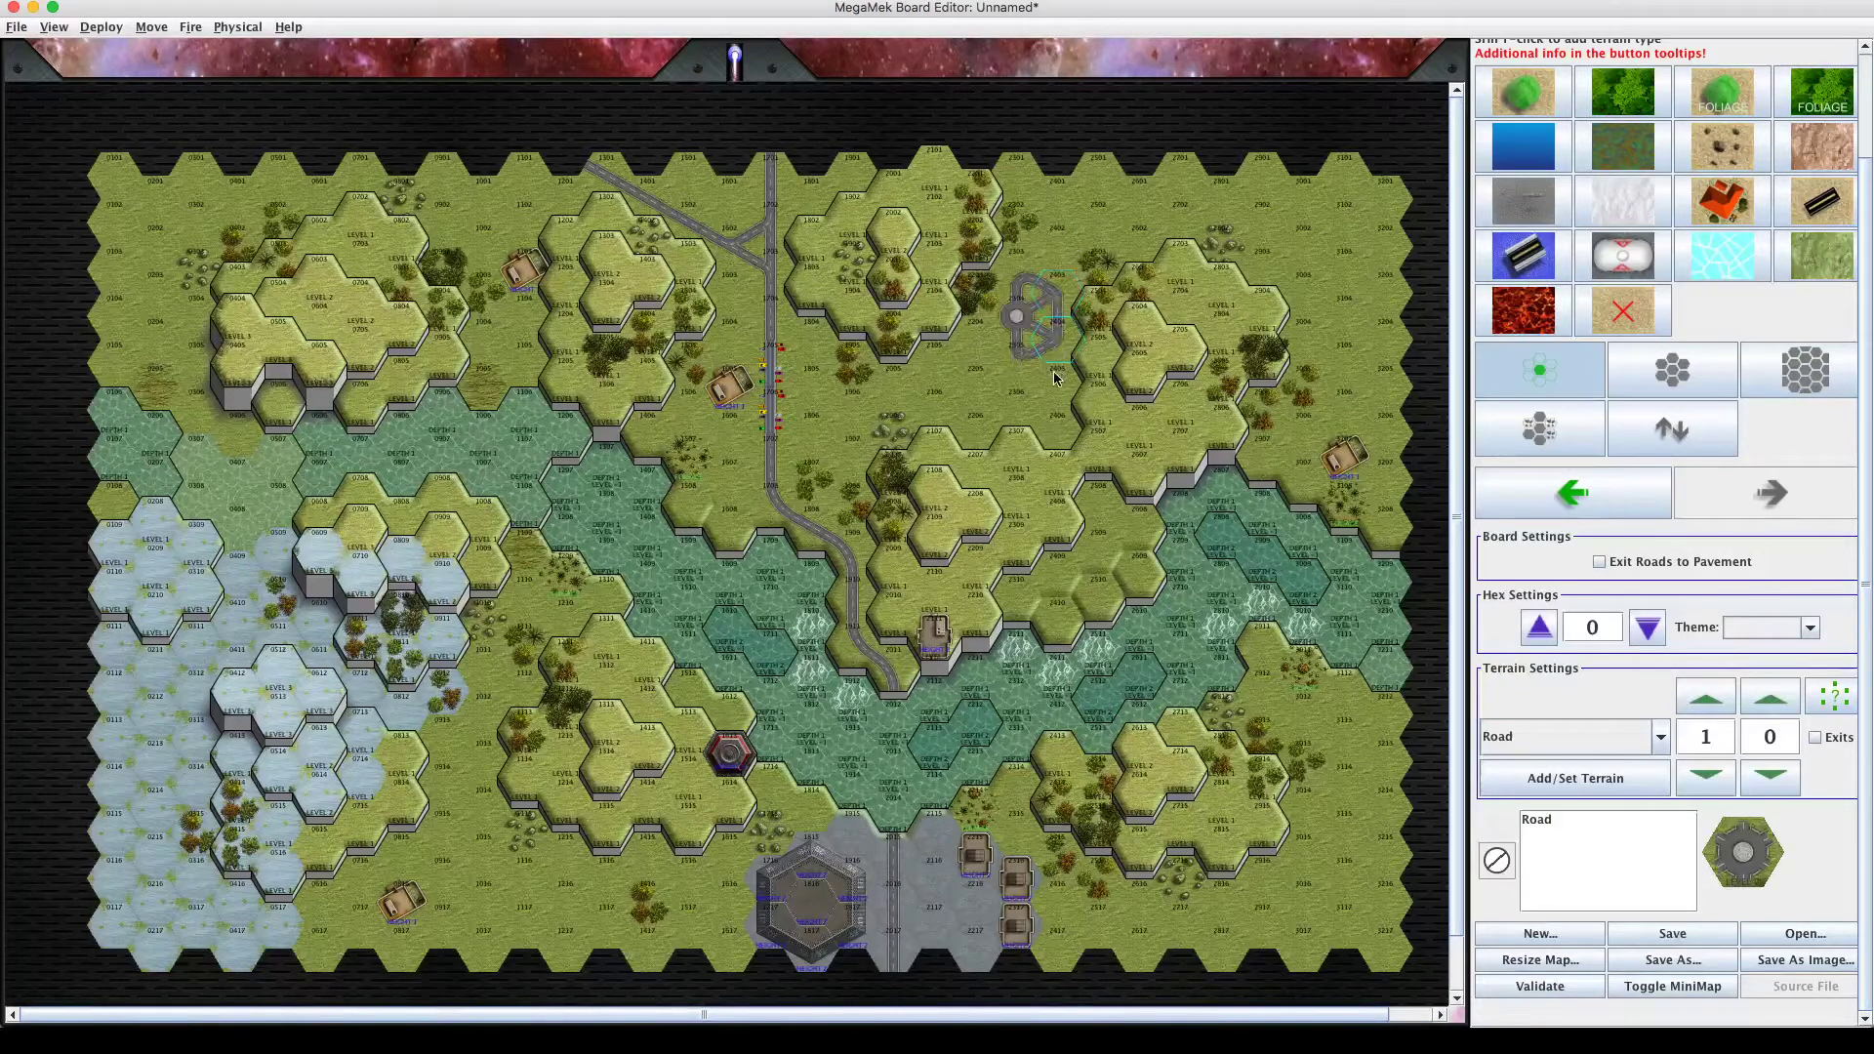
{"action": "left_click", "coordinate": [1053, 378]}
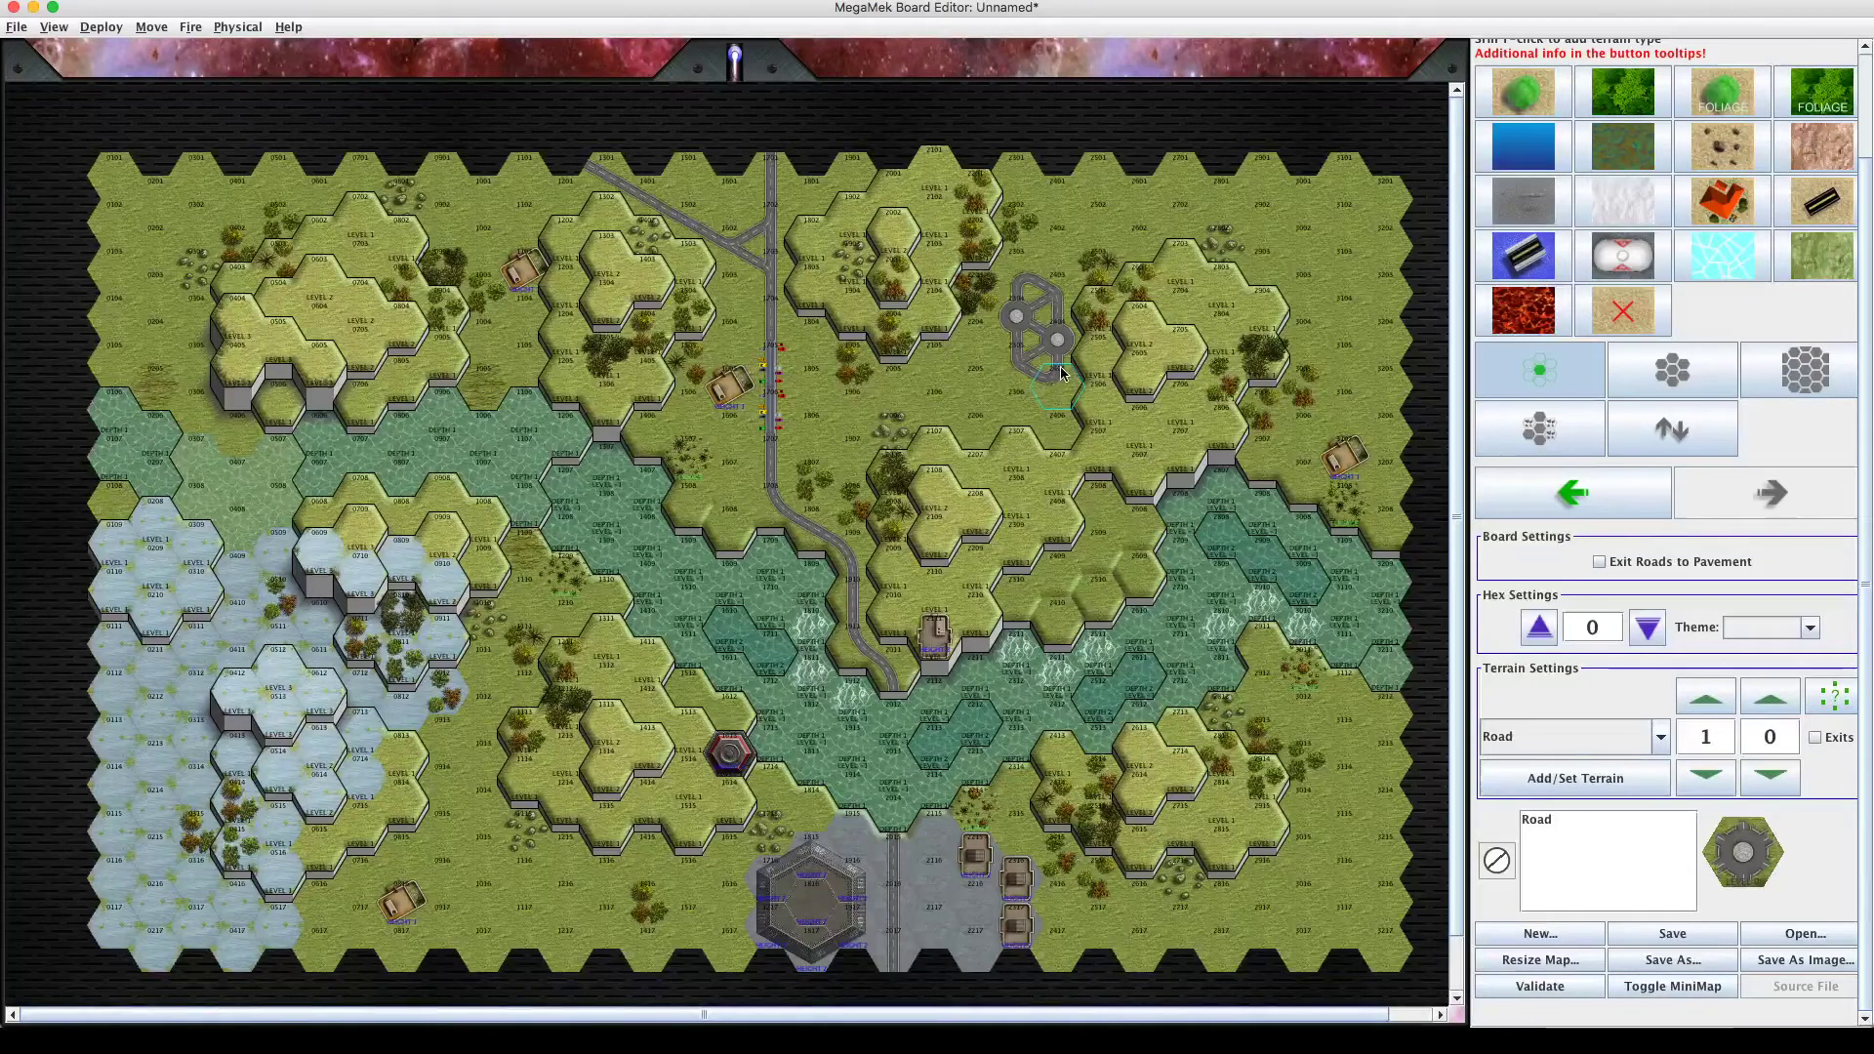
Undo all the test road hexes on the open ground in the northeast.
{"action": "left_click", "coordinate": [1520, 504]}
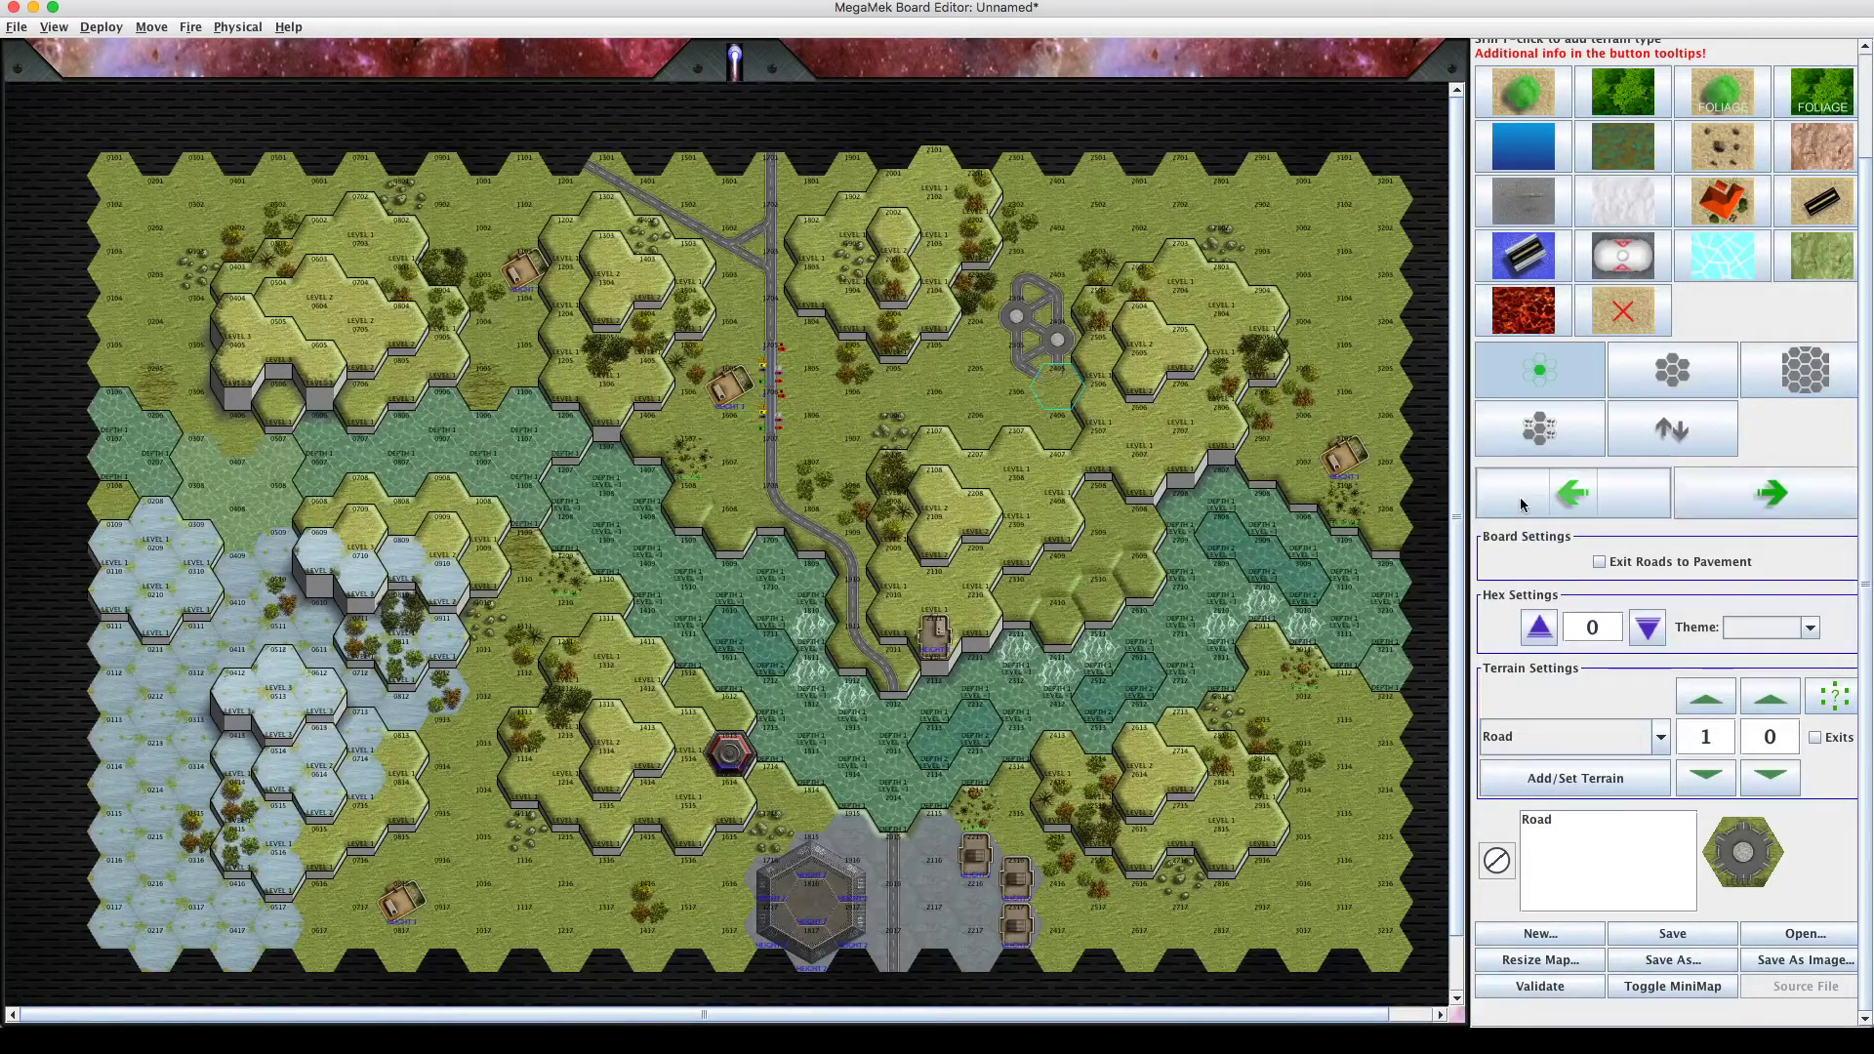
{"action": "left_click", "coordinate": [1520, 503]}
{"action": "left_click", "coordinate": [1520, 504]}
{"action": "left_click", "coordinate": [1521, 503]}
{"action": "left_click", "coordinate": [1521, 504]}
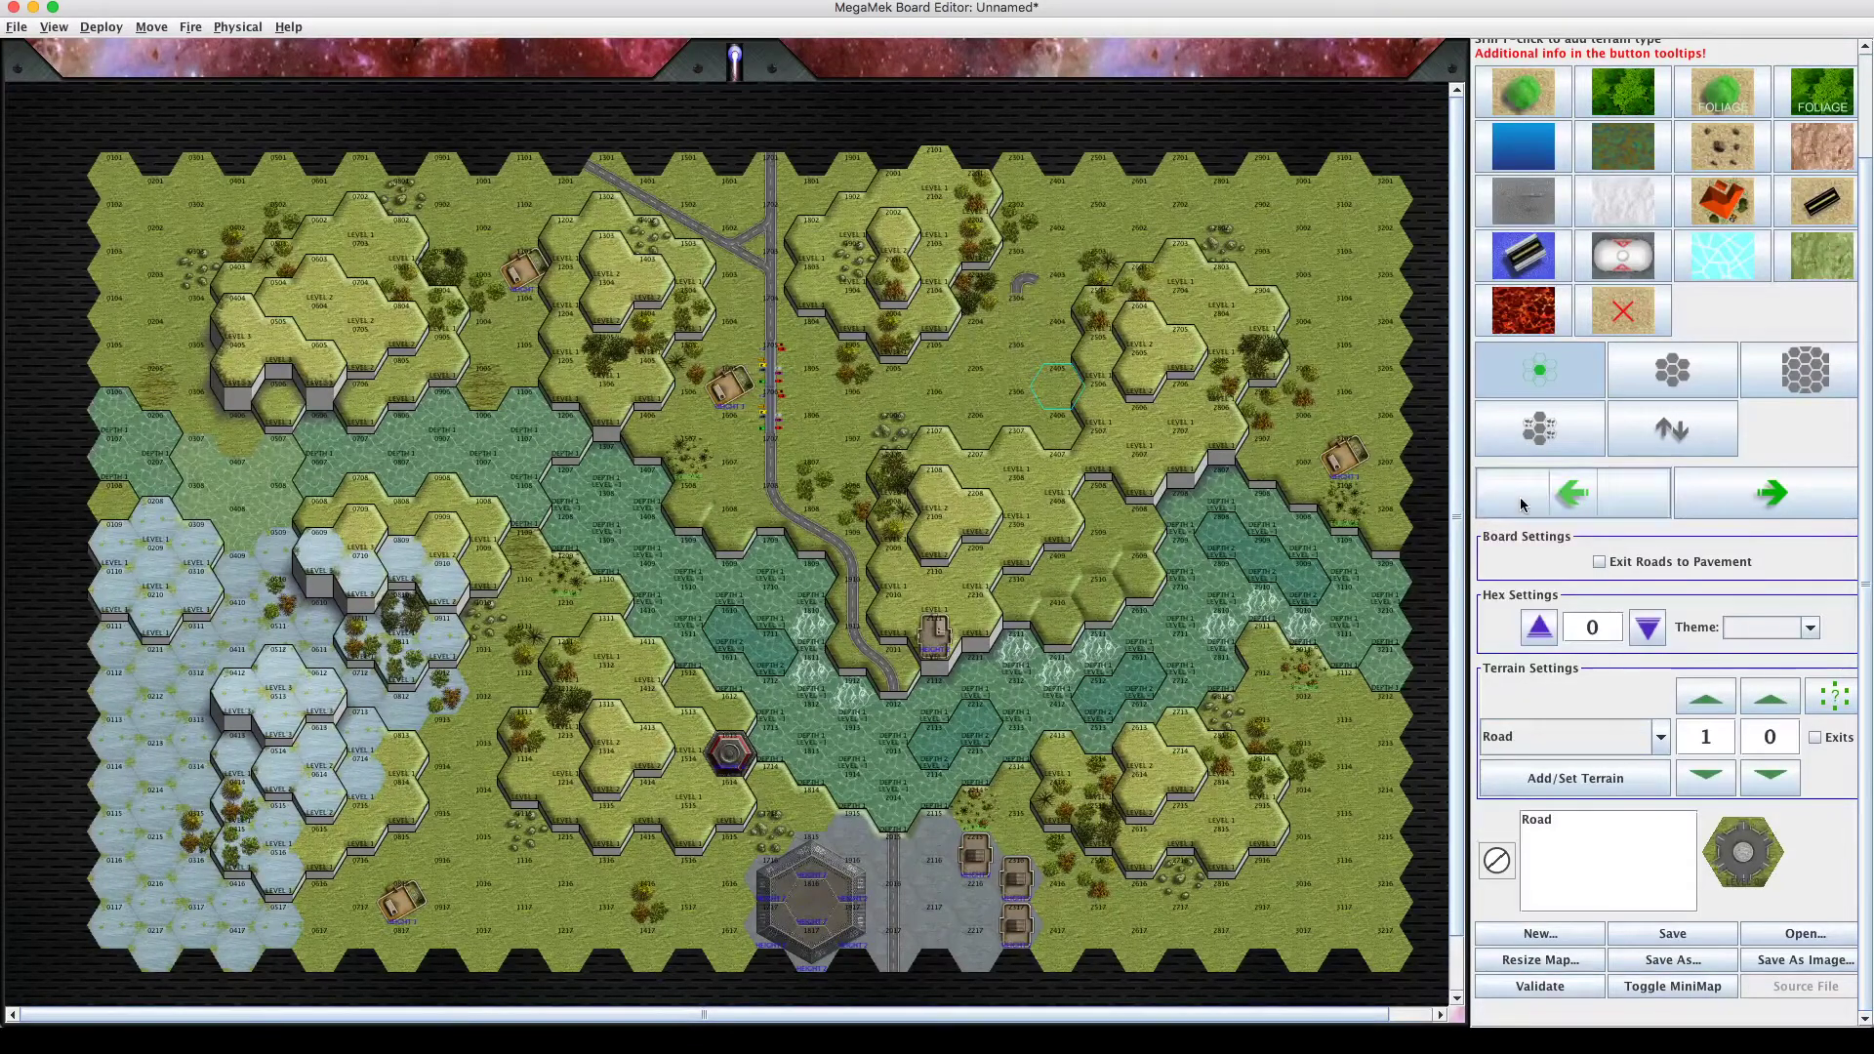
{"action": "left_click", "coordinate": [1522, 503]}
Load the Bridge terrain, switch the map to the flat view, and select the Bridge entry for editing.
{"action": "left_click", "coordinate": [1818, 208]}
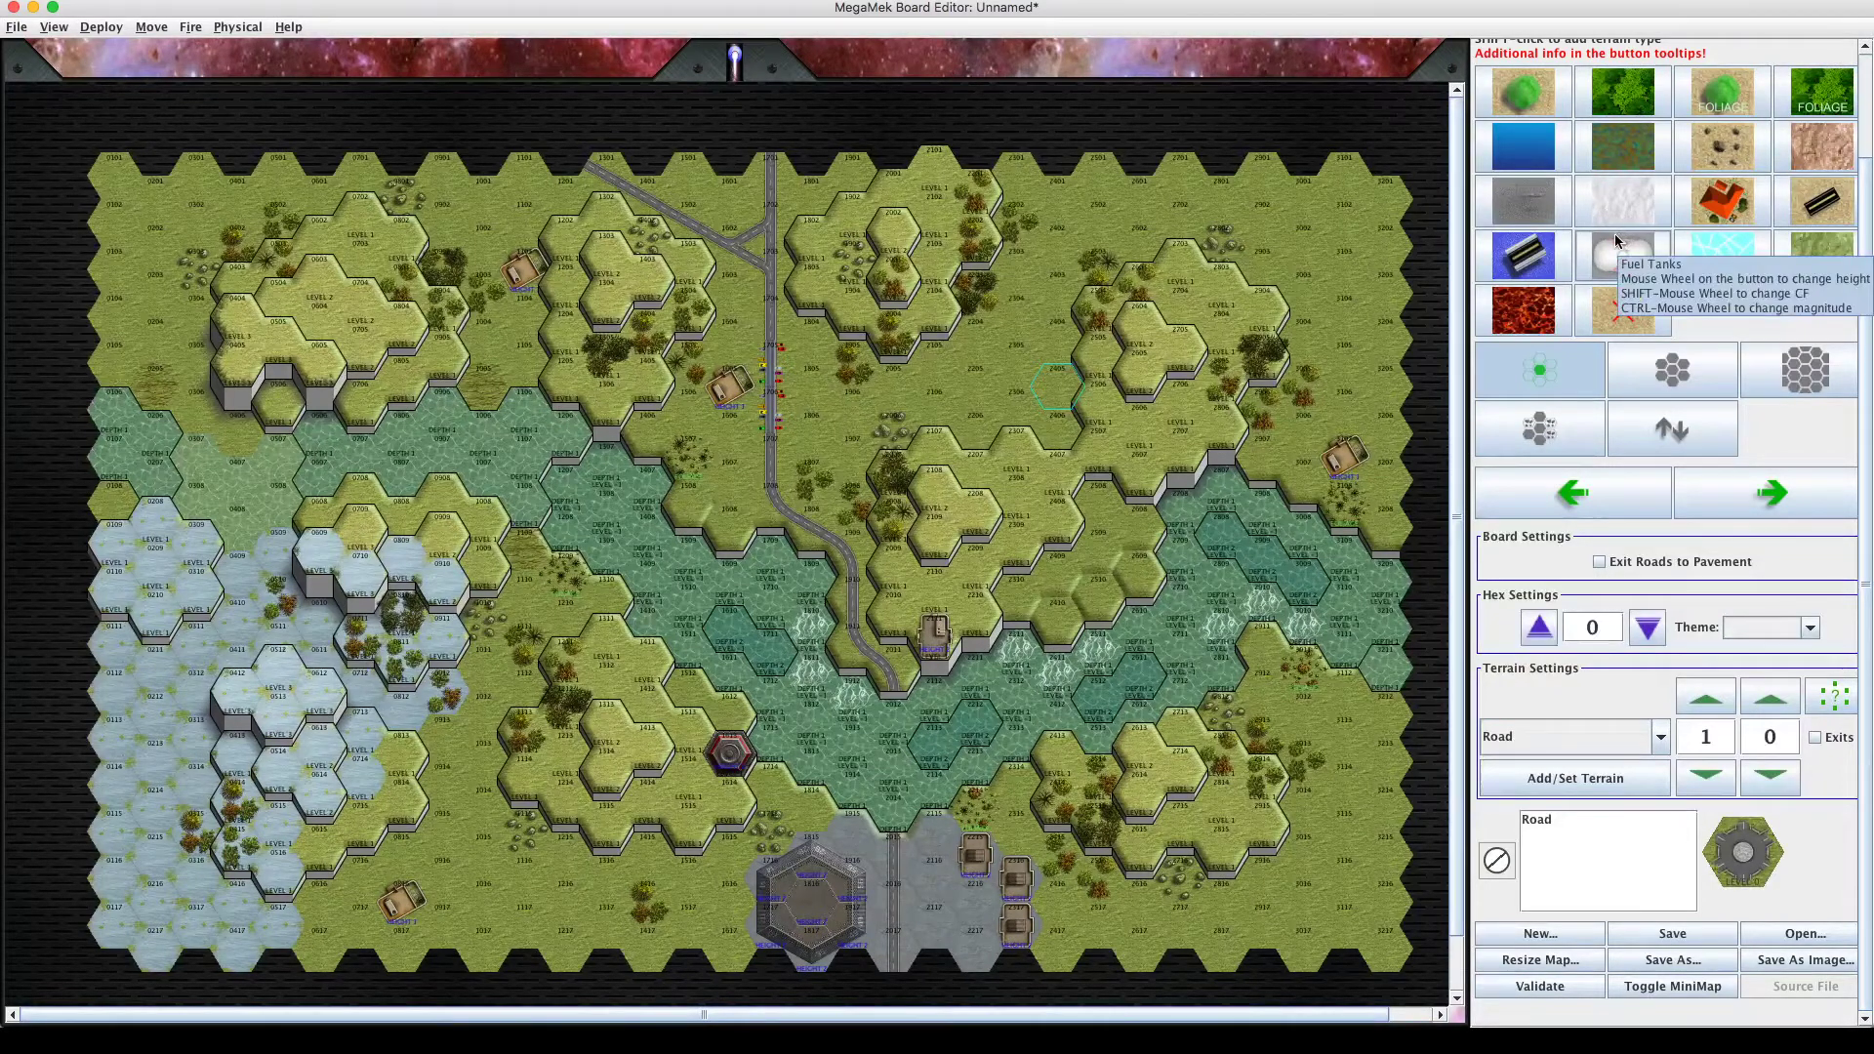
{"action": "left_click", "coordinate": [1521, 276]}
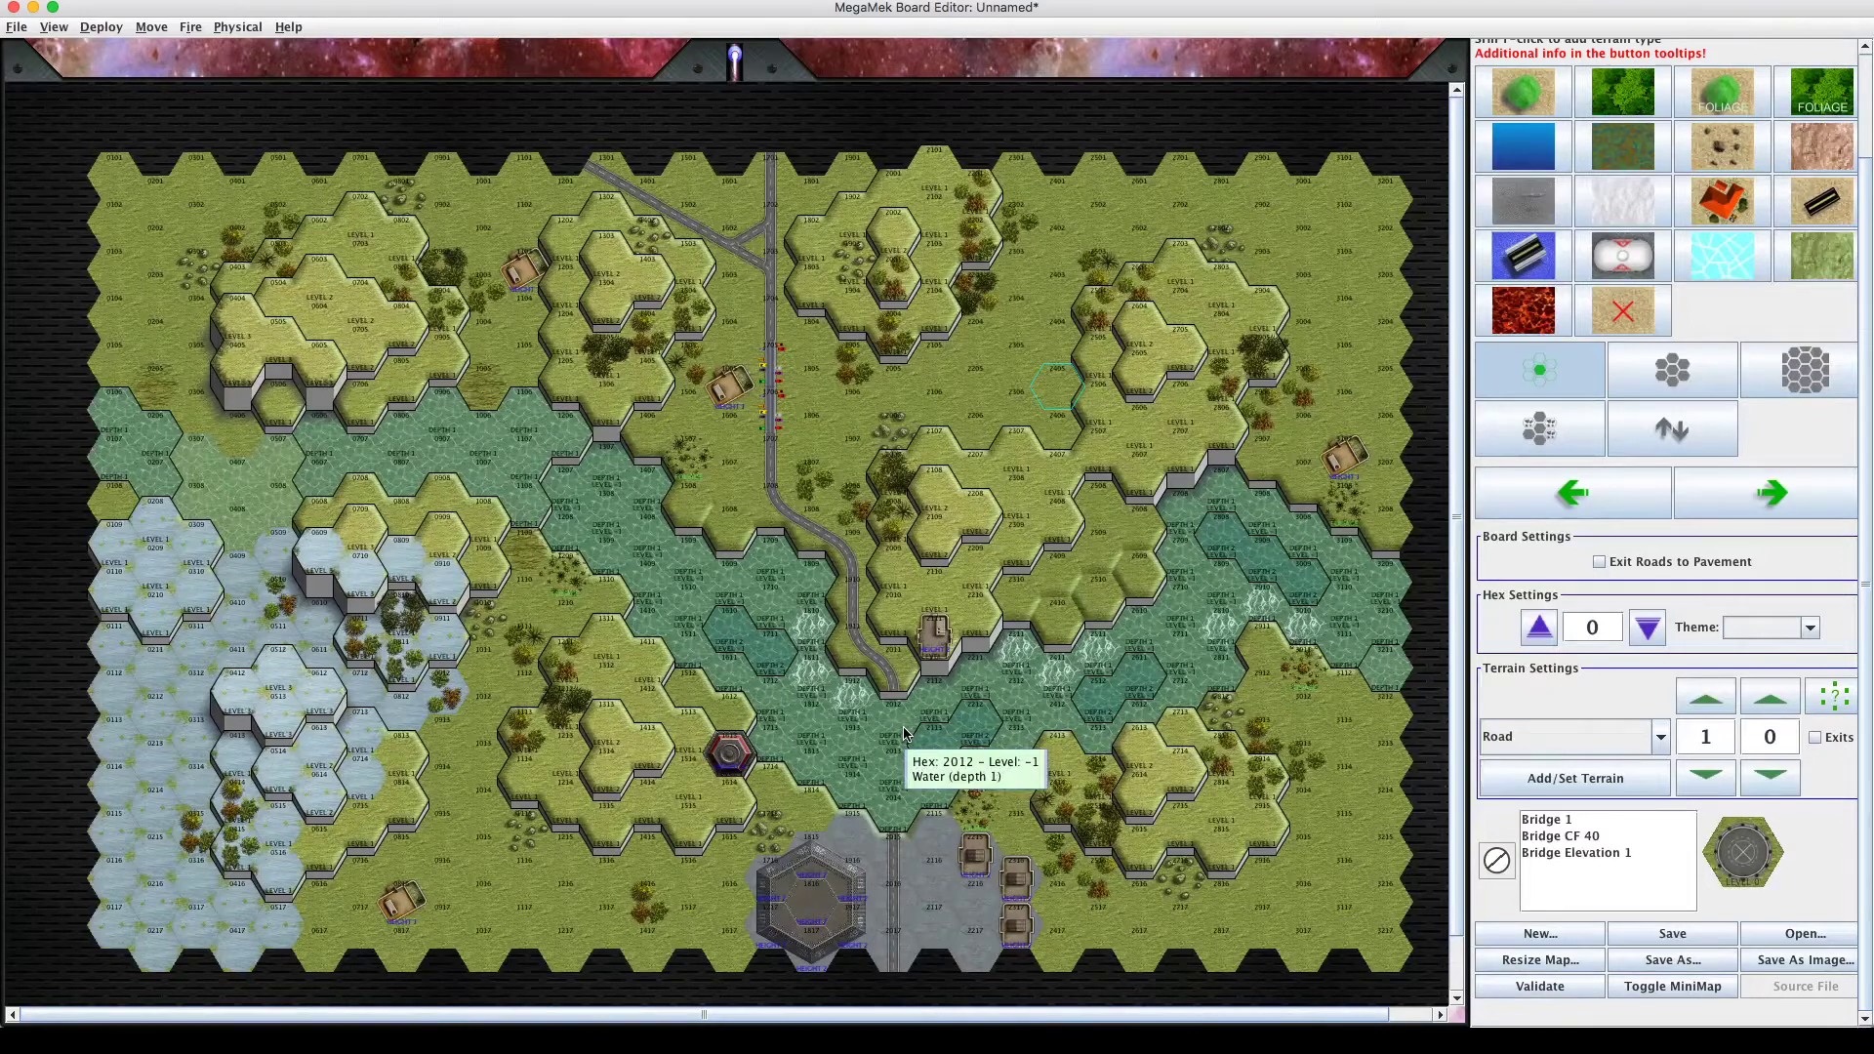
{"action": "key", "text": "ctrl+z"}
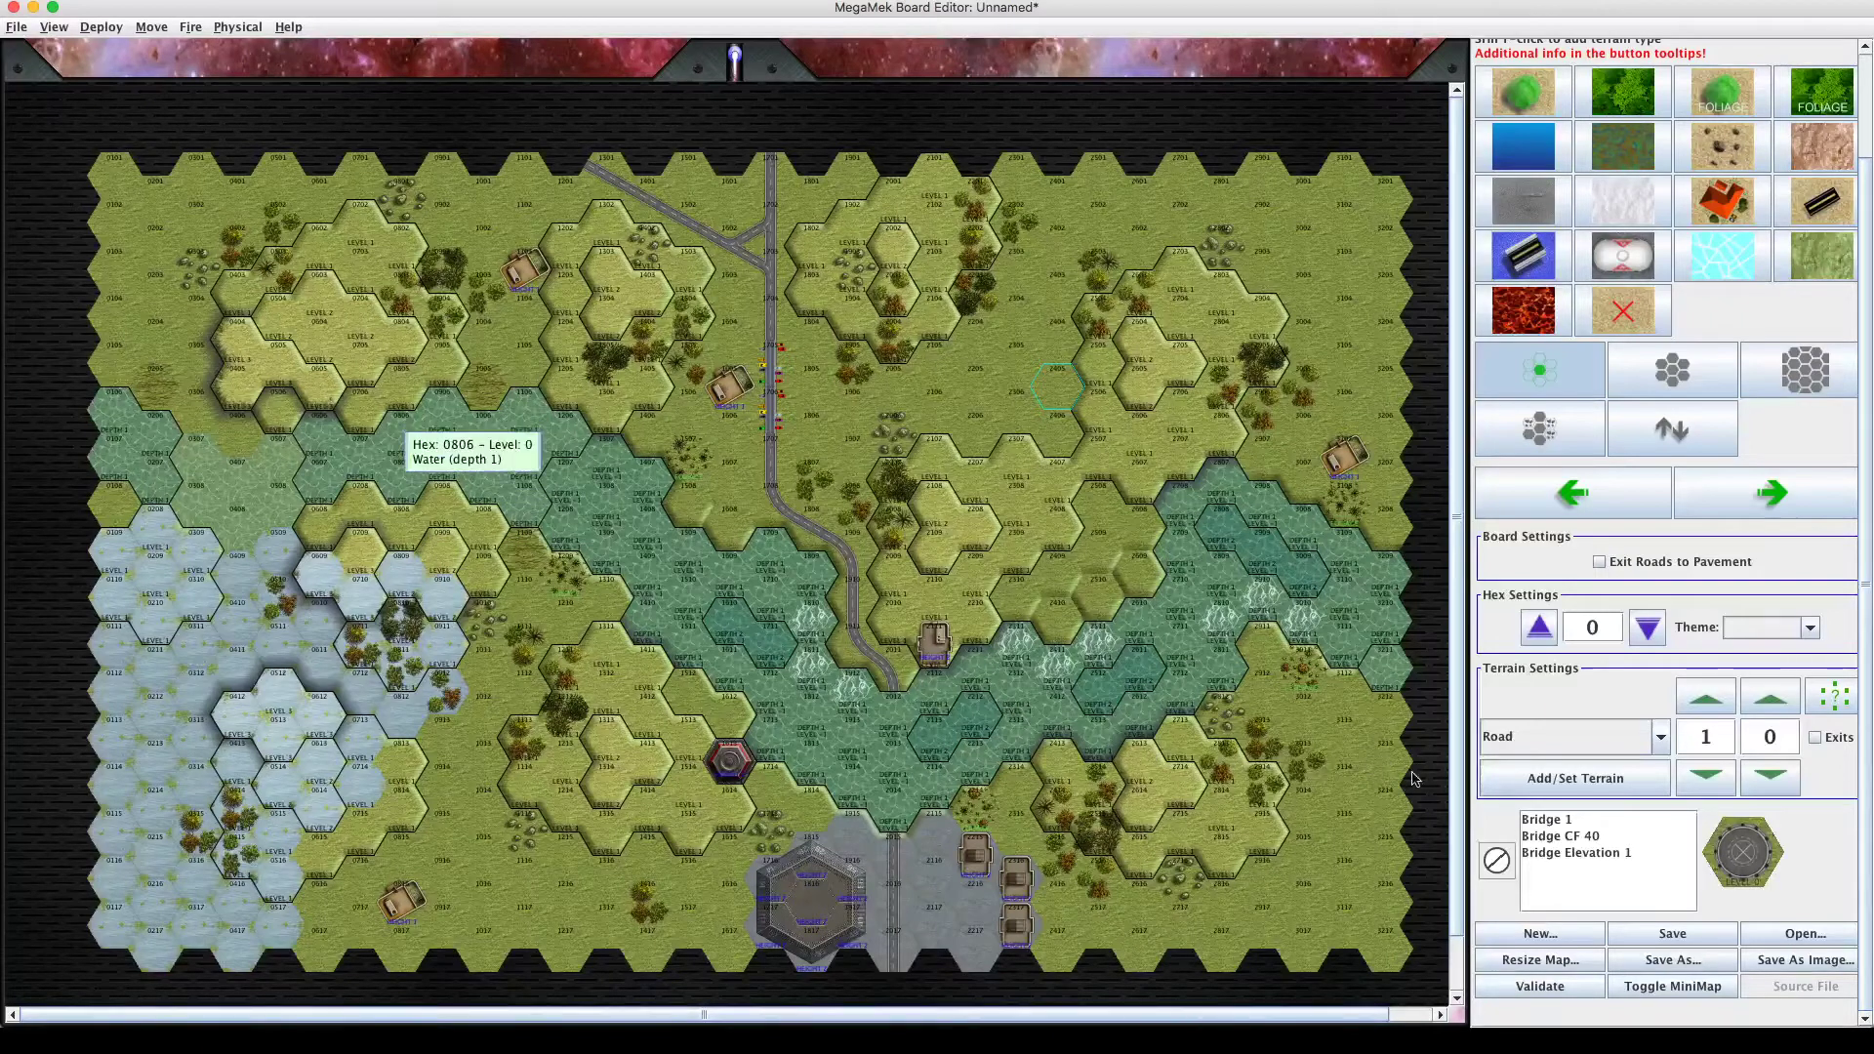
{"action": "left_click", "coordinate": [1571, 852]}
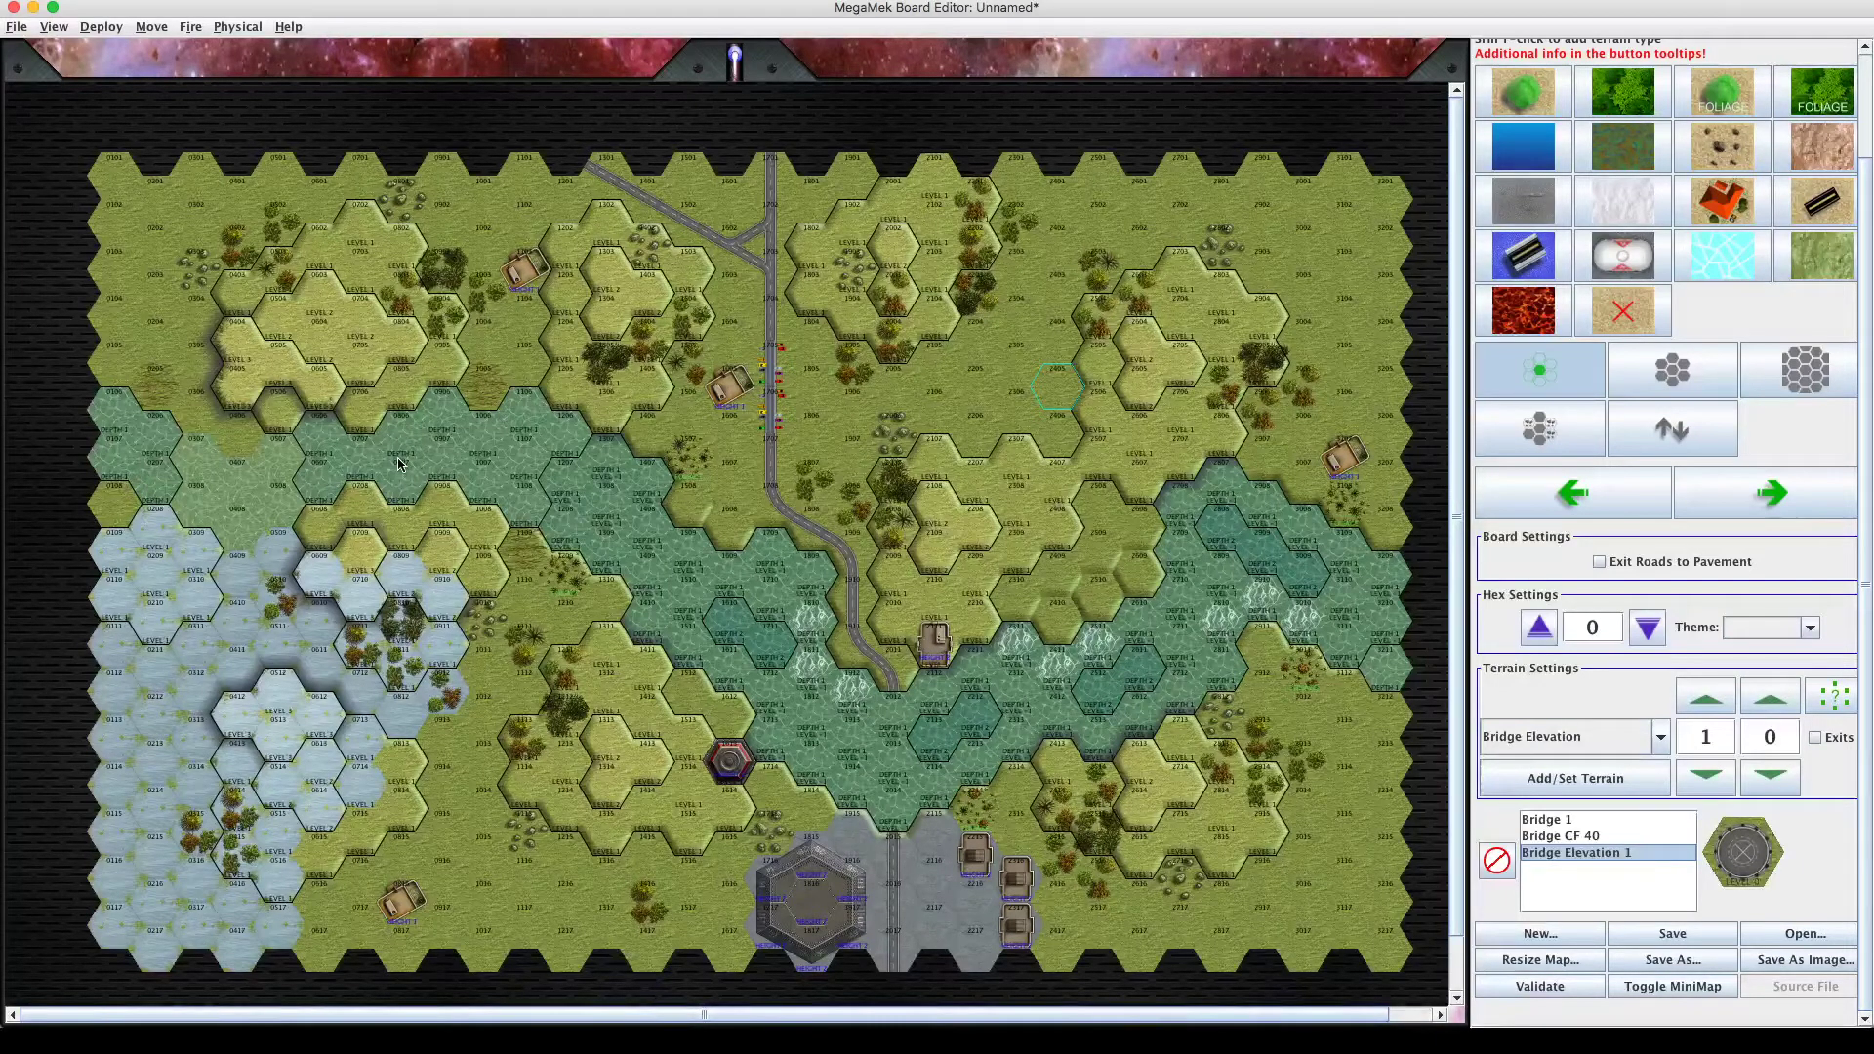
{"action": "mouse_move", "coordinate": [400, 463]}
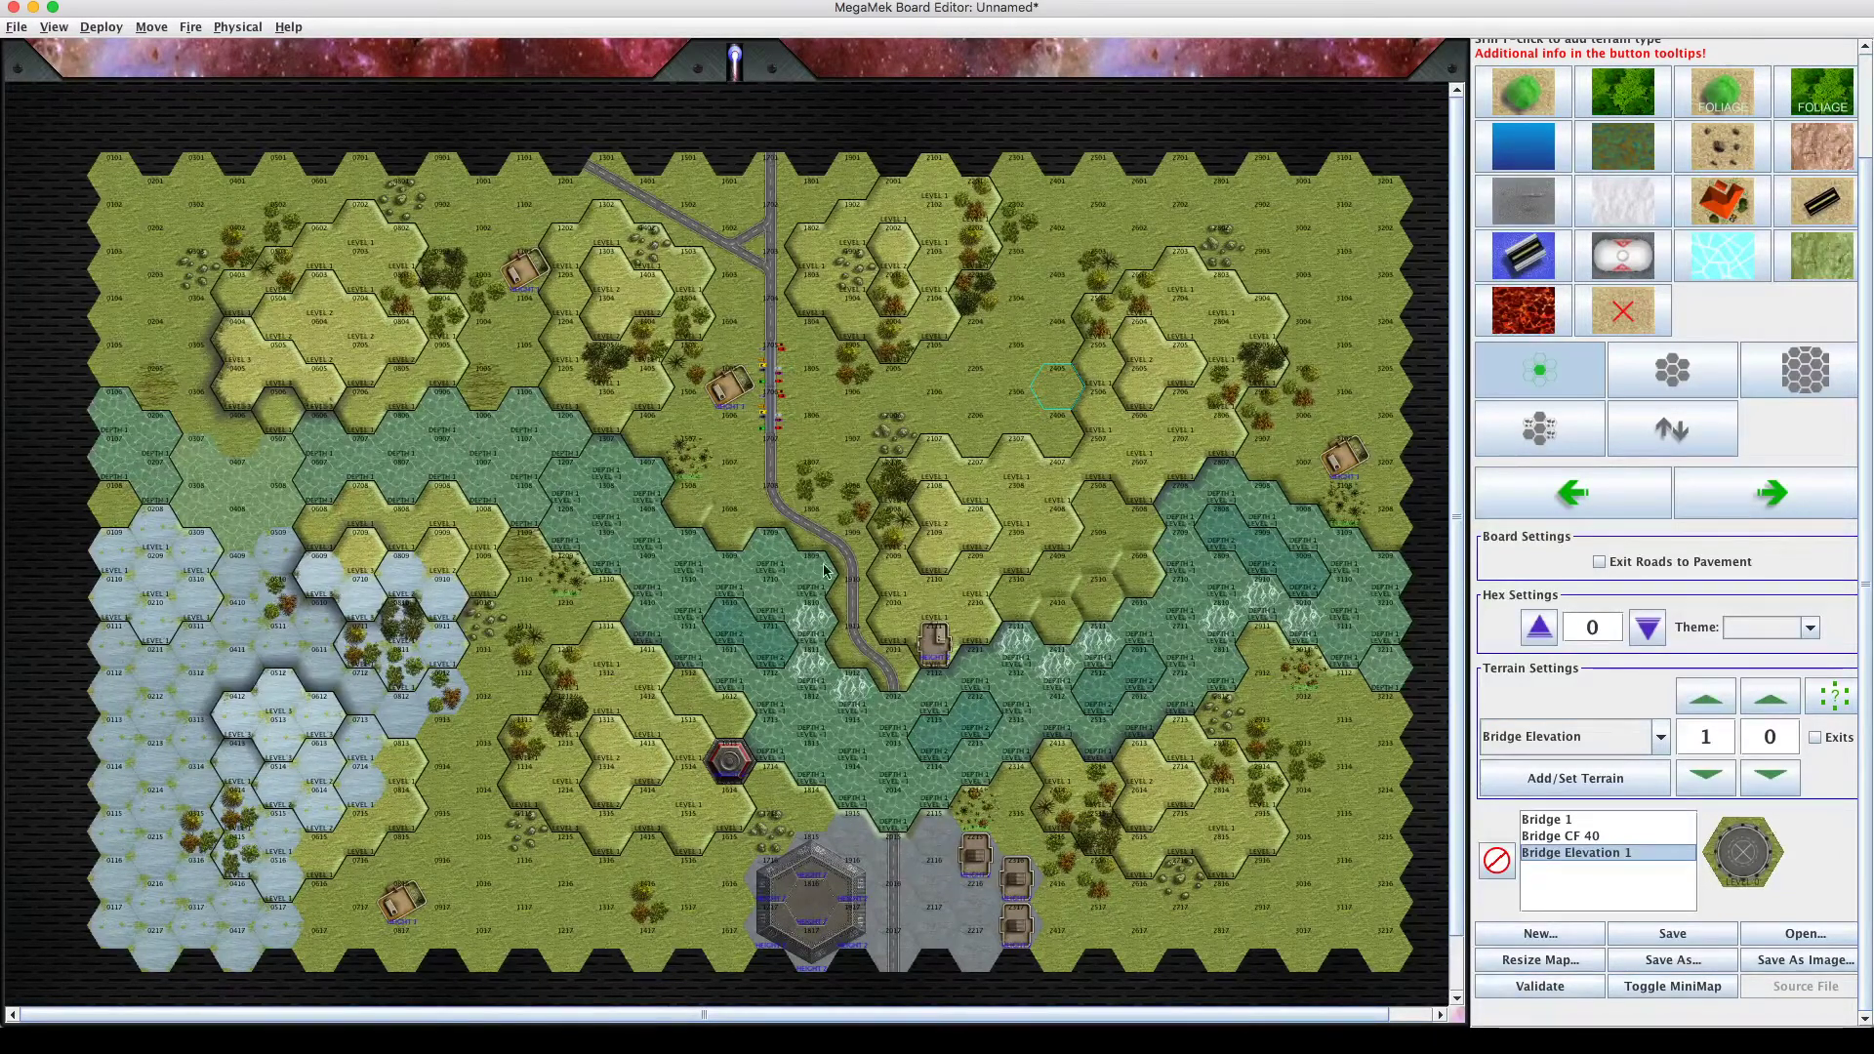
{"action": "left_click", "coordinate": [1555, 835]}
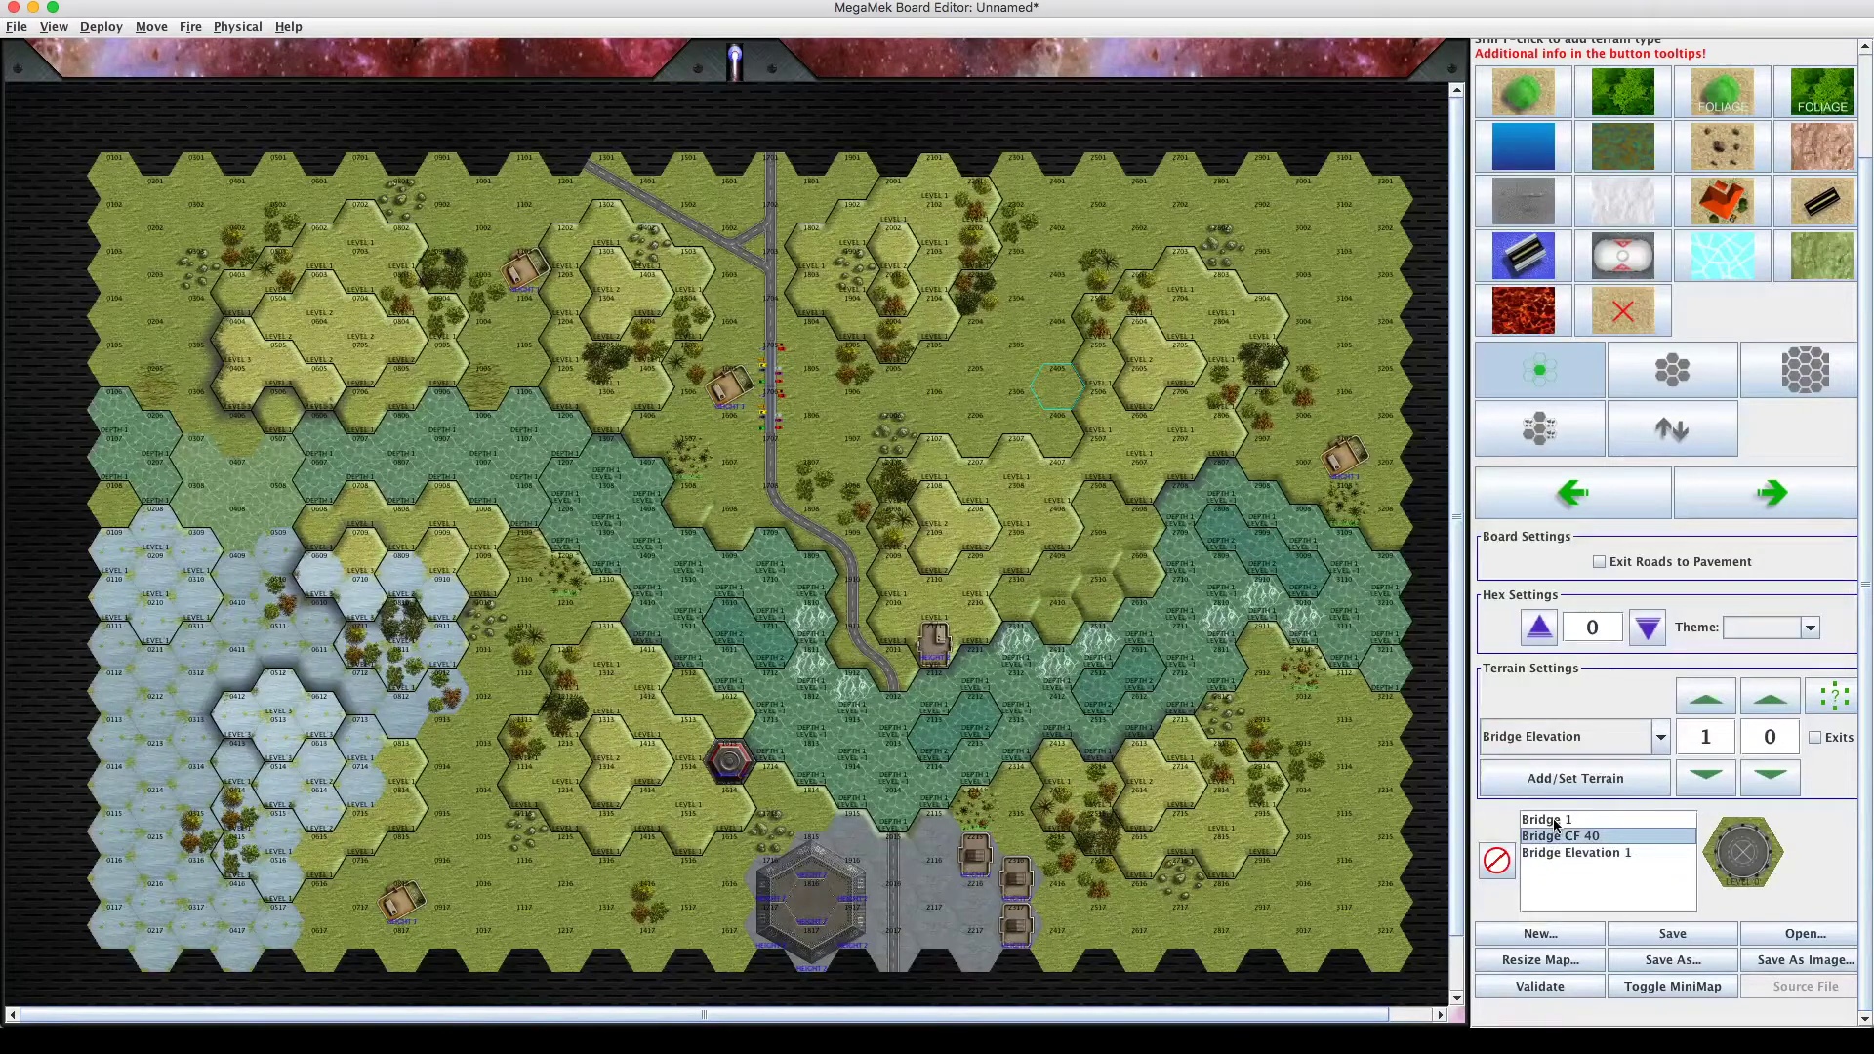
{"action": "left_click", "coordinate": [1555, 821]}
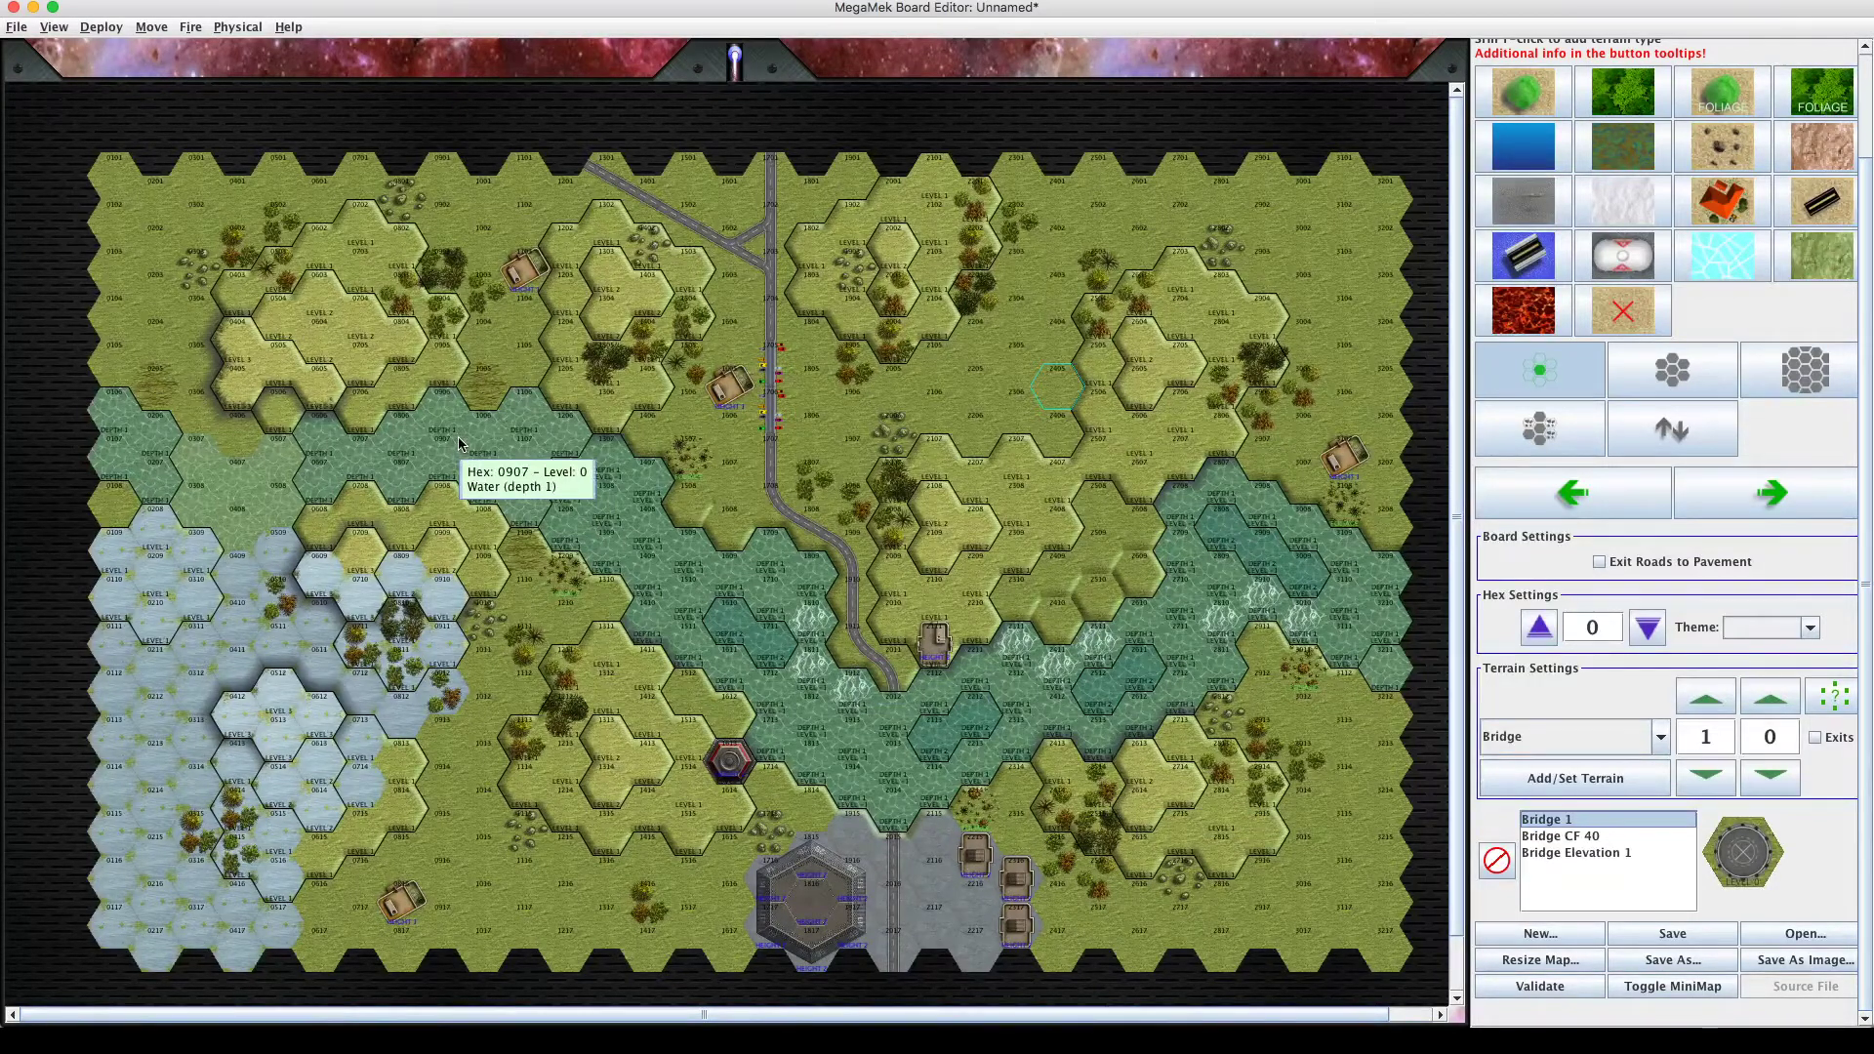
Place the bridge without exits on river hex 0806 and the water hex directly south of it.
{"action": "left_click", "coordinate": [406, 445]}
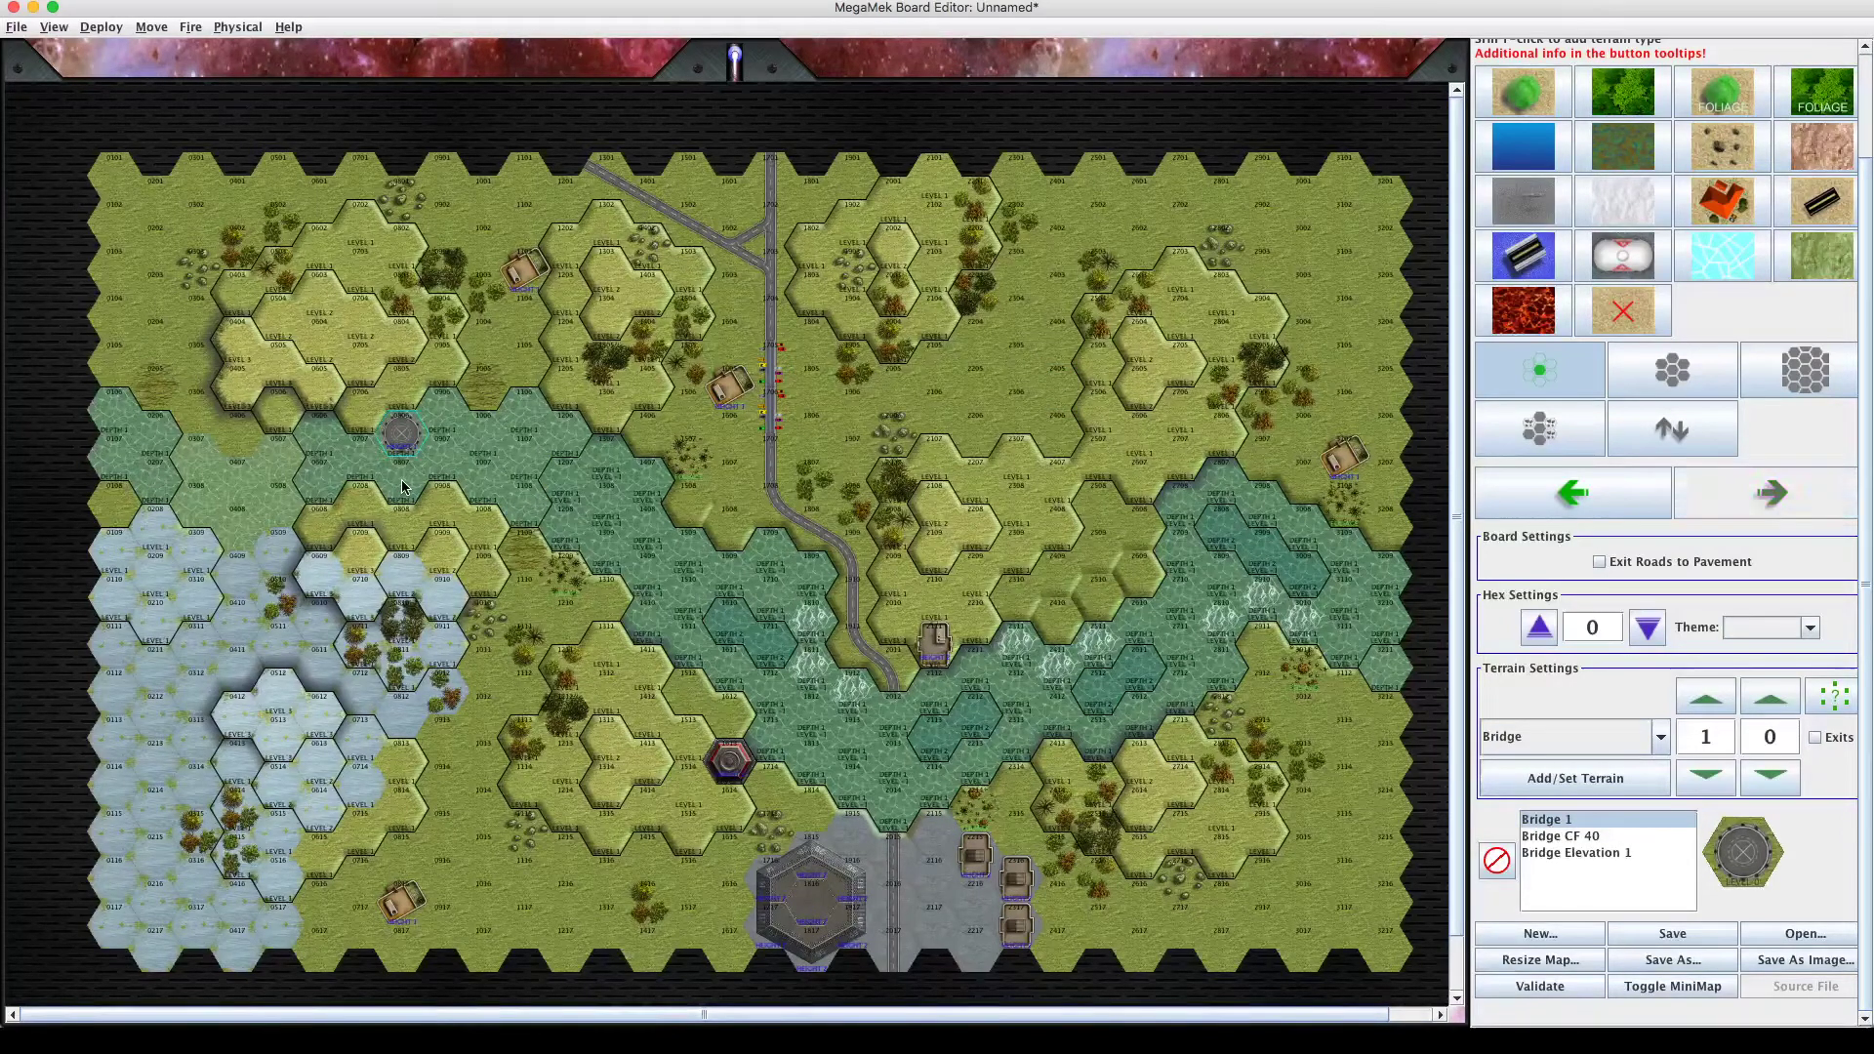
{"action": "left_click", "coordinate": [402, 486]}
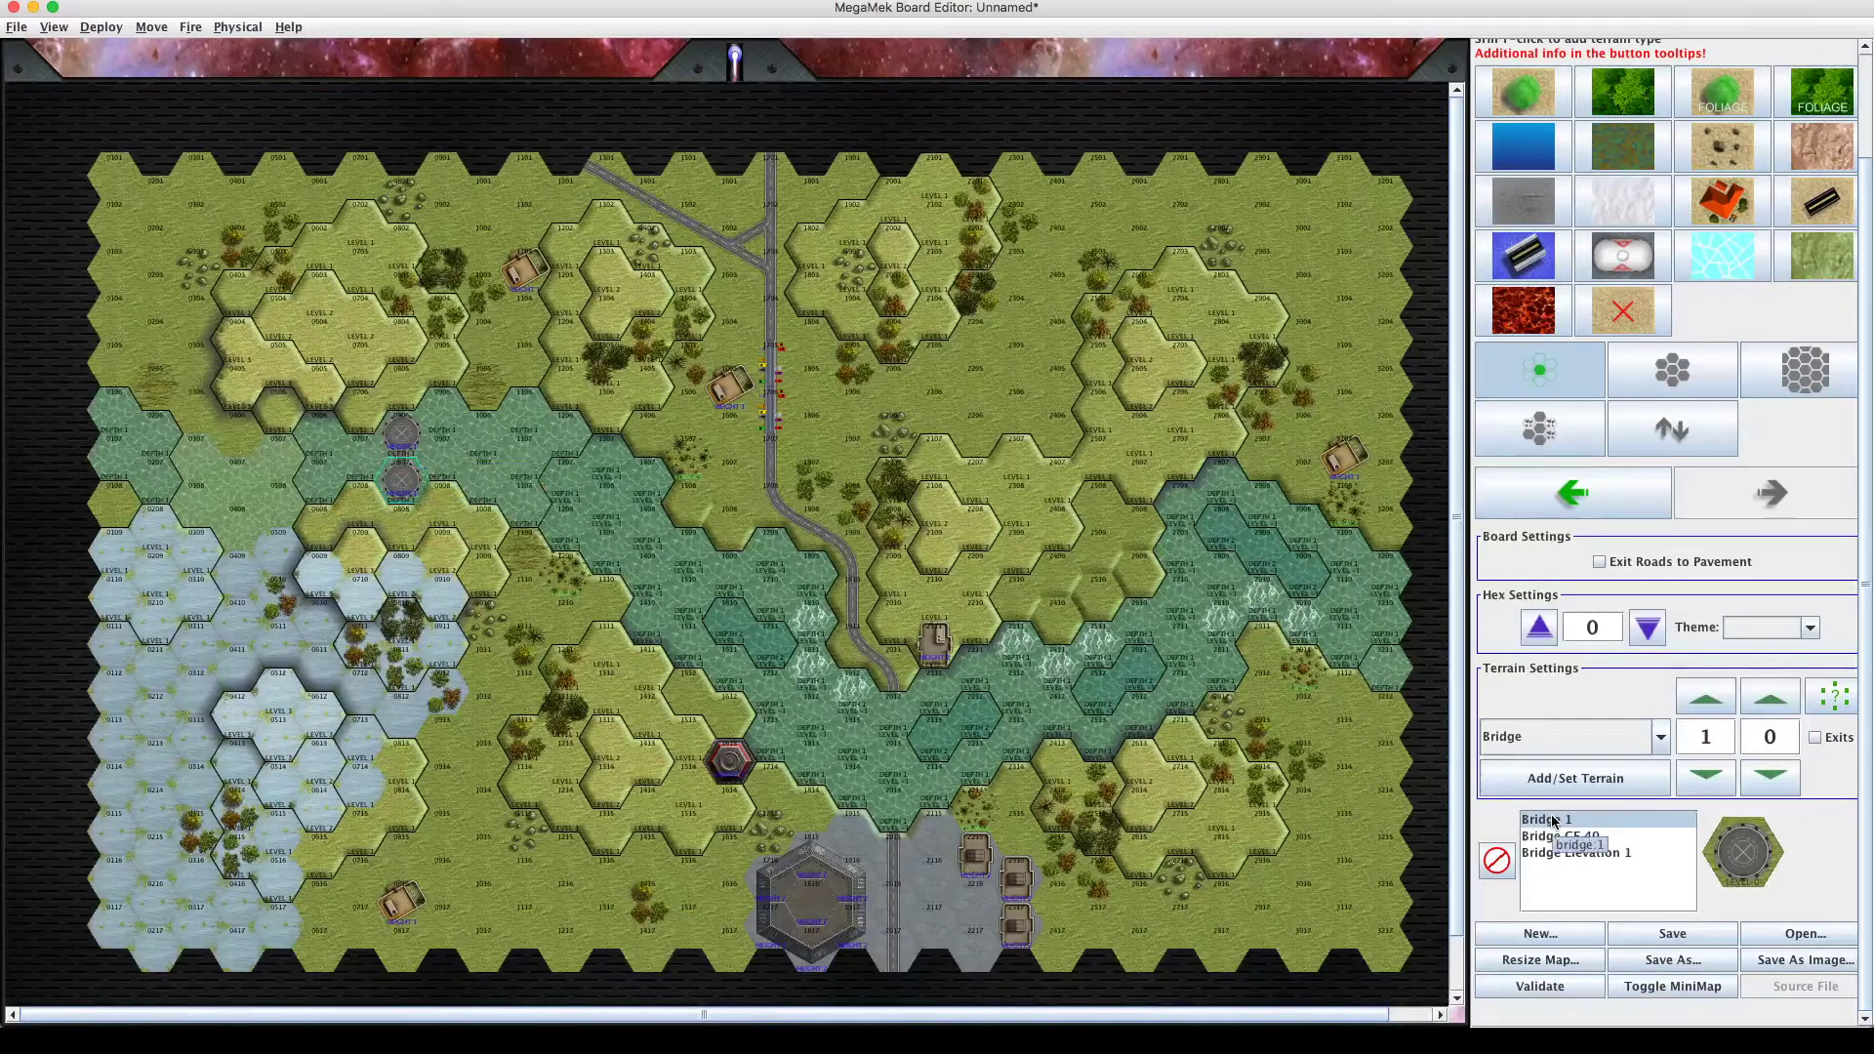
Enable north and south exits on the Bridge entry, and place it on hex 0806 and the water hex directly south.
{"action": "left_click", "coordinate": [1814, 738]}
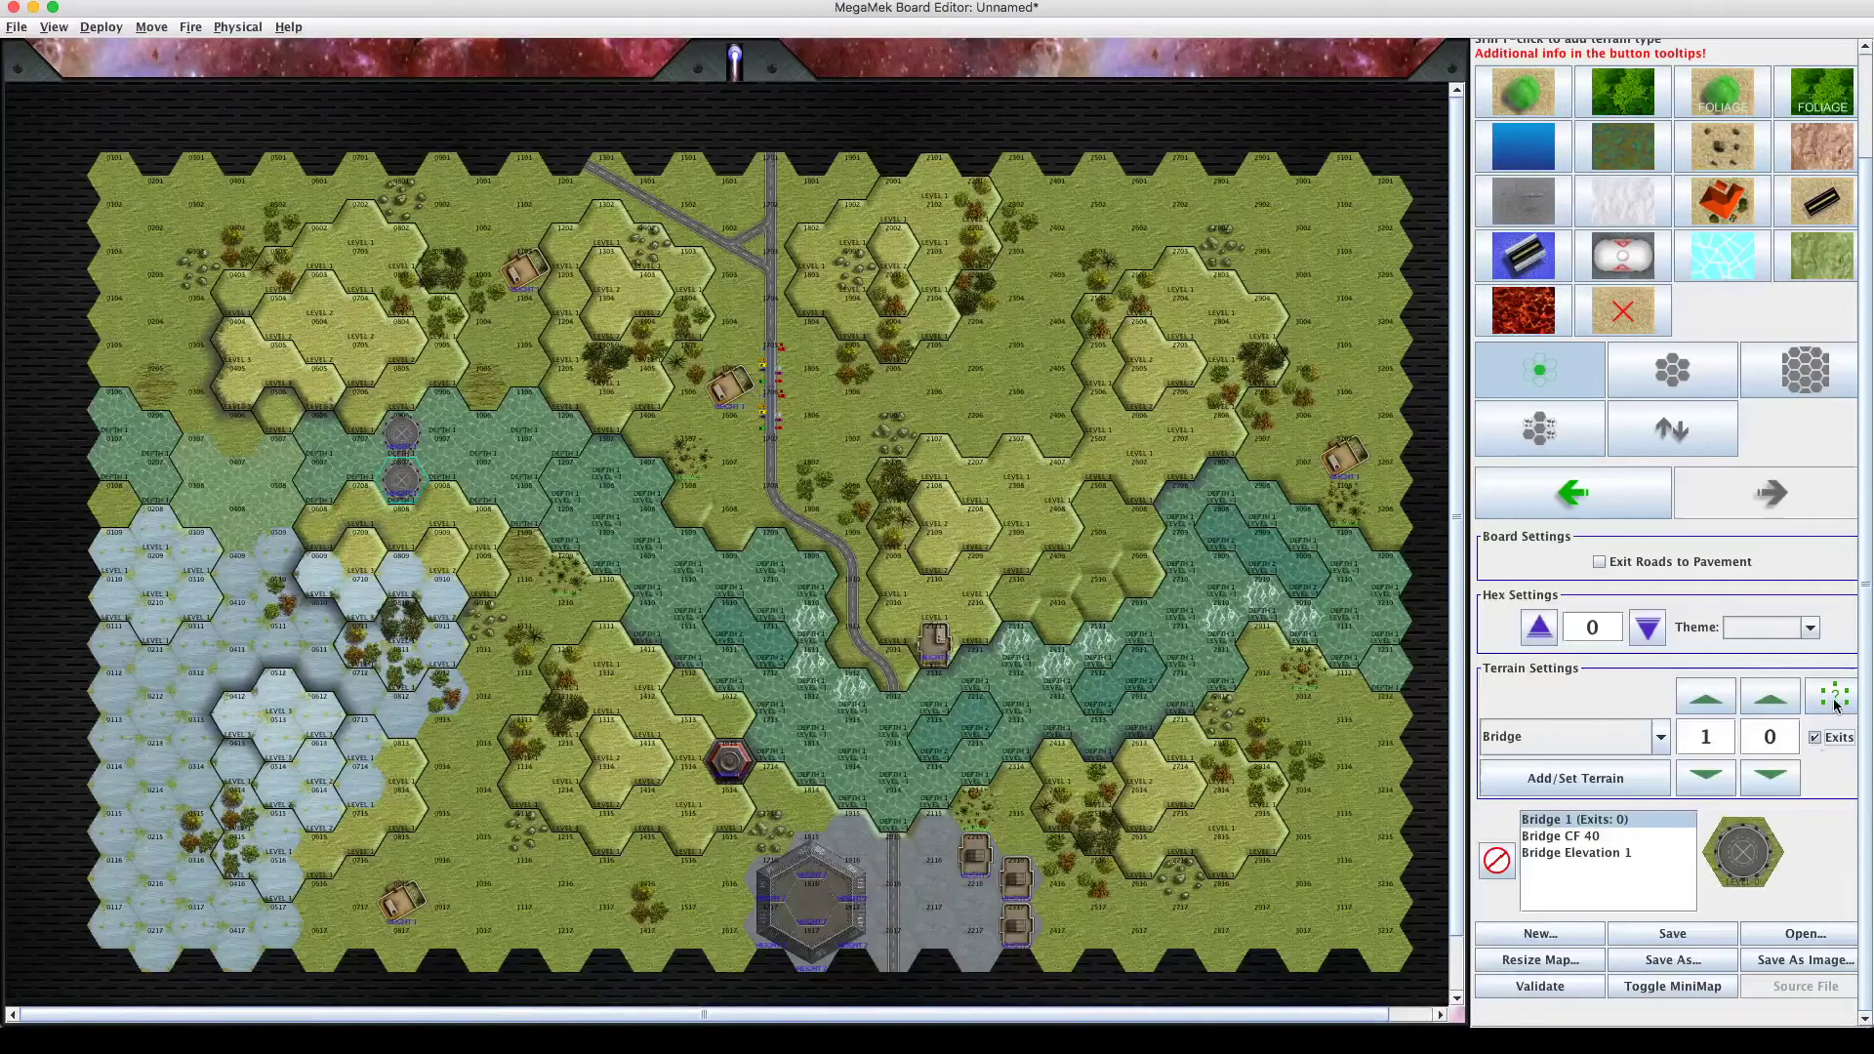
{"action": "left_click", "coordinate": [1834, 703]}
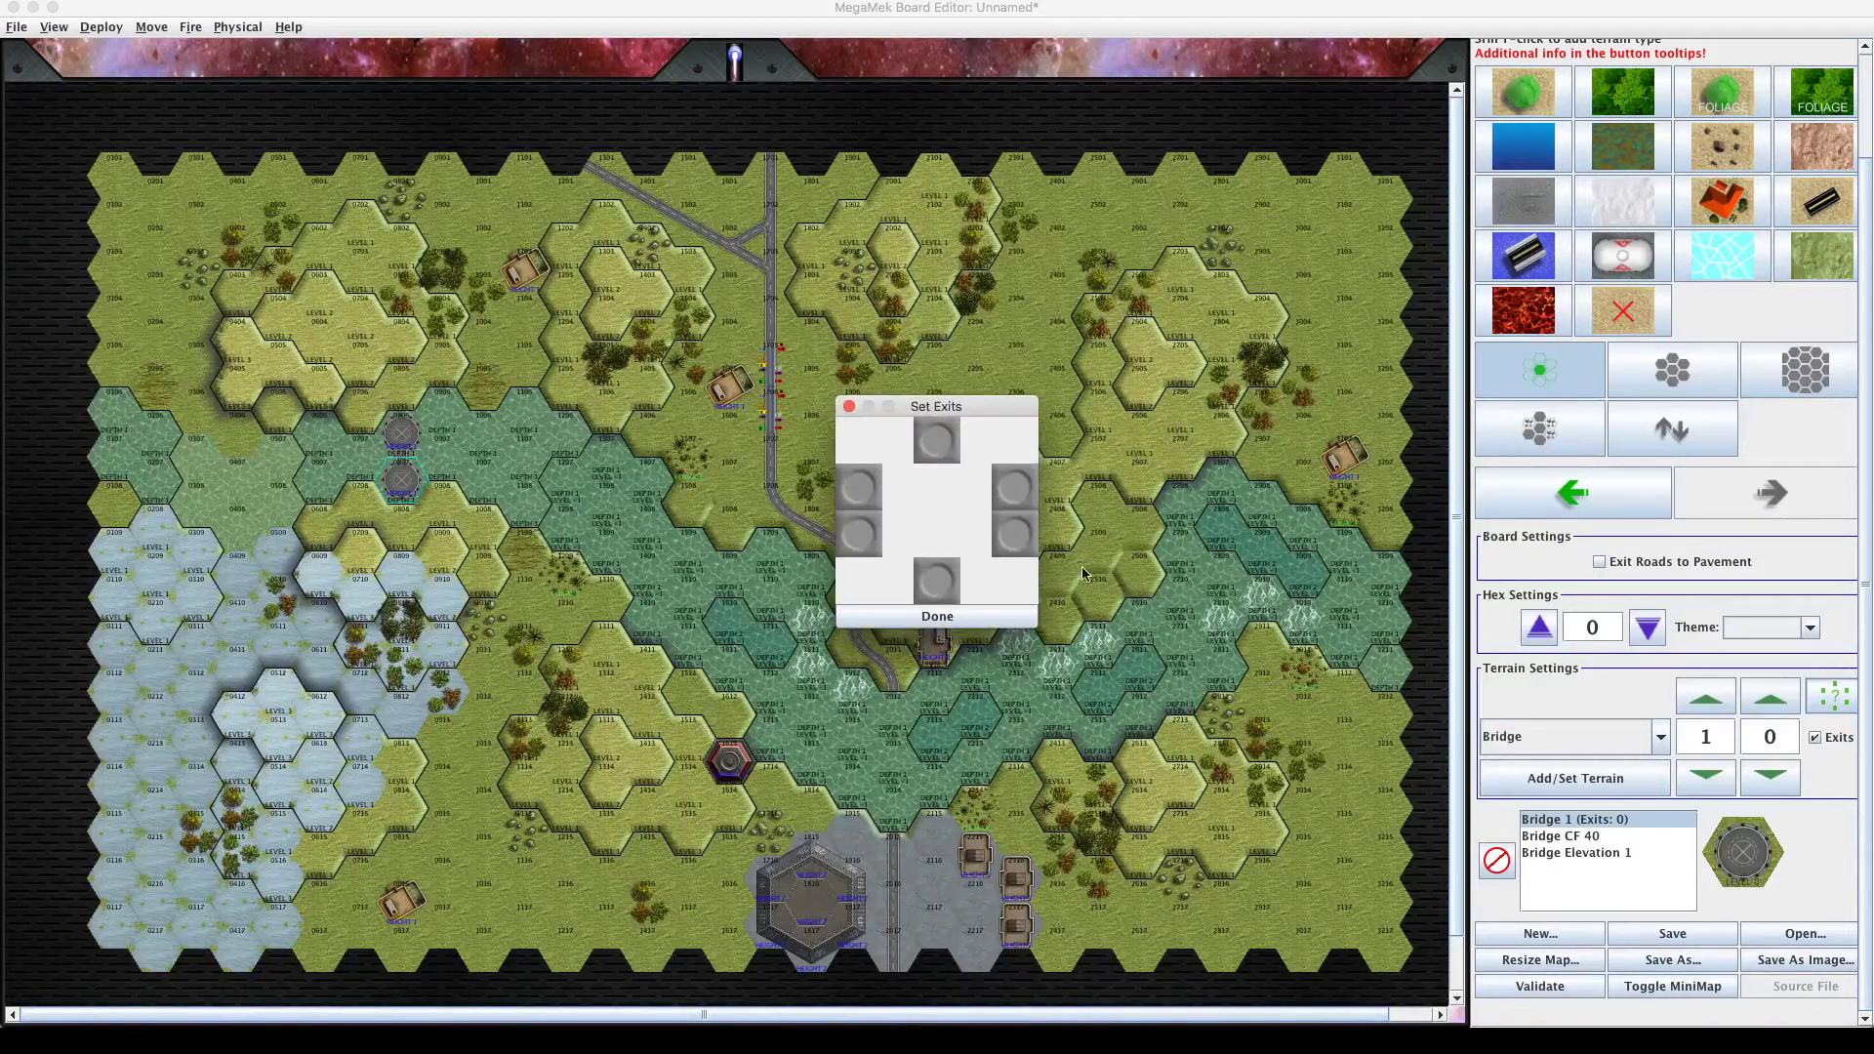
{"action": "left_click", "coordinate": [940, 457]}
{"action": "left_click", "coordinate": [936, 582]}
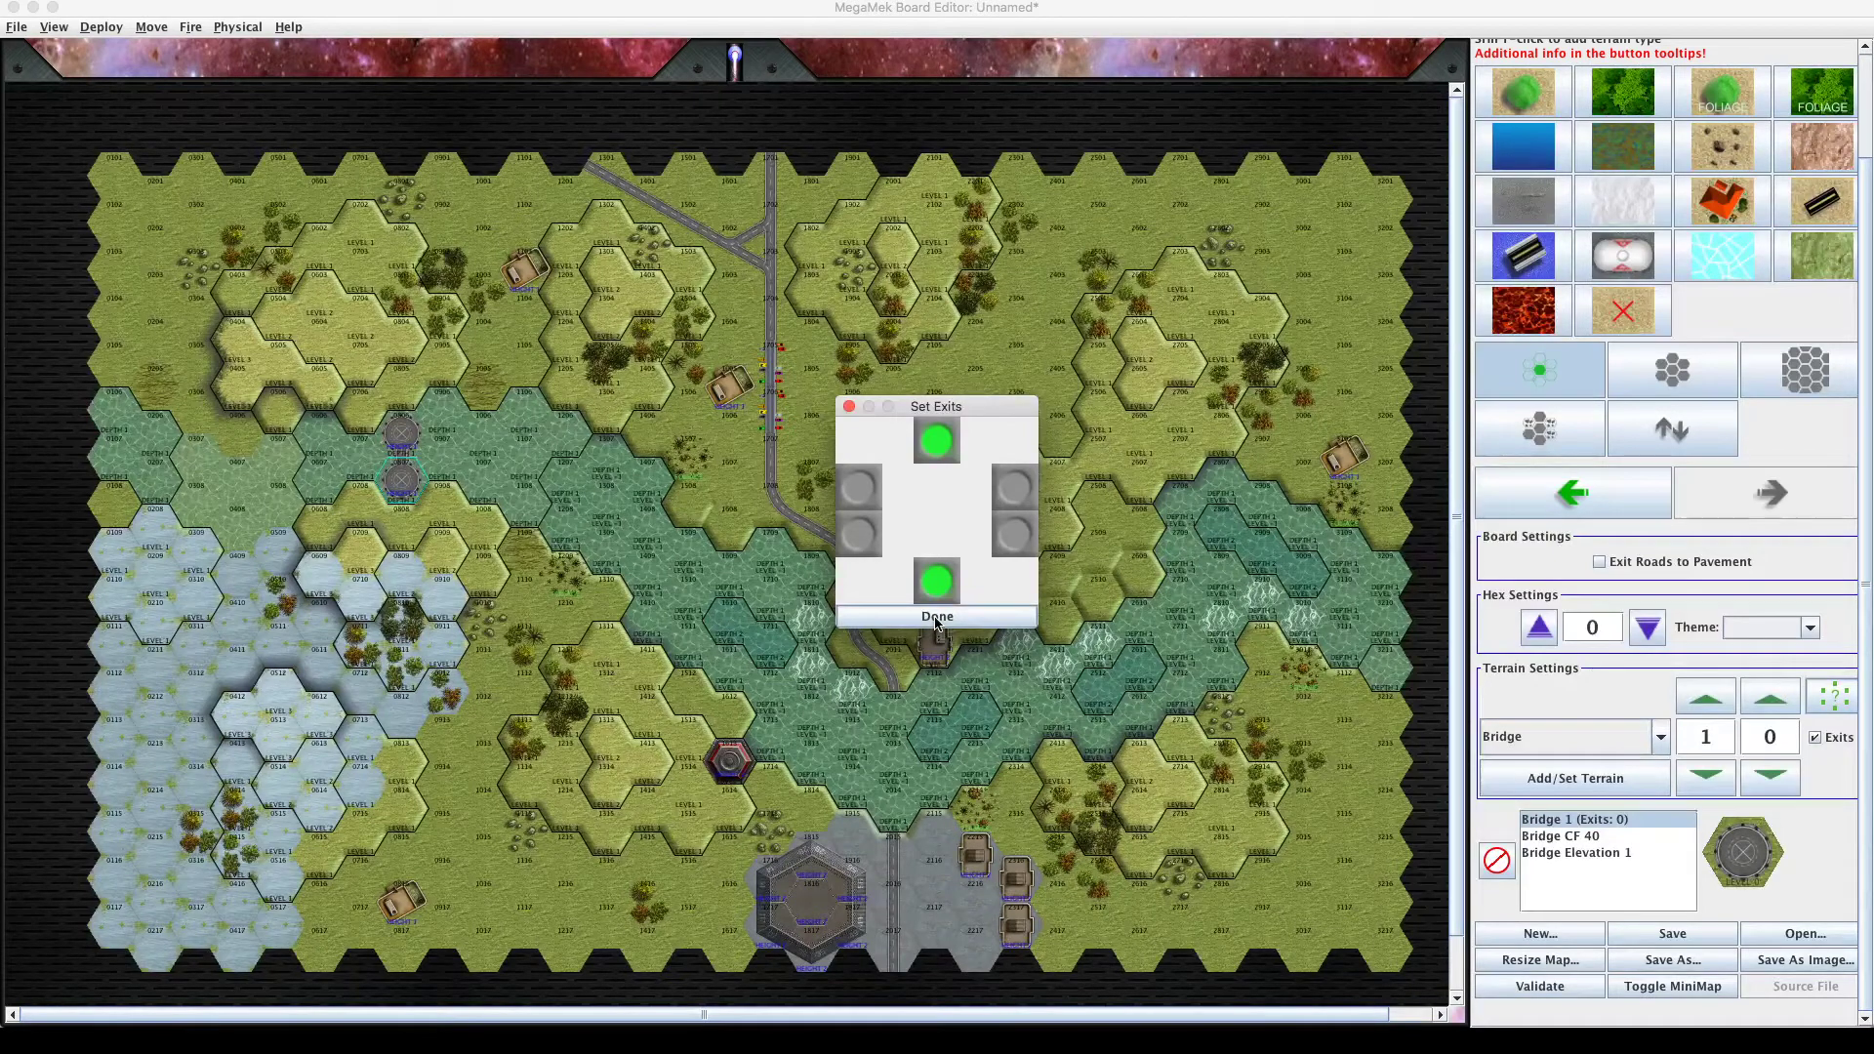
{"action": "left_click", "coordinate": [936, 618]}
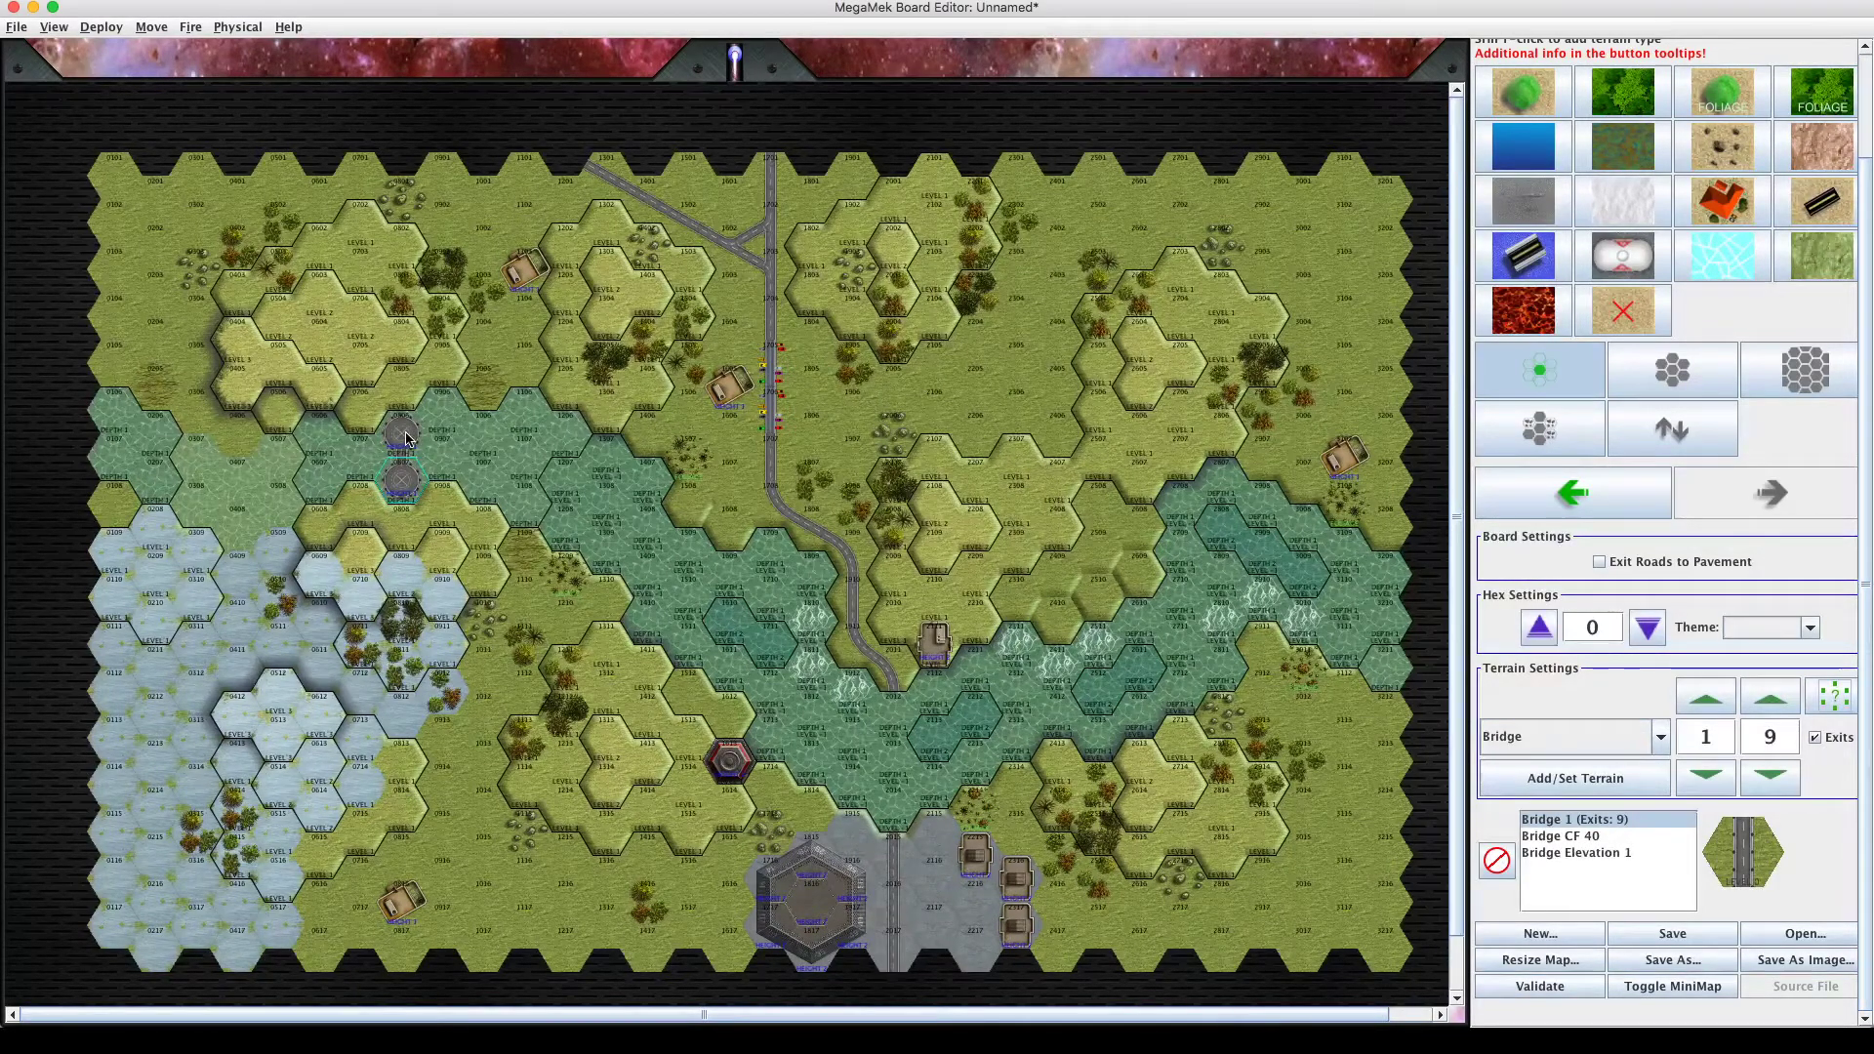
{"action": "left_click", "coordinate": [406, 439]}
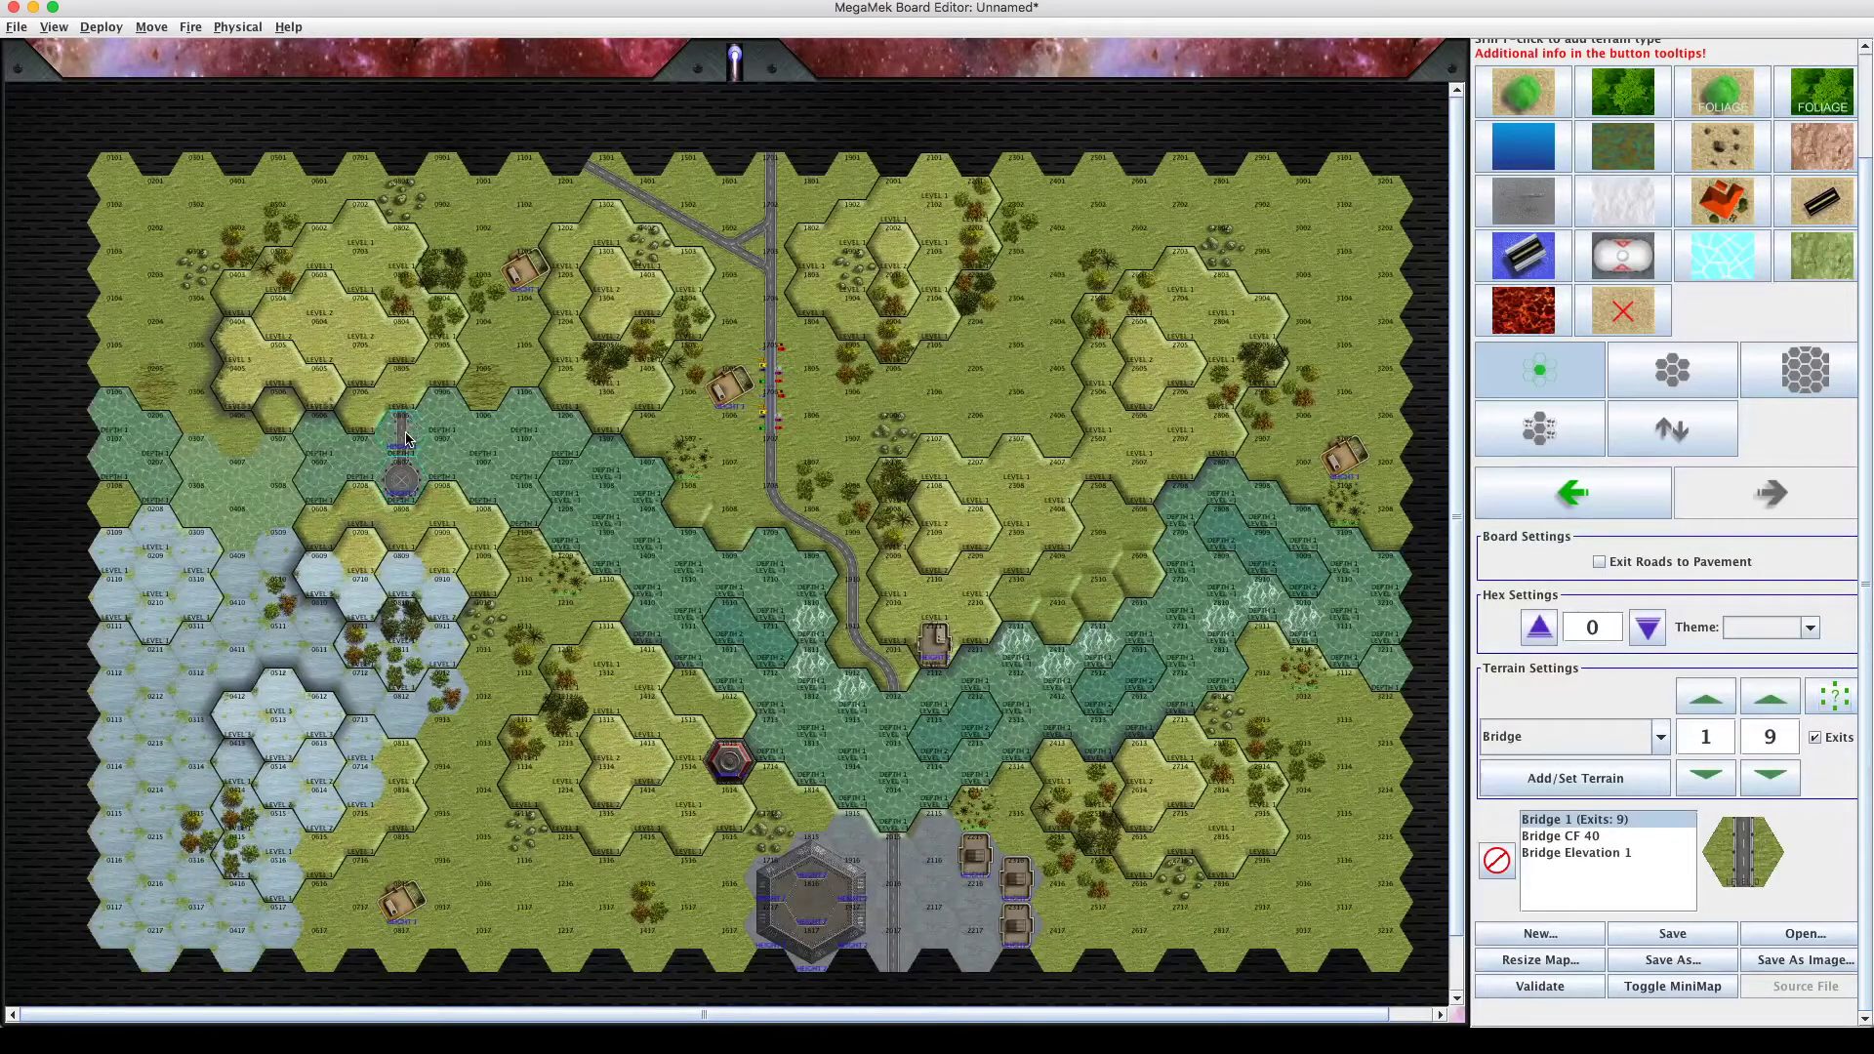
{"action": "left_click", "coordinate": [403, 488]}
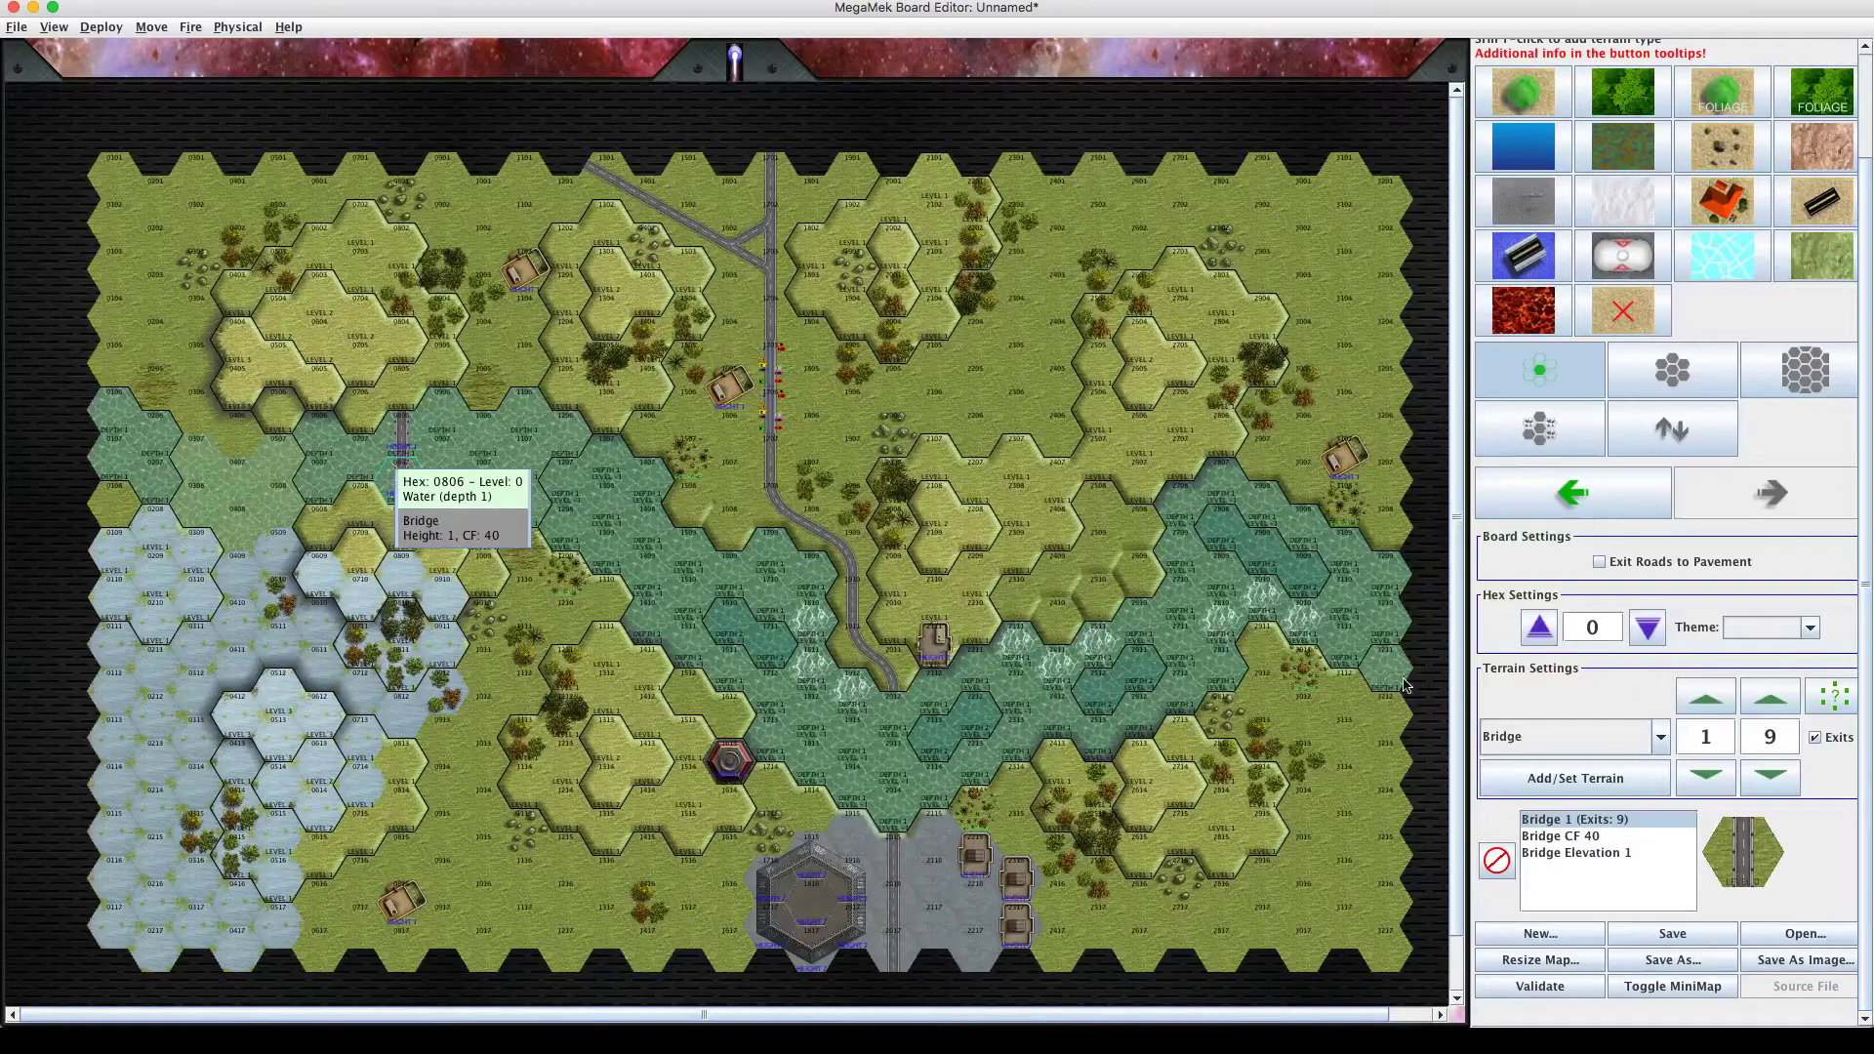
Set the Bridge CF to 150 and the Bridge Elevation to 4.
{"action": "left_click", "coordinate": [1585, 838]}
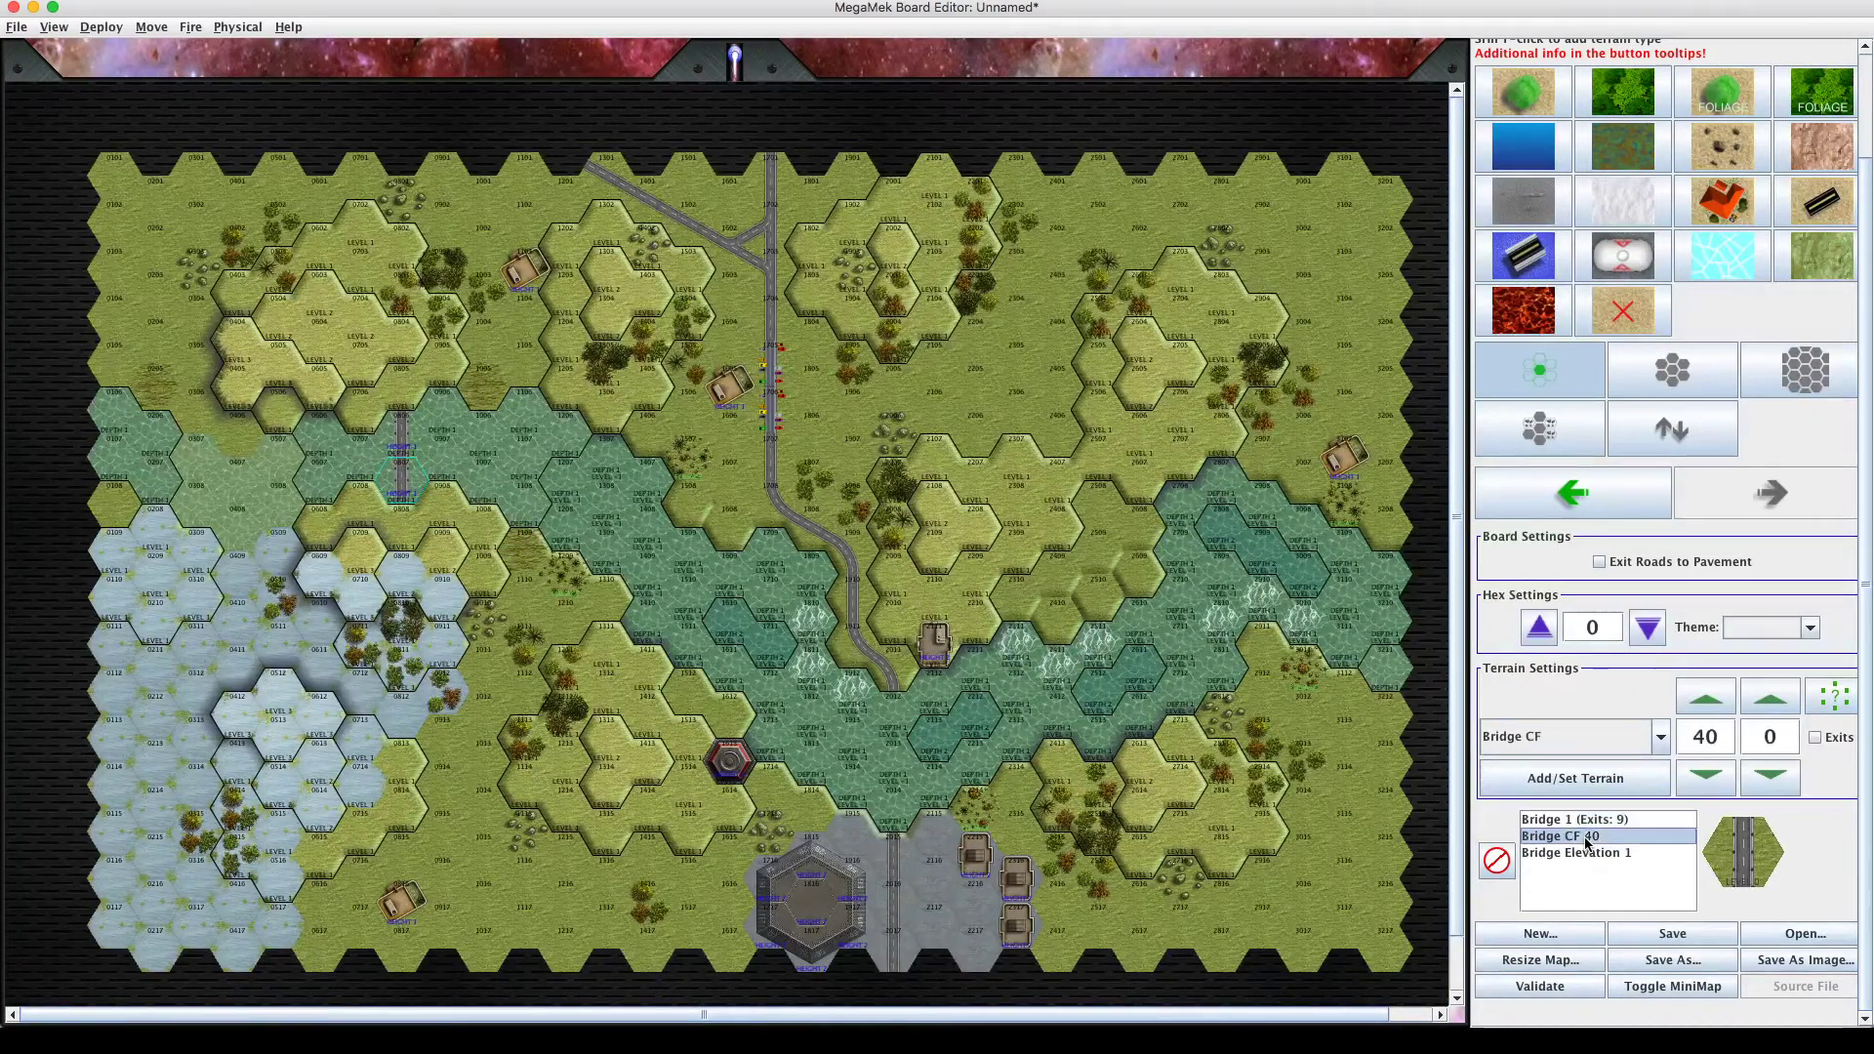
{"action": "left_click", "coordinate": [1706, 741]}
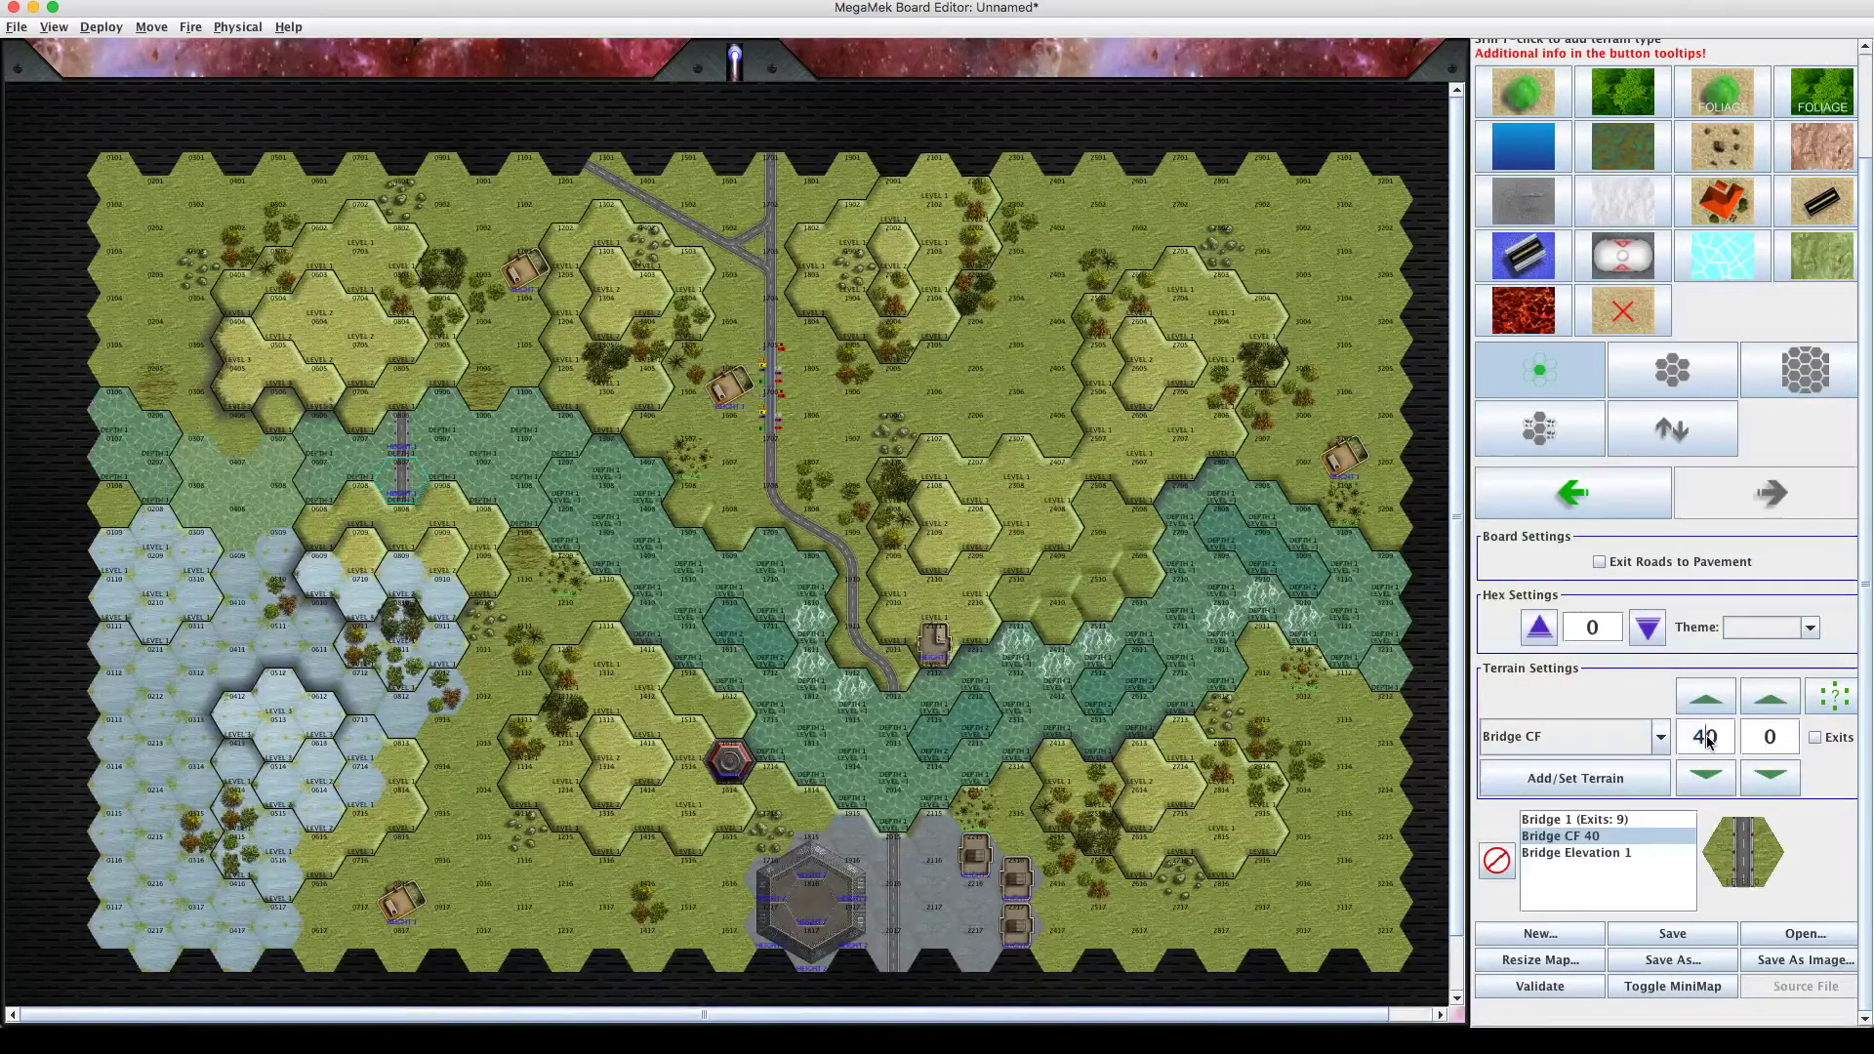
{"action": "key", "text": "BackSpace"}
{"action": "type", "text": "15"}
{"action": "left_click", "coordinate": [1608, 854]}
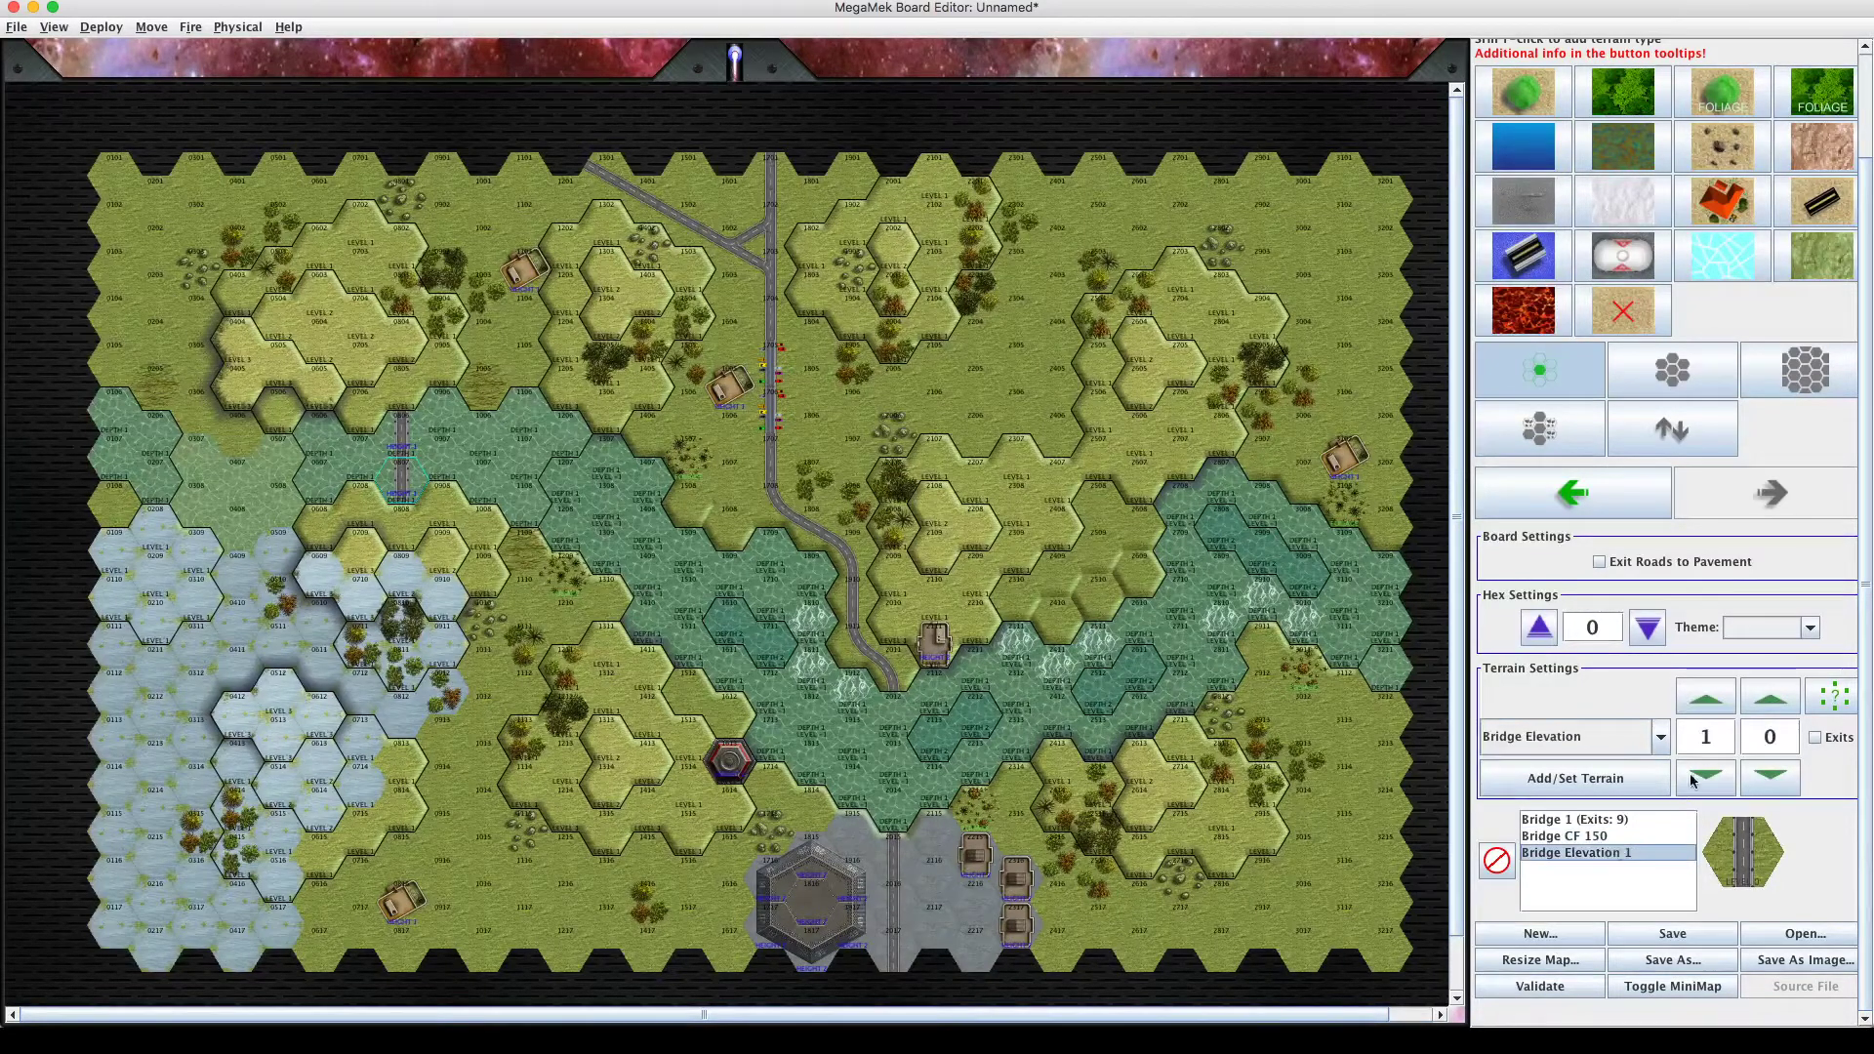
{"action": "left_click", "coordinate": [1706, 700]}
{"action": "left_click", "coordinate": [1706, 701]}
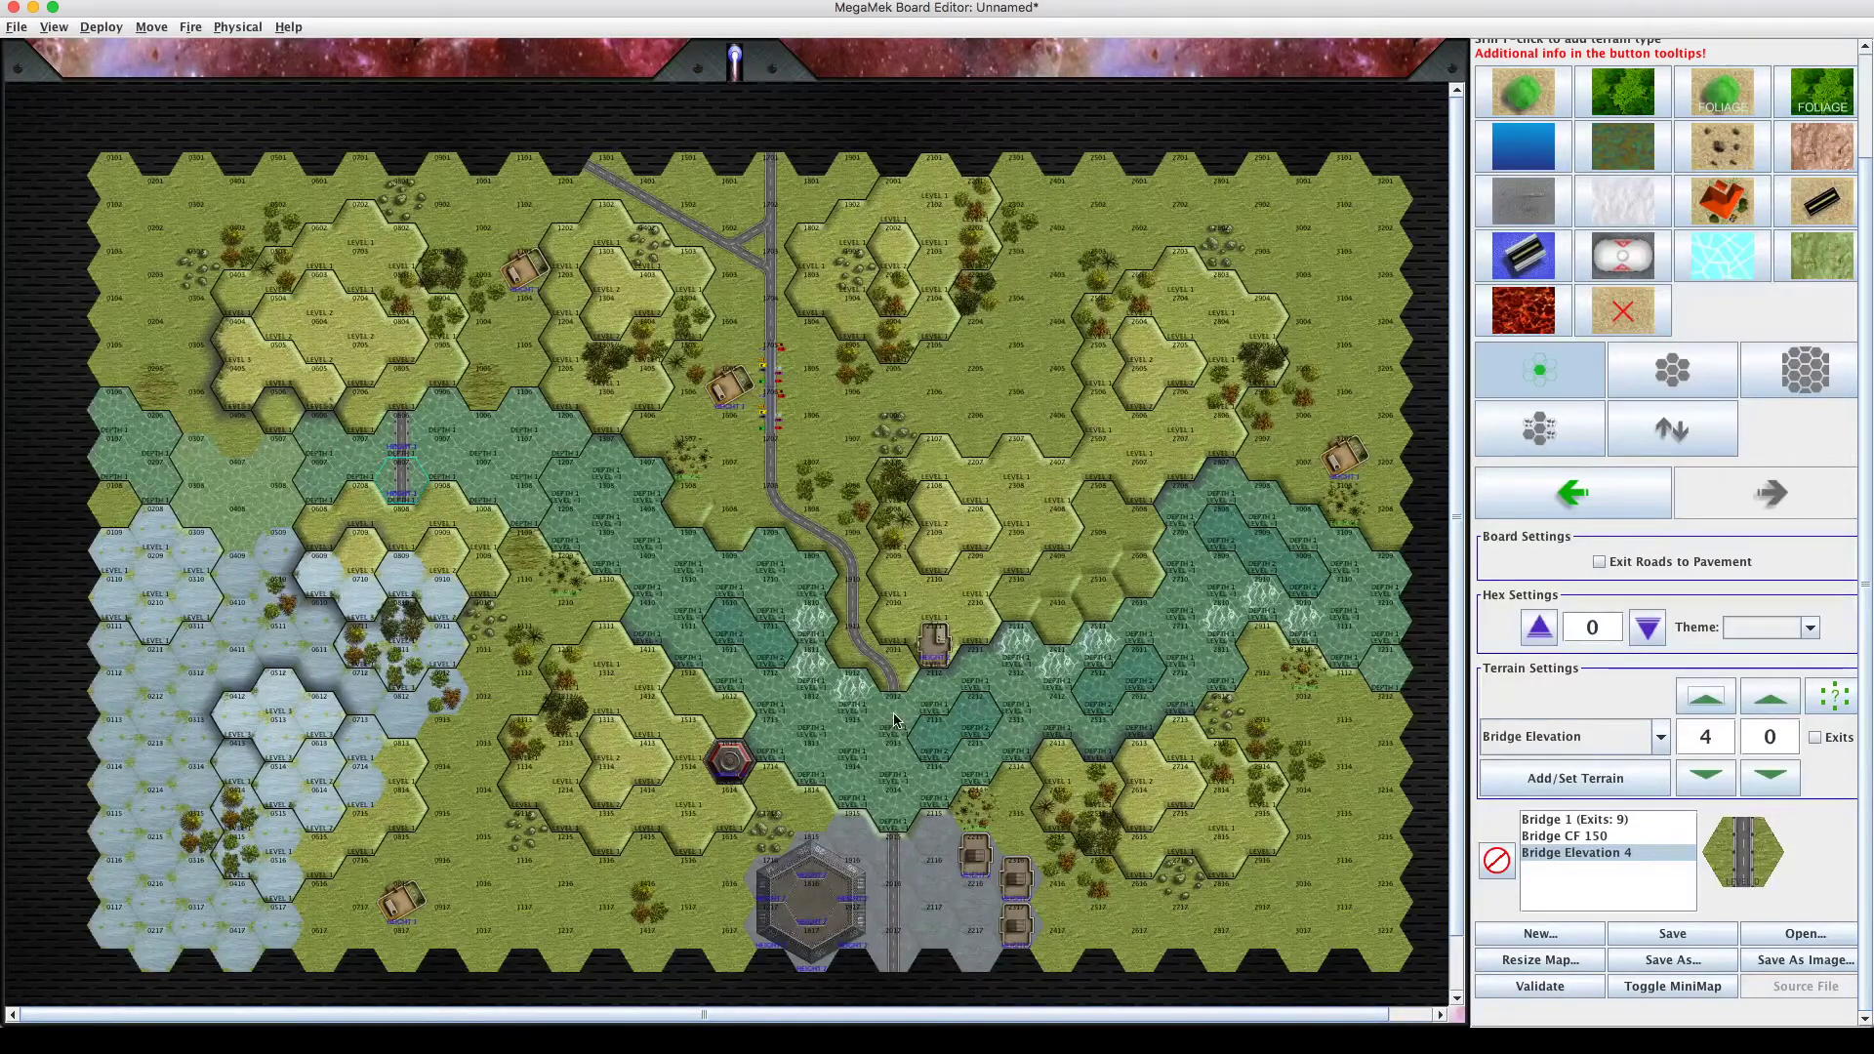
Select the Bridge entry again and check which exit directions it has enabled.
{"action": "mouse_move", "coordinate": [893, 714]}
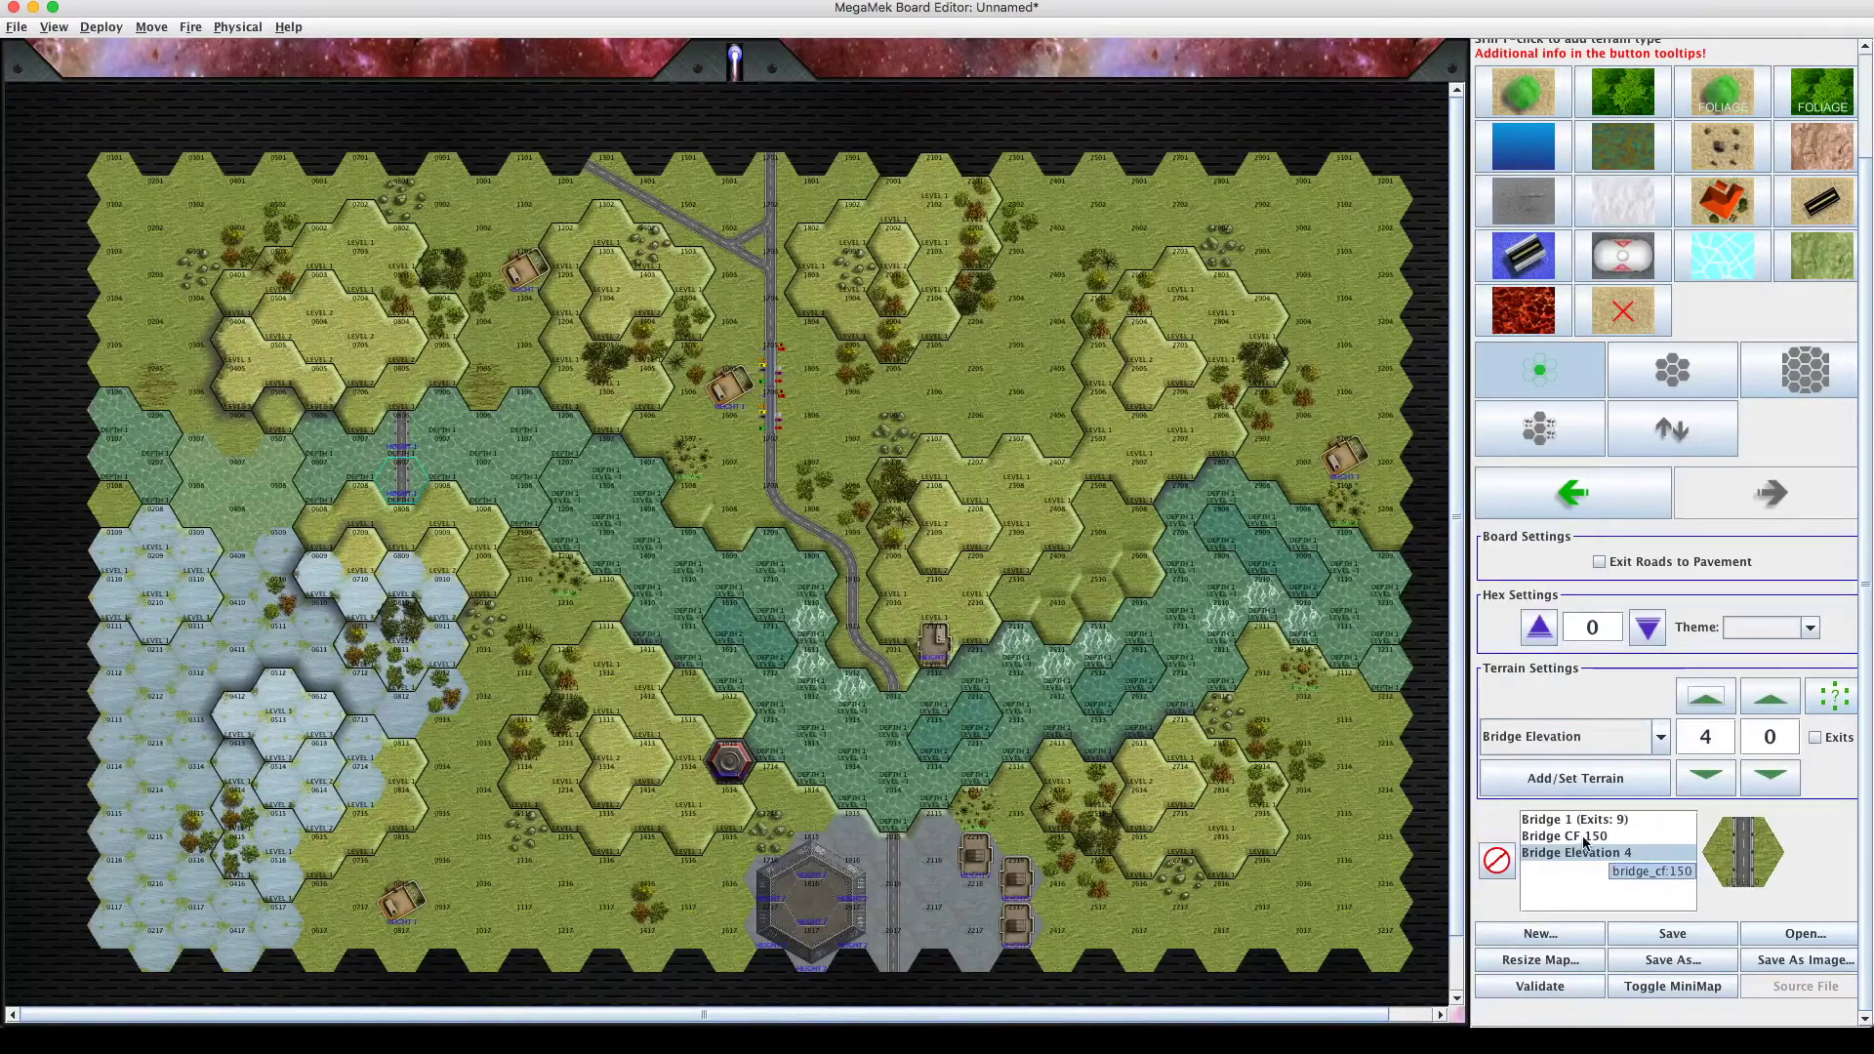
{"action": "left_click", "coordinate": [1634, 821]}
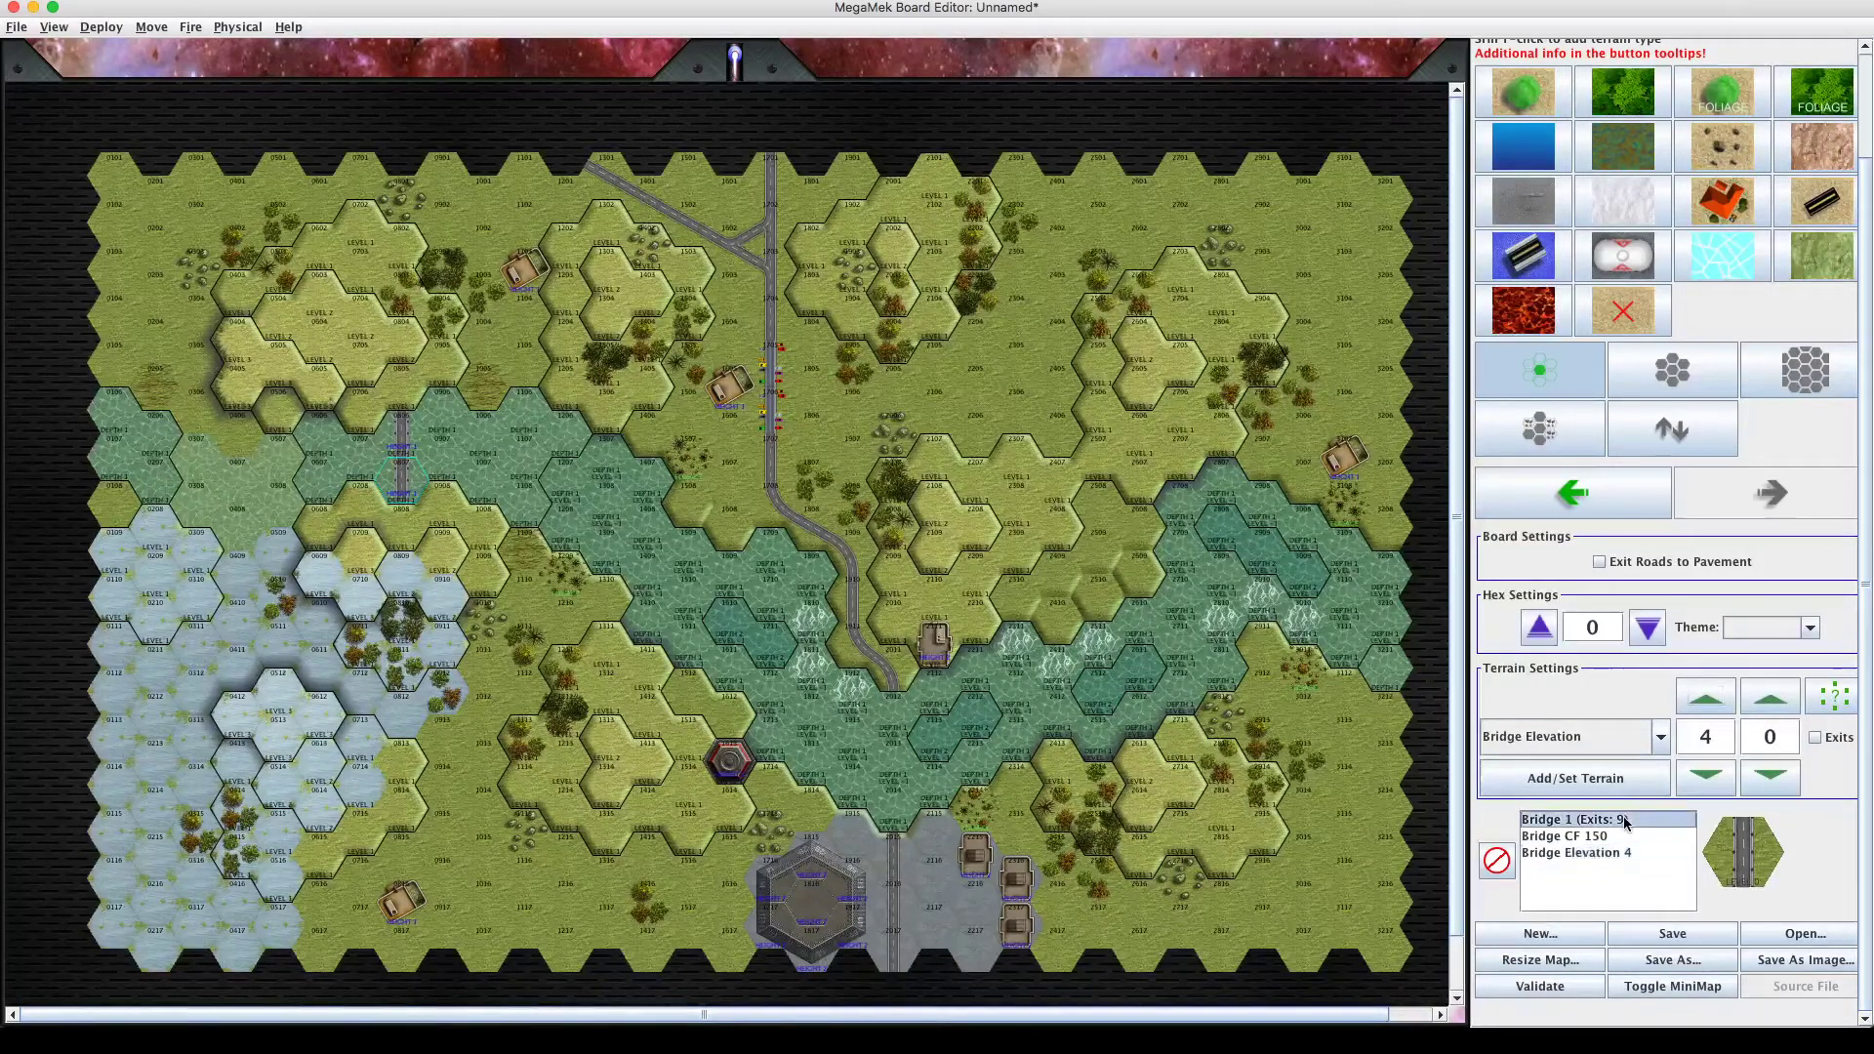
{"action": "left_click", "coordinate": [1832, 706]}
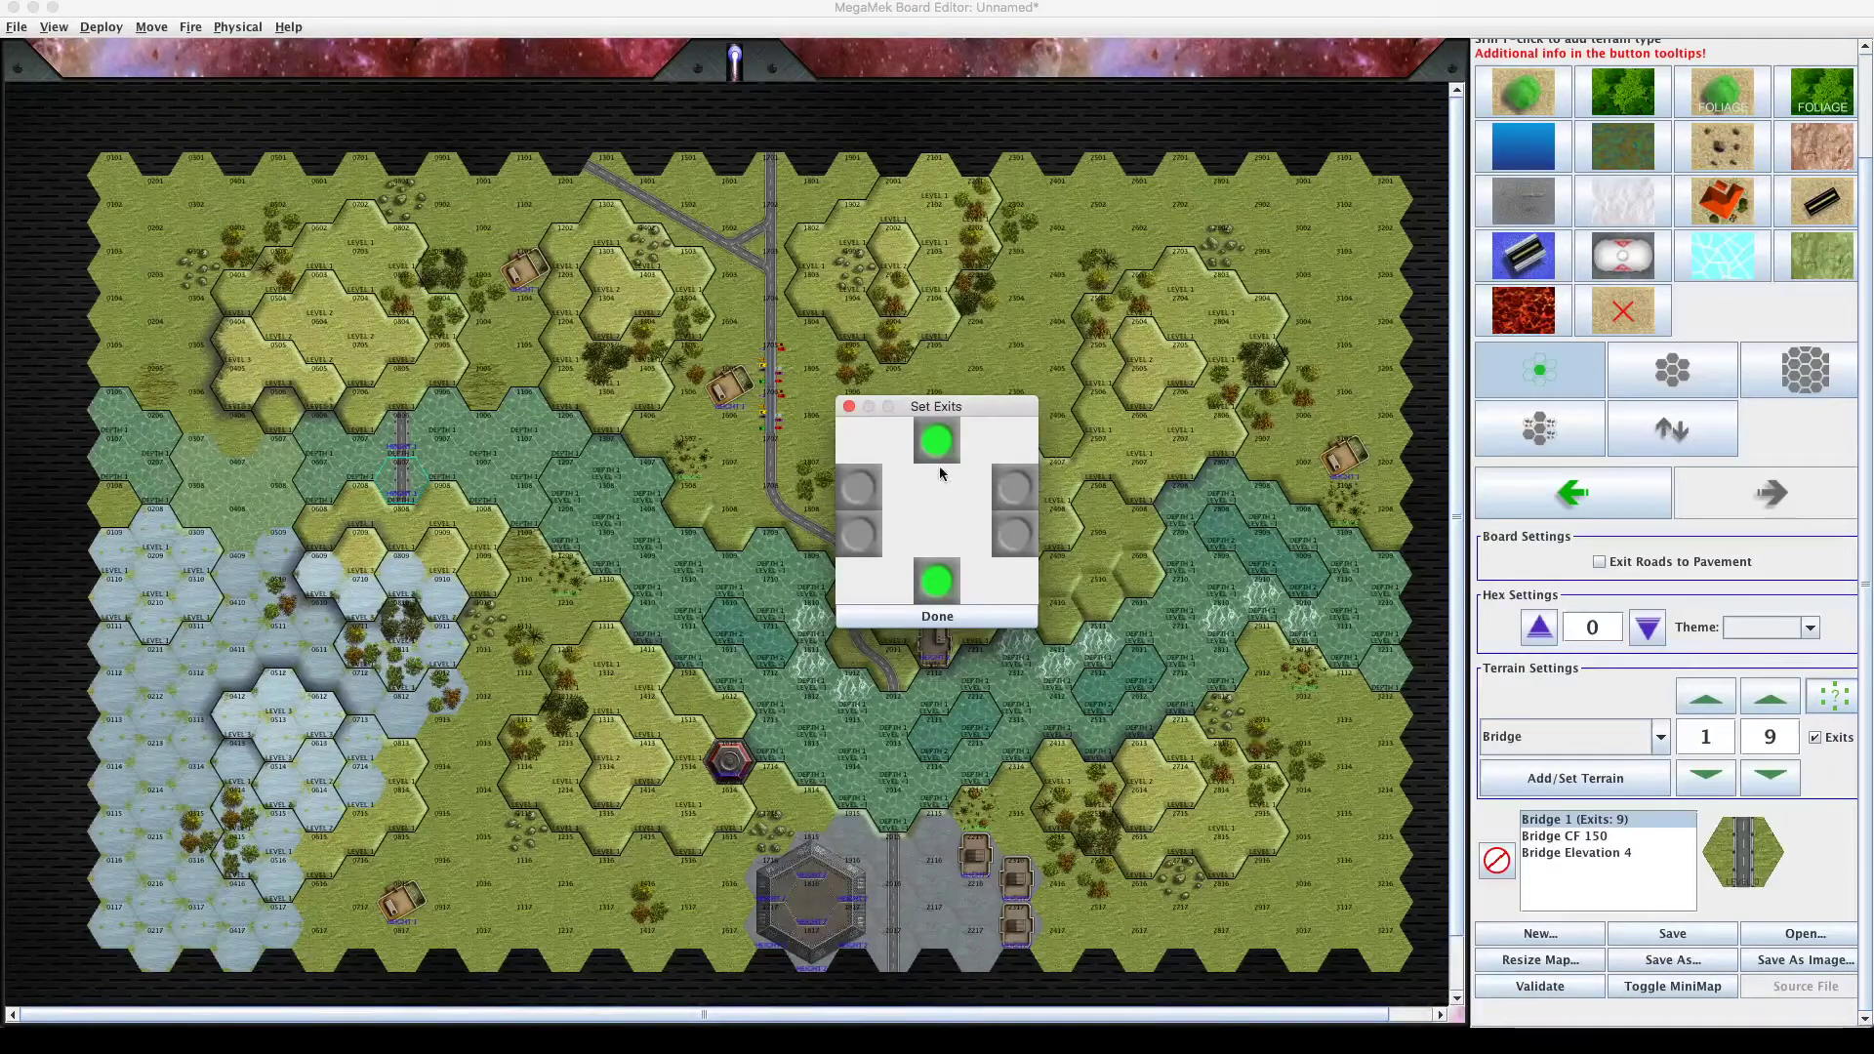
{"action": "left_click", "coordinate": [849, 408]}
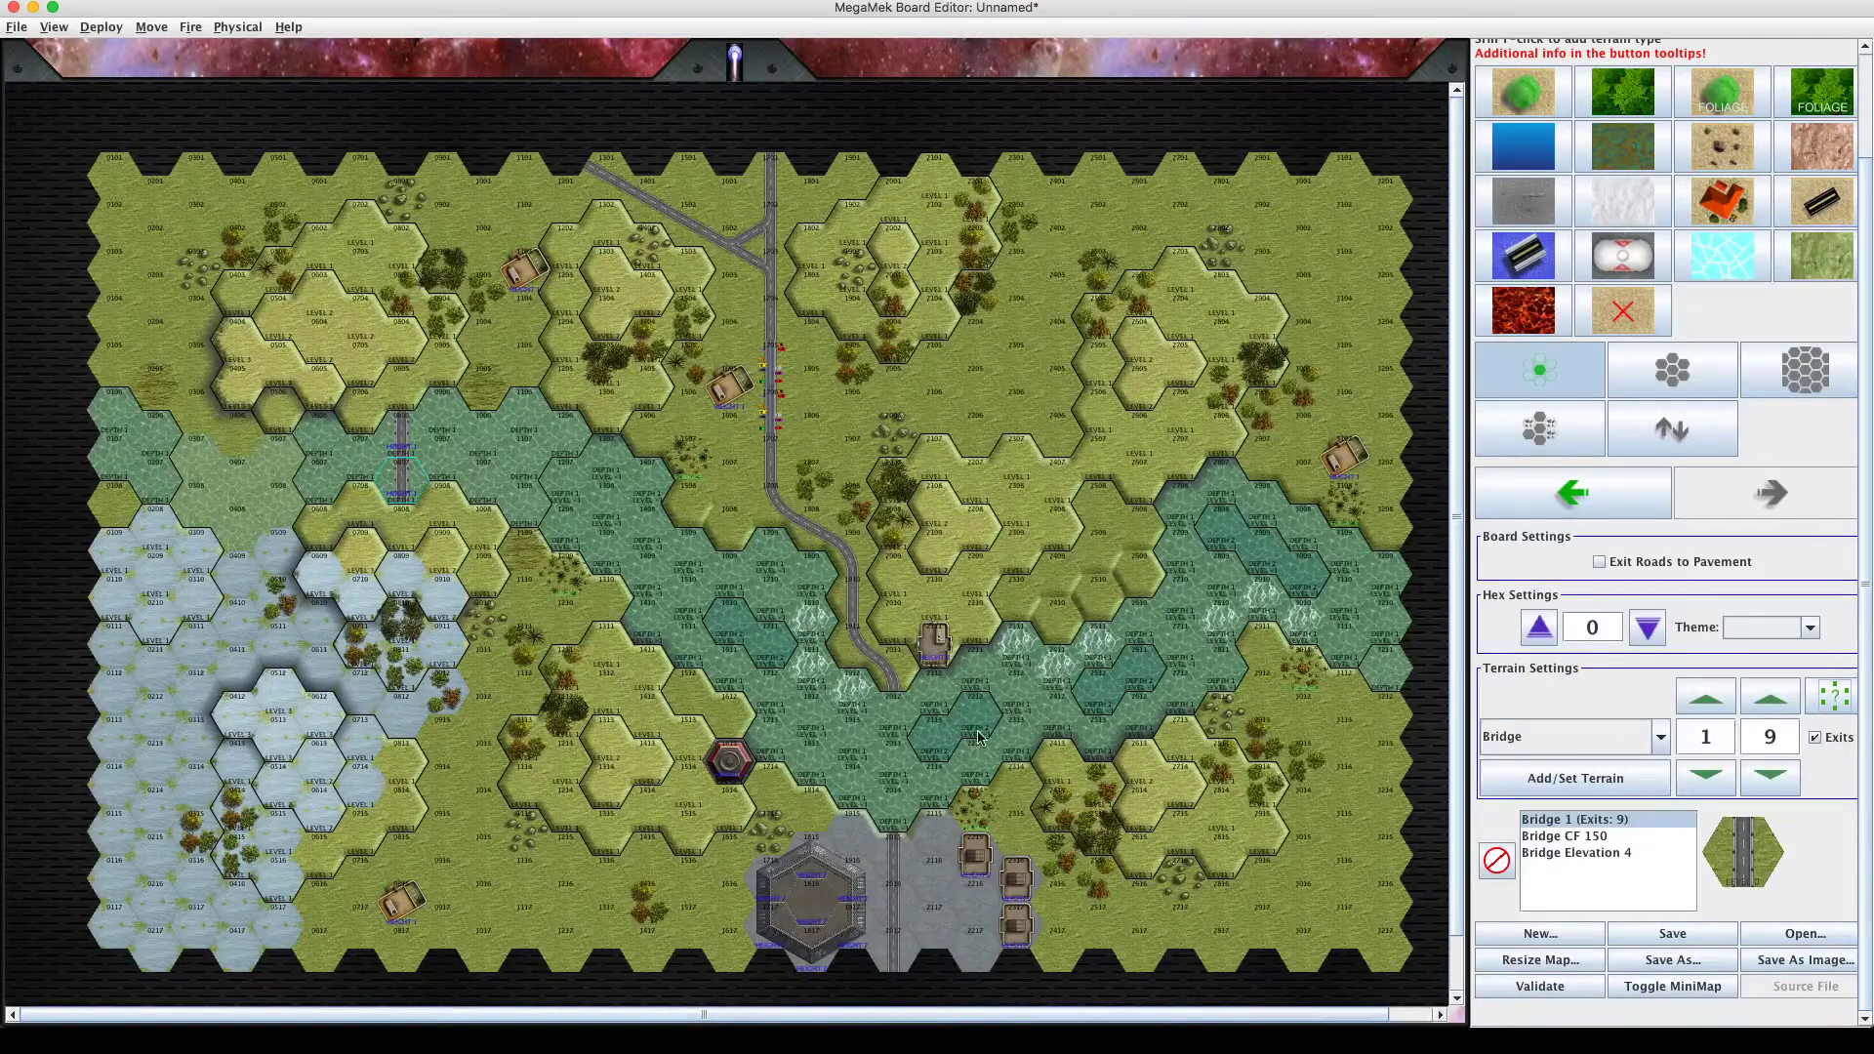
Set the Bridge Elevation to 1.
{"action": "left_click", "coordinate": [1606, 854]}
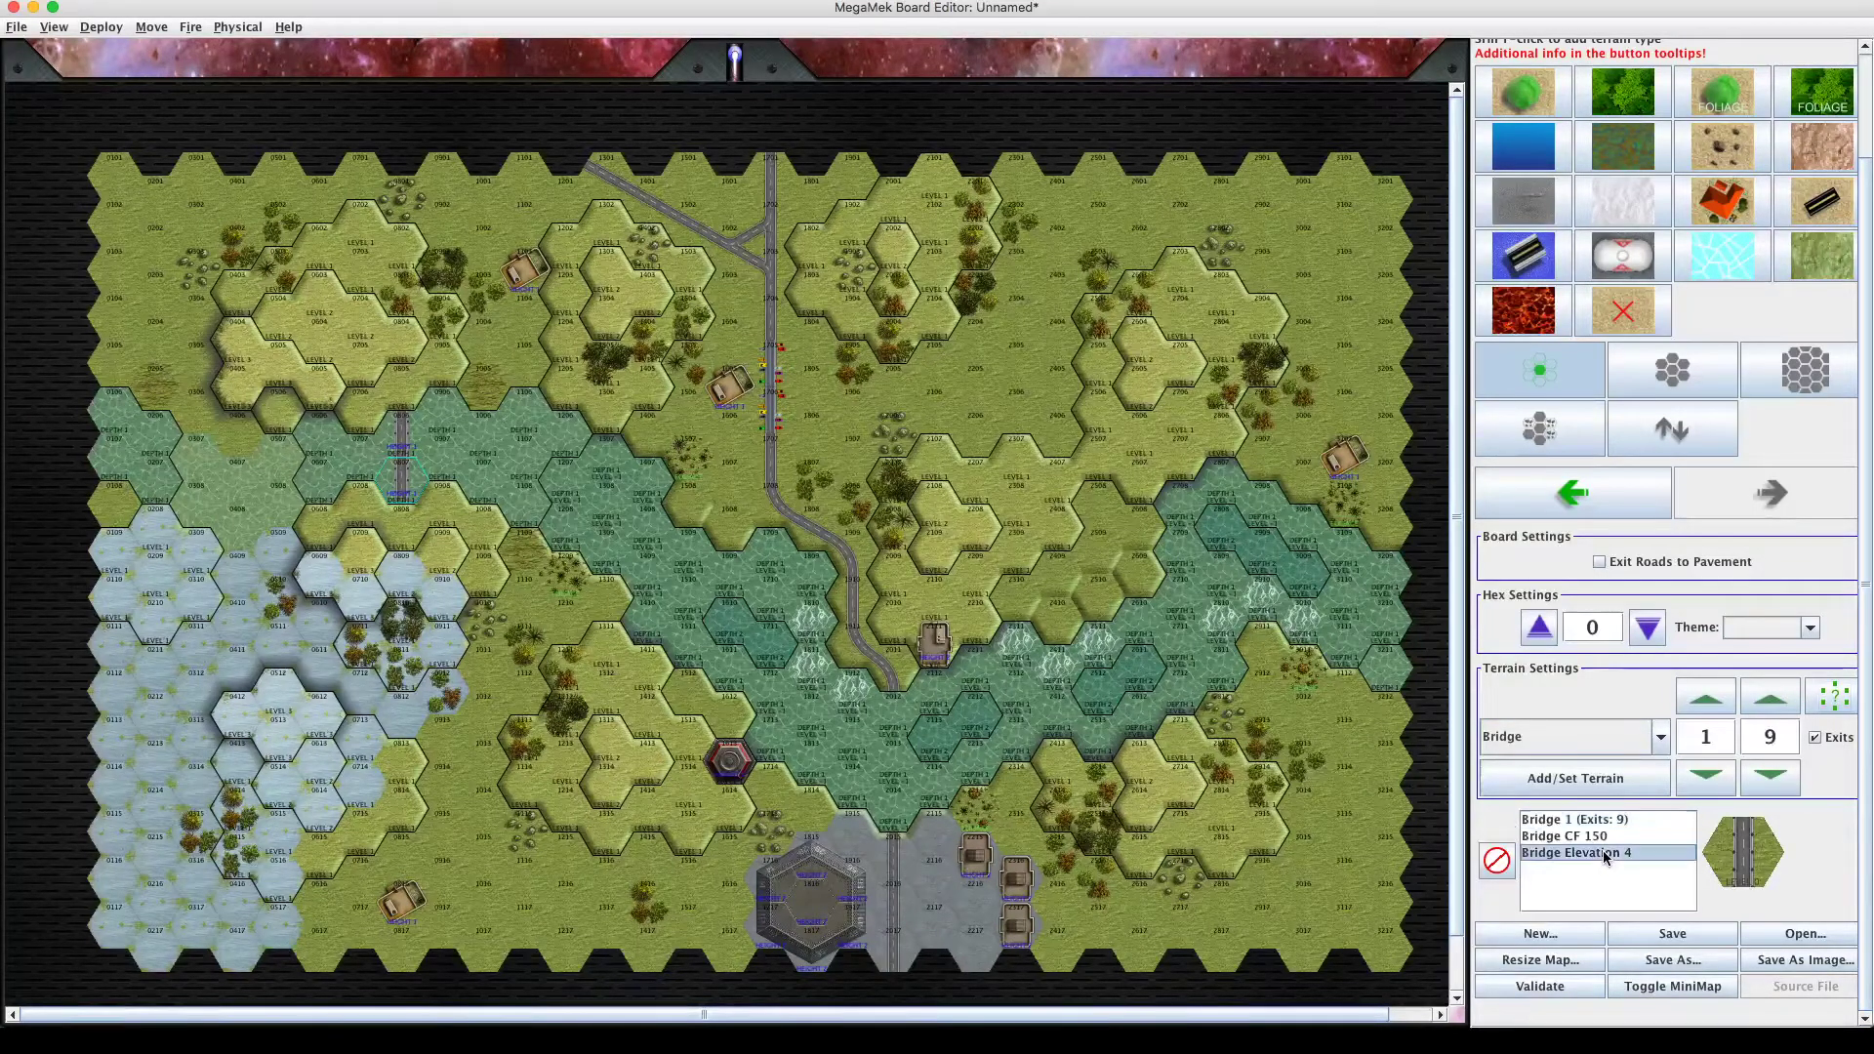
{"action": "left_click", "coordinate": [1695, 787]}
{"action": "left_click", "coordinate": [1695, 787]}
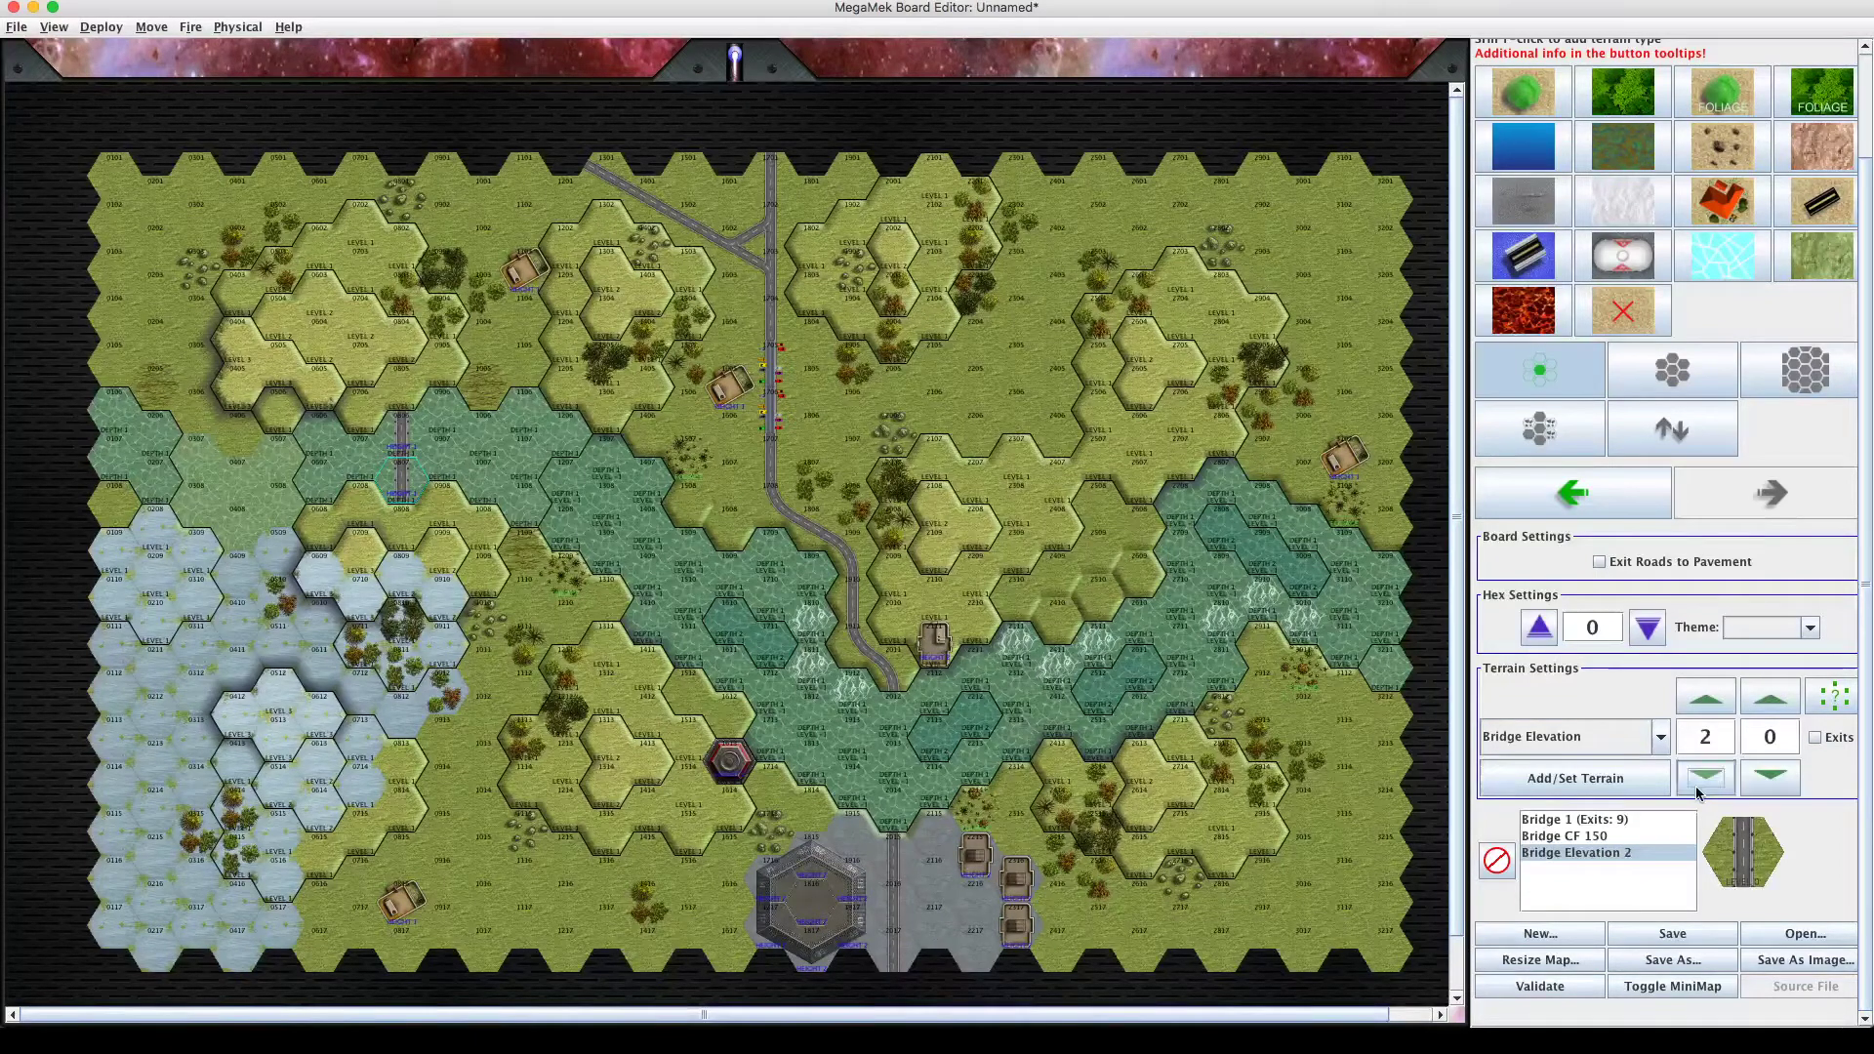
{"action": "left_click", "coordinate": [1695, 787]}
{"action": "left_click", "coordinate": [1659, 741]}
{"action": "left_click", "coordinate": [1661, 740]}
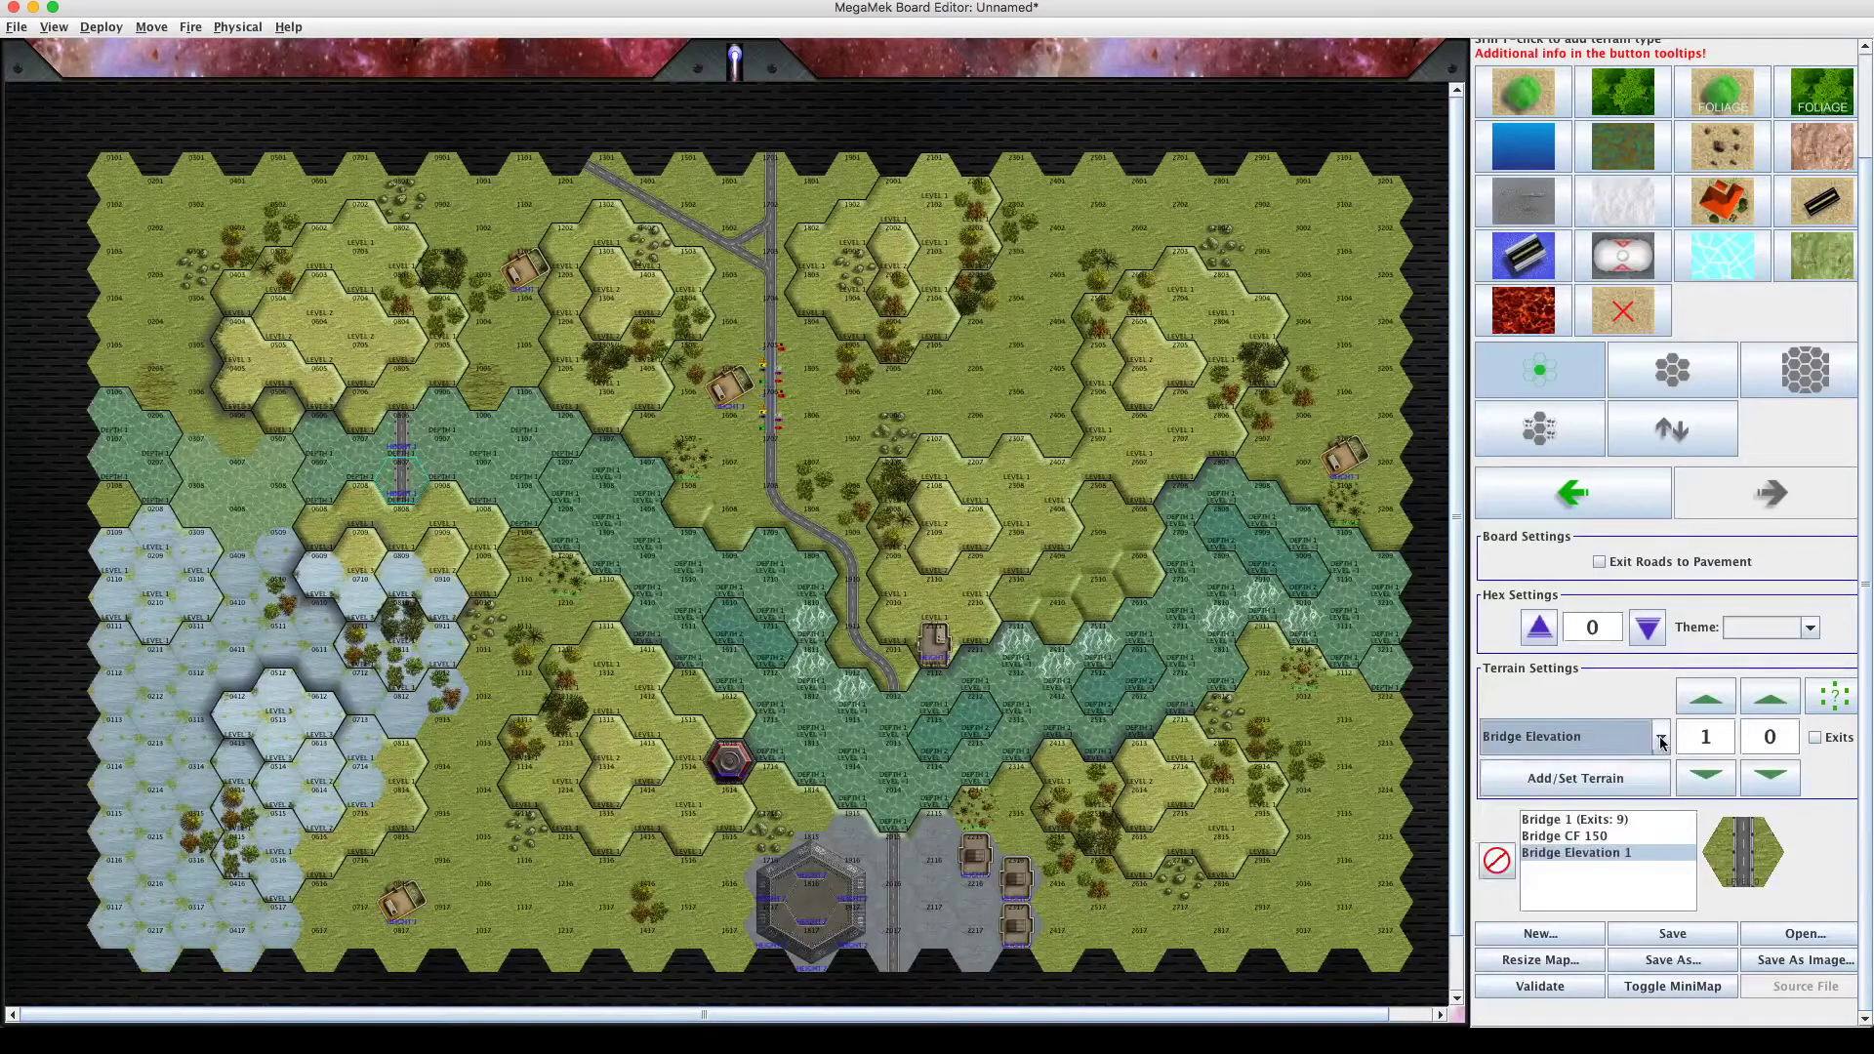
{"action": "left_click", "coordinate": [1660, 740]}
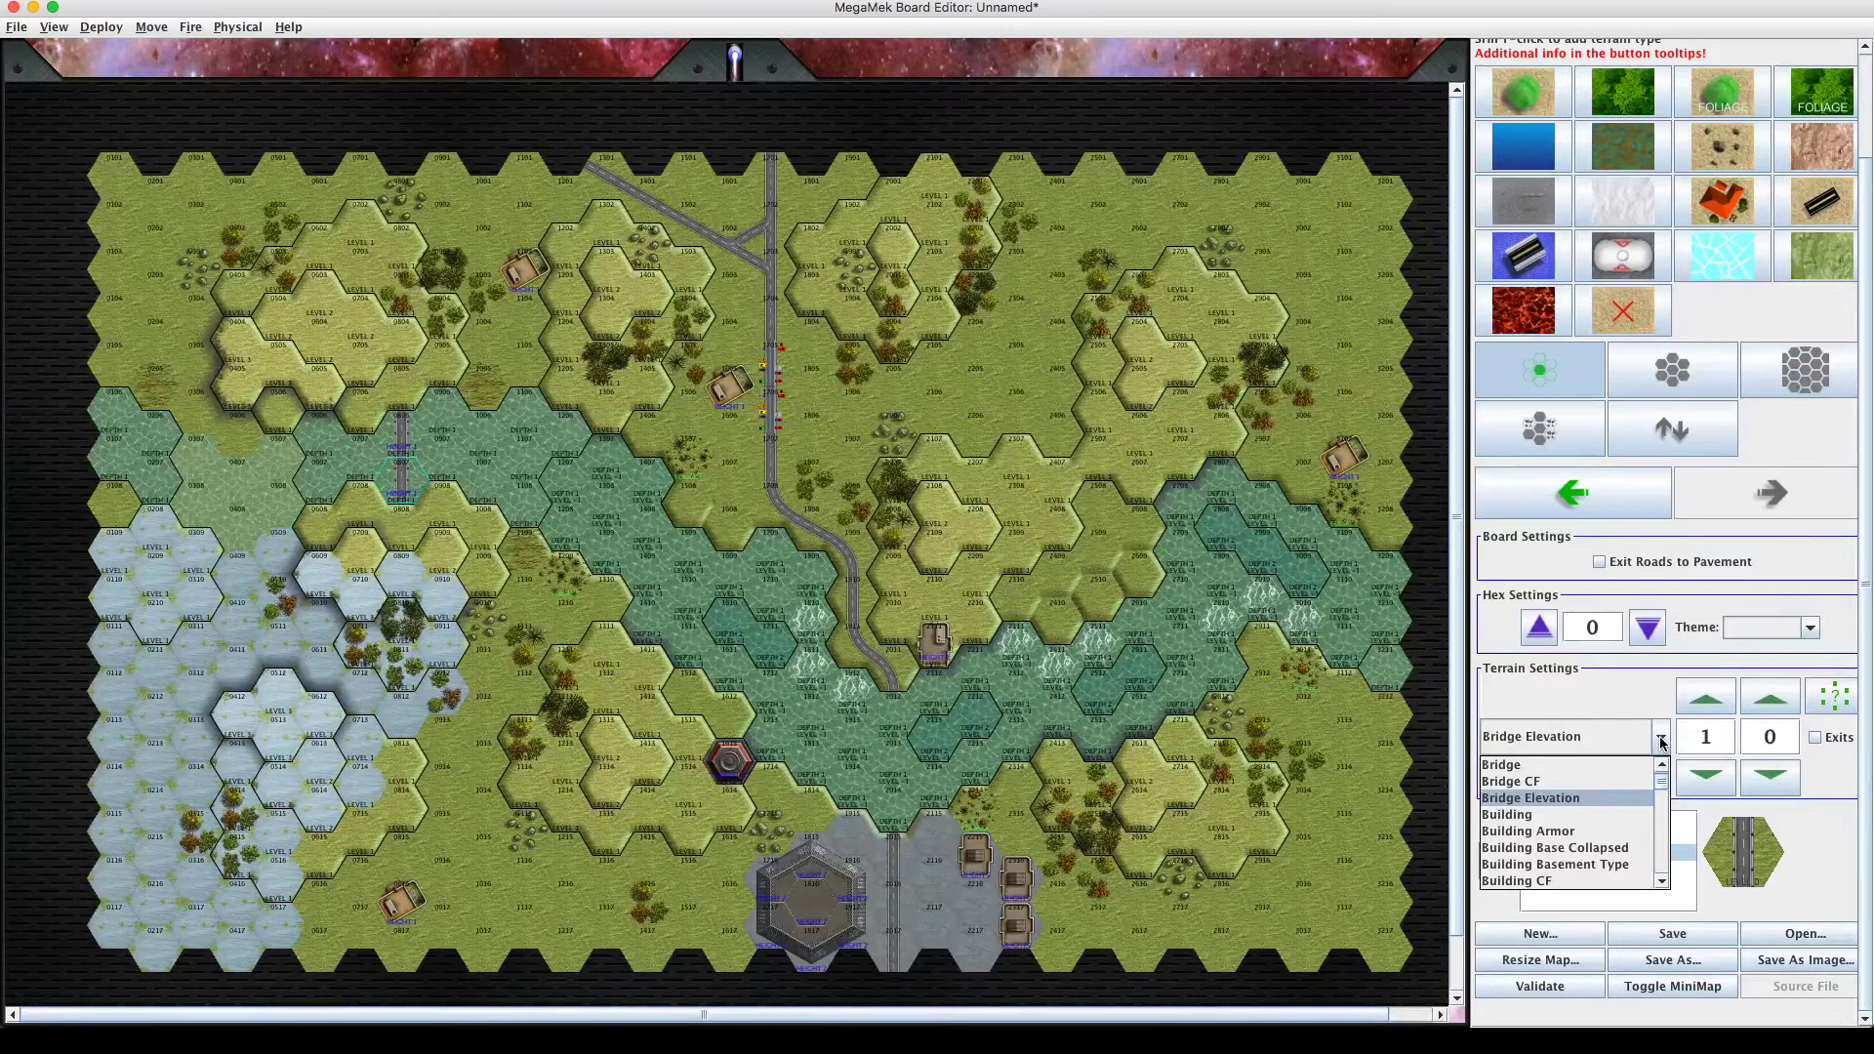
{"action": "left_click", "coordinate": [1661, 741]}
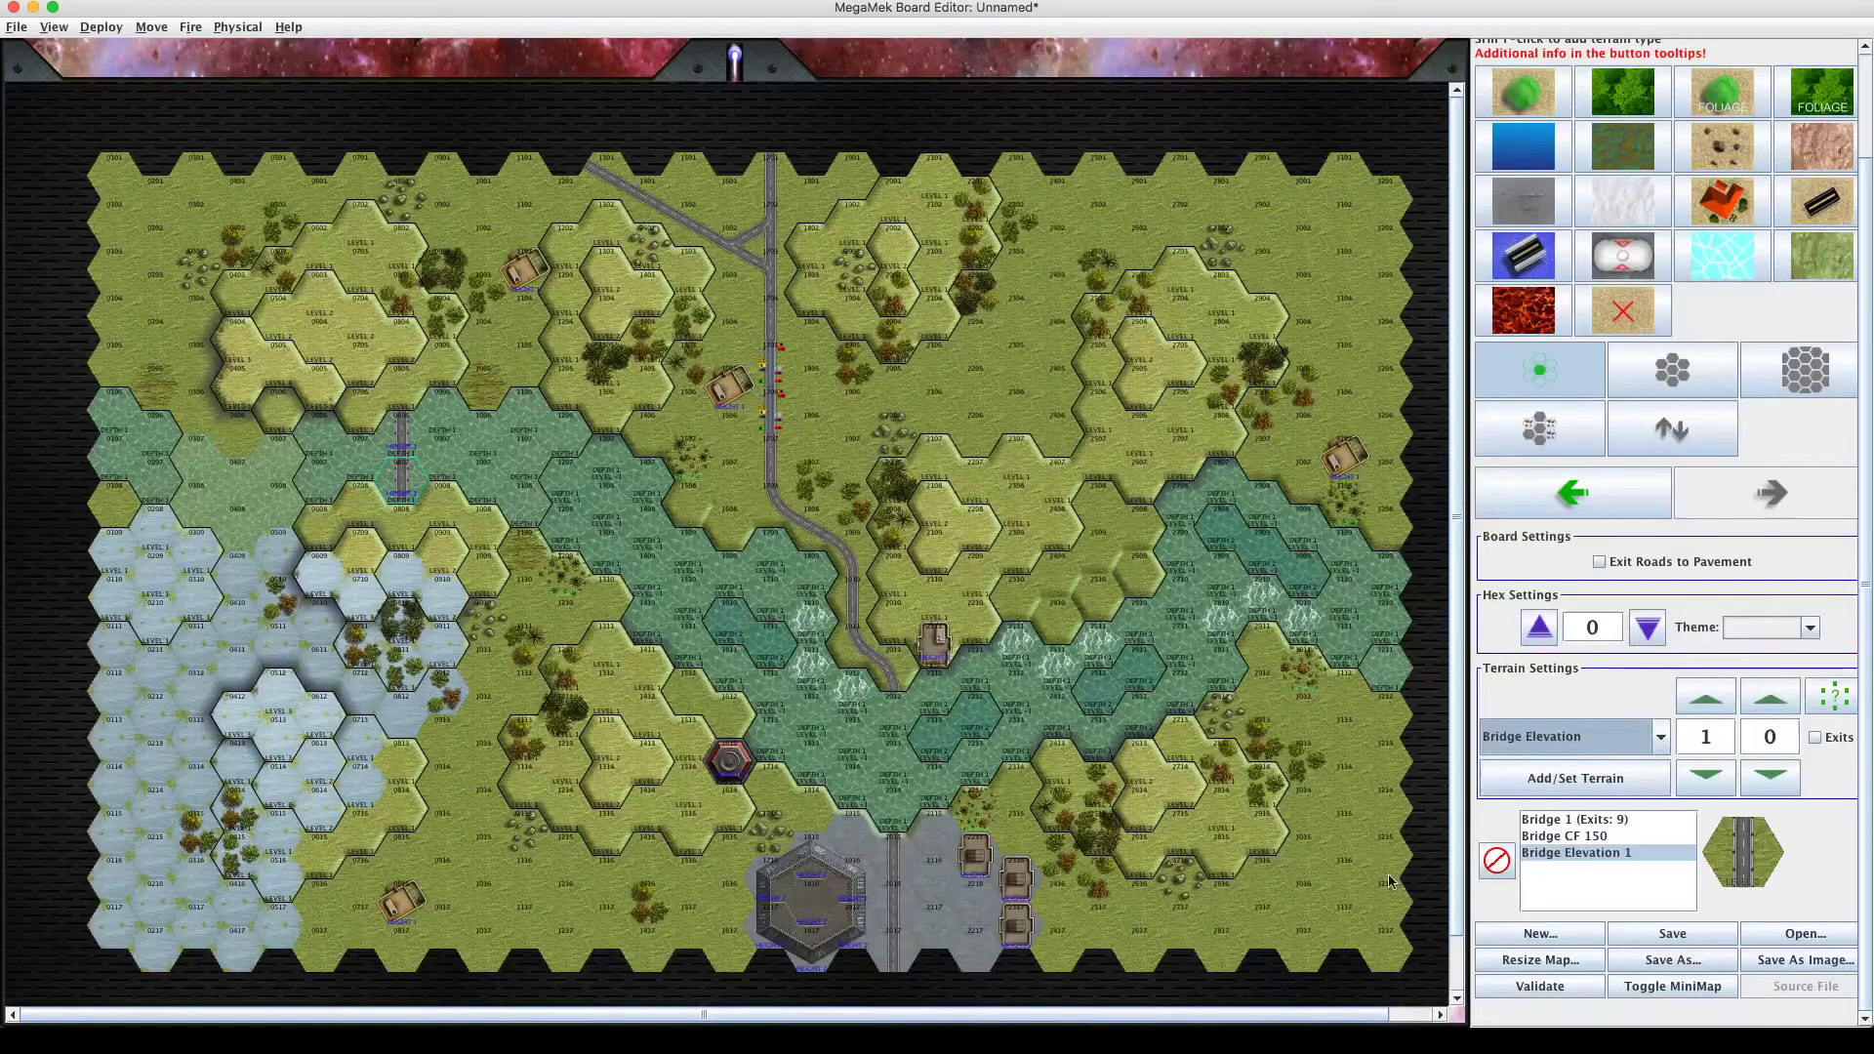
Place the bridge on water hexes 2012, 2013 and 2014 between the winding road and the pavement, and inspect the placed hexes.
{"action": "left_click", "coordinate": [898, 723]}
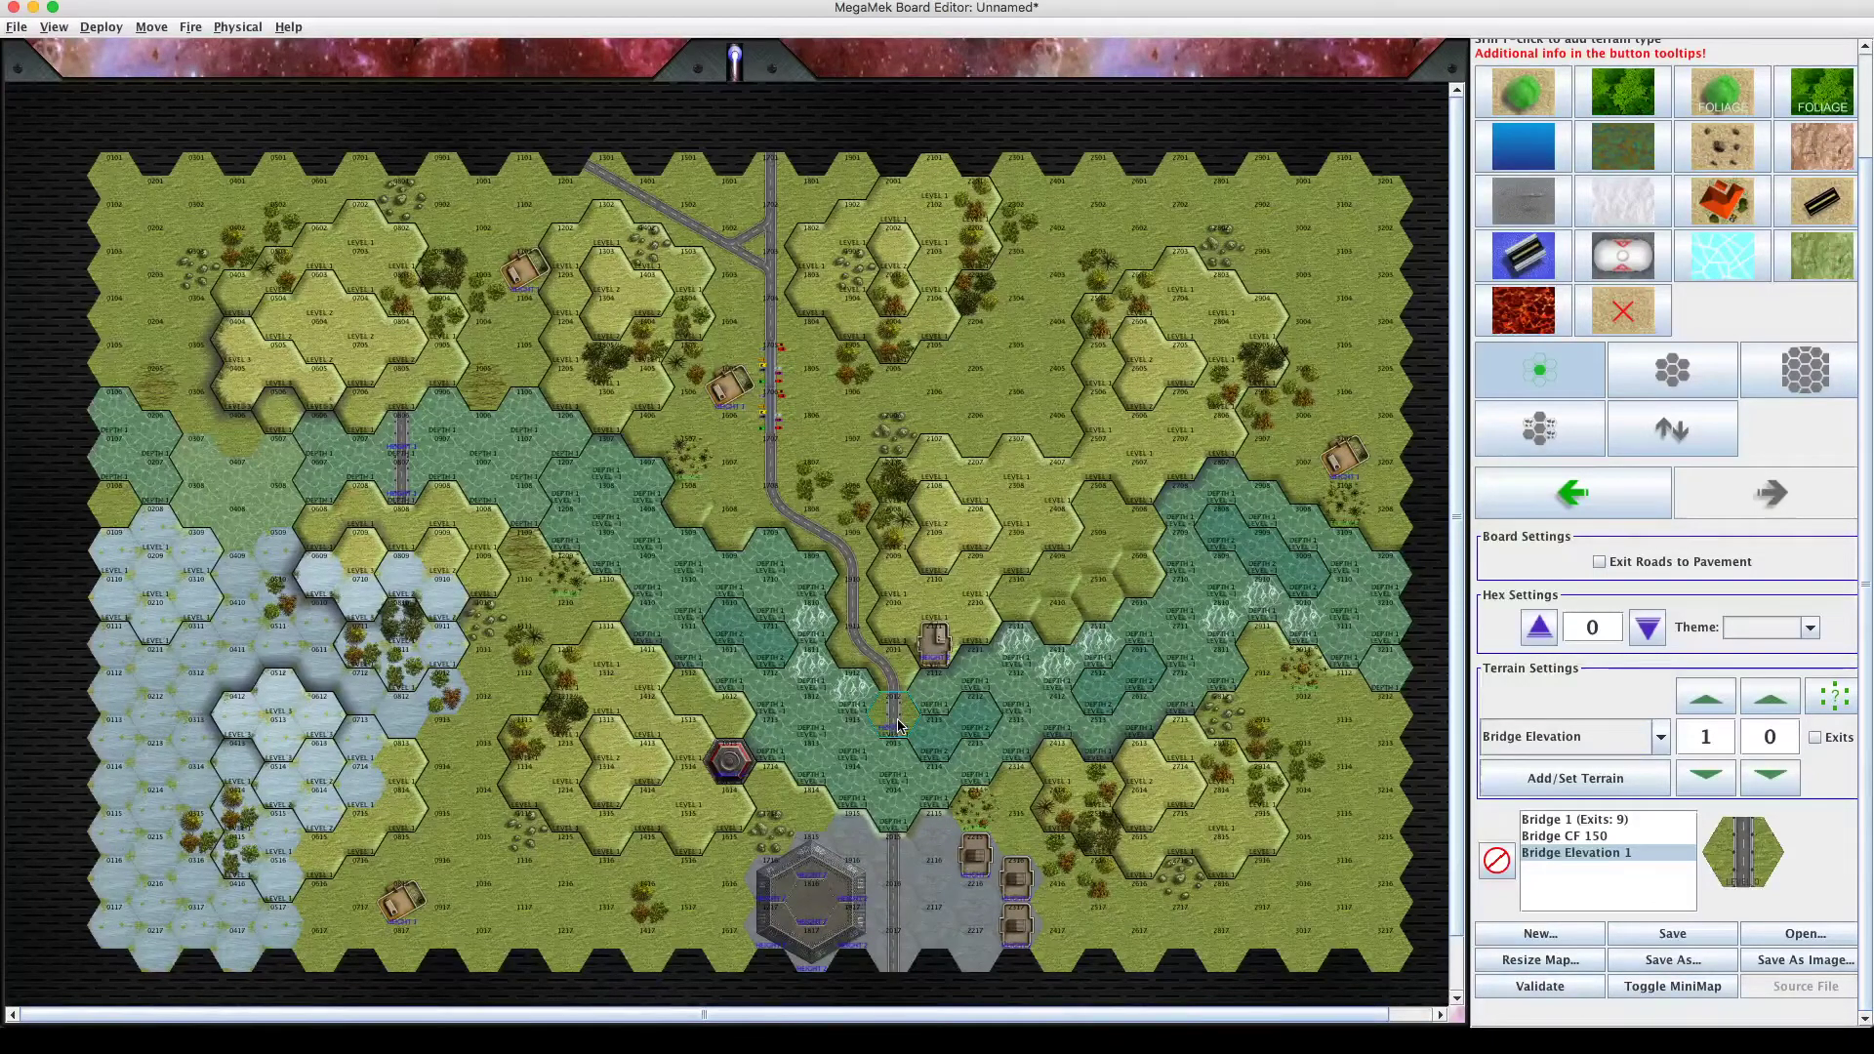
{"action": "left_click", "coordinate": [1576, 498]}
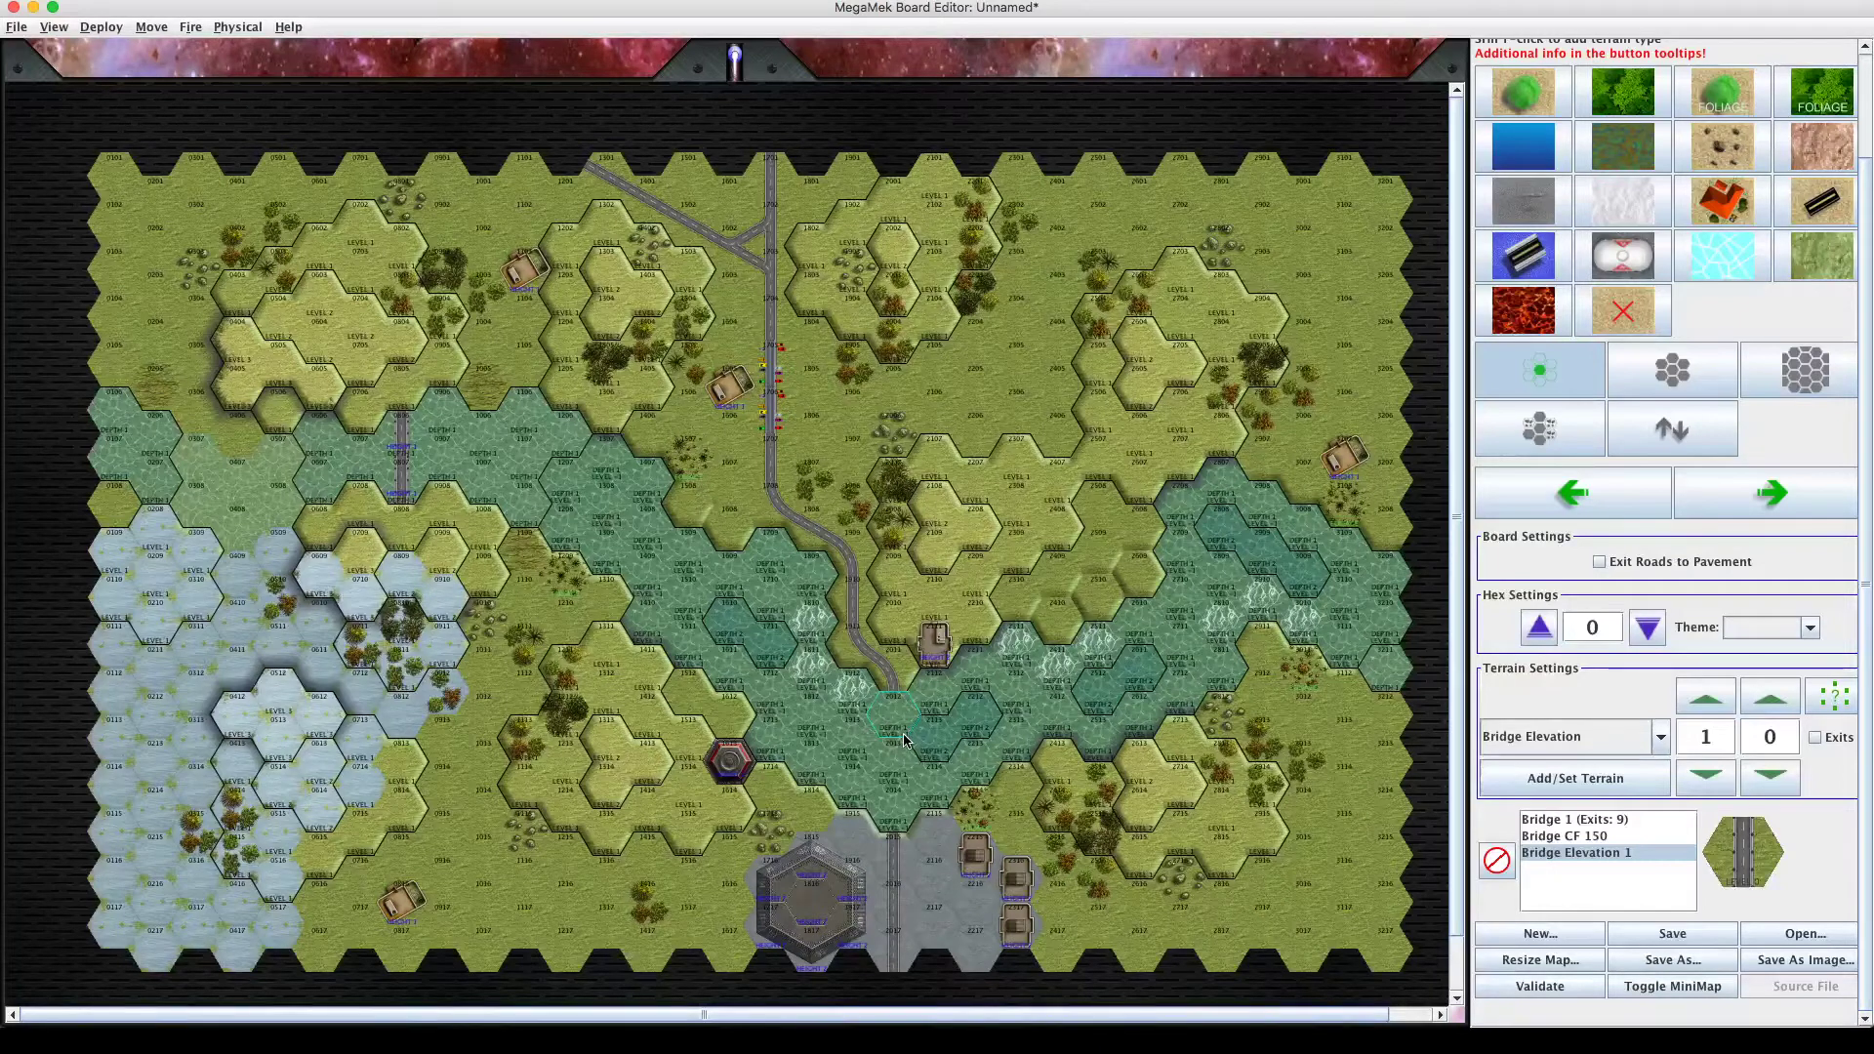
{"action": "mouse_move", "coordinate": [898, 743]}
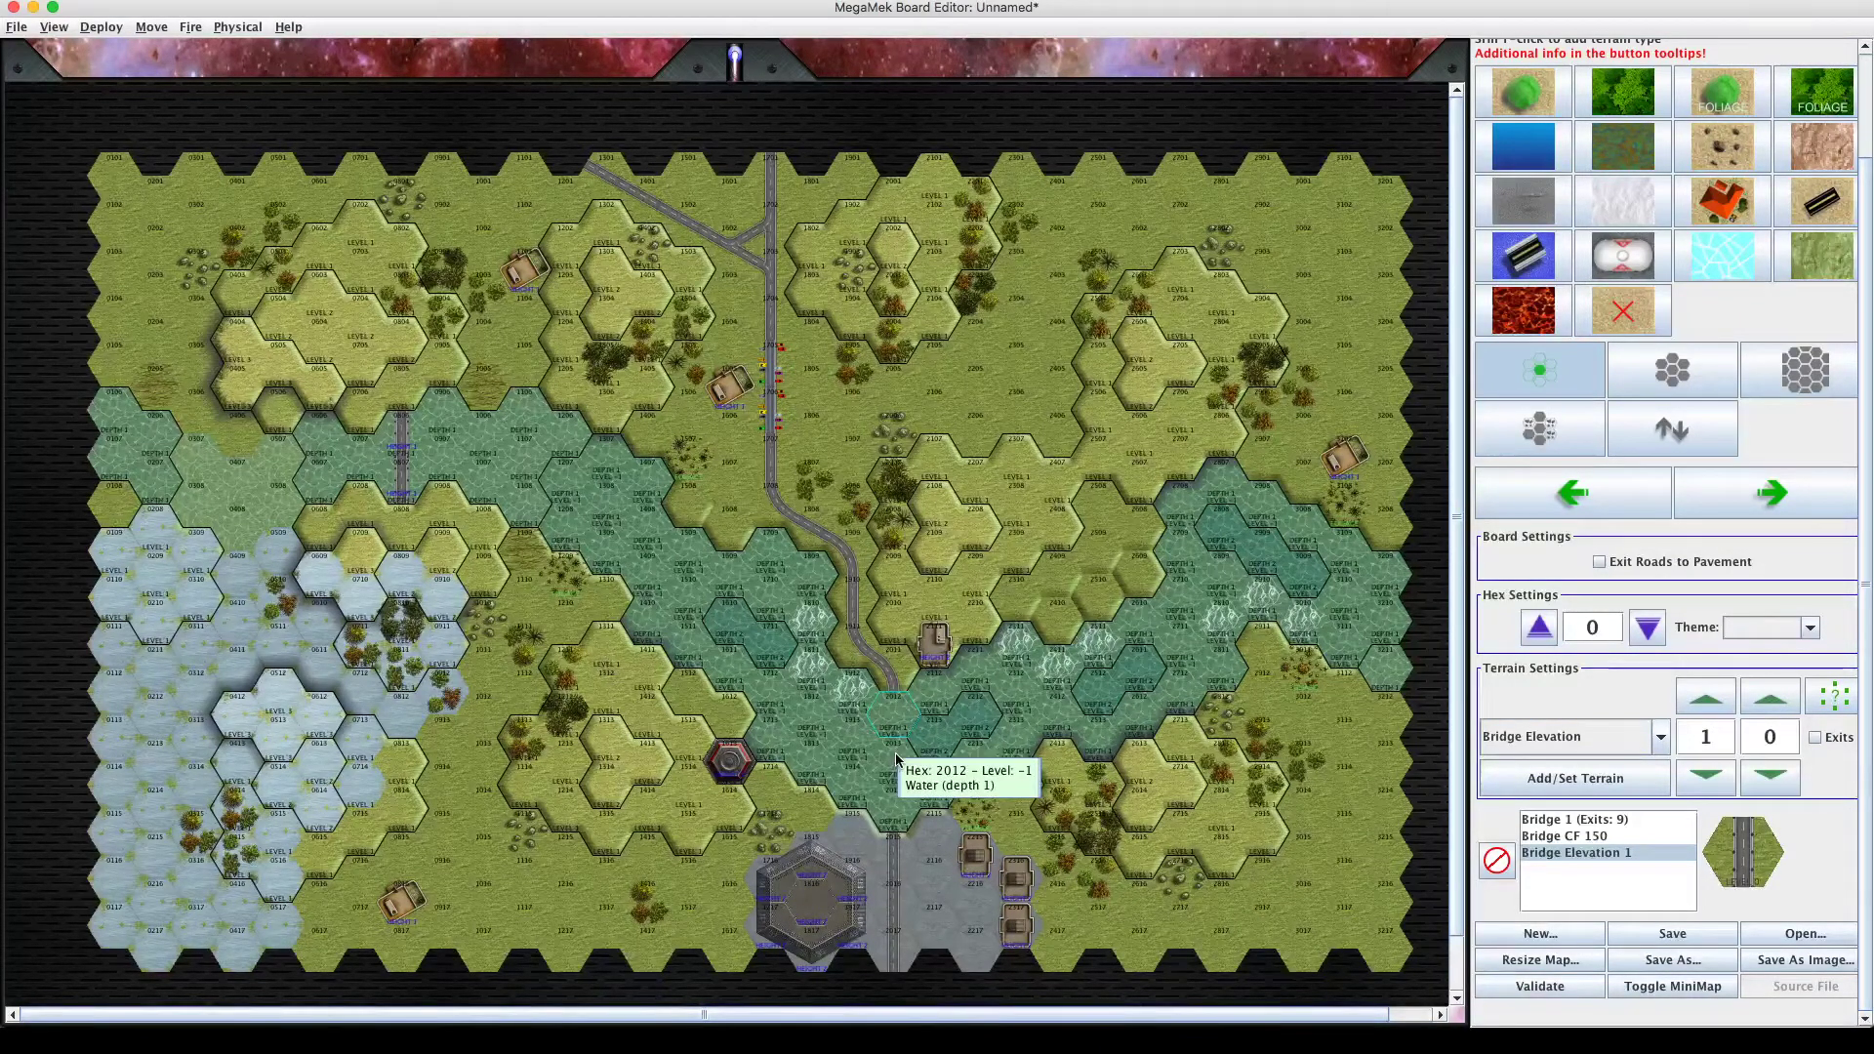
{"action": "left_click", "coordinate": [896, 760]}
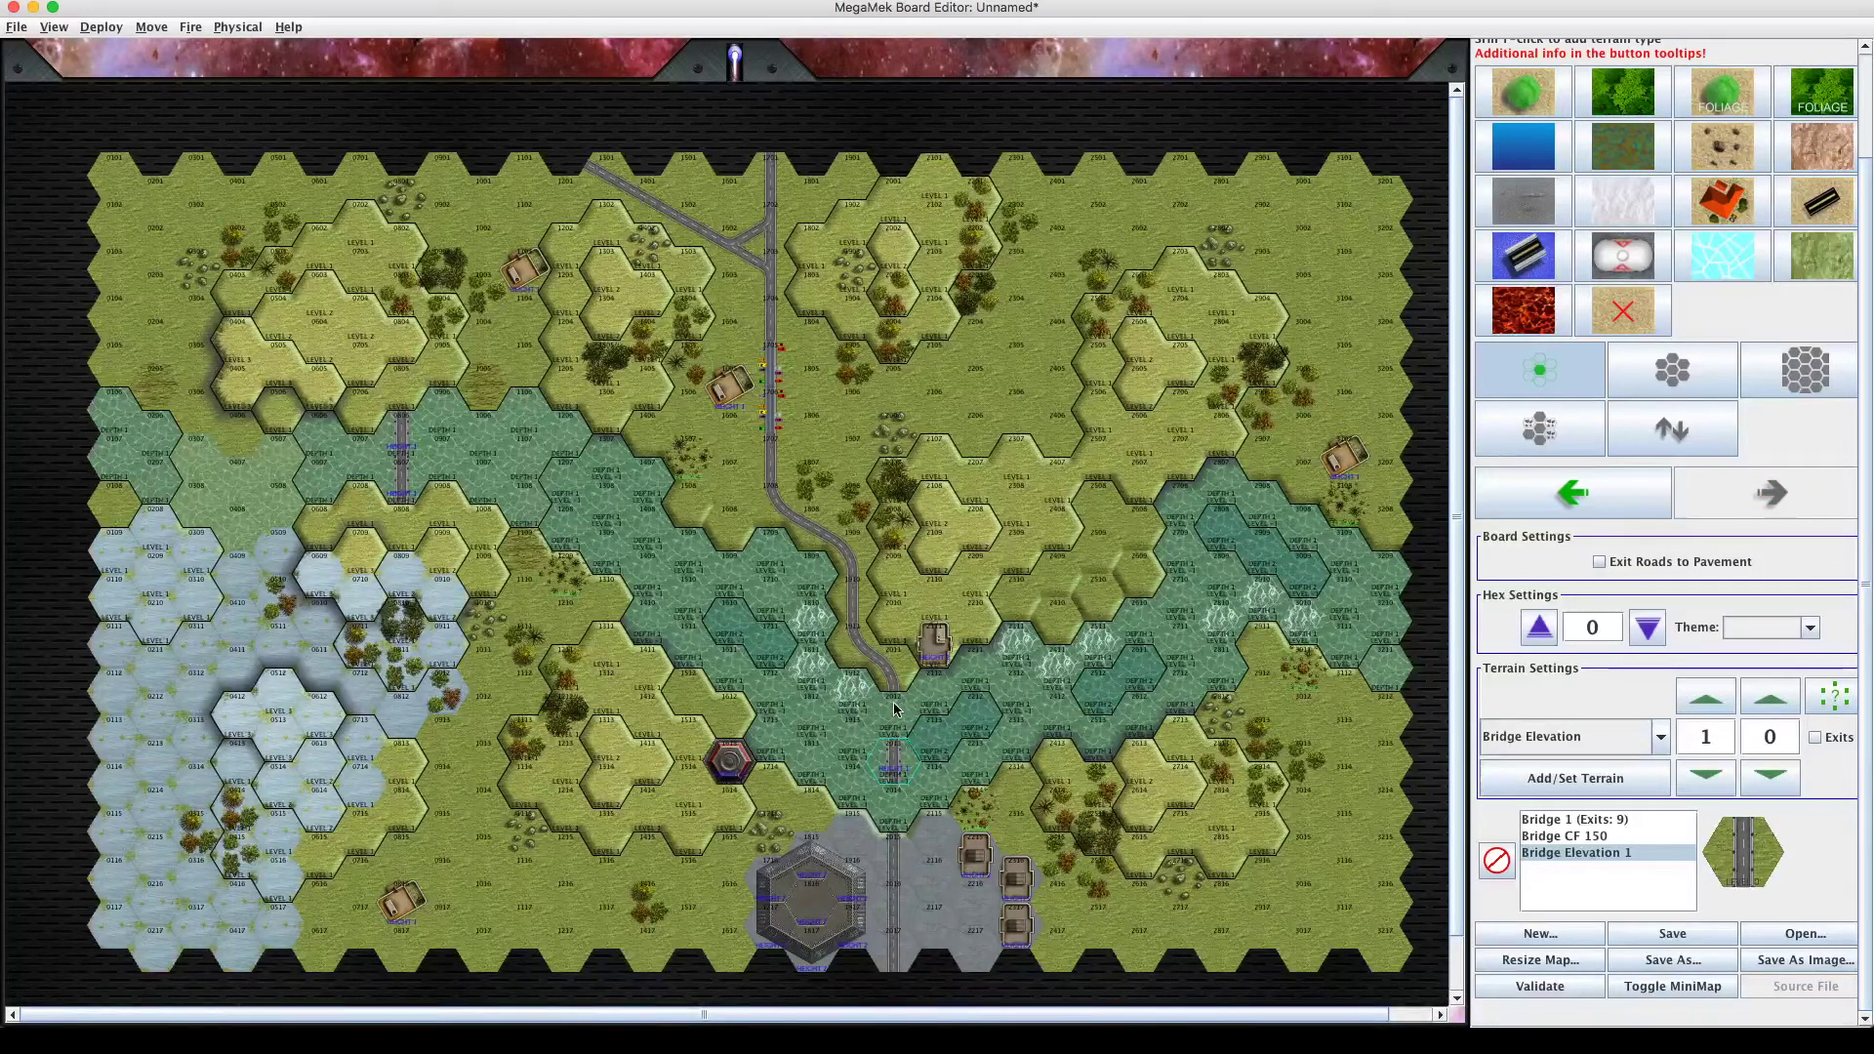
{"action": "left_click", "coordinate": [894, 725]}
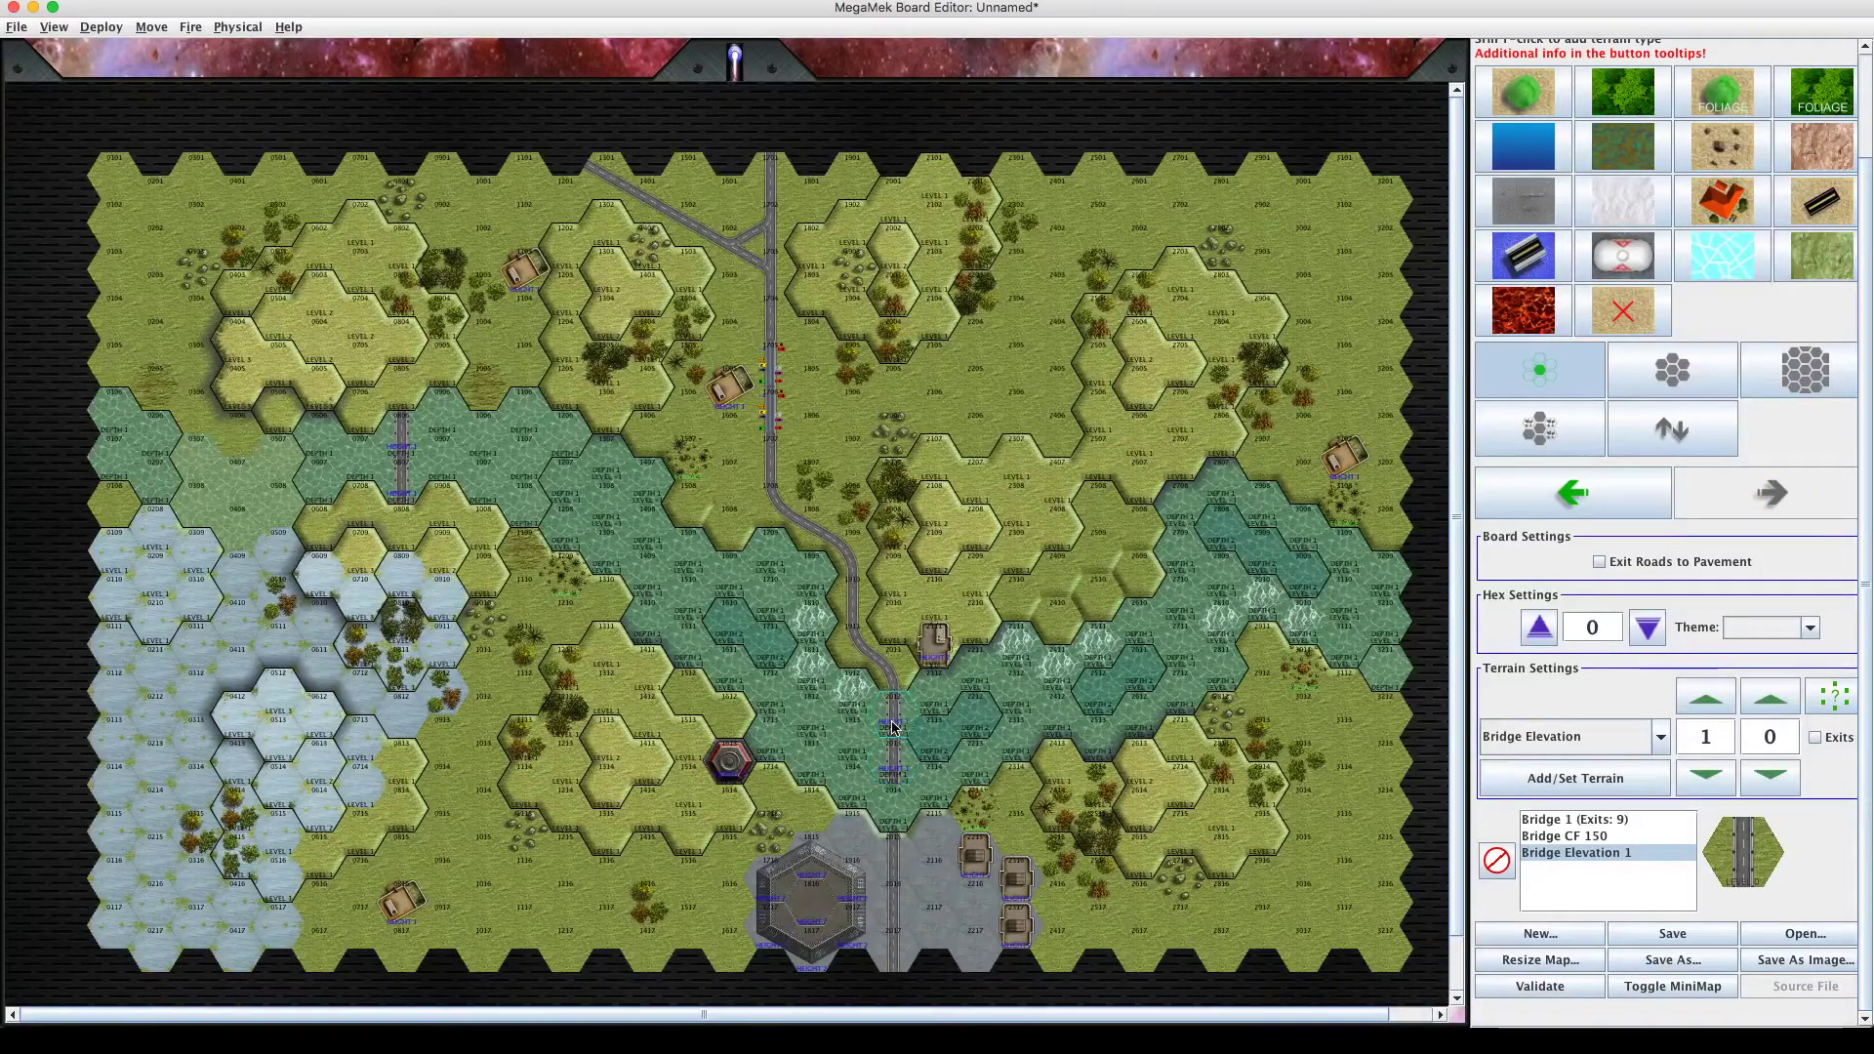
{"action": "left_click", "coordinate": [894, 808]}
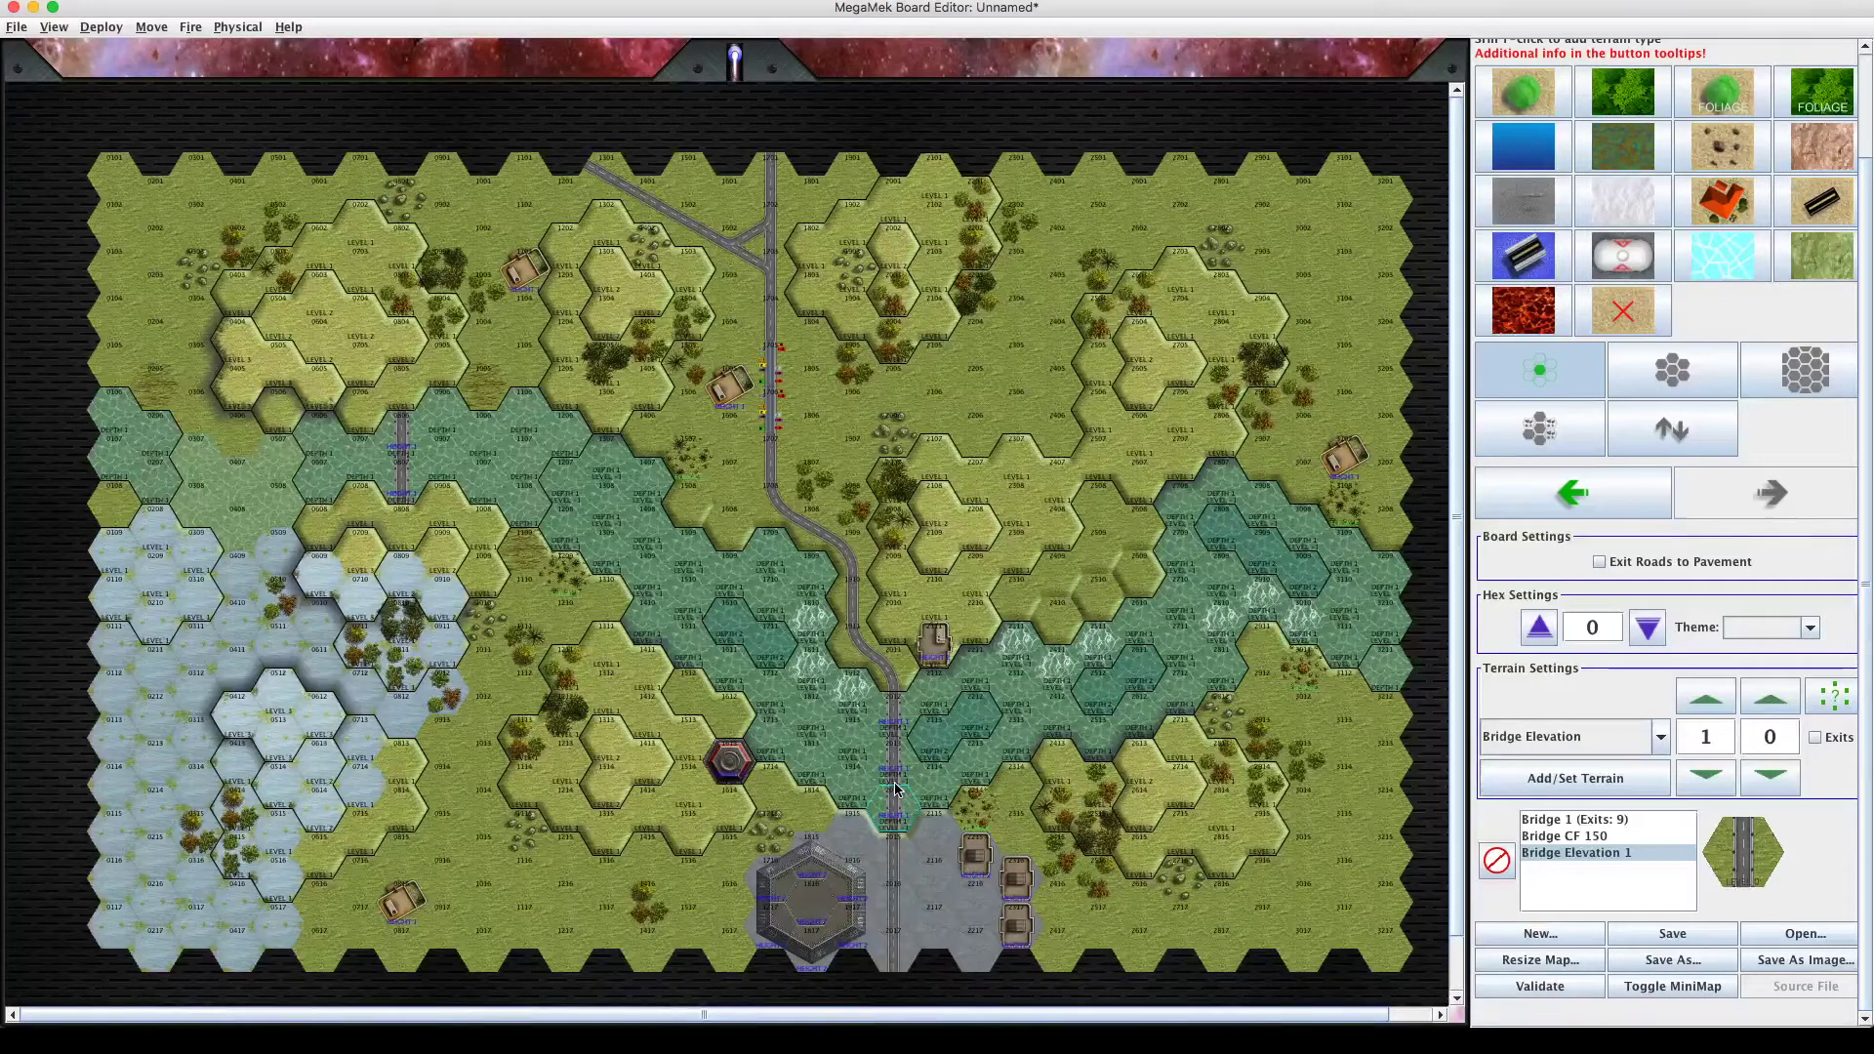
{"action": "mouse_move", "coordinate": [895, 788]}
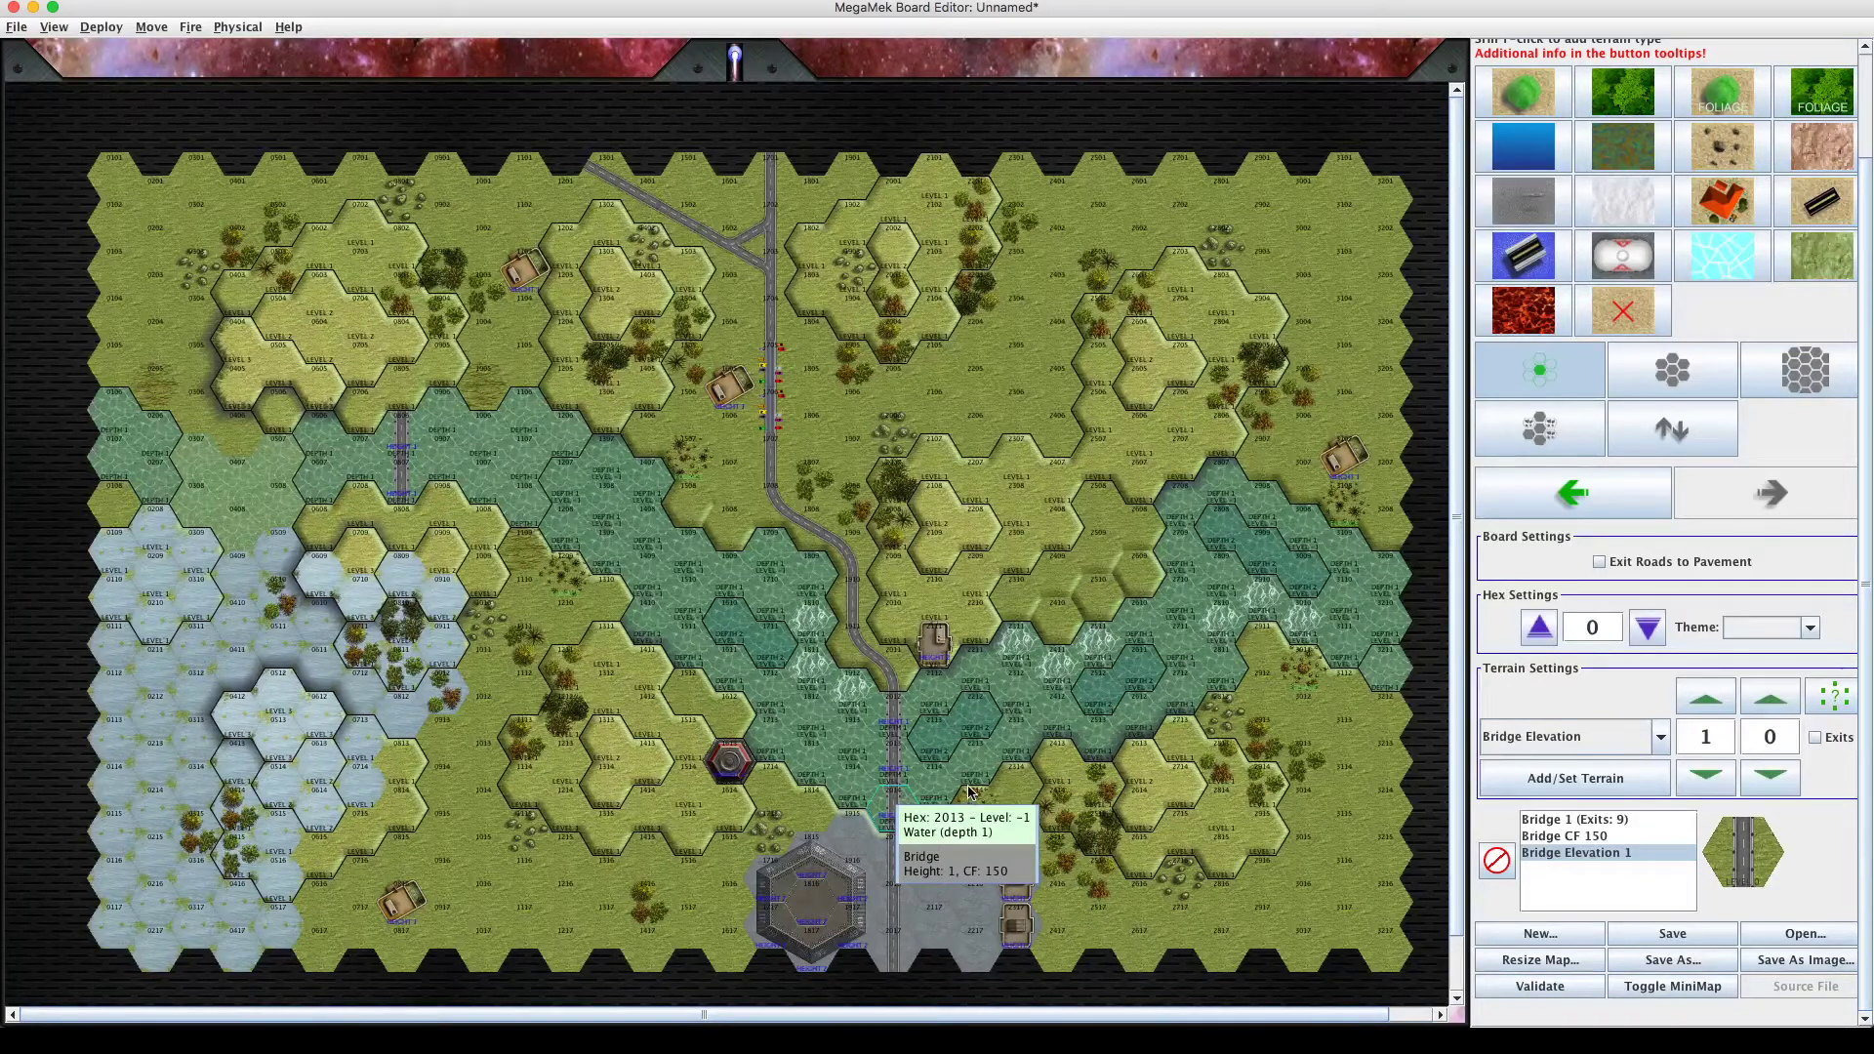
{"action": "mouse_move", "coordinate": [964, 789]}
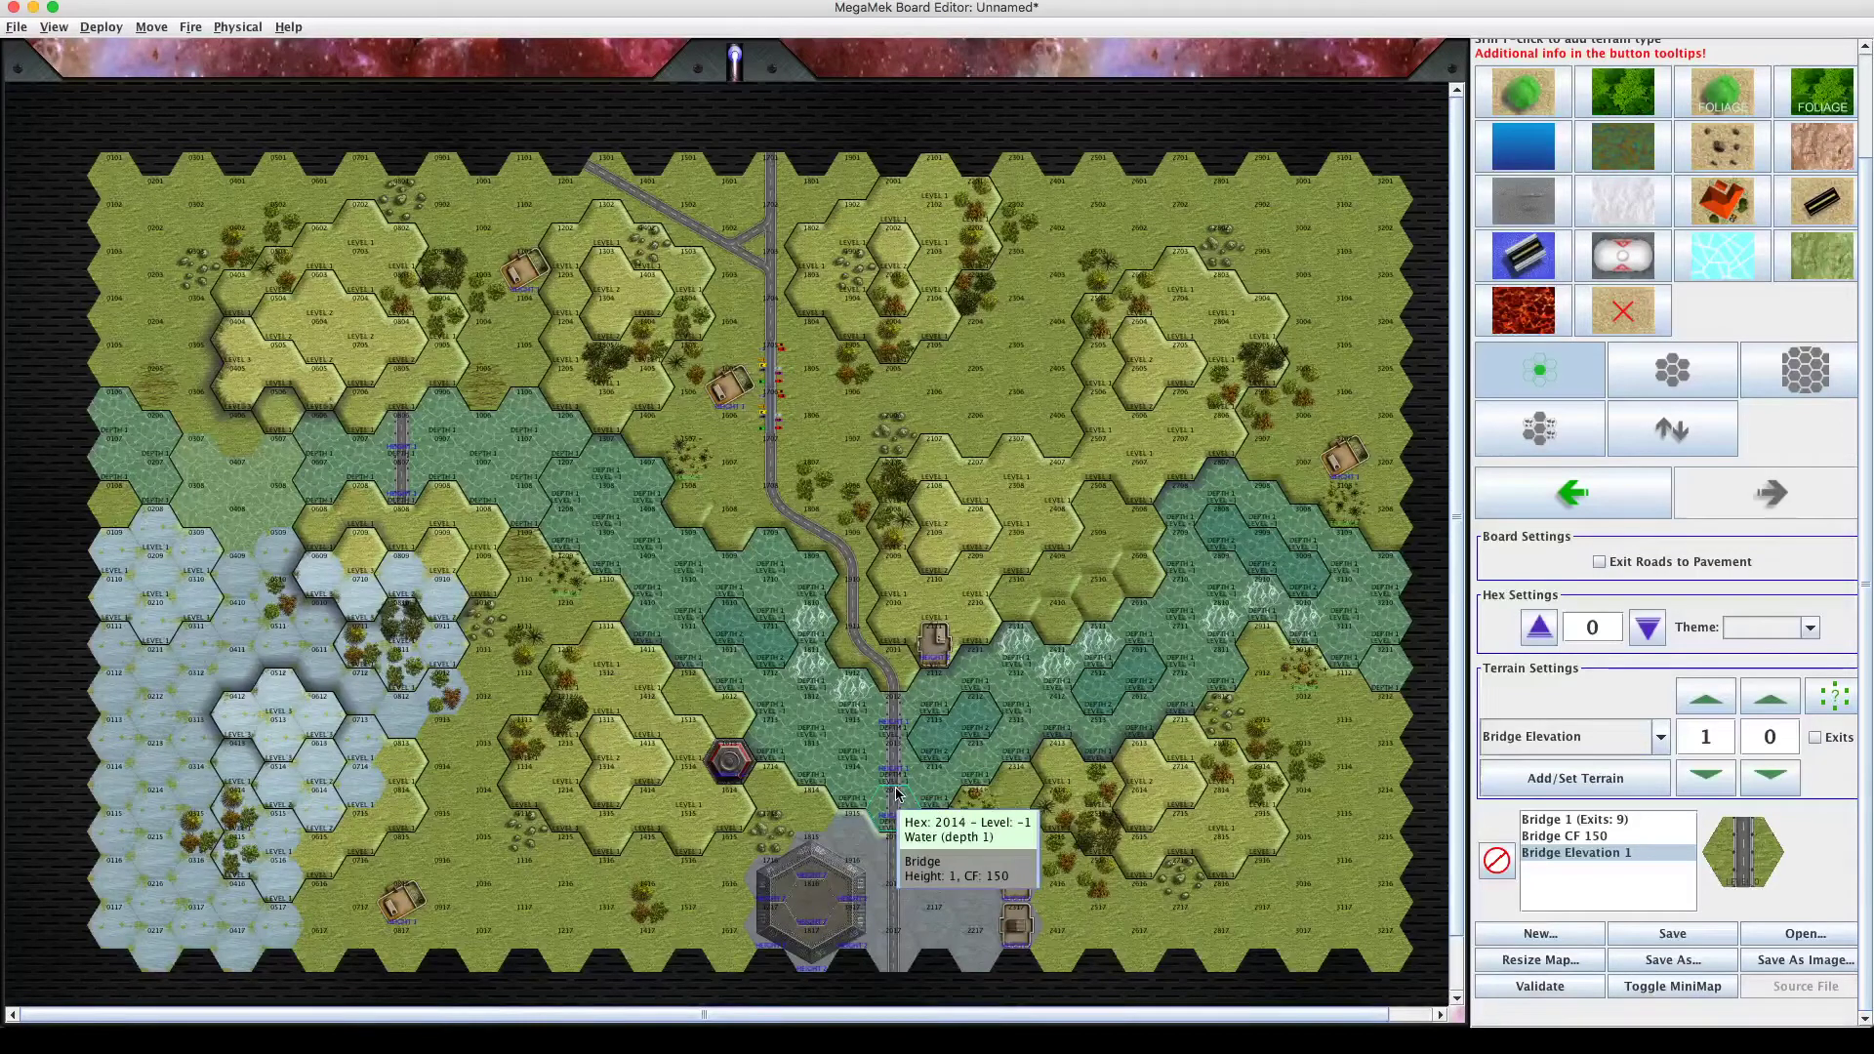
{"action": "mouse_move", "coordinate": [889, 699]}
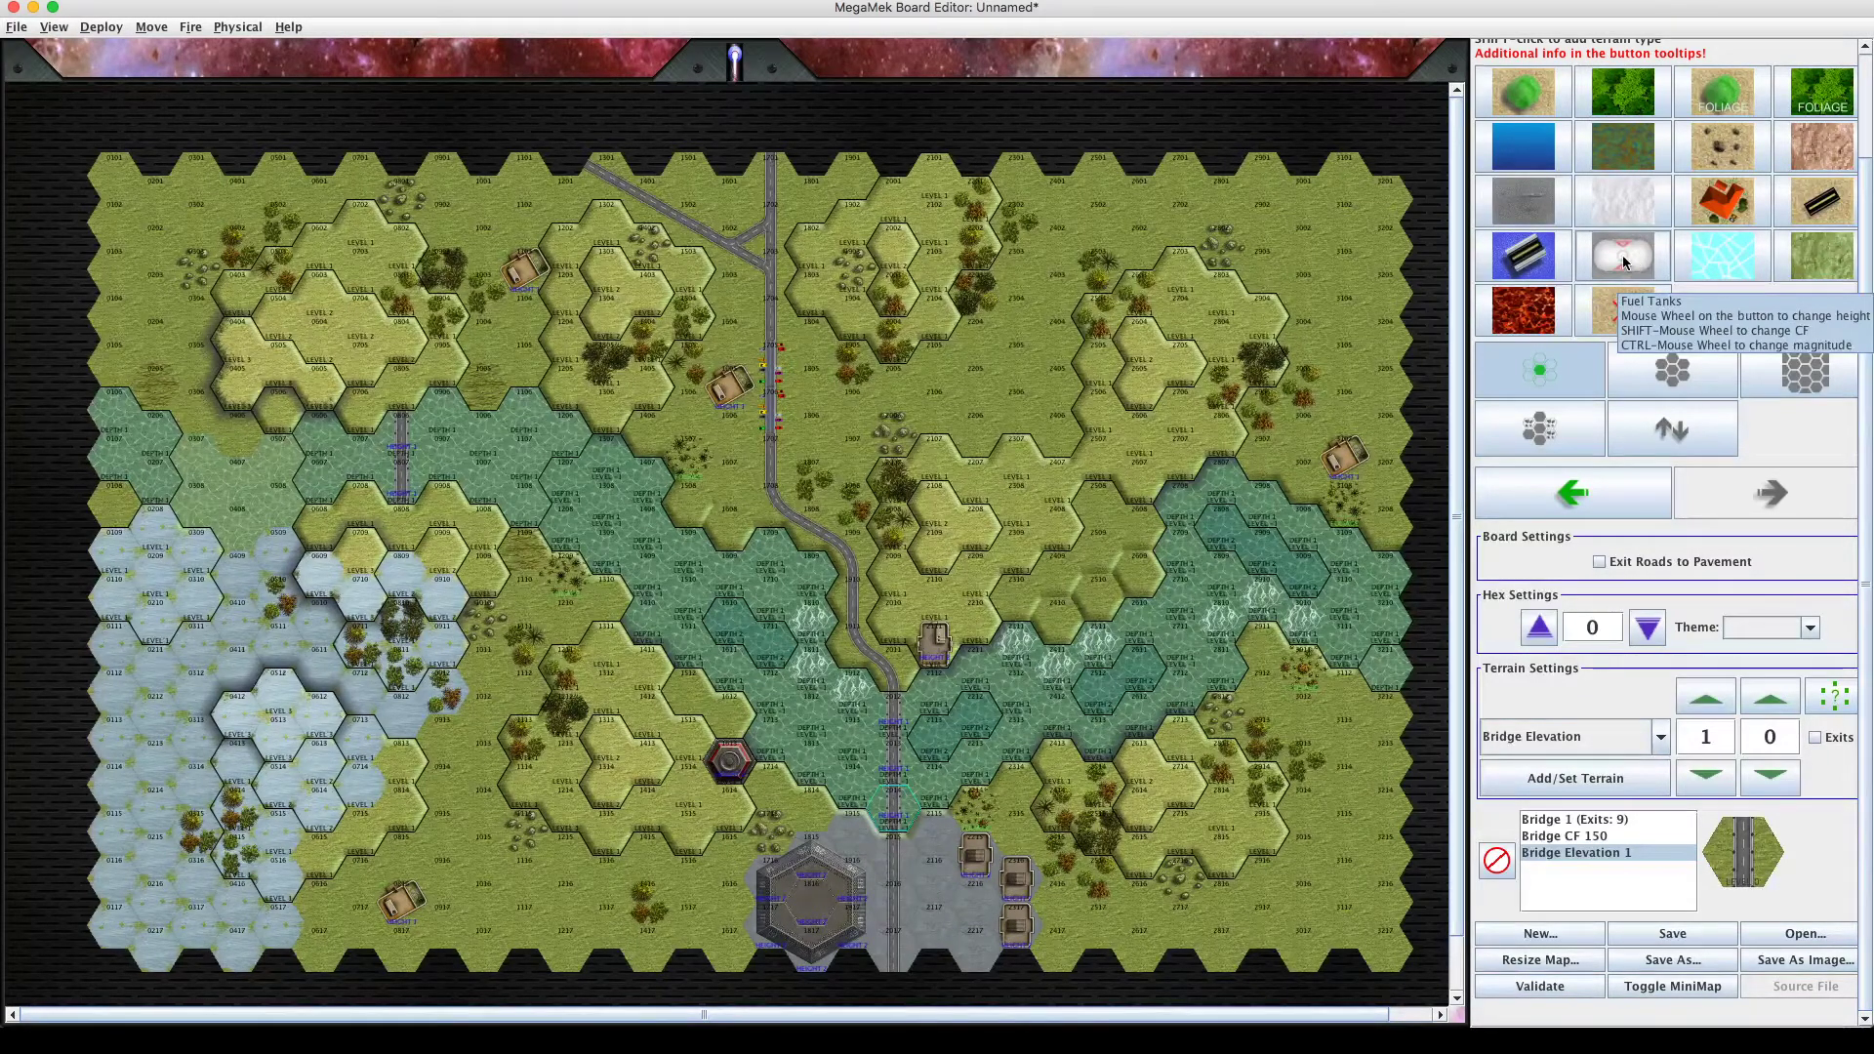
Load the fuel tank terrain and set its Fueltank Magnitude to 40.
{"action": "left_click", "coordinate": [1624, 259]}
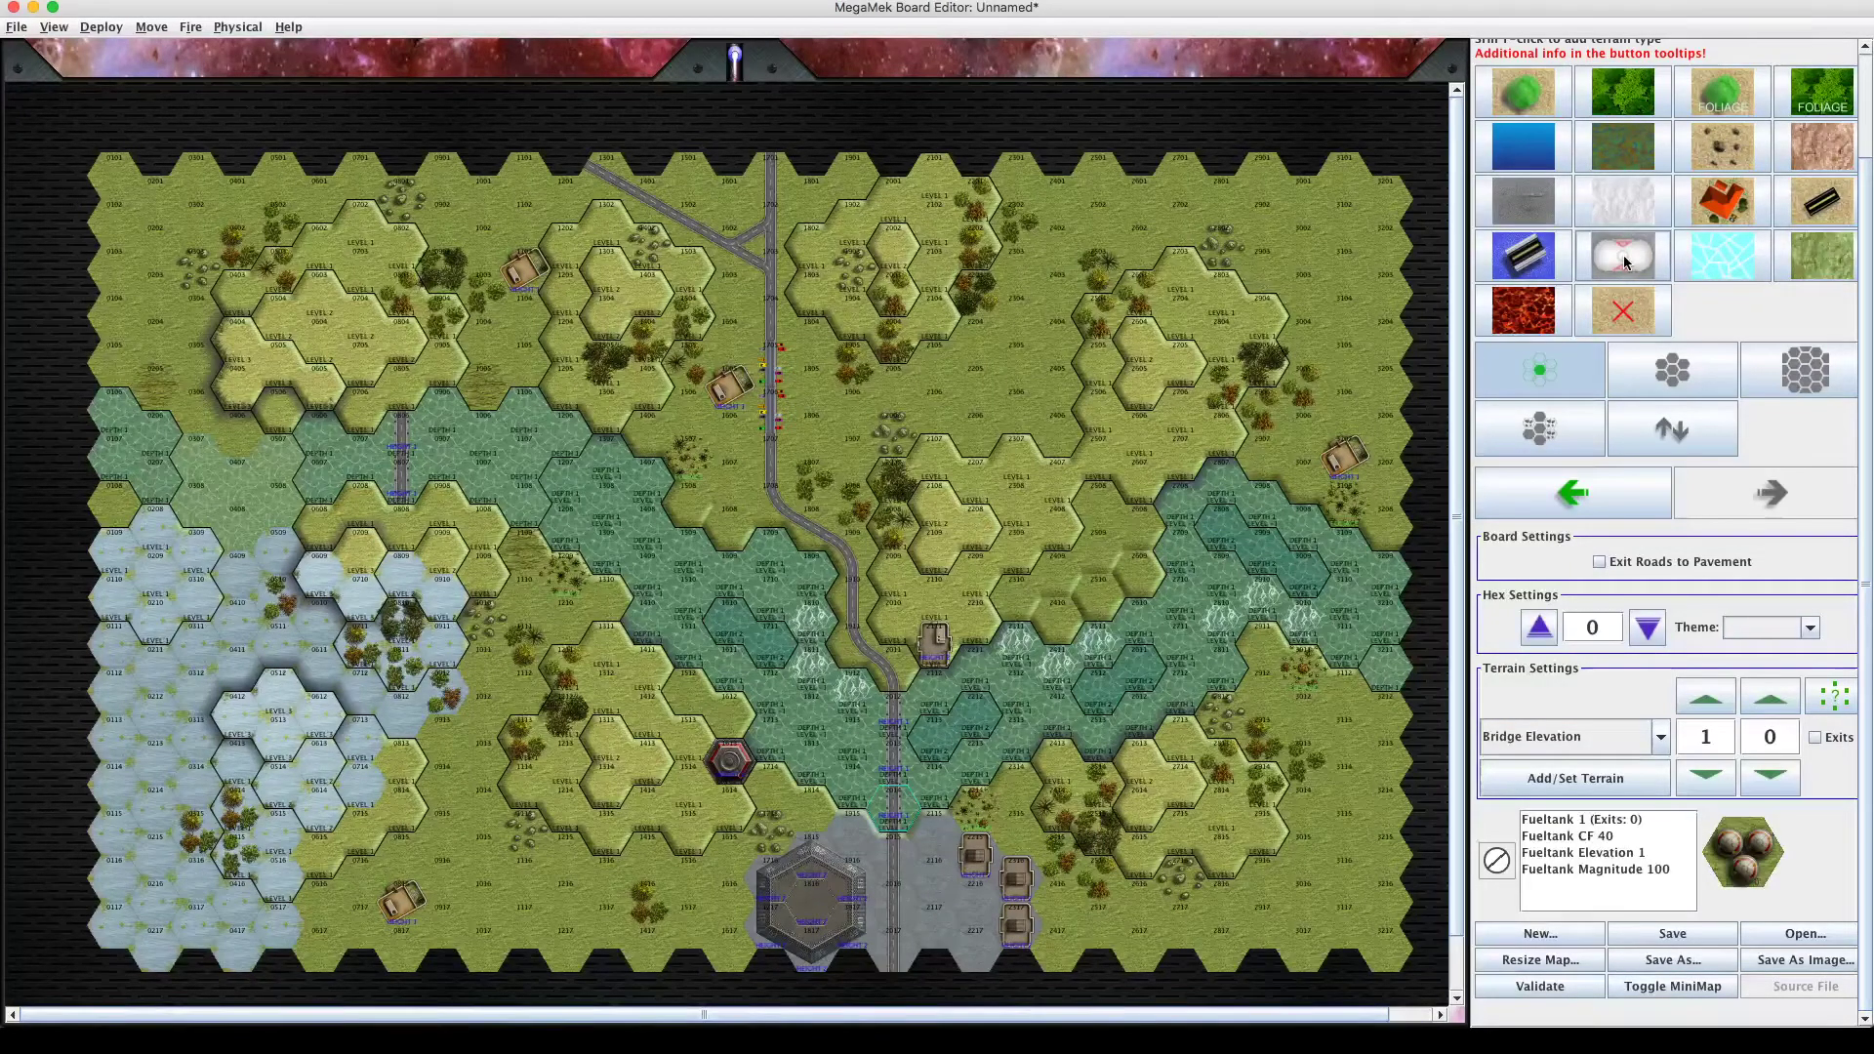
{"action": "left_click", "coordinate": [1649, 869]}
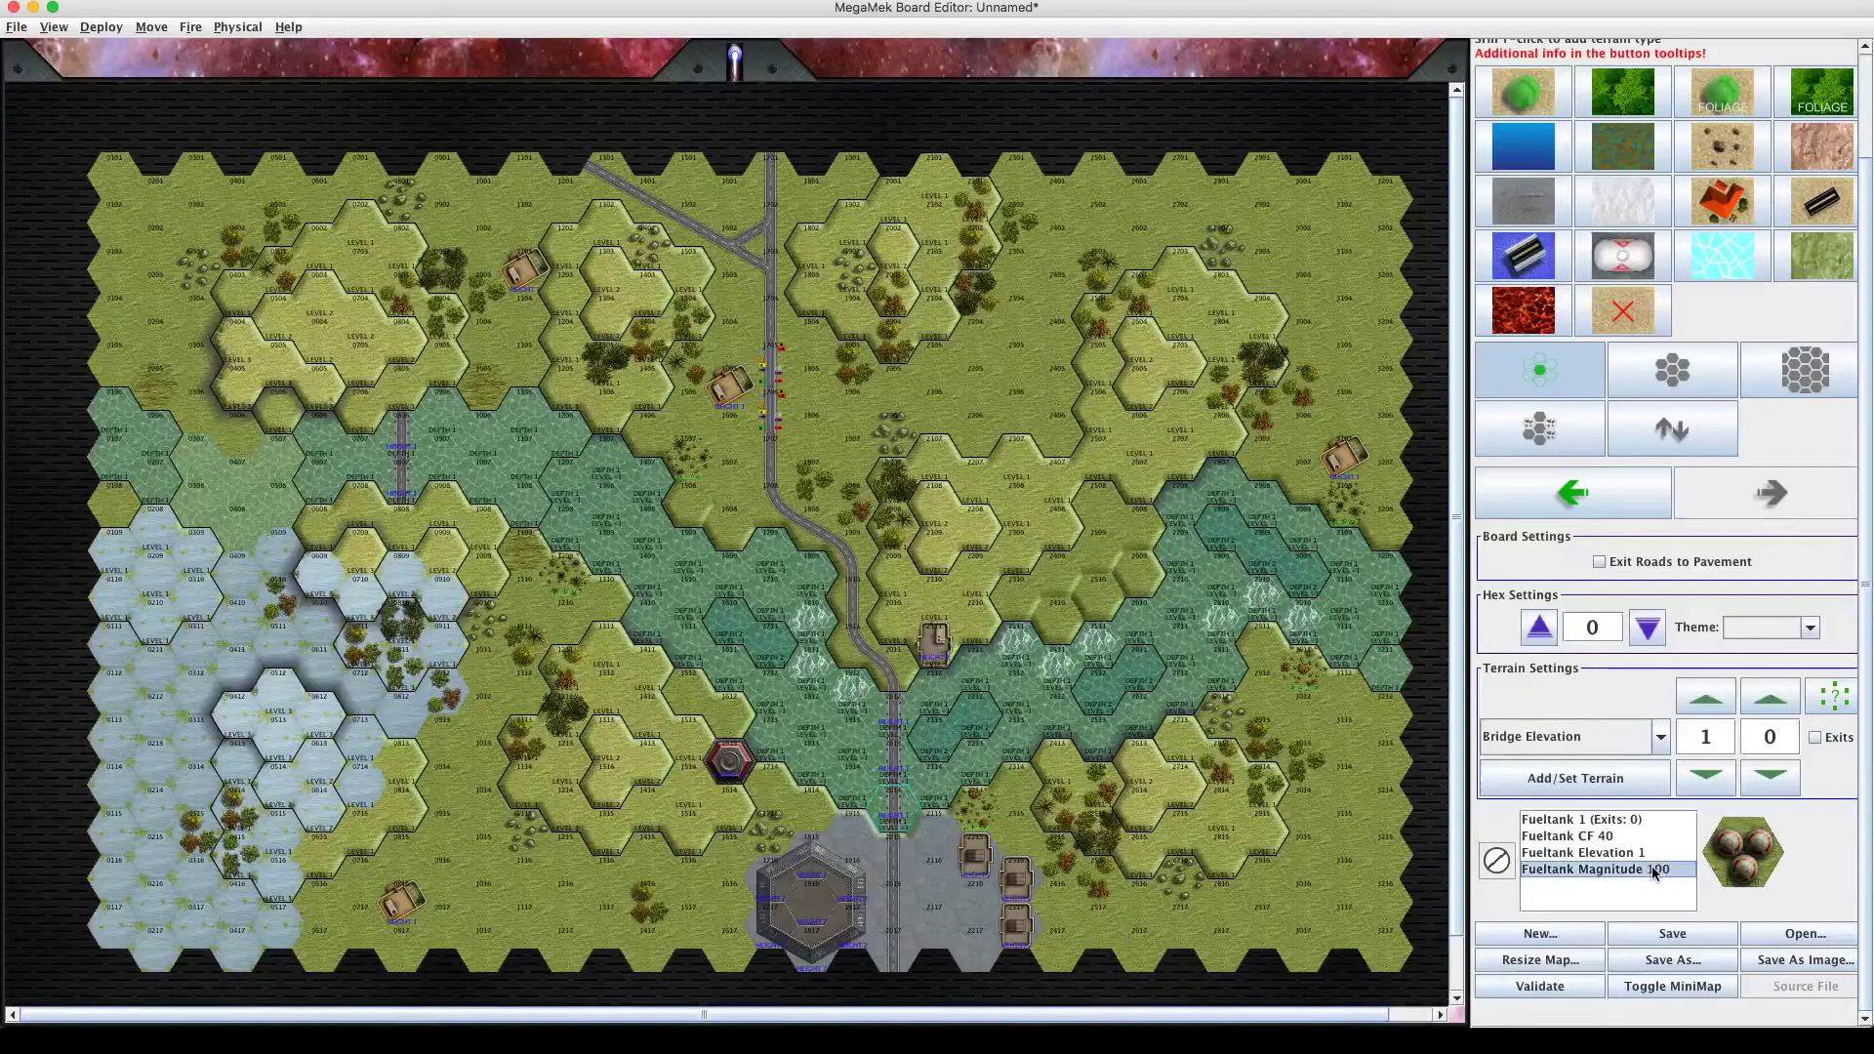
{"action": "double_click", "coordinate": [1701, 742]}
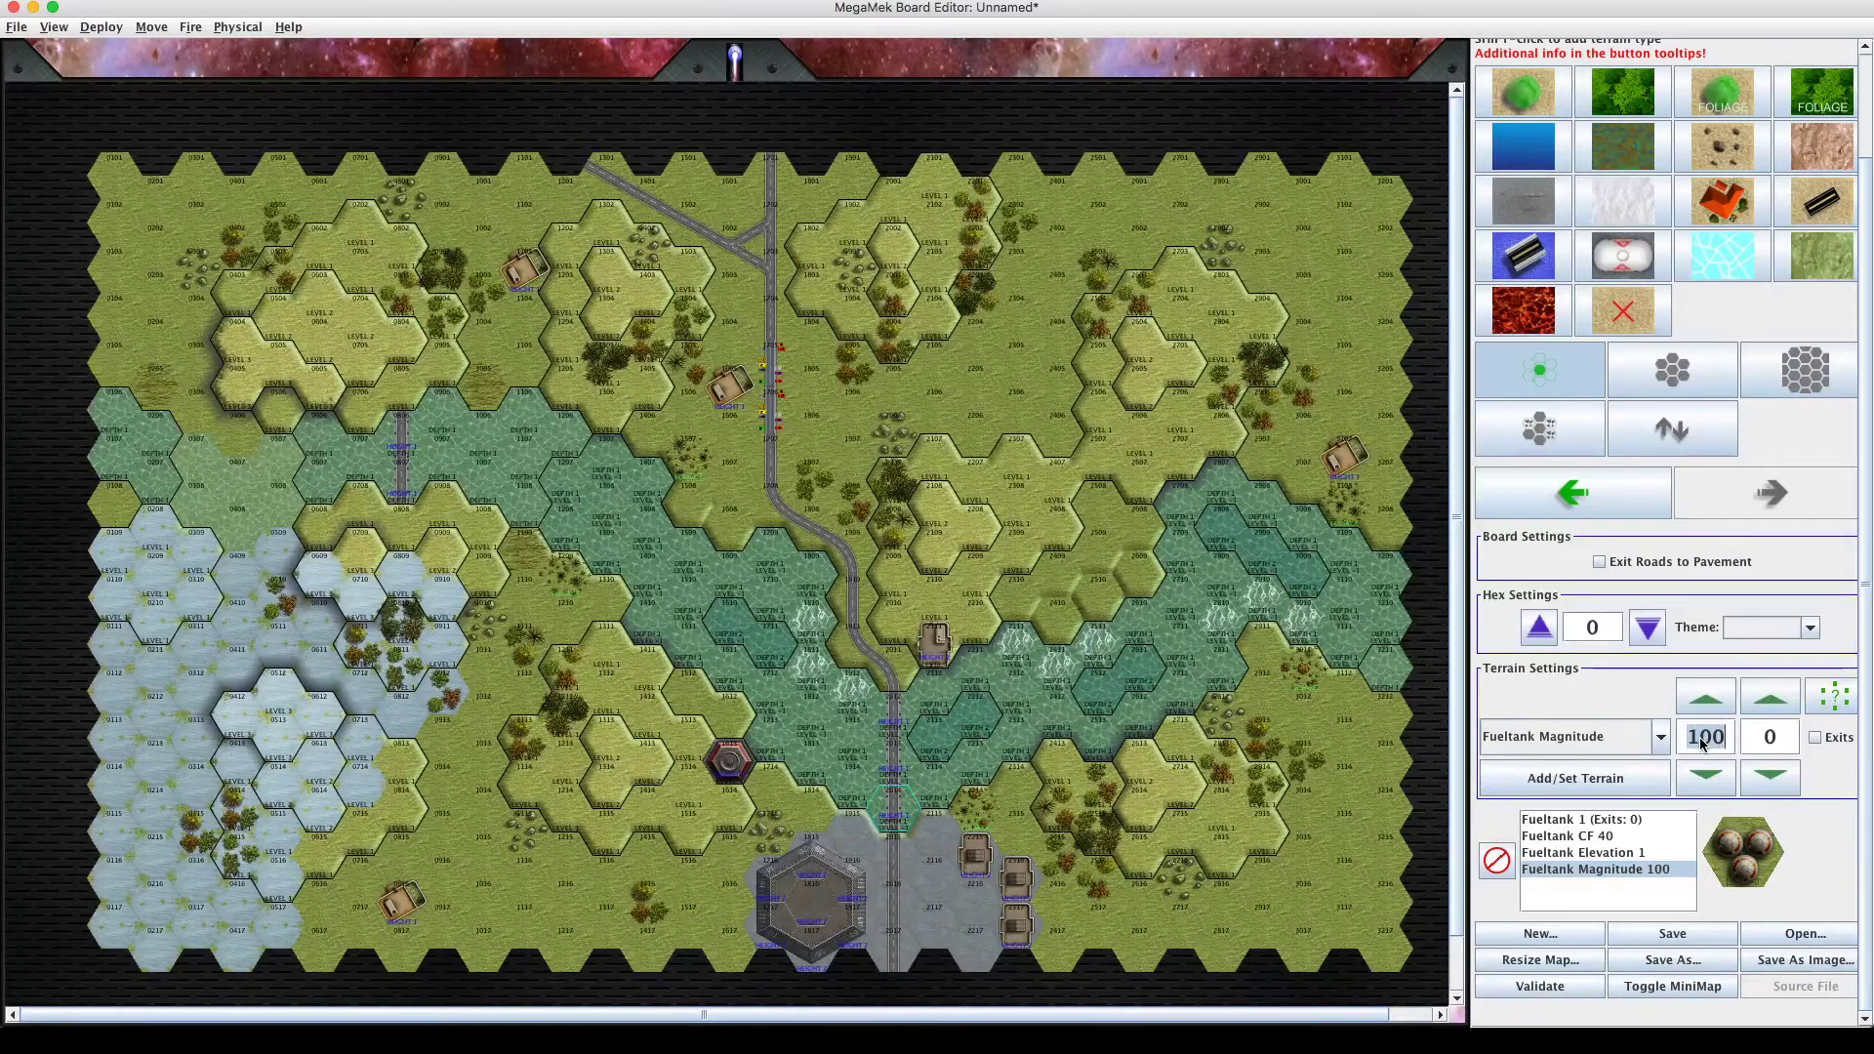
{"action": "type", "text": "40"}
Review the fuel tank's exits, CF, elevation and magnitude entries, and place the tank on hex 1606.
{"action": "left_click", "coordinate": [1557, 820]}
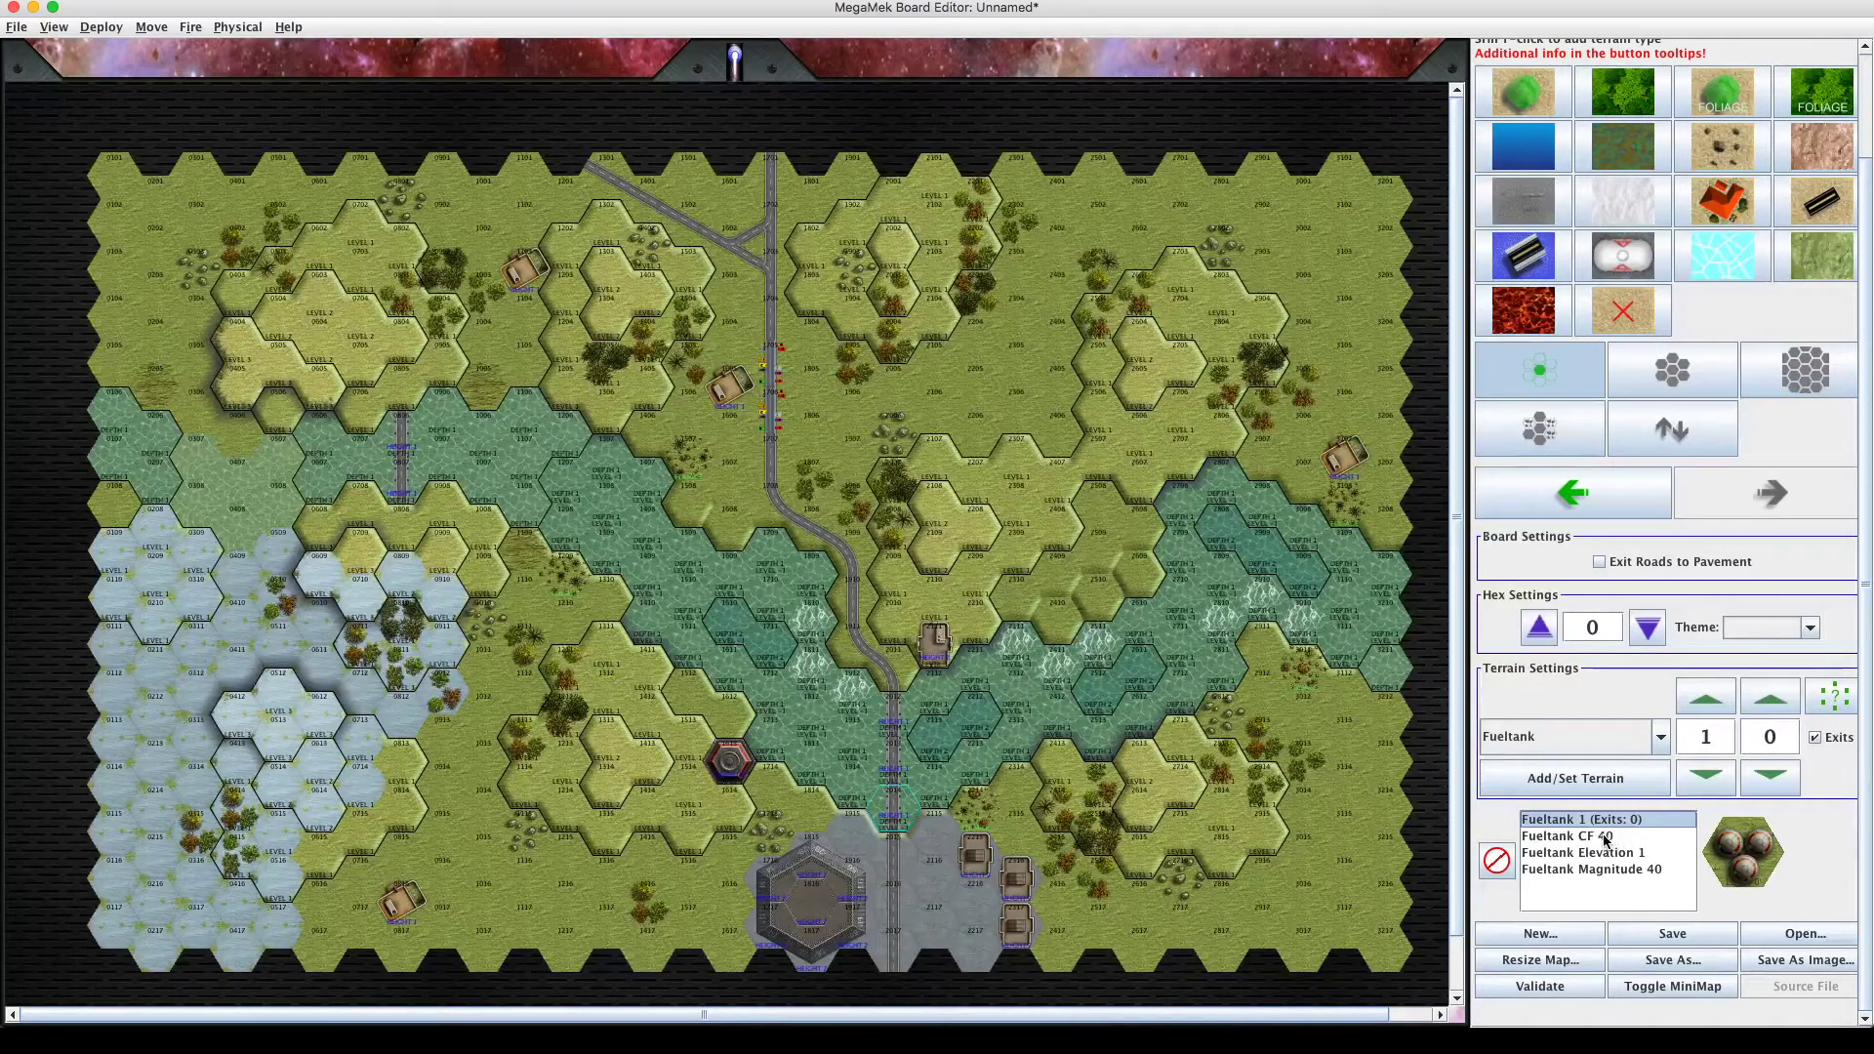
{"action": "left_click", "coordinate": [1604, 838]}
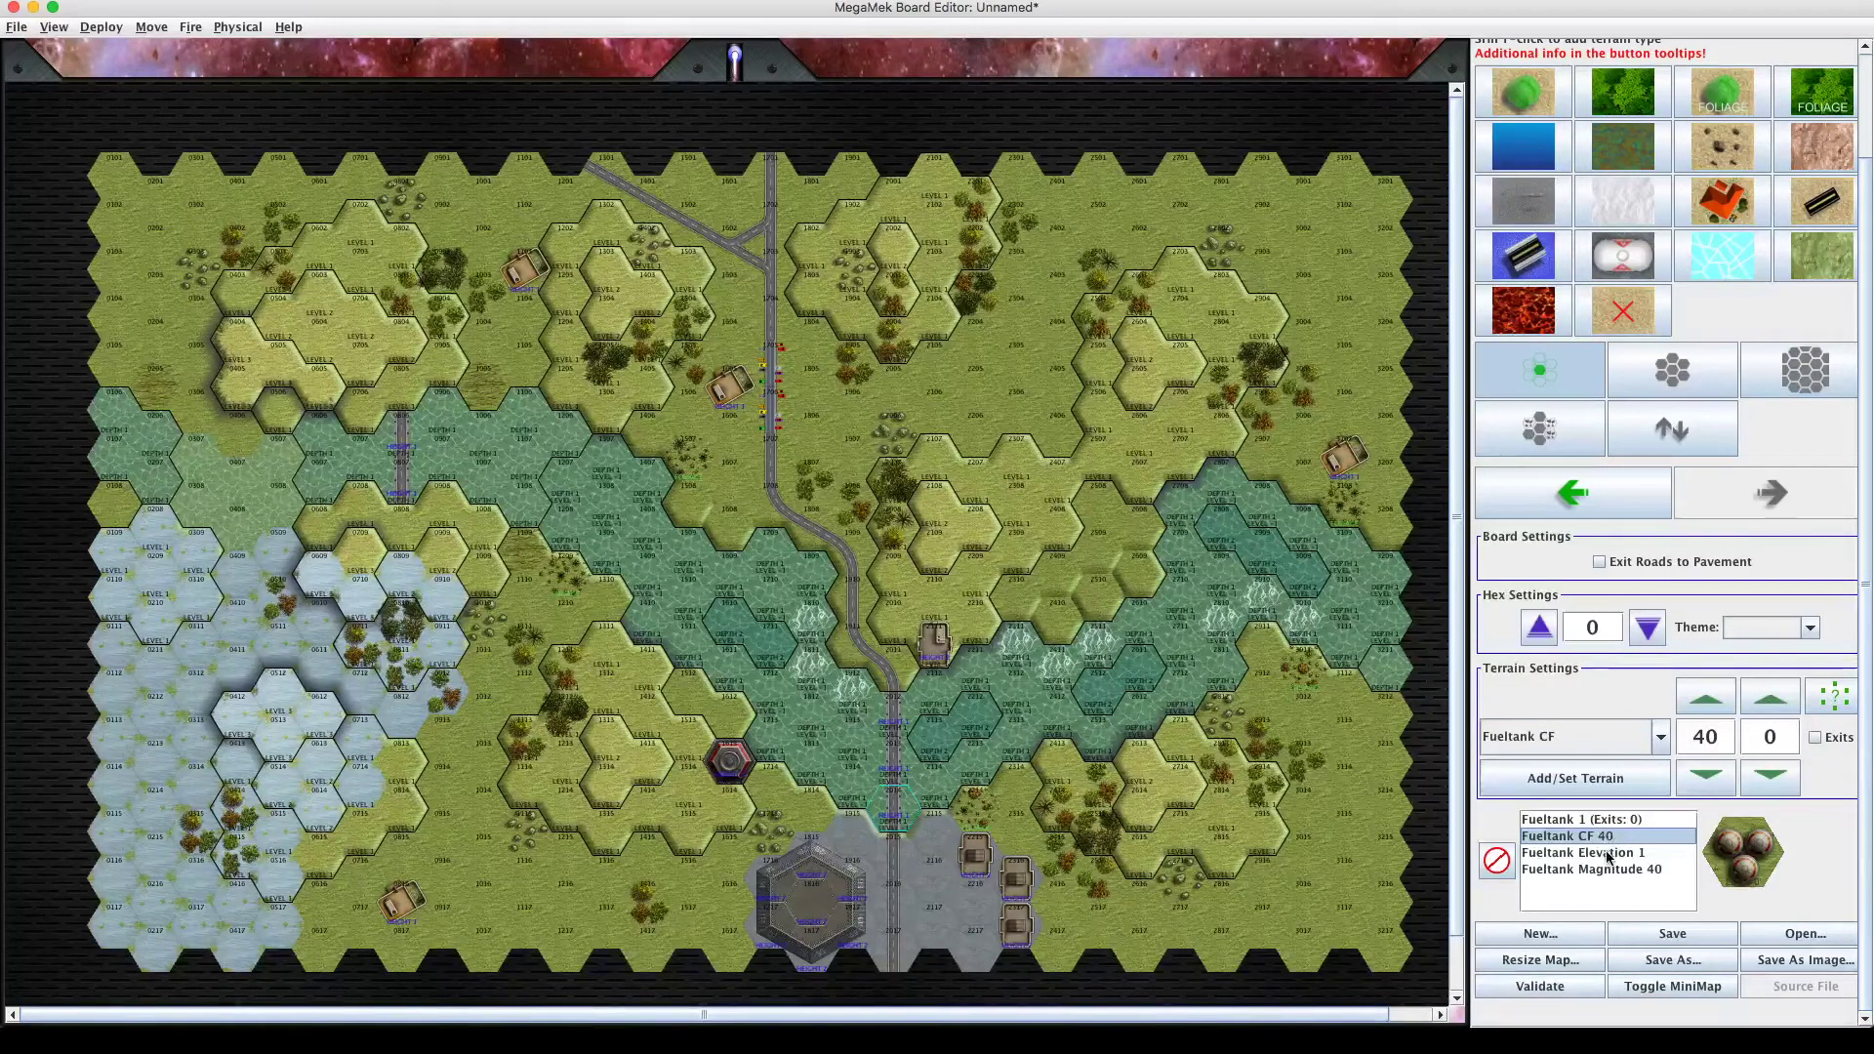
{"action": "left_click", "coordinate": [1606, 854]}
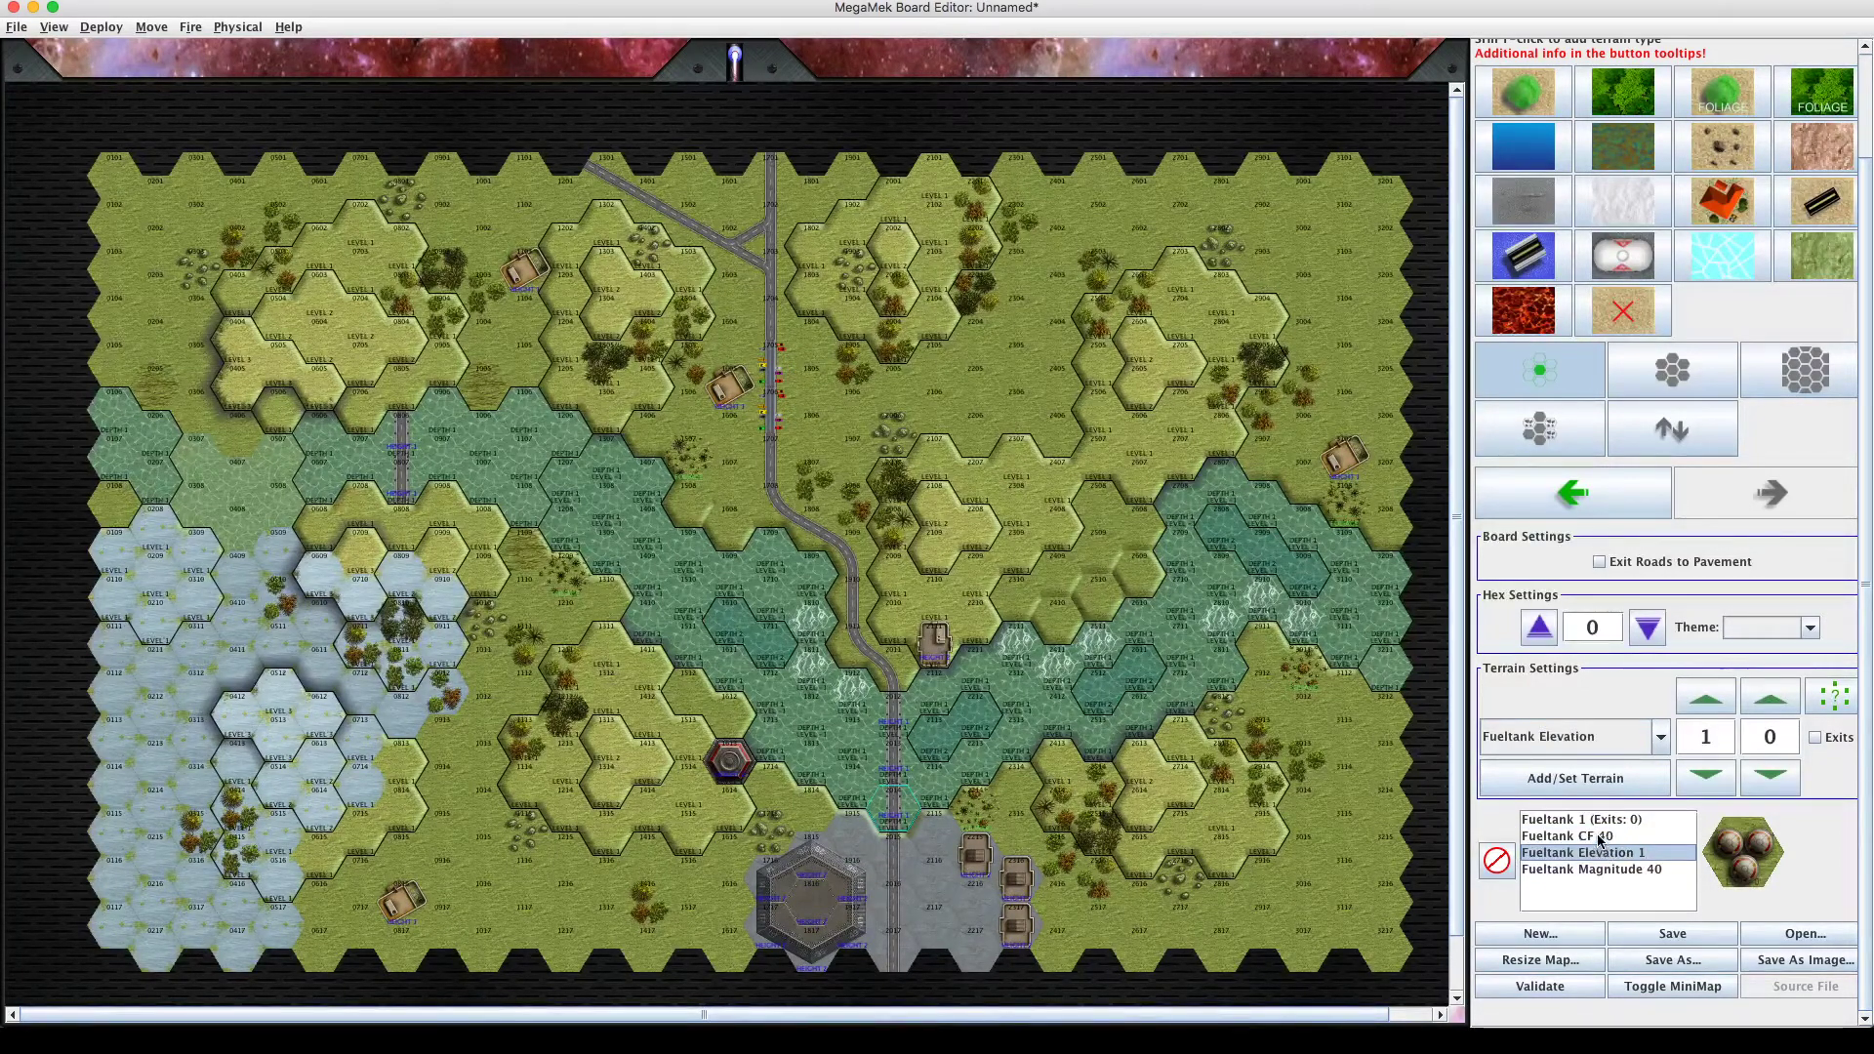
{"action": "left_click", "coordinate": [1602, 837]}
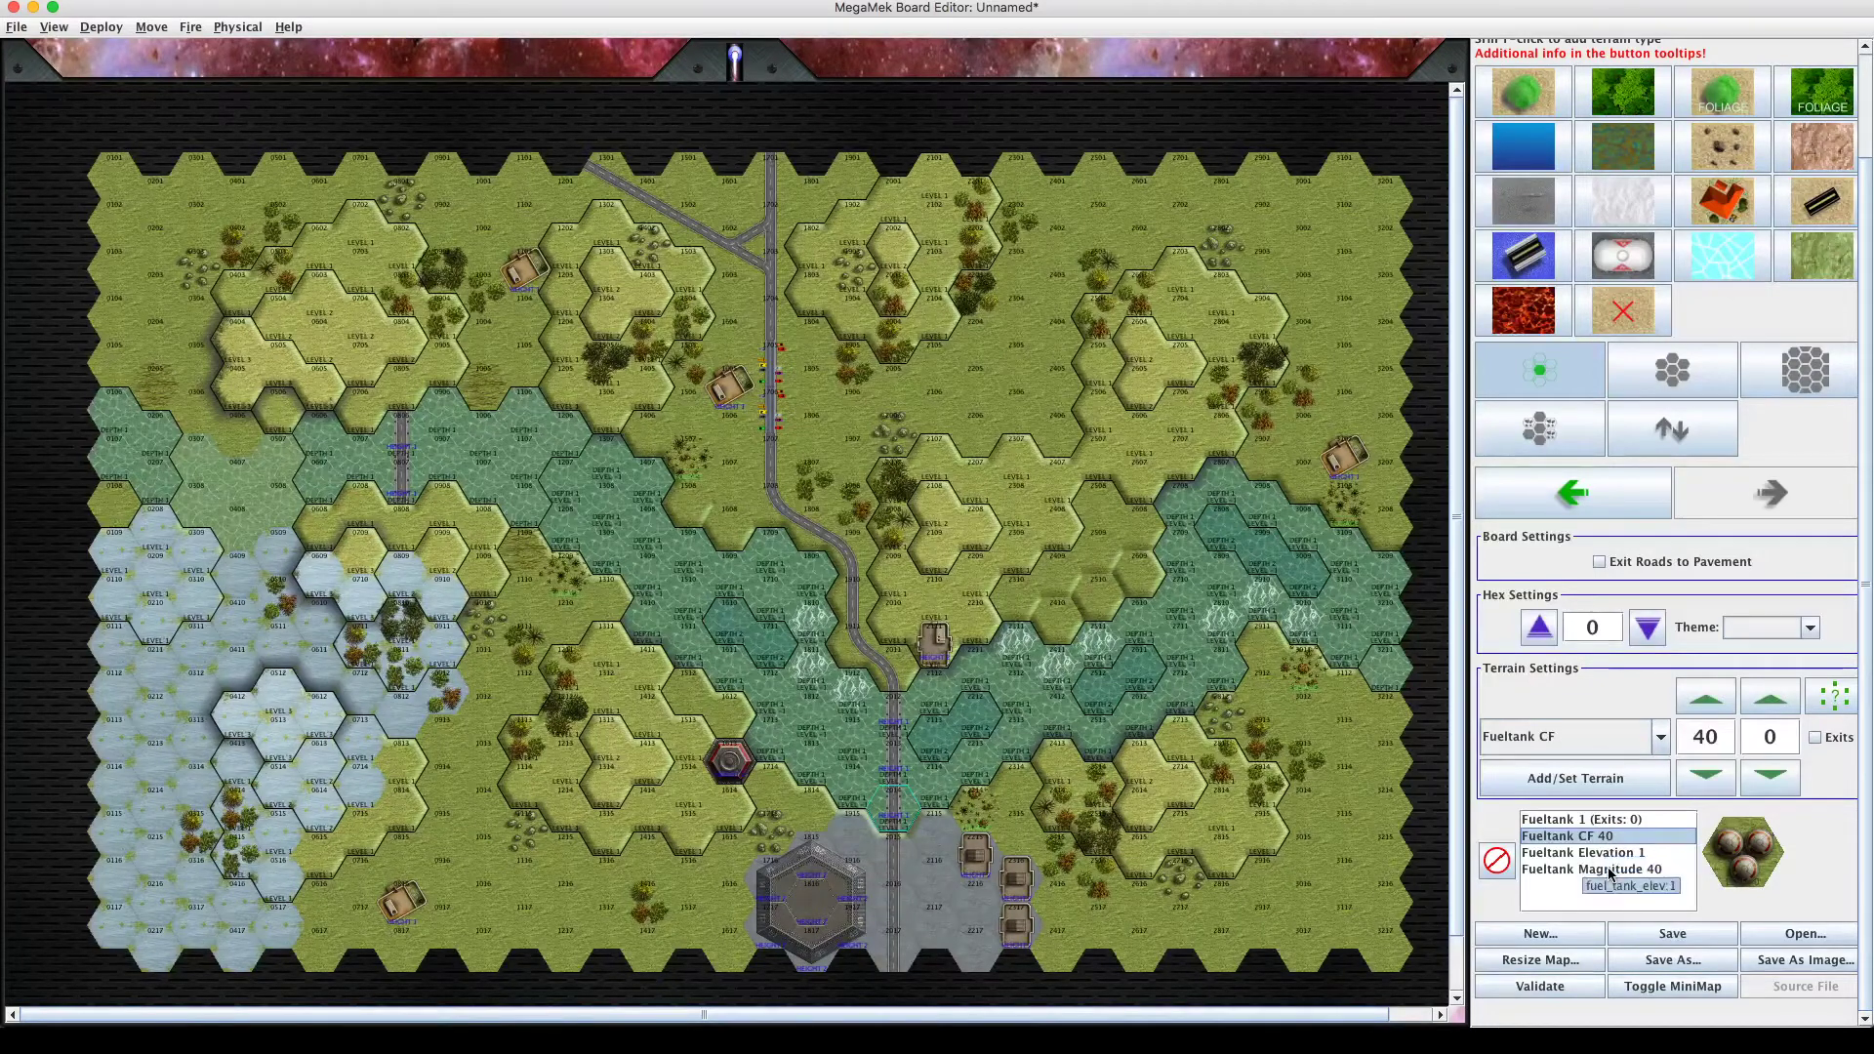
{"action": "left_click", "coordinate": [1609, 870]}
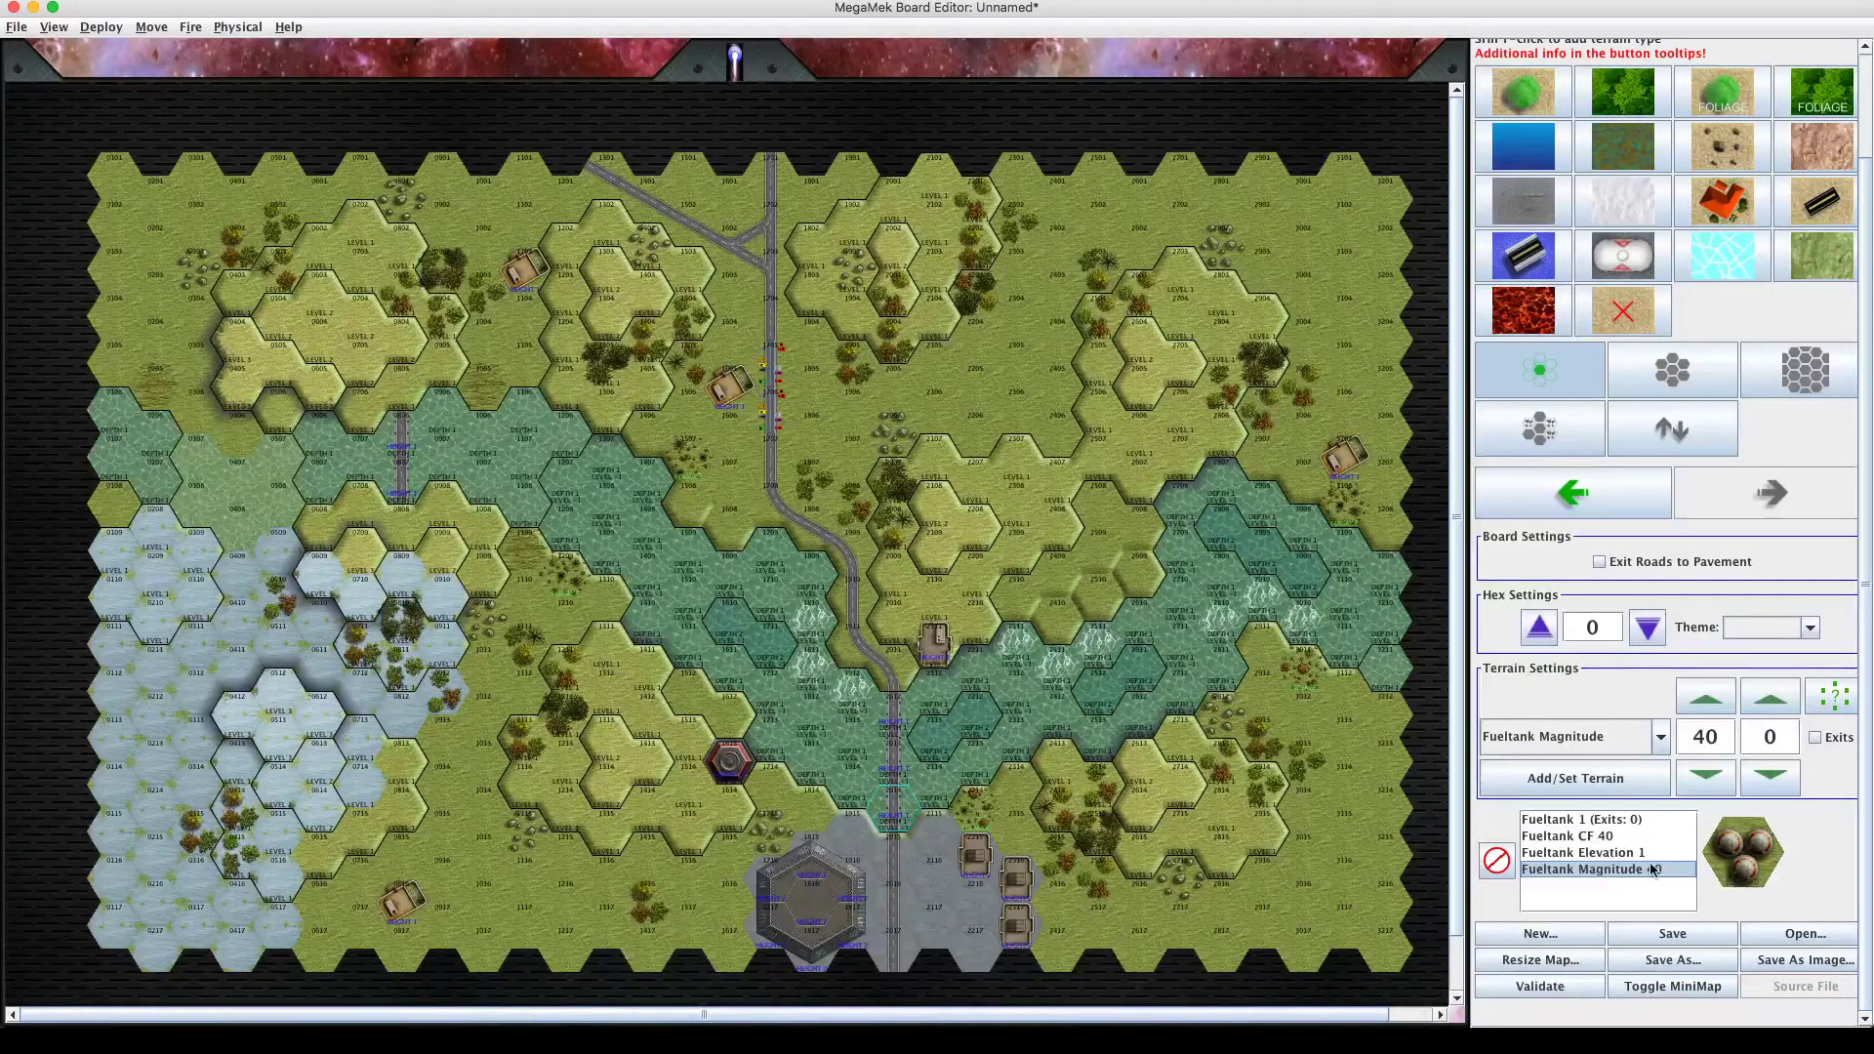
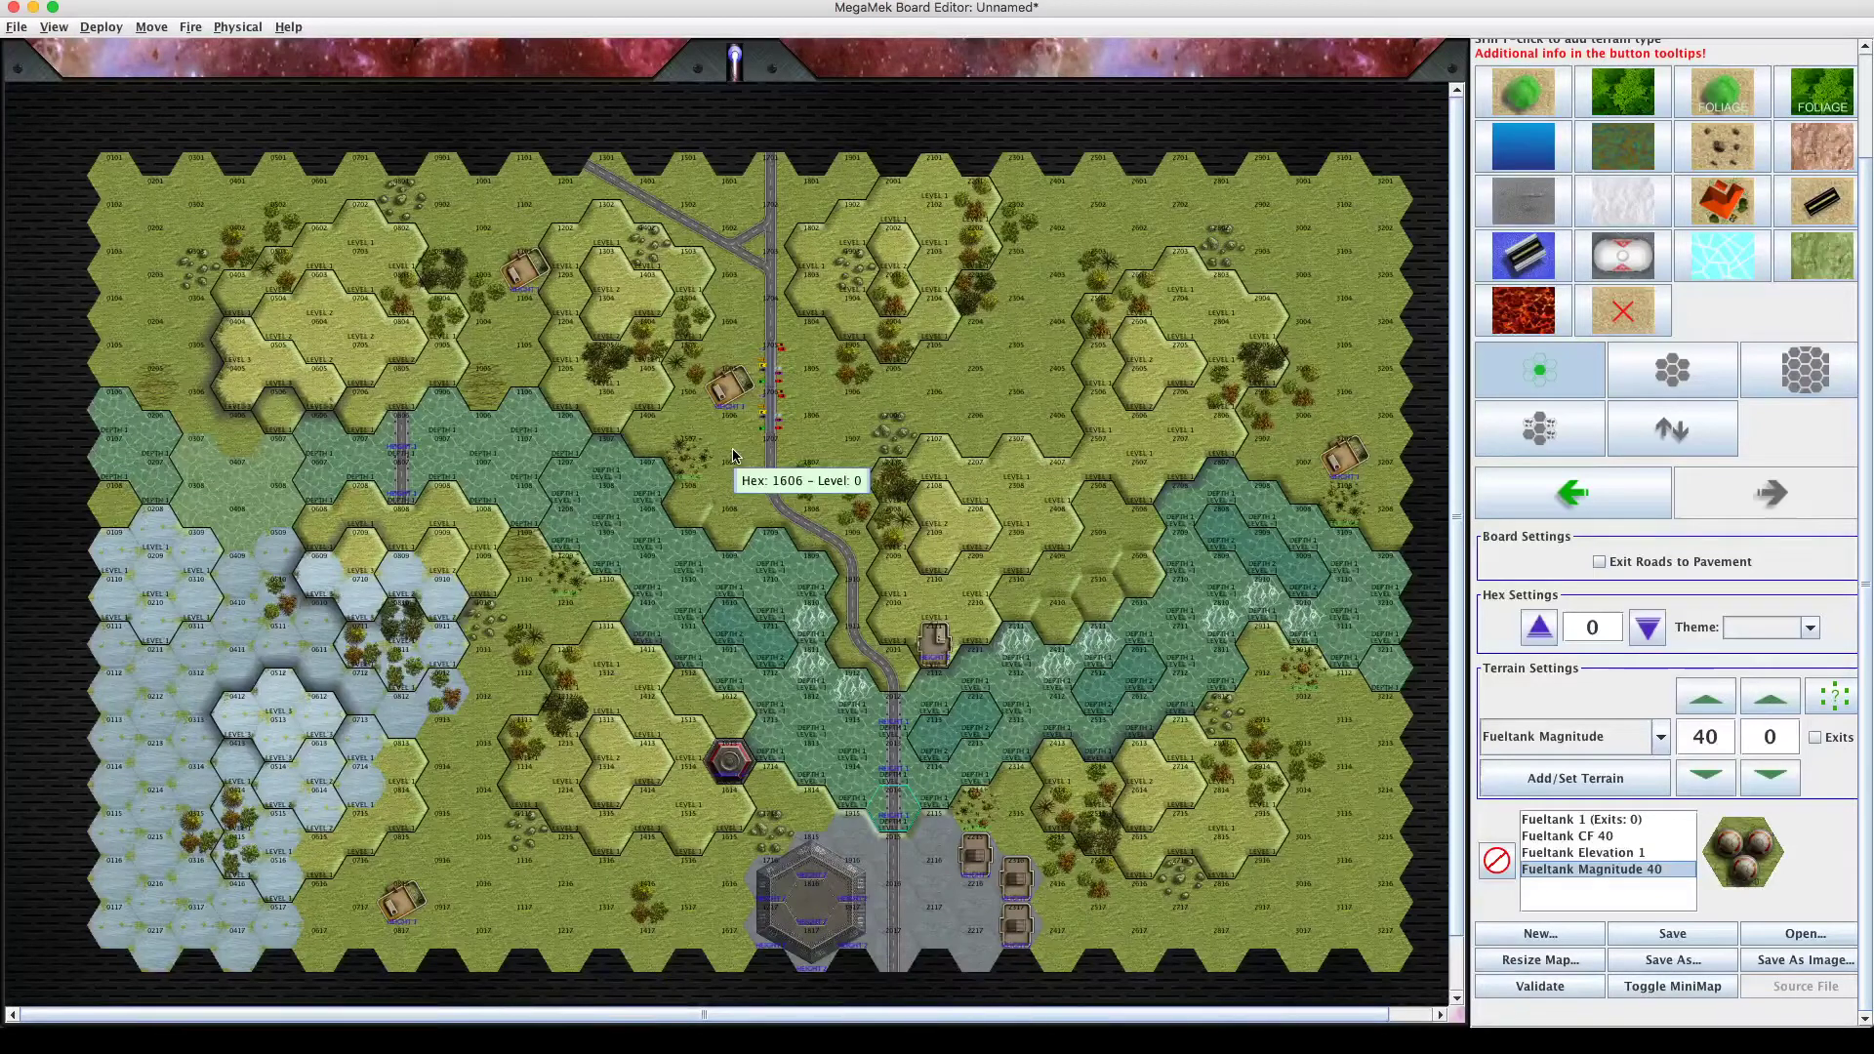
{"action": "left_click", "coordinate": [733, 455]}
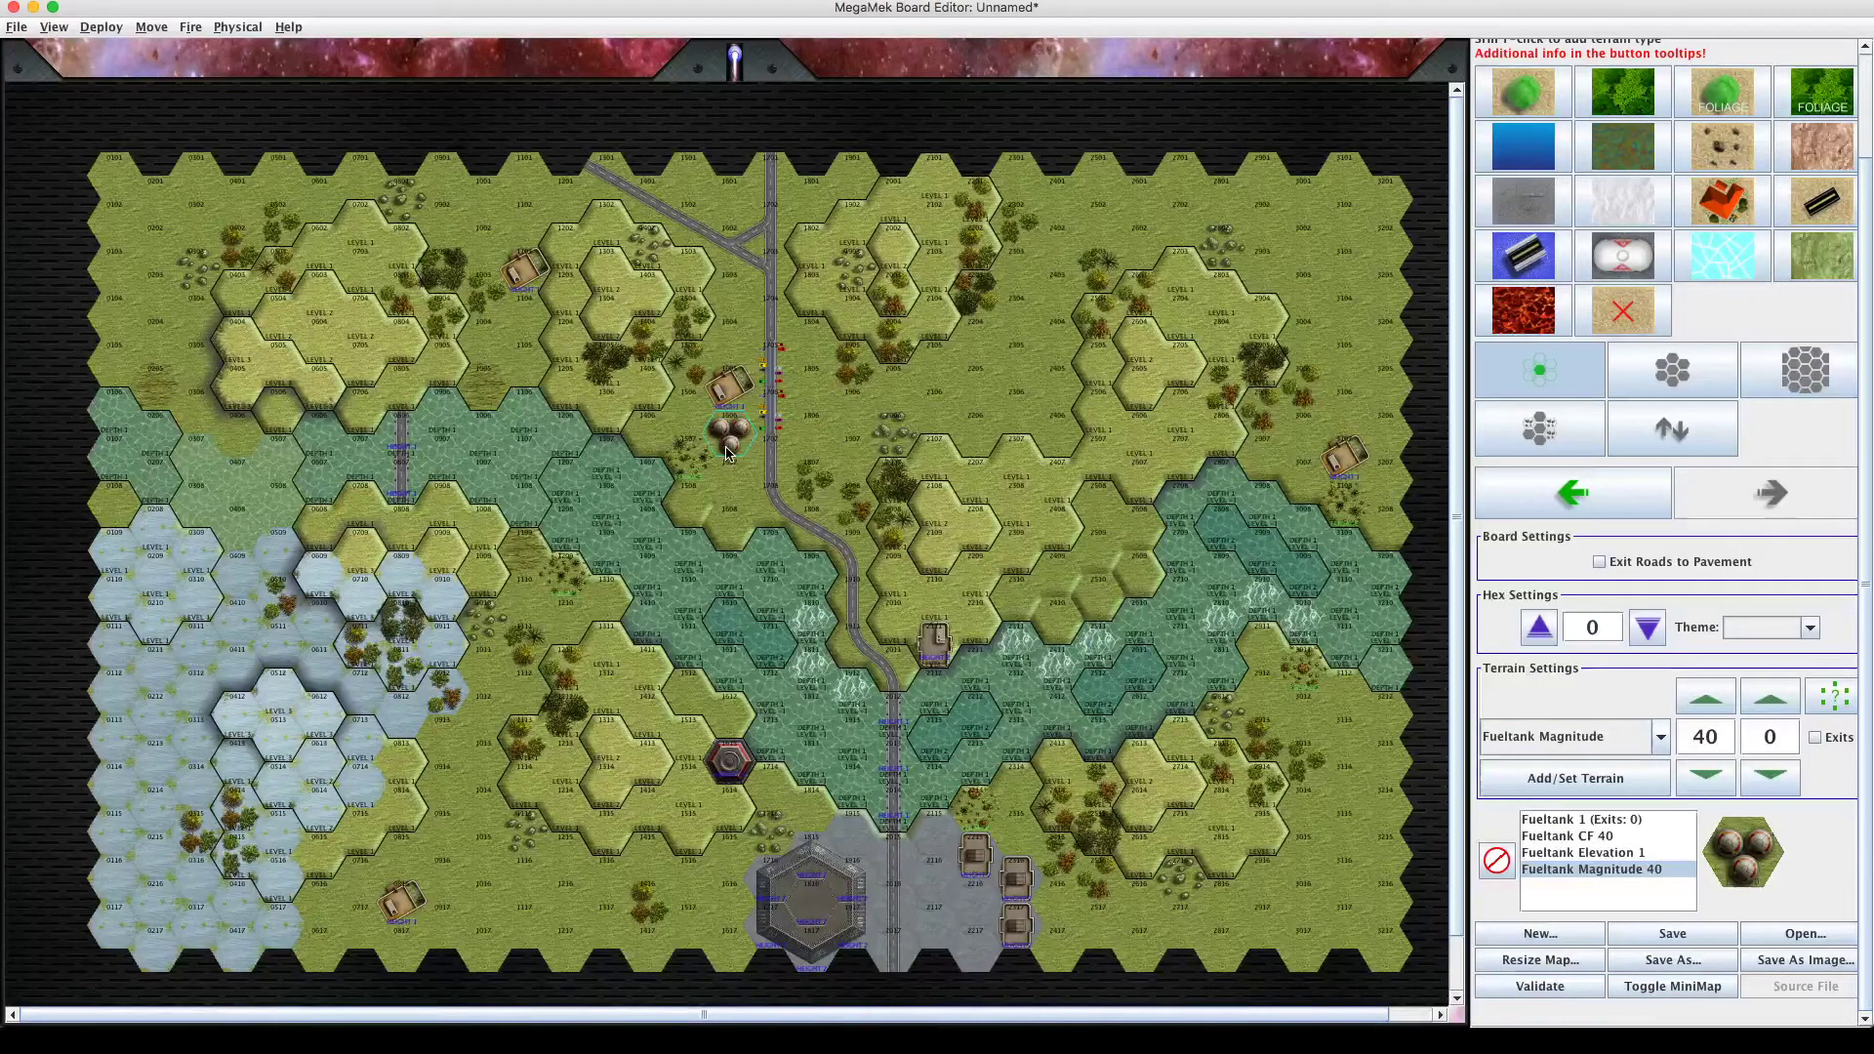
{"action": "mouse_move", "coordinate": [727, 452]}
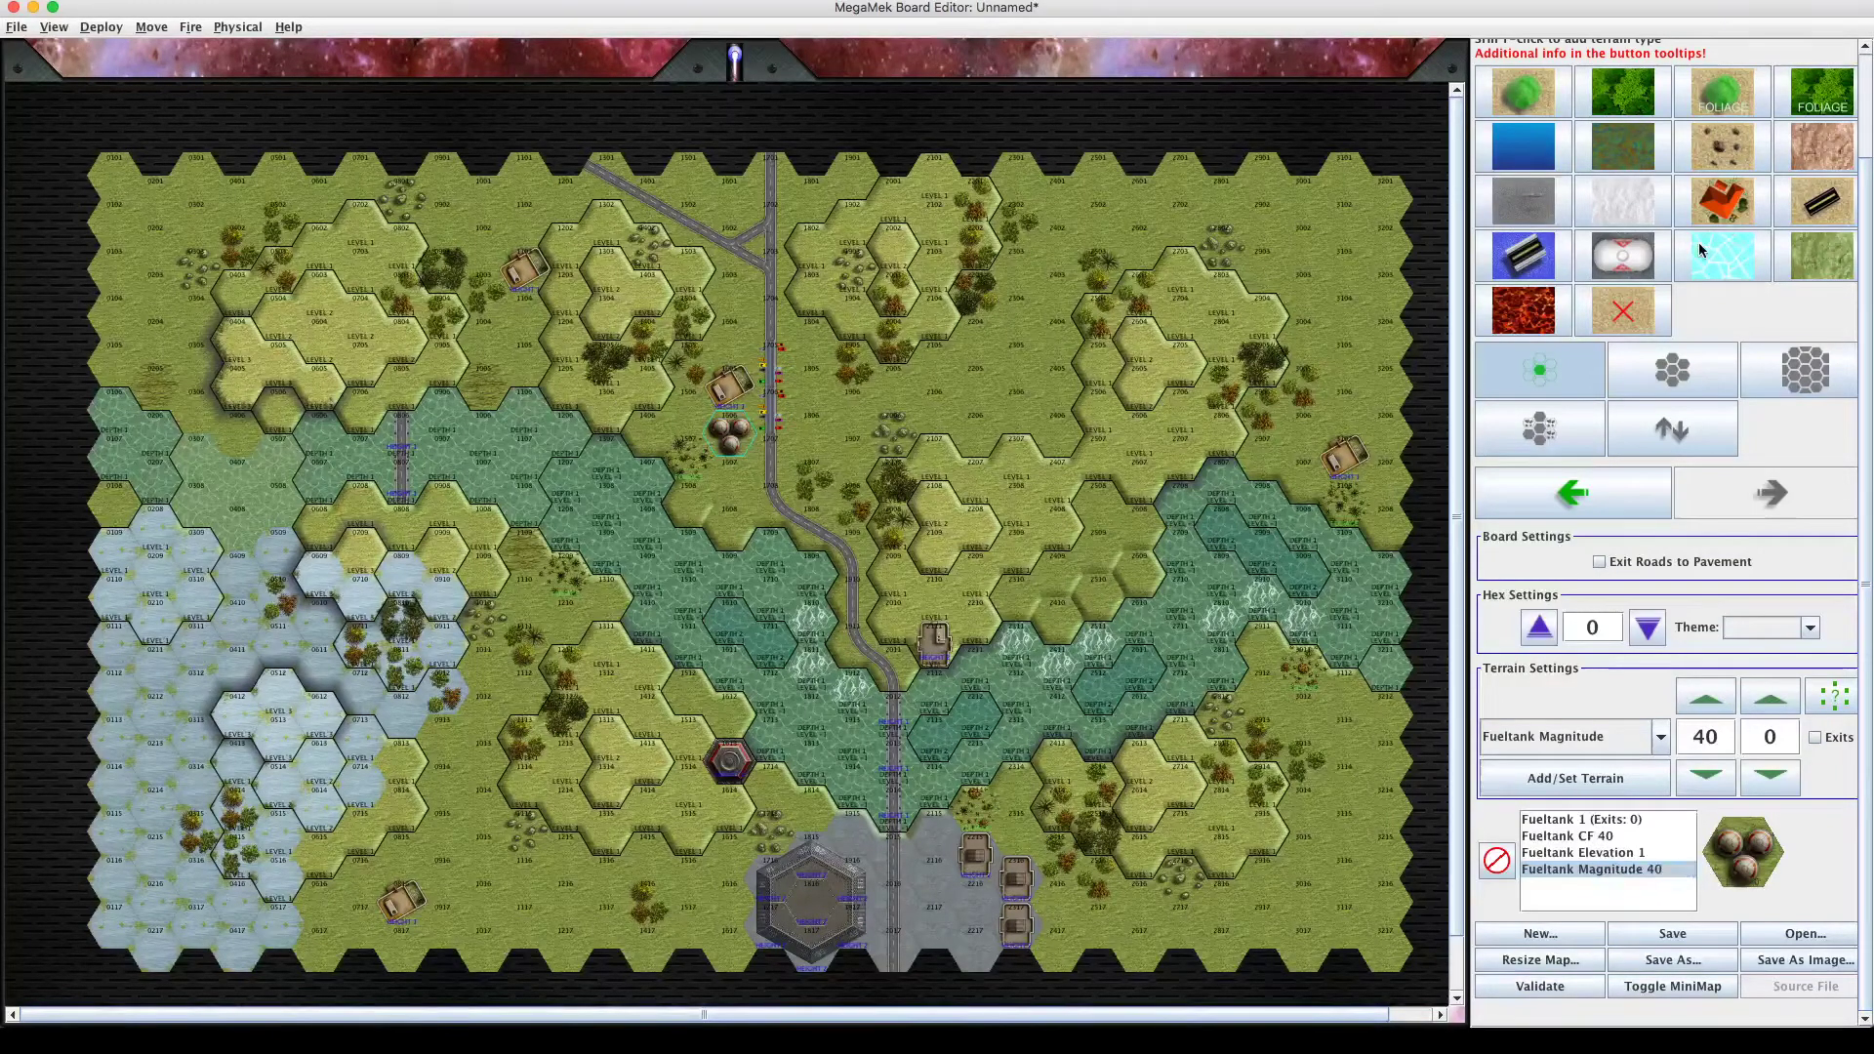
Replace the fuel tank entries with magma crust, and remove that entry to empty the hex's terrain list.
{"action": "left_click", "coordinate": [1543, 319]}
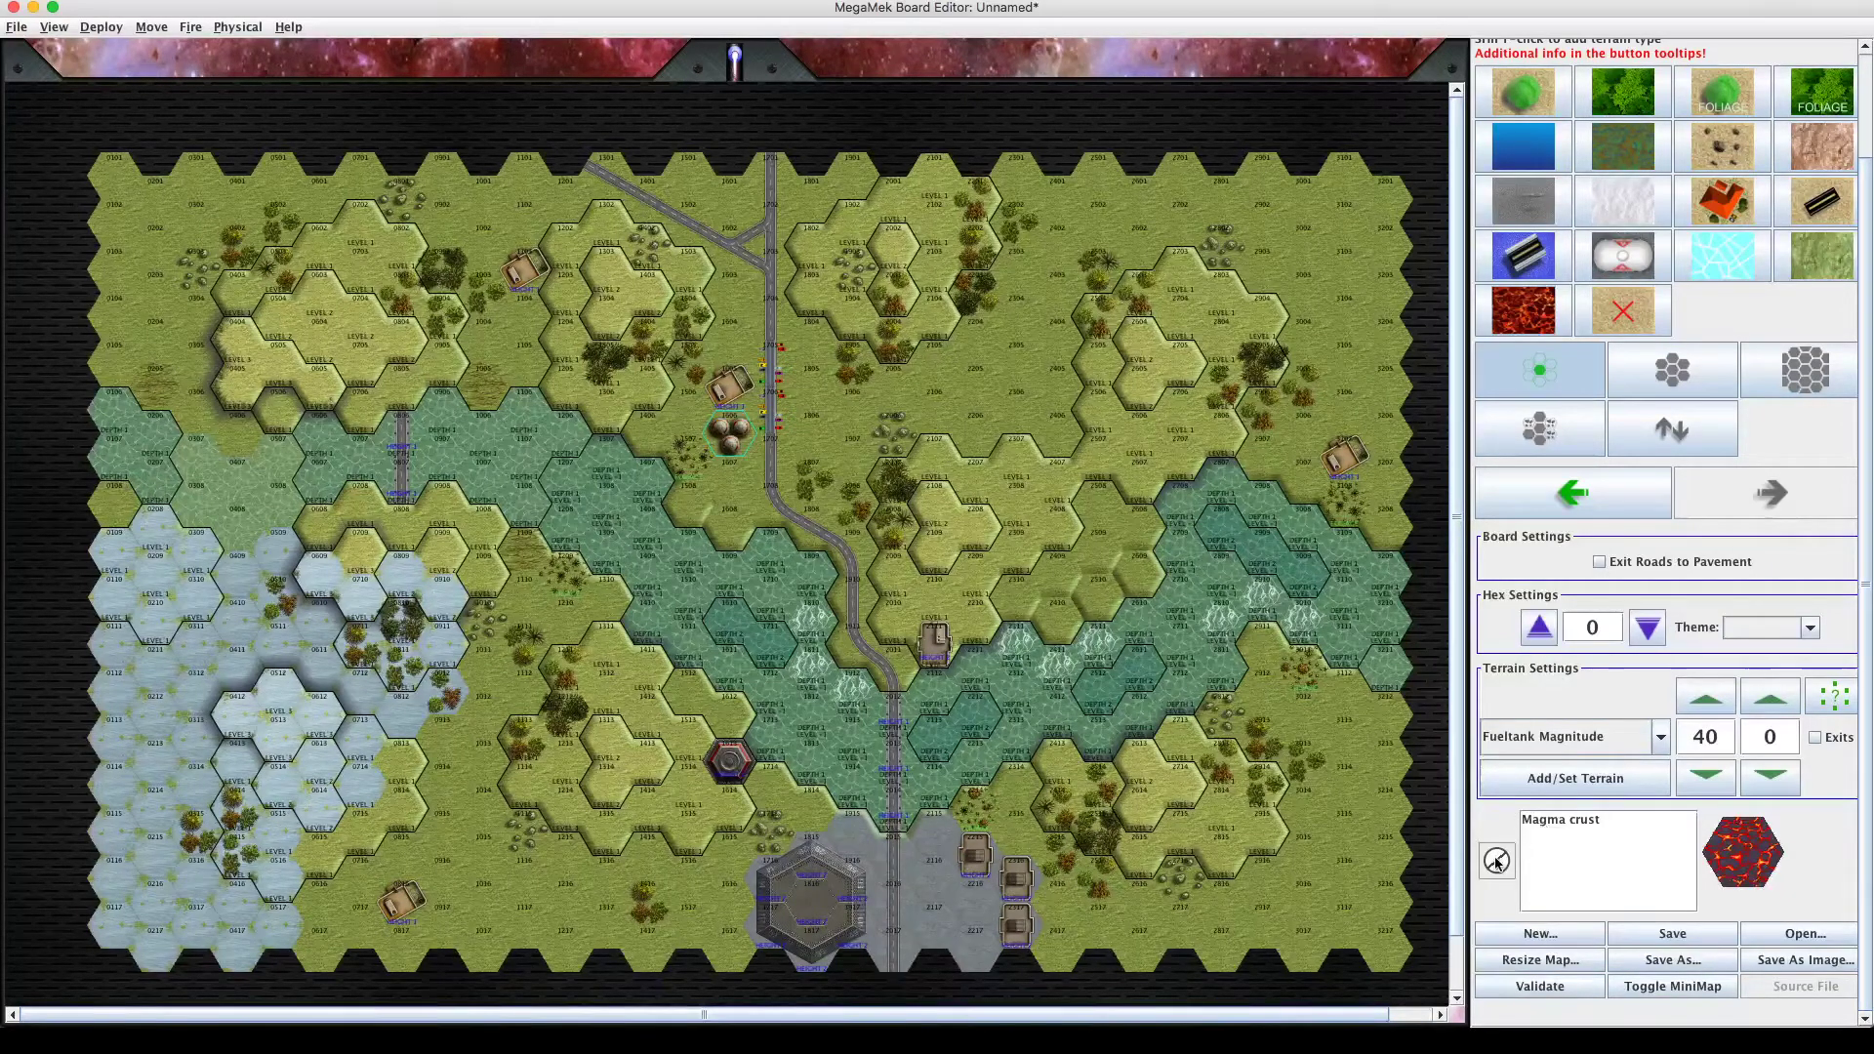
{"action": "left_click", "coordinate": [1530, 837]}
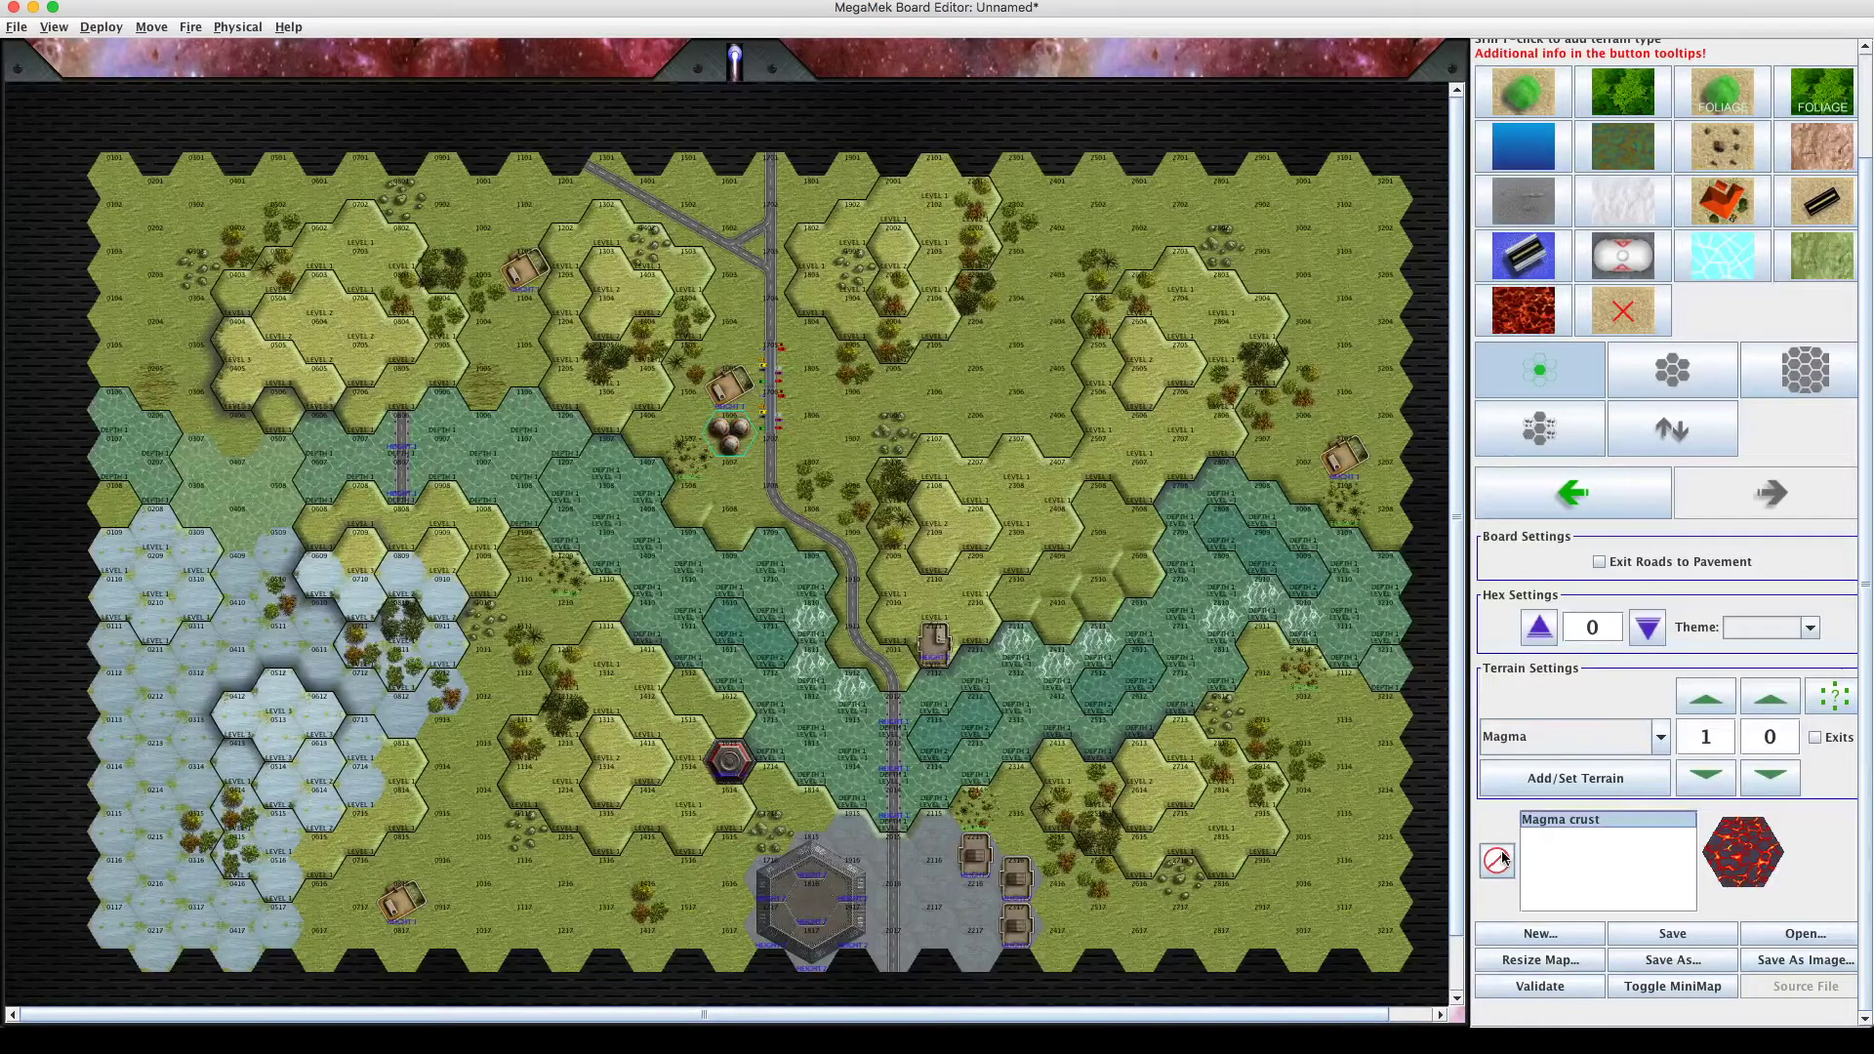
{"action": "left_click", "coordinate": [1498, 859]}
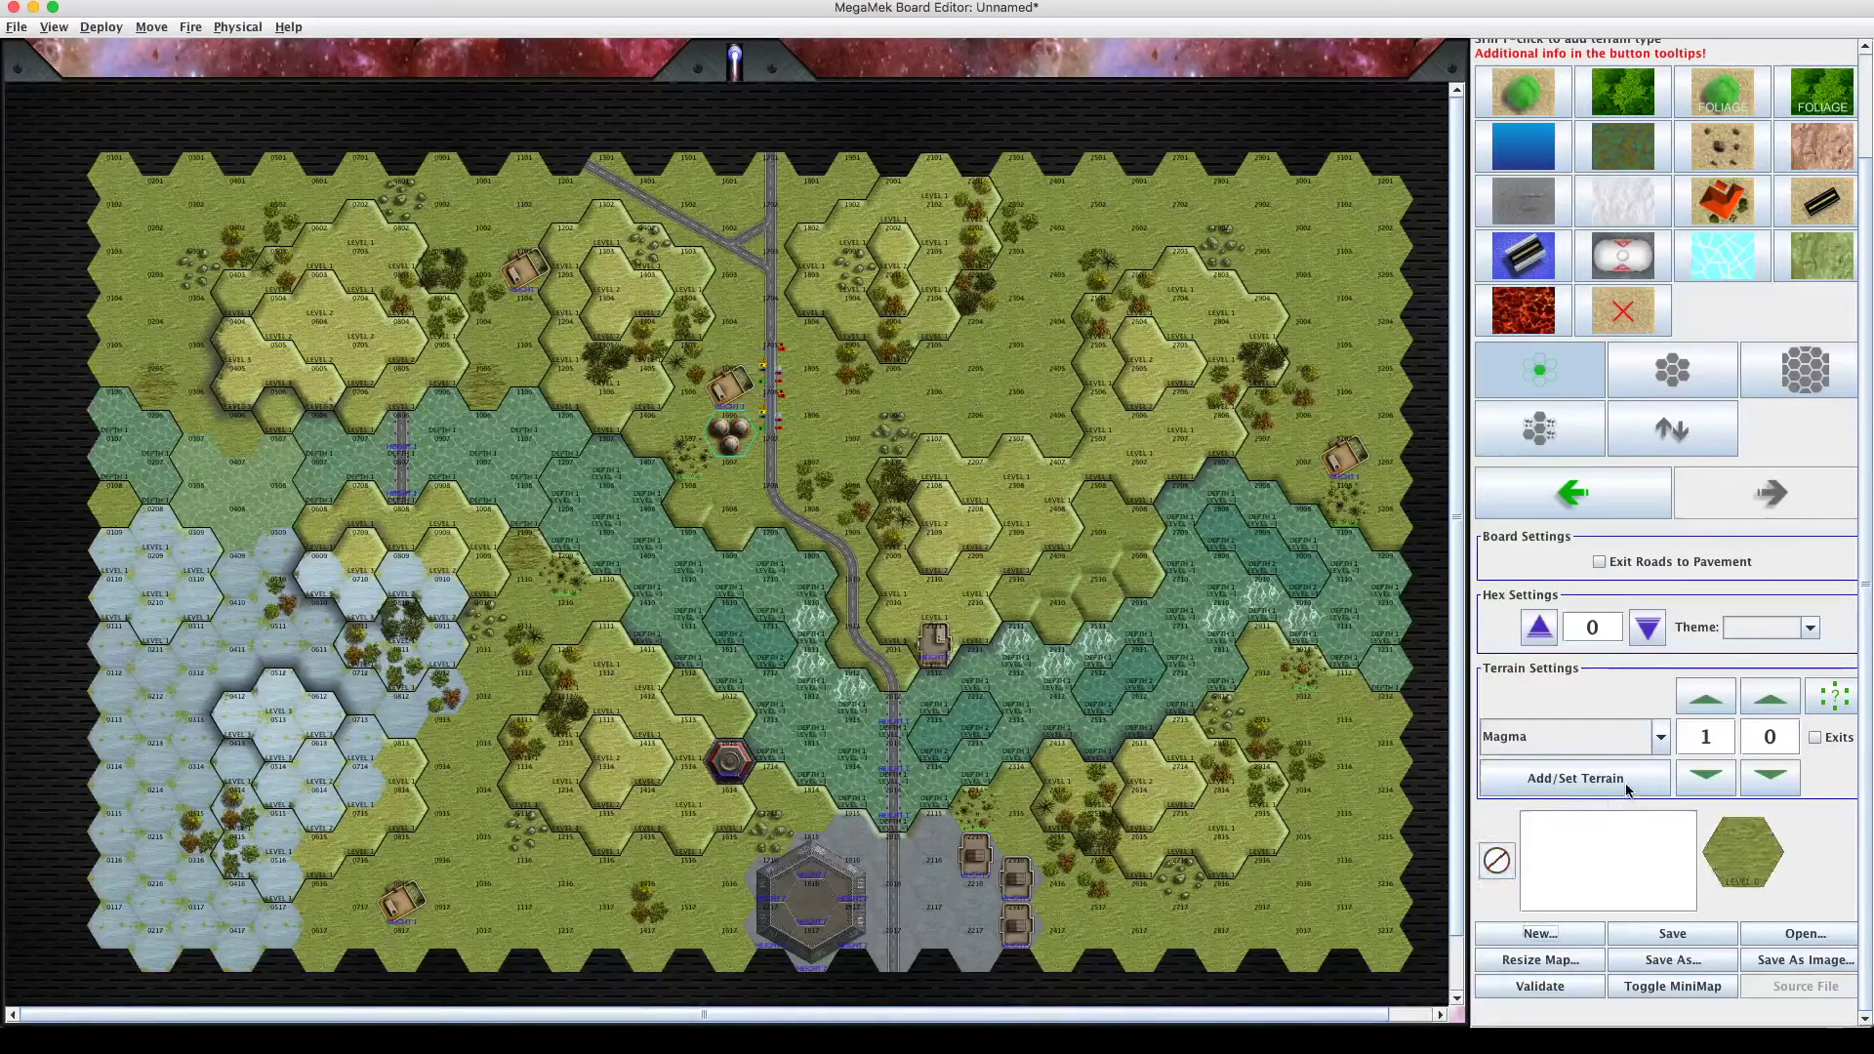
Look through the terrain types from Geyser to Smoke for a further type to demonstrate.
{"action": "left_click", "coordinate": [1660, 742]}
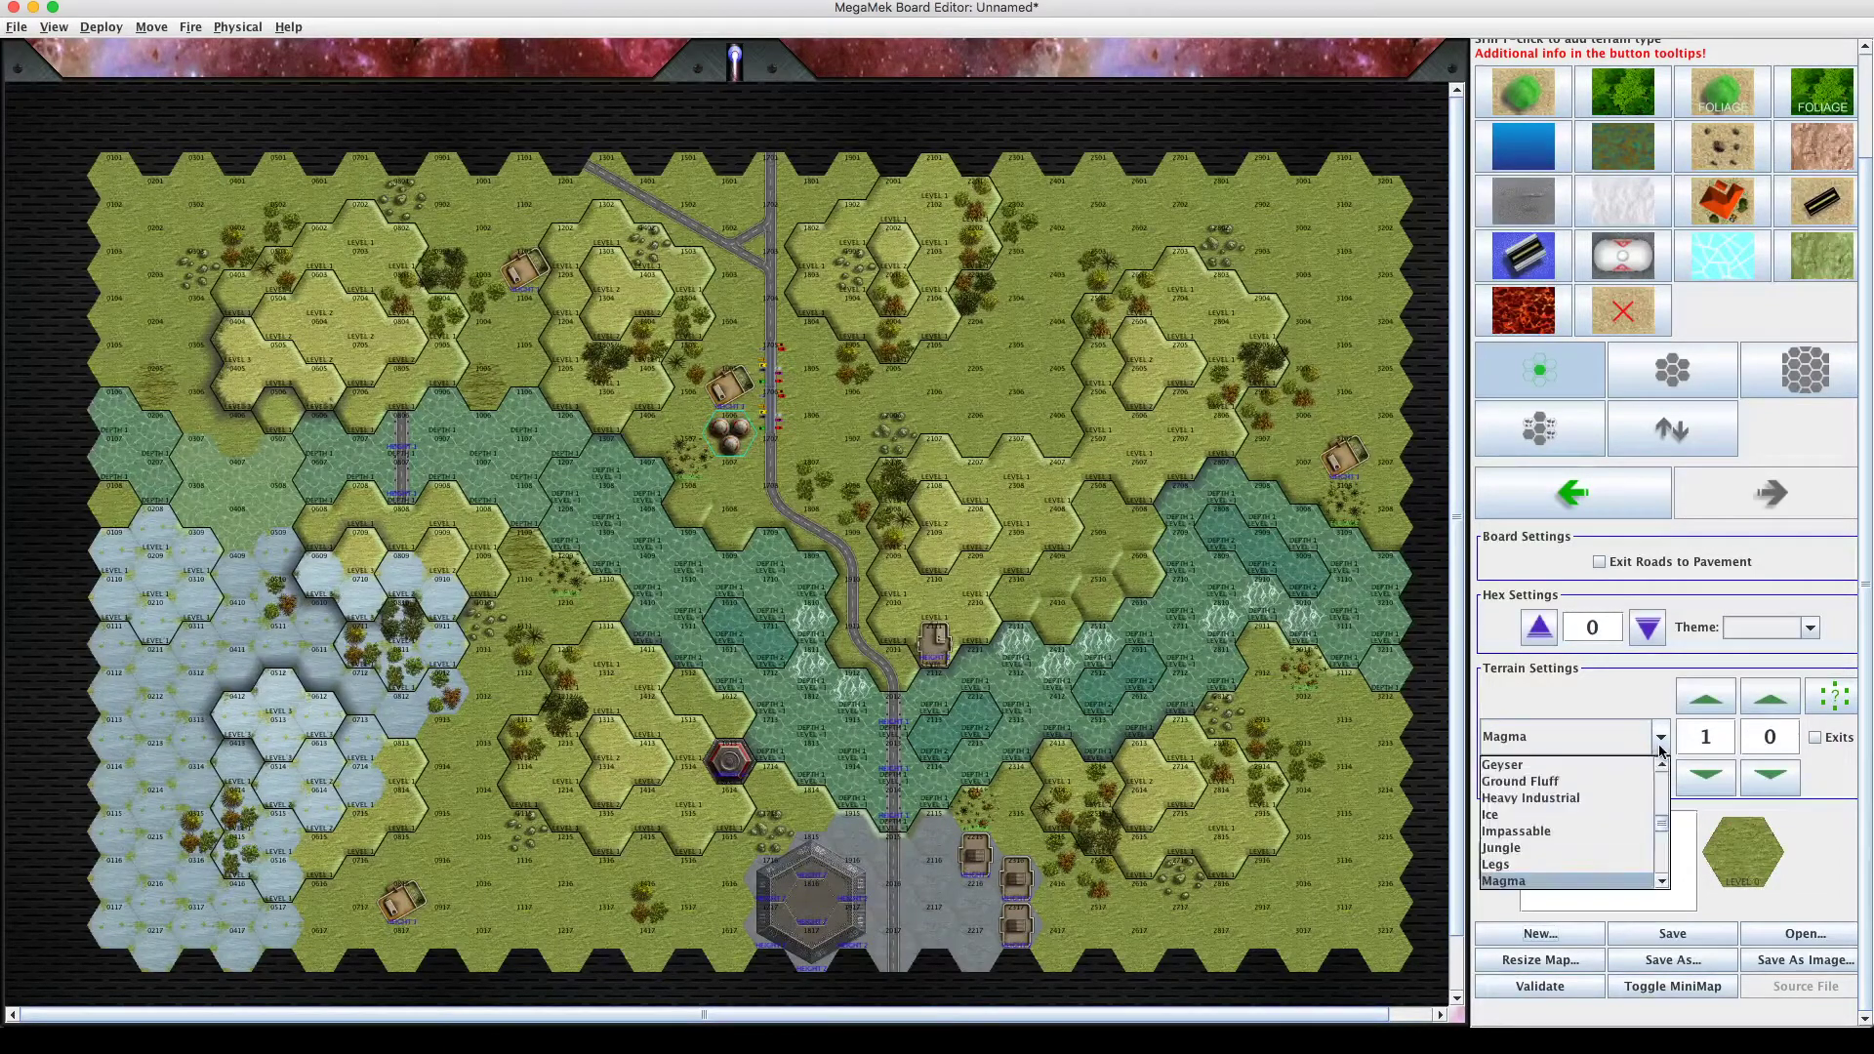
{"action": "double_click", "coordinate": [1661, 883]}
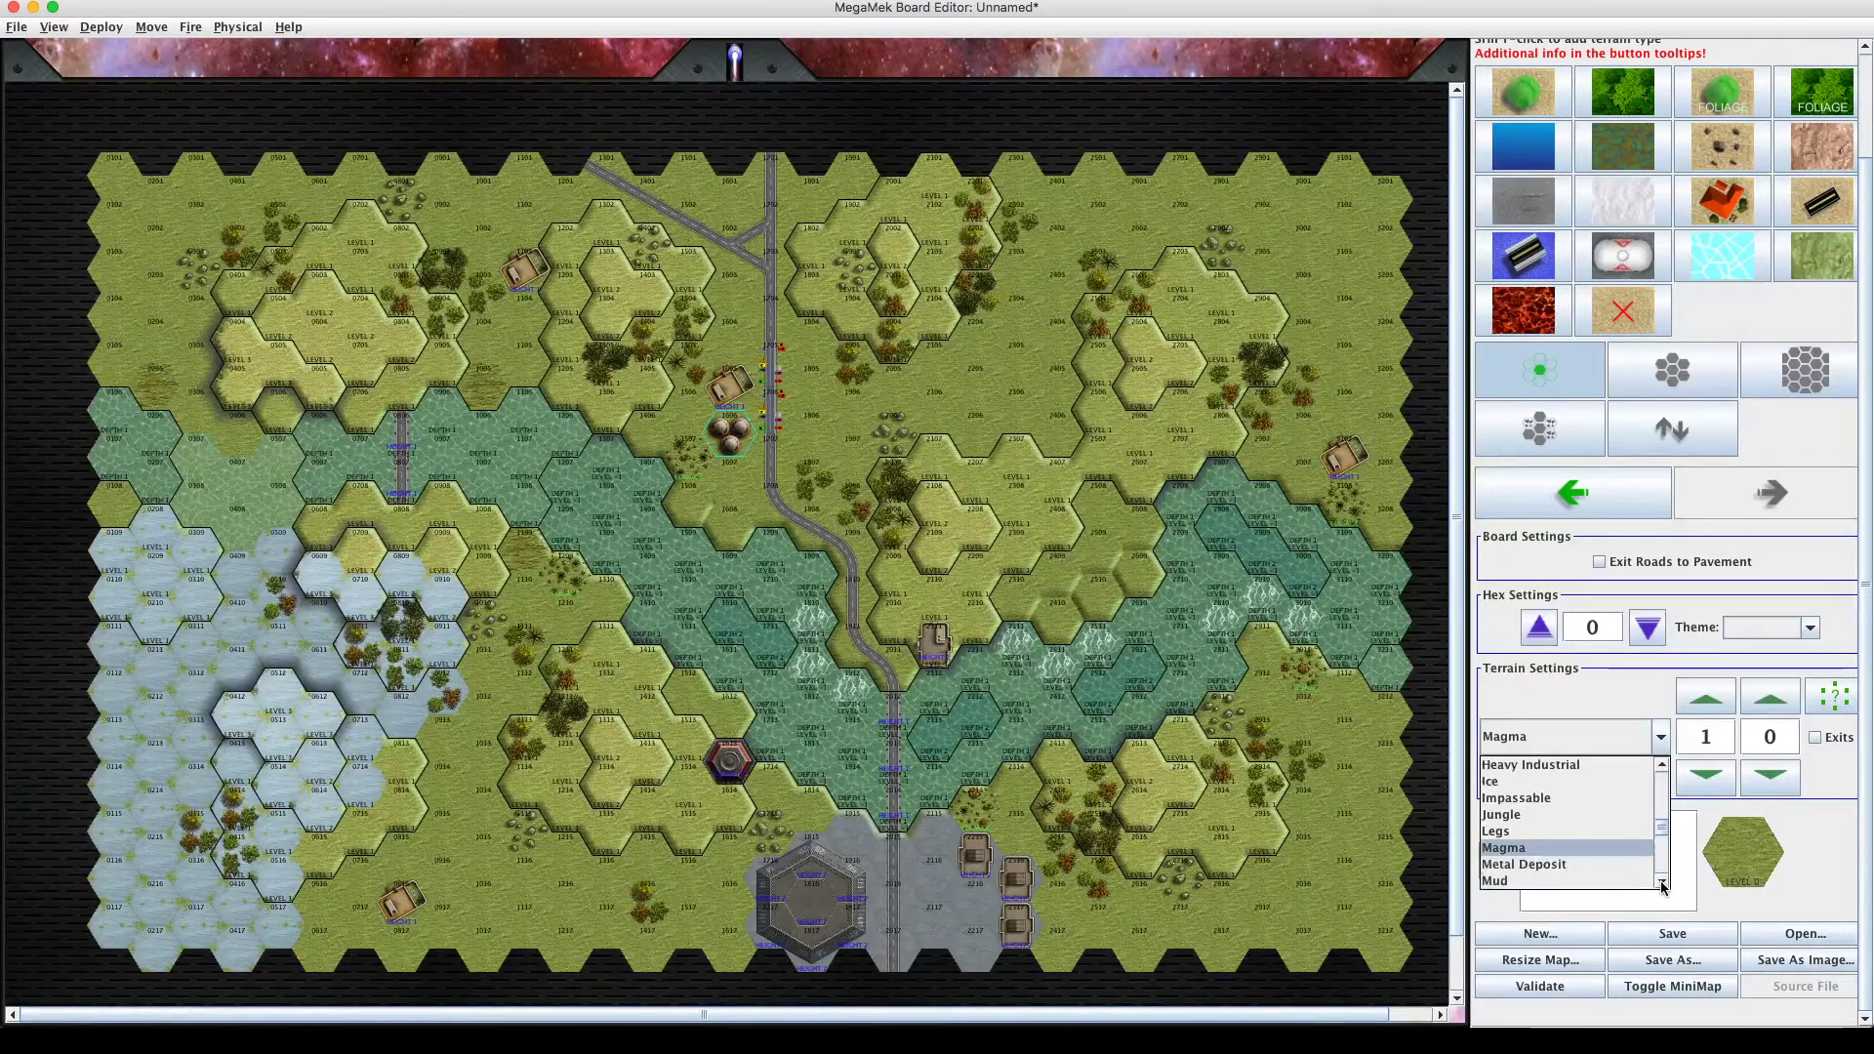
{"action": "left_click", "coordinate": [1662, 883]}
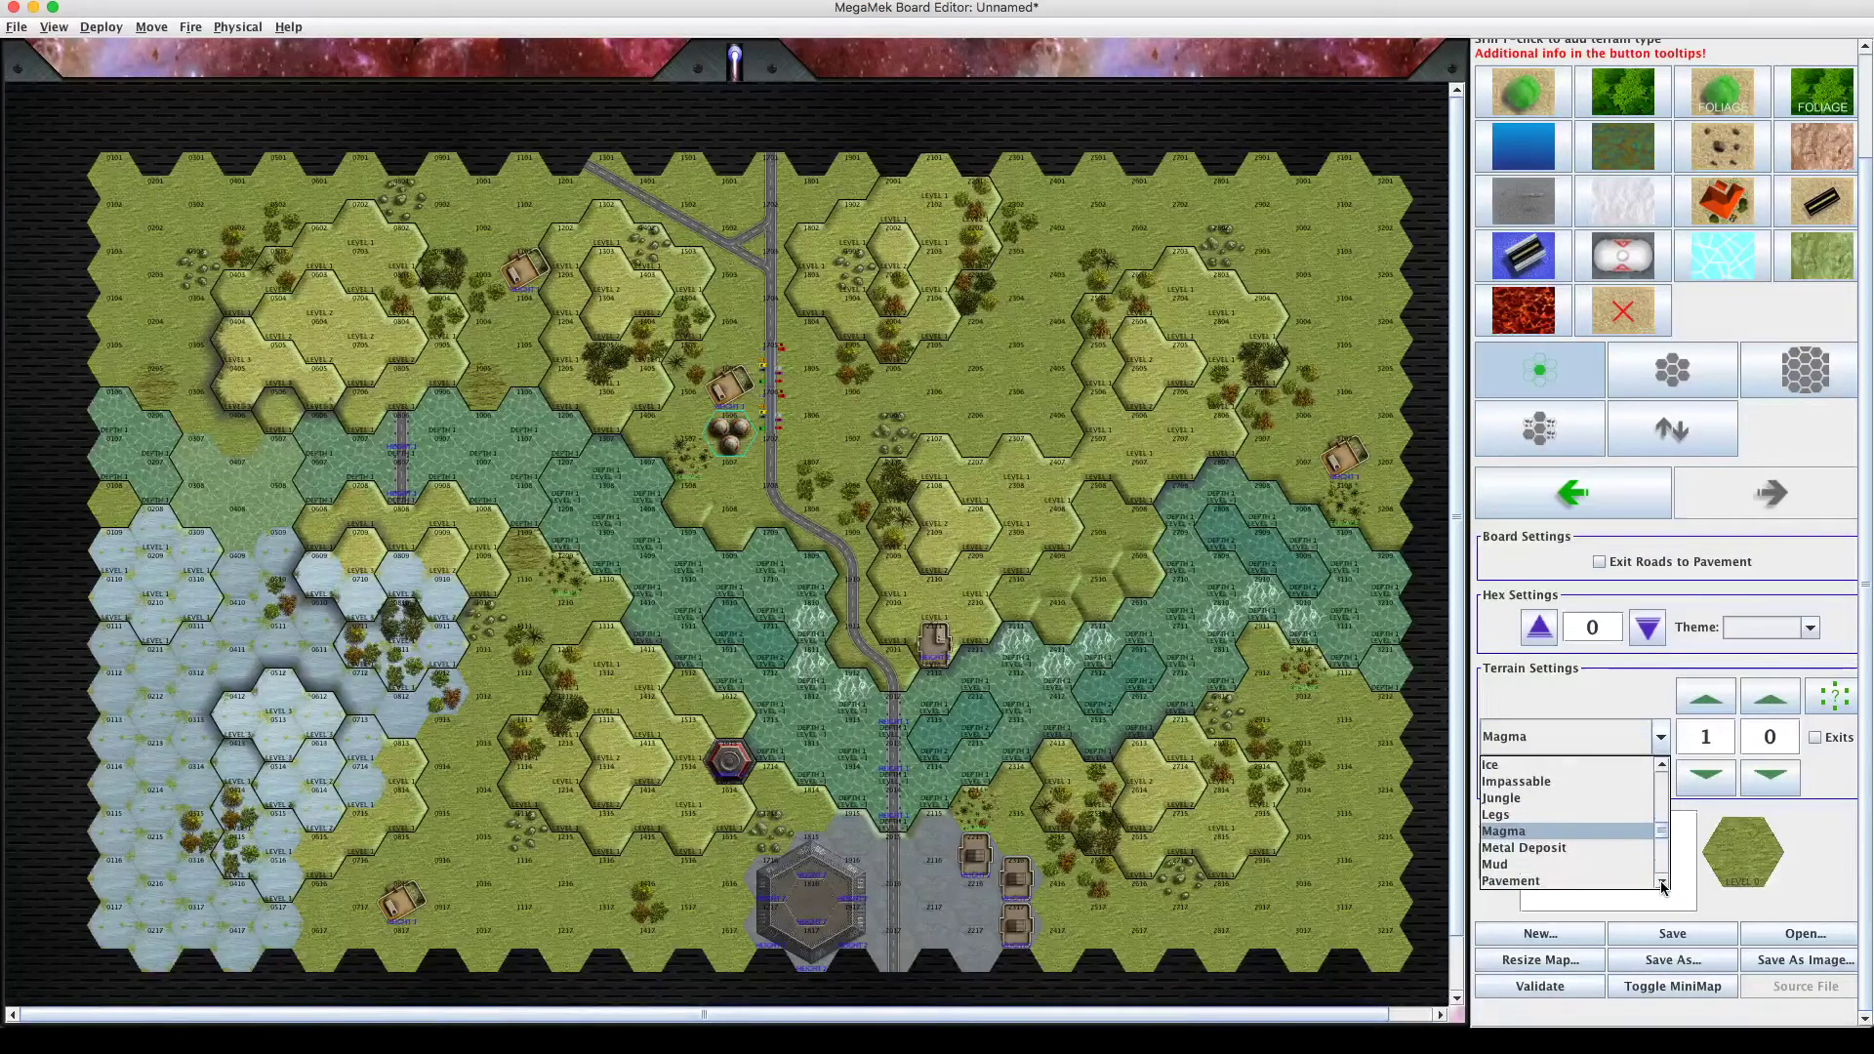
{"action": "double_click", "coordinate": [1661, 883]}
{"action": "double_click", "coordinate": [1662, 883]}
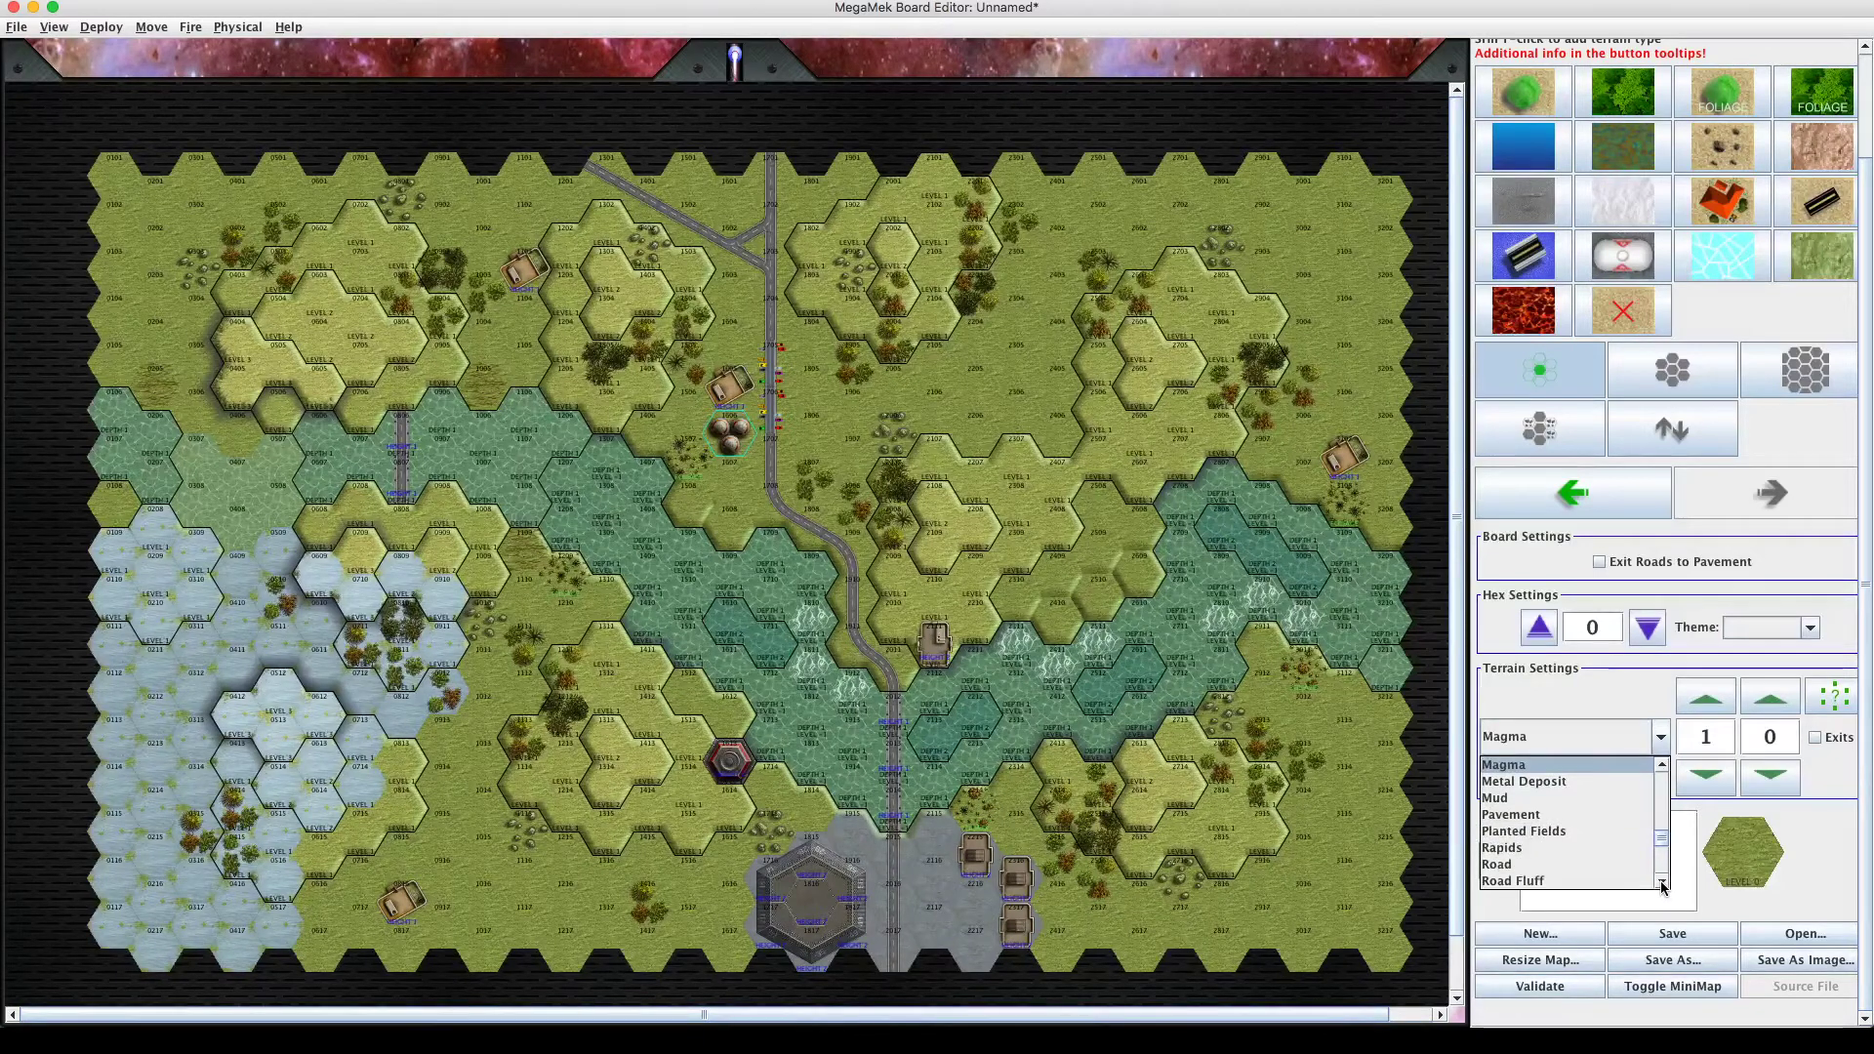
{"action": "left_click", "coordinate": [1662, 883]}
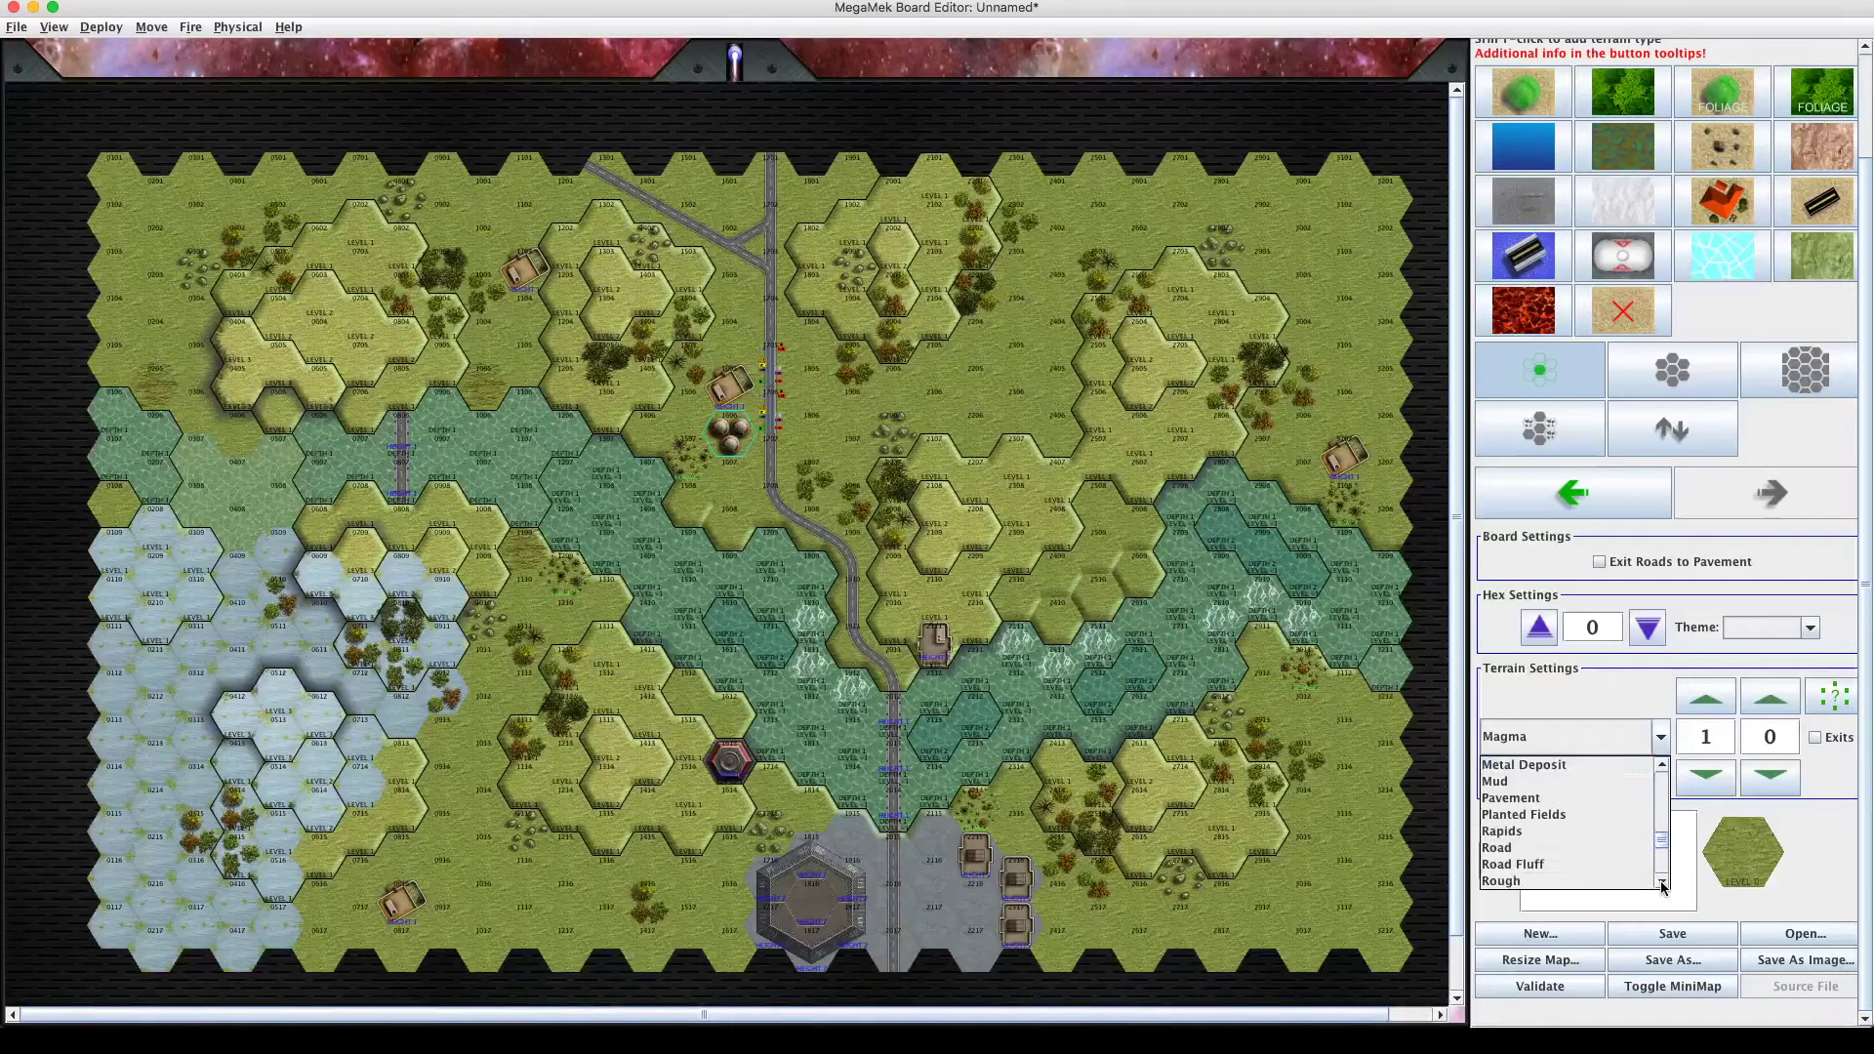
{"action": "left_click", "coordinate": [1661, 883]}
{"action": "triple_click", "coordinate": [1662, 883]}
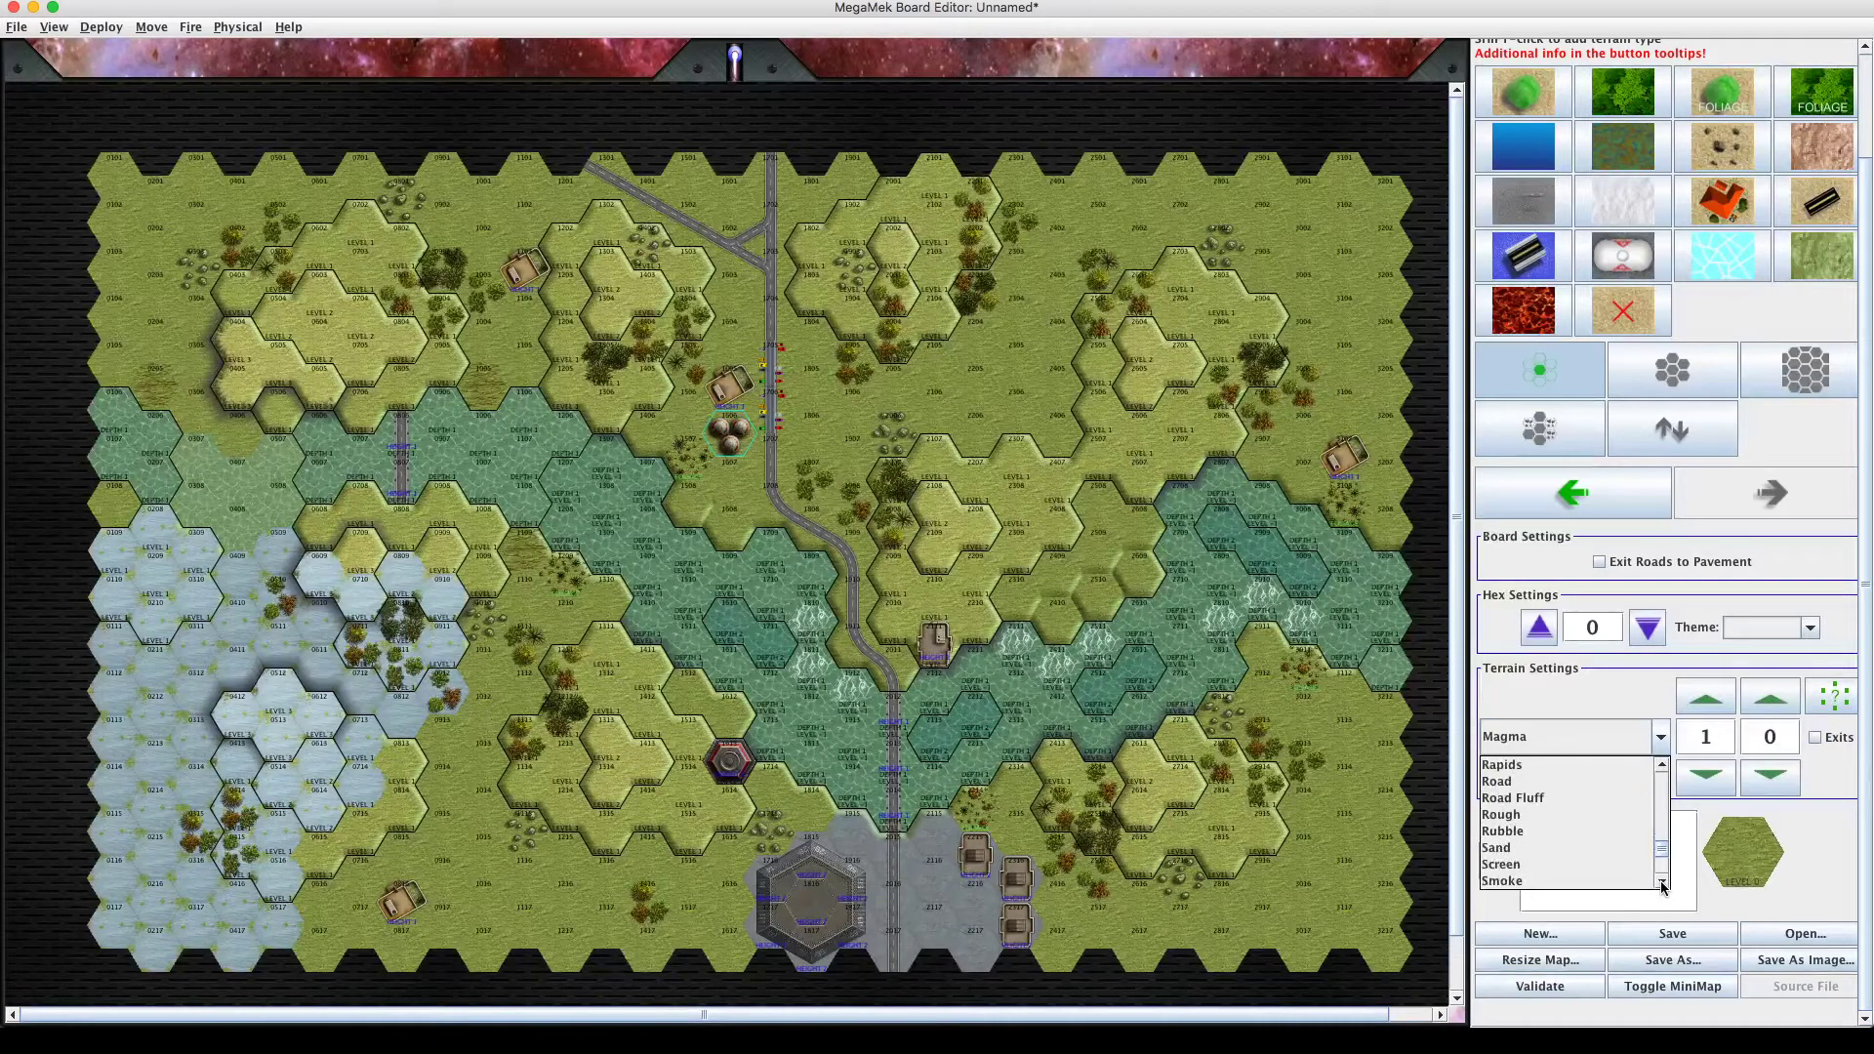
{"action": "left_click", "coordinate": [1662, 766]}
{"action": "left_click", "coordinate": [1661, 766]}
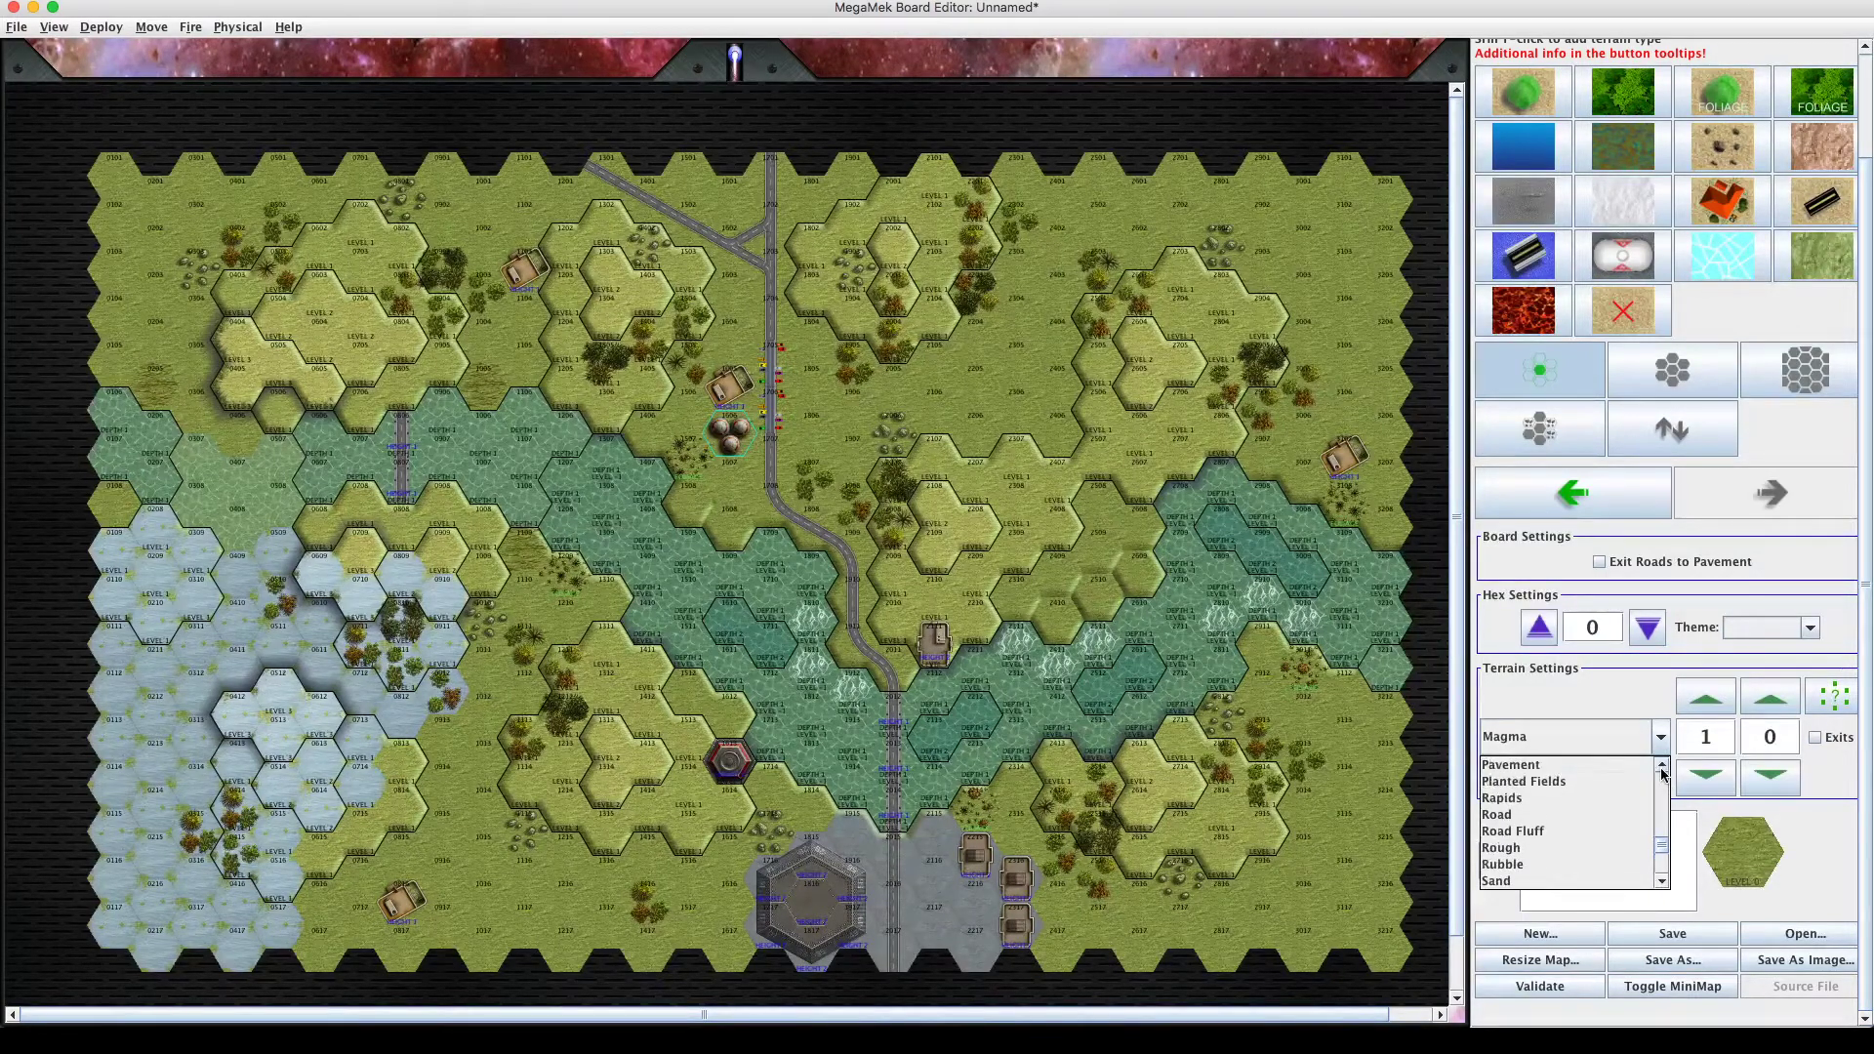
{"action": "left_click", "coordinate": [1662, 766]}
{"action": "left_click", "coordinate": [1662, 766]}
{"action": "left_click", "coordinate": [1662, 766]}
{"action": "left_click", "coordinate": [1662, 766]}
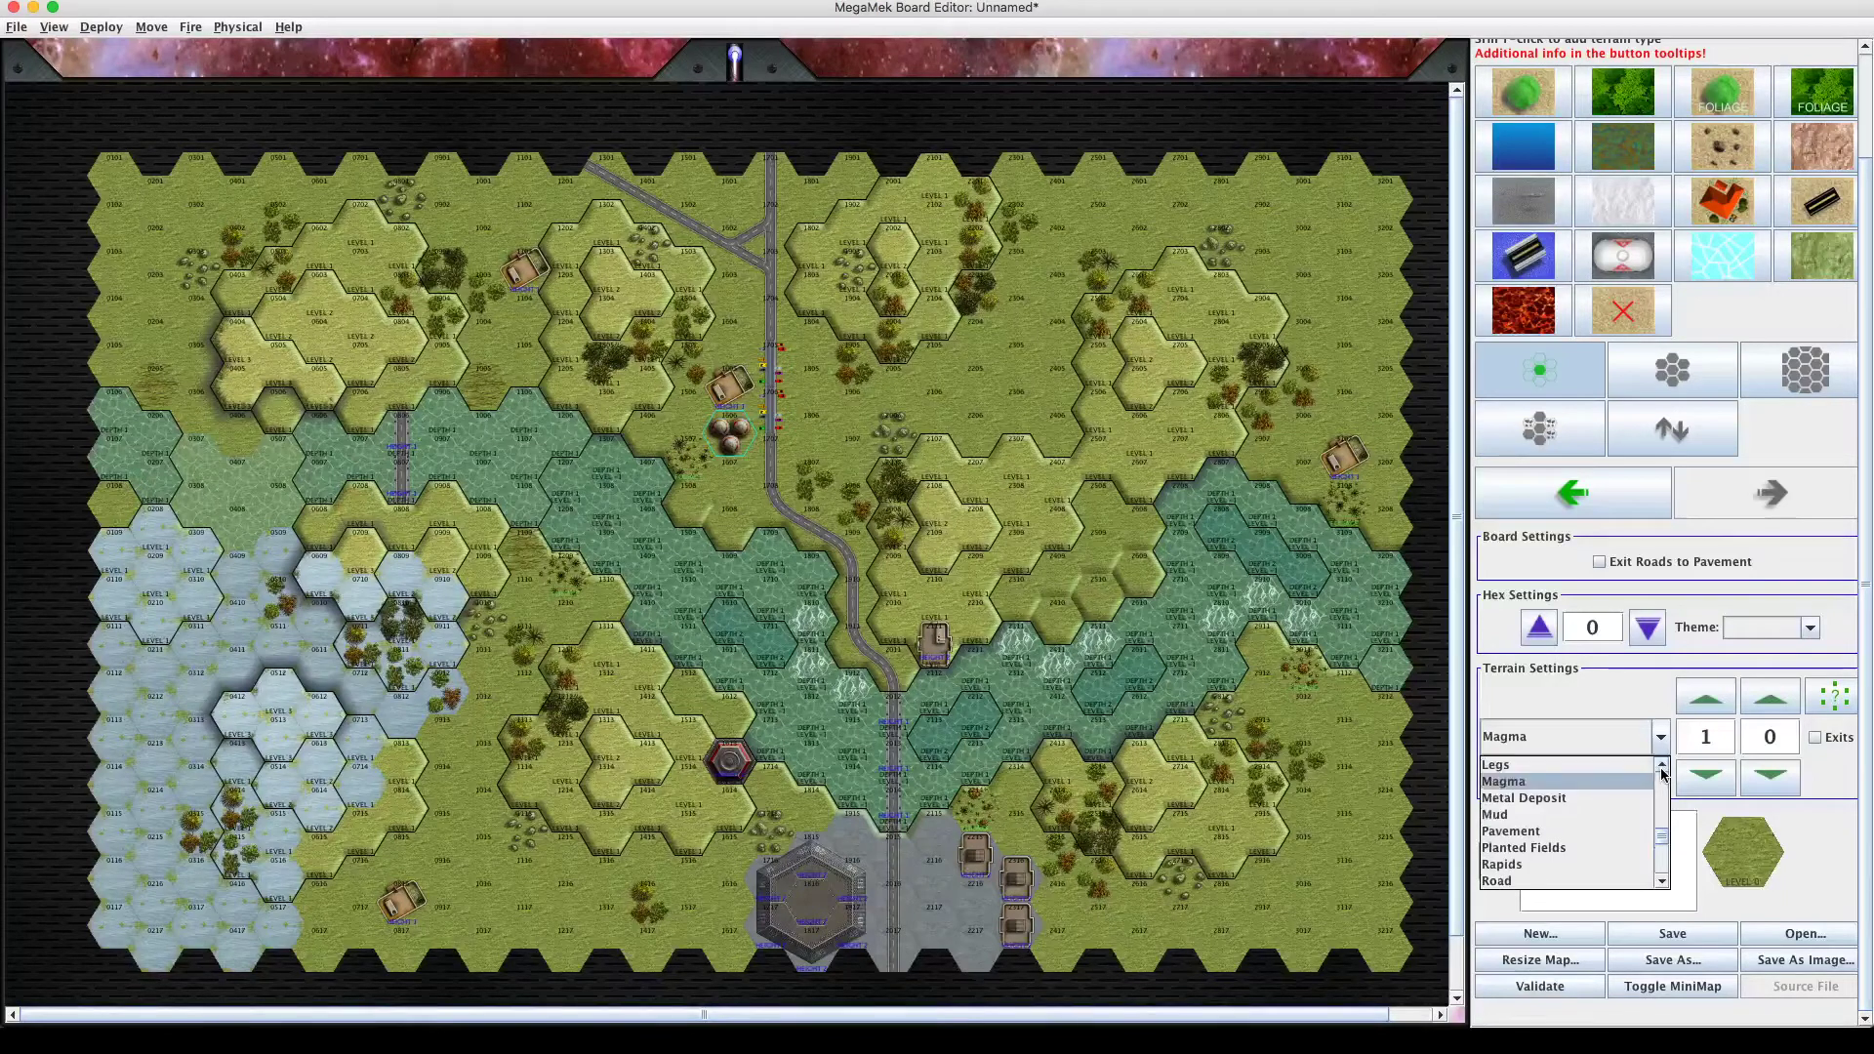
{"action": "left_click", "coordinate": [1662, 766]}
{"action": "left_click", "coordinate": [1662, 766]}
{"action": "left_click", "coordinate": [1662, 766]}
{"action": "left_click", "coordinate": [1662, 766]}
{"action": "left_click", "coordinate": [1662, 766]}
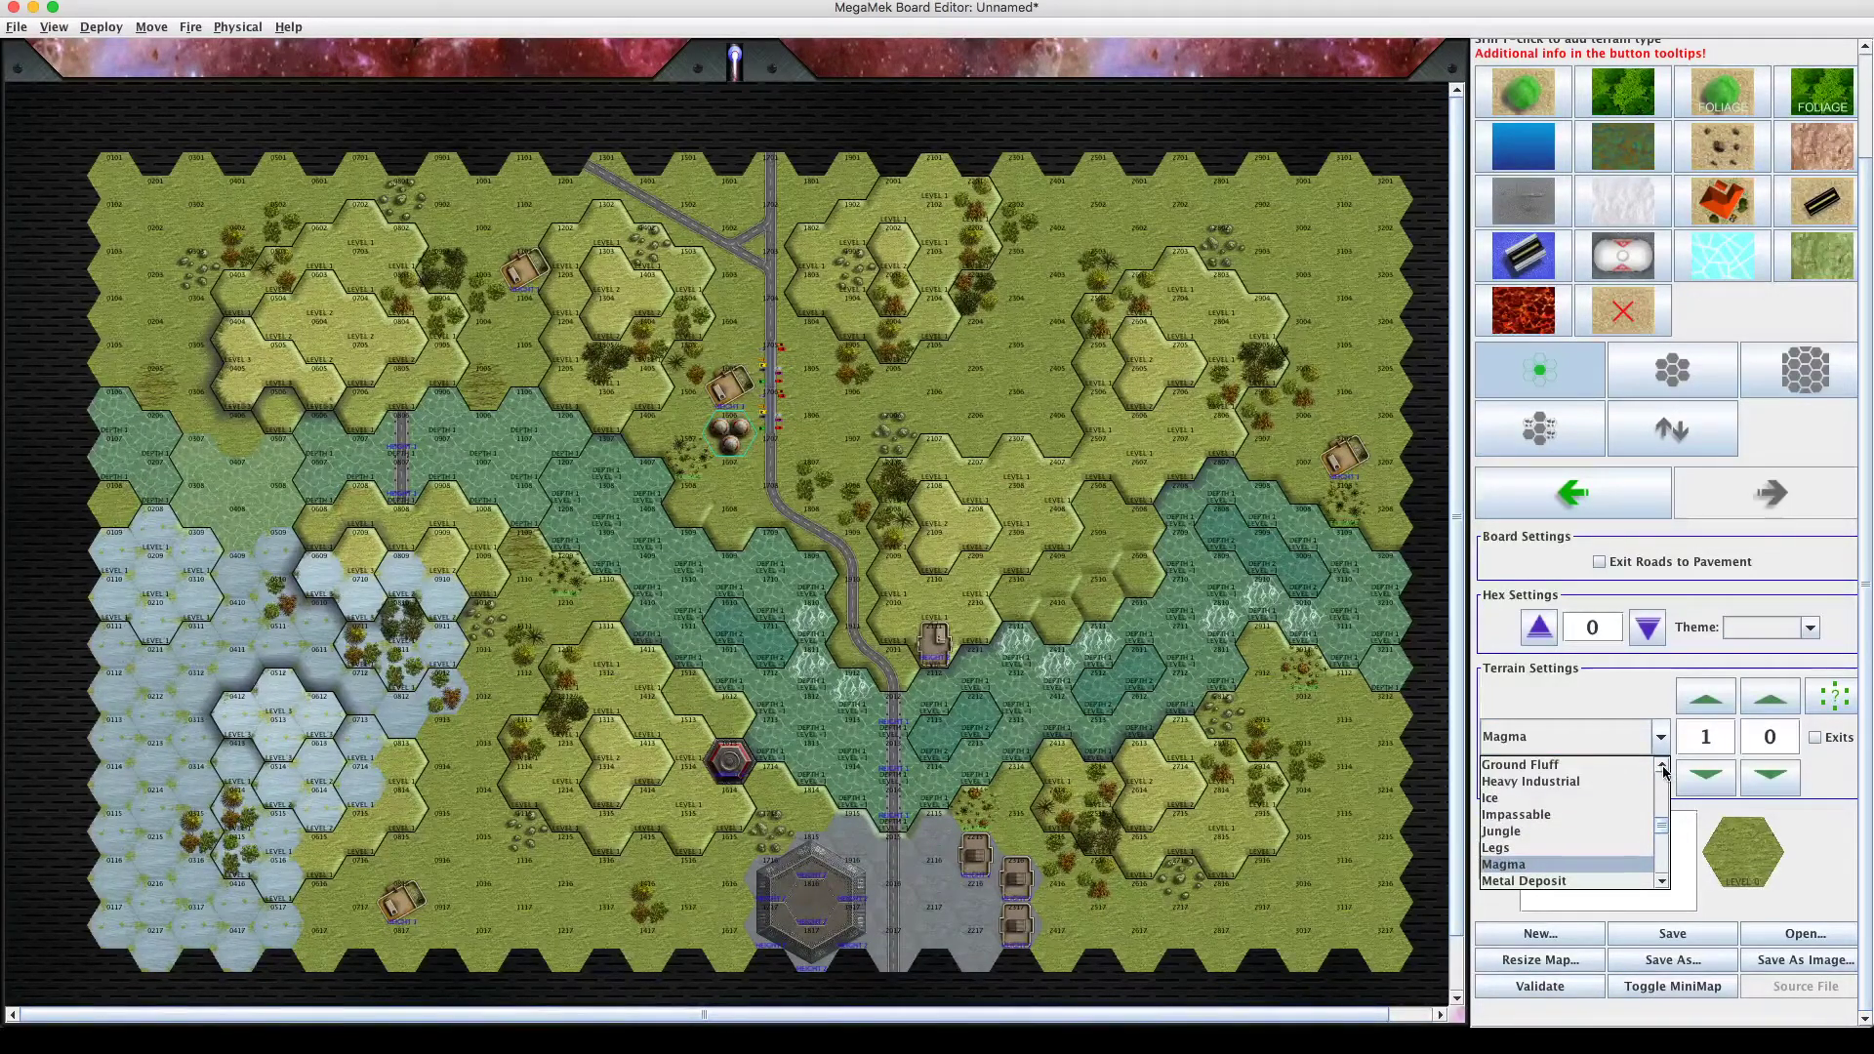
{"action": "scroll", "coordinate": [1561, 781], "scroll_direction": "up", "scroll_amount": 1}
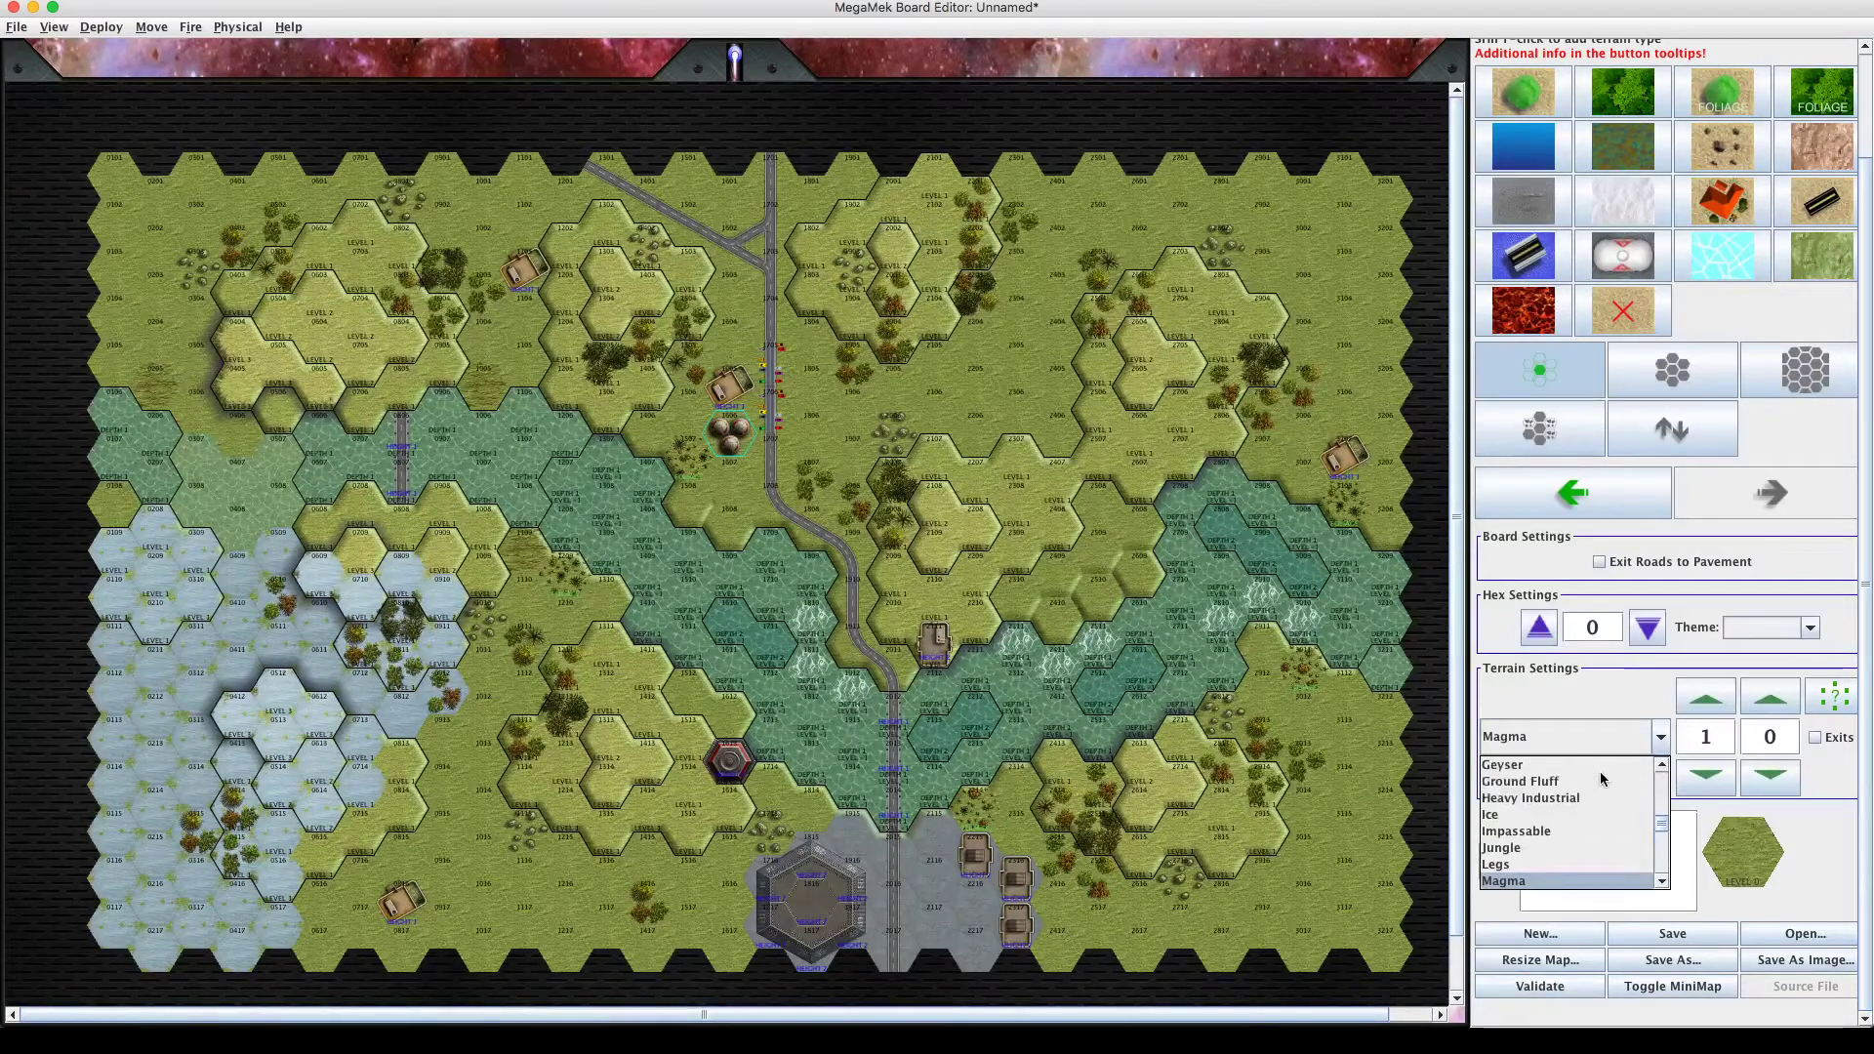
Choose the Fluff terrain type and add it at level 1 to the hex's terrain list.
{"action": "left_click", "coordinate": [1662, 766]}
{"action": "left_click", "coordinate": [1661, 766]}
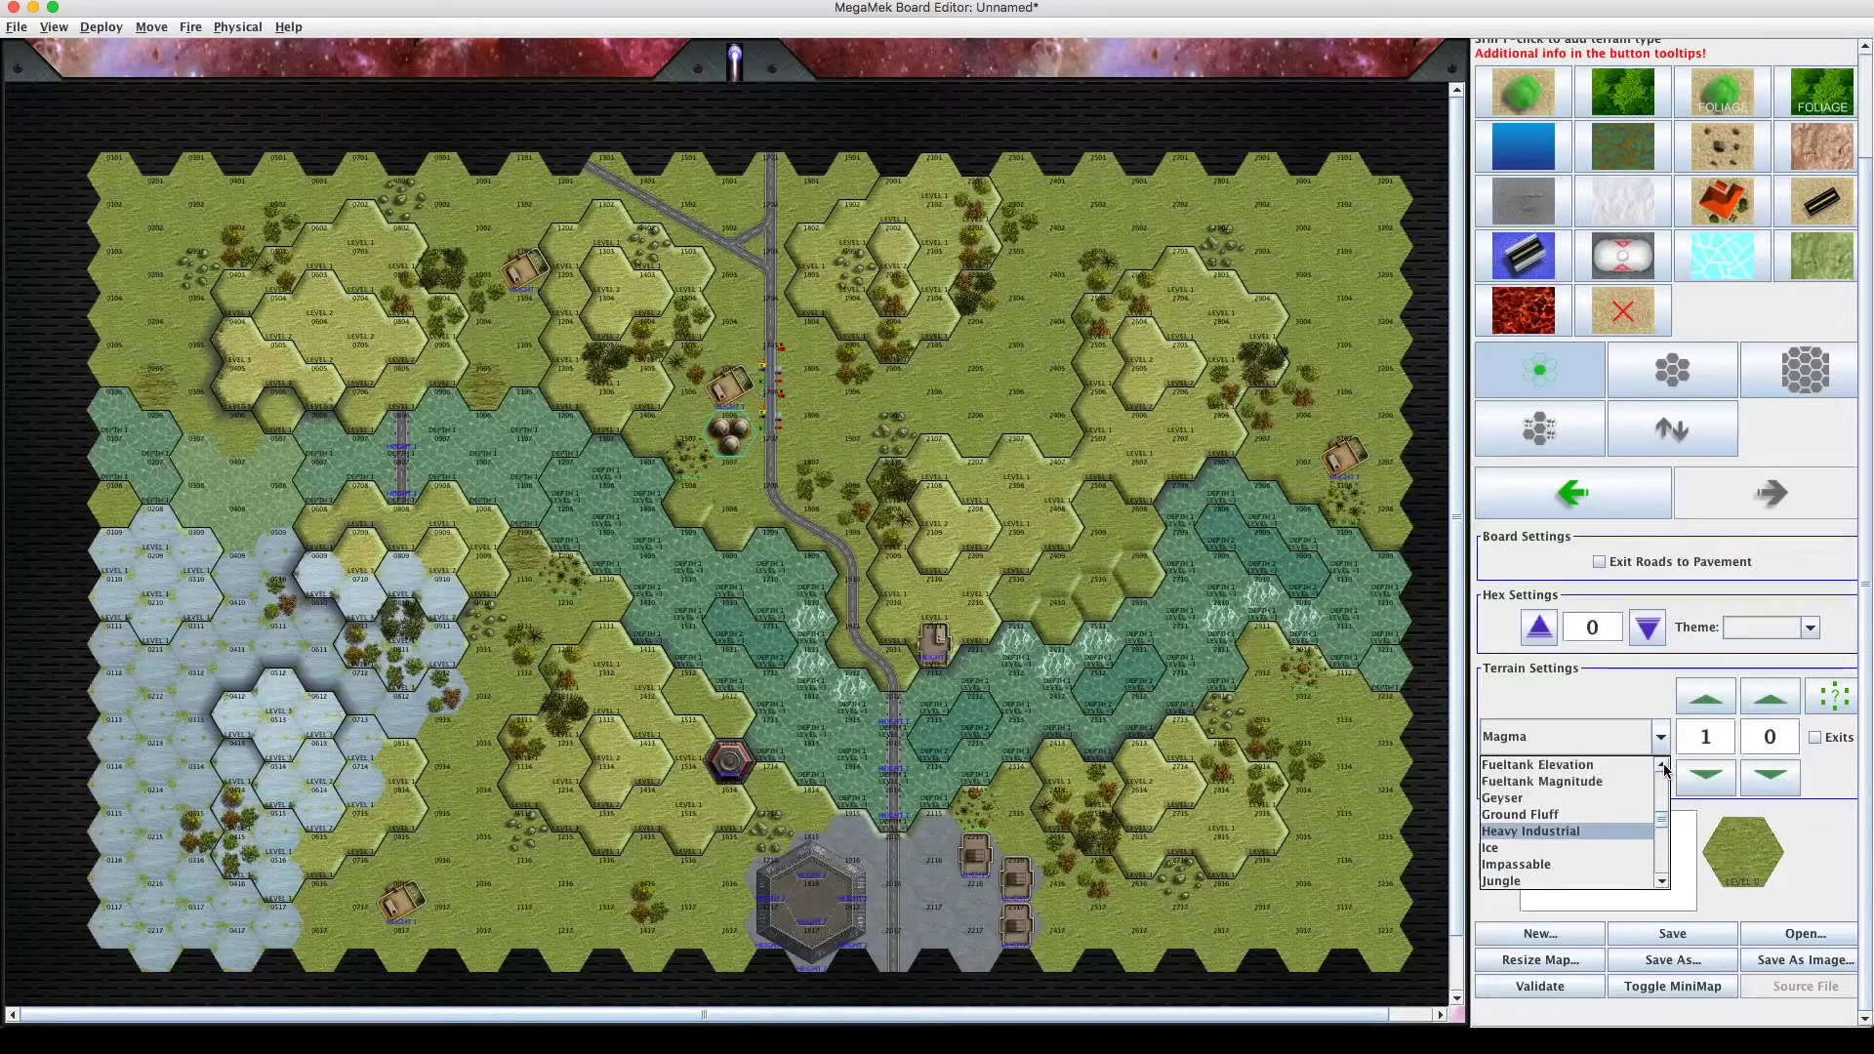
{"action": "left_click", "coordinate": [1663, 767]}
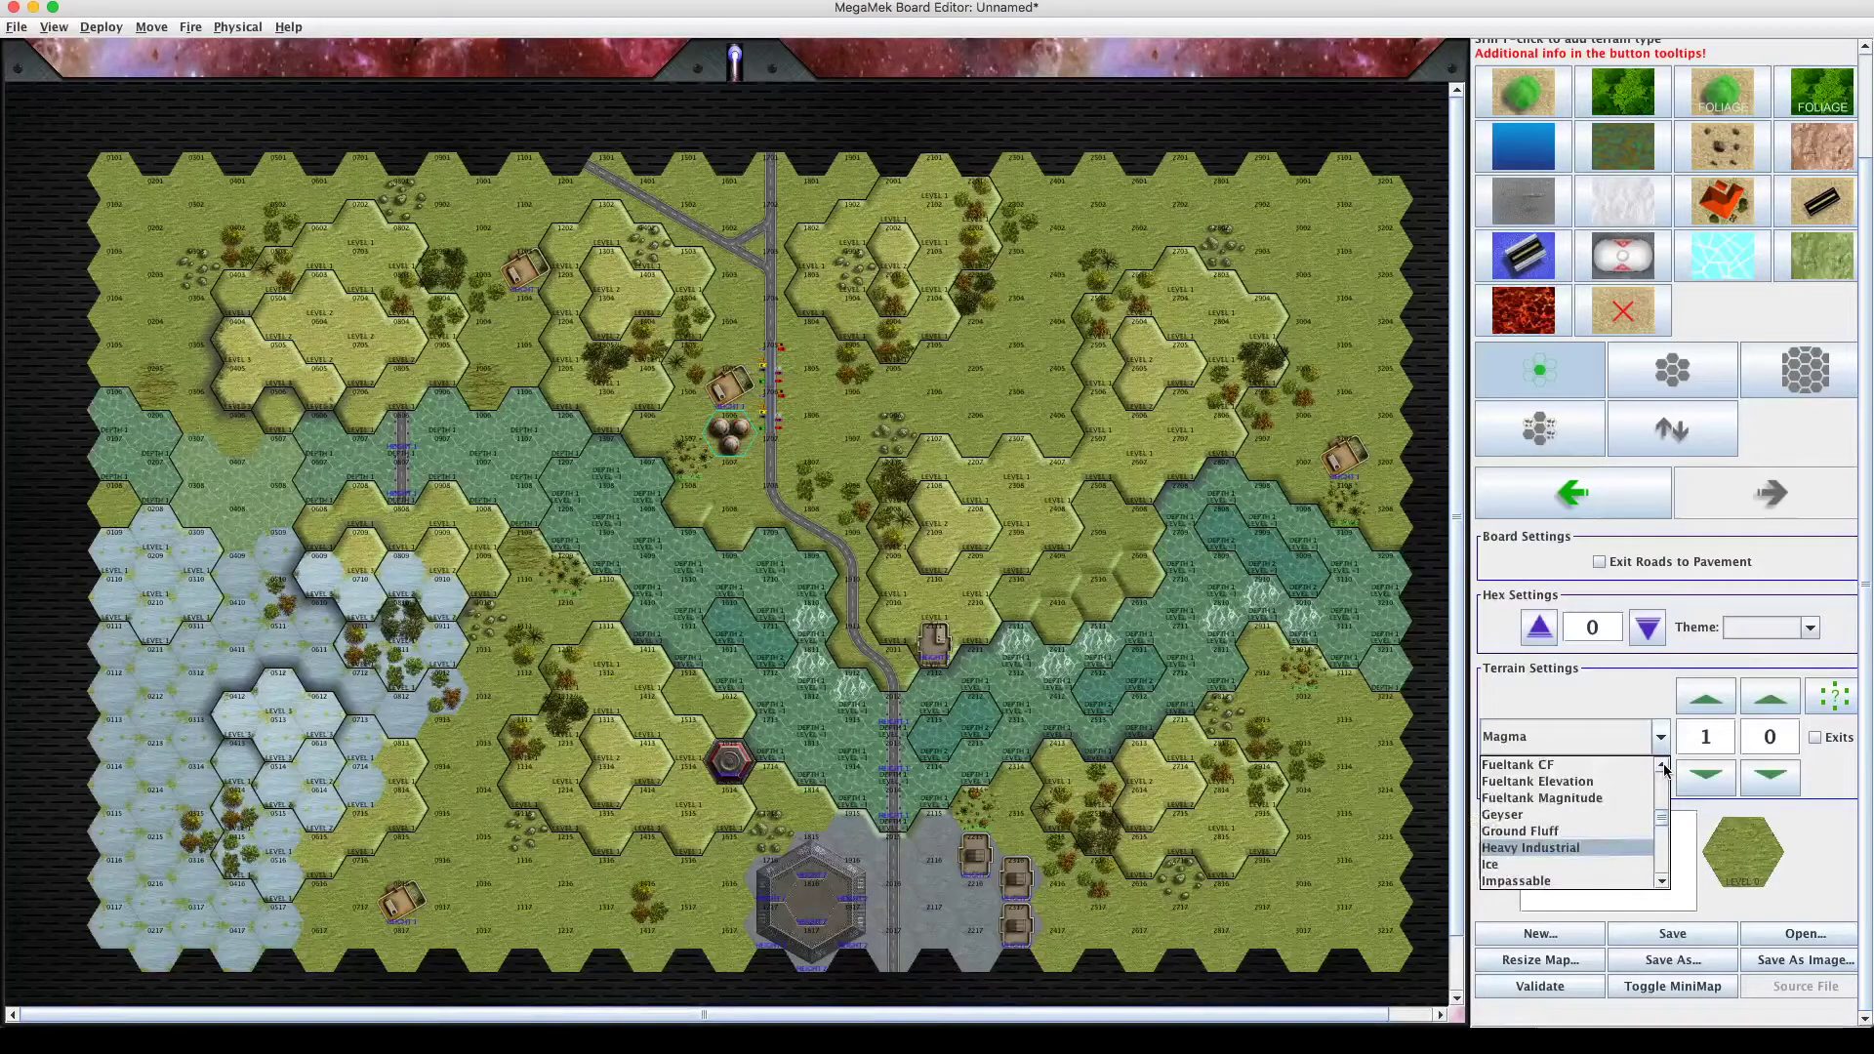
{"action": "left_click", "coordinate": [1663, 767]}
{"action": "left_click", "coordinate": [1663, 767]}
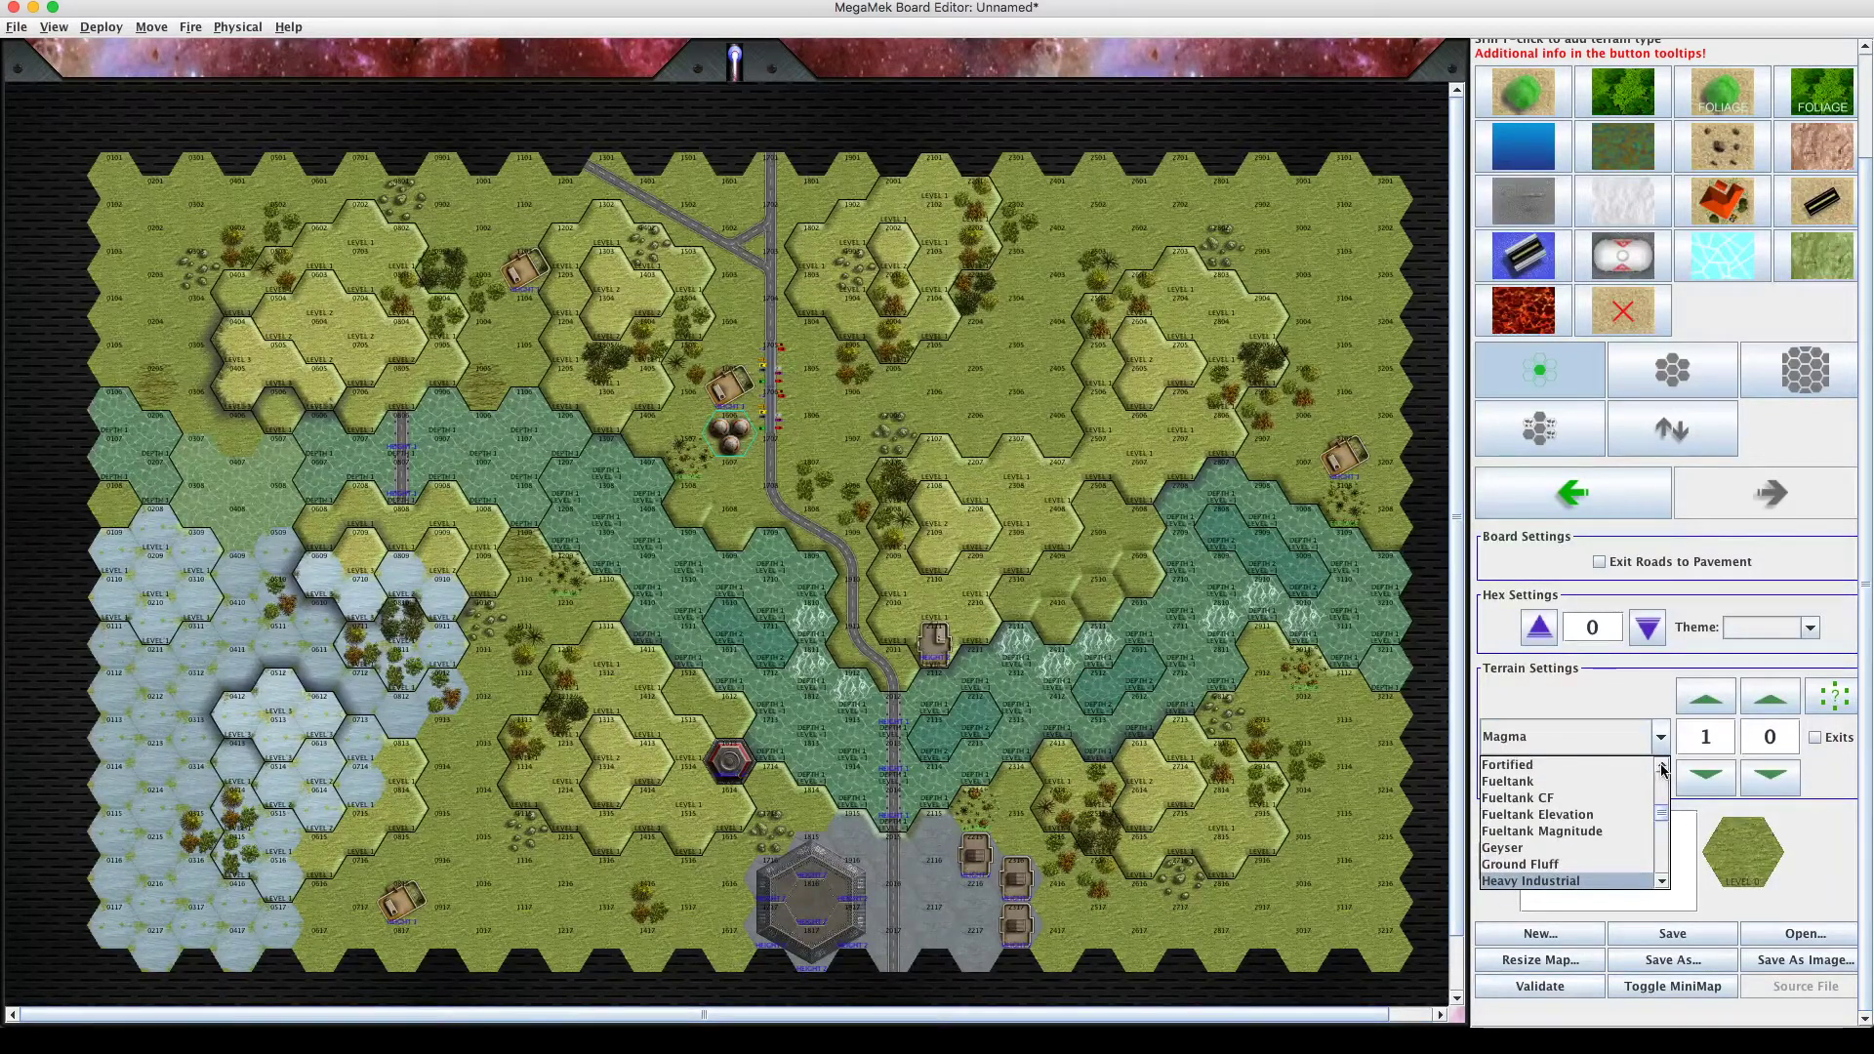
{"action": "left_click", "coordinate": [1663, 767]}
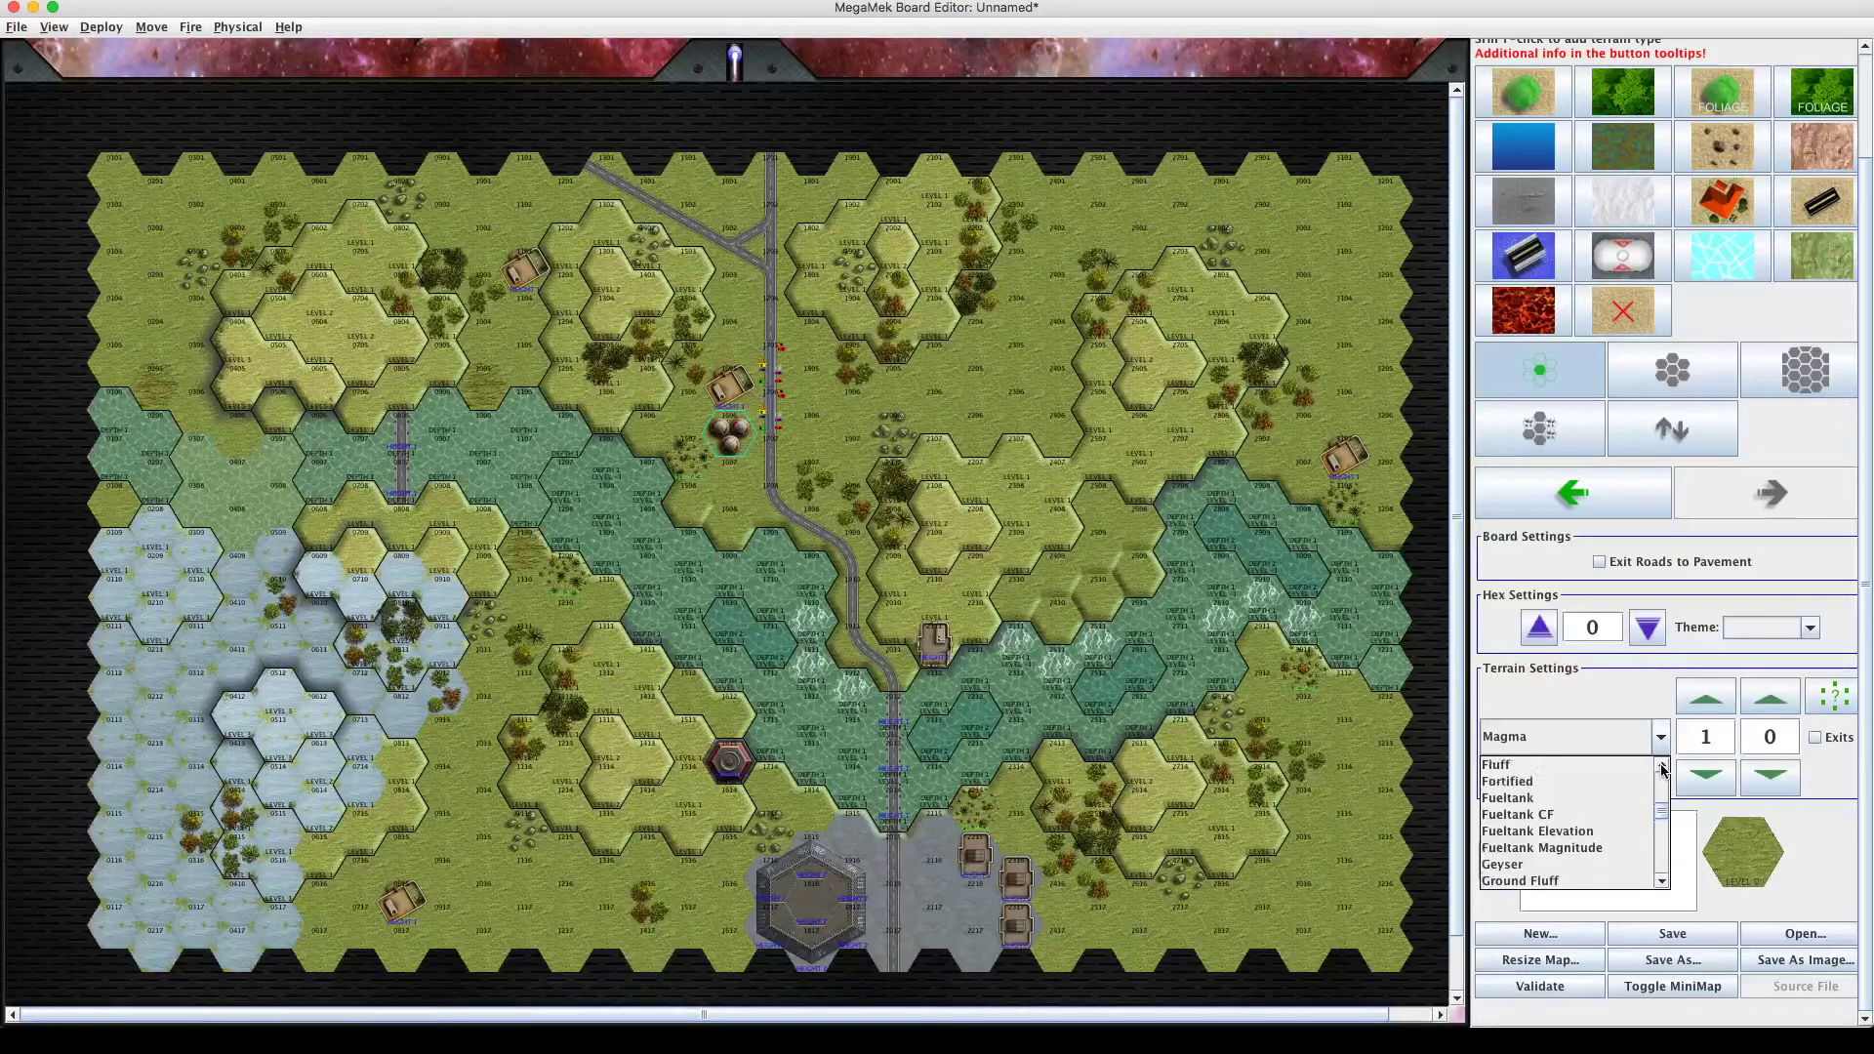
{"action": "left_click", "coordinate": [1591, 765]}
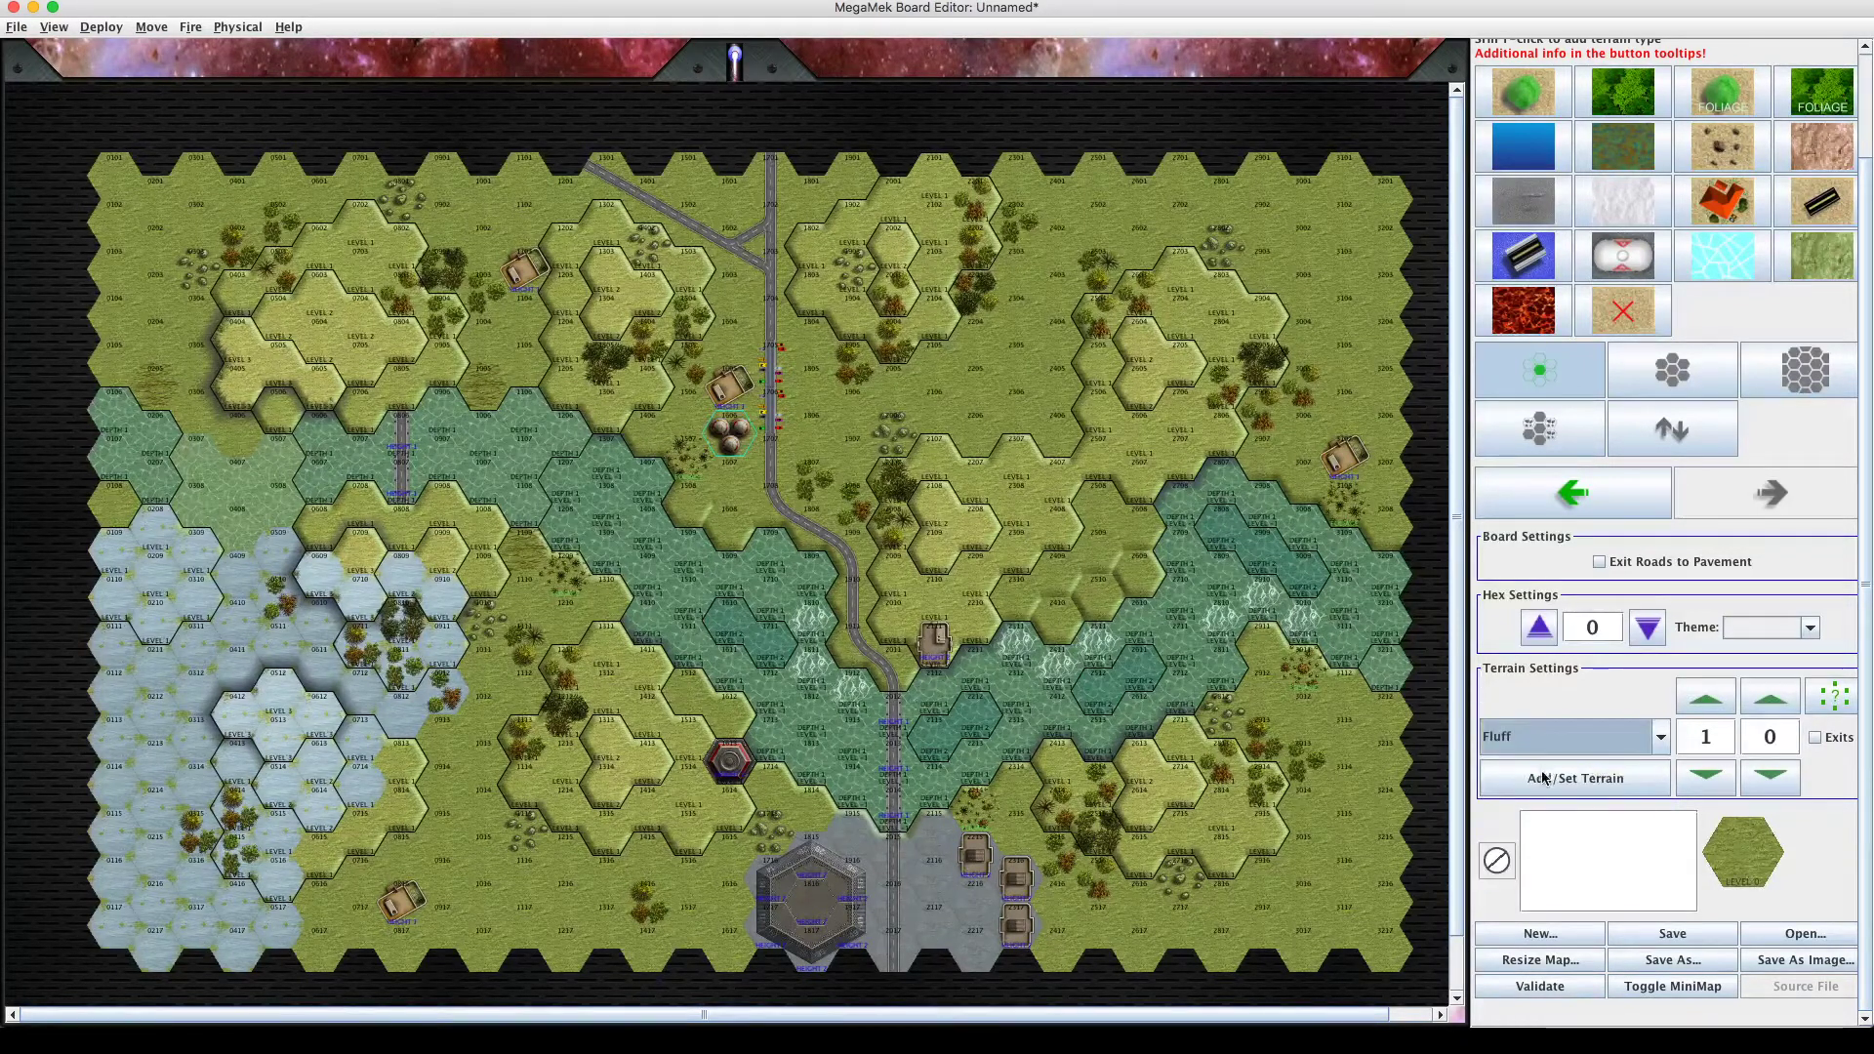
{"action": "left_click", "coordinate": [1578, 781]}
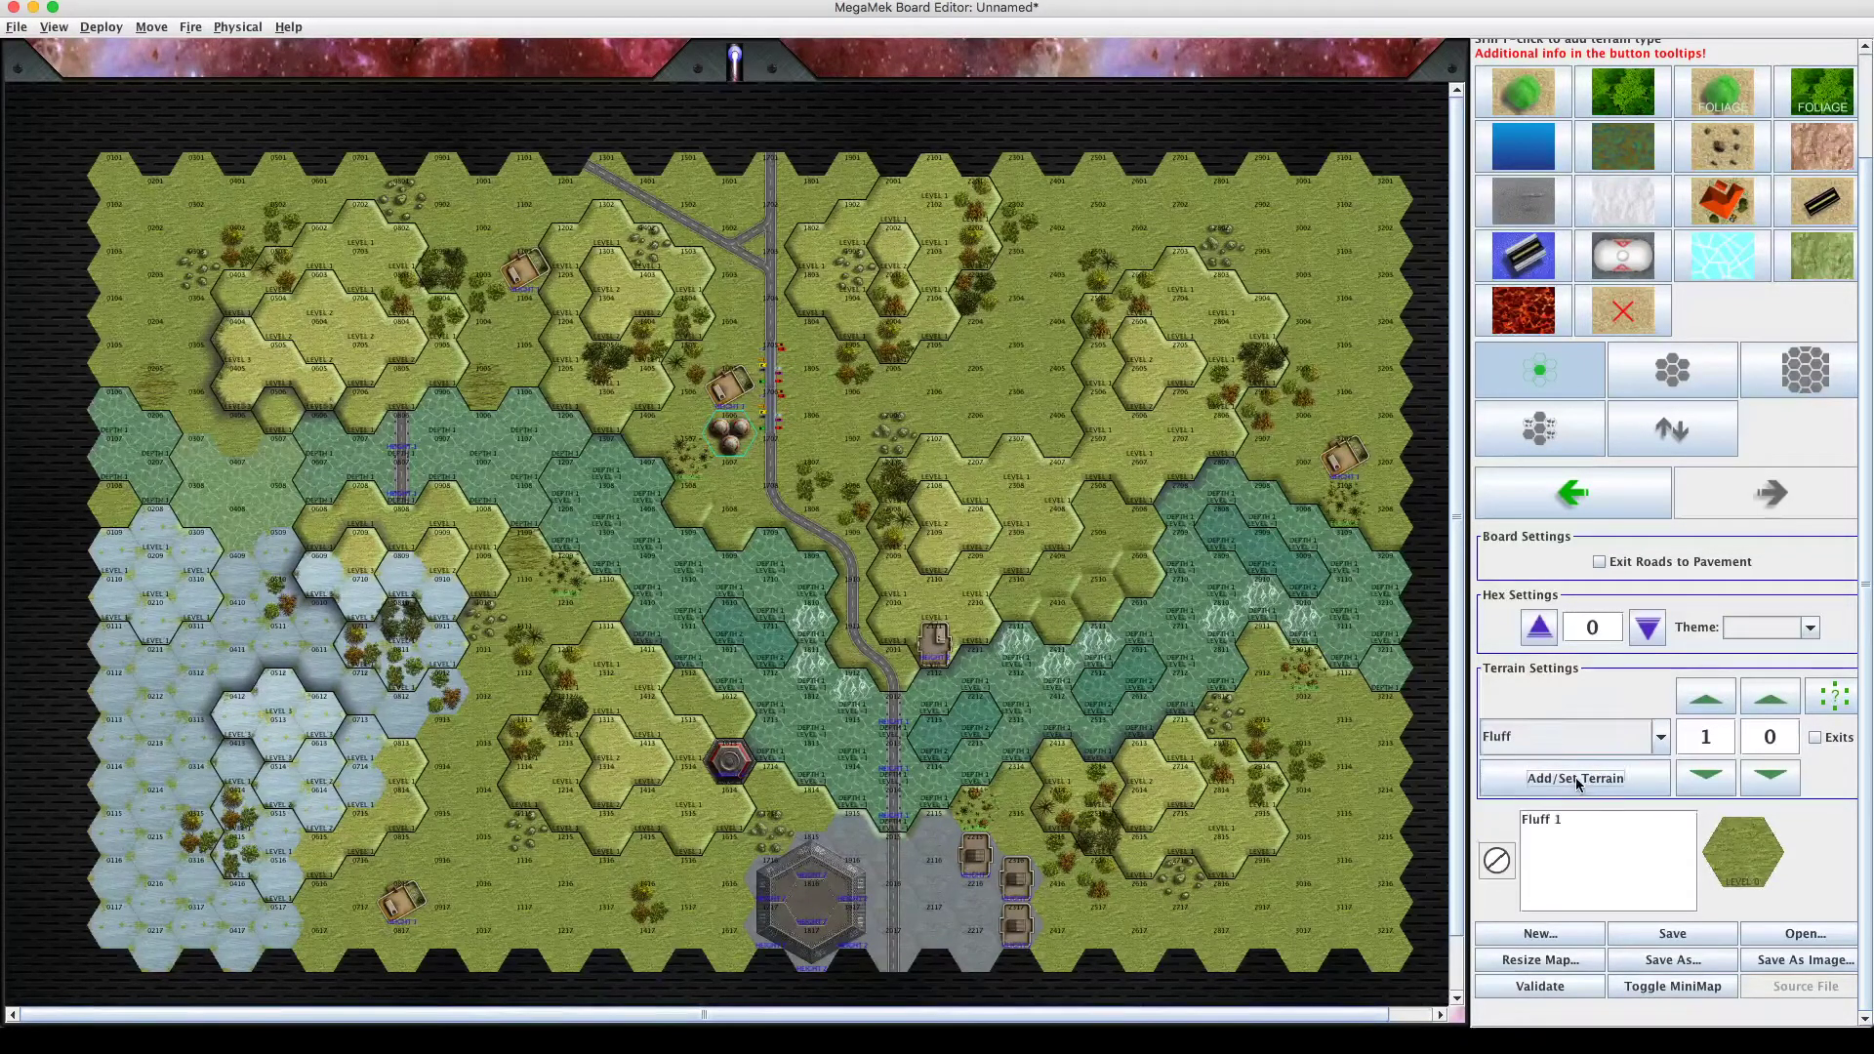
Preview the fluff variants by raising the Fluff entry's level to 8 and lowering it to 0.
{"action": "left_click", "coordinate": [1549, 821]}
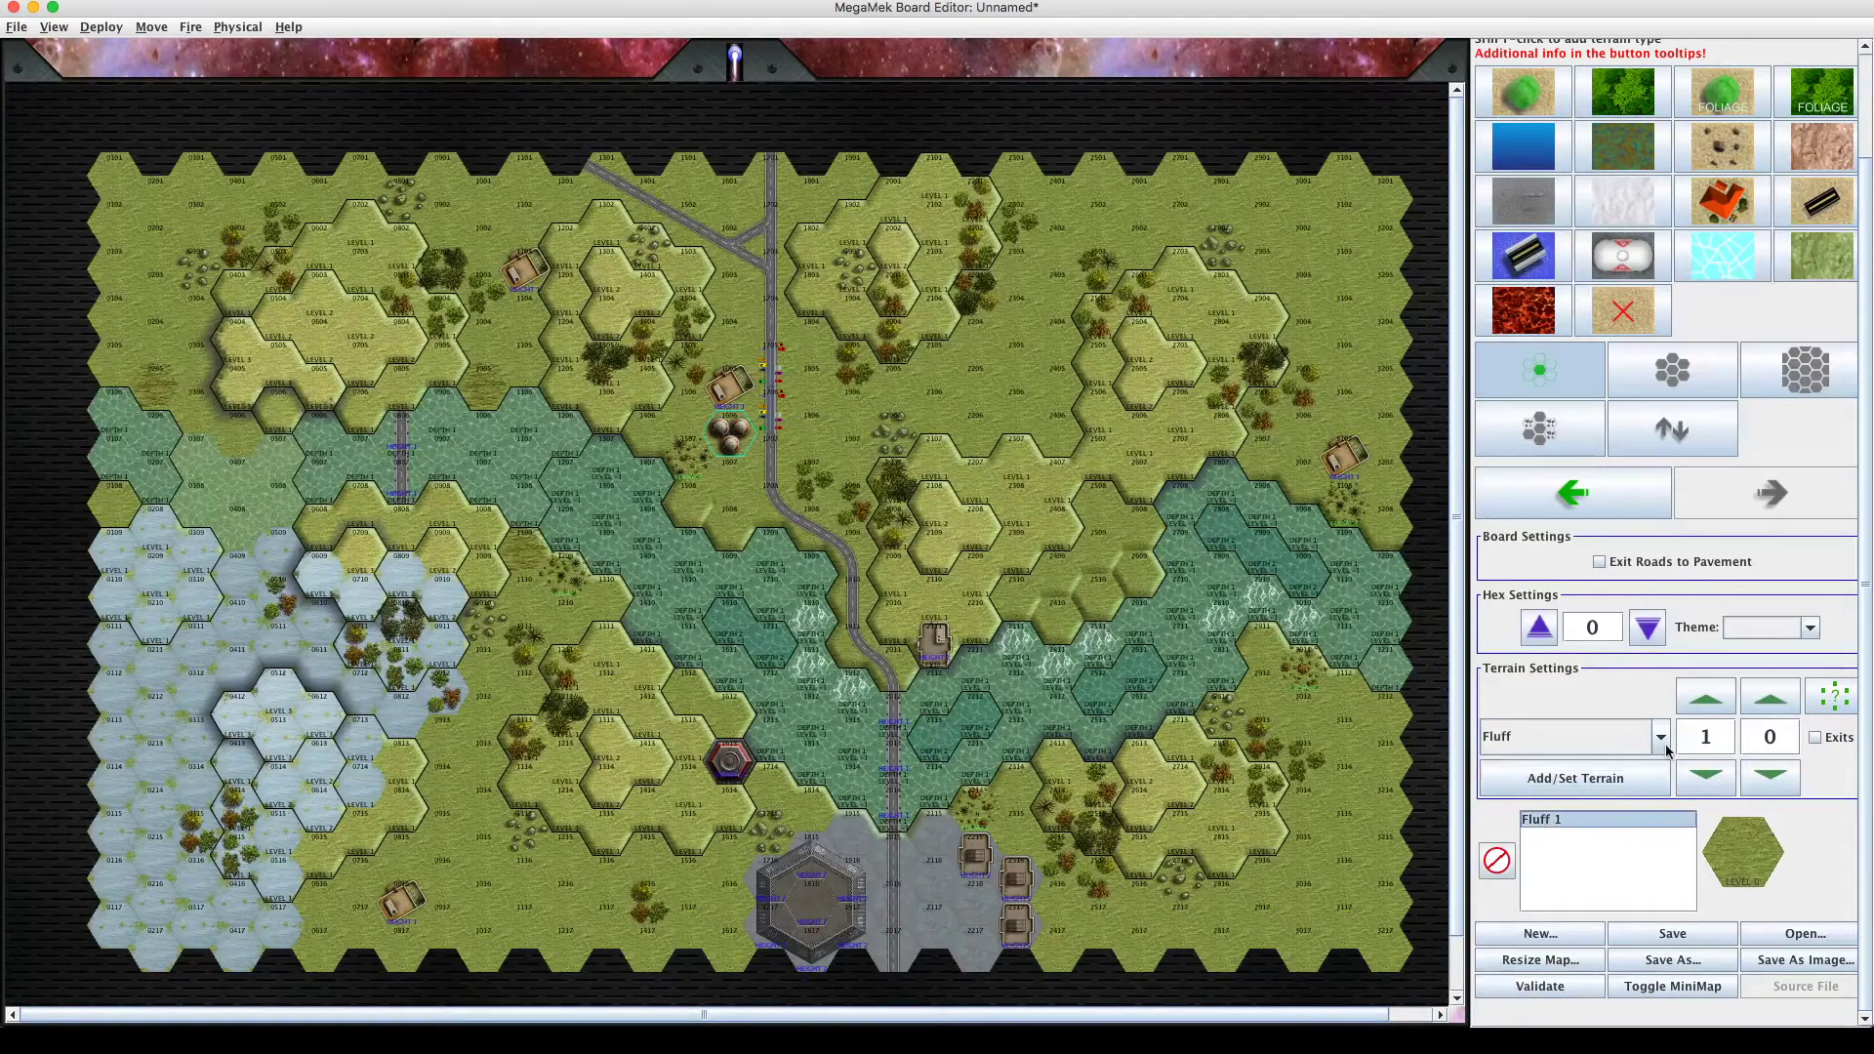
{"action": "left_click", "coordinate": [1704, 699]}
{"action": "left_click", "coordinate": [1705, 698]}
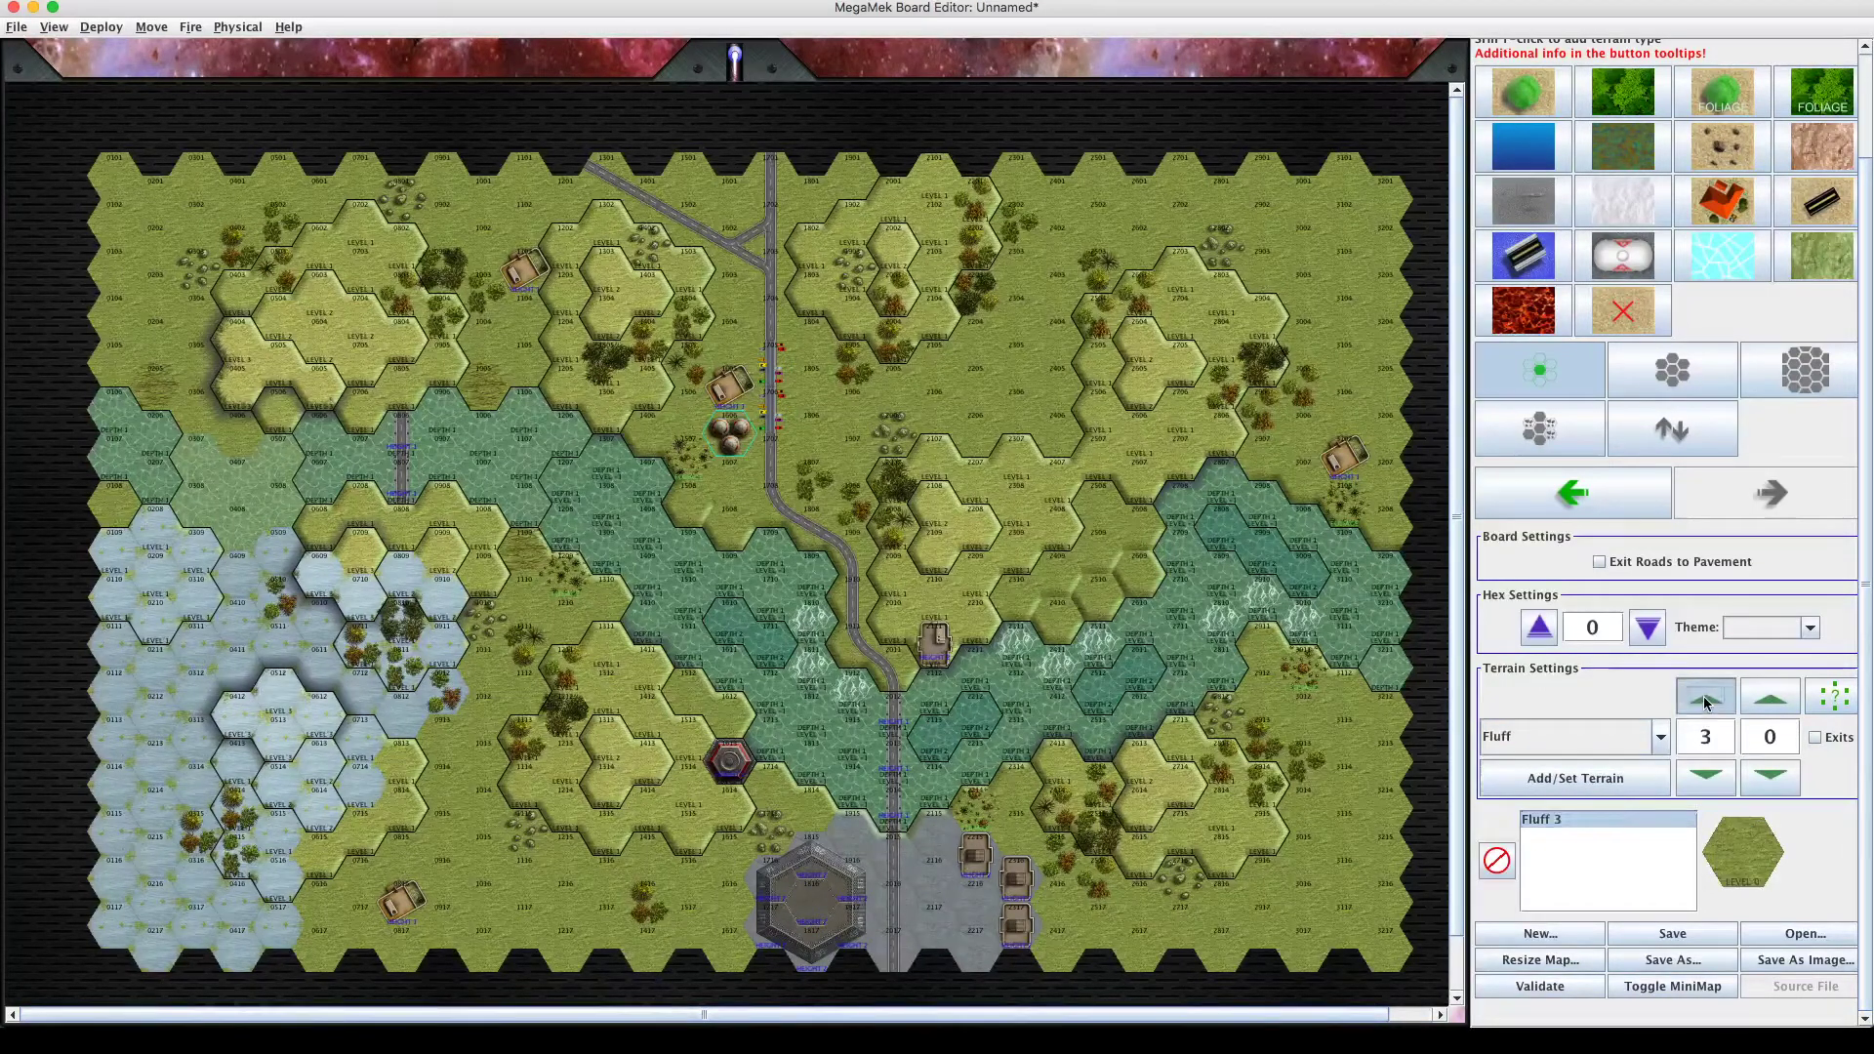
{"action": "left_click", "coordinate": [1705, 699]}
{"action": "left_click", "coordinate": [1705, 699]}
{"action": "left_click", "coordinate": [1704, 698]}
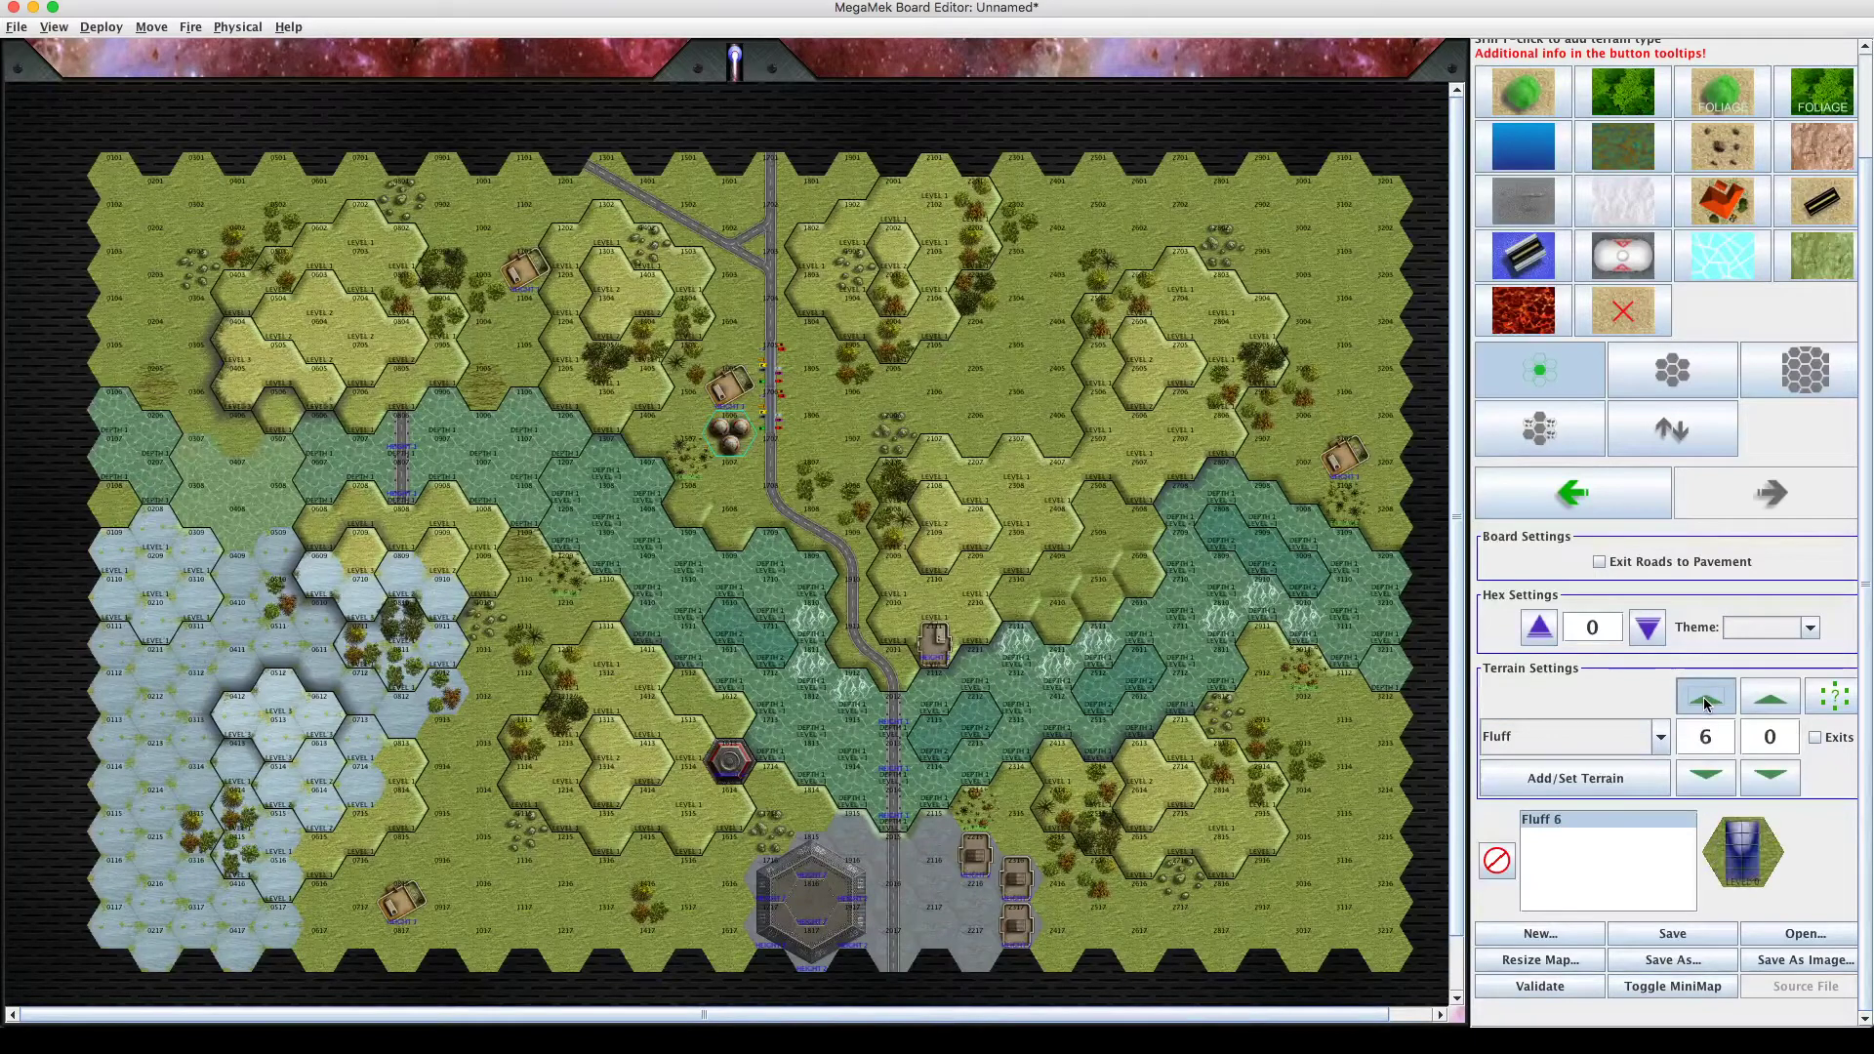
{"action": "left_click", "coordinate": [1704, 698]}
{"action": "left_click", "coordinate": [1704, 699]}
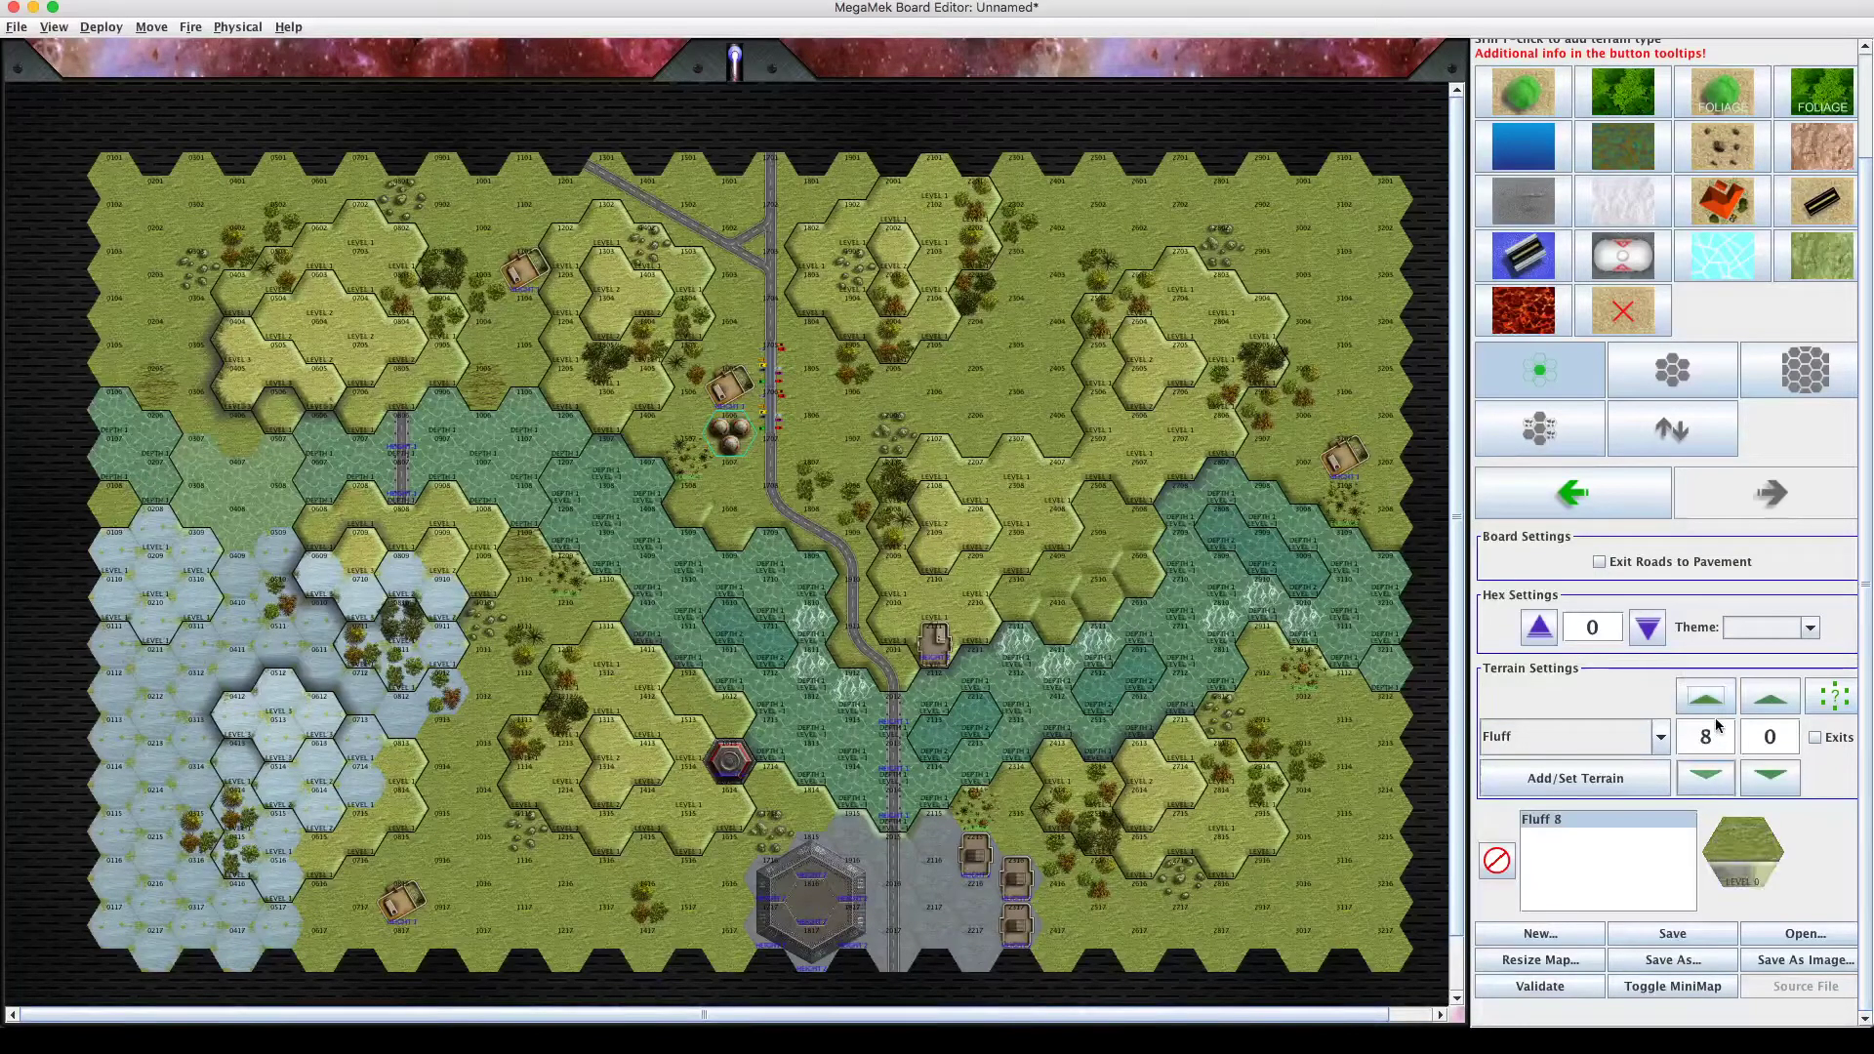
{"action": "left_click", "coordinate": [1707, 775]}
{"action": "left_click", "coordinate": [1707, 776]}
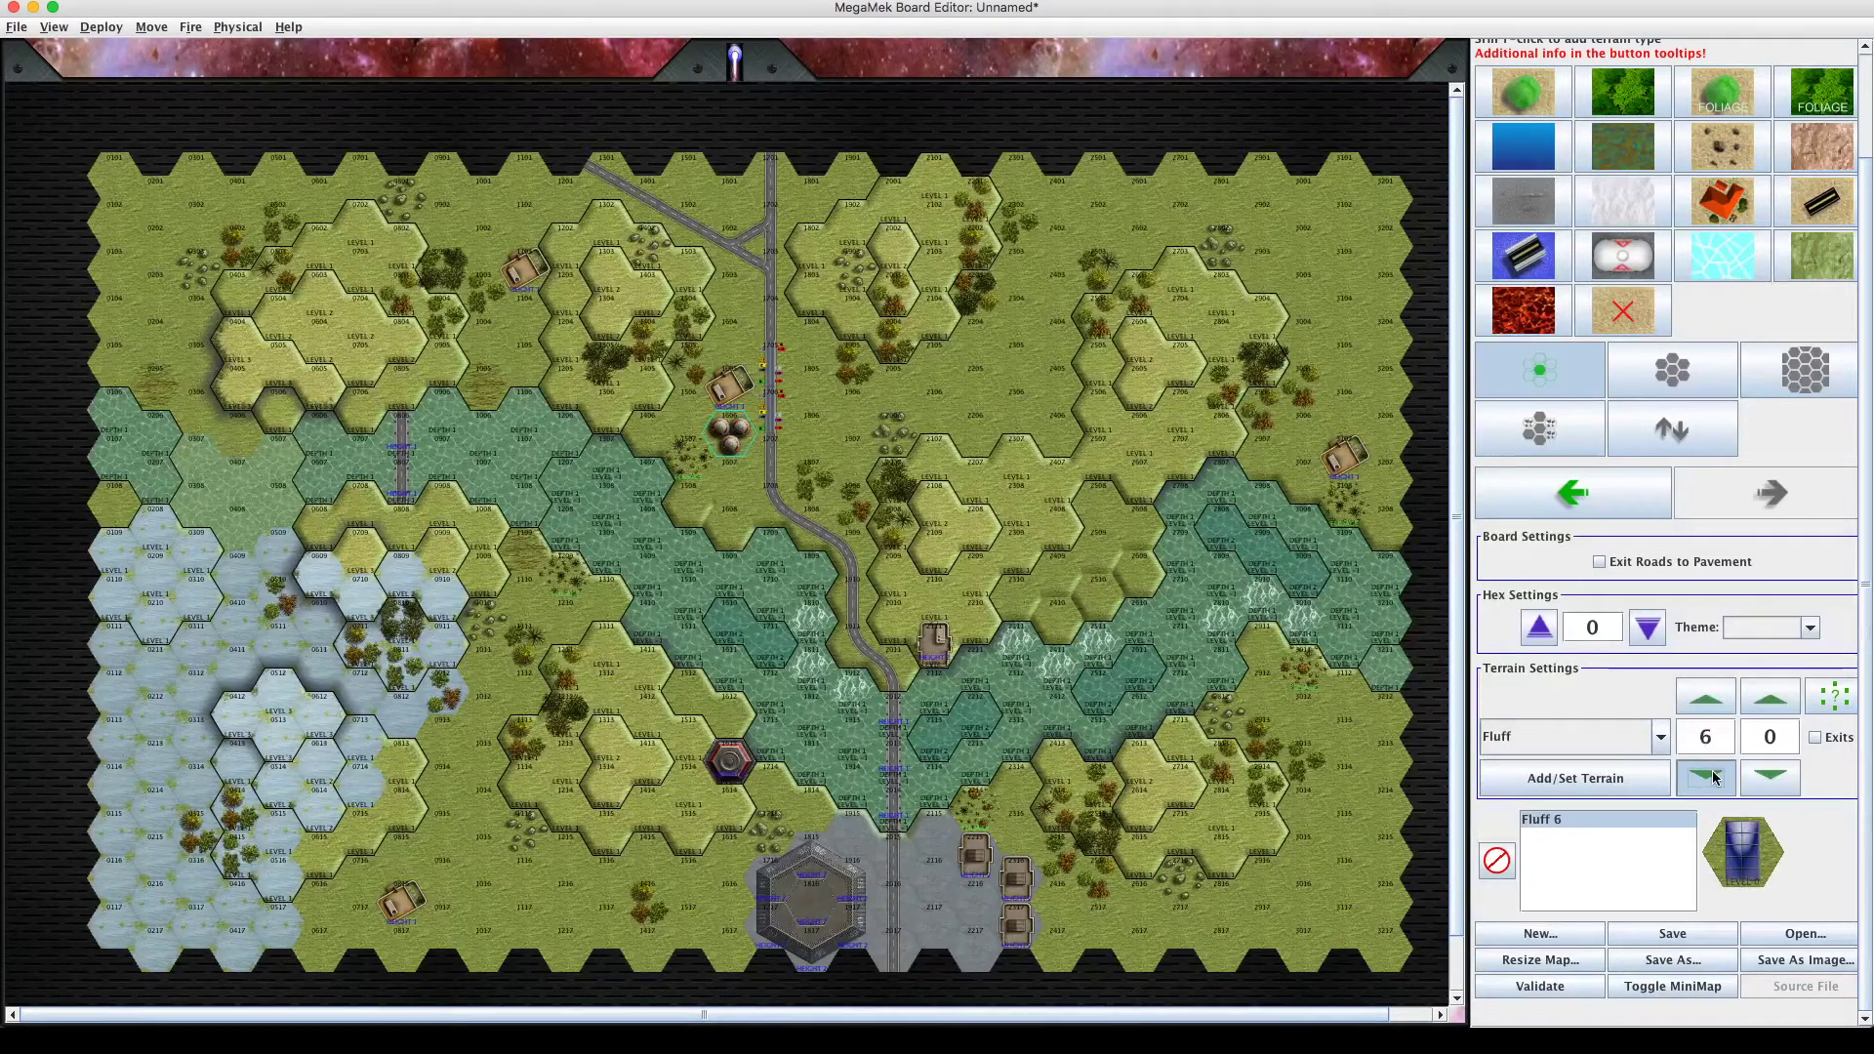
{"action": "left_click", "coordinate": [1713, 776]}
{"action": "left_click", "coordinate": [1713, 776]}
{"action": "left_click", "coordinate": [1713, 776]}
{"action": "left_click", "coordinate": [1714, 775]}
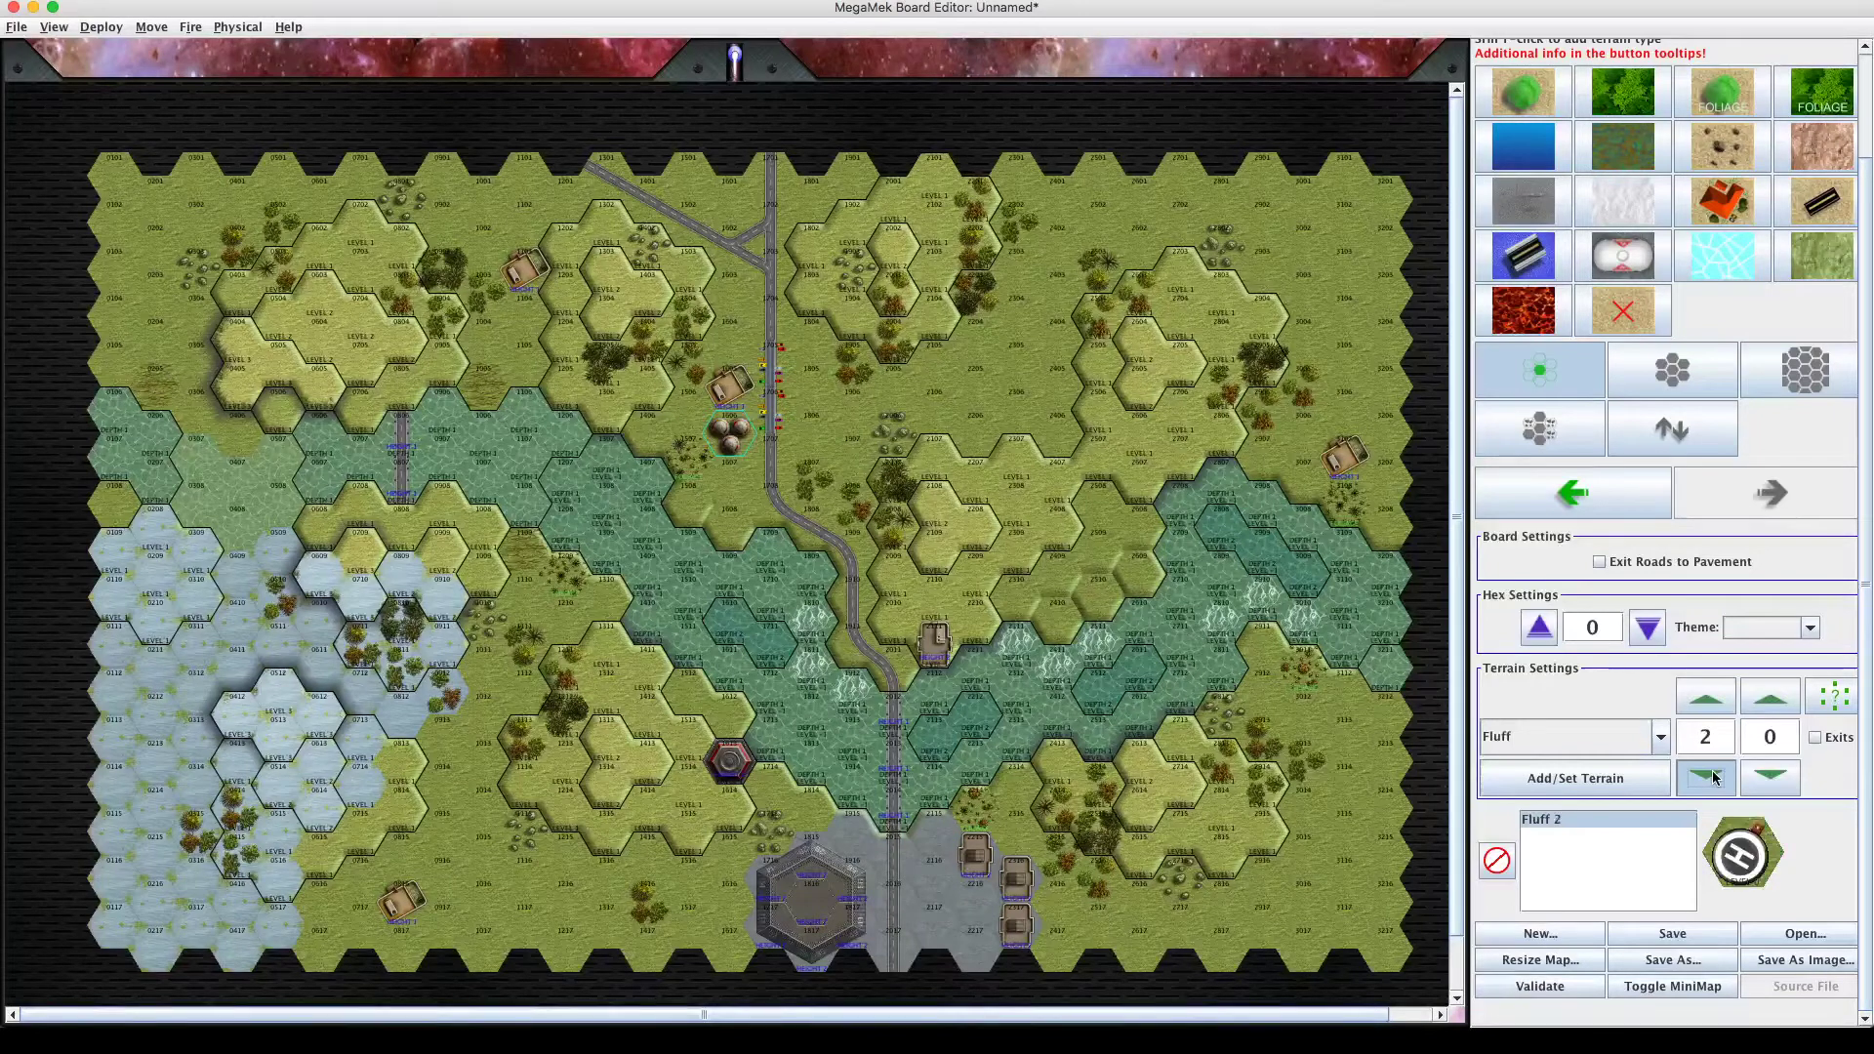
{"action": "left_click", "coordinate": [1713, 776]}
{"action": "left_click", "coordinate": [1714, 776]}
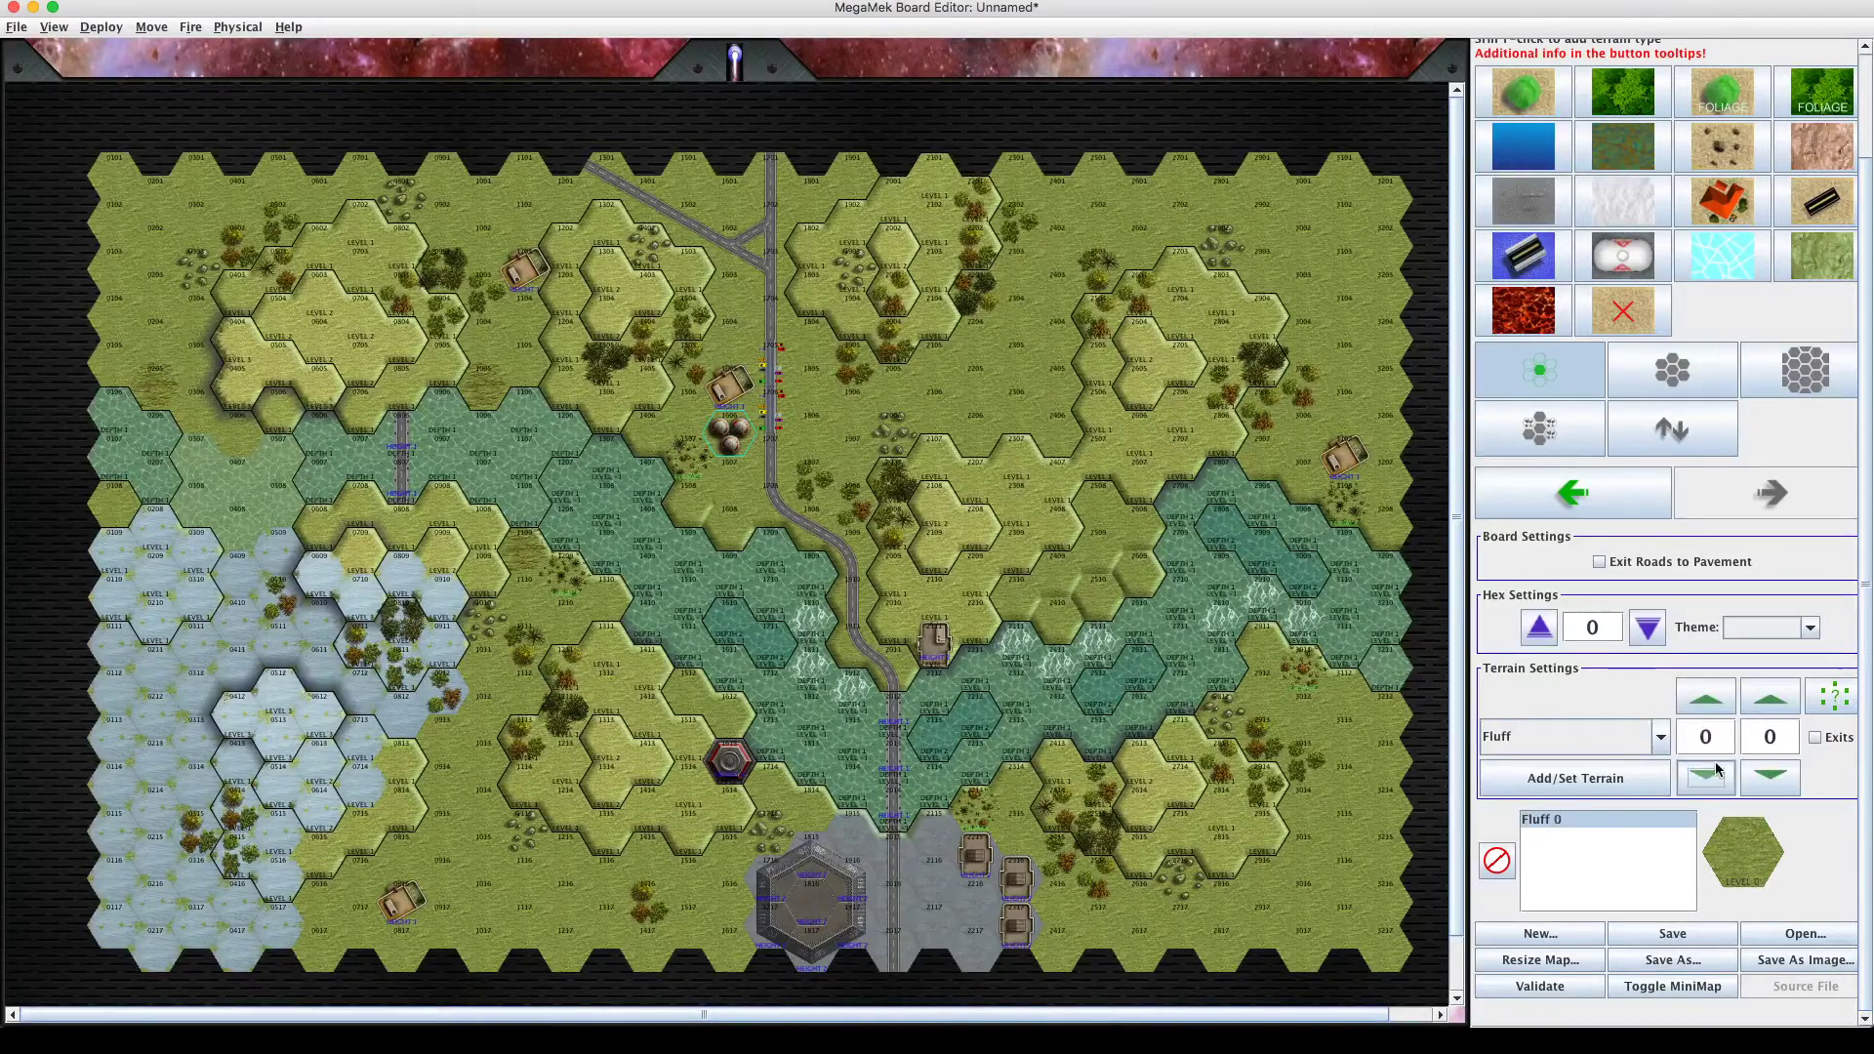
Set the Fluff entry to level 2 and place the helipad on the centre hex of the large hangar.
{"action": "left_click", "coordinate": [1708, 708]}
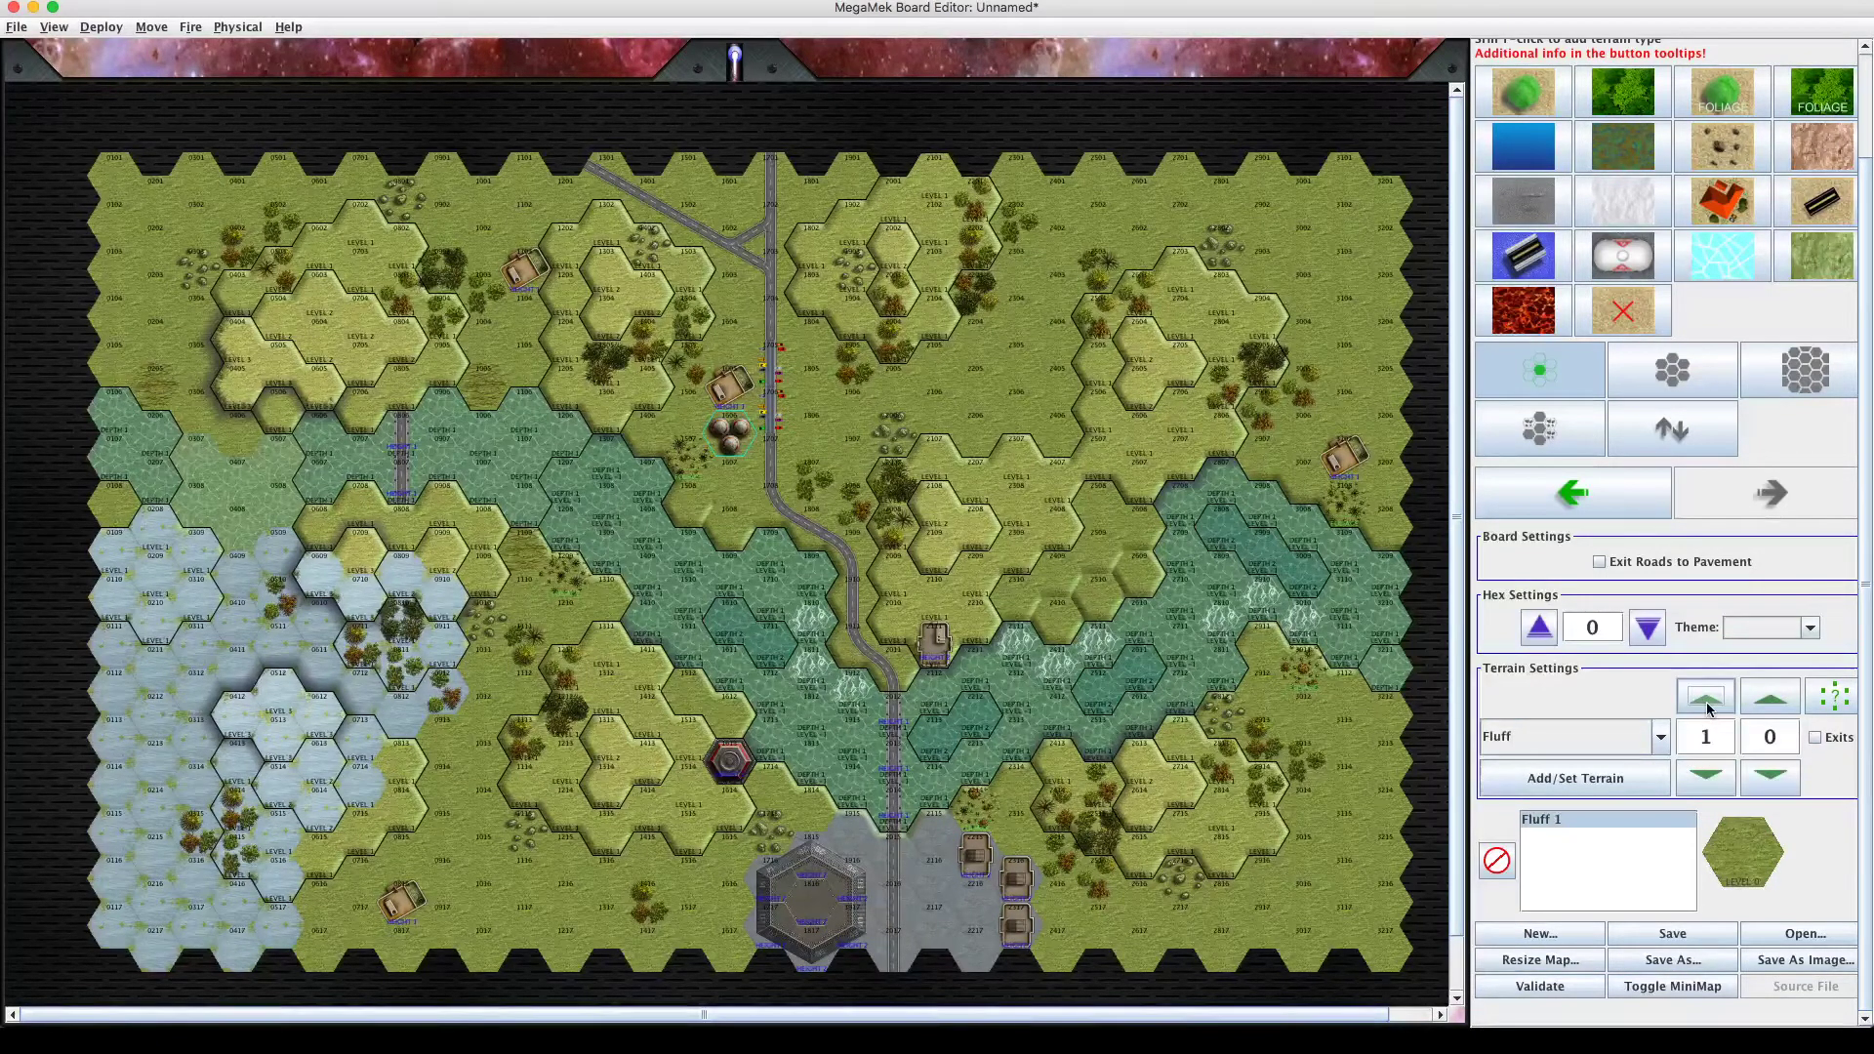
{"action": "left_click", "coordinate": [1707, 707]}
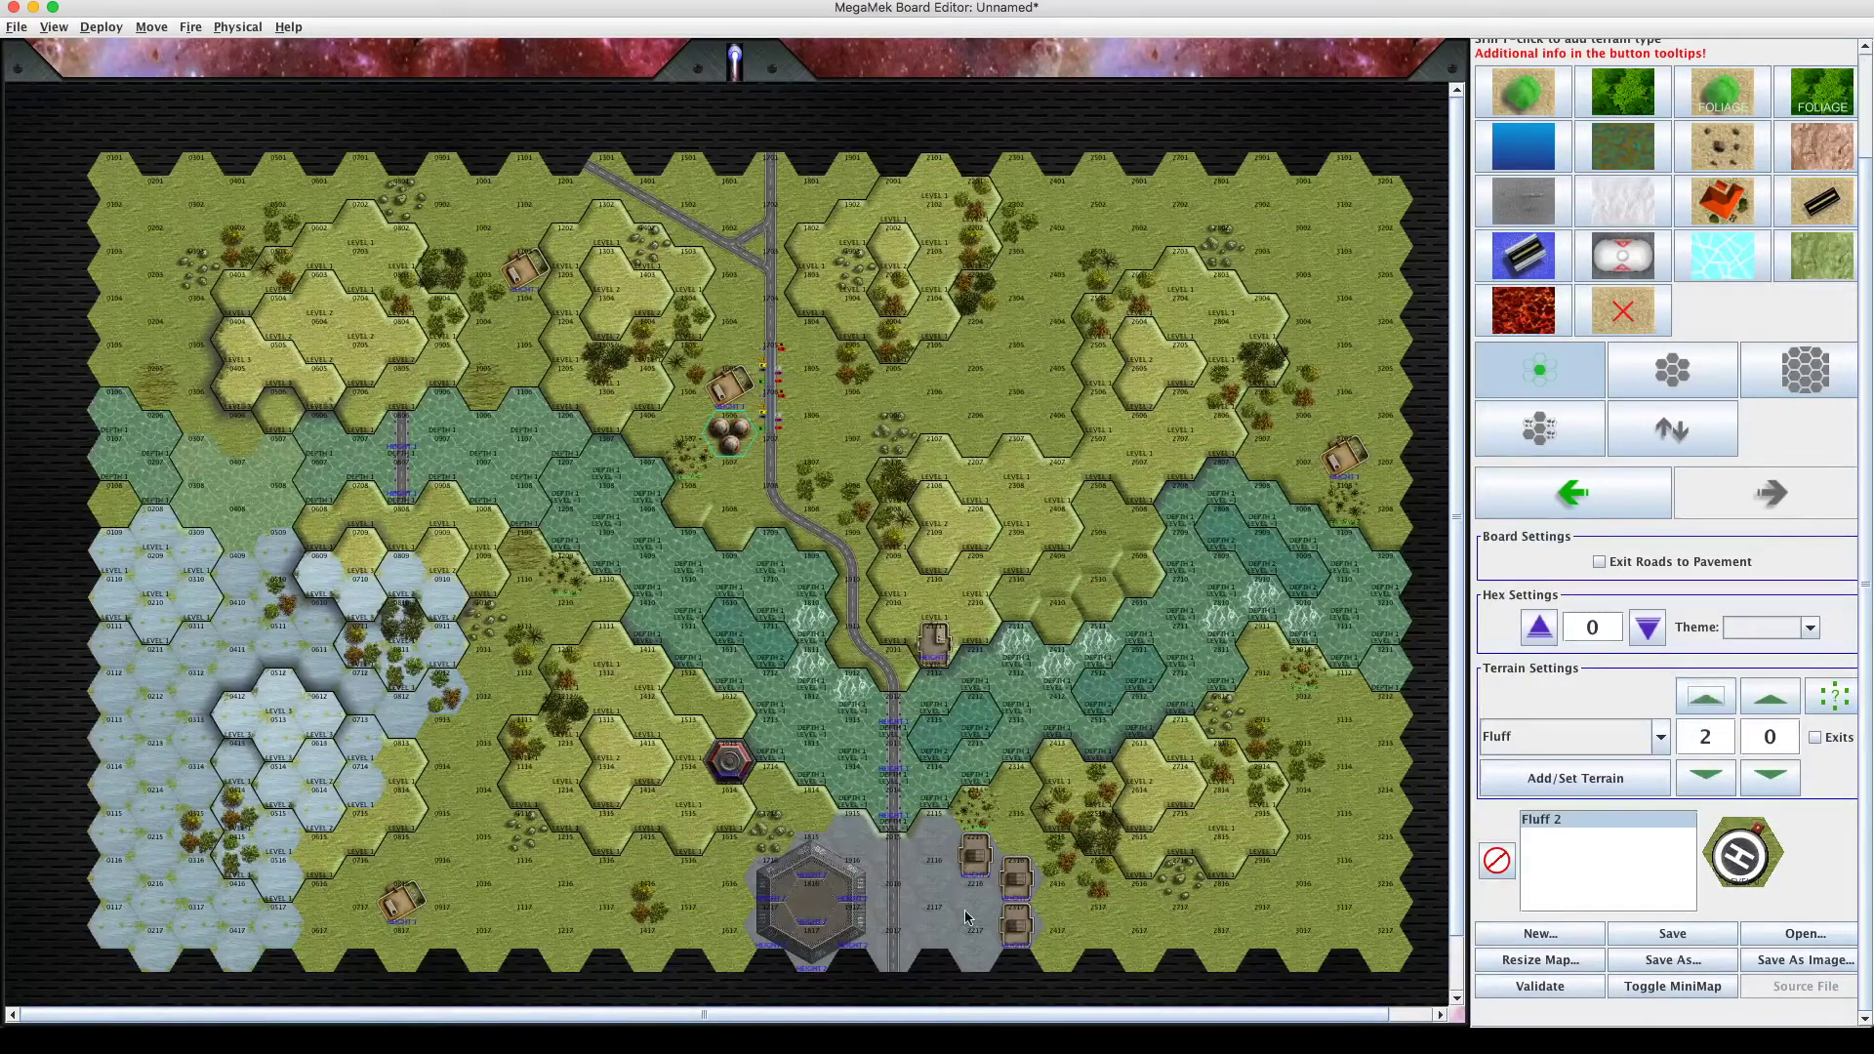
{"action": "left_click", "coordinate": [822, 914]}
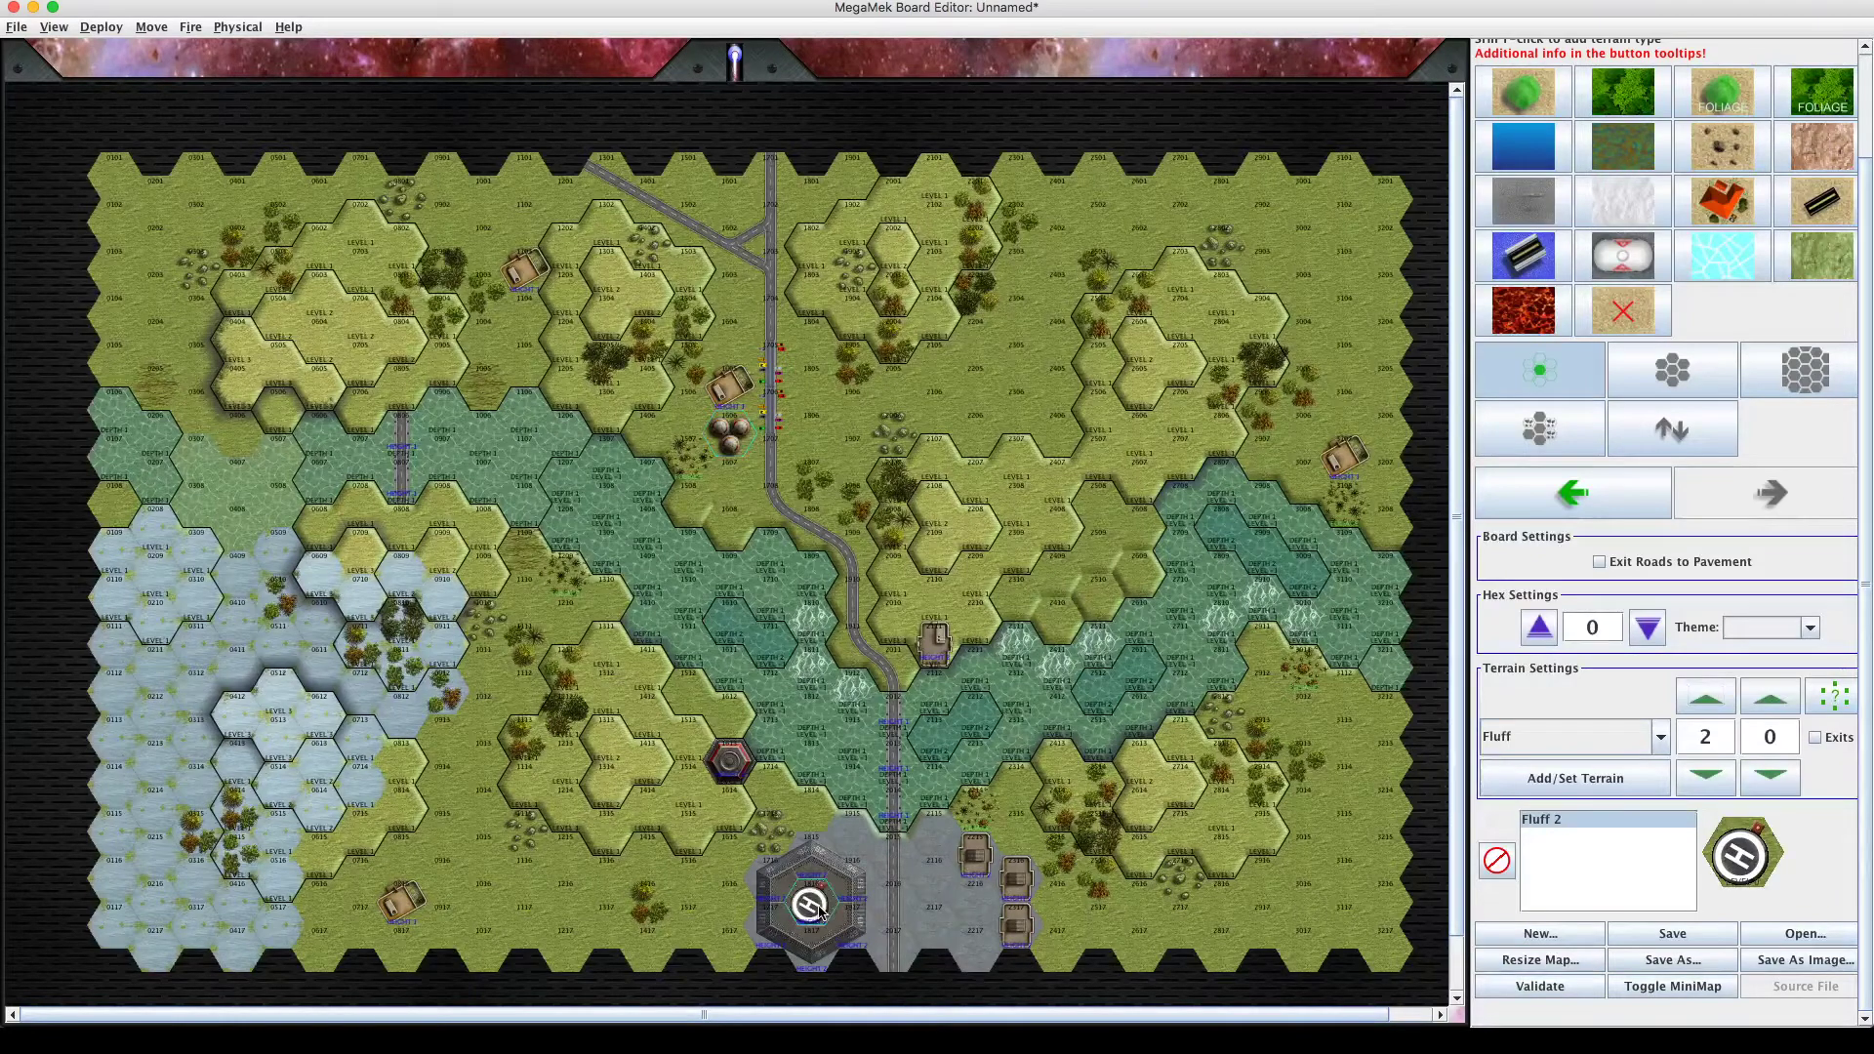
Set the Fluff entry to level 4 and place the pool on the hex beside the roadside building and the round fuel tanks.
{"action": "left_click", "coordinate": [1714, 715]}
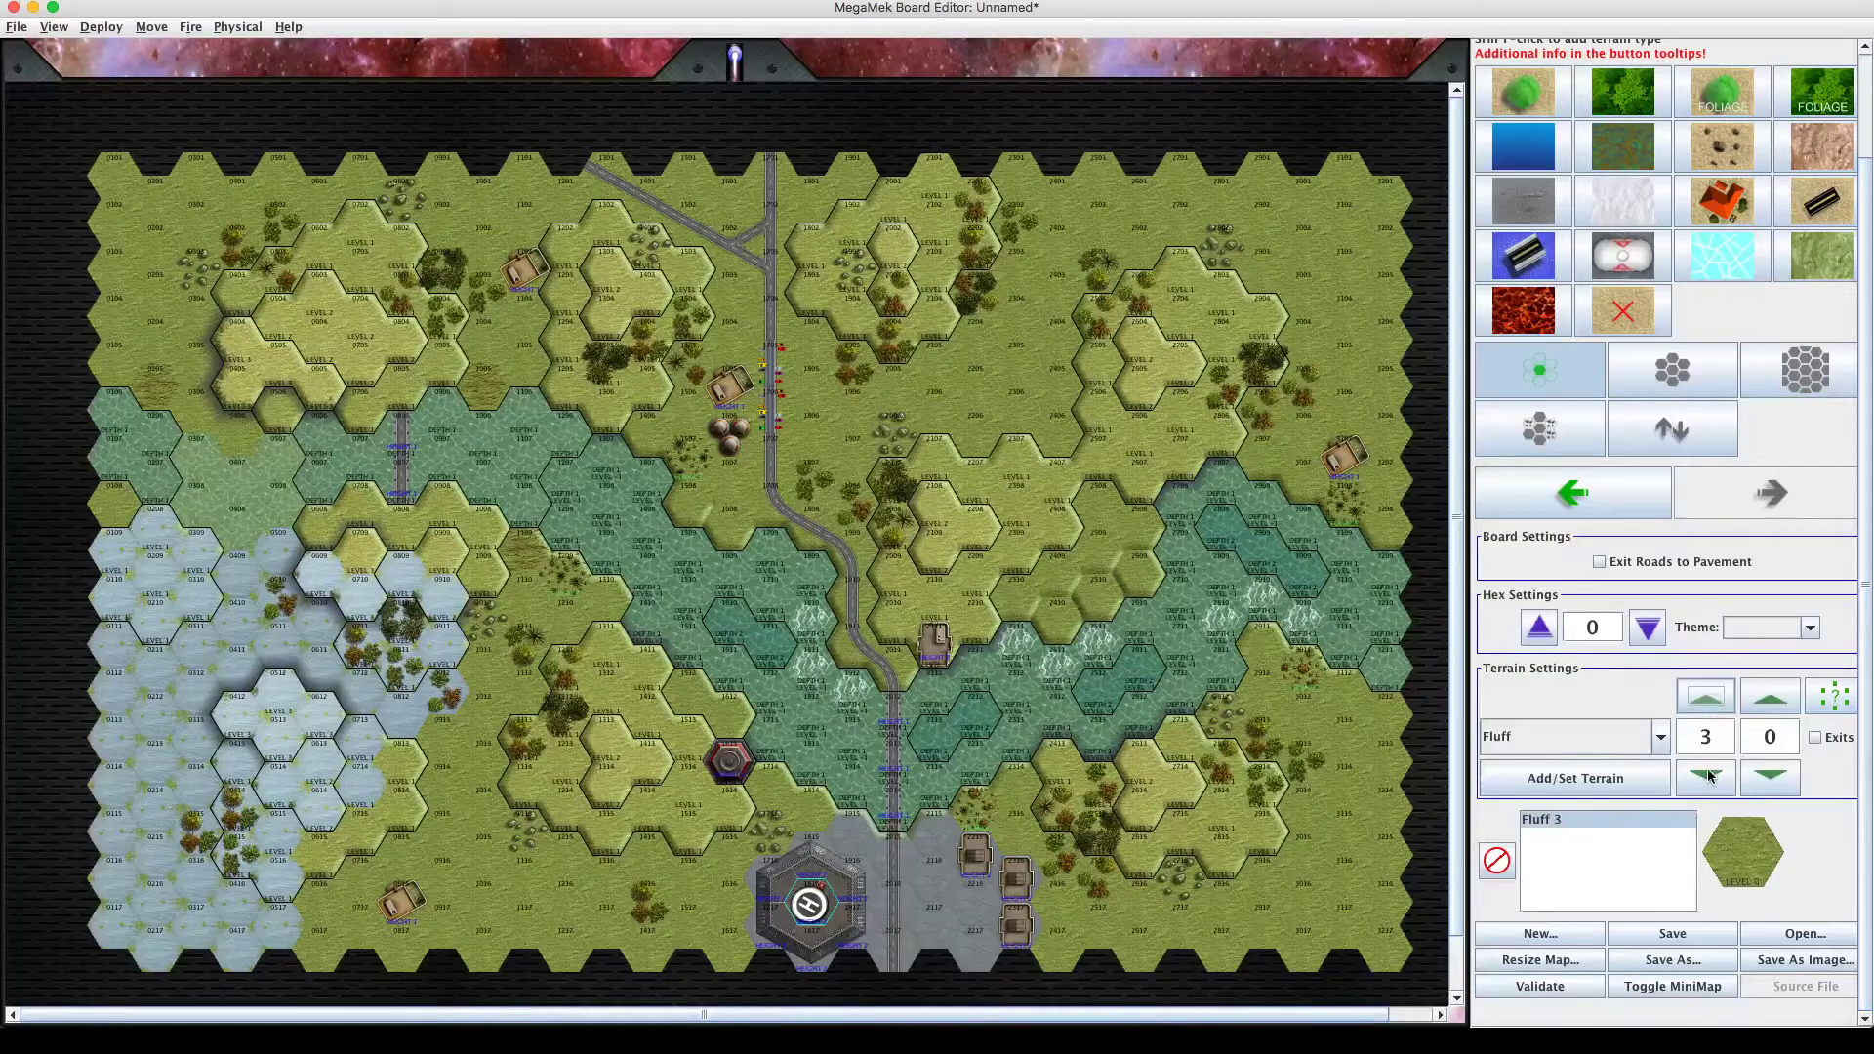
{"action": "left_click", "coordinate": [1703, 709]}
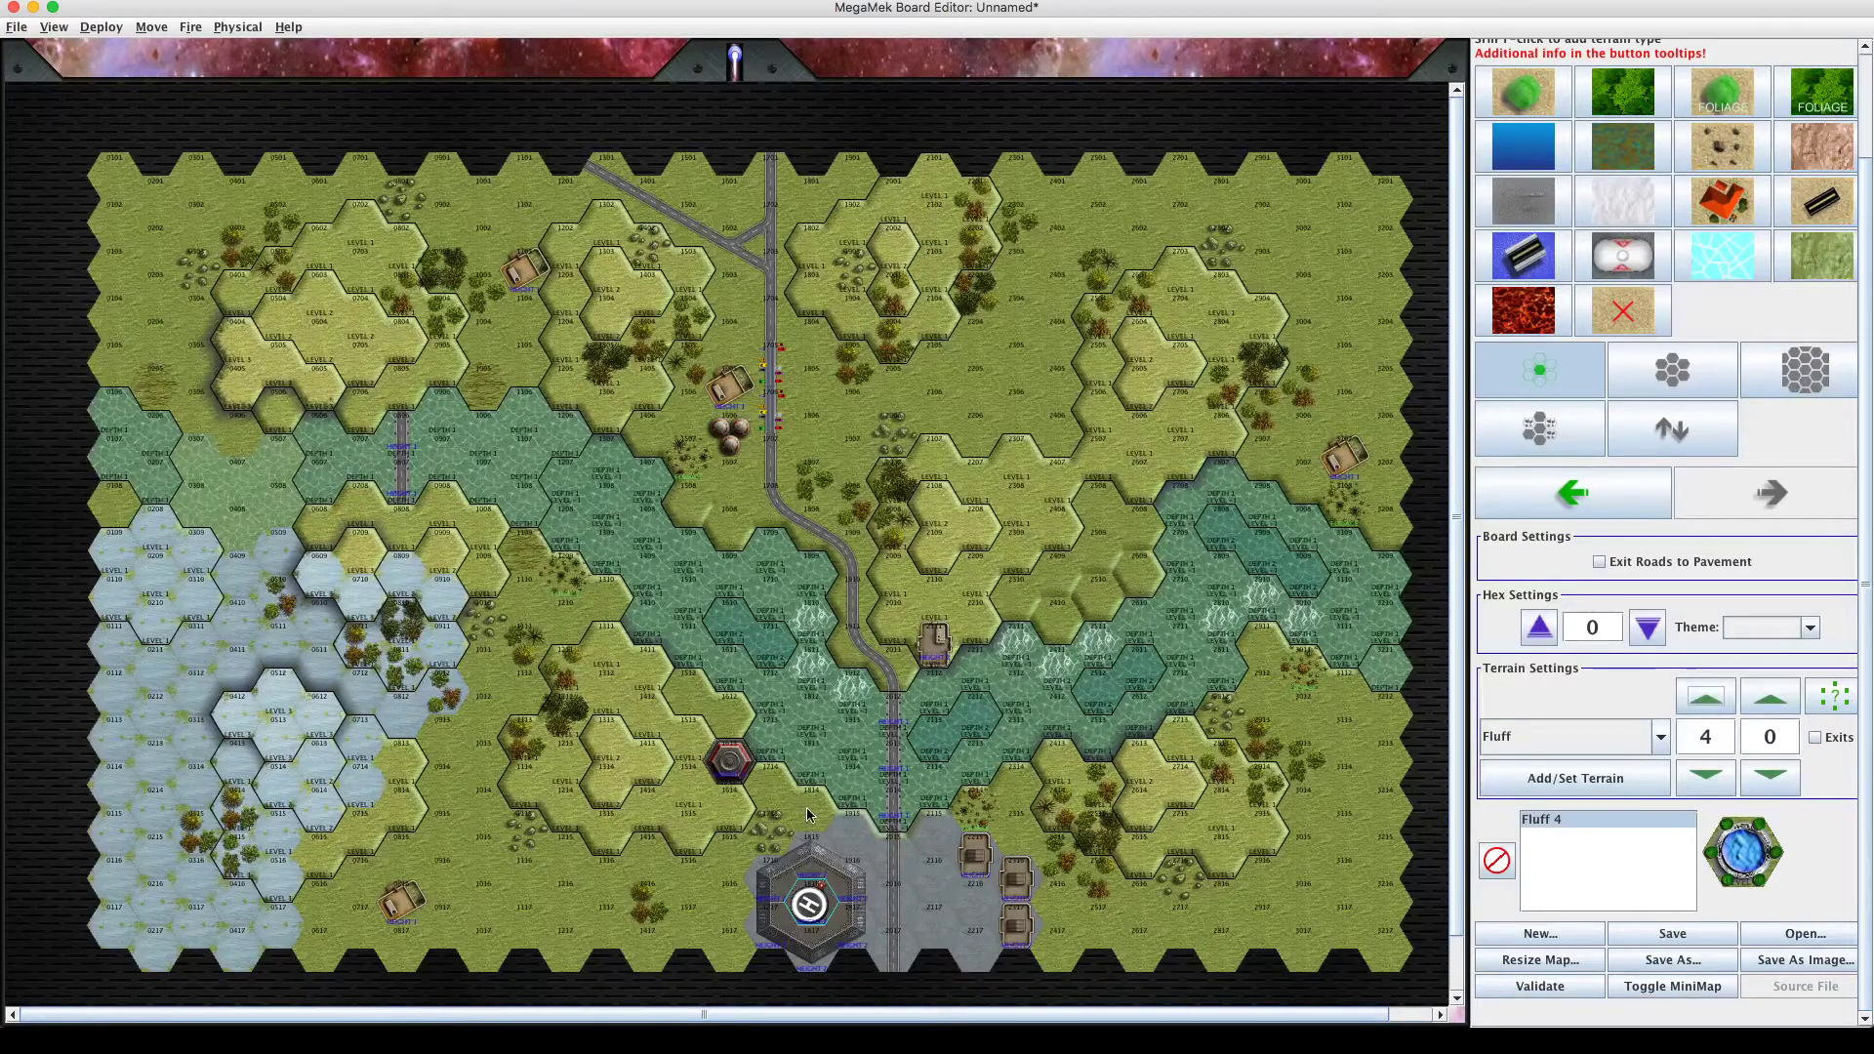
{"action": "left_click", "coordinate": [696, 422]}
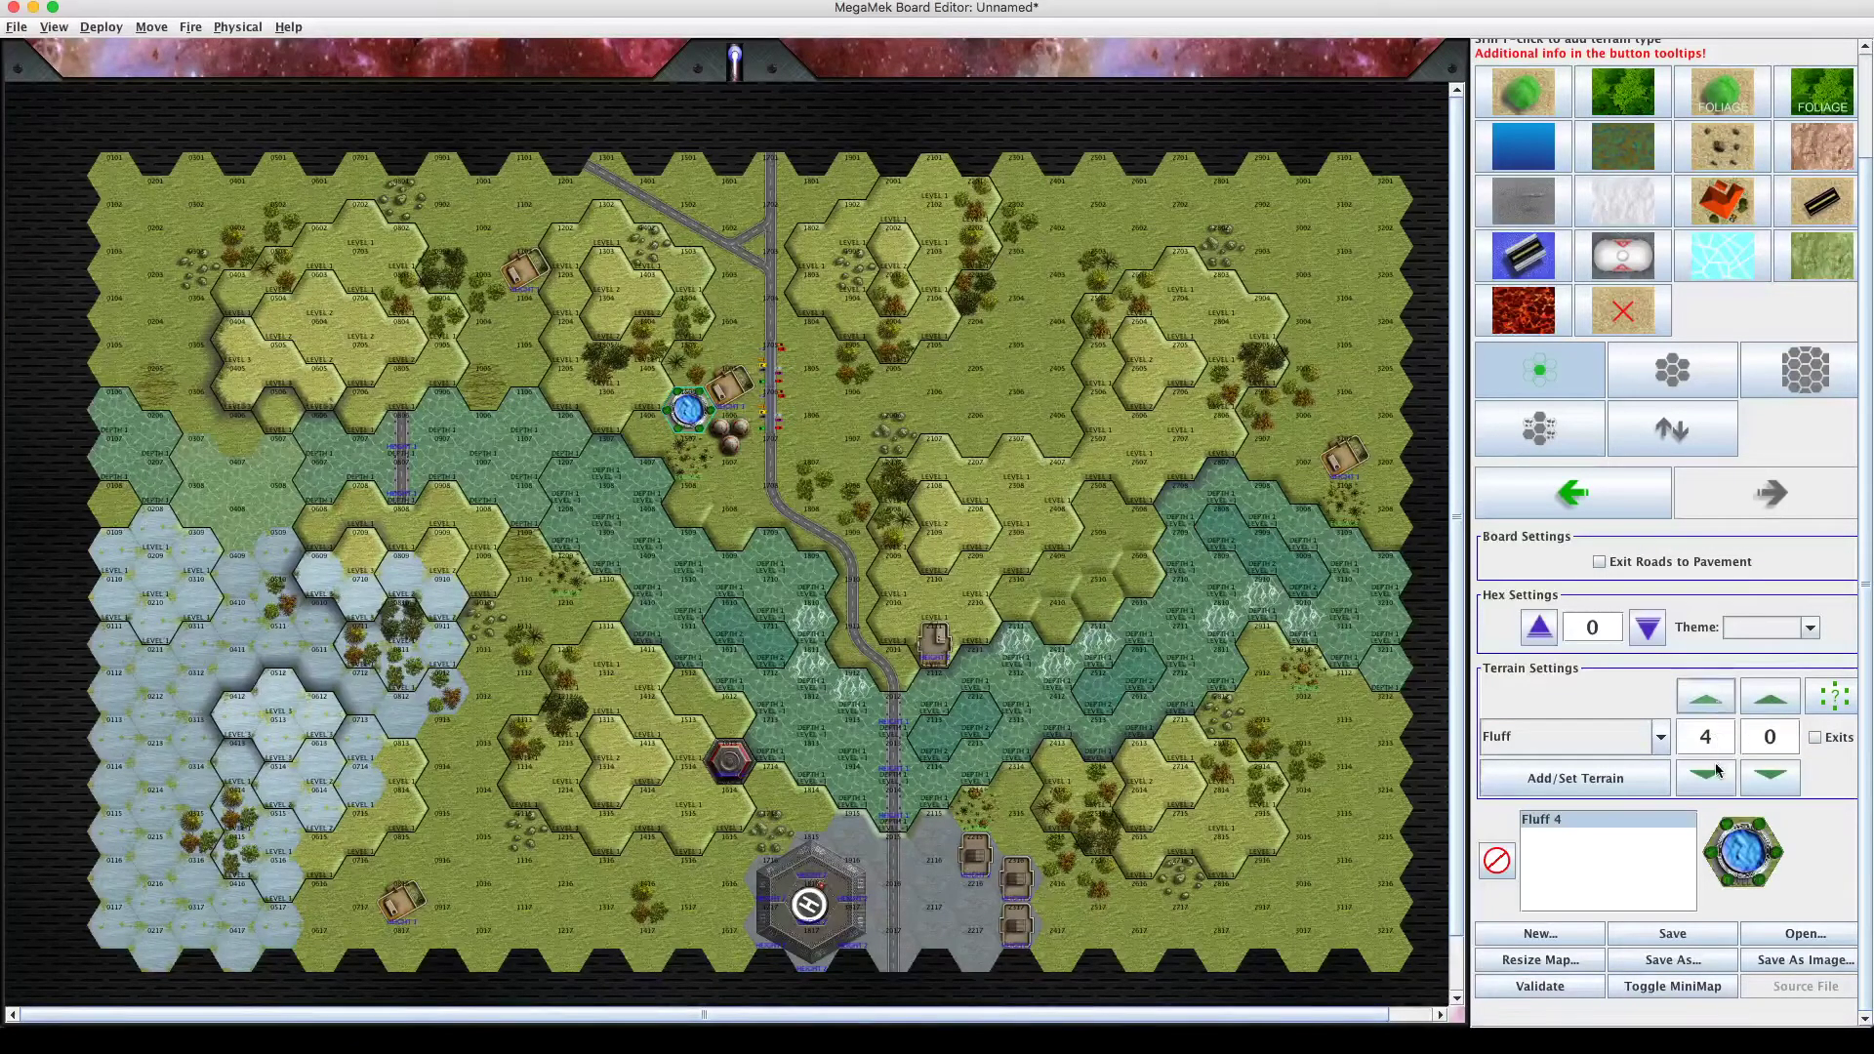
Preview the level 4 fluff's variants by raising its exits value step by step to 6.
{"action": "left_click", "coordinate": [1769, 698]}
{"action": "left_click", "coordinate": [1769, 699]}
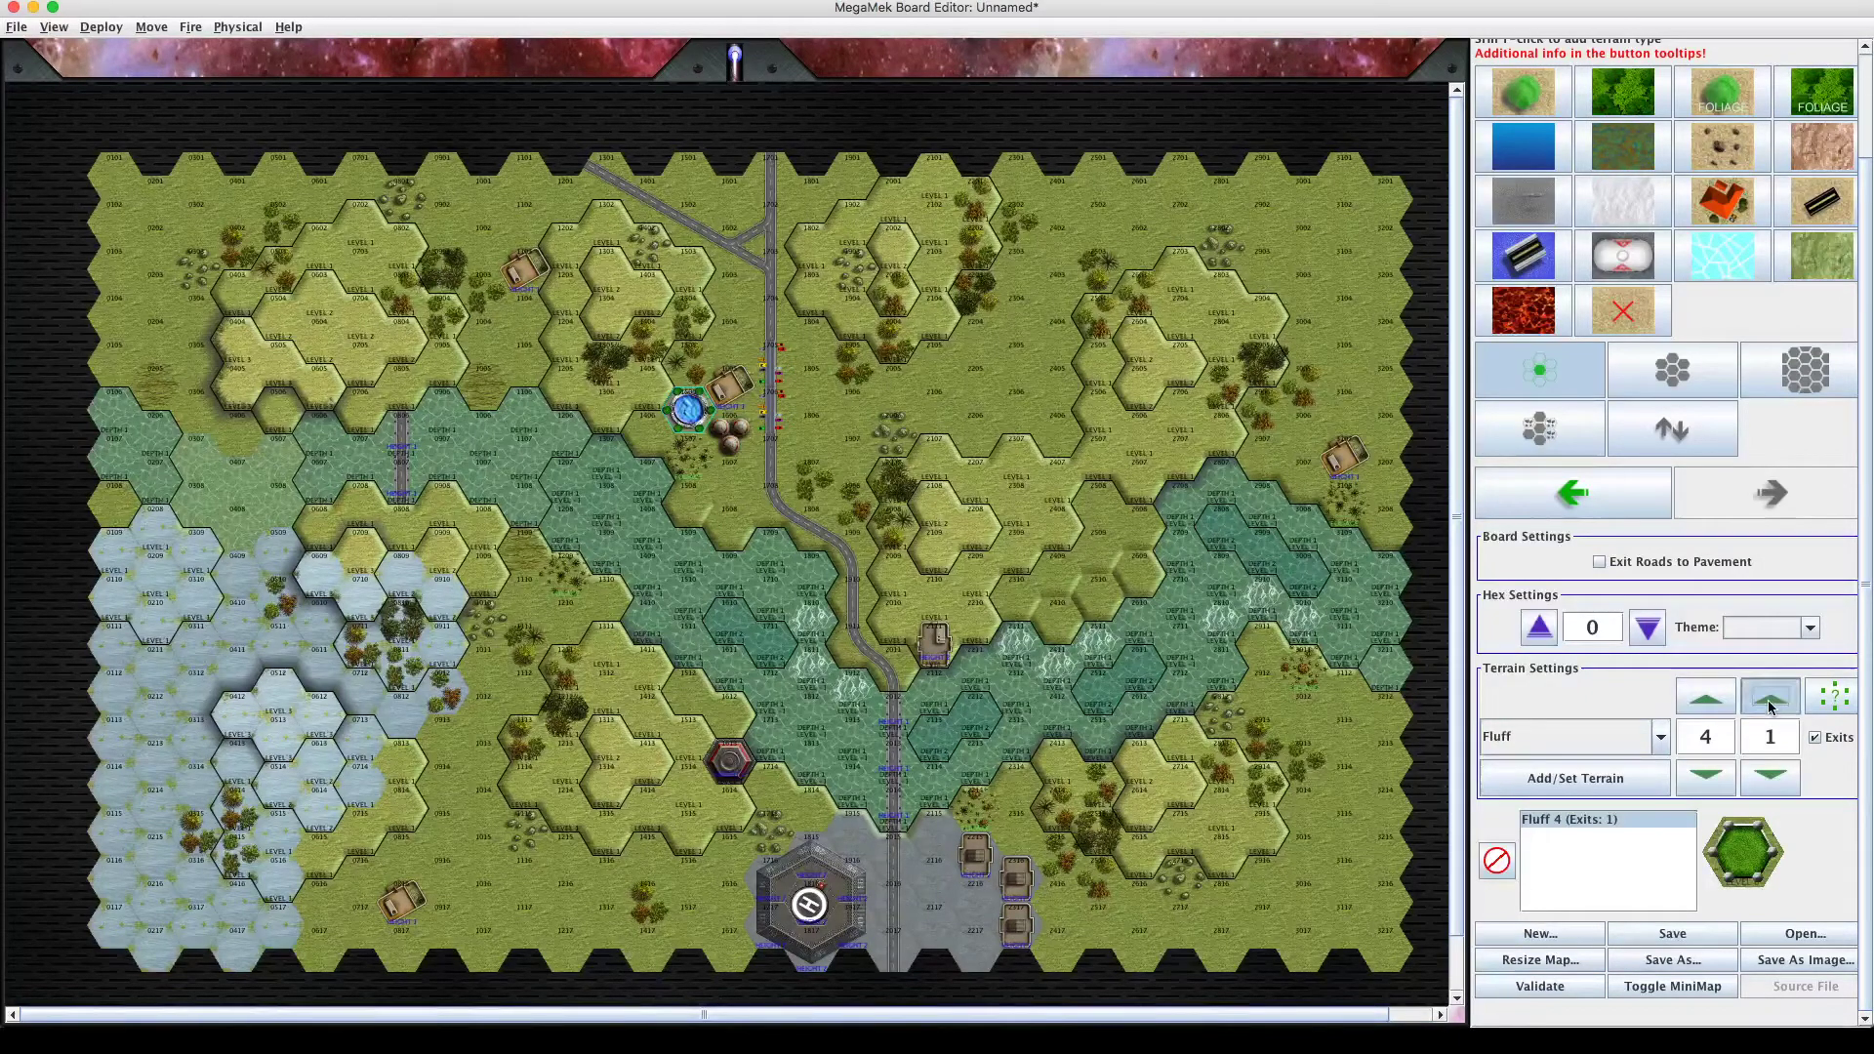
{"action": "left_click", "coordinate": [1770, 699]}
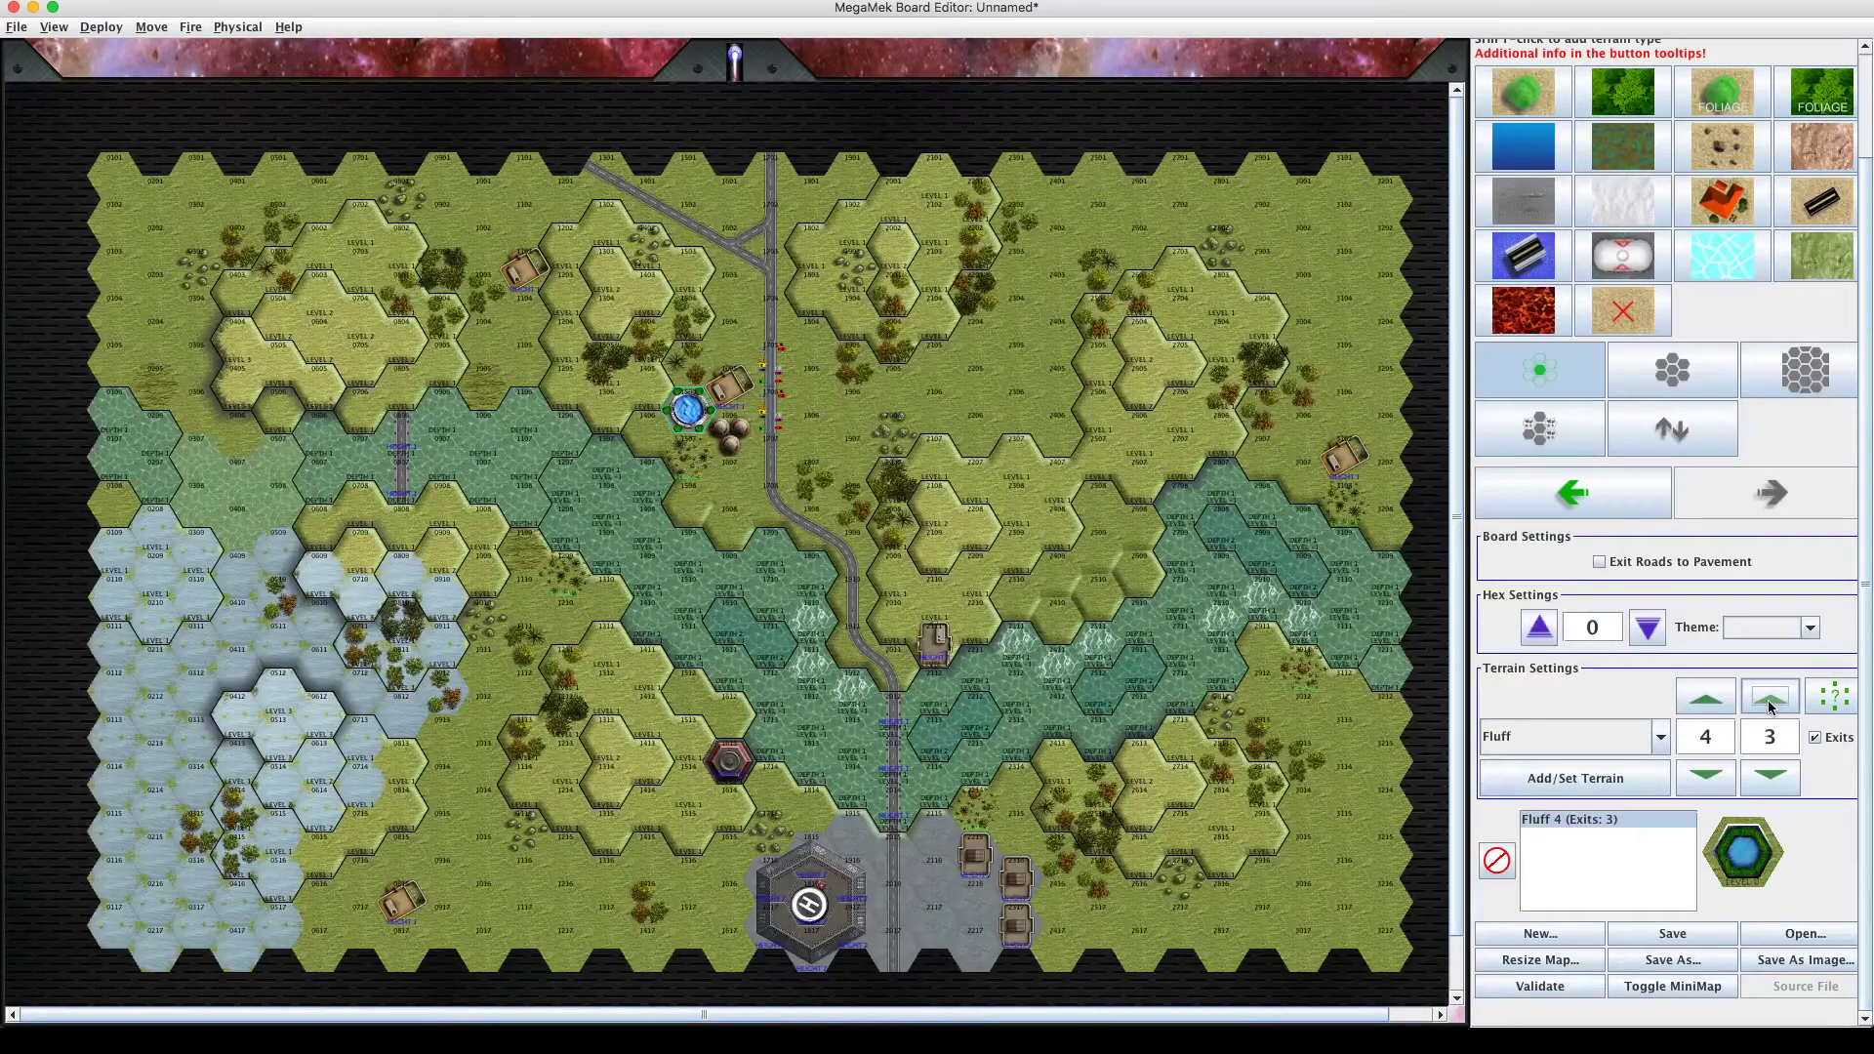
{"action": "left_click", "coordinate": [1769, 700]}
{"action": "left_click", "coordinate": [1769, 700]}
{"action": "left_click", "coordinate": [1769, 700]}
Set the Fluff entry to level 7 with exits 2 to load the yellow vehicle variant.
{"action": "left_click", "coordinate": [1706, 696]}
{"action": "left_click", "coordinate": [1705, 697]}
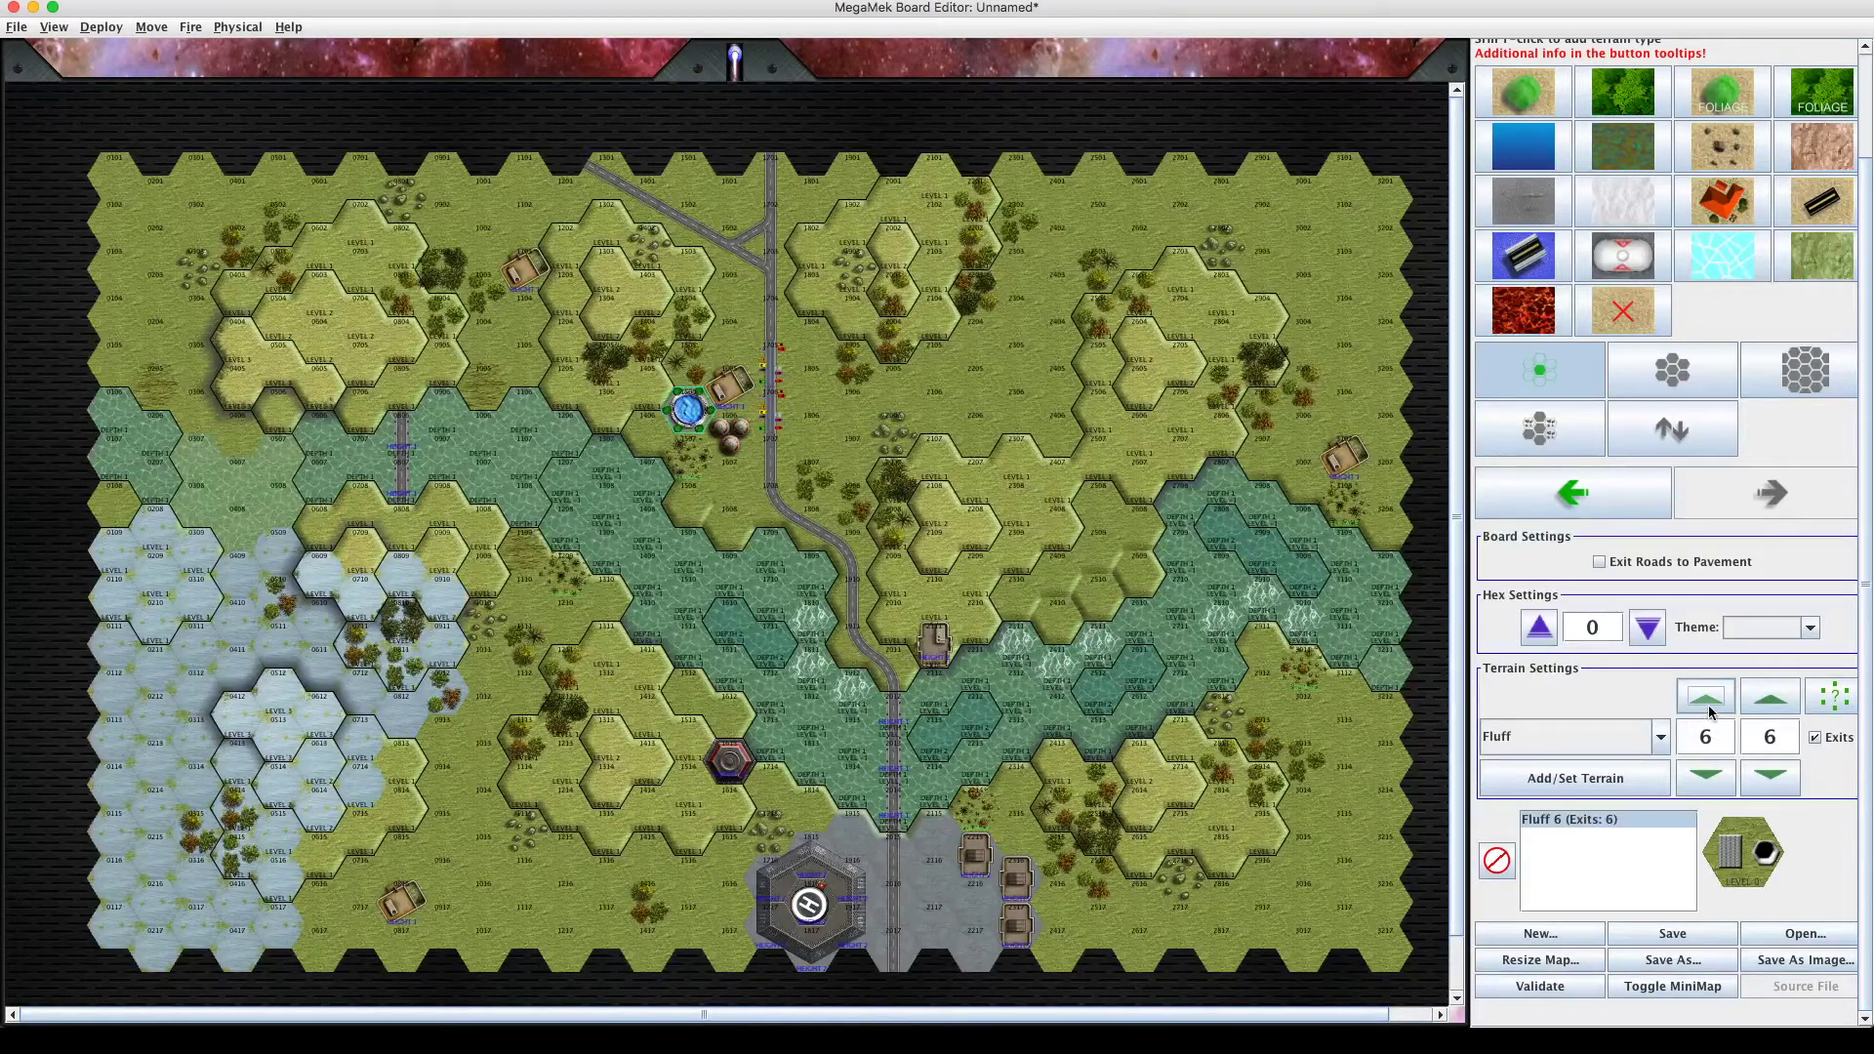
{"action": "left_click", "coordinate": [1708, 713]}
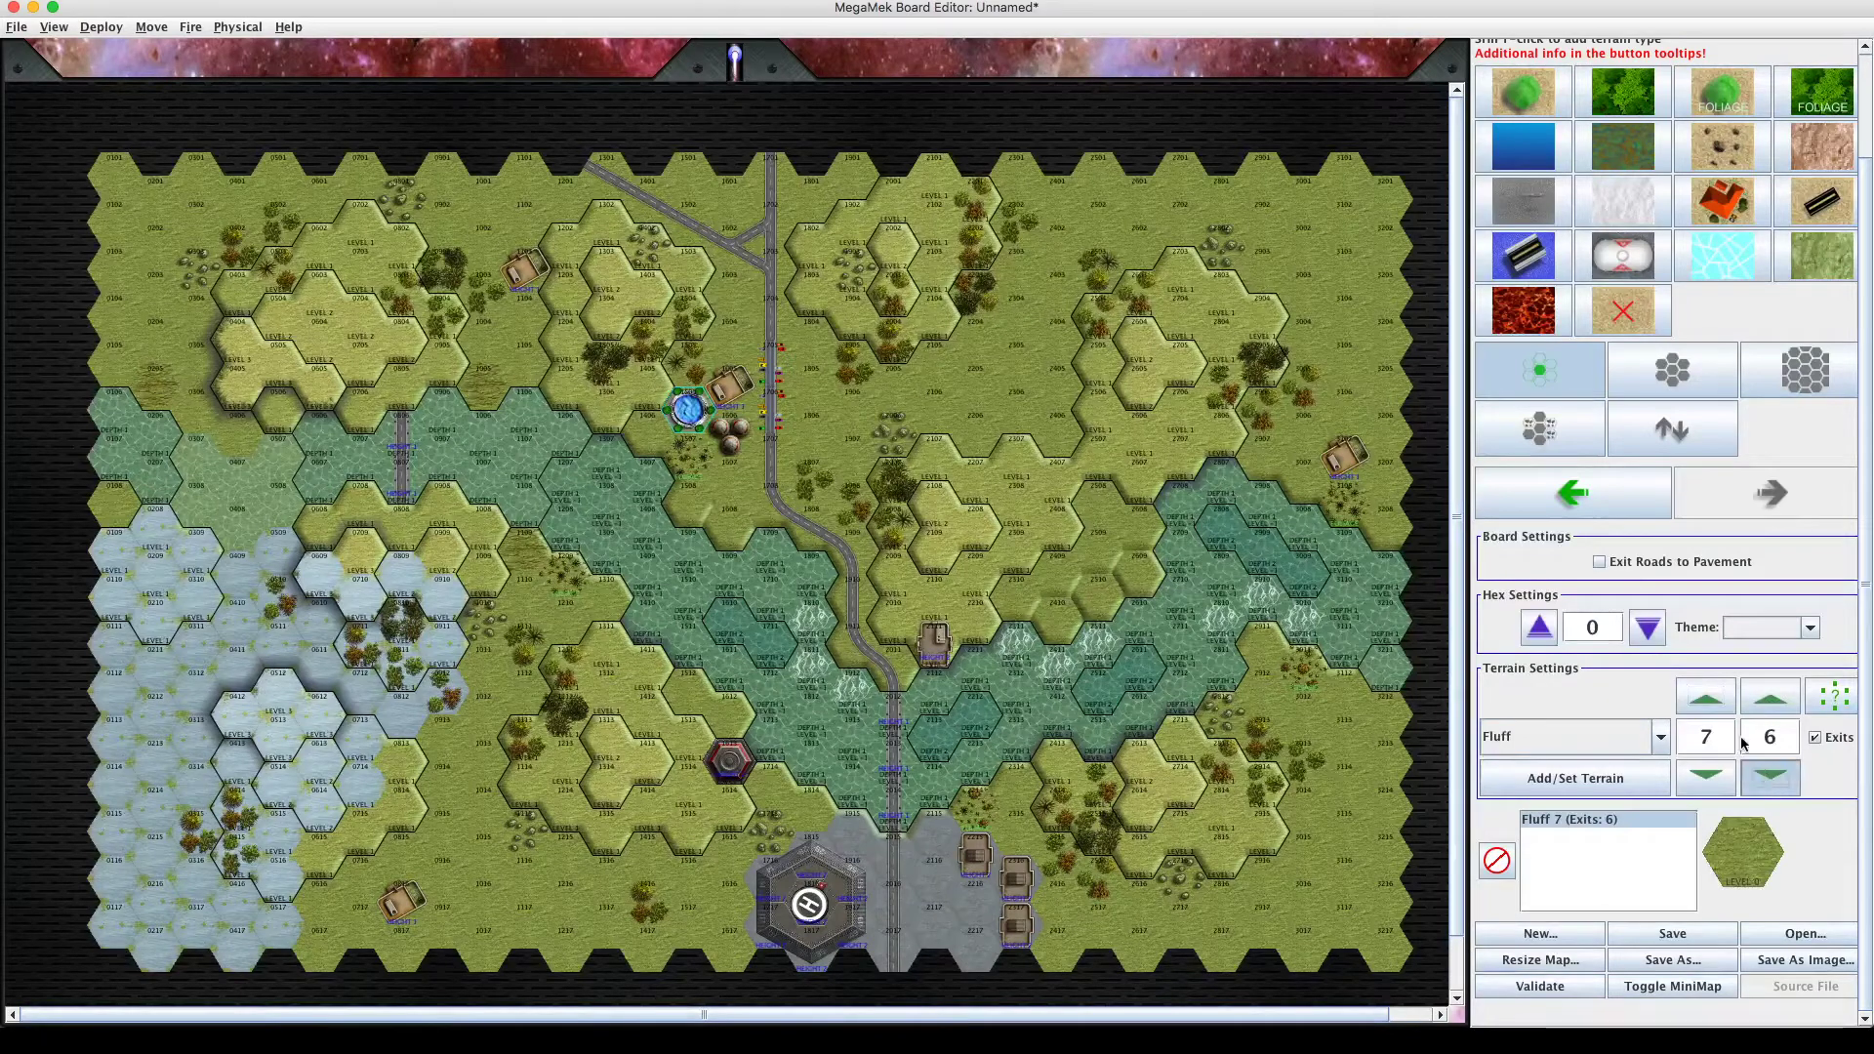
{"action": "key", "text": "space"}
{"action": "key", "text": "space"}
{"action": "key", "text": "space"}
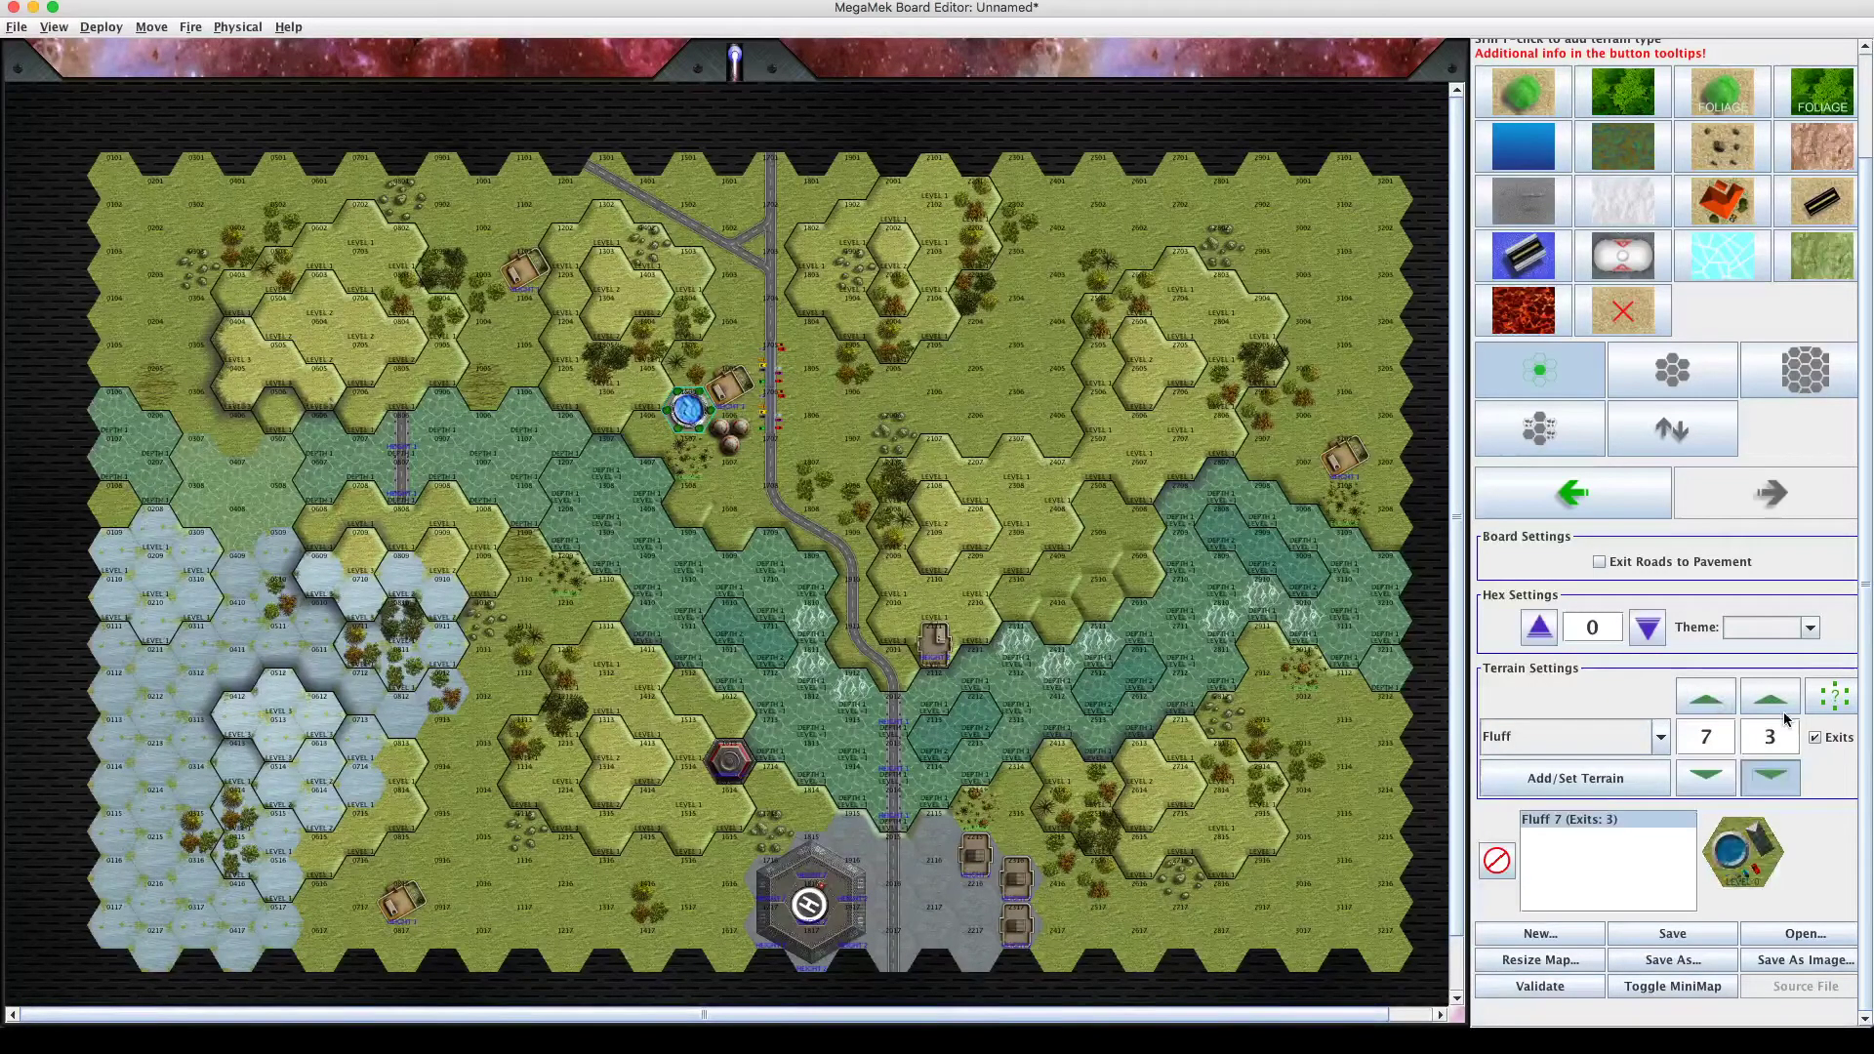
{"action": "key", "text": "space"}
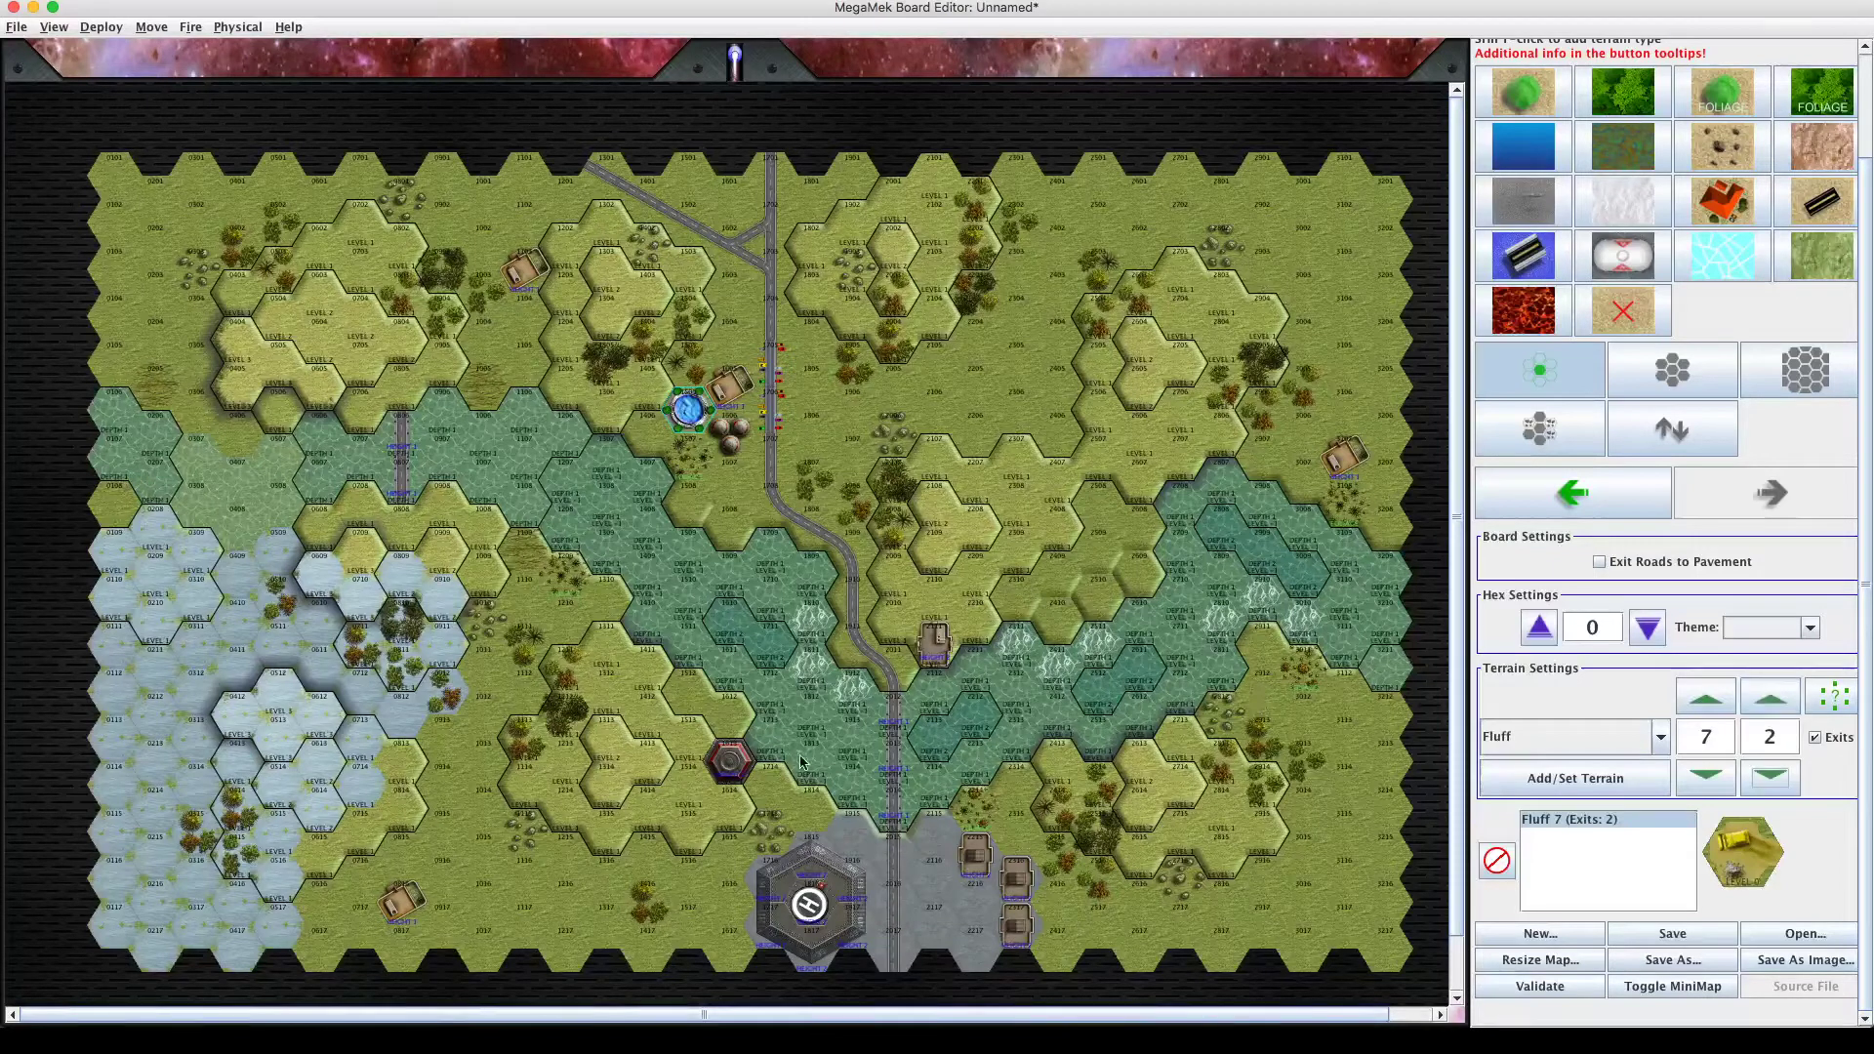
Place the yellow vehicle fluff on the paved hex beside the small southern buildings and preview the exits 3 variant of level 7.
{"action": "left_click", "coordinate": [962, 896]}
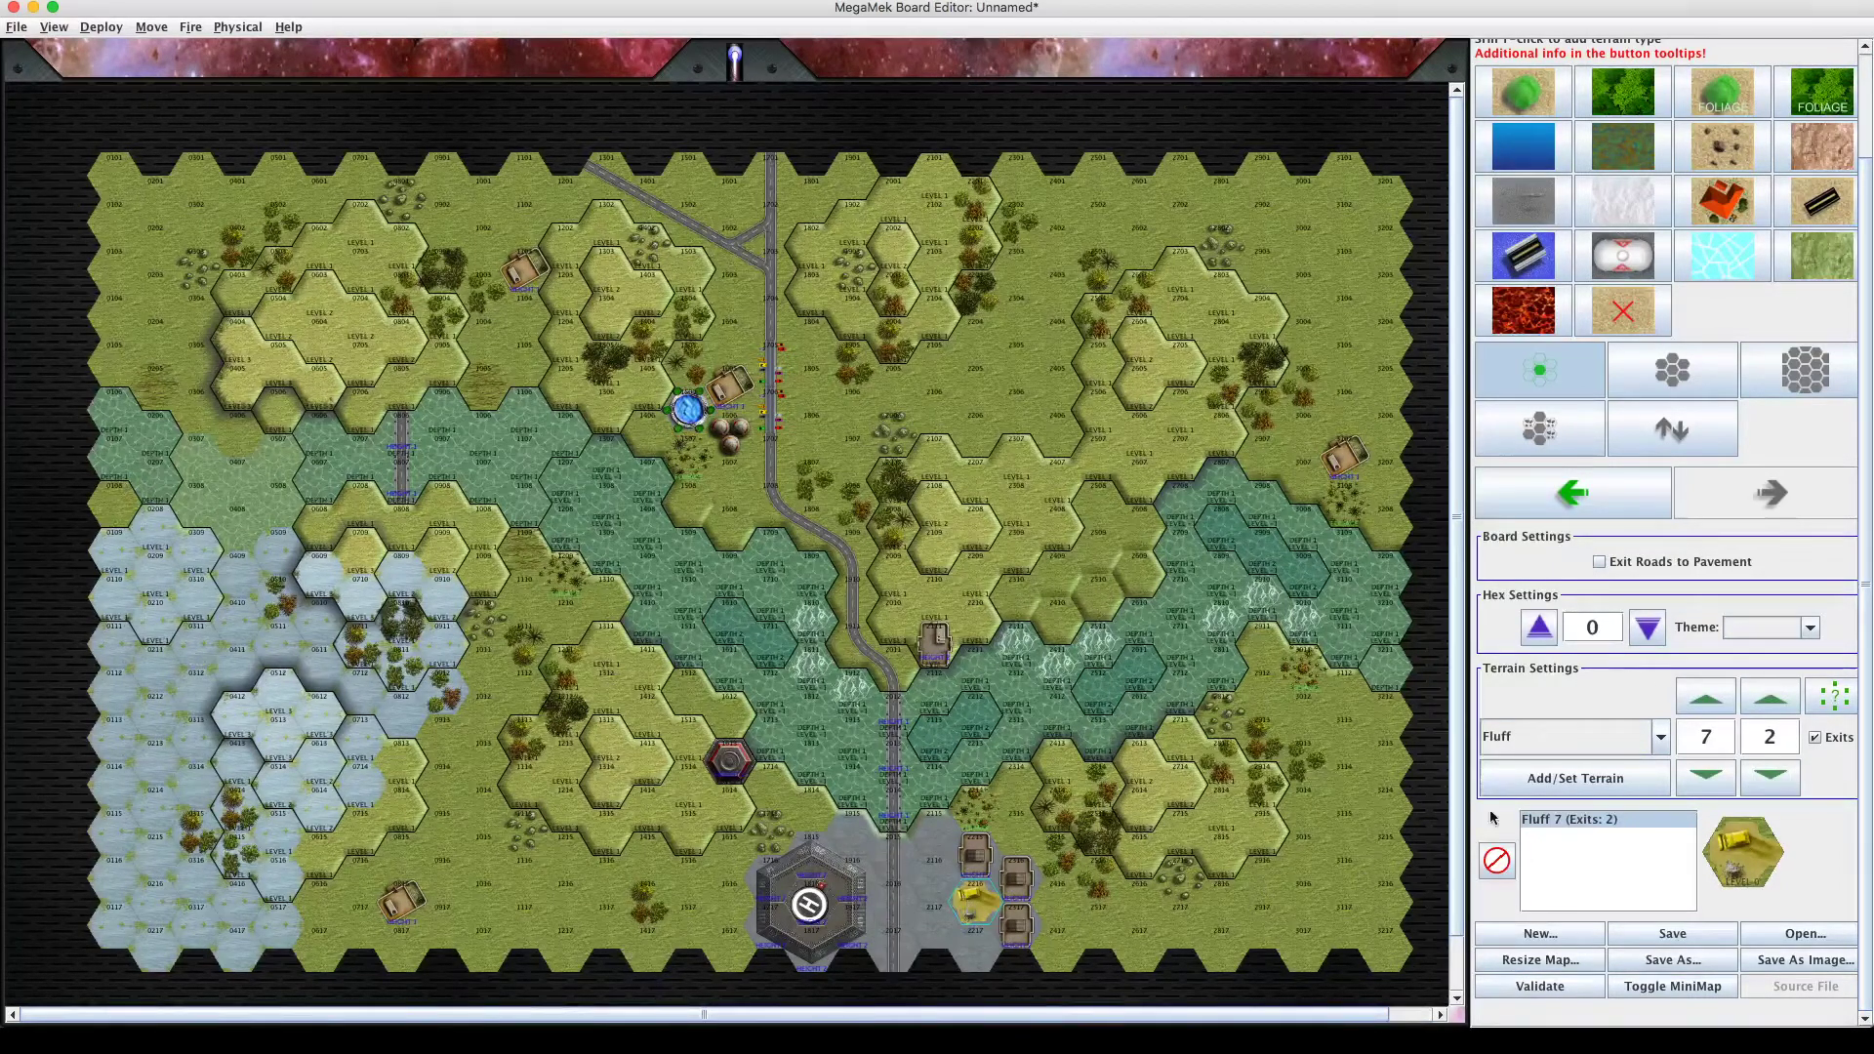
{"action": "left_click", "coordinate": [1768, 707]}
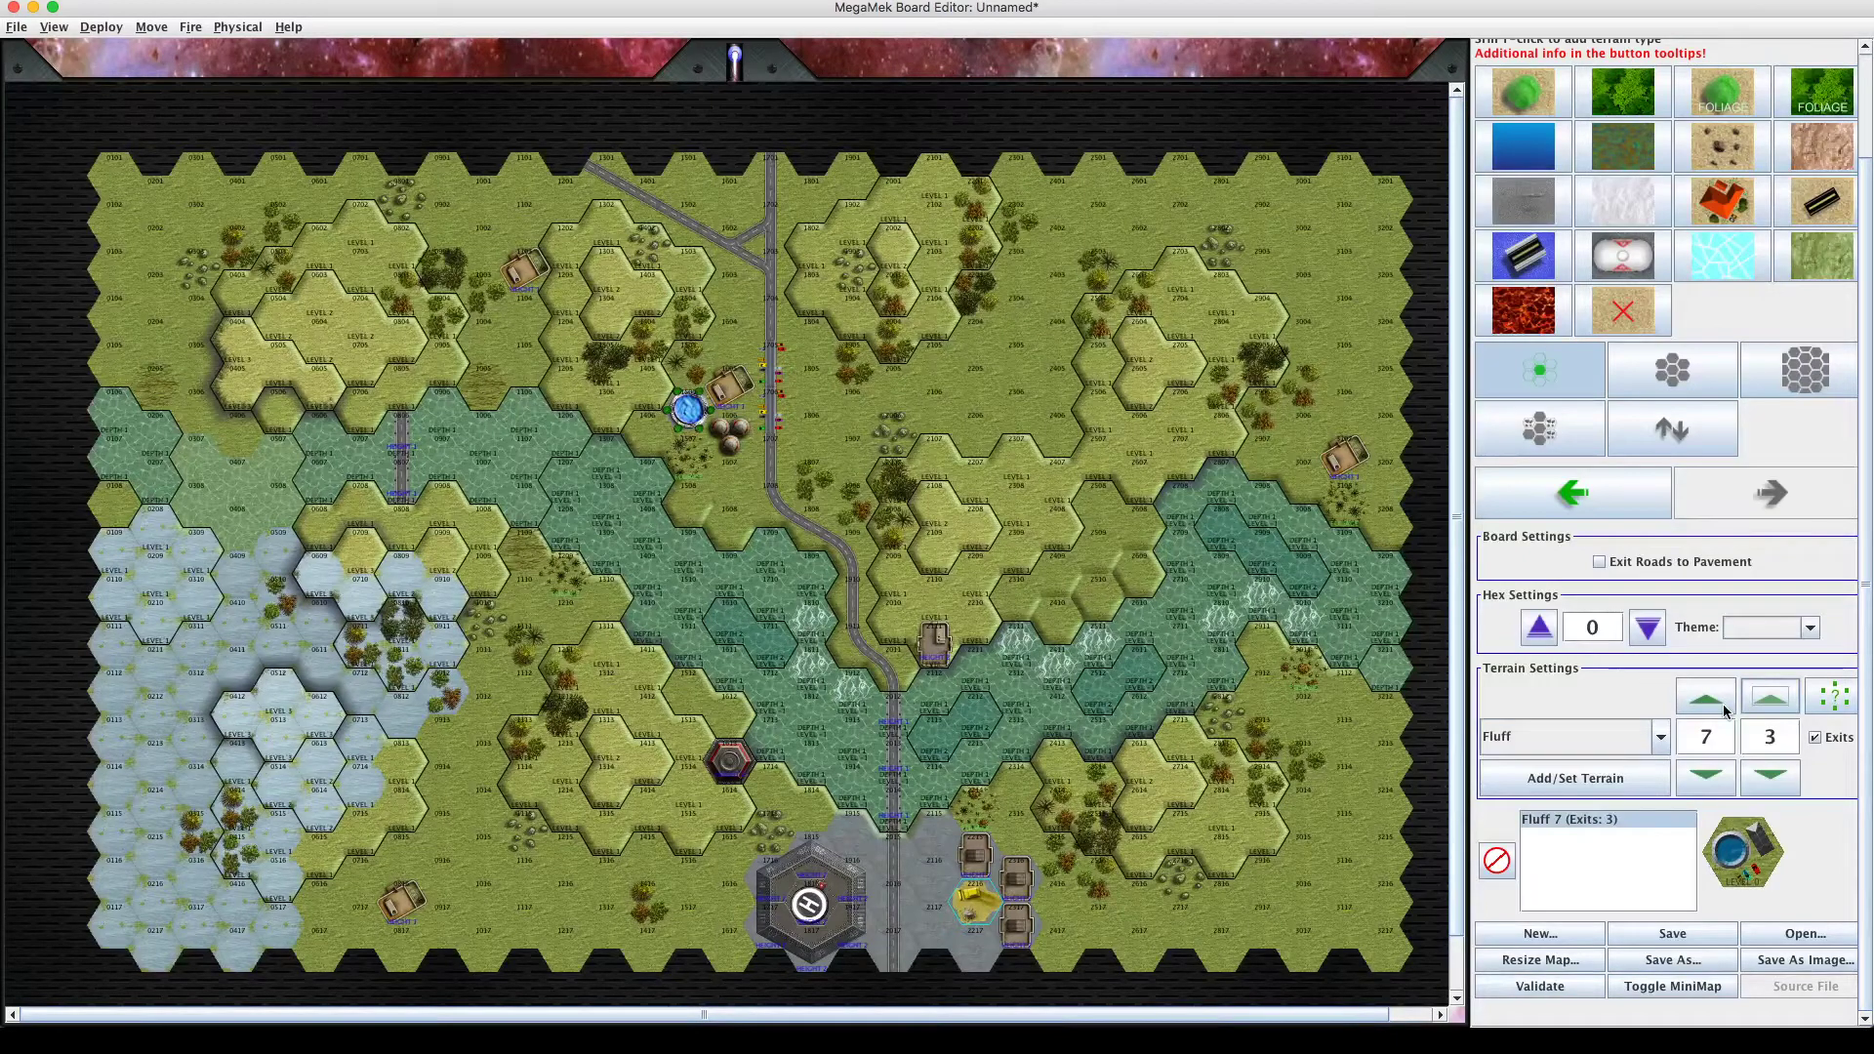
Preview the Fluff entry's levels 8 to 11 one by one, then view level 10 with exits 4.
{"action": "left_click", "coordinate": [1723, 708]}
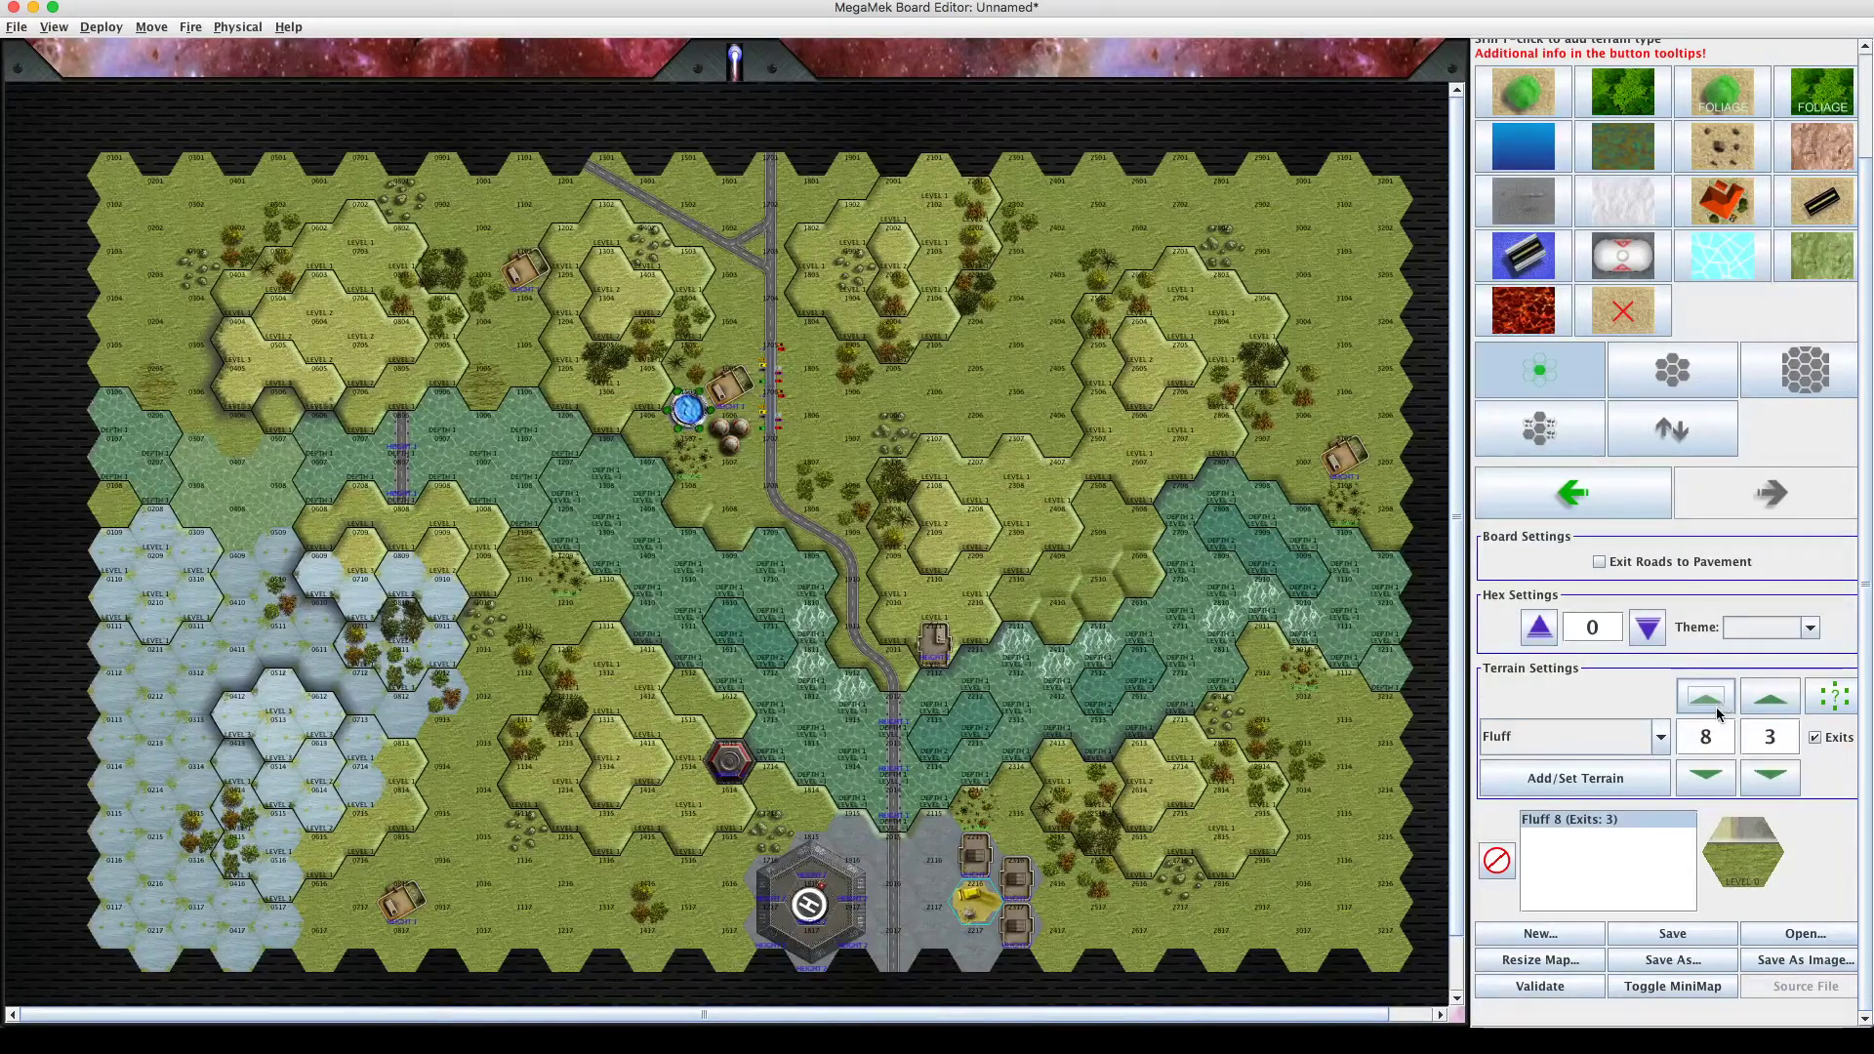
{"action": "left_click", "coordinate": [1717, 712]}
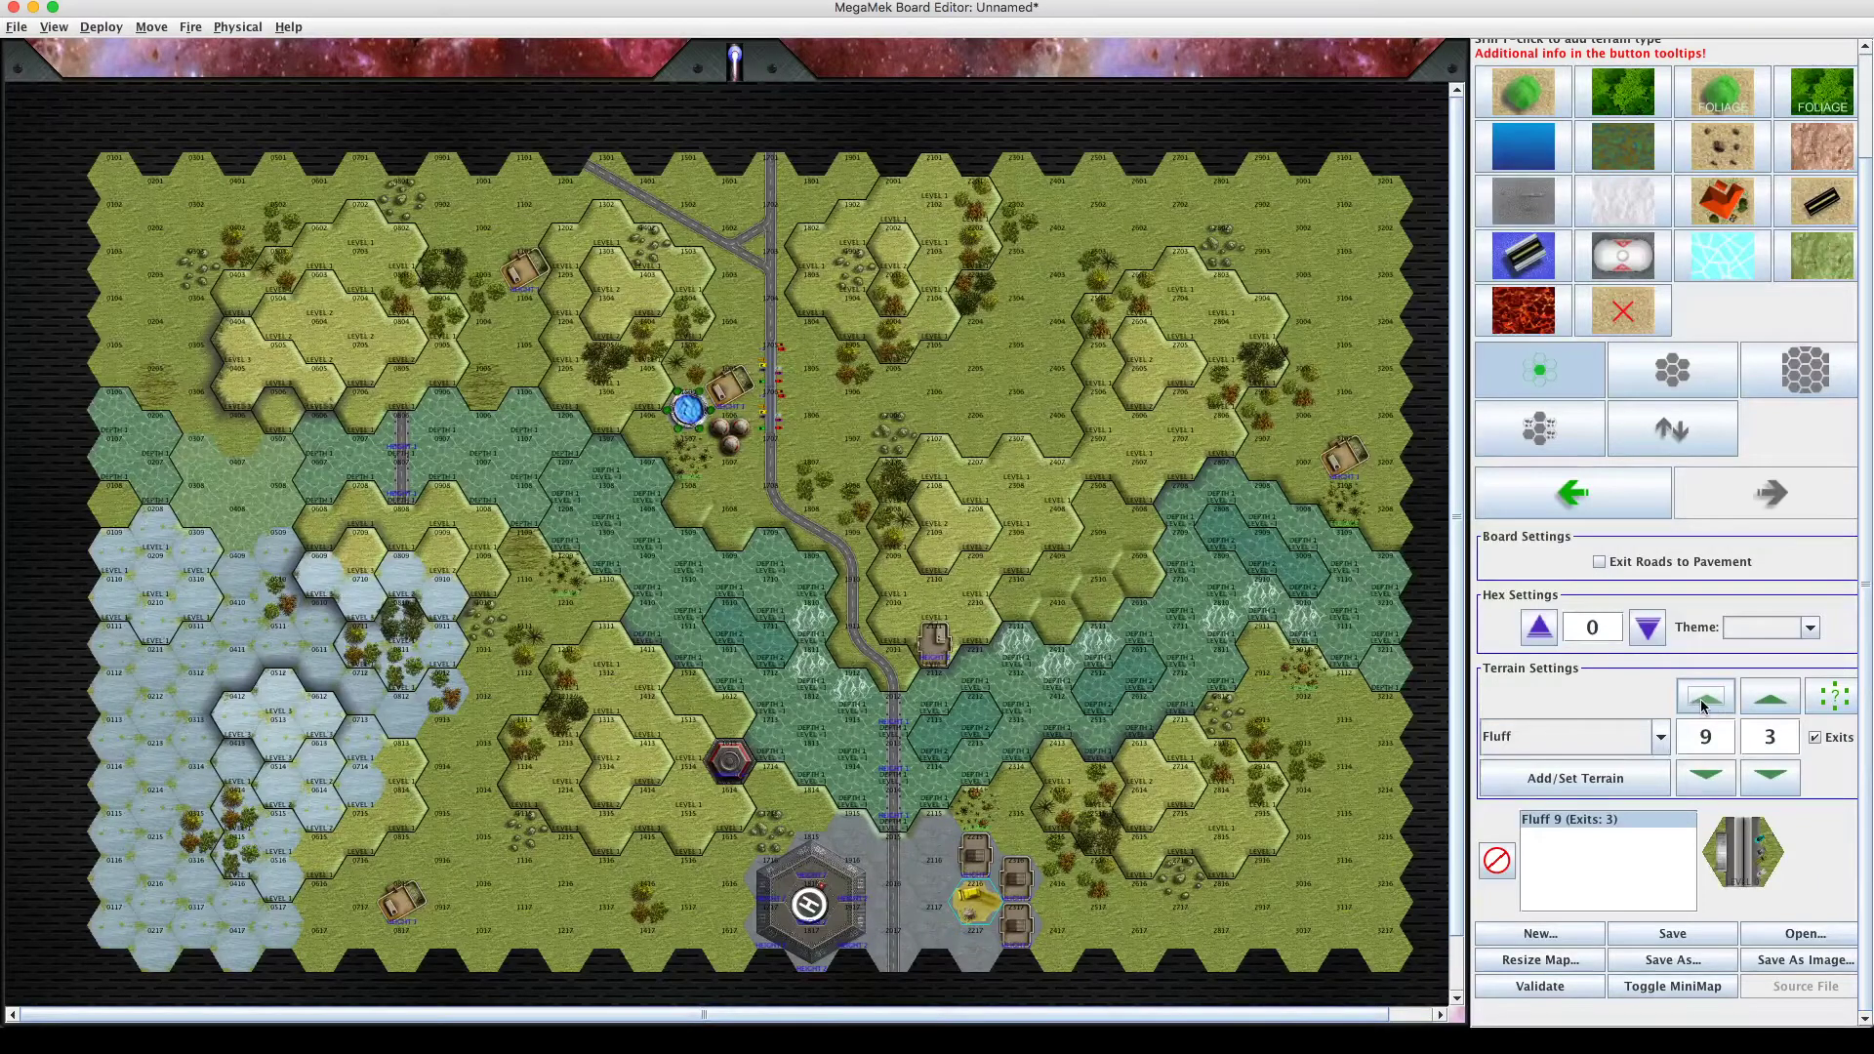
{"action": "left_click", "coordinate": [1703, 701]}
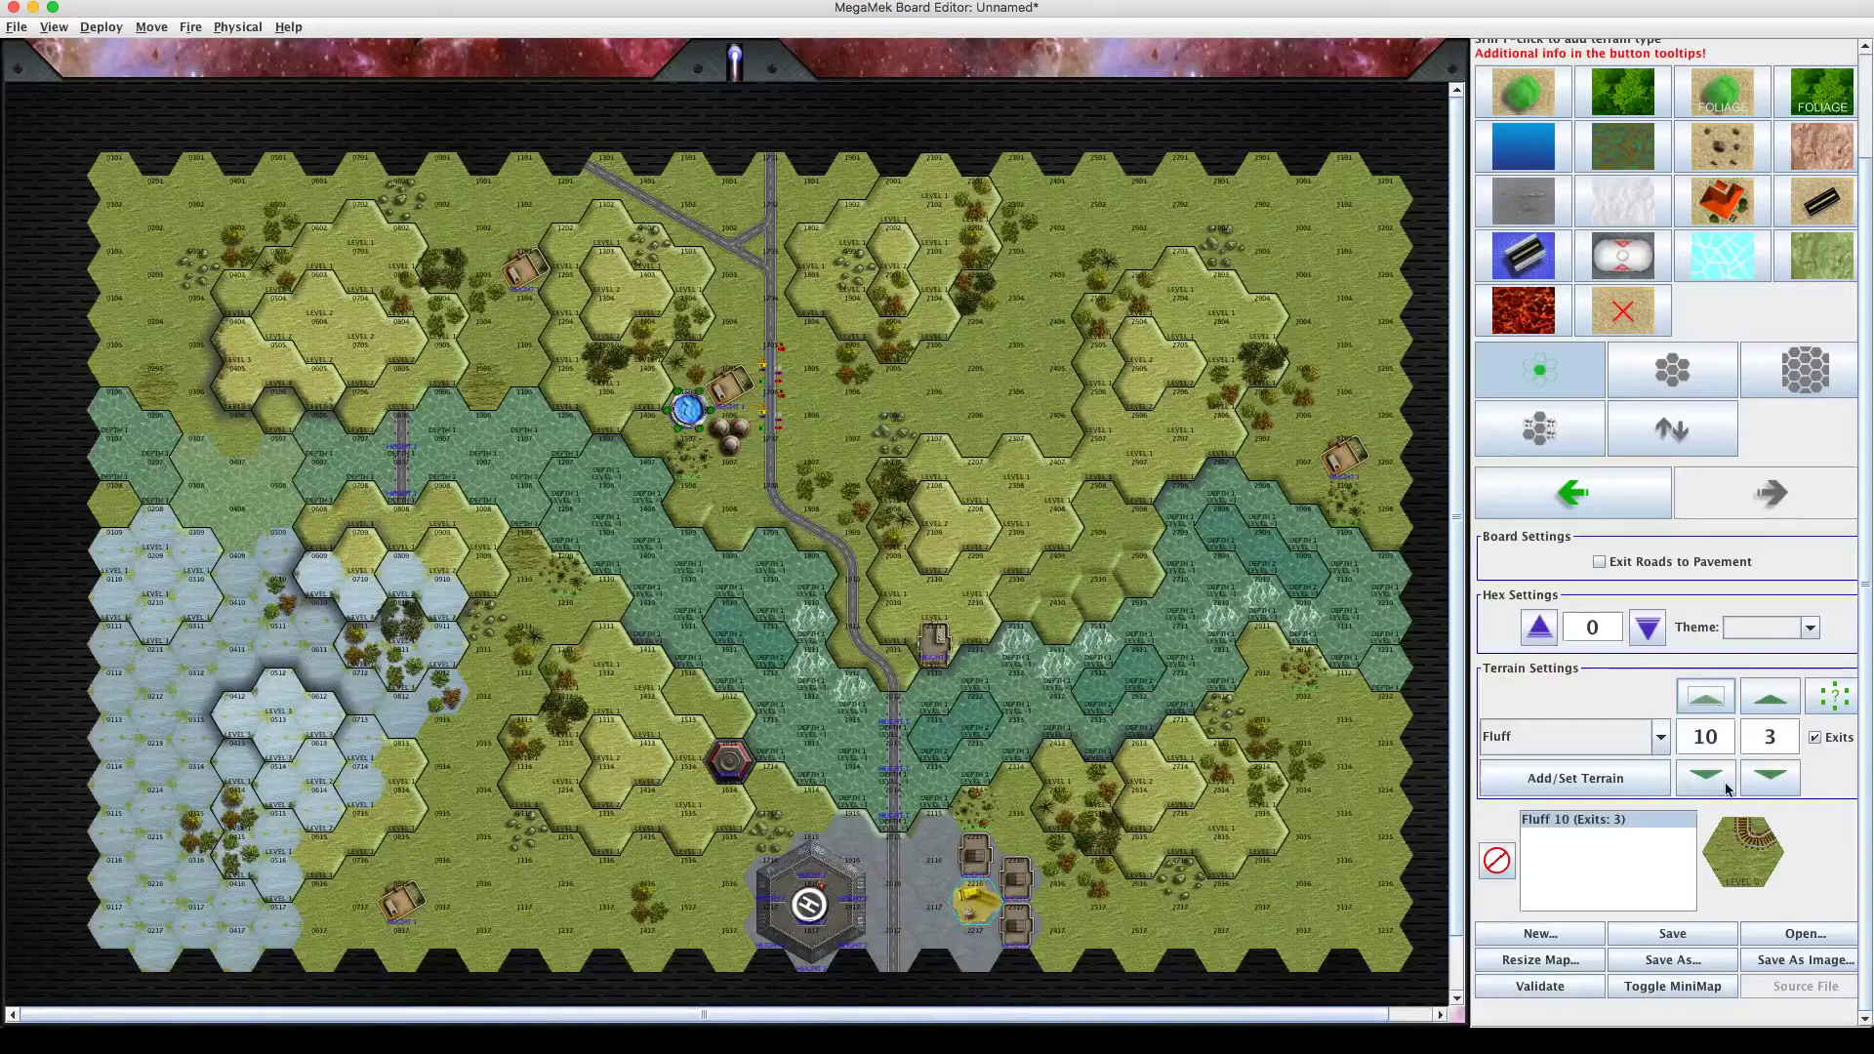
{"action": "left_click", "coordinate": [1715, 706]}
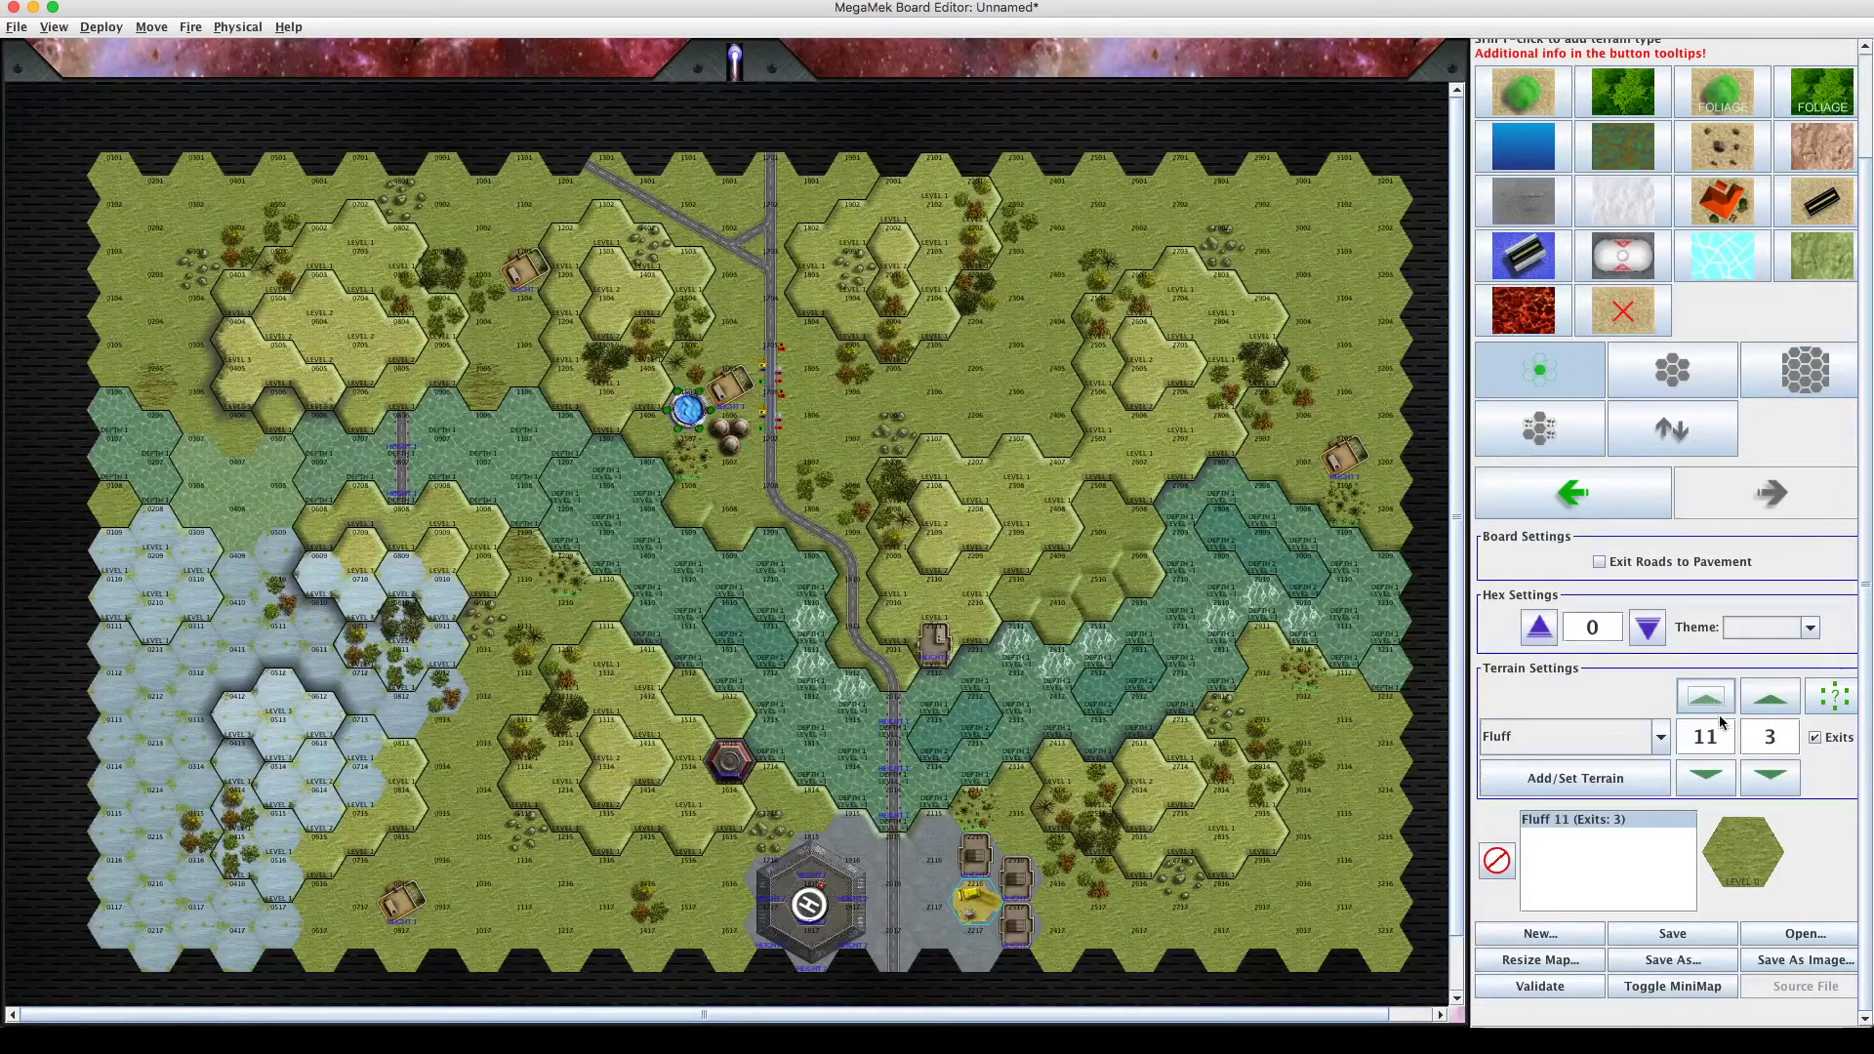
{"action": "left_click", "coordinate": [1717, 777]}
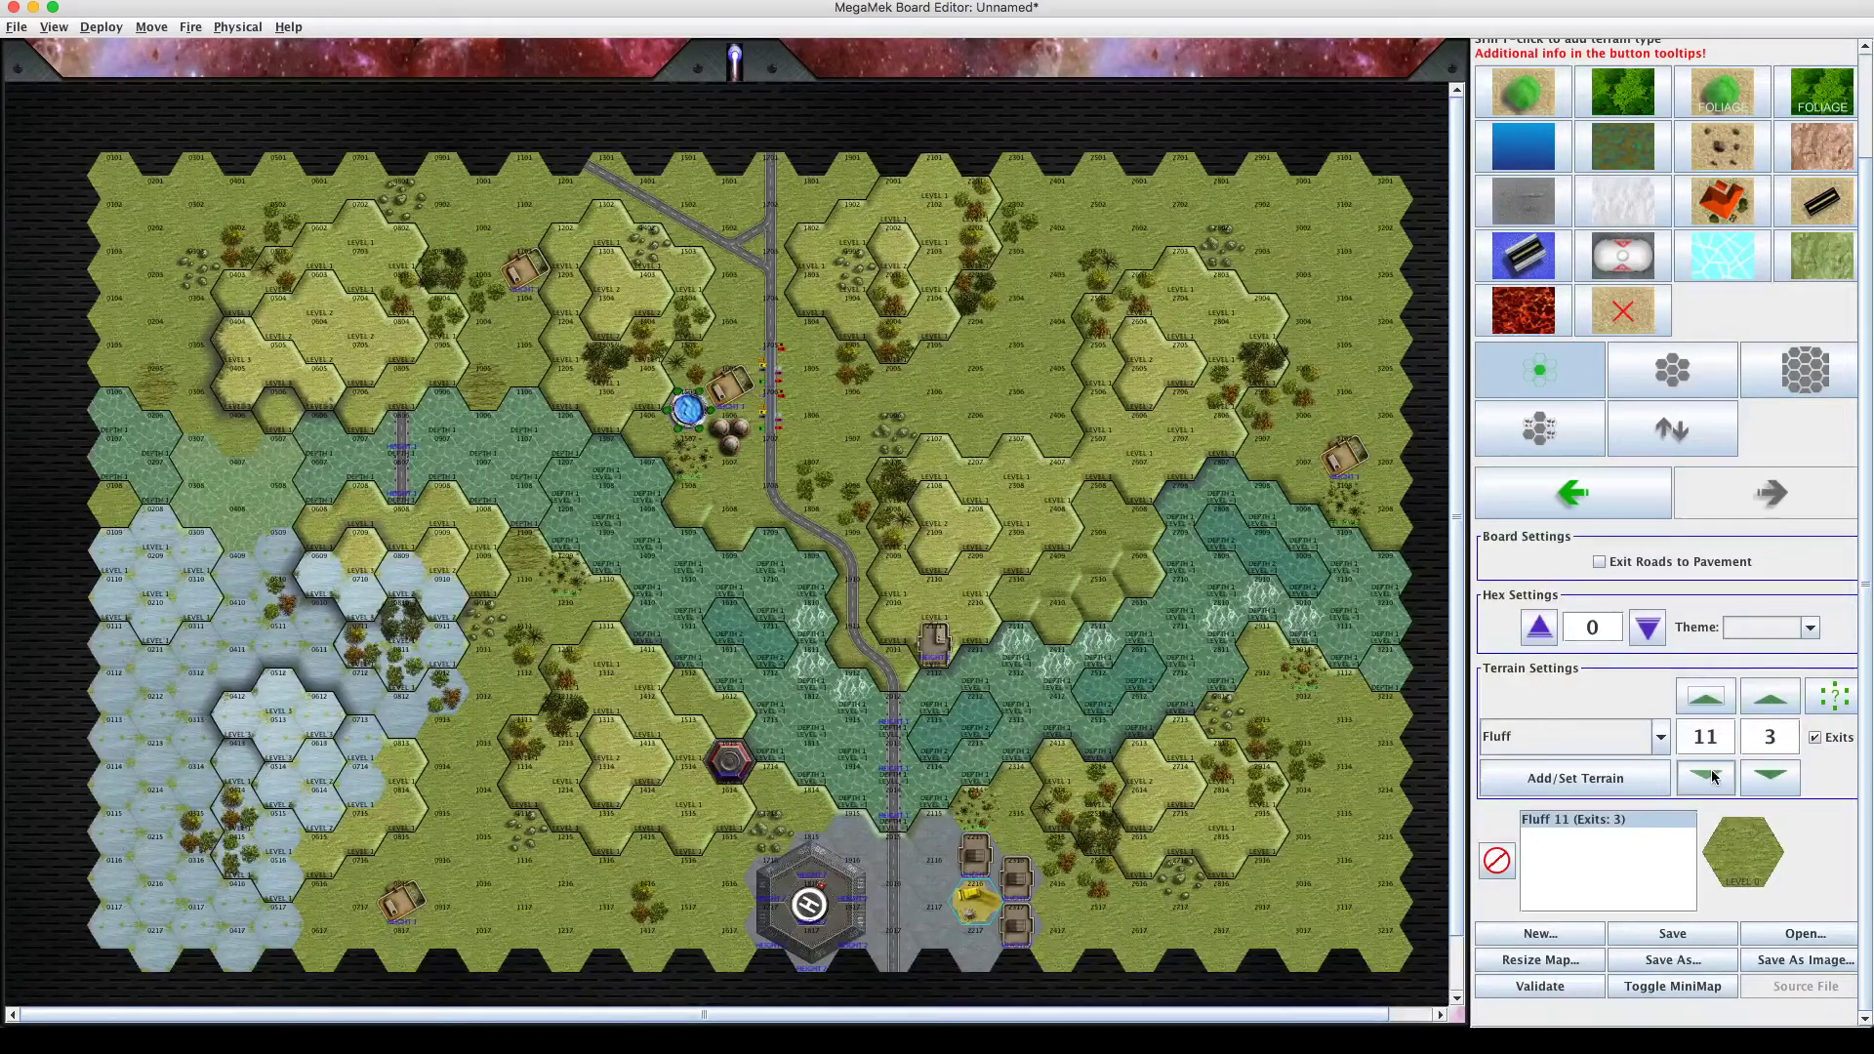
{"action": "left_click", "coordinate": [1770, 697]}
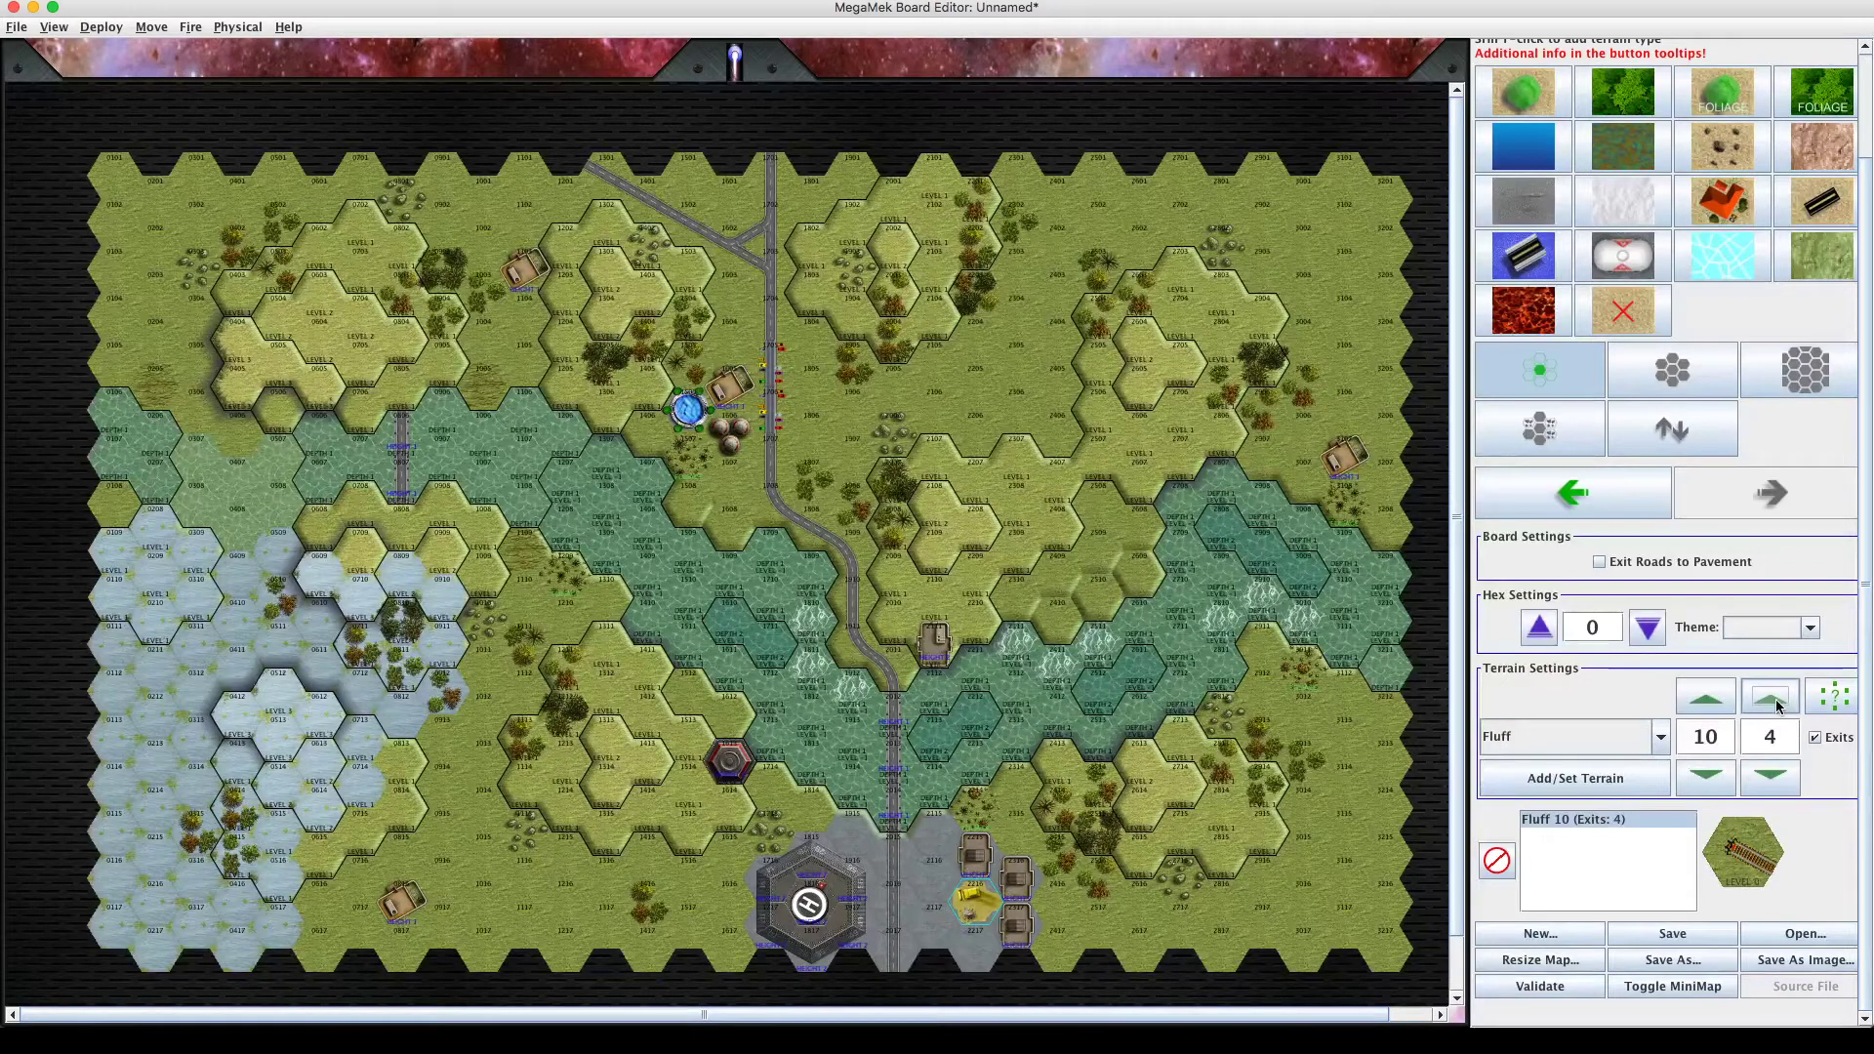
Set the Fluff entry to level 13 with exits 1 and place the cows on the hex just north of the roadside building.
{"action": "left_click", "coordinate": [1711, 704]}
{"action": "left_click", "coordinate": [1711, 704]}
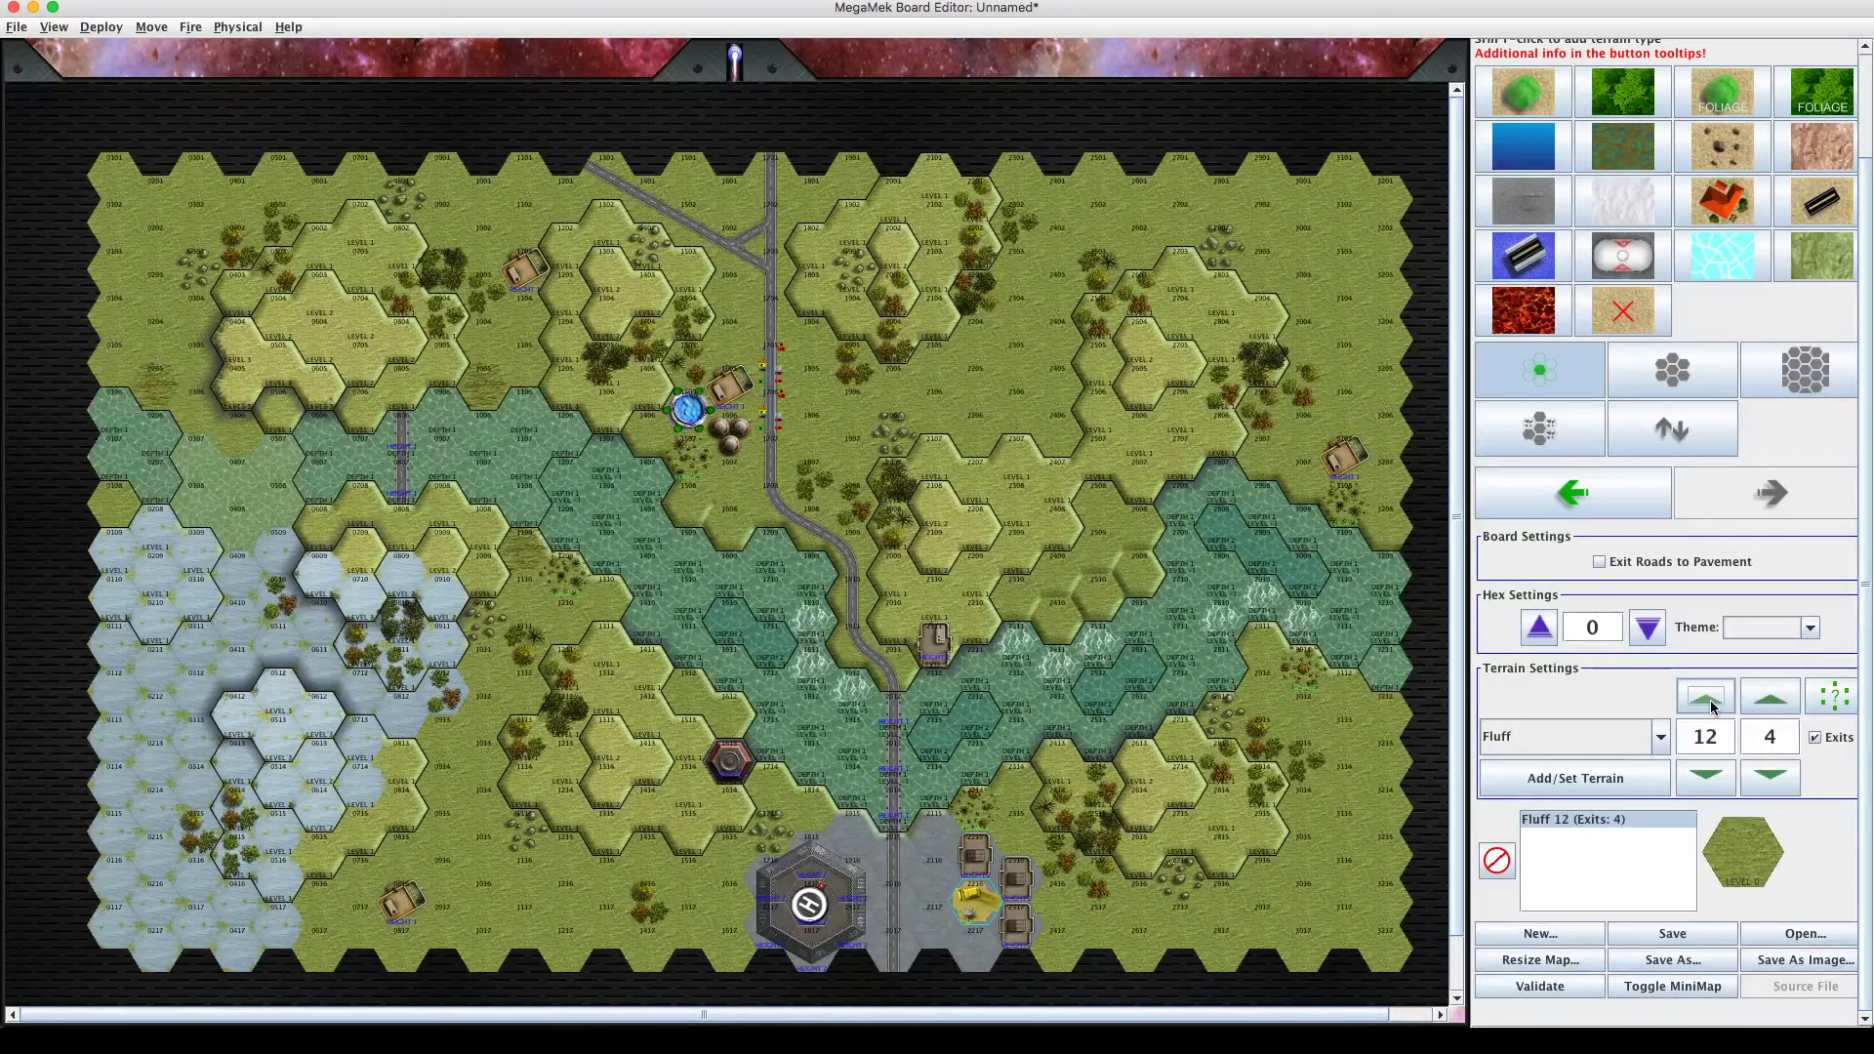
{"action": "left_click", "coordinate": [1711, 704]}
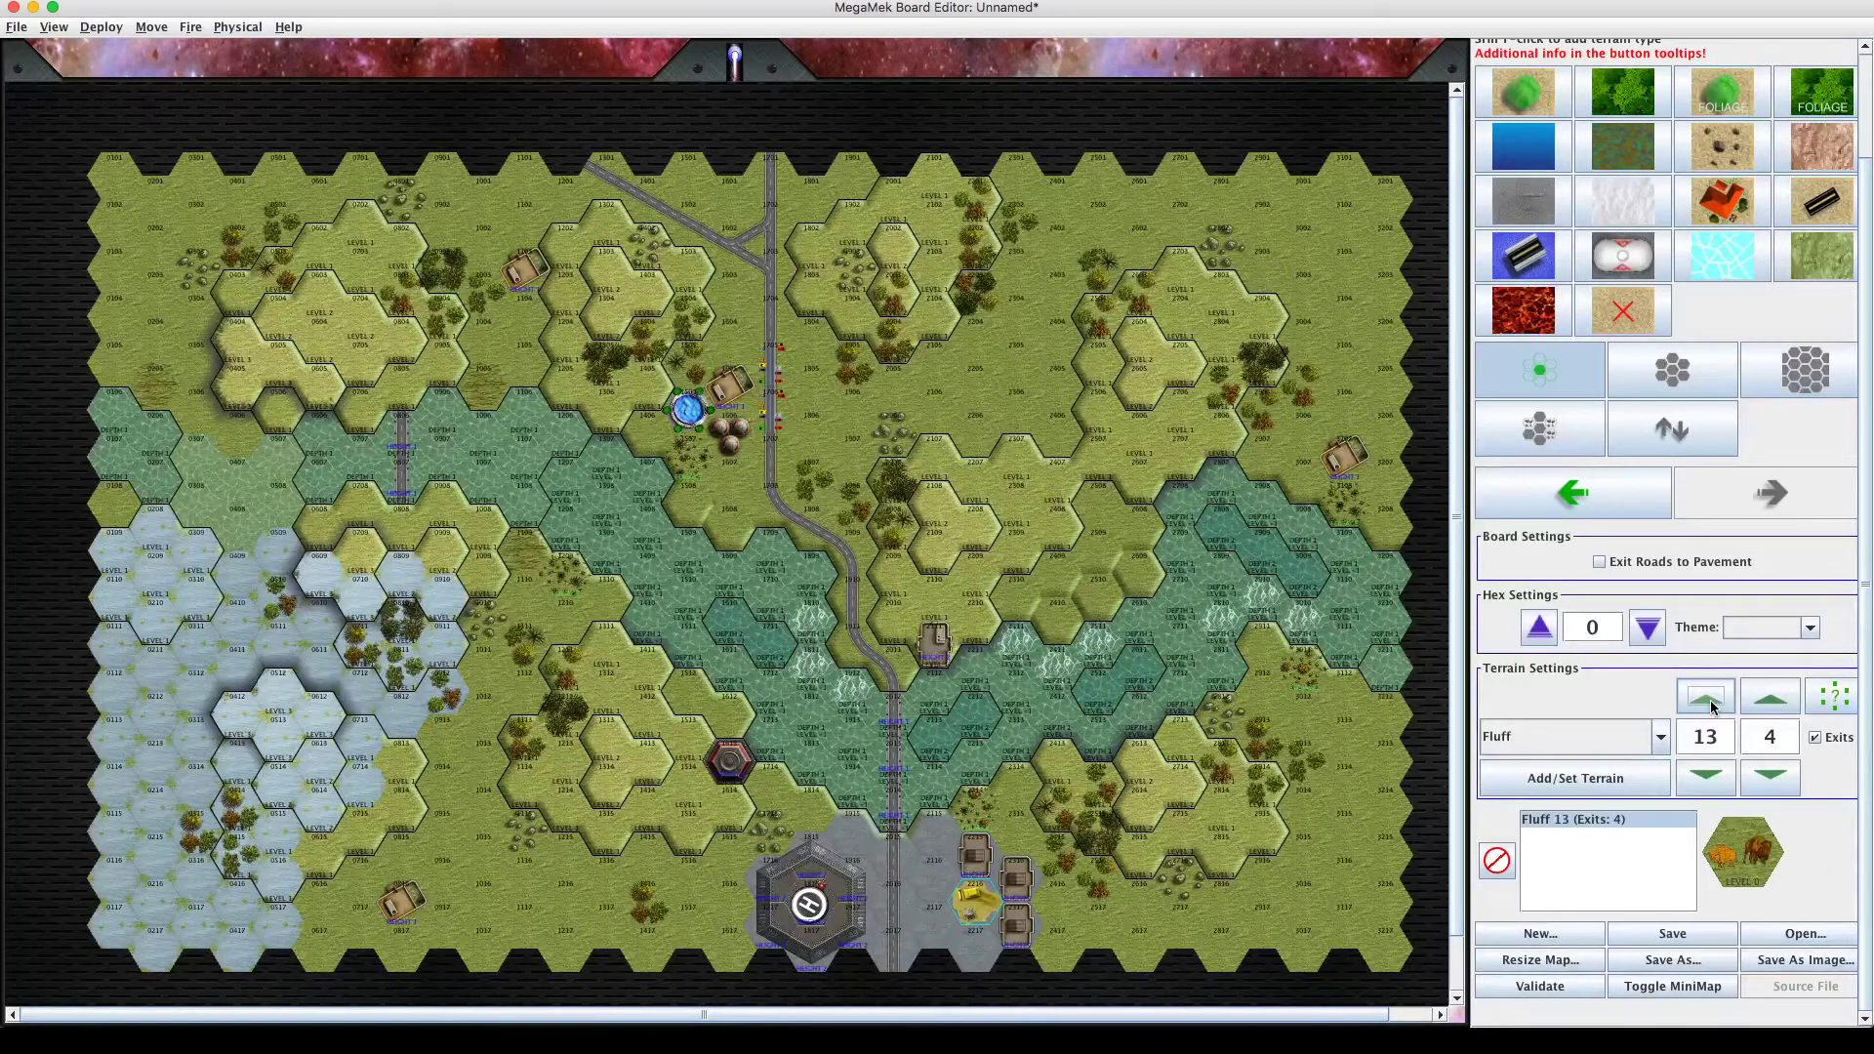
{"action": "left_click", "coordinate": [1780, 787]}
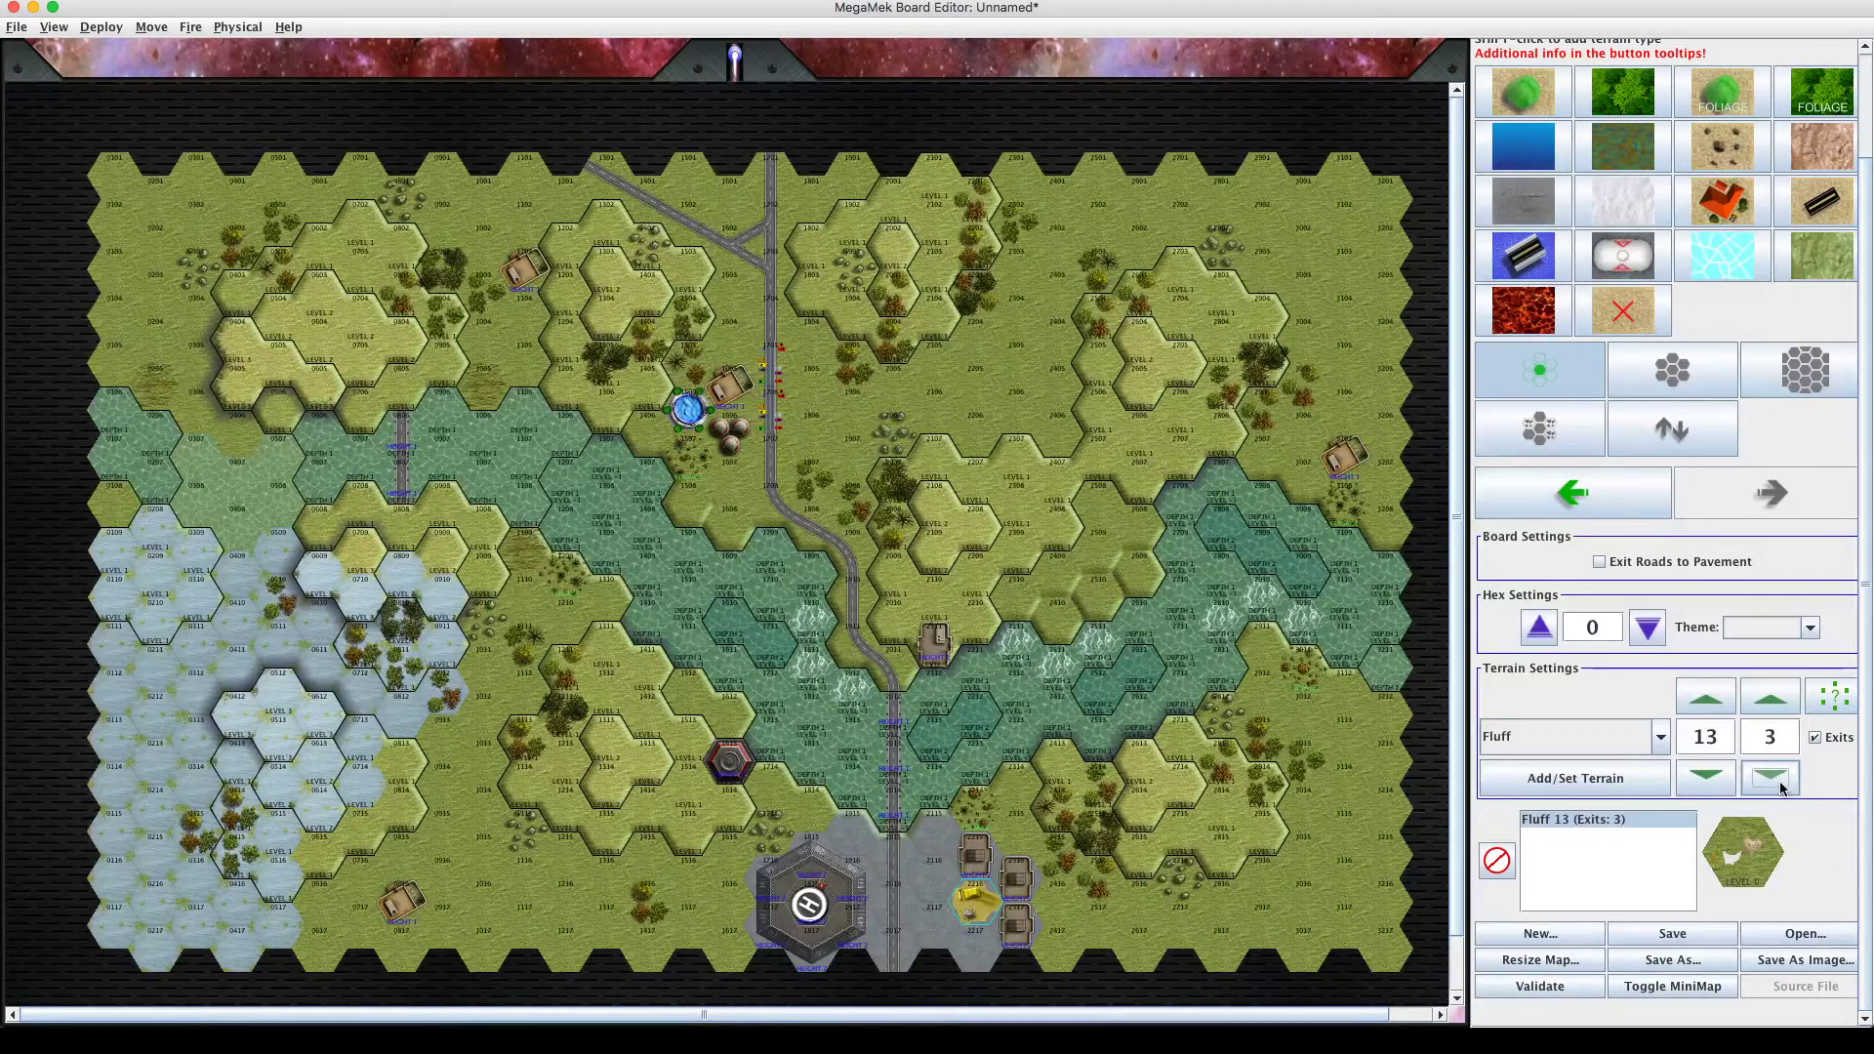
{"action": "left_click", "coordinate": [1780, 788]}
{"action": "left_click", "coordinate": [1780, 787]}
{"action": "left_click", "coordinate": [734, 354]}
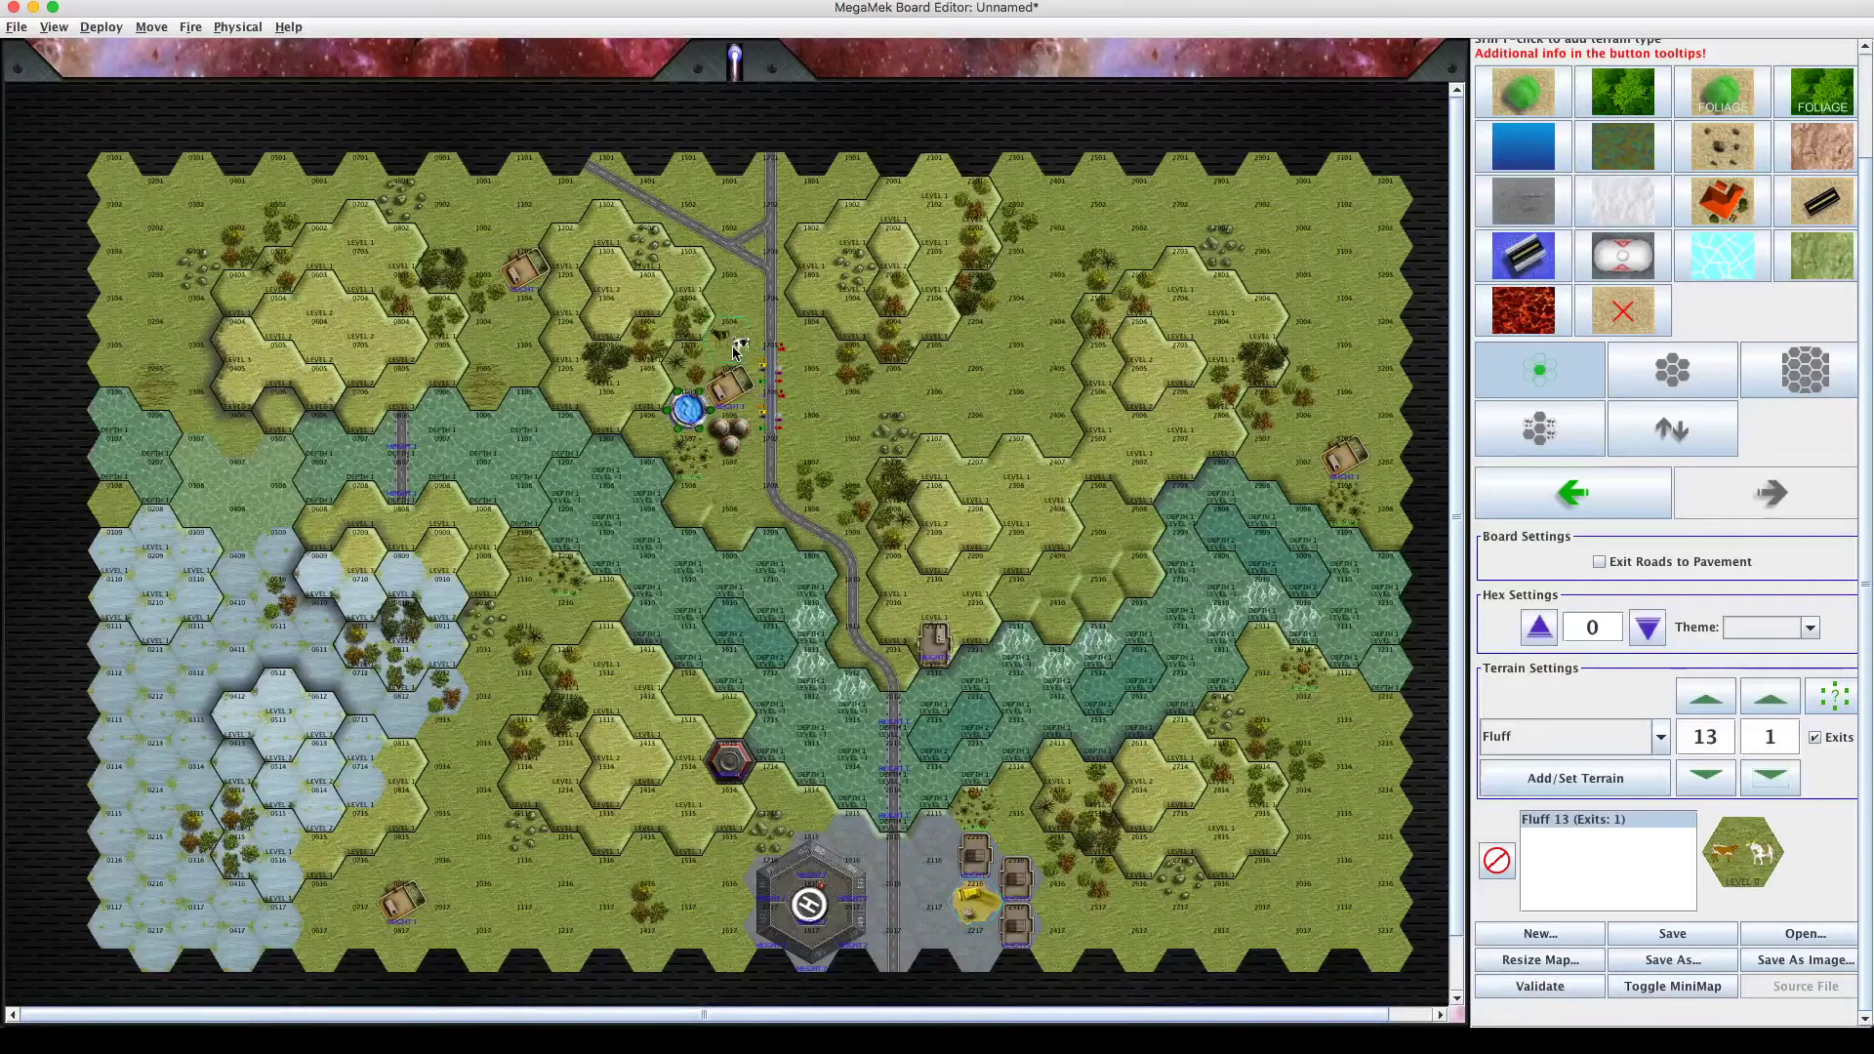
Set the Fluff entry to level 14 with exits 1 and place the number marking on the paved hex between the road and the small southern buildings.
{"action": "left_click", "coordinate": [1704, 709]}
{"action": "left_click", "coordinate": [1704, 709]}
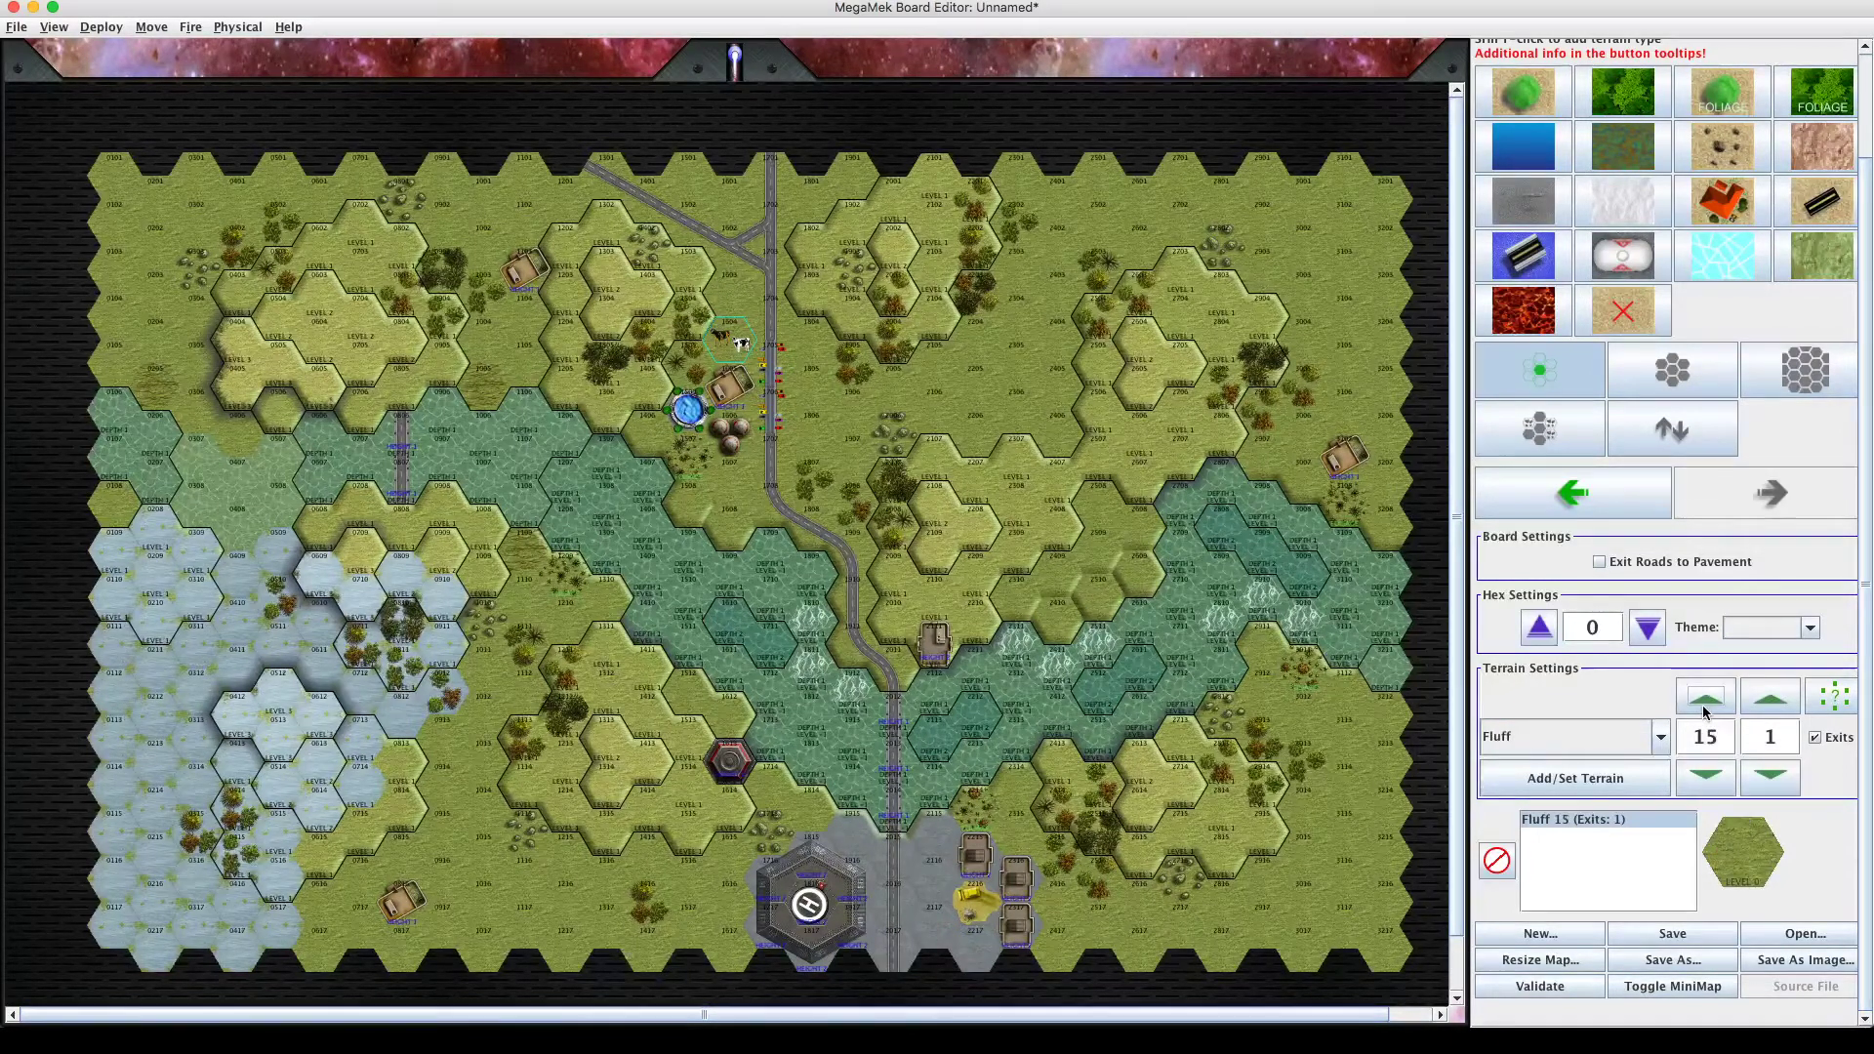
{"action": "left_click", "coordinate": [1701, 784]}
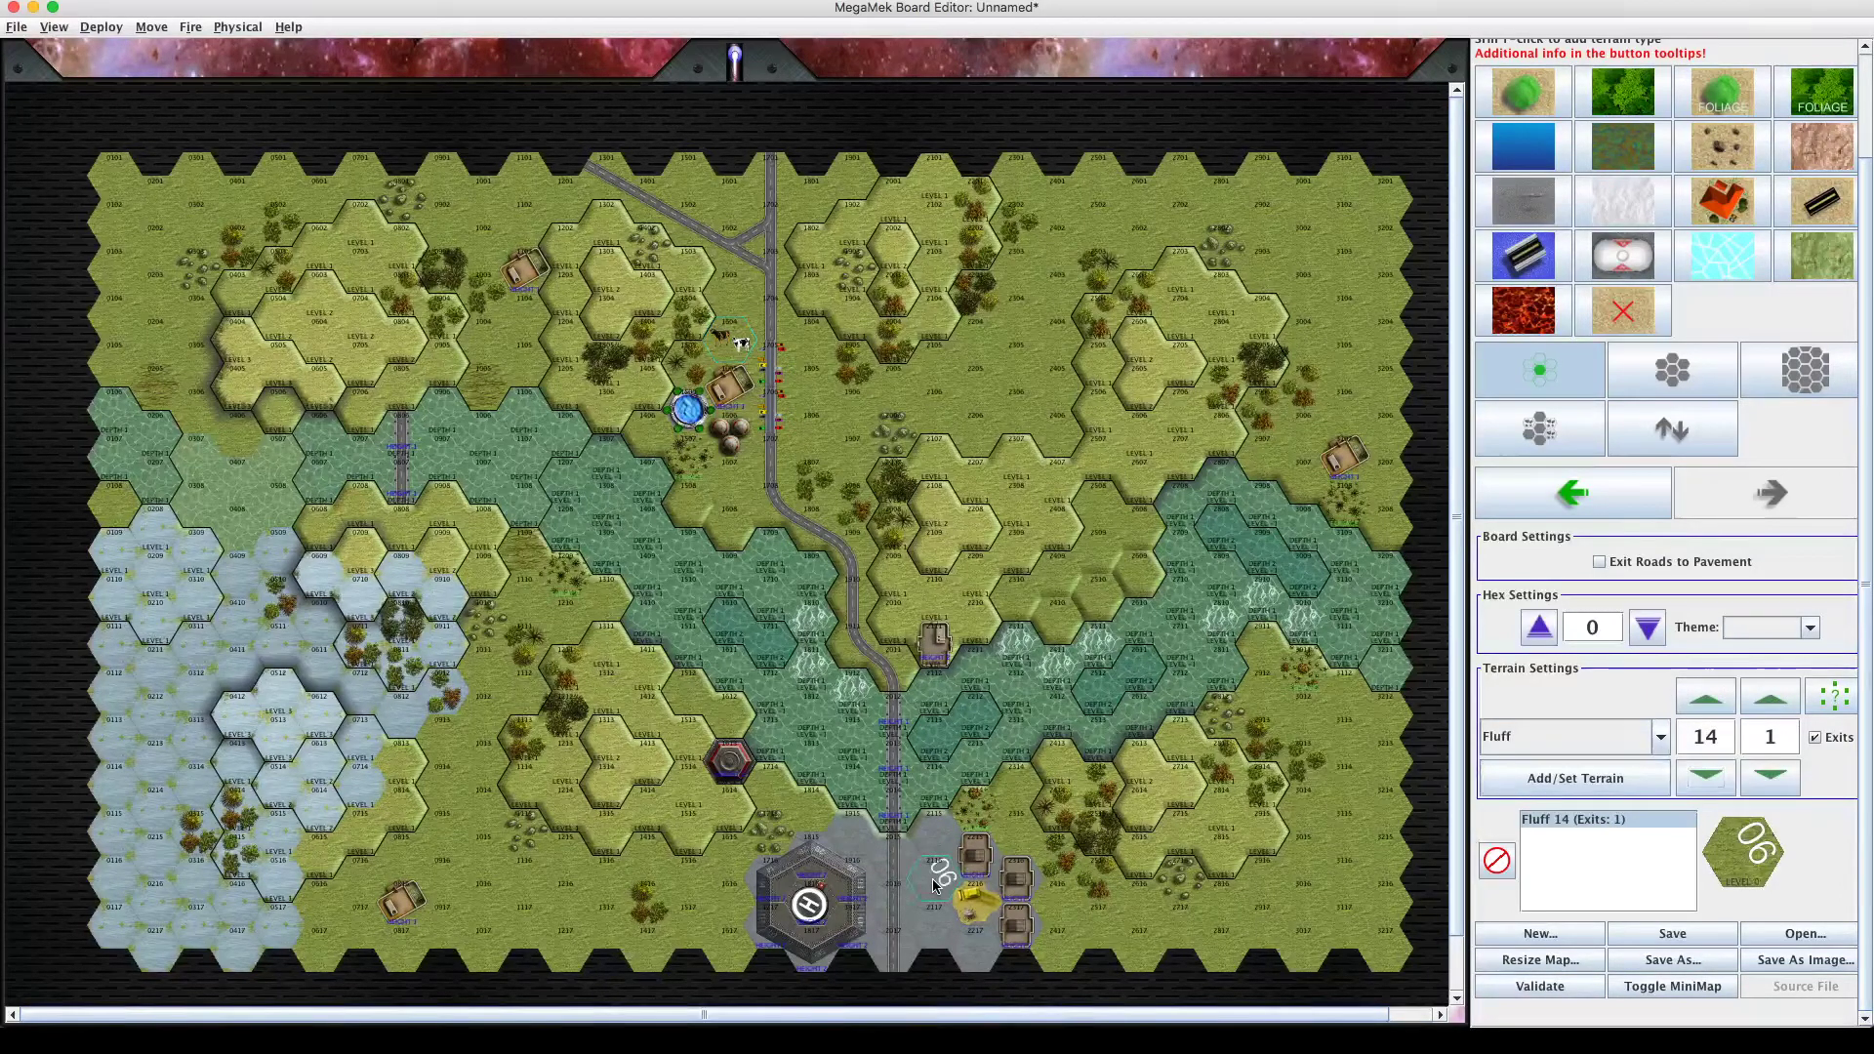
Set the Fluff entry to level 12 with exits 0 and place it on the light woods hex at the northeastern hill's northwest foot.
{"action": "left_click", "coordinate": [1703, 697]}
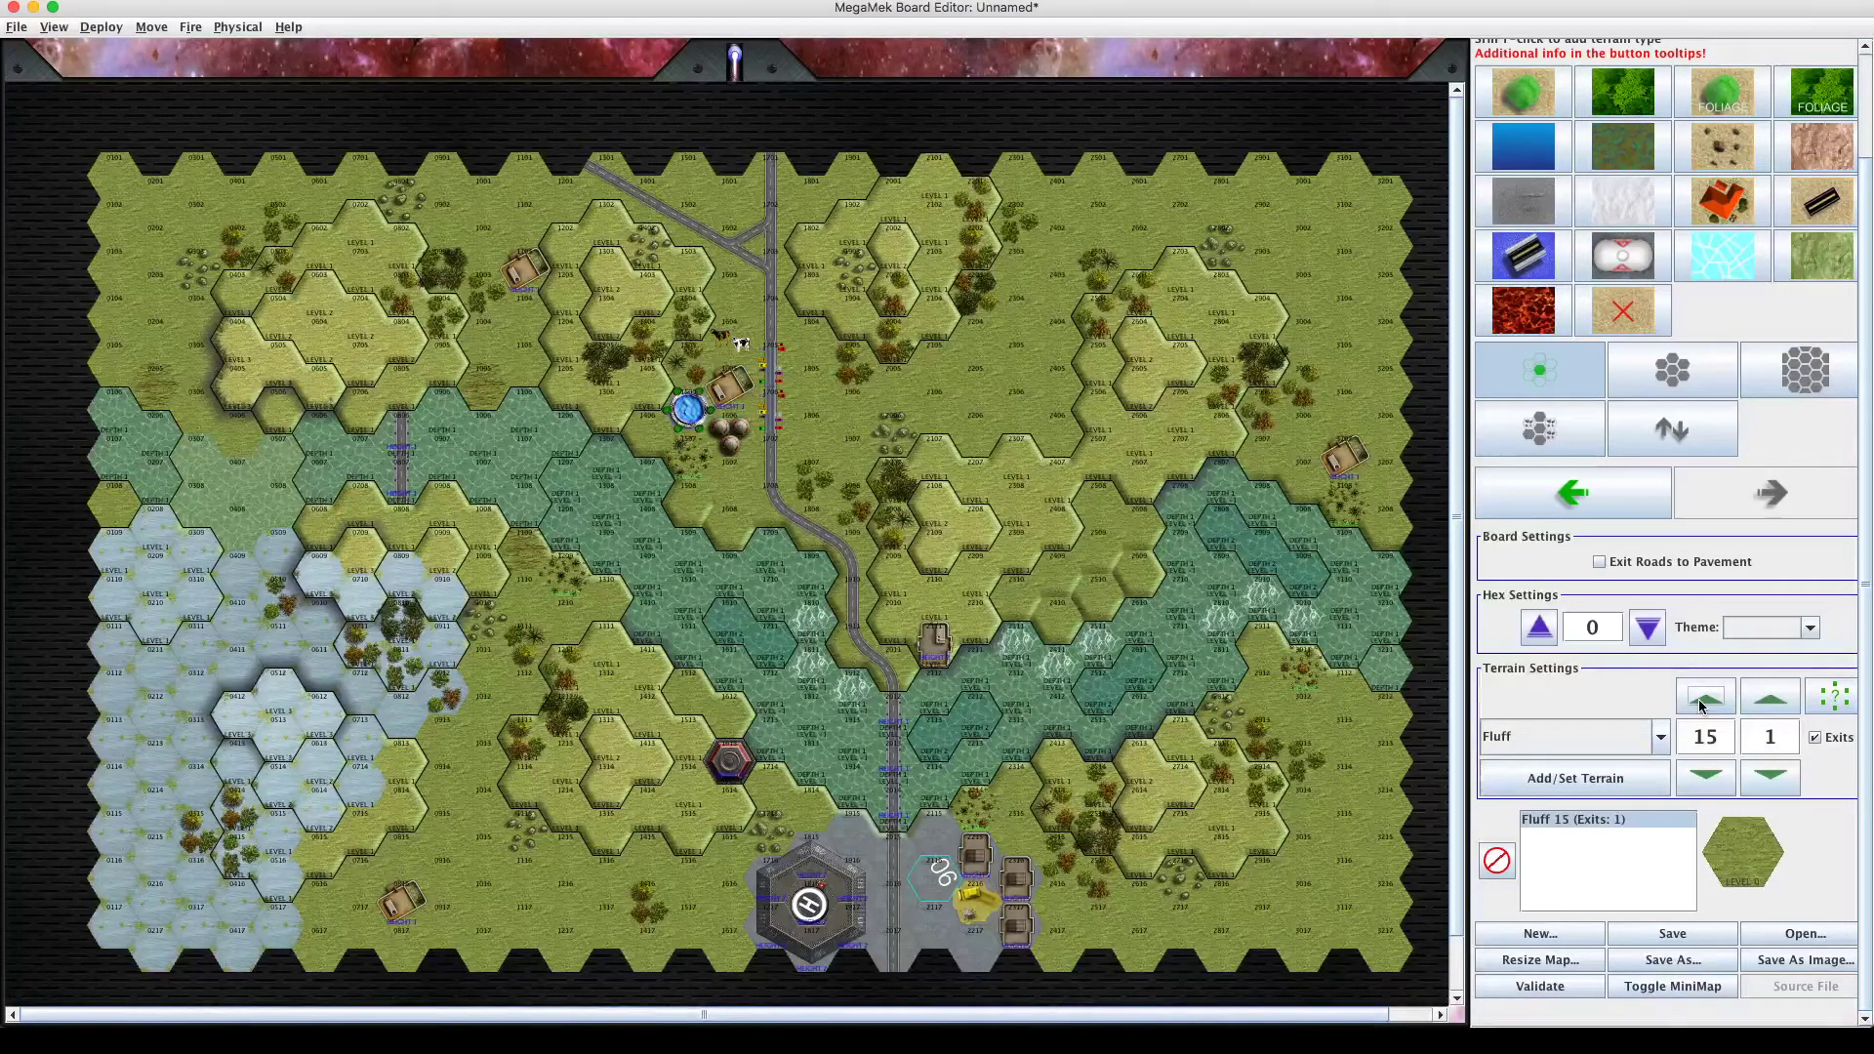
{"action": "left_click", "coordinate": [1699, 702]}
{"action": "left_click", "coordinate": [1715, 783]}
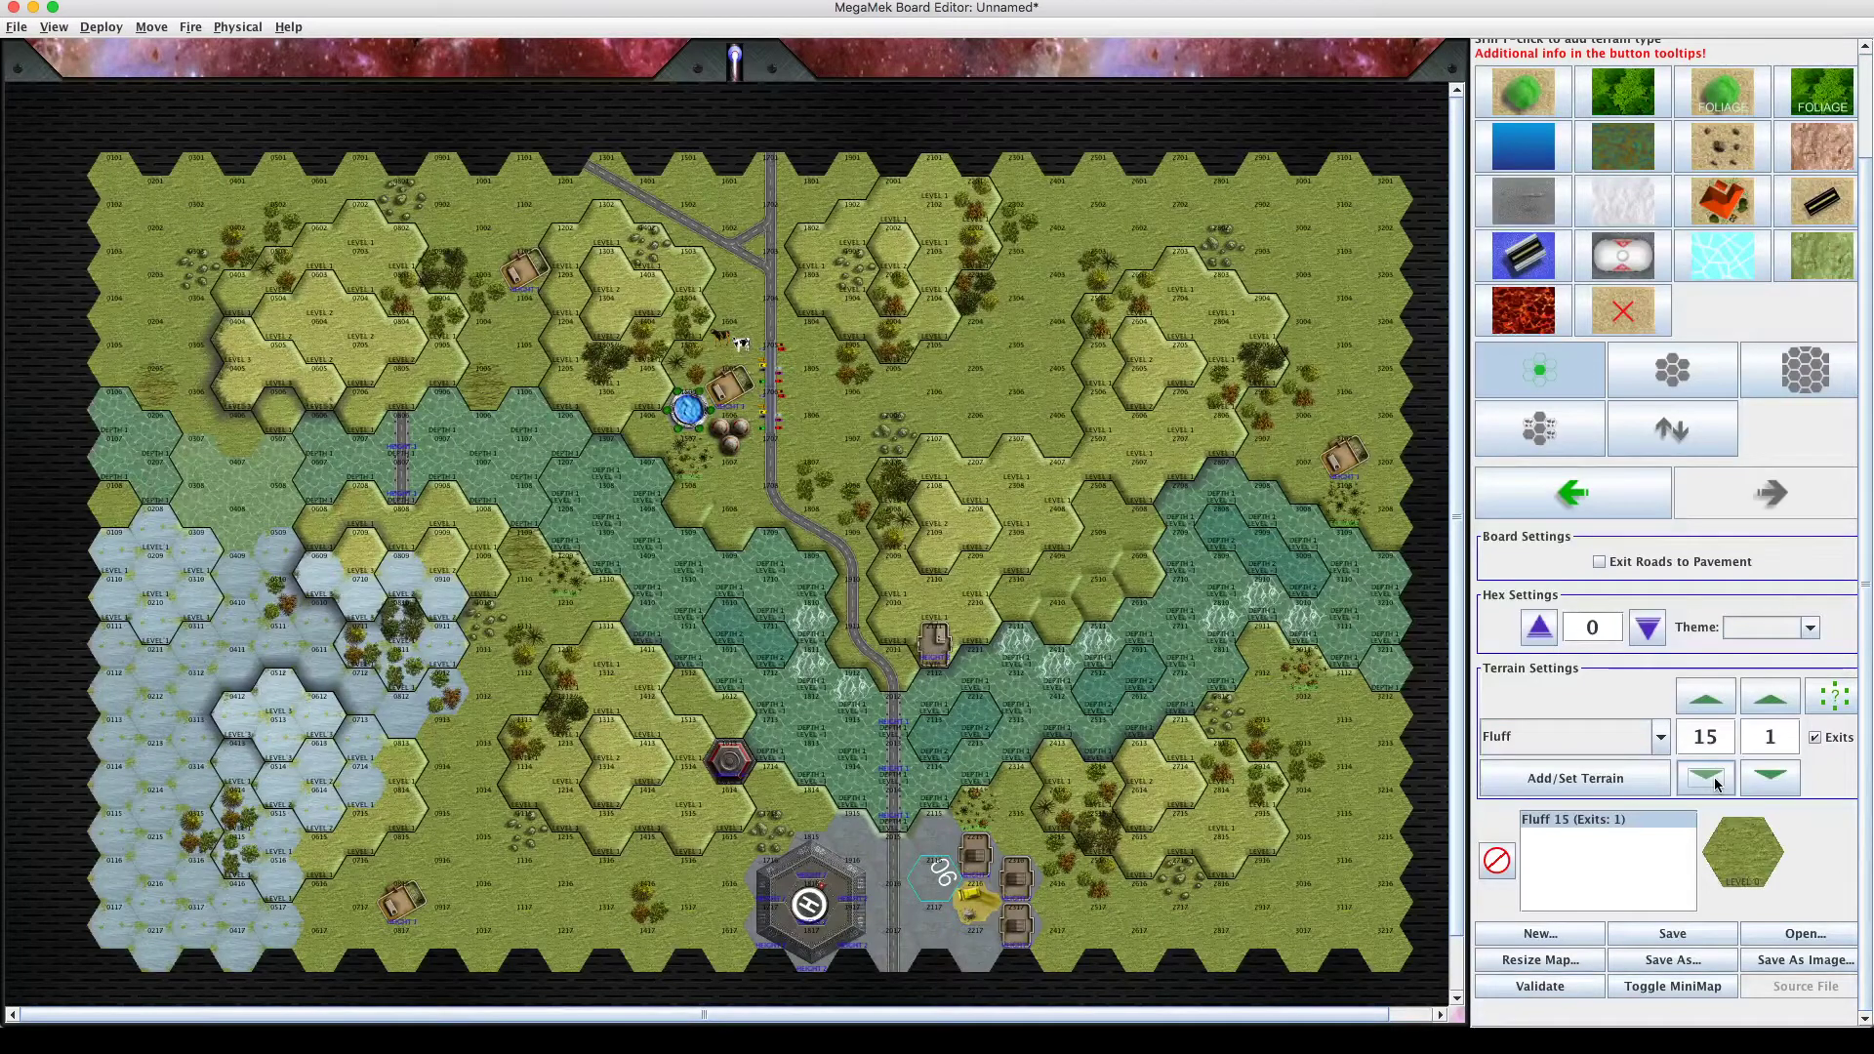
{"action": "double_click", "coordinate": [1716, 782]}
{"action": "left_click", "coordinate": [1715, 783]}
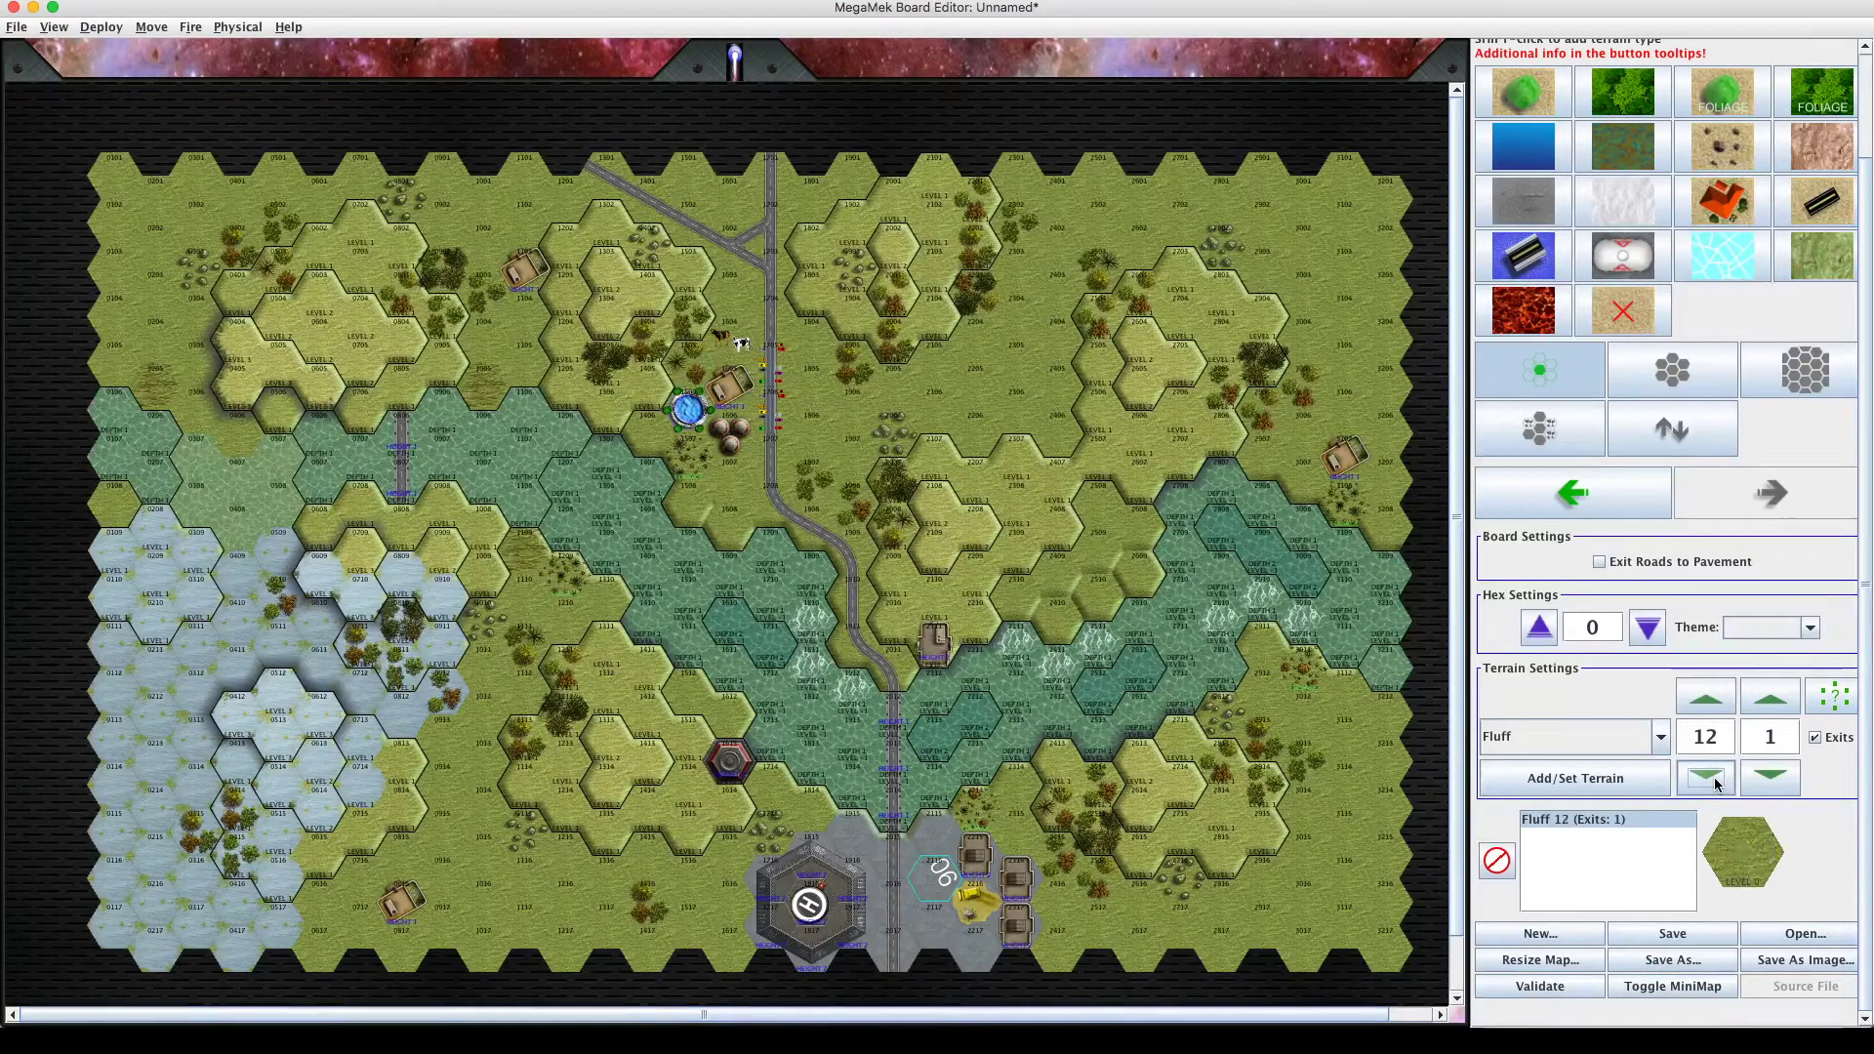
{"action": "left_click", "coordinate": [1768, 779]}
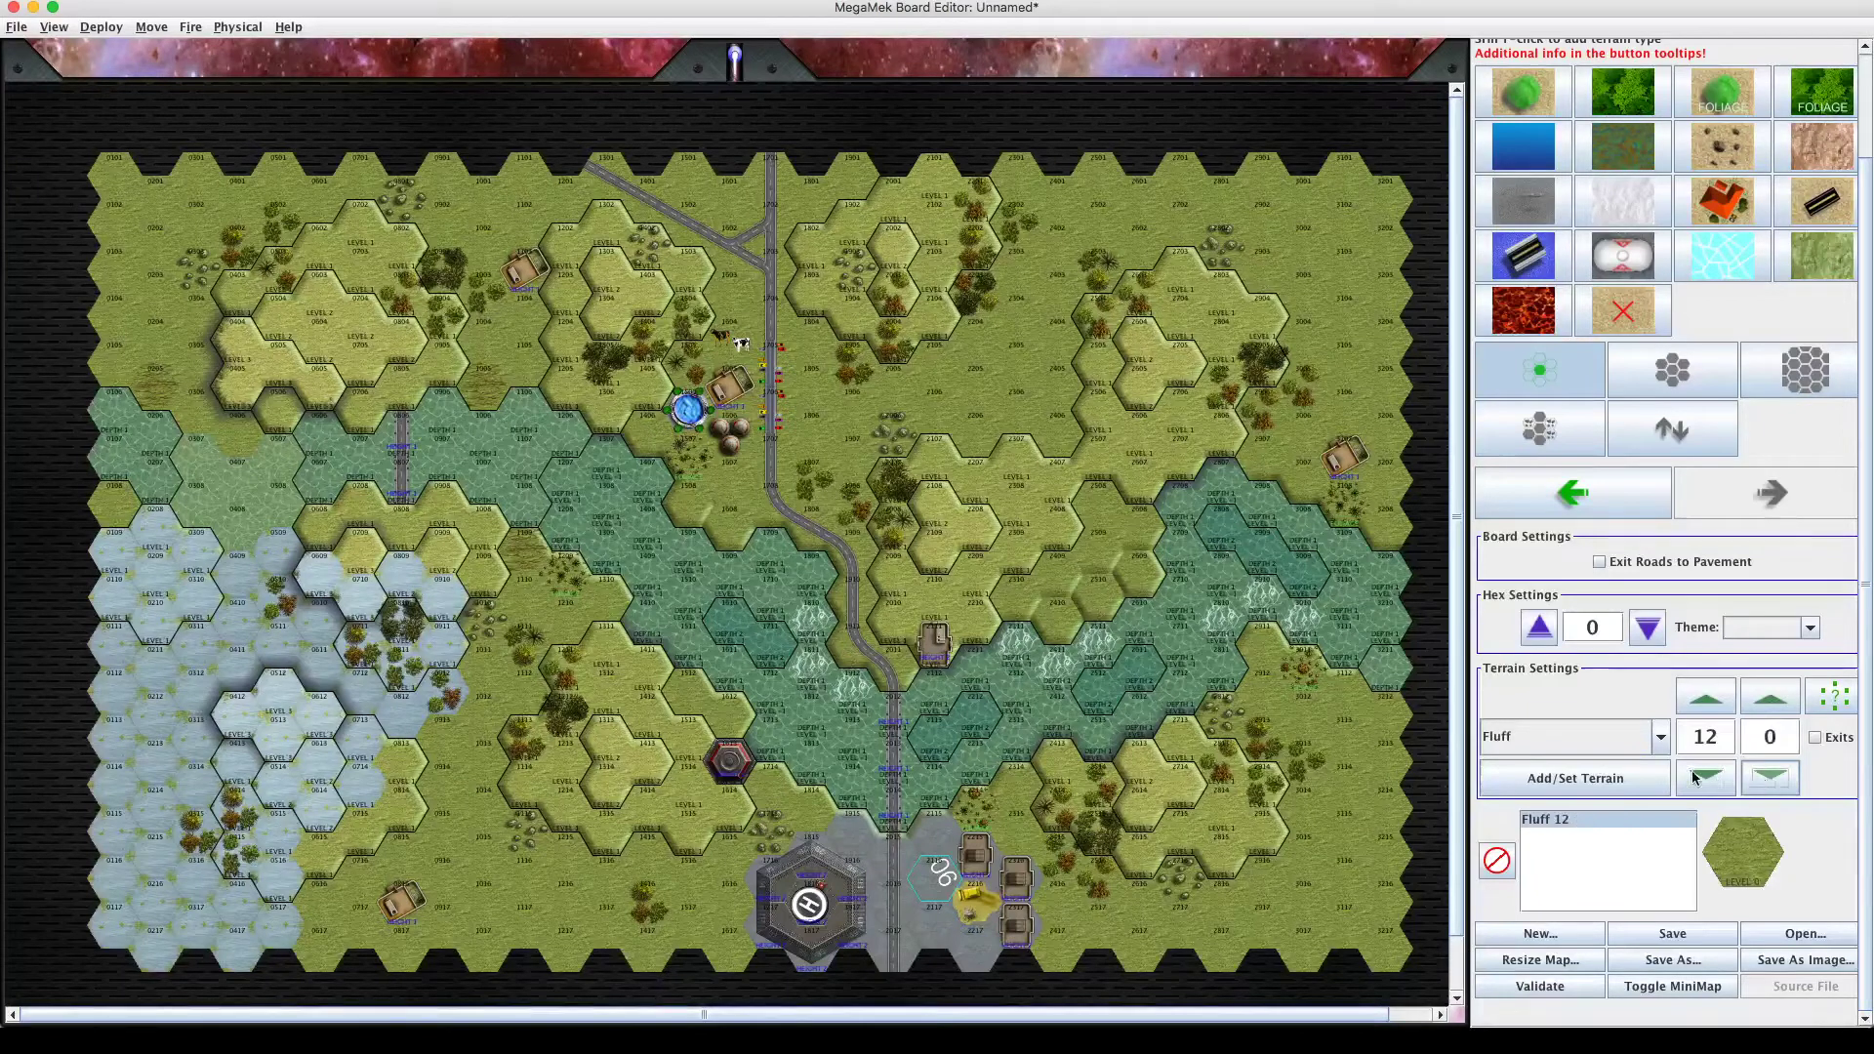
{"action": "left_click", "coordinate": [1097, 279]}
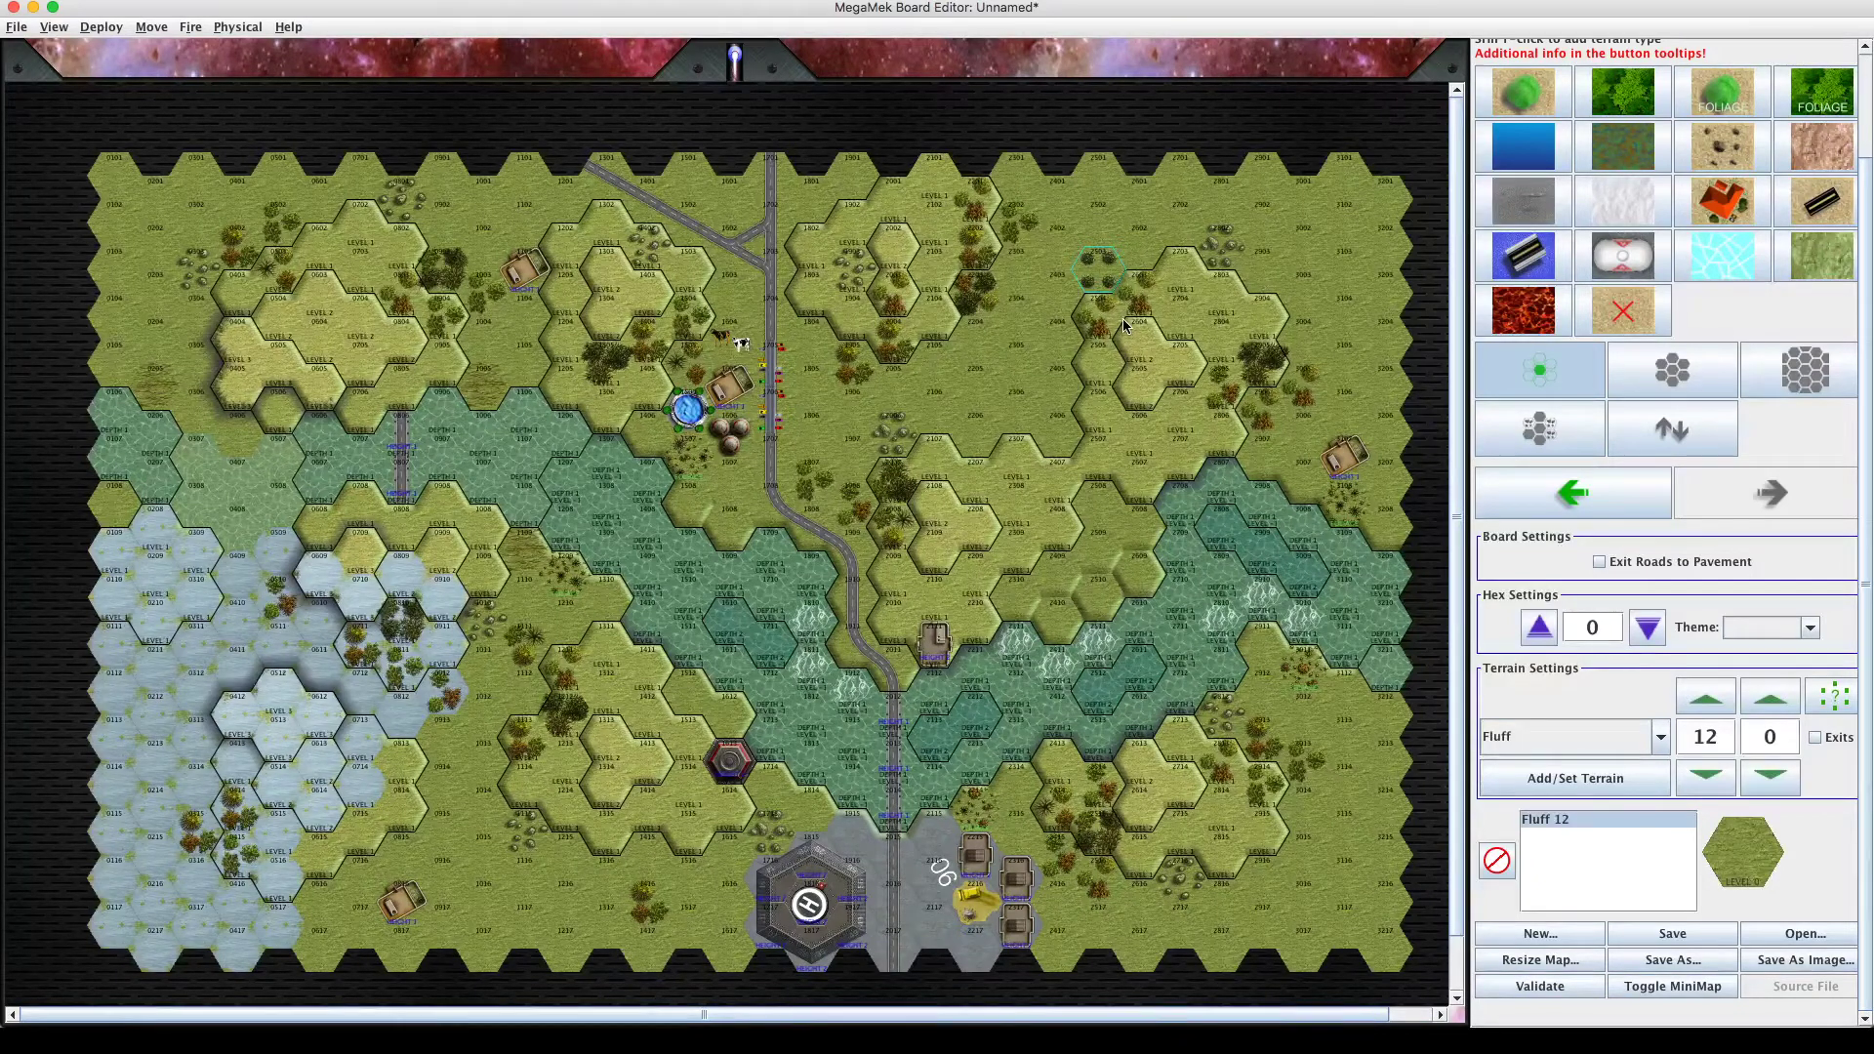
Load the terrain entries of the light woods hex that received the level 12 fluff.
{"action": "mouse_move", "coordinate": [1103, 280]}
{"action": "right_click", "coordinate": [1106, 300]}
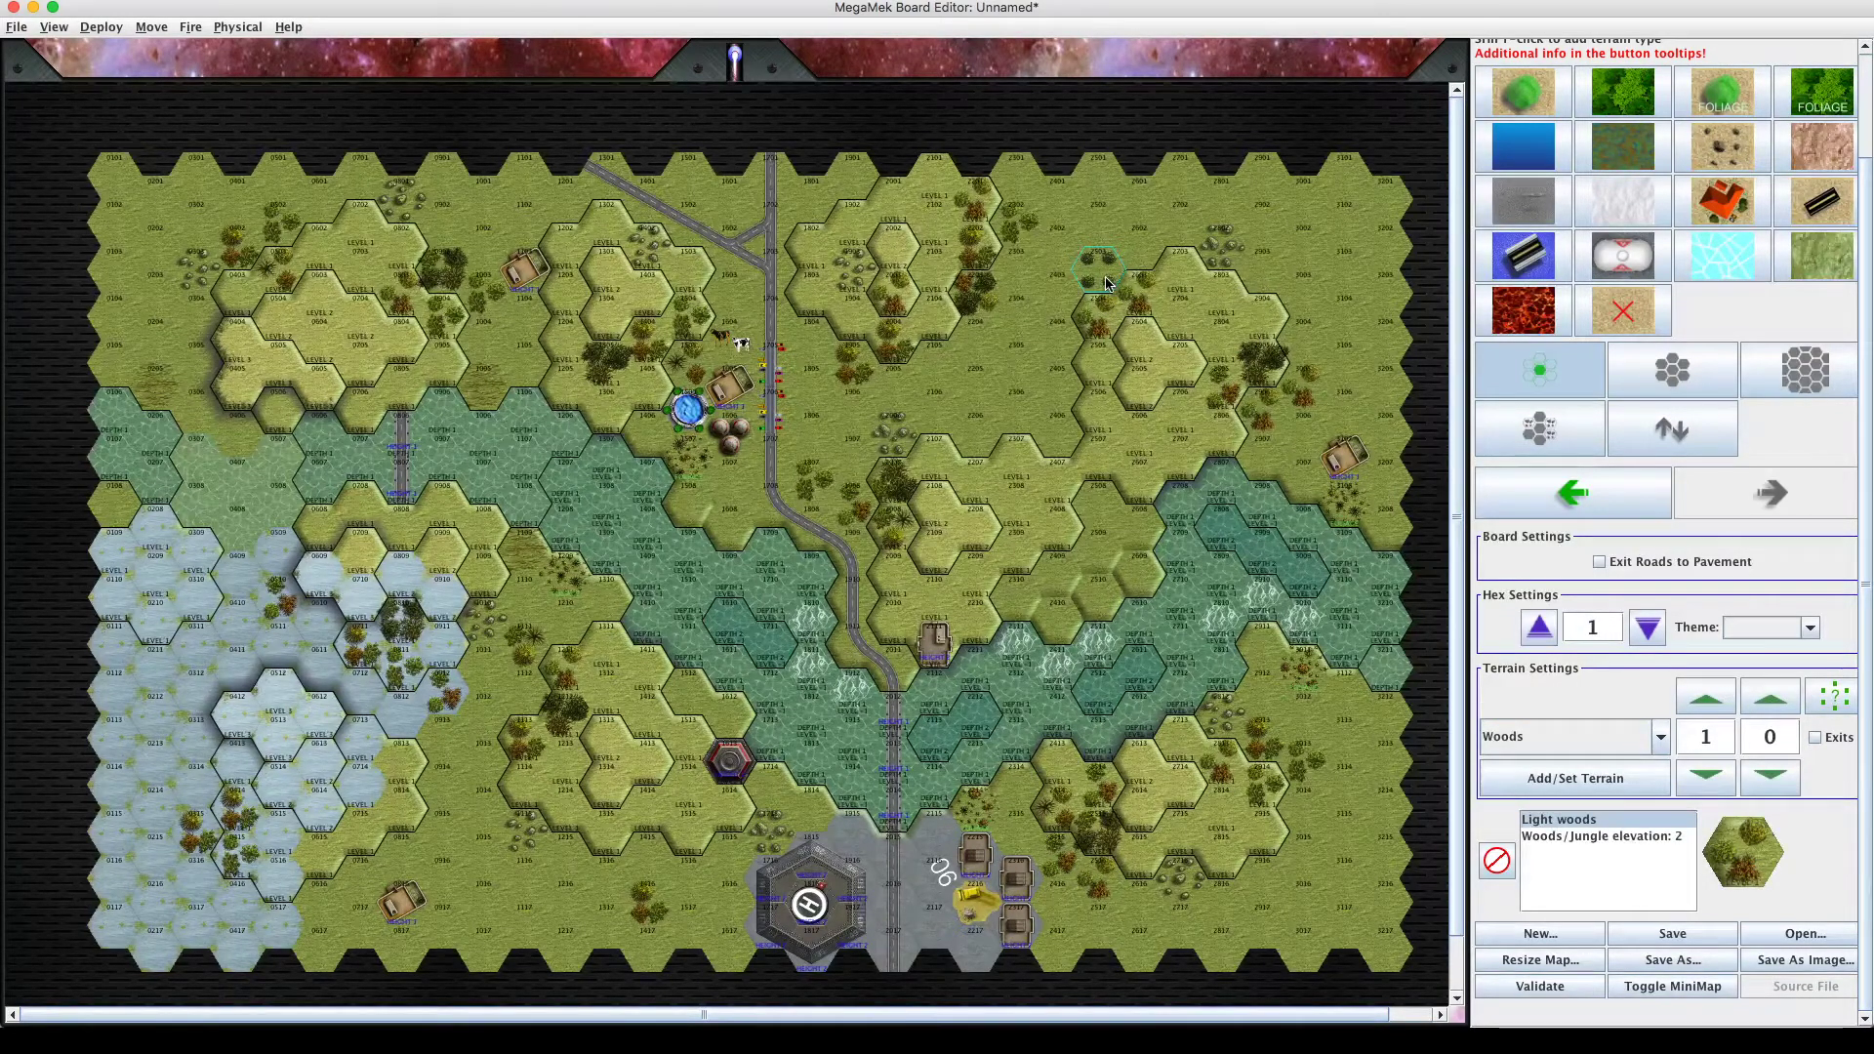
{"action": "right_click", "coordinate": [1105, 282]}
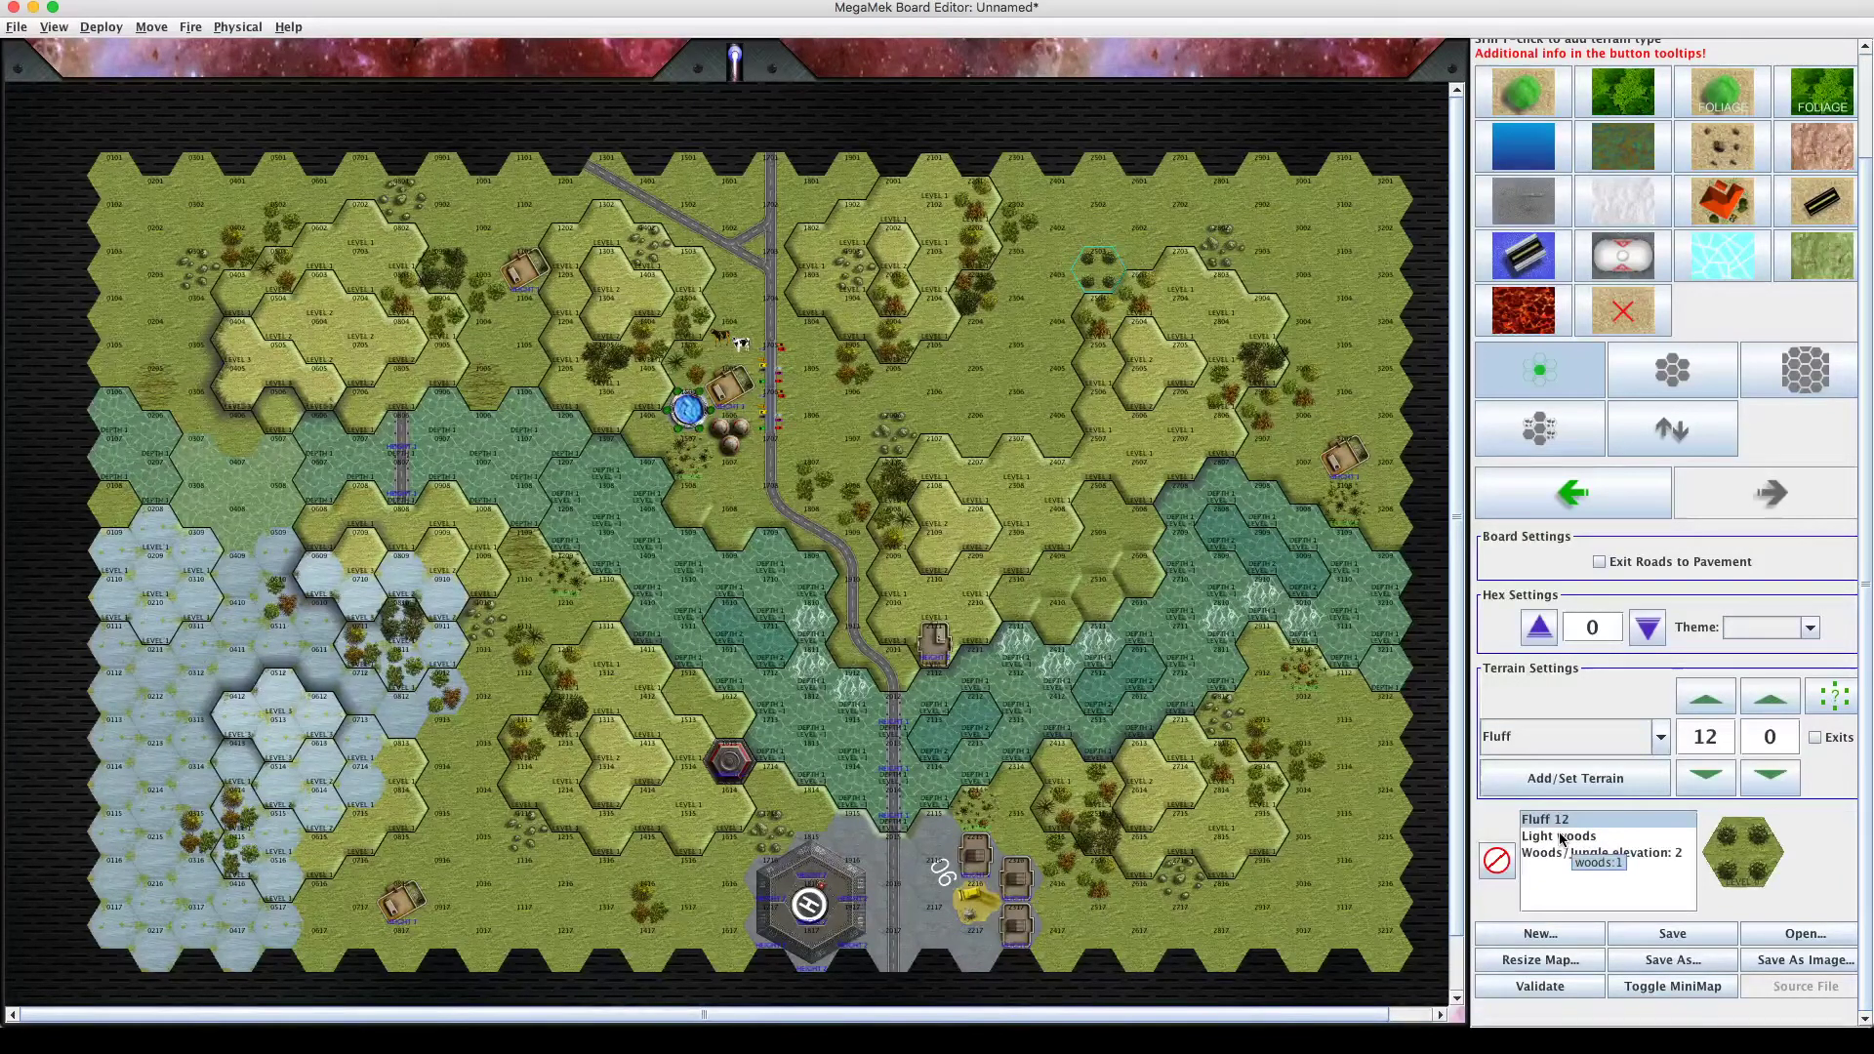
Look through the terrain types from Arms to Fluff and choose Fire.
{"action": "left_click", "coordinate": [1658, 742]}
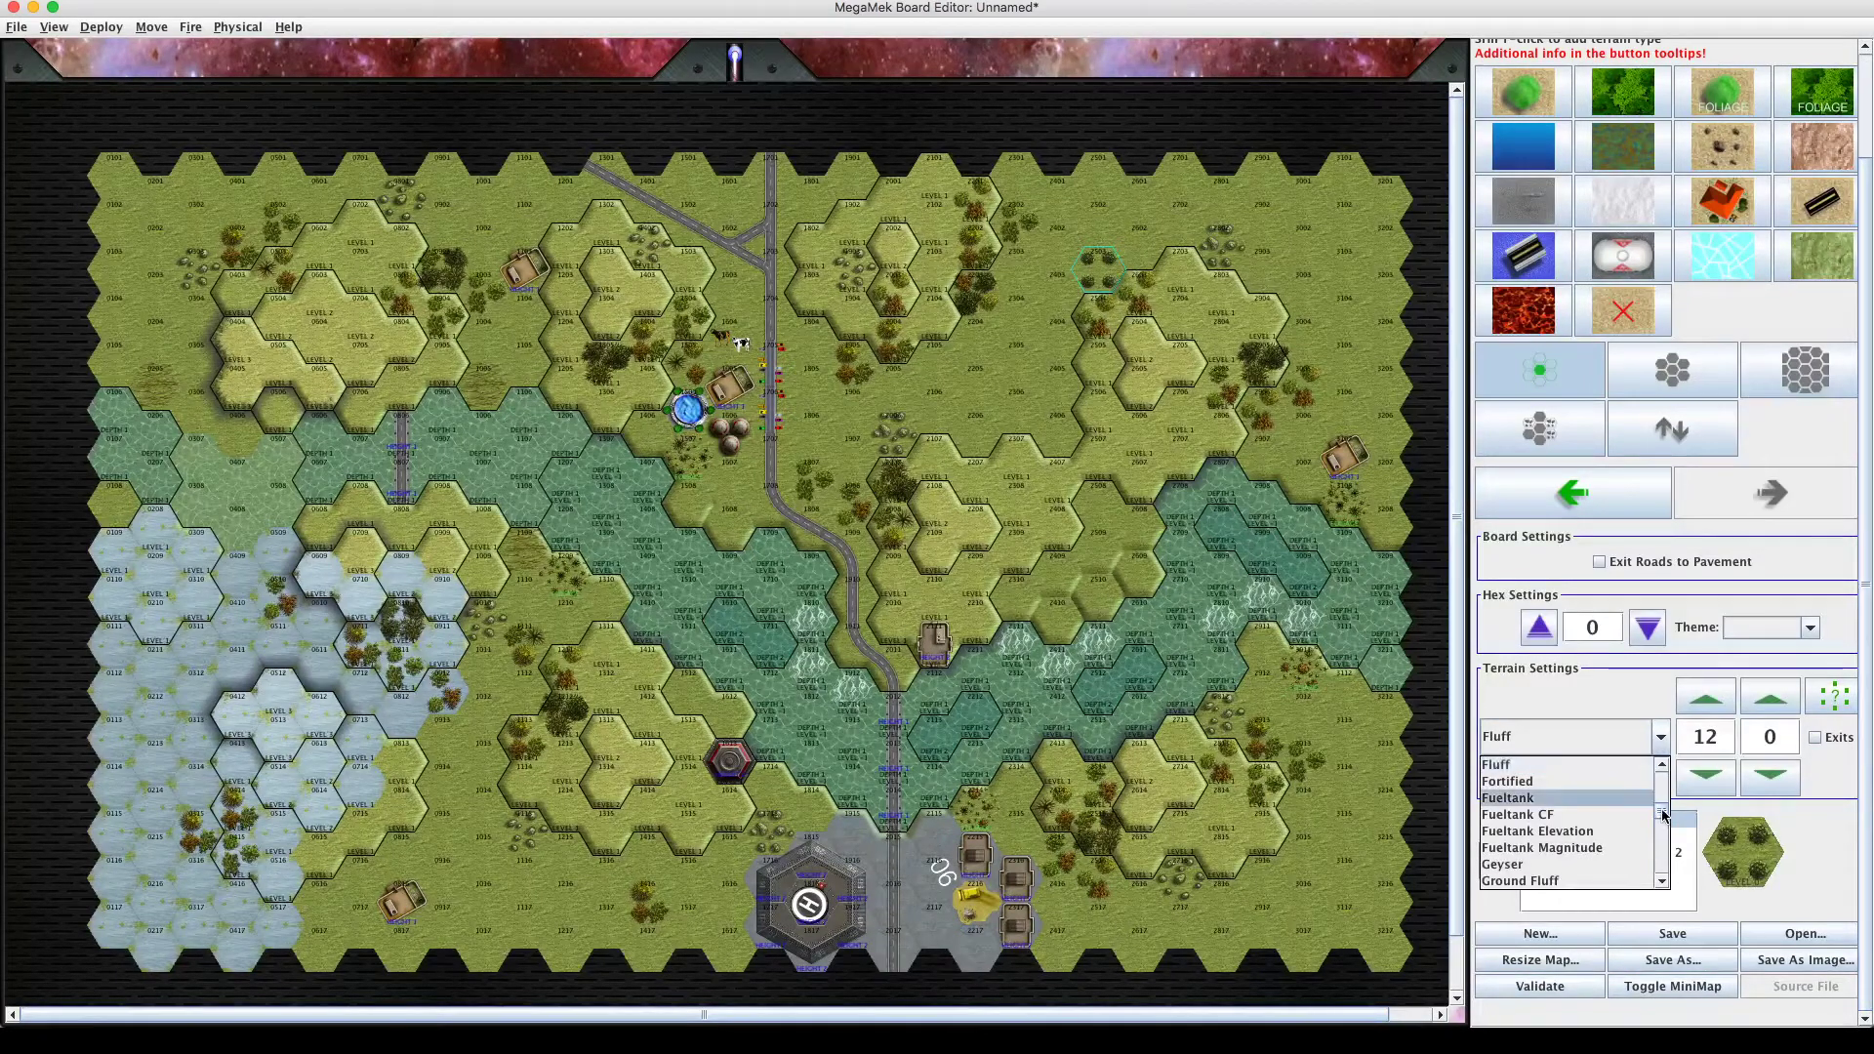
{"action": "scroll", "coordinate": [1633, 789], "scroll_direction": "up", "scroll_amount": 5}
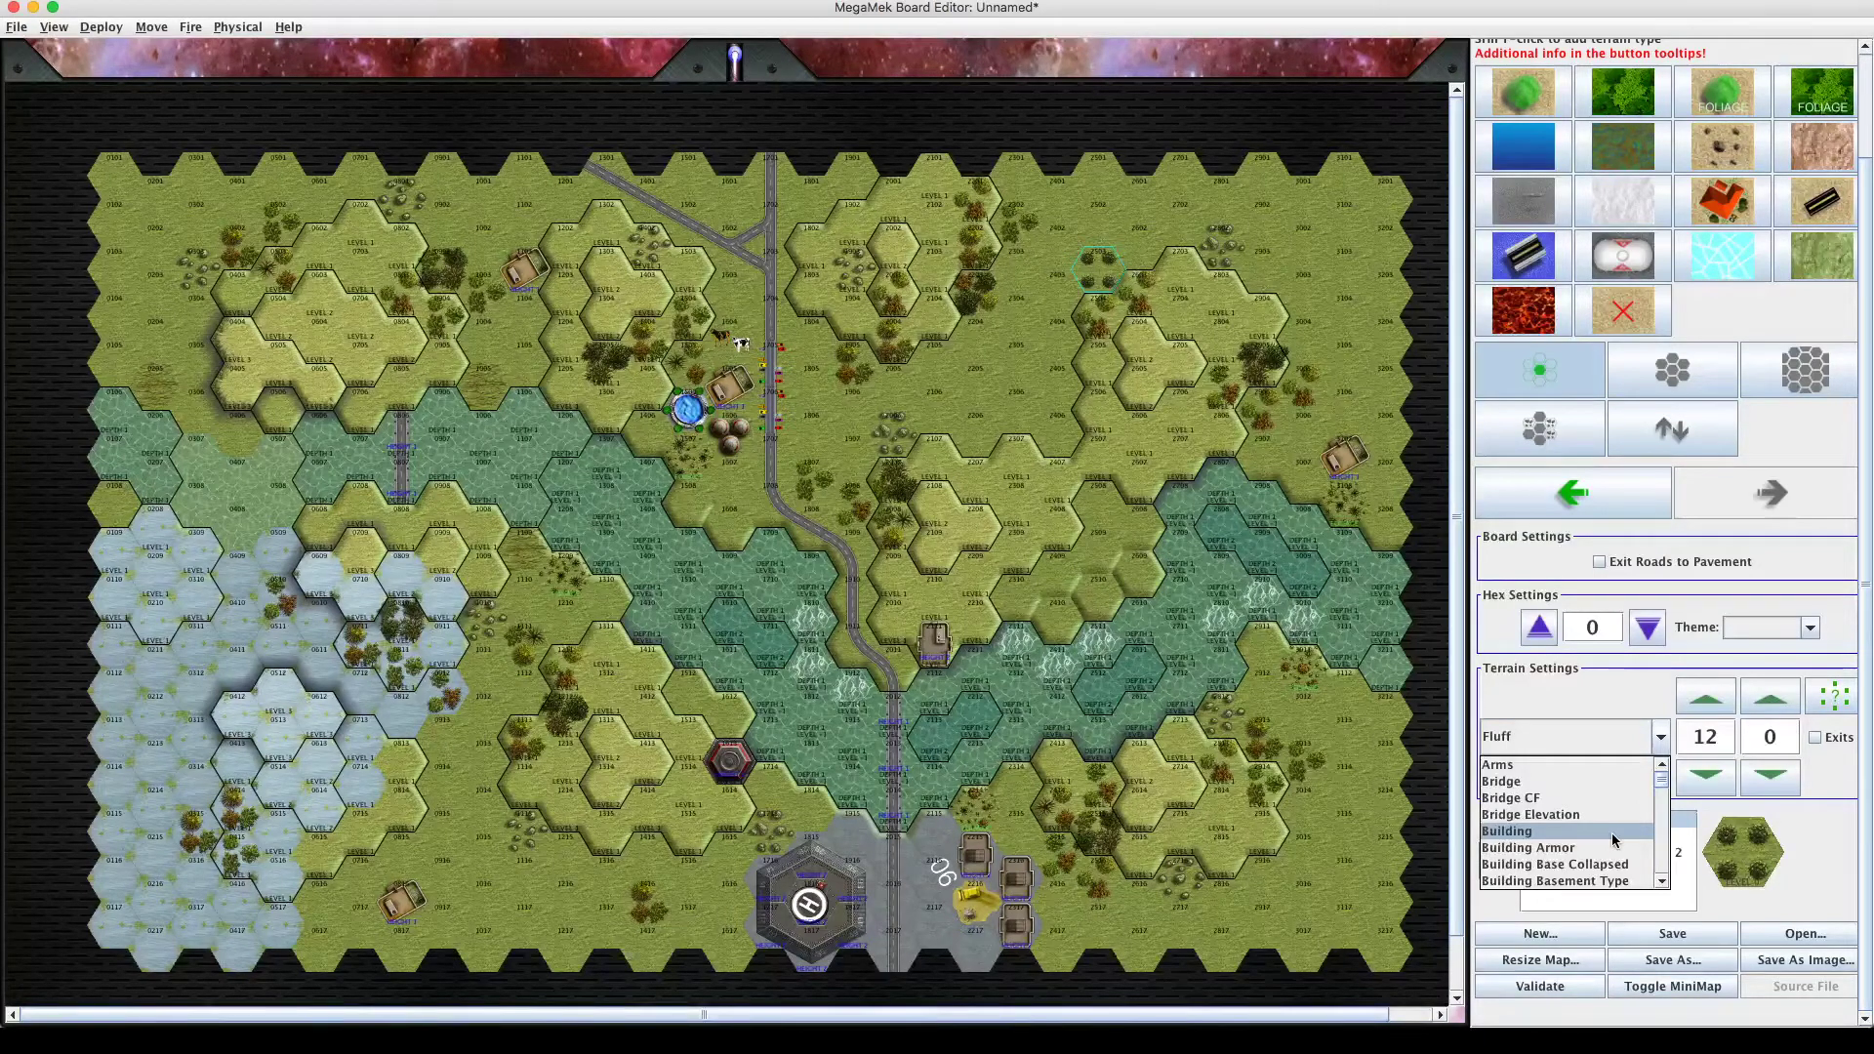
{"action": "key", "text": "Down"}
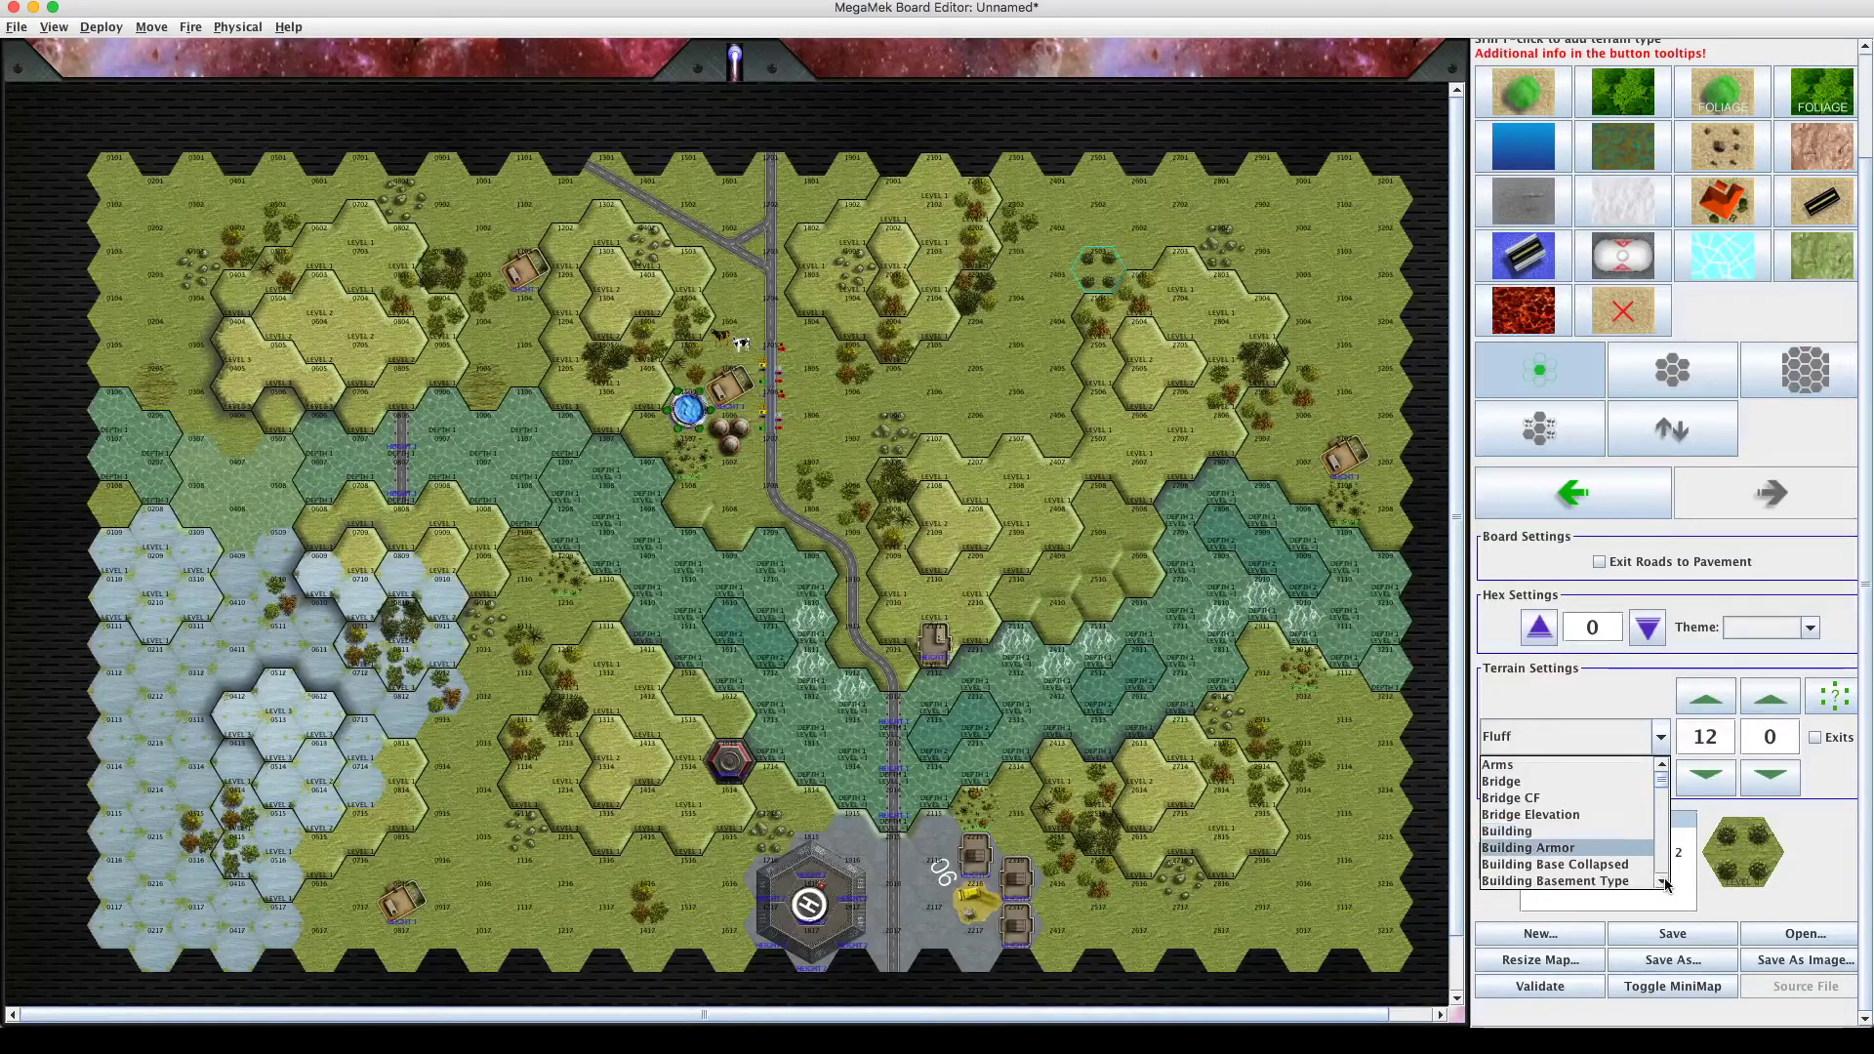
{"action": "key", "text": "Up"}
{"action": "key", "text": "Up"}
{"action": "key", "text": "Up"}
{"action": "key", "text": "Up"}
{"action": "key", "text": "Up"}
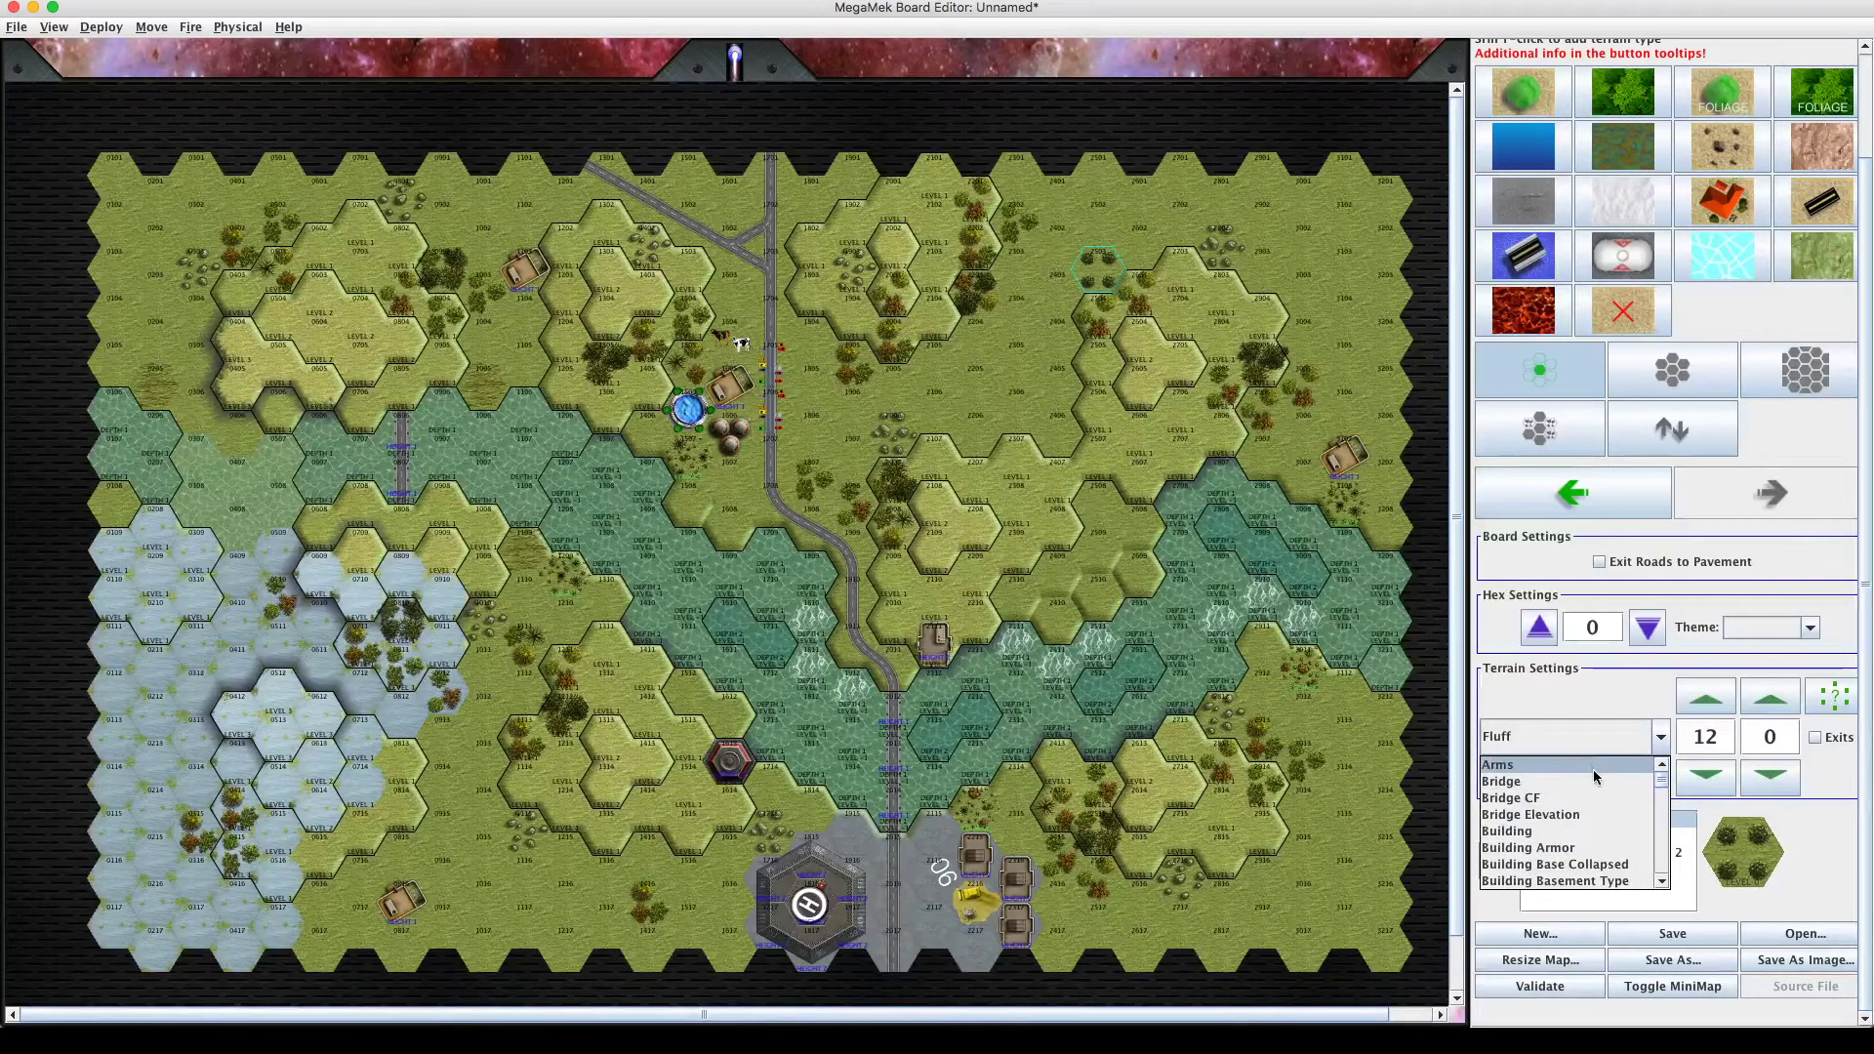
{"action": "key", "text": "Down"}
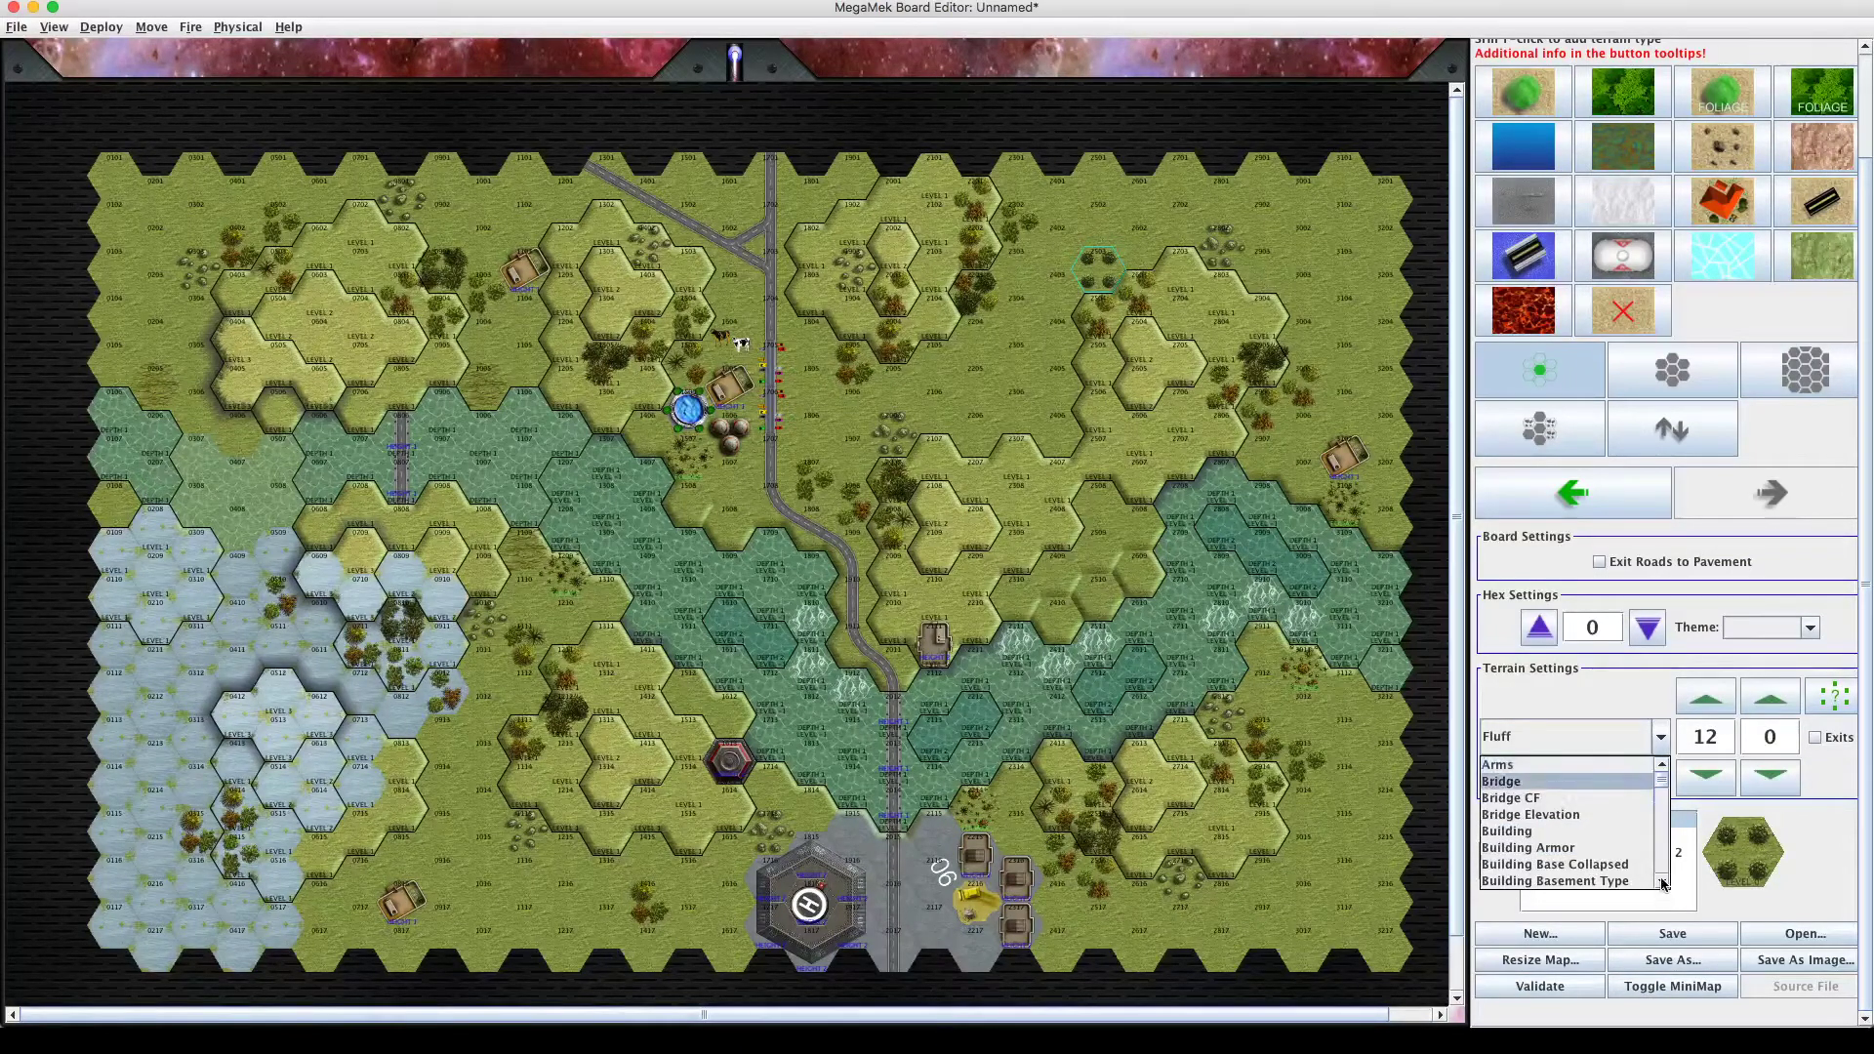
{"action": "key", "text": "Down"}
{"action": "key", "text": "Down"}
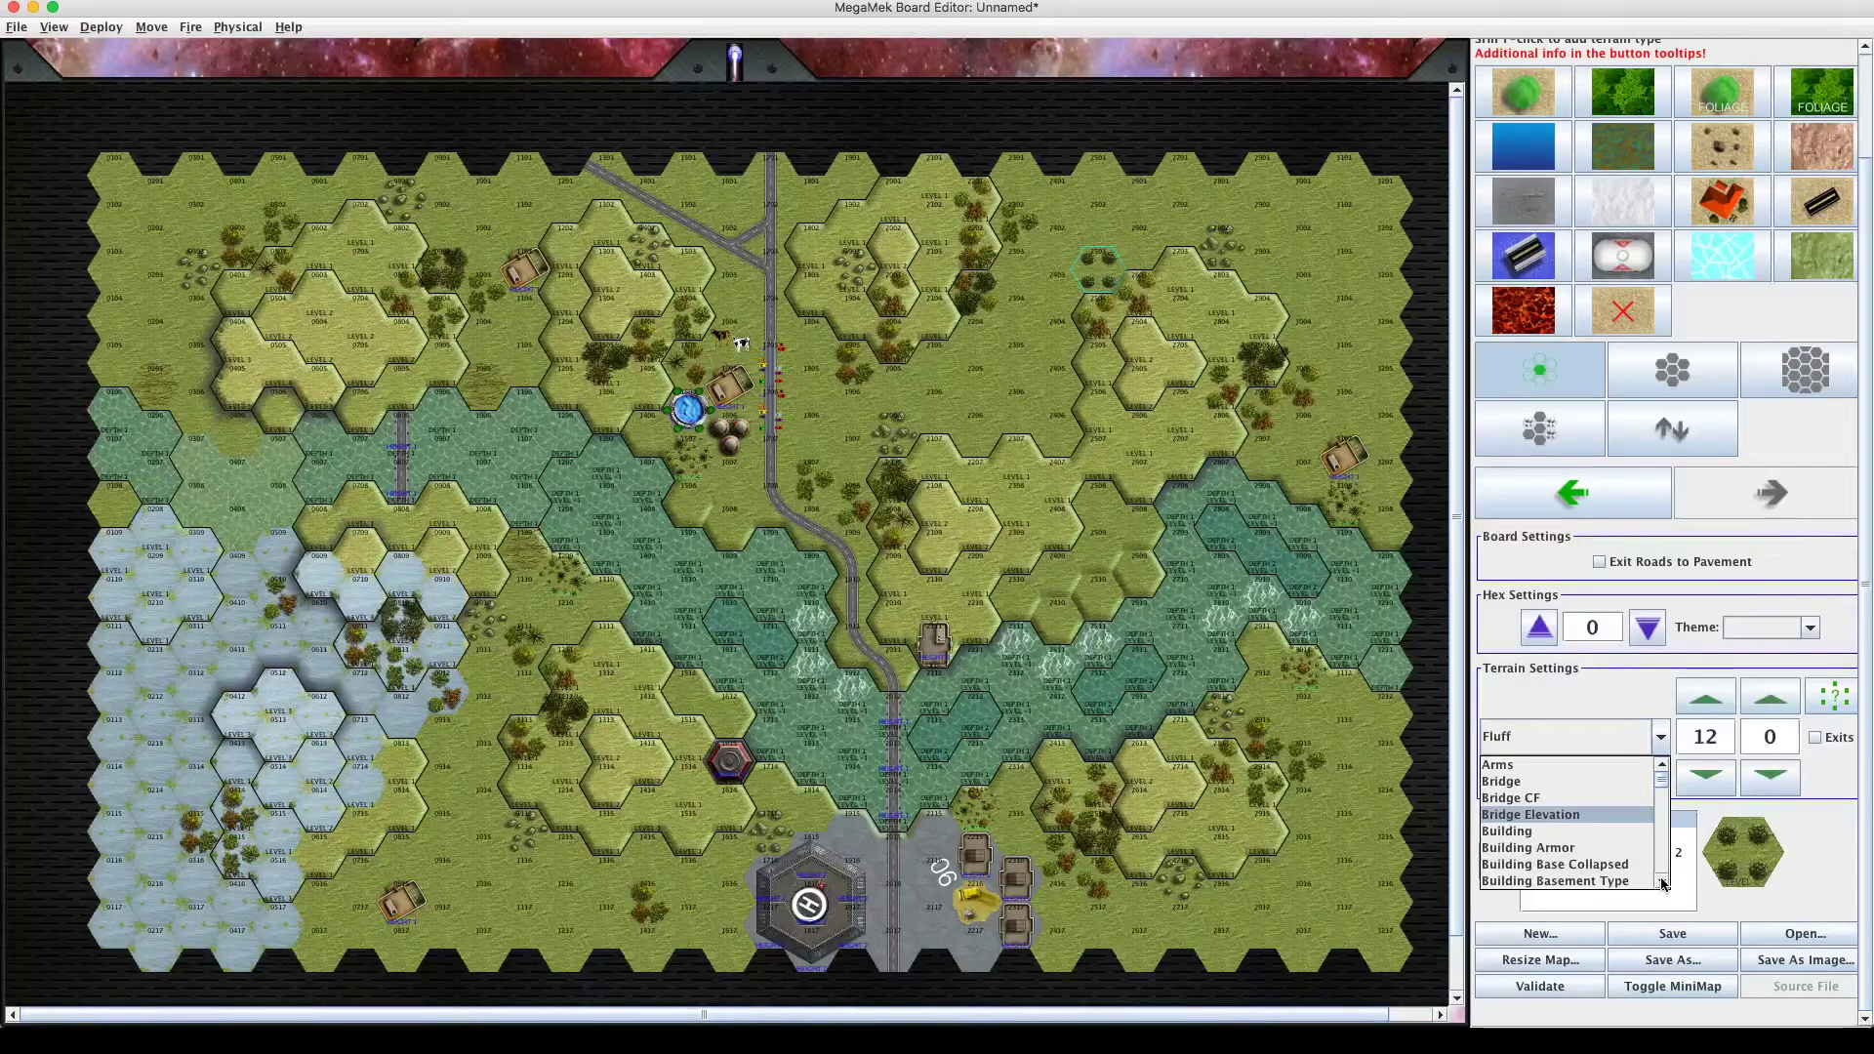
{"action": "left_click", "coordinate": [1663, 883]}
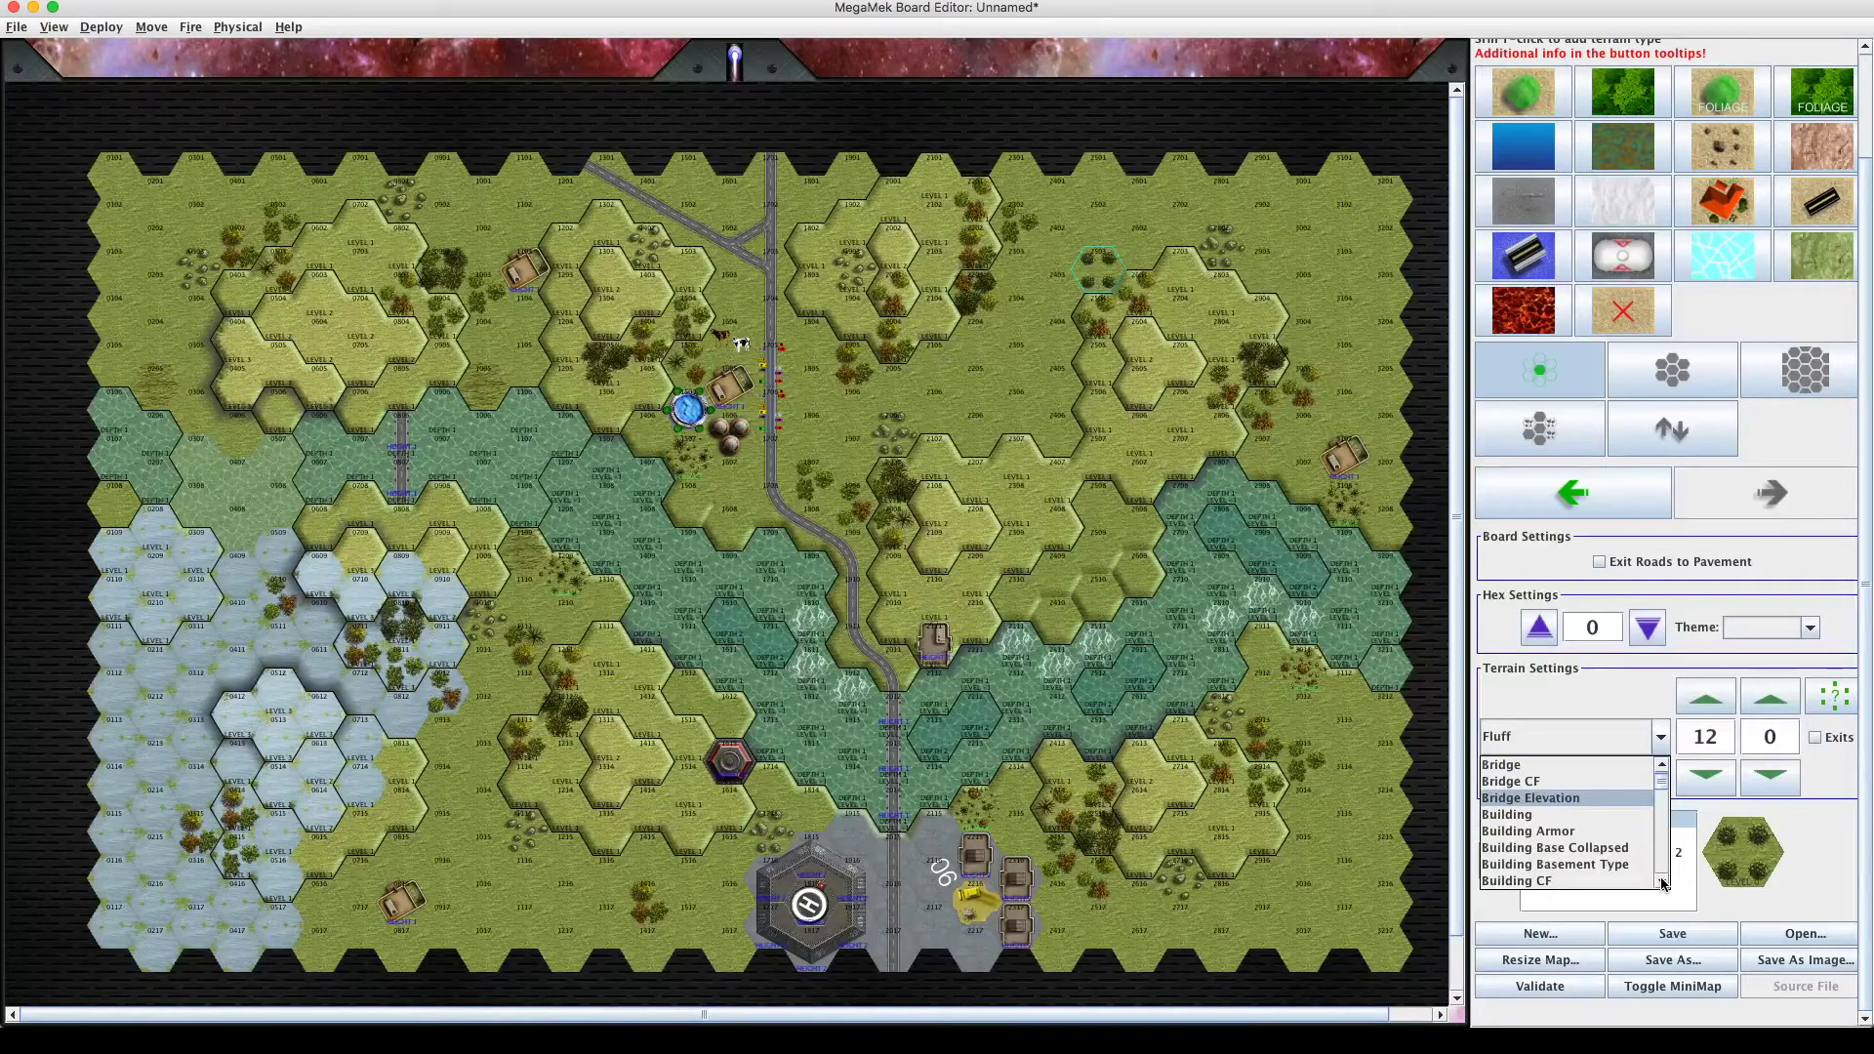
{"action": "left_click", "coordinate": [1663, 883]}
{"action": "left_click", "coordinate": [1663, 883]}
{"action": "left_click", "coordinate": [1663, 883]}
{"action": "left_click", "coordinate": [1663, 883]}
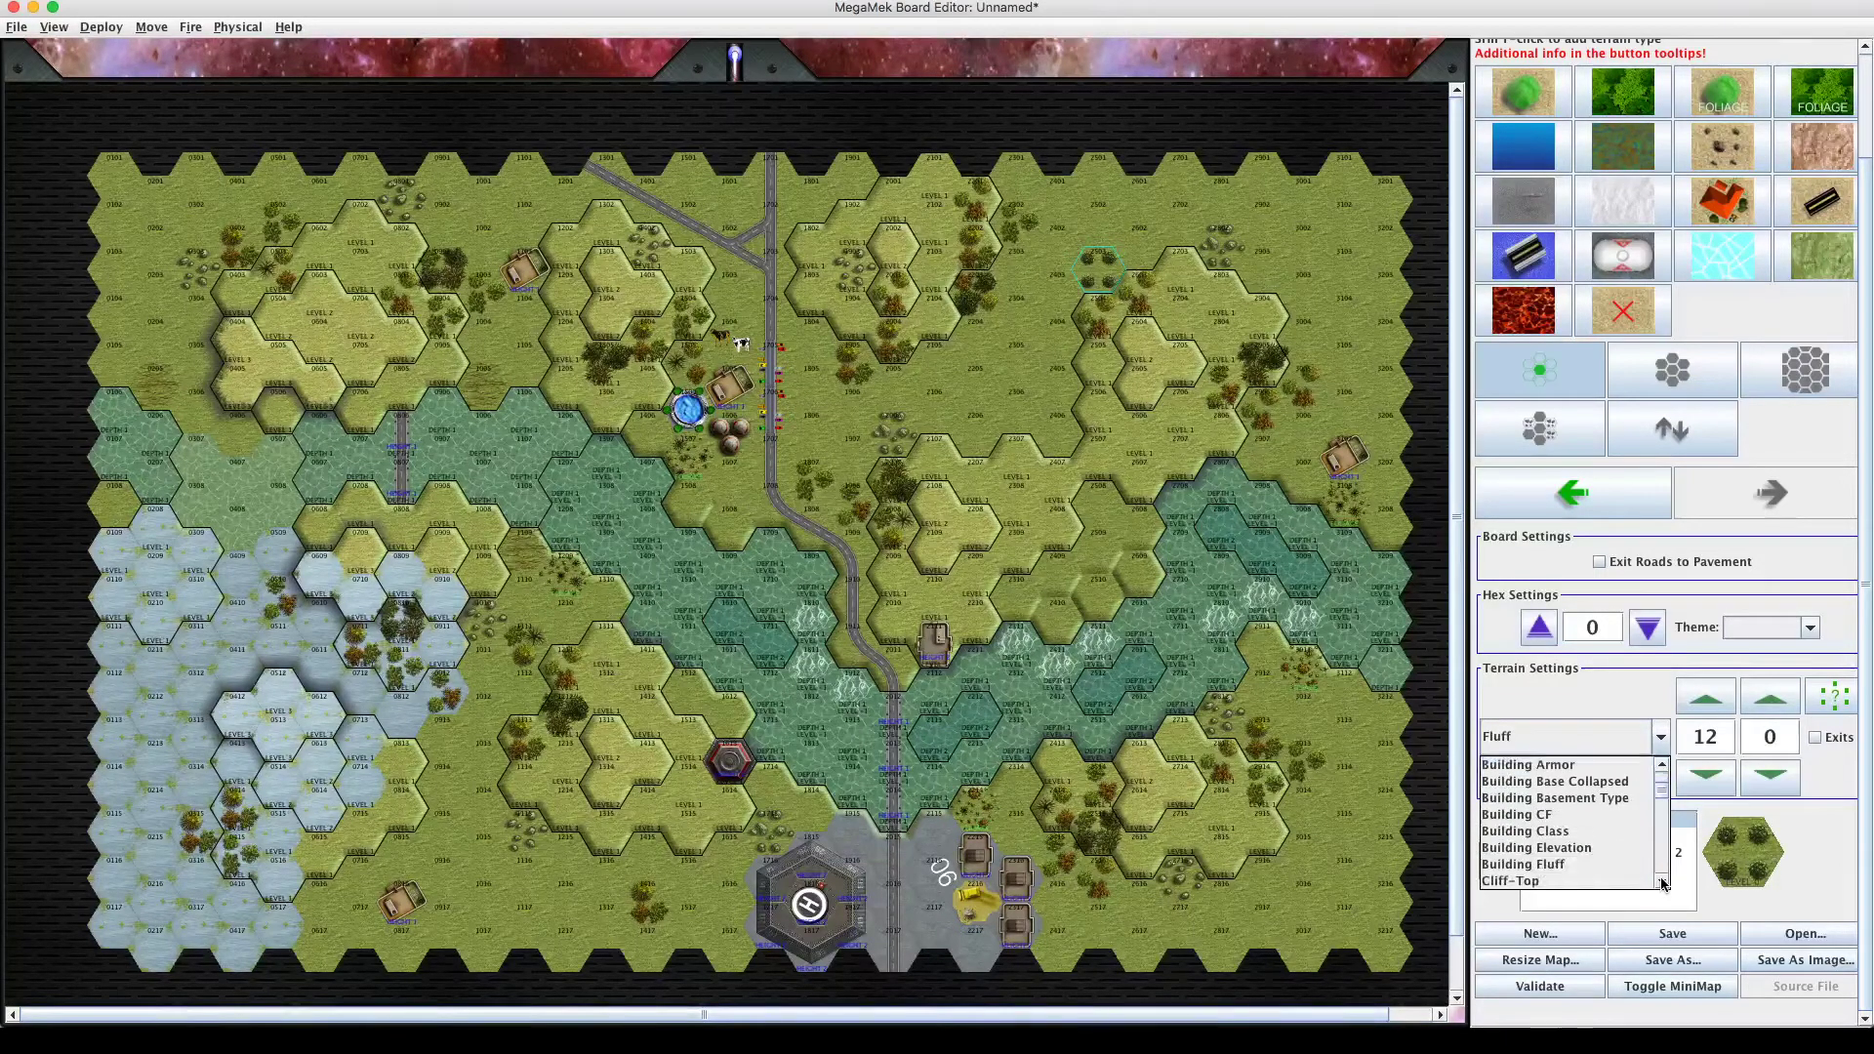
{"action": "left_click", "coordinate": [1663, 883]}
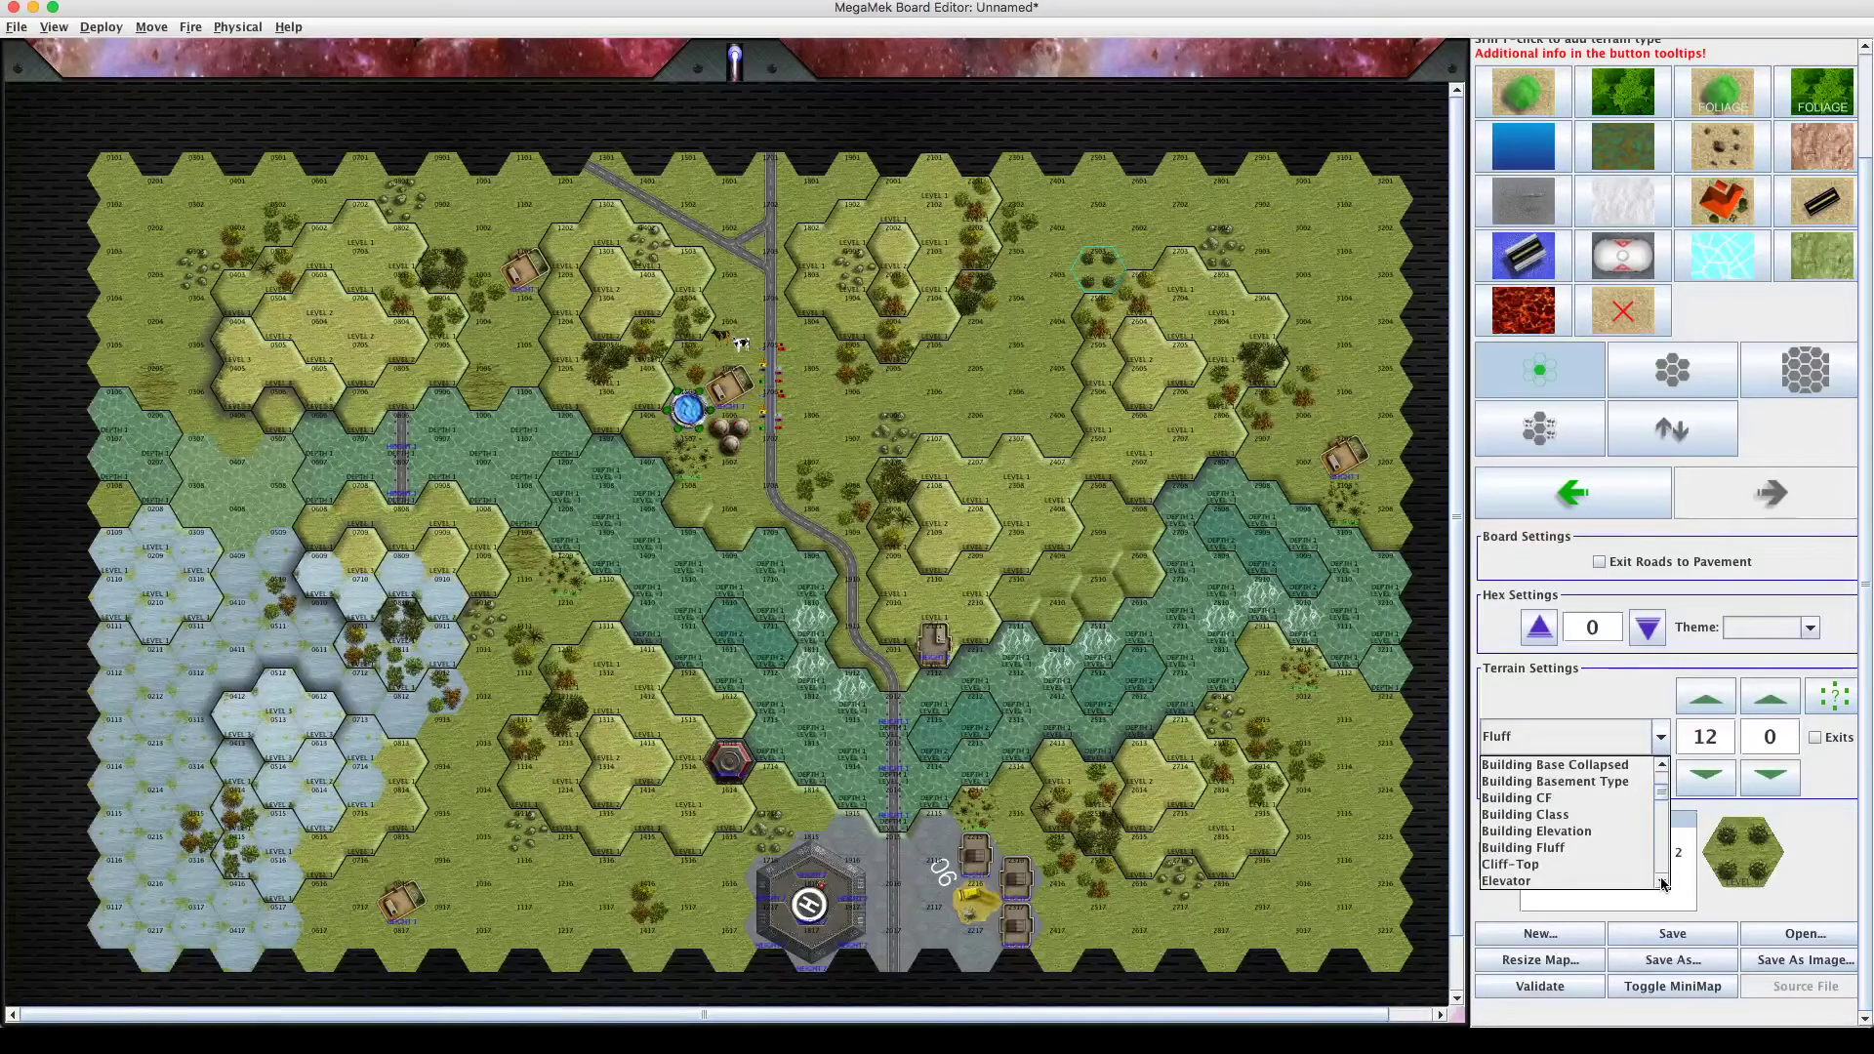
{"action": "left_click", "coordinate": [1661, 882]}
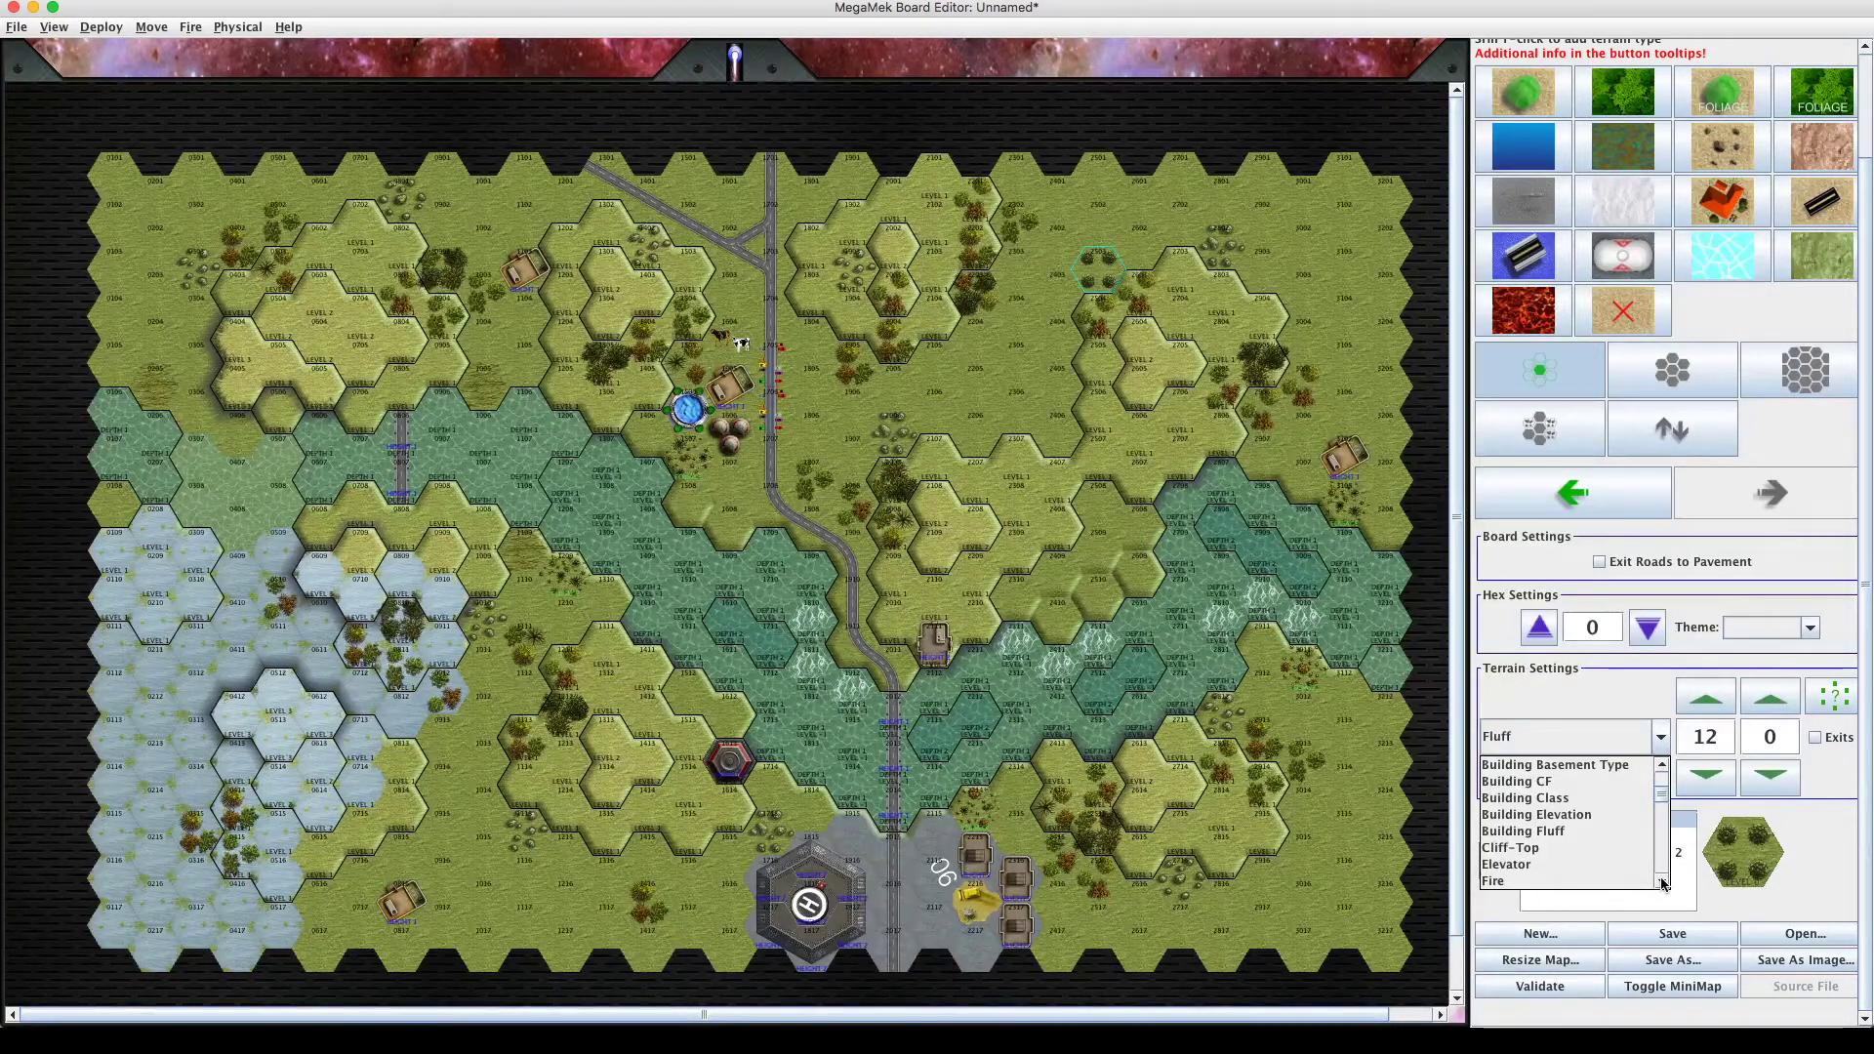
{"action": "left_click", "coordinate": [1661, 882]}
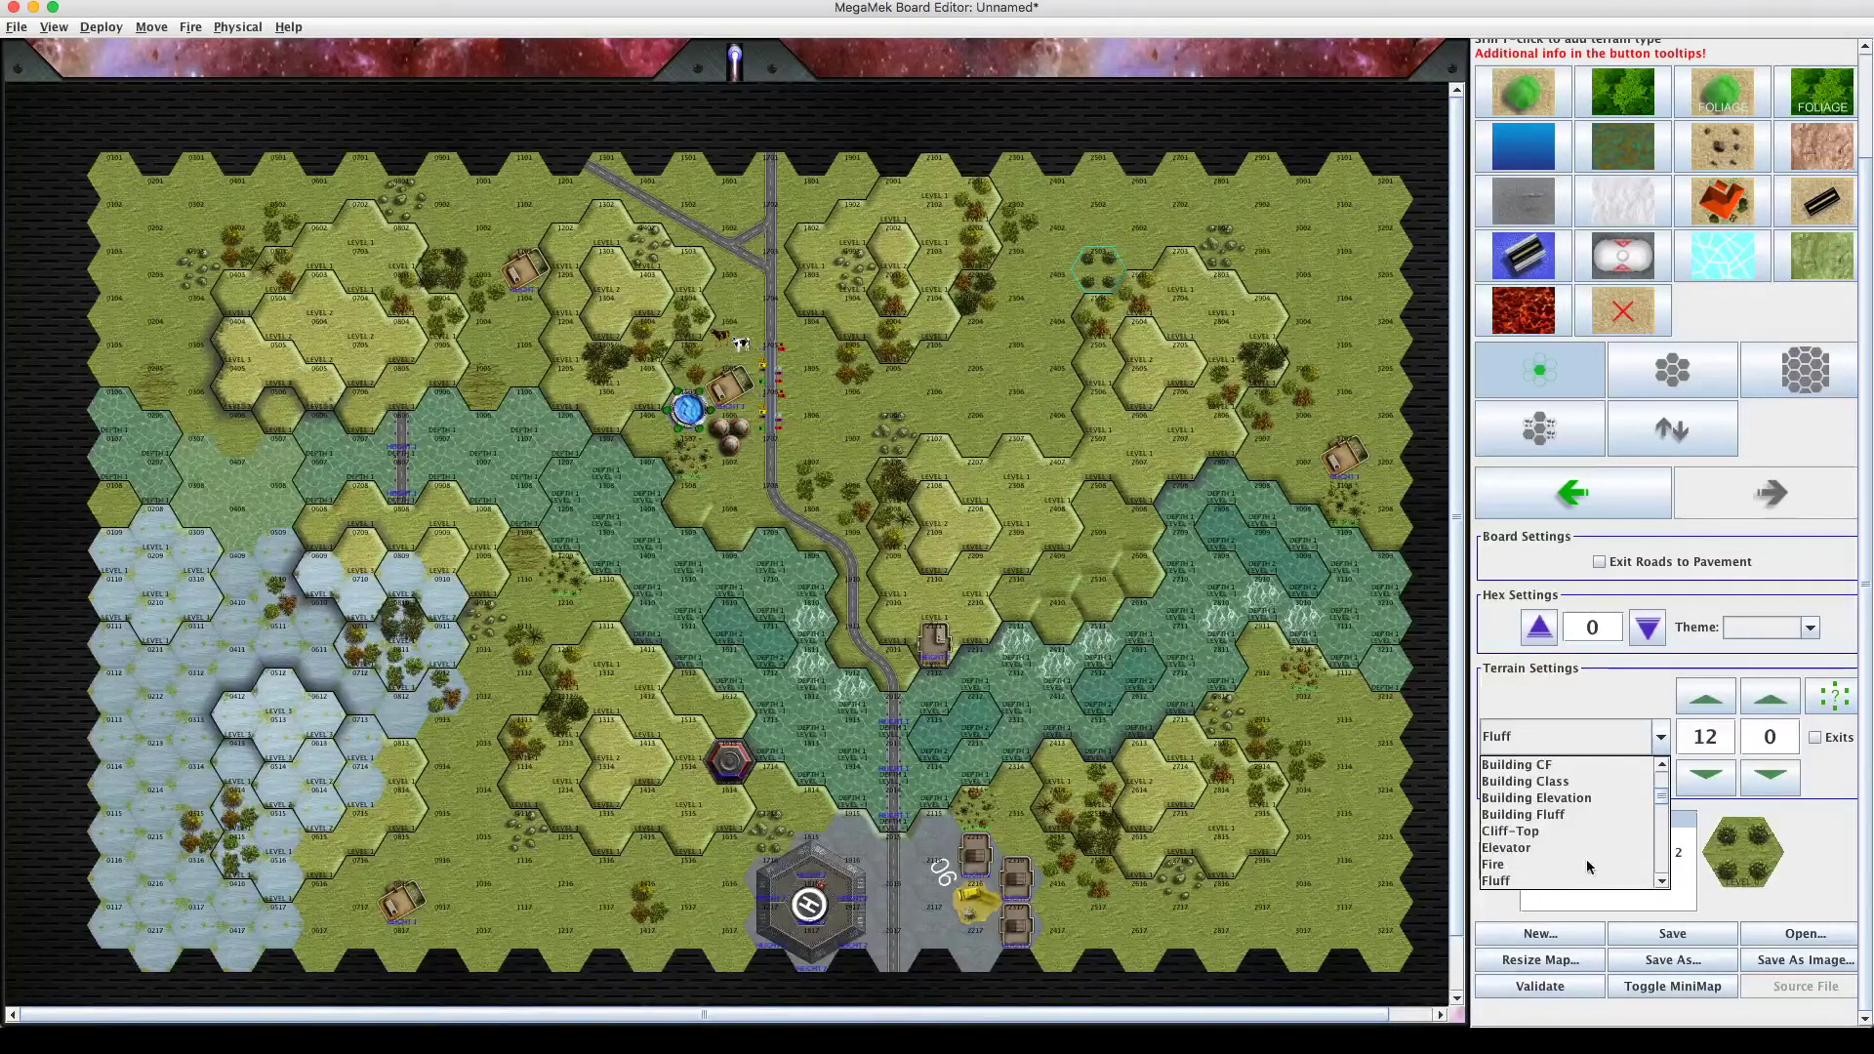
{"action": "left_click", "coordinate": [1535, 865]}
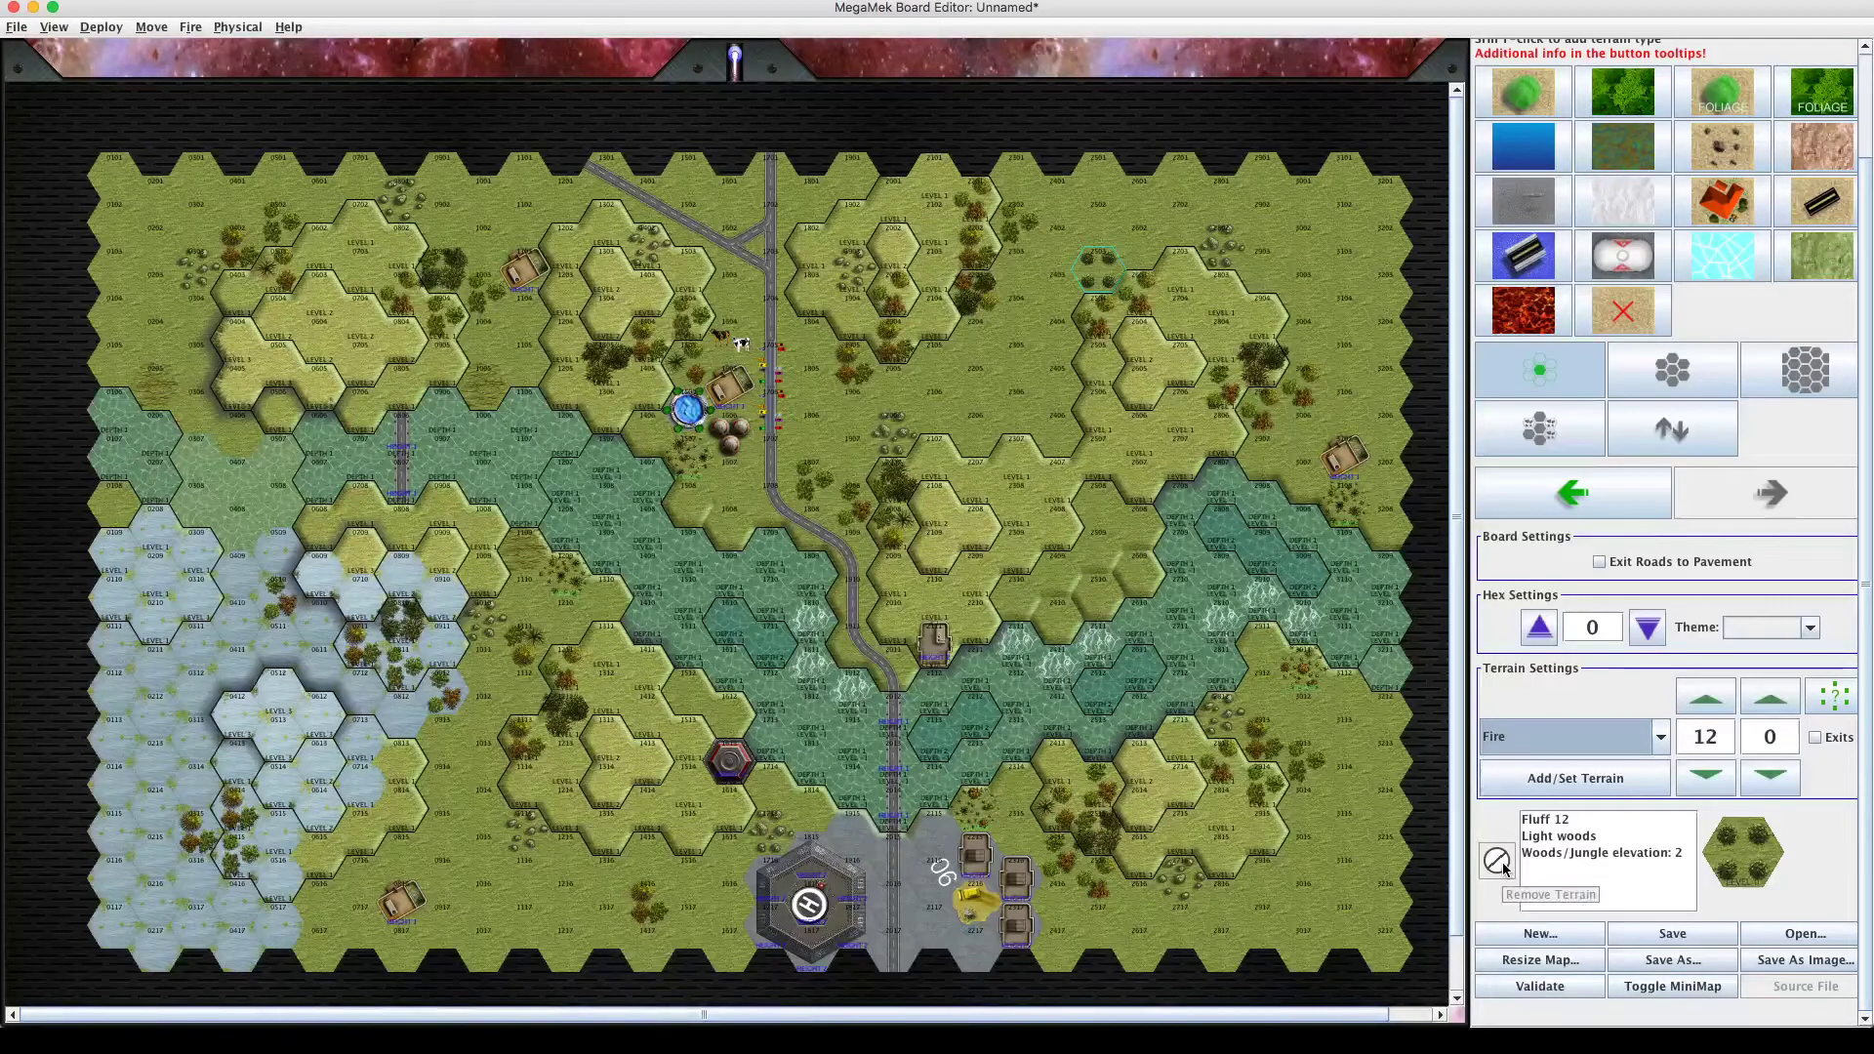
Remove the Fluff 12 entry from the loaded terrain list, keeping the light woods entries.
{"action": "left_click", "coordinate": [1544, 826]}
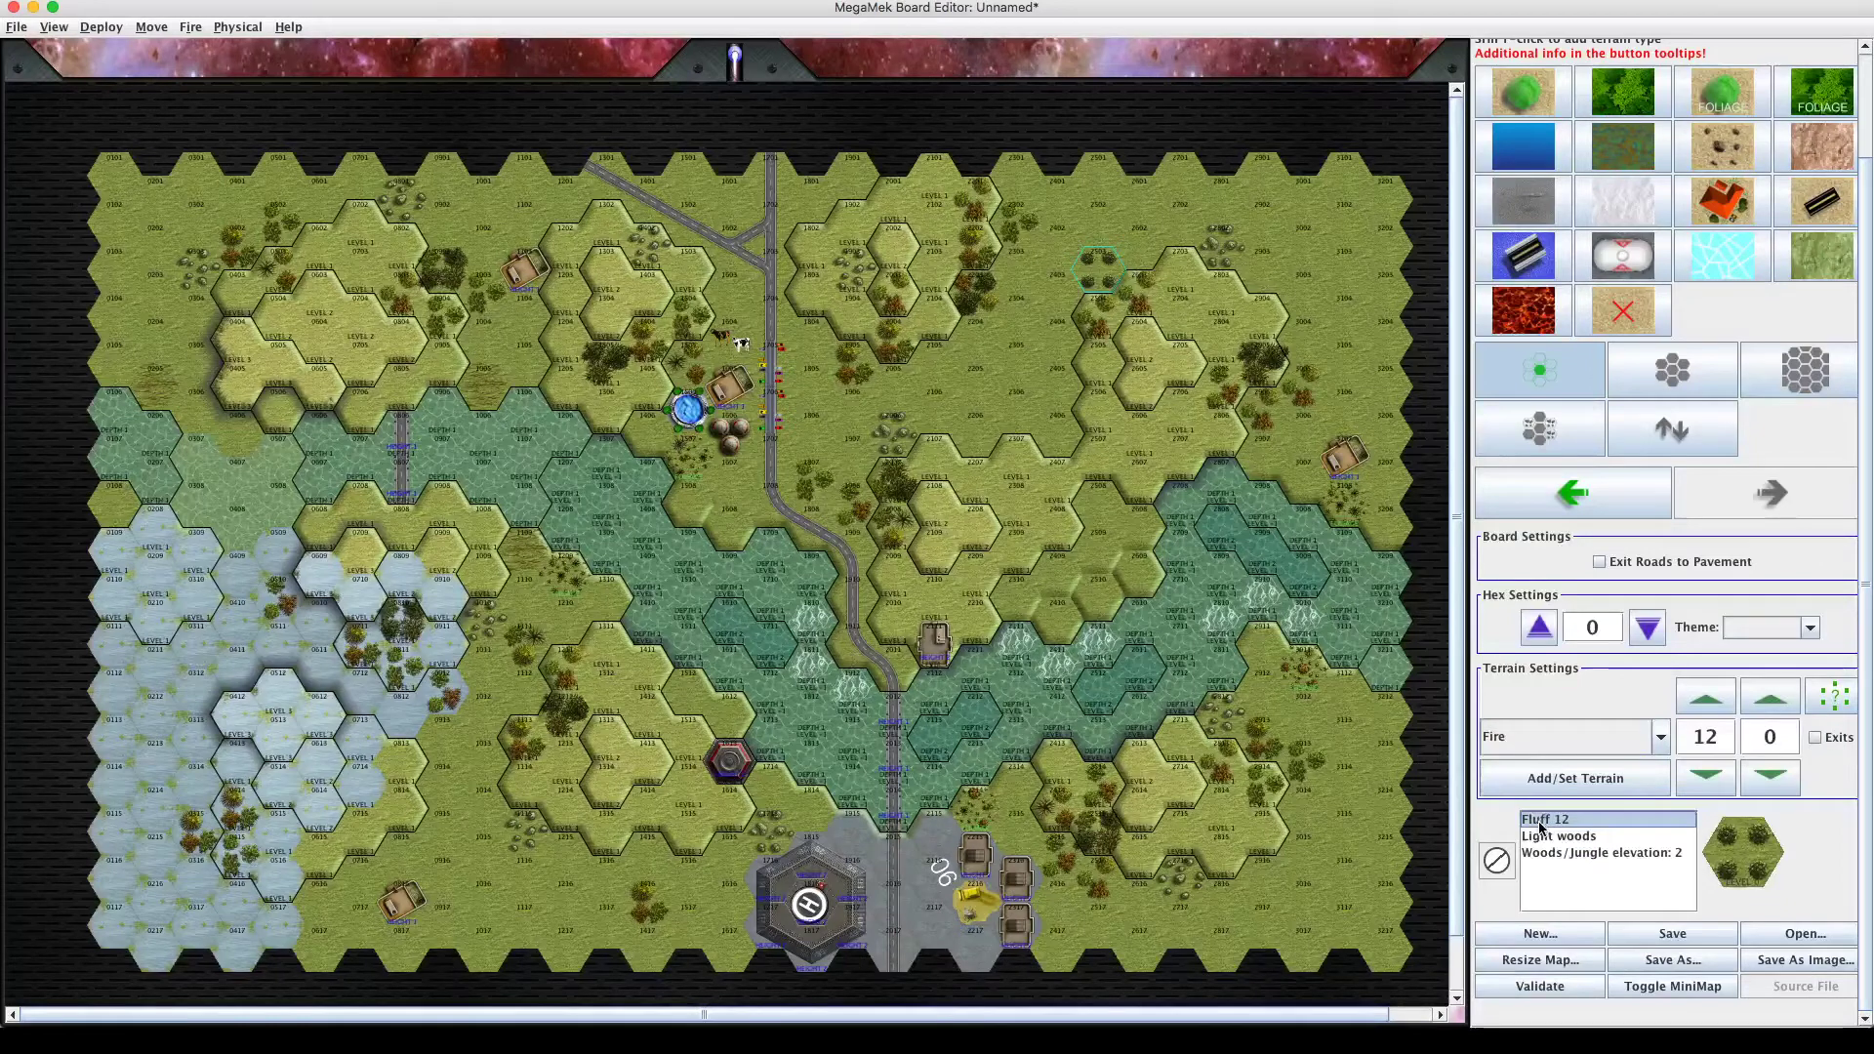
{"action": "left_click", "coordinate": [1504, 865]}
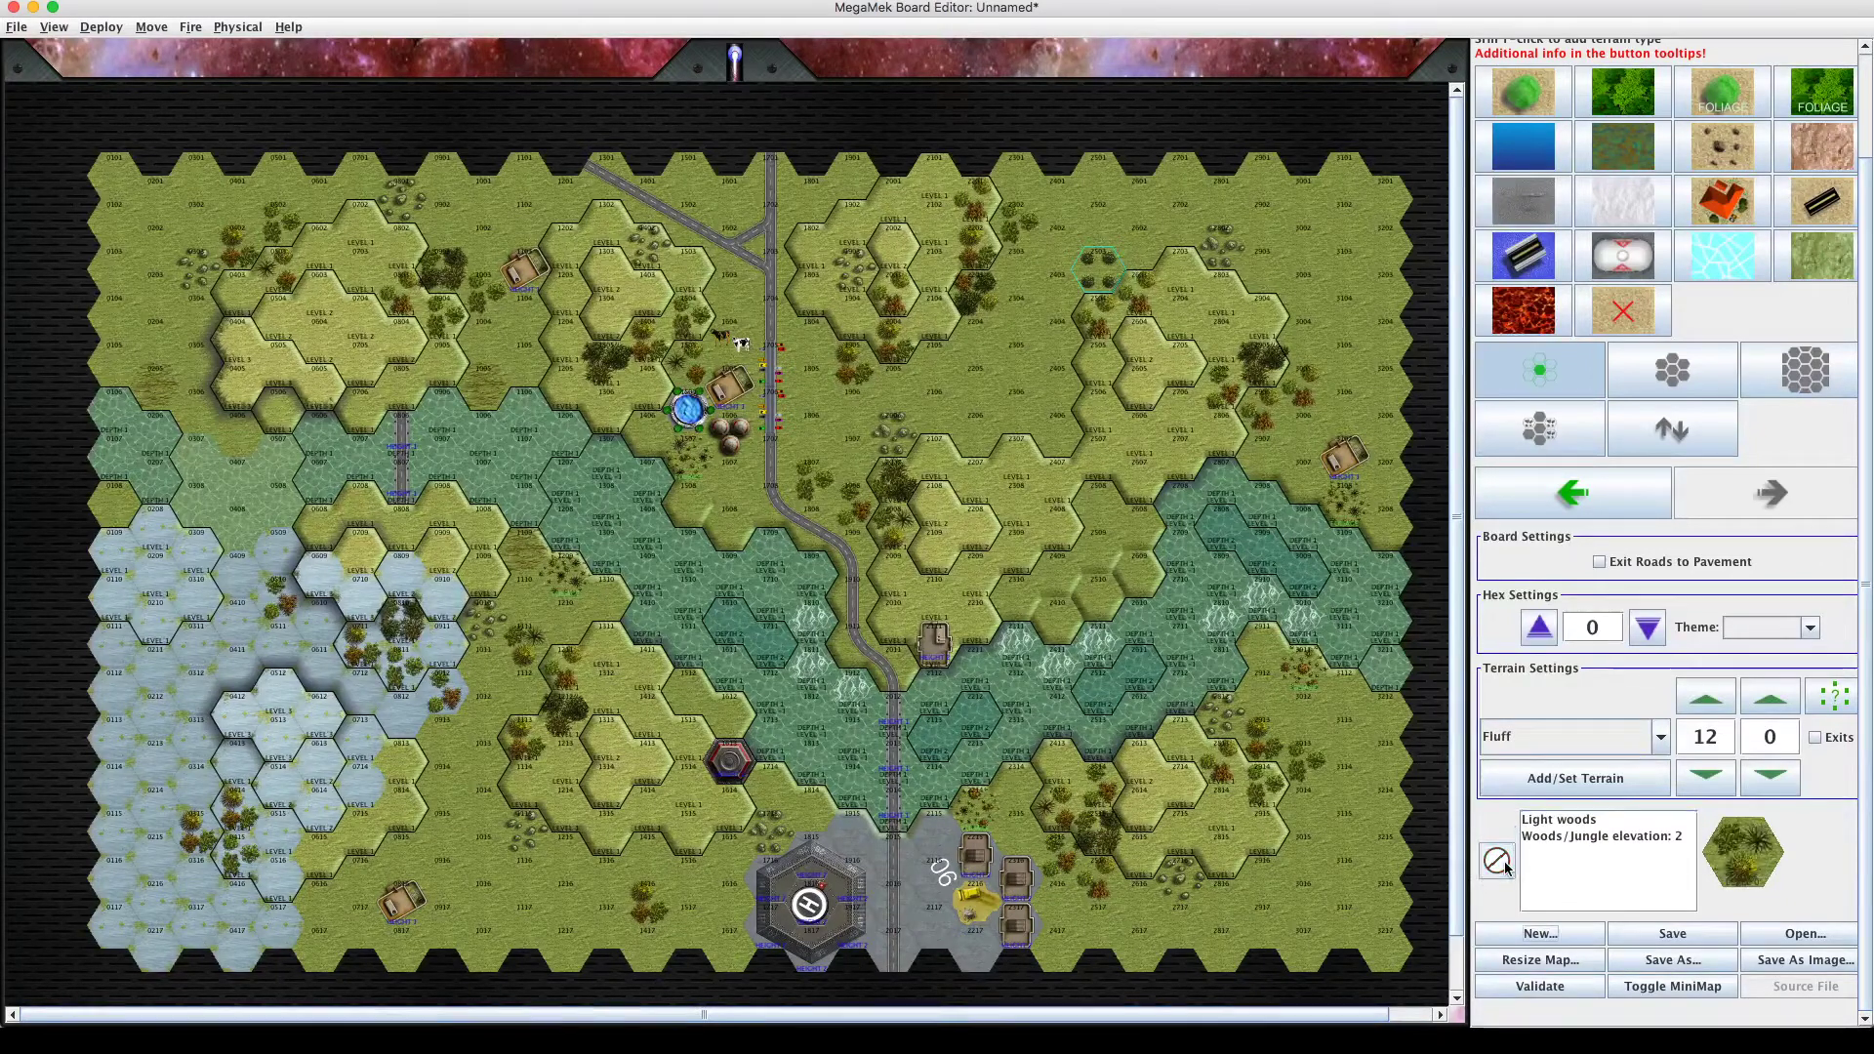
Remove the Light woods and Woods/Jungle elevation entries so that the loaded terrain list is empty.
{"action": "left_click", "coordinate": [1552, 819]}
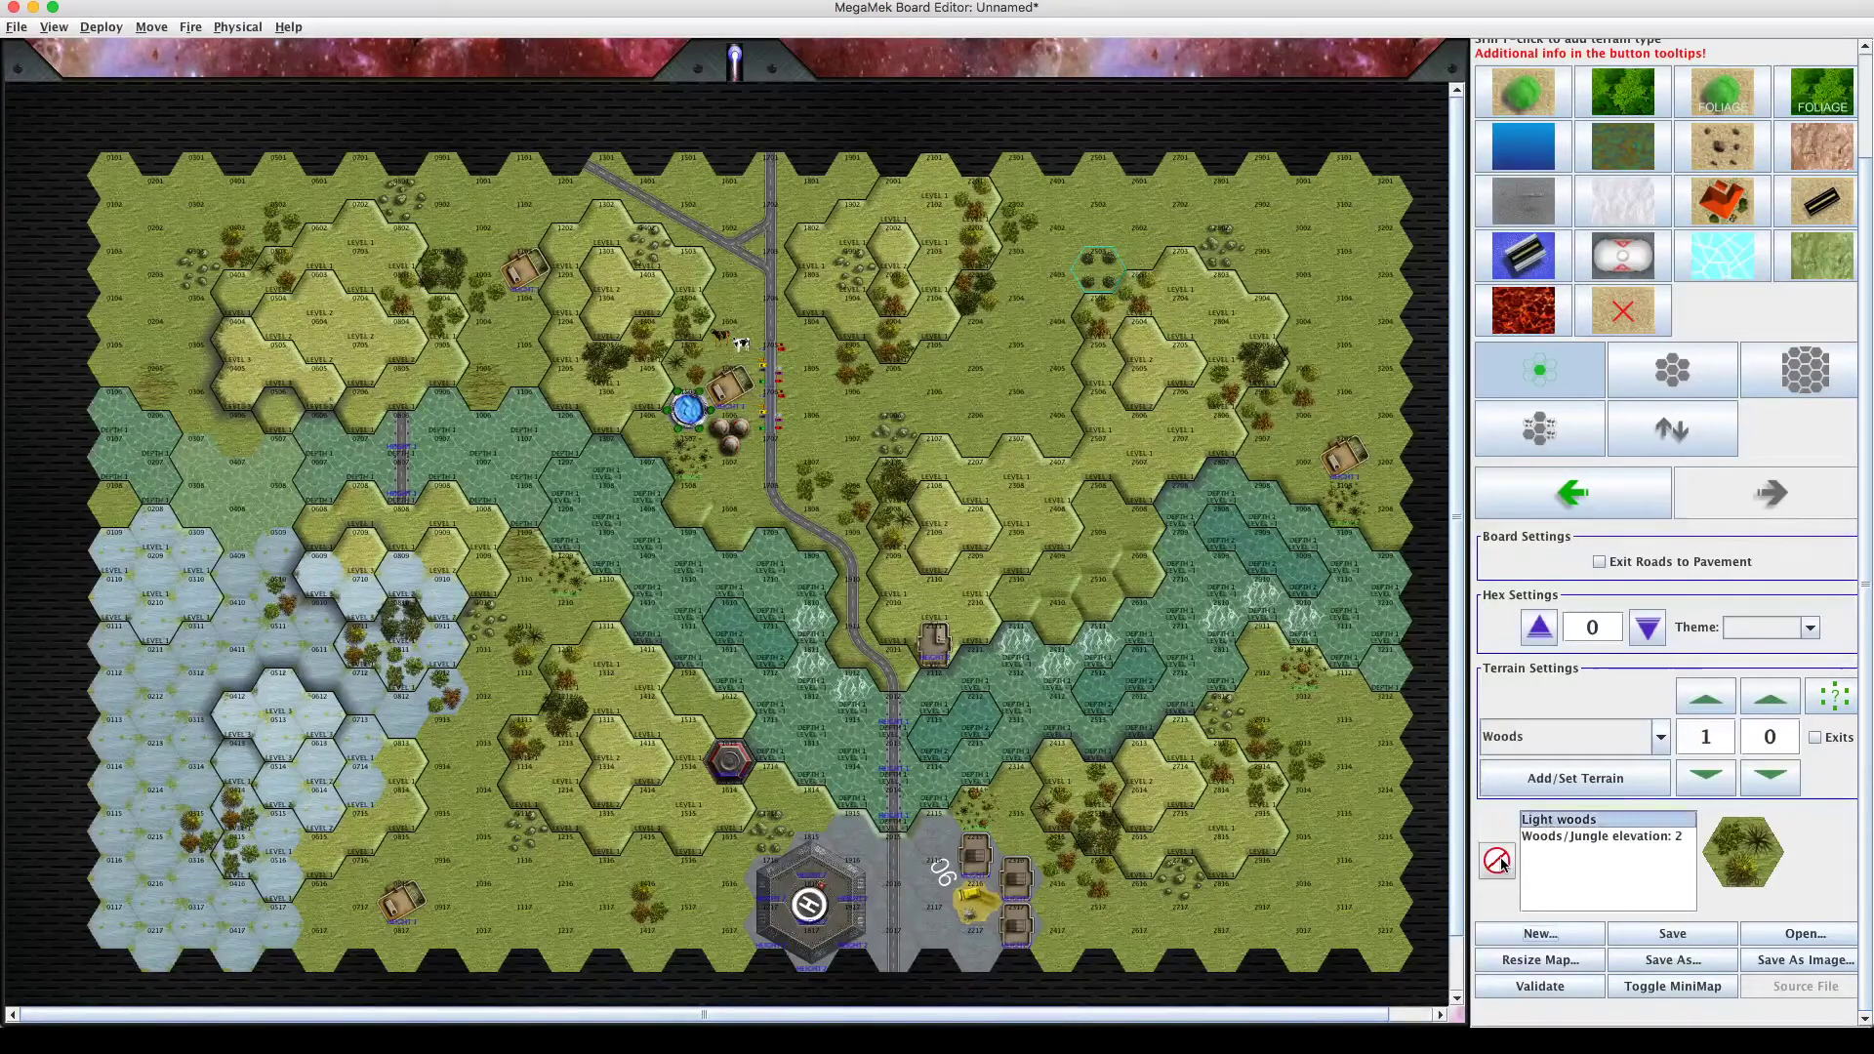
{"action": "left_click", "coordinate": [1500, 860]}
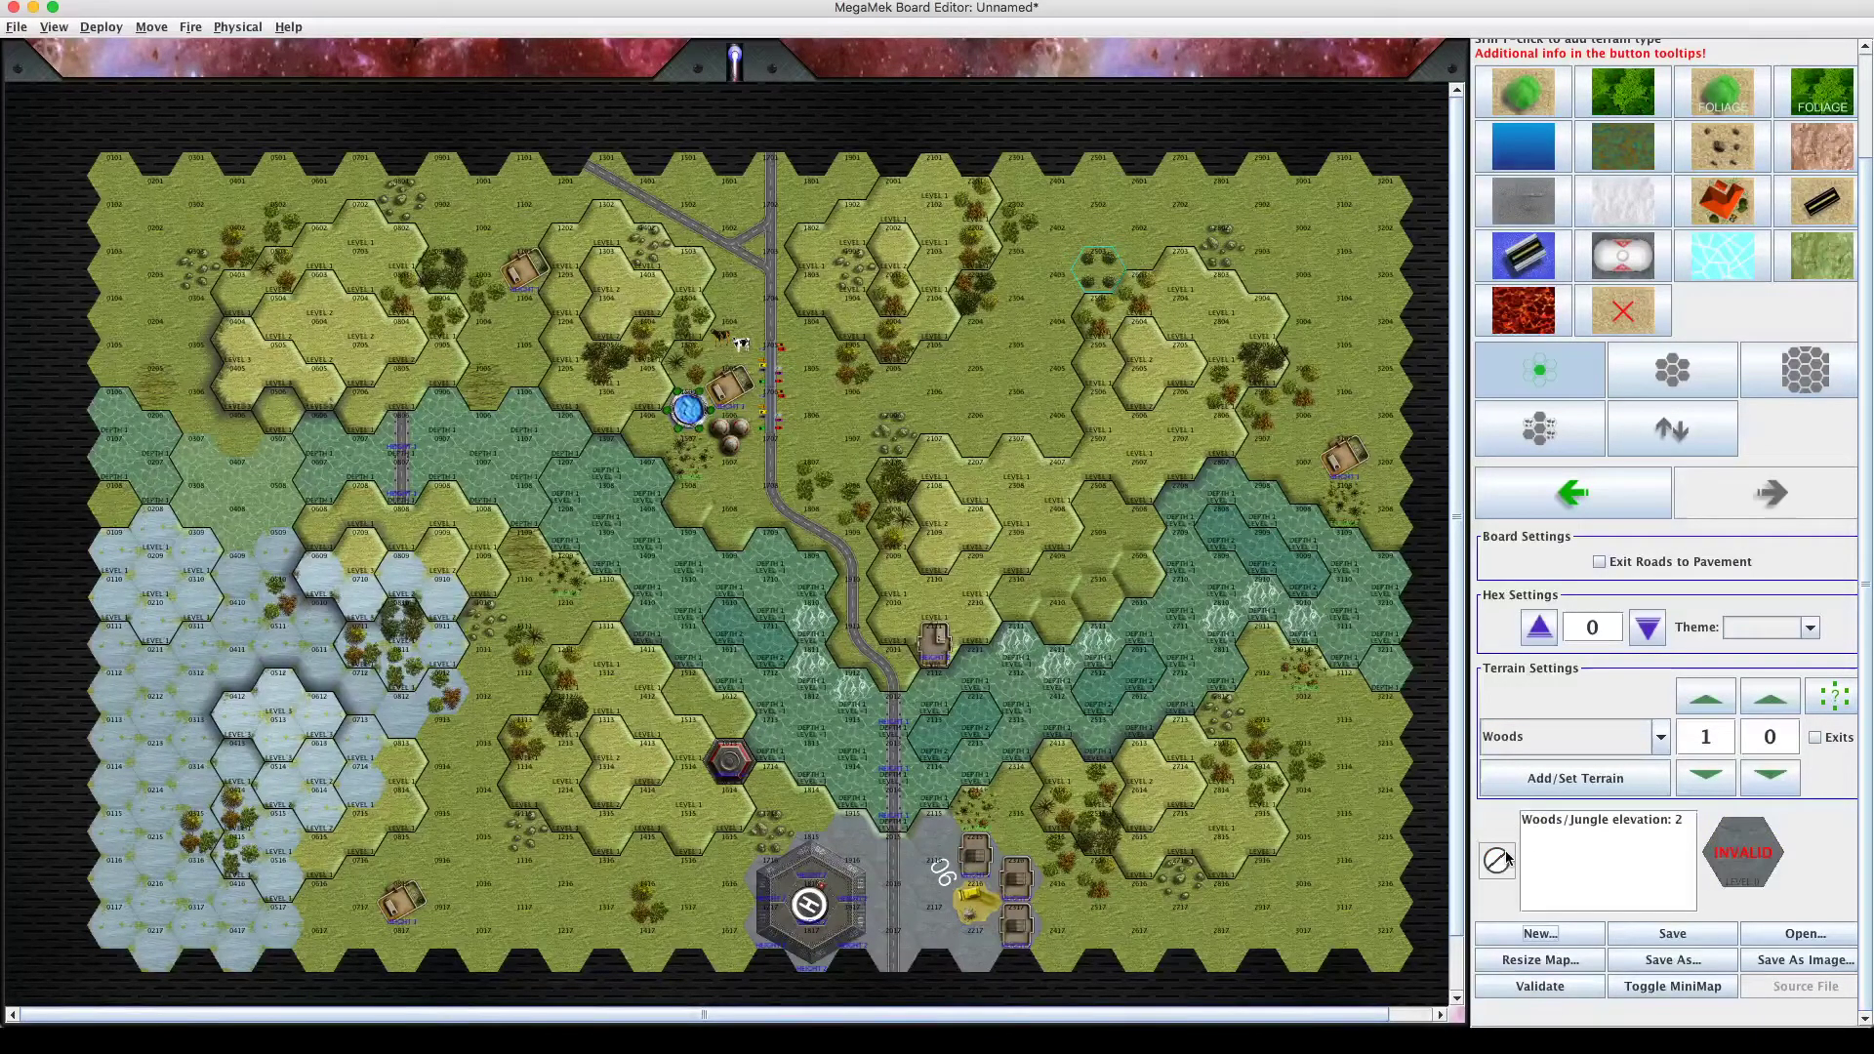
{"action": "left_click", "coordinate": [1552, 820]}
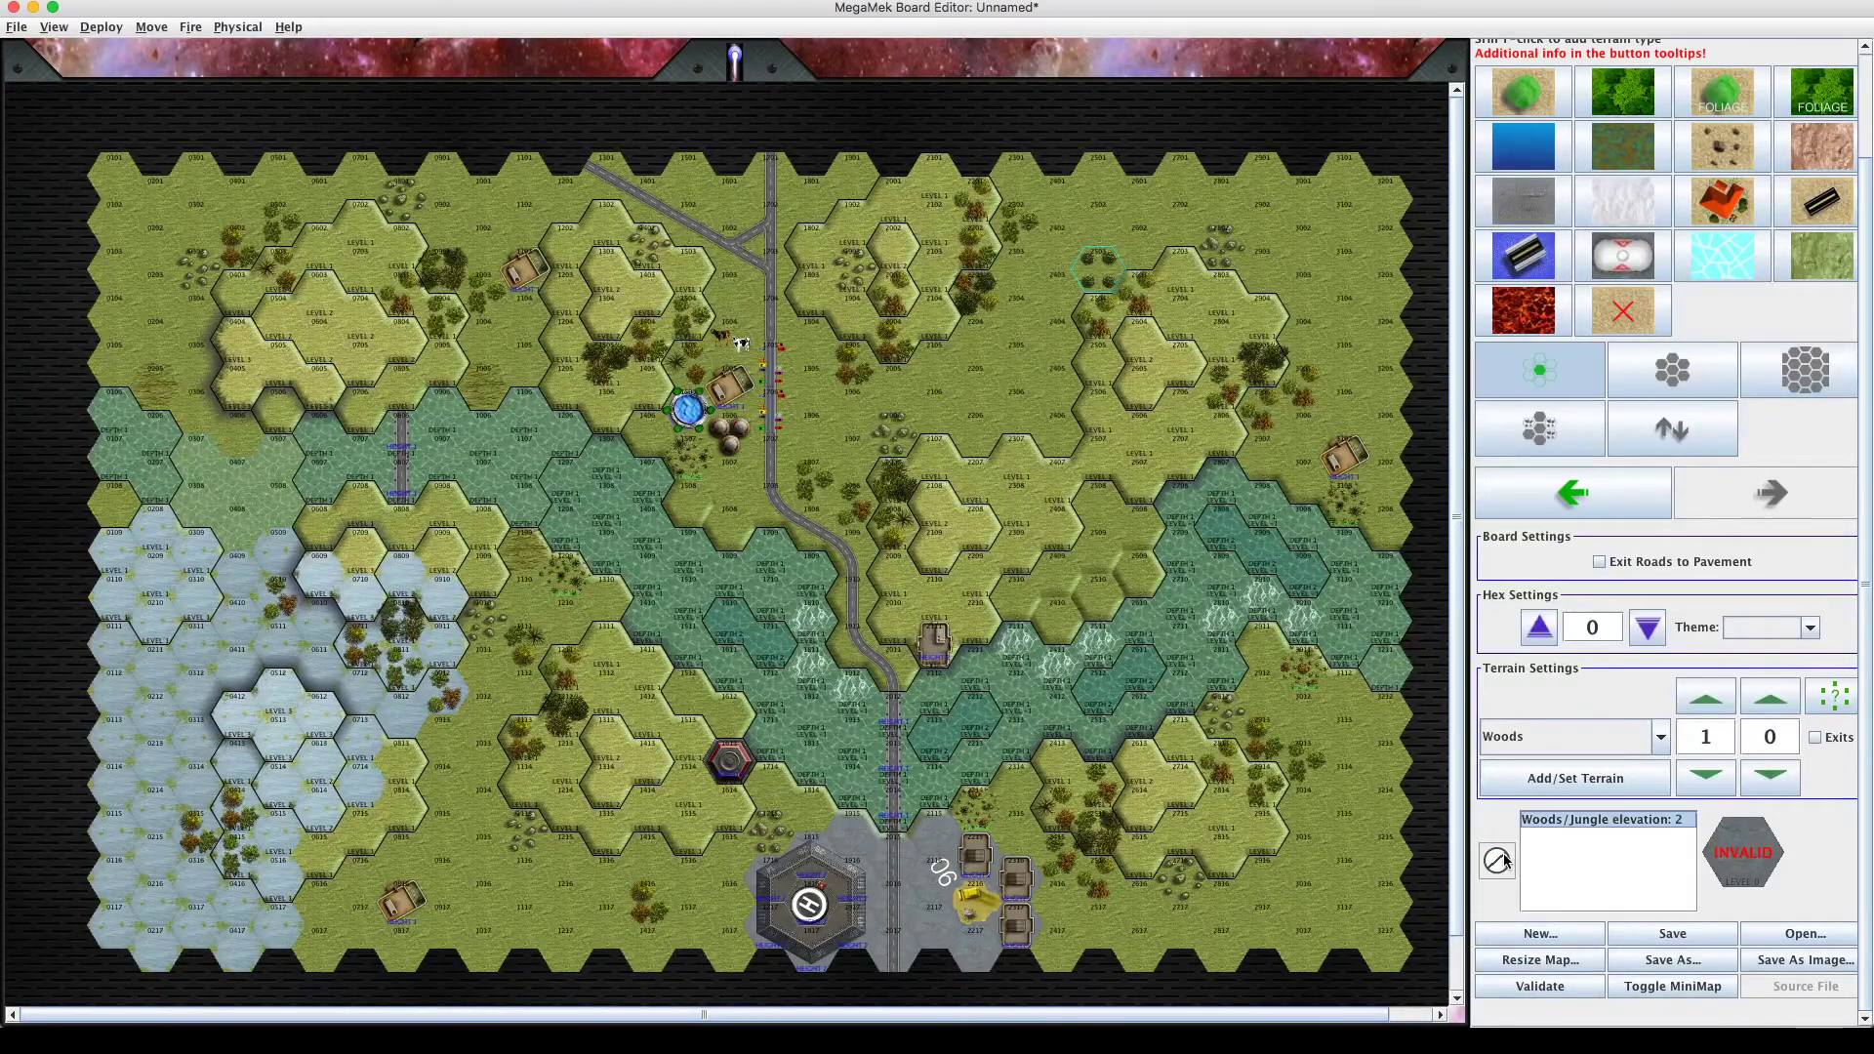
{"action": "left_click", "coordinate": [1590, 786]}
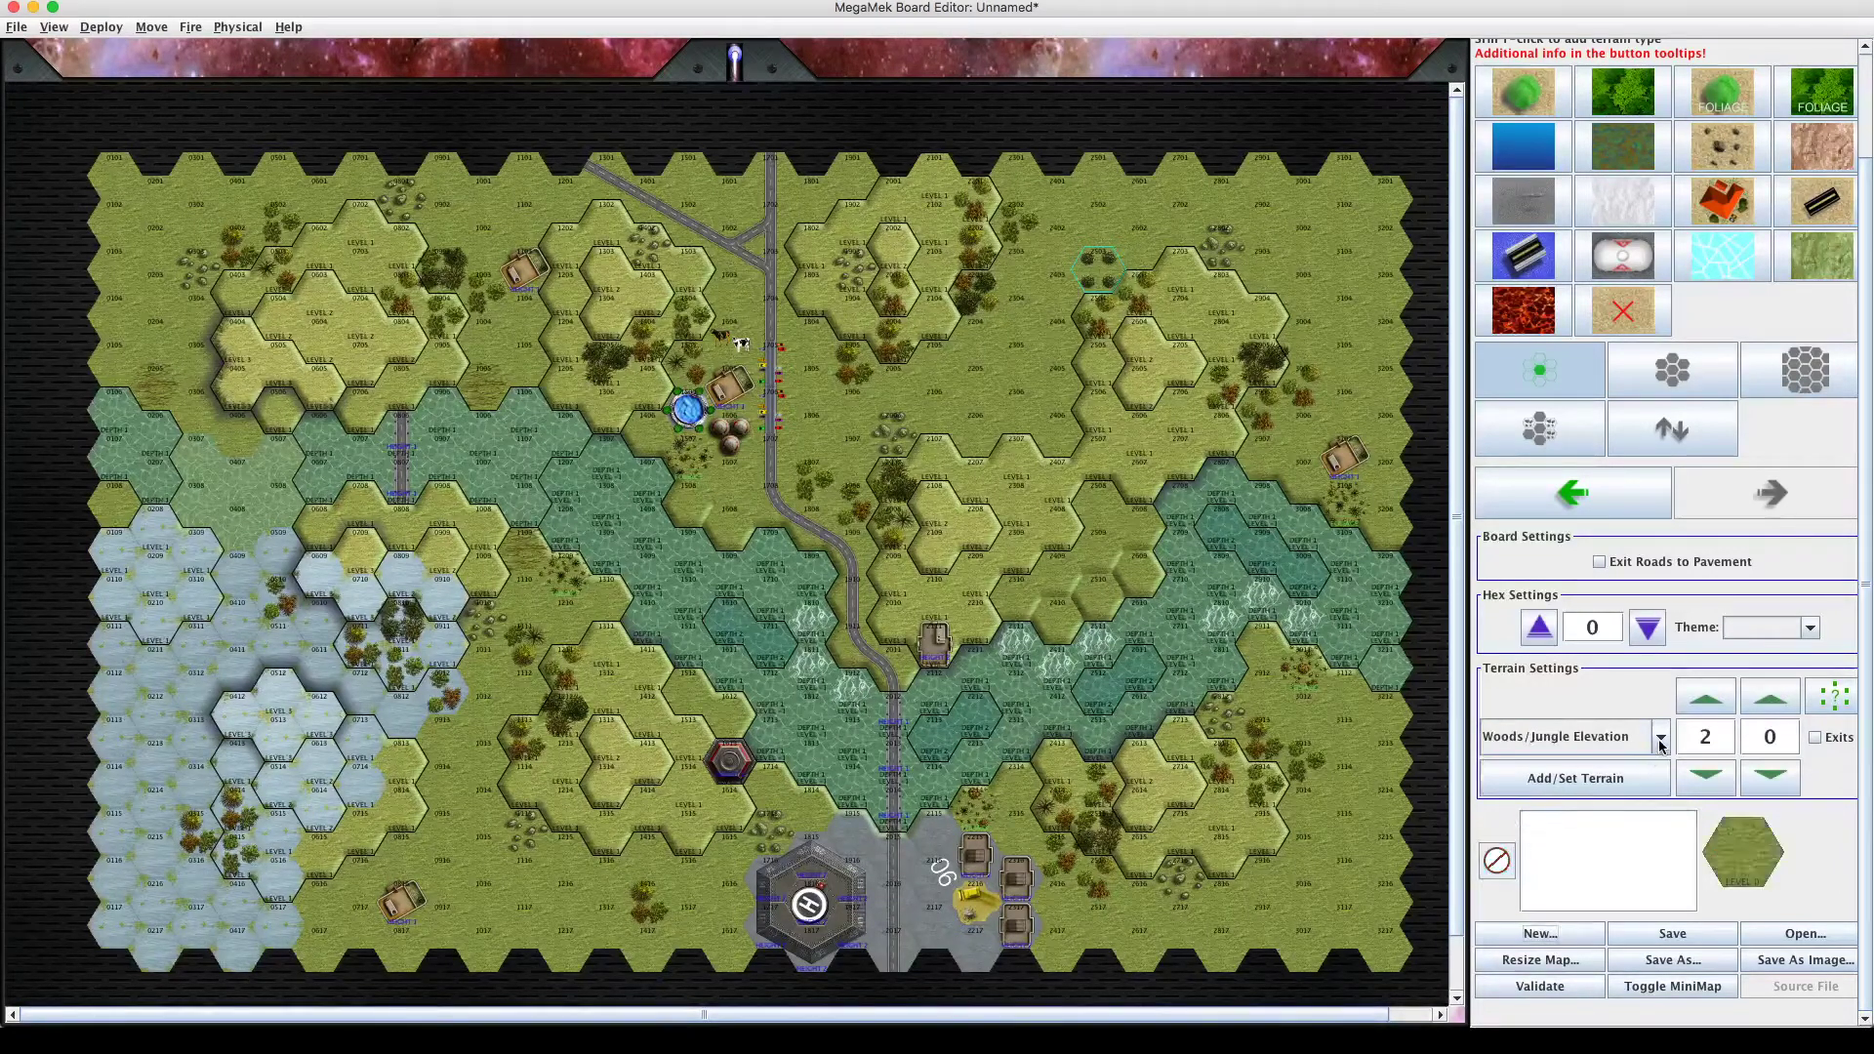
Look through the terrain types from the building entries to Fueltank Elevation and choose Fortified.
{"action": "left_click", "coordinate": [1659, 739]}
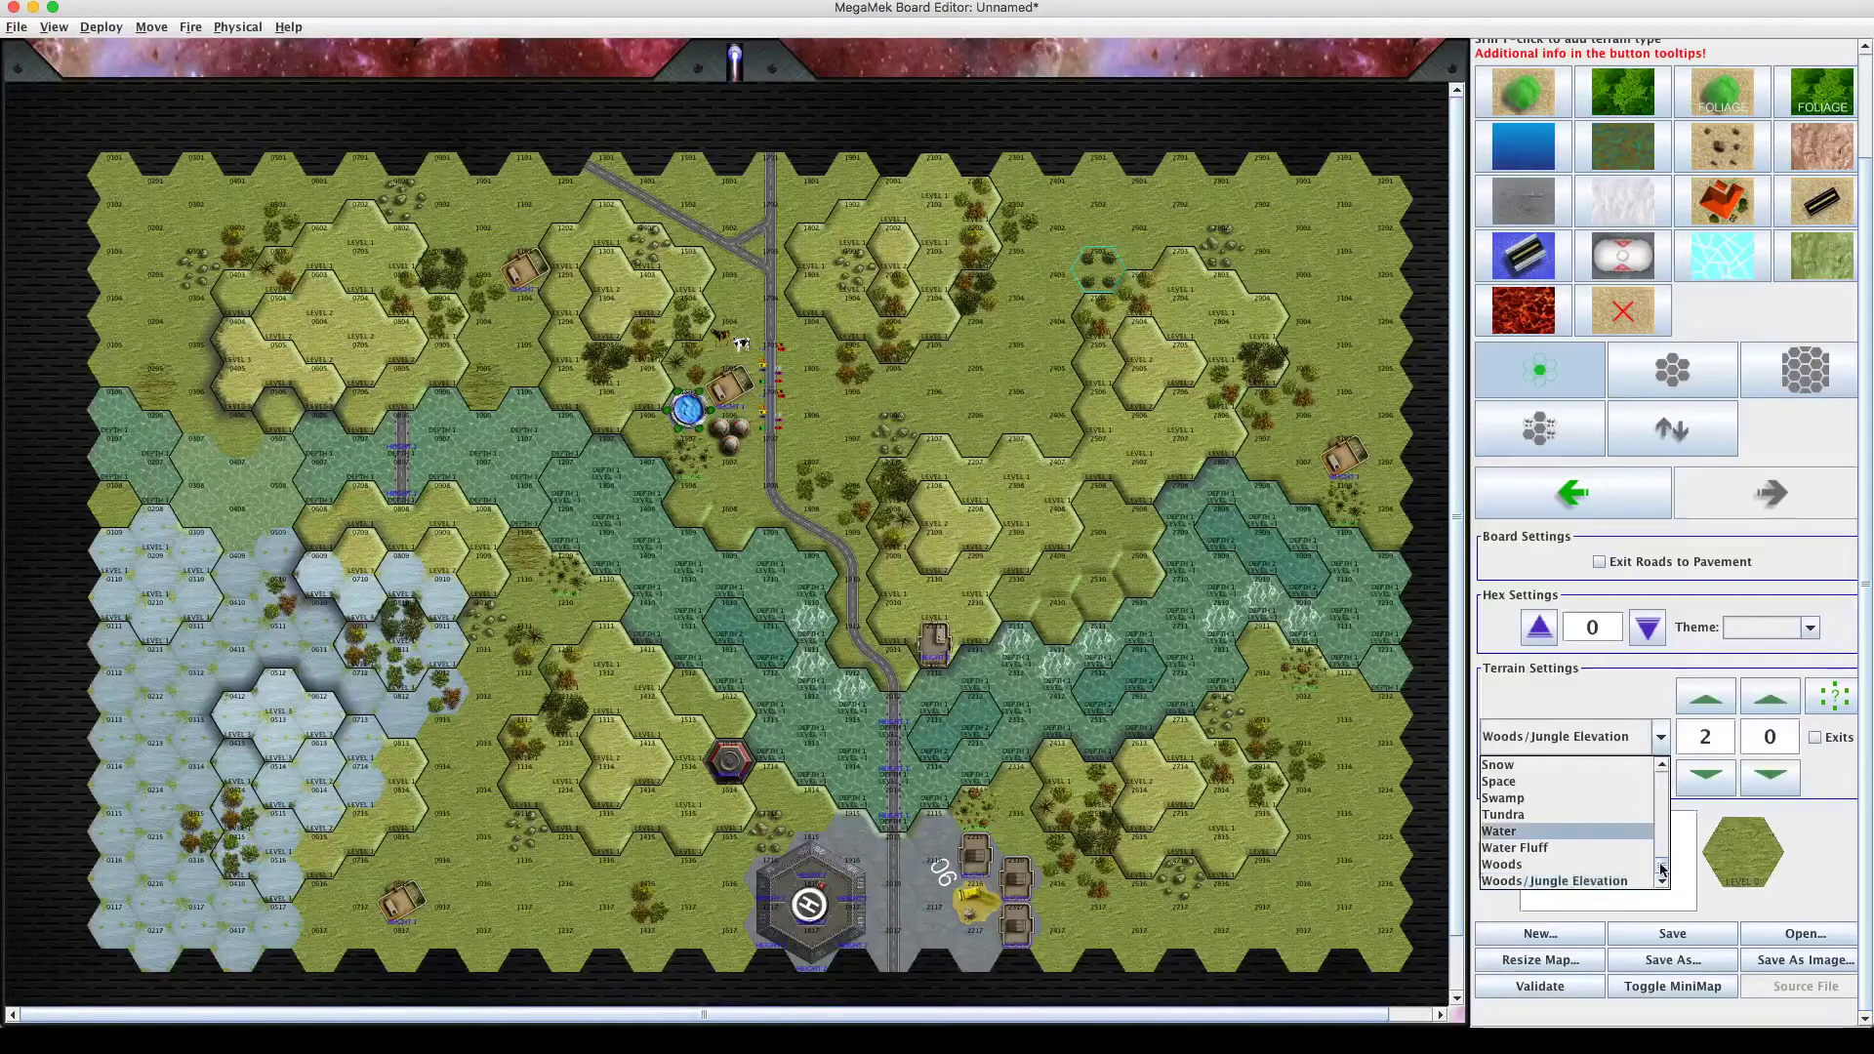
{"action": "left_click_drag", "start_coordinate": [1663, 858], "coordinate": [1660, 793]}
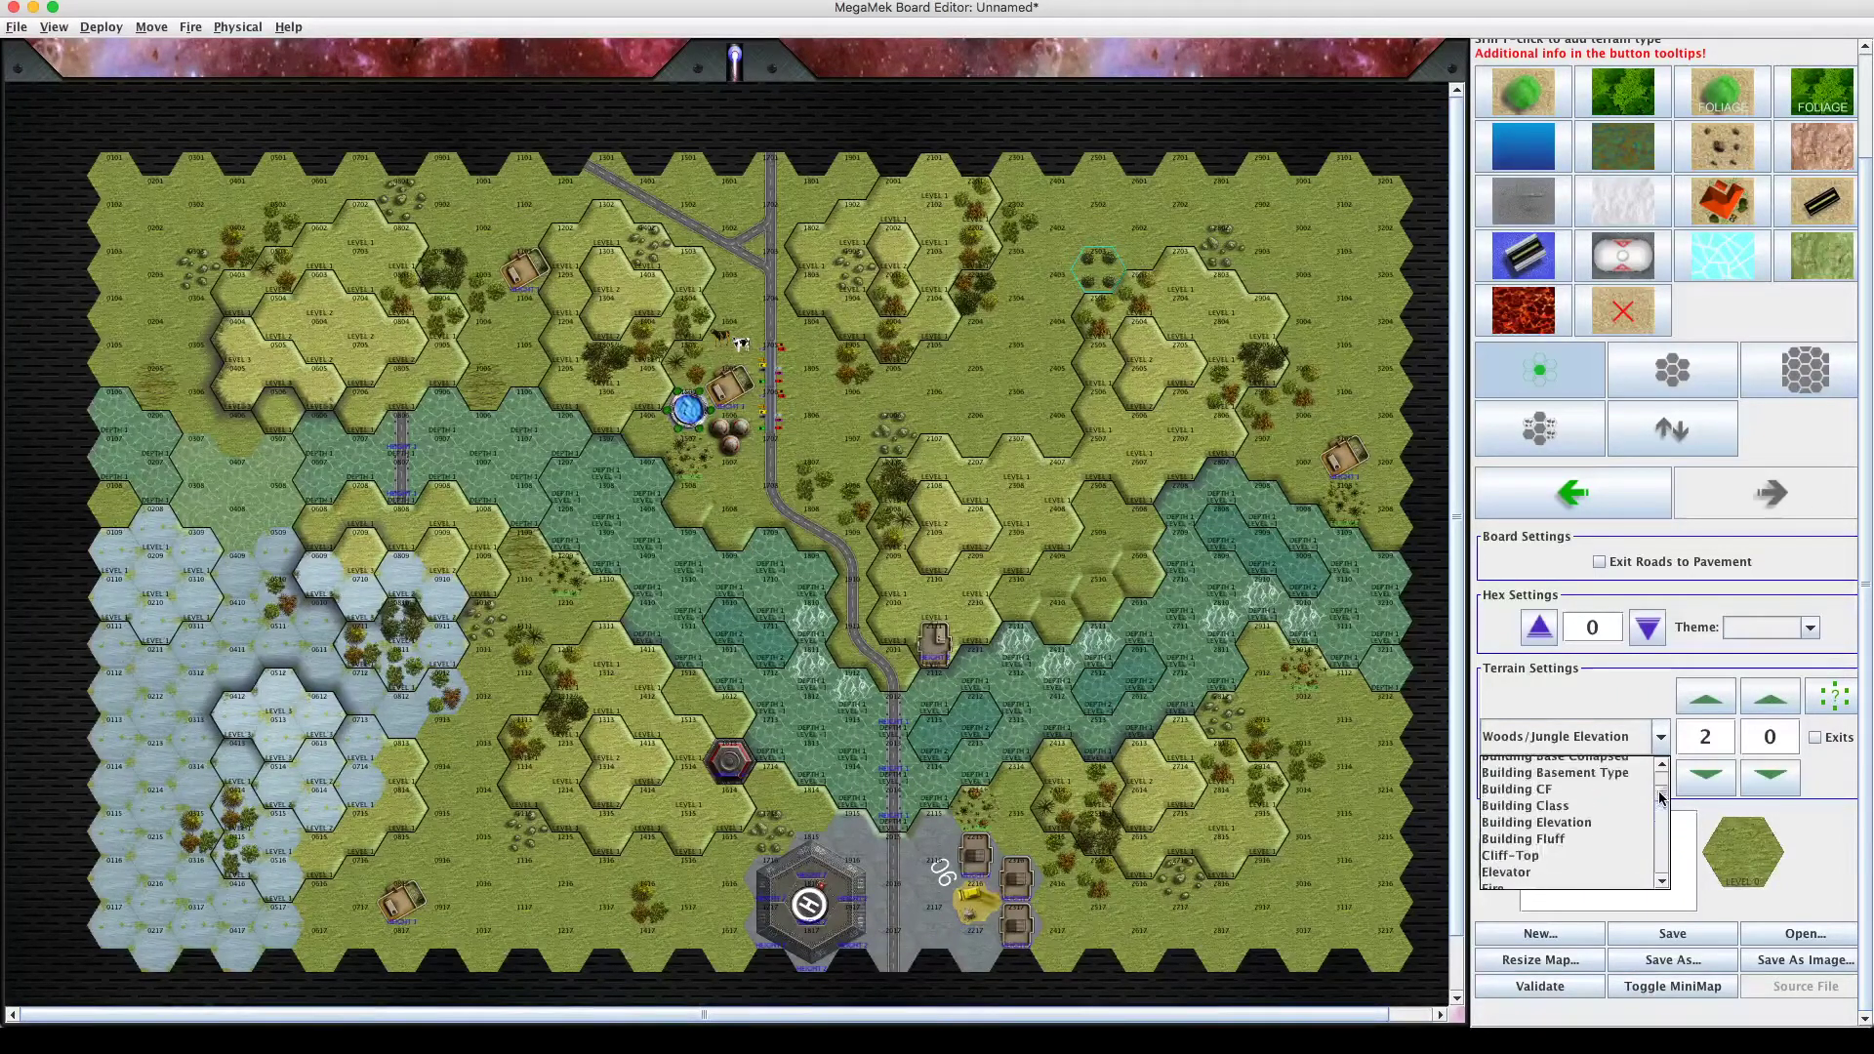
{"action": "left_click", "coordinate": [1663, 881]}
{"action": "left_click", "coordinate": [1663, 881]}
{"action": "left_click", "coordinate": [1662, 881]}
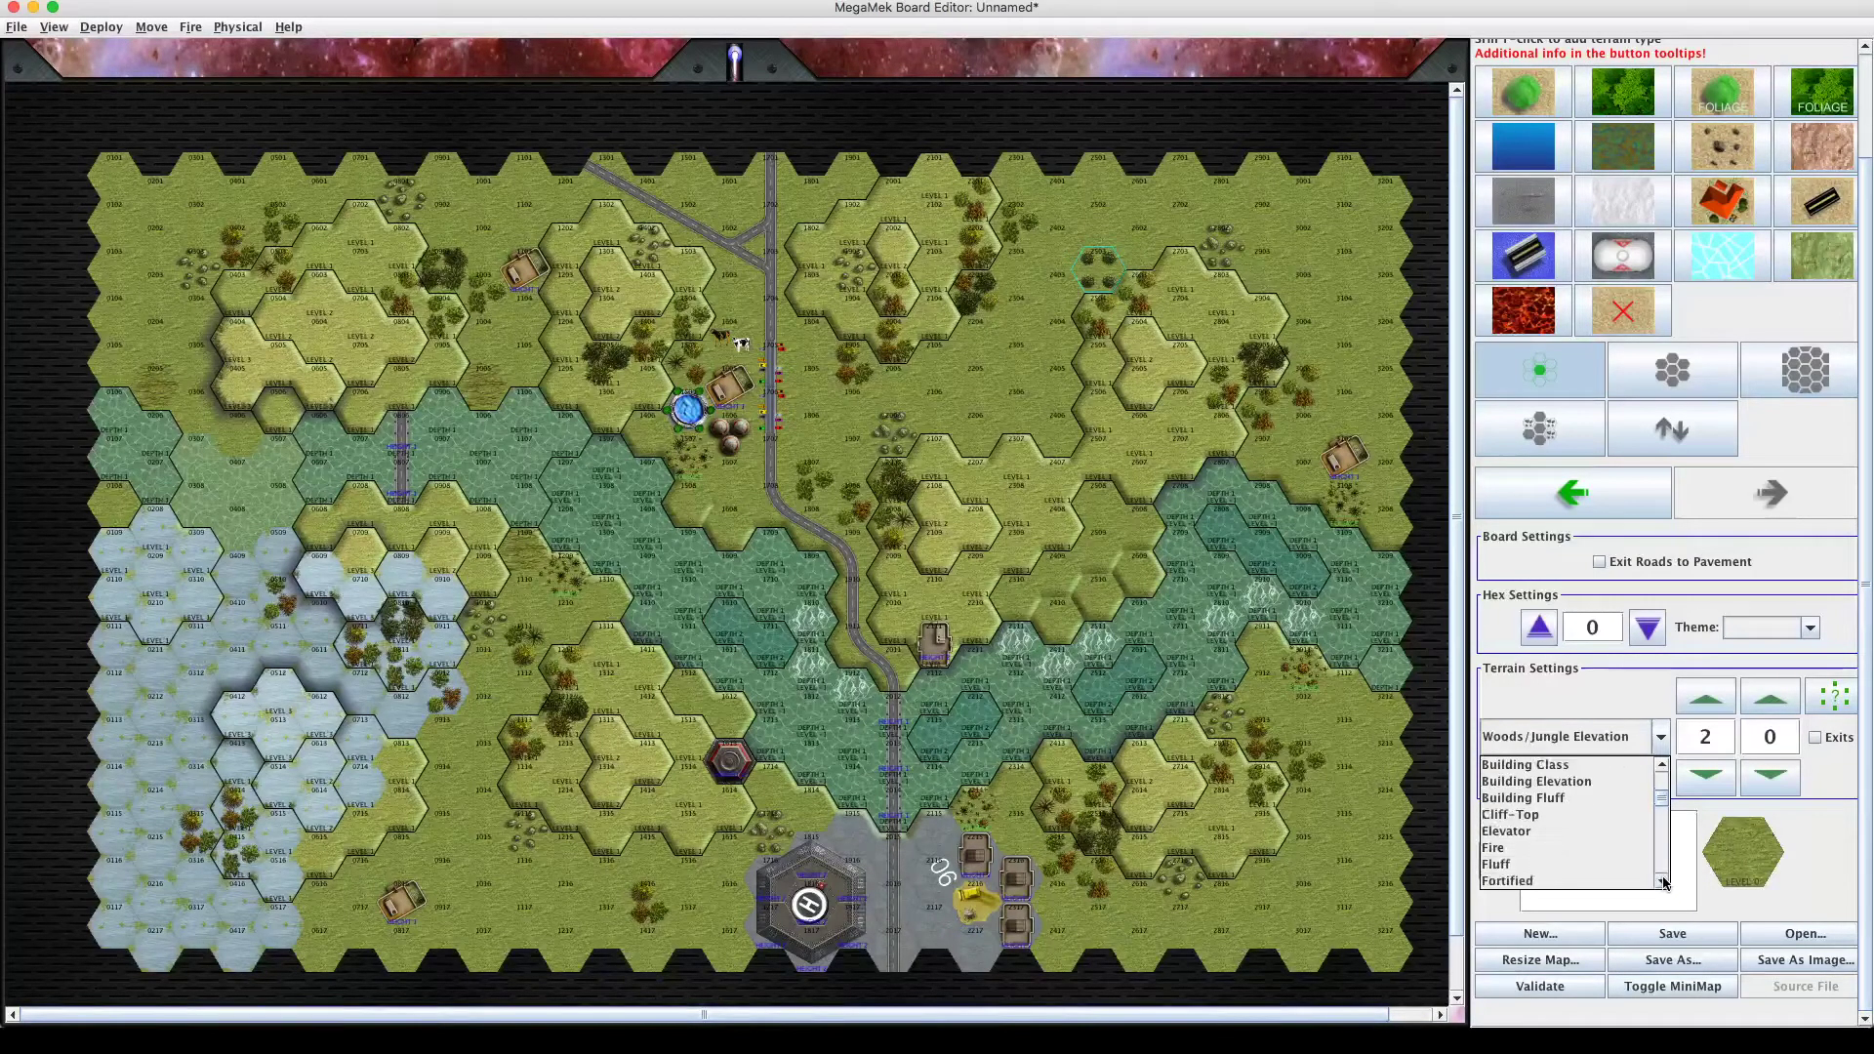
{"action": "left_click", "coordinate": [1663, 881]}
{"action": "left_click", "coordinate": [1663, 881]}
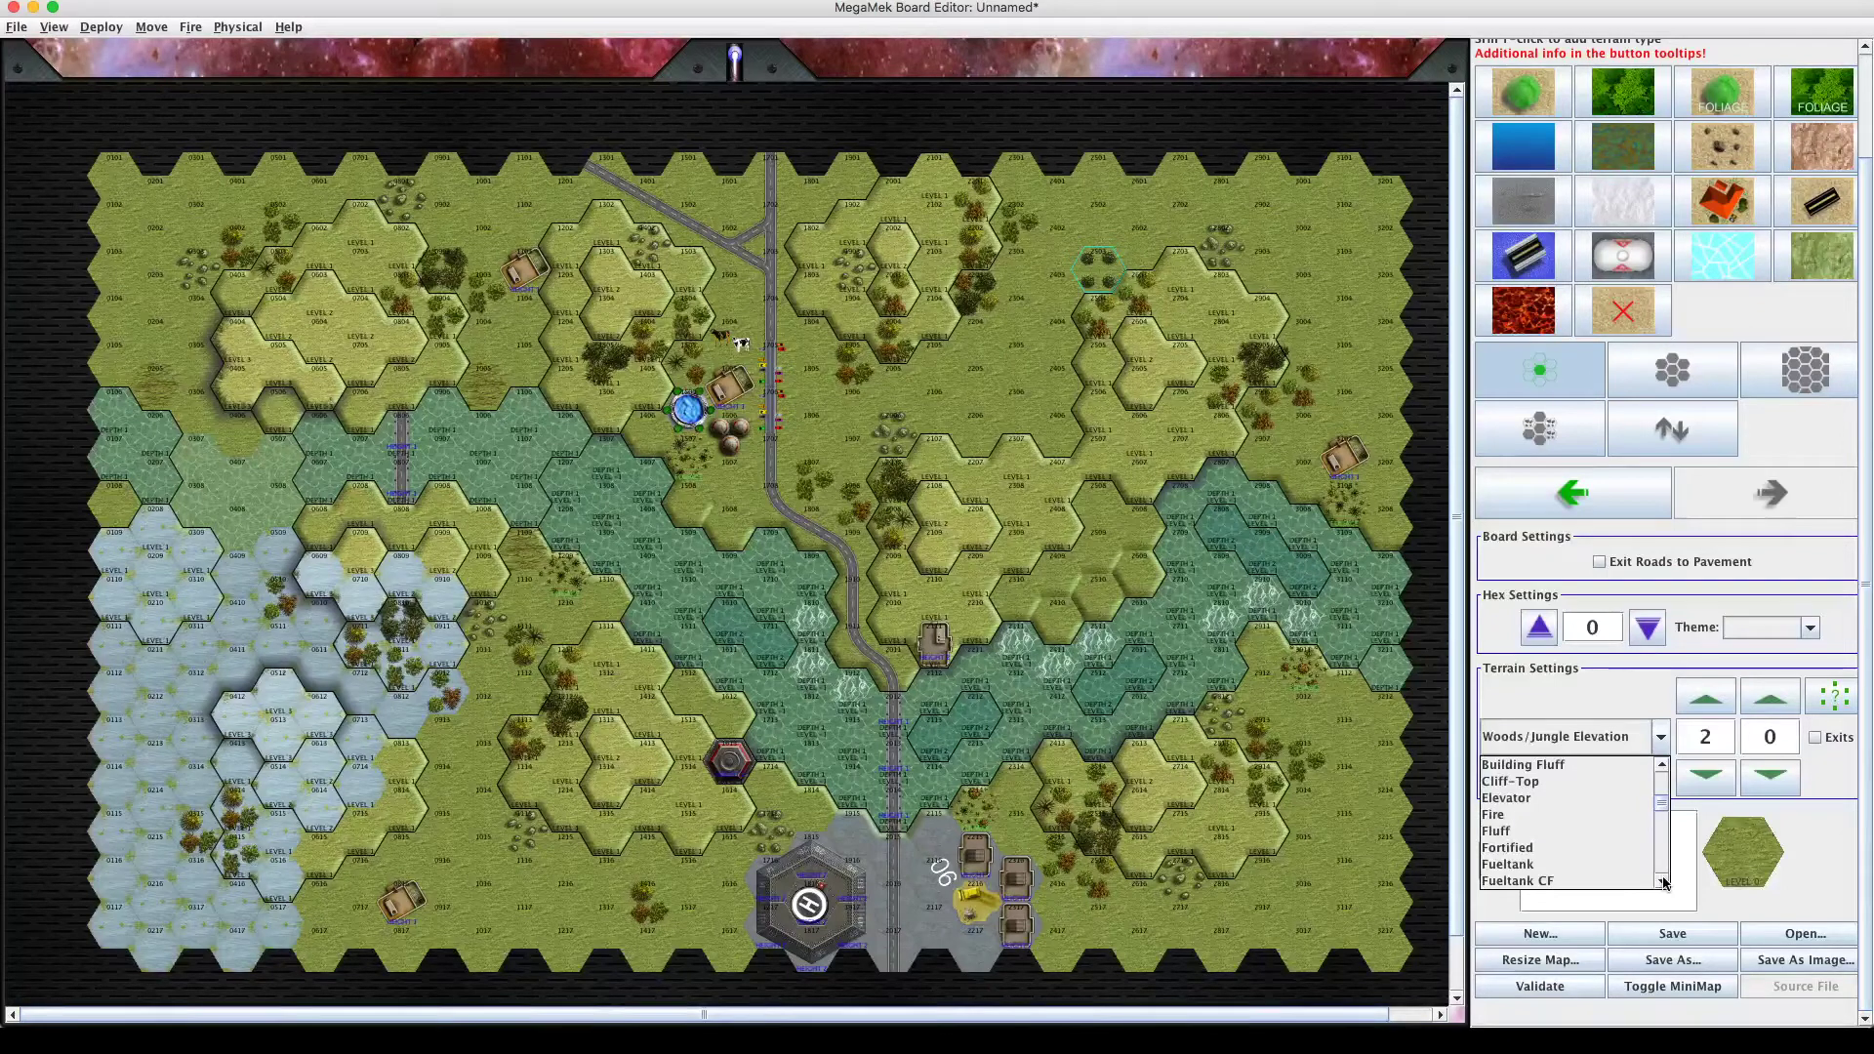
{"action": "left_click", "coordinate": [1662, 881]}
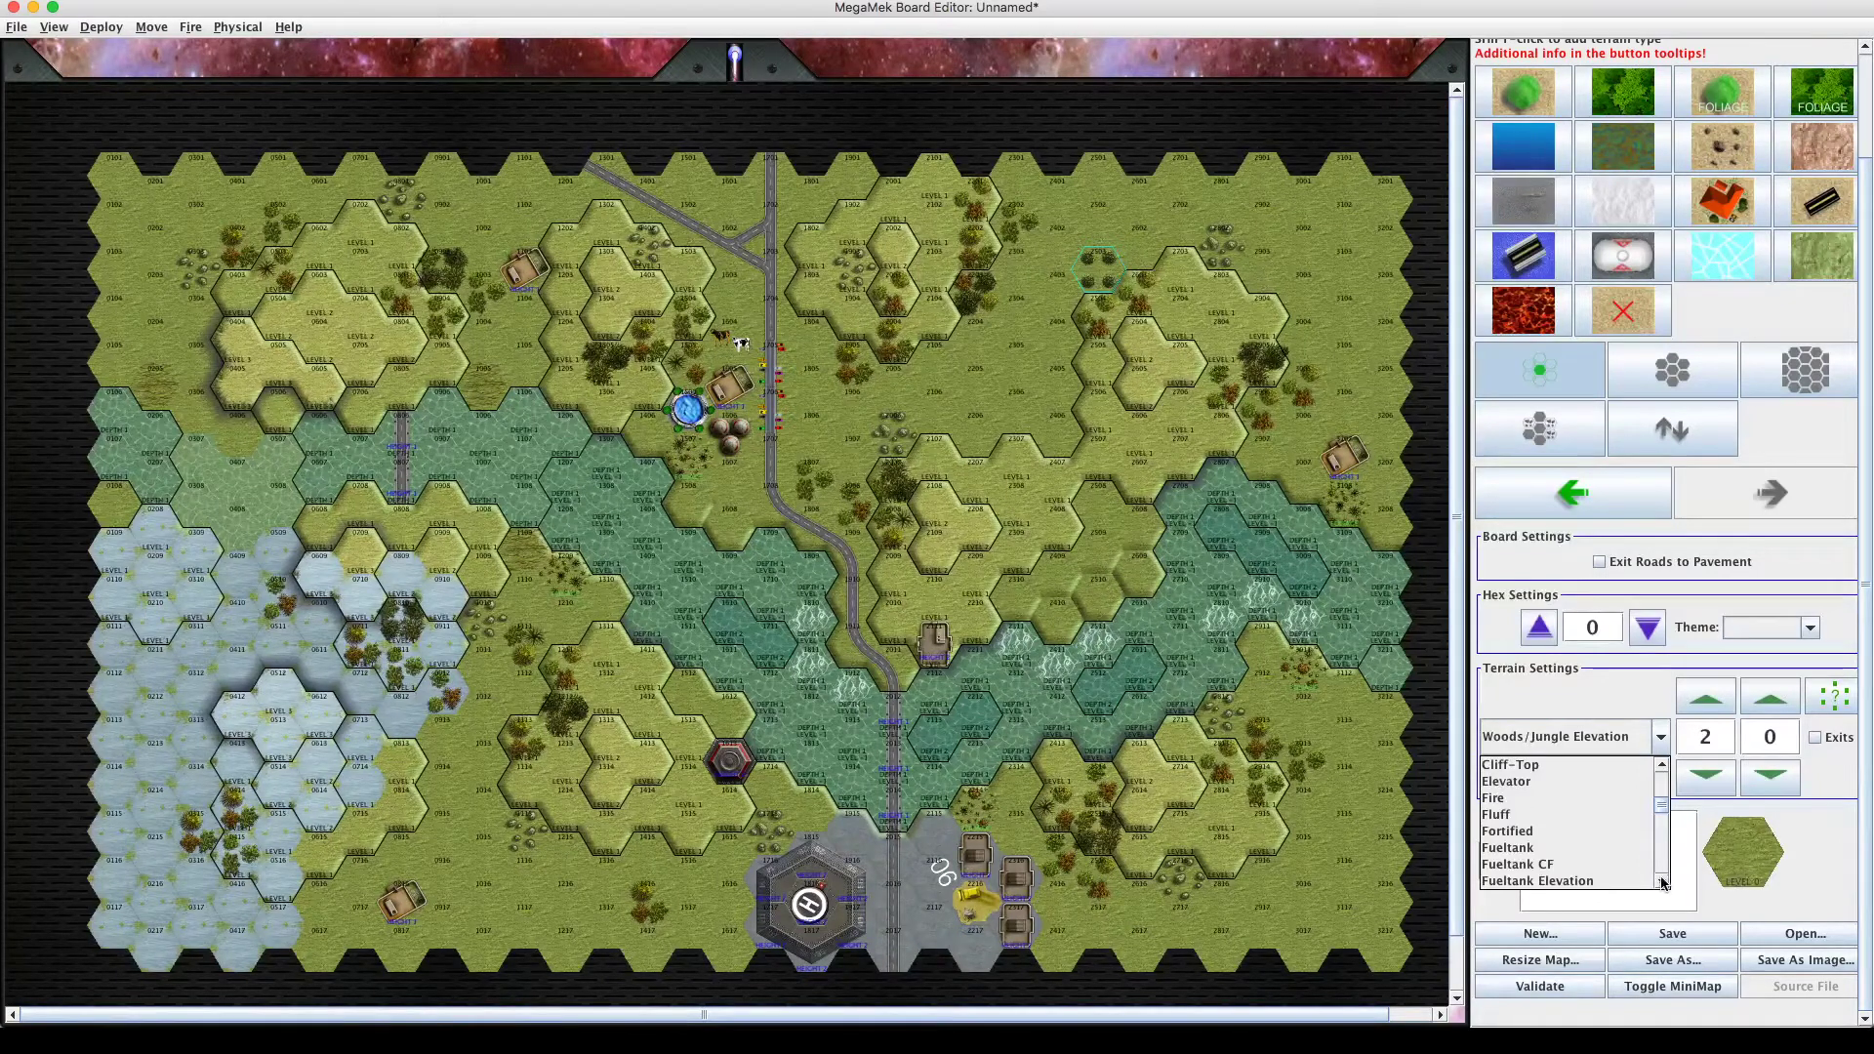
{"action": "left_click", "coordinate": [1632, 868]}
{"action": "key", "text": "Down"}
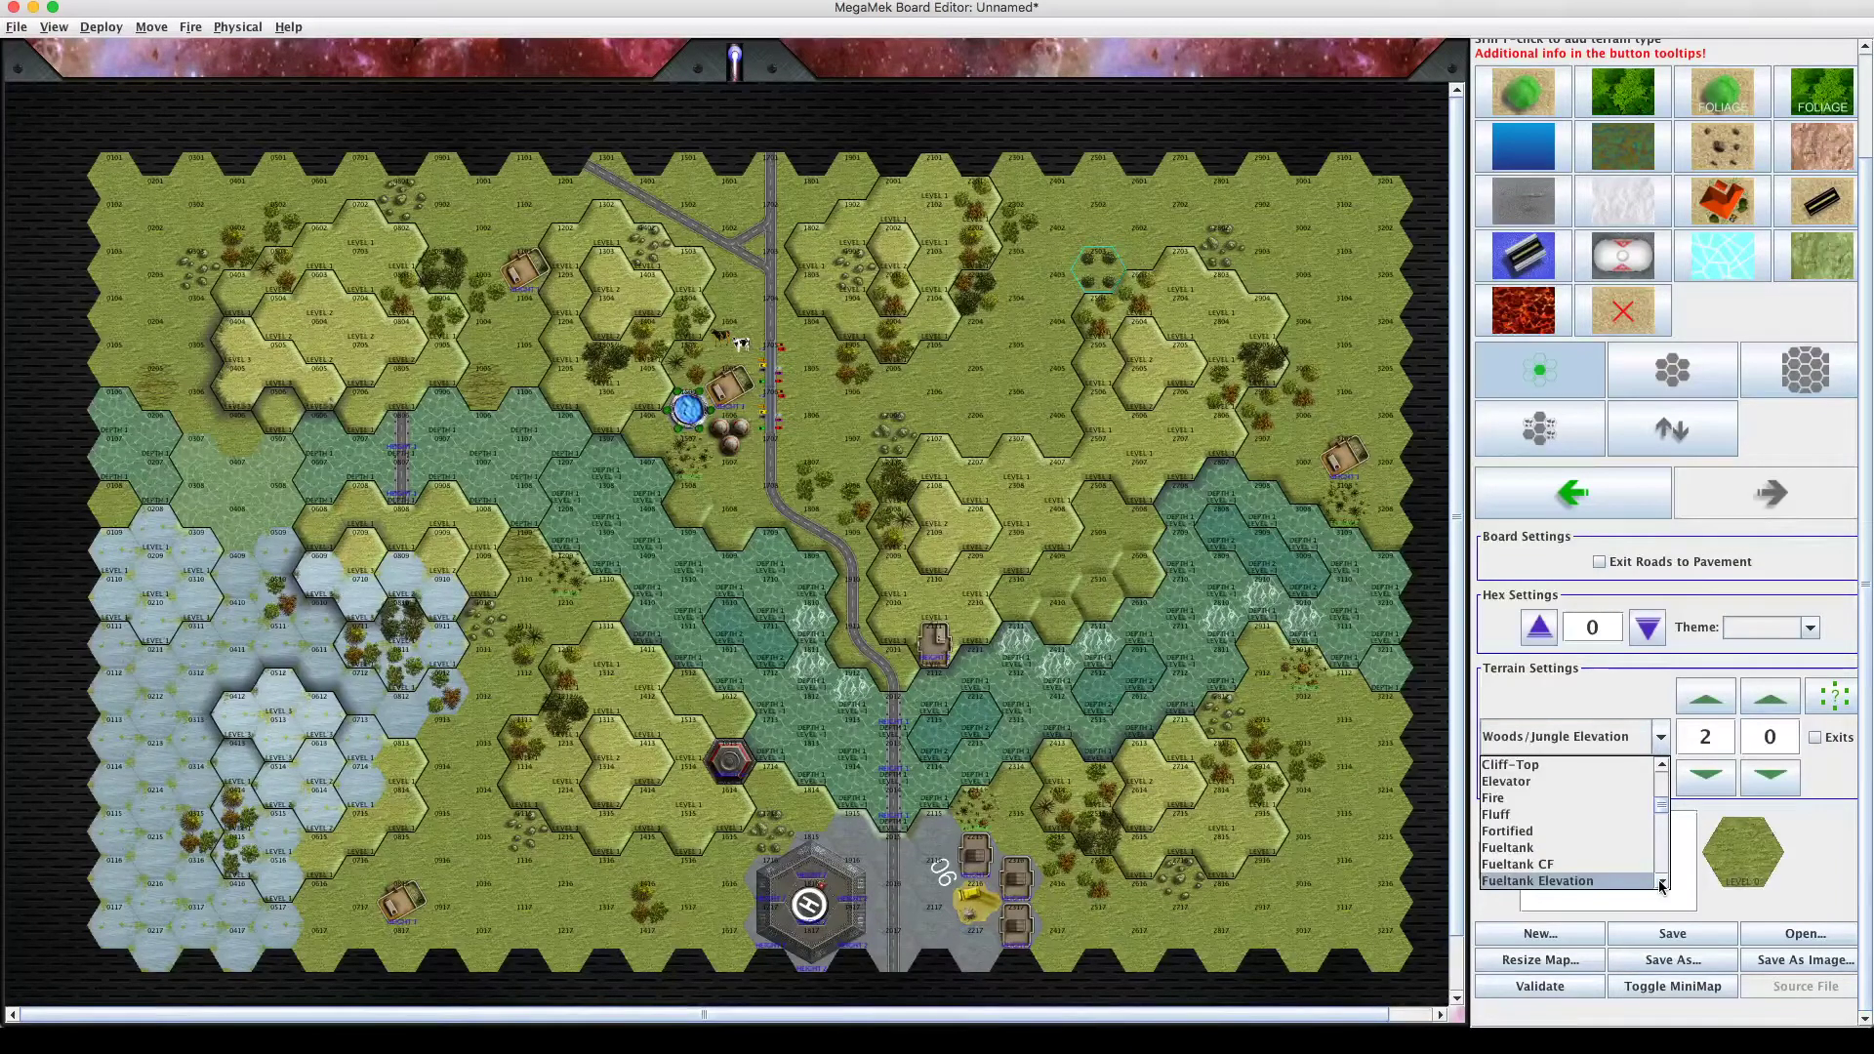
{"action": "left_click", "coordinate": [1509, 832]}
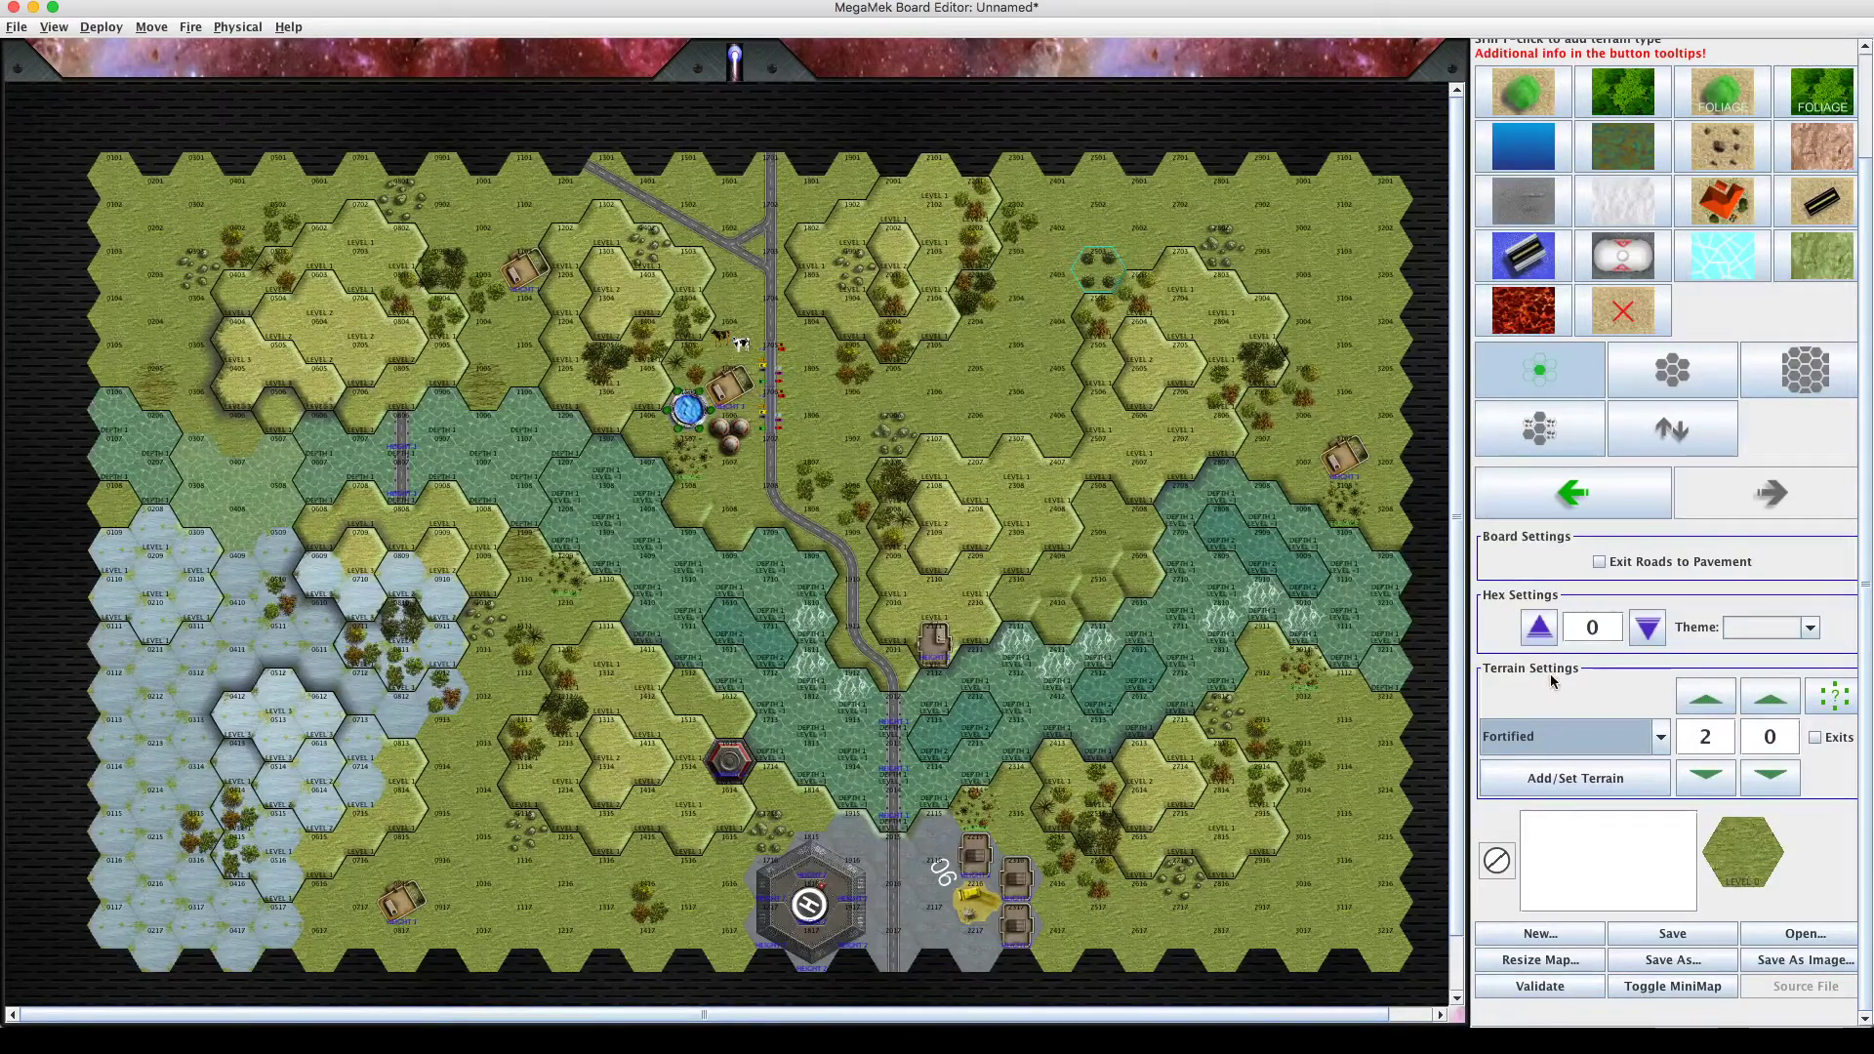
Add Fortified at level 1 and place it on the riverbank hex south of the fuel tanks and both paved hexes flanking the bridge's south end.
{"action": "left_click", "coordinate": [1708, 780]}
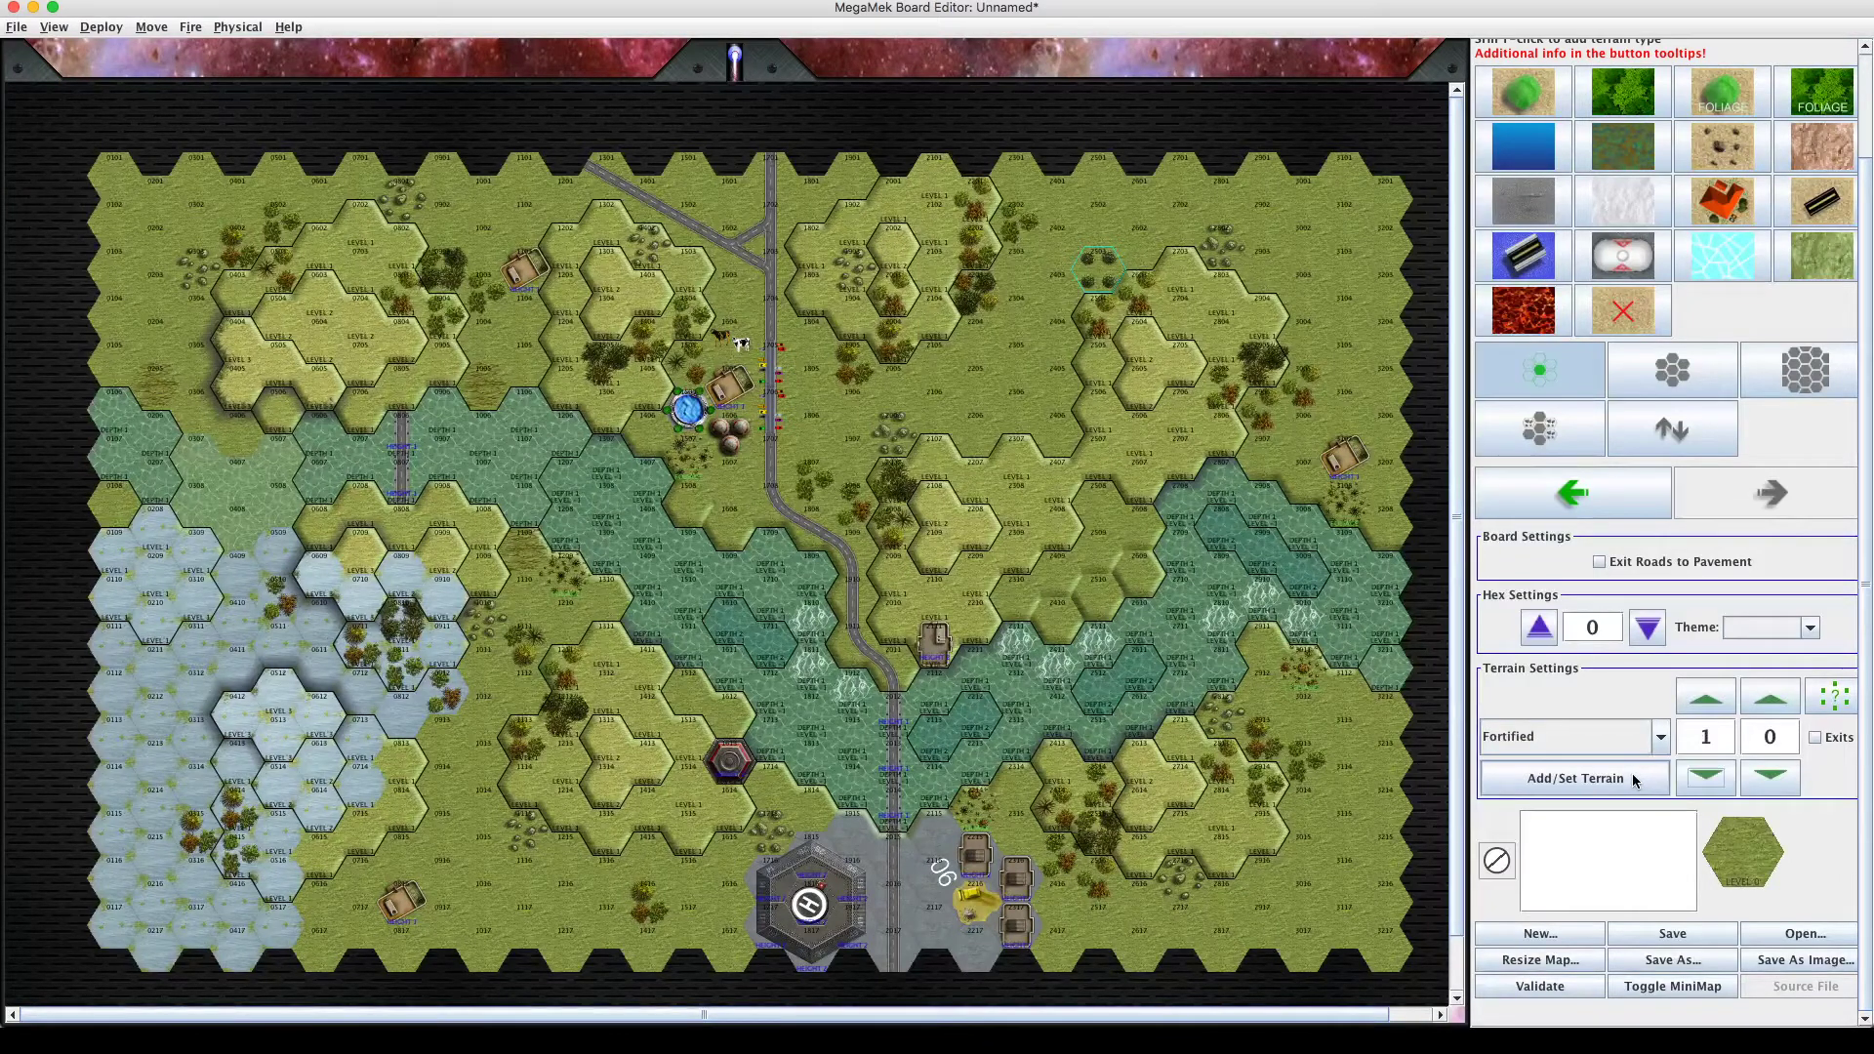
{"action": "left_click", "coordinate": [1634, 781]}
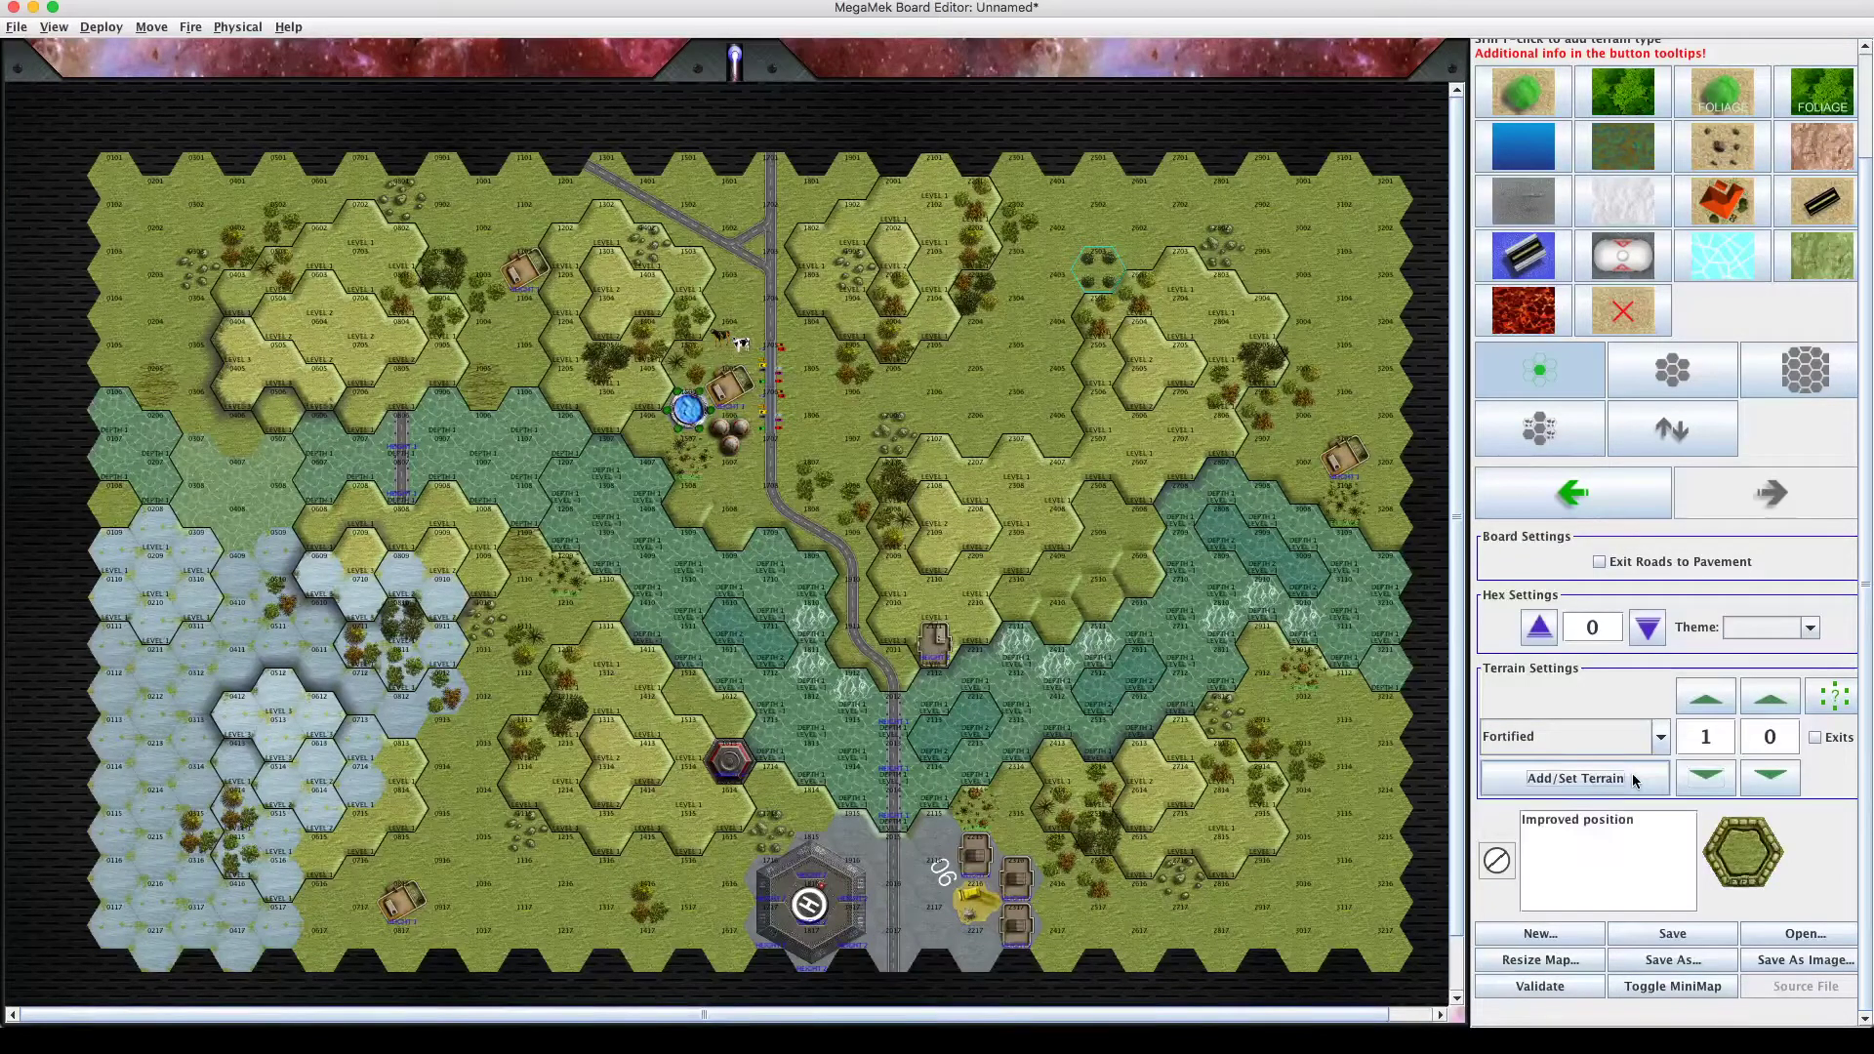
{"action": "left_click", "coordinate": [740, 522]}
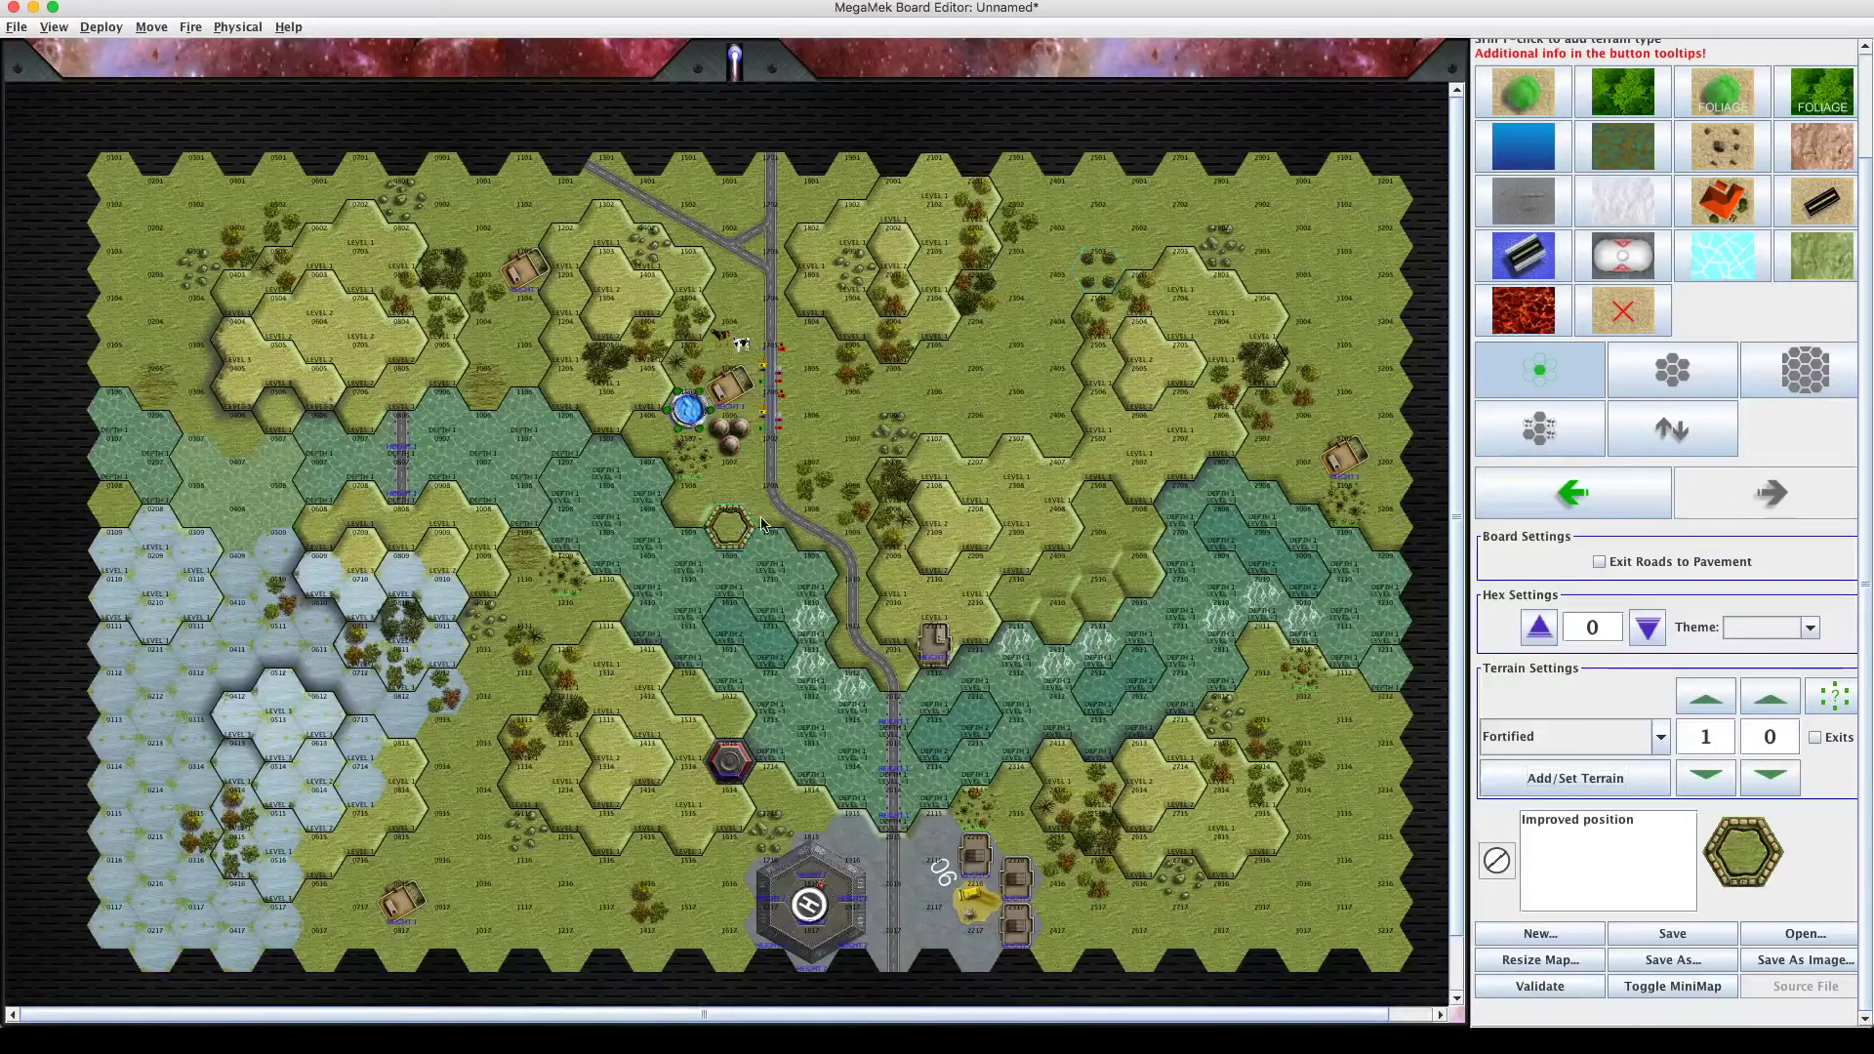
{"action": "left_click", "coordinate": [859, 825]}
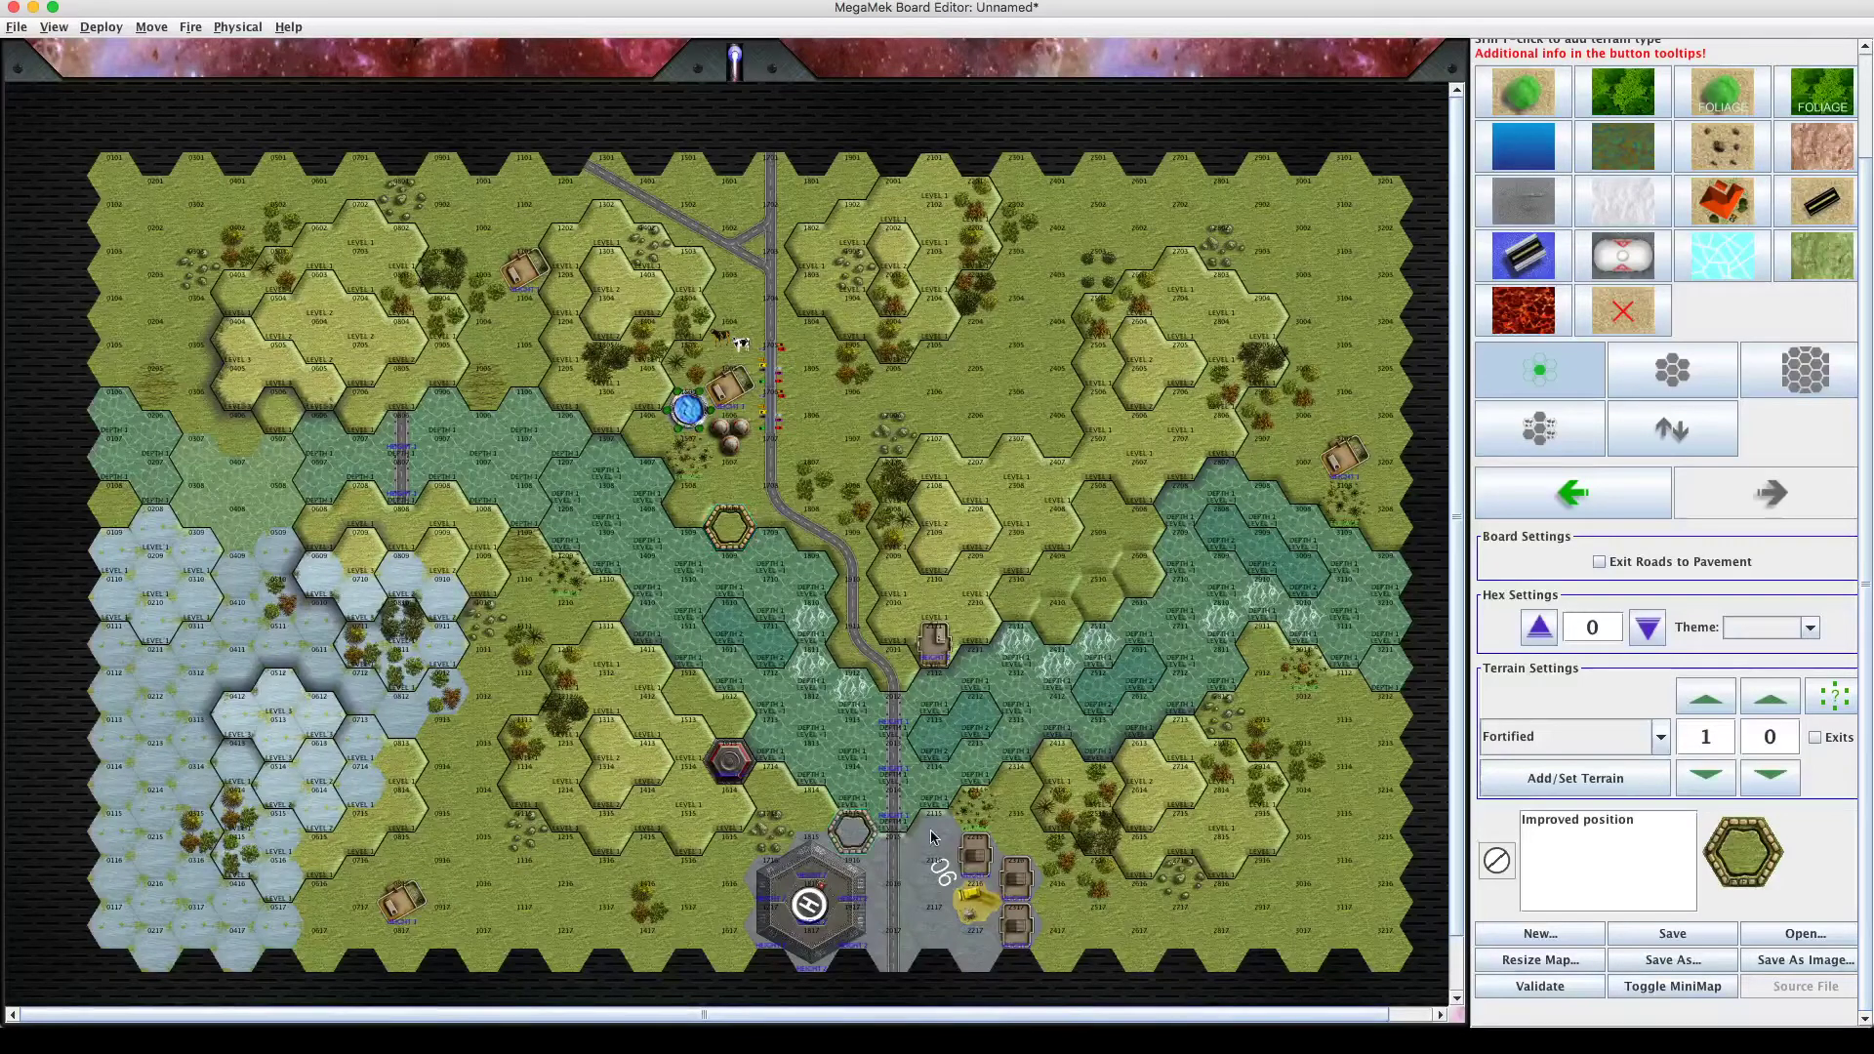
{"action": "left_click", "coordinate": [932, 837]}
Review the terrain types from Fortified through the Fueltank entries, Geyser, Ground Fluff and Impassable down to Pavement.
{"action": "left_click", "coordinate": [1661, 742]}
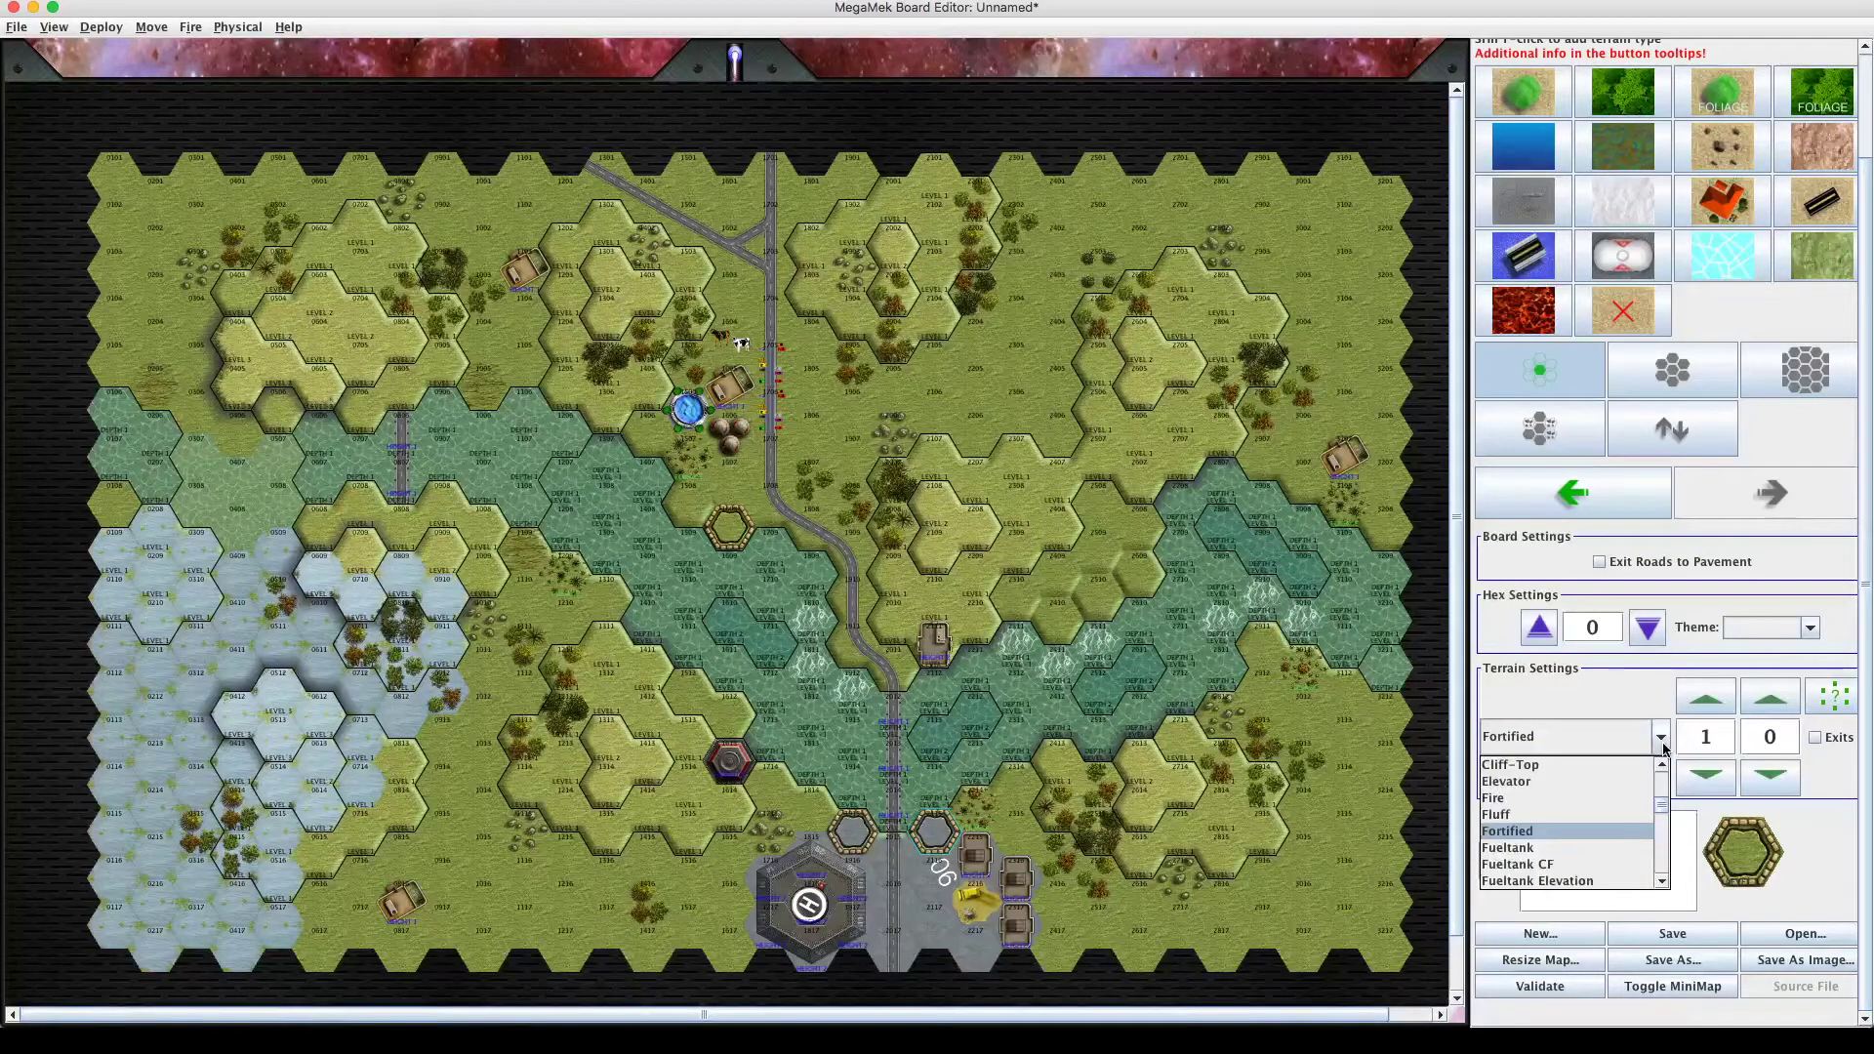
{"action": "left_click", "coordinate": [1662, 884]}
{"action": "left_click", "coordinate": [1663, 884]}
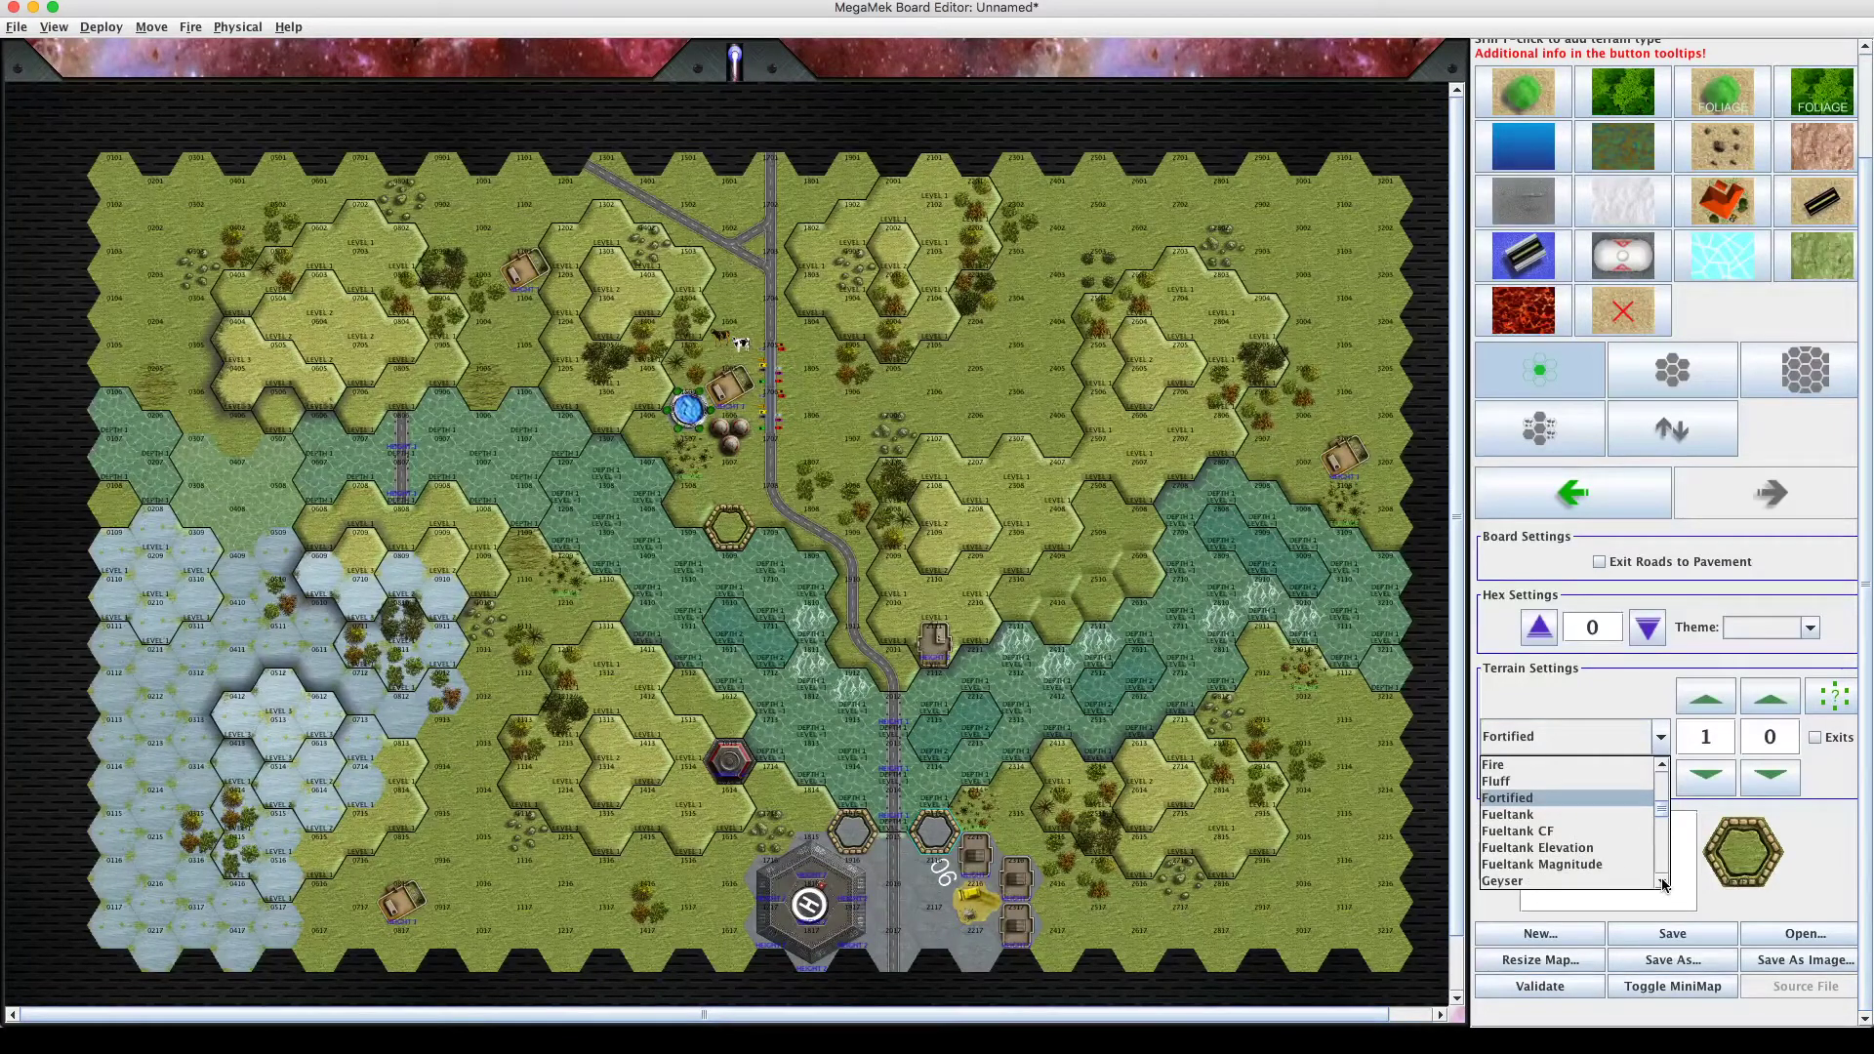
{"action": "left_click", "coordinate": [1663, 884]}
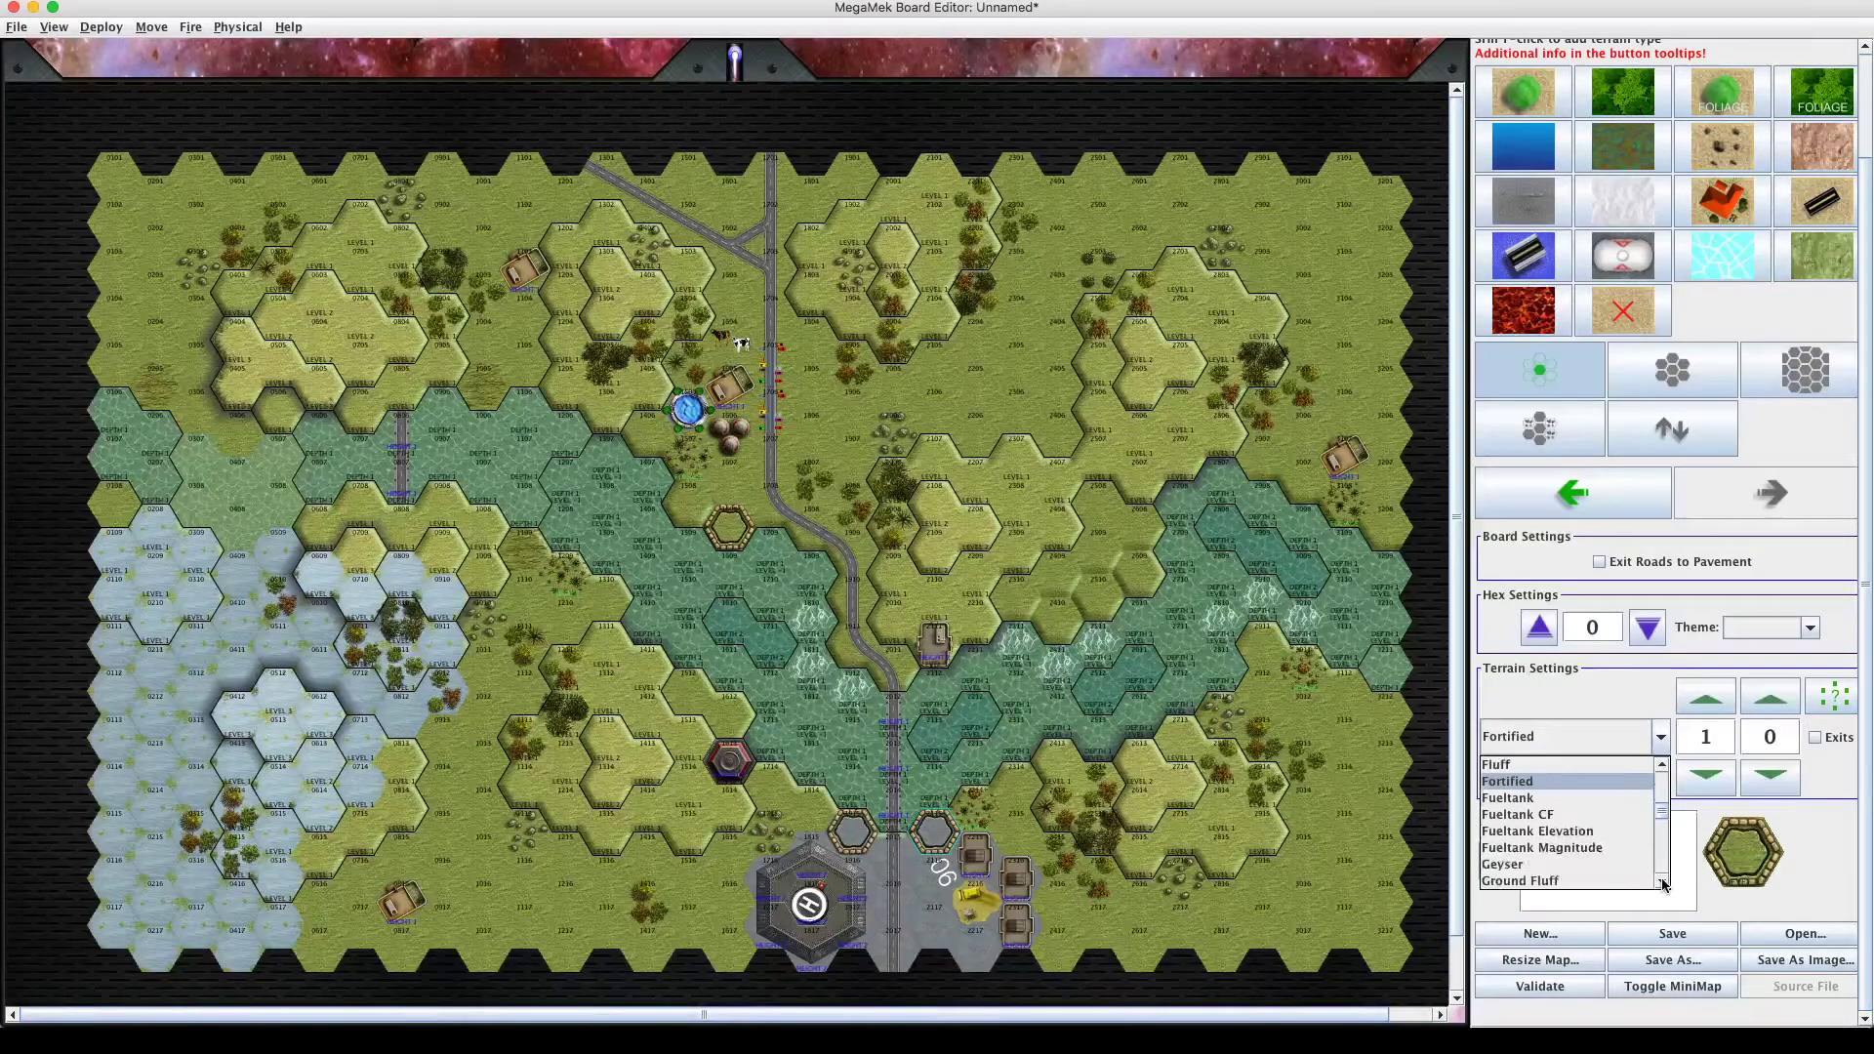
{"action": "left_click", "coordinate": [1662, 884]}
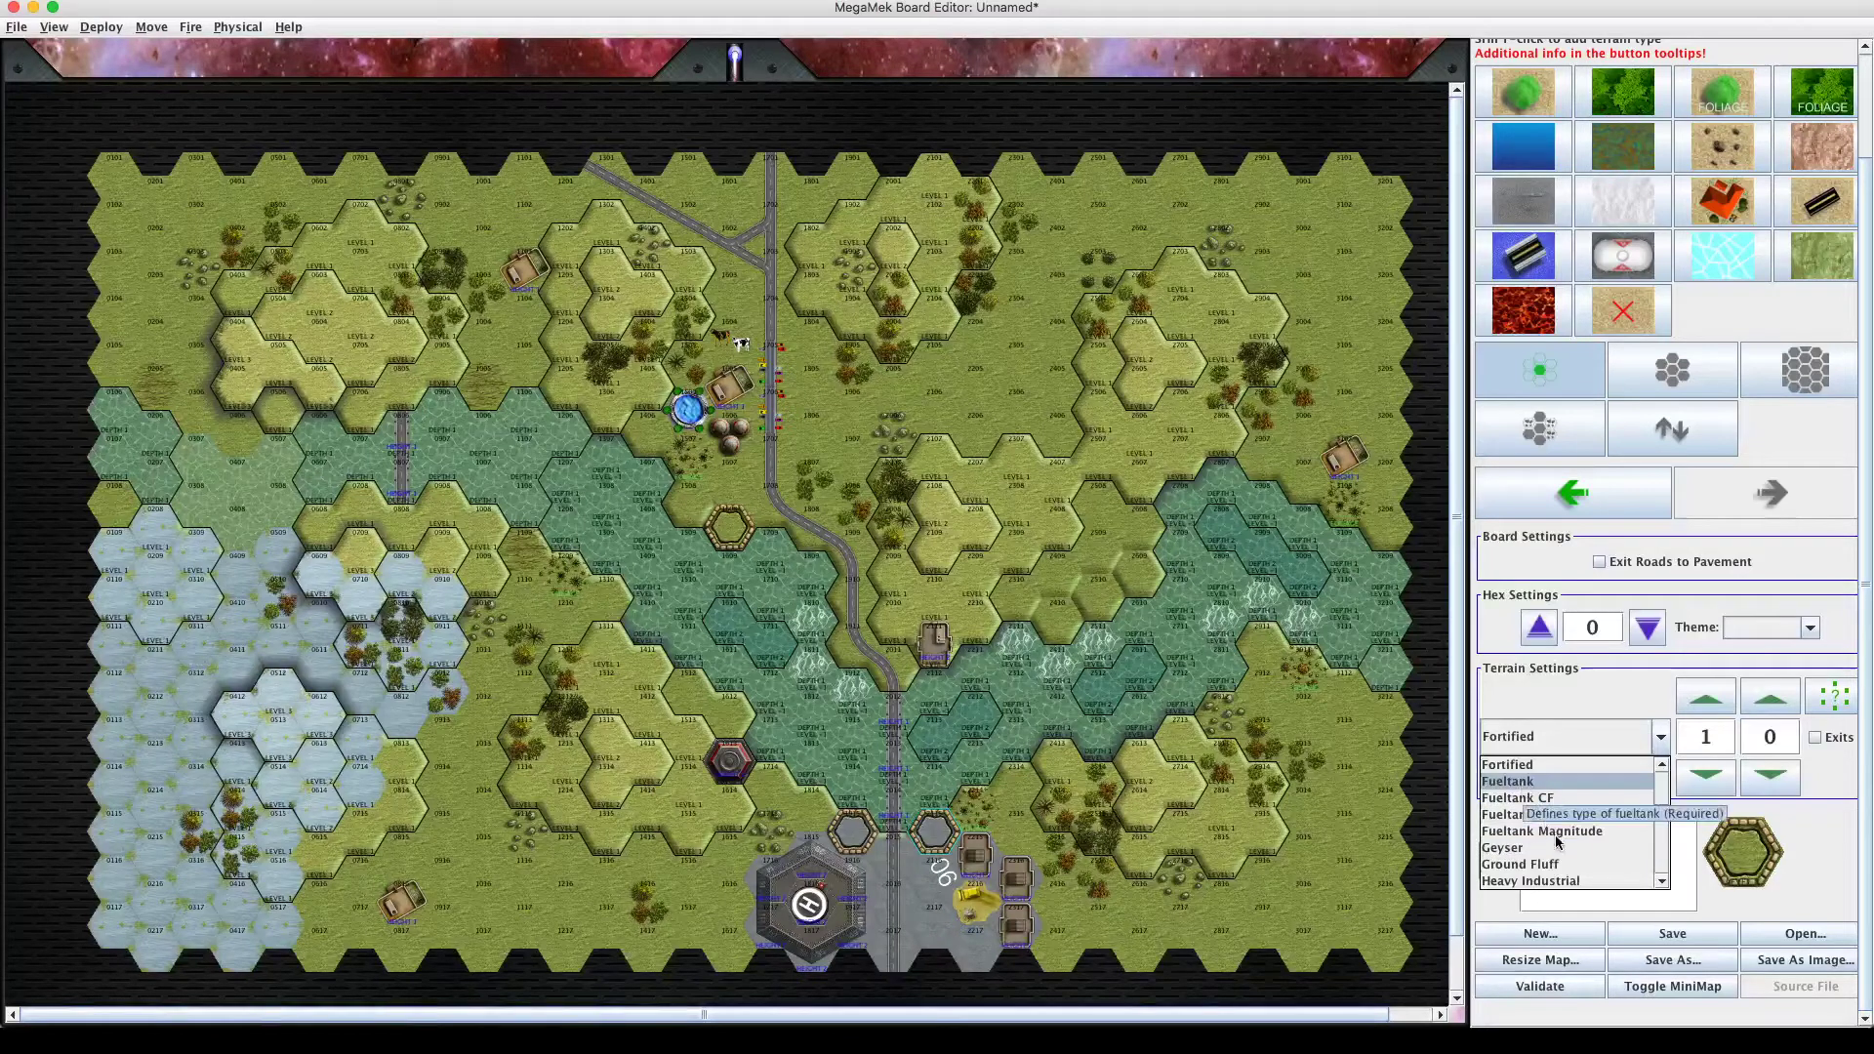
{"action": "left_click", "coordinate": [1661, 883]}
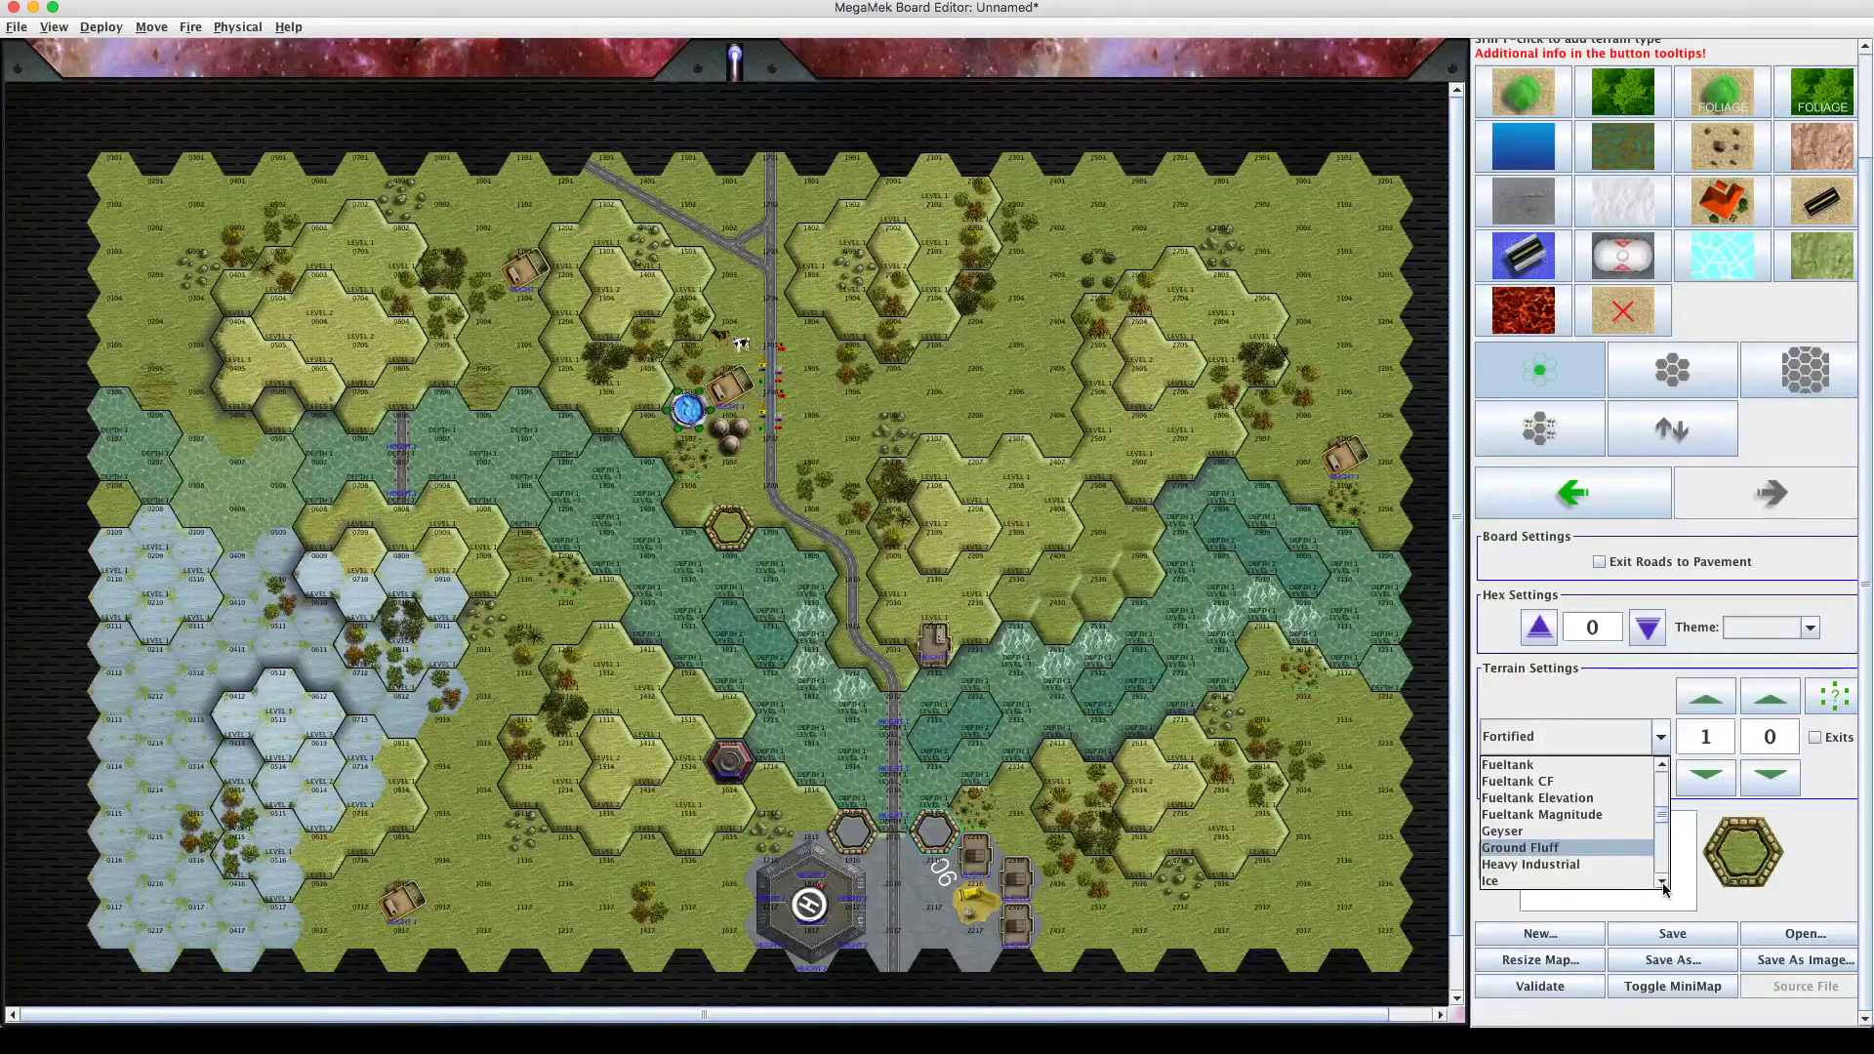
{"action": "left_click", "coordinate": [1662, 883]}
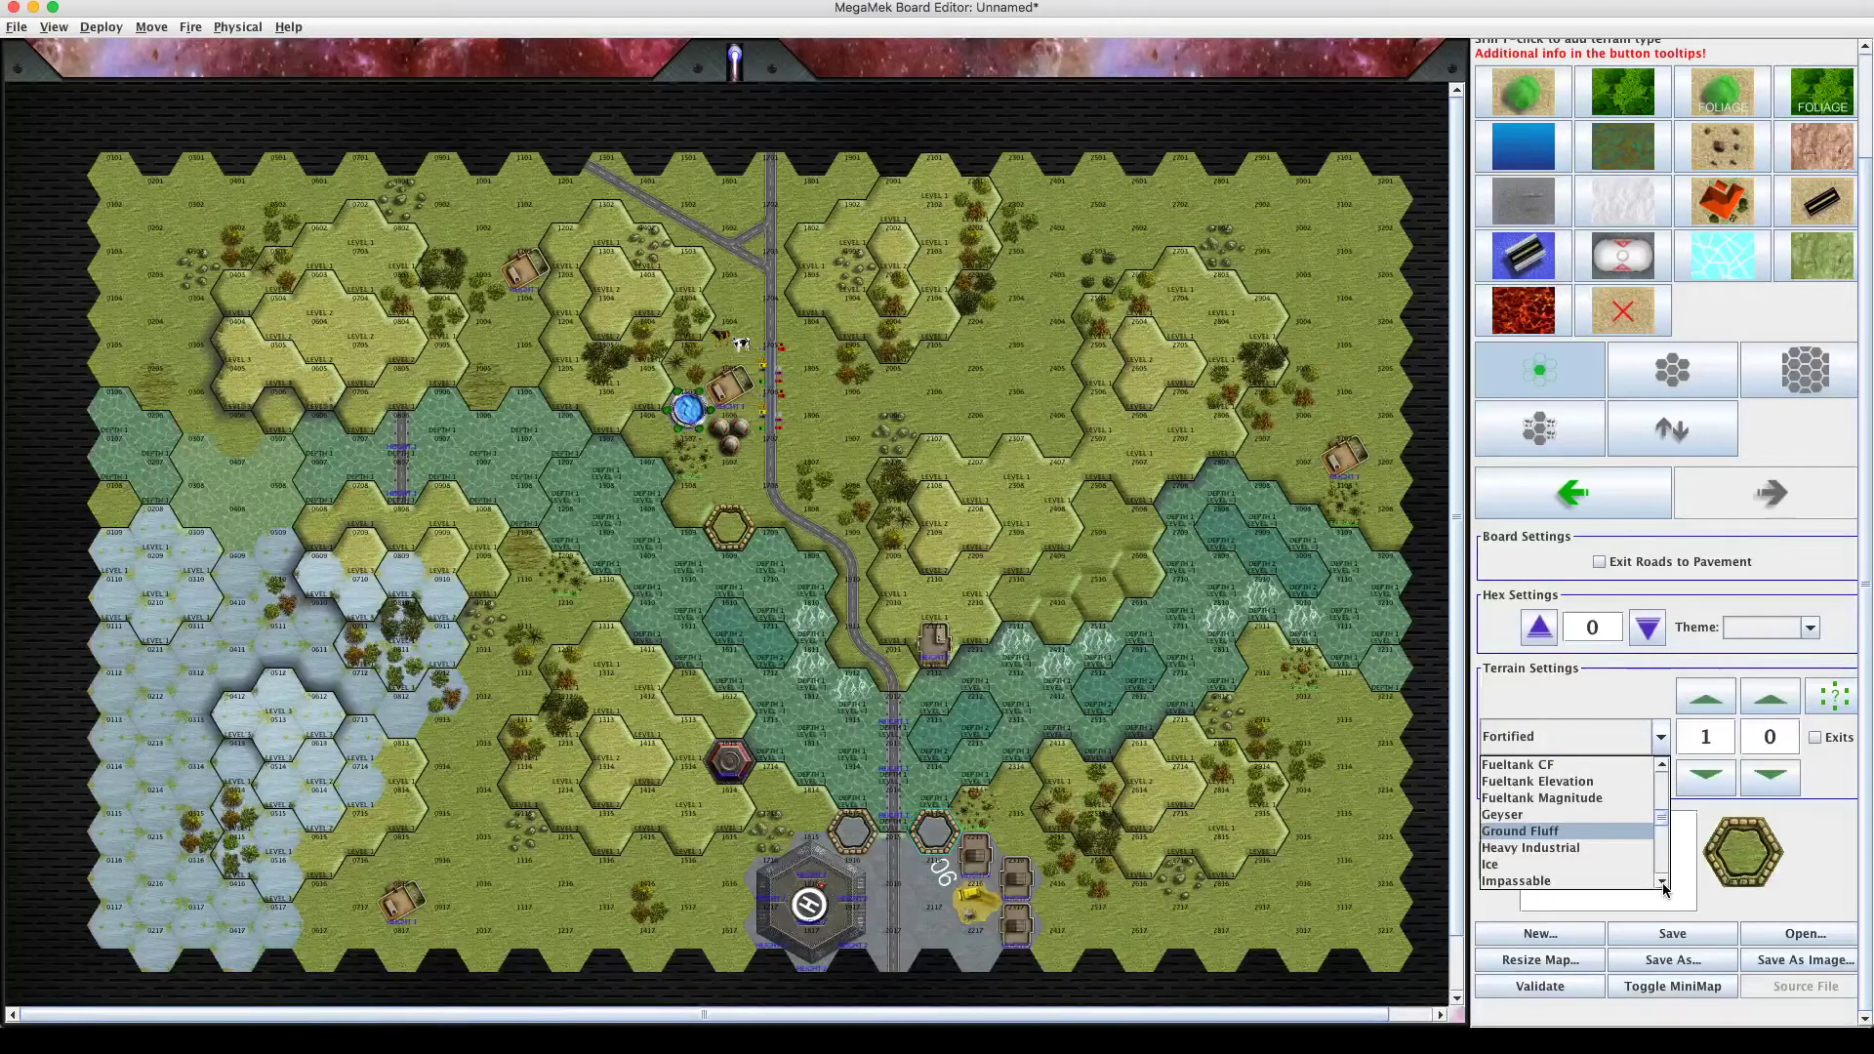
{"action": "left_click", "coordinate": [1662, 883]}
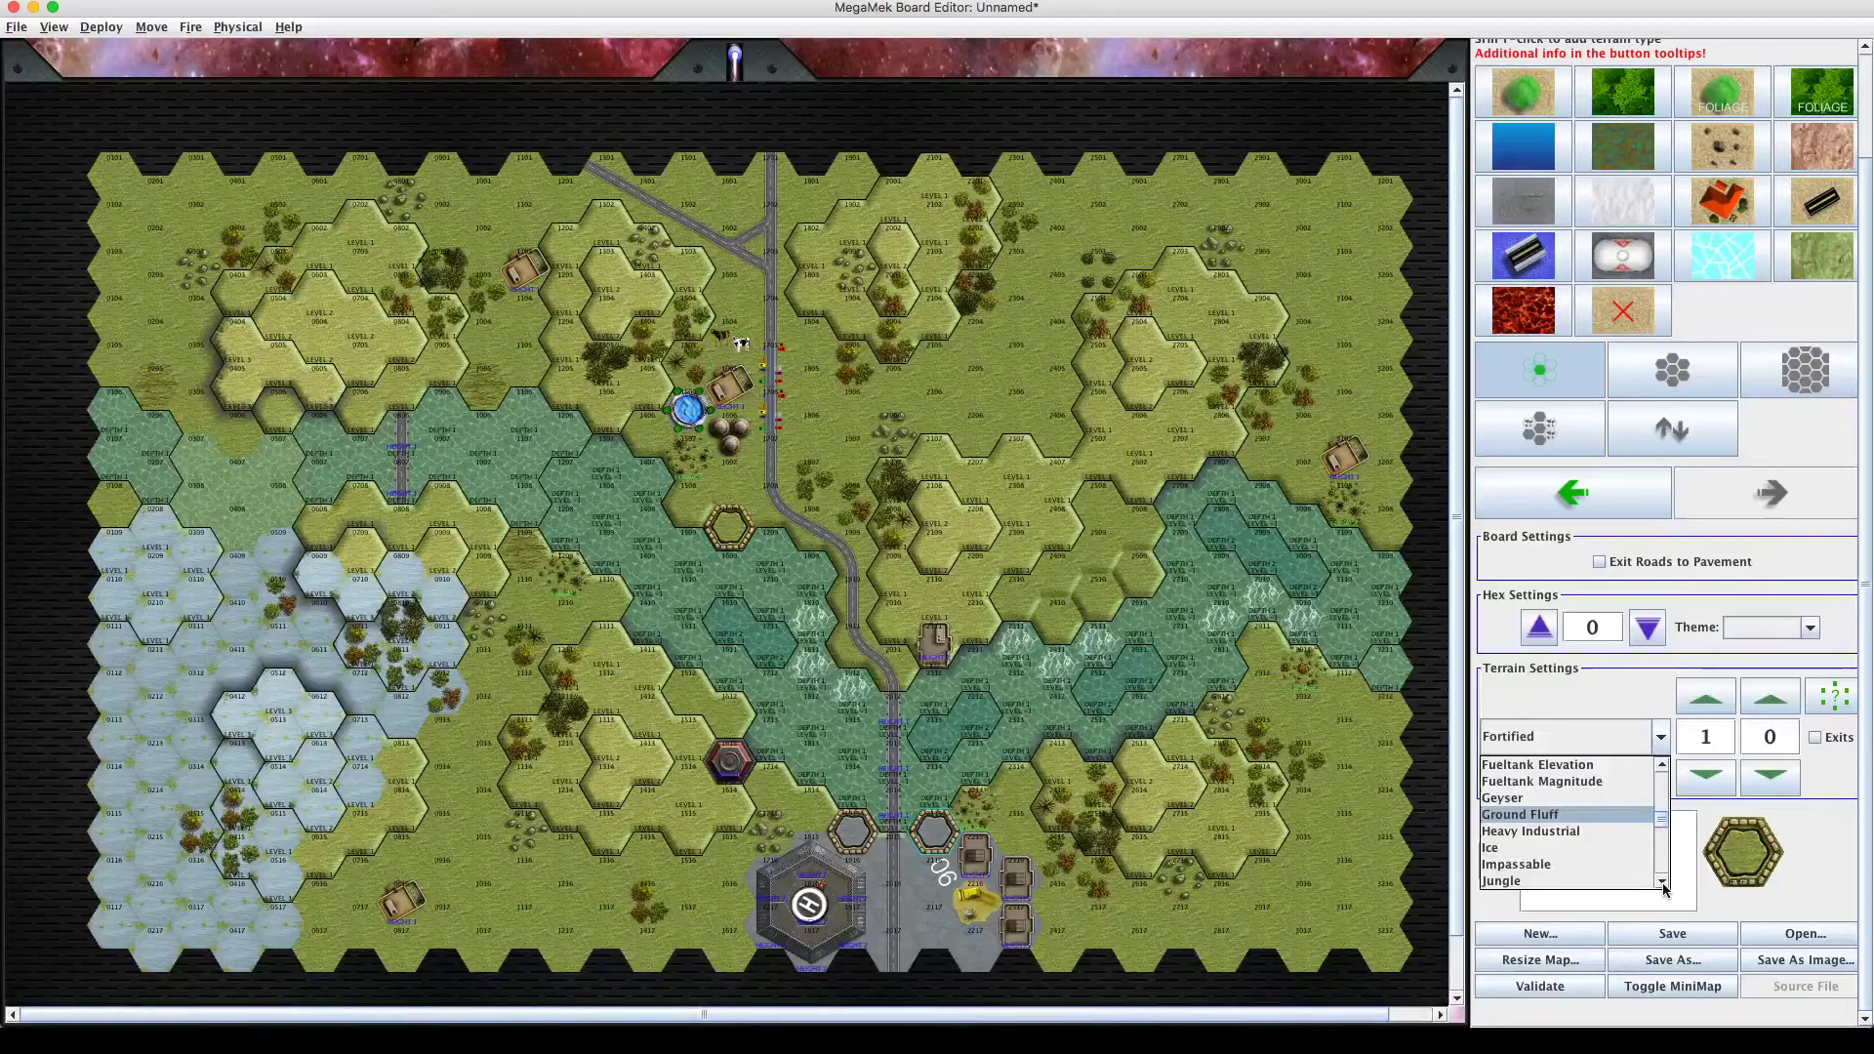
{"action": "left_click", "coordinate": [1662, 883]}
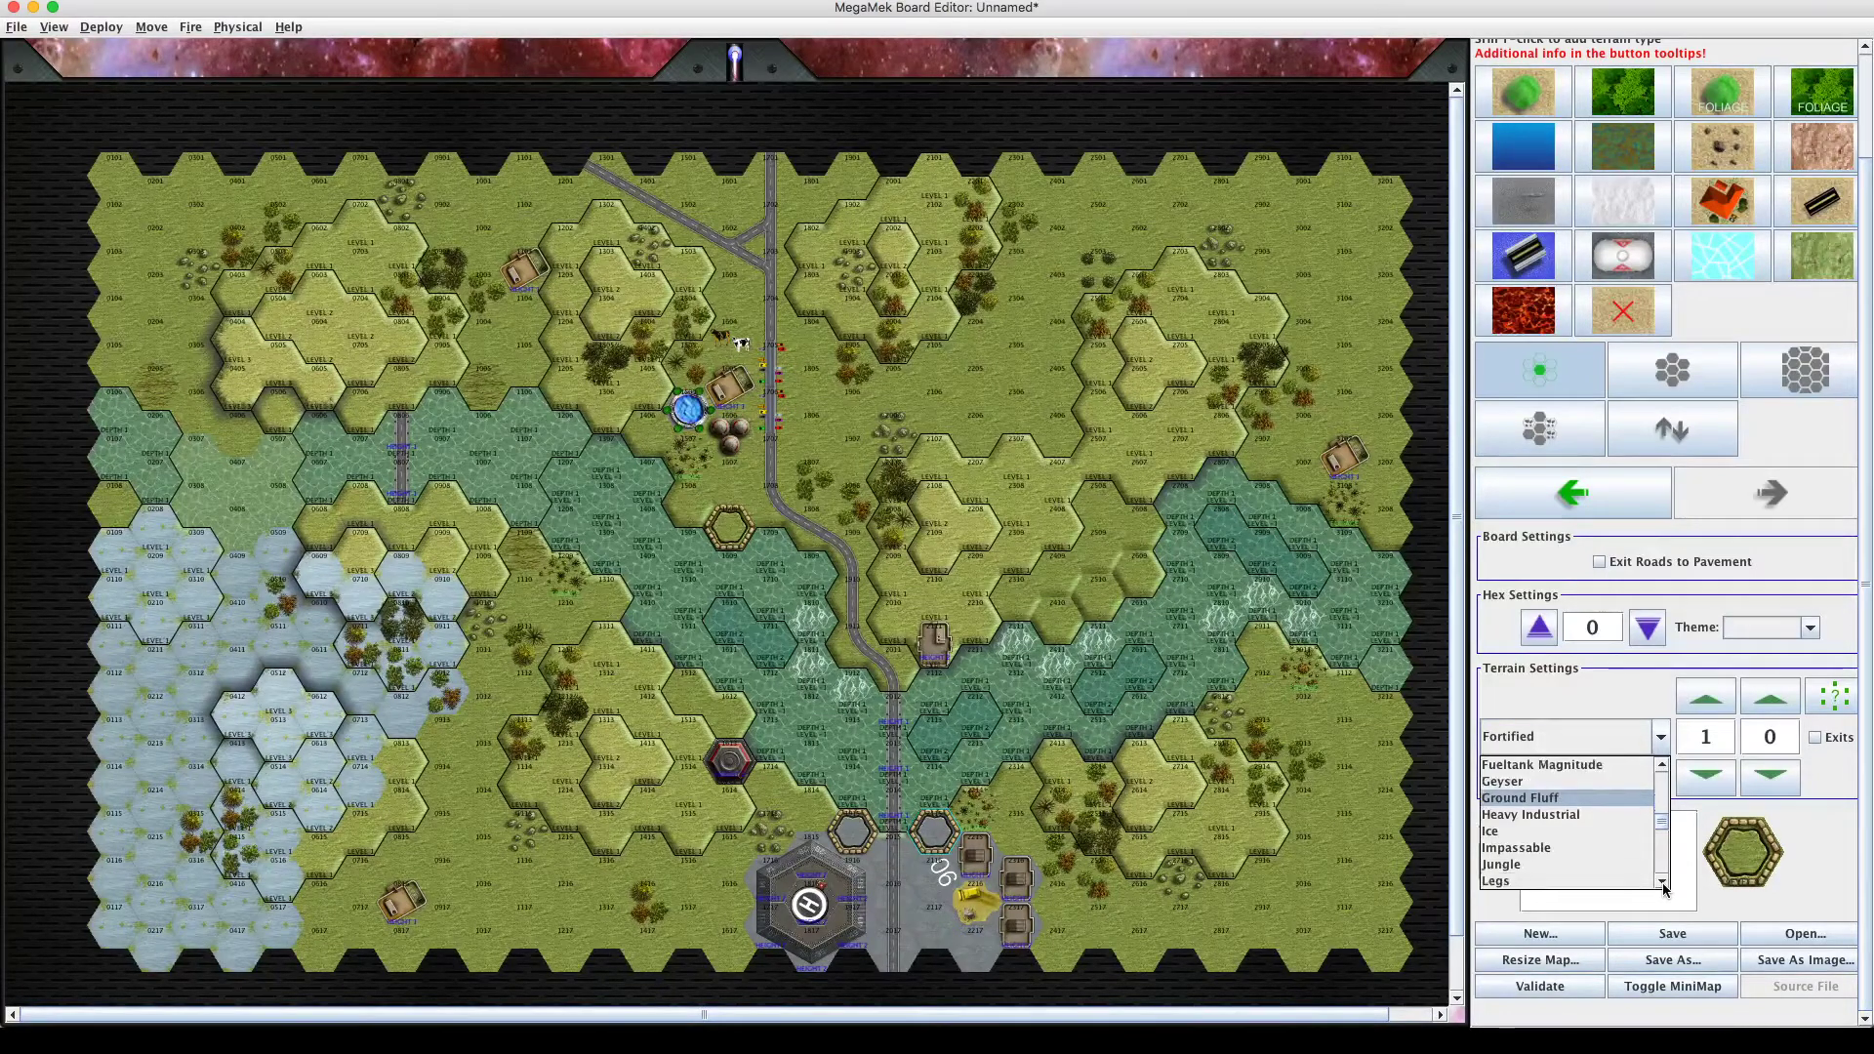
{"action": "left_click", "coordinate": [1661, 883]}
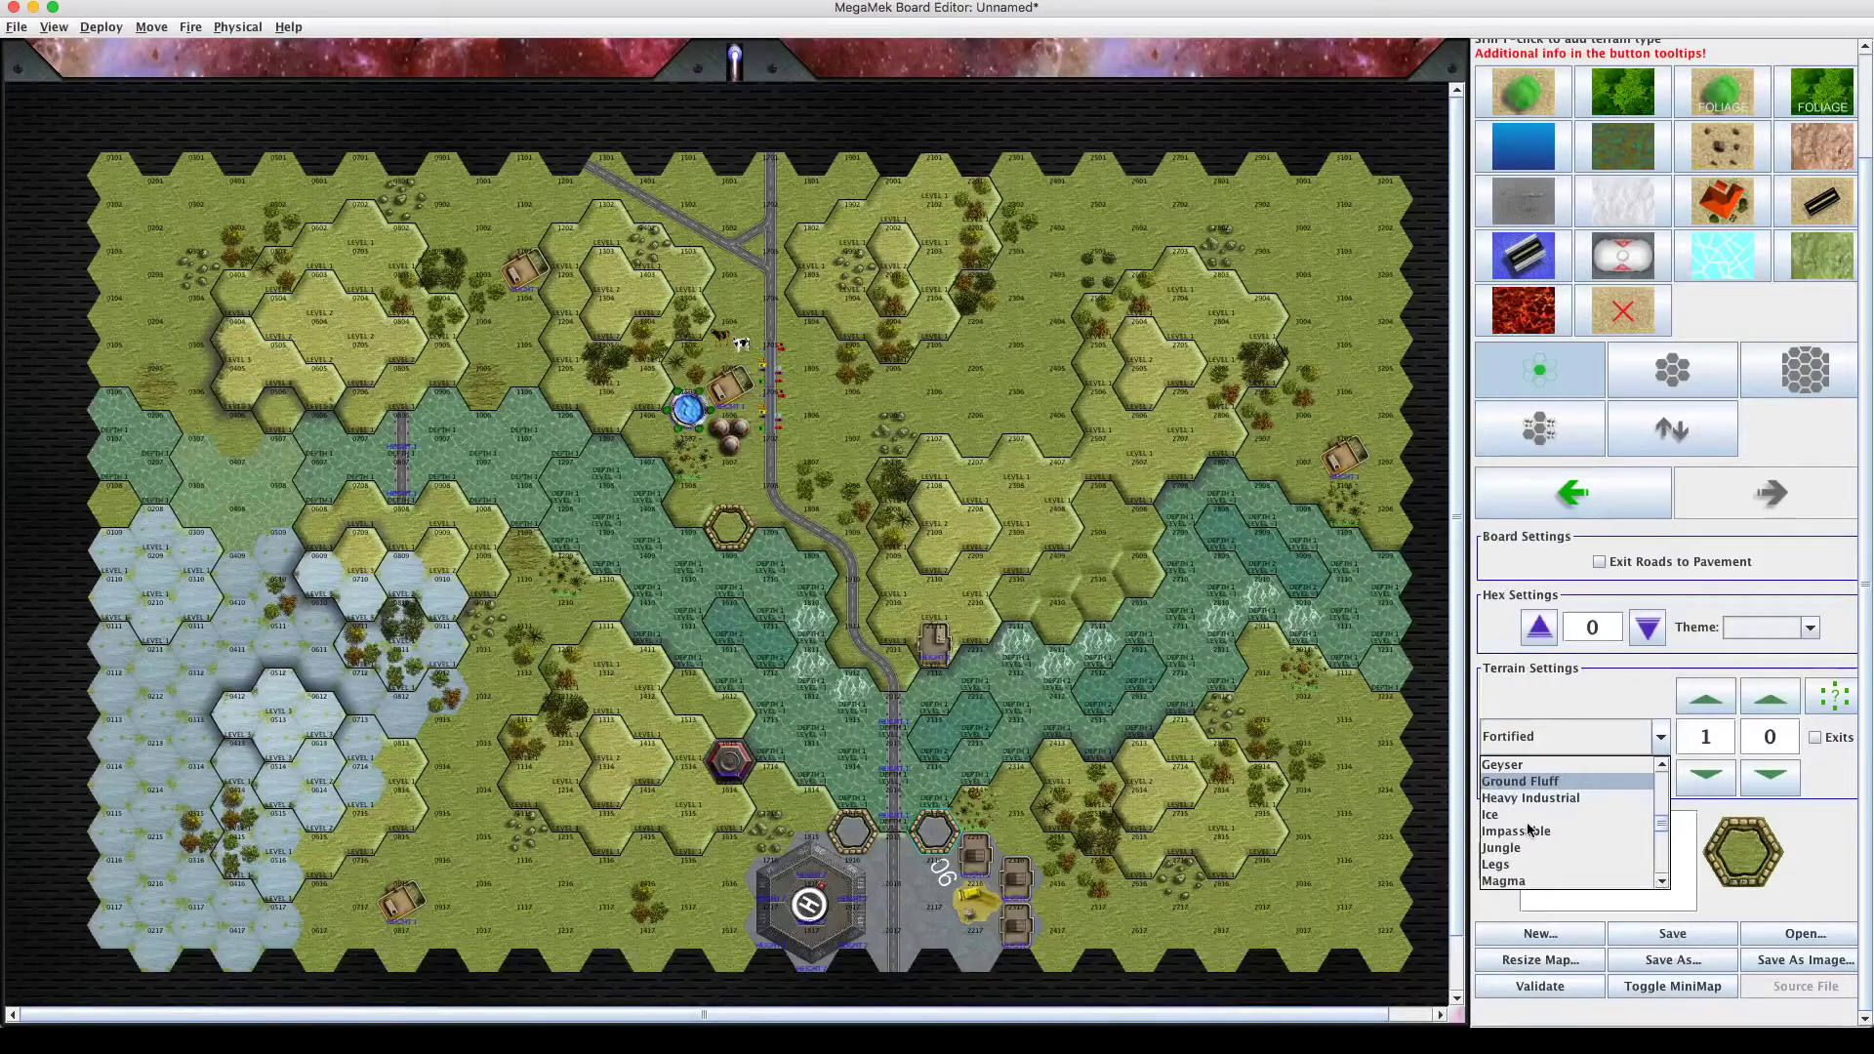
{"action": "double_click", "coordinate": [1661, 883]}
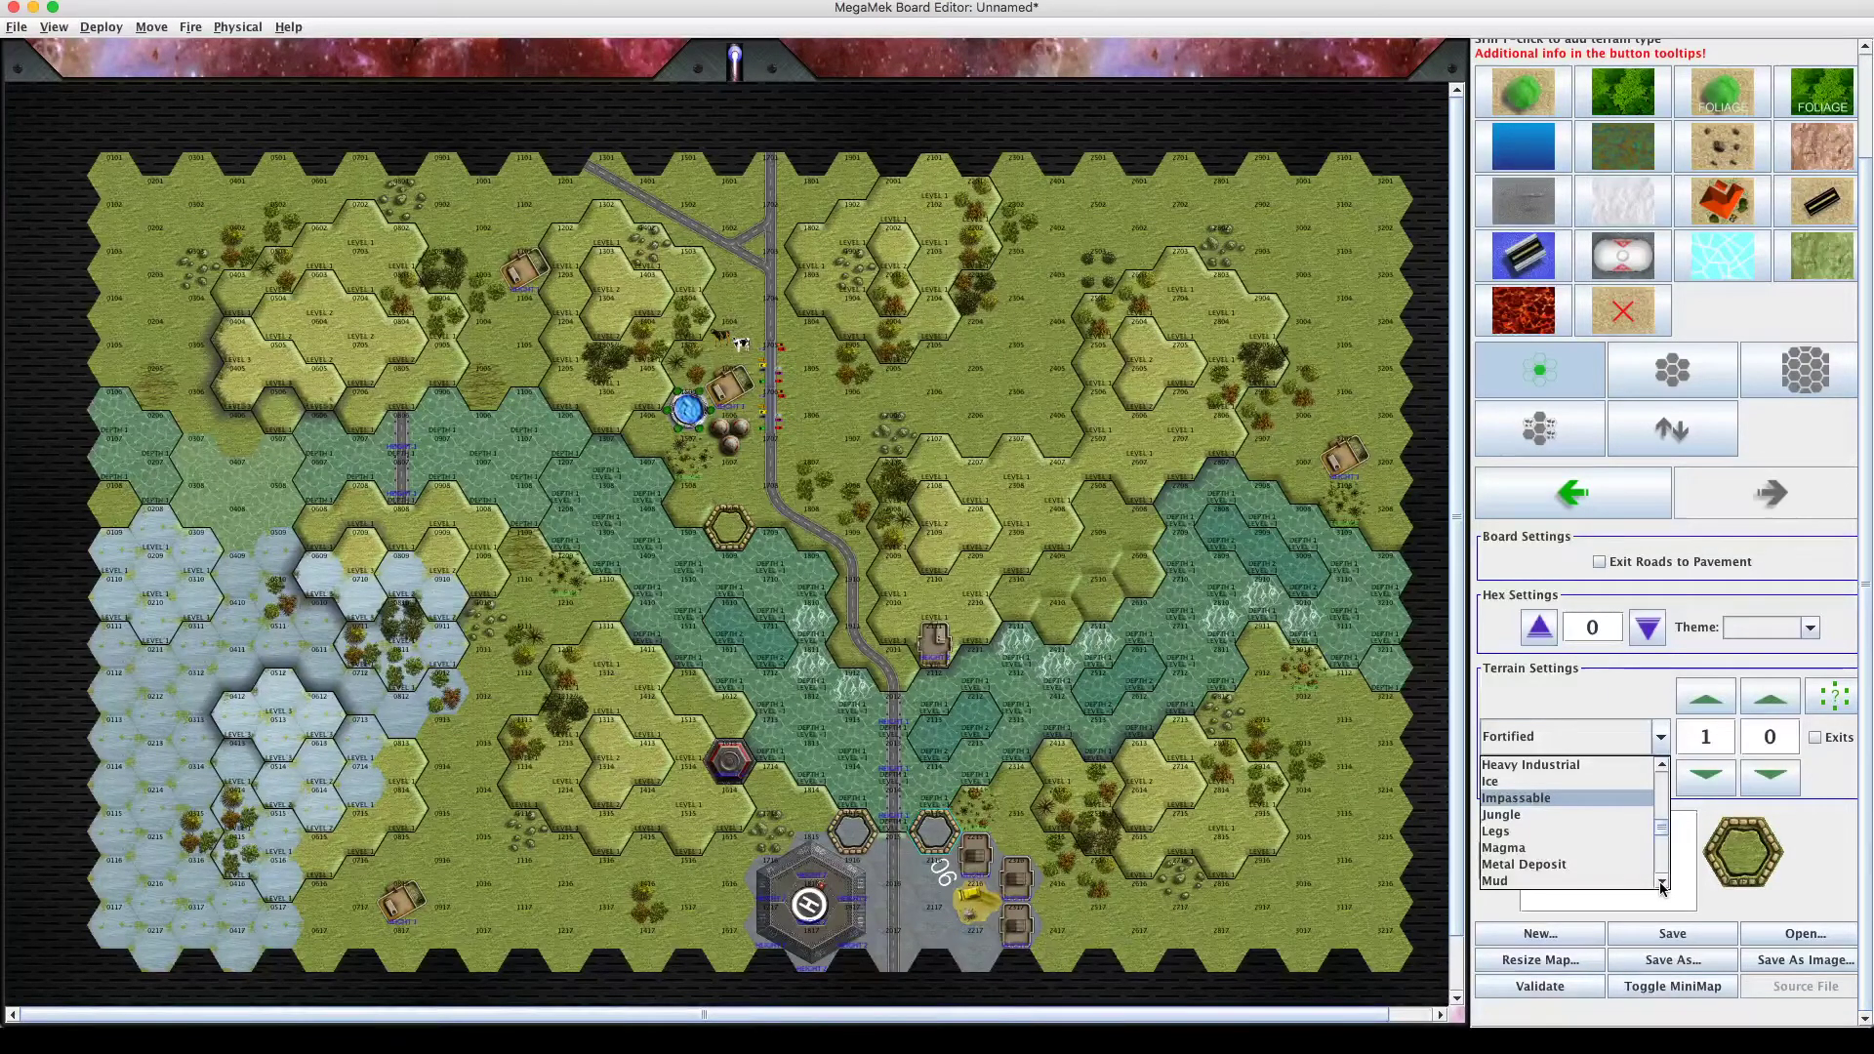
{"action": "left_click", "coordinate": [1661, 883]}
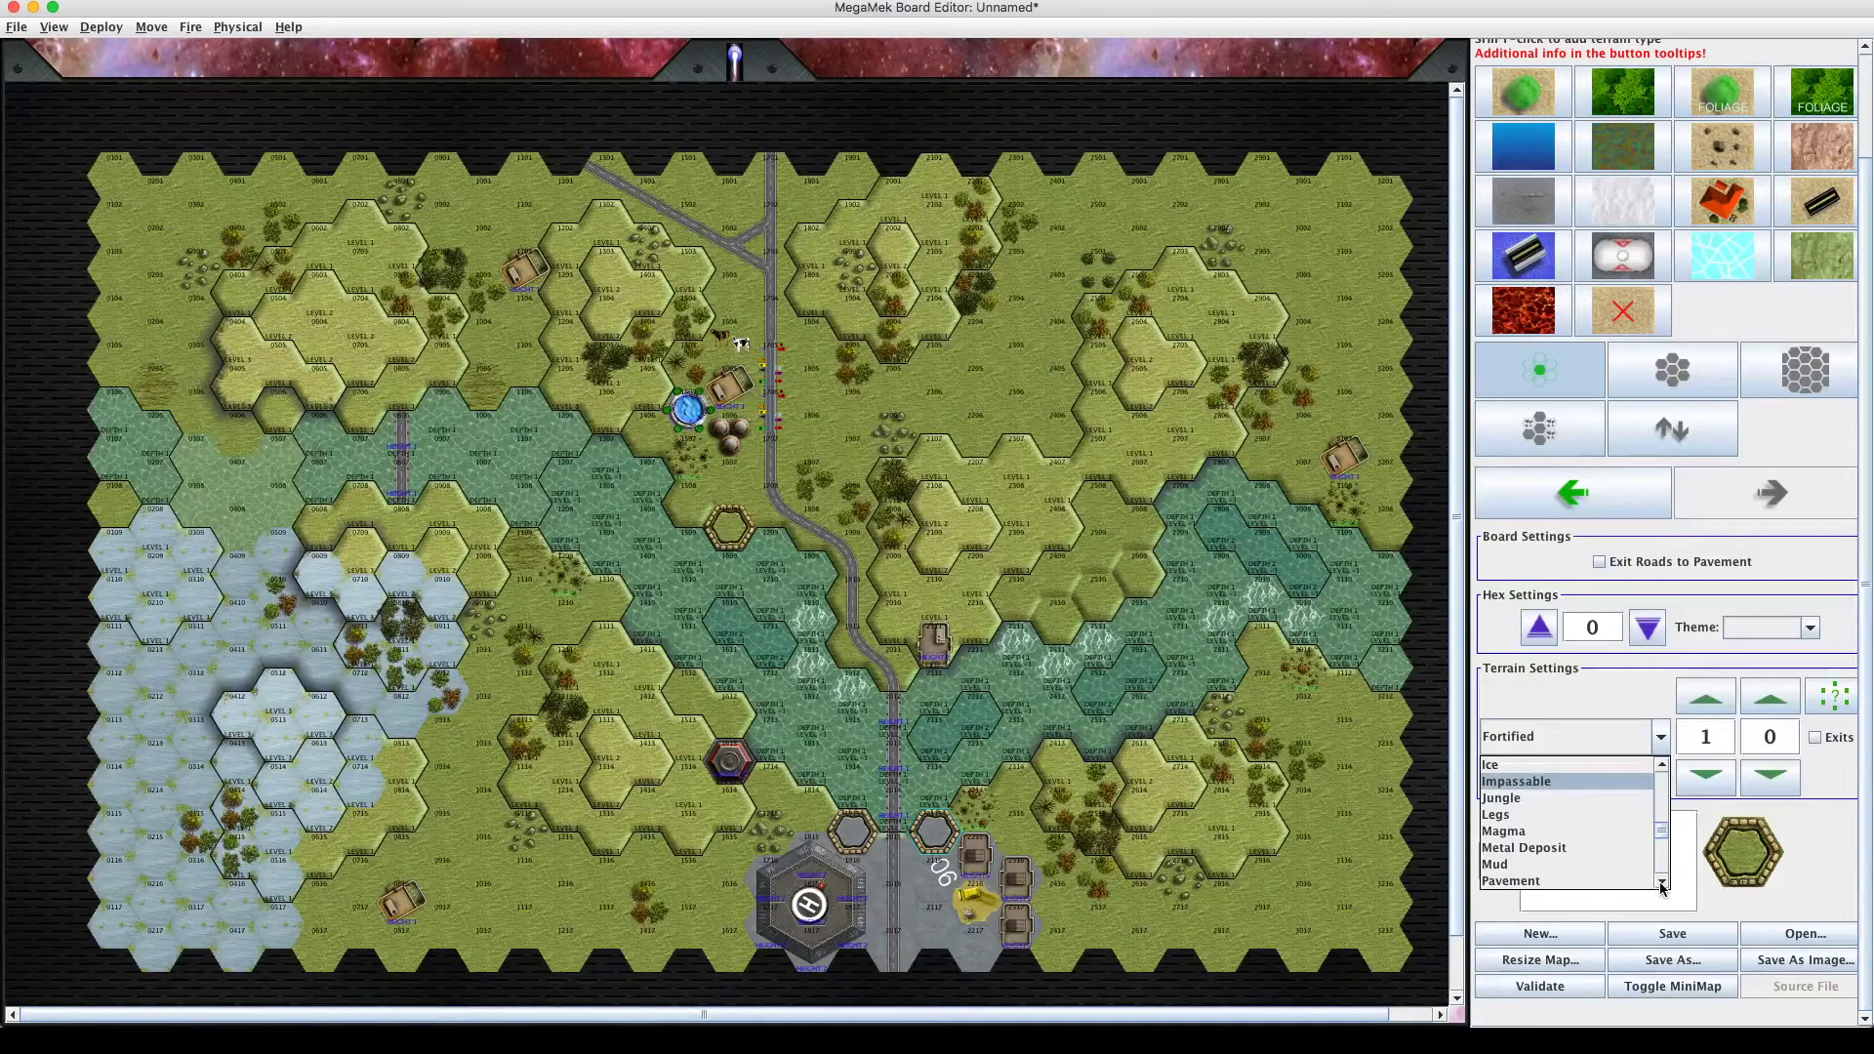
Look back and forth through the terrain types between Fueltank Elevation and Screen, including Geyser, Heavy Industrial, Magma and Planted Fields.
{"action": "scroll", "coordinate": [1661, 883], "scroll_direction": "down", "scroll_amount": 2}
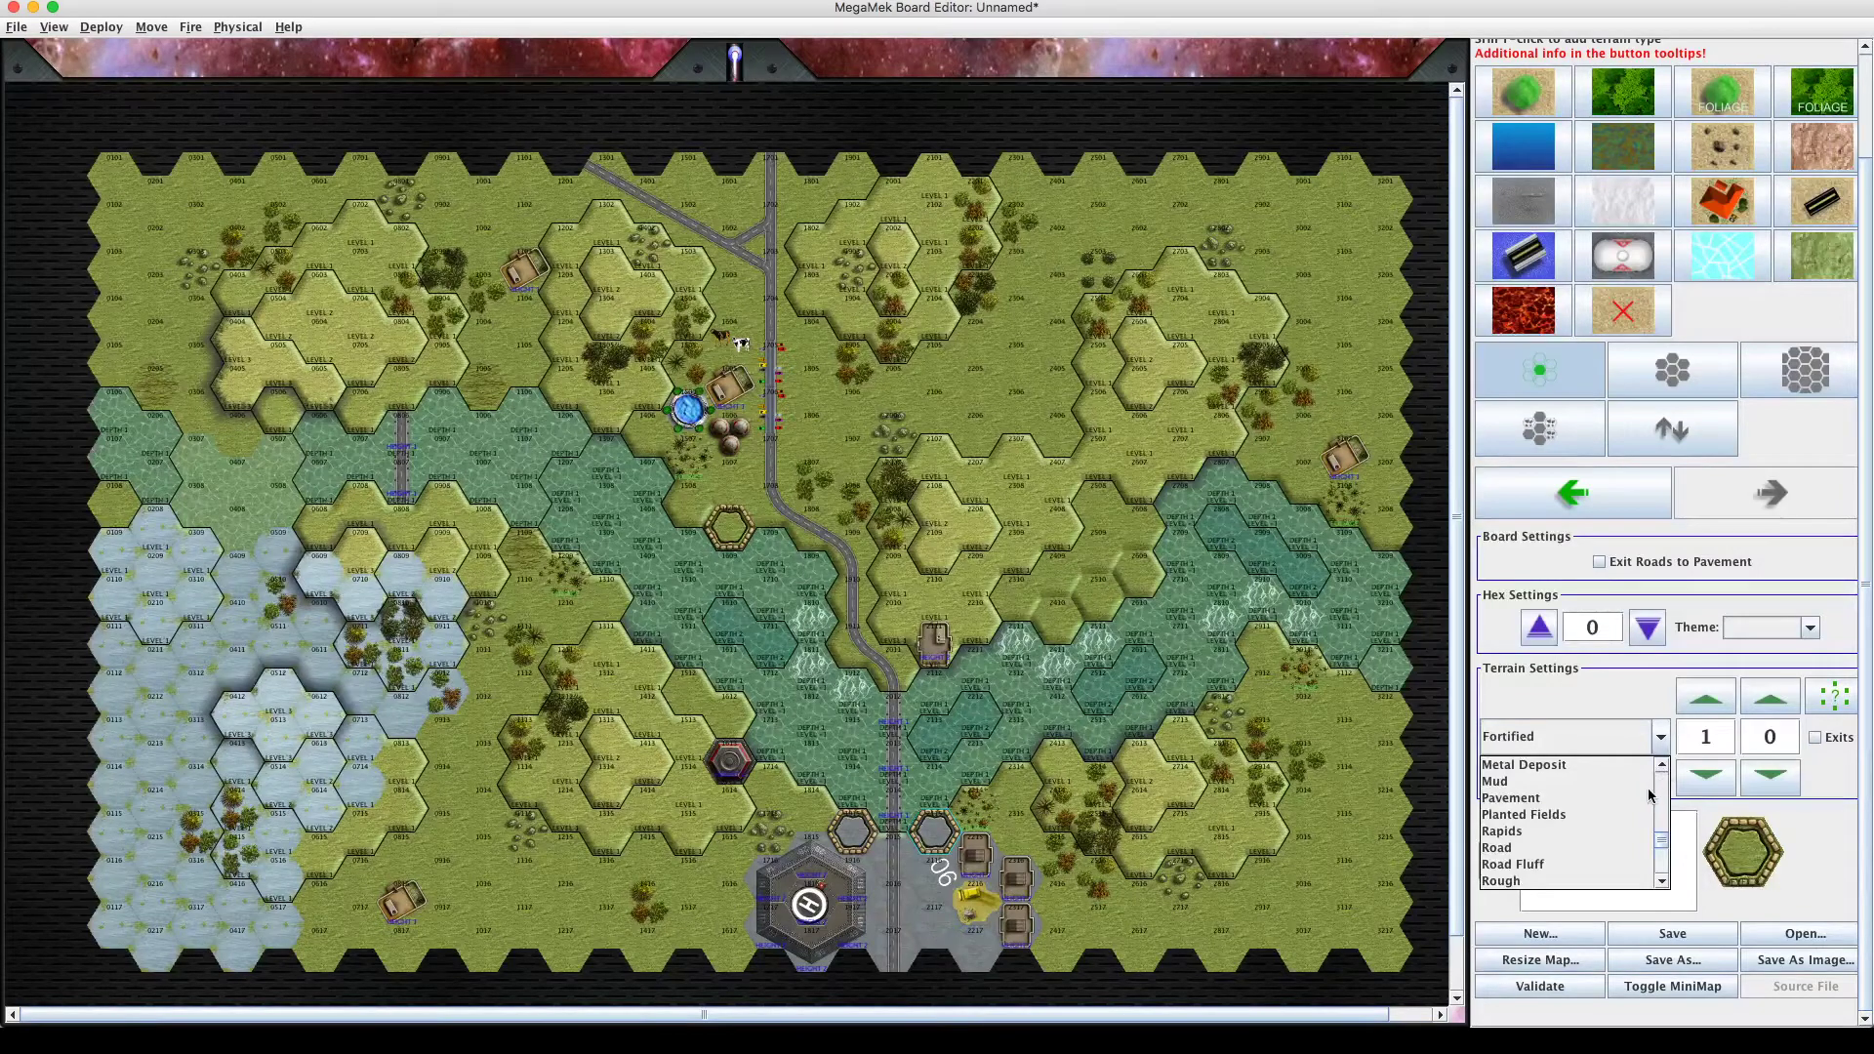
{"action": "scroll", "coordinate": [1643, 799], "scroll_direction": "up", "scroll_amount": 3}
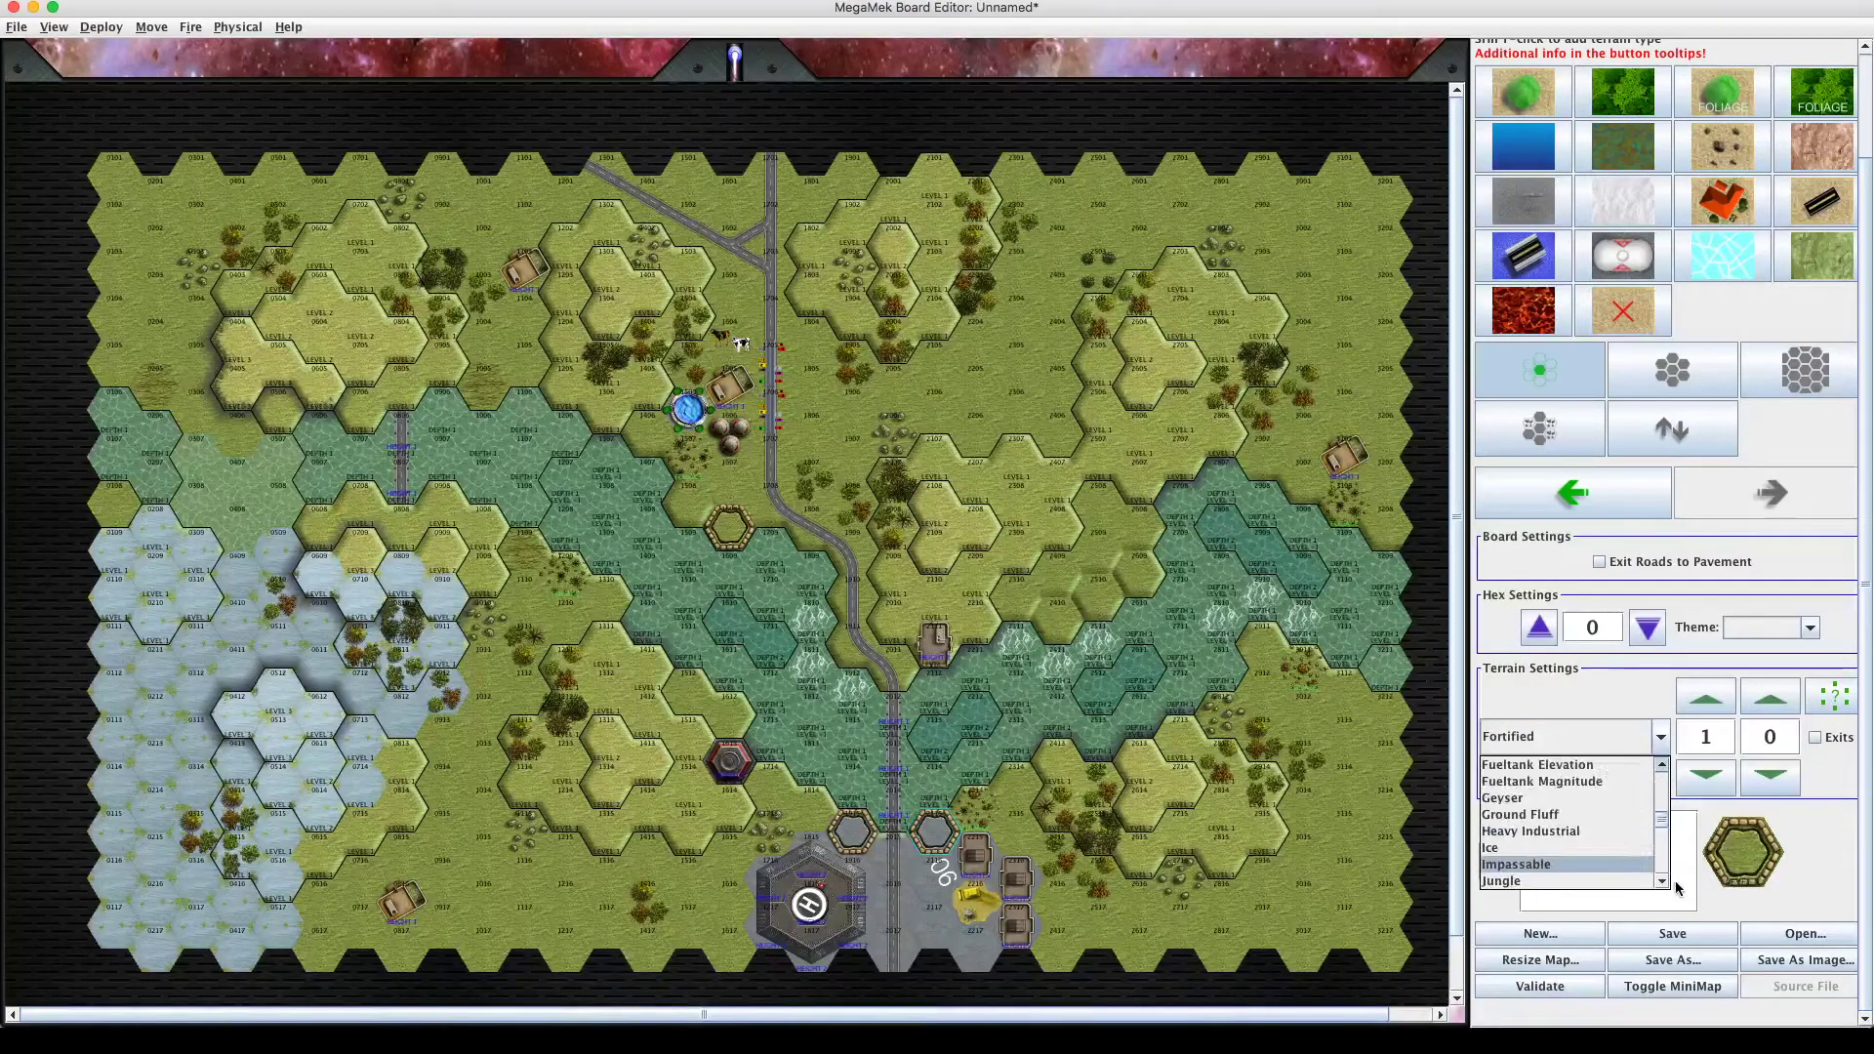
{"action": "key", "text": "Up"}
{"action": "key", "text": "Up"}
{"action": "key", "text": "Up"}
{"action": "key", "text": "Up"}
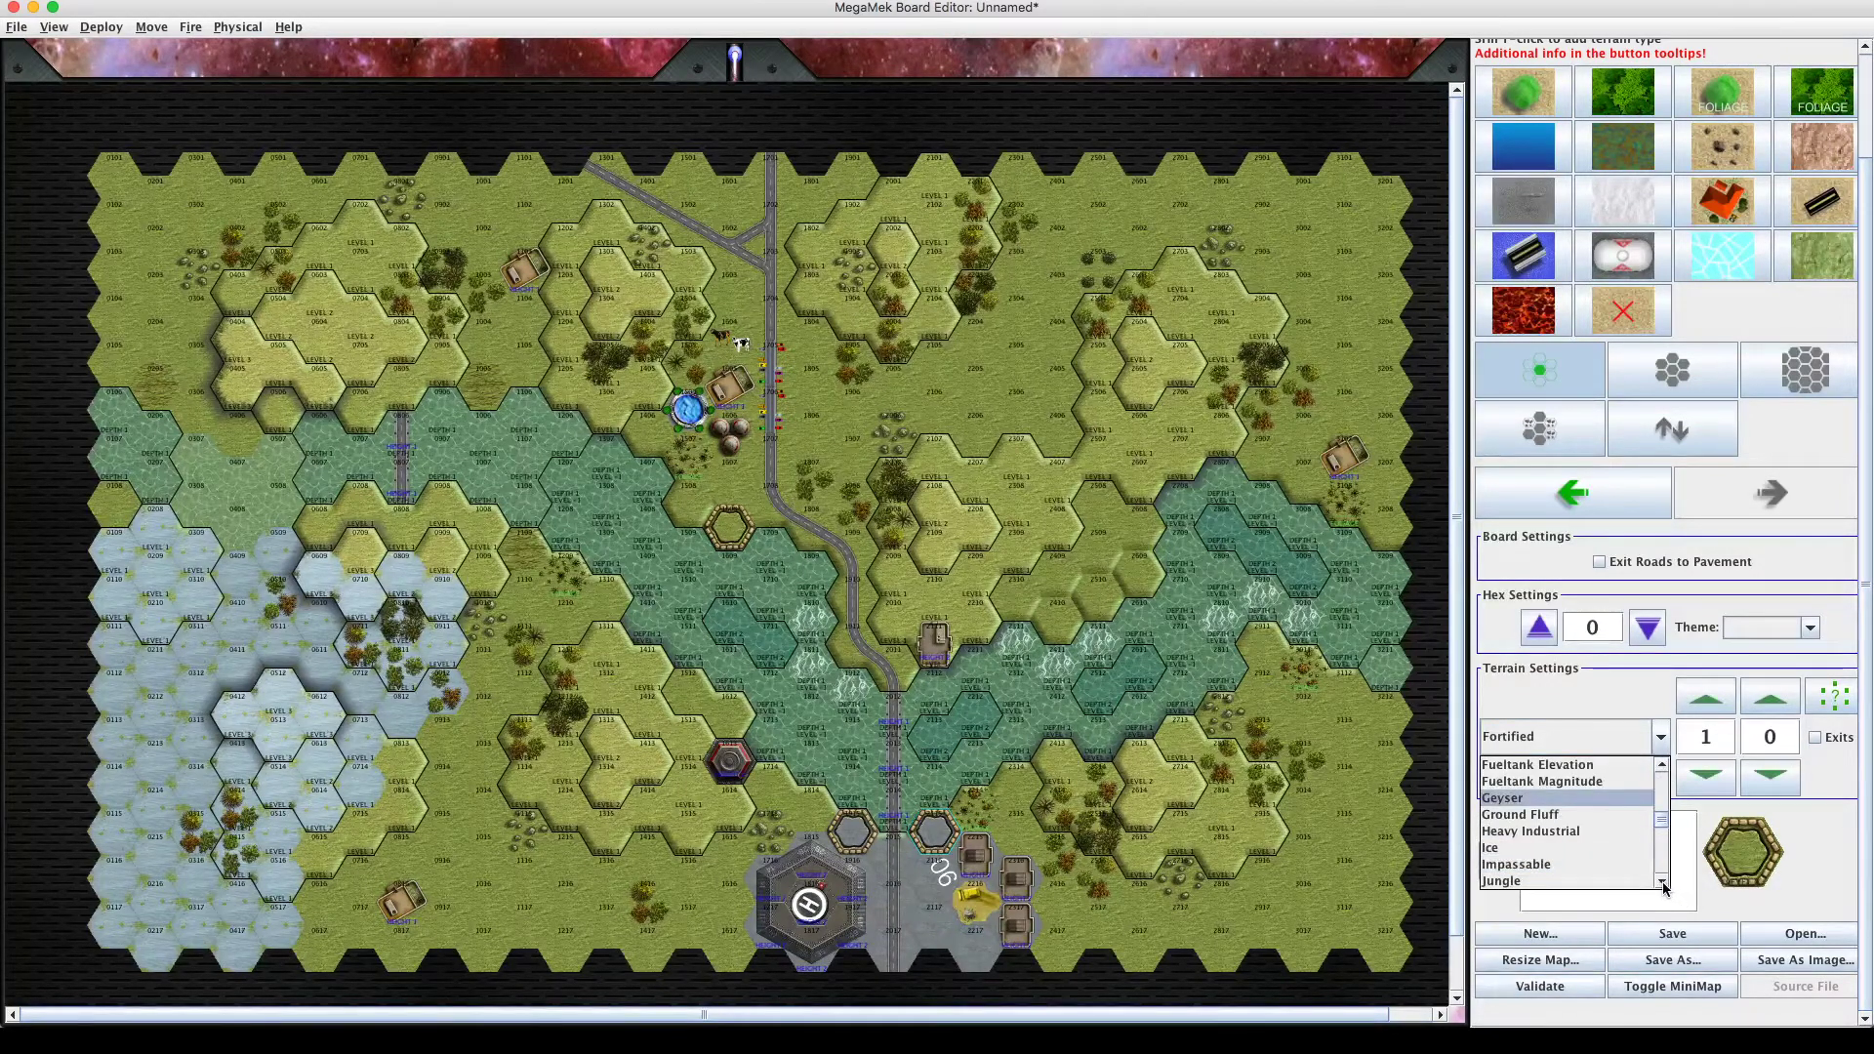
{"action": "scroll", "coordinate": [1663, 885], "scroll_direction": "down", "scroll_amount": 2}
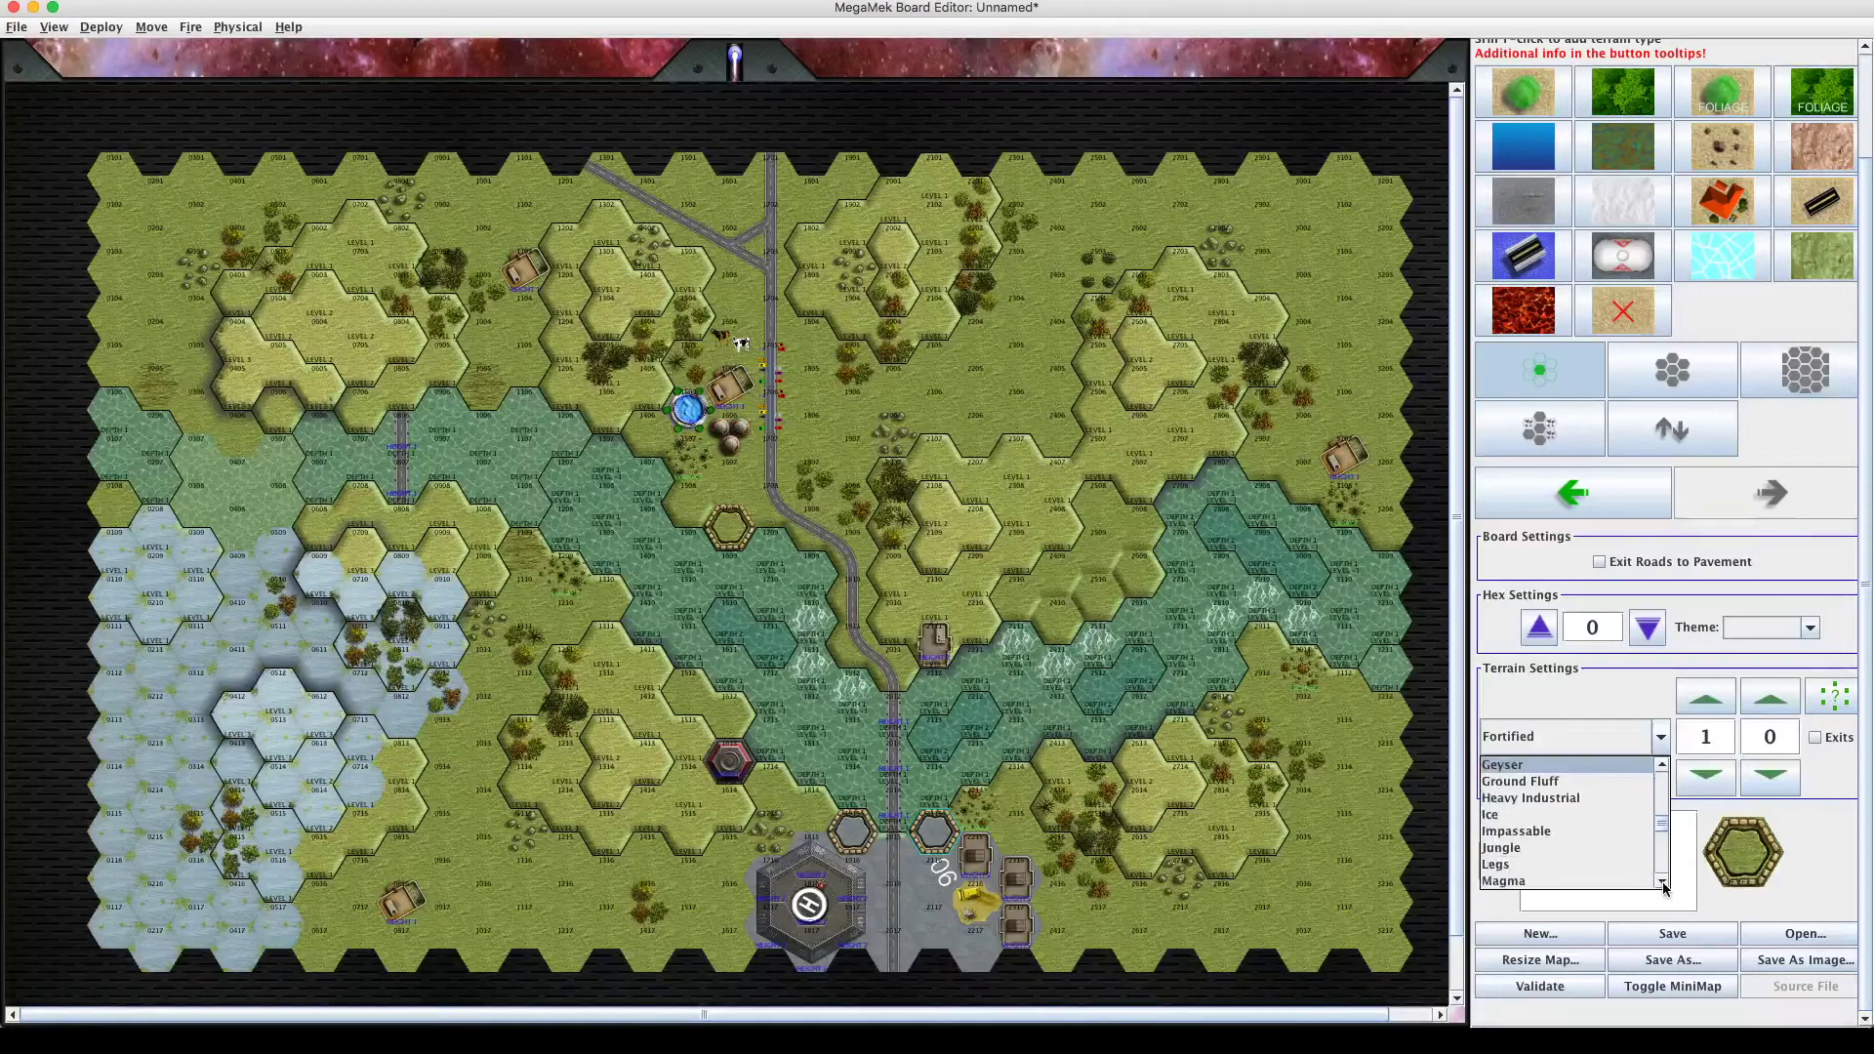
{"action": "scroll", "coordinate": [1663, 884], "scroll_direction": "down", "scroll_amount": 1}
{"action": "scroll", "coordinate": [1662, 884], "scroll_direction": "down", "scroll_amount": 2}
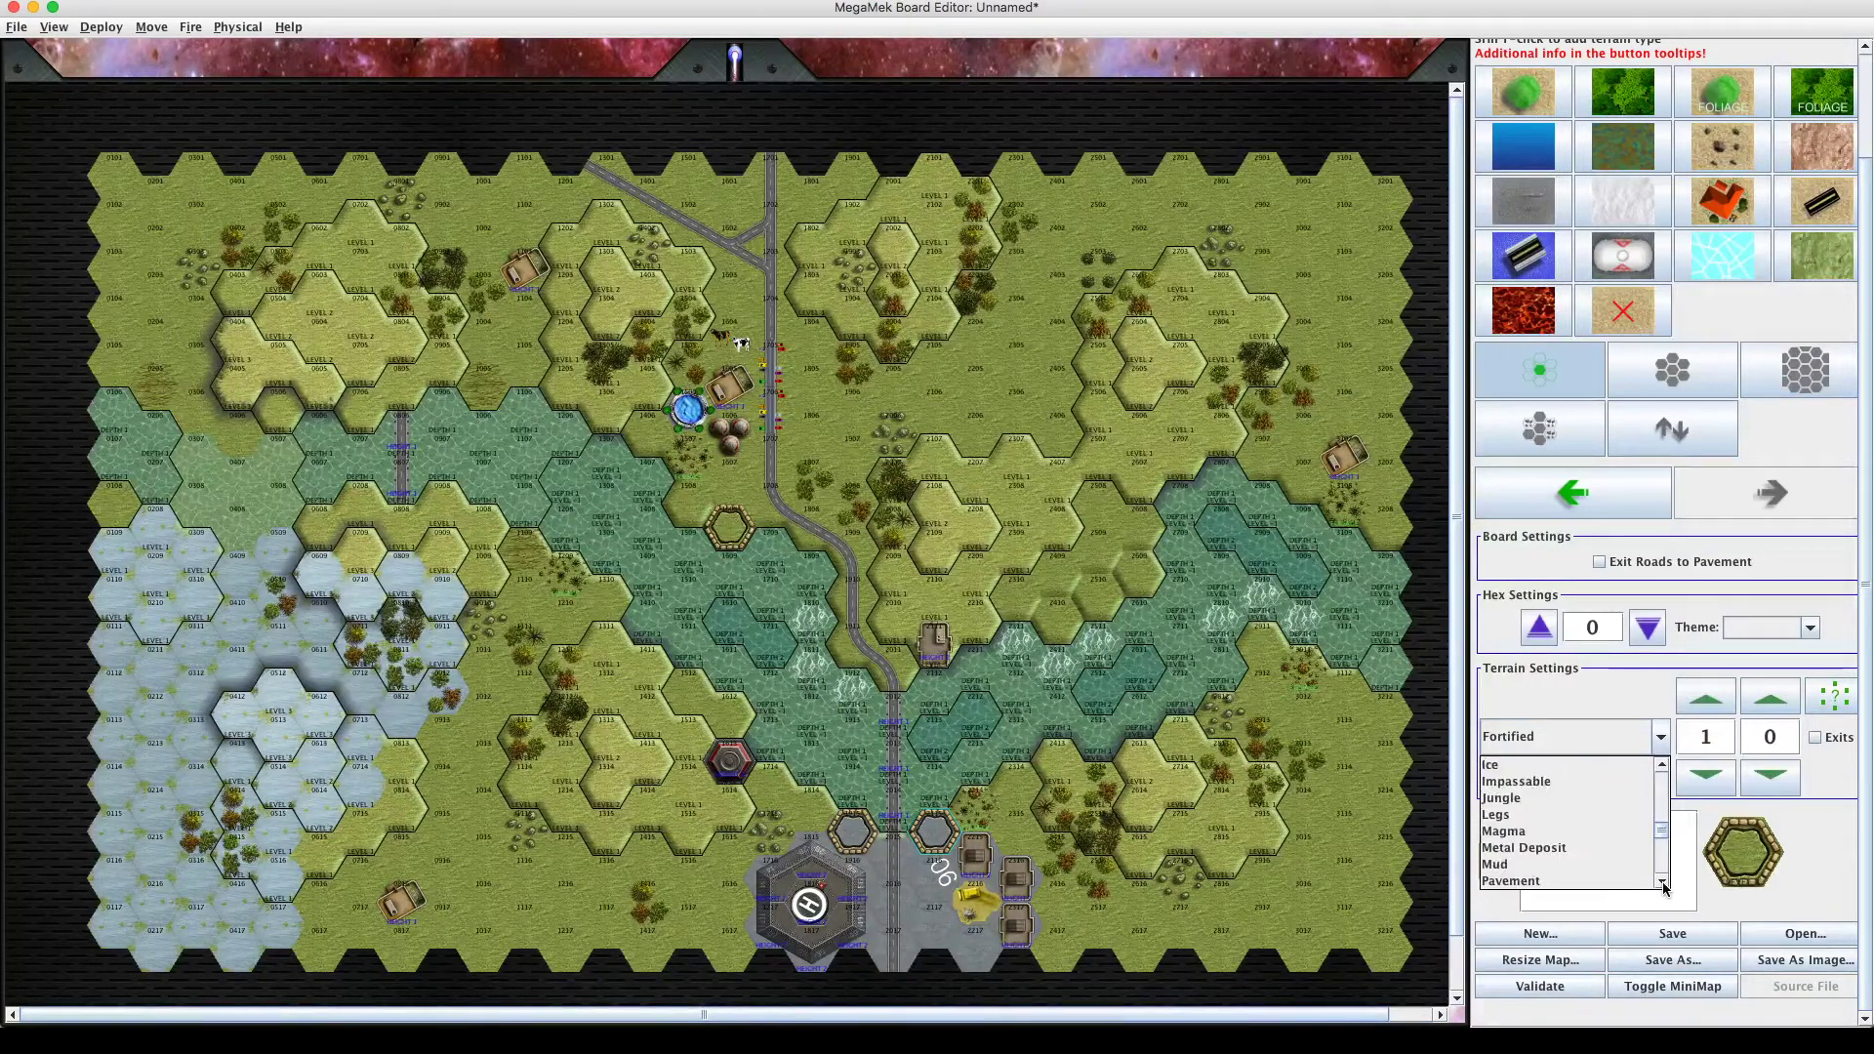
{"action": "scroll", "coordinate": [1663, 884], "scroll_direction": "down", "scroll_amount": 8}
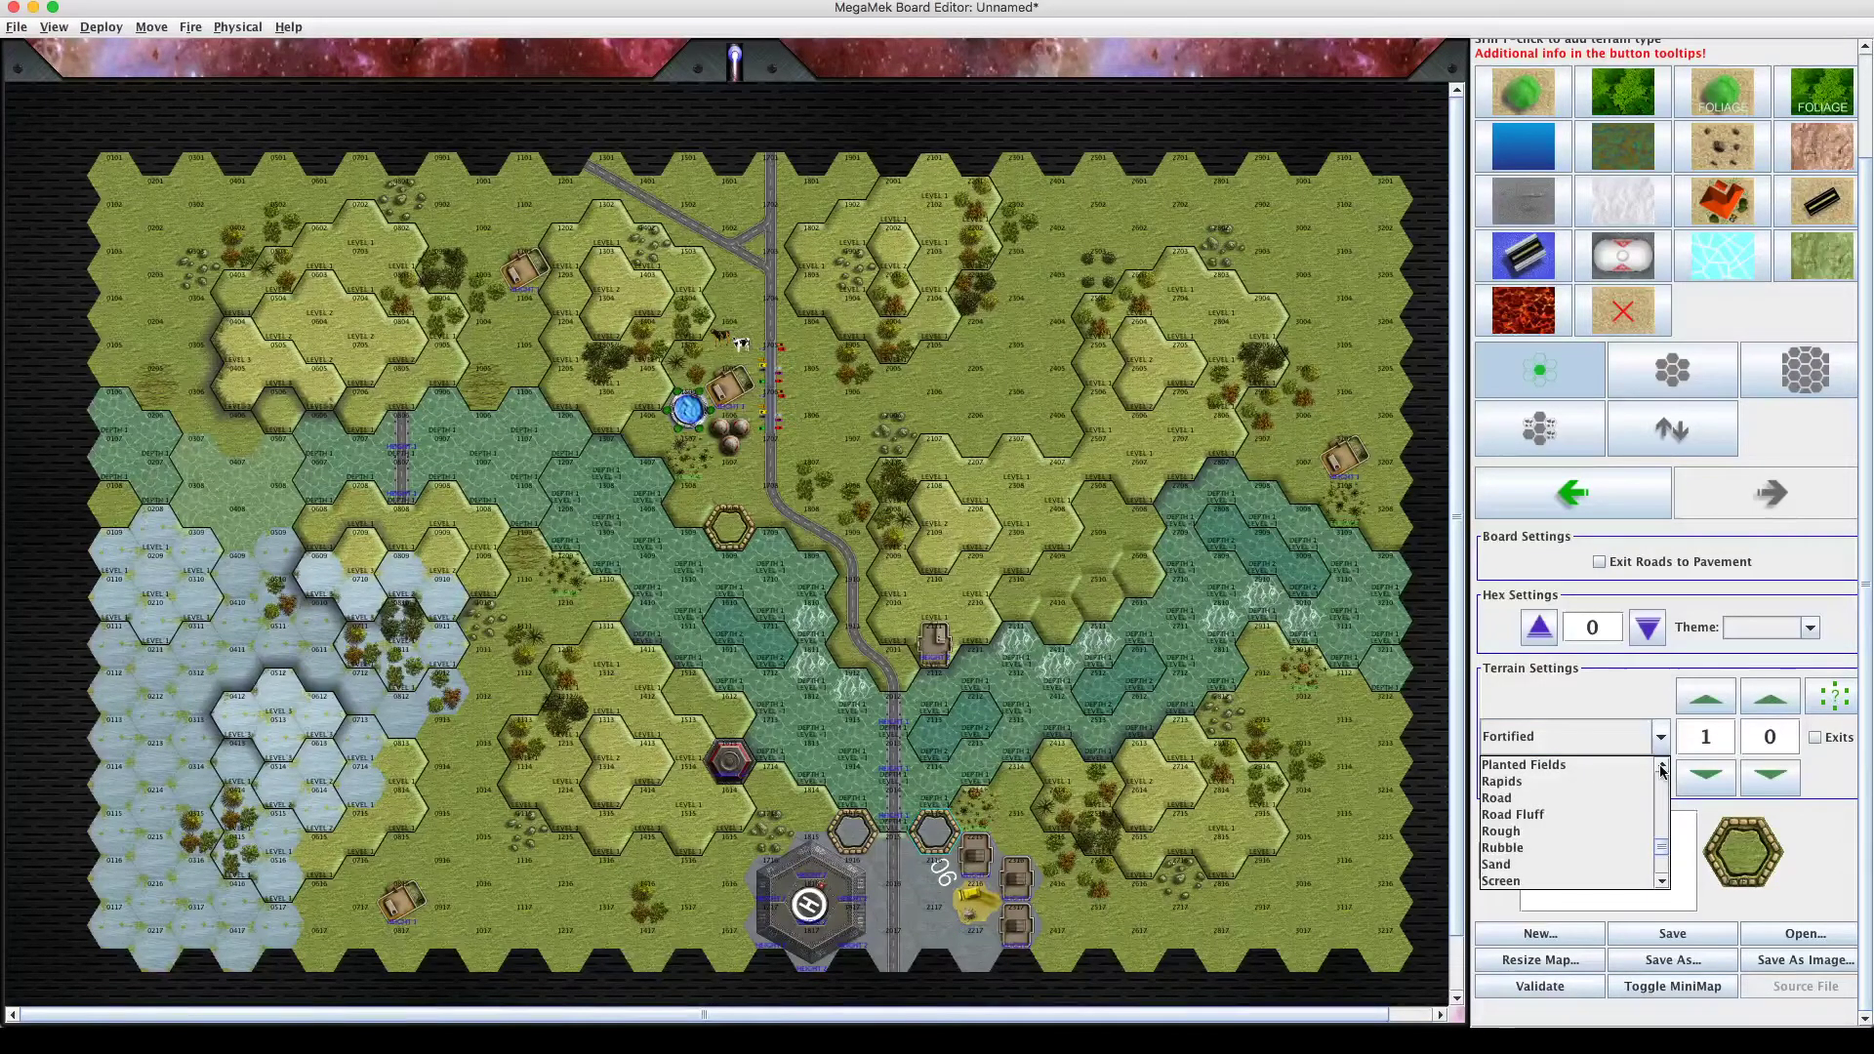
{"action": "scroll", "coordinate": [1663, 771], "scroll_direction": "up", "scroll_amount": 9}
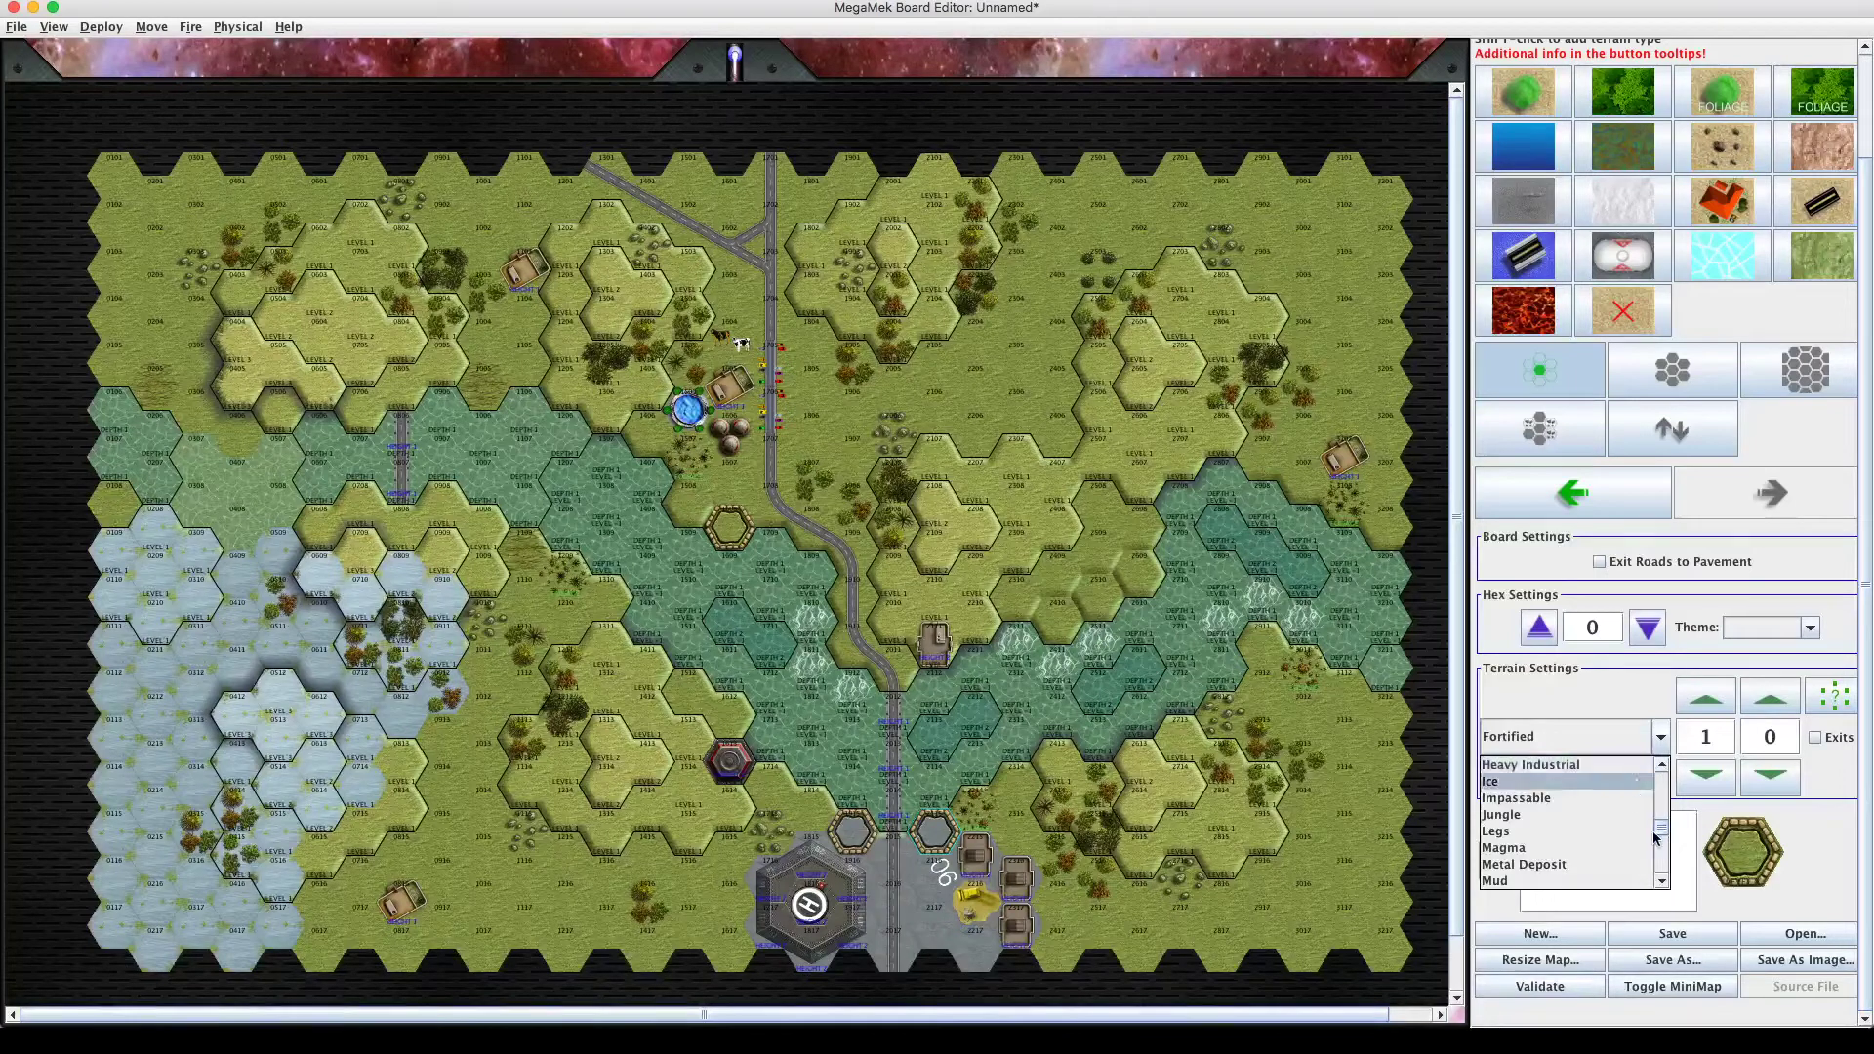
Review the remaining terrain types from Impassable through Road Fluff, Rubble, Smoke and Tundra down to Woods/Jungle Elevation, keeping Fortified chosen.
{"action": "left_click", "coordinate": [1662, 882]}
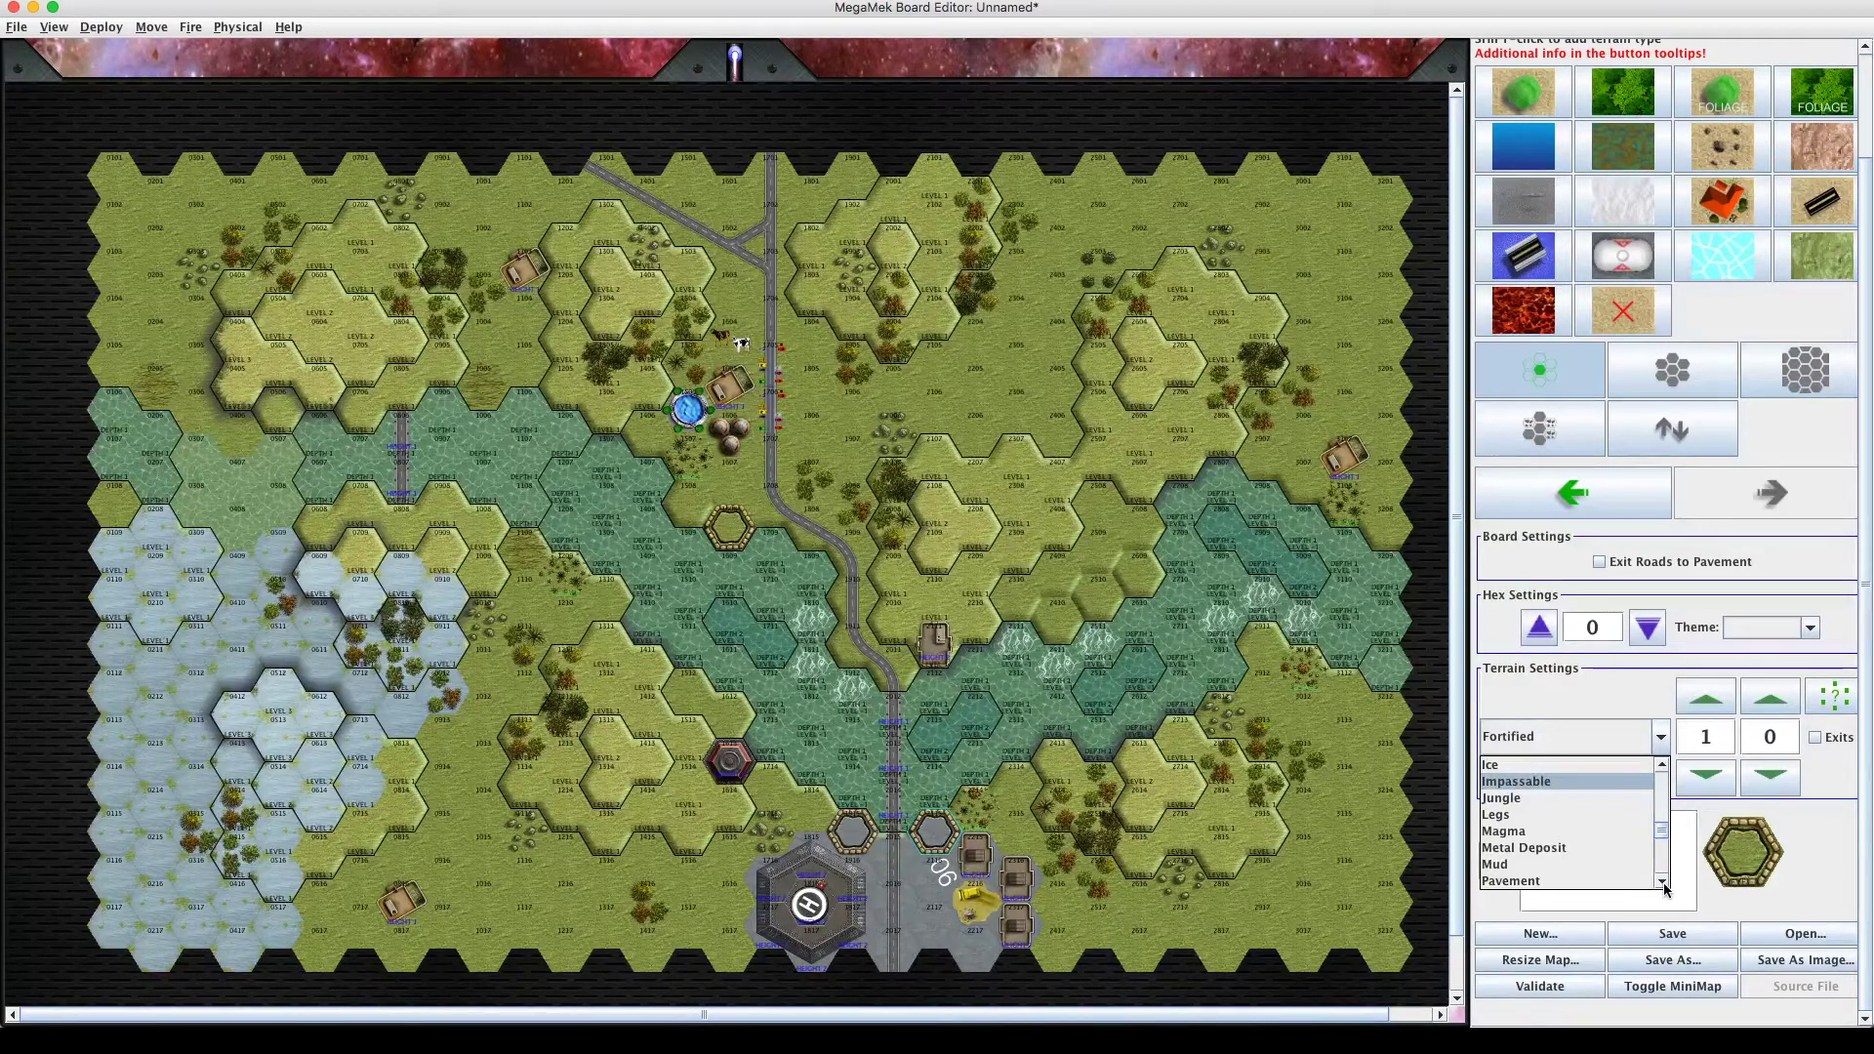
{"action": "left_click", "coordinate": [1662, 882]}
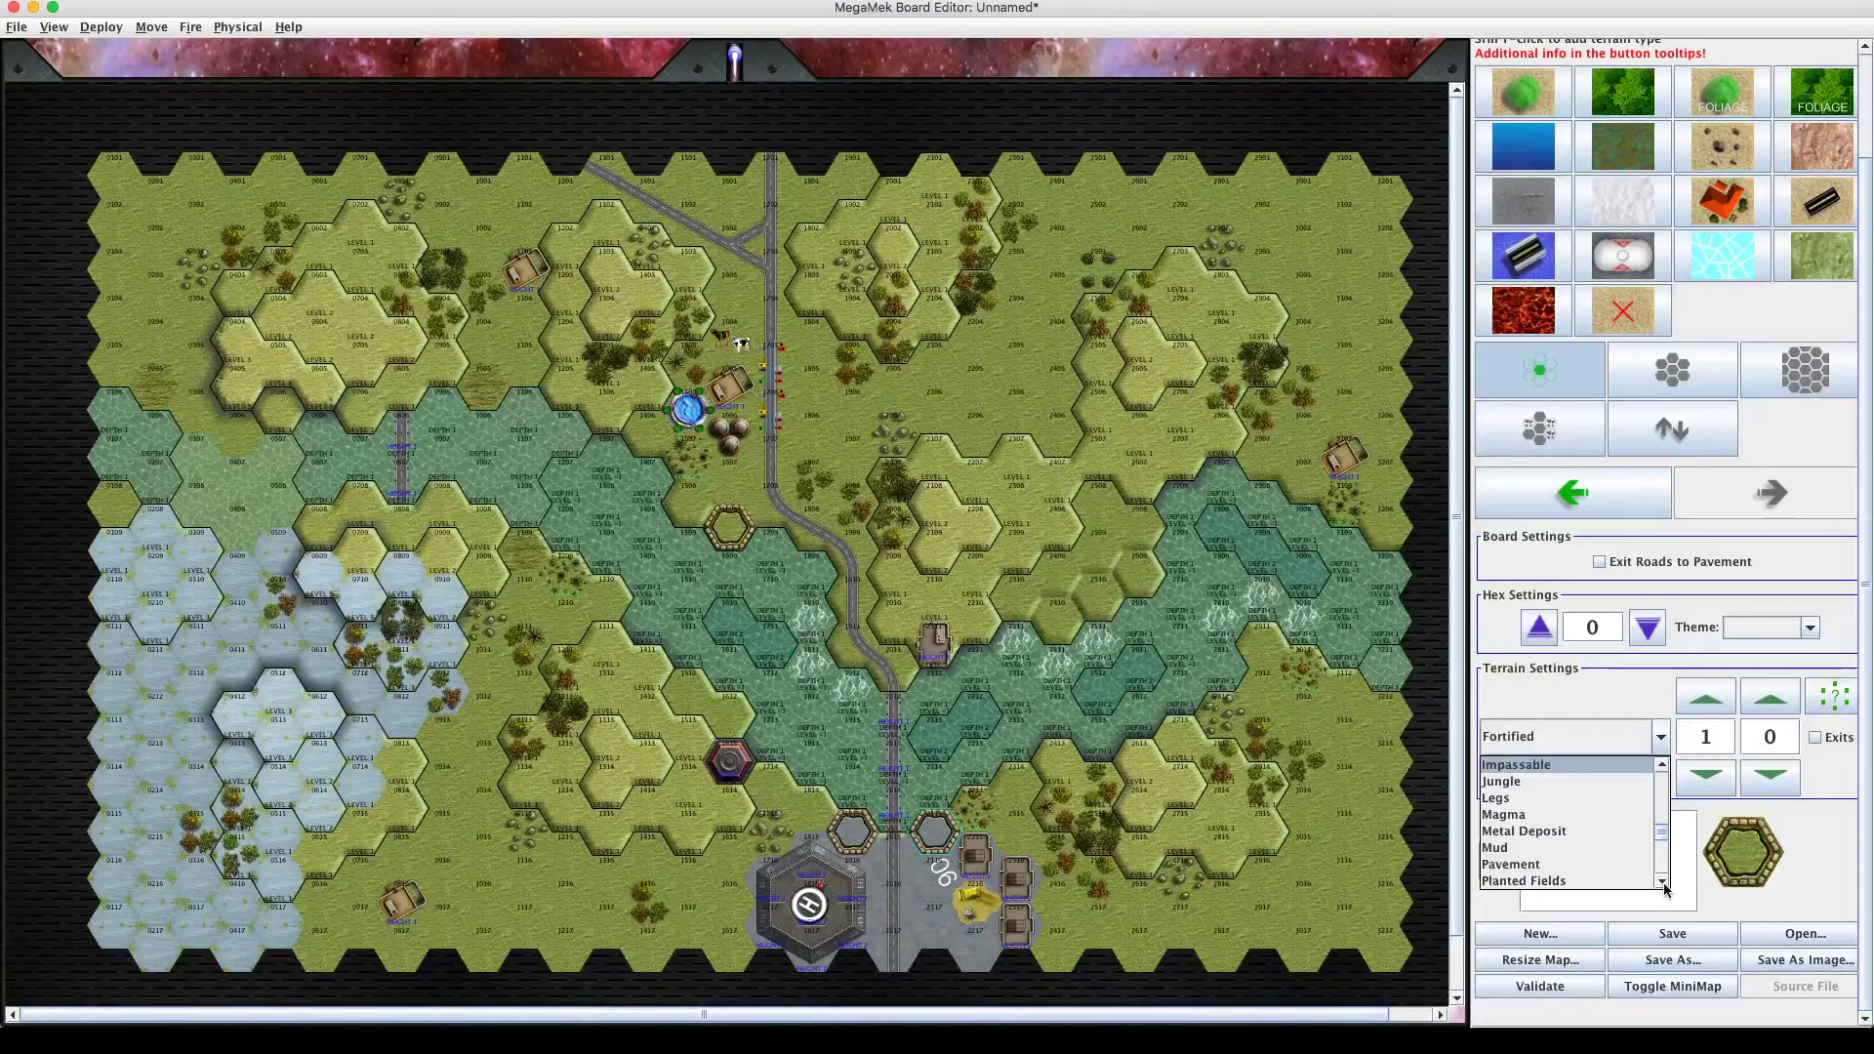
{"action": "left_click", "coordinate": [1662, 882]}
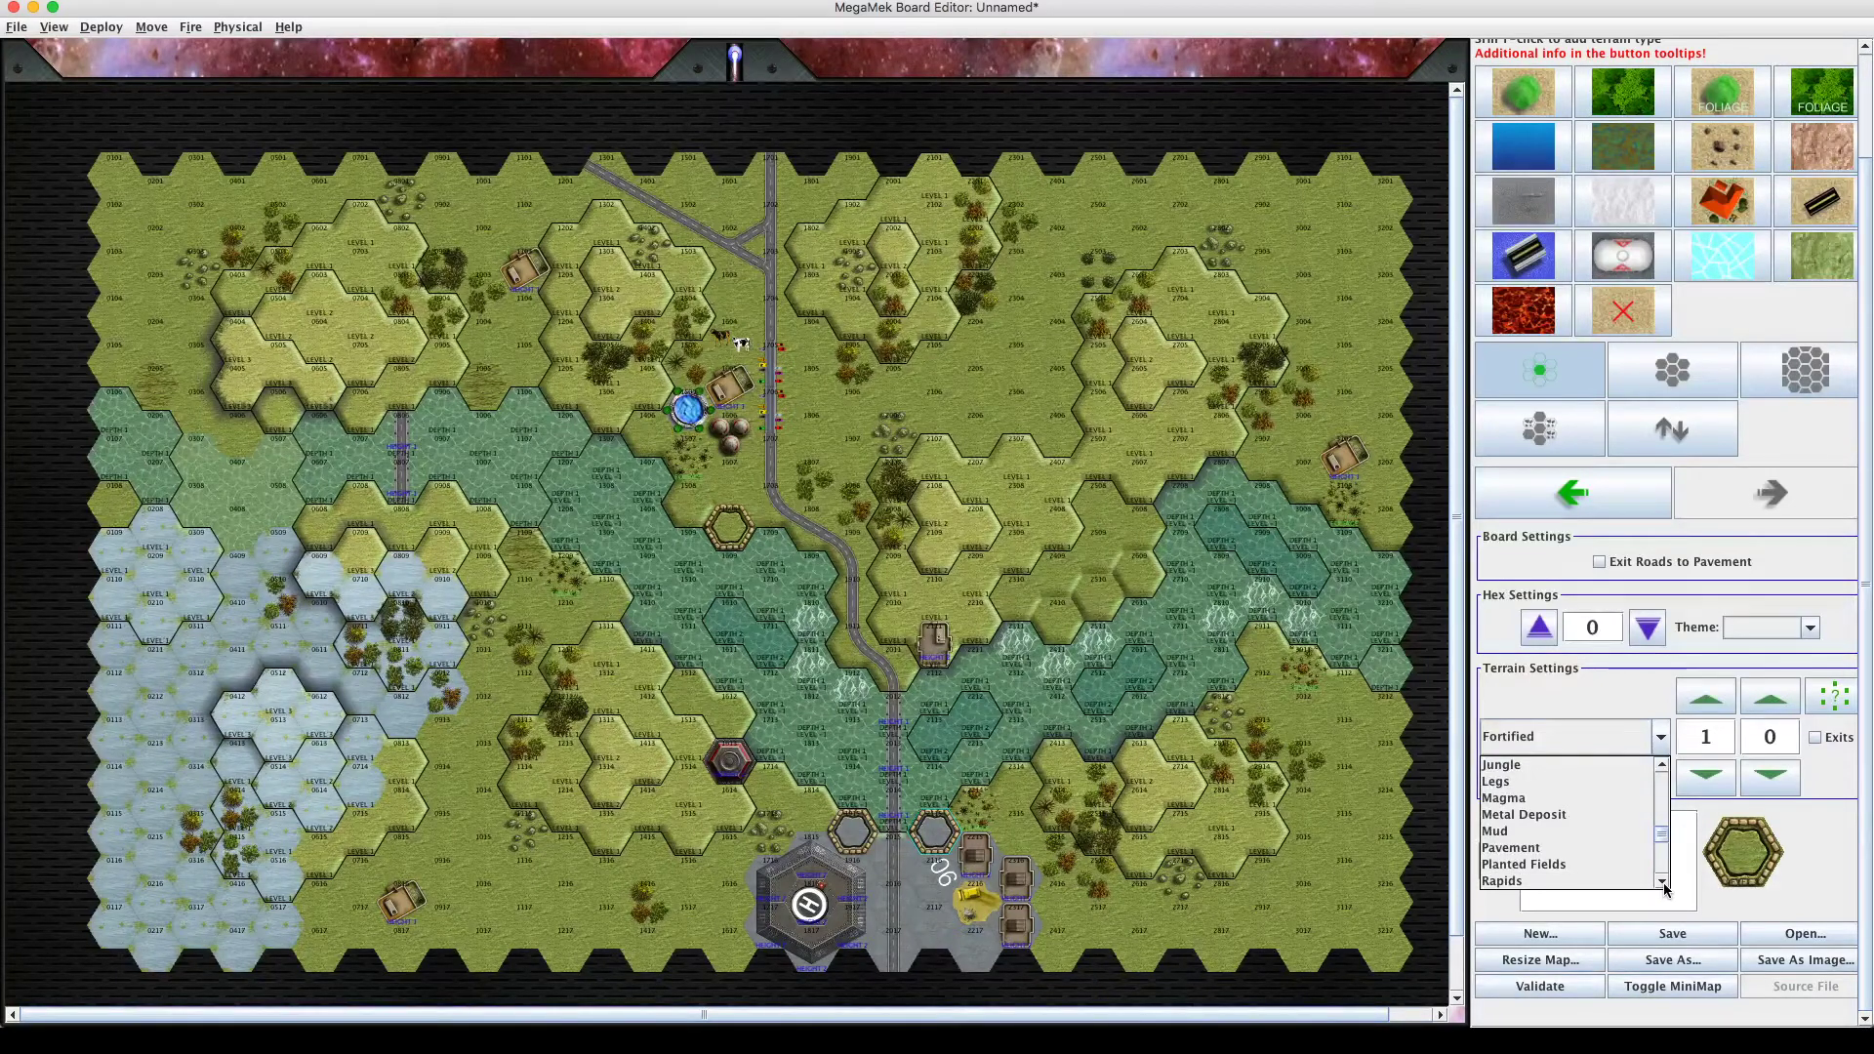
{"action": "left_click", "coordinate": [1662, 882]}
{"action": "left_click", "coordinate": [1662, 882]}
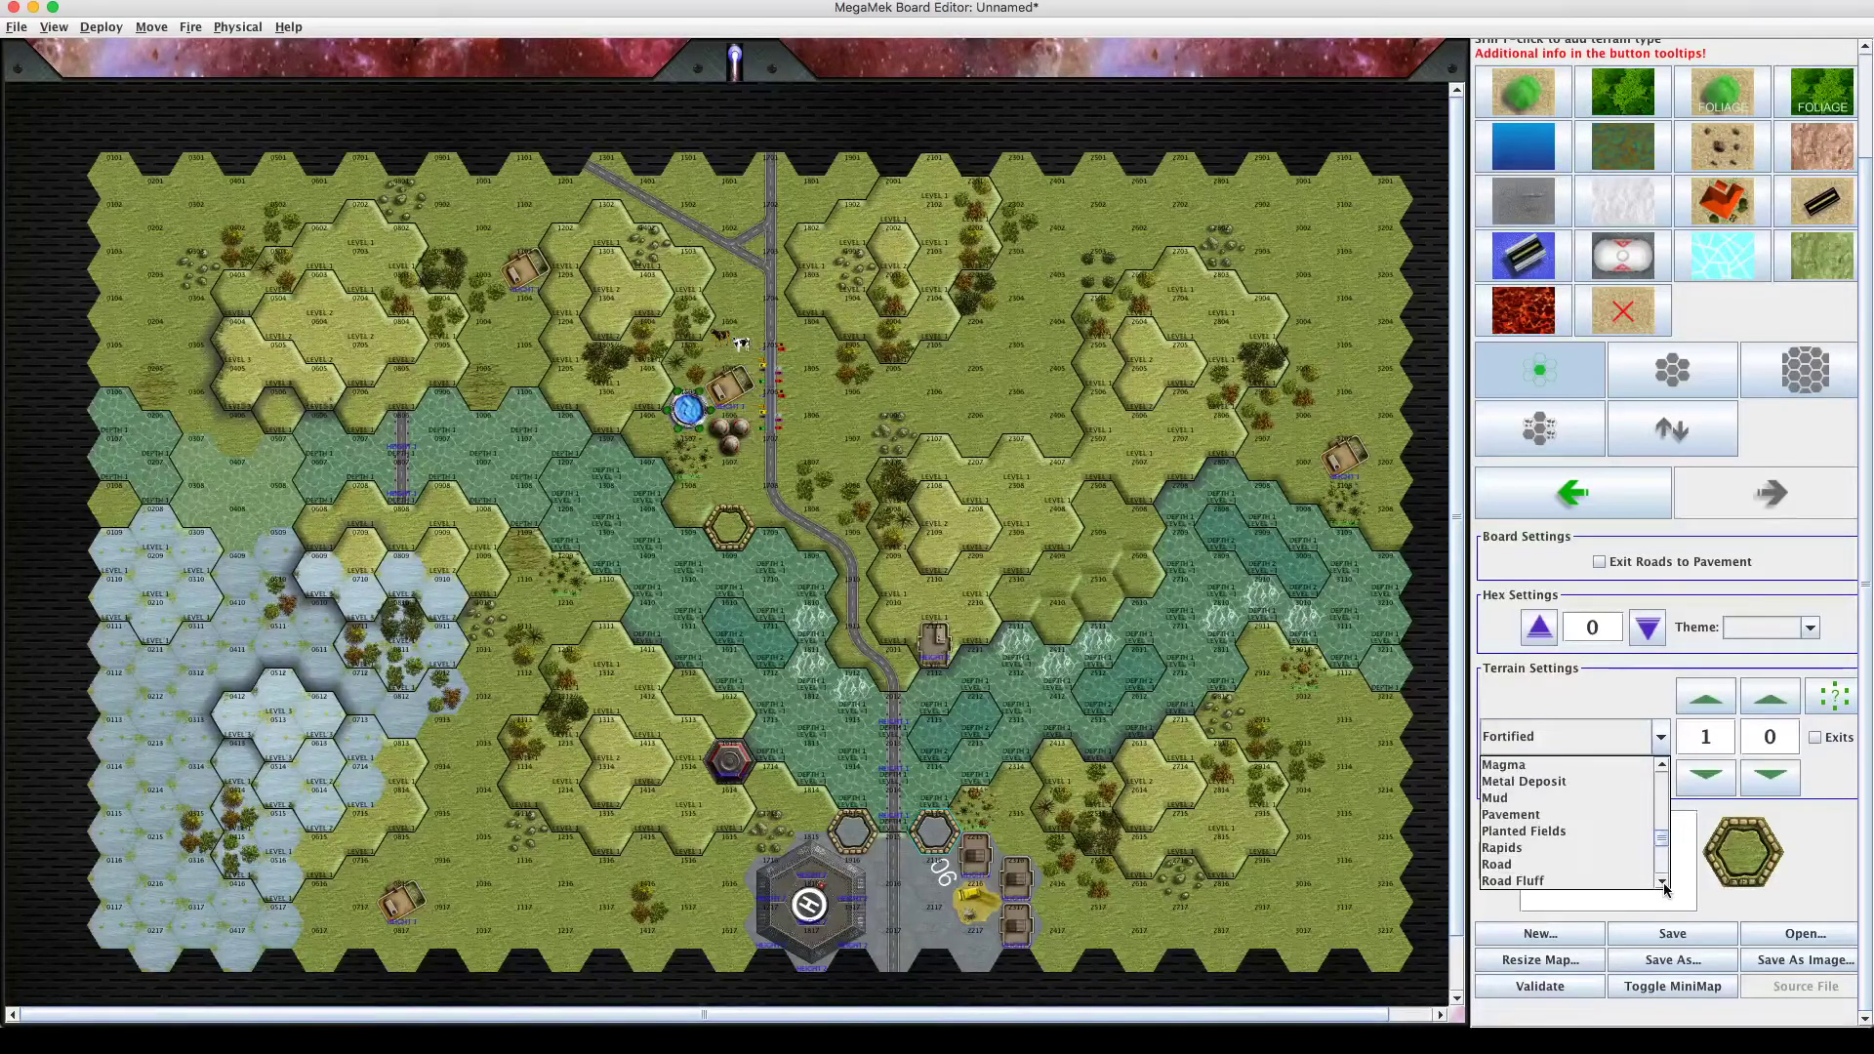
{"action": "left_click", "coordinate": [1662, 882]}
{"action": "left_click", "coordinate": [1662, 882]}
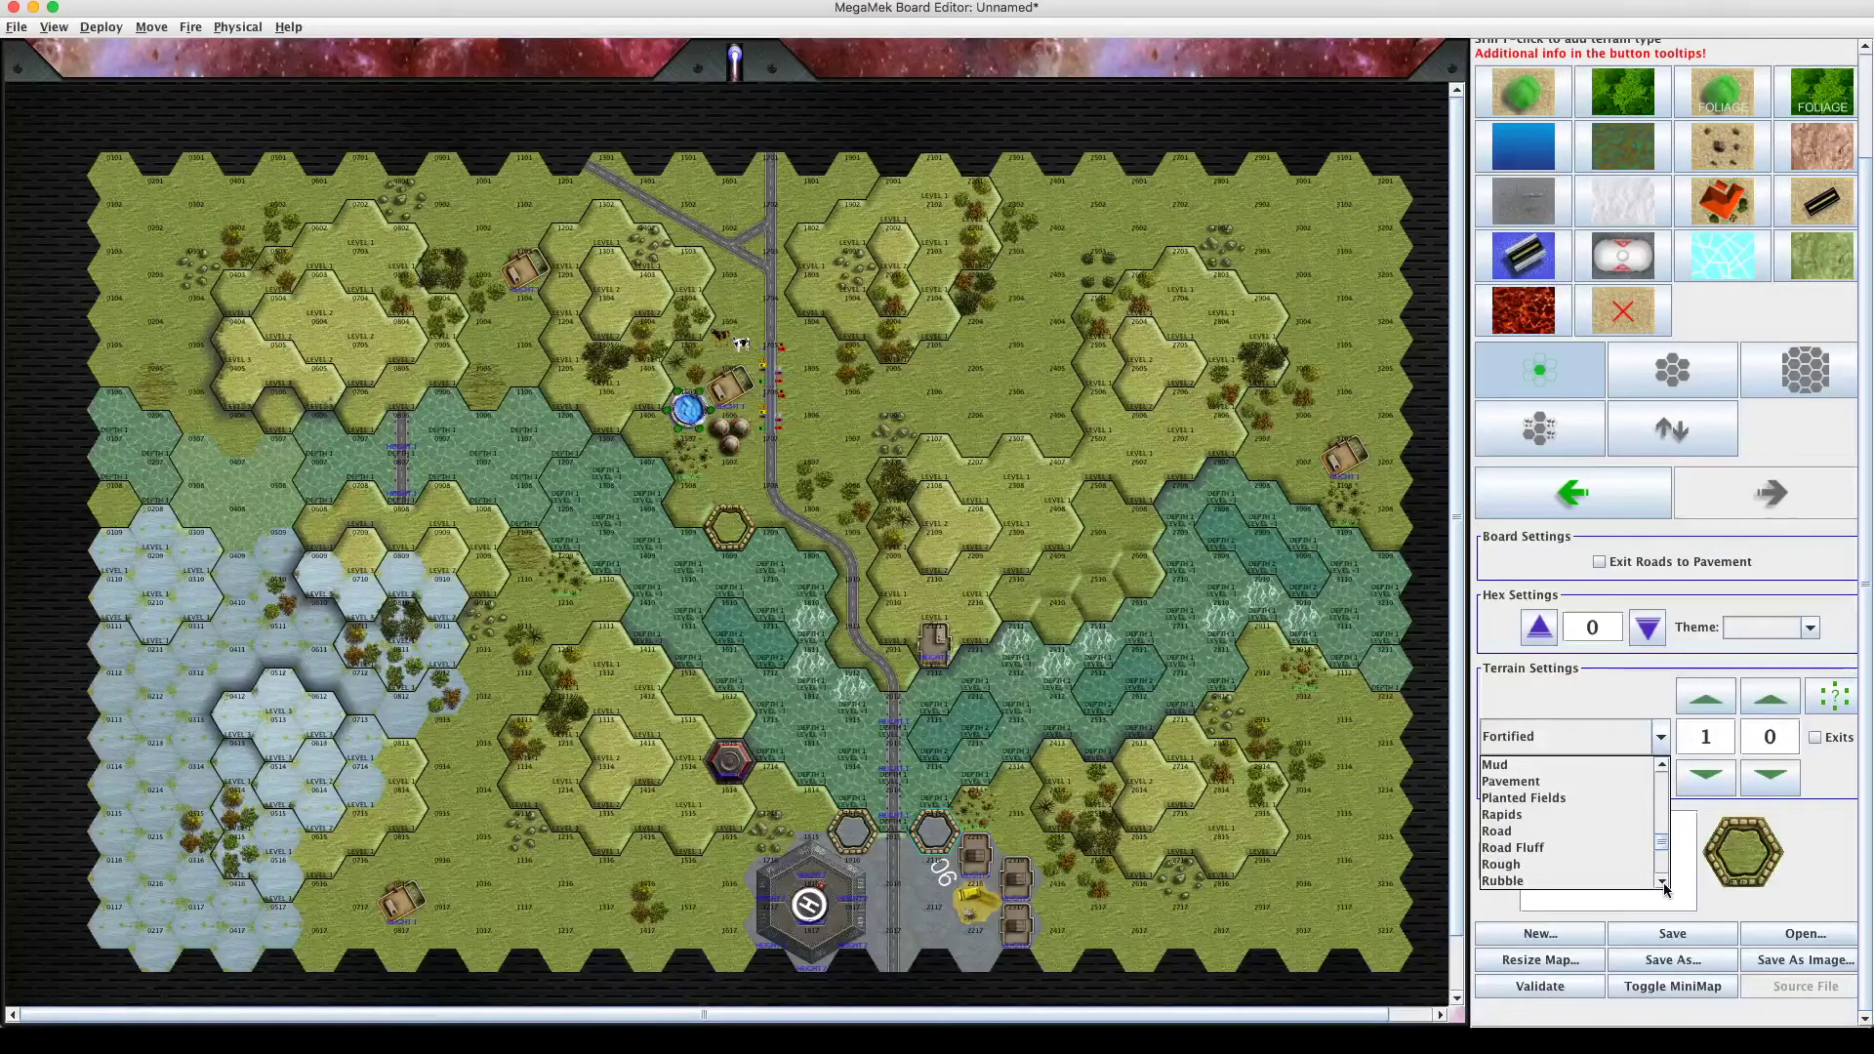
{"action": "left_click", "coordinate": [1661, 882]}
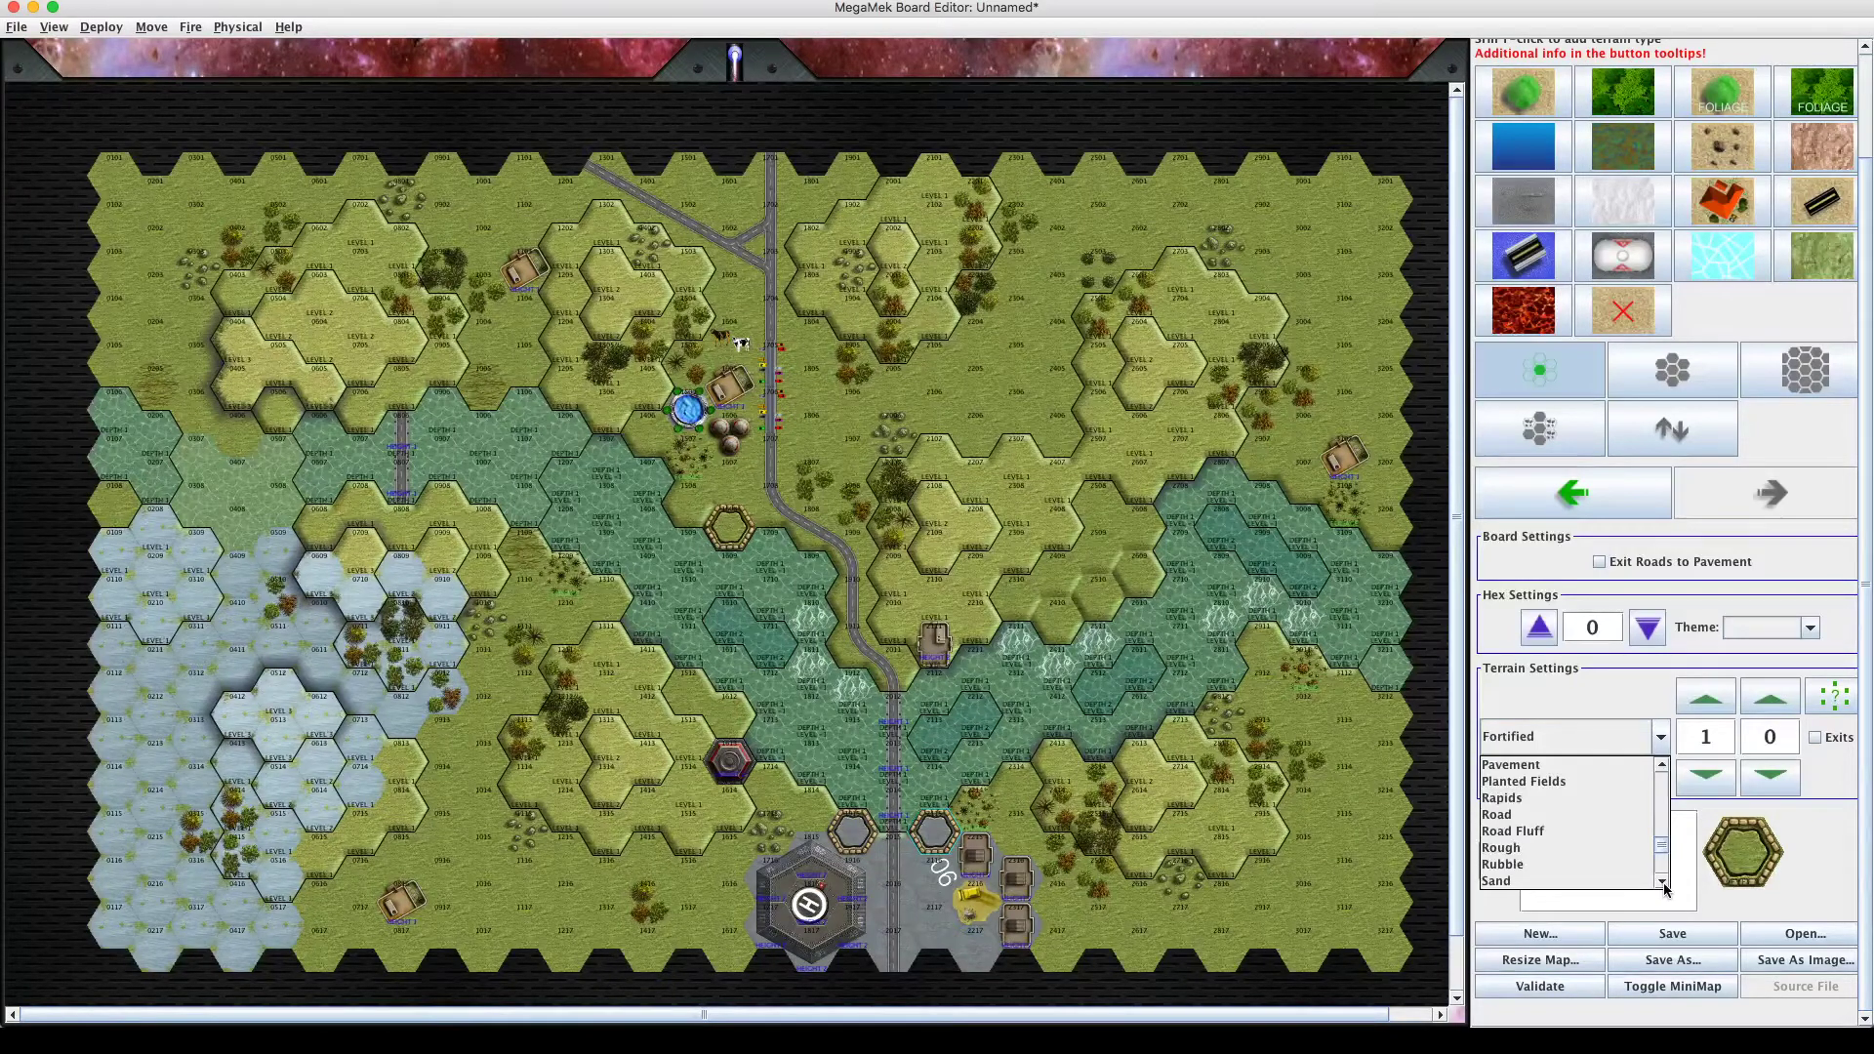
{"action": "left_click", "coordinate": [1661, 882]}
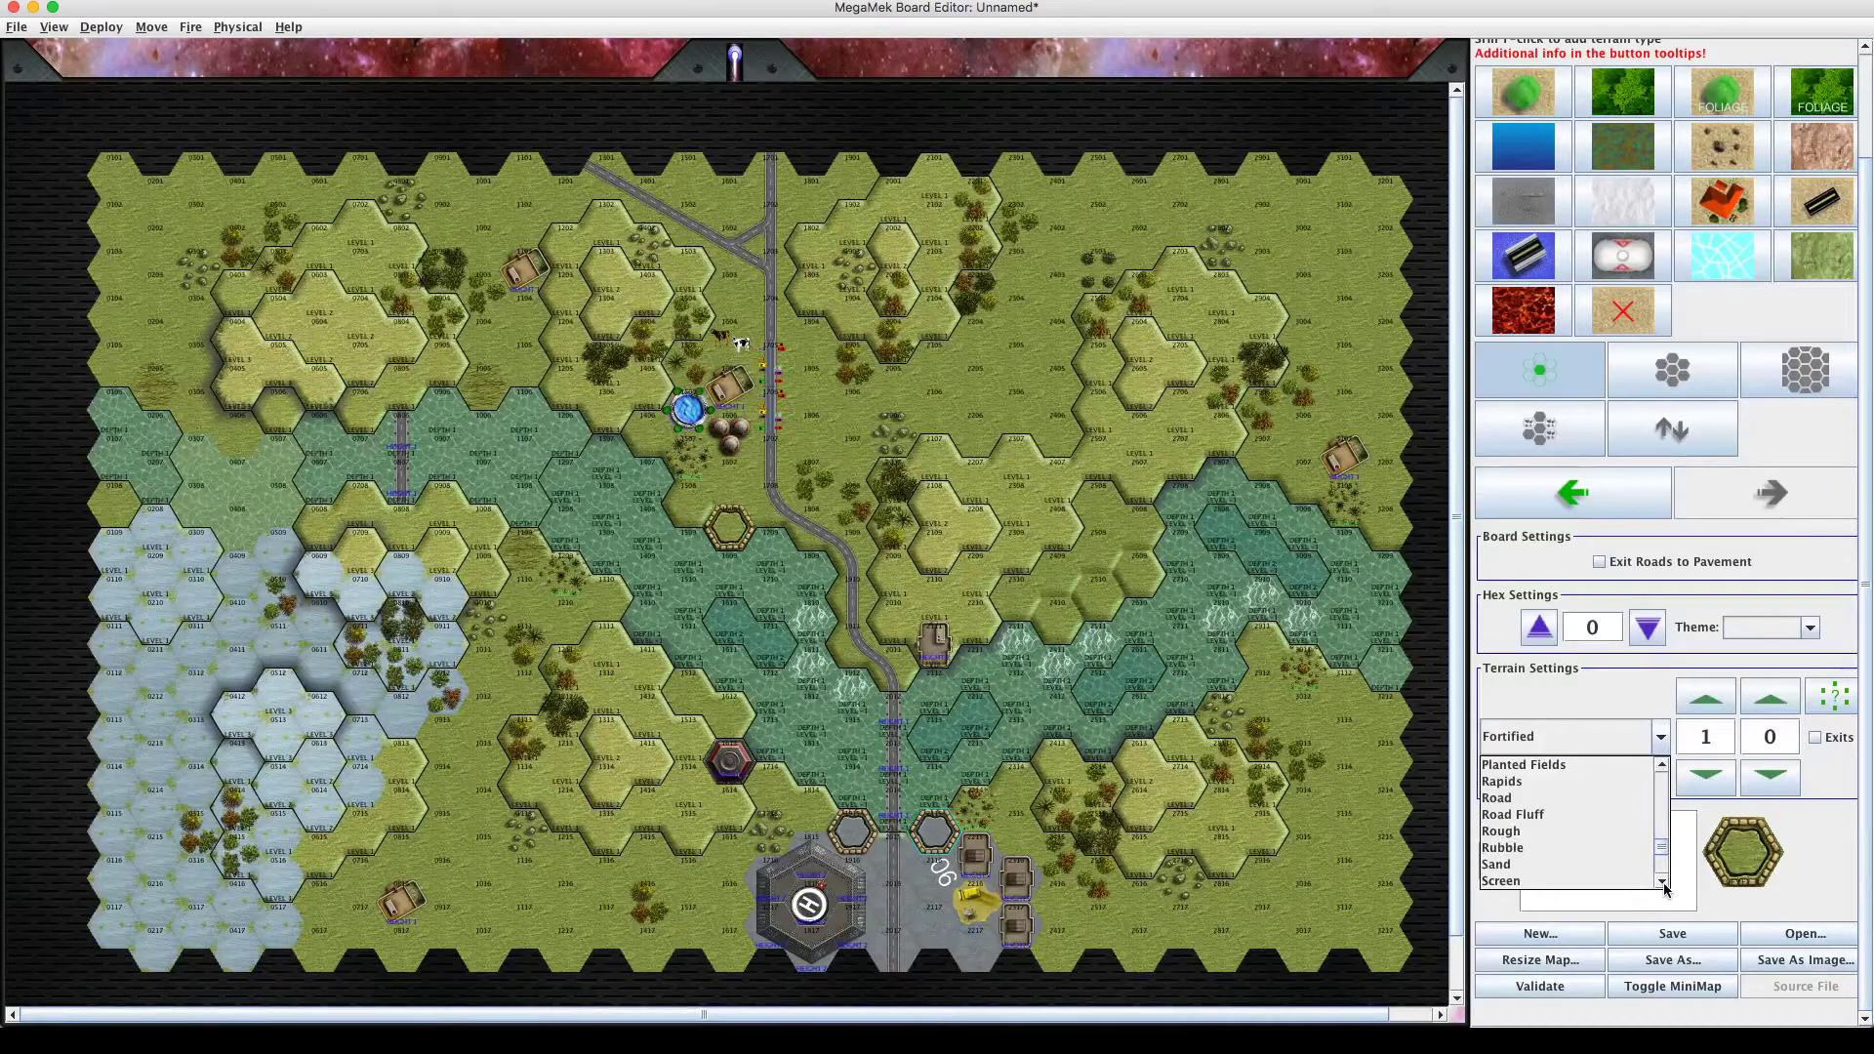
{"action": "left_click", "coordinate": [1662, 882]}
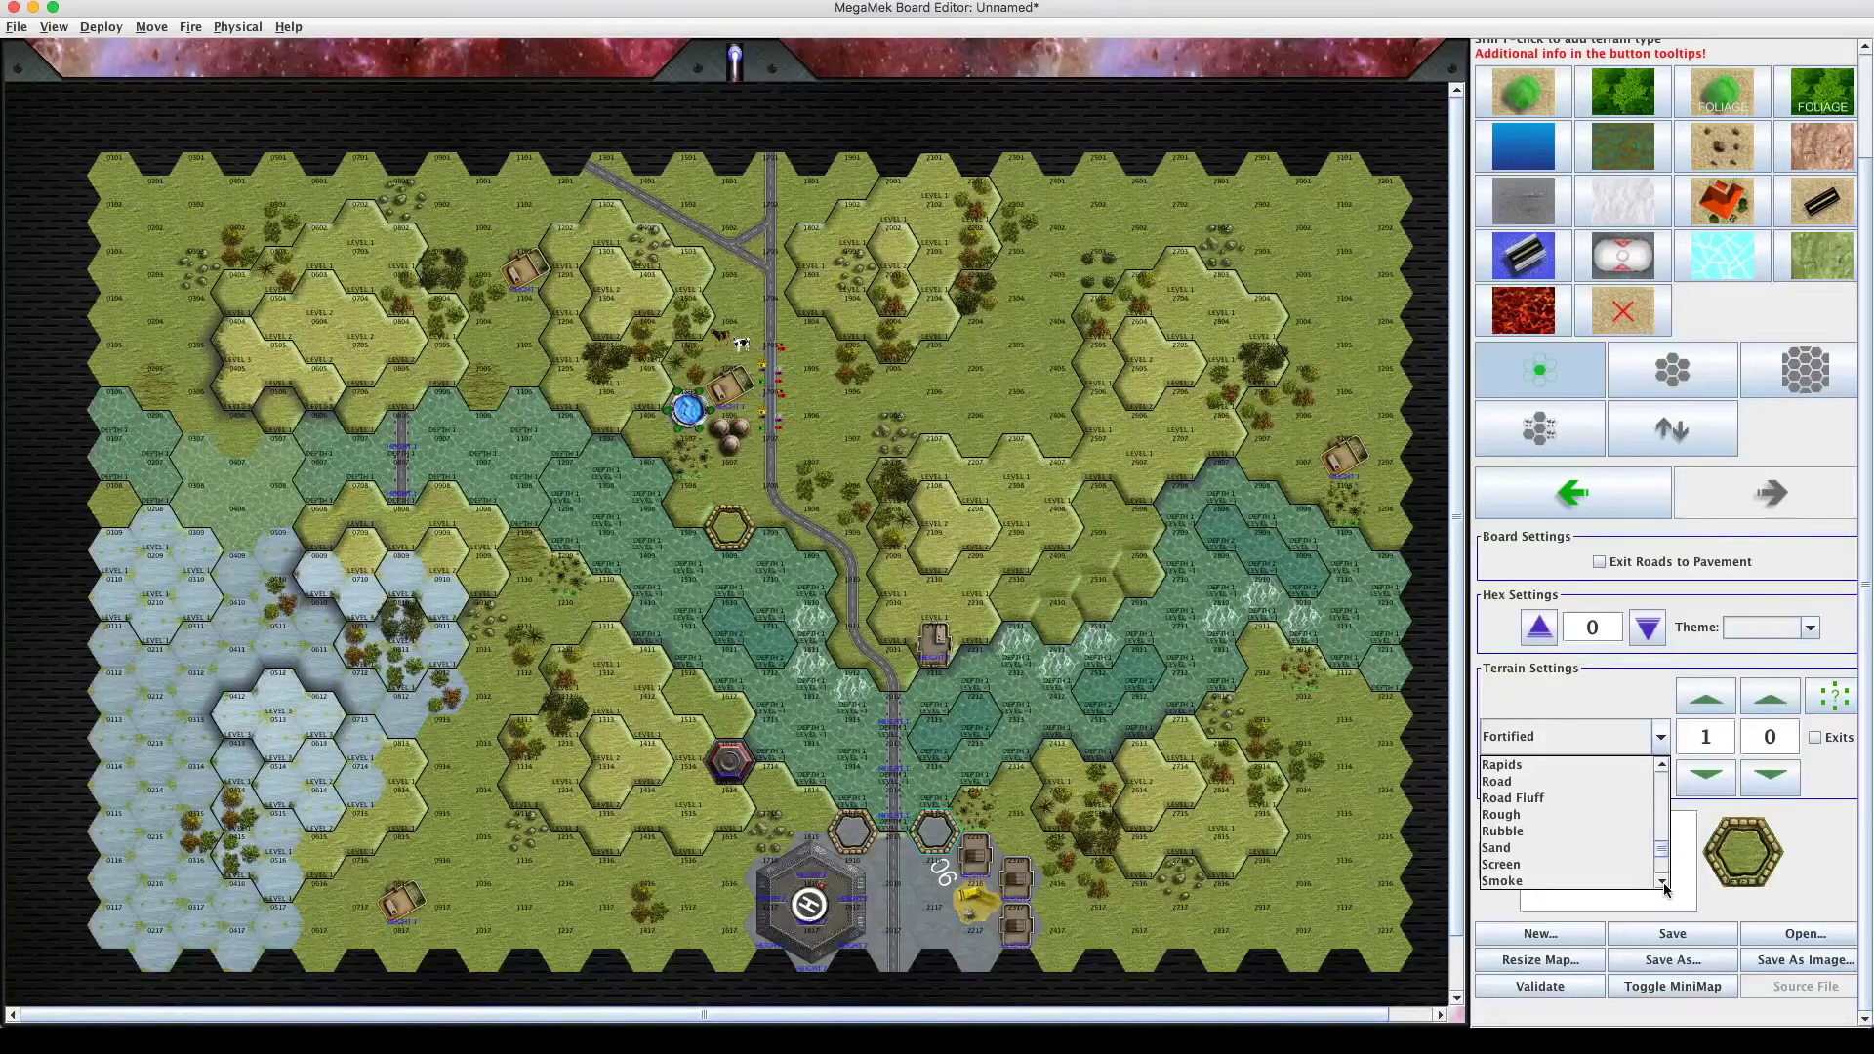
{"action": "left_click", "coordinate": [1662, 882]}
{"action": "left_click", "coordinate": [1662, 882]}
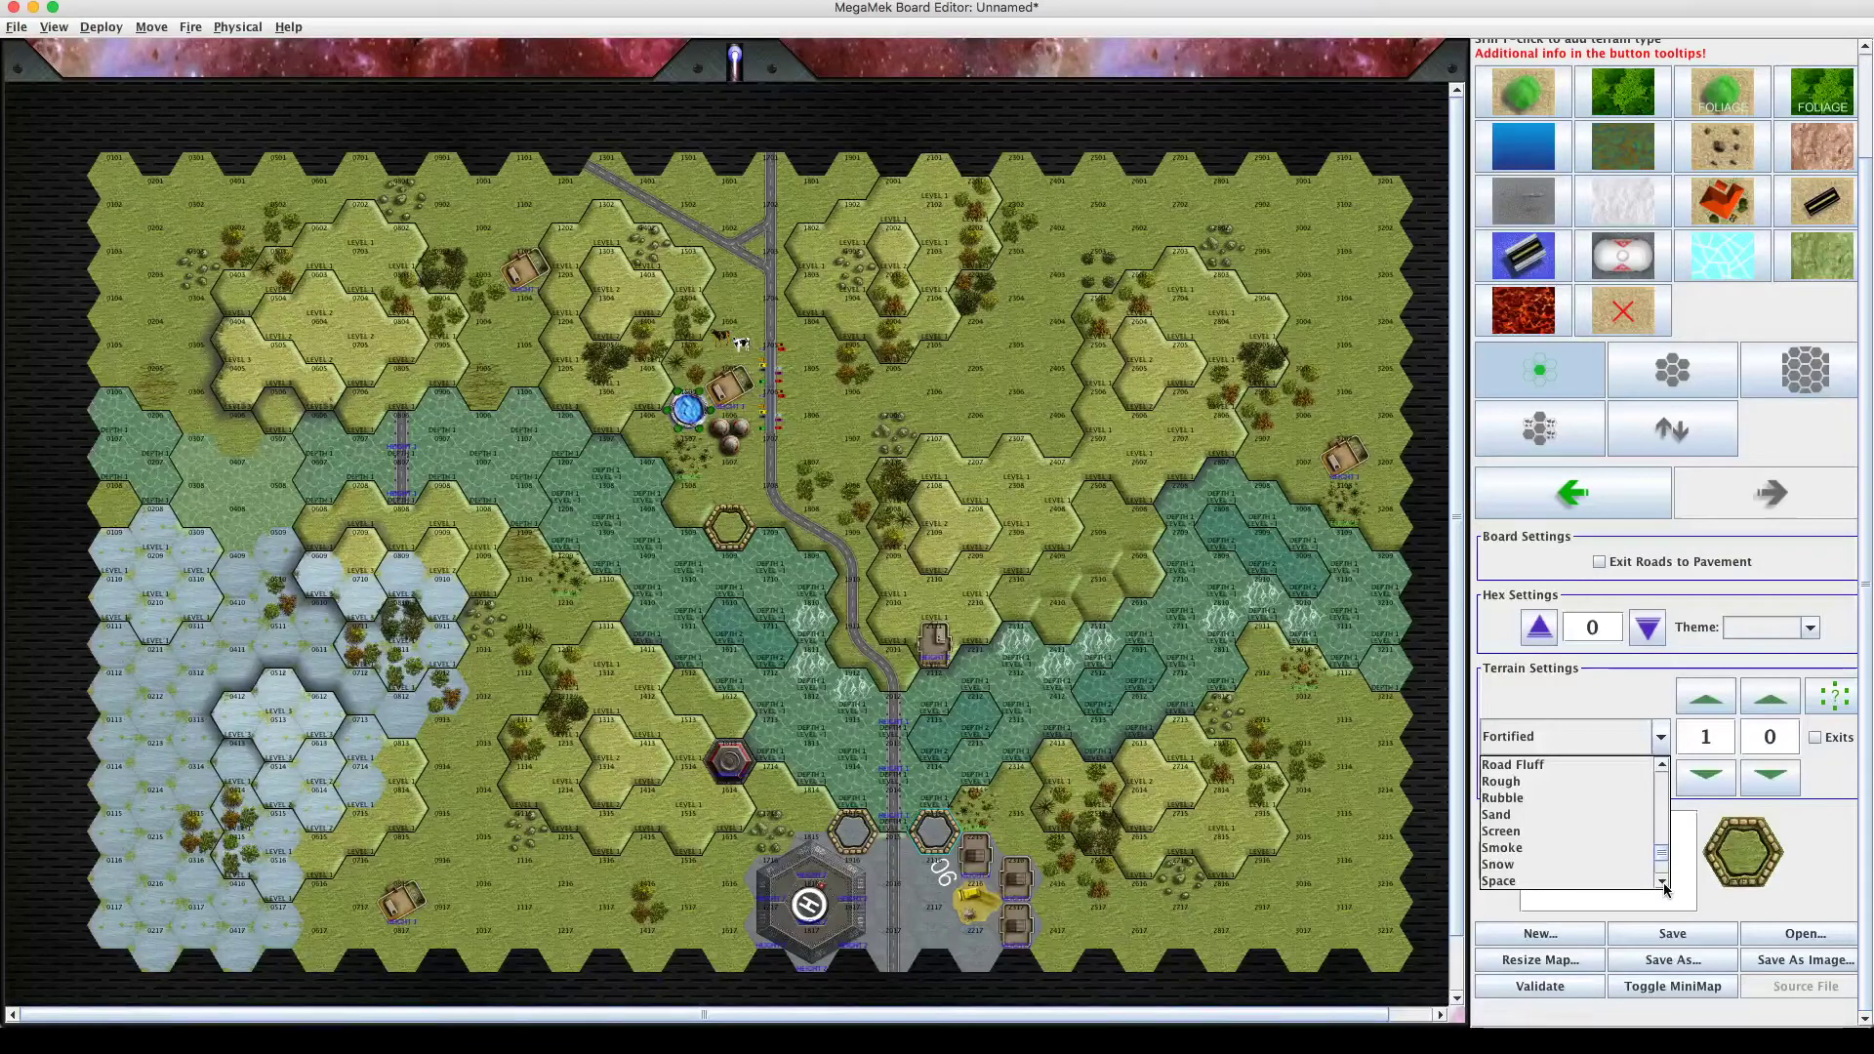
{"action": "left_click", "coordinate": [1662, 883]}
{"action": "left_click", "coordinate": [1663, 883]}
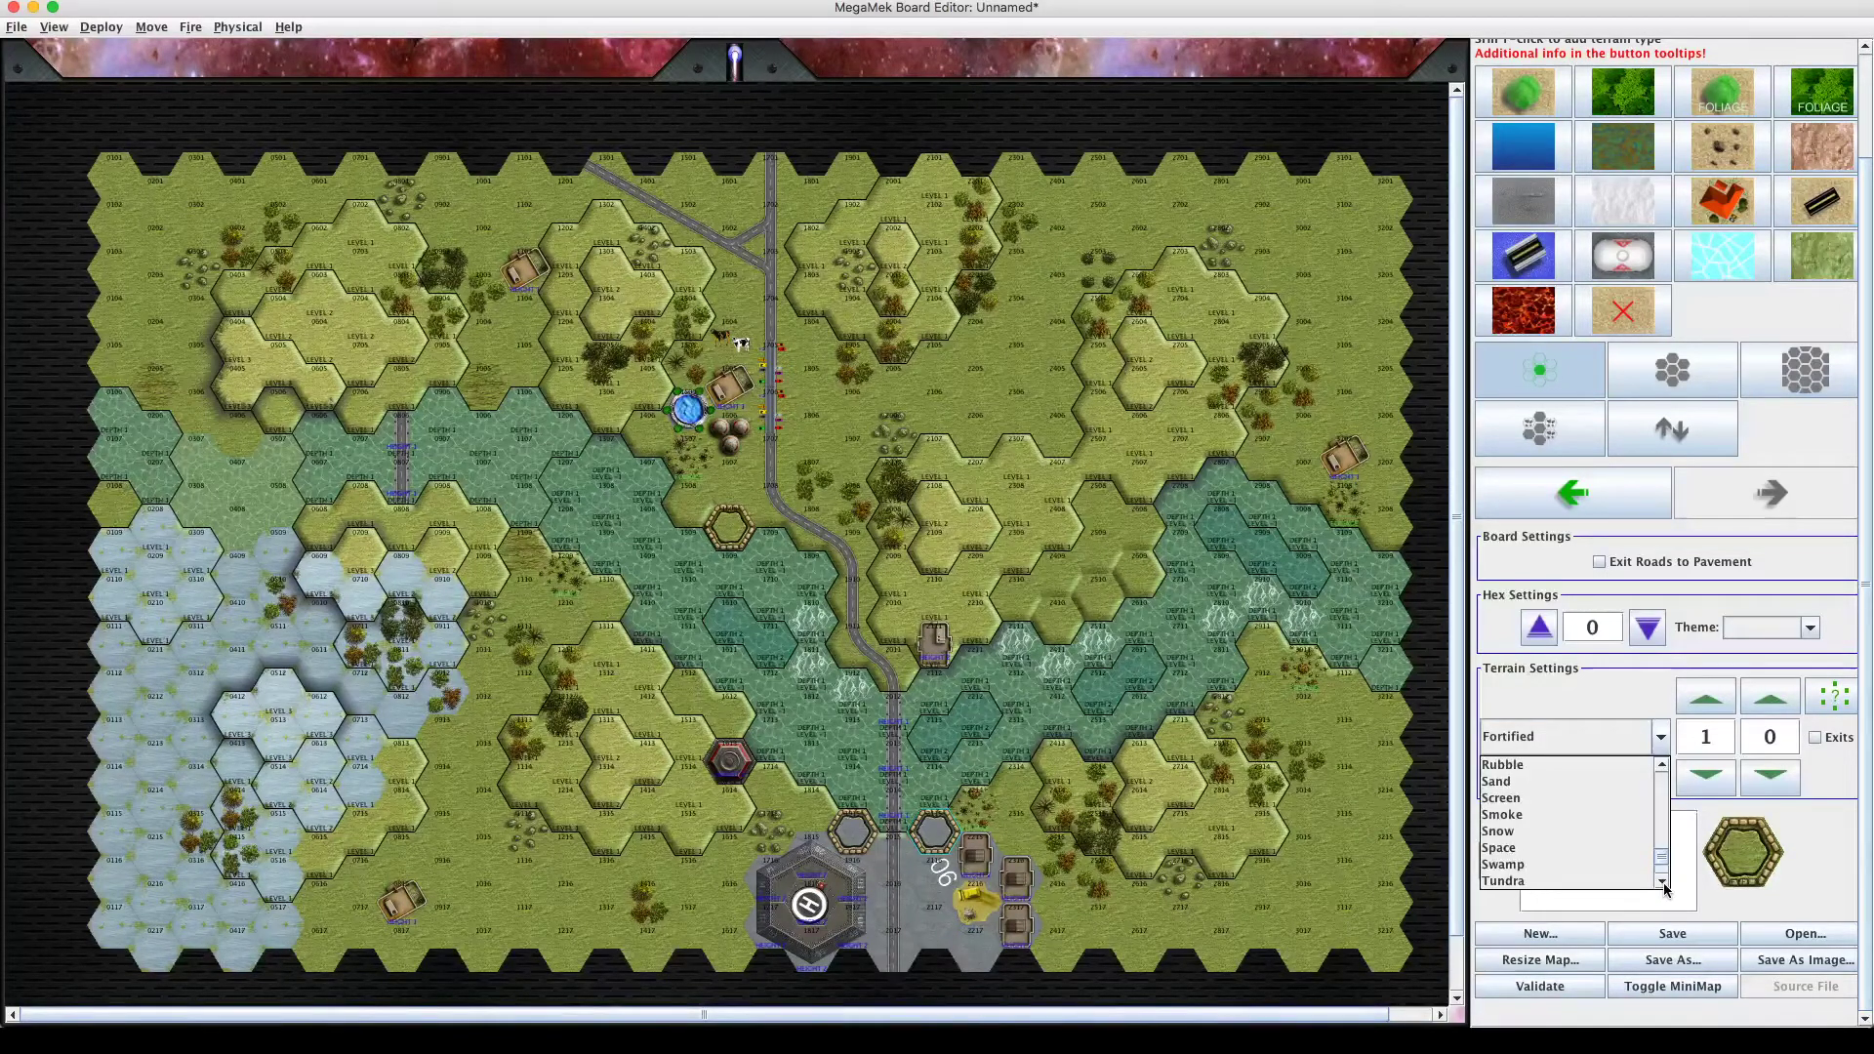
{"action": "left_click", "coordinate": [1662, 881]}
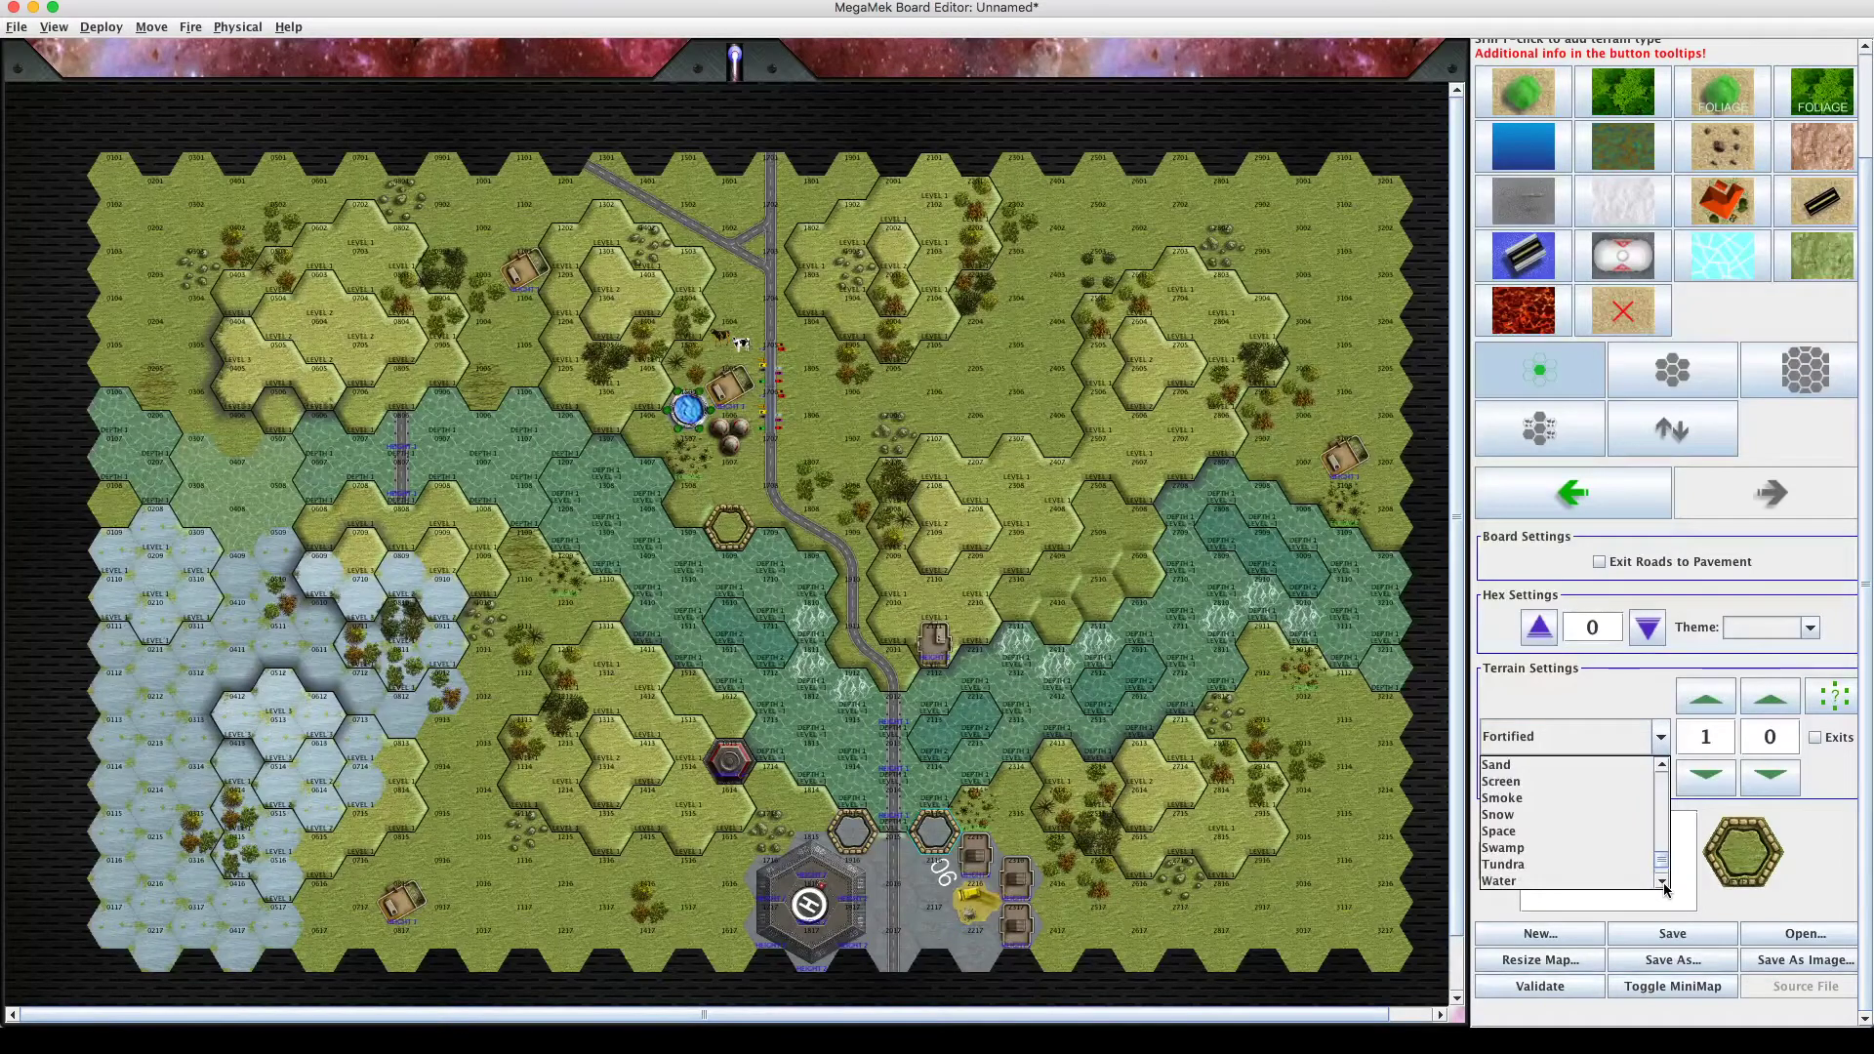
{"action": "left_click", "coordinate": [1662, 881]}
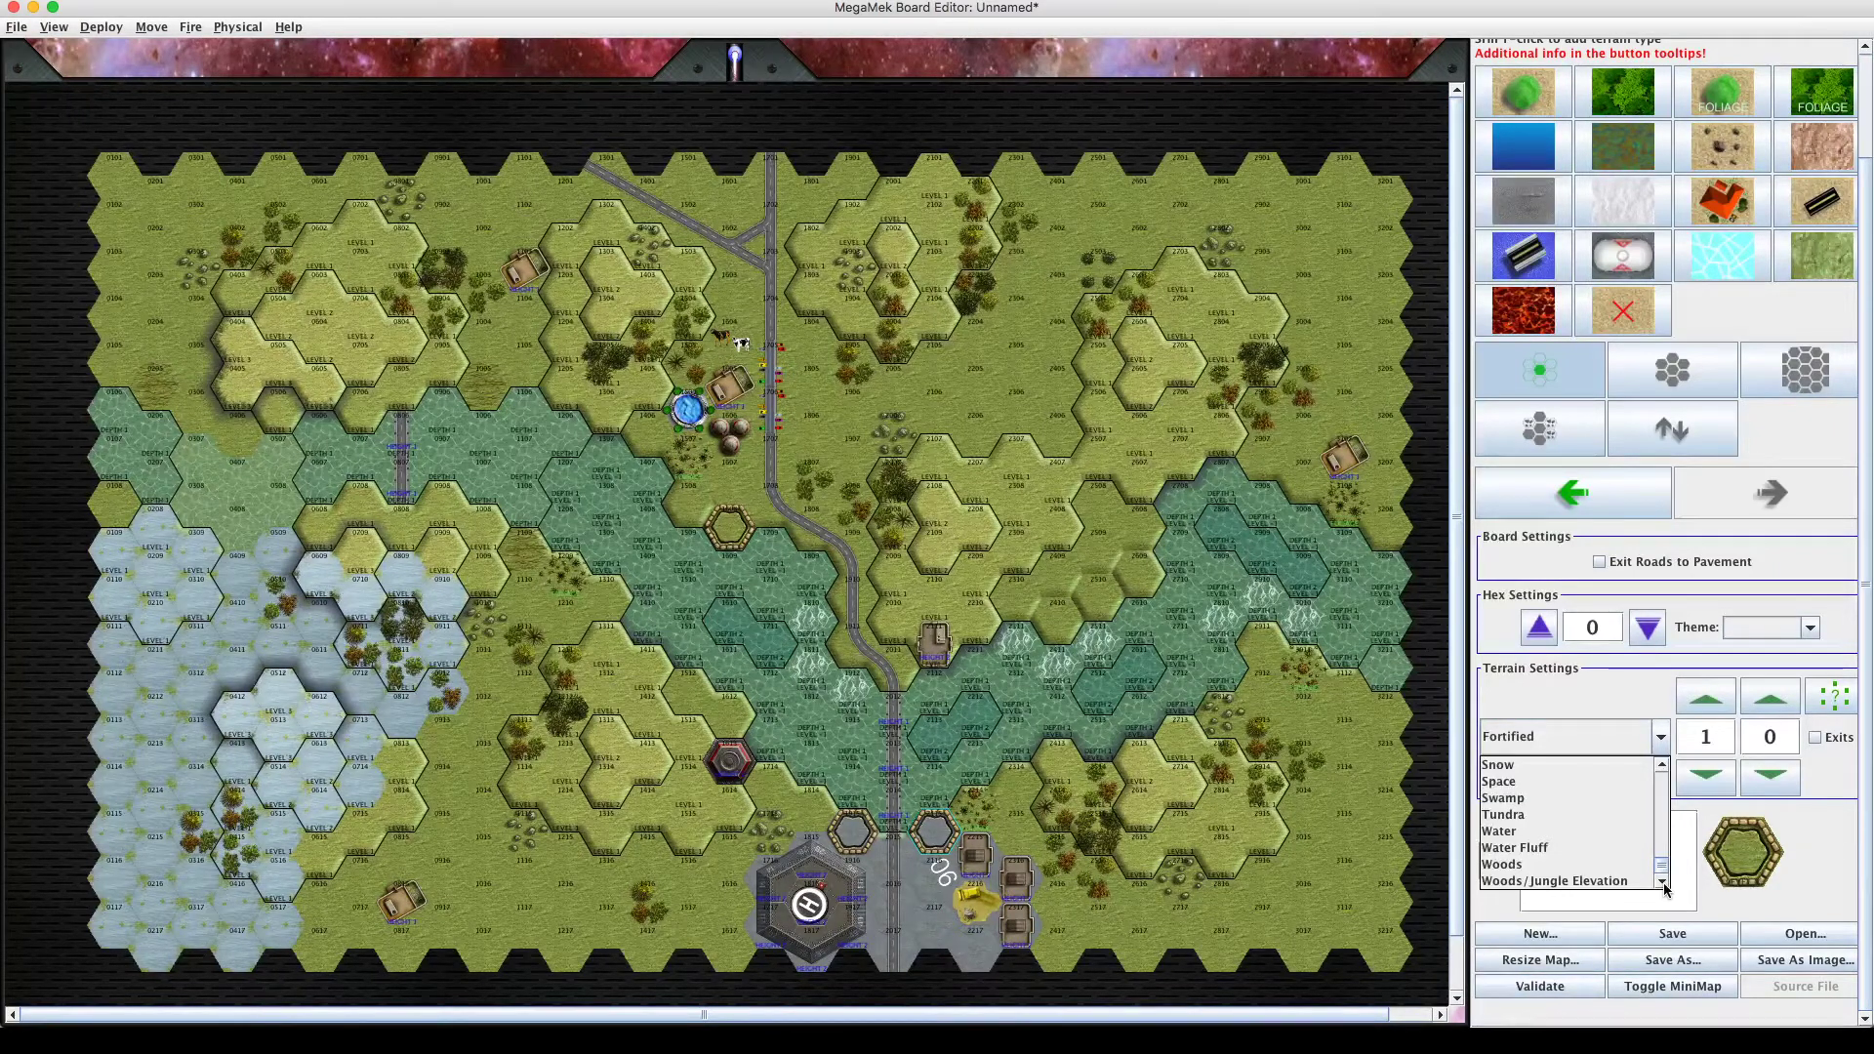
{"action": "left_click", "coordinate": [1657, 743]}
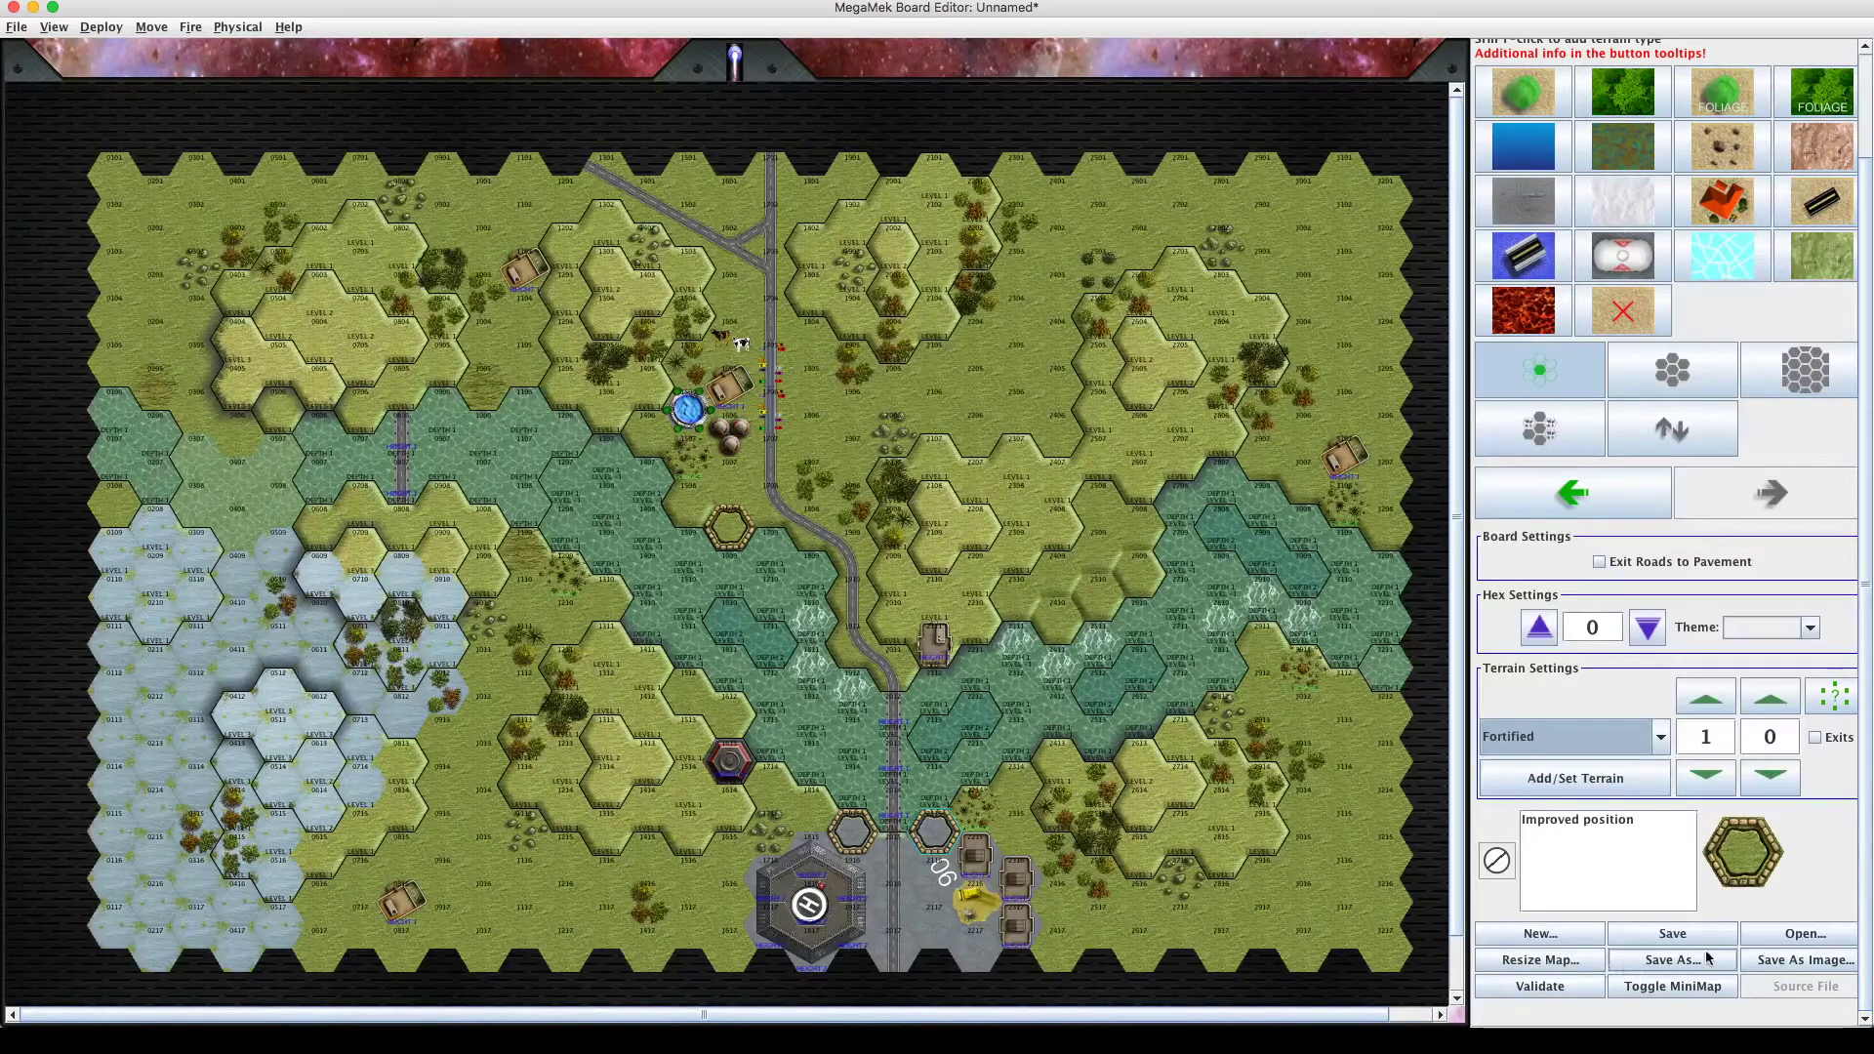
Look over the settings for expanding the map and dismiss them without resizing the board.
{"action": "left_click", "coordinate": [1571, 963]}
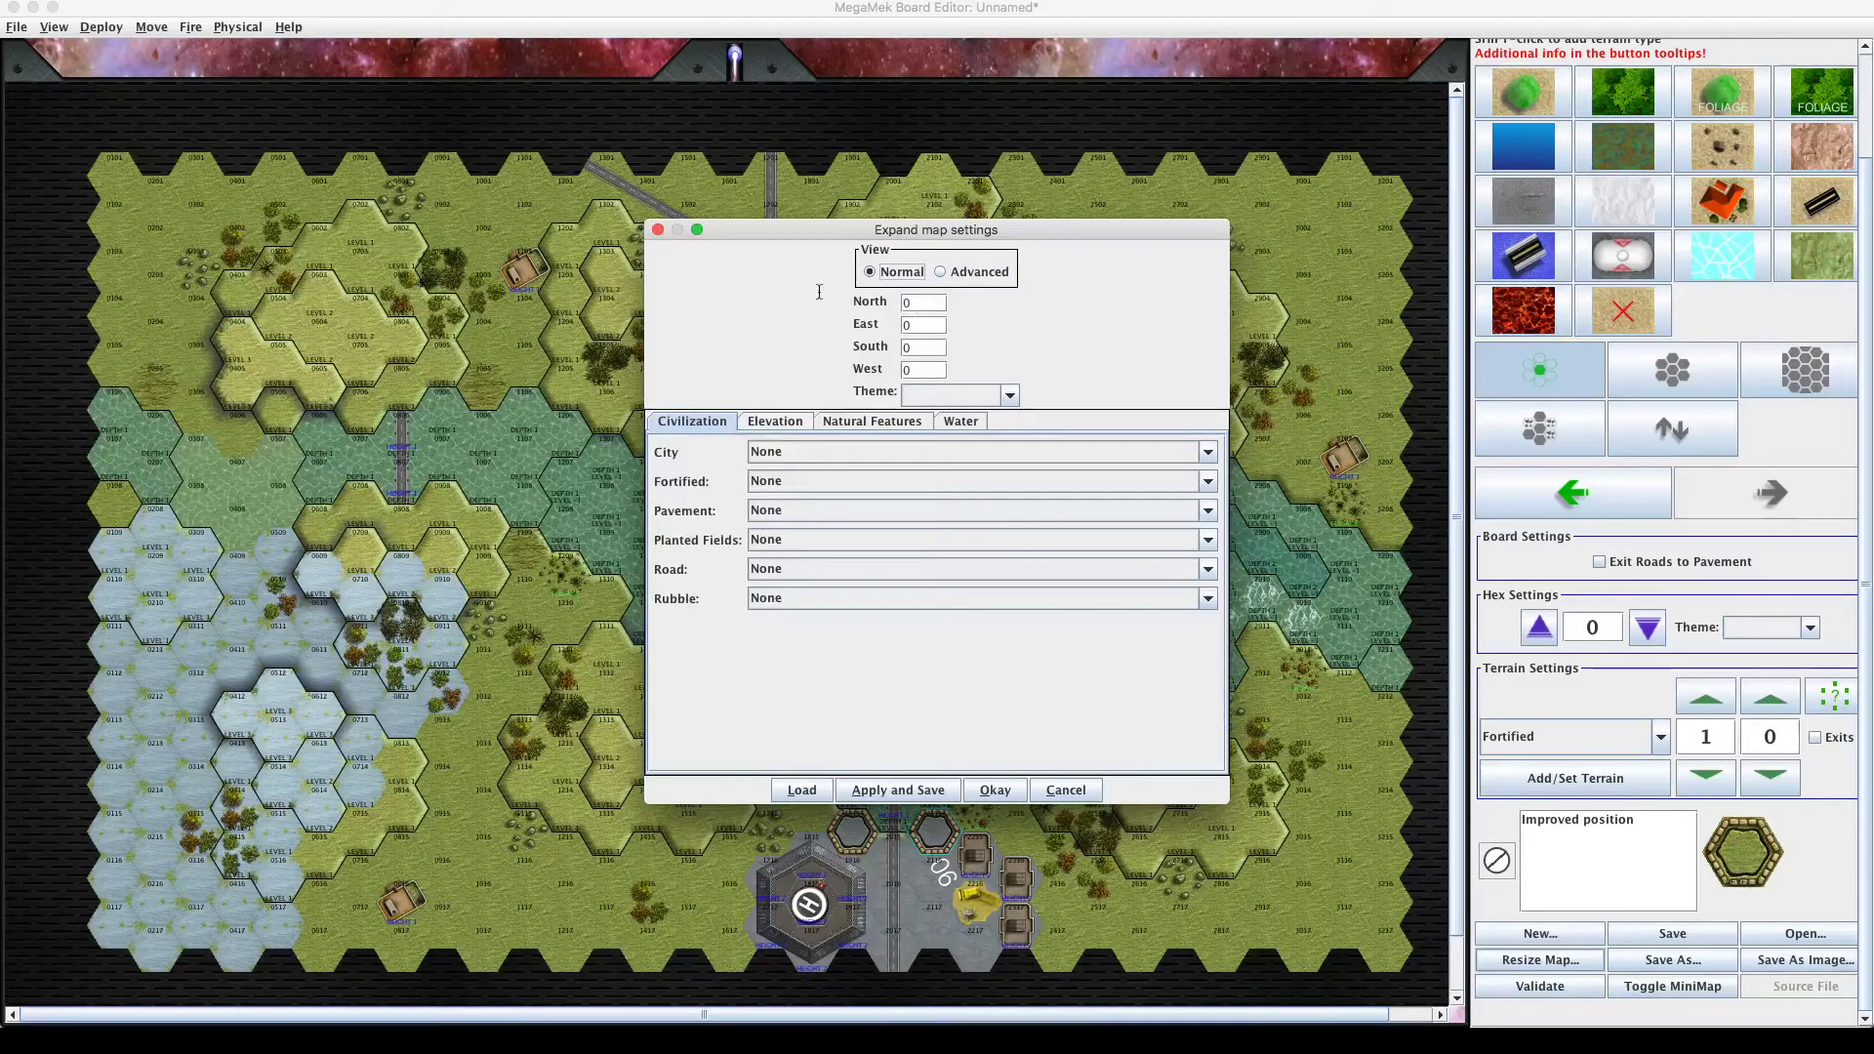
{"action": "left_click", "coordinate": [659, 230]}
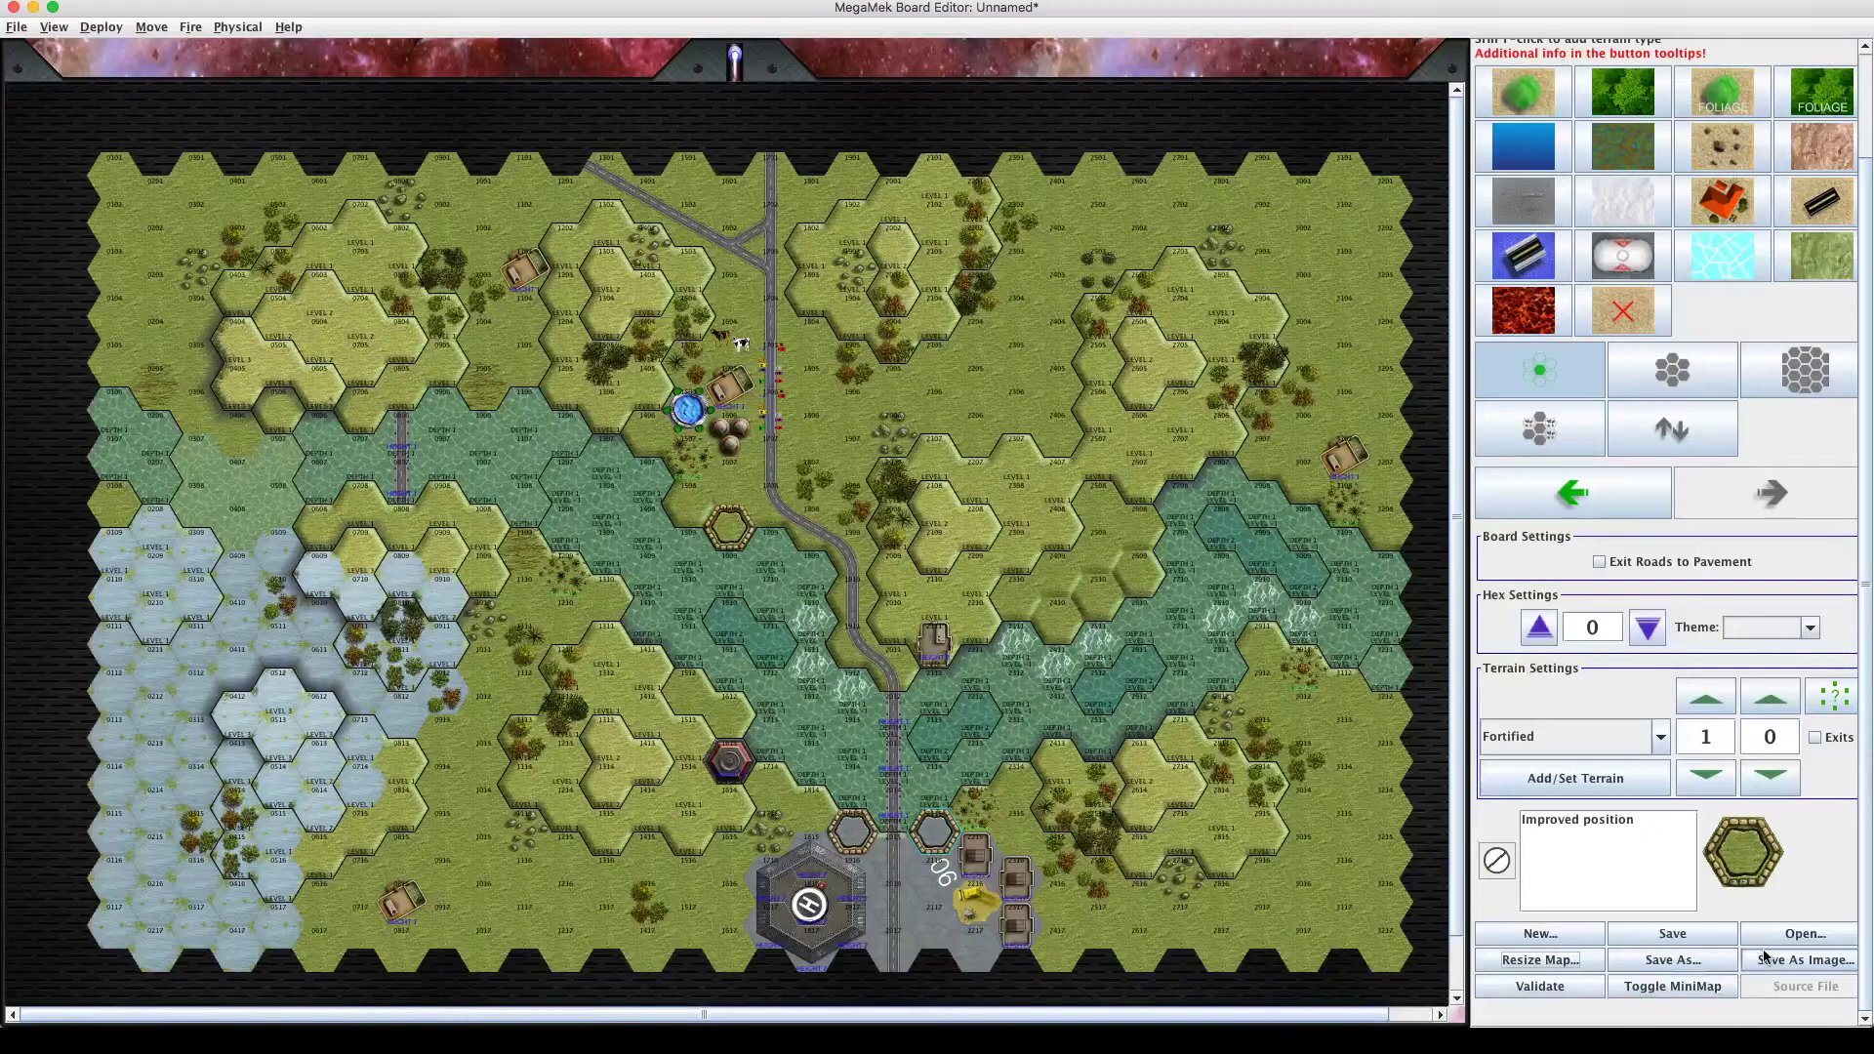
Save the board in the boards folder under the file name Demo.
{"action": "left_click", "coordinate": [1697, 941]}
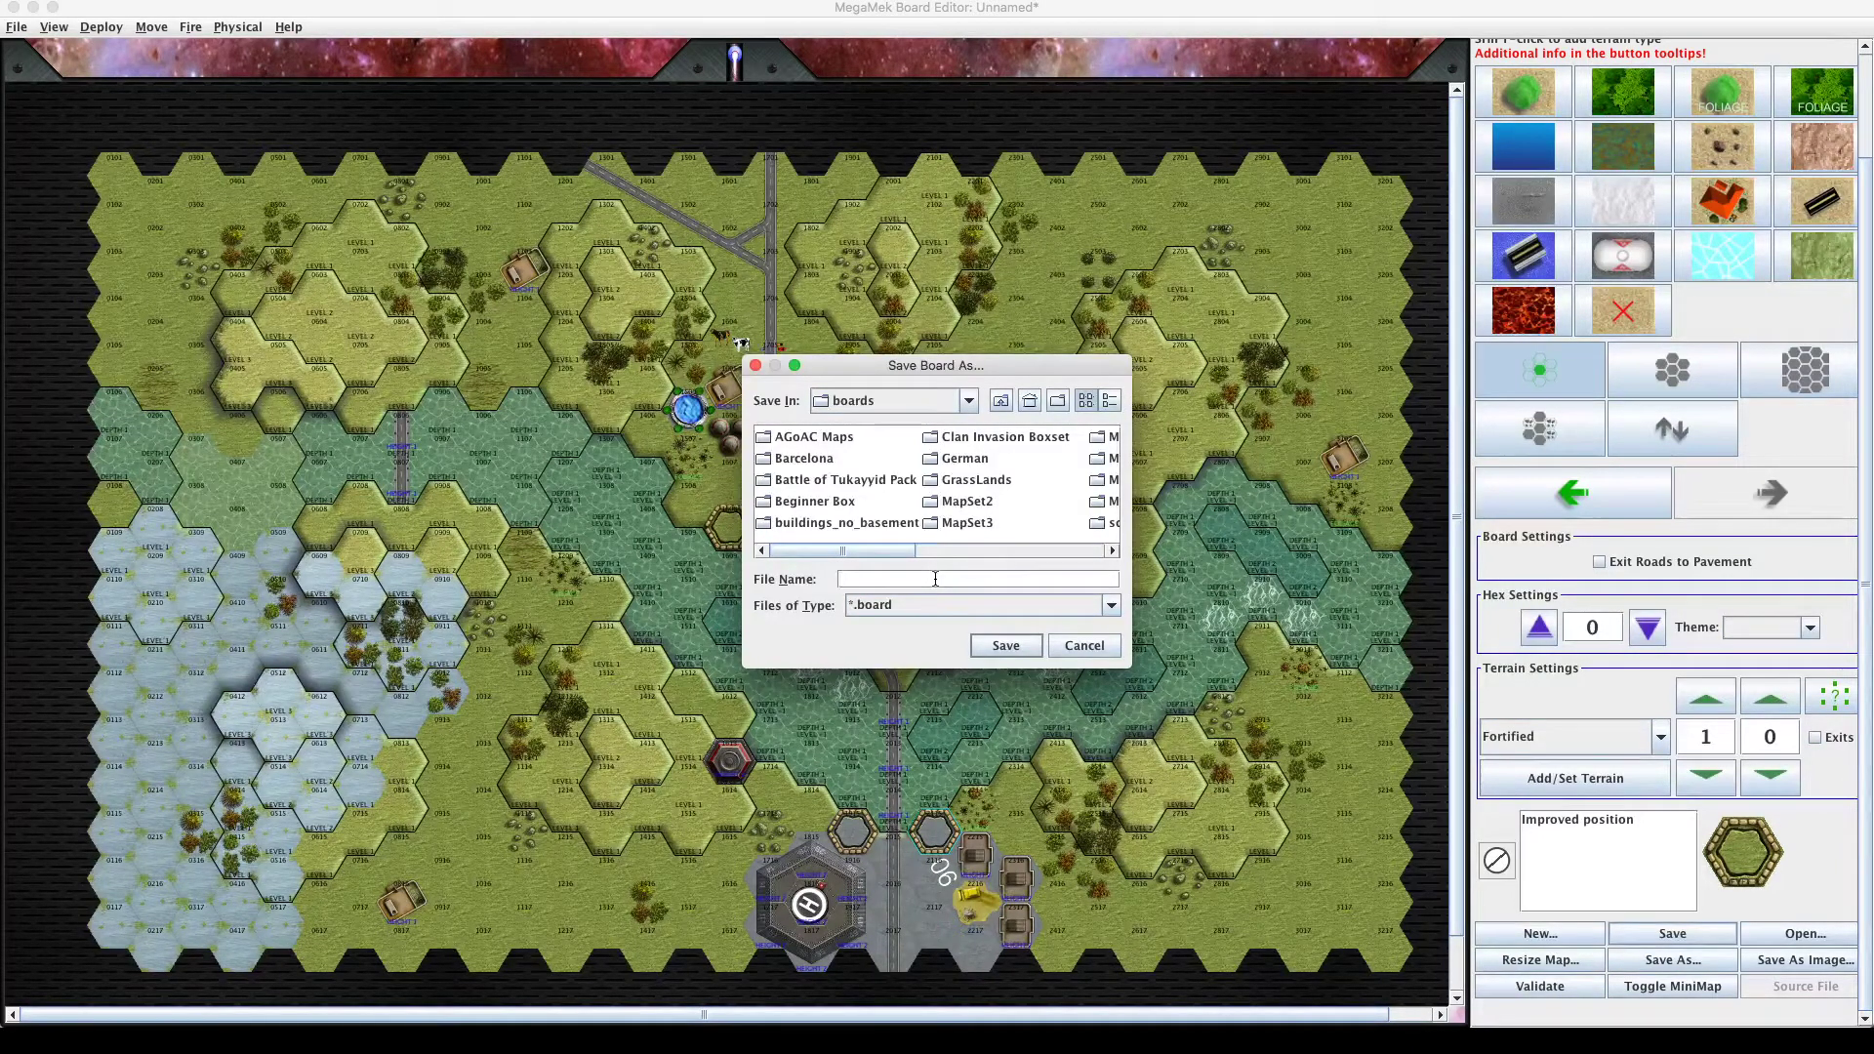
{"action": "type", "text": "Demo"}
{"action": "left_click", "coordinate": [1010, 650]}
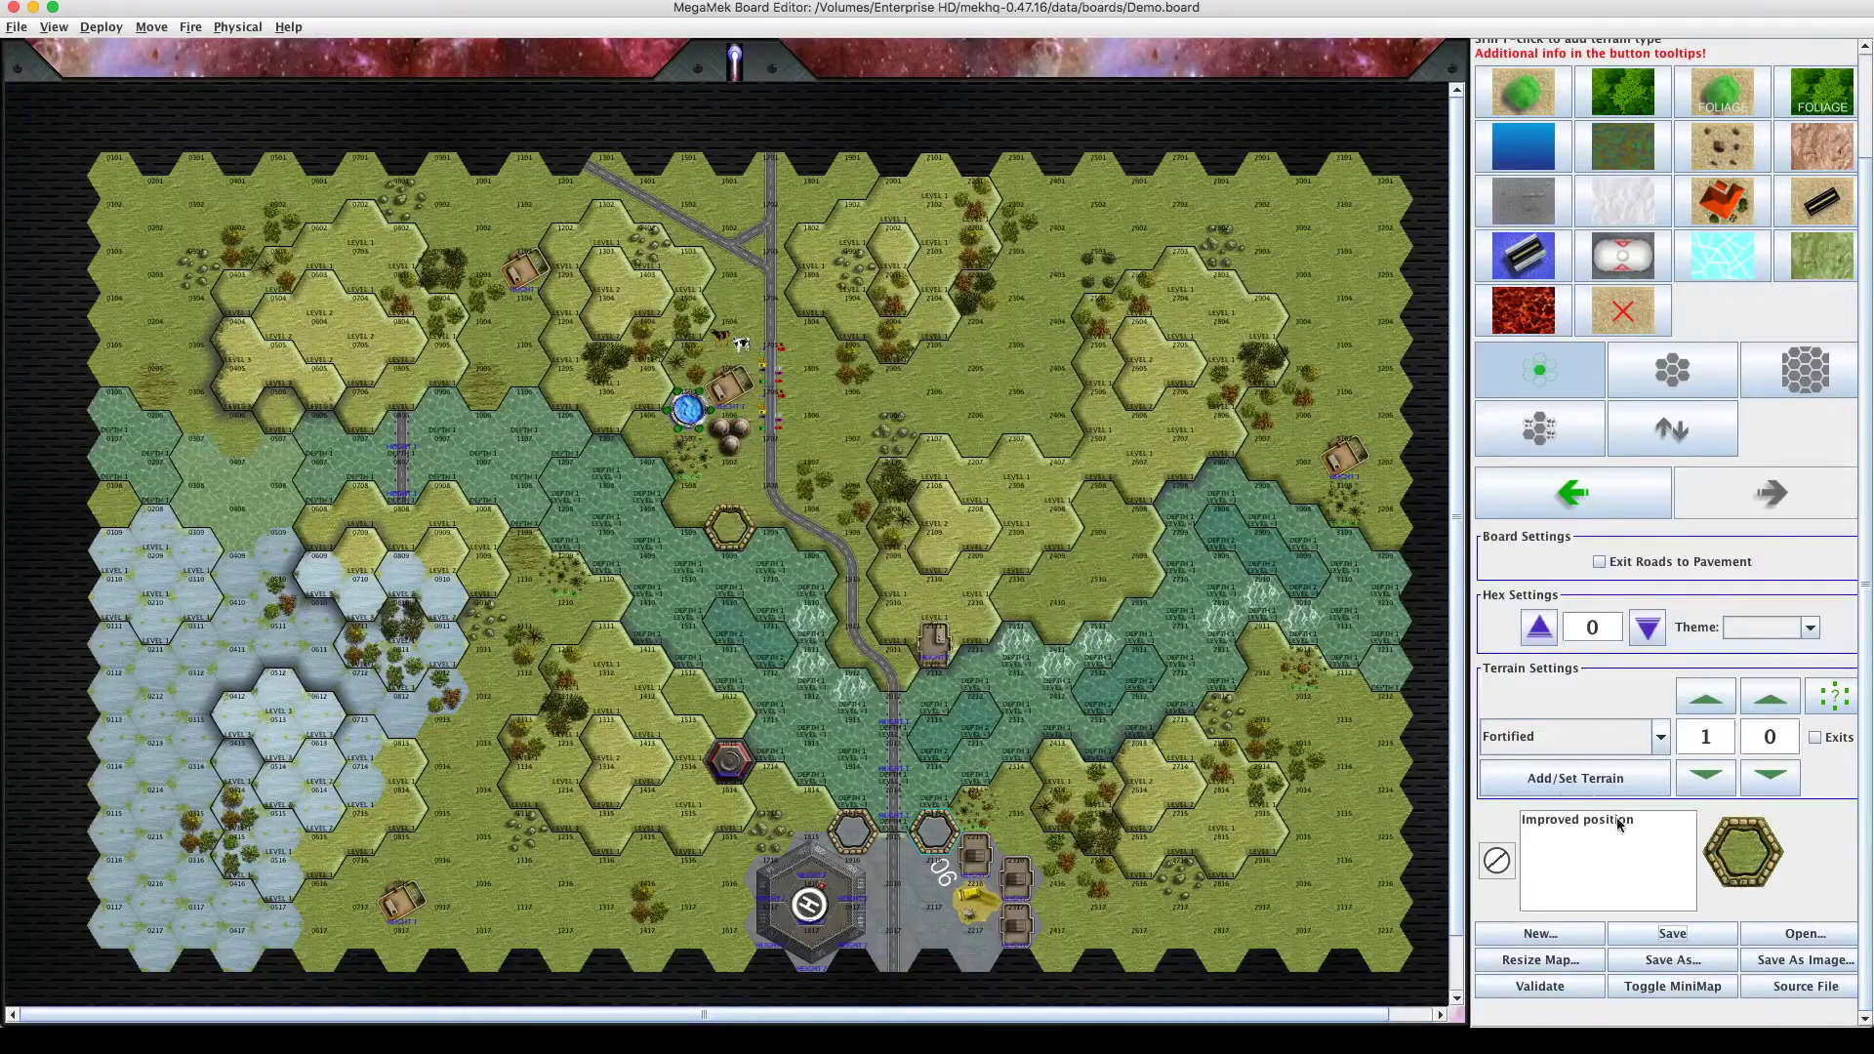
Save an image of the board to the Desktop as a PNG file named Demo.
{"action": "left_click", "coordinate": [1802, 961]}
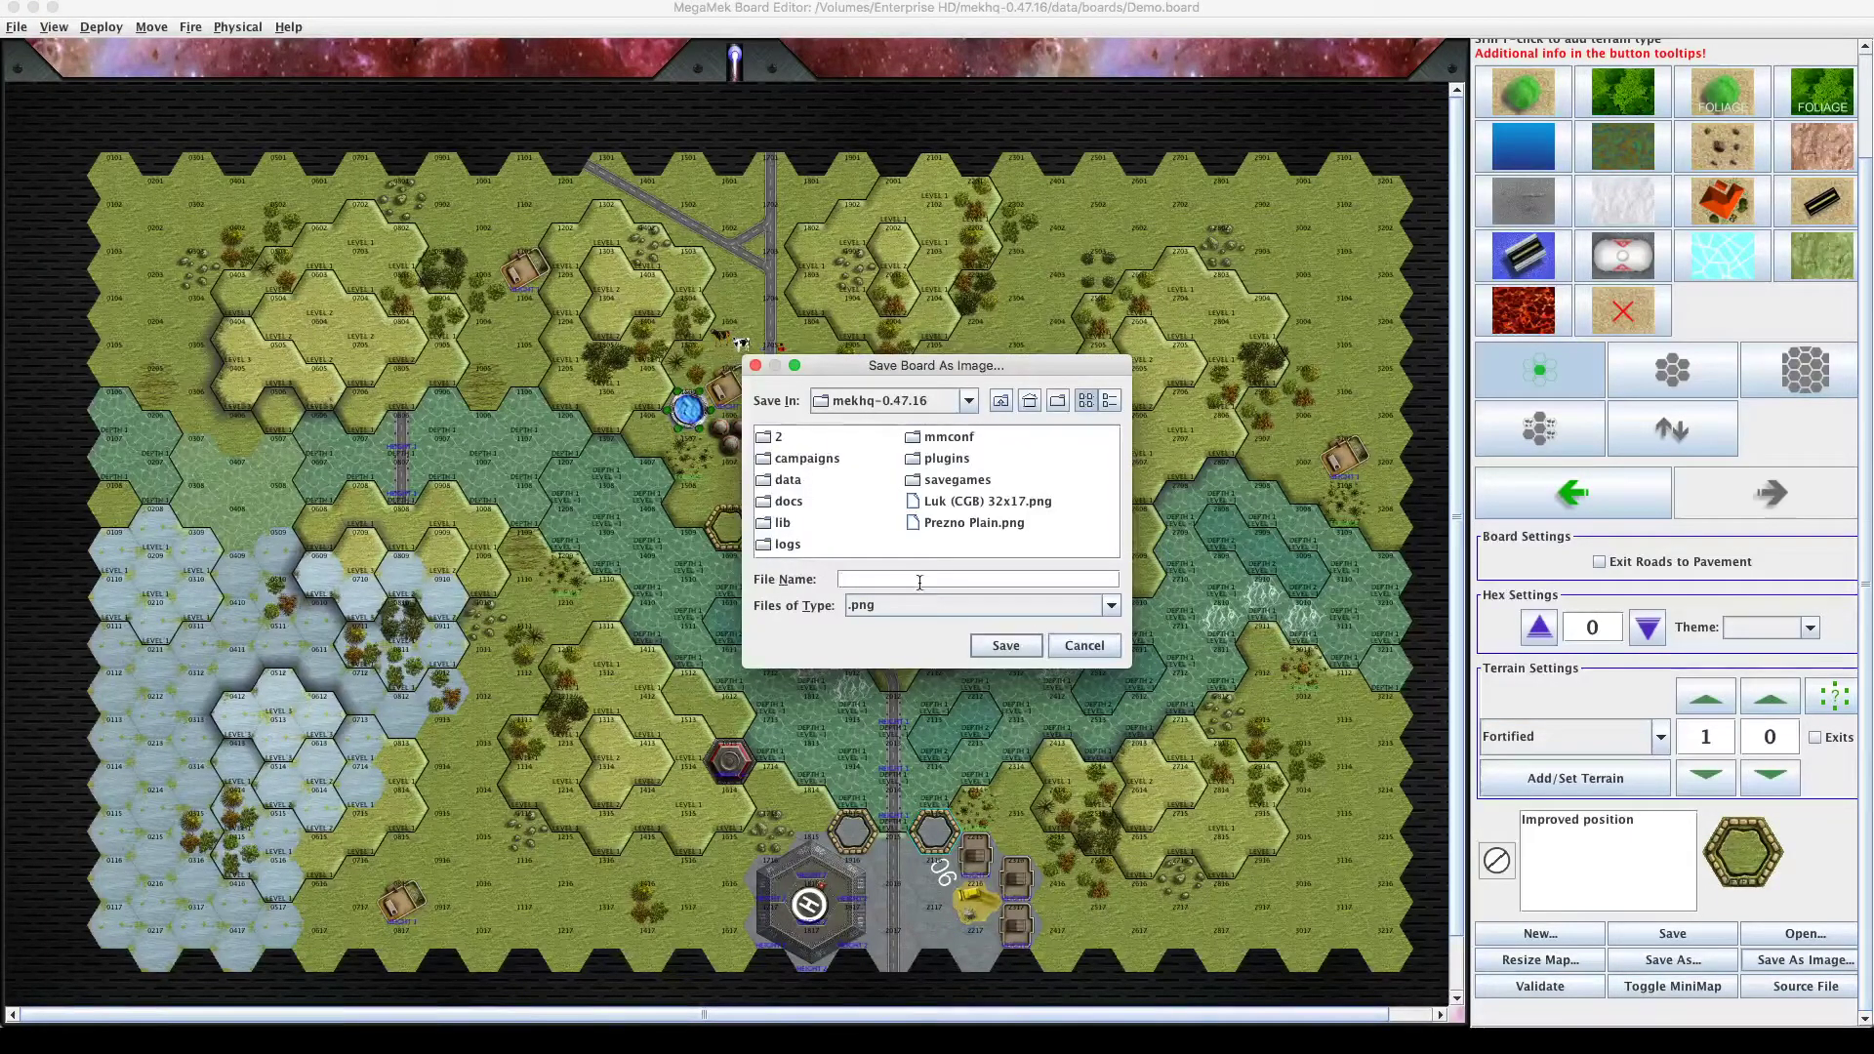
{"action": "type", "text": "Demo"}
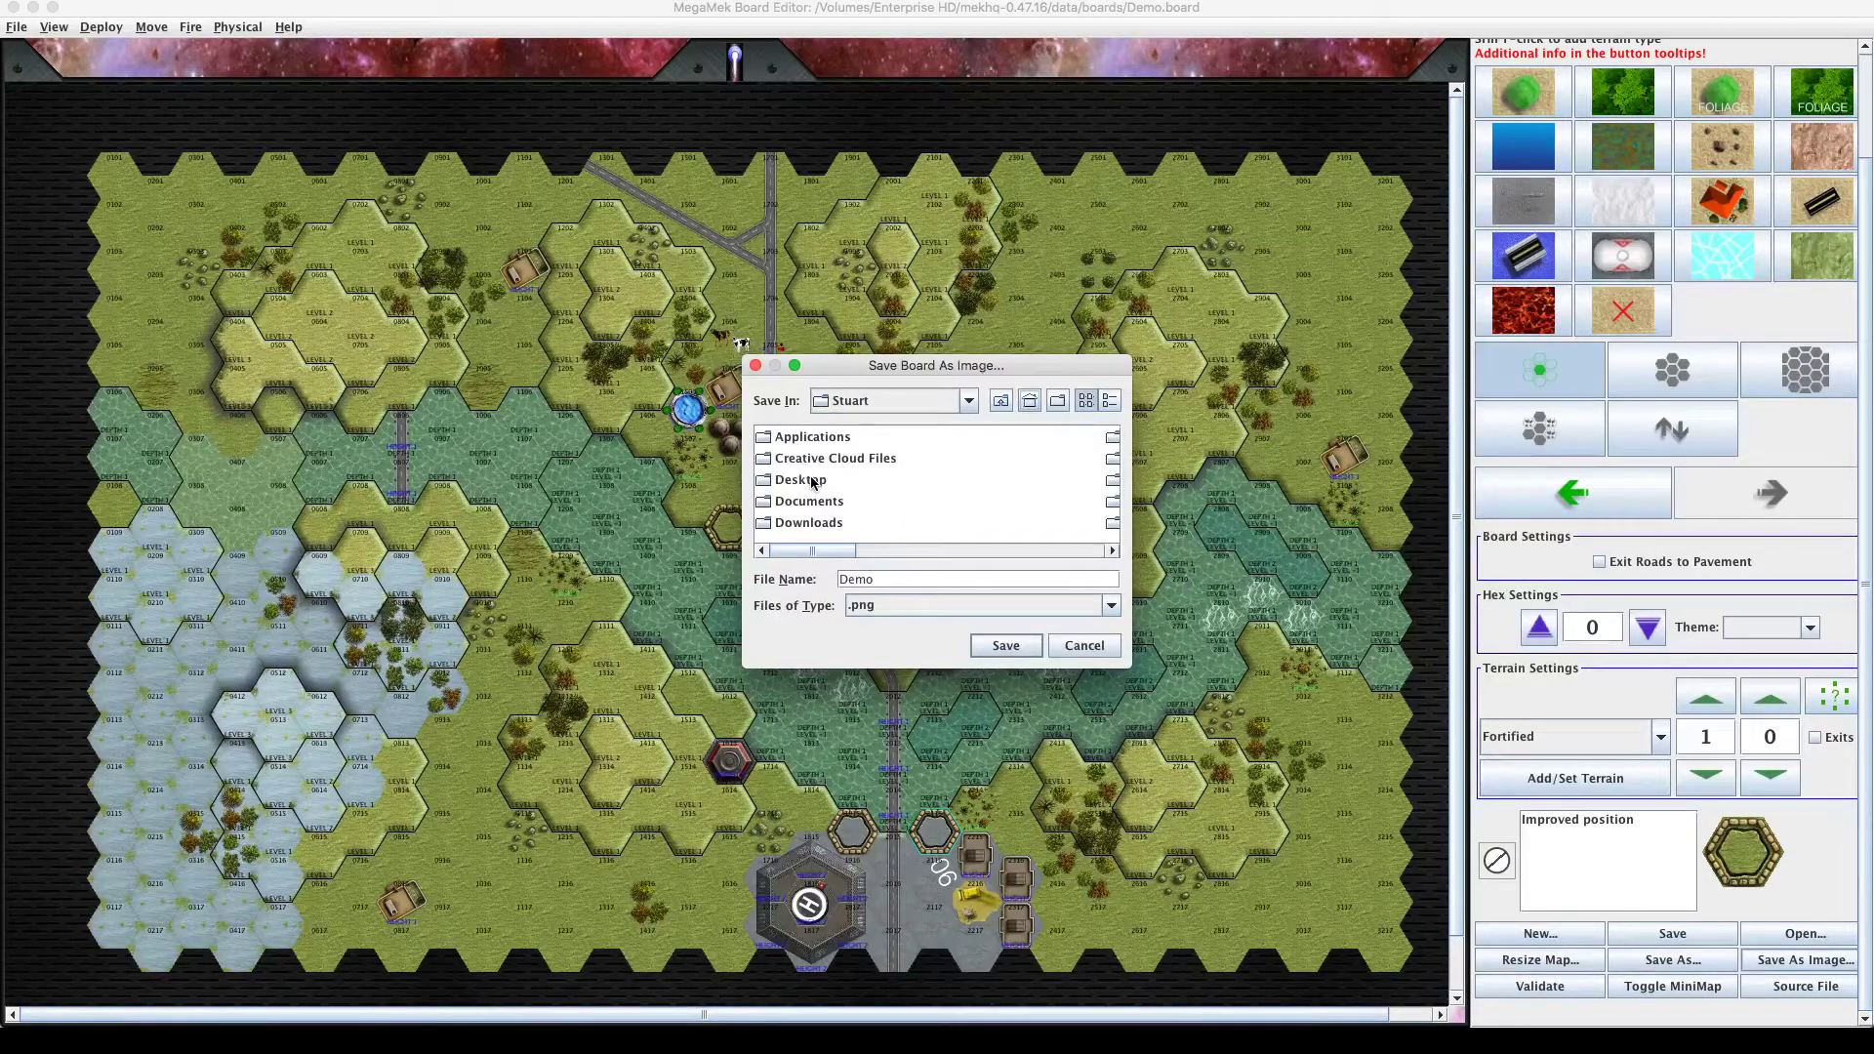
{"action": "left_click", "coordinate": [810, 480]}
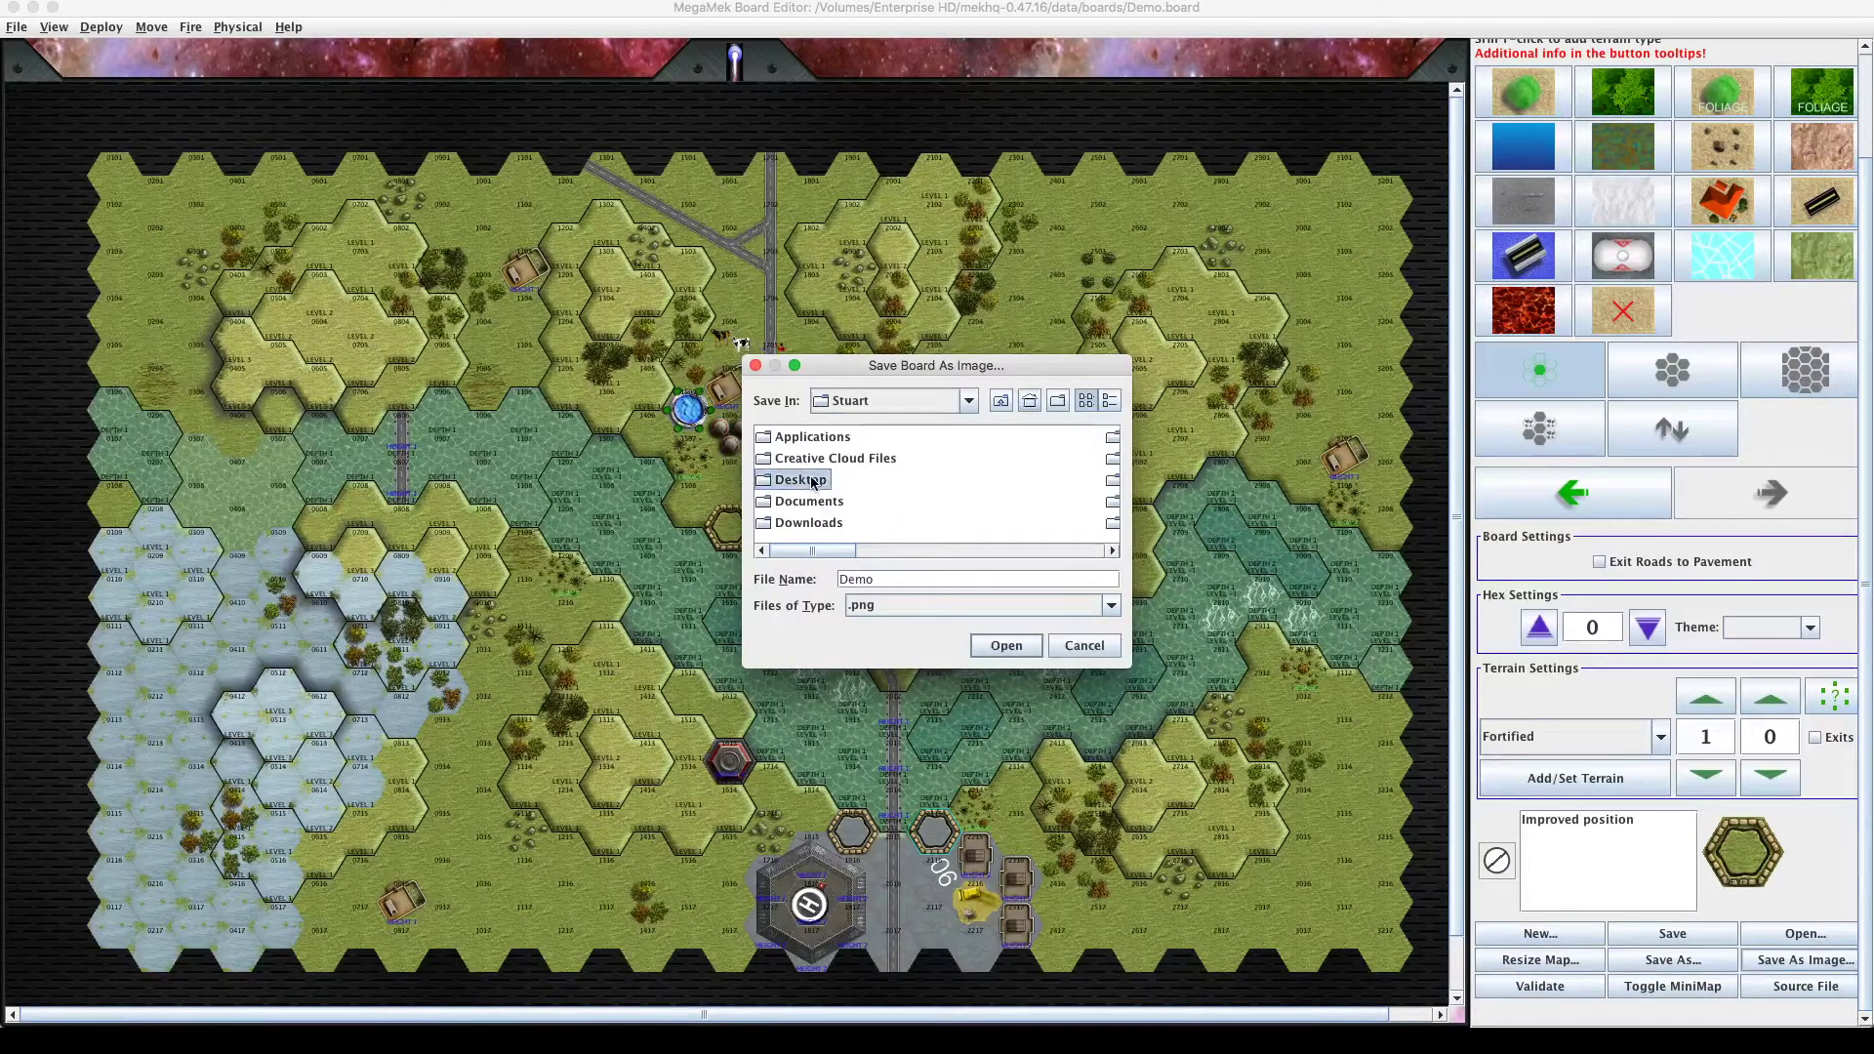
{"action": "left_click", "coordinate": [1009, 649]}
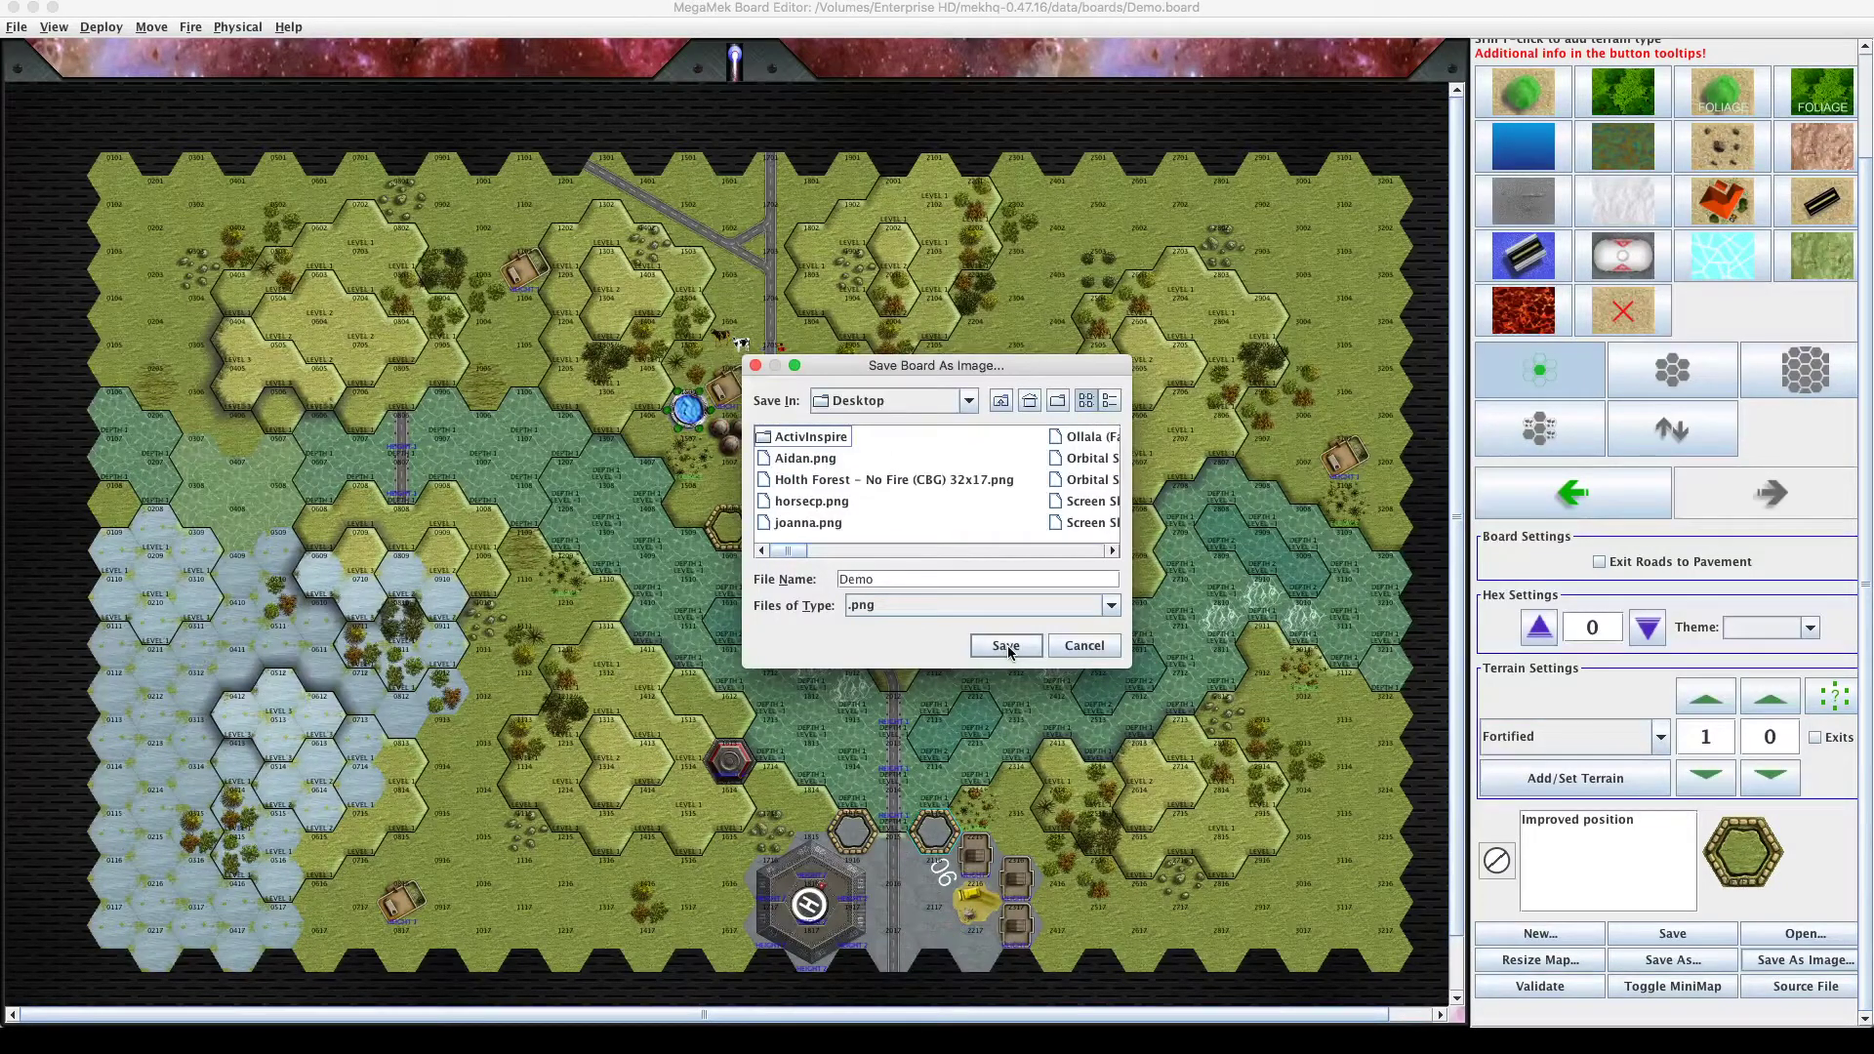
{"action": "left_click", "coordinate": [1006, 647]}
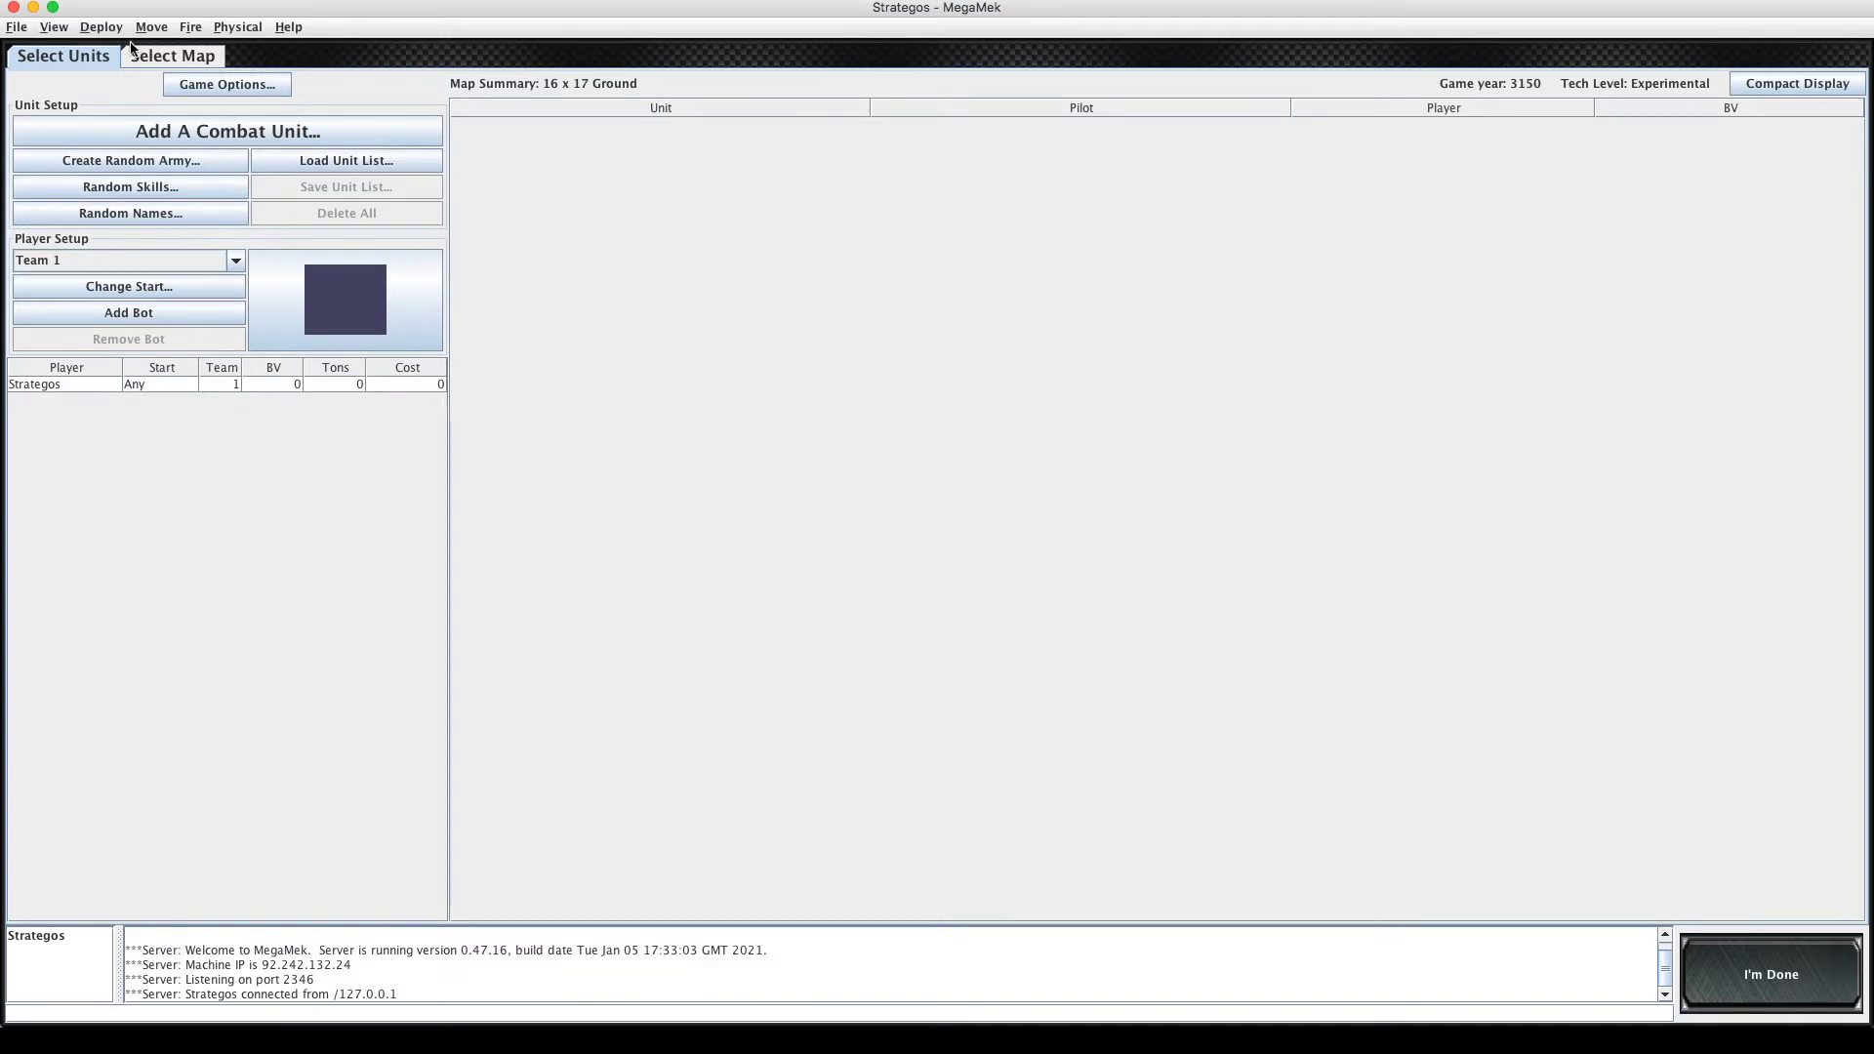
Set the lobby's ground map board size to 32x17 and preview the saved Demo board among the available maps.
{"action": "left_click", "coordinate": [162, 59]}
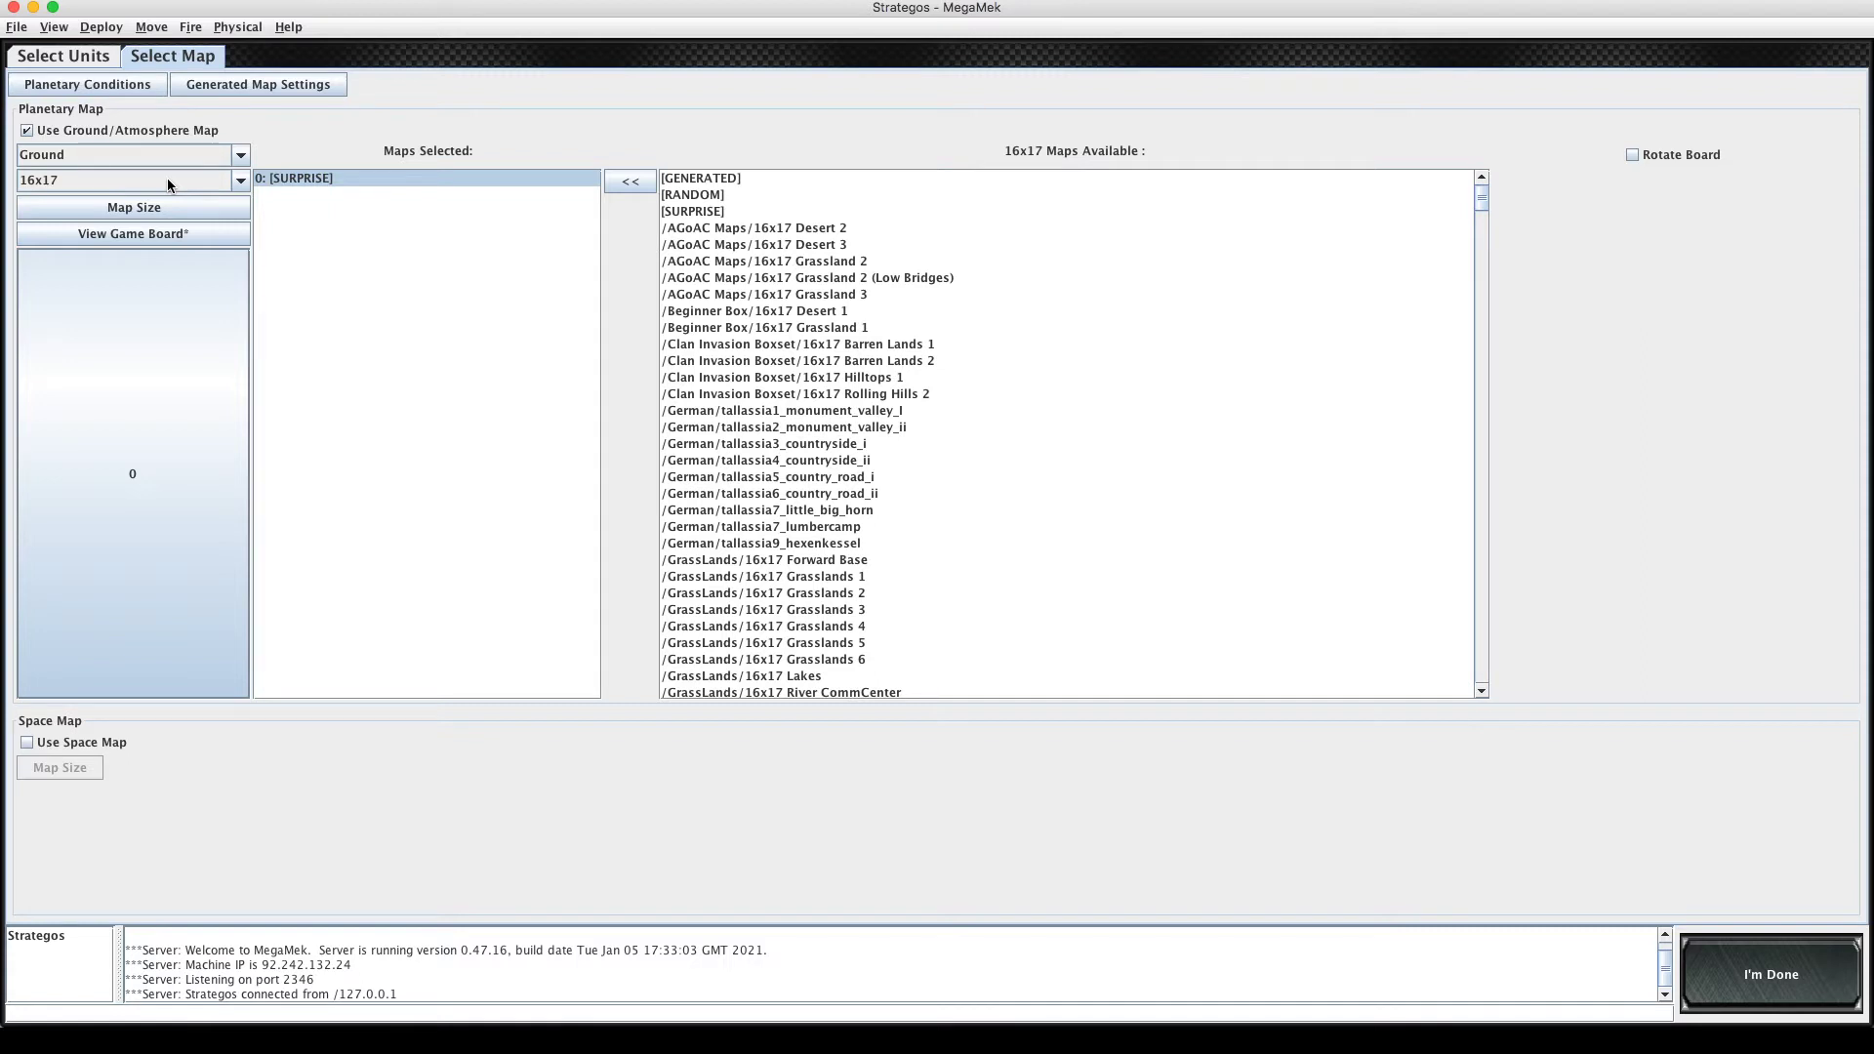
{"action": "left_click", "coordinate": [238, 184]}
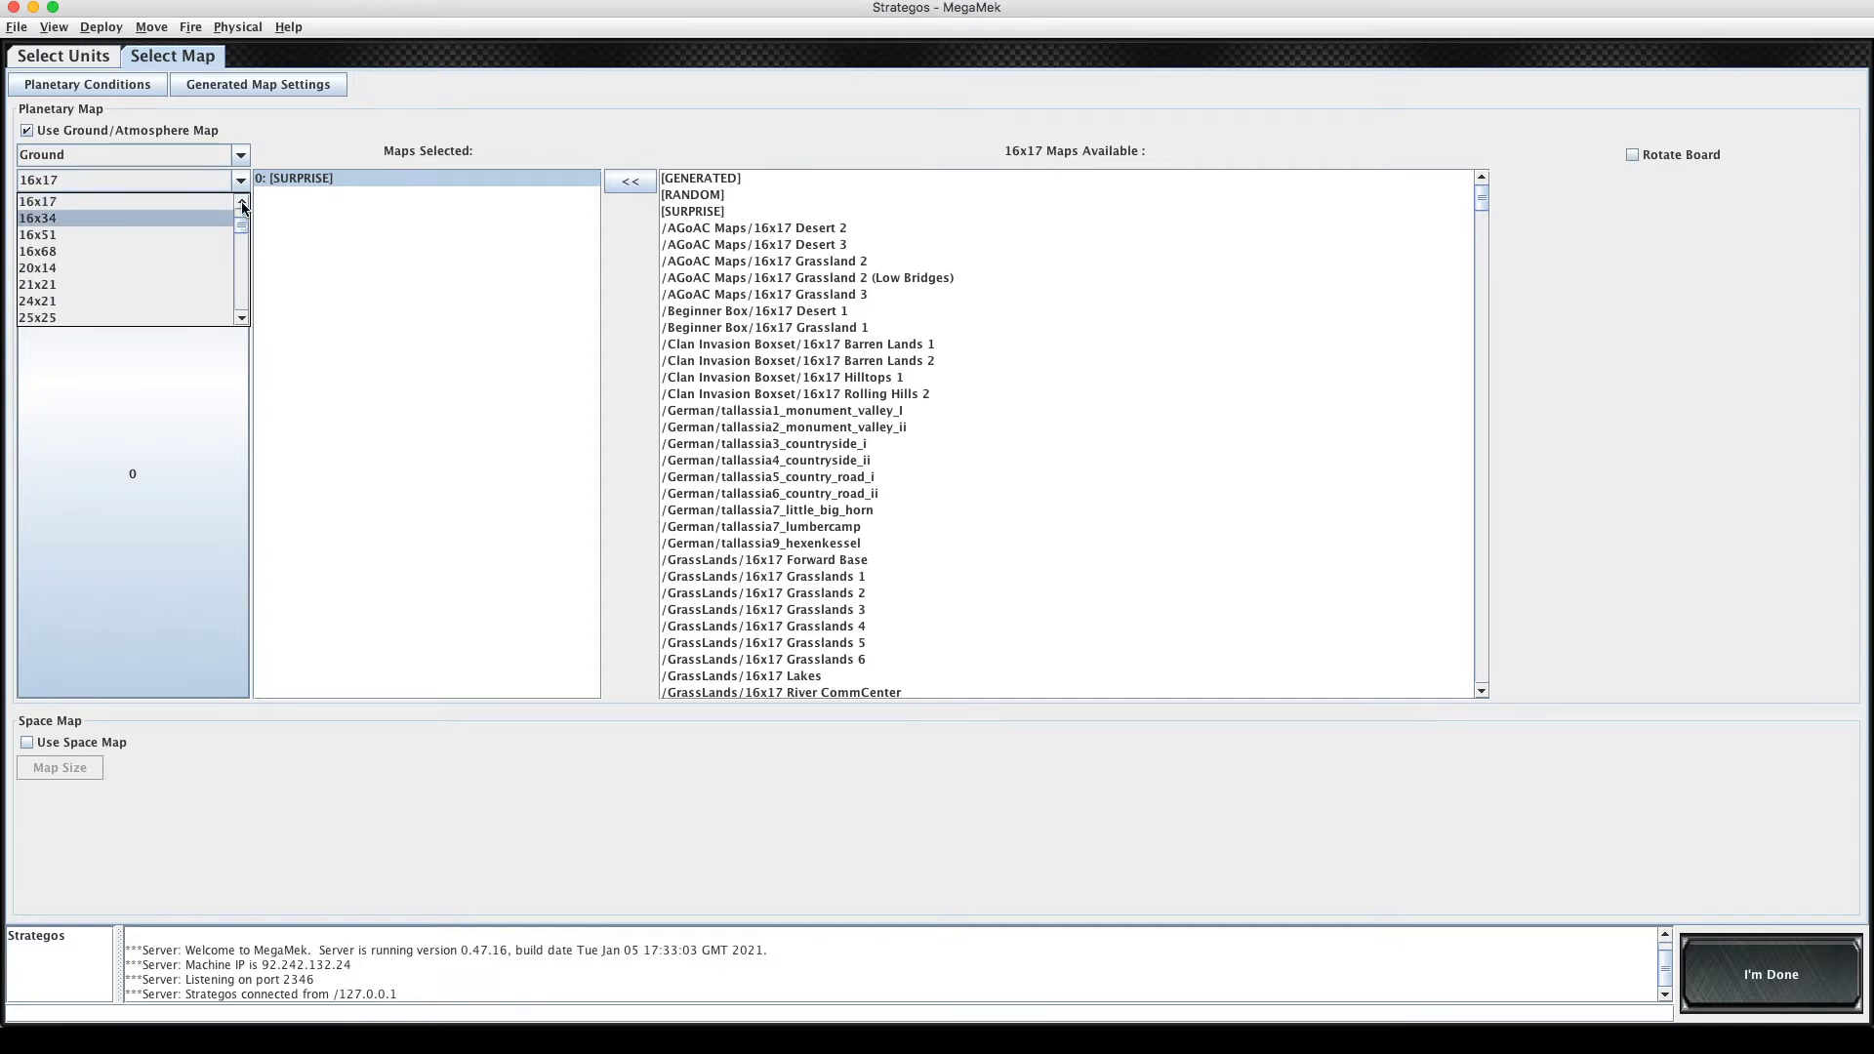
{"action": "scroll", "coordinate": [243, 283], "scroll_direction": "up", "scroll_amount": 3}
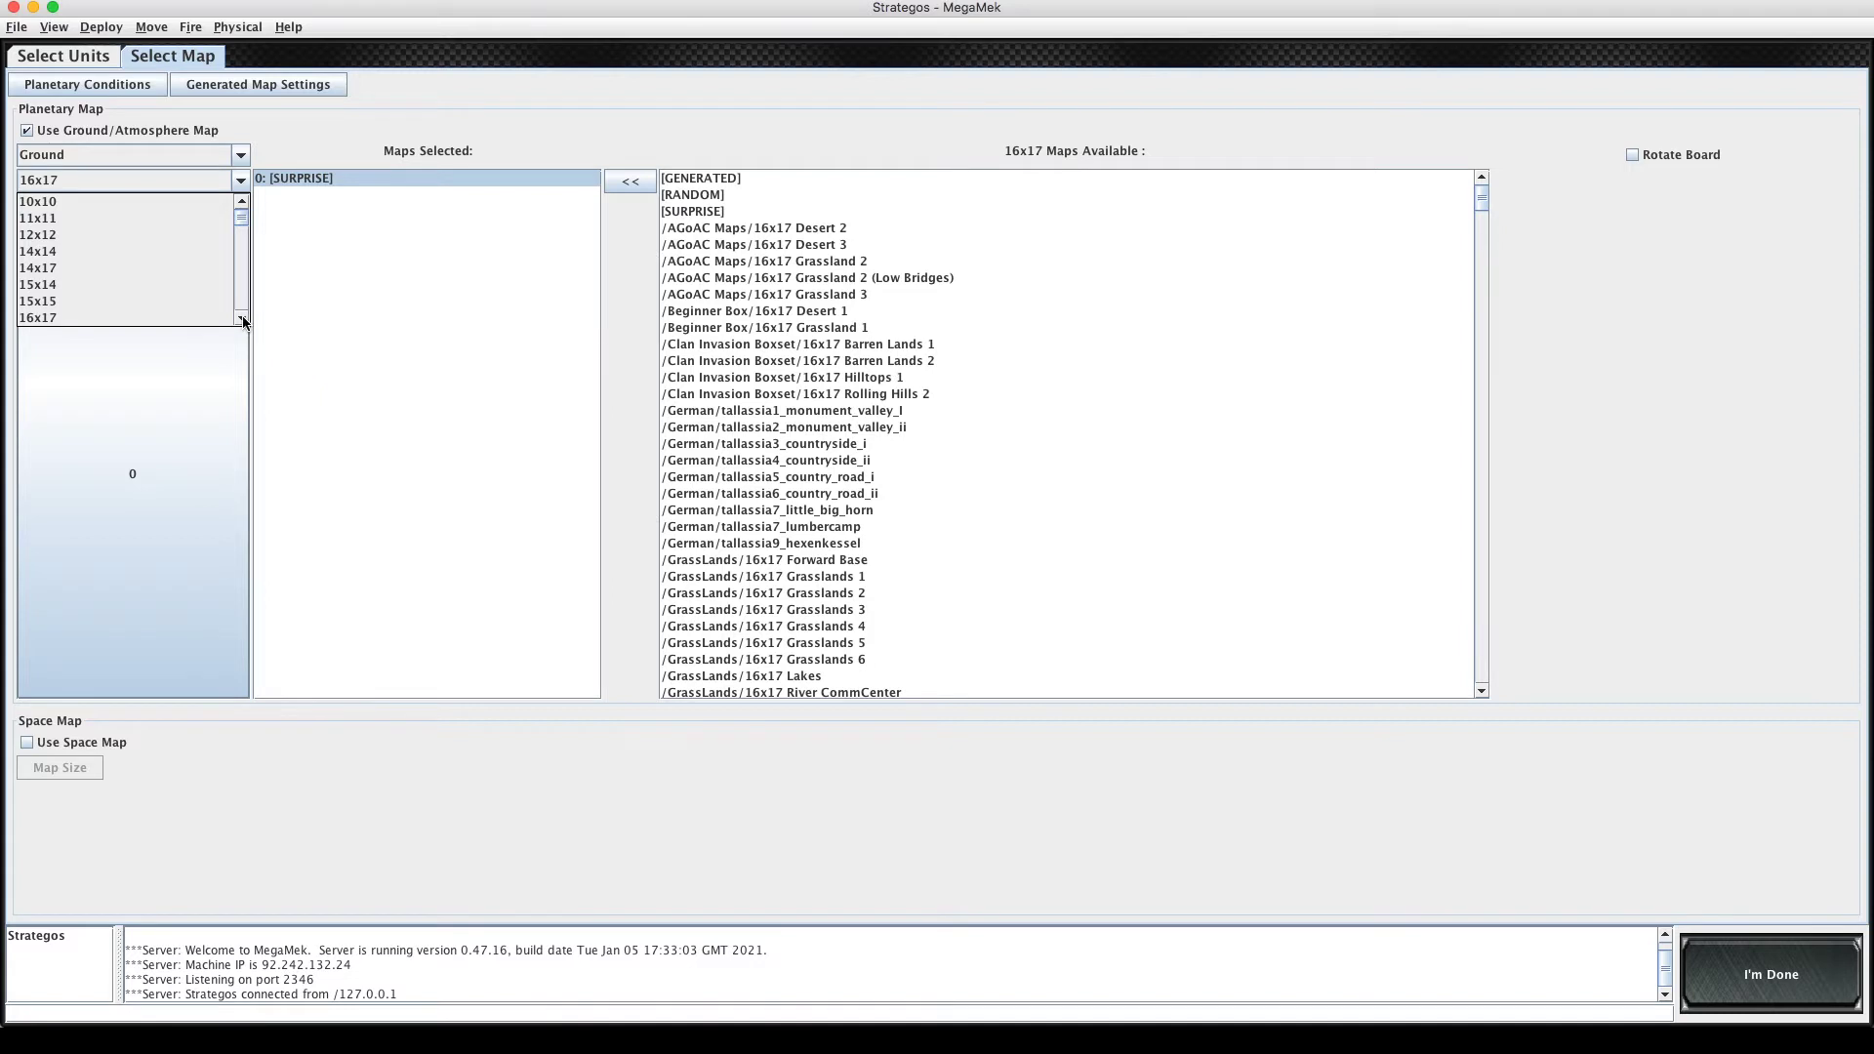
{"action": "scroll", "coordinate": [243, 322], "scroll_direction": "down", "scroll_amount": 2}
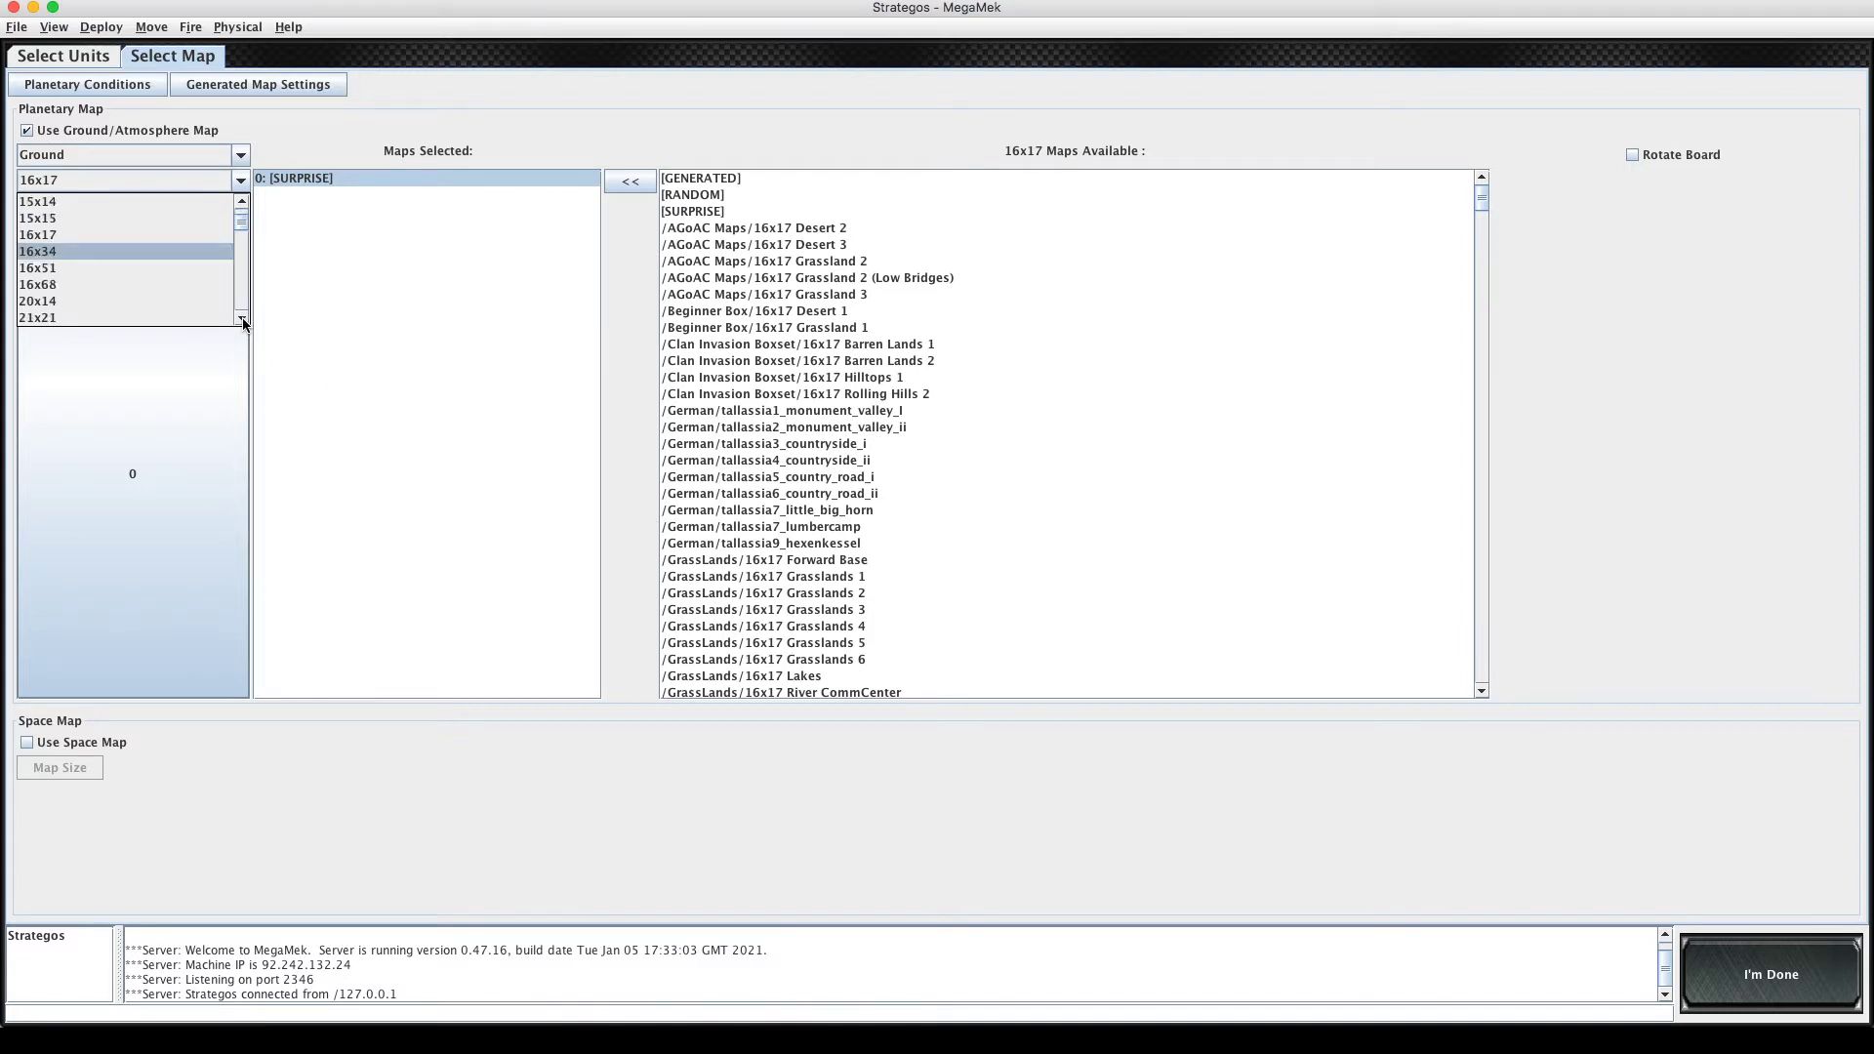
{"action": "scroll", "coordinate": [243, 323], "scroll_direction": "down", "scroll_amount": 3}
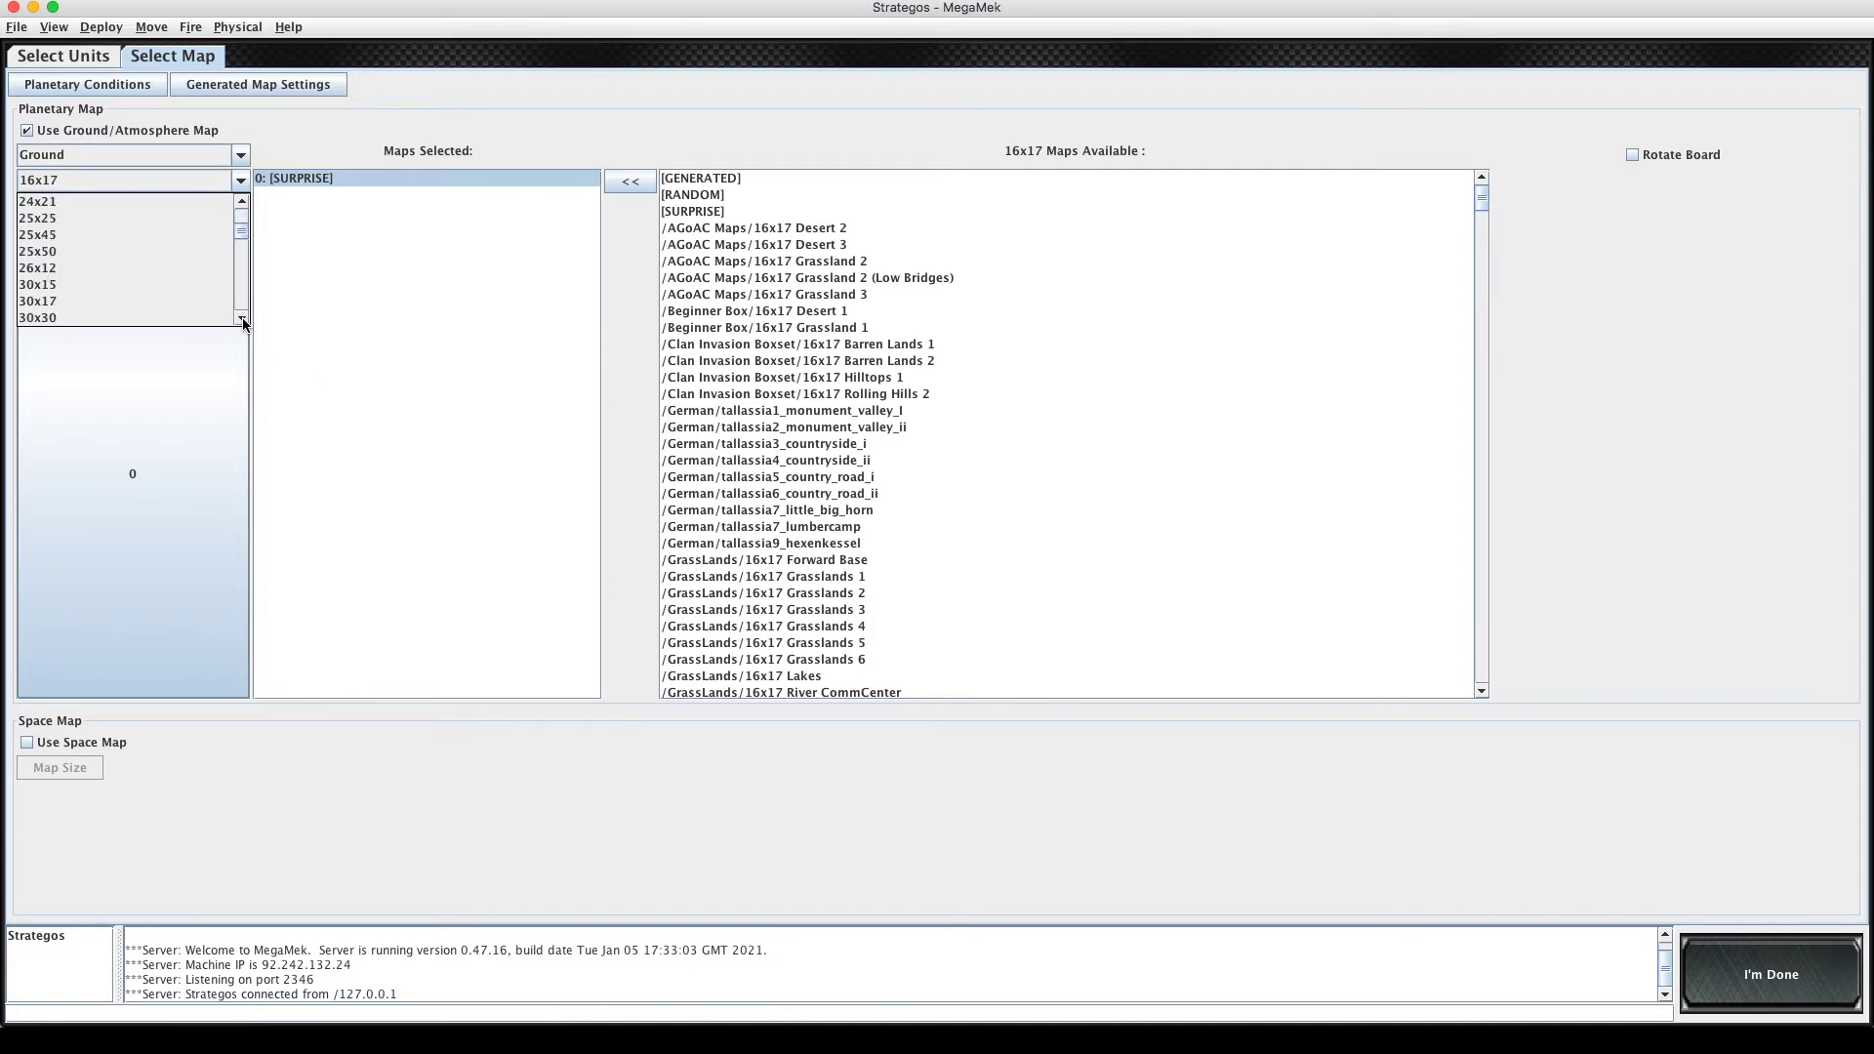
{"action": "scroll", "coordinate": [242, 323], "scroll_direction": "down", "scroll_amount": 3}
{"action": "scroll", "coordinate": [243, 323], "scroll_direction": "down", "scroll_amount": 3}
{"action": "left_click", "coordinate": [242, 204]}
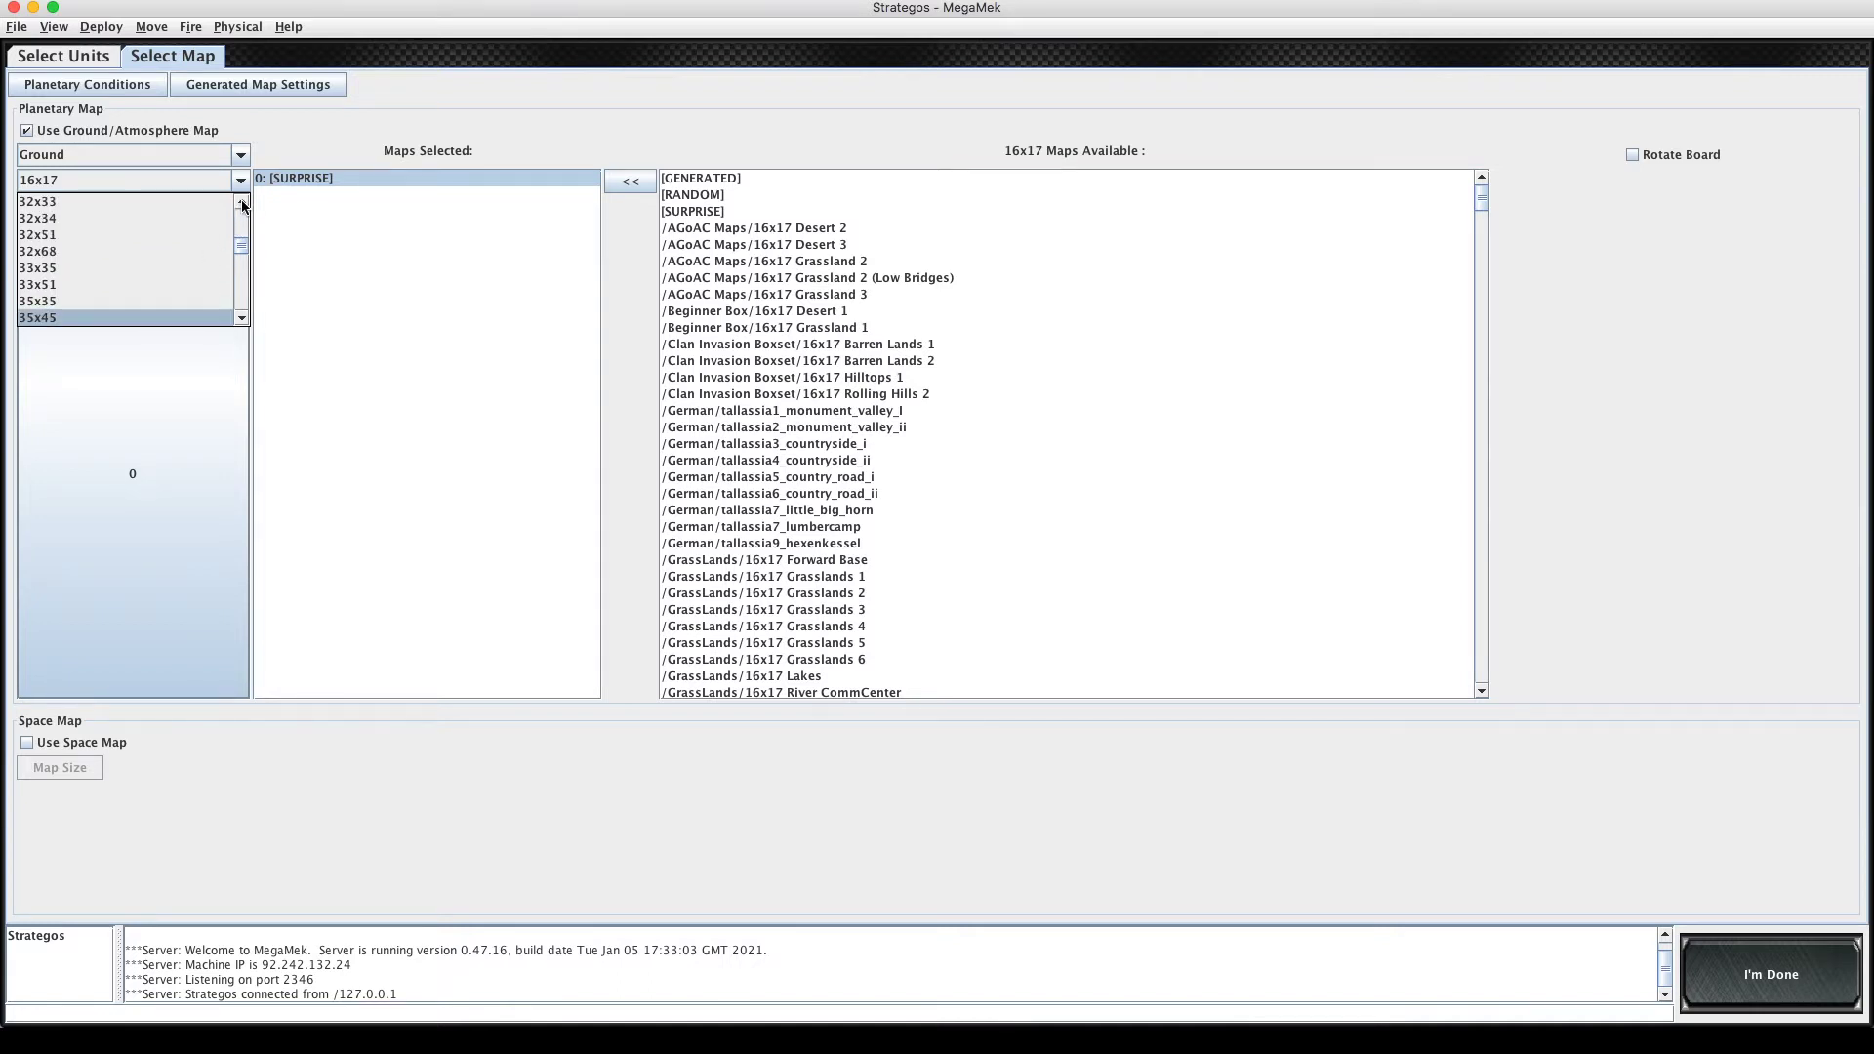
{"action": "left_click", "coordinate": [242, 204]}
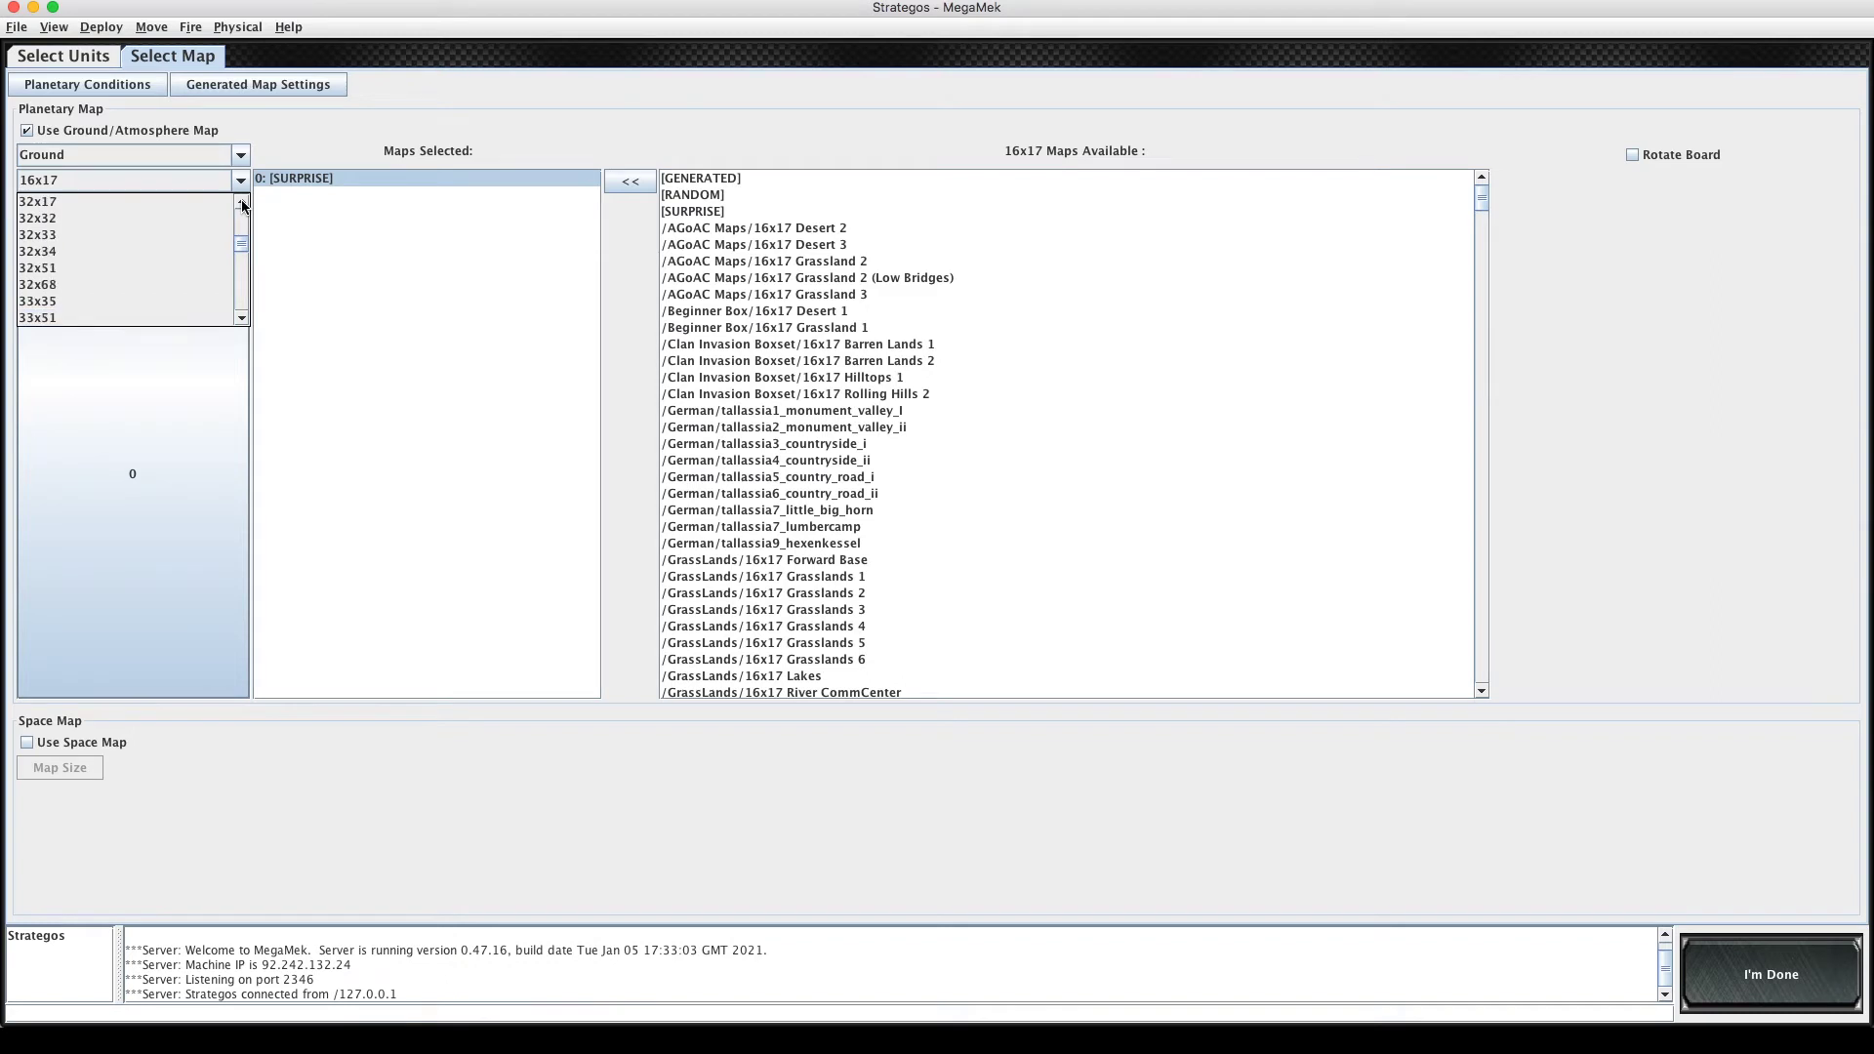
{"action": "left_click", "coordinate": [183, 202]}
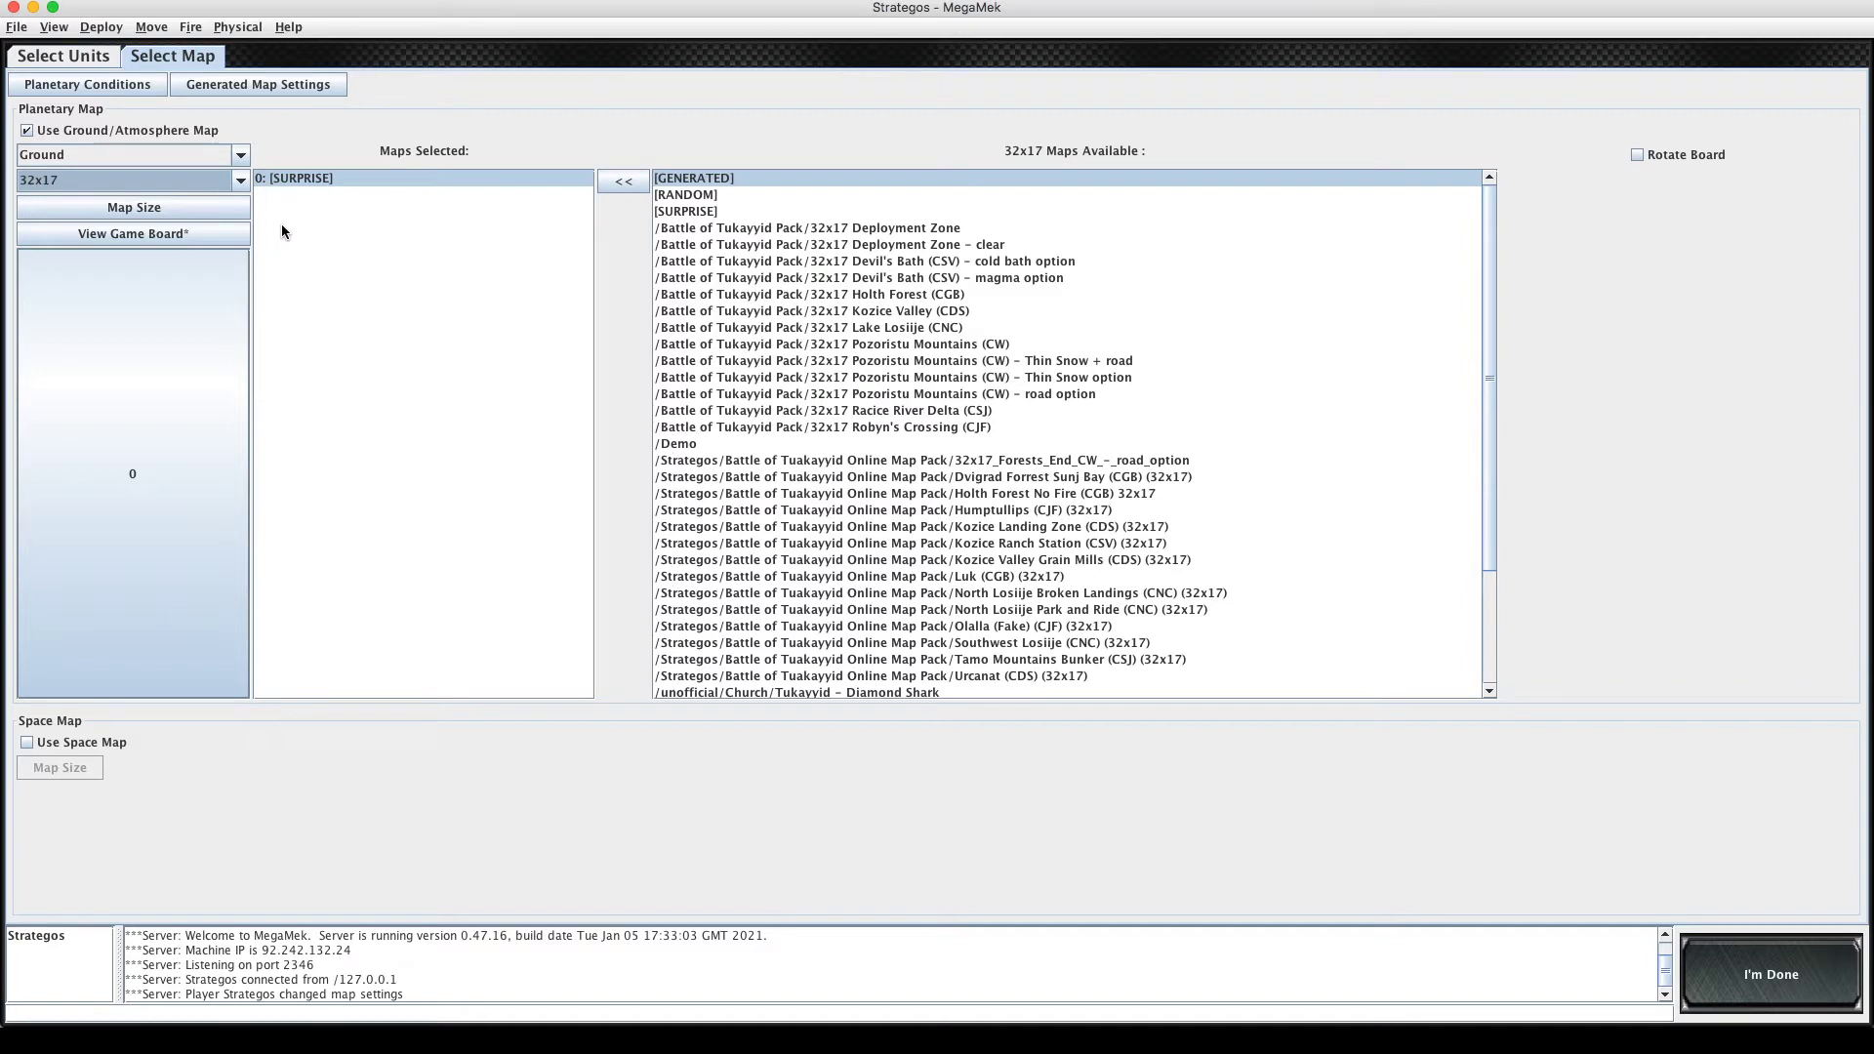
{"action": "left_click", "coordinate": [686, 445]}
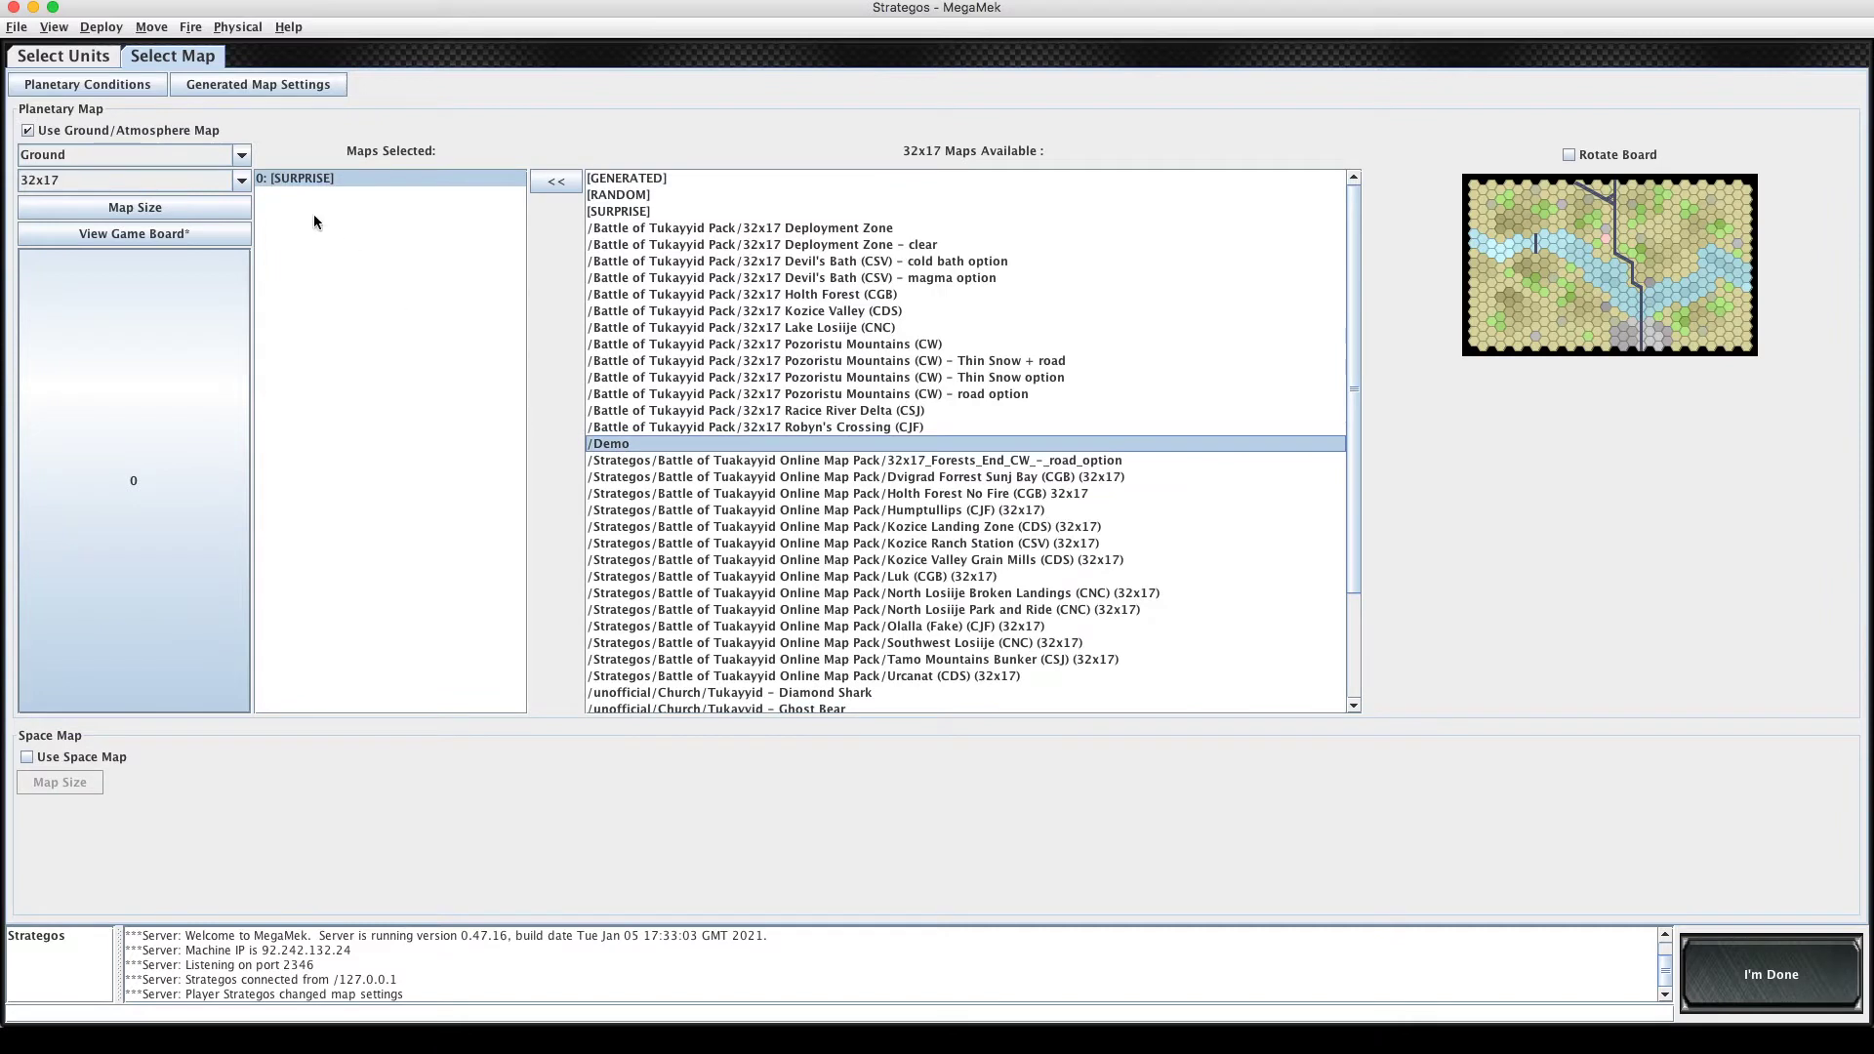
Set the ground map's board size to 16x17 to list the boards of that size.
{"action": "left_click", "coordinate": [241, 182]}
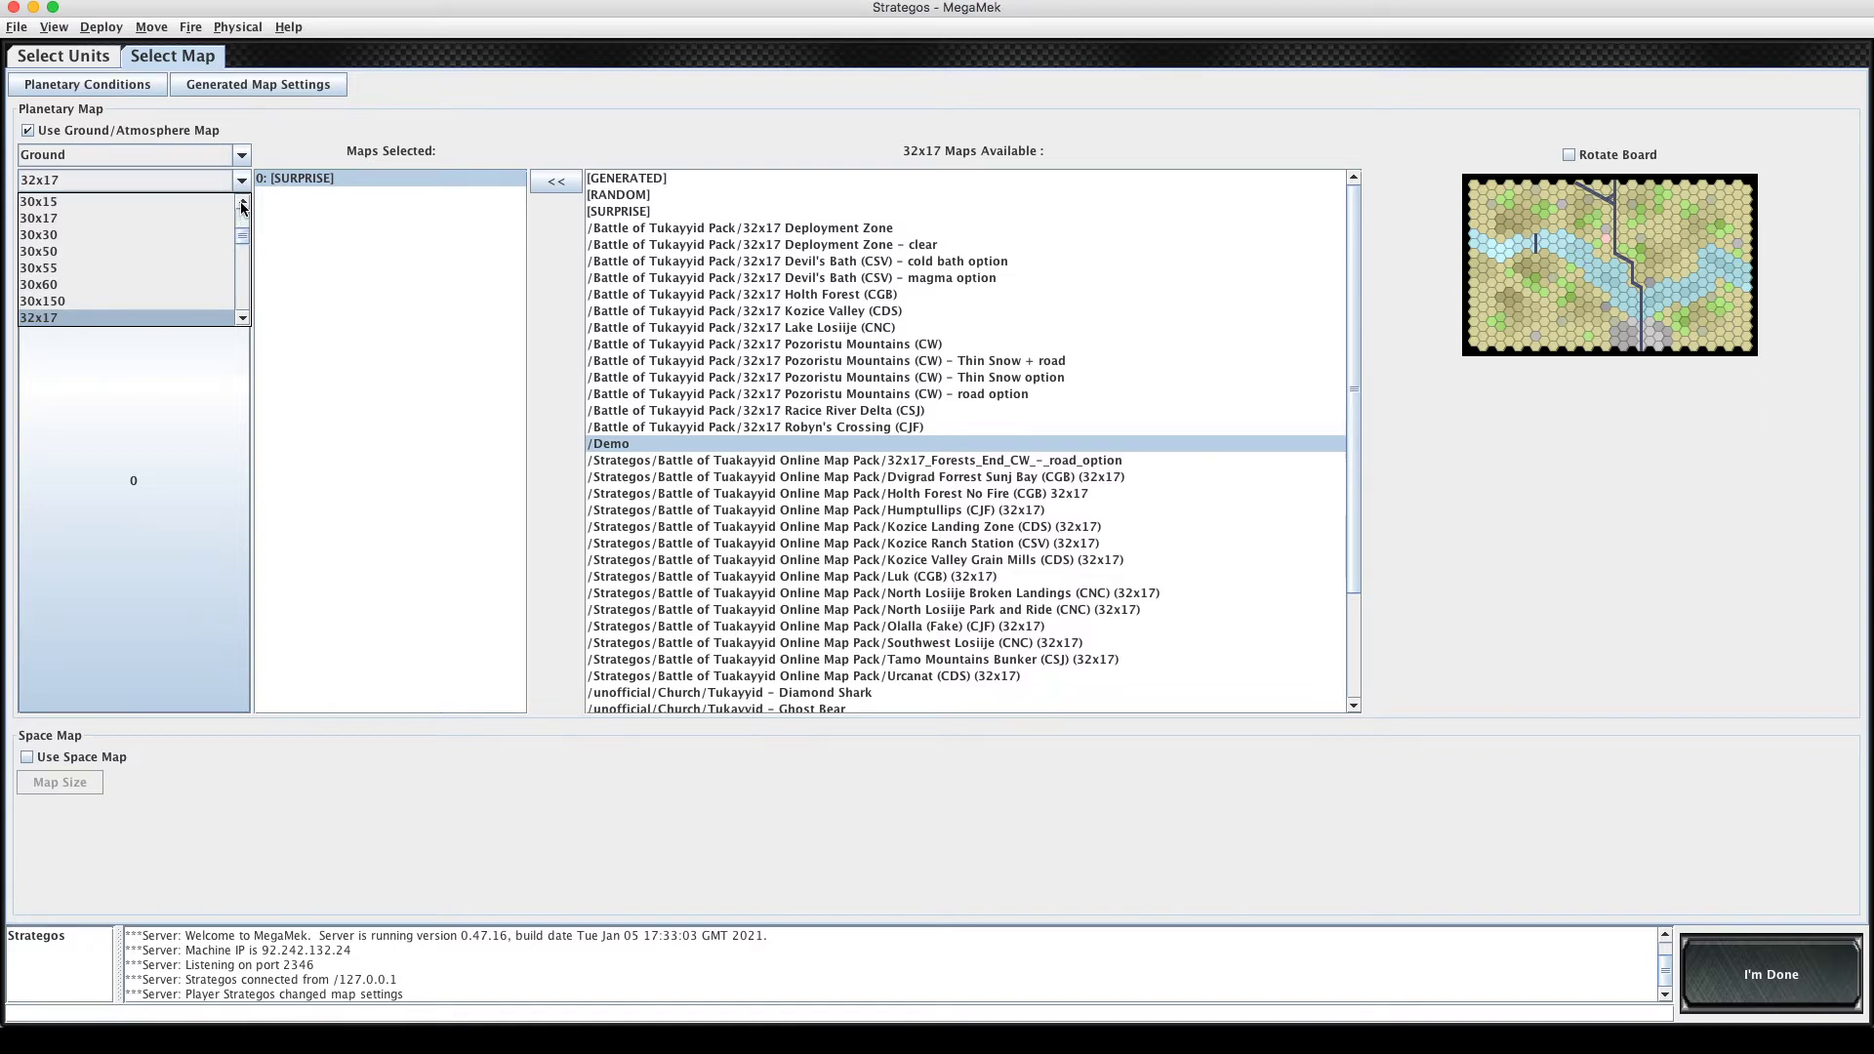
{"action": "left_click", "coordinate": [243, 205]}
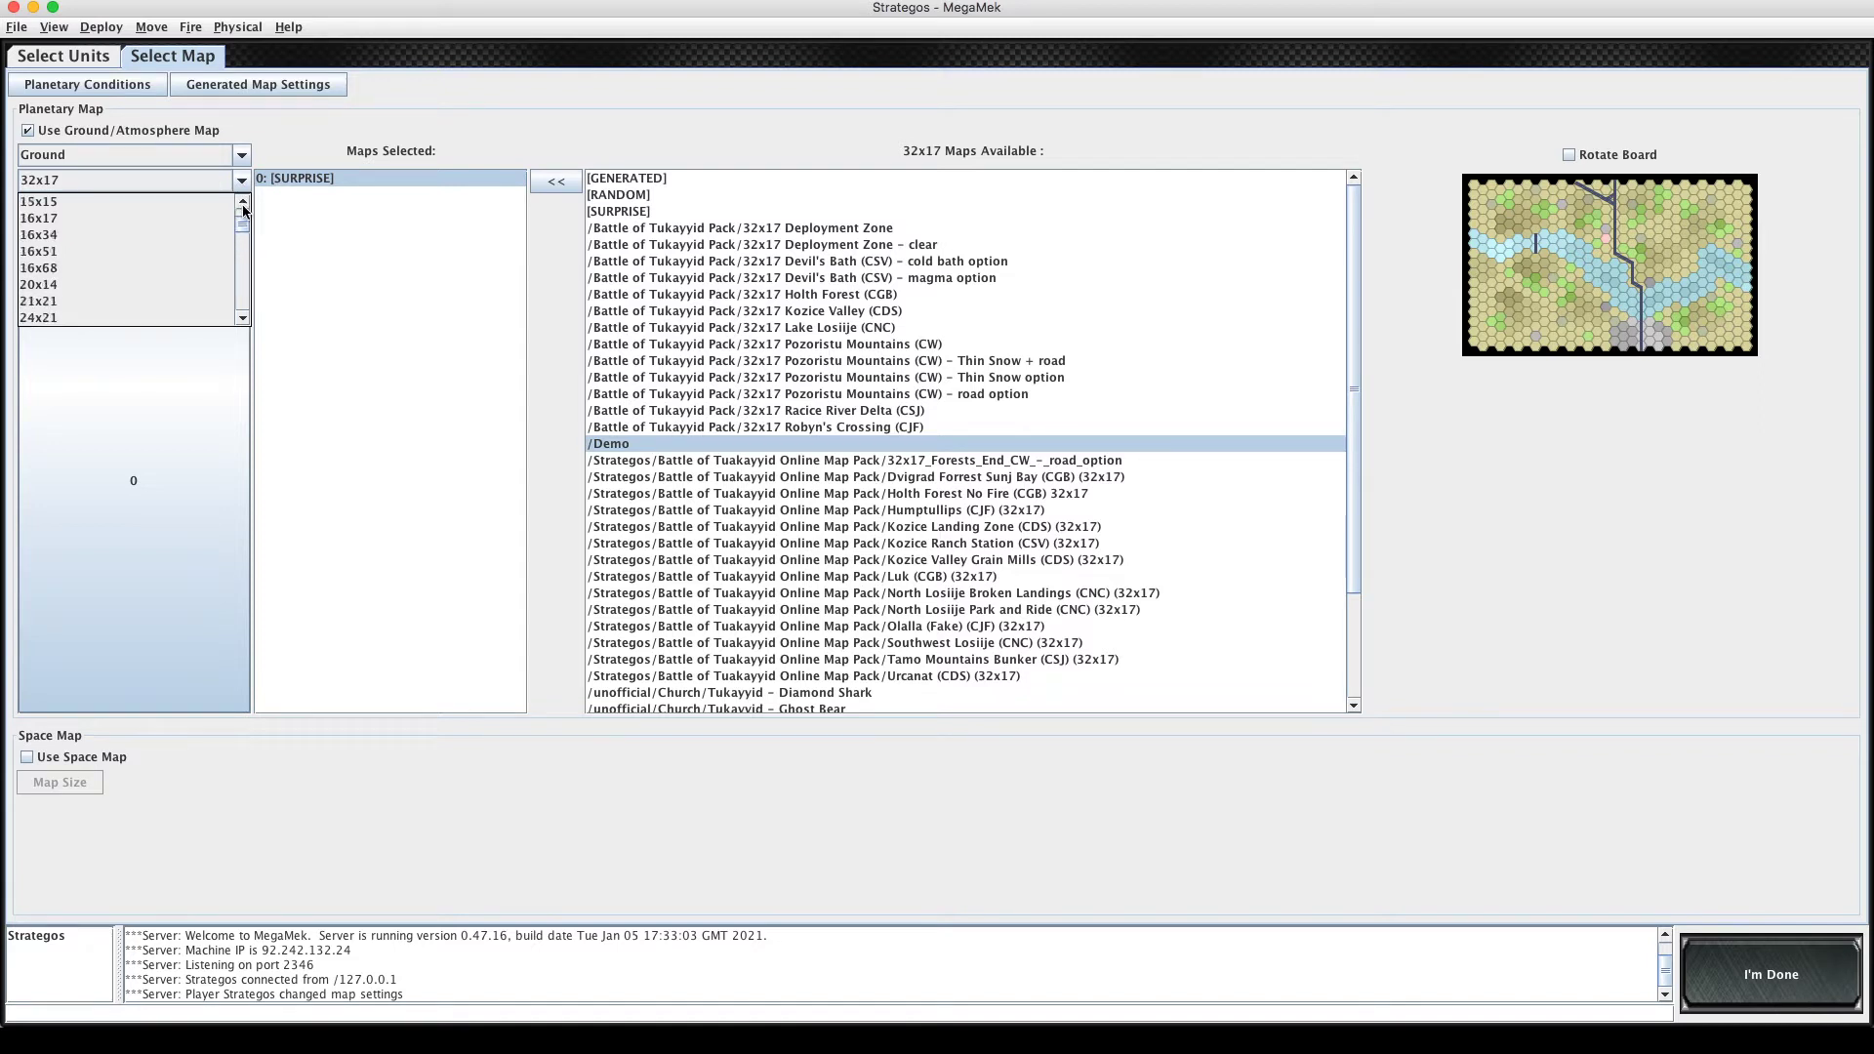
{"action": "scroll", "coordinate": [165, 293], "scroll_direction": "up", "scroll_amount": 3}
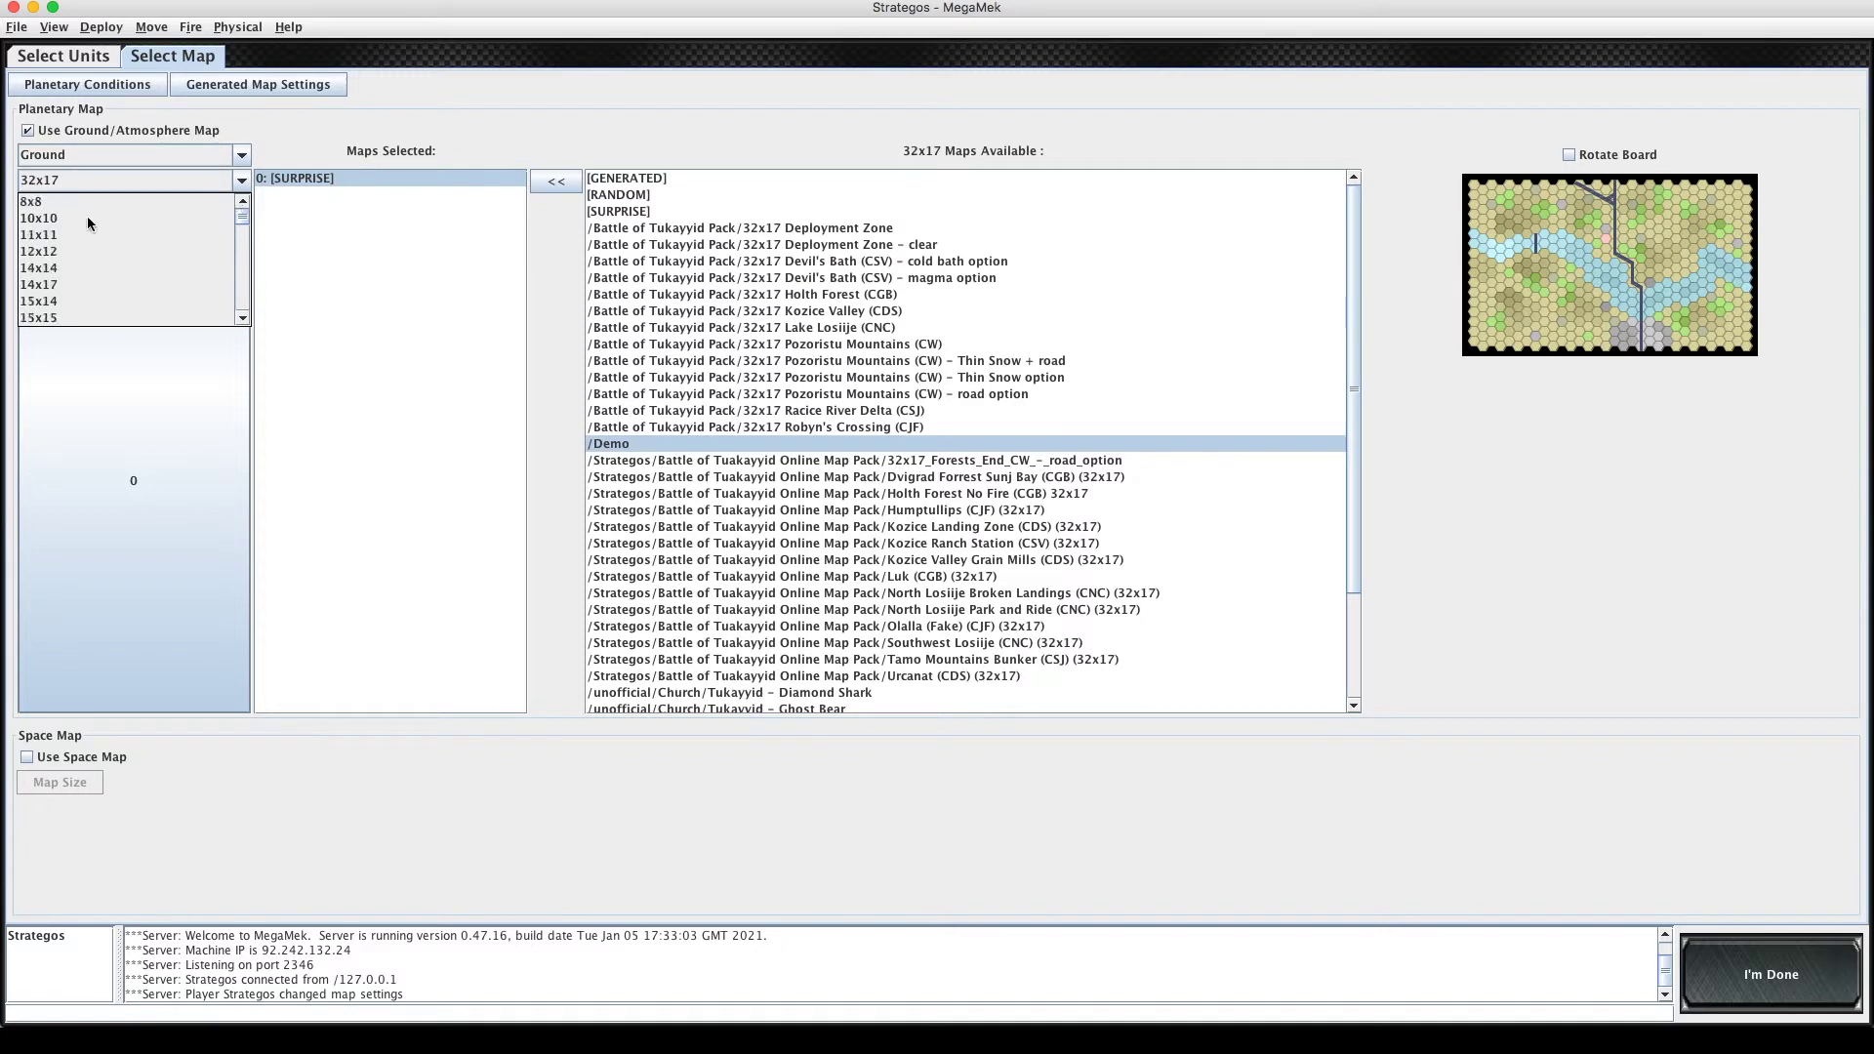
{"action": "left_click", "coordinate": [242, 317]}
{"action": "left_click", "coordinate": [242, 317]}
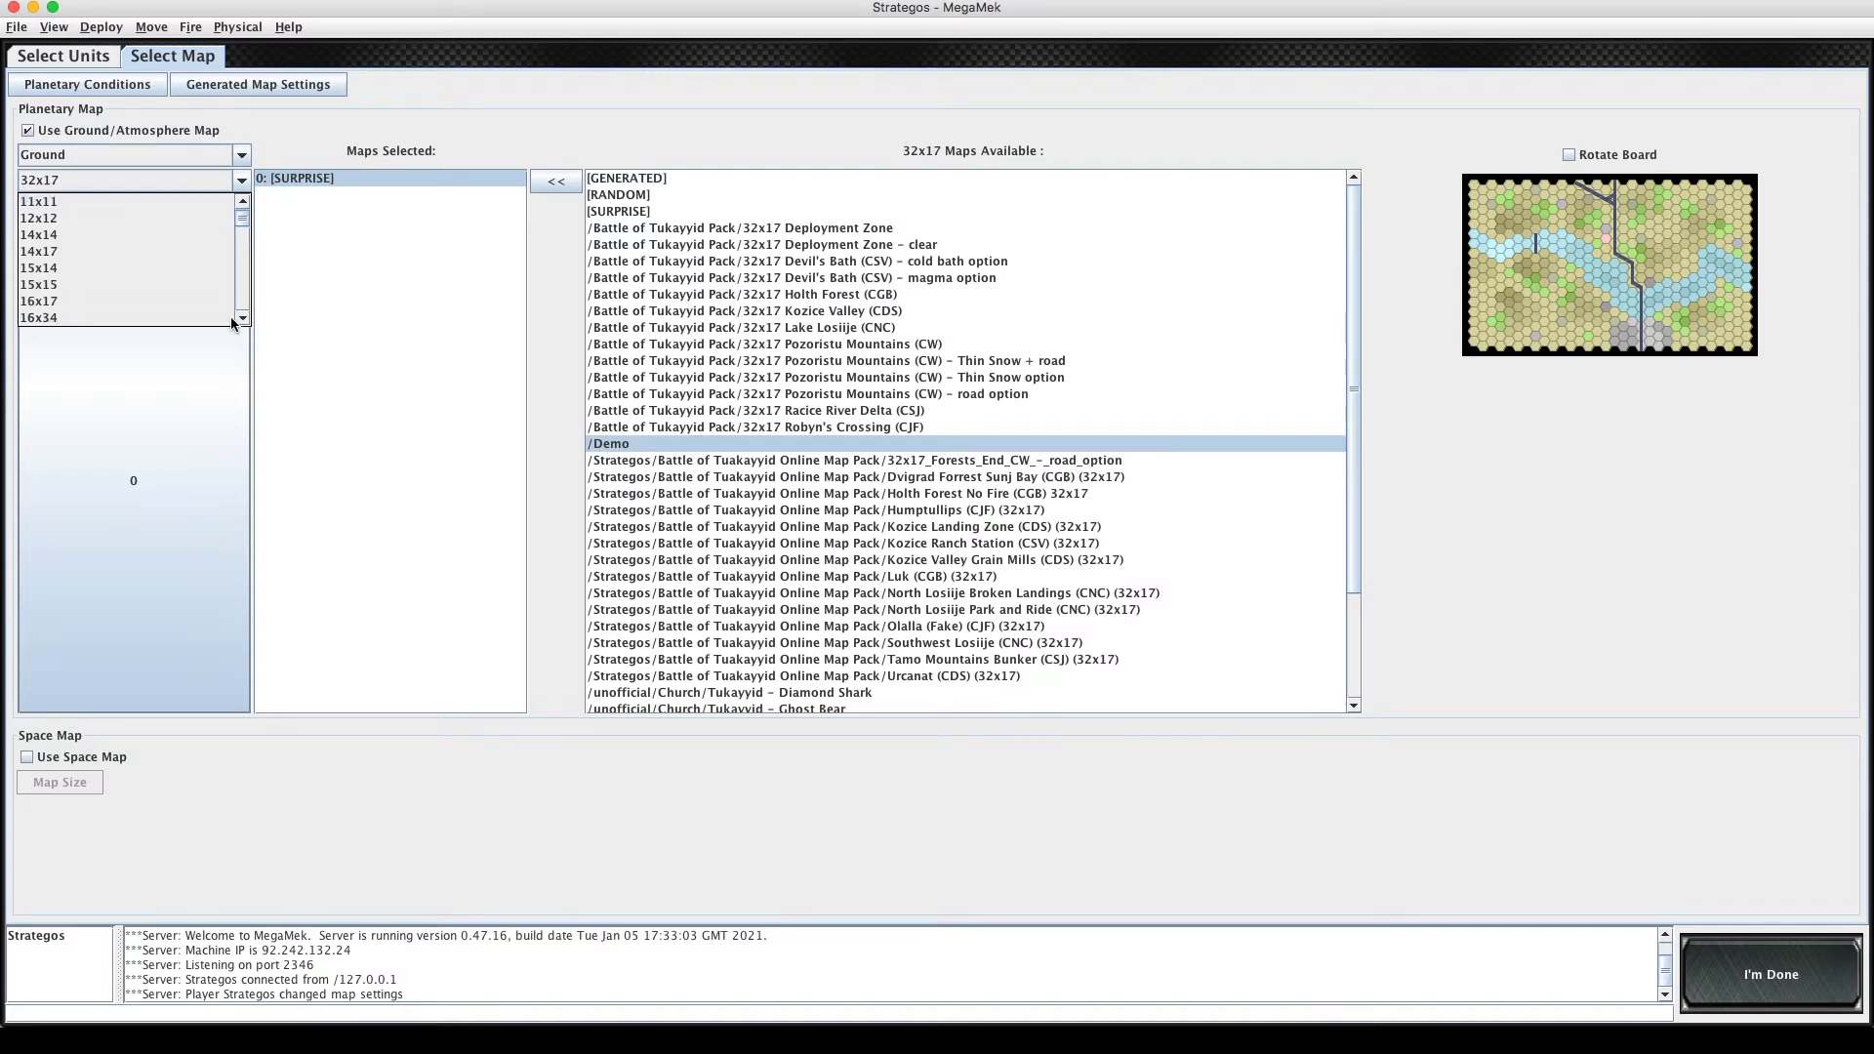
{"action": "left_click", "coordinate": [127, 303]}
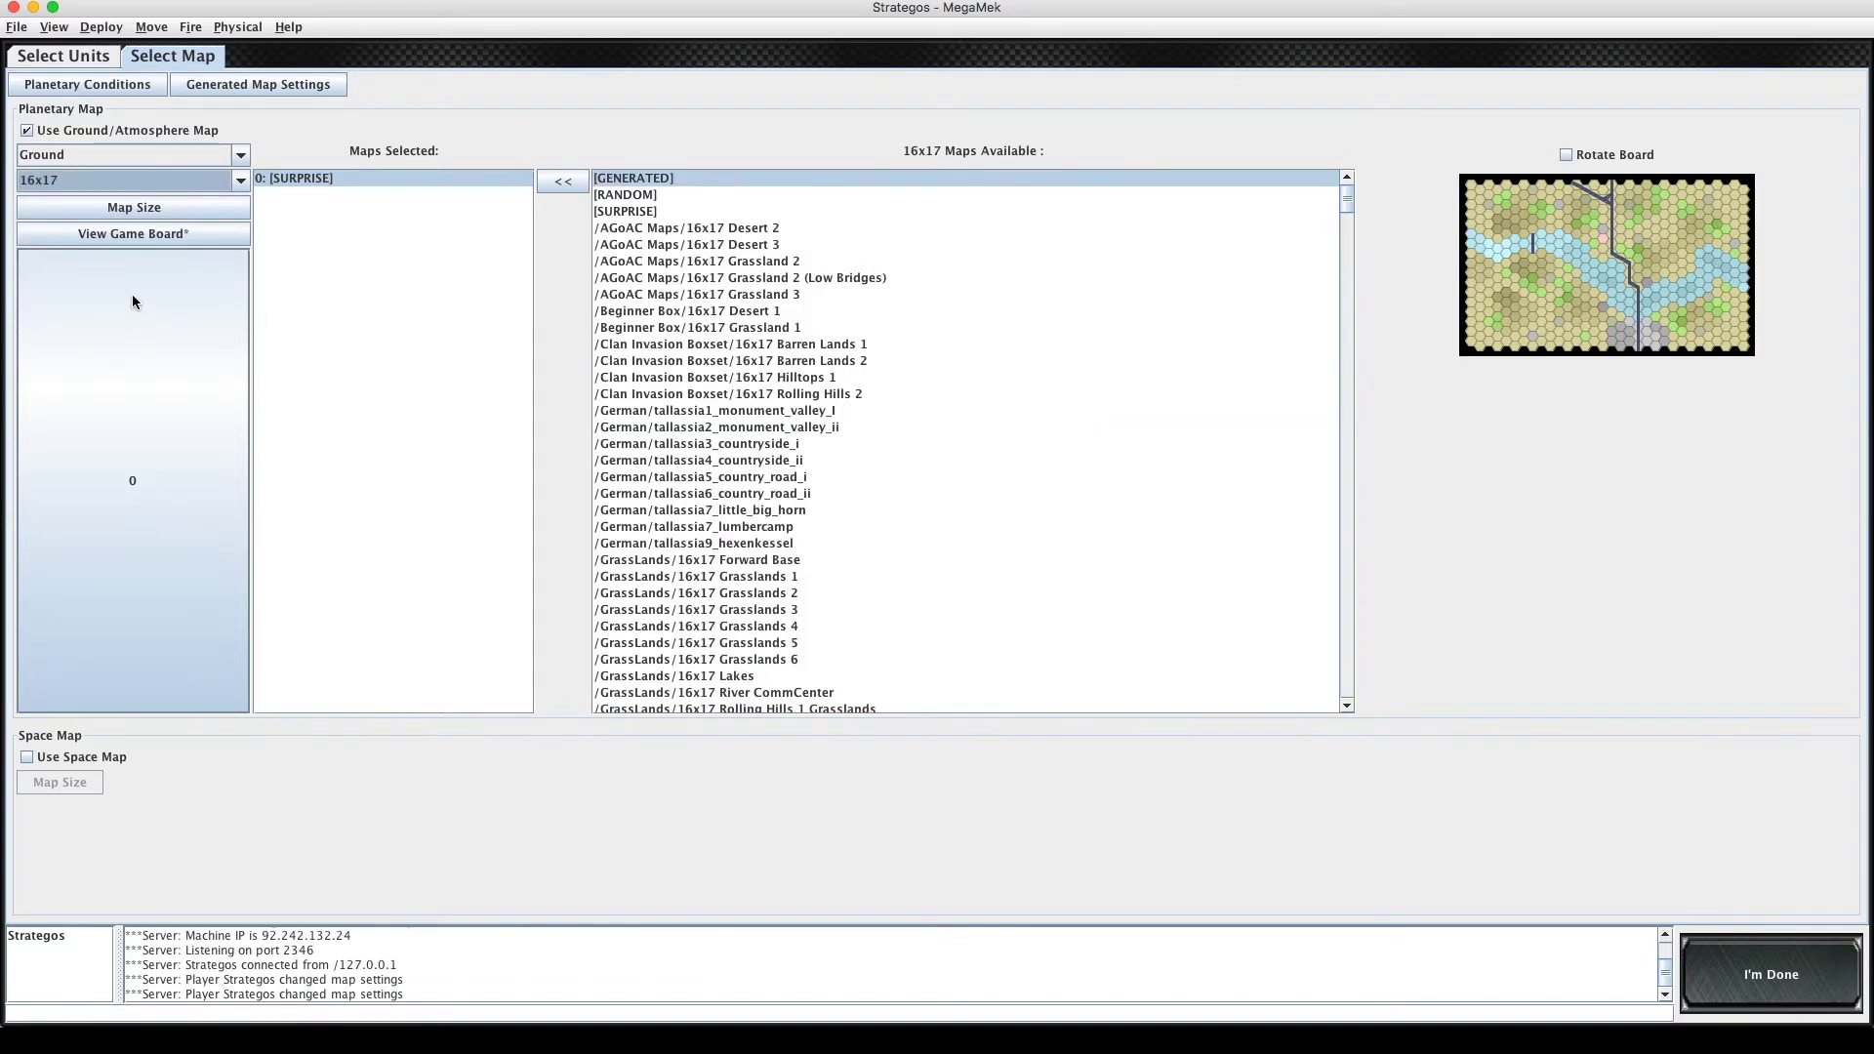
Preview the game board for the current map selection, shift the preview window aside and close it.
{"action": "left_click", "coordinate": [160, 236]}
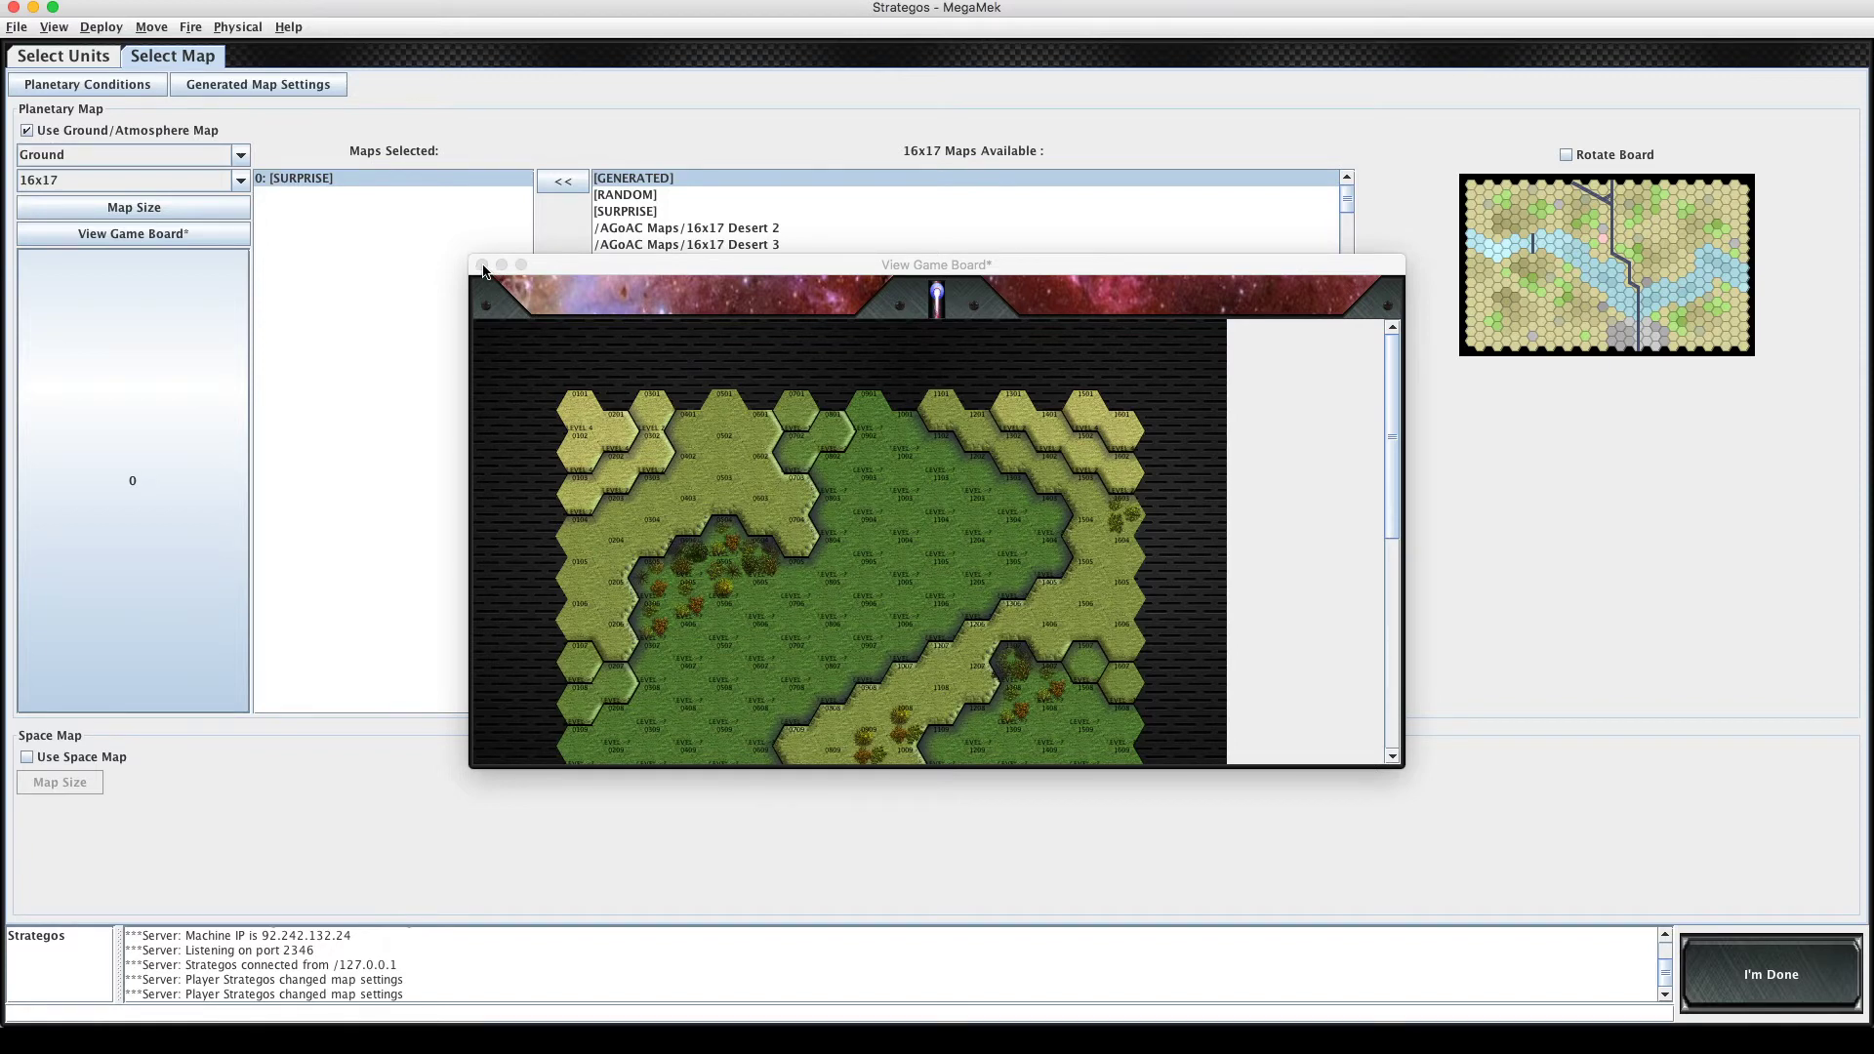
{"action": "left_click", "coordinate": [484, 270]}
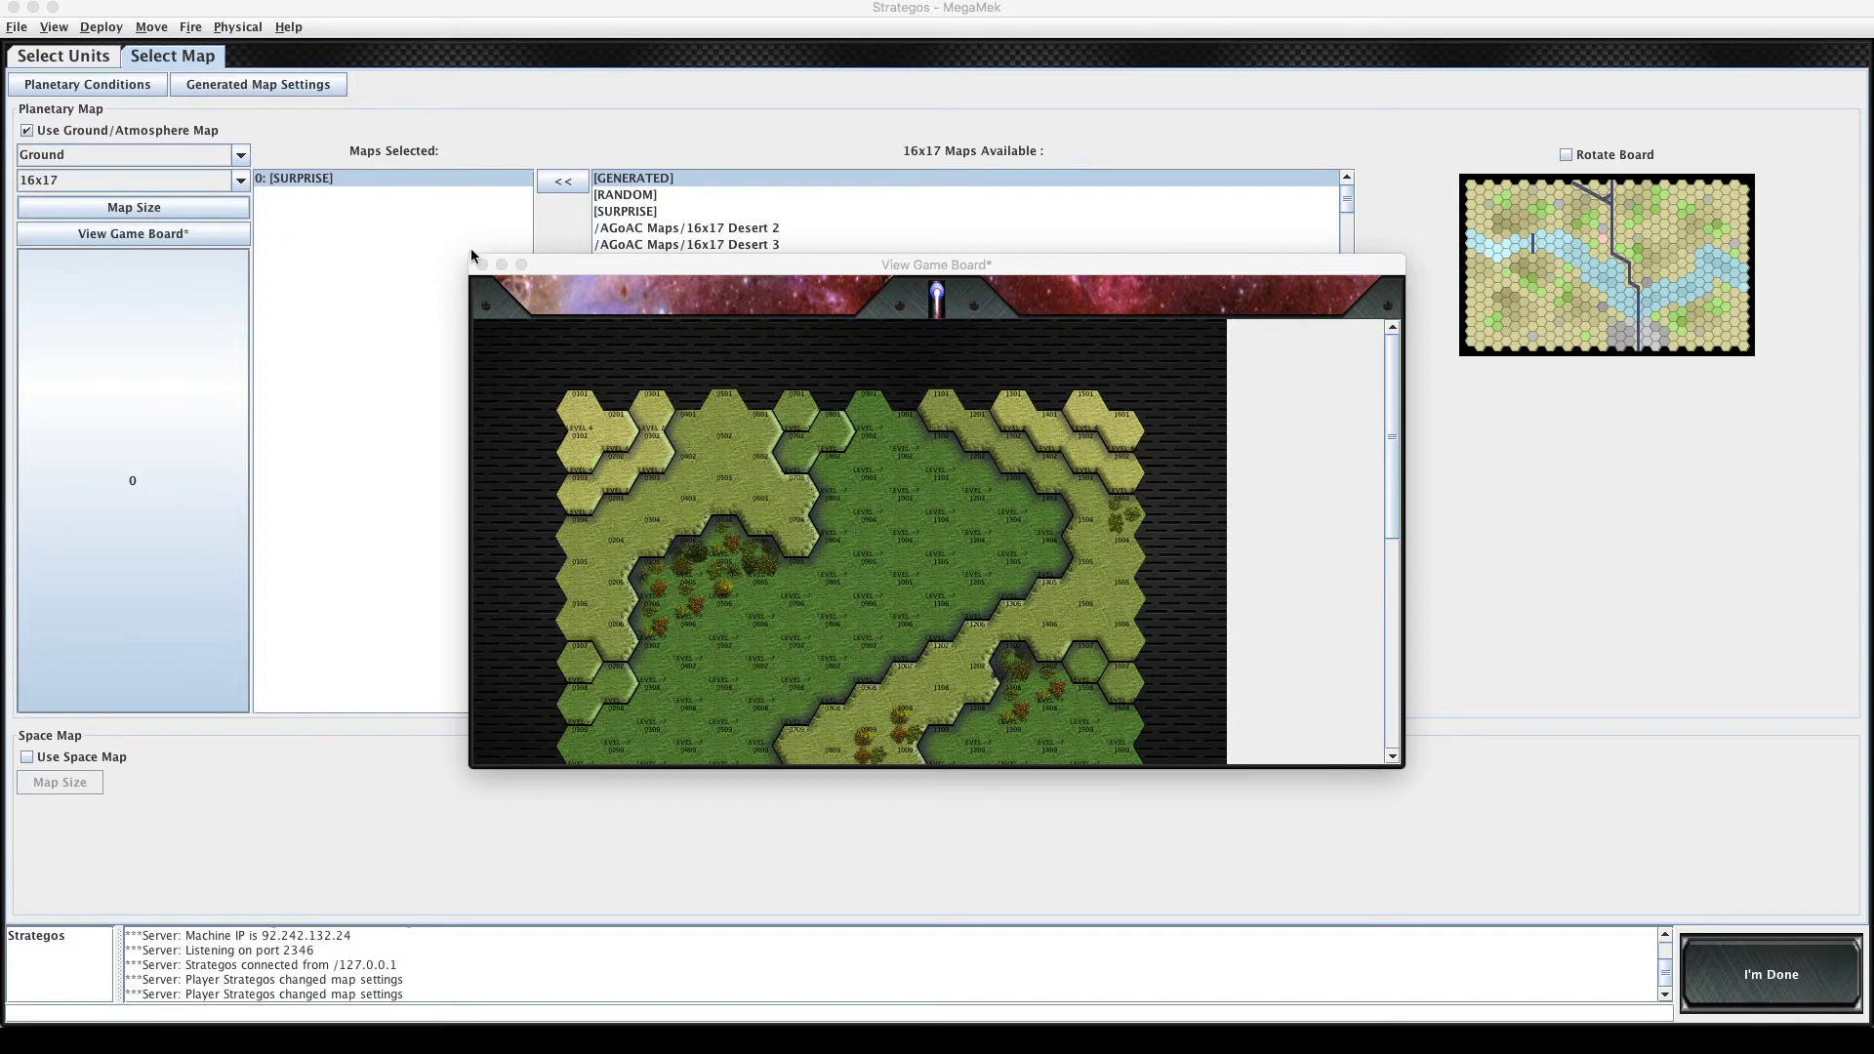
{"action": "mouse_move", "coordinate": [589, 267]}
{"action": "left_mouse_down"}
{"action": "mouse_move", "coordinate": [640, 314]}
{"action": "mouse_move", "coordinate": [599, 373]}
{"action": "mouse_move", "coordinate": [402, 283]}
{"action": "mouse_move", "coordinate": [576, 285]}
{"action": "left_mouse_up"}
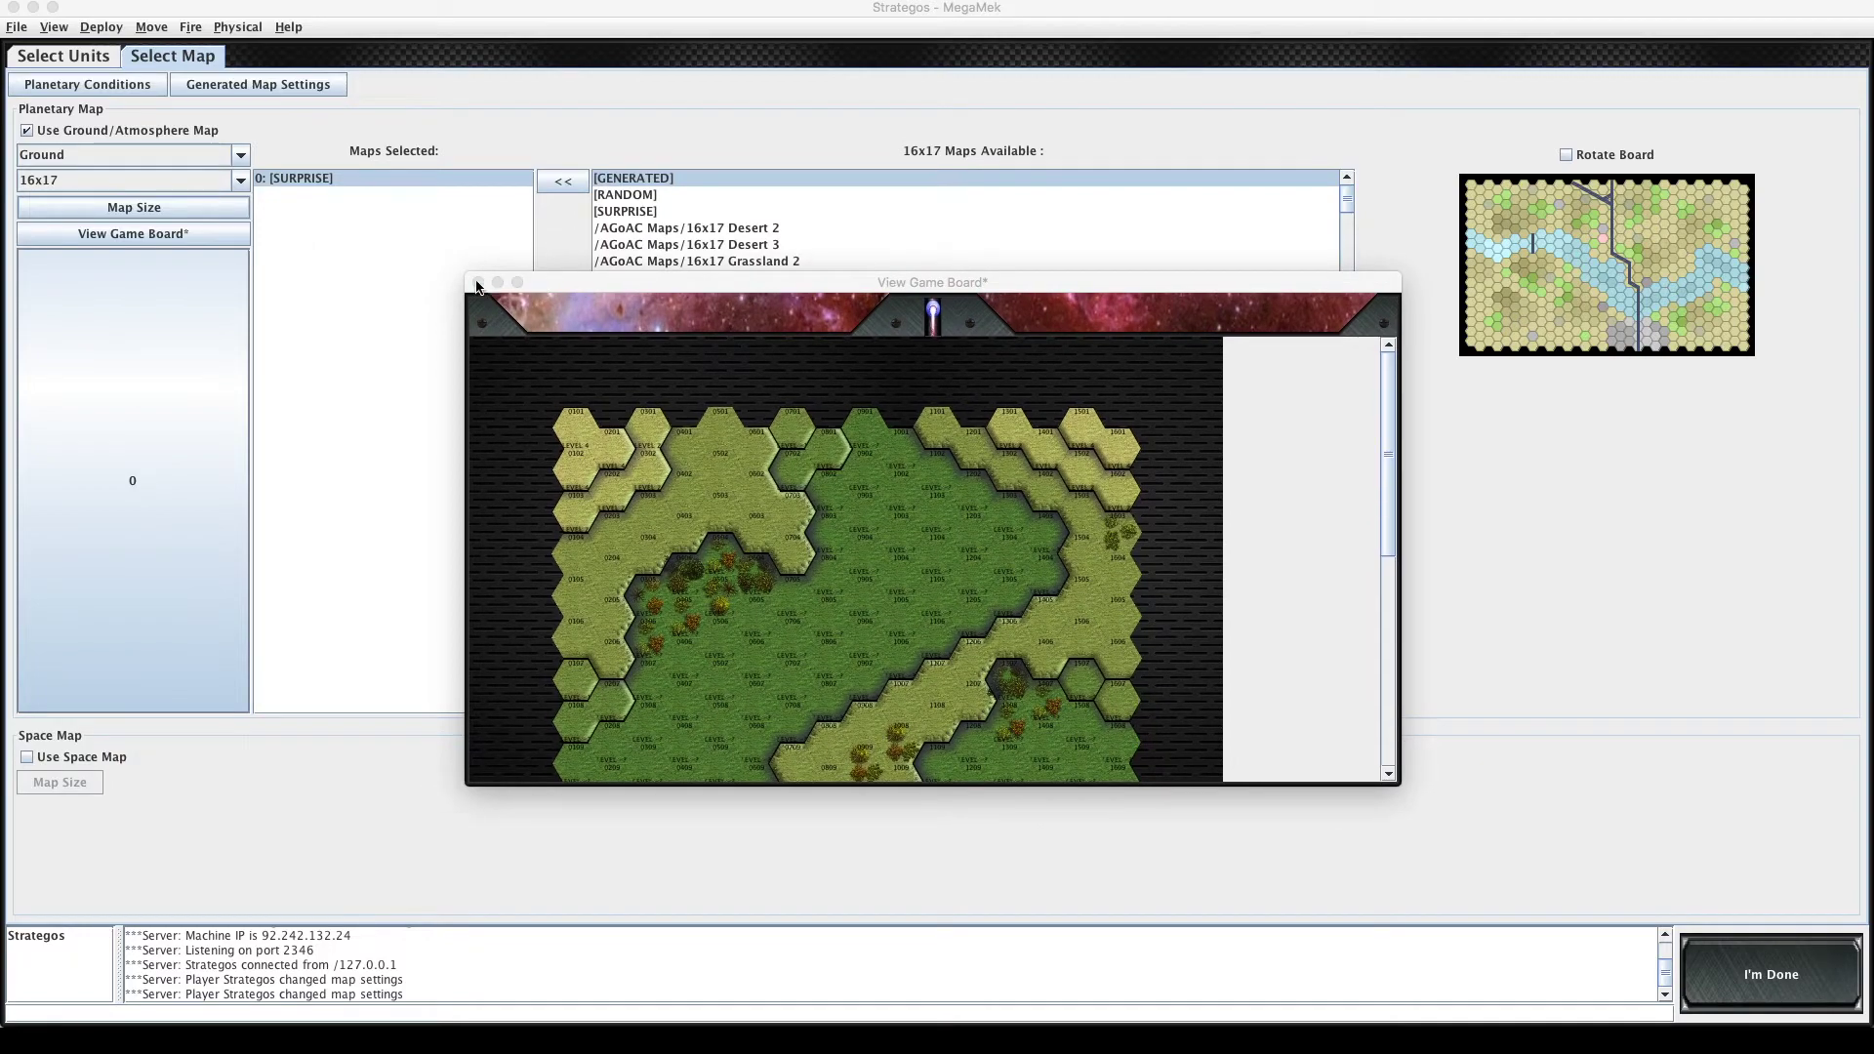
{"action": "left_click_drag", "start_coordinate": [564, 285], "coordinate": [0, 338]}
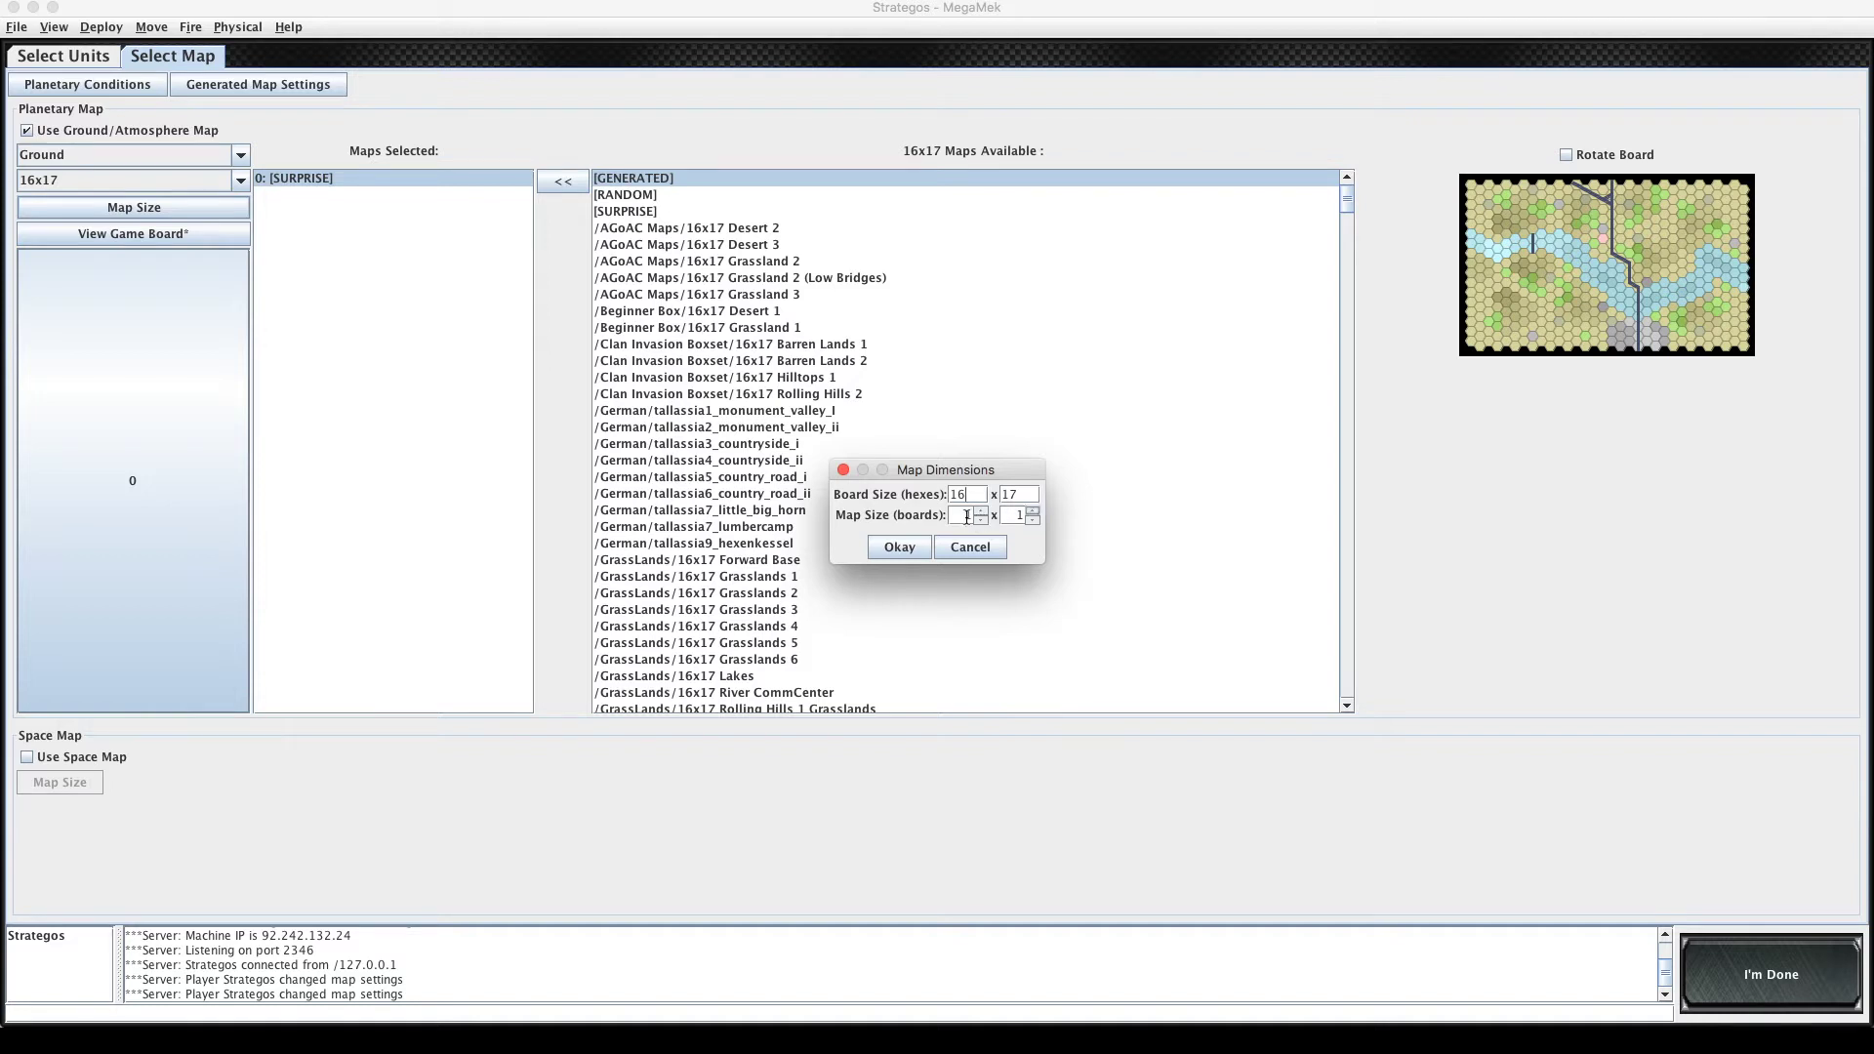
Set the map size to 2 x 1 boards in the map dimensions.
{"action": "double_click", "coordinate": [1011, 515]}
{"action": "type", "text": "5"}
{"action": "double_click", "coordinate": [951, 515]}
{"action": "type", "text": "2"}
{"action": "left_click", "coordinate": [899, 547]}
{"action": "left_click", "coordinate": [898, 548]}
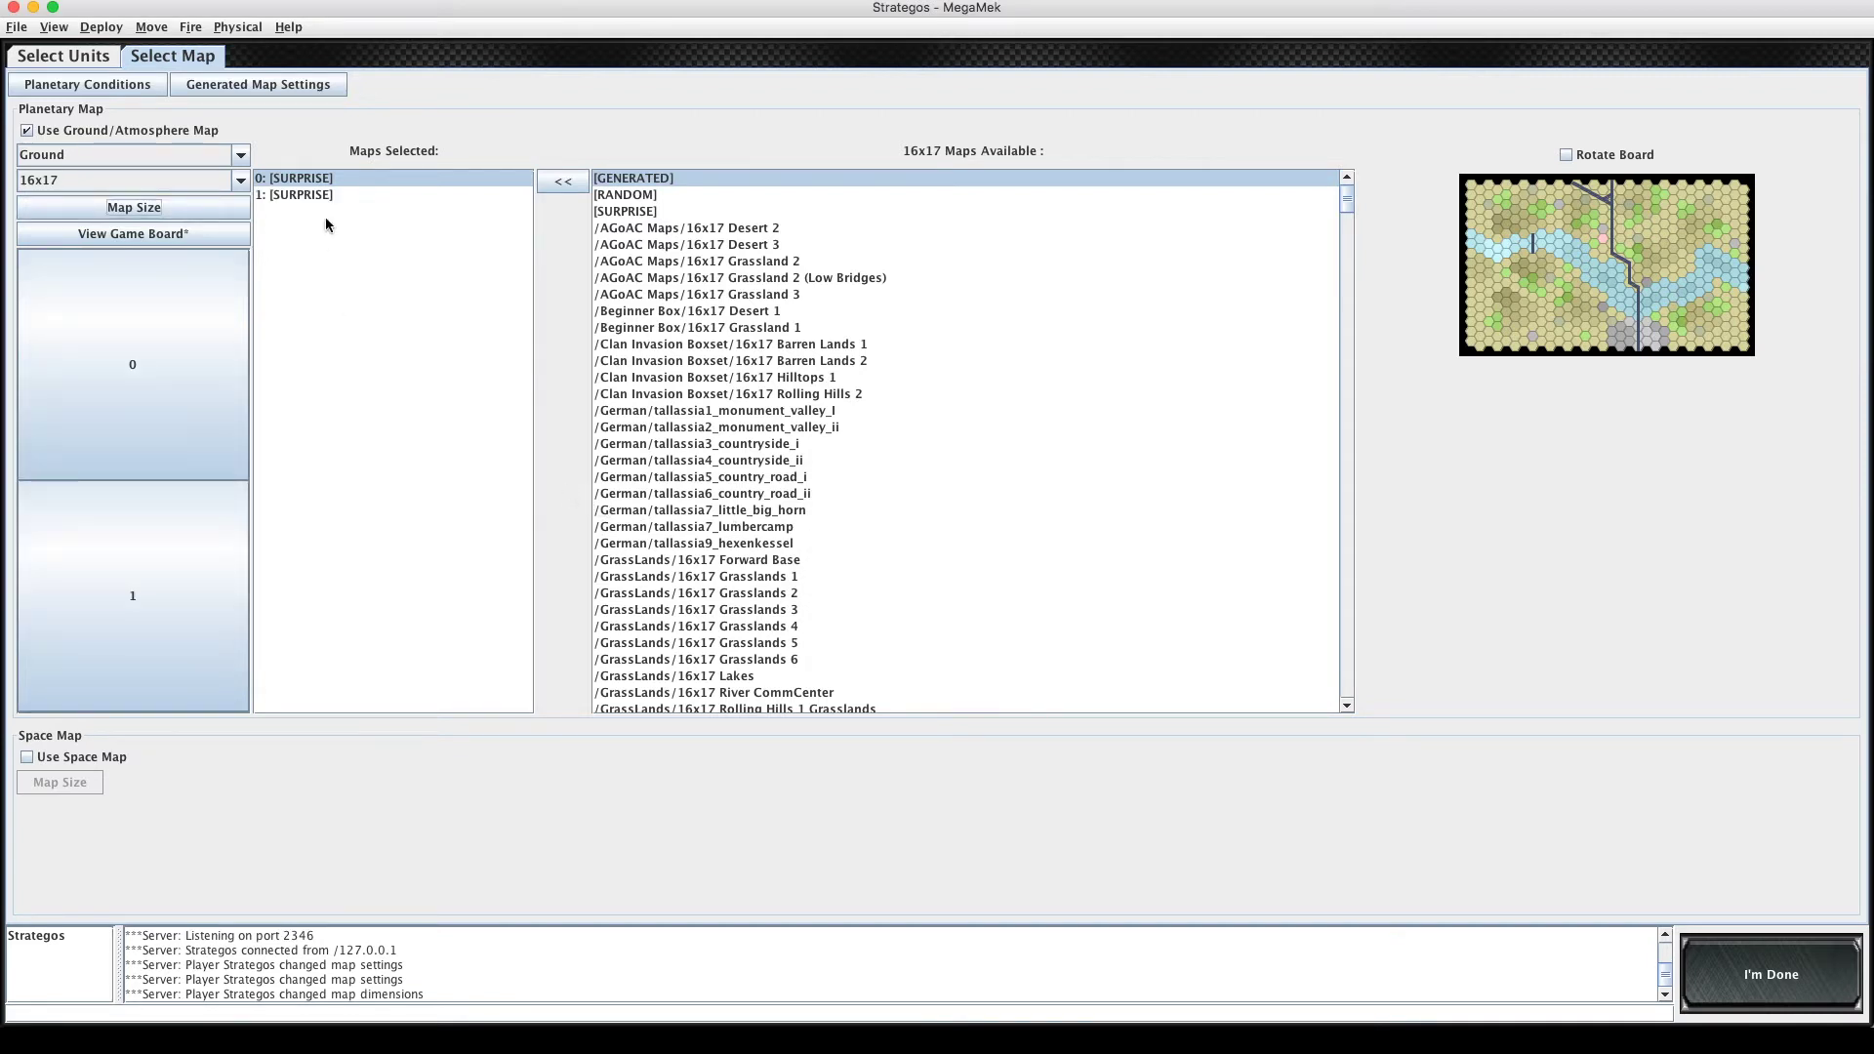
Change the map dimensions so that the two 16x17 boards lie side by side.
{"action": "left_click", "coordinate": [163, 208]}
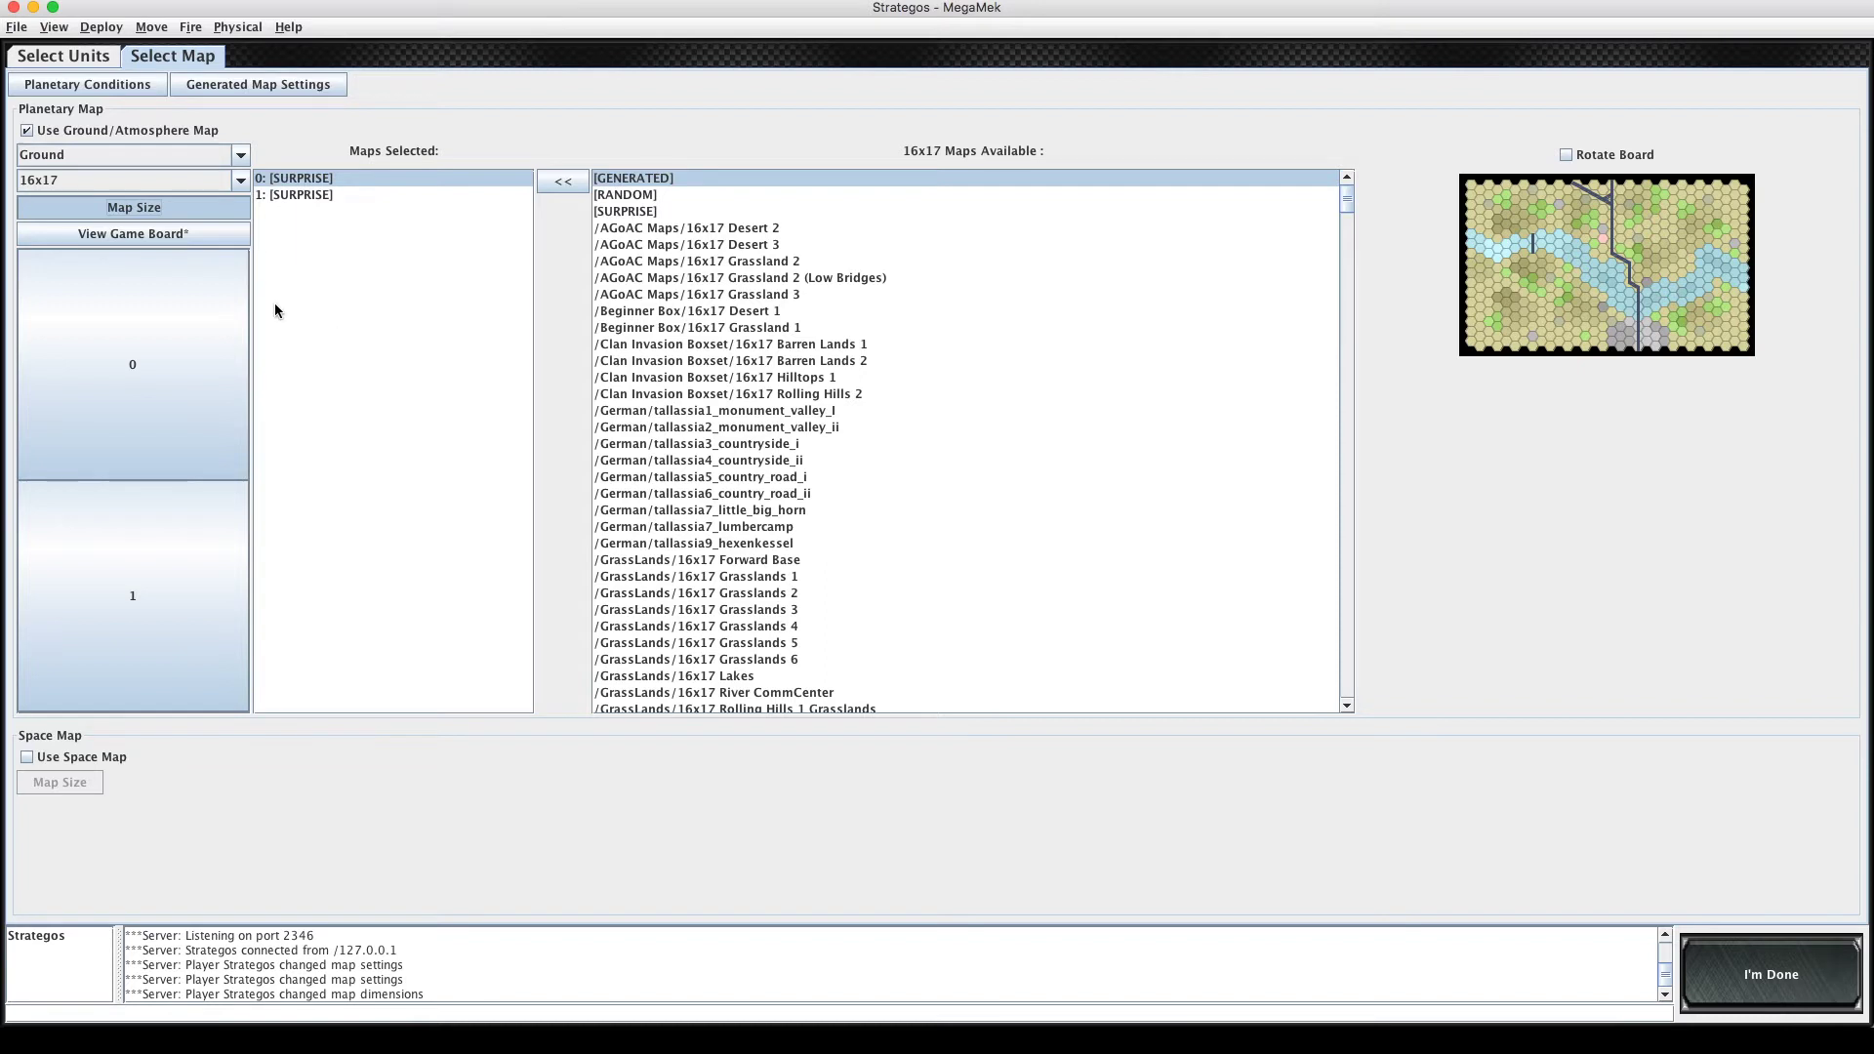
{"action": "left_click", "coordinate": [170, 208]}
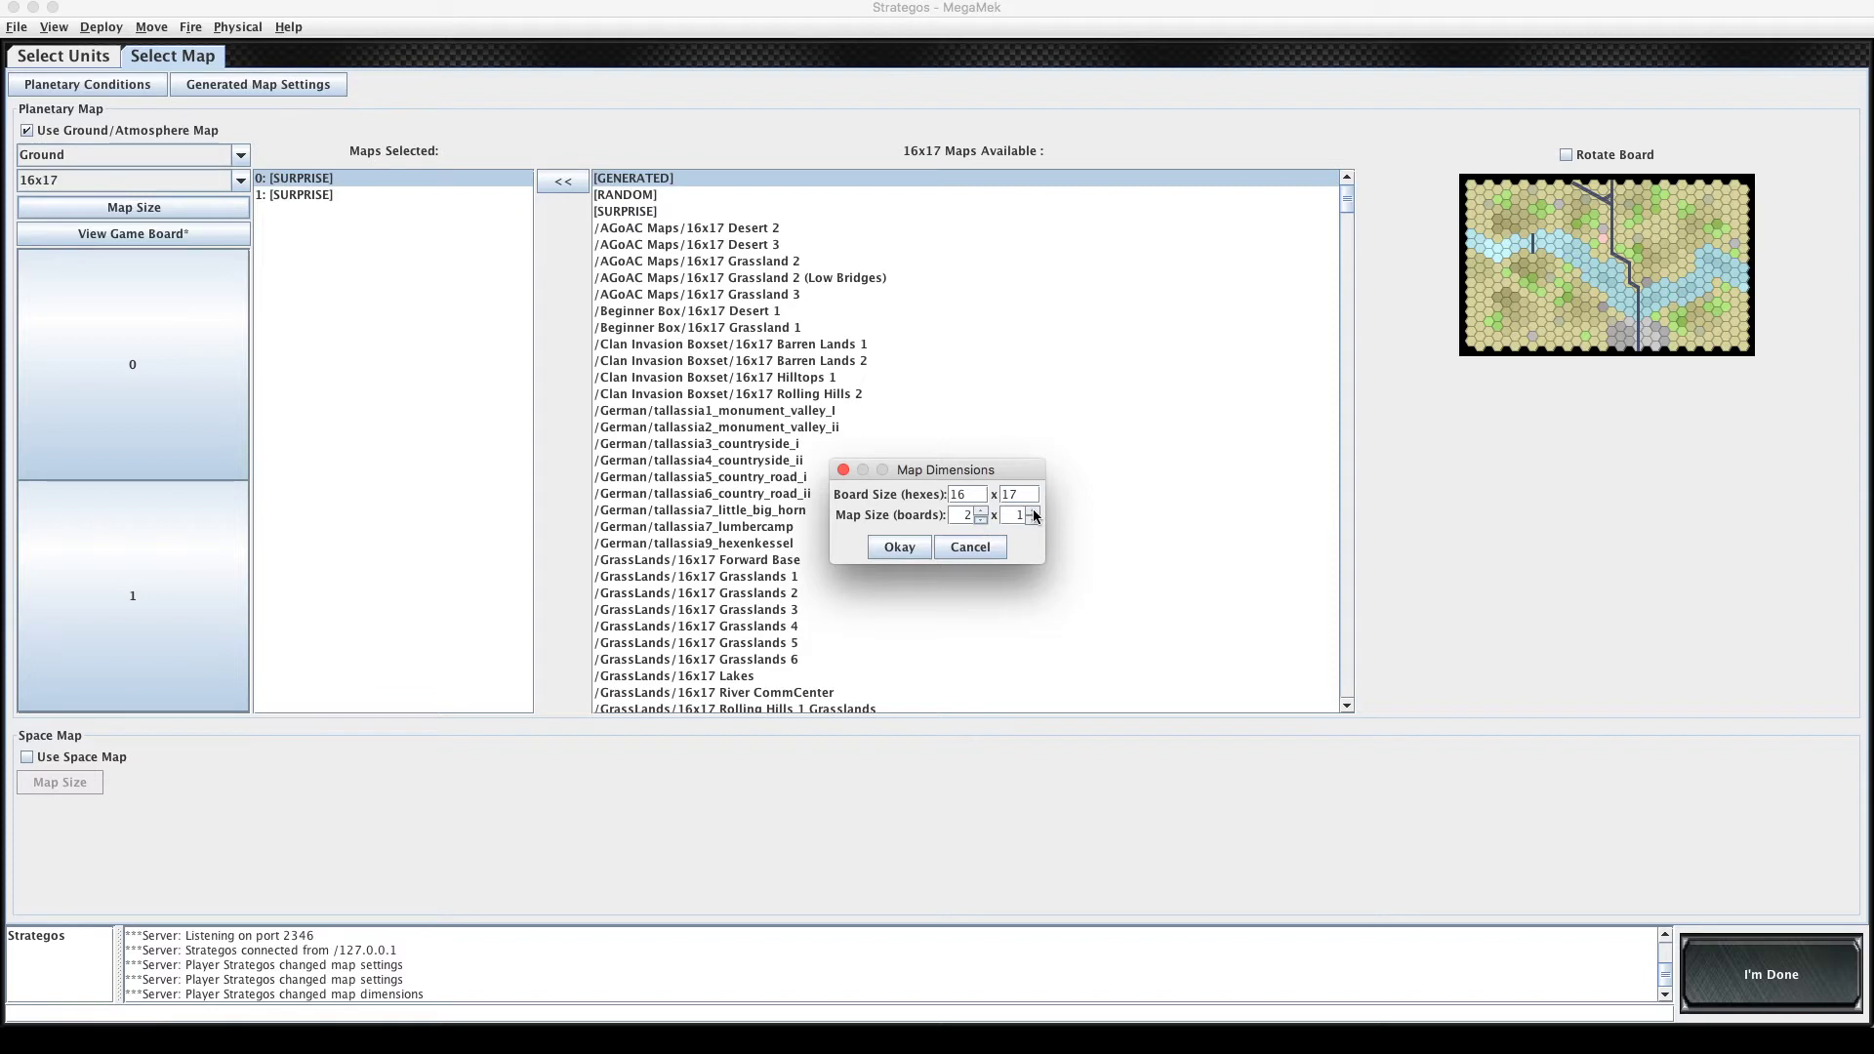
{"action": "key", "text": "Down"}
{"action": "left_click", "coordinate": [1014, 514]}
{"action": "type", "text": "5"}
{"action": "key", "text": "BackSpace"}
{"action": "left_click", "coordinate": [1030, 519]}
{"action": "left_click", "coordinate": [1030, 519]}
{"action": "left_click", "coordinate": [1030, 519]}
{"action": "left_click", "coordinate": [1031, 519]}
{"action": "left_click", "coordinate": [904, 551]}
{"action": "left_click", "coordinate": [905, 551]}
{"action": "left_click", "coordinate": [899, 548]}
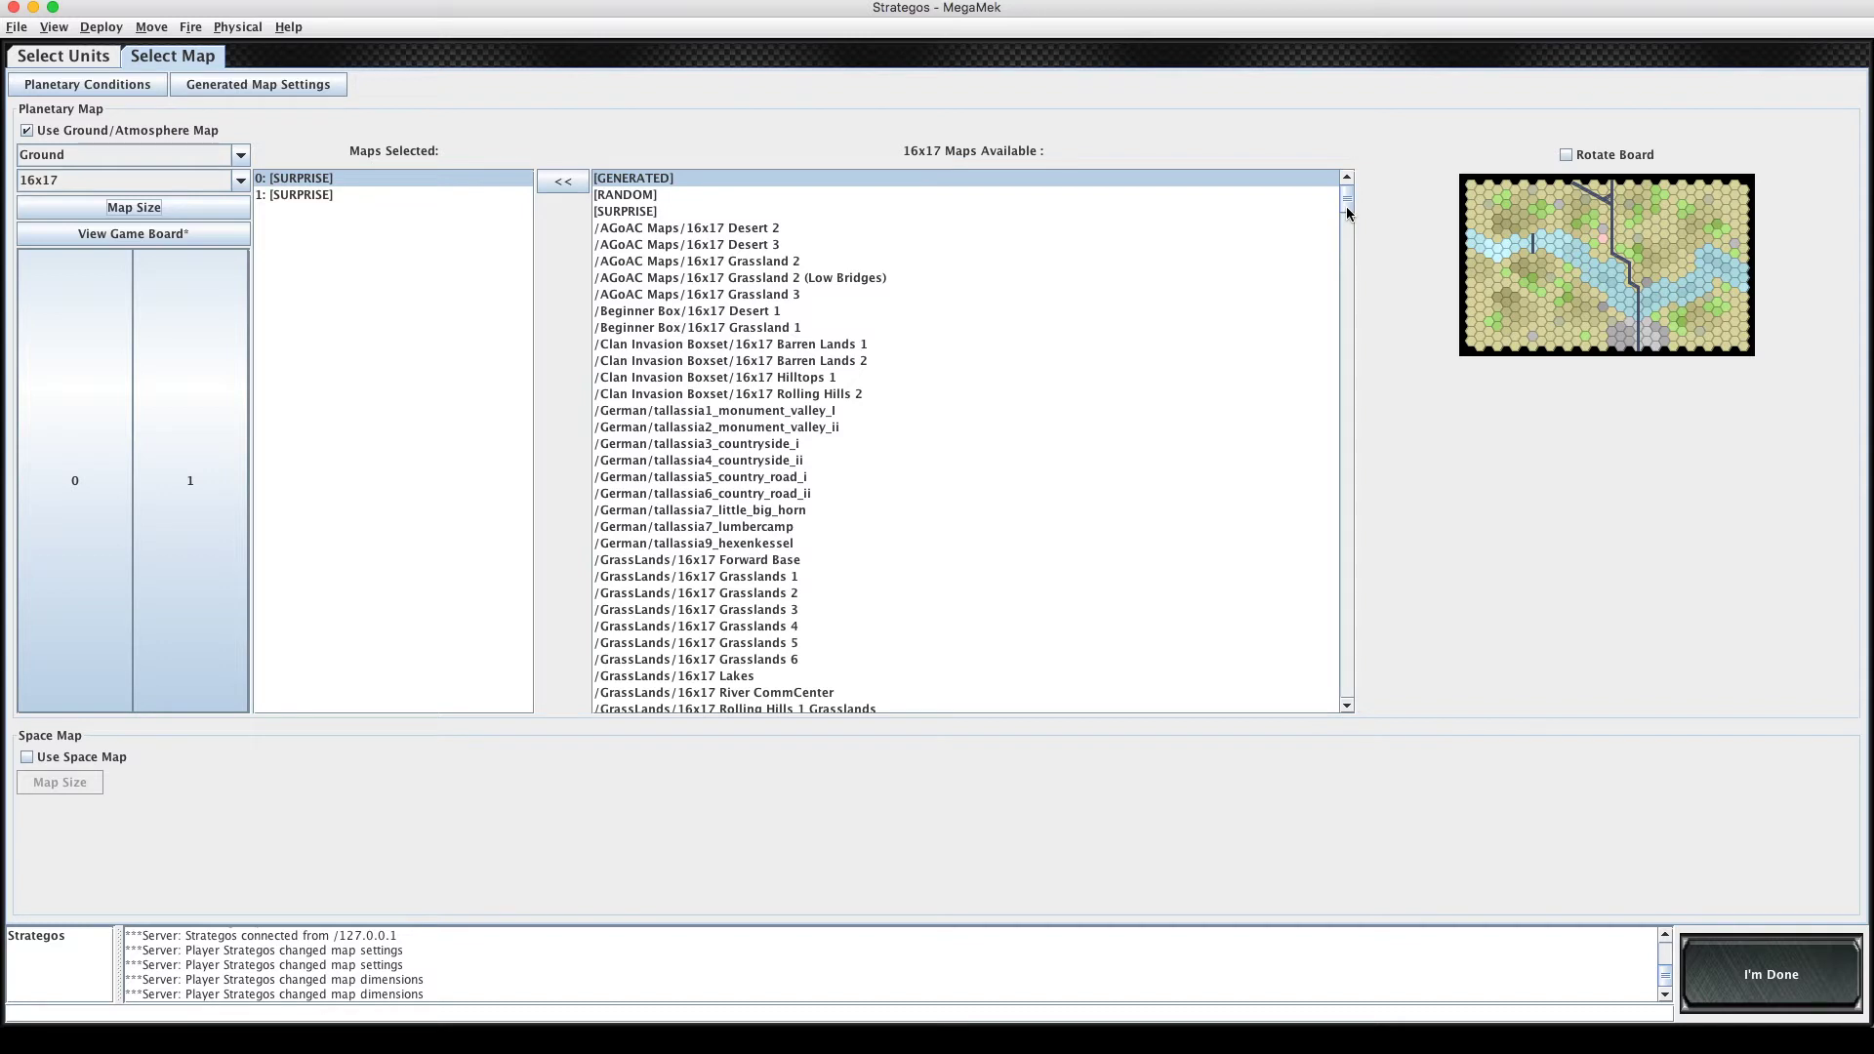
Assign the GrassLands board 16x17 Grasslands 1 to map slot 0 and 16x17 Grasslands 2 to slot 1.
{"action": "scroll", "coordinate": [1348, 214], "scroll_direction": "down", "scroll_amount": 2}
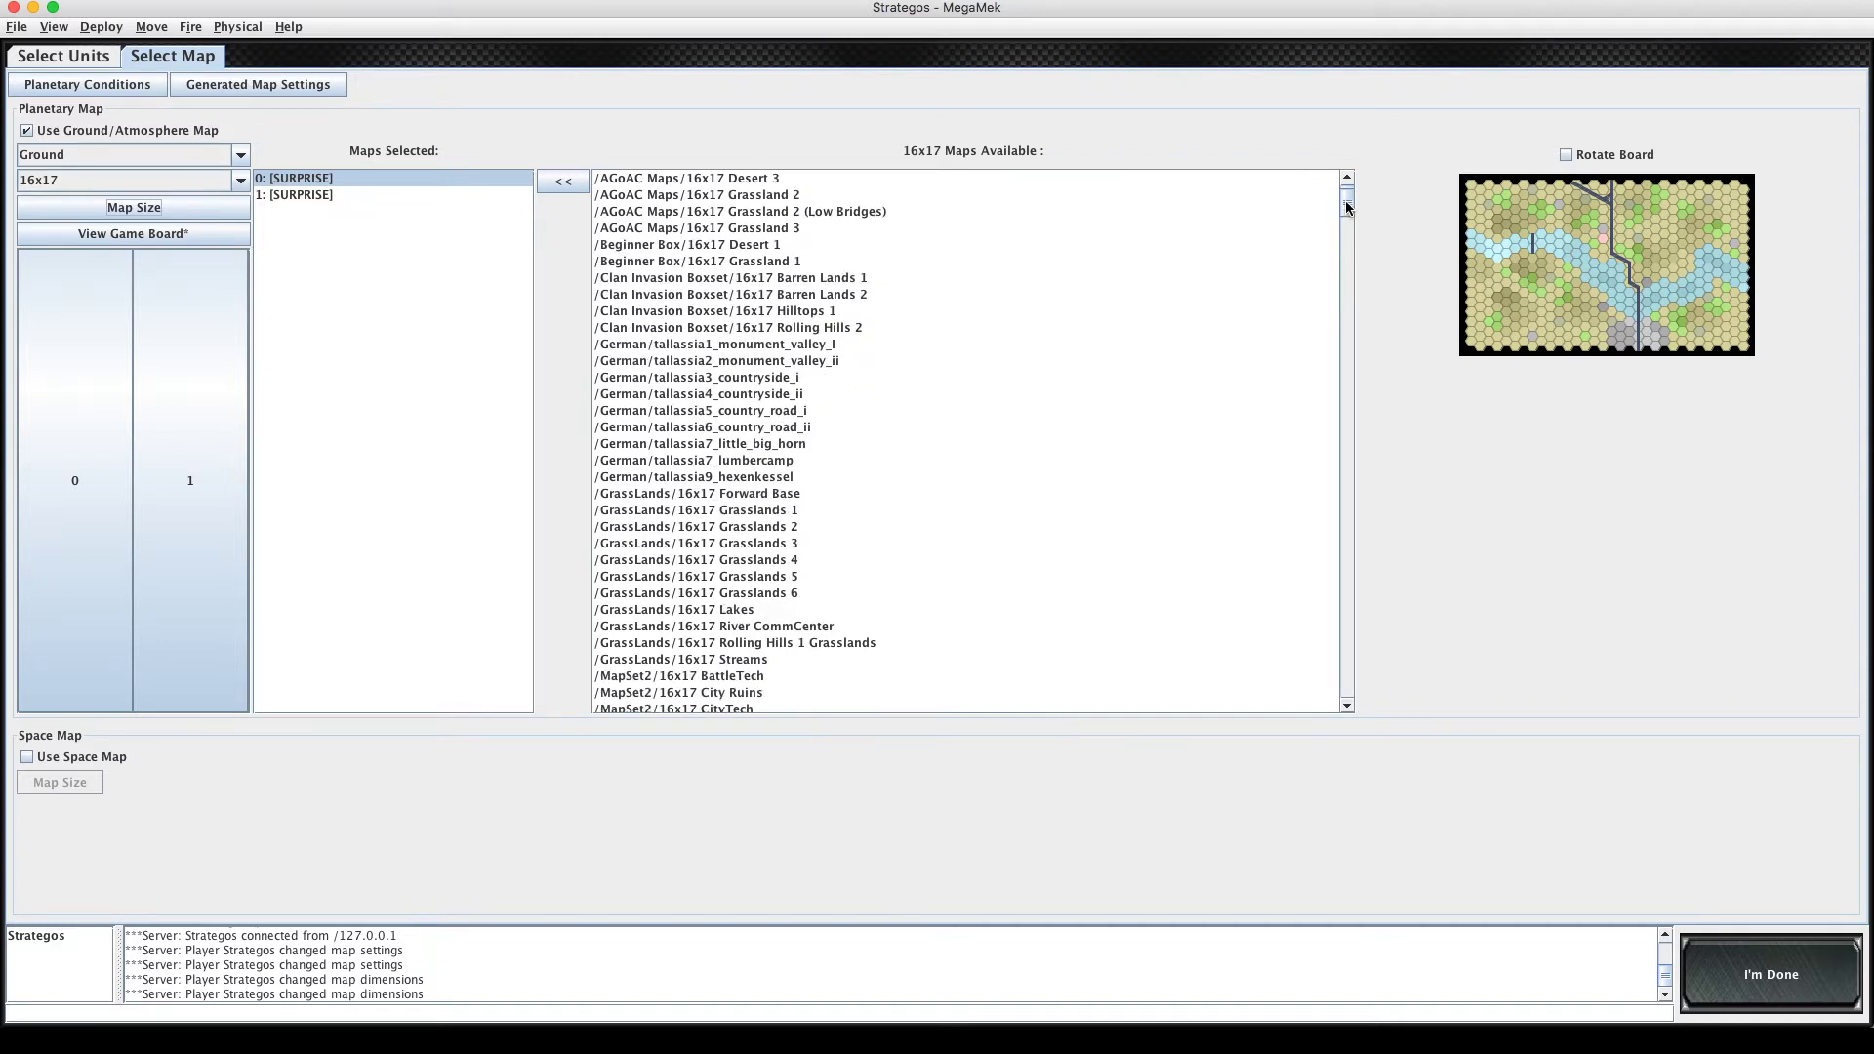
{"action": "scroll", "coordinate": [1333, 217], "scroll_direction": "up", "scroll_amount": 2}
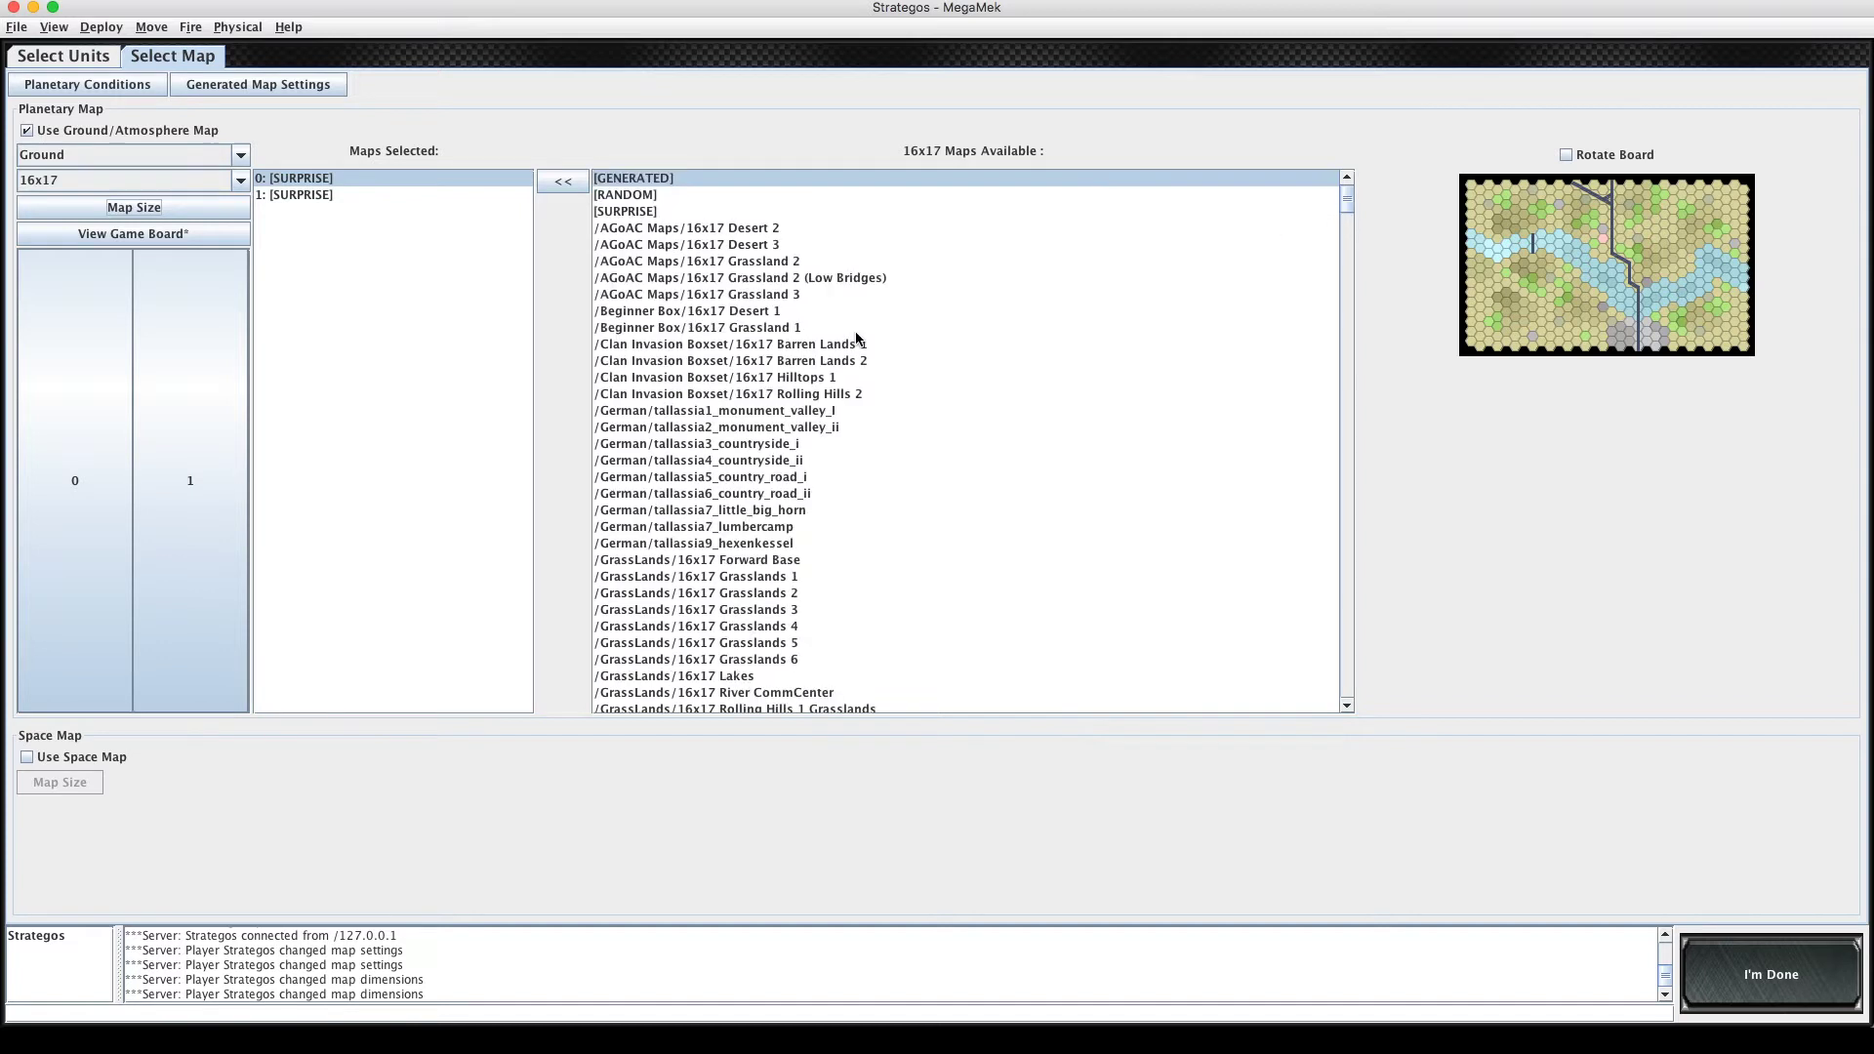
{"action": "left_click", "coordinate": [742, 582]}
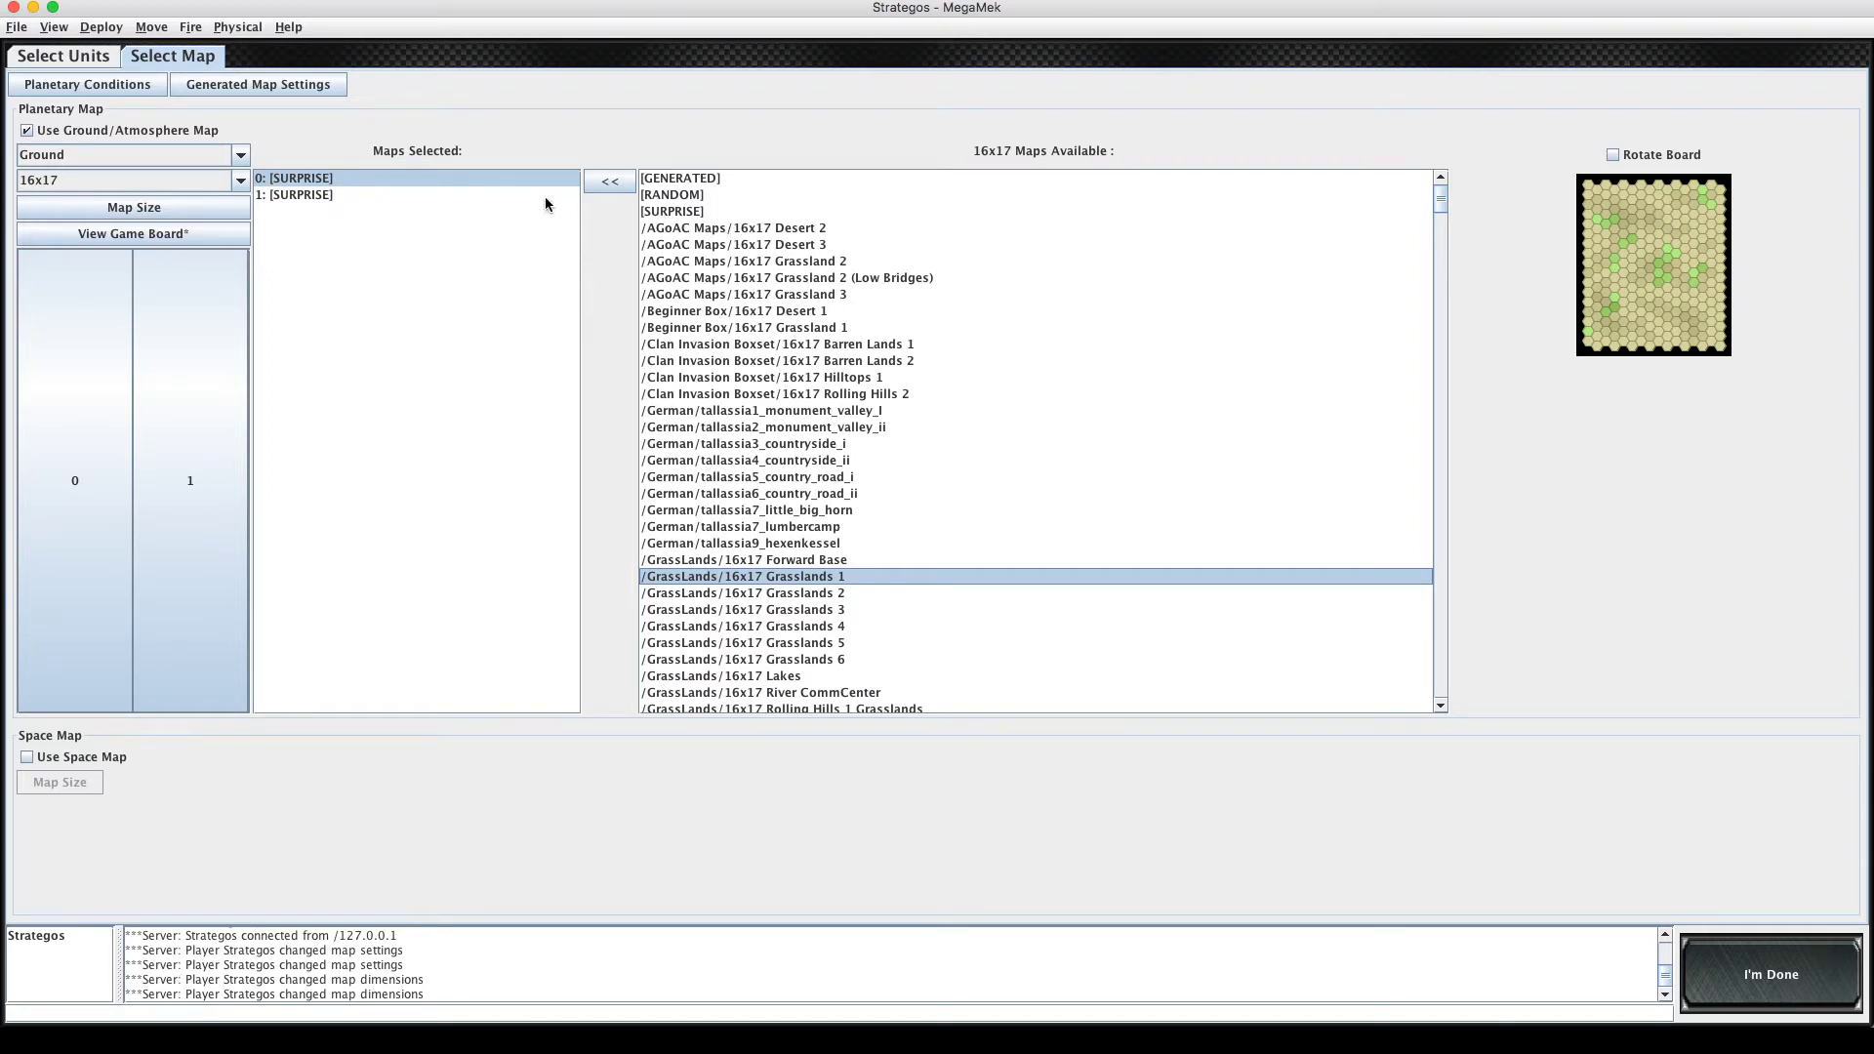
{"action": "left_click", "coordinate": [603, 184]}
{"action": "left_click", "coordinate": [754, 576]}
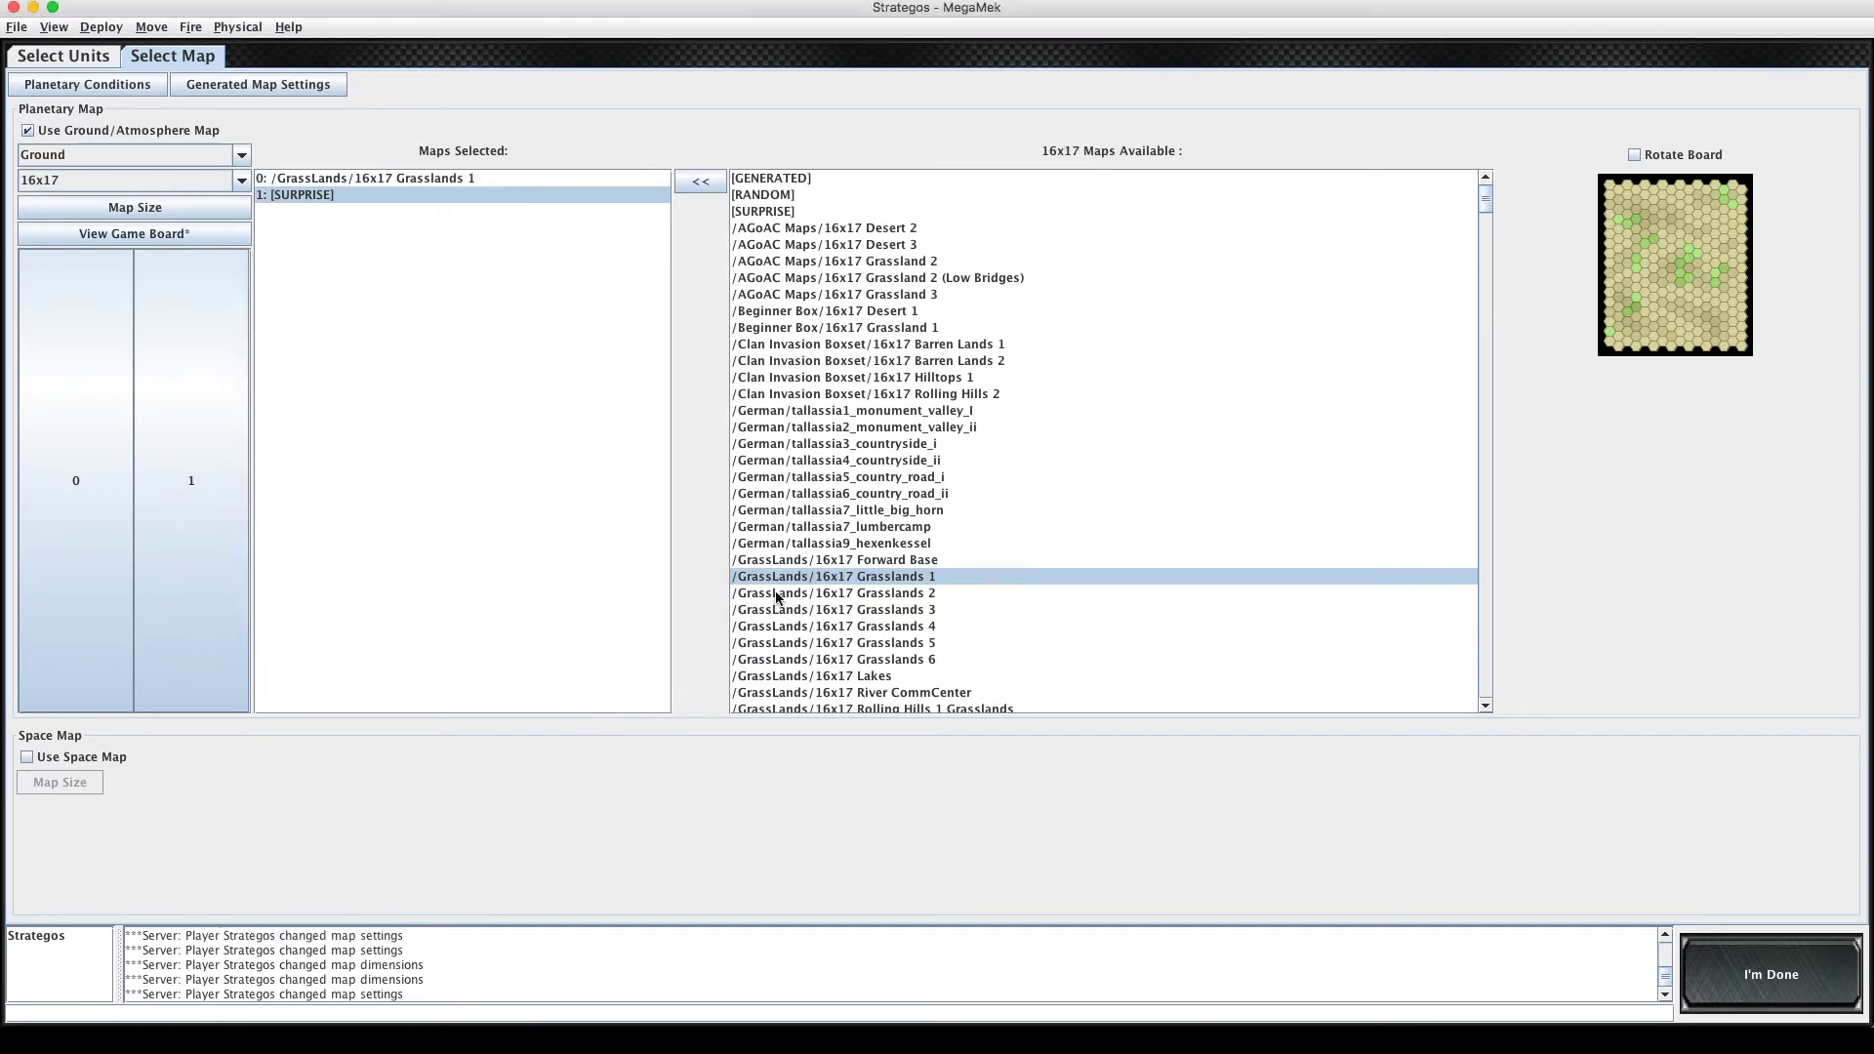
{"action": "left_click", "coordinate": [822, 594]}
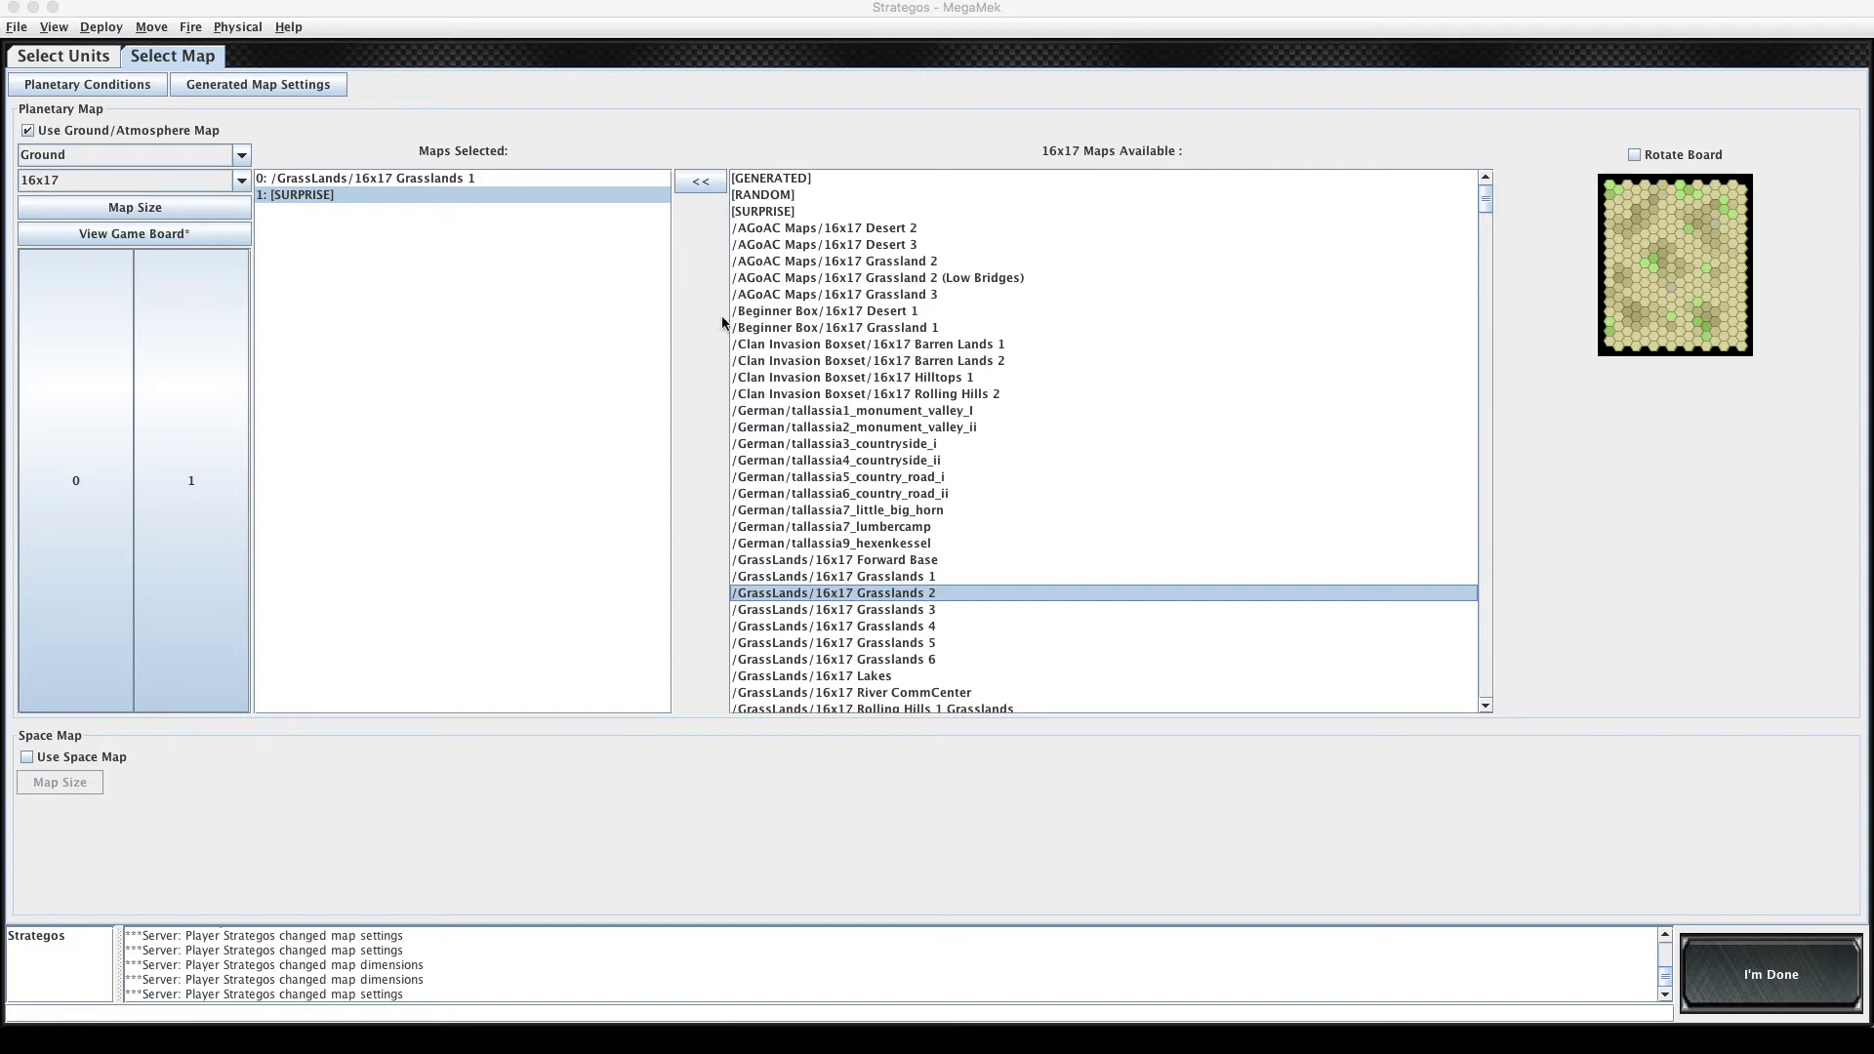
{"action": "left_click", "coordinate": [705, 183]}
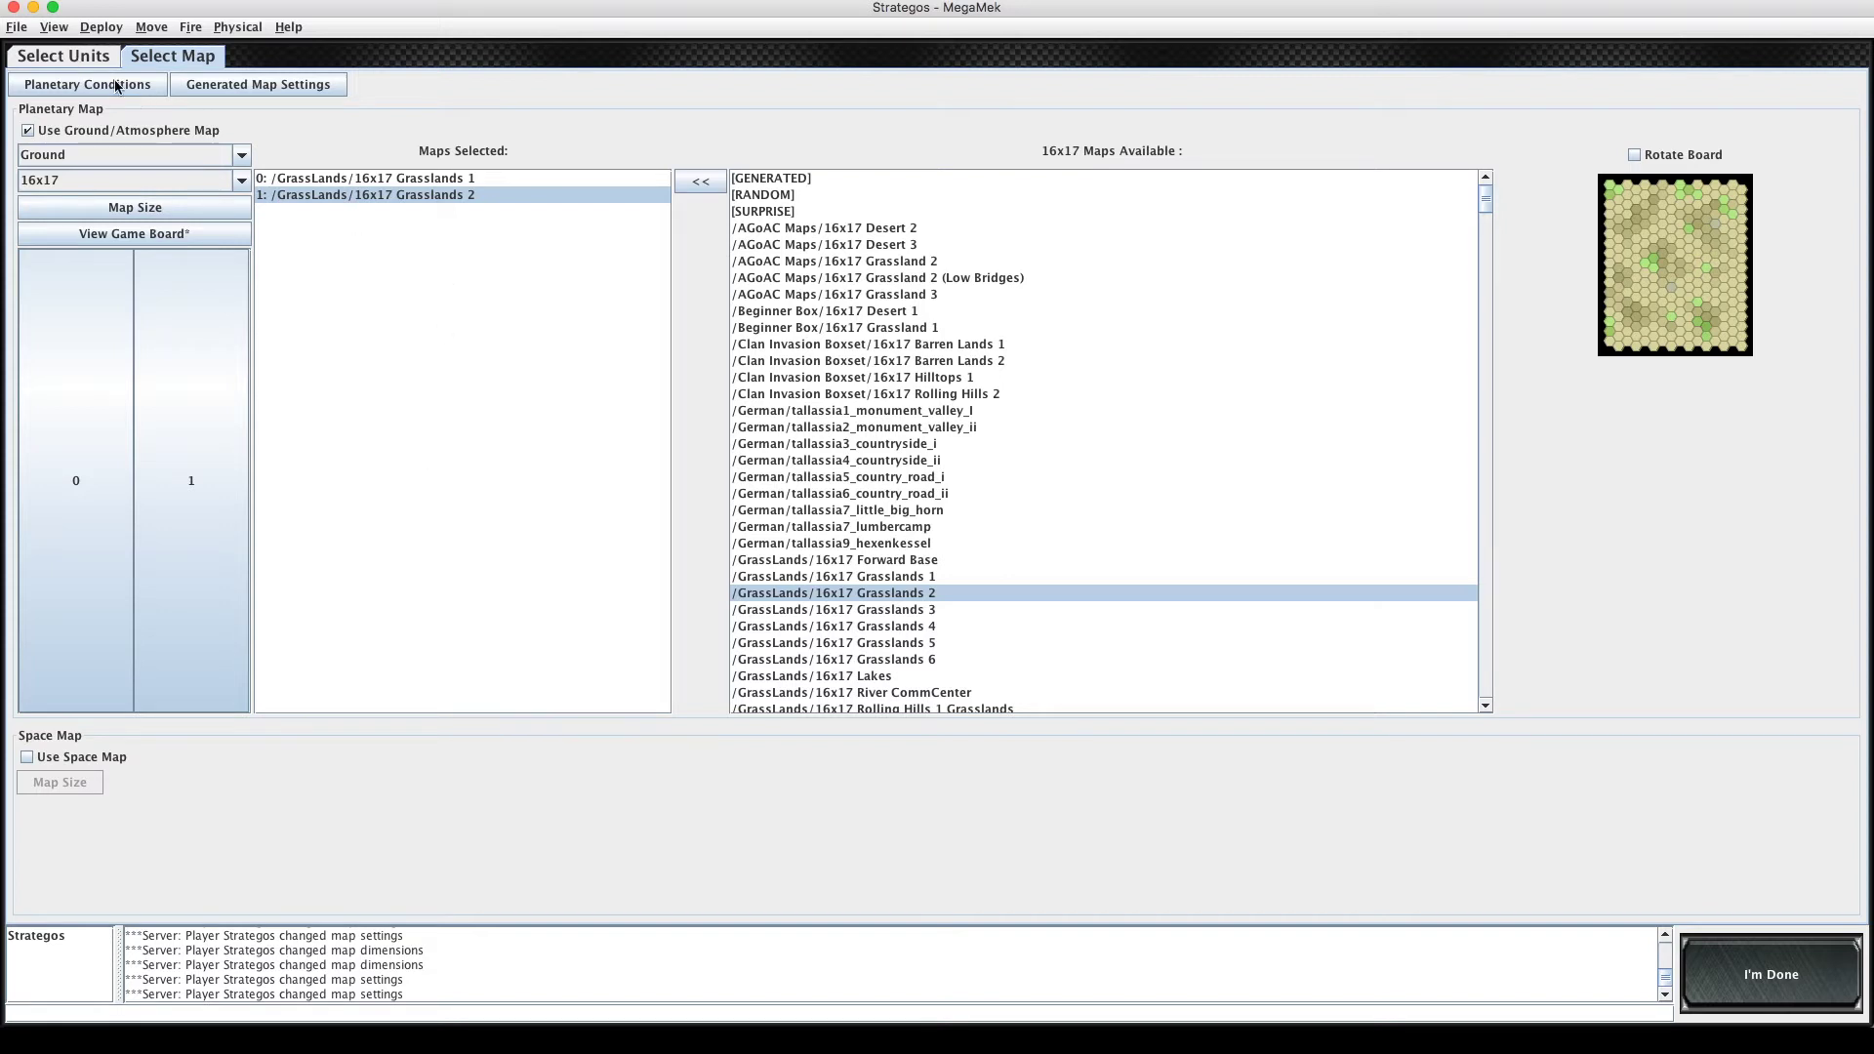
Add the Cavalry Attack Helicopter (LRM) as a combat unit and start the game.
{"action": "left_click", "coordinate": [93, 59]}
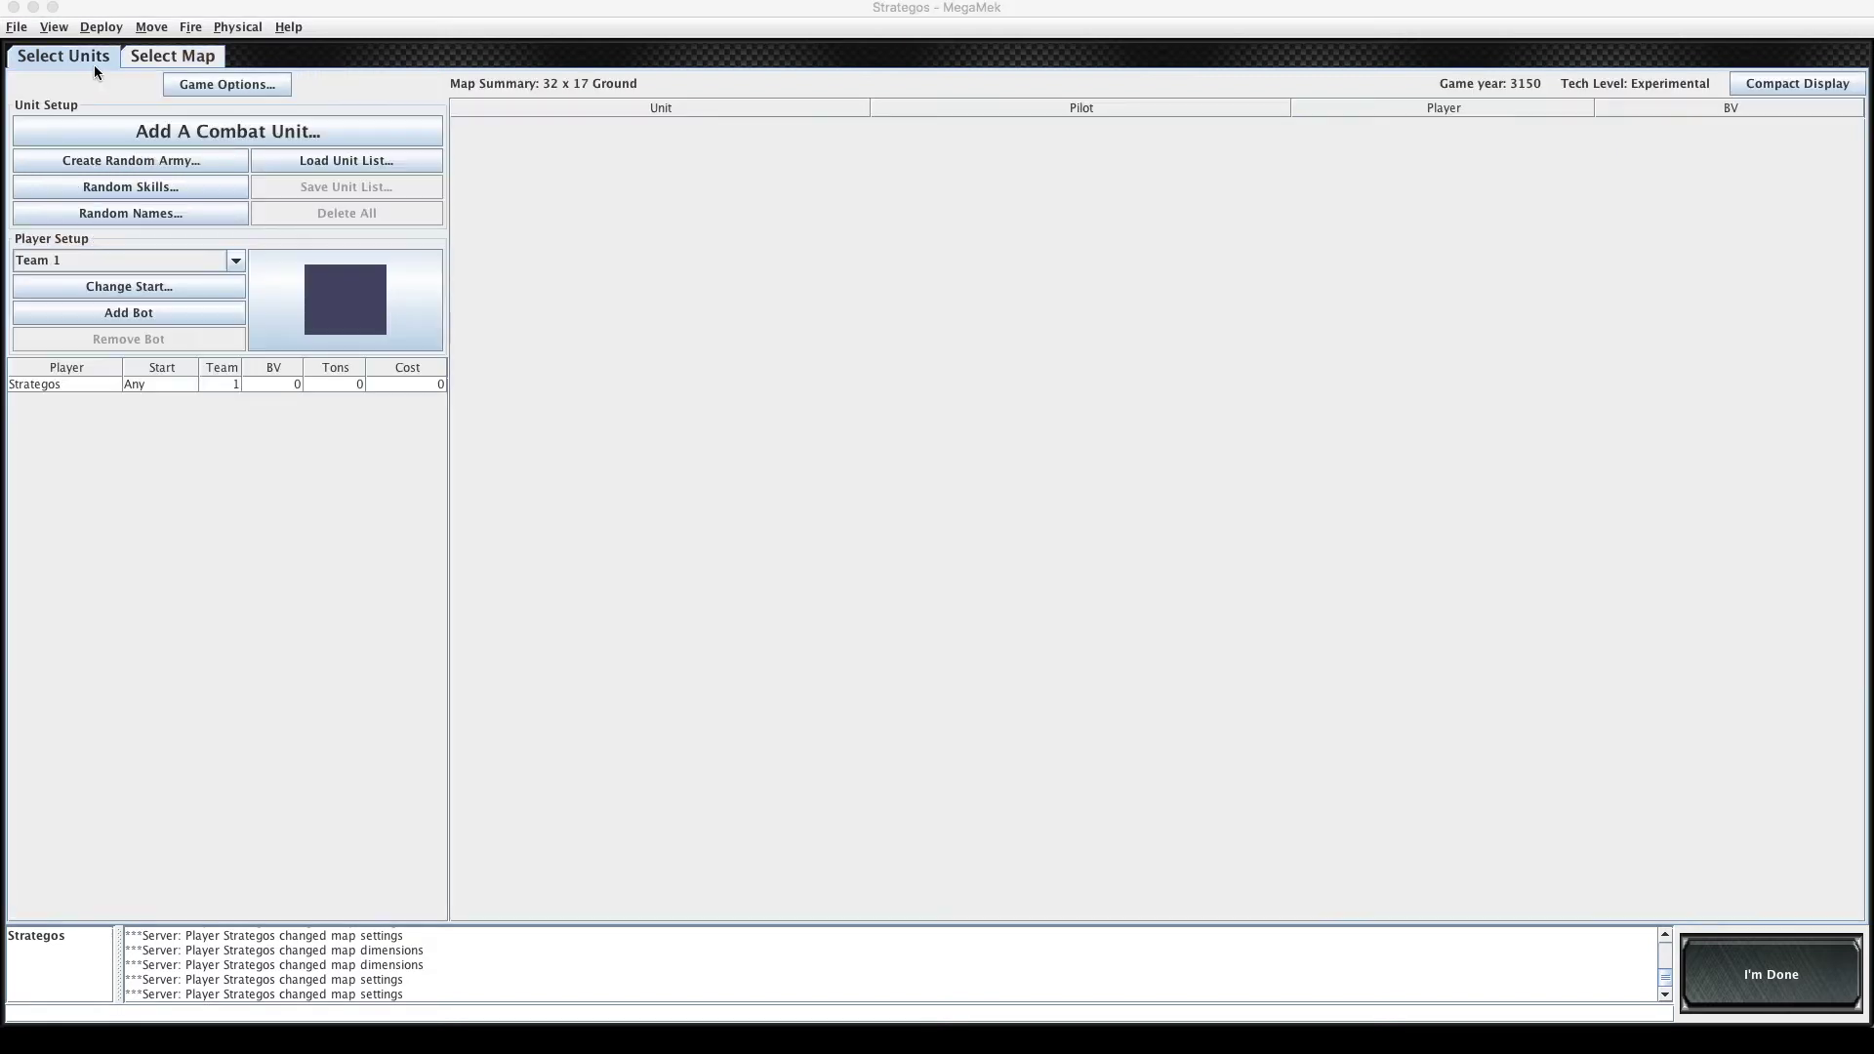
{"action": "left_click", "coordinate": [325, 136]}
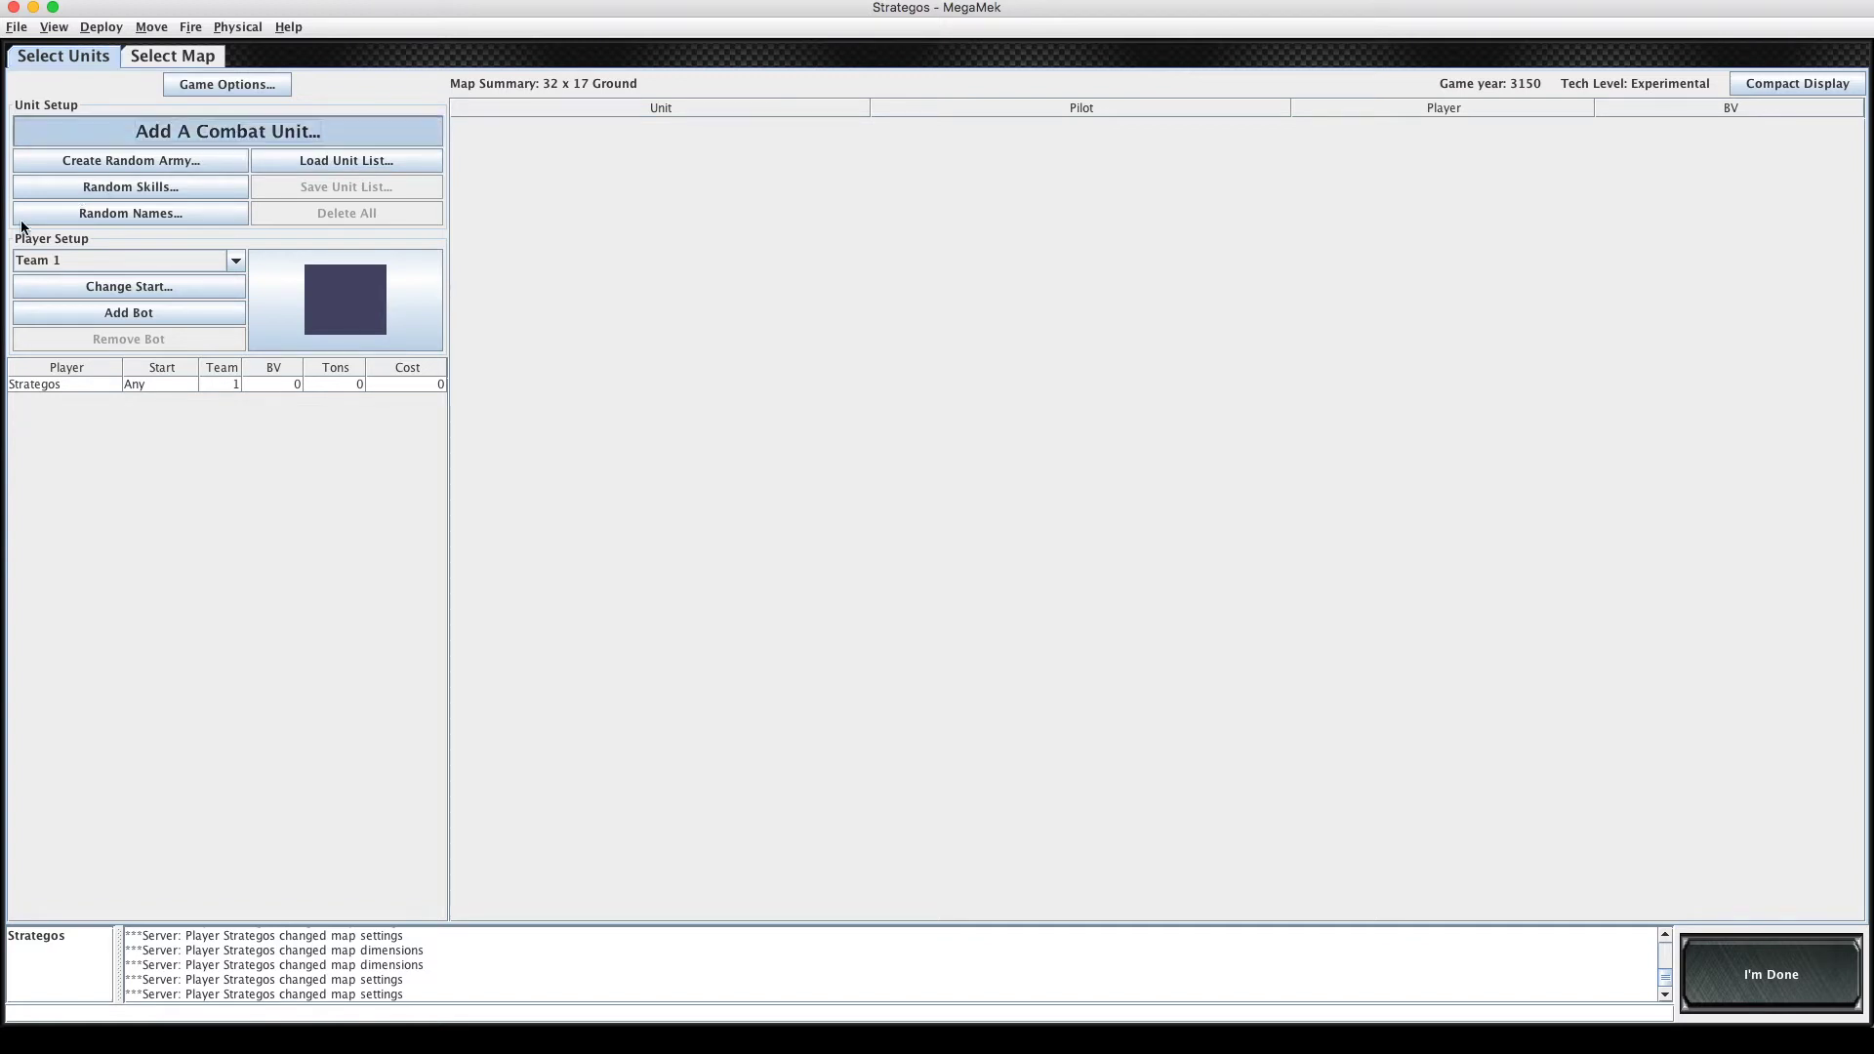
{"action": "left_click", "coordinate": [201, 157]}
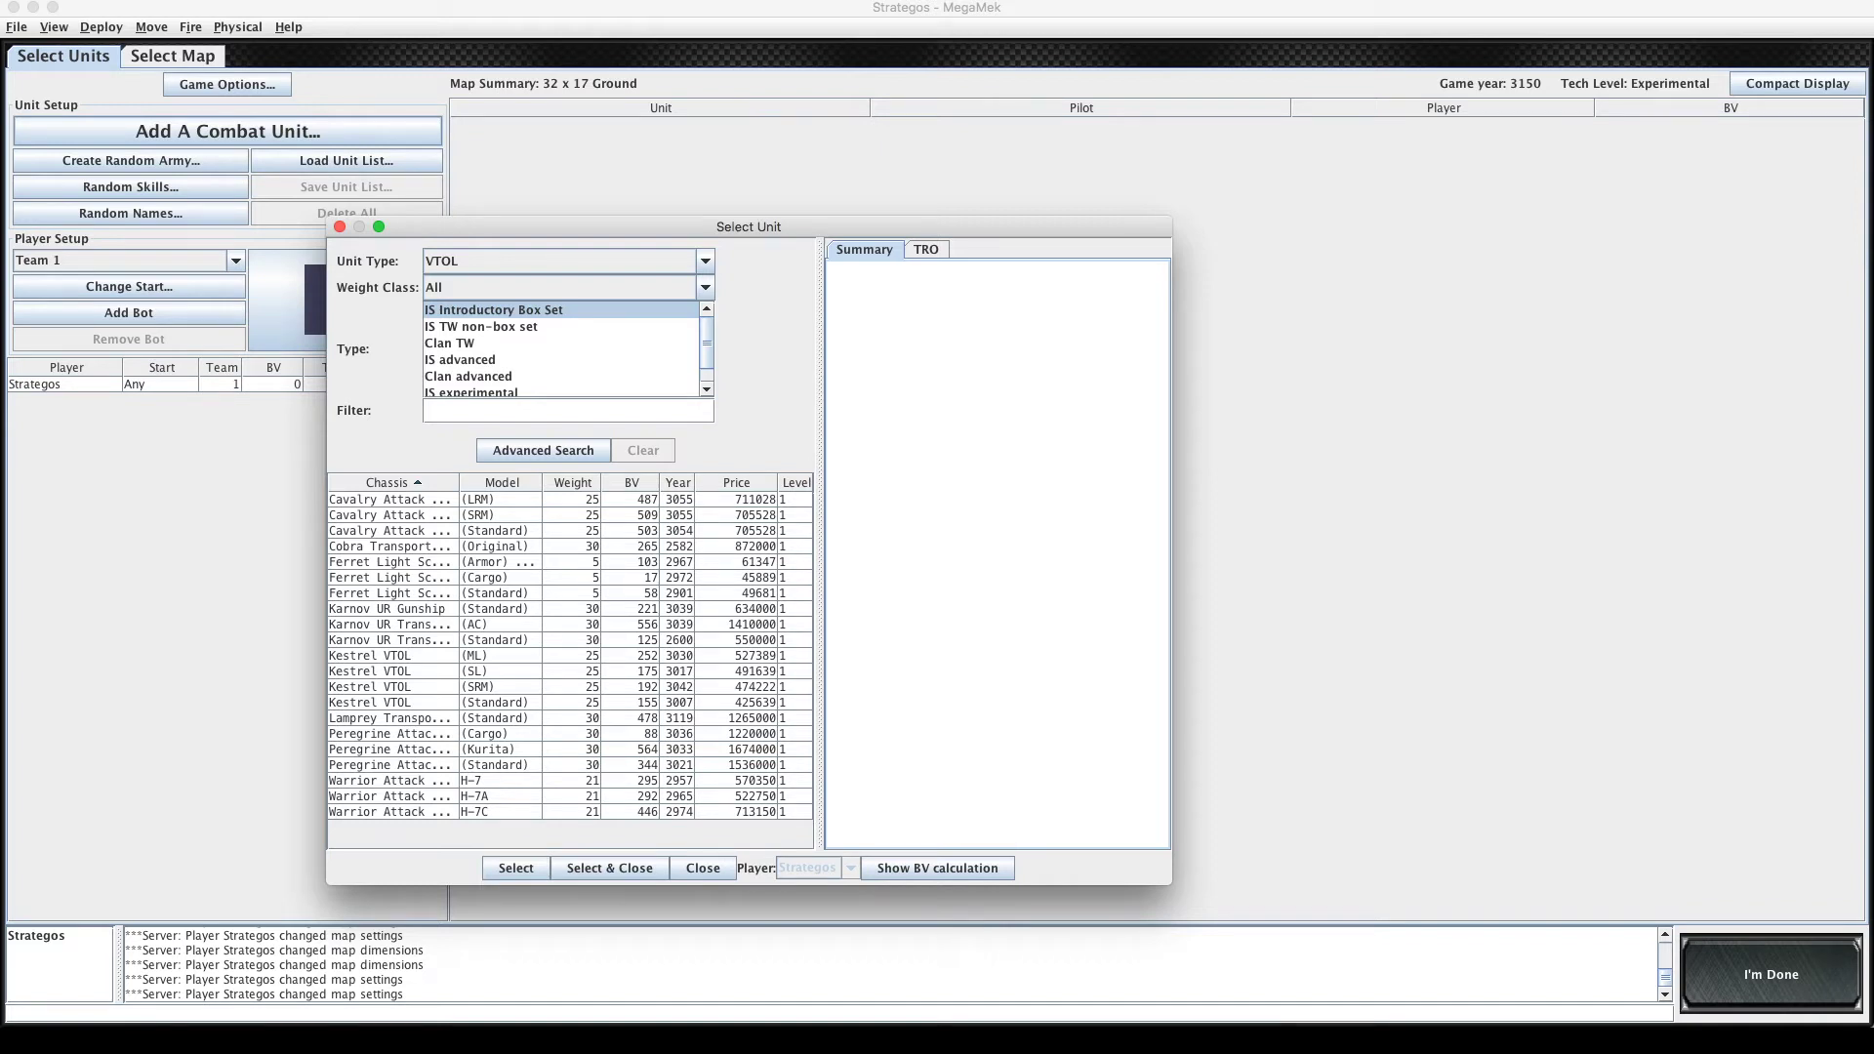
{"action": "left_click", "coordinate": [516, 867]}
{"action": "left_click", "coordinate": [408, 504]}
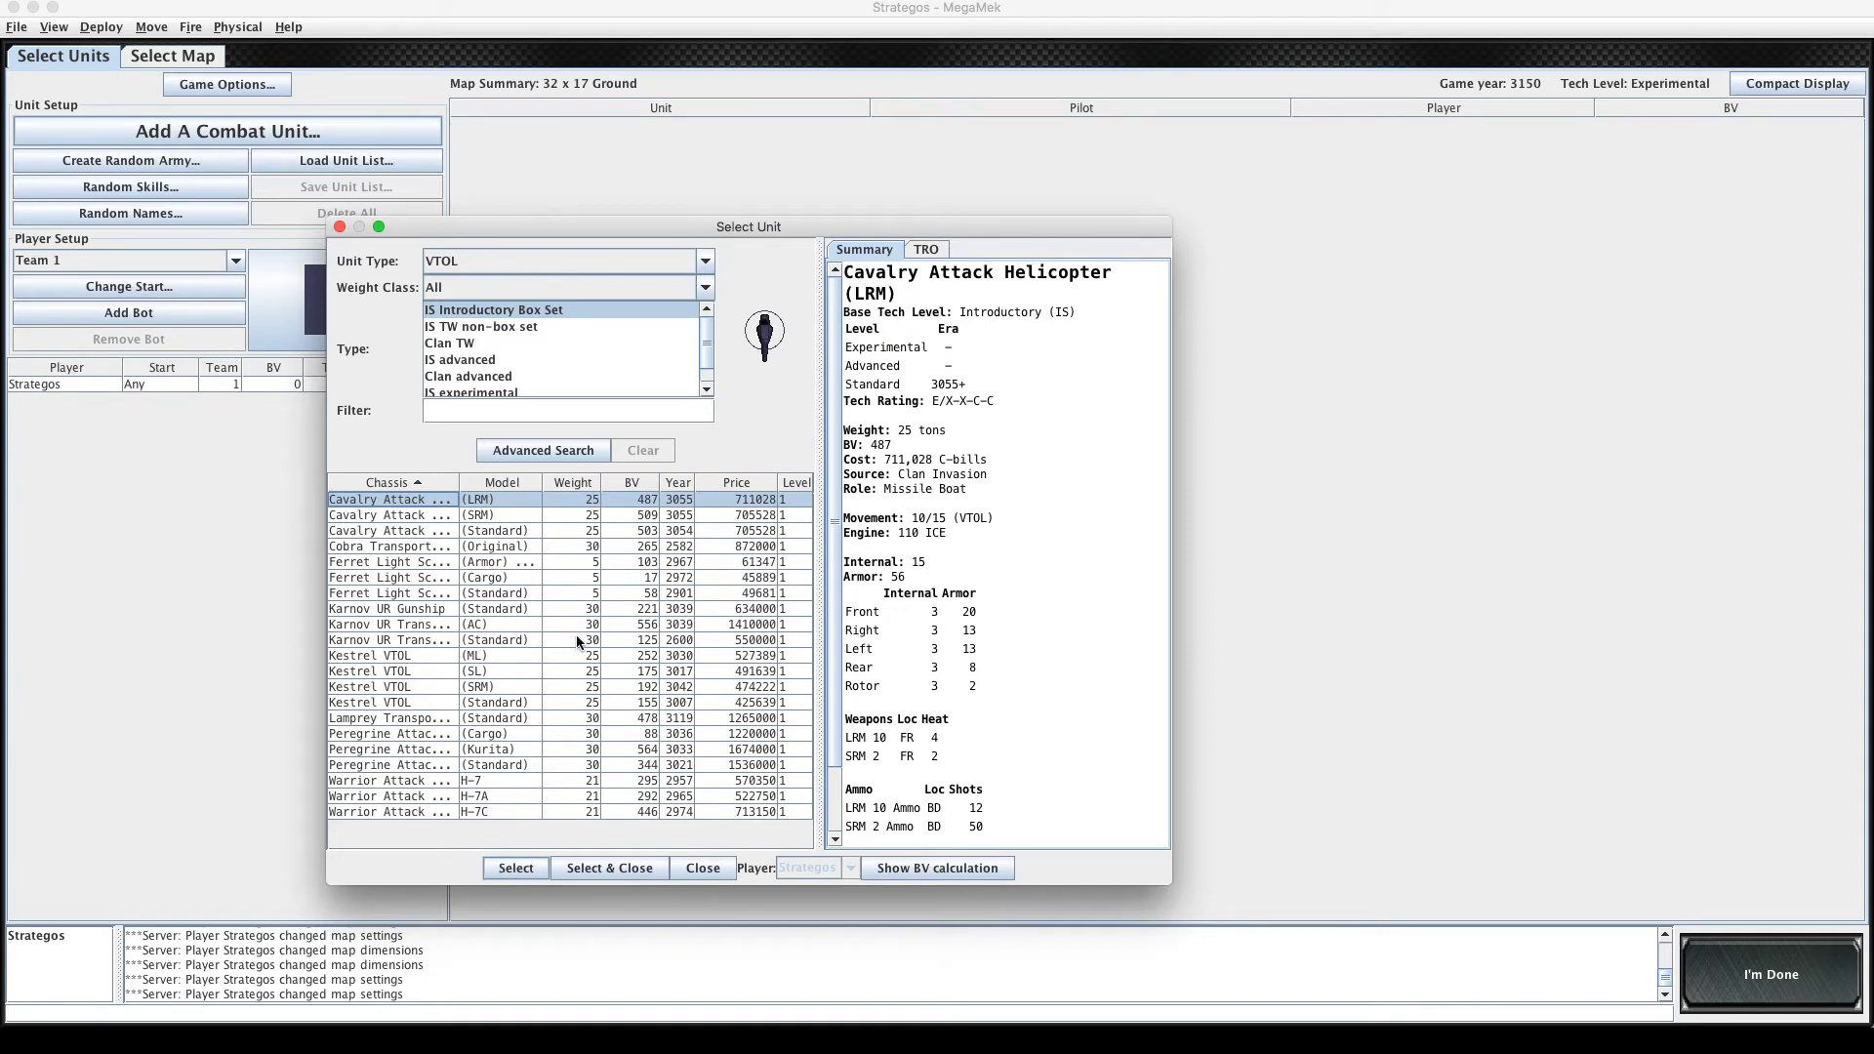
{"action": "key", "text": "Return"}
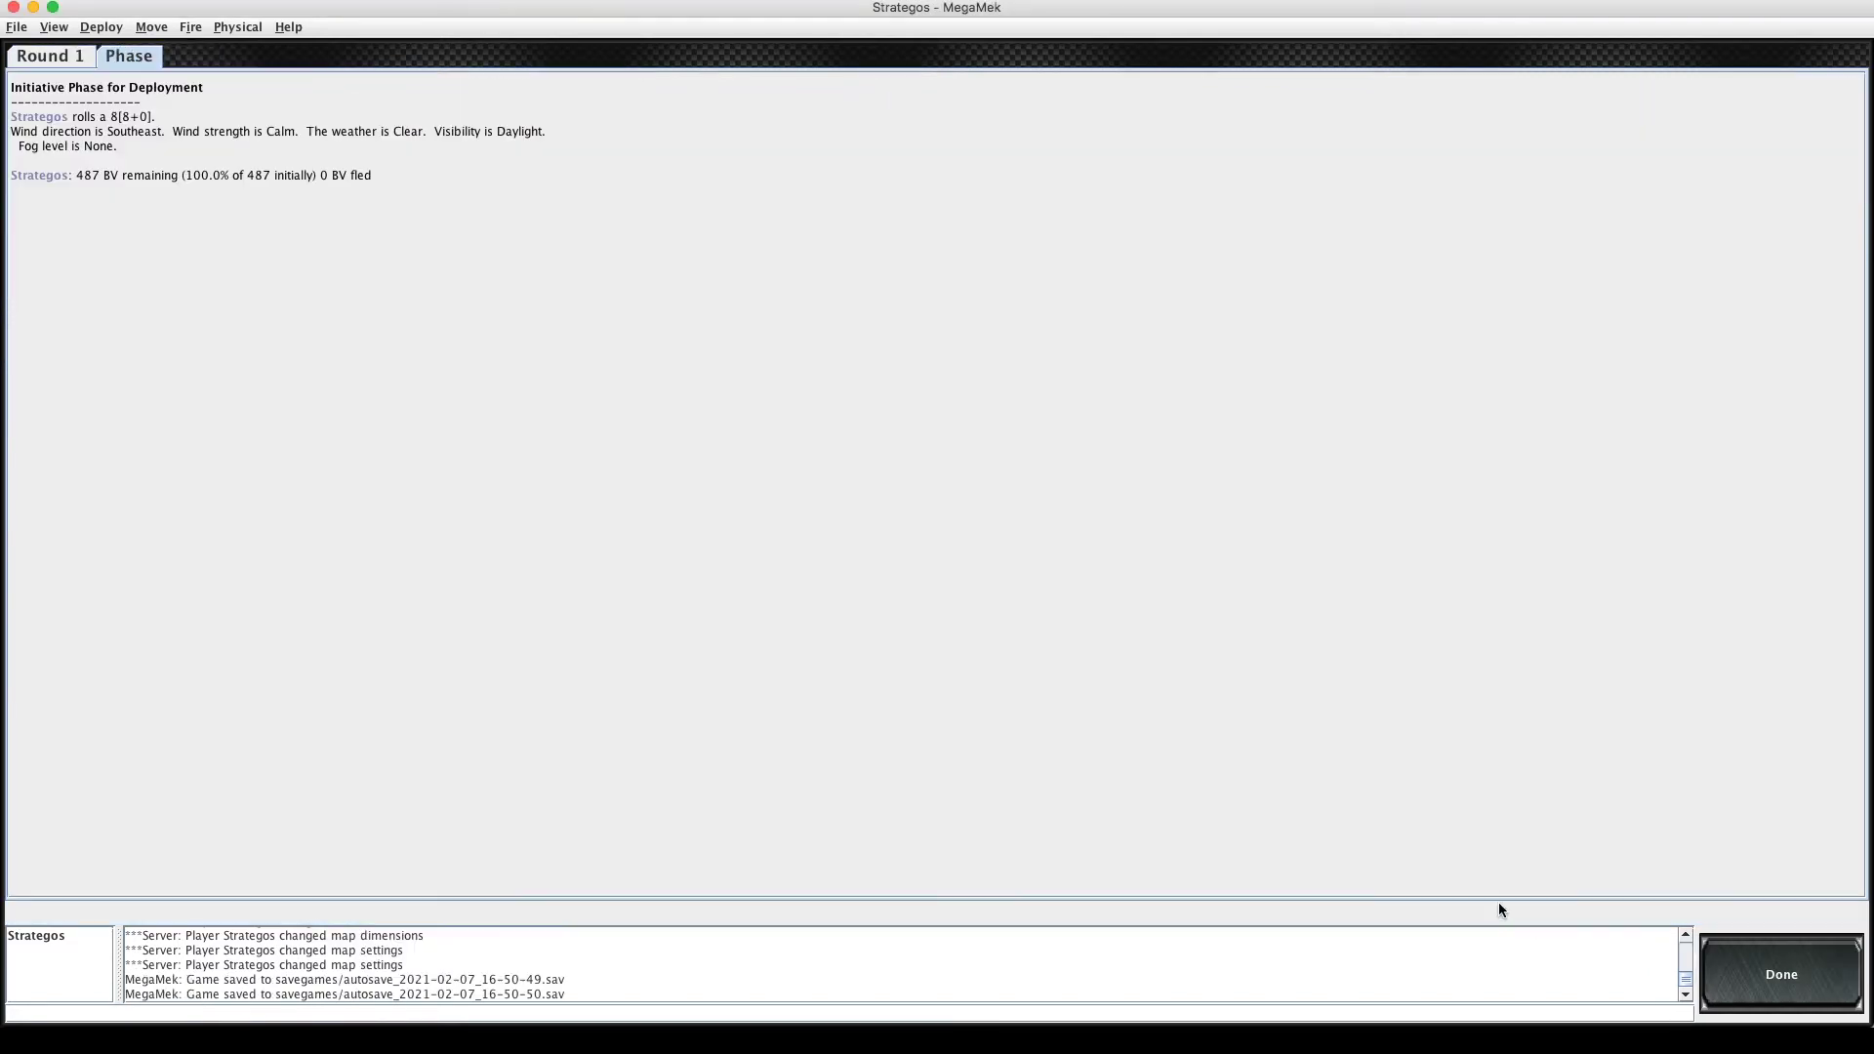
Examine the options for saving the game's combined board as a board file or as an image.
{"action": "left_click", "coordinate": [18, 27]}
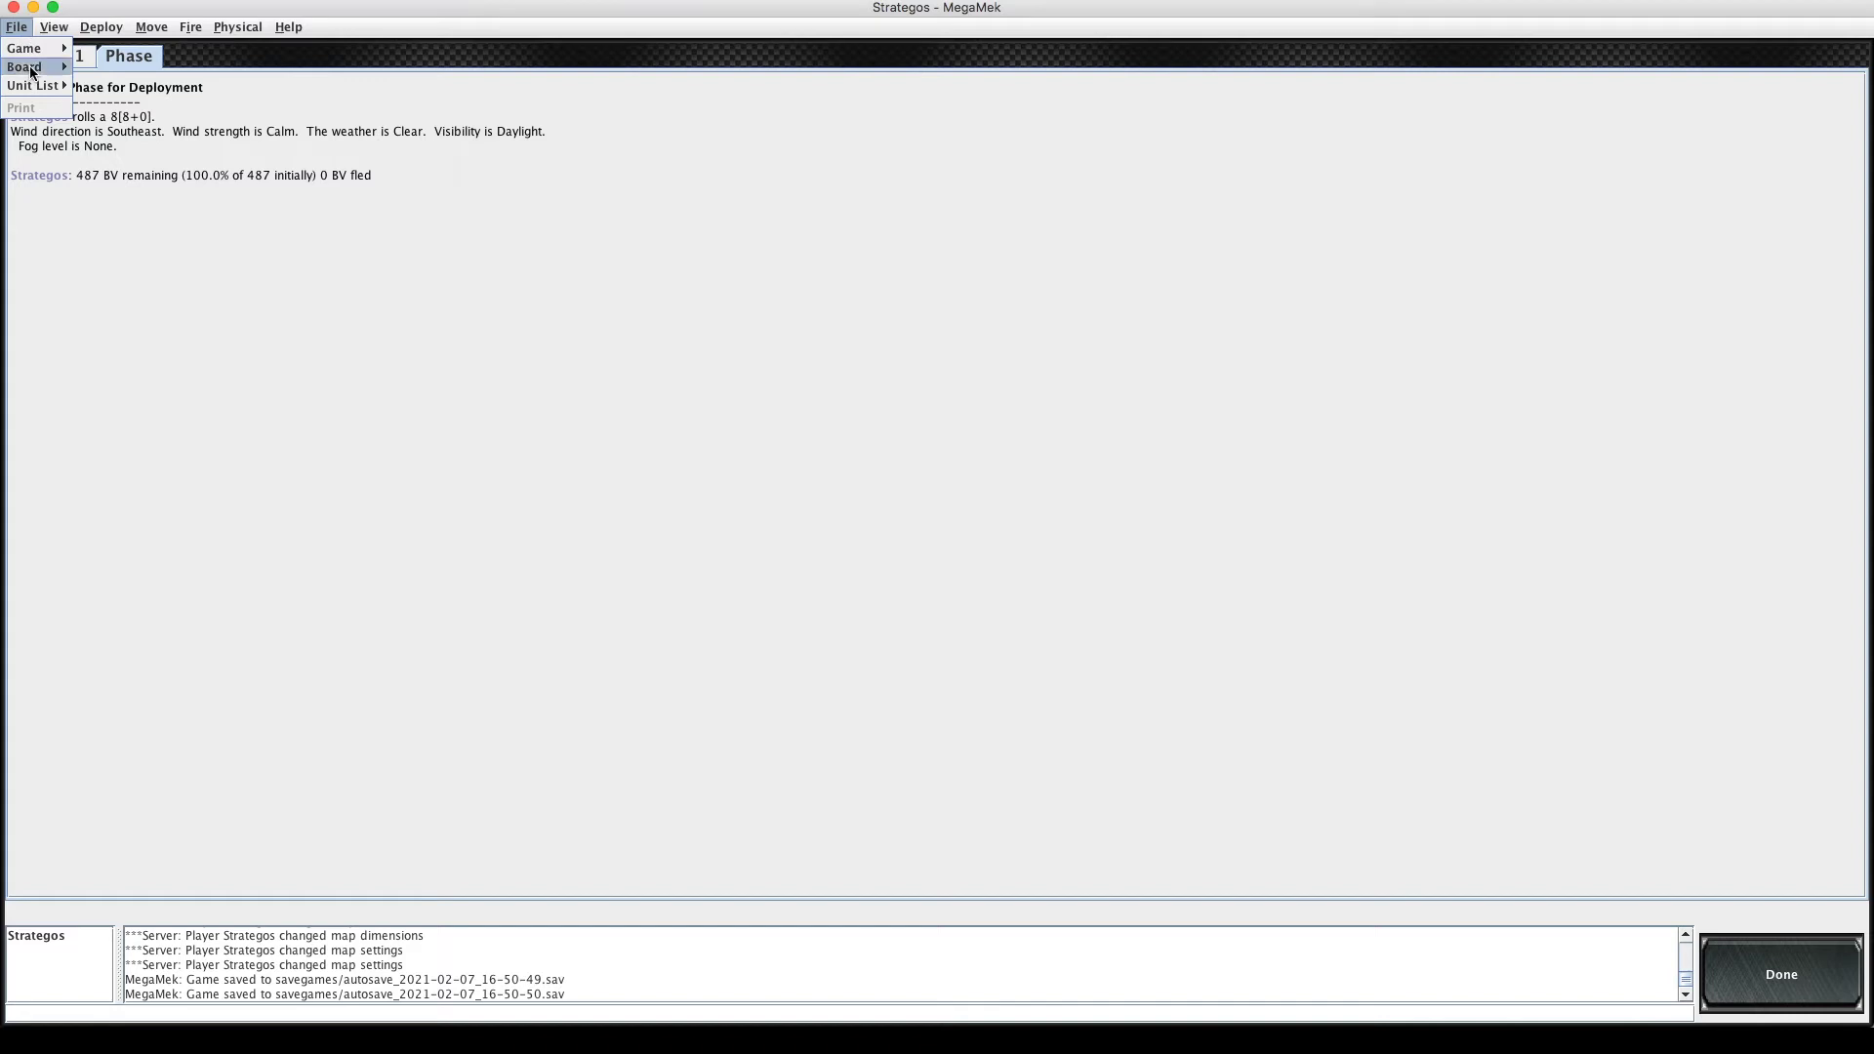
{"action": "left_click", "coordinate": [30, 68]}
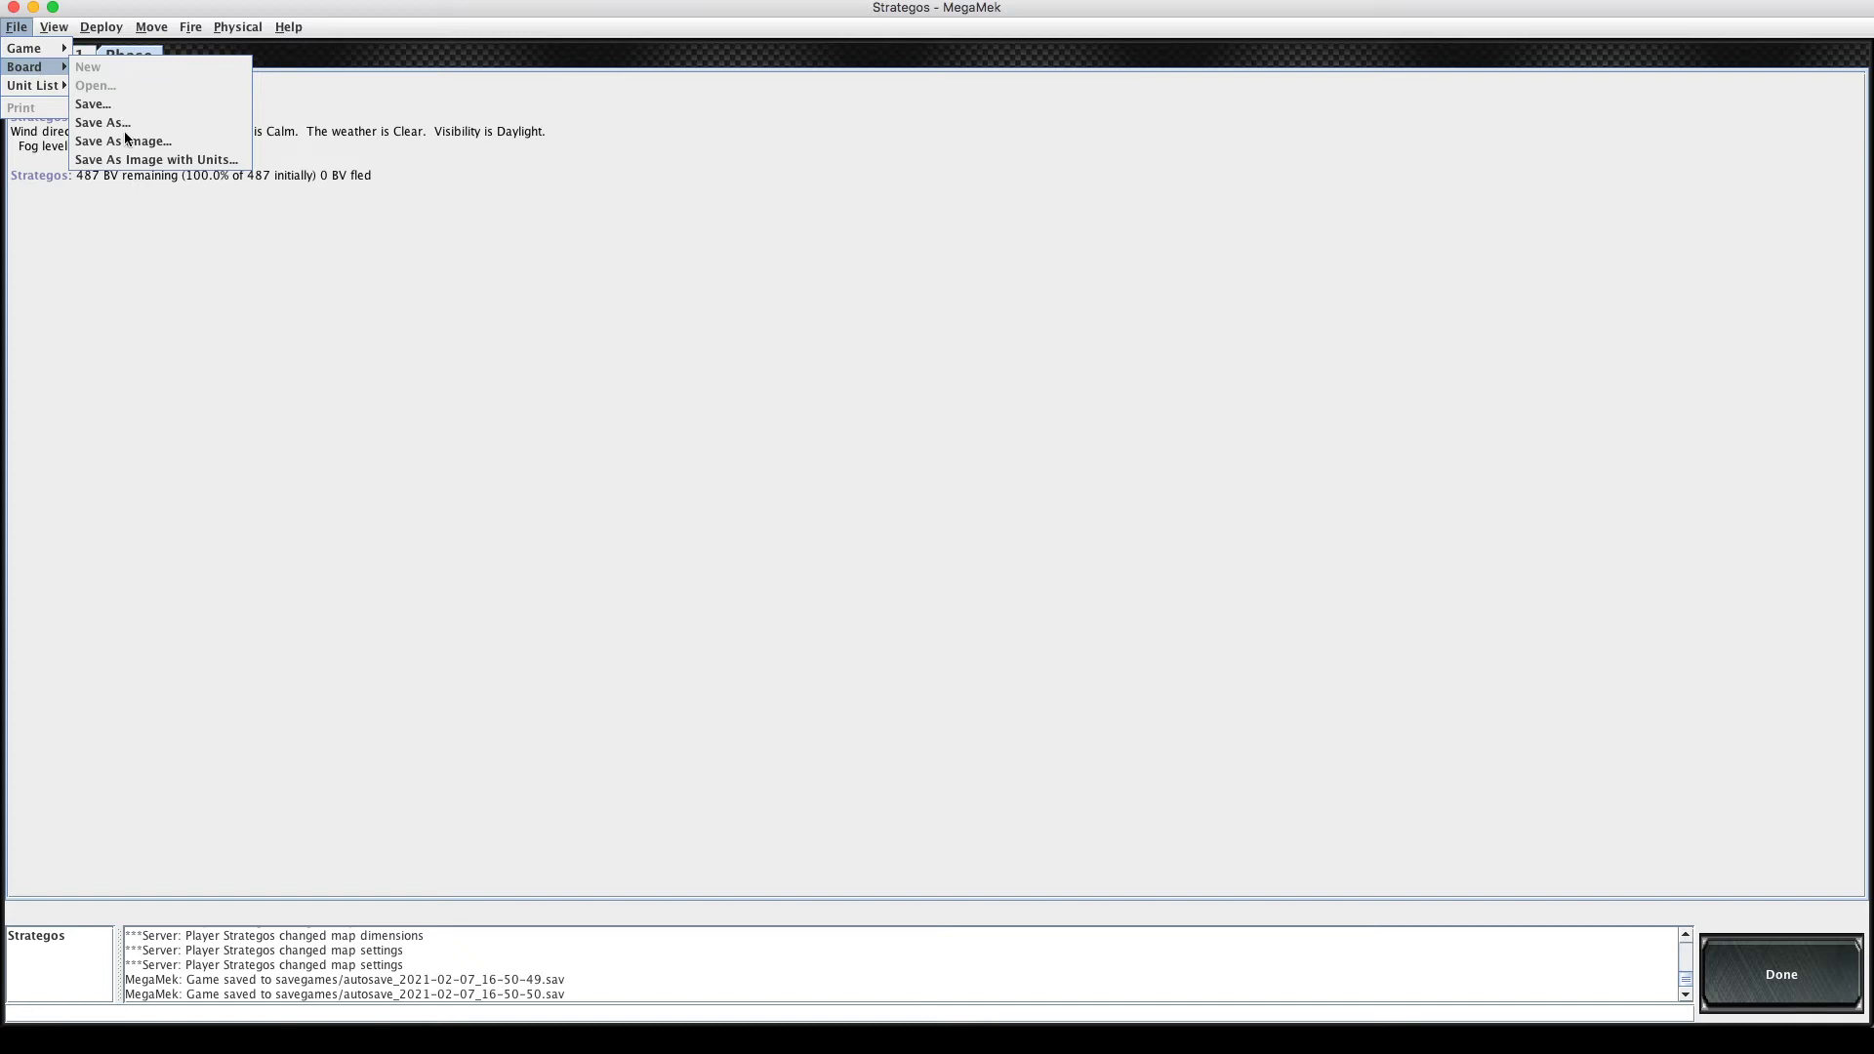
{"action": "key", "text": "Down"}
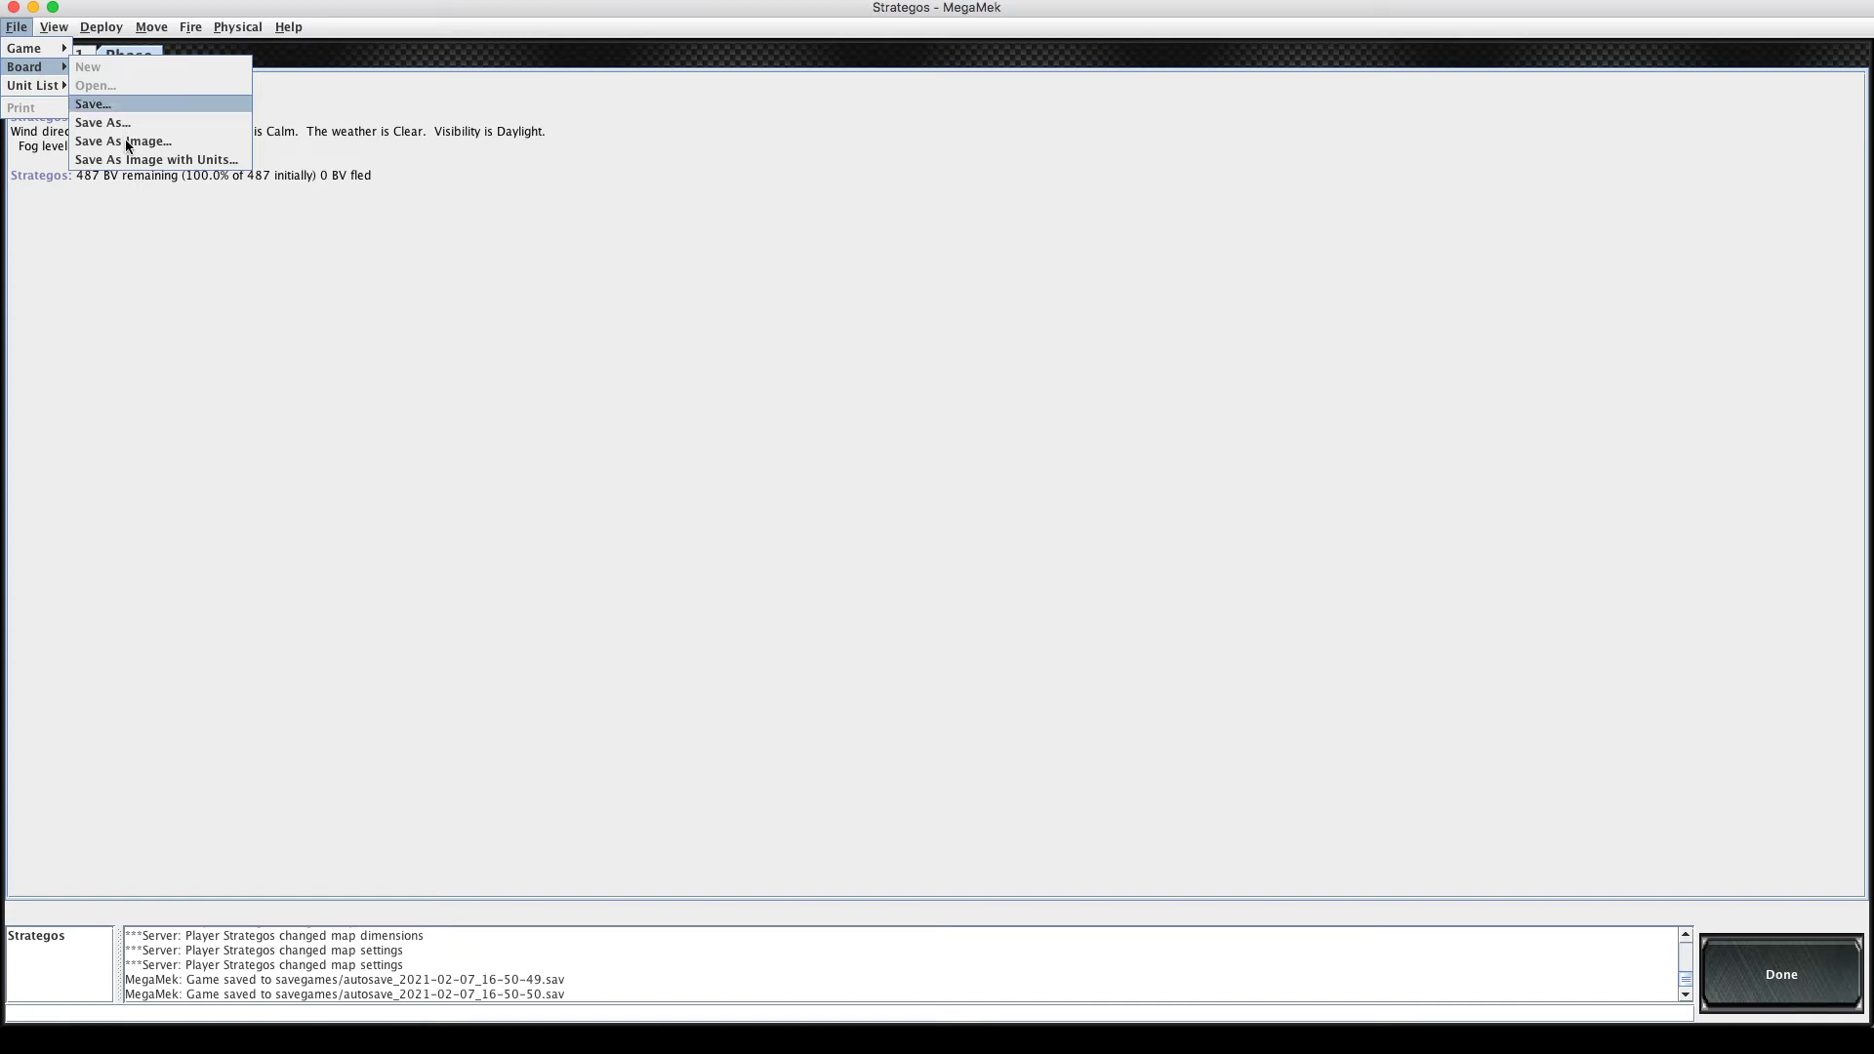
{"action": "key", "text": "Down"}
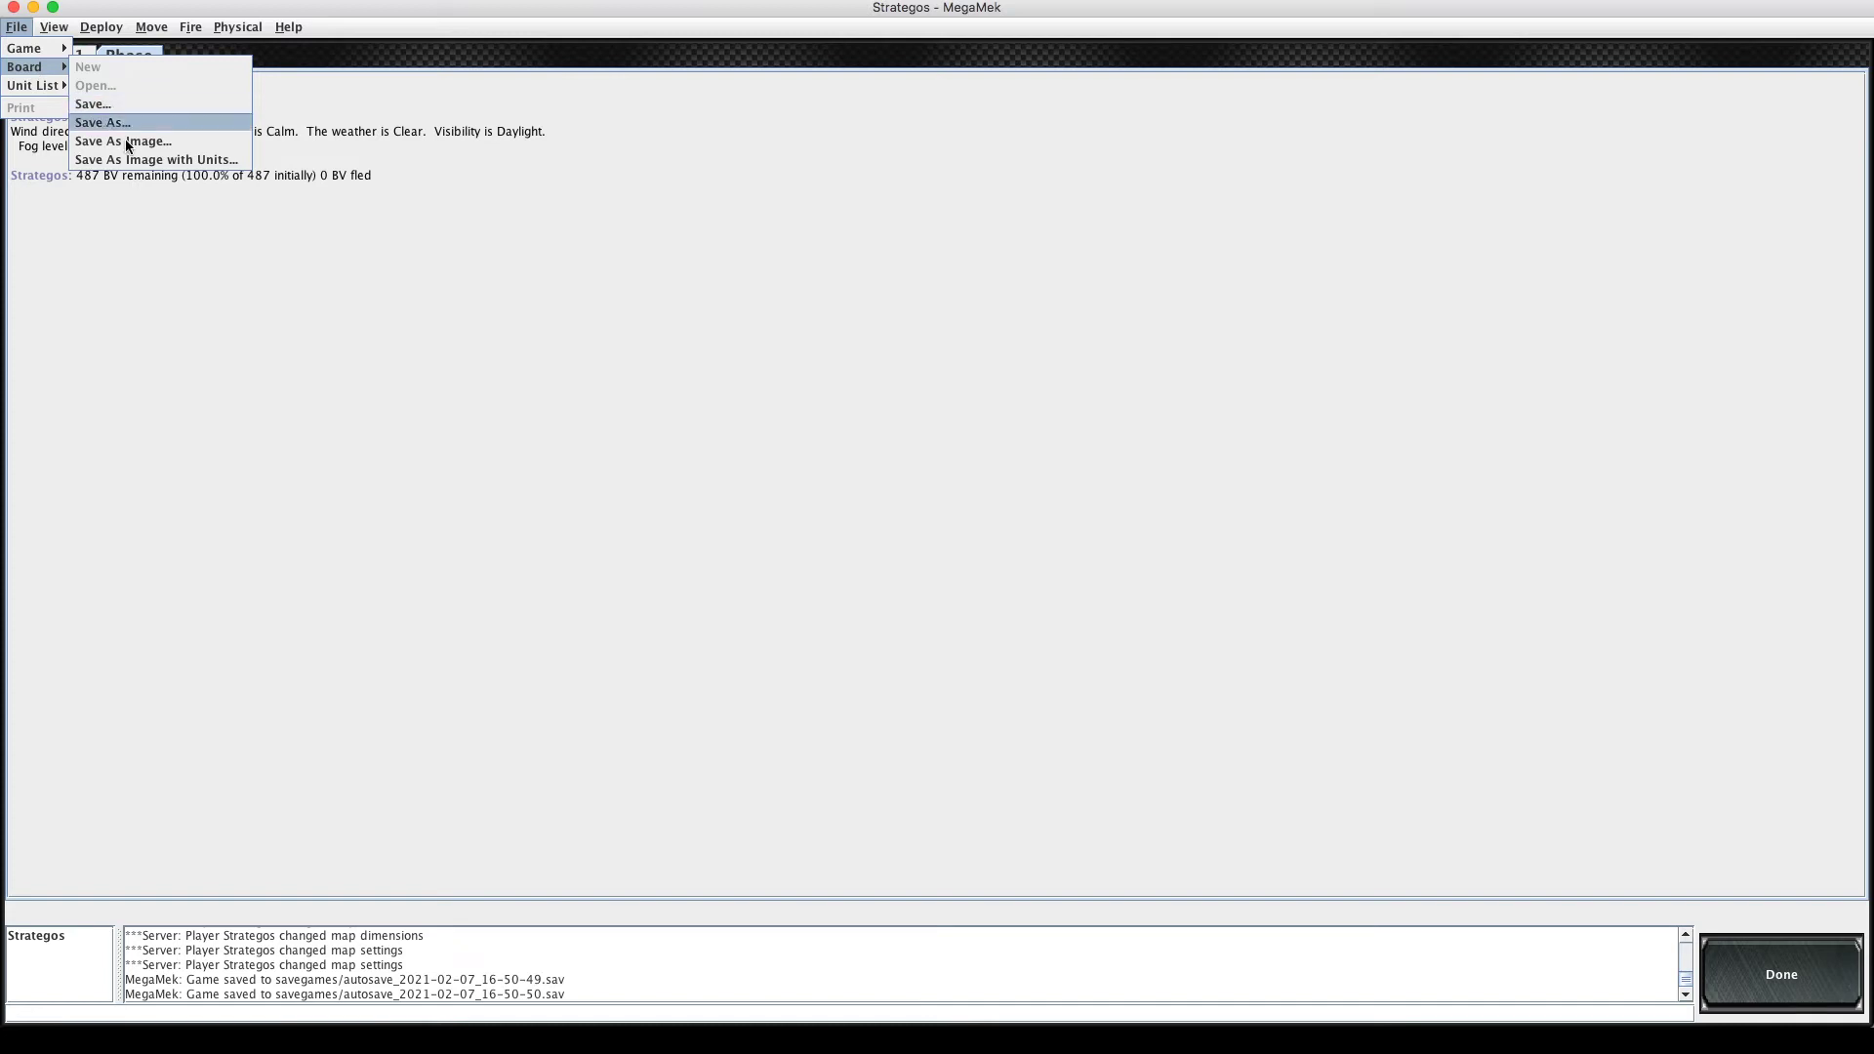
{"action": "key", "text": "Down"}
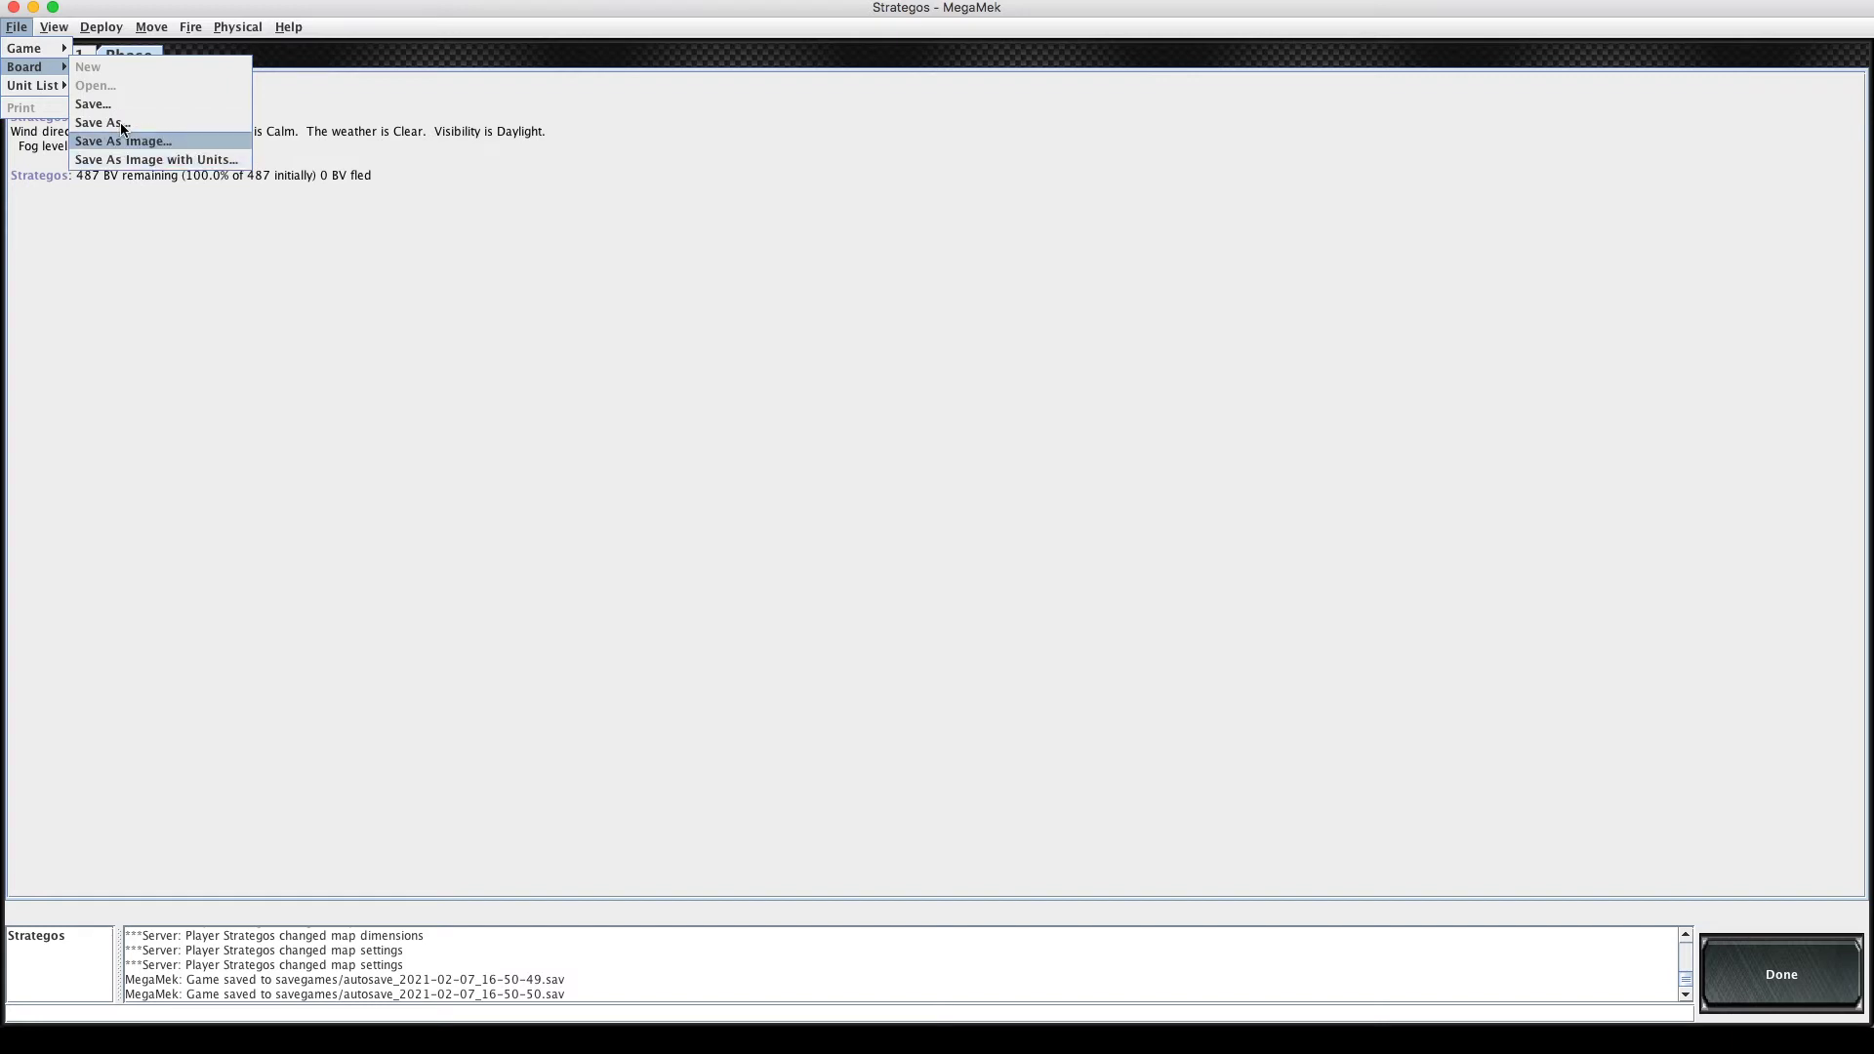
{"action": "key", "text": "Down"}
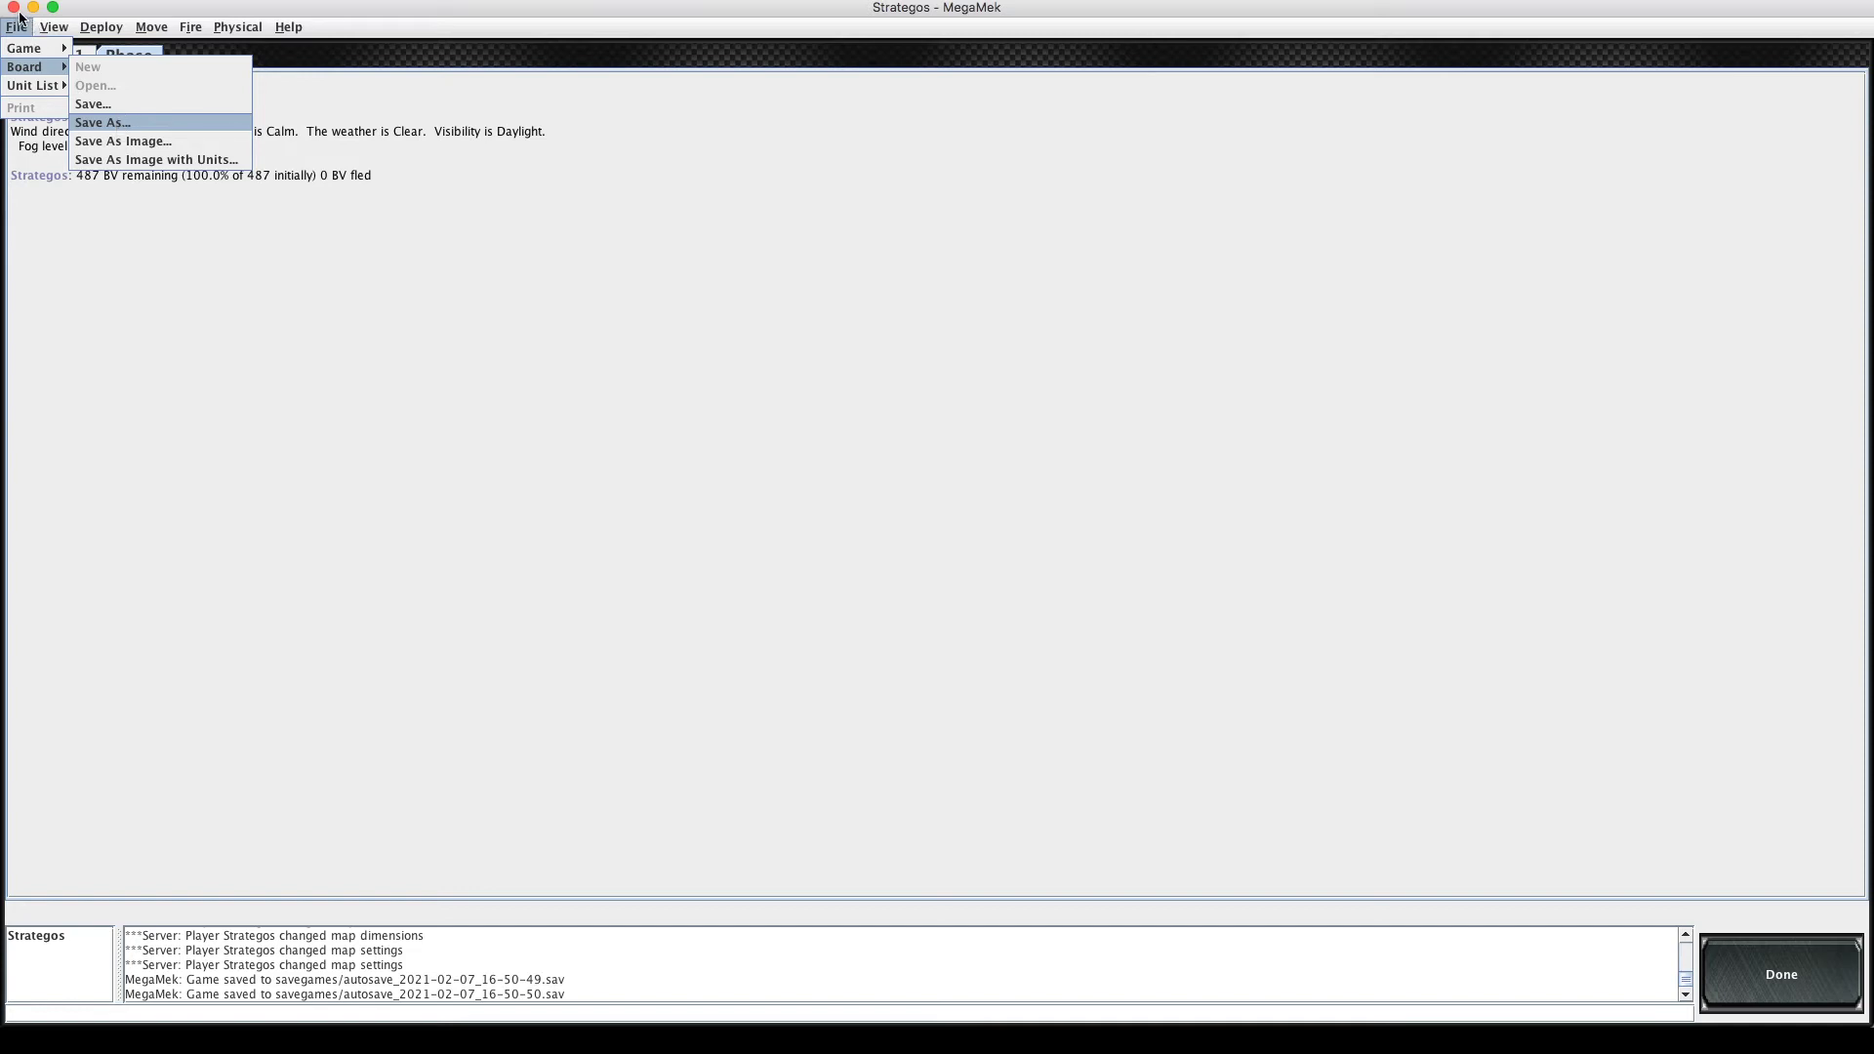
{"action": "key", "text": "Up"}
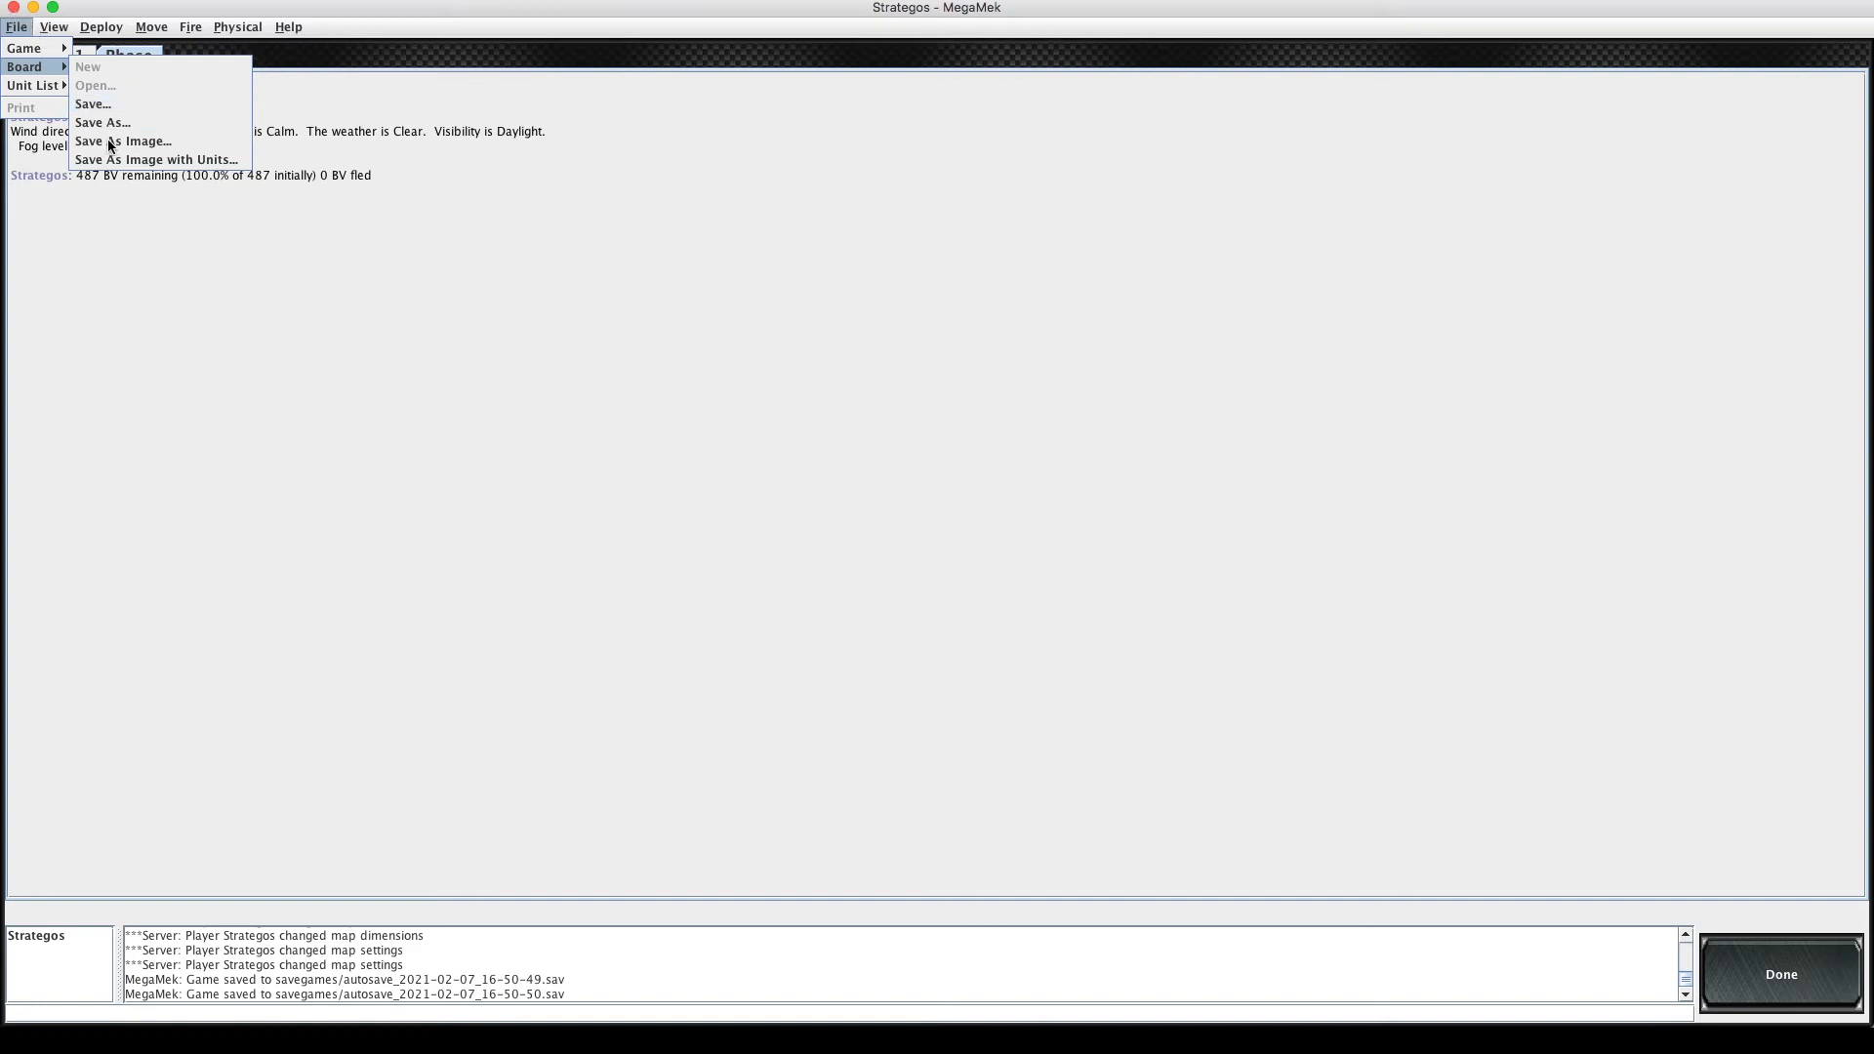
{"action": "key", "text": "Escape"}
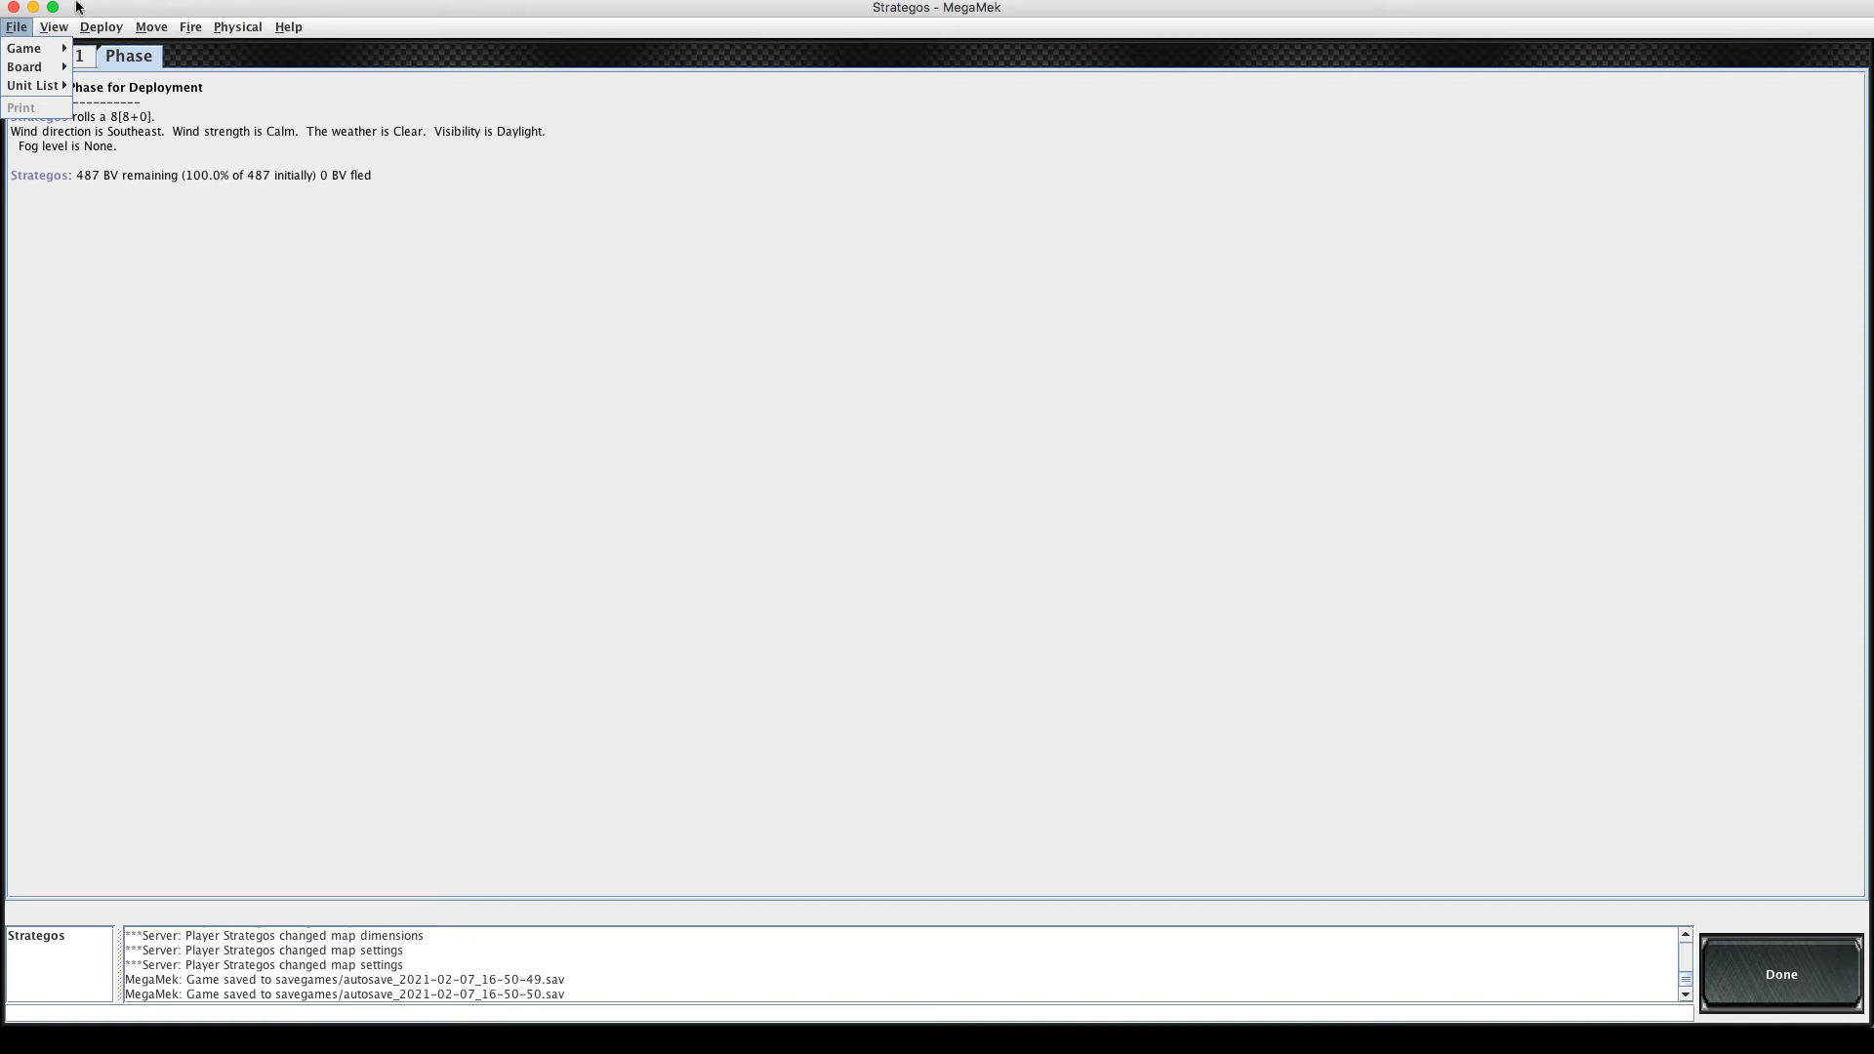
Close the running game and return to the main menu.
{"action": "left_click", "coordinate": [15, 12]}
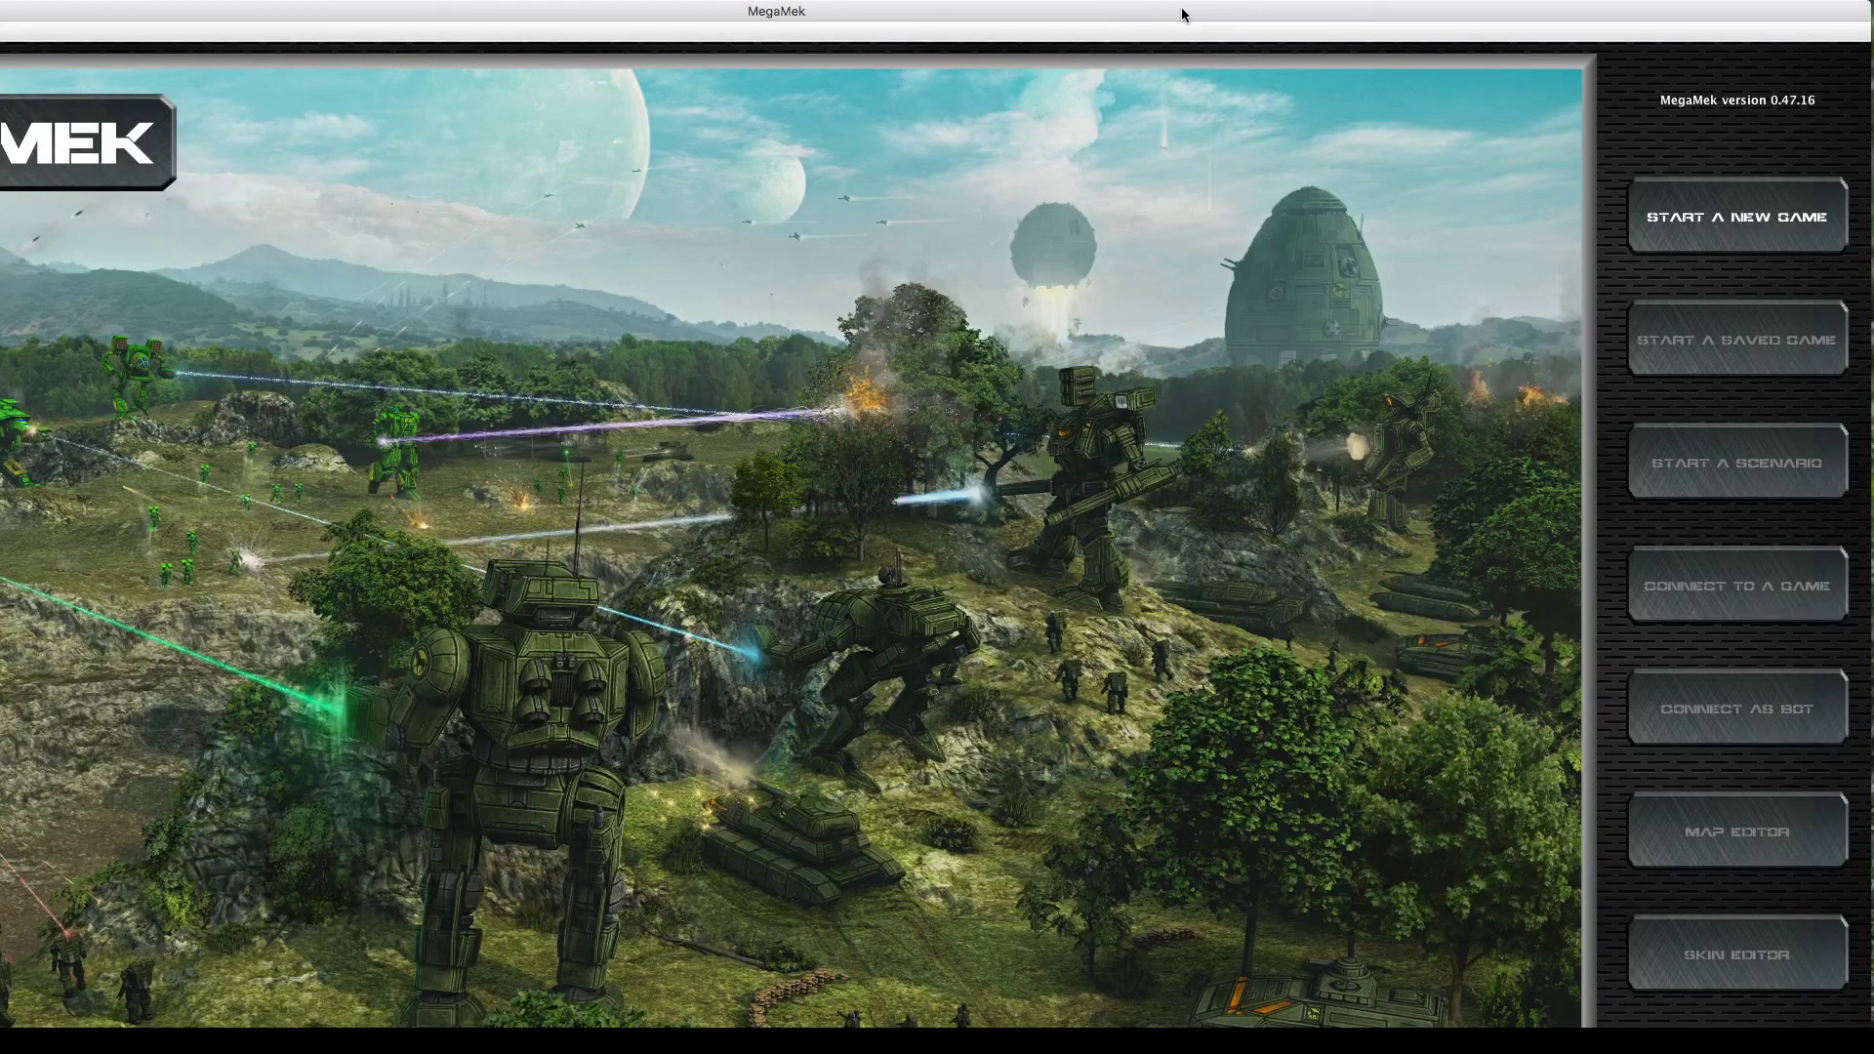
{"action": "left_click_drag", "start_coordinate": [1187, 16], "coordinate": [1188, 11]}
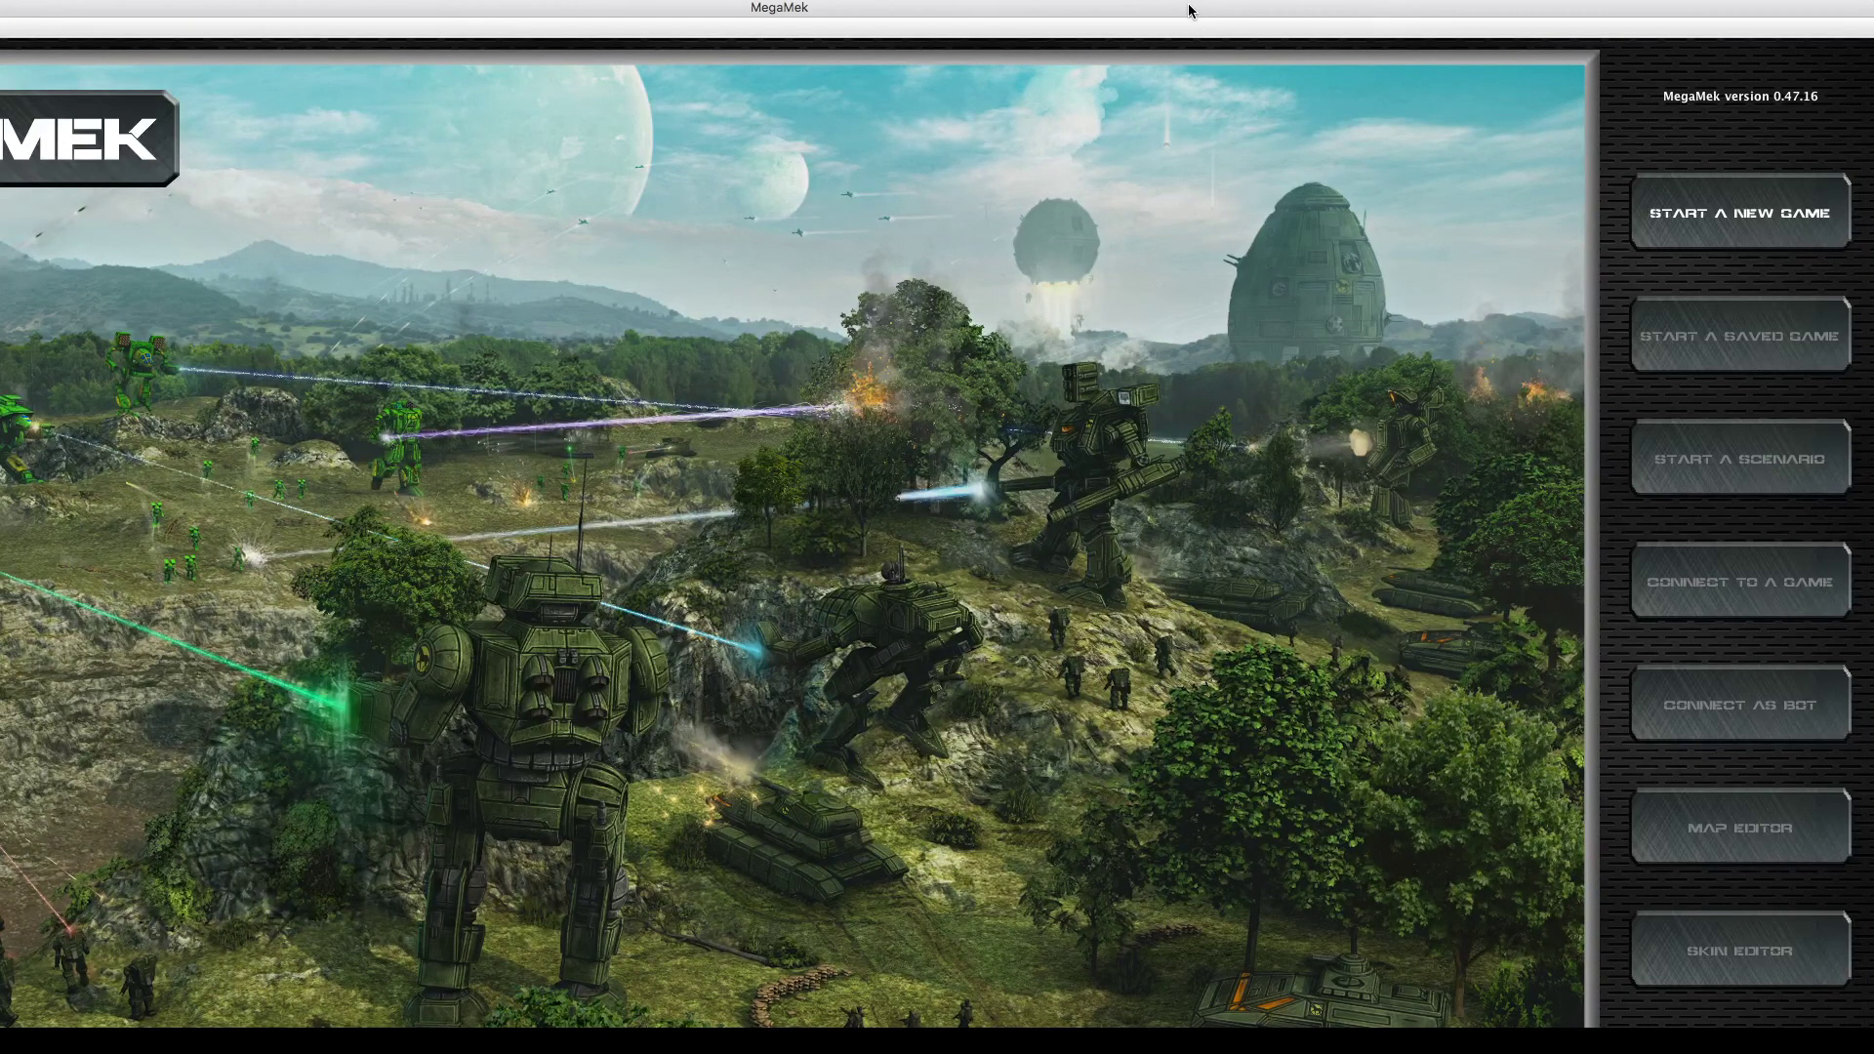
{"action": "left_click_drag", "start_coordinate": [1189, 11], "coordinate": [1180, 16]}
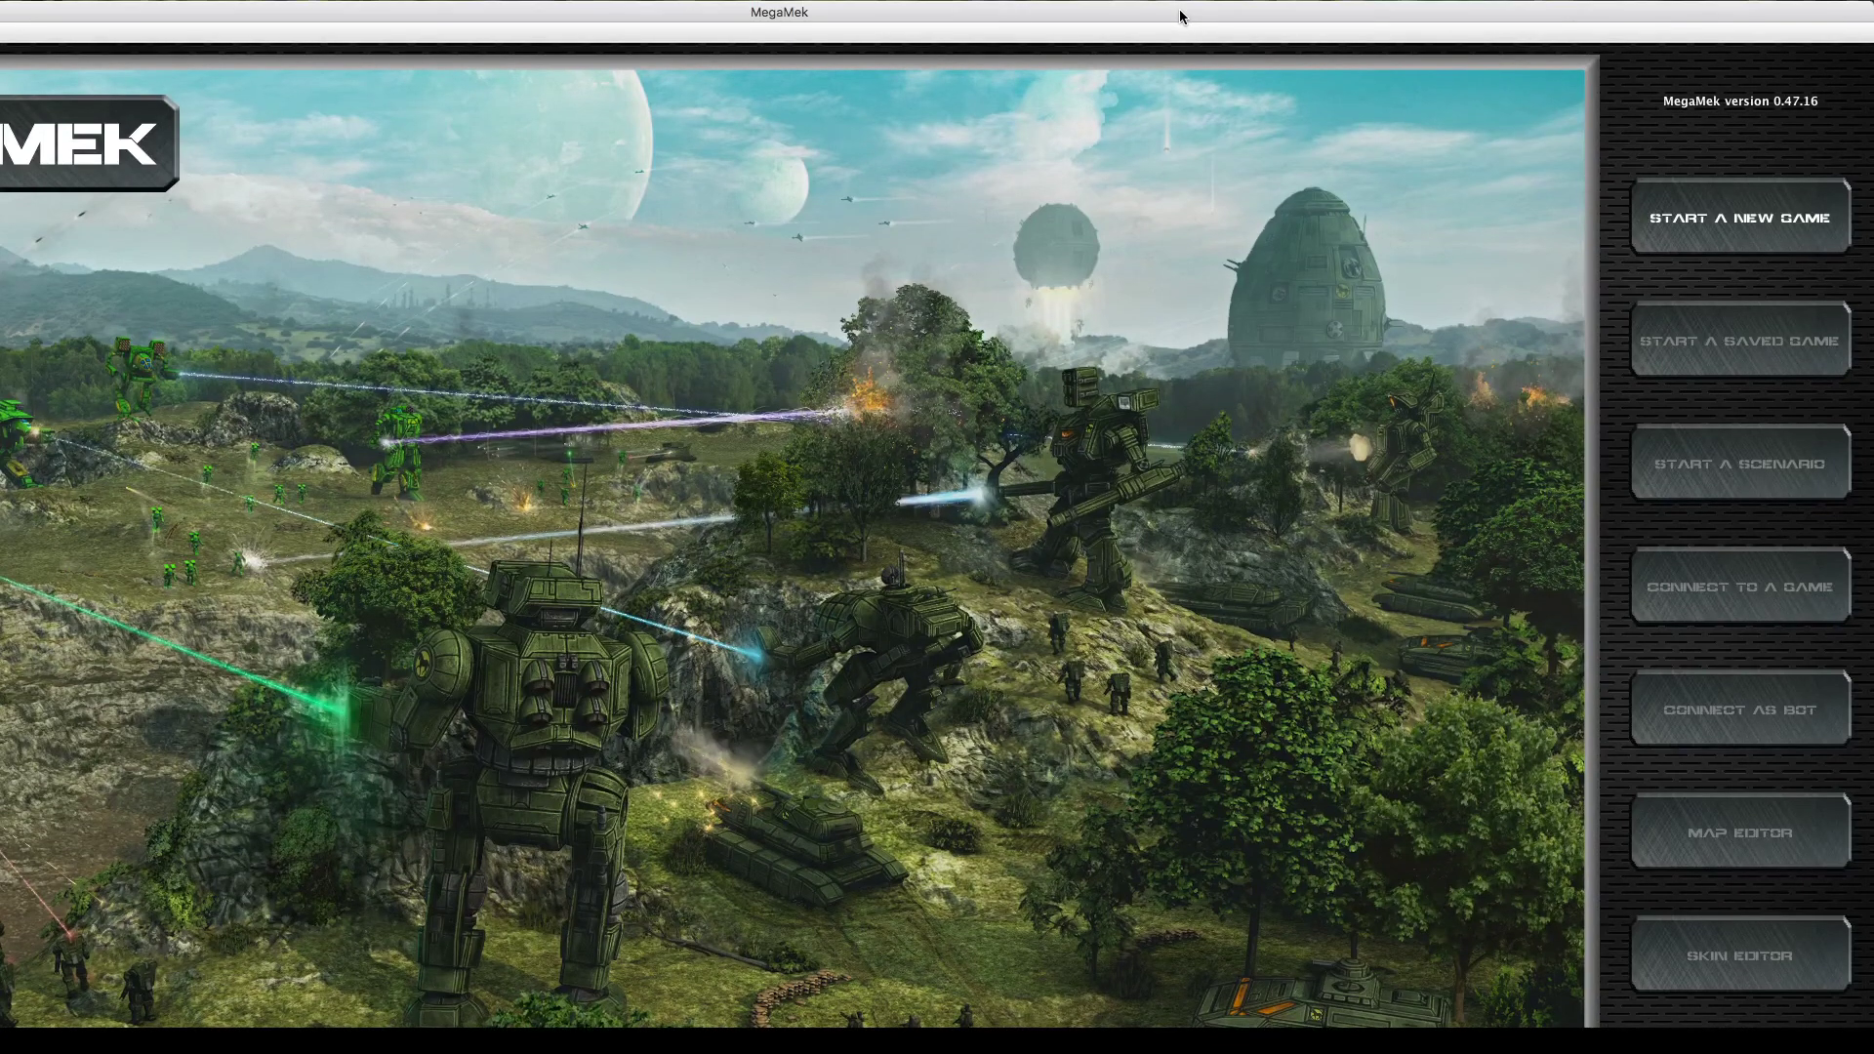